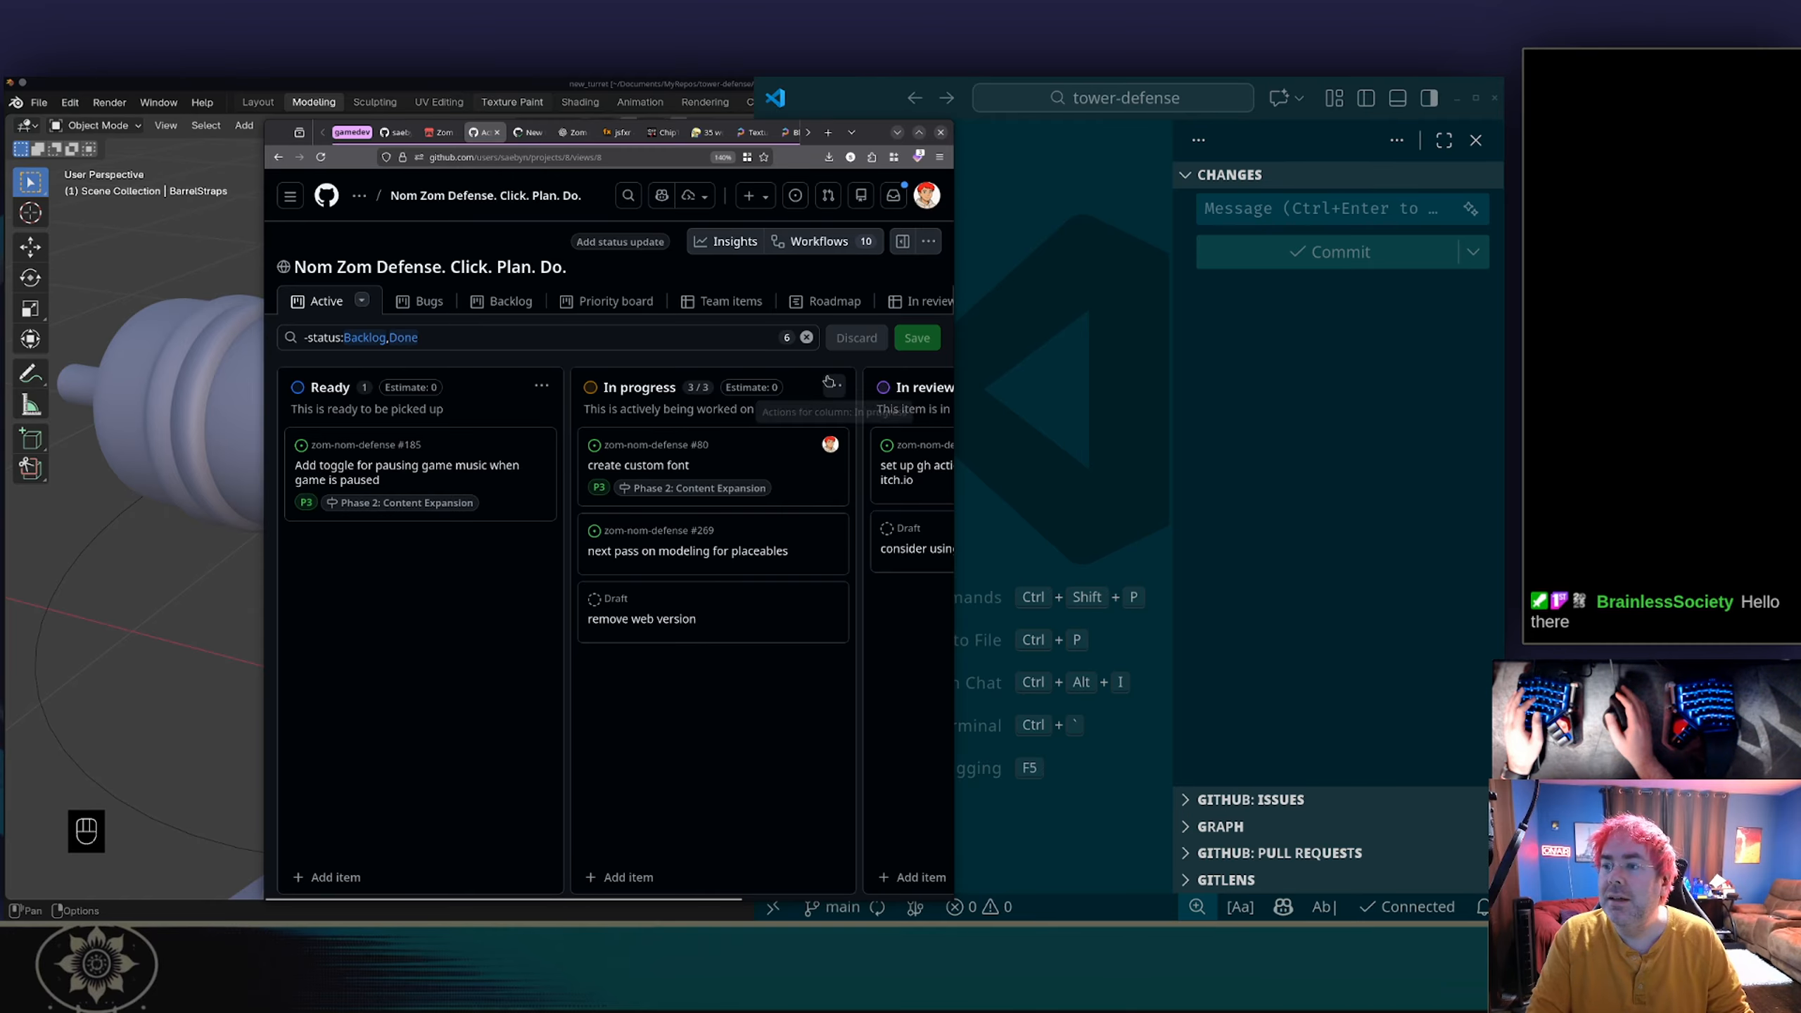
Step: Maximize the browser window and review the Zom Nom Defense game page on itch.io, down to its downloadable files
click(919, 133)
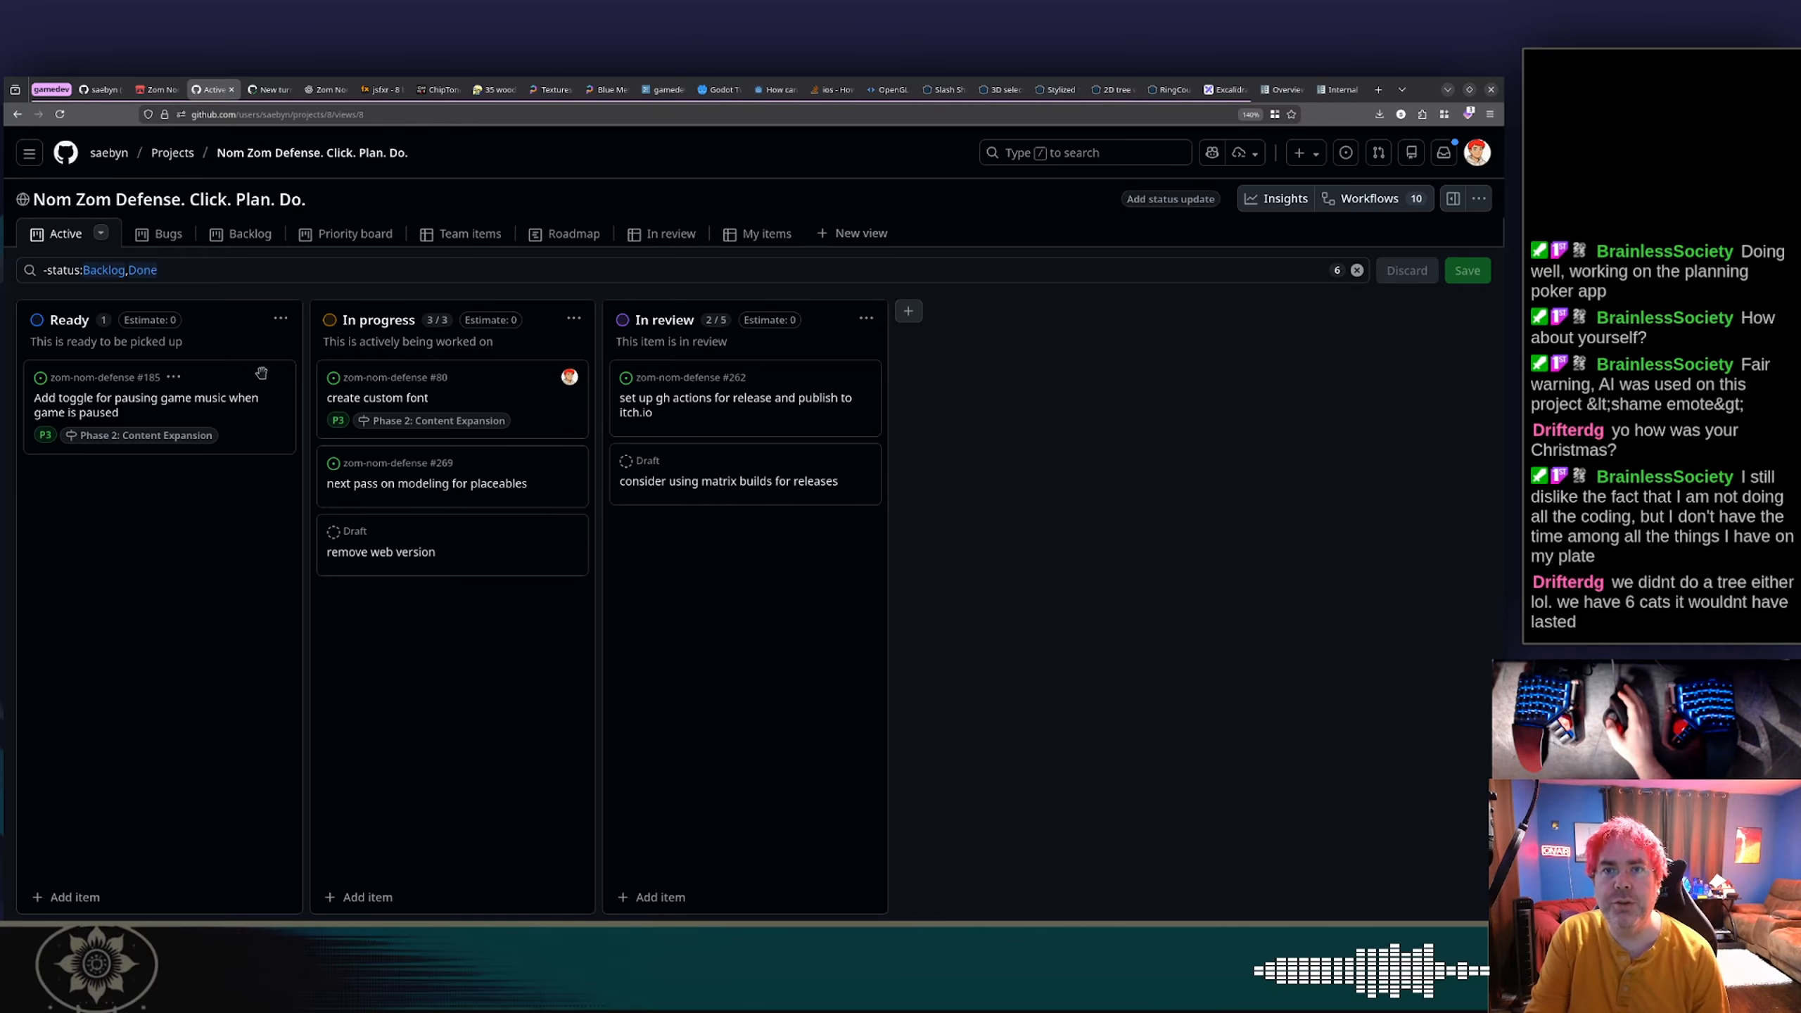
click(158, 90)
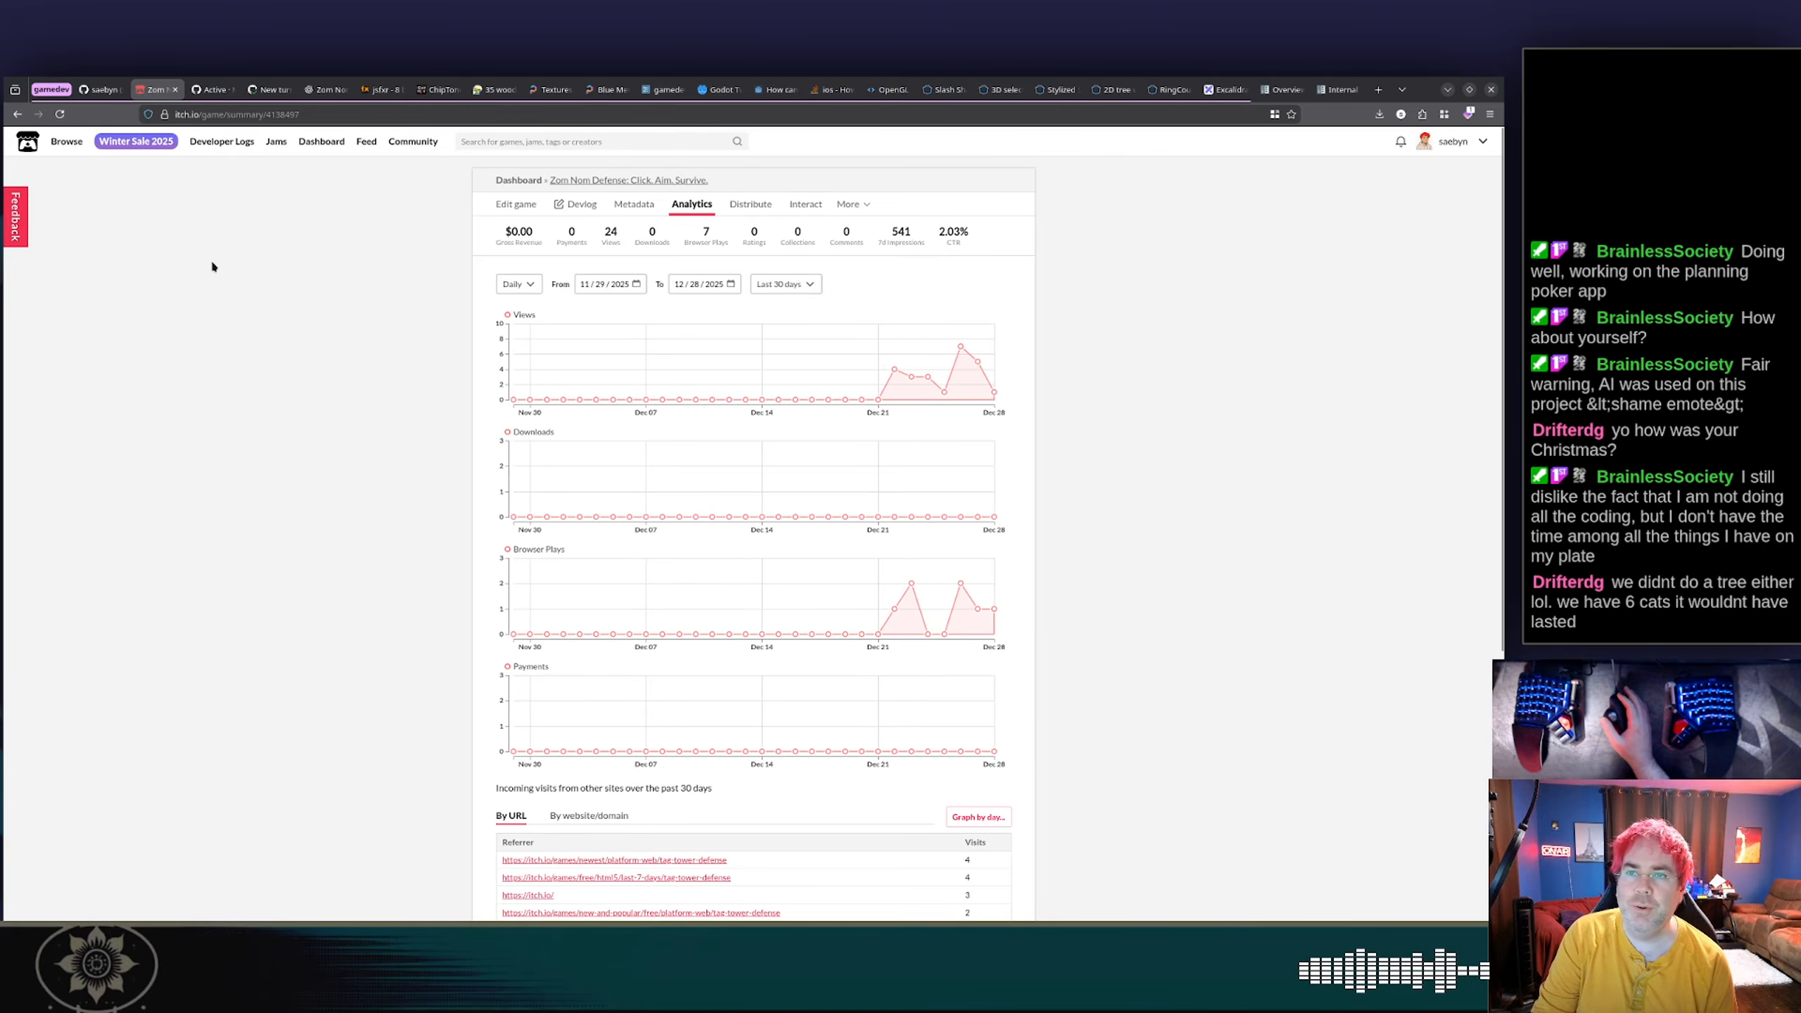
click(575, 179)
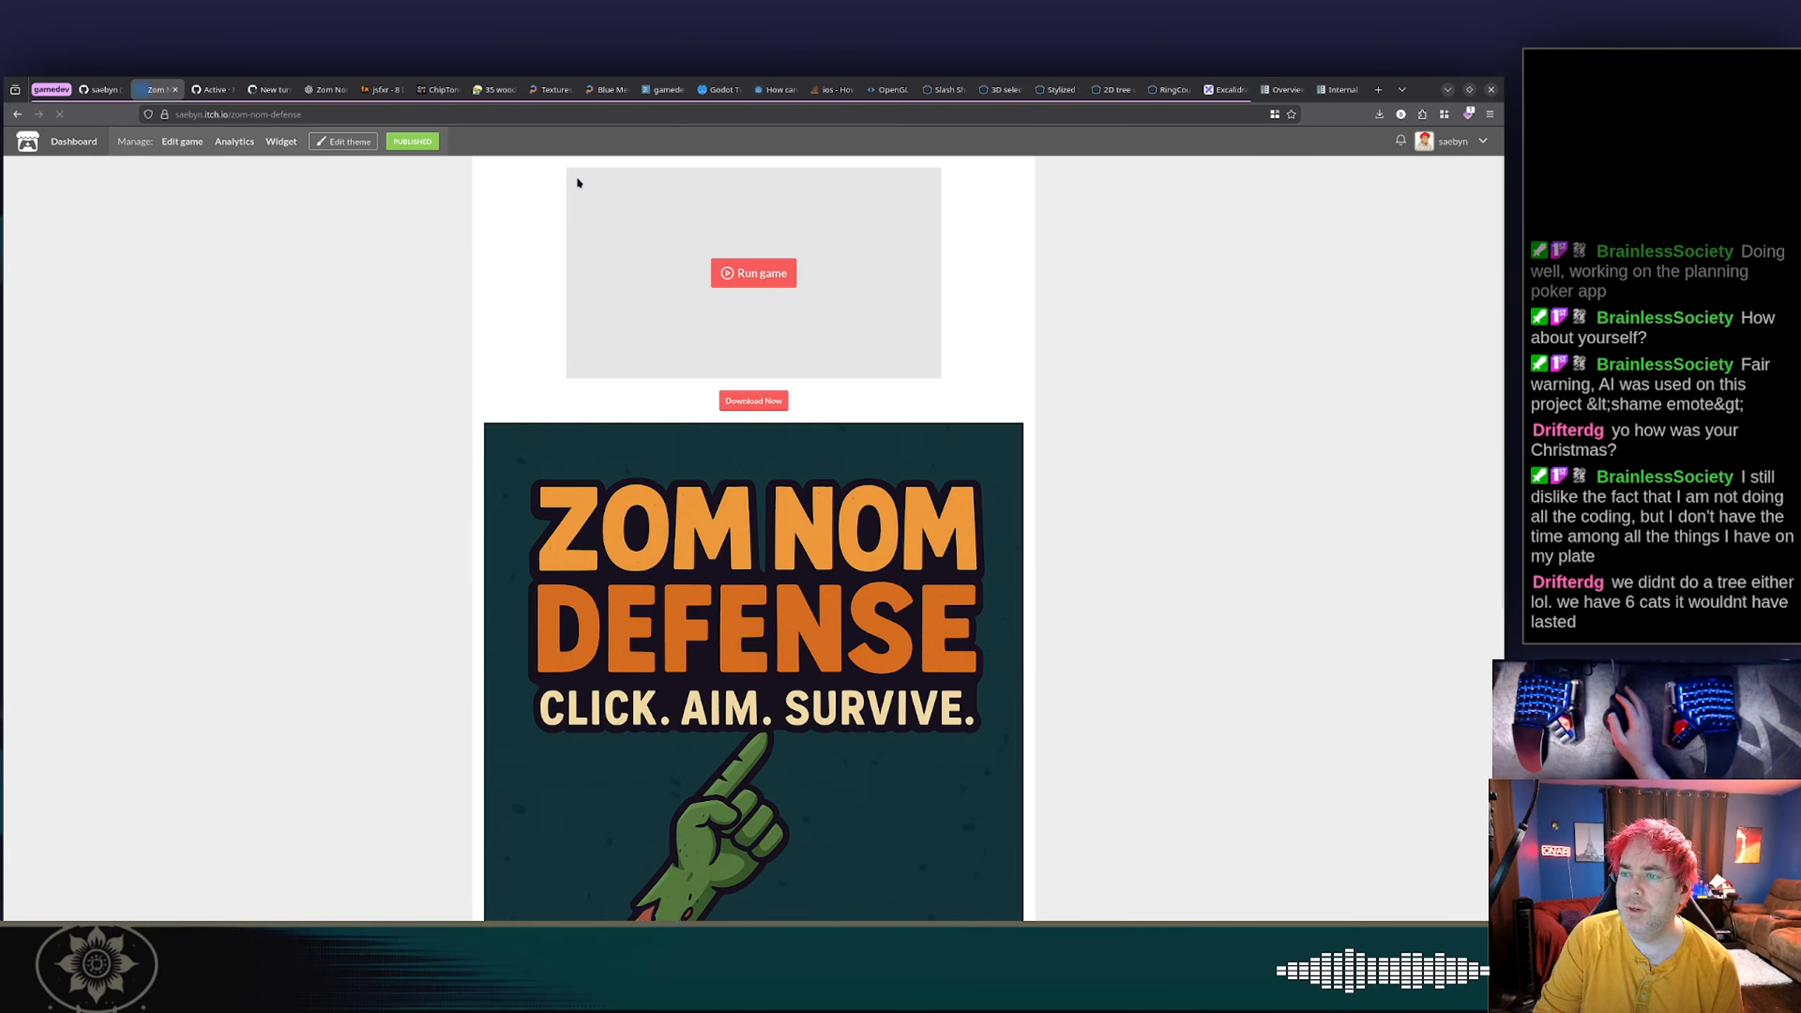
scroll(1044, 305, down, 4)
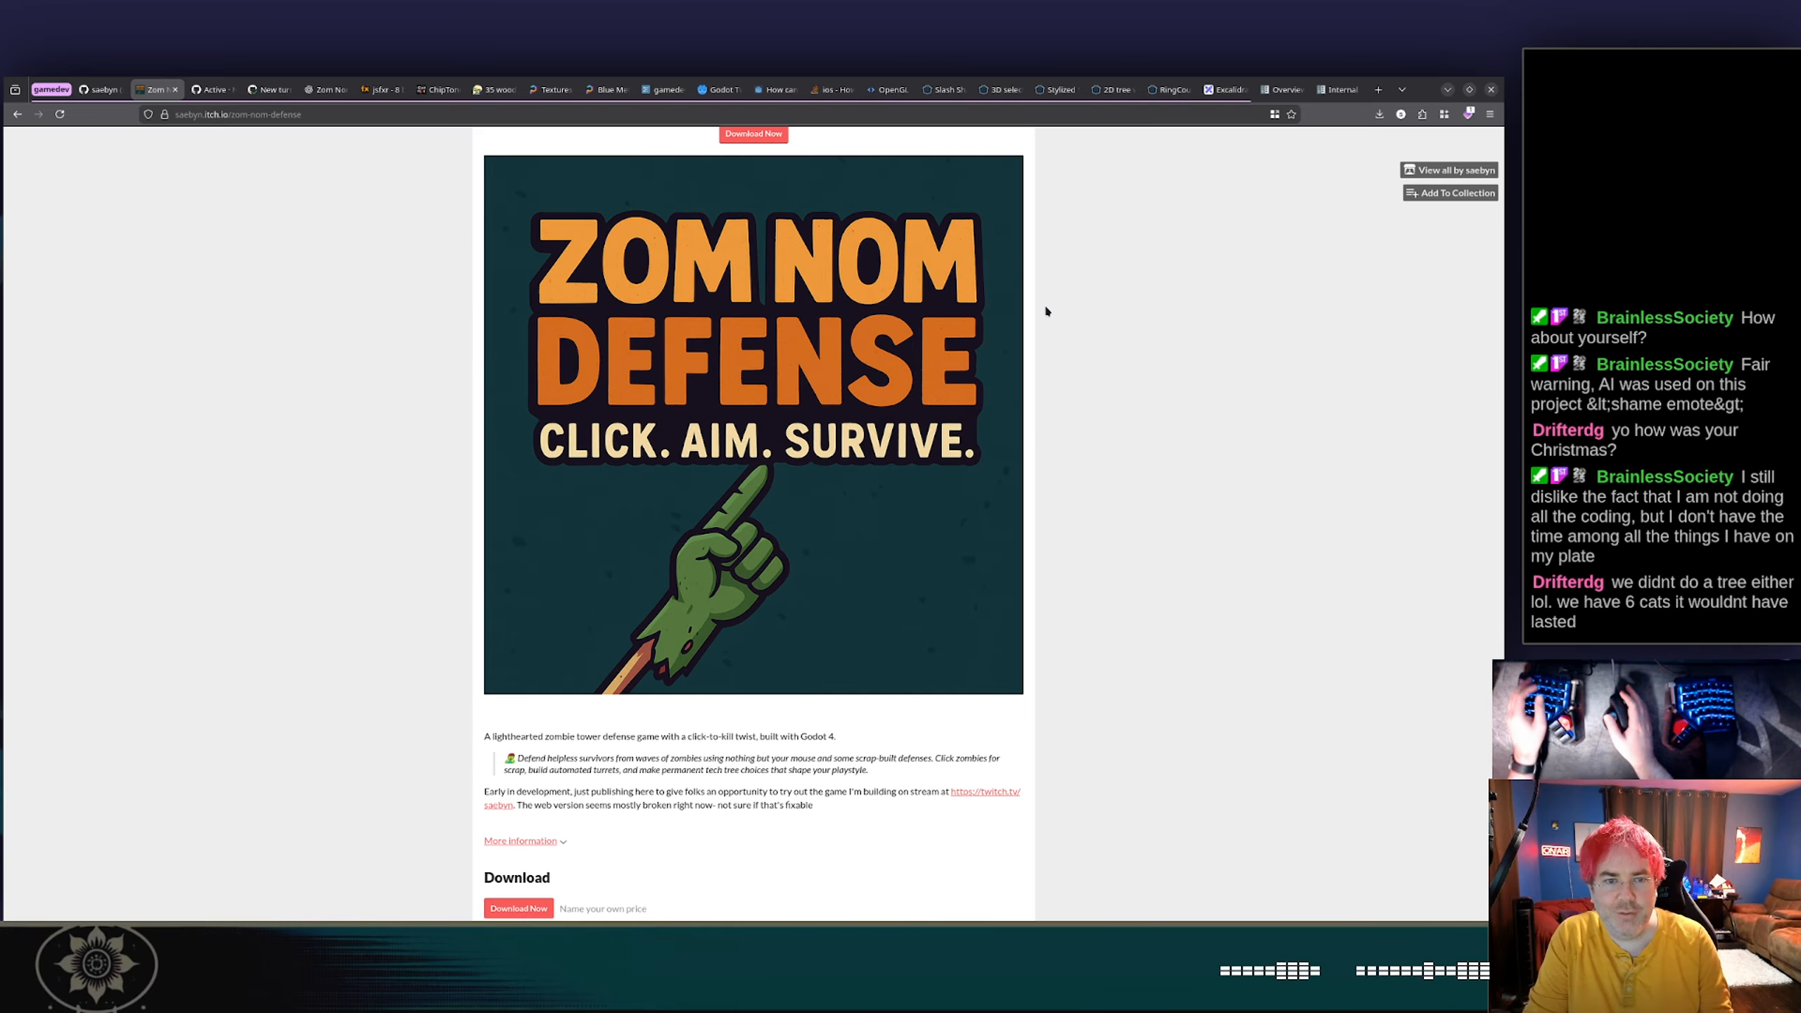
scroll(1045, 310, down, 1)
scroll(1046, 311, up, 5)
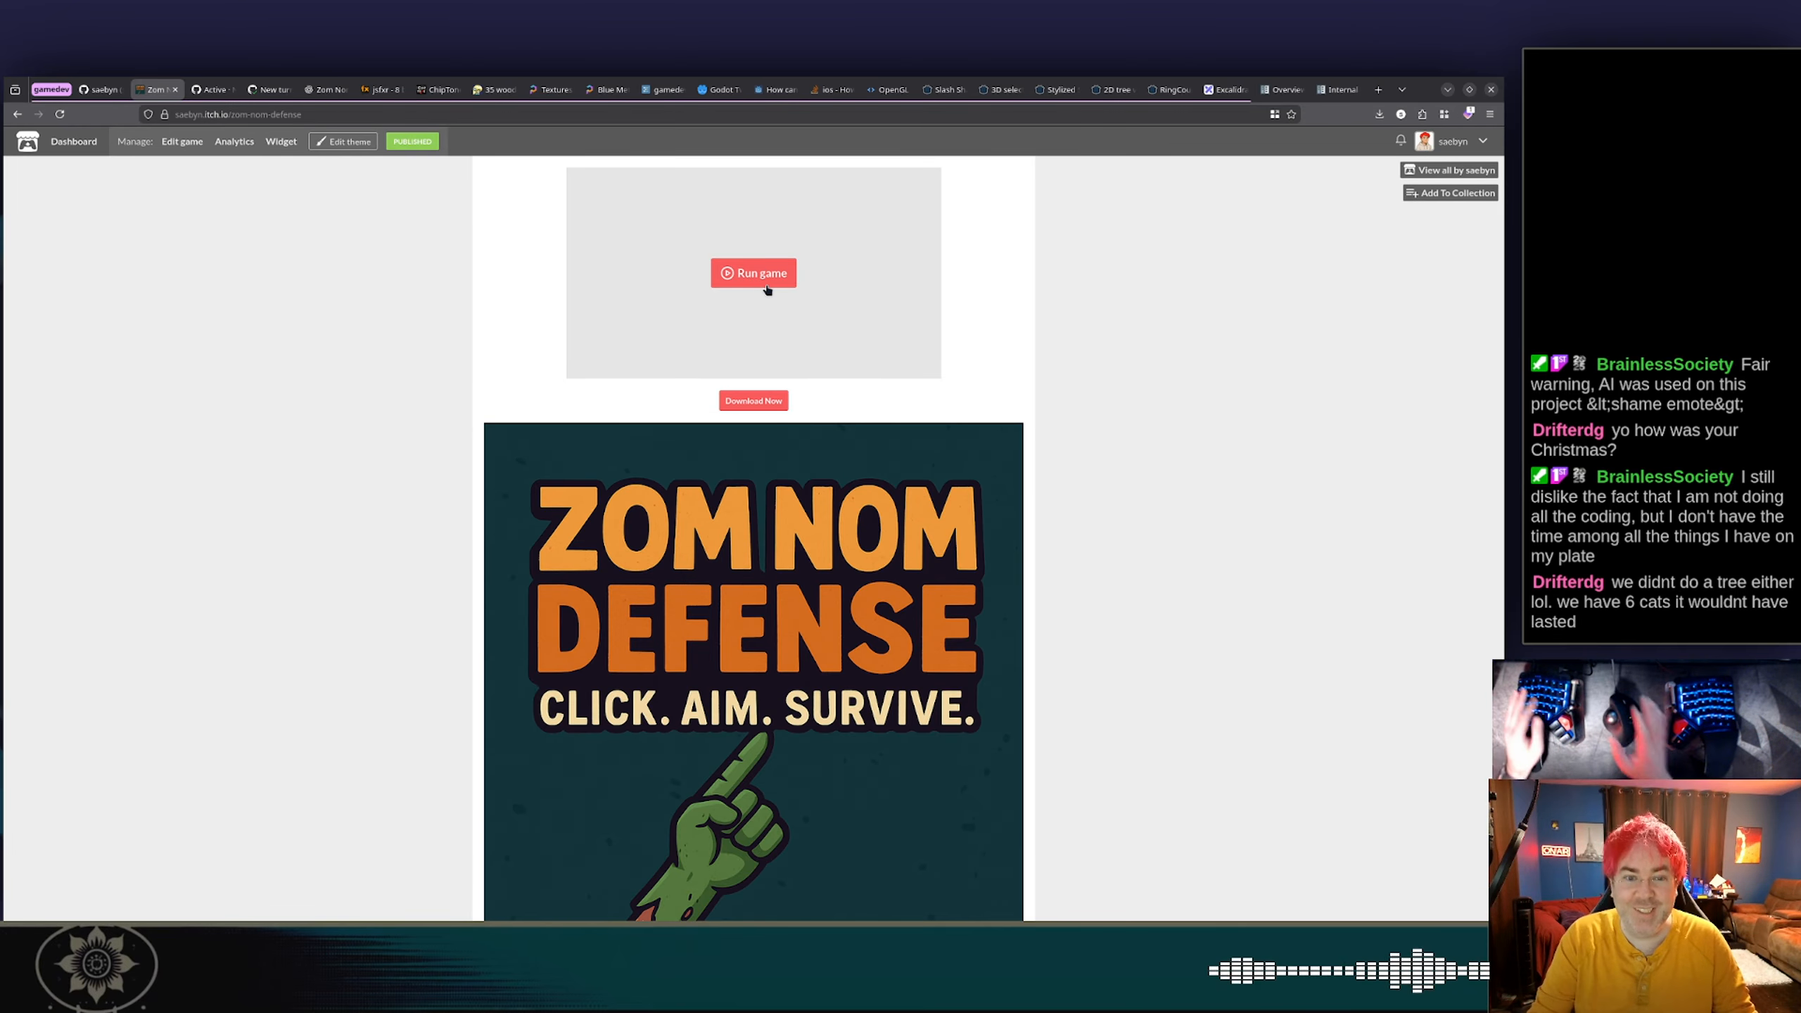
scroll(738, 397, down, 7)
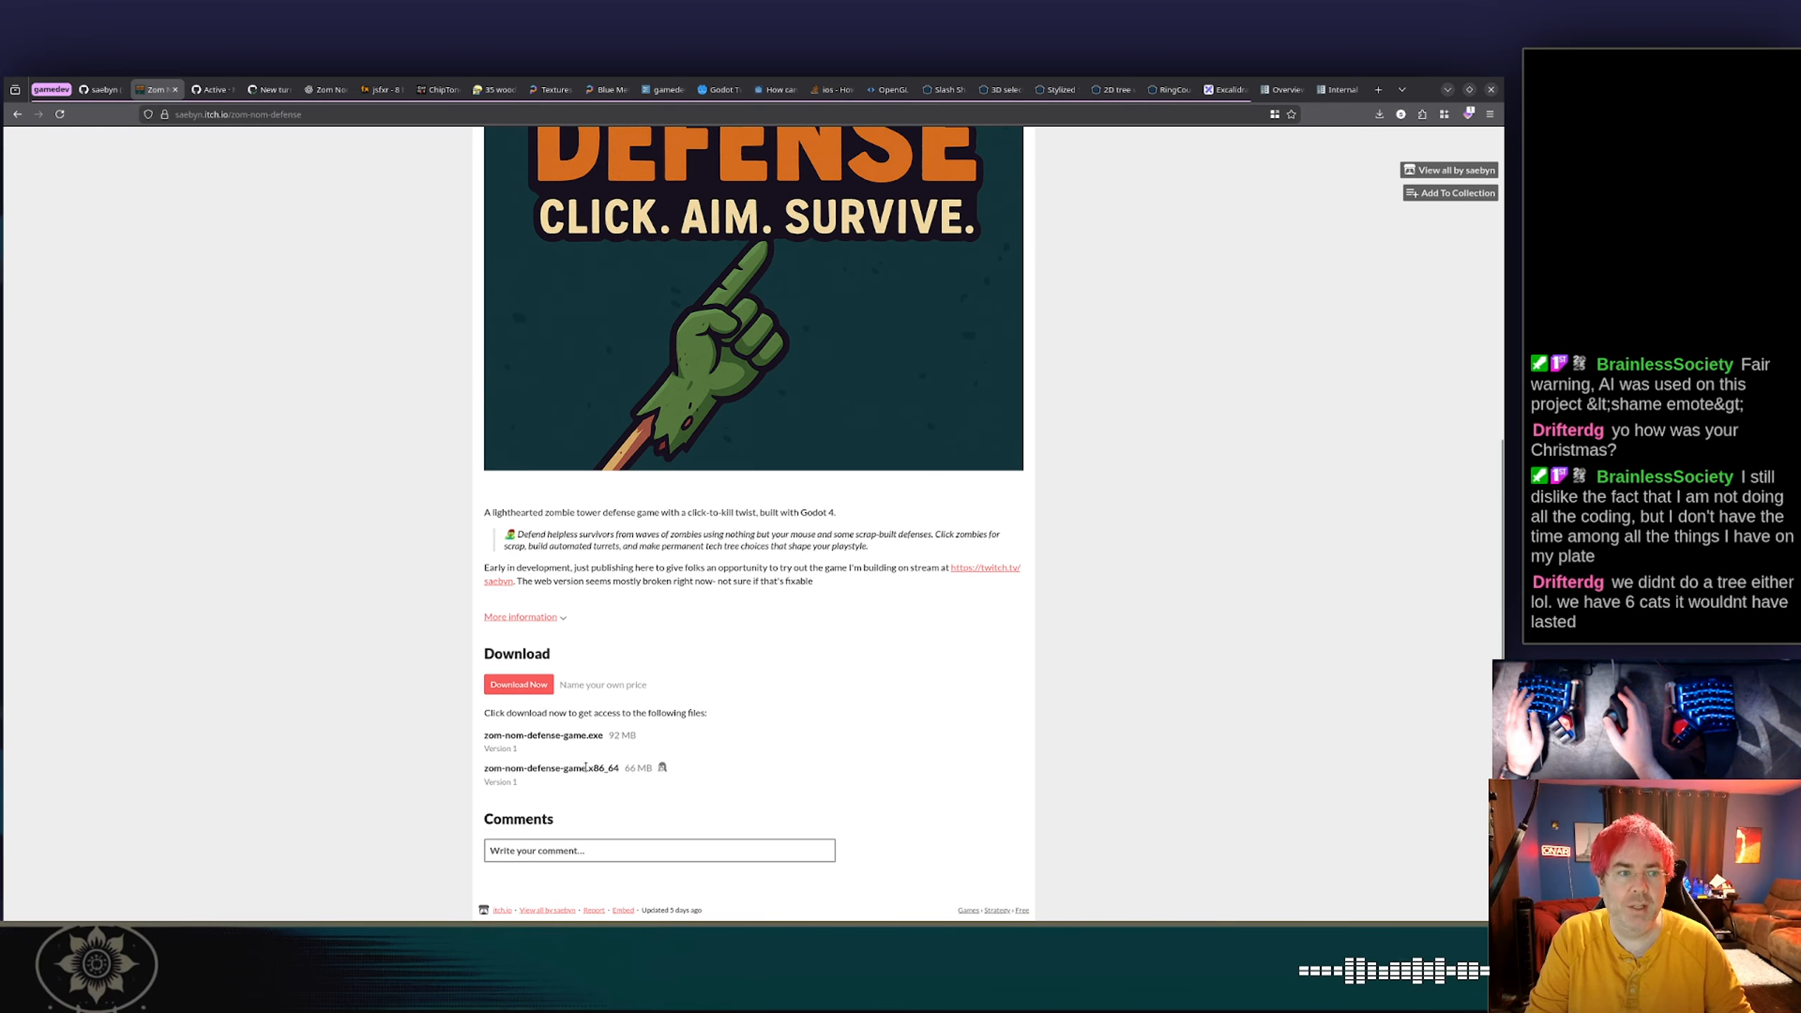
drag(482, 770, 590, 771)
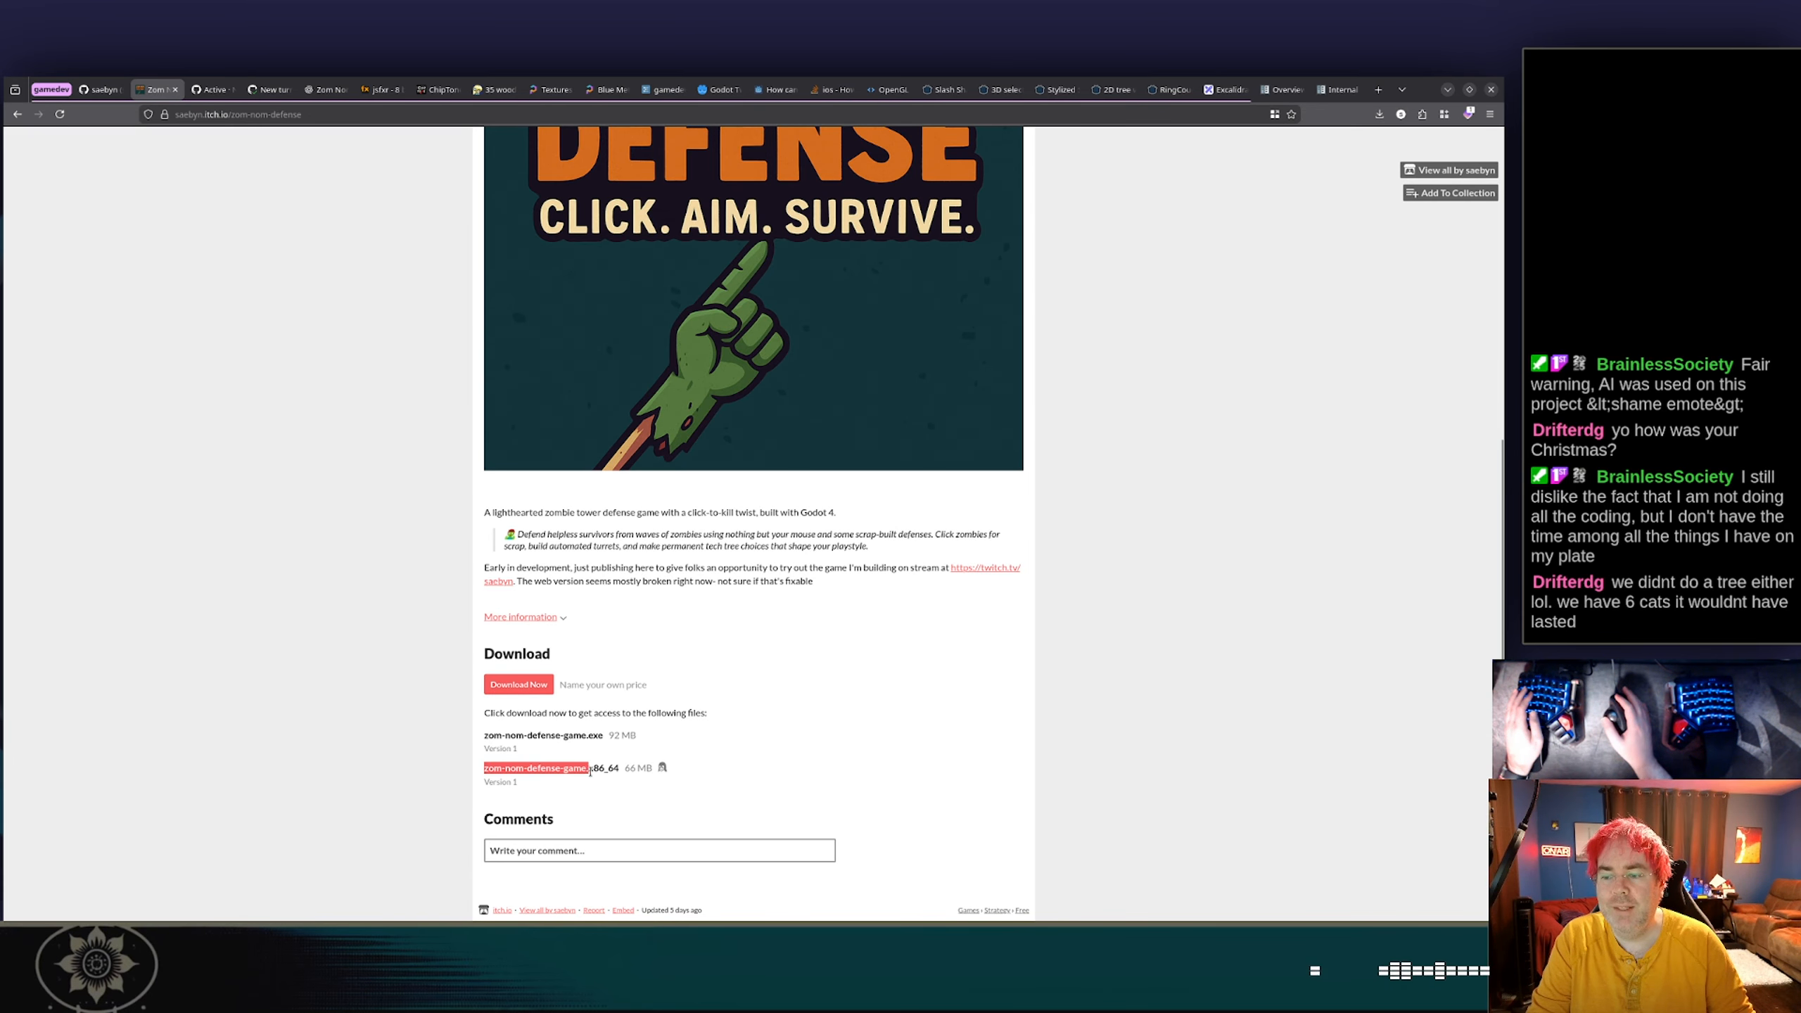
click(624, 773)
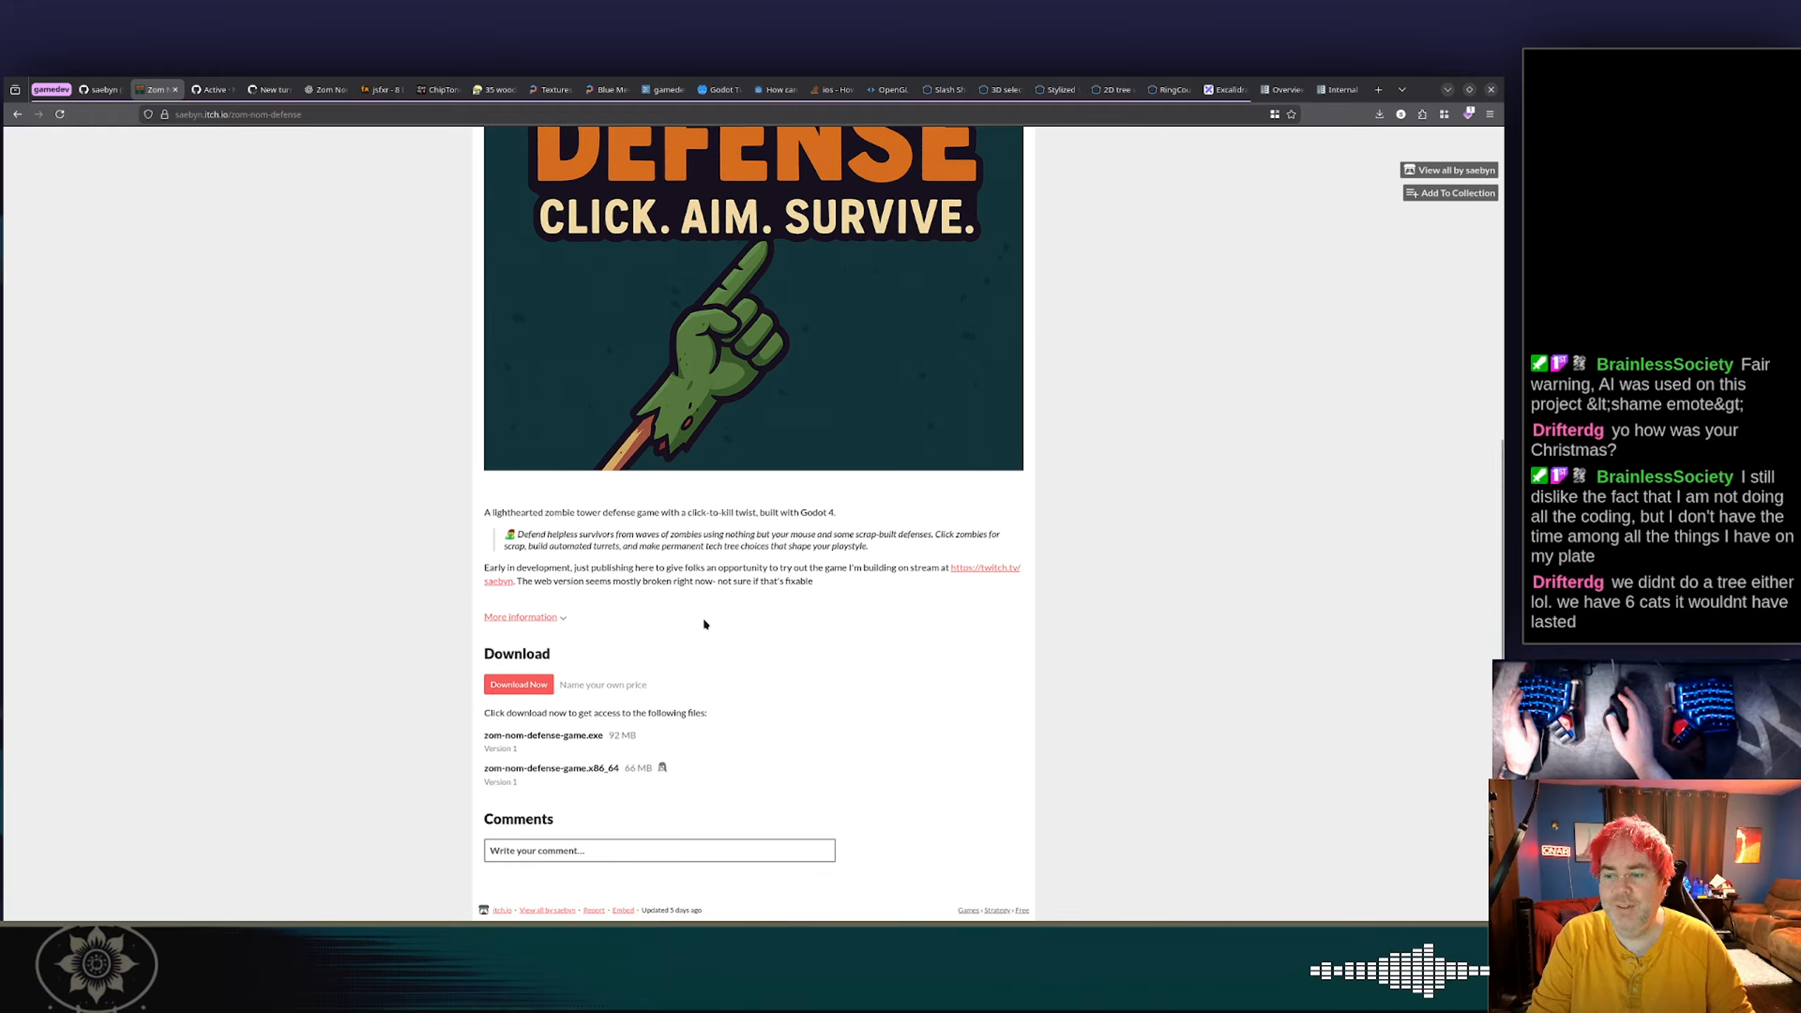
key(alt+Tab)
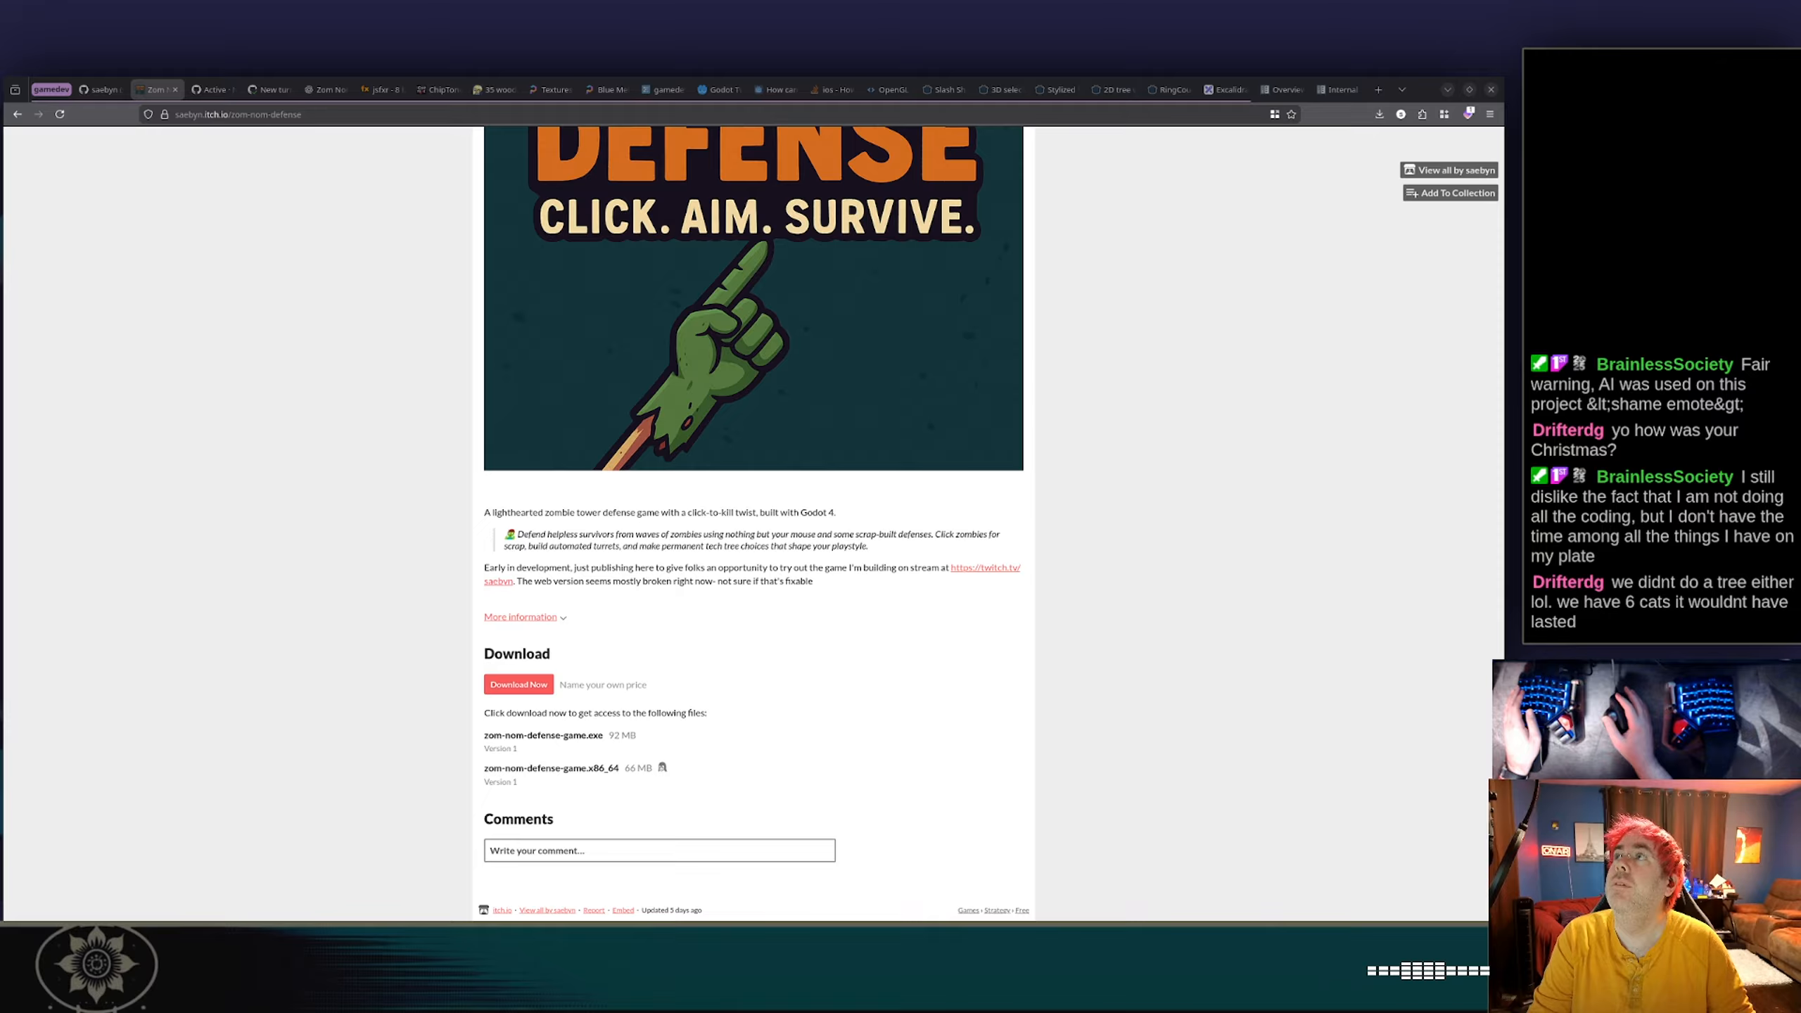
key(alt+Tab)
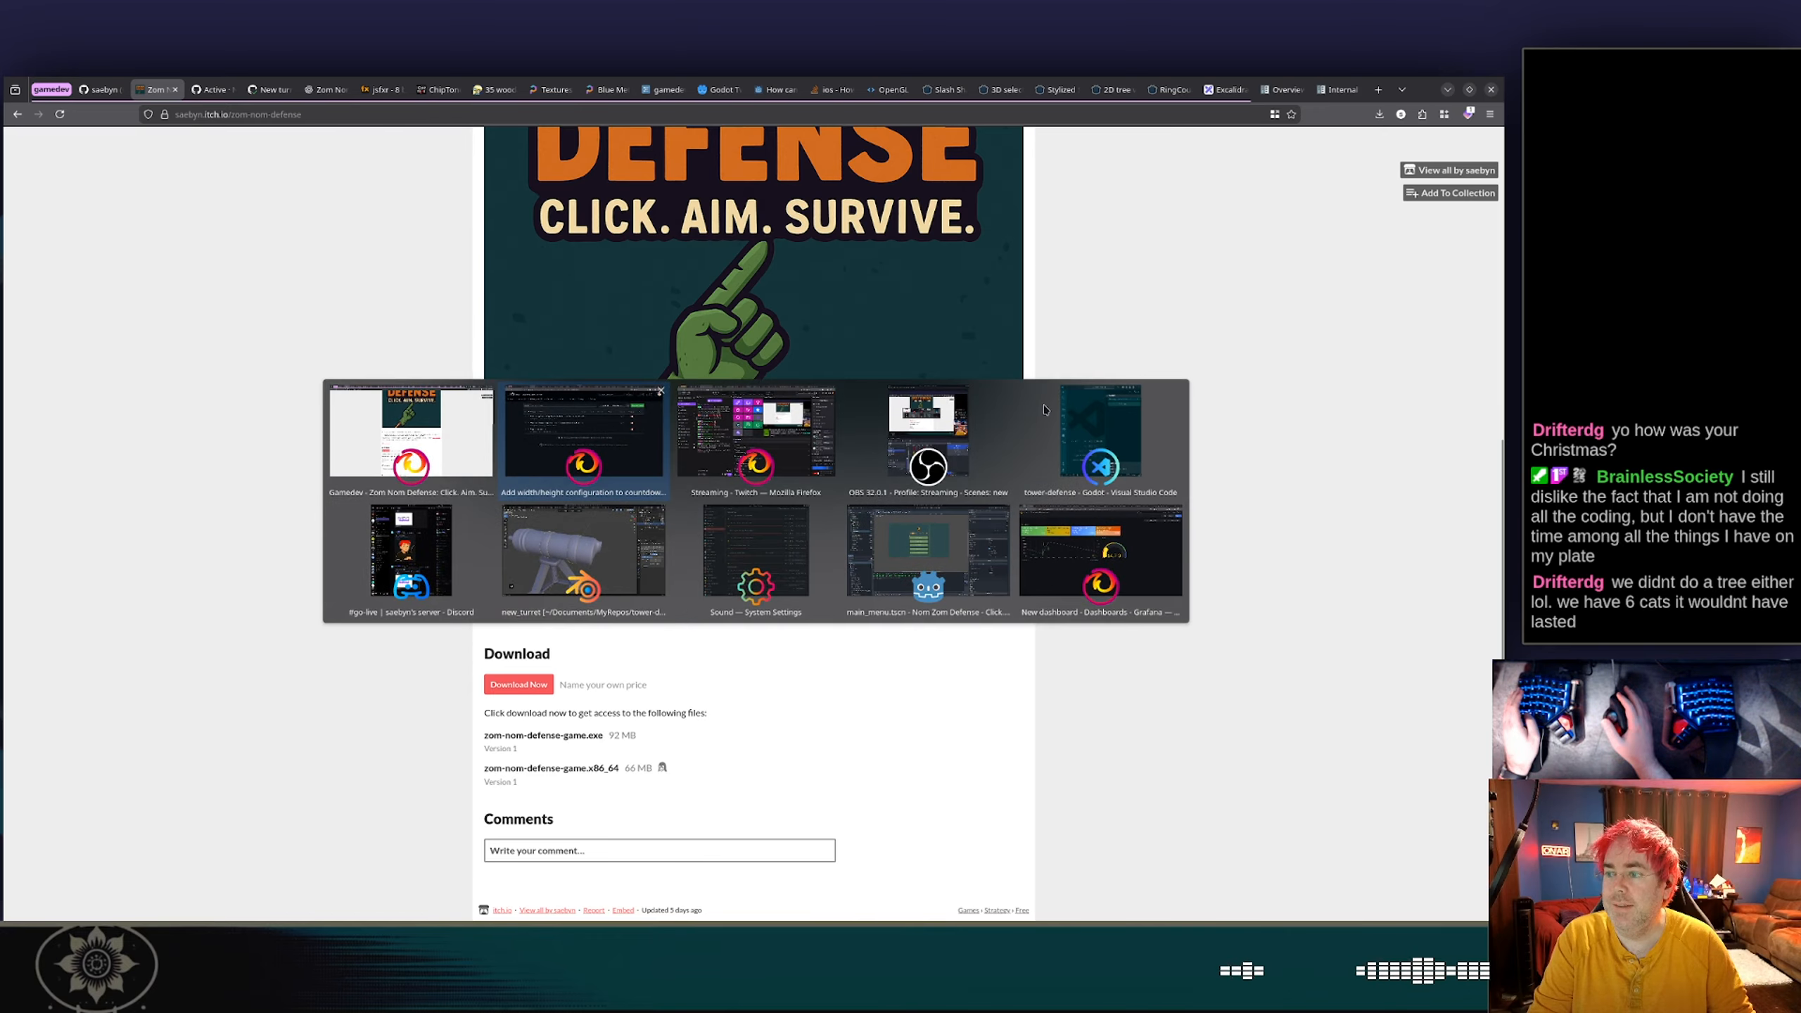
key(alt+Tab)
key(alt+Tab)
key(alt+Tab)
key(alt+Tab)
key(alt+Tab)
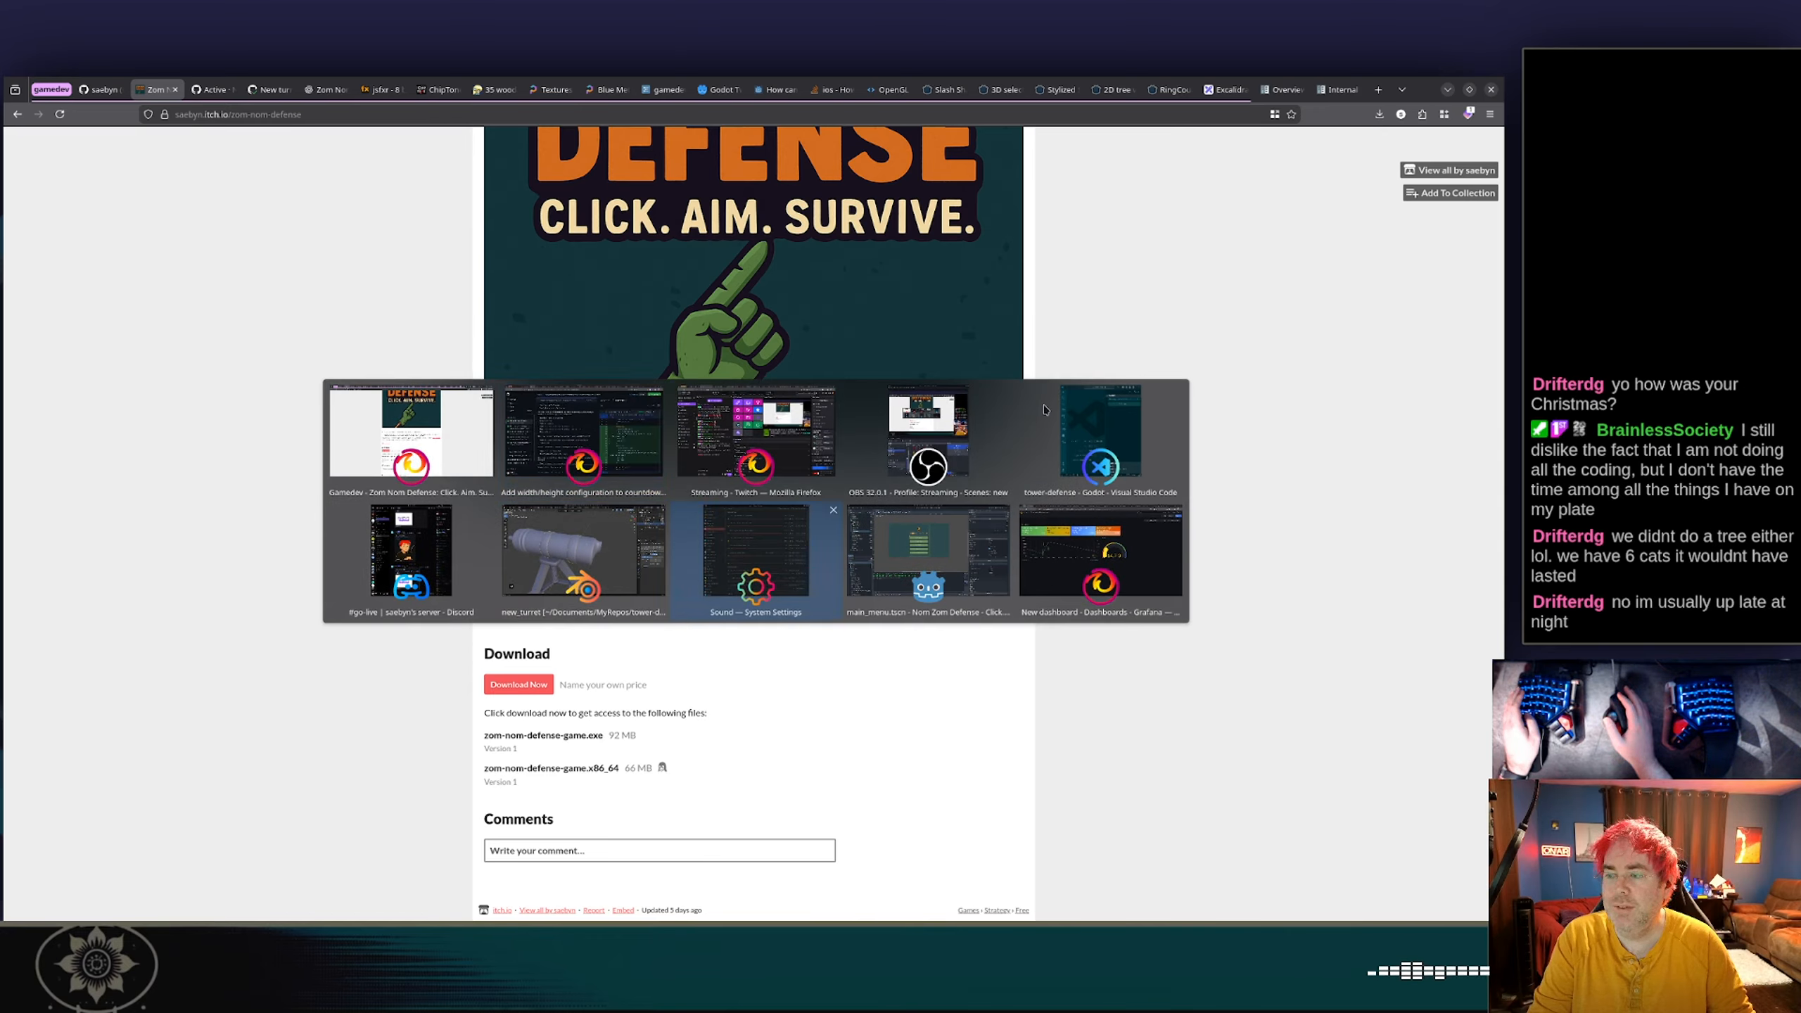
key(alt+Tab)
key(alt+Tab)
key(alt+Tab)
key(alt+Tab)
key(alt+Tab)
key(alt+Tab)
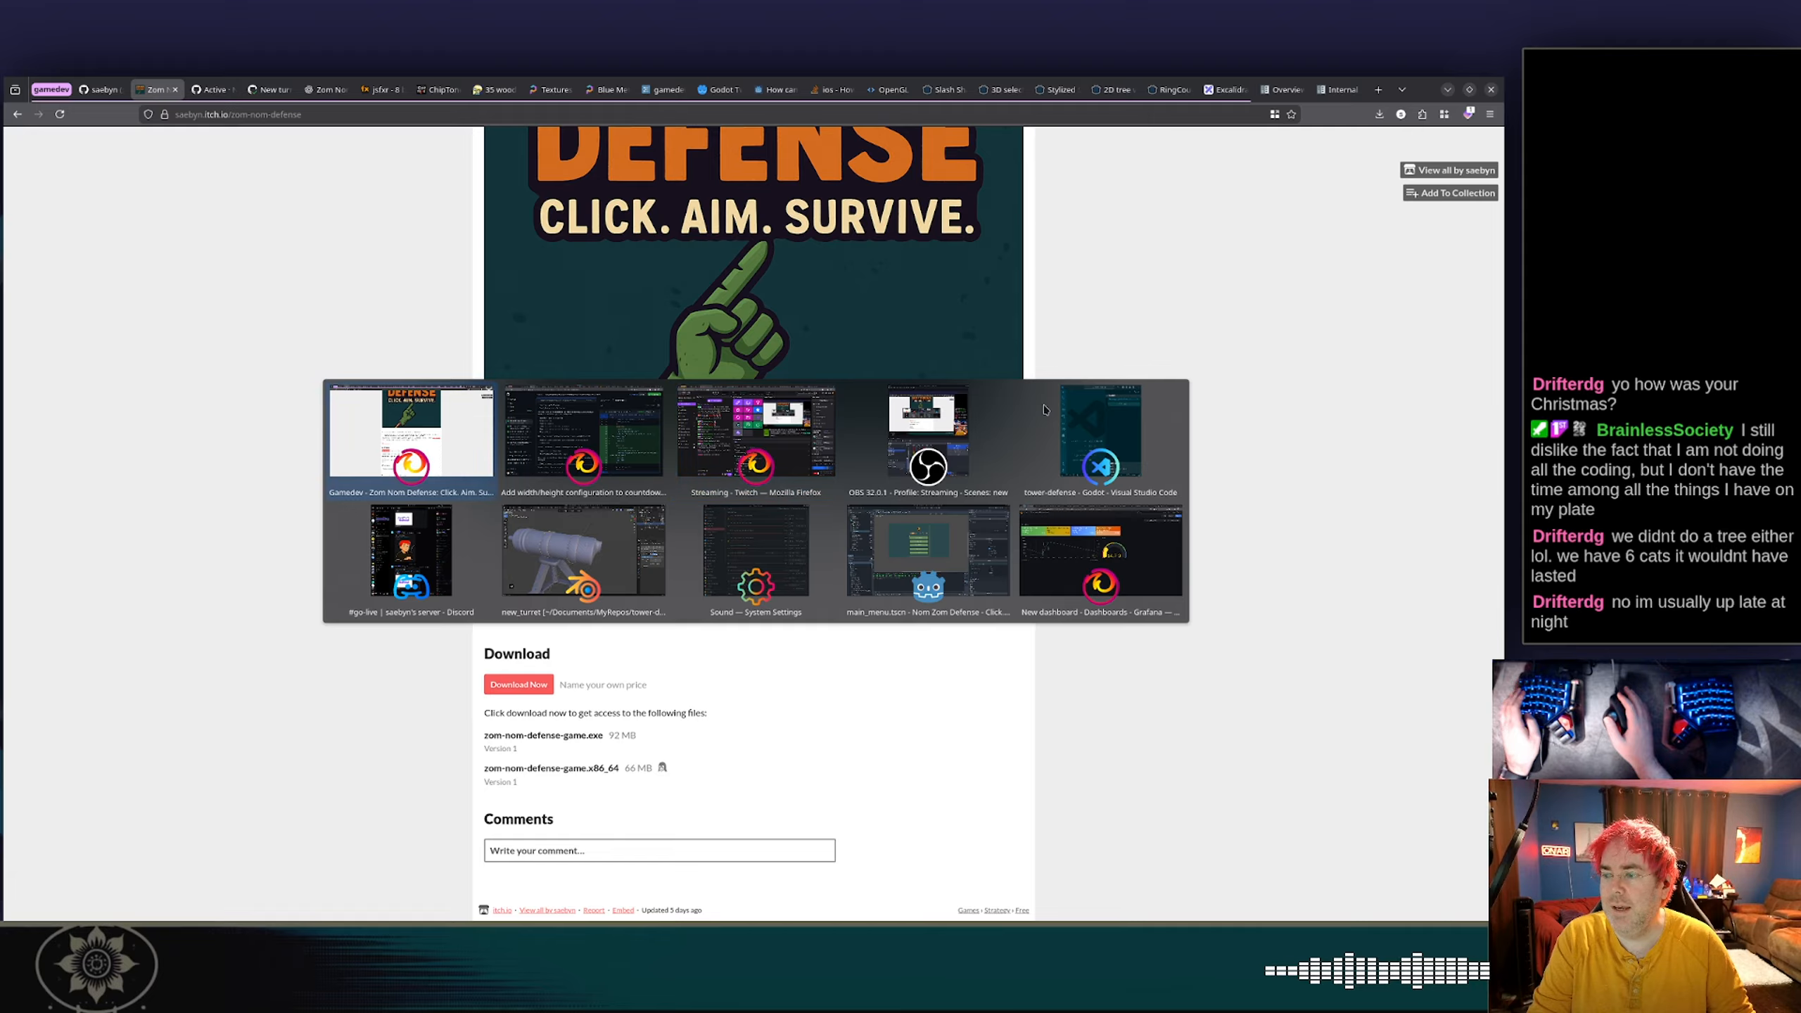
key(alt+Tab)
key(alt+Tab)
key(alt+Tab)
key(alt+Tab)
key(alt+Tab)
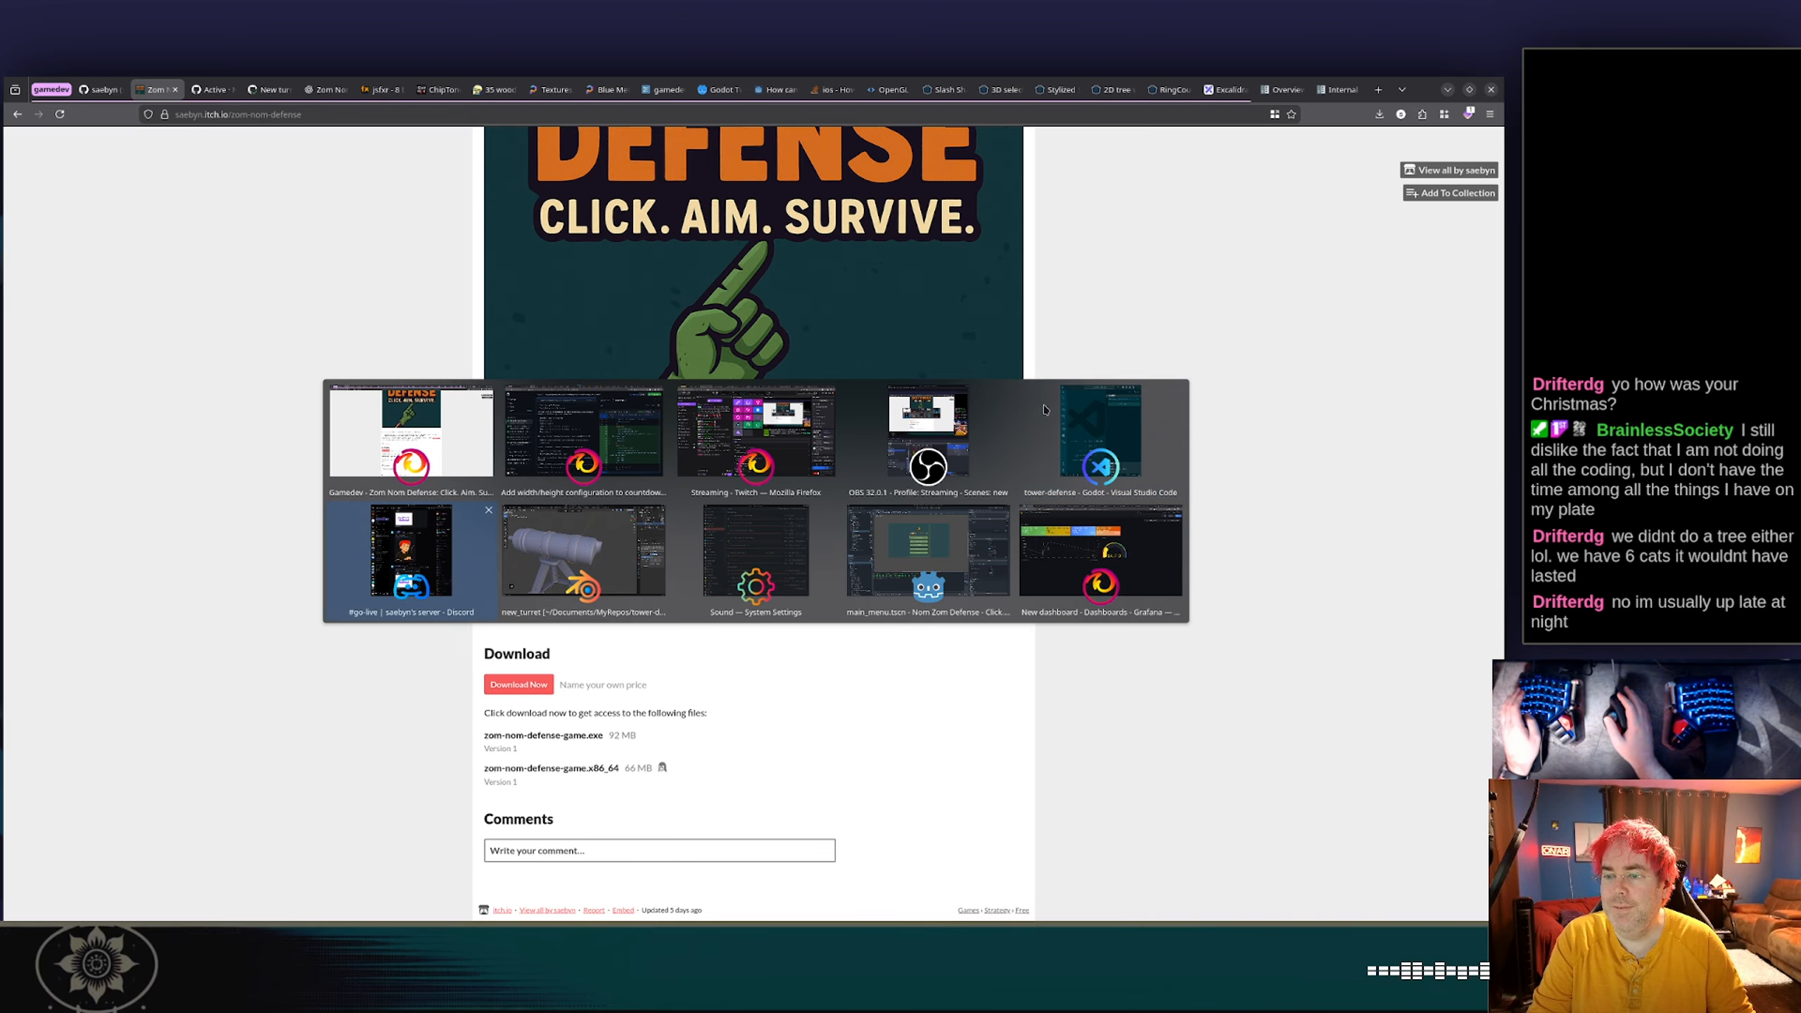
key(alt+shift+Tab)
key(alt+shift+Tab)
key(alt+shift+Tab)
key(alt+shift+Tab)
key(alt+shift+Tab)
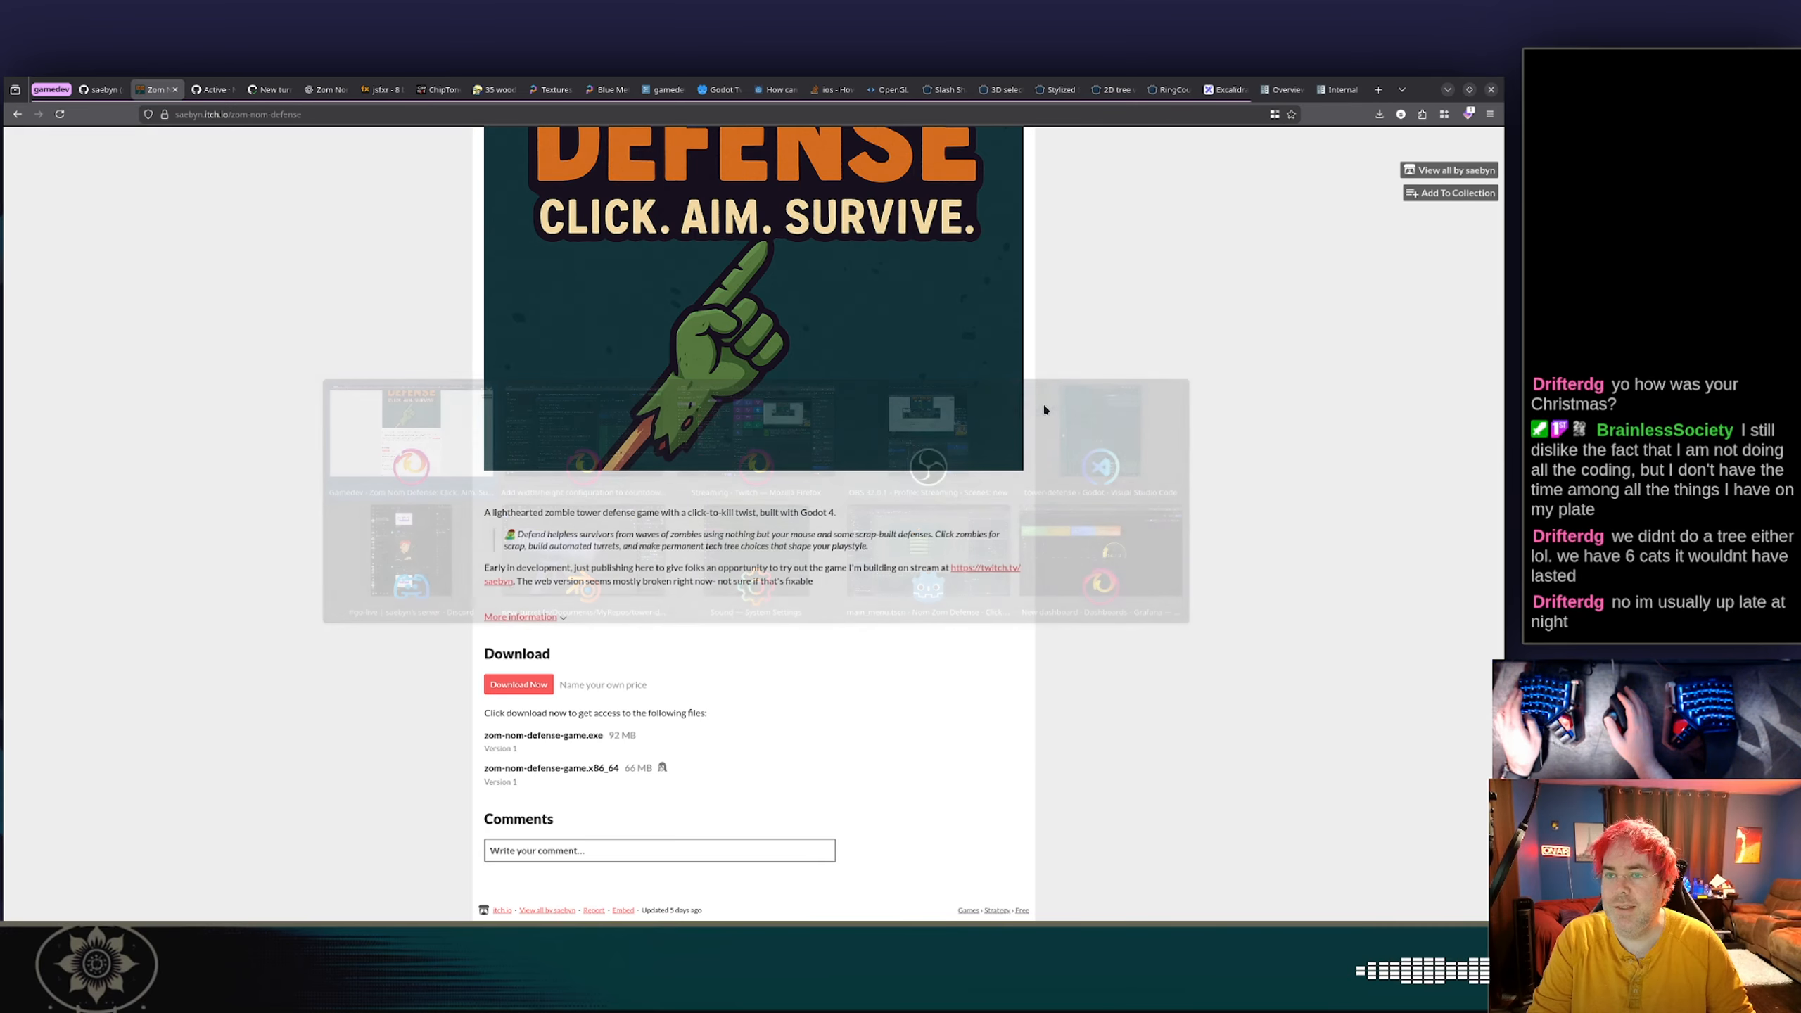
Step: Open the zom-nom-defense repository on GitHub in a new browser tab and show its code page
click(213, 89)
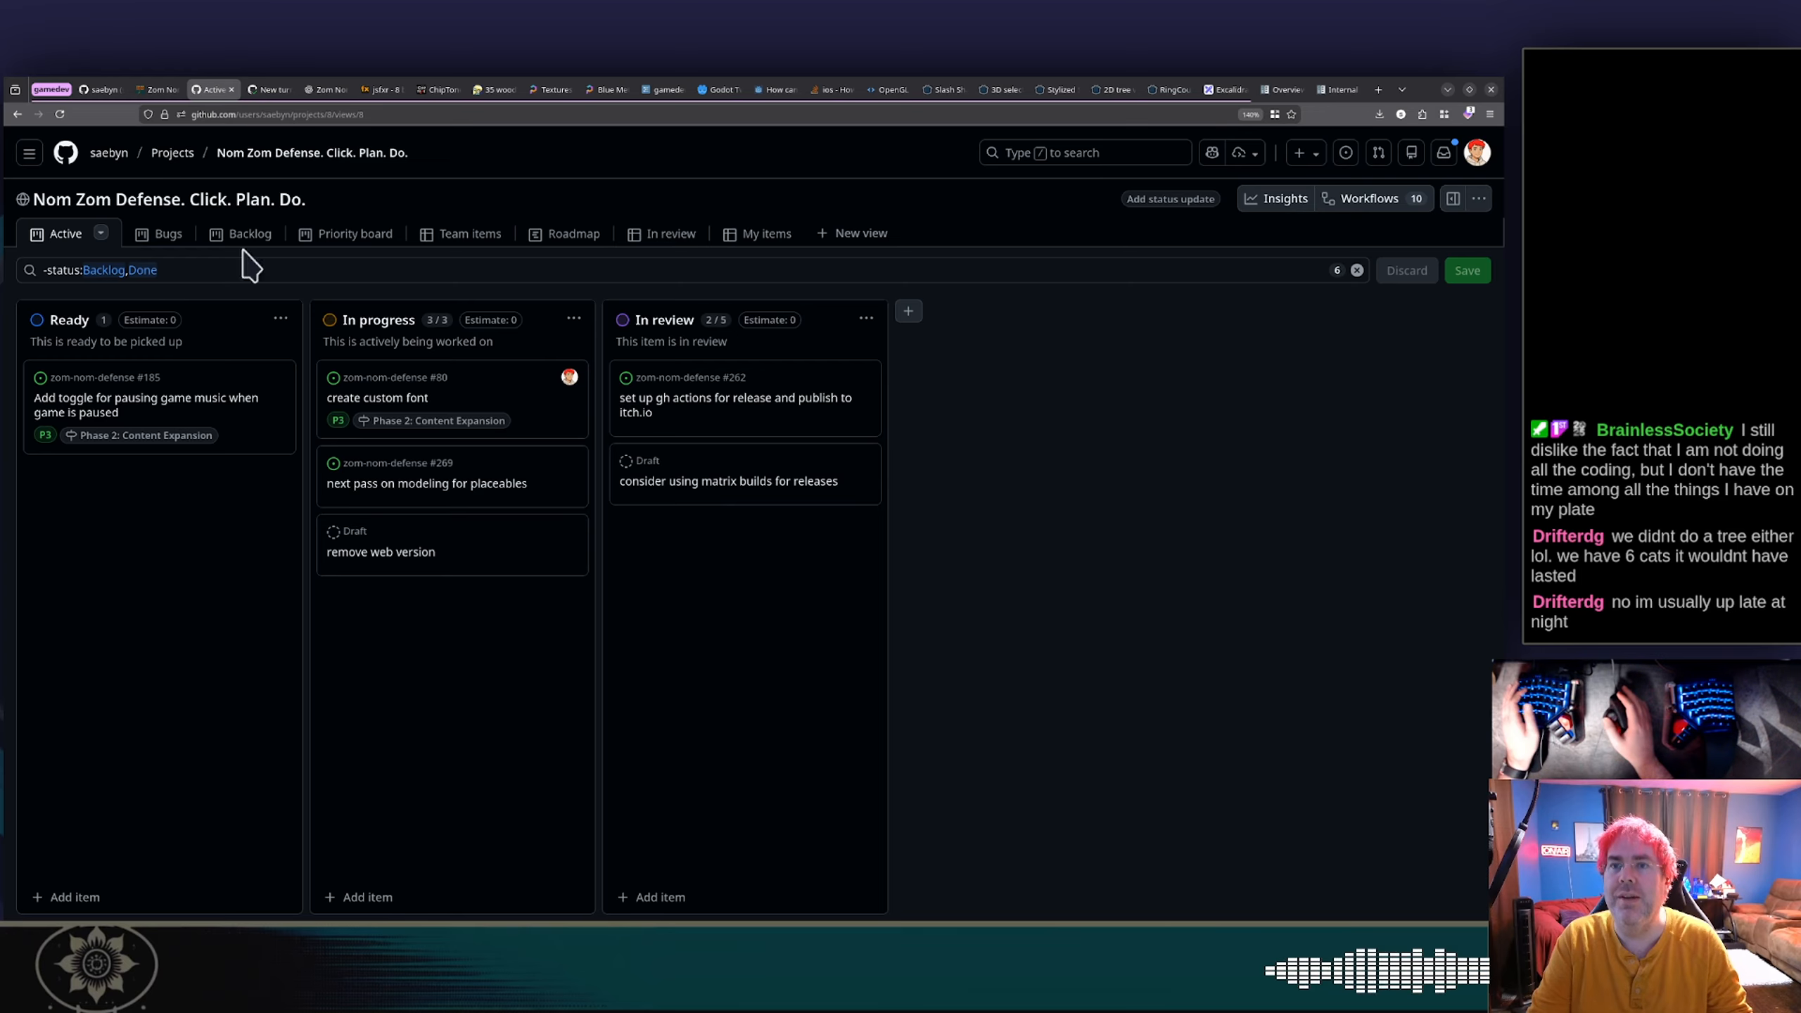
click(252, 89)
middle_click(250, 193)
click(310, 90)
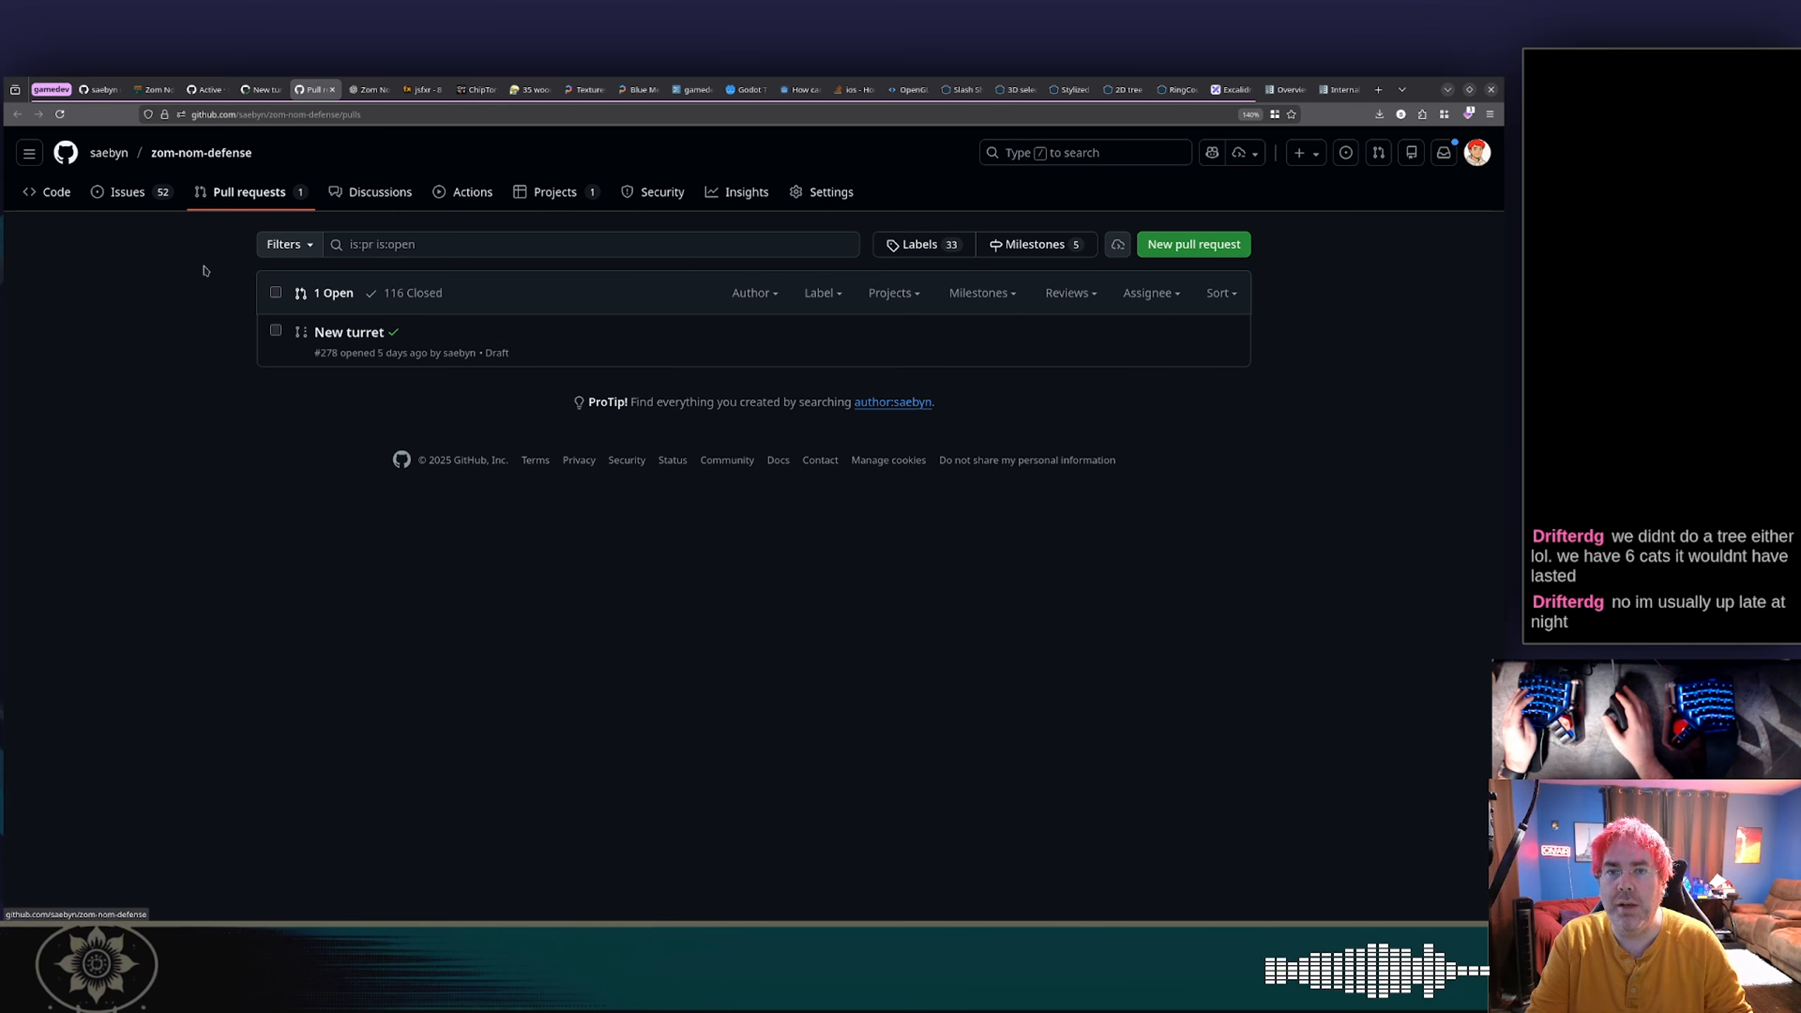
click(54, 193)
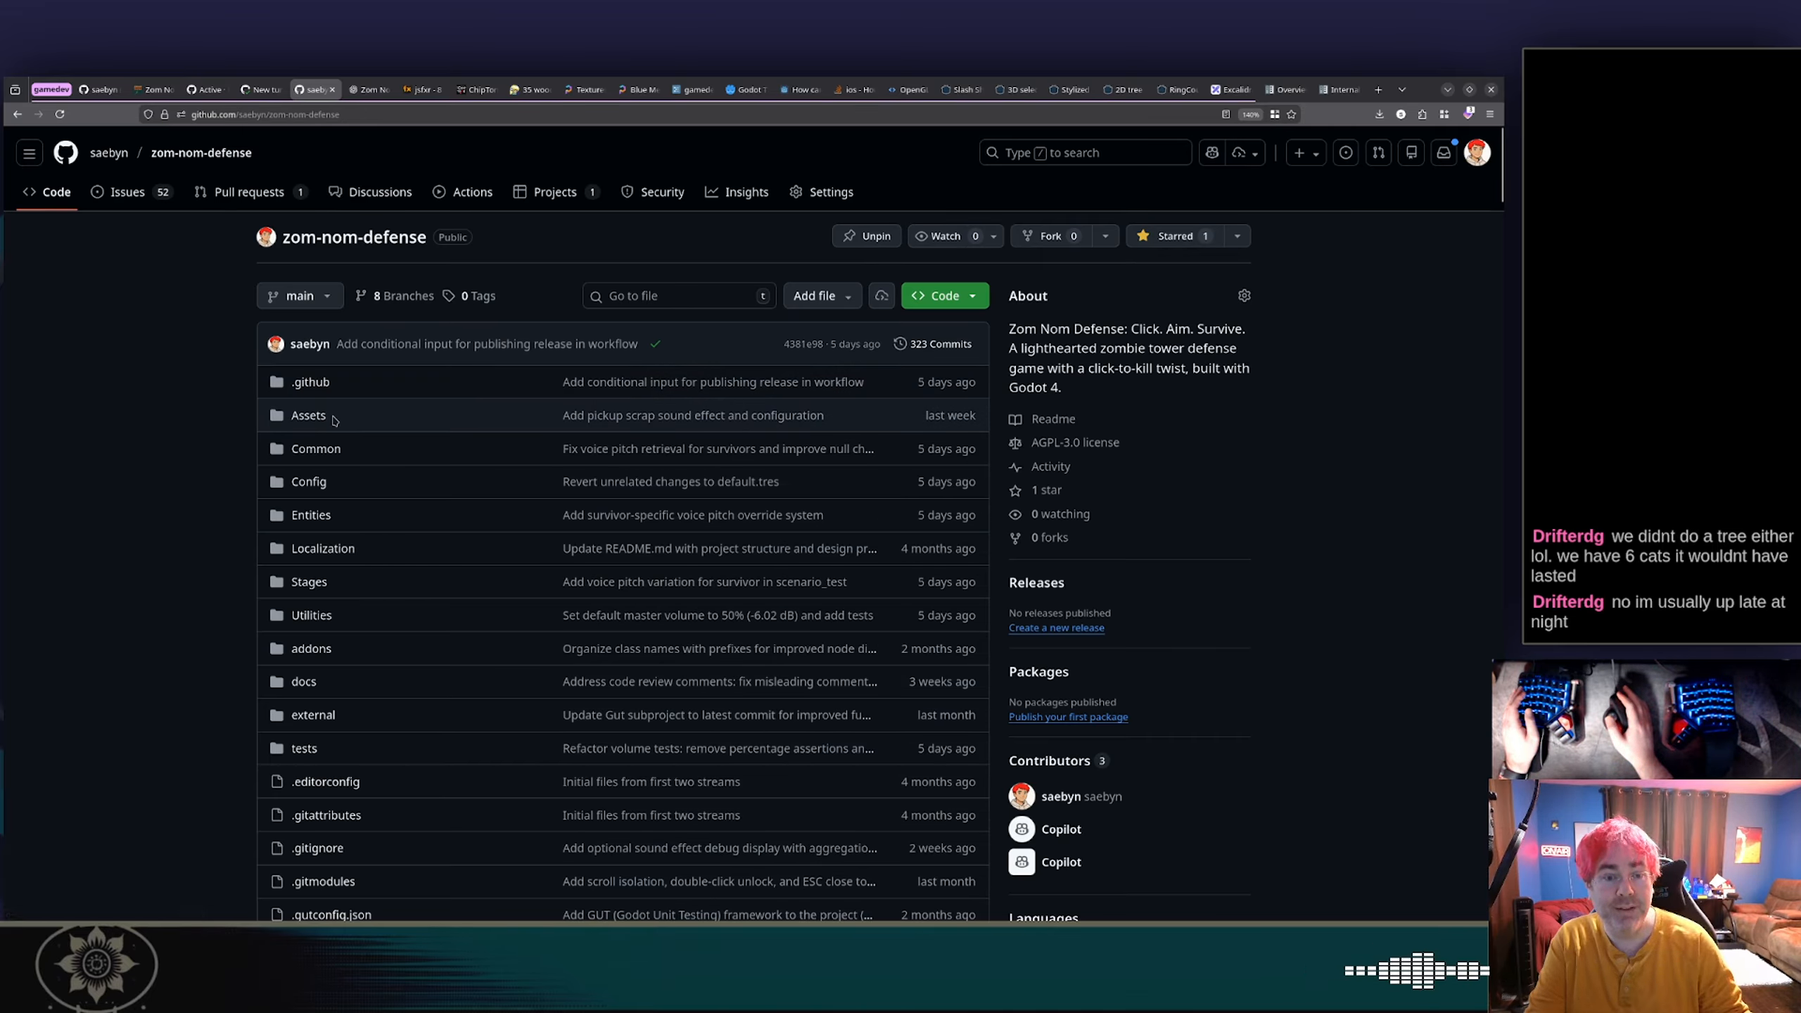
Step: Switch to the Visual Studio Code window with the tower-defense project and maximize it
key(alt+Tab)
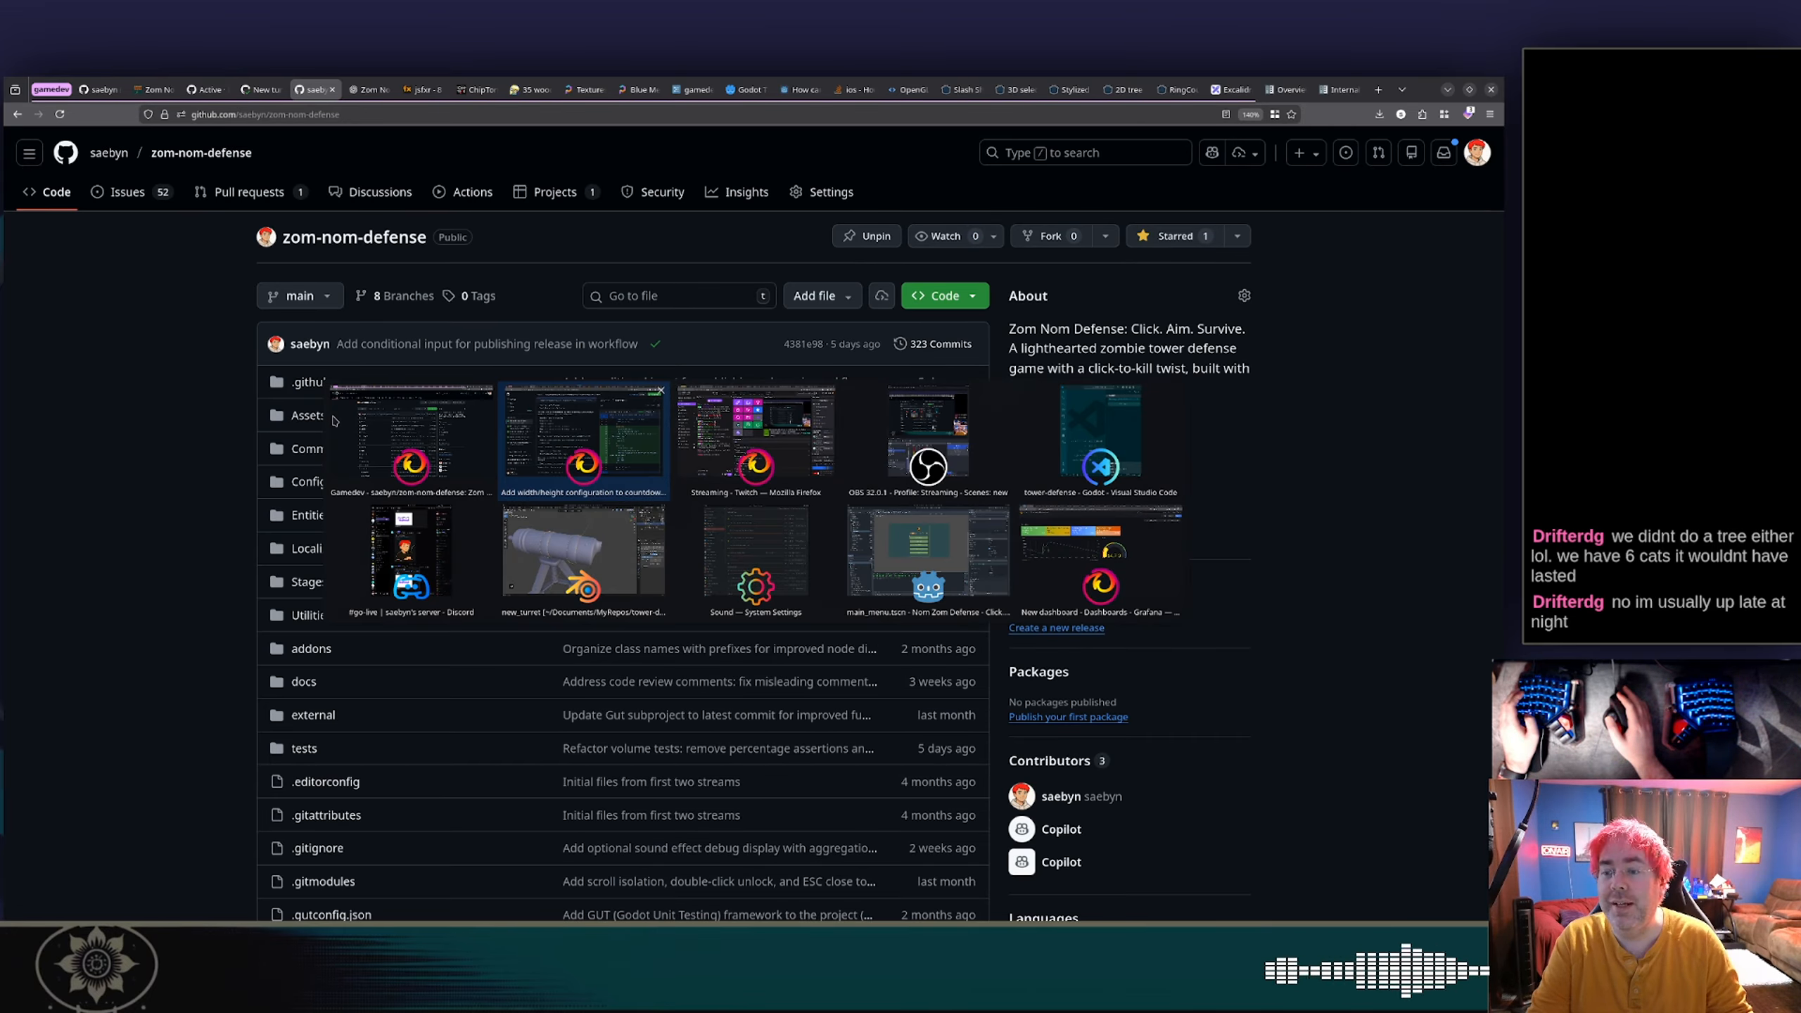
key(alt+Tab)
key(alt+Tab)
key(alt+Tab)
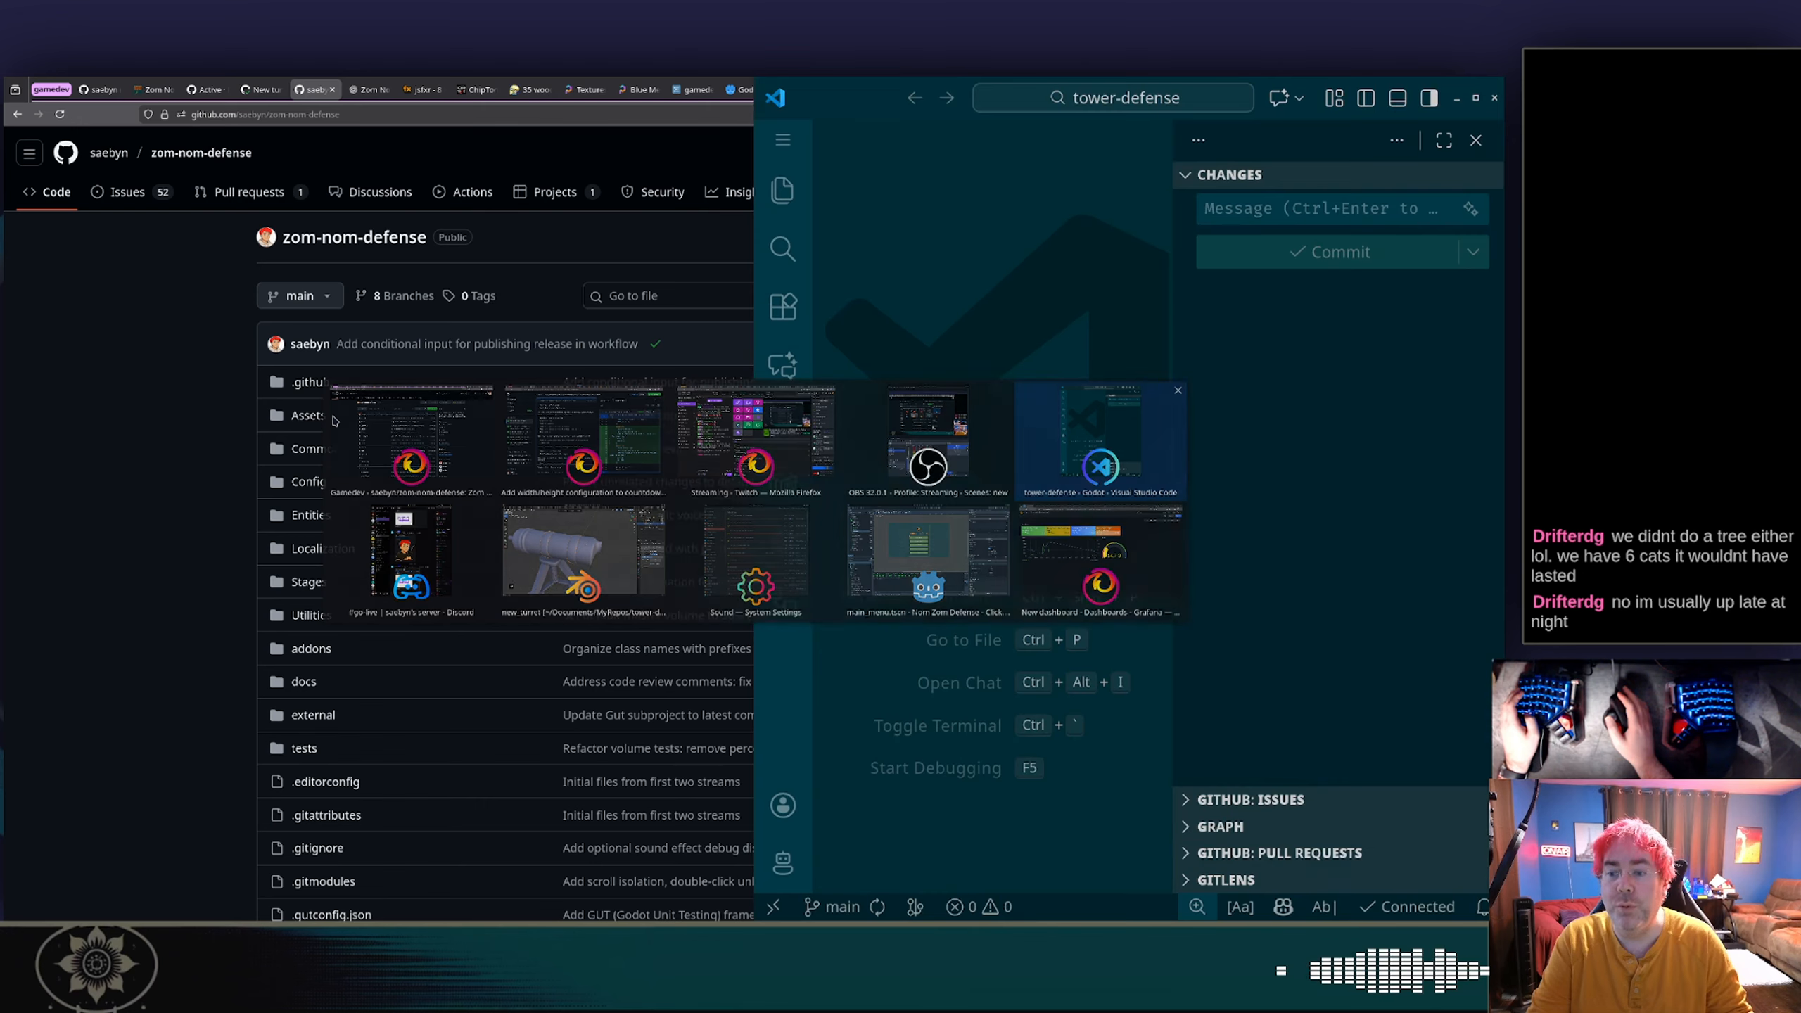
click(1475, 97)
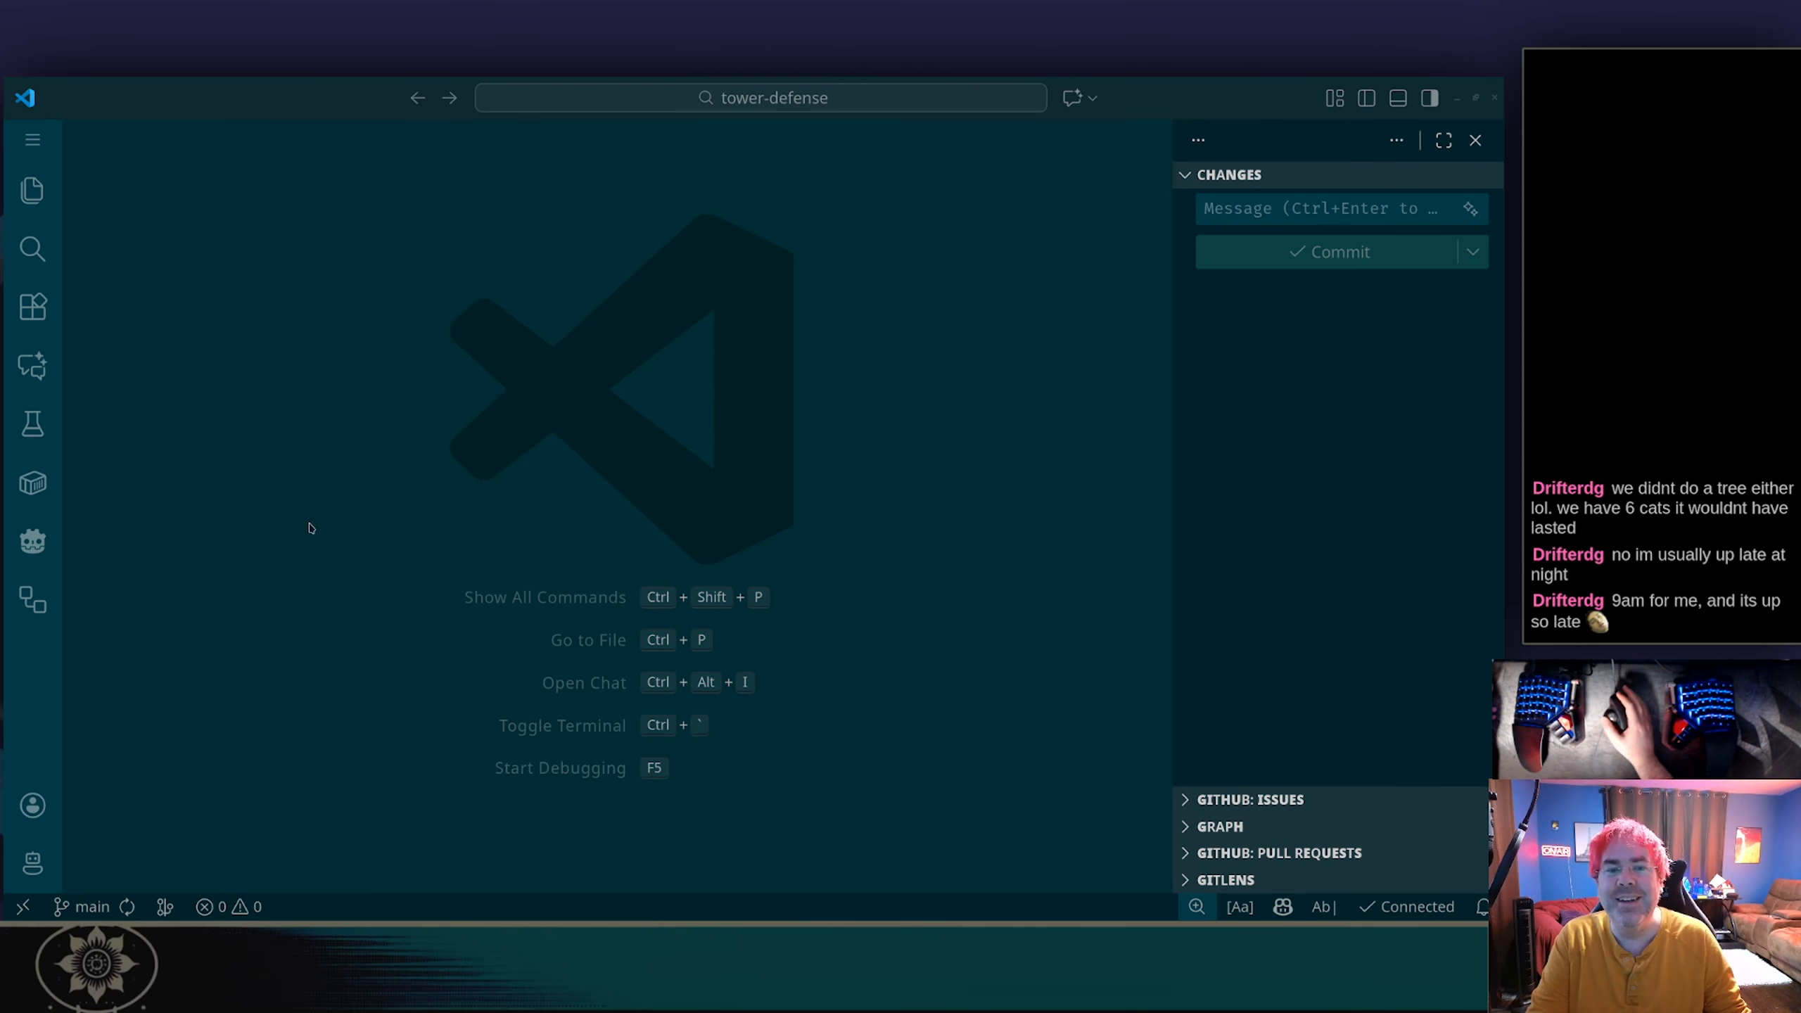
click(711, 369)
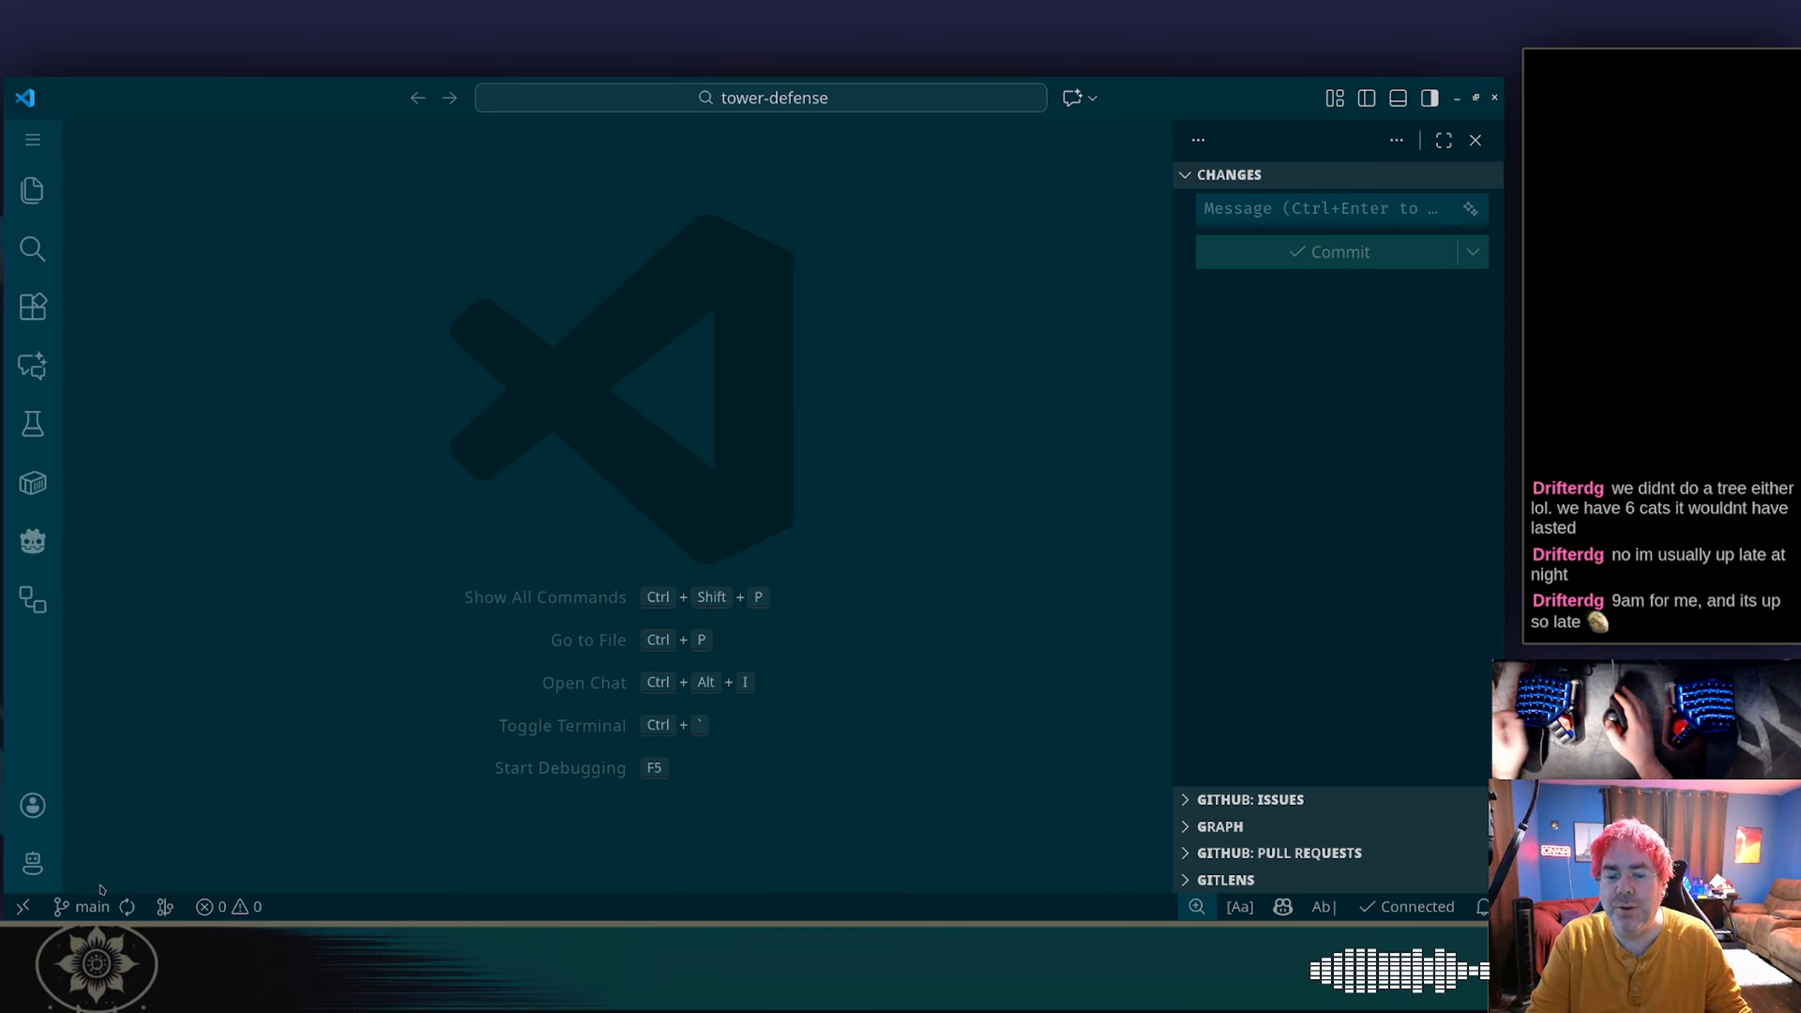
Step: Create a new Git branch named remove-web-build from main
click(82, 907)
key(Return)
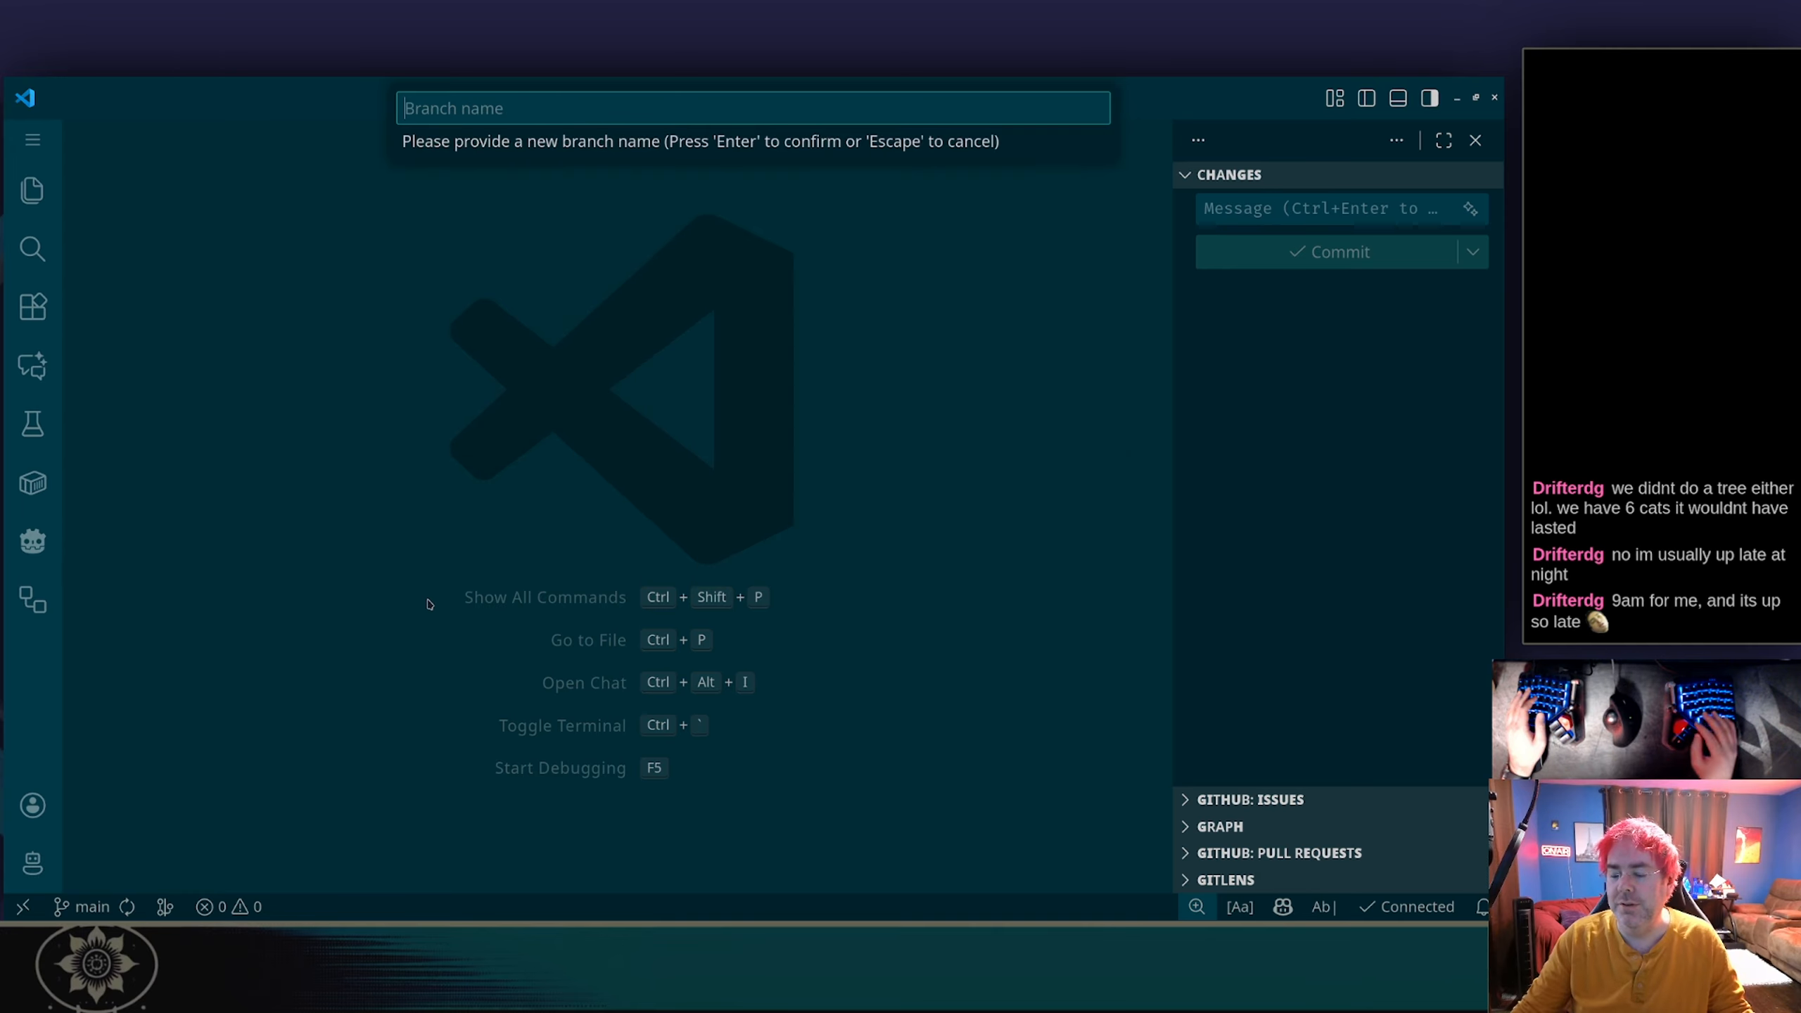
text(remove-web-build)
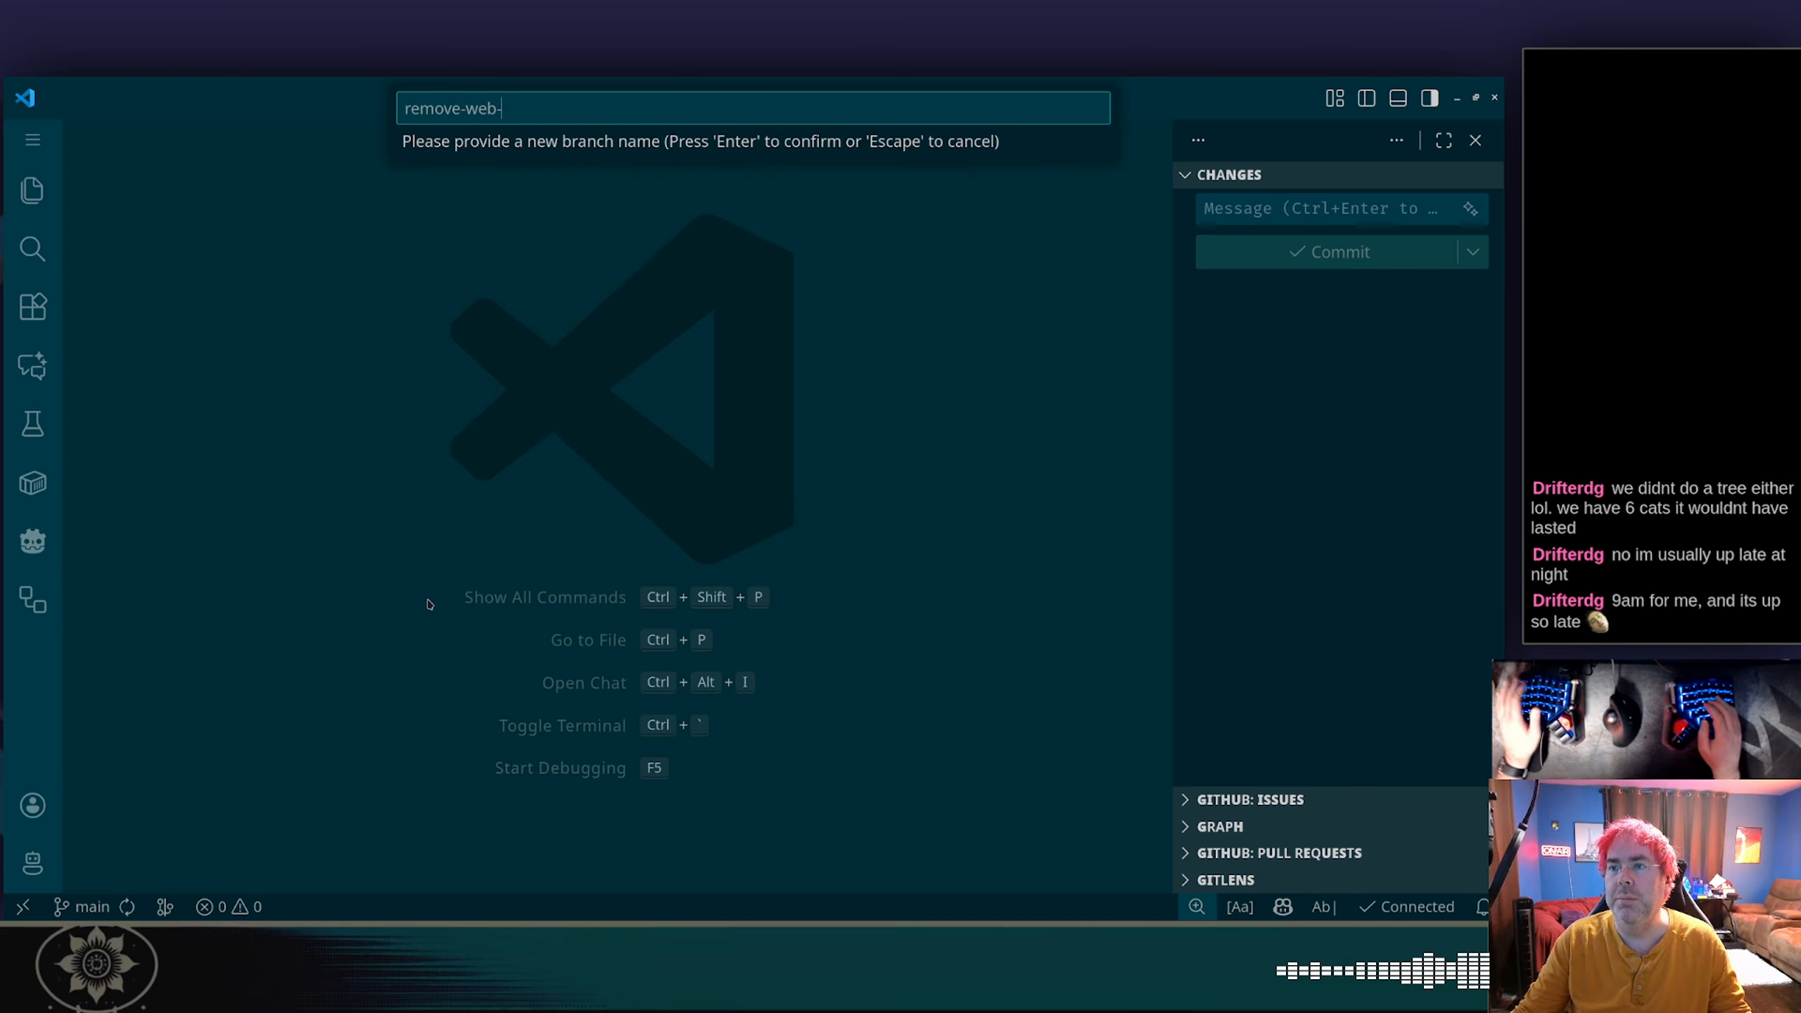
key(Return)
Step: Find and open release.yml in .github/workflows and review it back to its first line
key(ctrl+p)
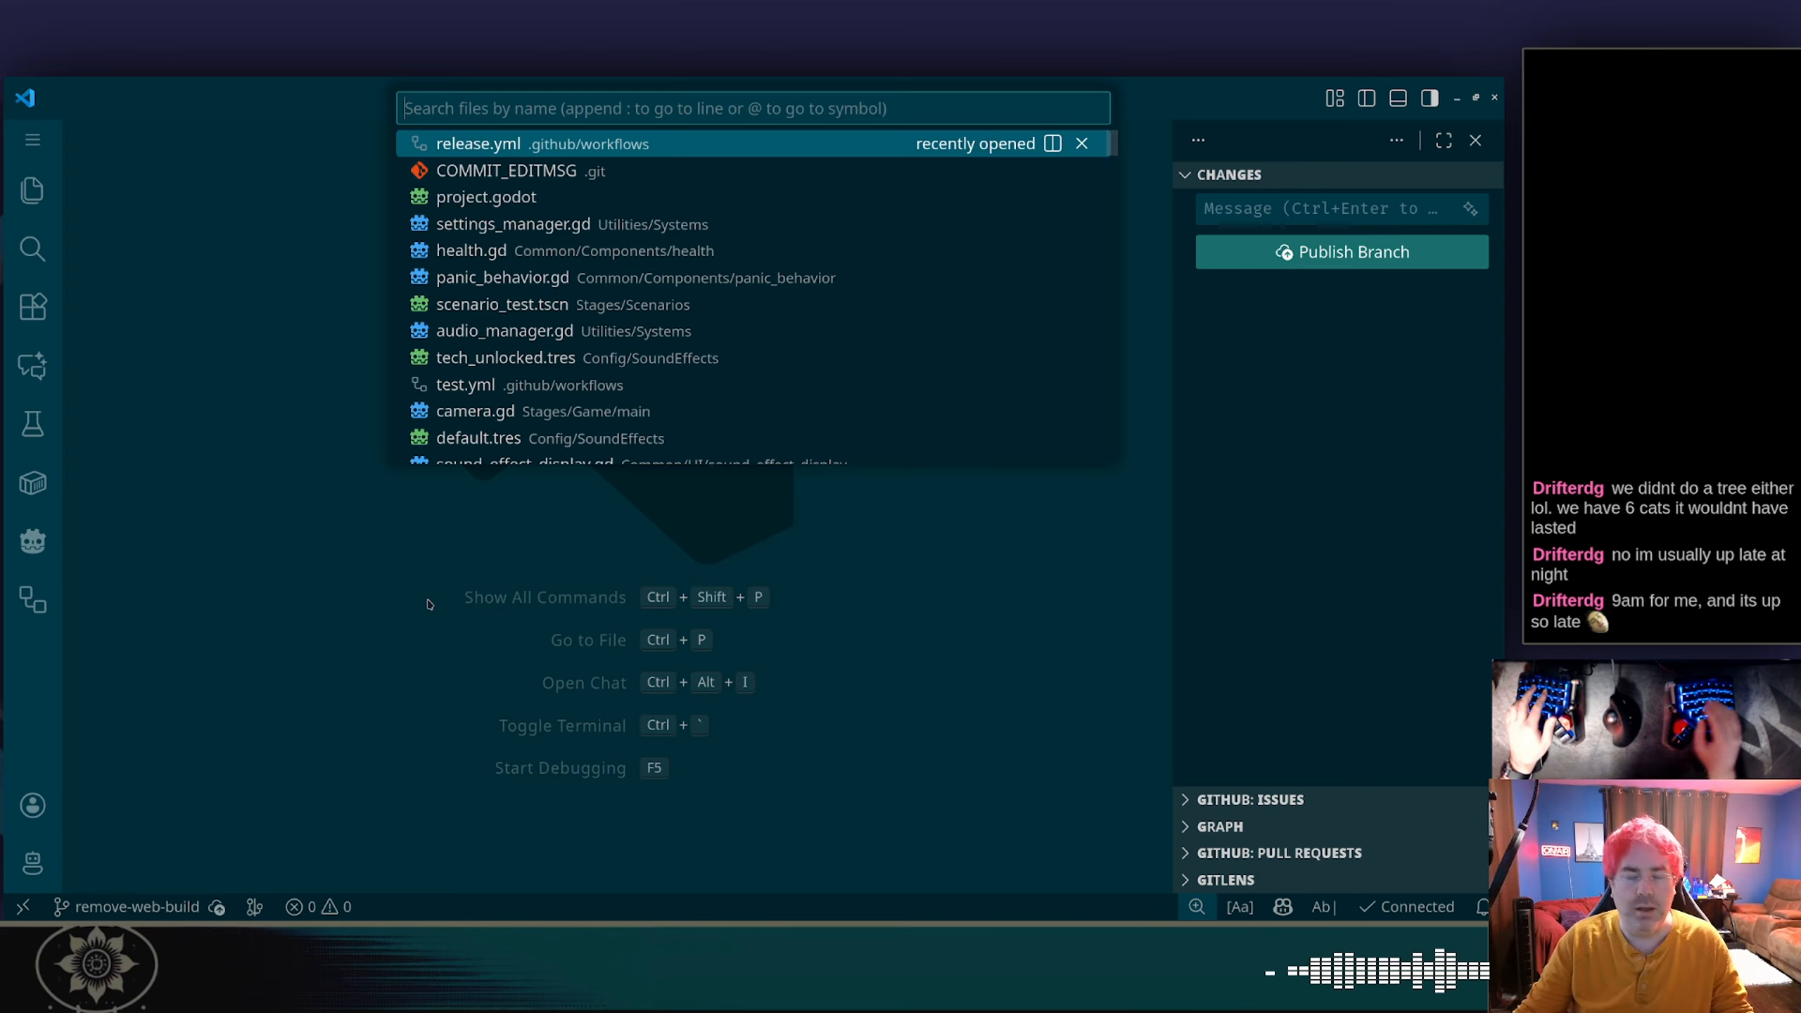
text(.github)
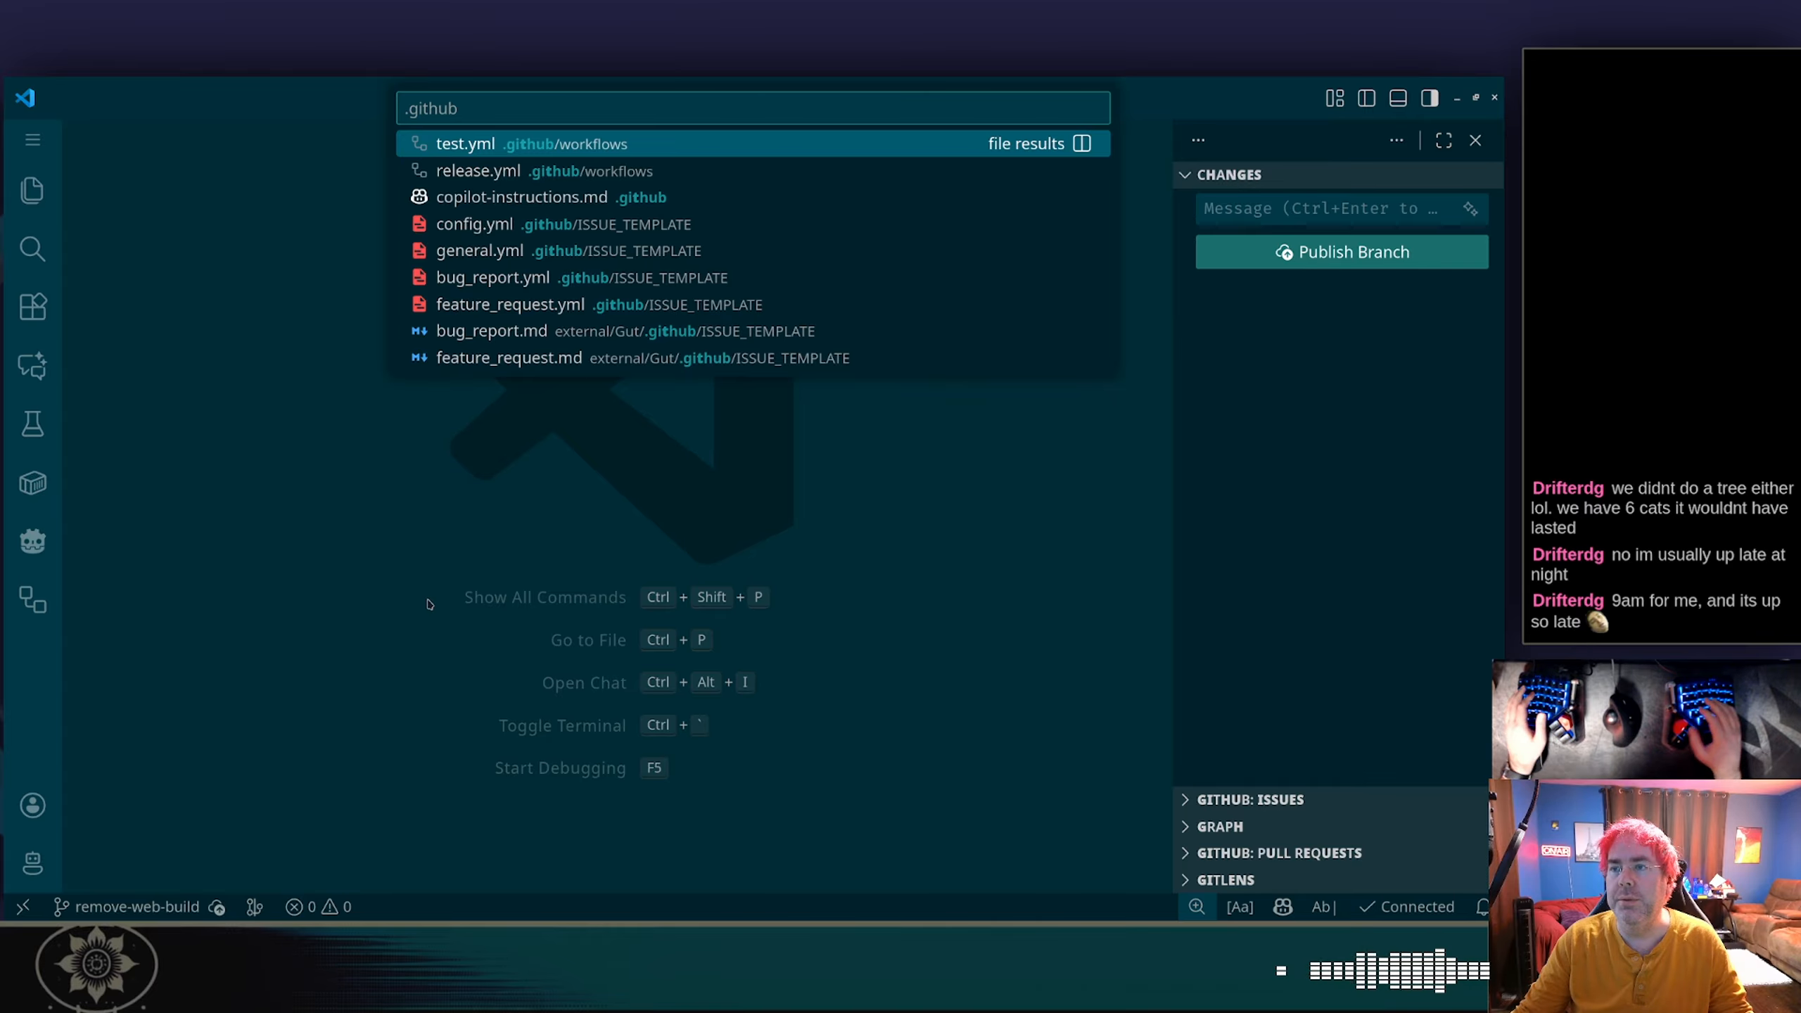
key(Down)
key(Return)
scroll(425, 596, up, 15)
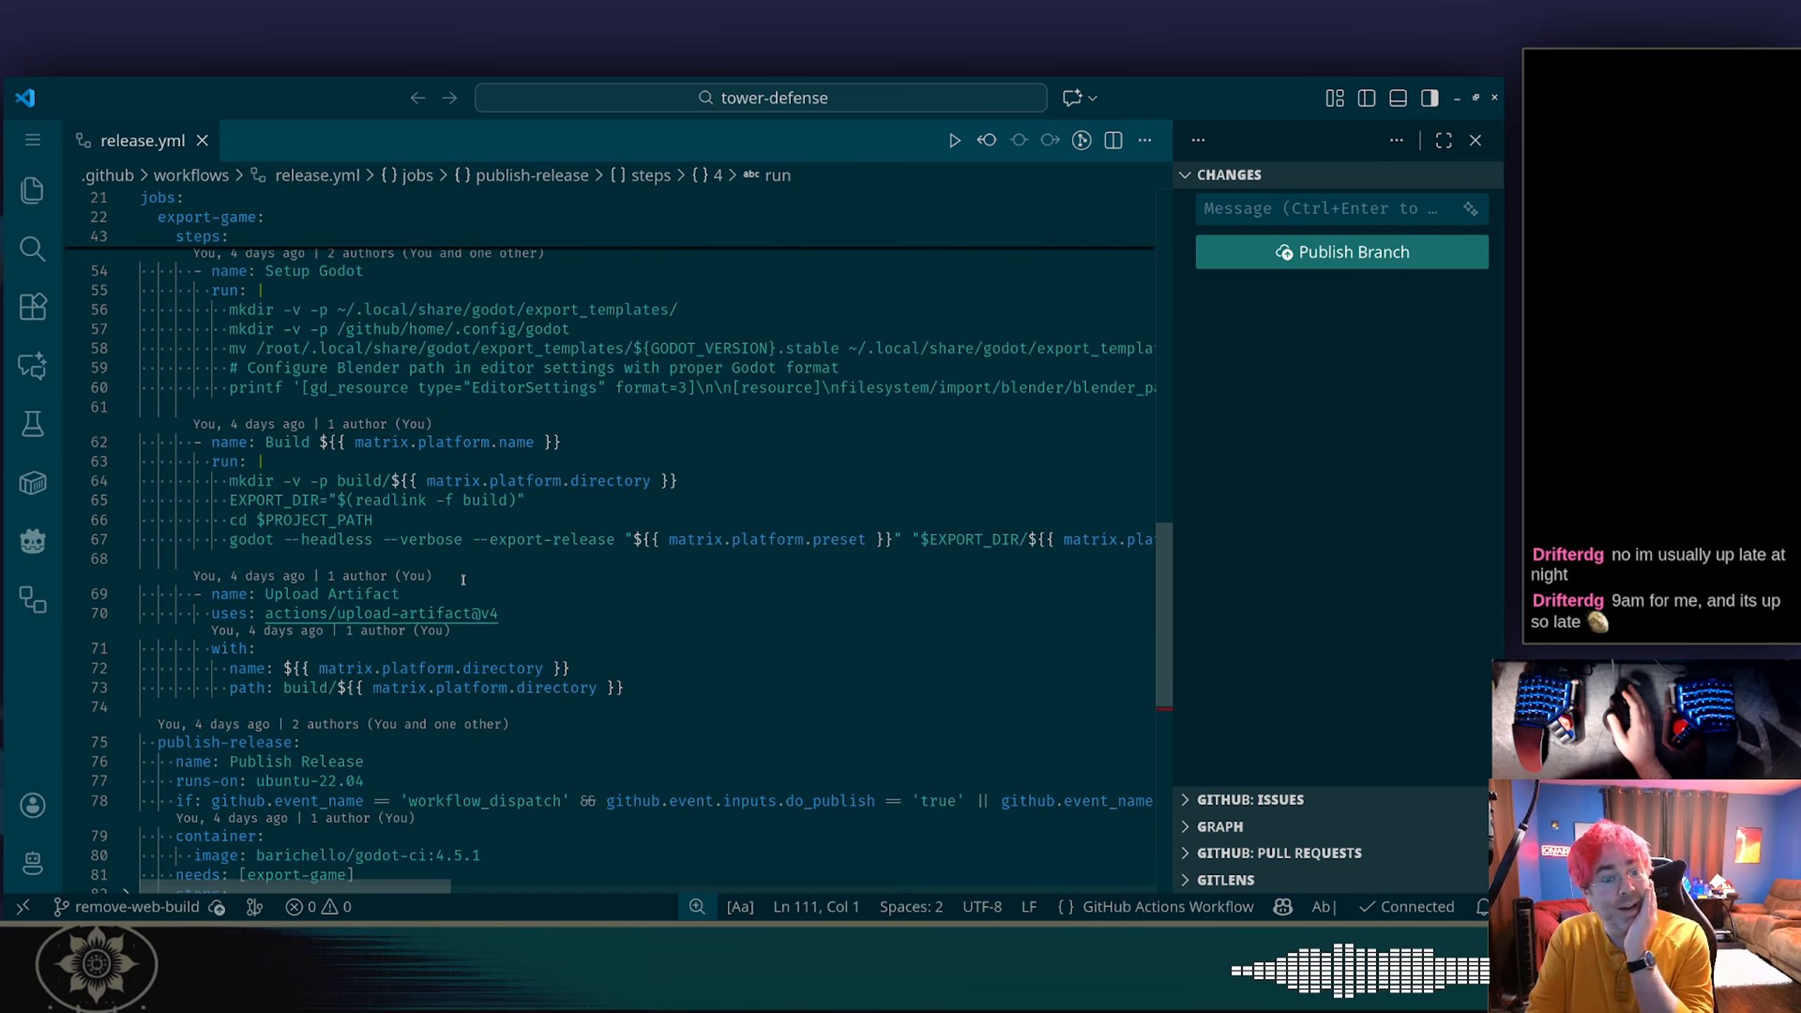
scroll(463, 580, up, 10)
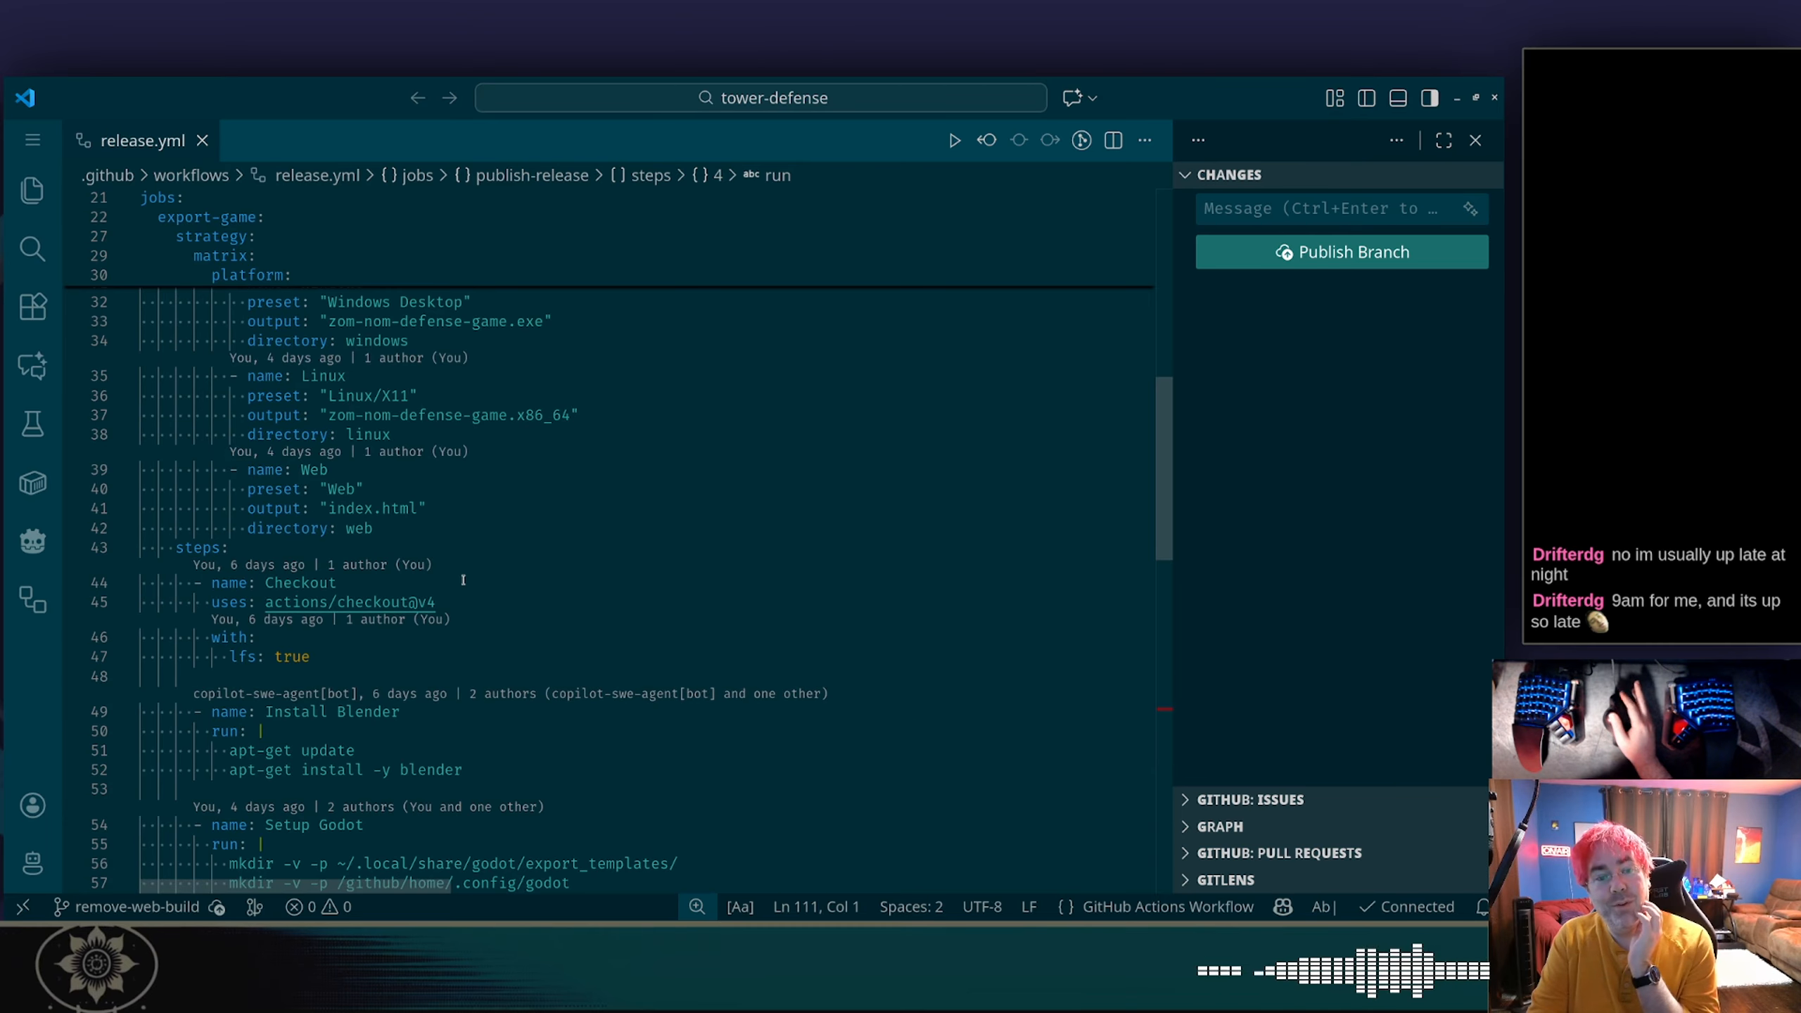
scroll(463, 579, up, 10)
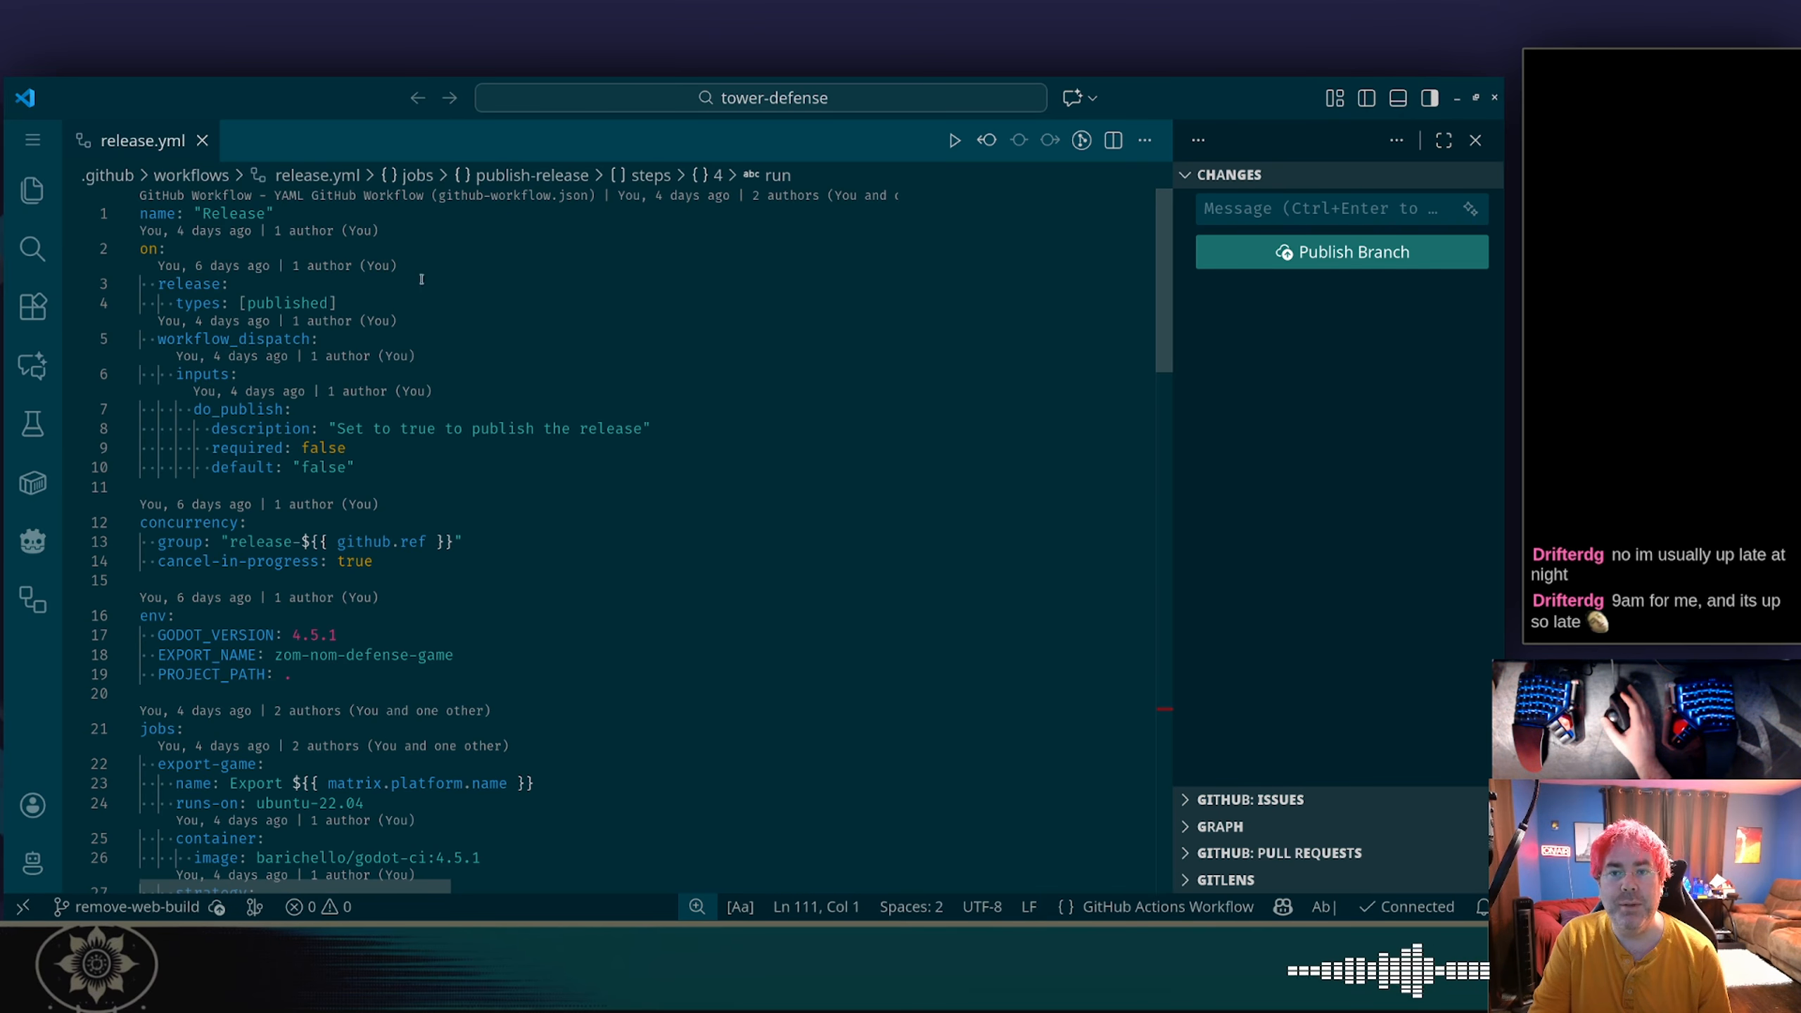
Step: Uninstall the GitLens extension, restart the extensions and close the extensions view
click(41, 304)
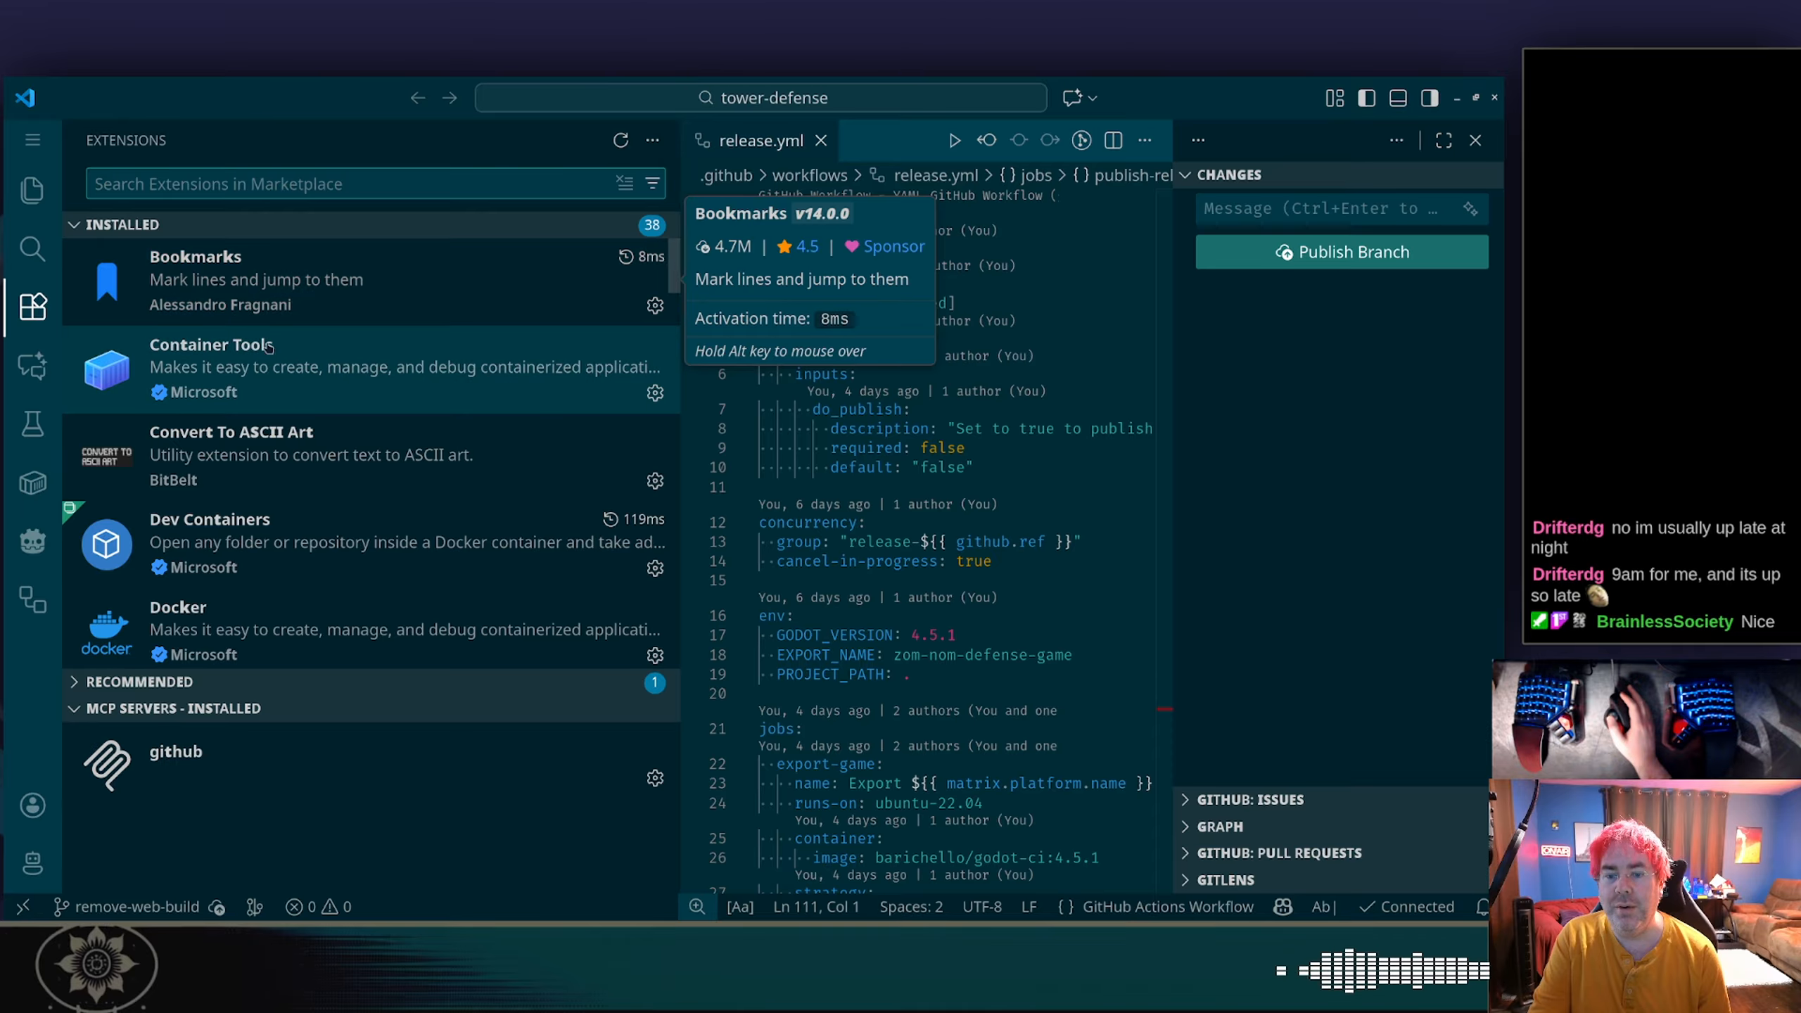
scroll(272, 392, down, 3)
scroll(272, 392, down, 10)
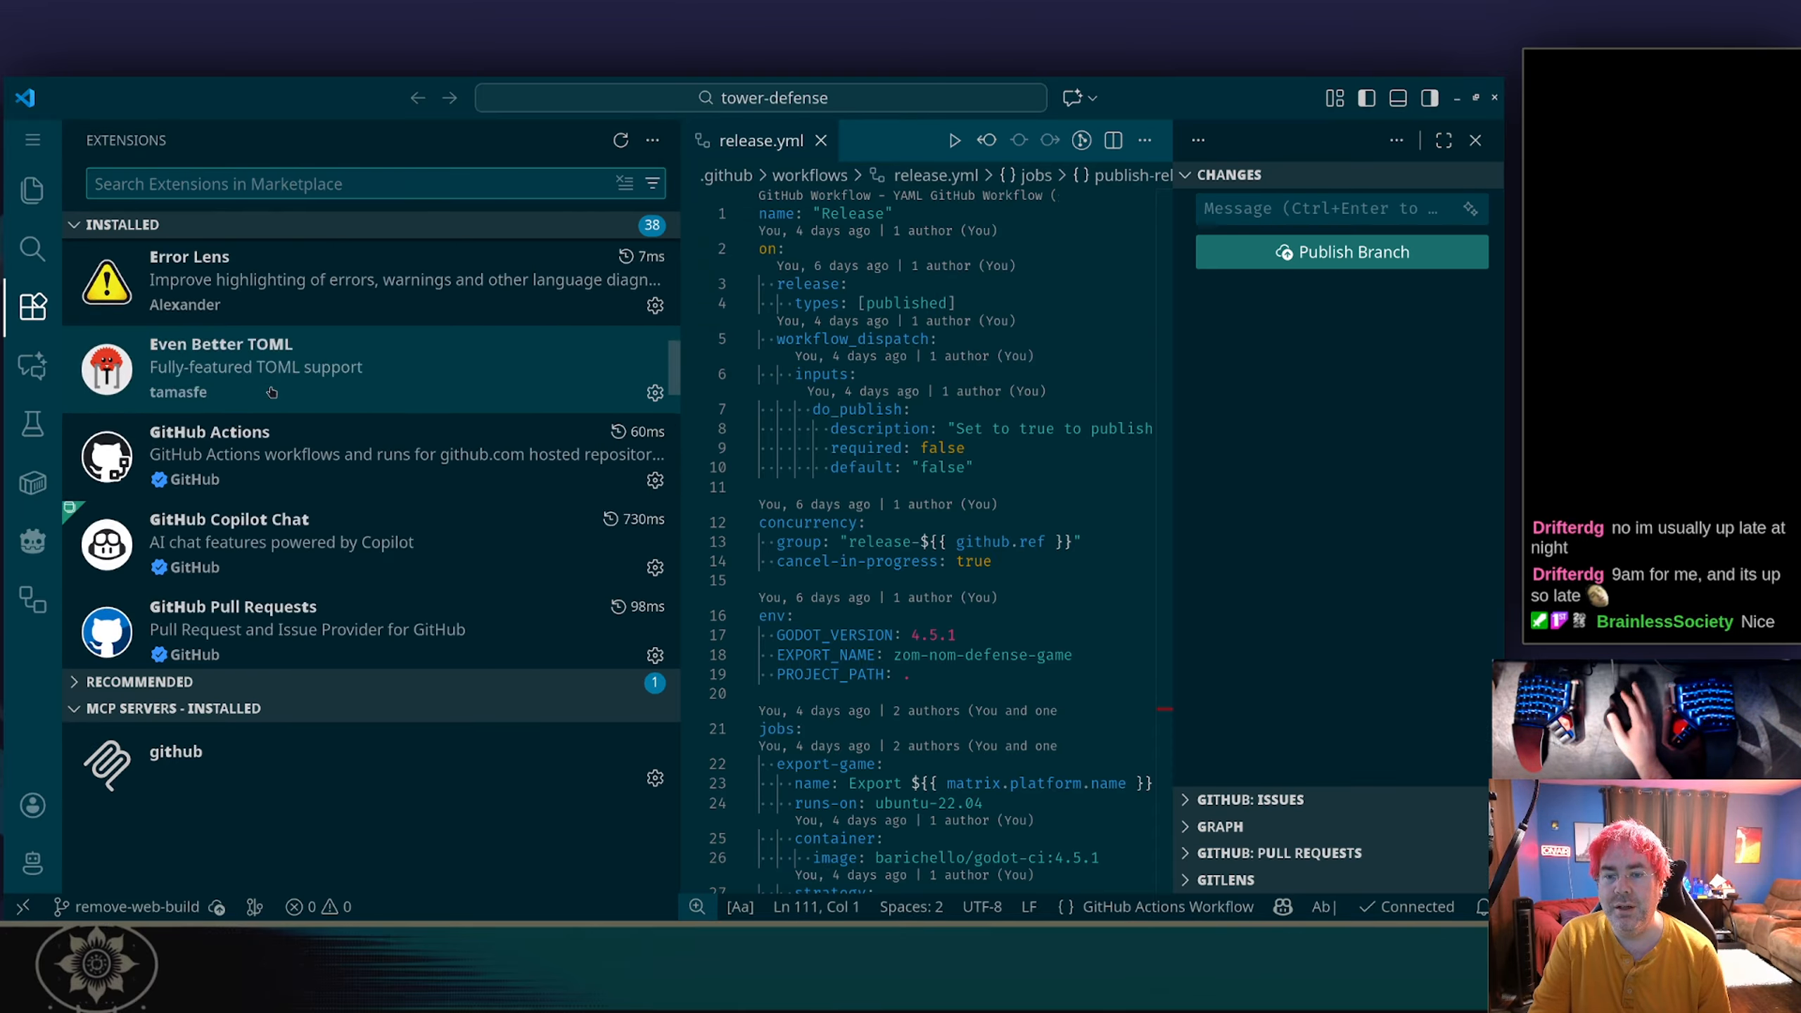
scroll(272, 392, down, 1)
mouse_move(522, 488)
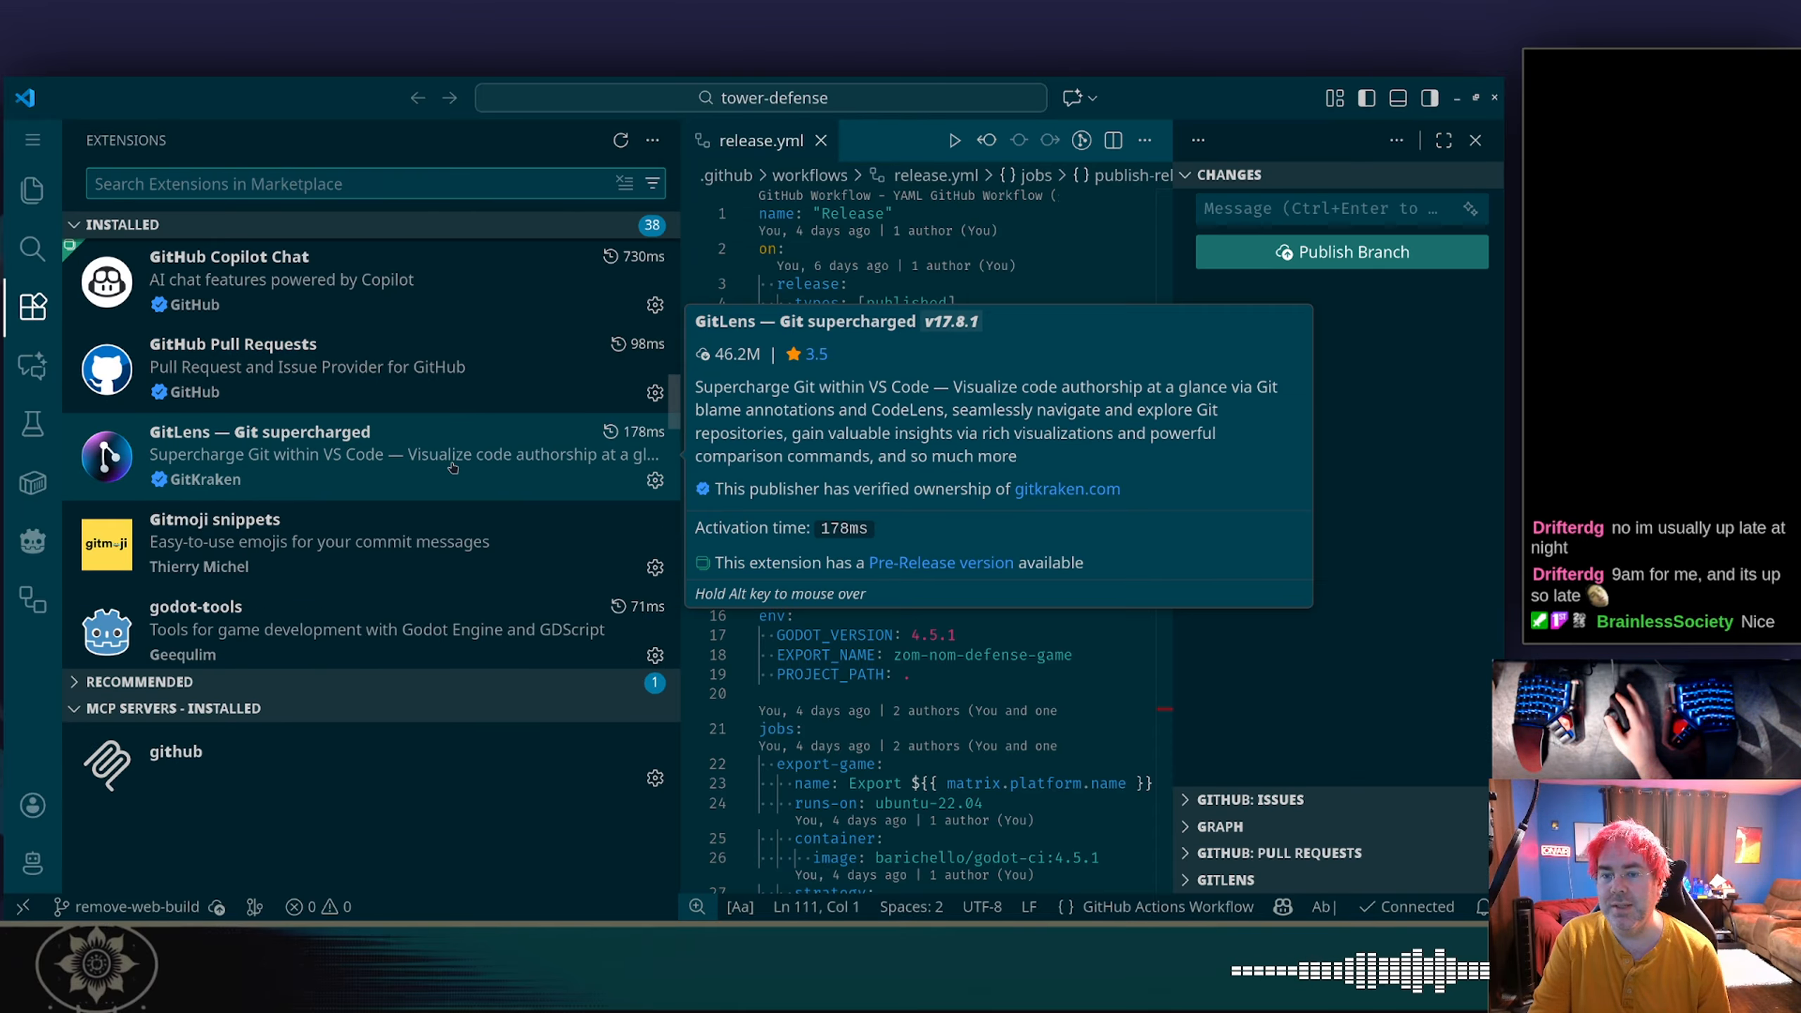
click(651, 485)
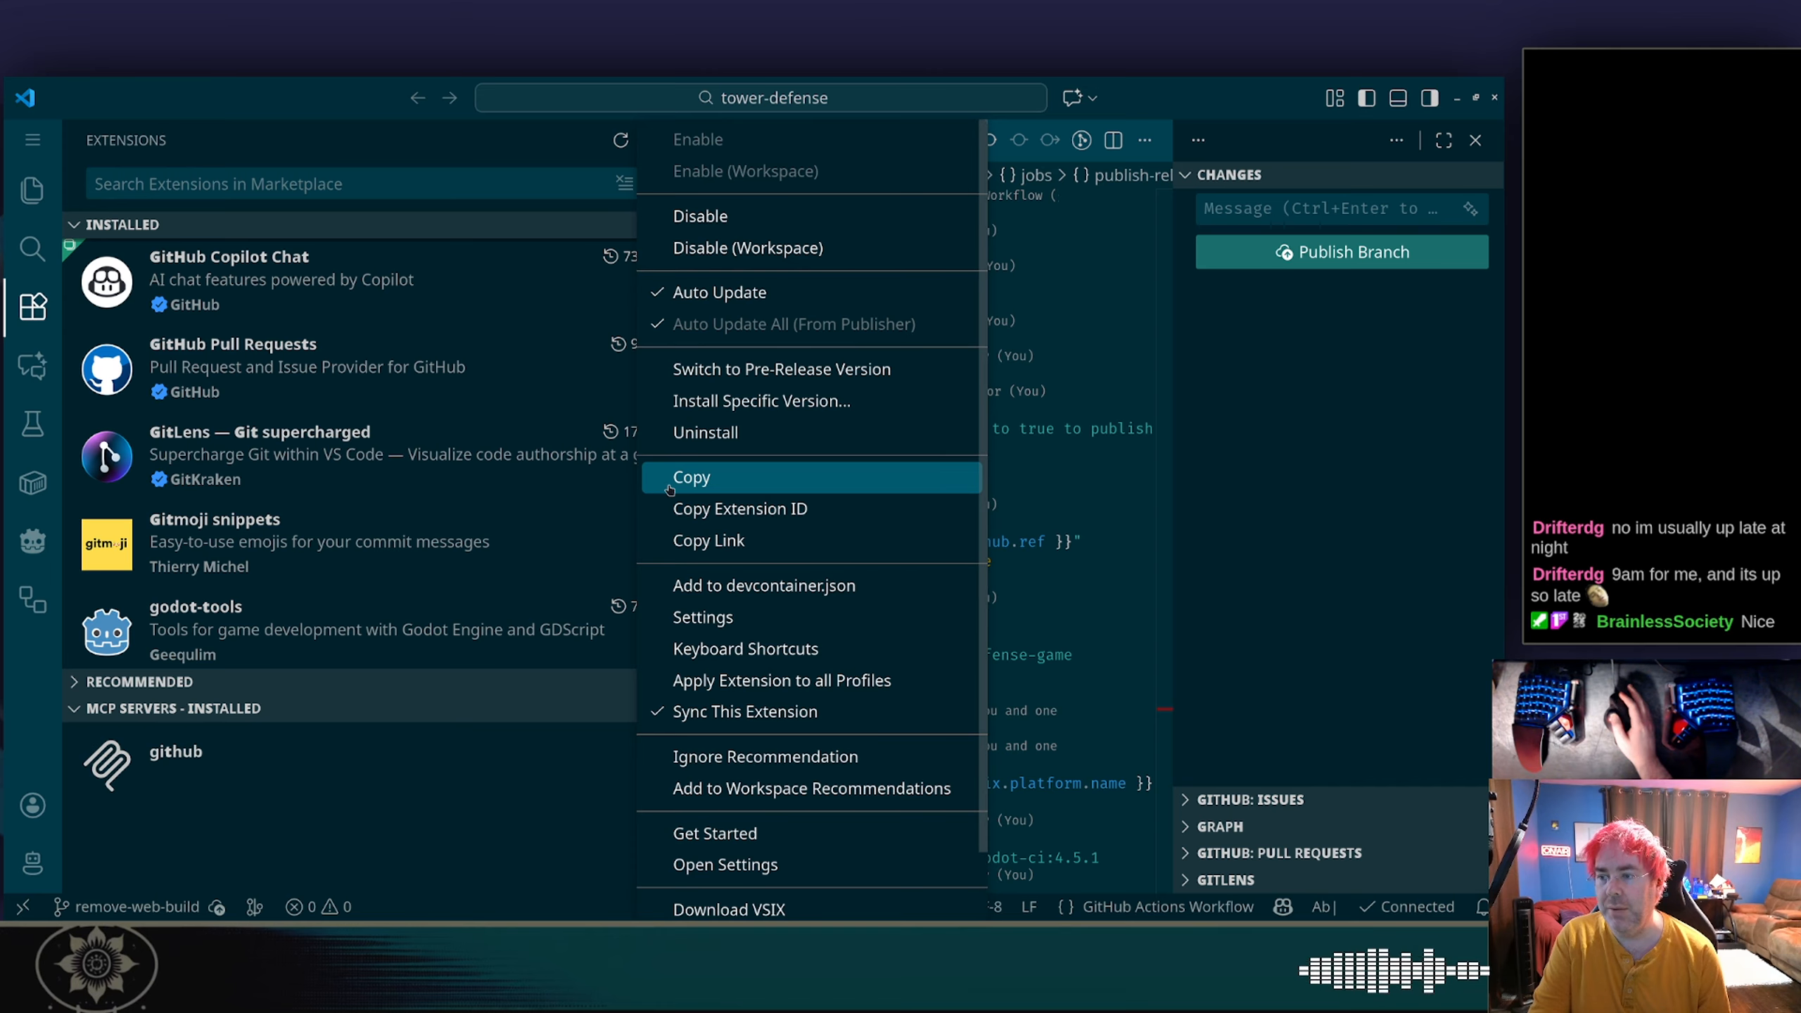
click(706, 432)
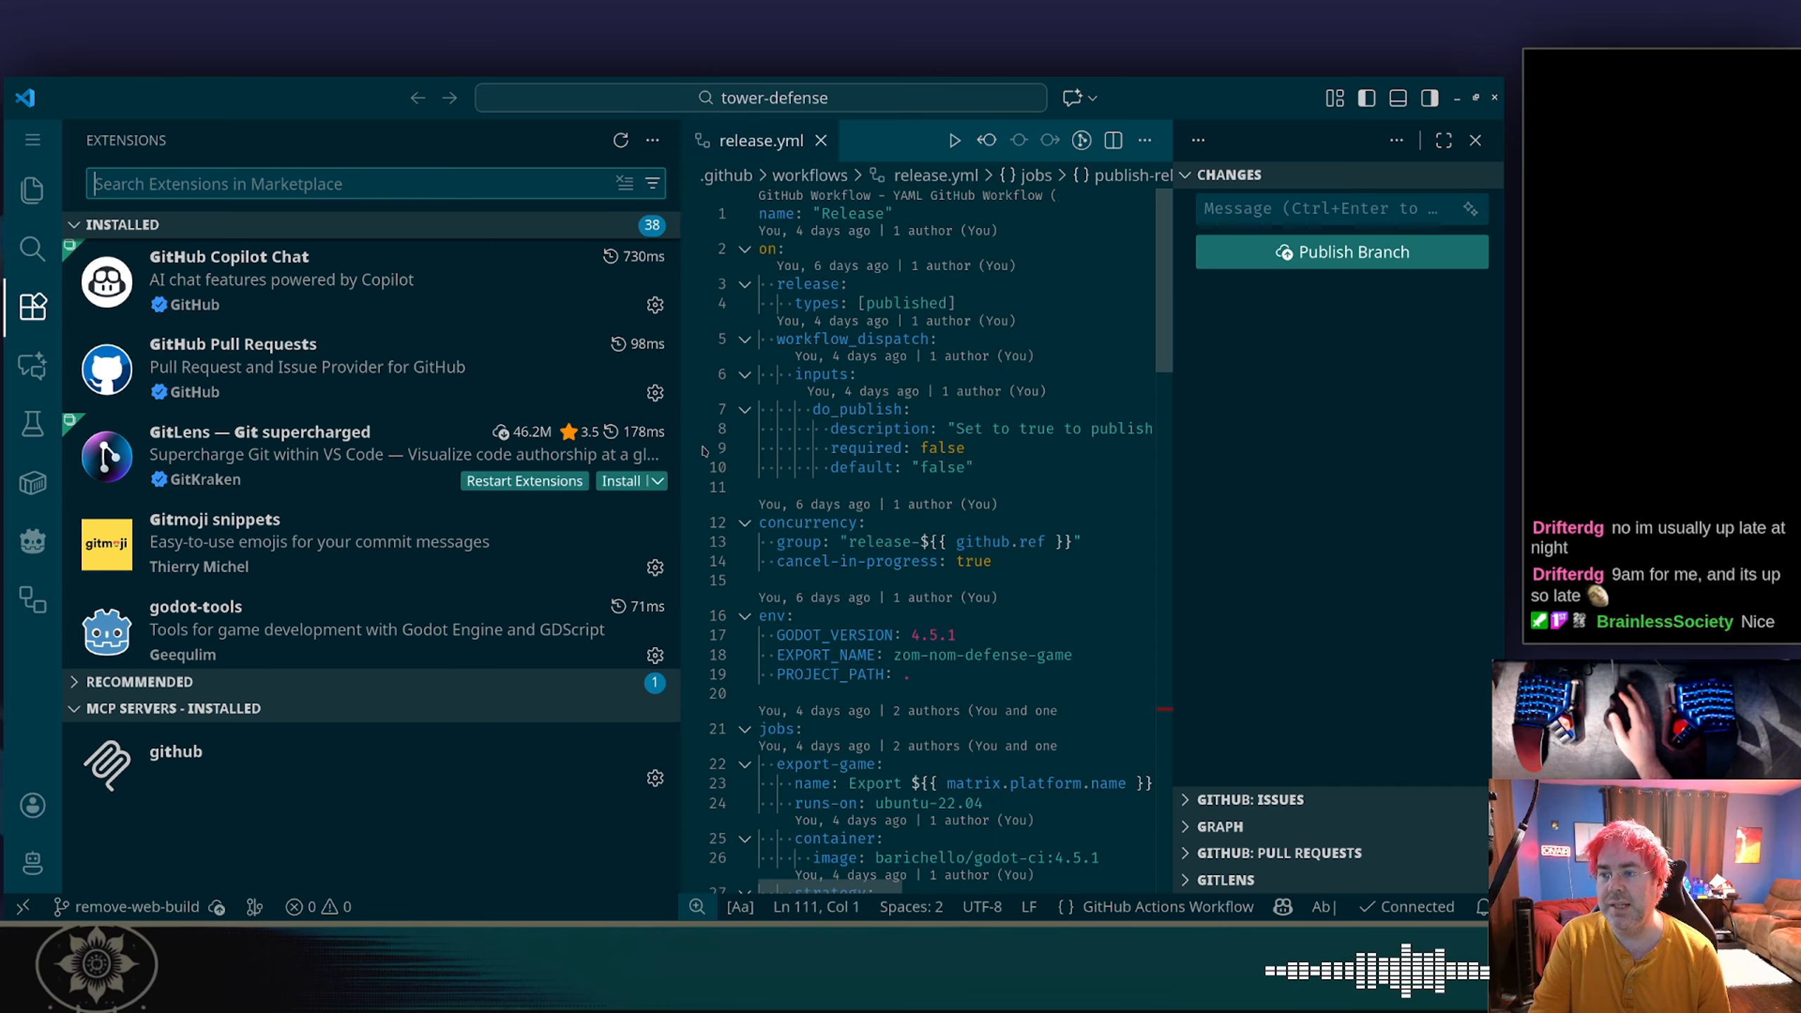
click(506, 482)
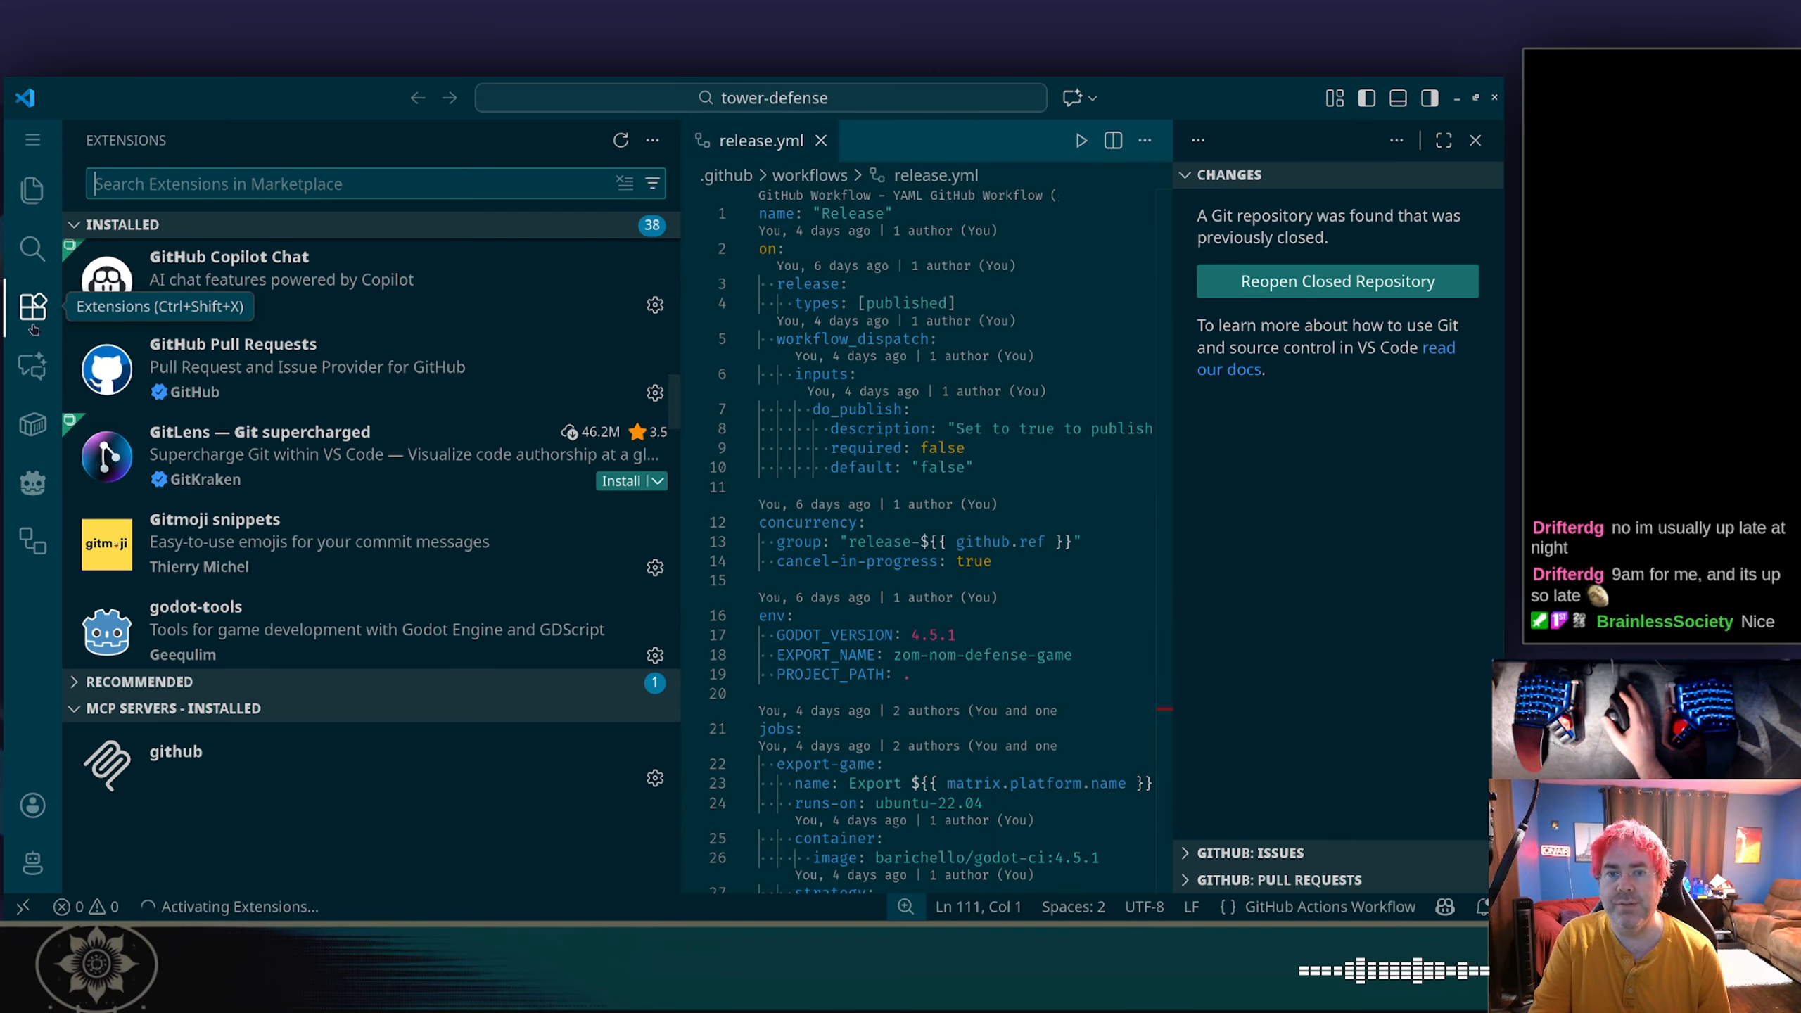
click(35, 306)
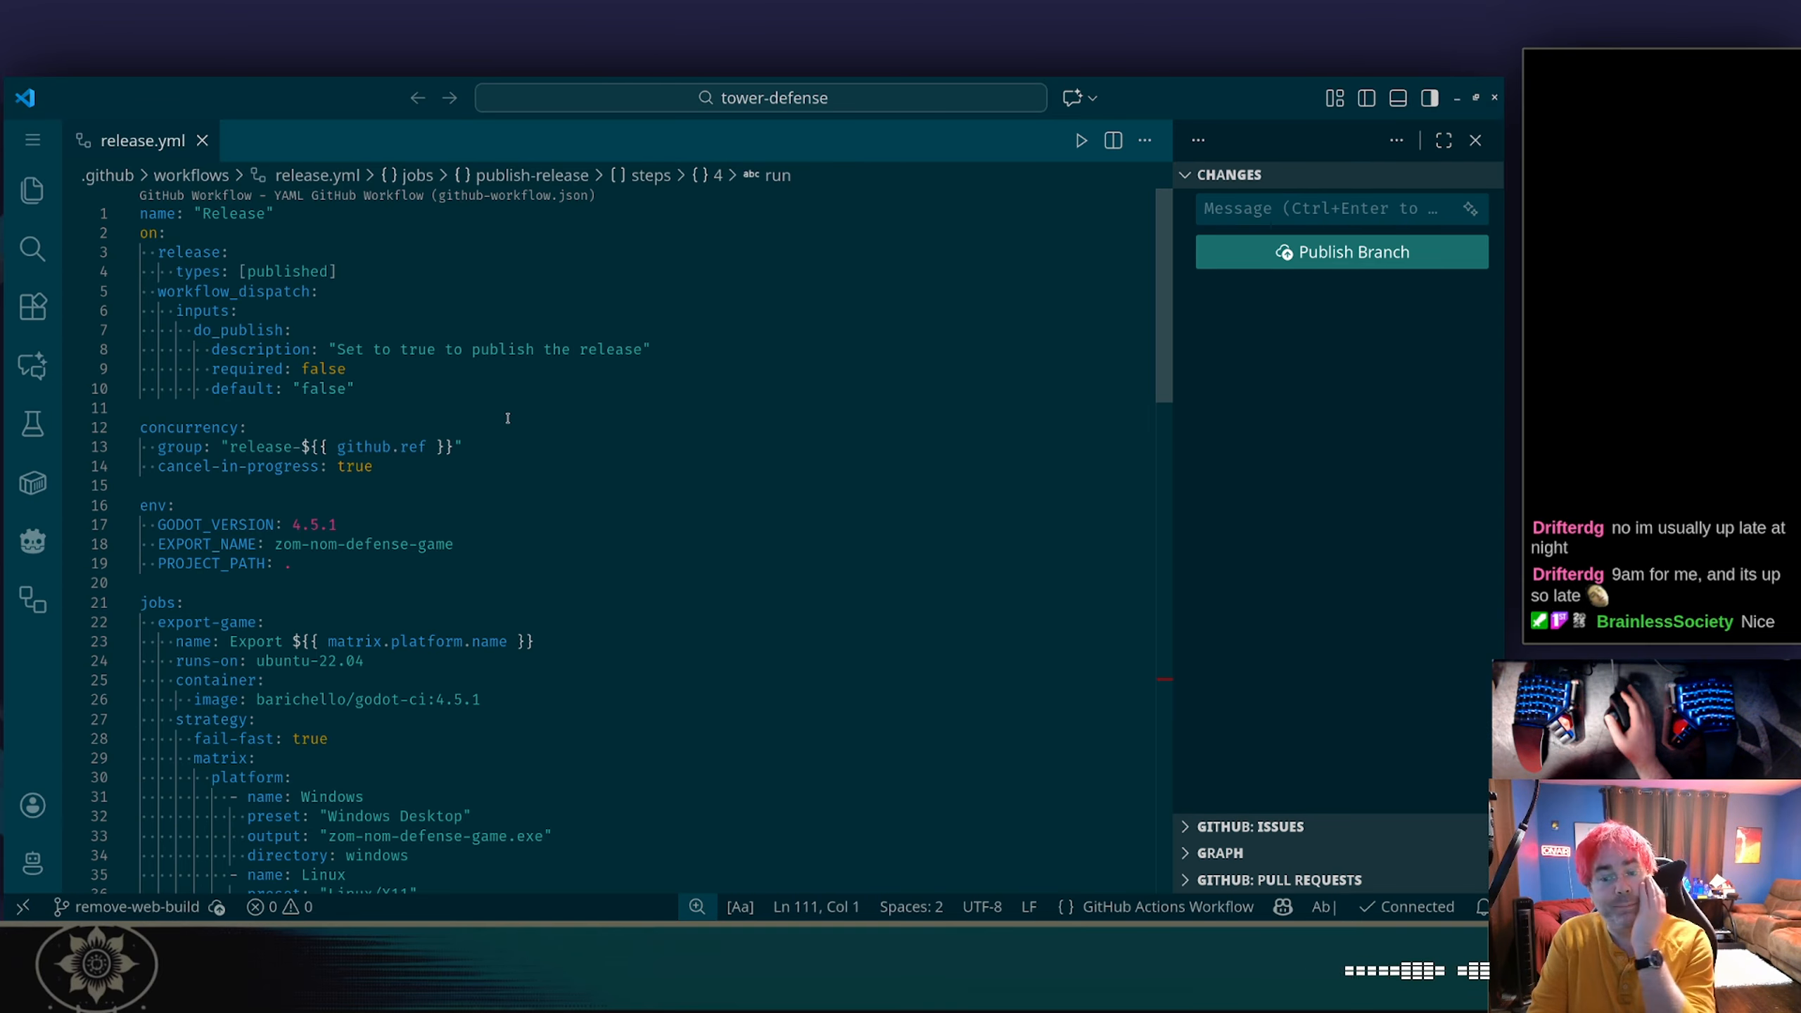
Step: Review the release and workflow_dispatch triggers at the start of release.yml, highlighting each block
scroll(508, 418, down, 1)
scroll(508, 418, up, 1)
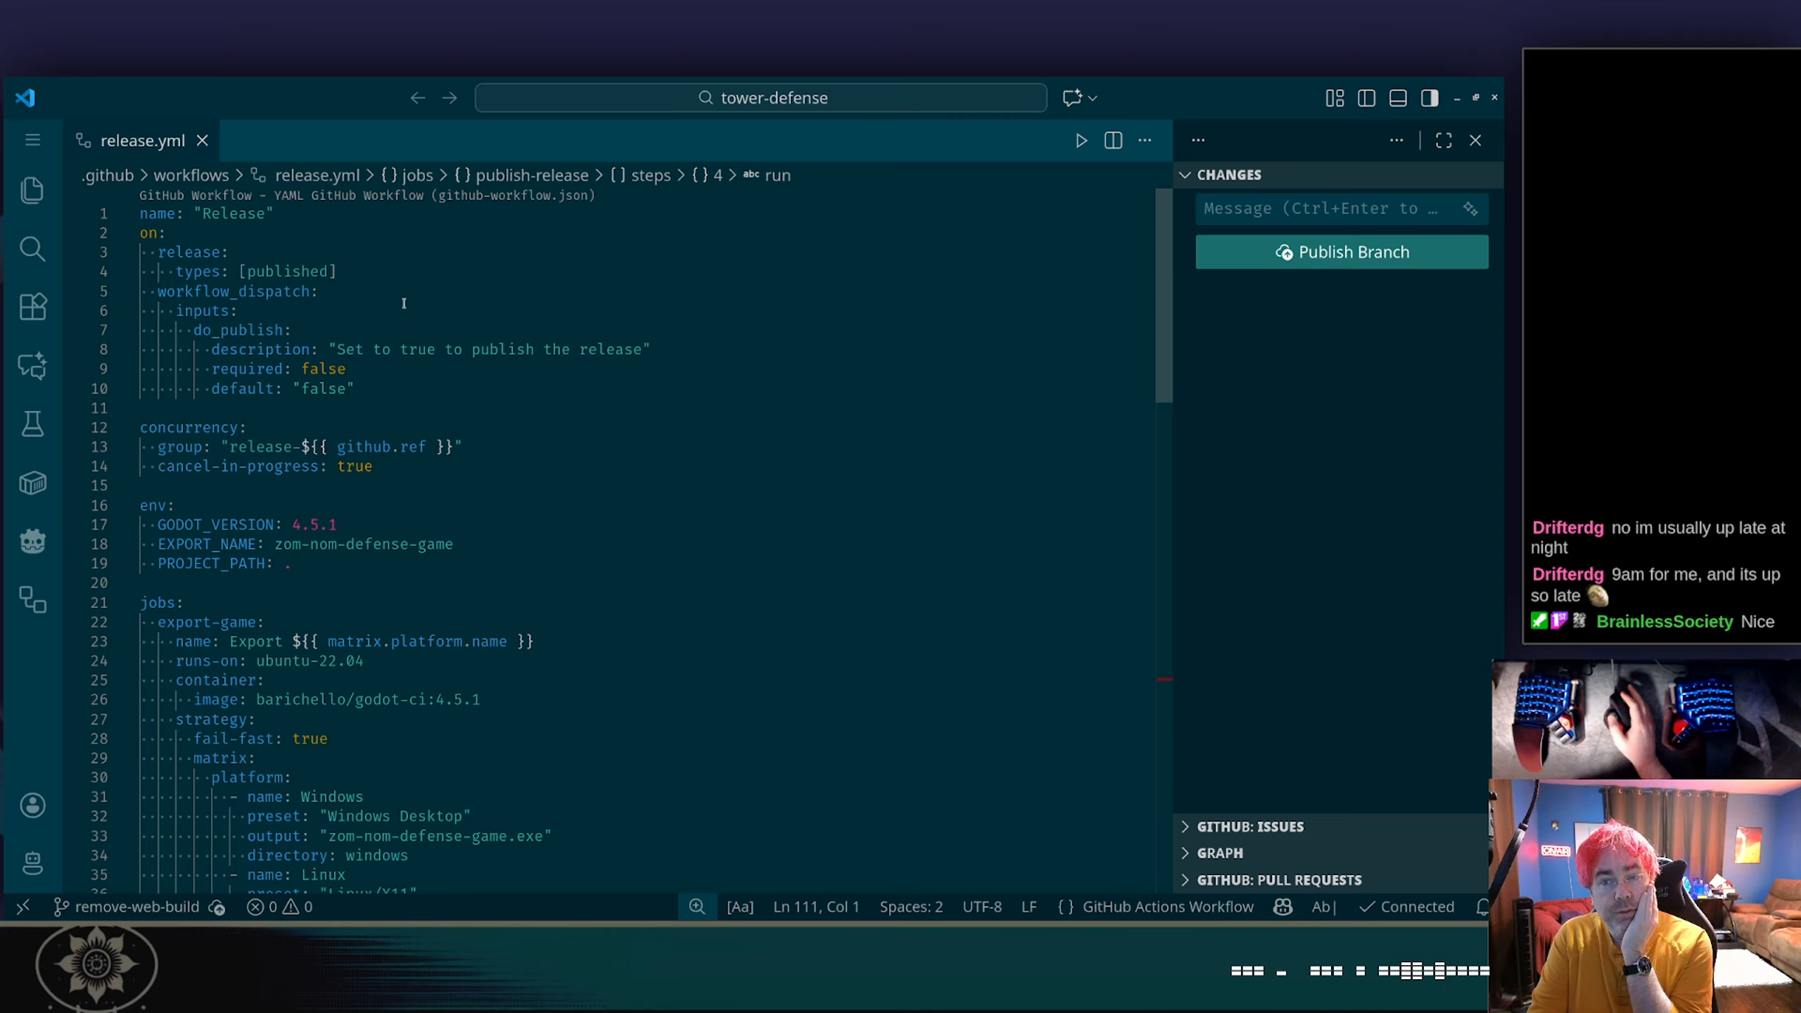
drag(339, 271, 322, 234)
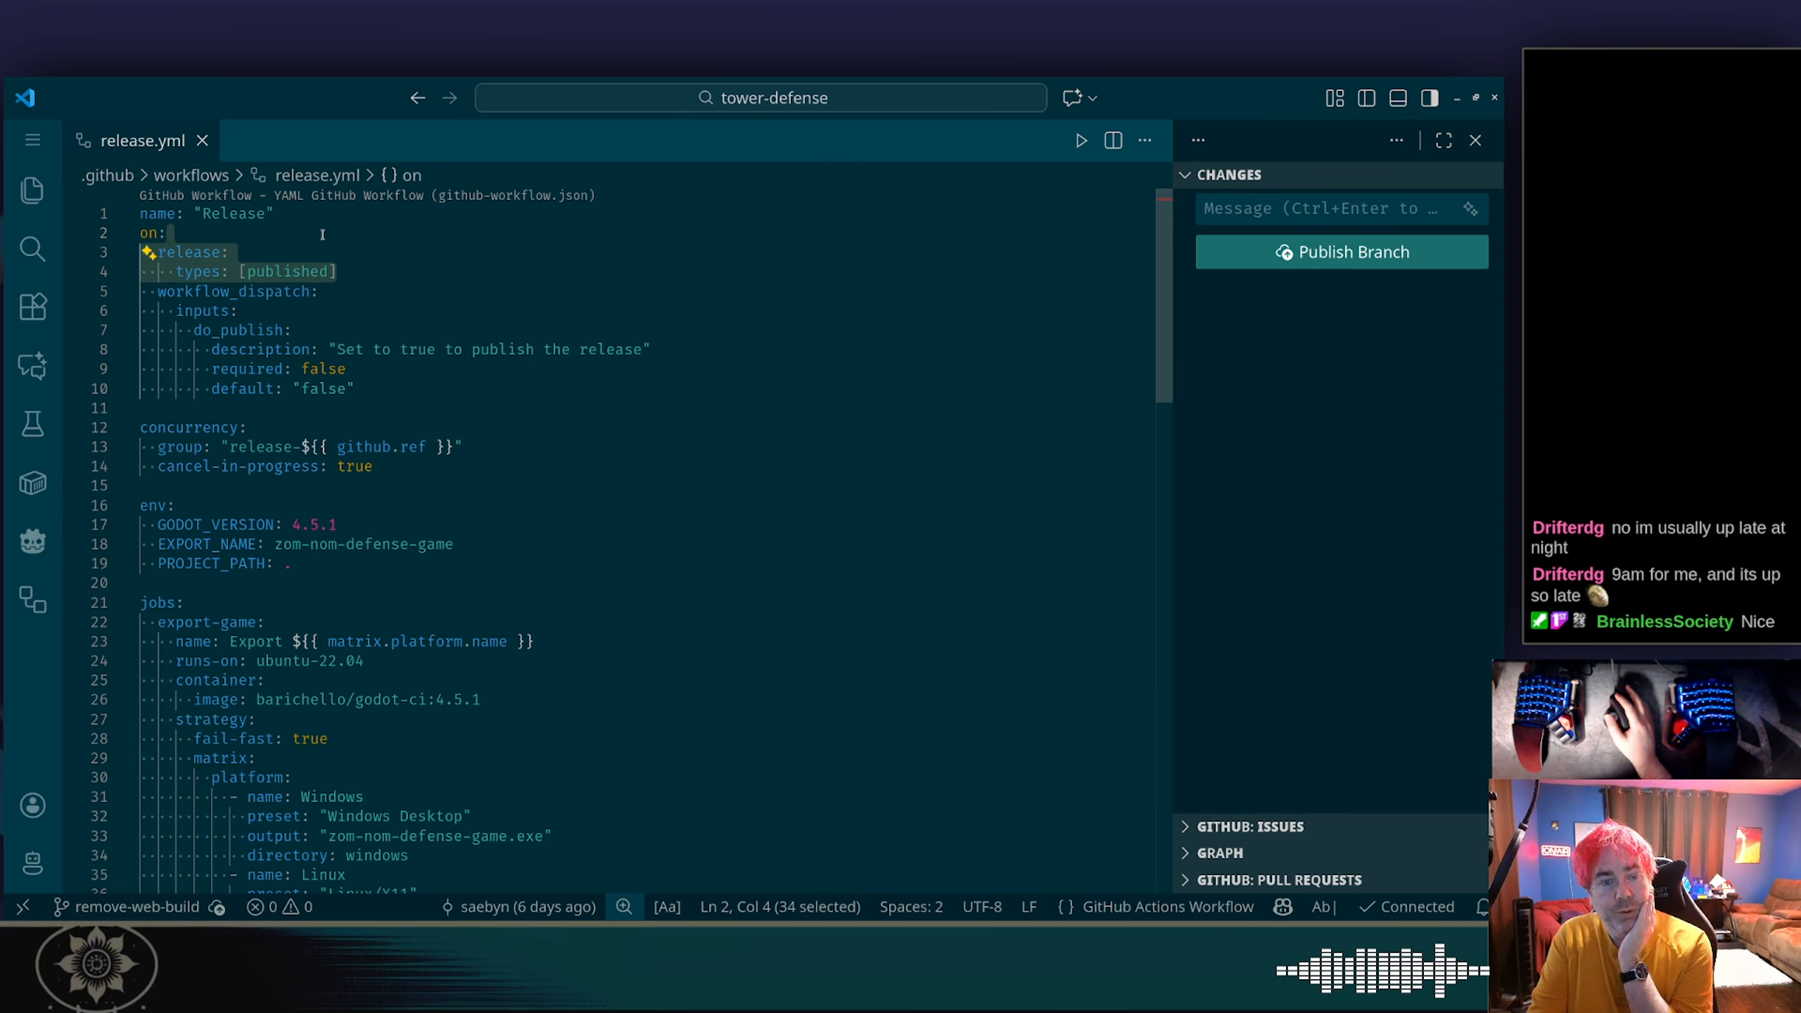
click(342, 330)
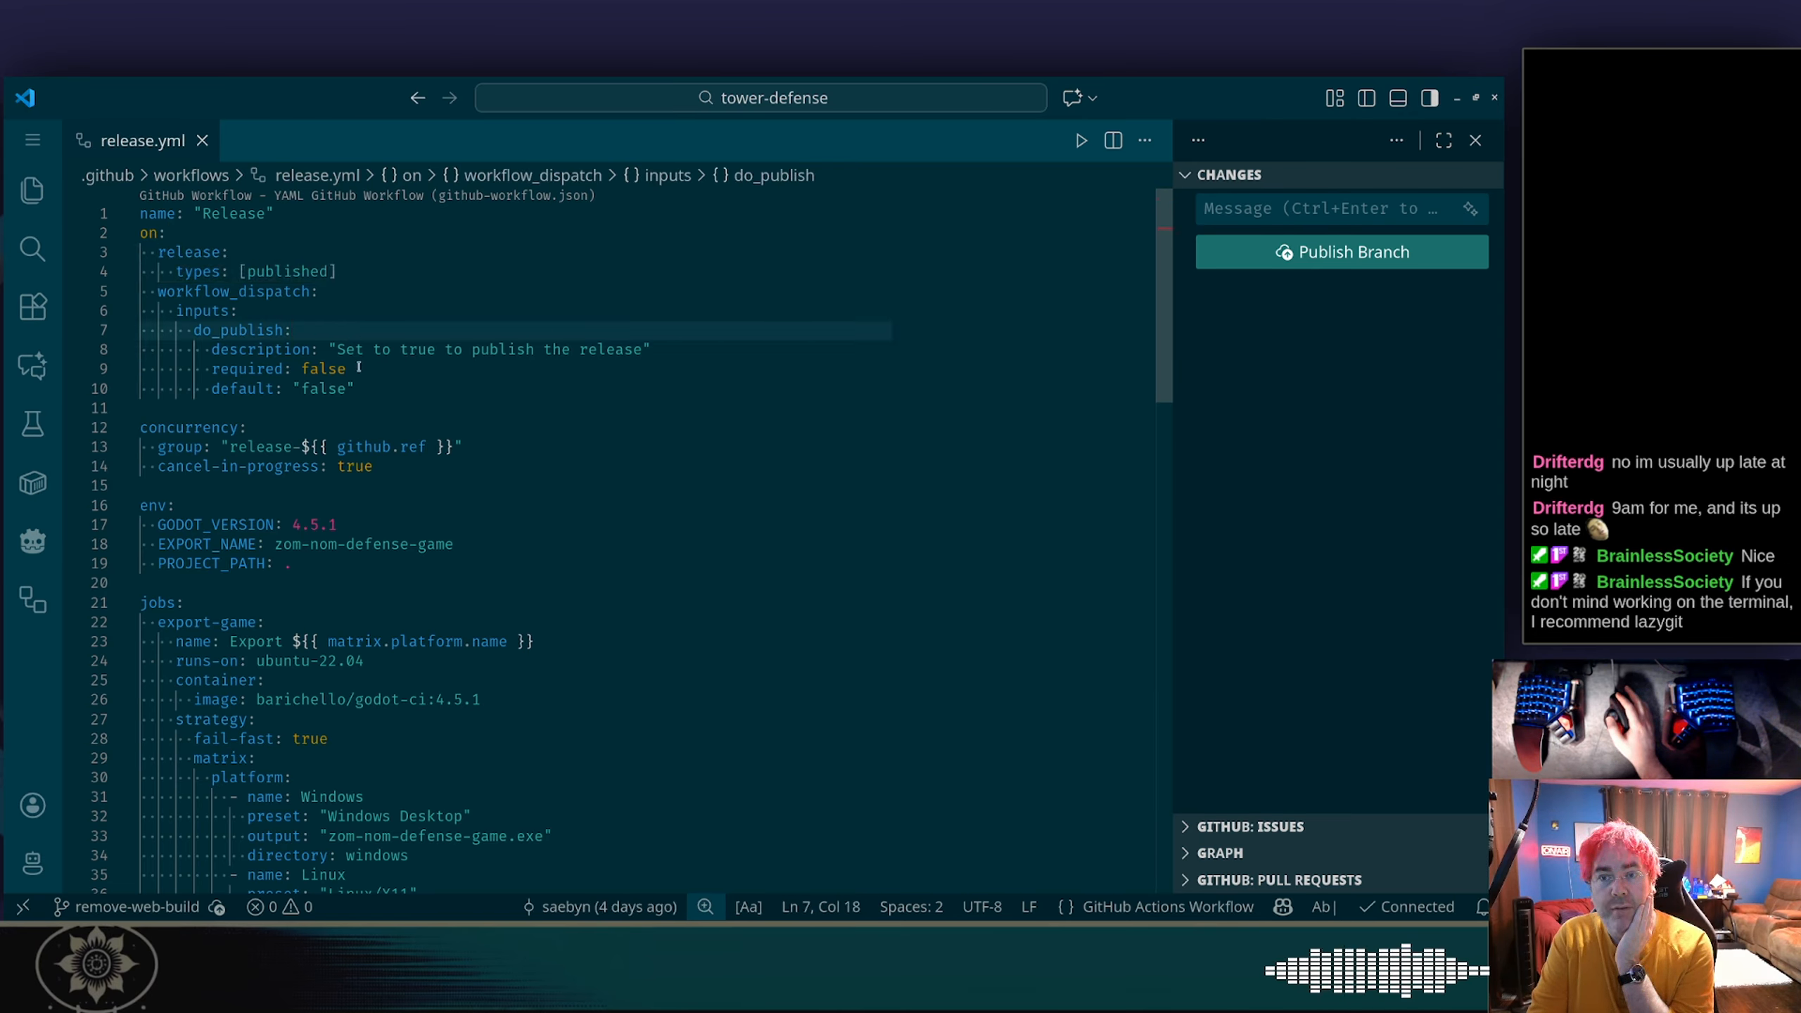
drag(369, 389, 143, 292)
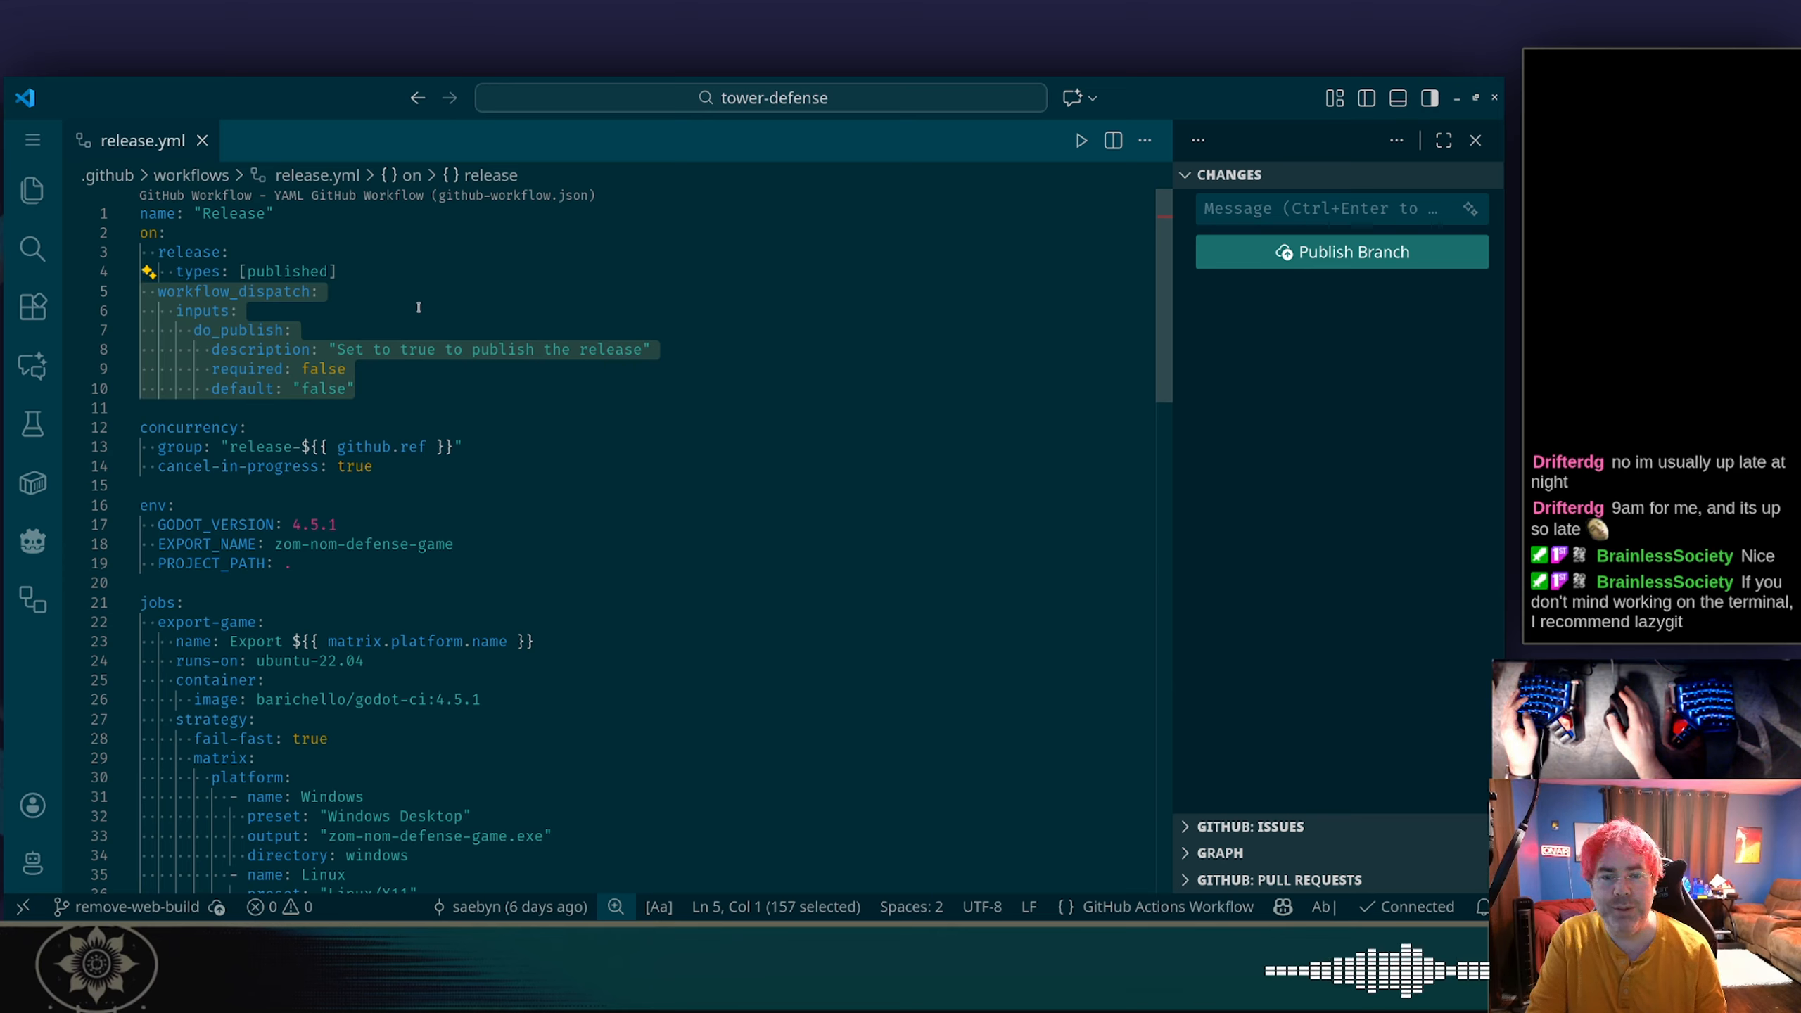
Step: Switch to the gamedev Firefox window and search the web for "nixos lazygit" in a new tab
key(alt+Tab)
key(alt+Tab)
key(alt+Tab)
key(alt+Tab)
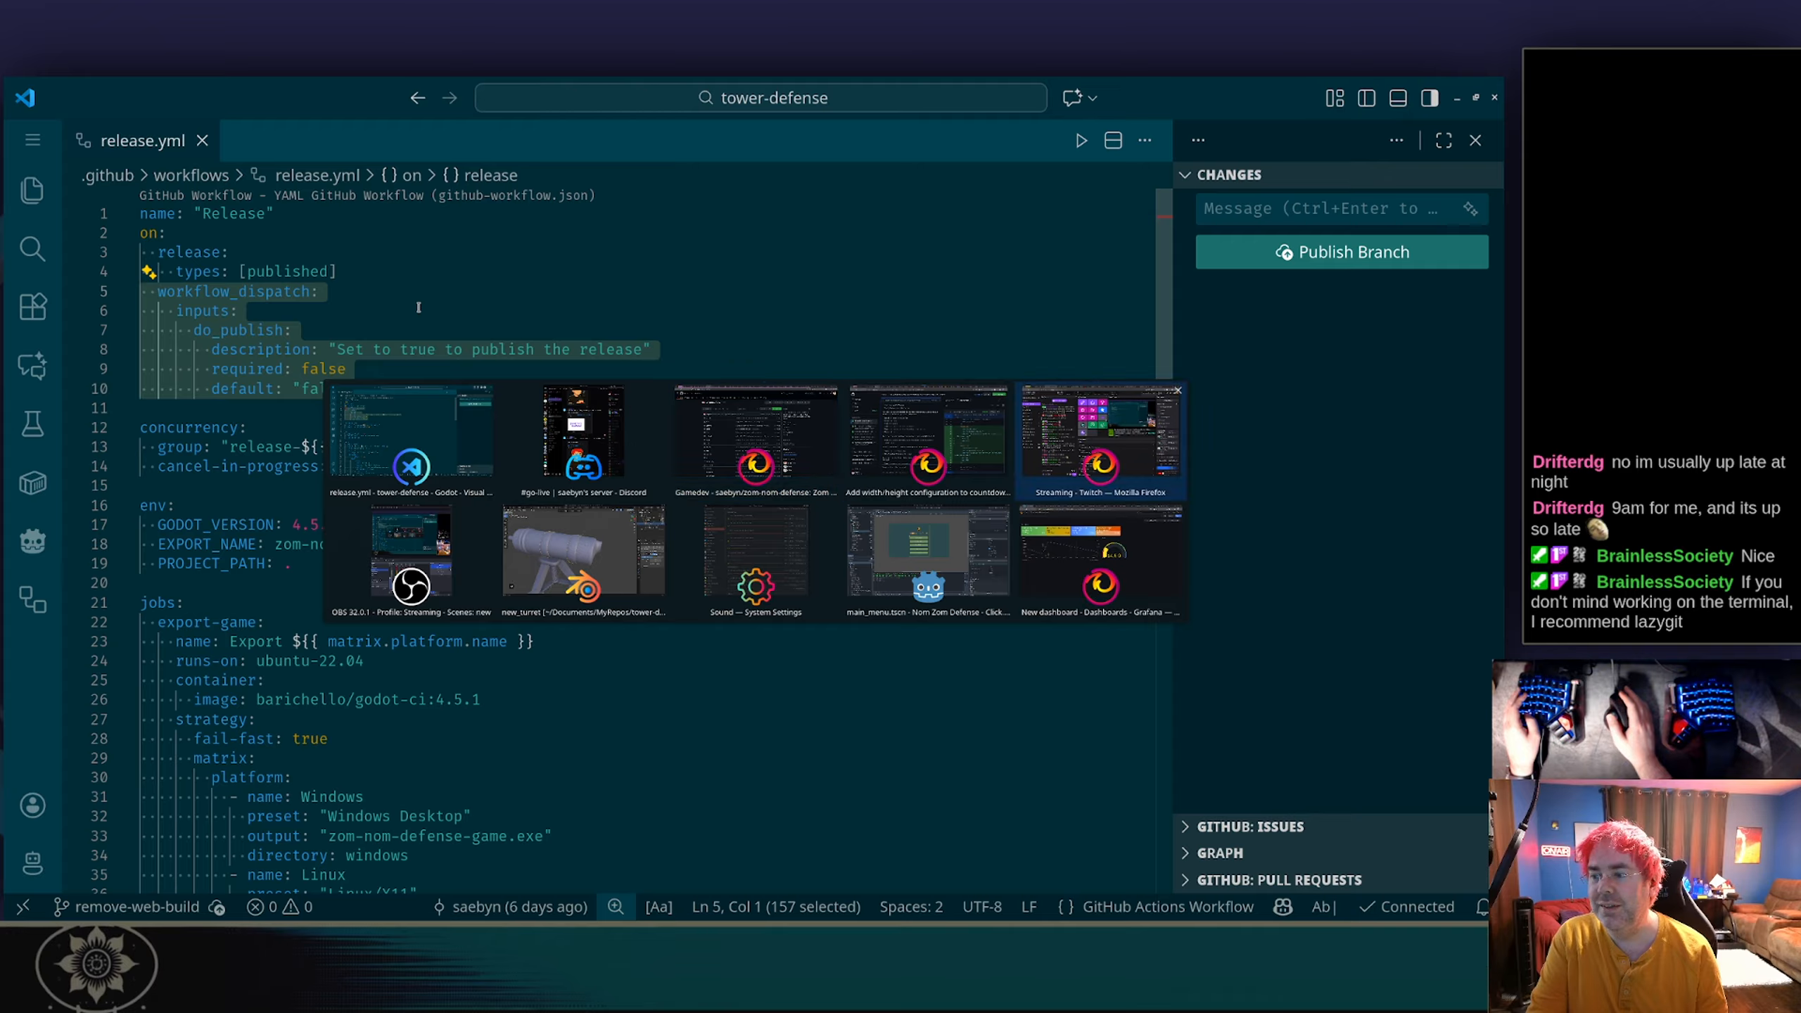
key(alt+Tab)
key(alt+Tab)
key(alt+Tab)
key(alt+Tab)
key(alt+Tab)
key(alt+Tab)
key(alt+Tab)
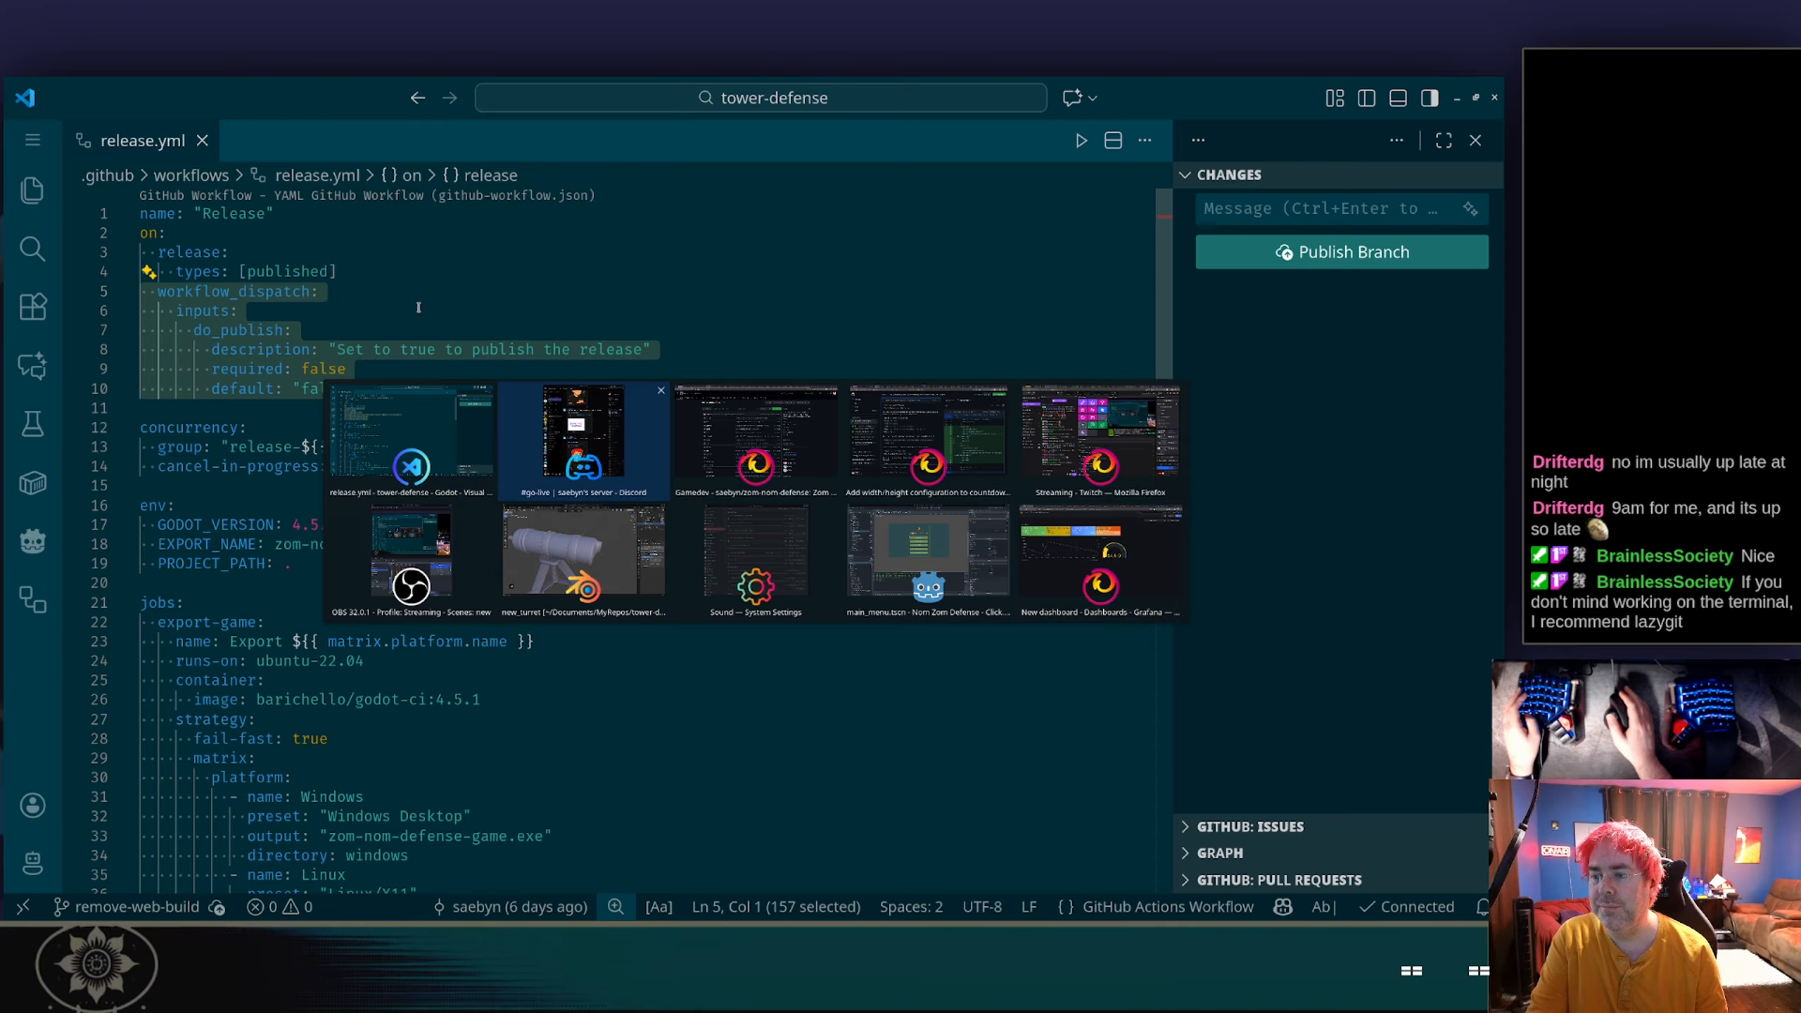
key(alt+Tab)
key(ctrl+t)
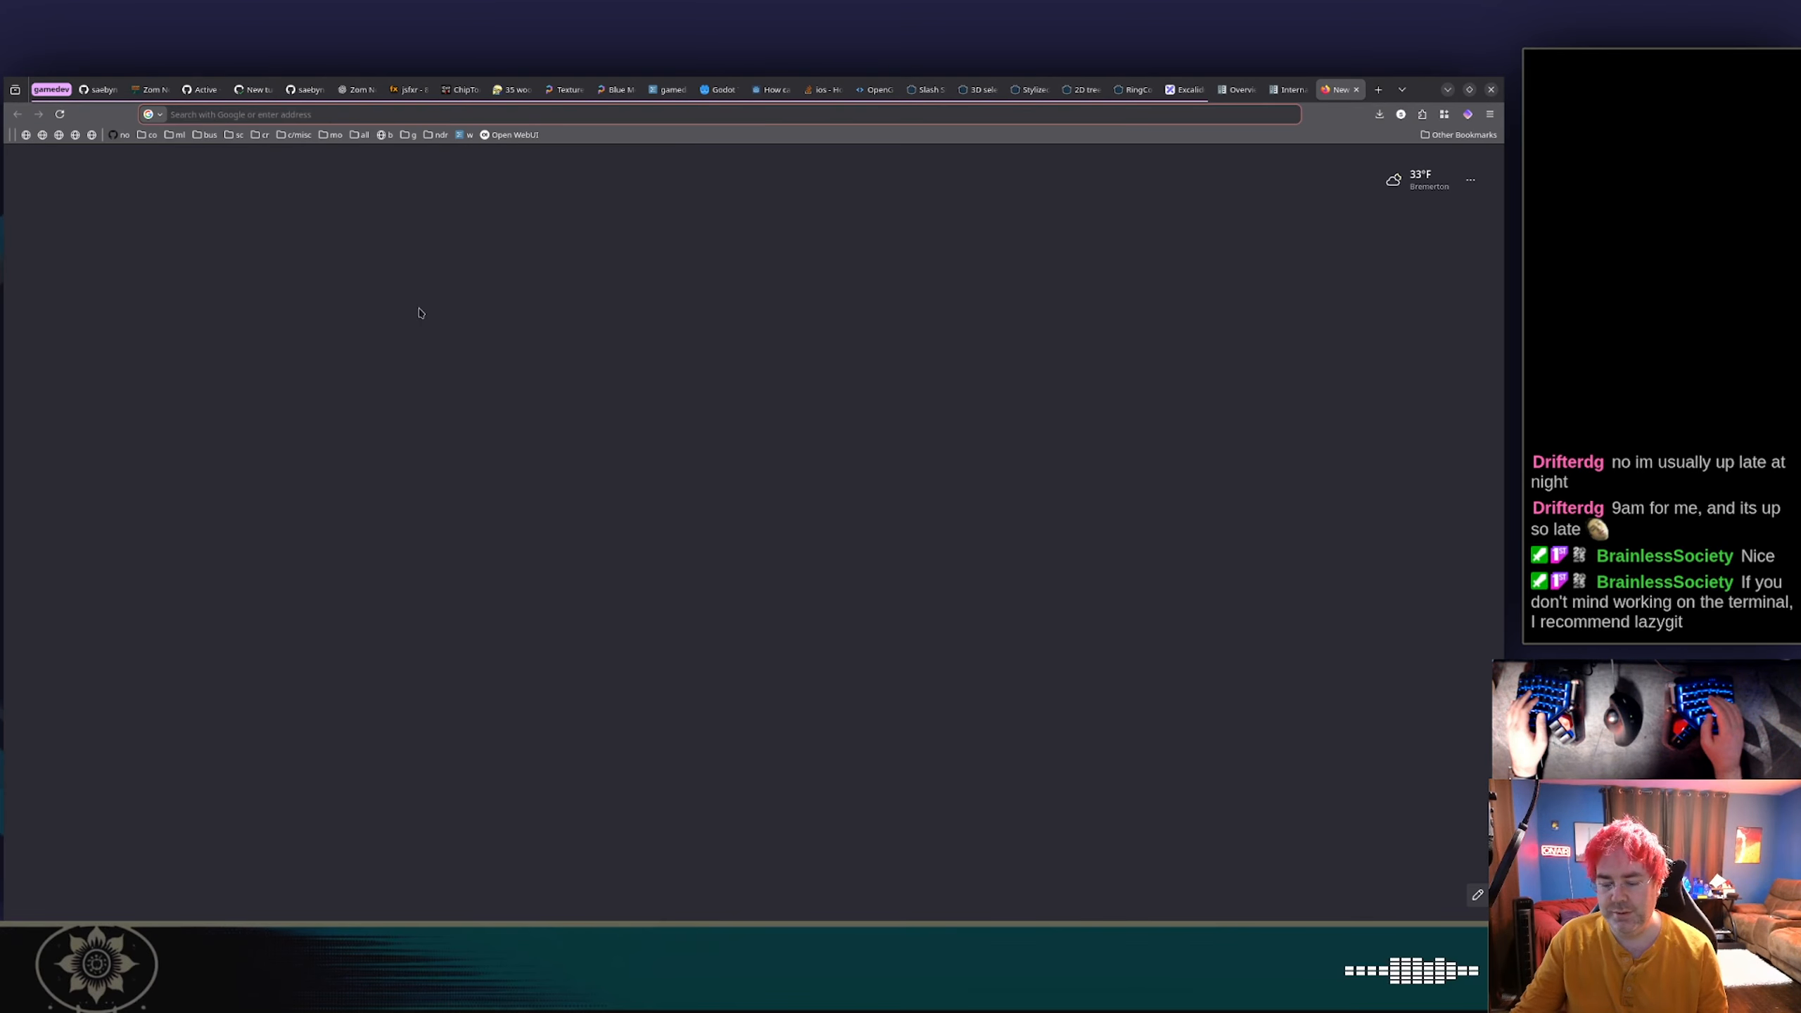
text(nixos lazy)
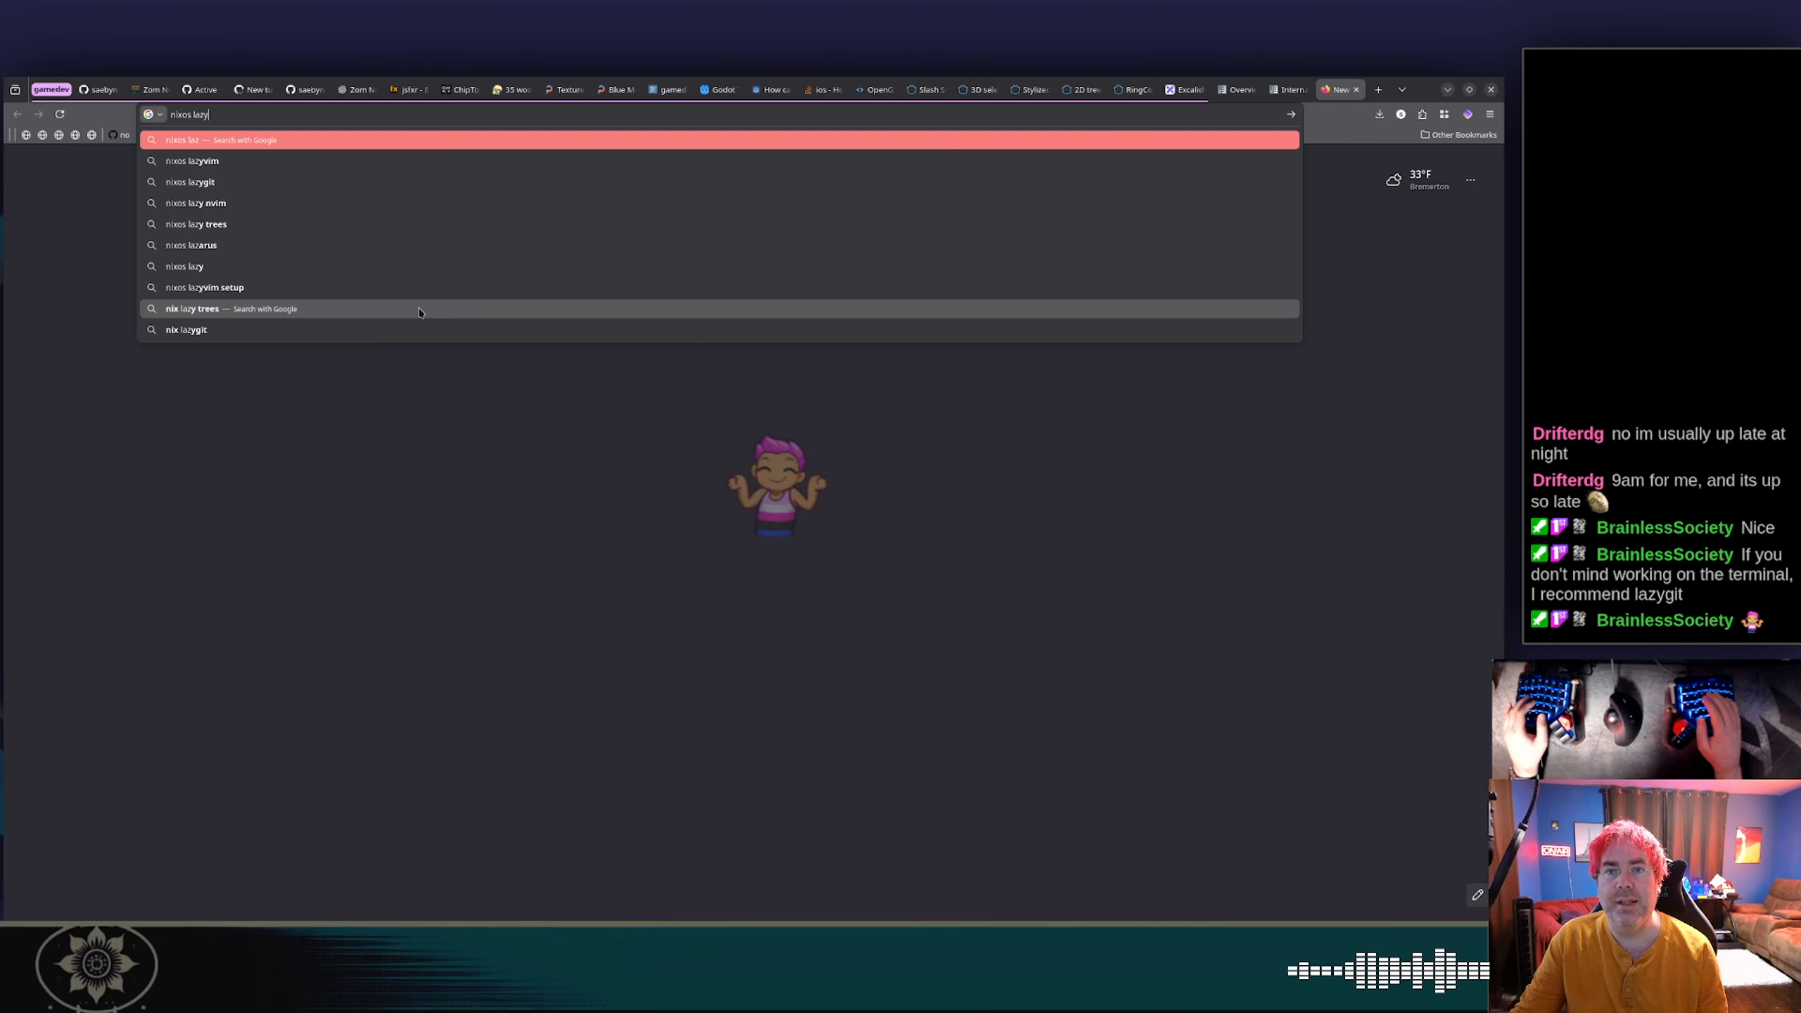
text(git)
key(Return)
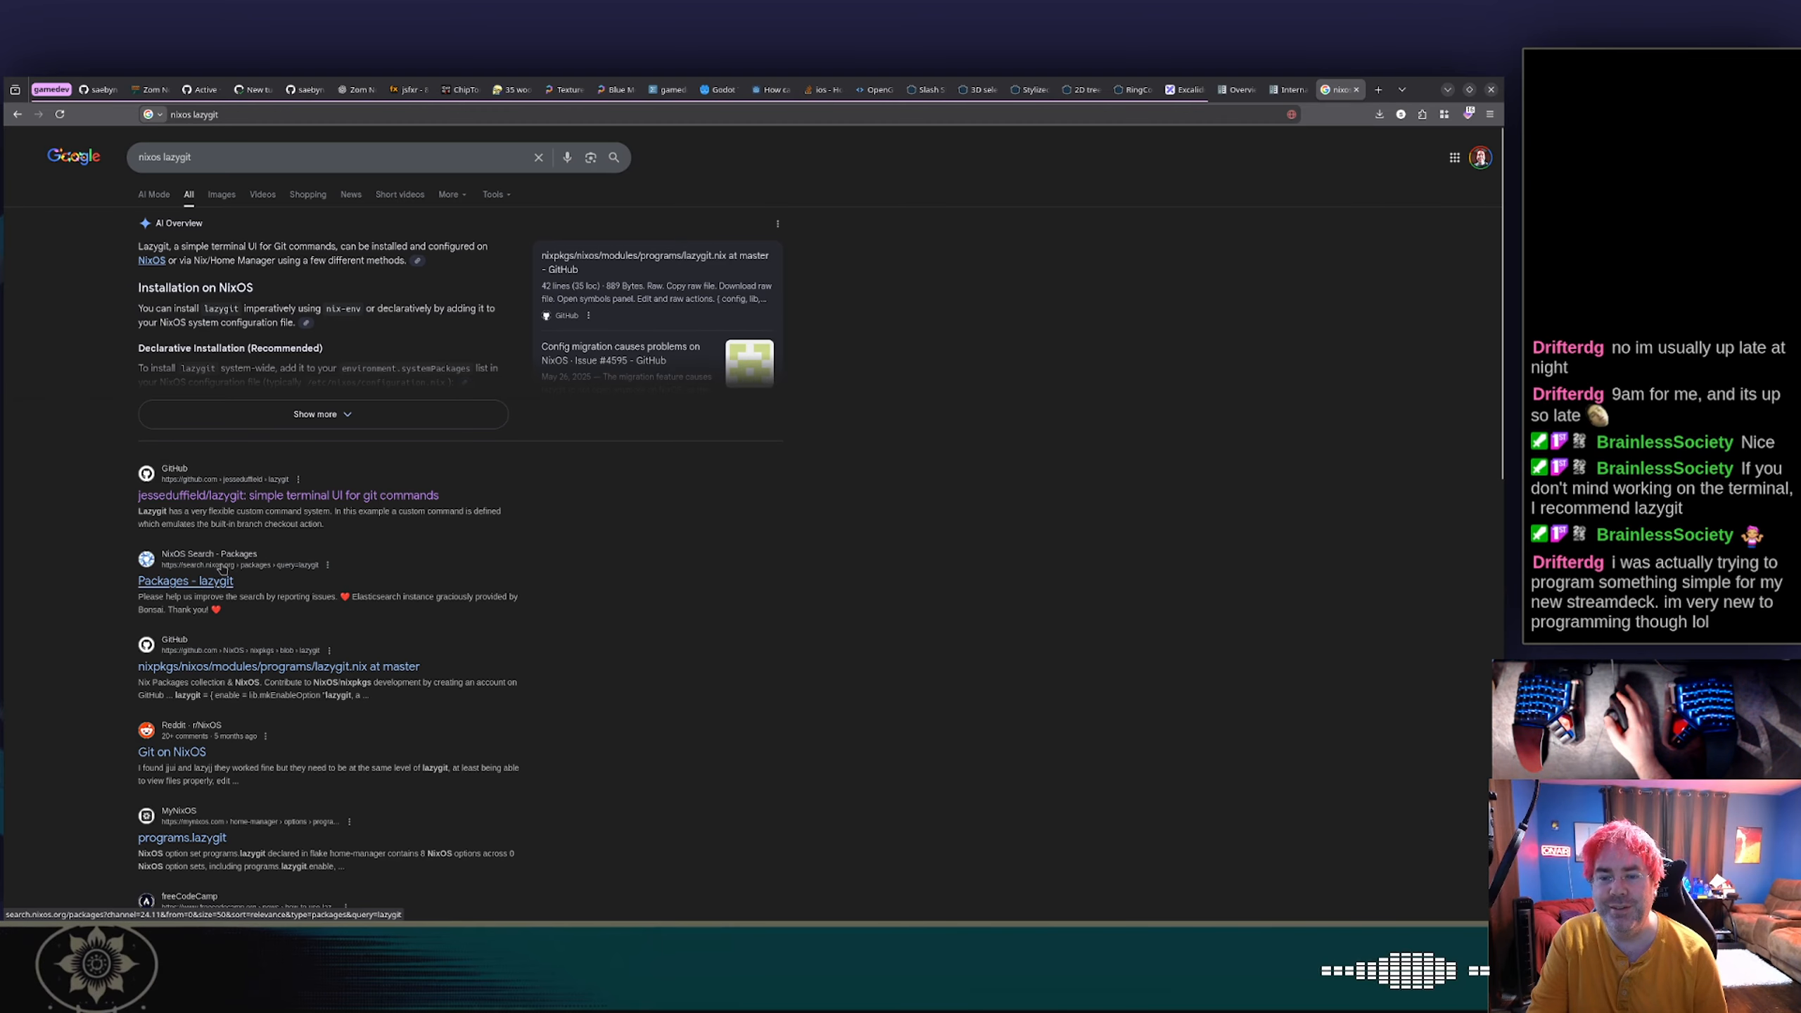
Step: Open the NixOS package search for lazygit, select channel 25.11 and show the package's NixOS Configuration install instructions
drag(219, 568, 202, 587)
click(210, 581)
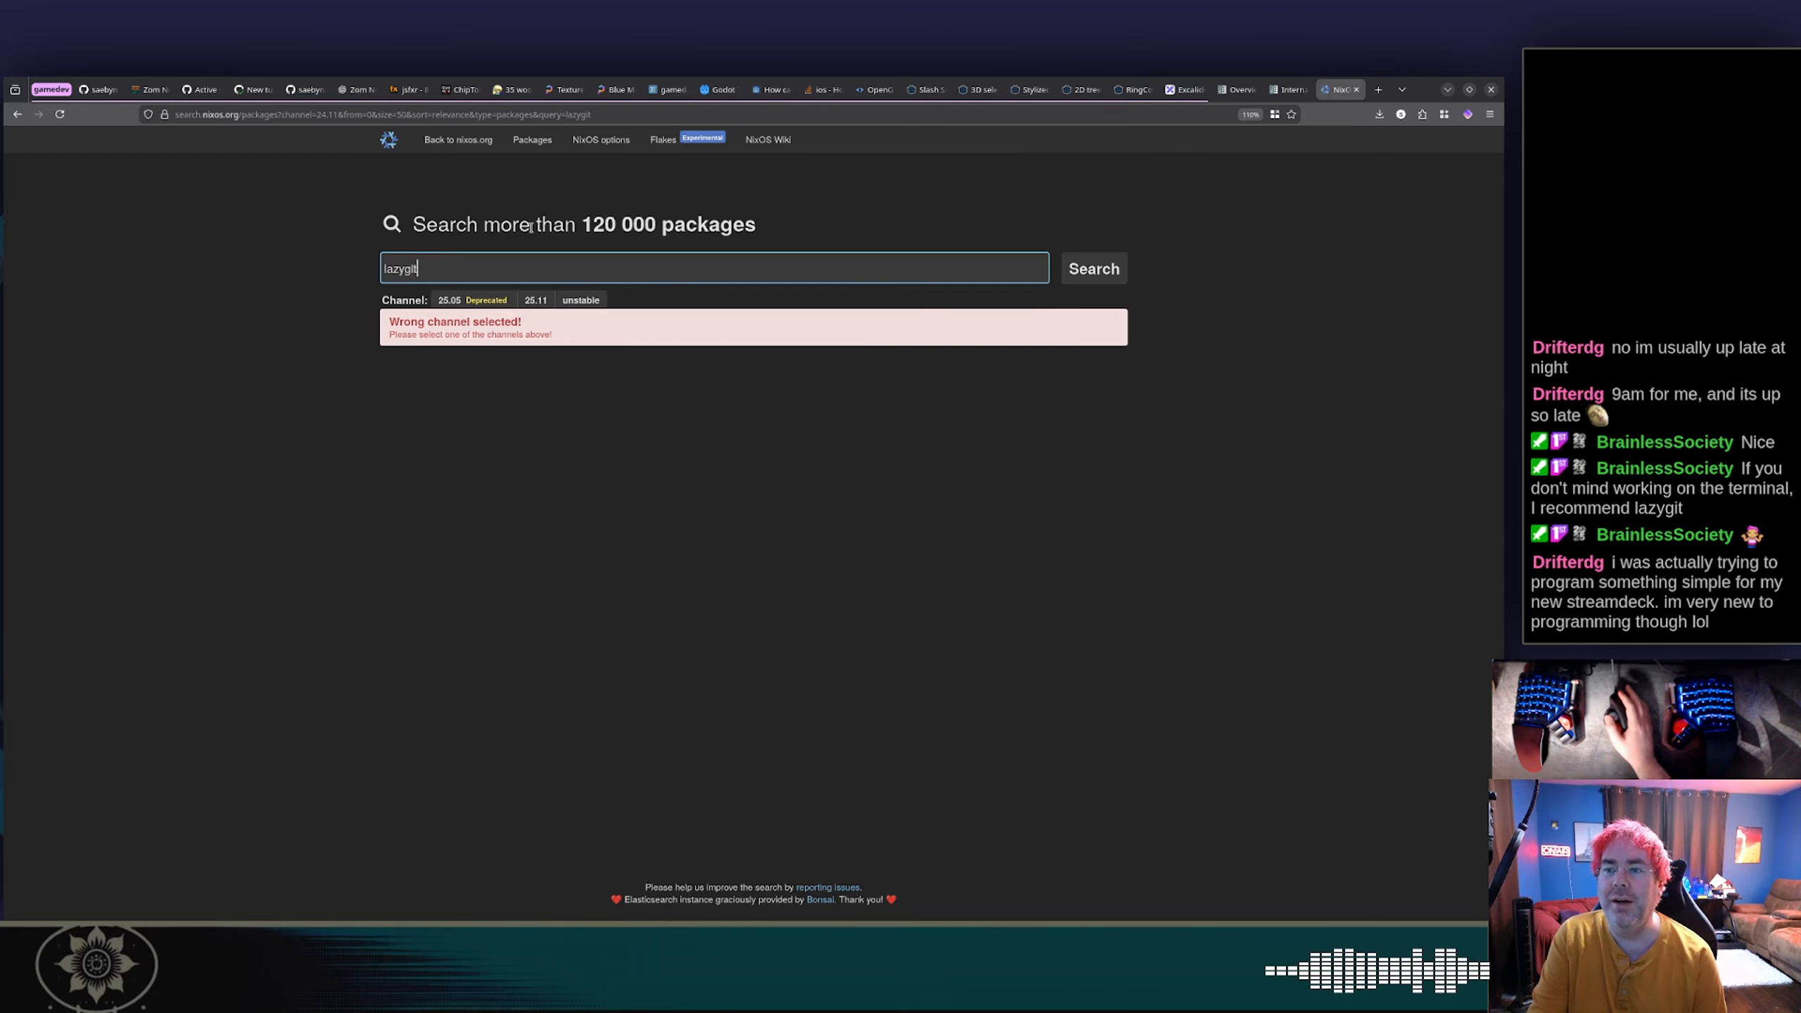
click(537, 301)
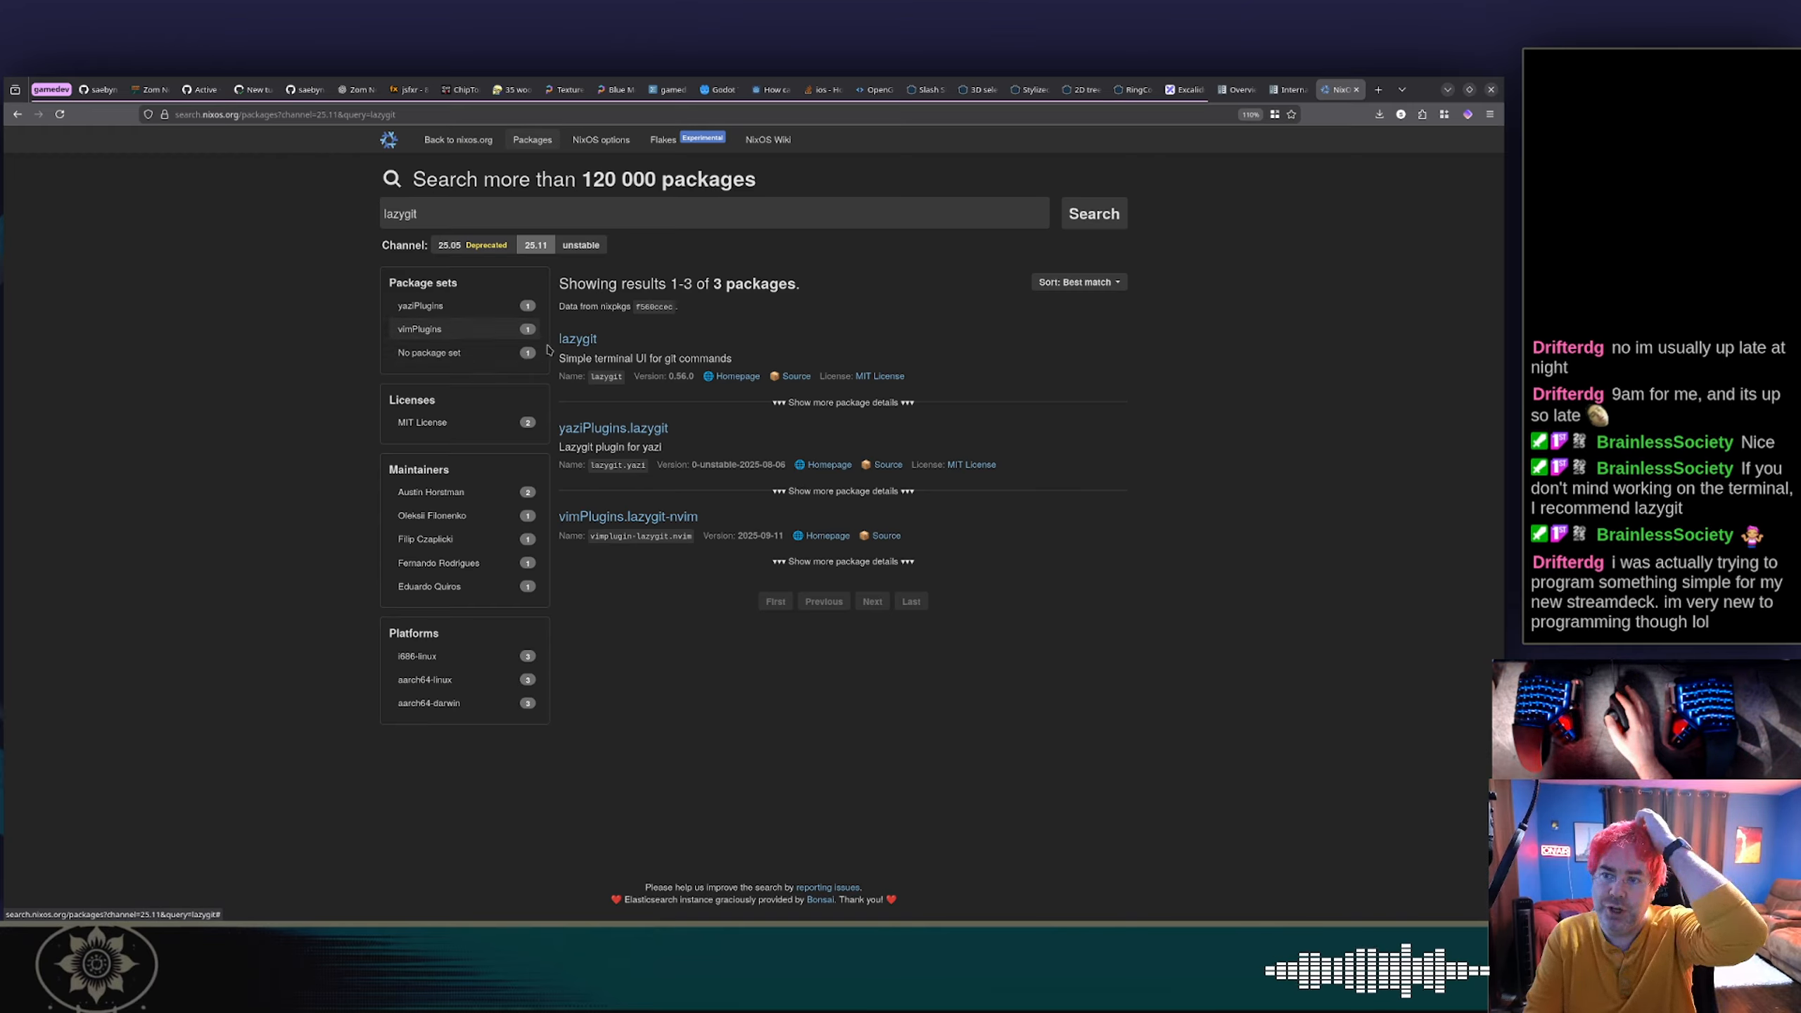
click(578, 338)
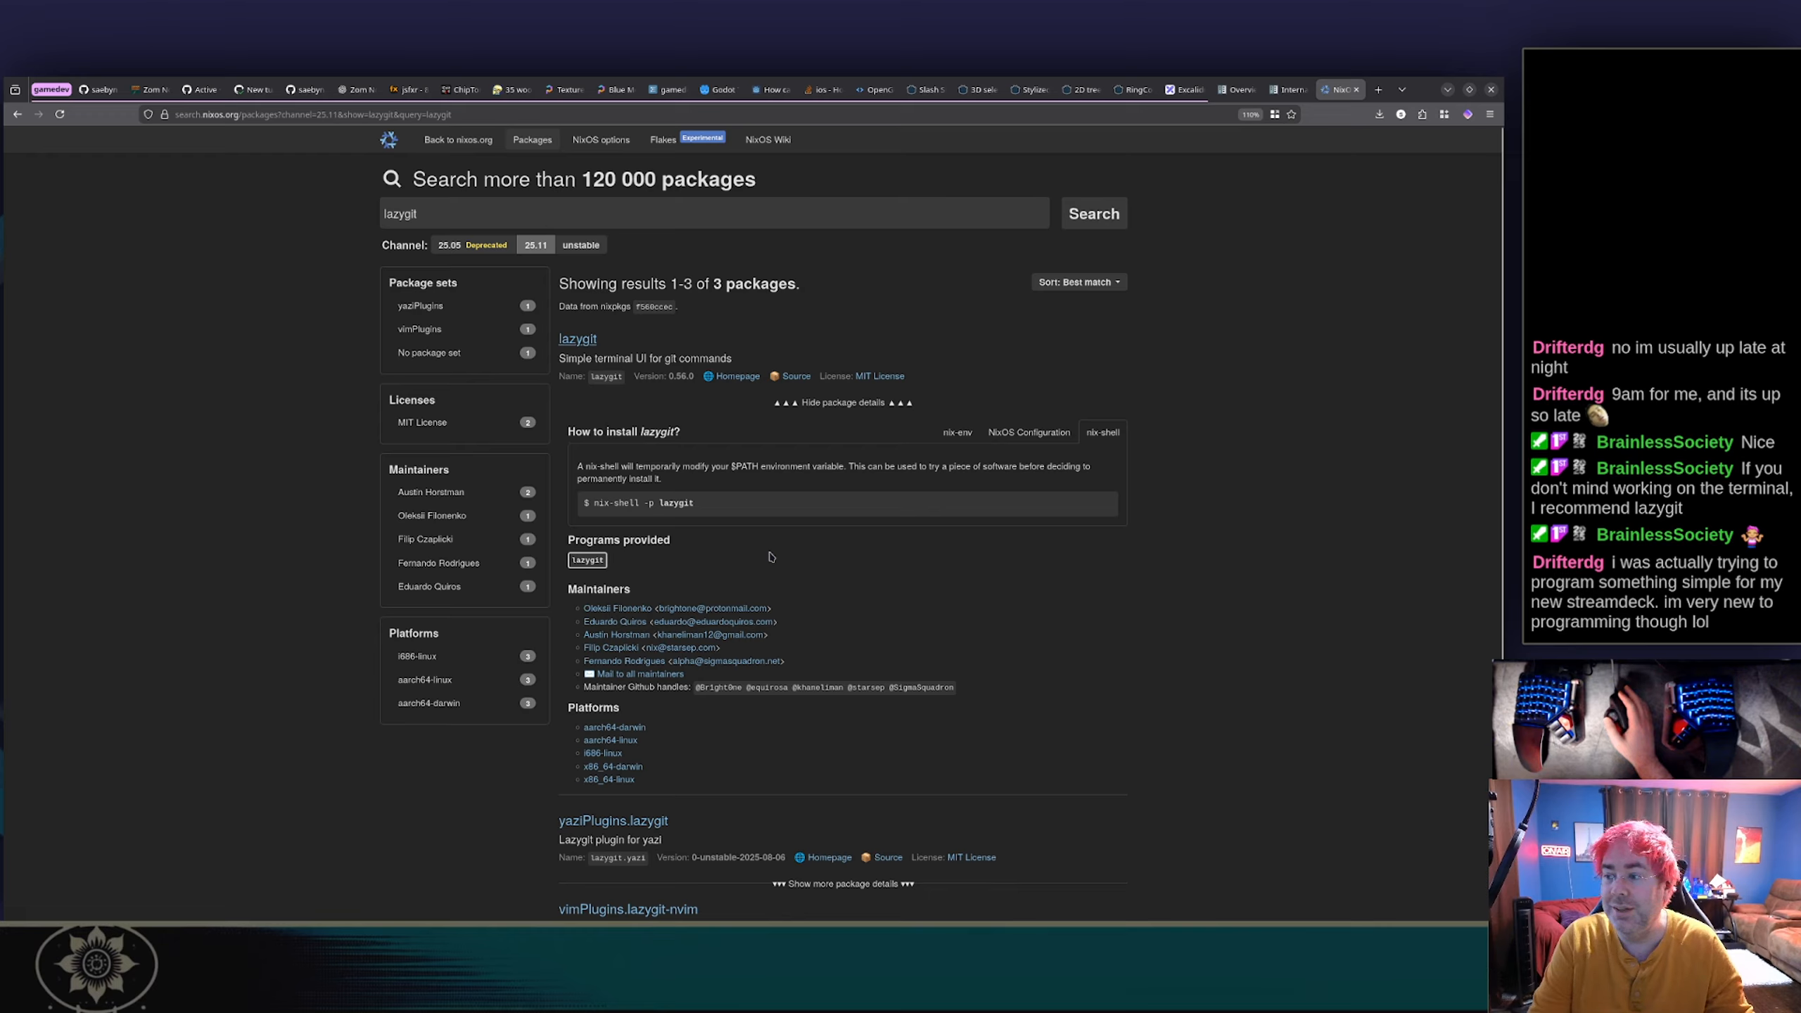
click(1004, 440)
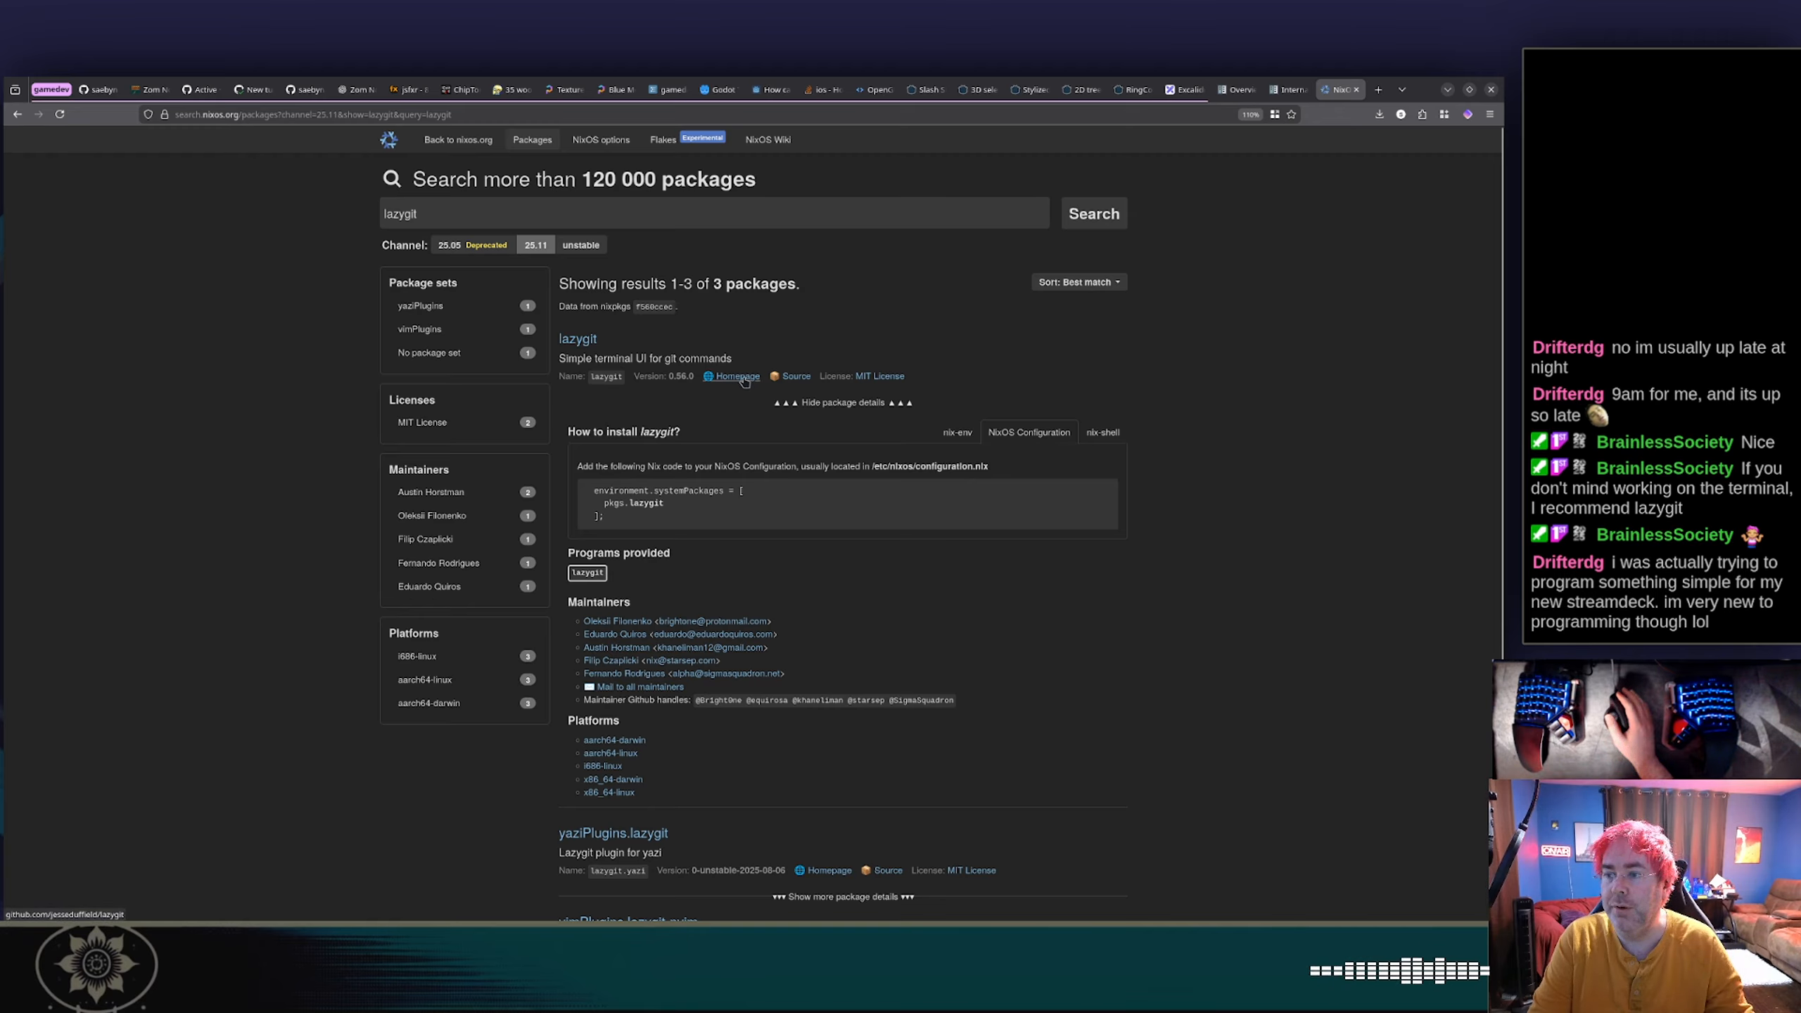
Step: Open the lazygit homepage in a new tab and read its README through to the demo above the Sponsors section
right_click(741, 376)
click(780, 389)
click(1343, 89)
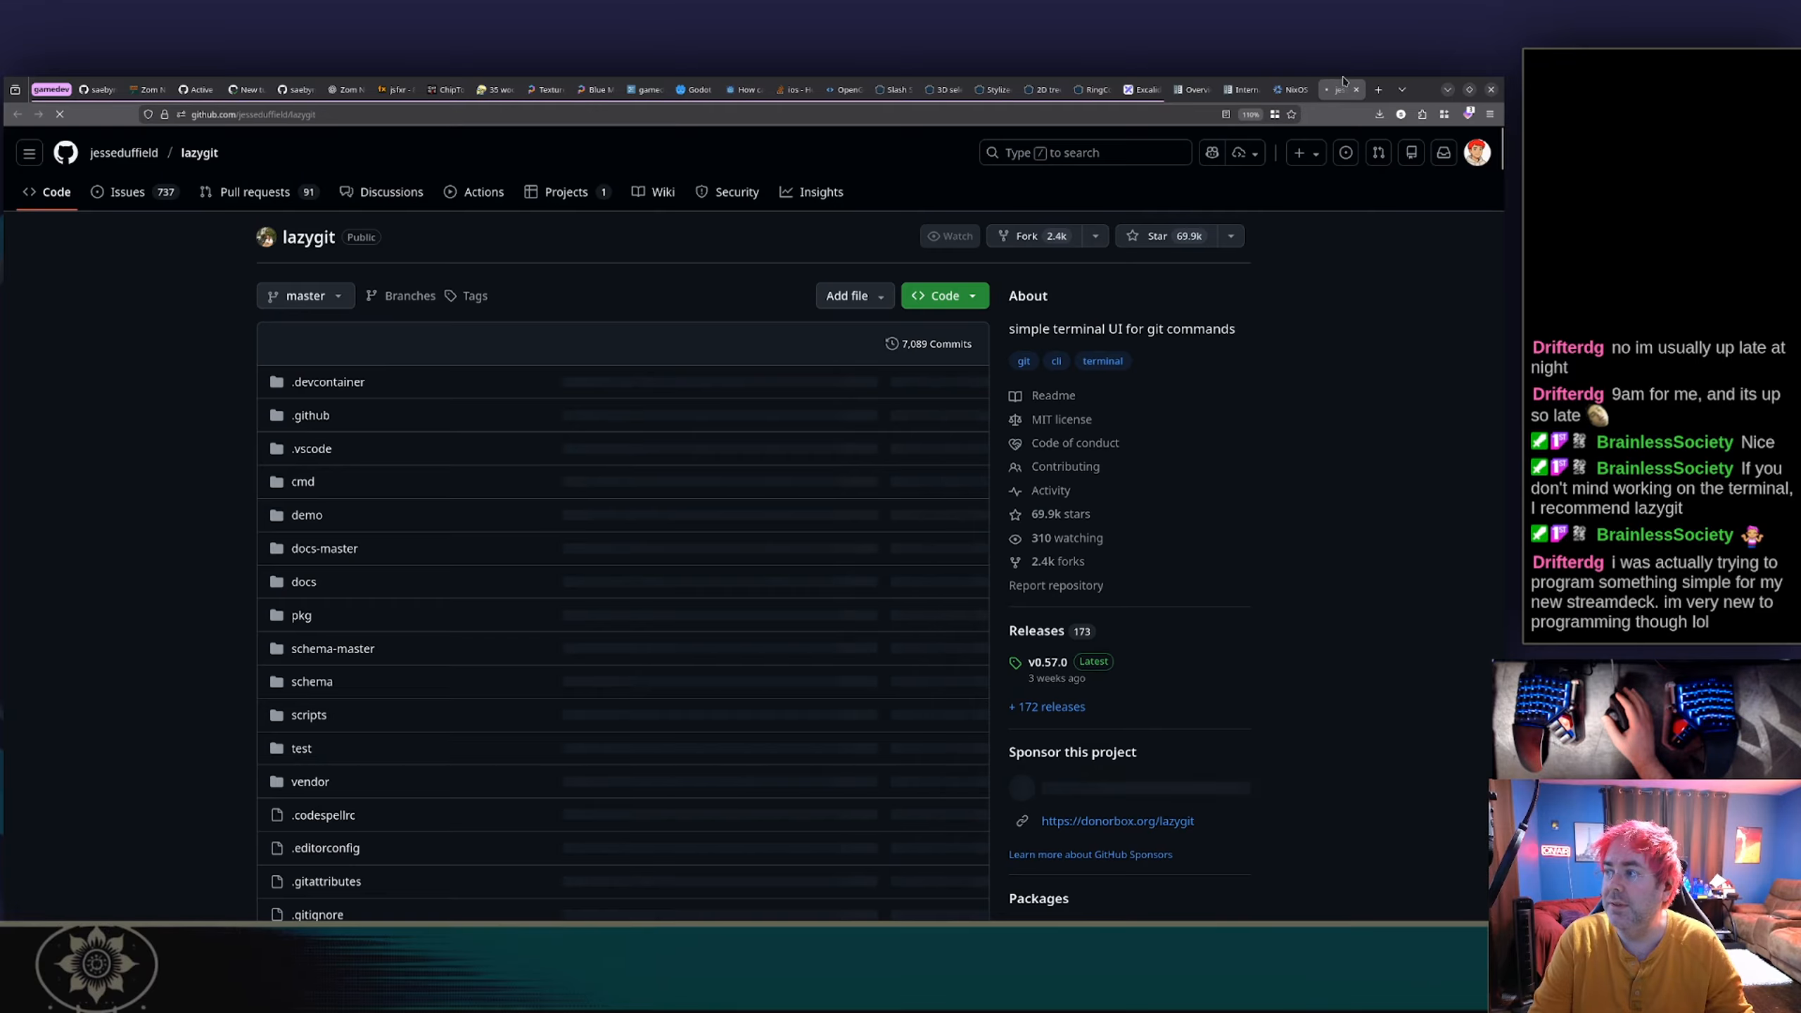
scroll(654, 308, down, 15)
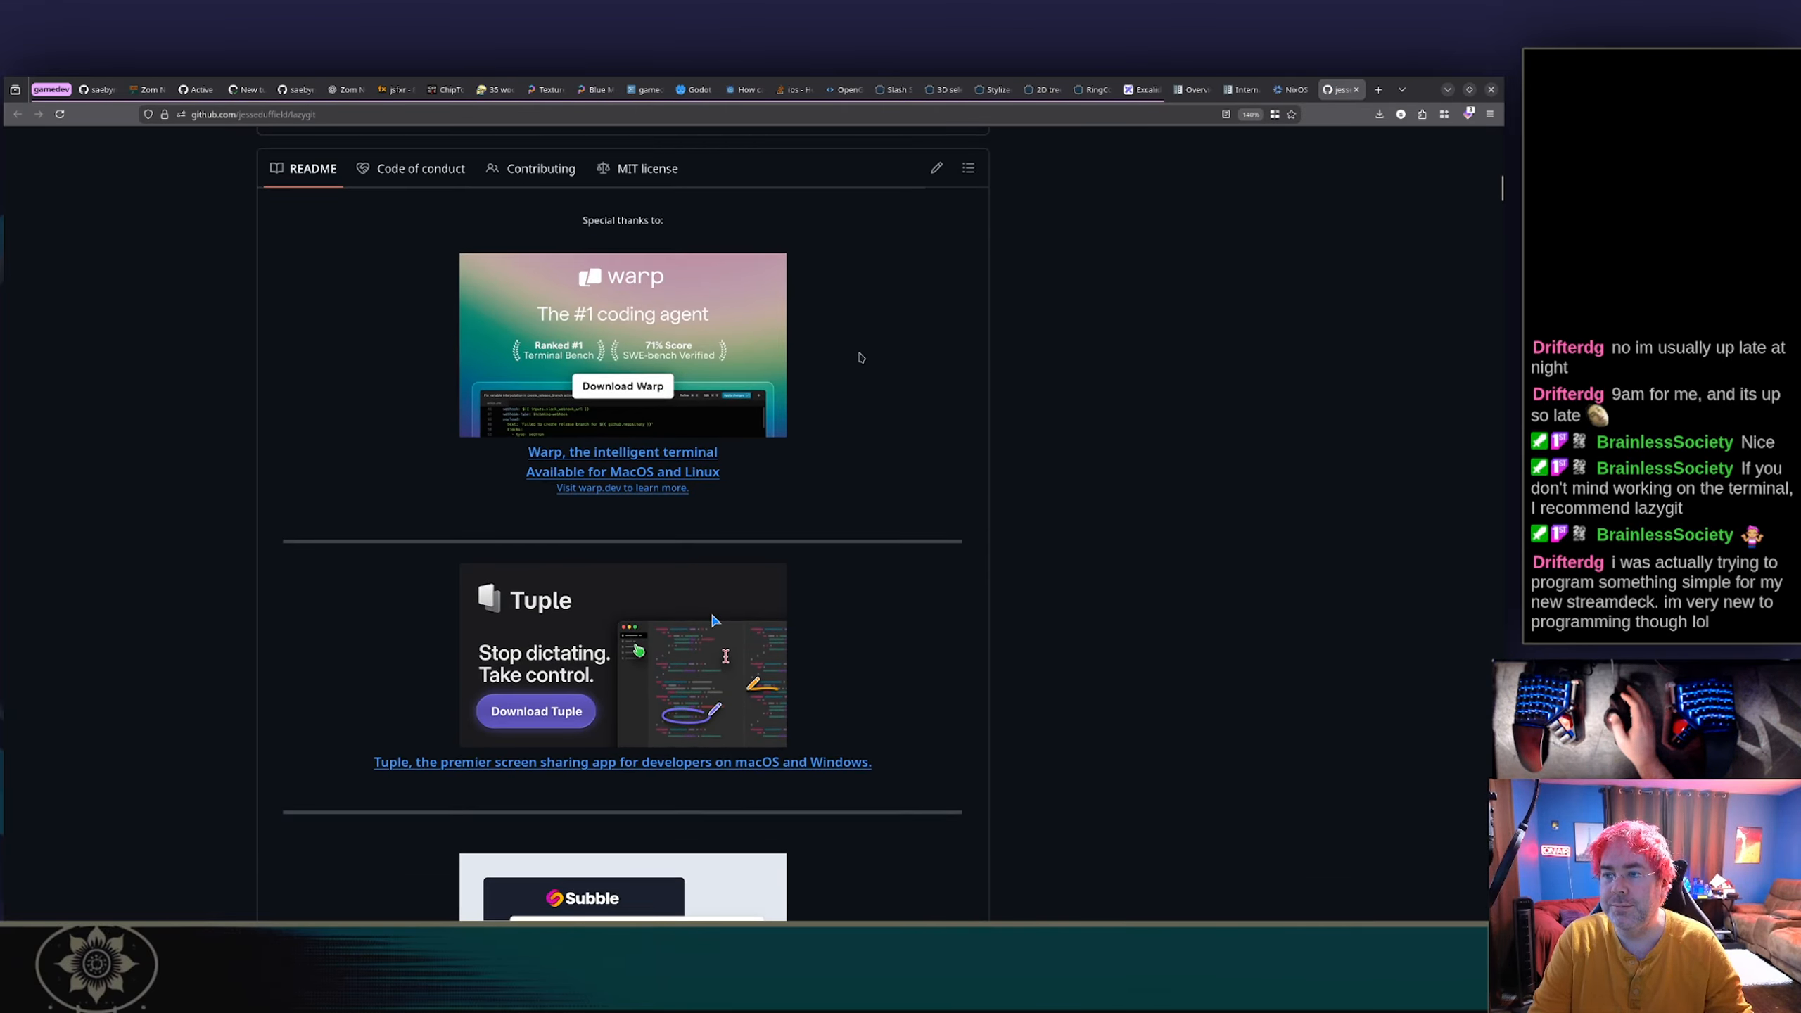
scroll(861, 357, down, 8)
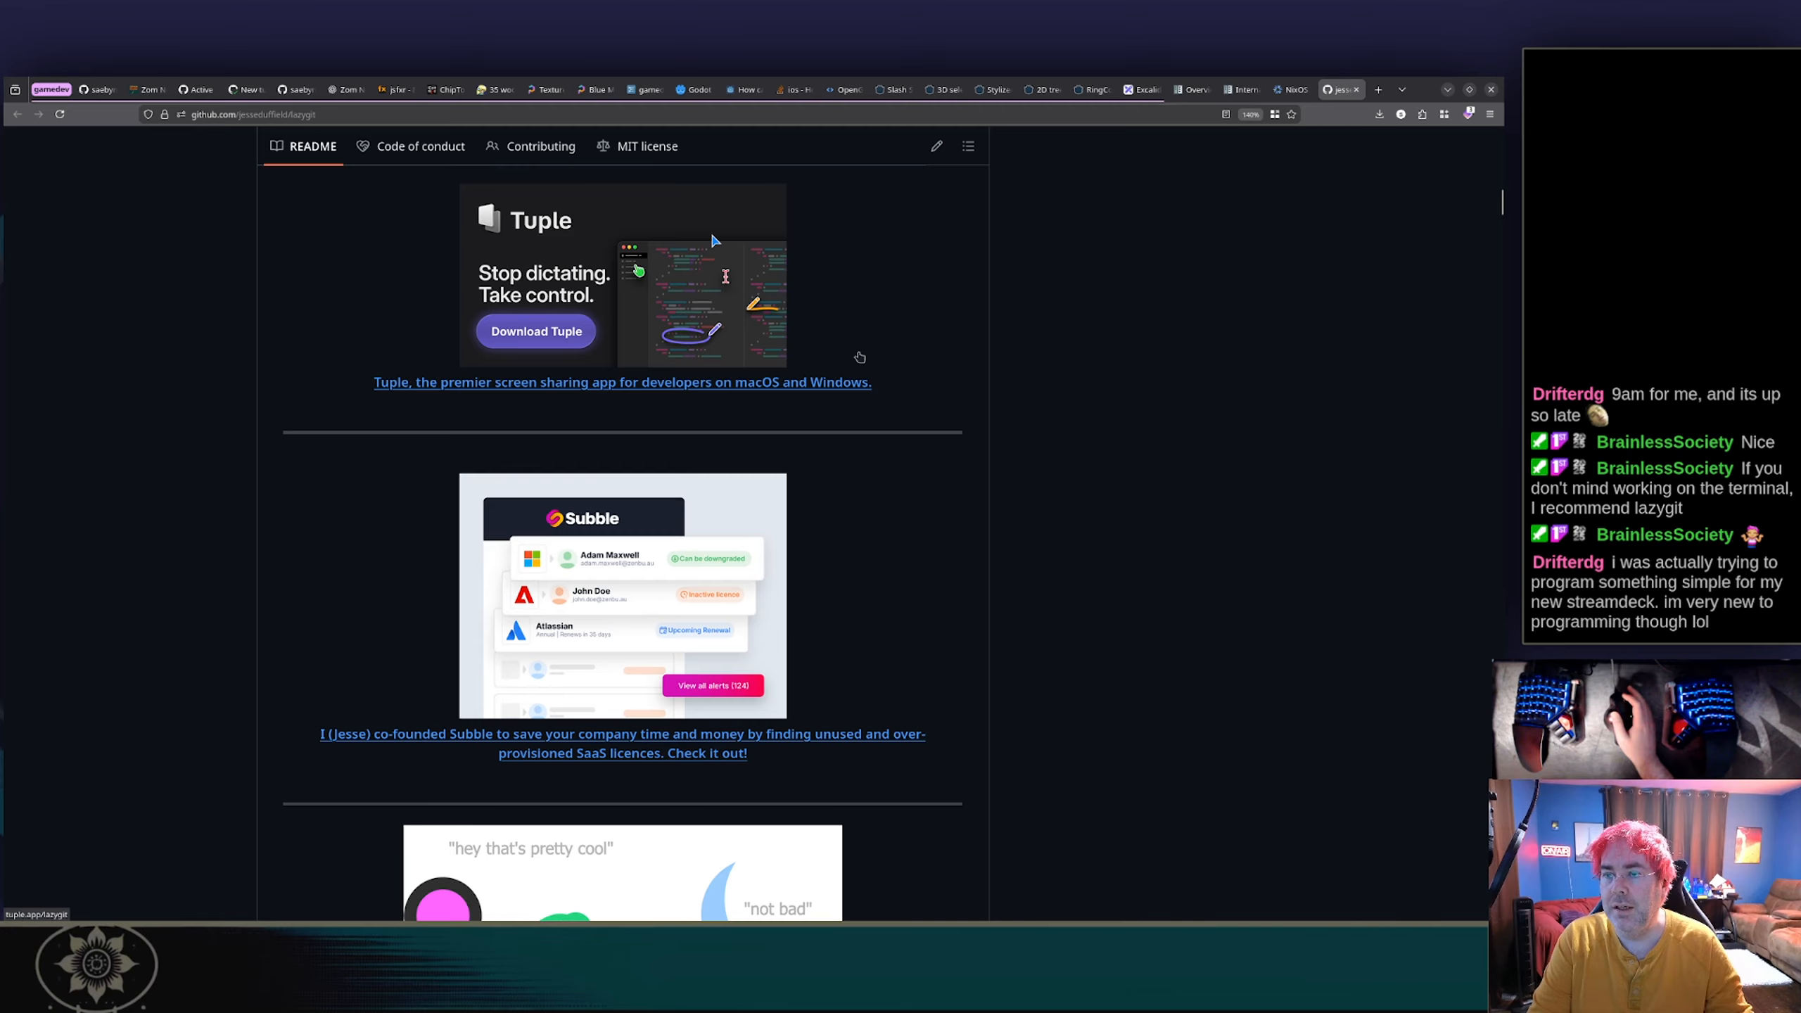
scroll(861, 357, down, 12)
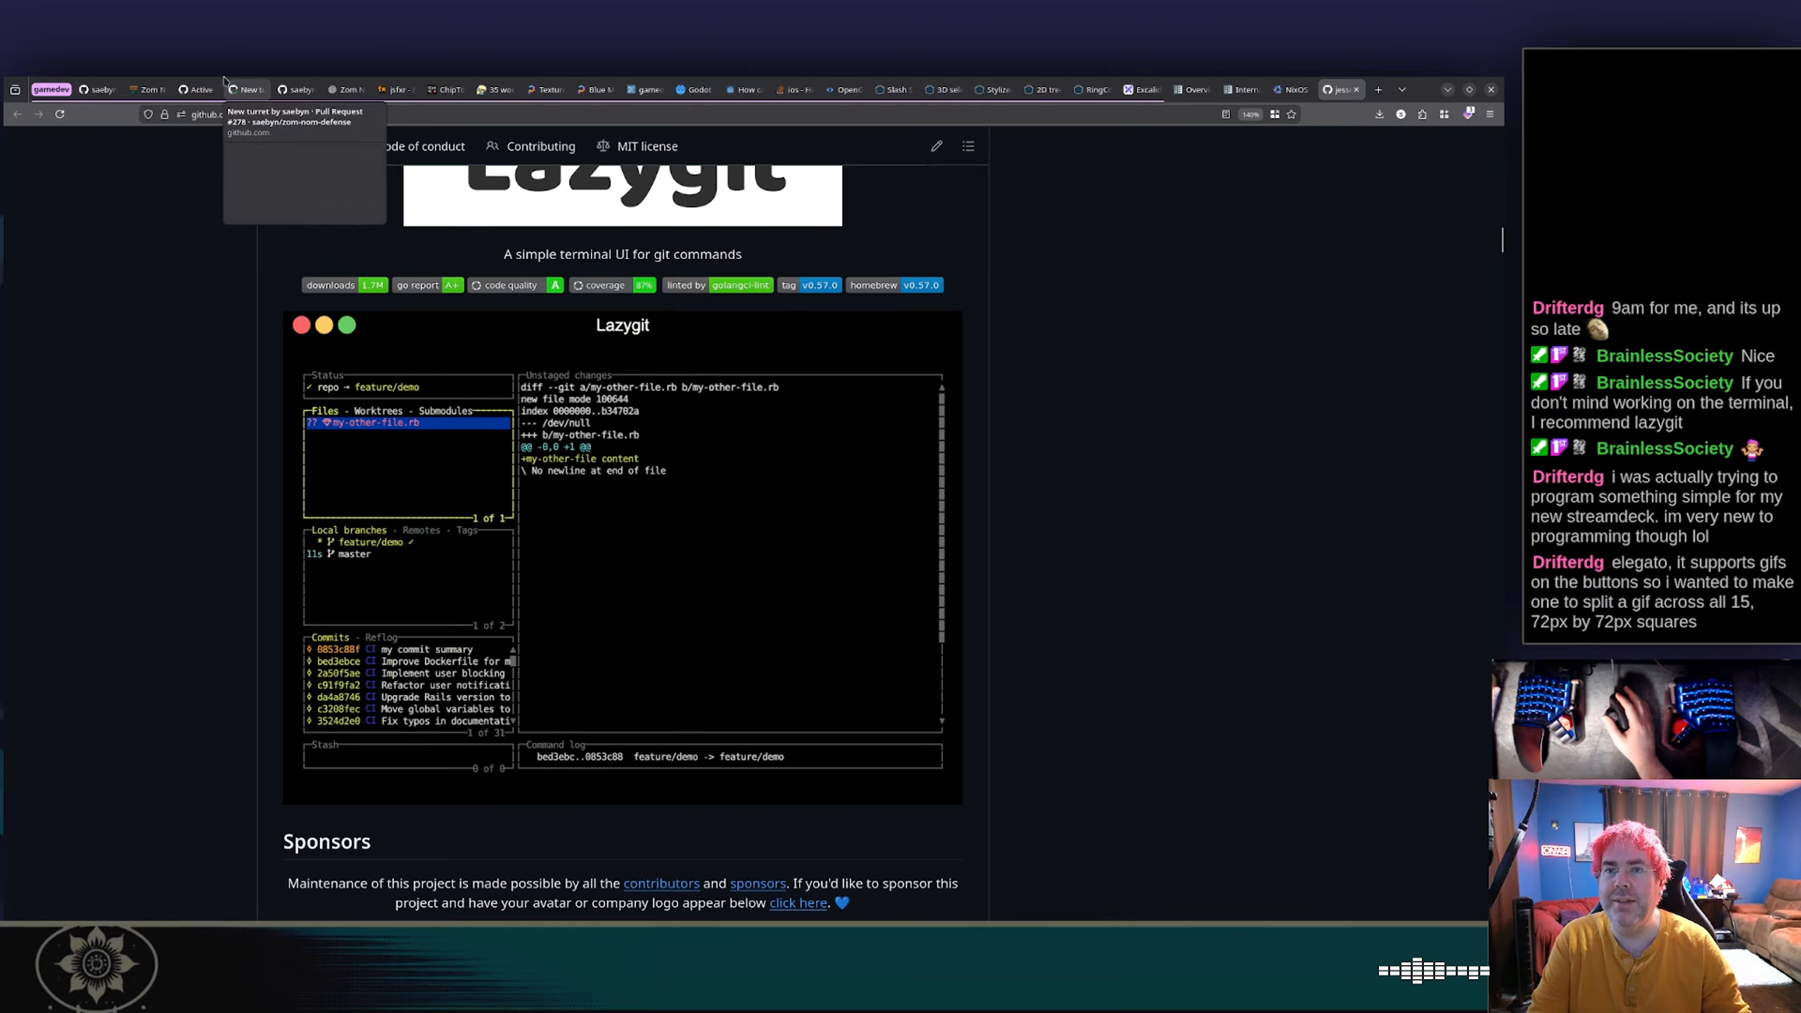
Step: View the open New turret pull request and the zom-nom-defense repository page
click(248, 90)
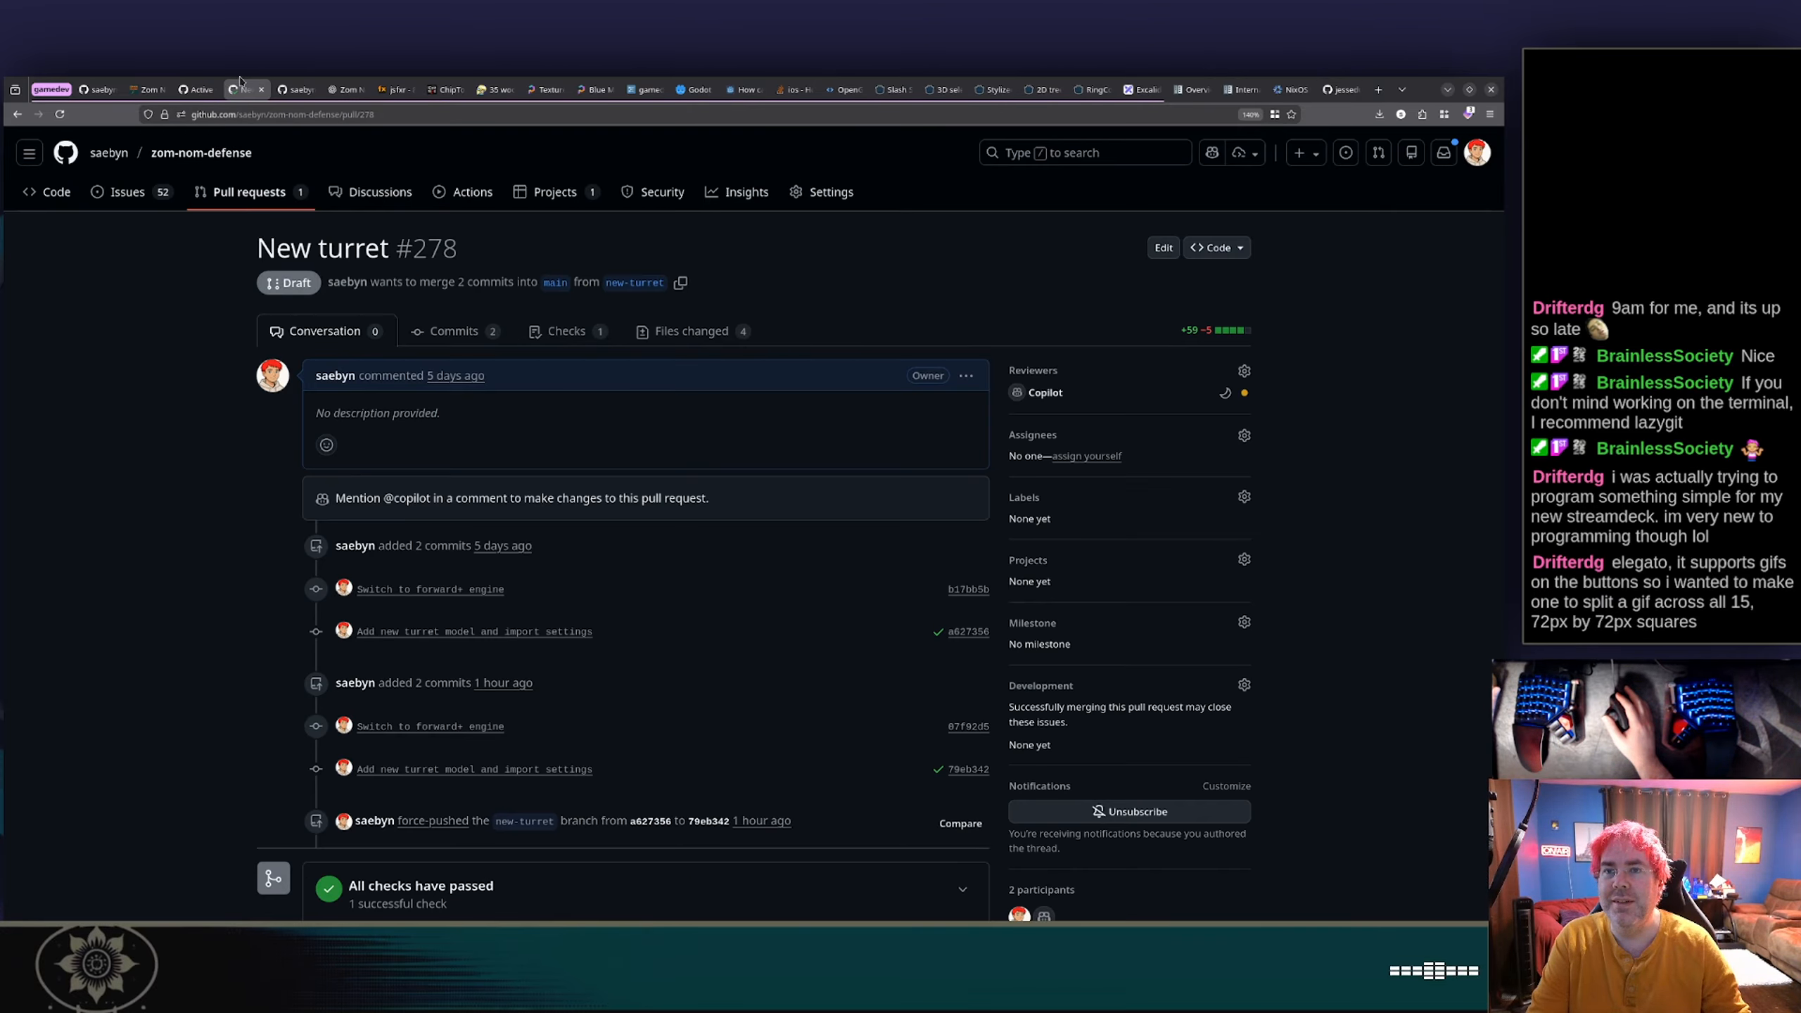
click(296, 90)
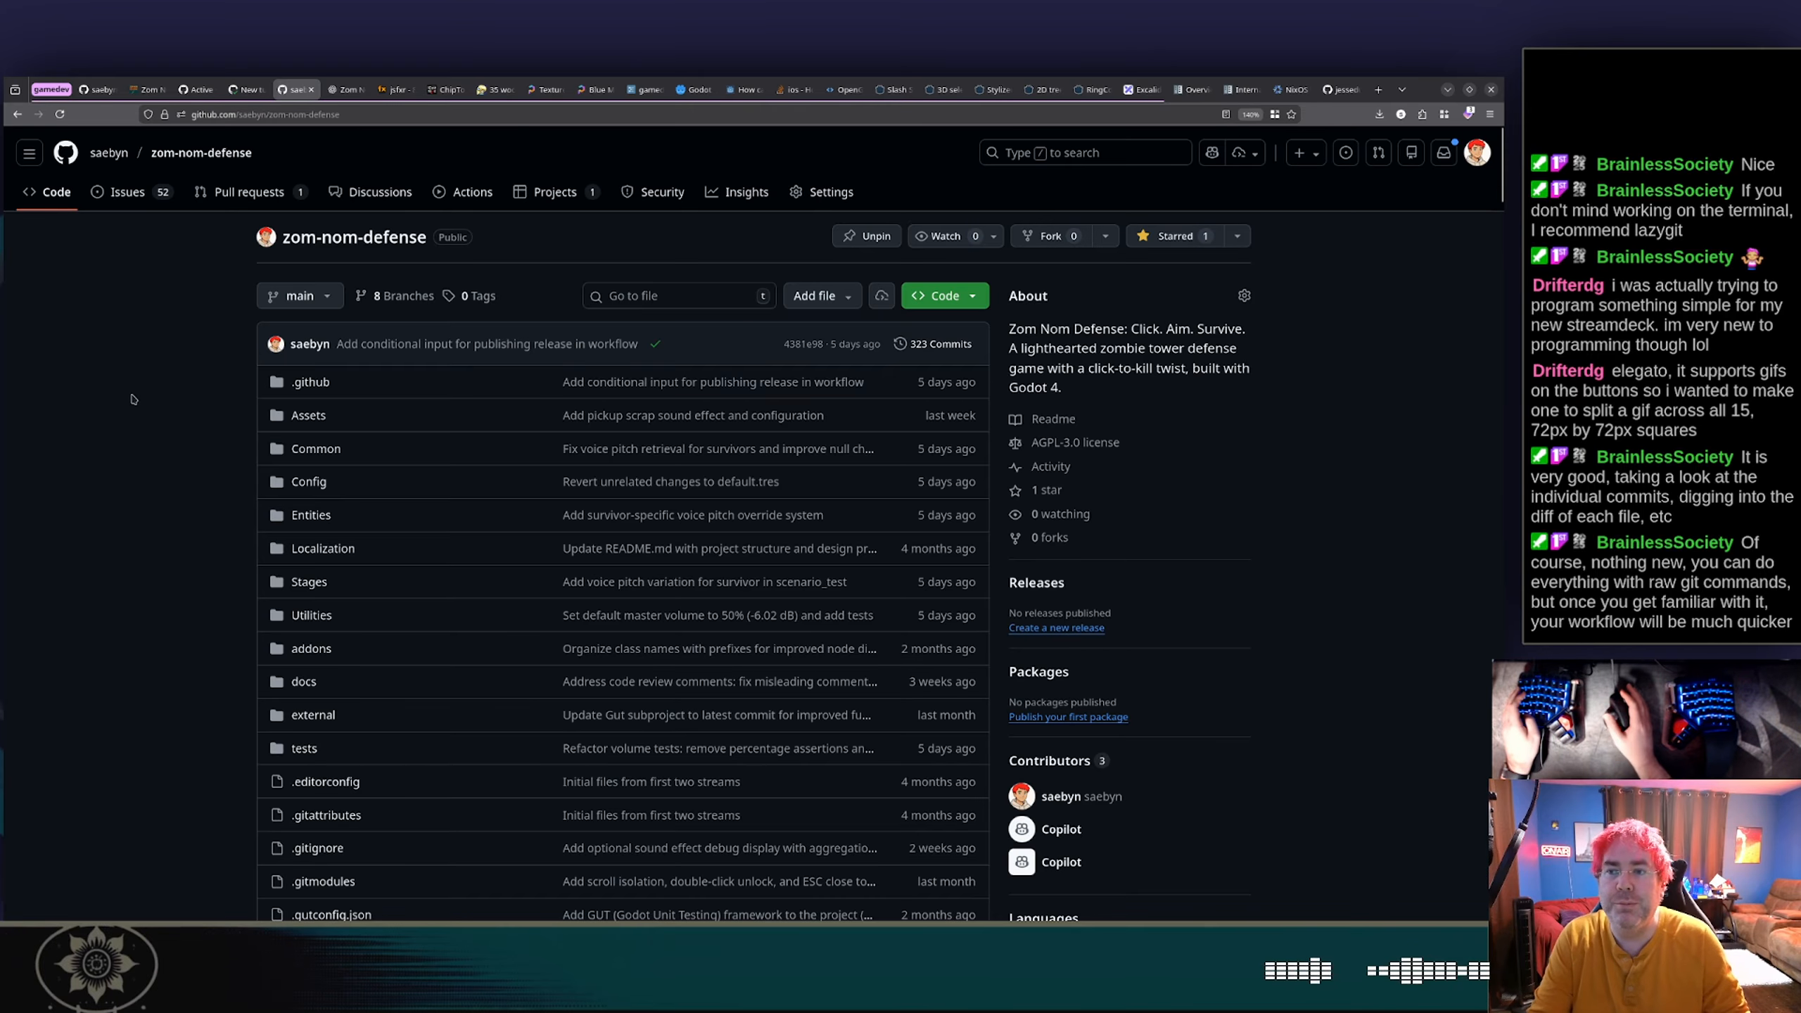
Step: Switch to Visual Studio Code, inspect the source control commit graph, collapse it again and clear the selection in release.yml
key(alt+Tab)
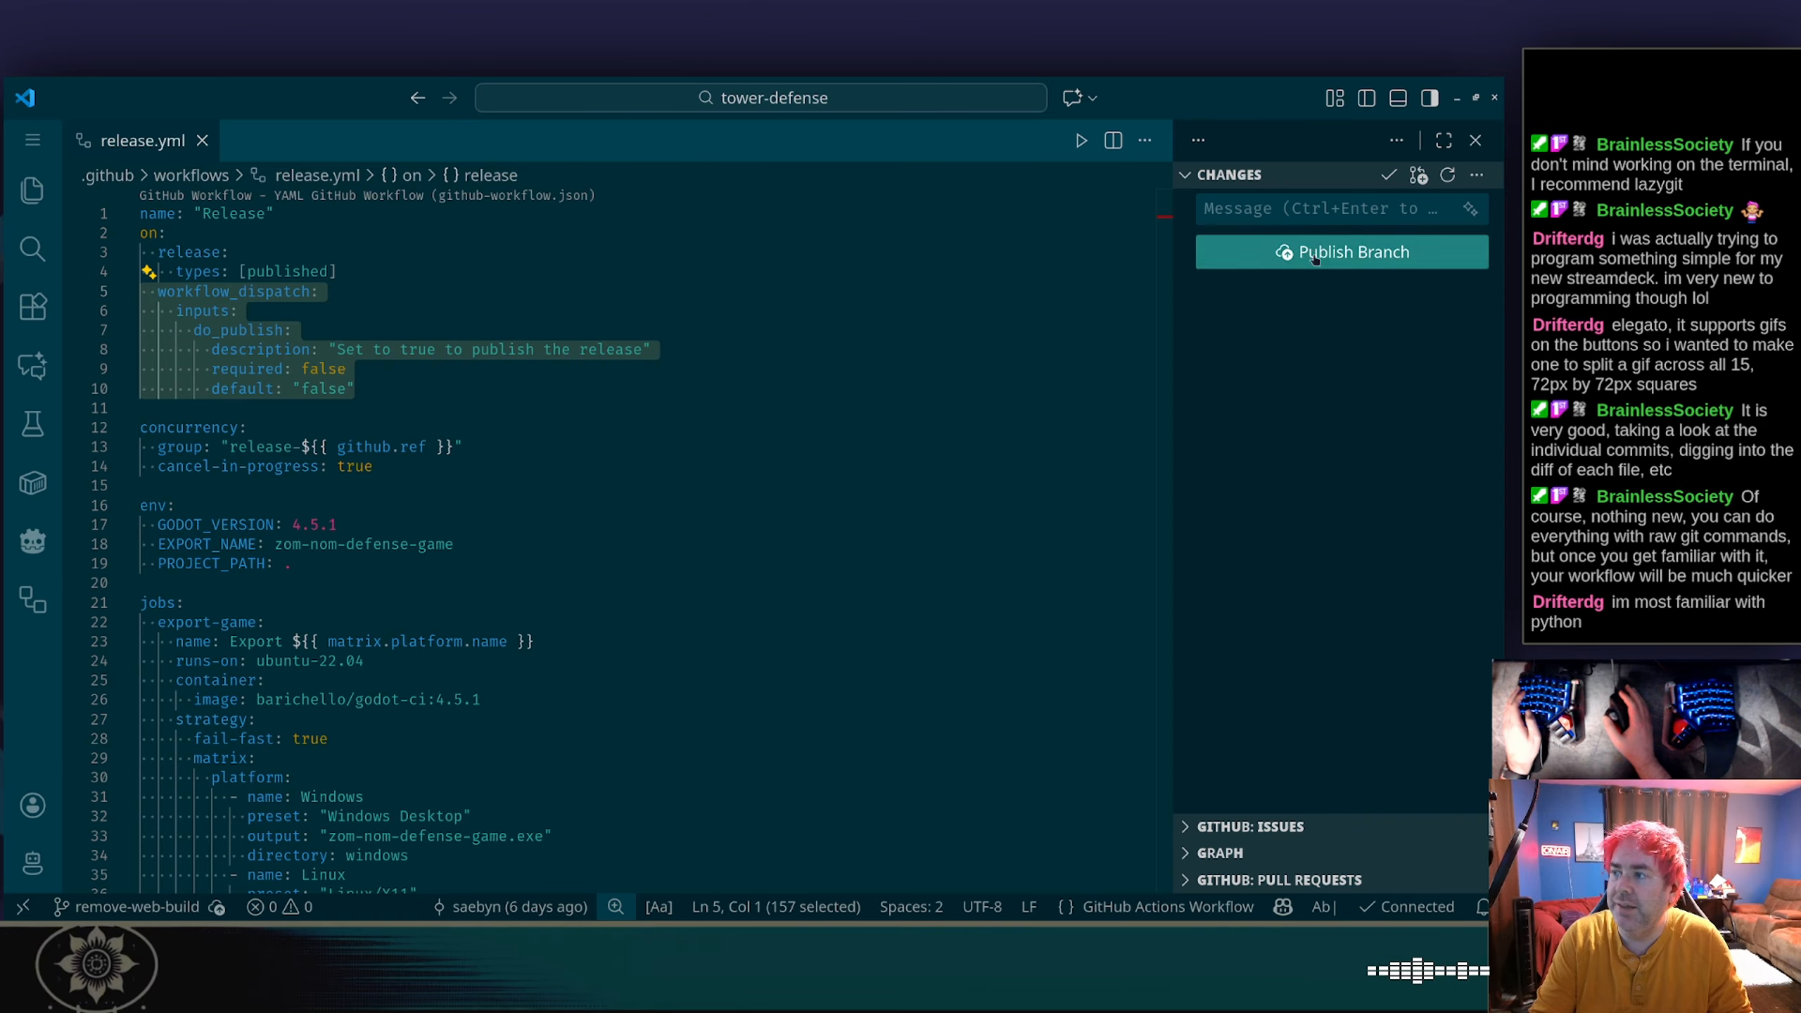
click(1235, 827)
click(1249, 689)
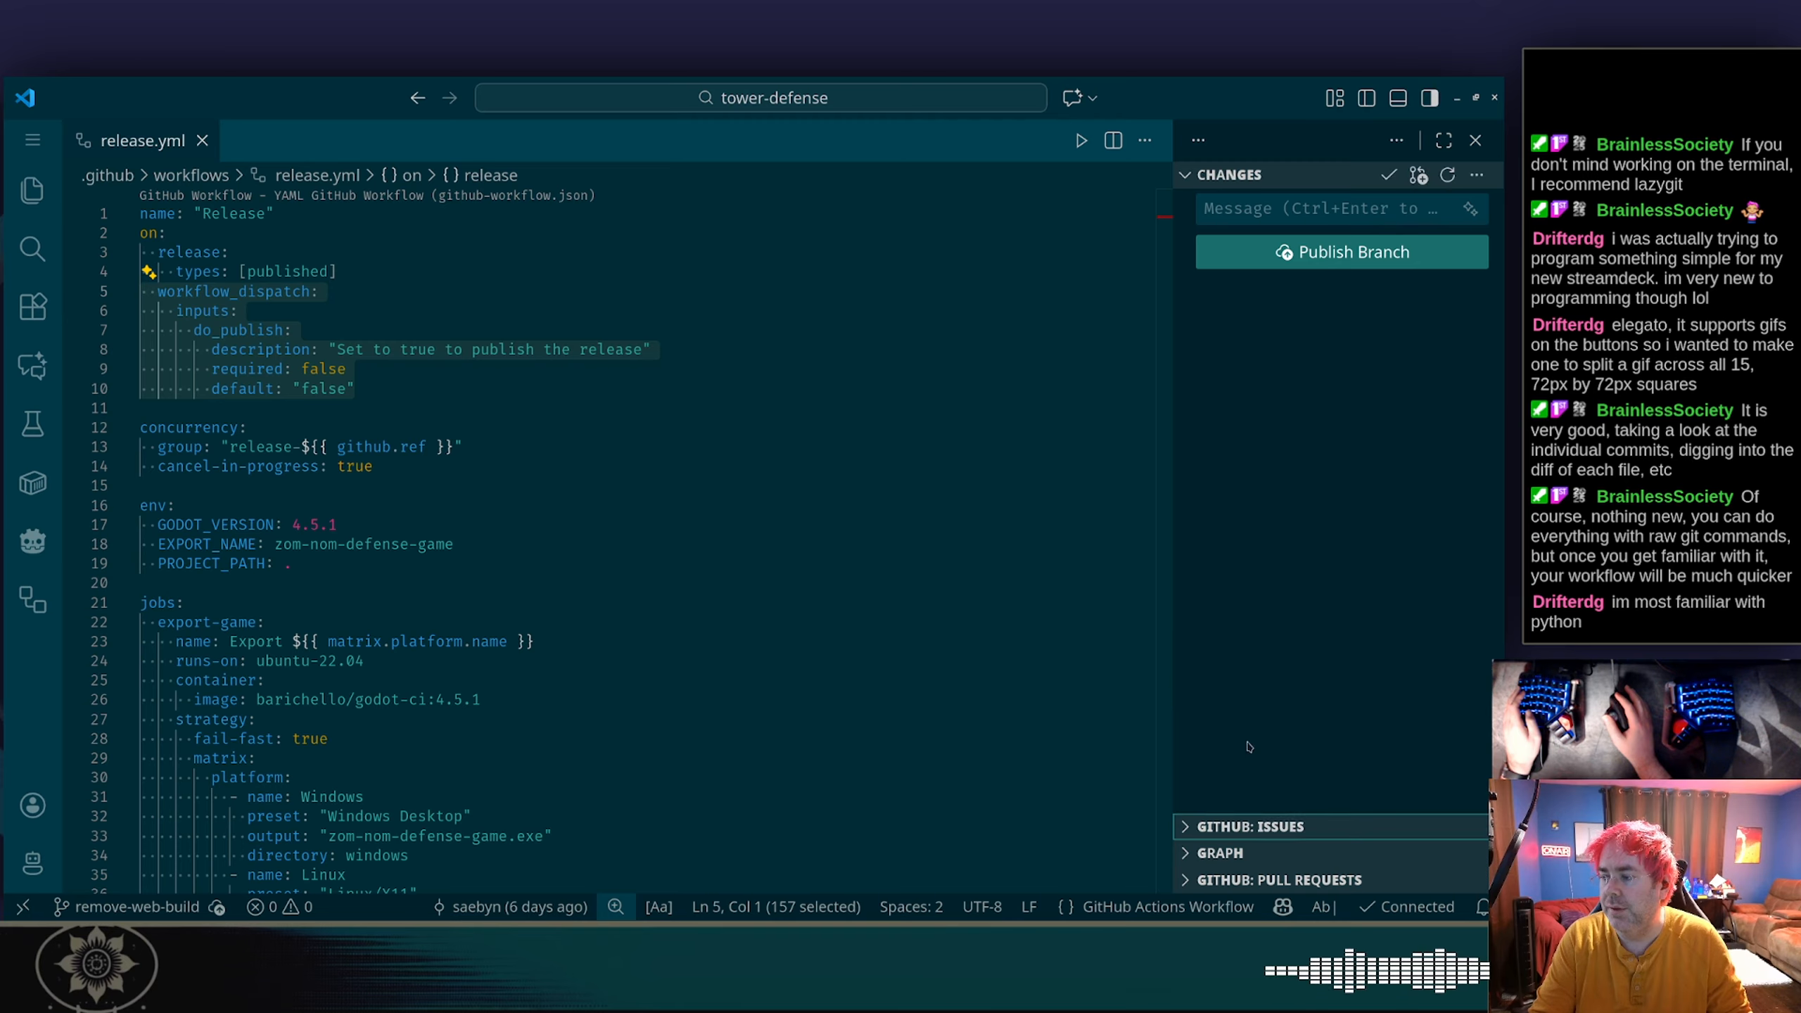
click(1237, 854)
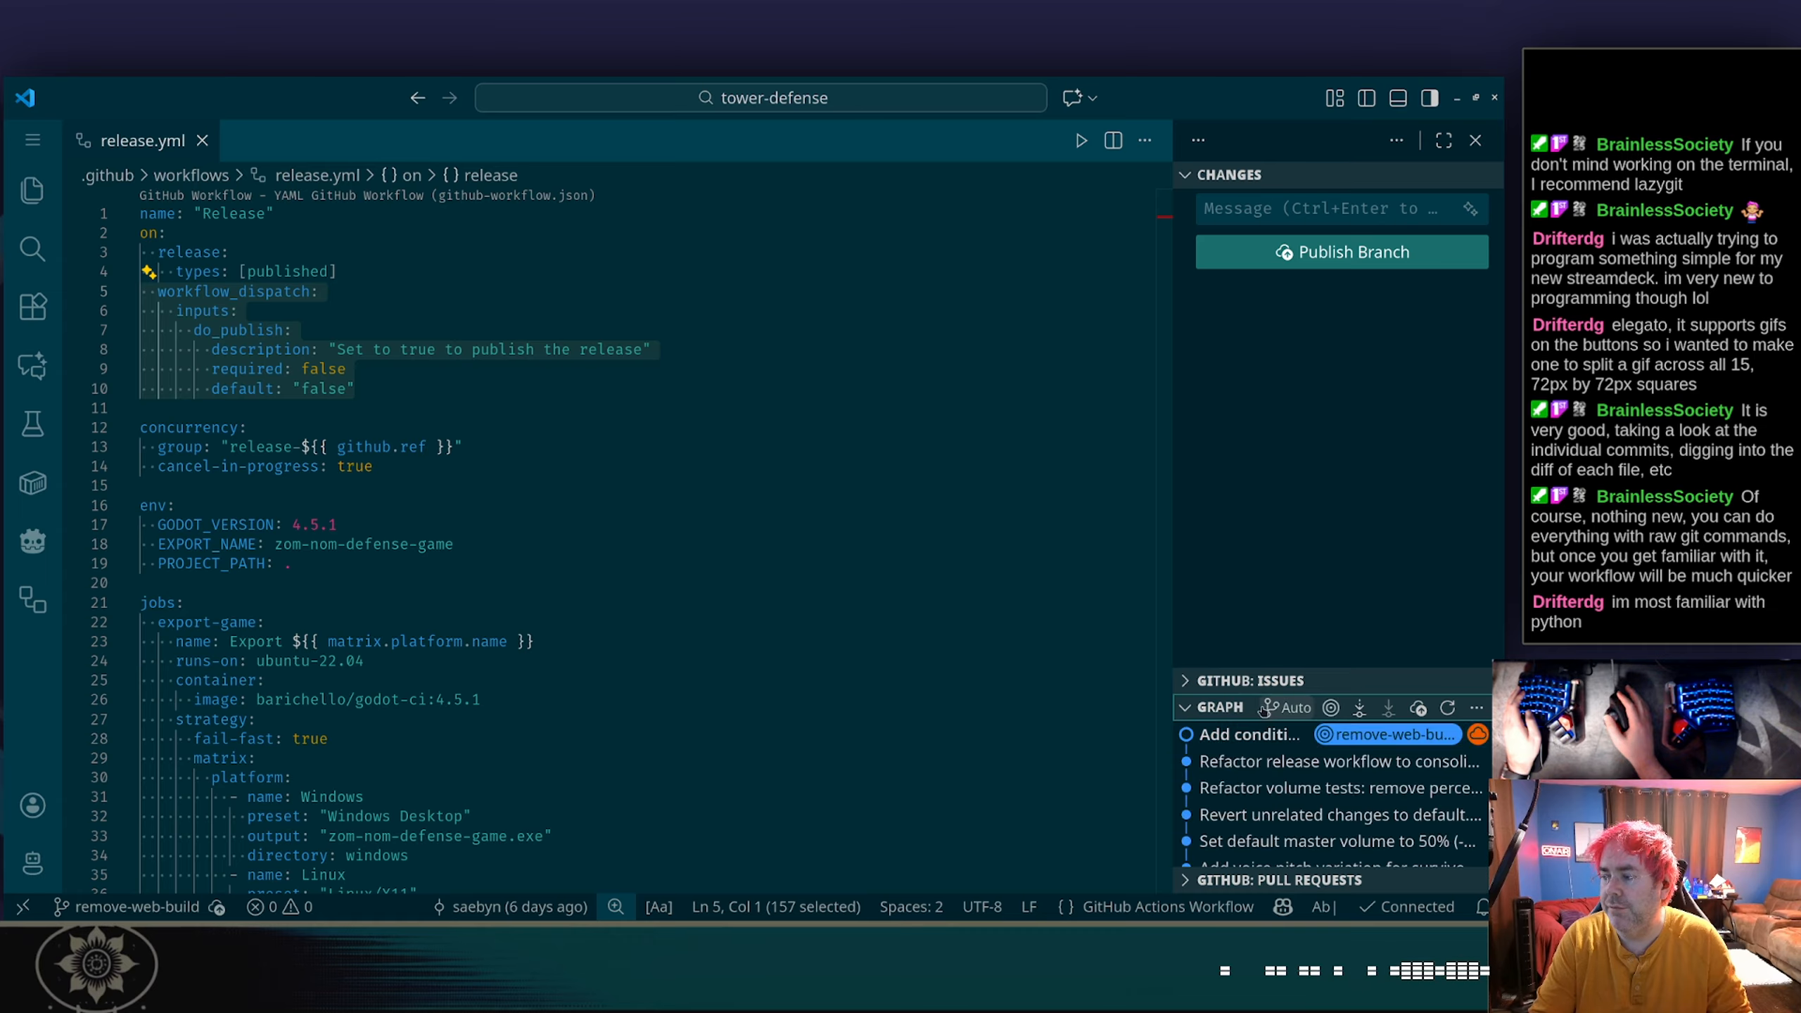
drag(1262, 693, 1266, 583)
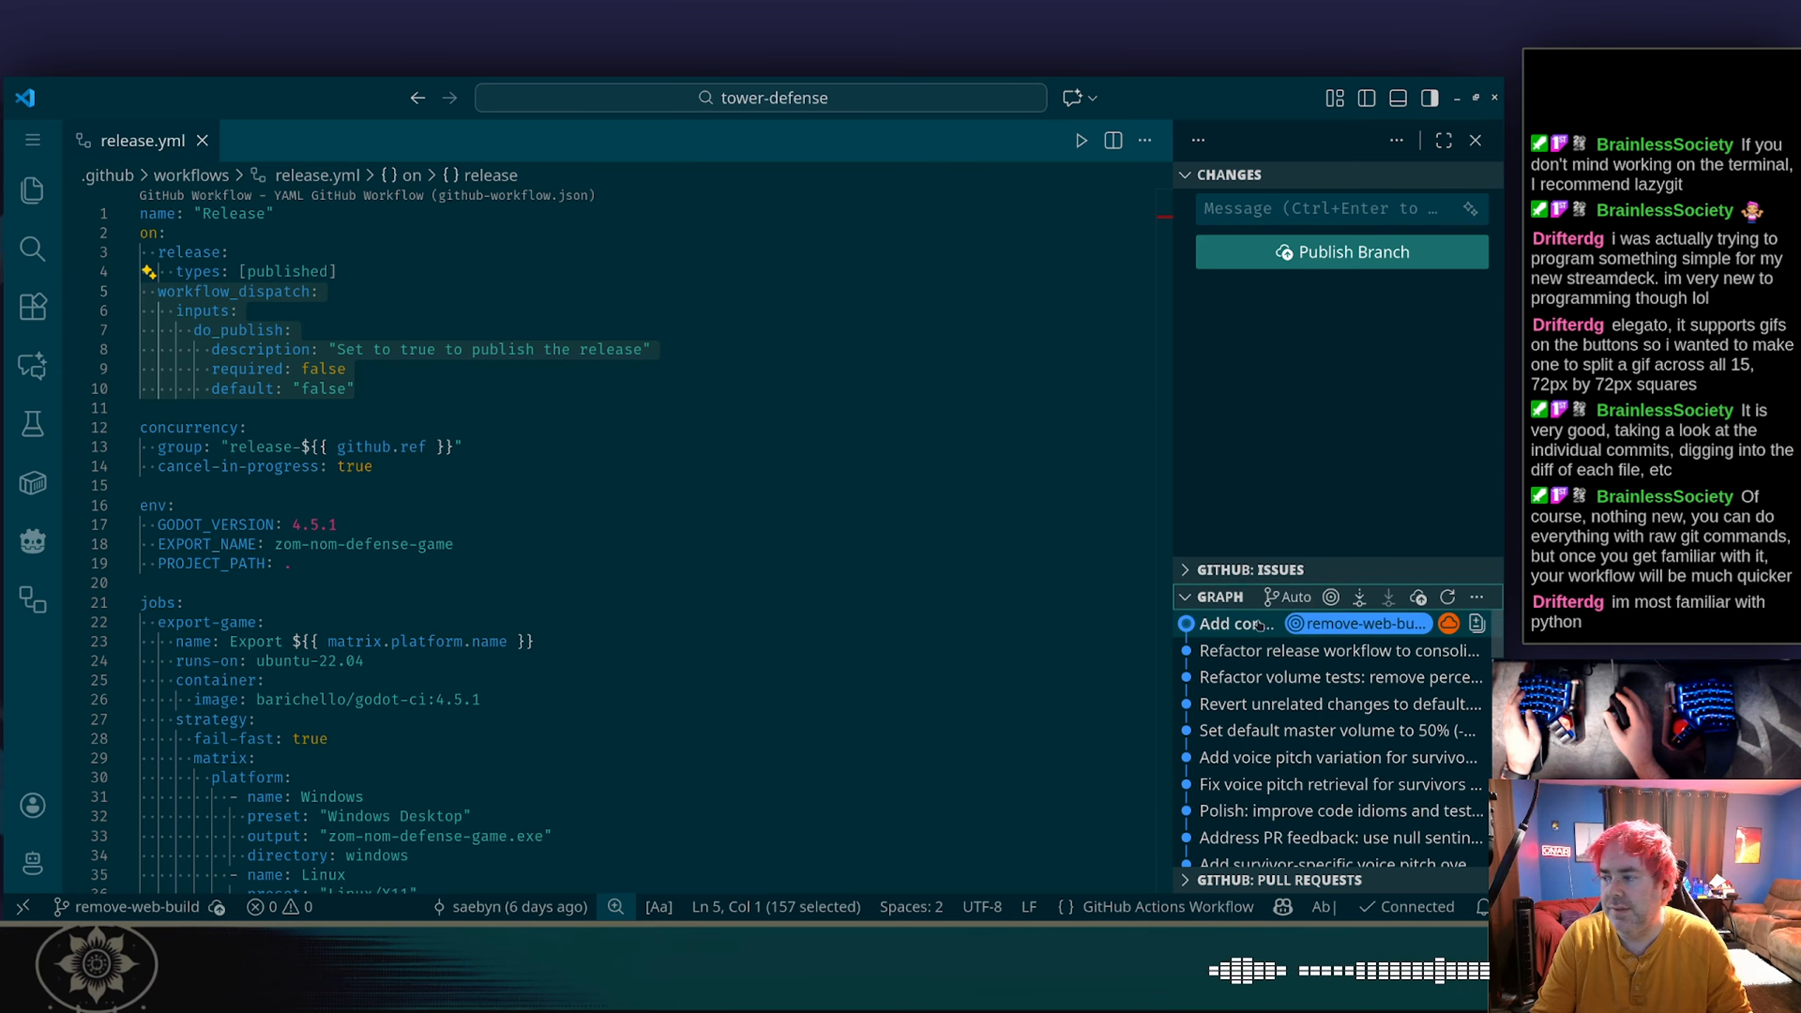
click(1229, 598)
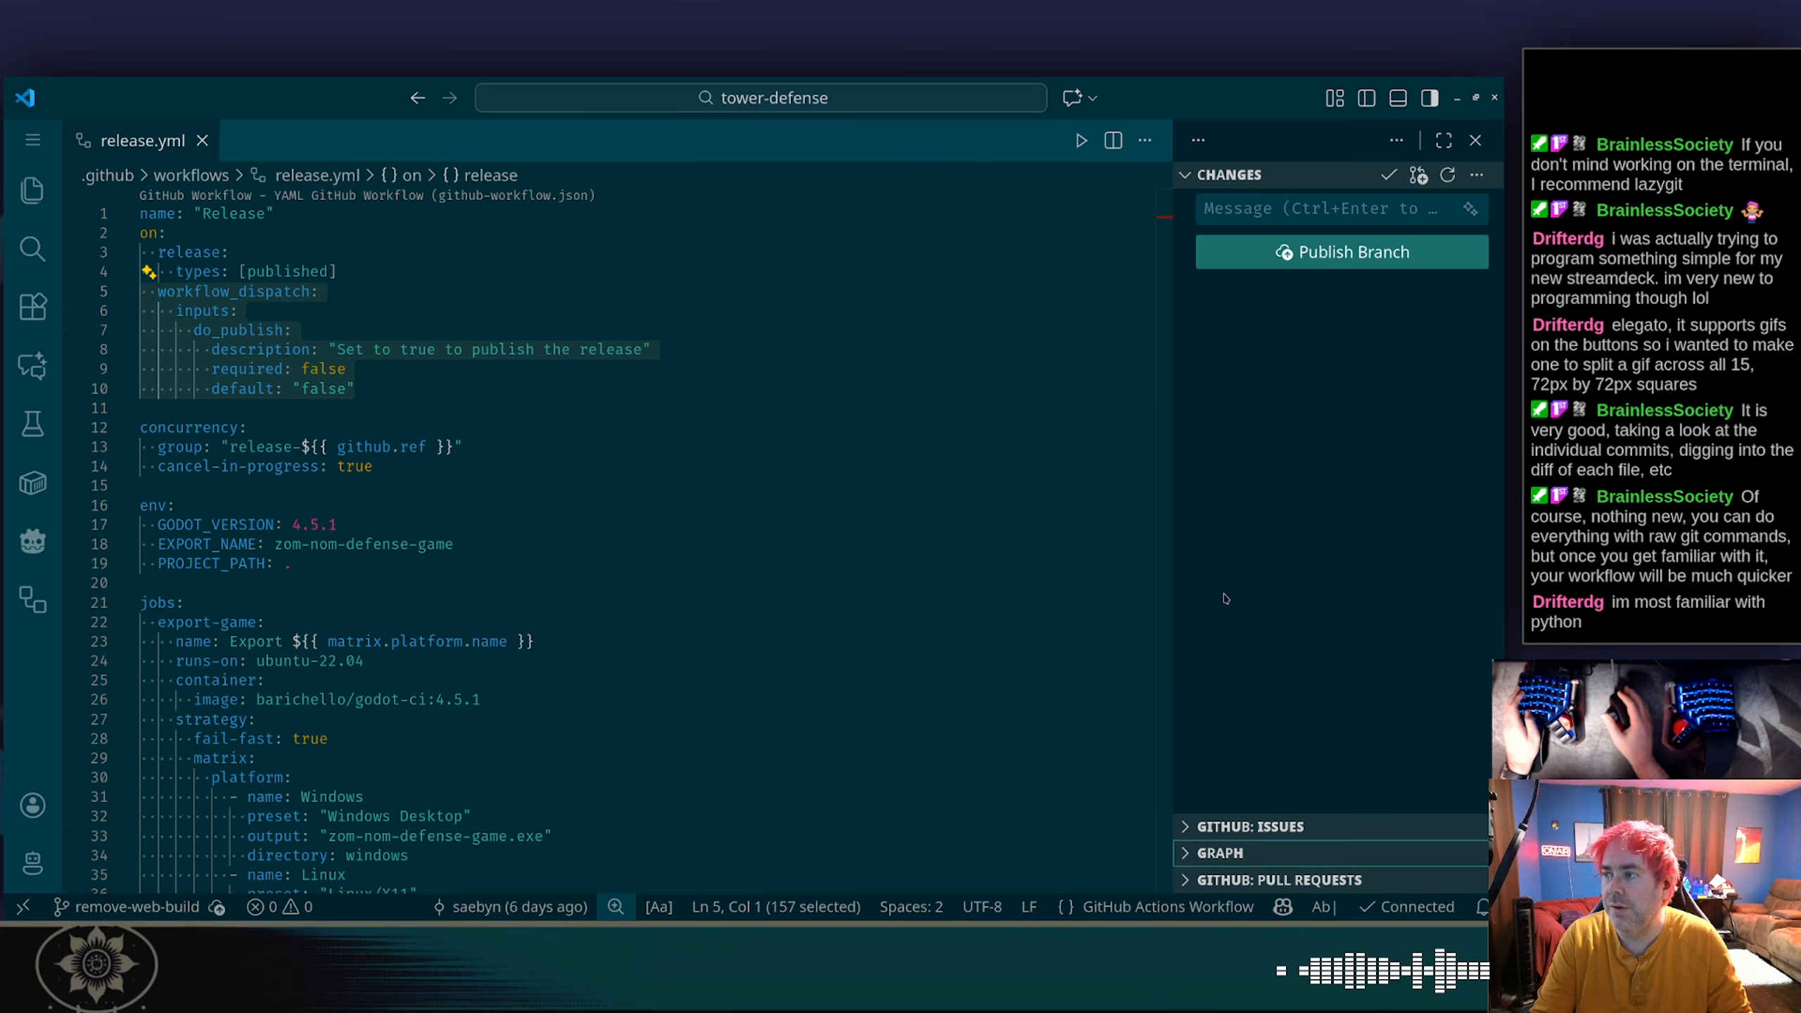
click(840, 416)
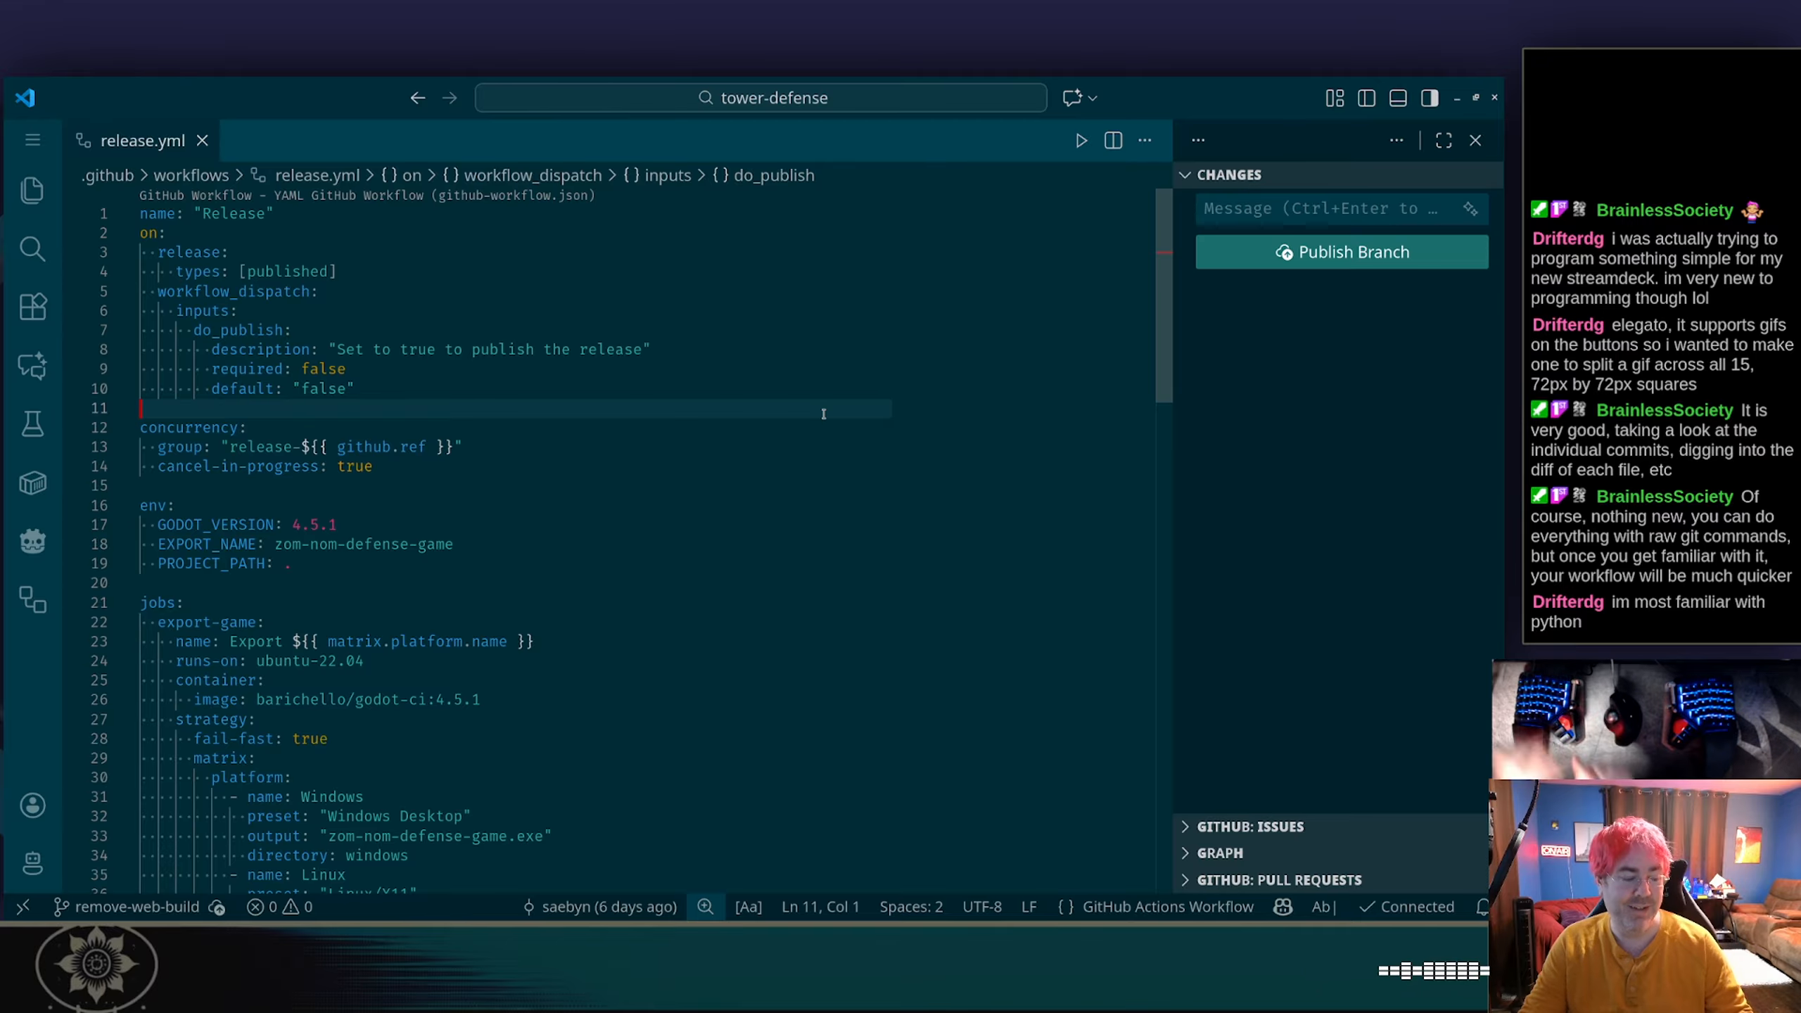
Step: Switch to Firefox and search the web for "python gif module" in a new tab
key(alt+Tab)
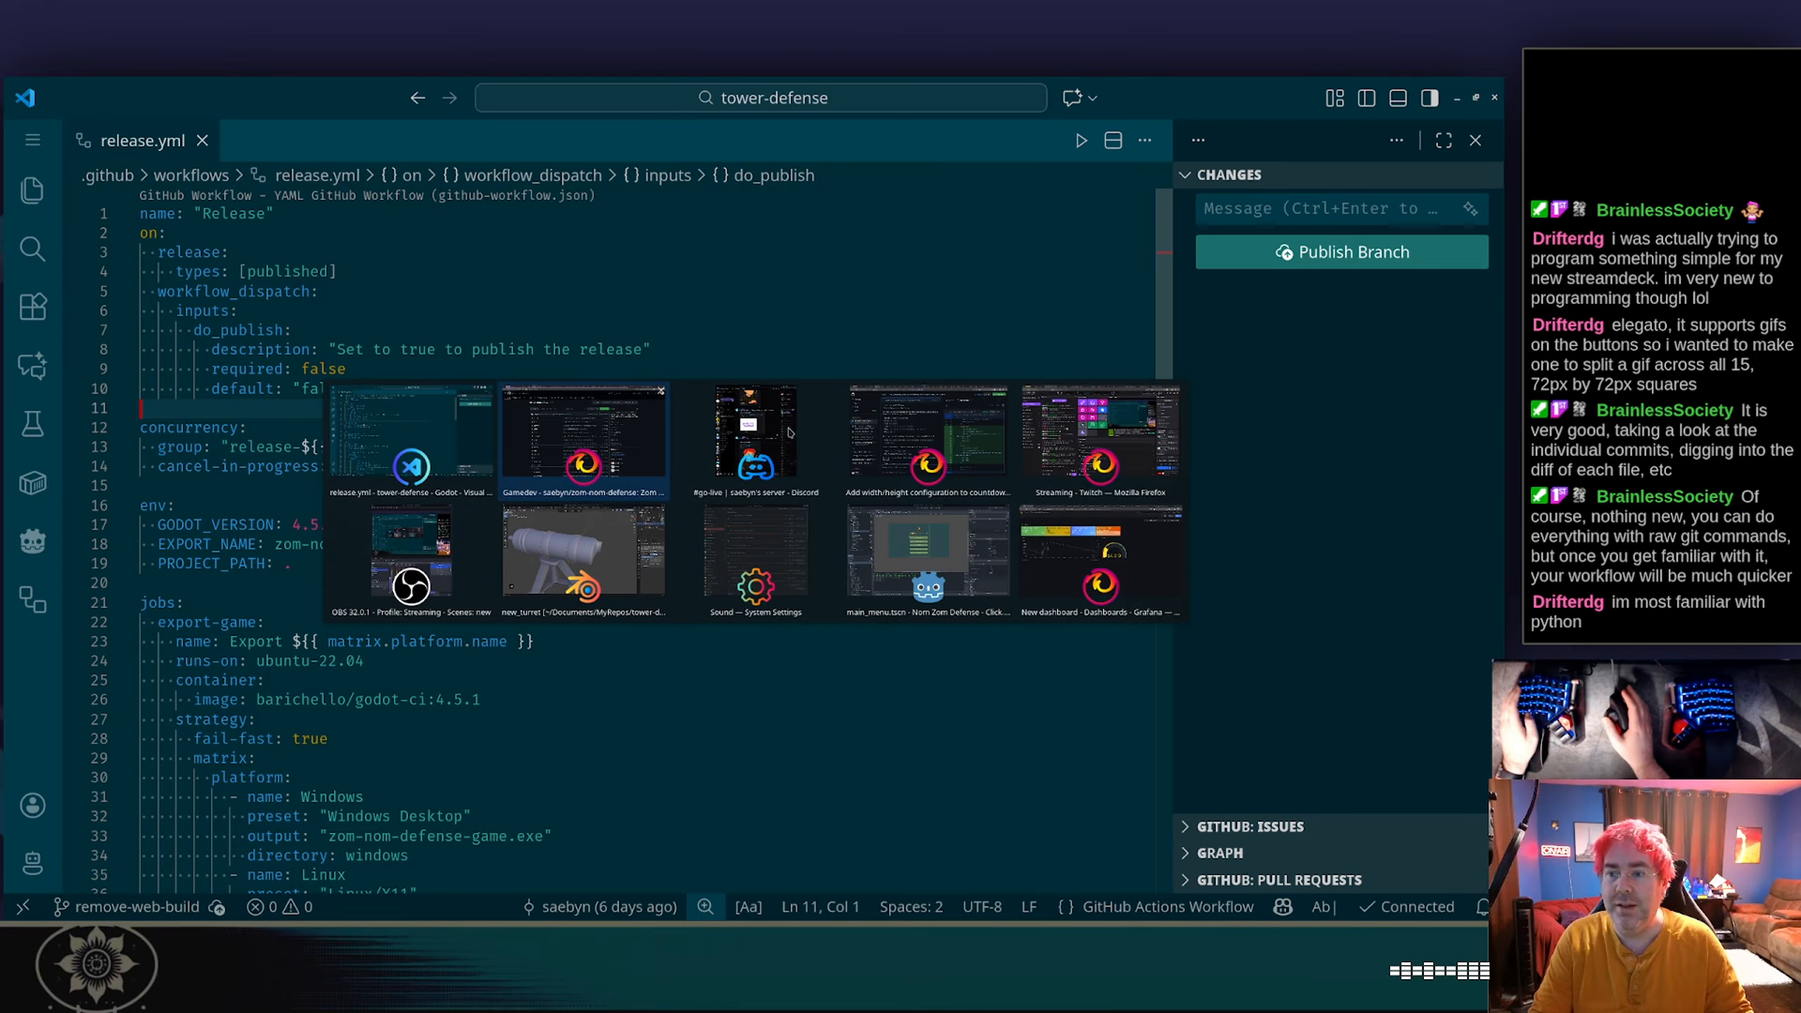
key(ctrl+t)
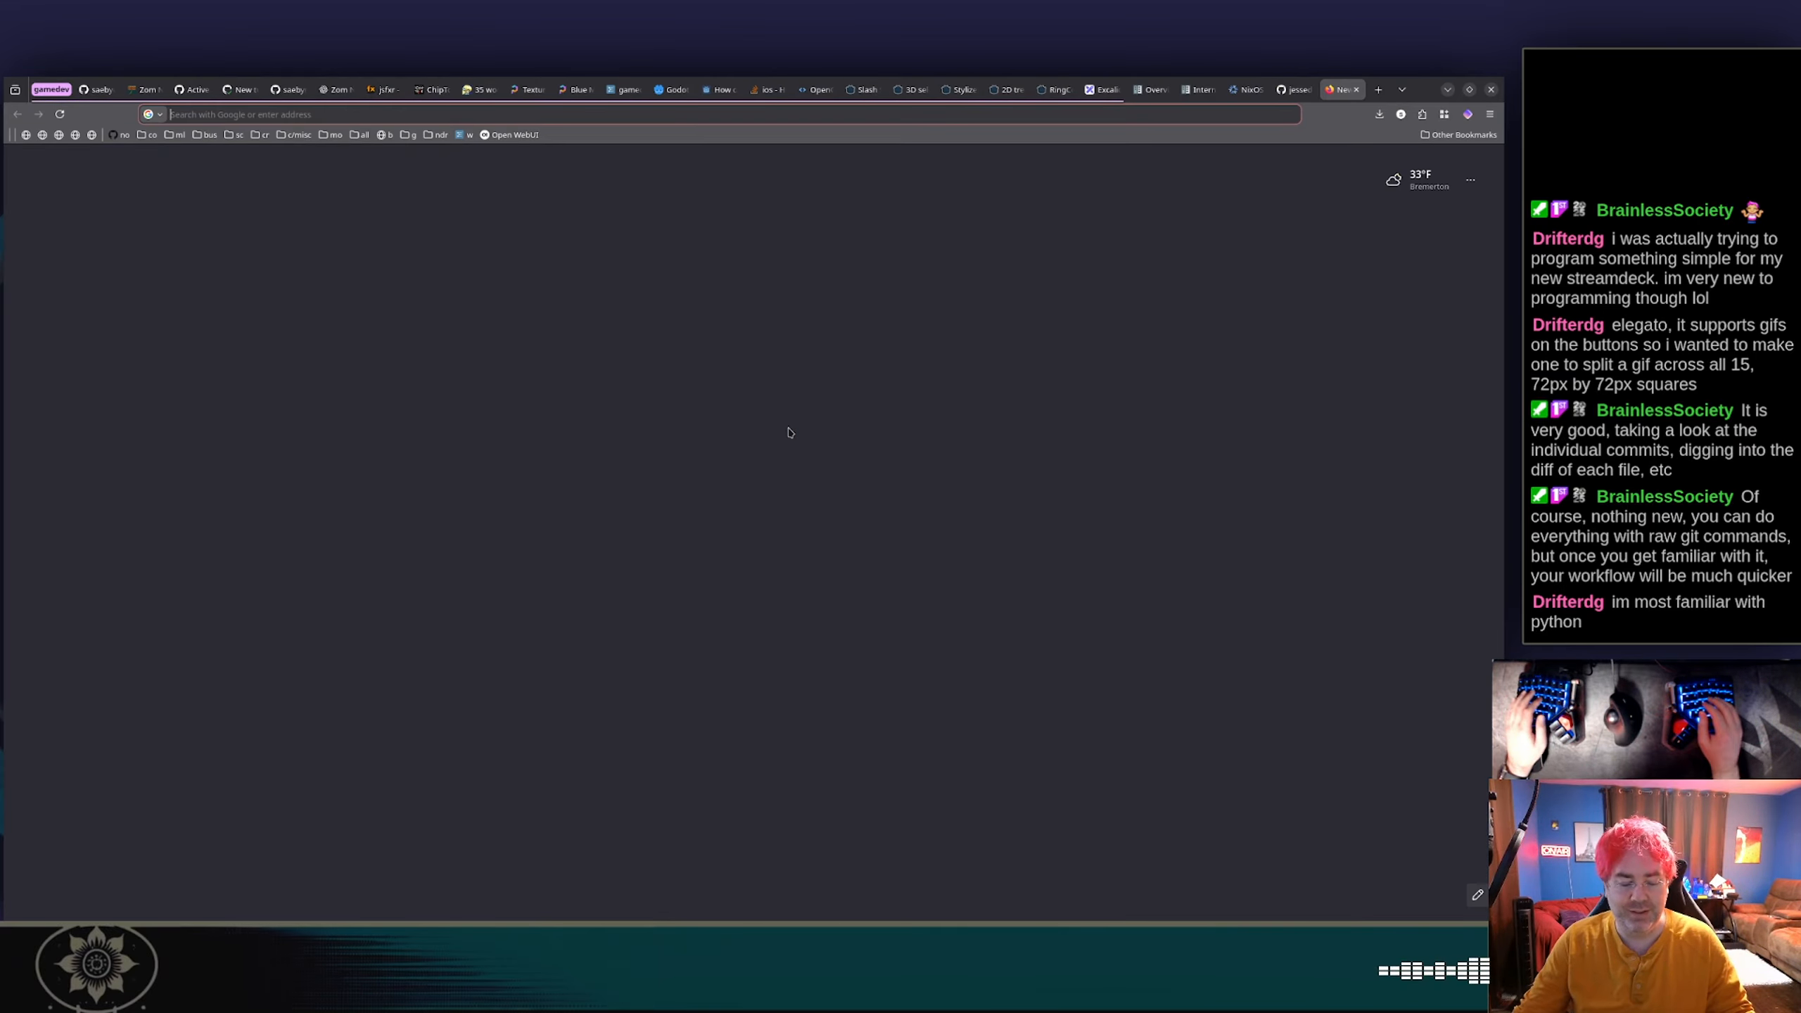
text(python git)
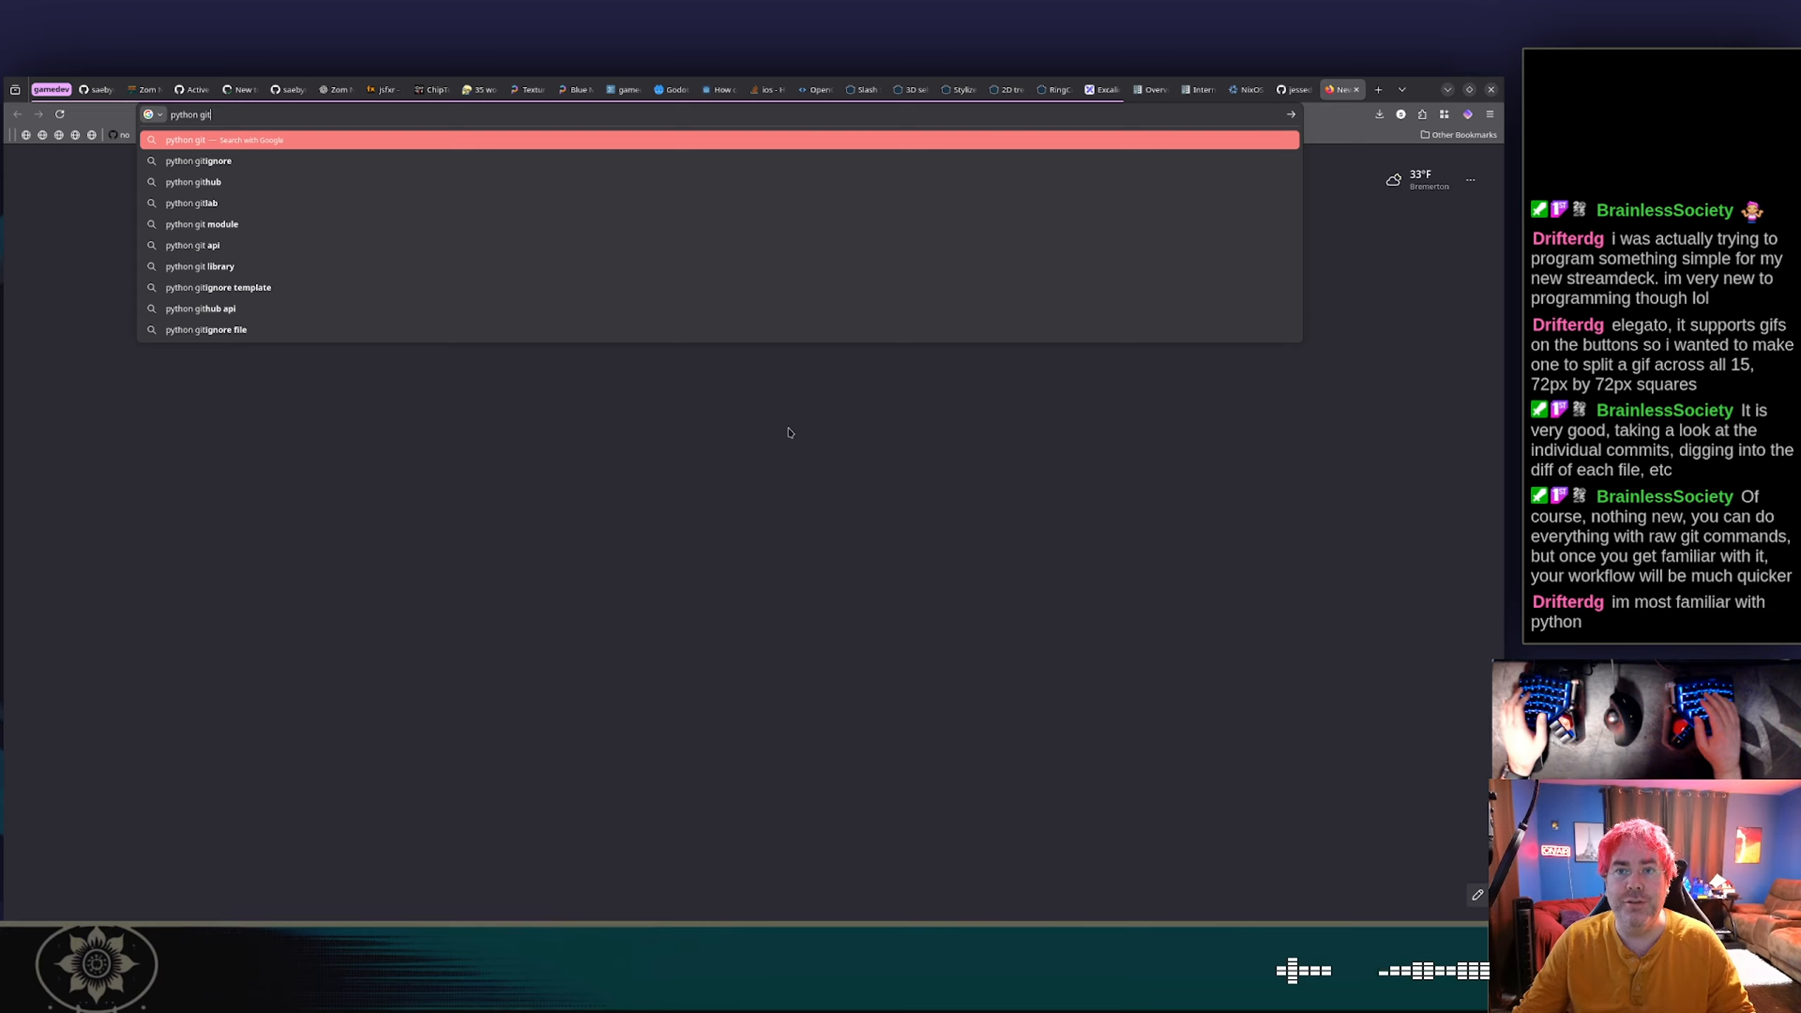
key(BackSpace)
text(f)
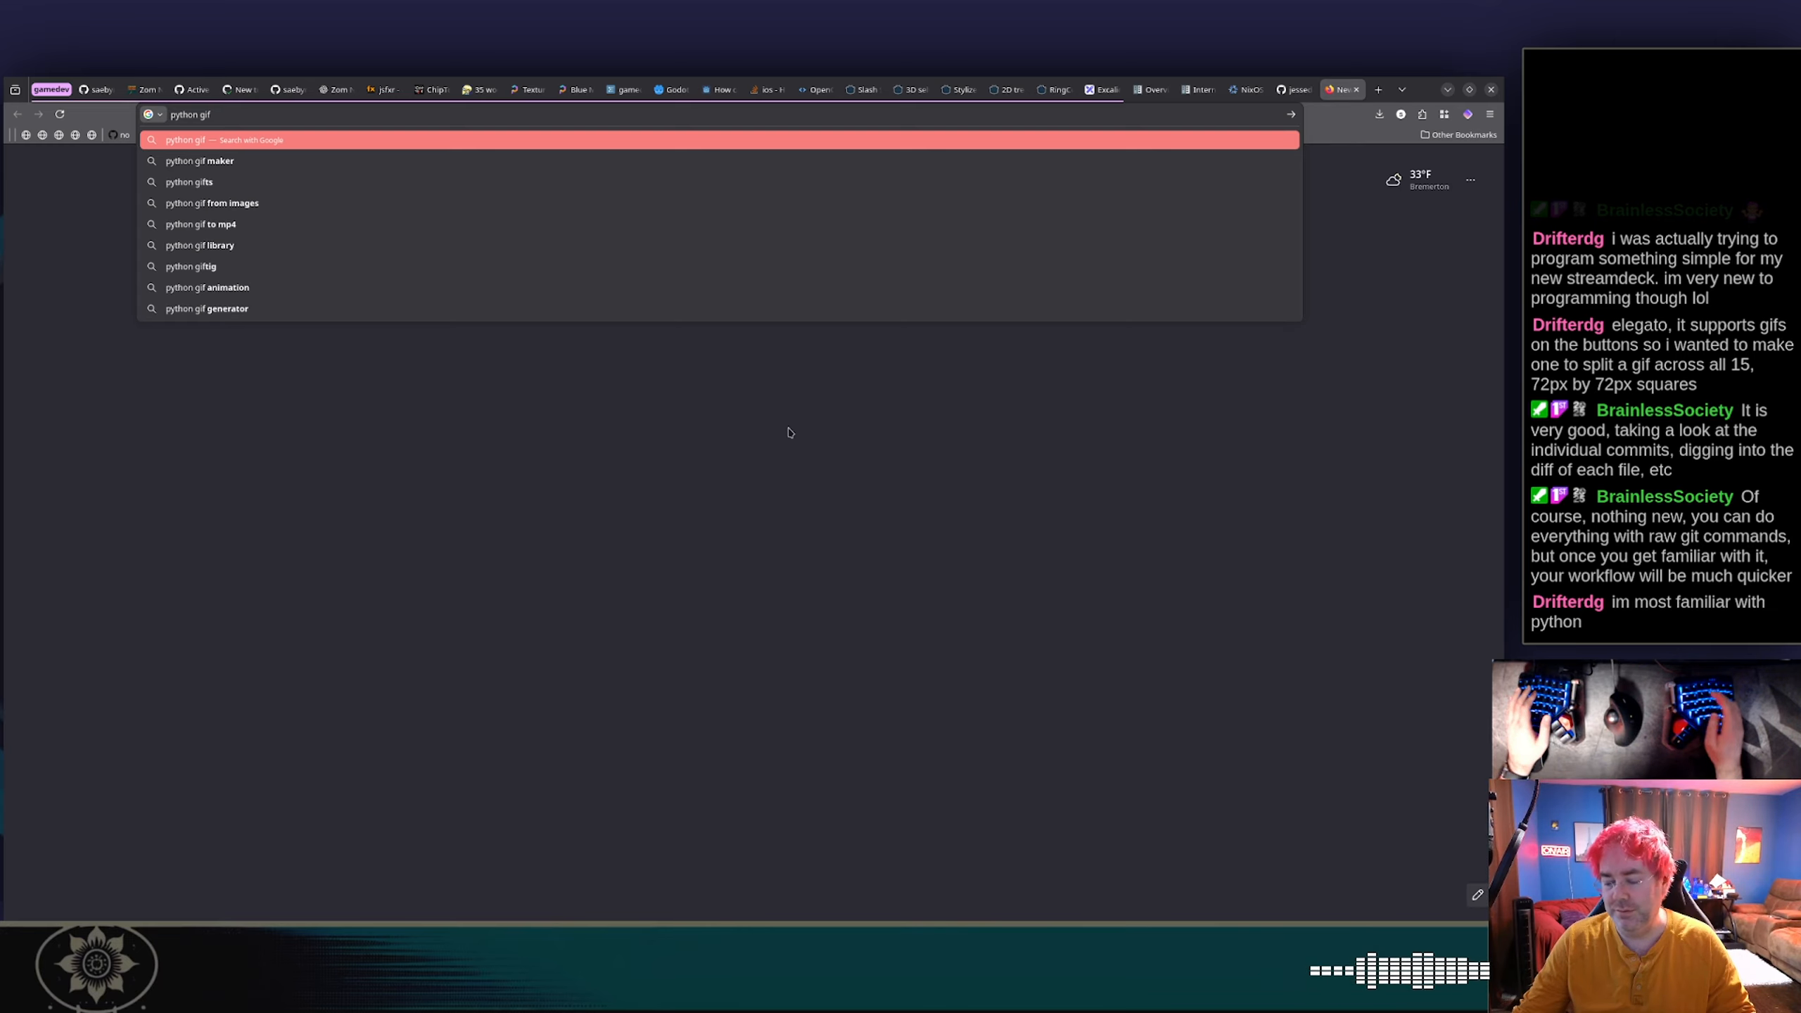
text( module)
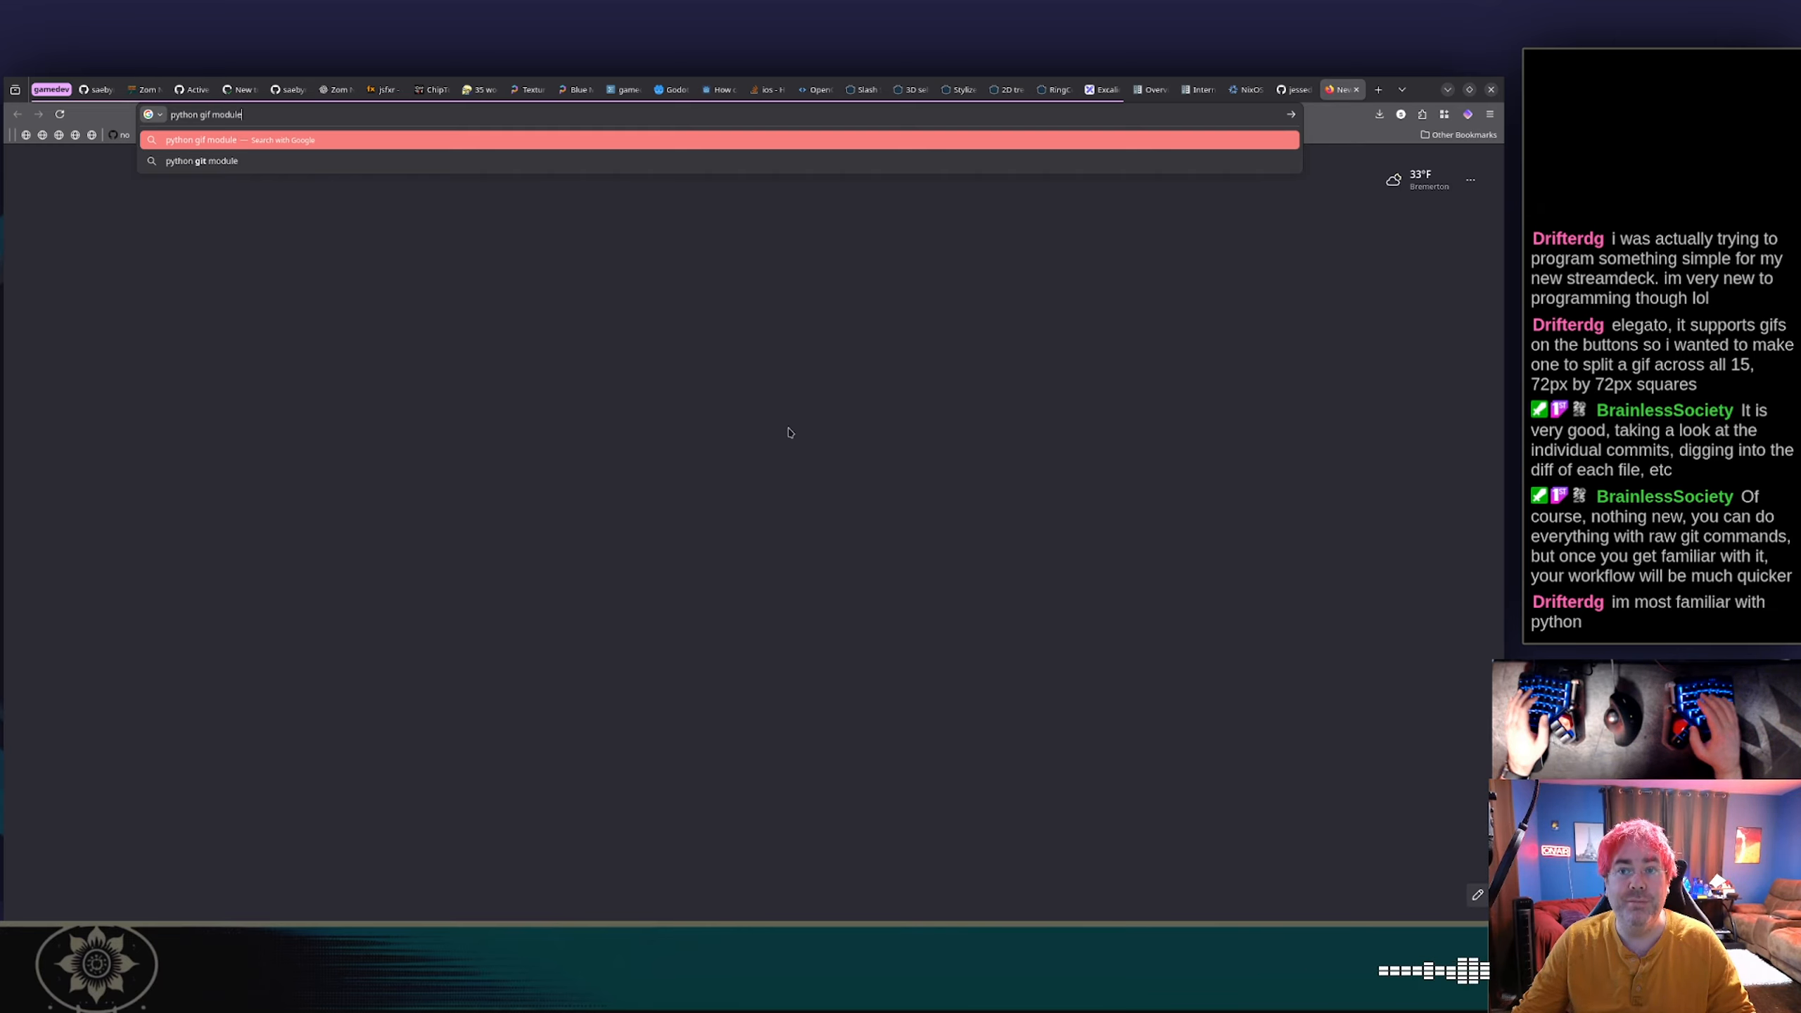
key(Return)
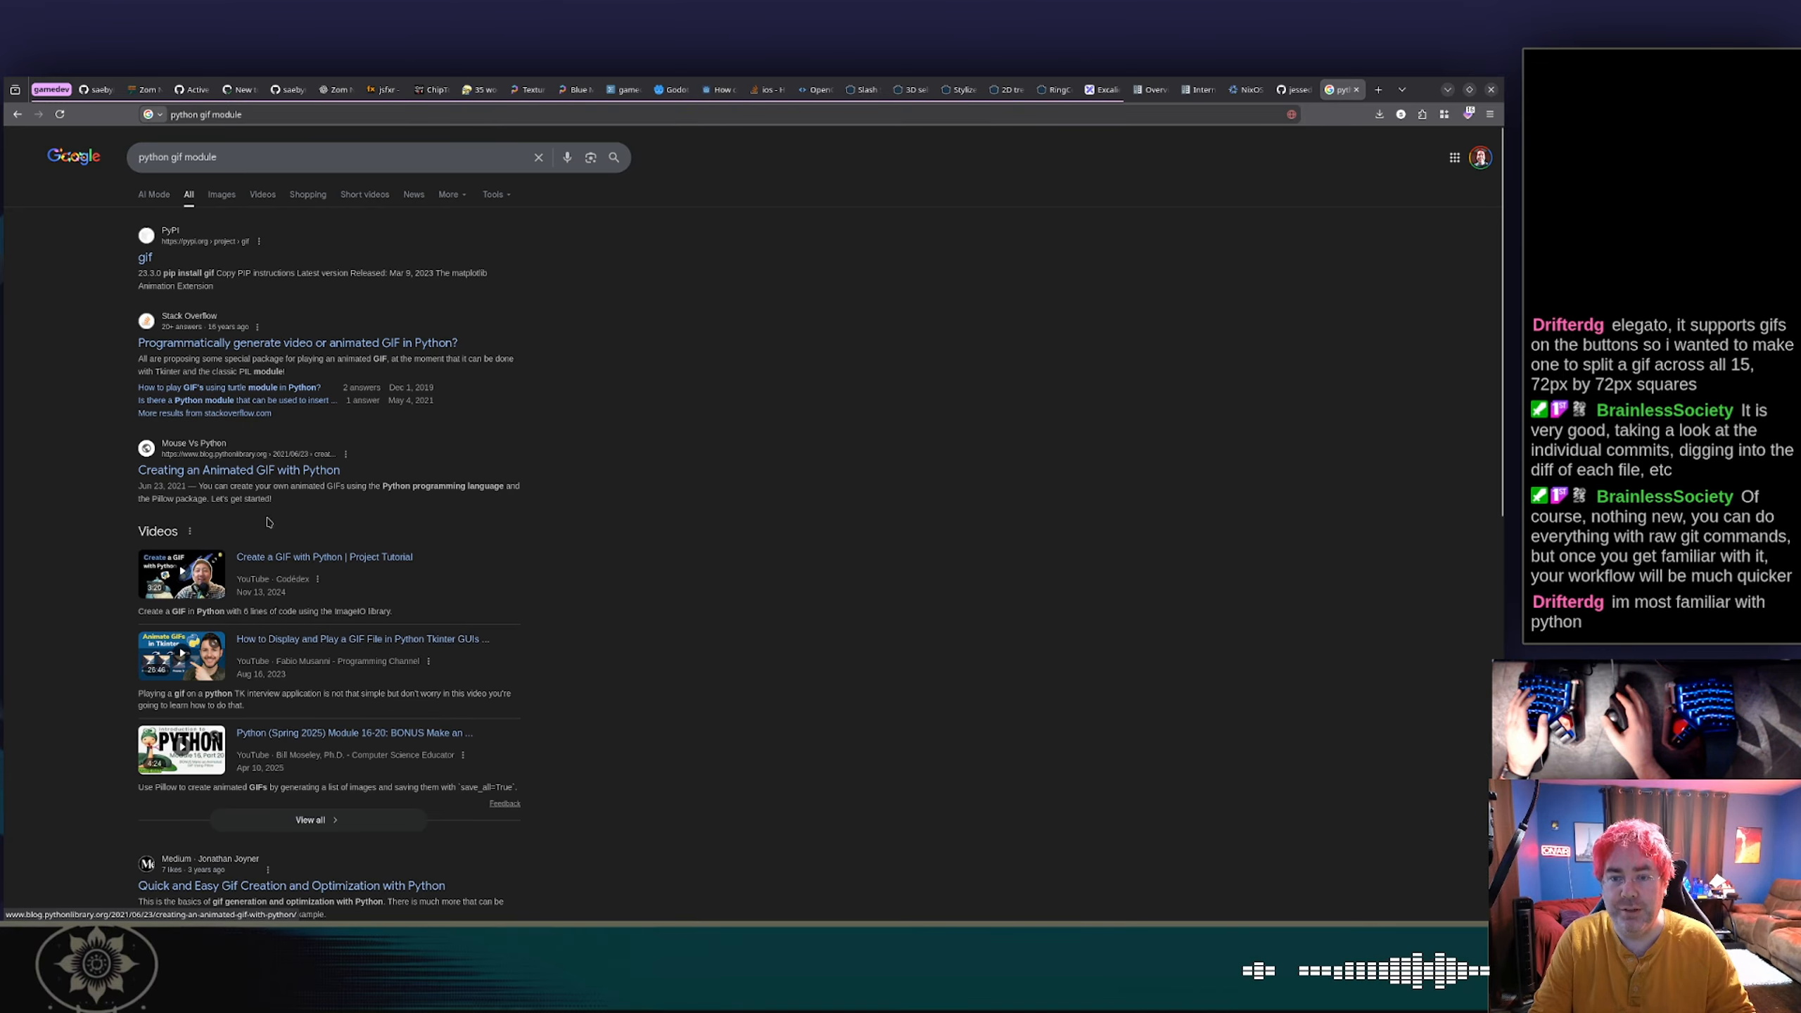
Step: Open the PyPI page of the gif package and read its summary, project description and Quickstart example
click(145, 258)
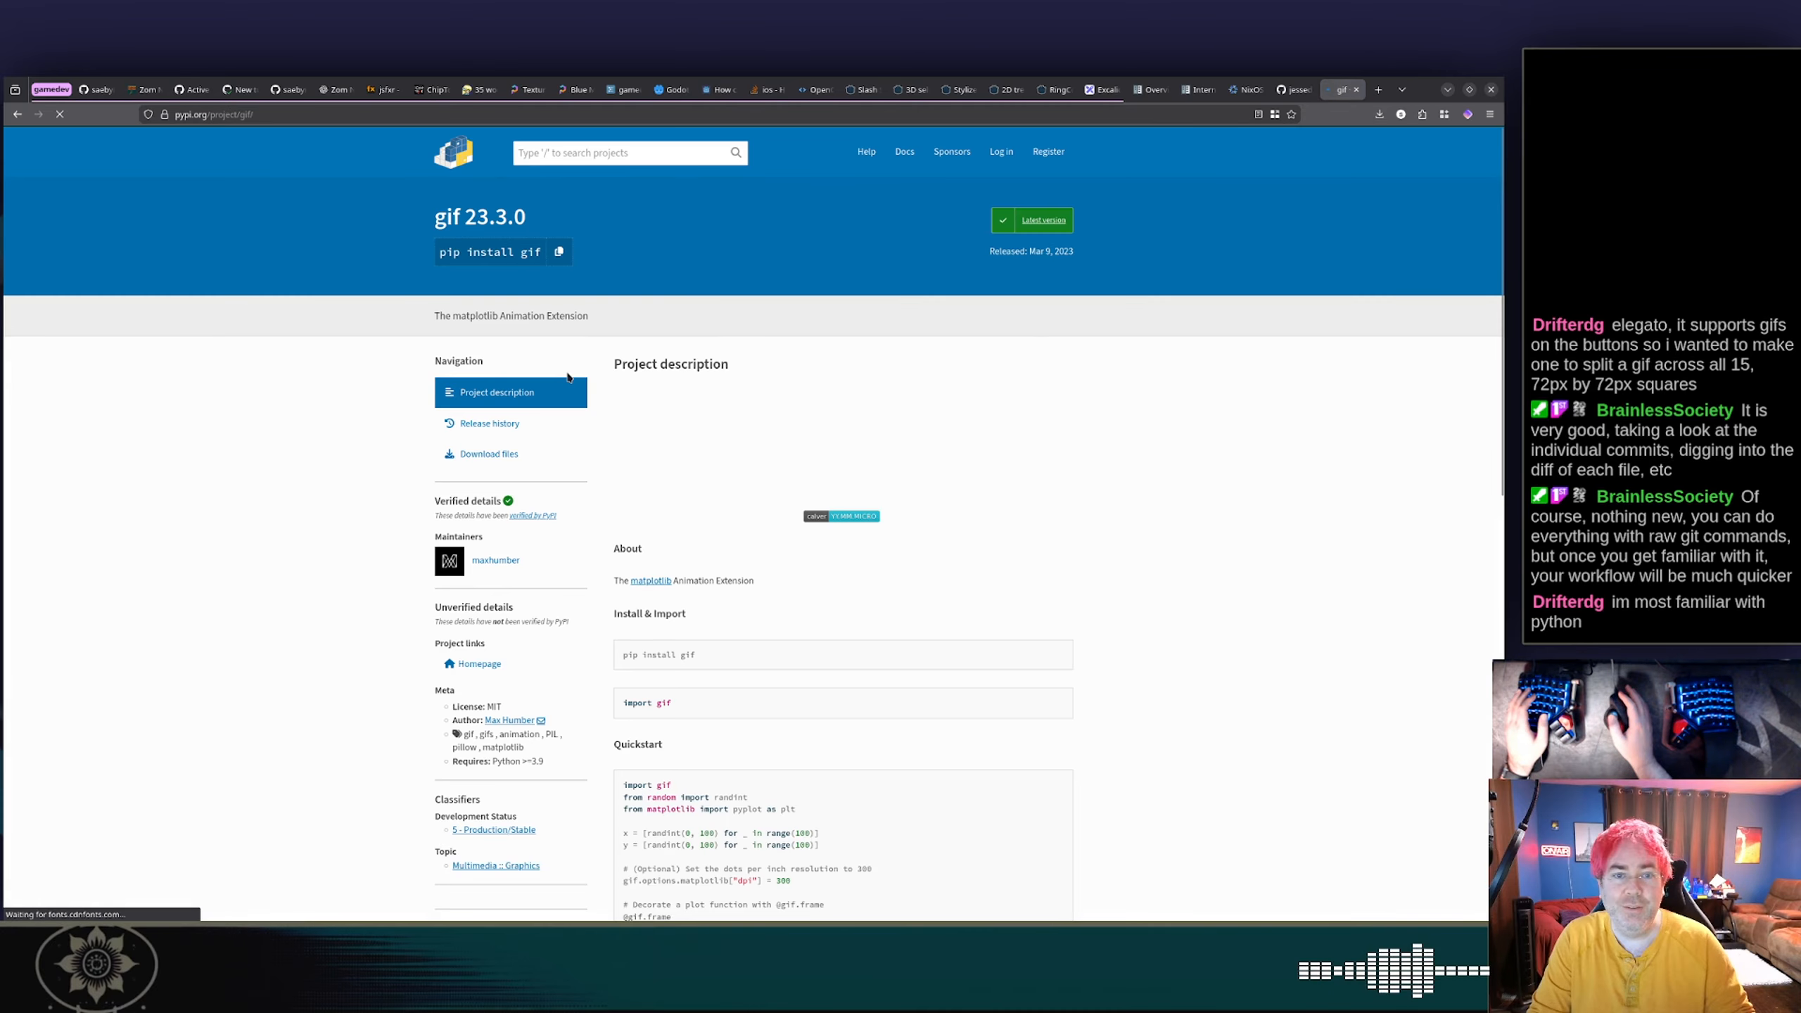
scroll(383, 417, down, 6)
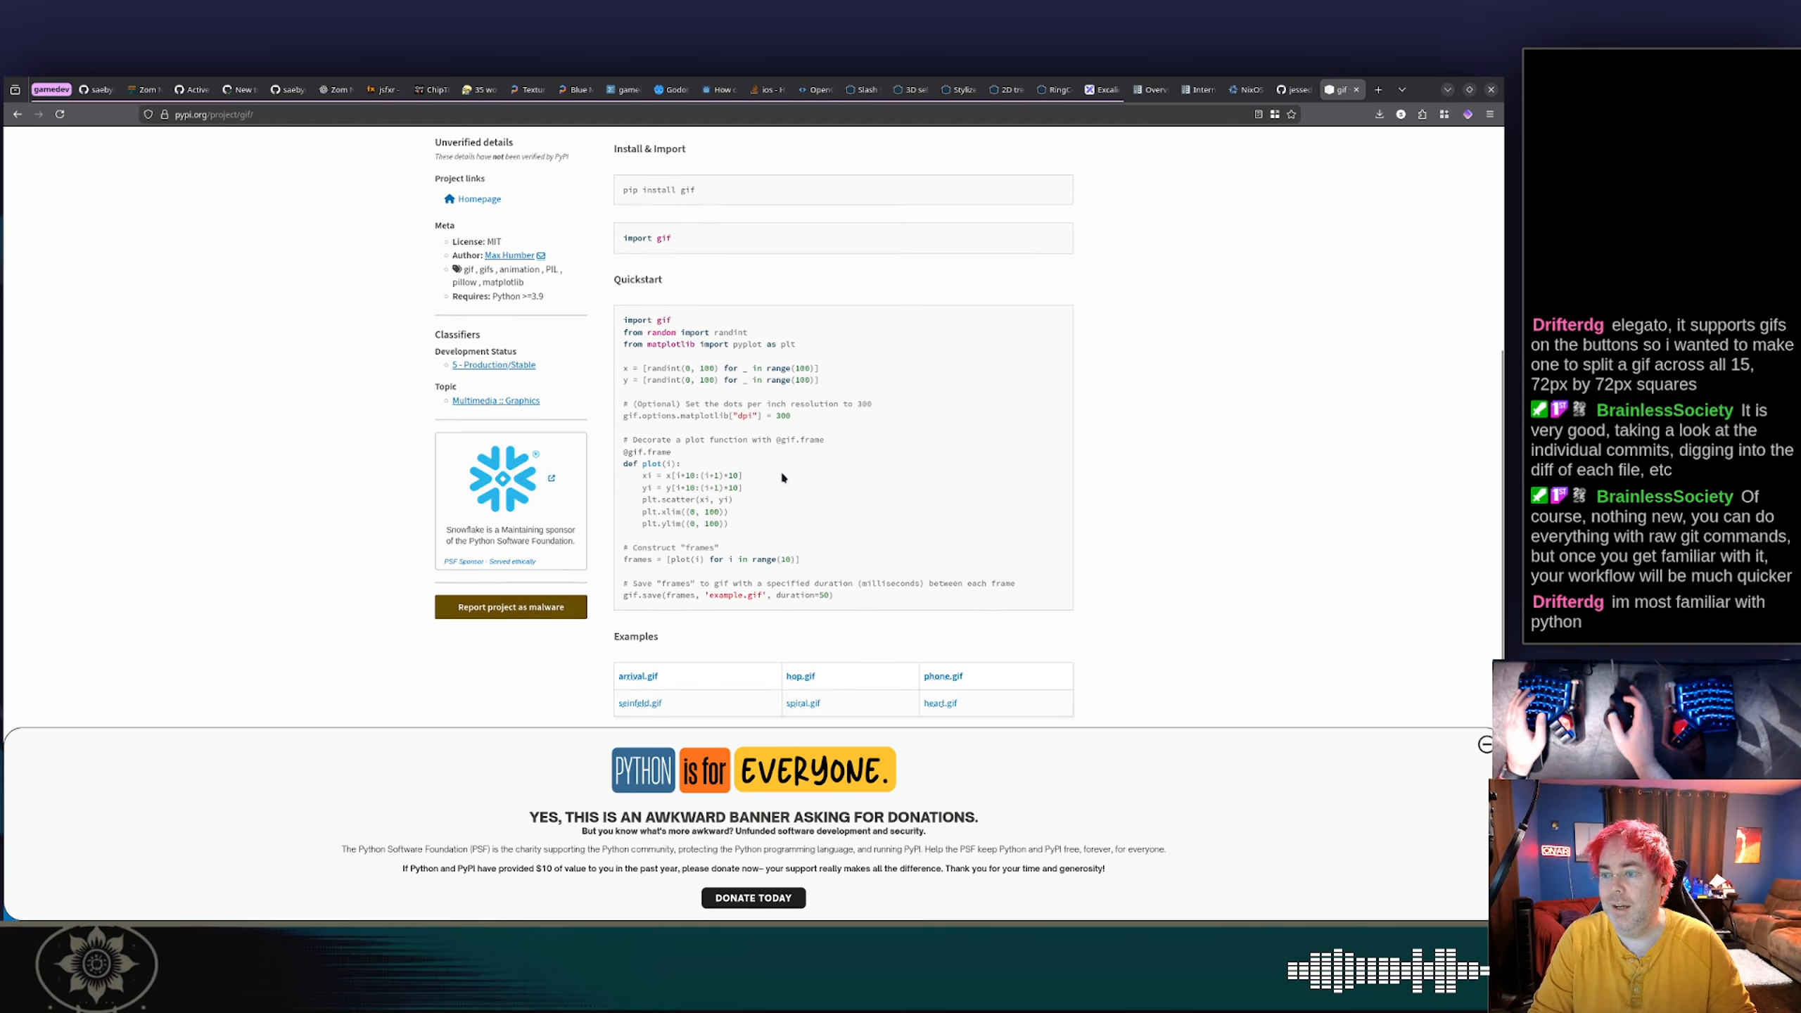
scroll(782, 478, up, 5)
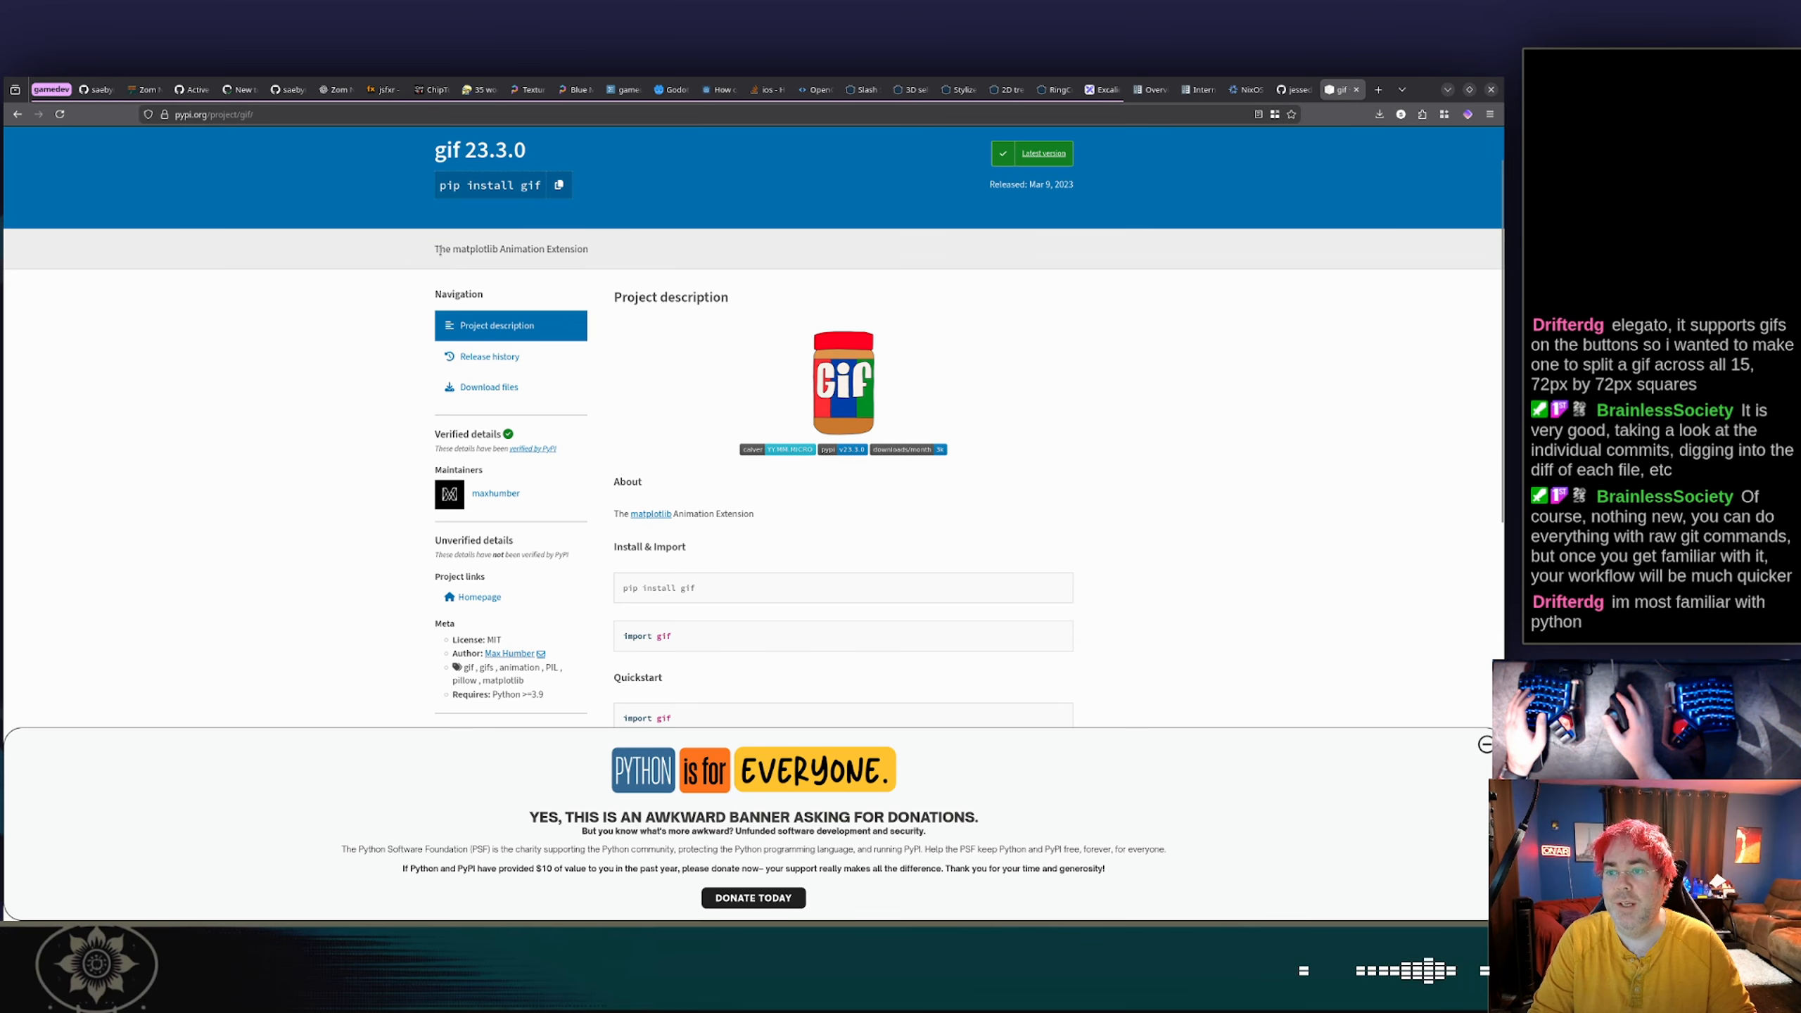
drag(440, 249, 570, 250)
click(596, 255)
scroll(596, 256, down, 5)
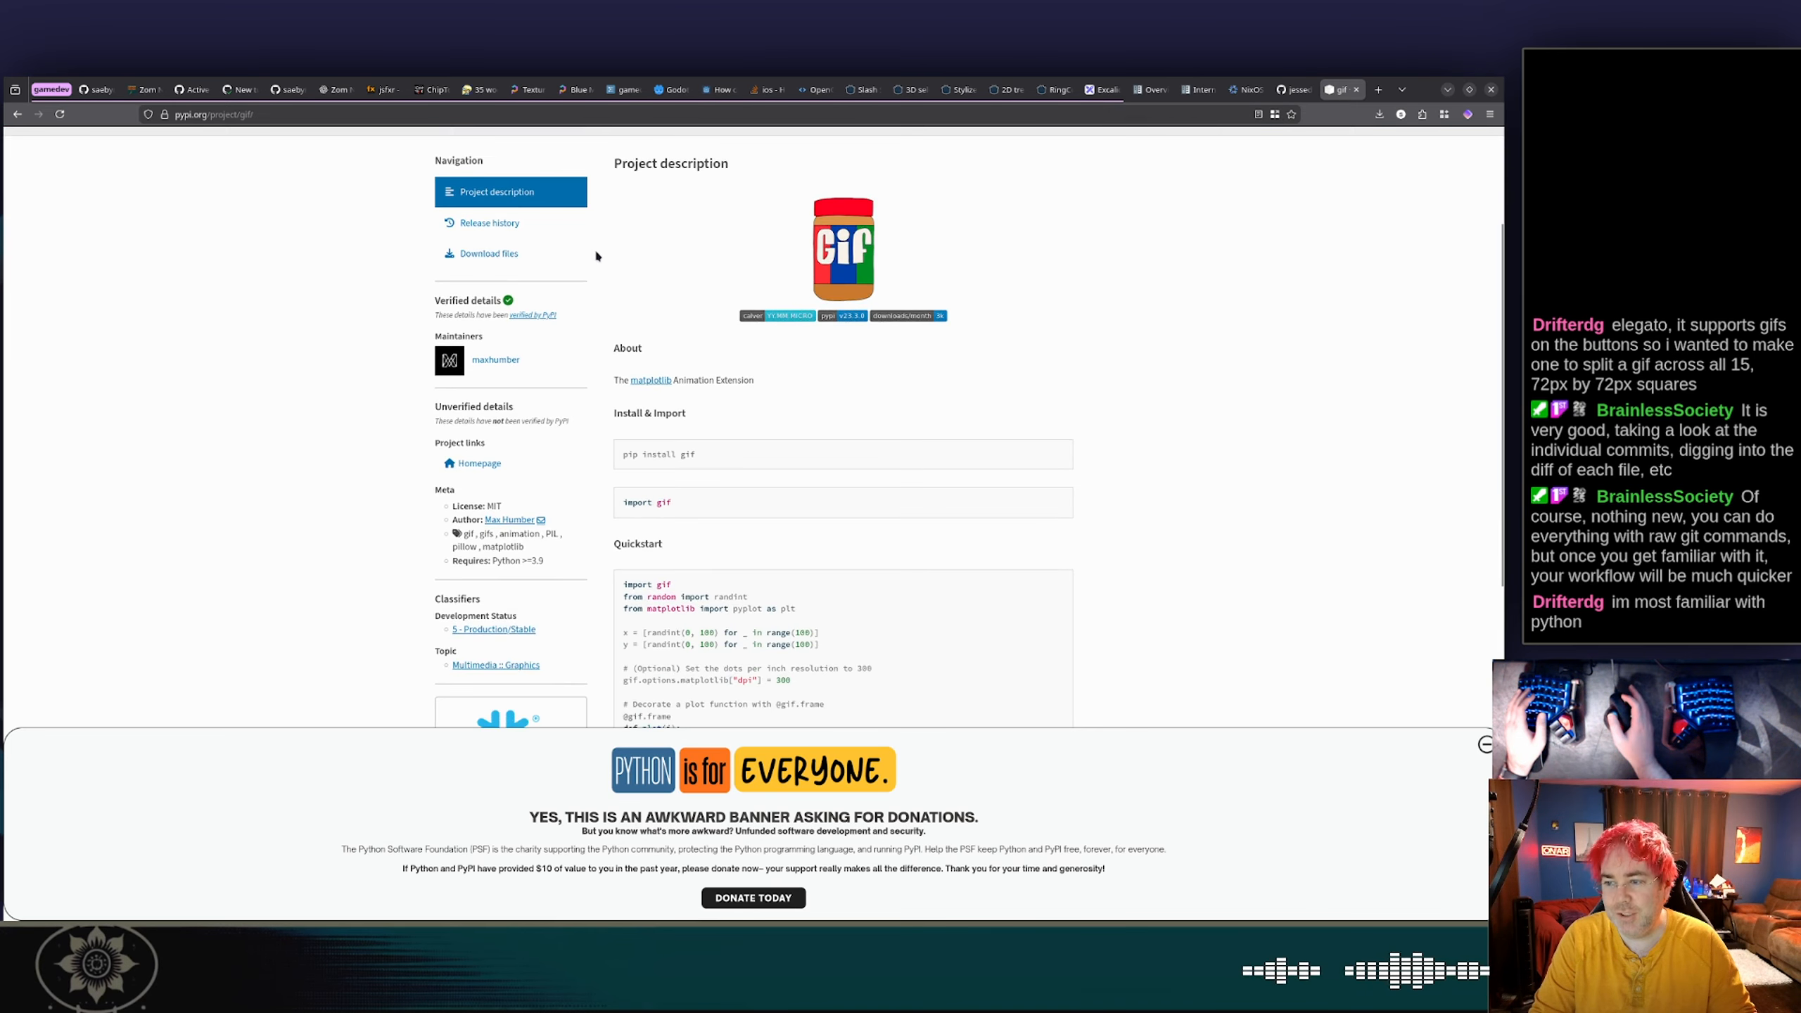
Step: Read the gif package's Quickstart and examples, return to the "python gif module" search results, skim them and close the tab
scroll(596, 256, down, 1)
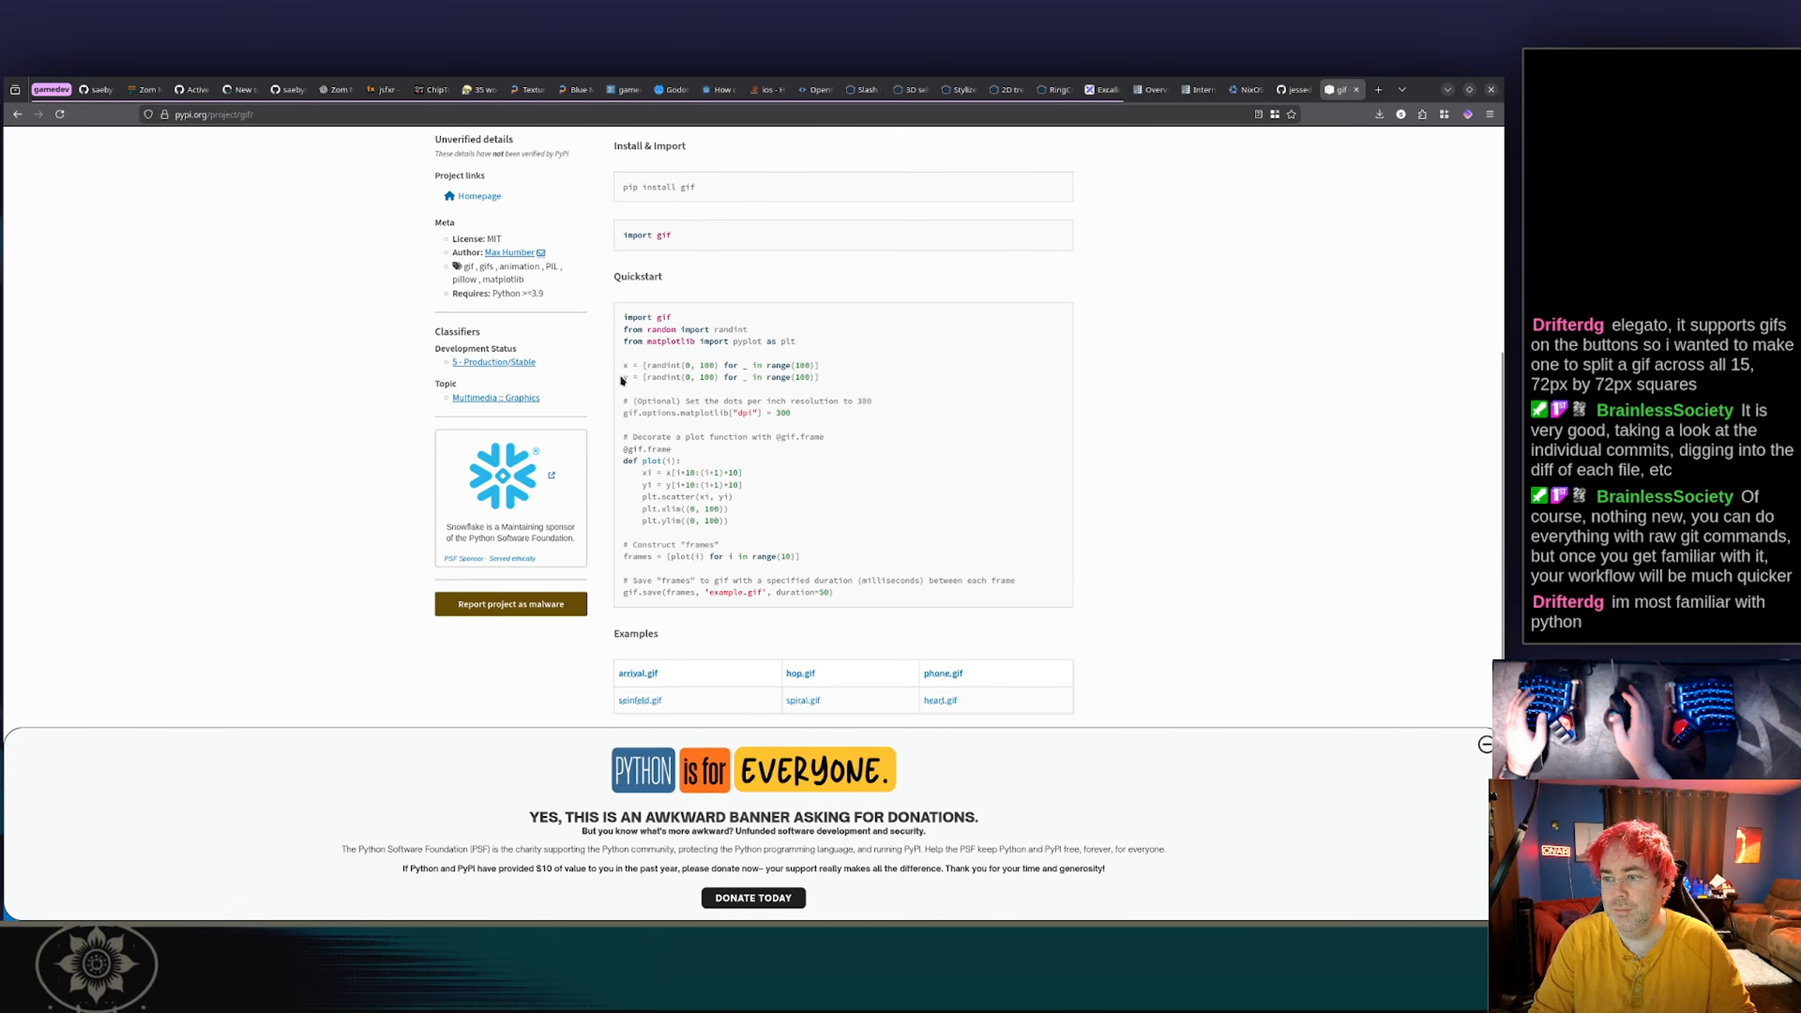
click(17, 114)
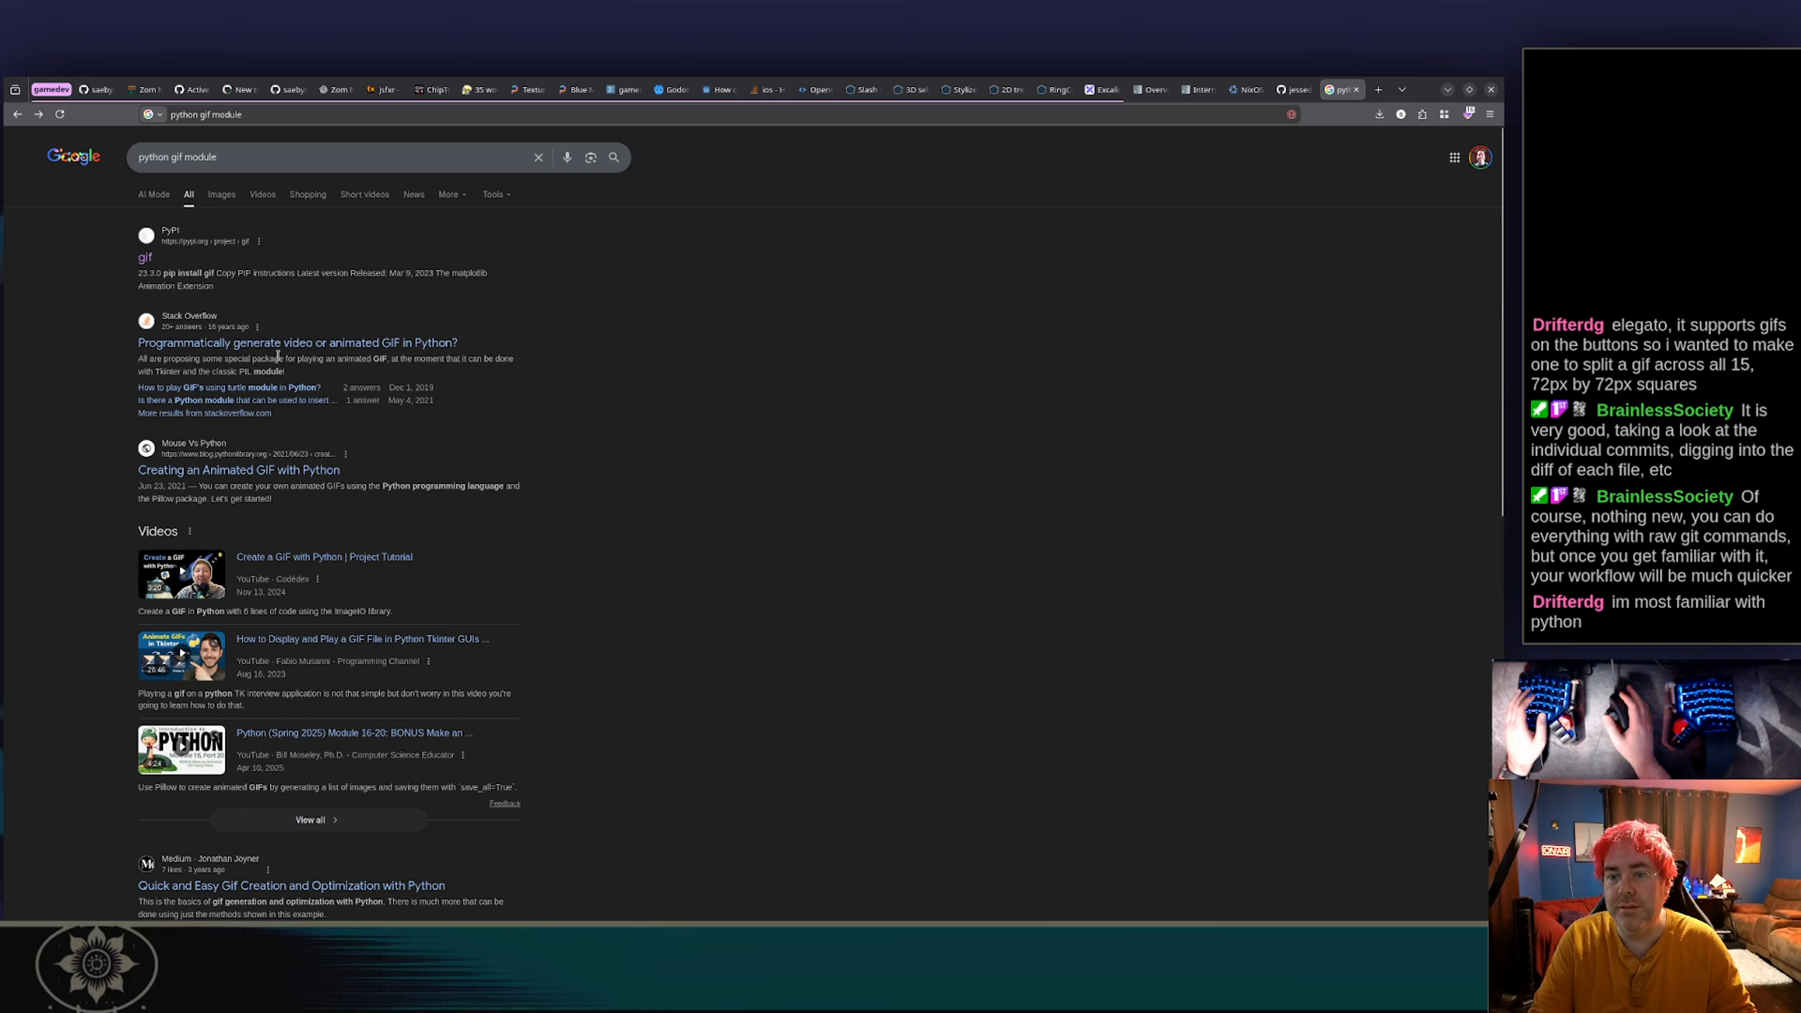
scroll(310, 395, down, 1)
scroll(310, 417, down, 2)
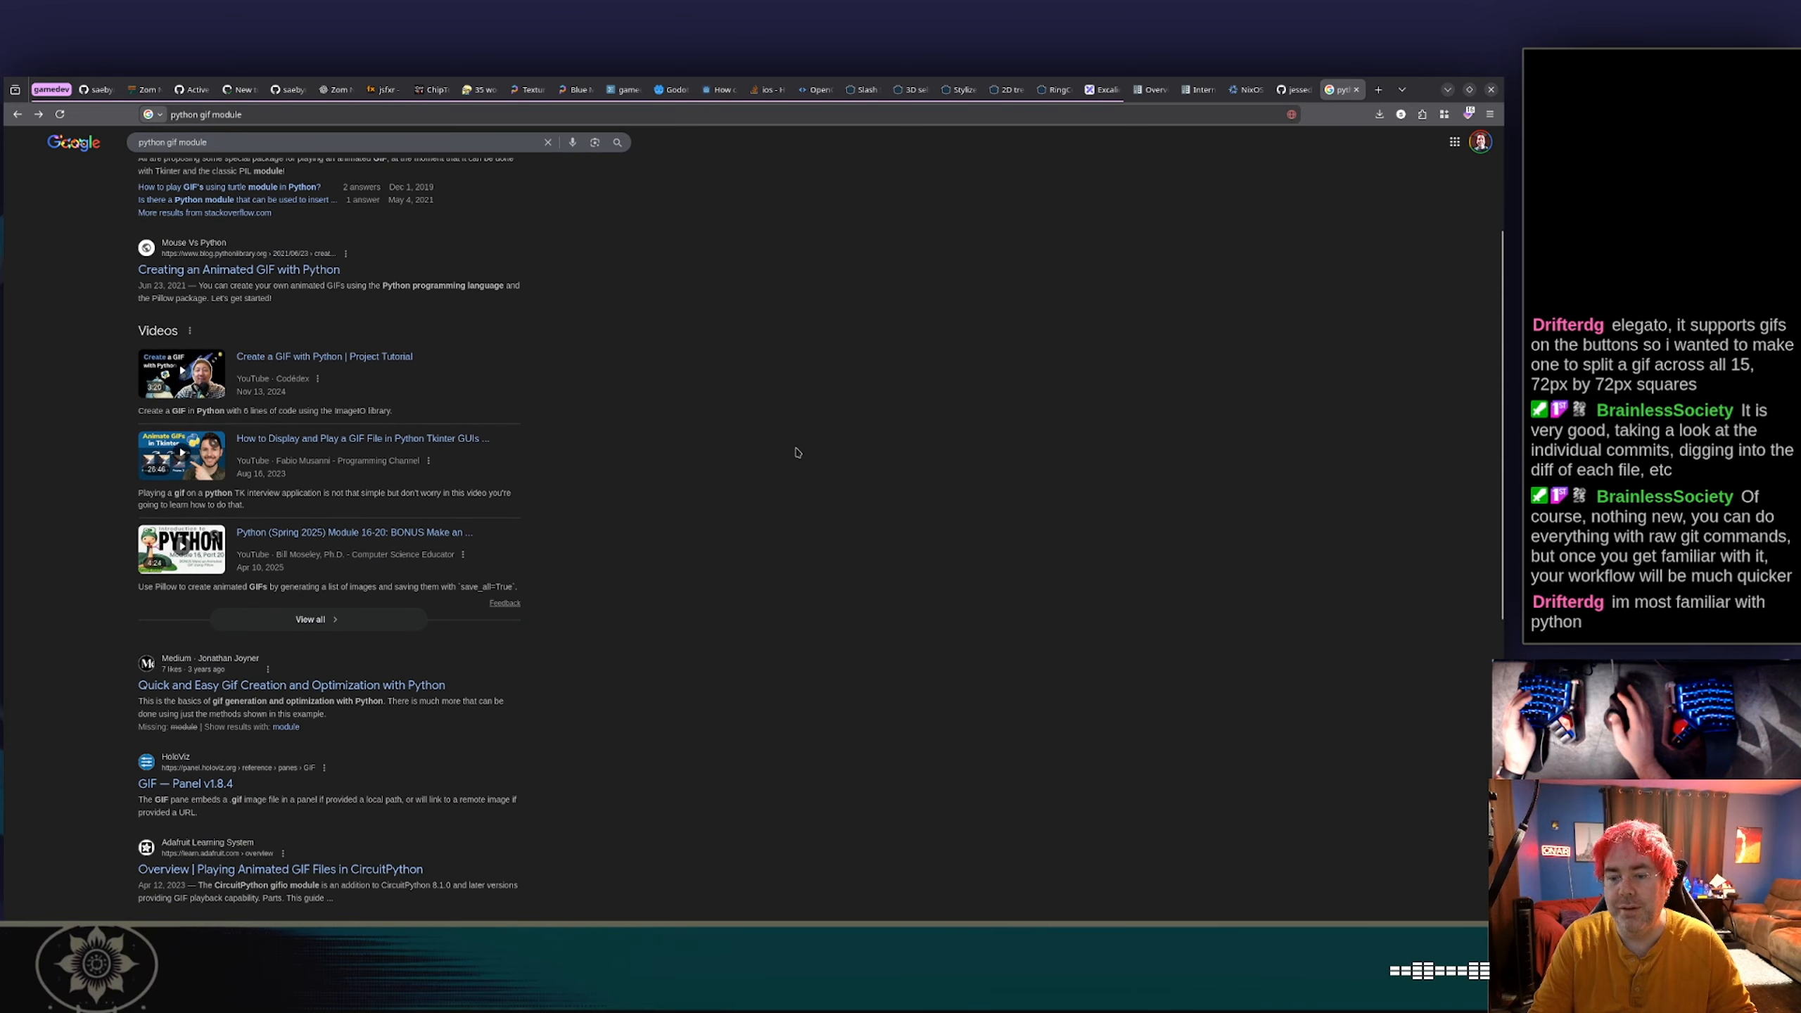
scroll(796, 452, down, 1)
key(ctrl+w)
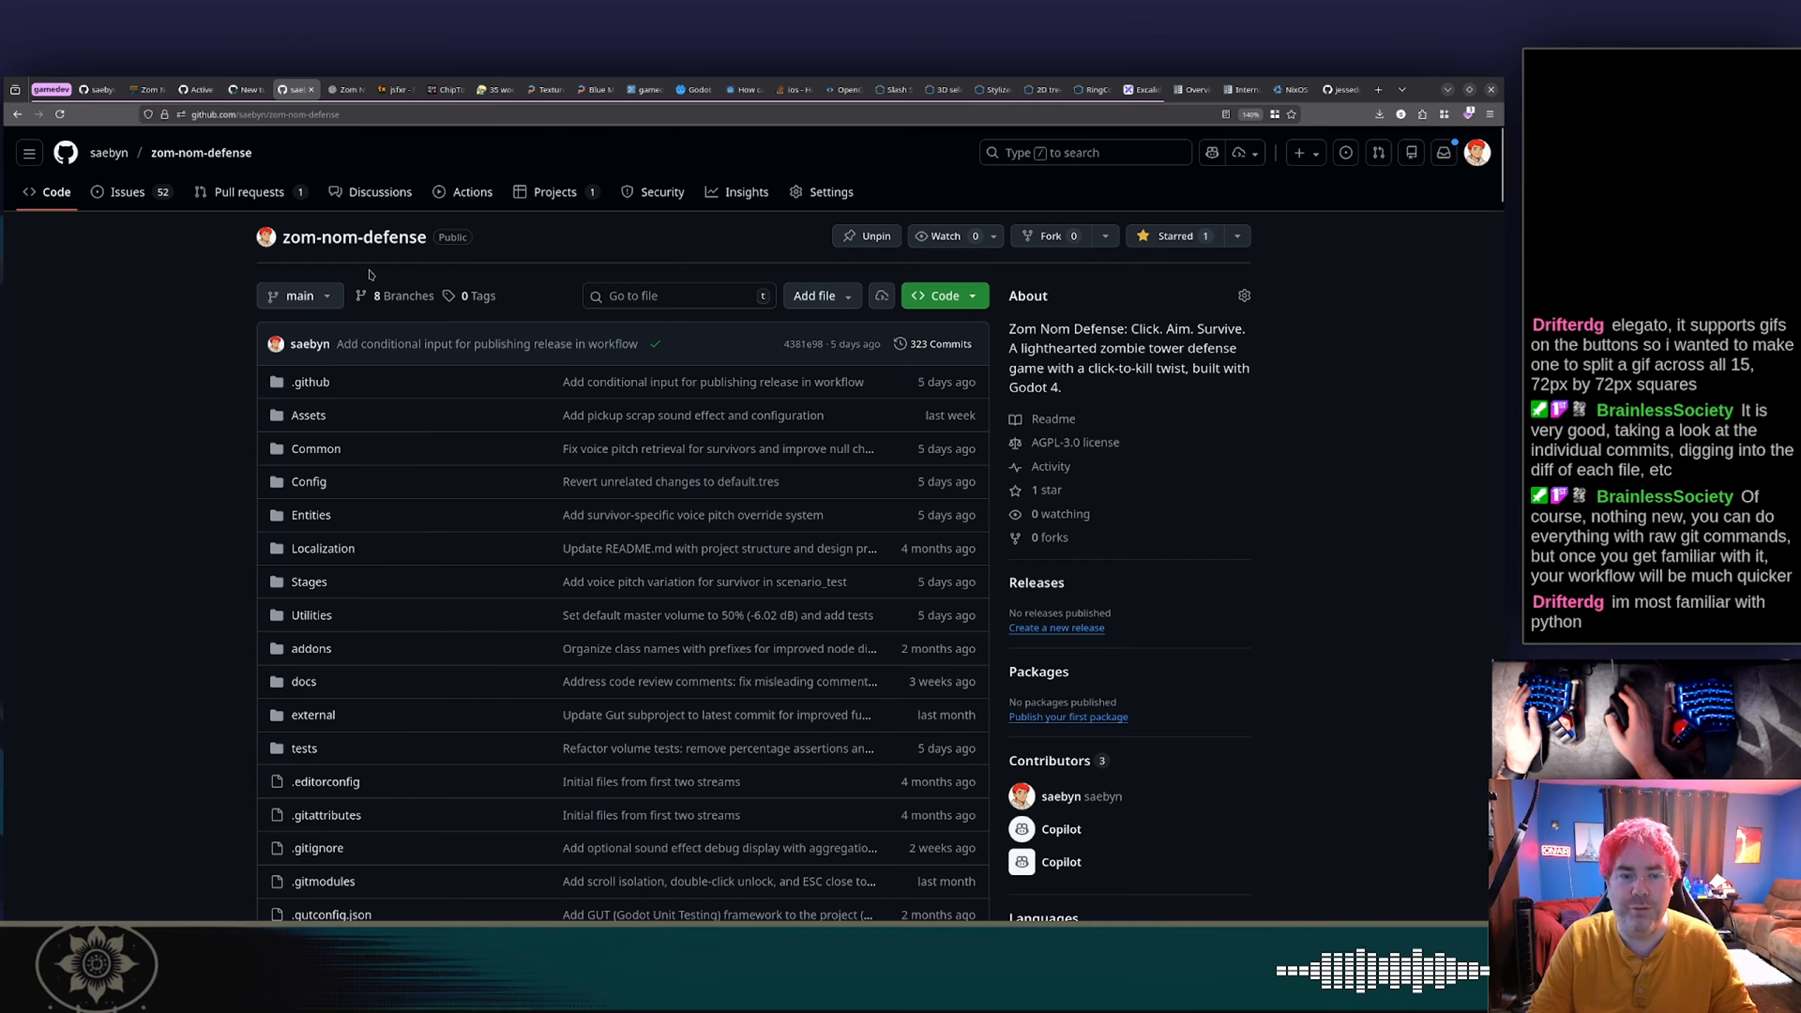
Step: Switch to Visual Studio Code and examine the Windows, Linux and Web entries of the export-game platform matrix in release.yml
key(alt+Tab)
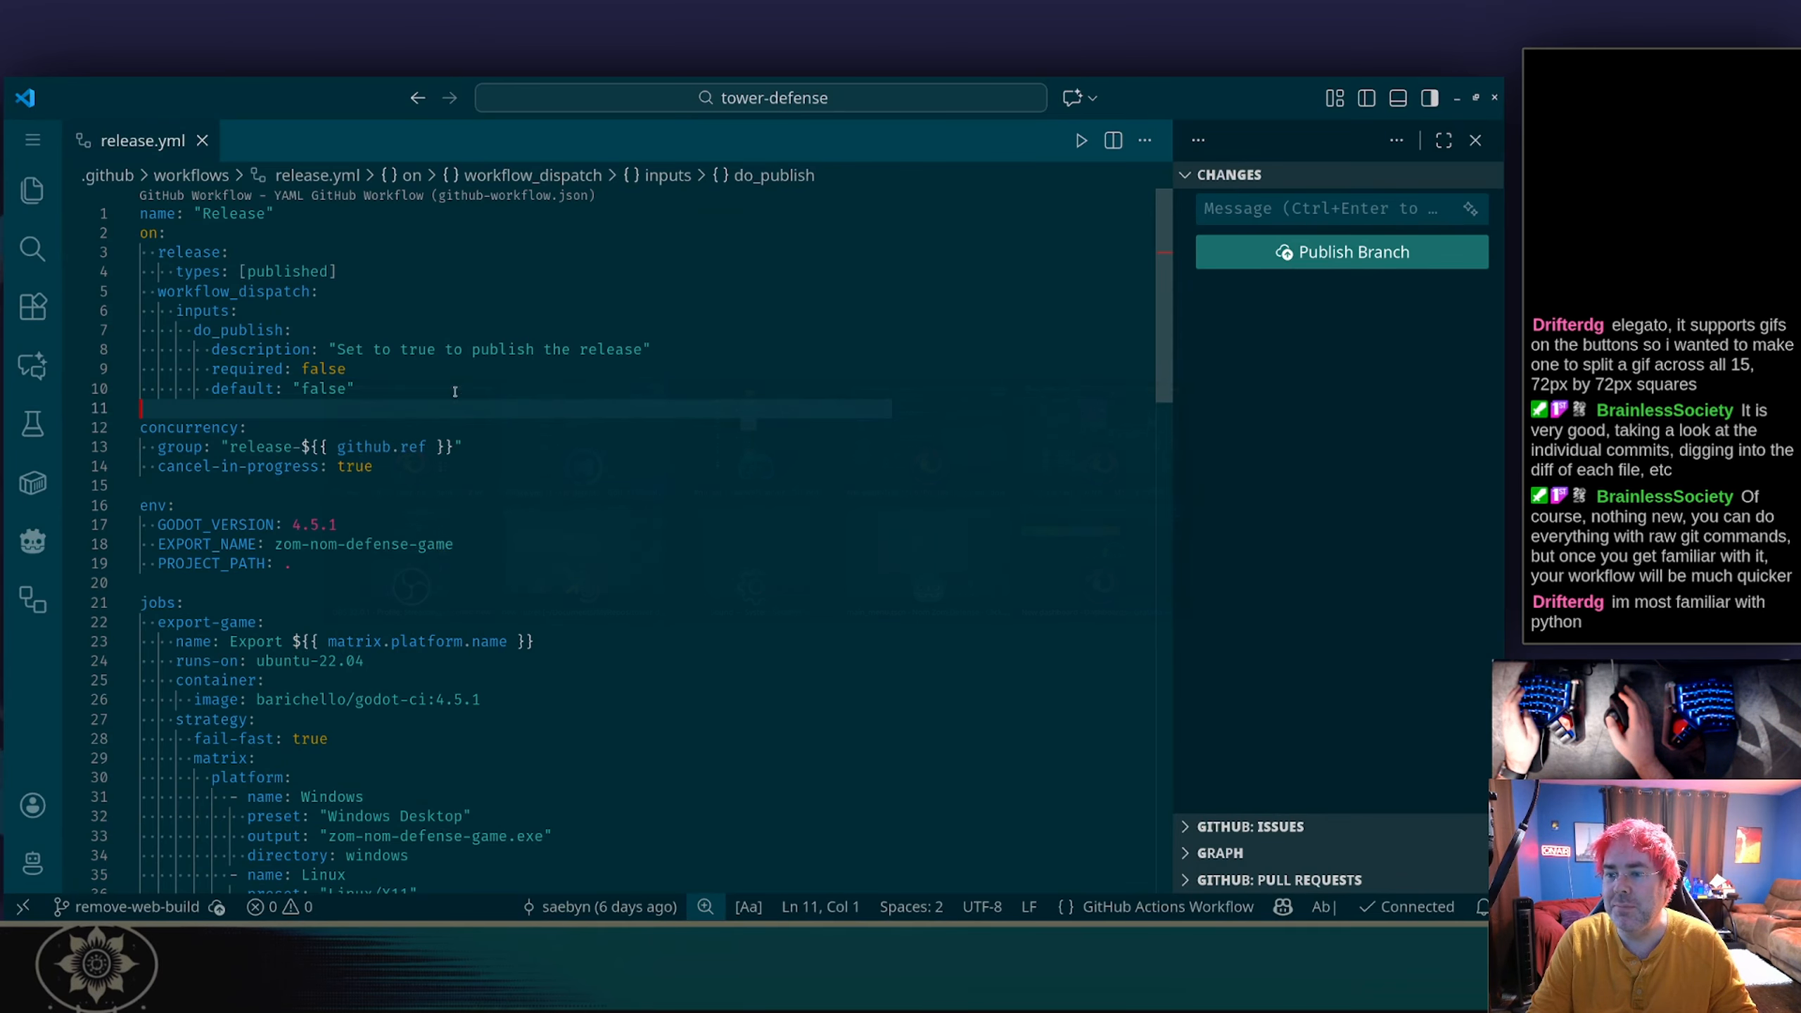
scroll(508, 410, down, 5)
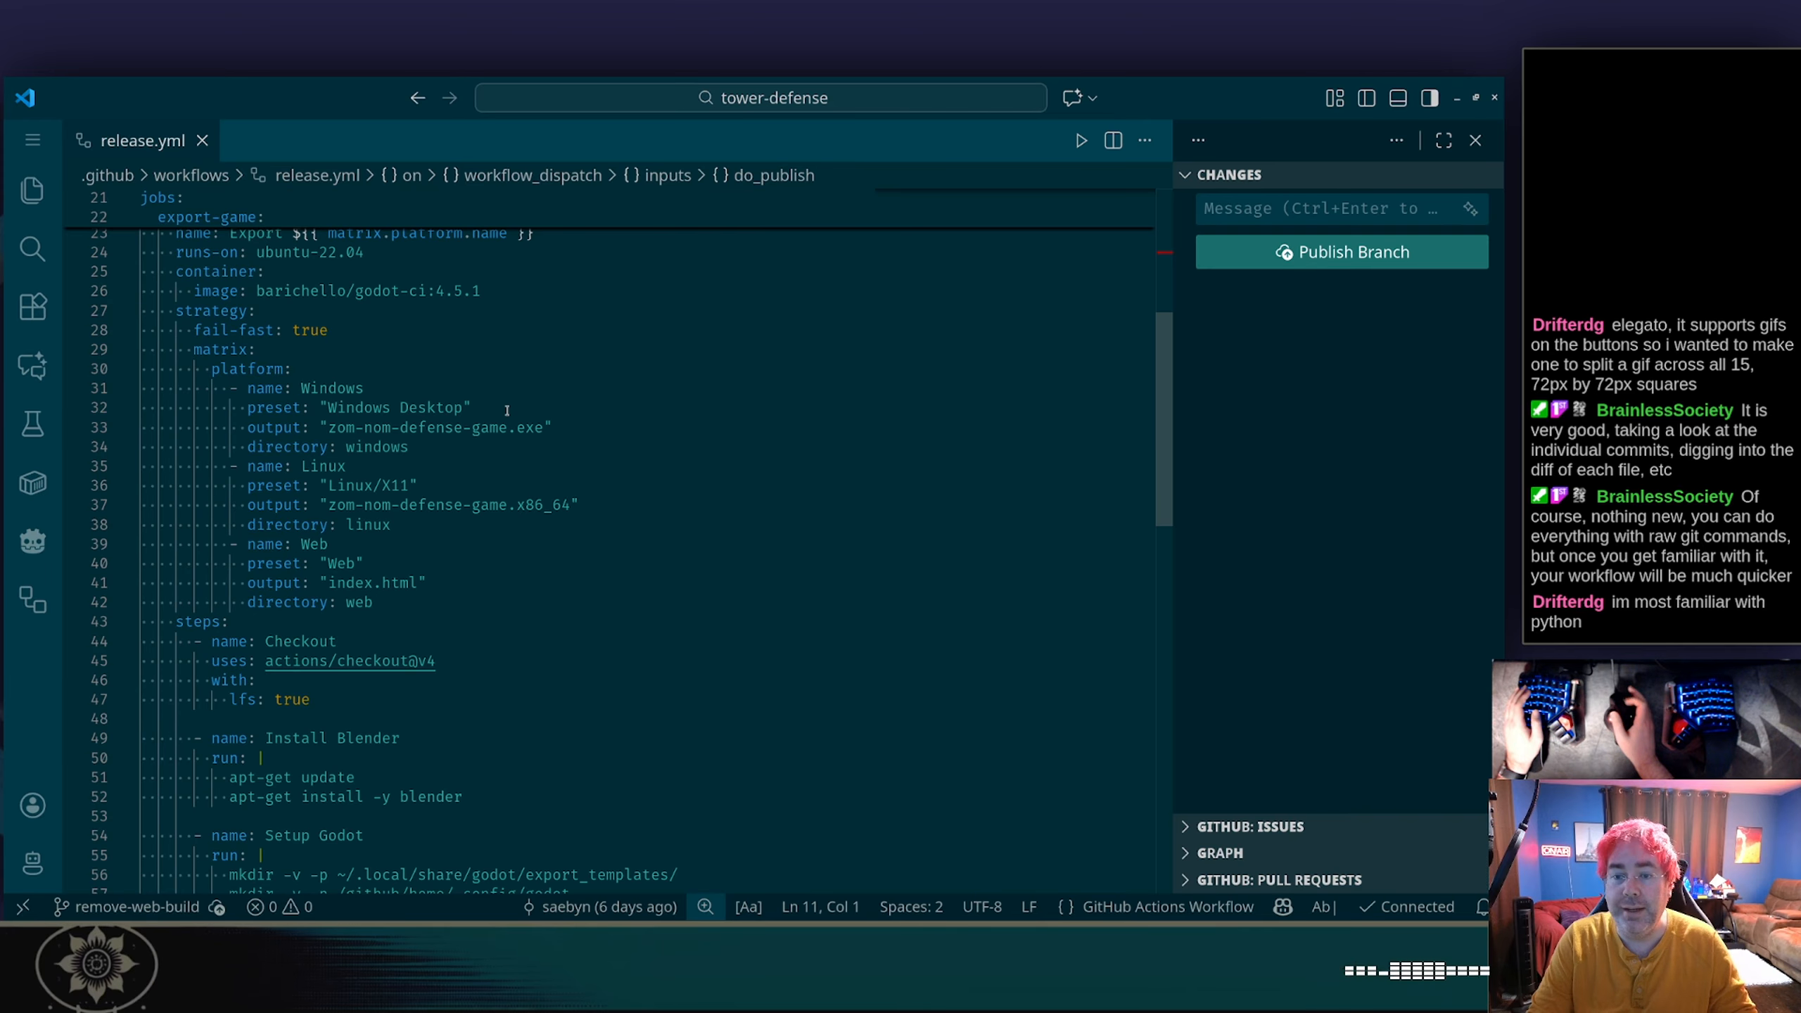
scroll(507, 410, up, 2)
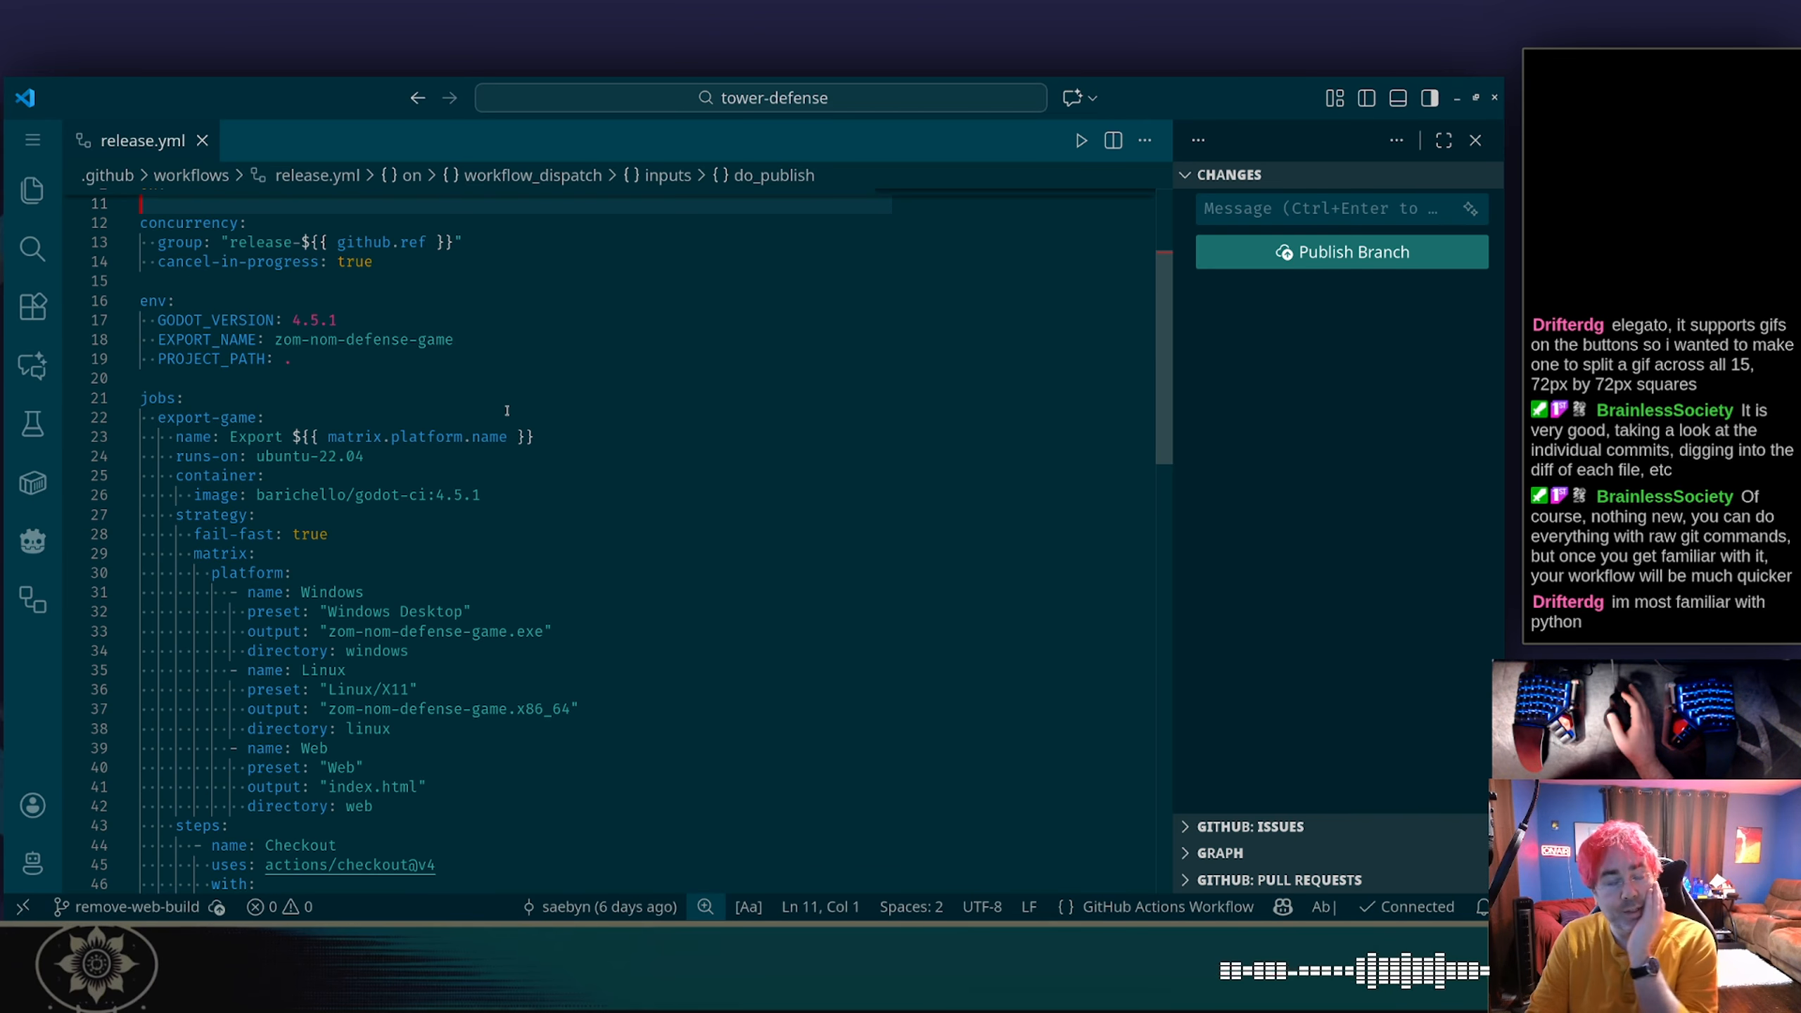
scroll(447, 438, down, 3)
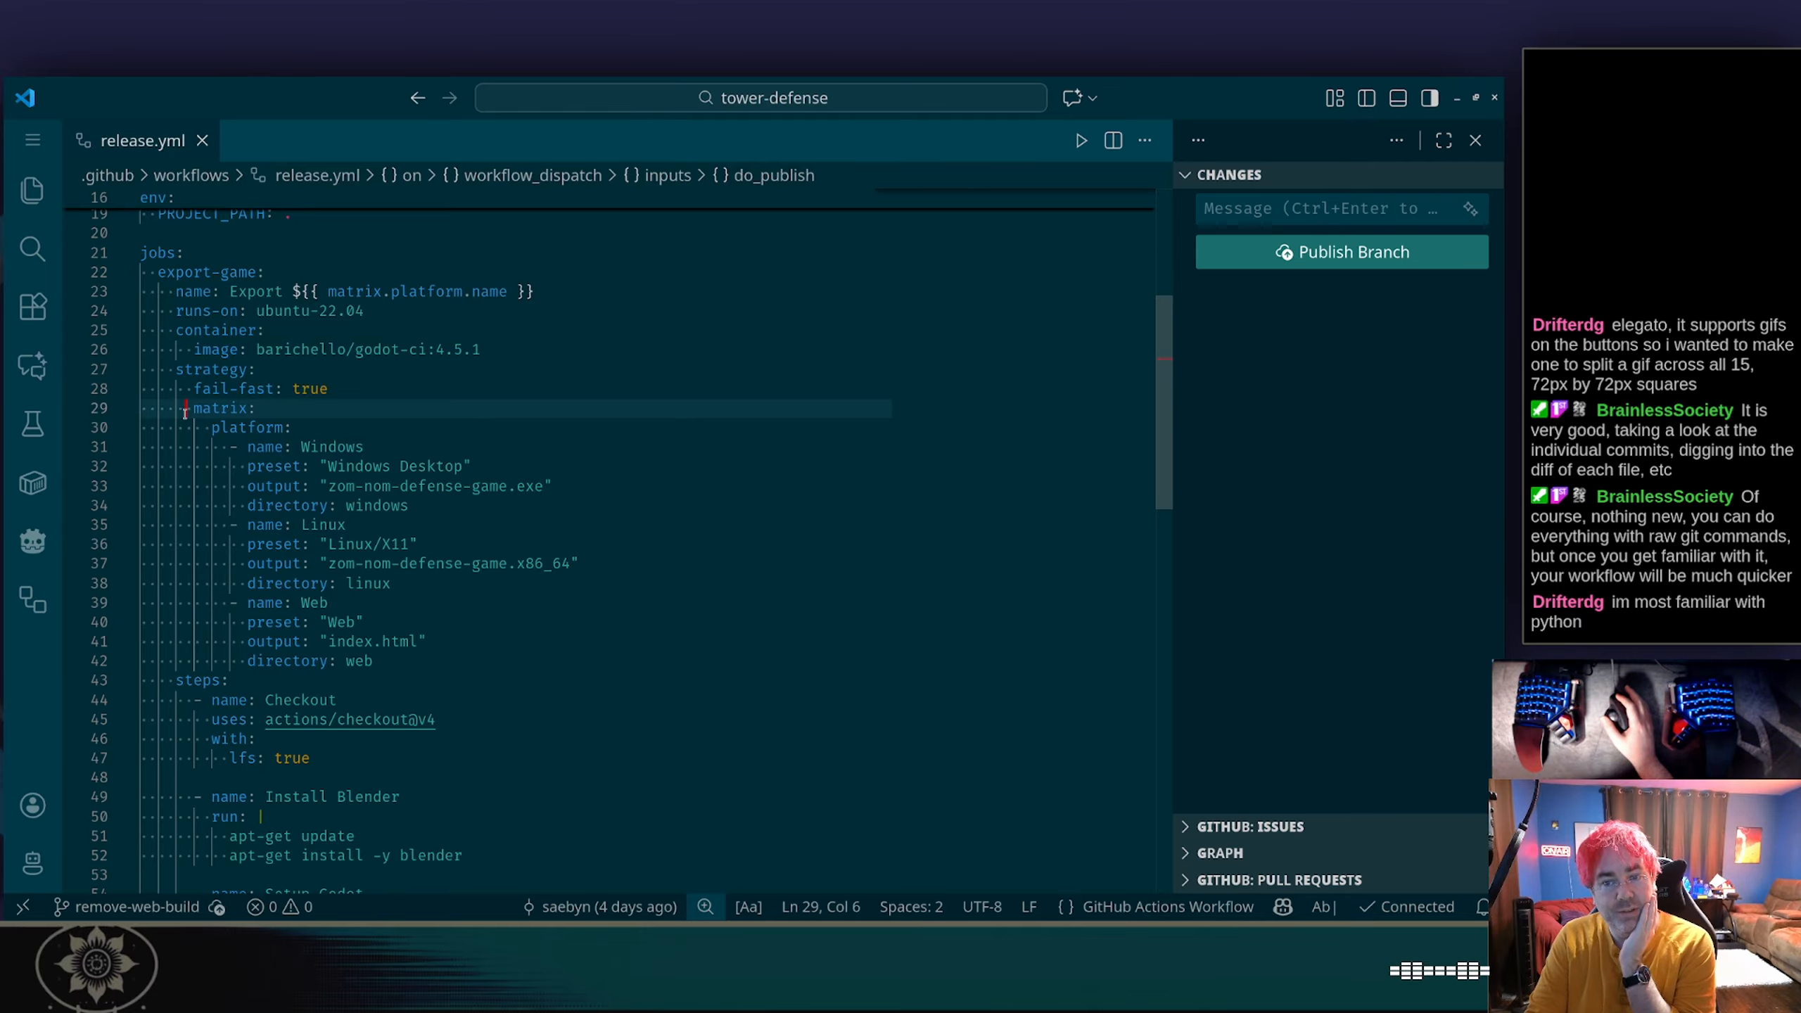
click(287, 426)
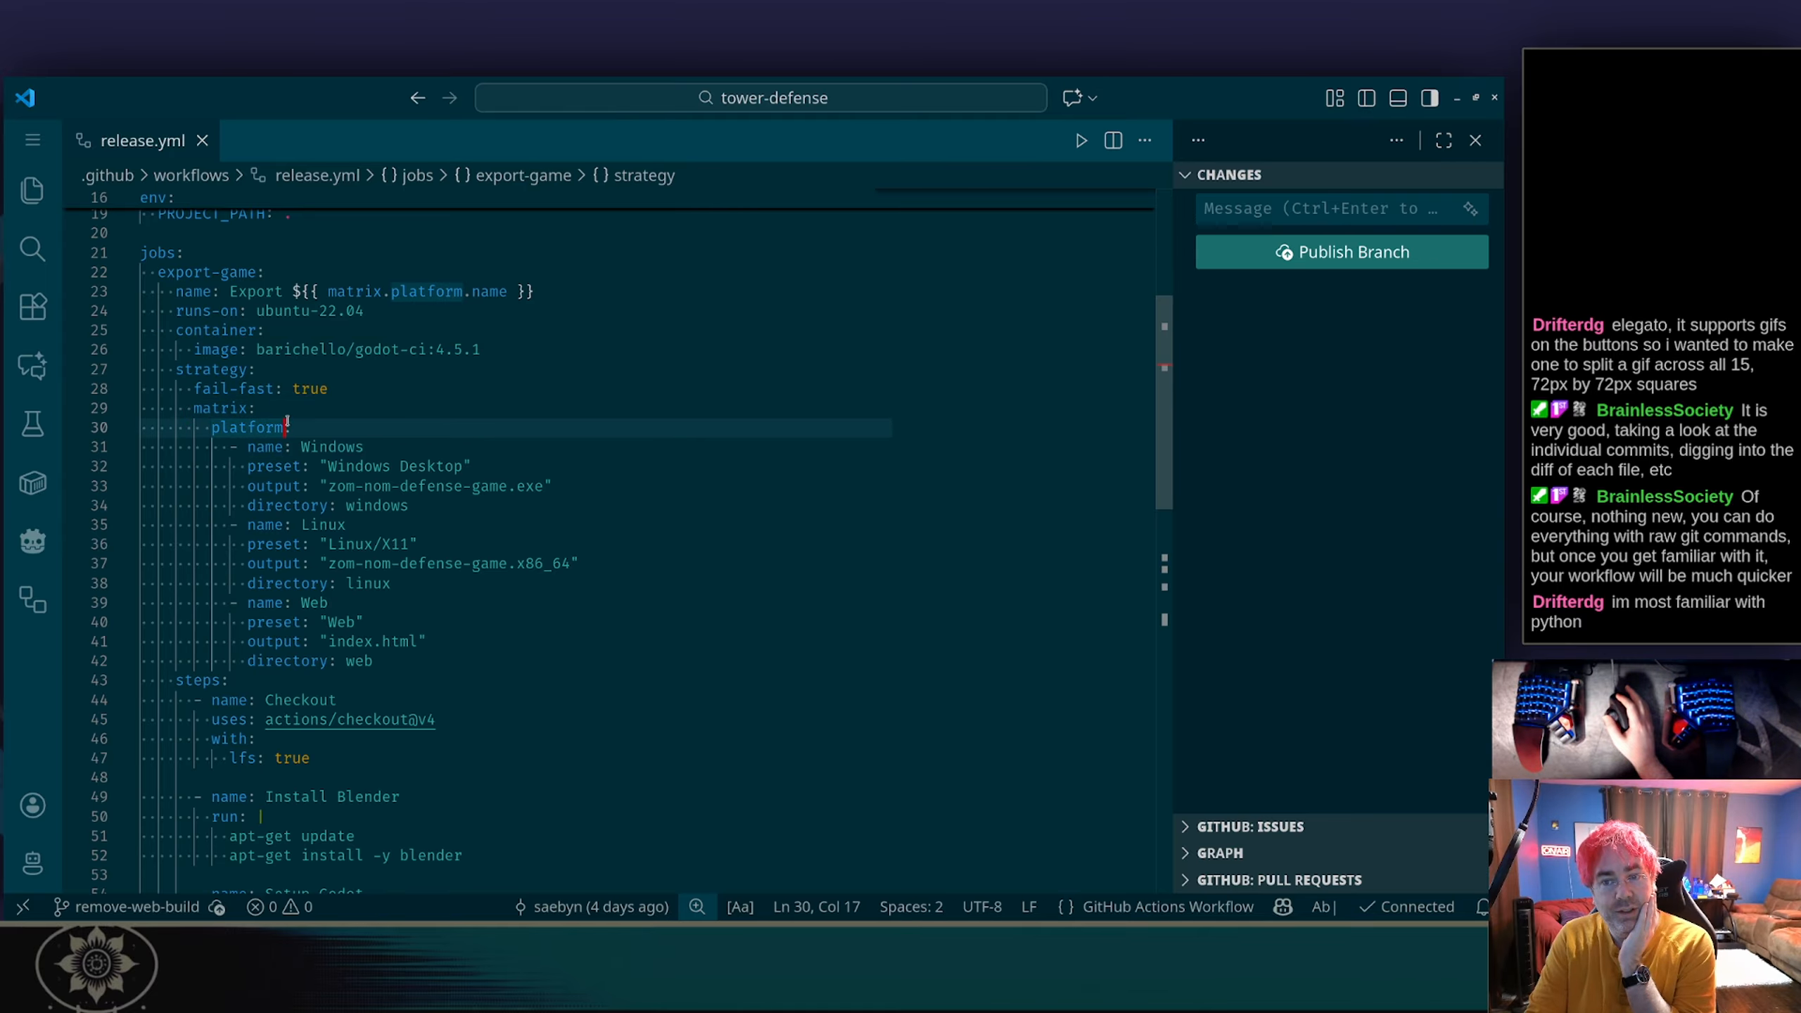
double_click(216, 428)
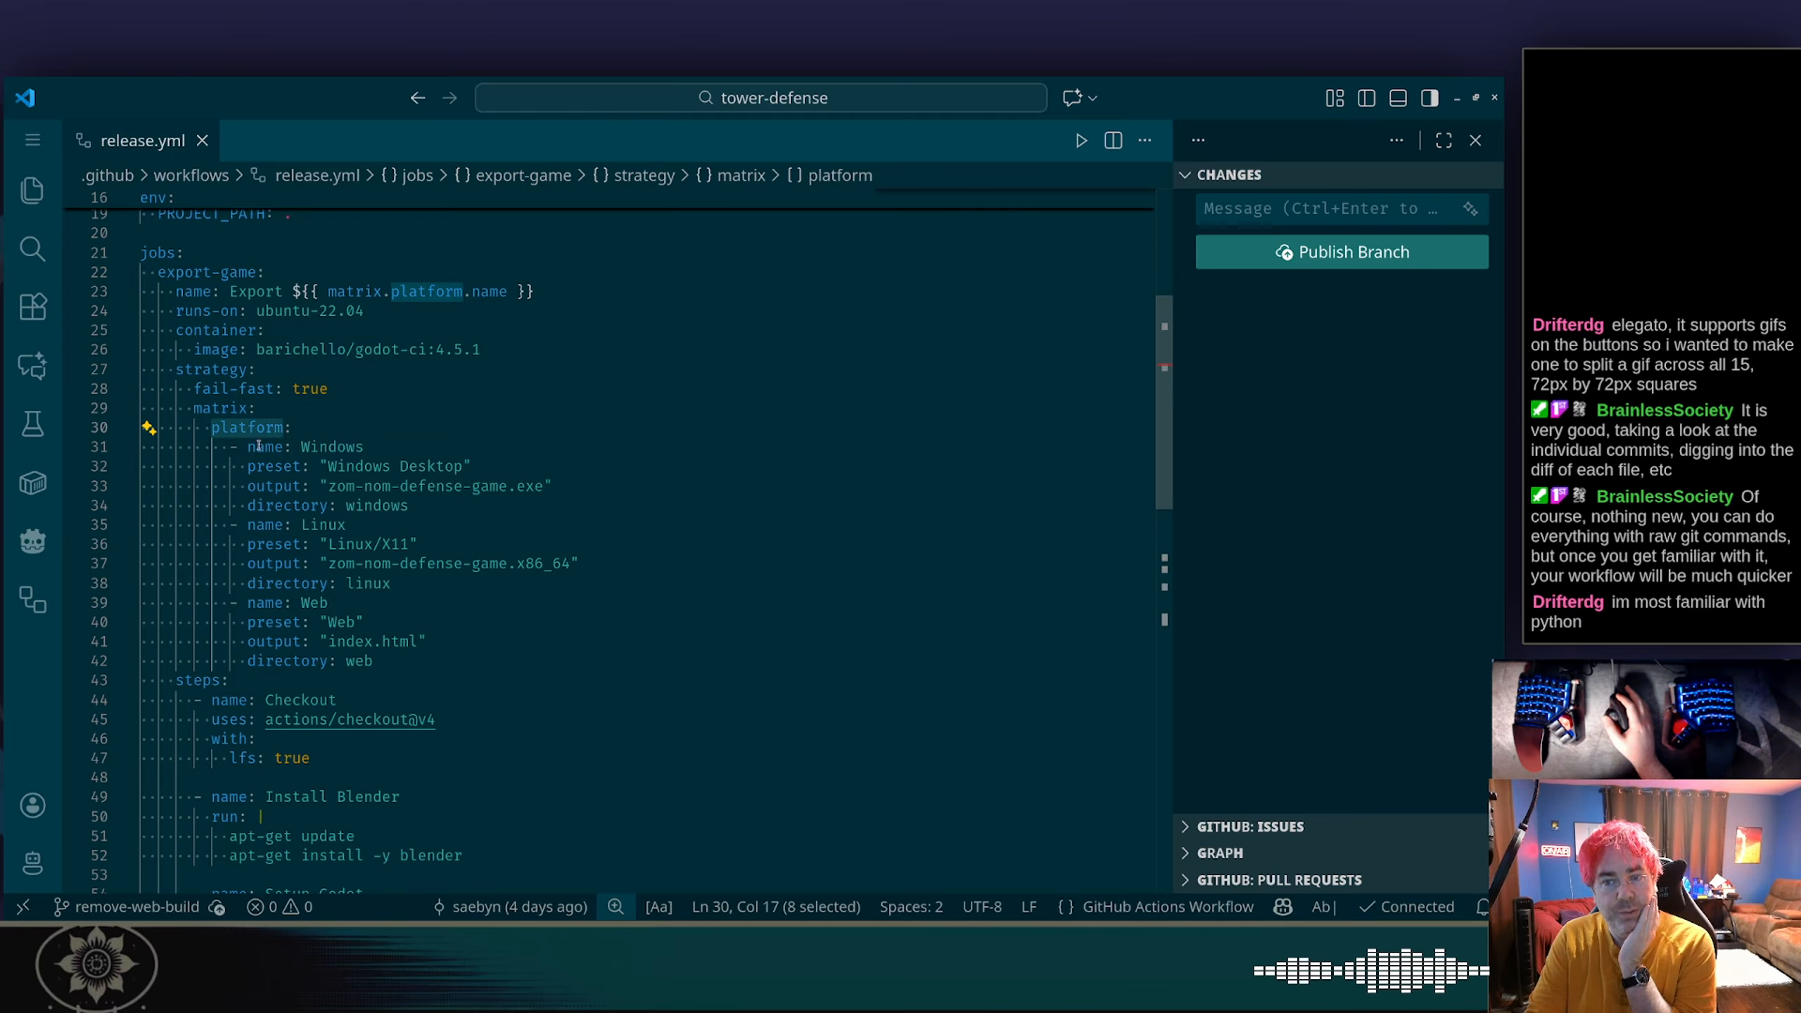
click(272, 447)
click(314, 528)
click(329, 603)
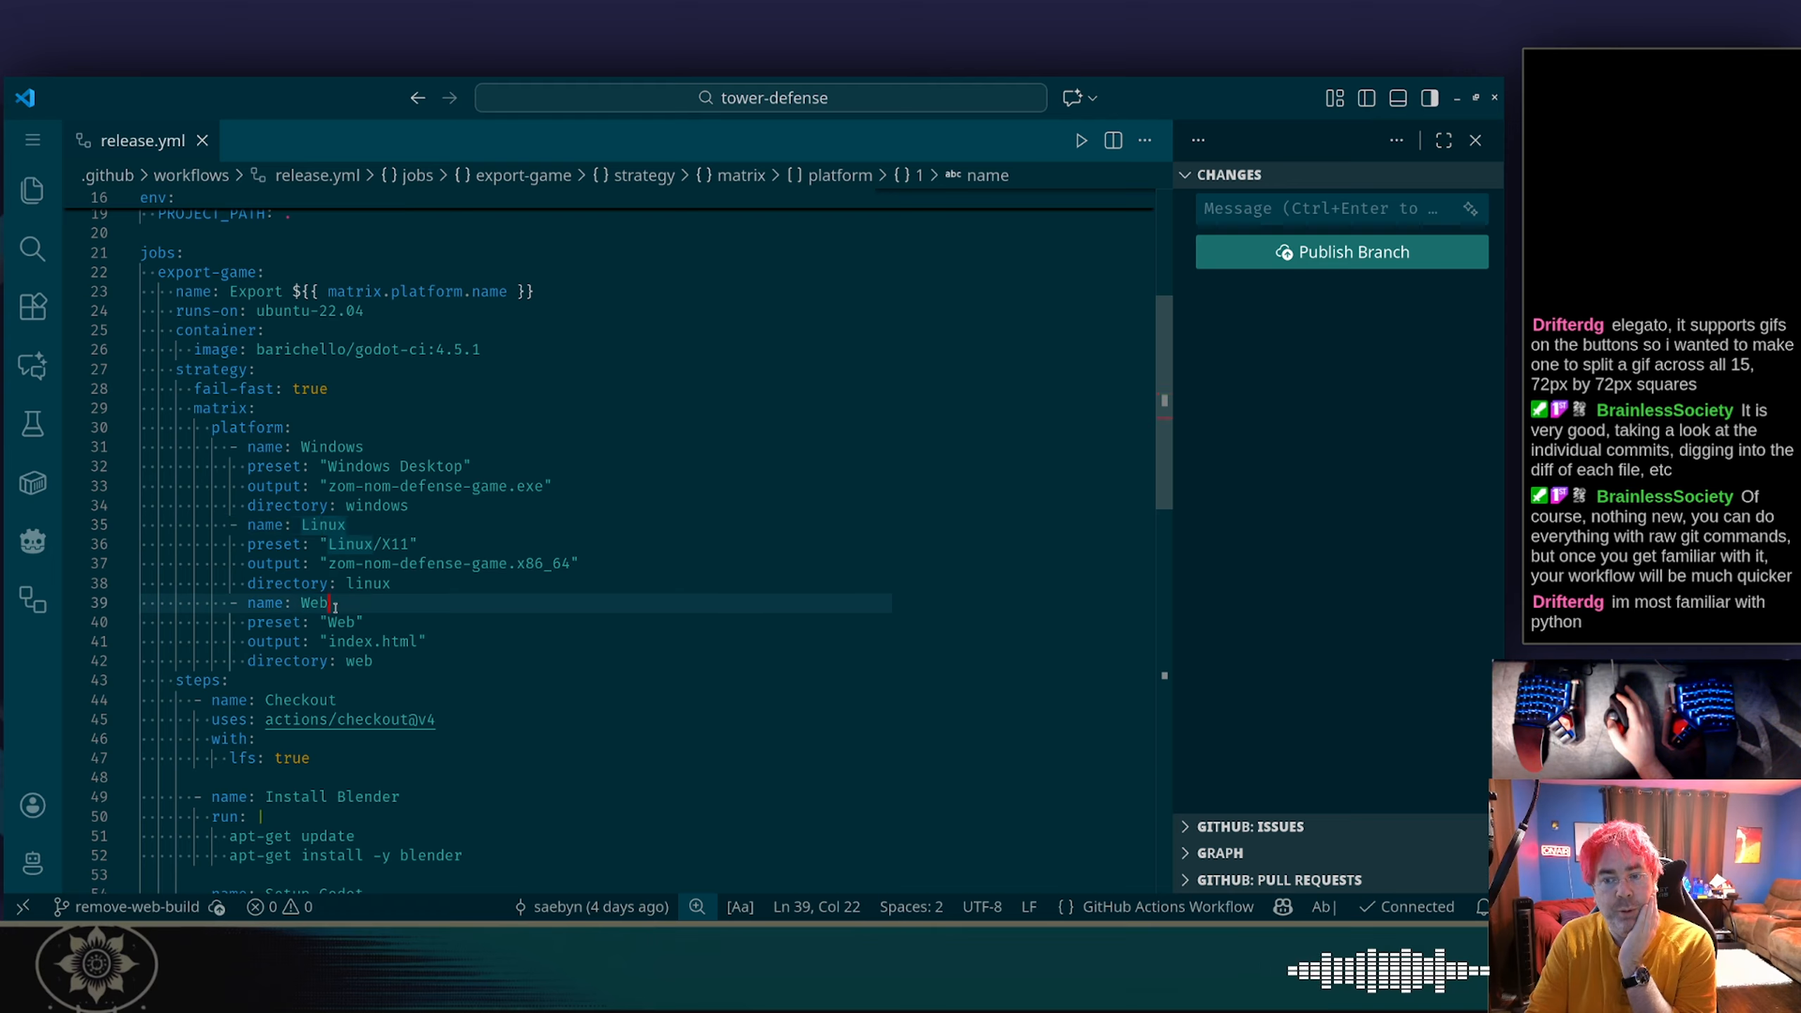
scroll(461, 570, down, 2)
scroll(461, 570, down, 4)
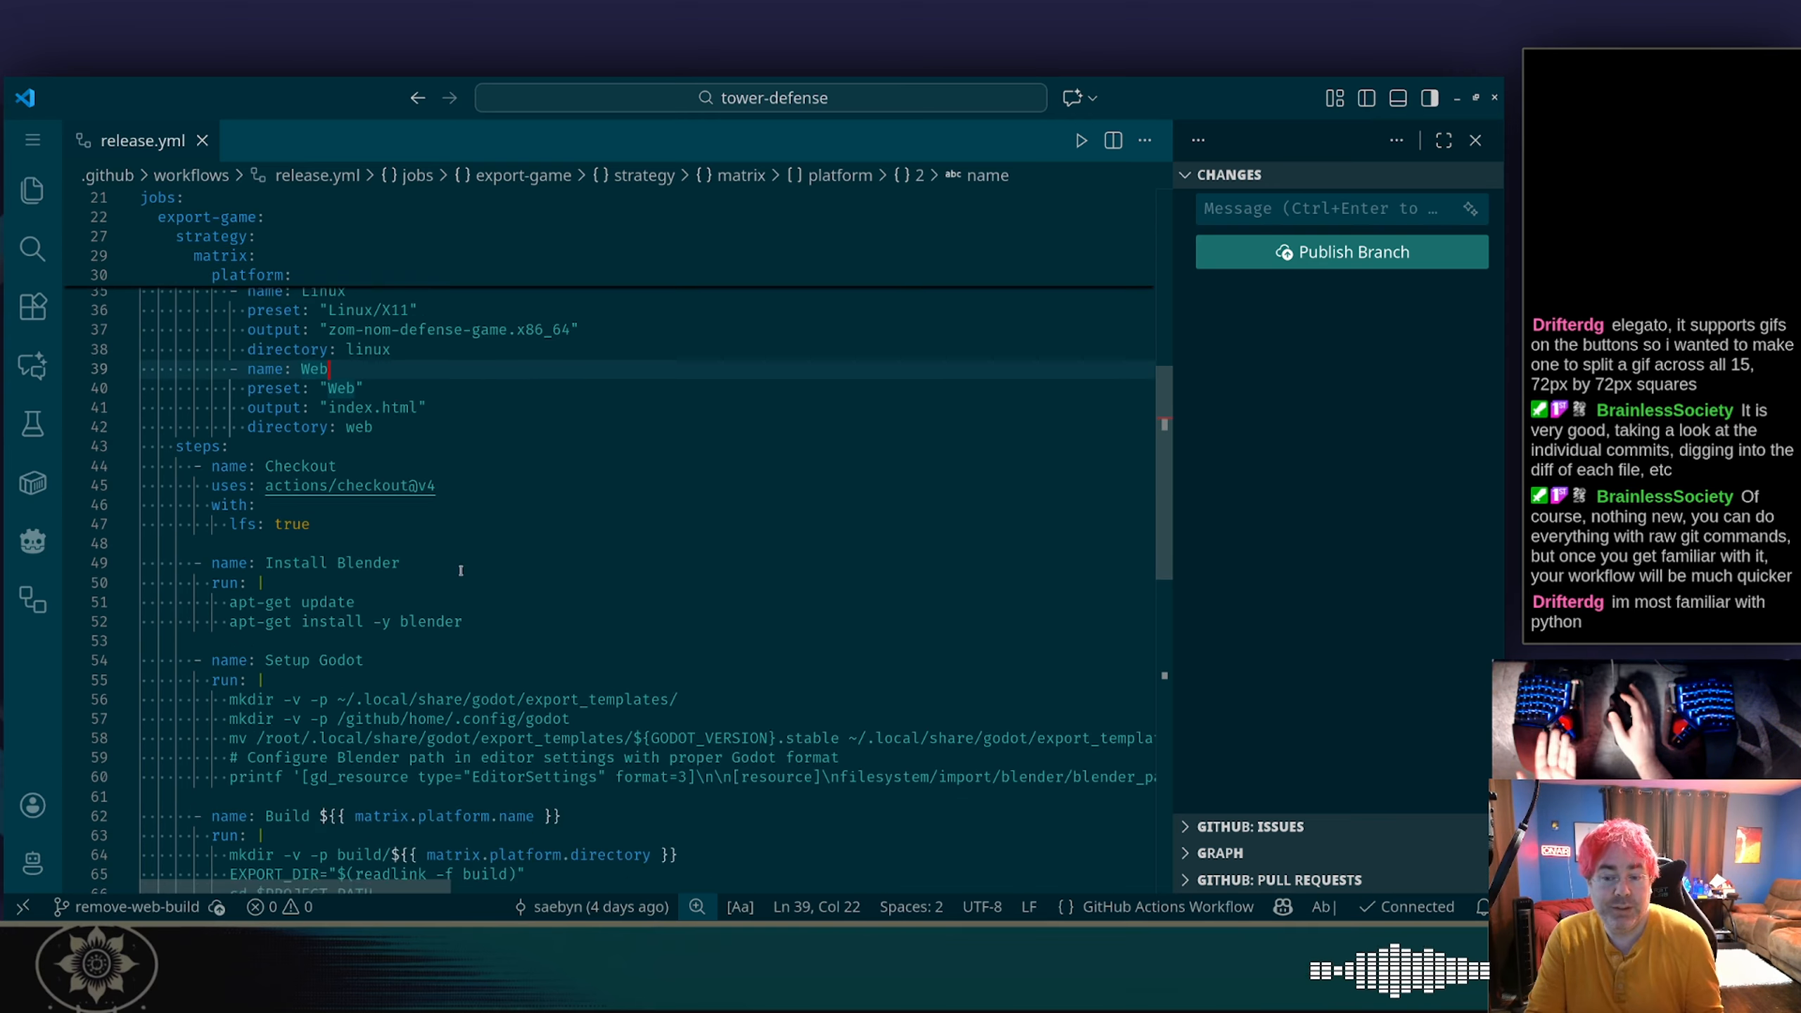
scroll(461, 570, up, 4)
scroll(461, 571, up, 3)
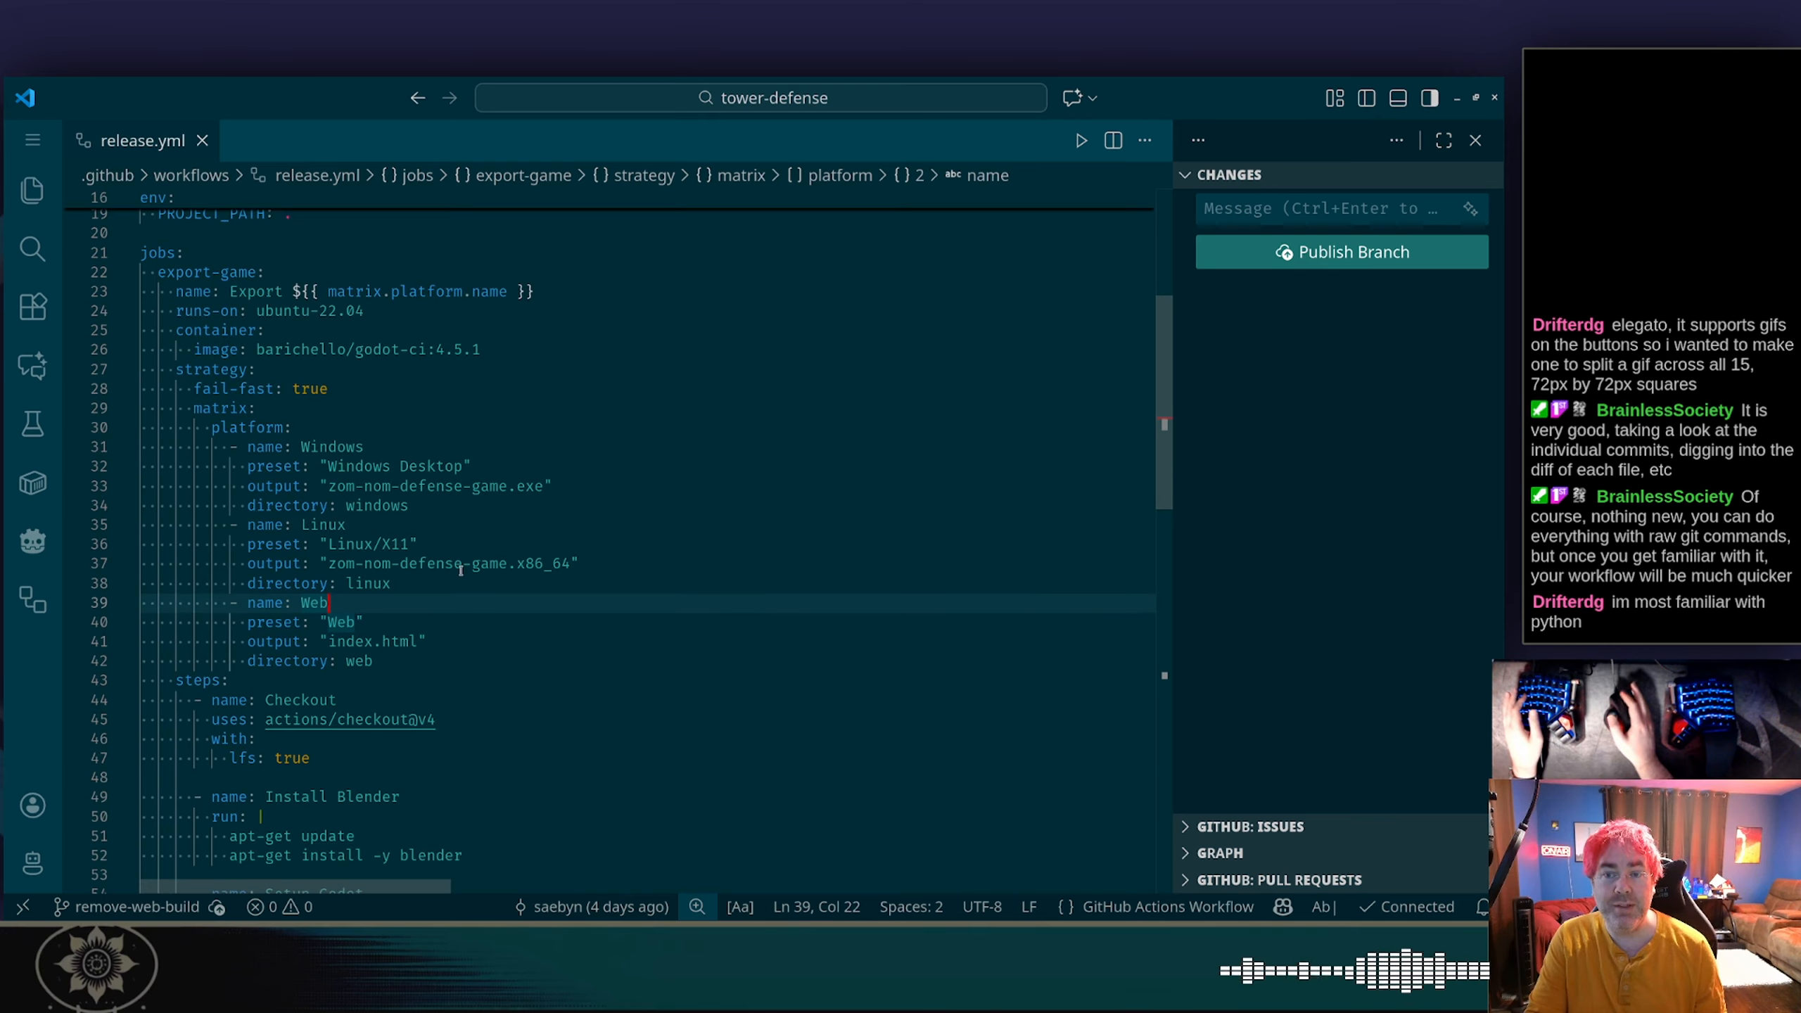
Step: Highlight the export-game job's whole steps block, through the Upload Artifact path, and review it
scroll(198, 431, down, 5)
drag(169, 447, 248, 585)
scroll(245, 605, down, 6)
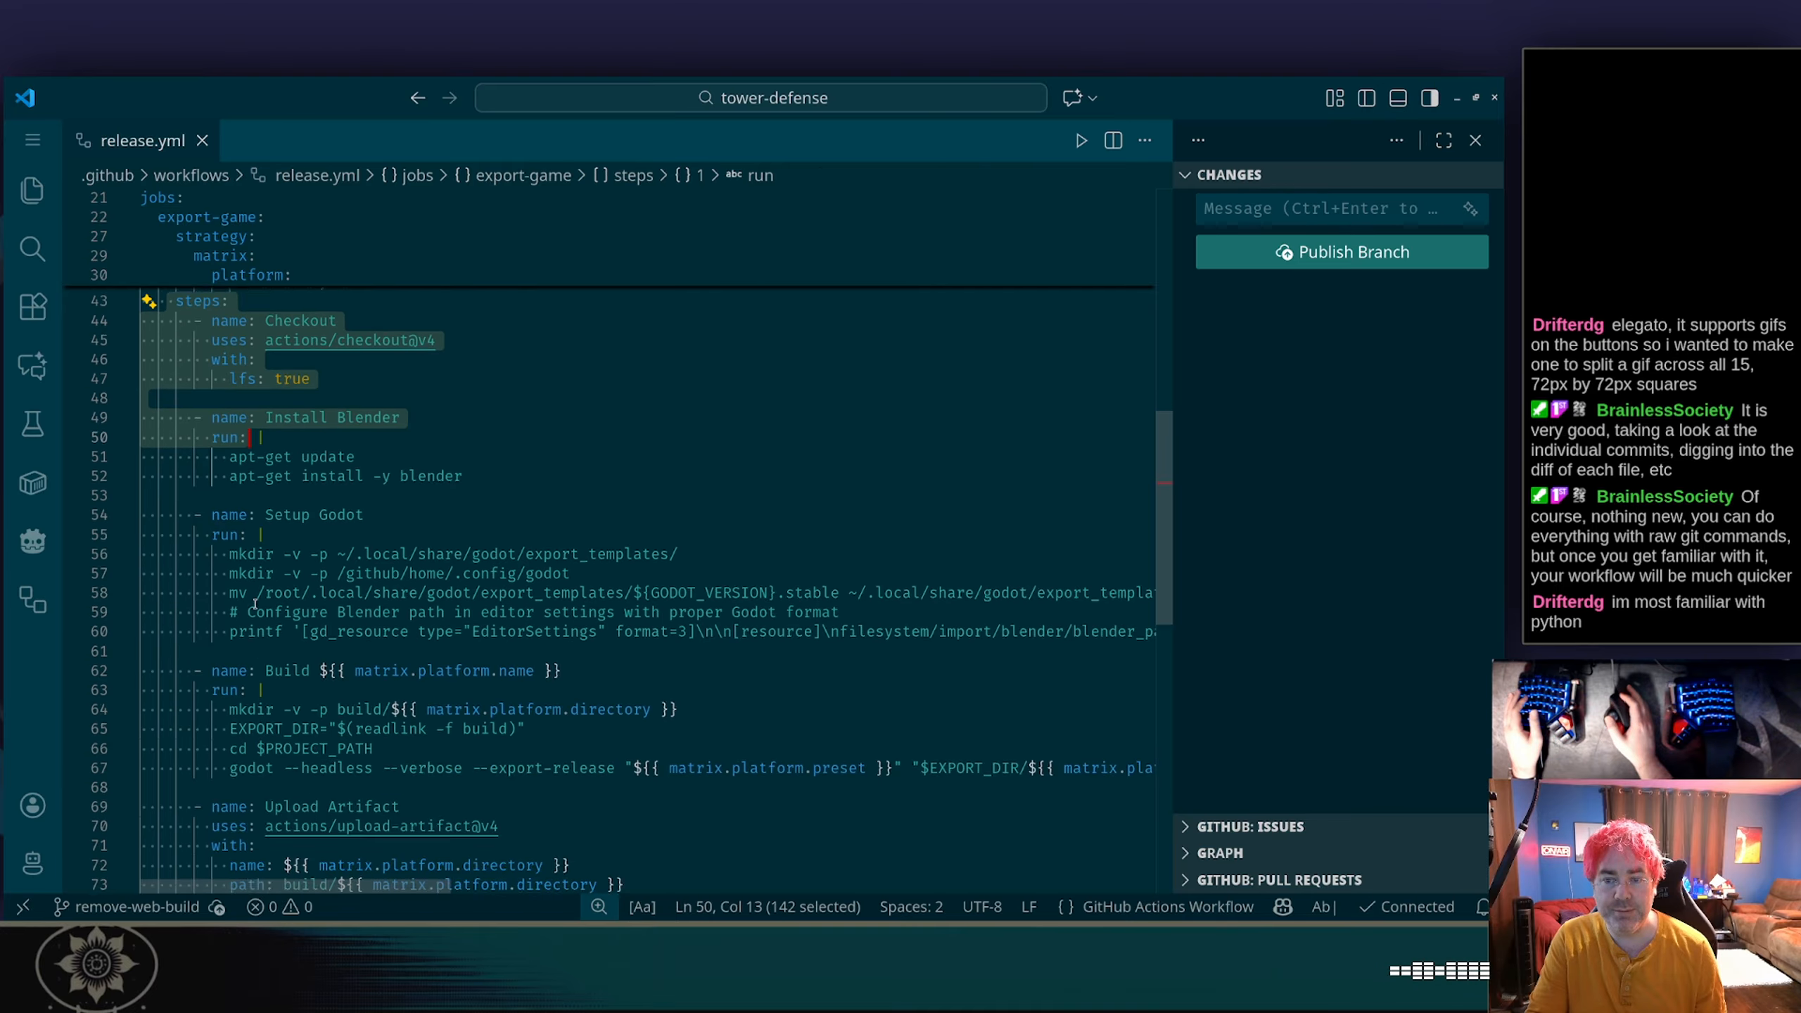
shift+click(642, 650)
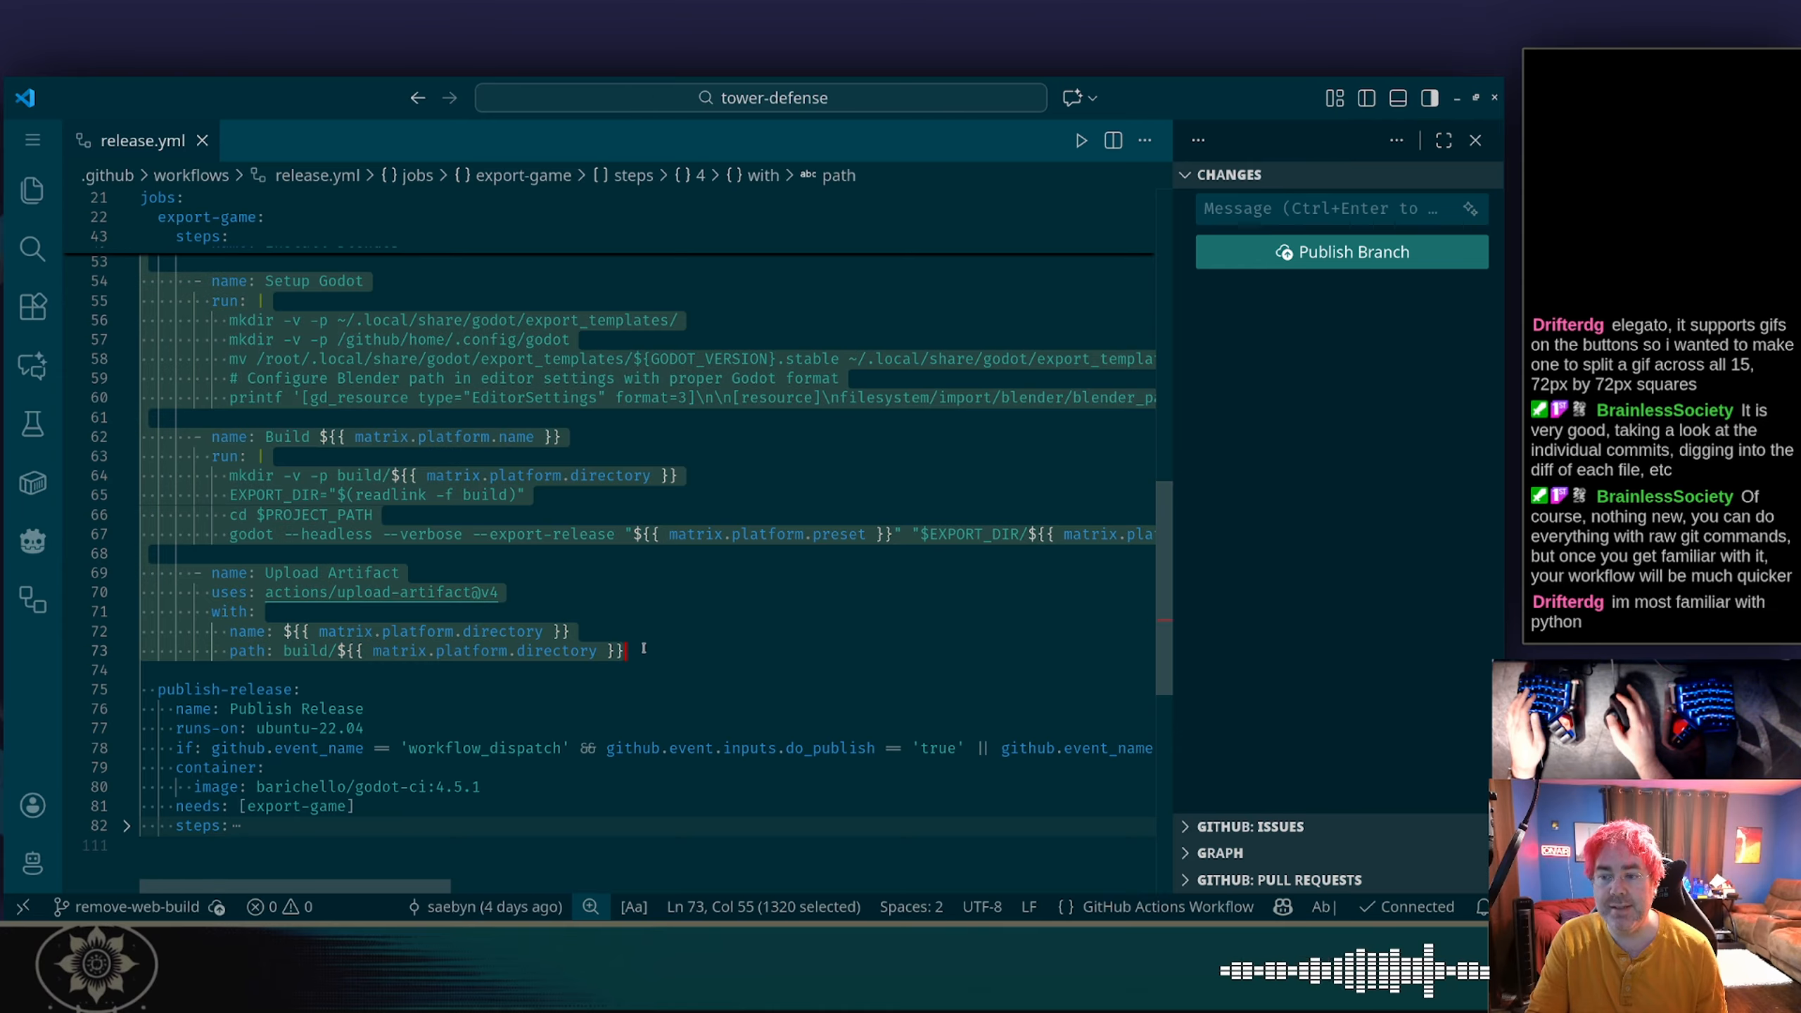
scroll(643, 646, up, 4)
scroll(643, 646, down, 2)
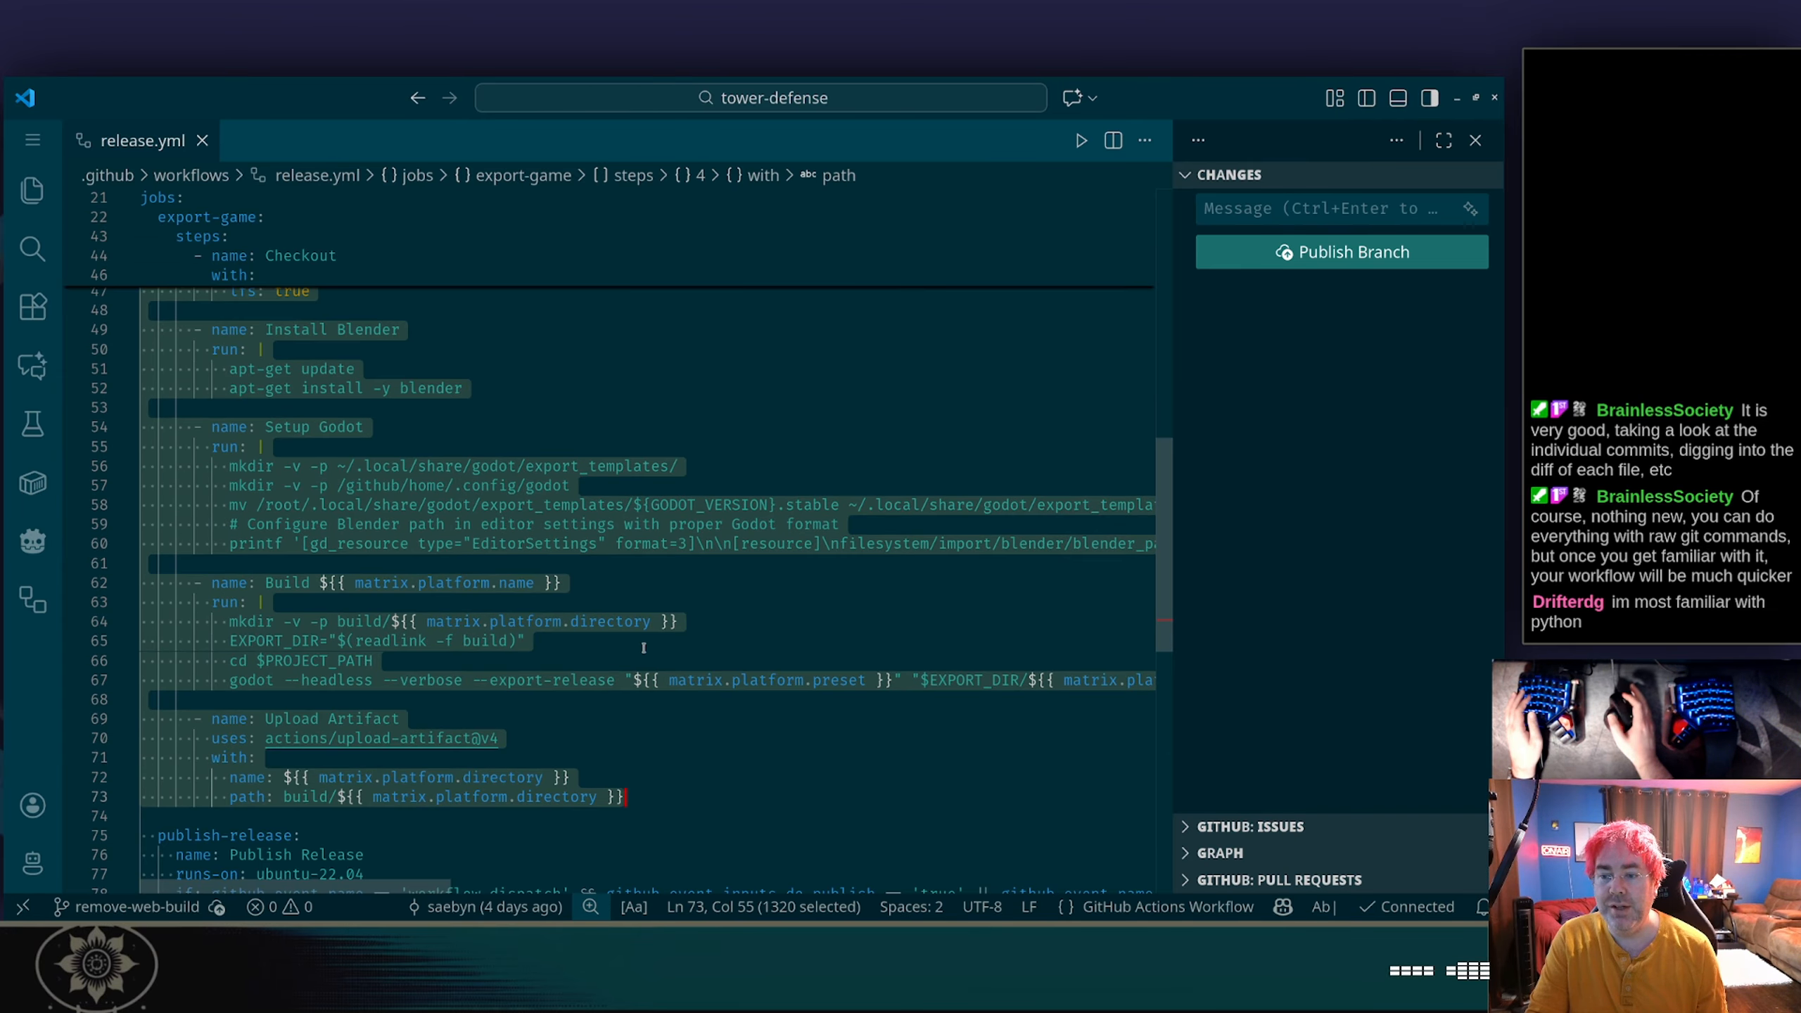
Step: Examine how the Build step uses the matrix platform name, directory and preset, comparing them with the platform entries
click(653, 635)
drag(352, 585, 532, 581)
drag(428, 621, 636, 620)
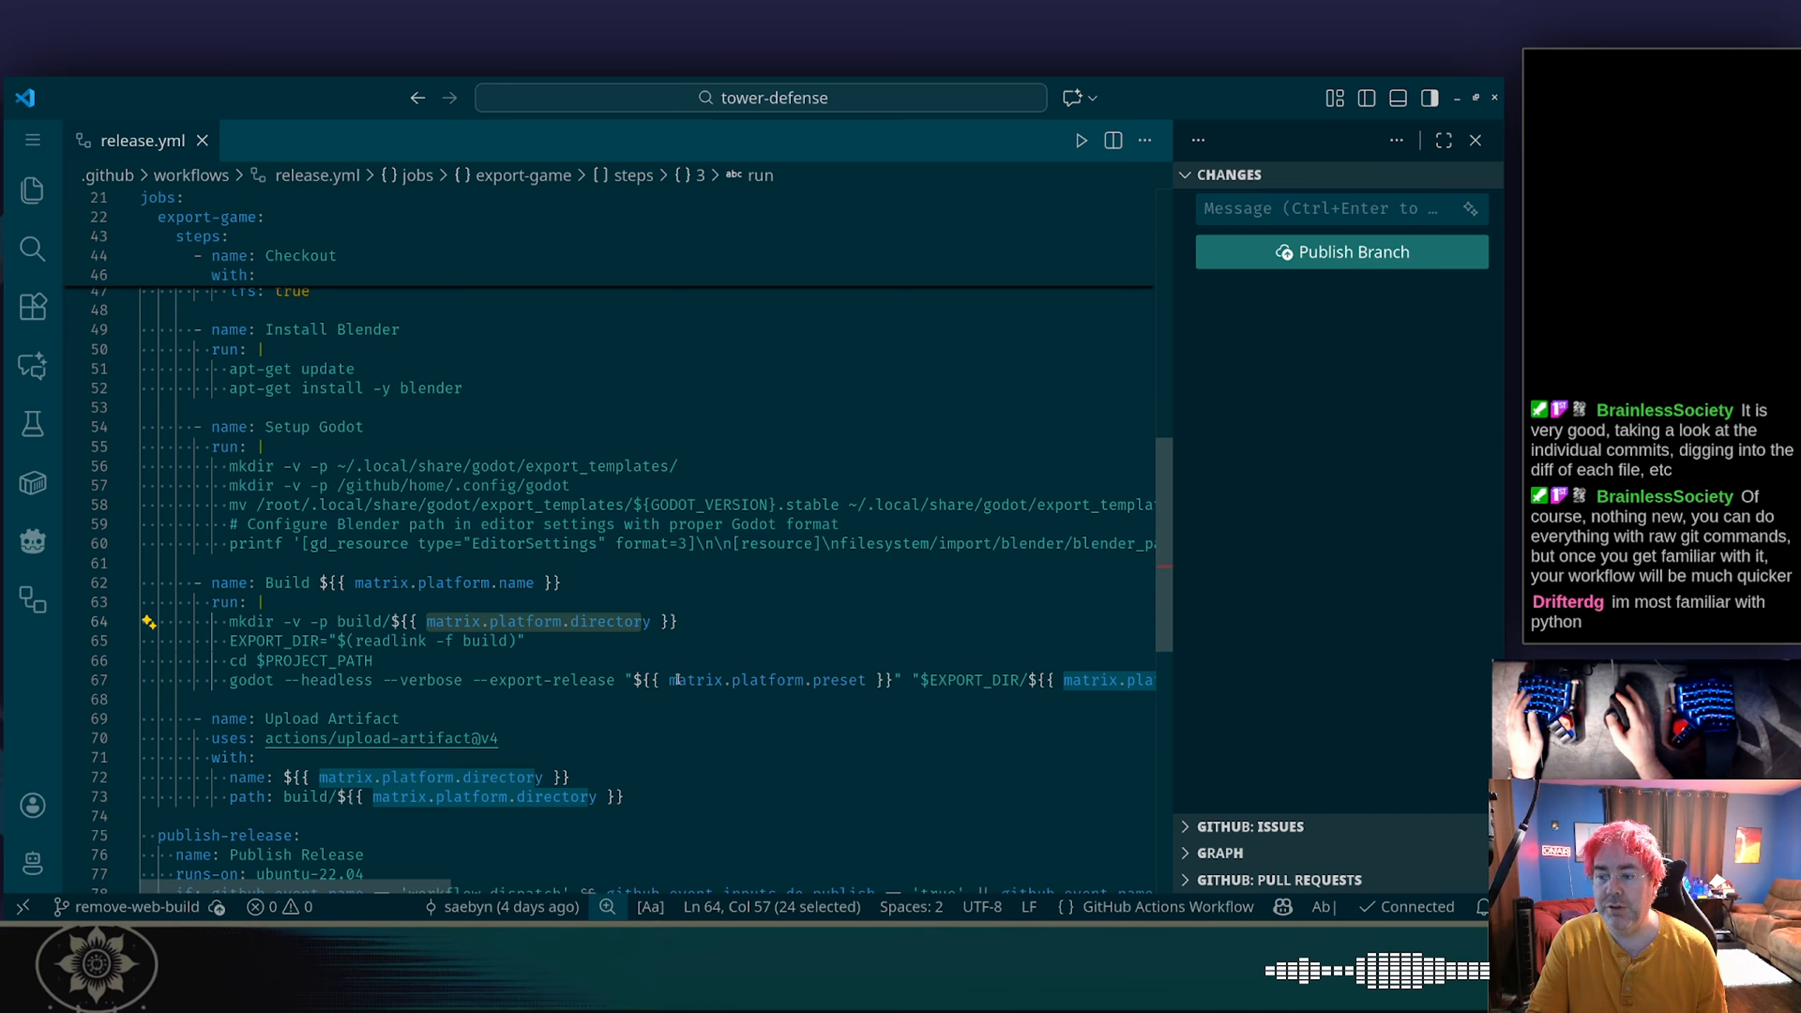
double_click(838, 680)
scroll(849, 683, right, 3)
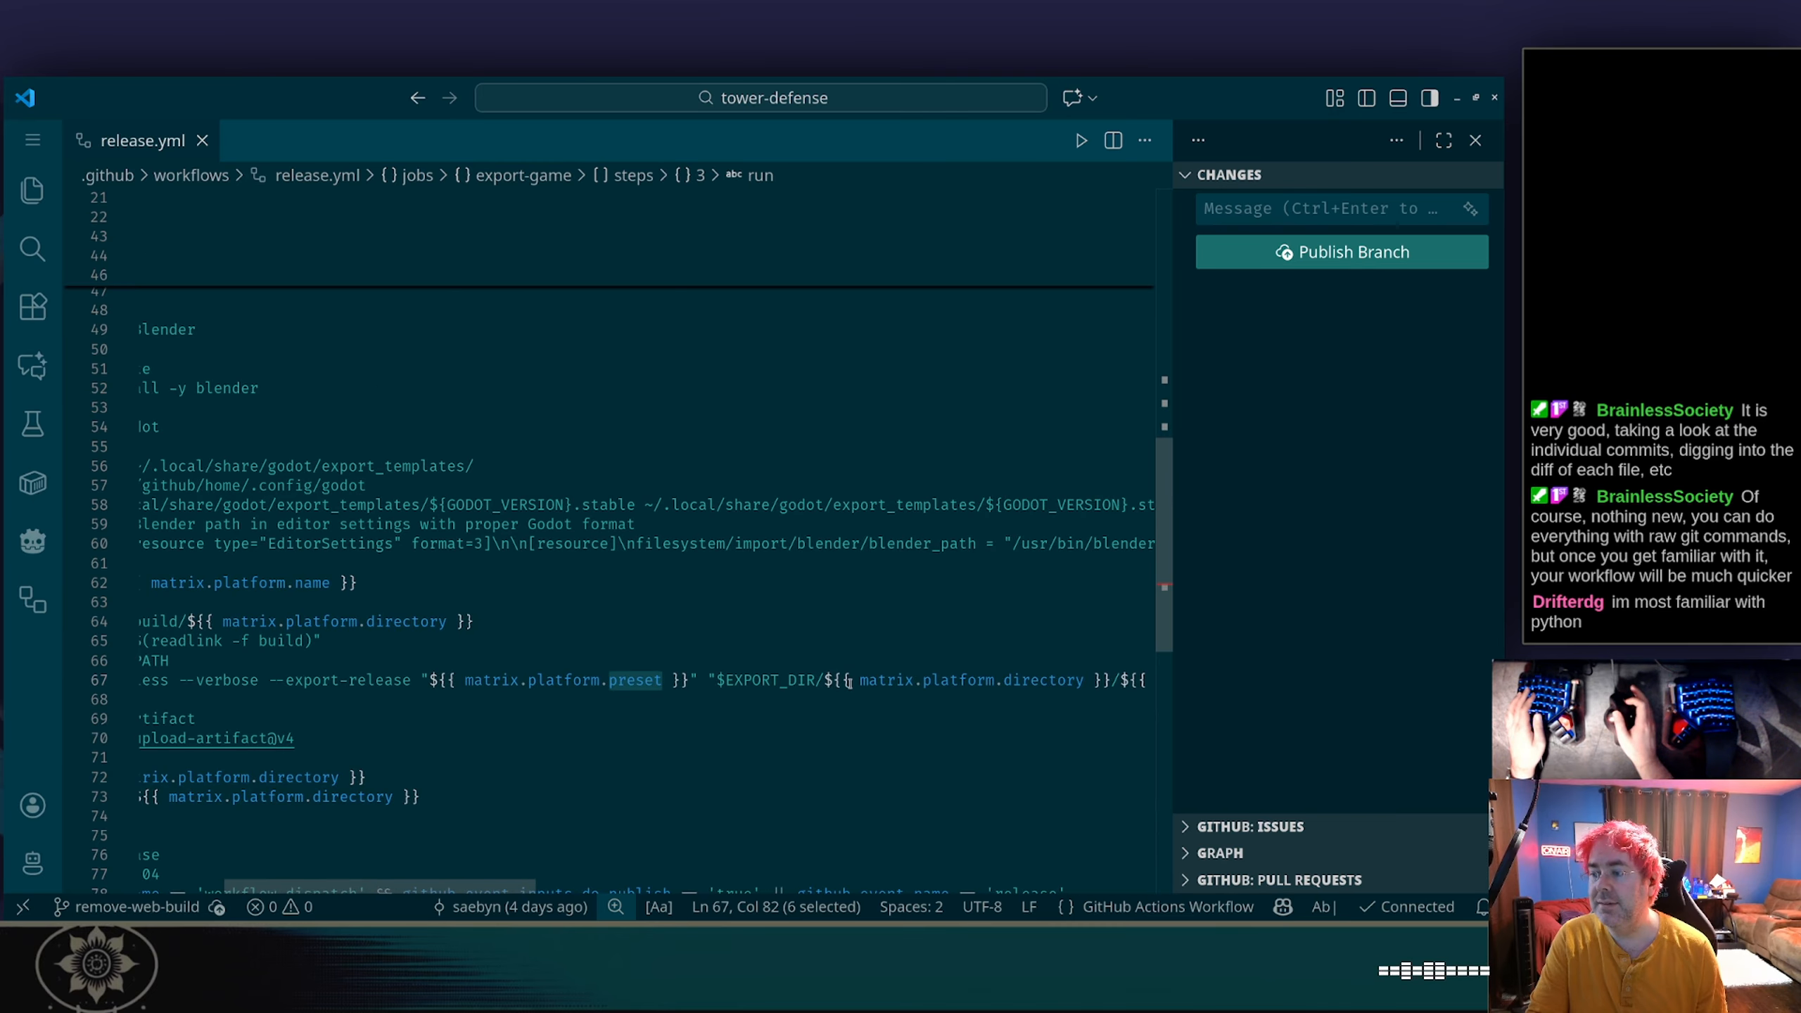
scroll(849, 682, left, 3)
scroll(850, 683, up, 8)
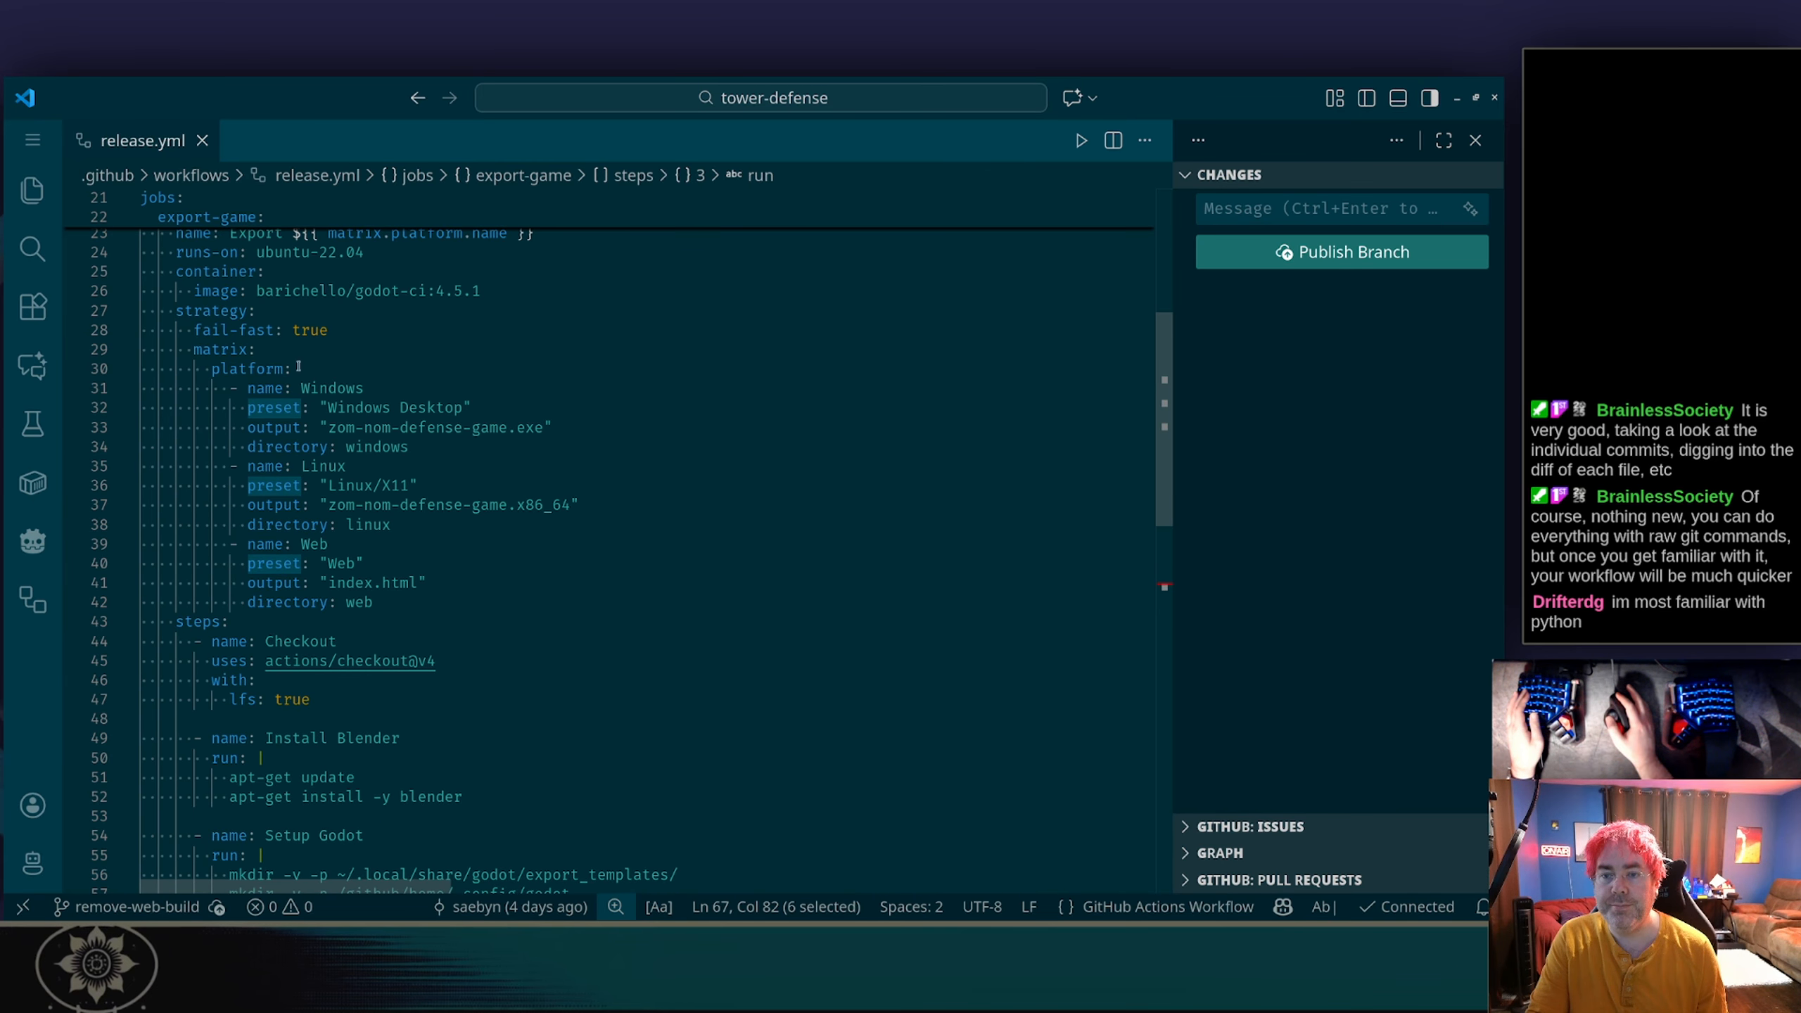
scroll(322, 443, down, 12)
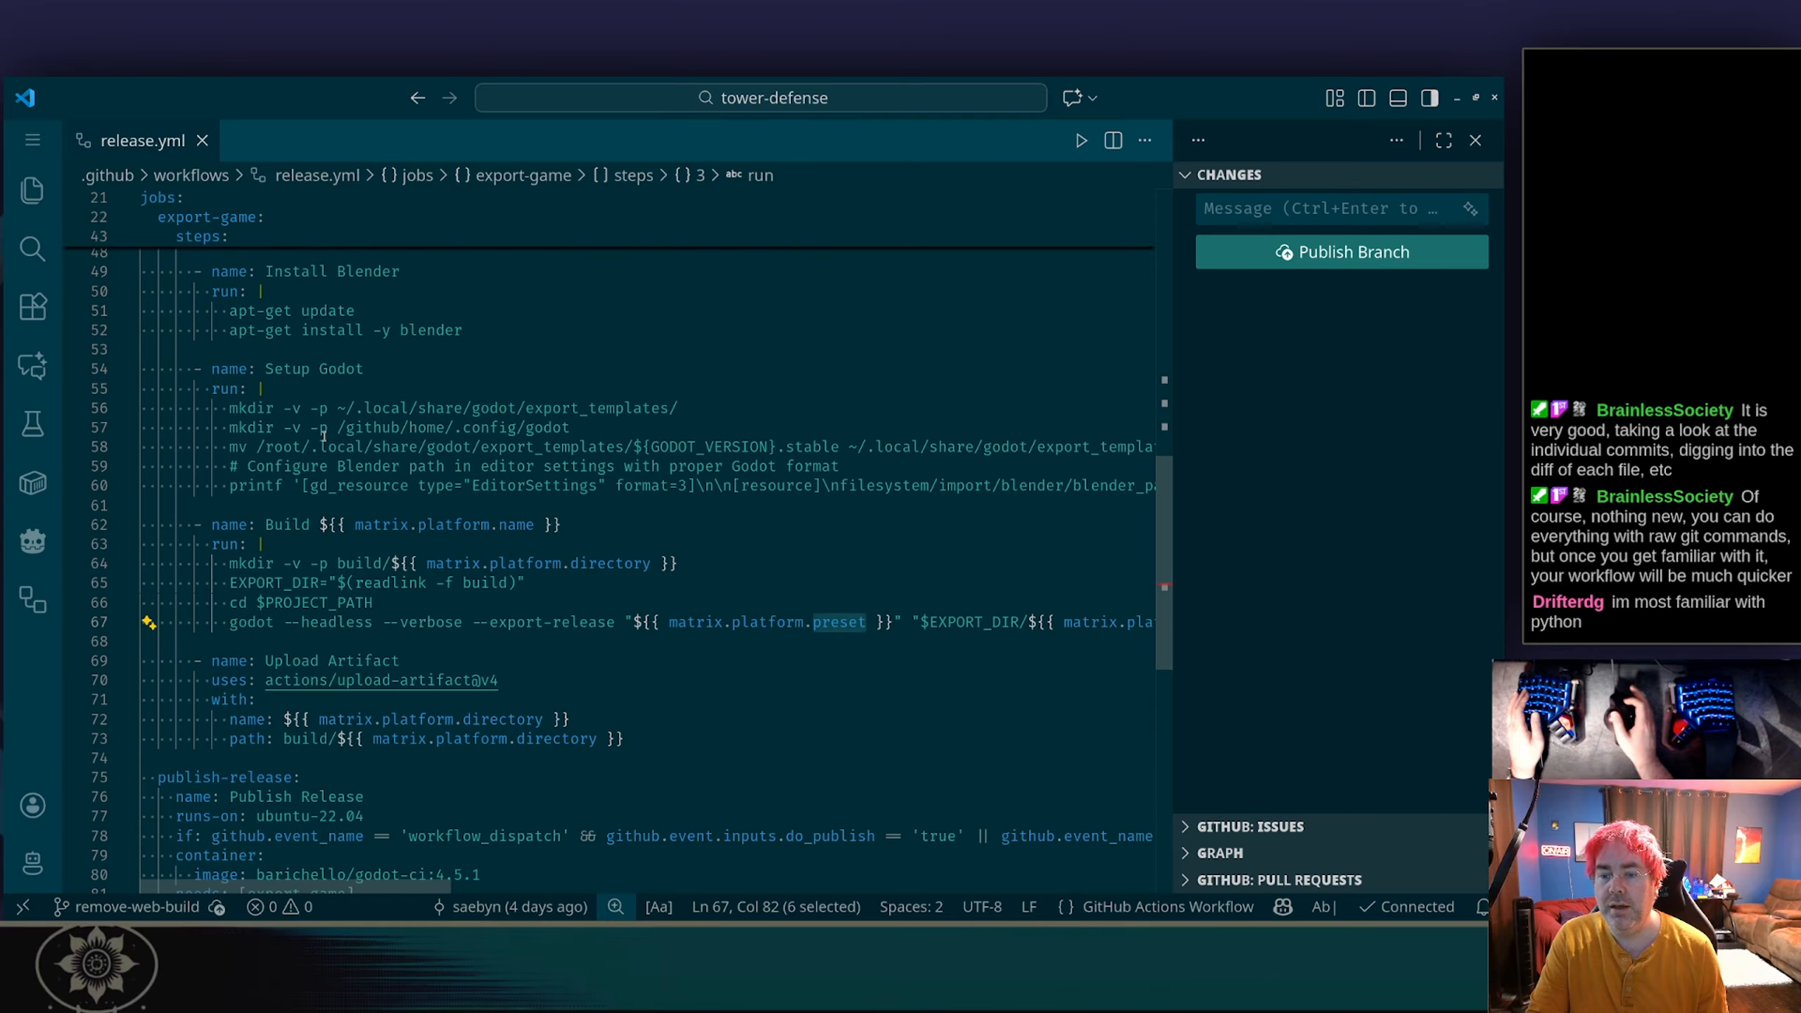
scroll(323, 436, up, 13)
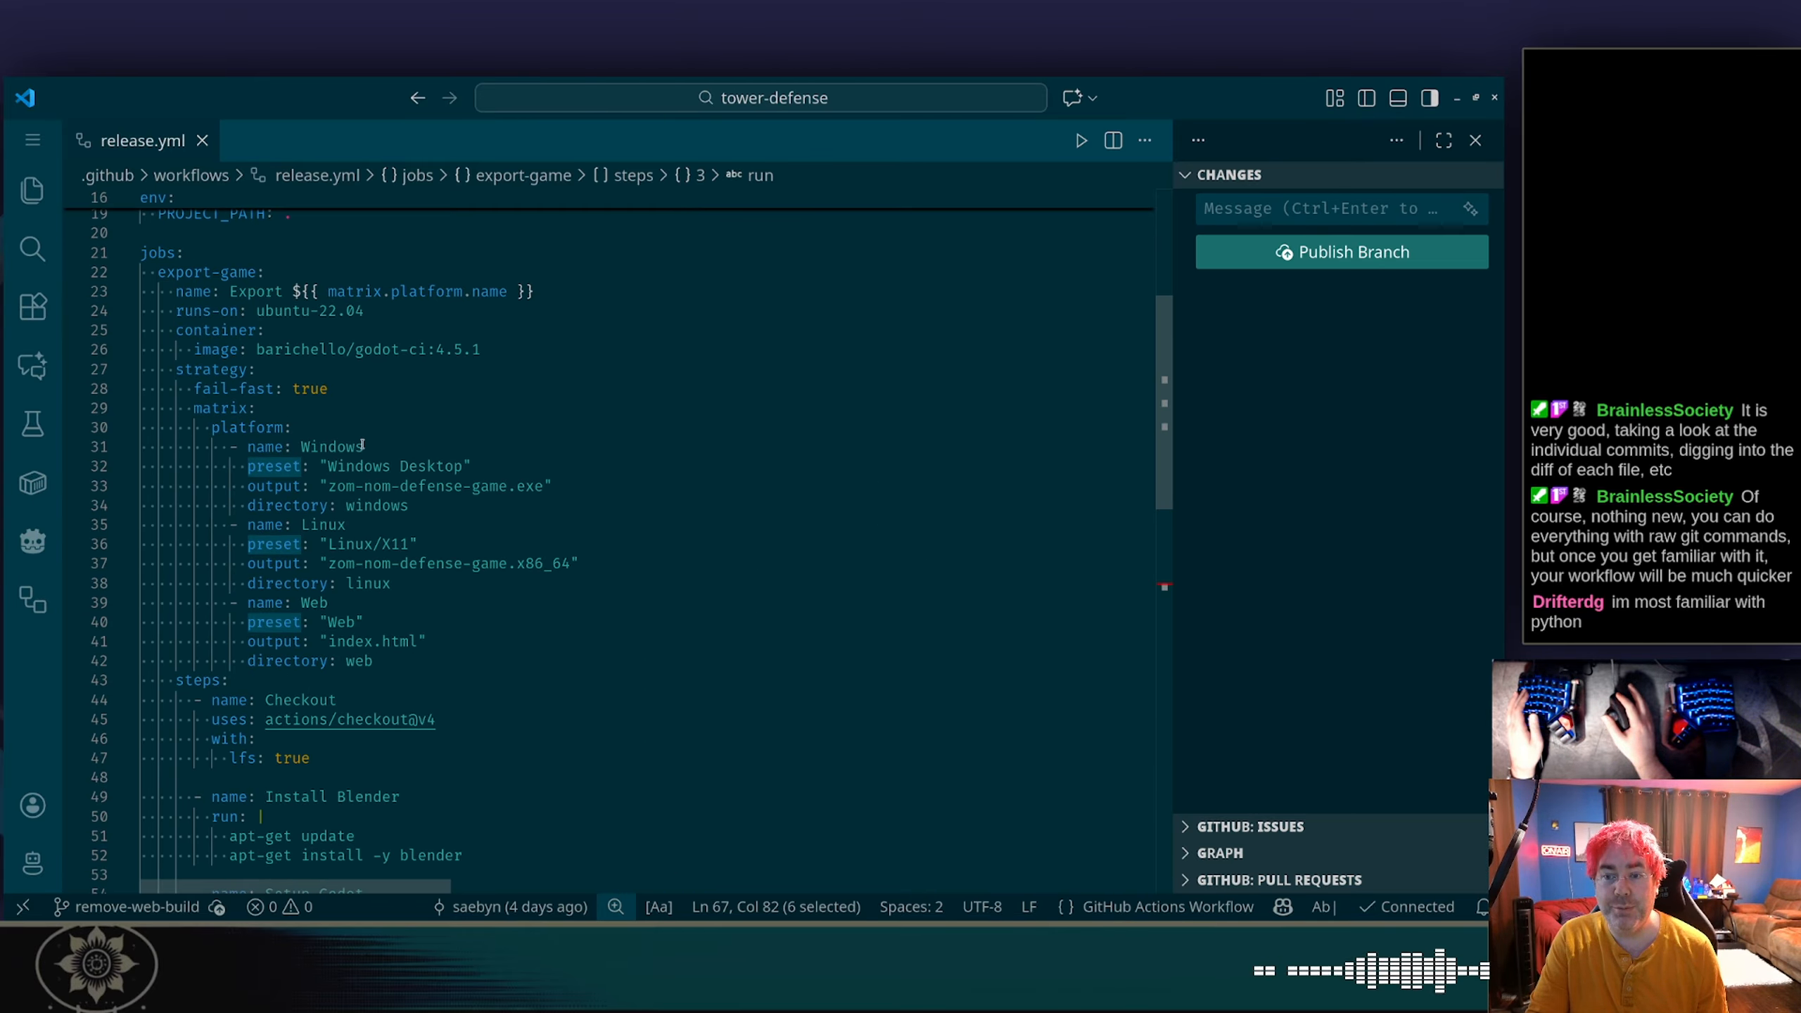
Step: Delete the Web platform entry from the export-game matrix in release.yml and save the file
drag(420, 656, 480, 598)
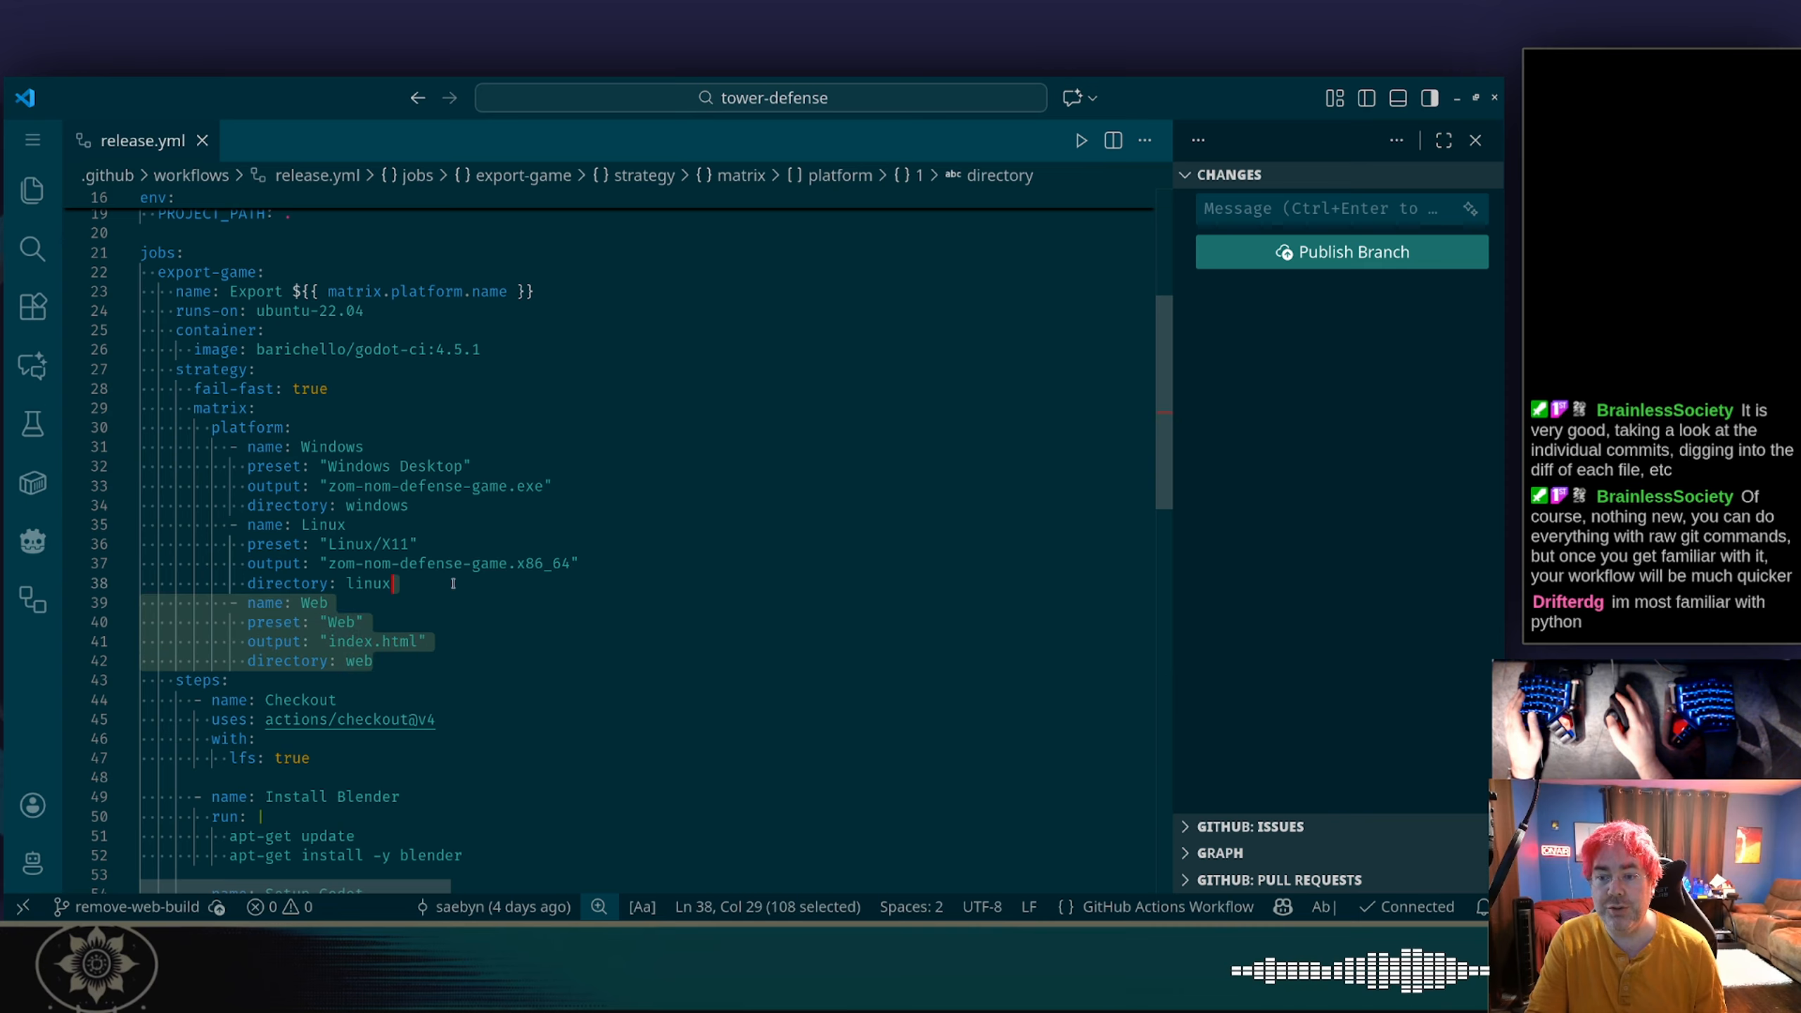
key(BackSpace)
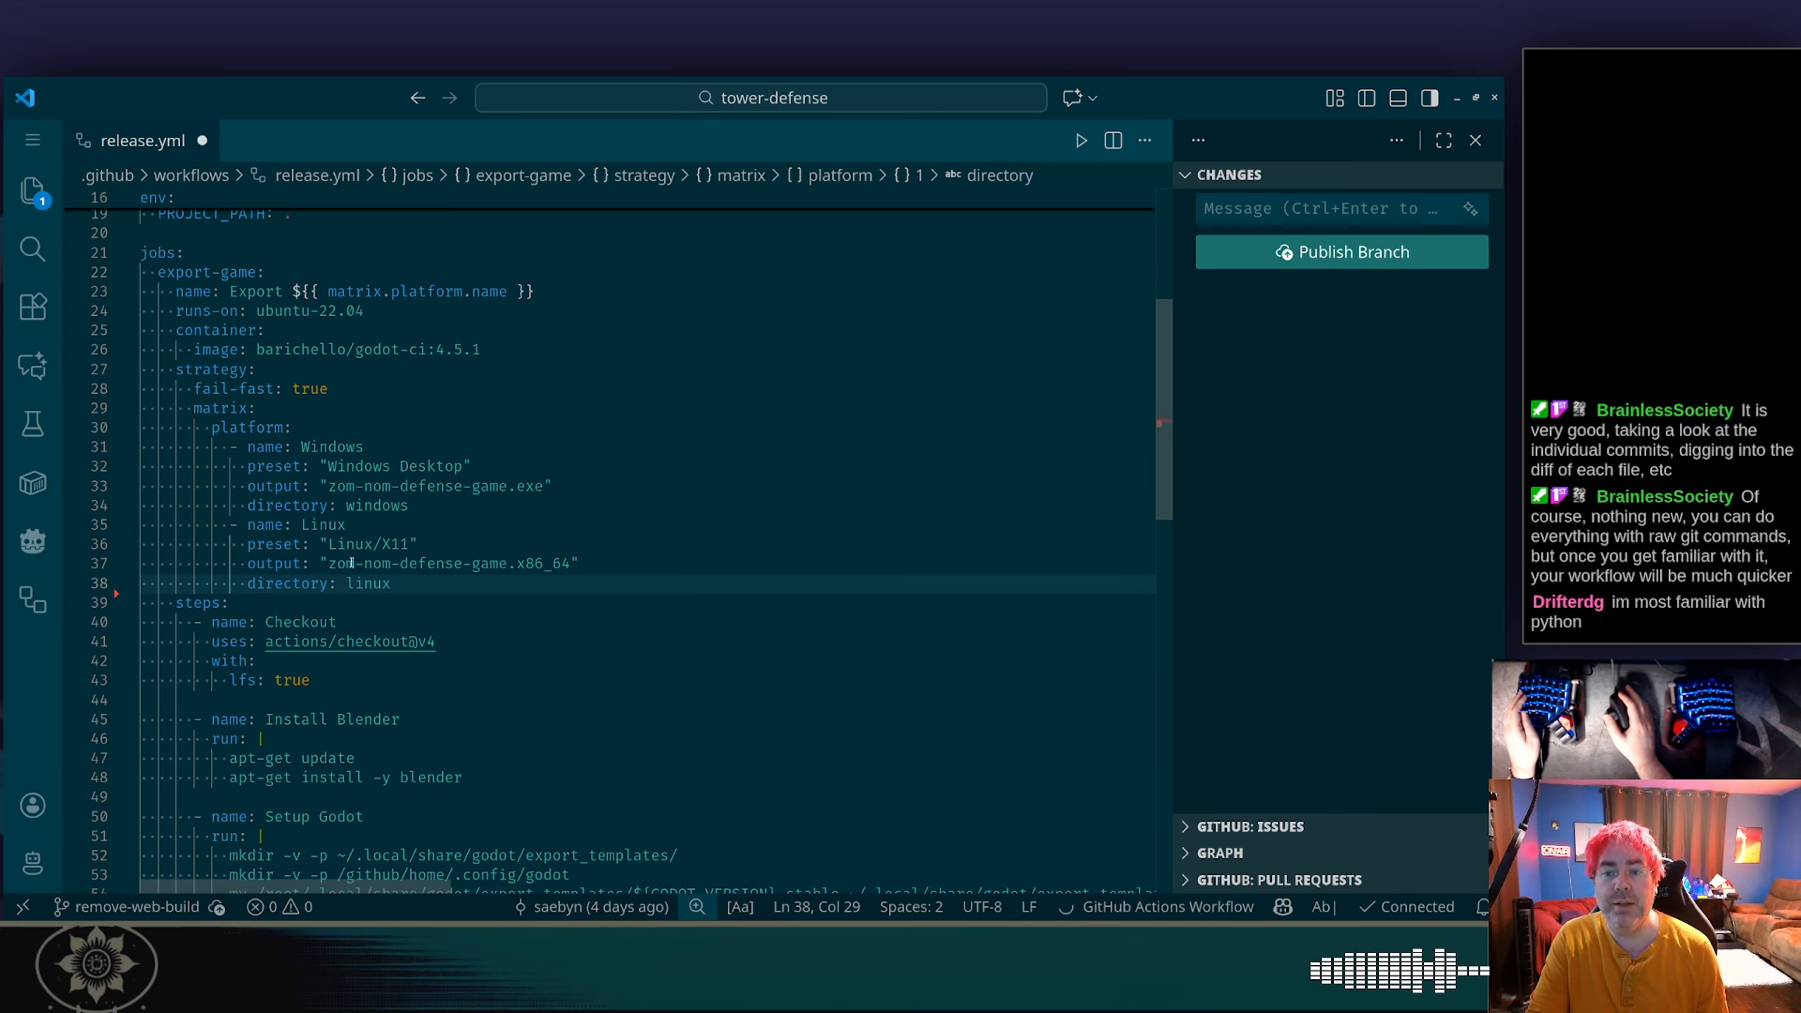
scroll(412, 508, down, 12)
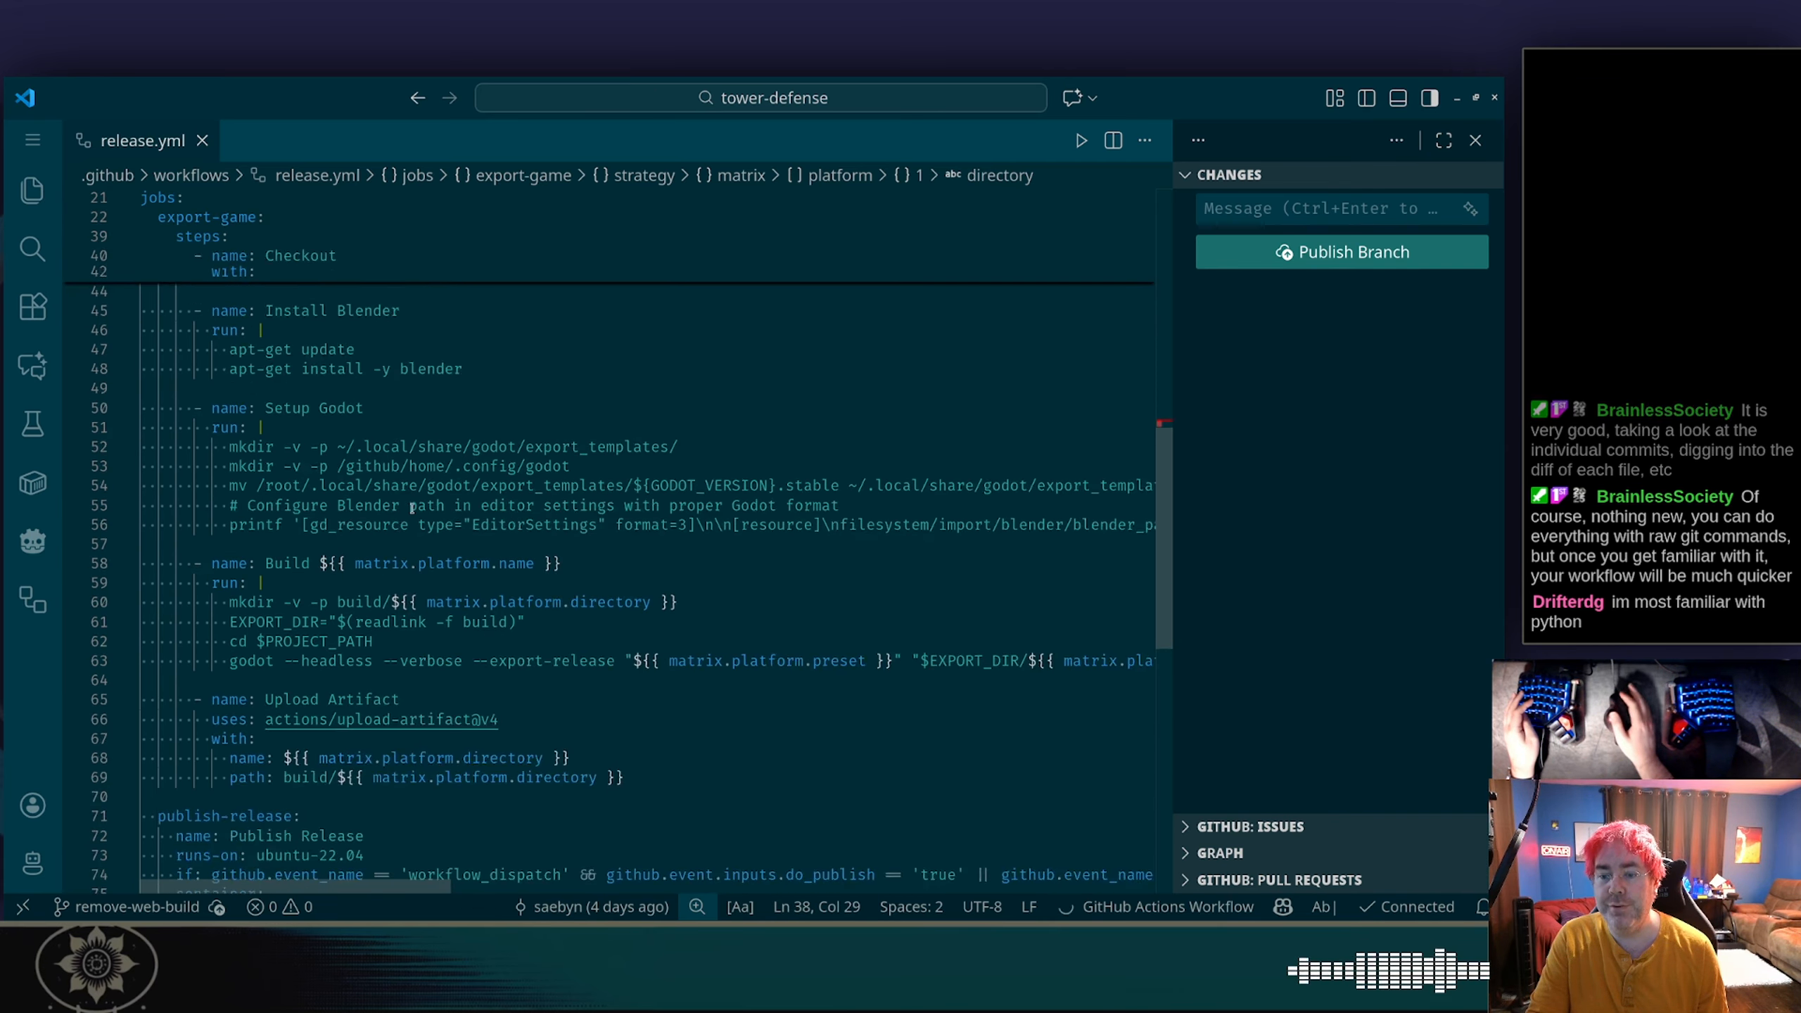
key(ctrl+s)
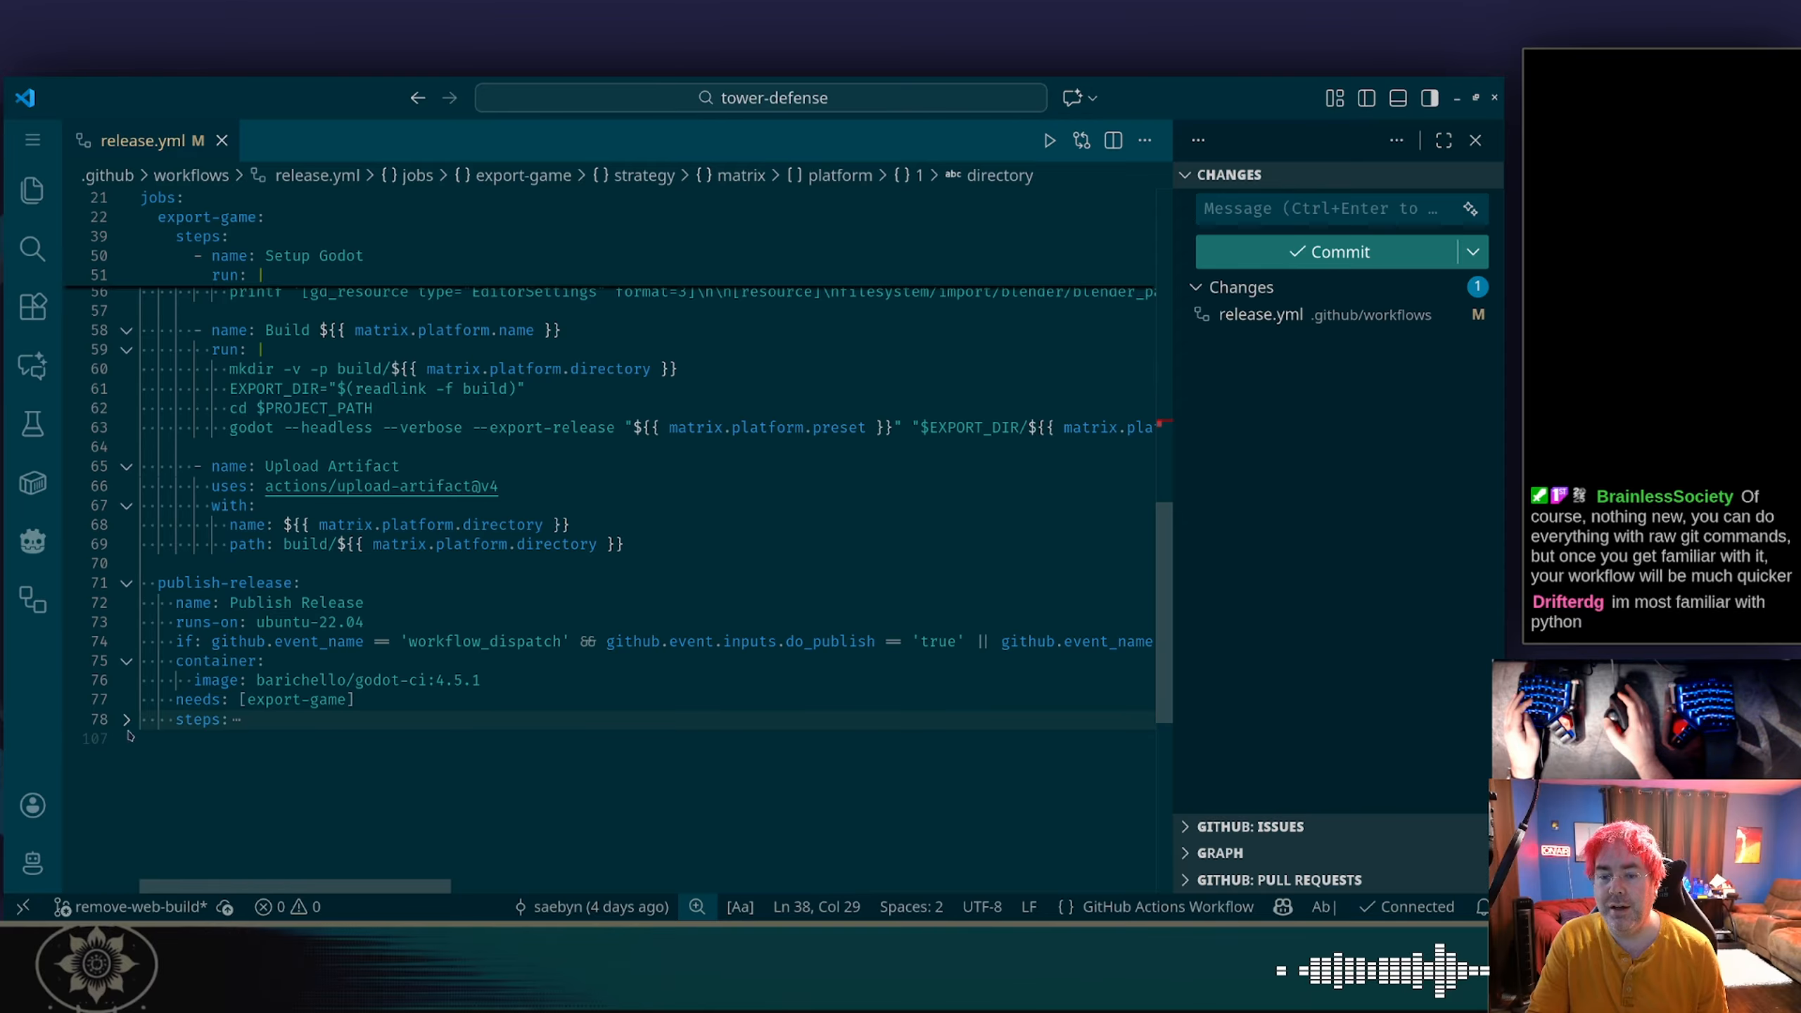
Step: Expand the publish-release job's steps and delete the Download Web Artifact step
click(127, 721)
scroll(319, 546, down, 6)
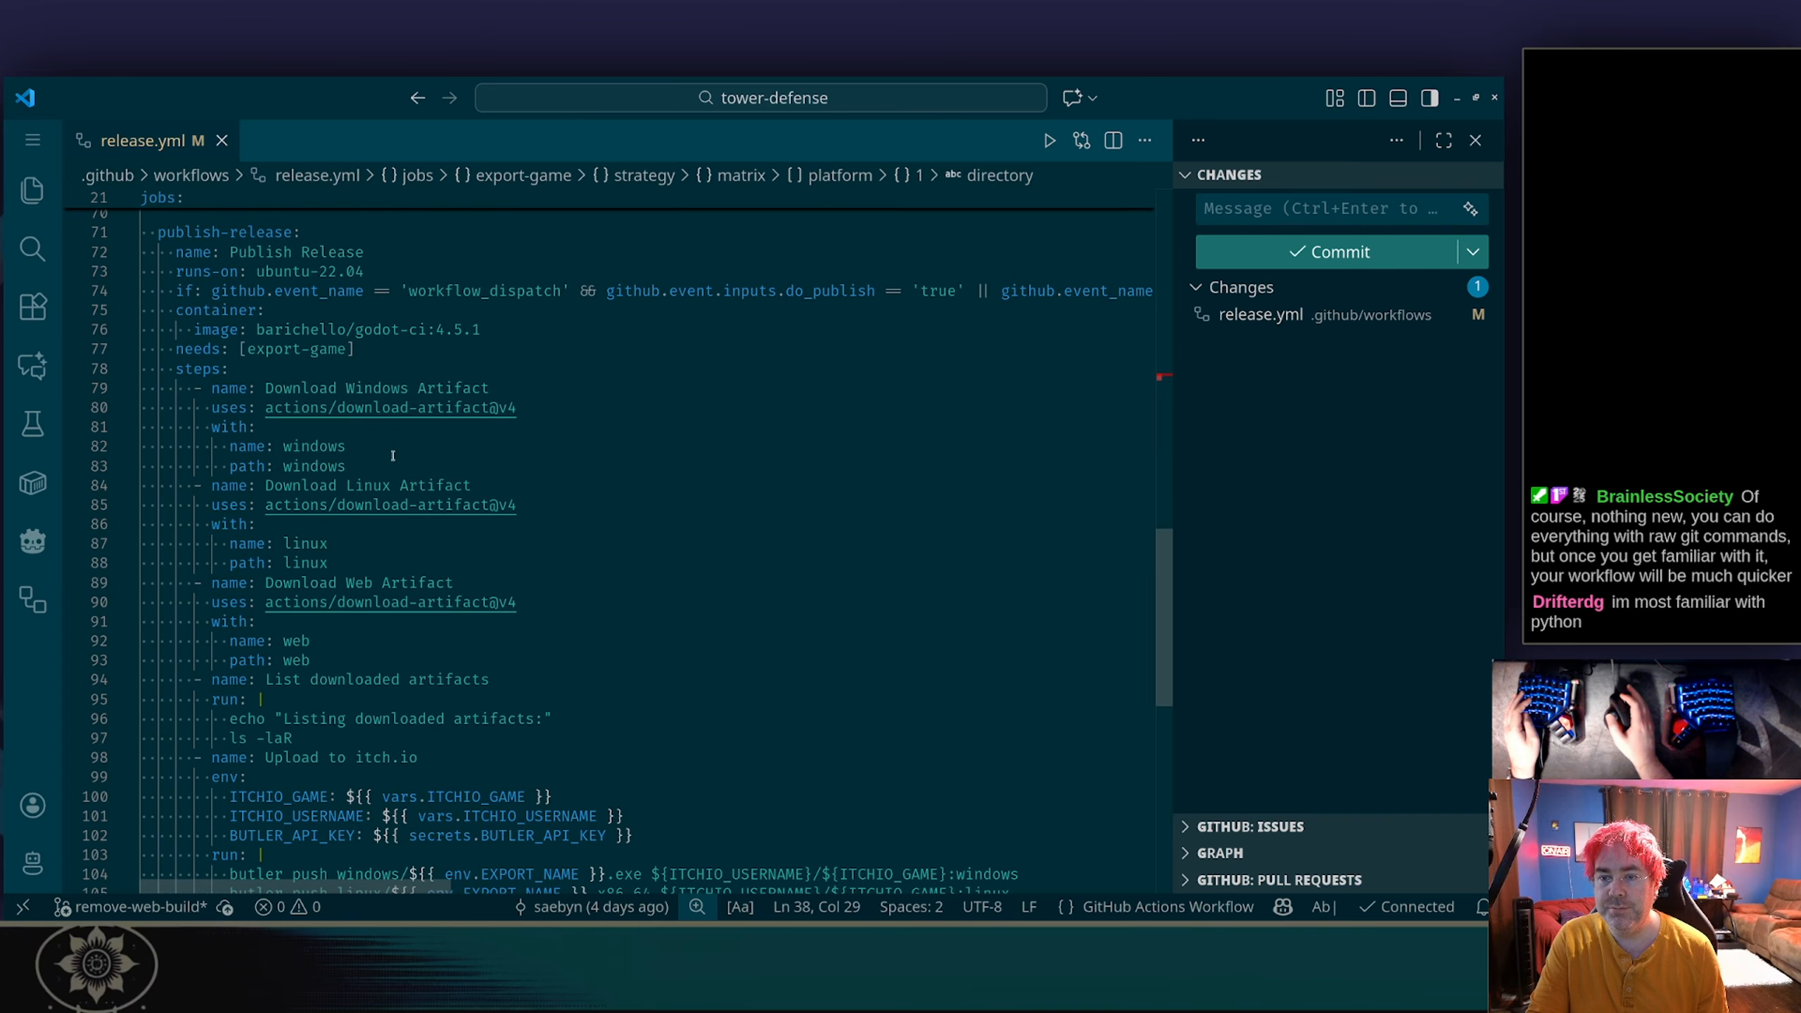
scroll(362, 528, down, 2)
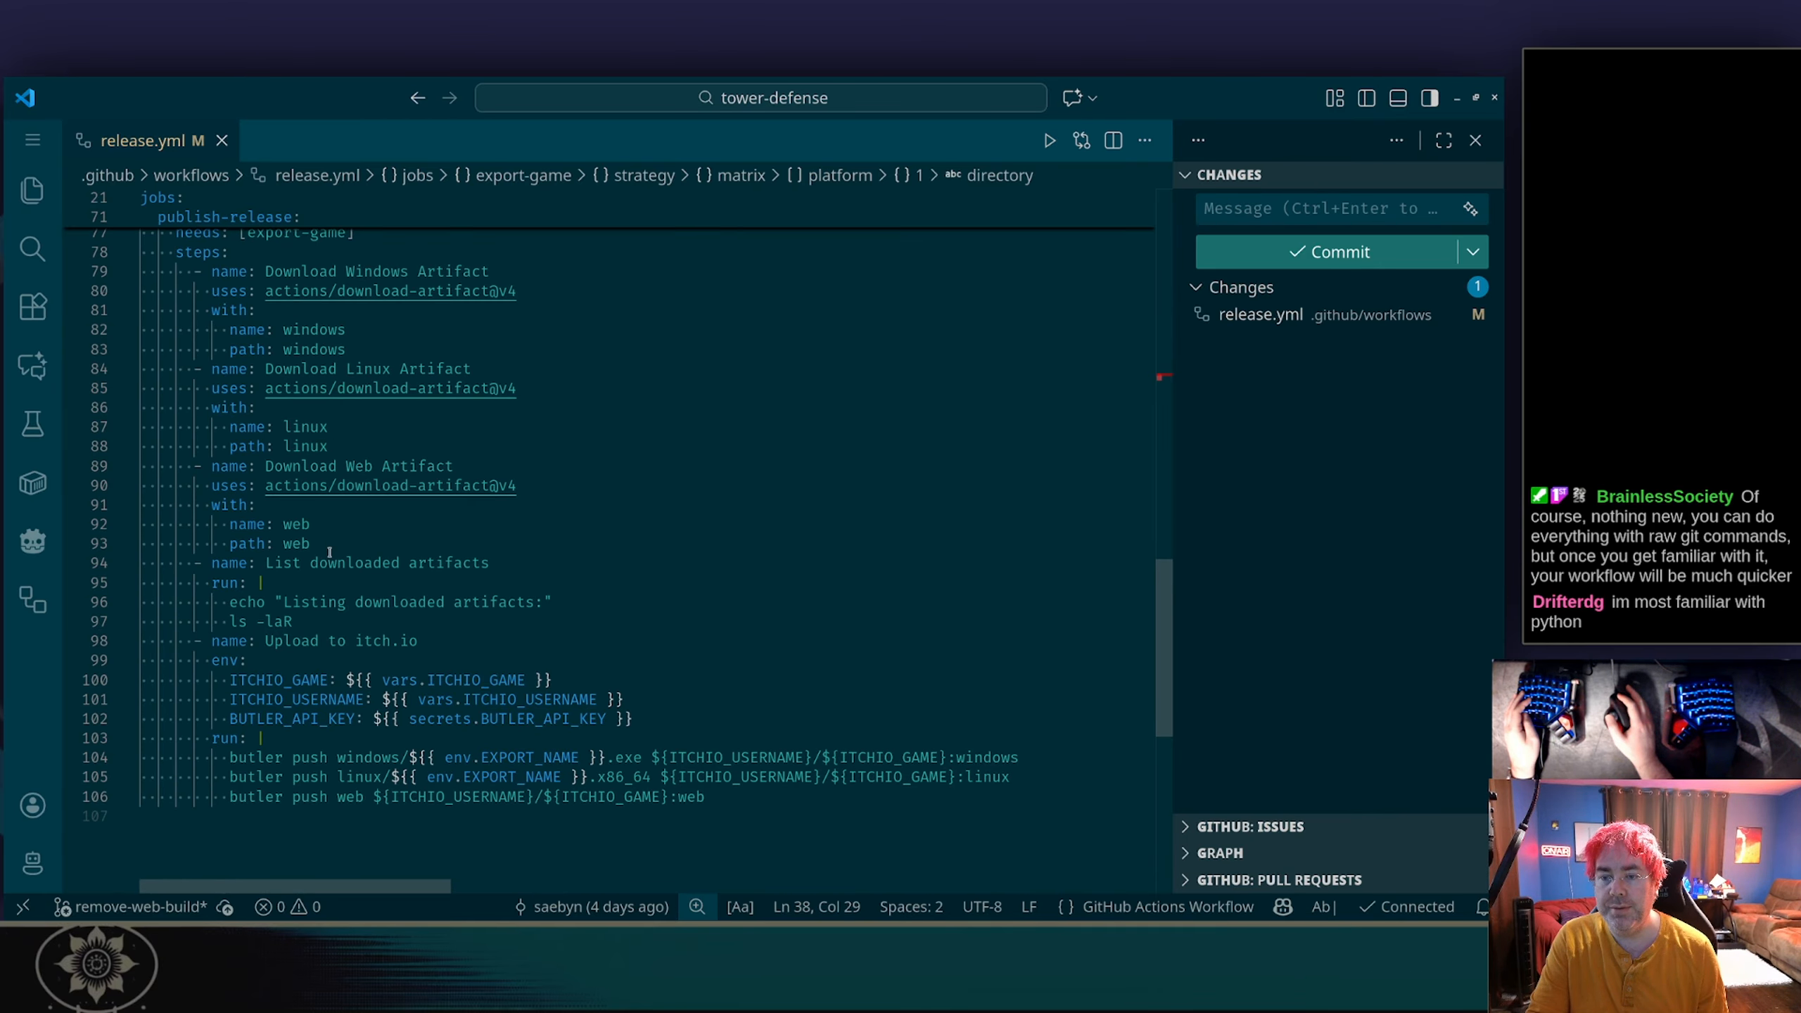
drag(341, 542, 146, 467)
key(BackSpace)
key(BackSpace)
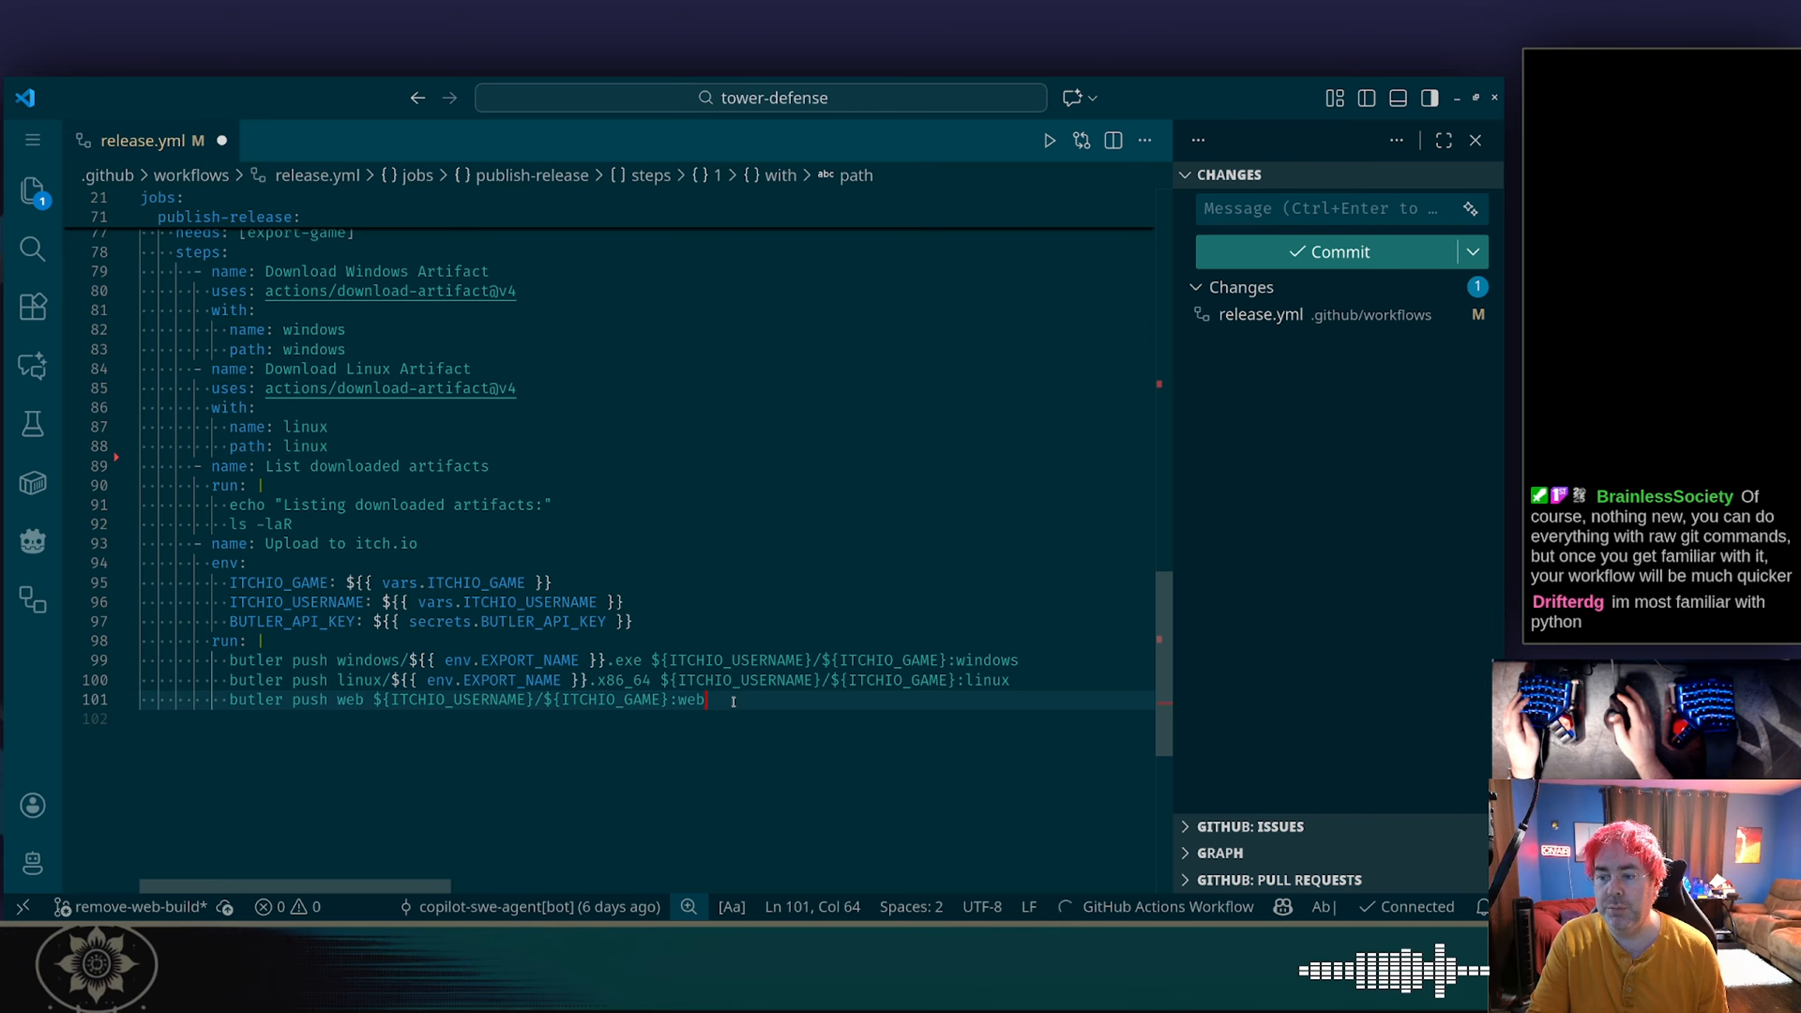
Step: Remove the butler push web line from the Upload to itch.io step and save release.yml
drag(706, 700, 25, 697)
key(BackSpace)
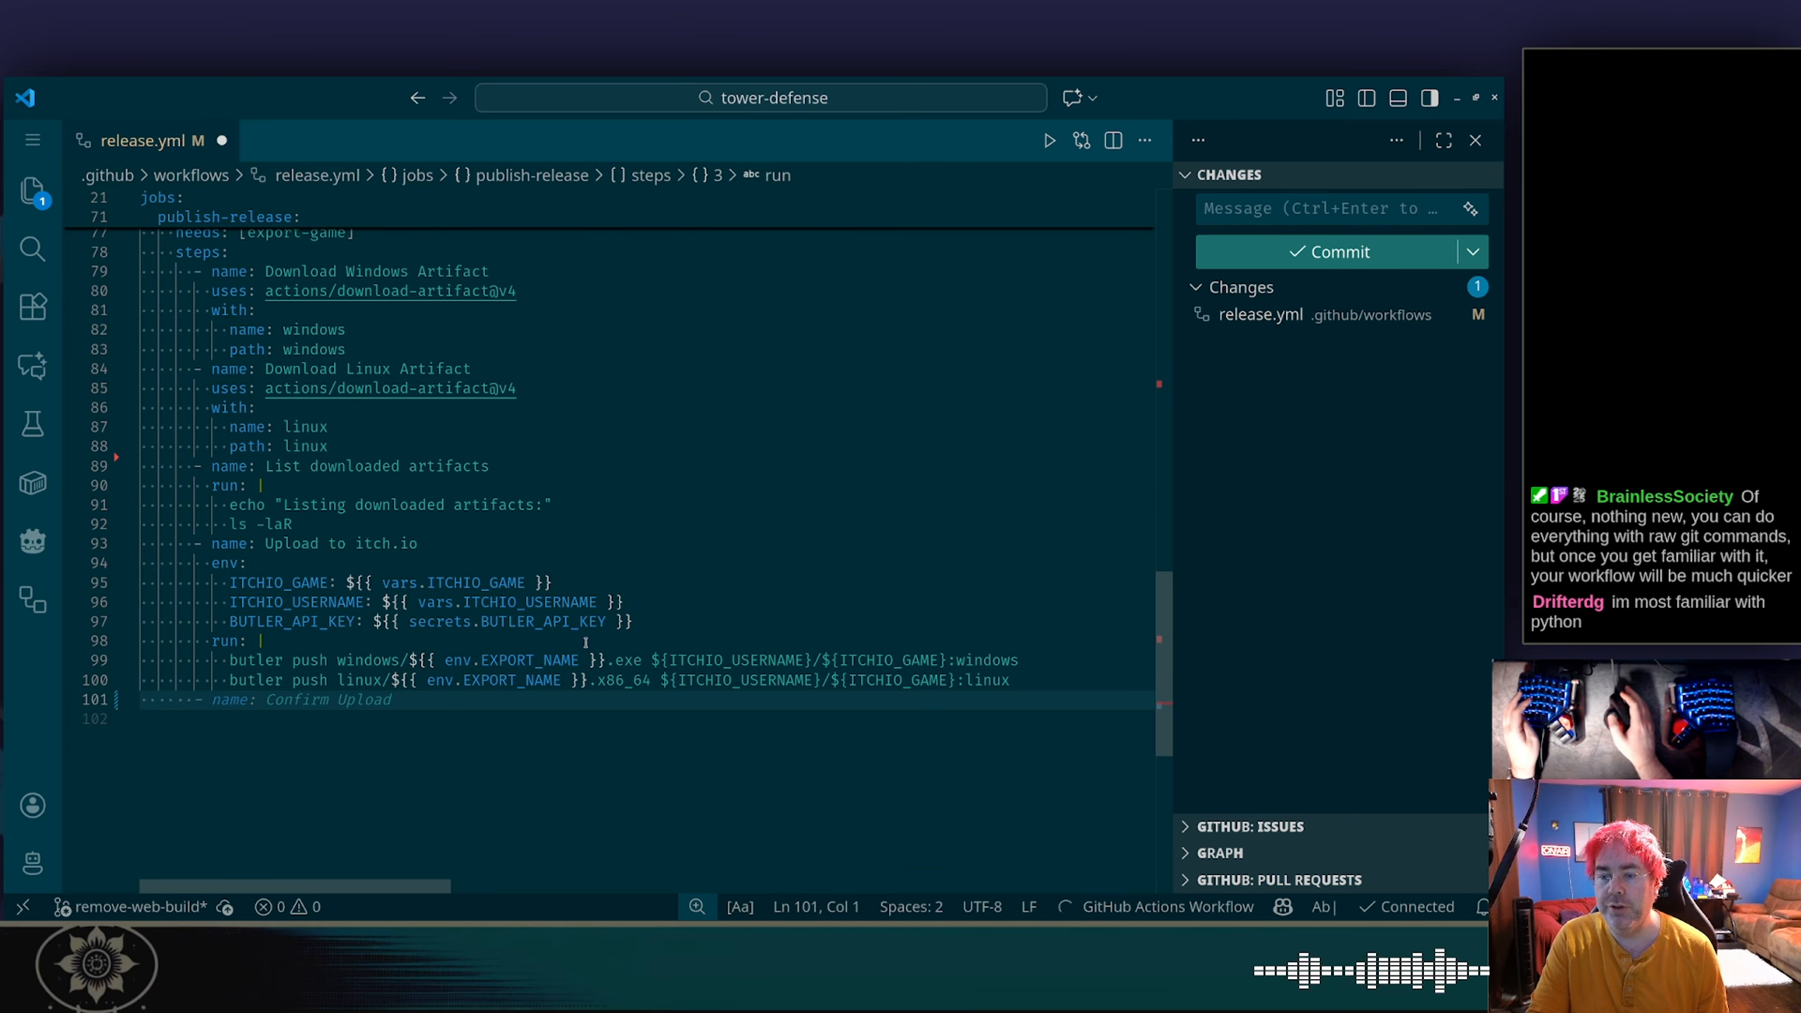
key(ctrl+s)
Step: Open export_presets.cfg from the project root and look through its Web, Windows Desktop and Linux/X11 presets
scroll(664, 604, up, 2)
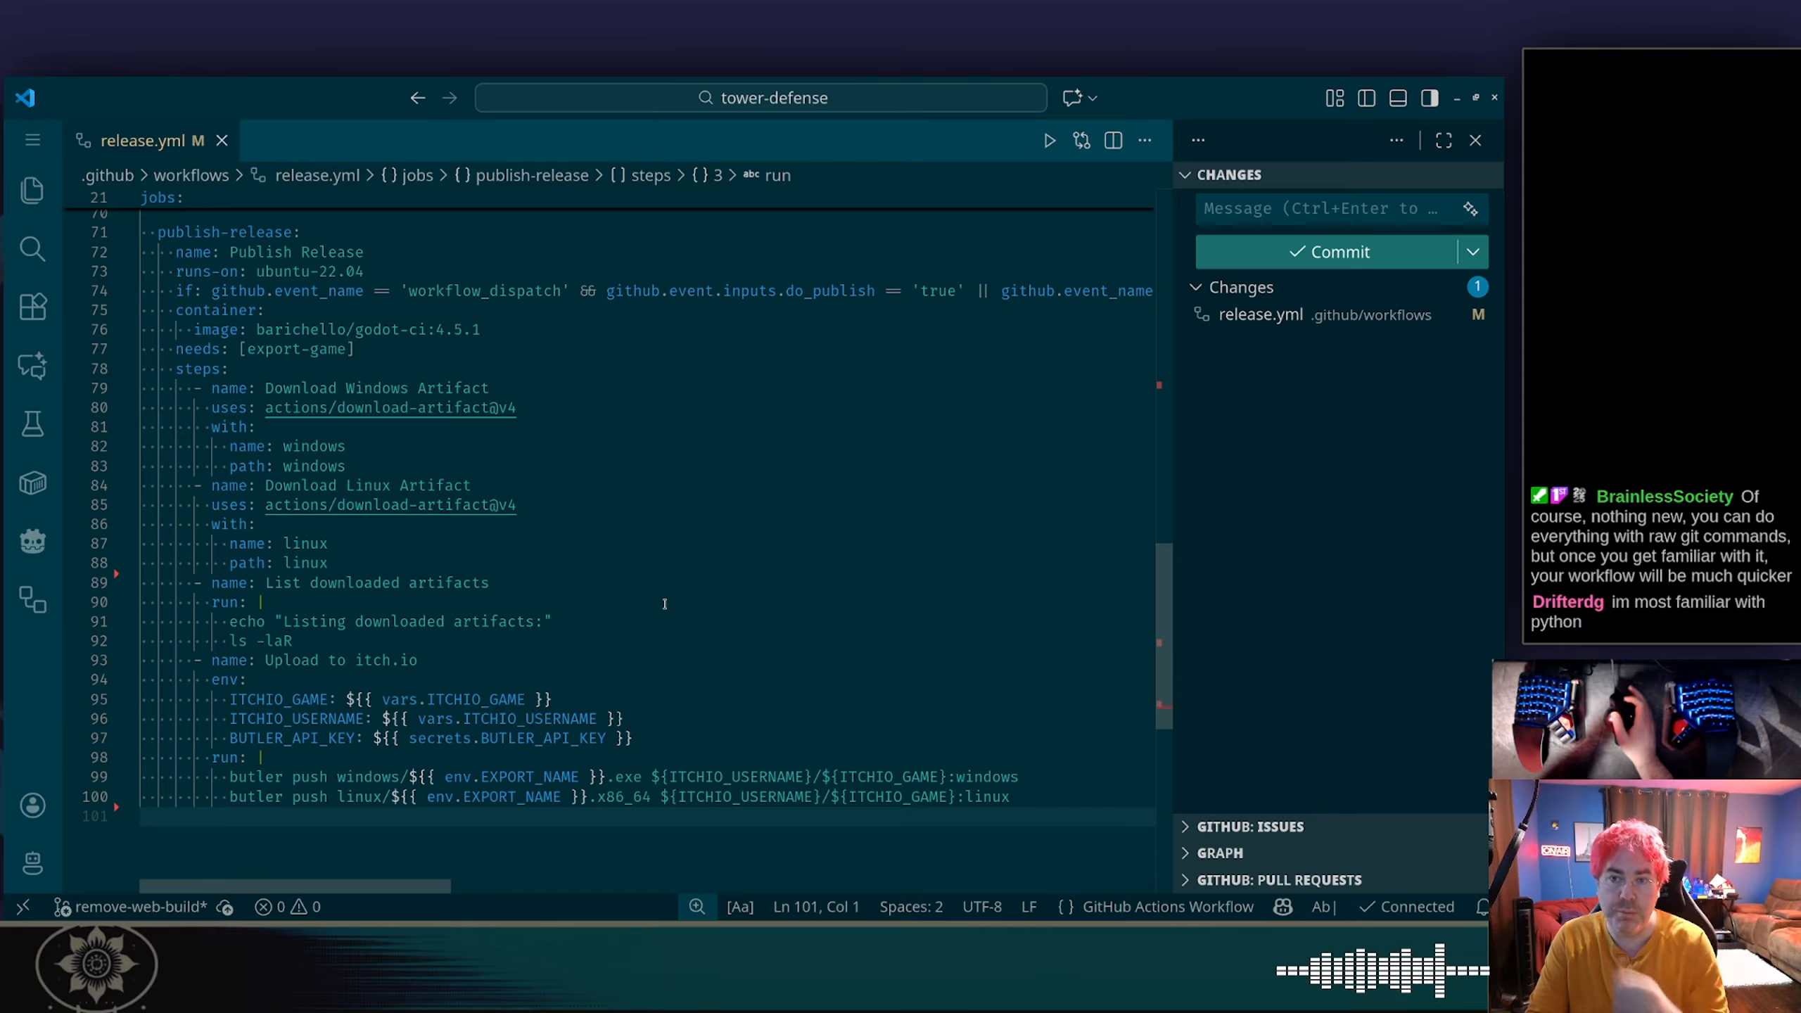
scroll(665, 604, up, 4)
scroll(665, 604, up, 12)
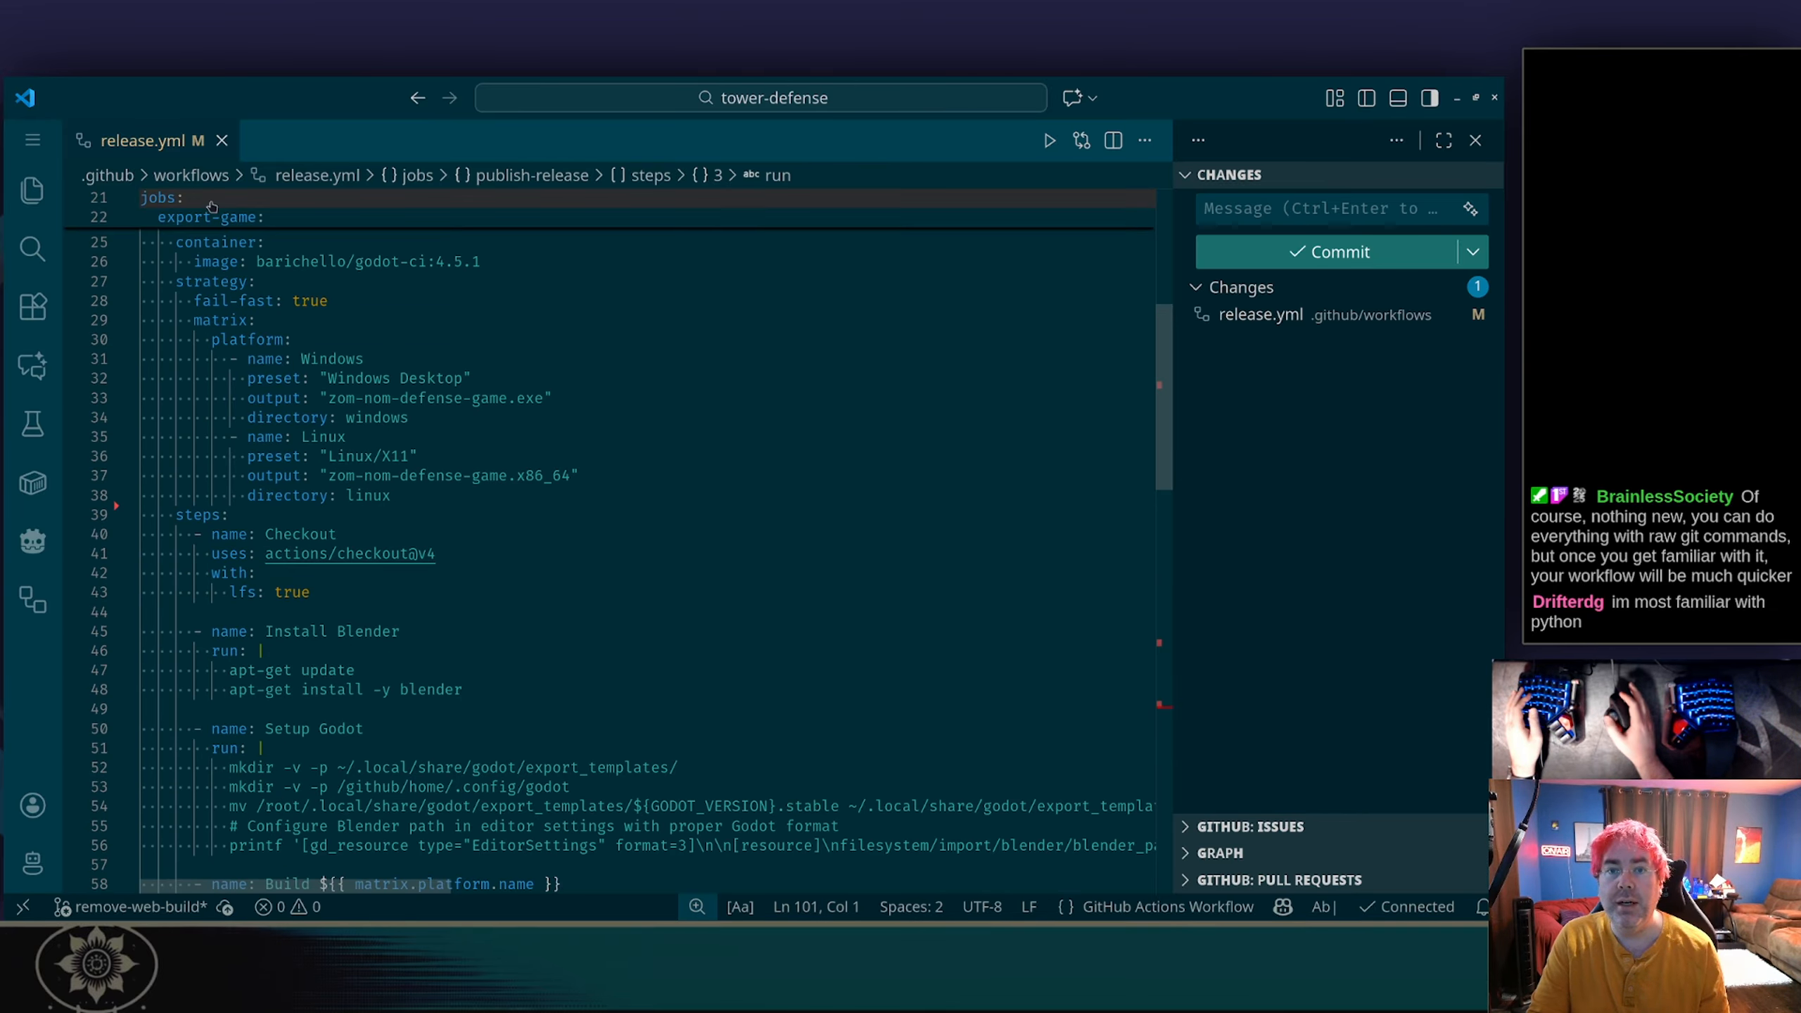
click(125, 182)
scroll(236, 469, down, 4)
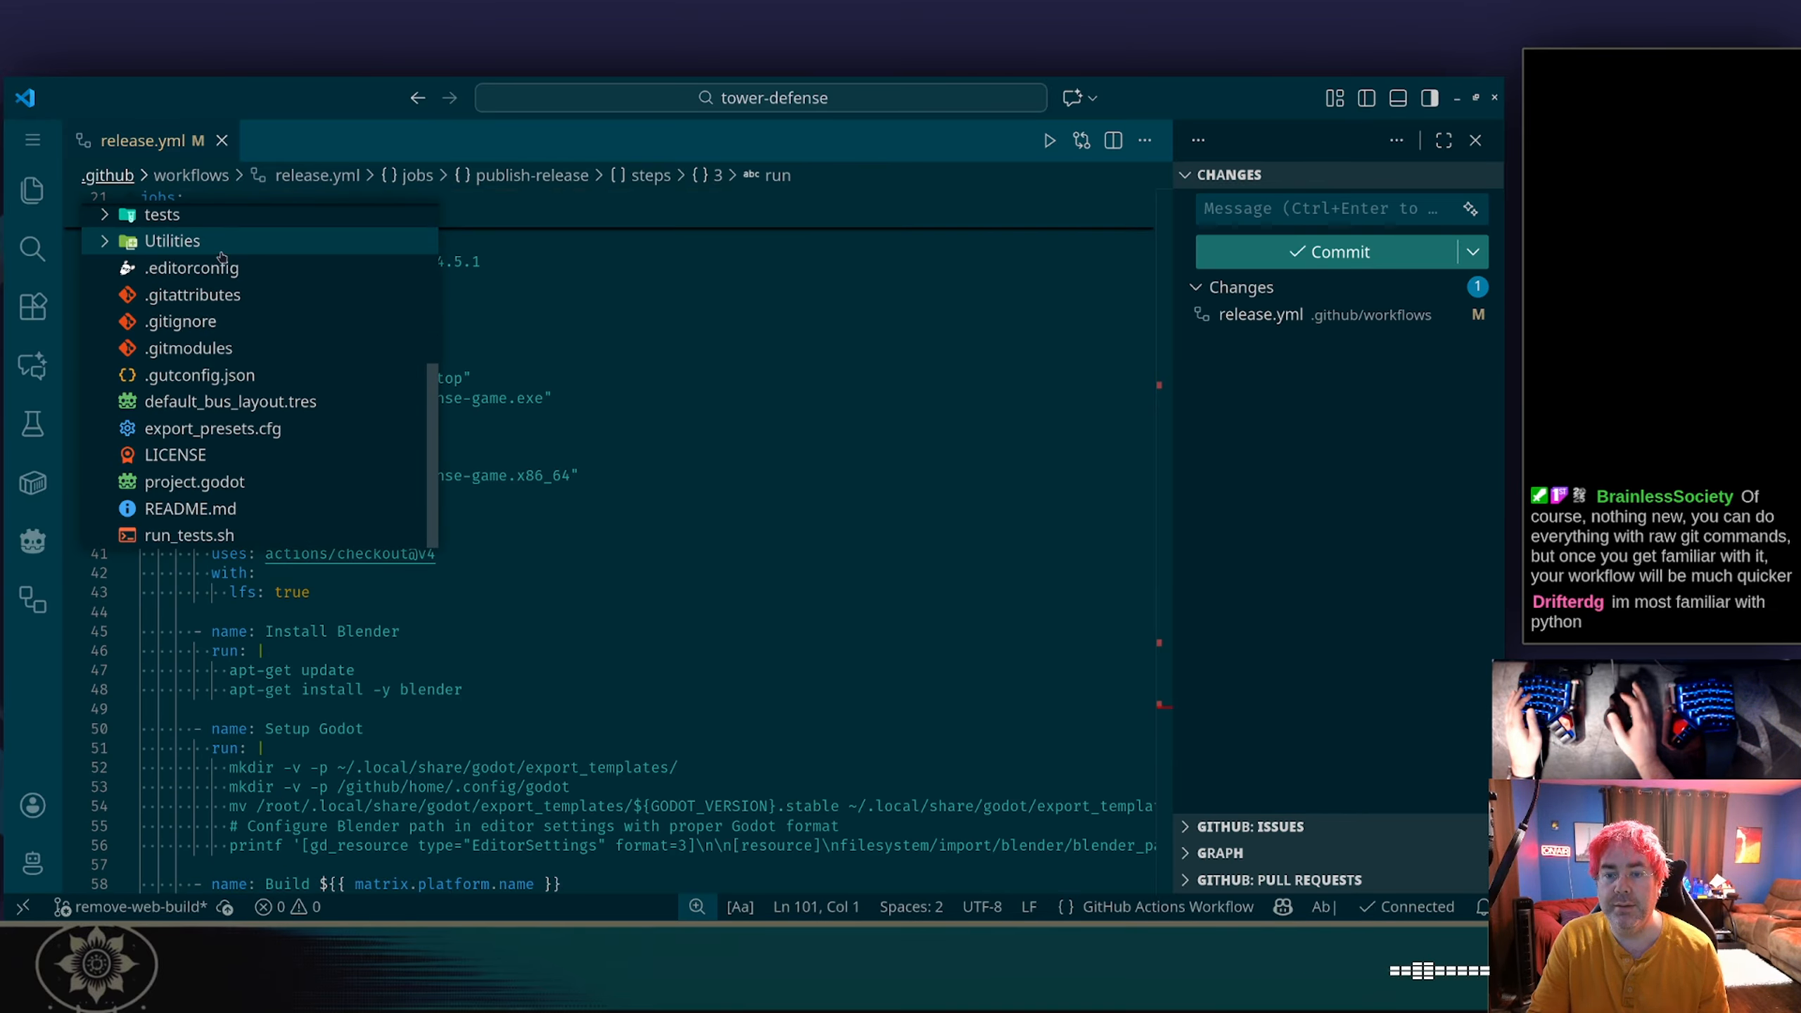
click(205, 429)
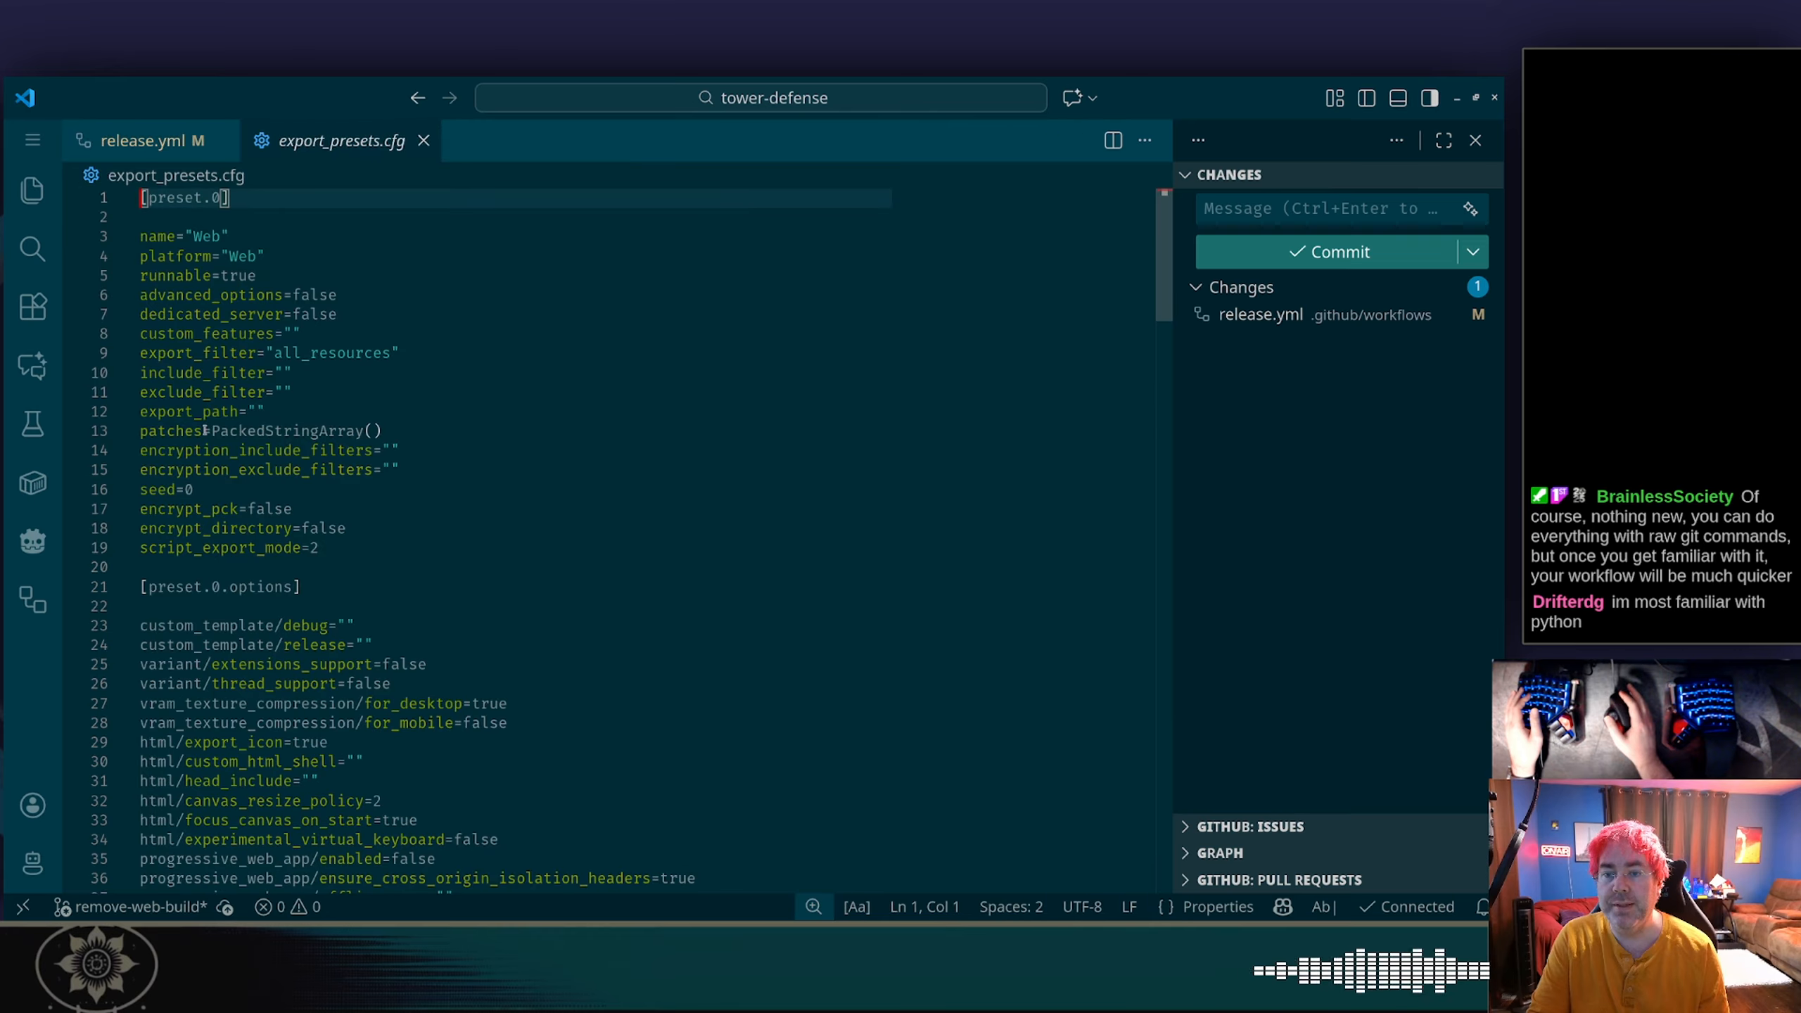
scroll(460, 430, down, 17)
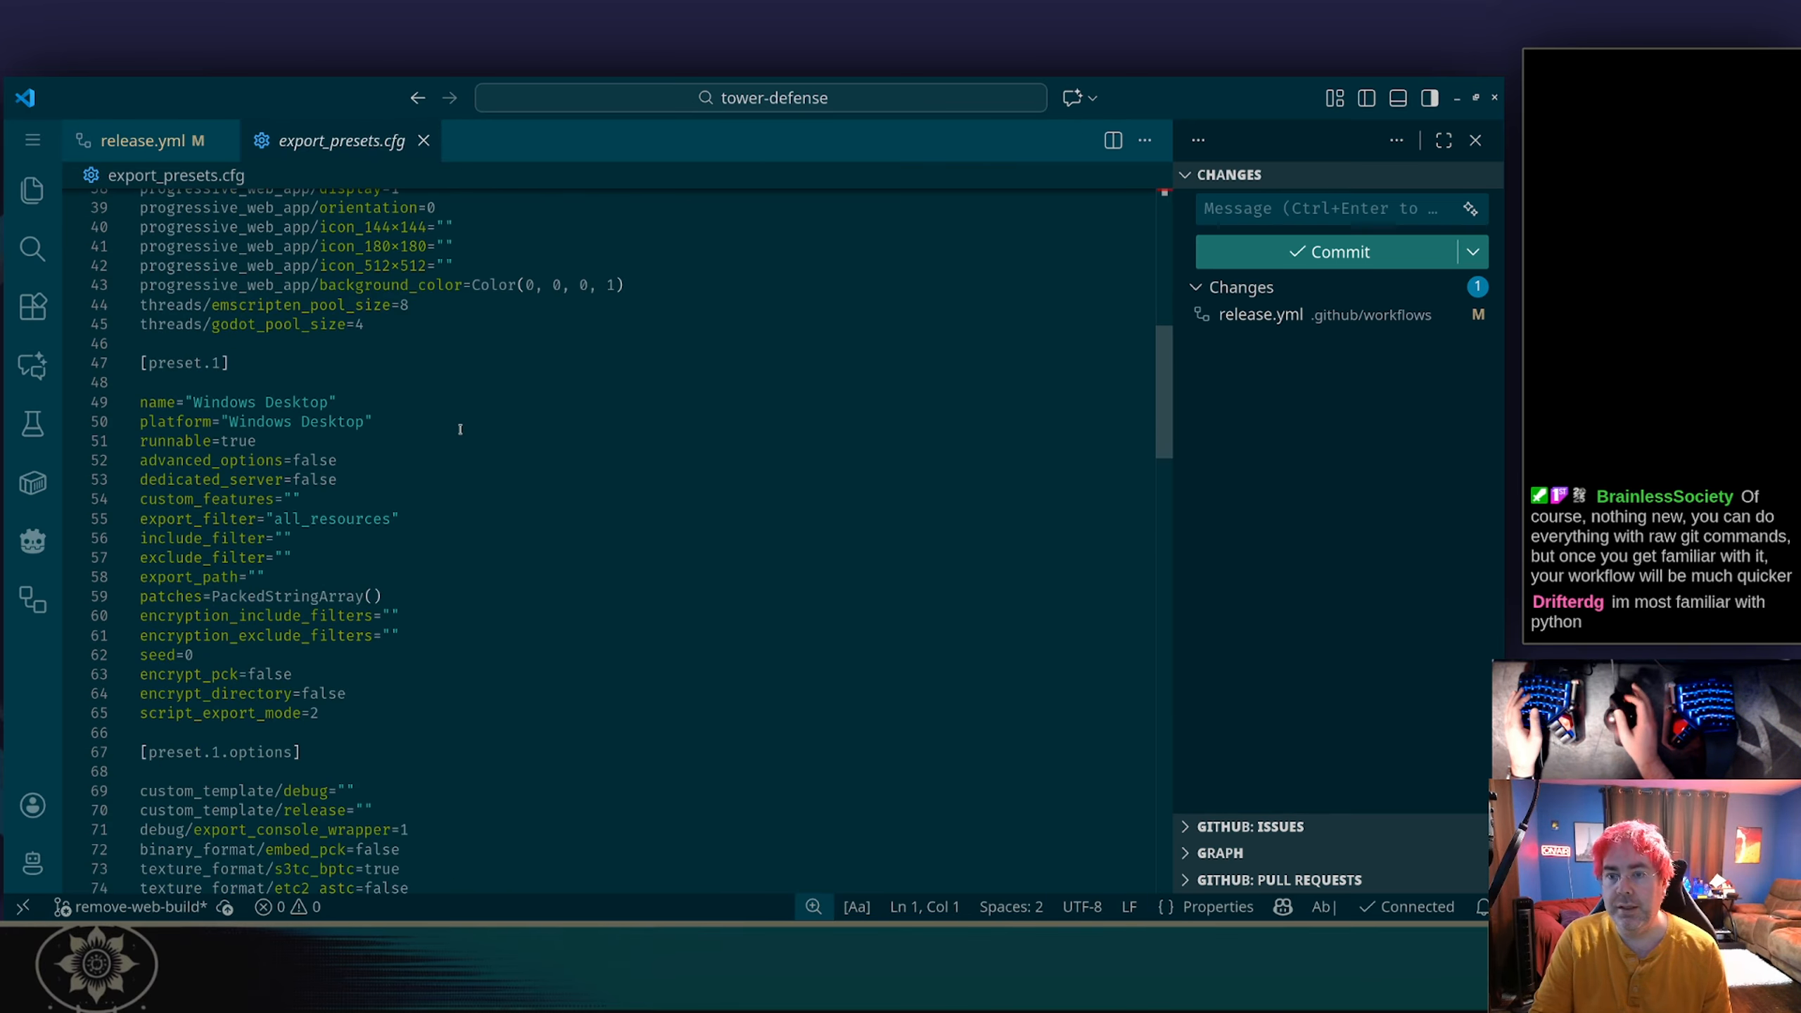
scroll(461, 429, down, 20)
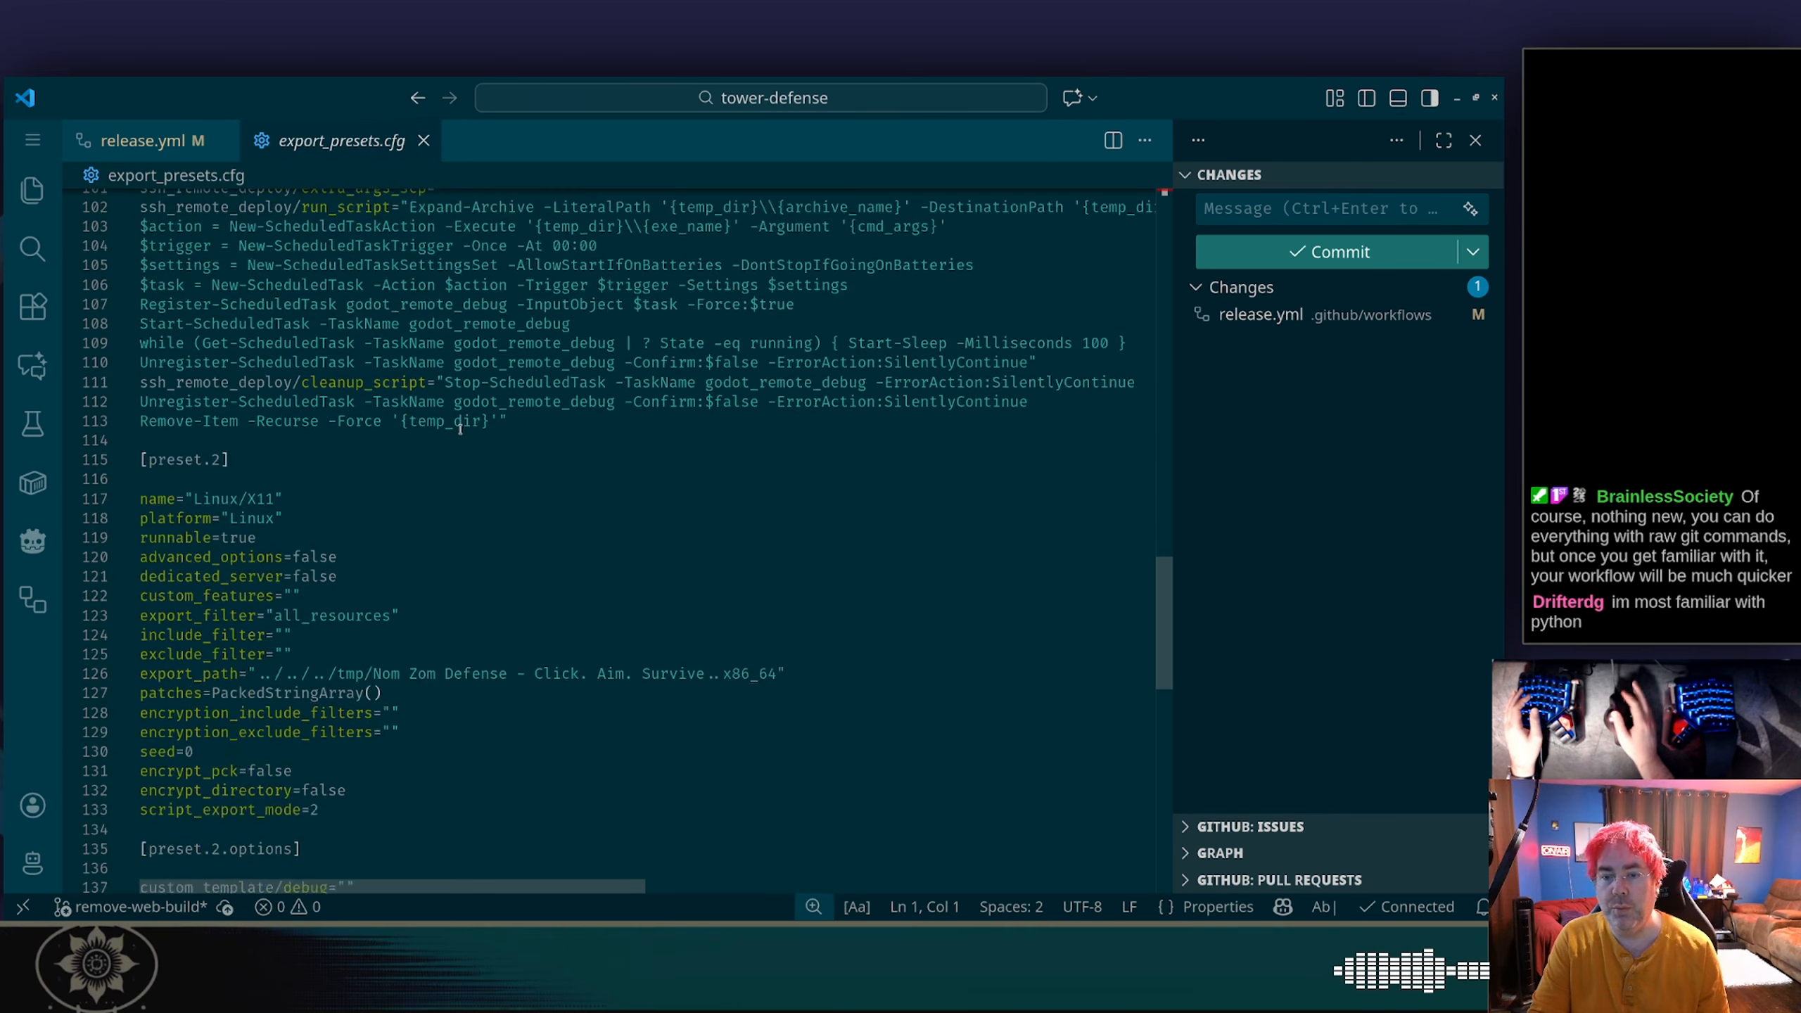
Step: Examine the Linux/X11, Windows Desktop and Web presets in export_presets.cfg, highlighting the whole Web preset block
scroll(460, 429, down, 6)
scroll(460, 429, up, 6)
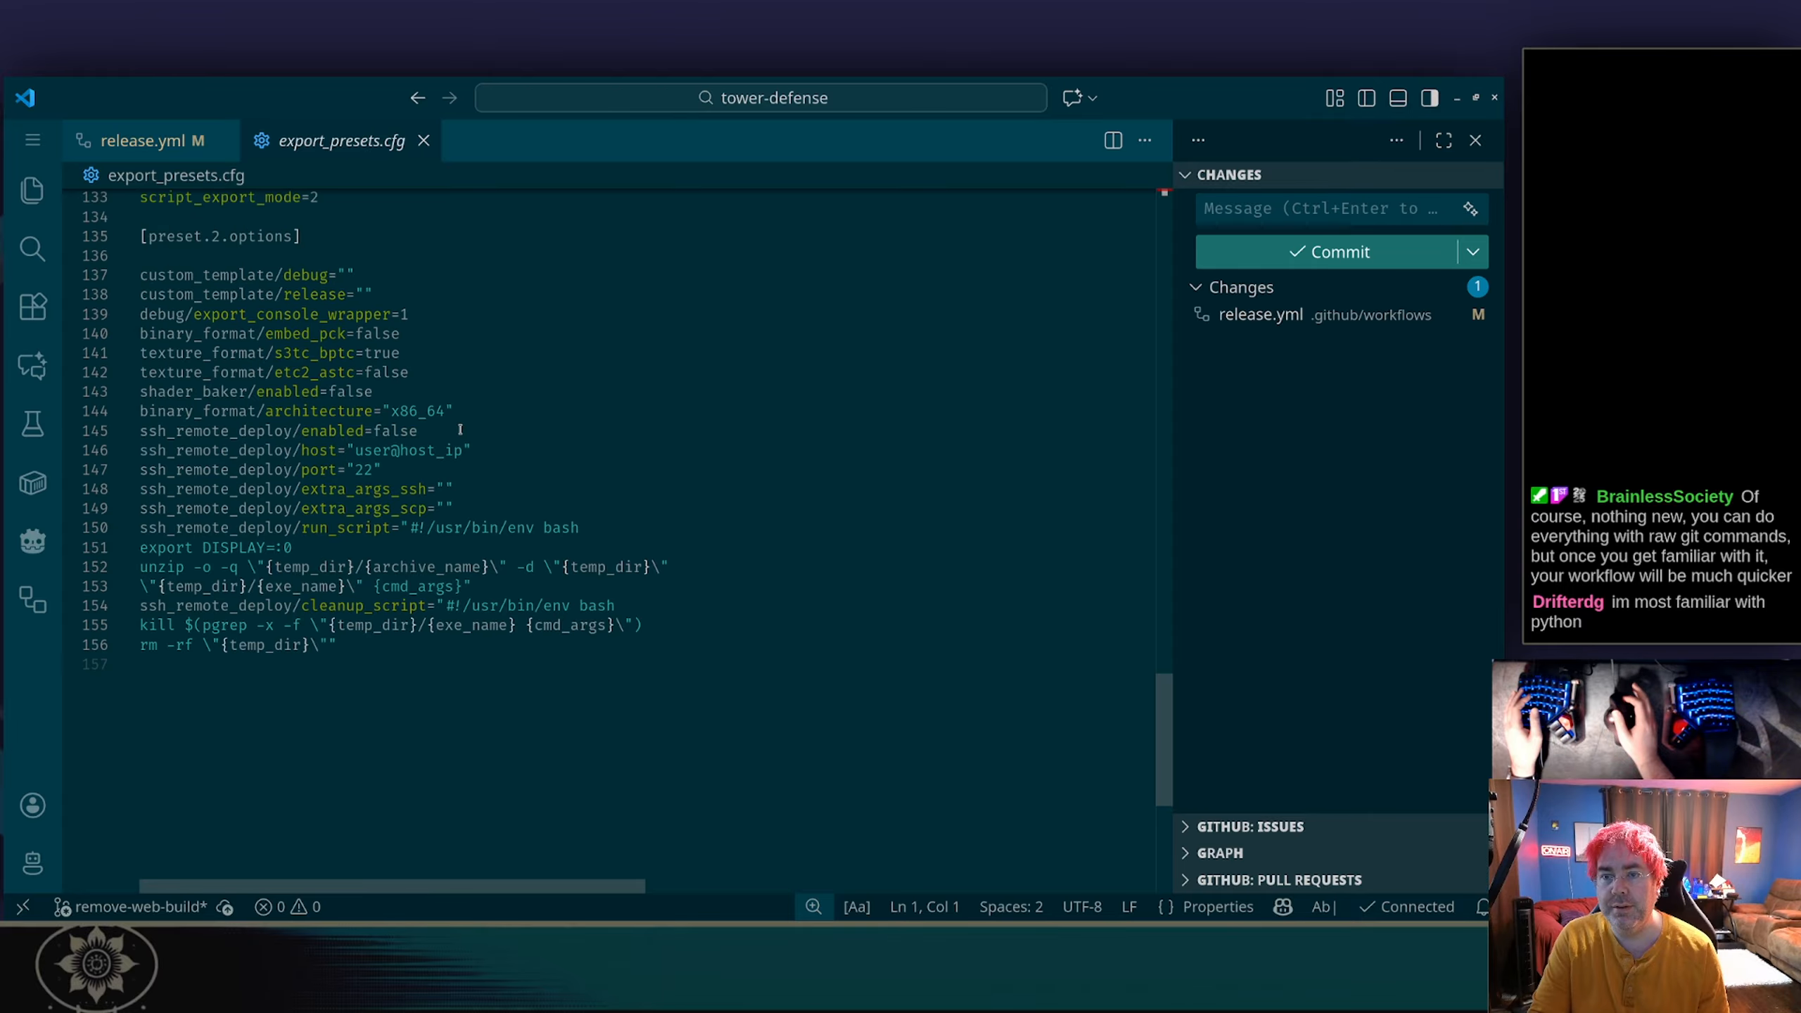
scroll(460, 429, up, 3)
scroll(460, 429, up, 17)
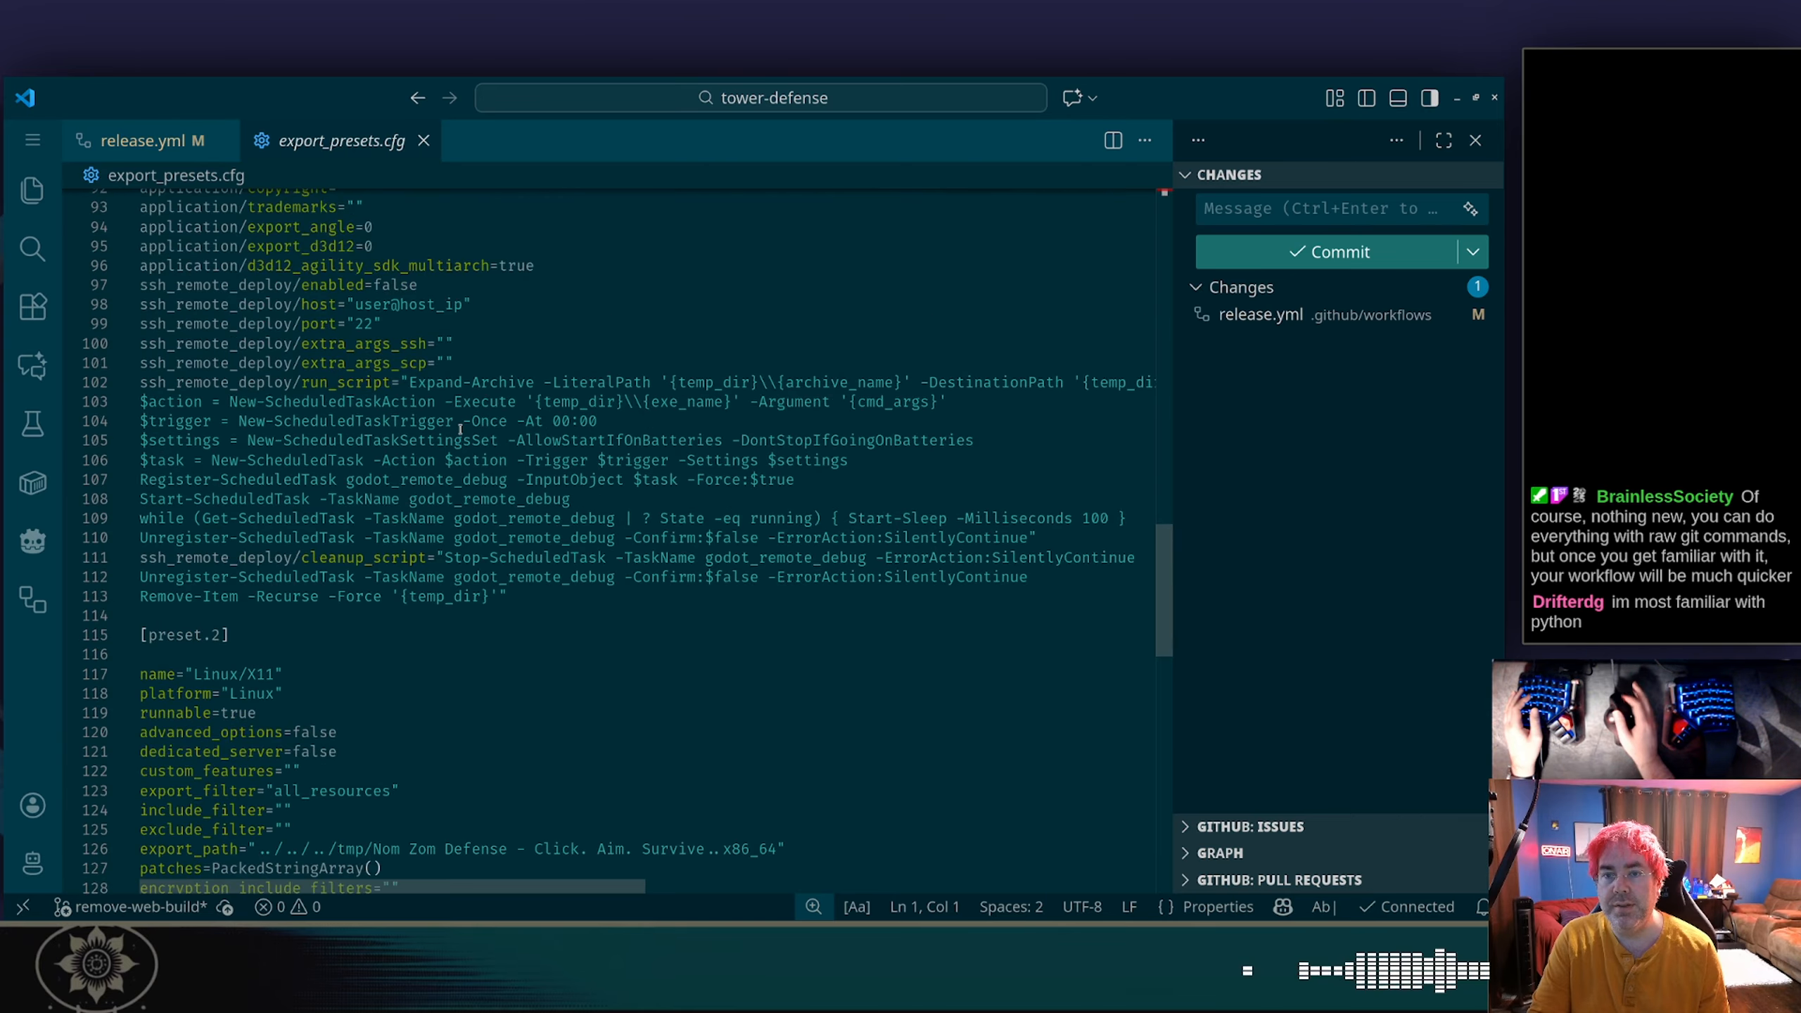
scroll(460, 429, up, 8)
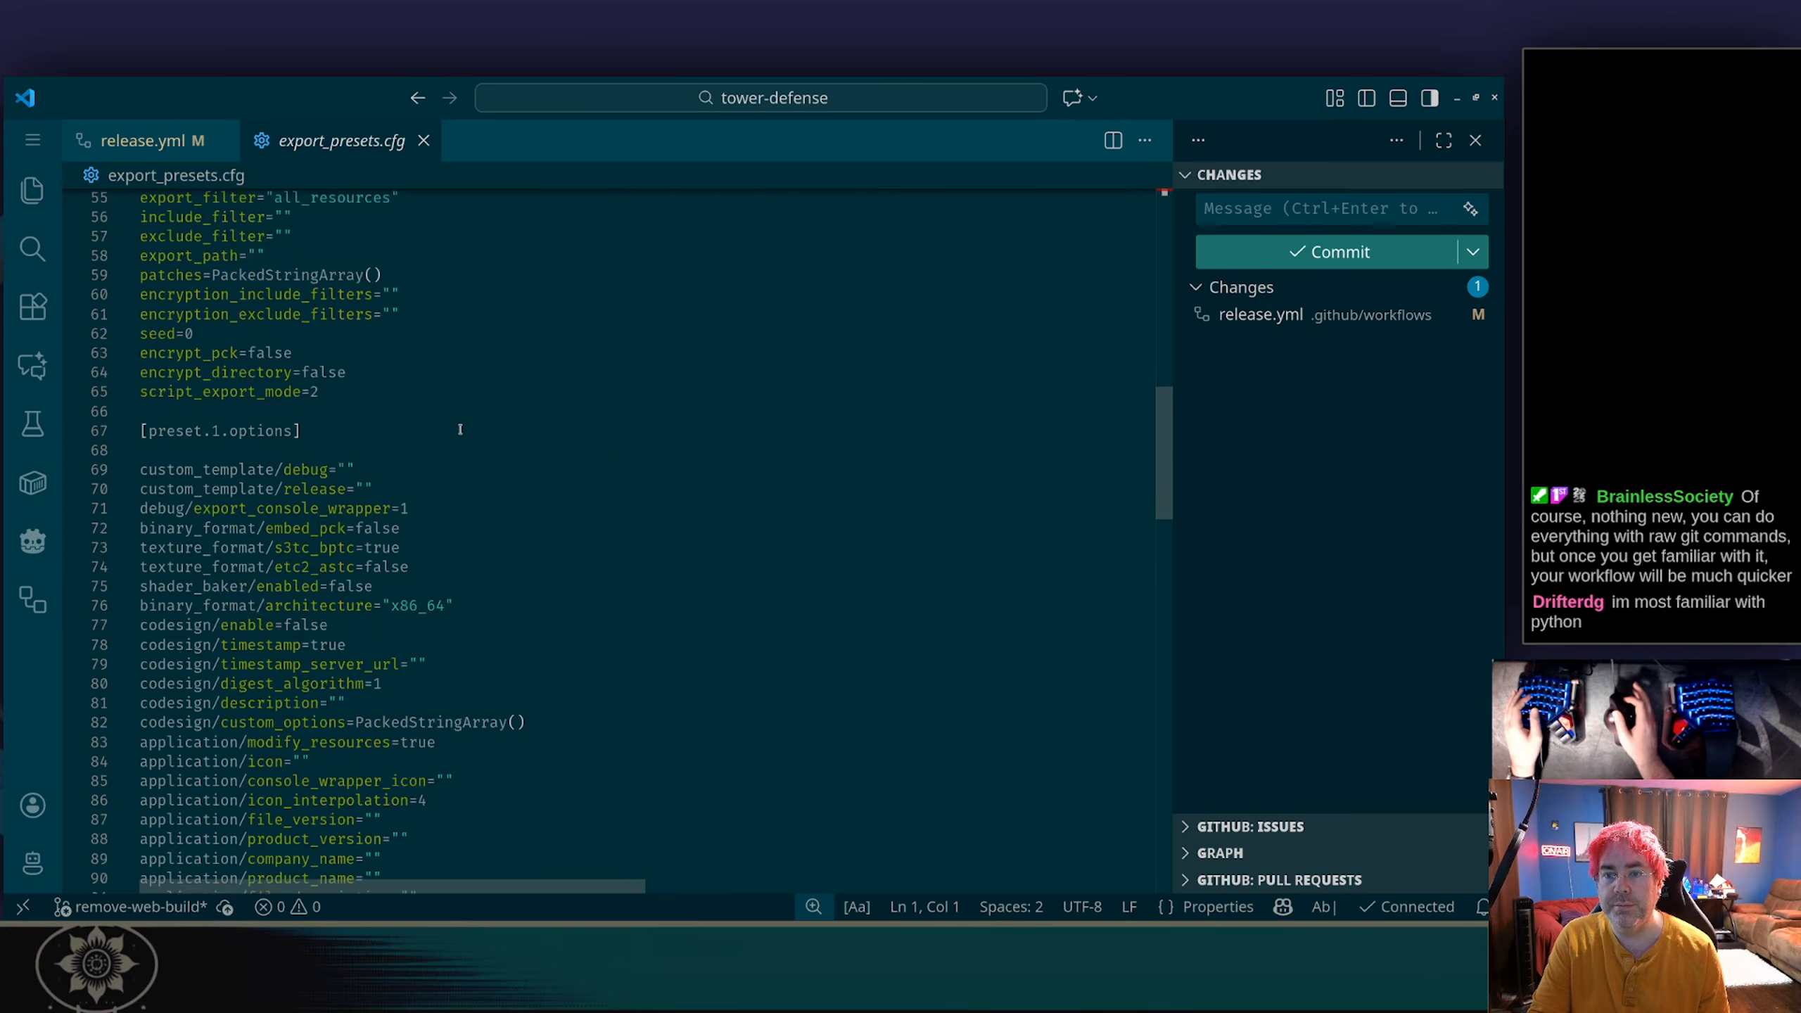
scroll(460, 429, up, 10)
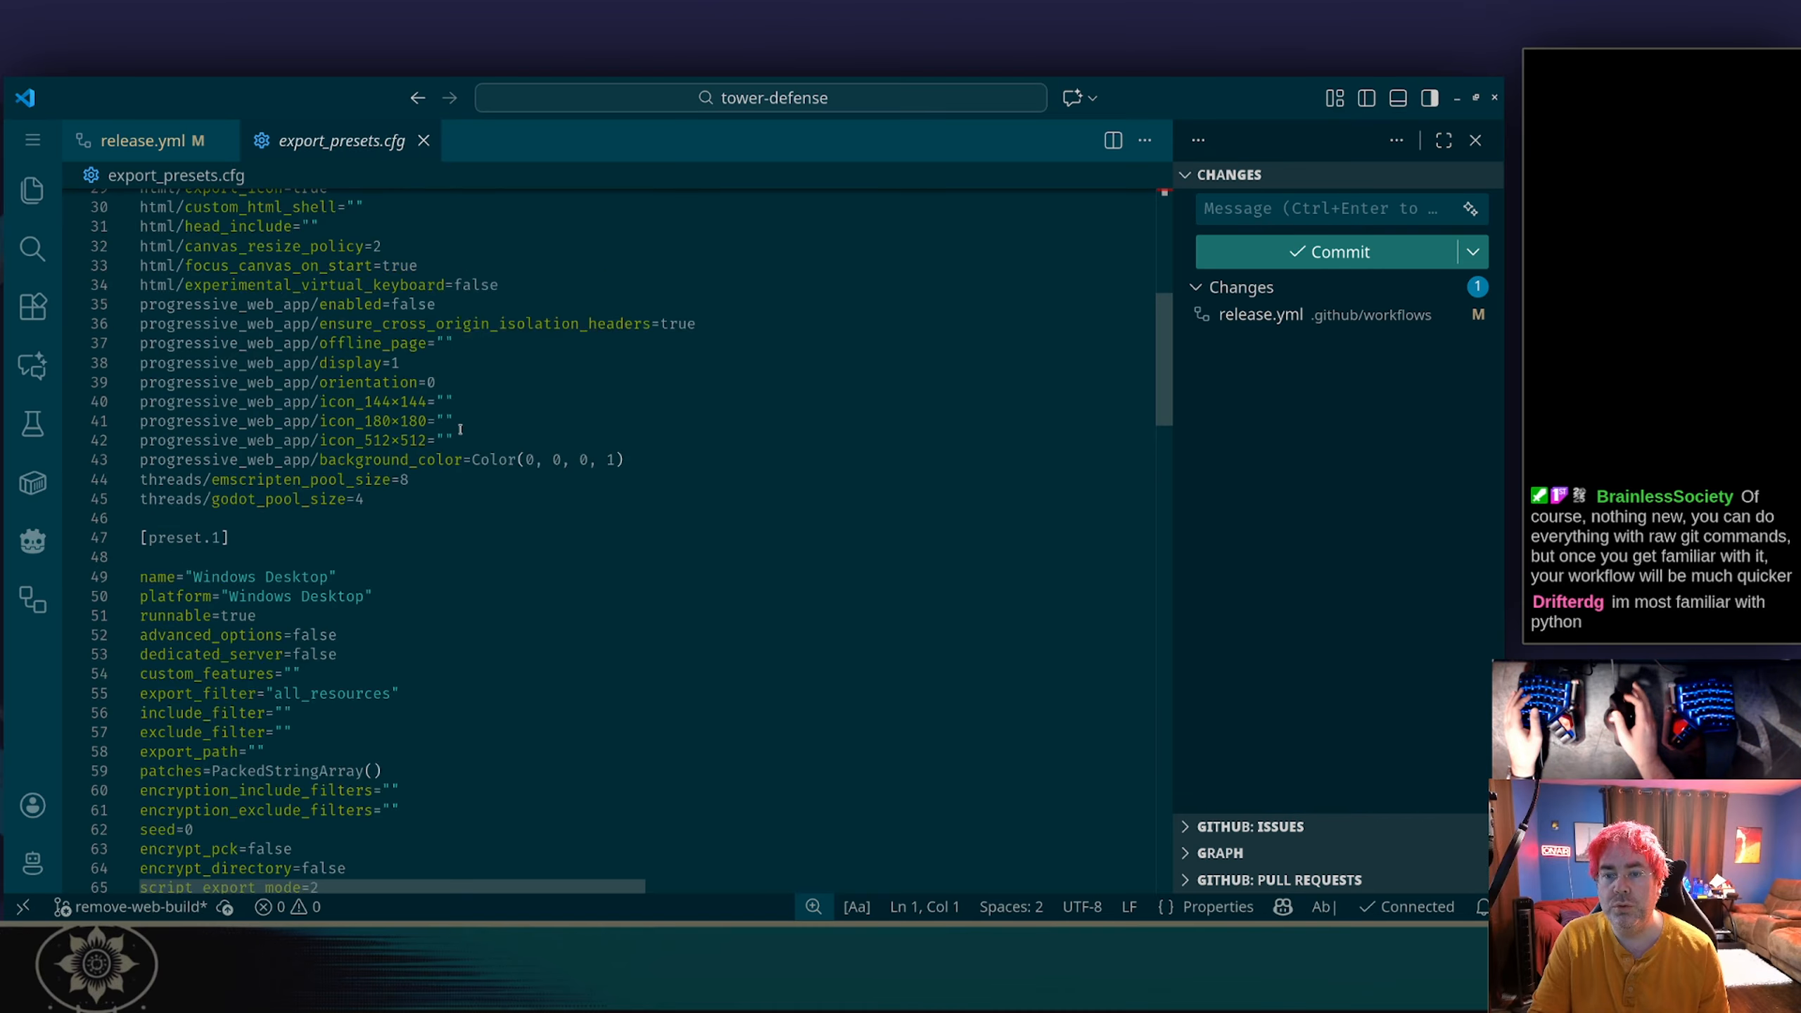
scroll(460, 429, up, 1)
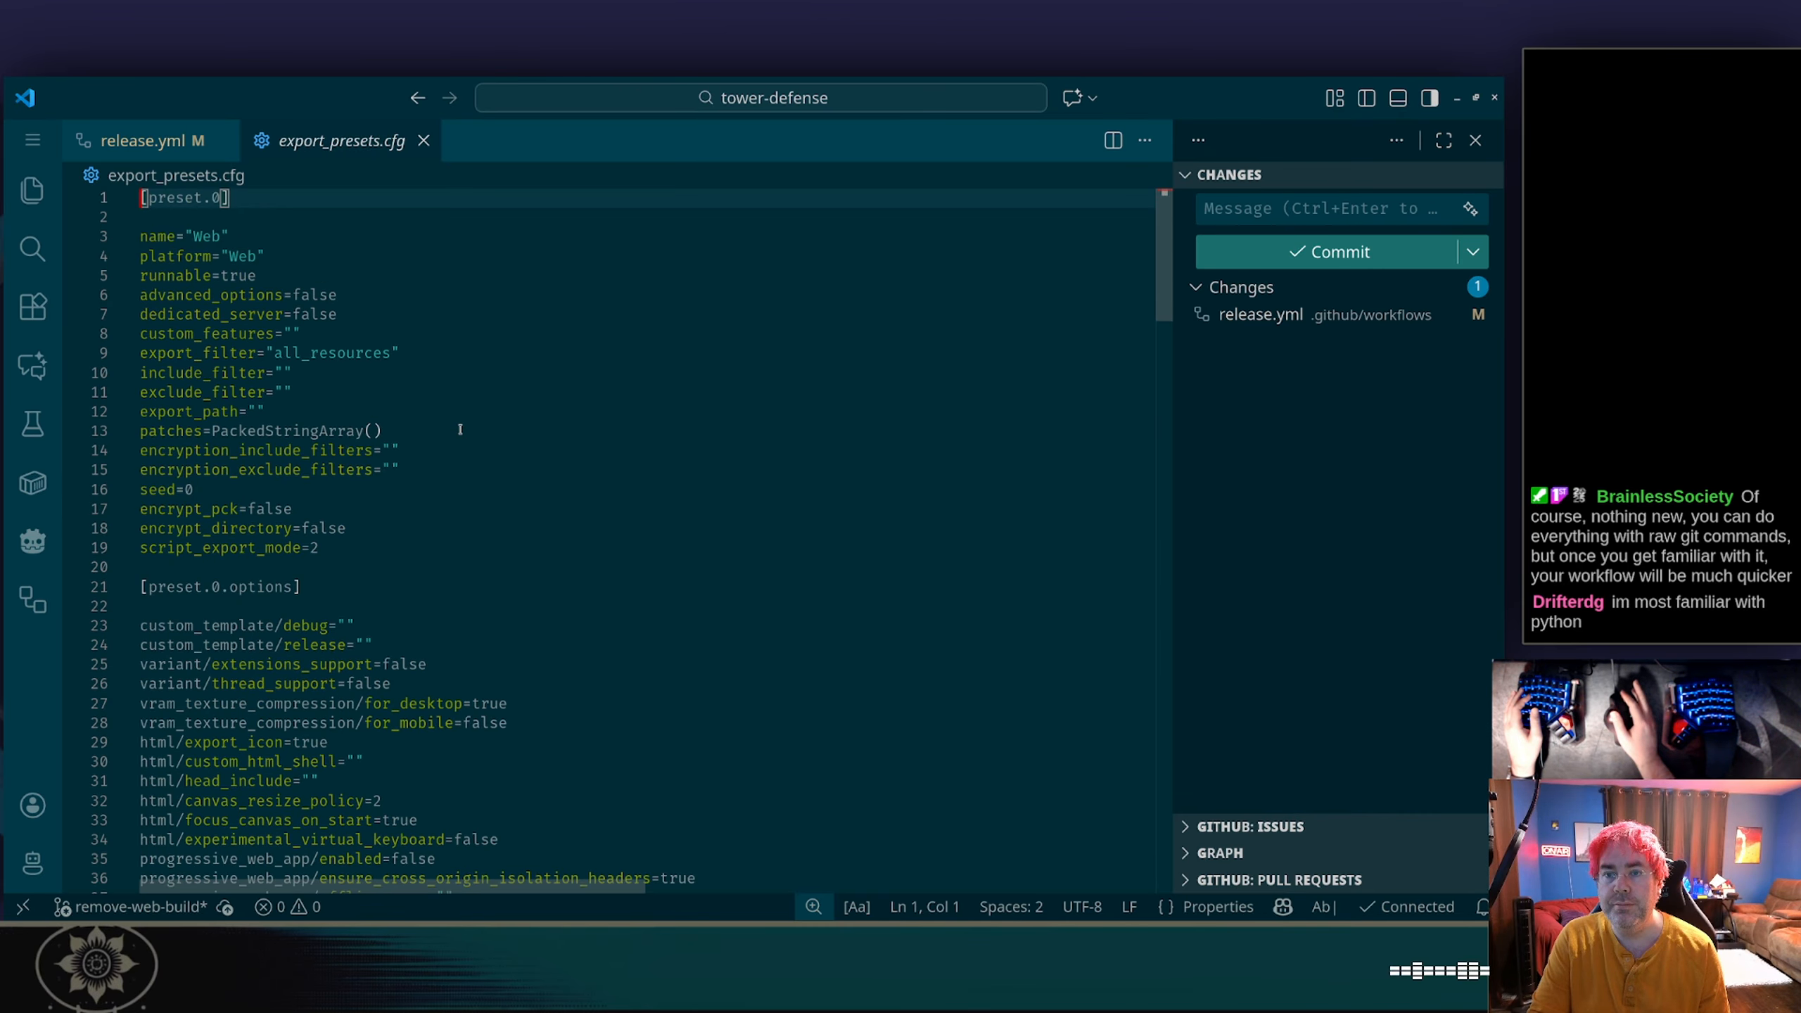
scroll(200, 219, down, 6)
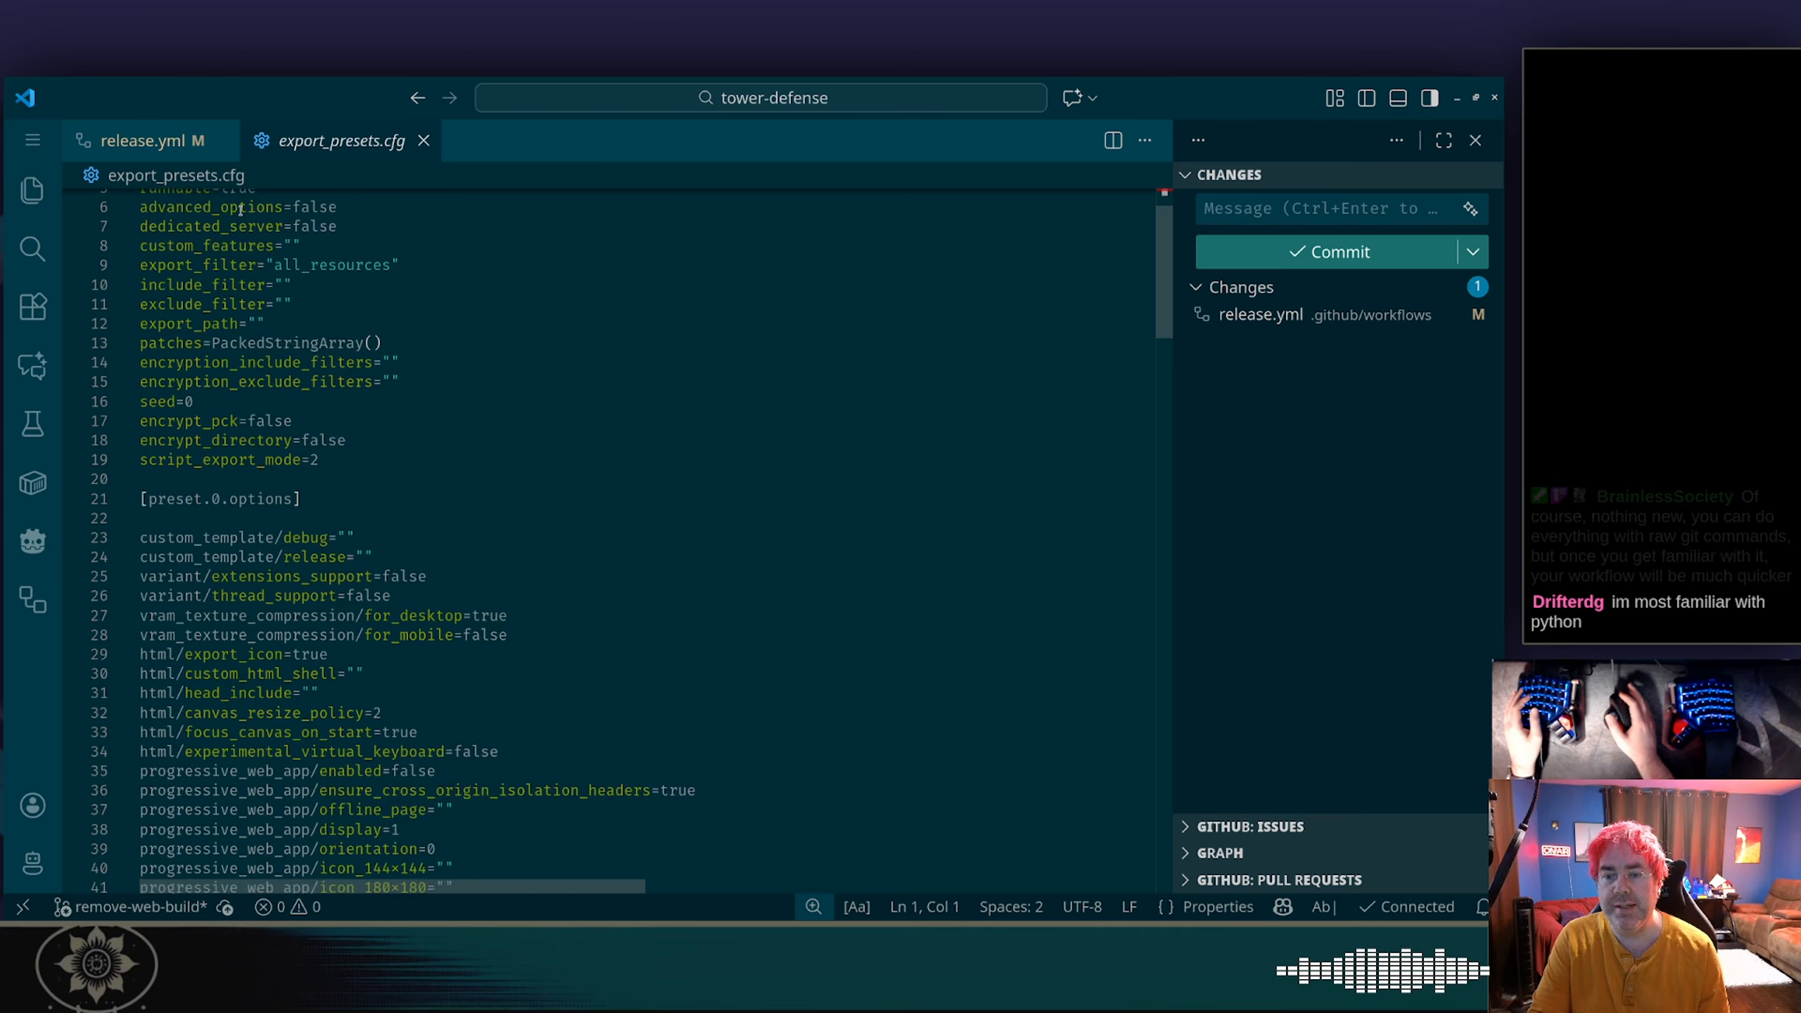
shift+click(401, 675)
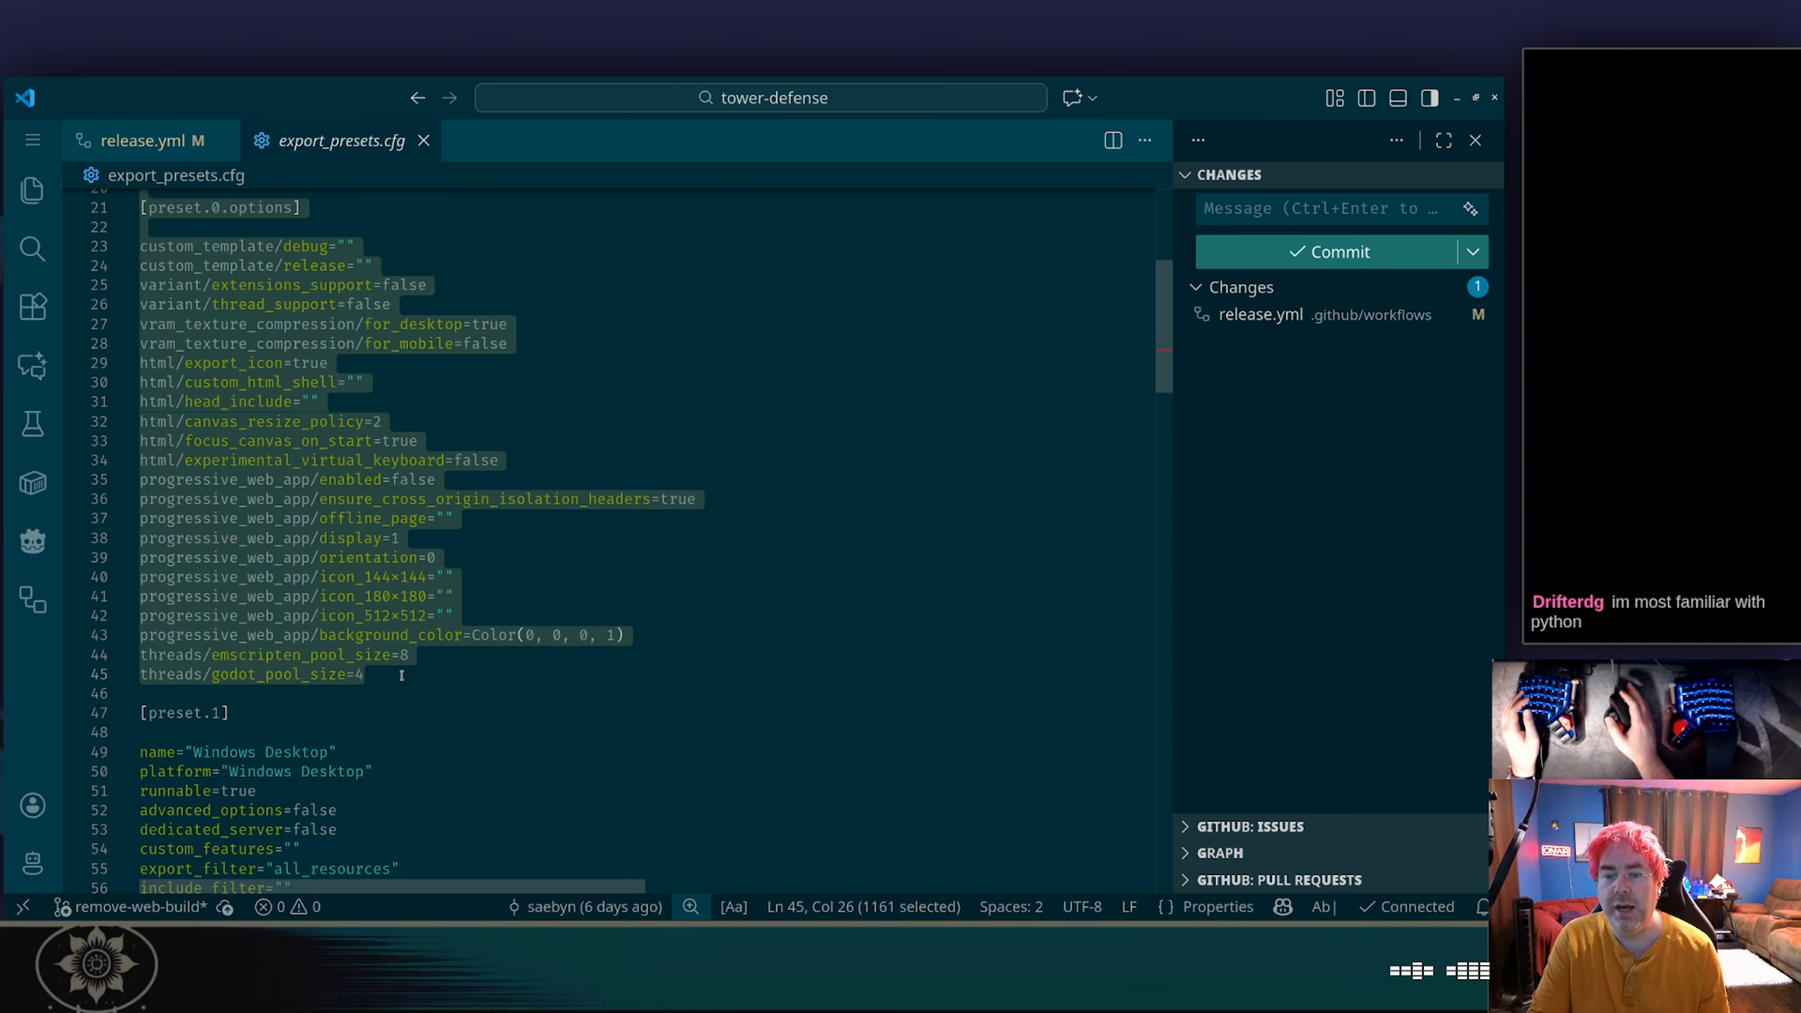
scroll(401, 676, up, 7)
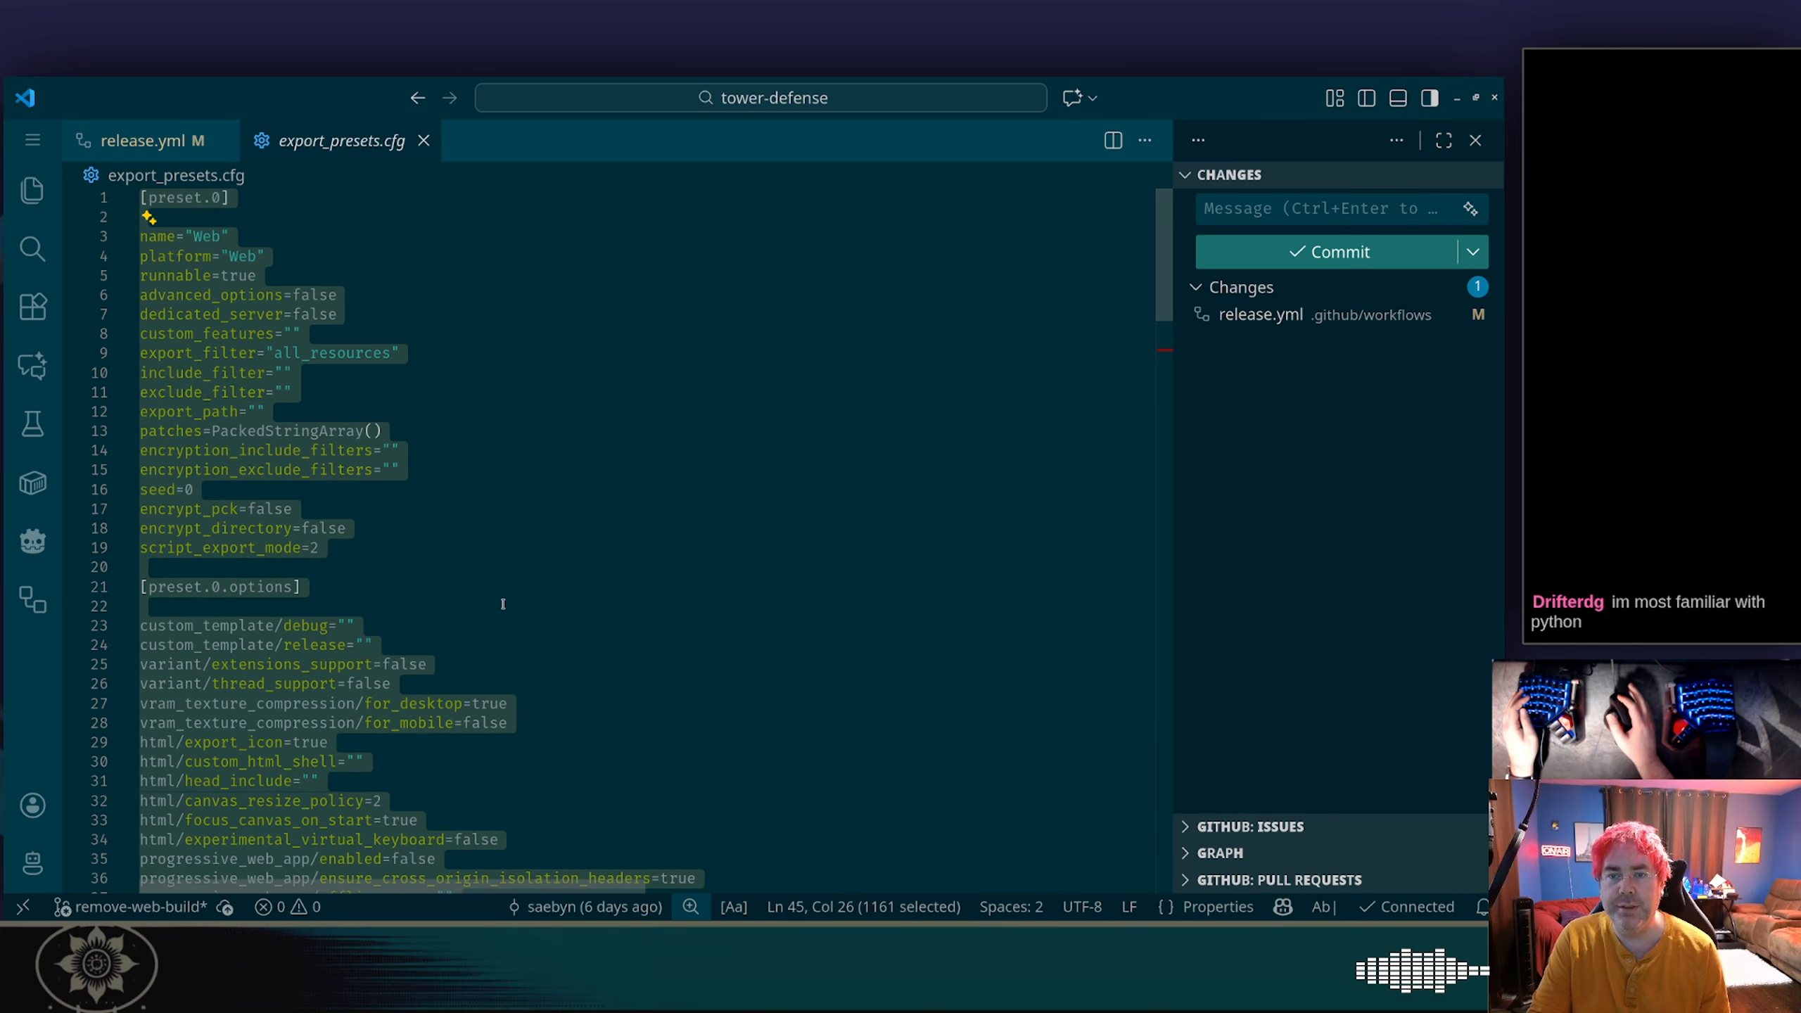
scroll(503, 603, down, 1)
Step: Close export_presets.cfg, then commit and push release.yml with the message "Remove web export job and related artifact download from release workflow"
key(ctrl+w)
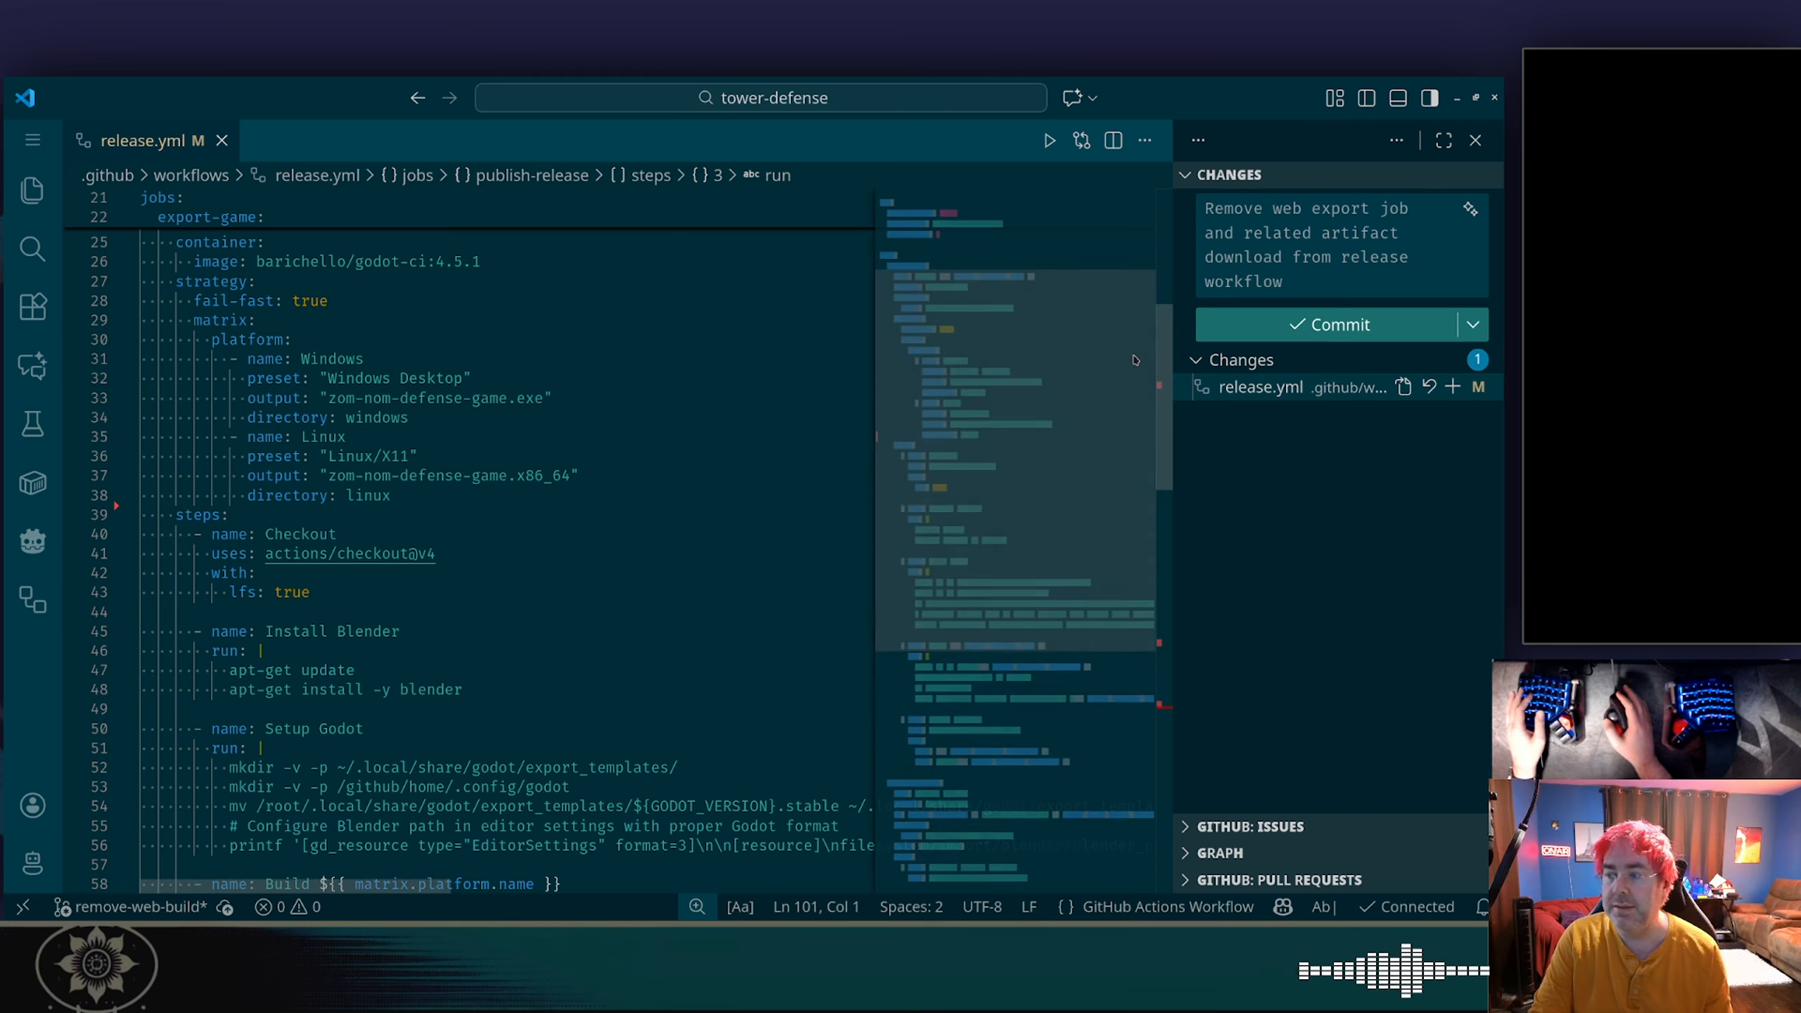
click(1239, 327)
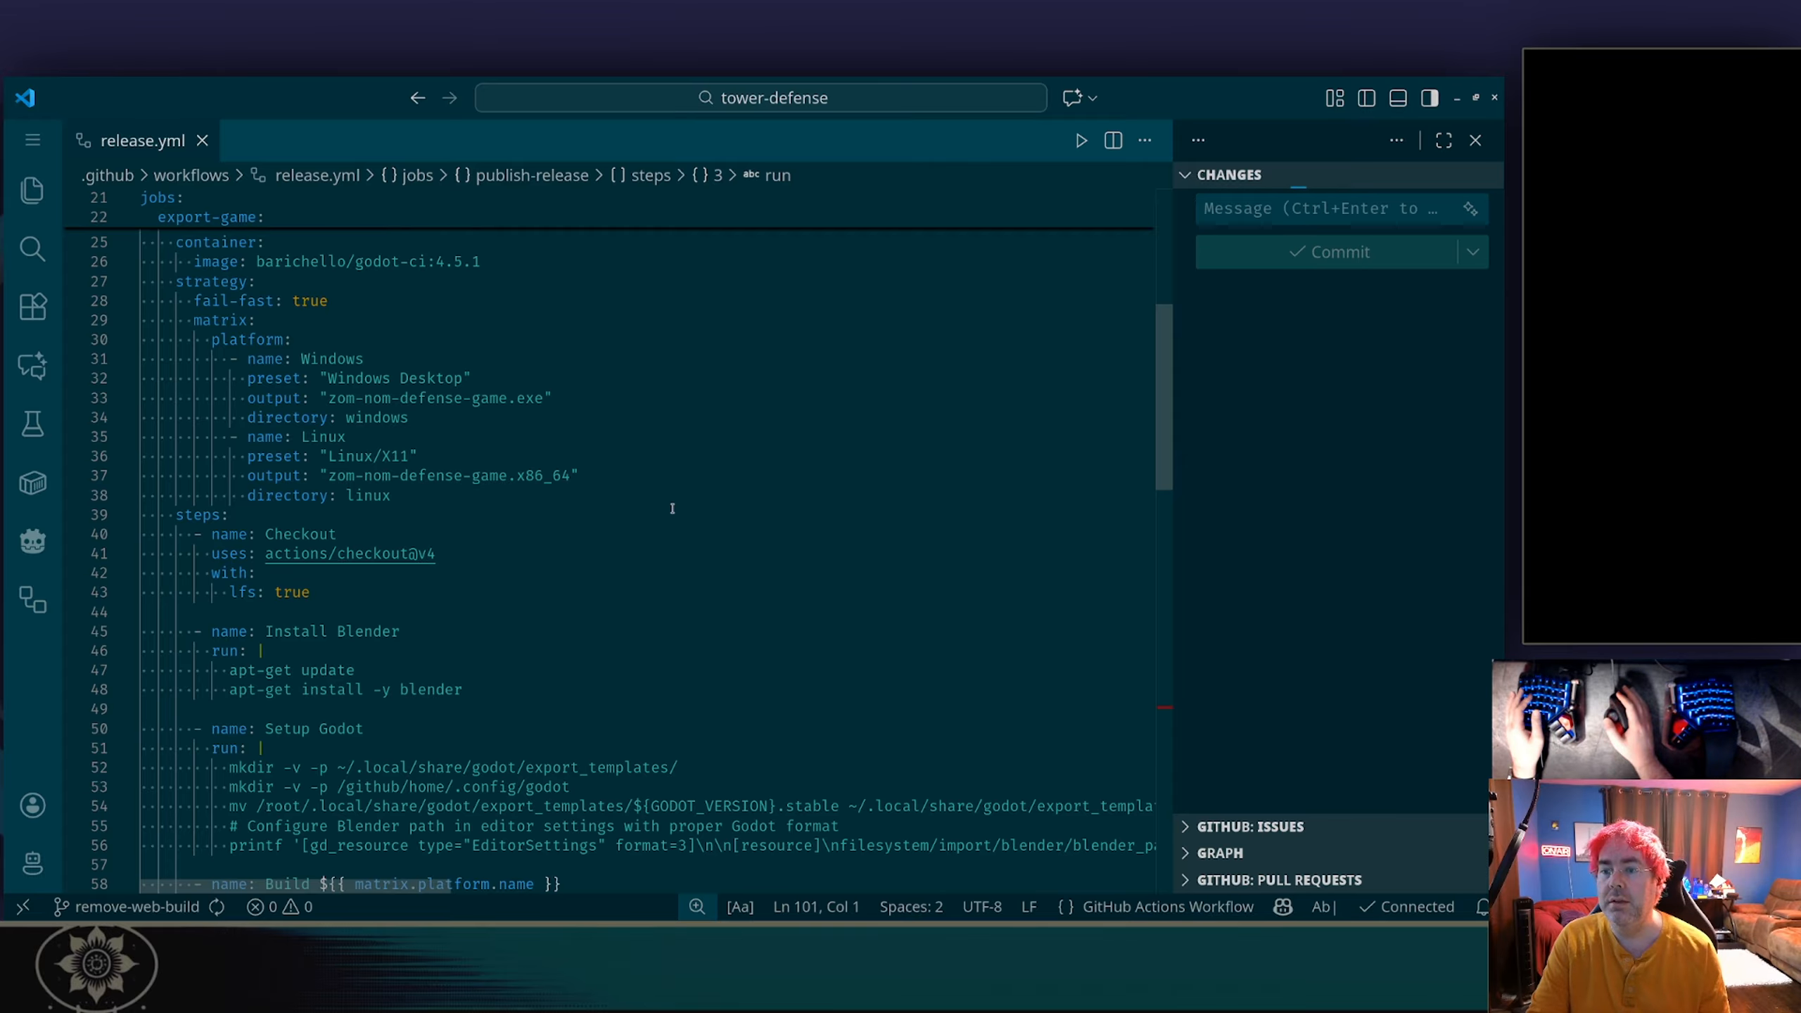
Step: Switch to the browser, open the itch.io edit page for Zom Nom Defense and delete the zom-nom-defense-web.zip upload
key(alt+Tab)
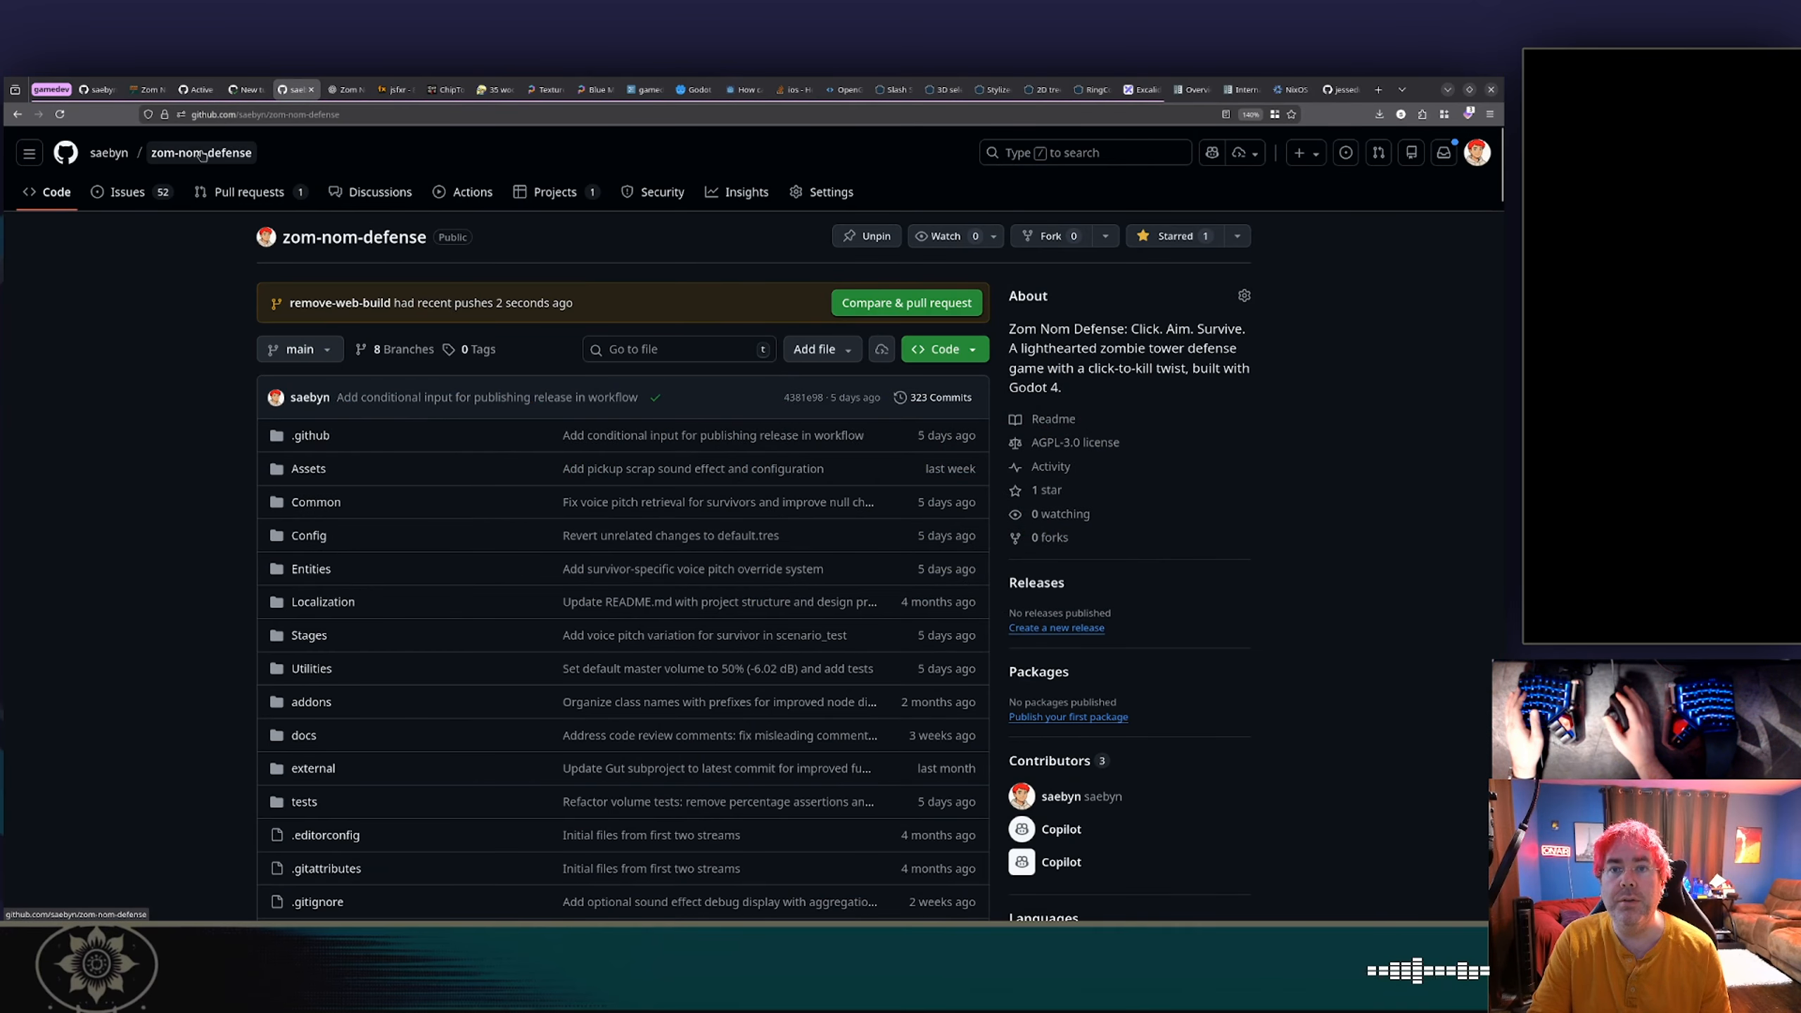
click(168, 88)
scroll(346, 399, up, 5)
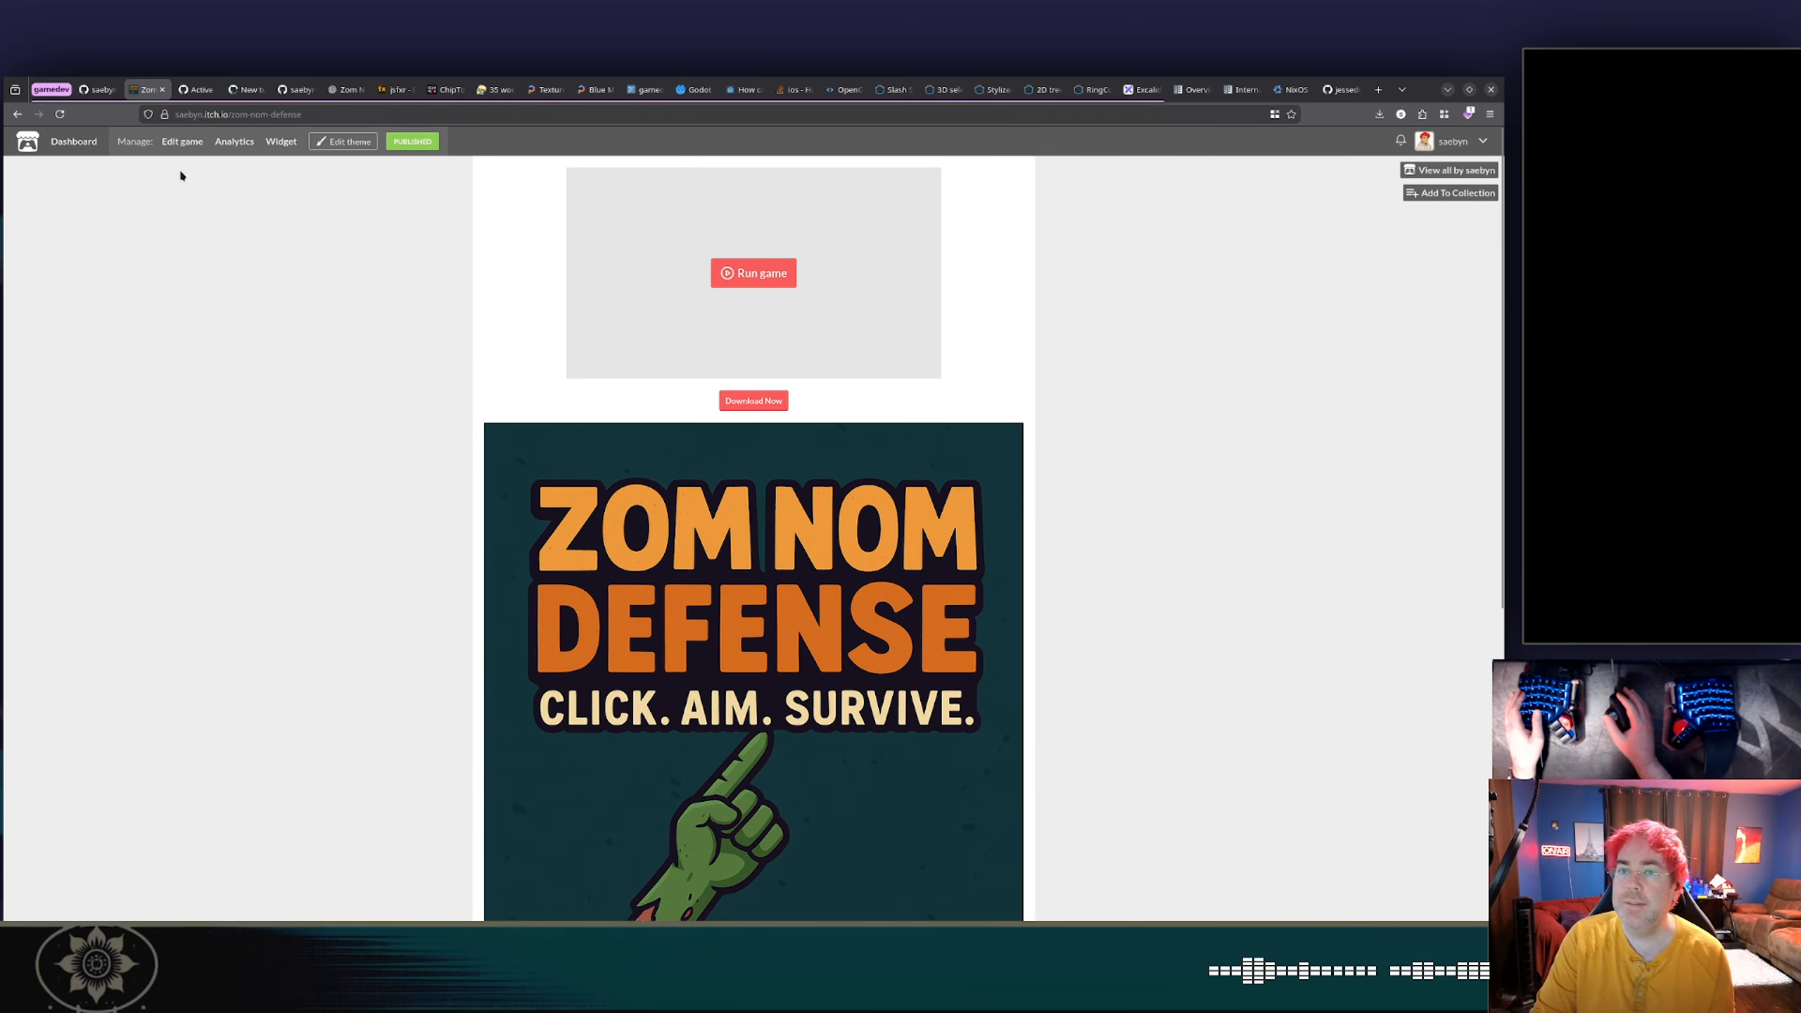
click(183, 142)
scroll(411, 361, down, 10)
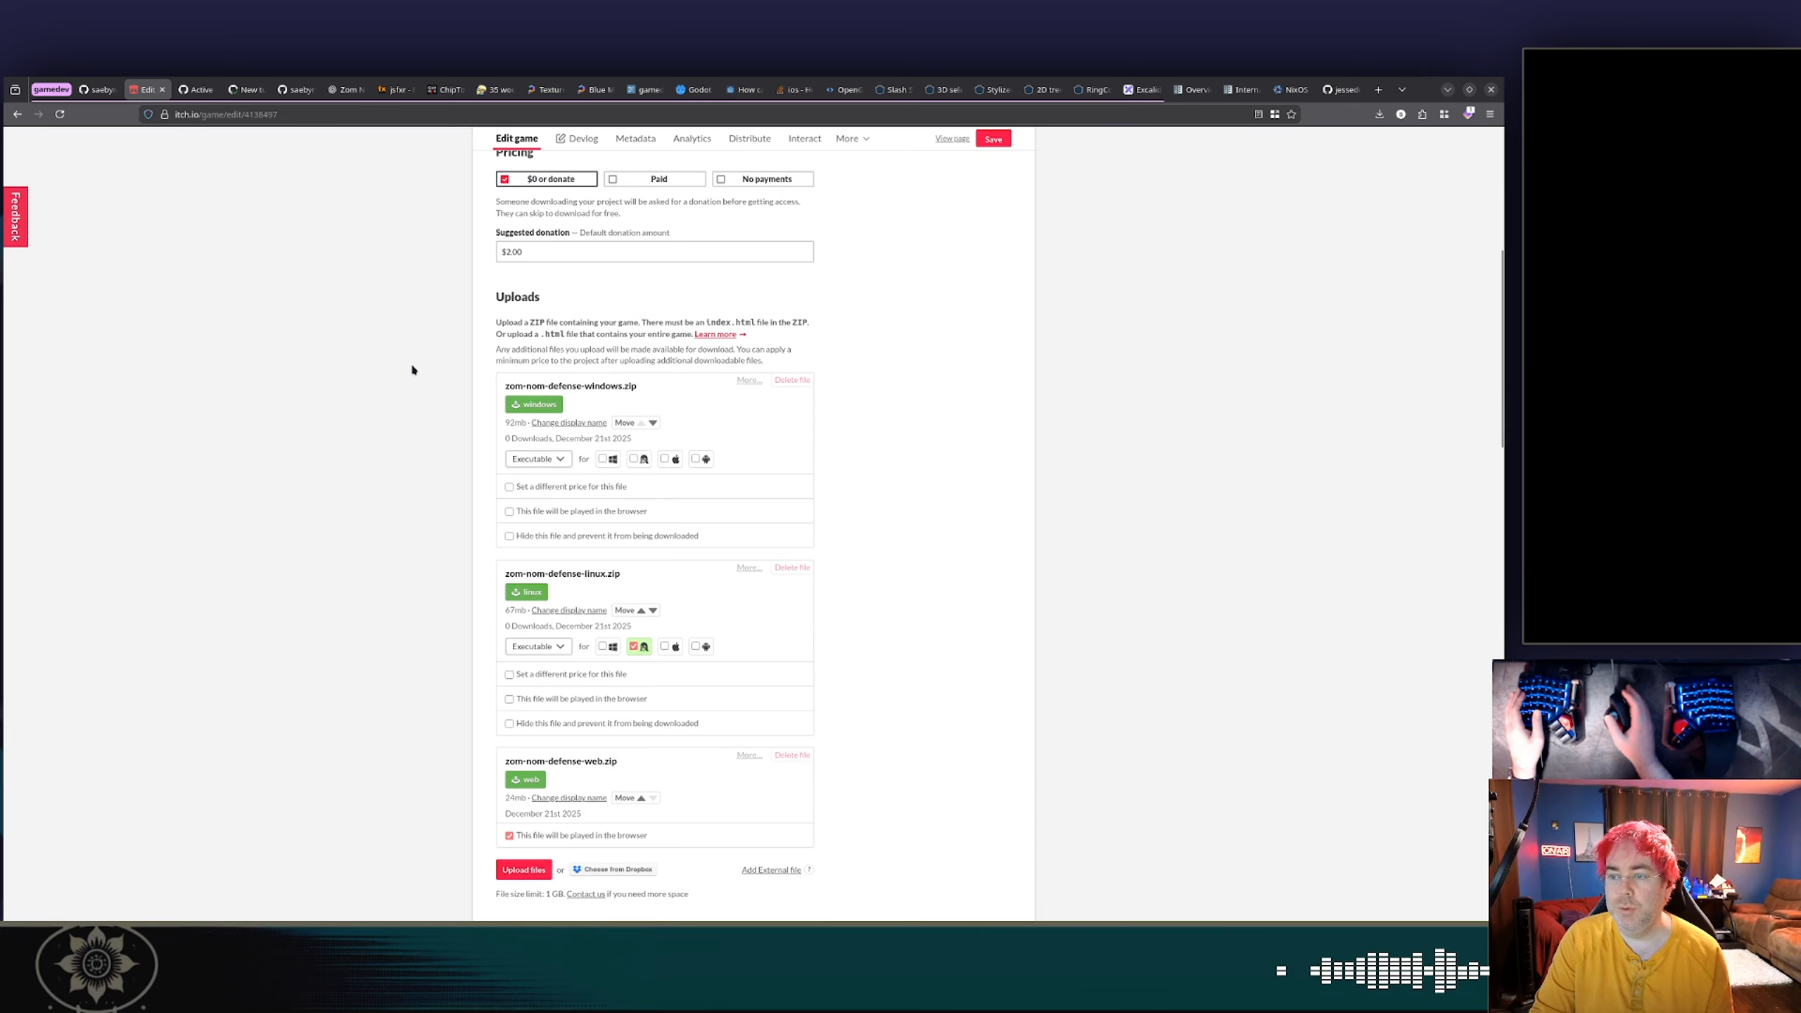
click(793, 555)
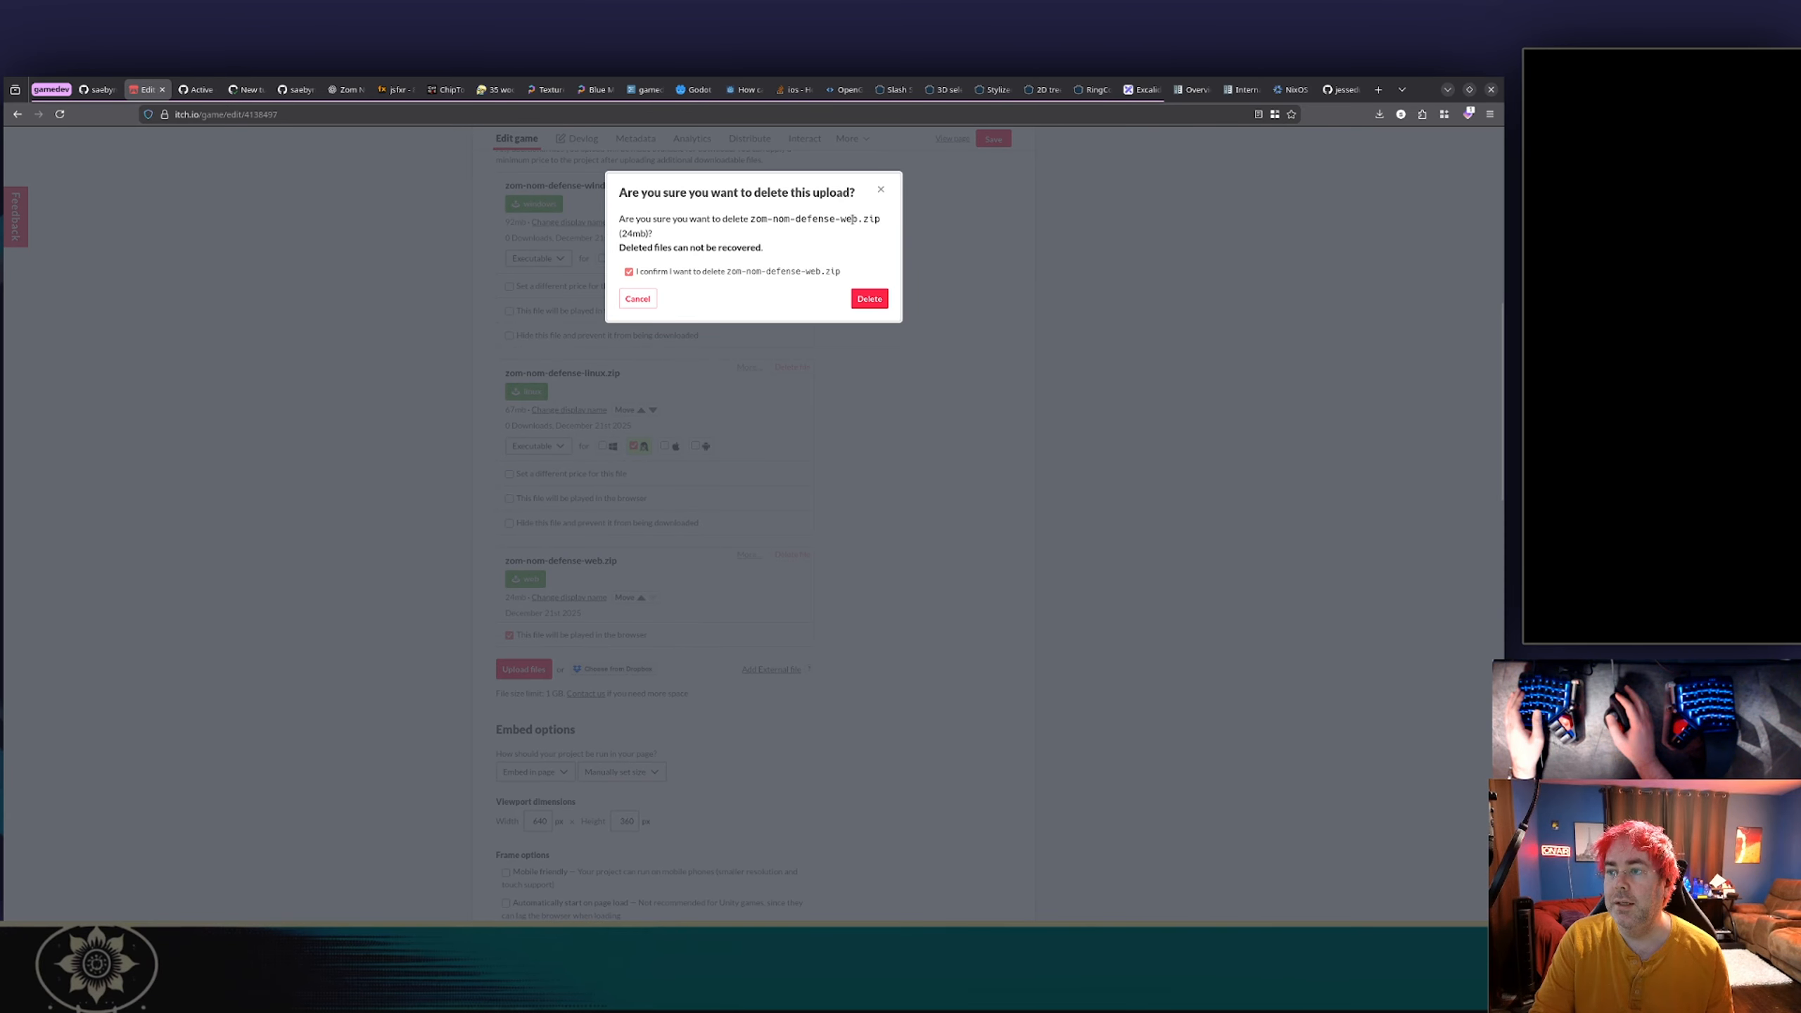
click(876, 299)
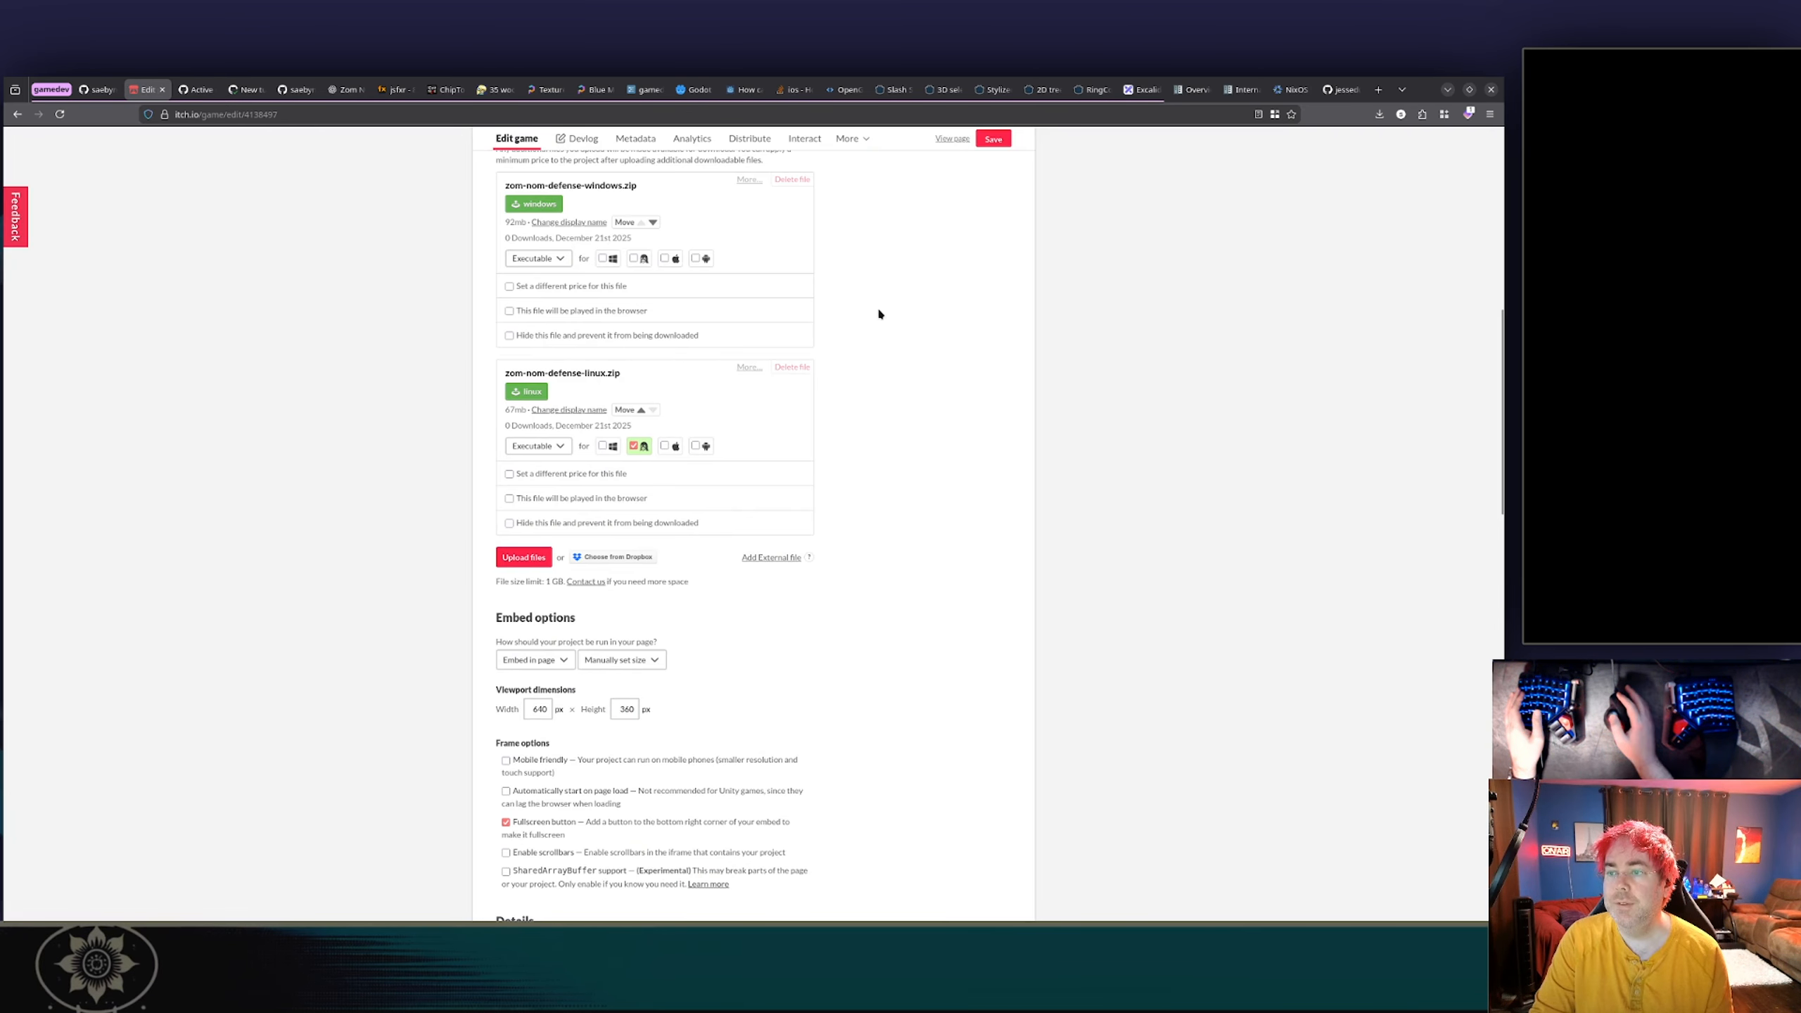
Step: Change the itch.io project's kind from HTML to Downloadable and save the game's settings
scroll(794, 441, up, 6)
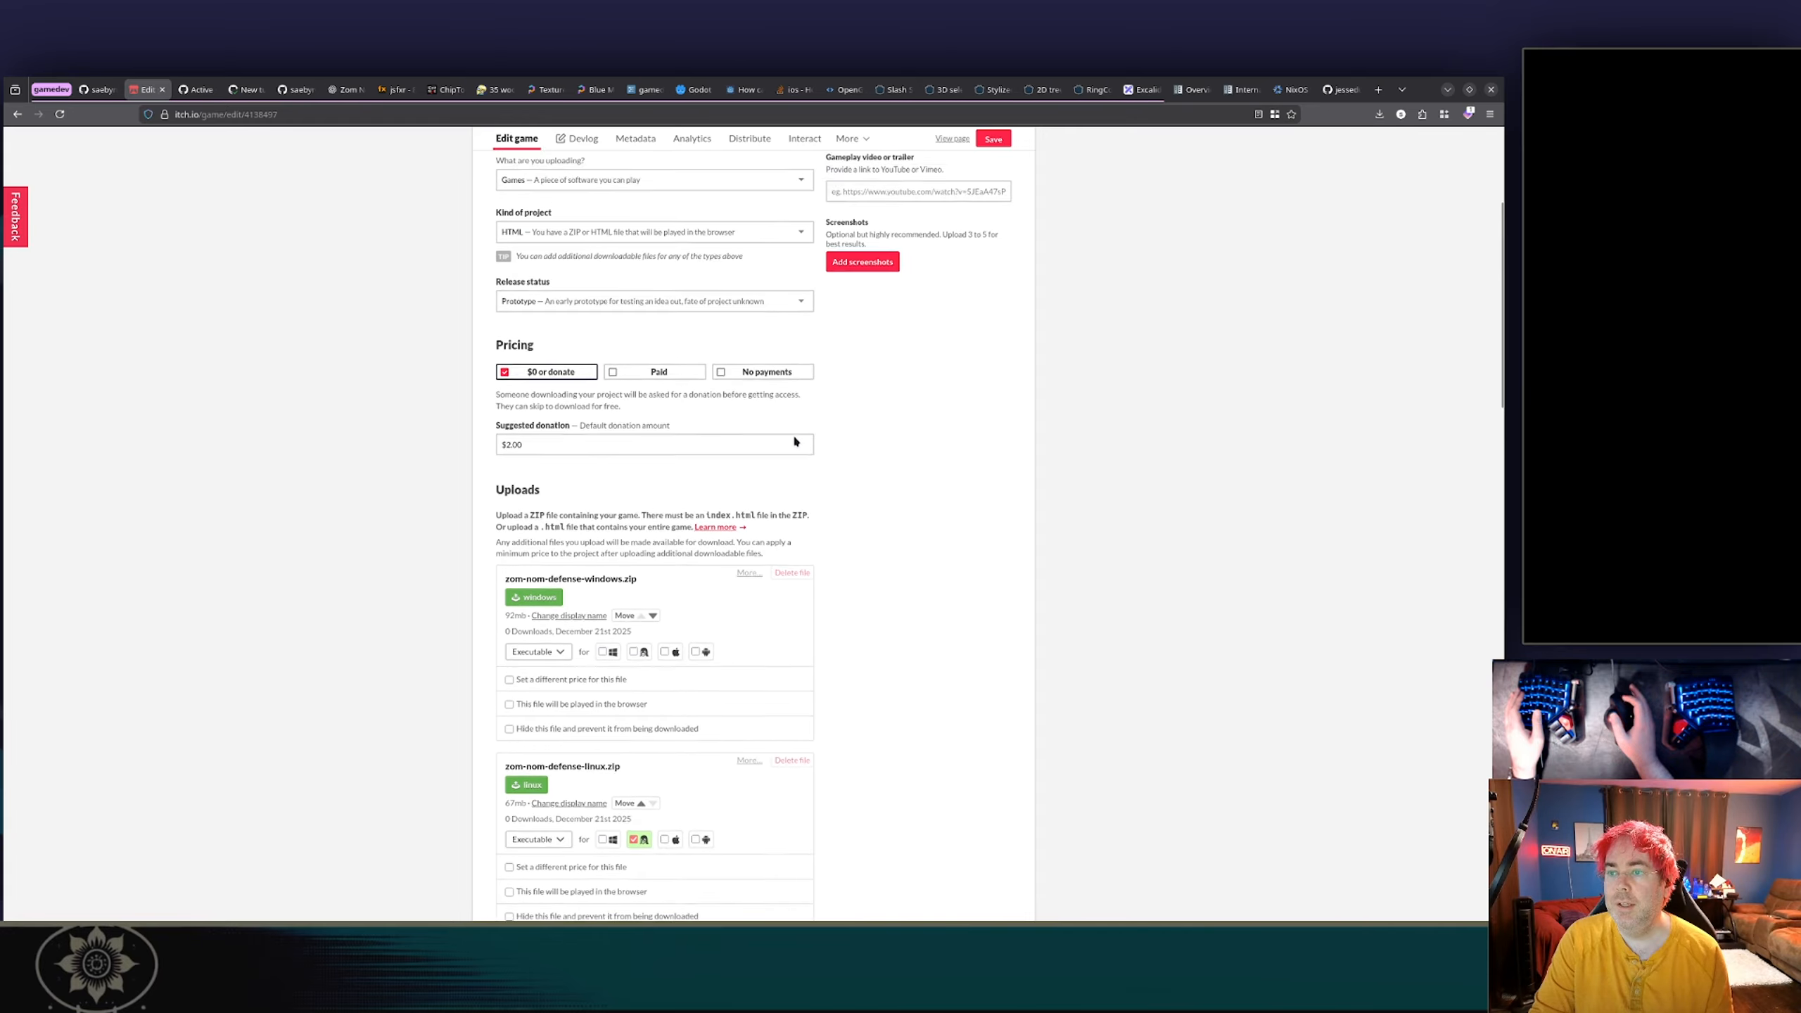
scroll(795, 440, up, 2)
click(555, 447)
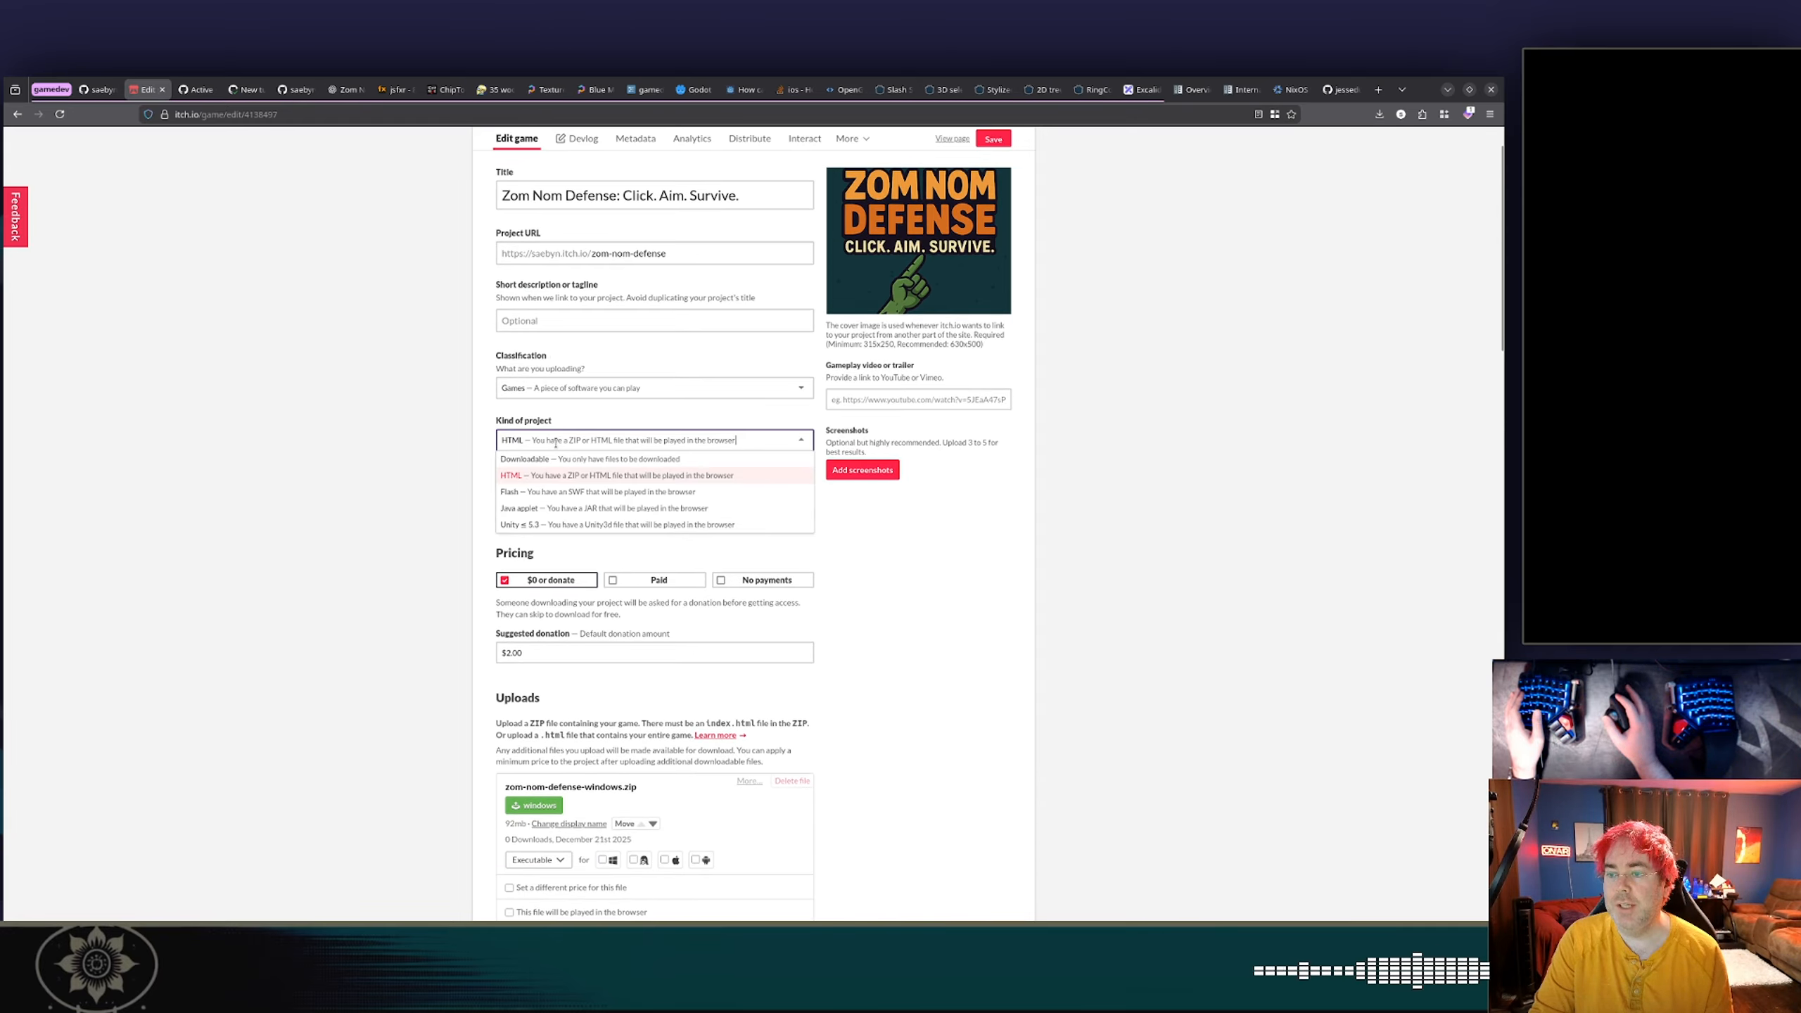
click(556, 460)
scroll(567, 461, down, 4)
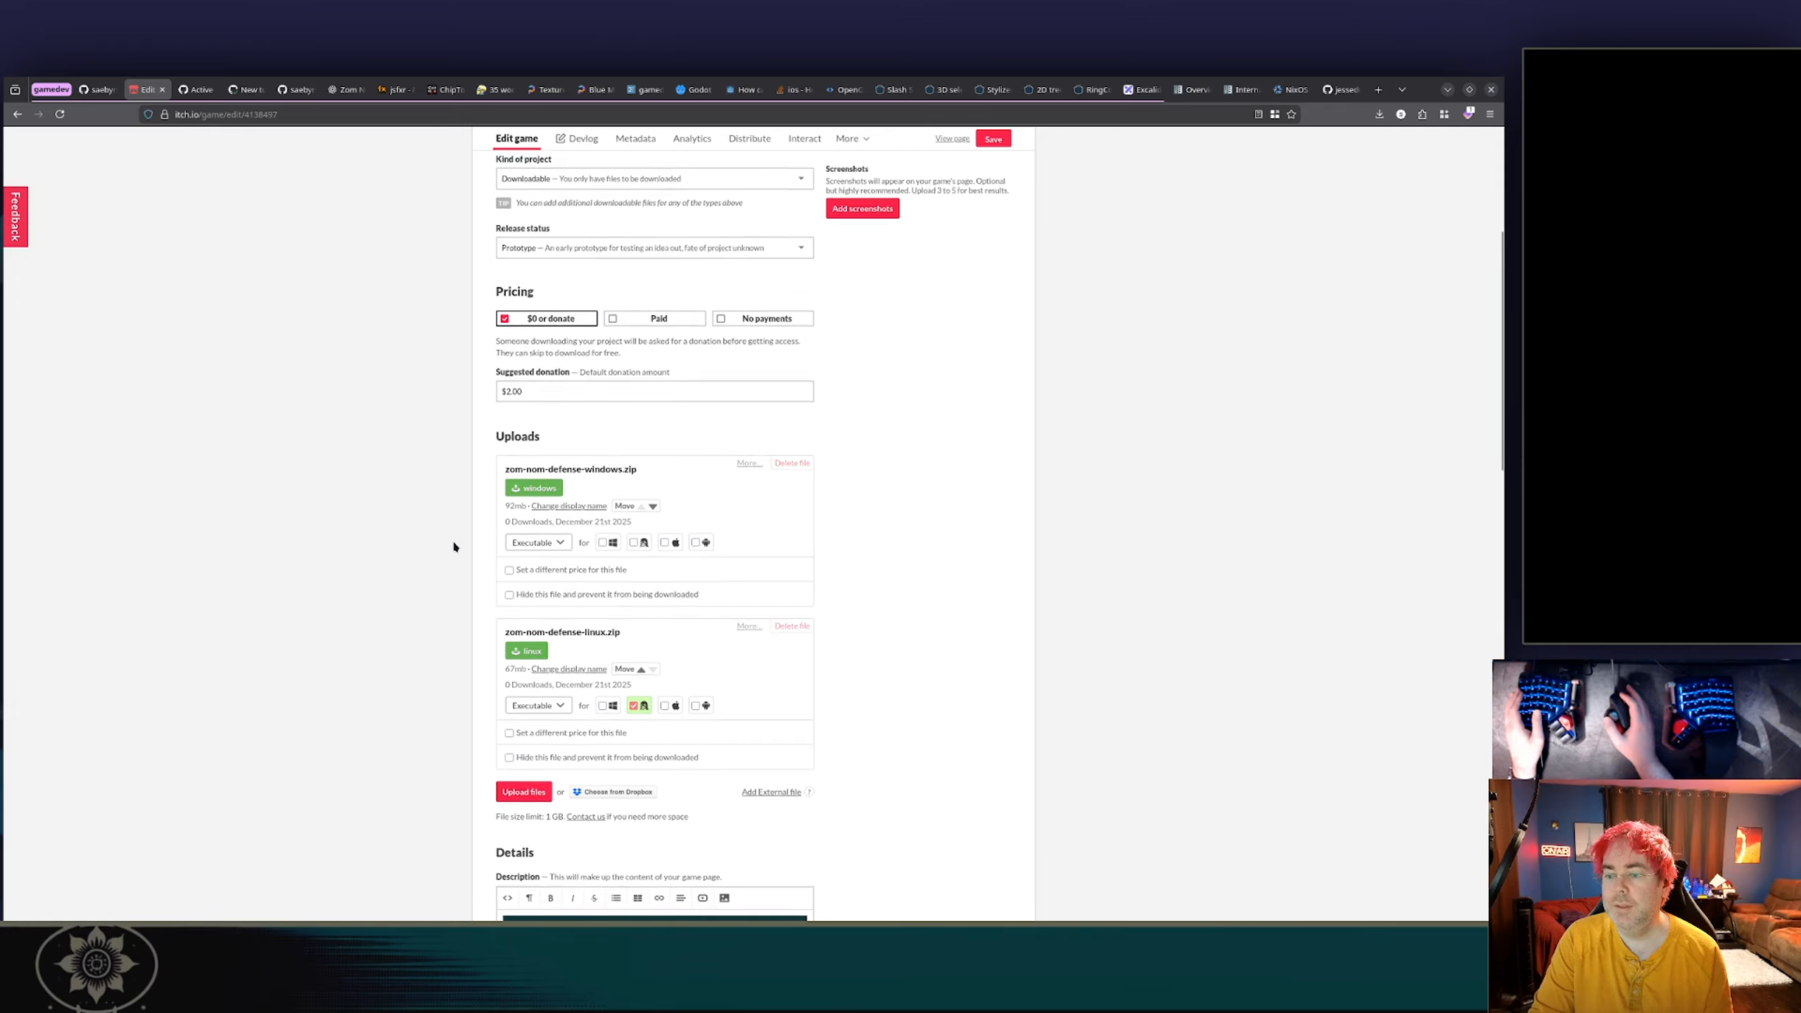
scroll(454, 547, up, 1)
scroll(453, 547, up, 4)
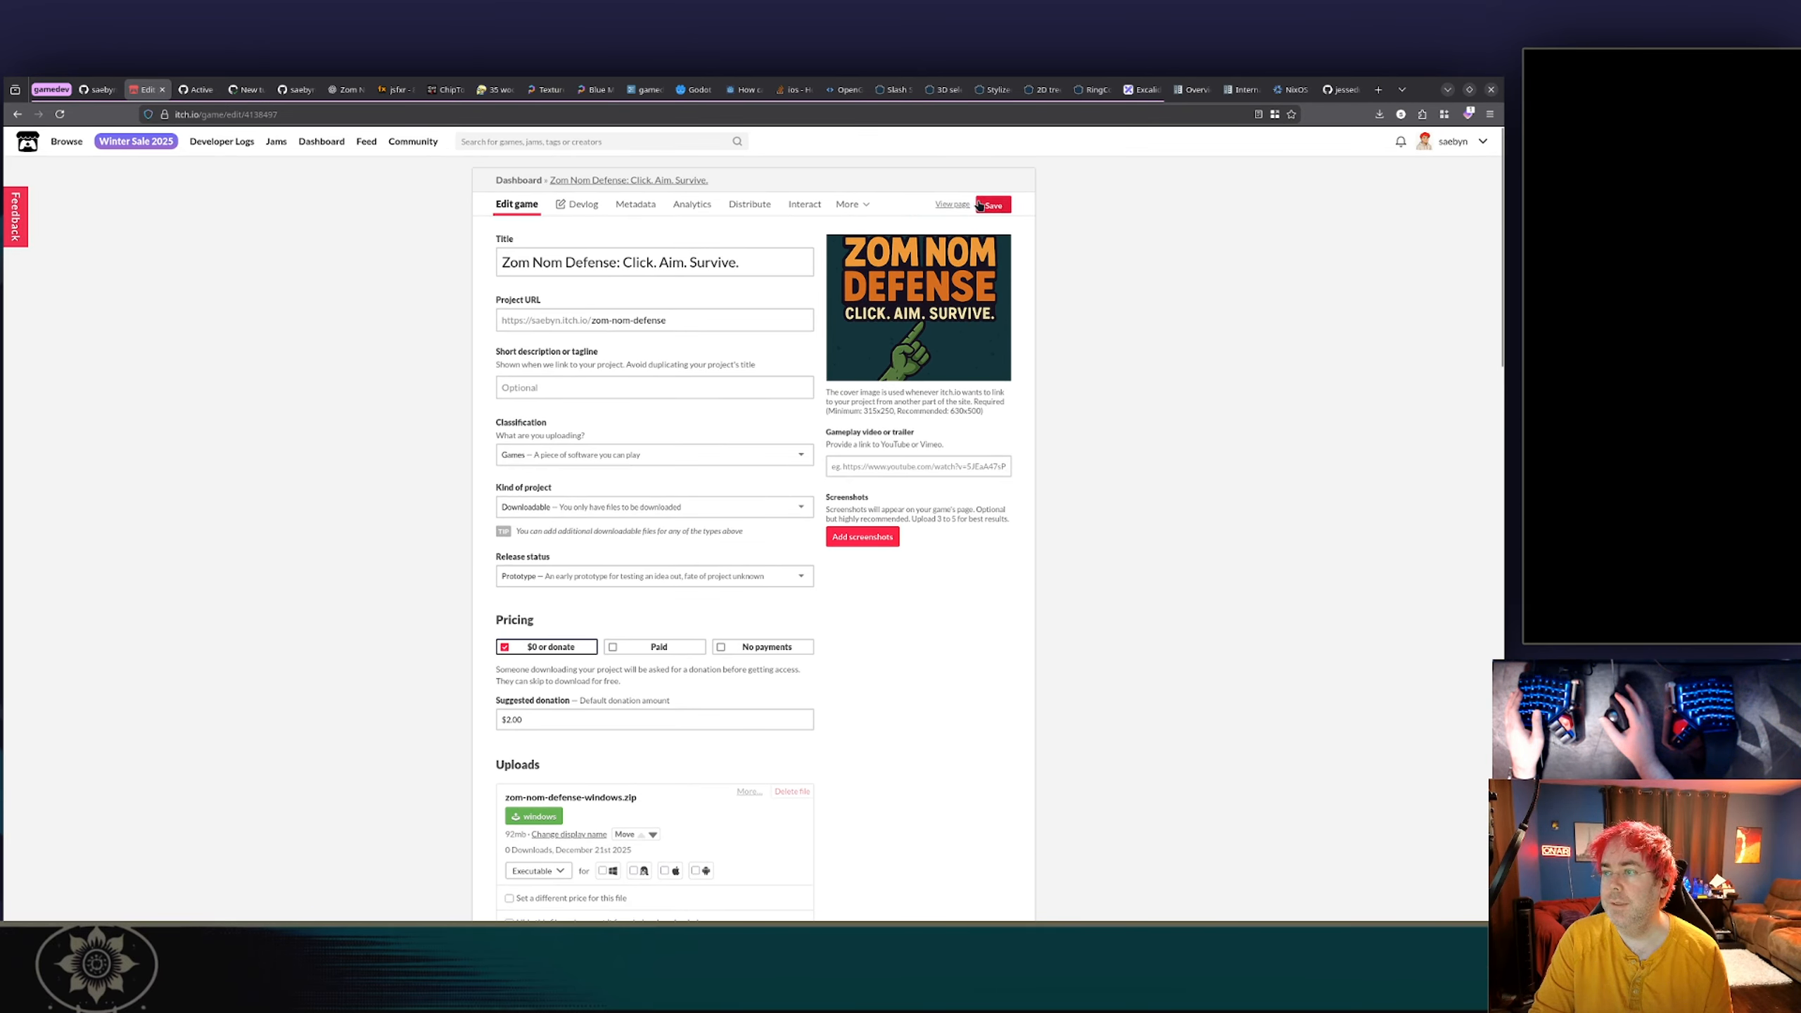
Step: View the game's public itch.io page and check its description and download files
click(578, 182)
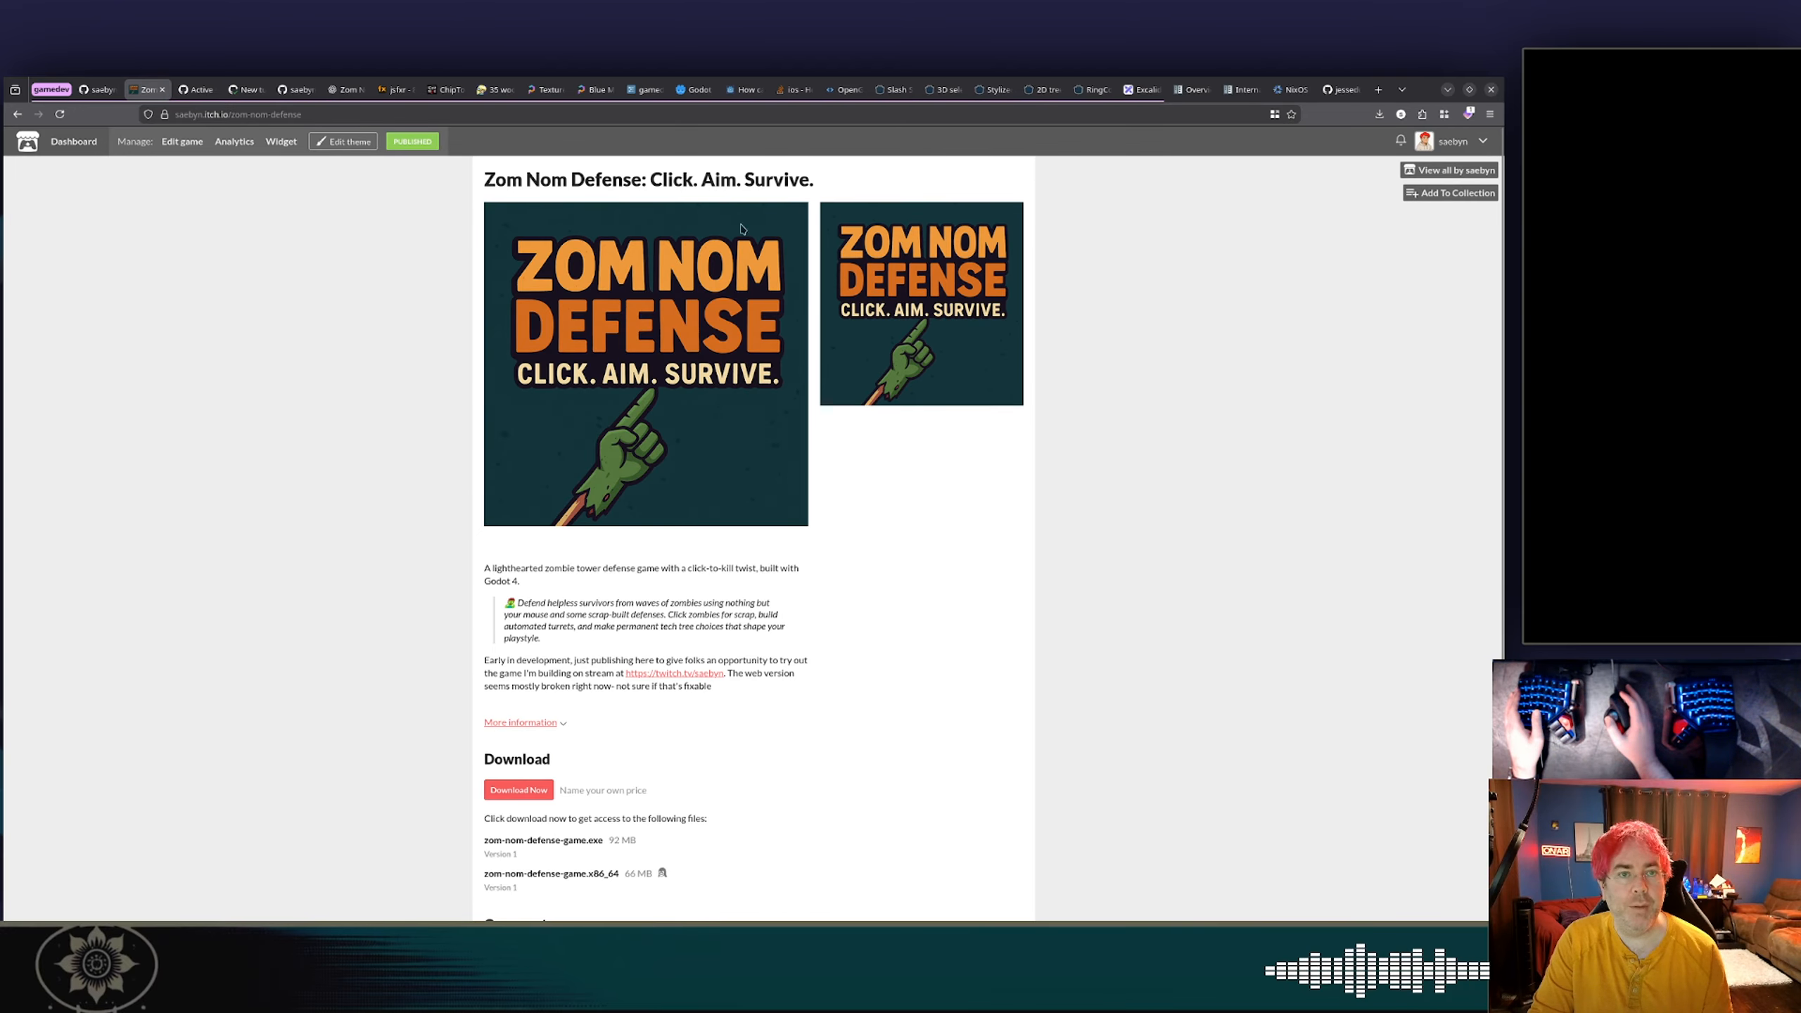
scroll(678, 372, down, 3)
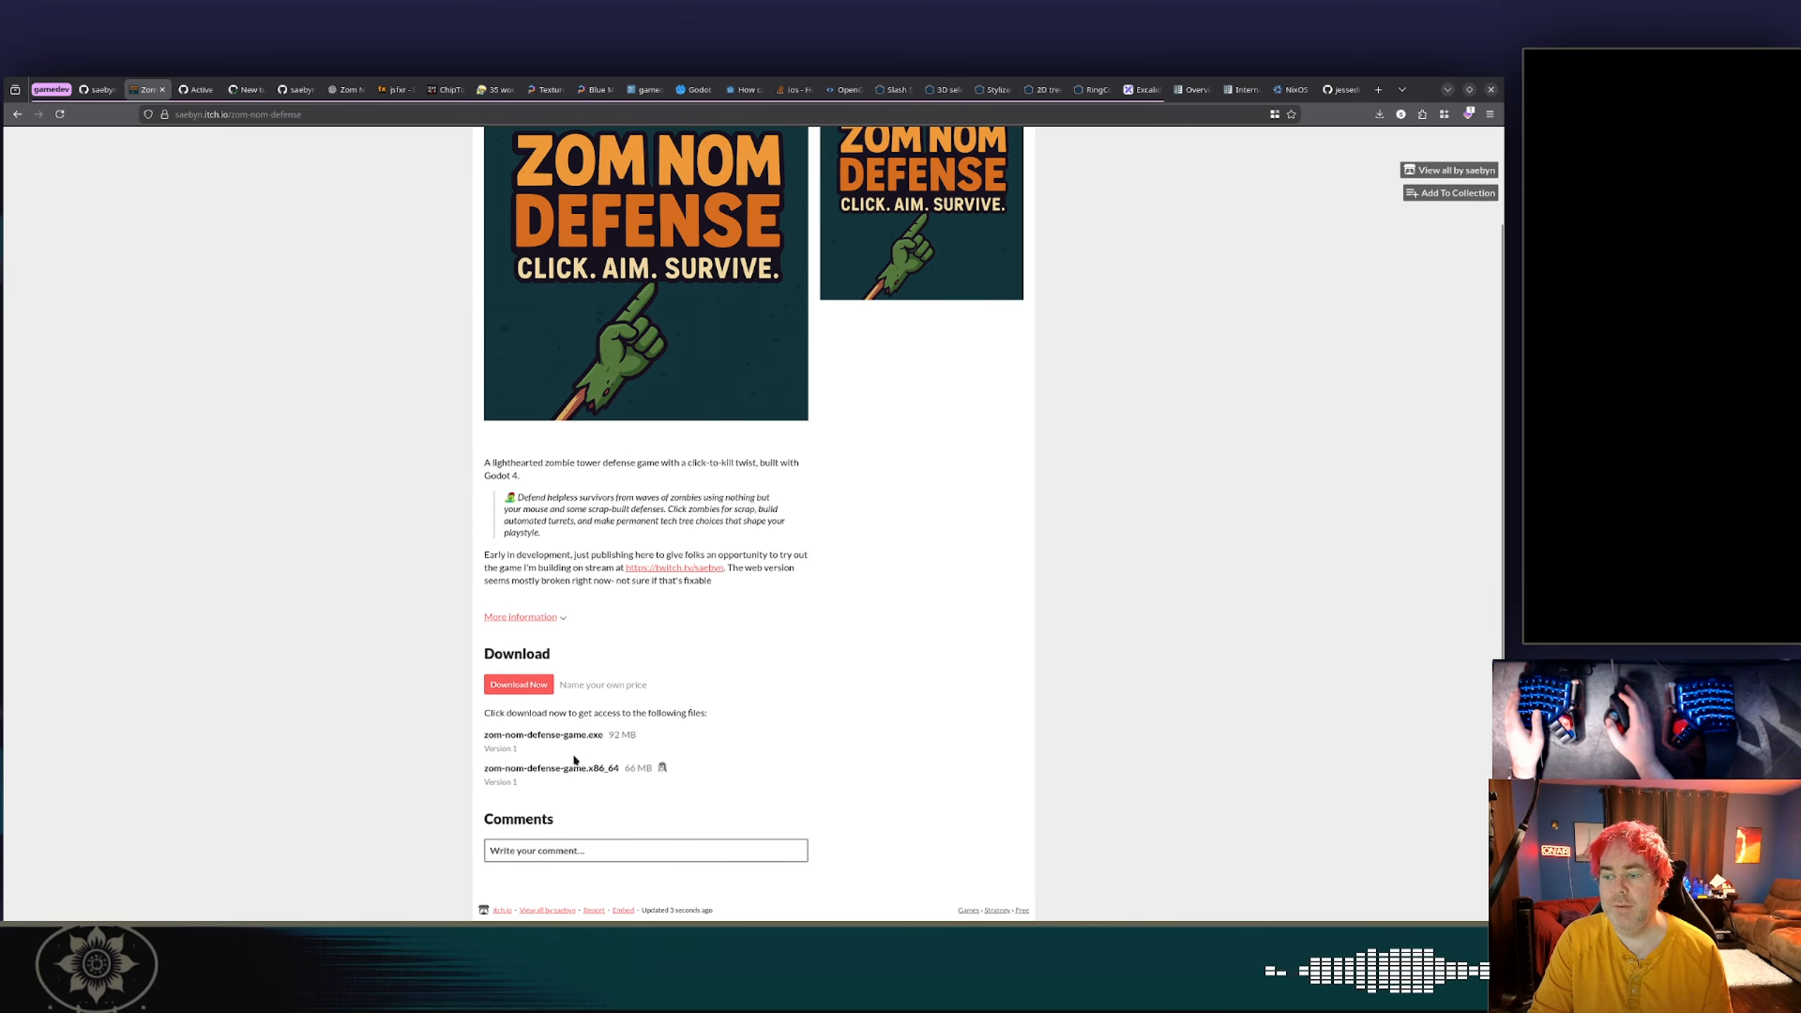
scroll(553, 760, up, 3)
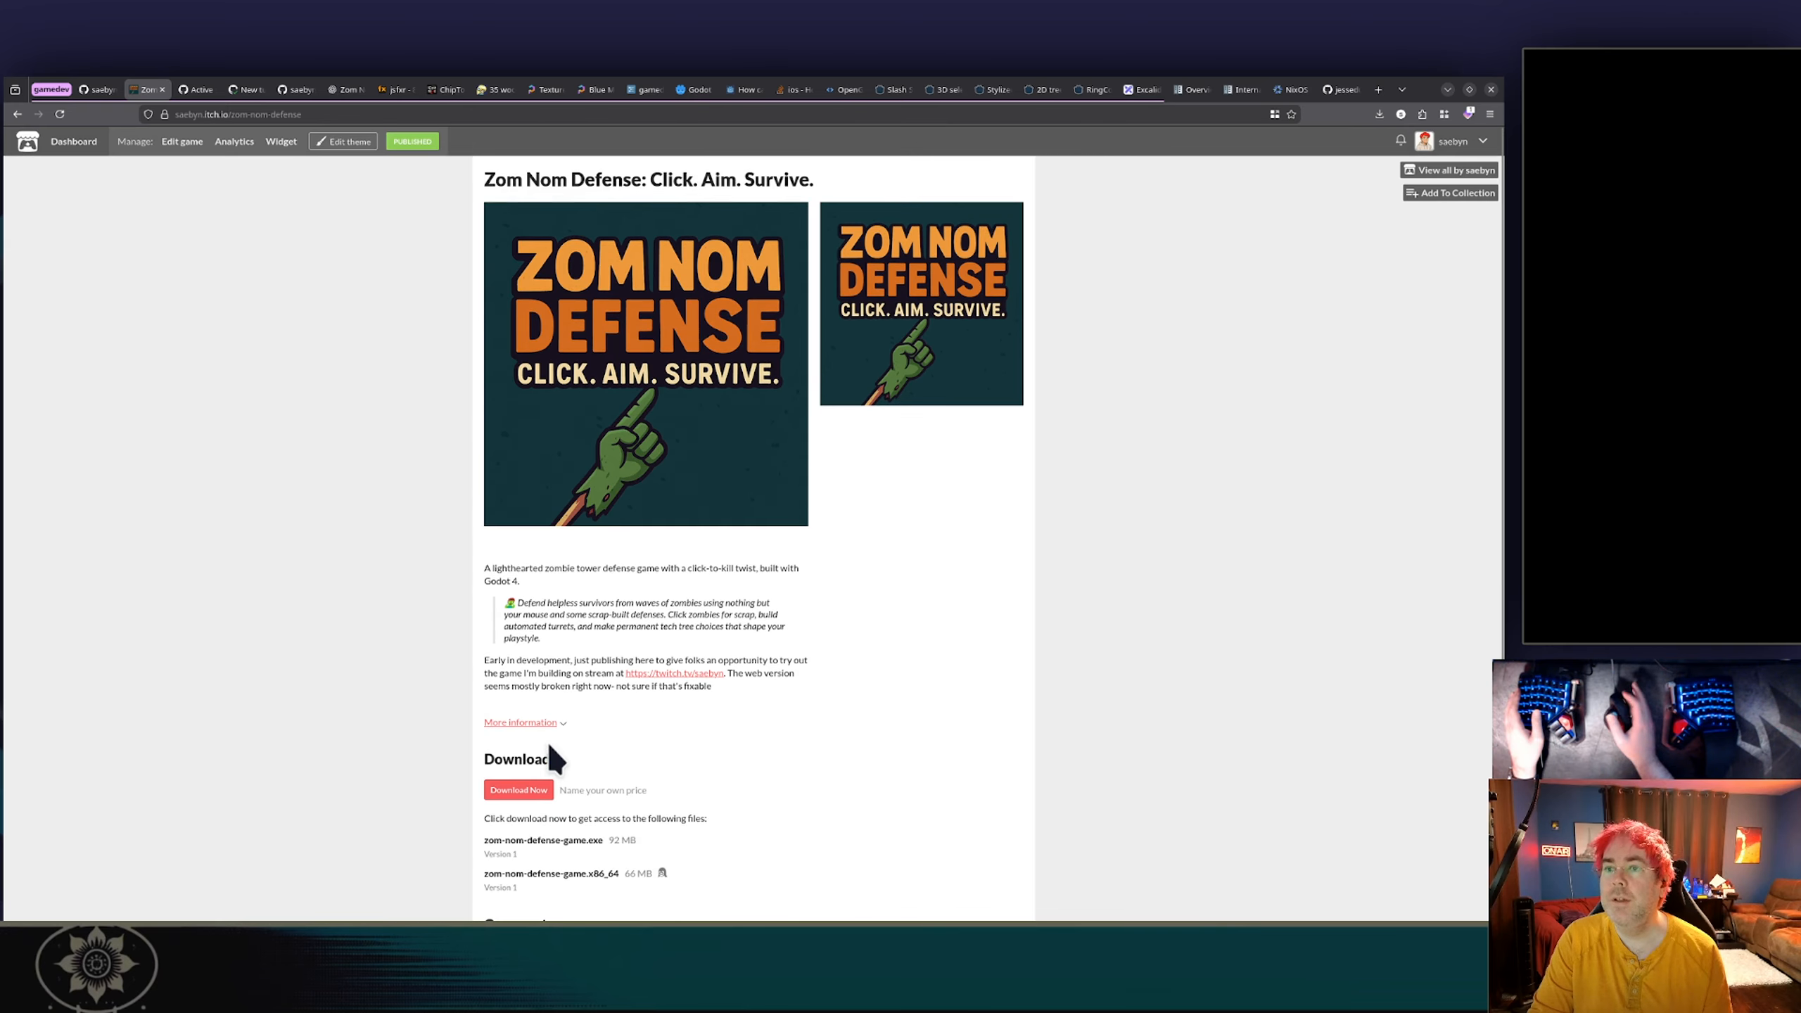
Step: Return to the zom-nom-defense repository on GitHub and start a pull request from remove-web-build into main
click(206, 87)
click(245, 88)
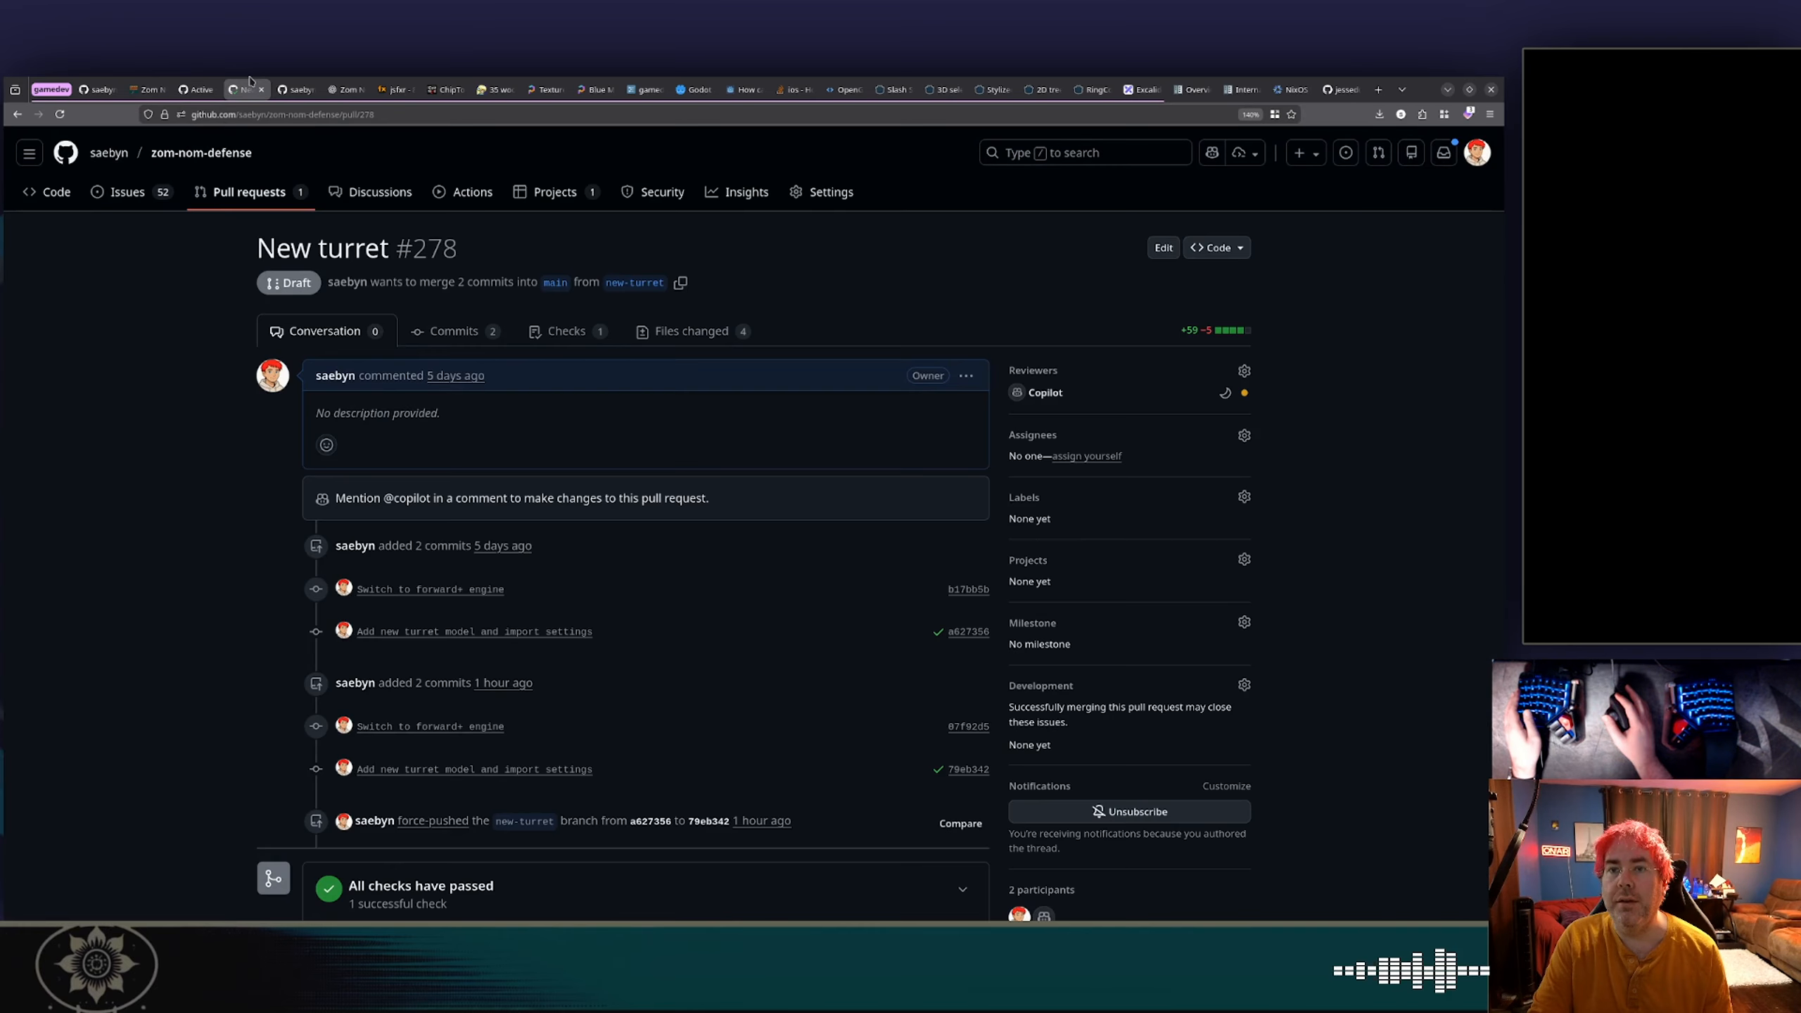
click(284, 88)
click(851, 304)
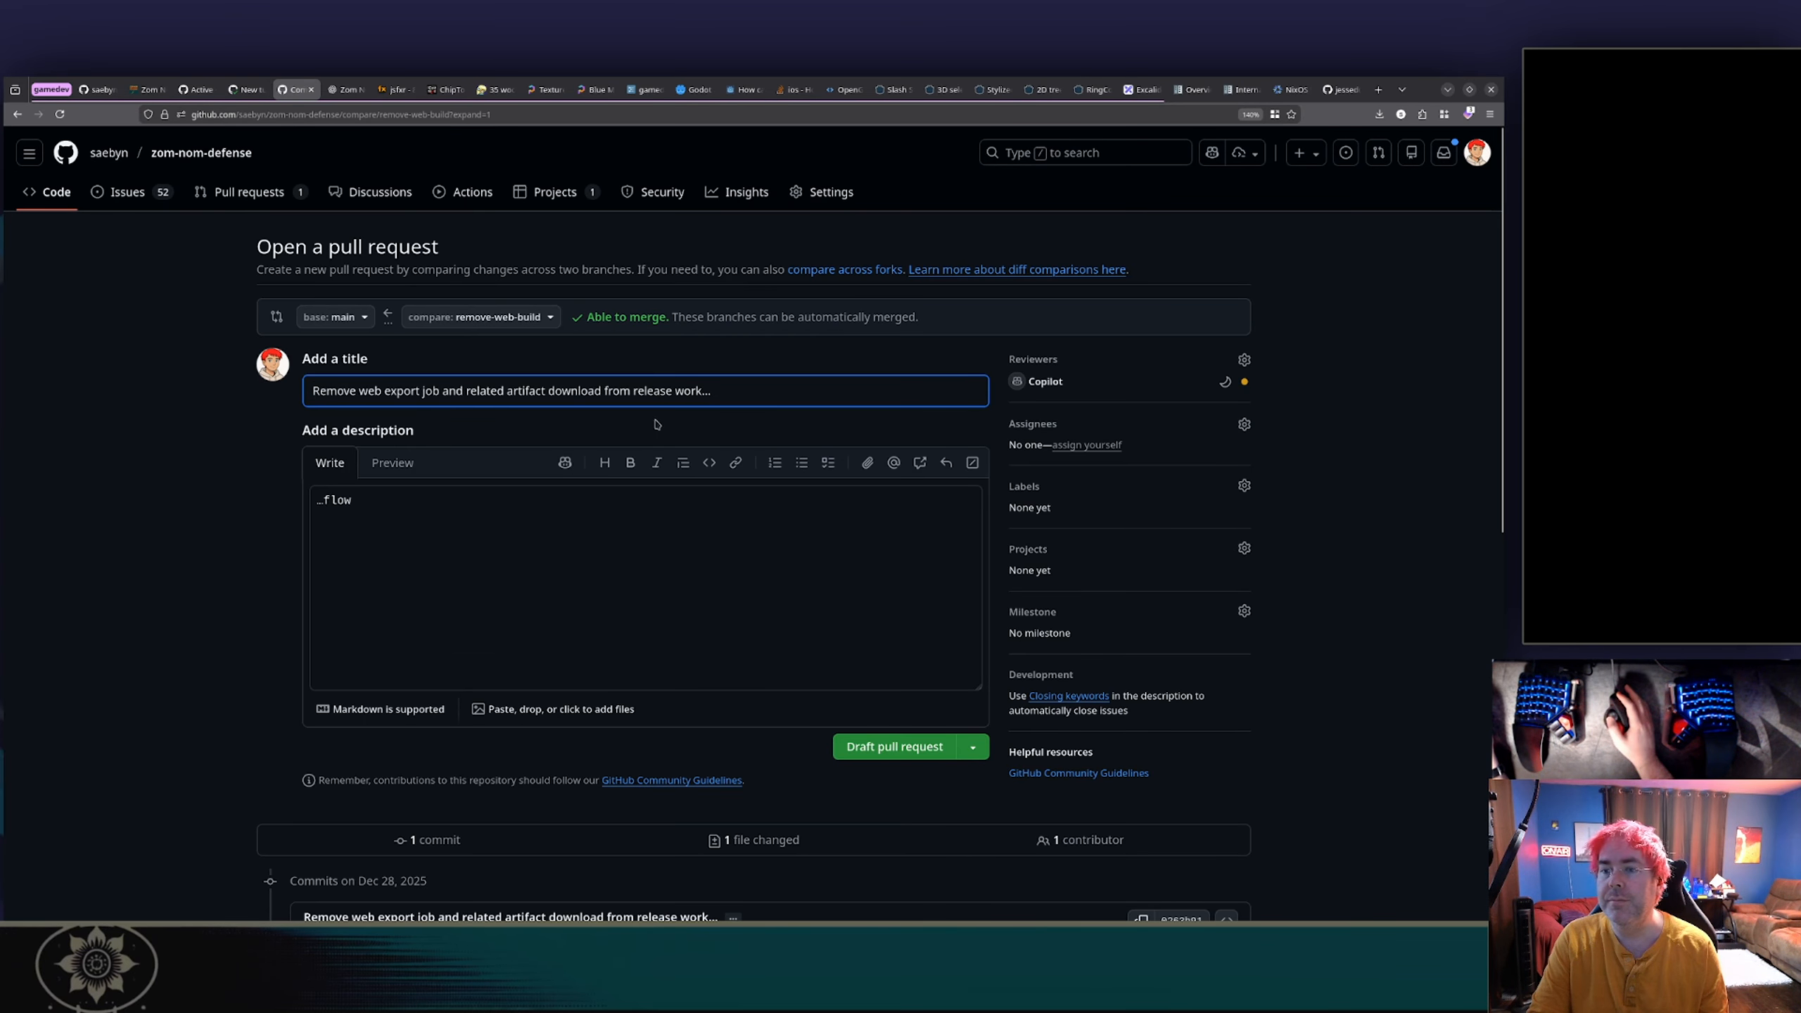
Step: Complete the pull request title as "Remove web export job and related artifact download from release workflow" and clear the description
drag(325, 504, 737, 459)
key(BackSpace)
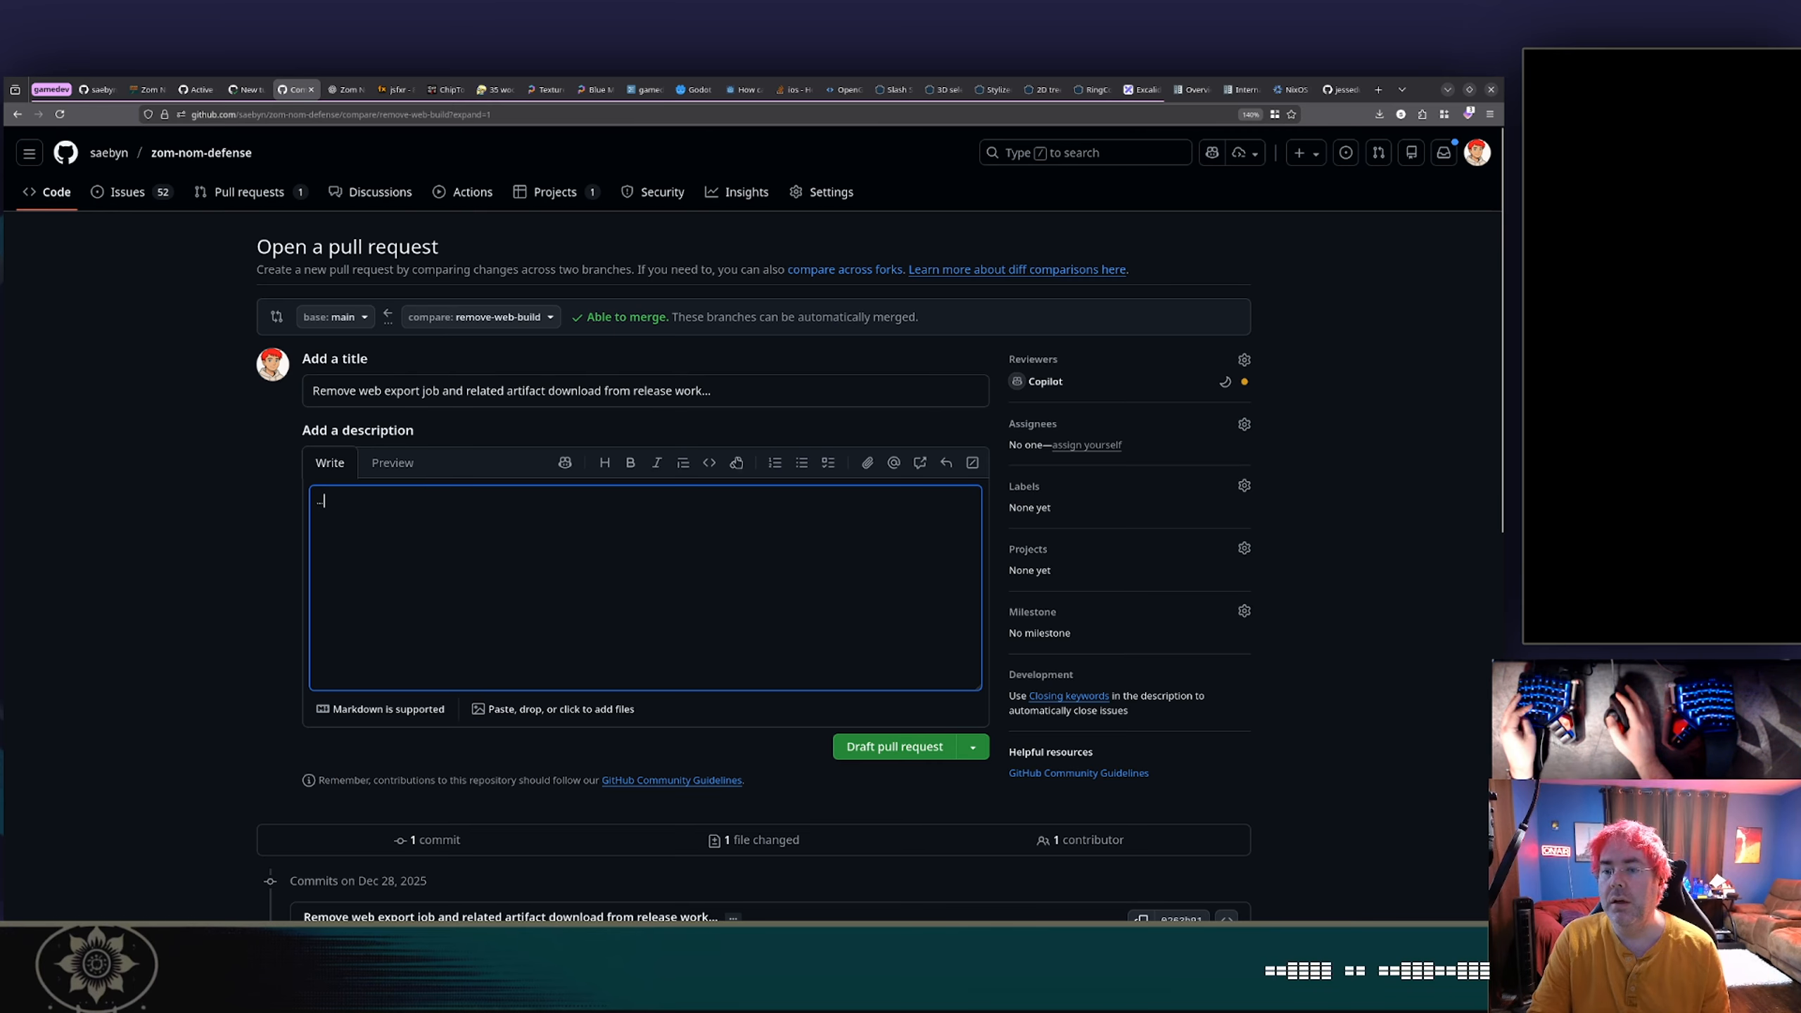
click(776, 391)
key(BackSpace)
text(flow)
click(663, 535)
key(BackSpace)
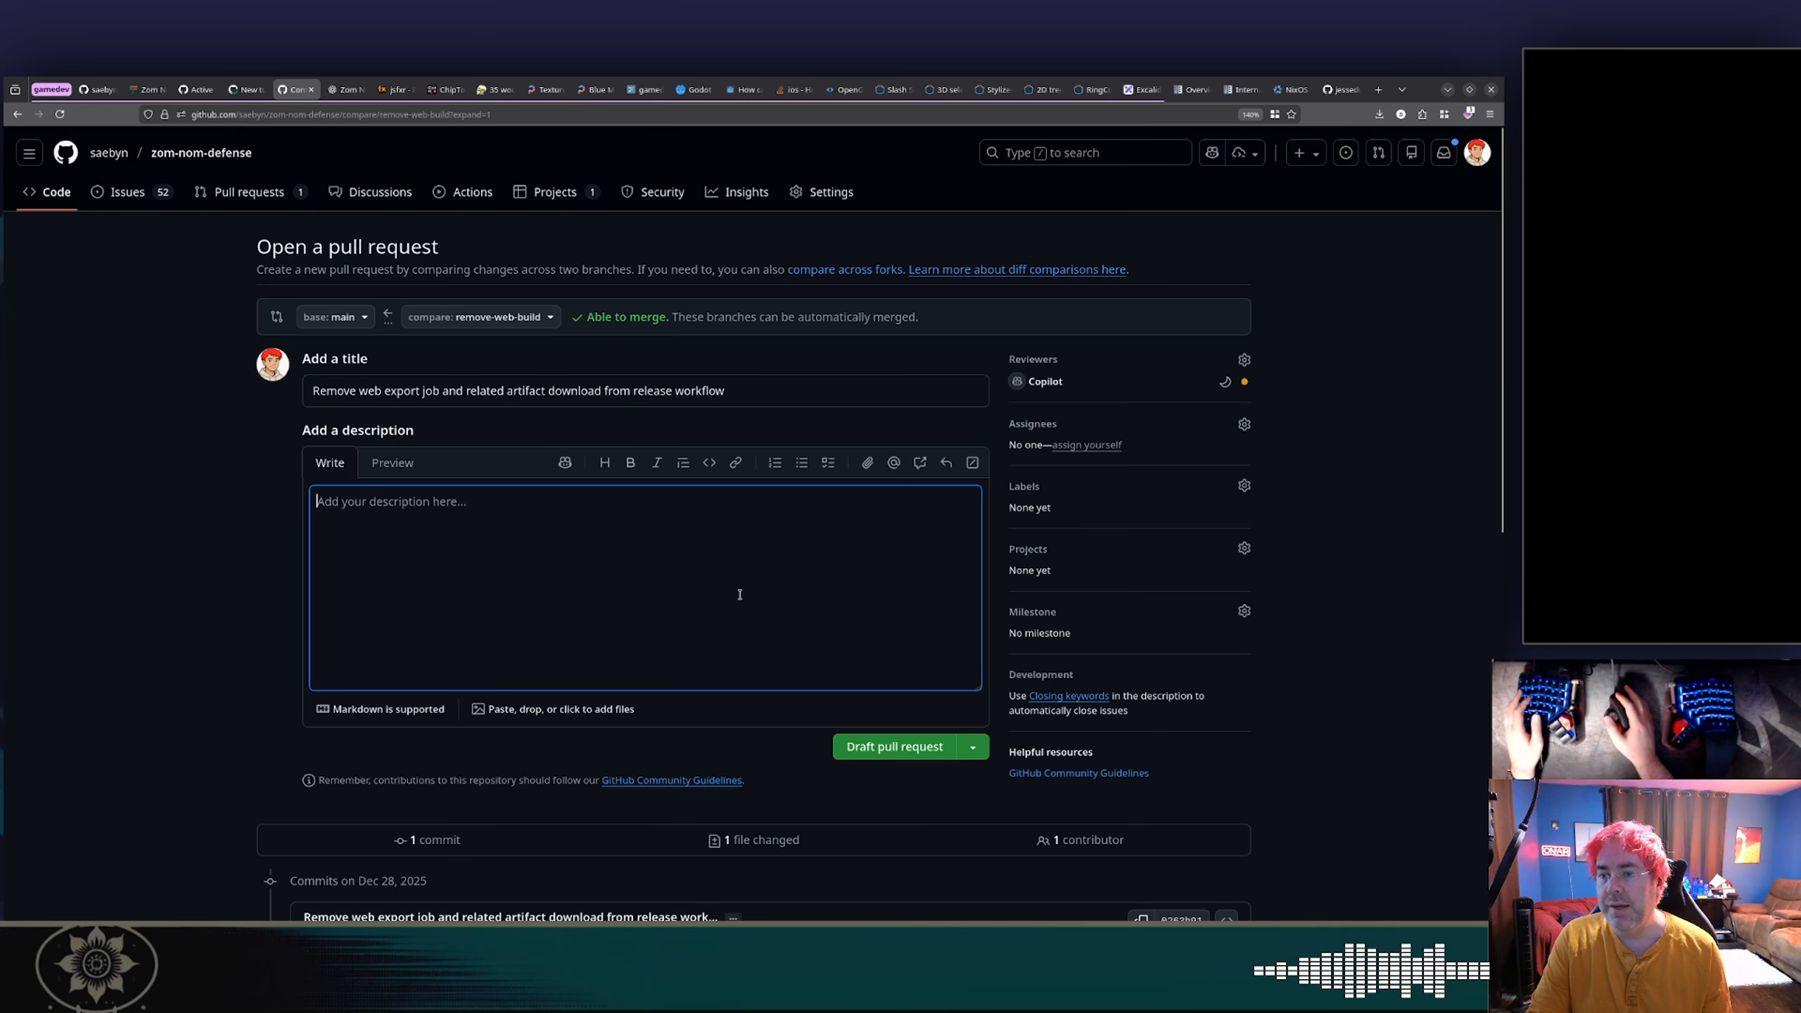
Step: Create the pull request as ready for review instead of as a draft
click(973, 746)
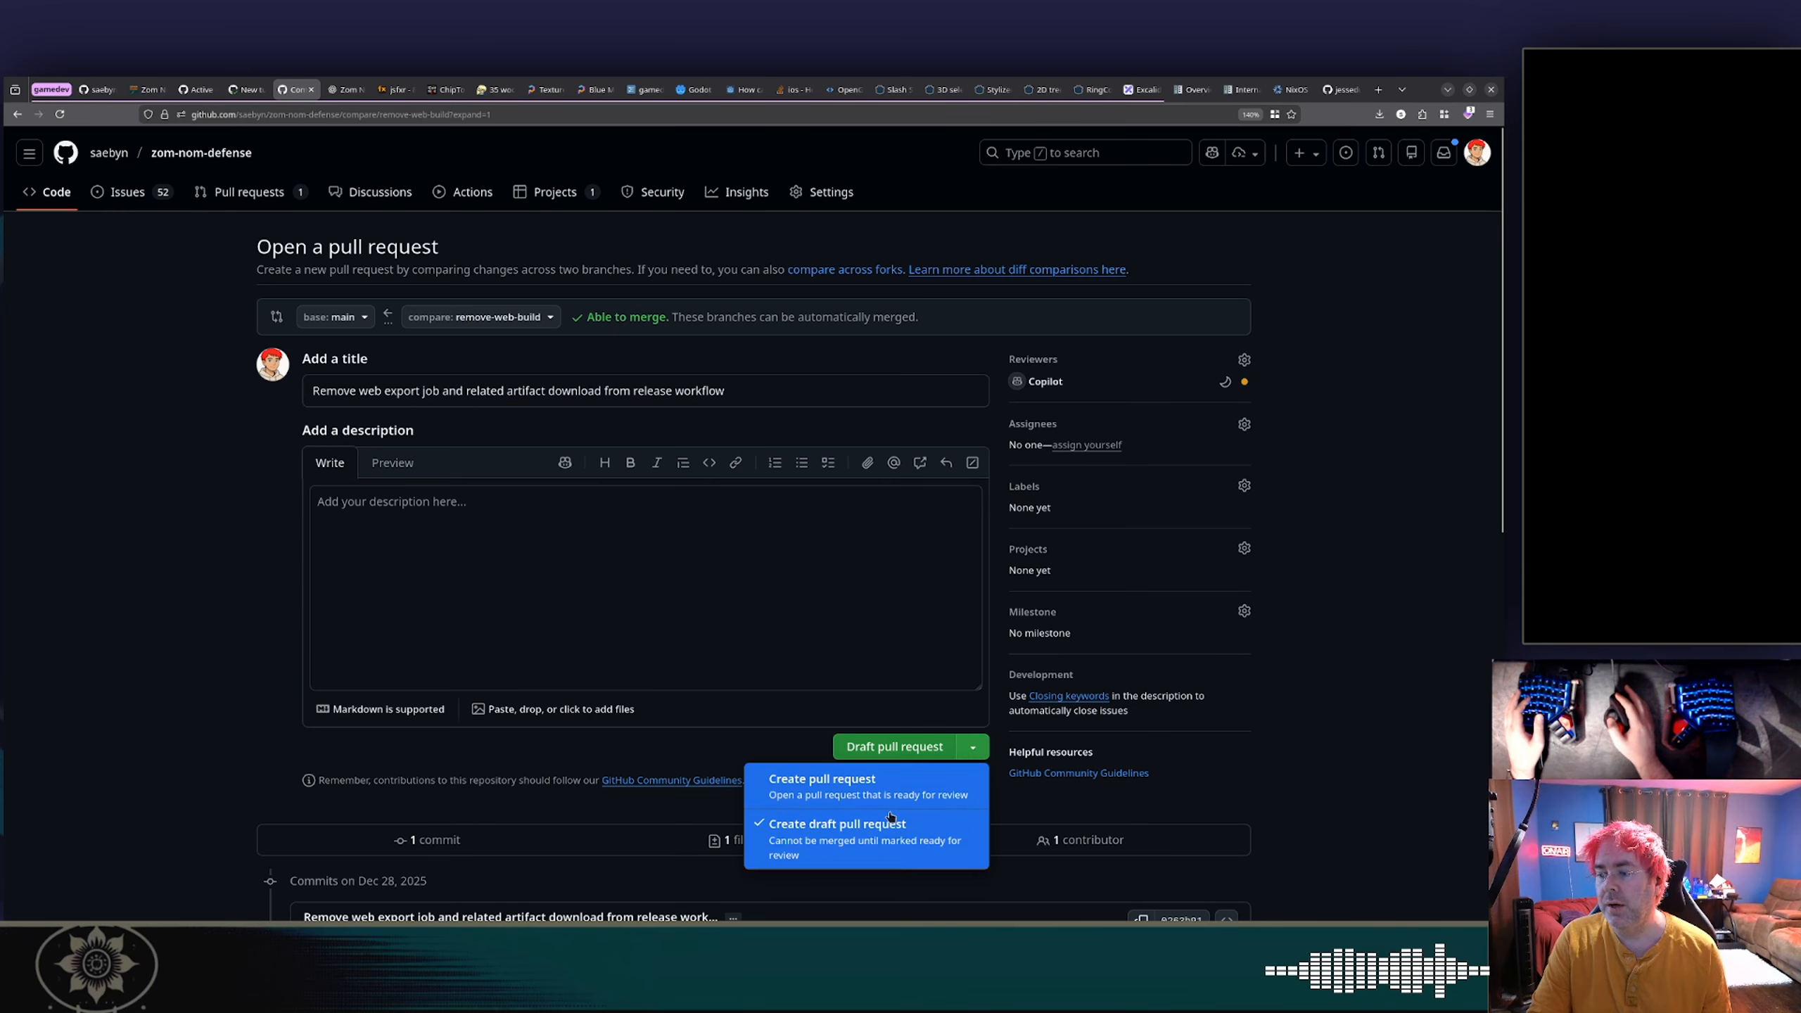
click(898, 784)
click(895, 745)
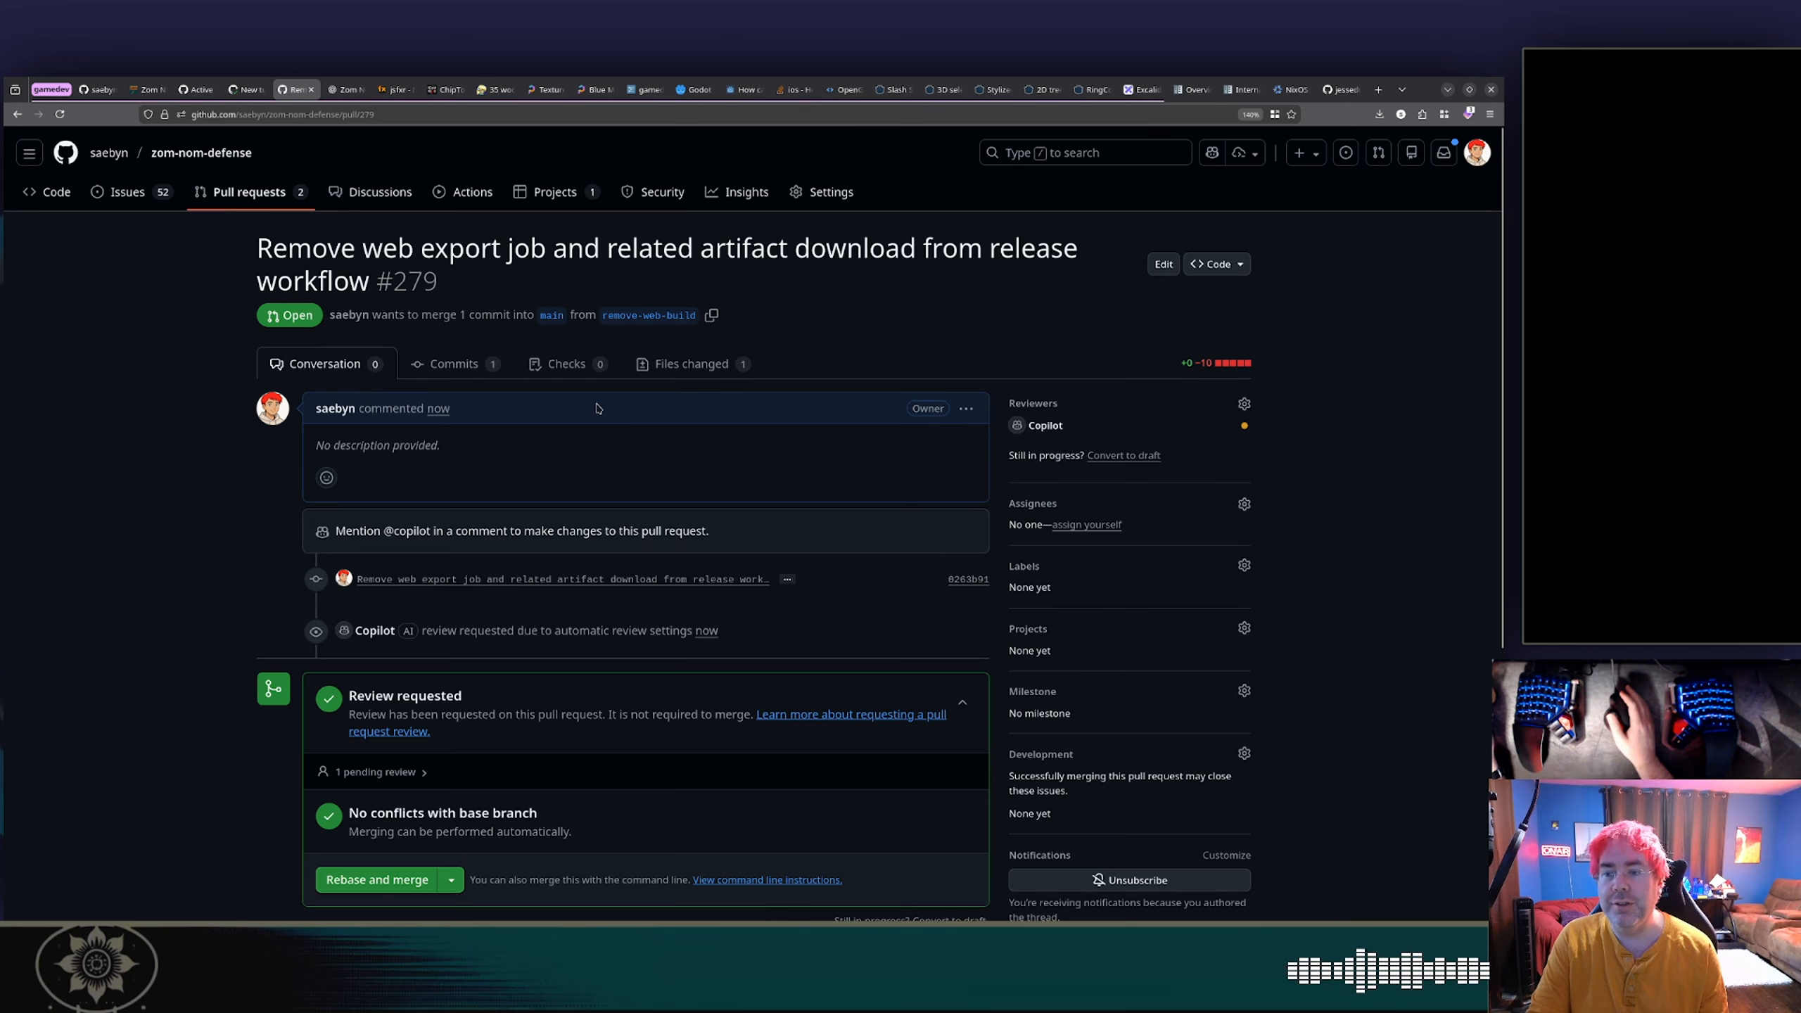
scroll(598, 408, down, 1)
scroll(597, 408, up, 1)
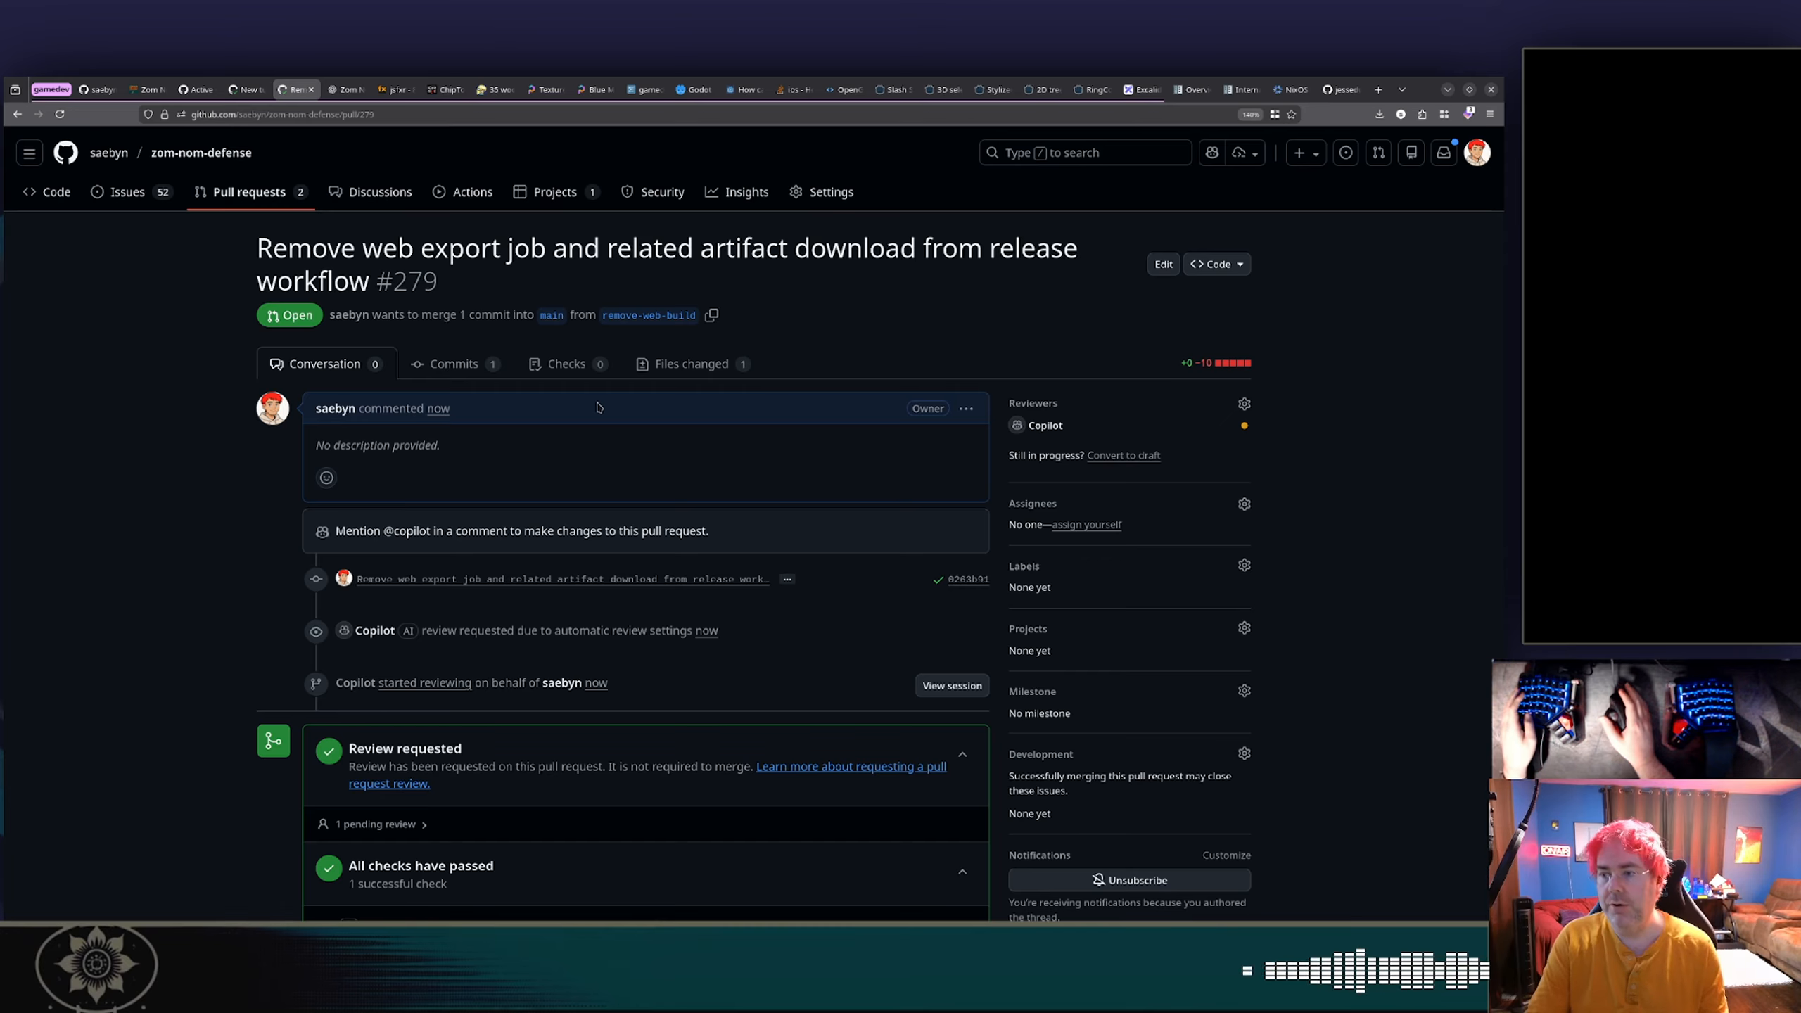
Step: Switch to the Godot editor and reload the externally modified project.godot from disk
key(alt+Tab)
key(alt+Tab)
key(alt+Tab)
key(alt+Tab)
key(alt+Tab)
key(alt+Tab)
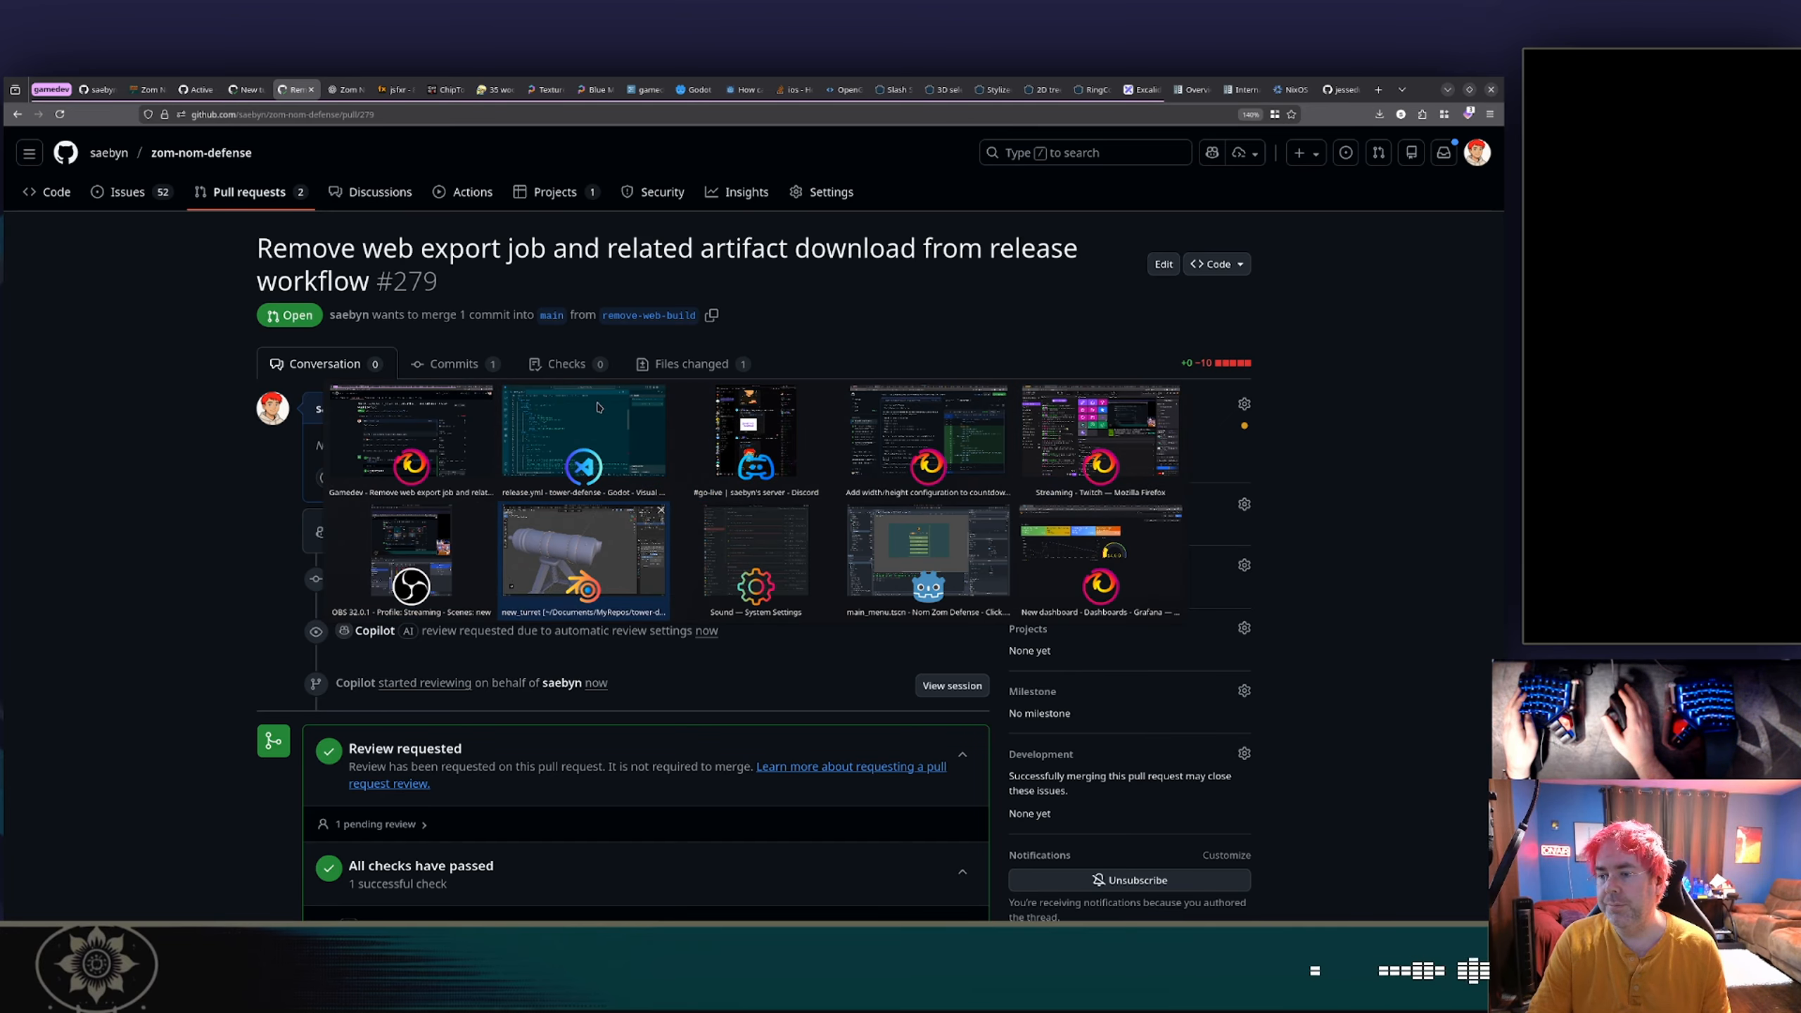
key(alt+Tab)
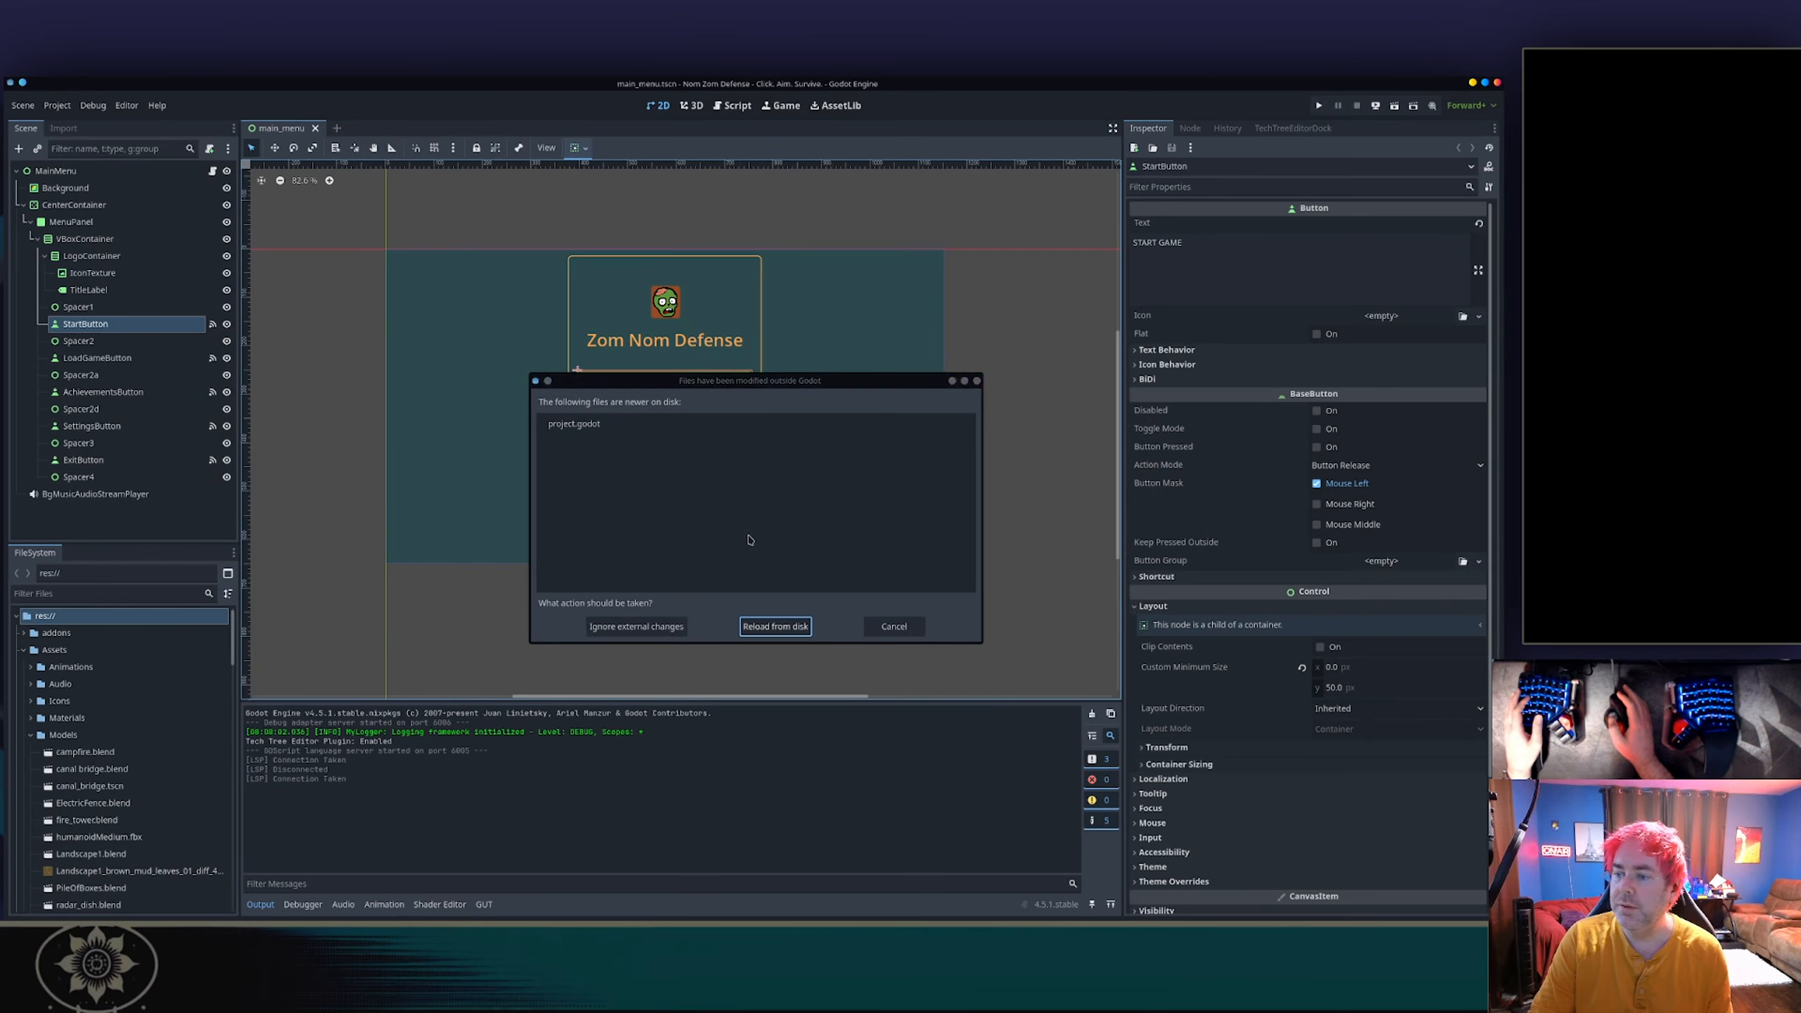
key(Return)
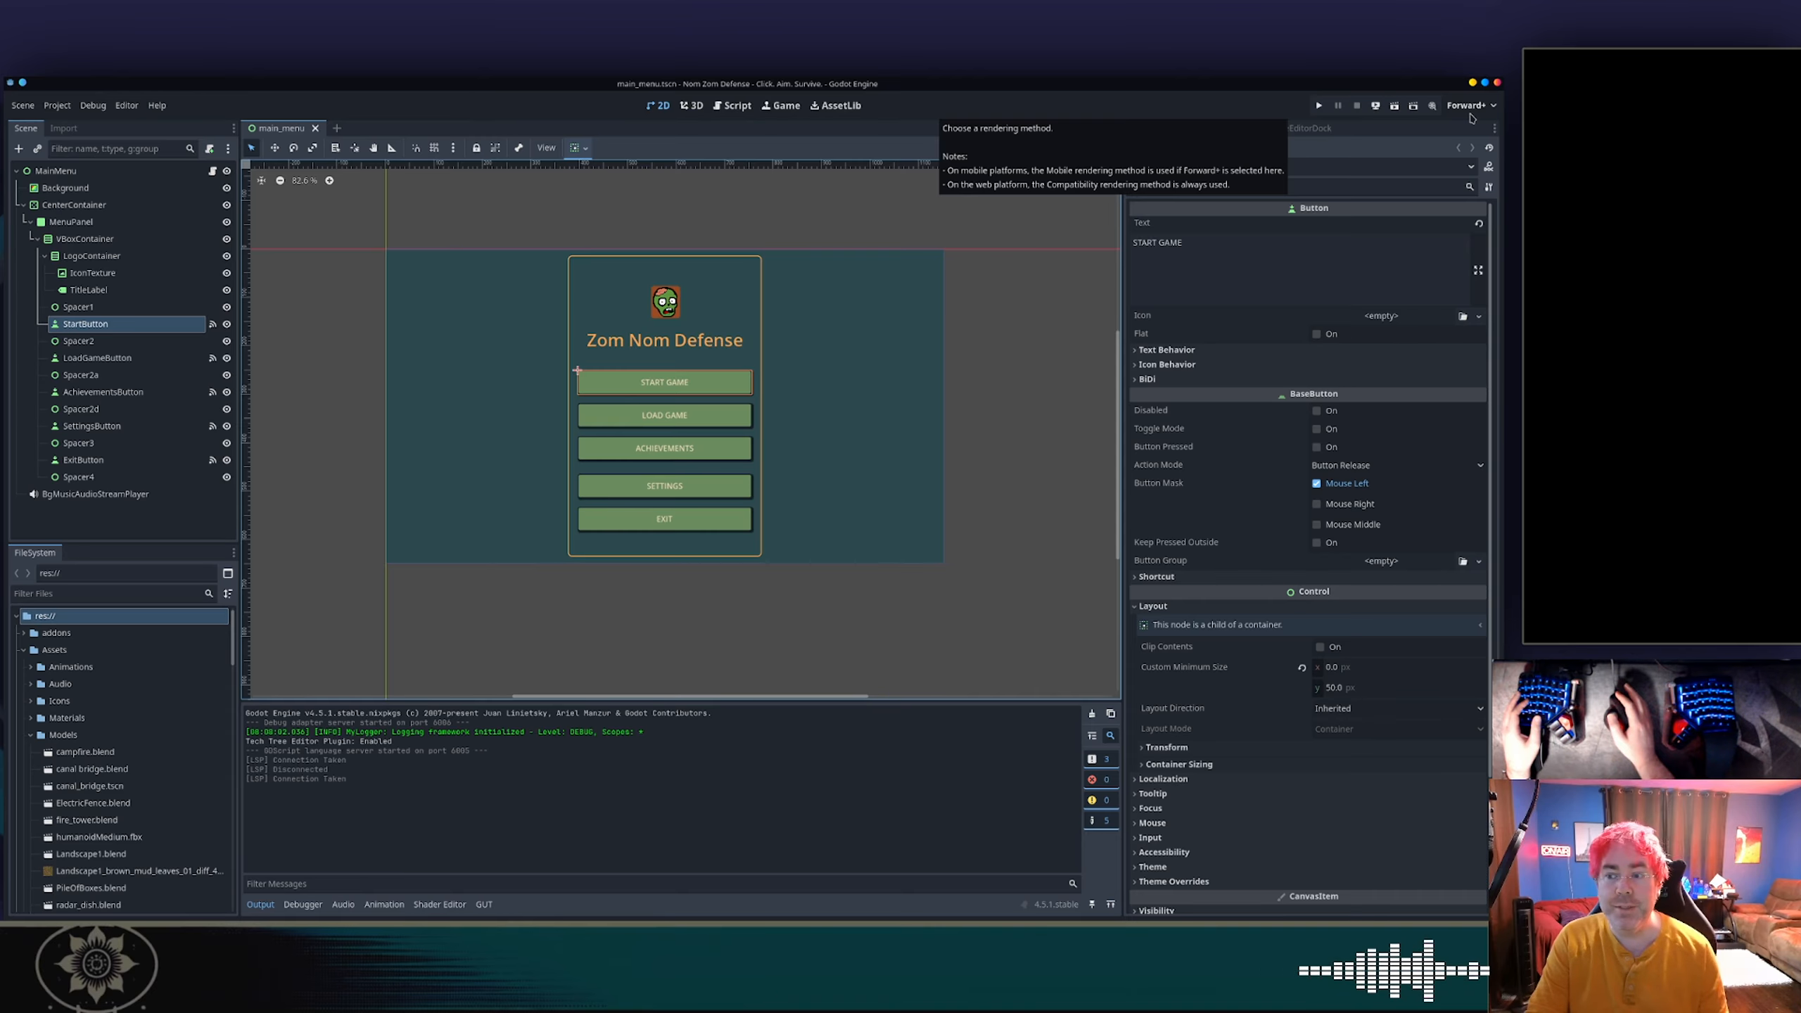
Step: Check which rendering methods are offered for the project, keeping Forward+ selected
click(1469, 106)
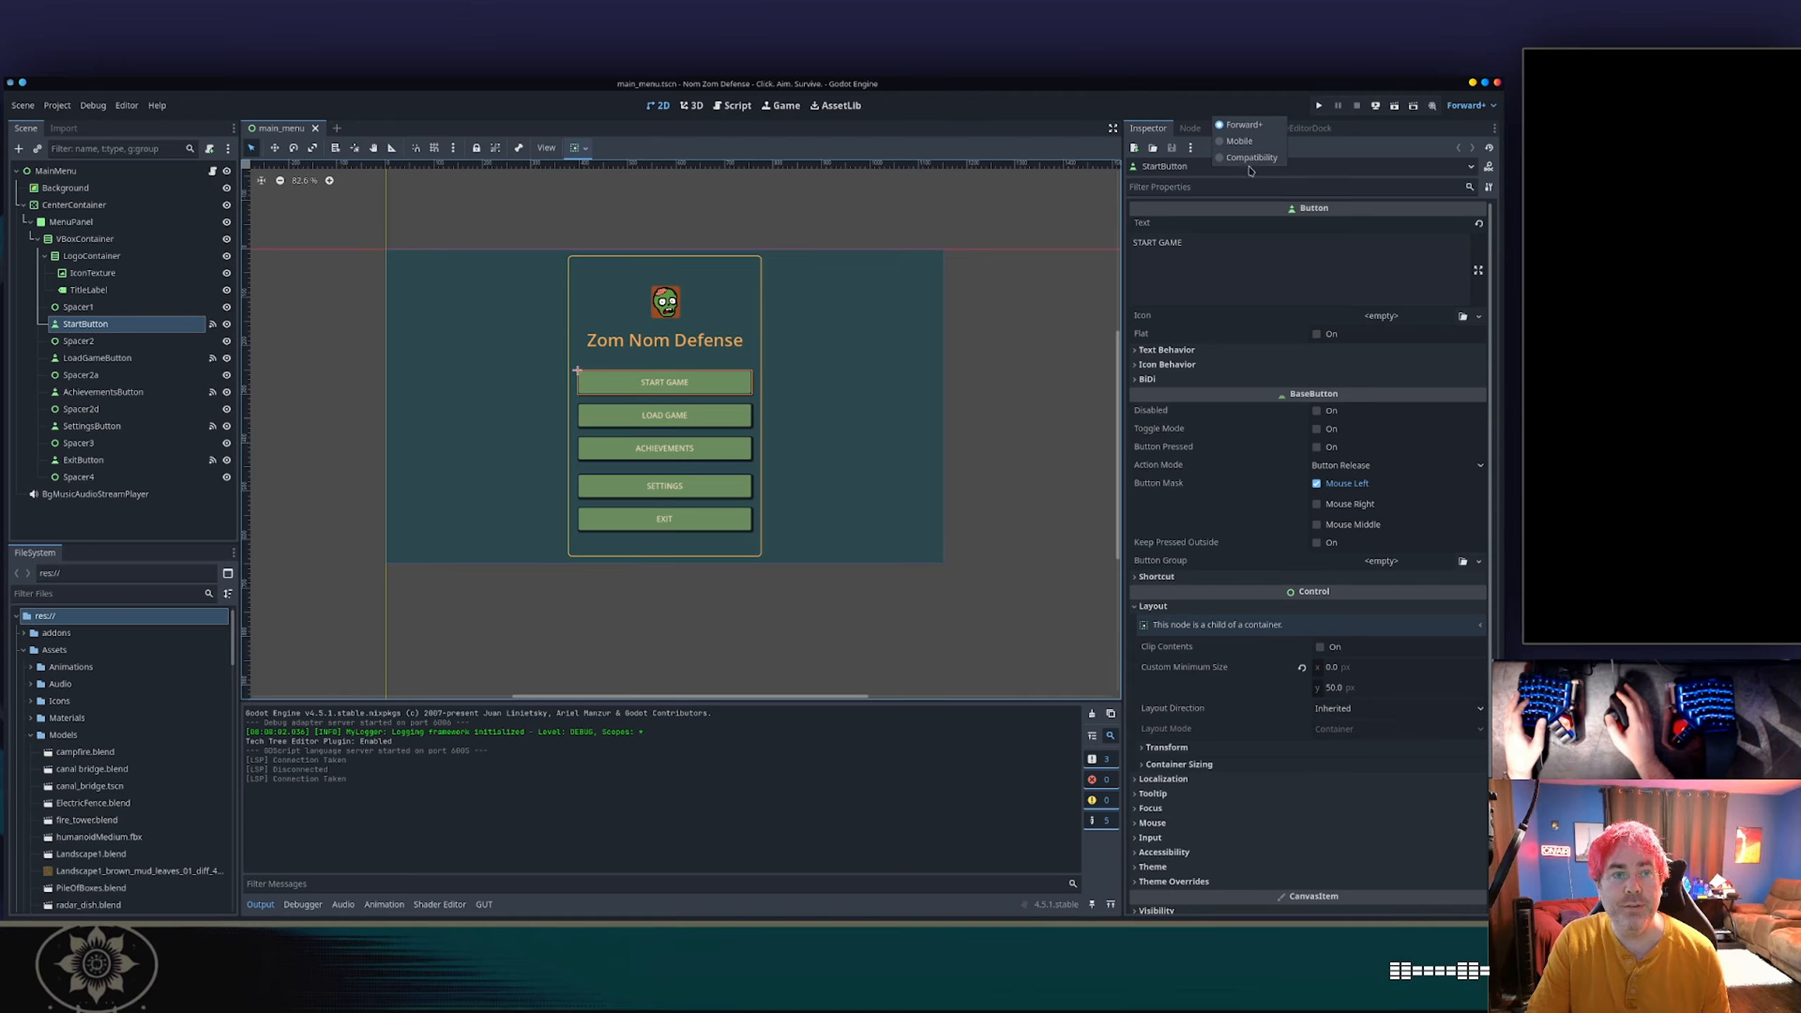
click(1117, 100)
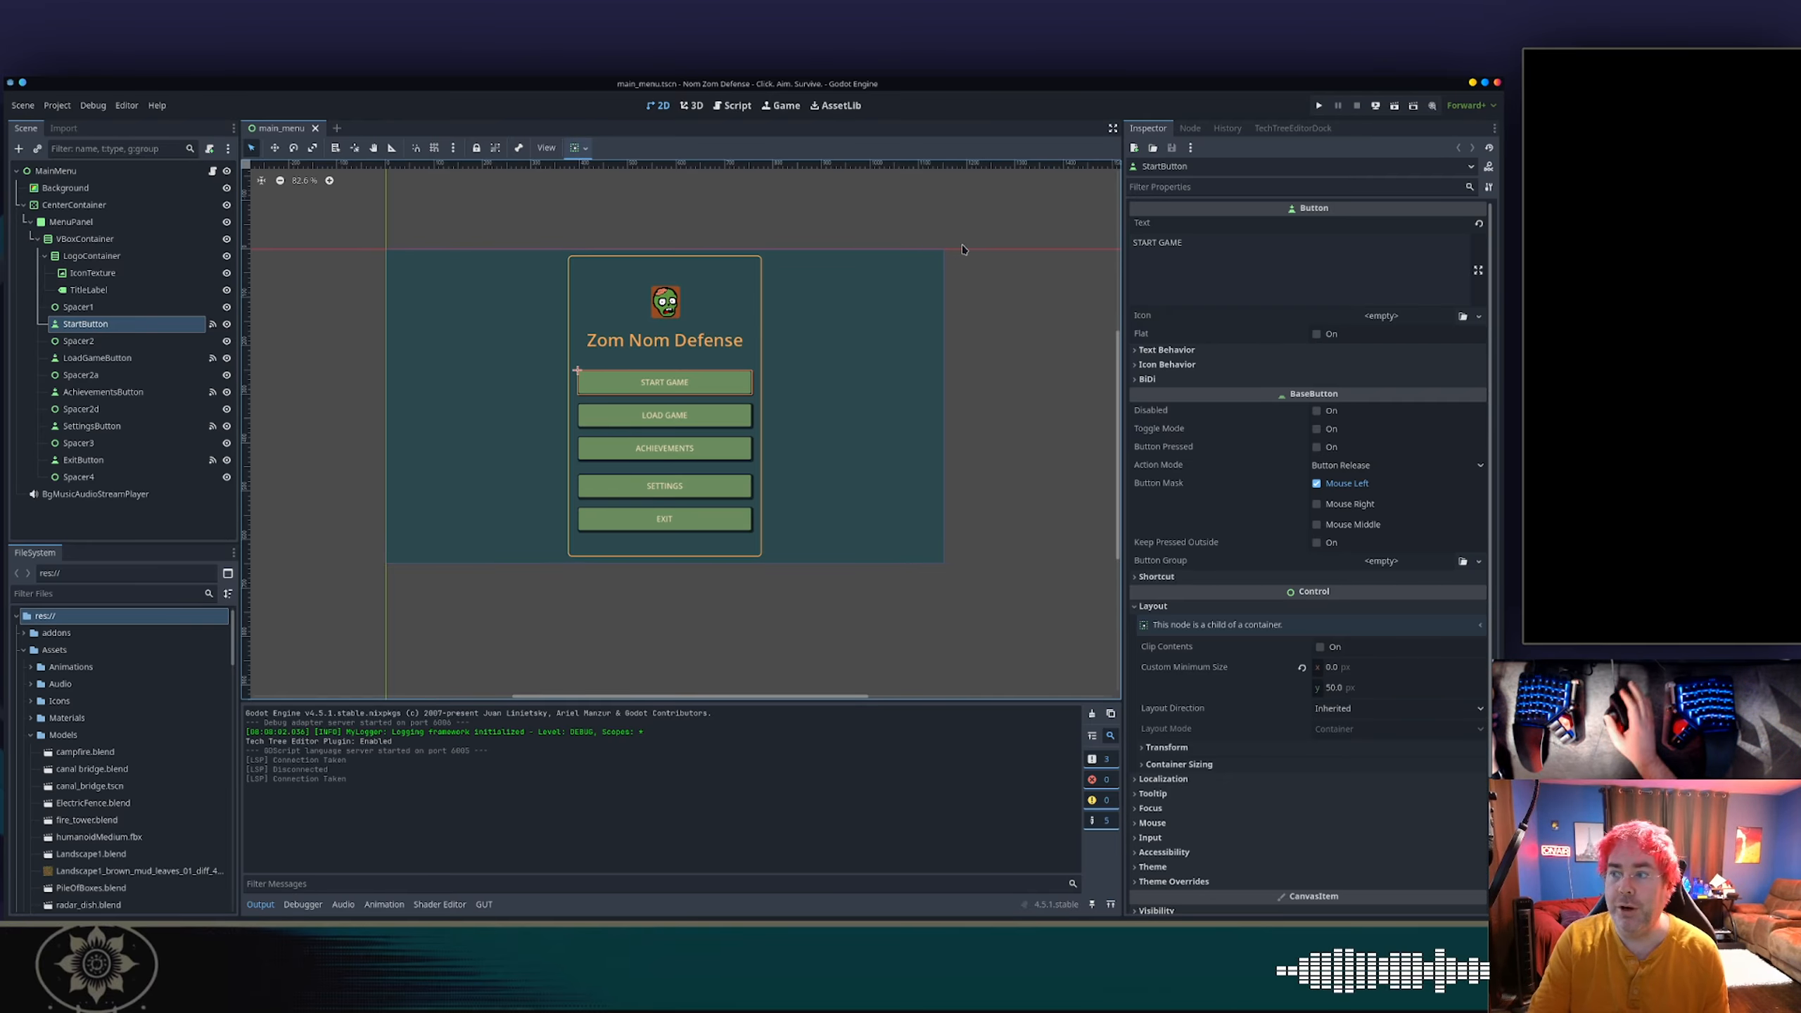
click(1451, 106)
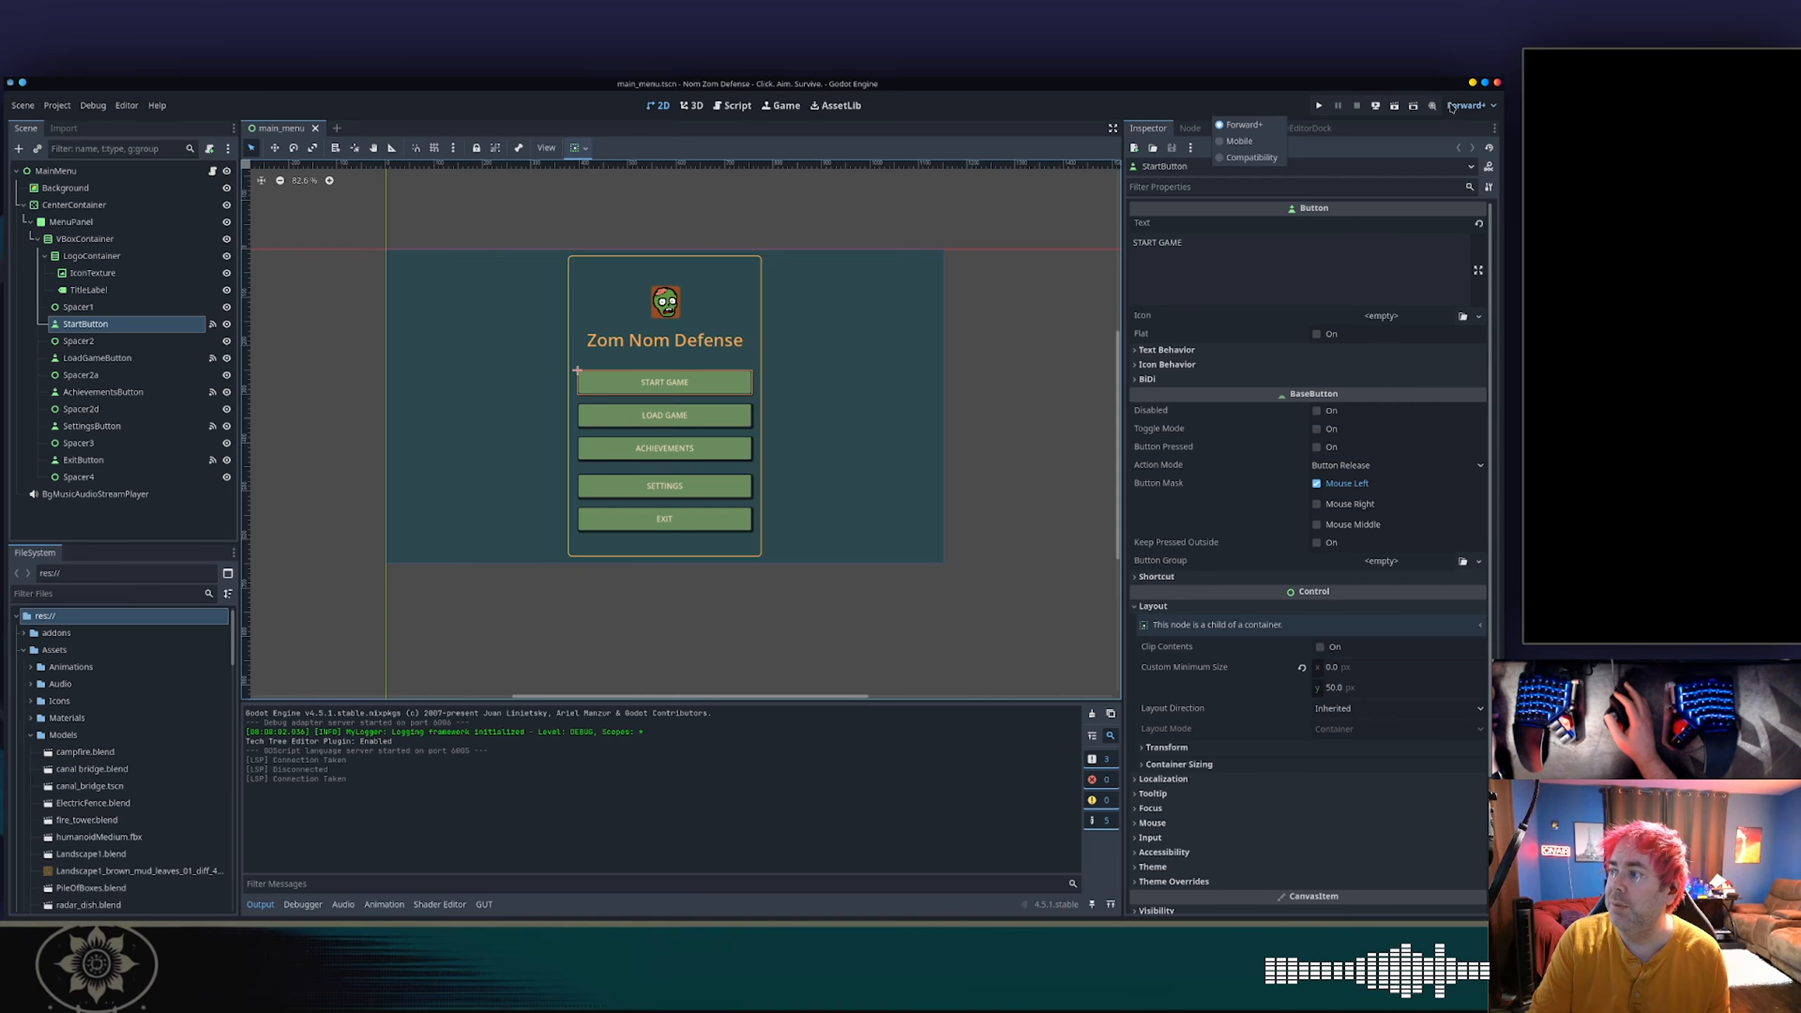
click(1206, 114)
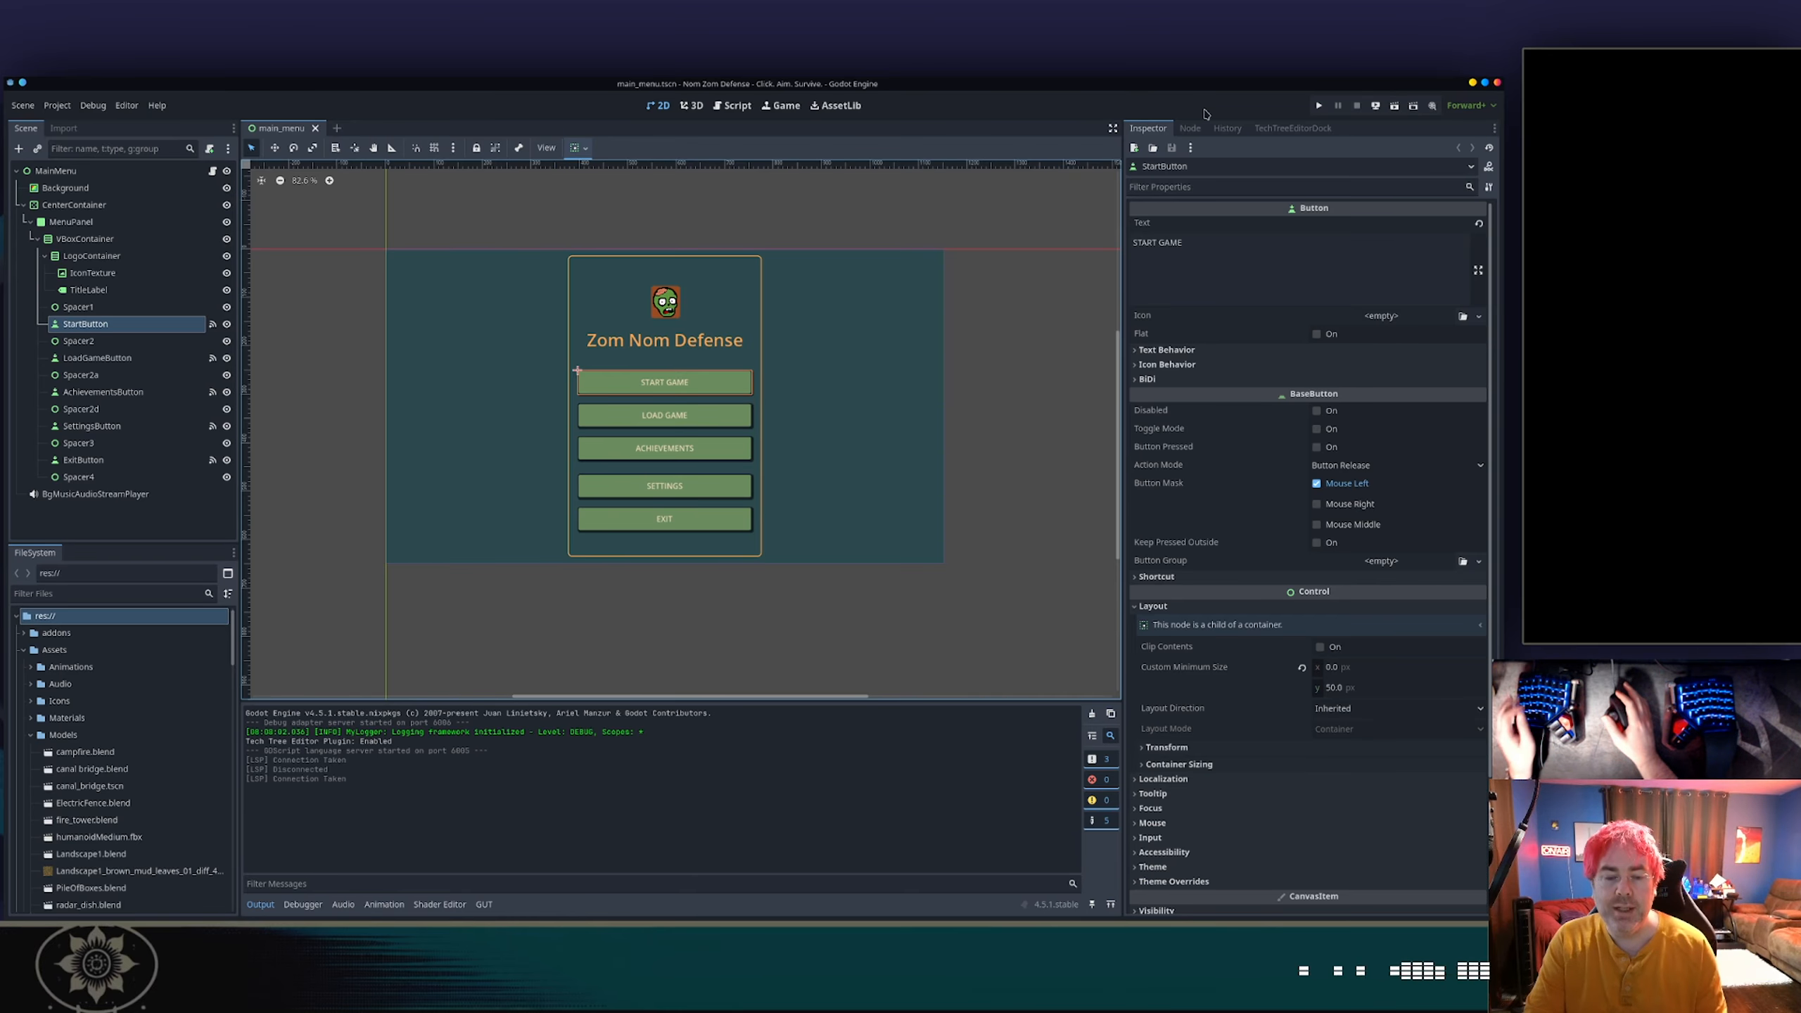
Step: Switch to GitHub, rebase and merge the web export removal pull request after reading Copilot's overview, and return to the pull request list
key(alt+Tab)
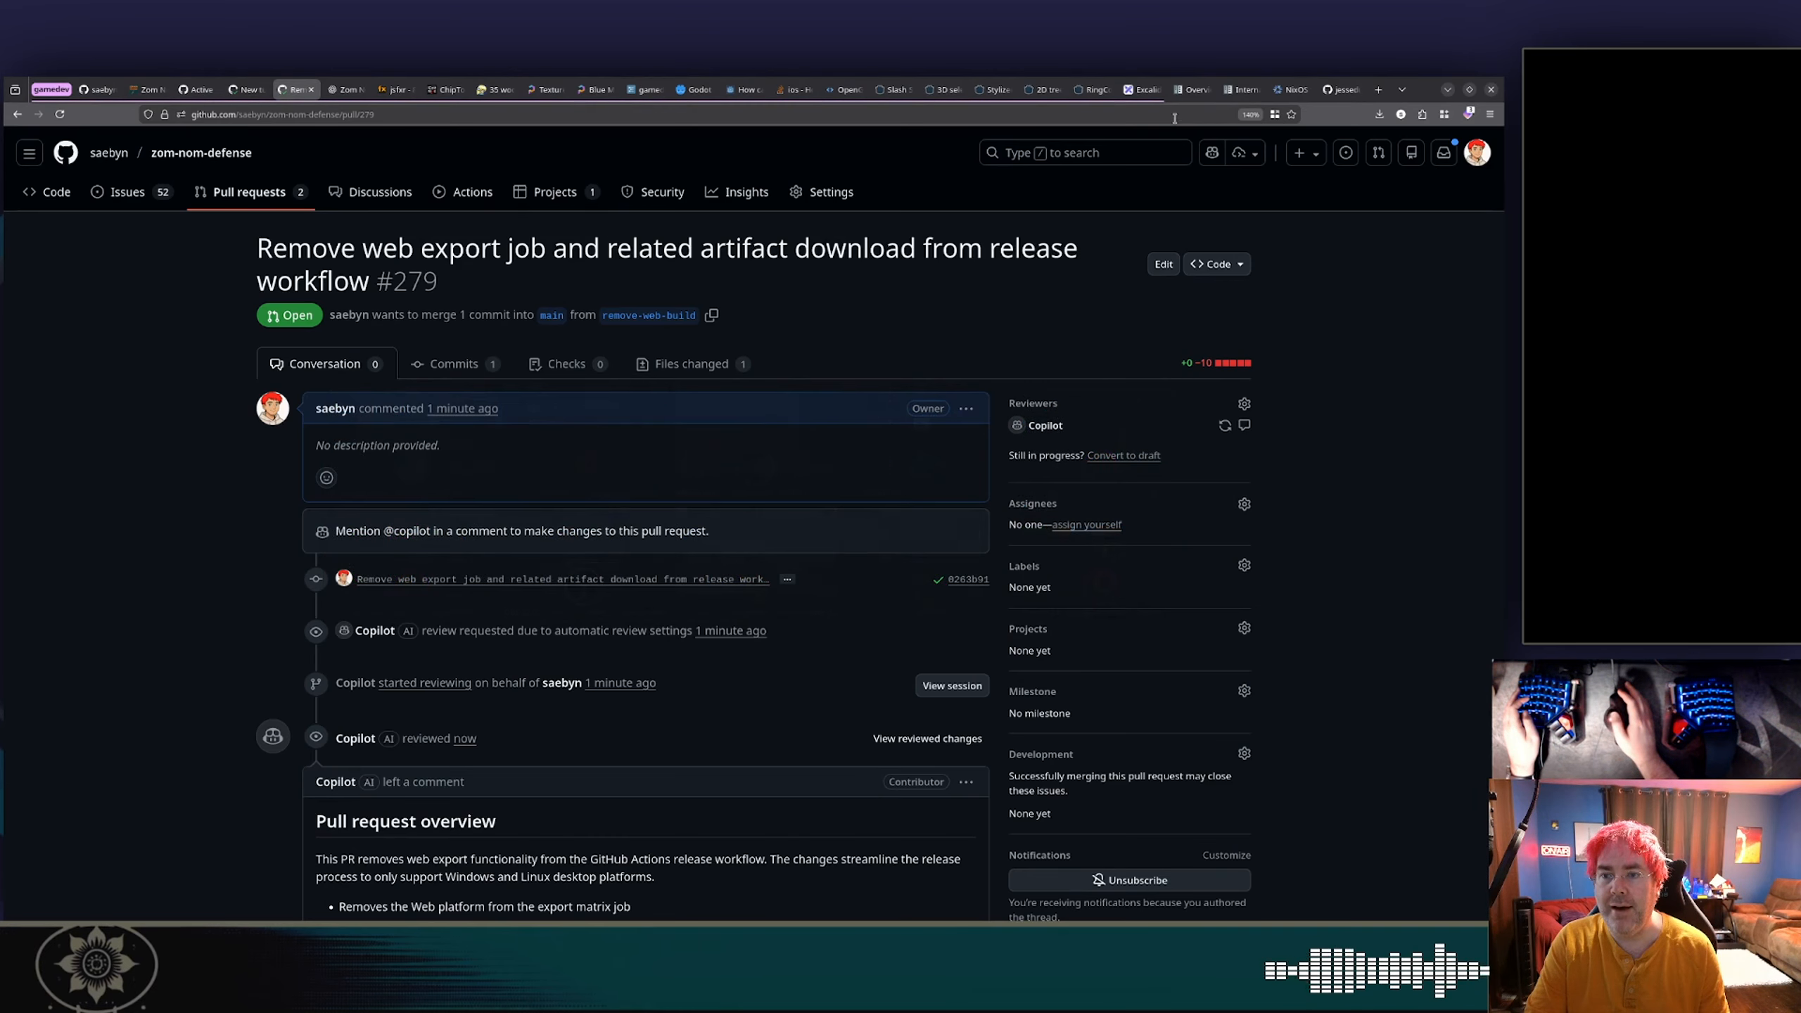
scroll(582, 396, down, 3)
scroll(581, 395, down, 1)
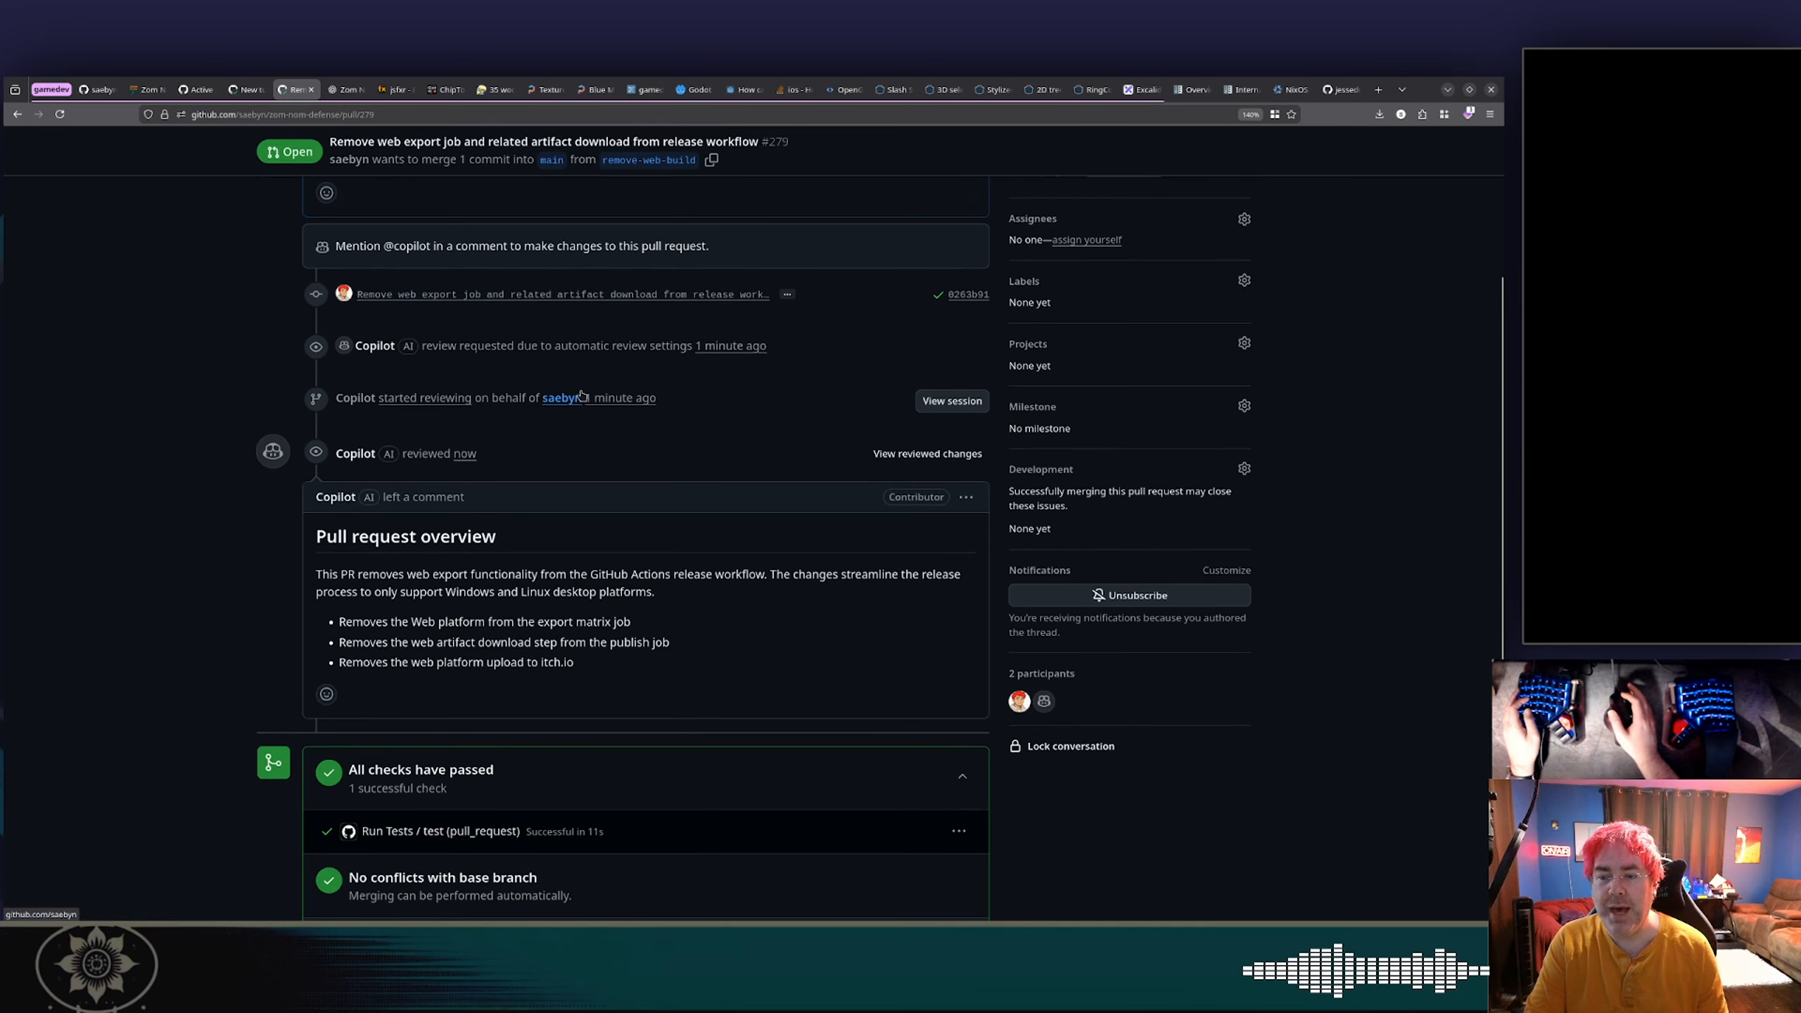
drag(399, 663, 537, 659)
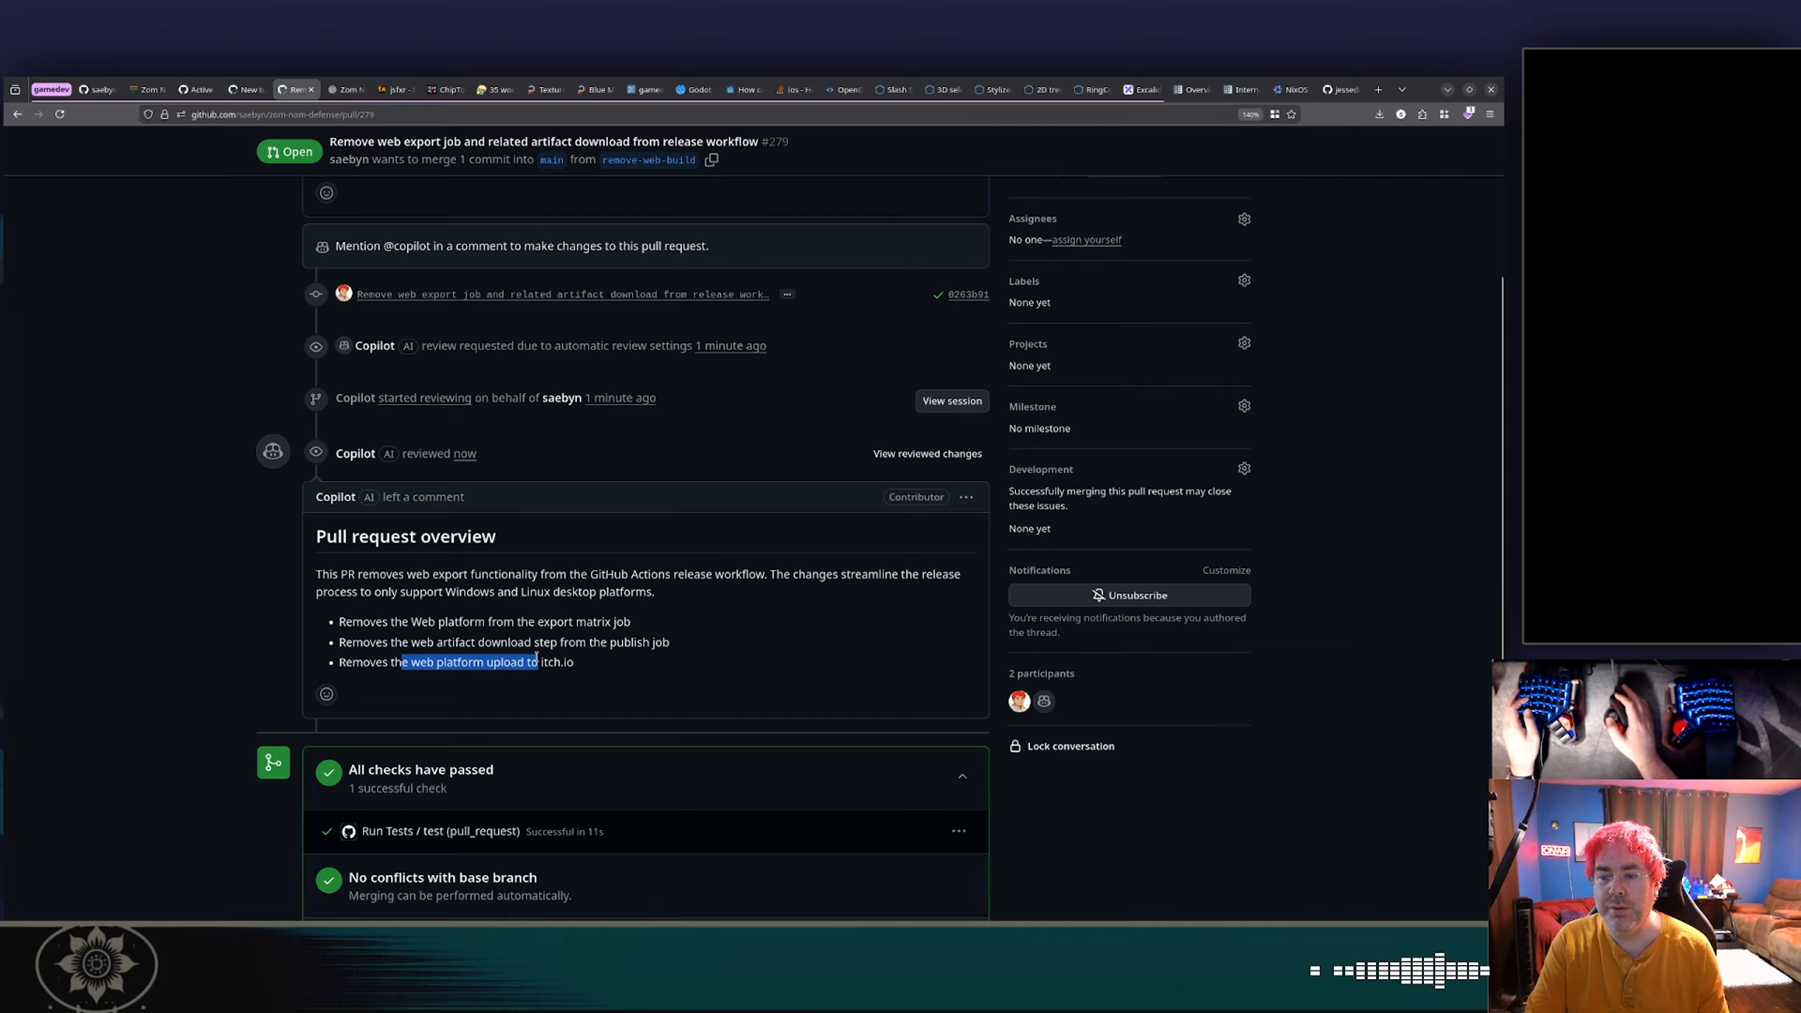
click(537, 660)
scroll(511, 674, down, 3)
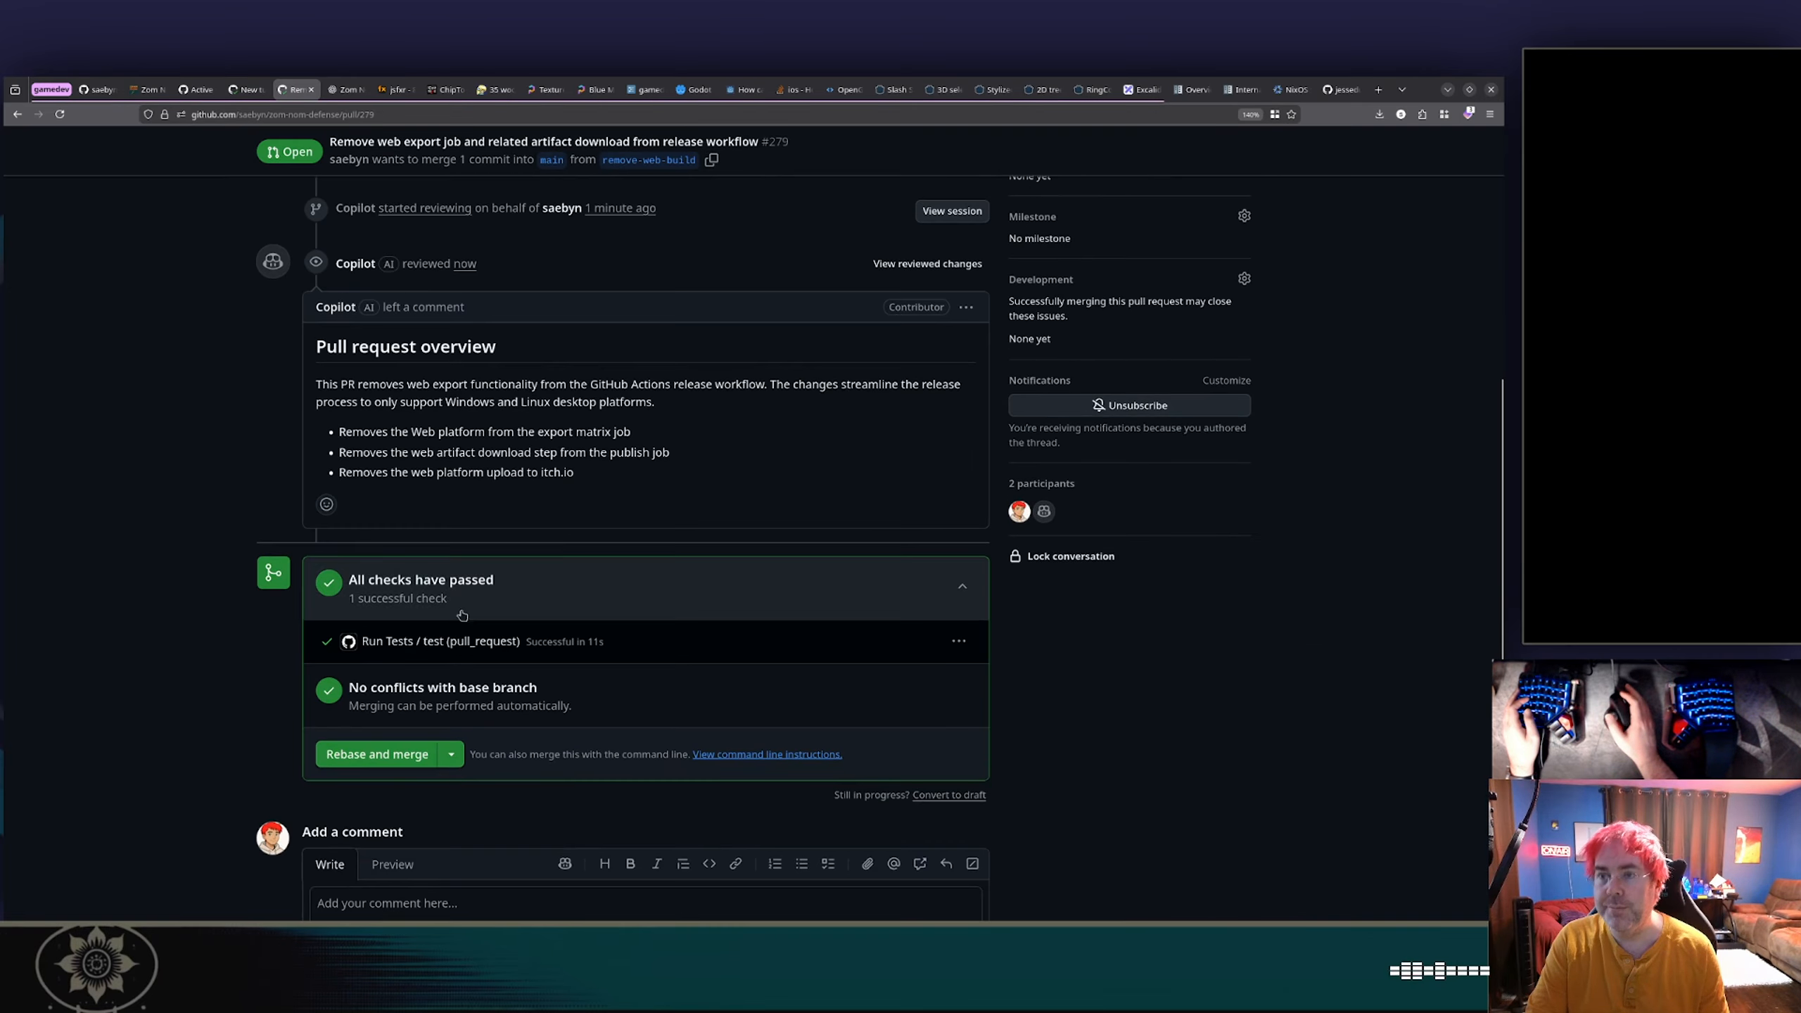
click(392, 753)
click(397, 612)
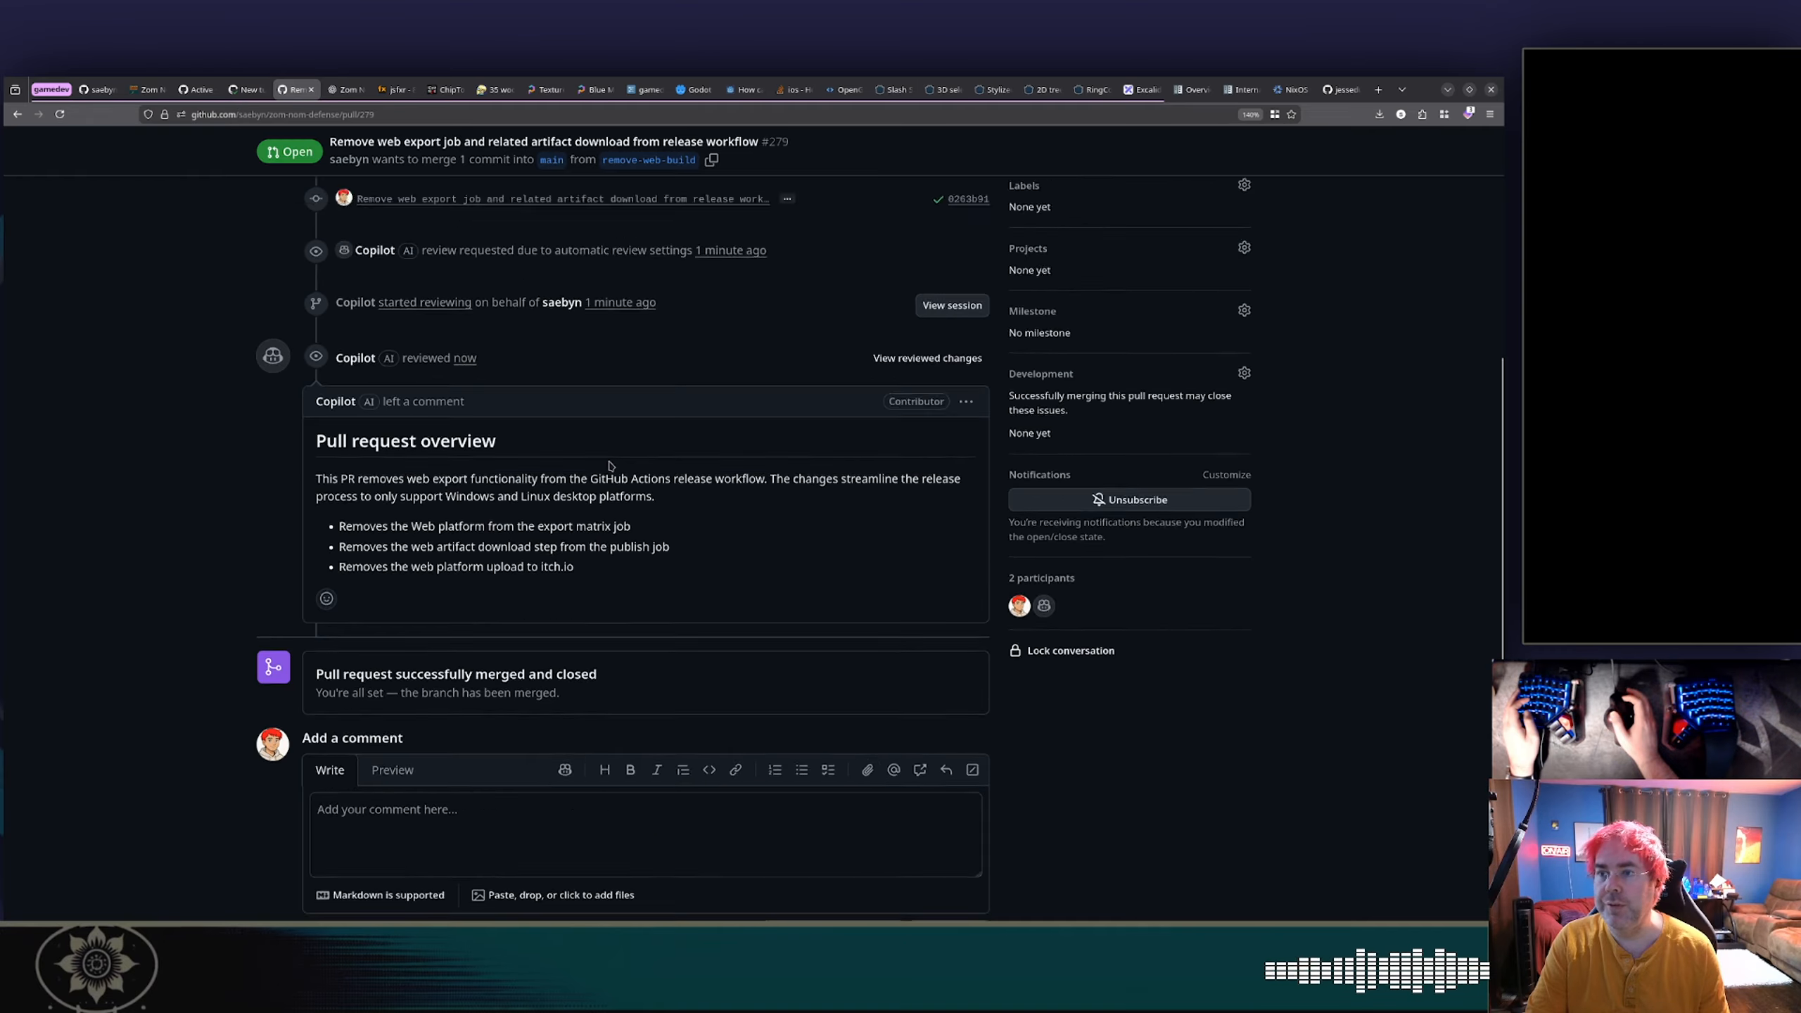
click(228, 188)
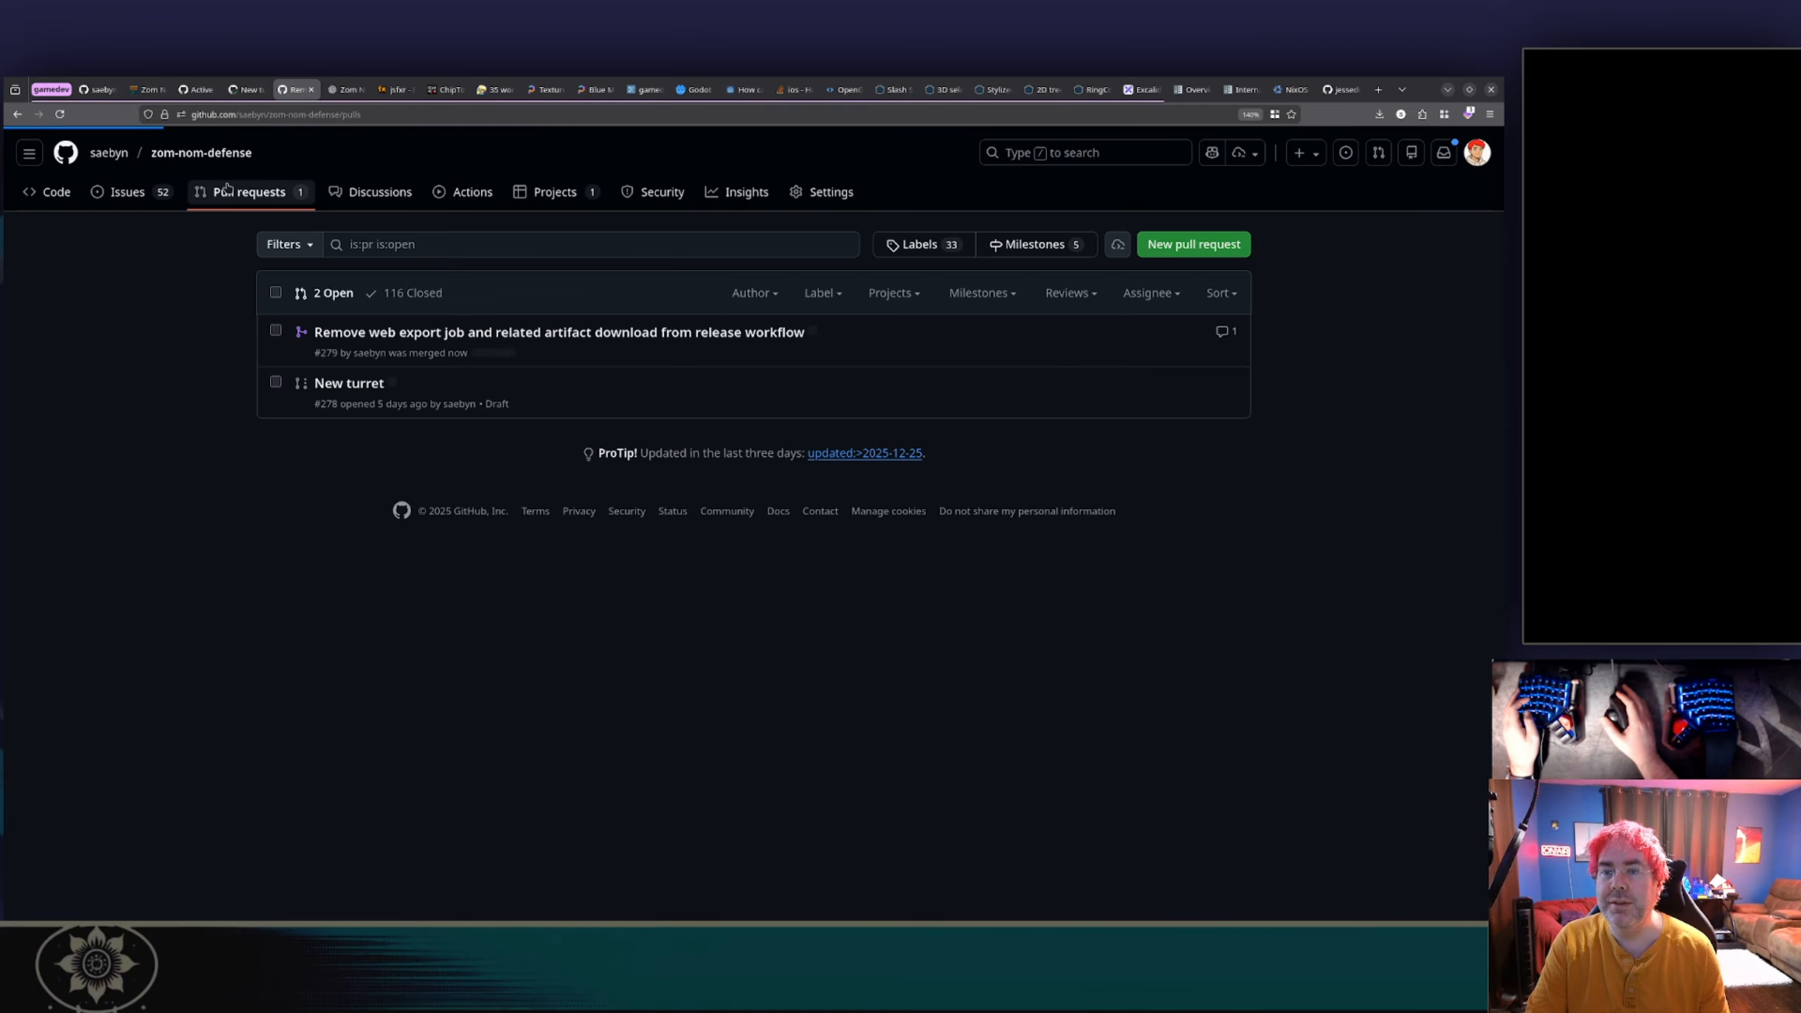
Step: Switch to Visual Studio Code, check out the new-turret branch, and close release.yml
key(alt+Tab)
key(alt+Tab)
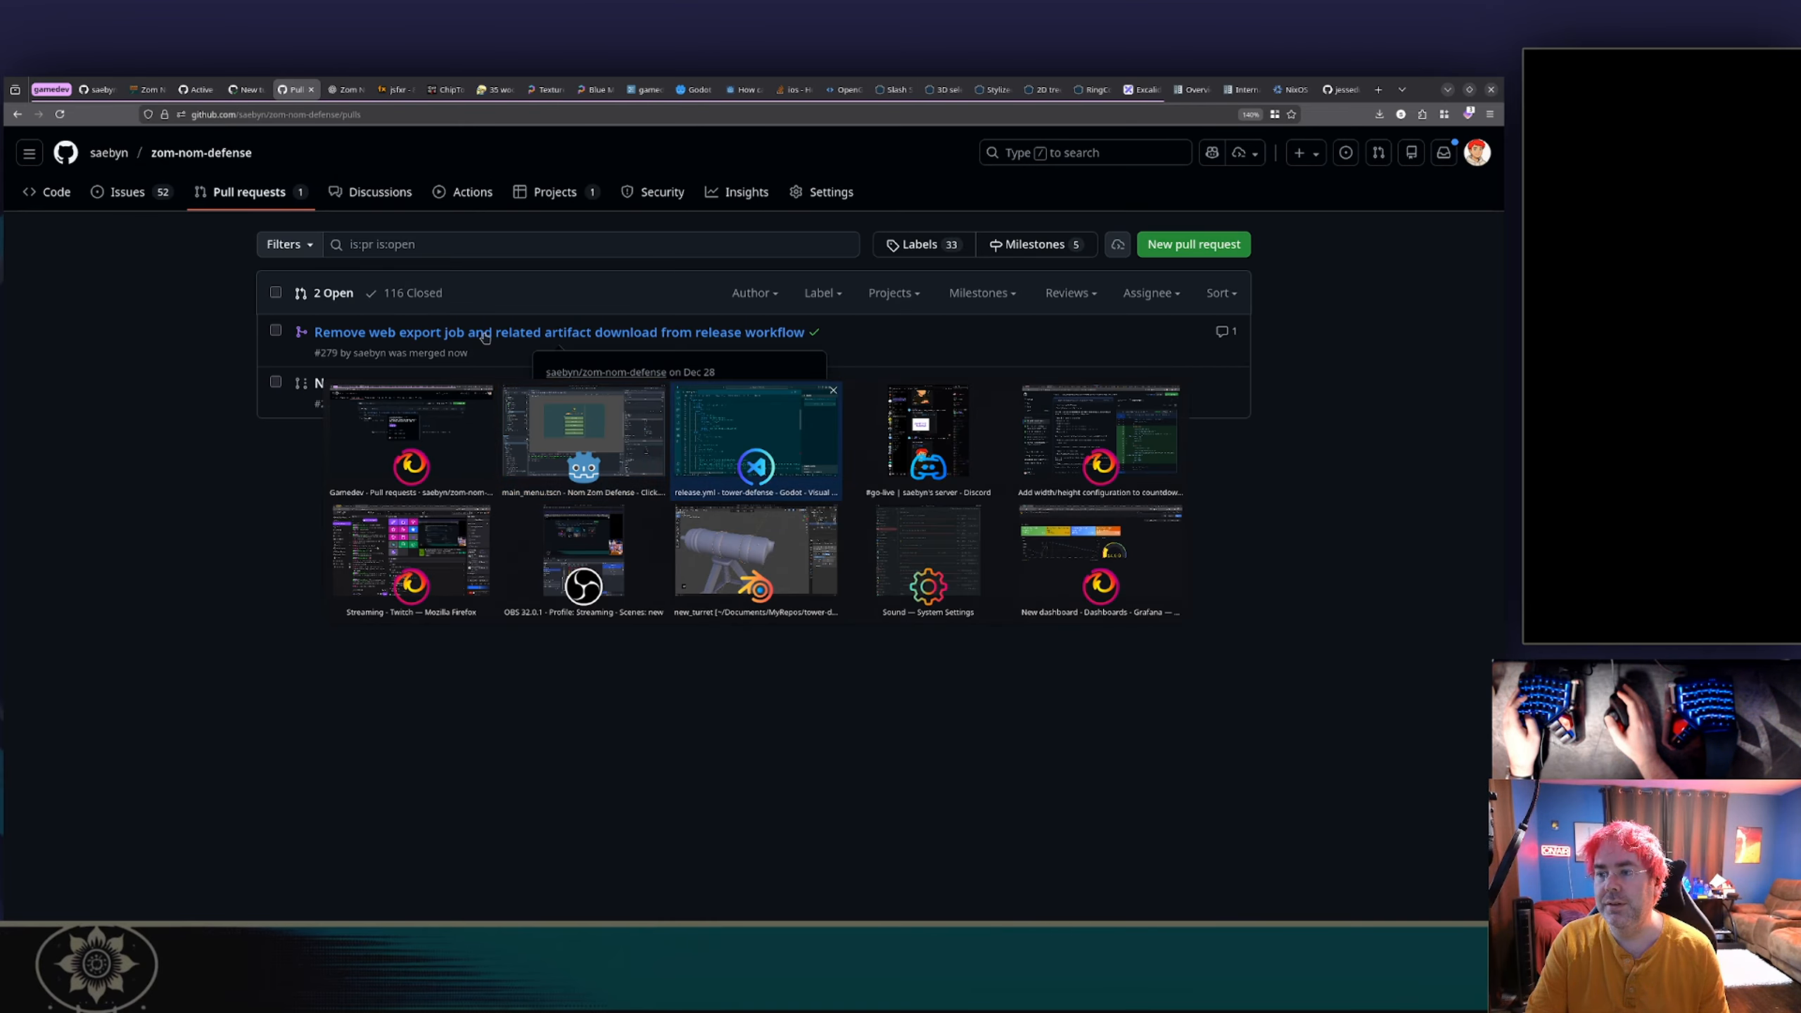
click(135, 906)
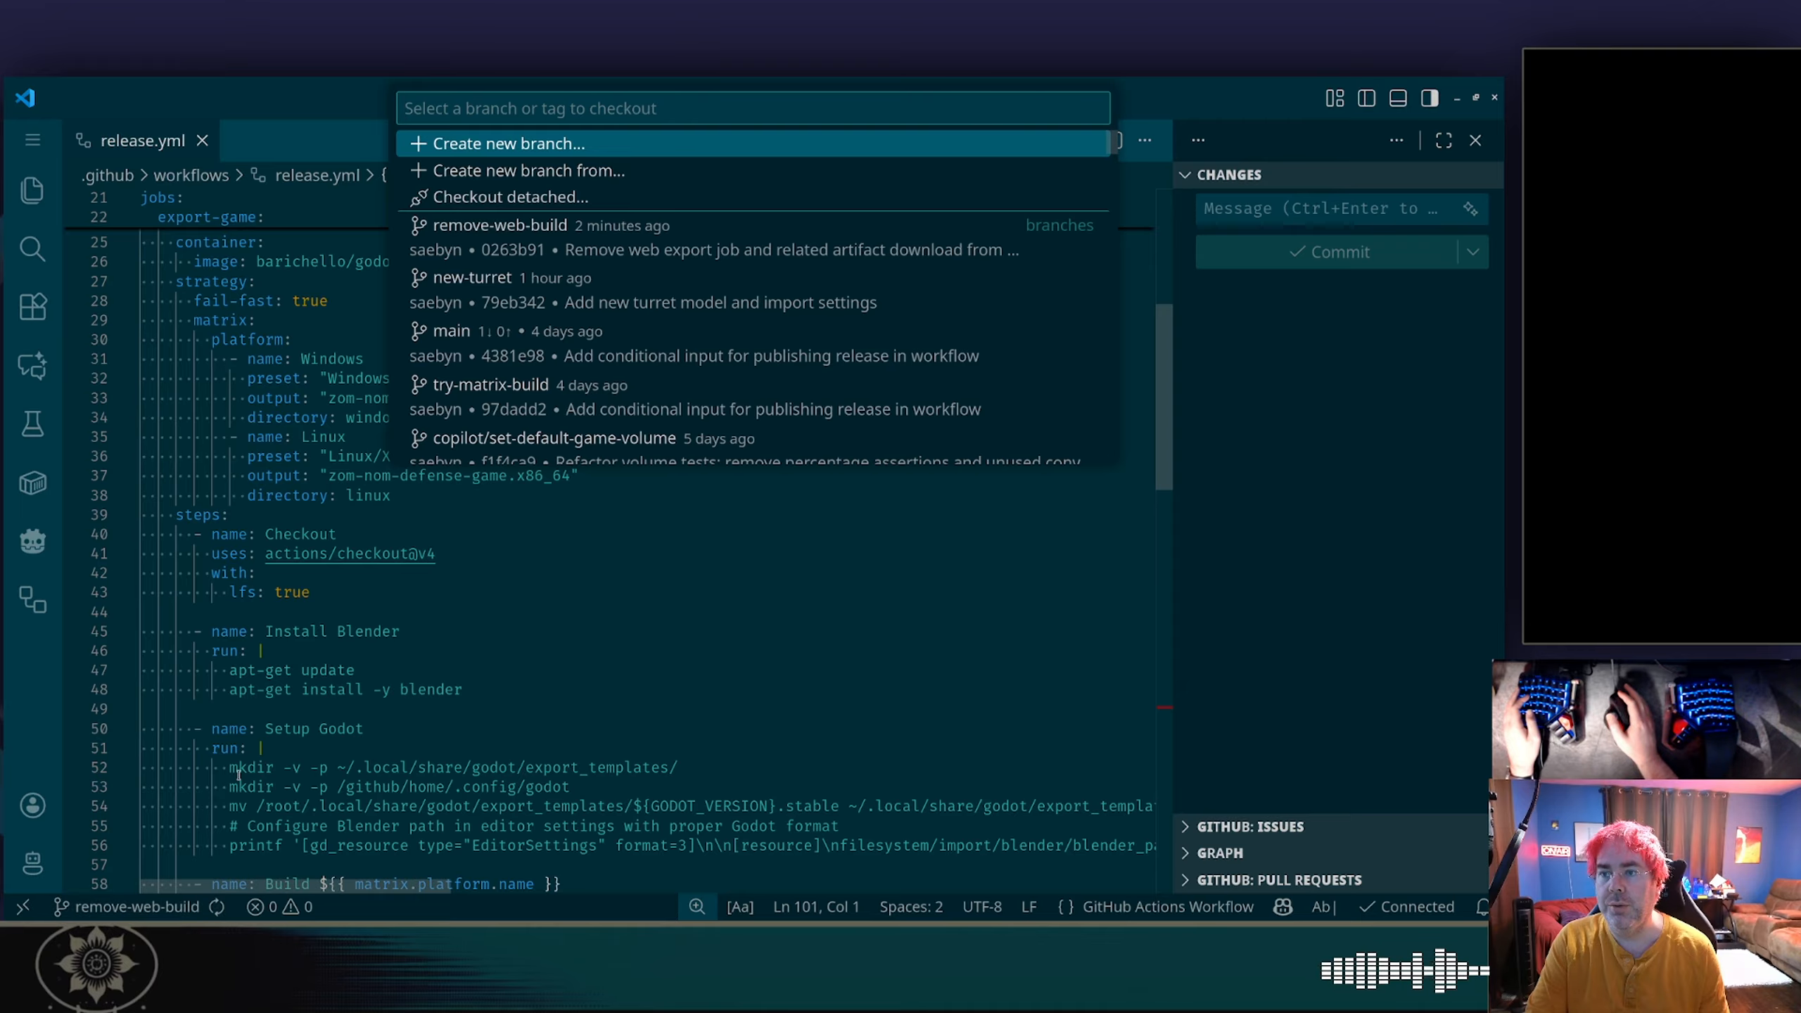
click(533, 278)
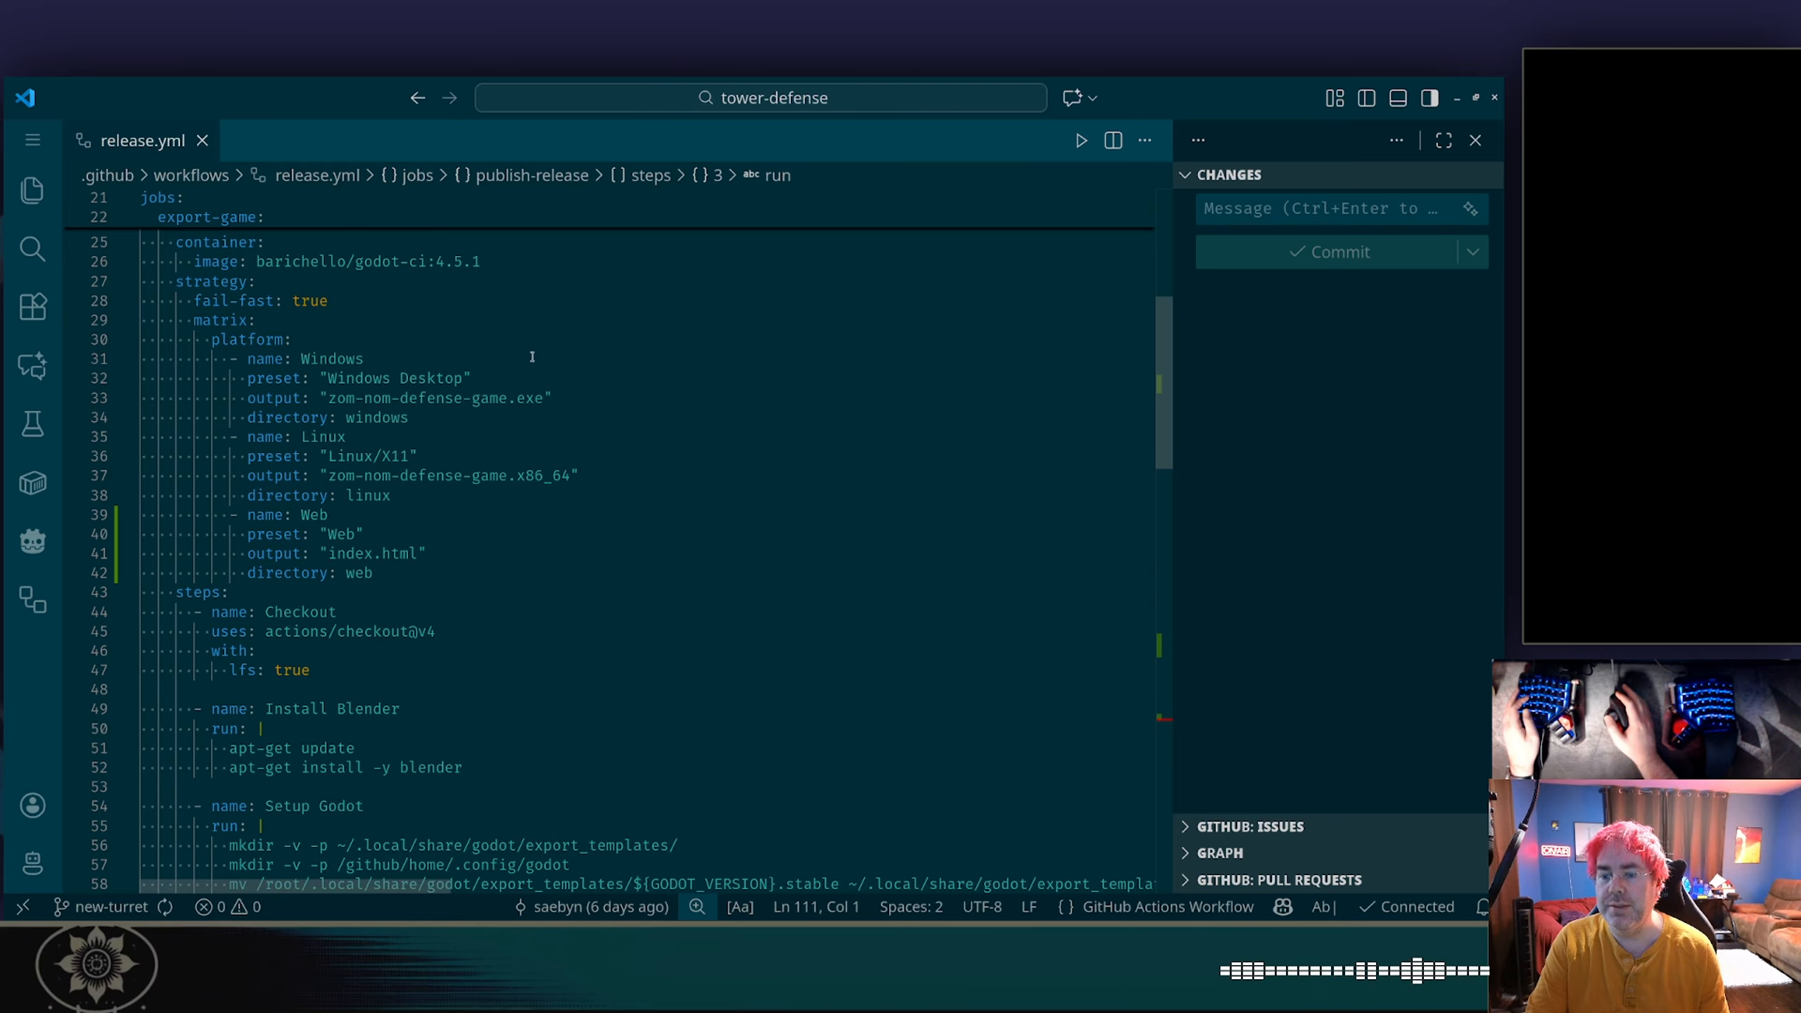
key(ctrl+w)
Step: Open the New turret pull request on GitHub and update its branch onto main with a rebase
key(alt+Tab)
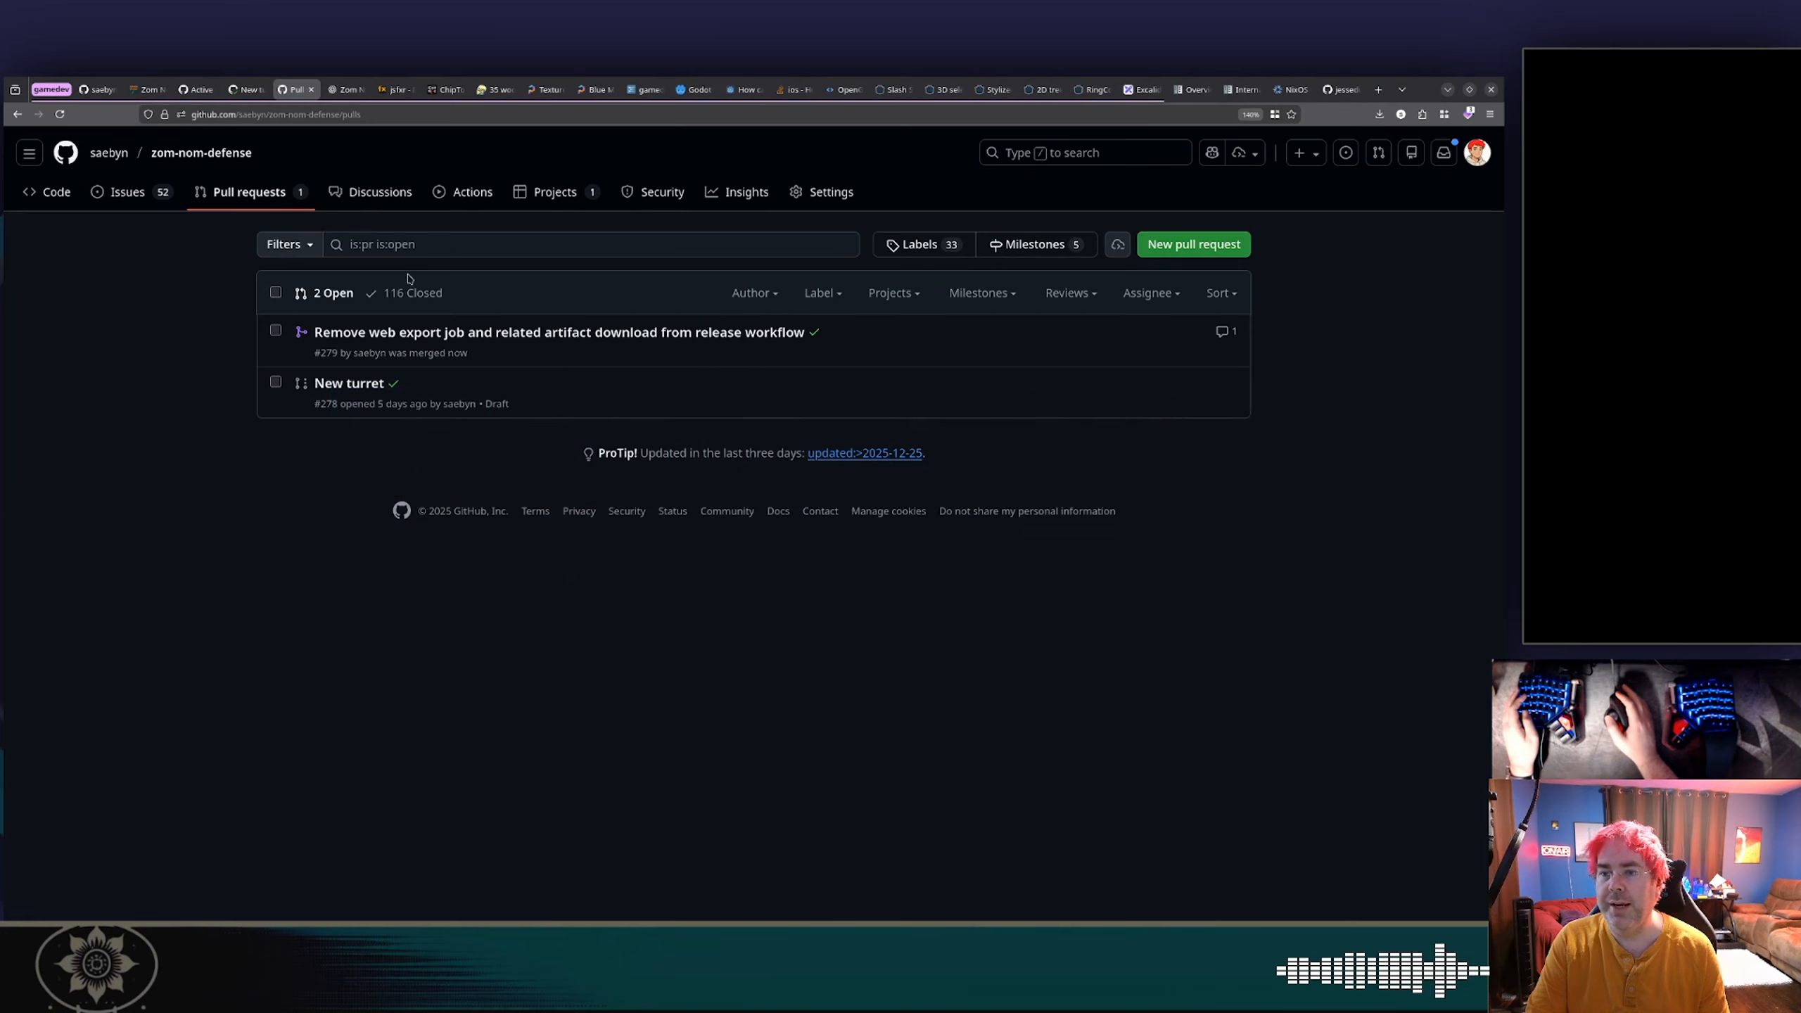
click(354, 387)
scroll(638, 426, down, 5)
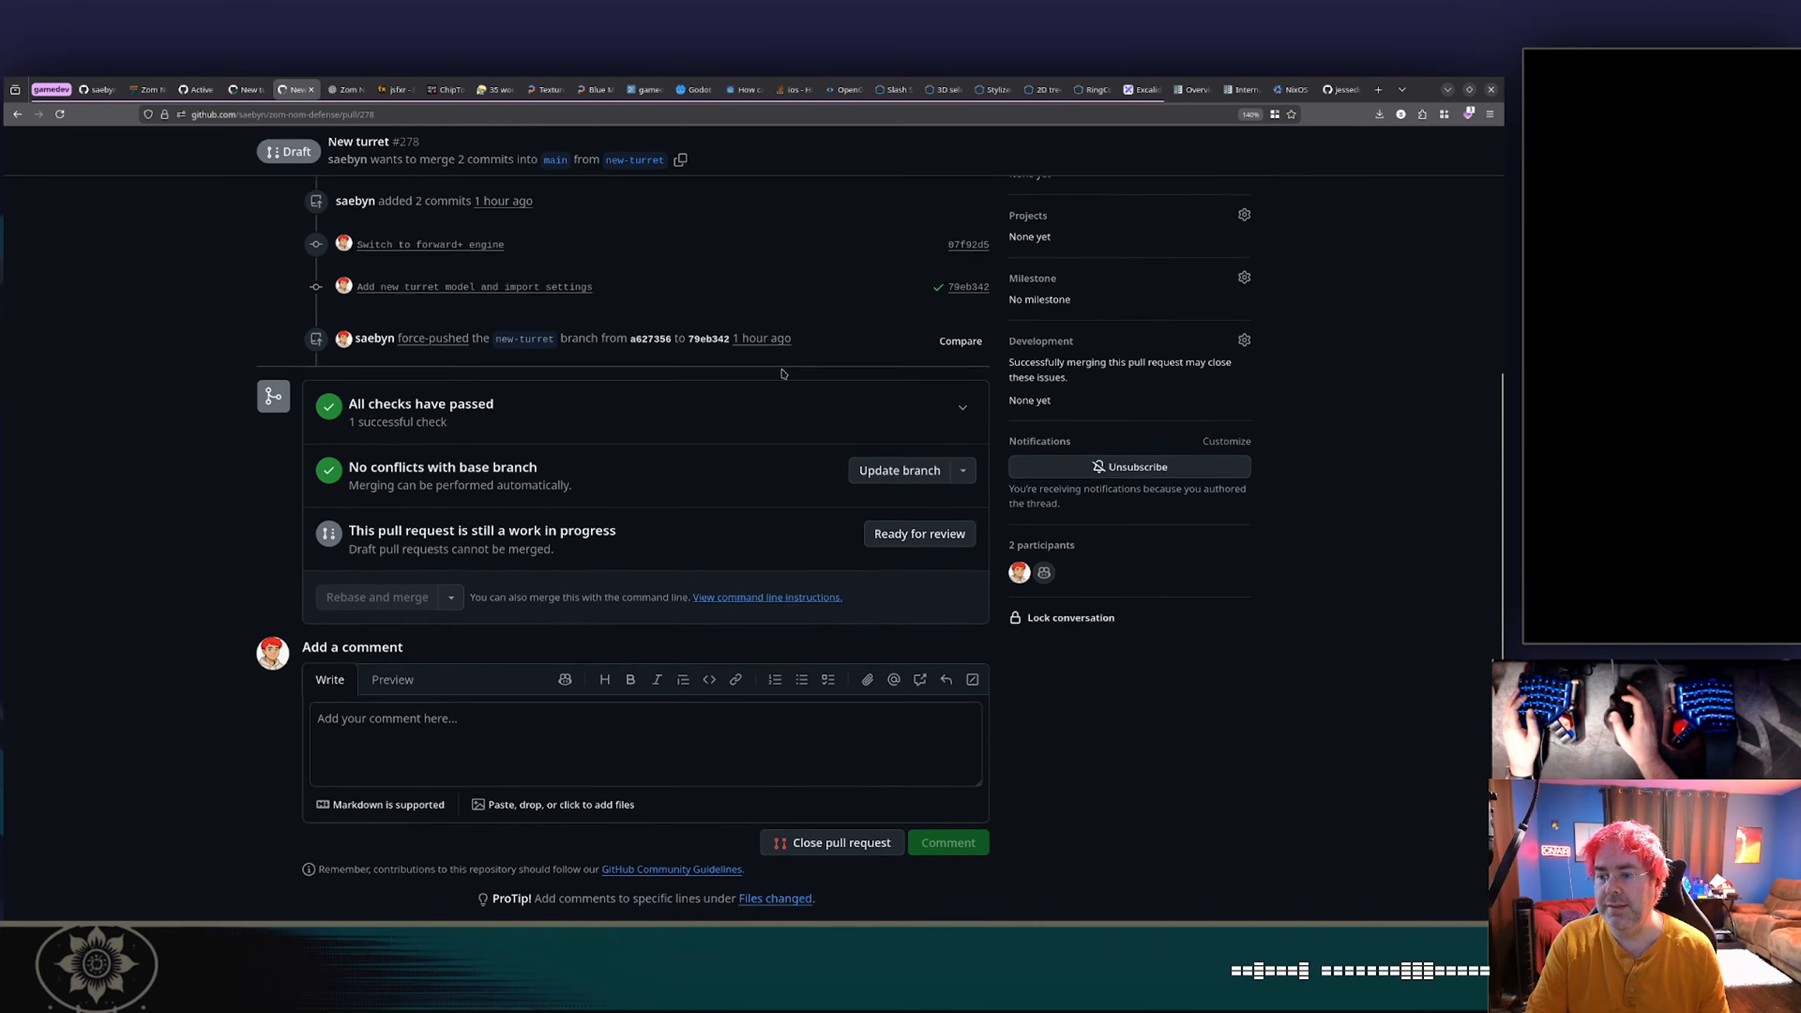
click(963, 429)
click(893, 482)
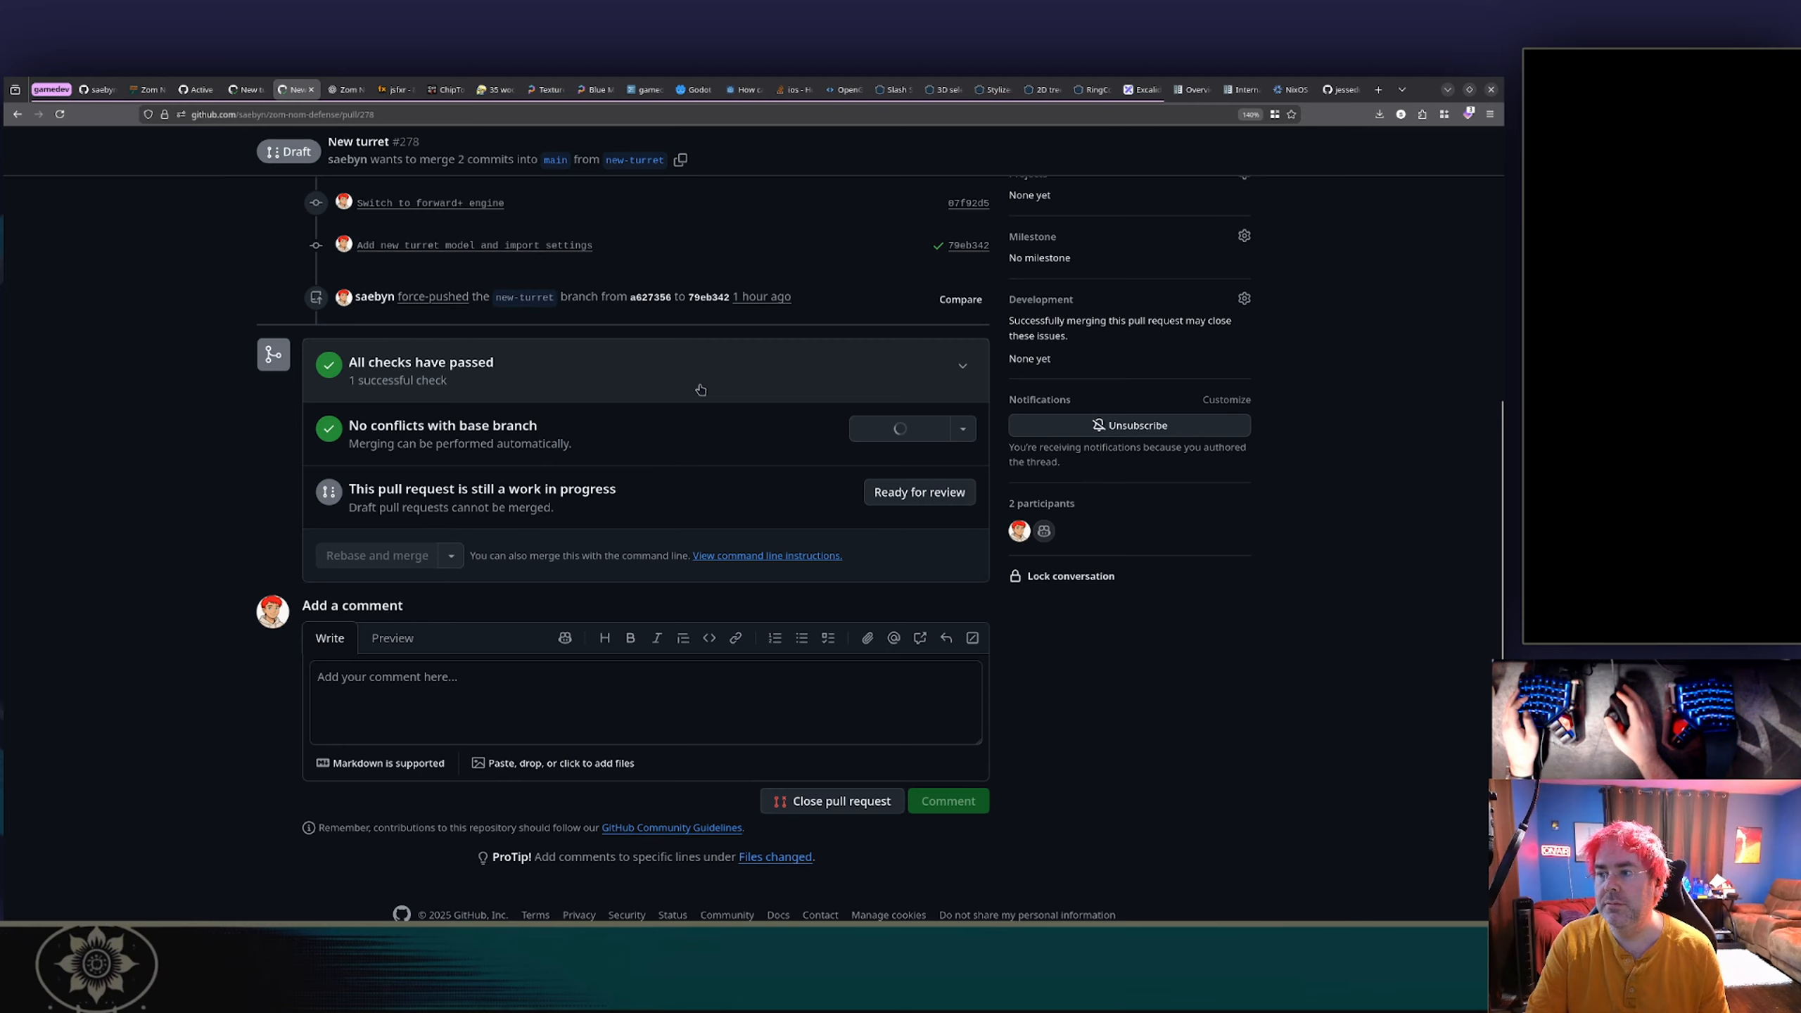
Step: Run git pull in the Visual Studio Code terminal to bring the local new-turret branch up to date
key(alt+Tab)
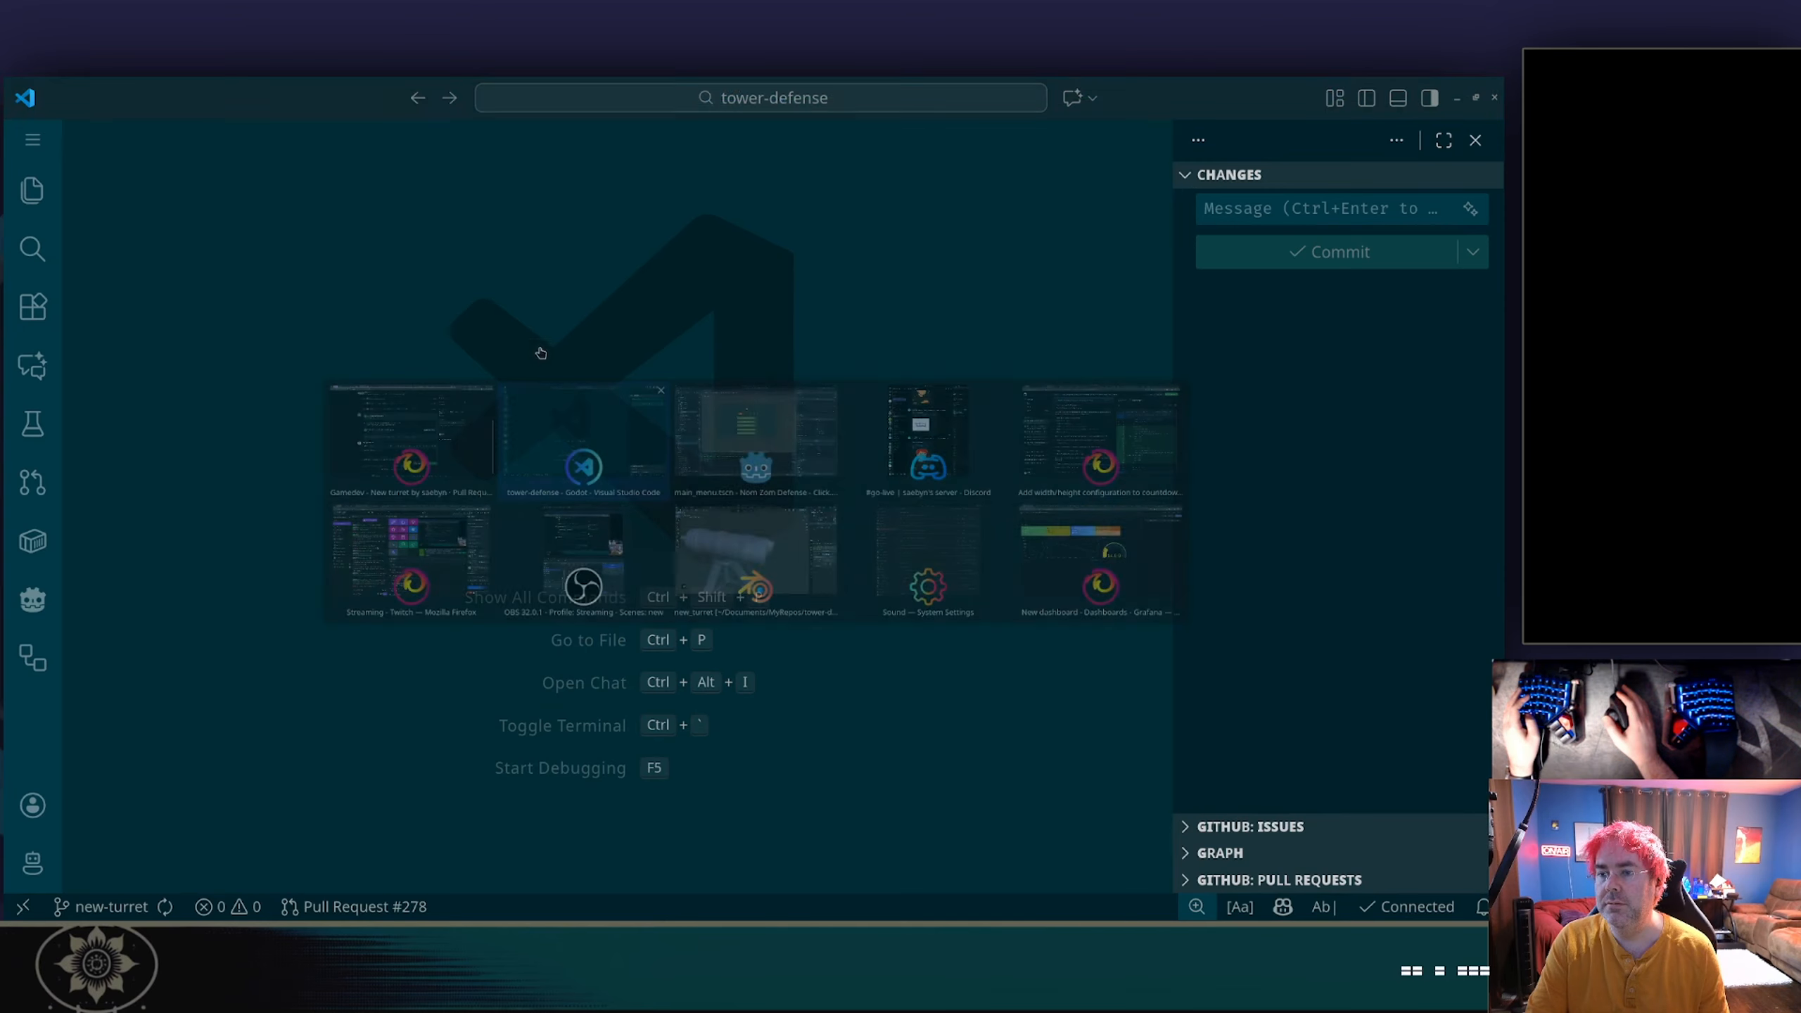
key(ctrl+grave)
text(git )
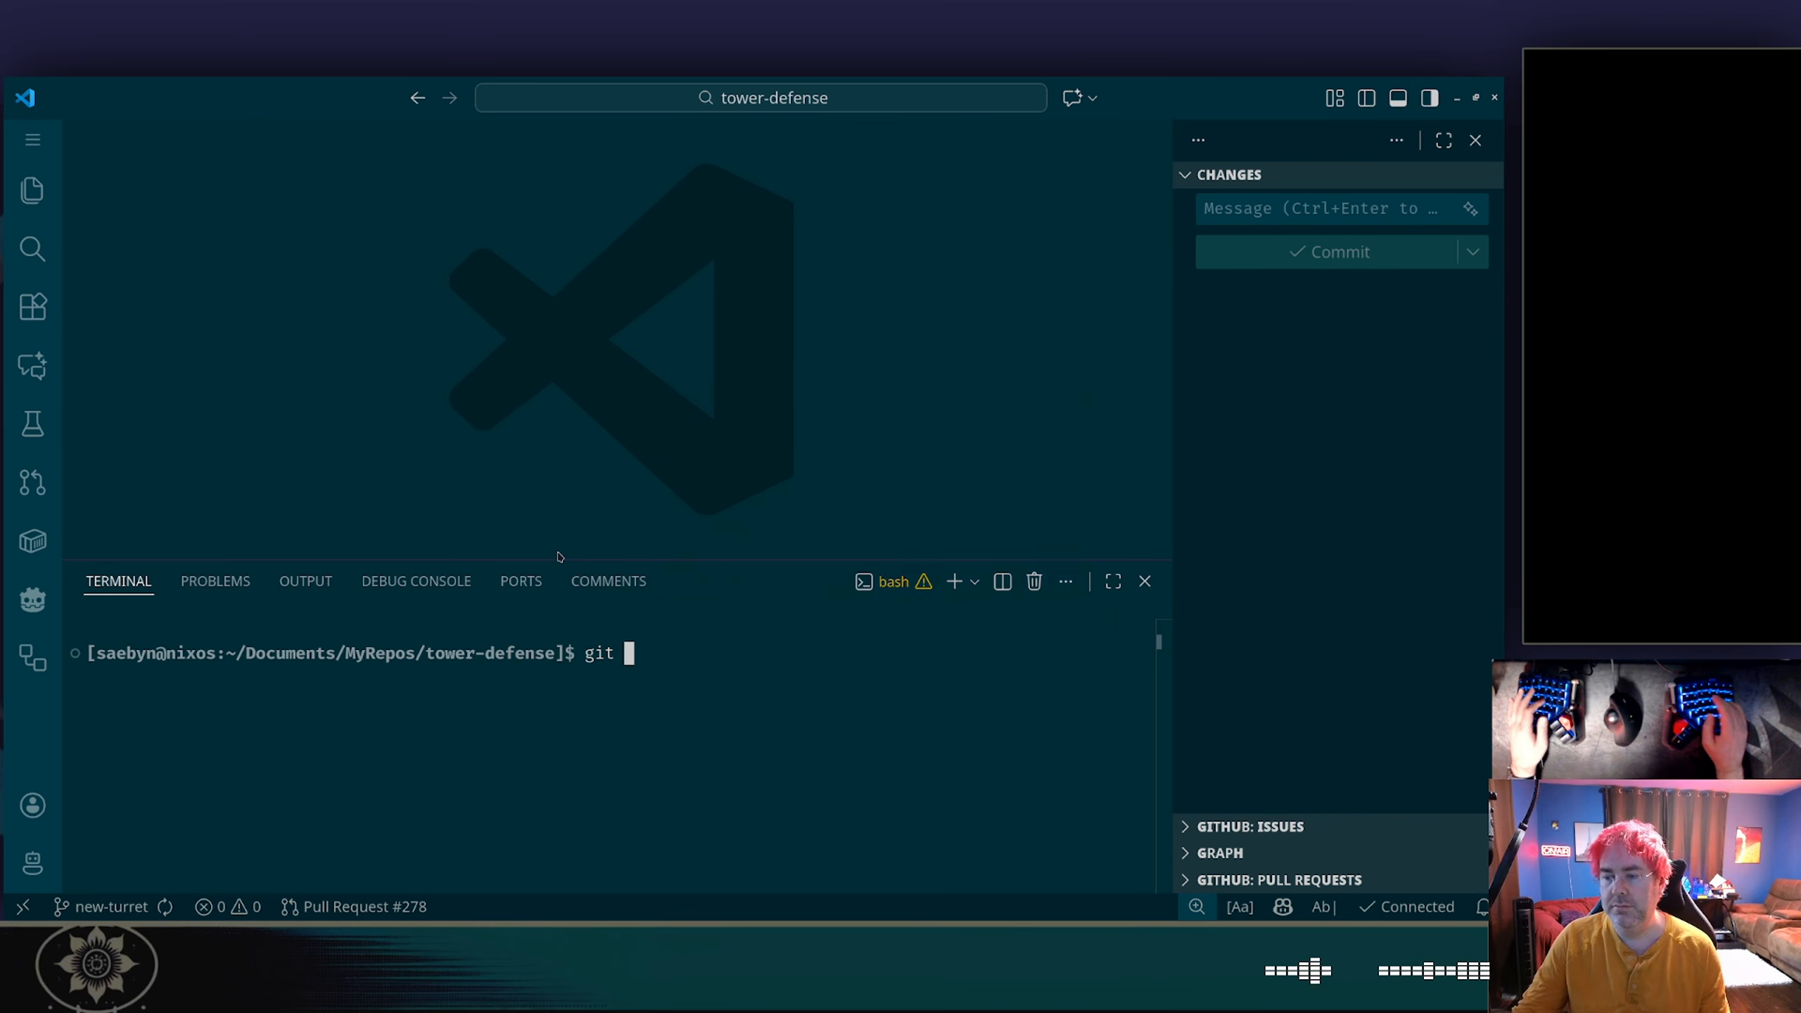
text(pull)
key(Return)
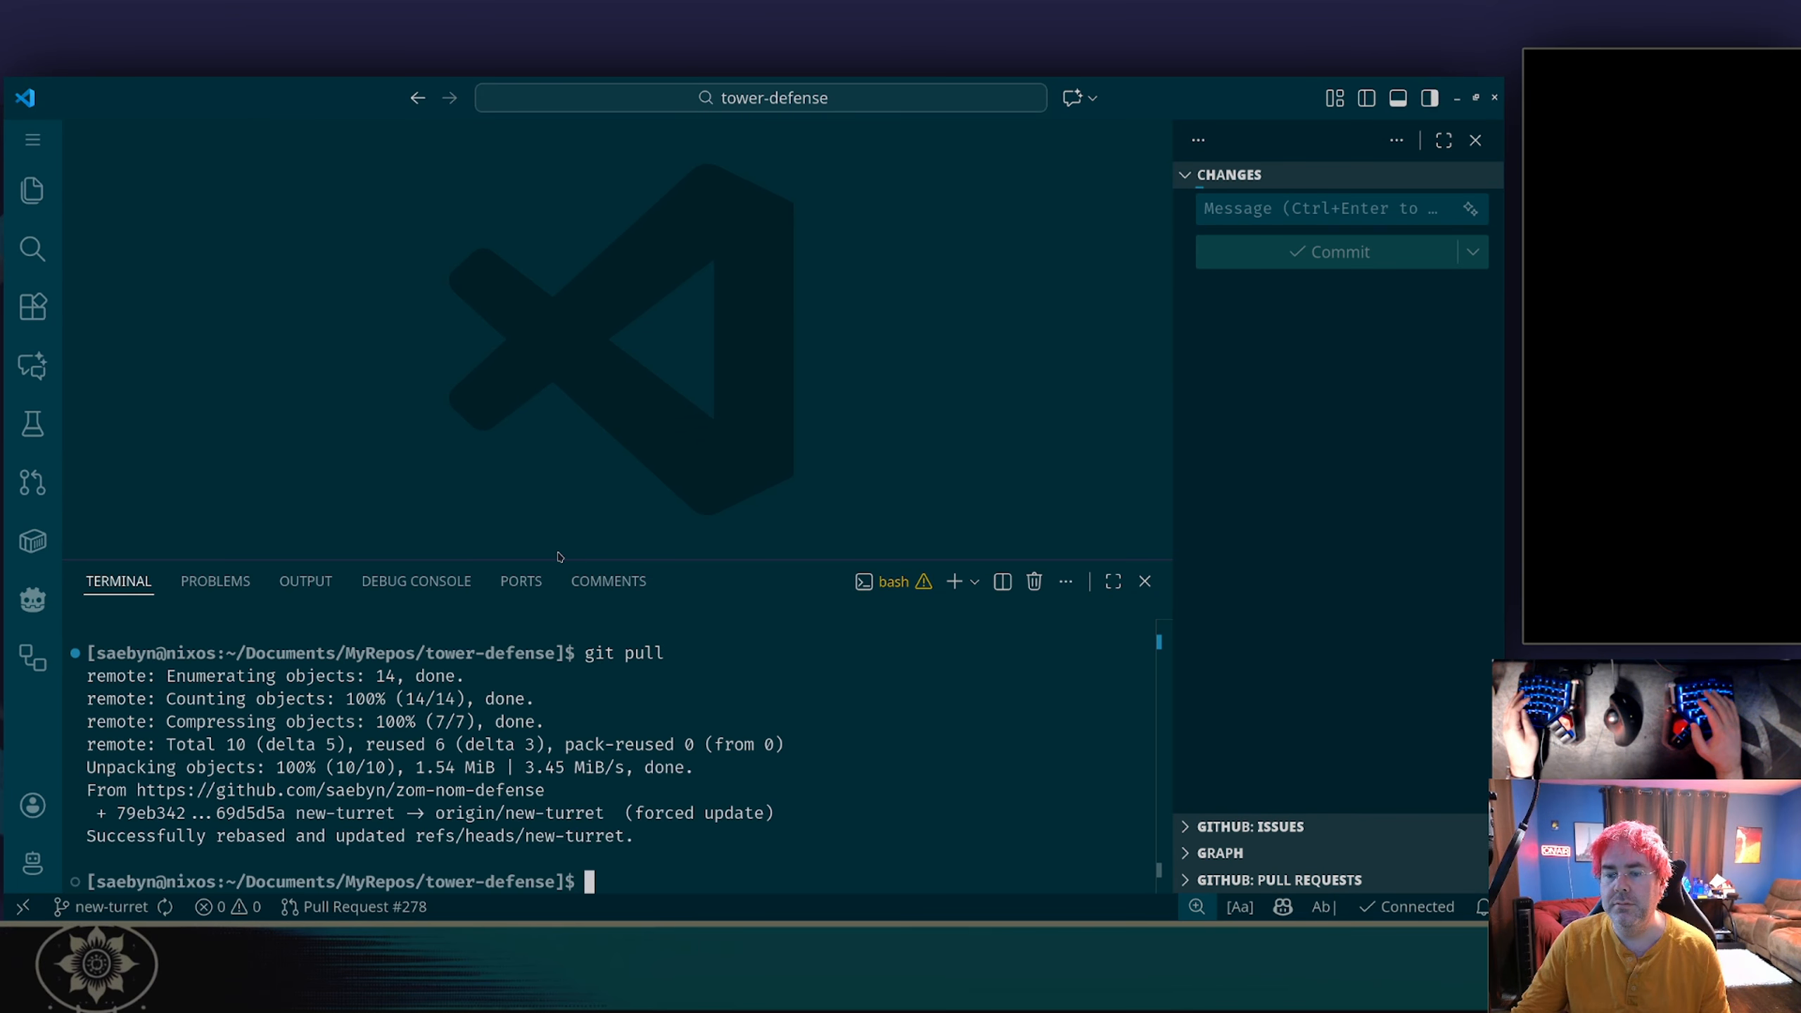
key(ctrl+grave)
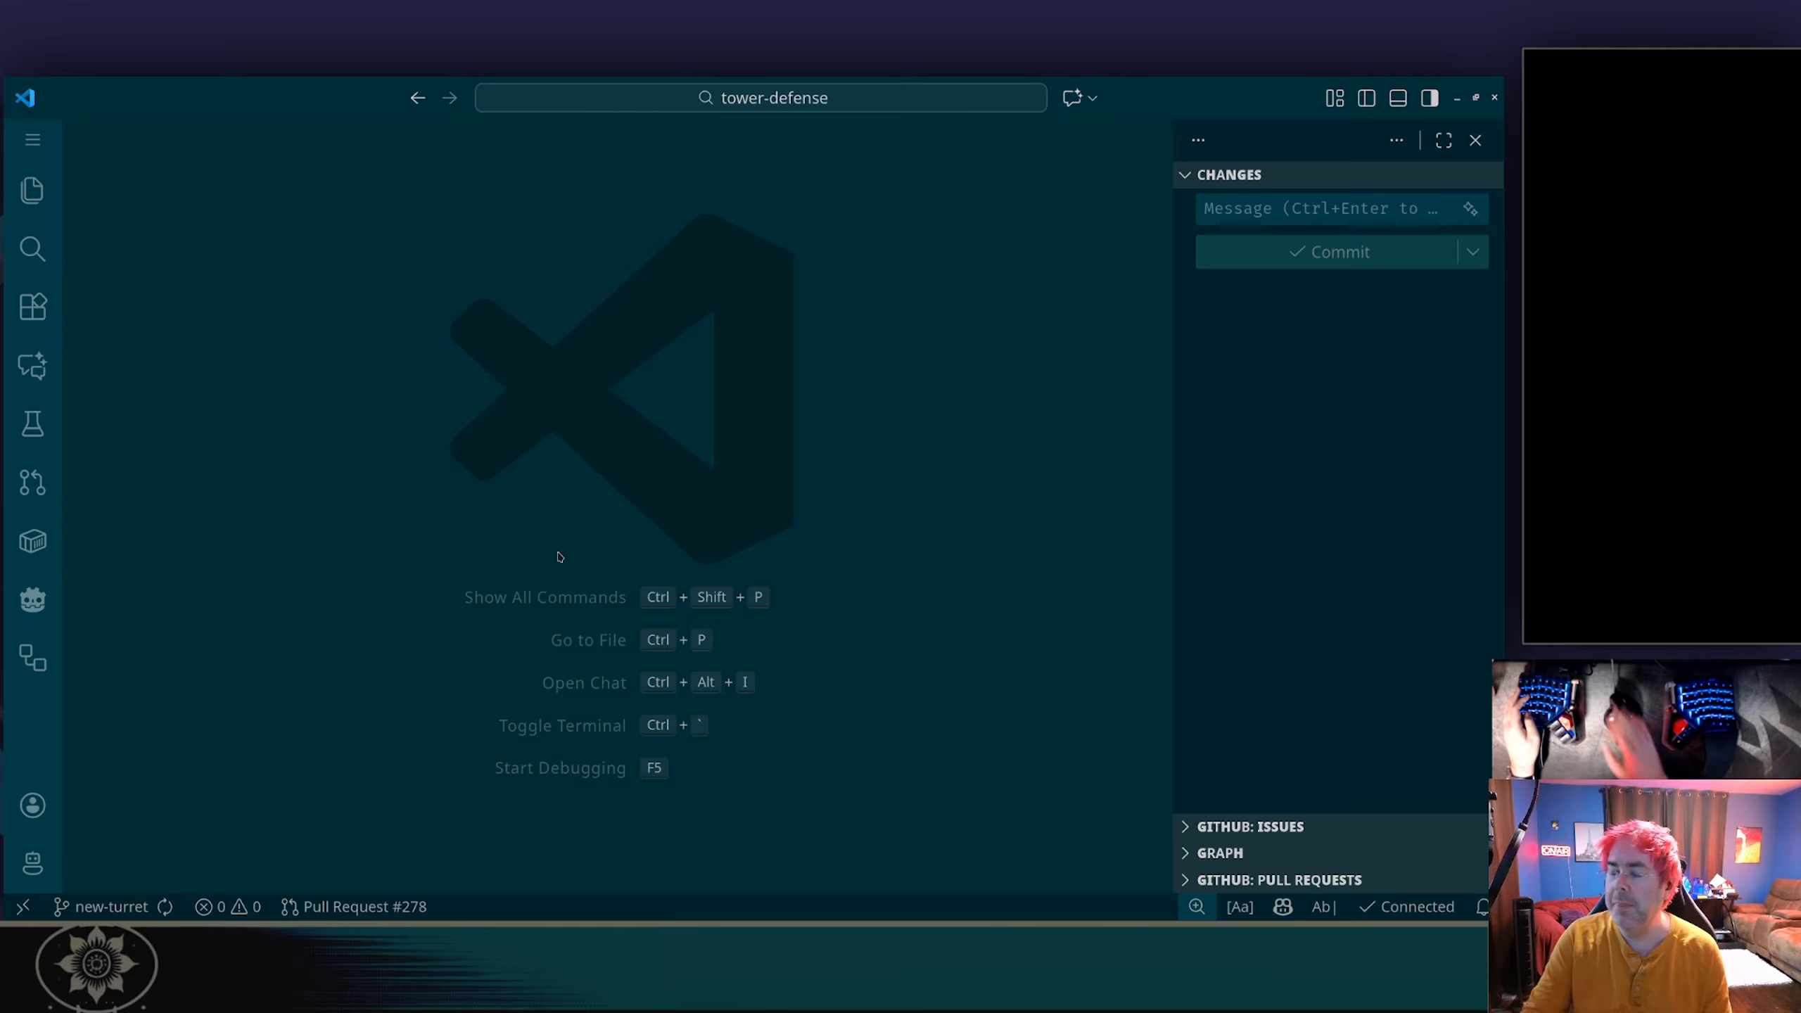
Step: Close the duplicate New turret page in the browser and move the "remove web version" card to In review on the project board
key(alt+Tab)
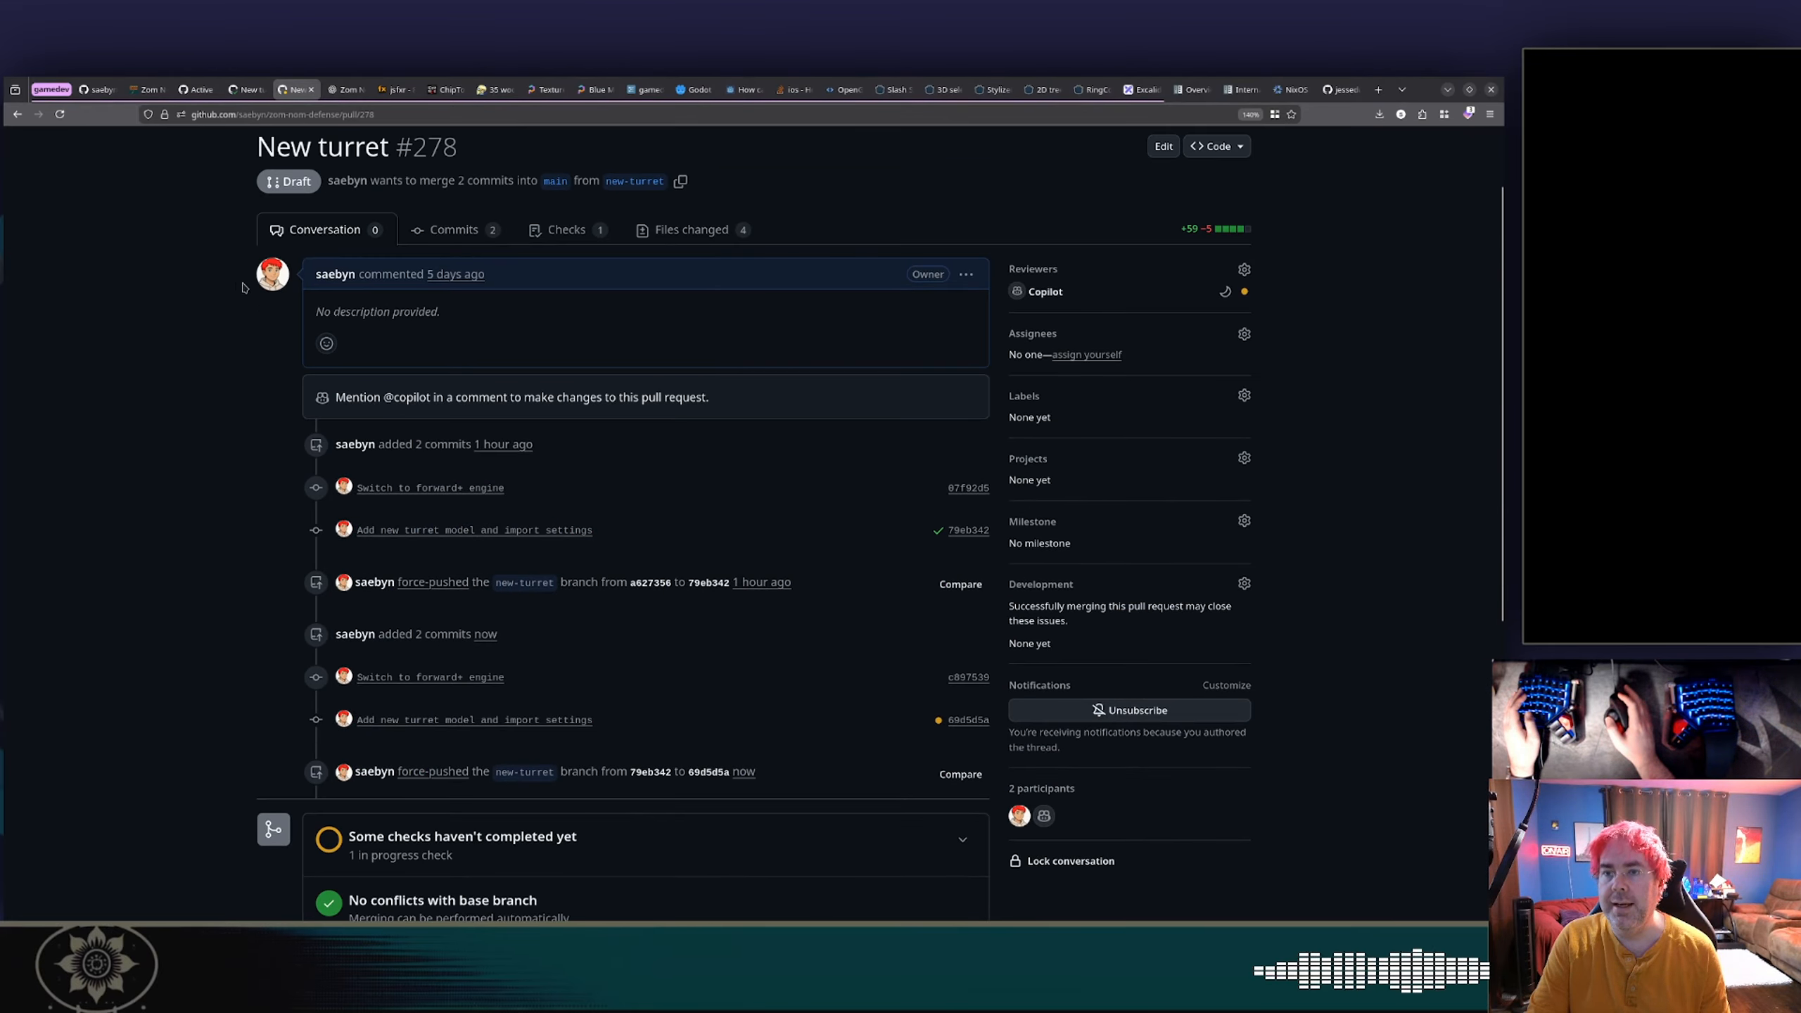
click(254, 80)
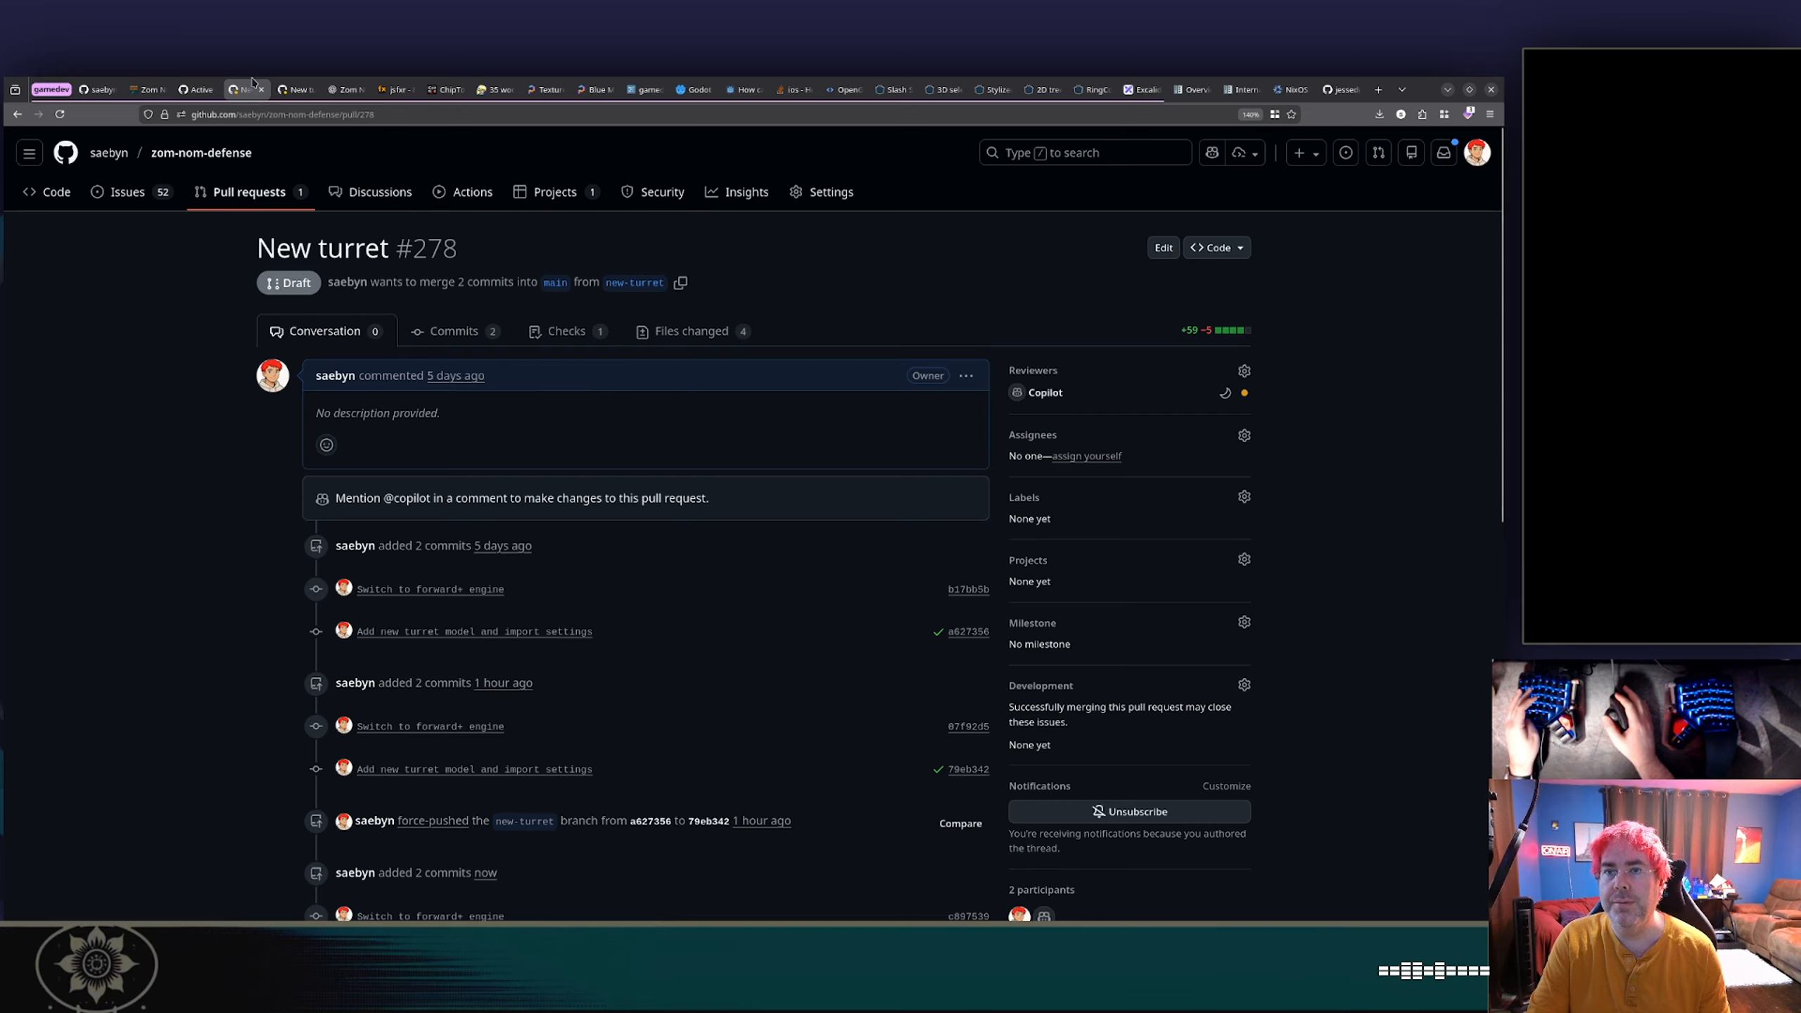
key(ctrl+w)
click(208, 80)
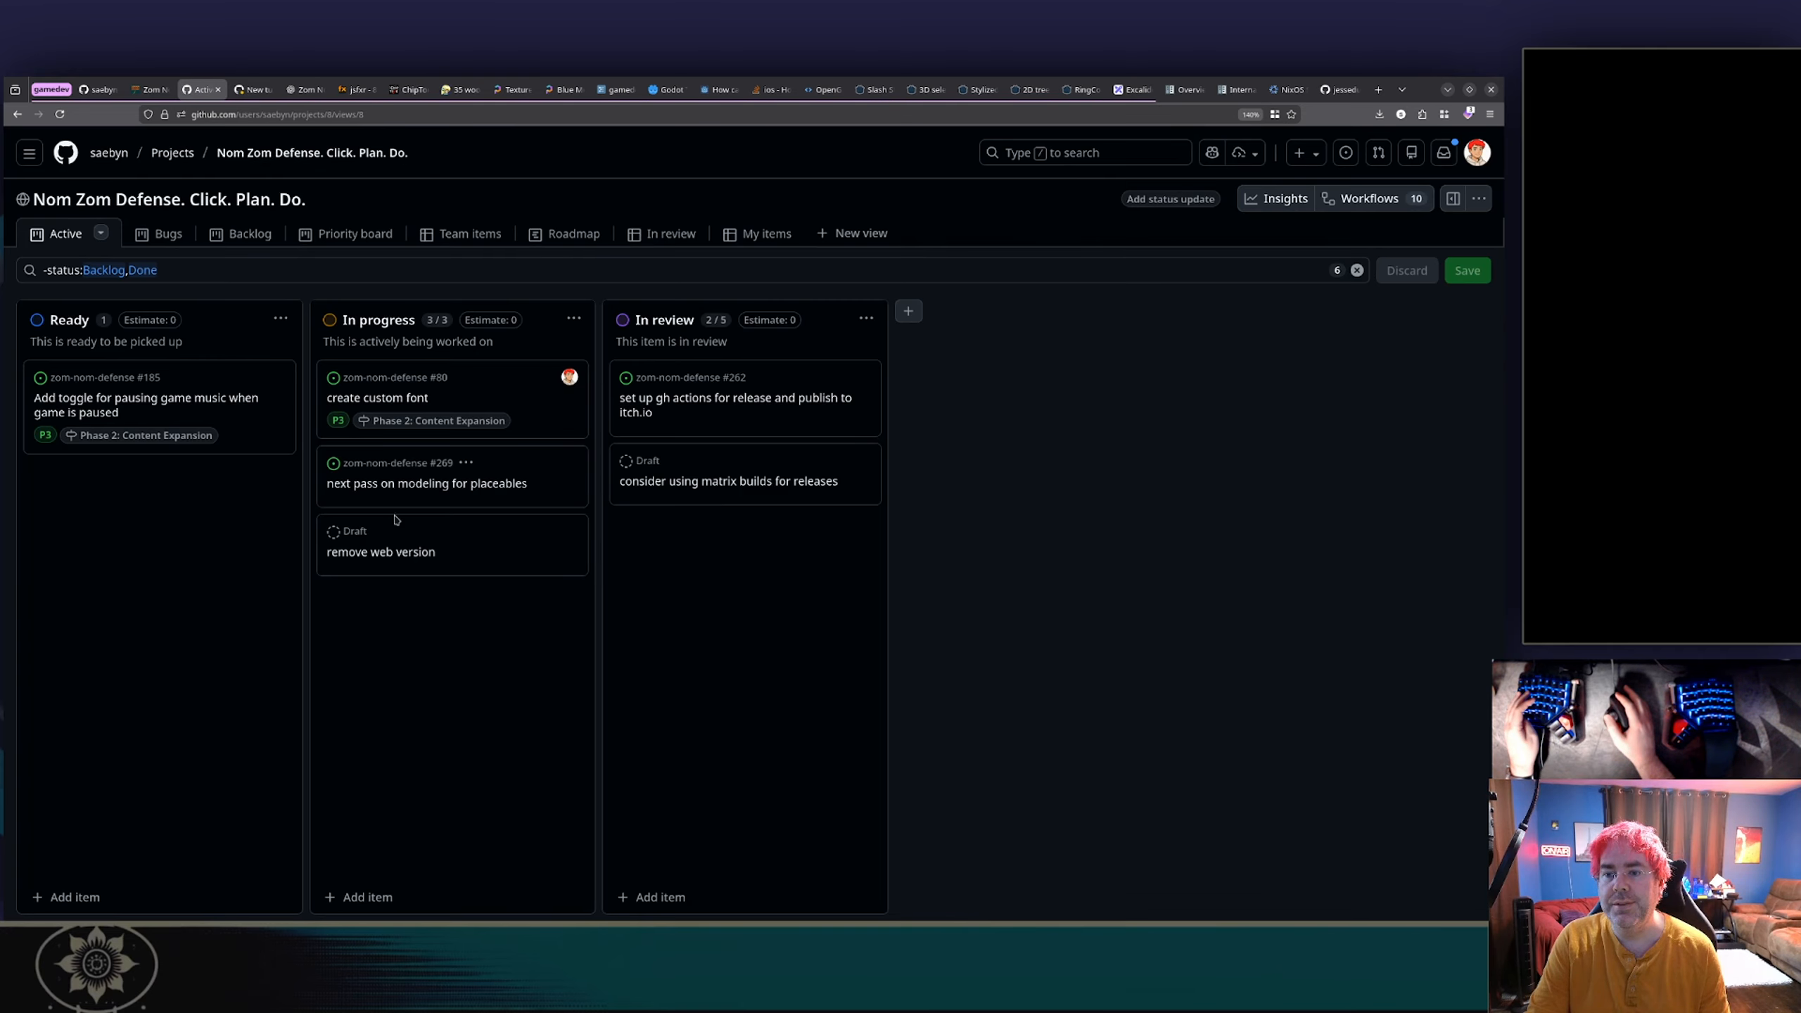
drag(394, 525, 726, 542)
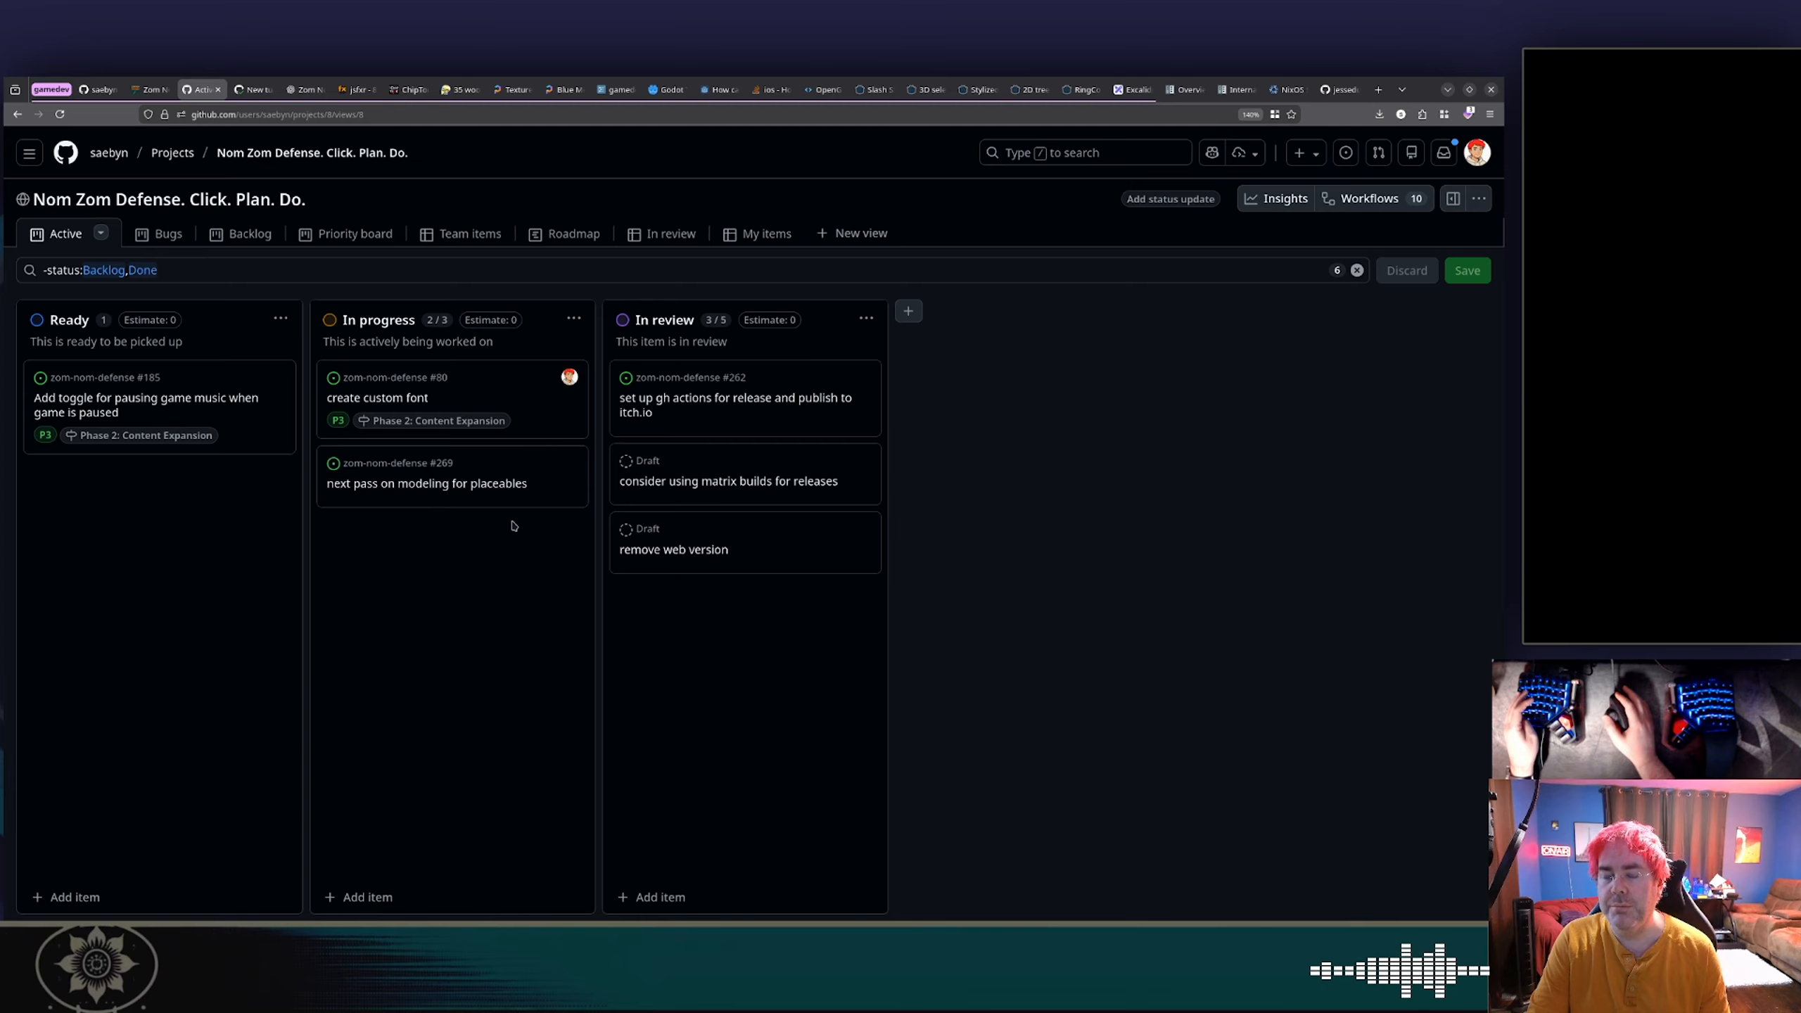
Step: Switch to the new_turret model in Blender and show the material settings of BarrelStraps
key(alt+Tab)
key(alt+Tab)
key(alt+Tab)
key(alt+Tab)
key(alt+Tab)
key(alt+Tab)
key(alt+Tab)
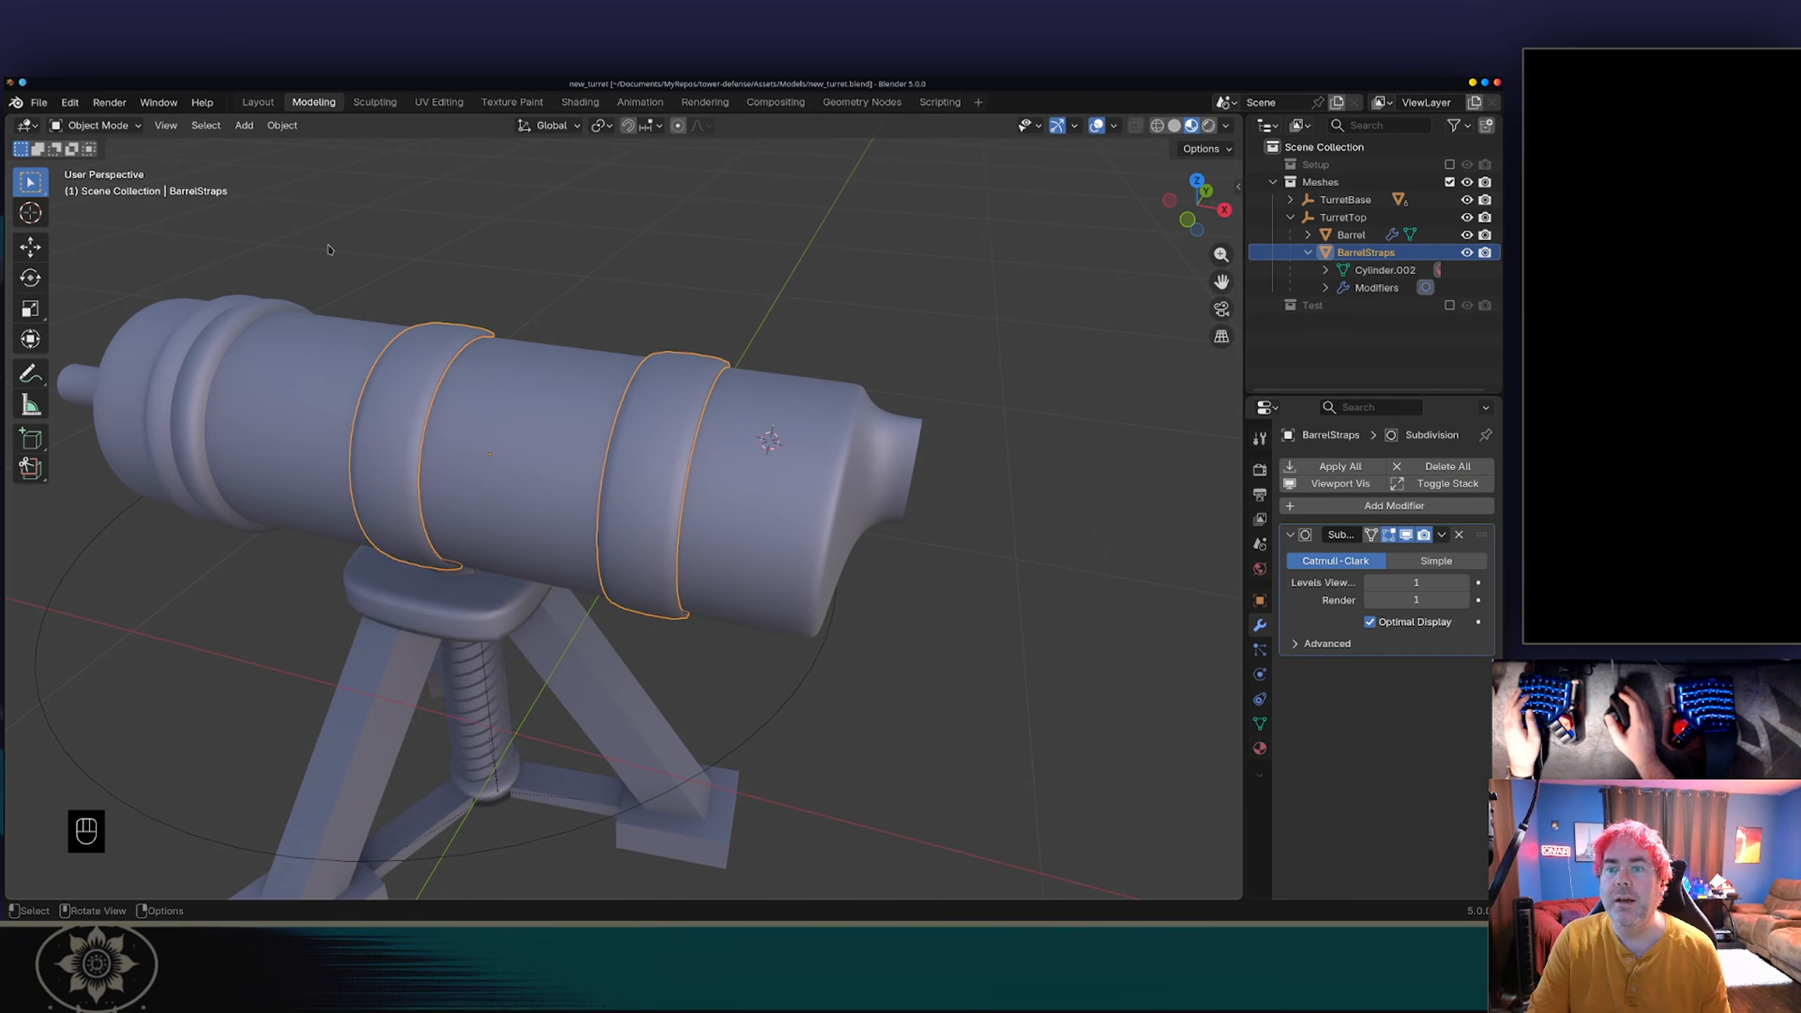
scroll(328, 249, down, 3)
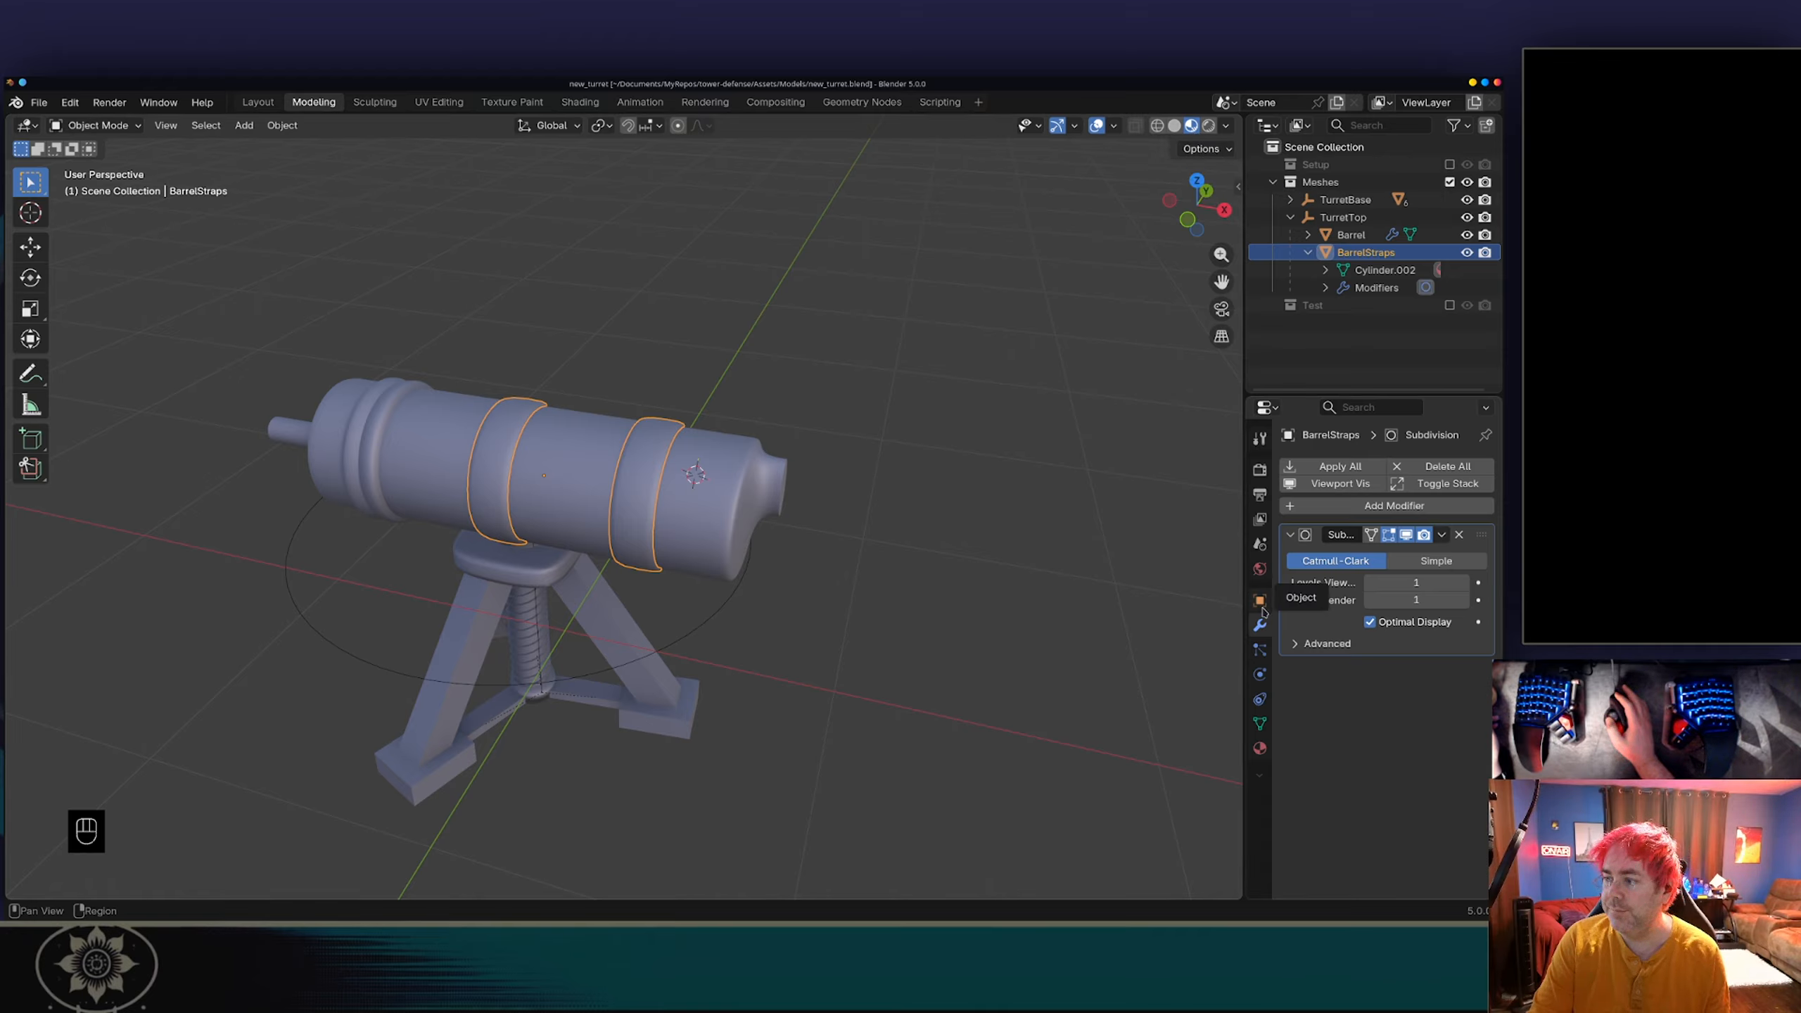
click(1259, 749)
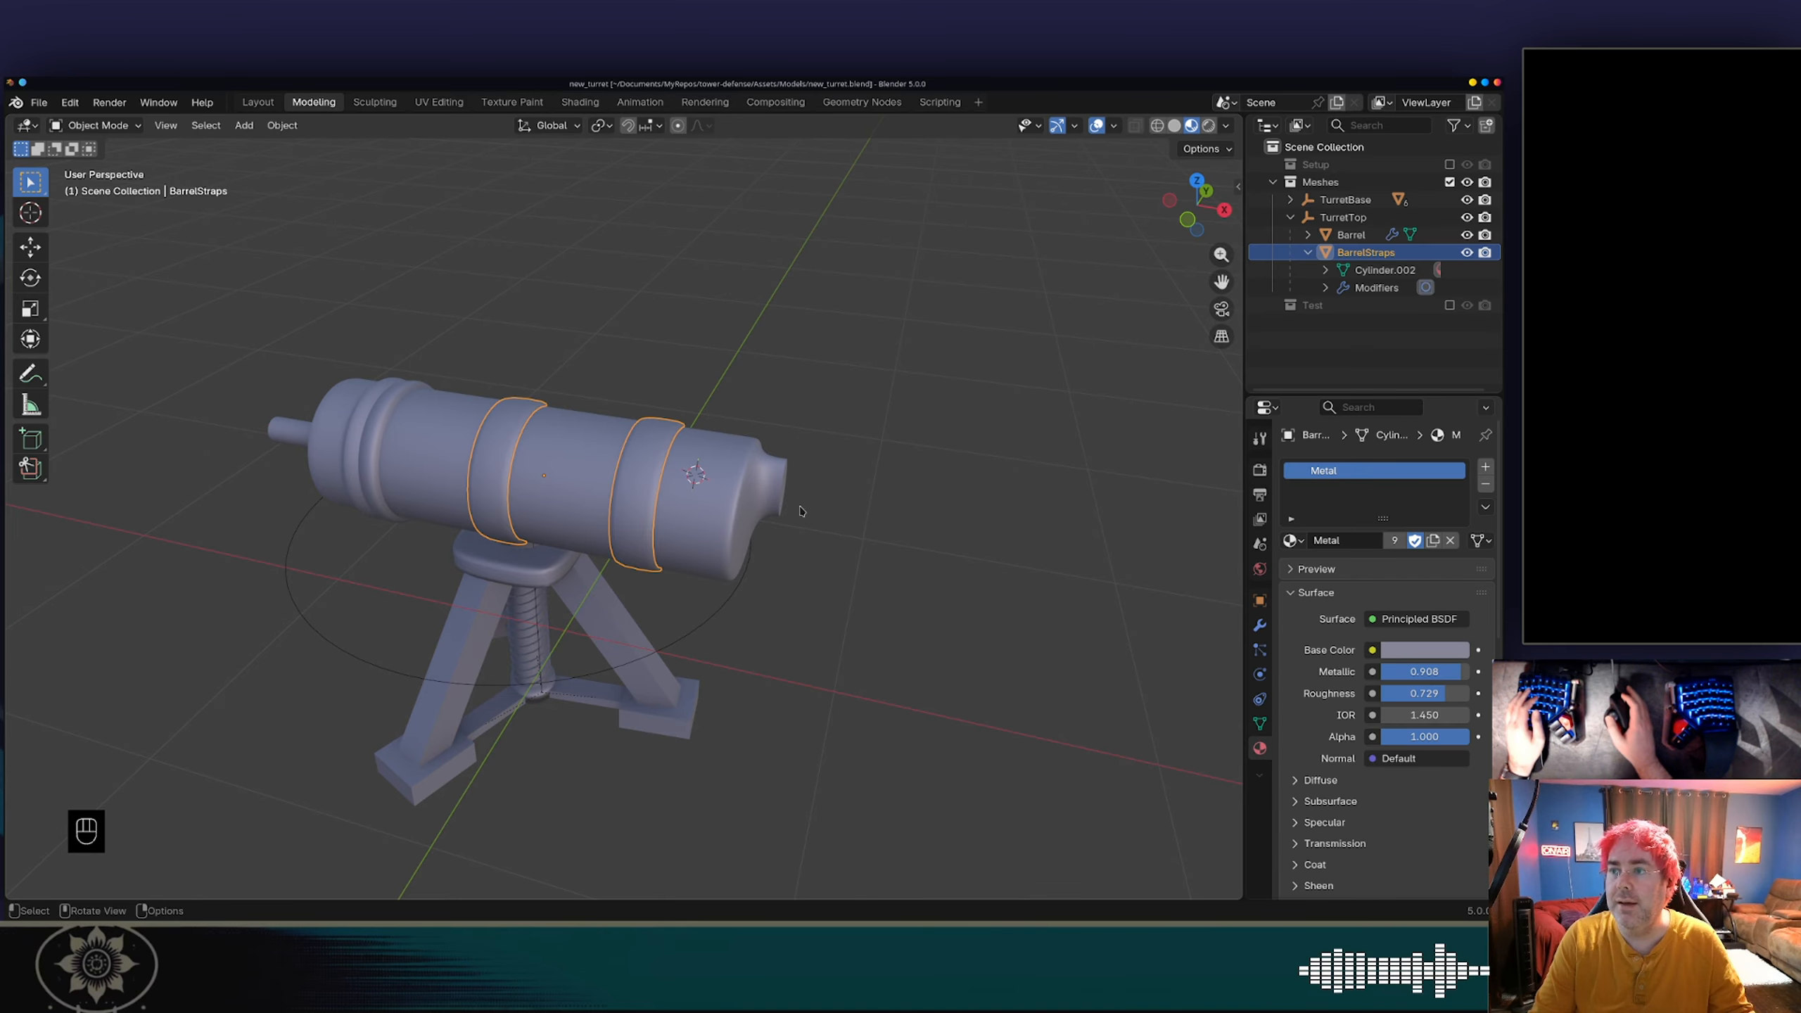
Step: Add one edge loop around the narrow neck at the Barrel's end and slide it fully to the neck's base
middle_drag(772, 547, 546, 504)
click(704, 488)
scroll(757, 489, up, 4)
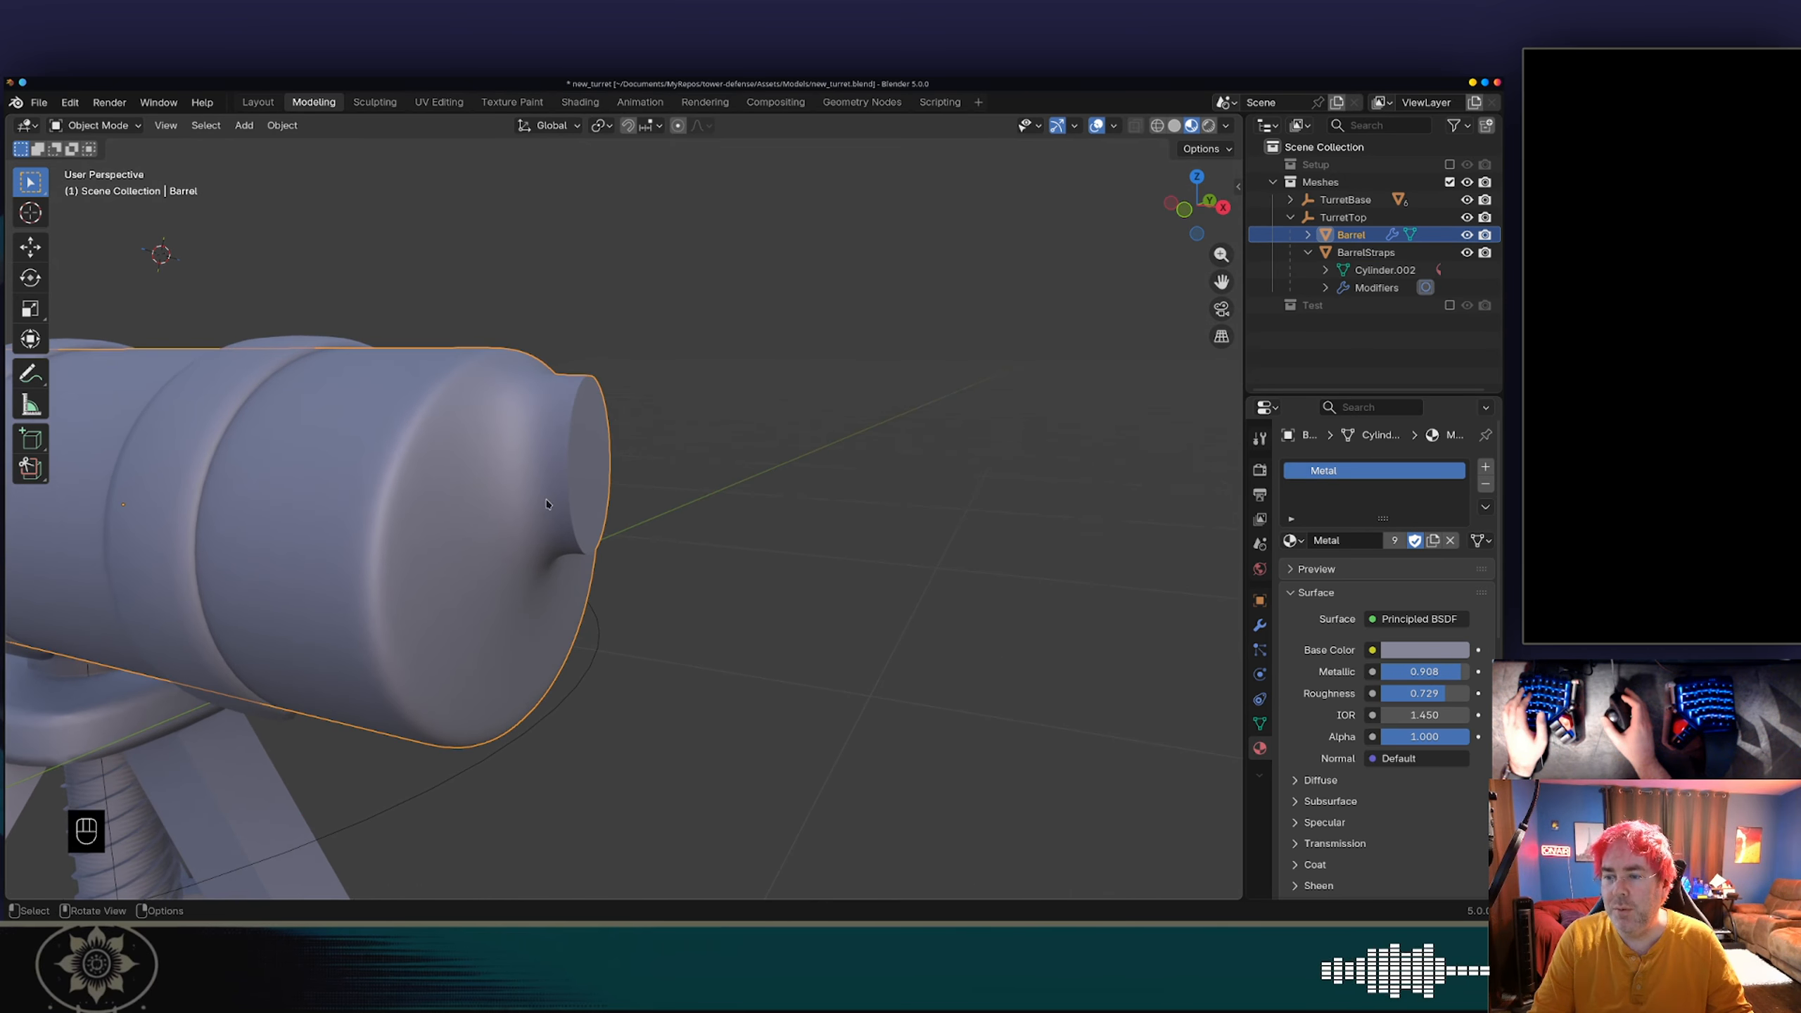
middle_drag(473, 418, 714, 461)
key(Tab)
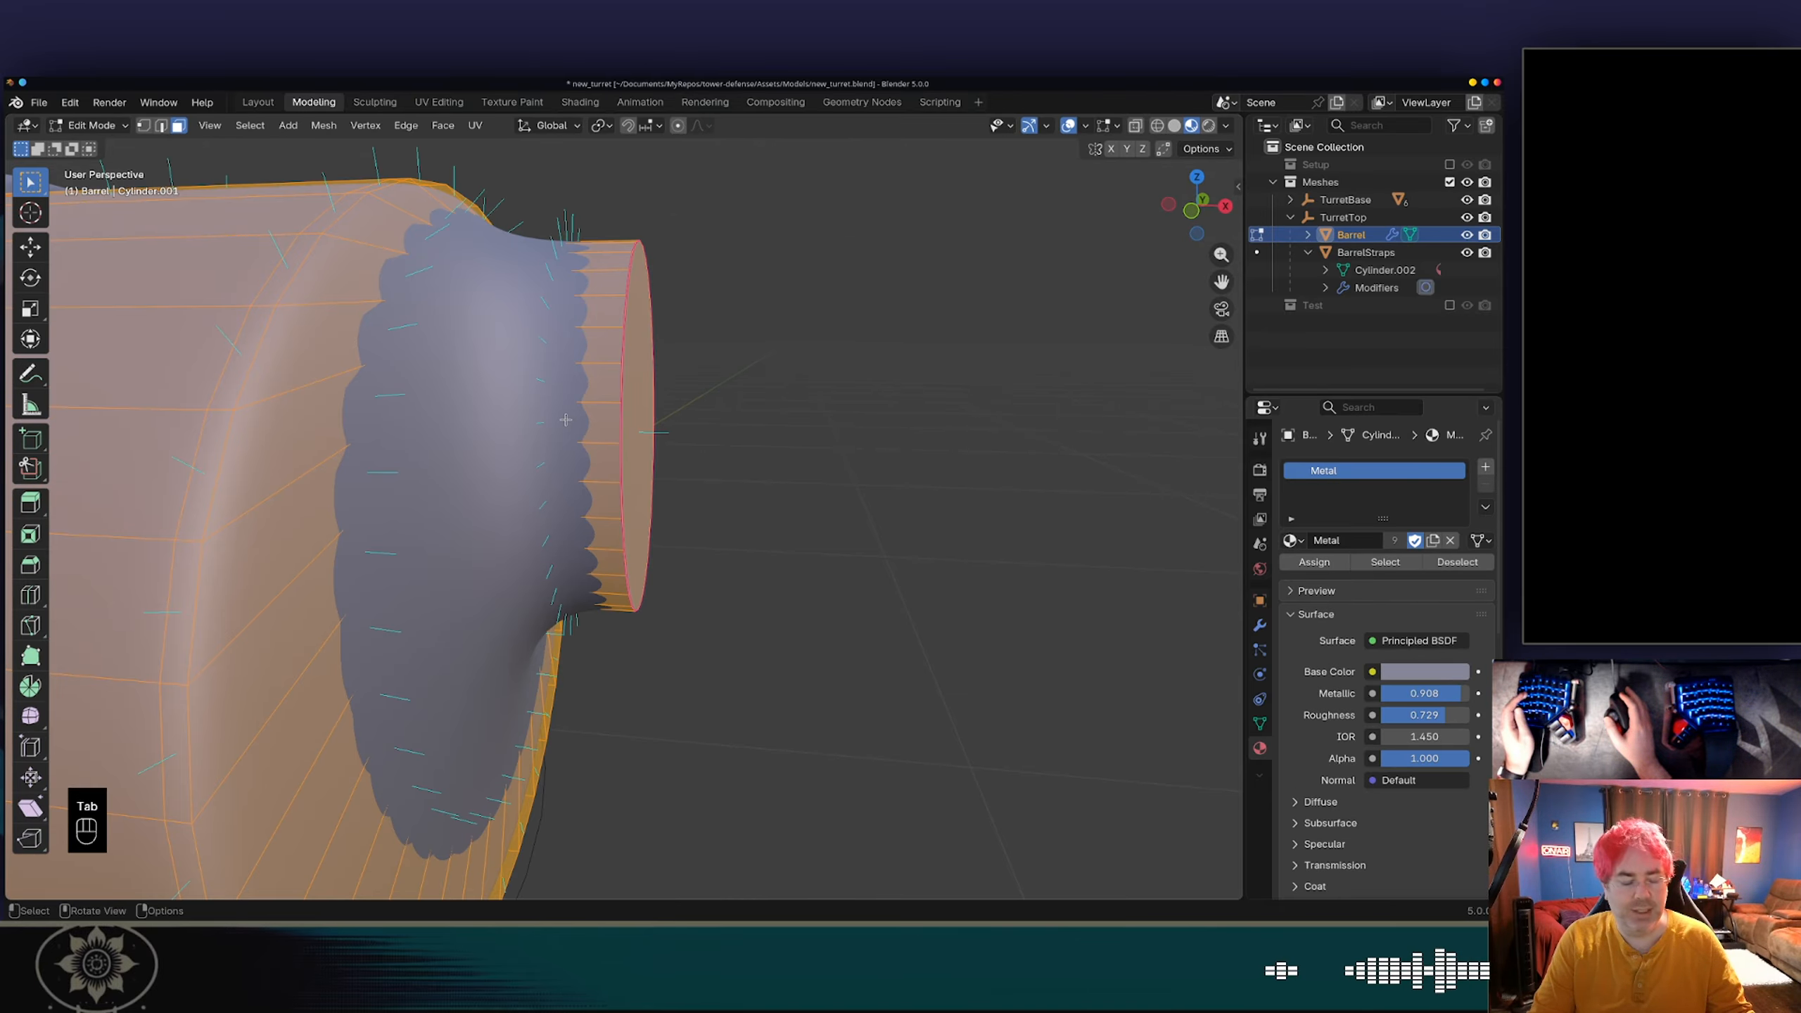
key(ctrl+r)
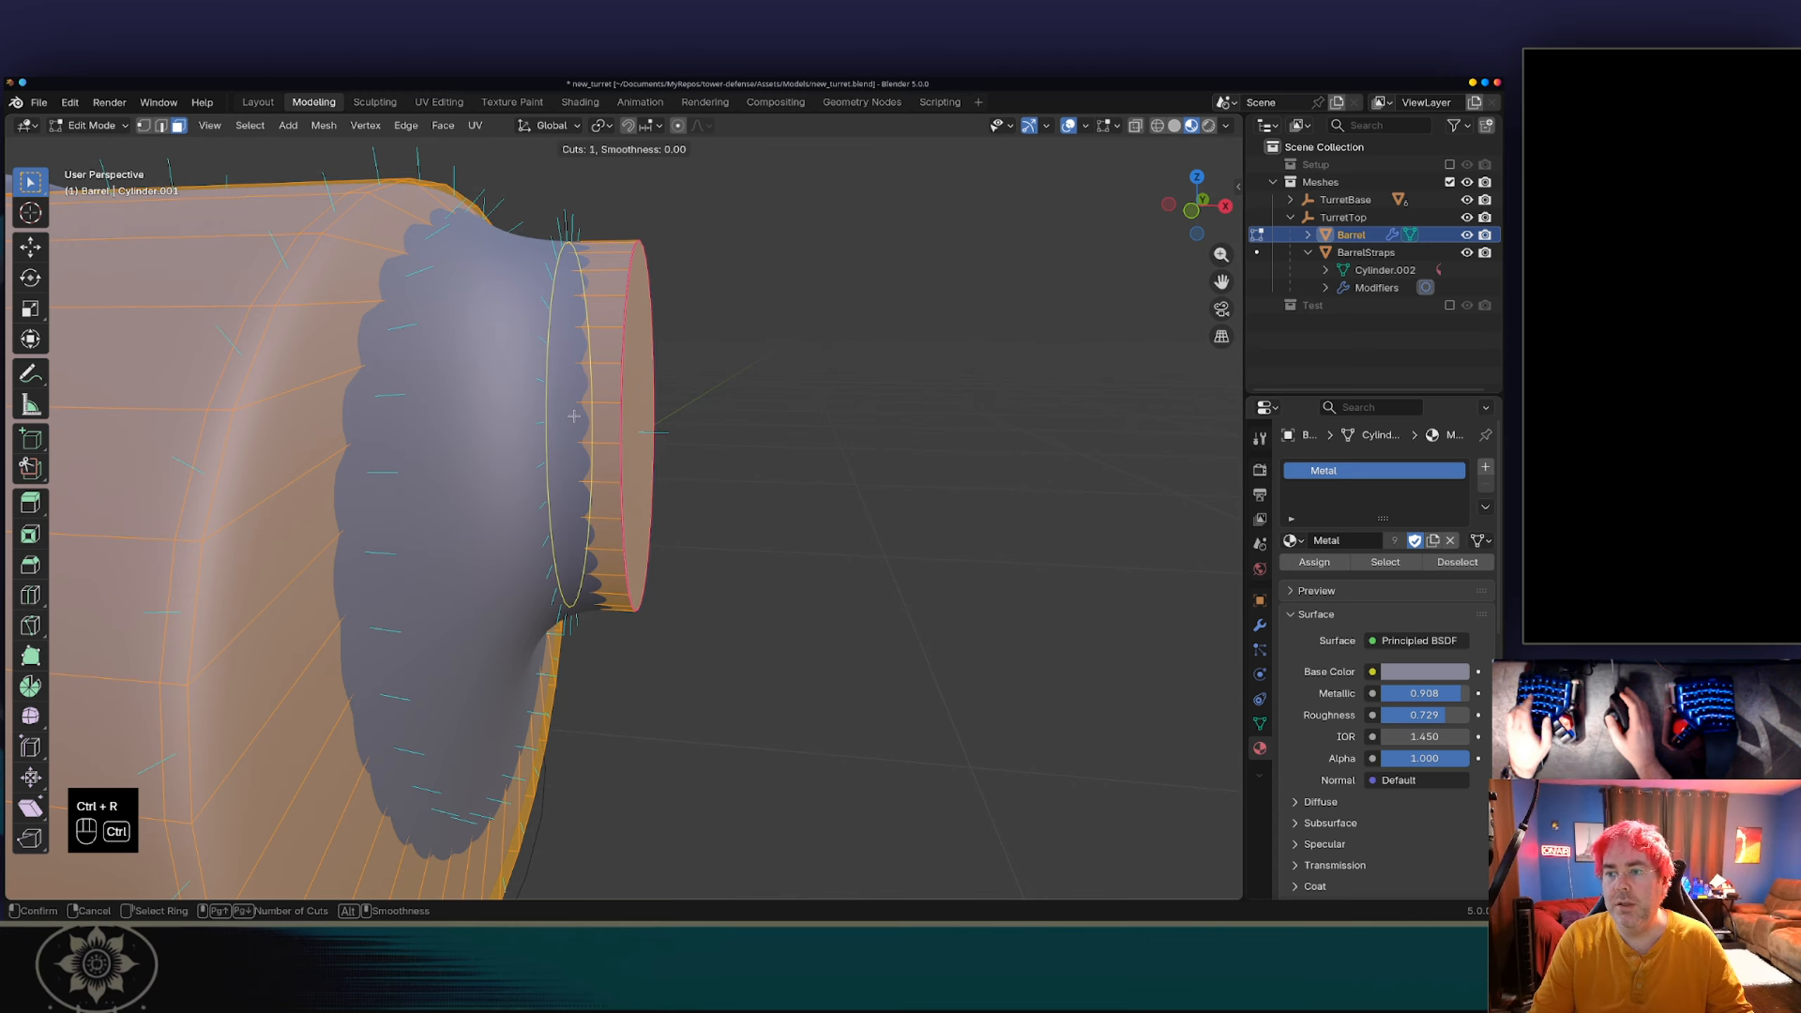
click(564, 419)
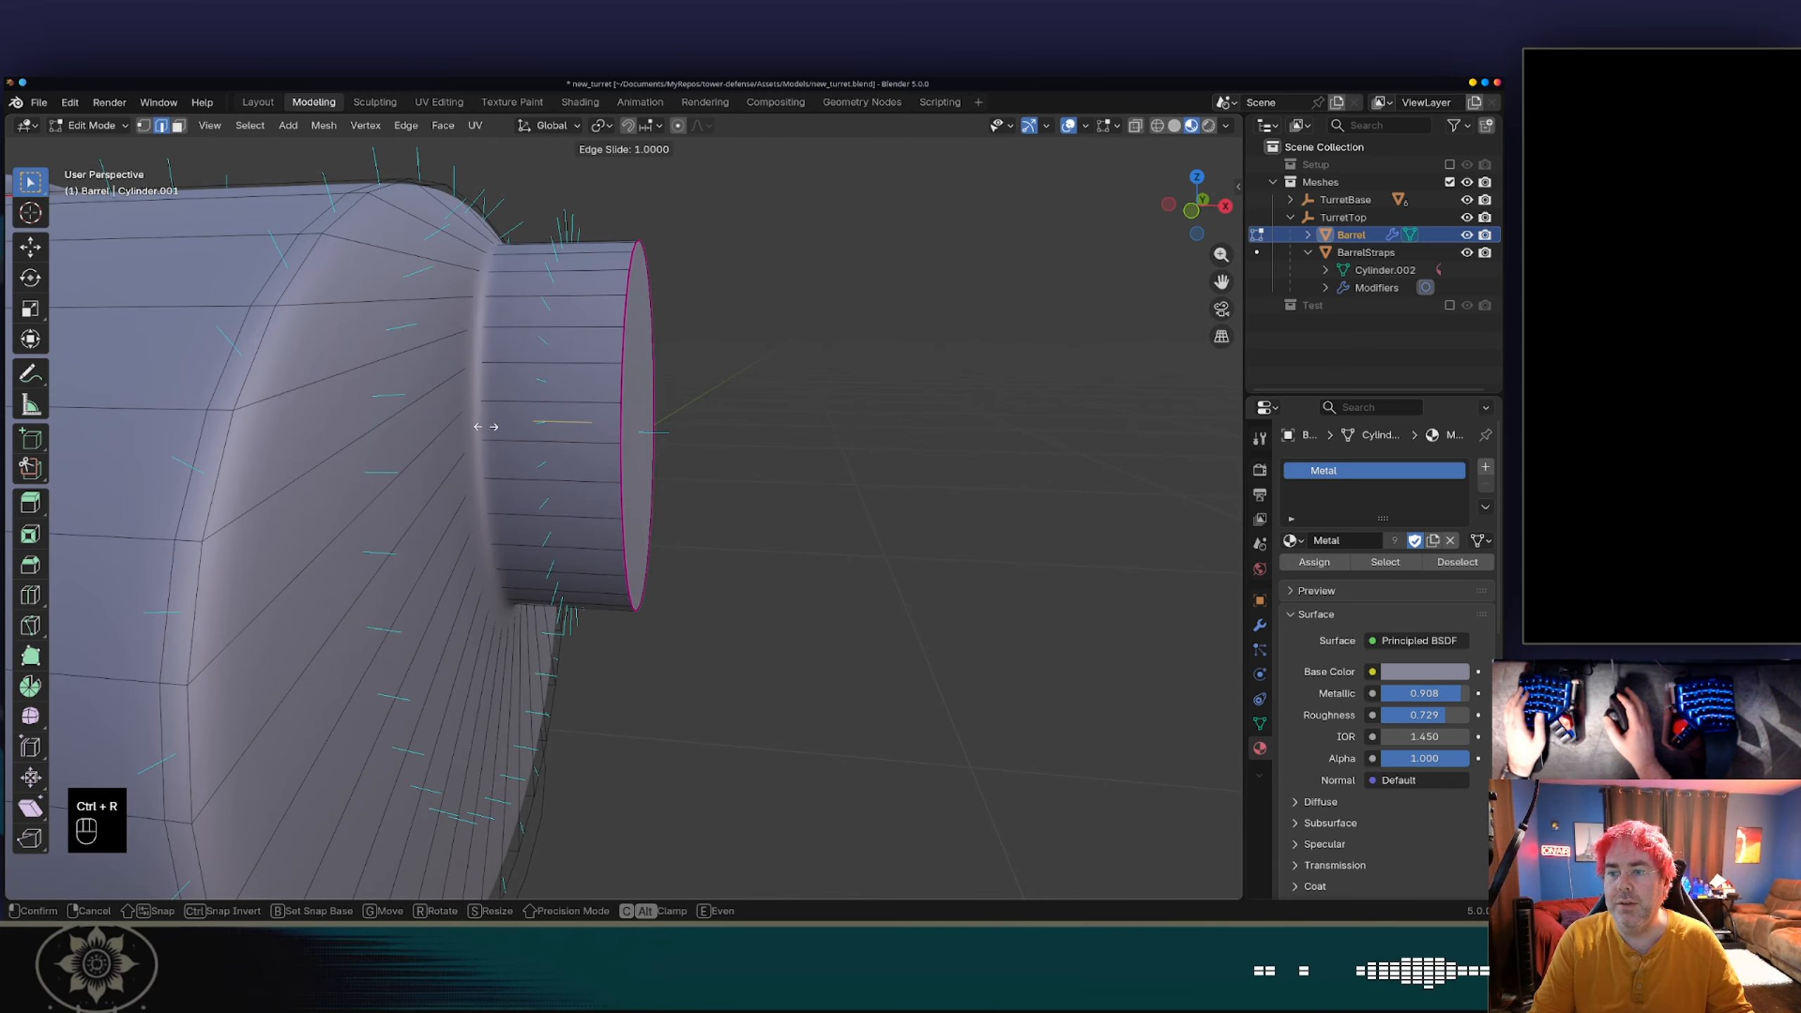
click(485, 427)
key(Tab)
Step: Select the edge loop around the rim at the end of the Barrel's neck and try reducing its edge crease
middle_drag(723, 422, 611, 501)
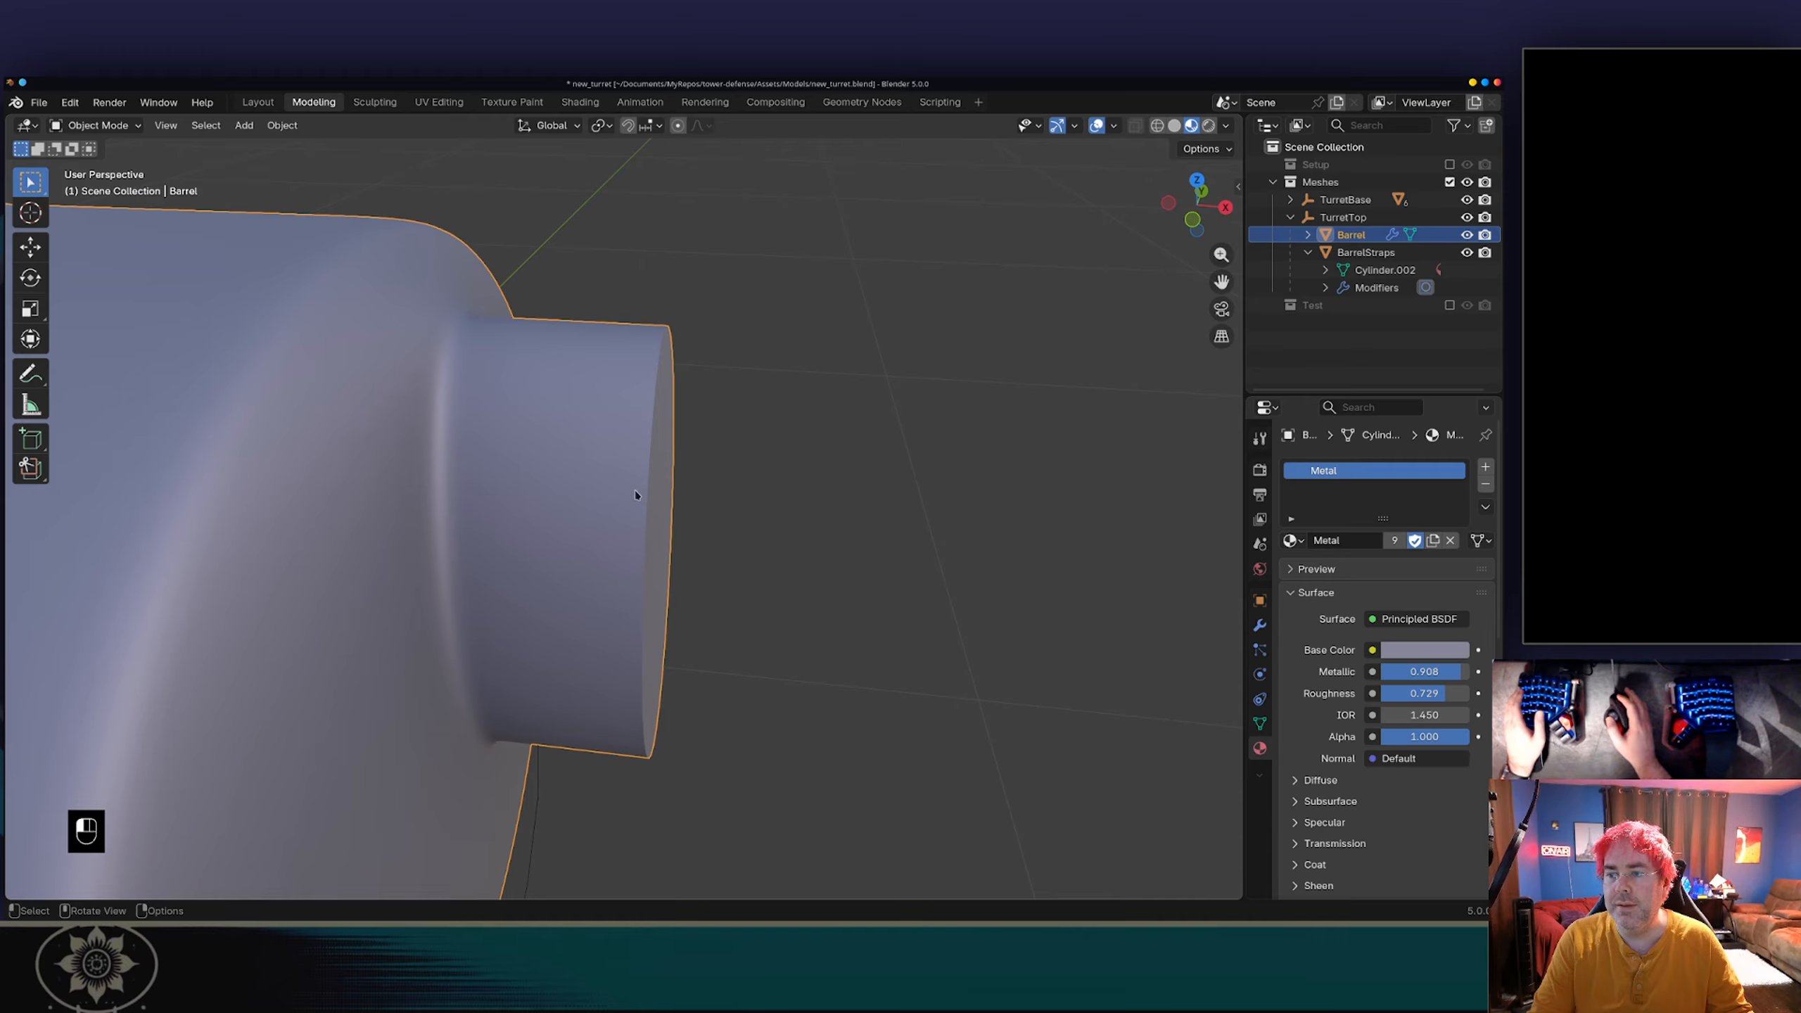
key(Tab)
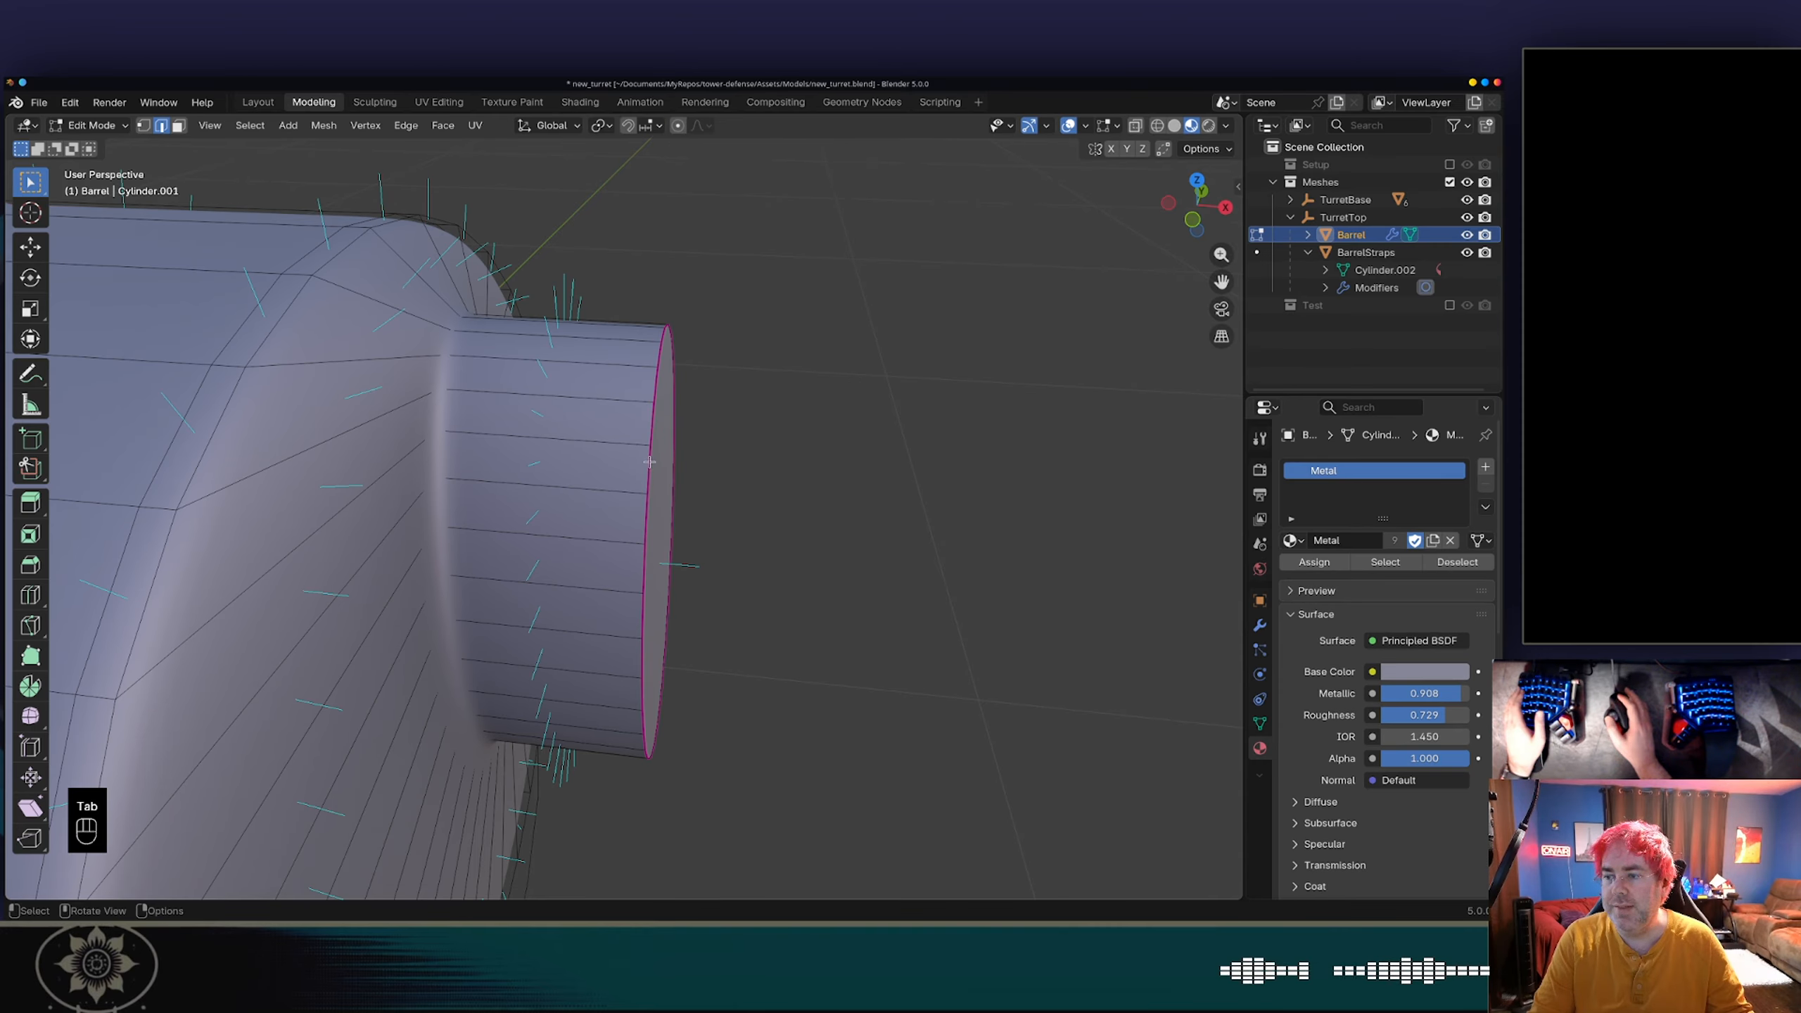
alt+click(651, 465)
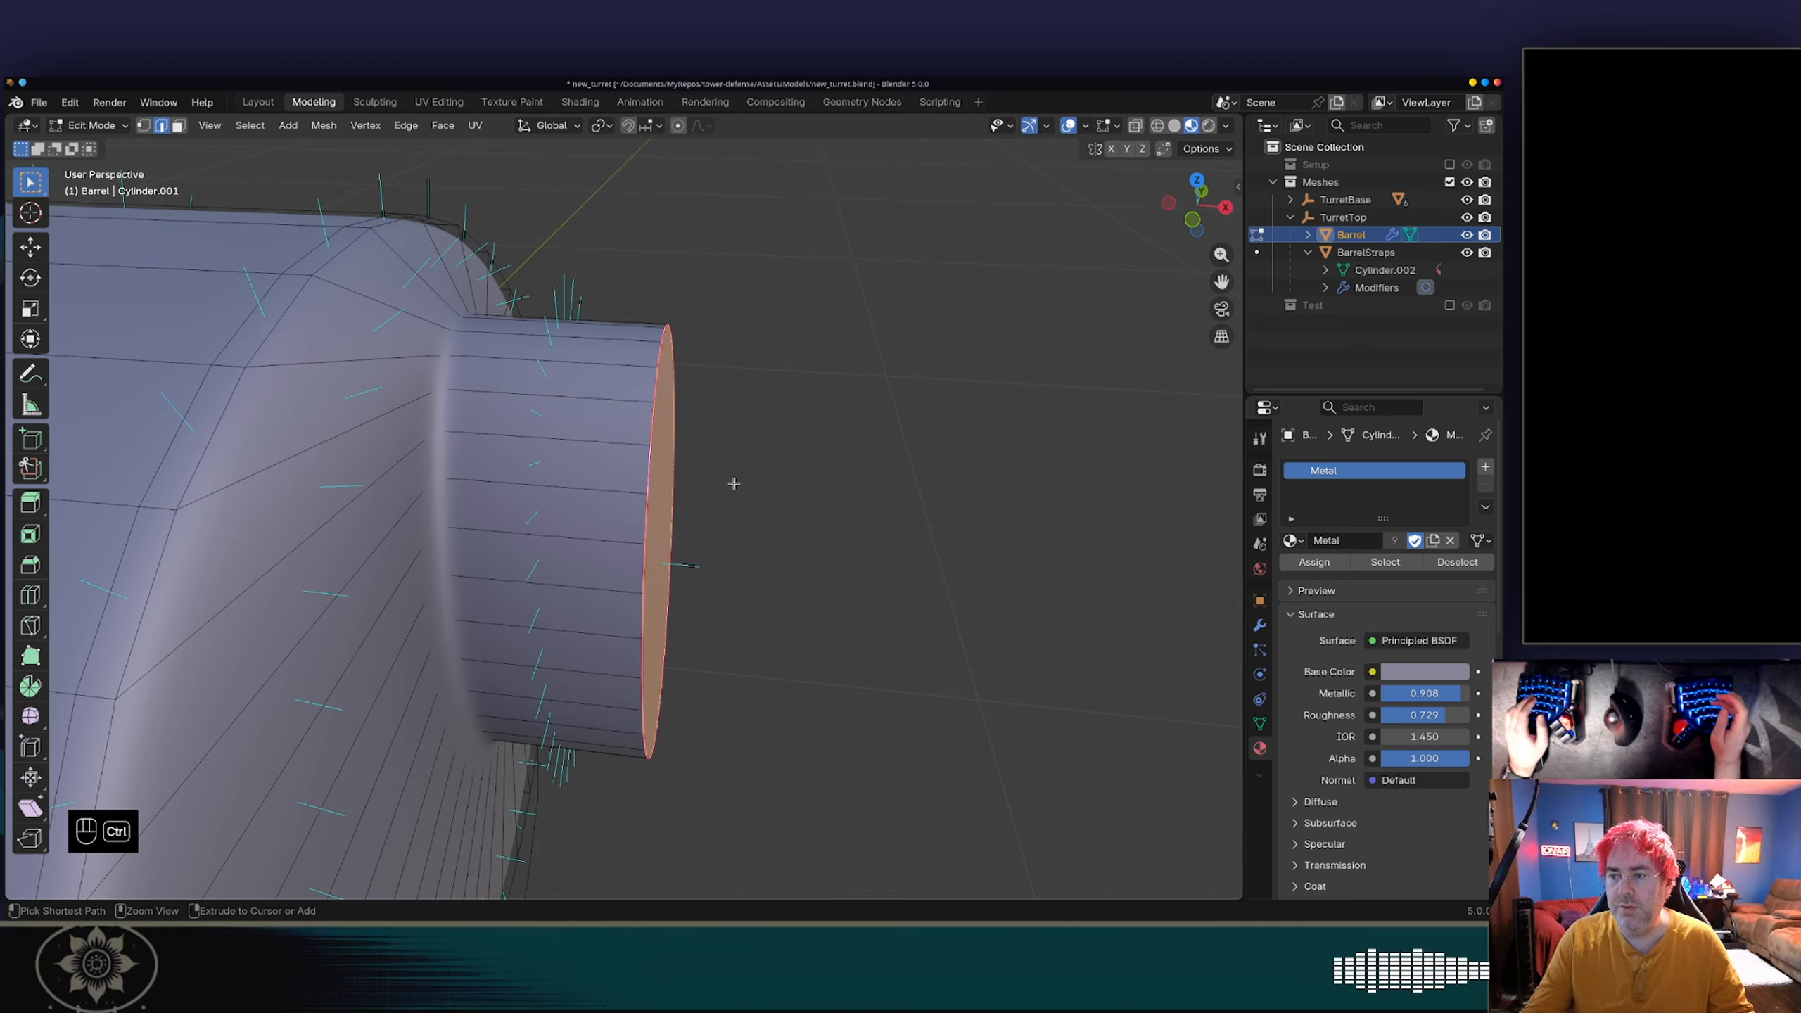
key(ctrl+e)
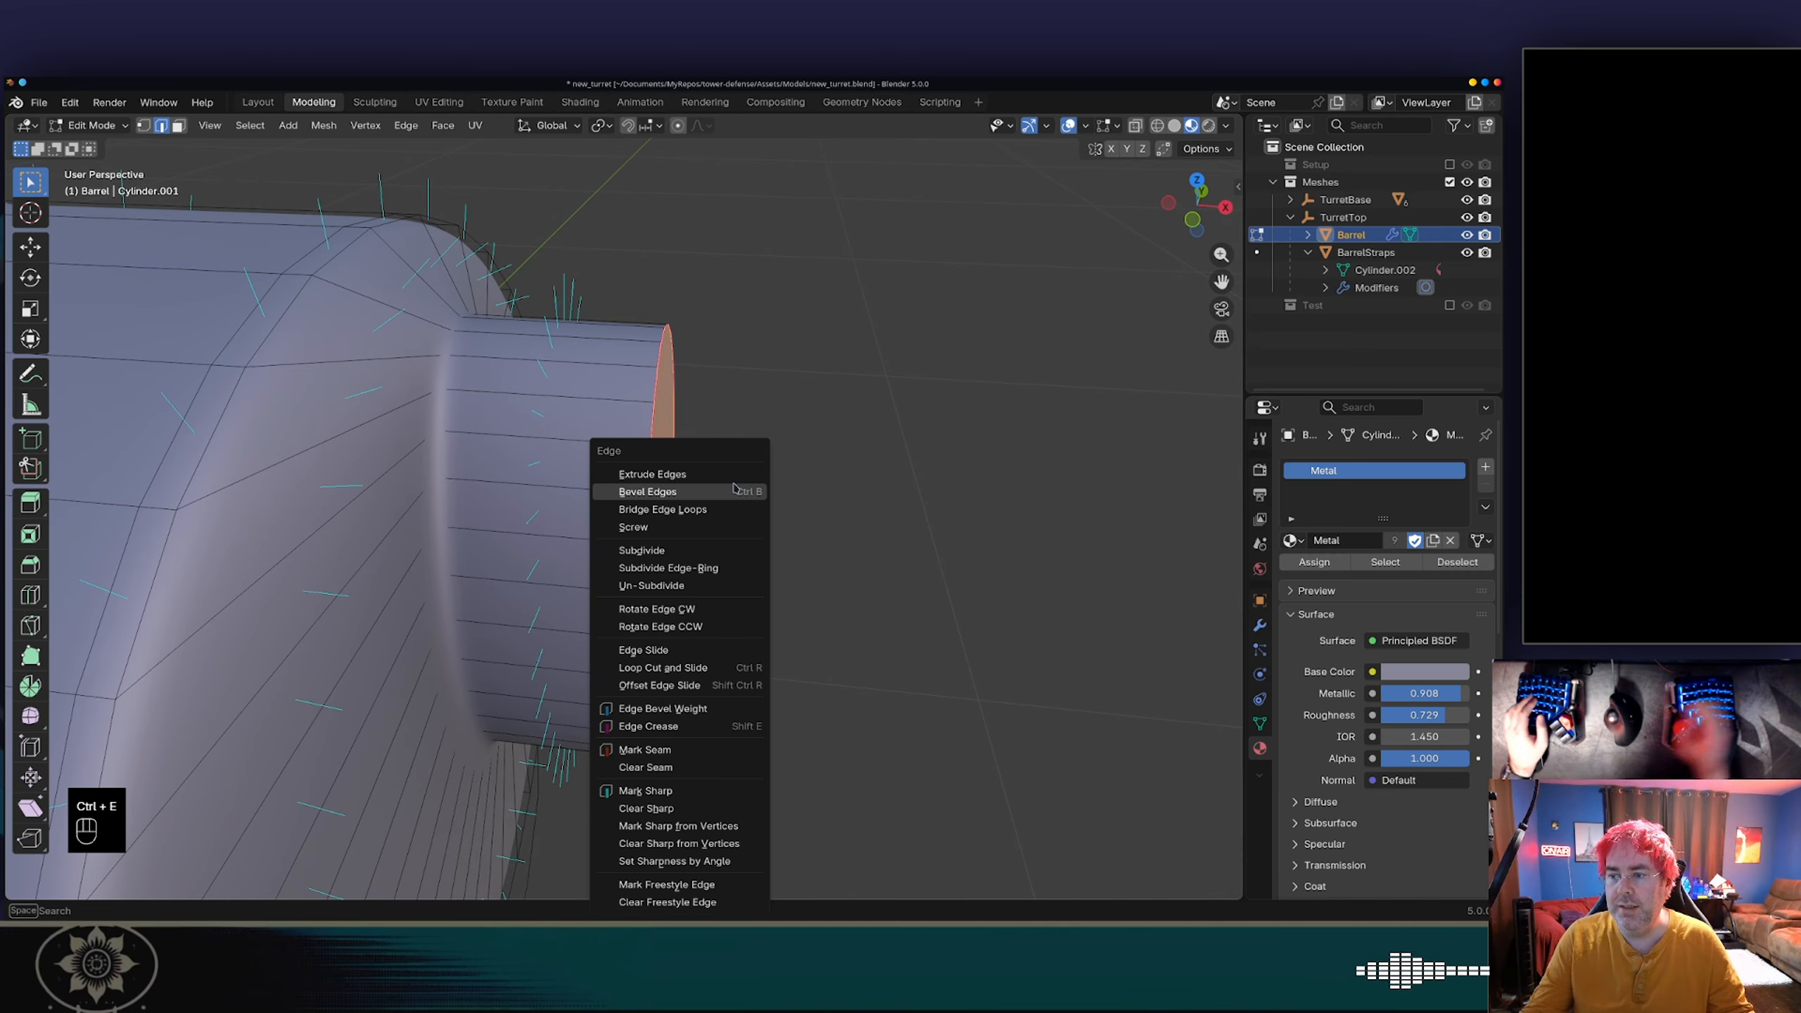
click(666, 728)
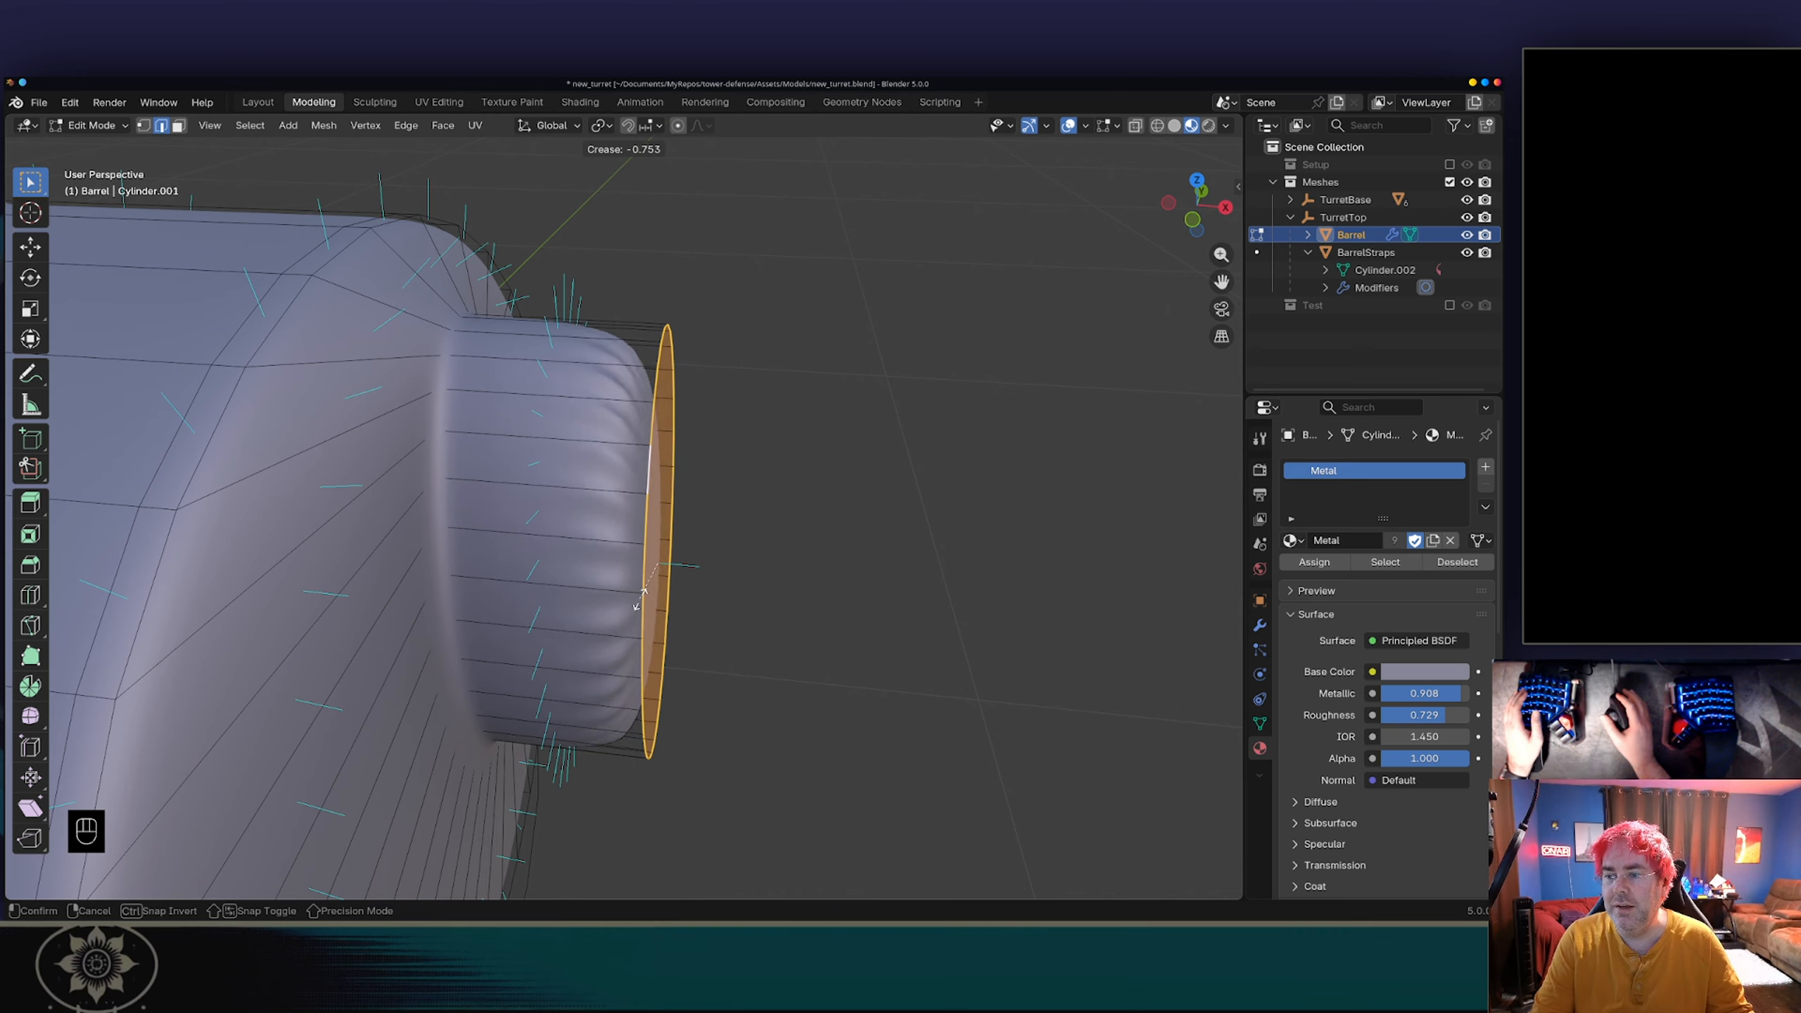
click(730, 513)
Step: Inspect the shading of the Barrel neck's end rim in Object Mode and compare it with the mesh in Edit Mode
middle_drag(730, 513, 696, 452)
key(Tab)
scroll(695, 452, up, 5)
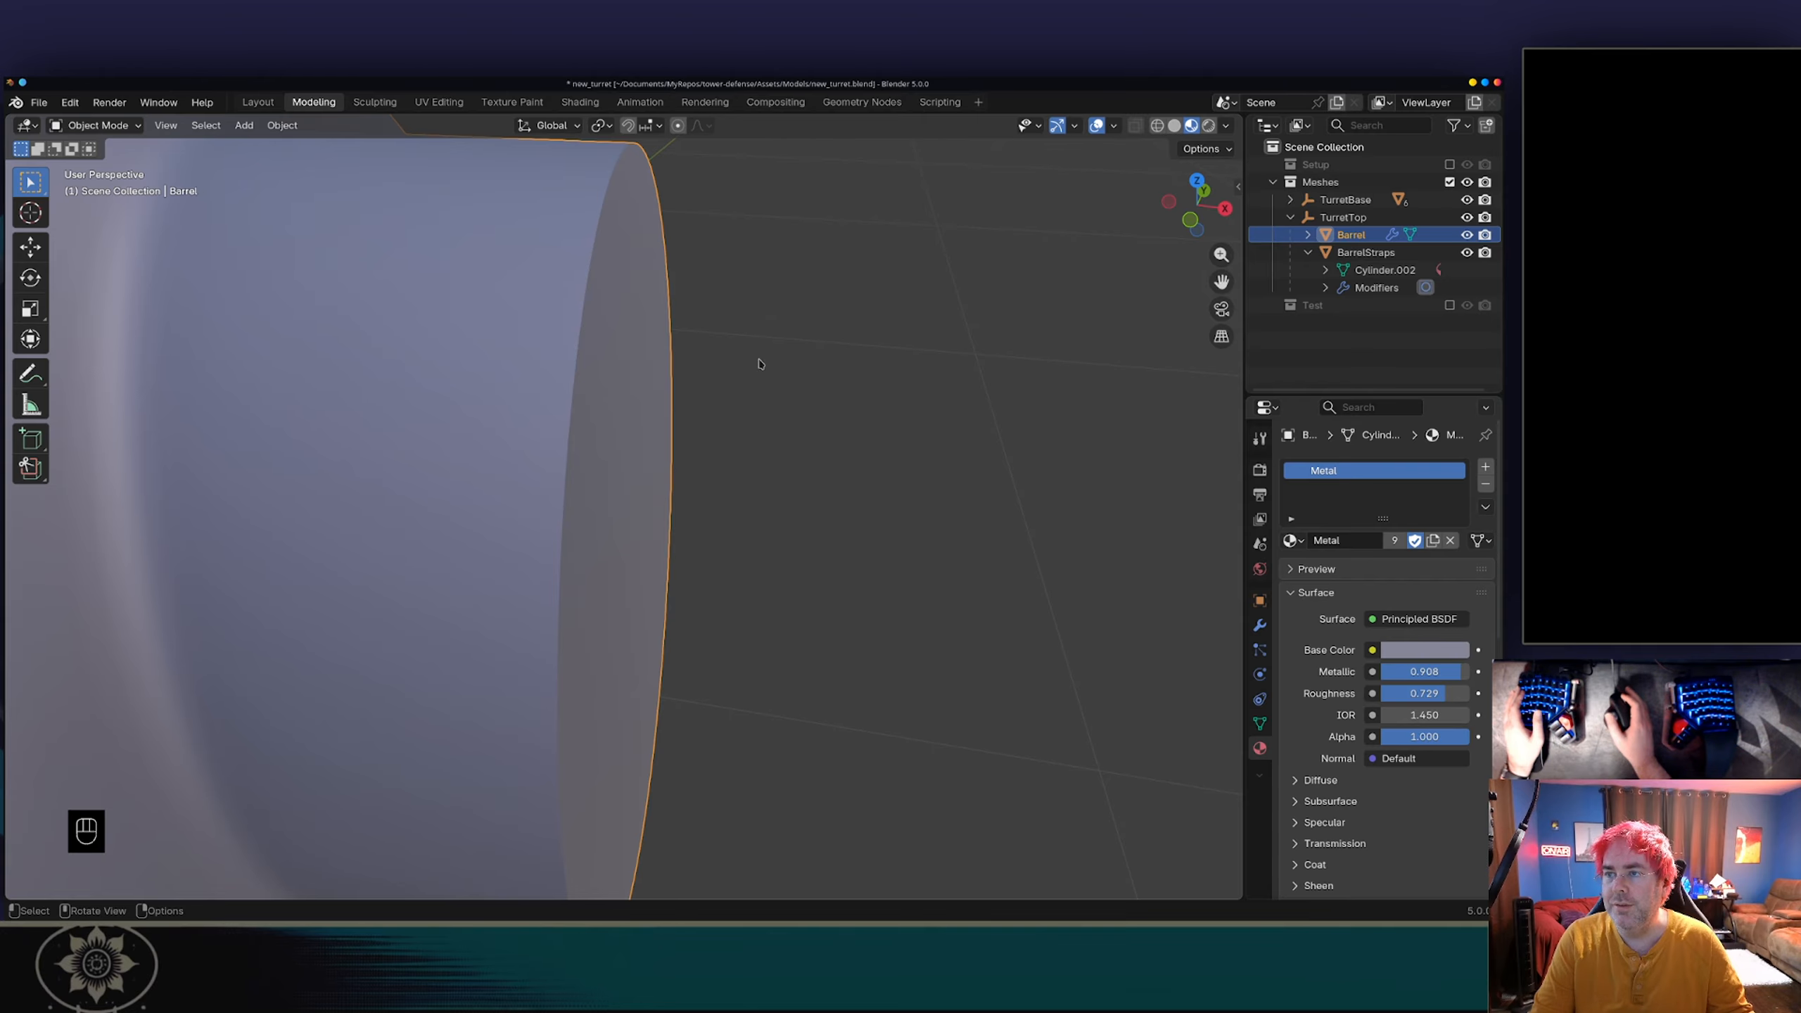
middle_drag(759, 365, 692, 403)
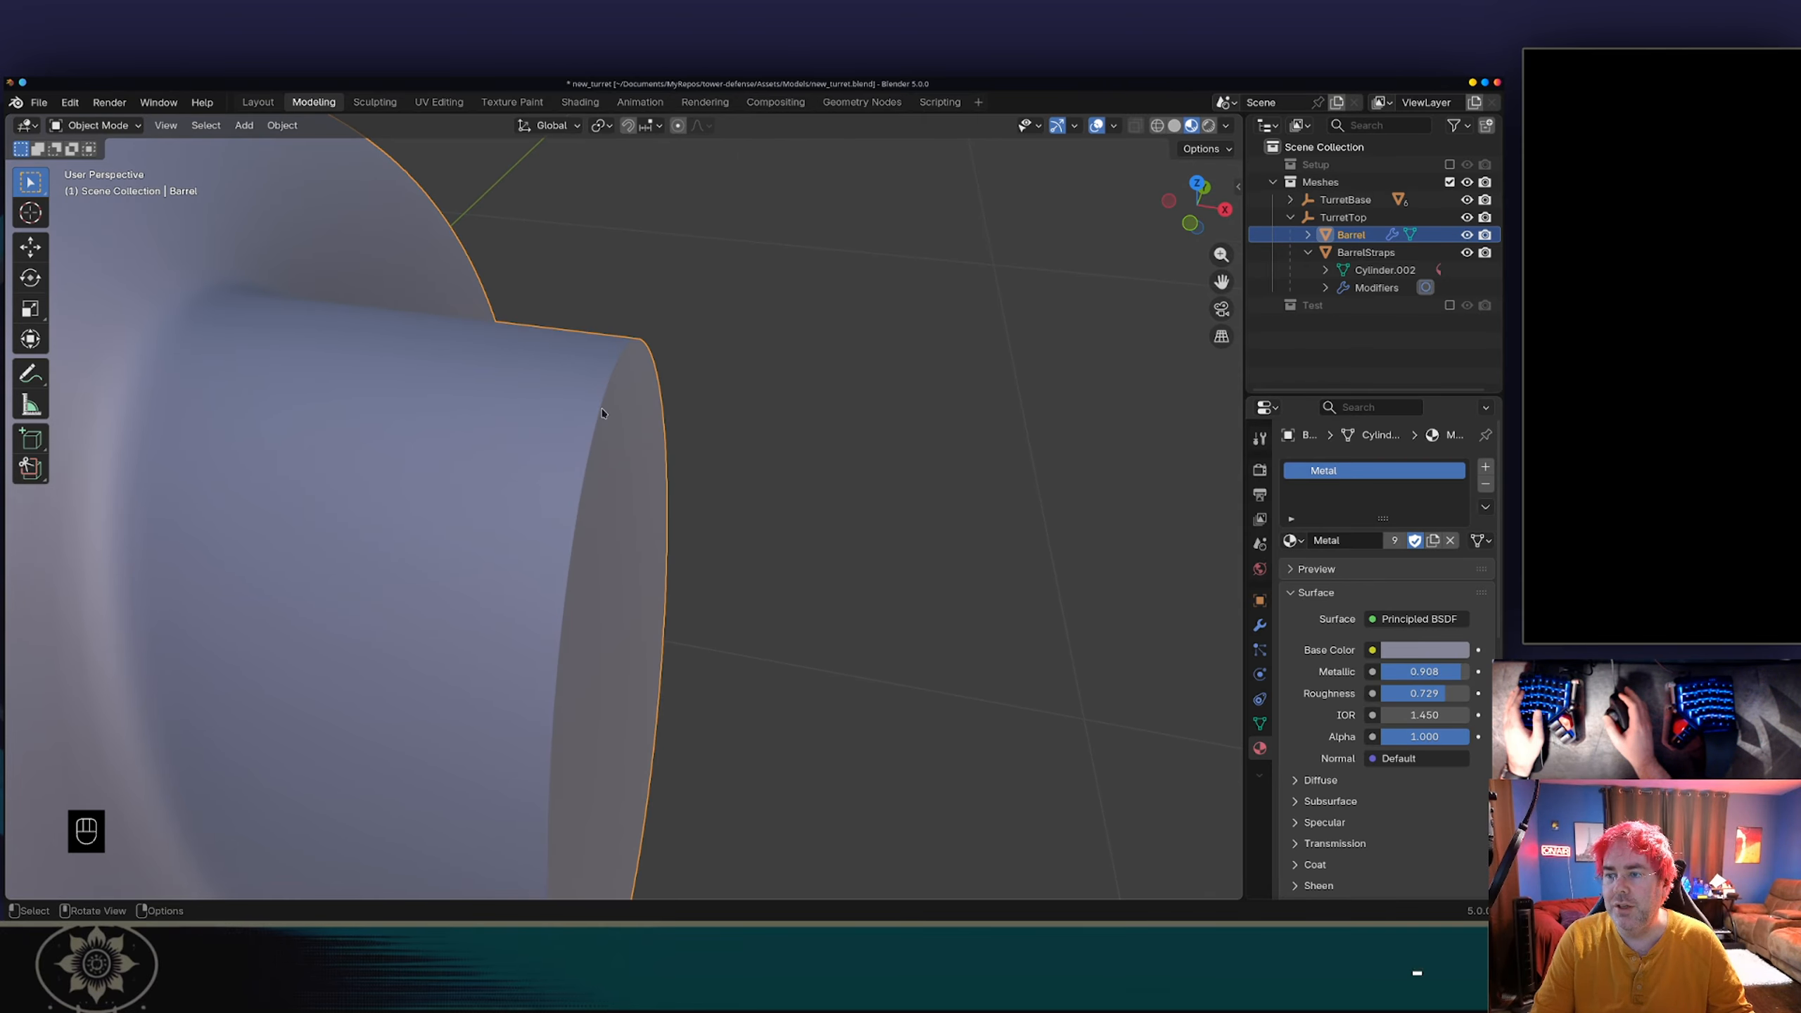
key(Tab)
right_click(539, 388)
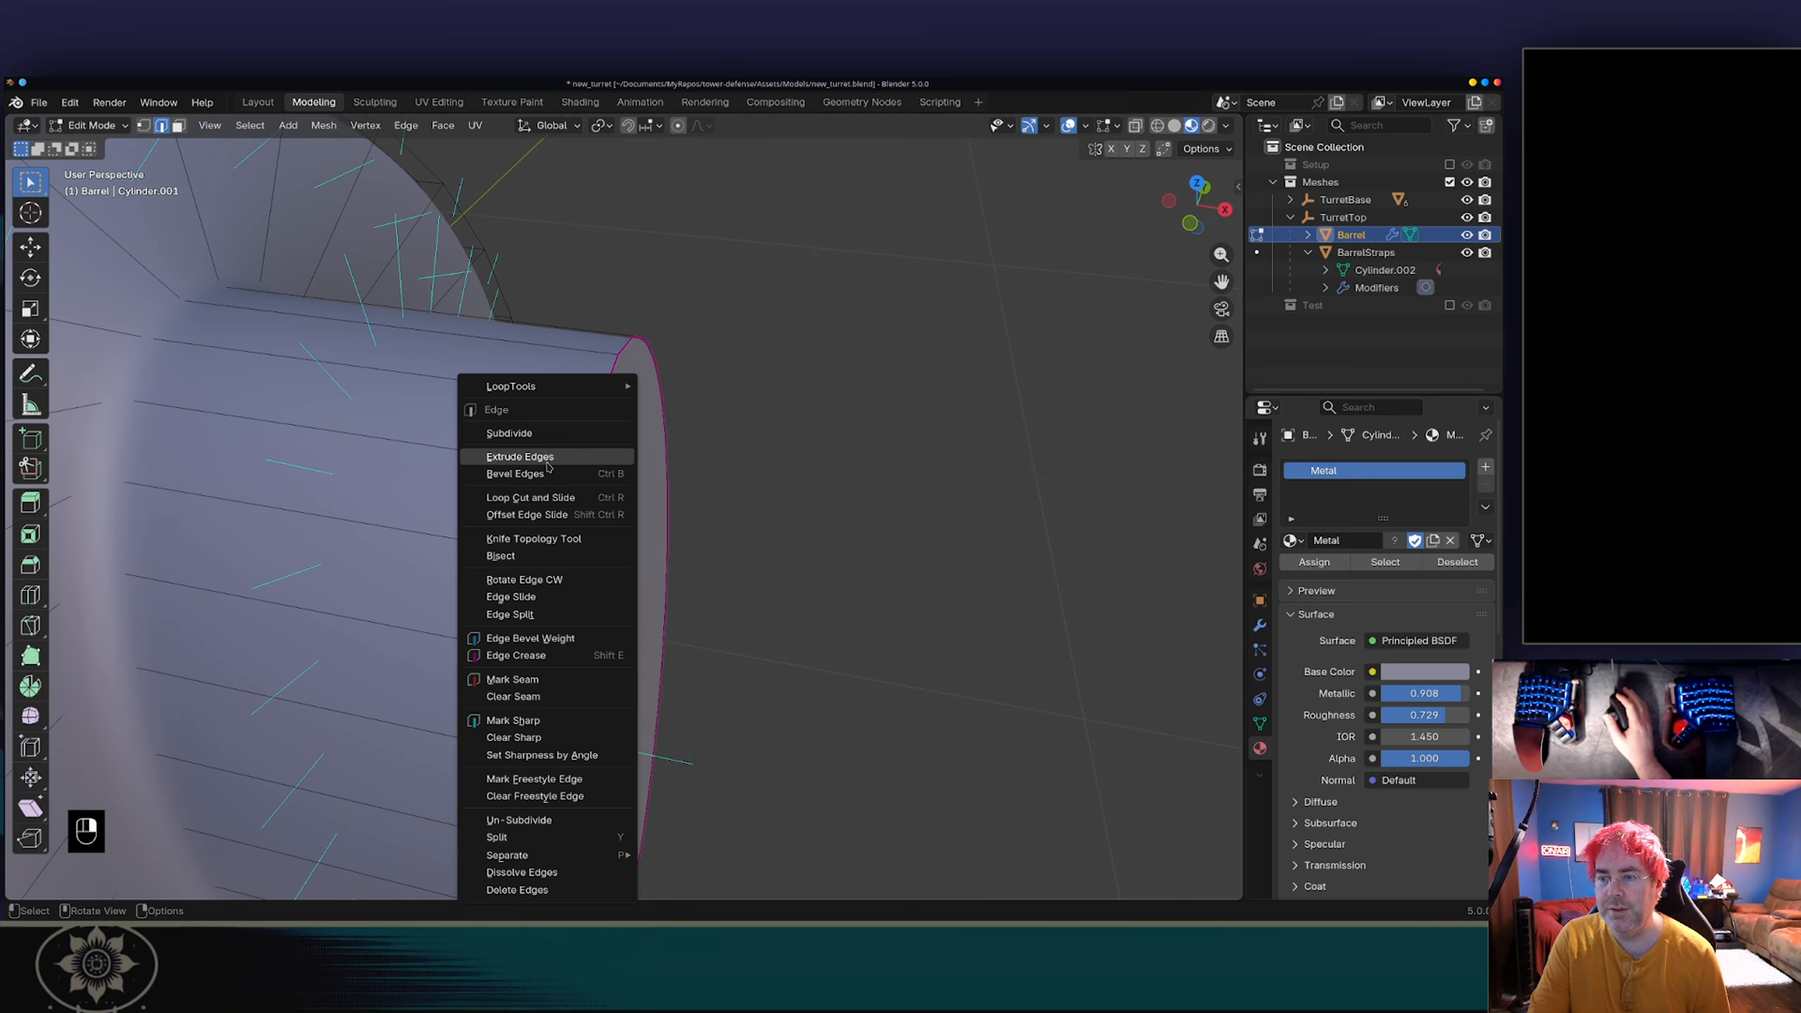
key(Escape)
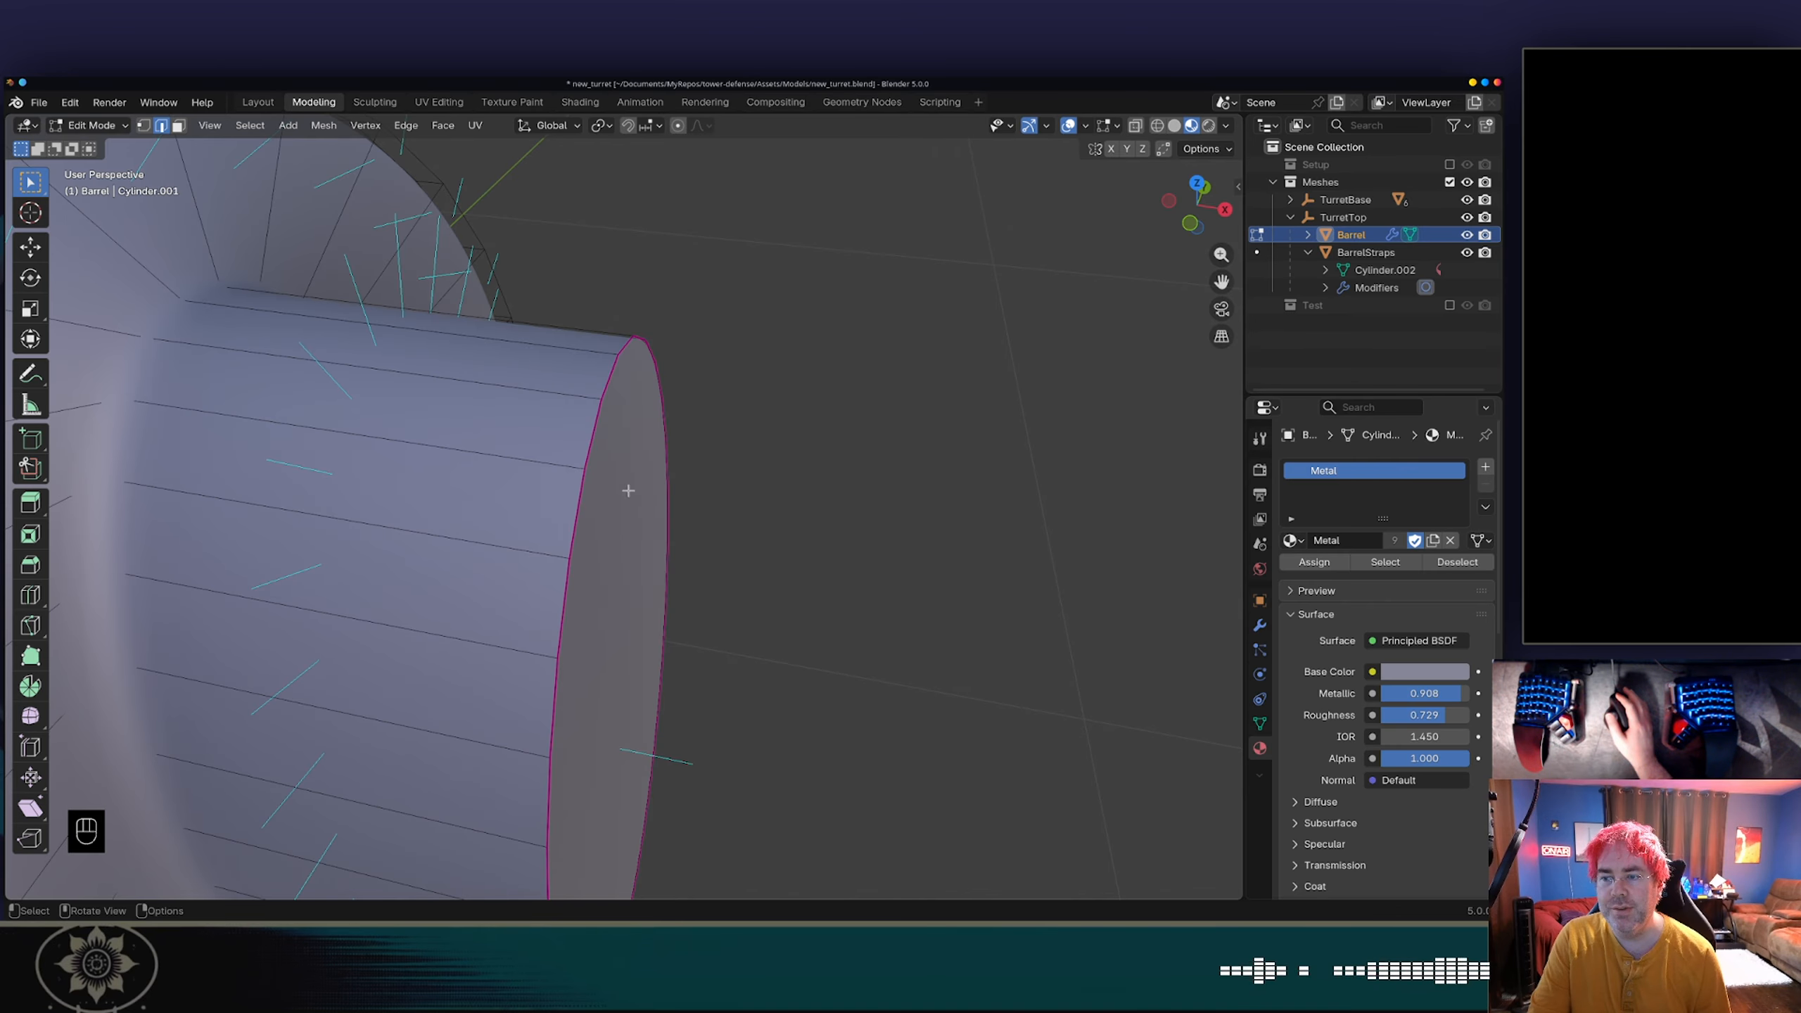
scroll(528, 524, down, 3)
middle_drag(528, 523, 556, 470)
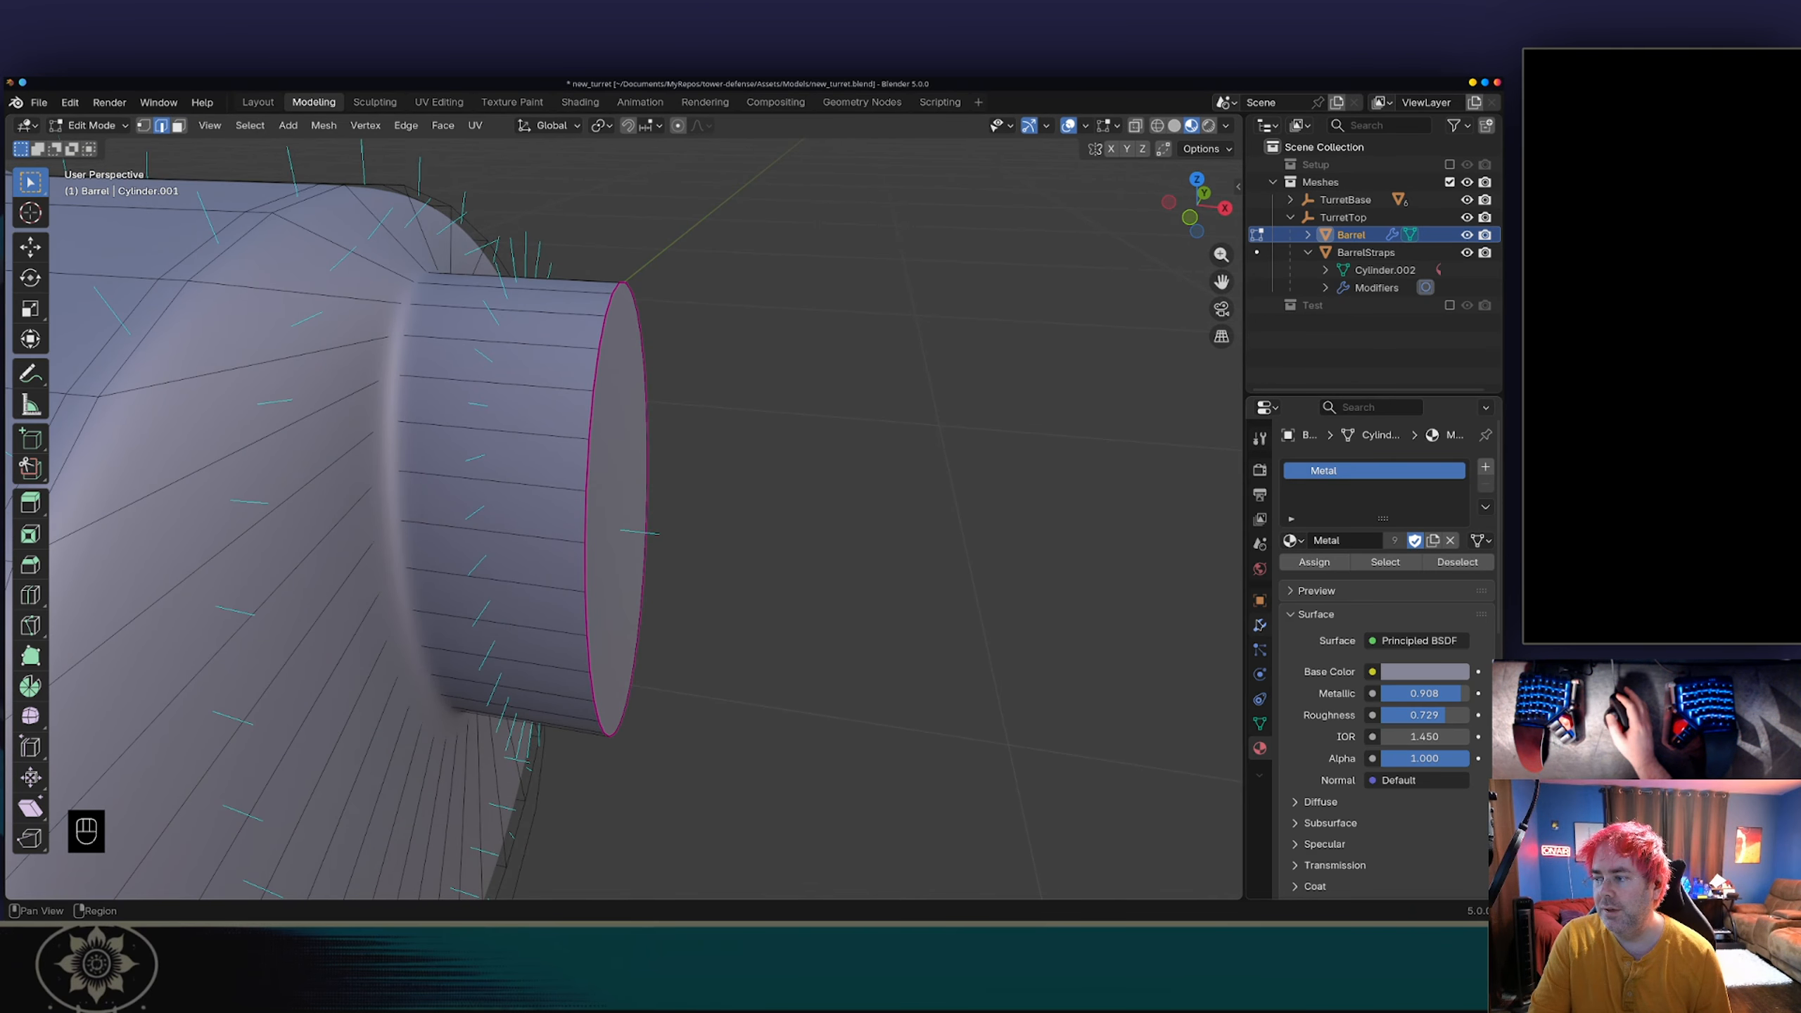
Step: Show the Barrel's modifier settings and review which edge operations are available for the neck's end rim
click(1259, 624)
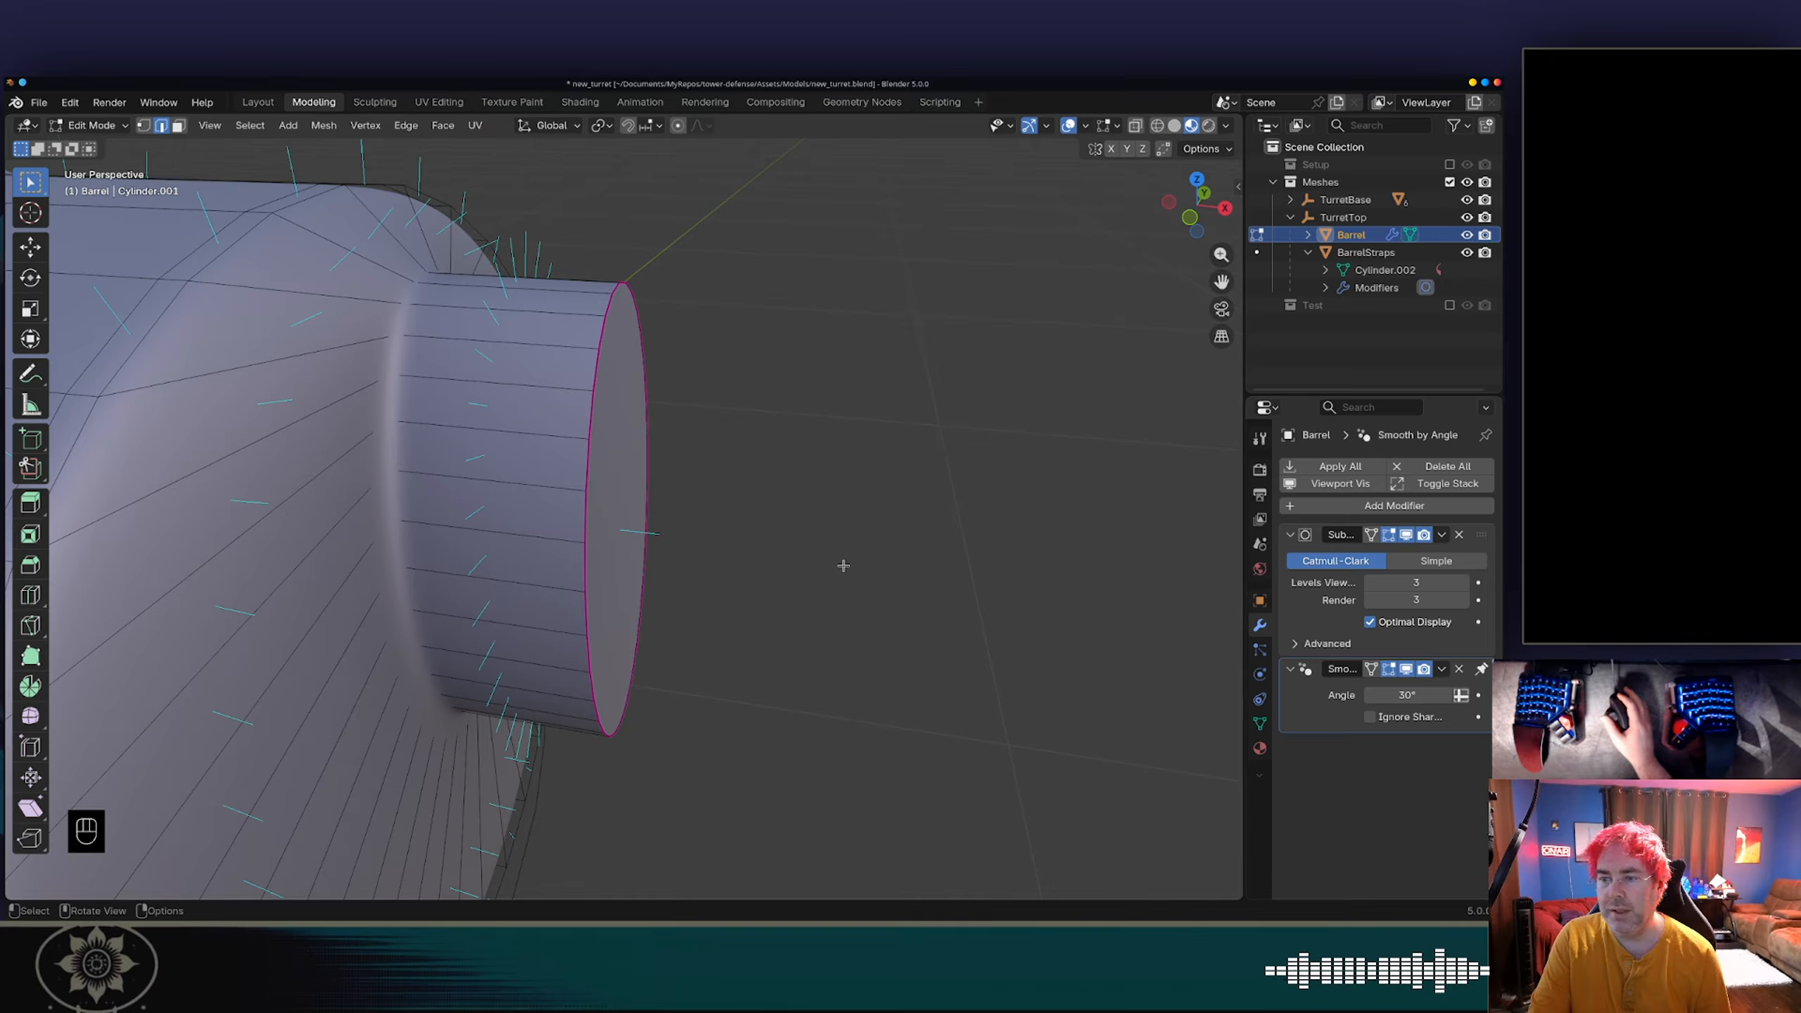
key(ctrl+e)
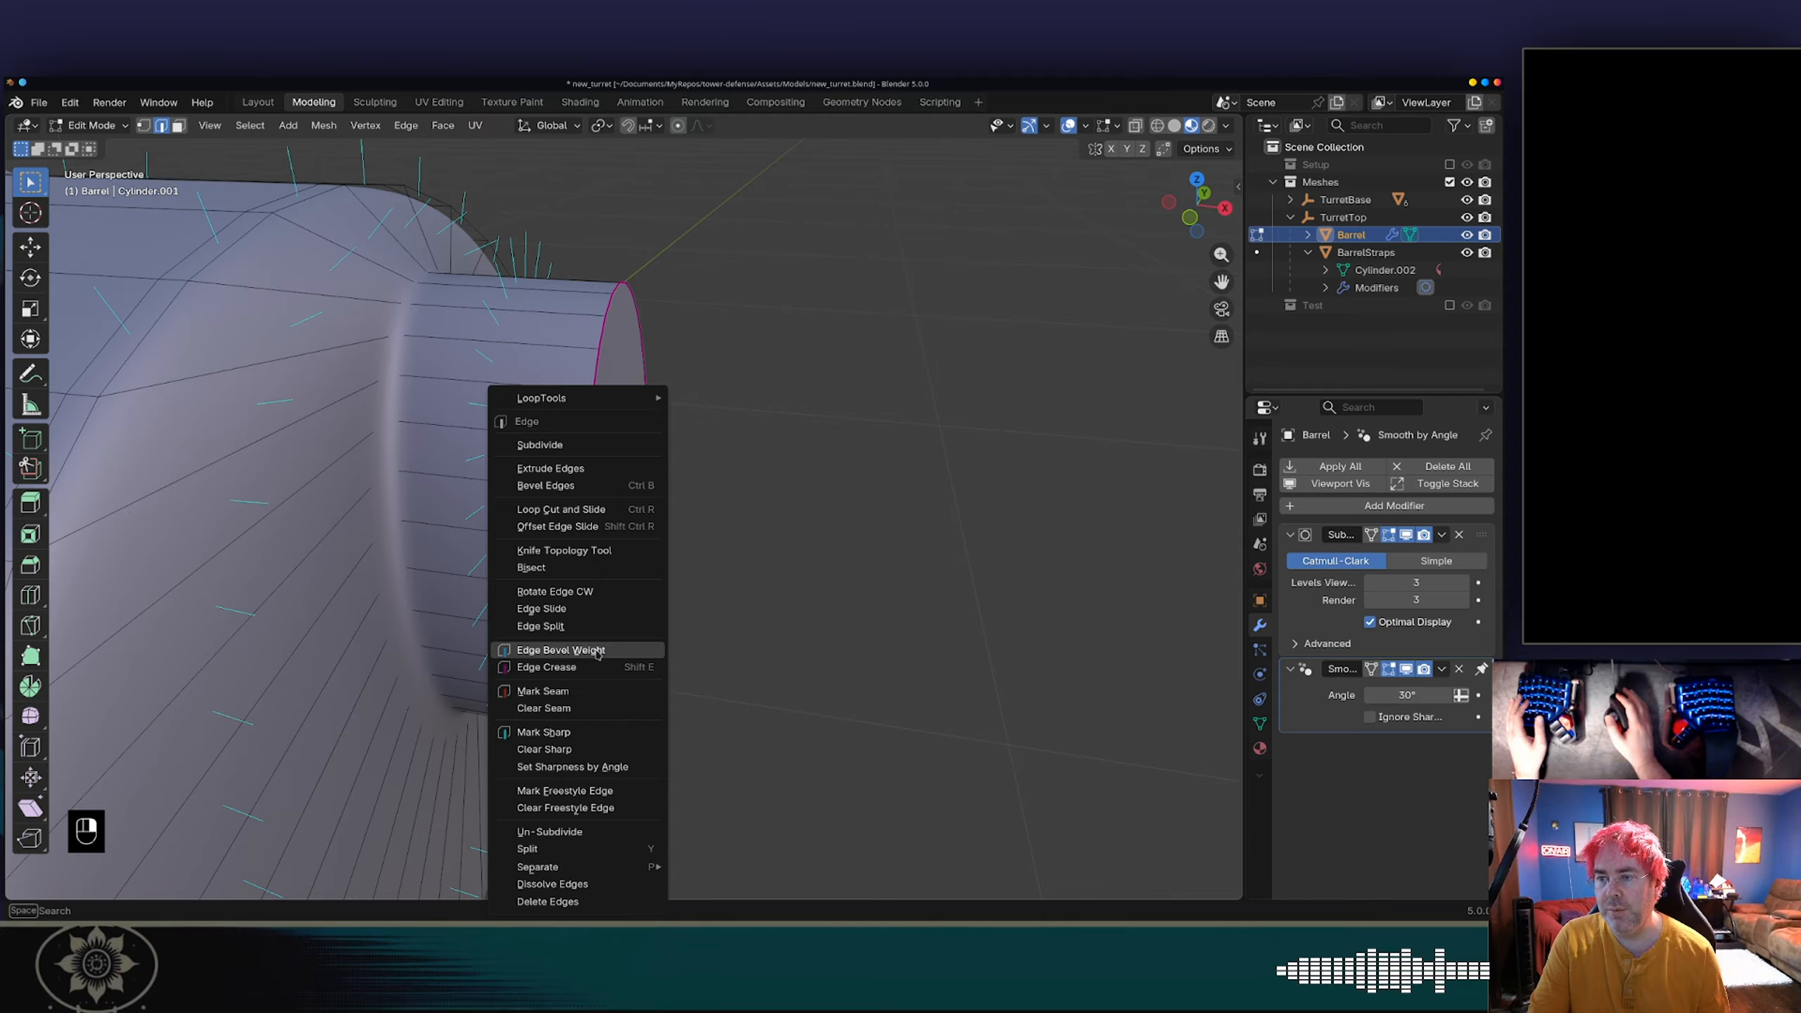
key(Escape)
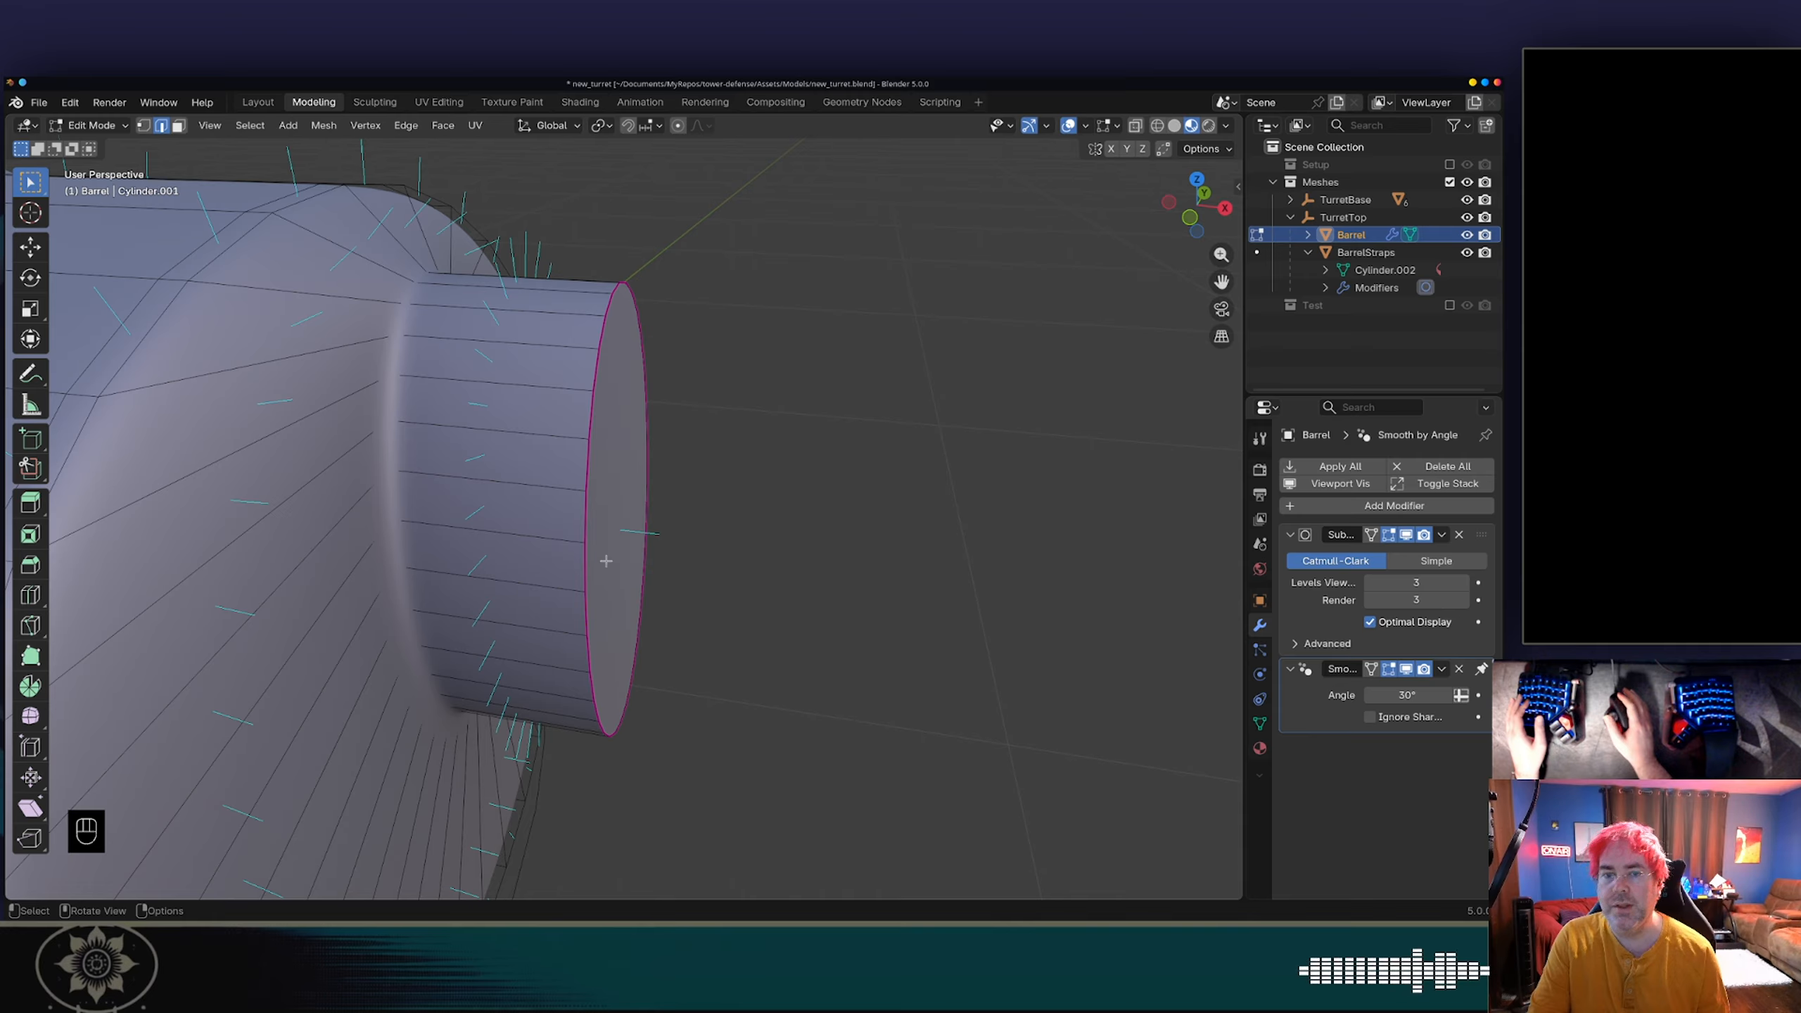
right_click(539, 437)
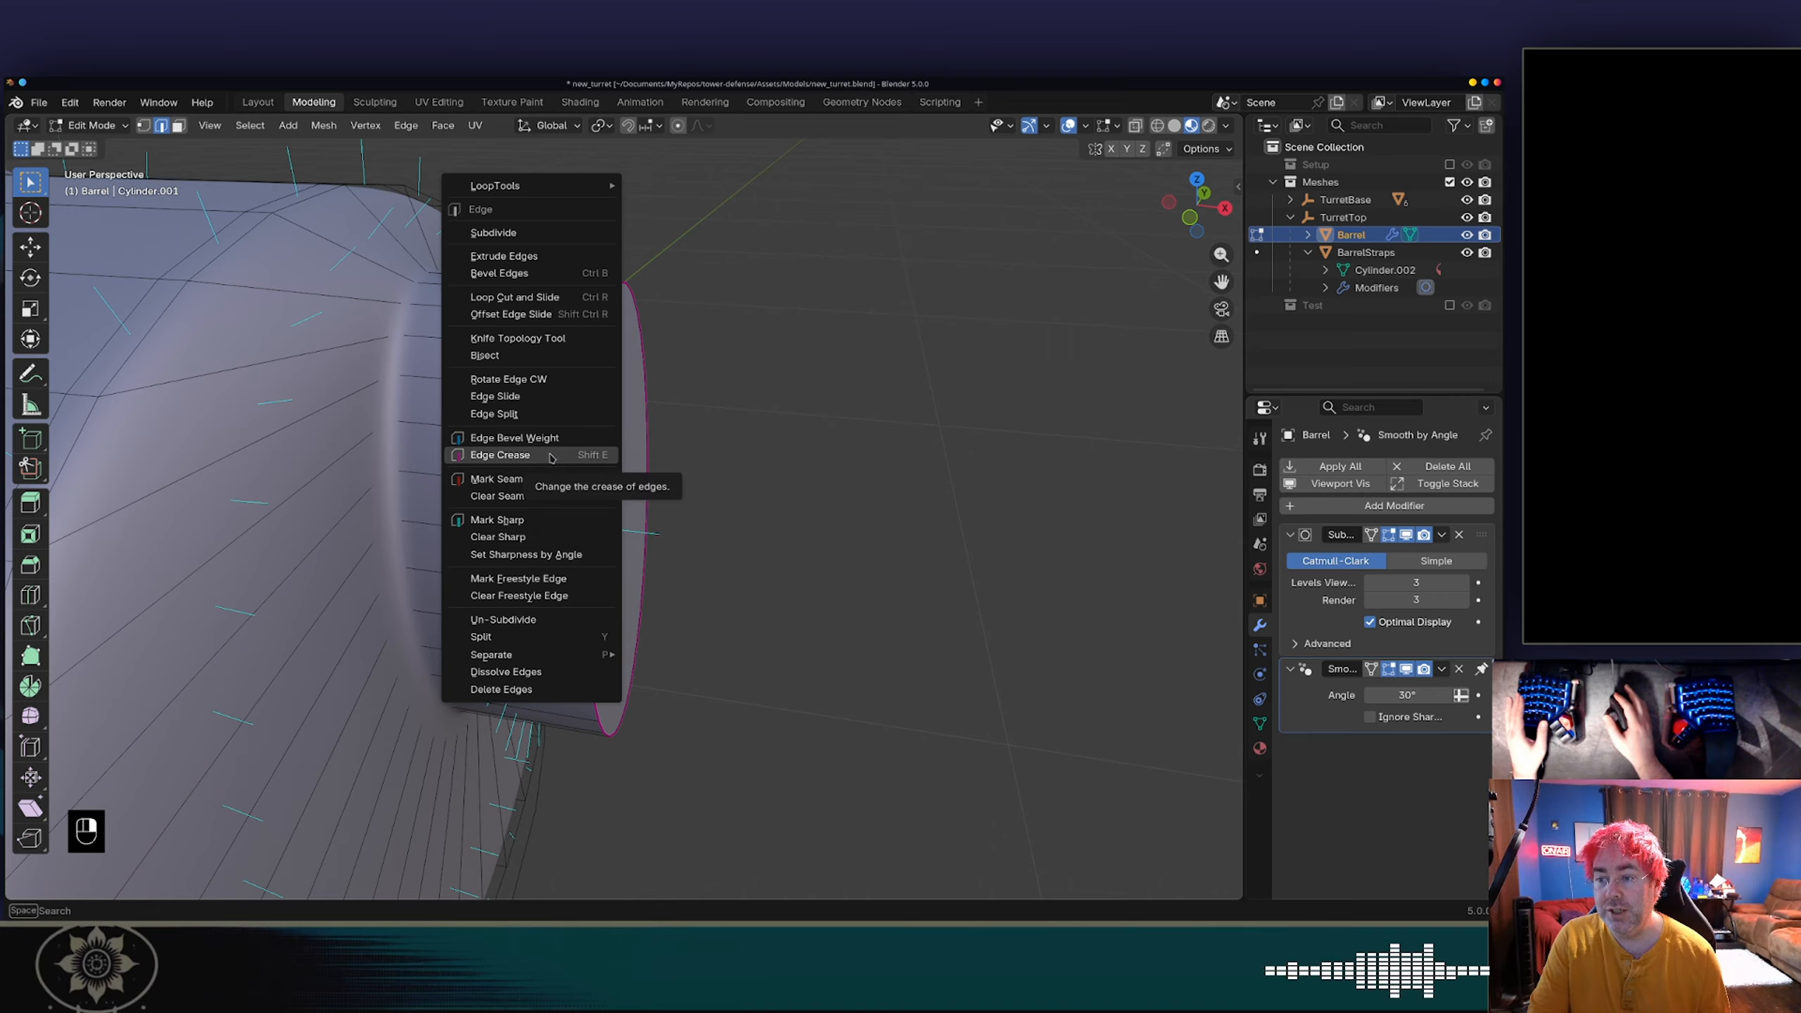
key(Escape)
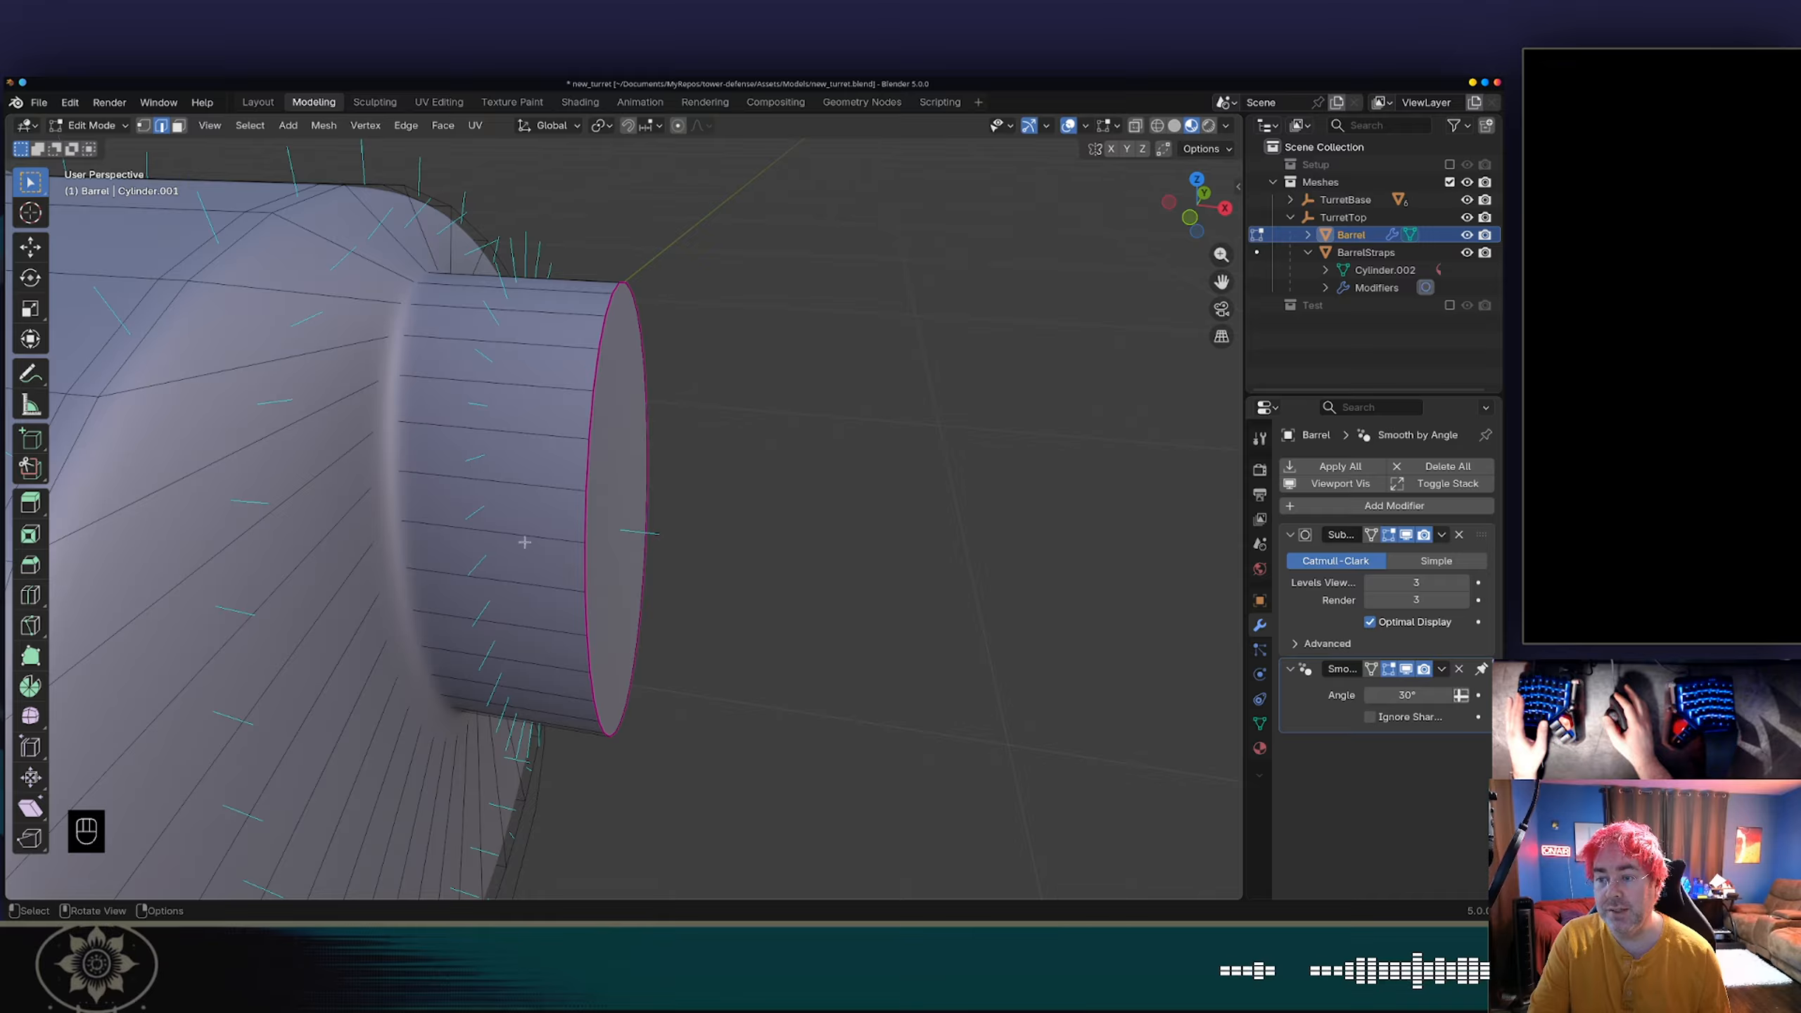
key(Tab)
key(Tab)
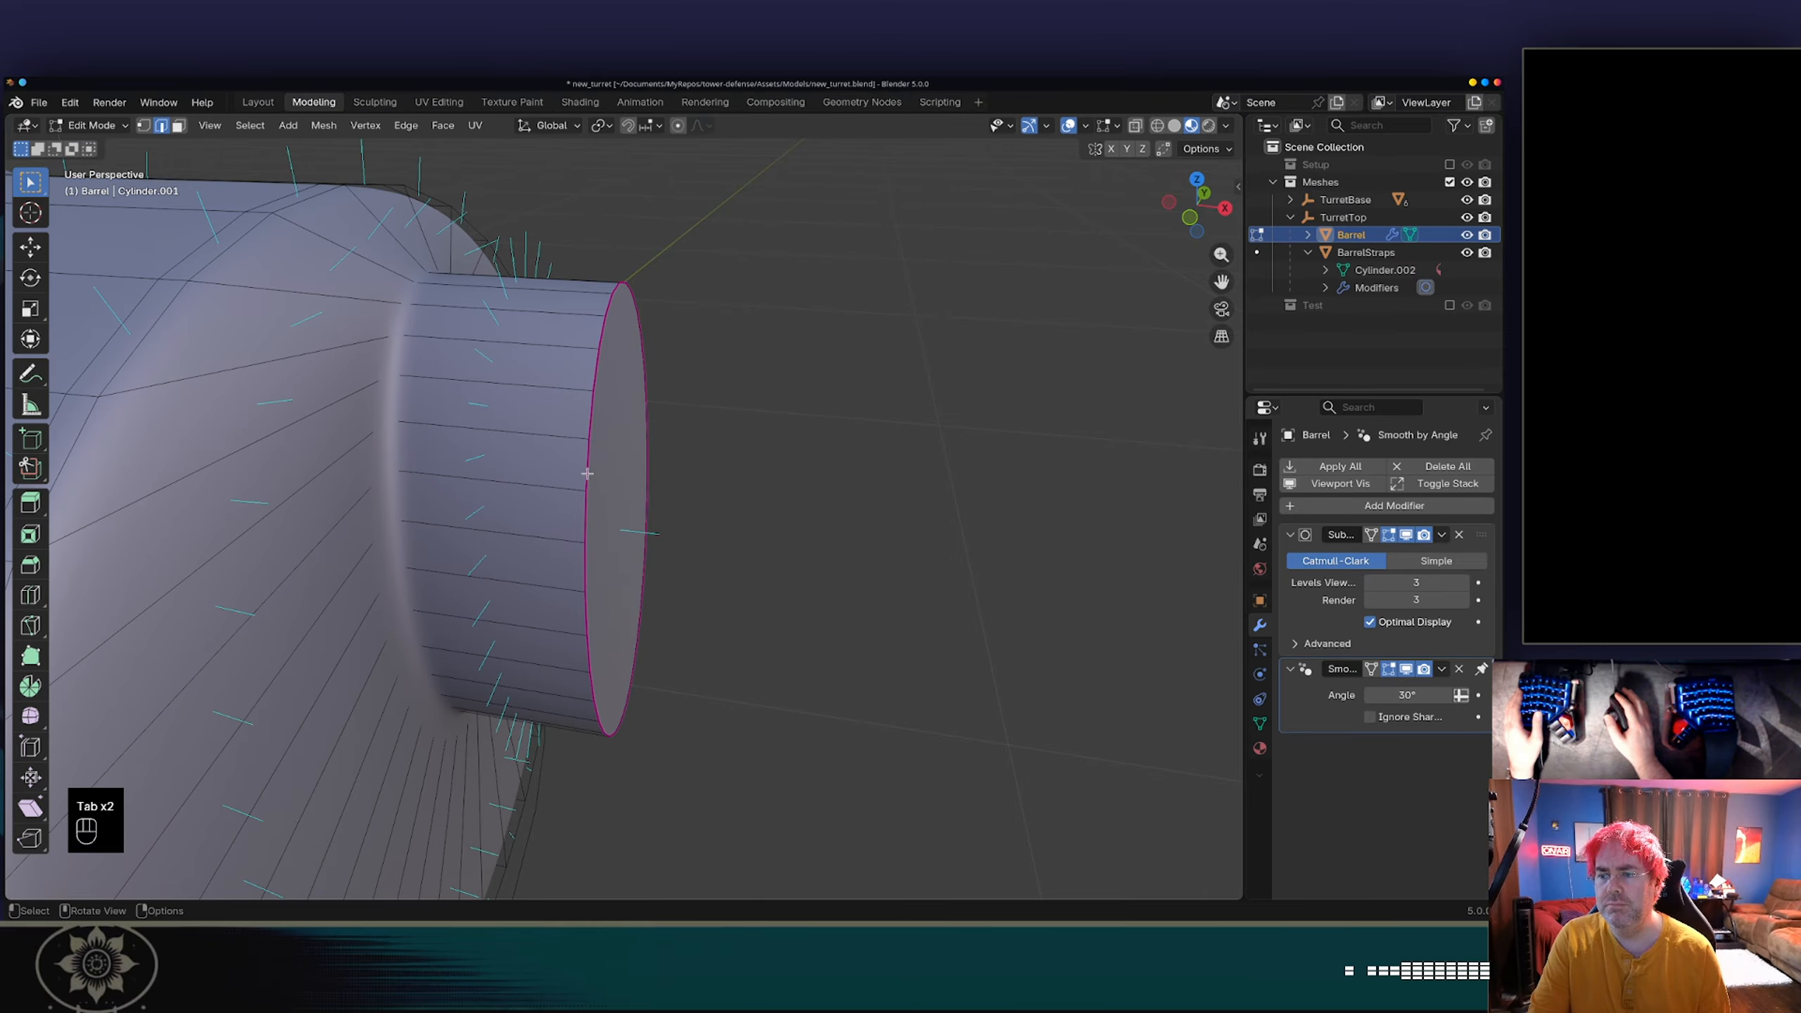
right_click(600, 477)
key(Escape)
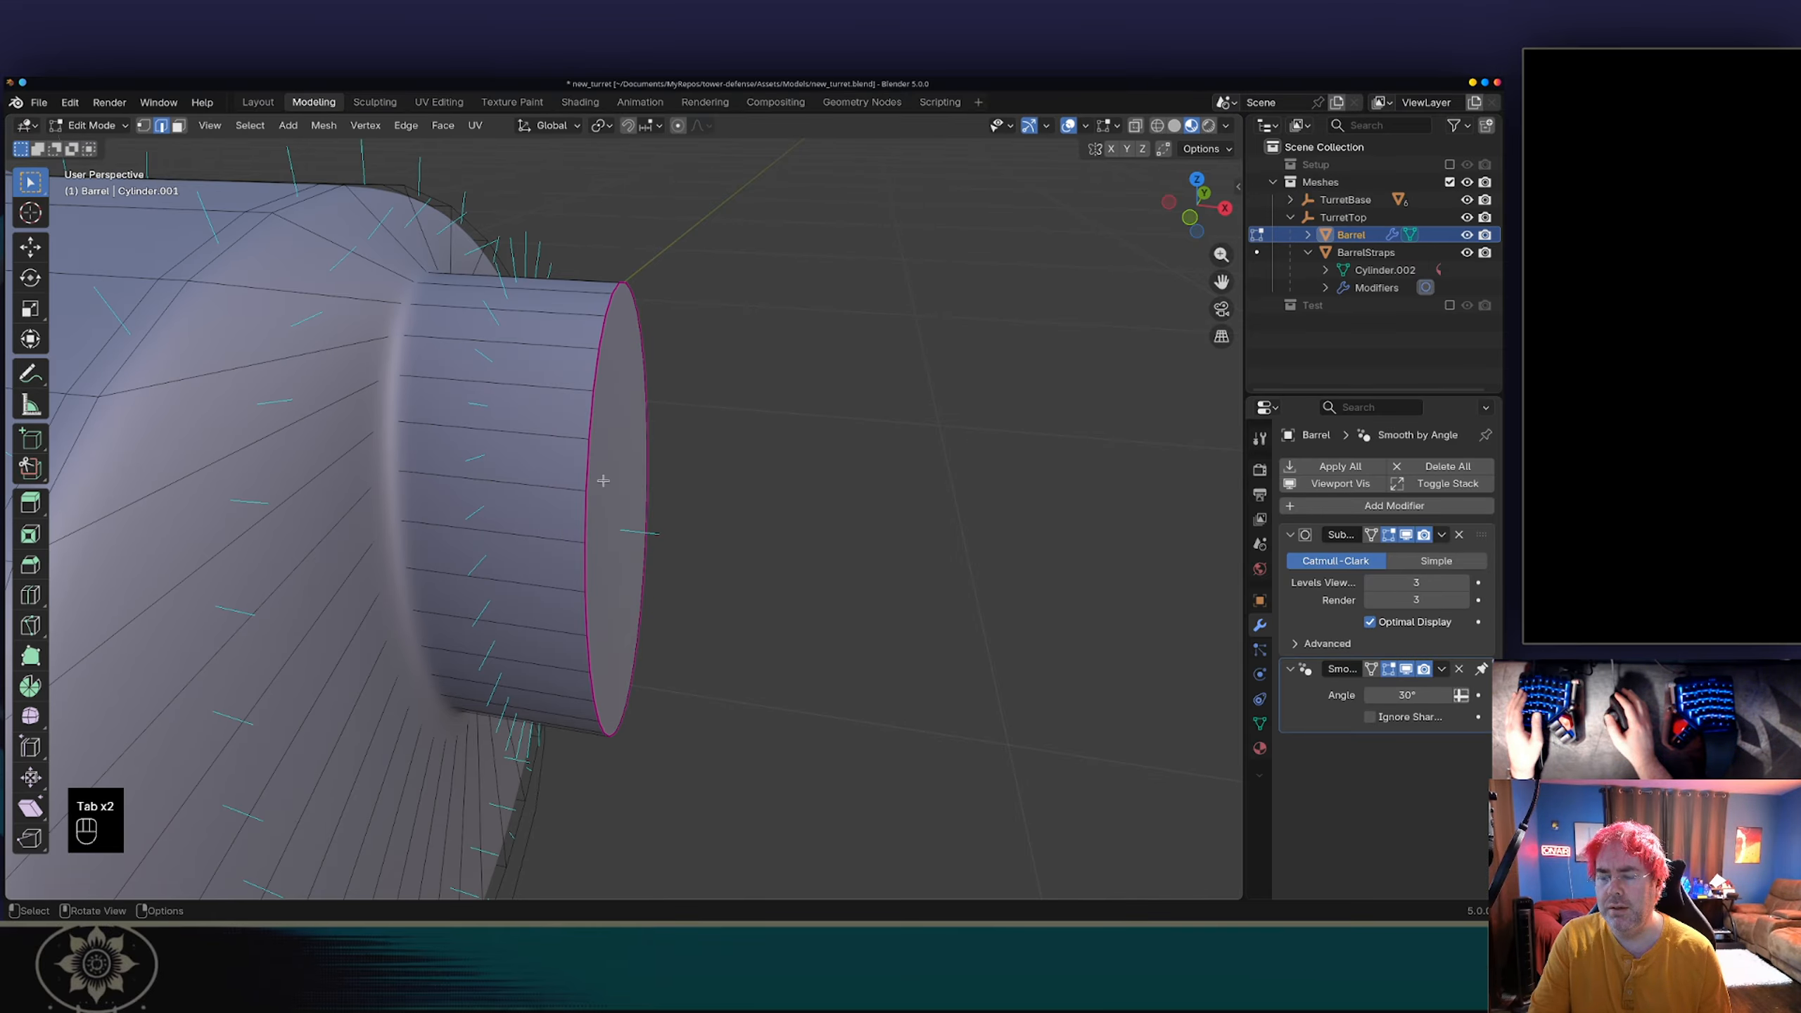
key(shift)
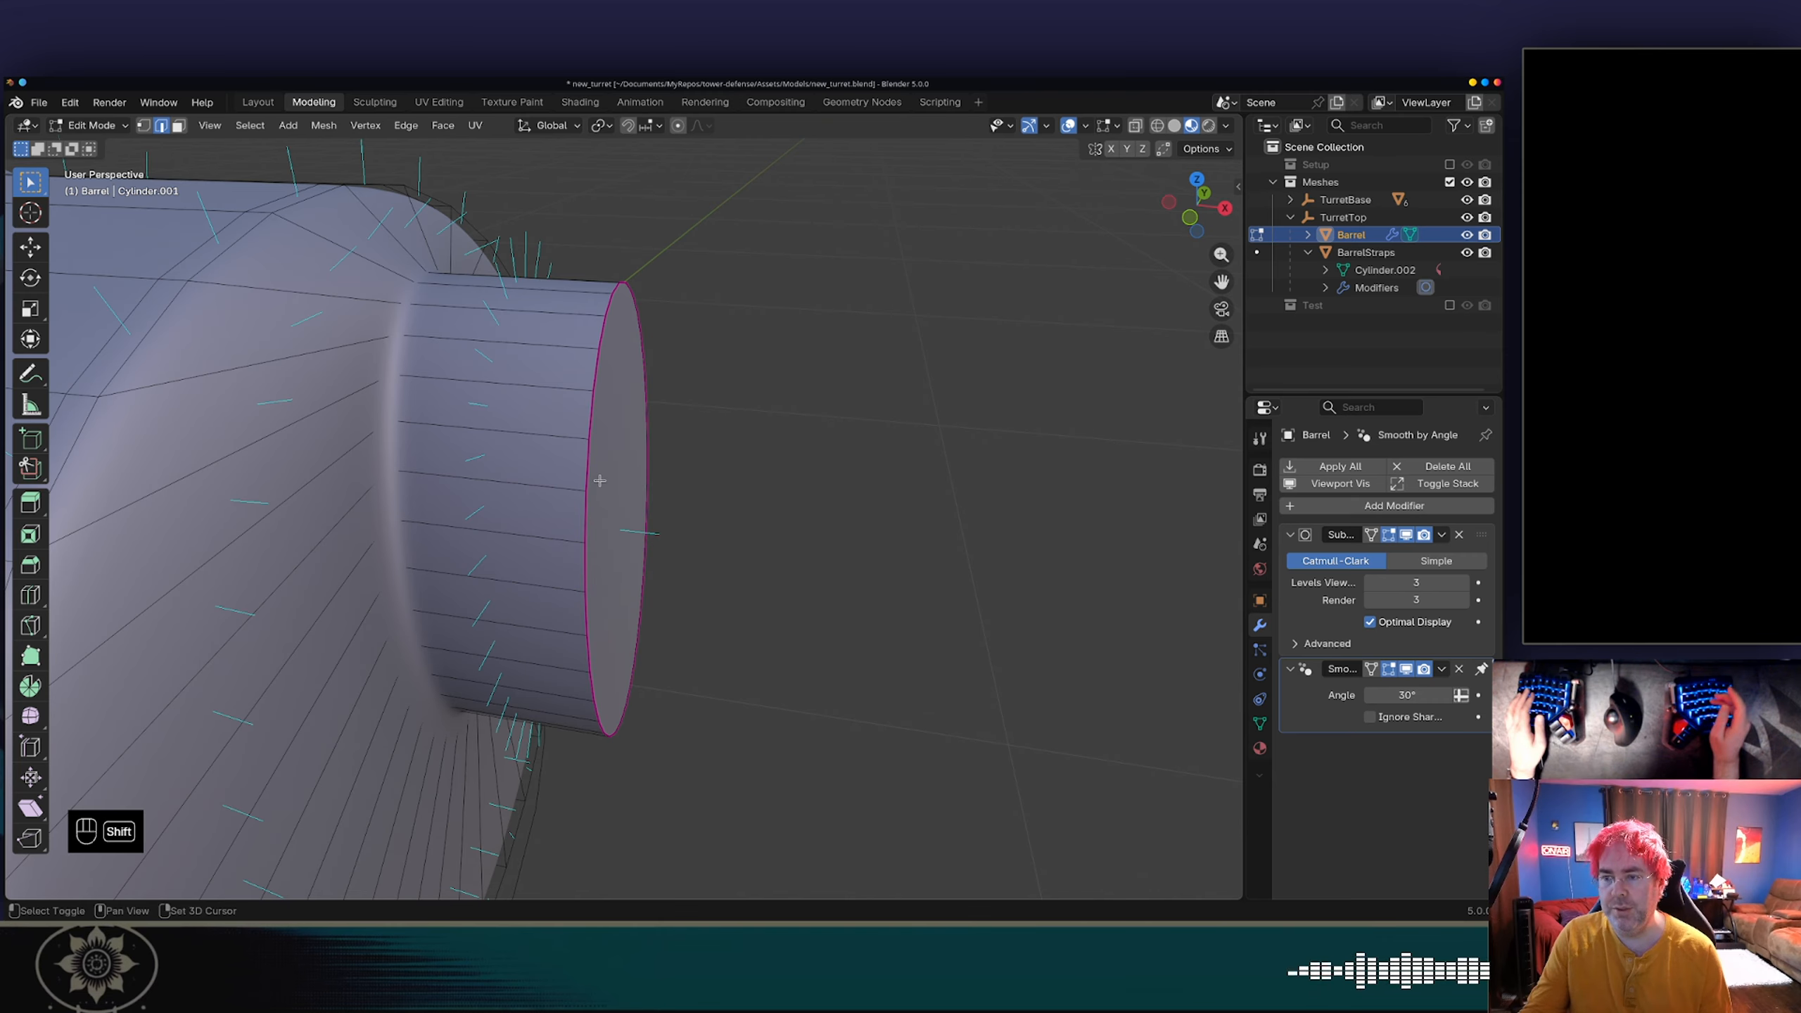
scroll(671, 475, up, 2)
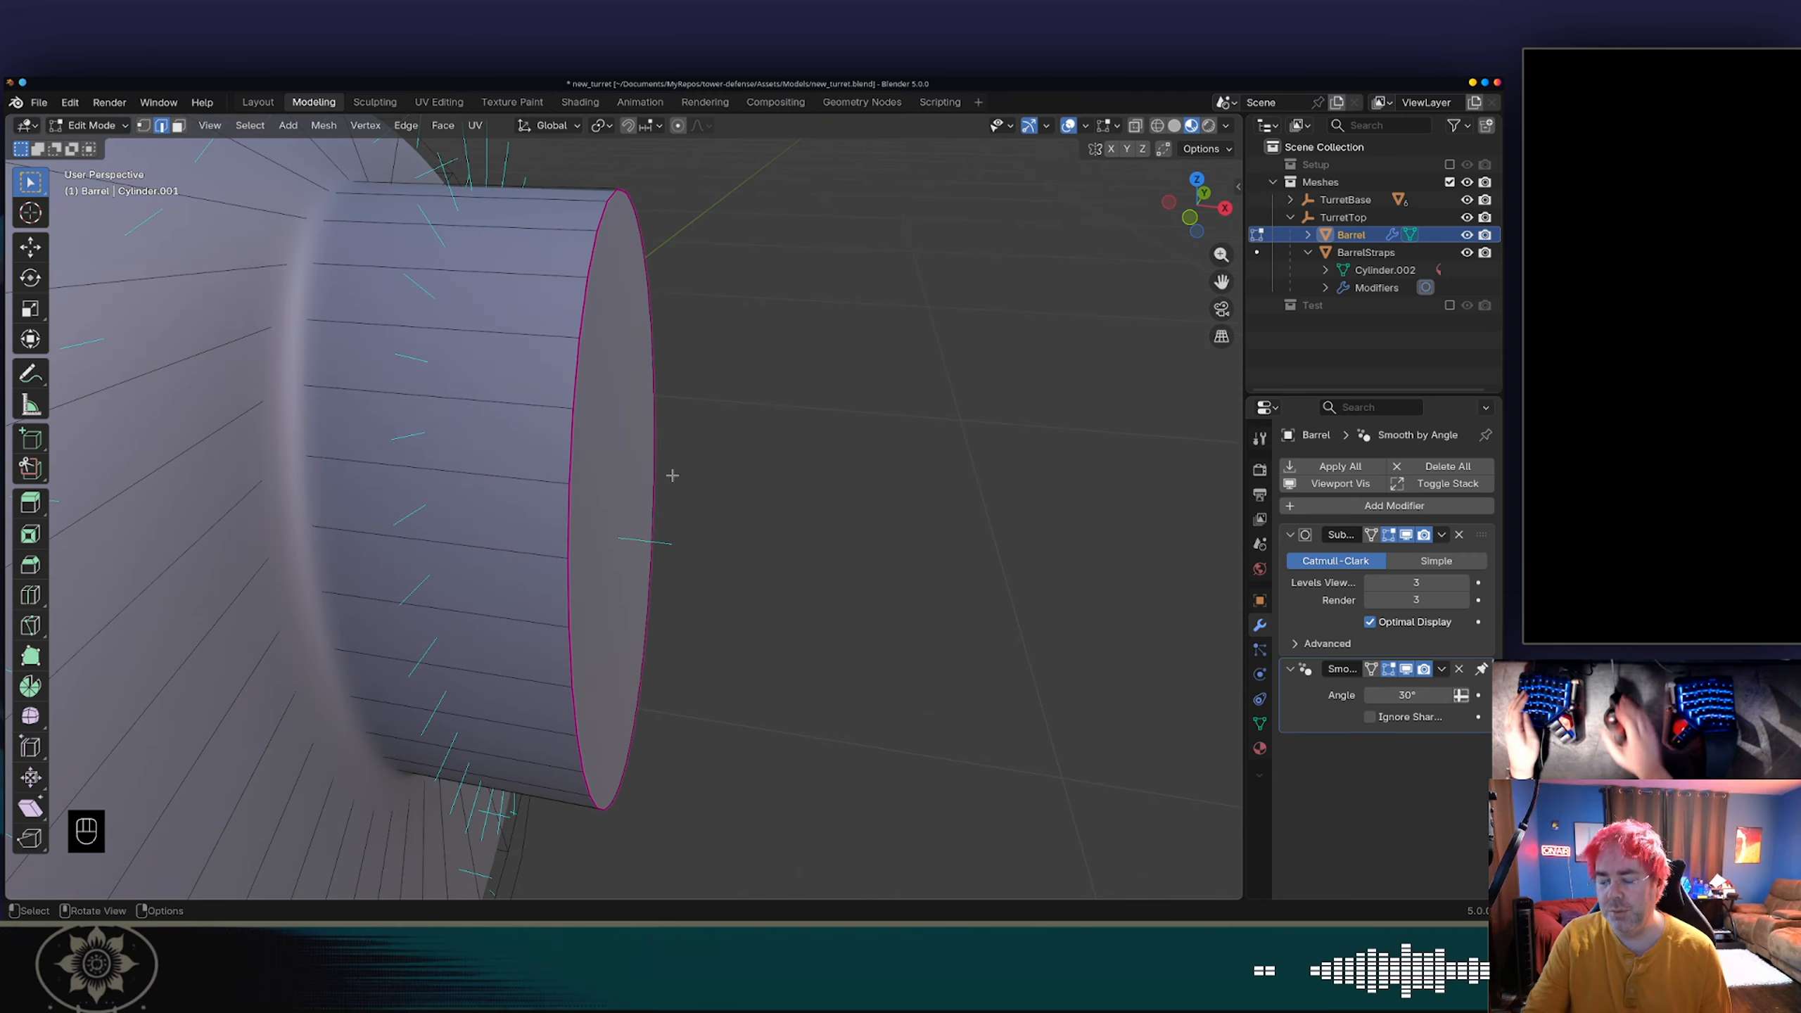
key(ctrl+e)
click(662, 482)
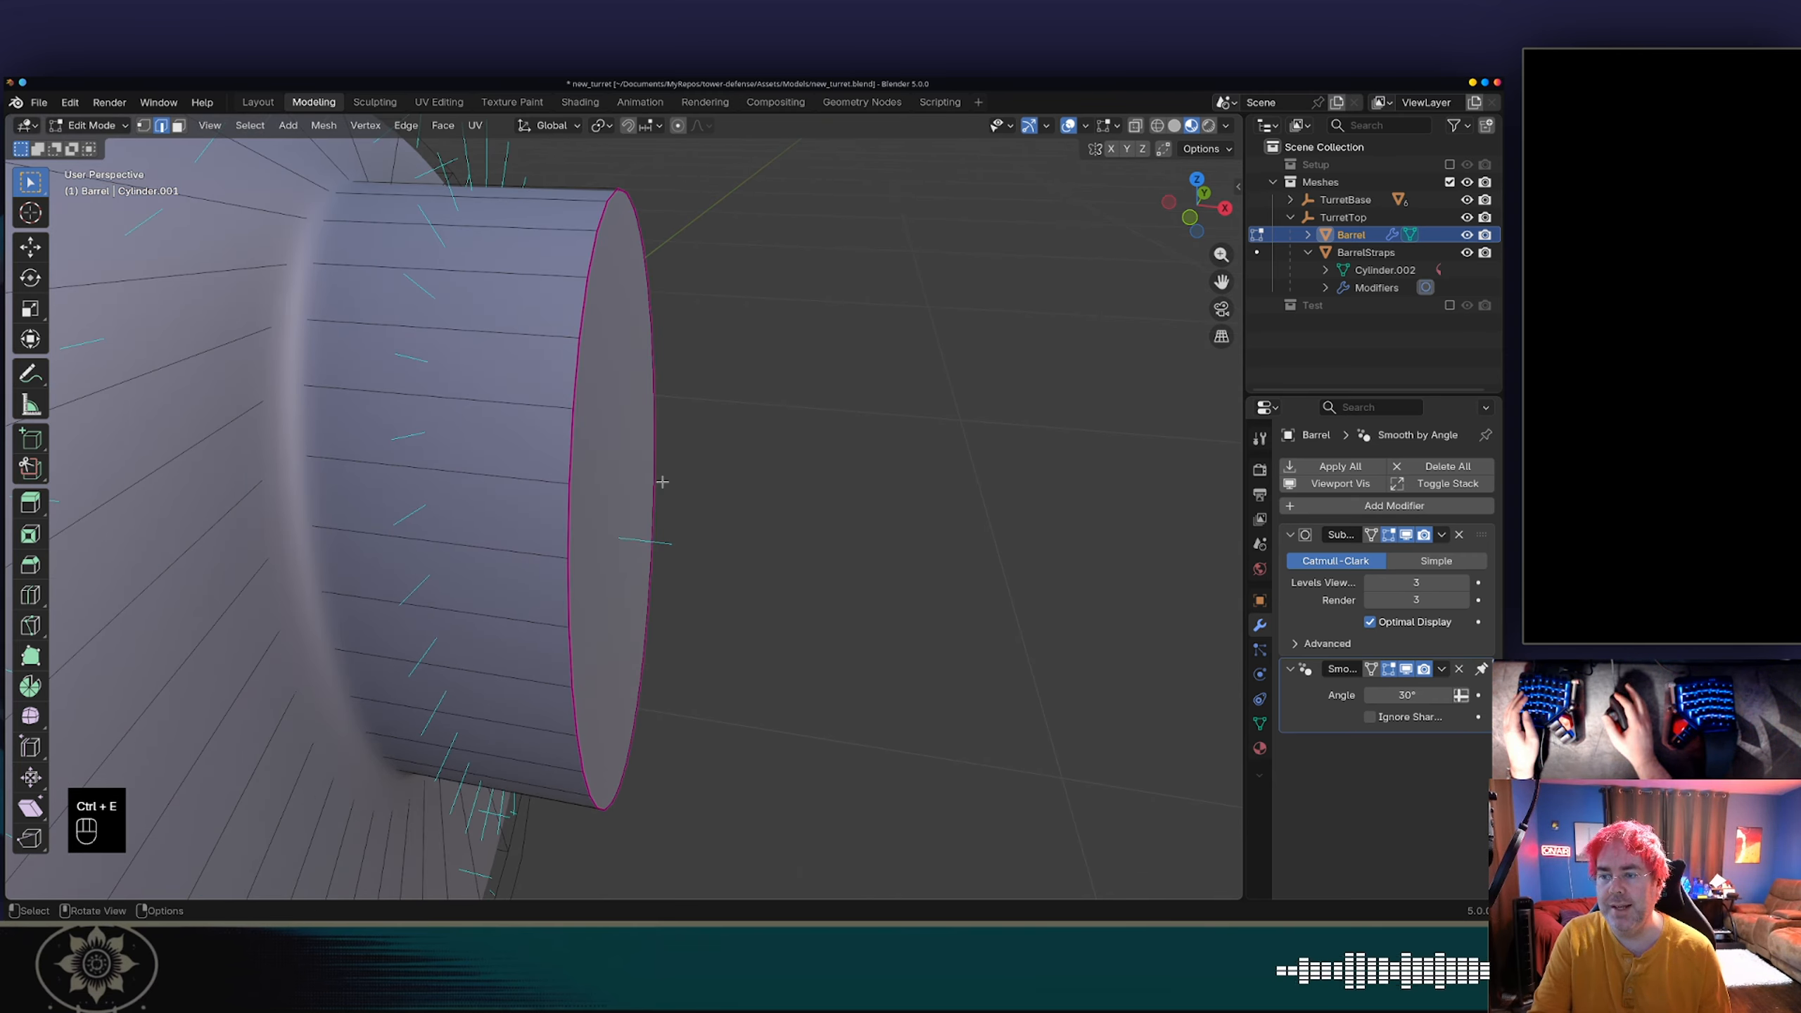
key(ctrl+e)
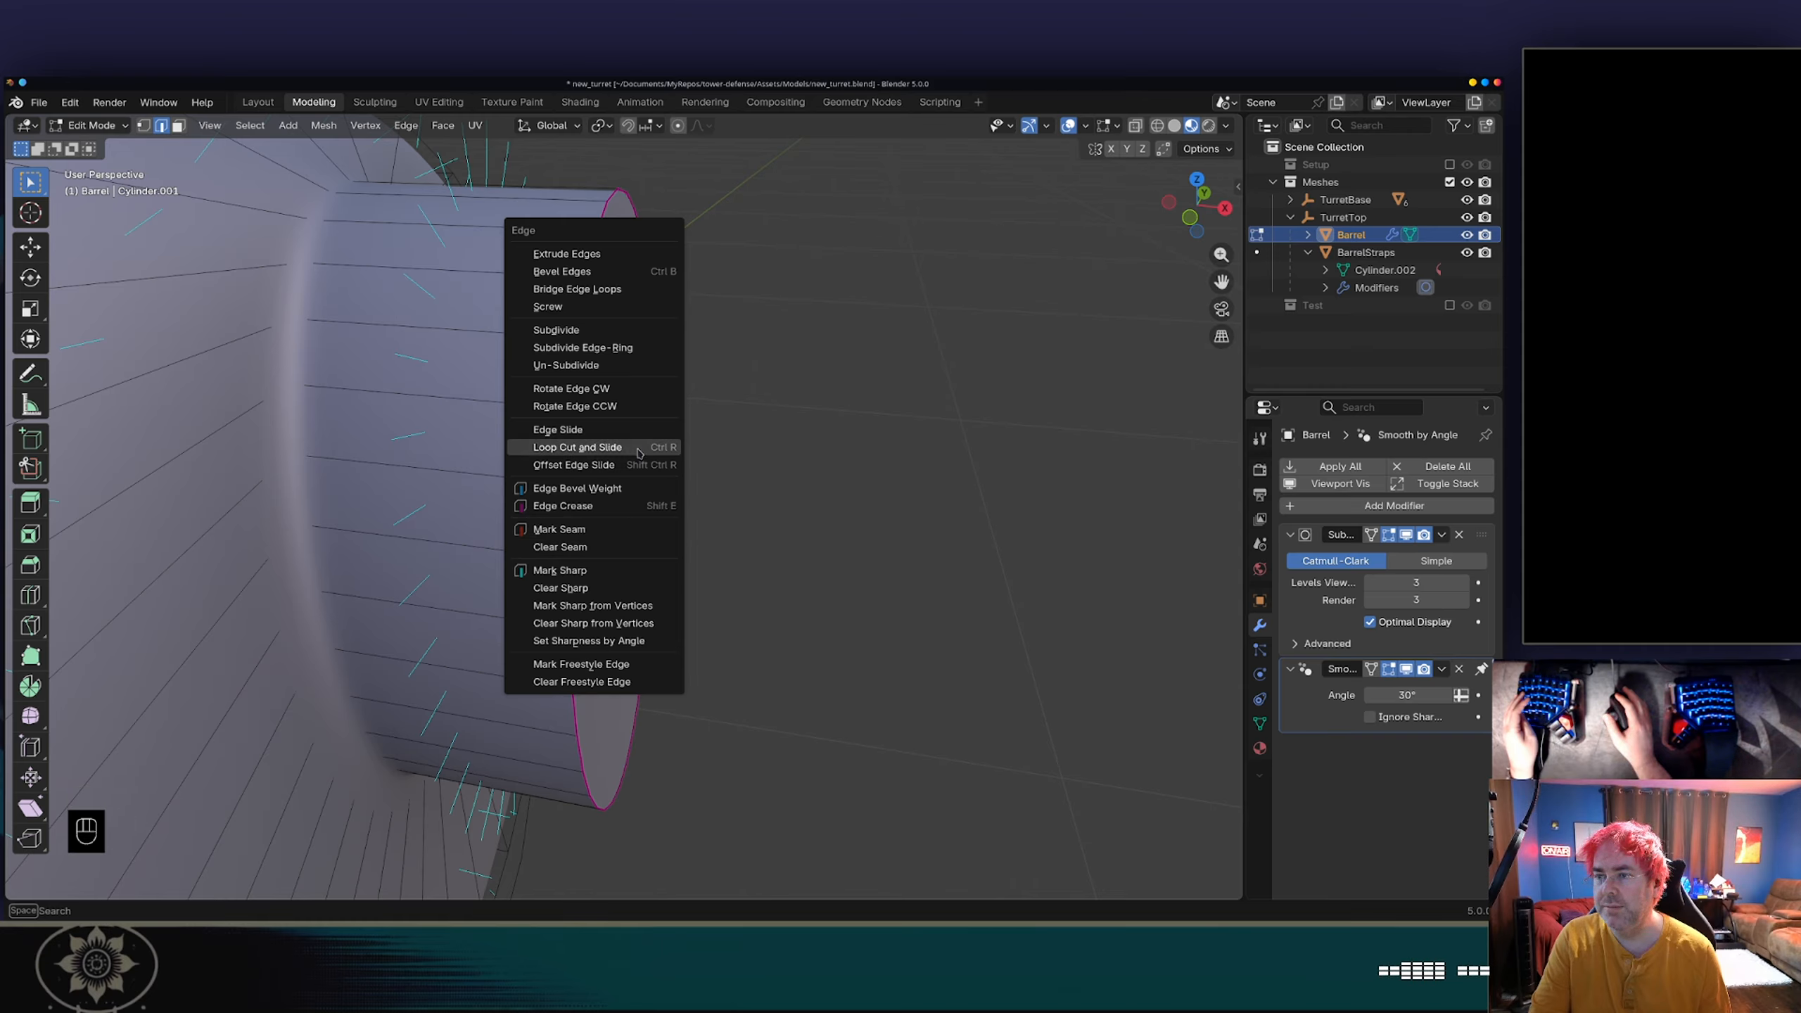
key(Escape)
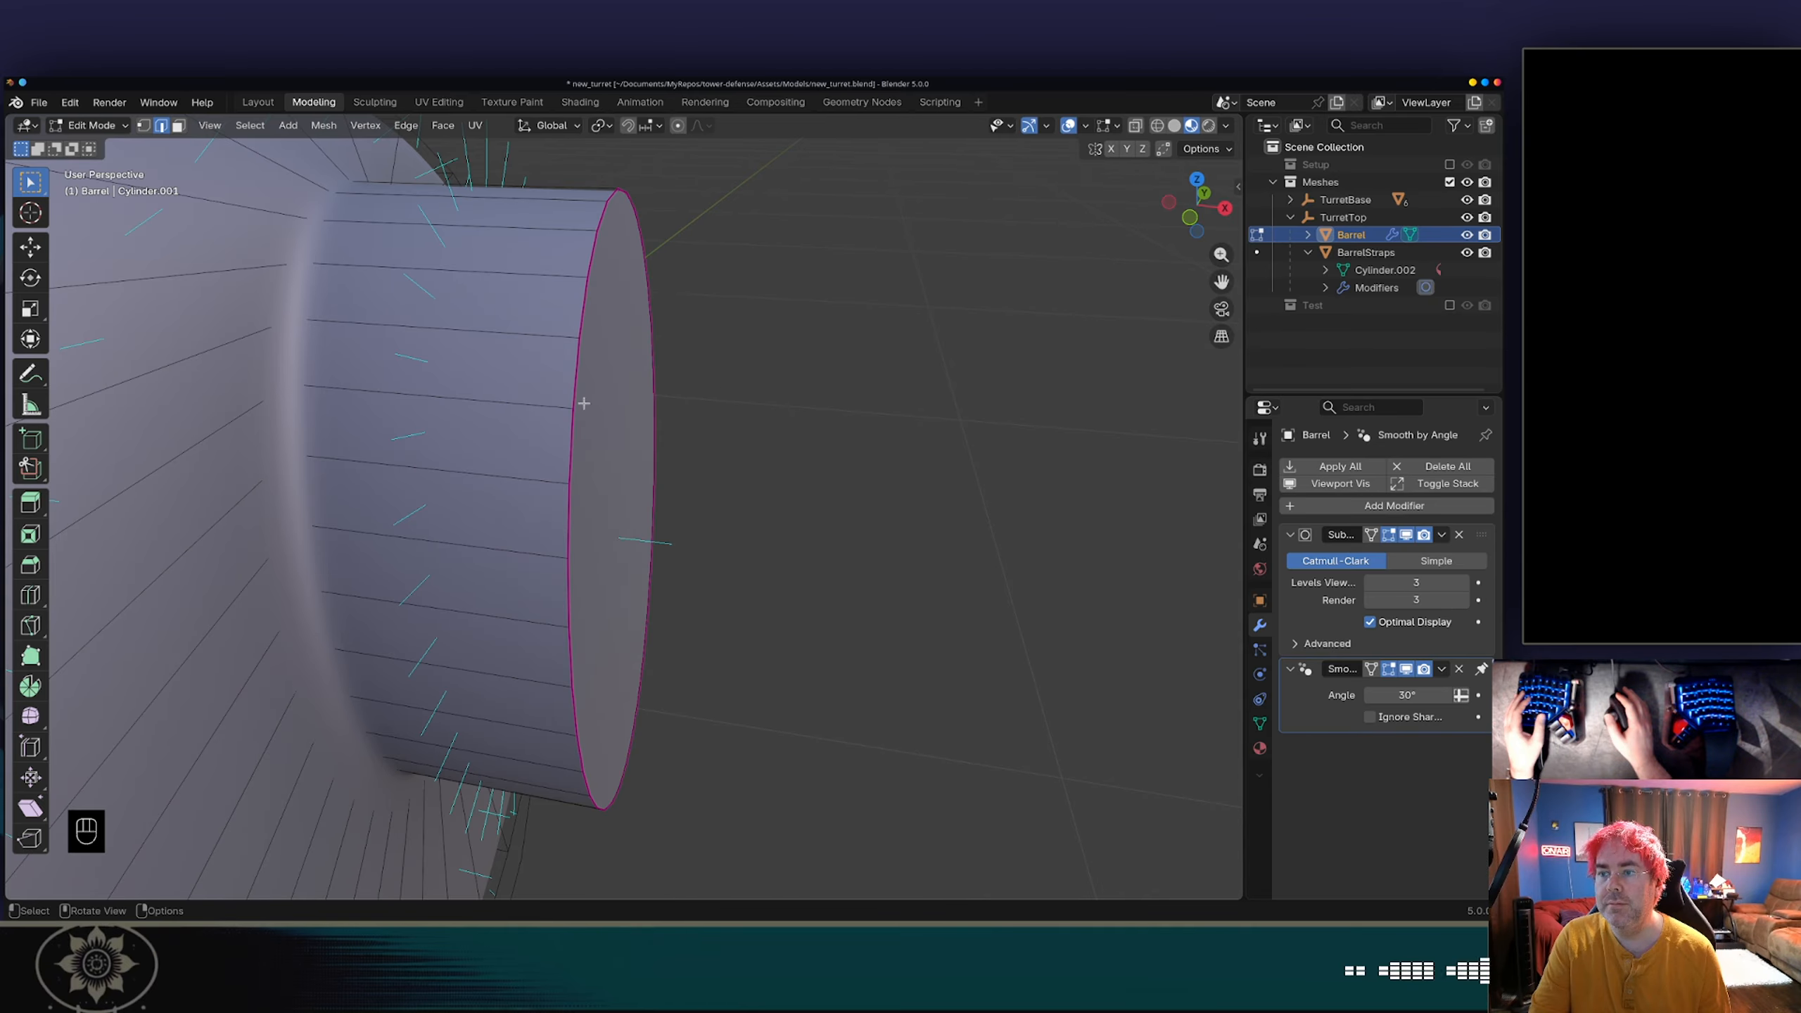
Step: Select the edge loop around the neck's end rim and try changing its edge bevel weight
click(575, 413)
alt+click(575, 413)
key(ctrl+e)
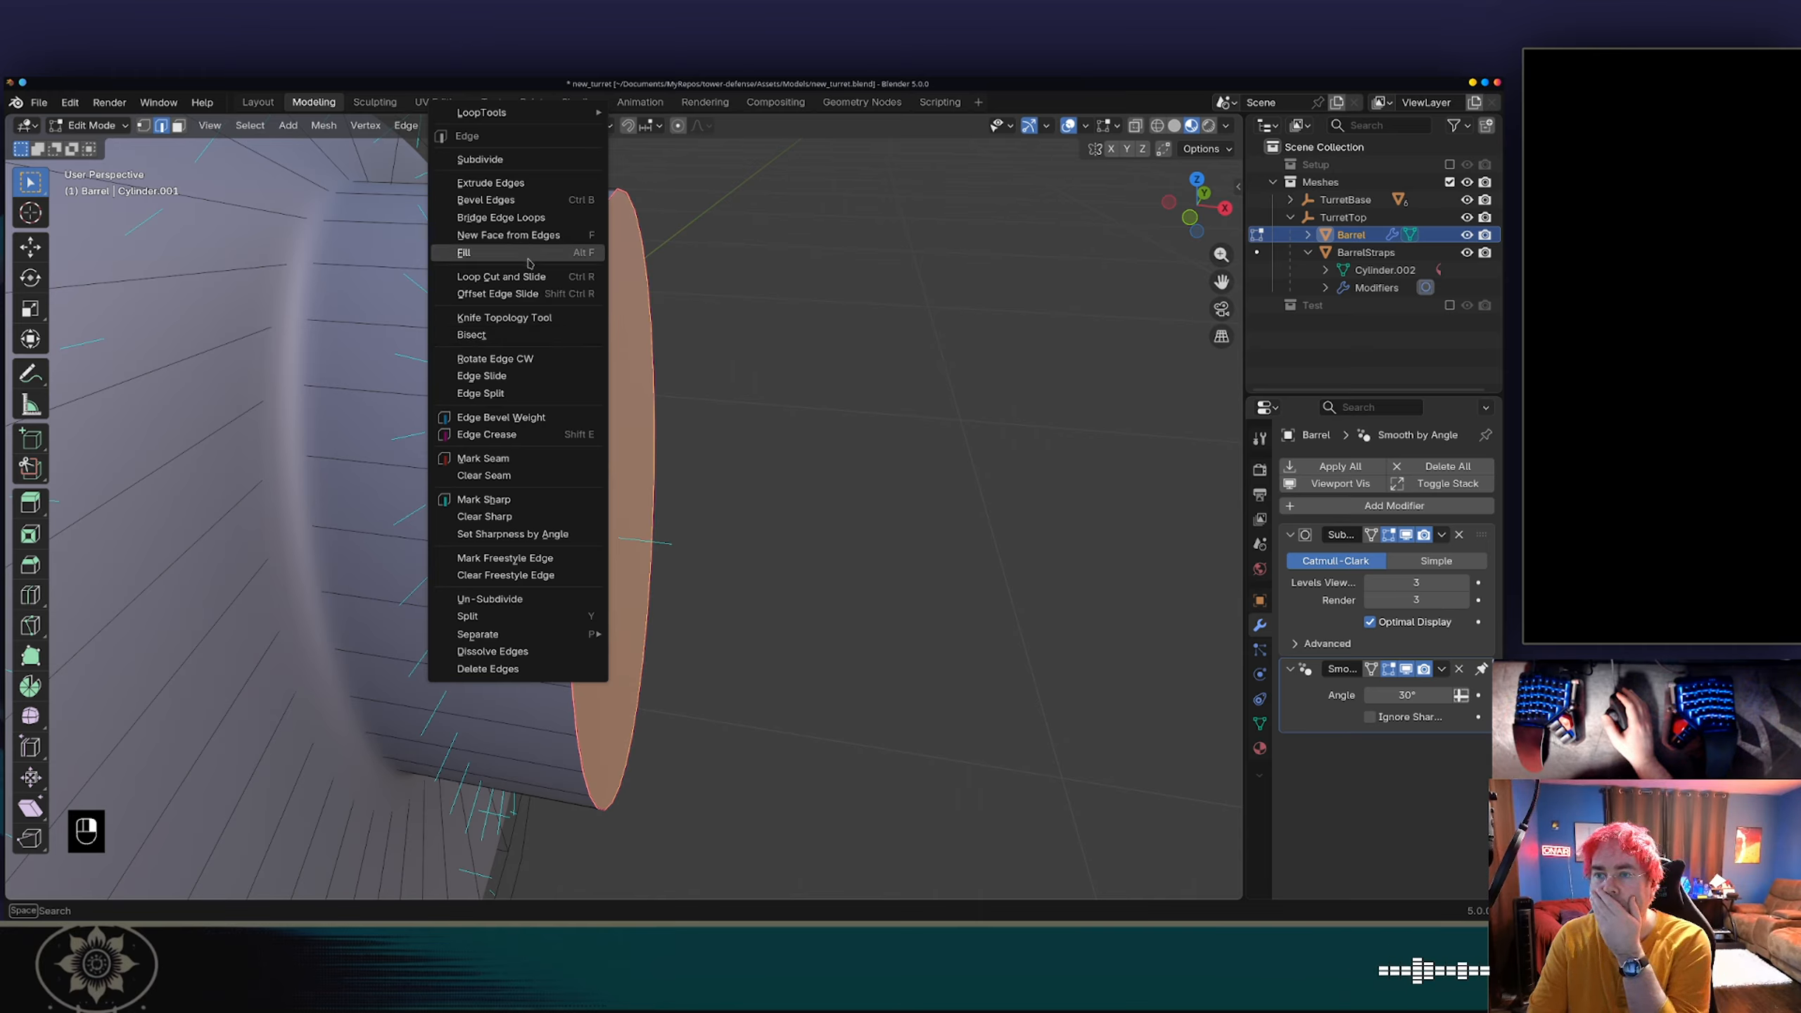
click(506, 421)
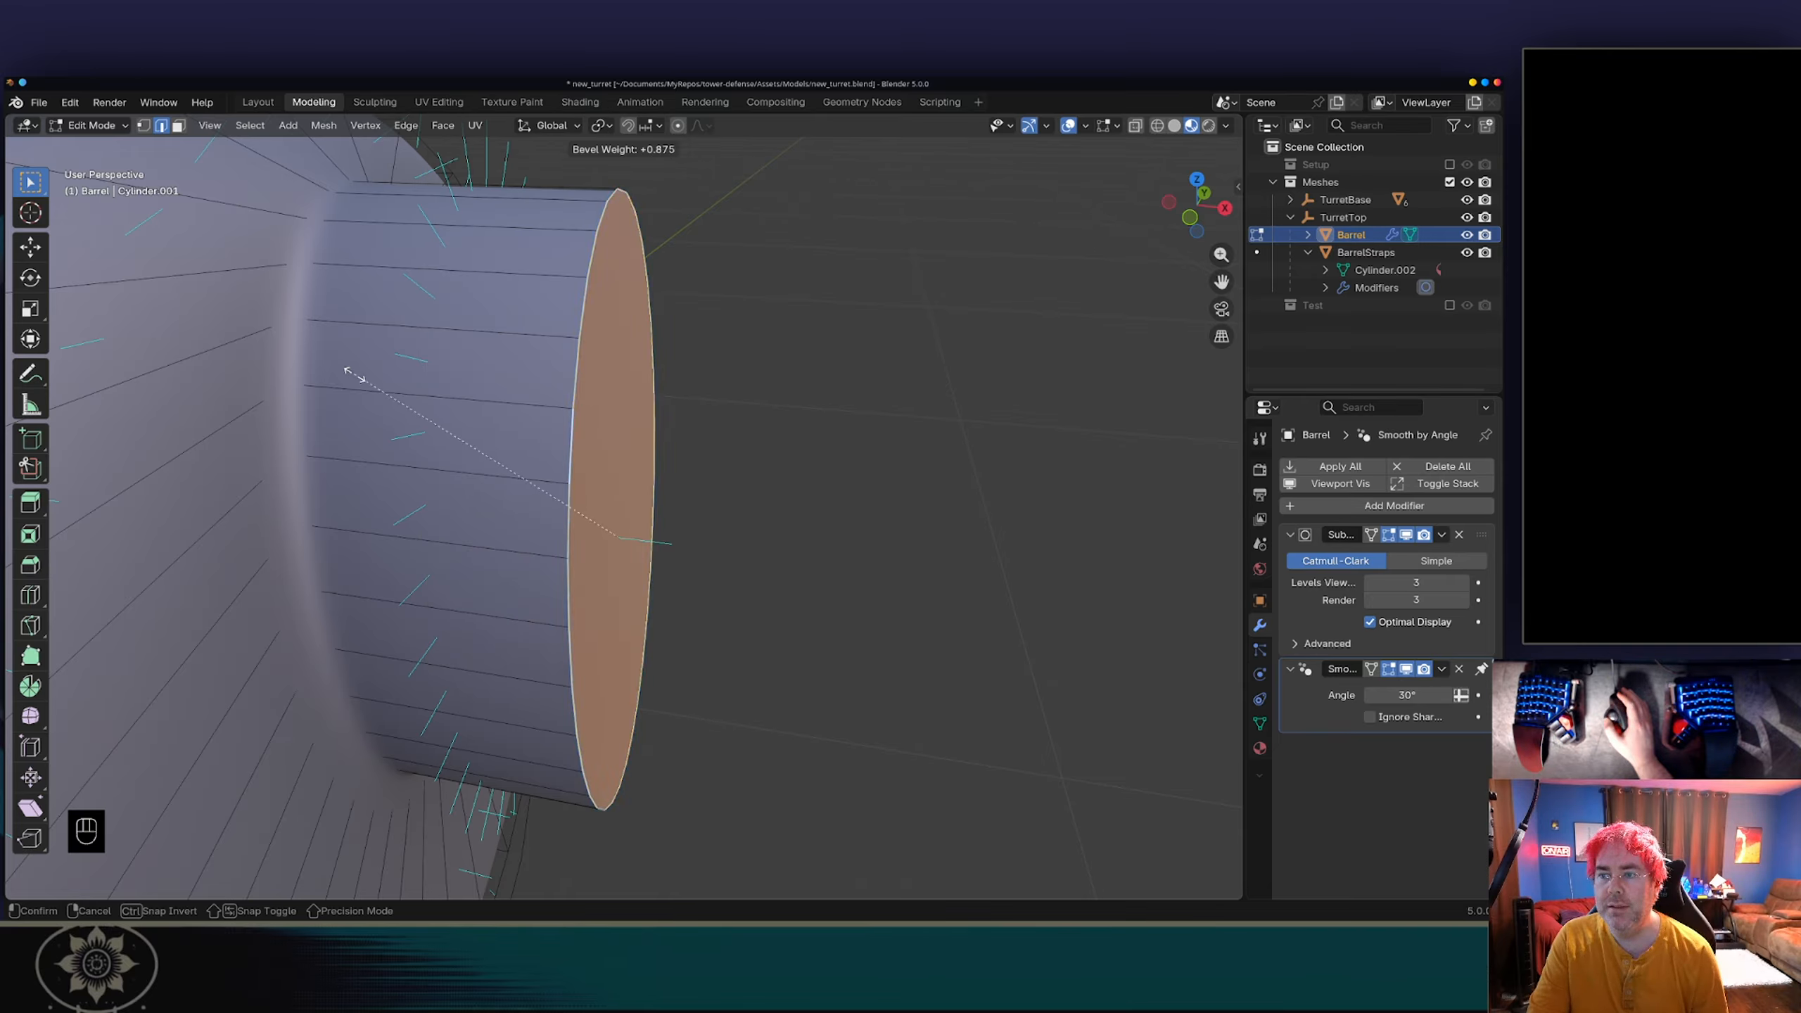
right_click(446, 421)
Step: Try edge crease values of 1, 0 and -1 on the selected rim loop, then cancel the operation
key(ctrl+e)
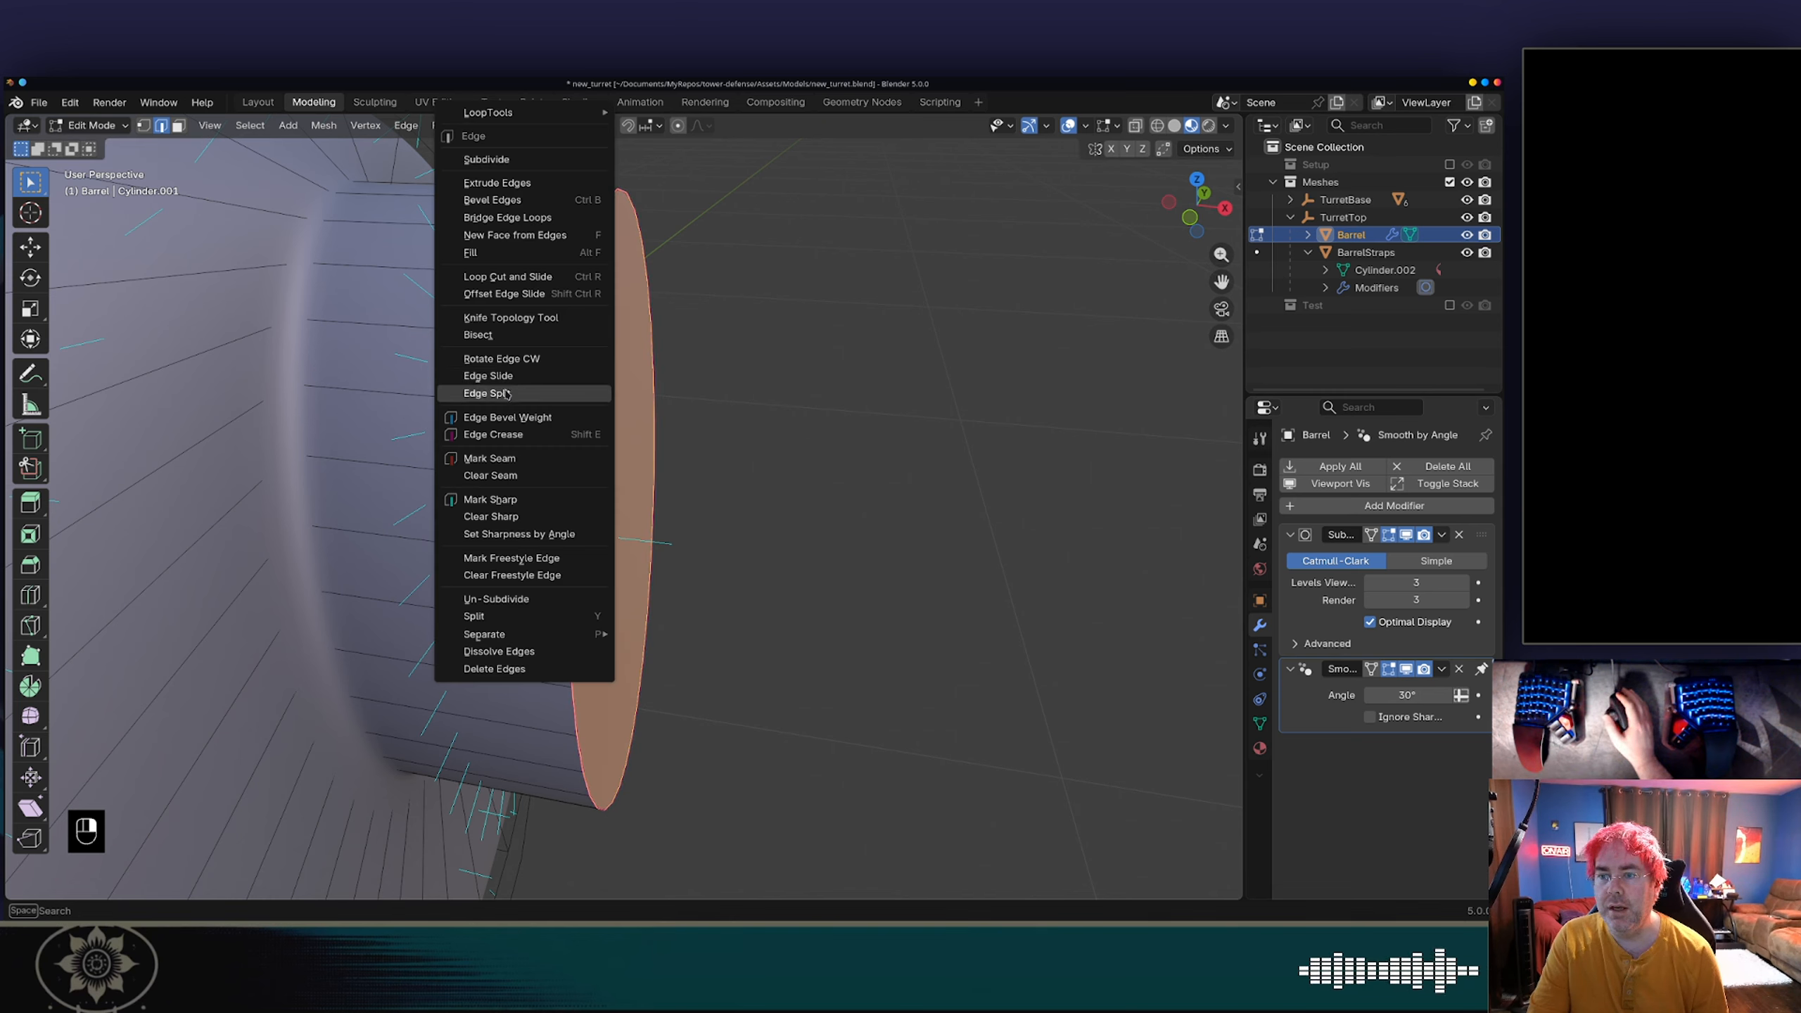
click(512, 432)
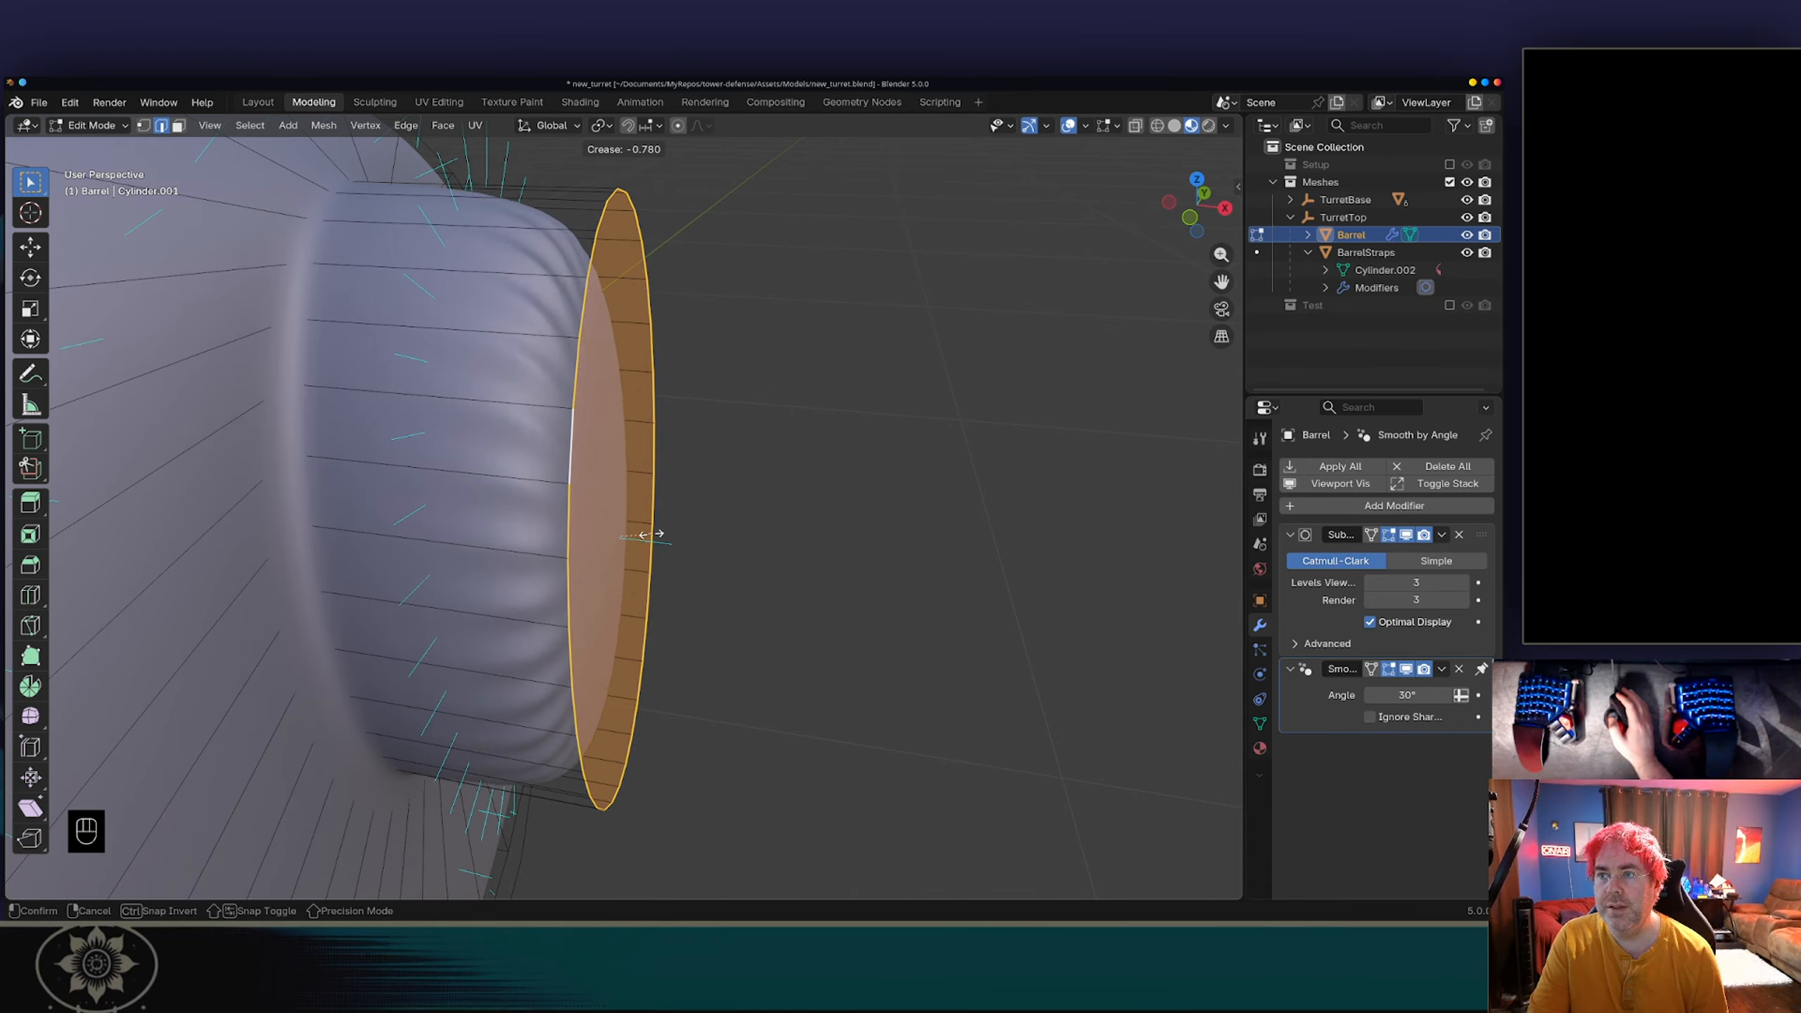
key(0)
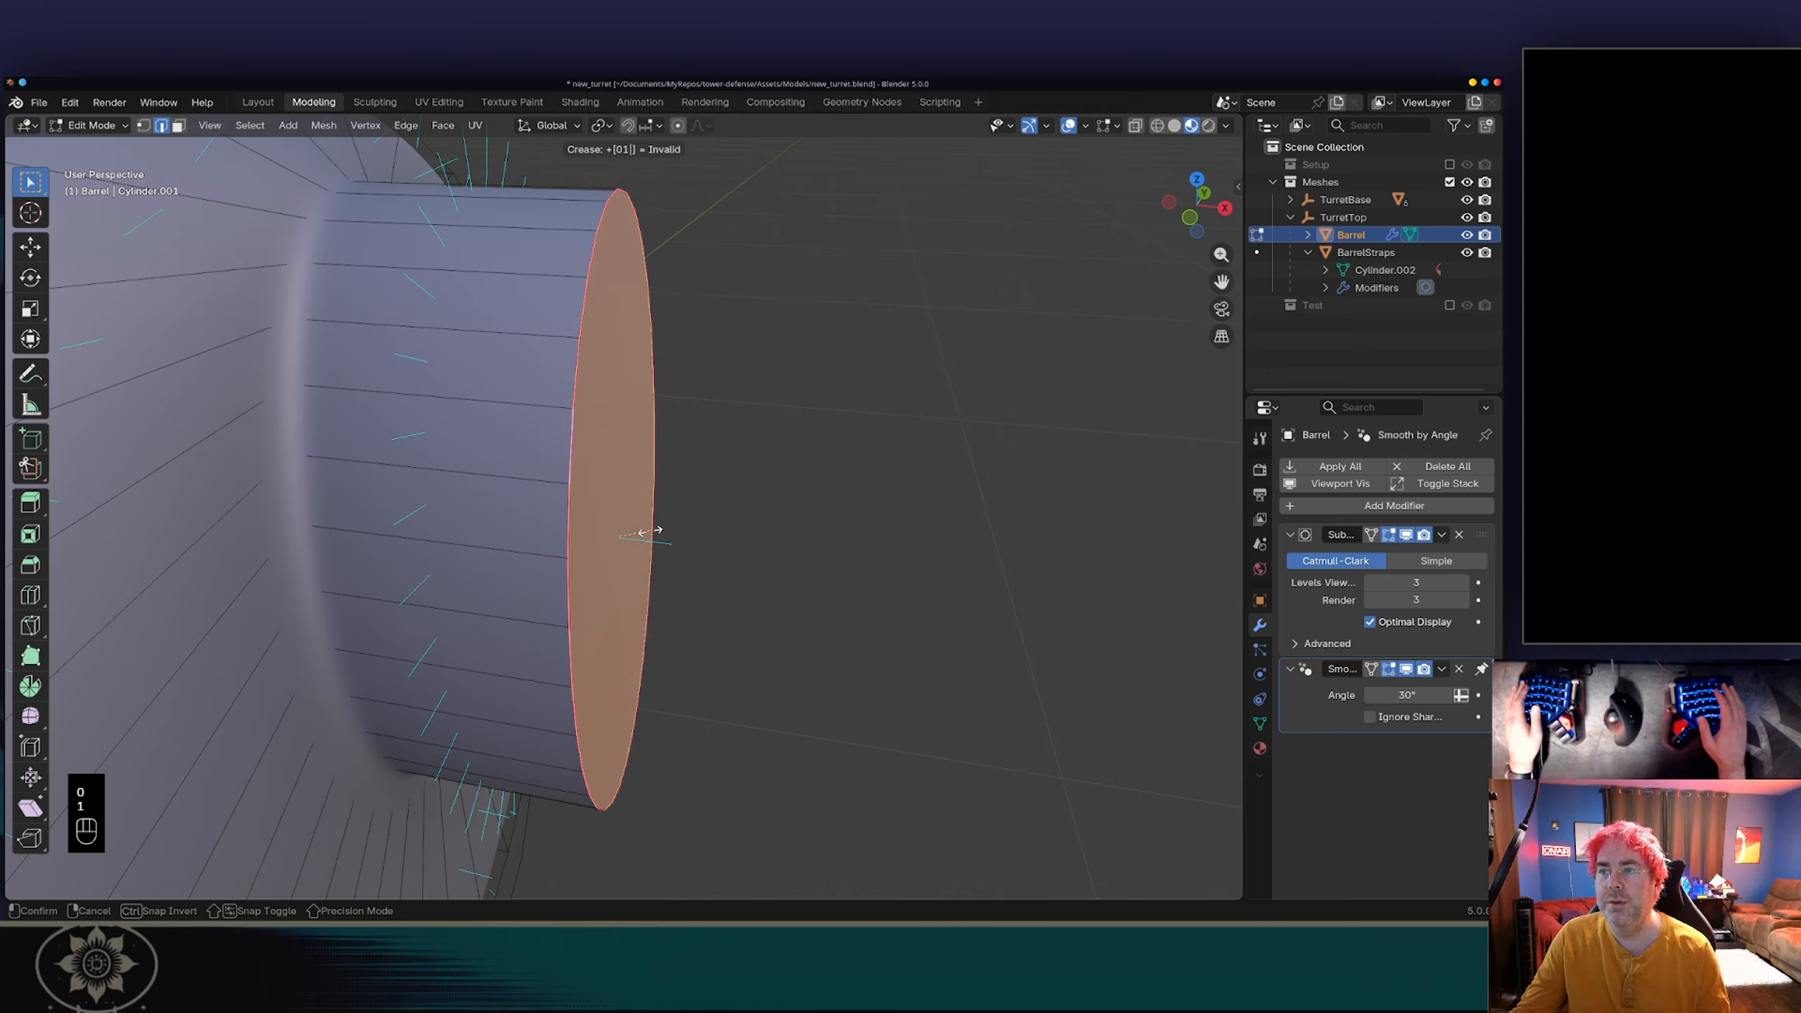
key(BackSpace)
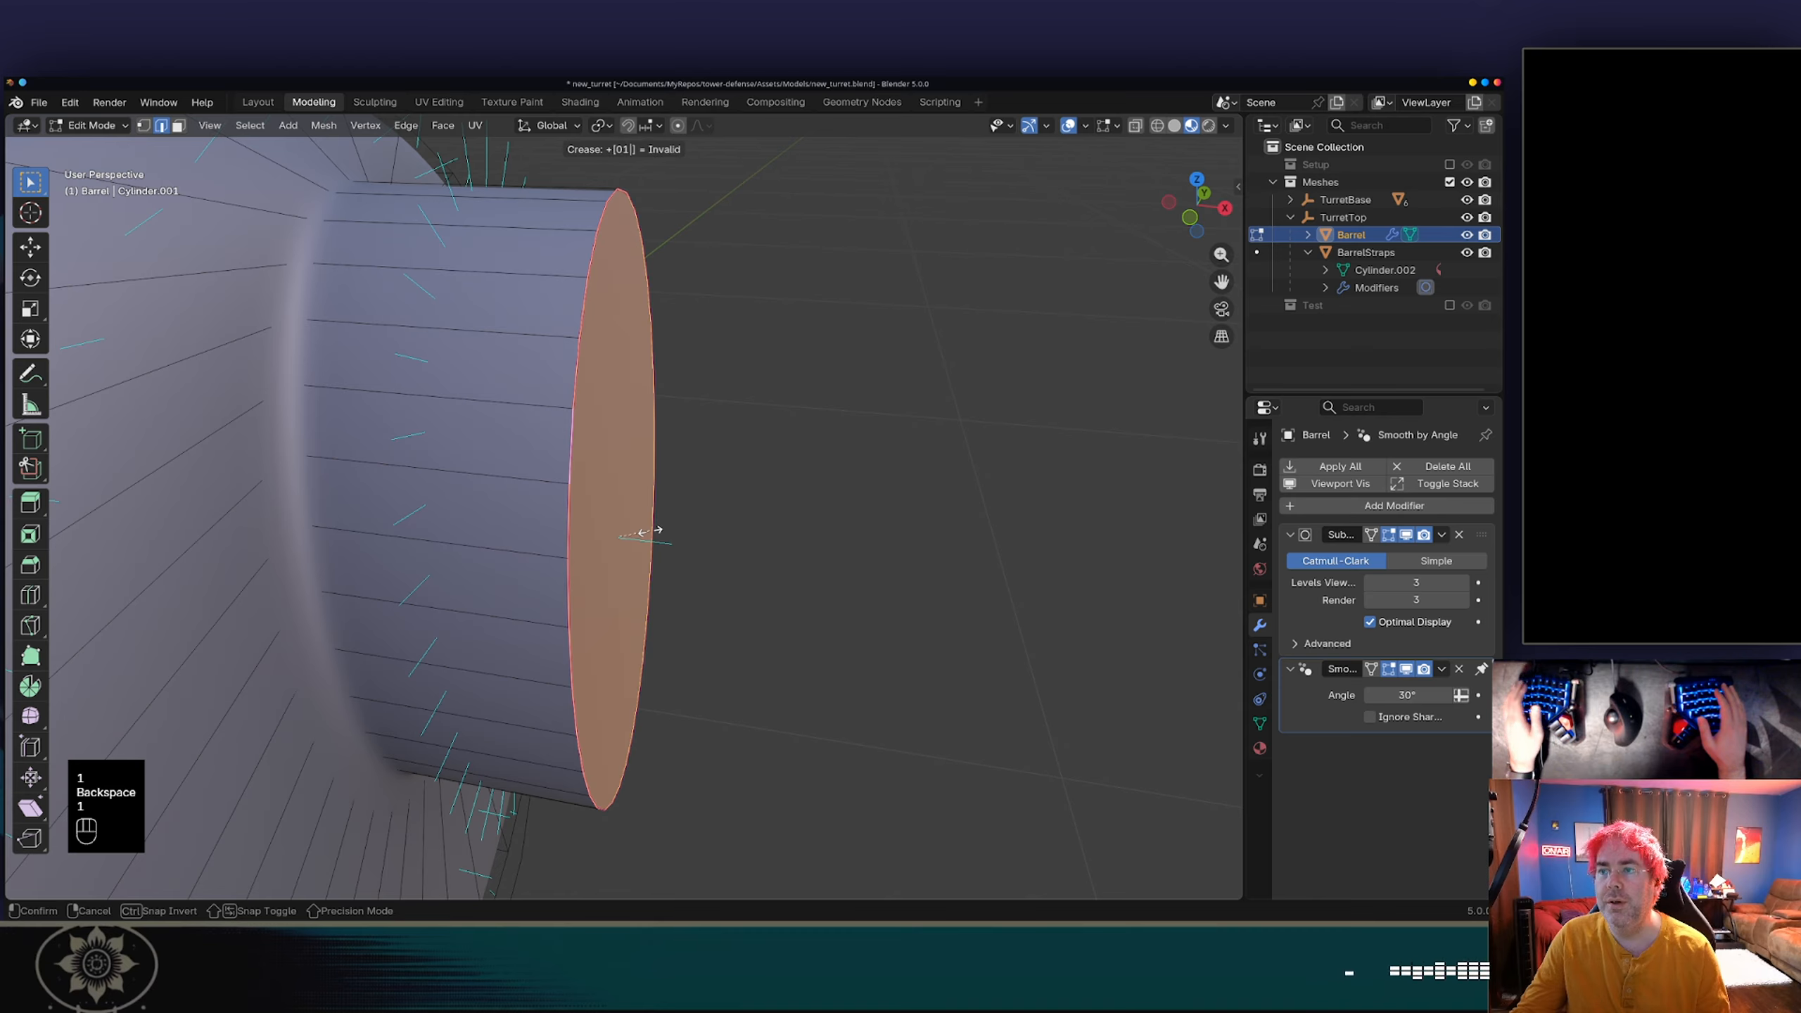
key(BackSpace)
key(1)
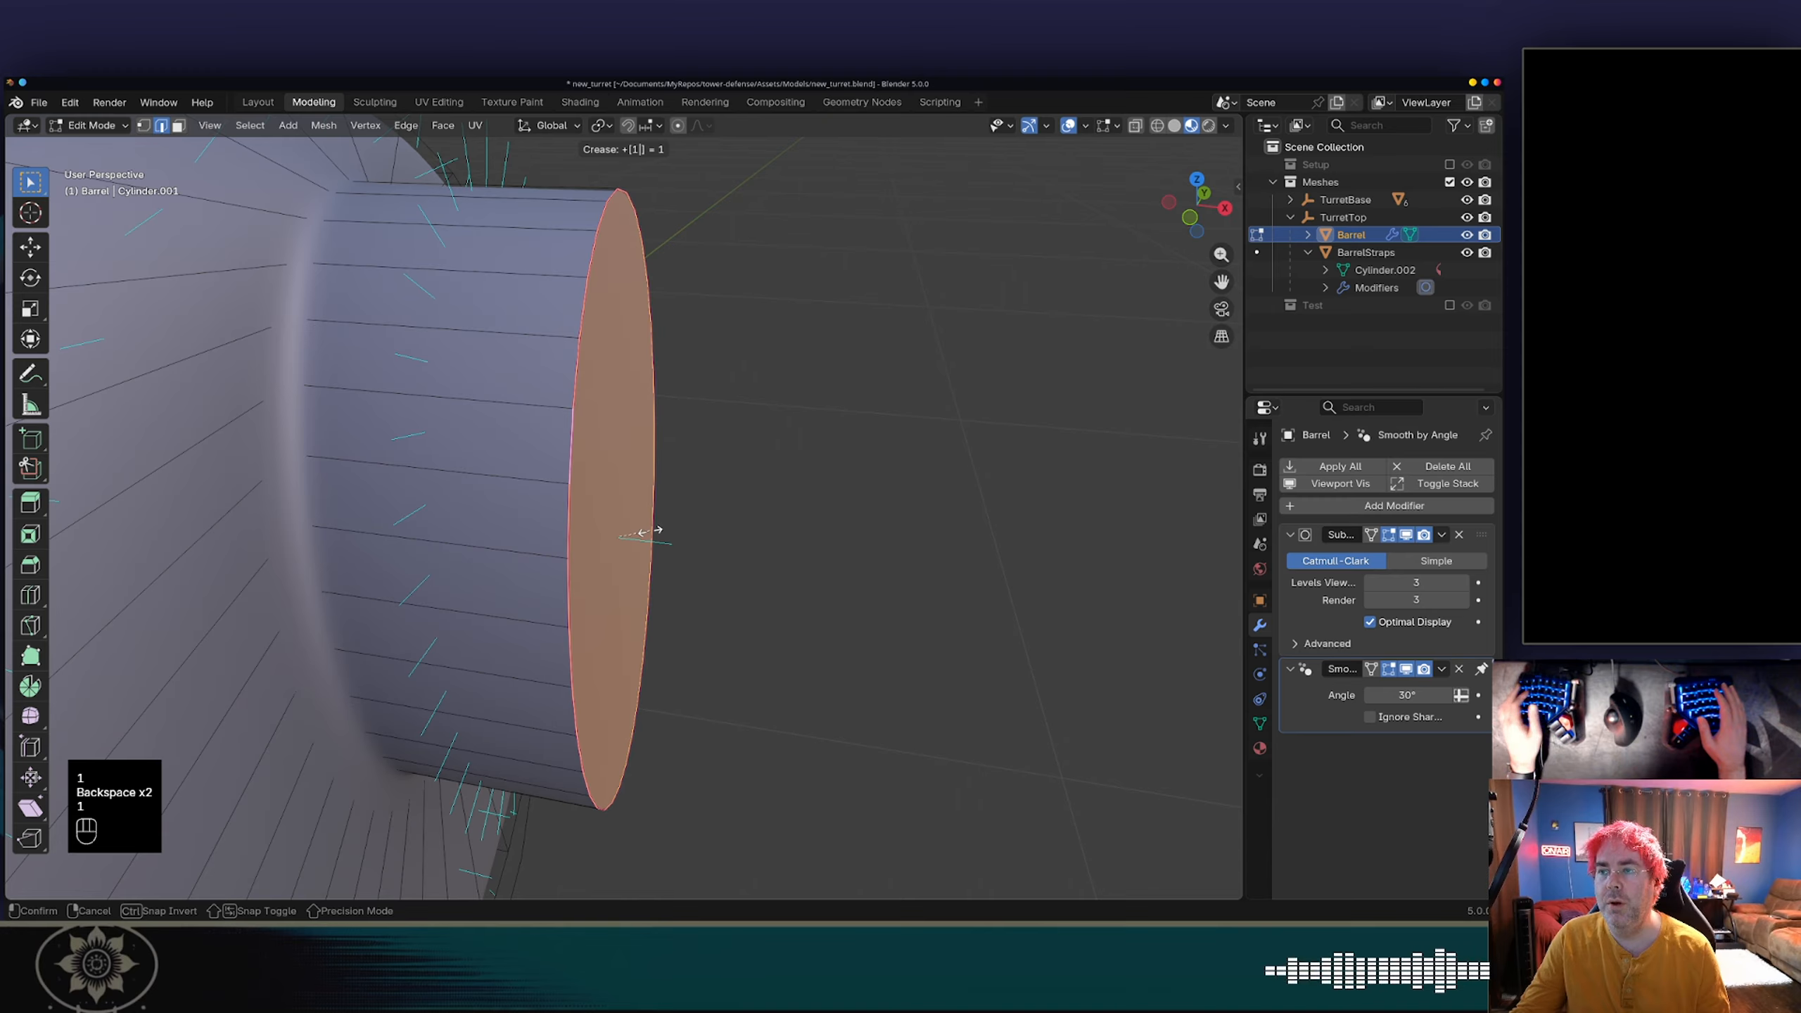
key(BackSpace)
key(0)
key(BackSpace)
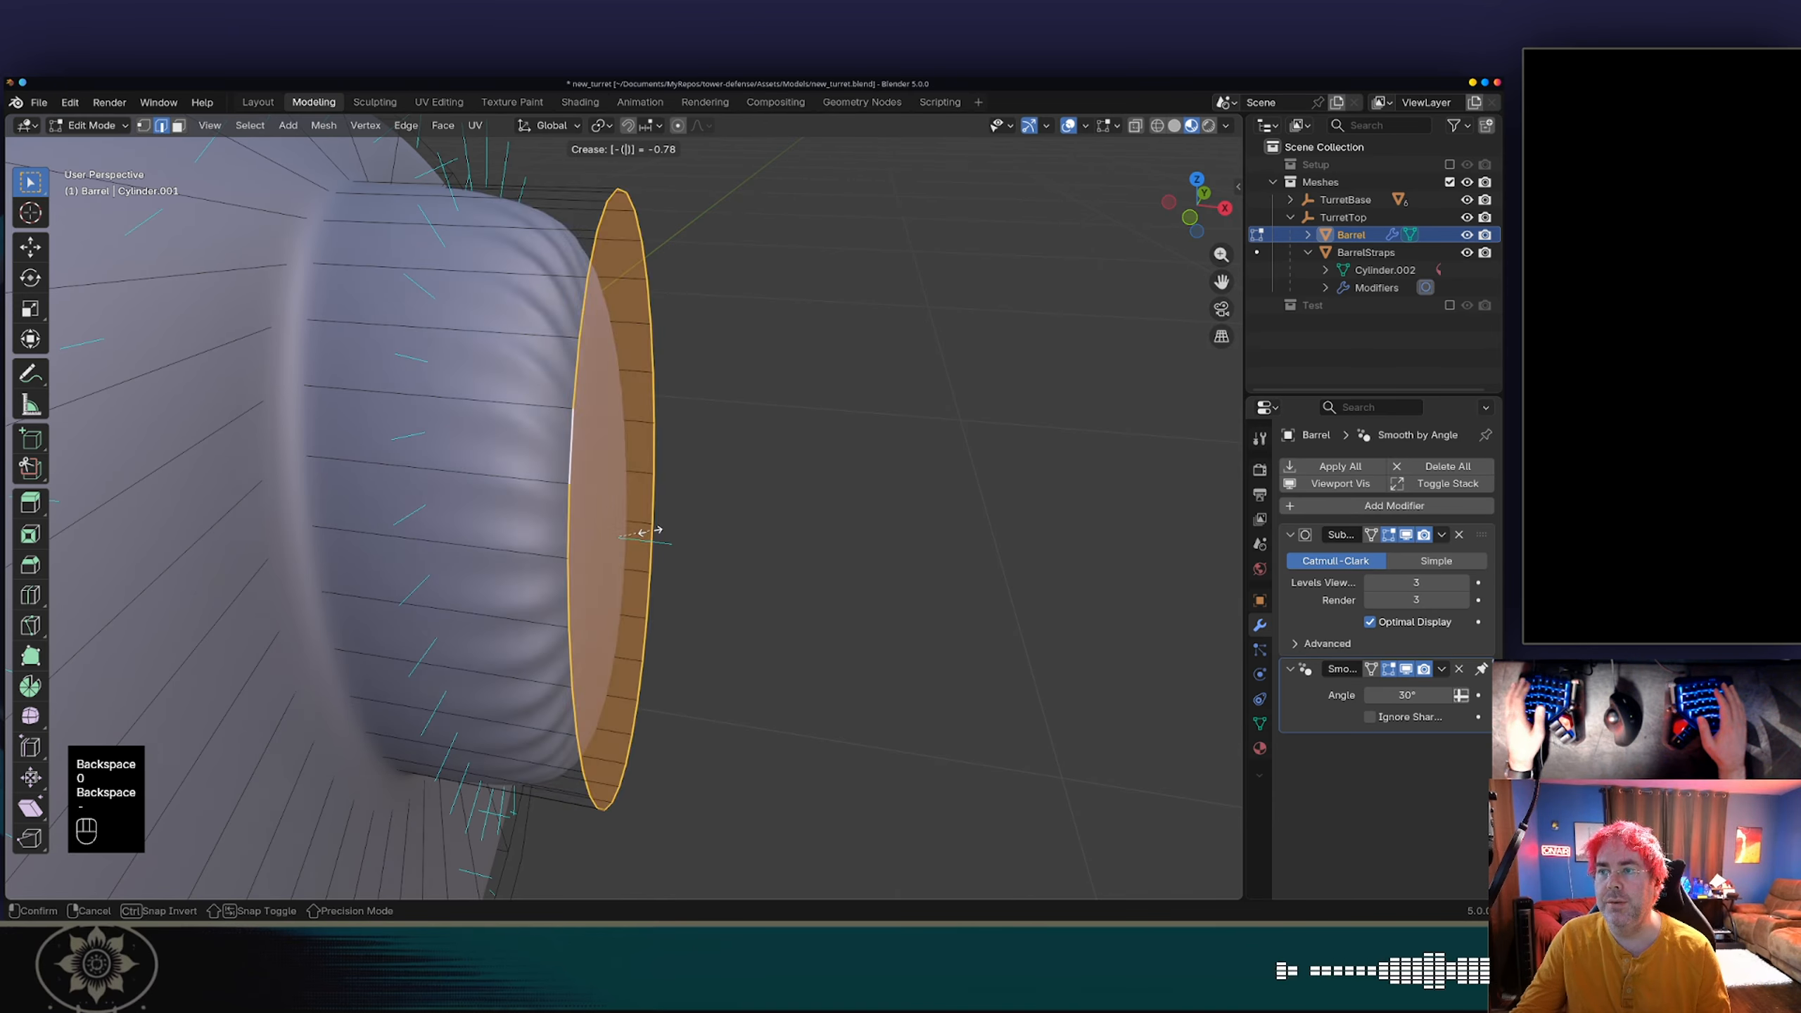
key(minus)
key(1)
key(Escape)
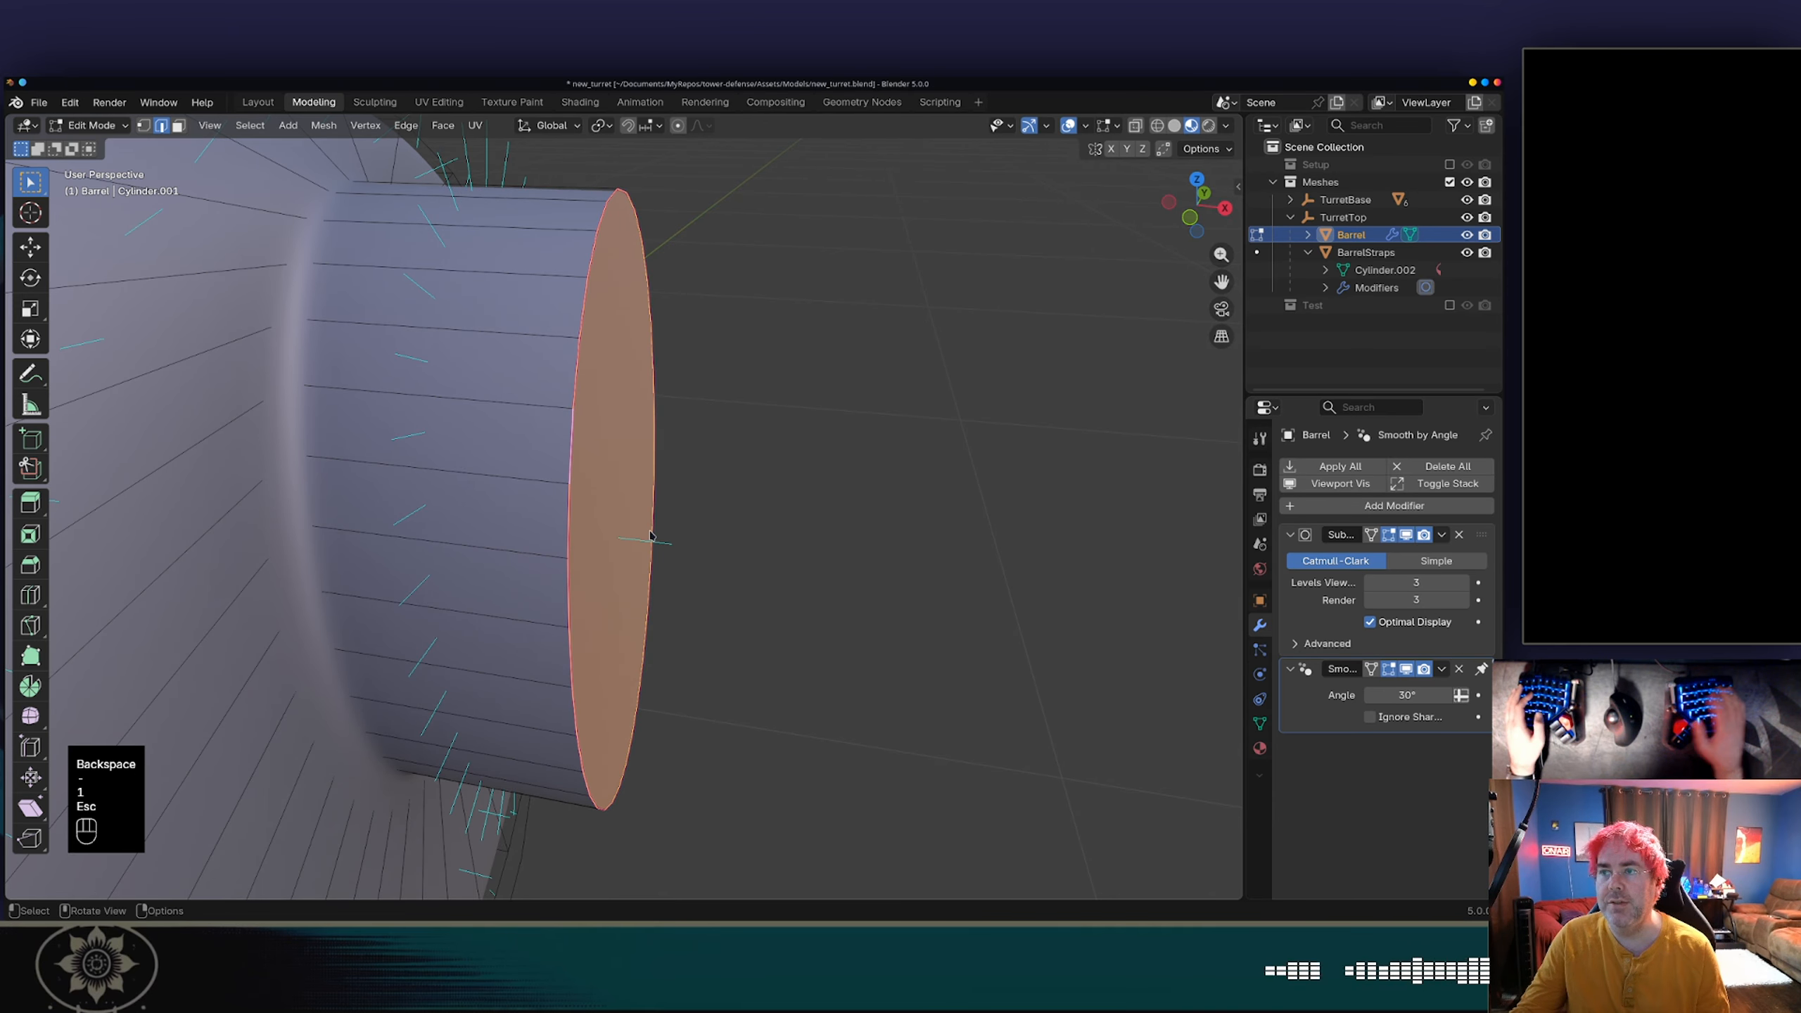
Step: Retry Edge Crease on the neck's end rim loop and enter a whole-number crease factor for the operation
right_click(628, 482)
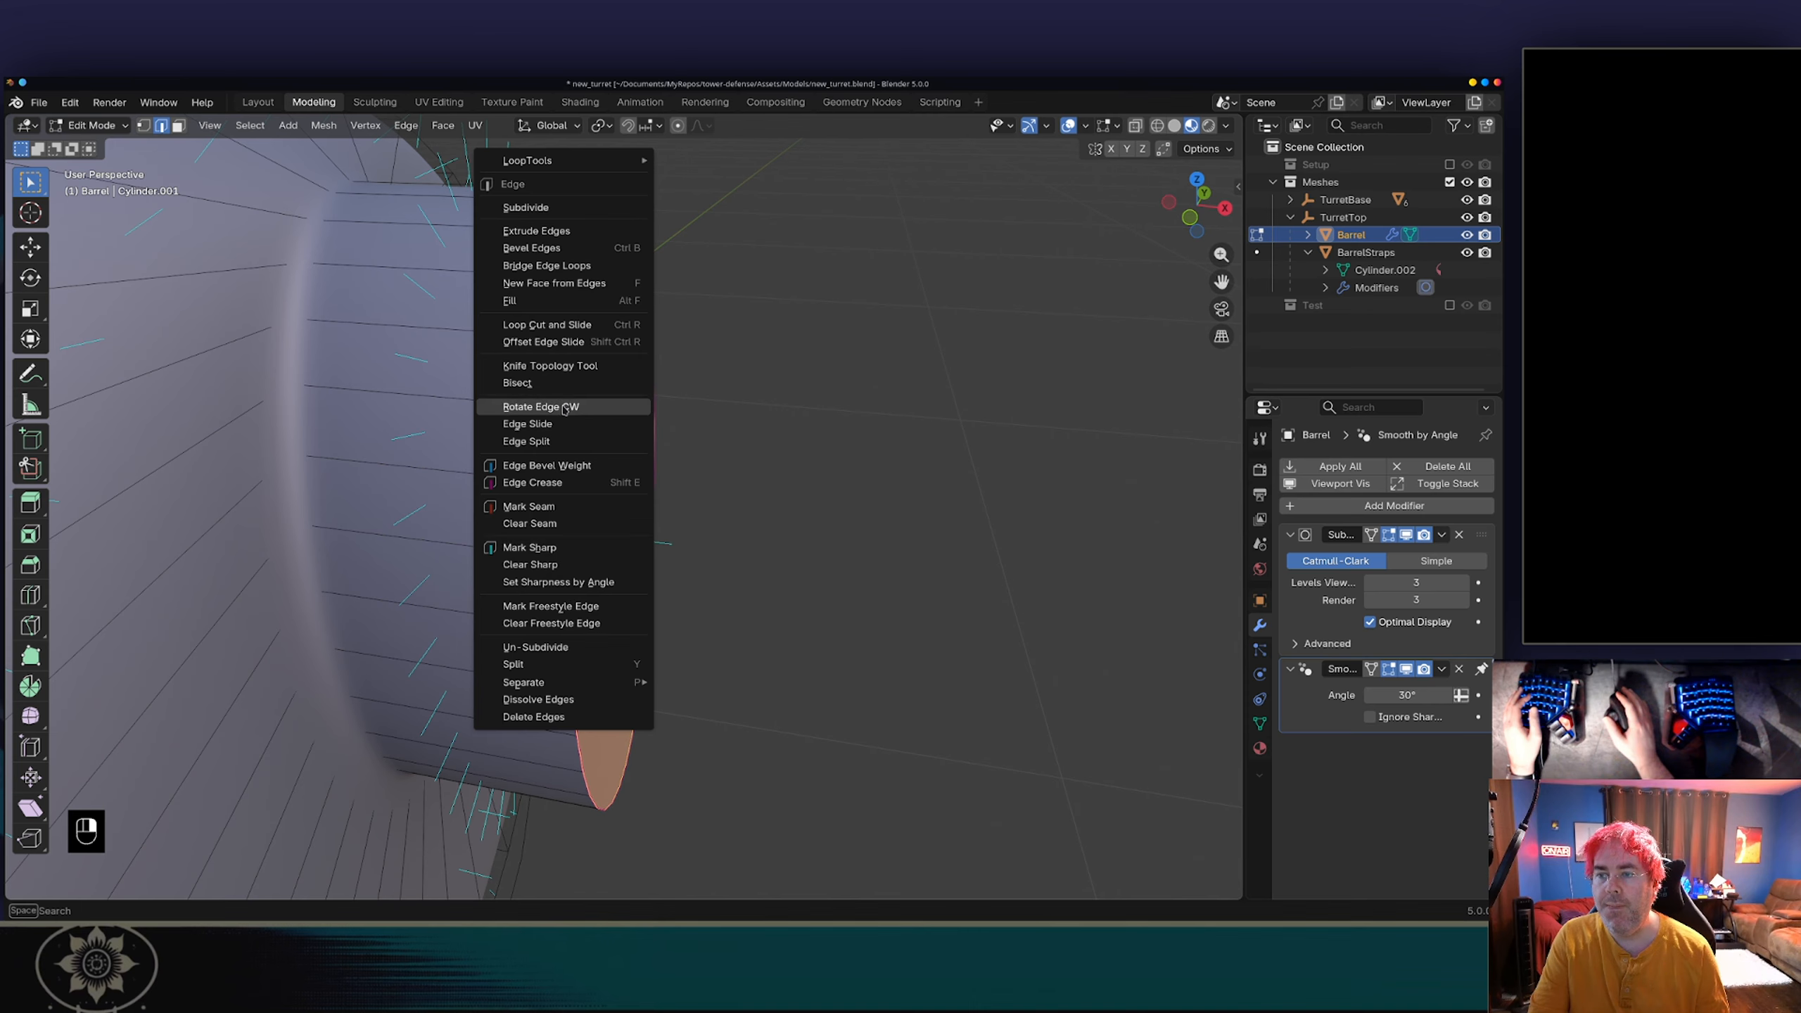
click(546, 488)
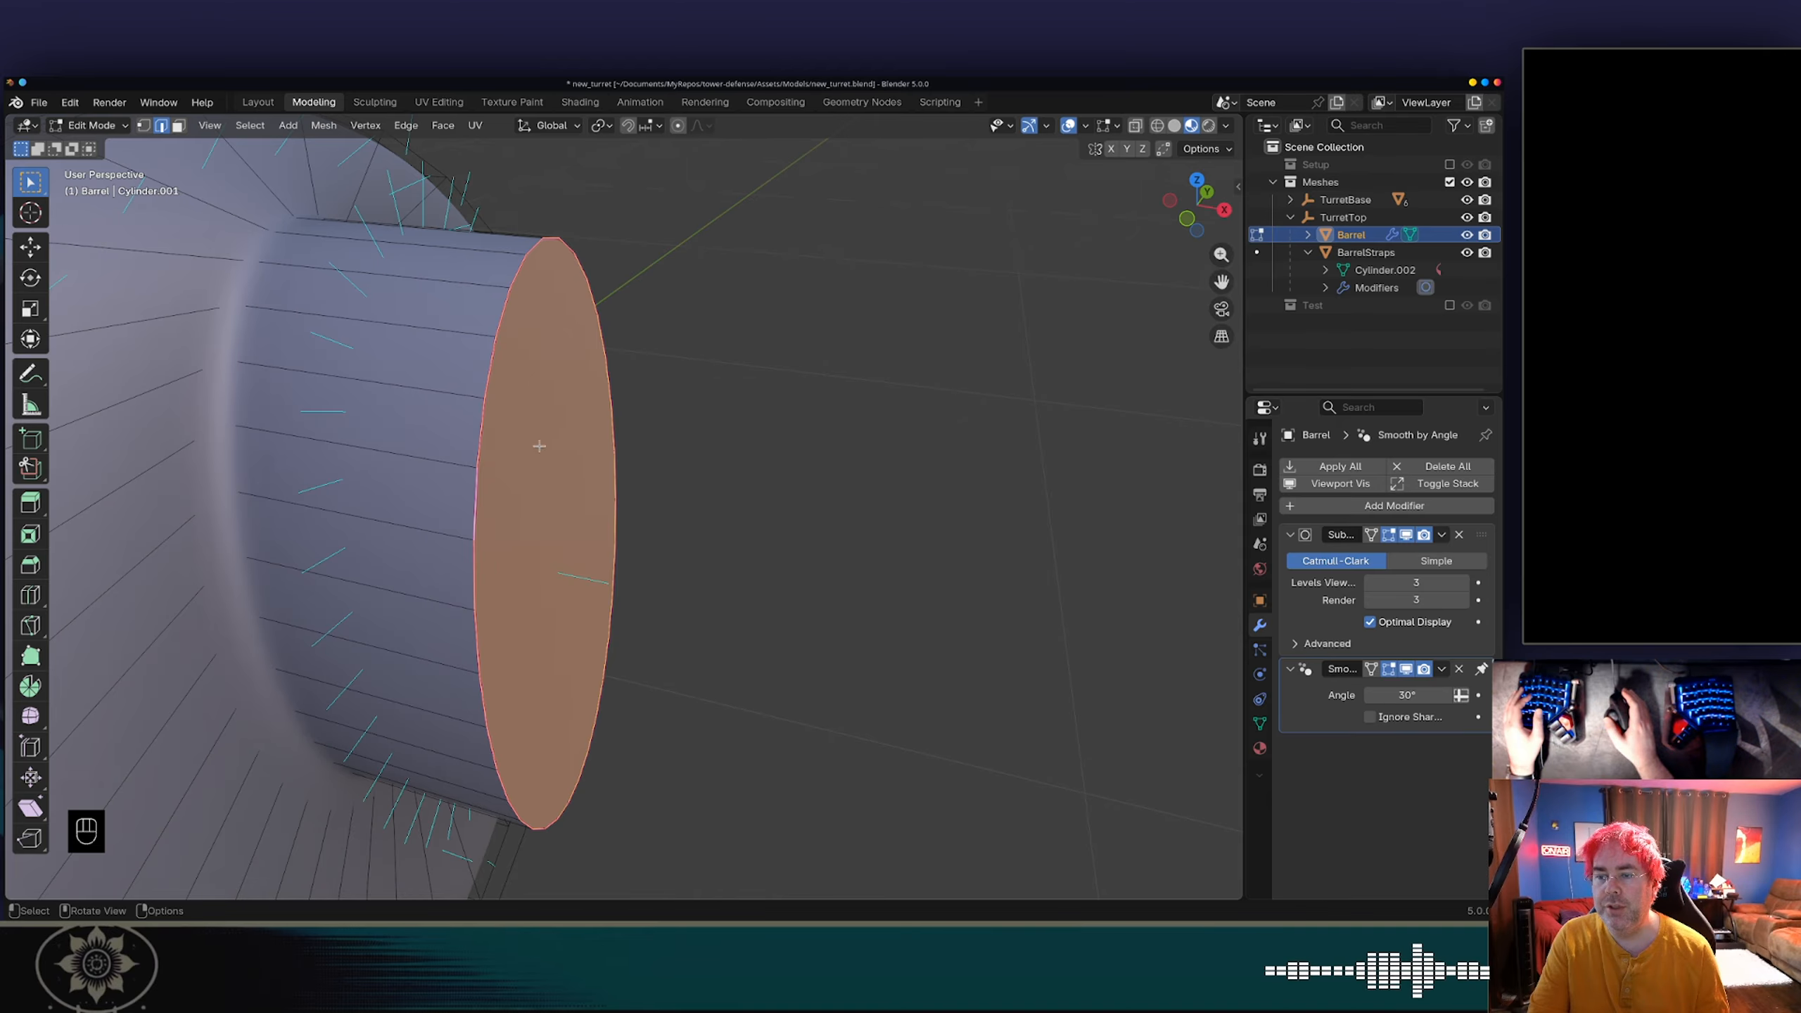
key(ctrl+e)
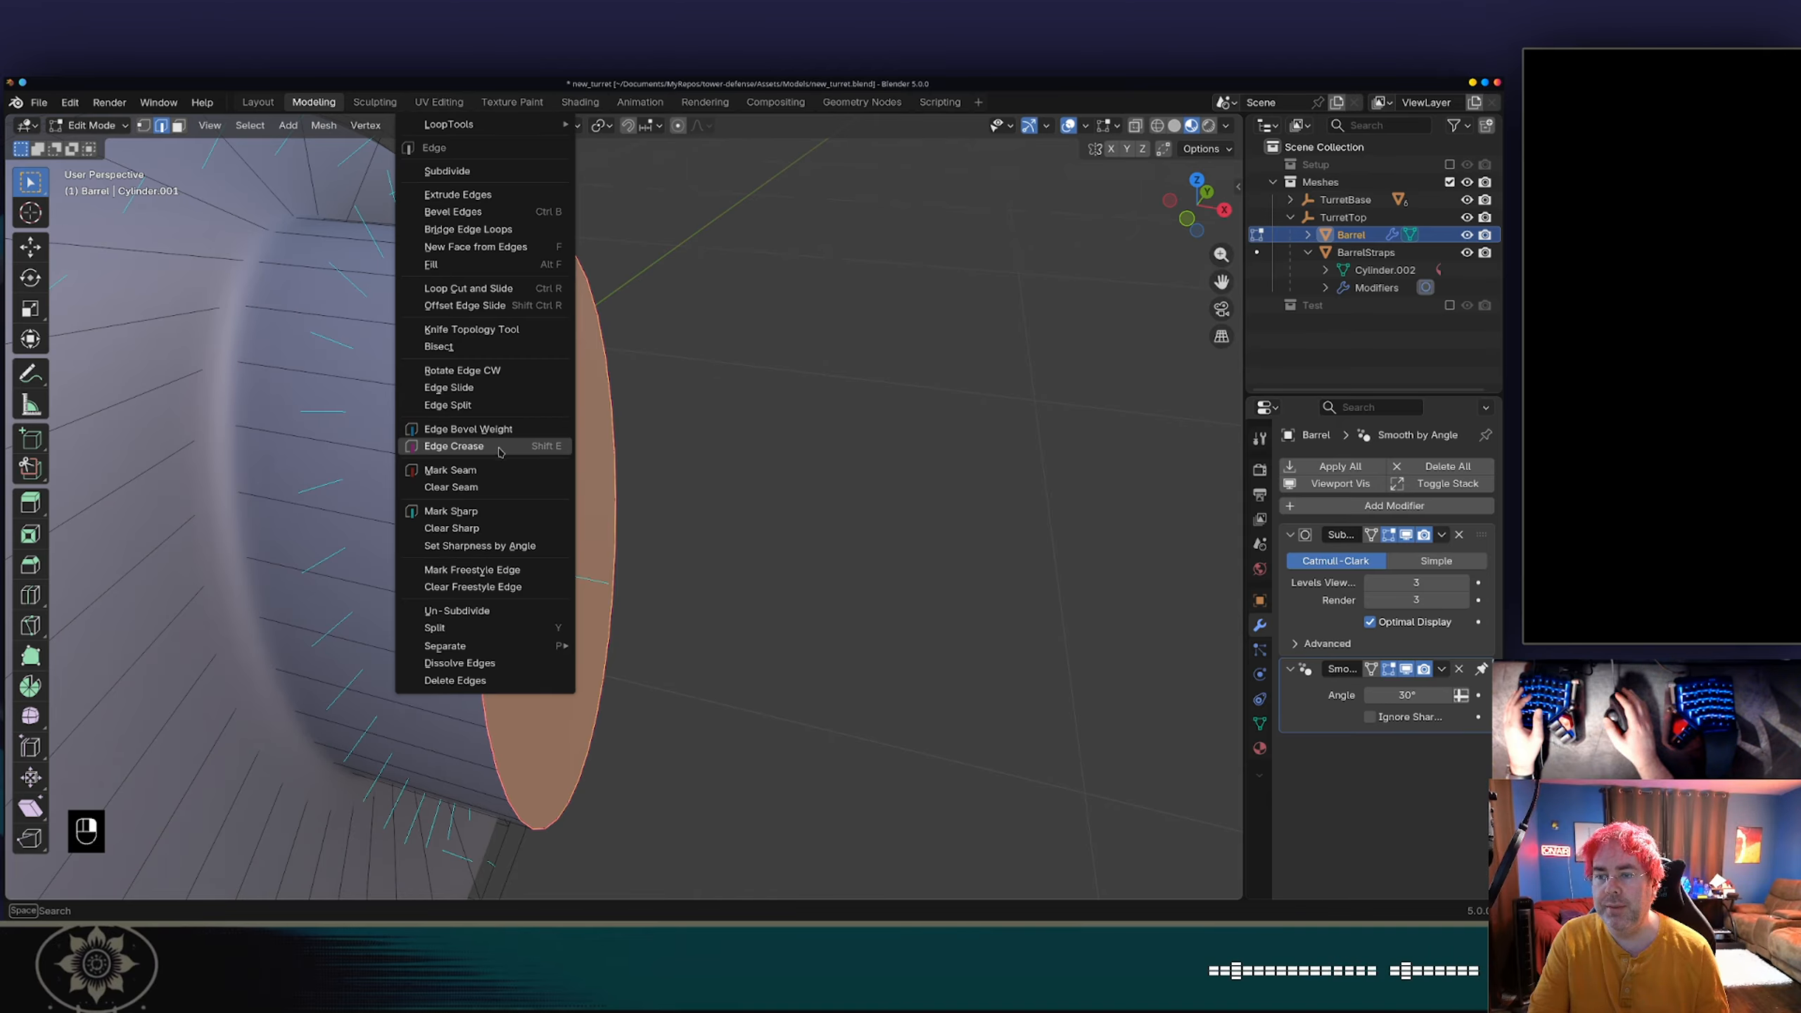
click(486, 489)
key(ctrl+e)
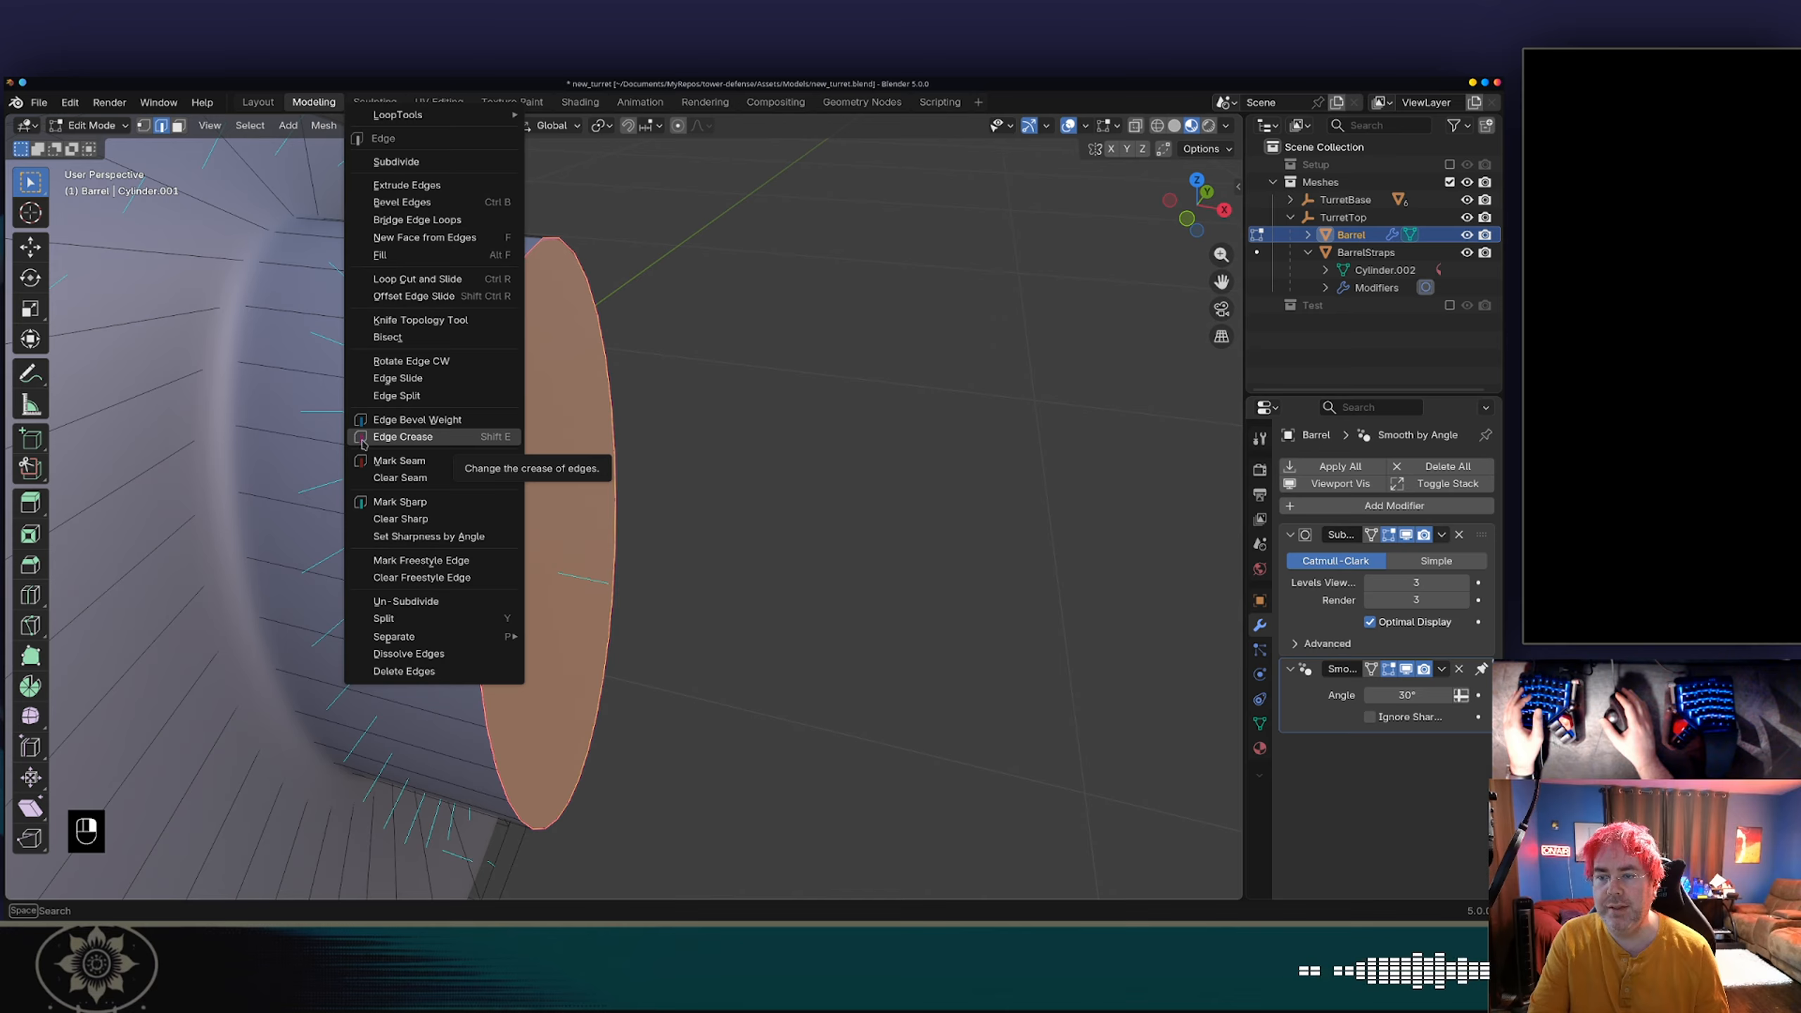
click(417, 437)
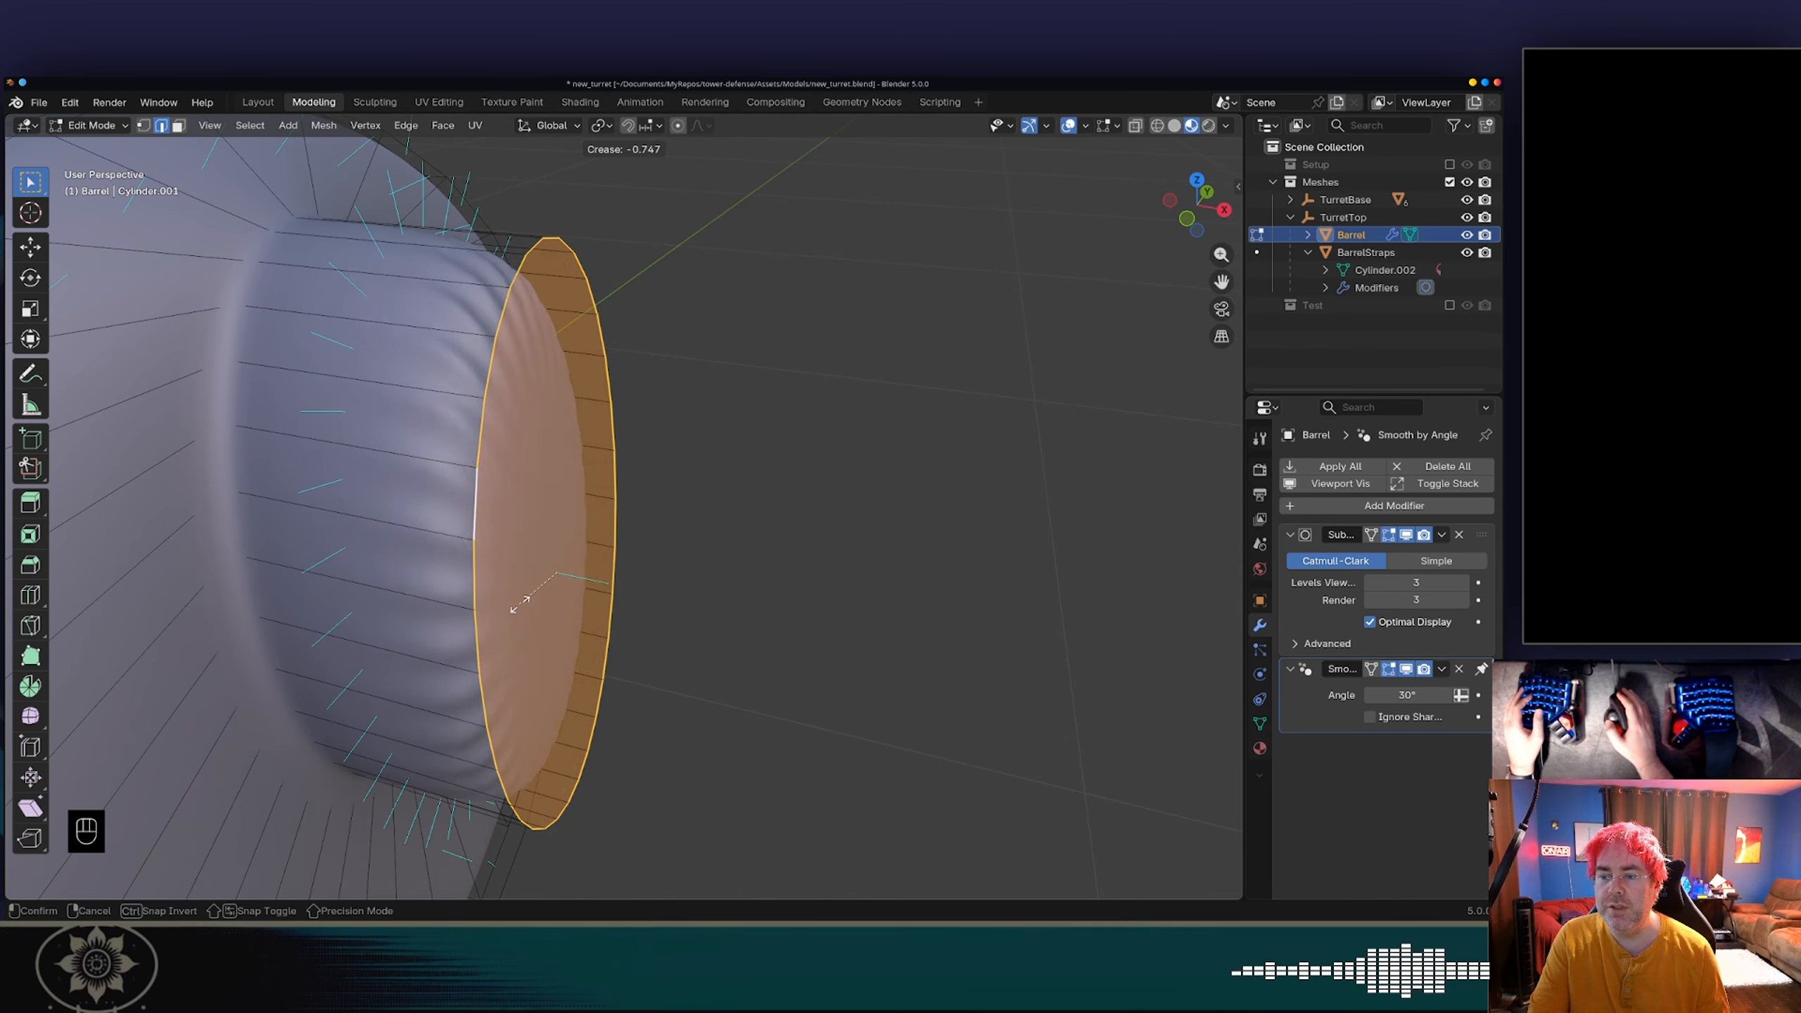
click(537, 588)
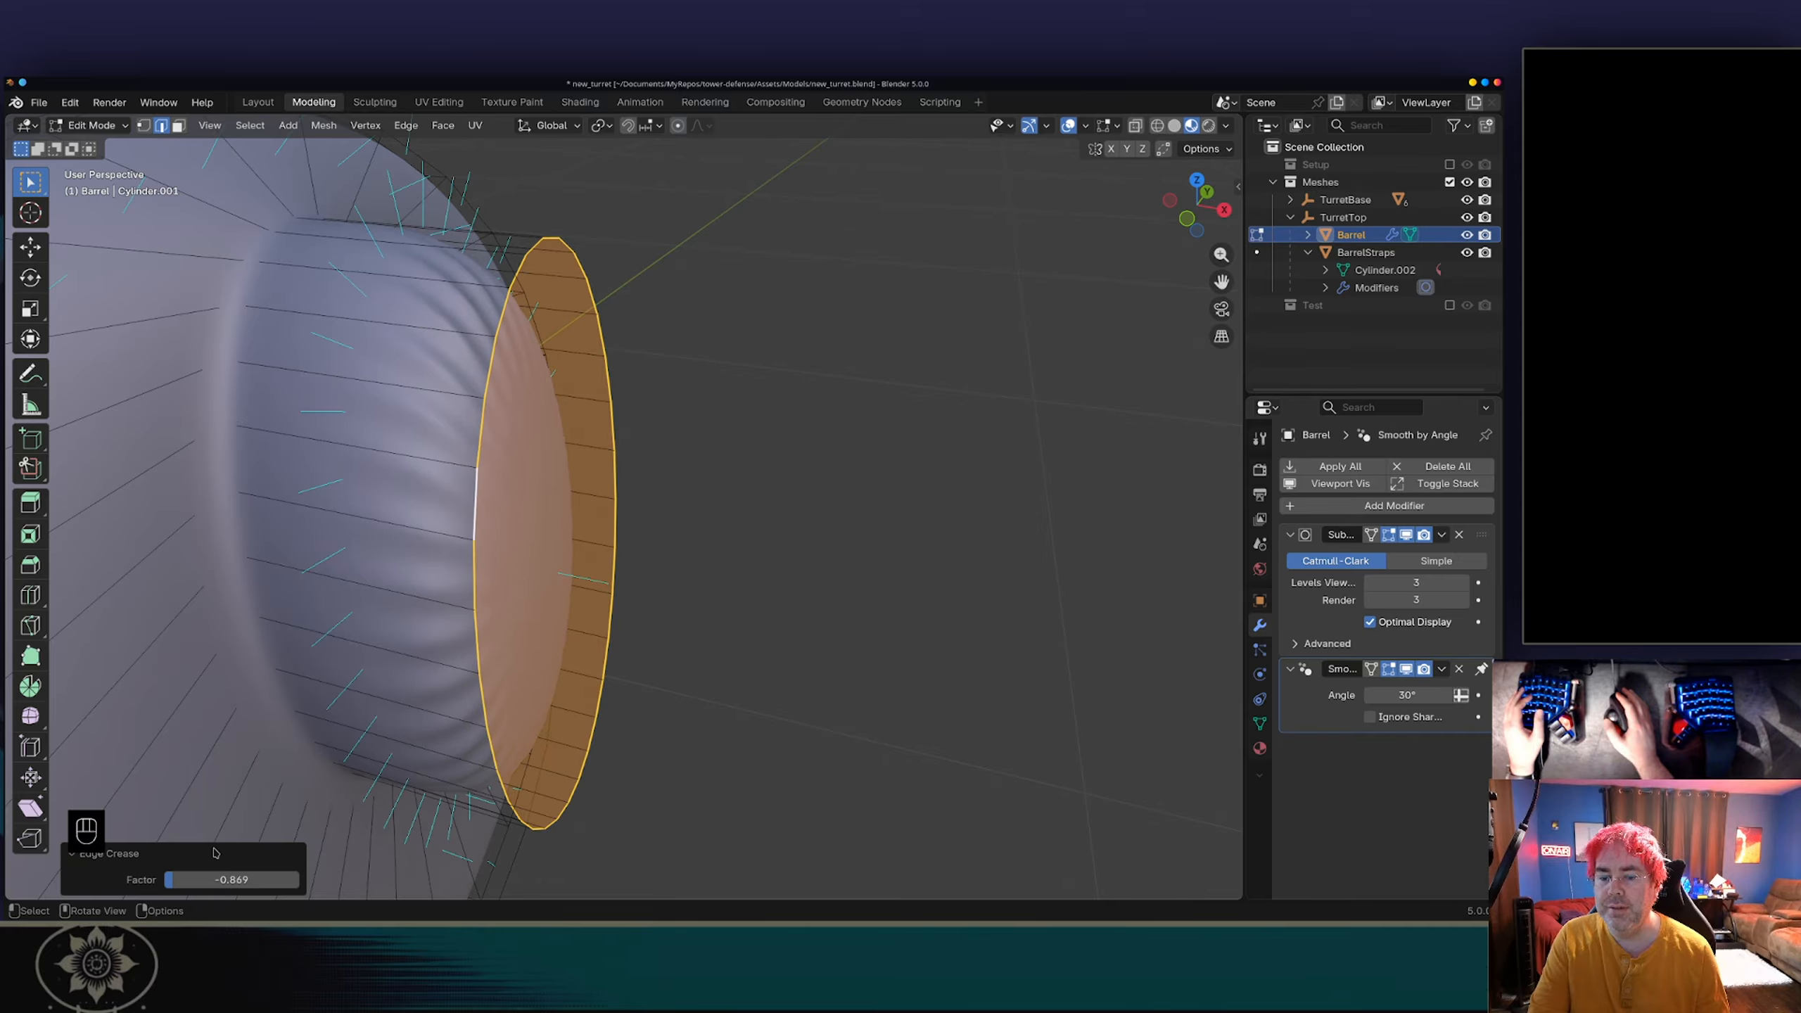
click(221, 878)
text(1)
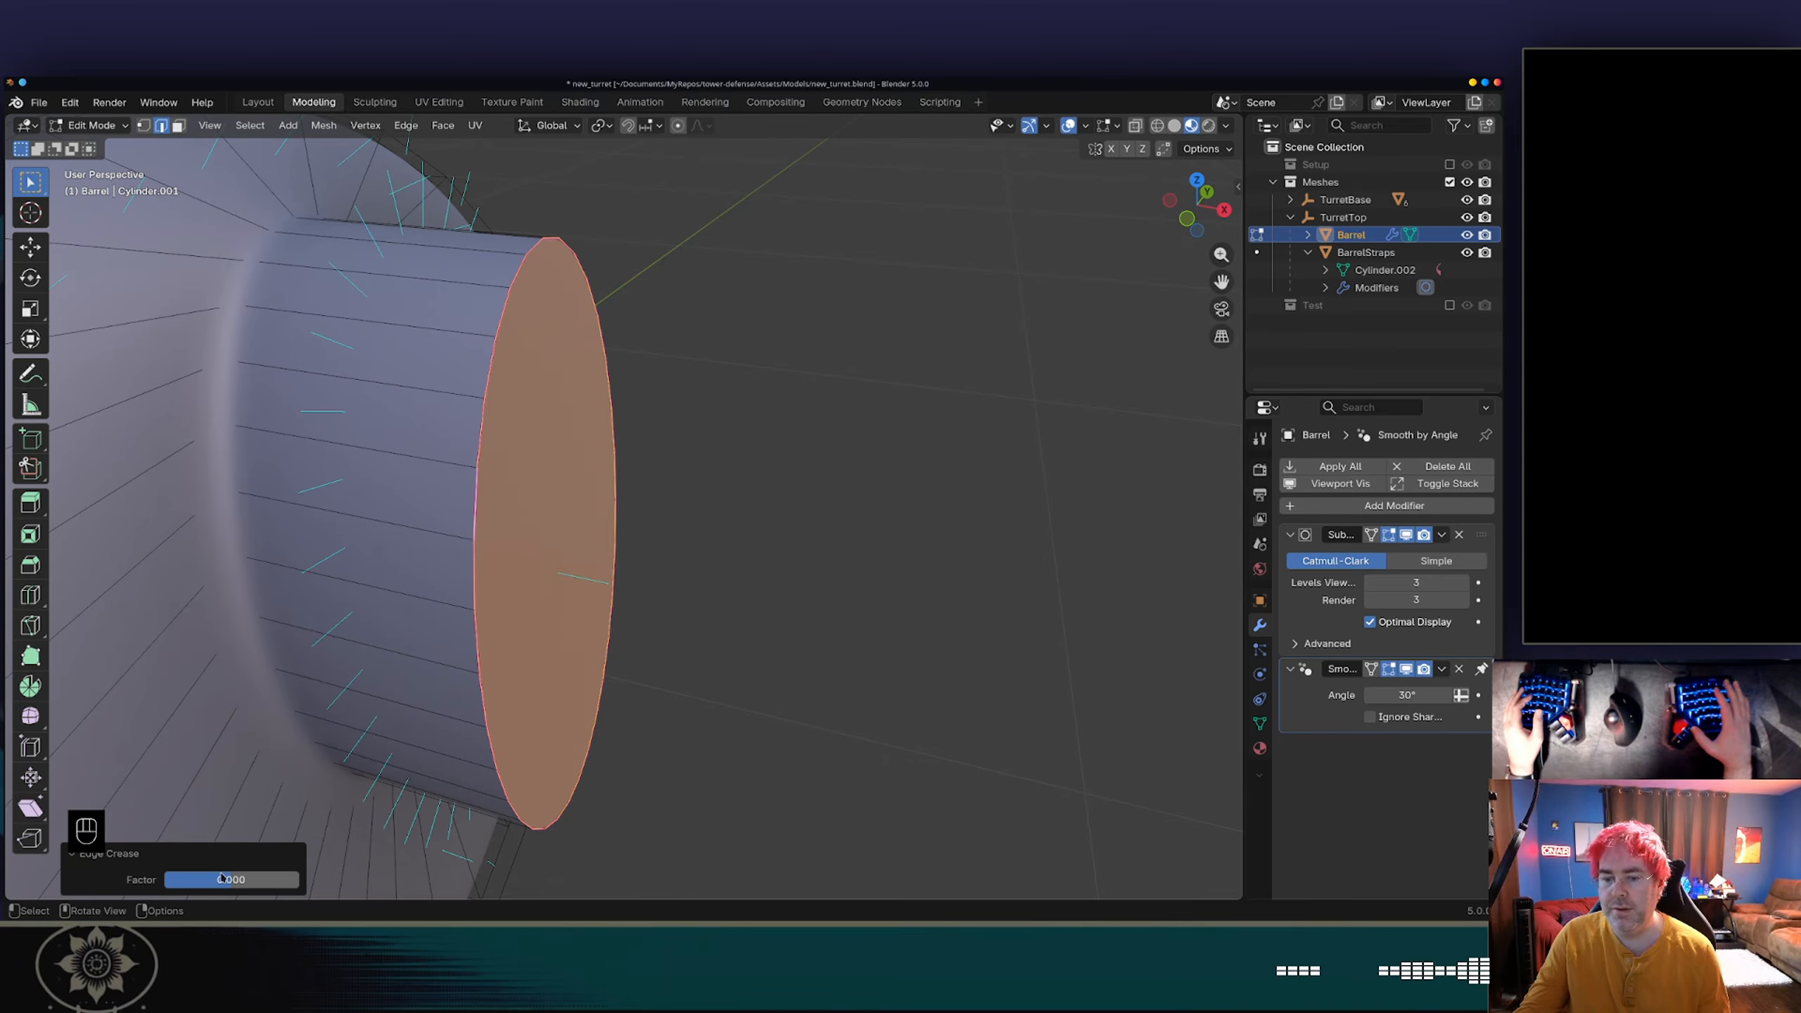
key(Return)
Step: Reselect the edge loop around the neck's end rim and try beveling it, then cancel the bevel
click(552, 665)
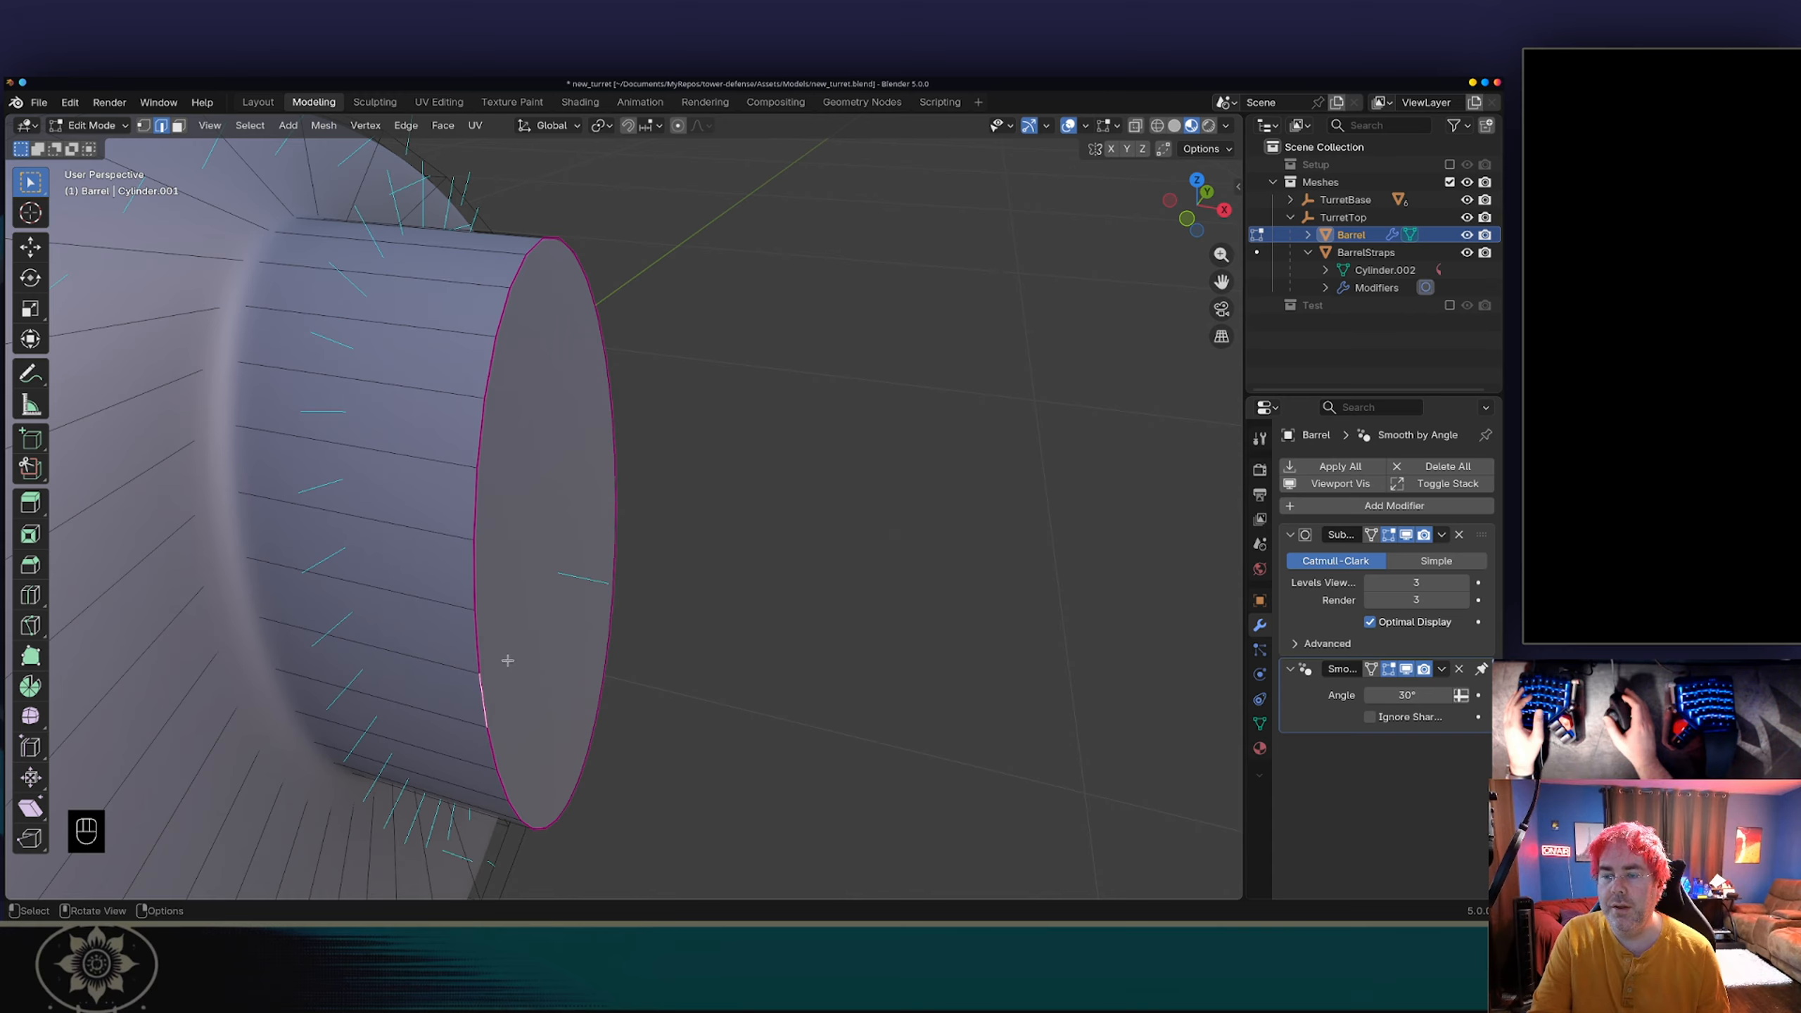
middle_drag(508, 661, 516, 636)
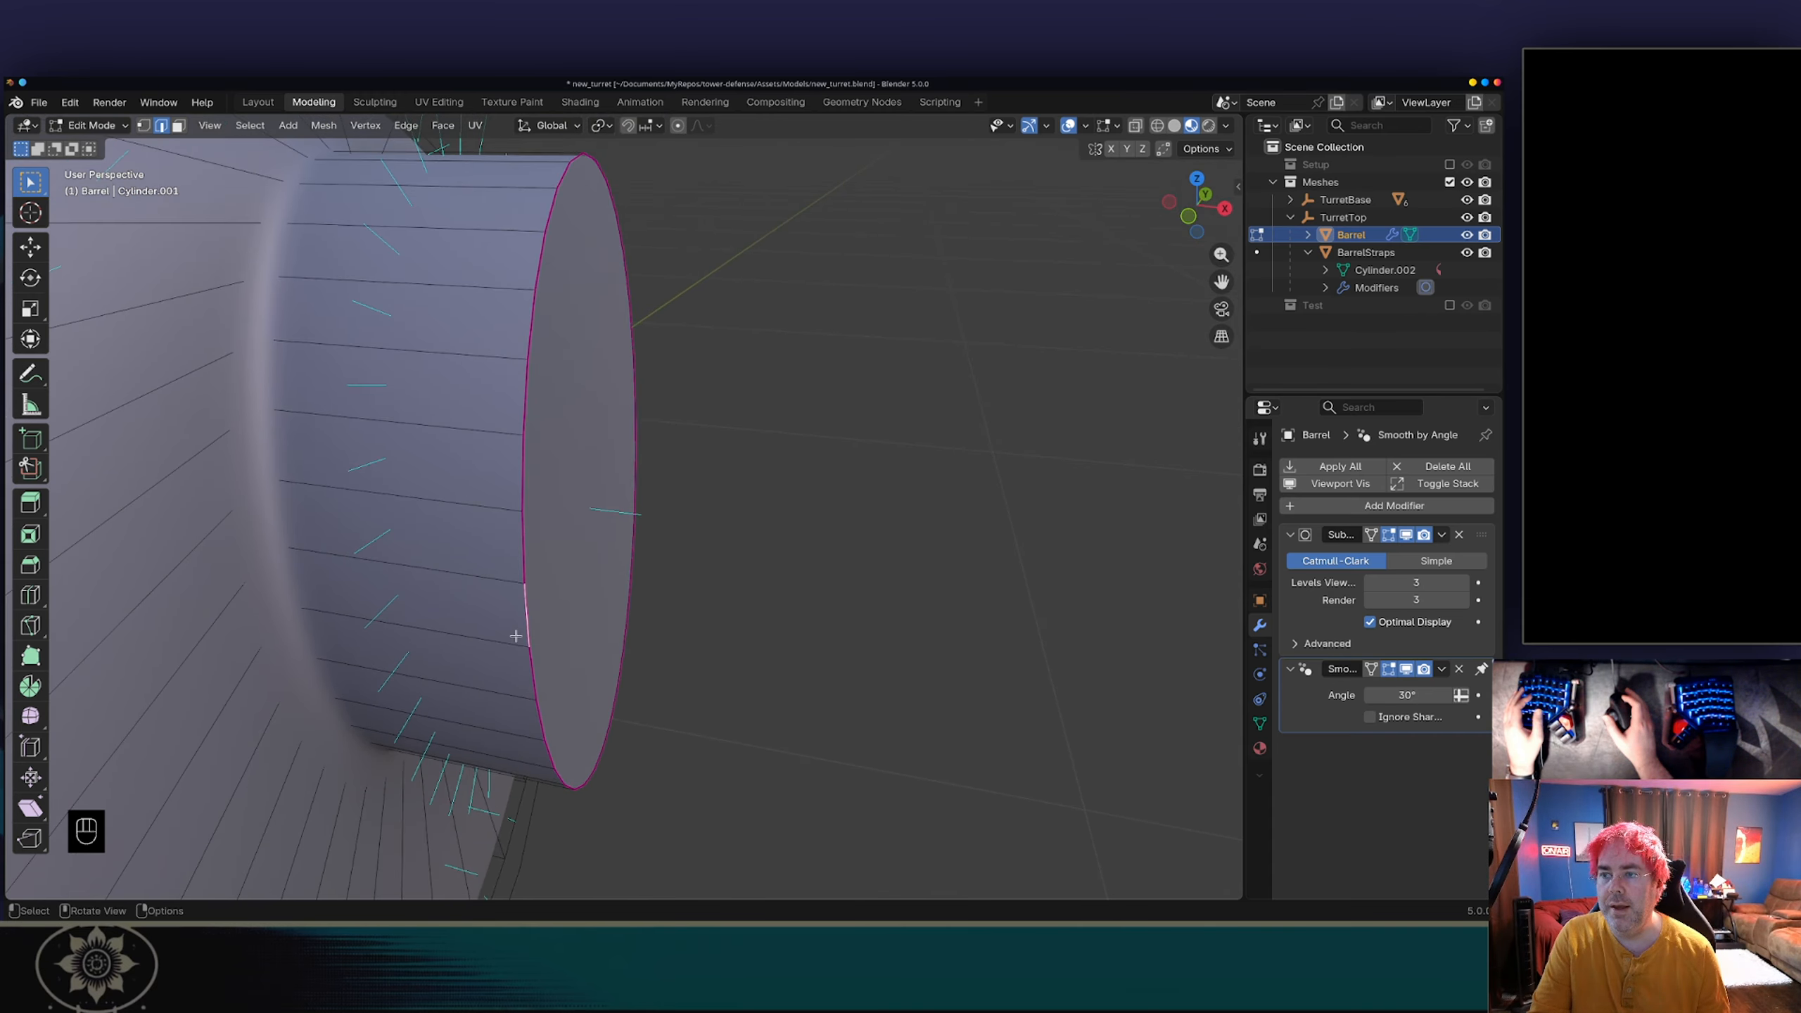
alt+click(528, 614)
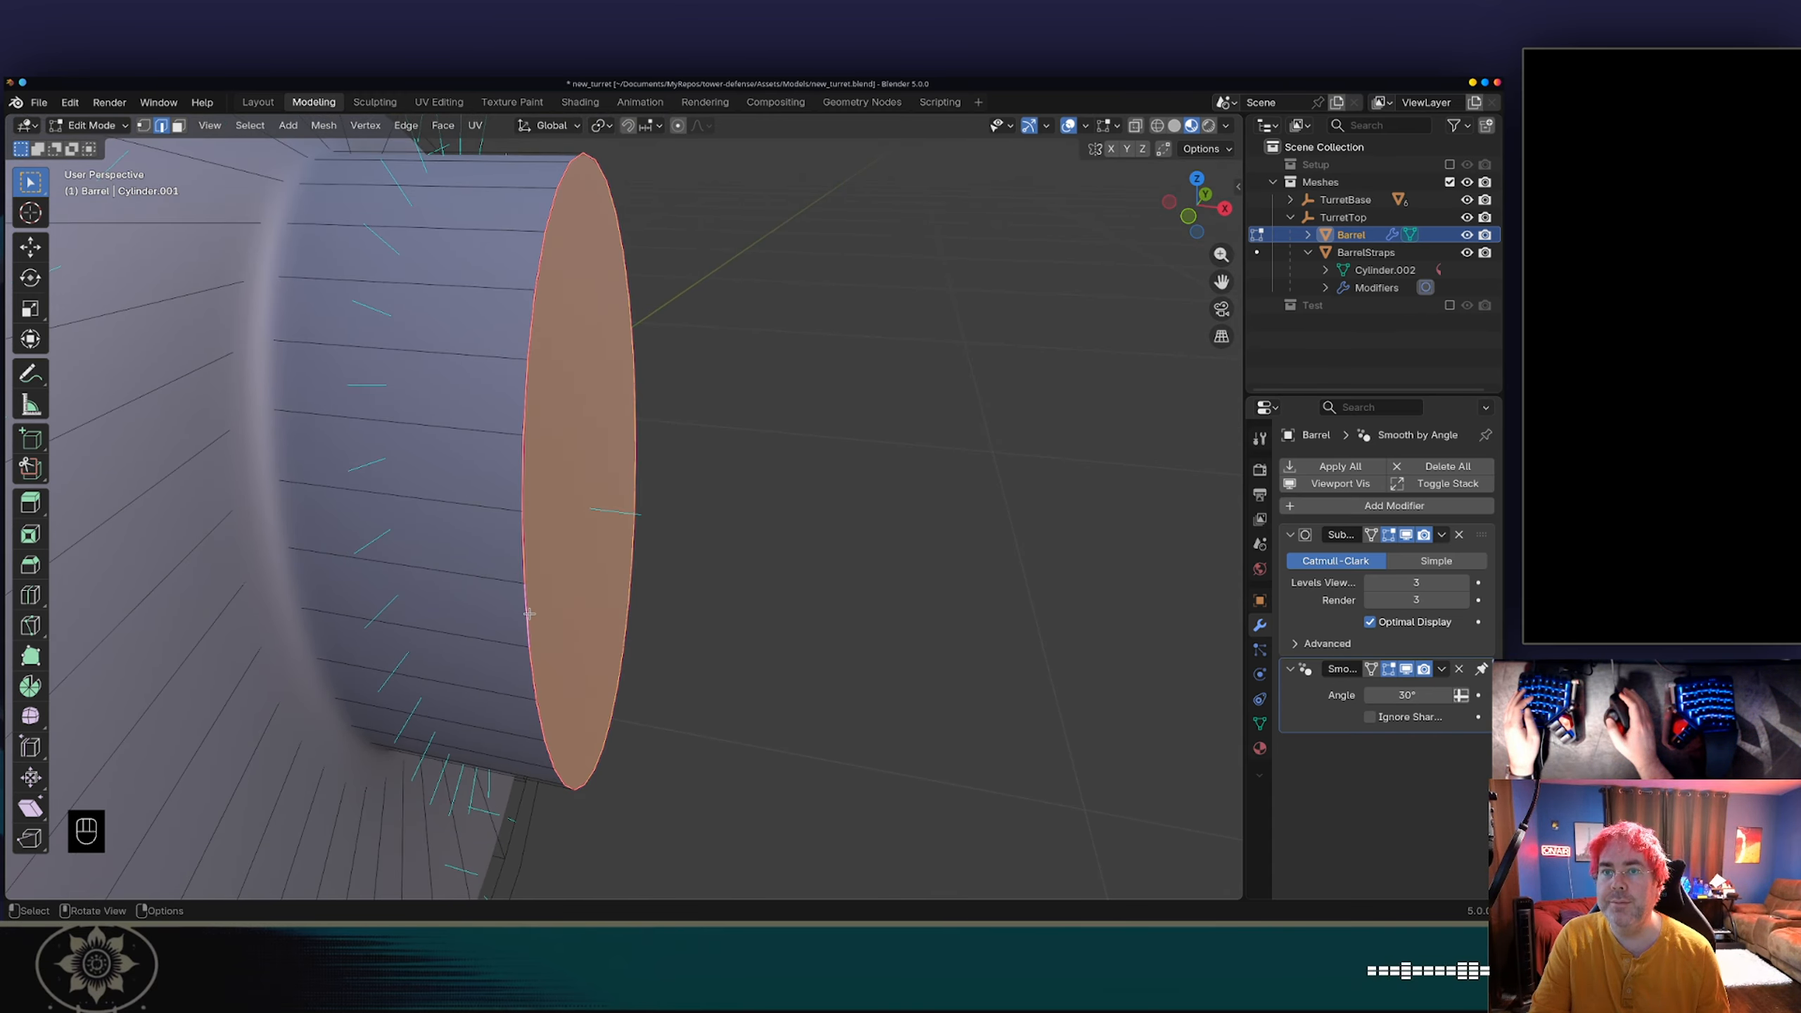
click(406, 126)
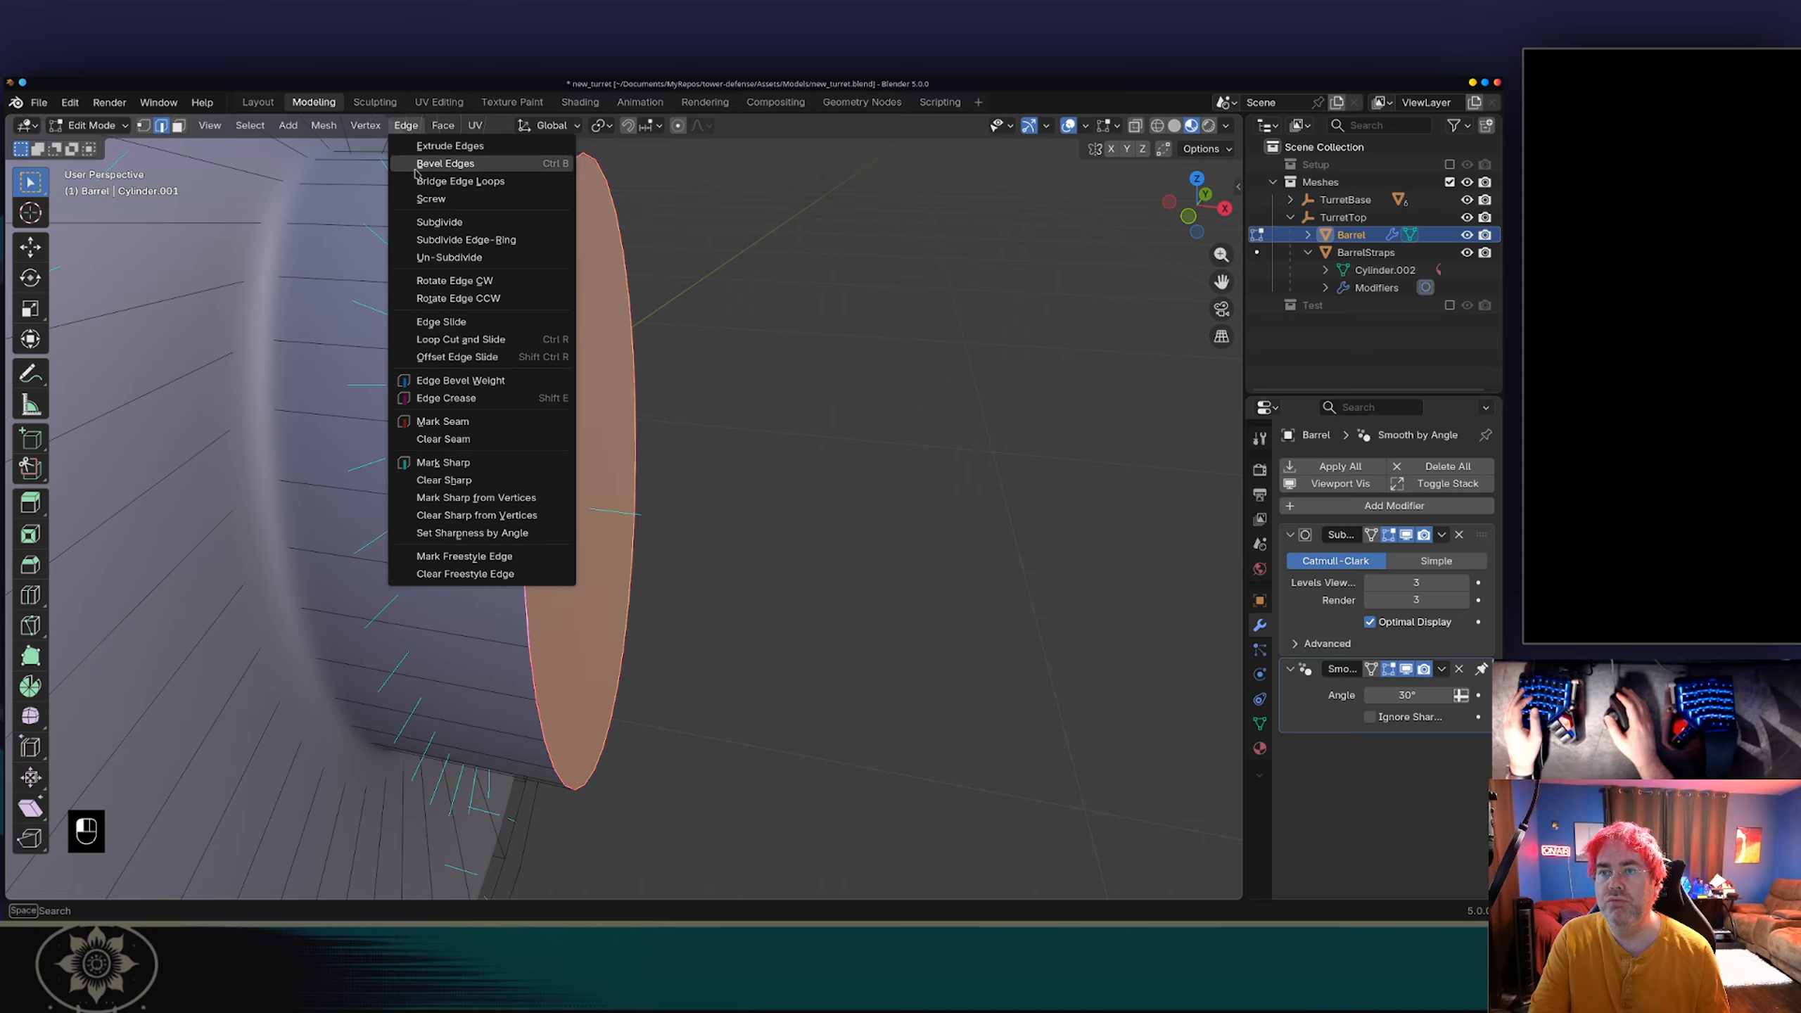
click(445, 164)
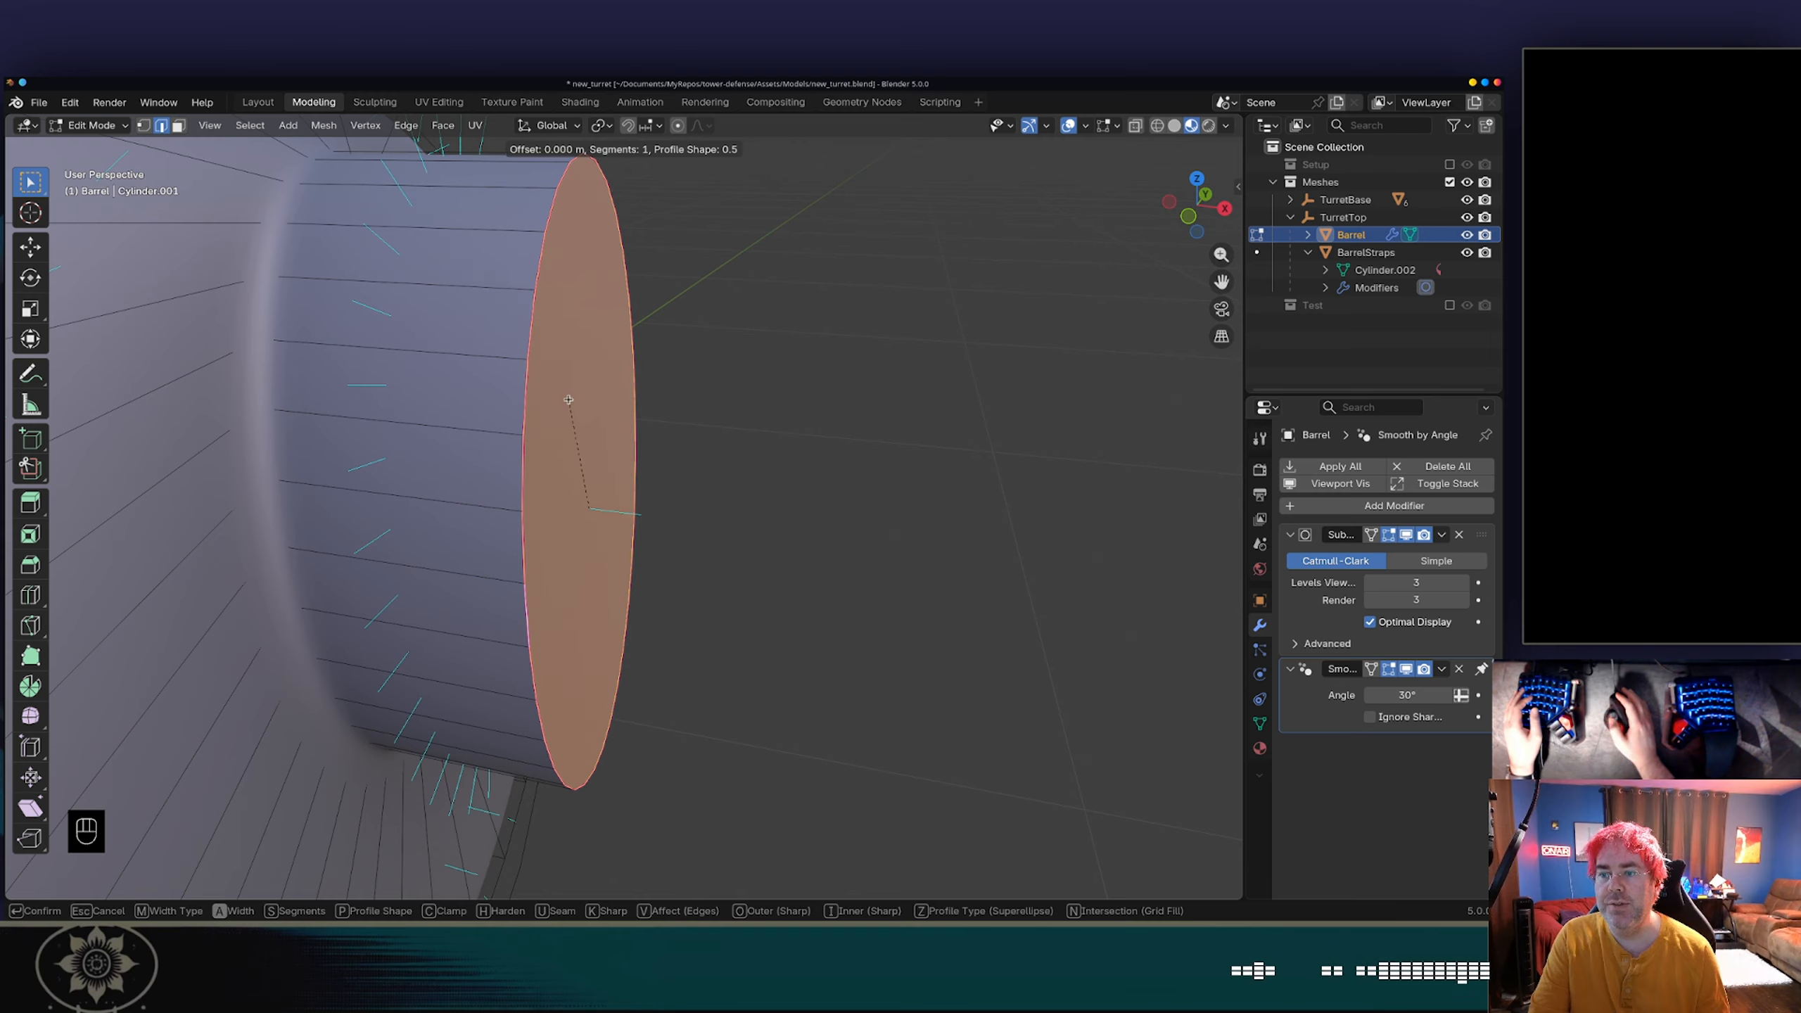
right_click(879, 486)
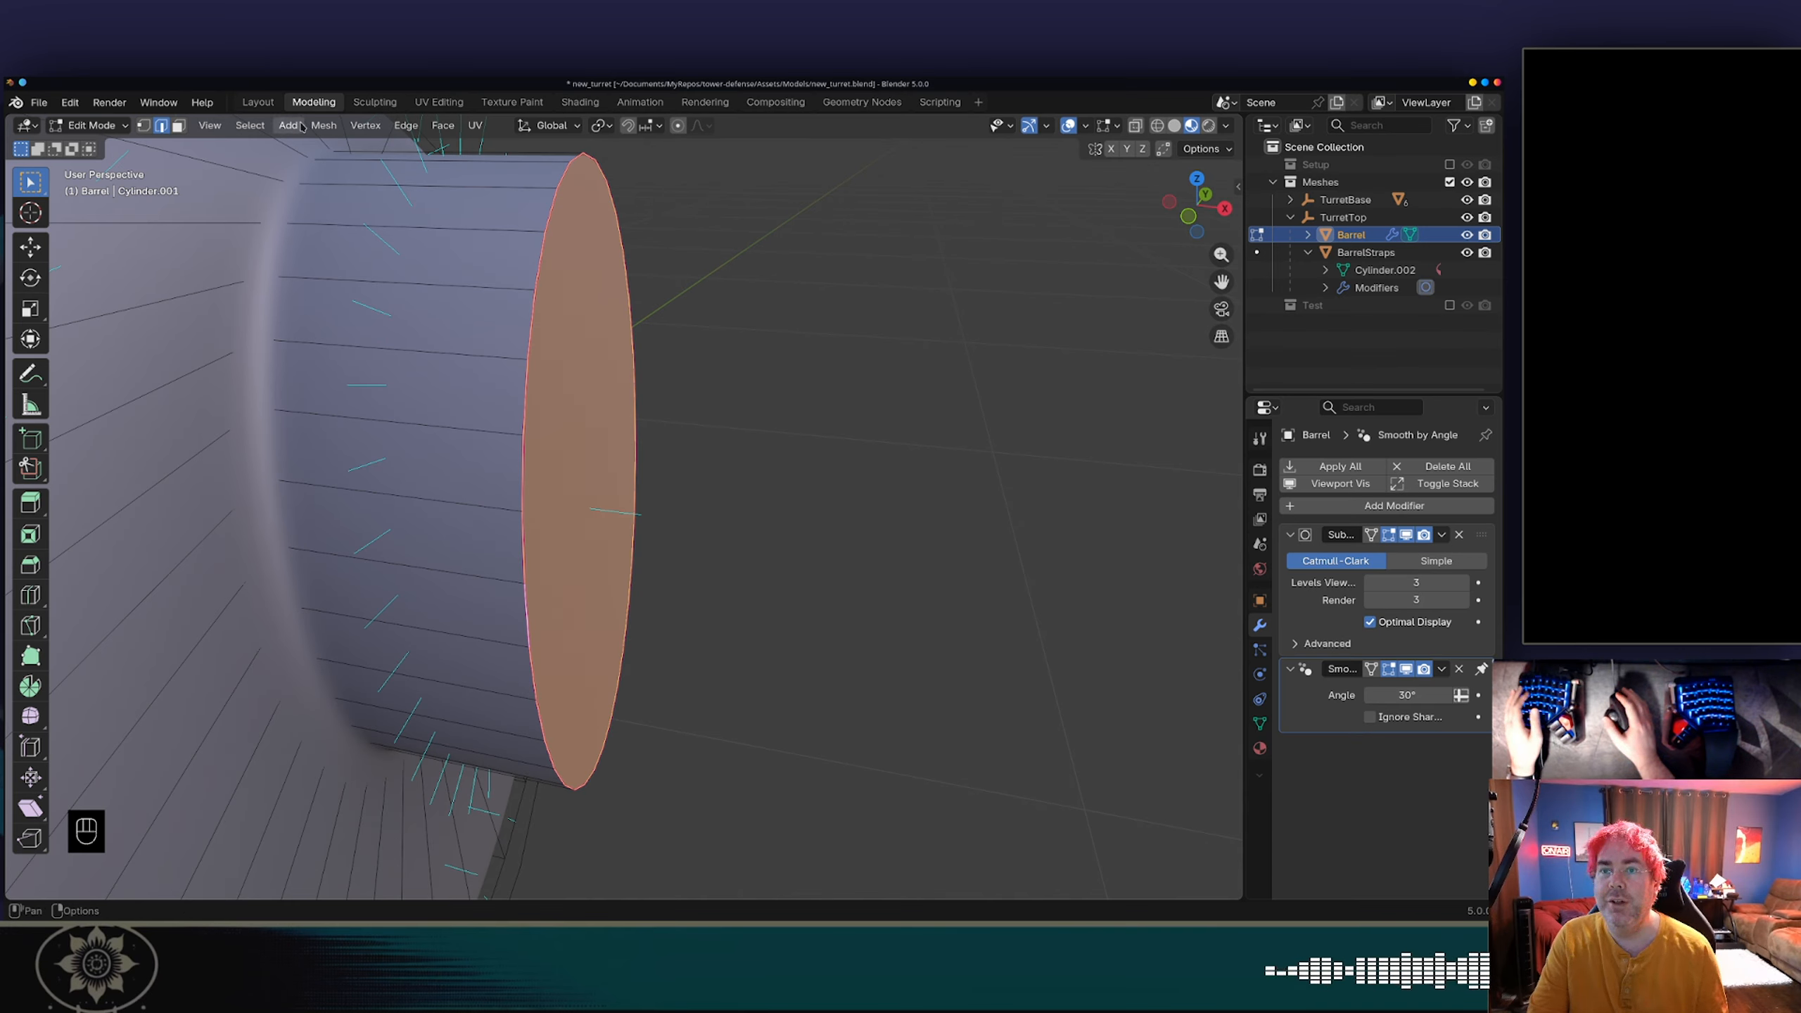
Step: Review the available mesh, vertex, edge, face and UV operations for a way to clear the rim's crease
click(323, 125)
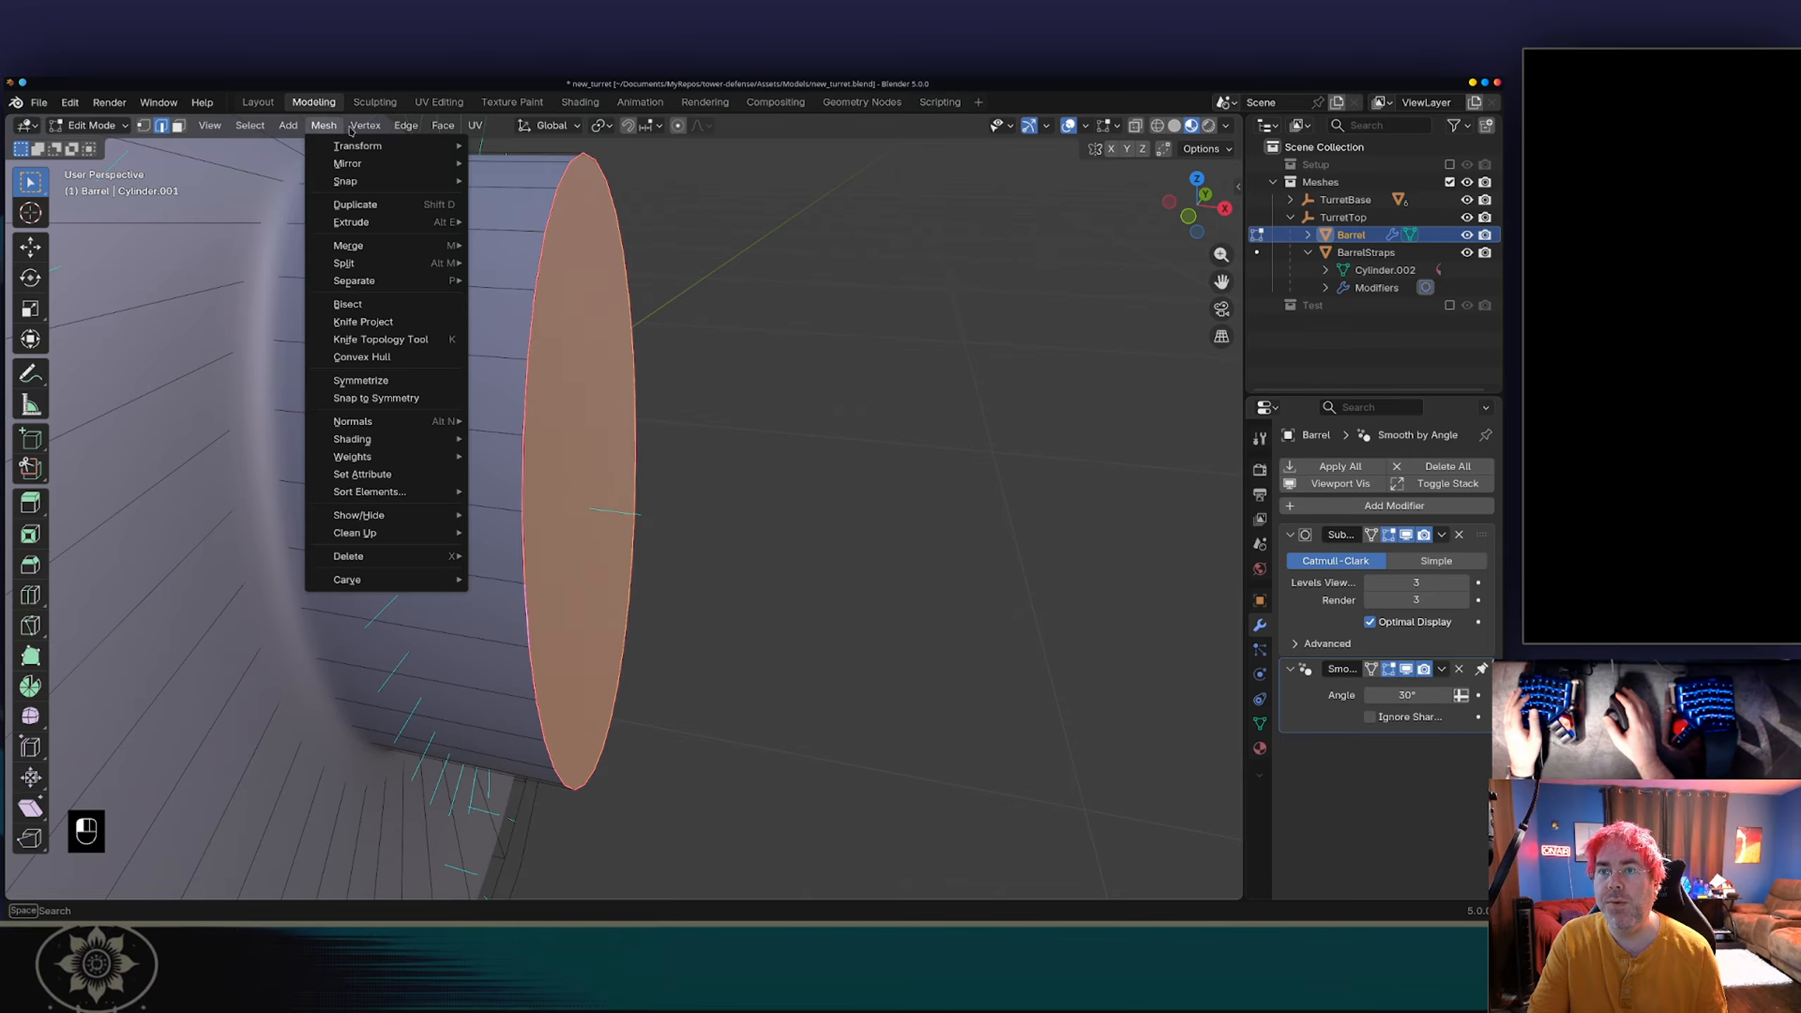
mouse_move(384, 128)
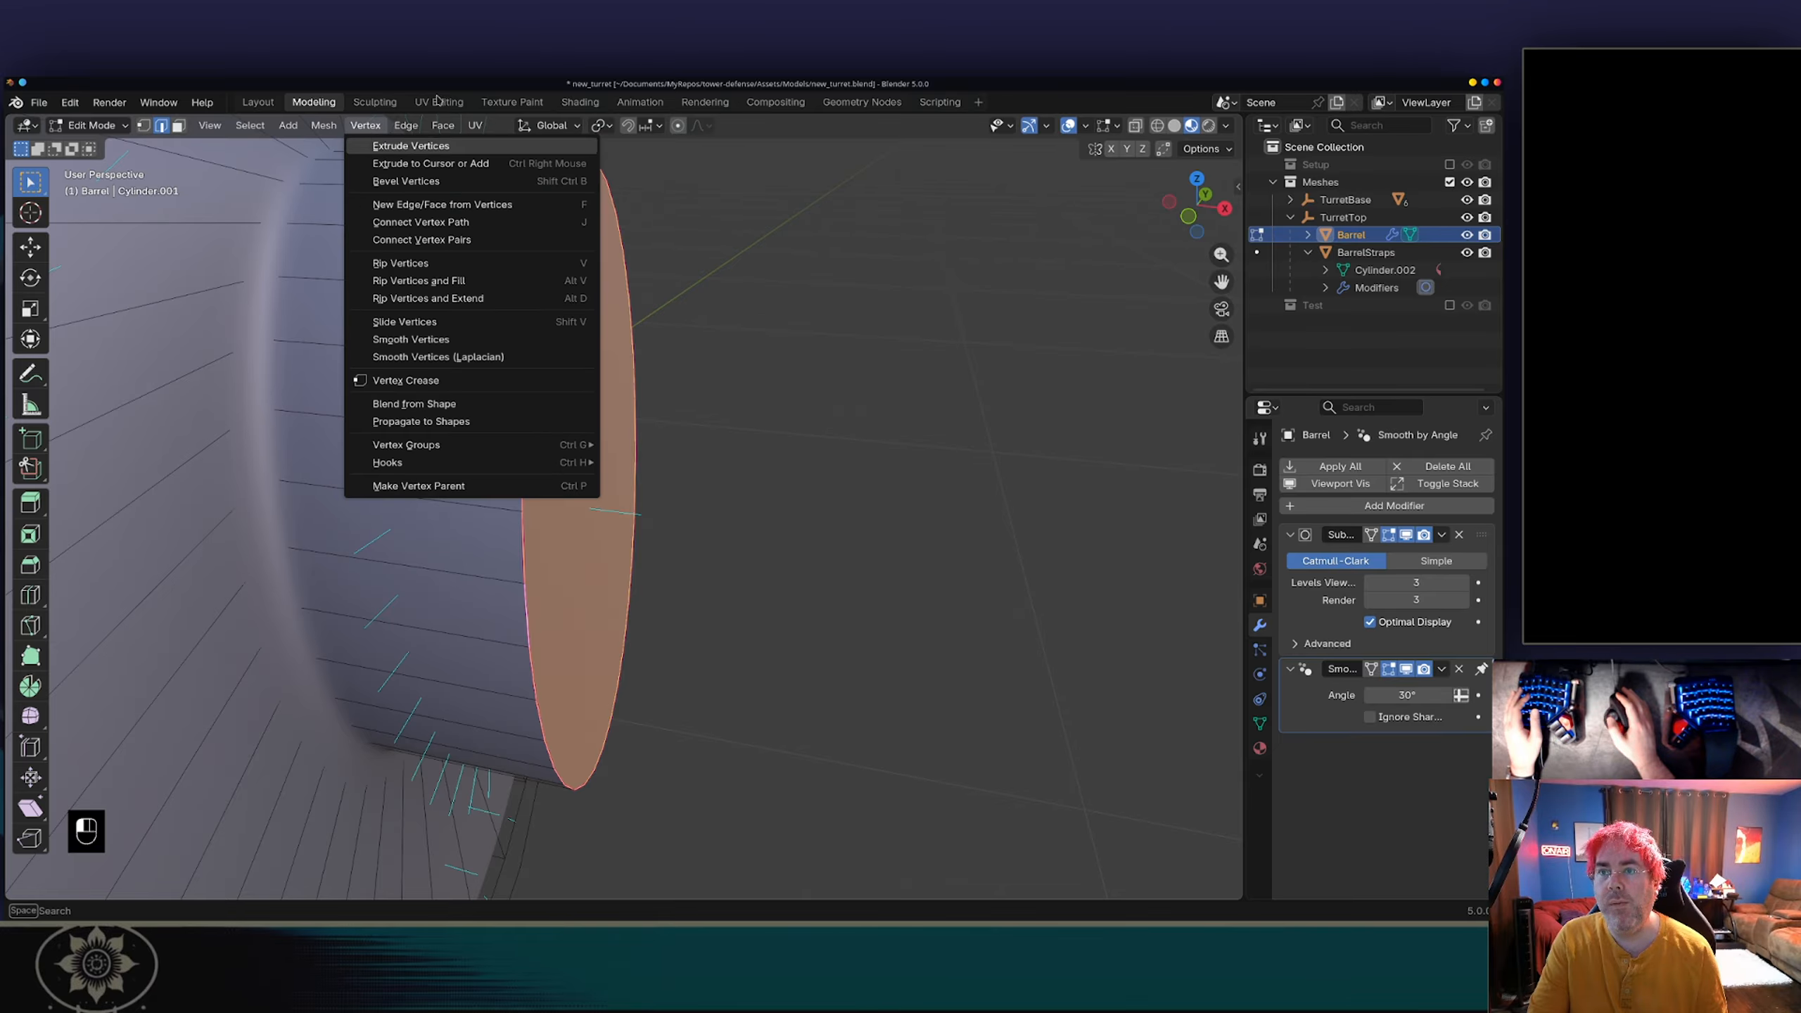
click(406, 125)
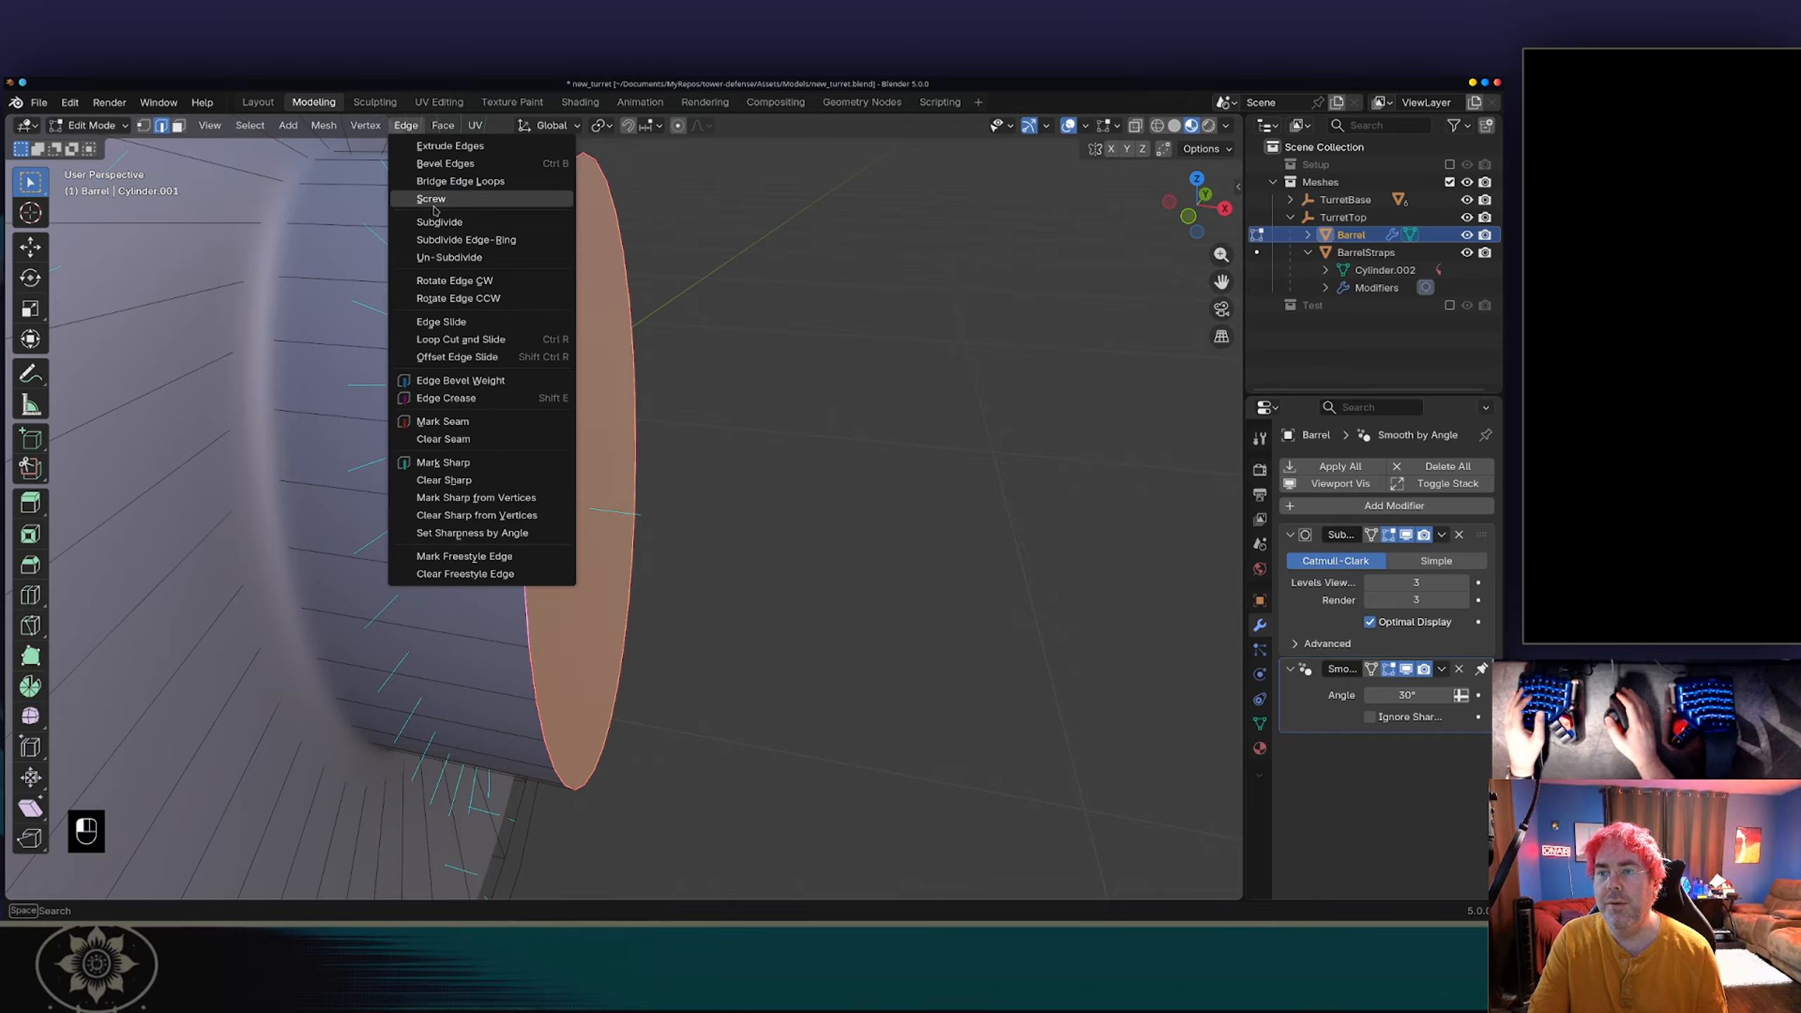
click(436, 126)
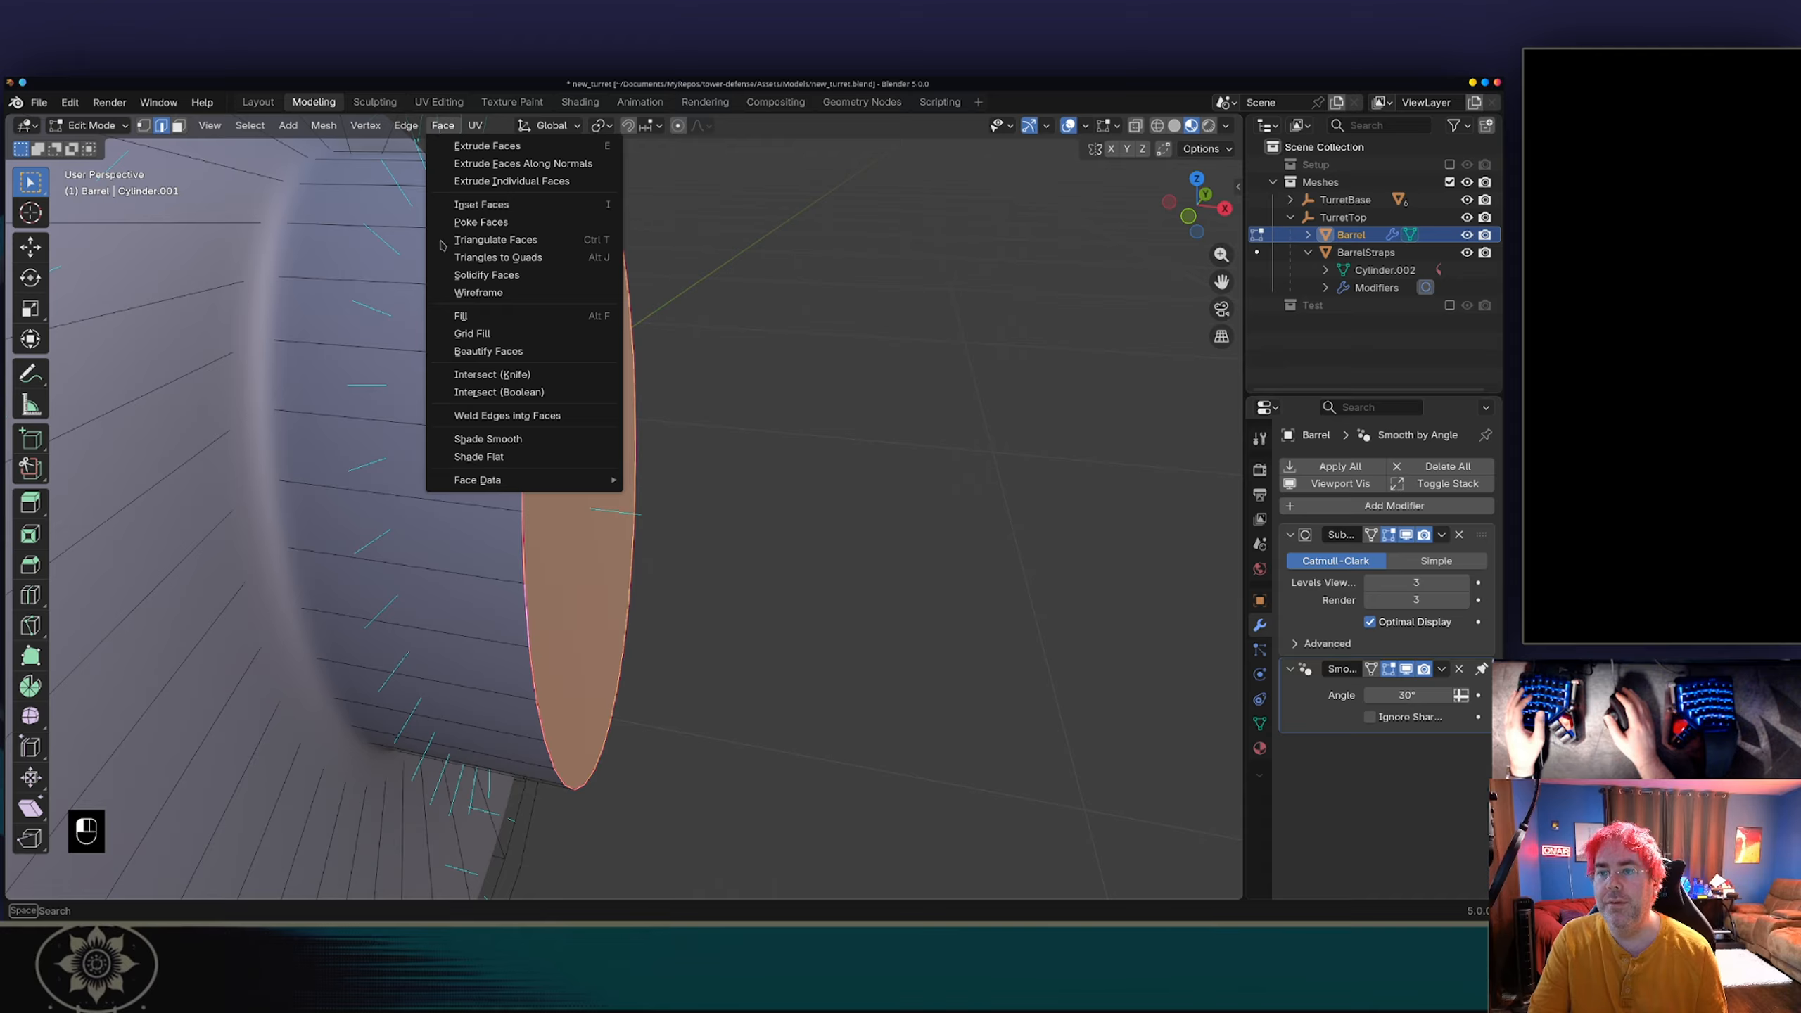
click(475, 126)
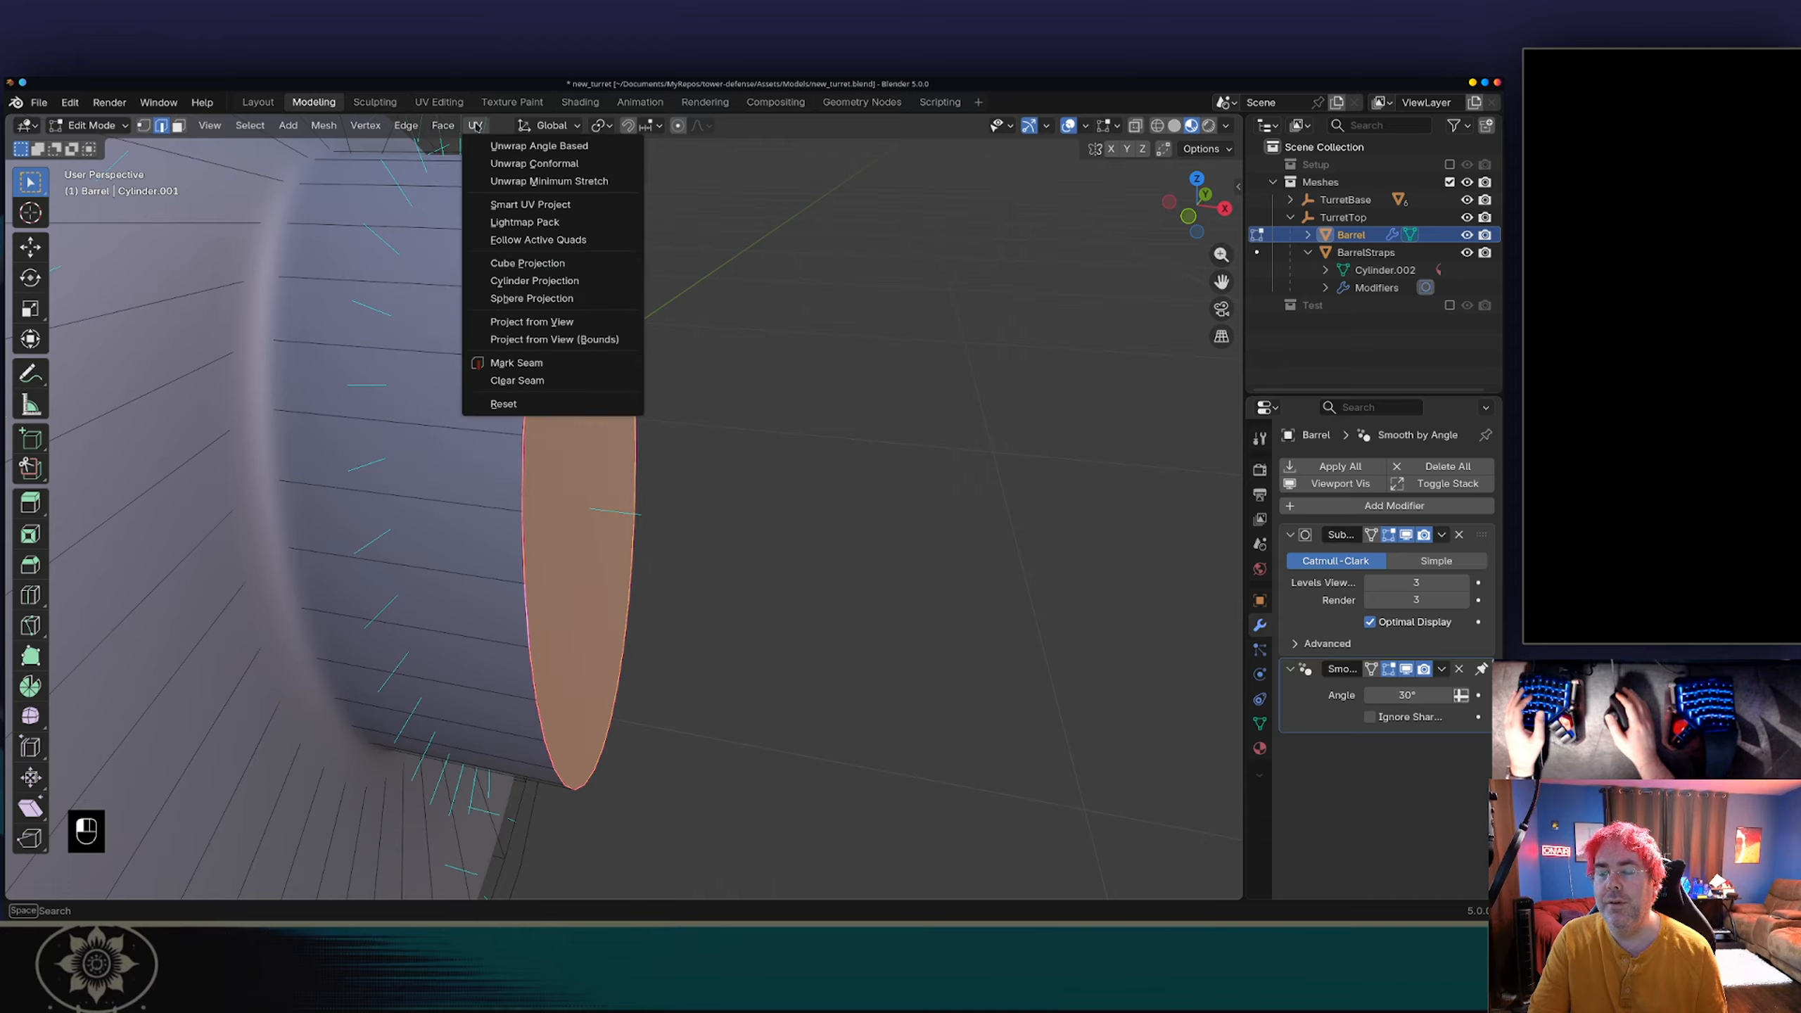
click(506, 404)
click(441, 126)
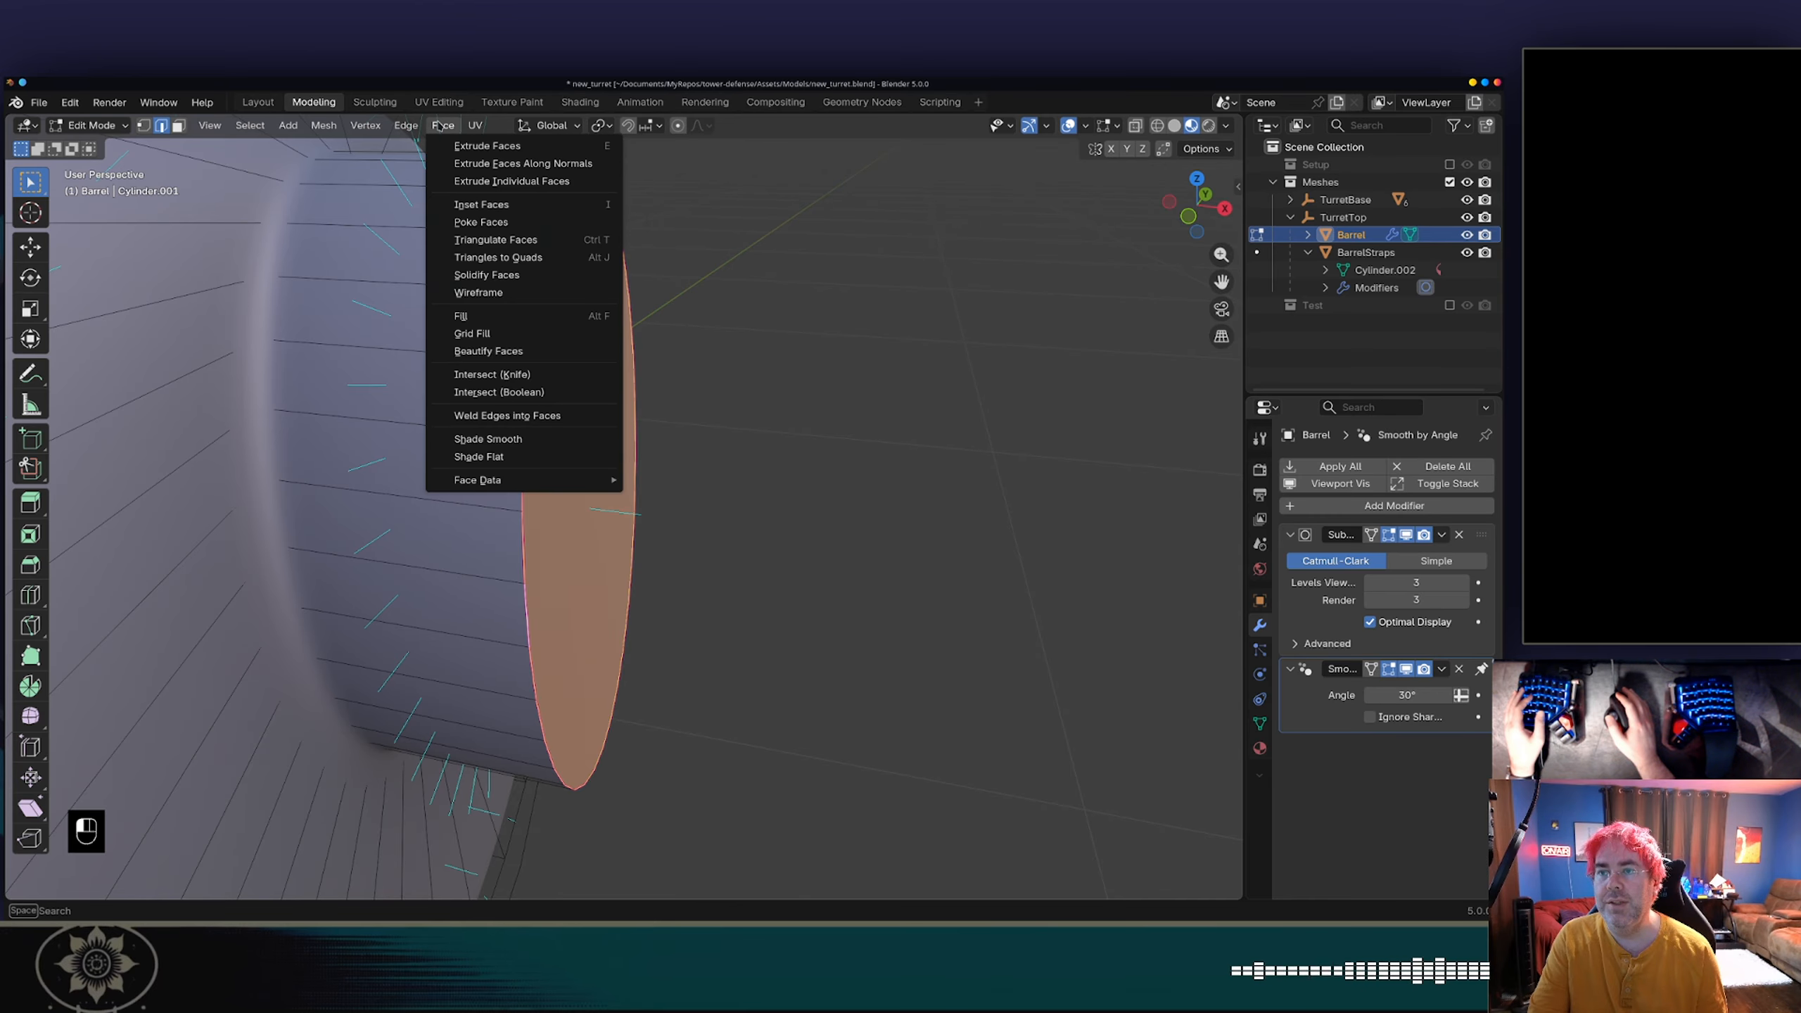
Step: Switch to the web browser, search for "blender remove crease" and read the Blender Stack Exchange answer on removing edge creases
key(alt+Tab)
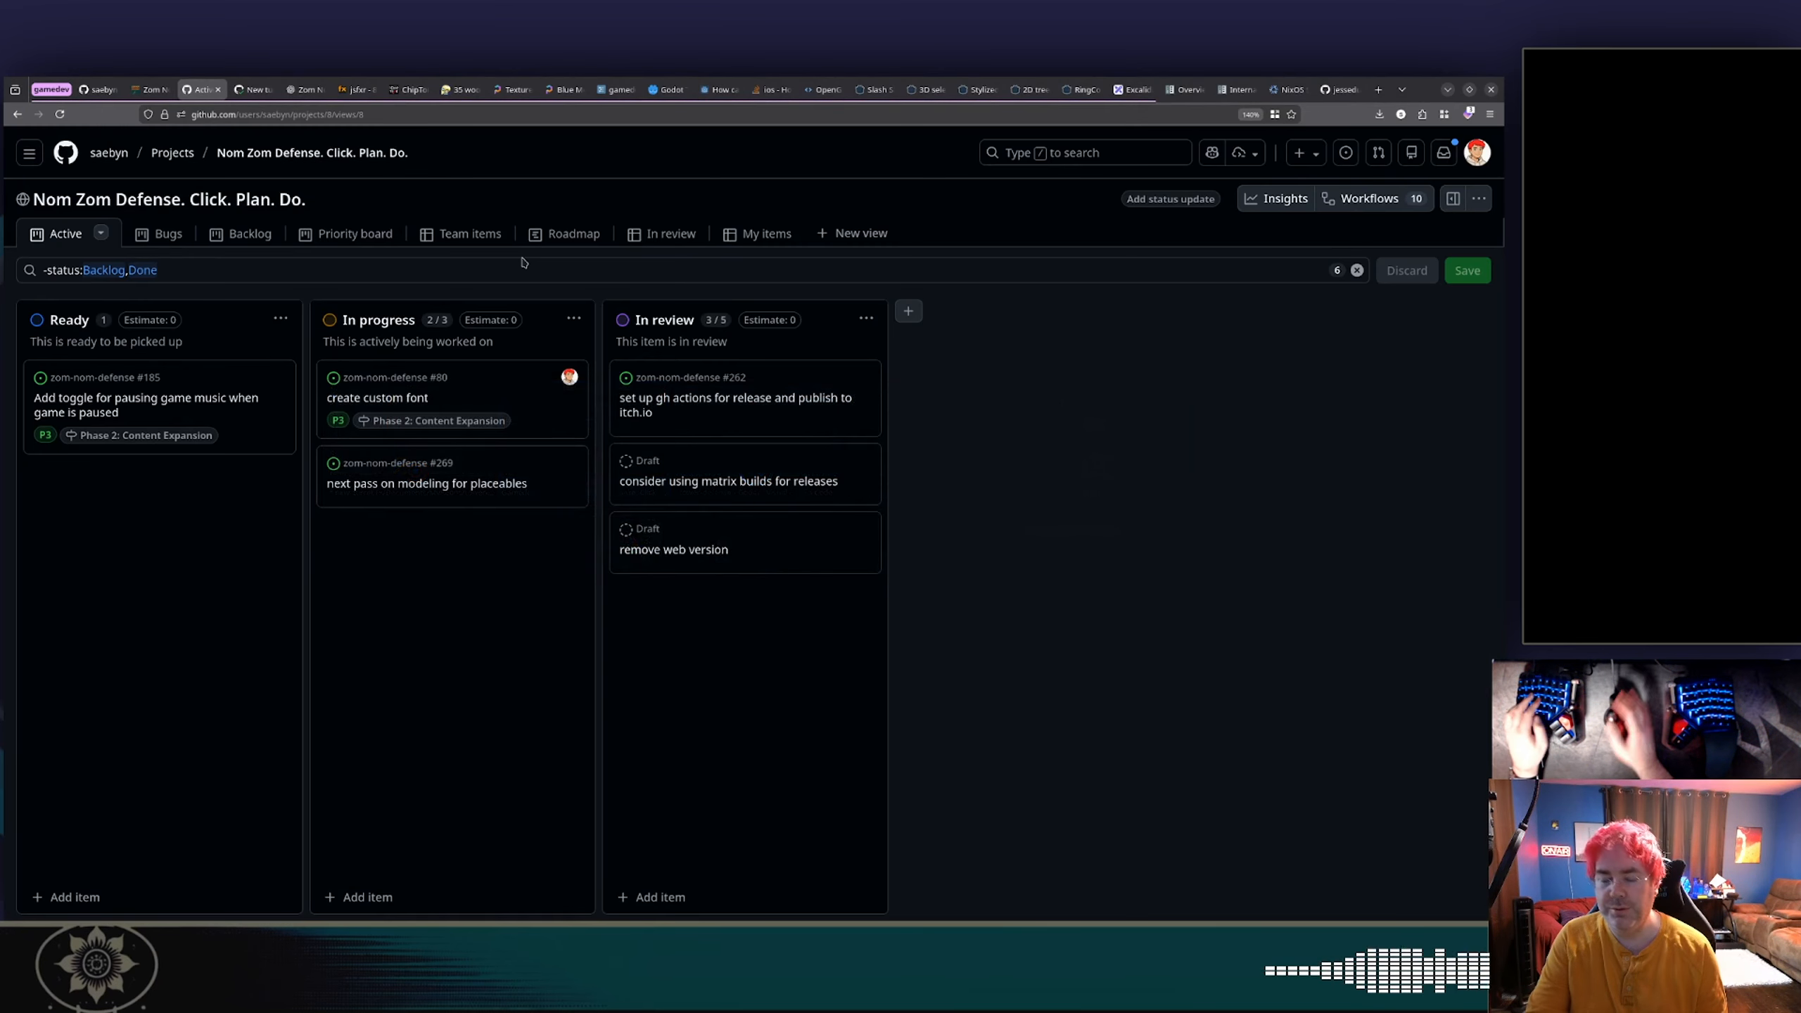
key(ctrl+t)
text(blender )
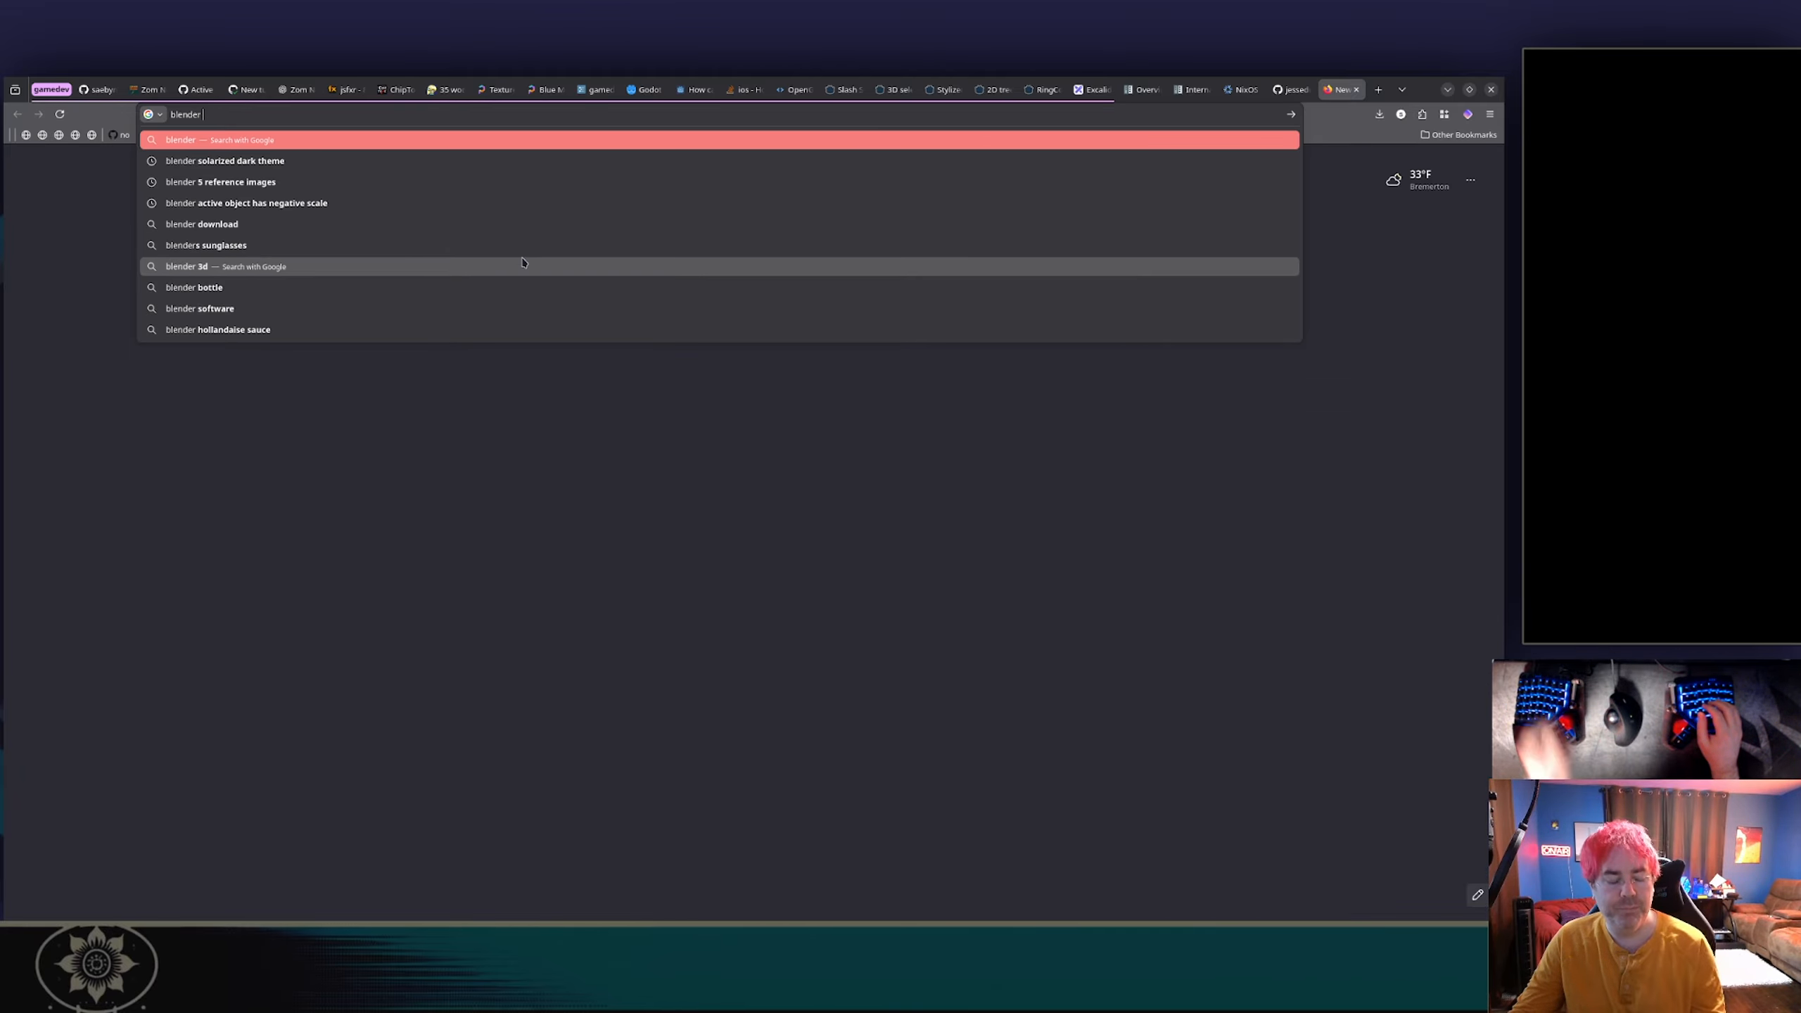
text(remove cr)
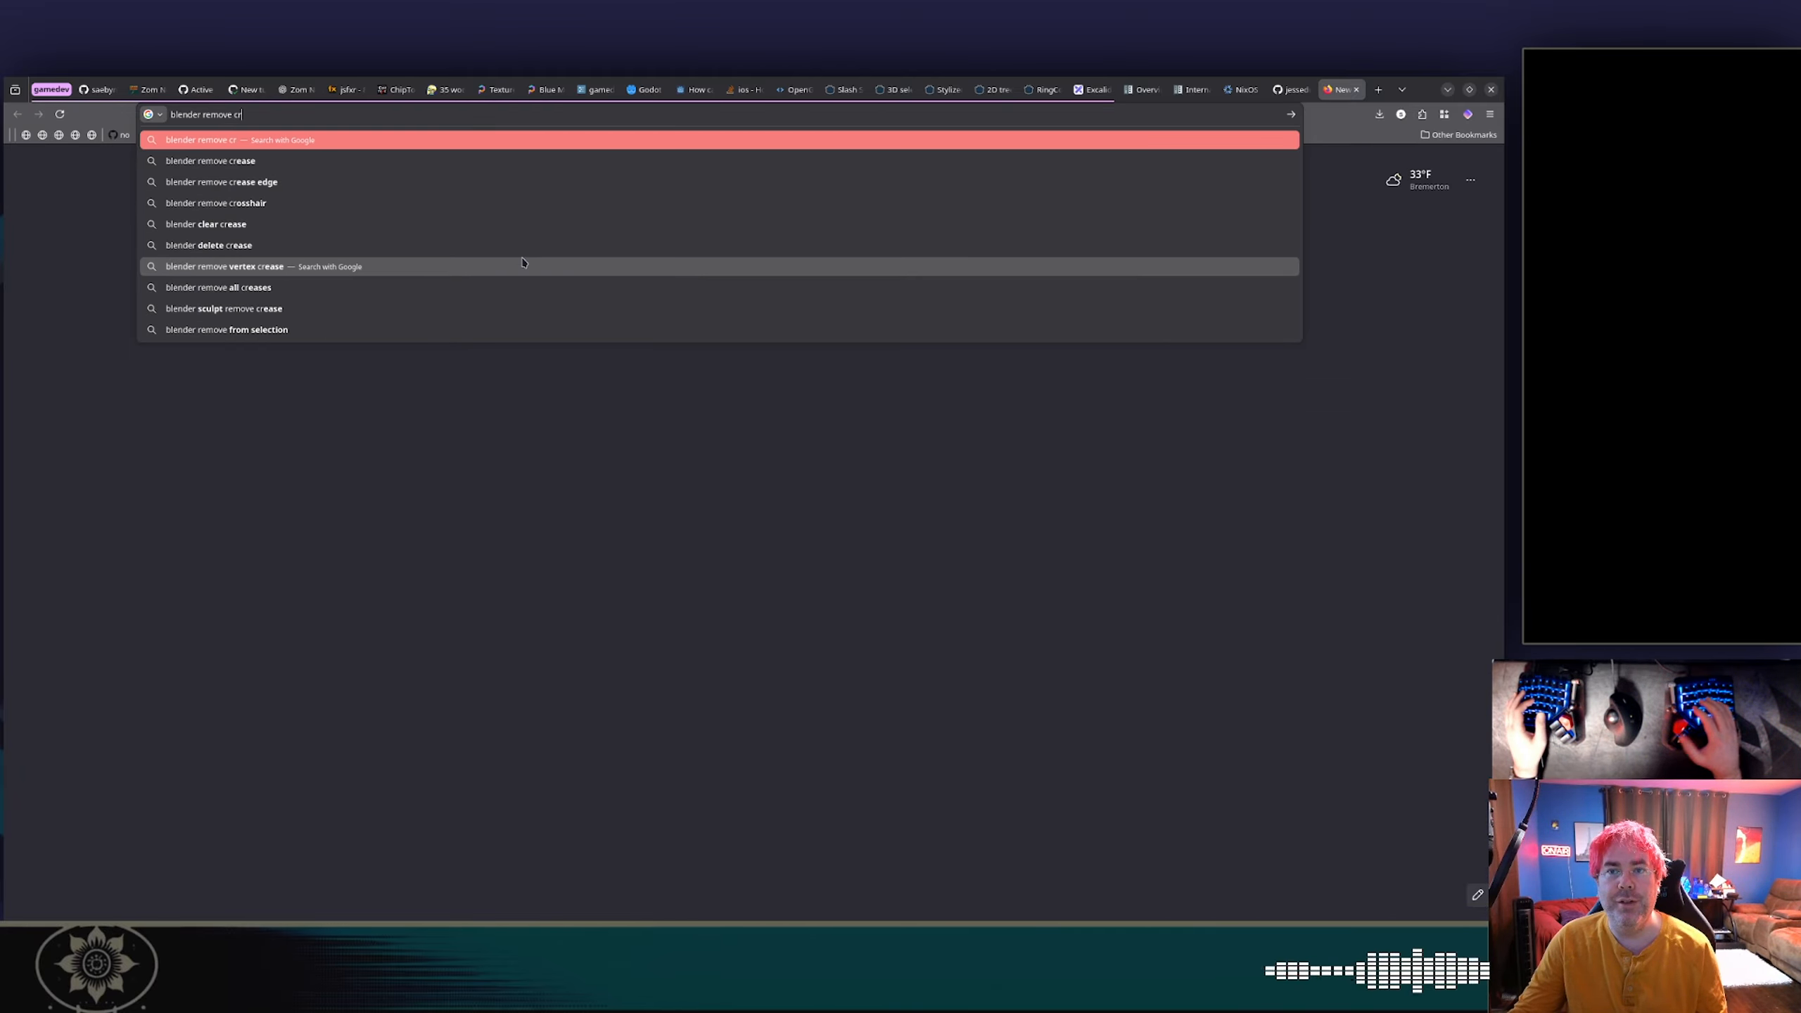
key(Down)
key(Return)
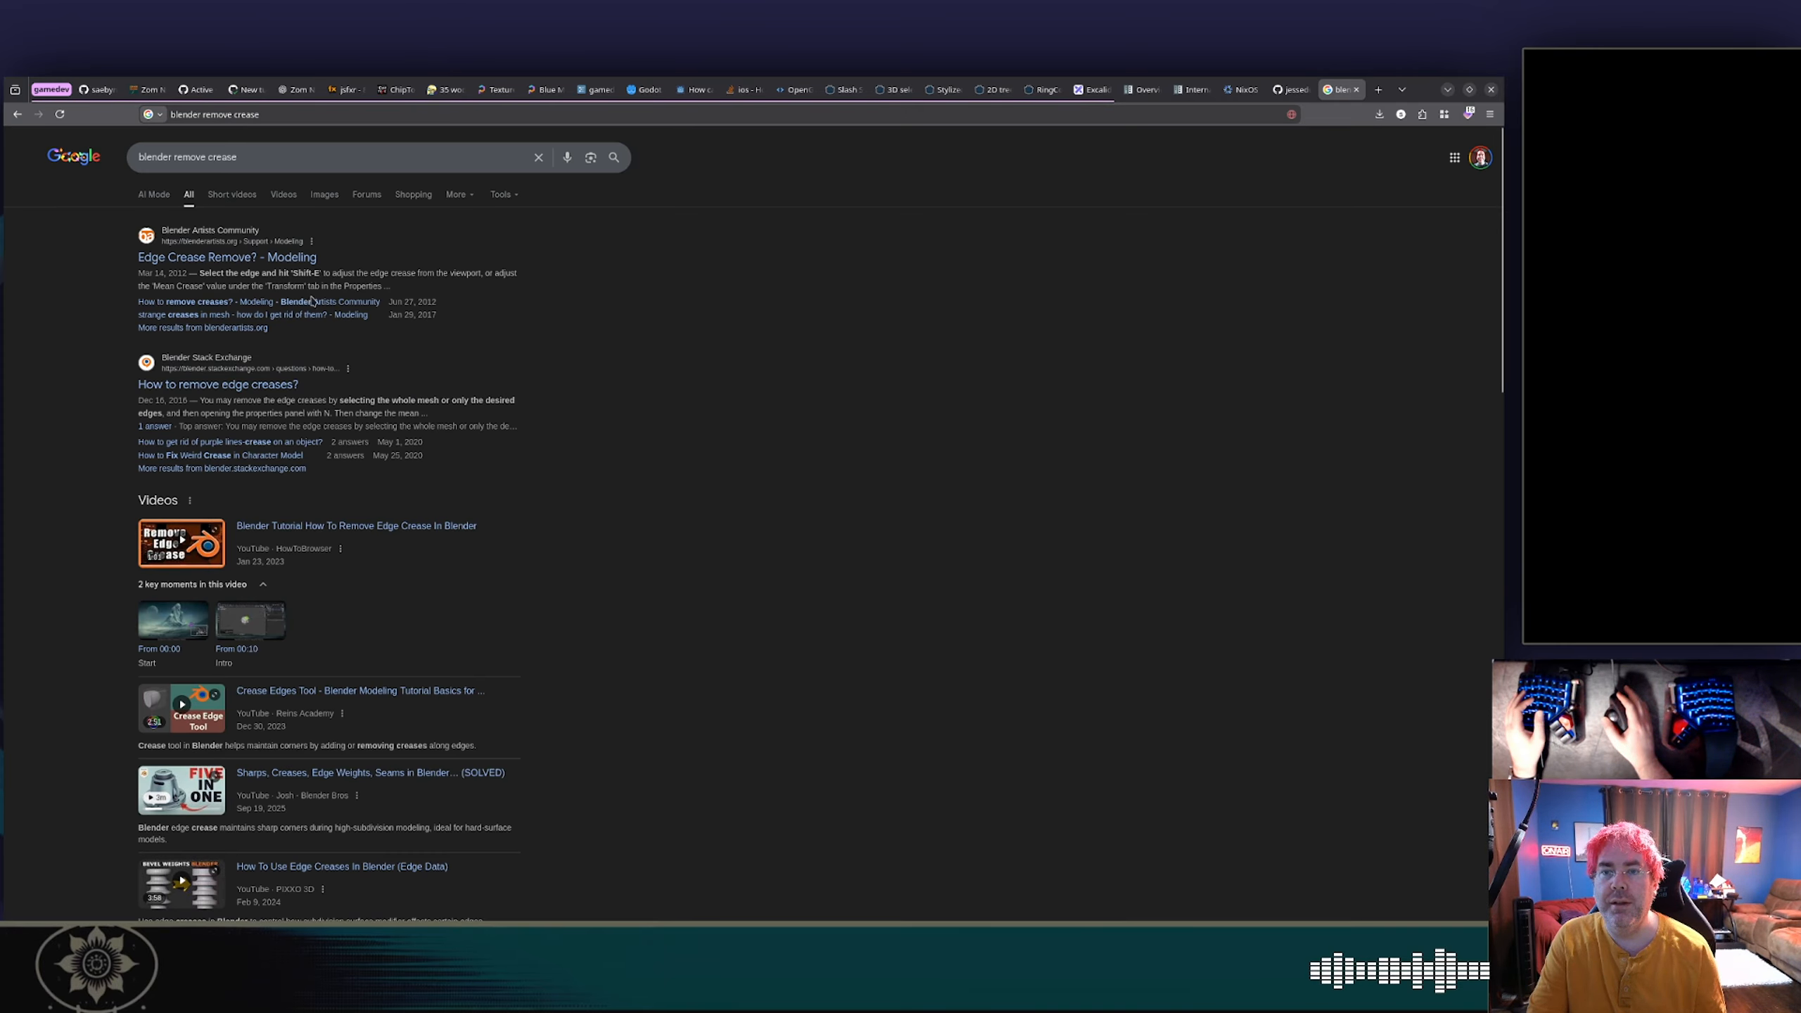
click(269, 385)
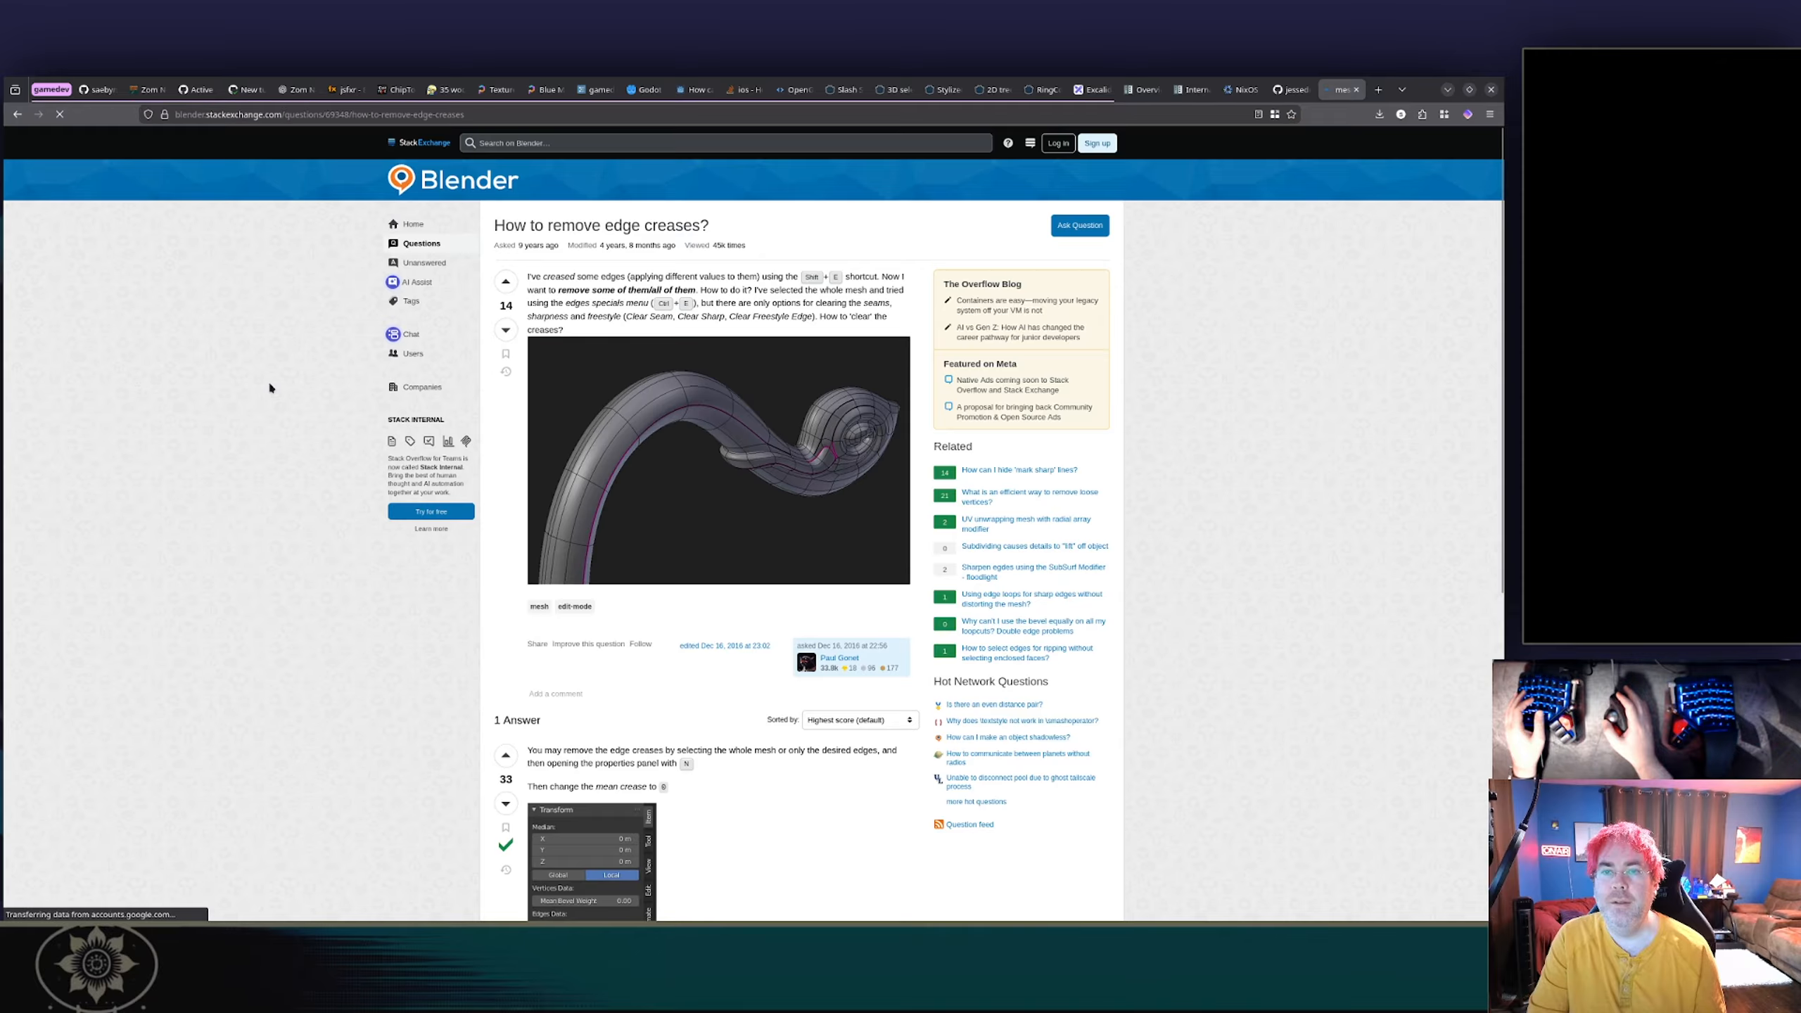
scroll(318, 338, down, 5)
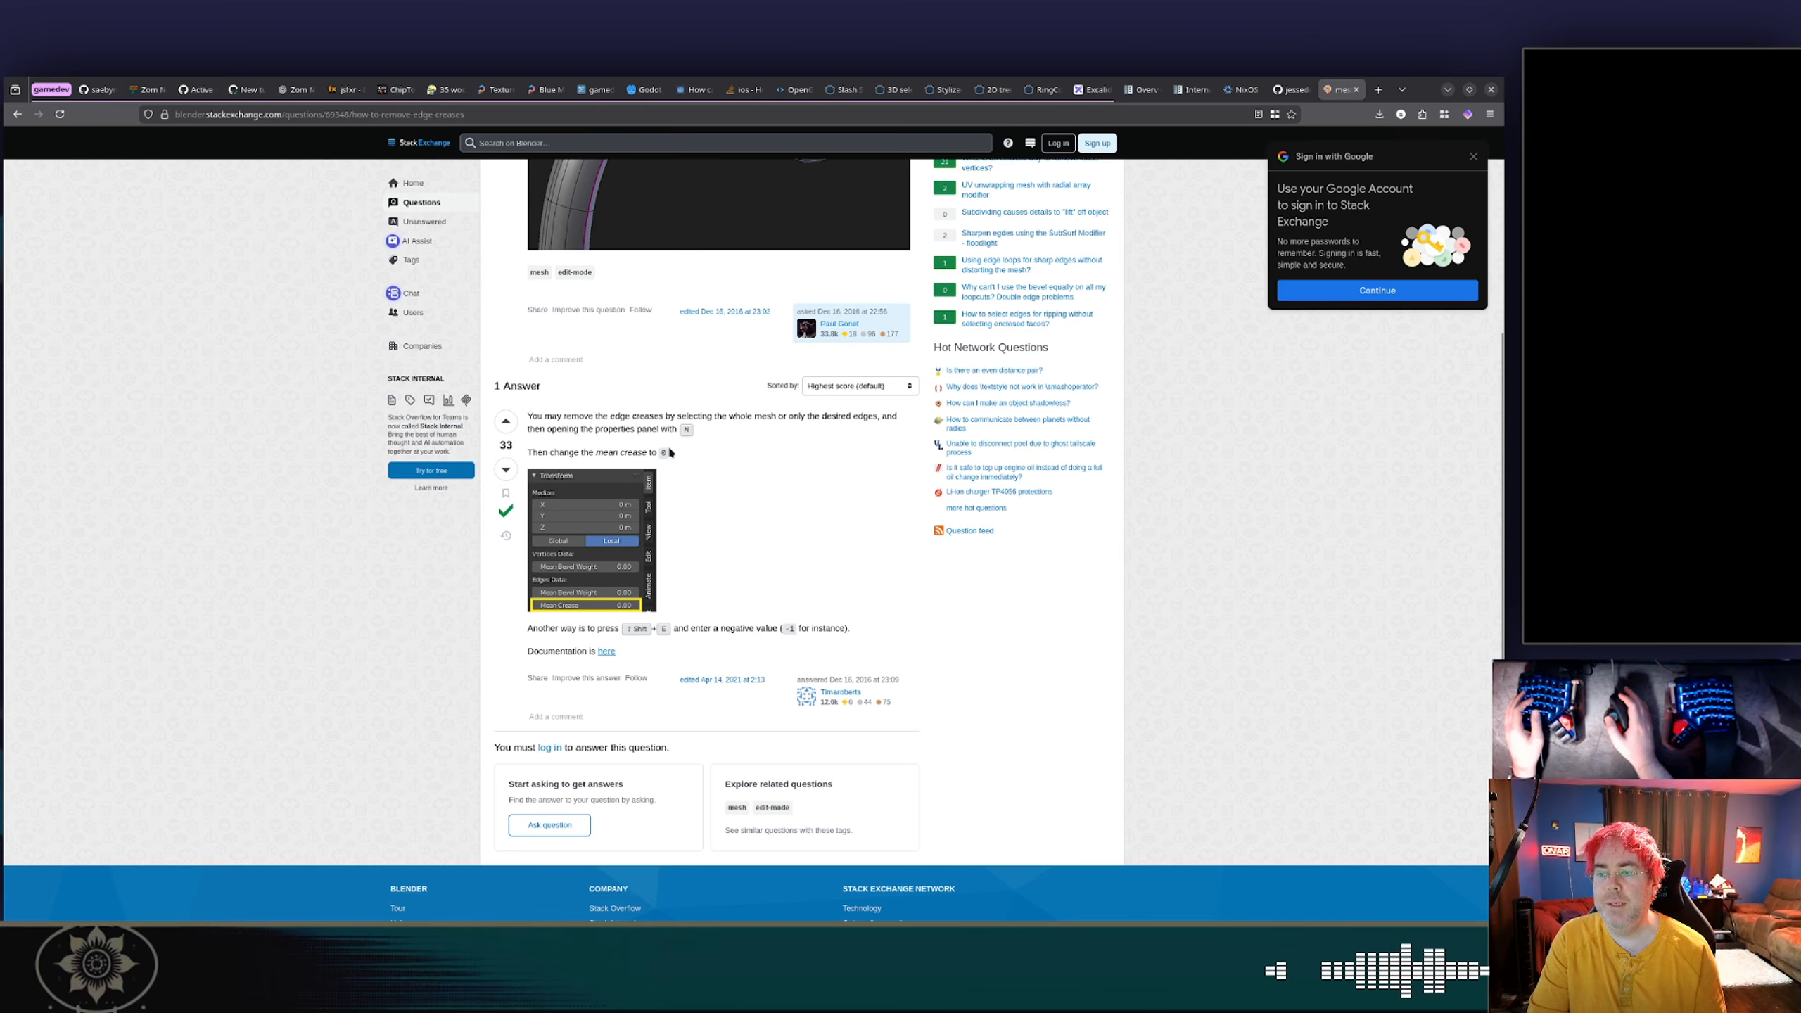
Step: Switch back to Blender and set the mean edge crease of the neck's end rim loop to 0, then clear the selection
key(alt+Tab)
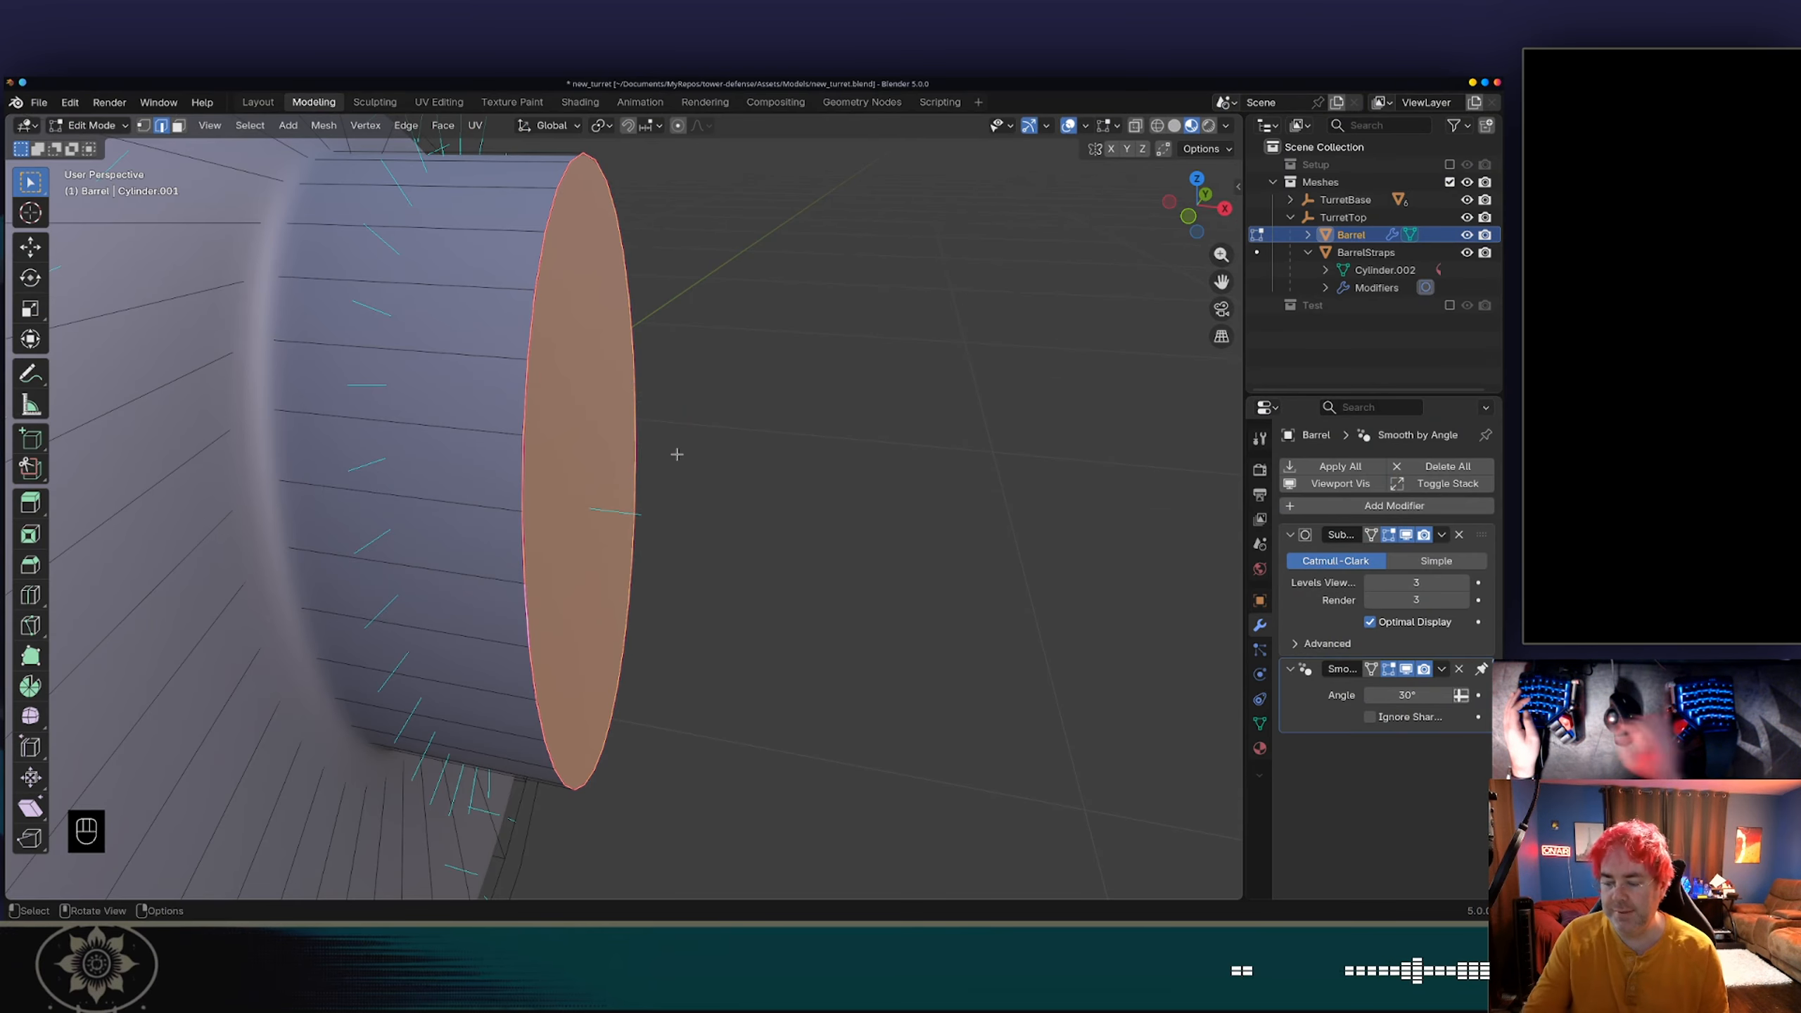
key(n)
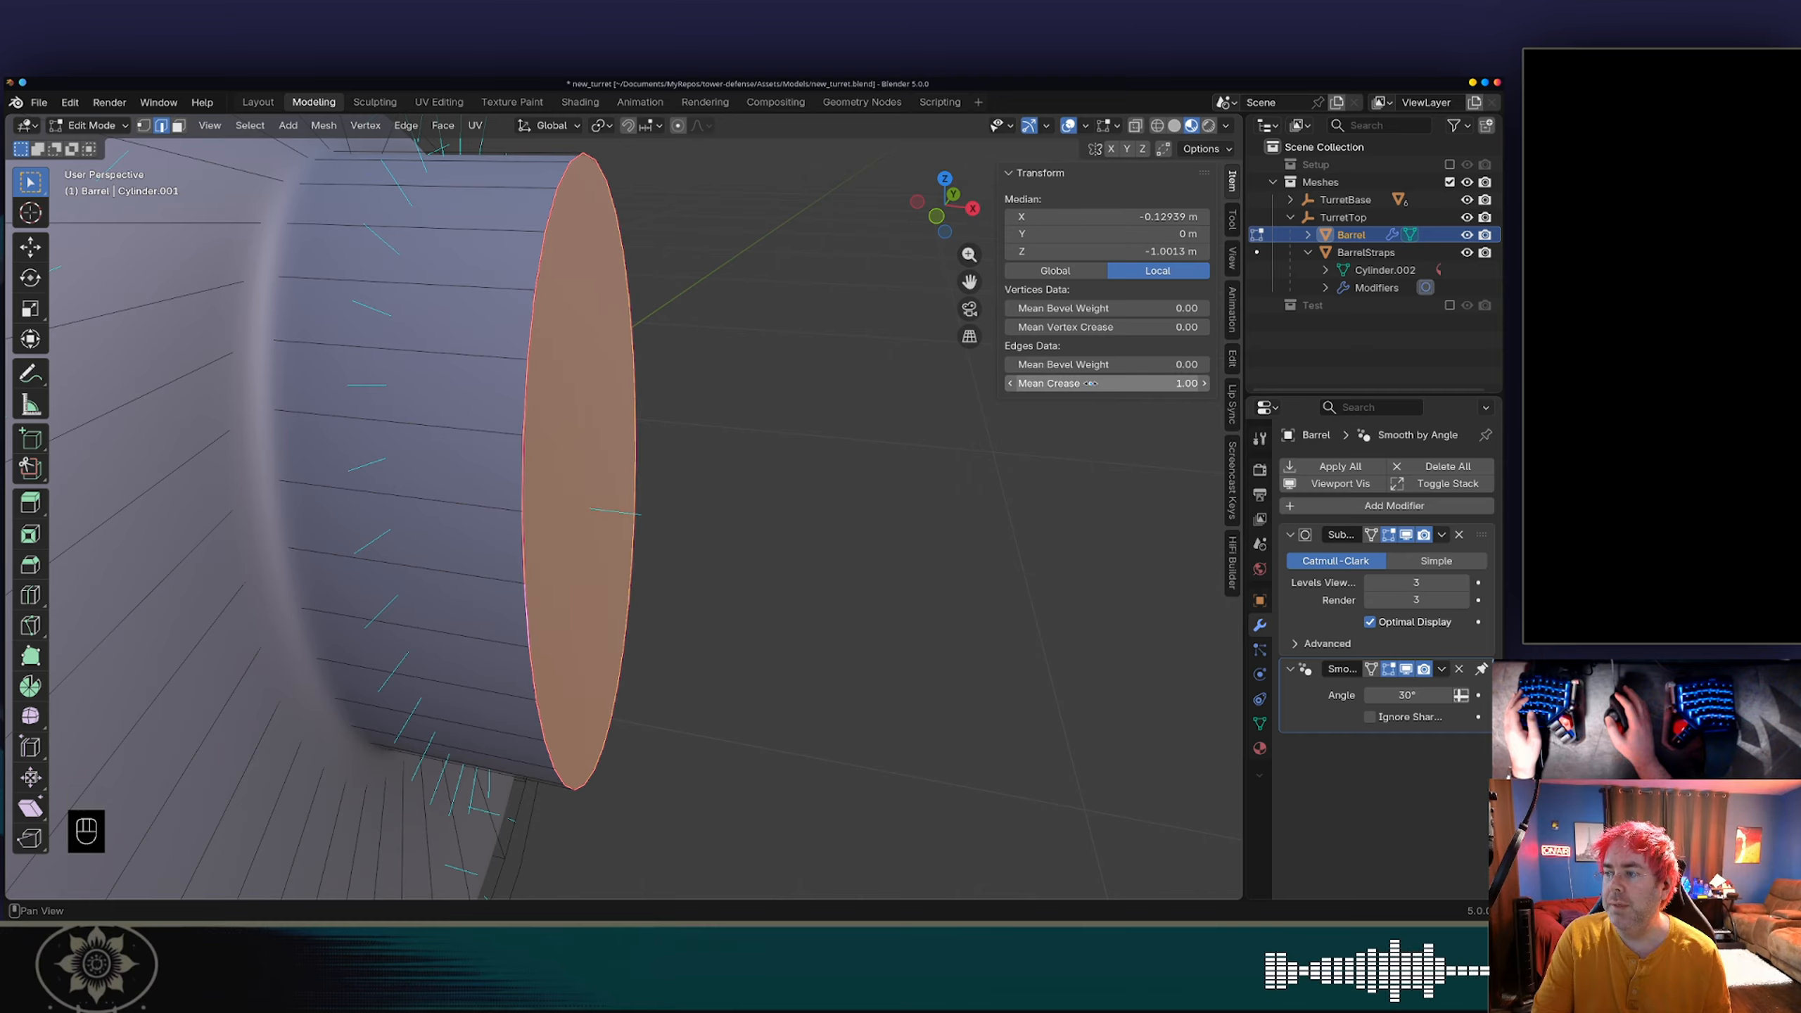
drag(1089, 384, 1021, 384)
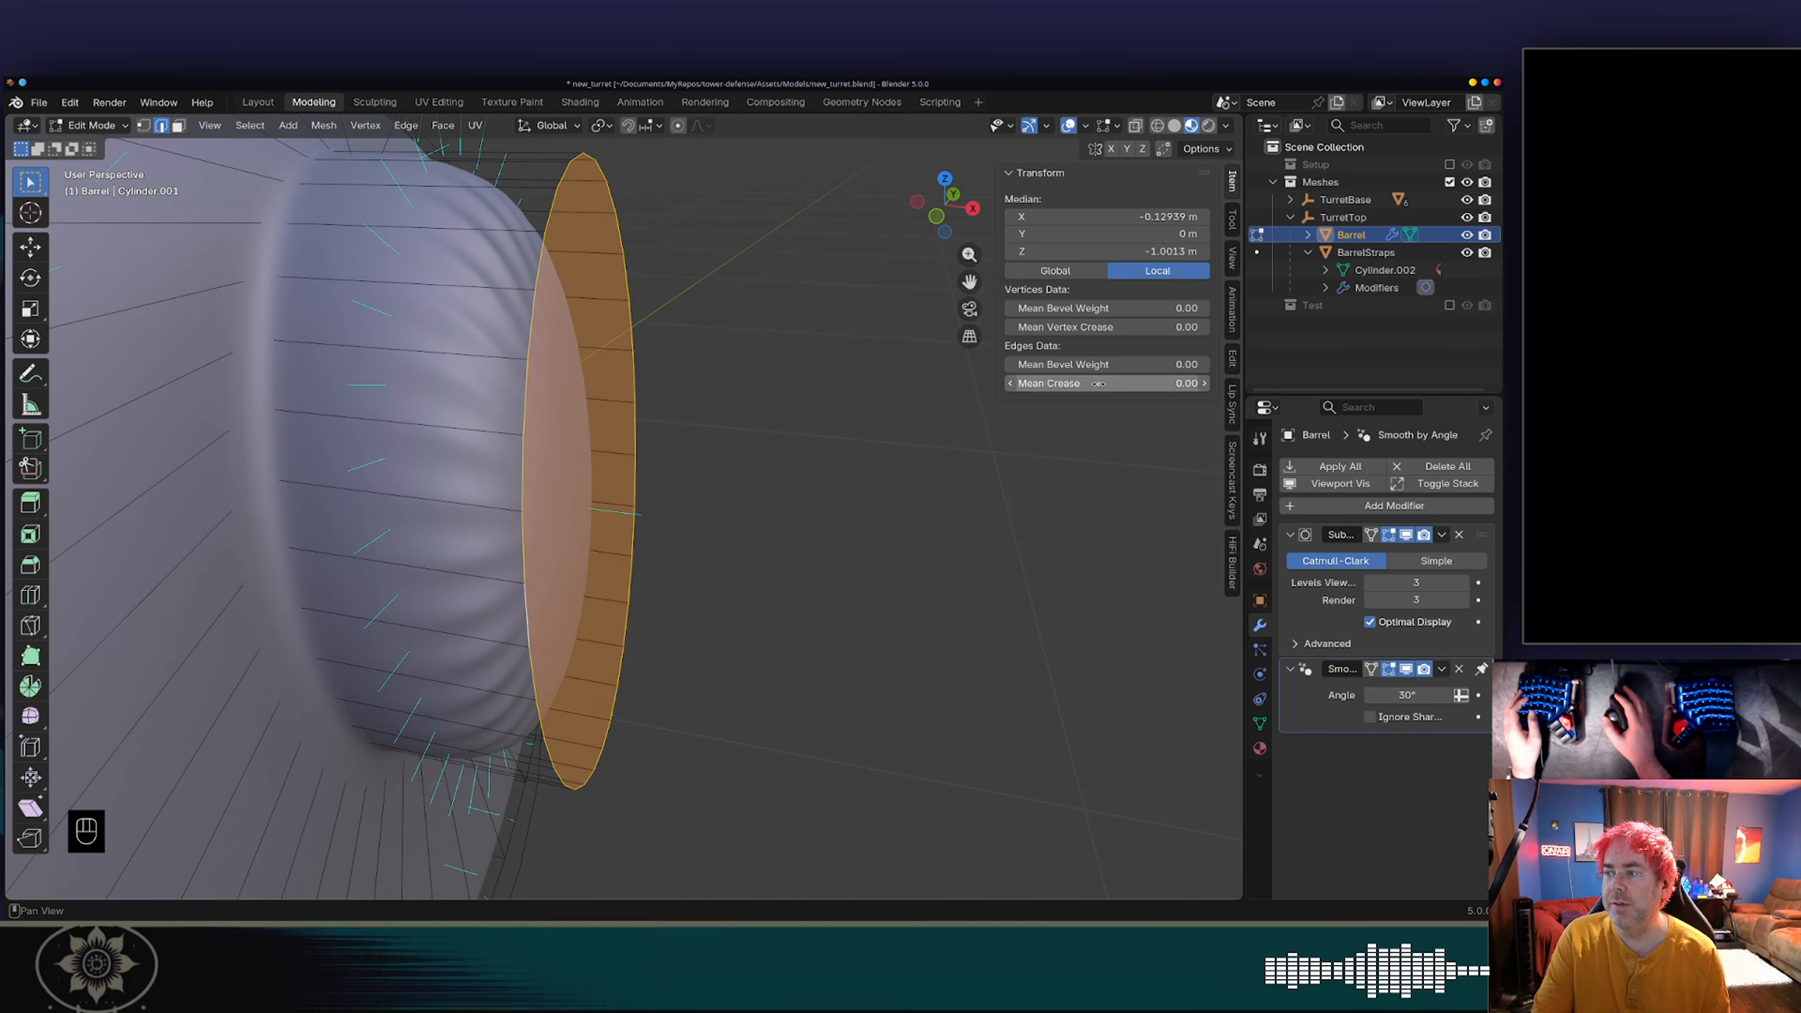
click(892, 442)
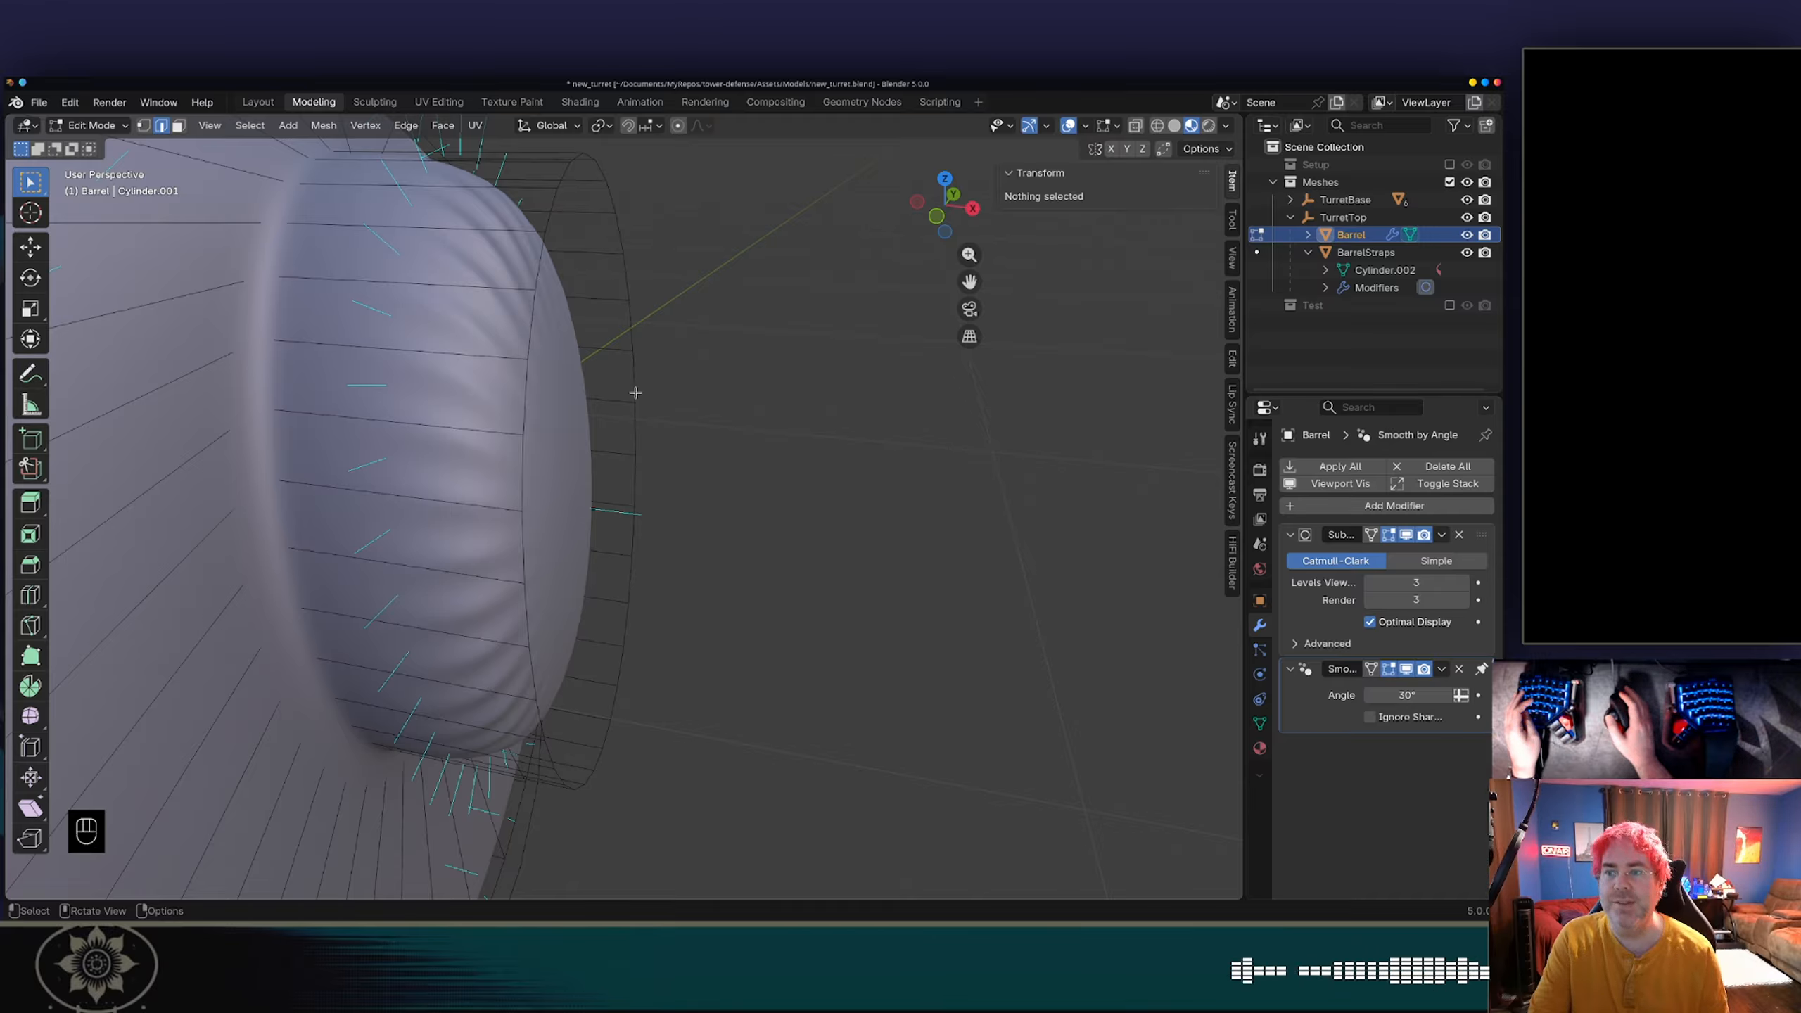
Step: Reselect the edge loop around the neck's end rim and raise its mean edge bevel weight, then clear the selection
alt+click(524, 392)
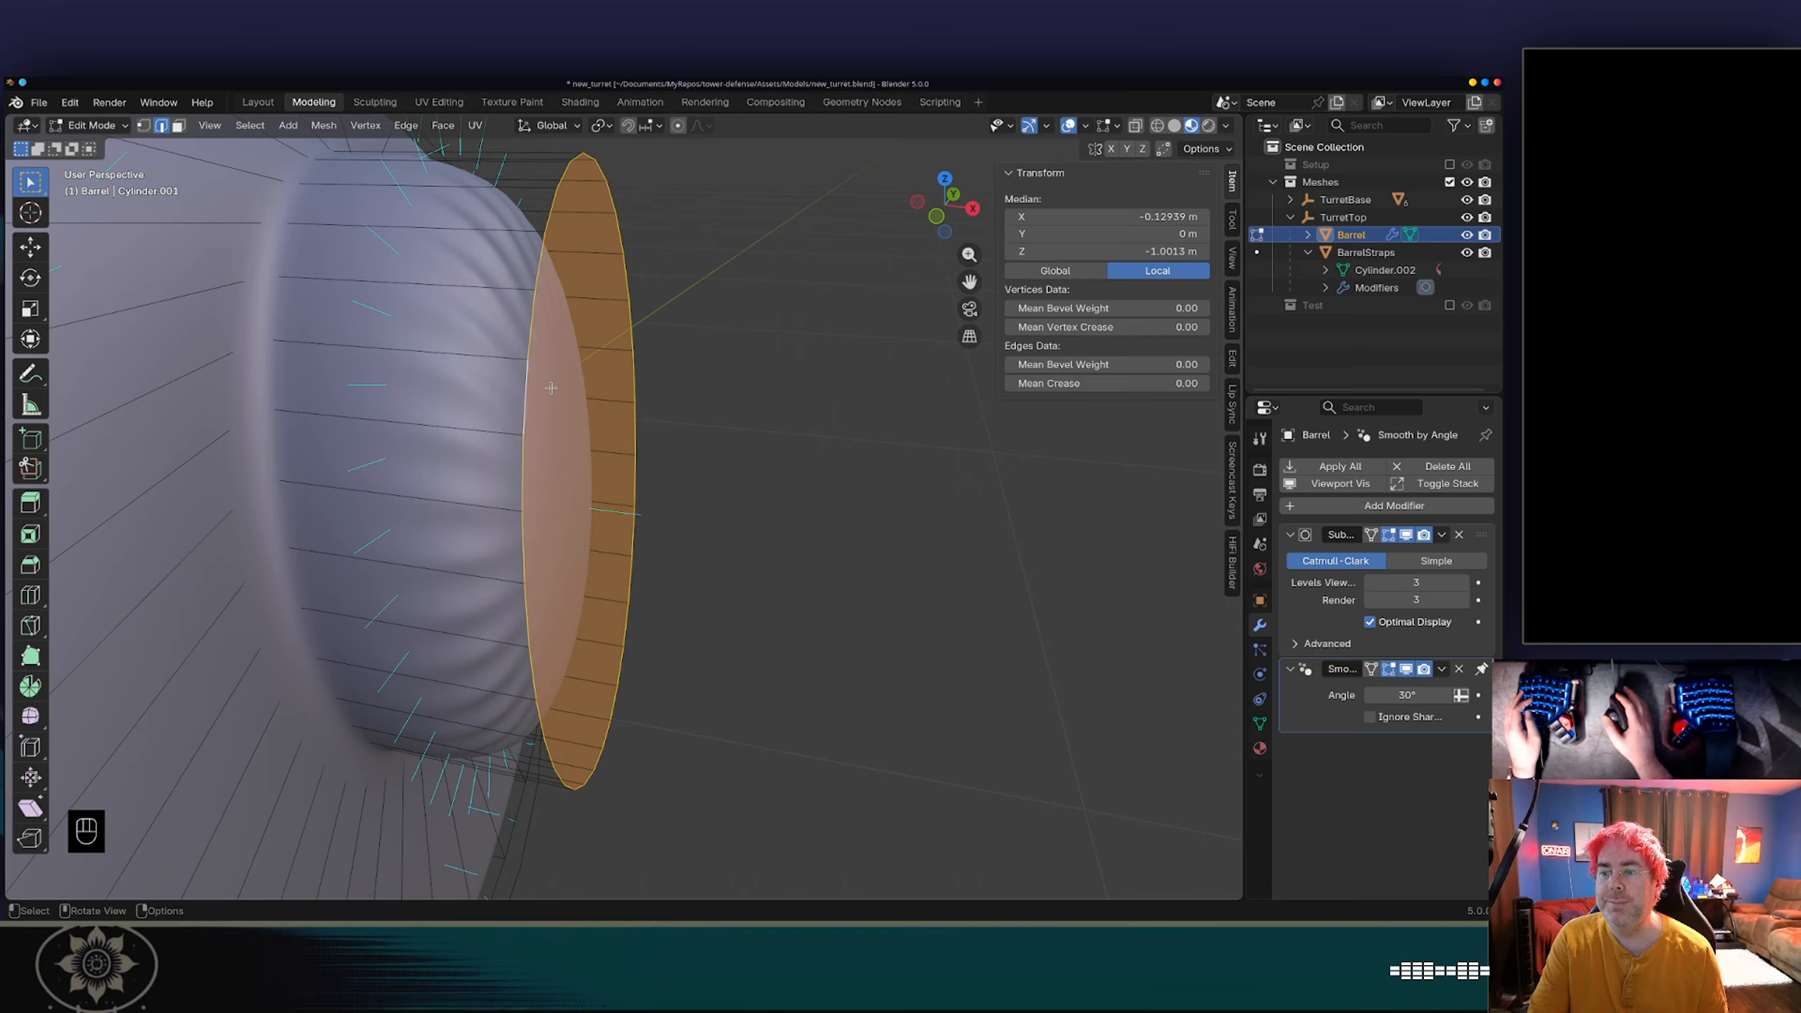
drag(1106, 365, 1157, 383)
click(893, 422)
Step: Examine the surface and shading around the neck's end rim from several angles, both close up and with the whole barrel end
middle_drag(893, 422, 796, 470)
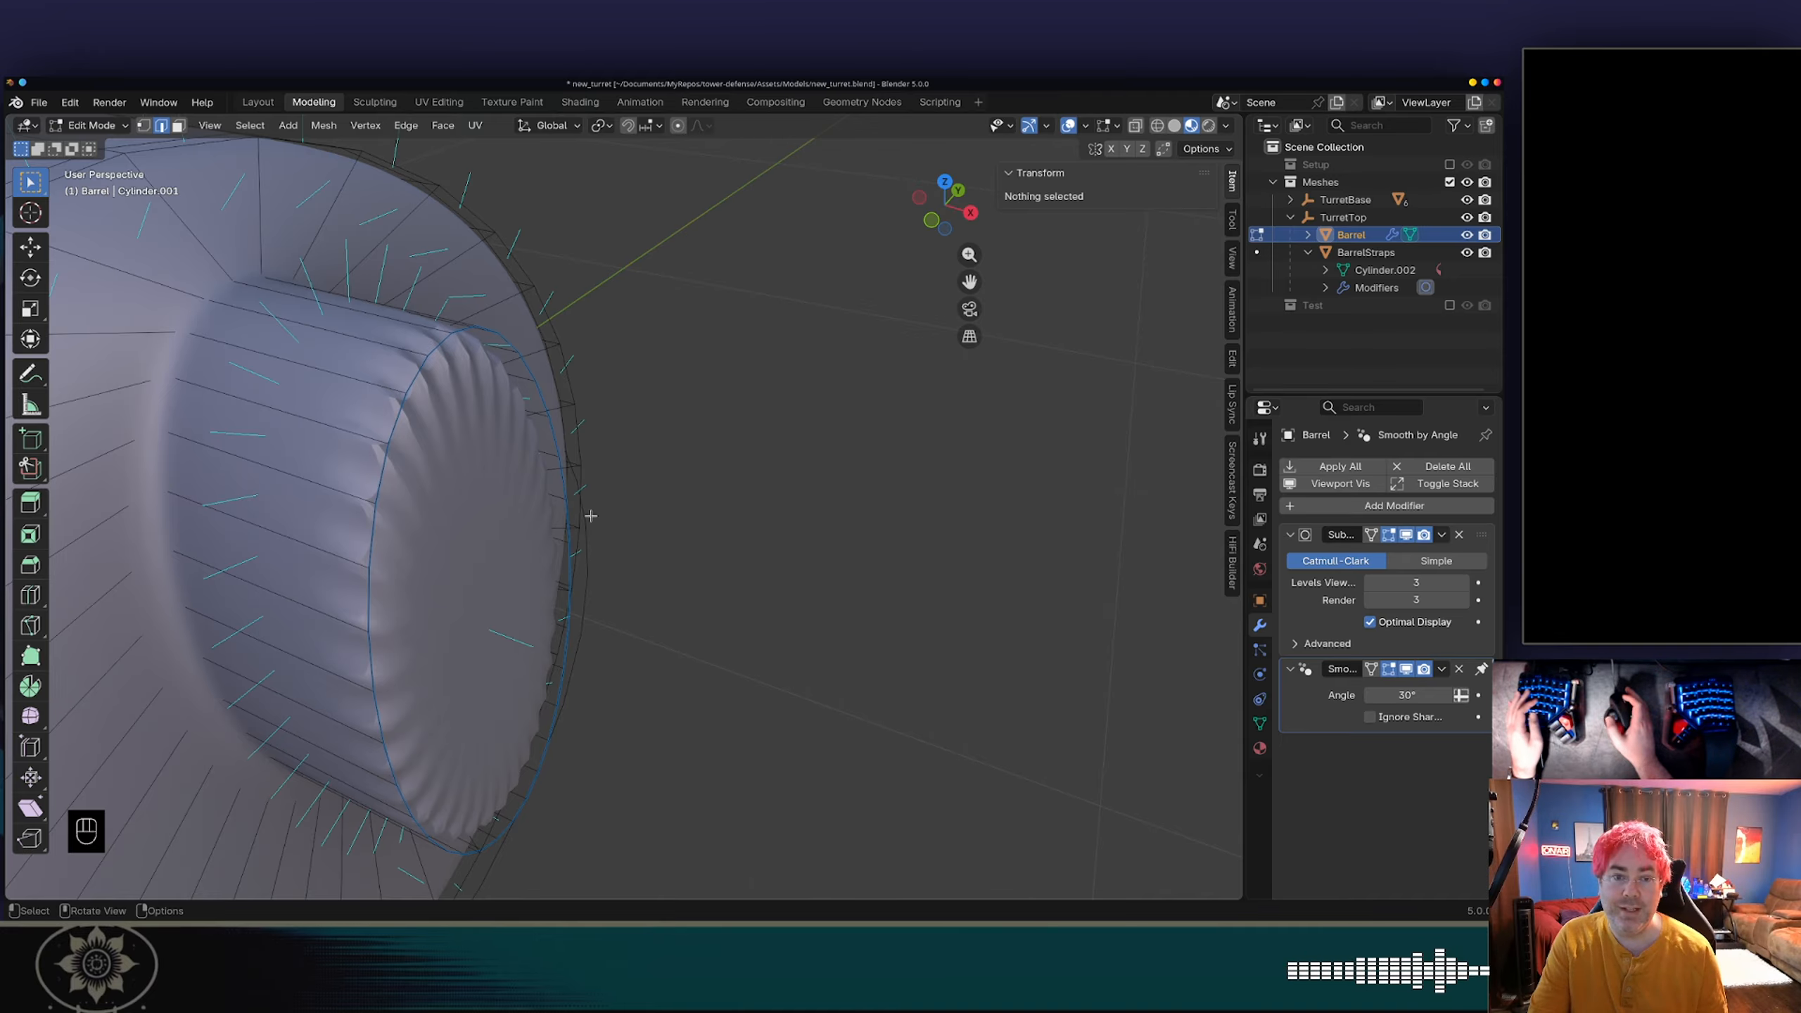
shift+middle_drag(592, 510, 521, 525)
scroll(520, 525, up, 6)
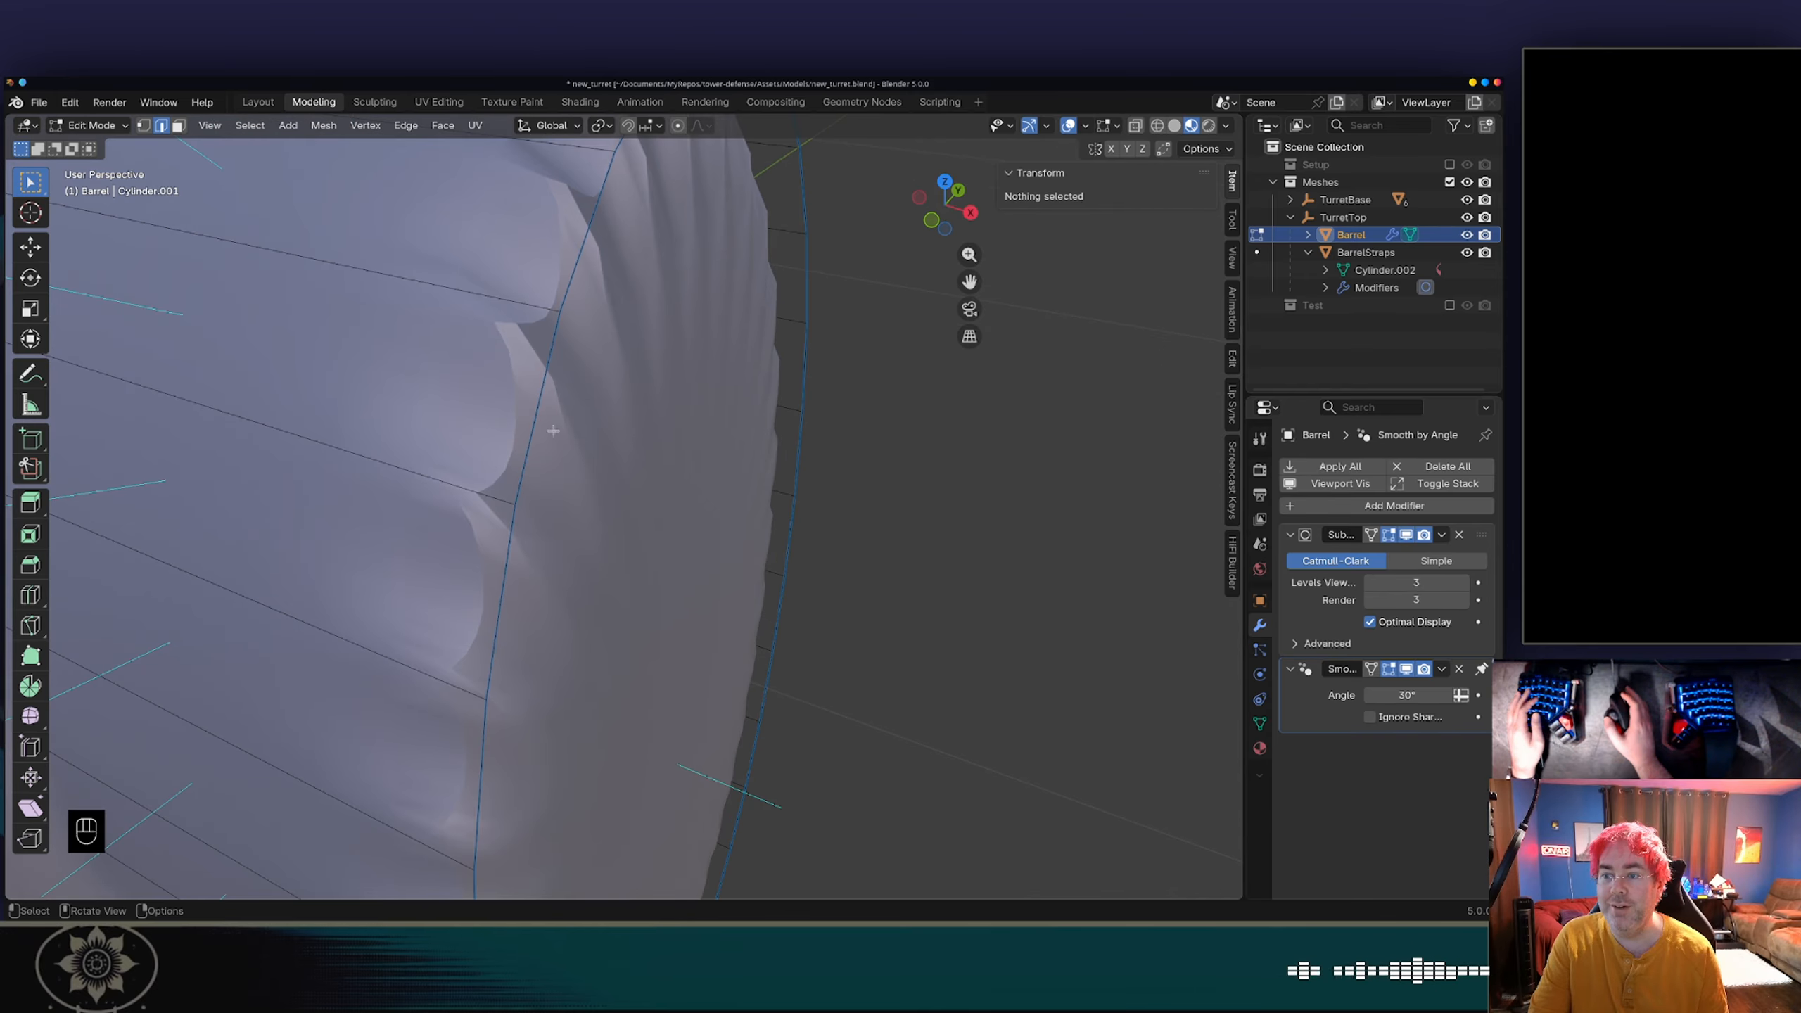
middle_drag(632, 411, 527, 455)
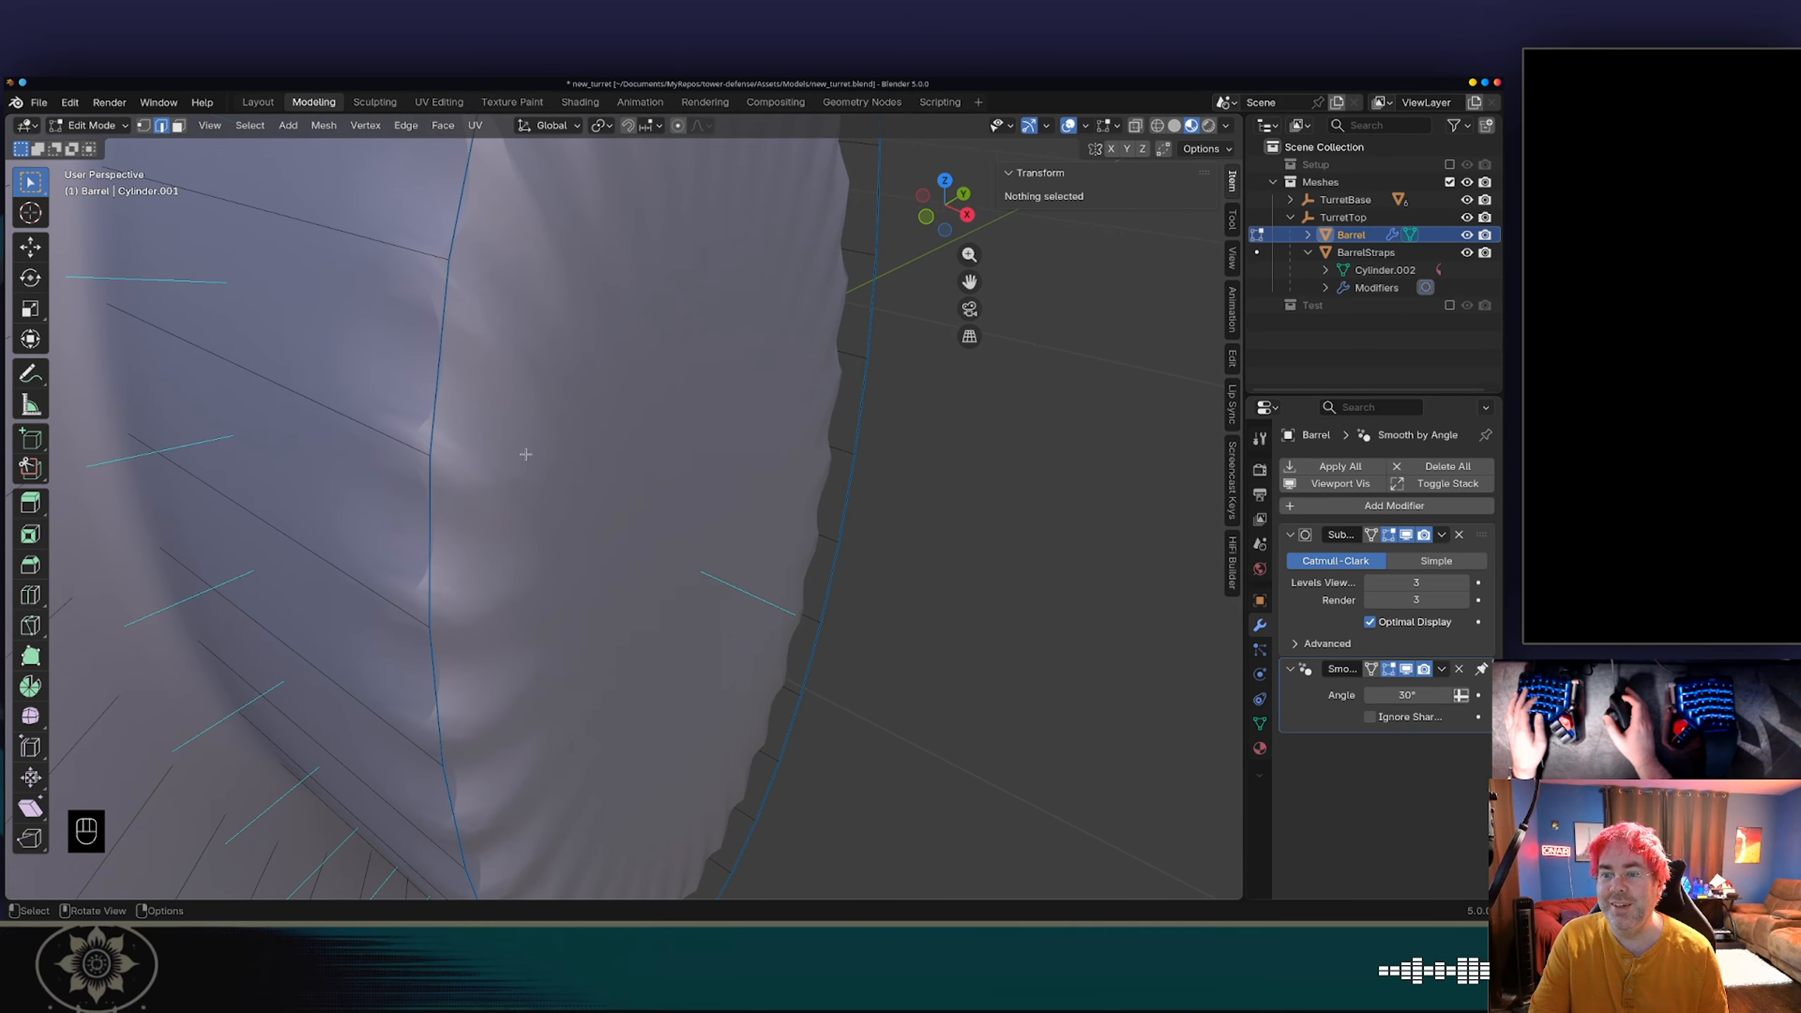
scroll(421, 282, down, 8)
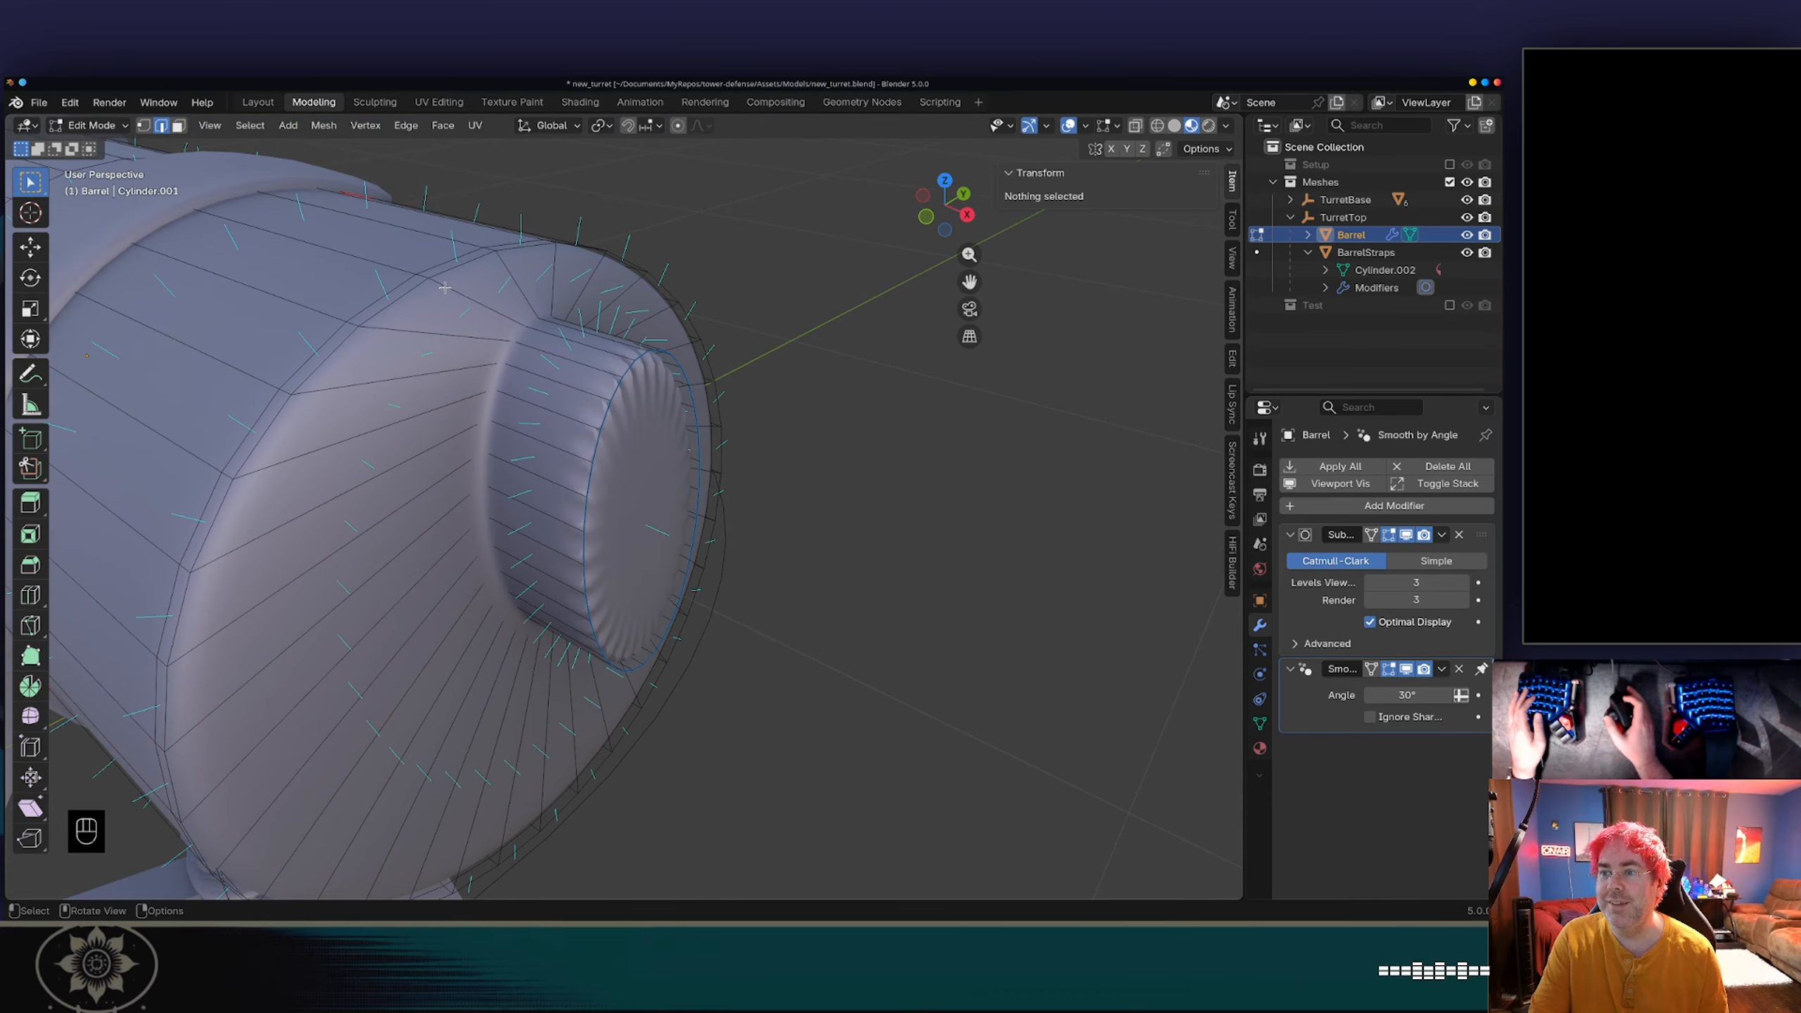
middle_drag(733, 490, 648, 420)
scroll(642, 428, up, 4)
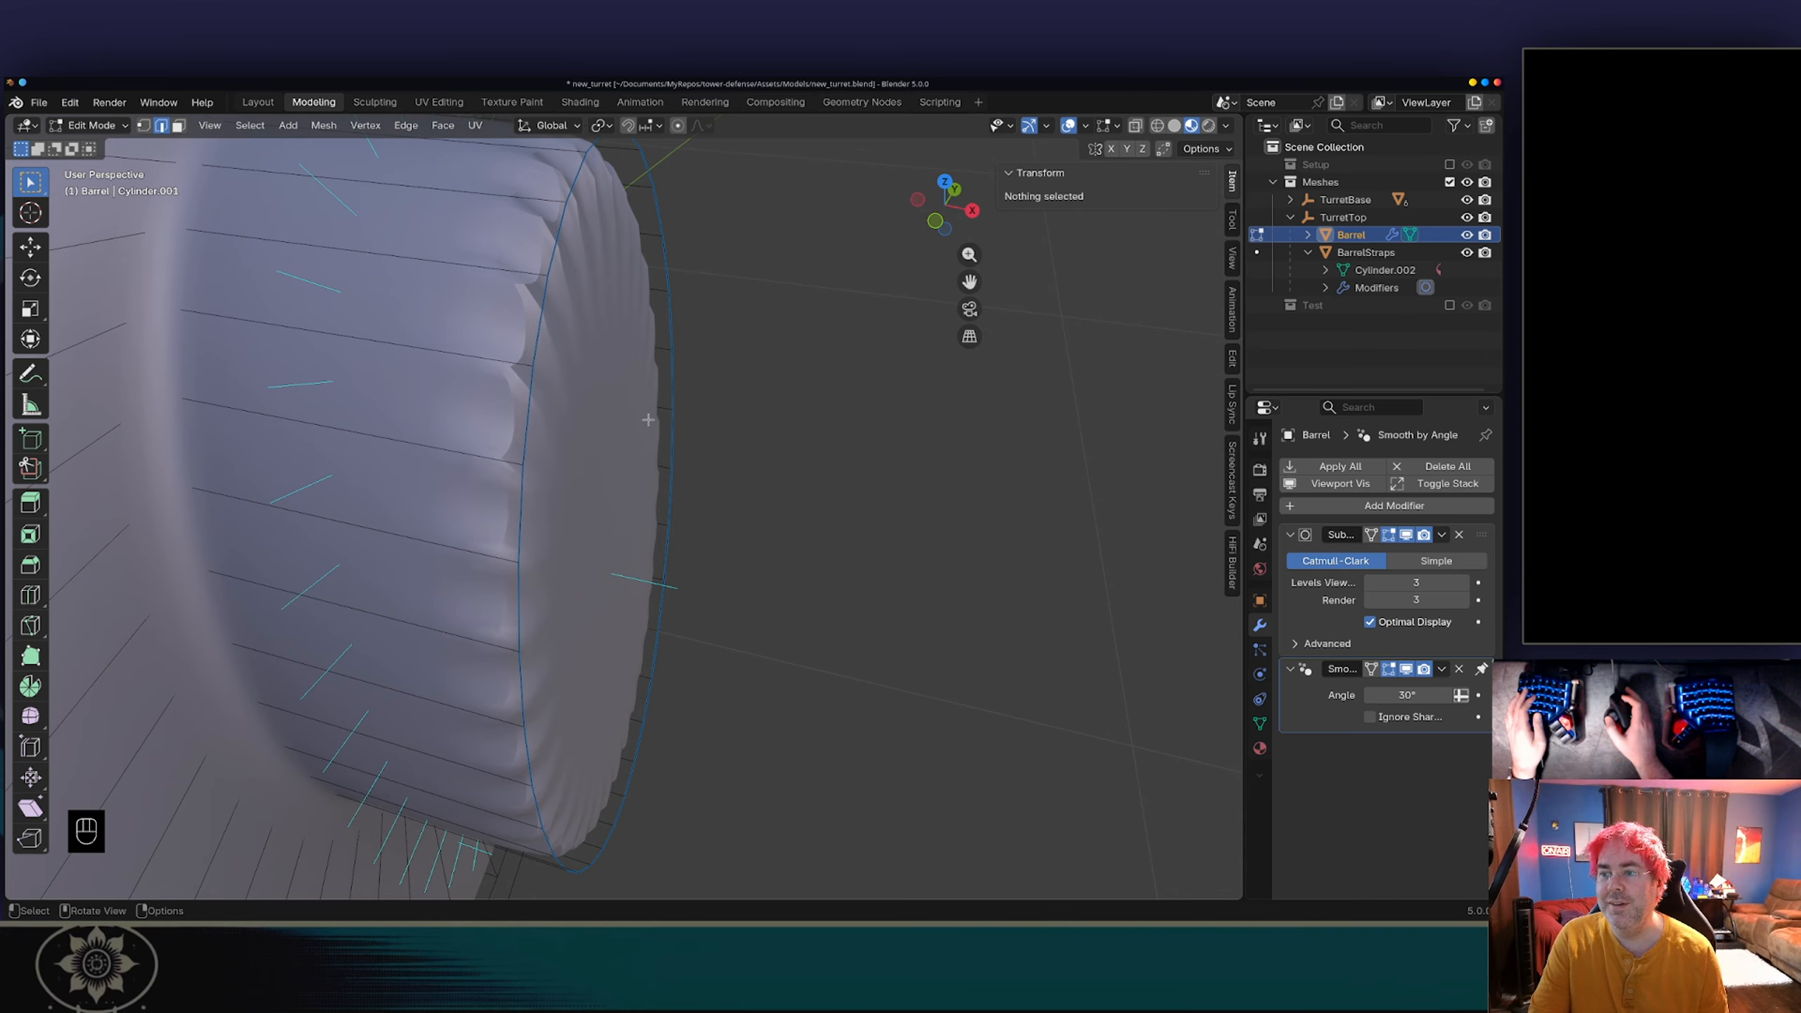
Step: Reselect the edge loop around the neck's end rim and reset its mean edge bevel weight and mean crease to 0
alt+click(670, 374)
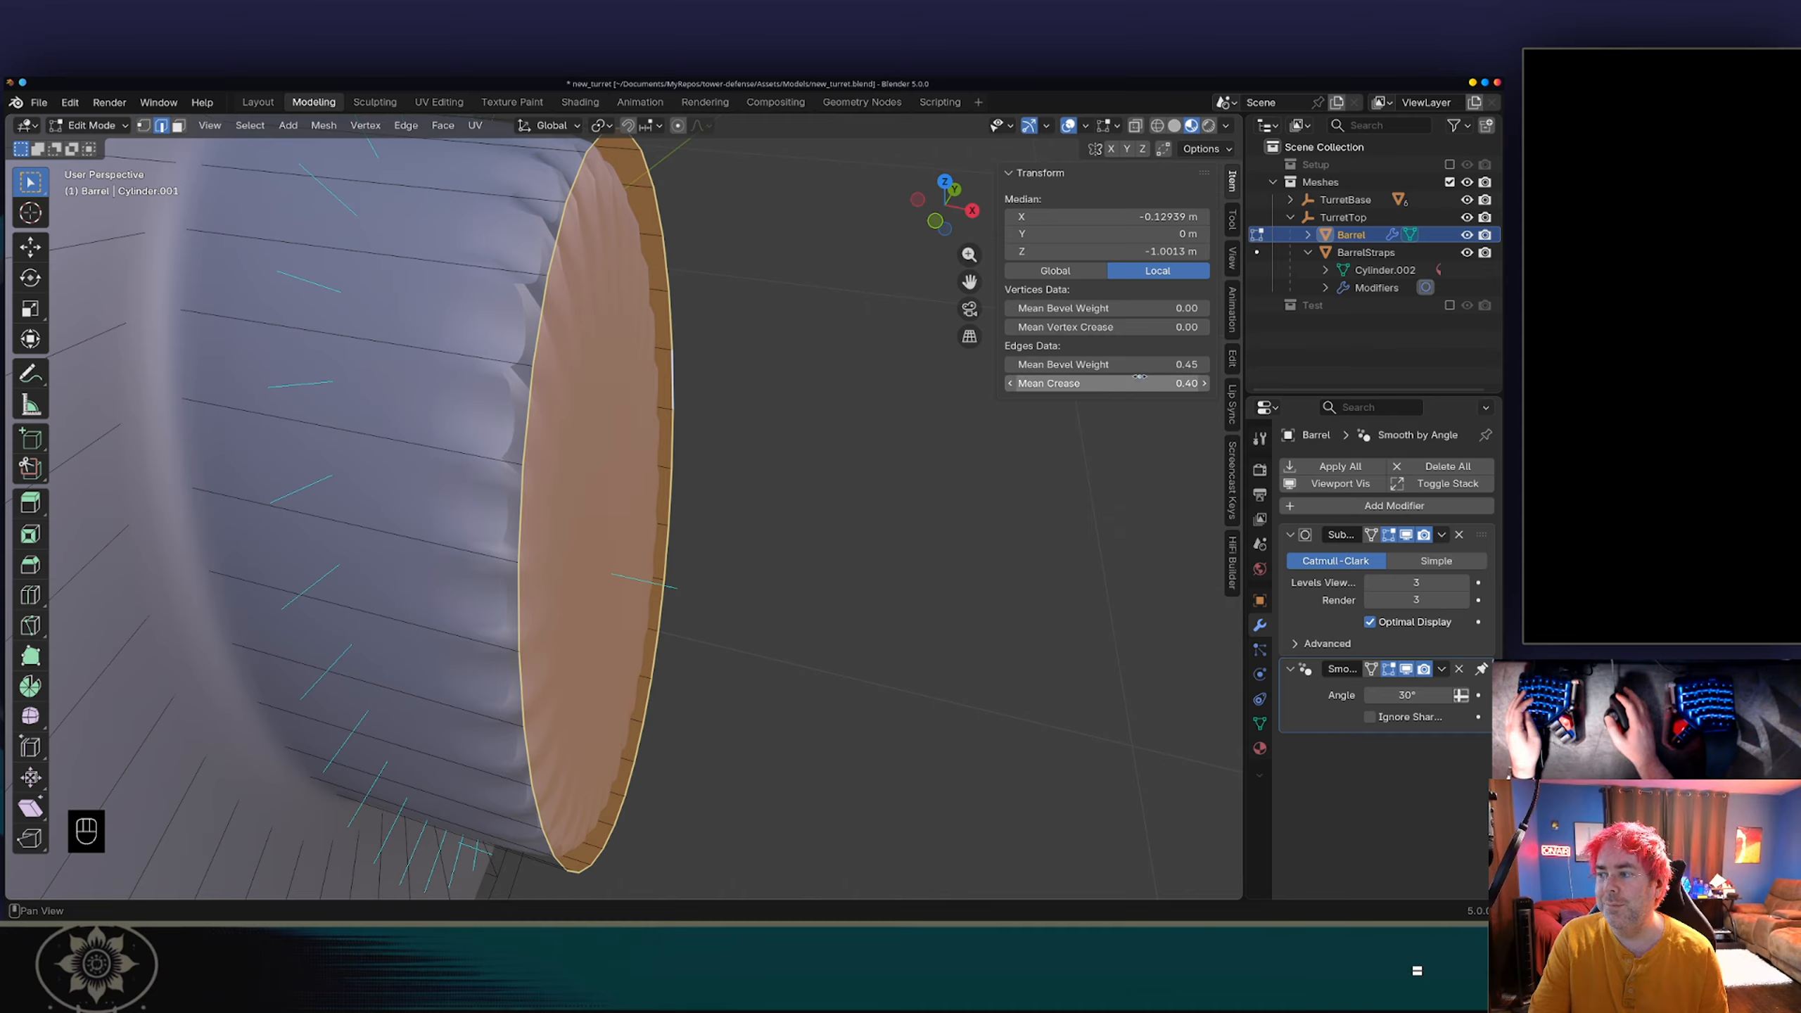
drag(1140, 364, 1056, 363)
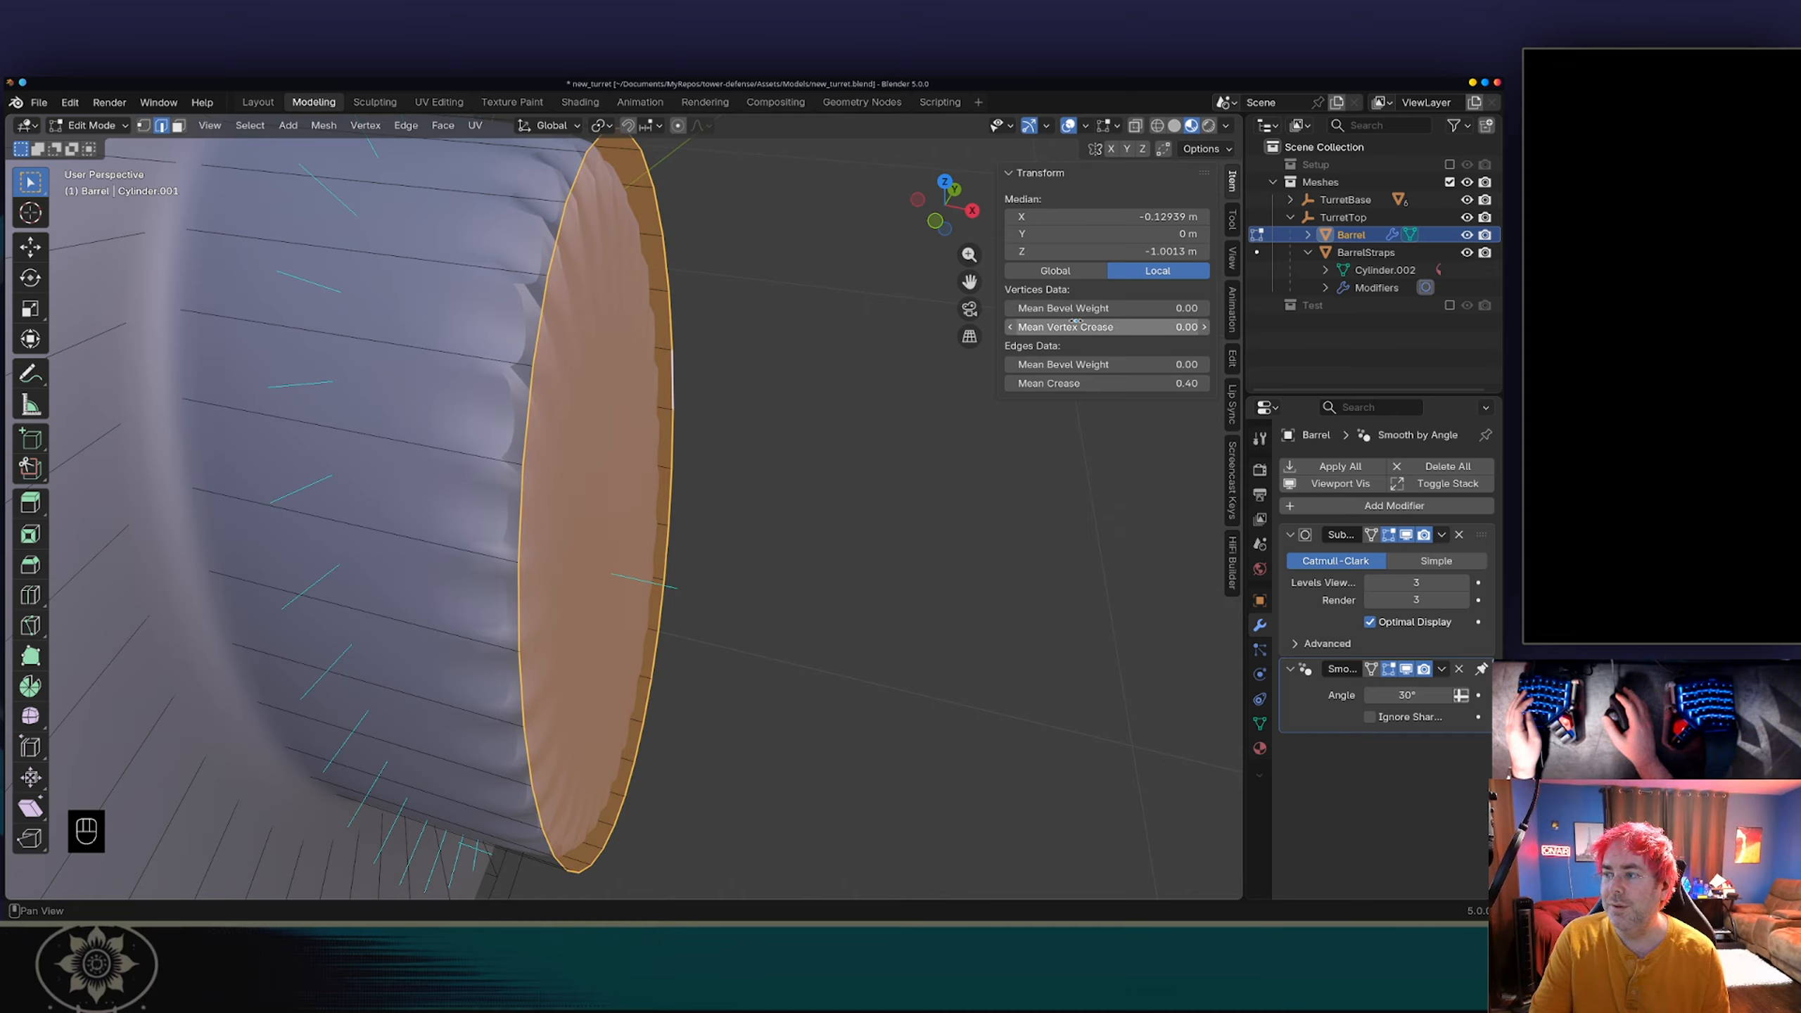
mouse_move(1074, 326)
mouse_down()
mouse_move(1135, 326)
mouse_move(1064, 326)
mouse_move(1142, 309)
mouse_move(1067, 308)
mouse_up()
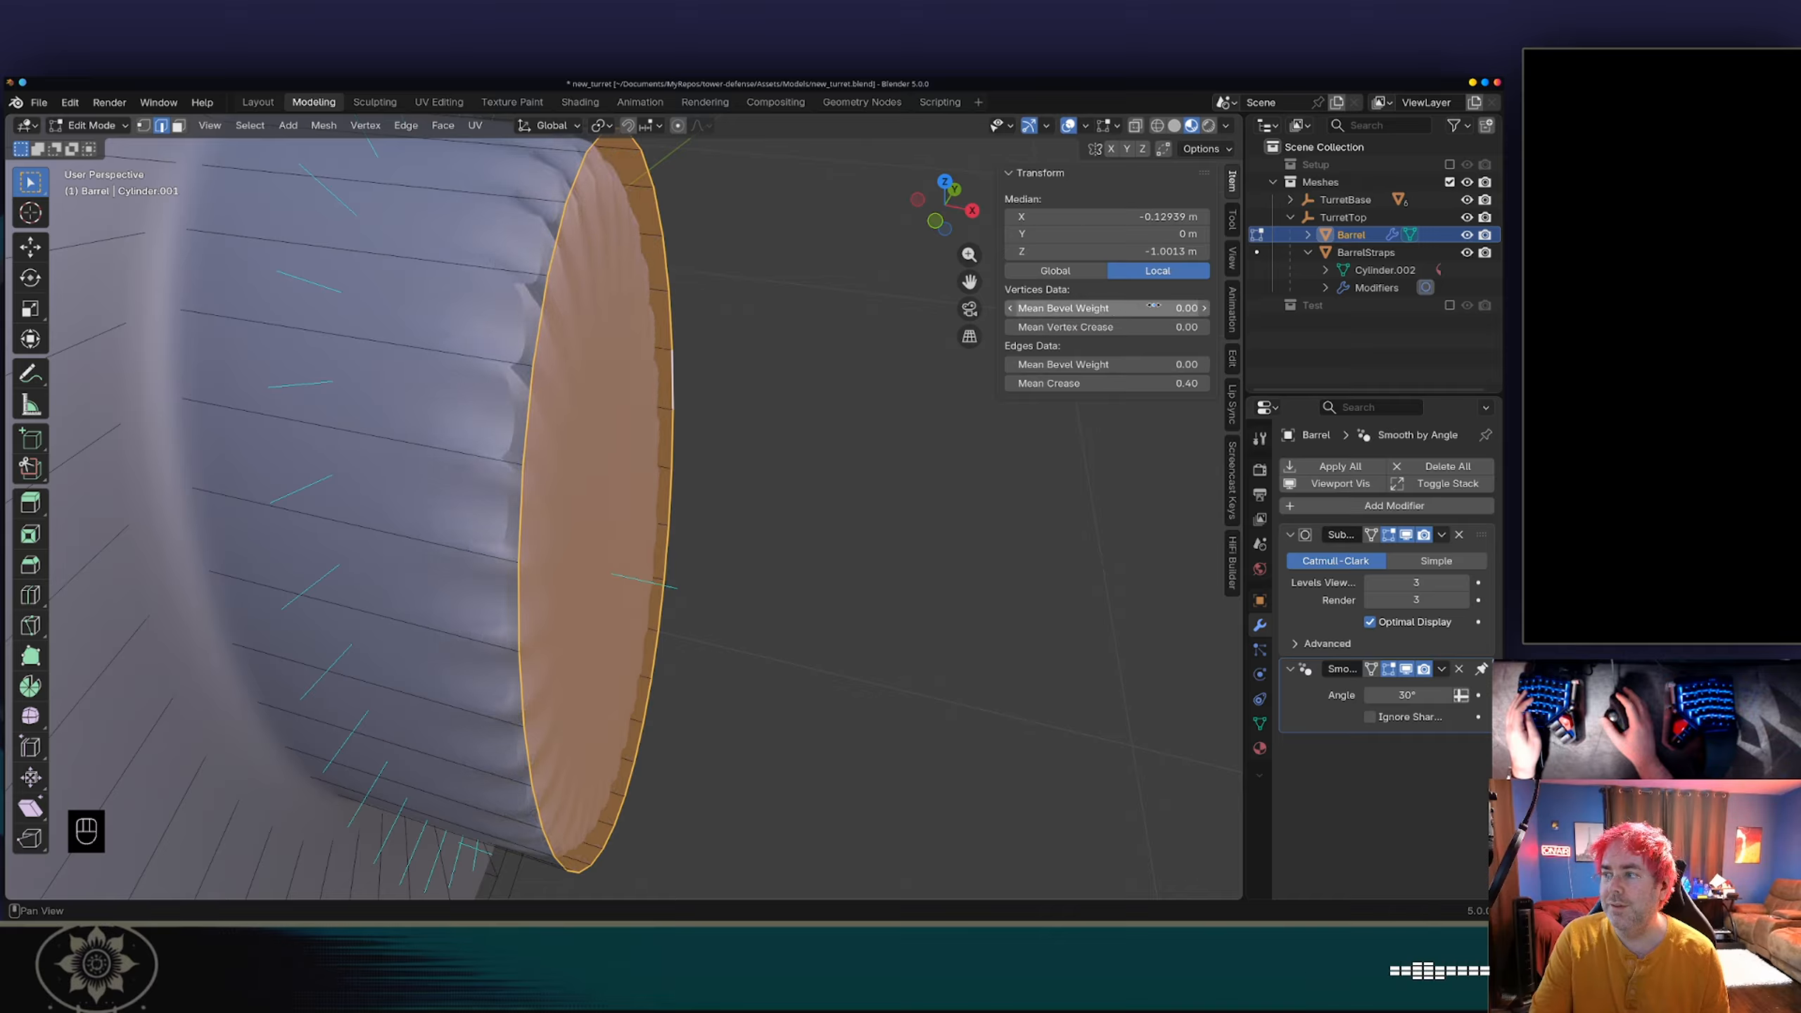
drag(1085, 383, 1135, 387)
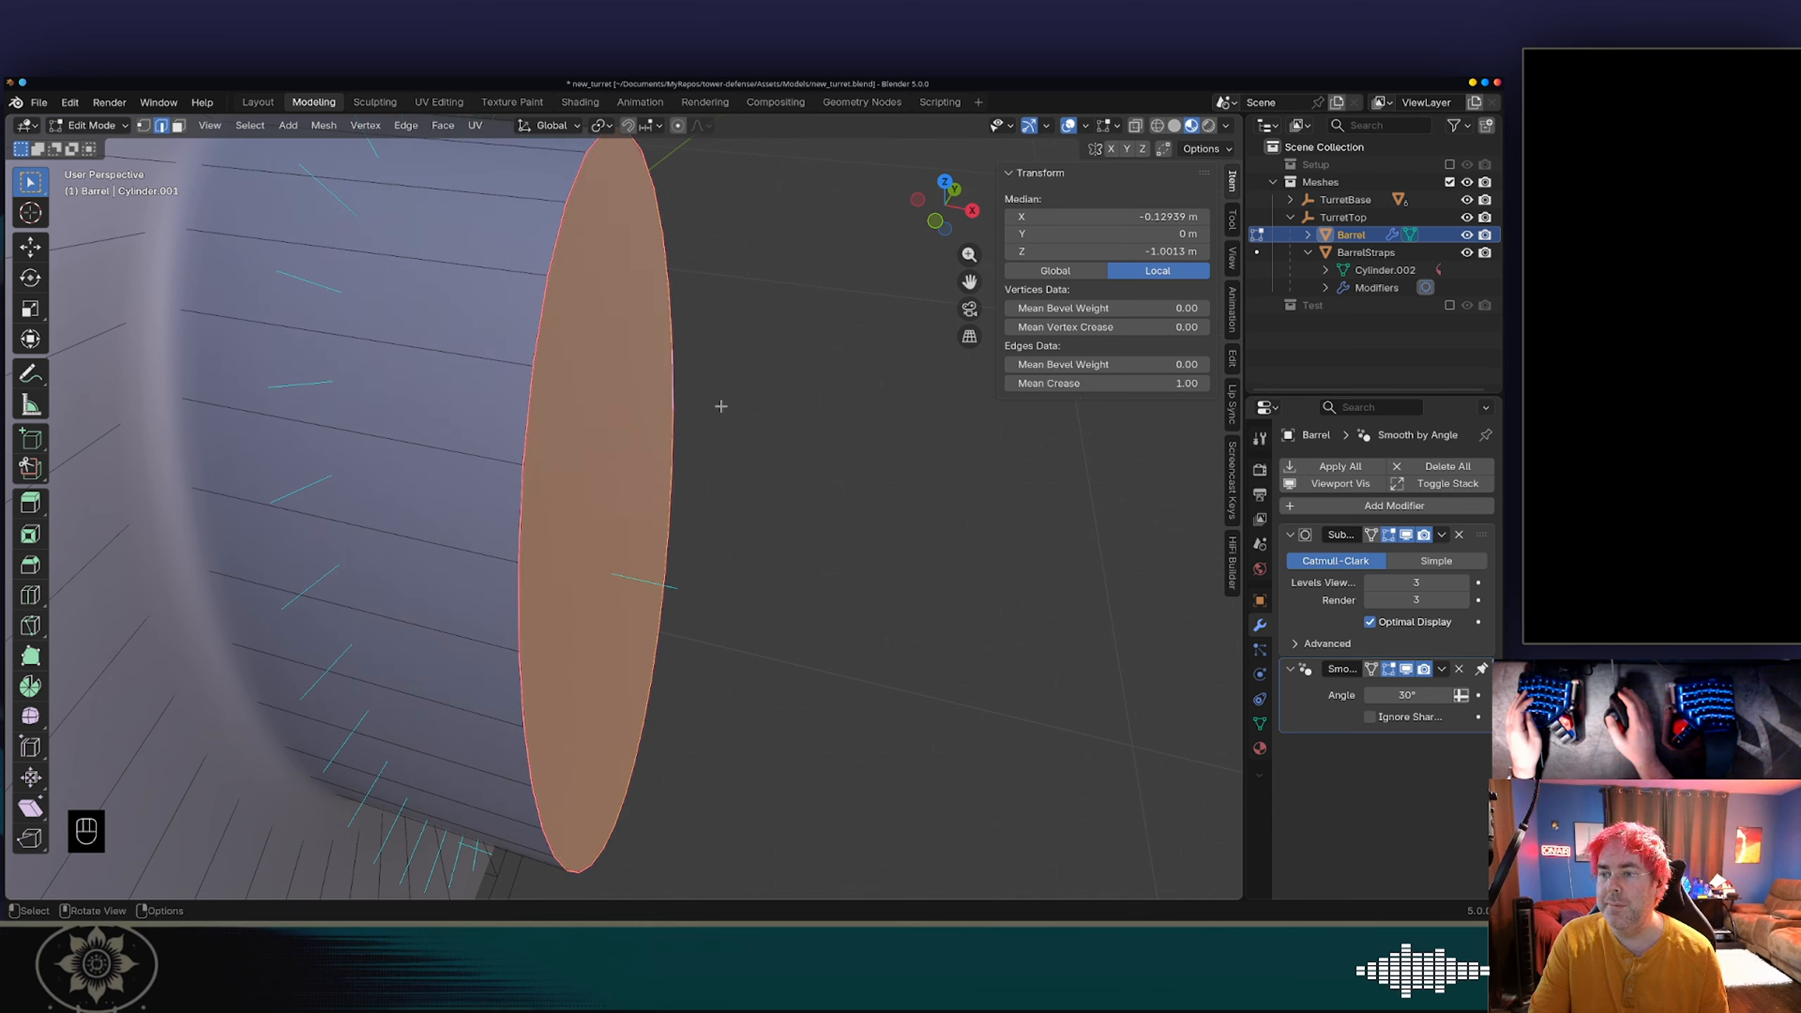
click(1129, 382)
text(0)
key(Return)
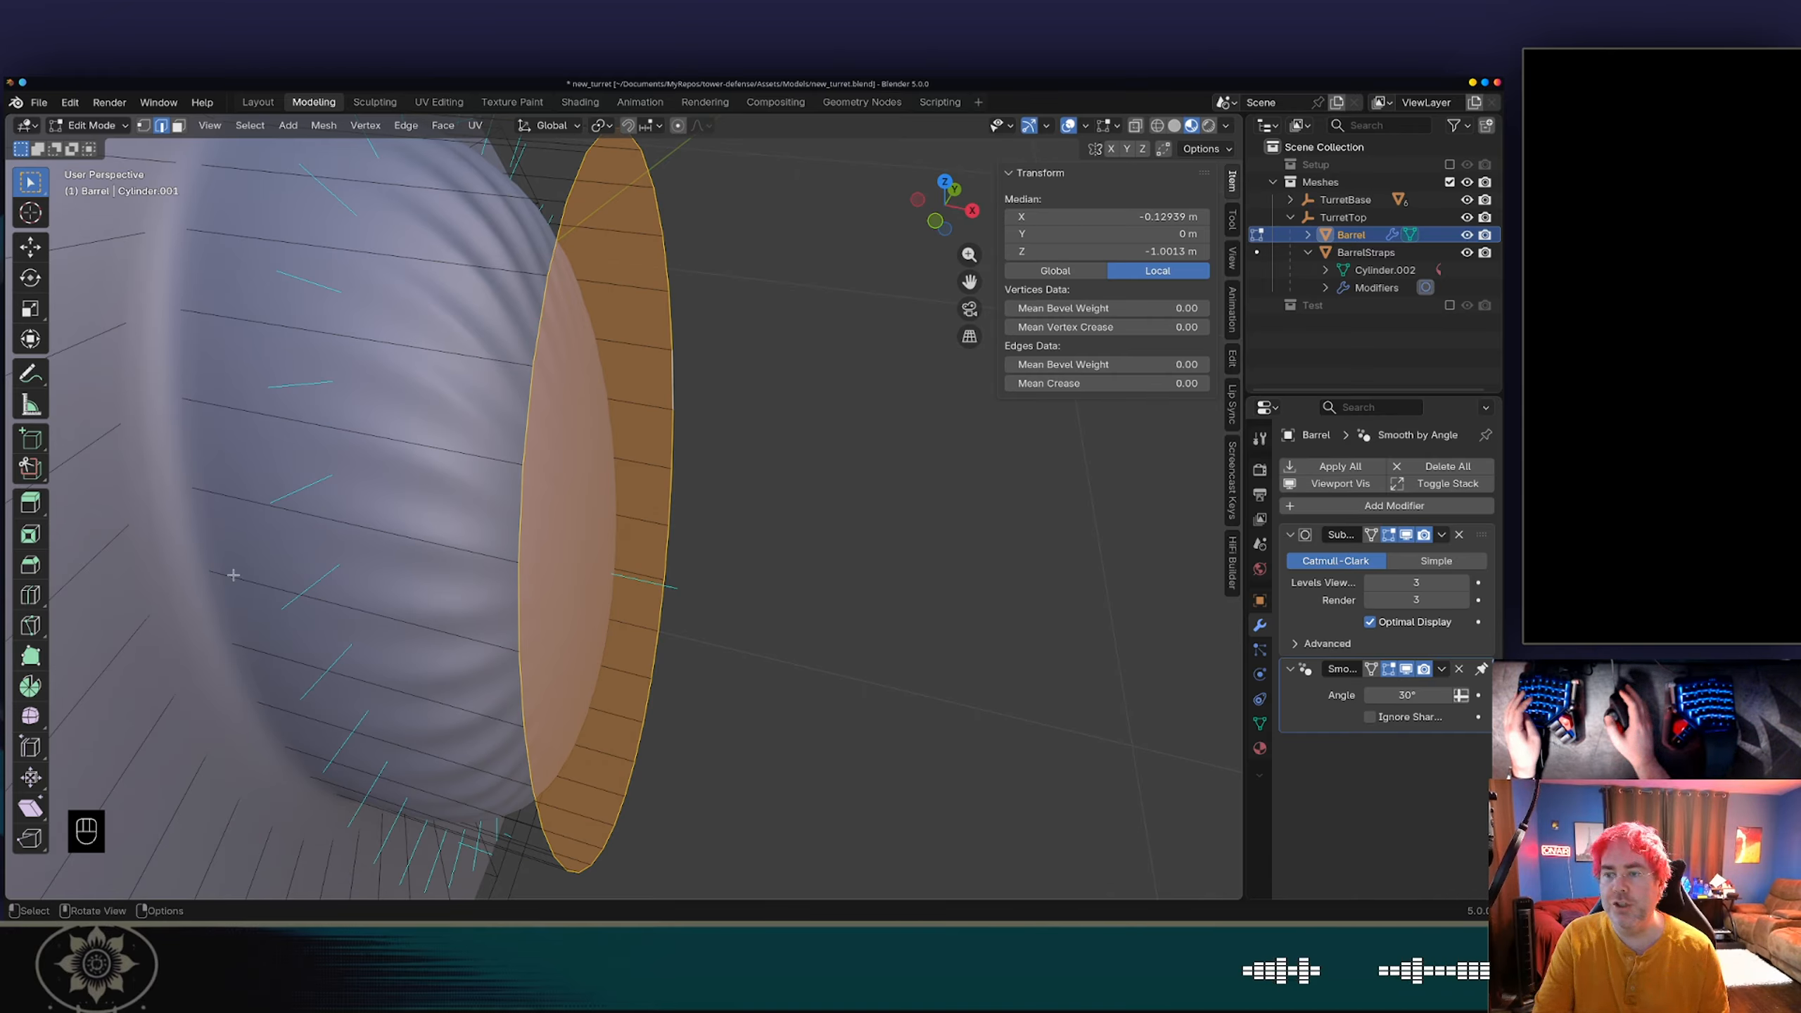
Step: Add one loop cut around the neck and slide it close to the end rim, at a factor of about -0.972
key(alt+r)
key(ctrl+r)
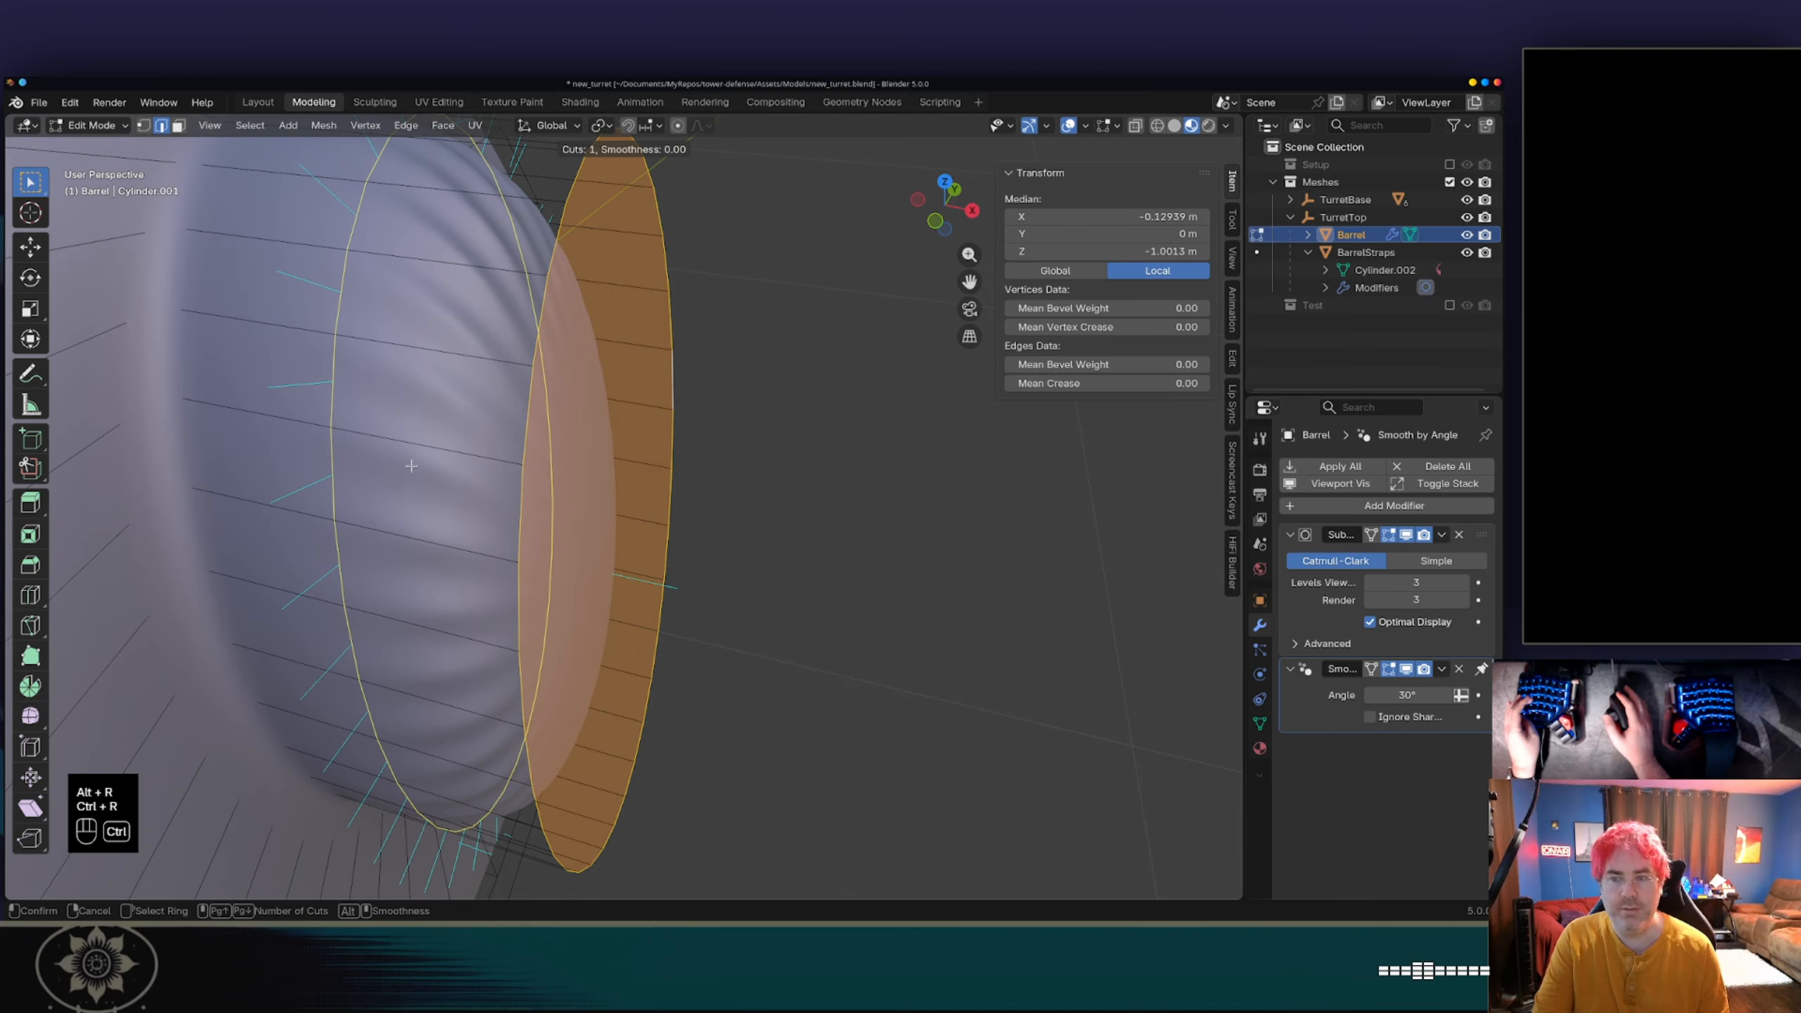
click(369, 433)
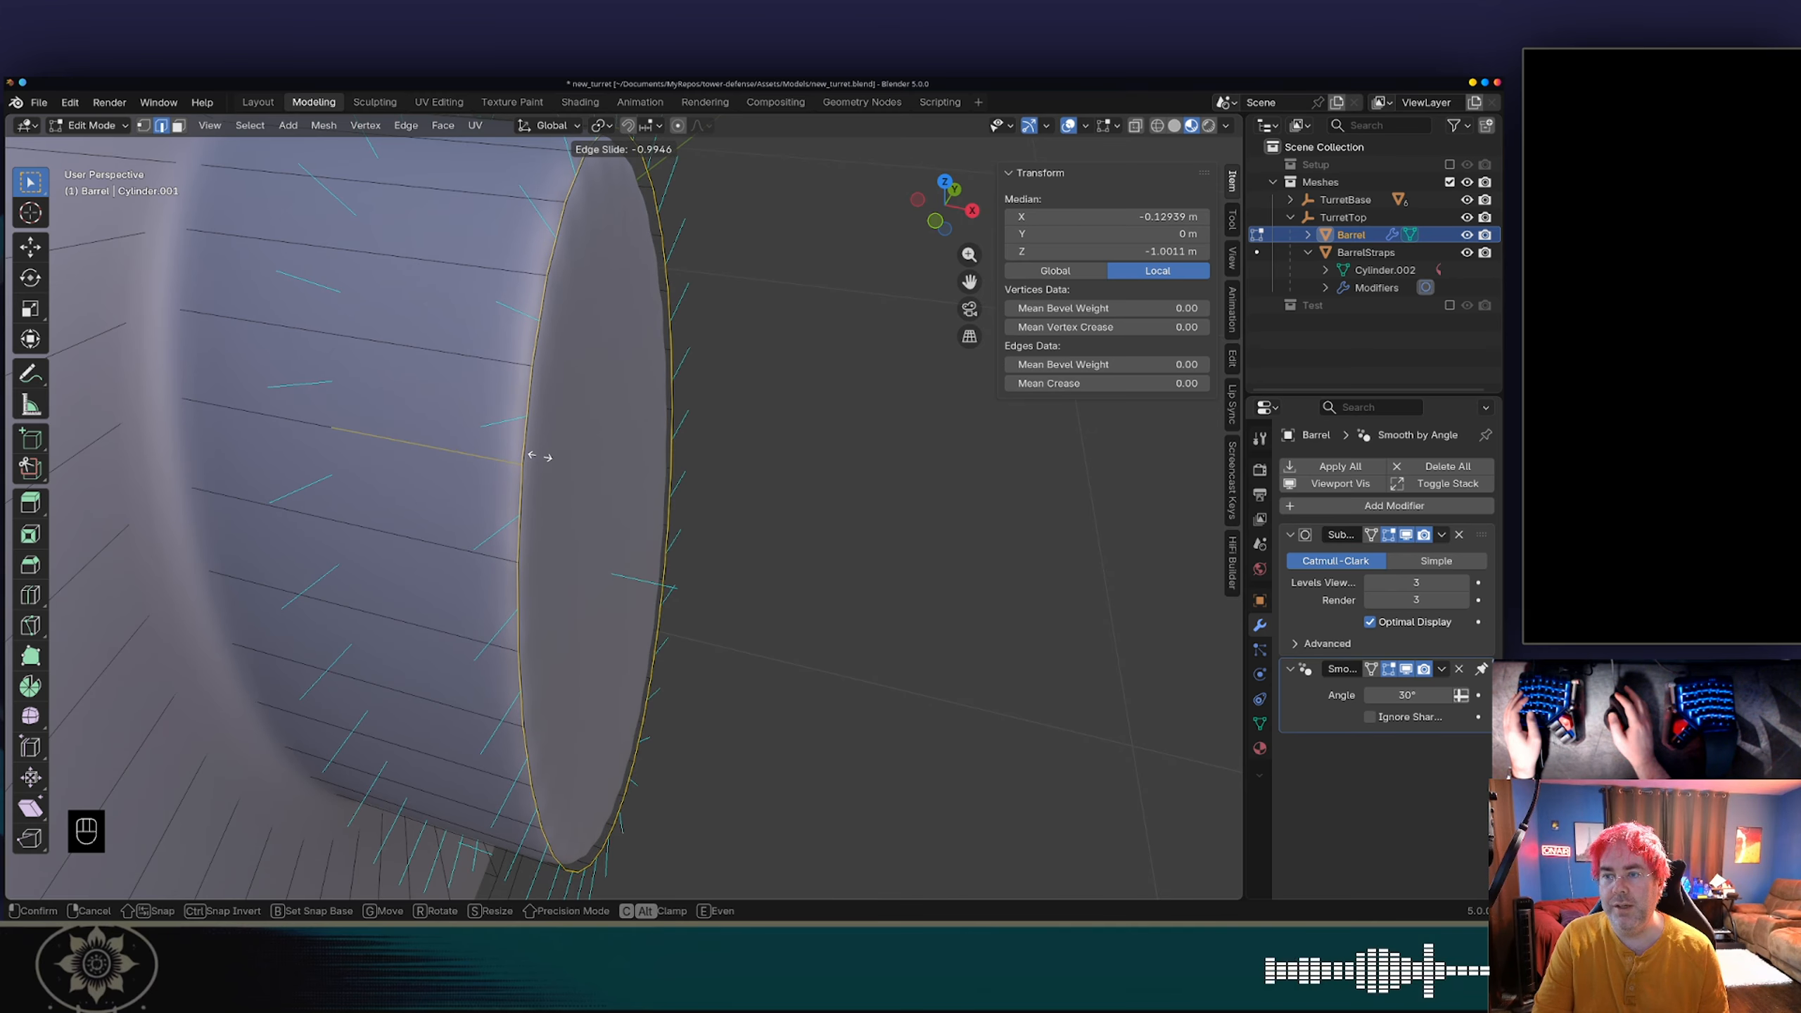
click(535, 456)
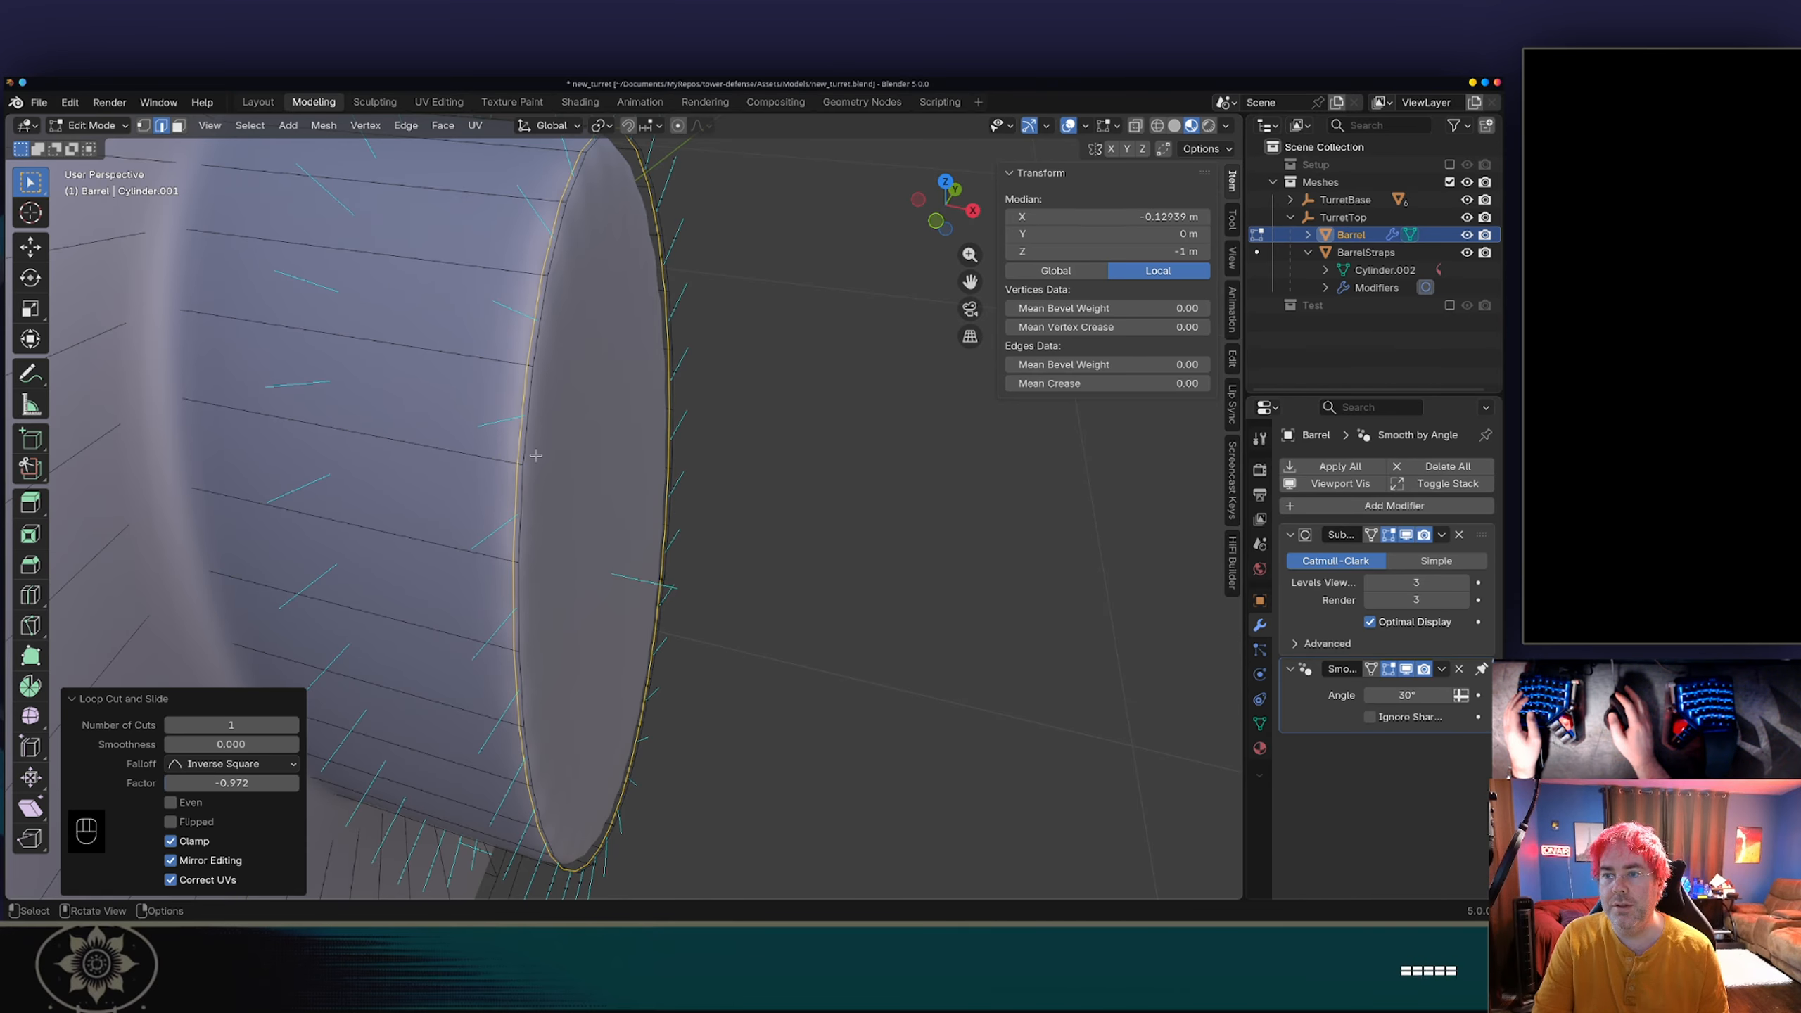
click(558, 457)
key(Tab)
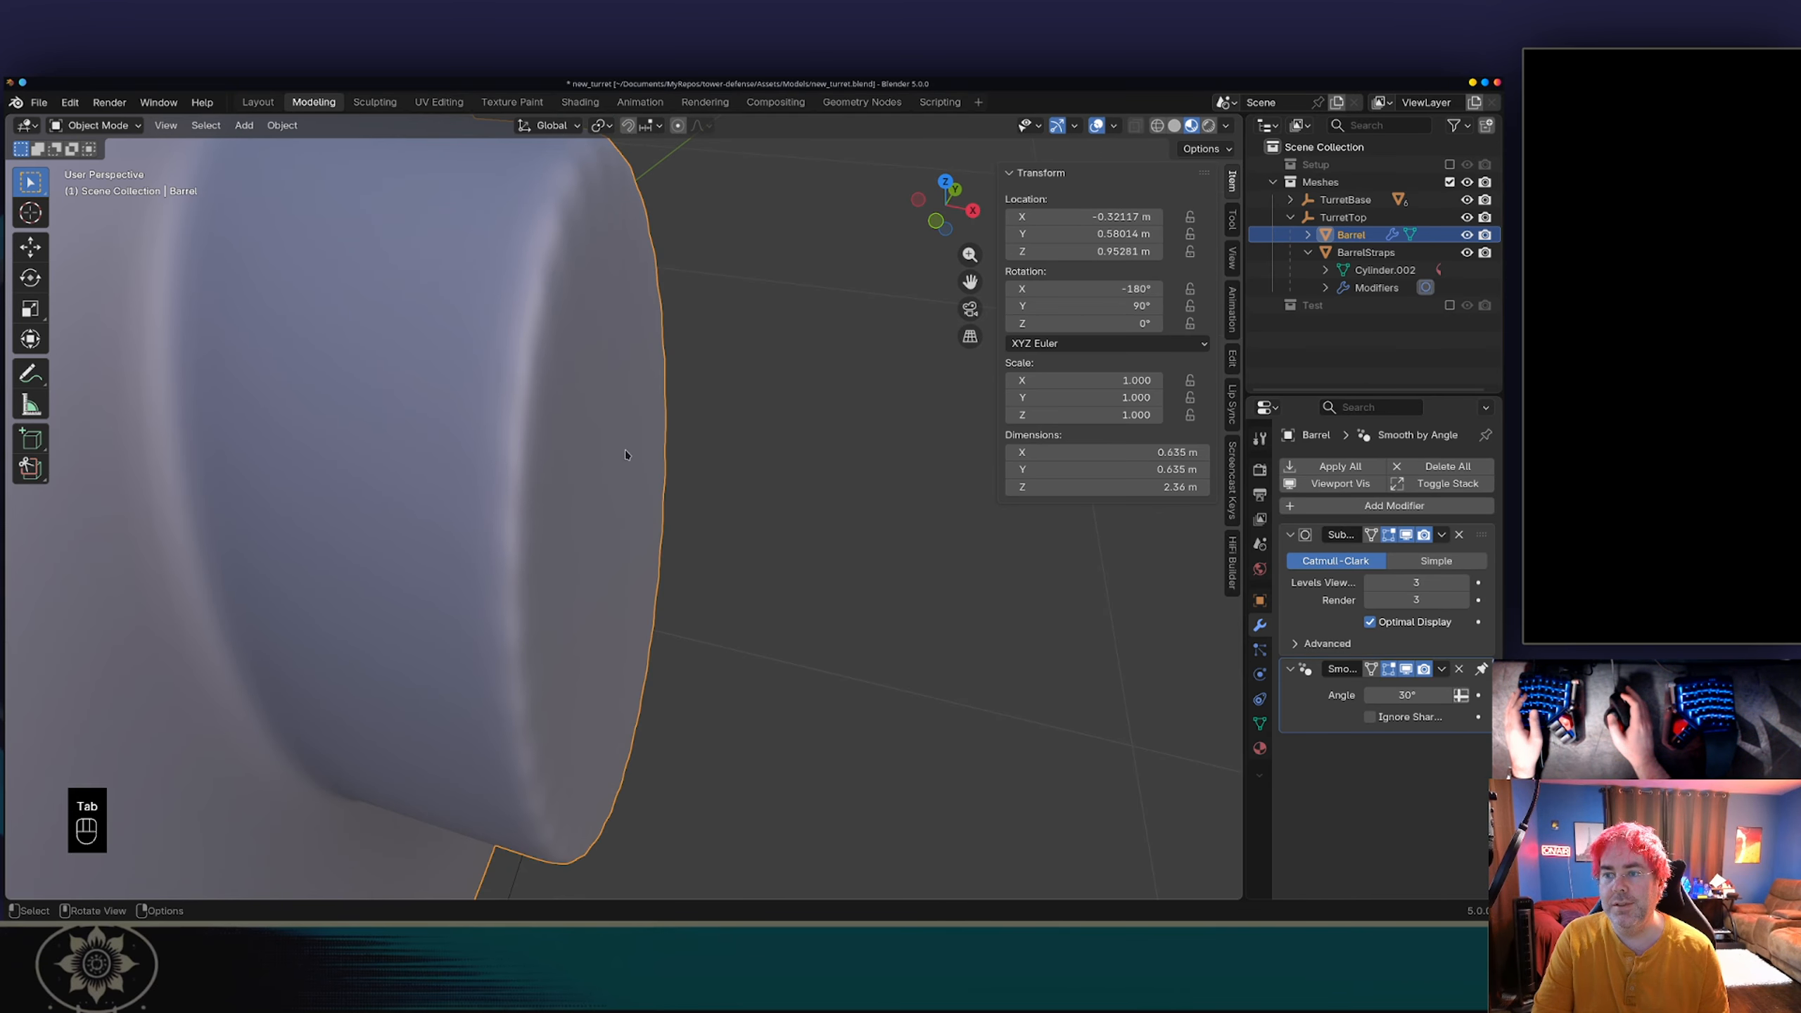
Step: Select the neck's flat end face and raise the mean crease of its edges to 1.00
mouse_move(614, 446)
middle_down()
mouse_move(603, 415)
mouse_move(529, 401)
mouse_move(603, 414)
mouse_move(605, 454)
middle_up()
scroll(593, 444, down, 2)
key(Tab)
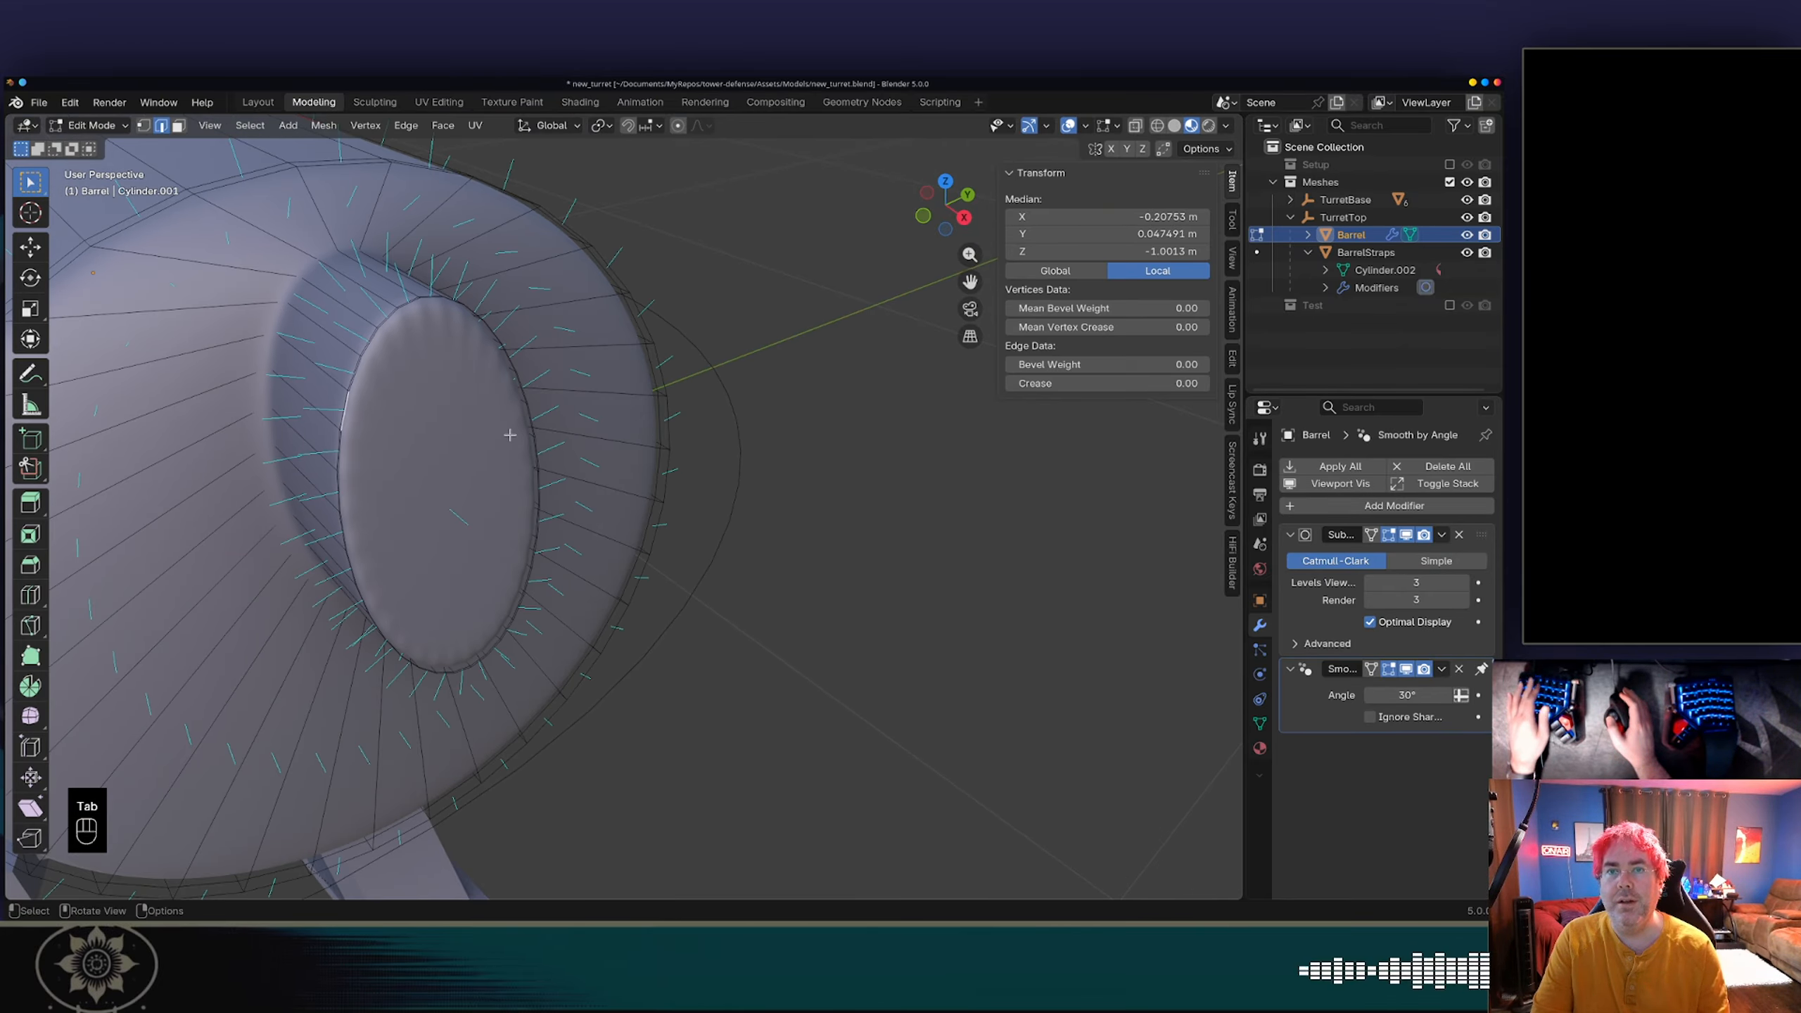
key(3)
click(492, 474)
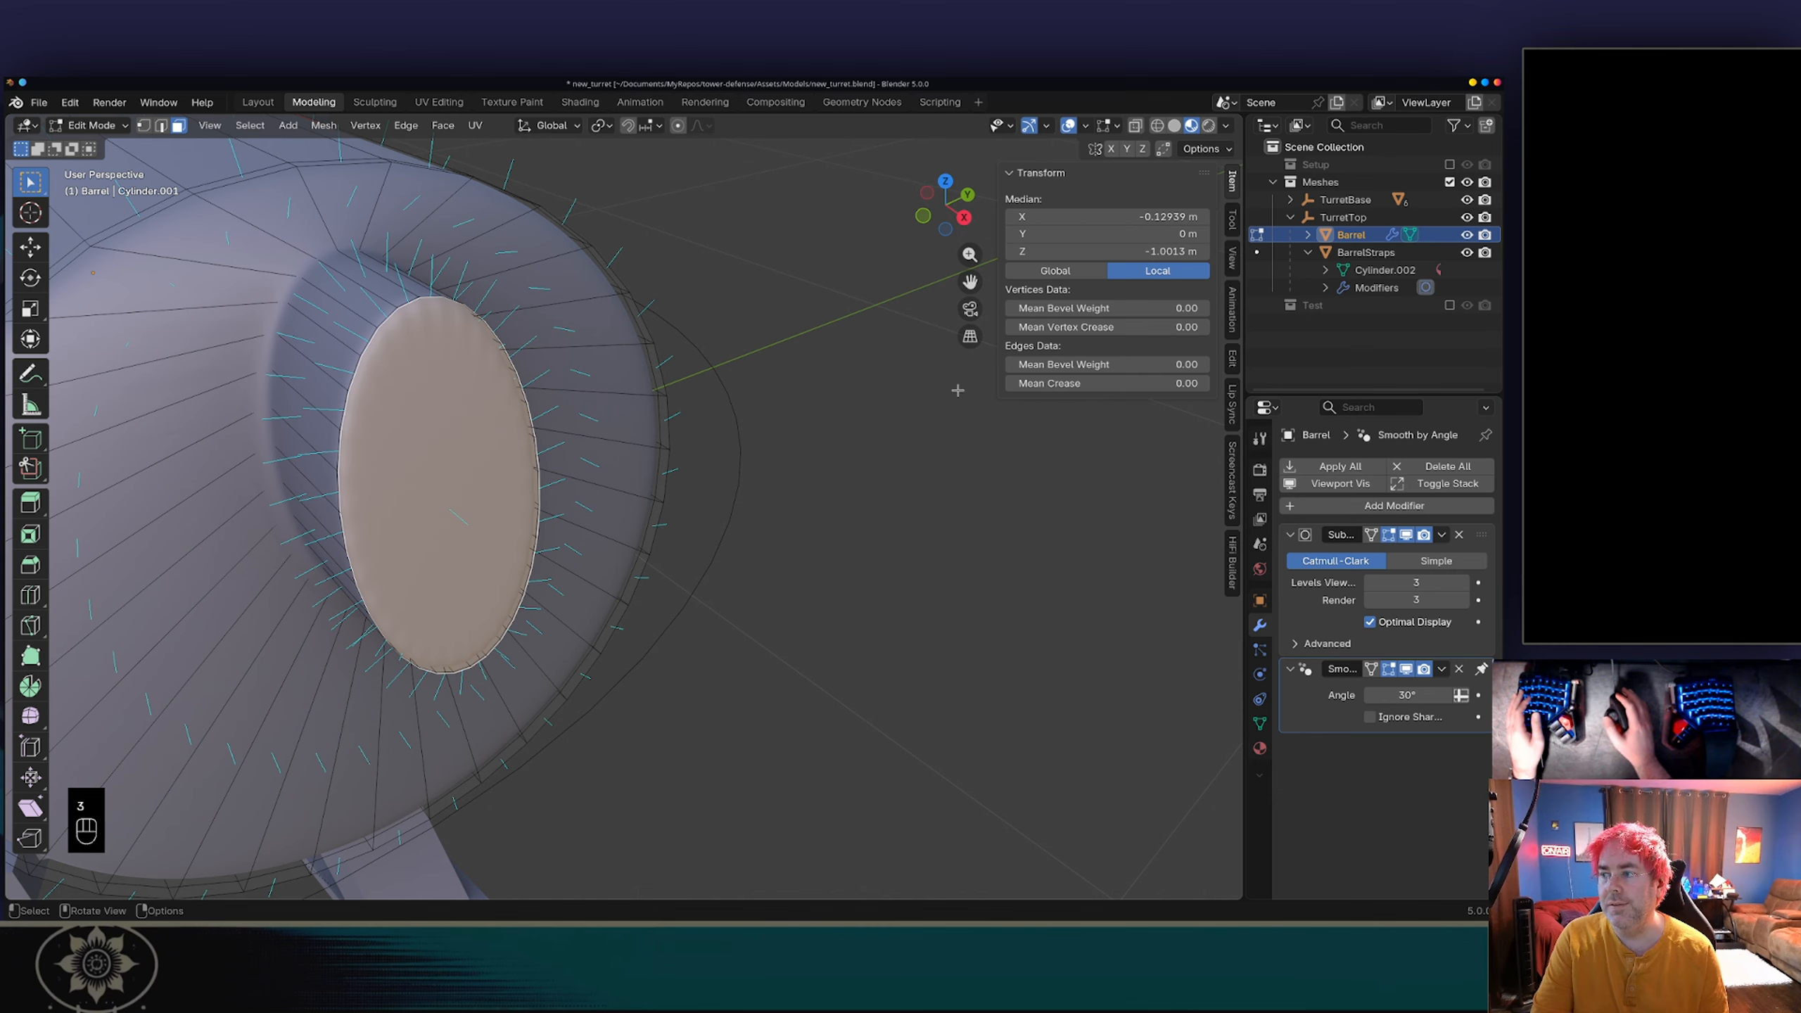
drag(1106, 384, 1198, 383)
key(Tab)
scroll(422, 417, up, 3)
middle_drag(422, 416, 501, 426)
key(Tab)
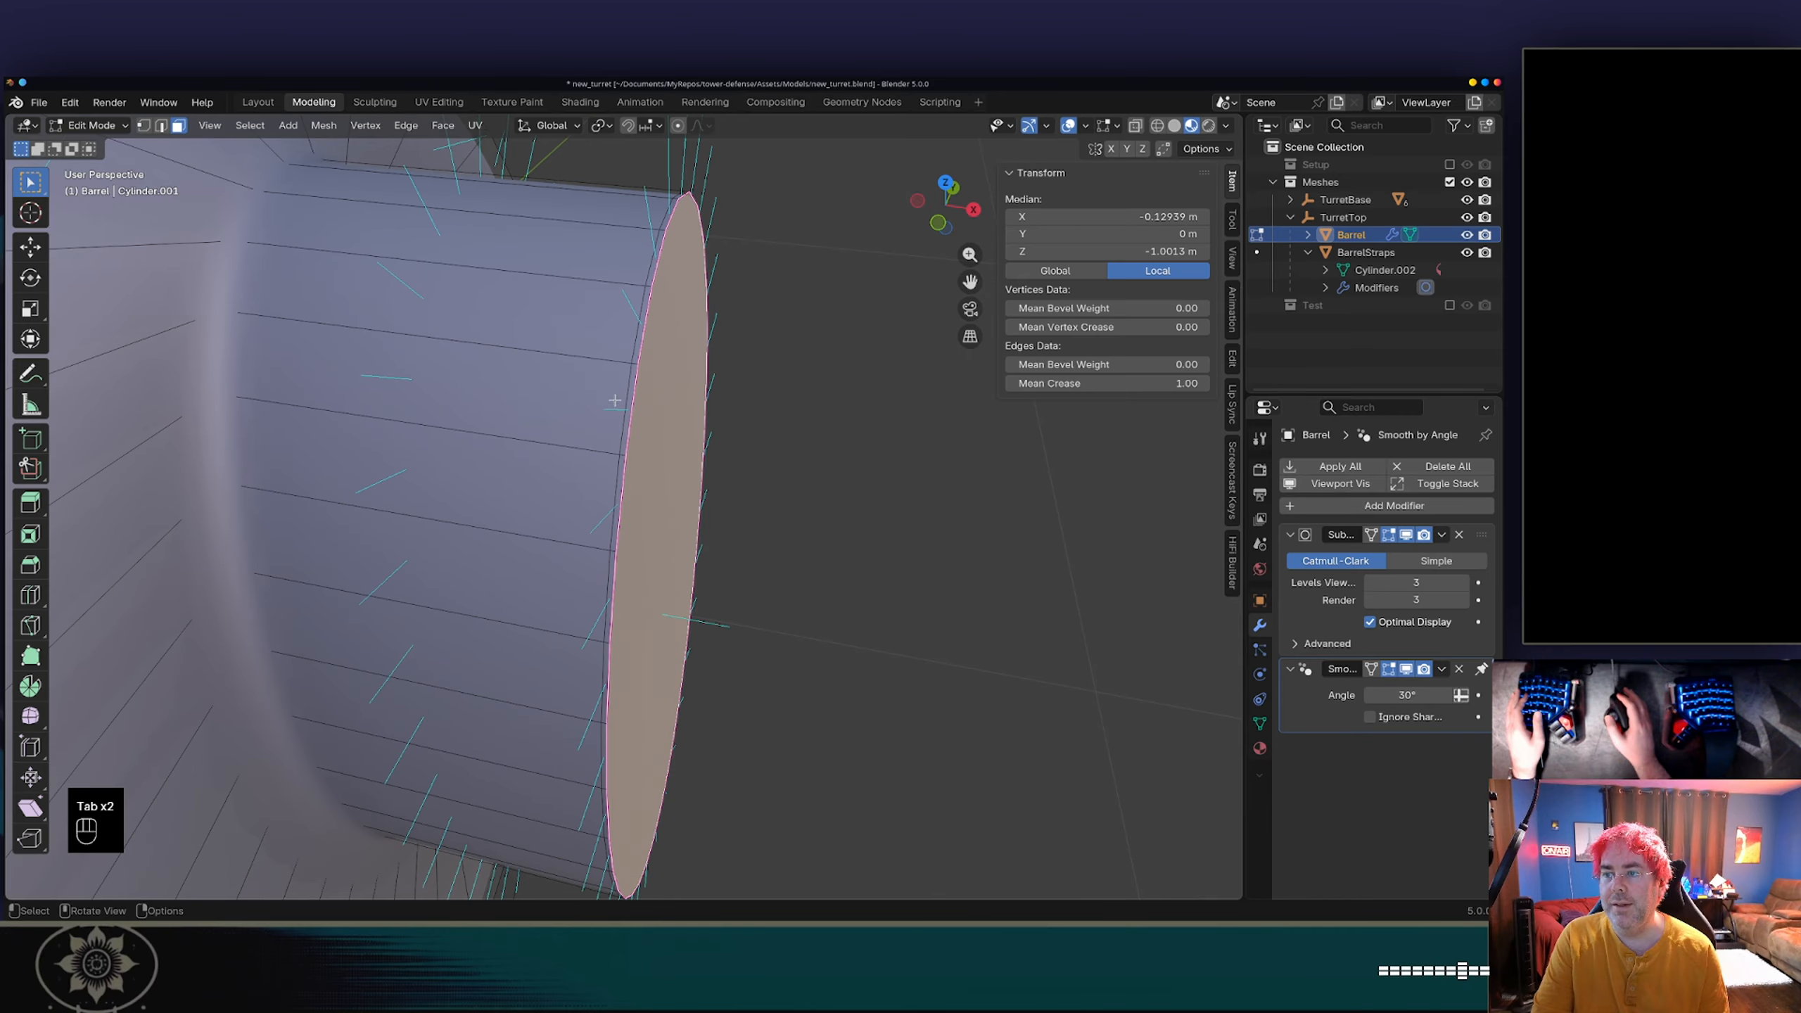
Step: Try to bevel the neck's end by scaling its rim edge loop down to about 0.93, and inspect the shading
alt+click(627, 390)
click(636, 387)
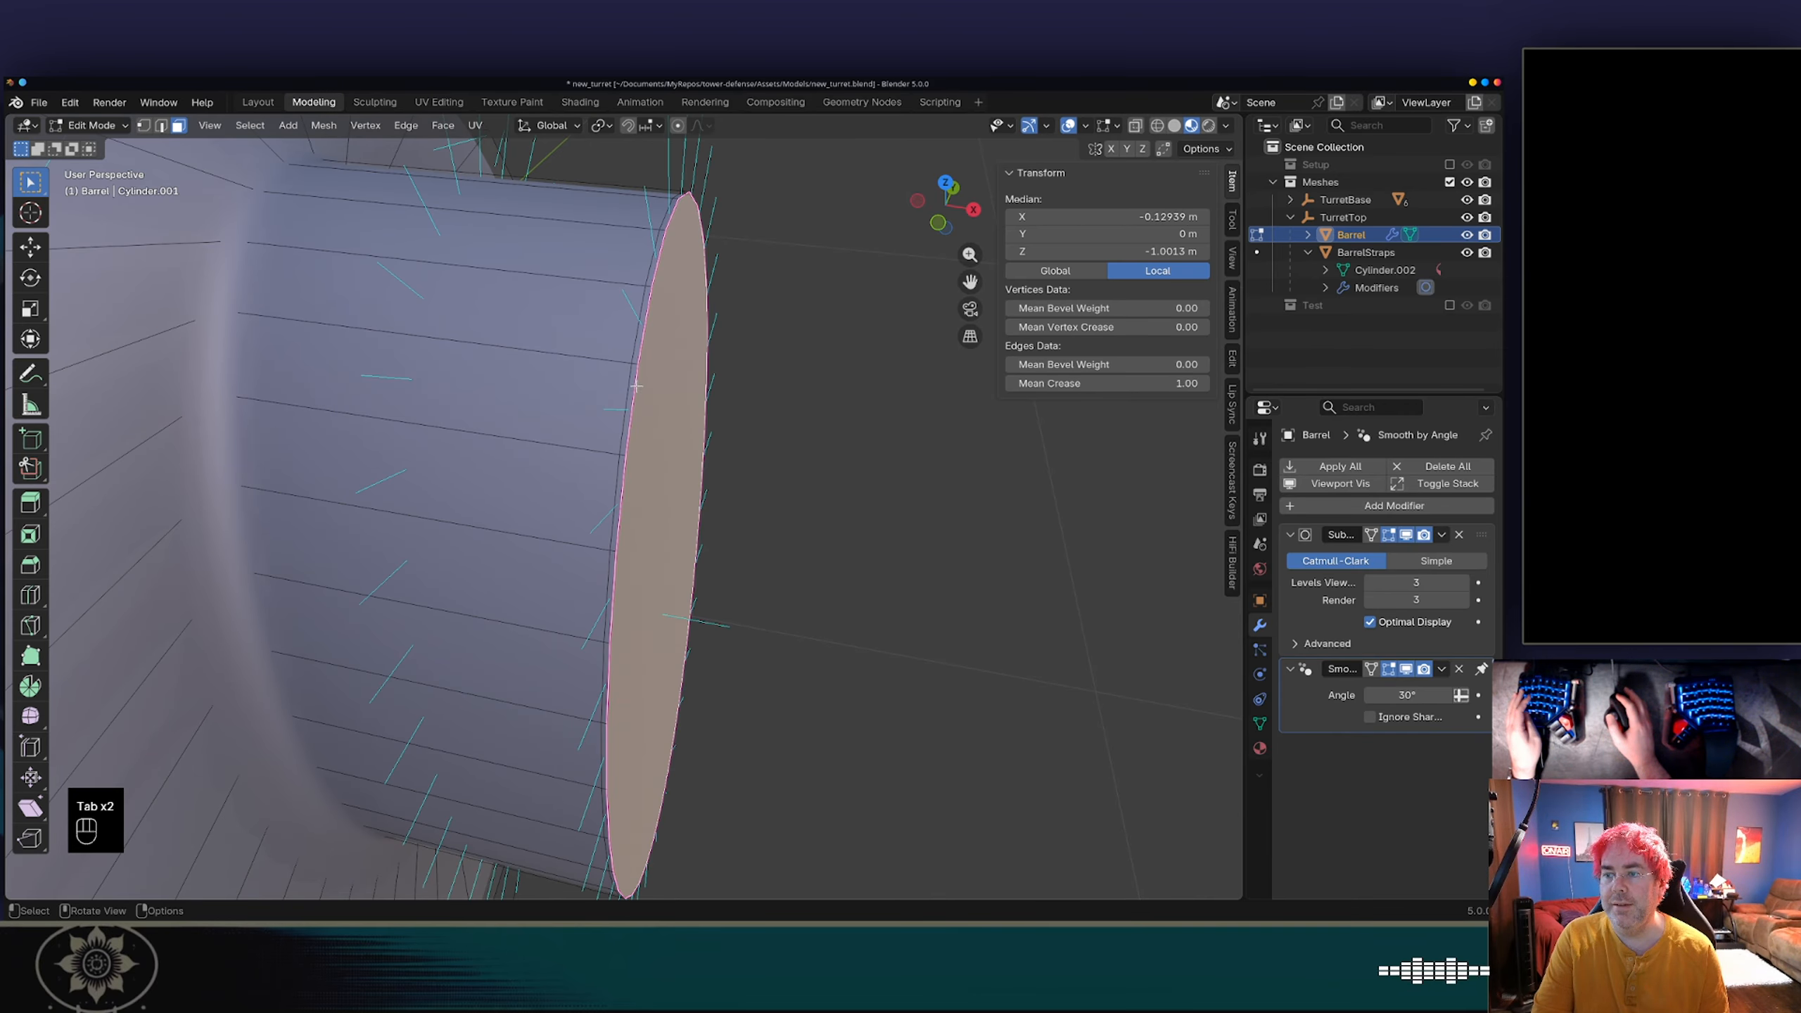
key(2)
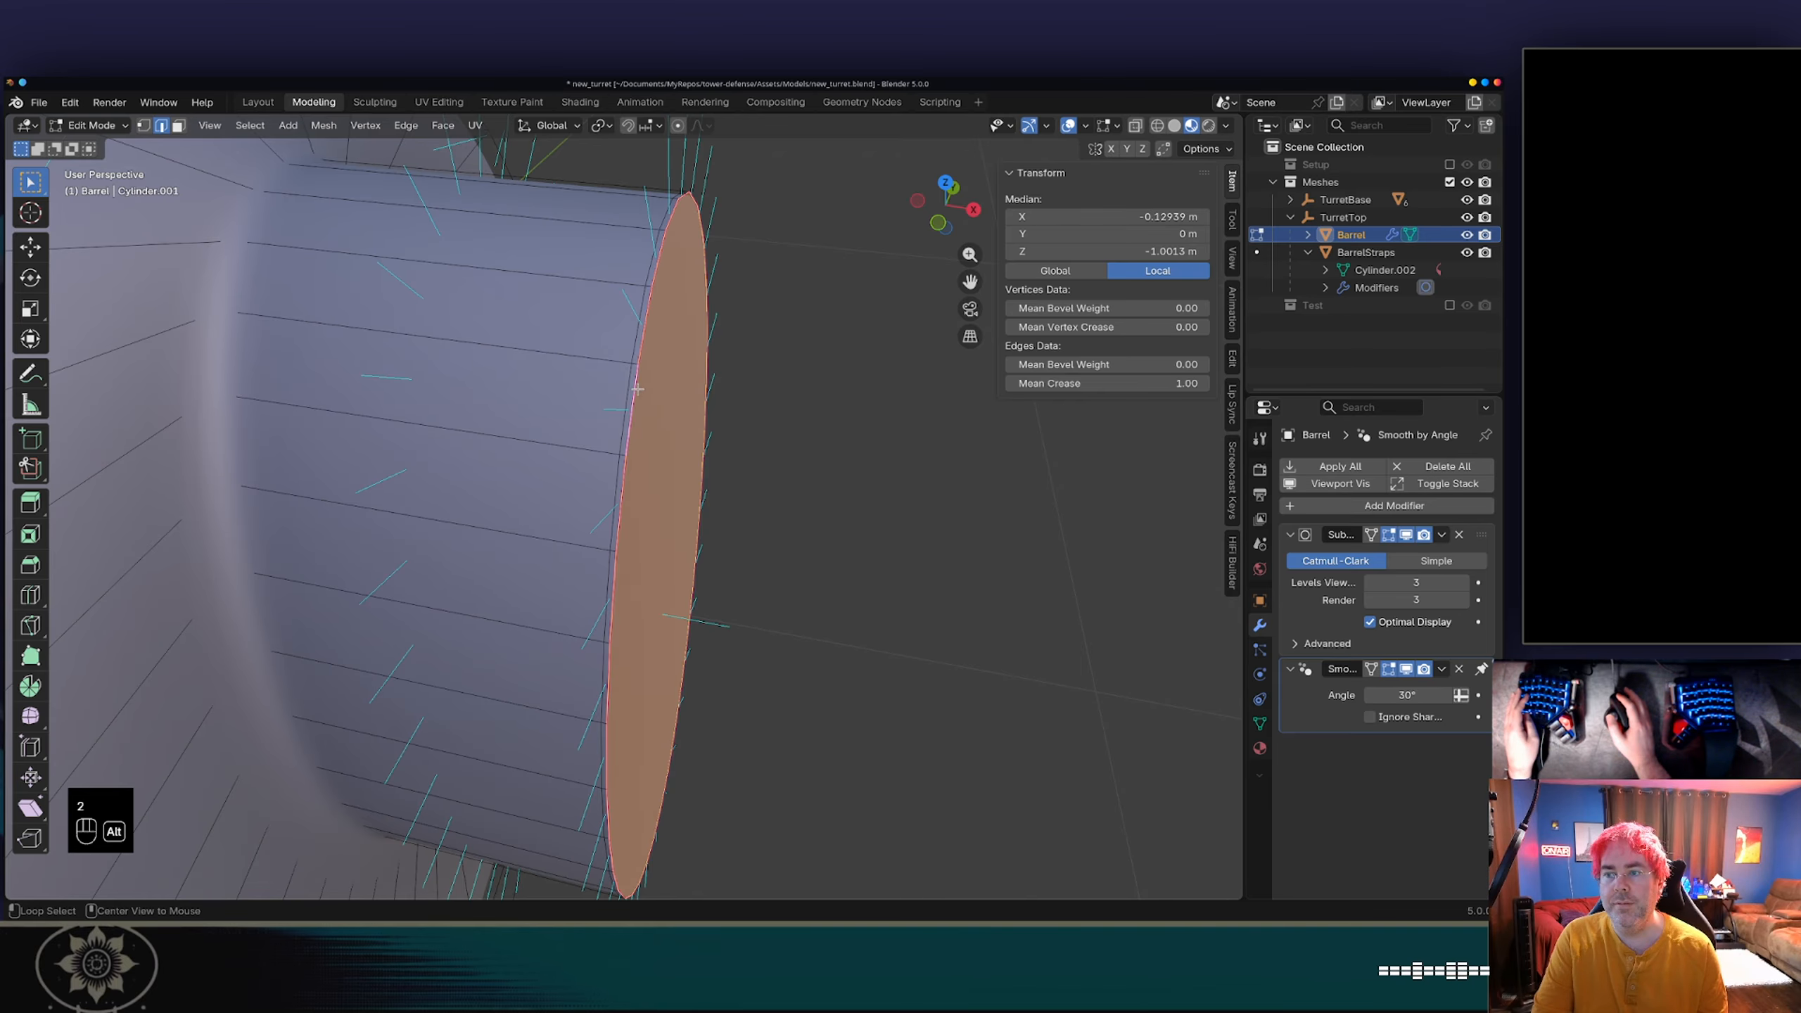
click(636, 391)
alt+click(632, 394)
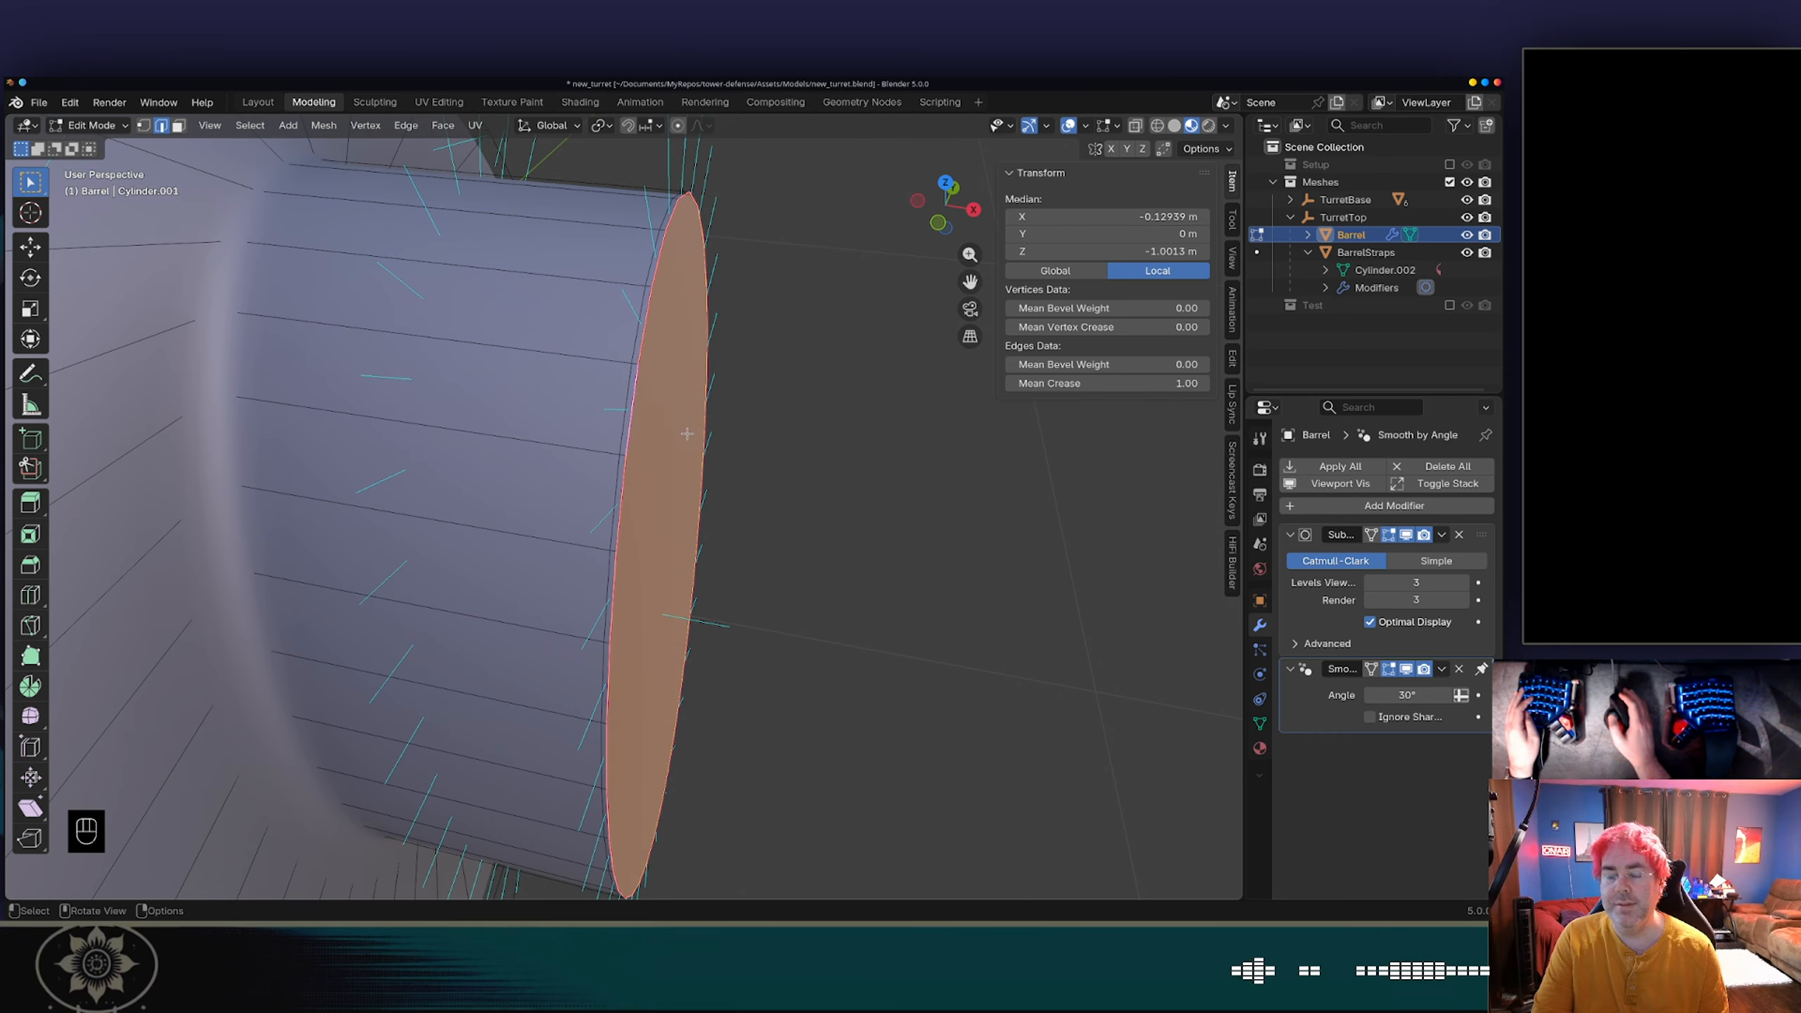
key(r)
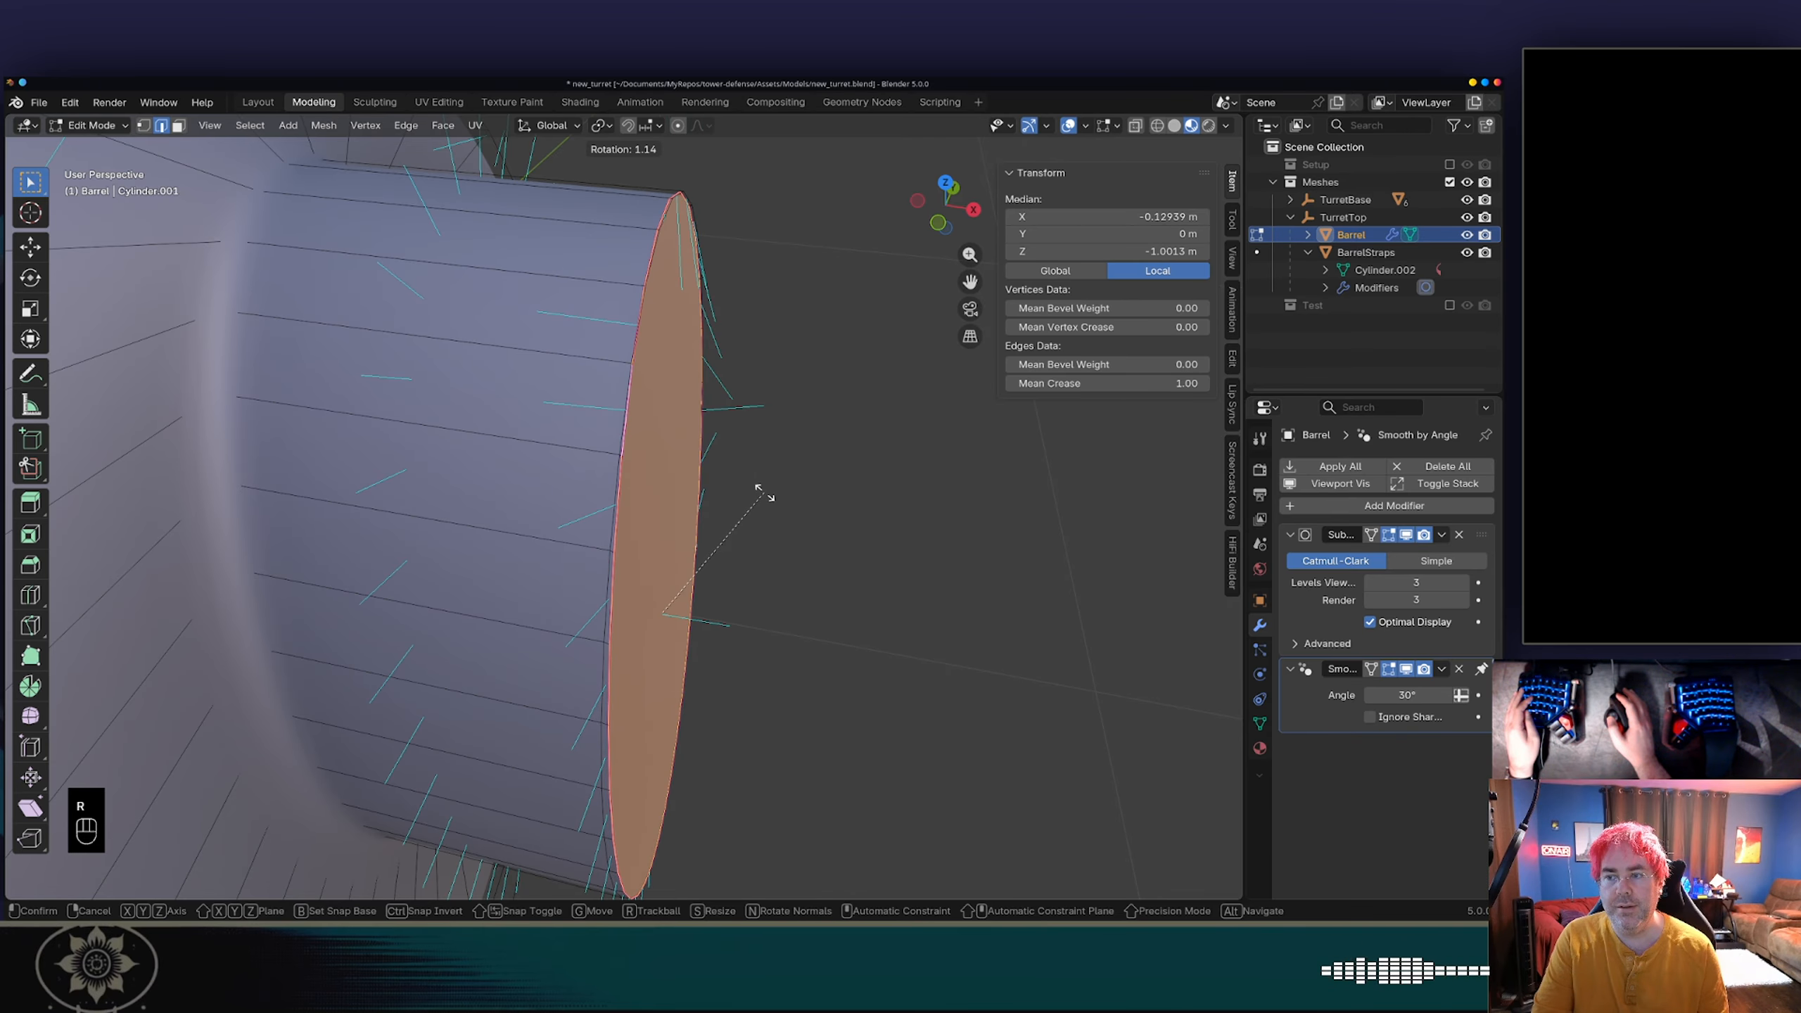
right_click(763, 491)
key(s)
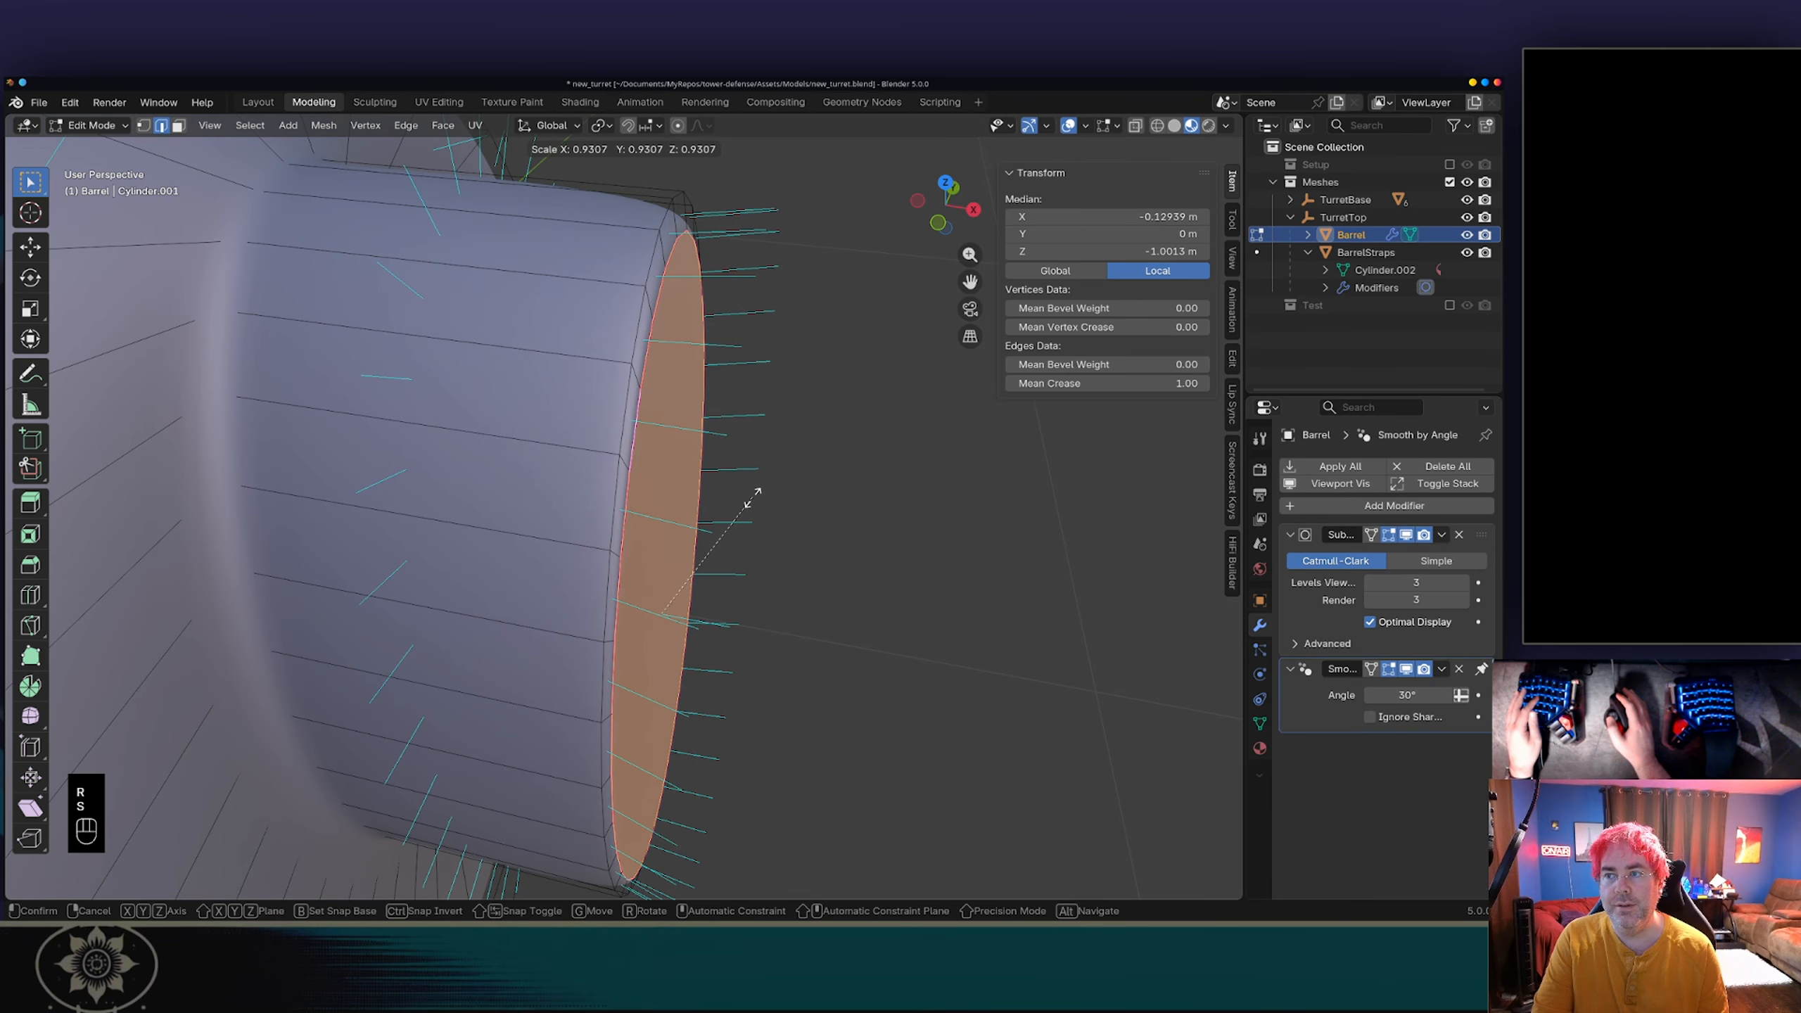
click(757, 498)
key(Tab)
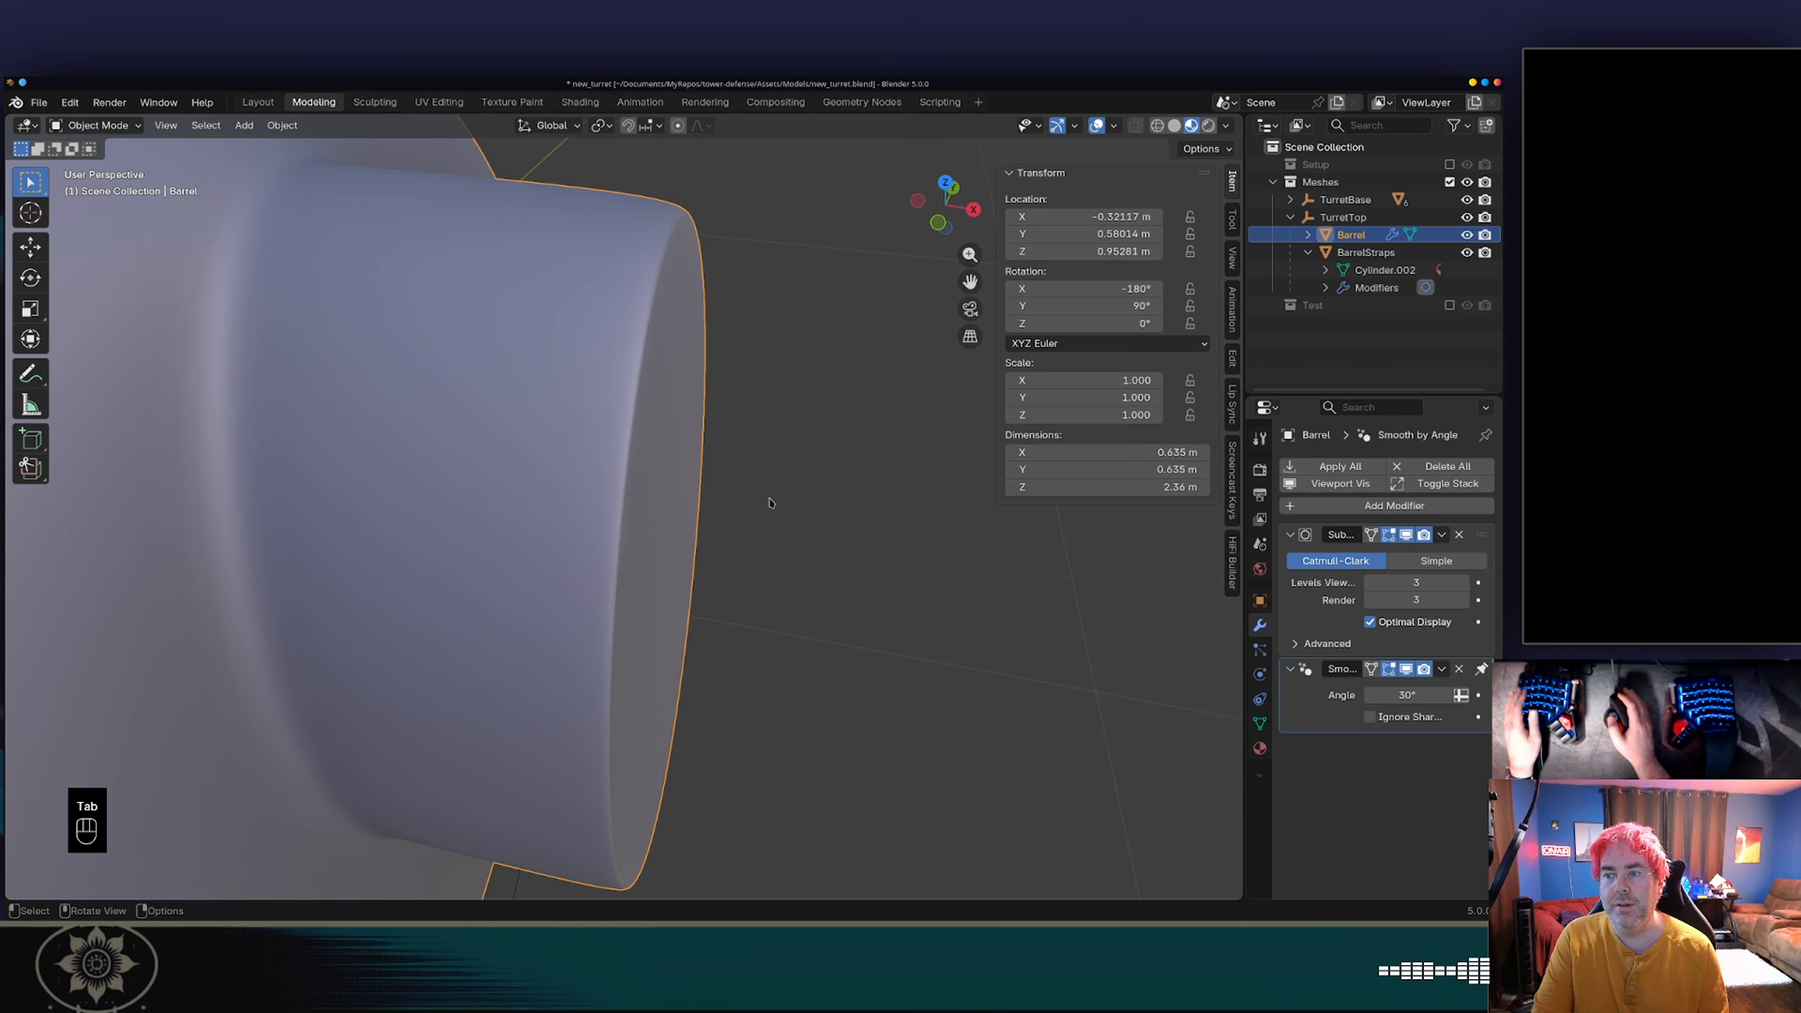
middle_drag(796, 496, 720, 486)
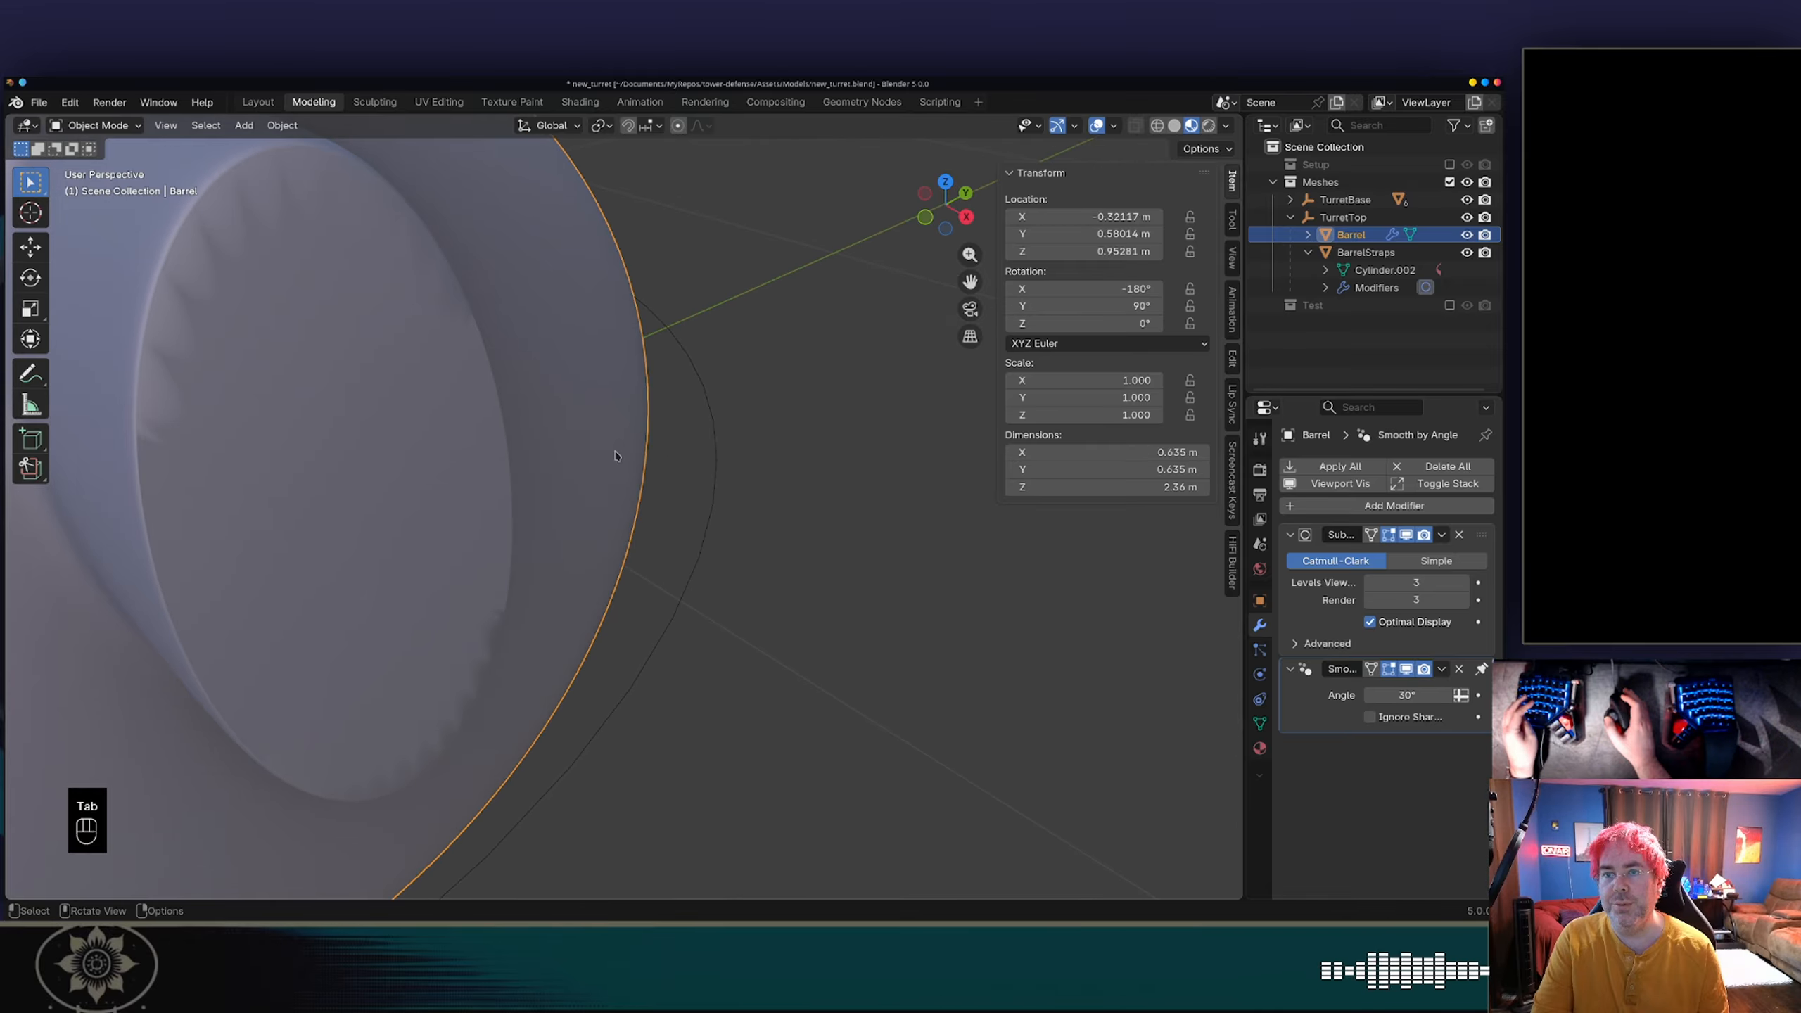
shift+middle_drag(467, 420, 499, 428)
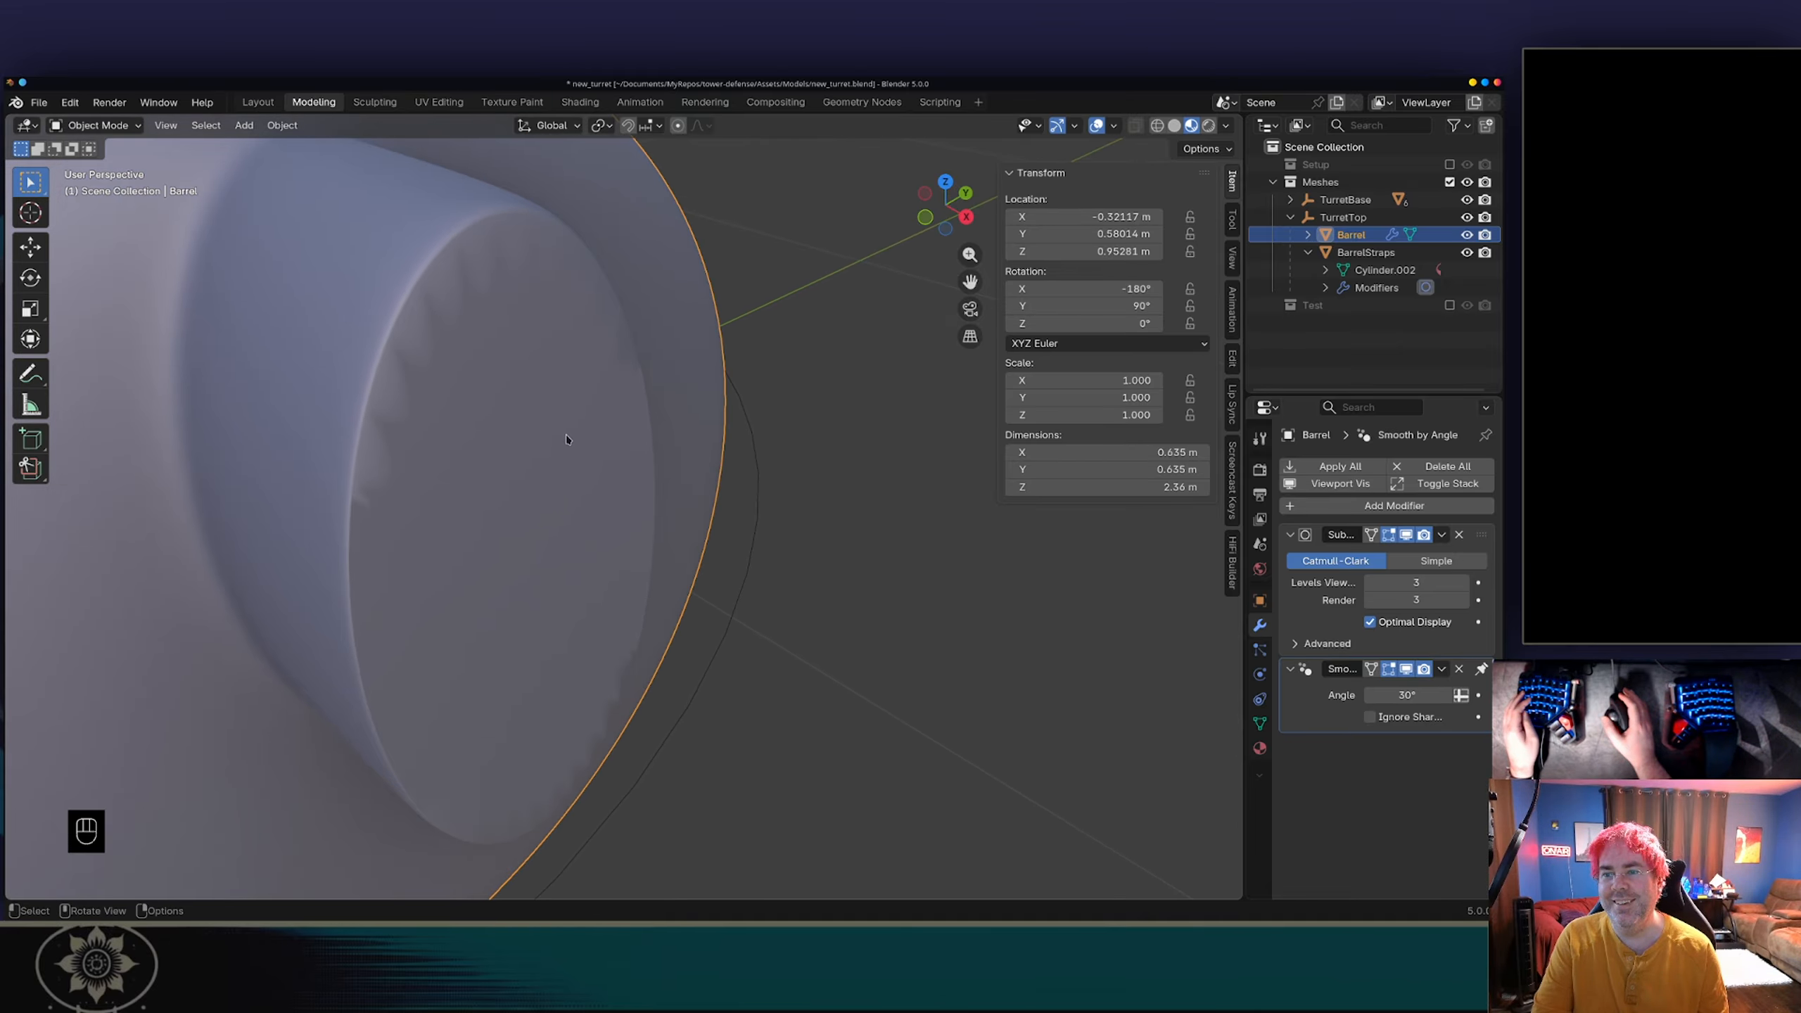
key(Tab)
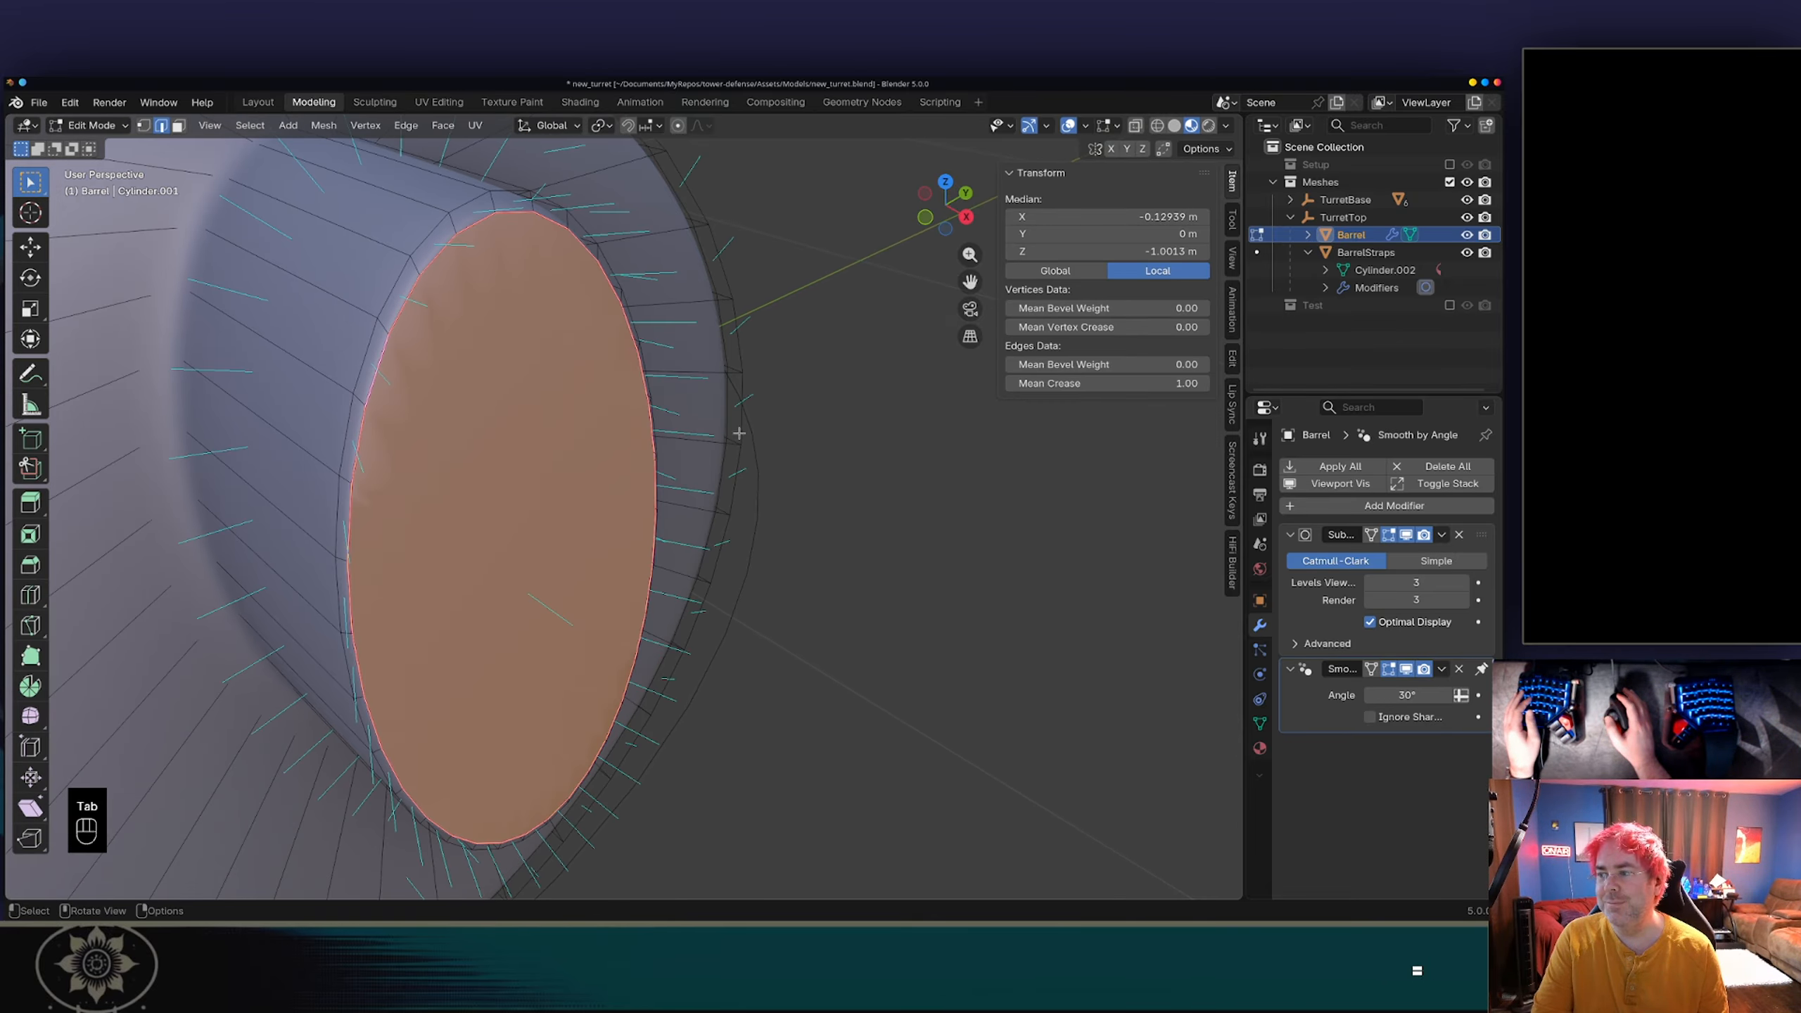
Step: Try other mean crease values on the scaled end rim loop, then undo the crease and scaling changes
drag(1114, 384, 1205, 383)
key(Tab)
key(Tab)
key(Tab)
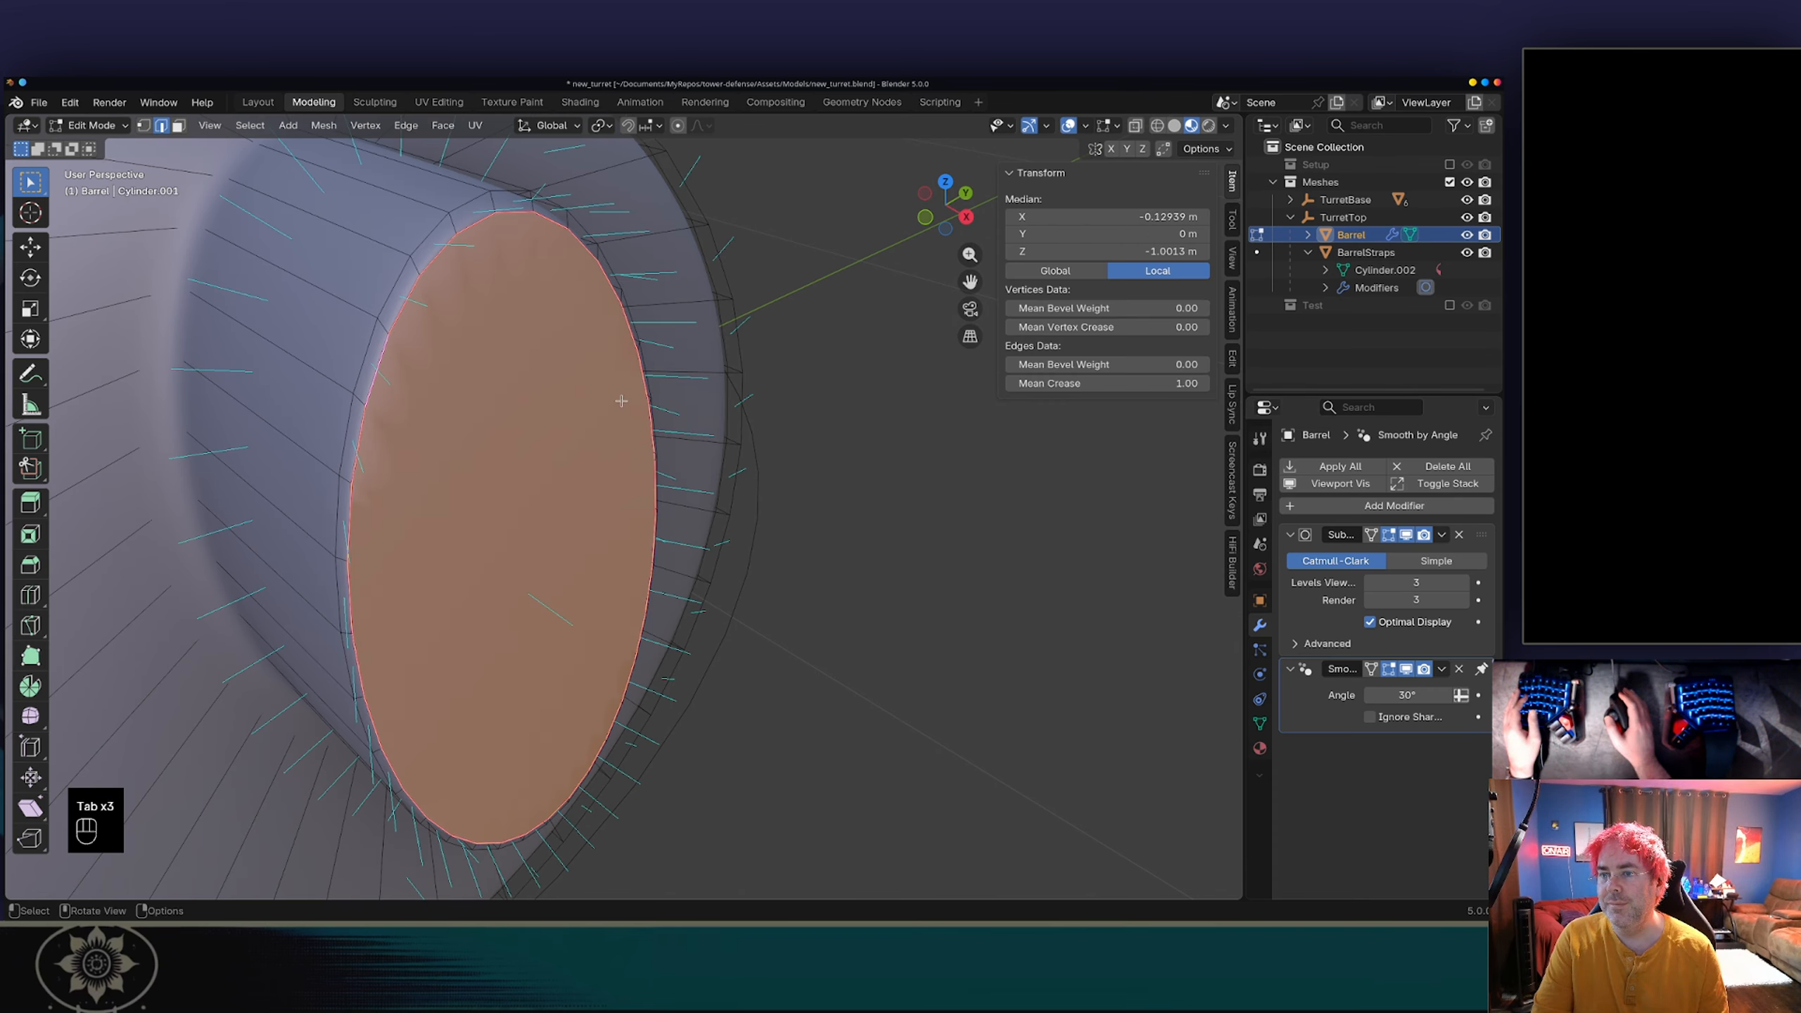
key(ctrl+z)
key(ctrl+z)
key(ctrl+z)
key(ctrl+z)
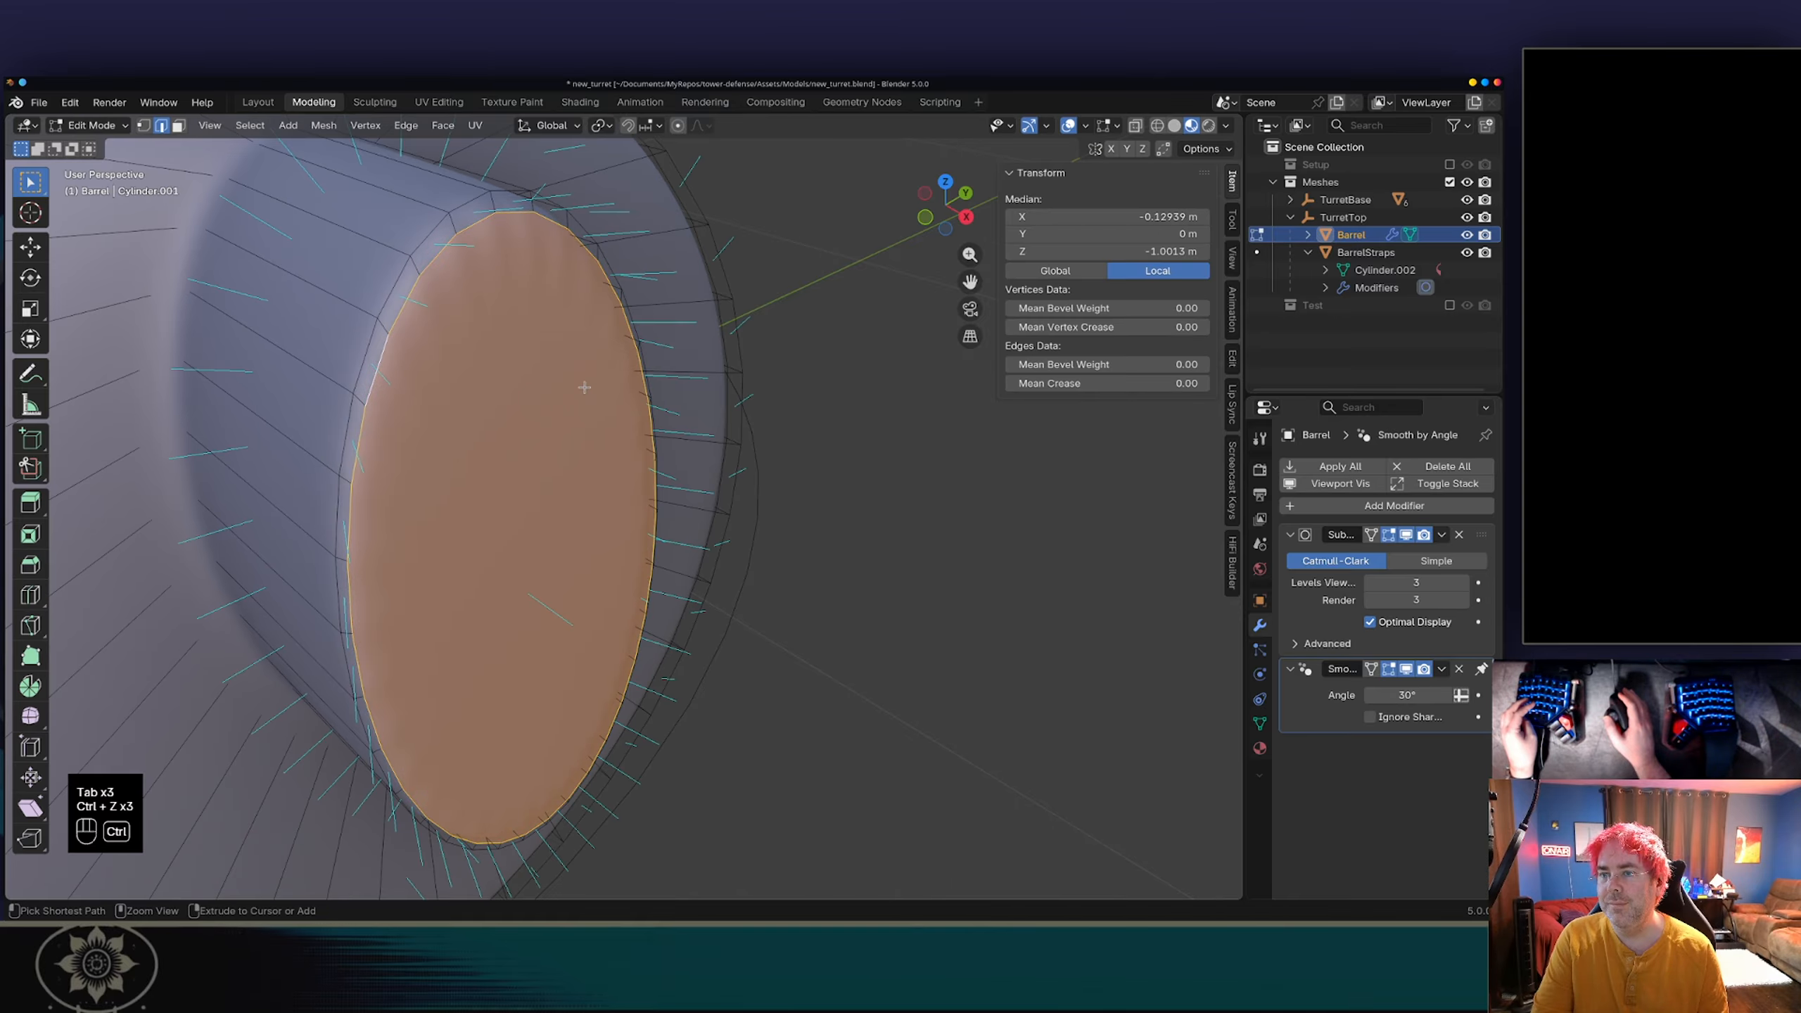
key(ctrl+z)
key(ctrl+z)
key(ctrl+z)
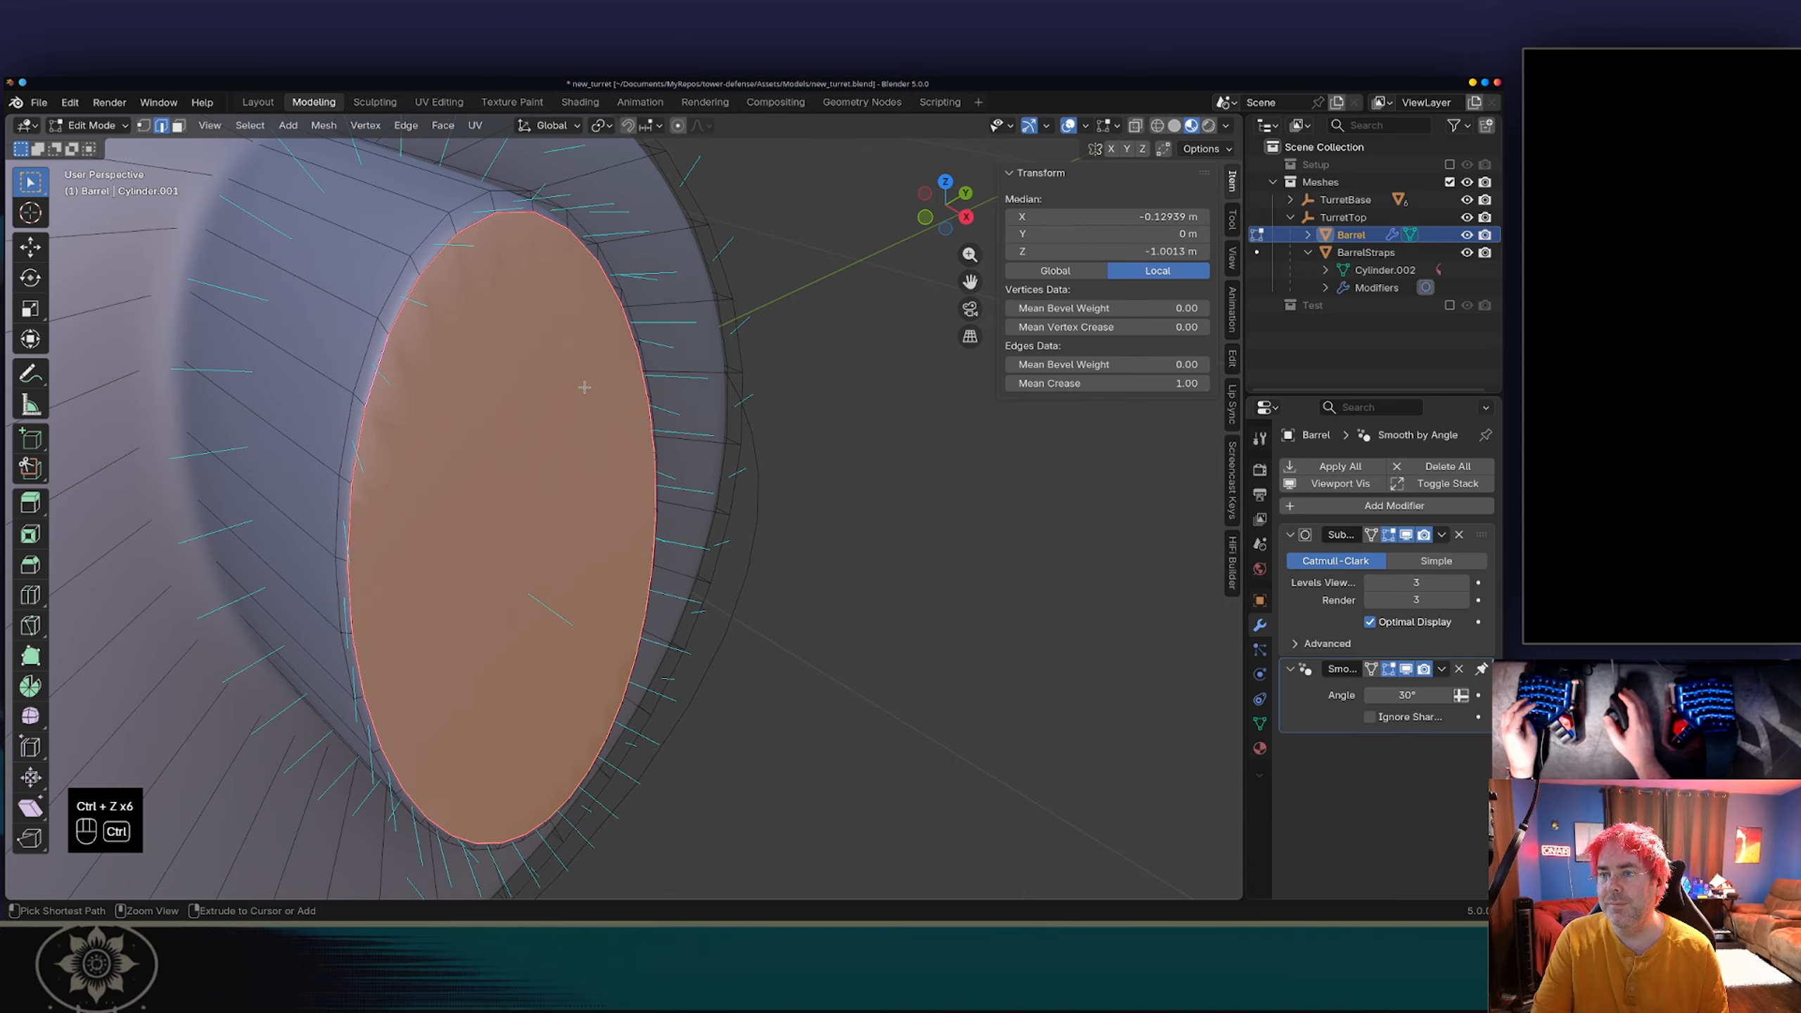
Step: Reselect the edge loop around the neck's end rim and scale it down slightly to soften the neck's end
key(Tab)
middle_drag(584, 388, 633, 408)
scroll(631, 399, down, 3)
scroll(632, 400, down, 3)
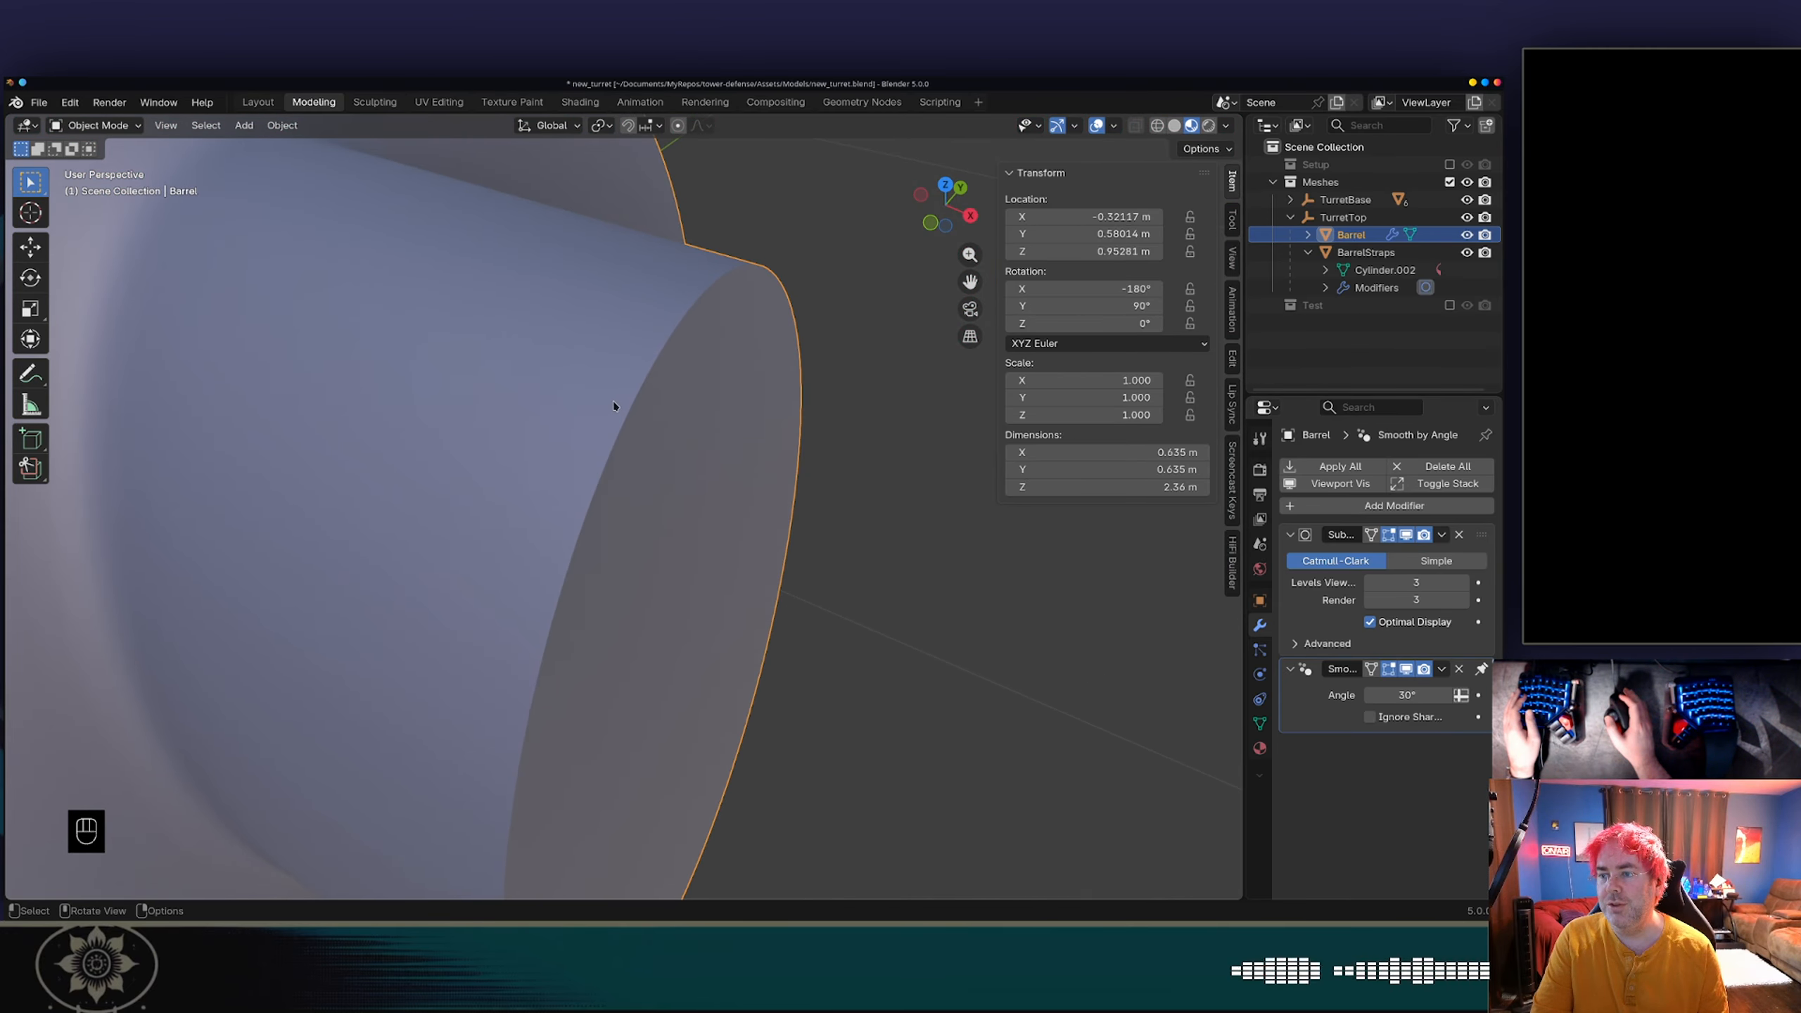
key(Tab)
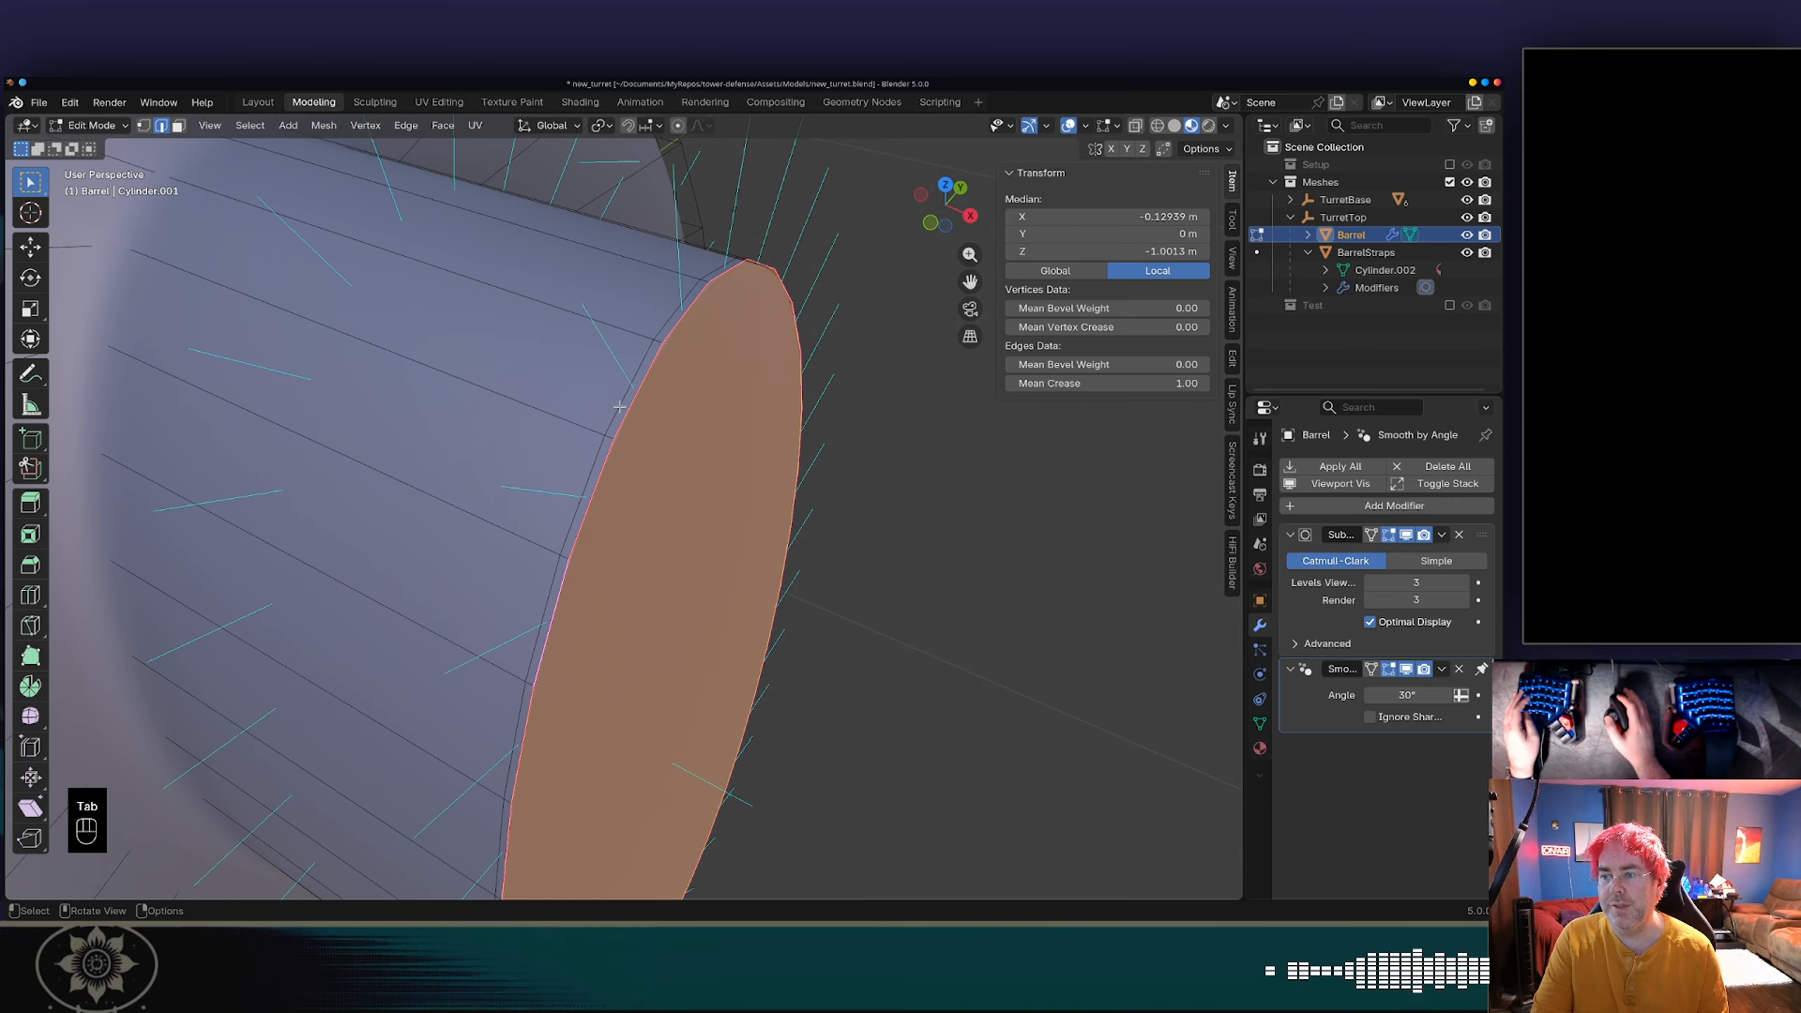
click(623, 407)
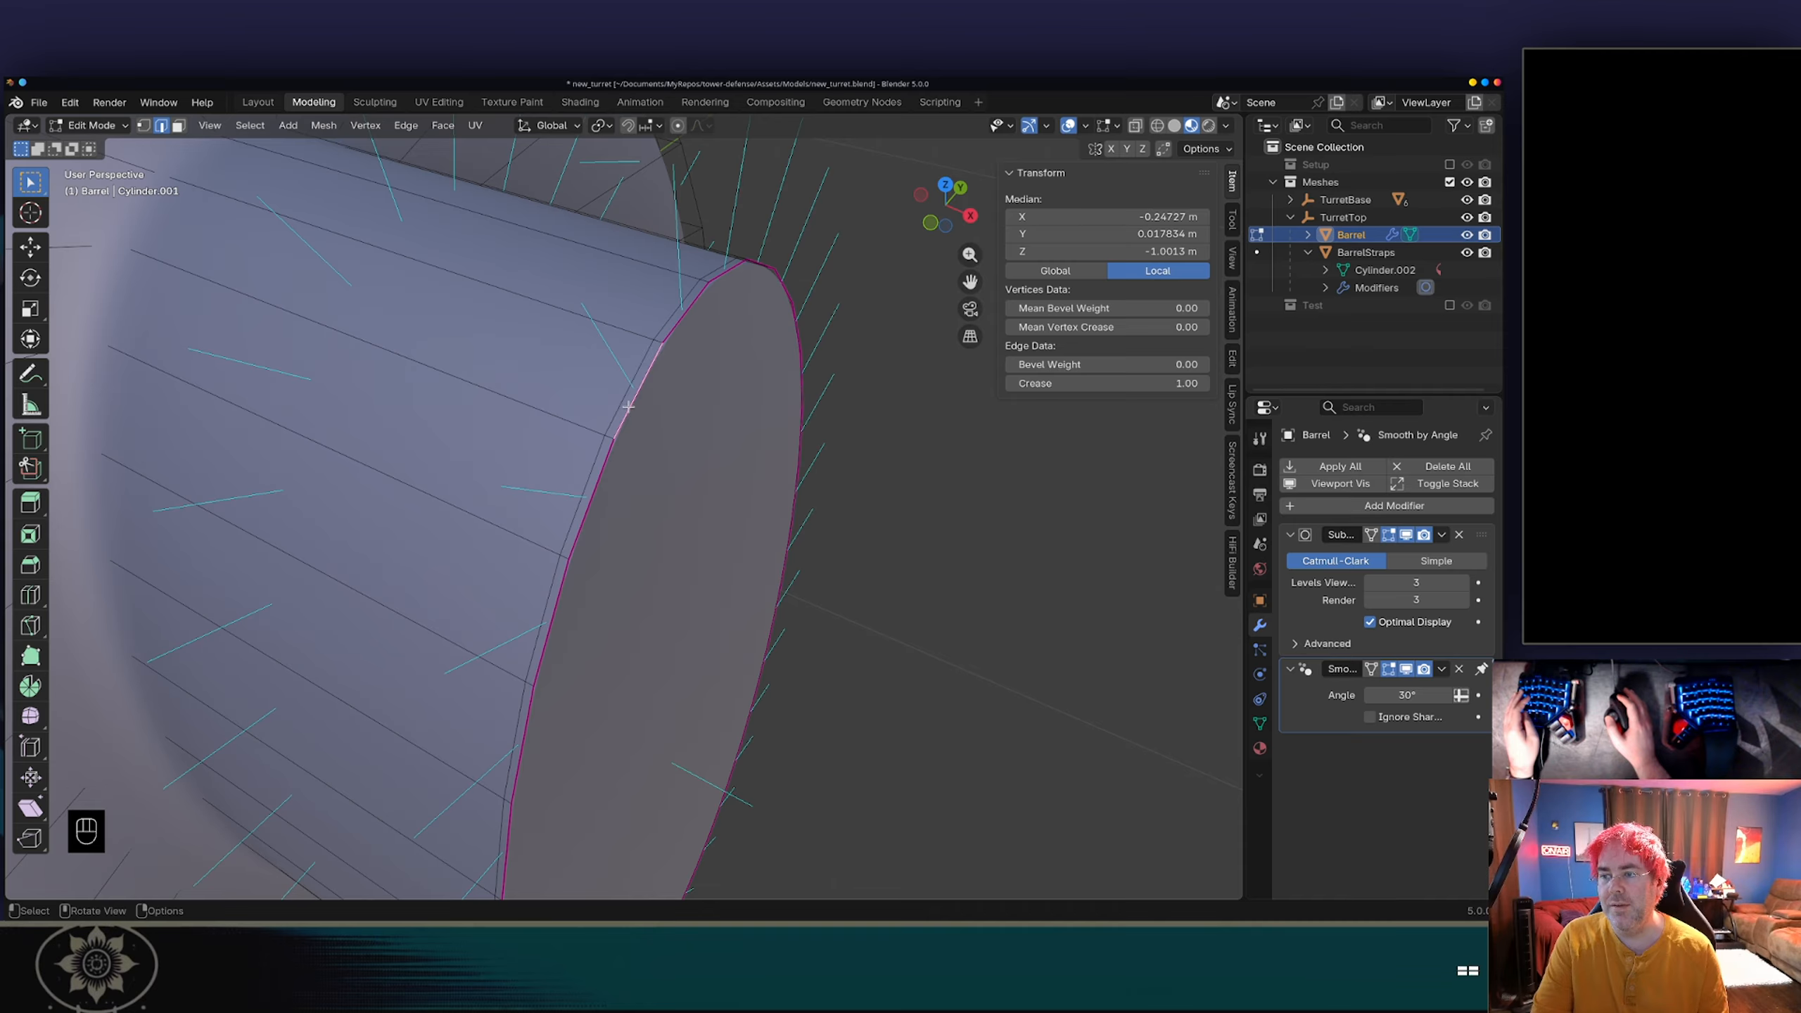
alt+click(627, 407)
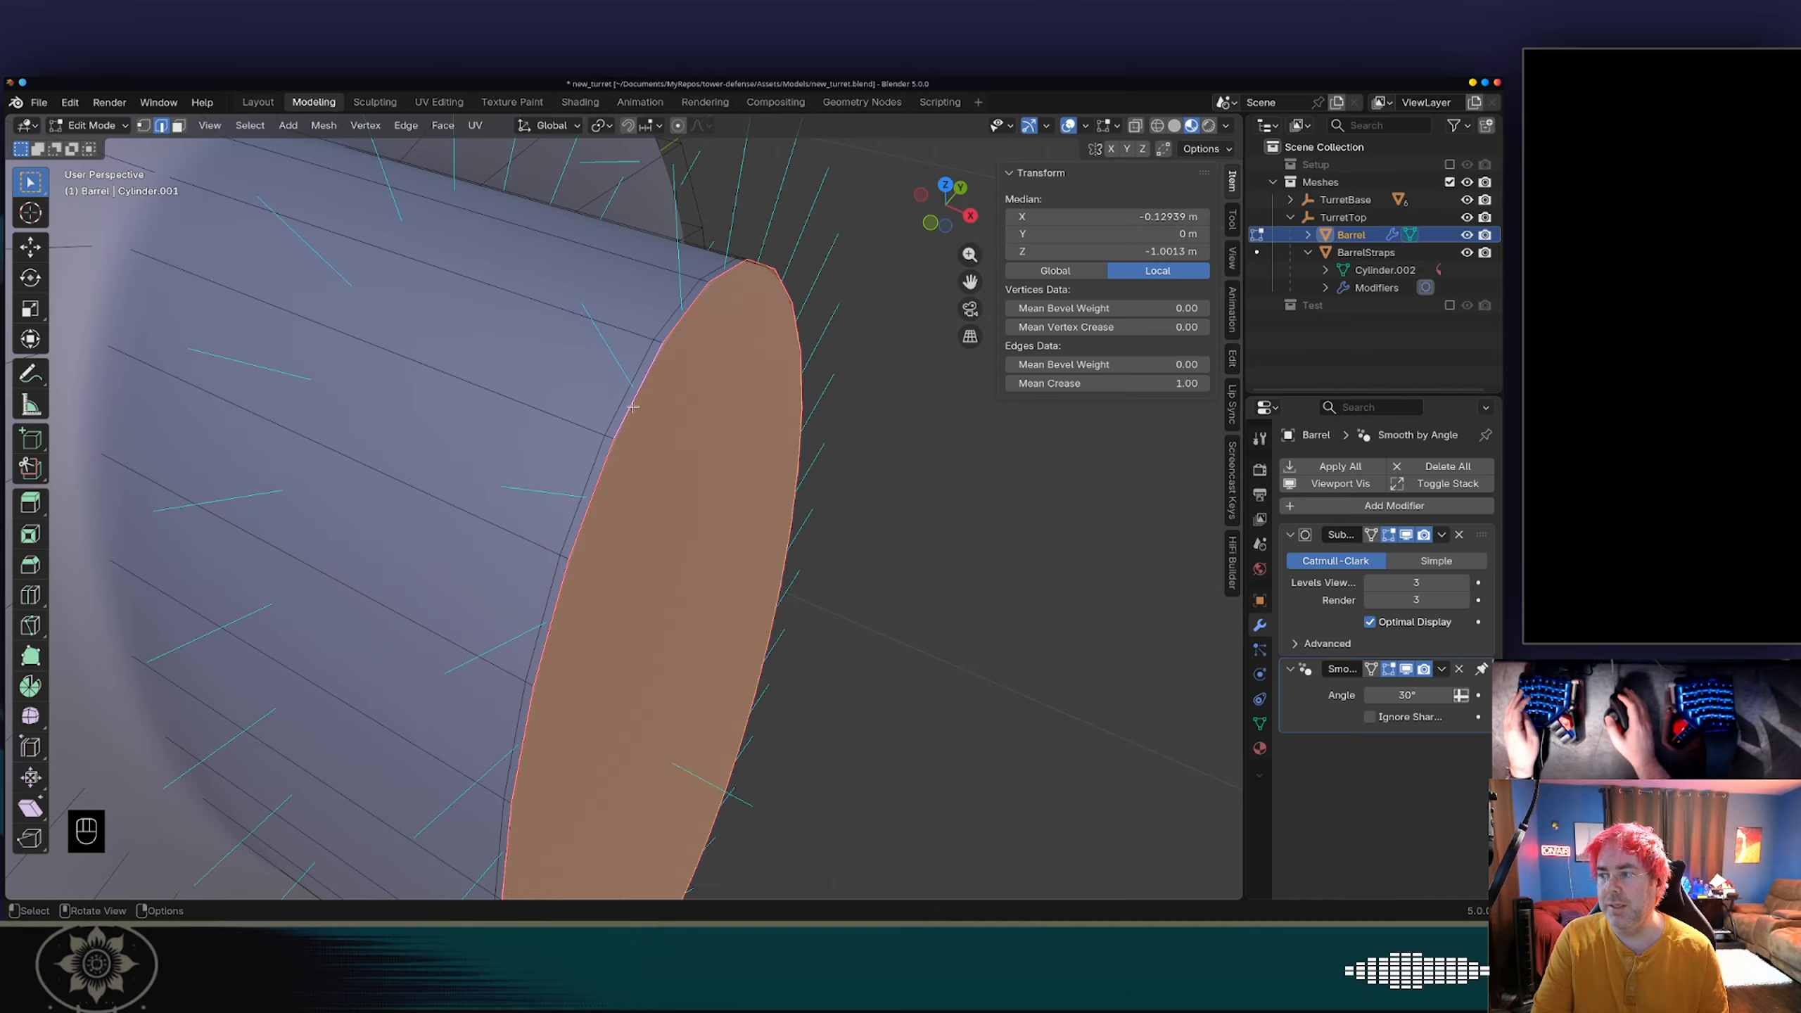
key(r)
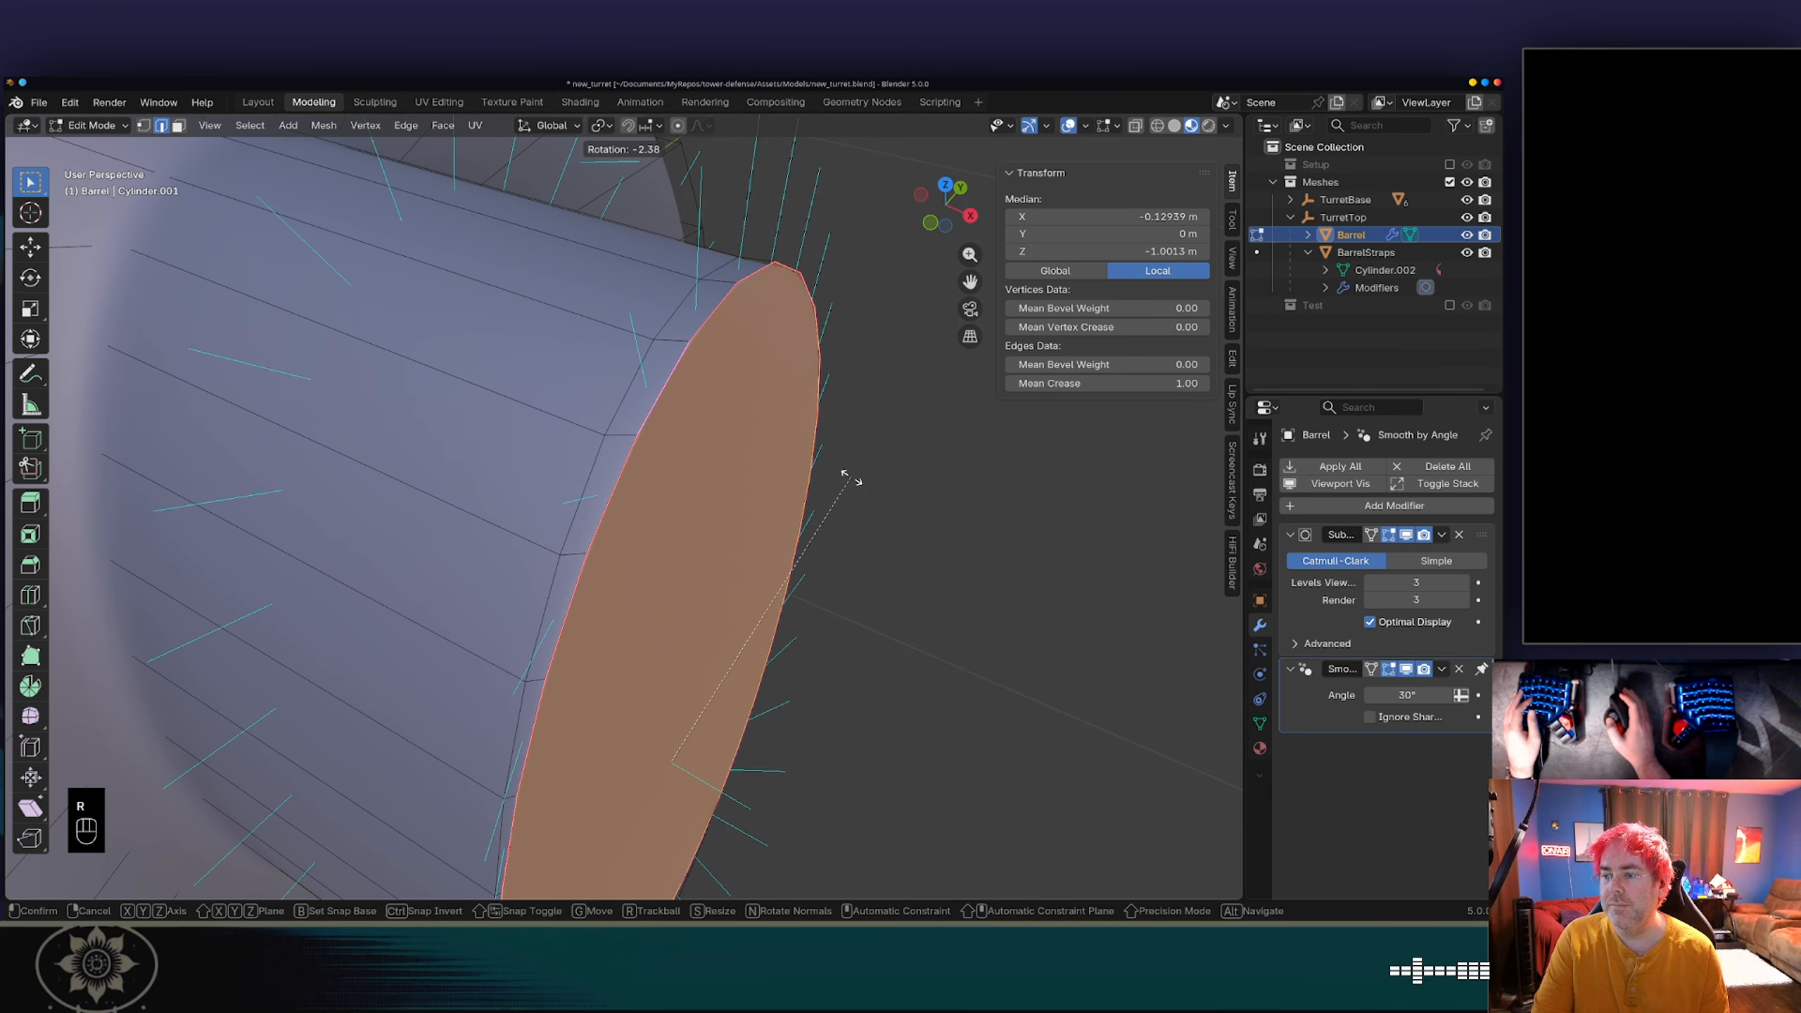
key(s)
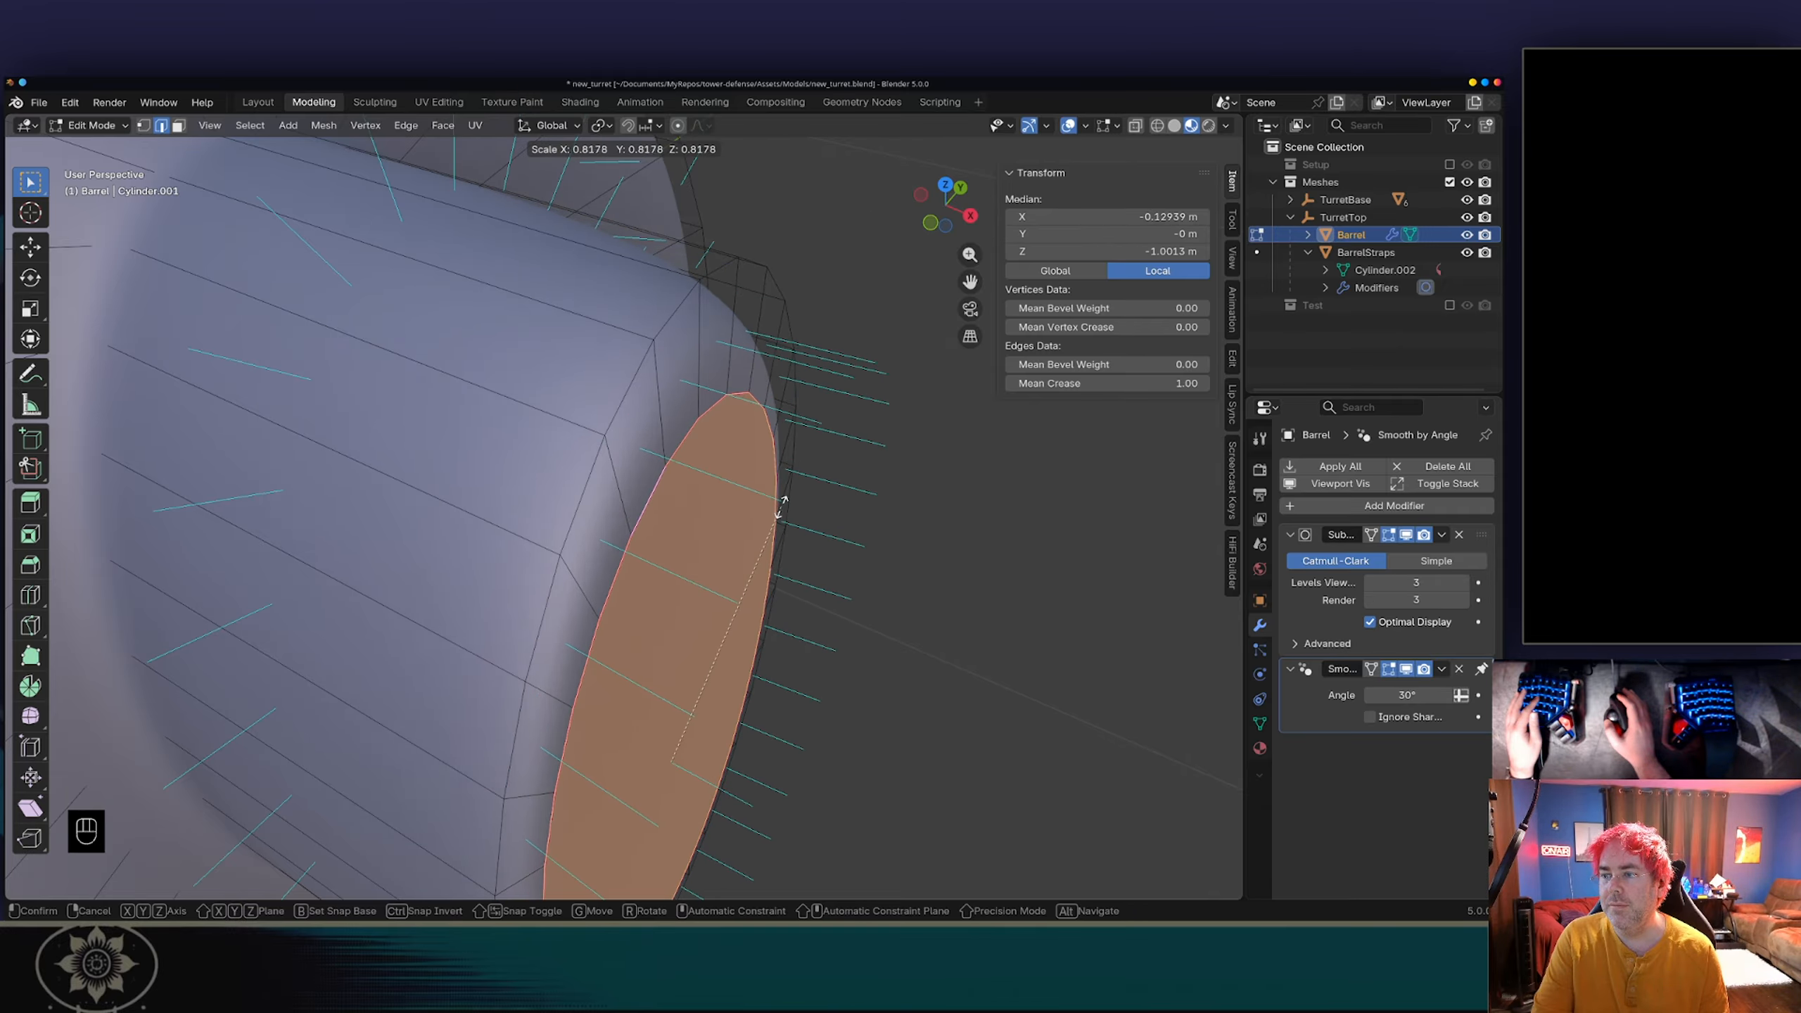
click(832, 478)
key(Tab)
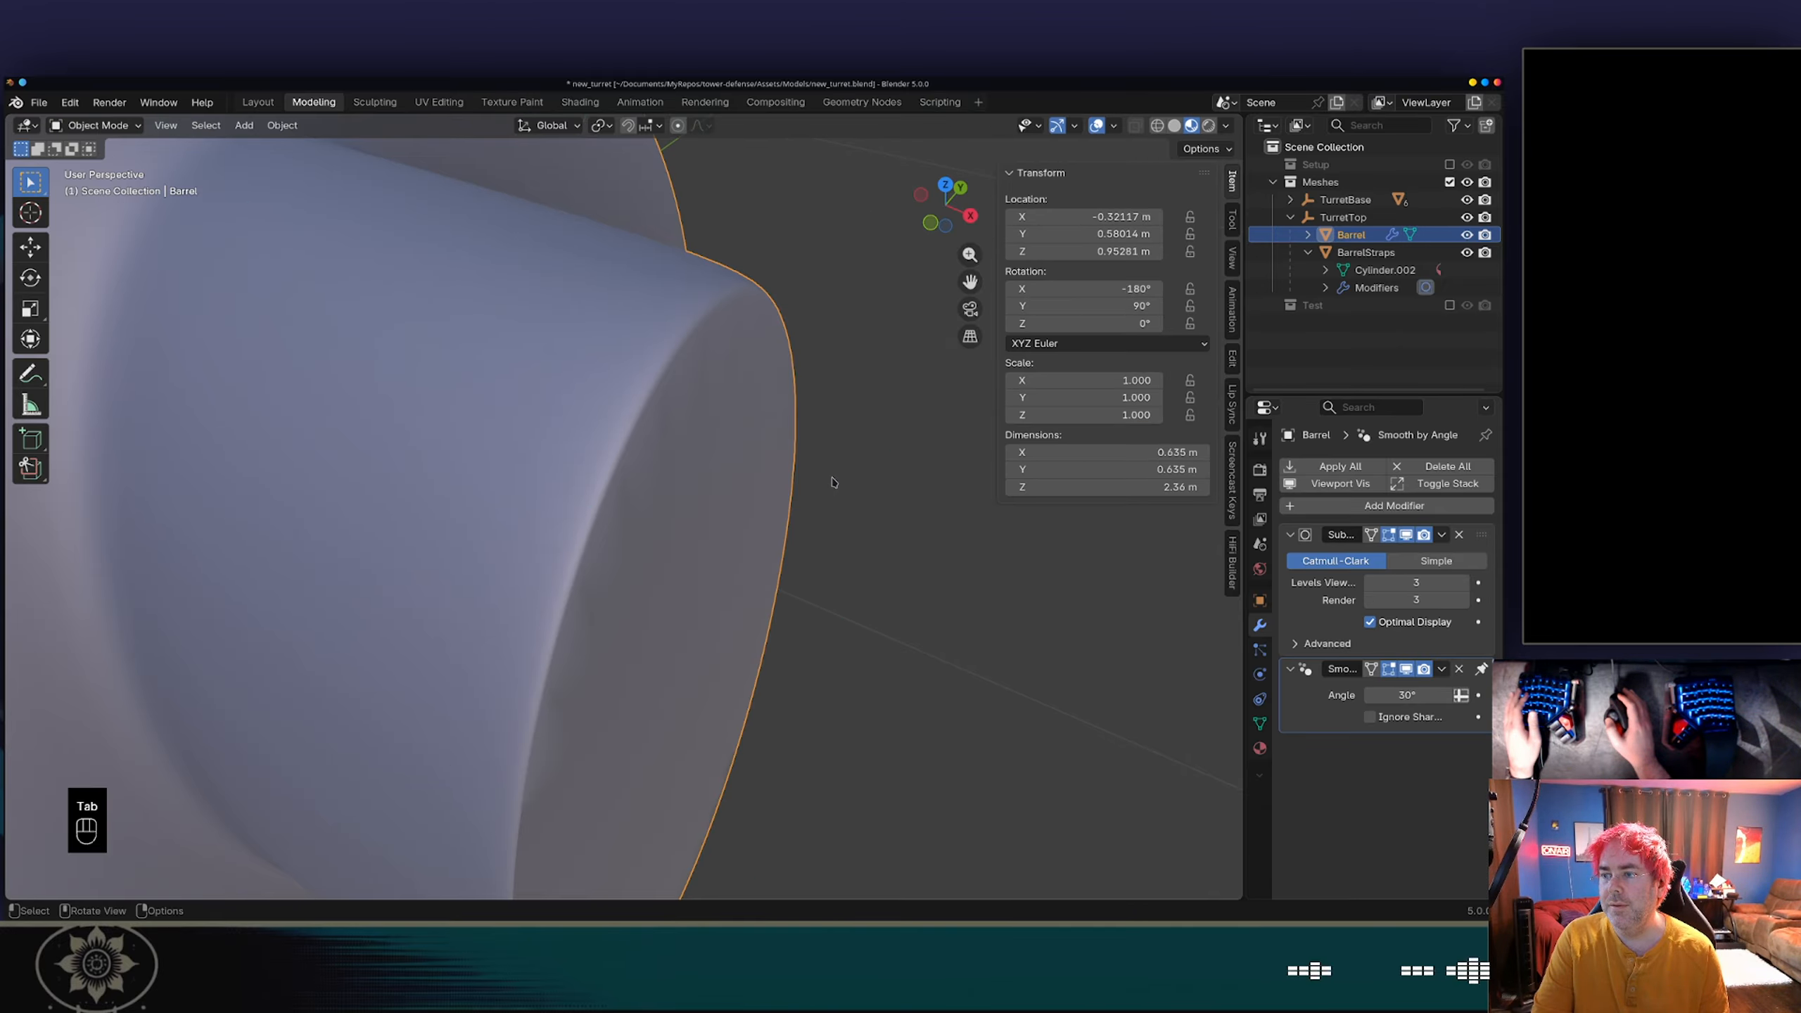
Step: Examine the shading of the neck's end up close, clear the selection, and review the whole turret from a distance
middle_drag(832, 478, 802, 341)
scroll(625, 392, up, 2)
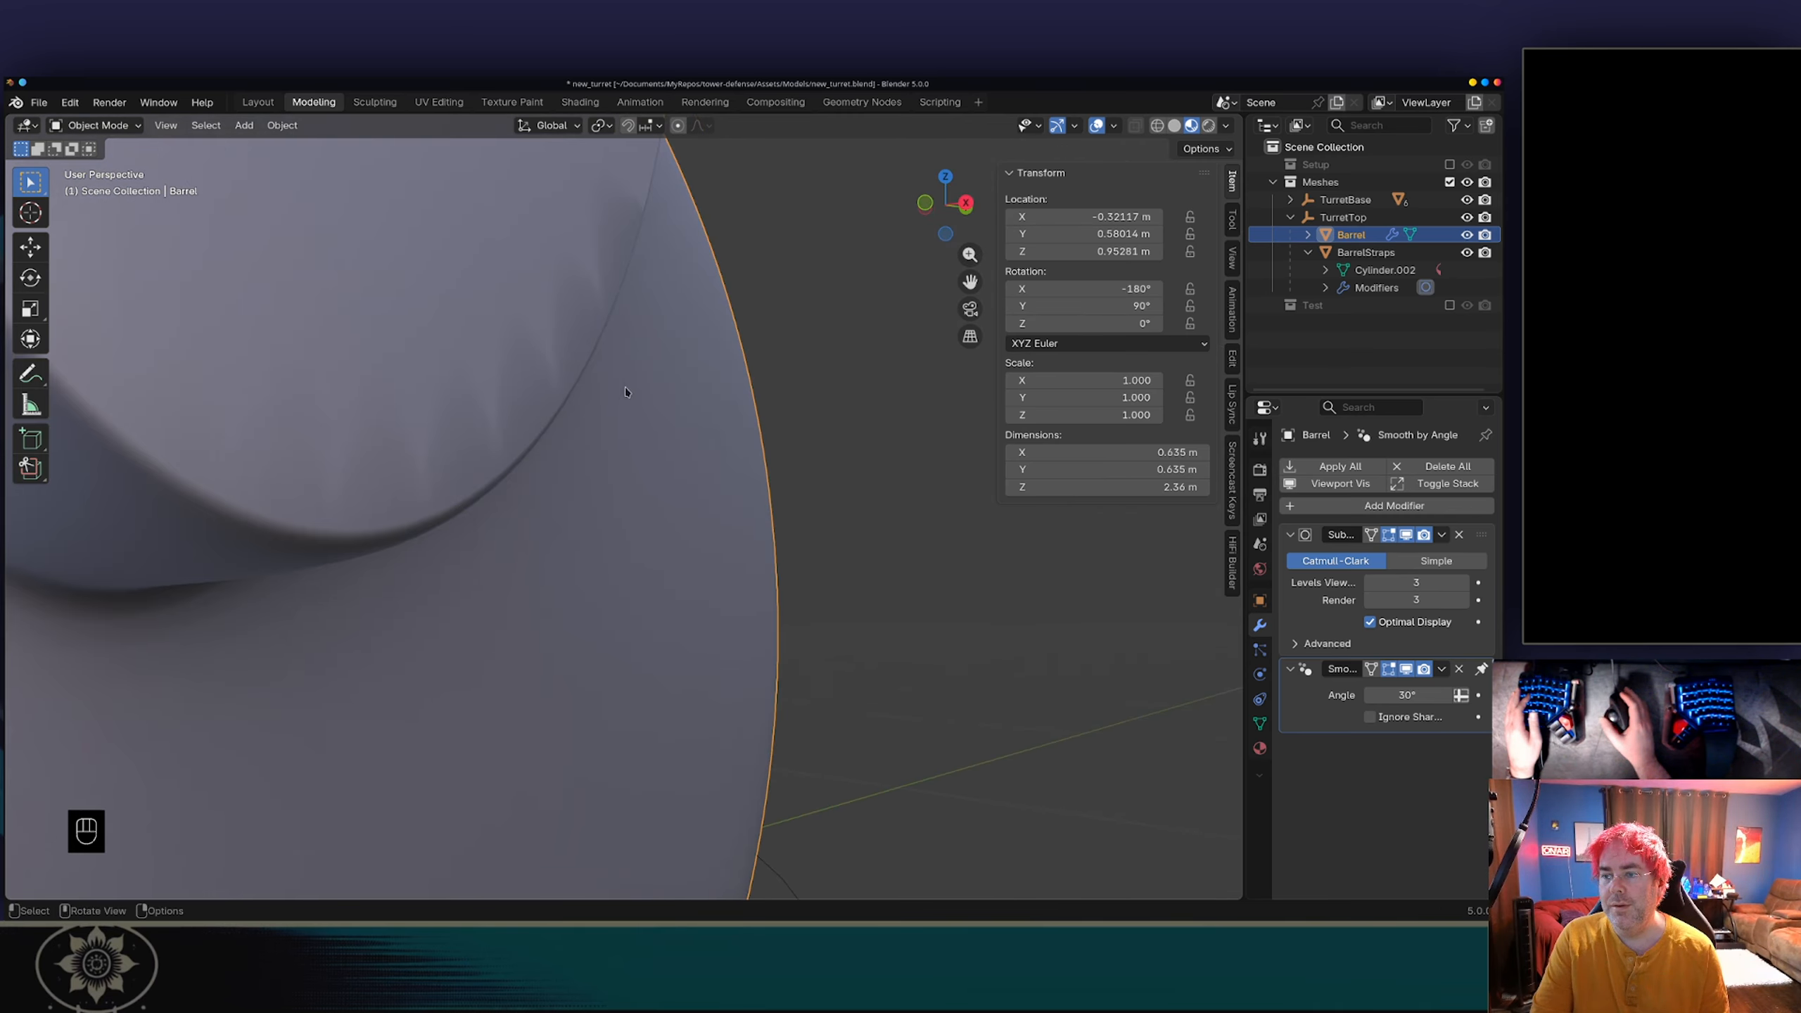
middle_drag(571, 375, 624, 376)
scroll(578, 418, down, 7)
click(570, 426)
scroll(634, 387, down, 5)
scroll(624, 376, up, 4)
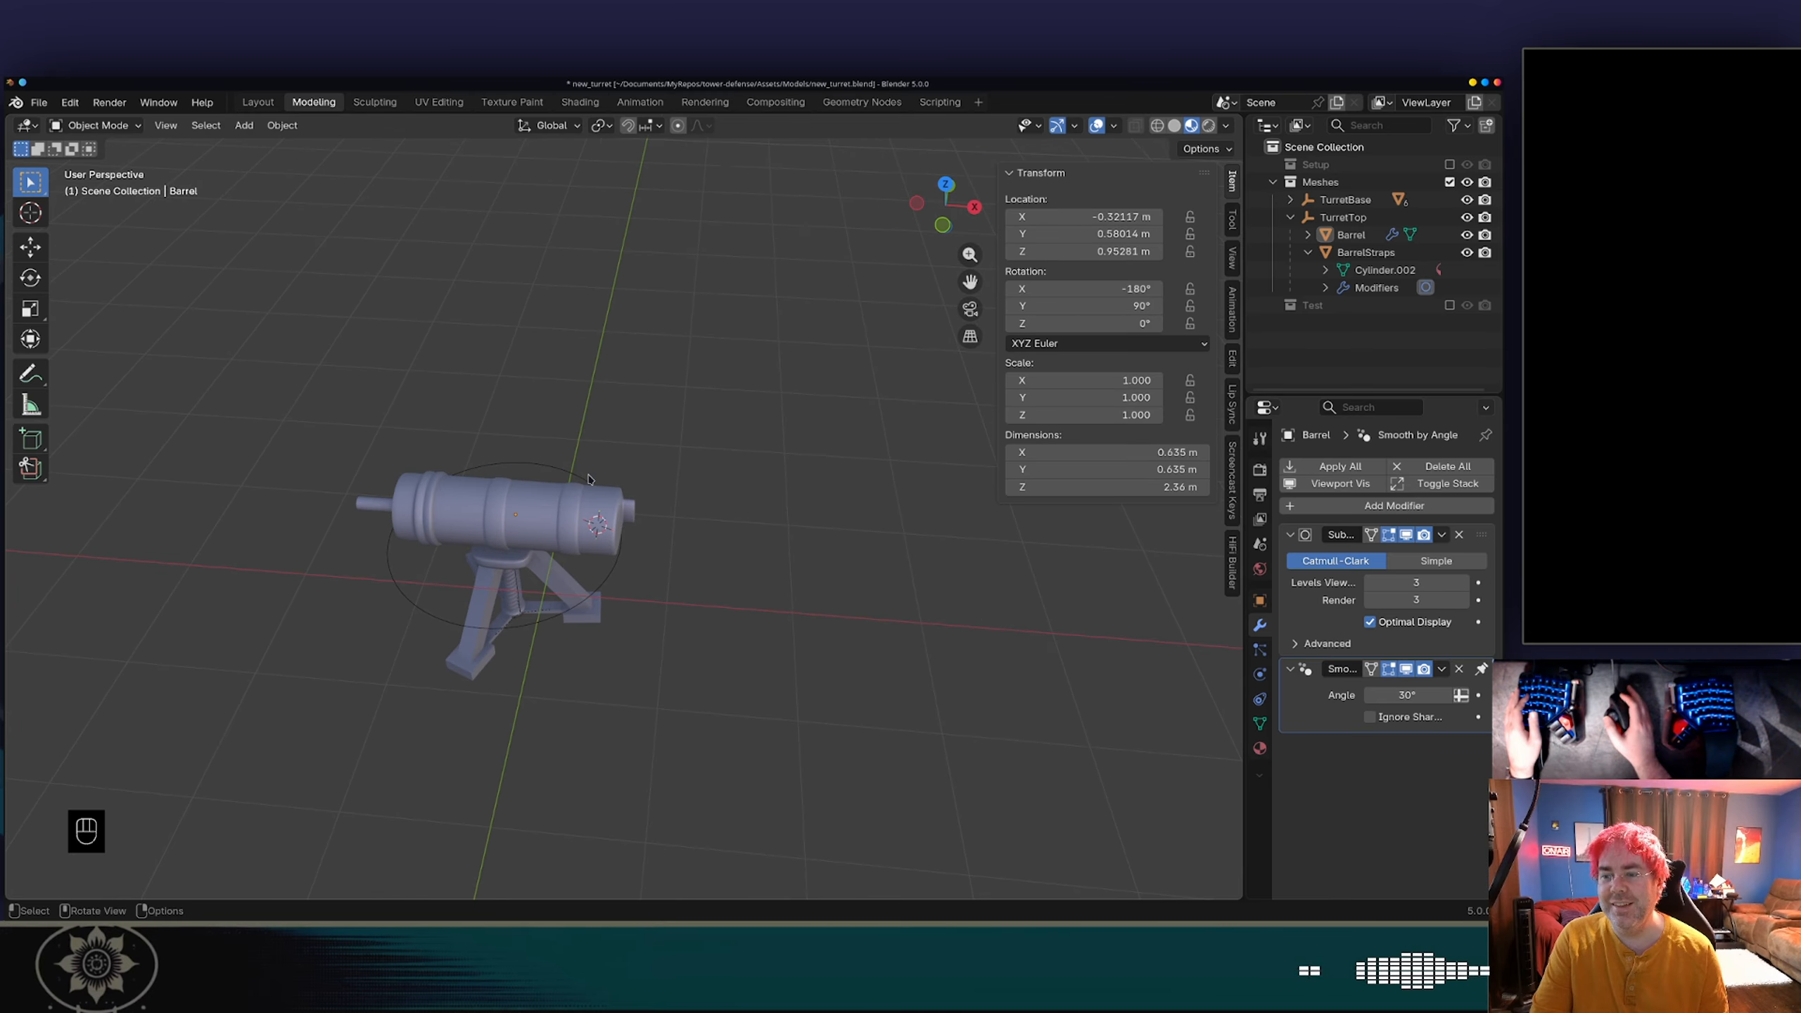
scroll(590, 480, up, 2)
scroll(591, 480, down, 2)
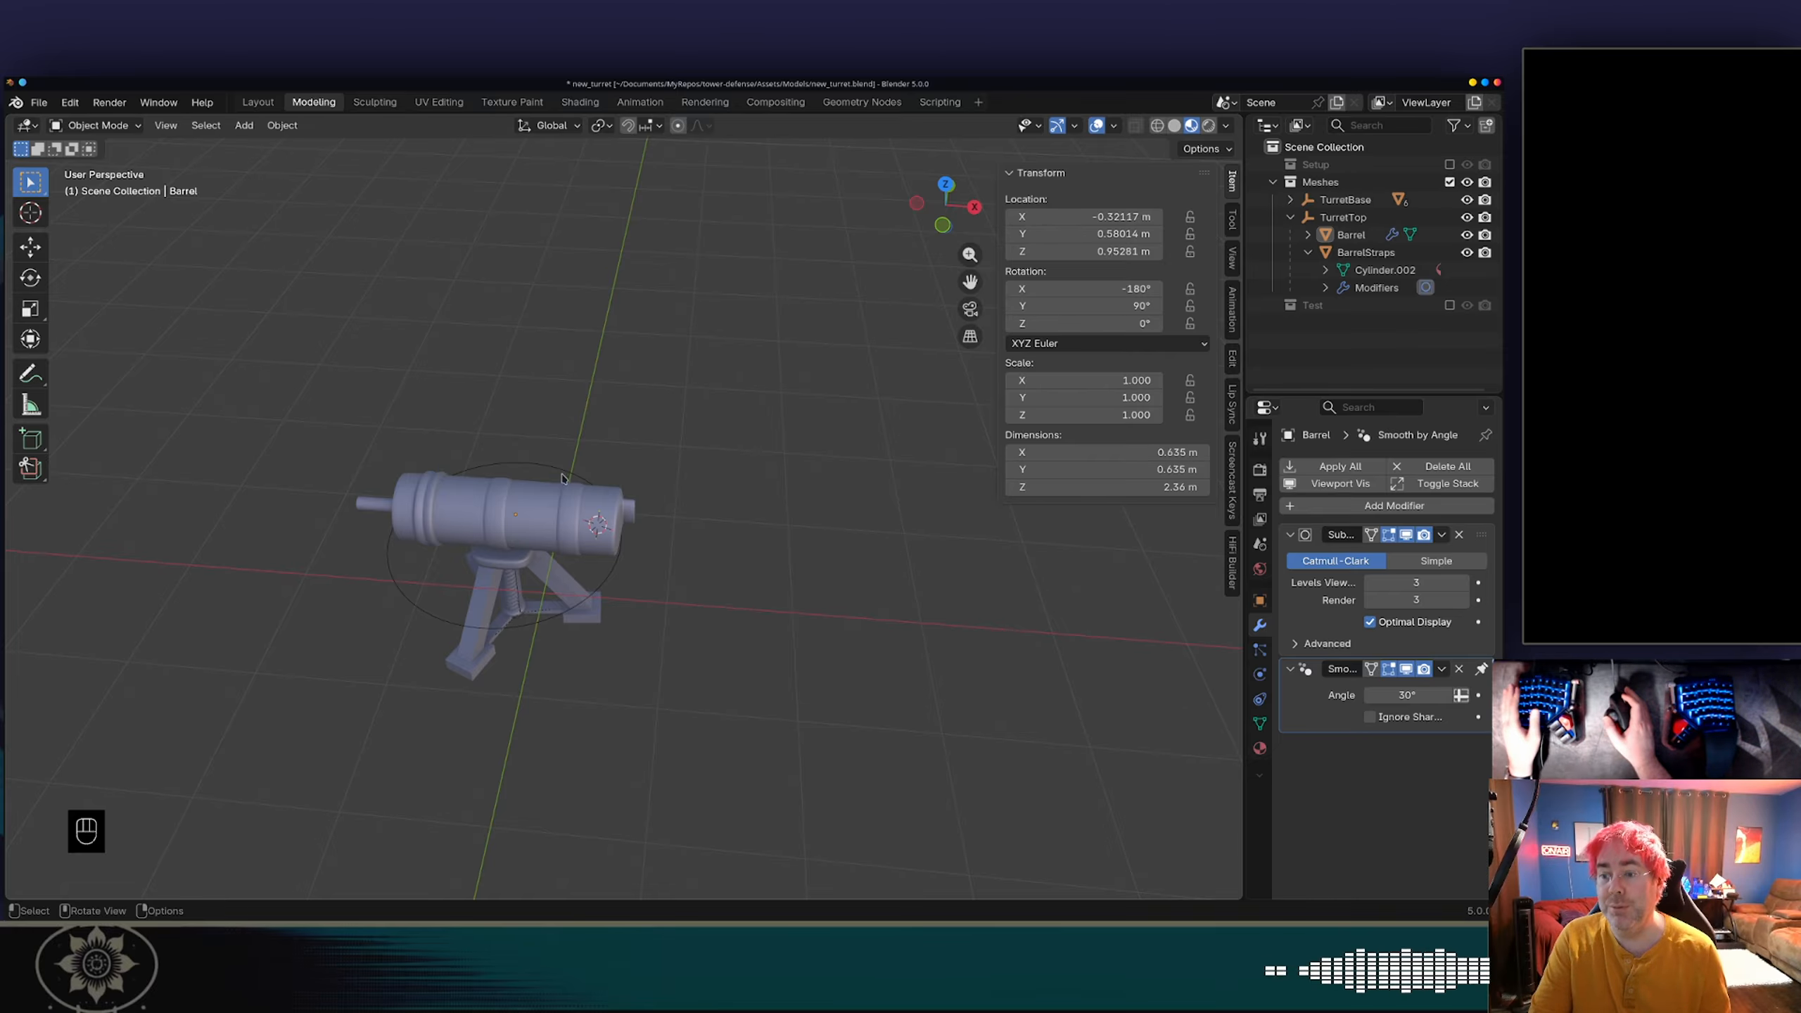
scroll(588, 479, up, 2)
scroll(576, 477, up, 1)
scroll(510, 463, down, 1)
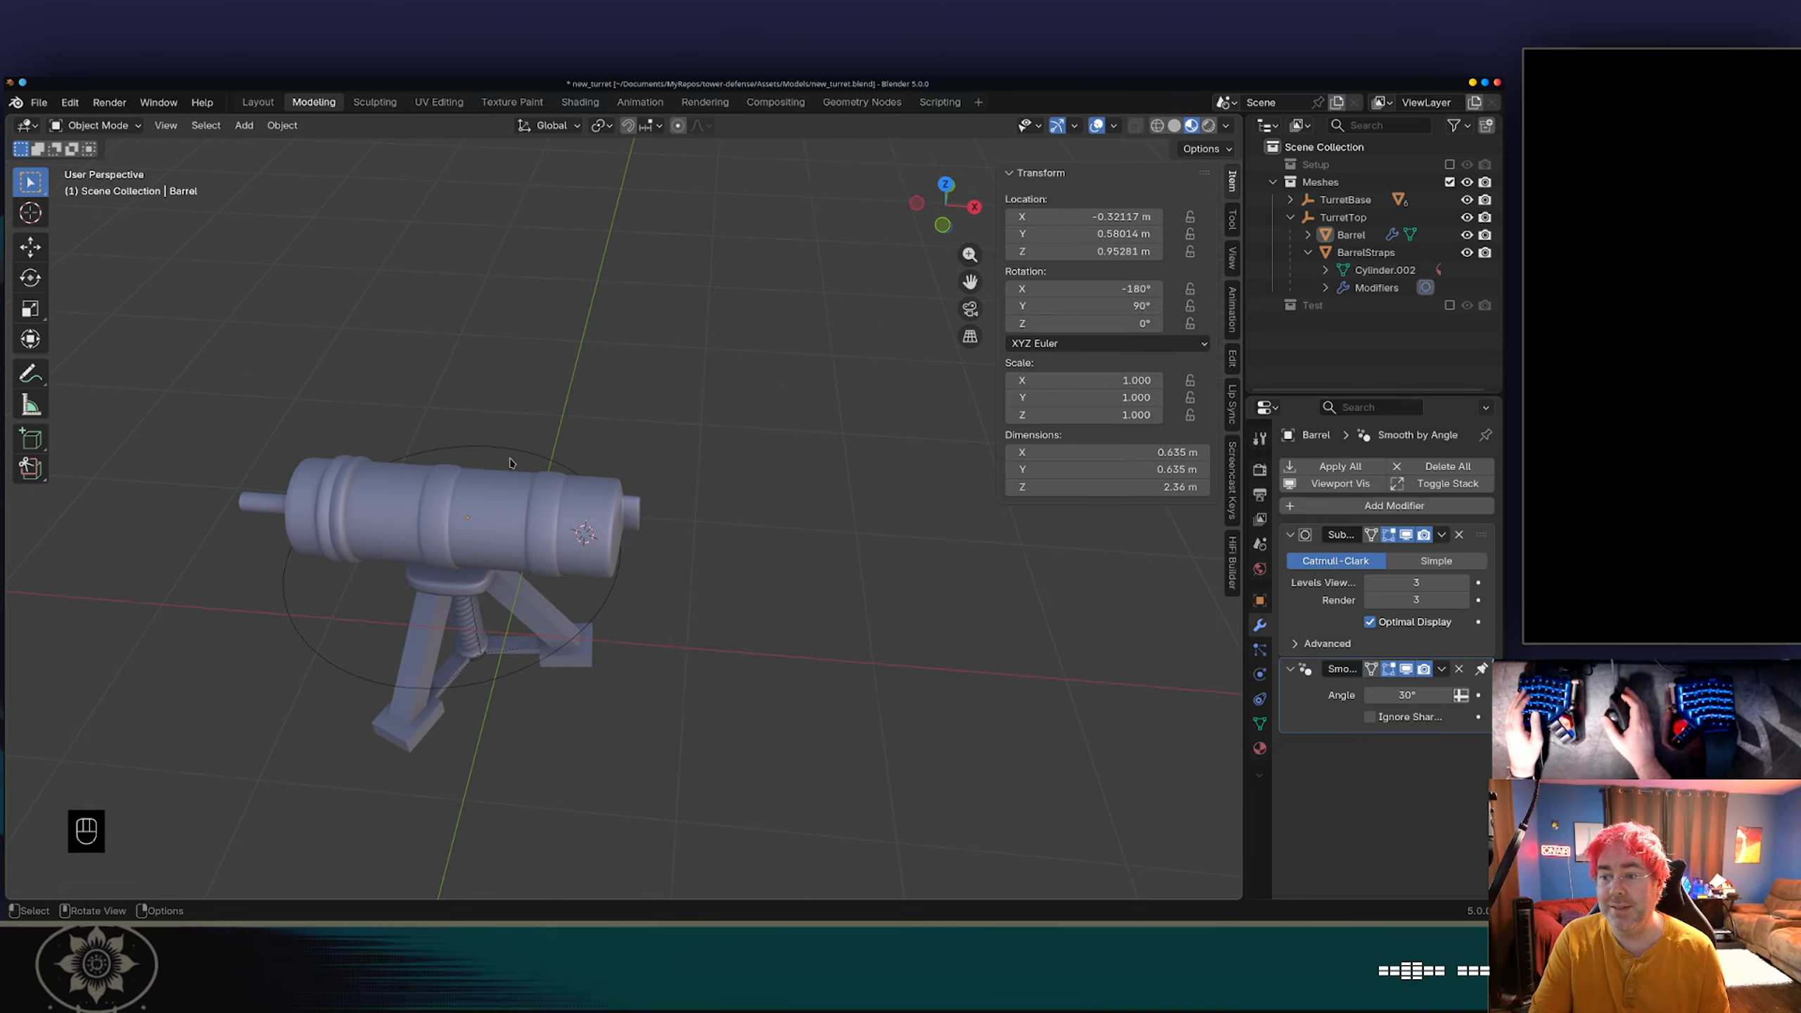
Step: Save the turret file, then select the barrel and display its Metal material settings
shift+middle_drag(517, 454, 607, 406)
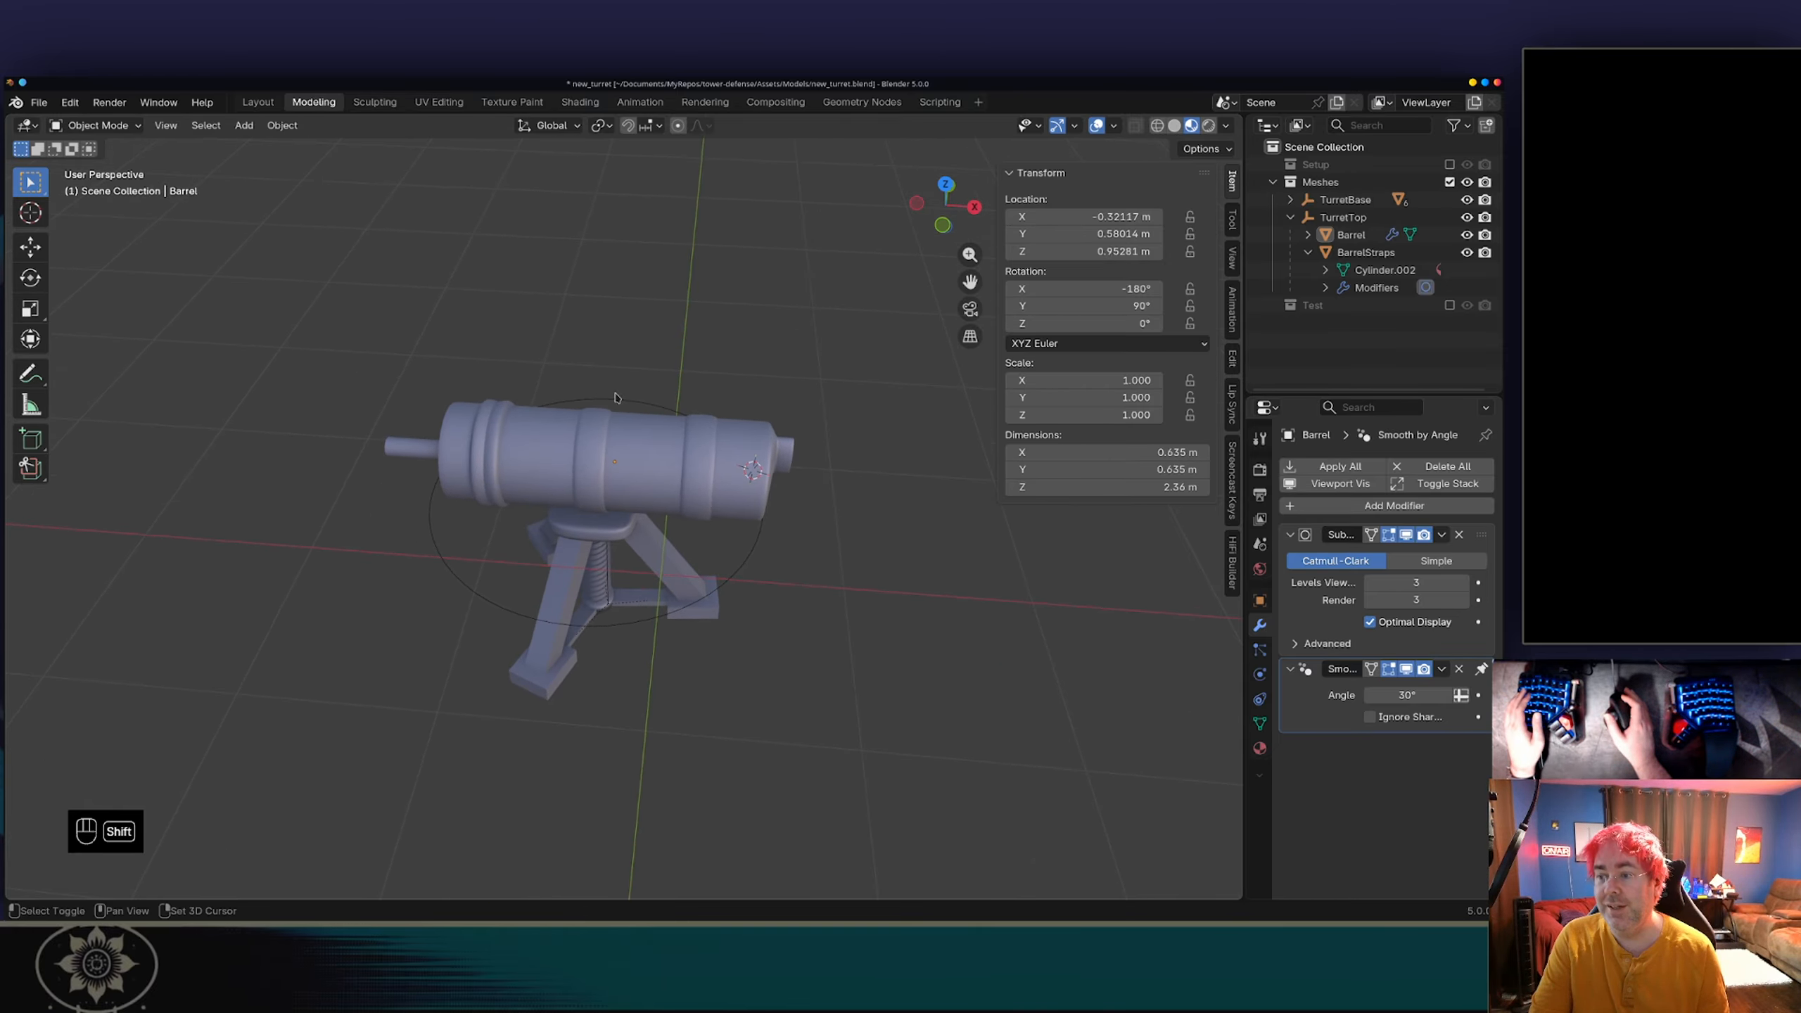
key(ctrl+s)
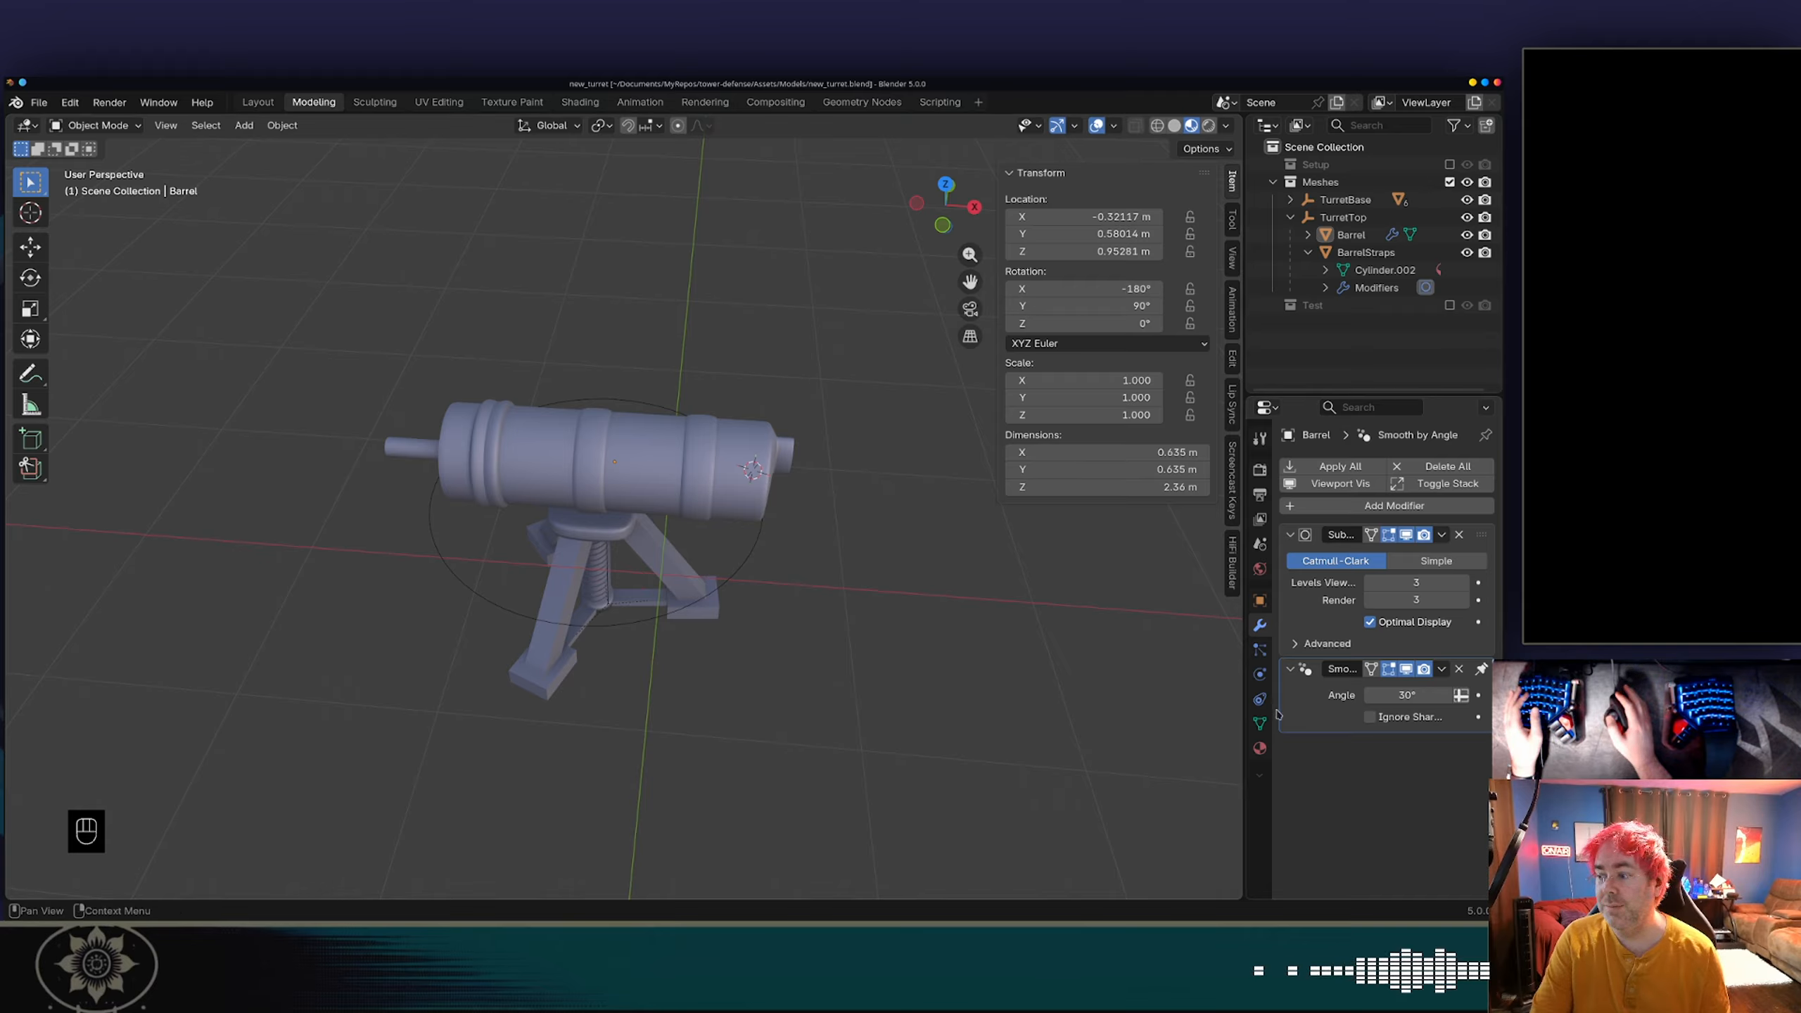
click(1260, 747)
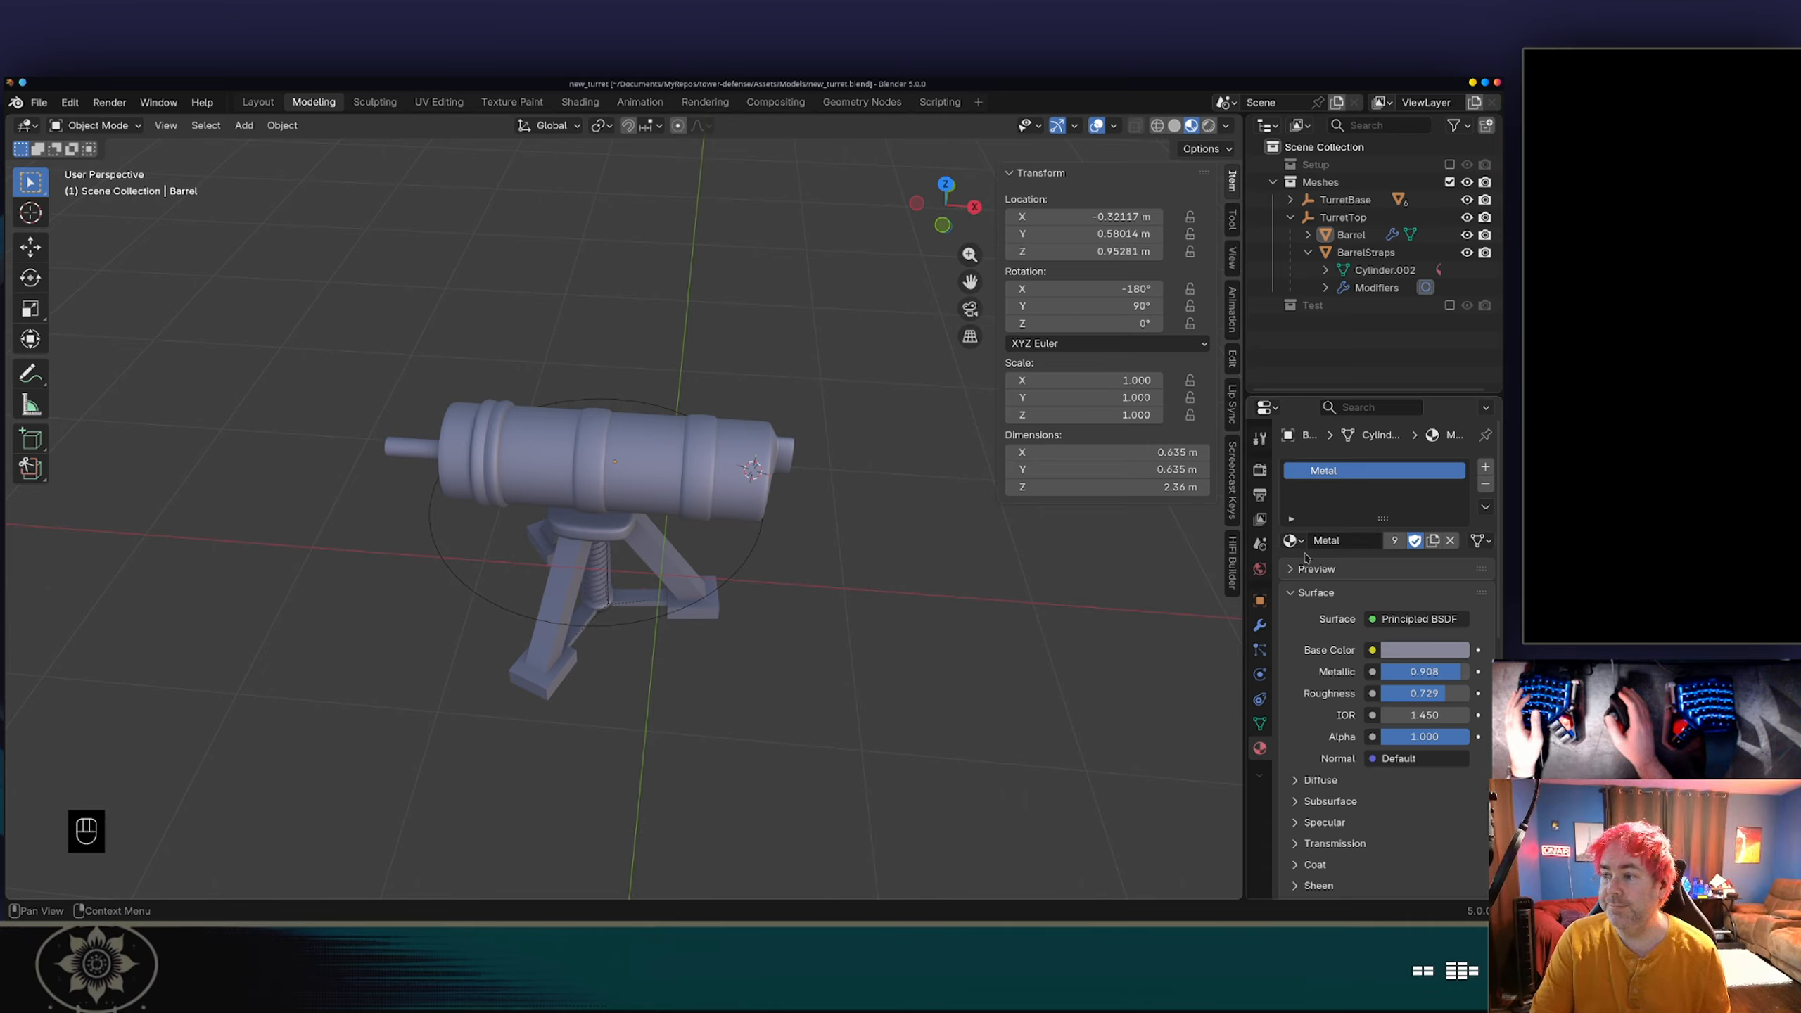
click(653, 461)
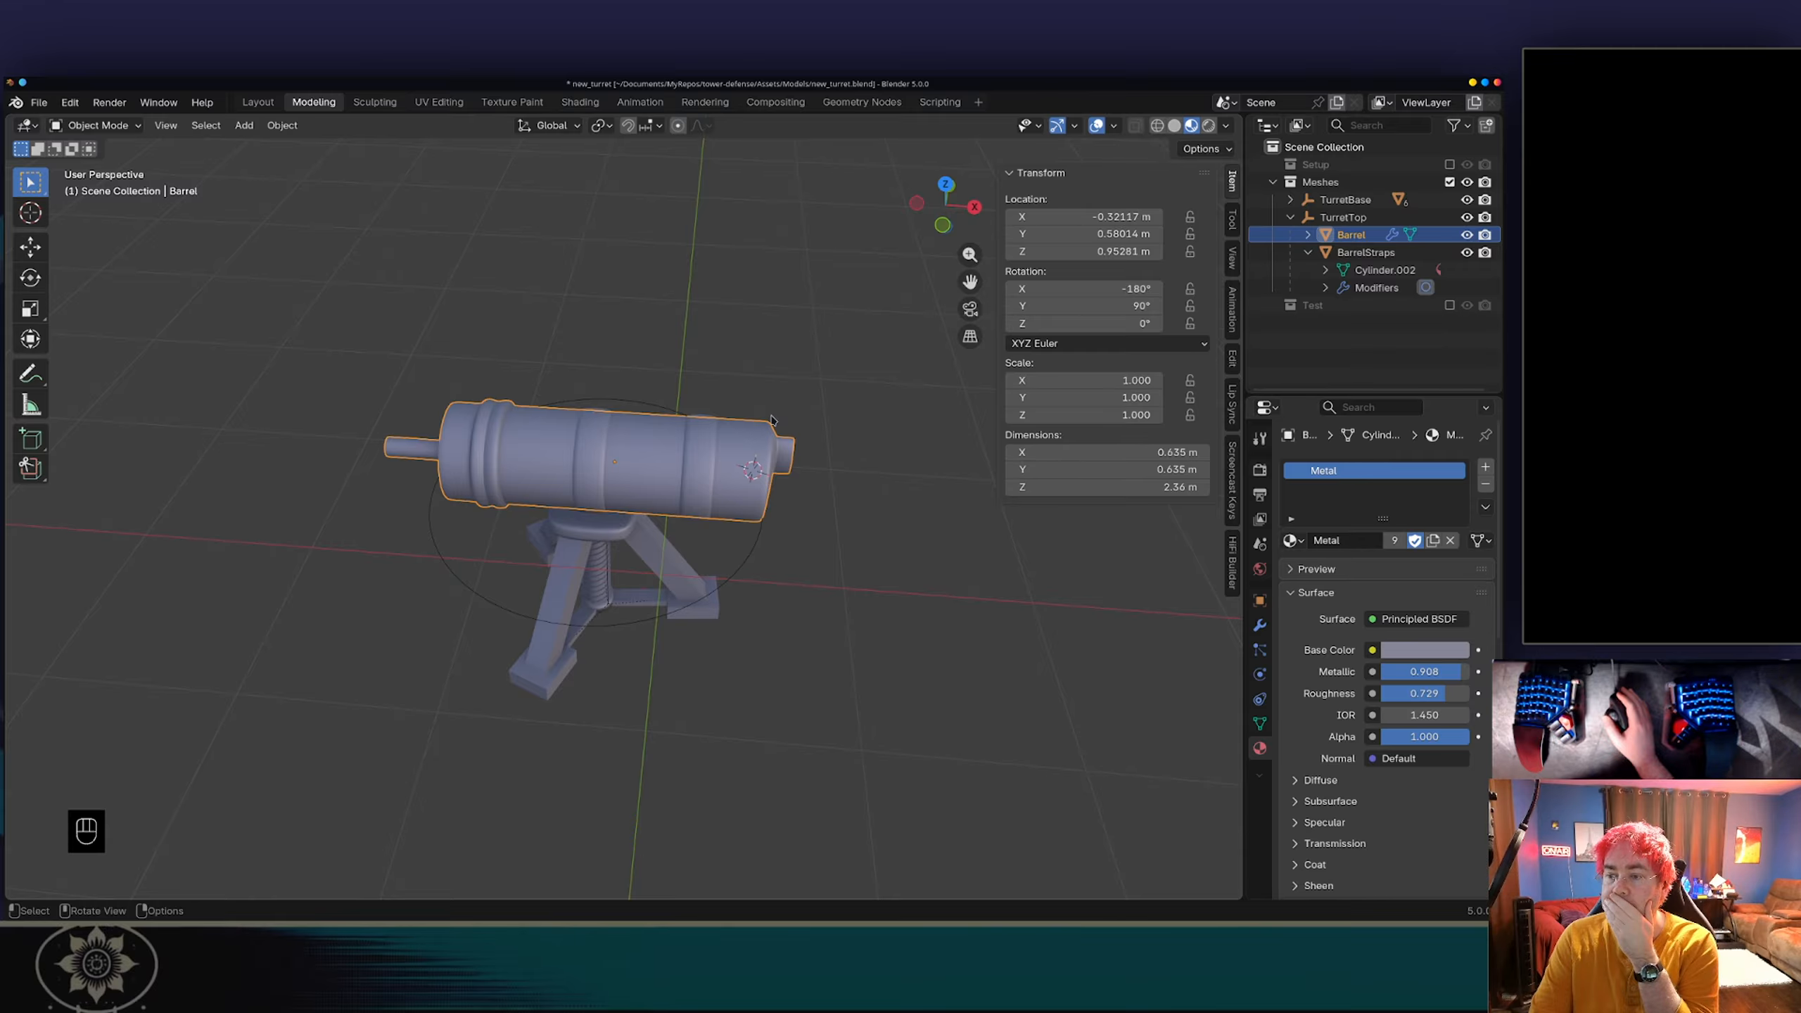
mouse_move(770, 429)
middle_down()
mouse_move(823, 333)
mouse_move(905, 387)
mouse_move(769, 383)
mouse_move(805, 419)
mouse_move(781, 397)
mouse_move(771, 457)
middle_up()
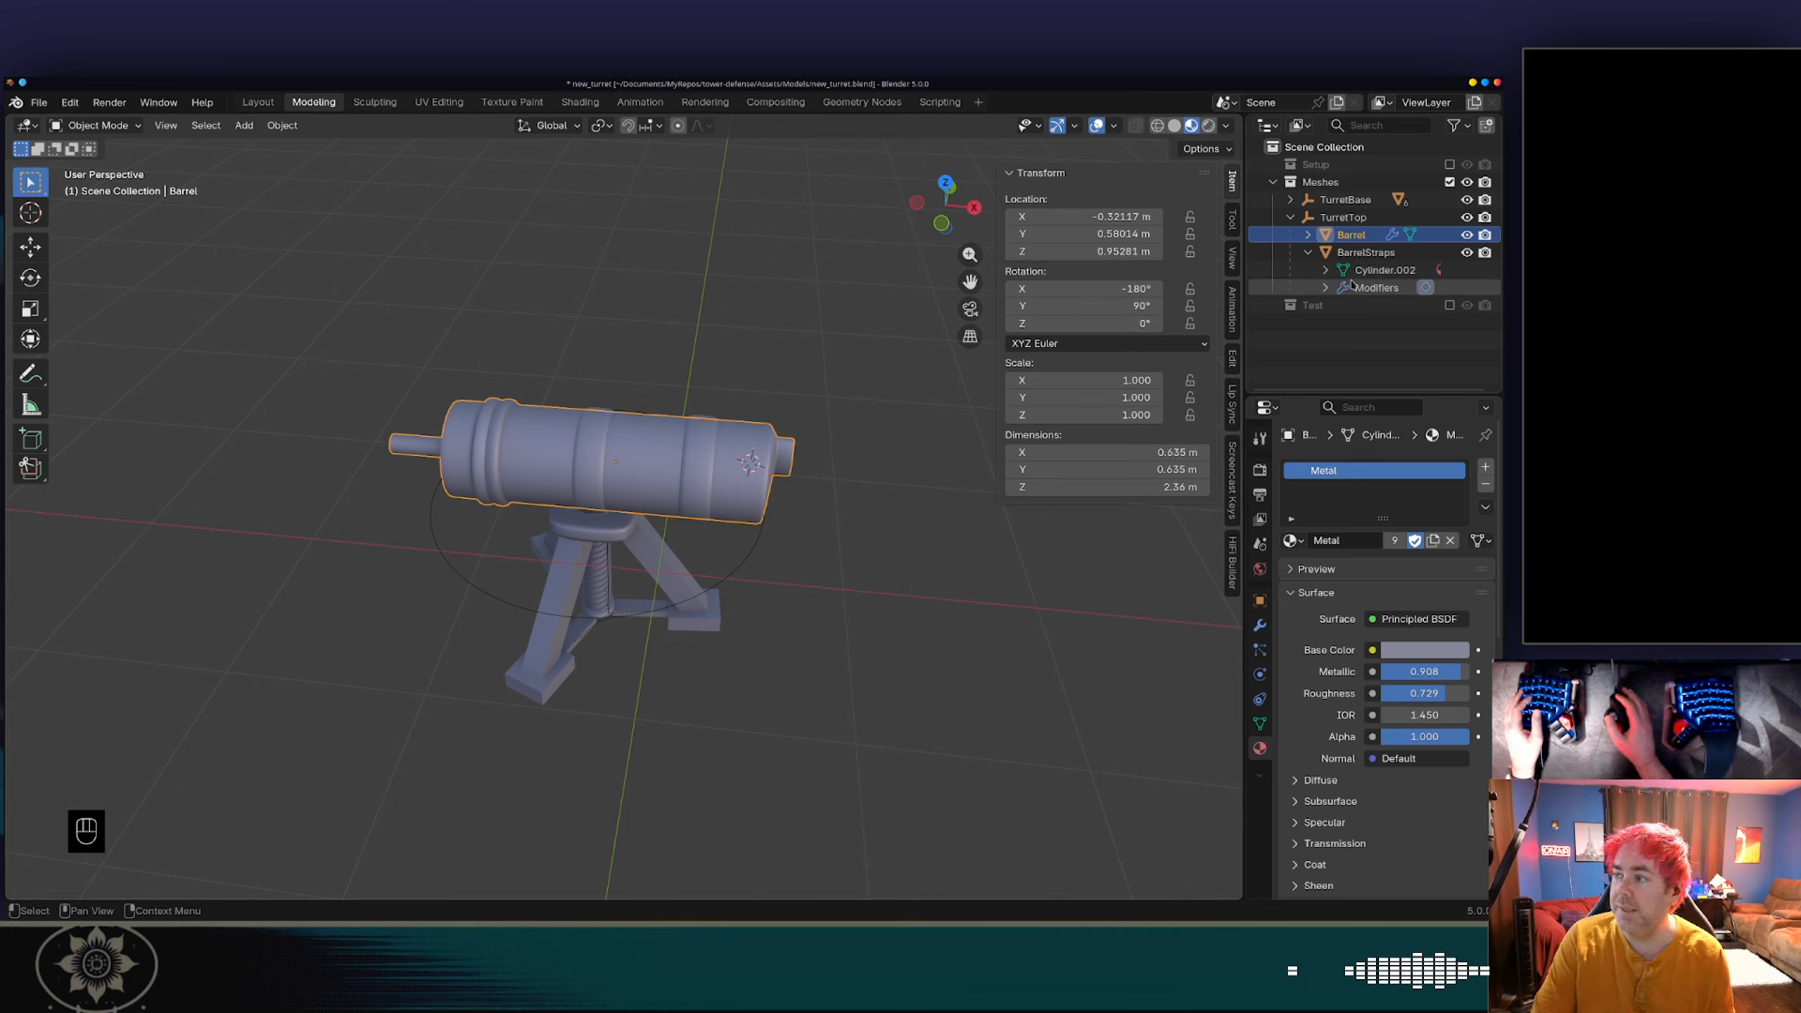
Step: Expand the Barrel's contents in the outliner, save the file again, and return to the barrel's Metal material settings
click(1307, 234)
click(1333, 200)
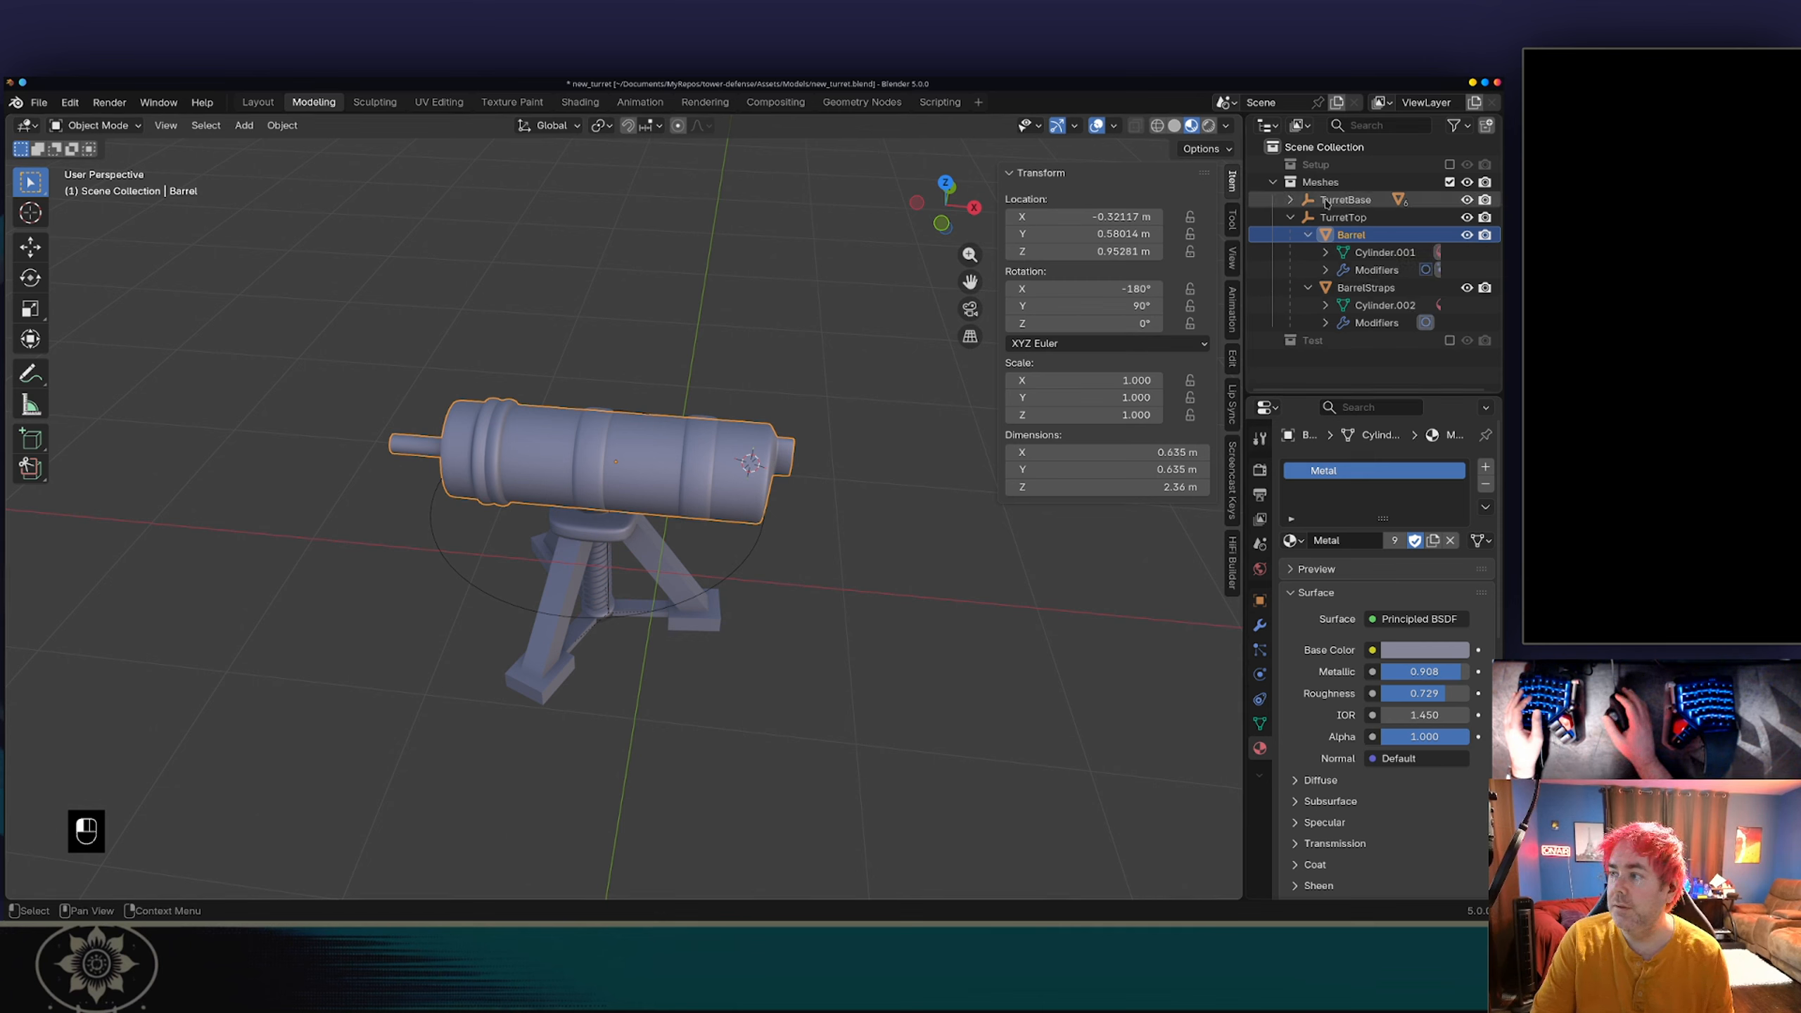
click(1328, 216)
click(1340, 235)
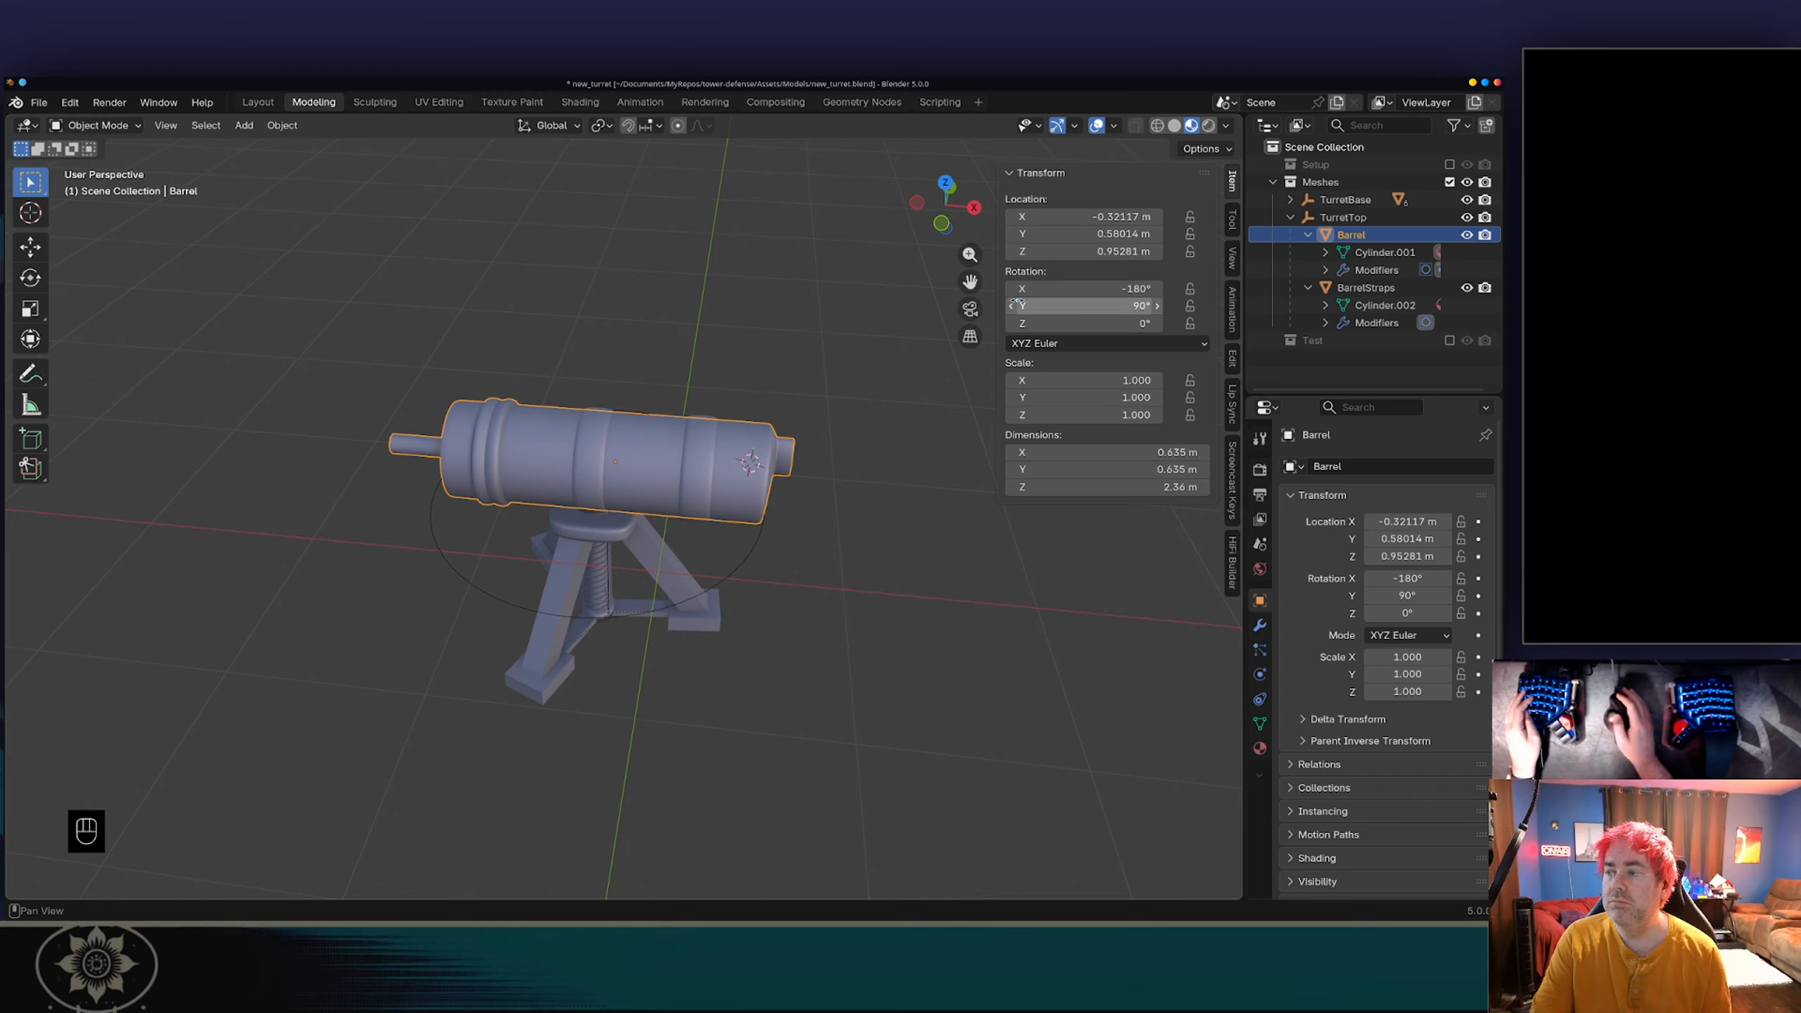
key(ctrl+s)
click(1260, 749)
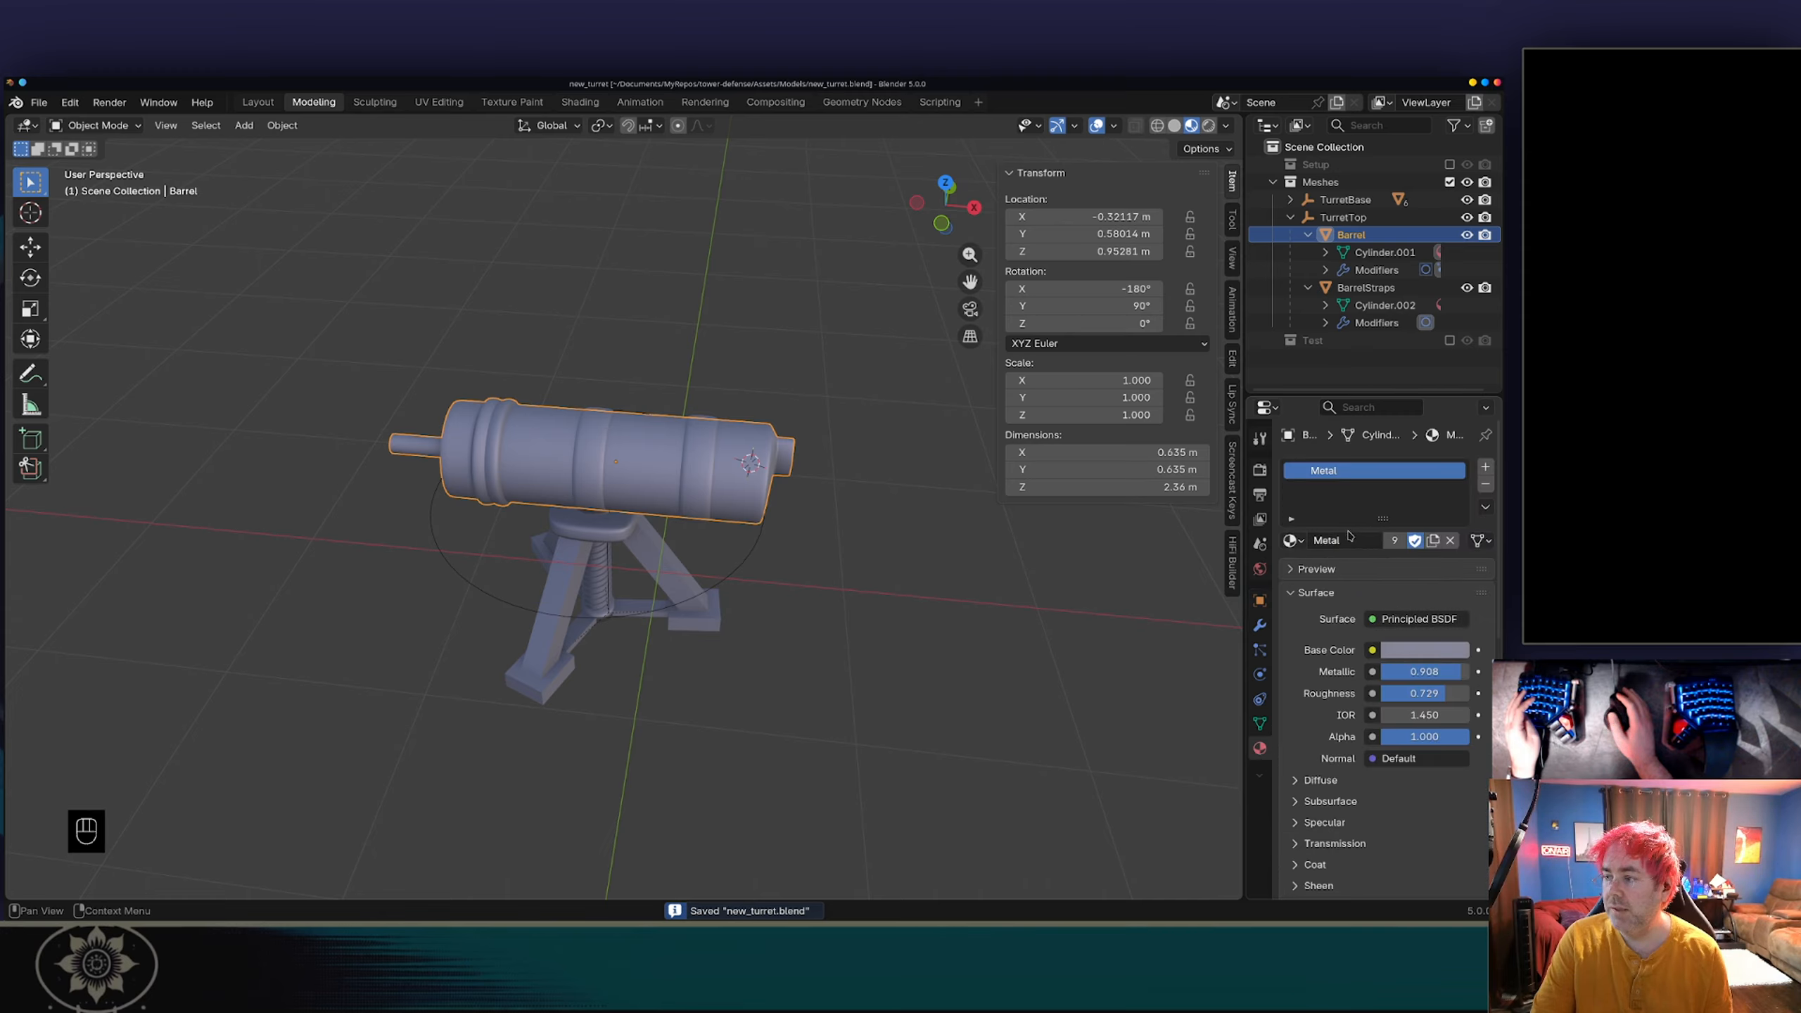
right_click(1324, 471)
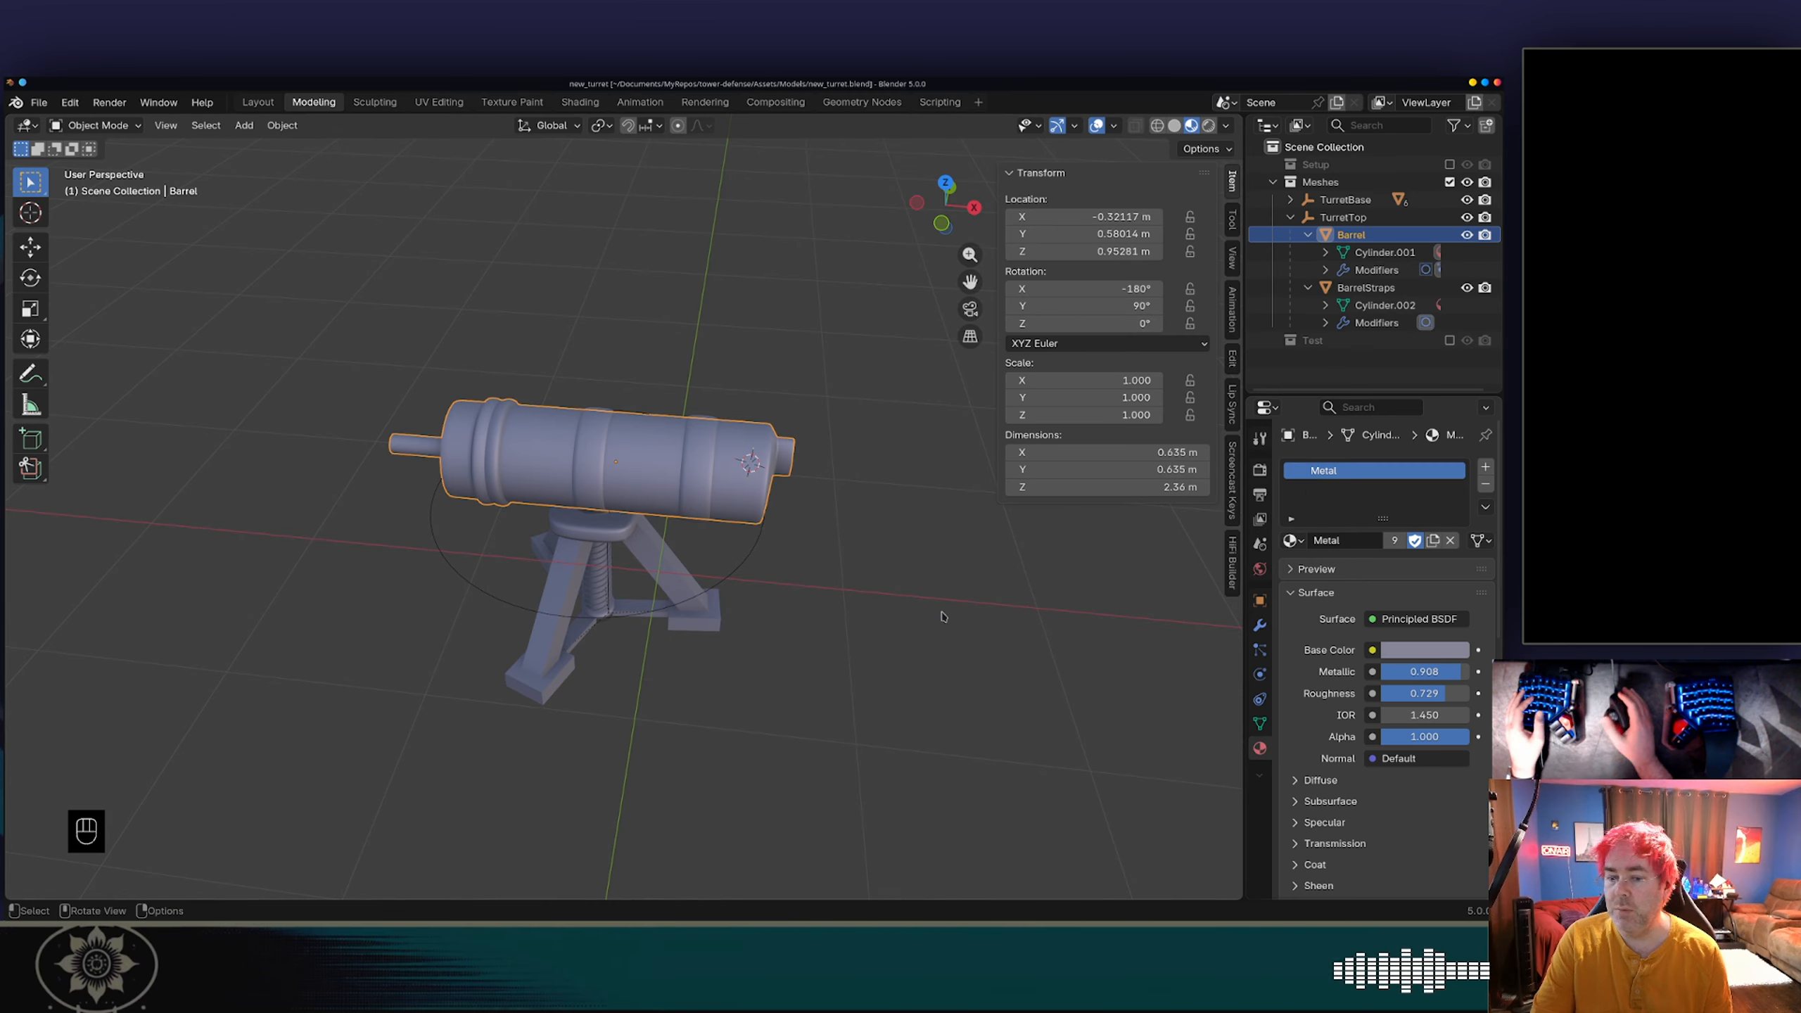
Step: Show the barrel's Metal material nodes in the Shading workspace and enlarge the shader node area
click(27, 125)
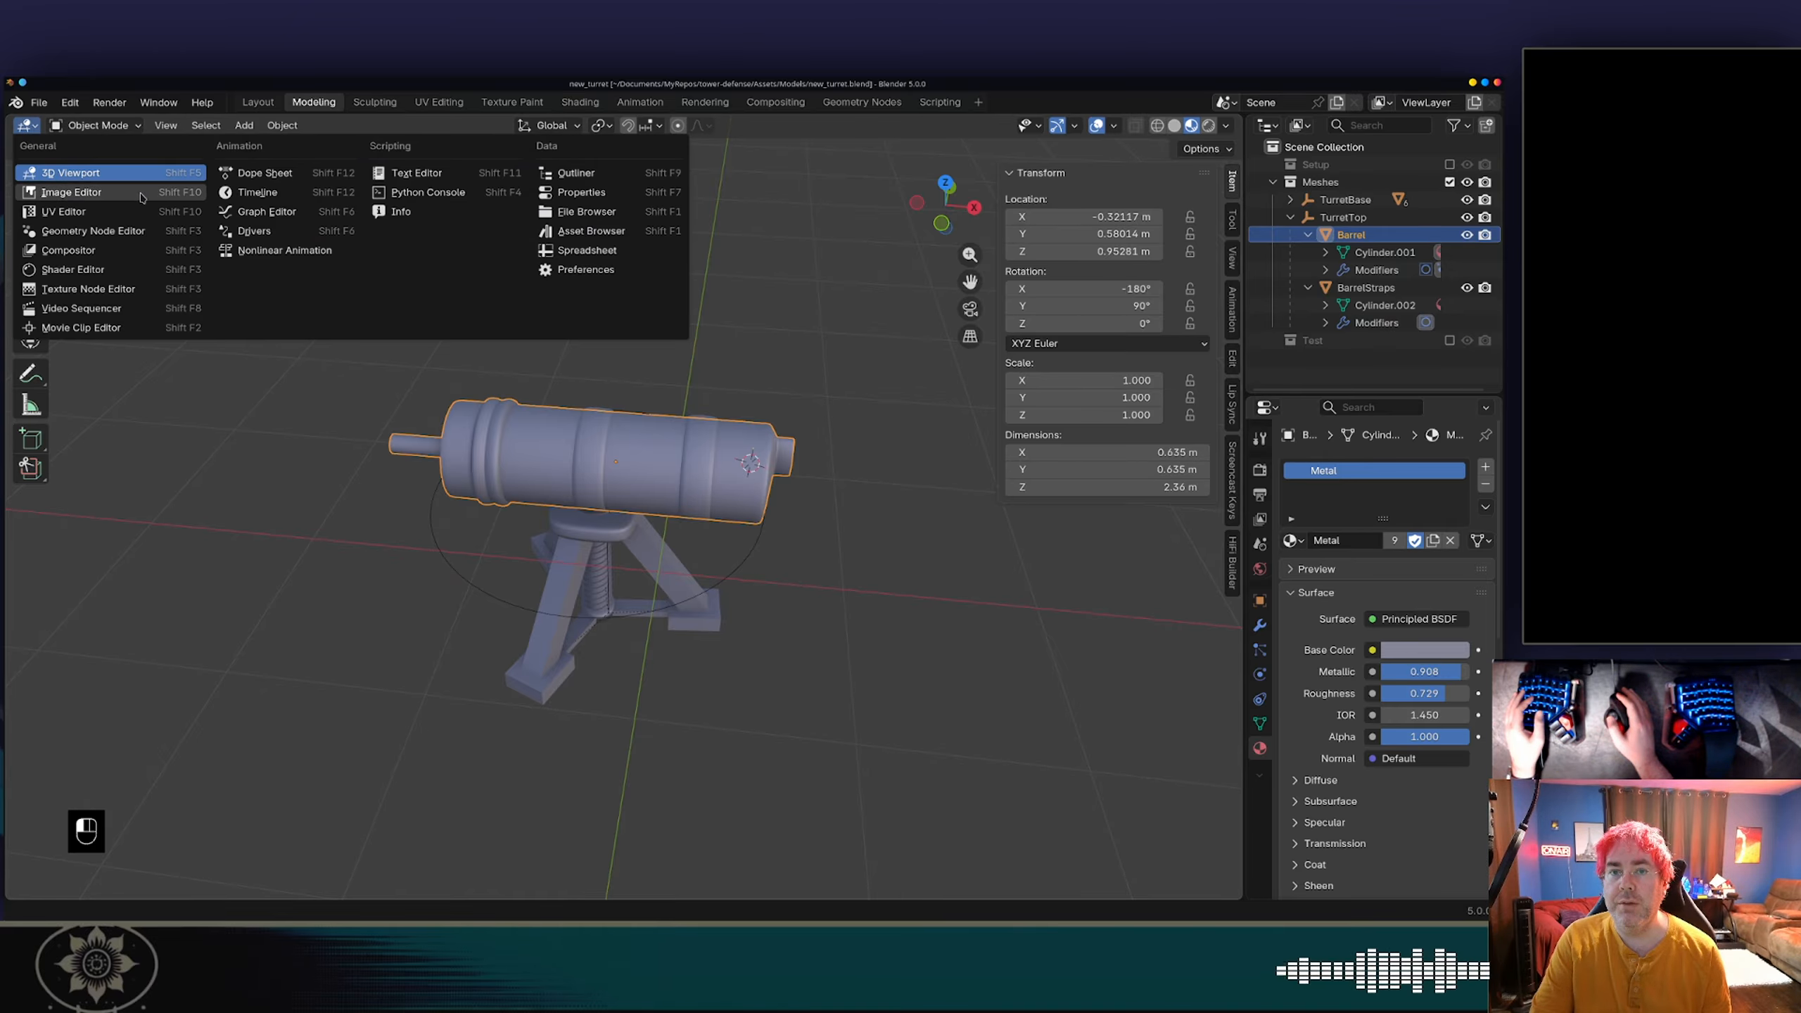
click(99, 269)
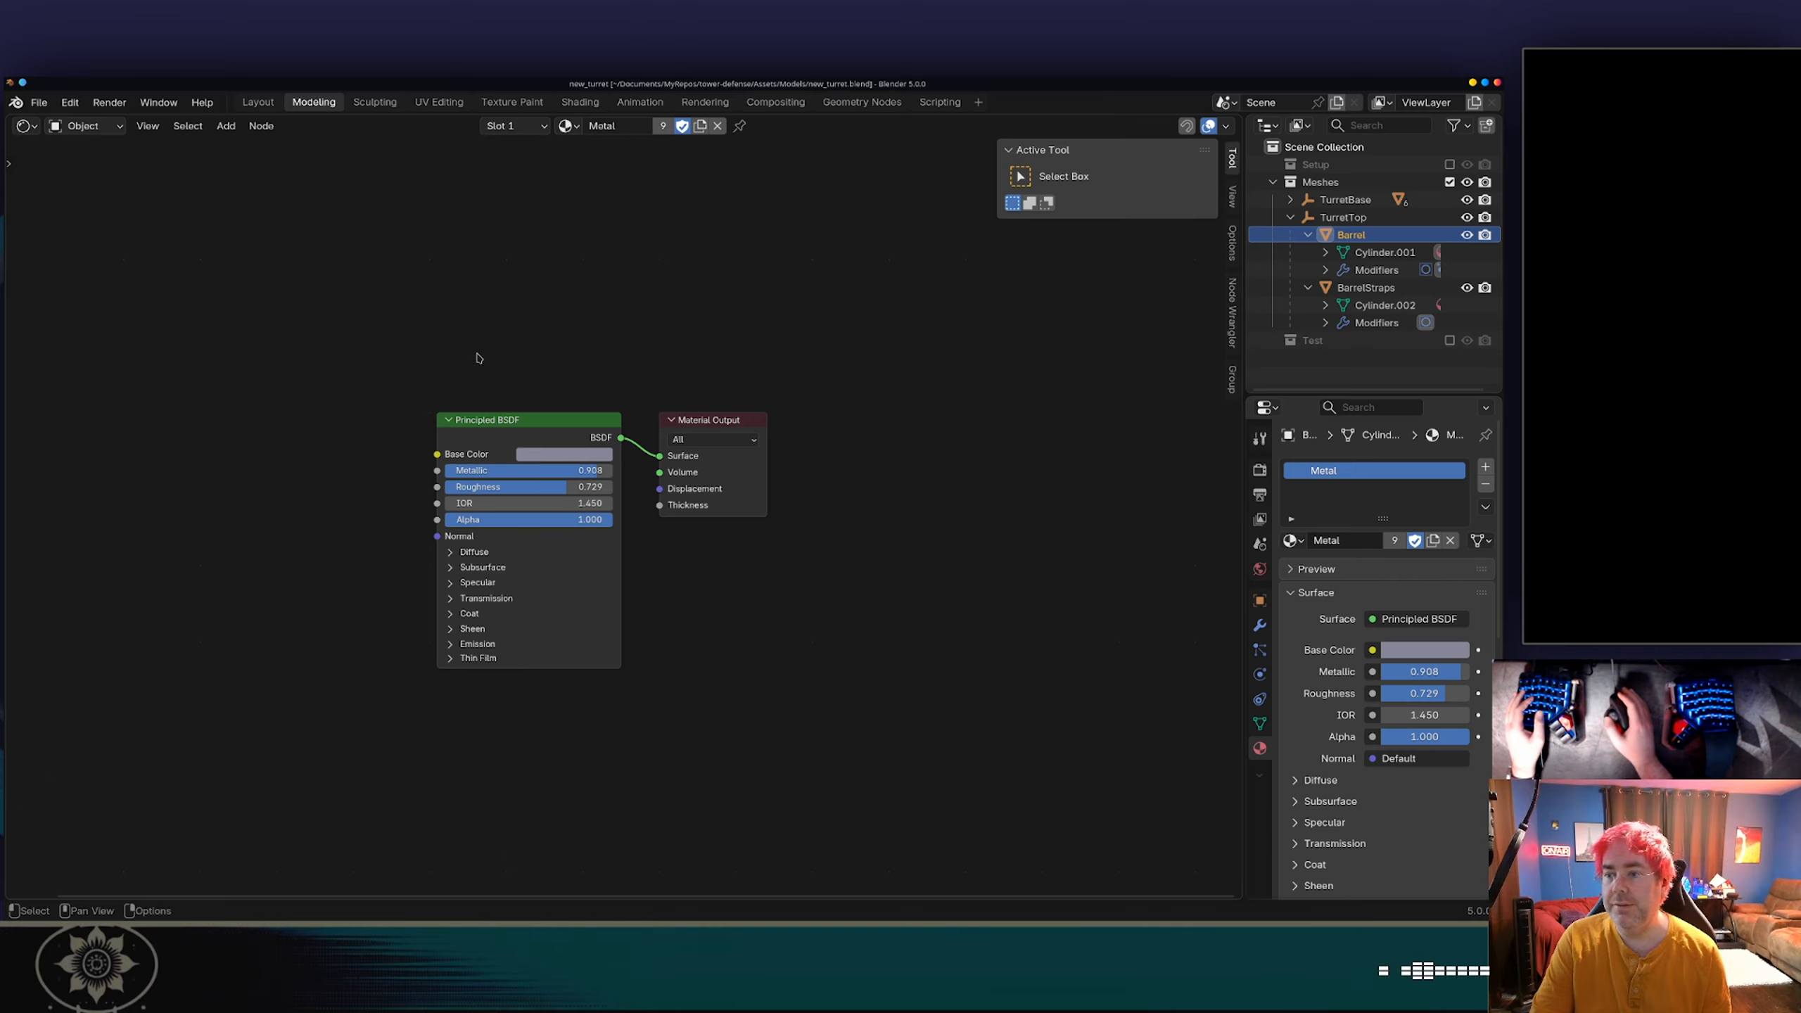
scroll(477, 358, down, 2)
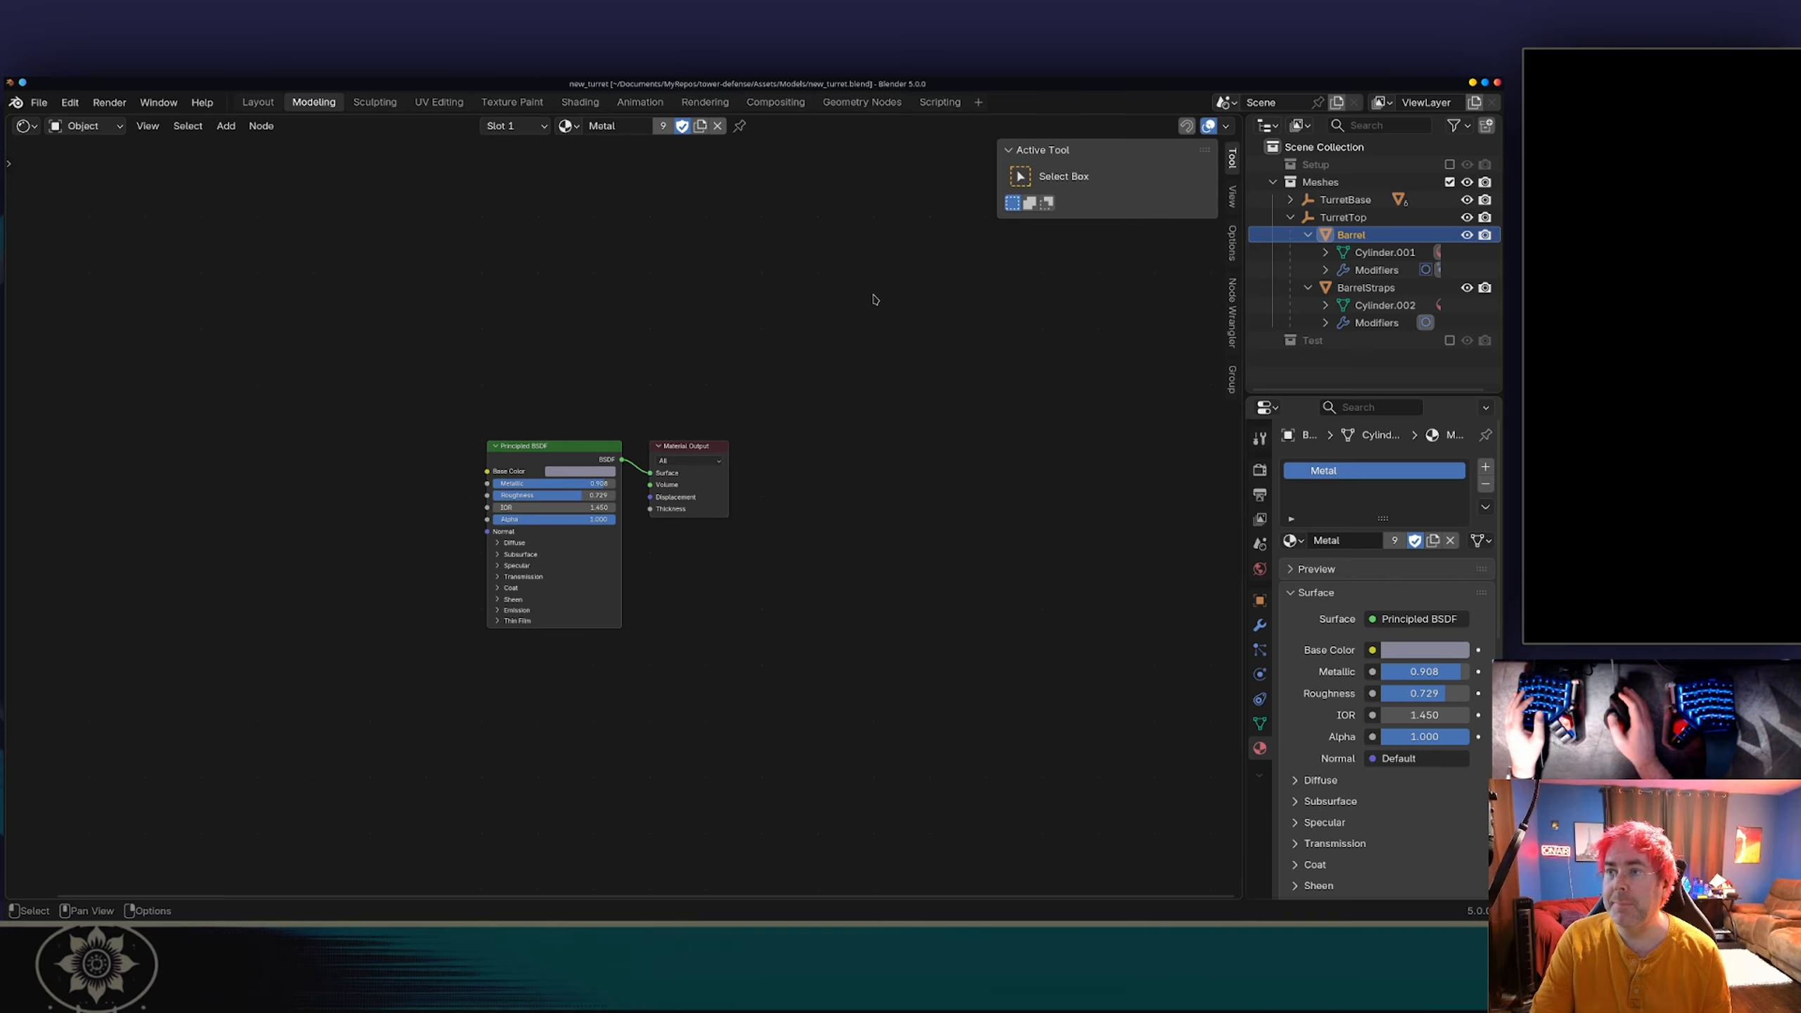
click(567, 102)
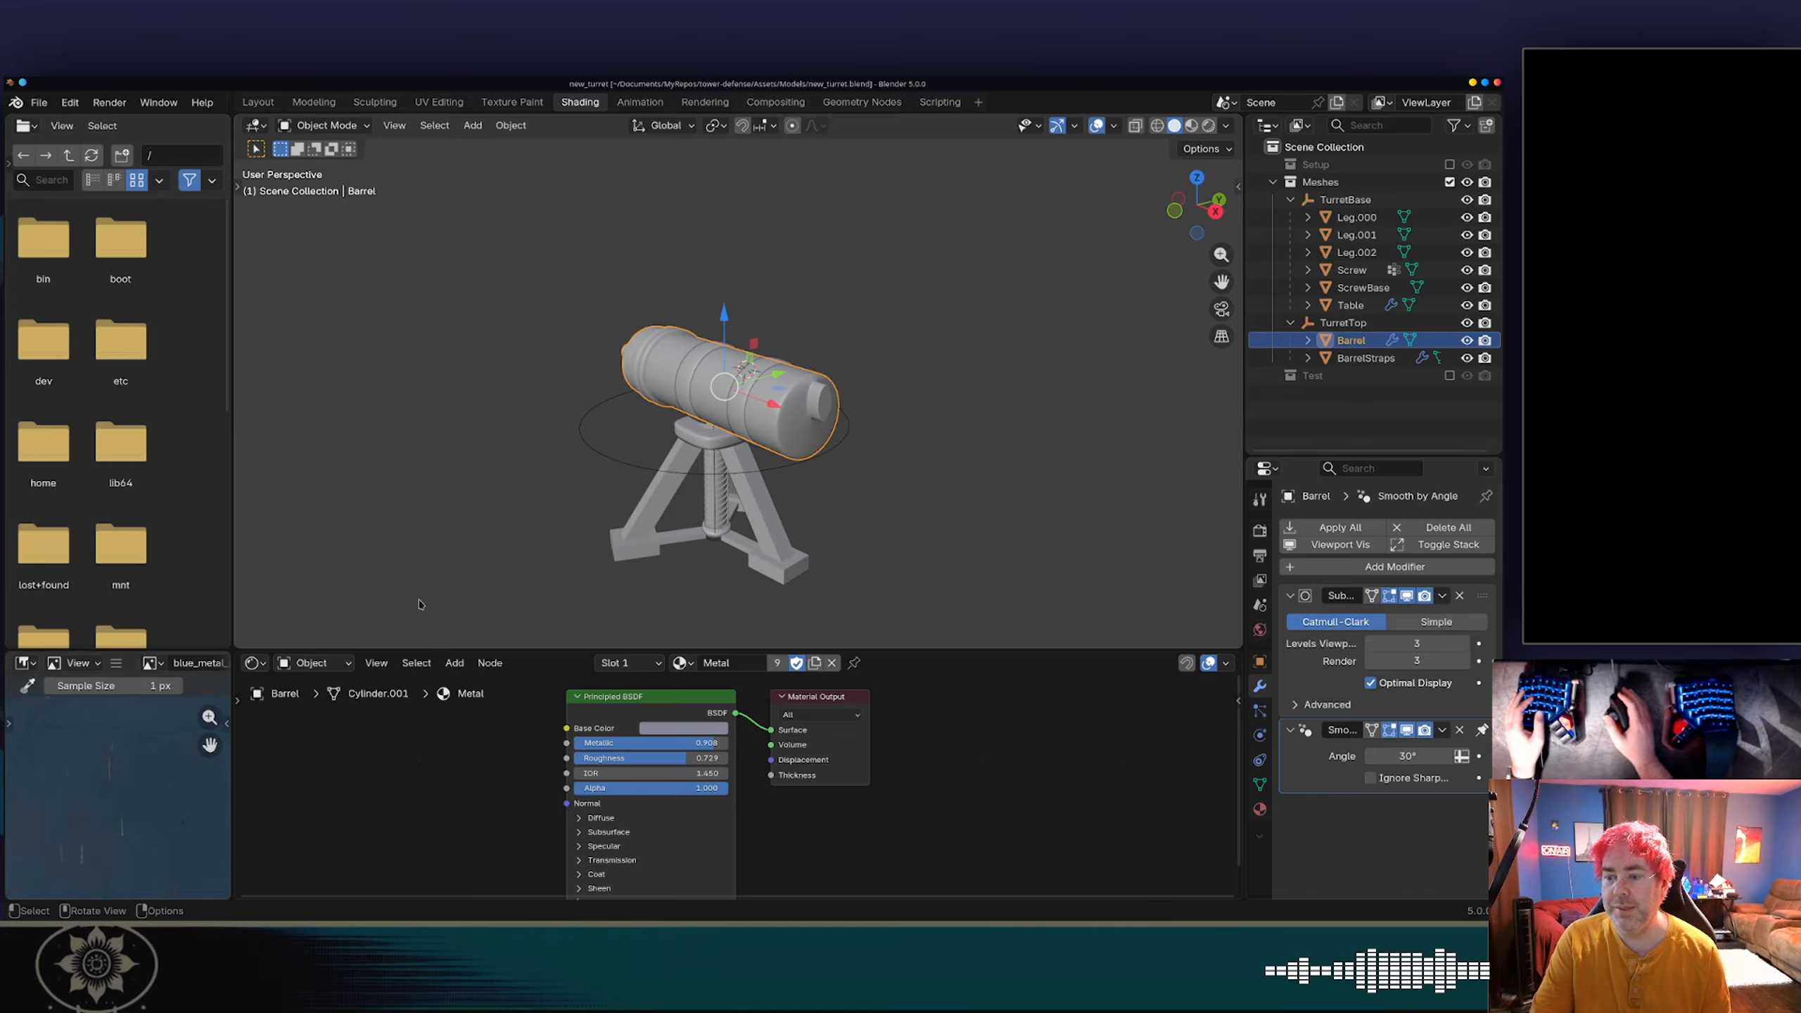
drag(511, 651, 511, 522)
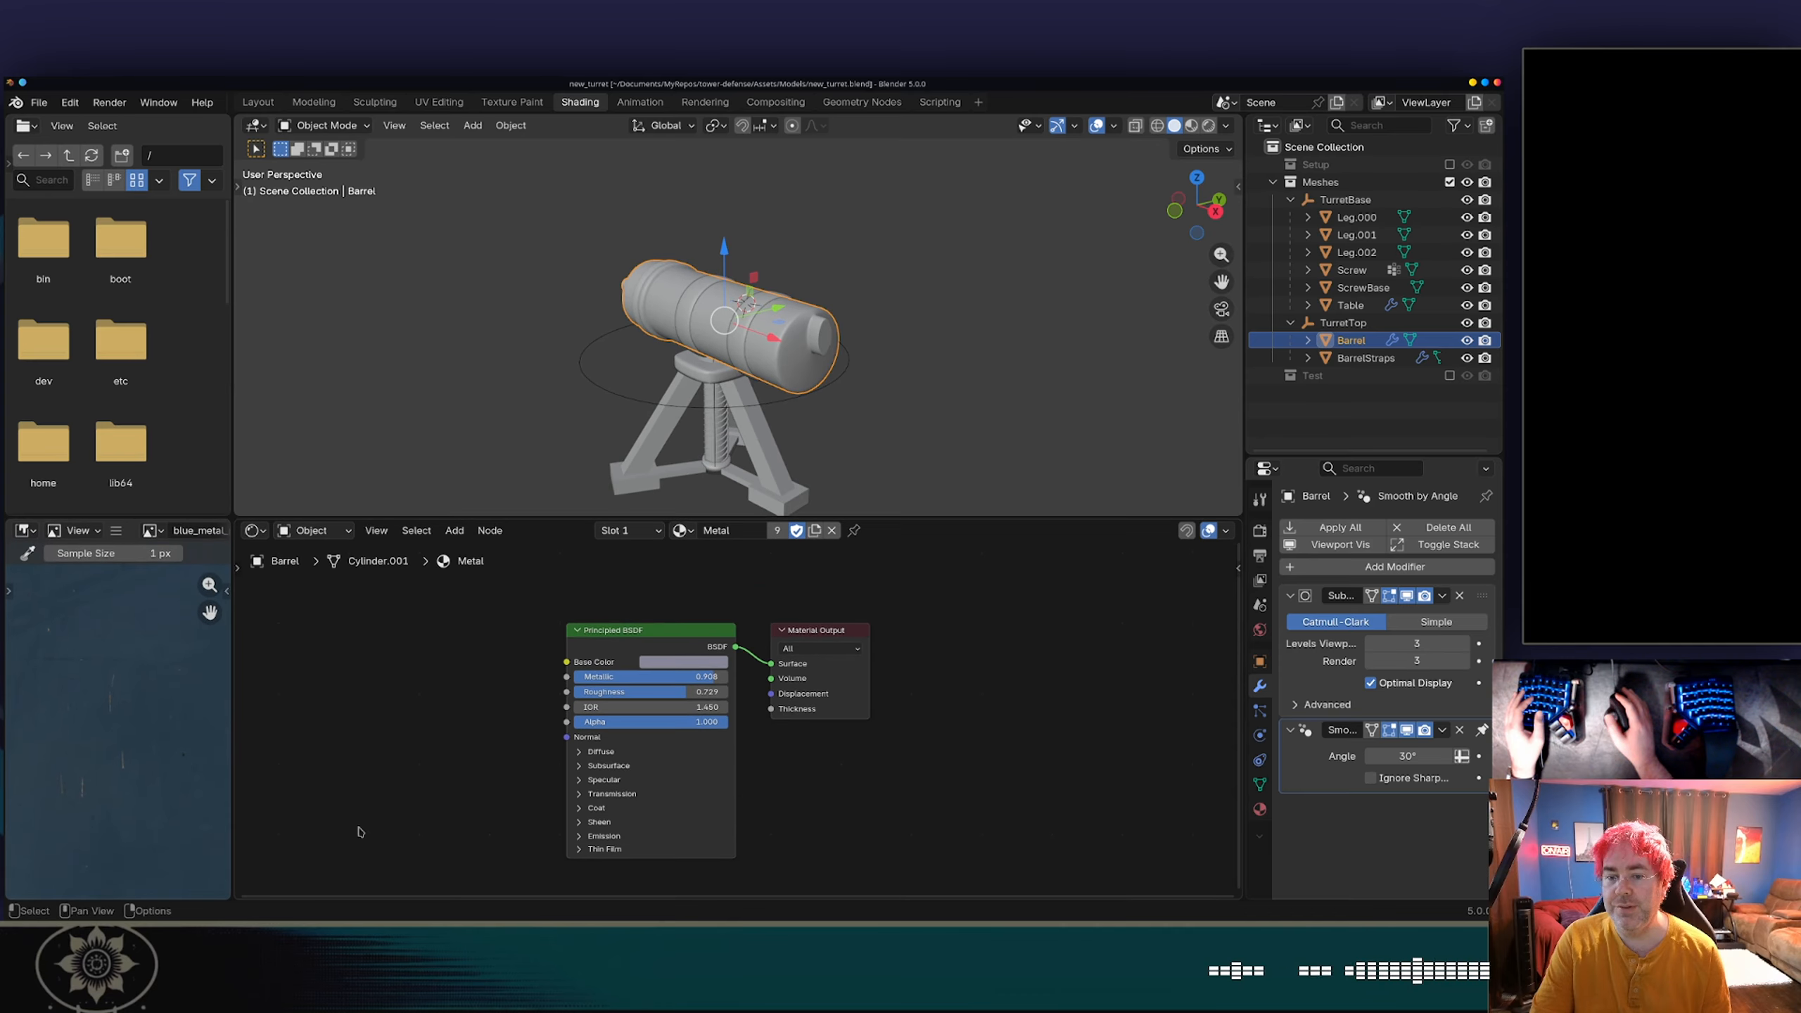
Step: Spread the Principled BSDF and Material Output nodes apart, and adjust the base color's brightness slightly
drag(567, 621, 432, 605)
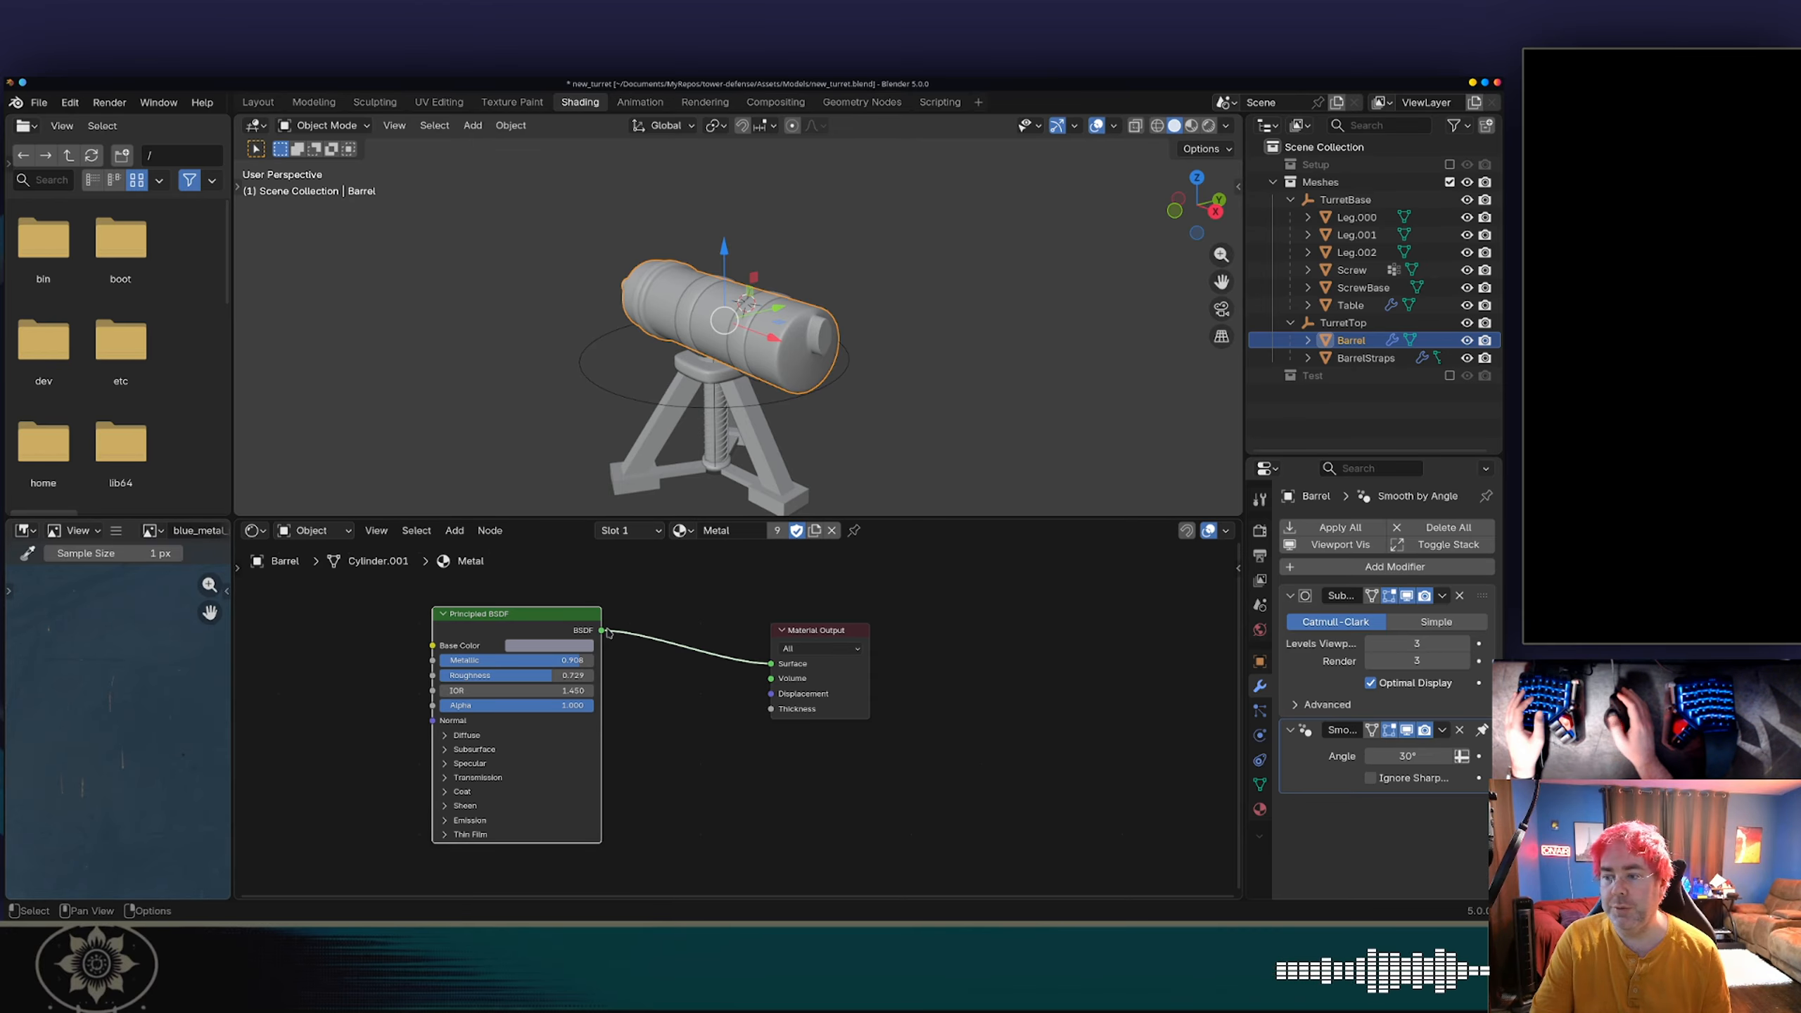
drag(813, 636, 931, 634)
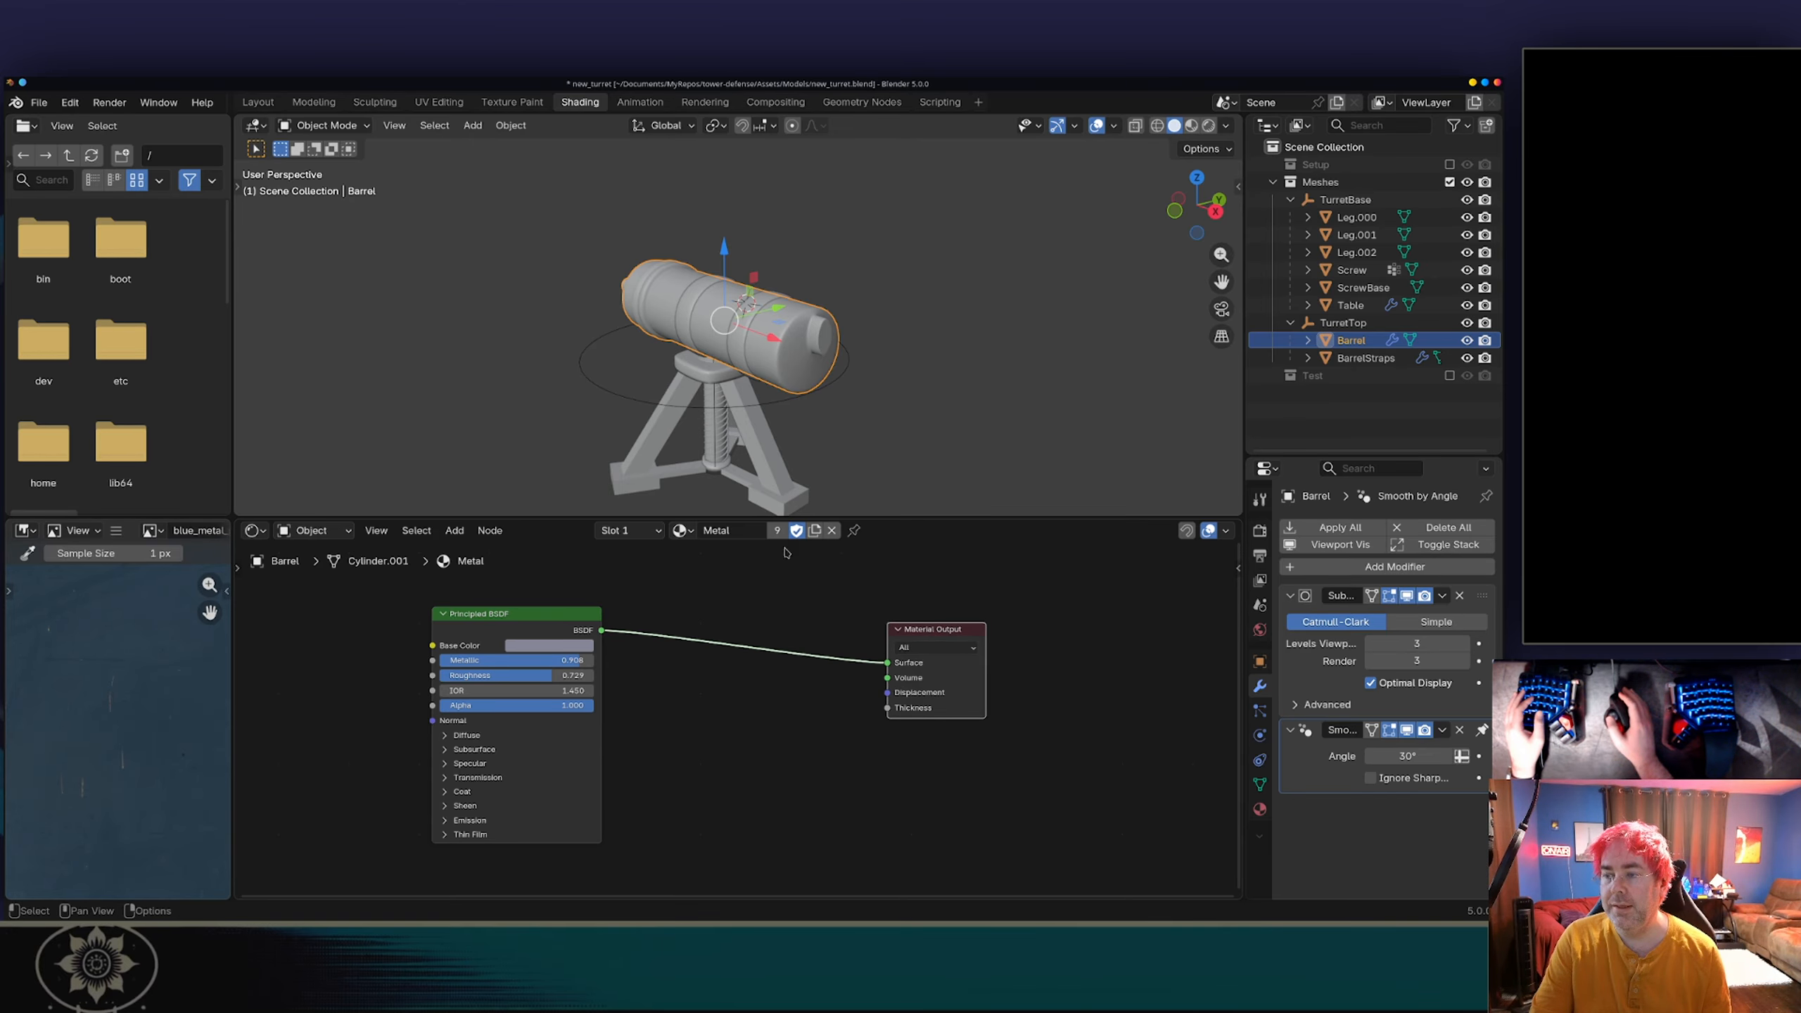
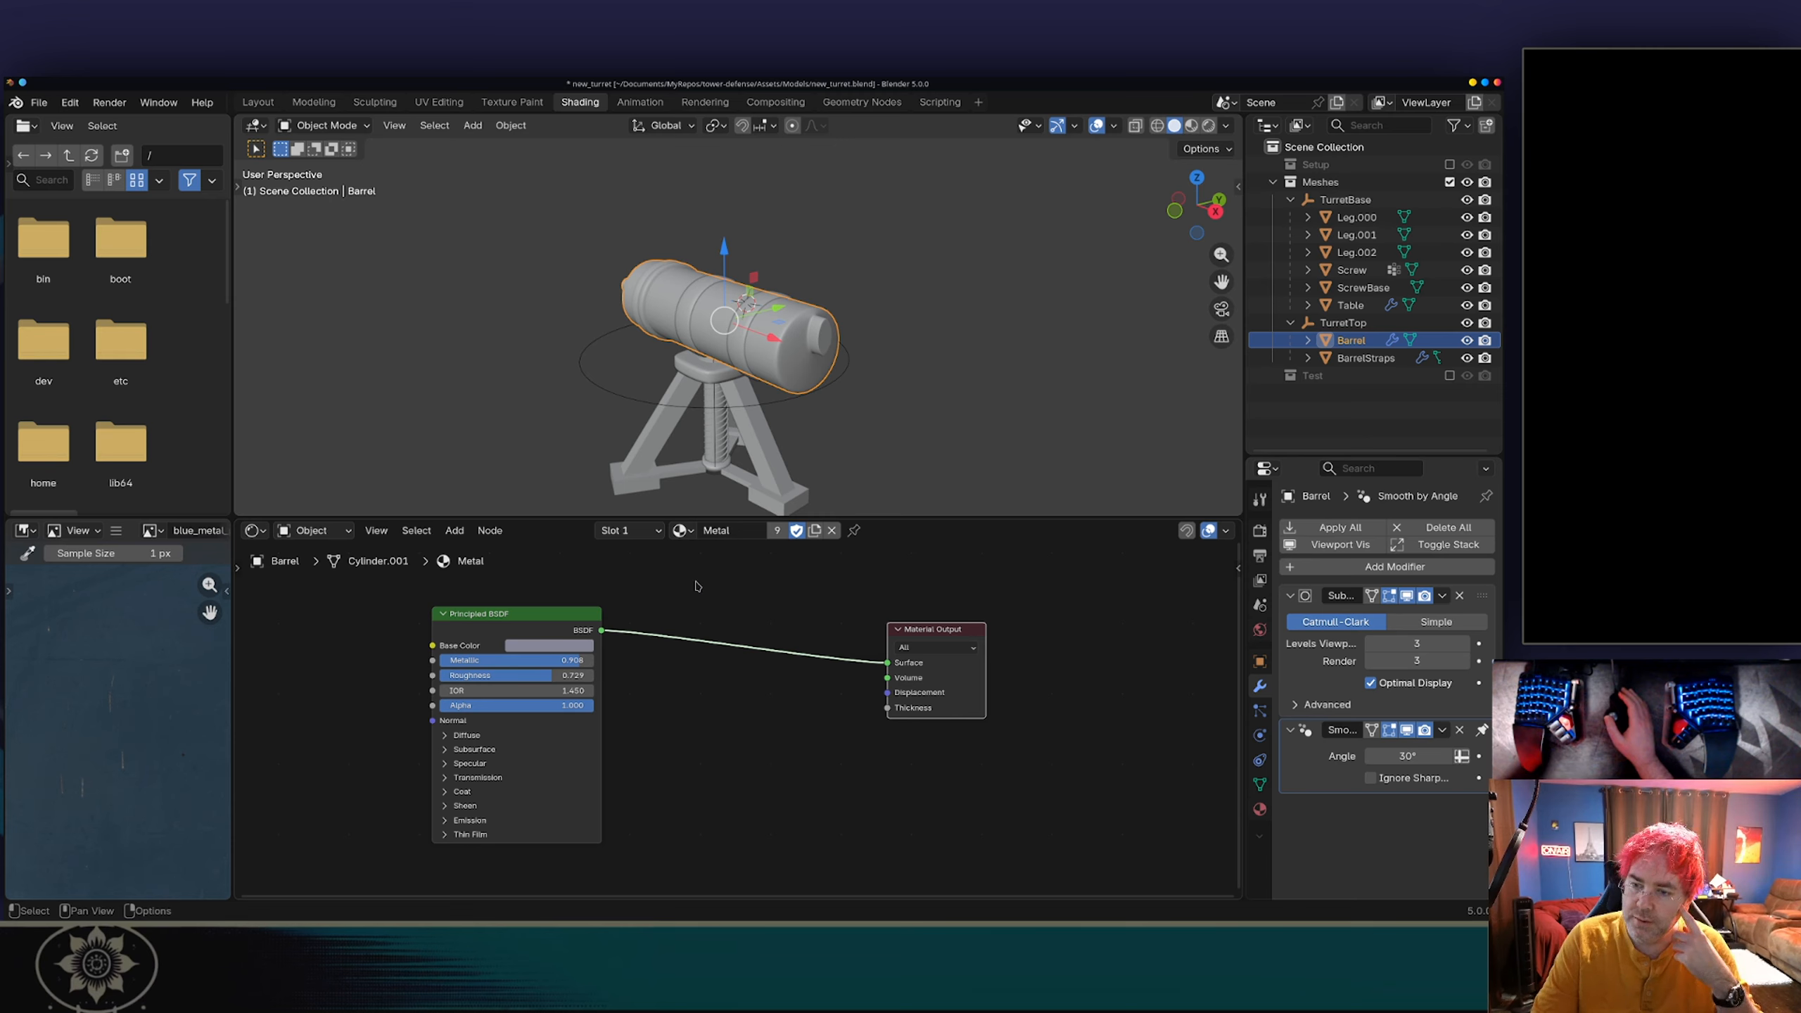
click(550, 647)
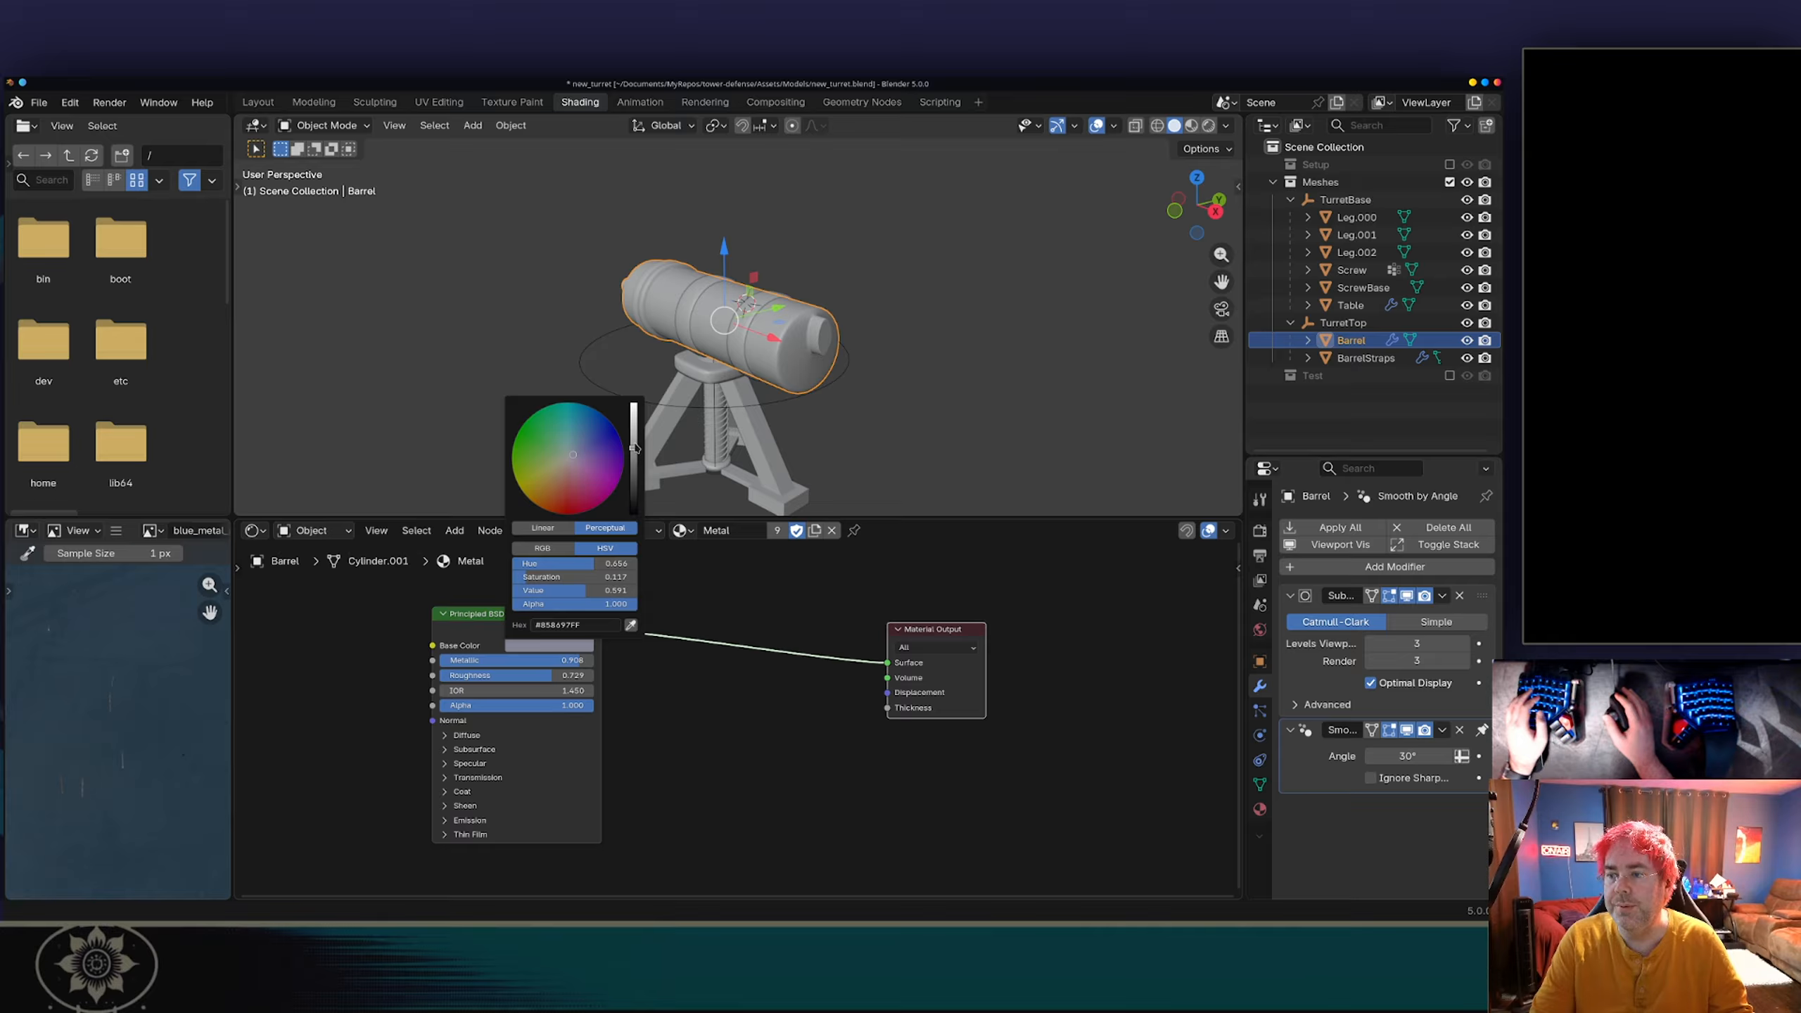
drag(635, 447, 634, 441)
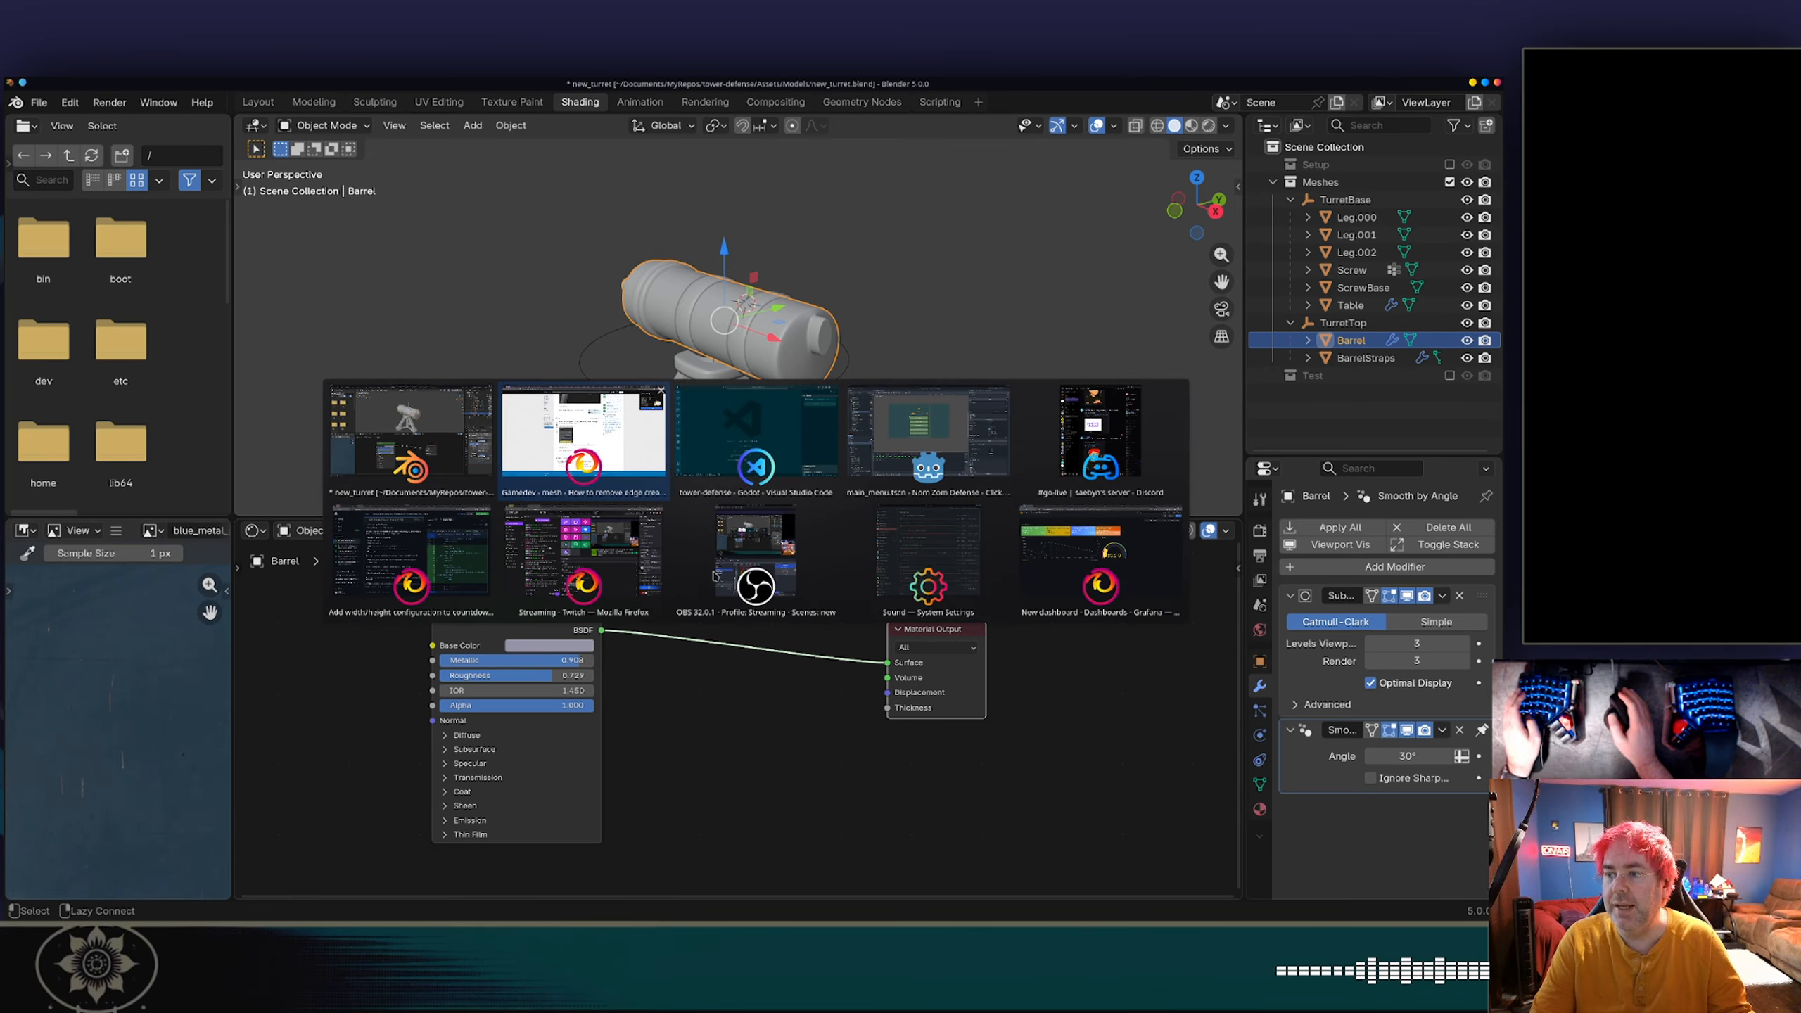
Step: Switch to the browser, open the "next pass on modeling for placeables" issue on the project board, and study its turret reference image
key(alt+Tab)
key(alt+Tab)
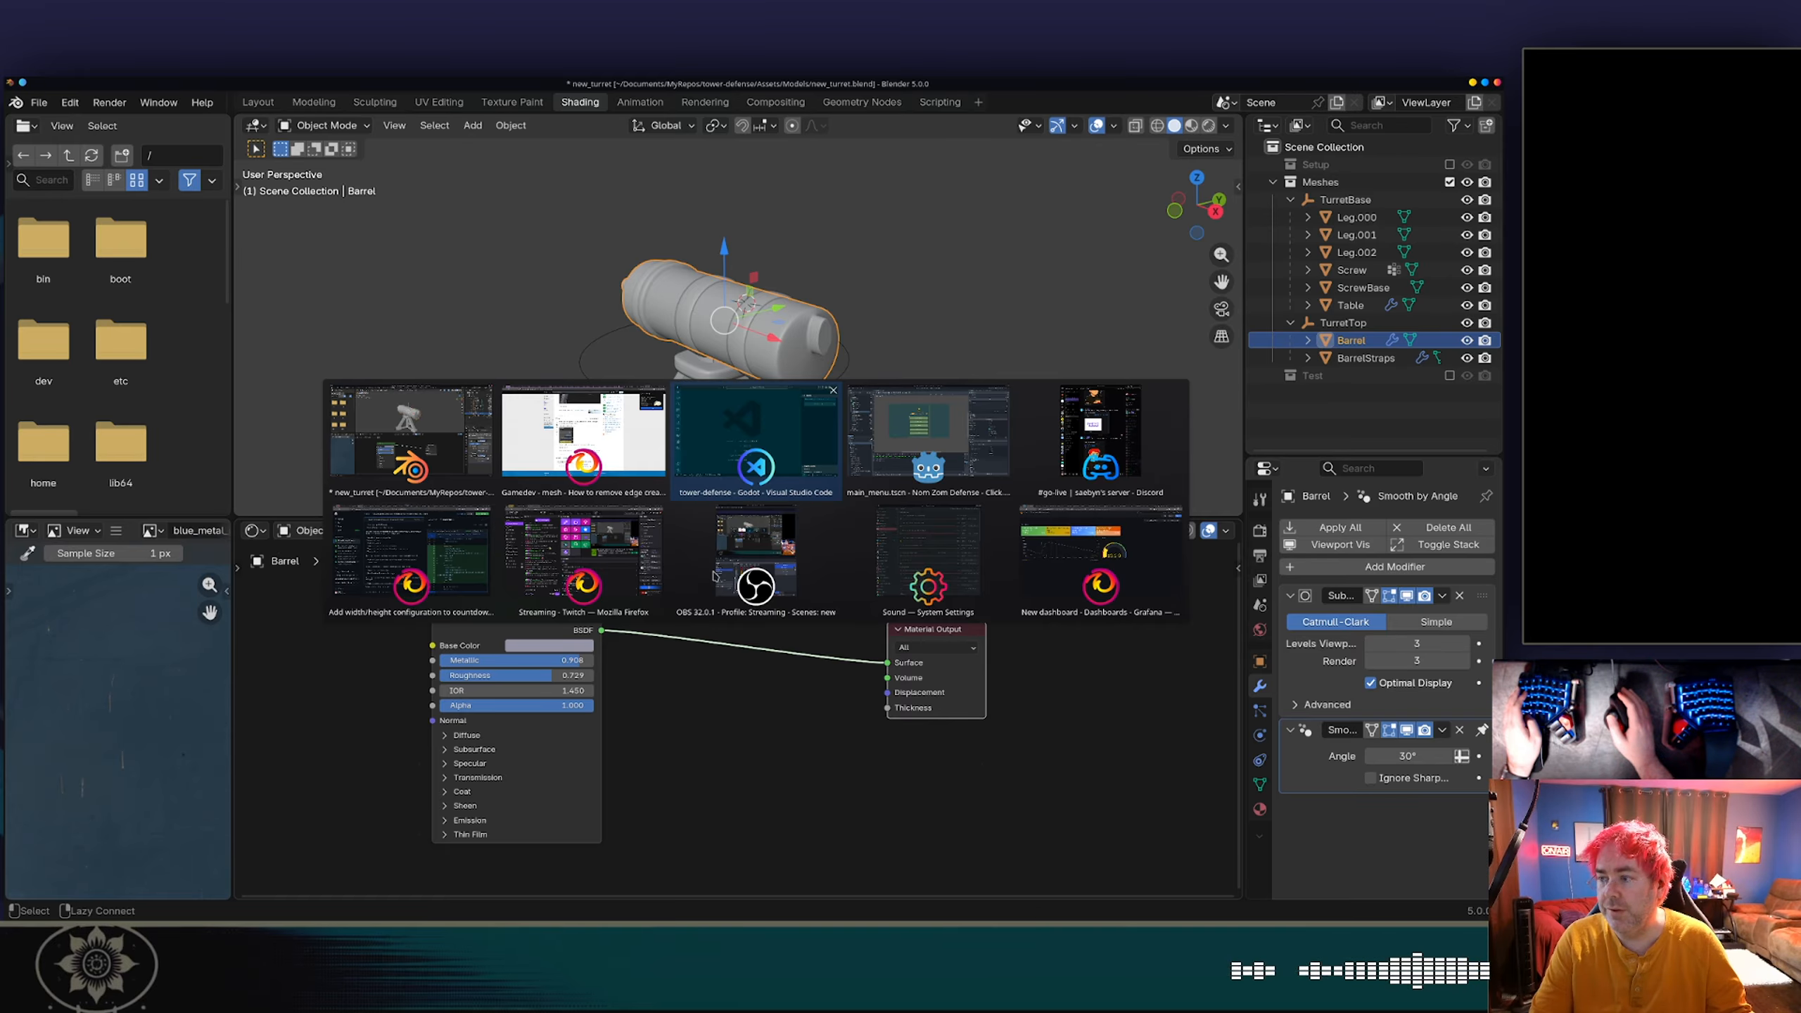
key(alt+shift+Tab)
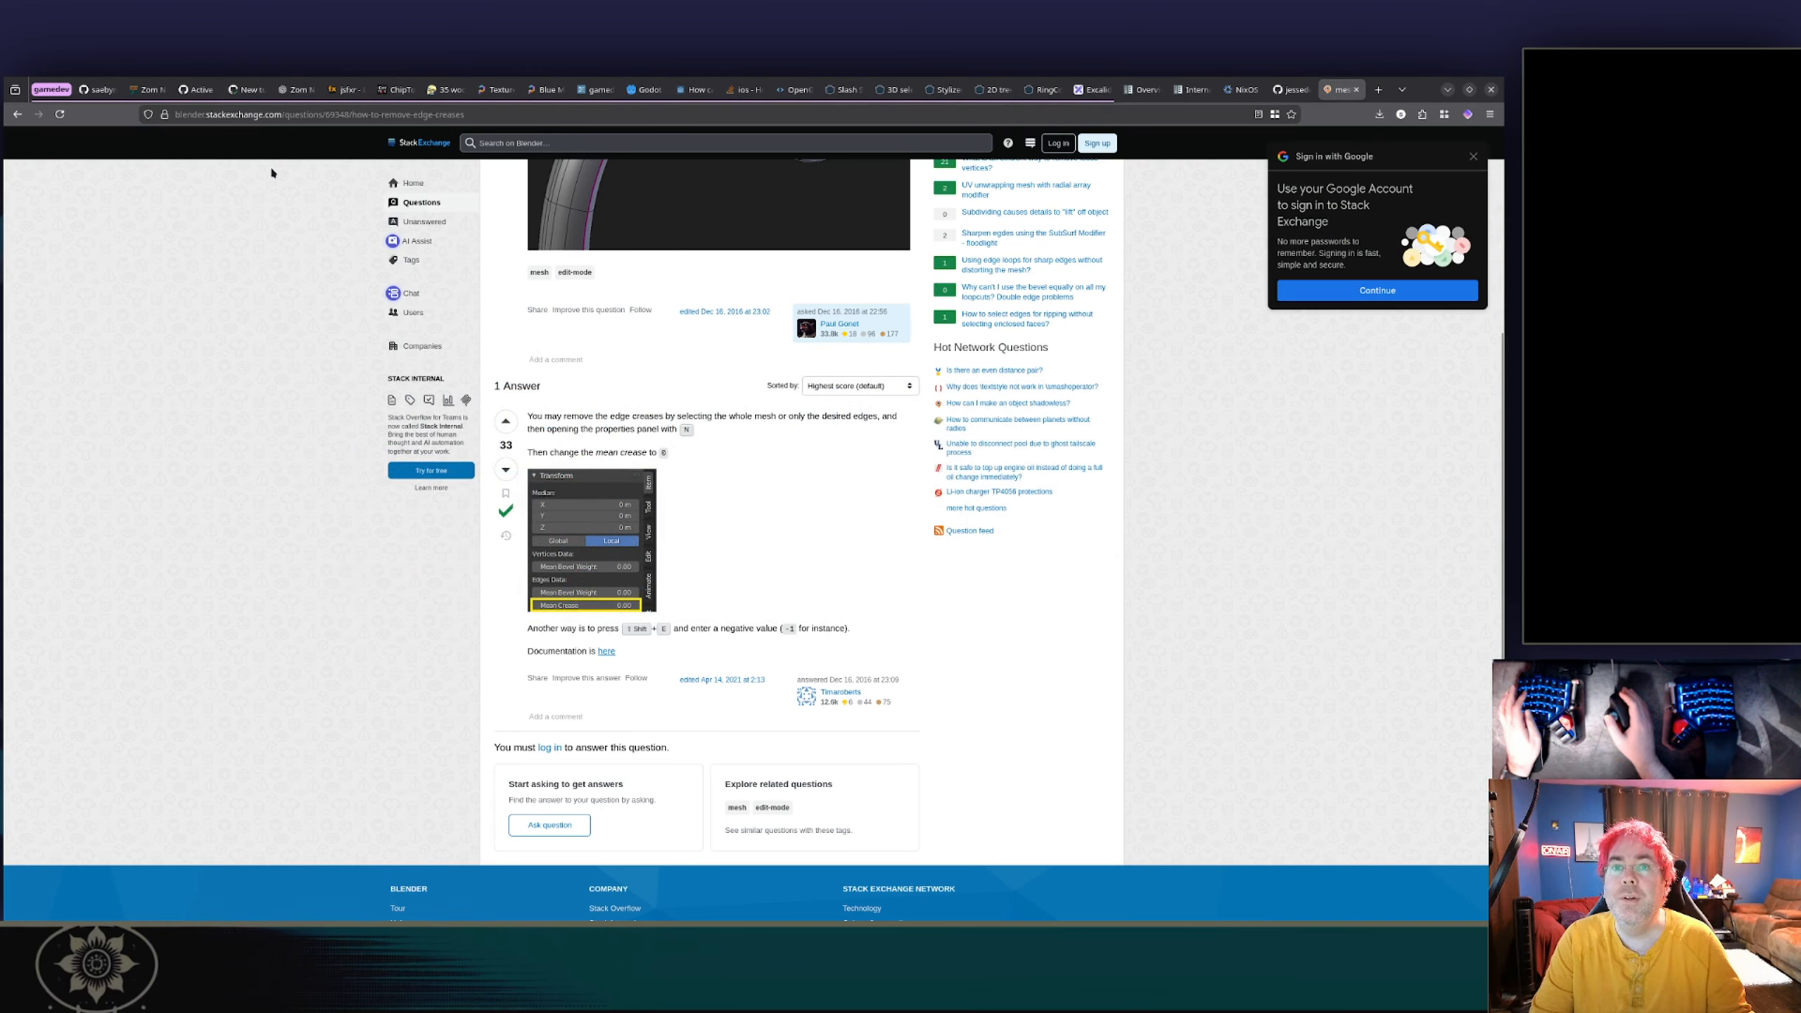
click(240, 80)
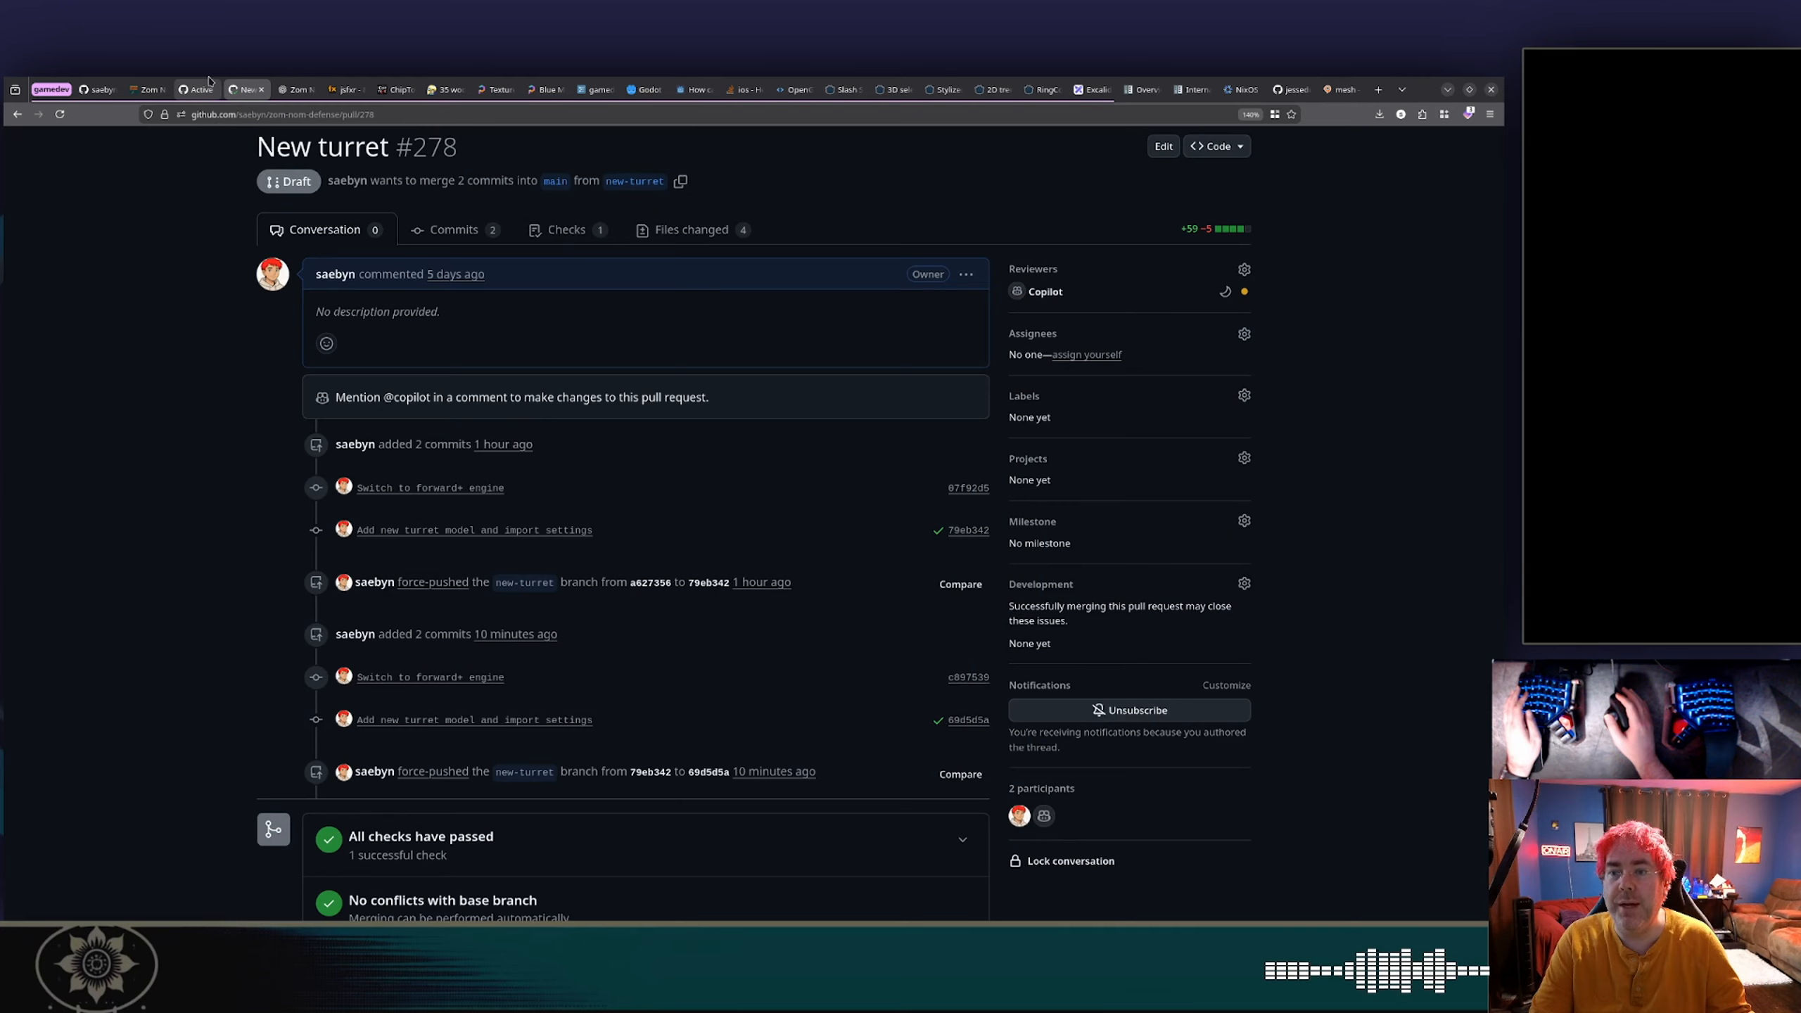
click(188, 82)
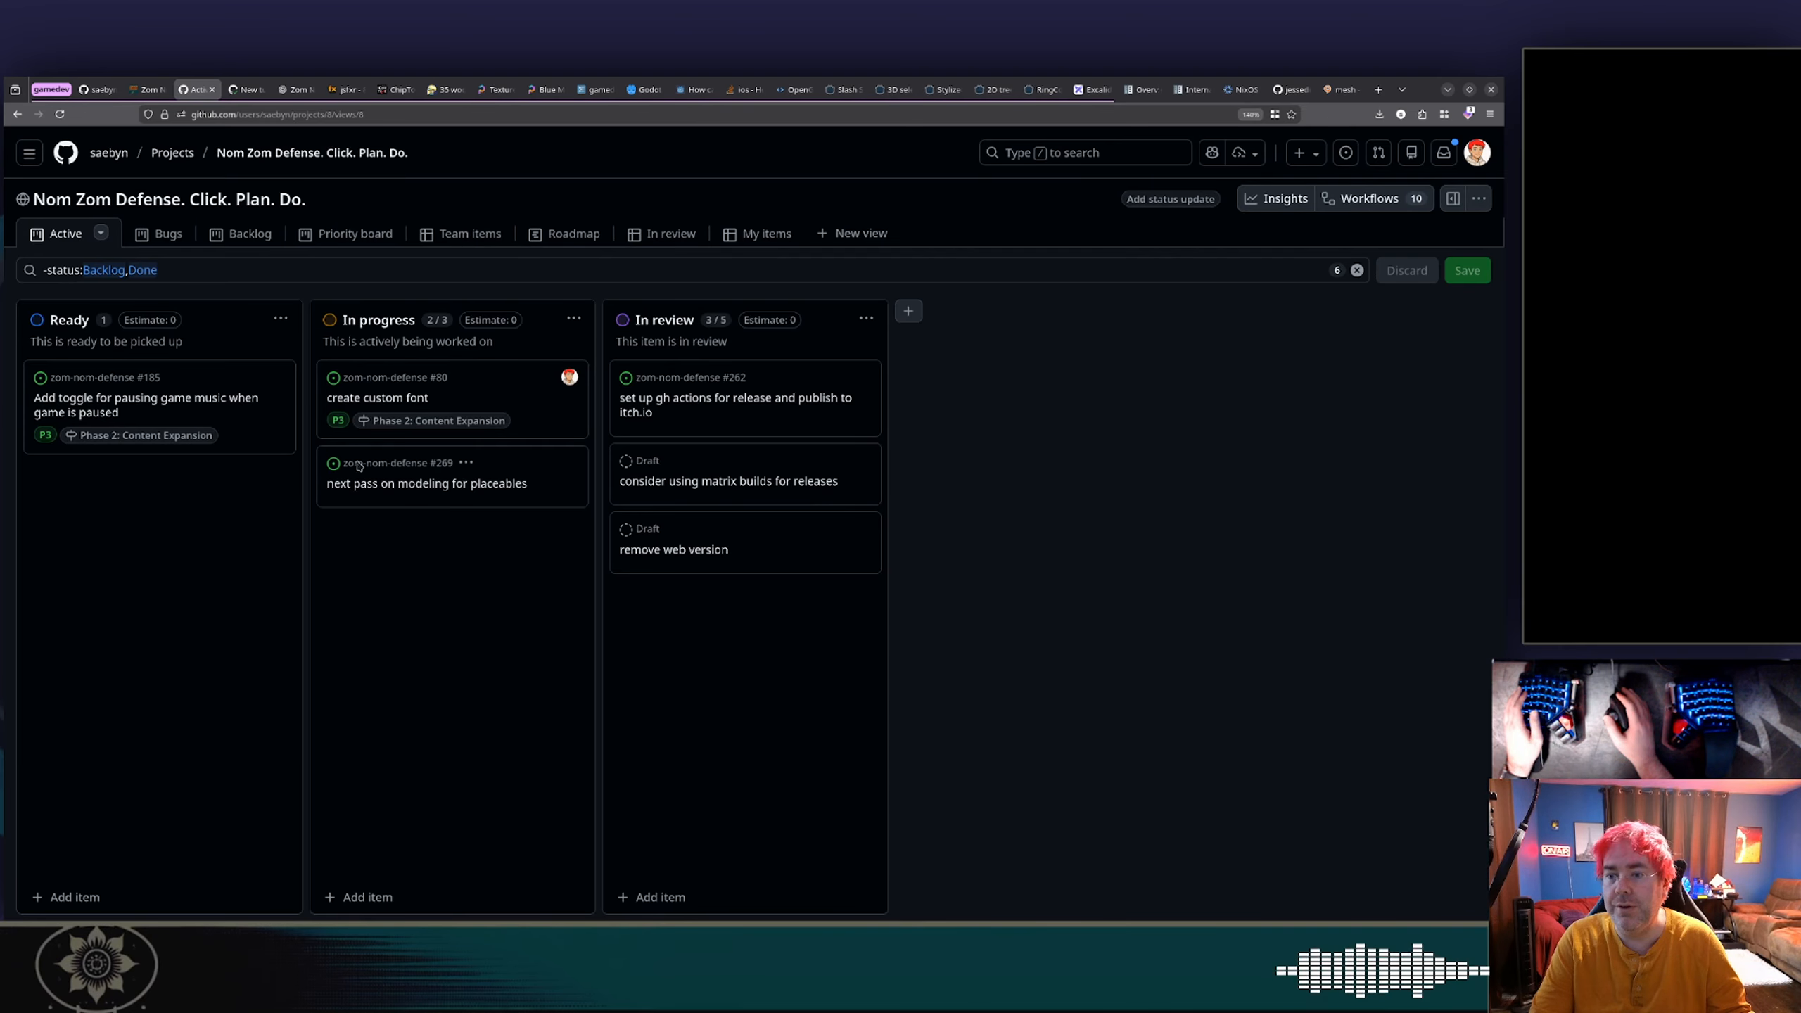
click(361, 486)
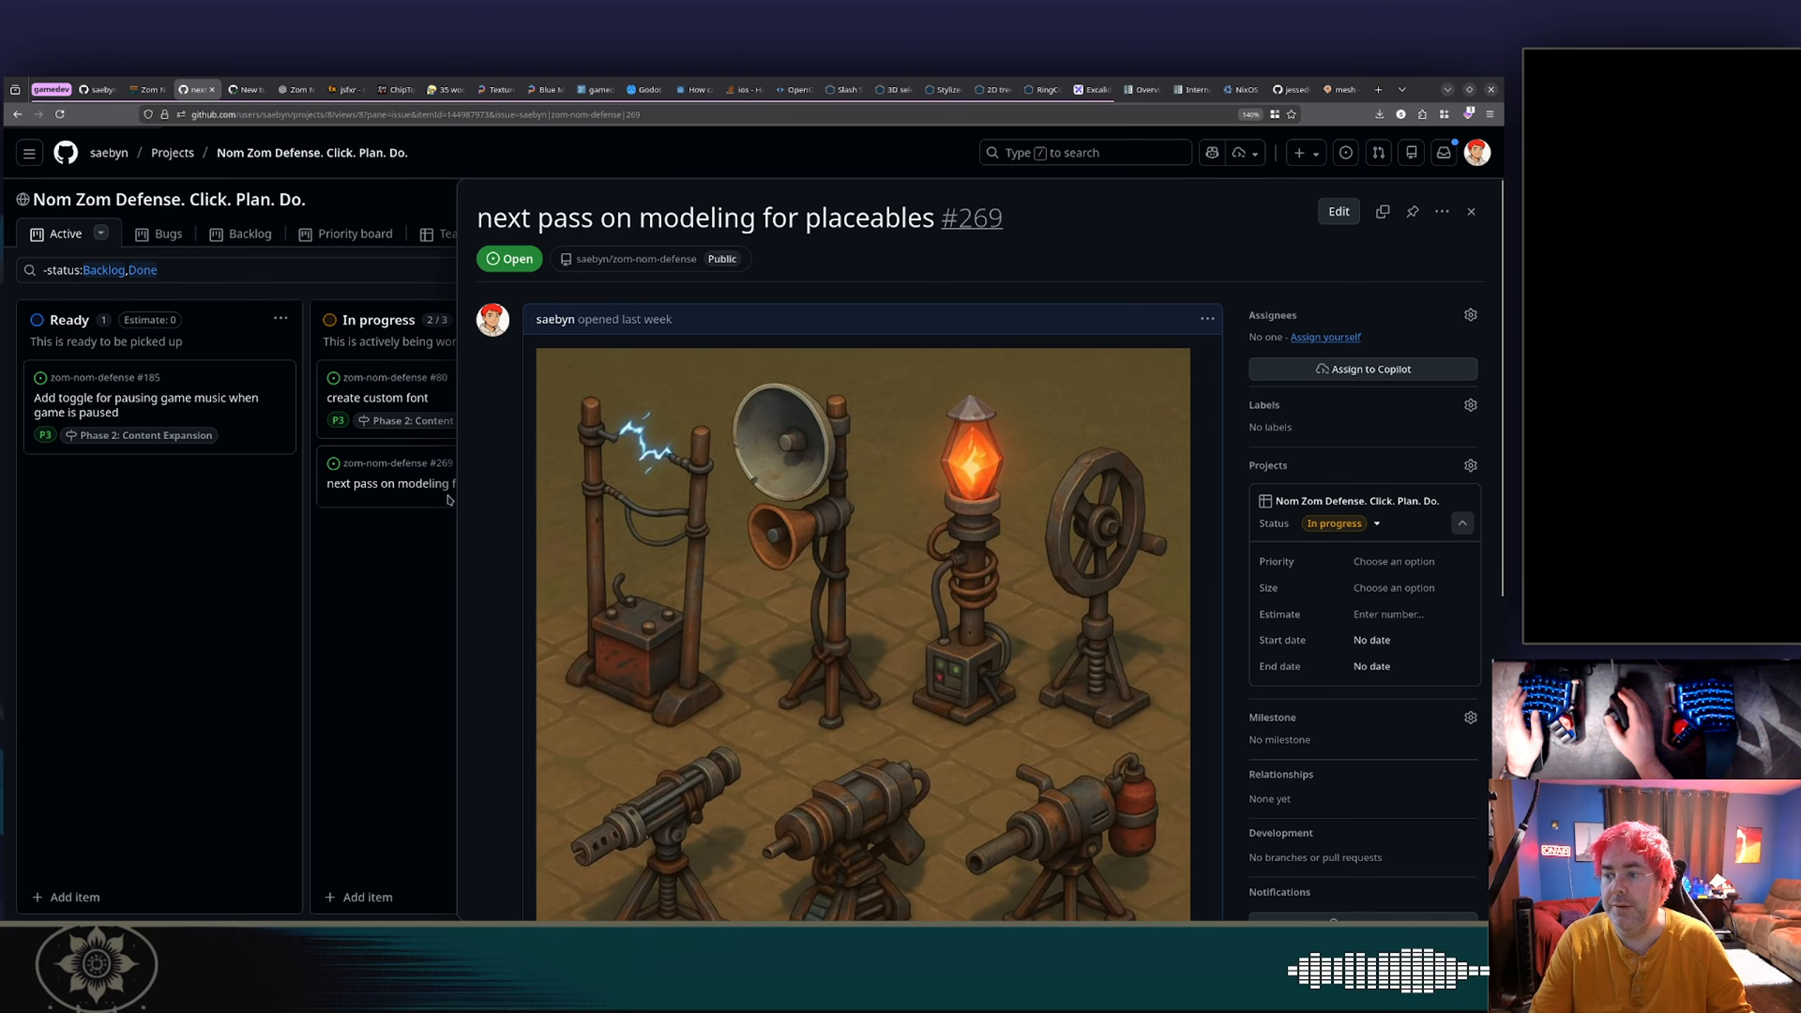
scroll(822, 533, down, 4)
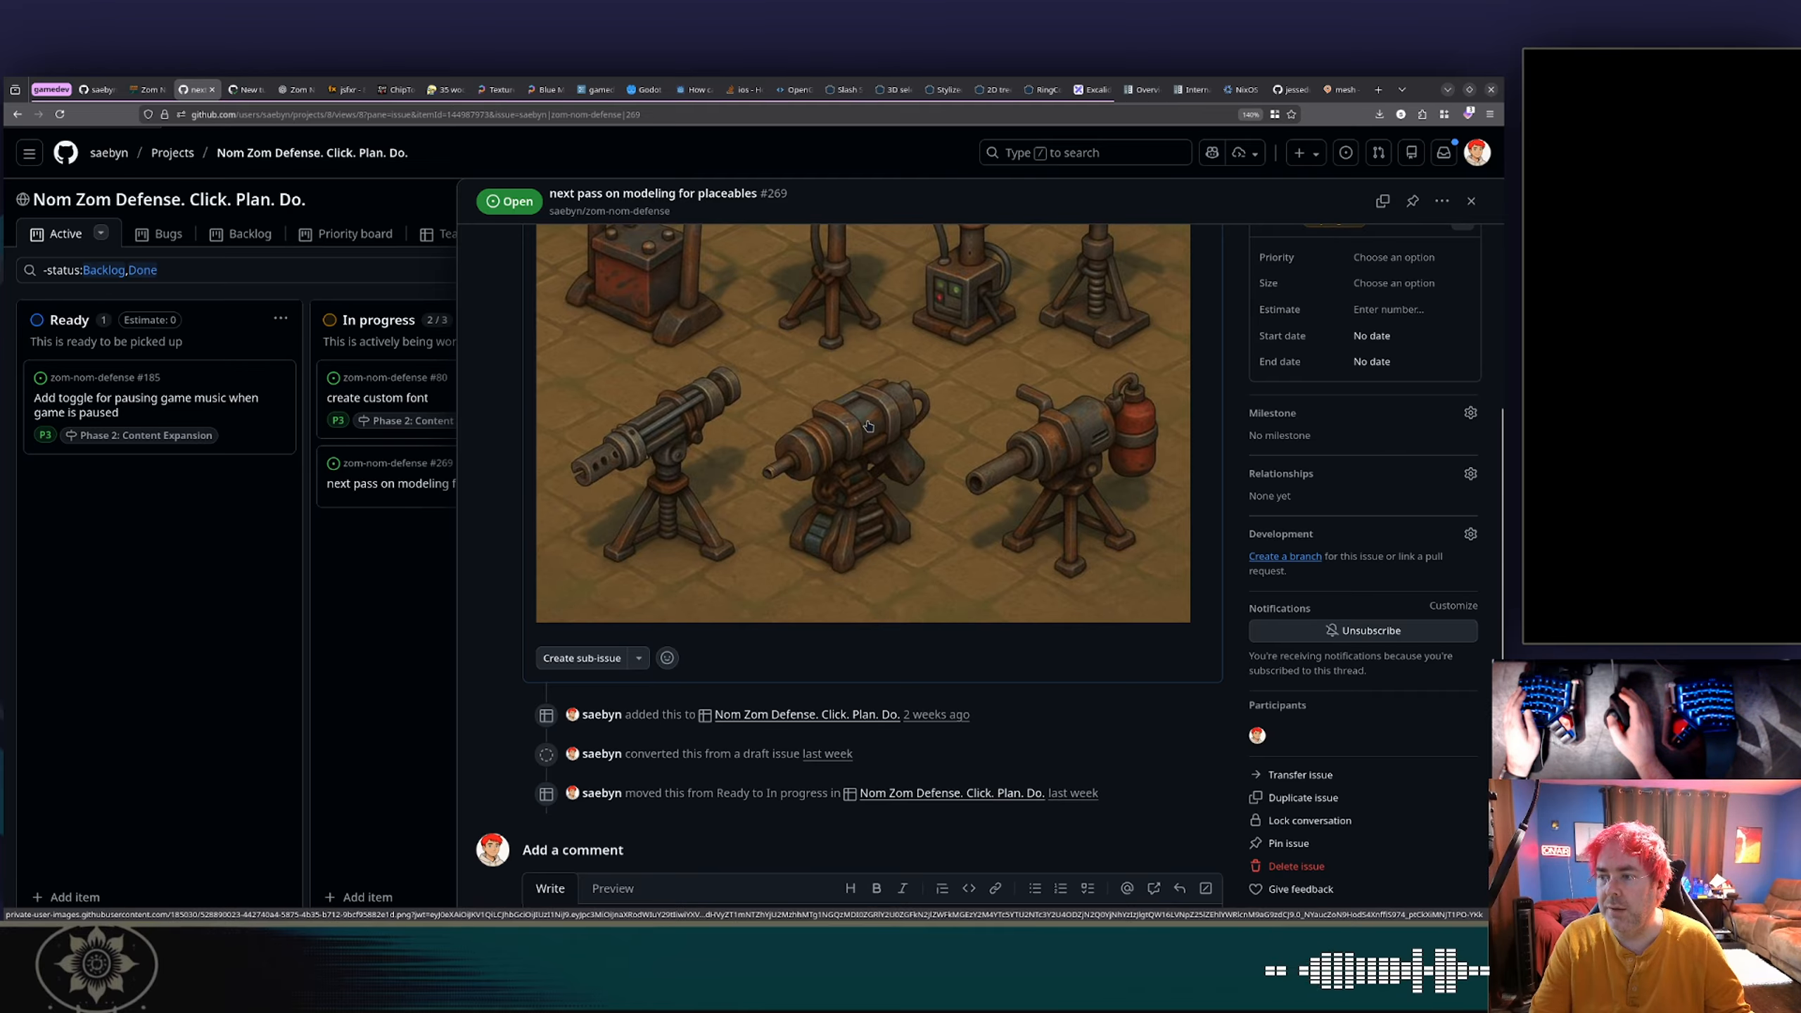
key(alt+Tab)
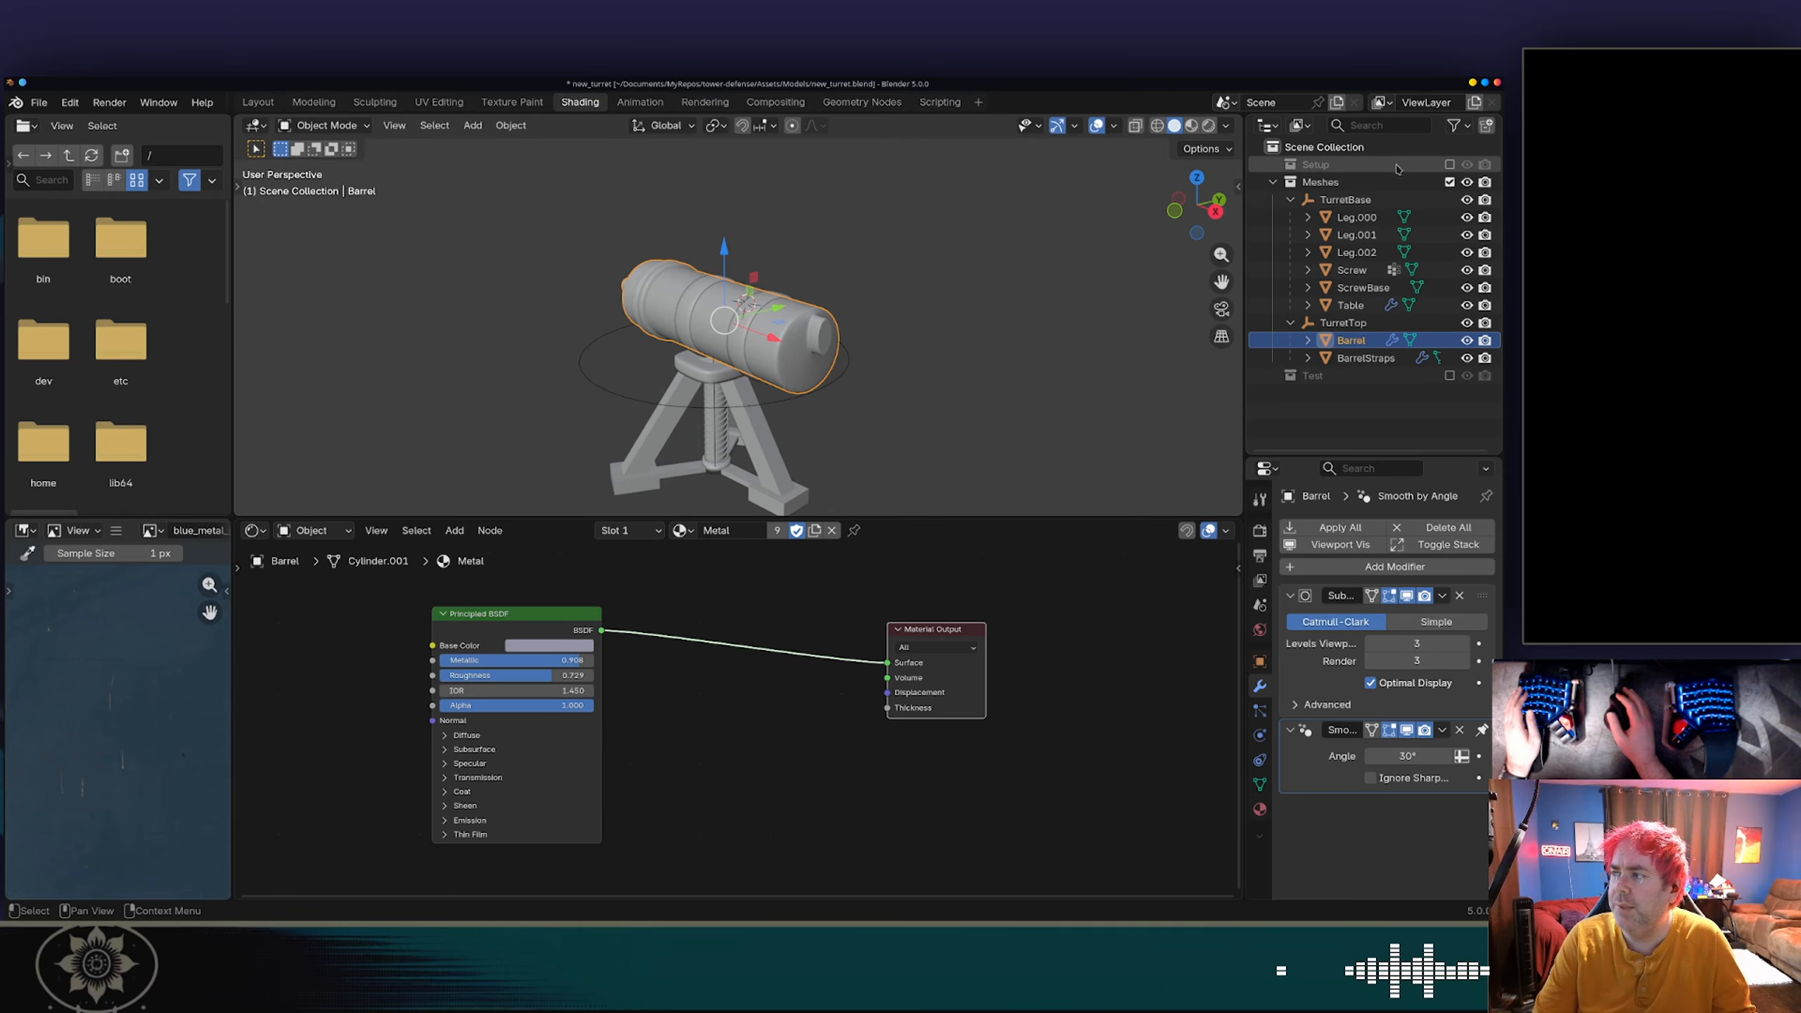
Step: Back in Blender, enable the Setup collection, and delete the Test collection together with its sphere
click(1449, 165)
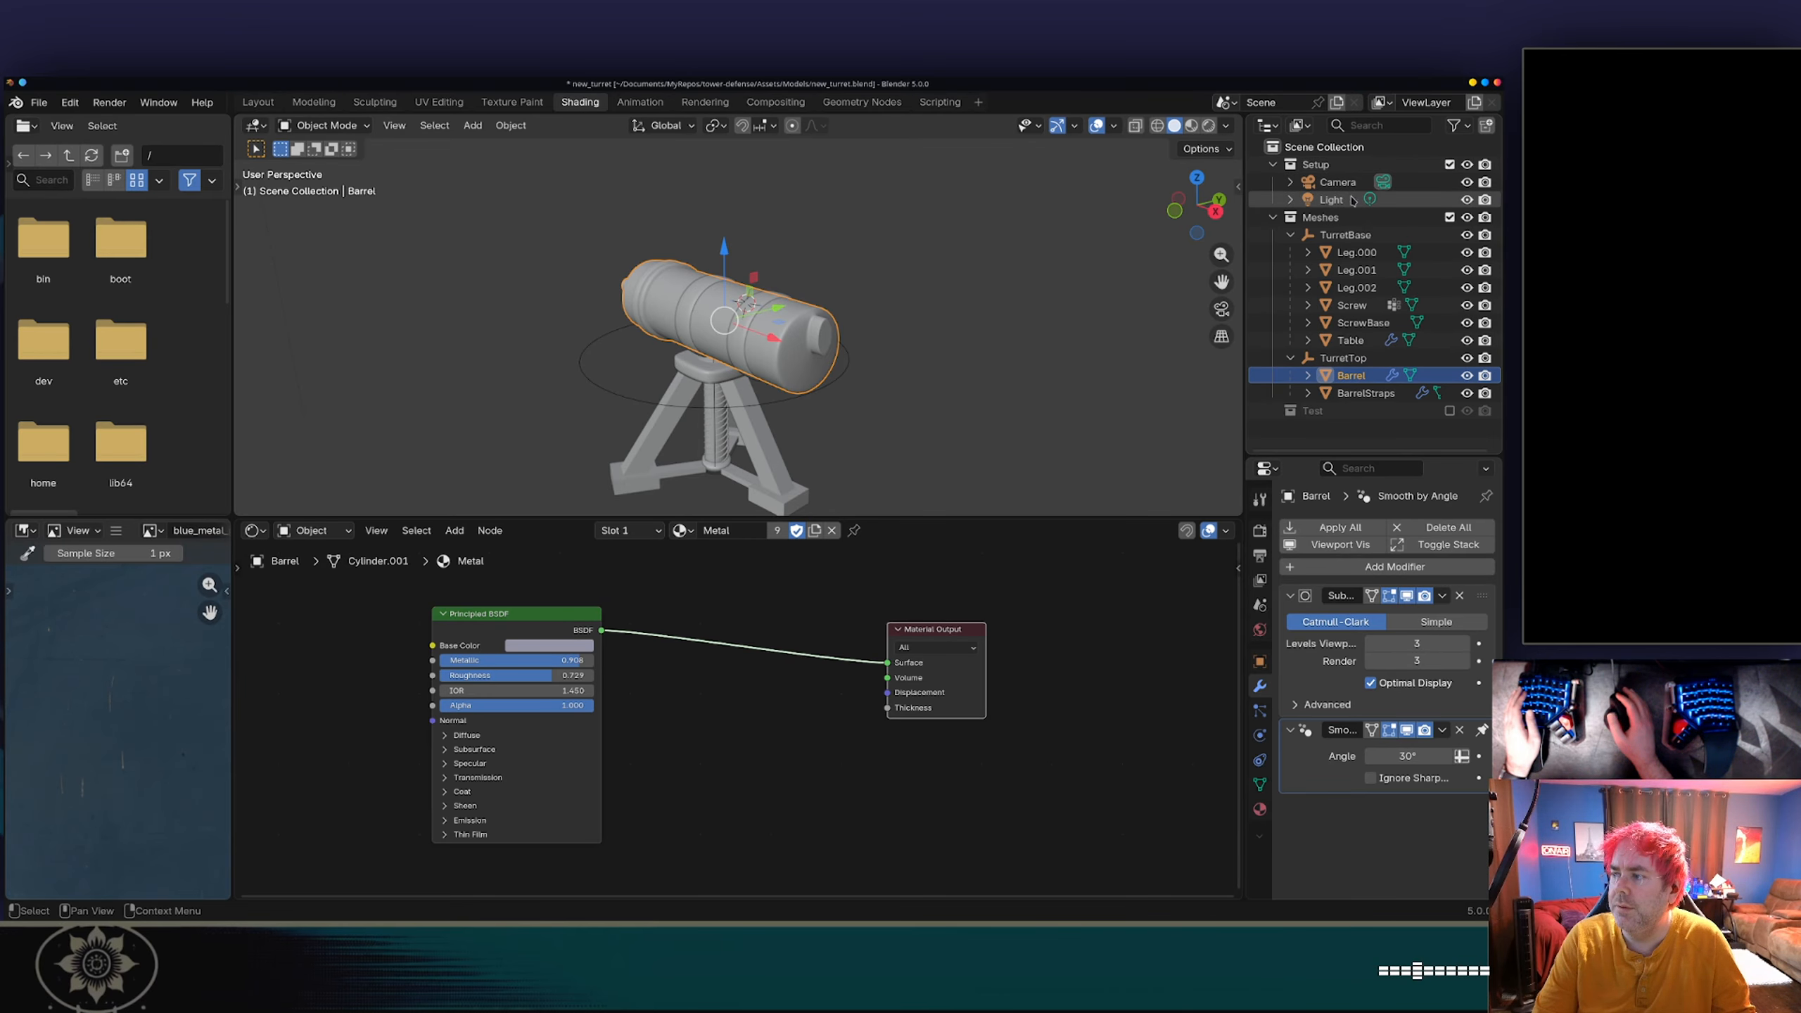
click(1451, 412)
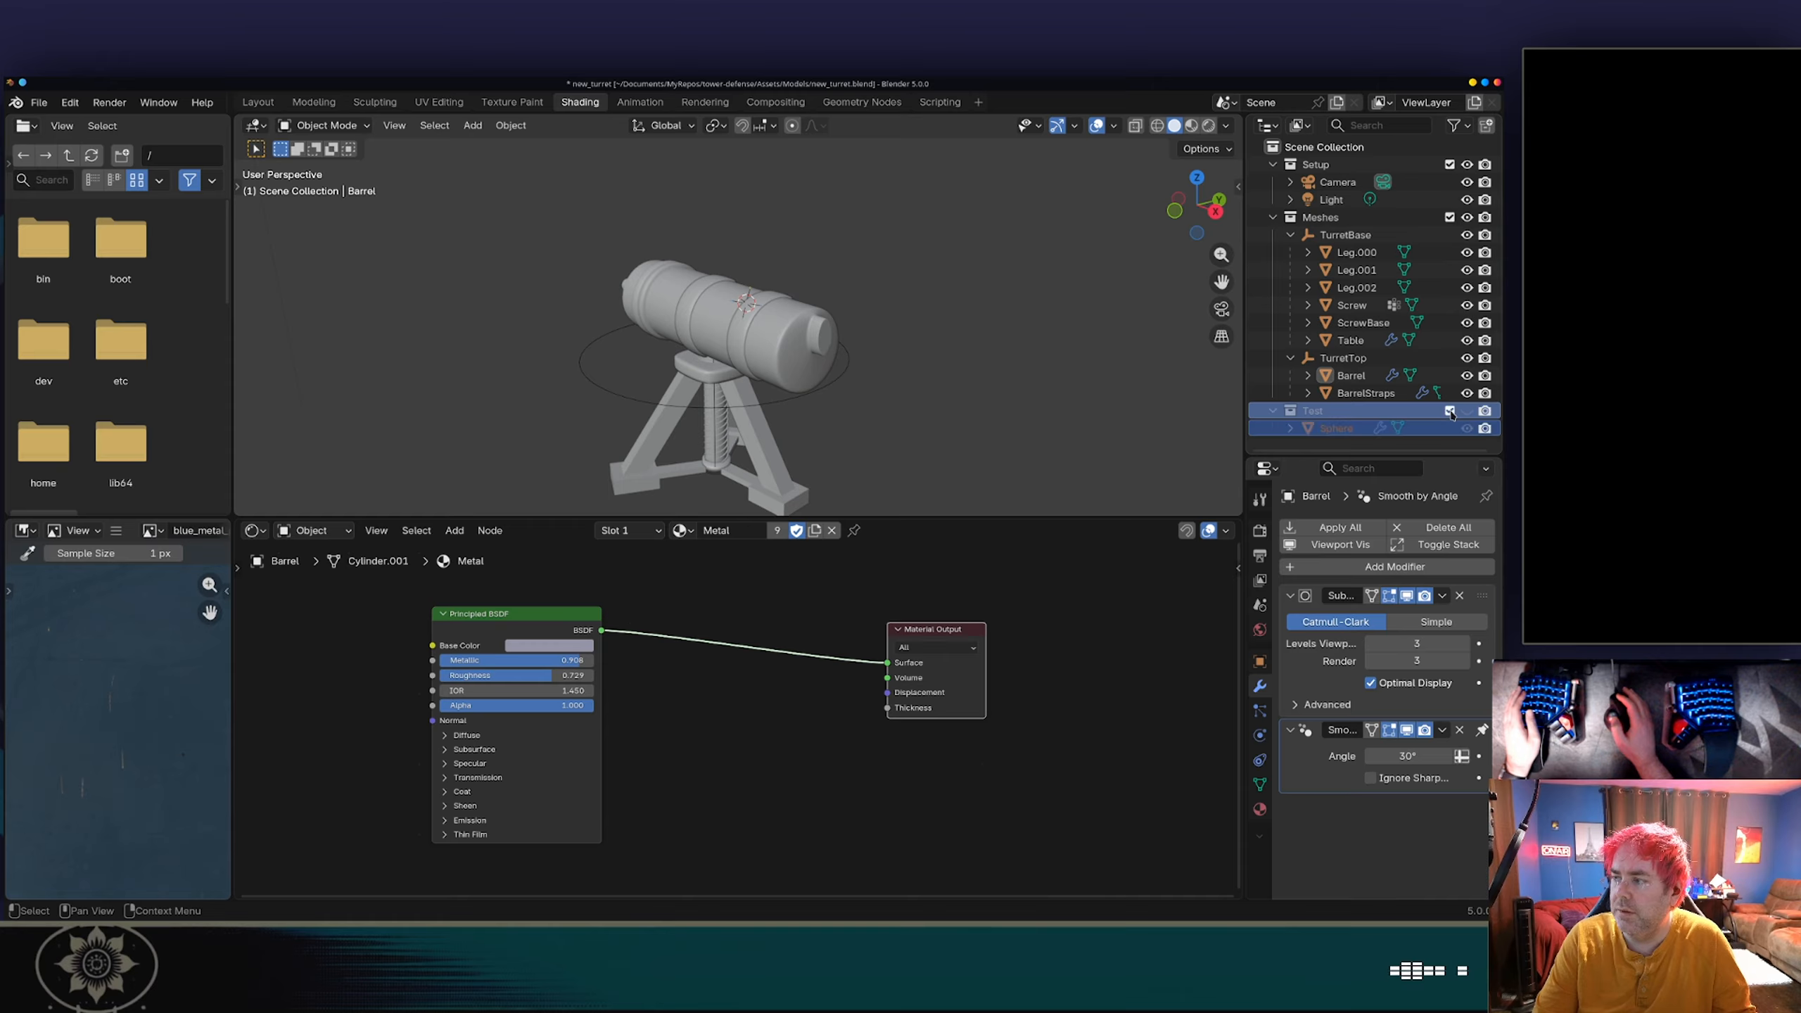
click(1466, 413)
click(1464, 414)
right_click(1392, 413)
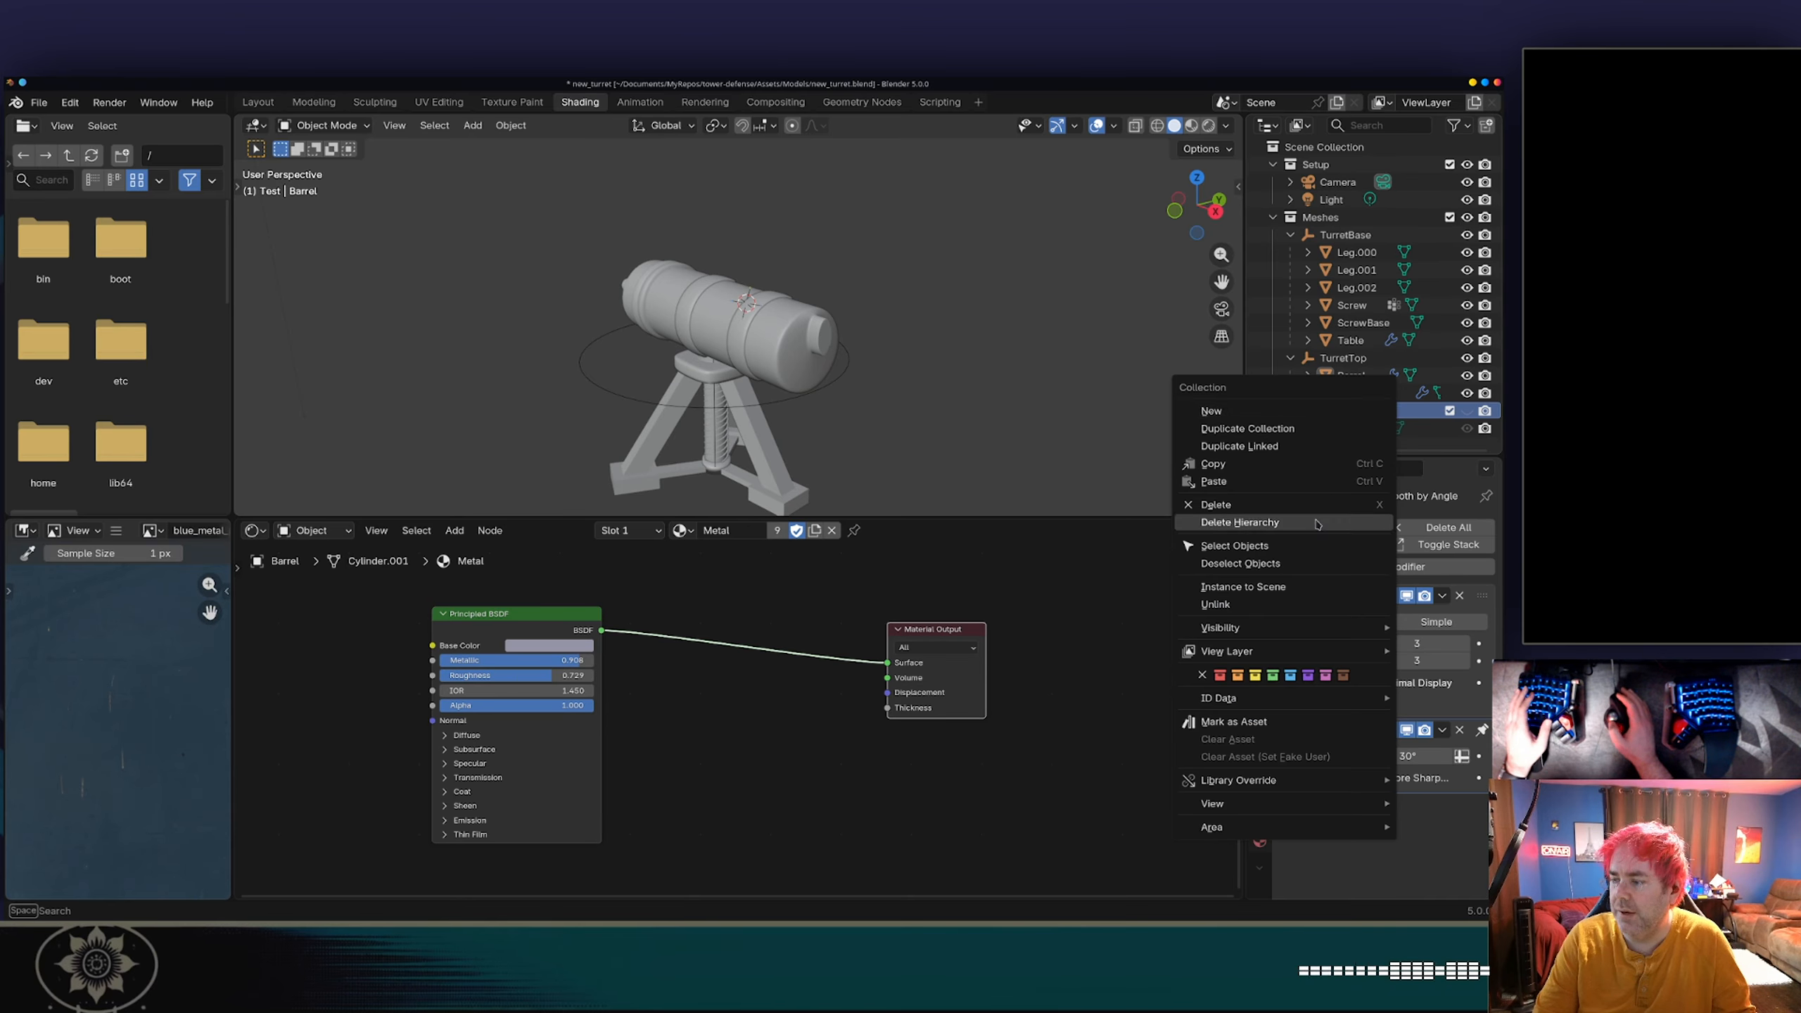
click(1285, 505)
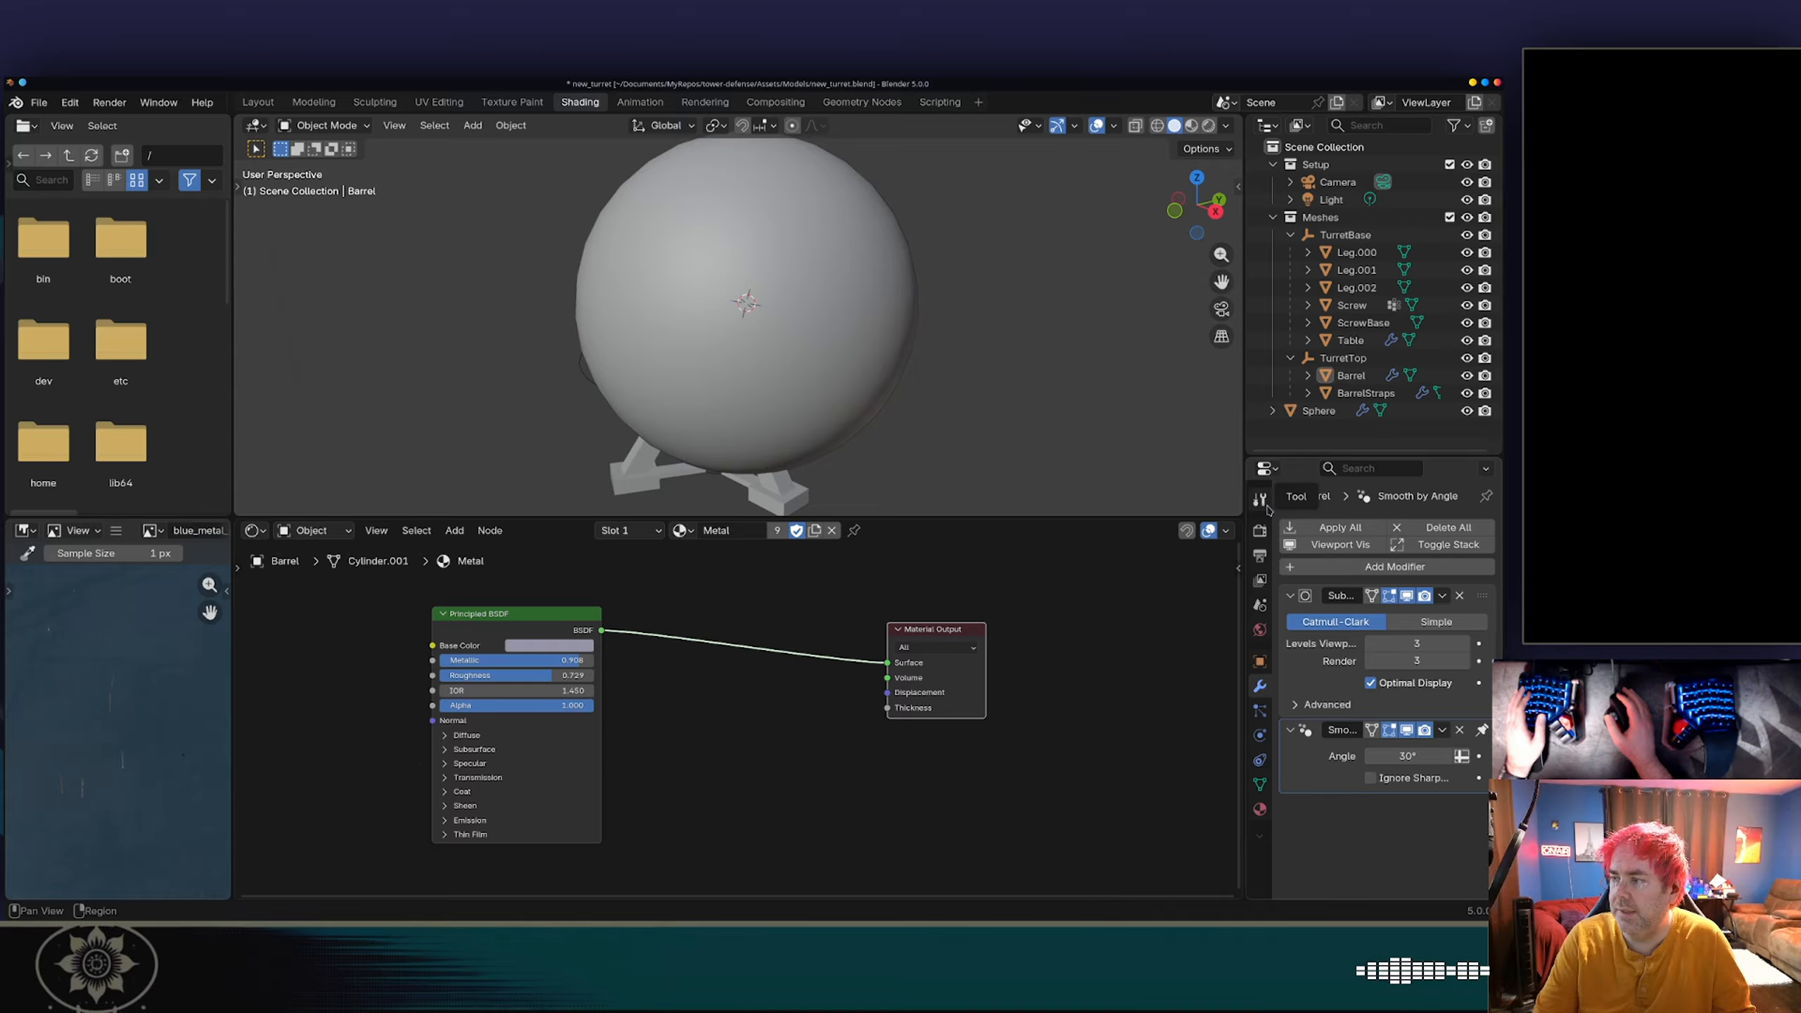
click(1290, 415)
key(x)
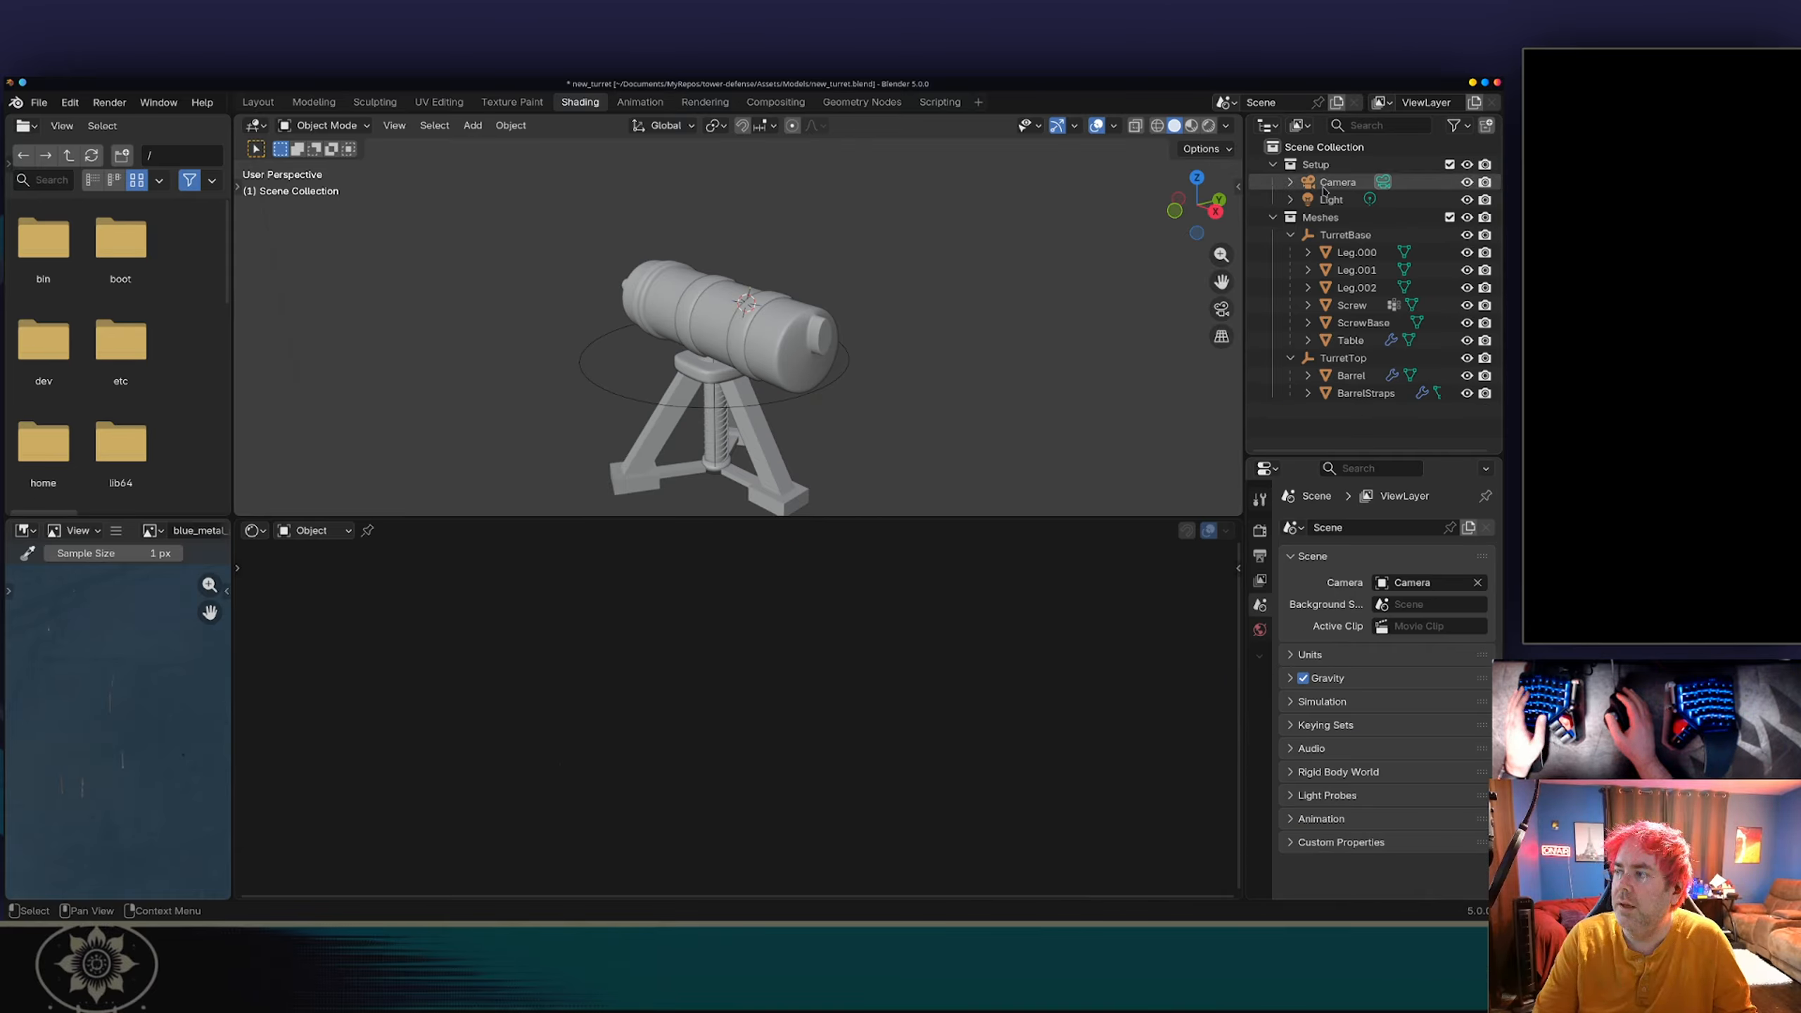
Step: Review the whole turret with the scene's light included, and select the Setup collection
middle_drag(912, 293, 986, 304)
scroll(985, 304, down, 3)
middle_drag(876, 321, 797, 327)
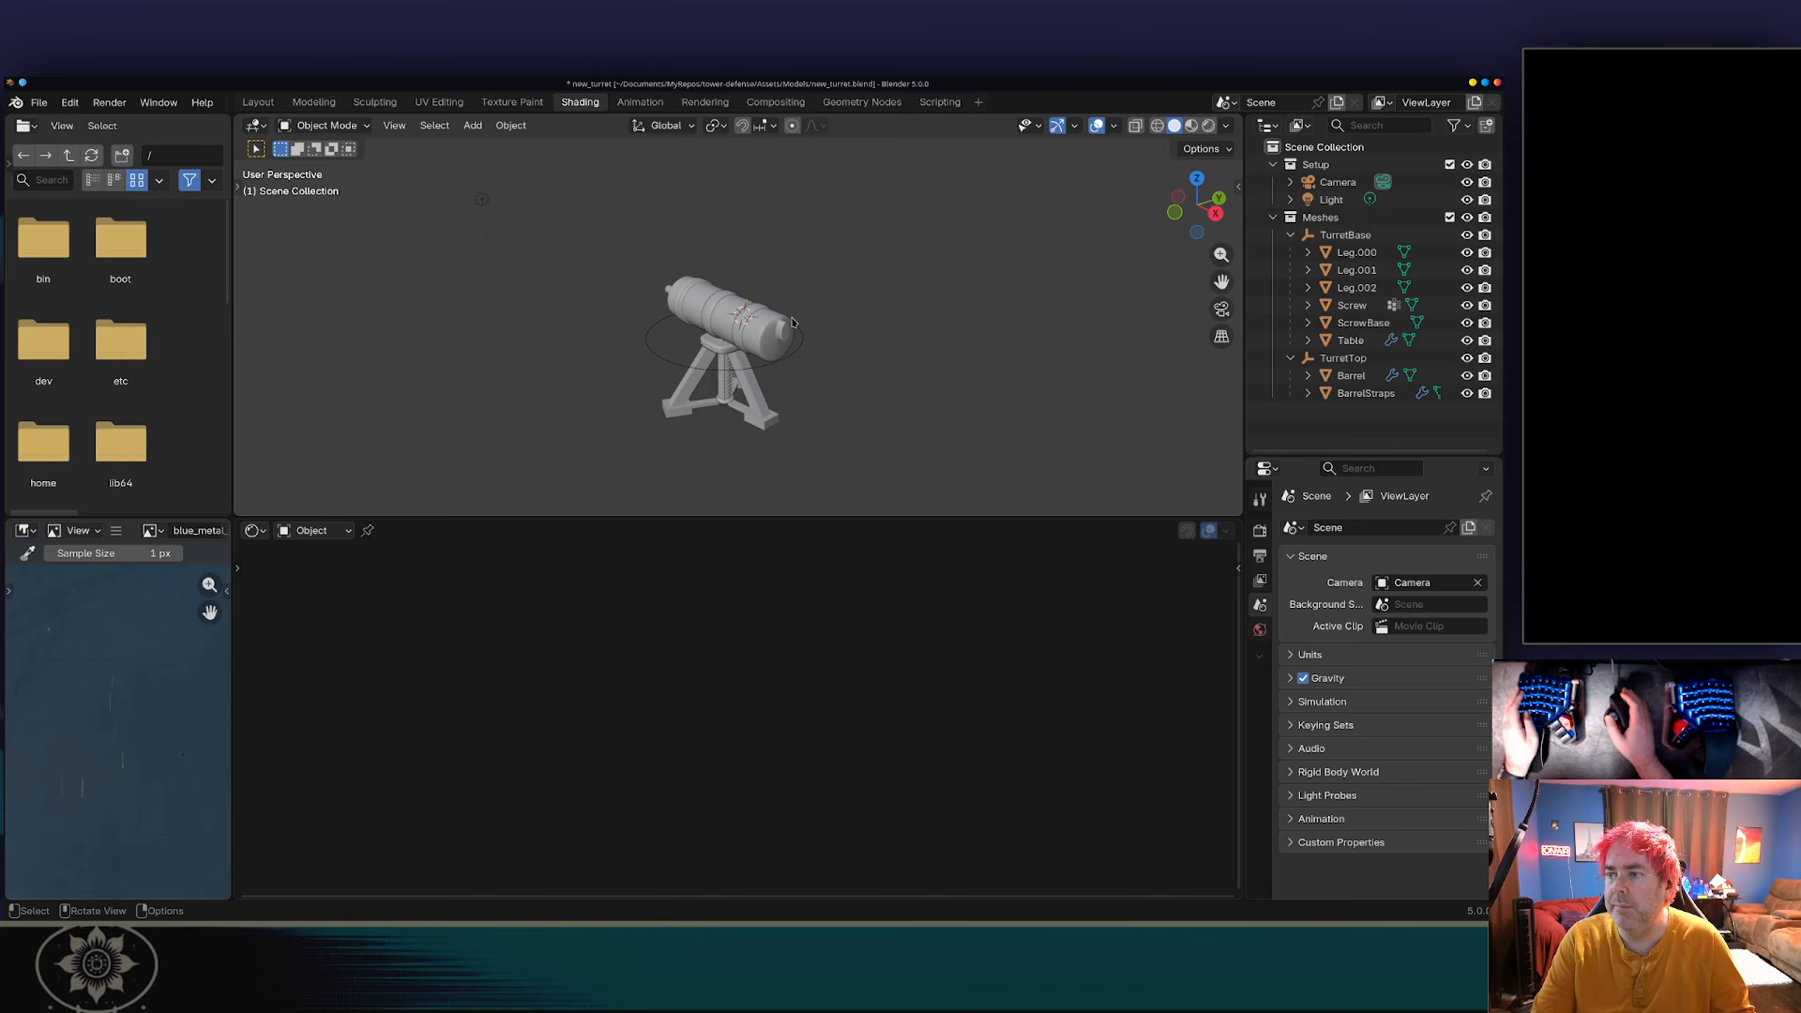
key(alt+Tab)
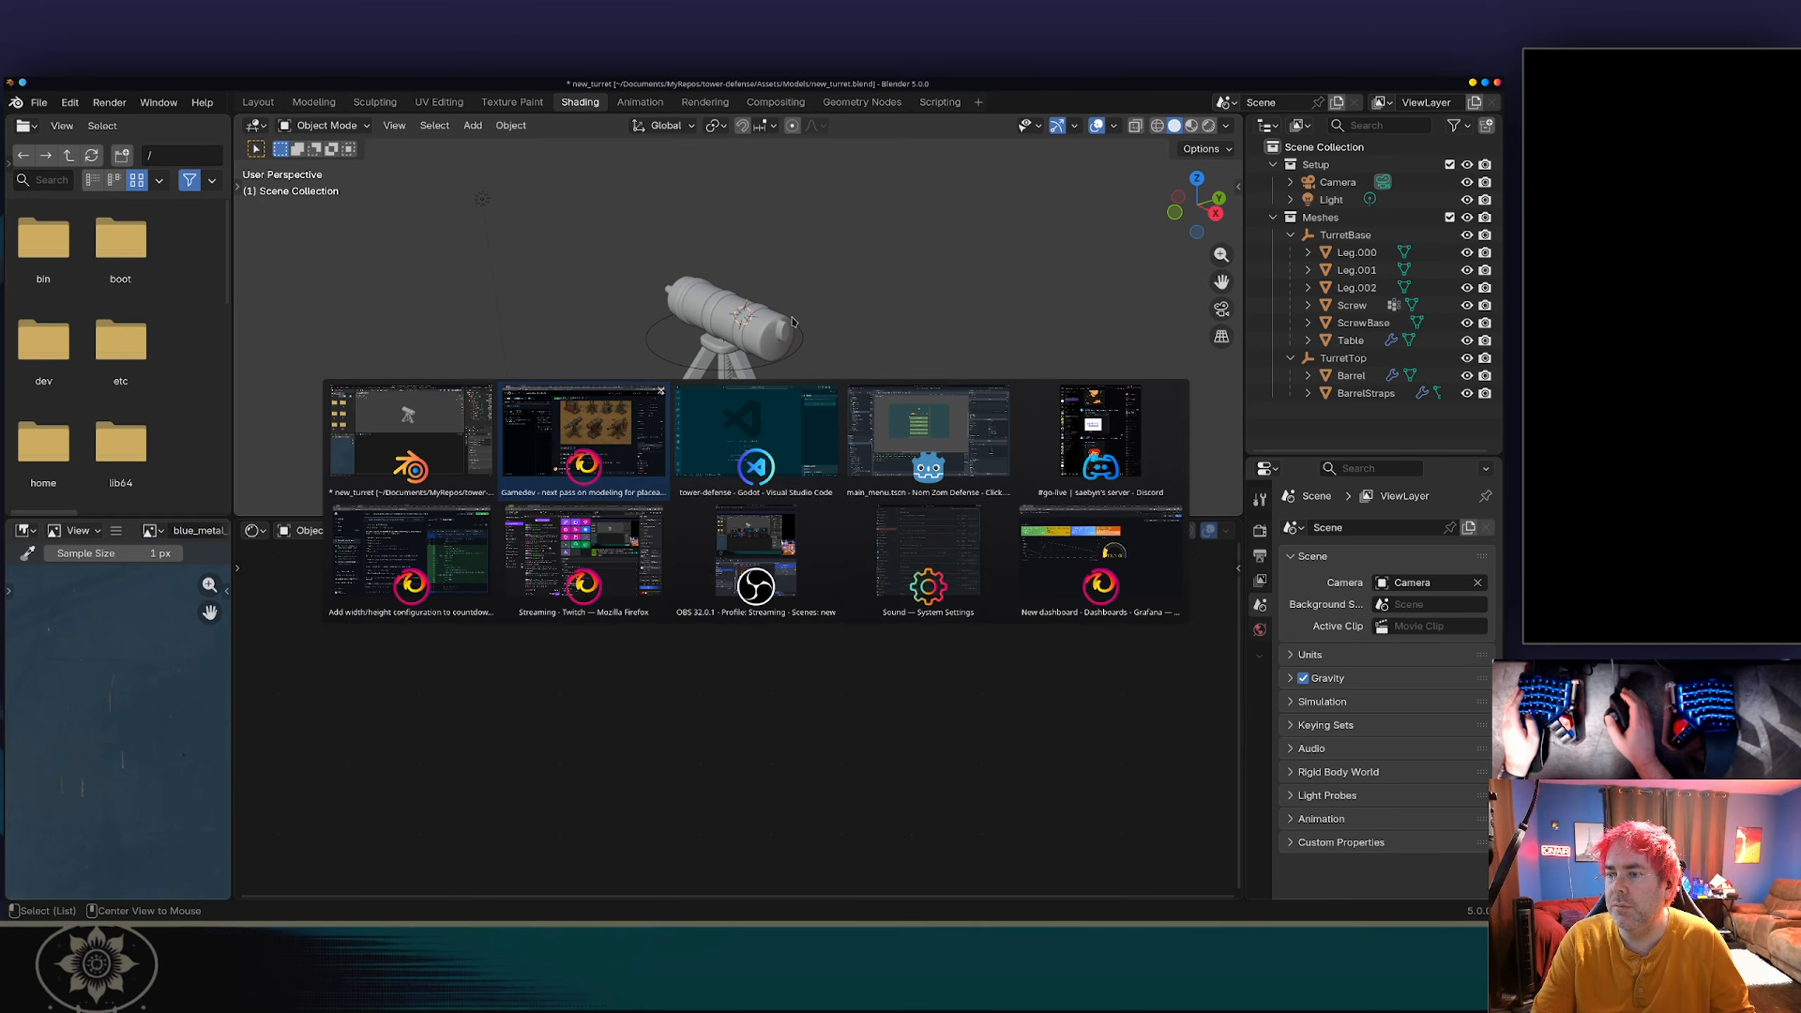
key(alt+Tab)
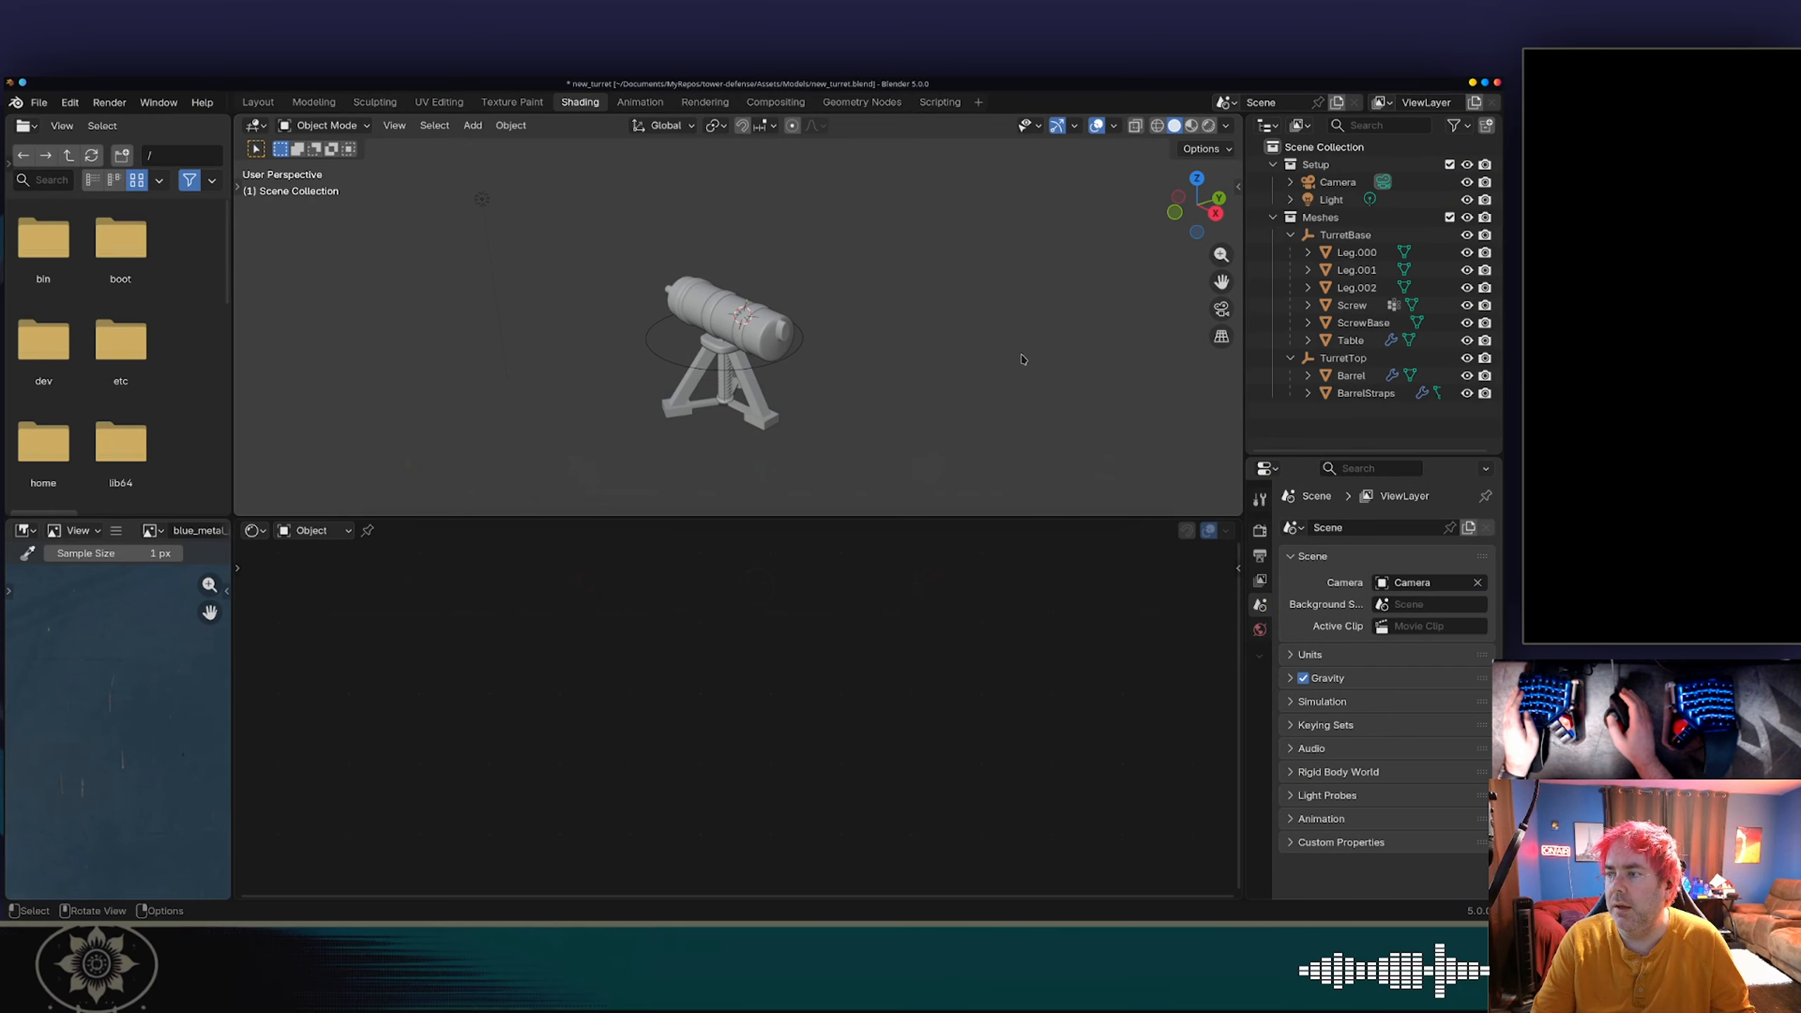
right_click(1343, 165)
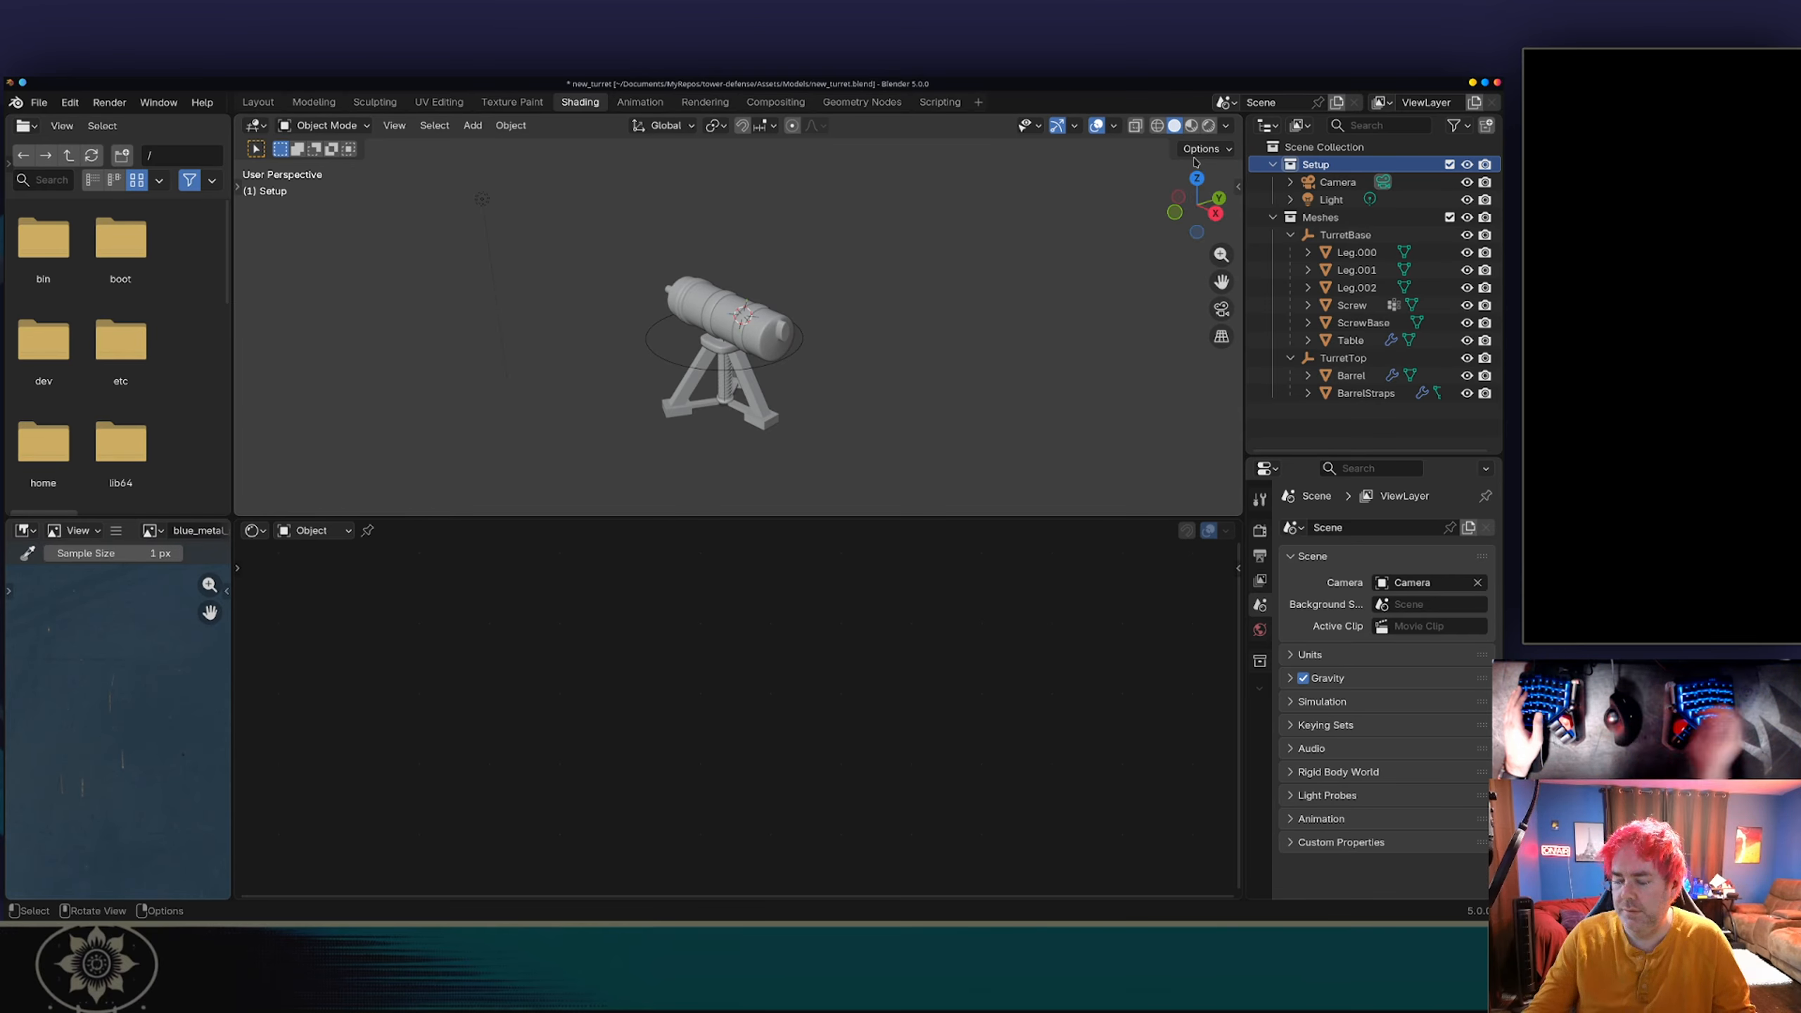
key(n)
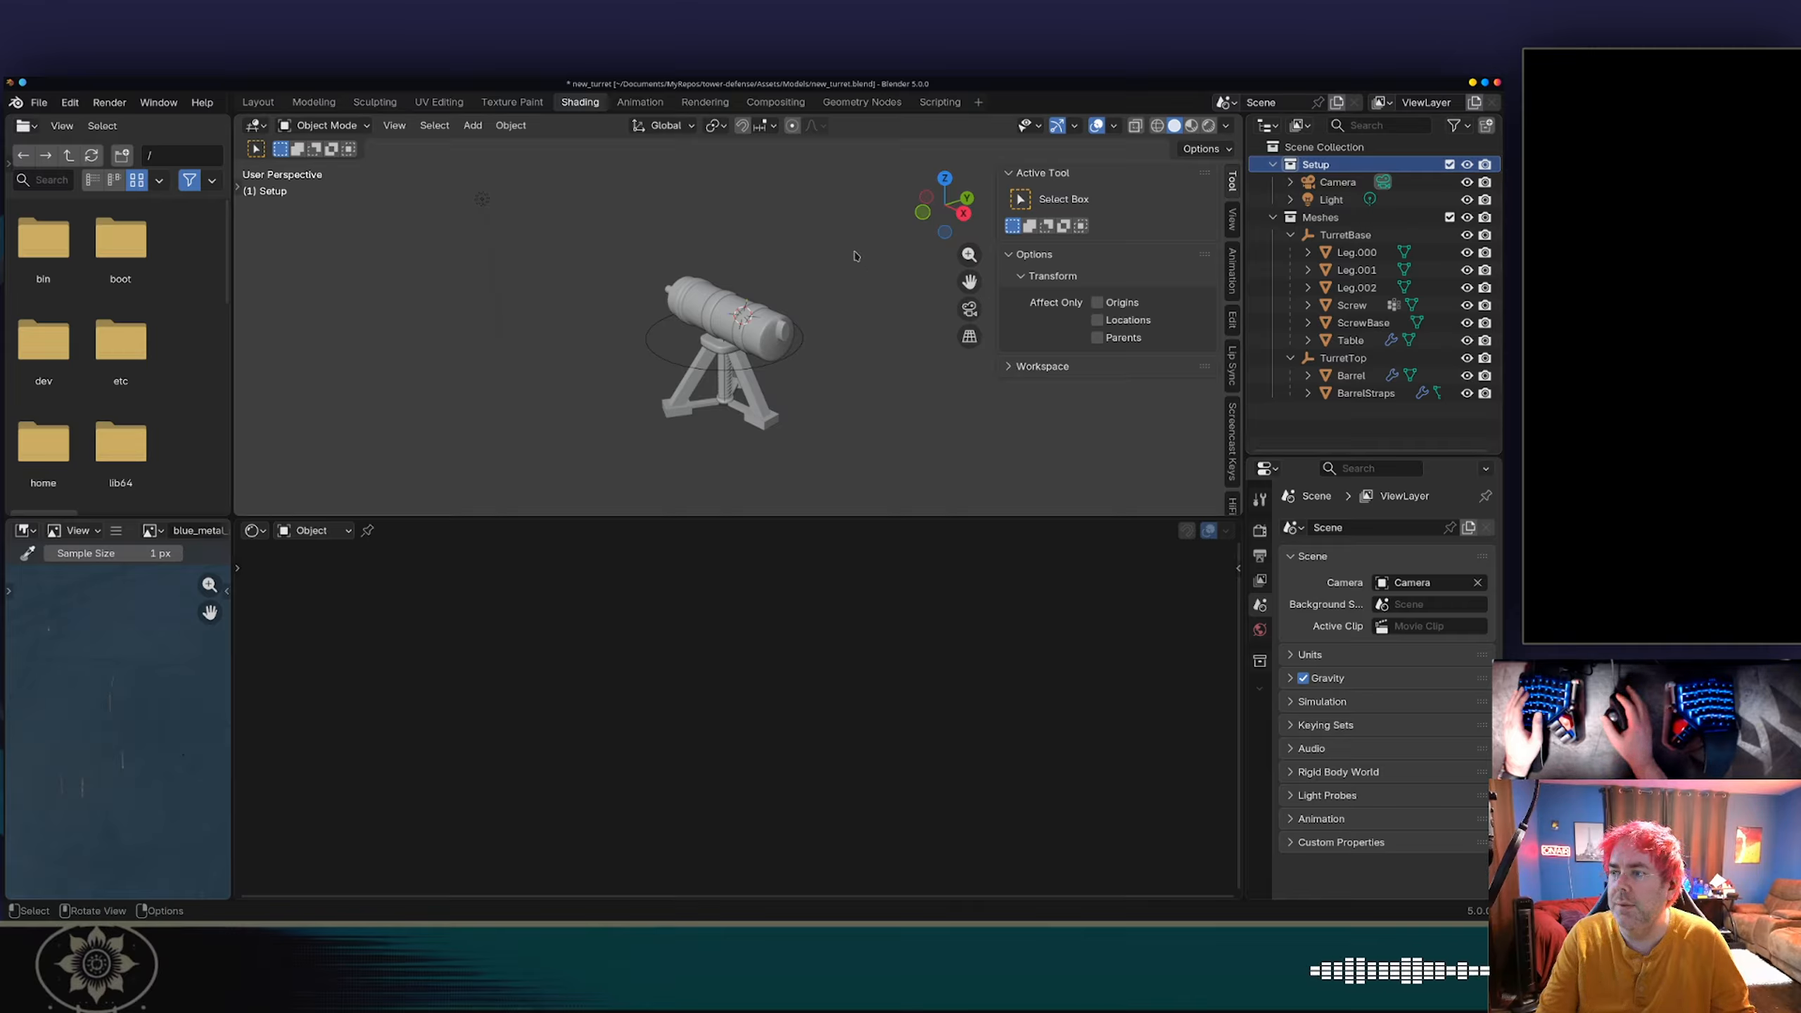
key(n)
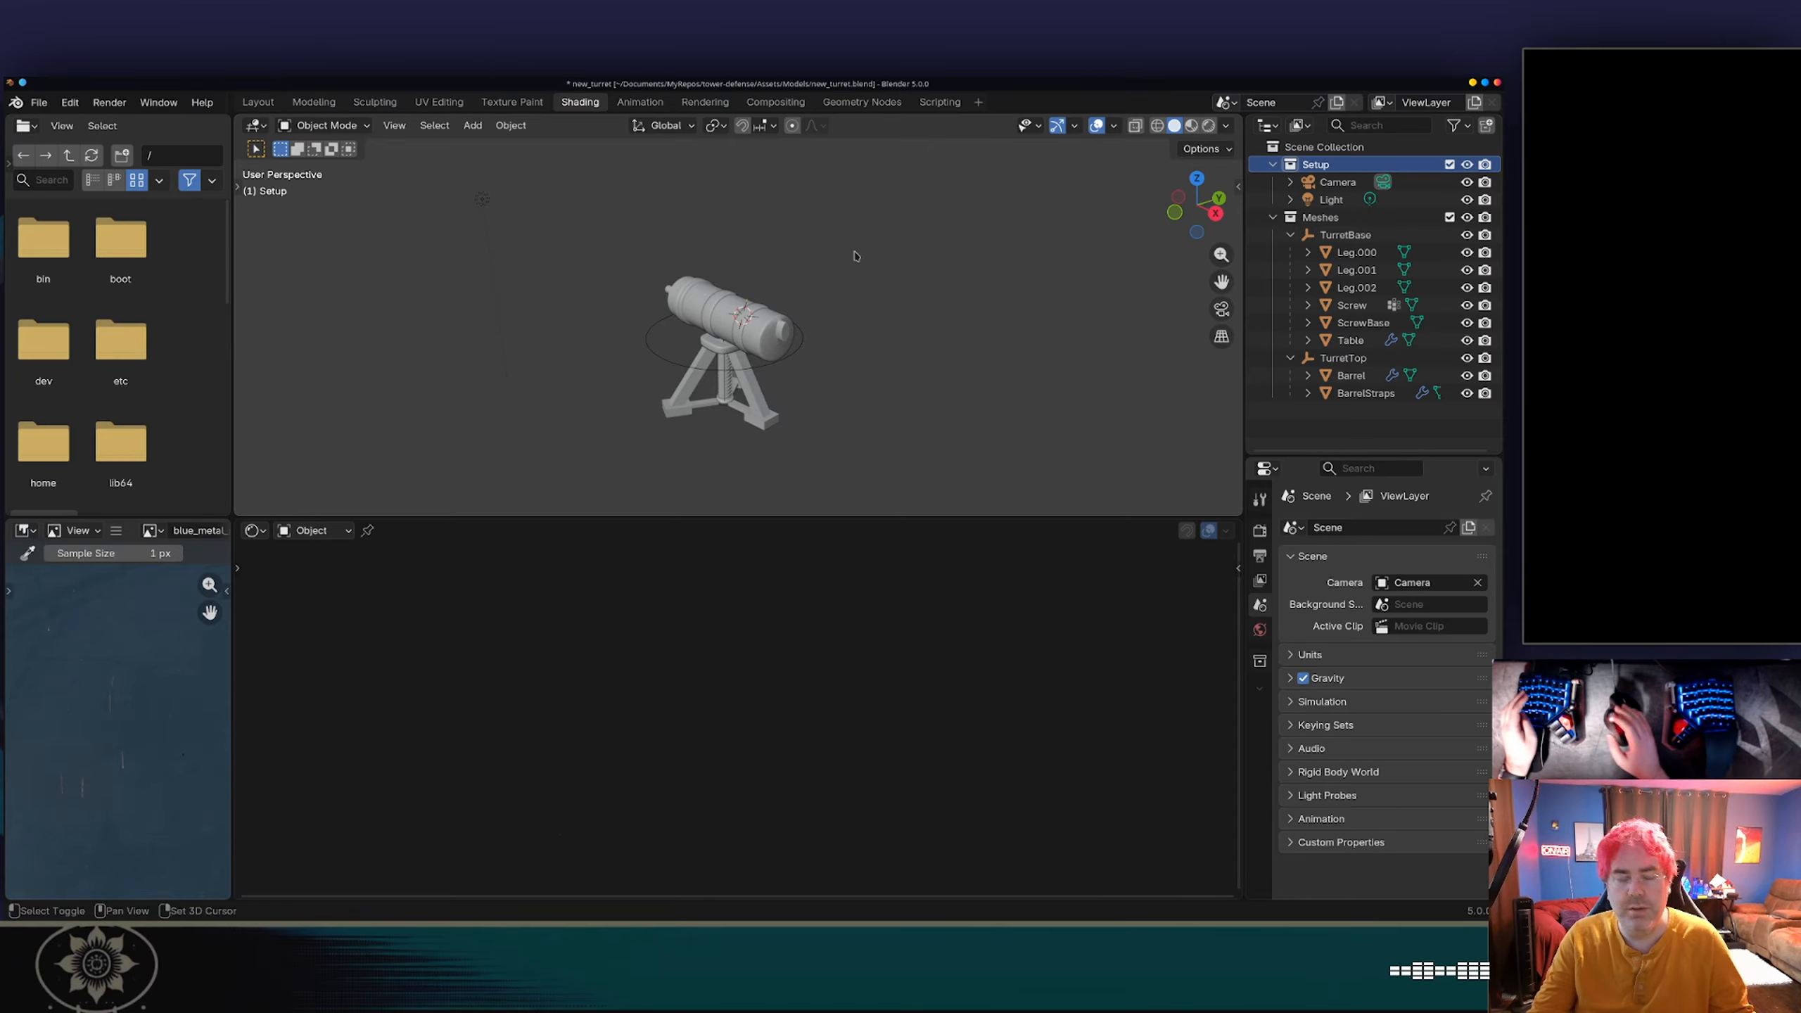
key(shift+a)
mouse_move(822, 525)
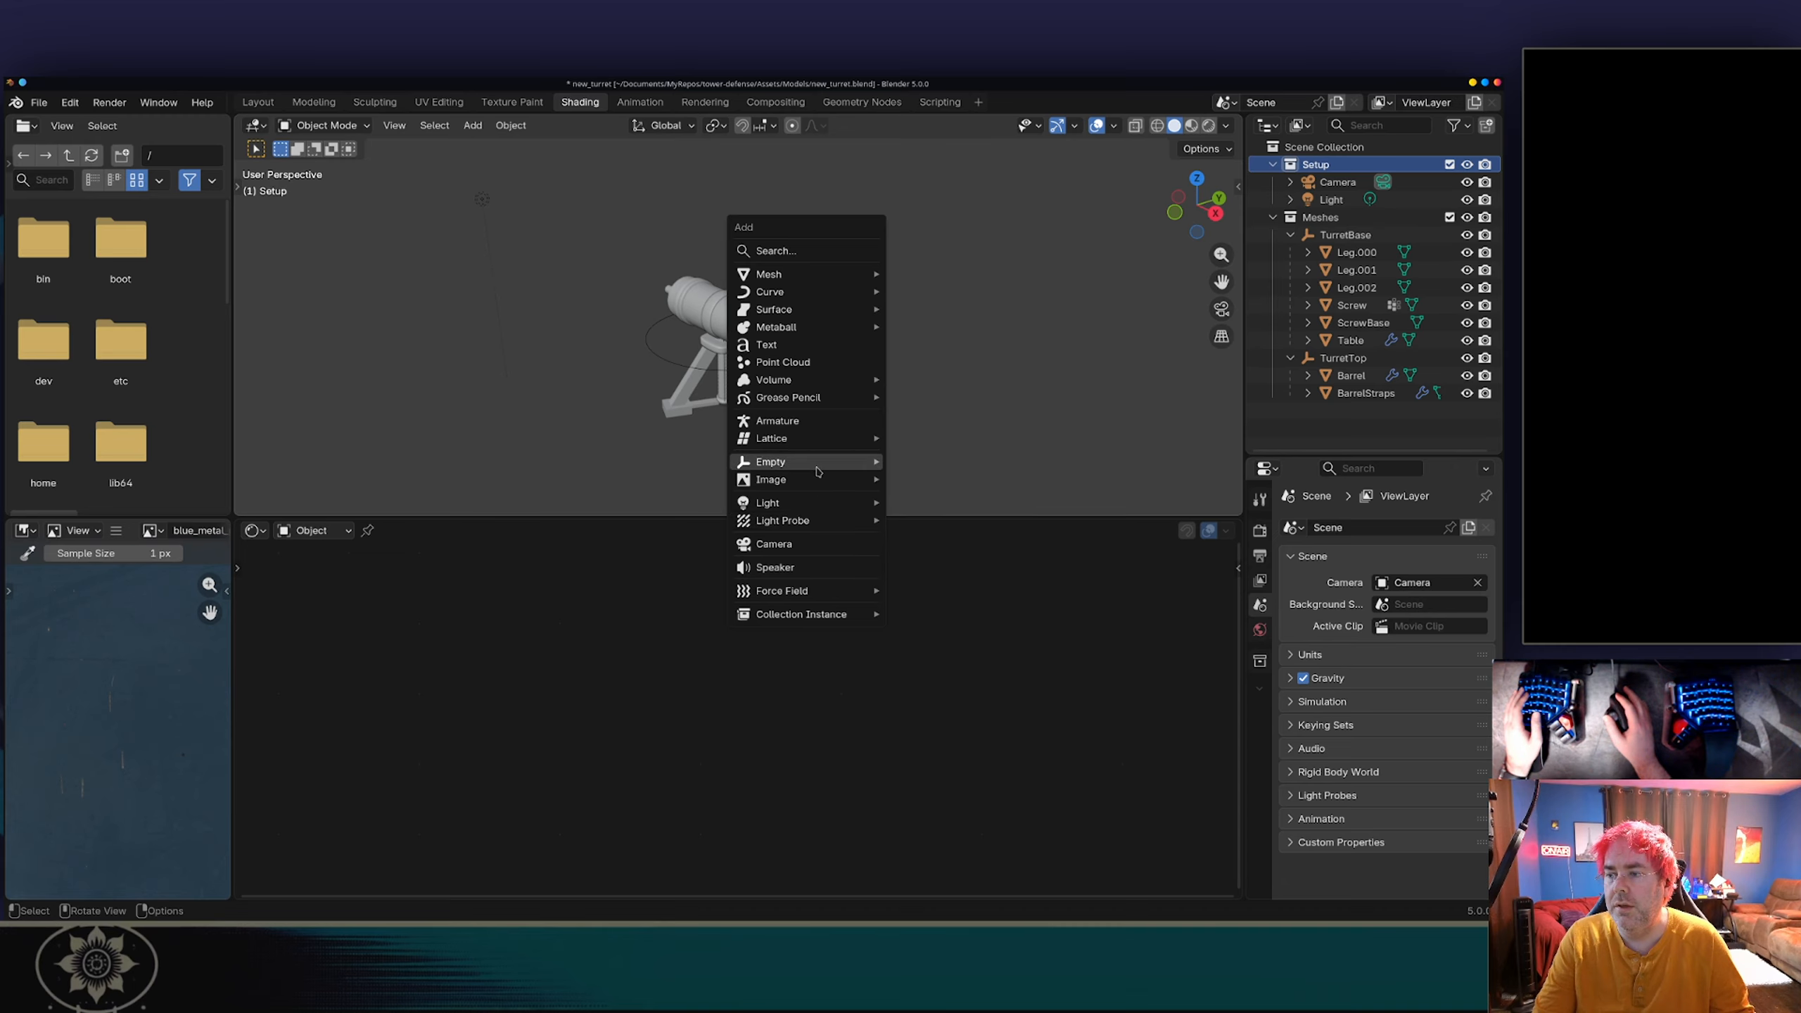
mouse_move(816, 481)
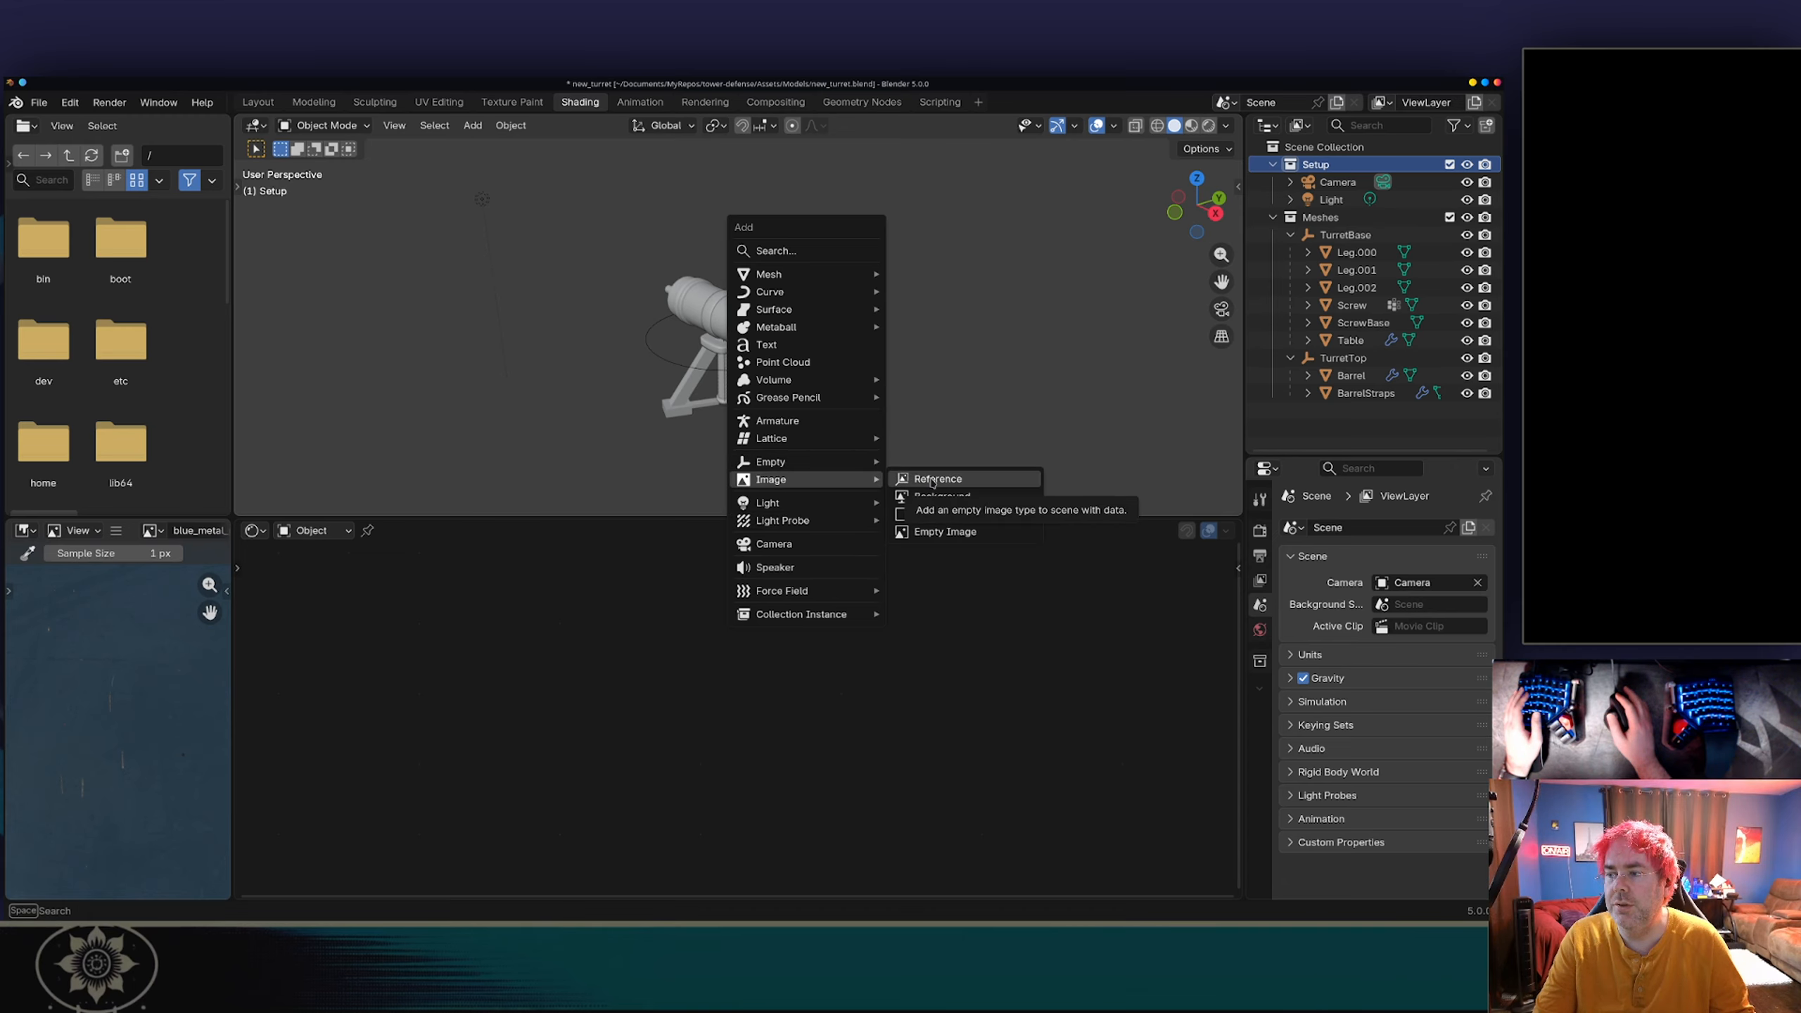
click(943, 531)
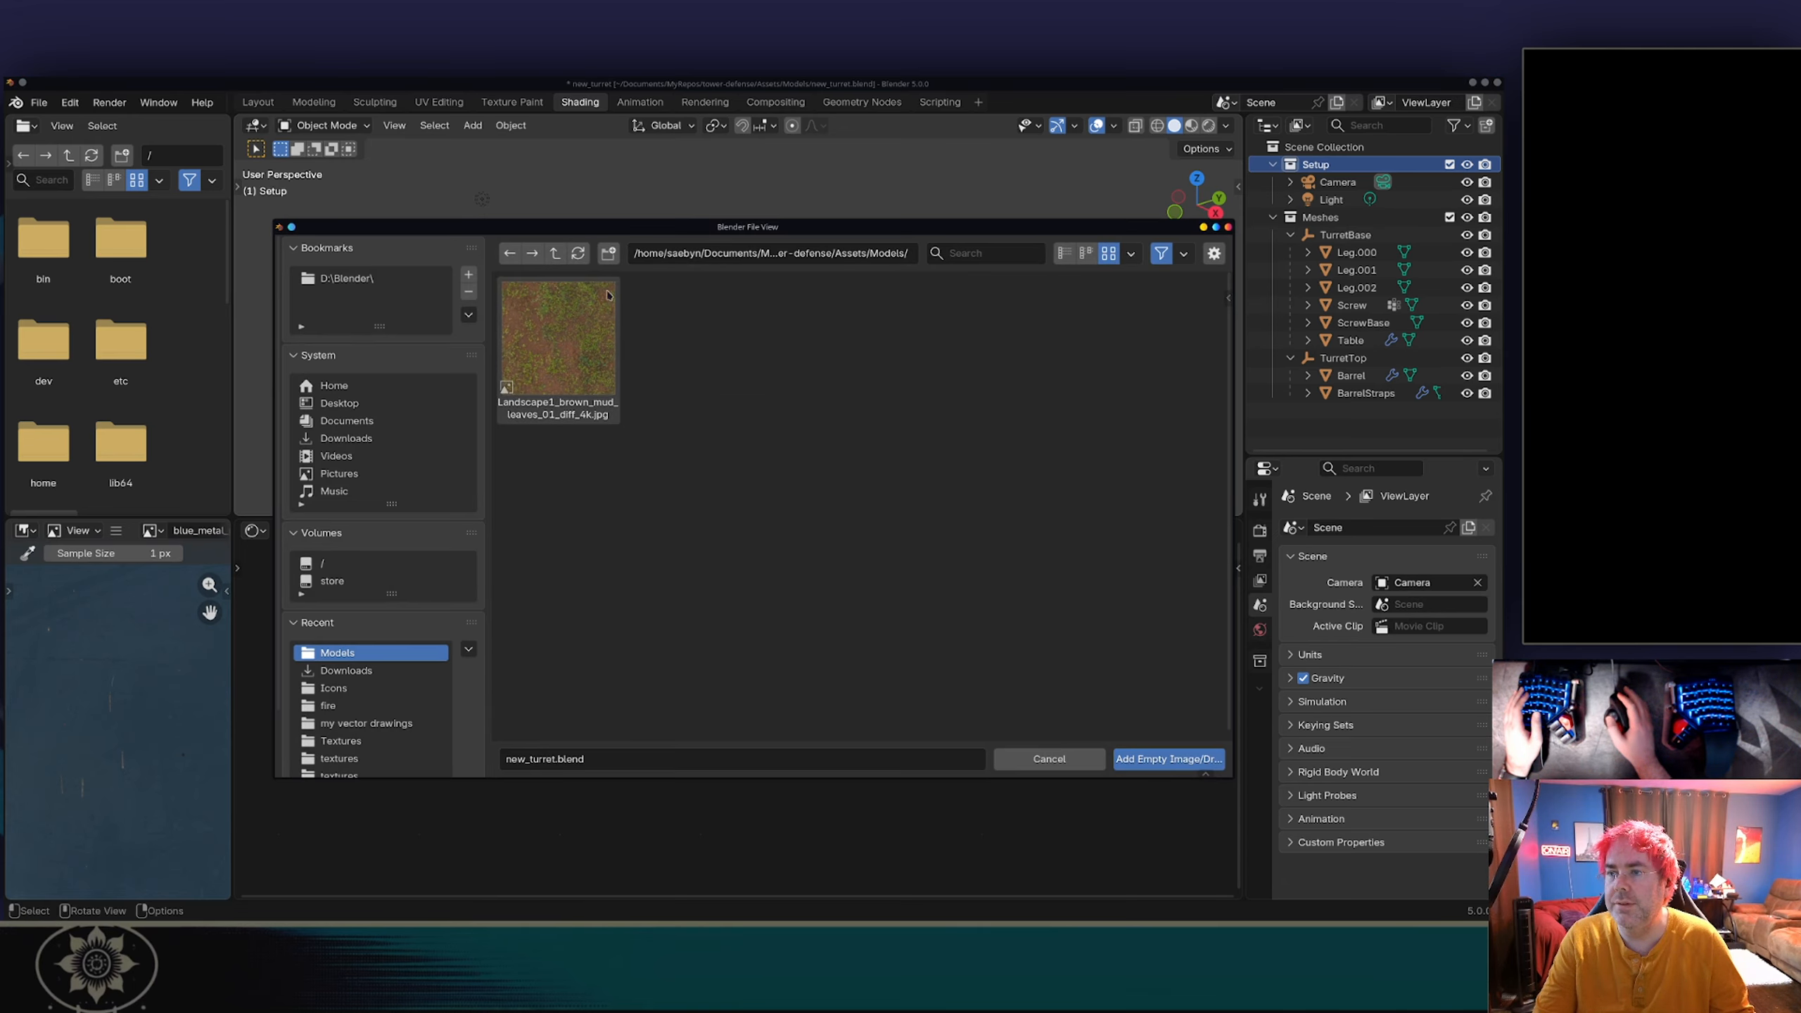
click(361, 437)
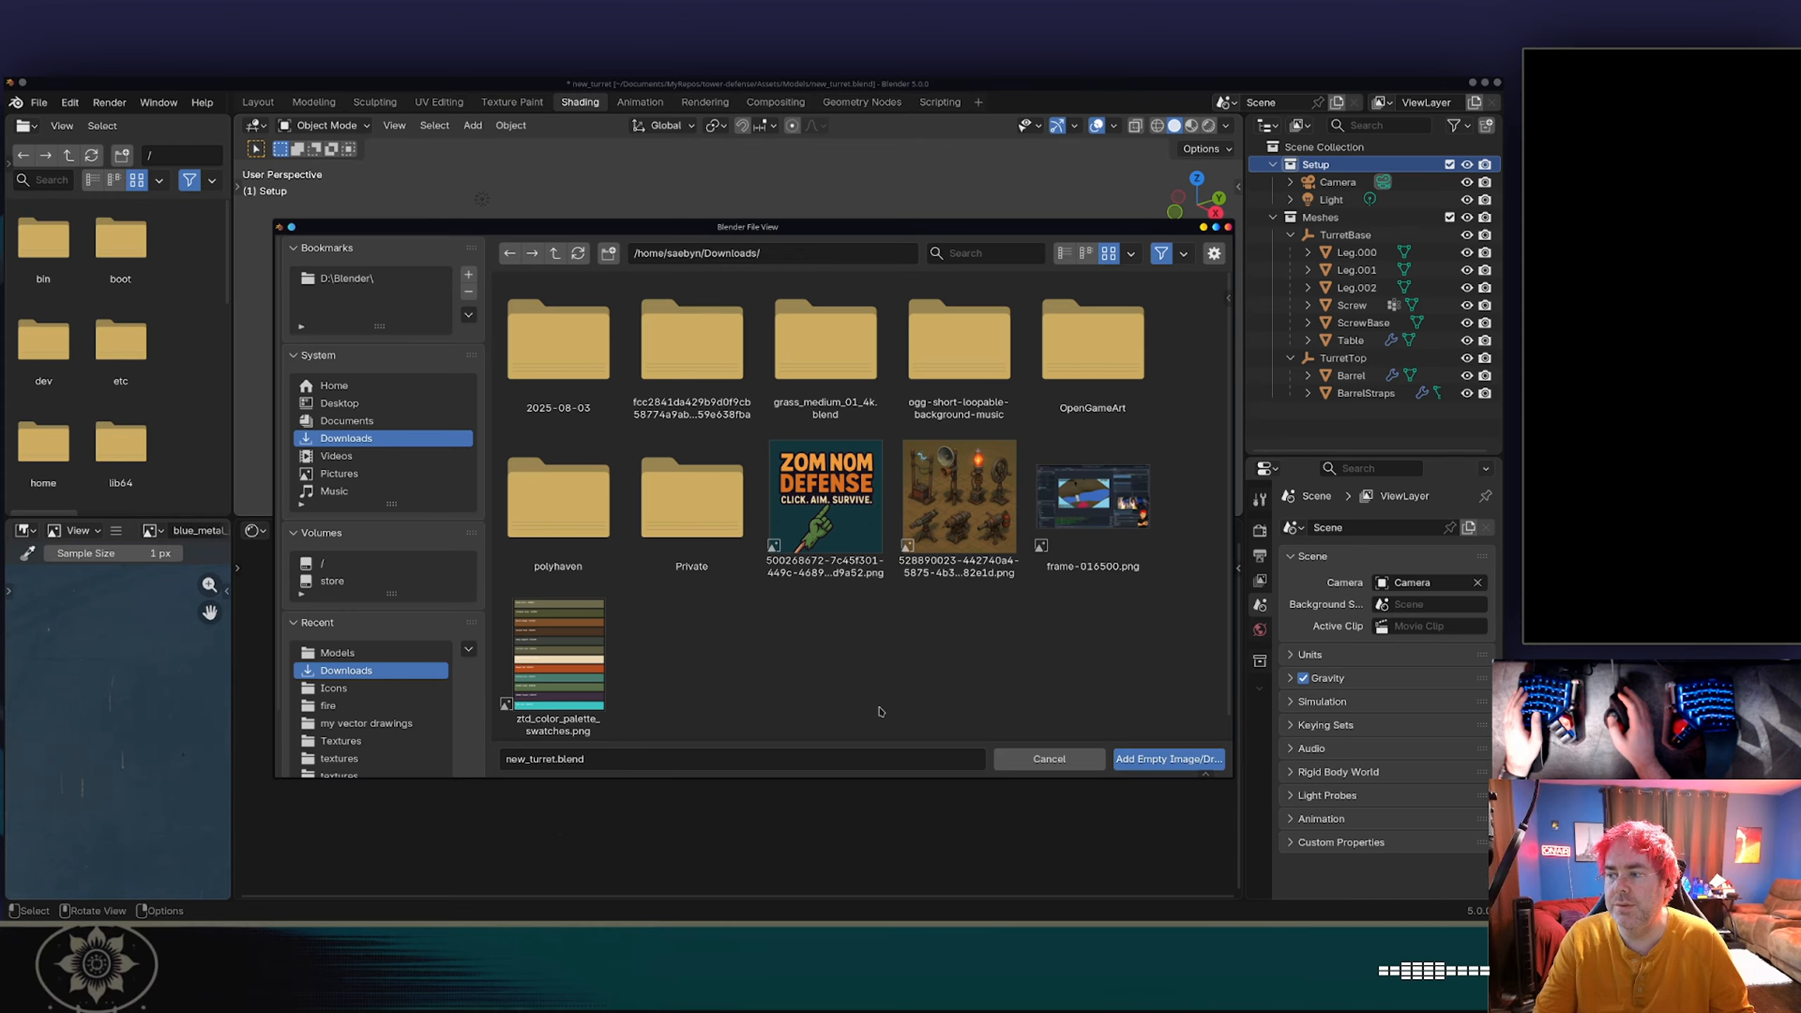
click(959, 500)
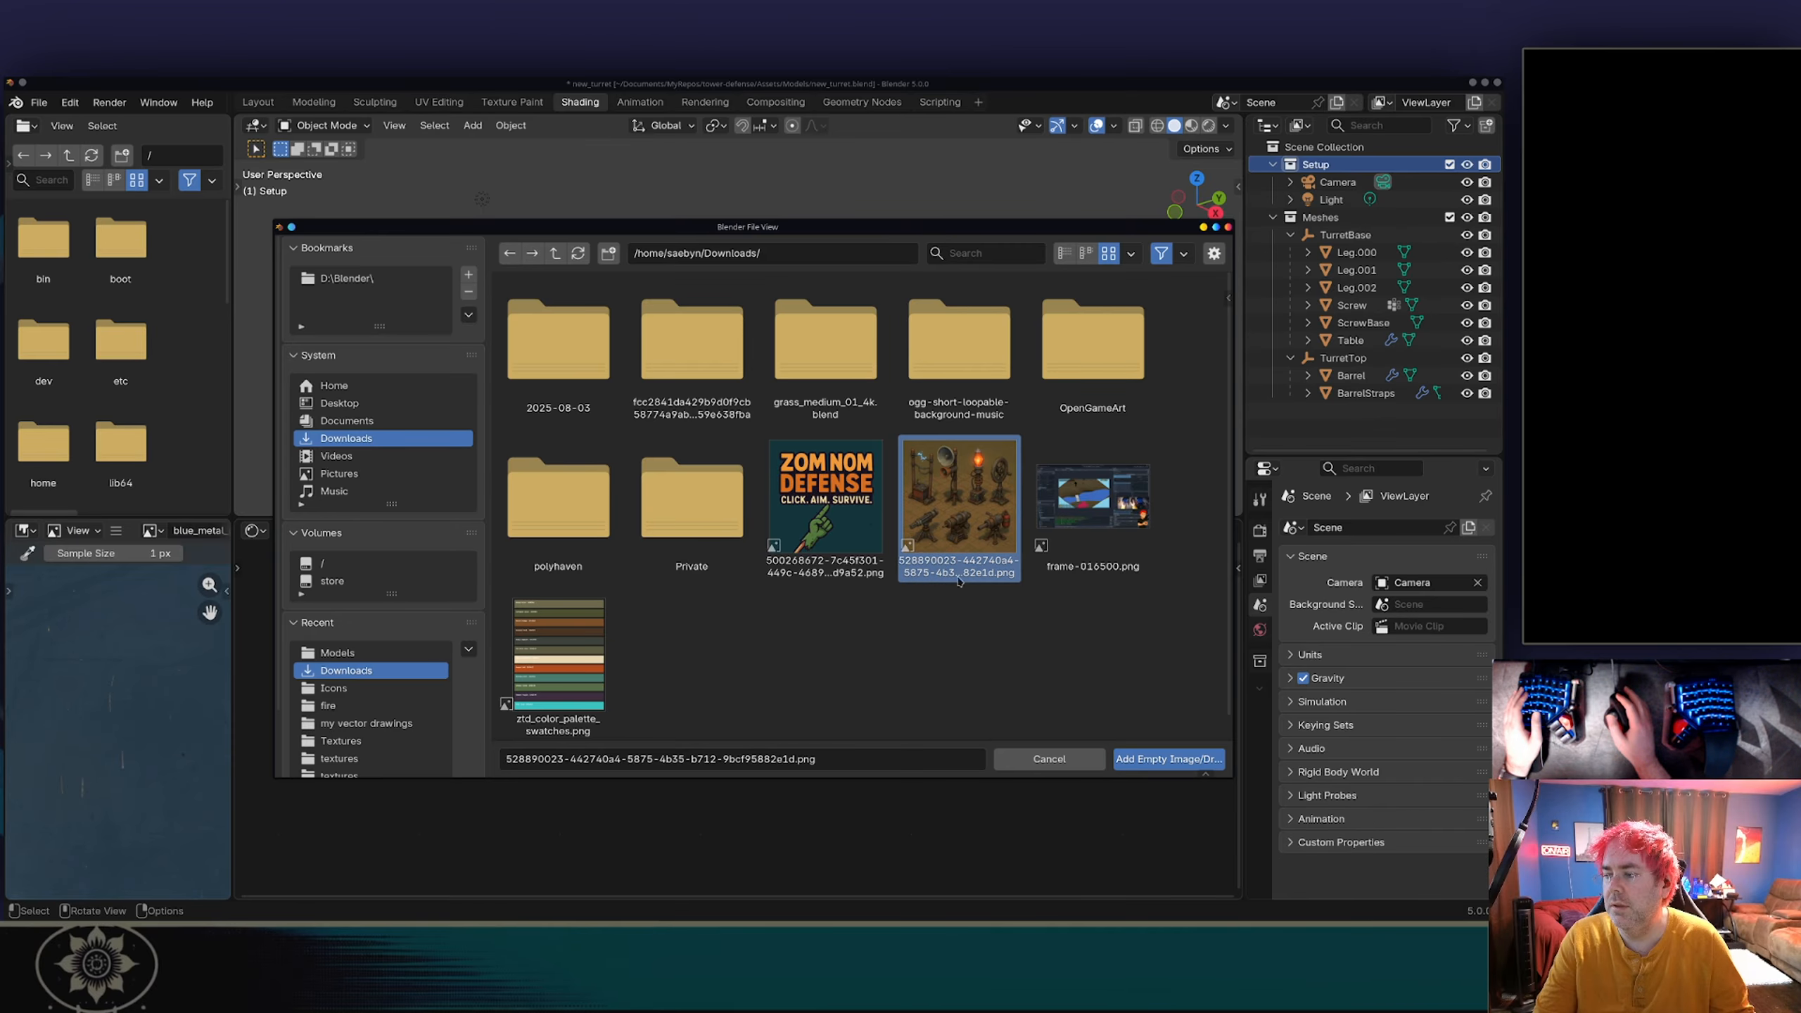
double_click(963, 499)
scroll(951, 341, down, 3)
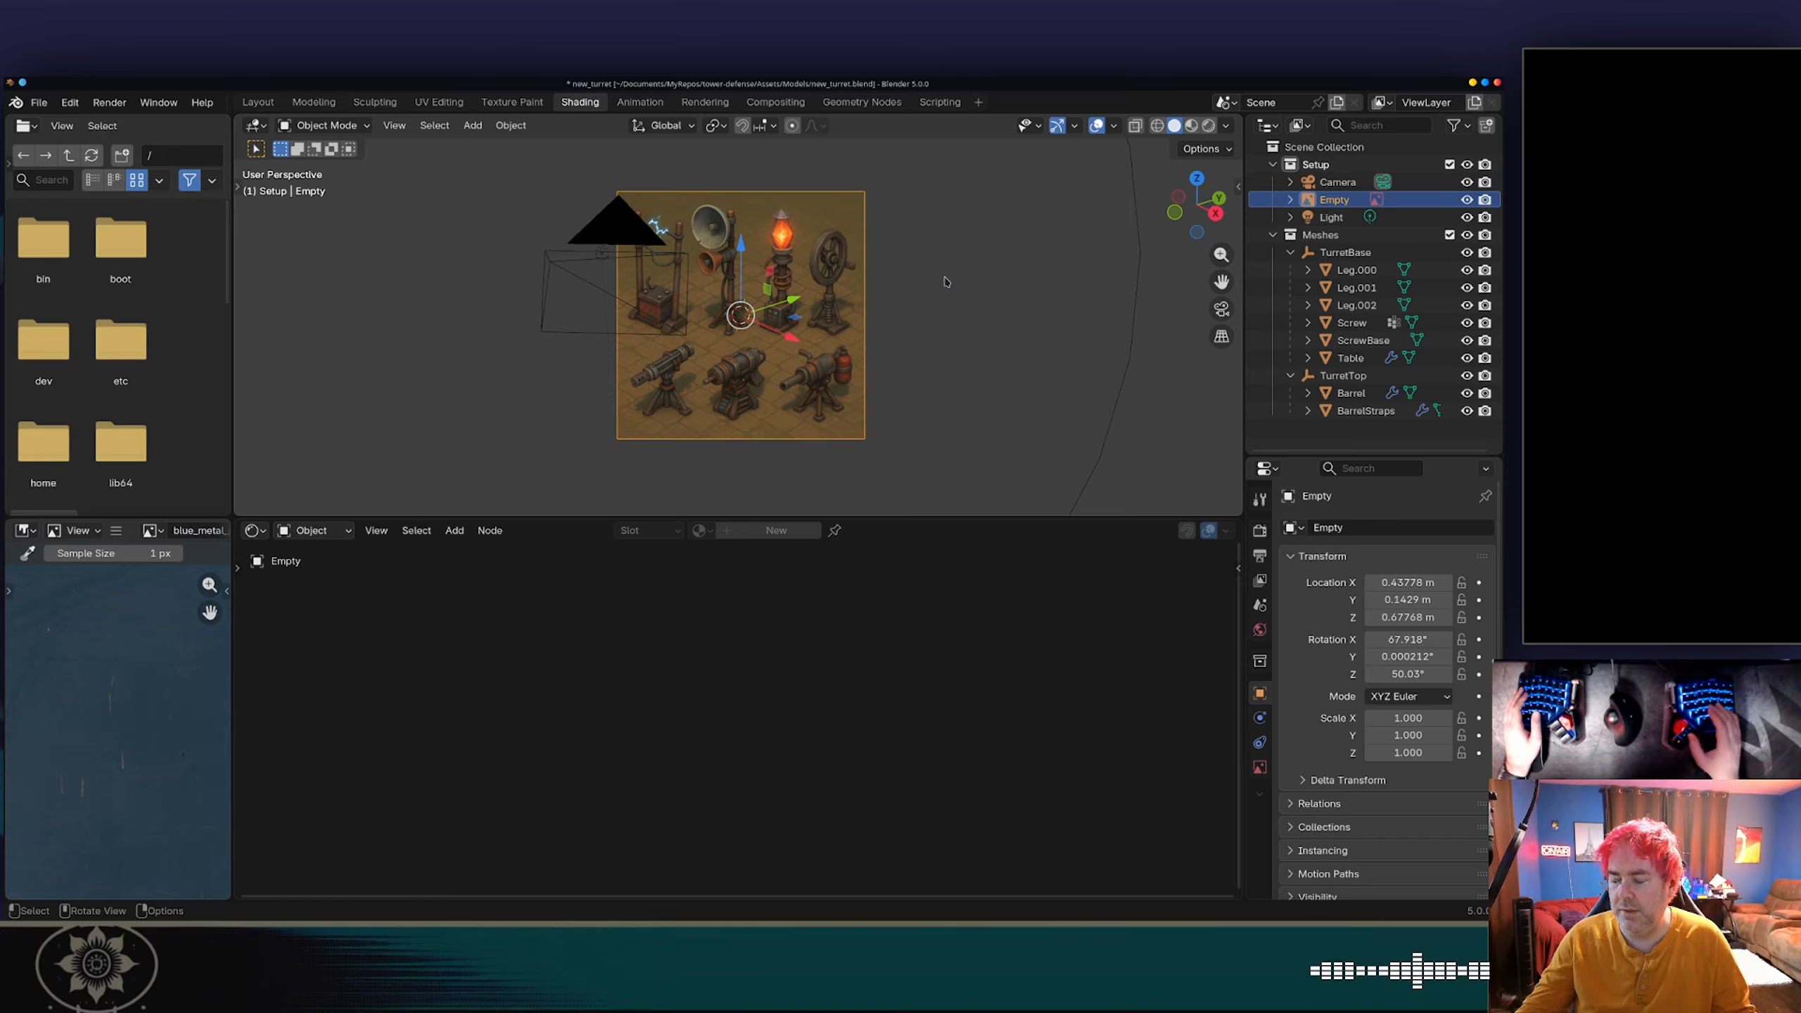
Step: From the front view, move the reference image away from the turret to about X 4.33 m, and delete it
key(KP_1)
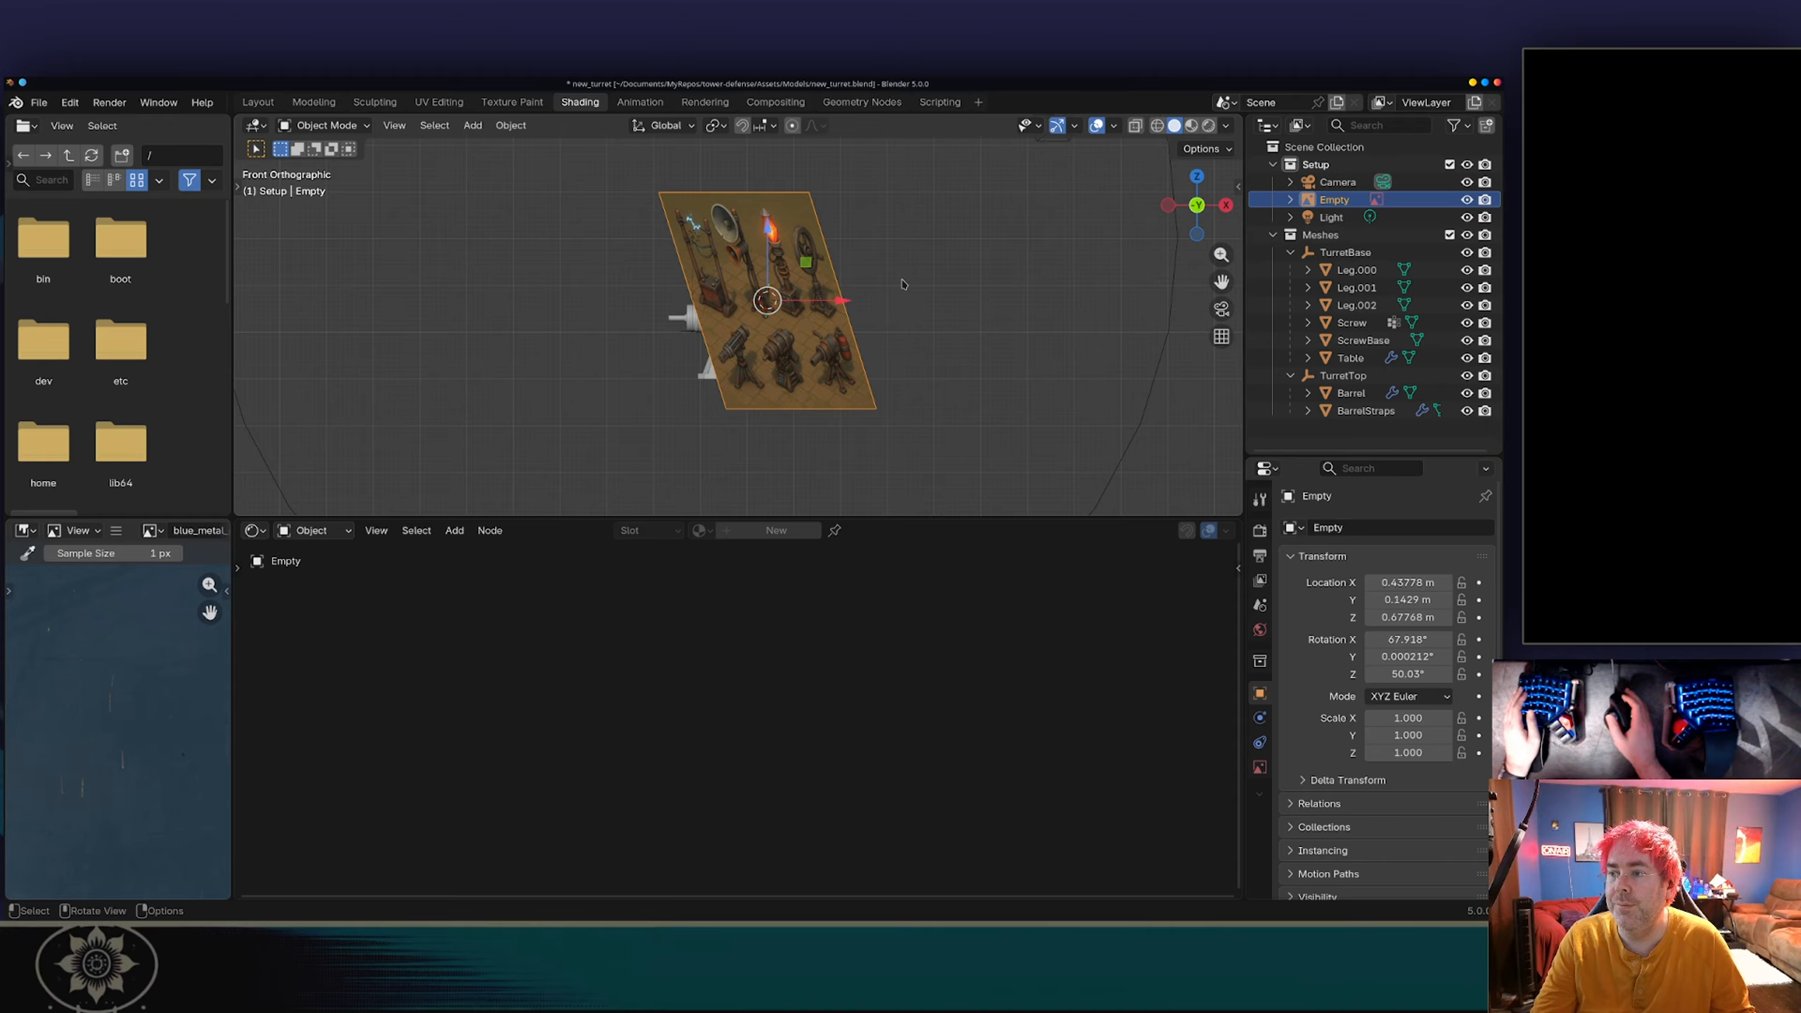
drag(831, 301, 1019, 306)
middle_drag(779, 298, 860, 352)
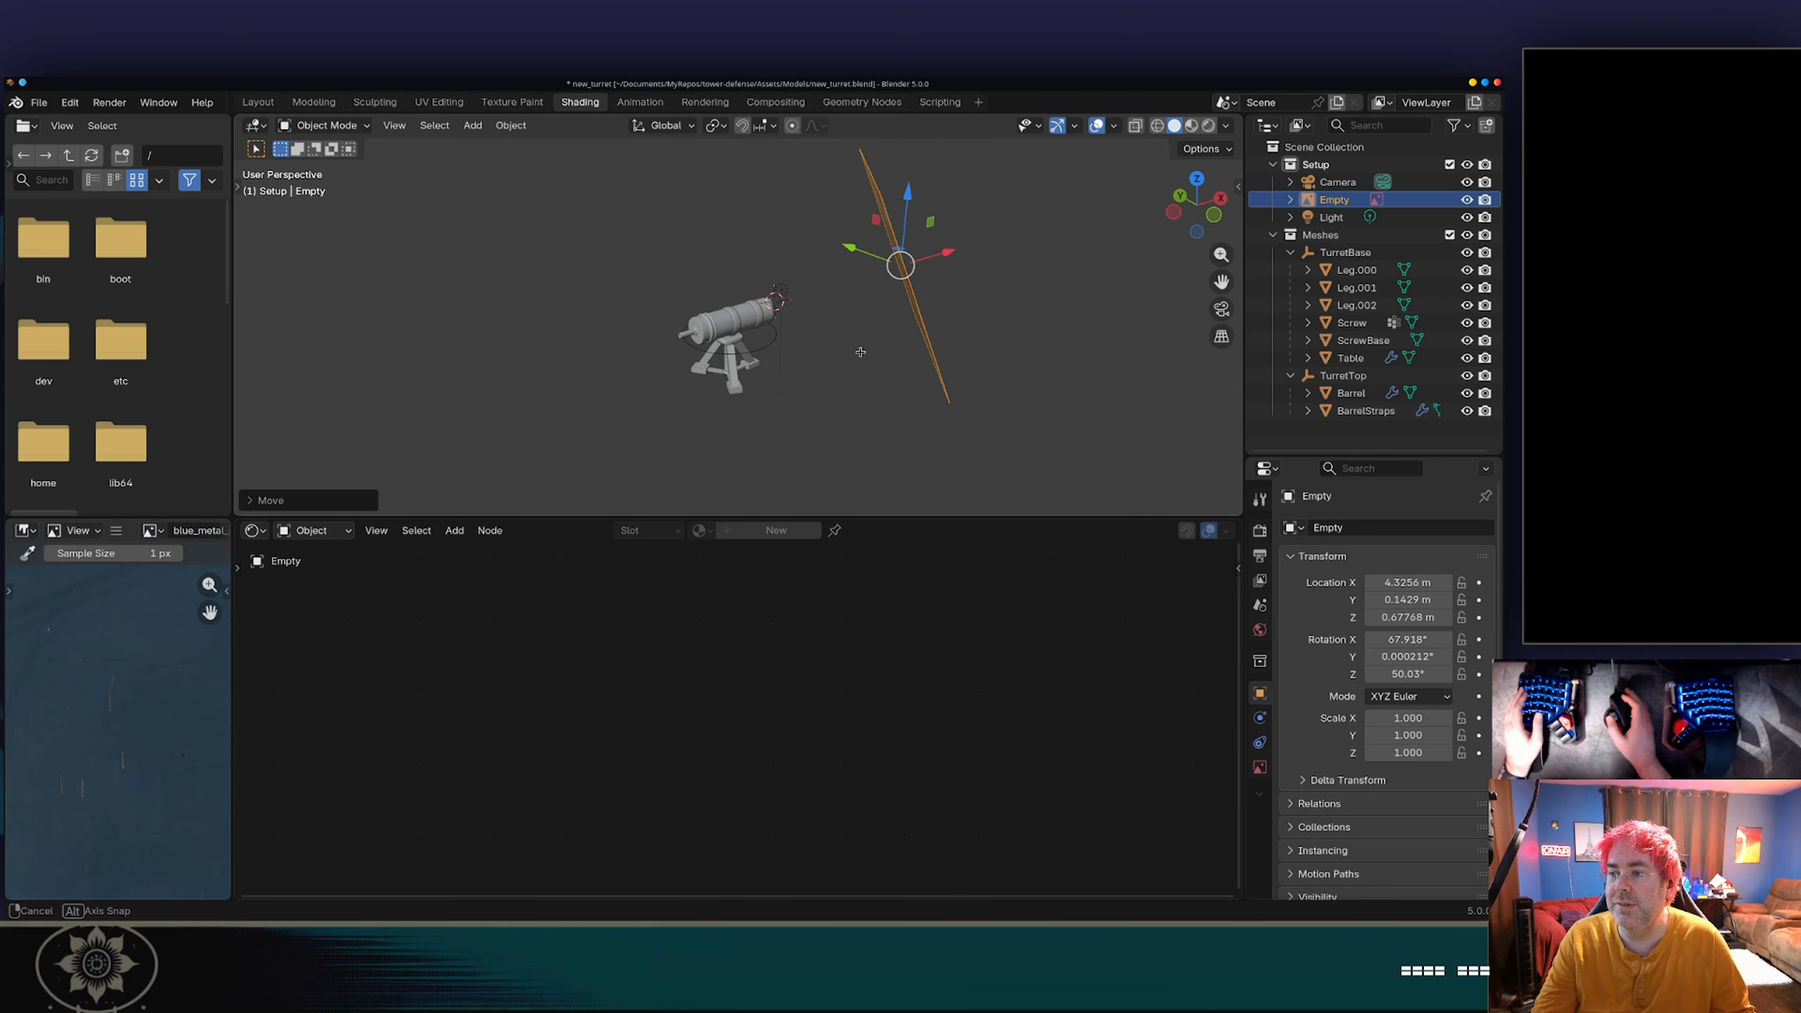
key(Delete)
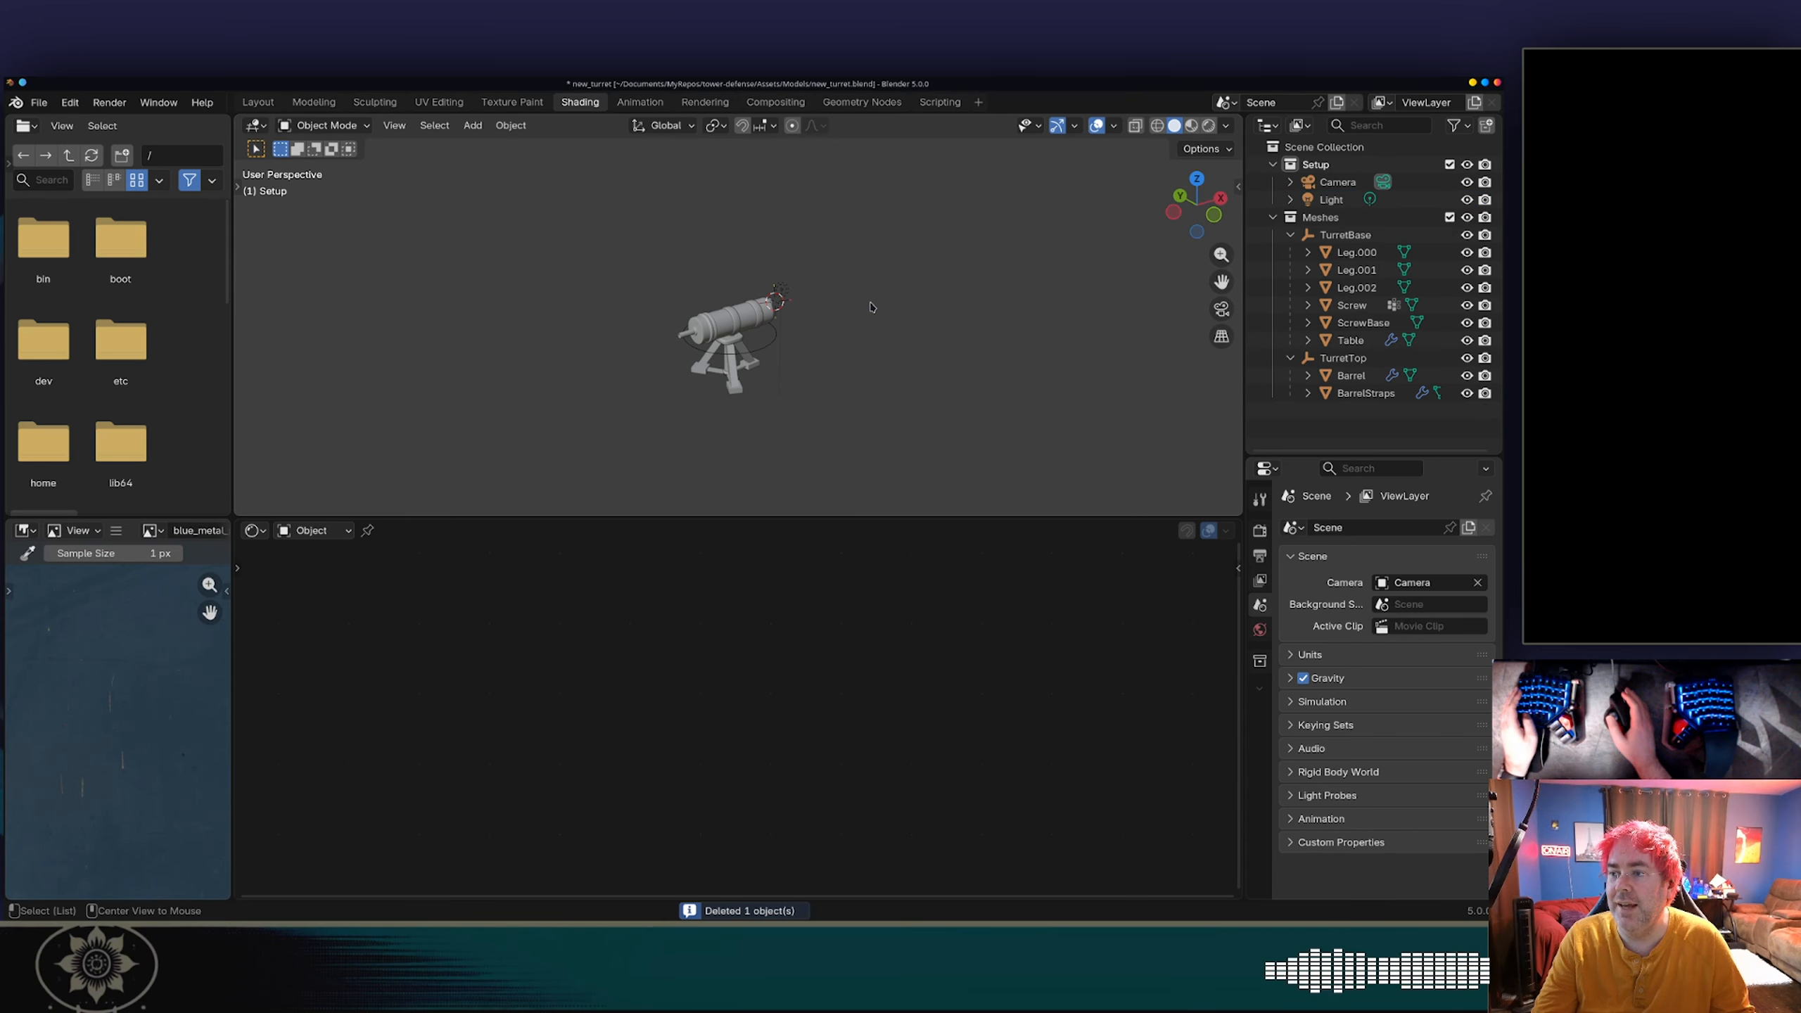
Step: Alternate between the browser's turret reference art and the Blender model to compare viewing angle and proportions
key(alt+Tab)
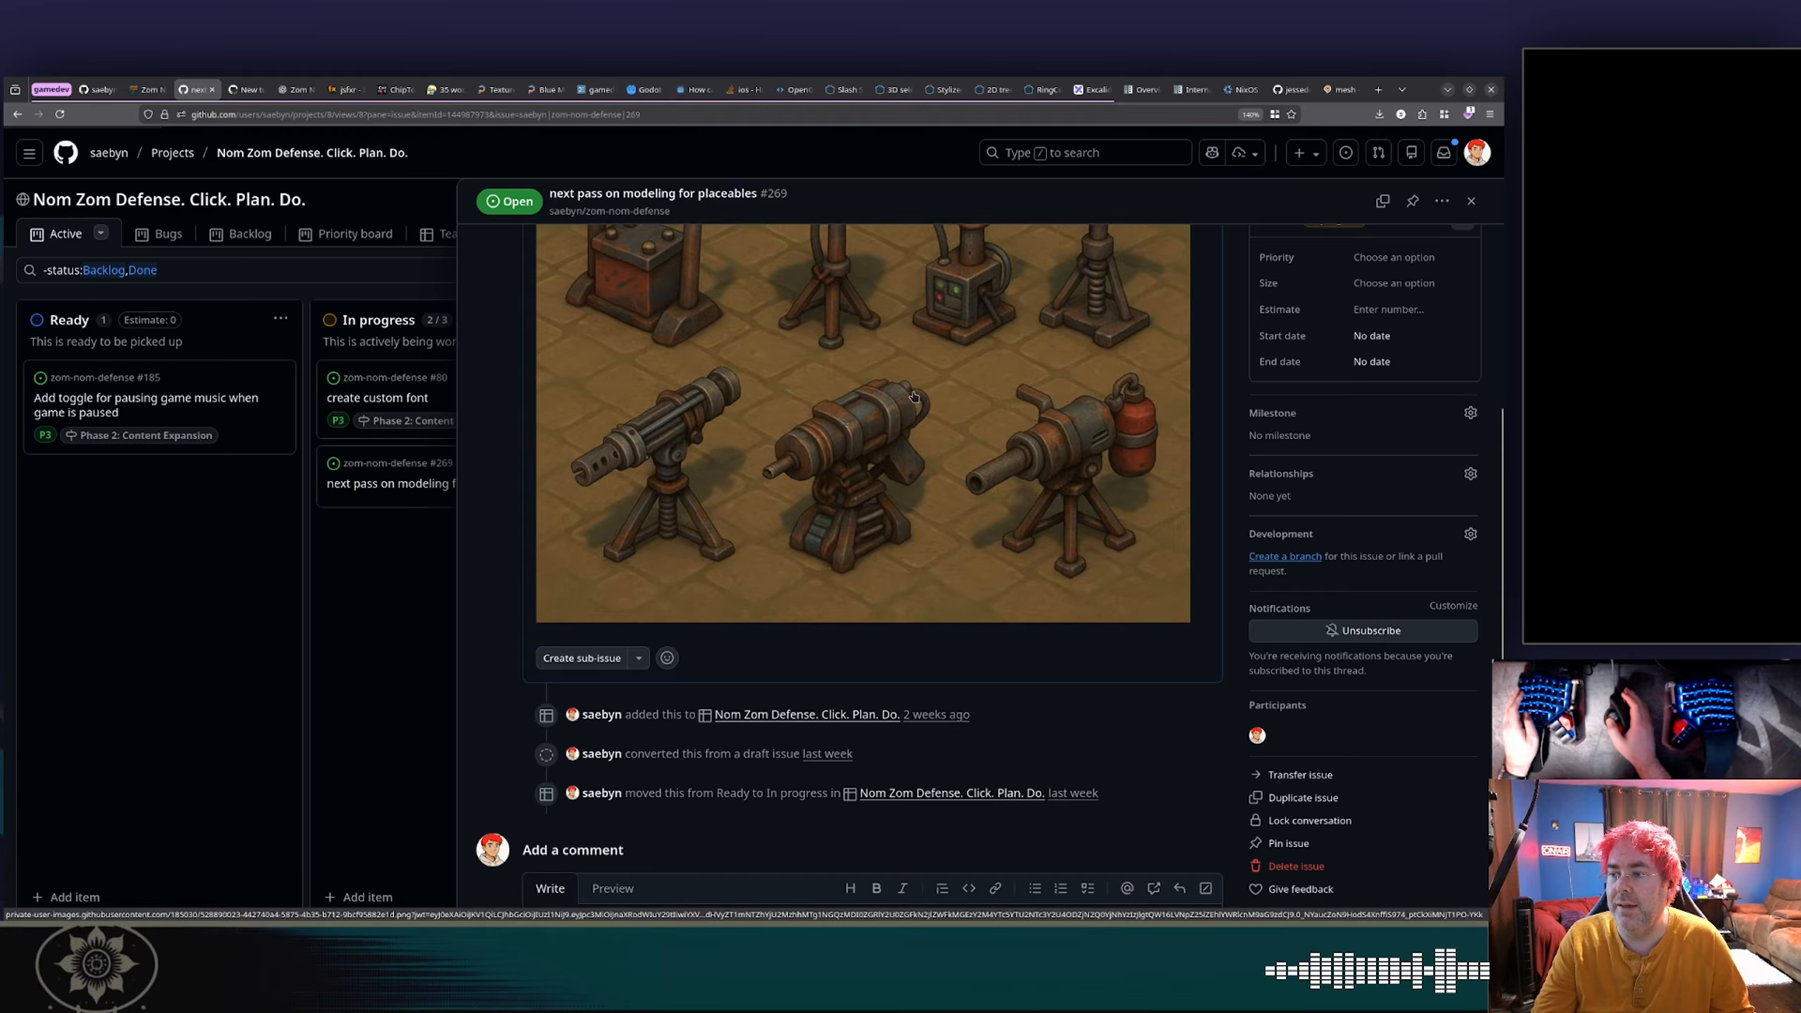
key(alt+Tab)
scroll(702, 350, up, 4)
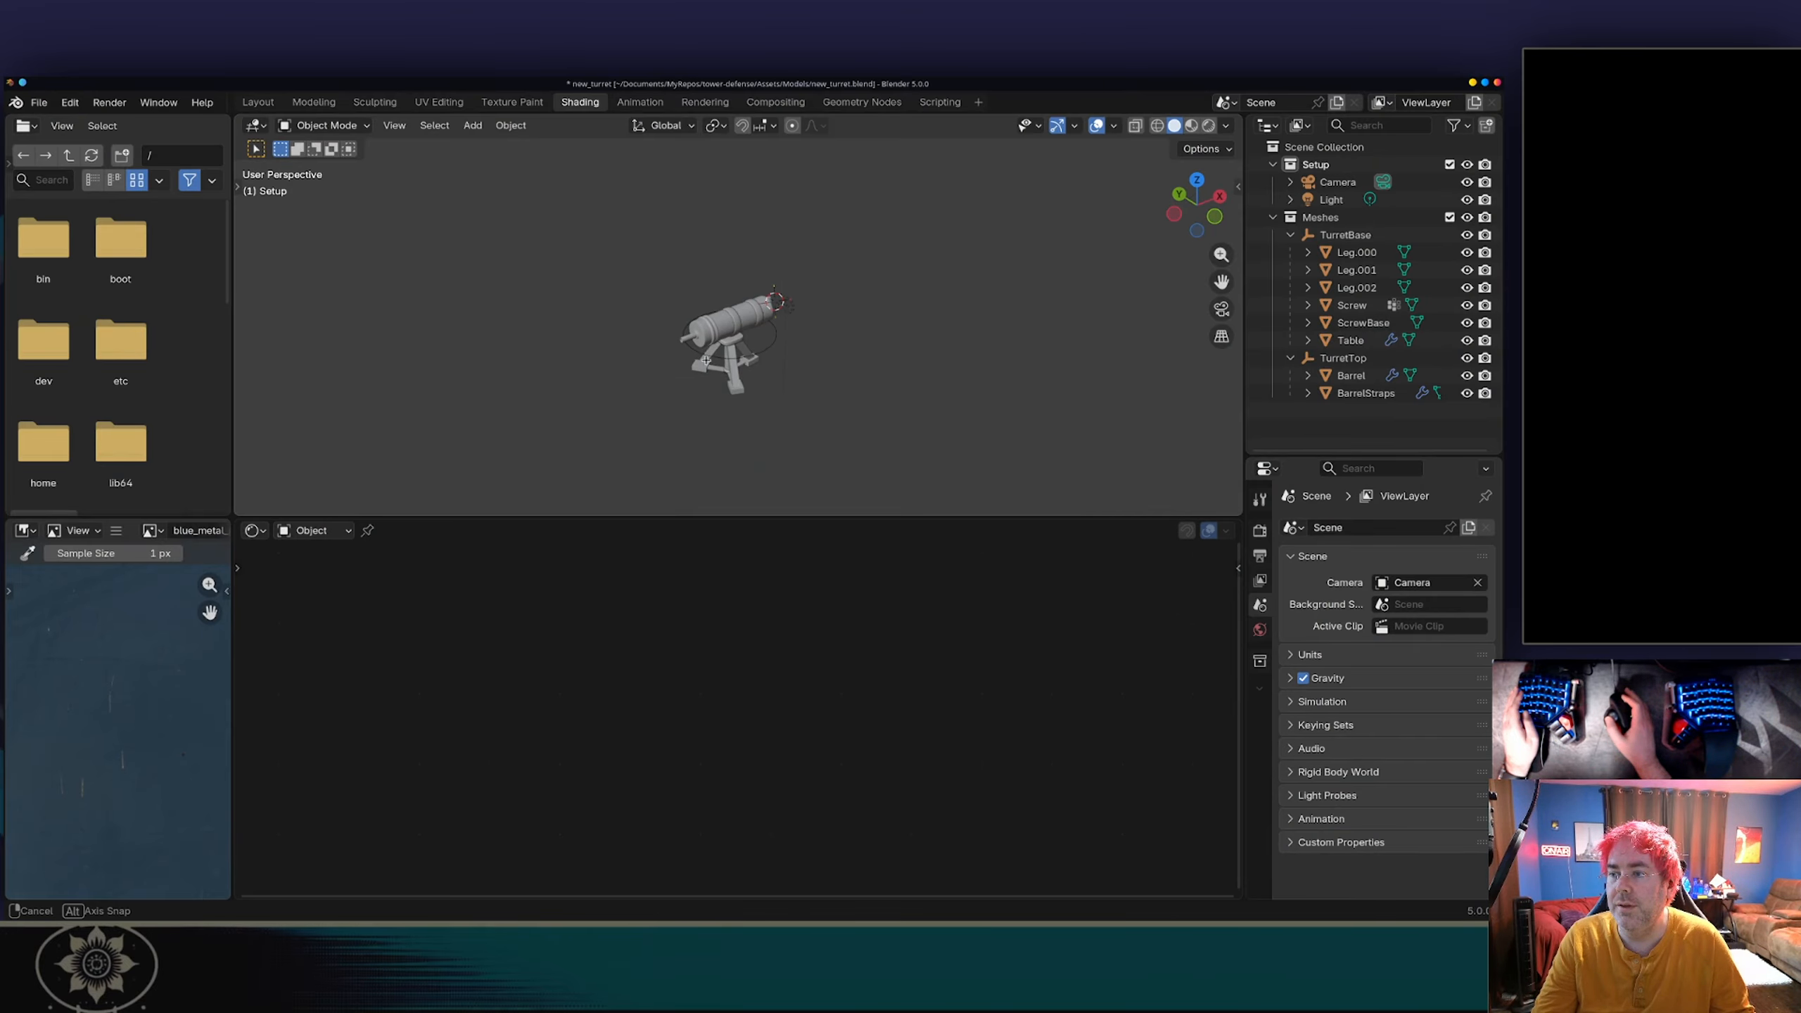
key(alt+Tab)
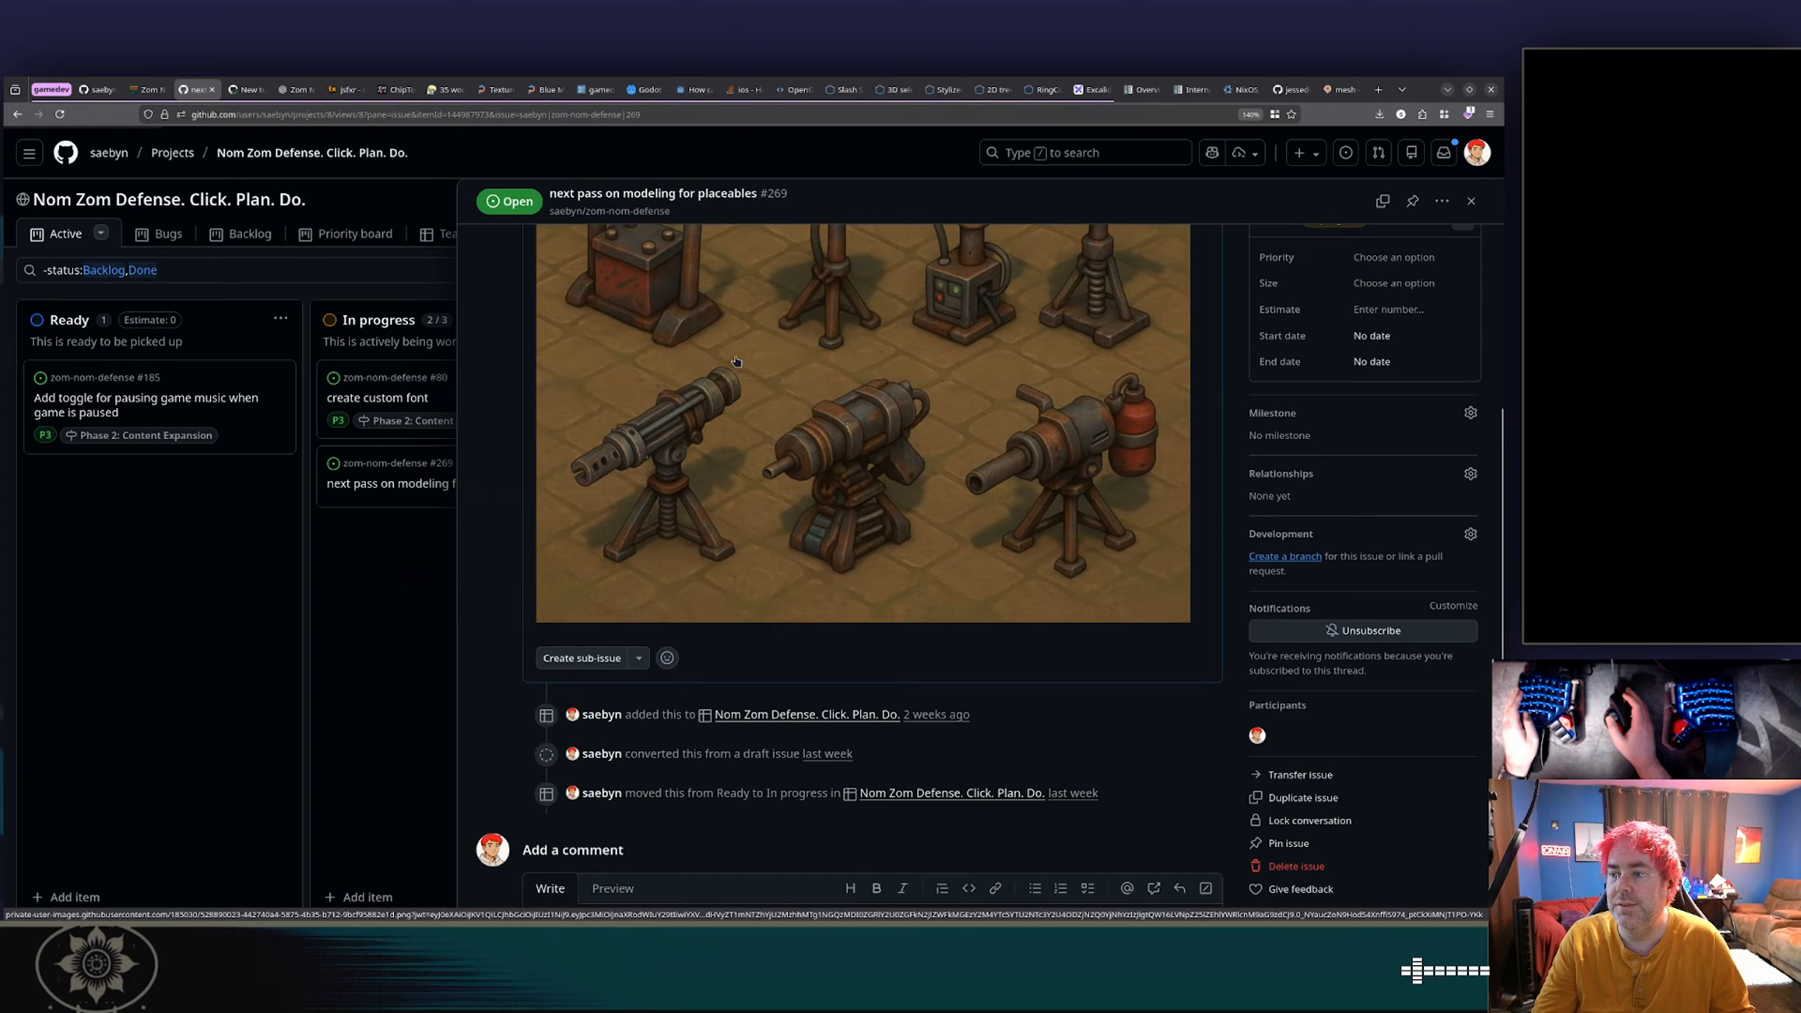
key(alt+Tab)
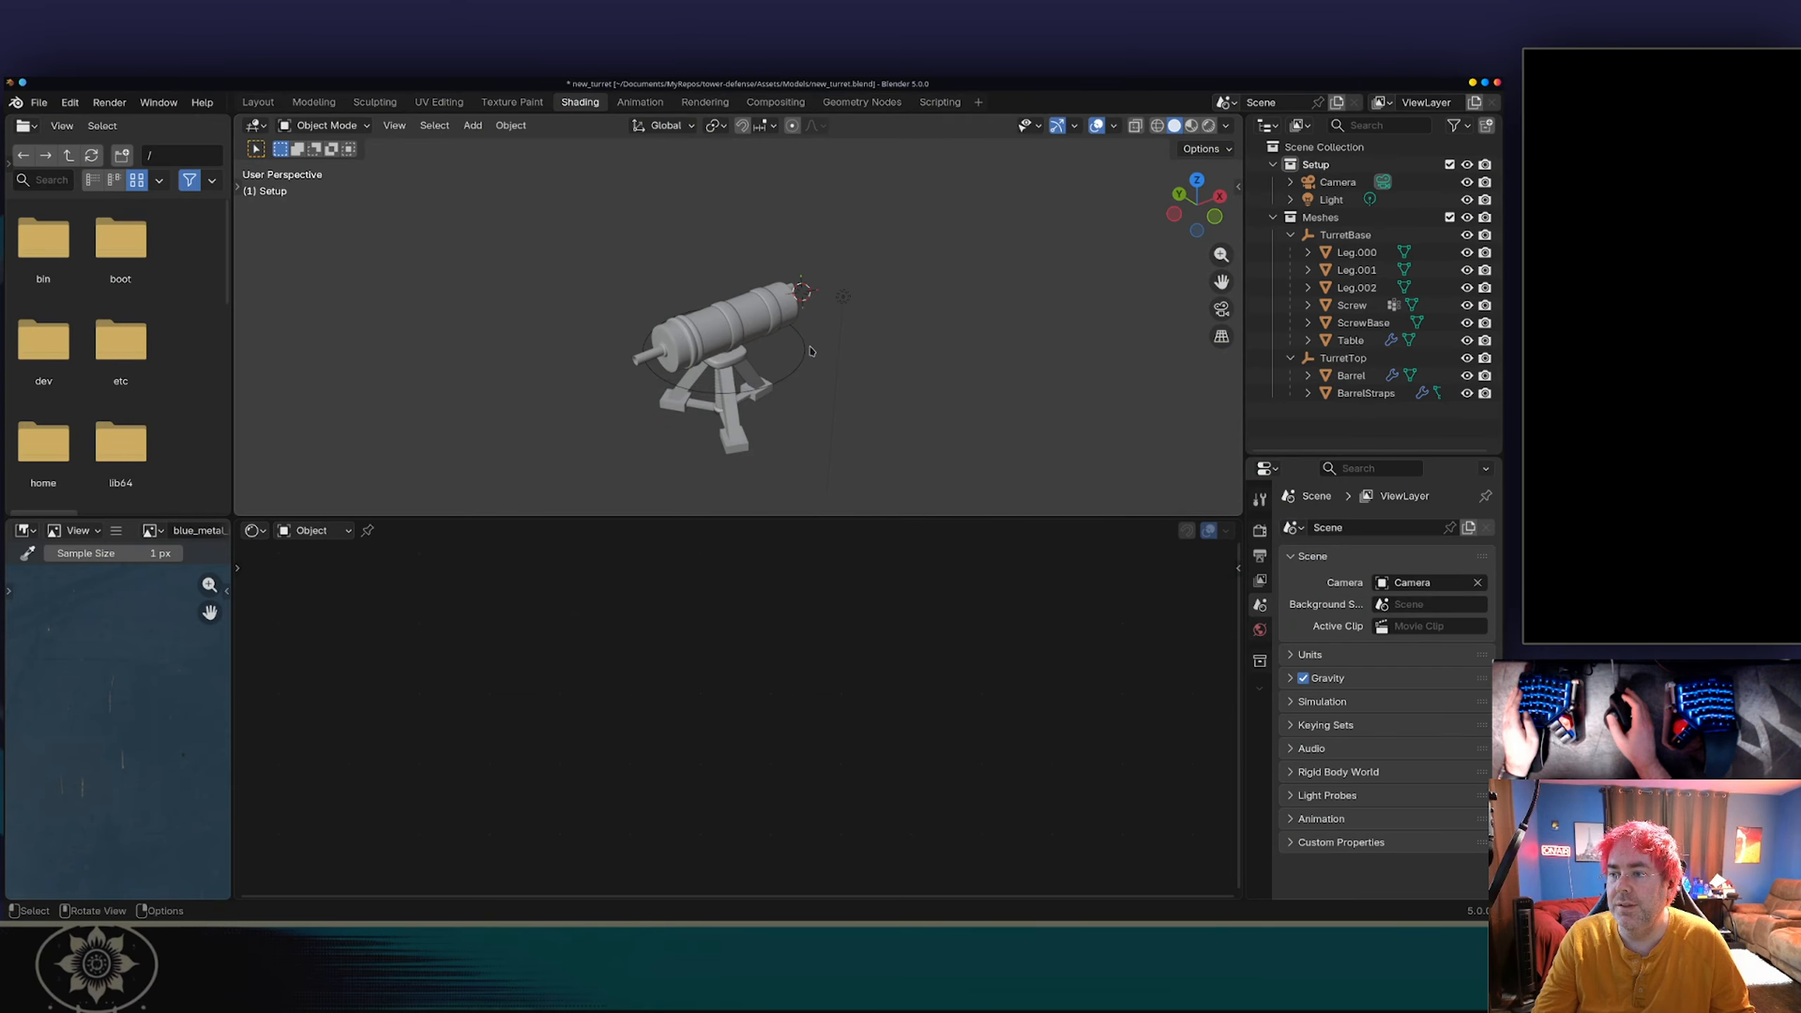
key(alt+Tab)
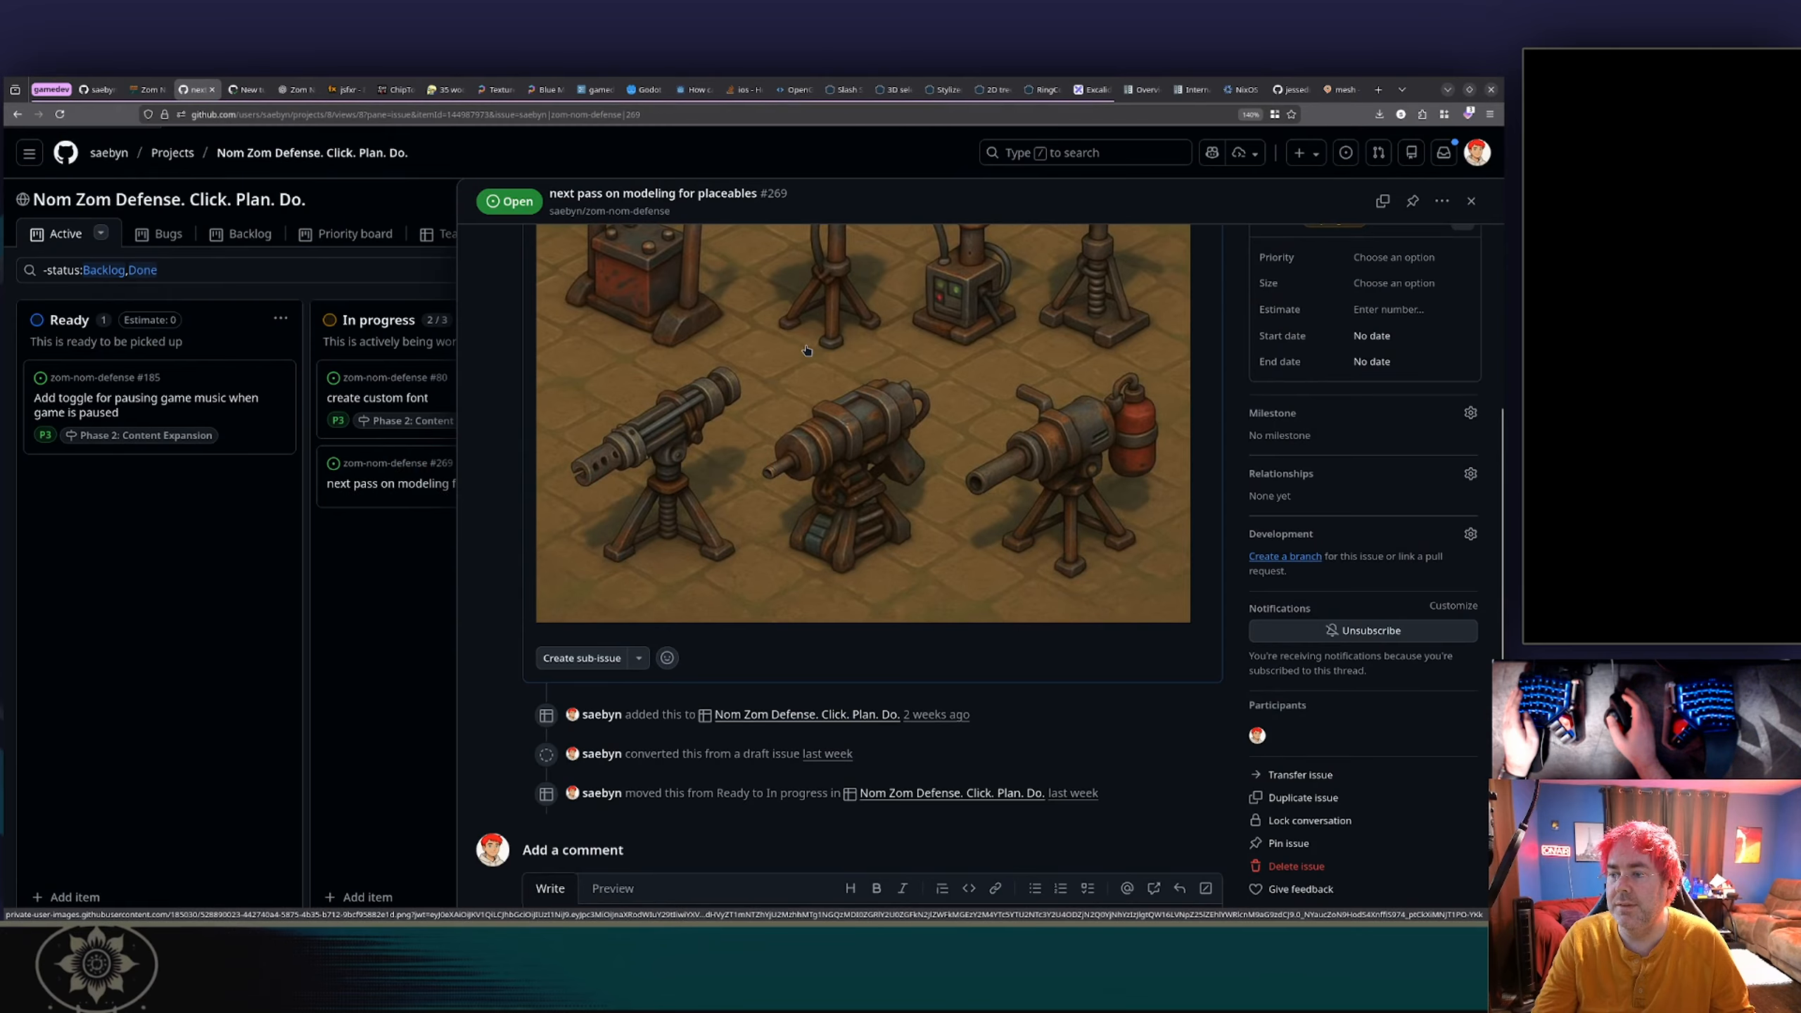
key(alt+Tab)
Step: Try to rotate the TurretBase empty freely in trackball mode, and clear the selection
click(733, 426)
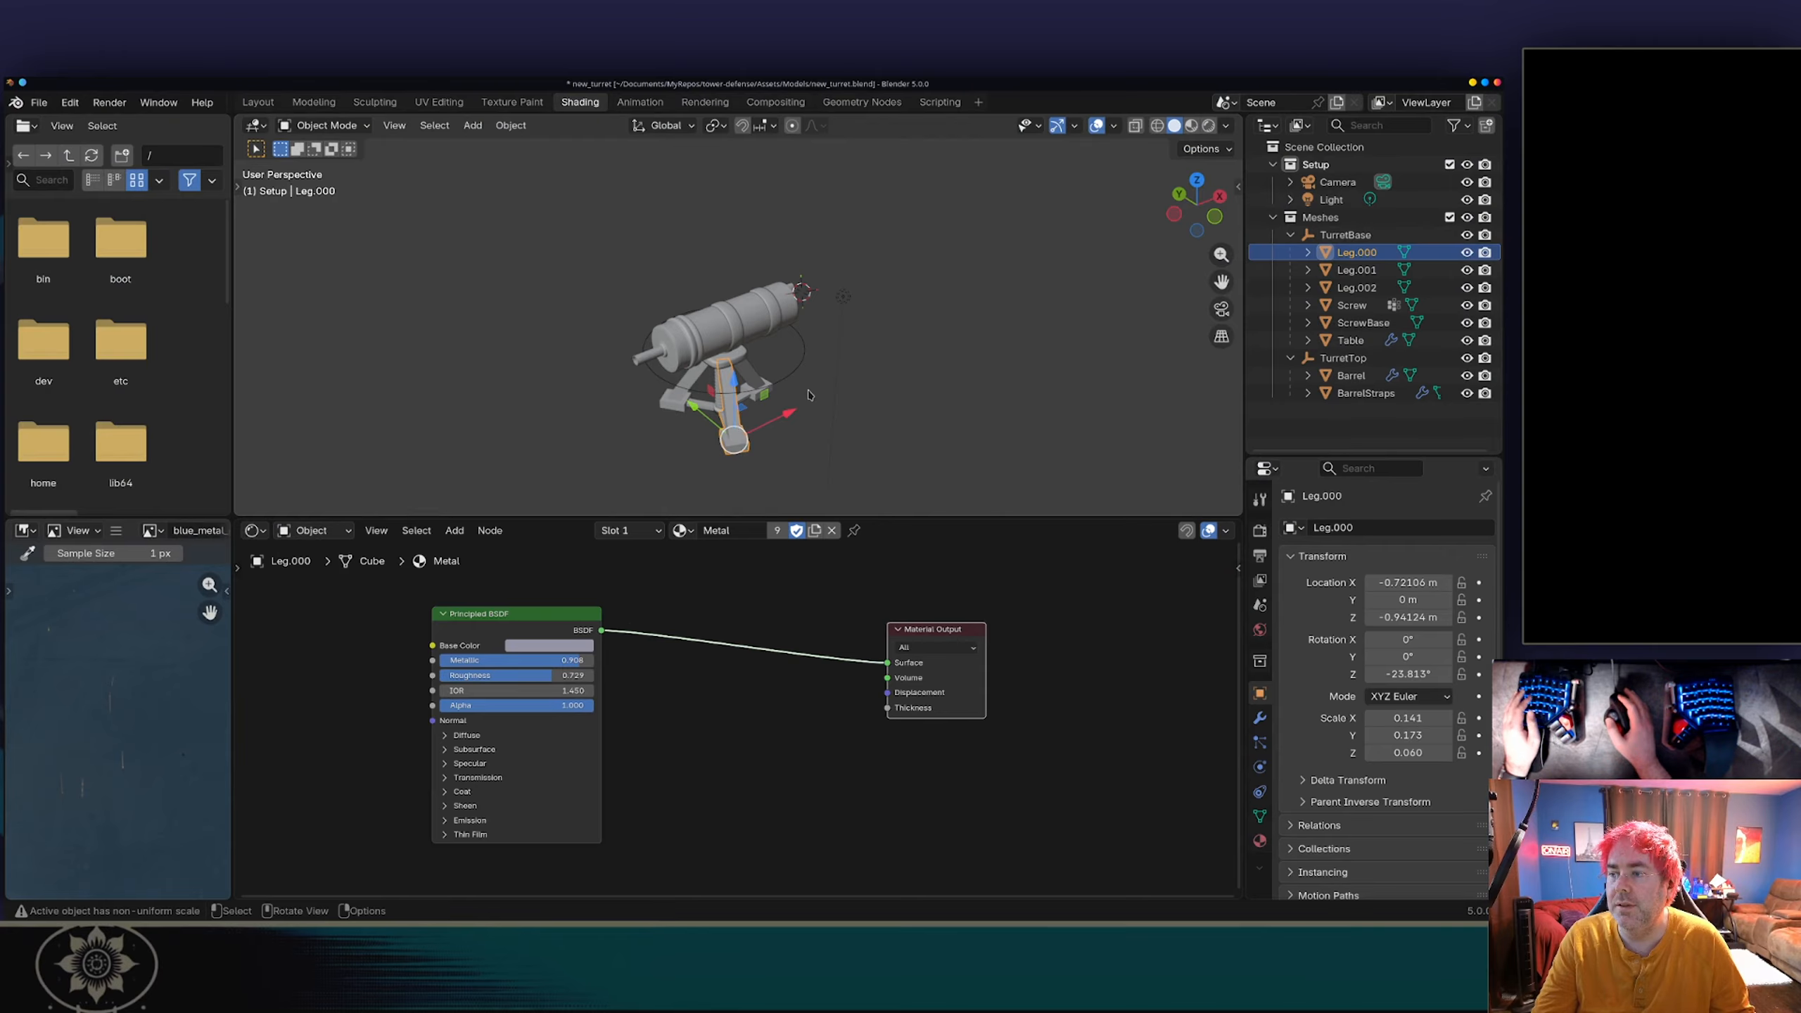
click(1418, 233)
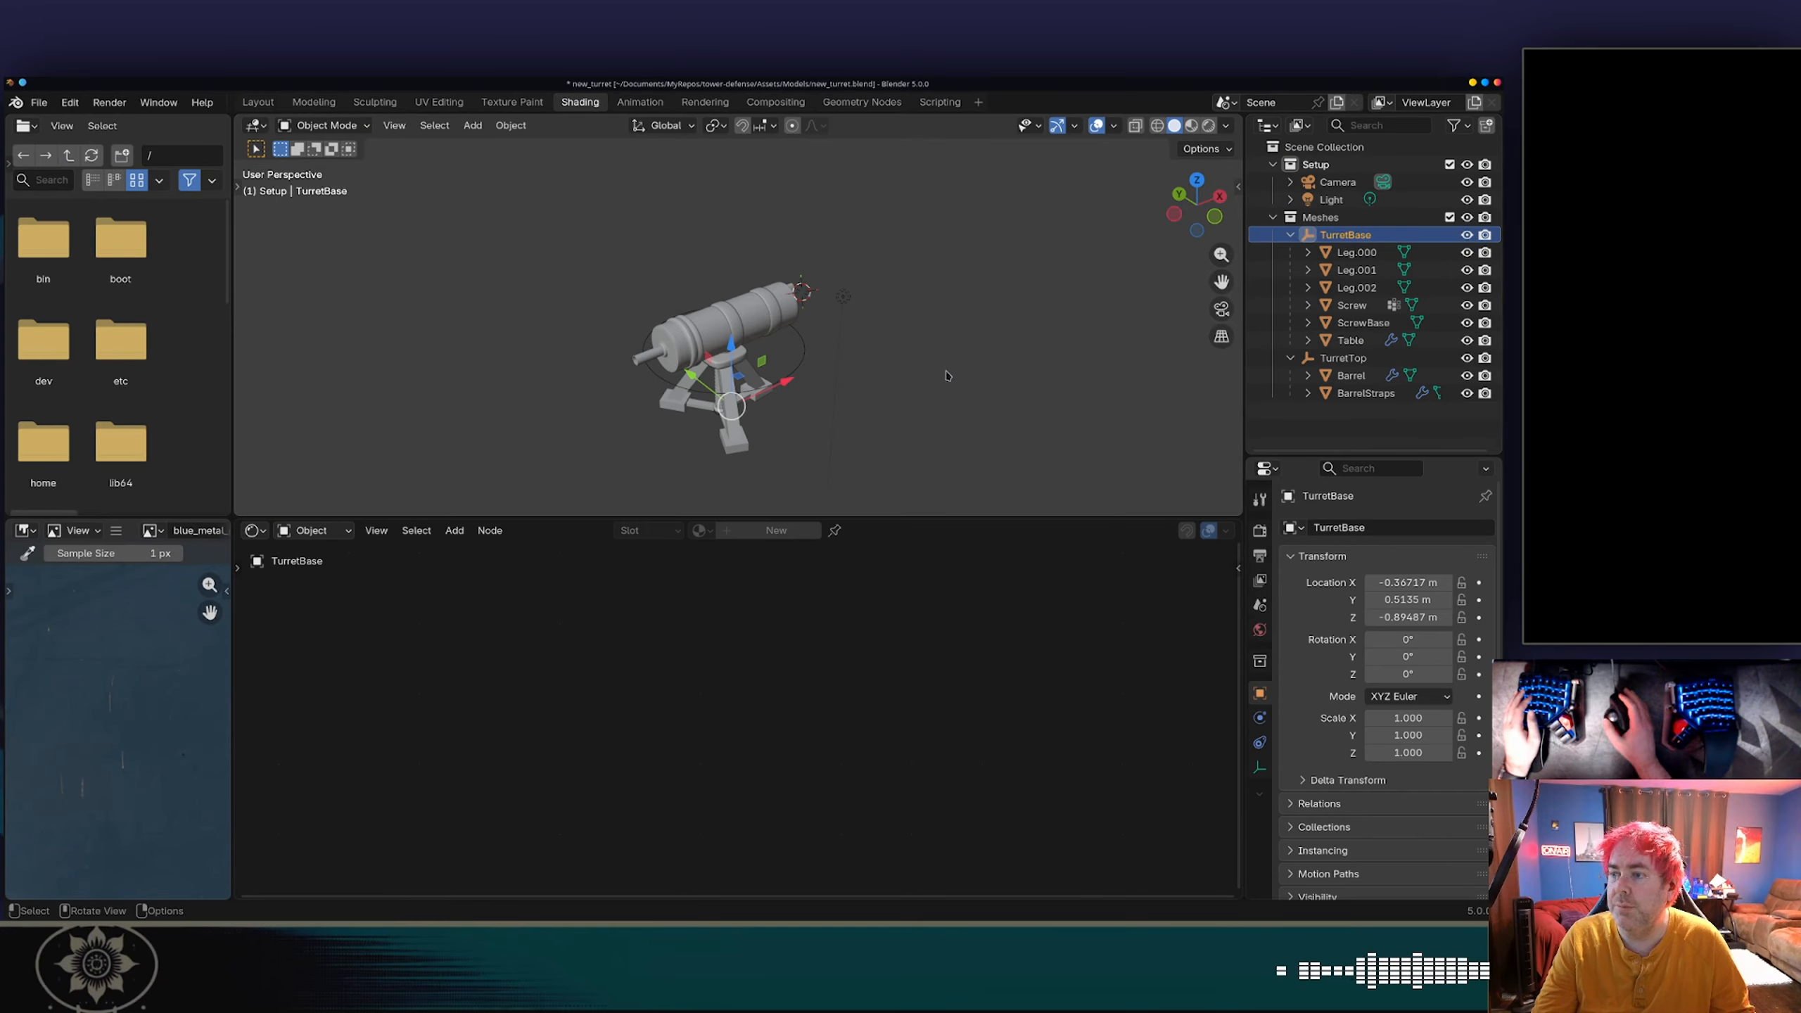
key(r)
key(r)
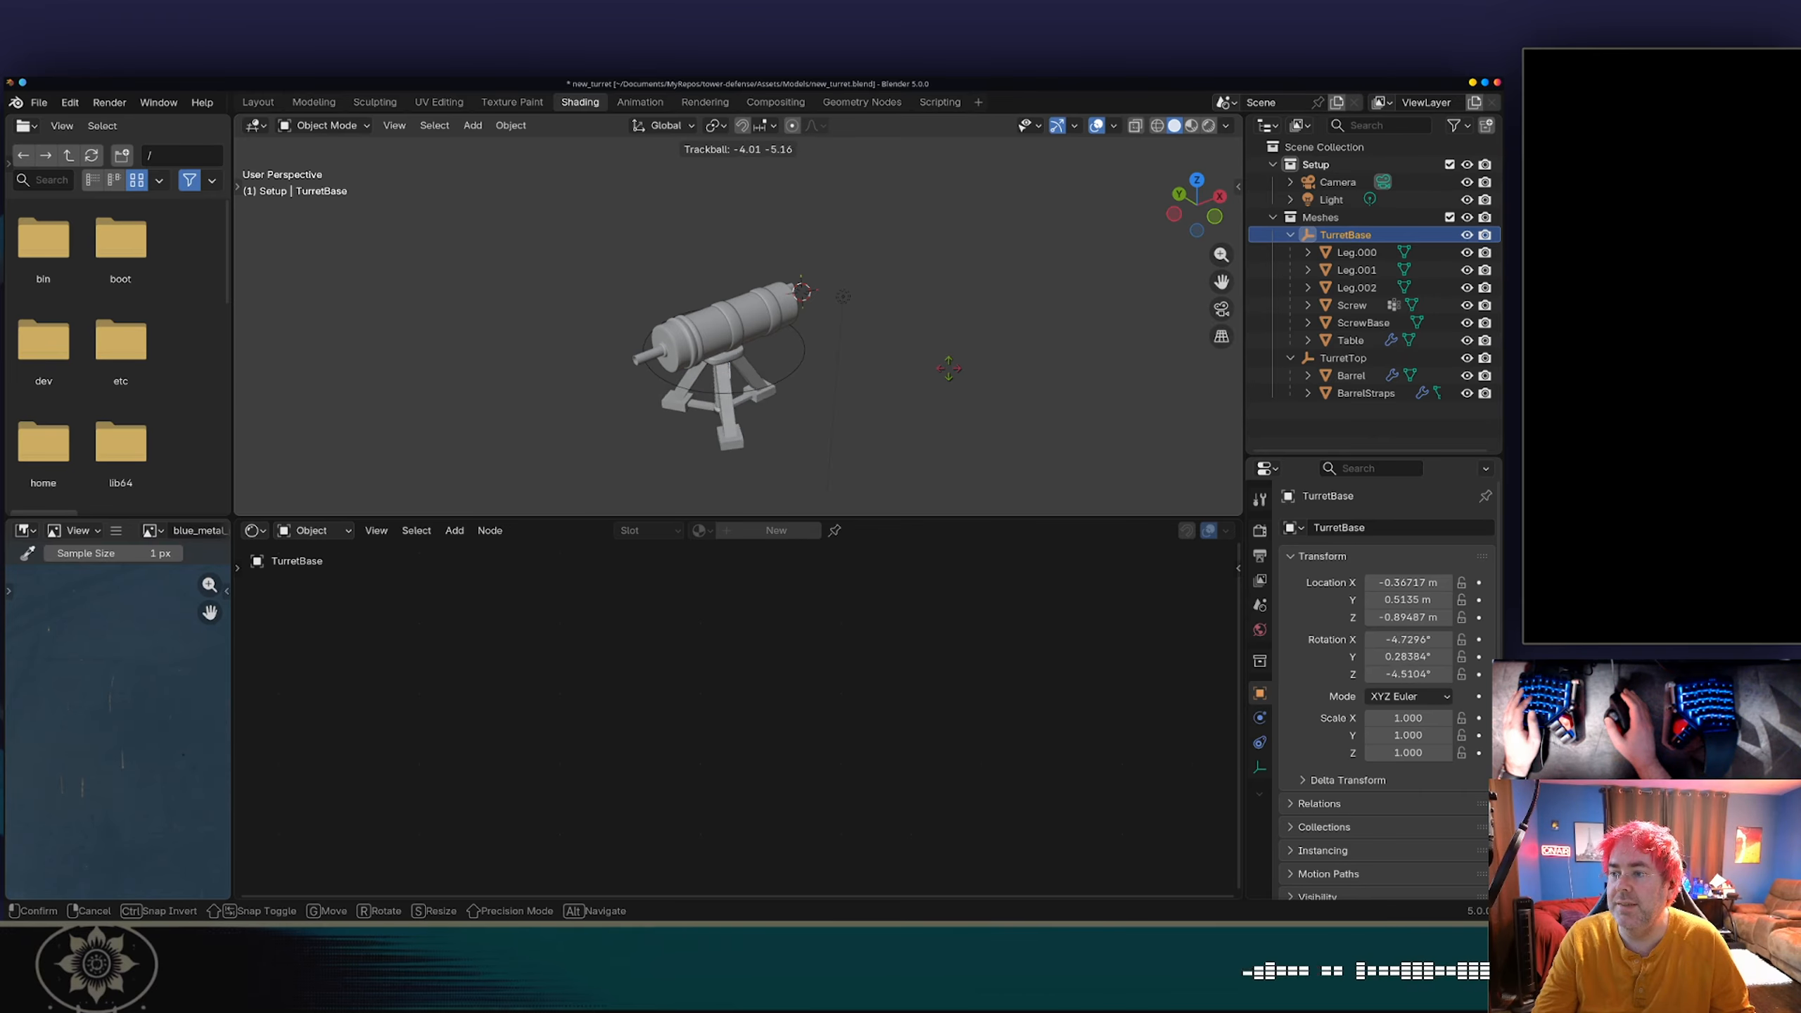
key(Escape)
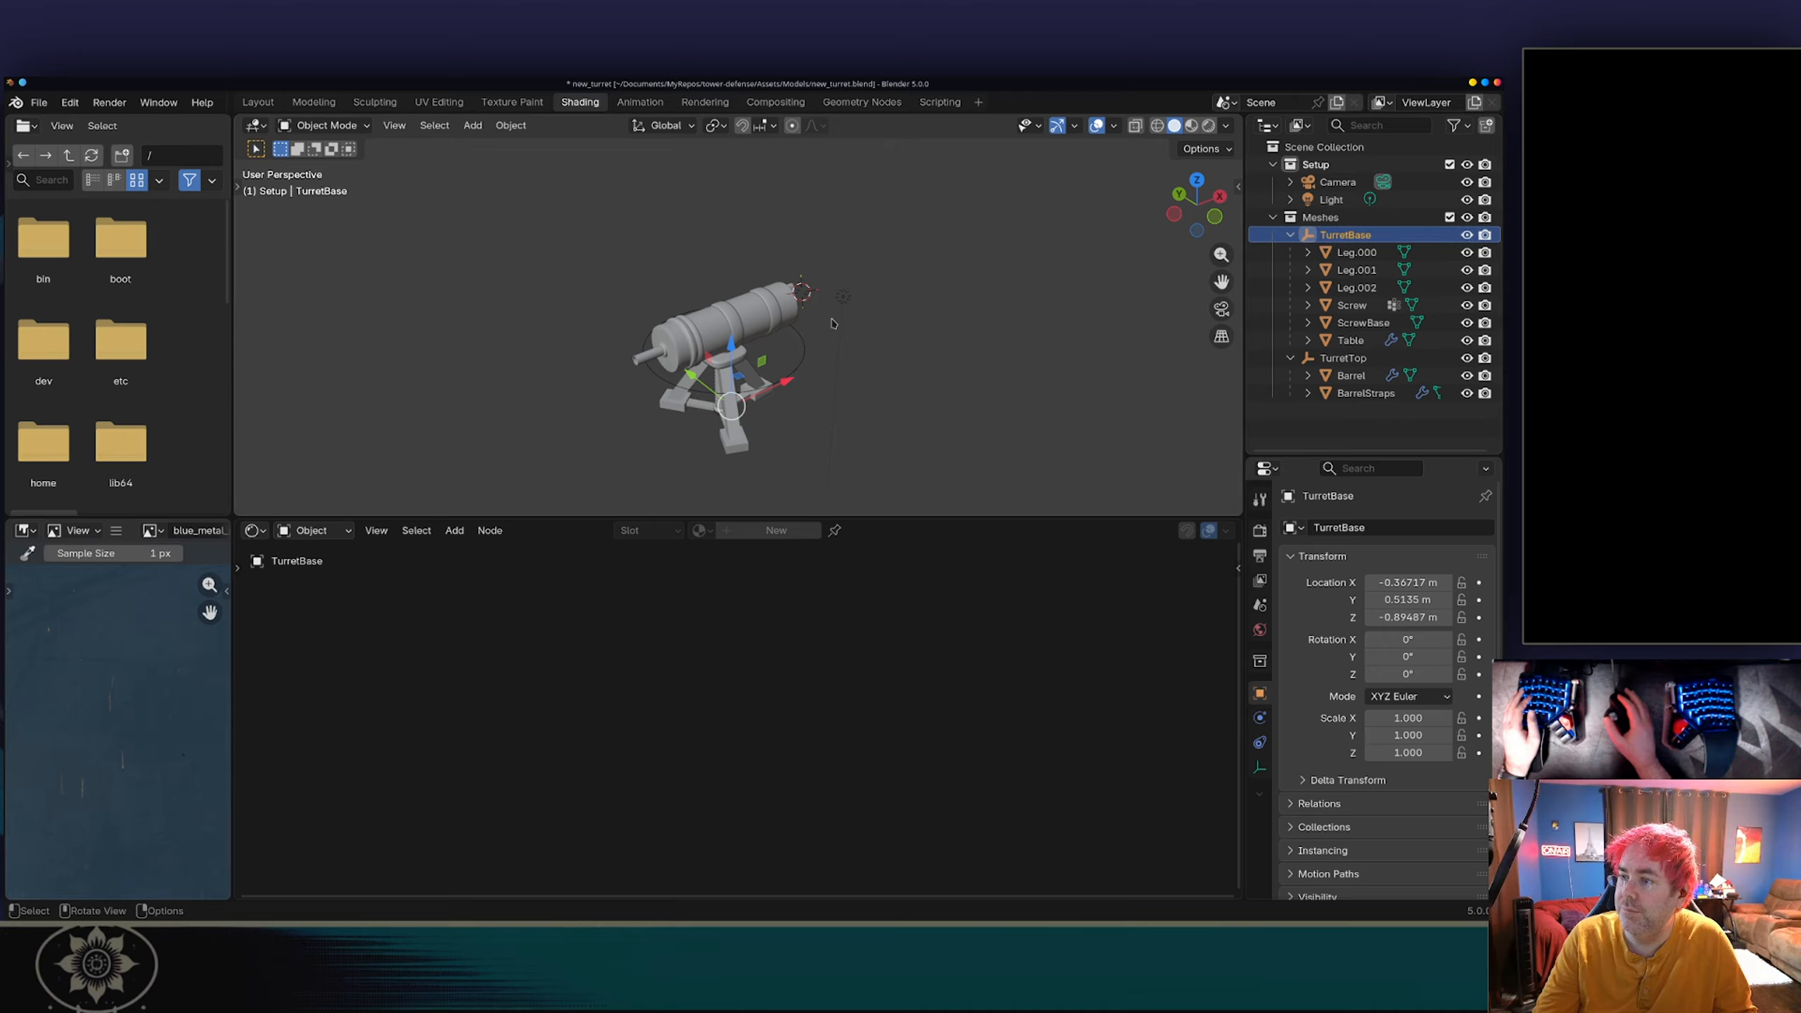
click(803, 364)
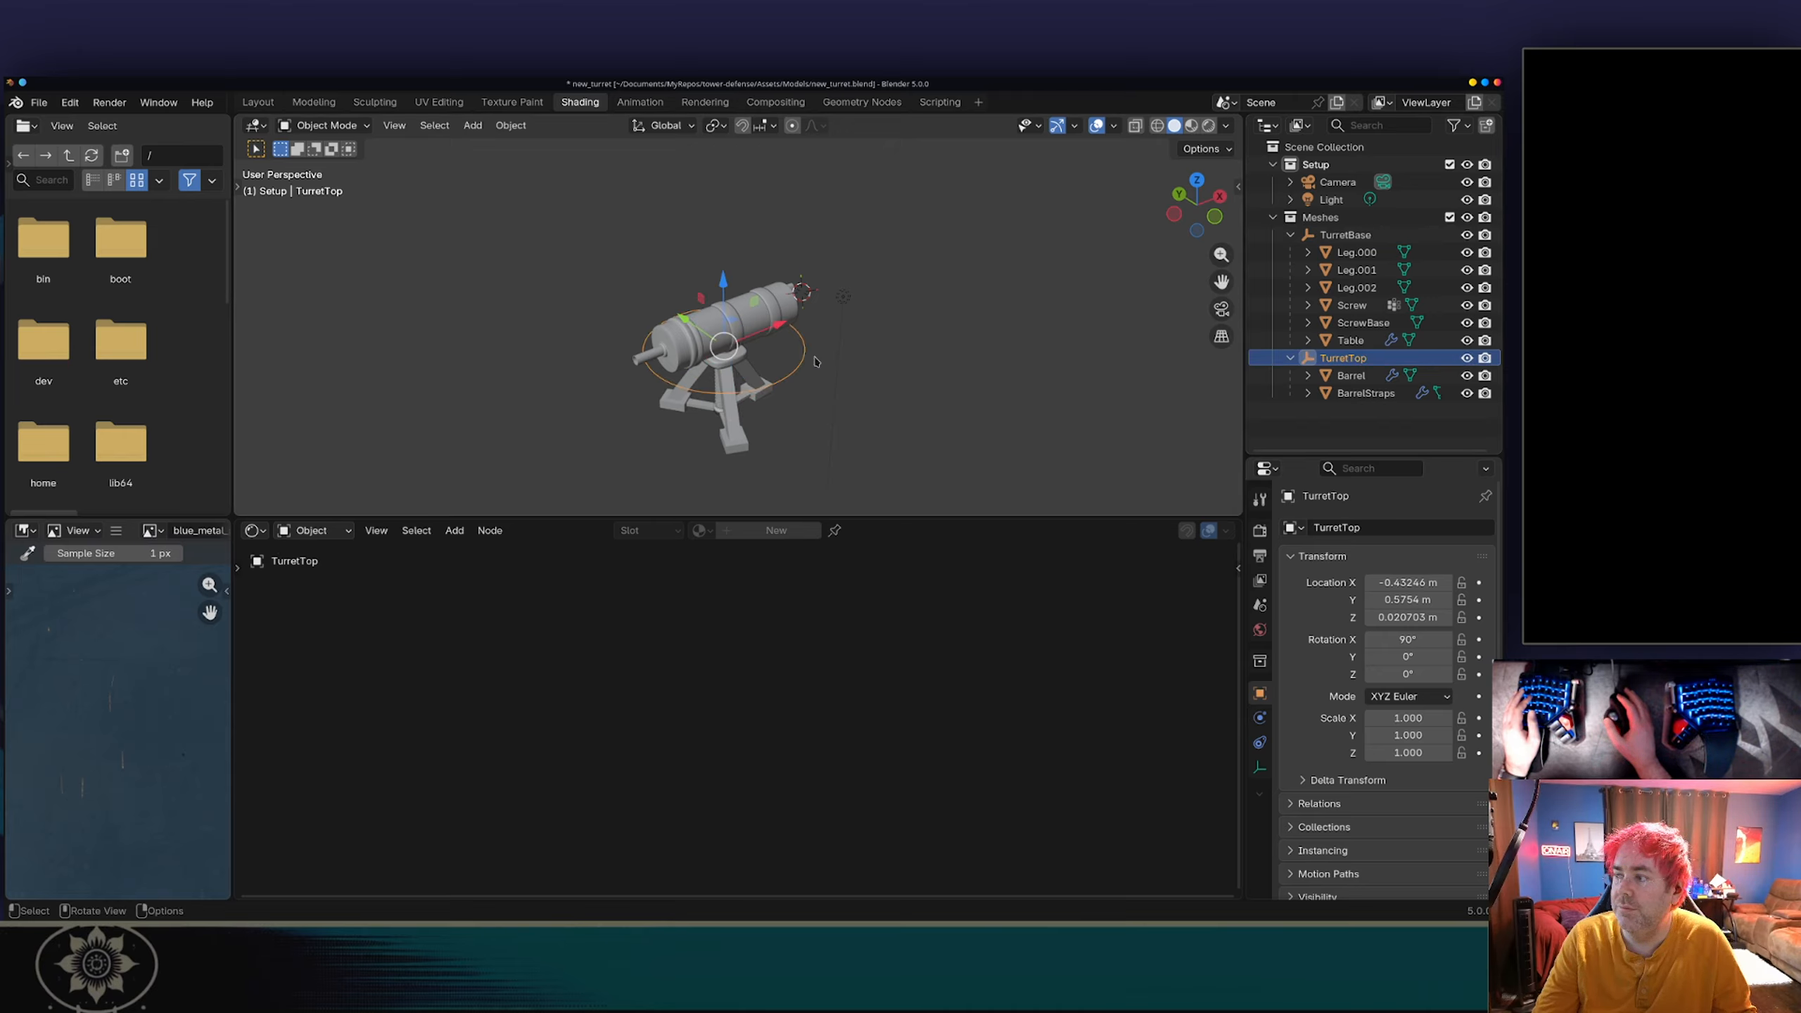
click(1345, 235)
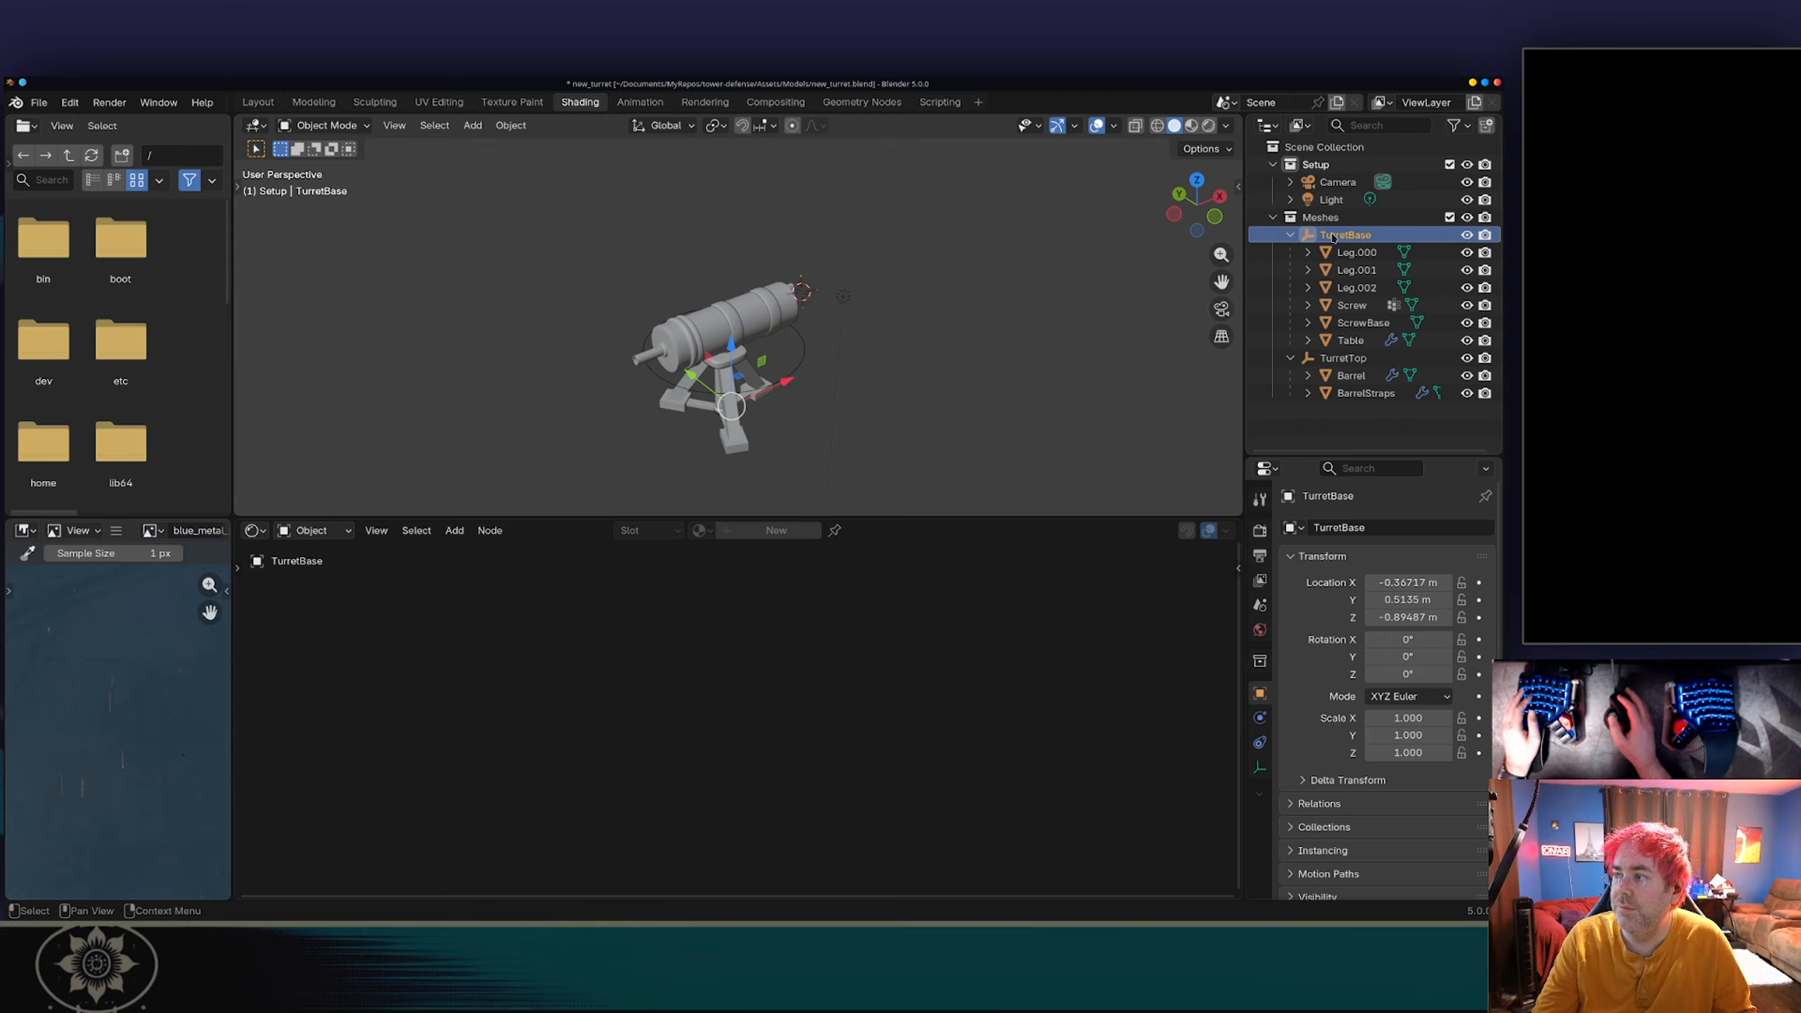
click(989, 288)
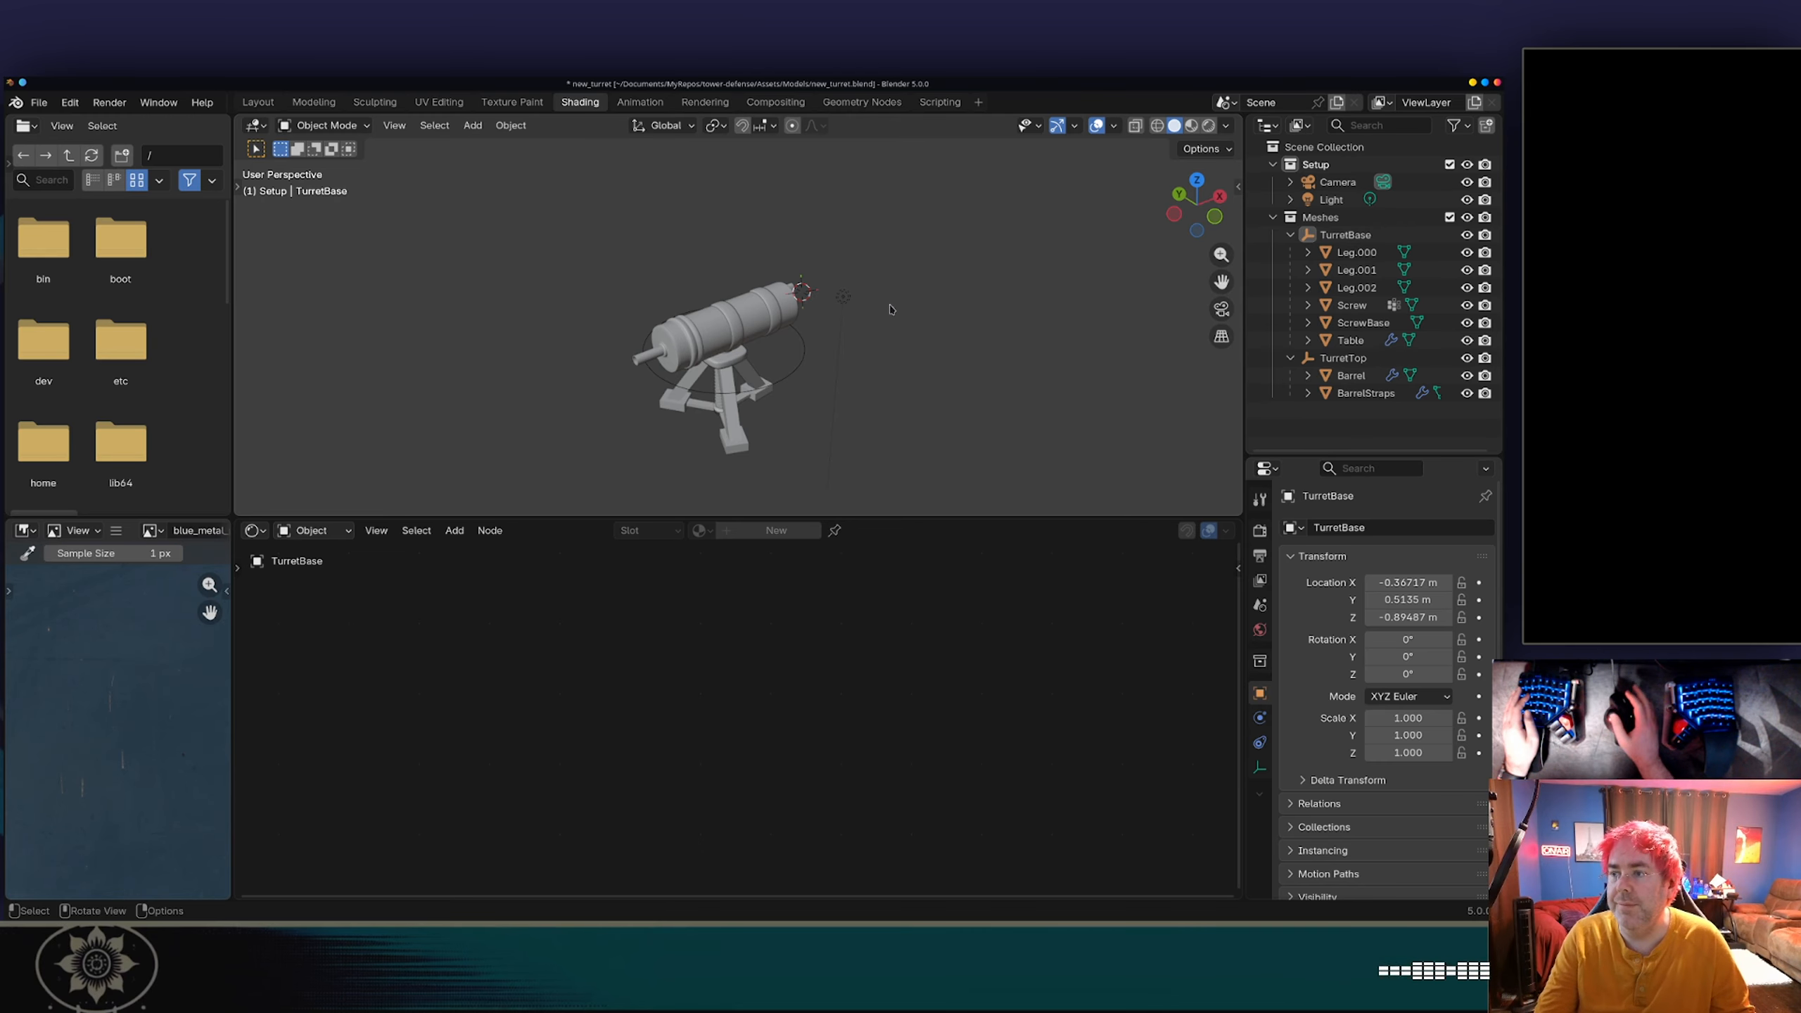
Step: Add the turret reference sheet from Downloads again as a reference image facing the current perspective view
key(shift+a)
mouse_move(780, 371)
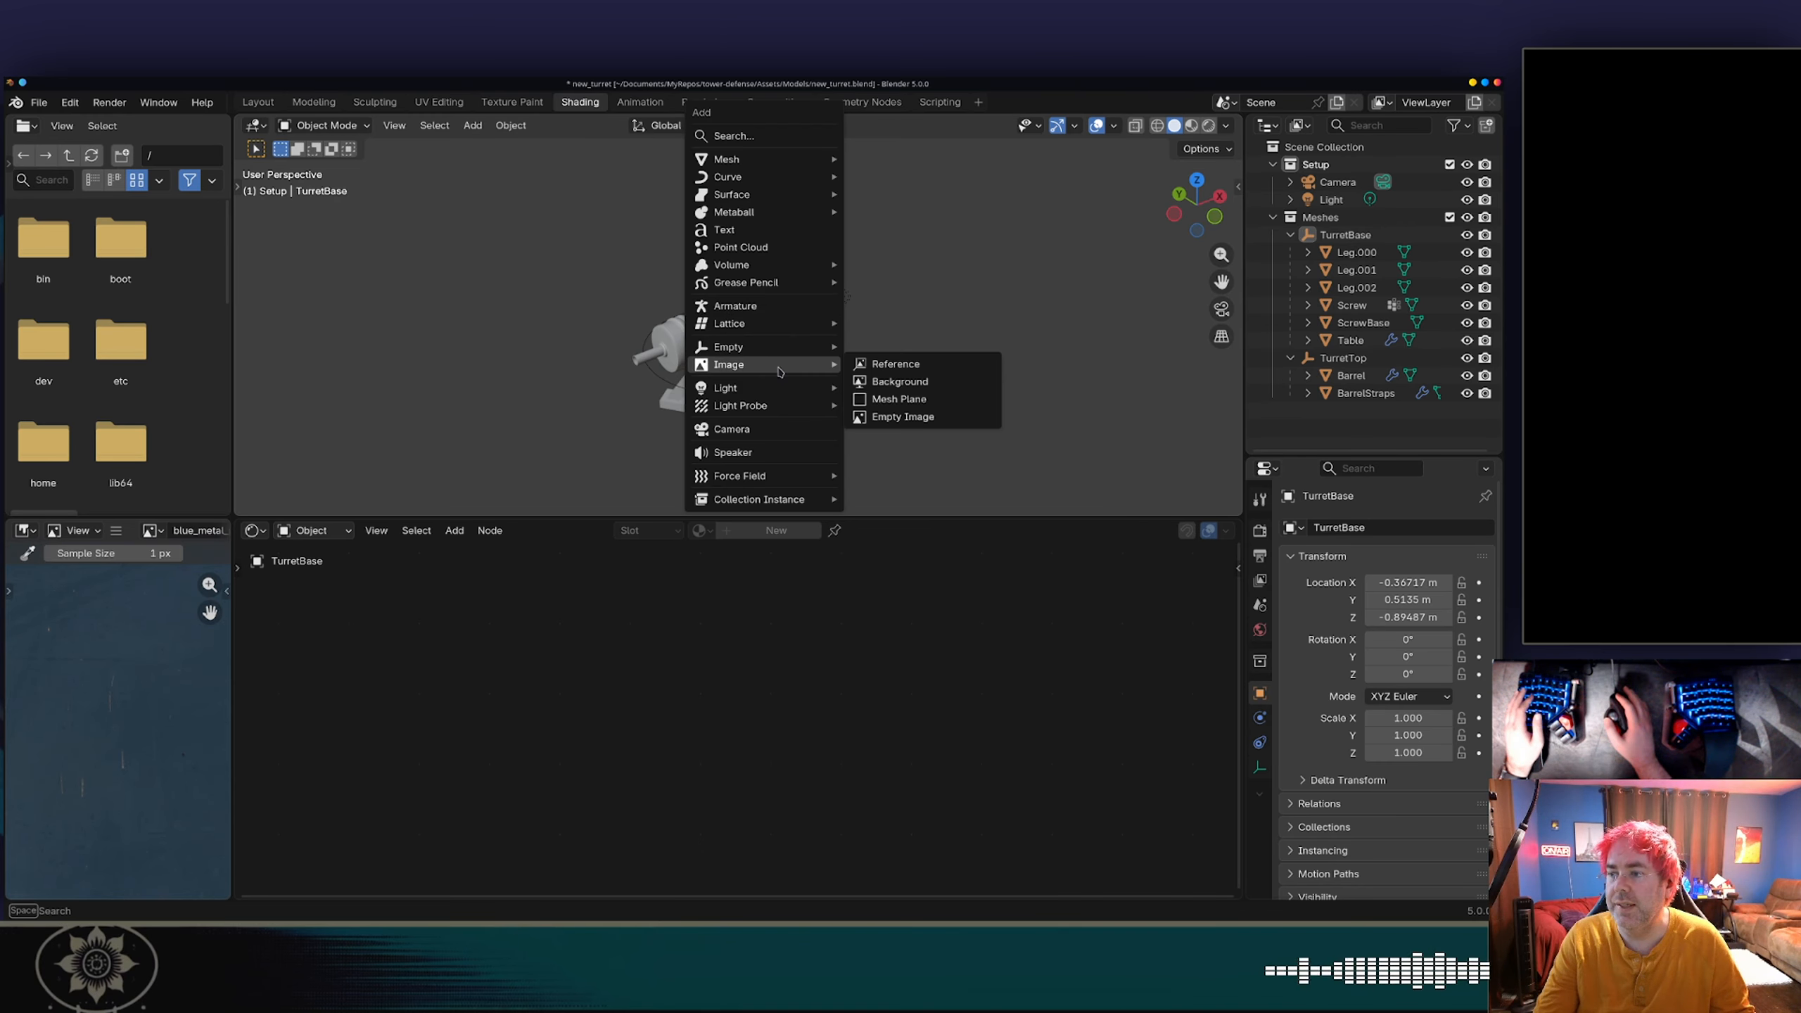
click(858, 364)
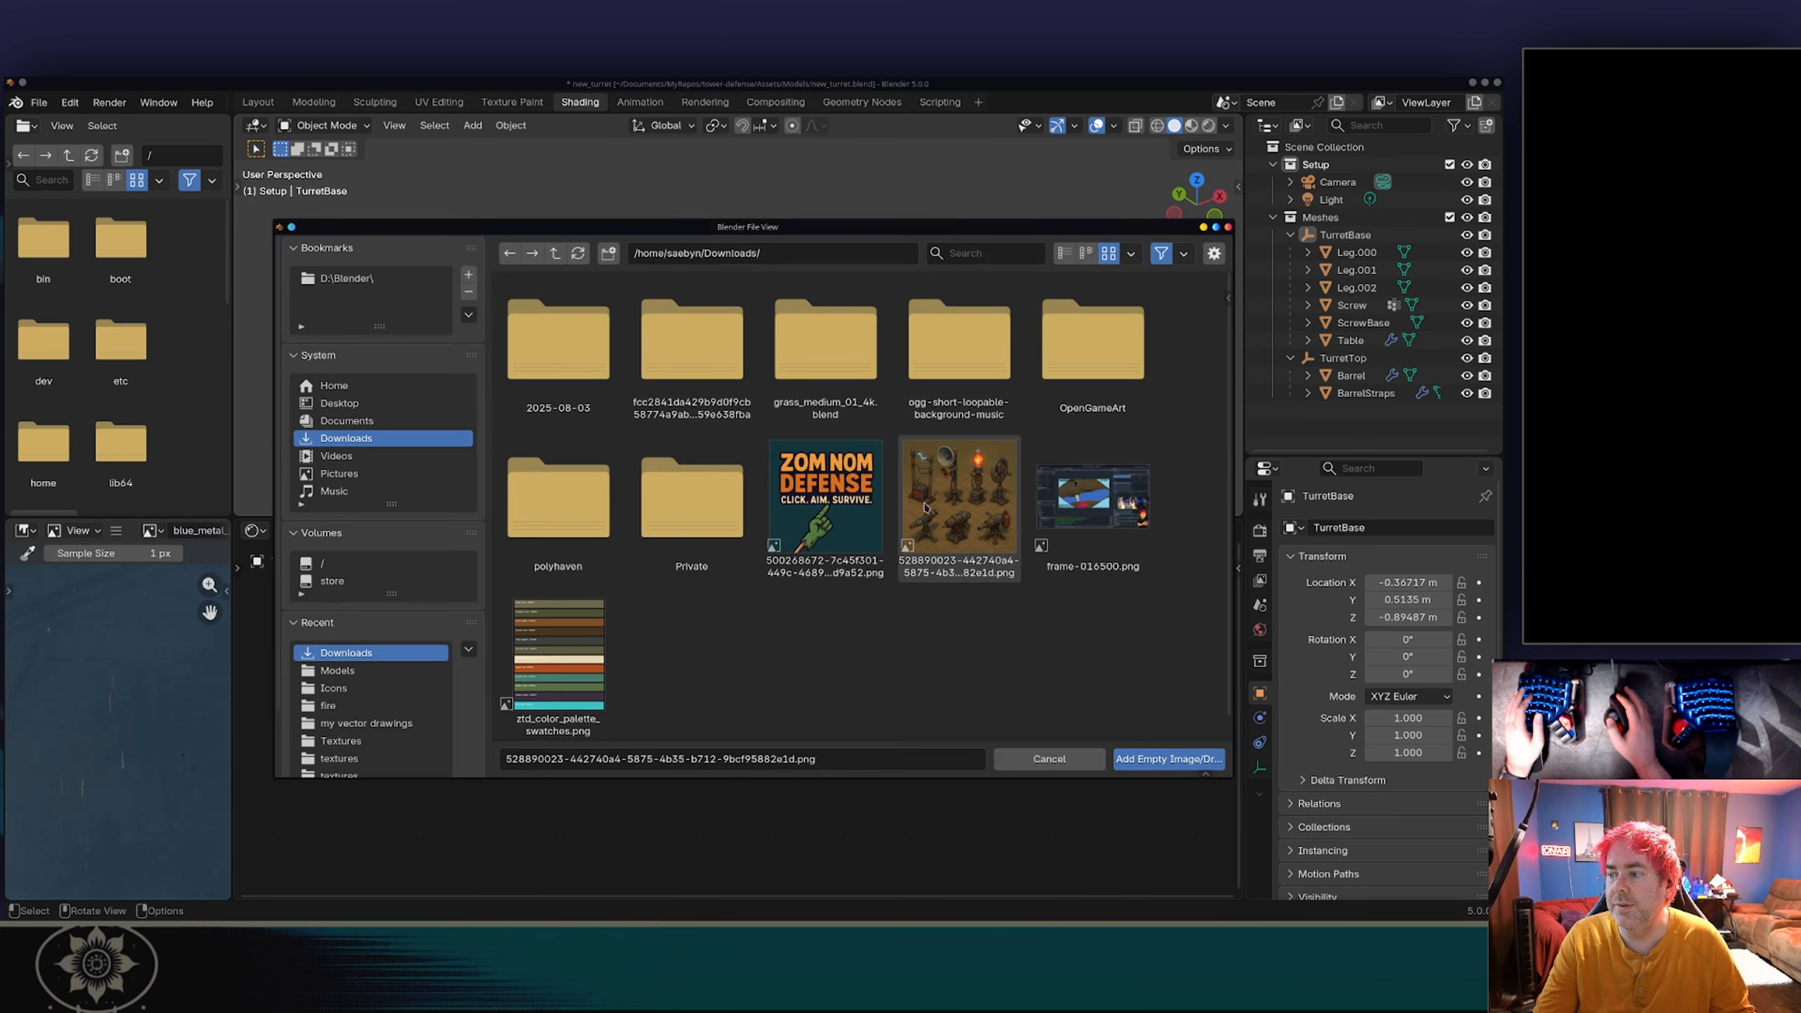
double_click(924, 507)
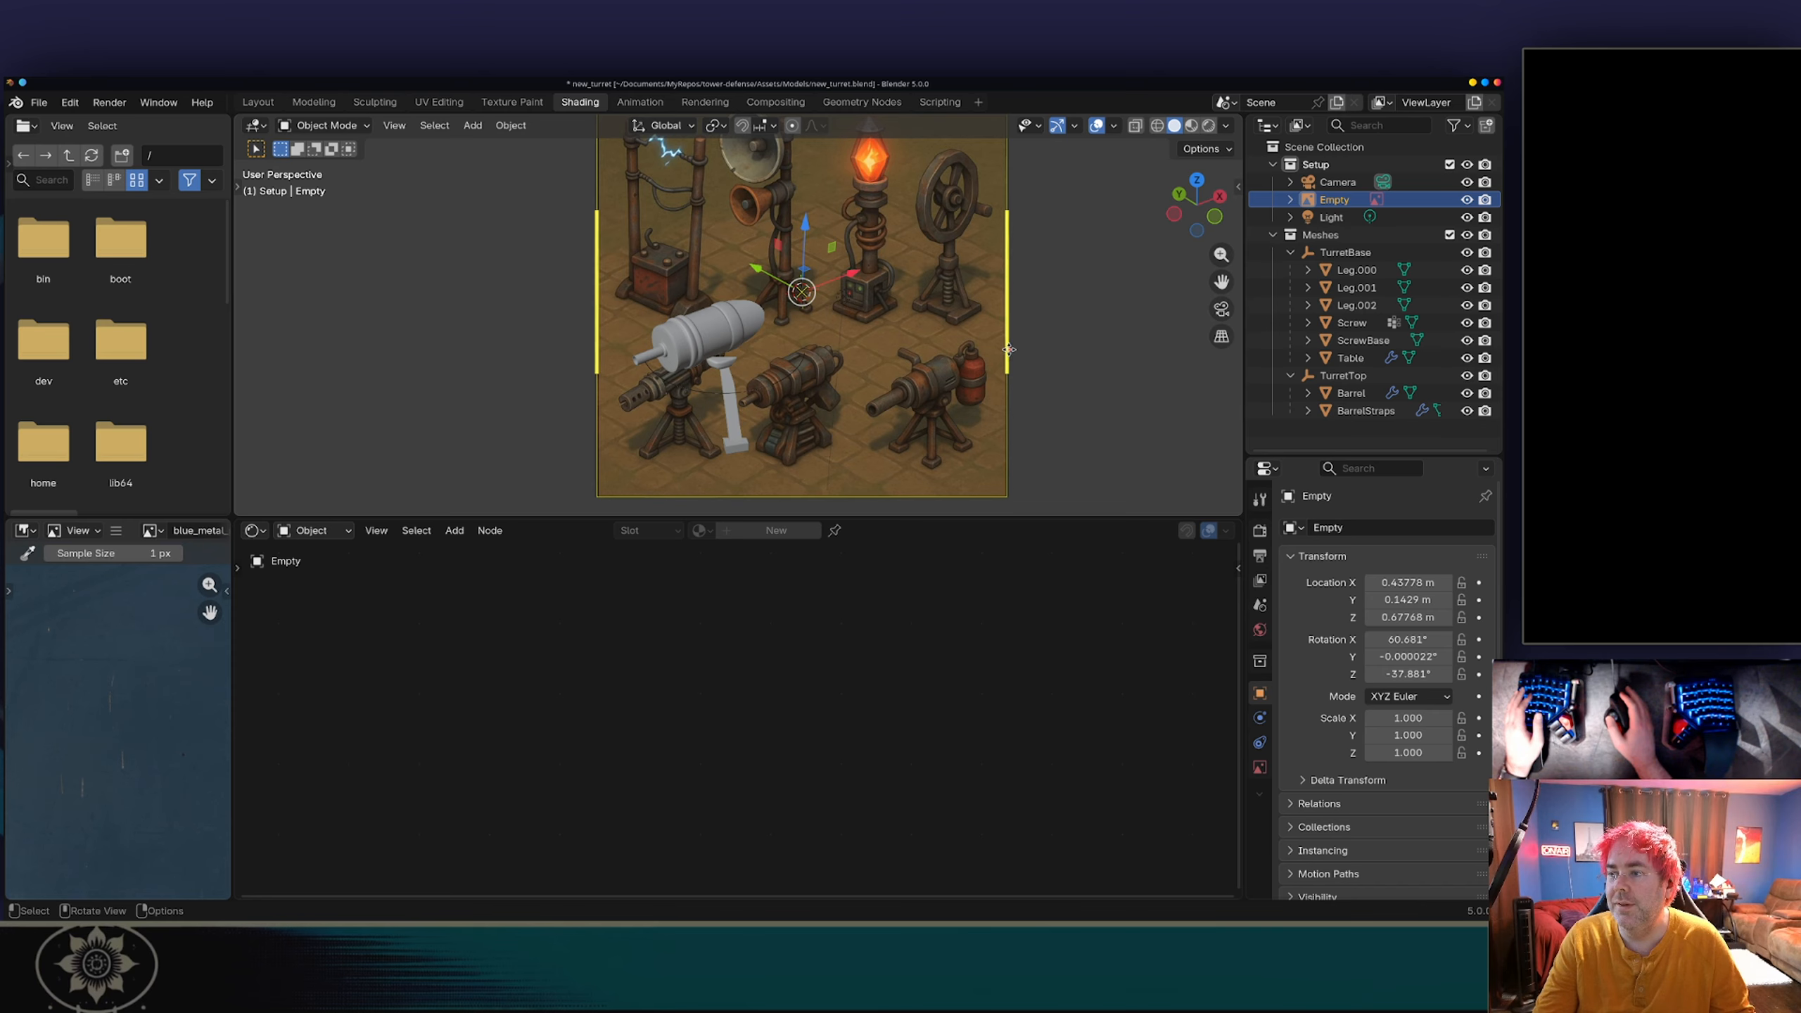
Step: Compare the turret with the reference image from slightly different angles, and delete the image
middle_drag(1003, 376, 1017, 402)
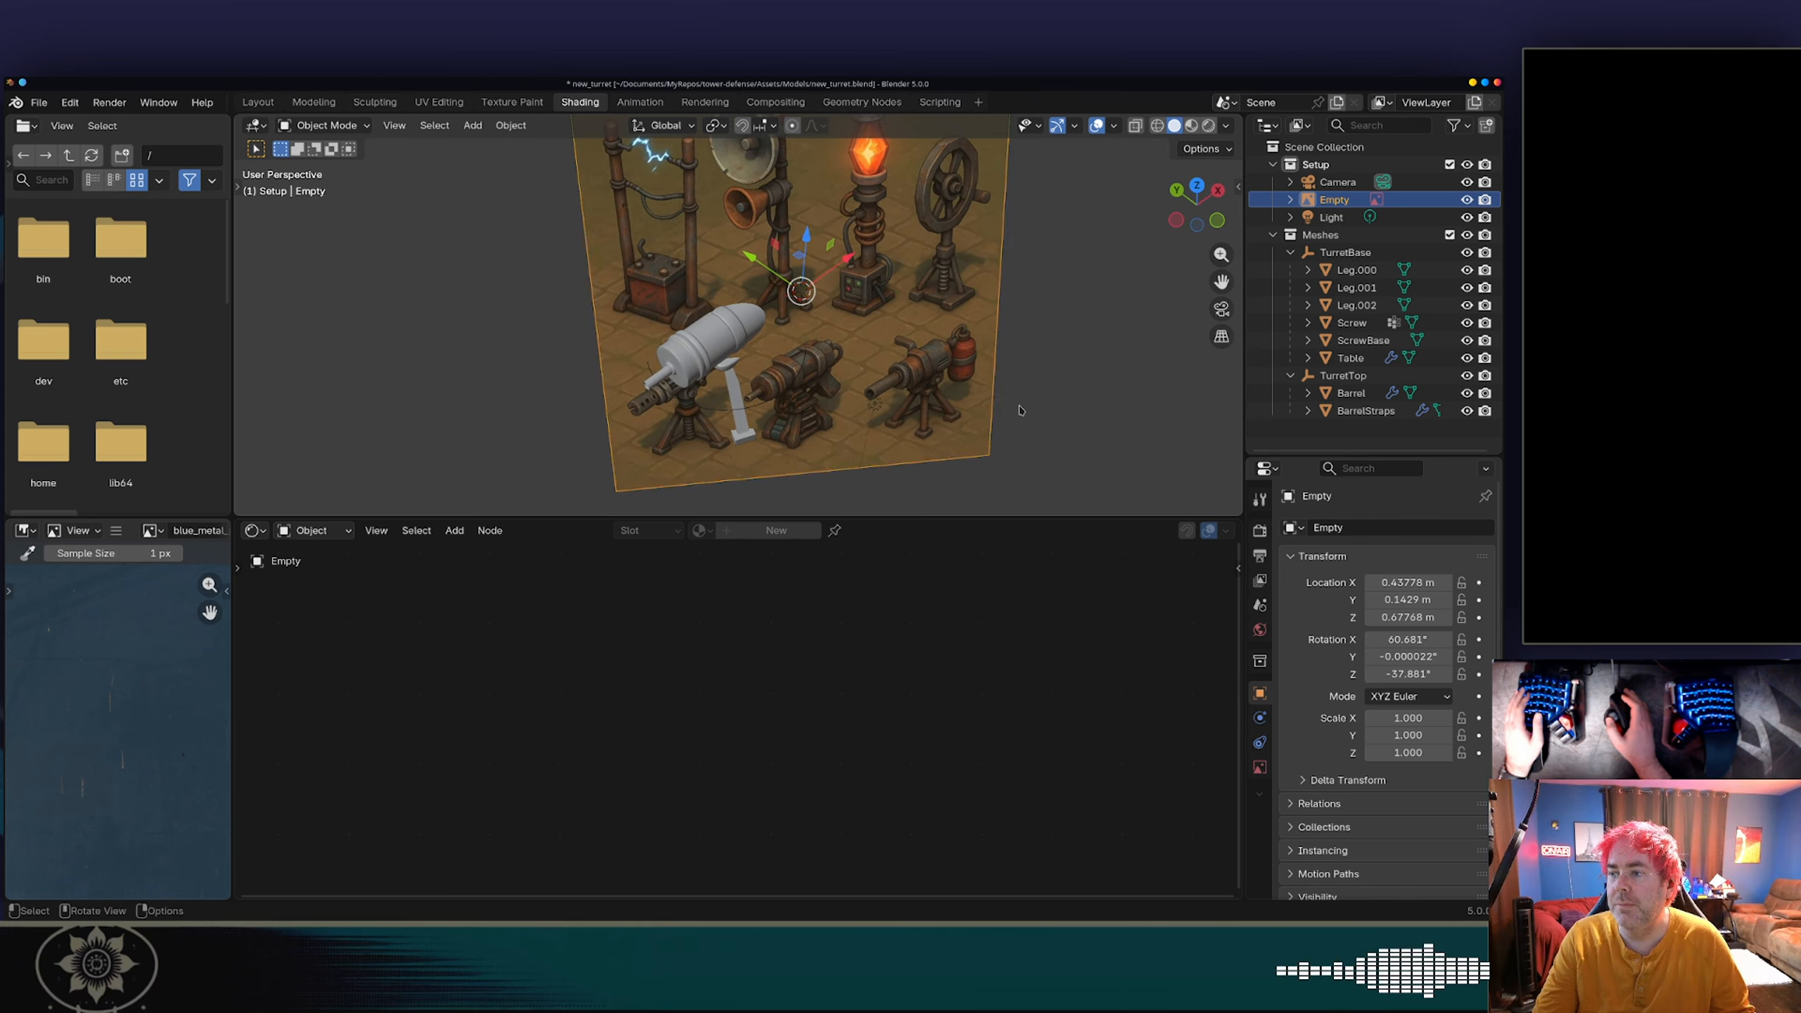
middle_drag(886, 359, 829, 343)
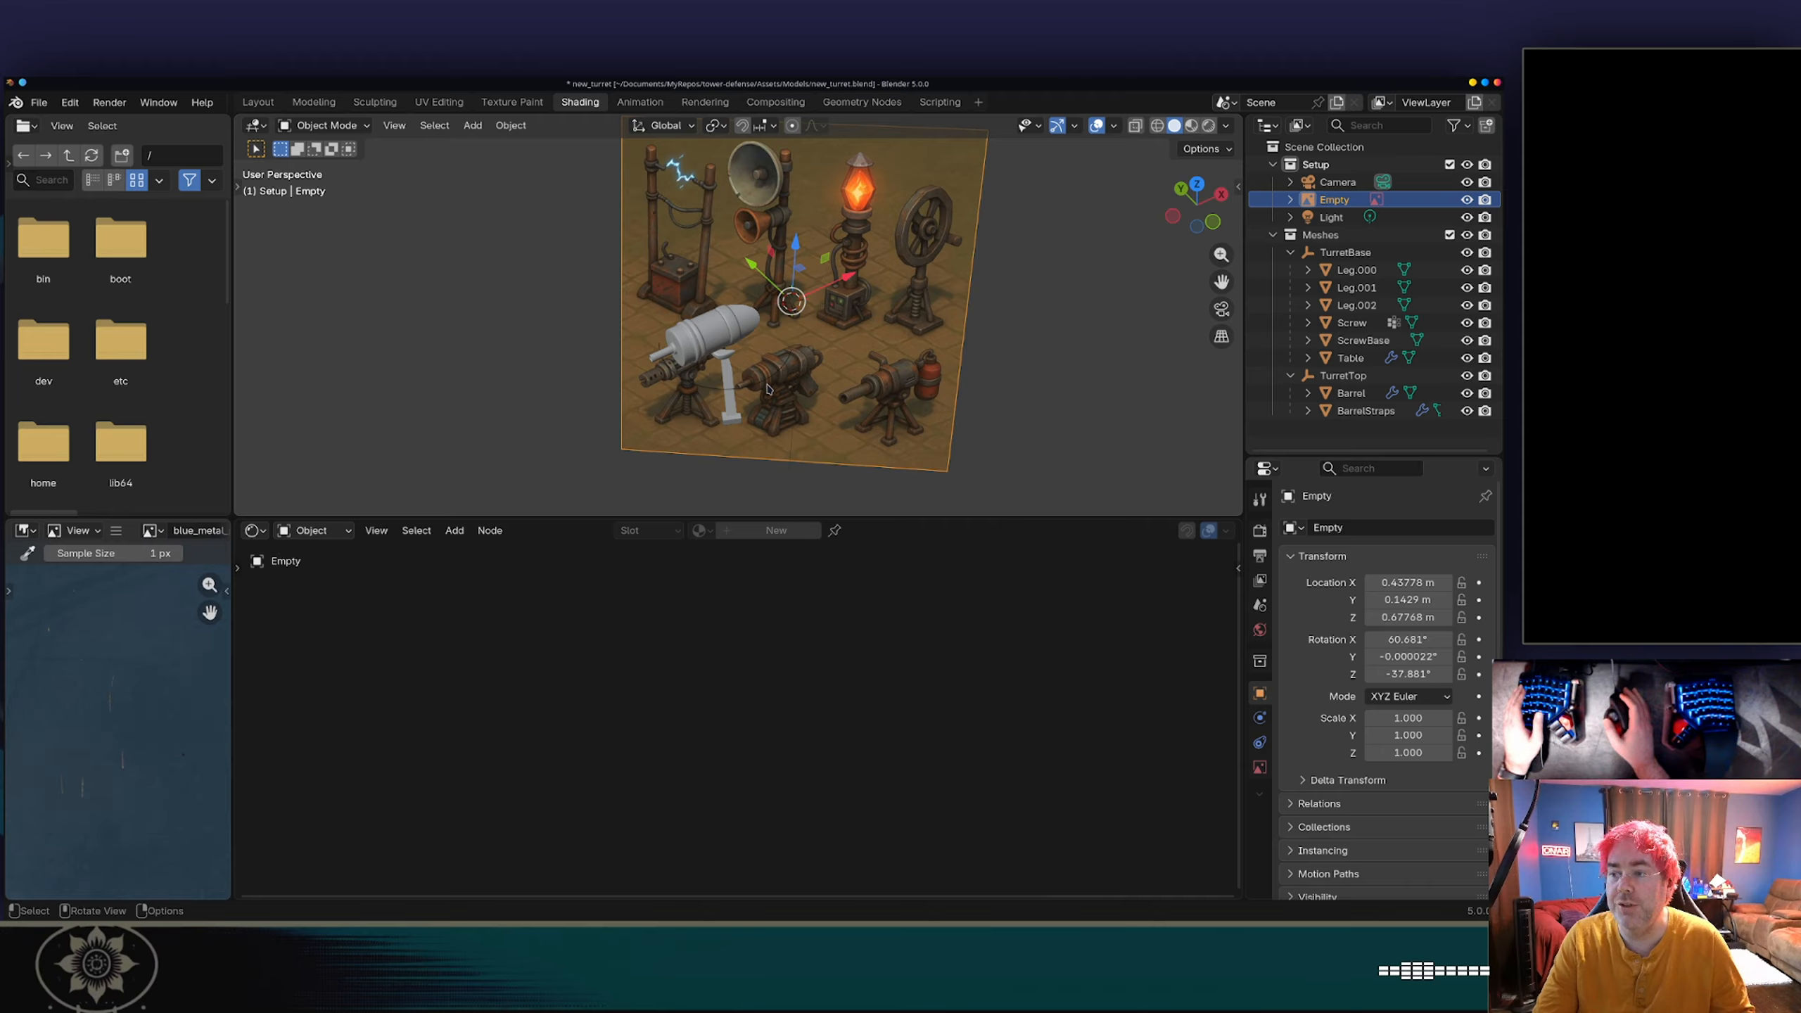
middle_drag(761, 385, 745, 348)
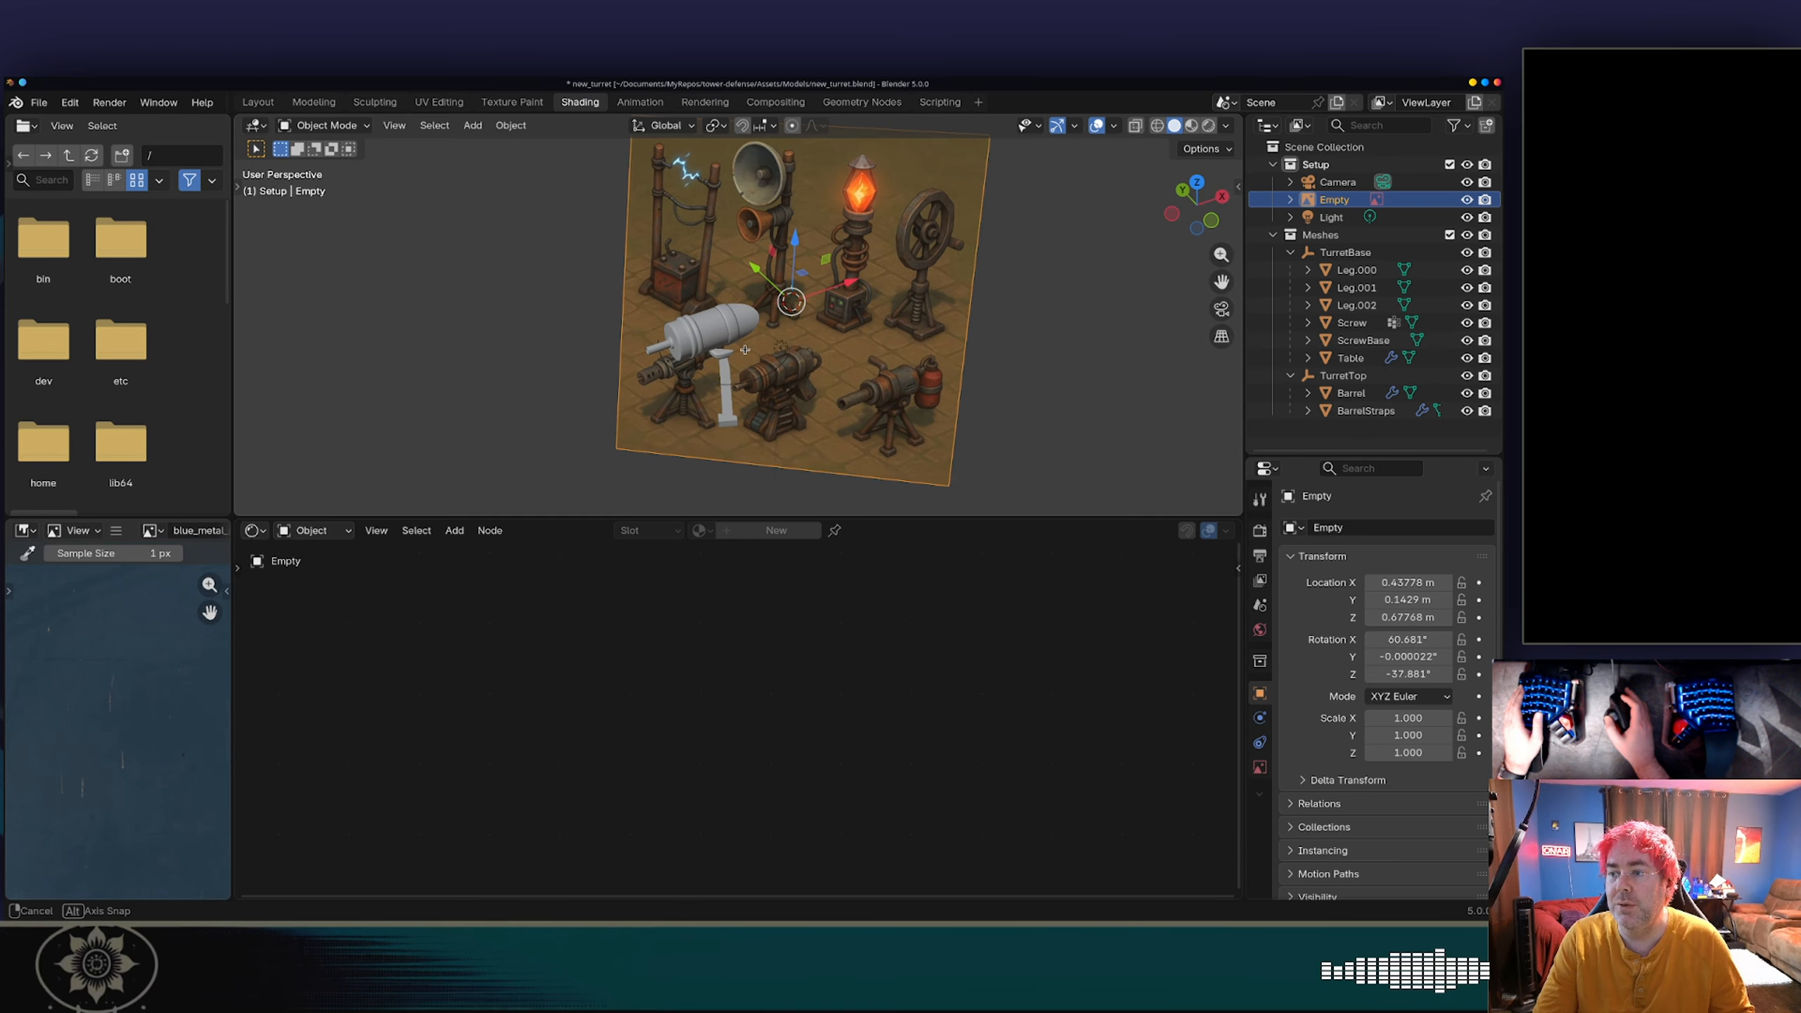
key(x)
click(820, 238)
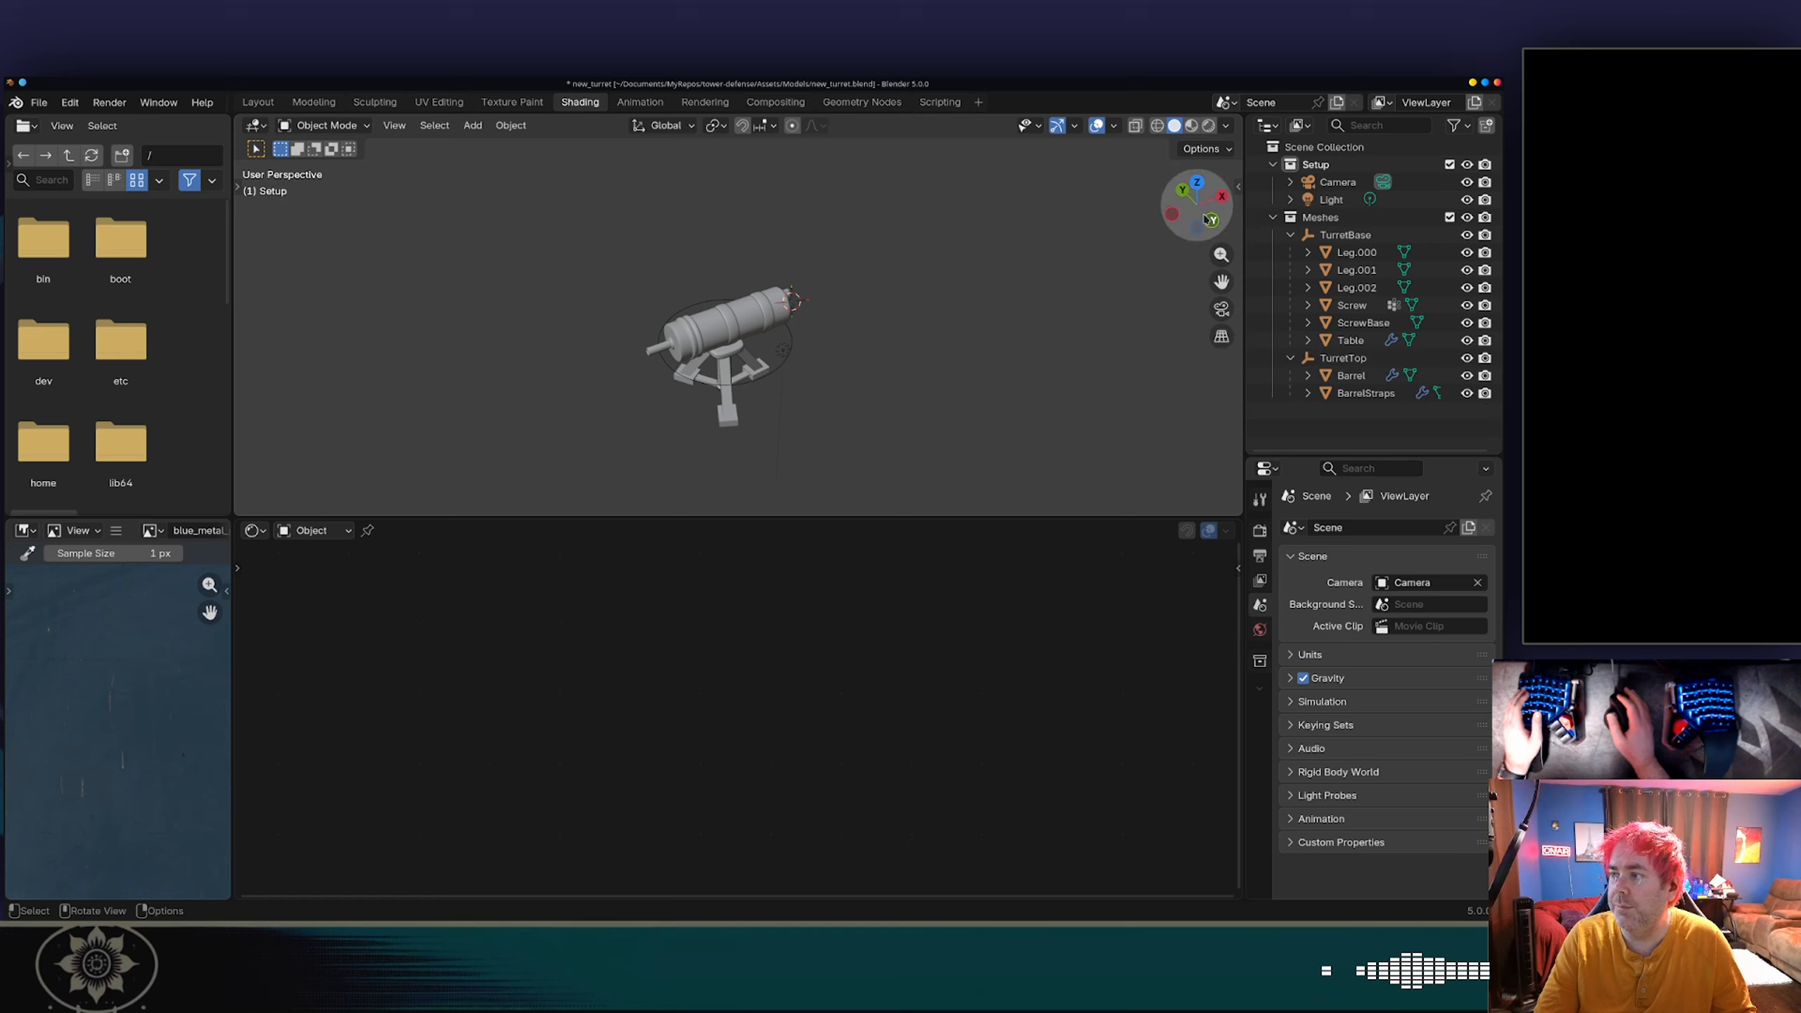
Step: Enable the Camera to View lock in the 3D viewport's view settings
click(1204, 150)
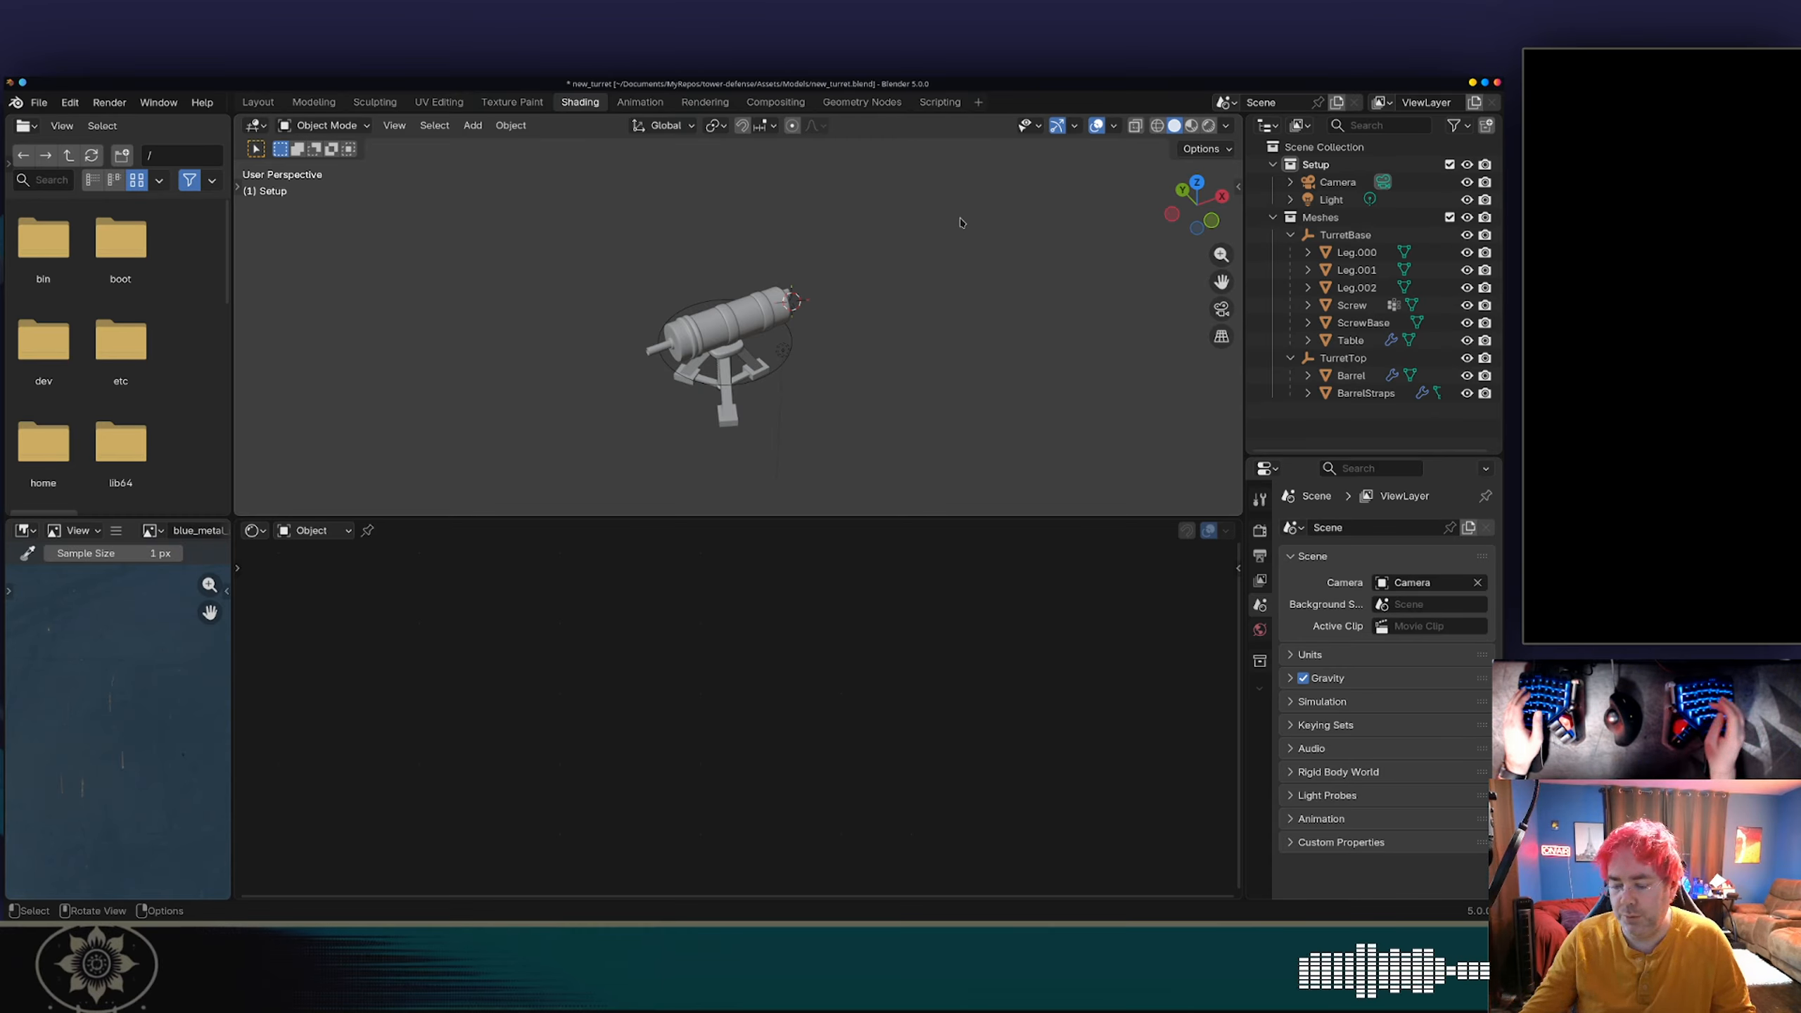
key(n)
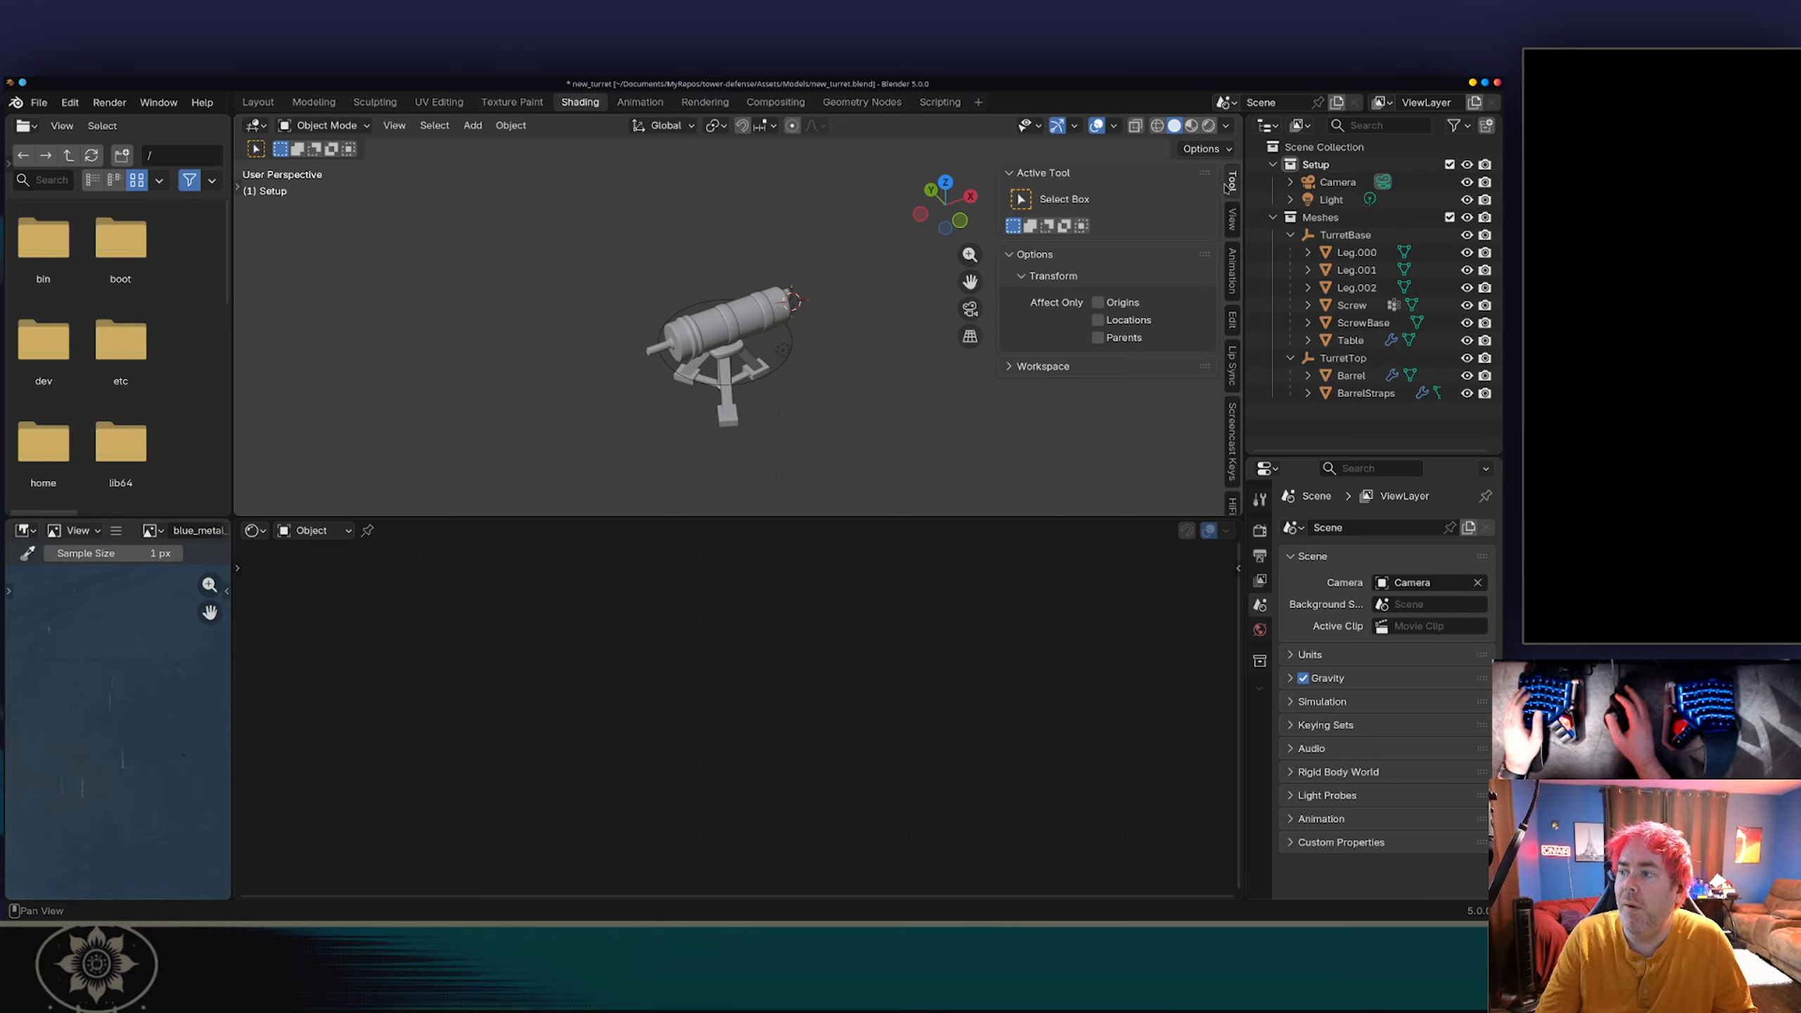
click(1232, 220)
scroll(1129, 280, down, 2)
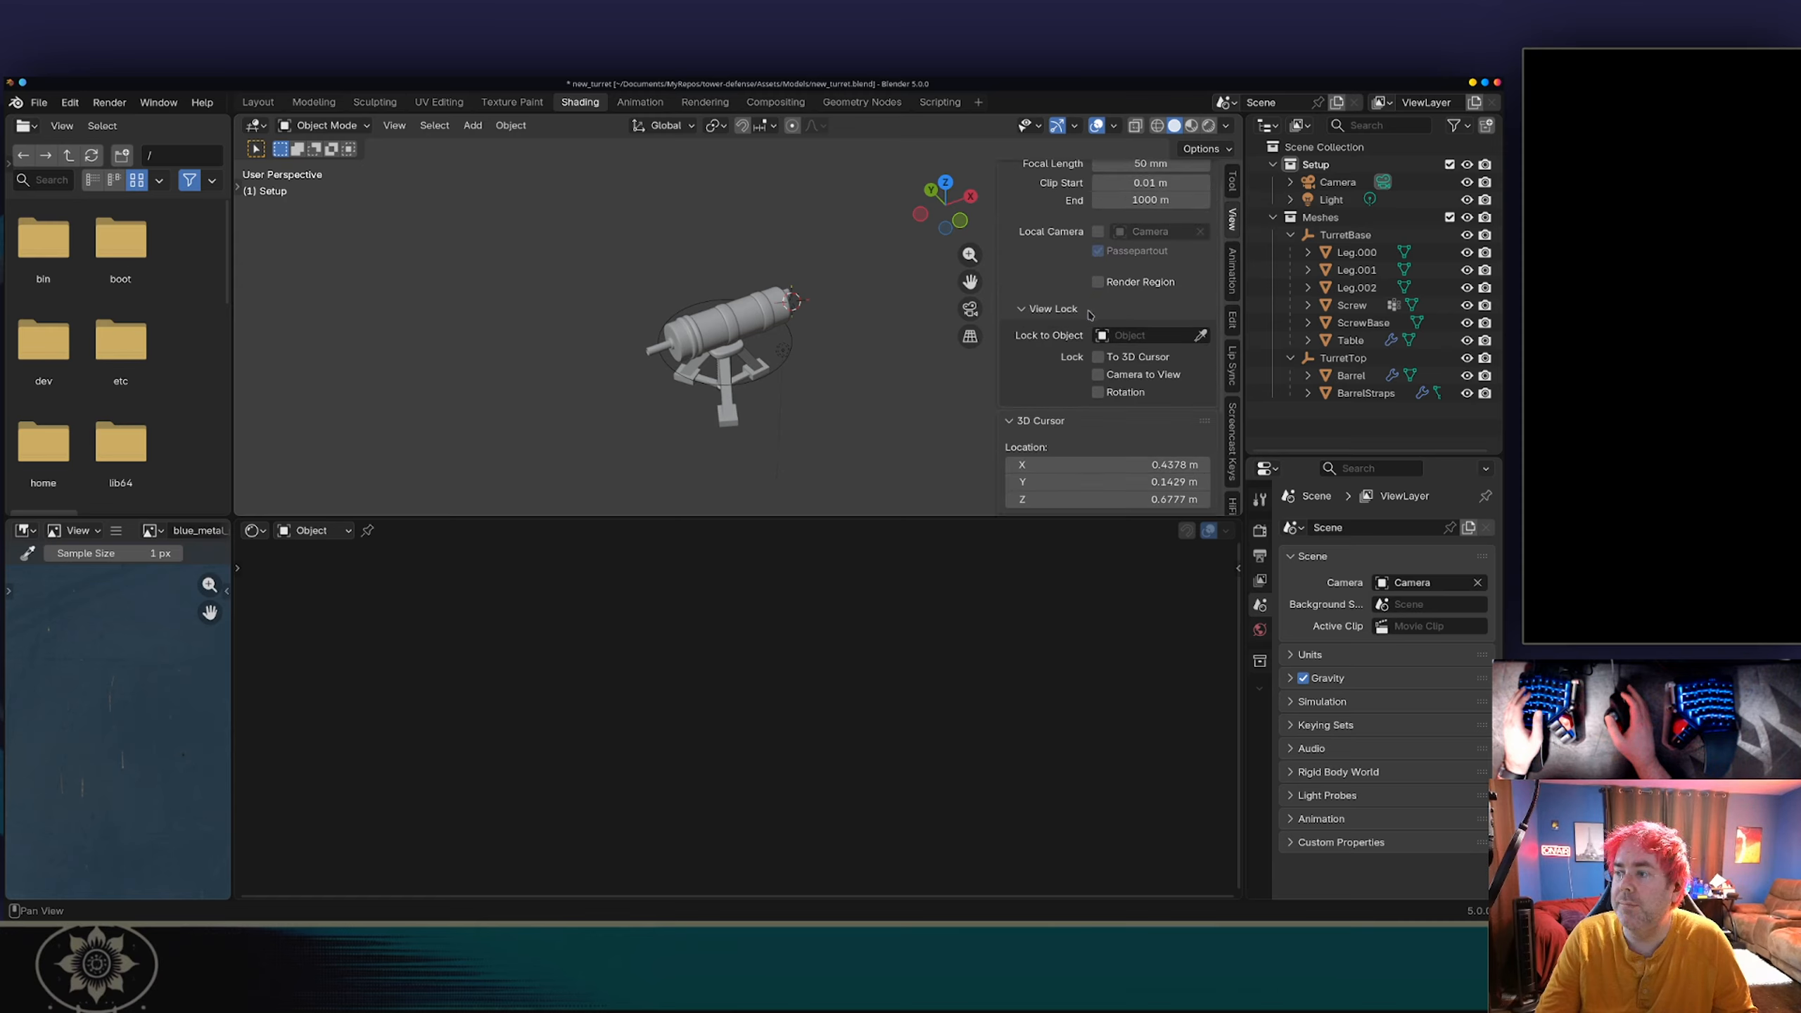
click(1135, 378)
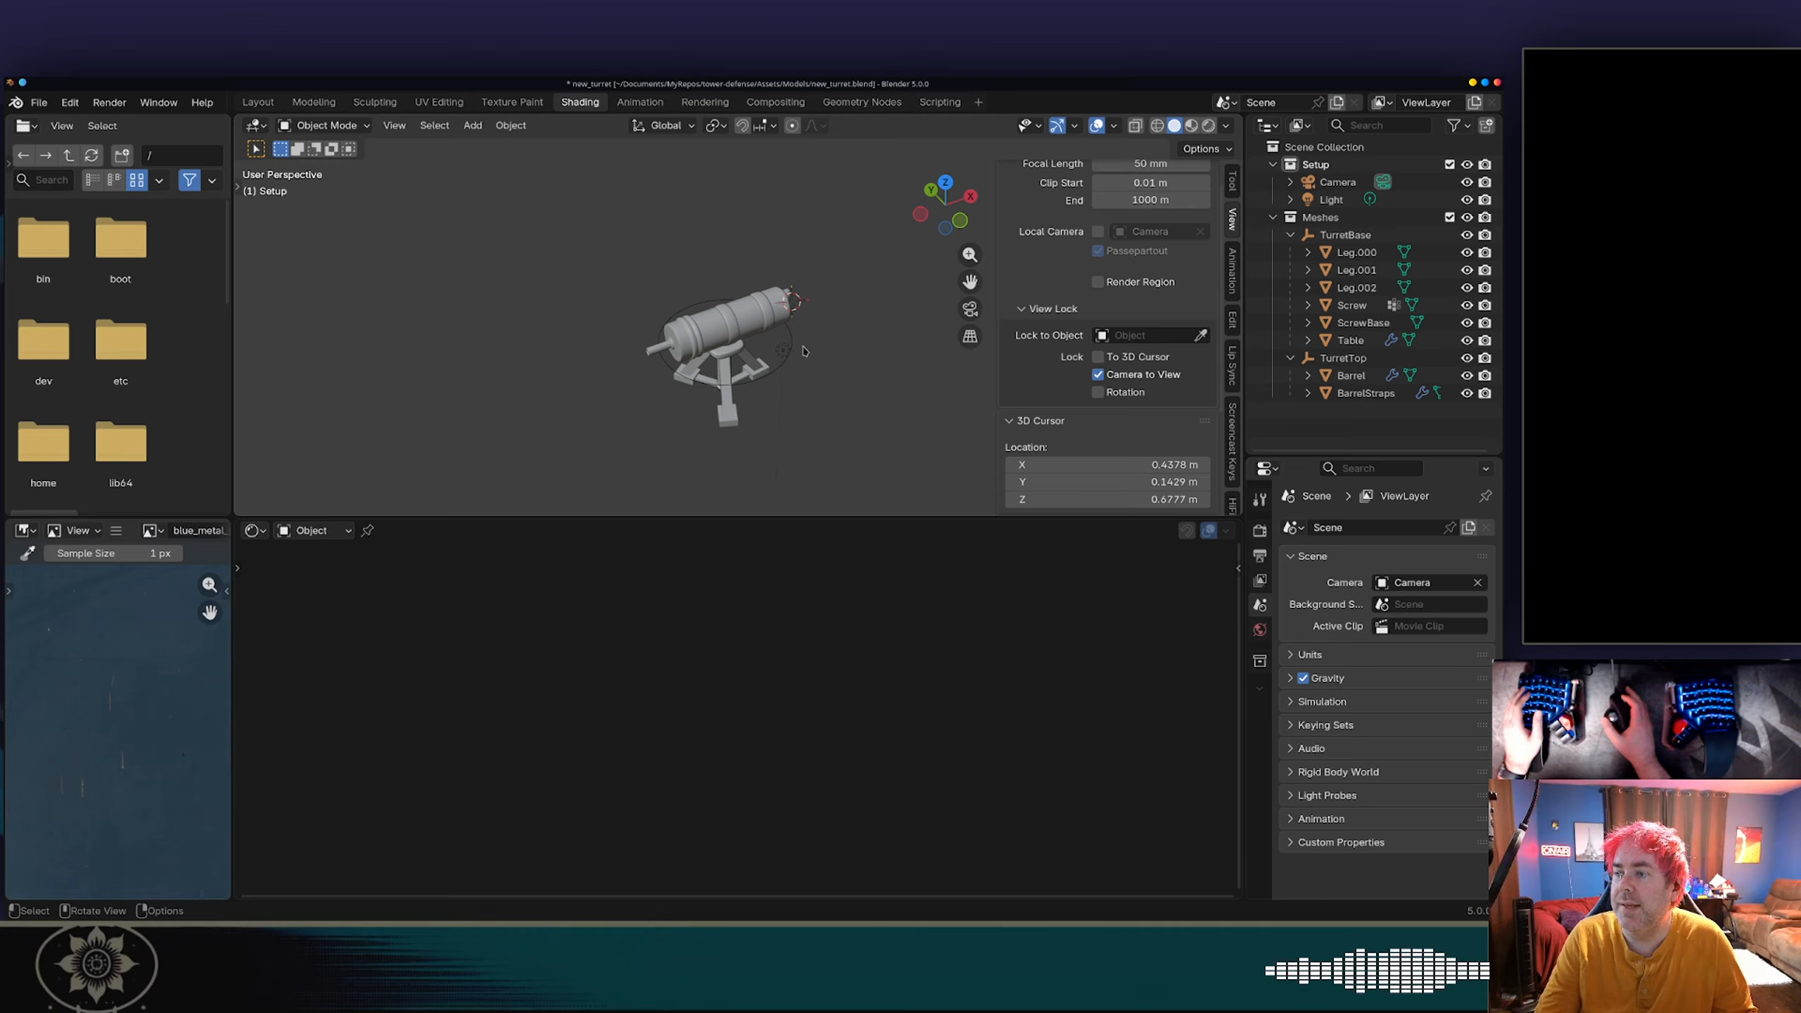
middle_drag(805, 350, 810, 349)
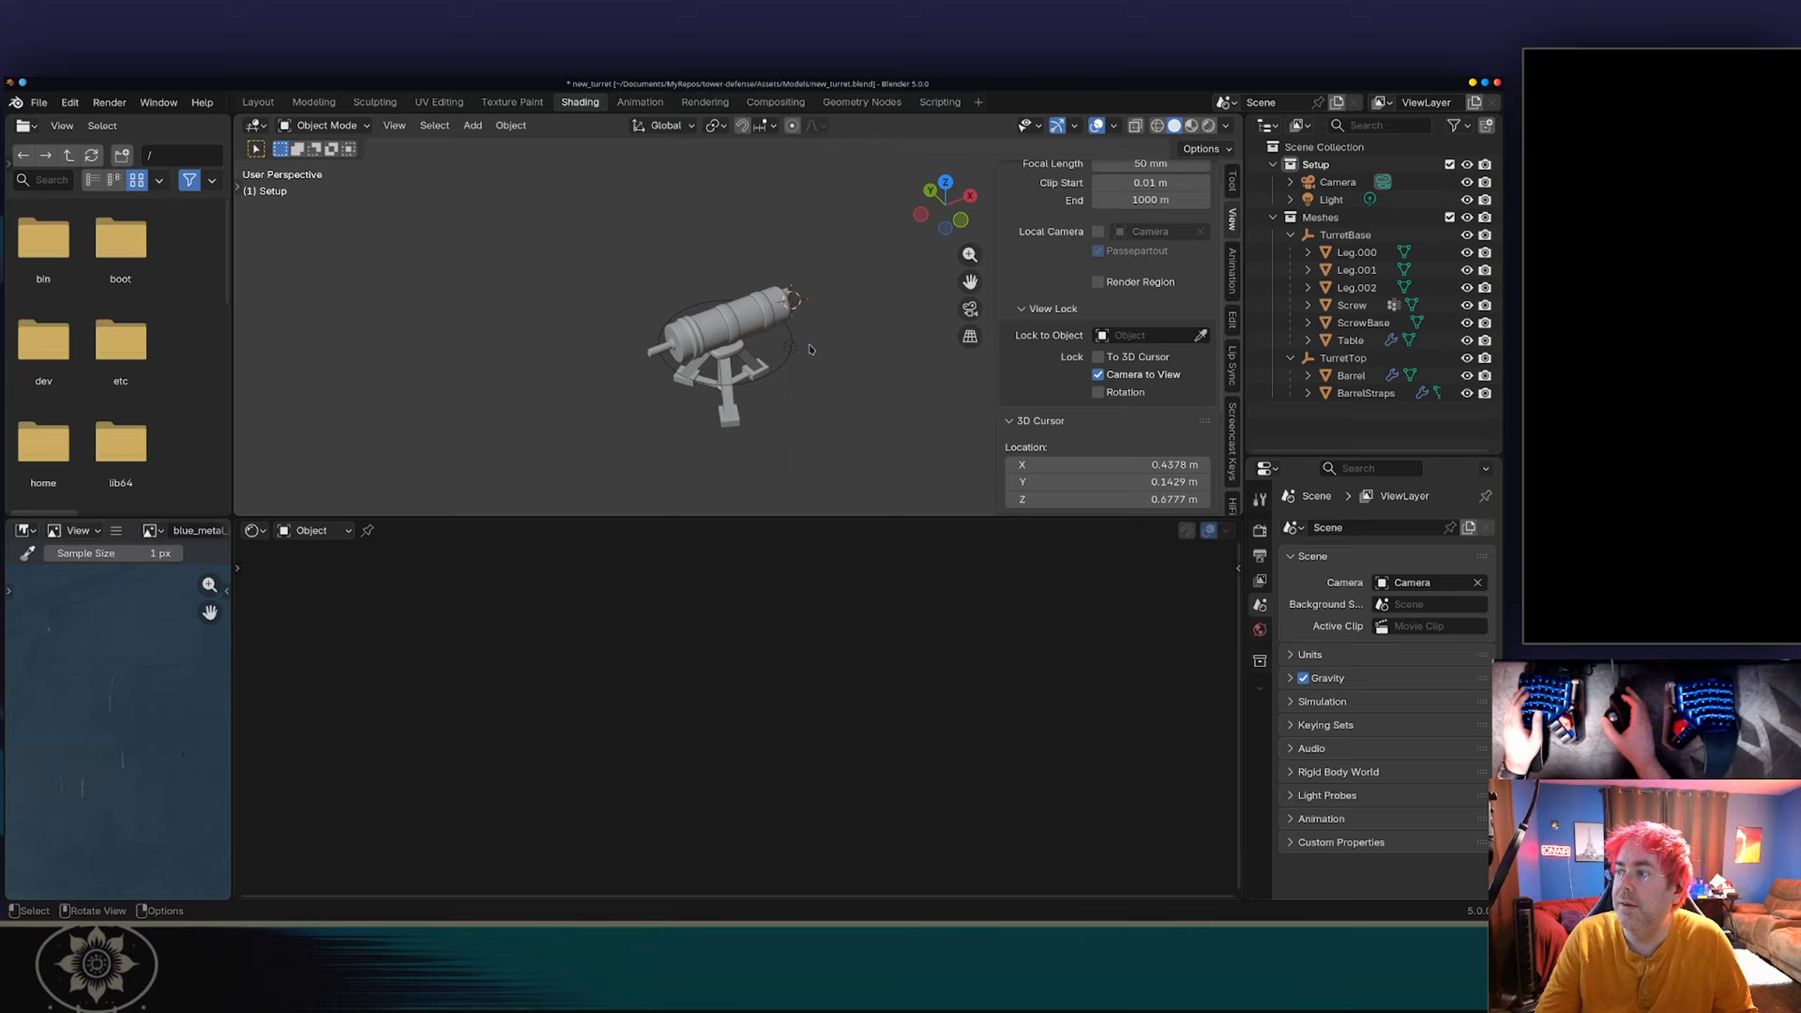
Step: Release the Camera to View lock and look through the scene camera
click(1144, 381)
middle_drag(802, 345, 770, 328)
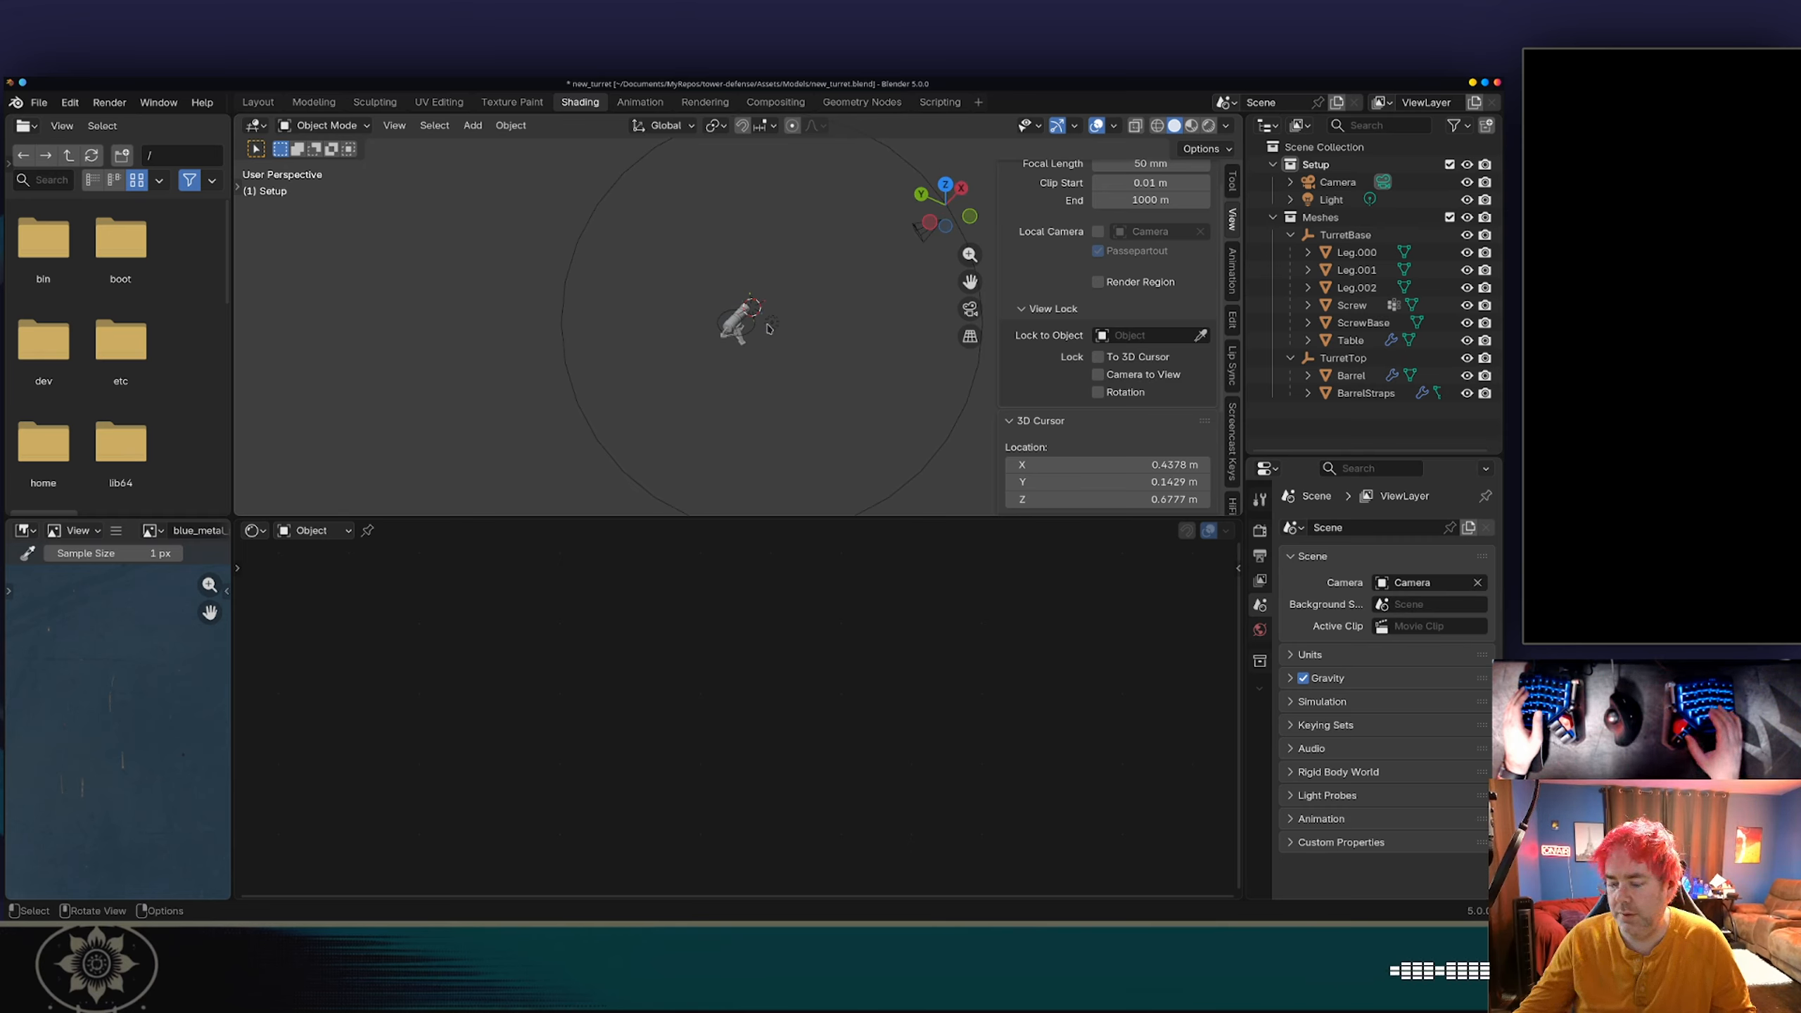
key(KP_1)
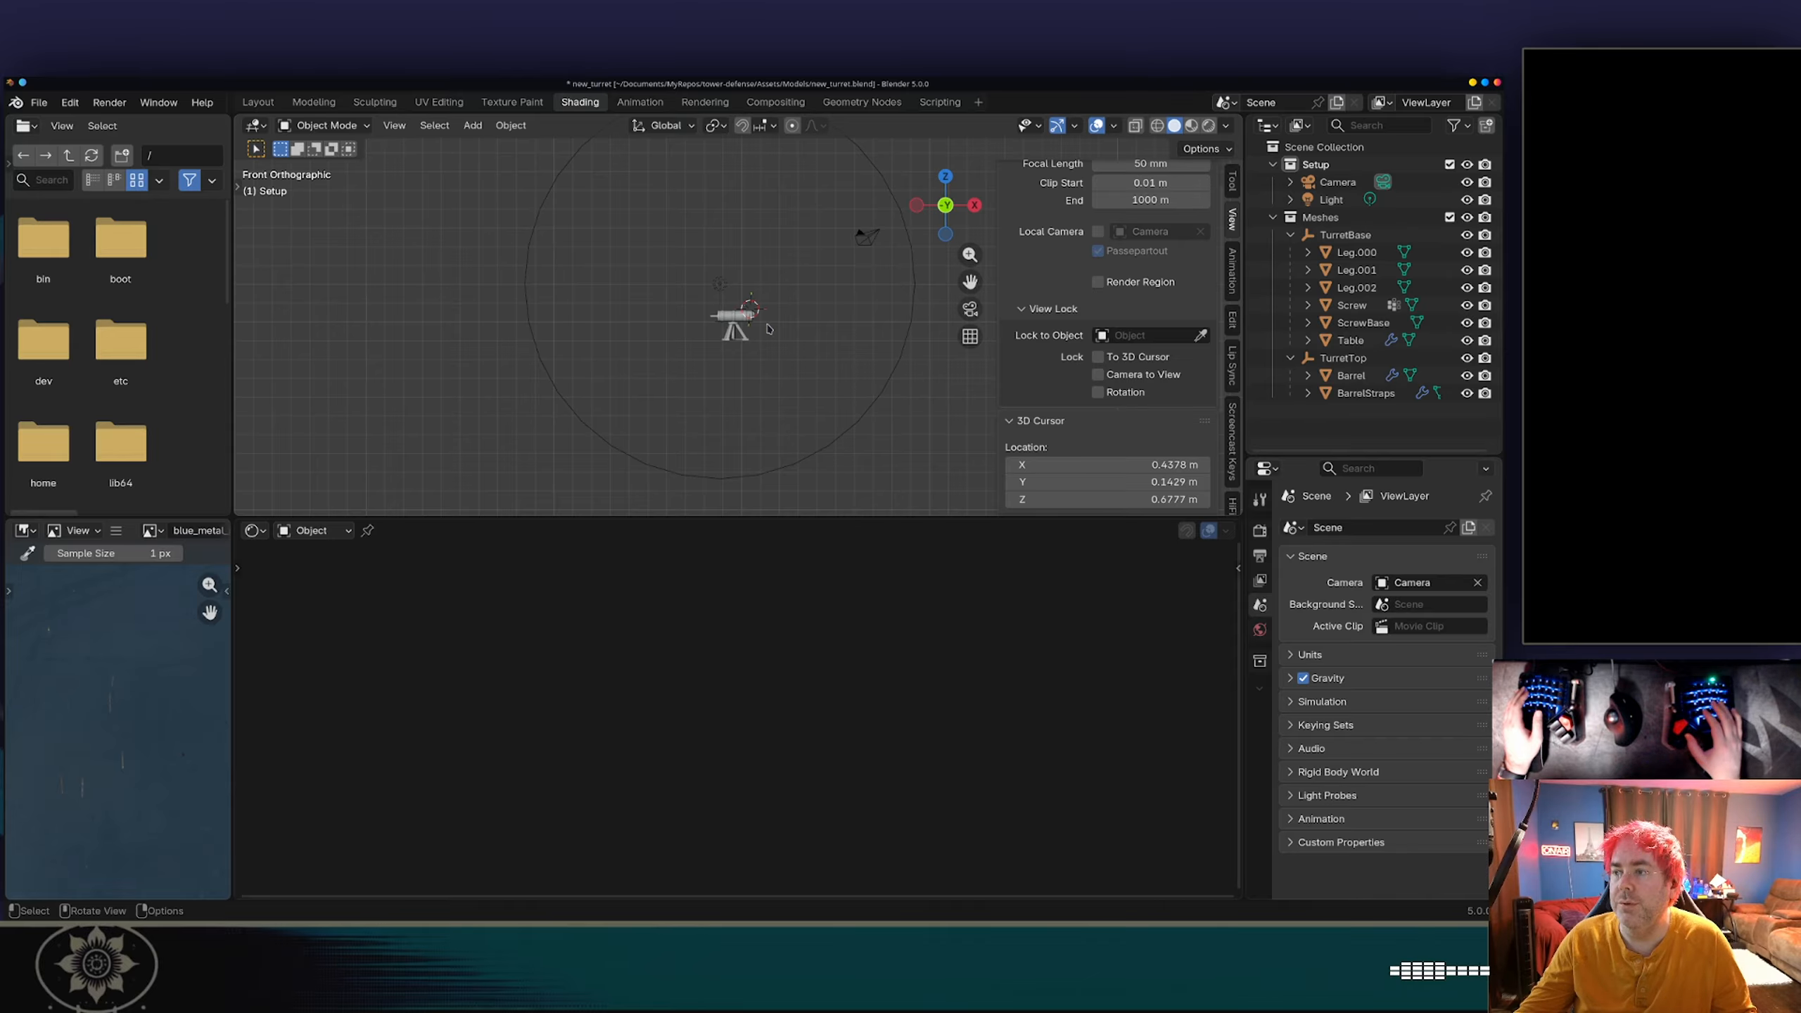
key(KP_0)
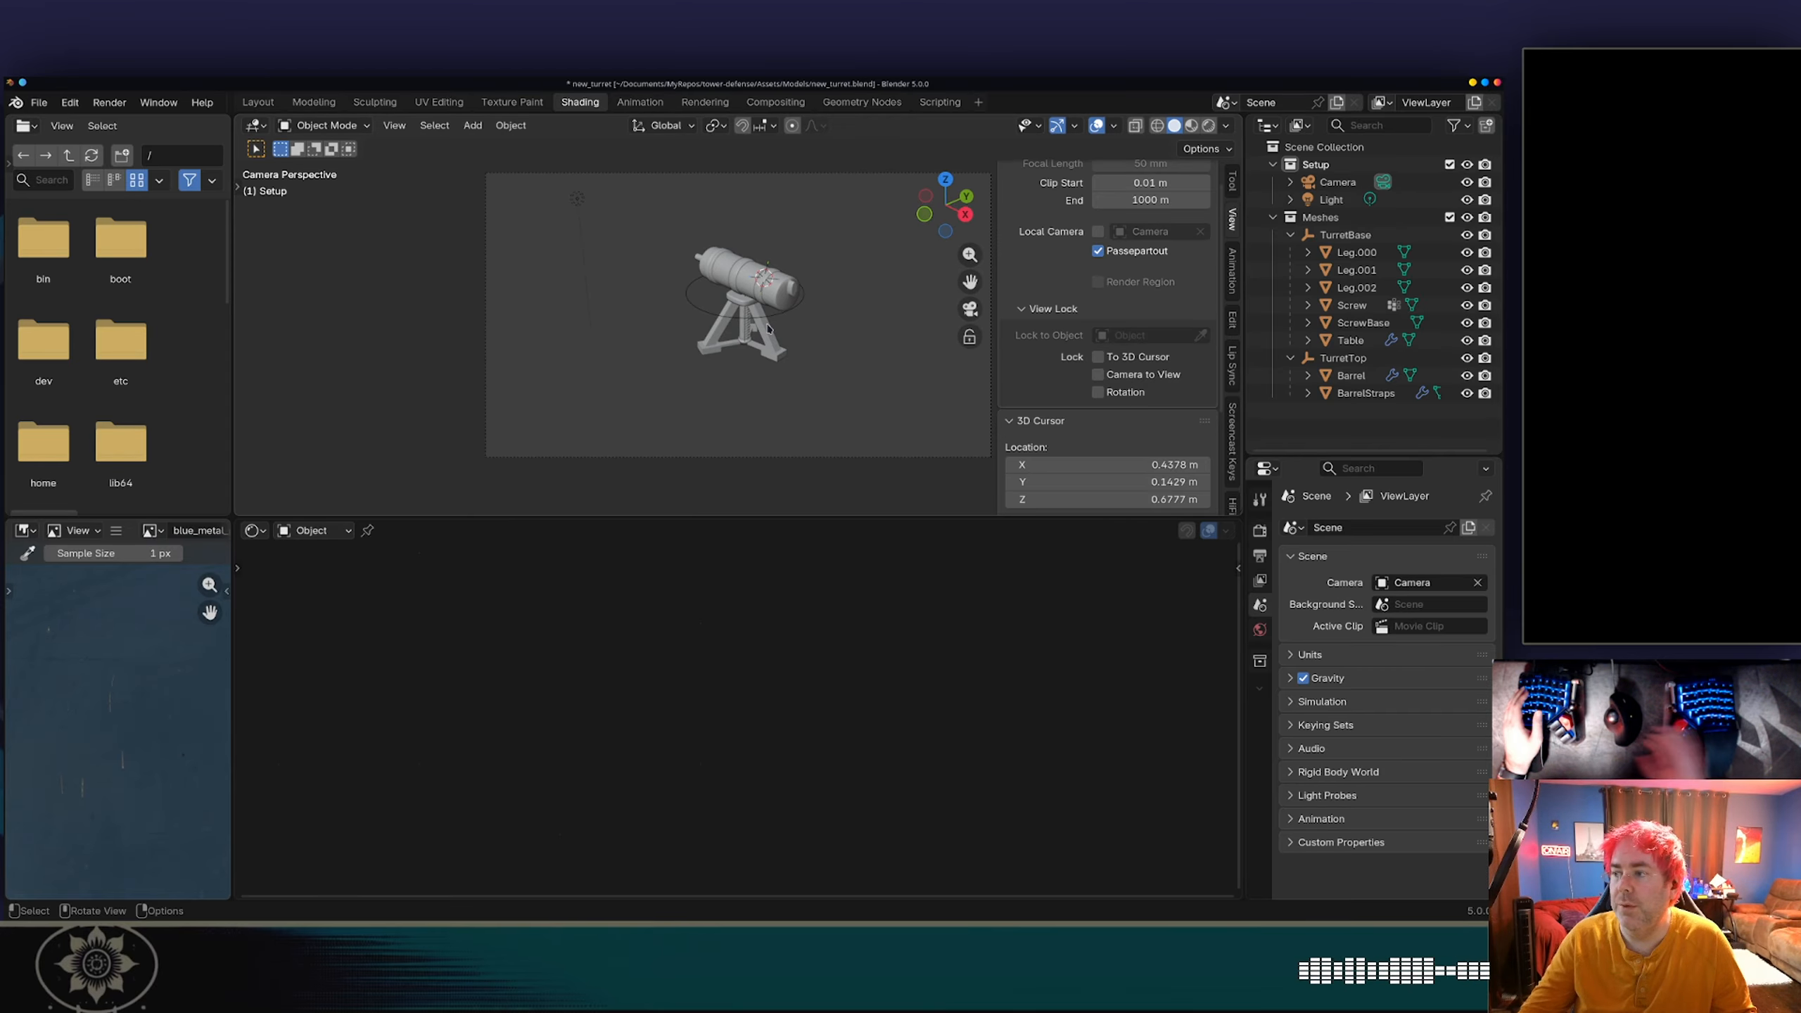
Step: Lock the camera to the view and reposition it to frame the turret closer, with its muzzle angled like the reference art
click(1098, 375)
middle_drag(826, 318, 740, 374)
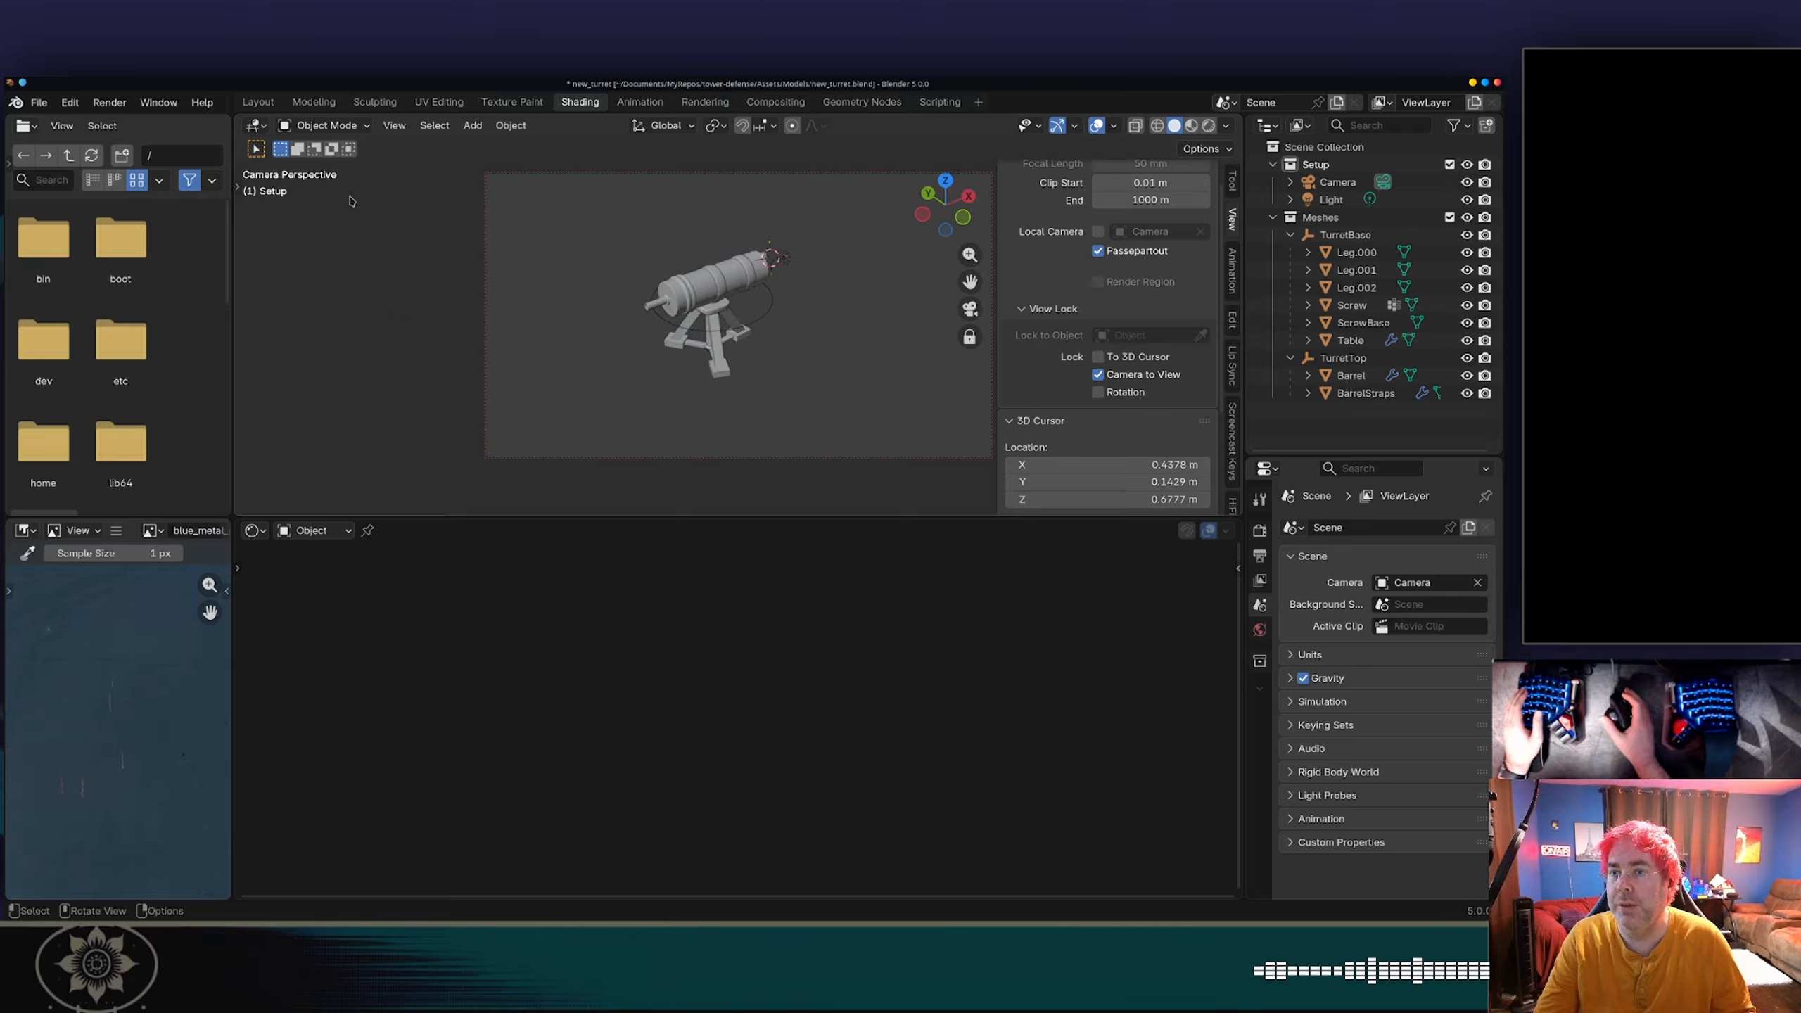
scroll(692, 374, up, 2)
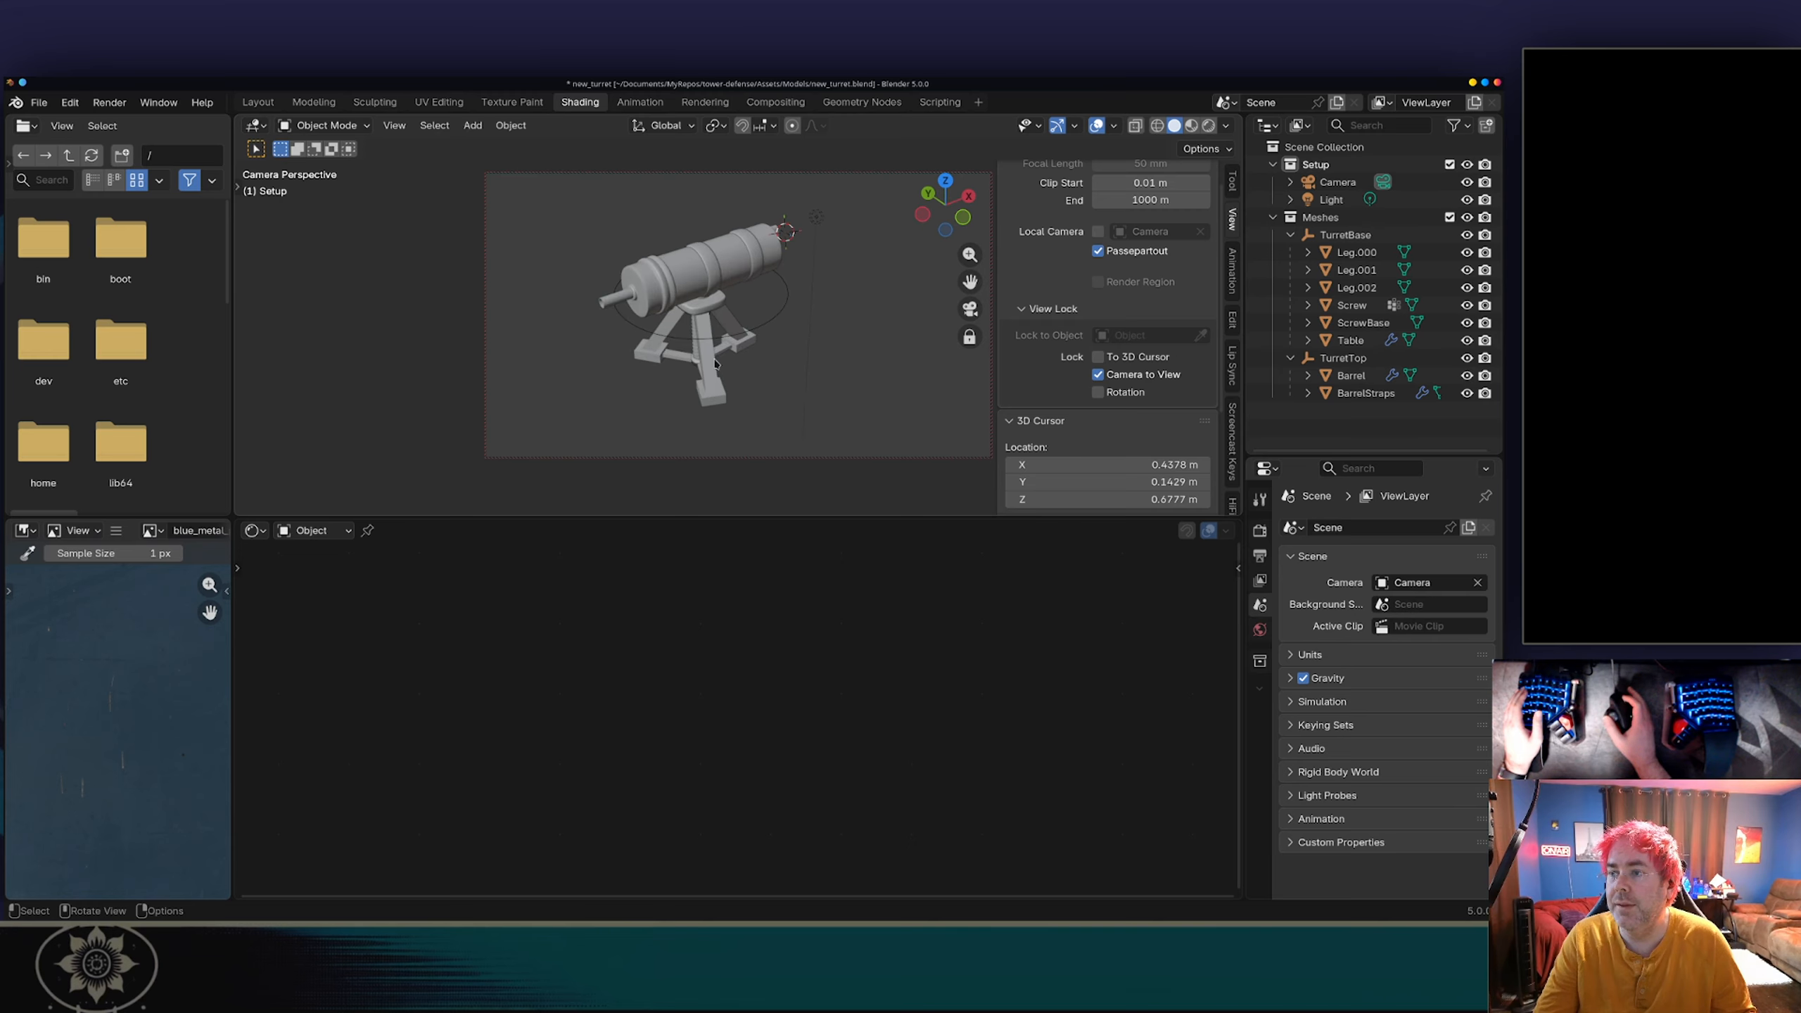
shift+middle_drag(715, 363, 791, 349)
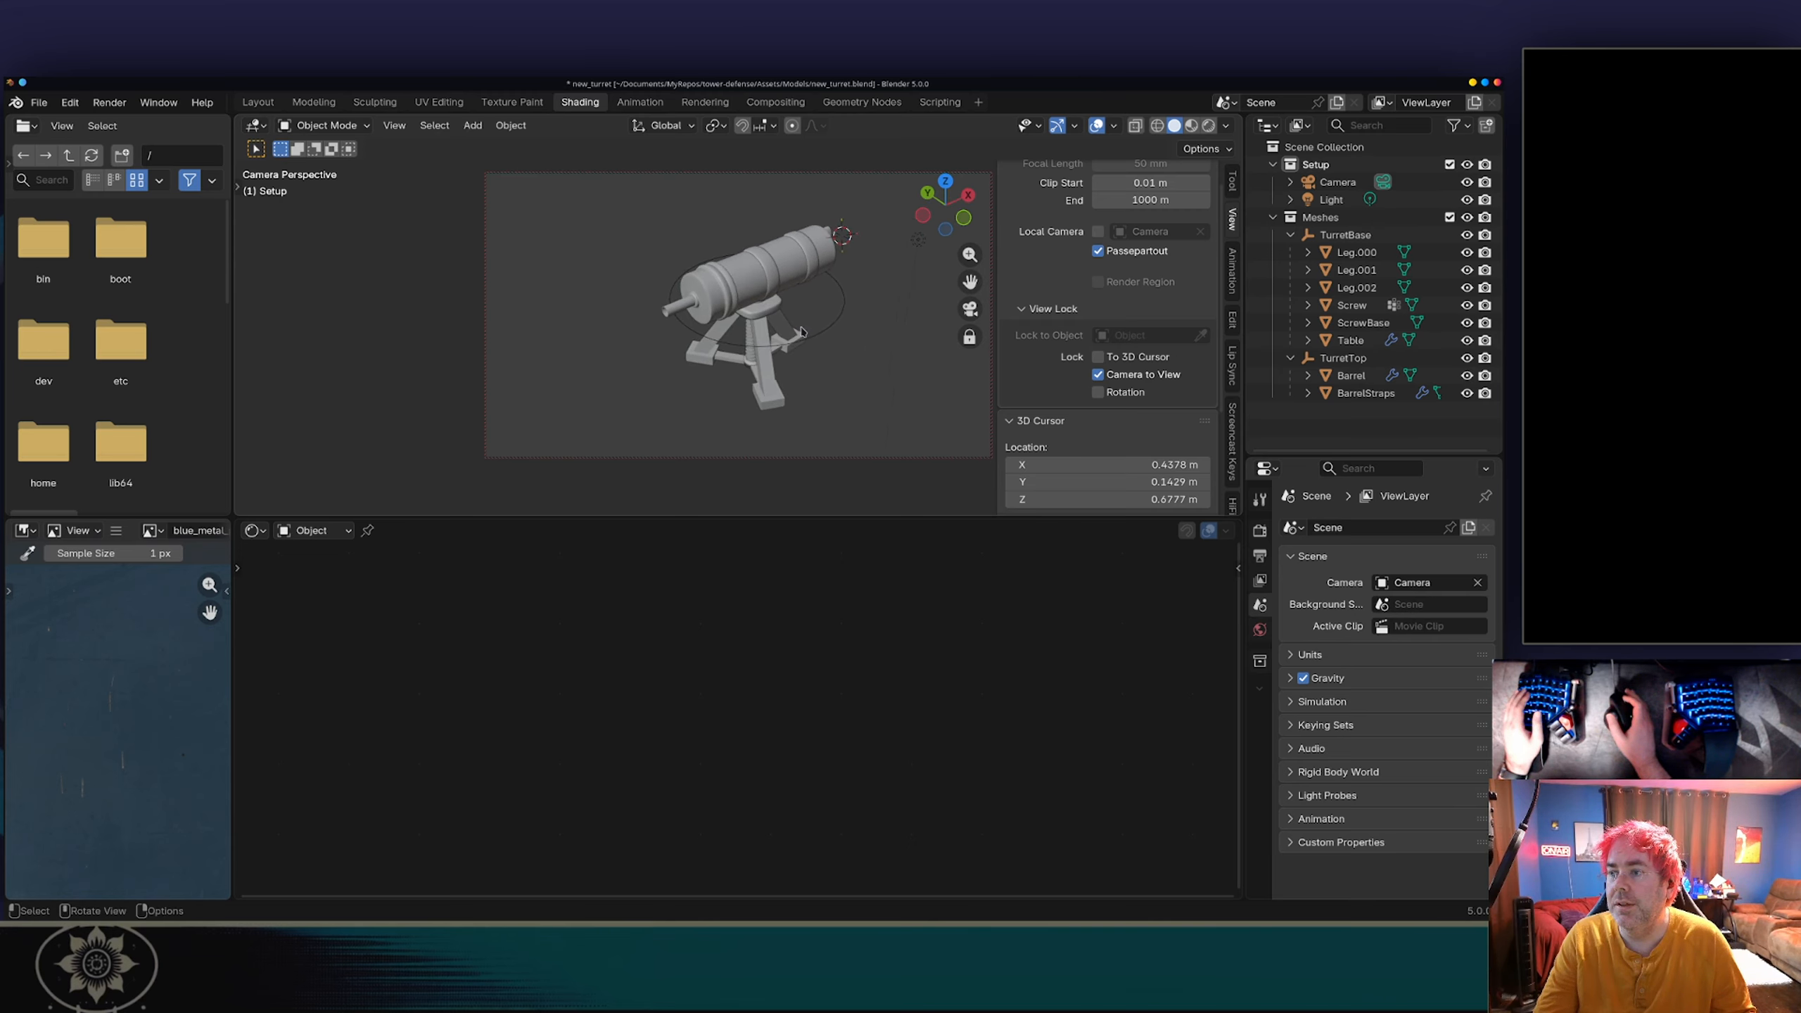
Step: Add the turret reference sheet as a reference image facing the camera view
key(shift+a)
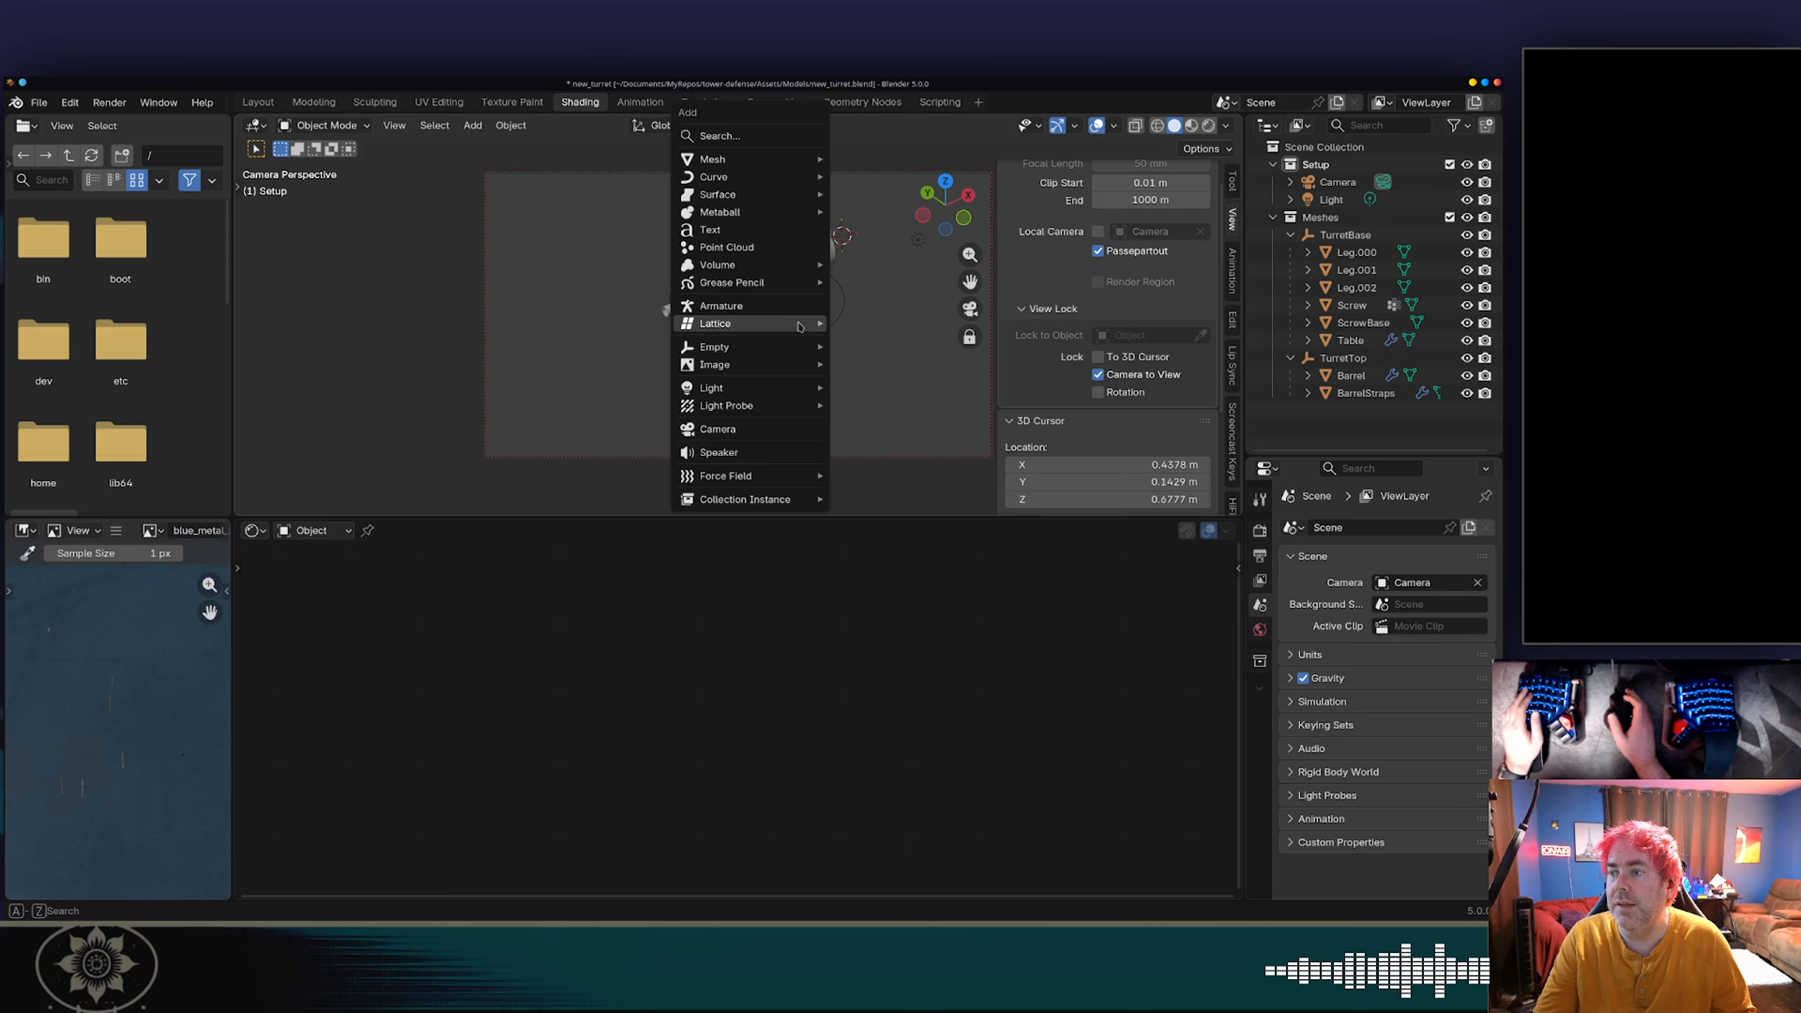
mouse_move(784, 370)
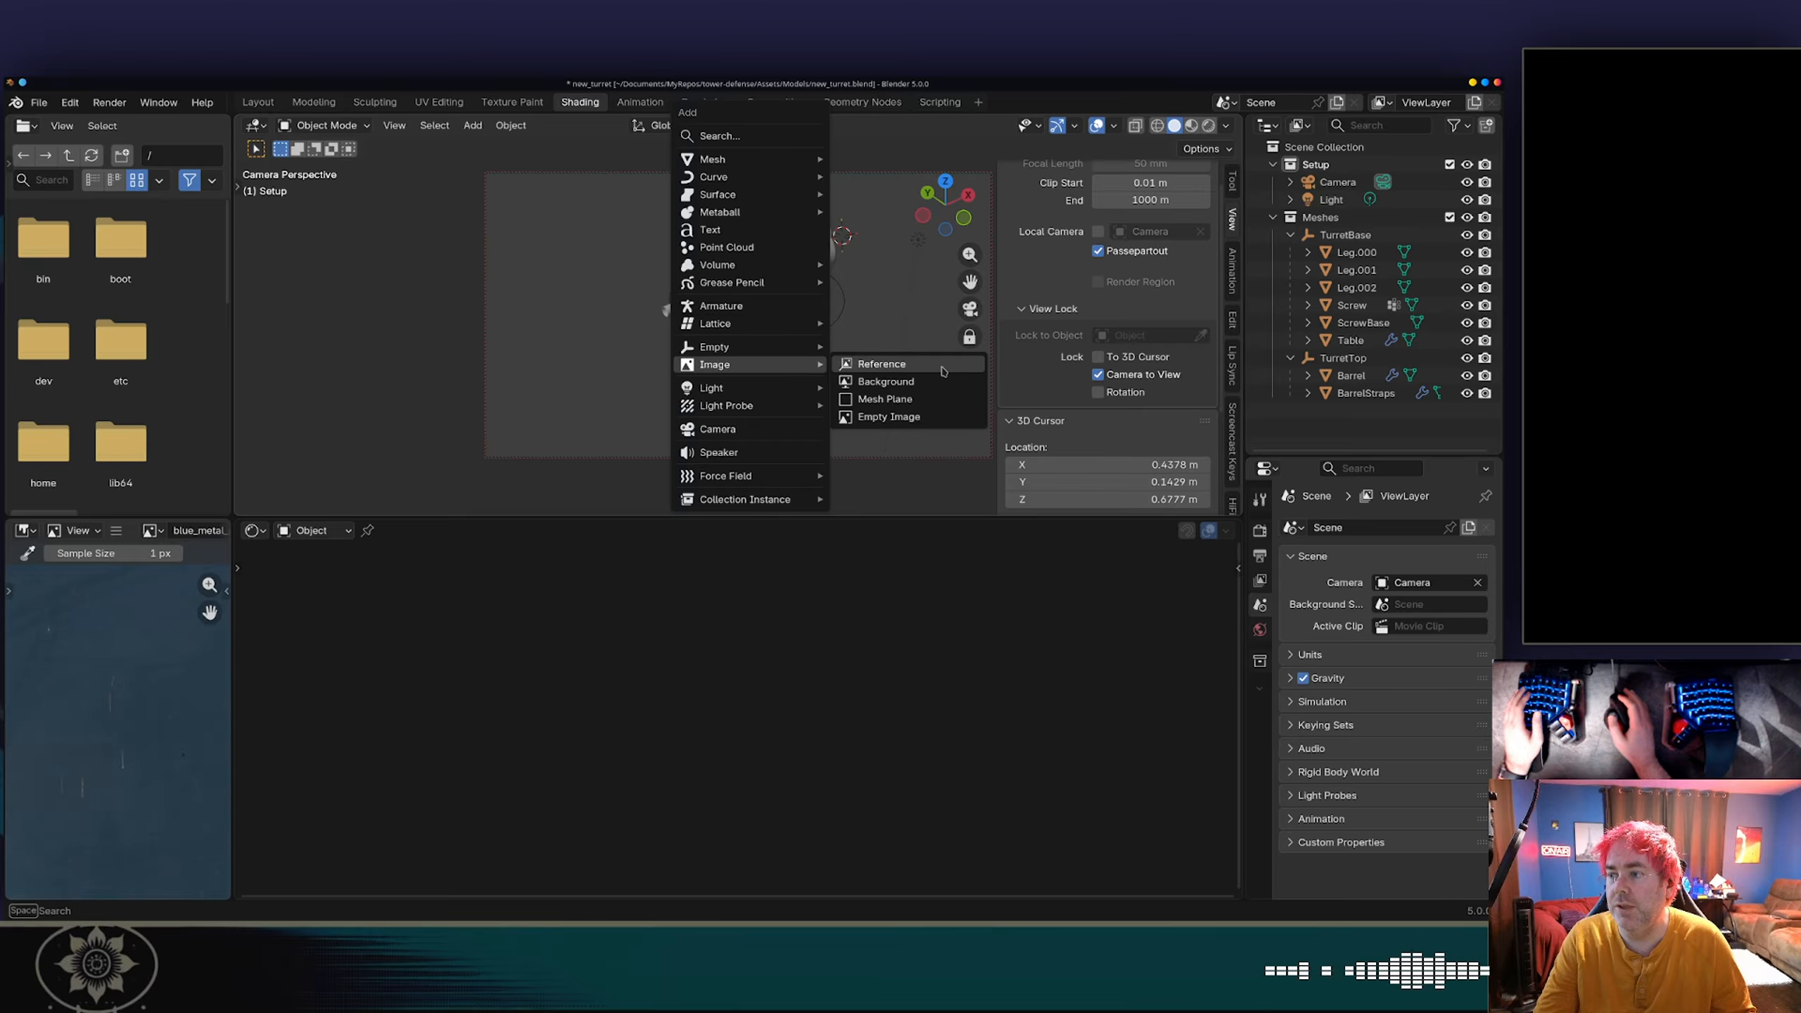
click(880, 363)
double_click(937, 483)
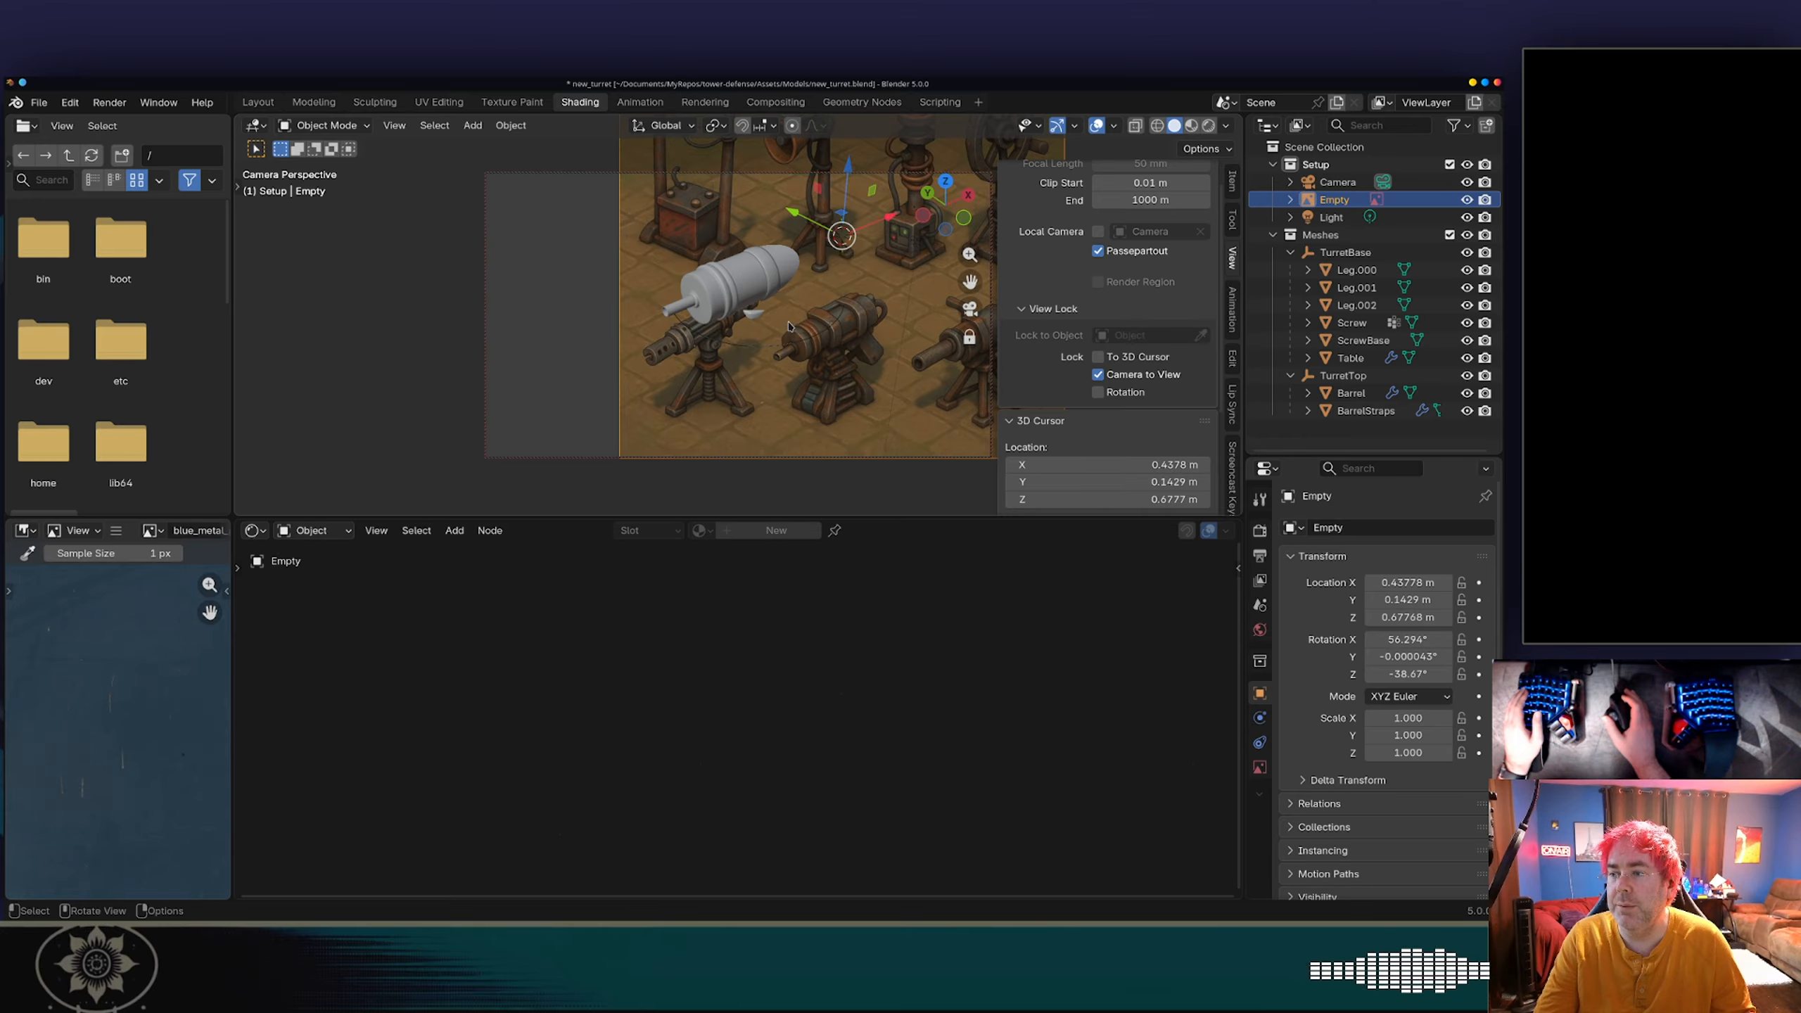
Step: Tilt the camera to look down more steeply on the turret, and delete the reference image
middle_drag(788, 325, 789, 349)
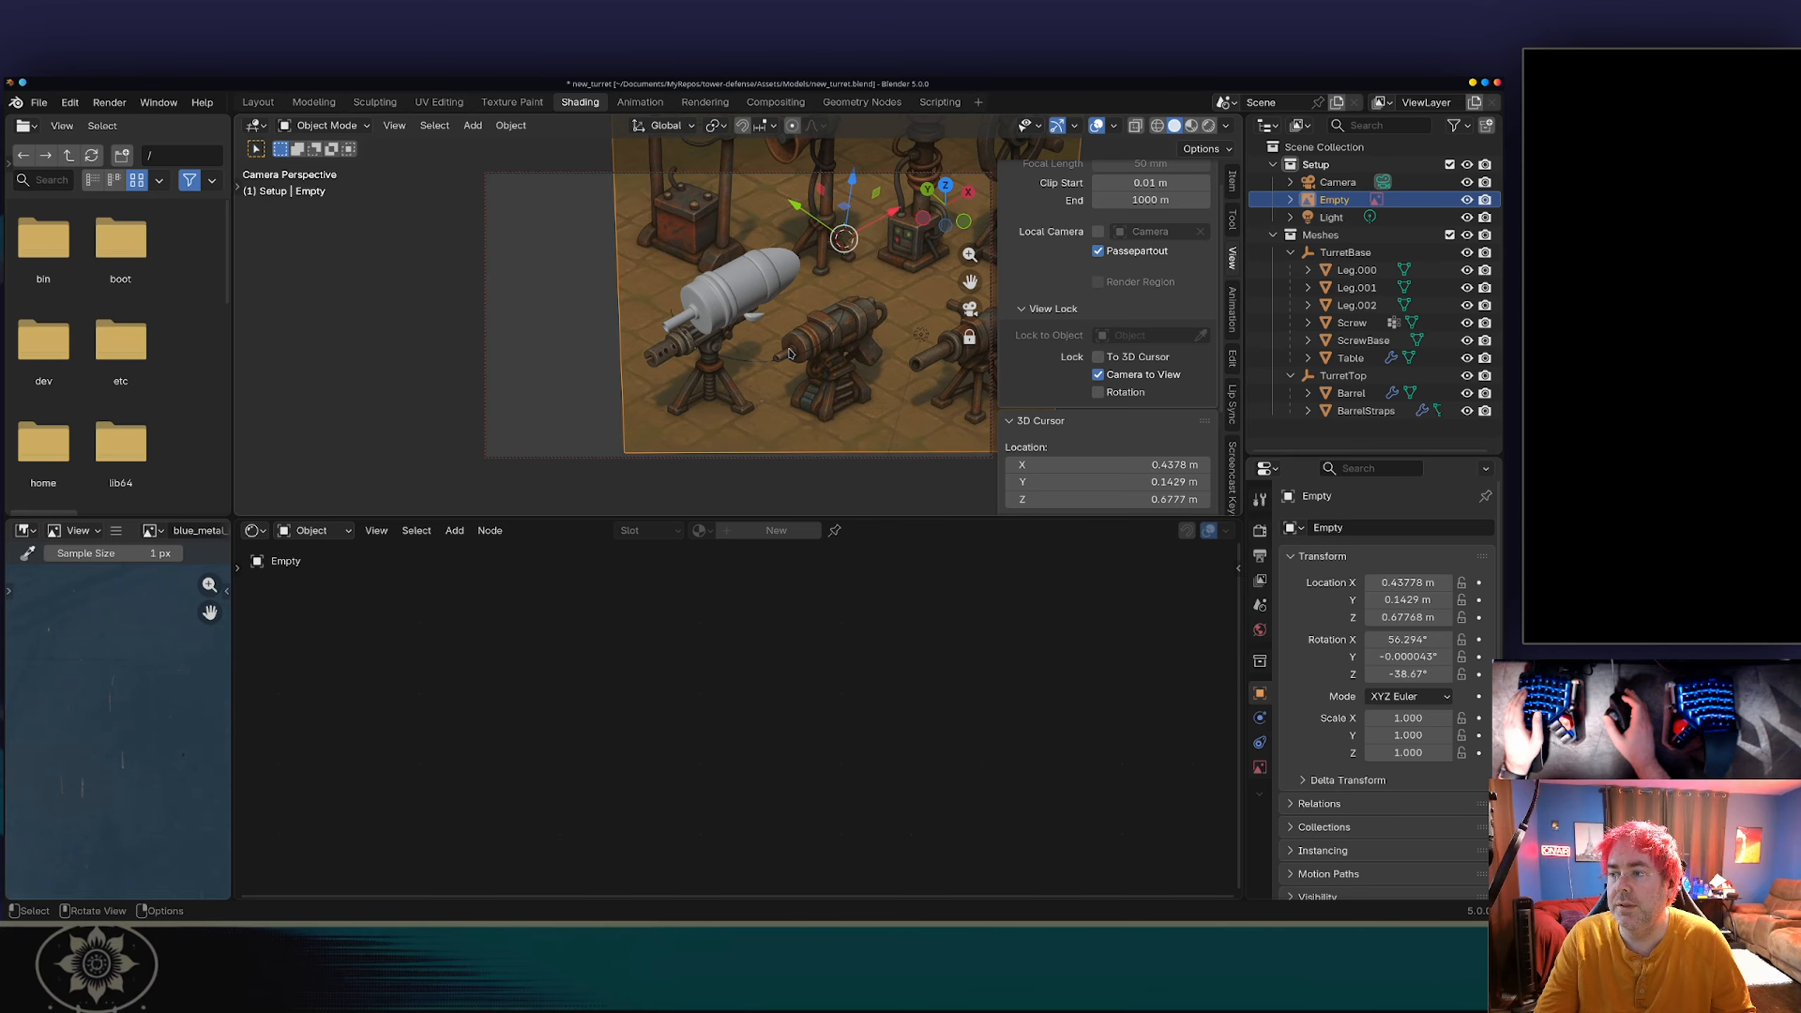
key(x)
click(780, 276)
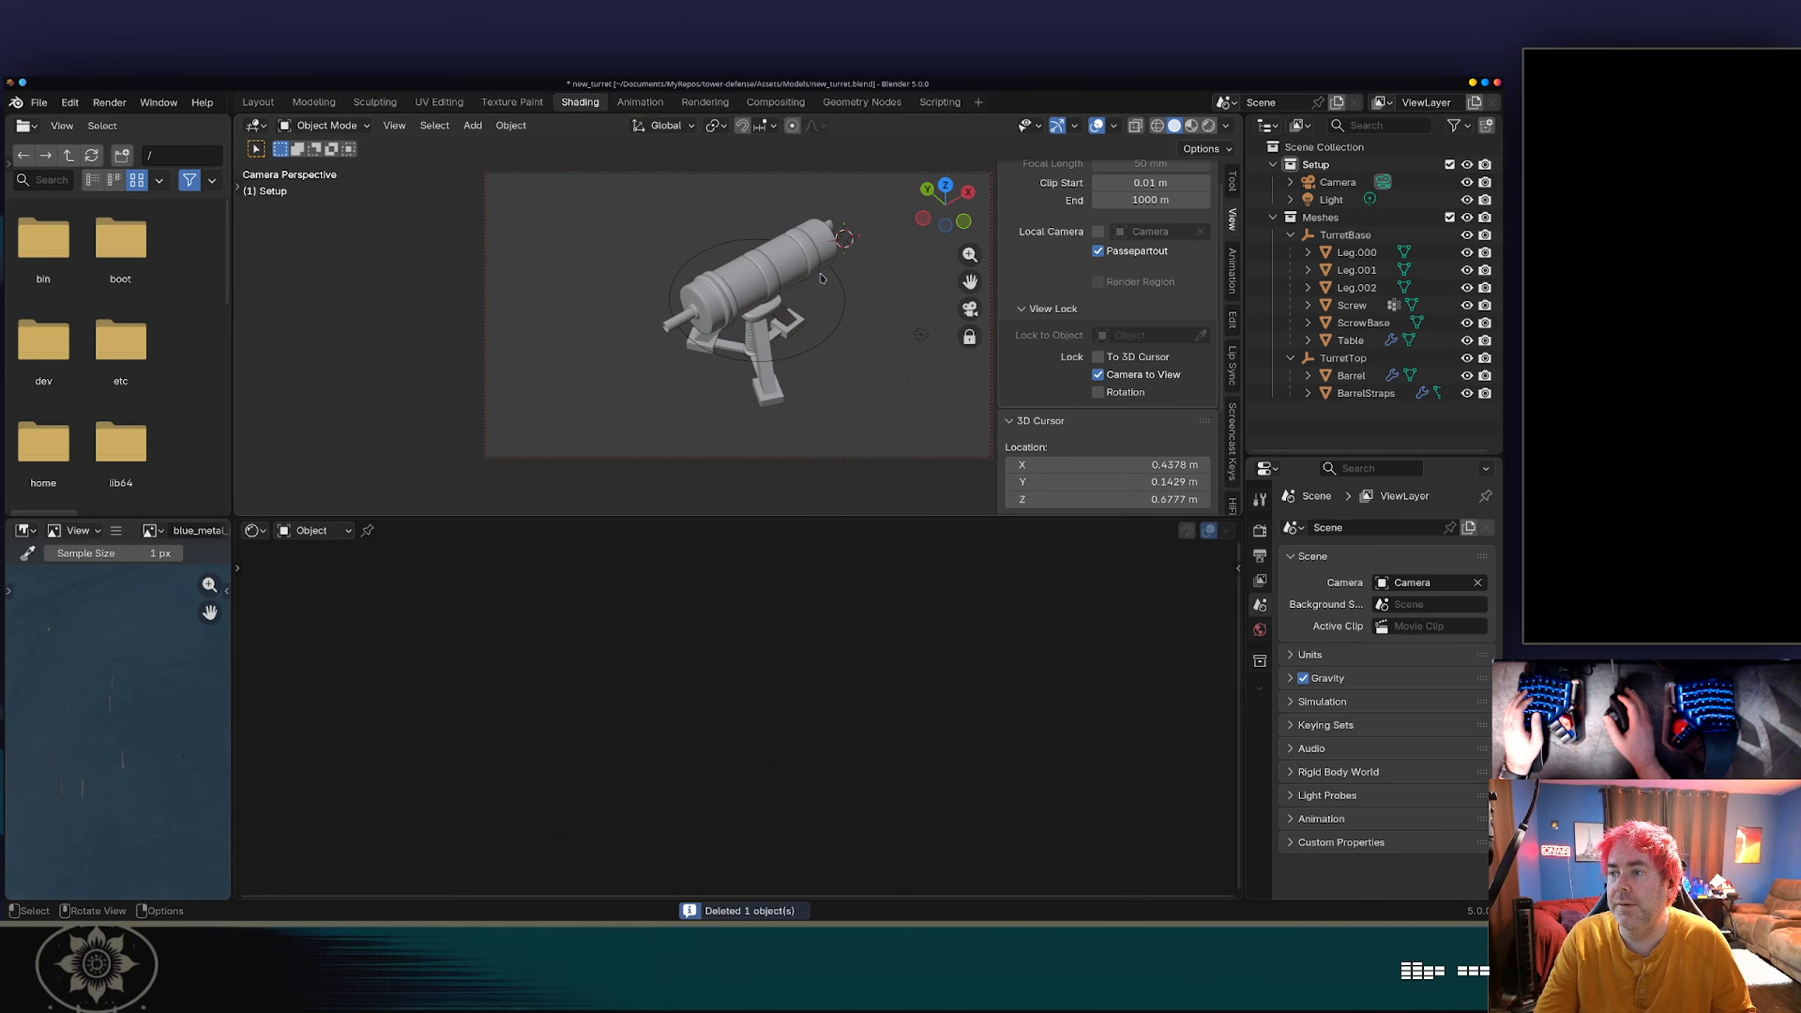
Step: Add the turret reference sheet again, aligned to the adjusted camera angle, turn off the Camera to View lock and hide the sidebar
key(shift+a)
mouse_move(820, 372)
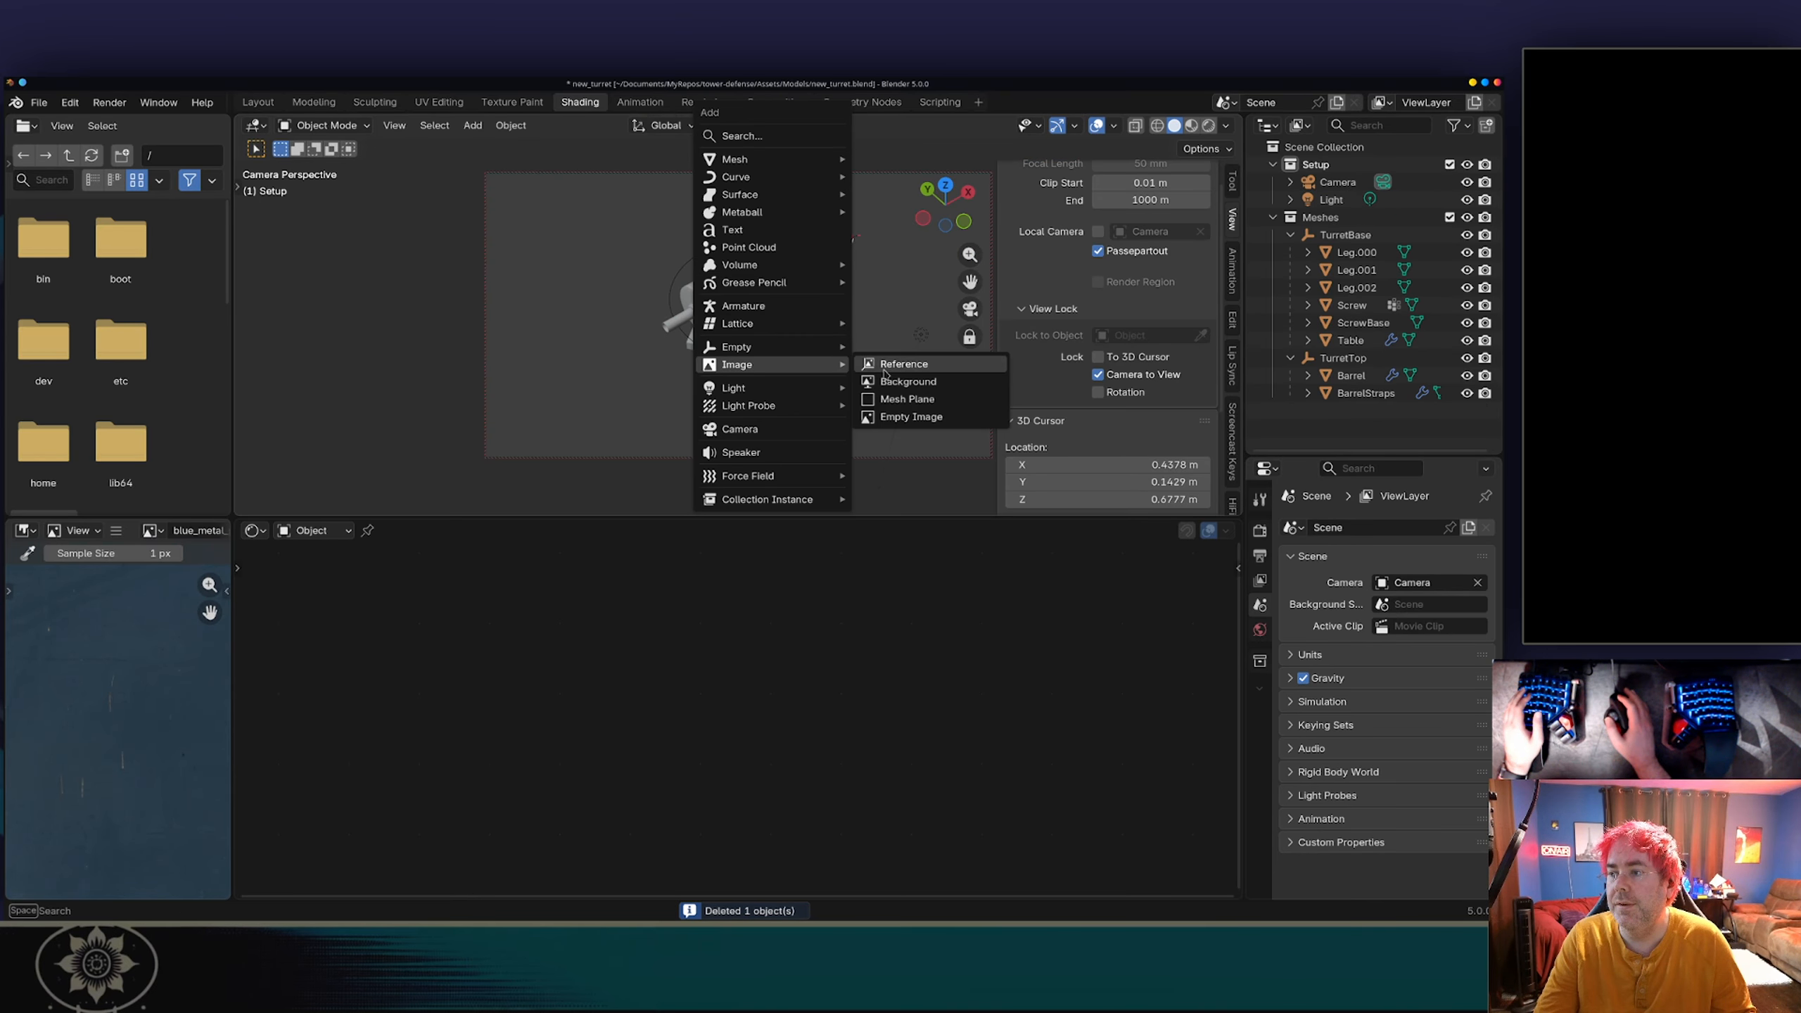
click(889, 365)
double_click(943, 505)
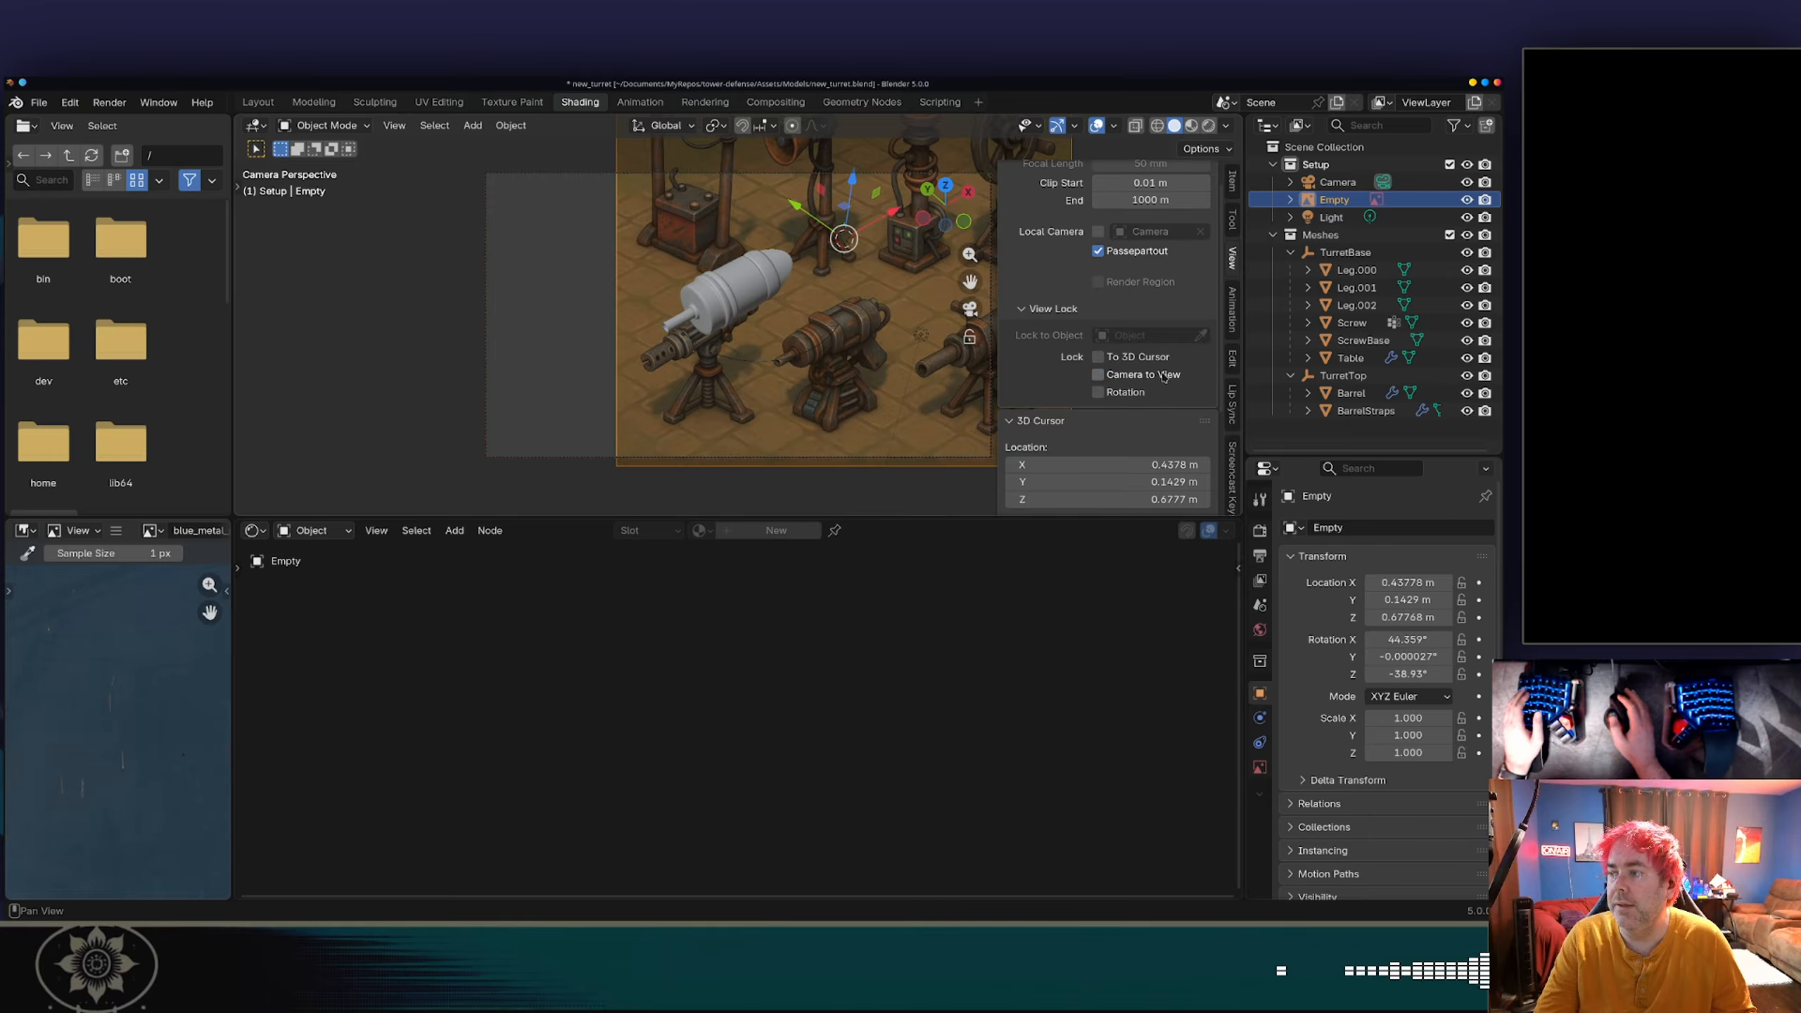
key(n)
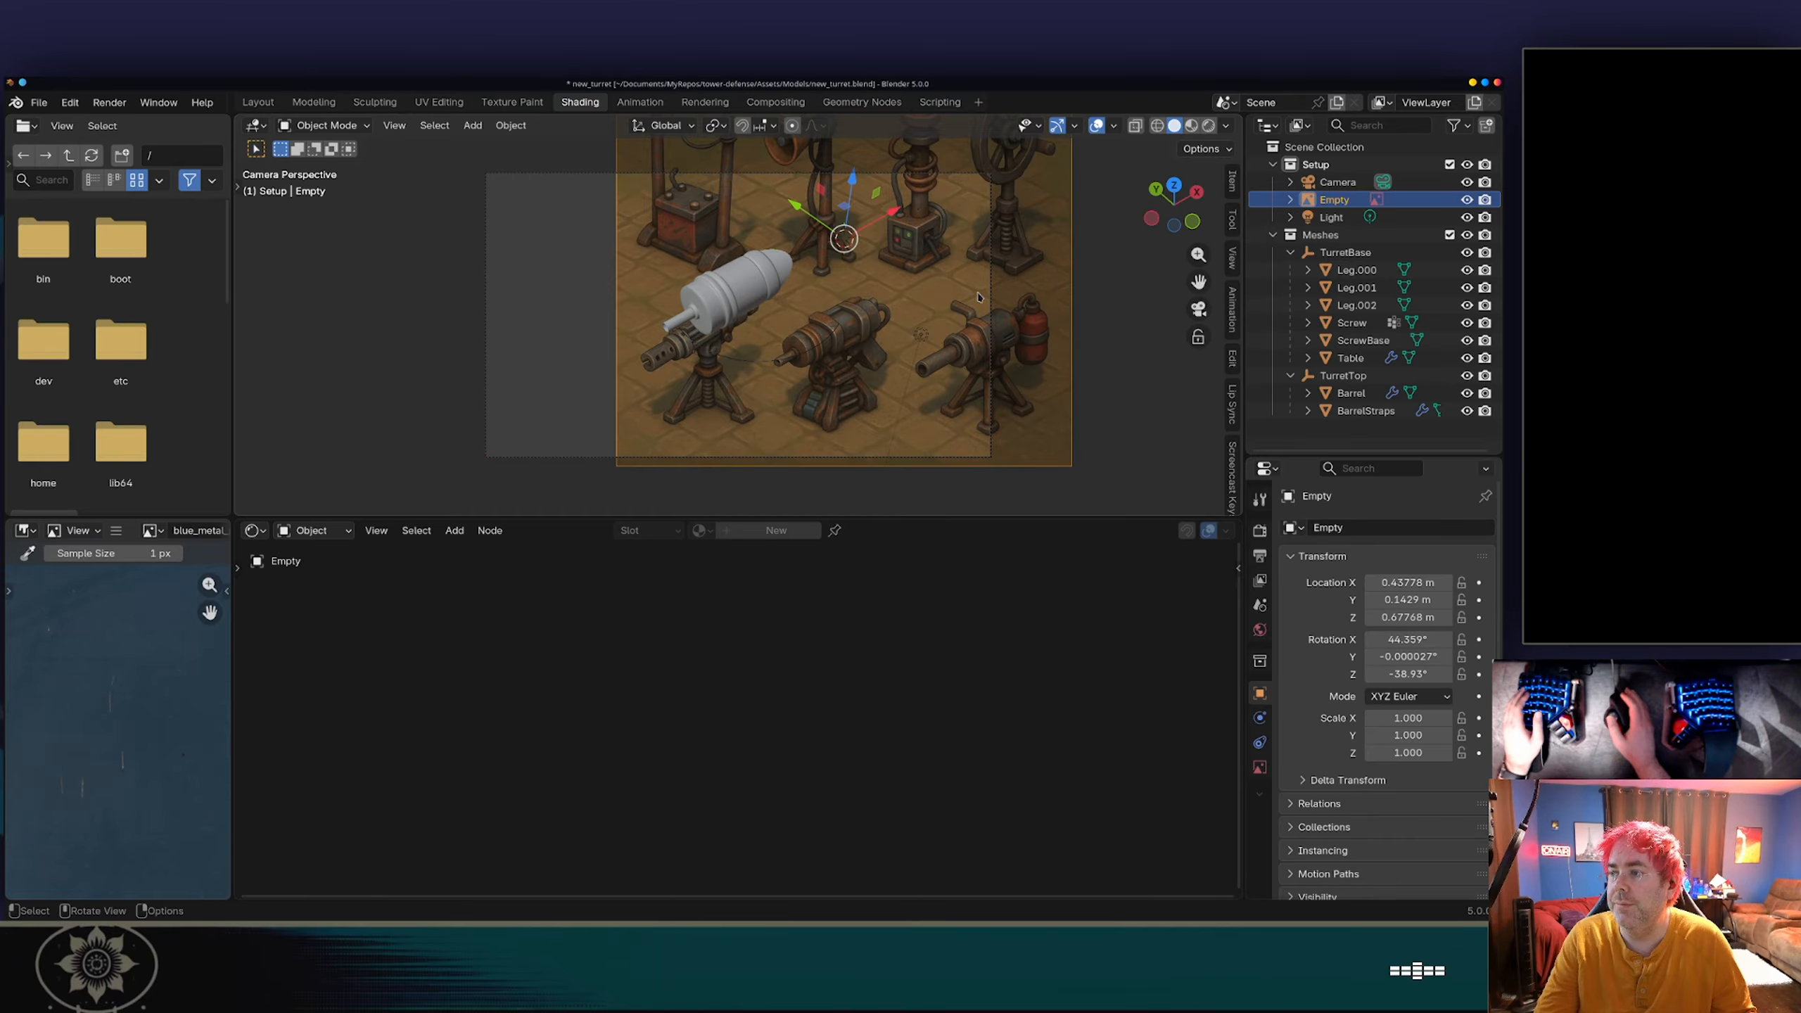
scroll(922, 298, down, 4)
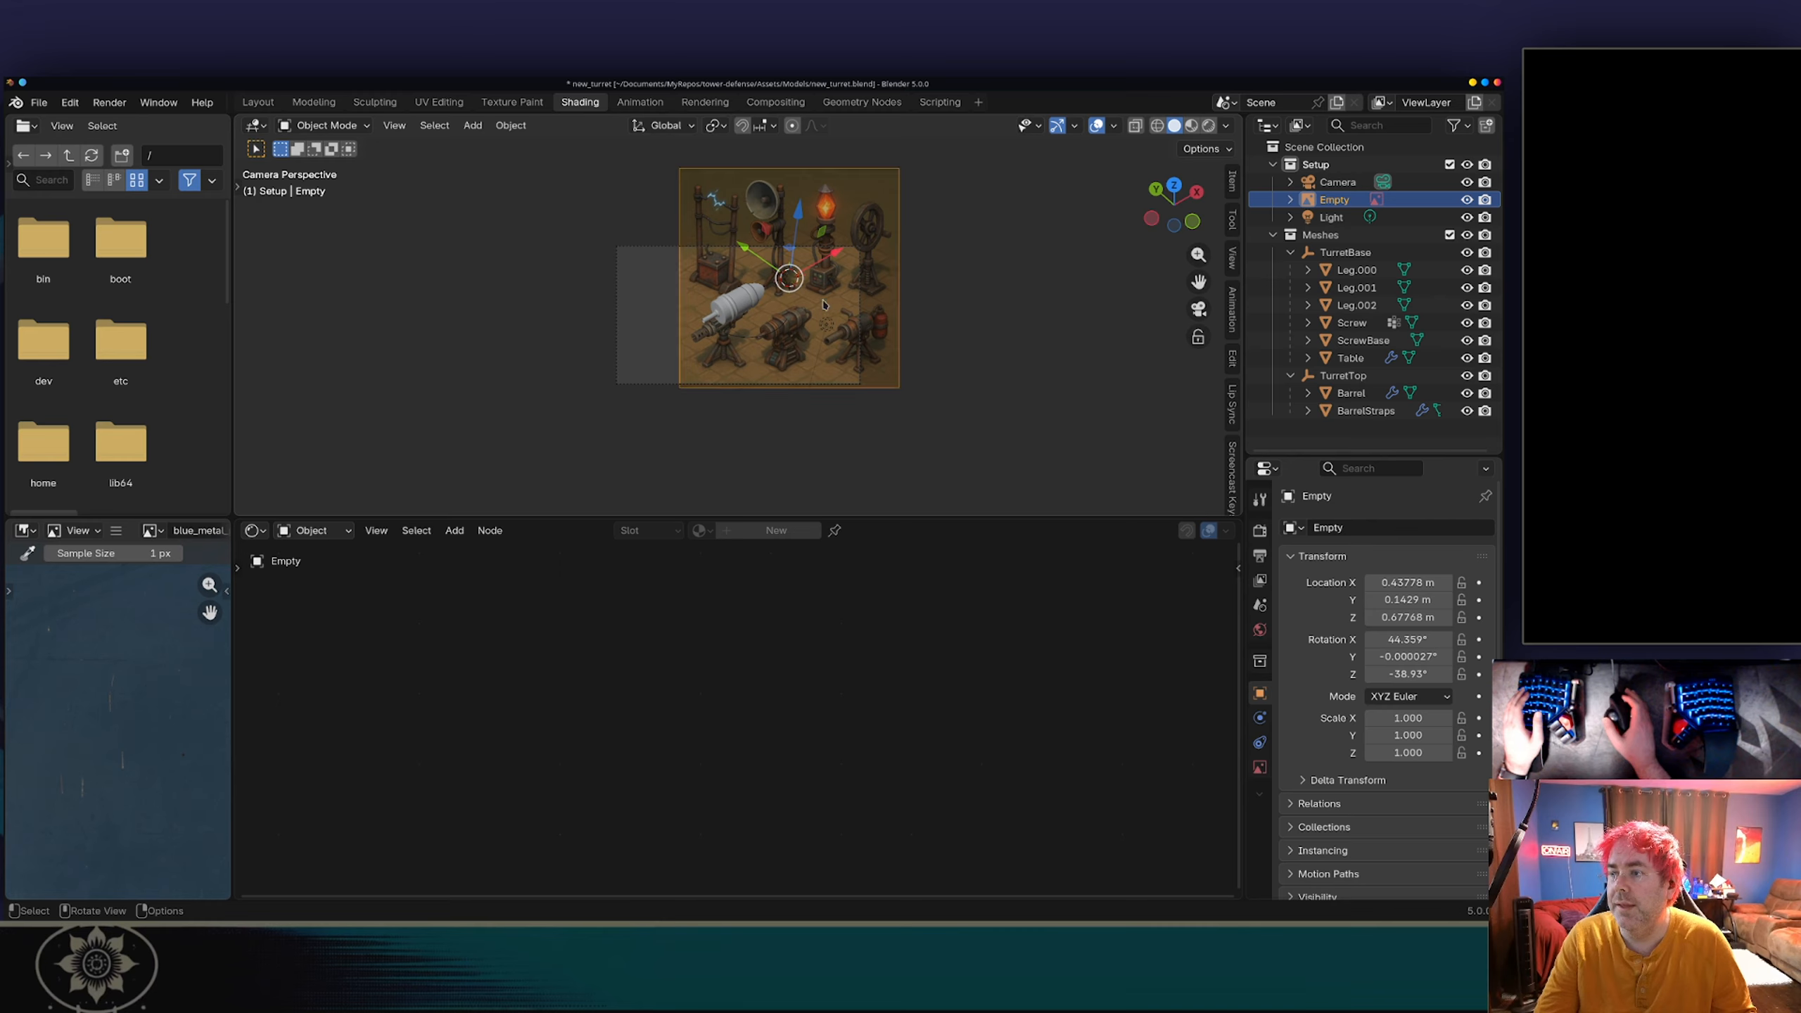
middle_drag(823, 304, 924, 221)
scroll(911, 220, down, 3)
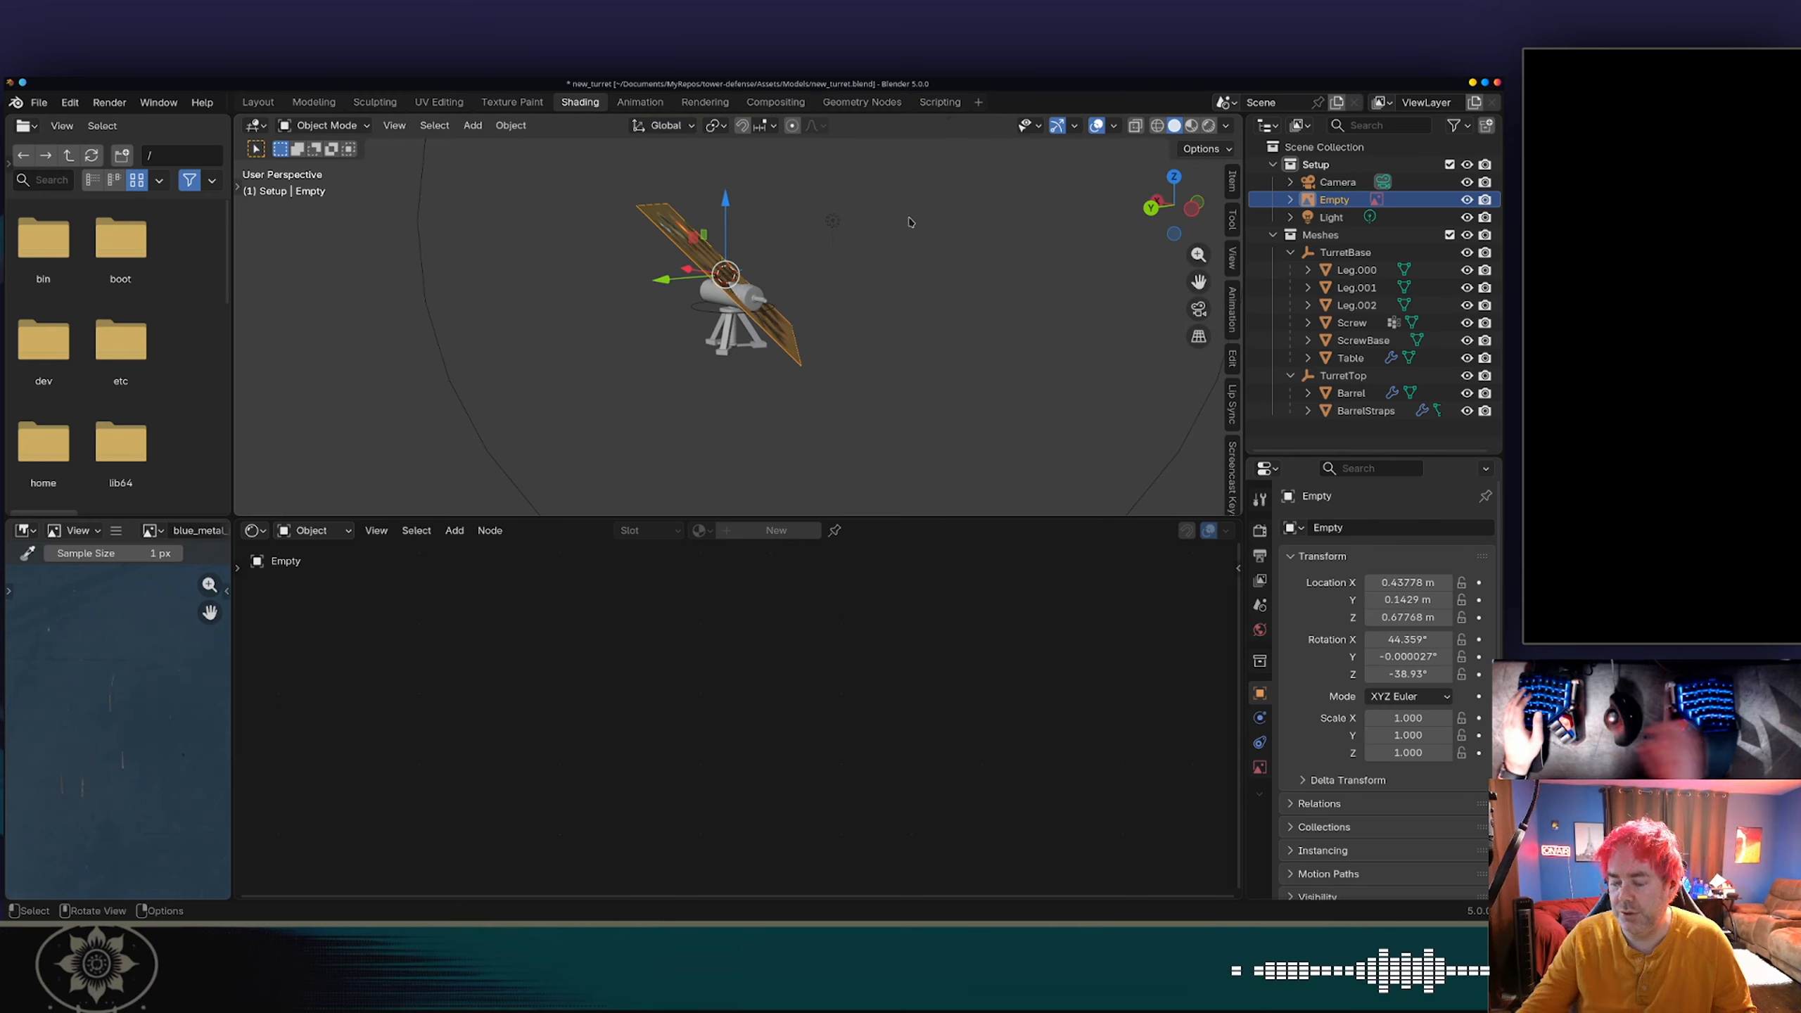
key(KP_2)
key(KP_0)
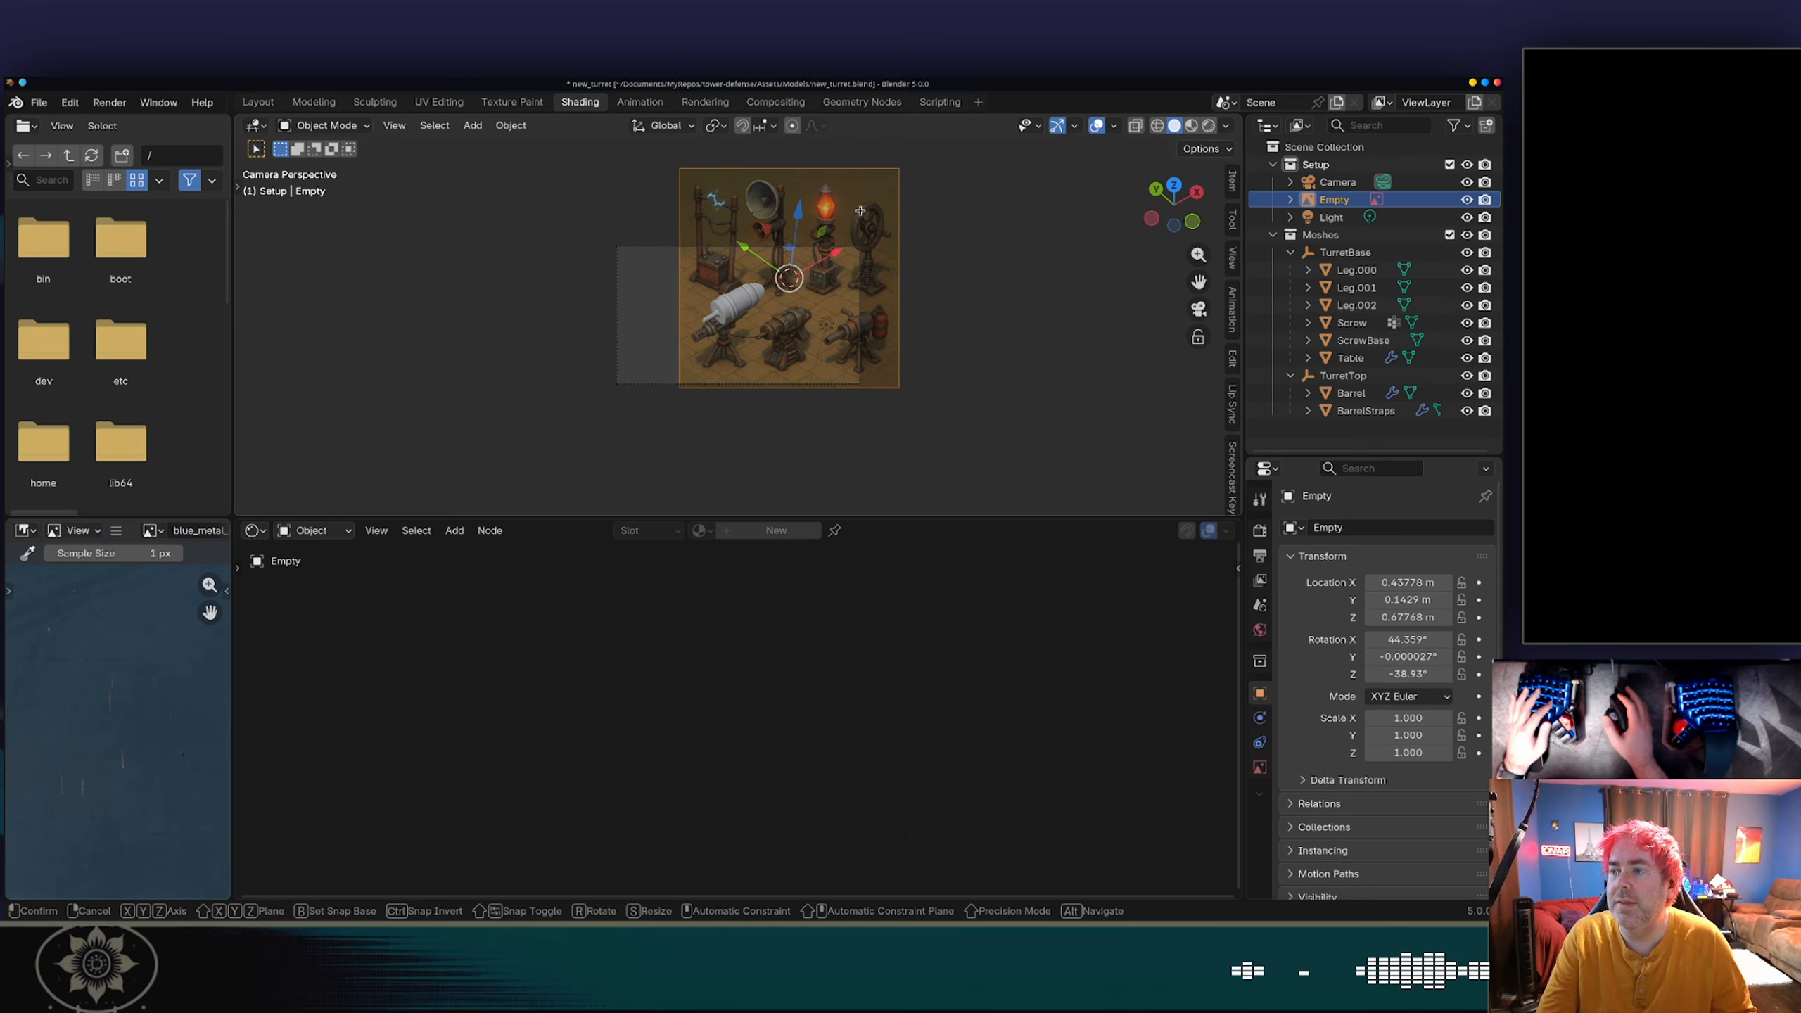
key(g)
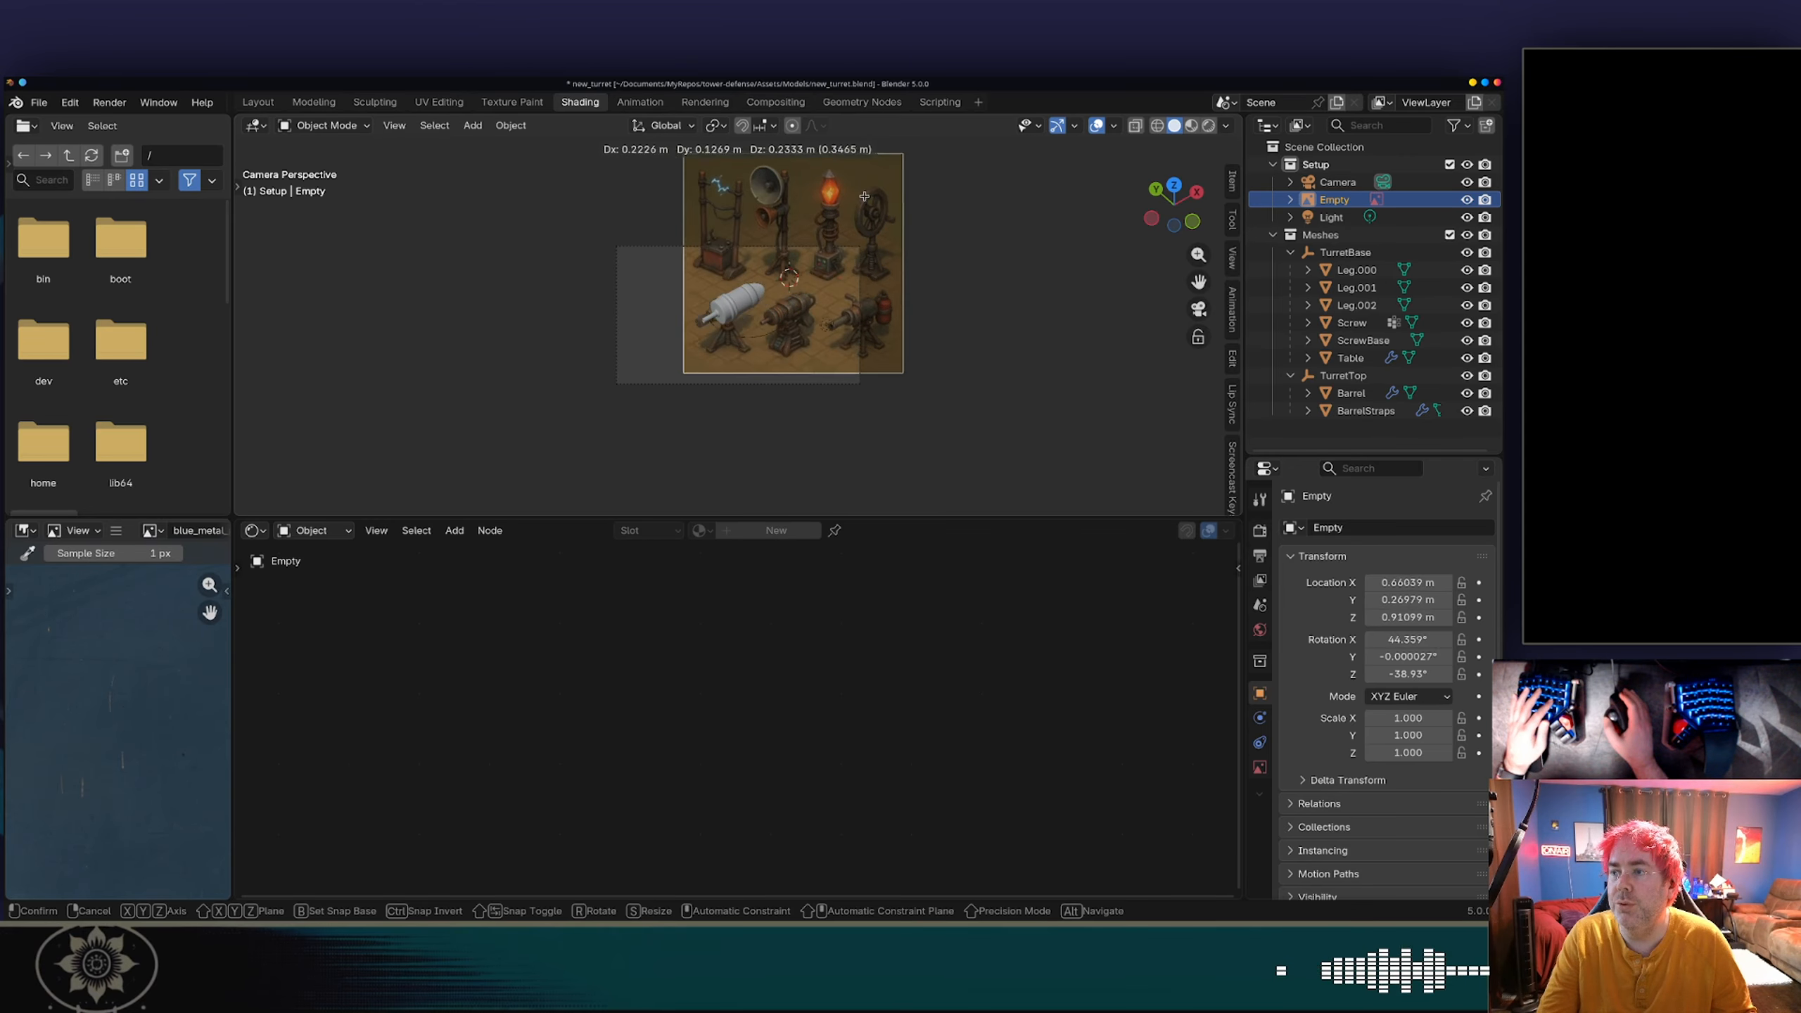
key(Escape)
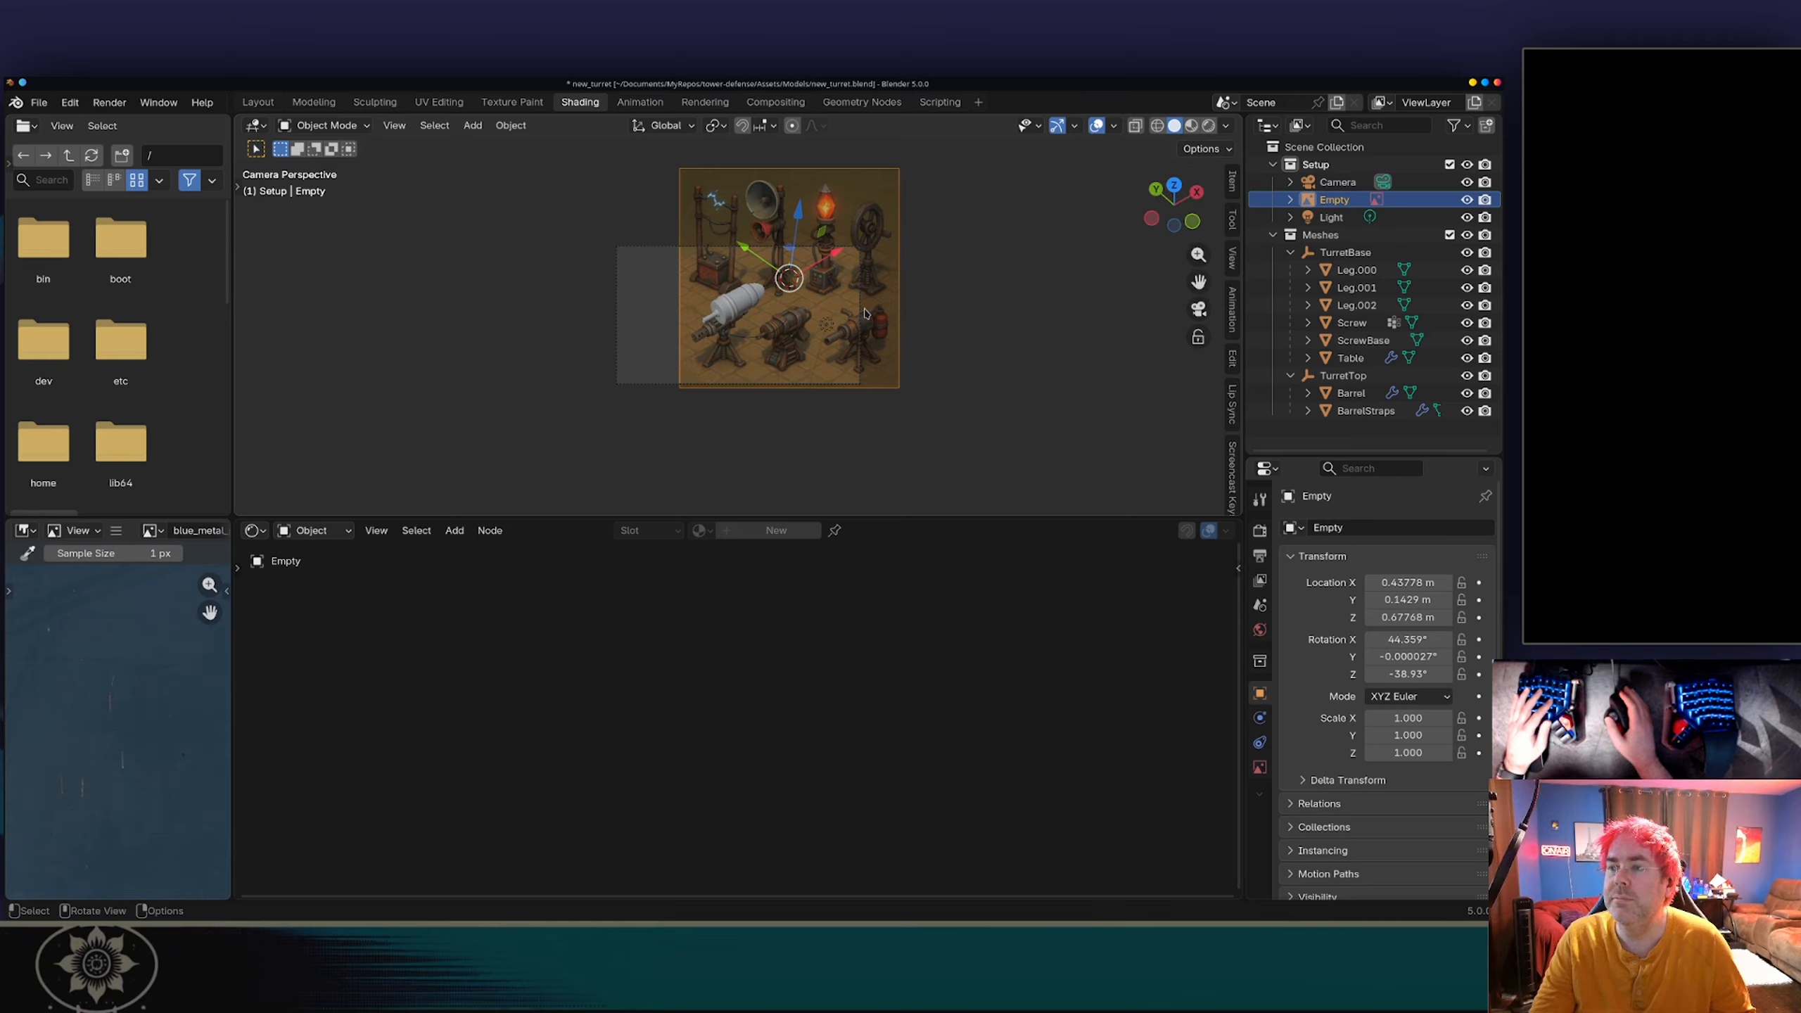
Step: Move the reference image in View orientation toward the camera and sideways beside the camera frame, to about X 3.5, Y -2.52, Z 0.82 m
click(665, 126)
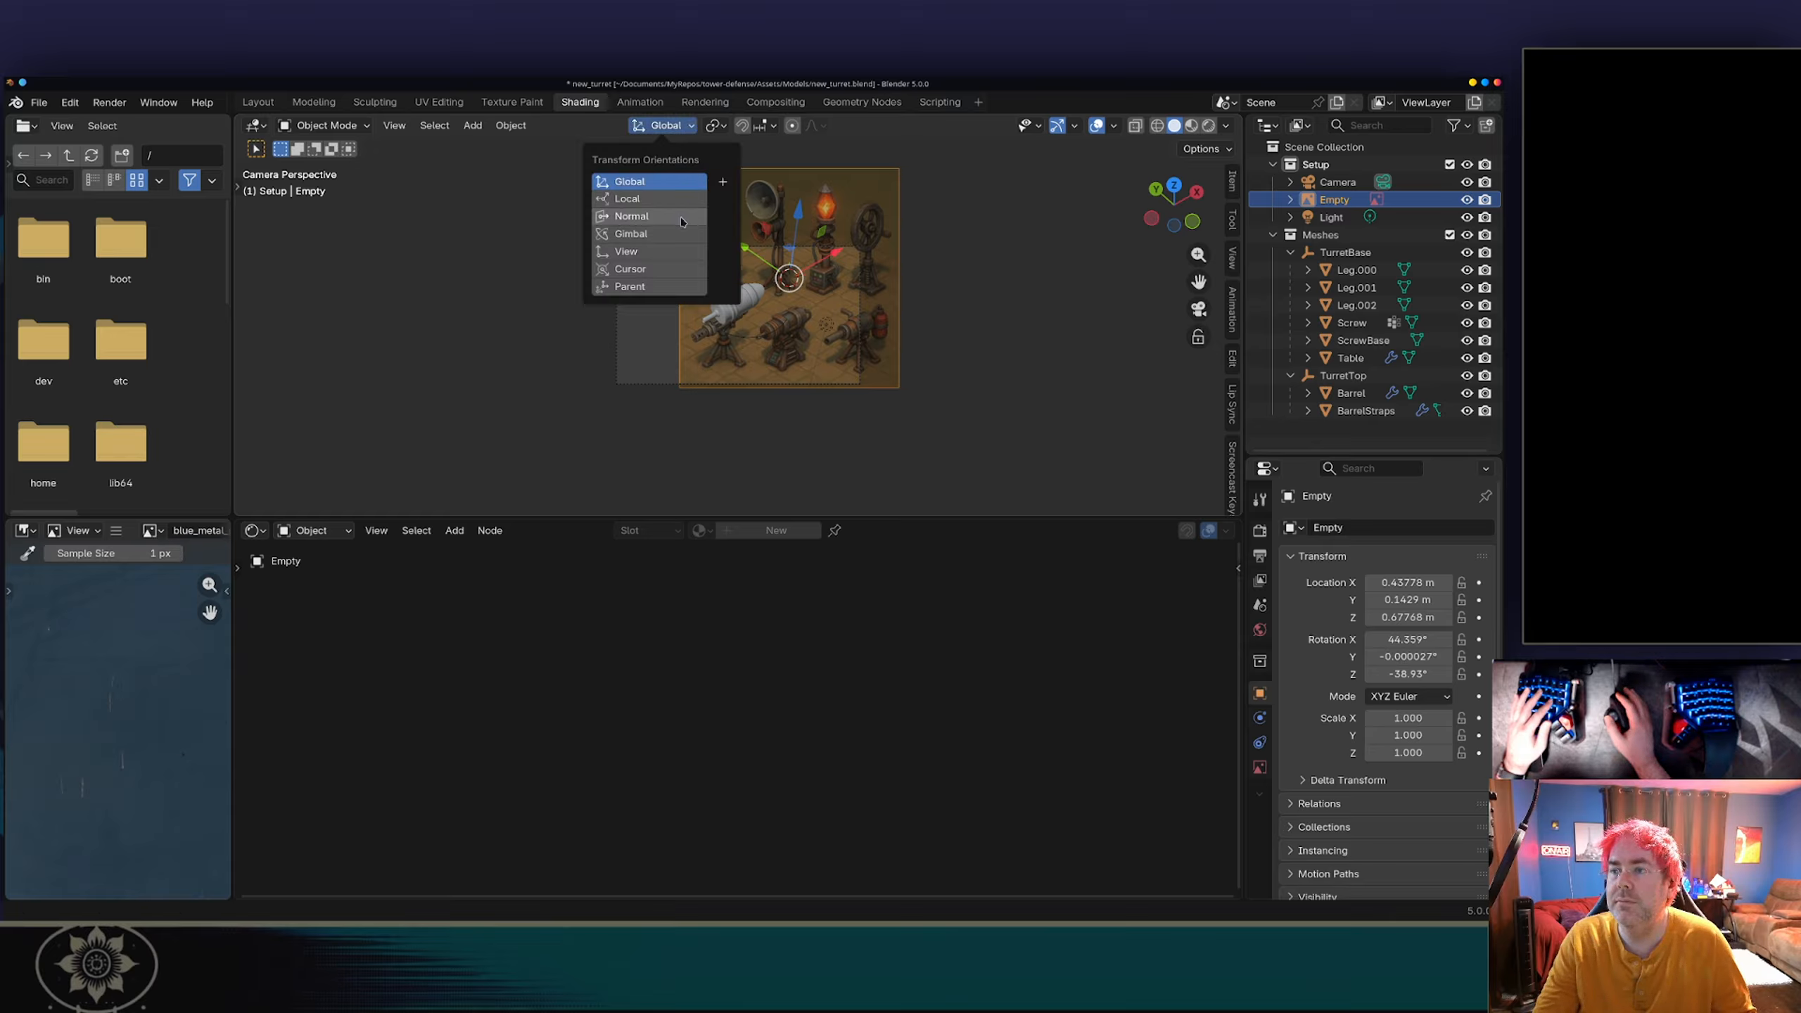
click(650, 254)
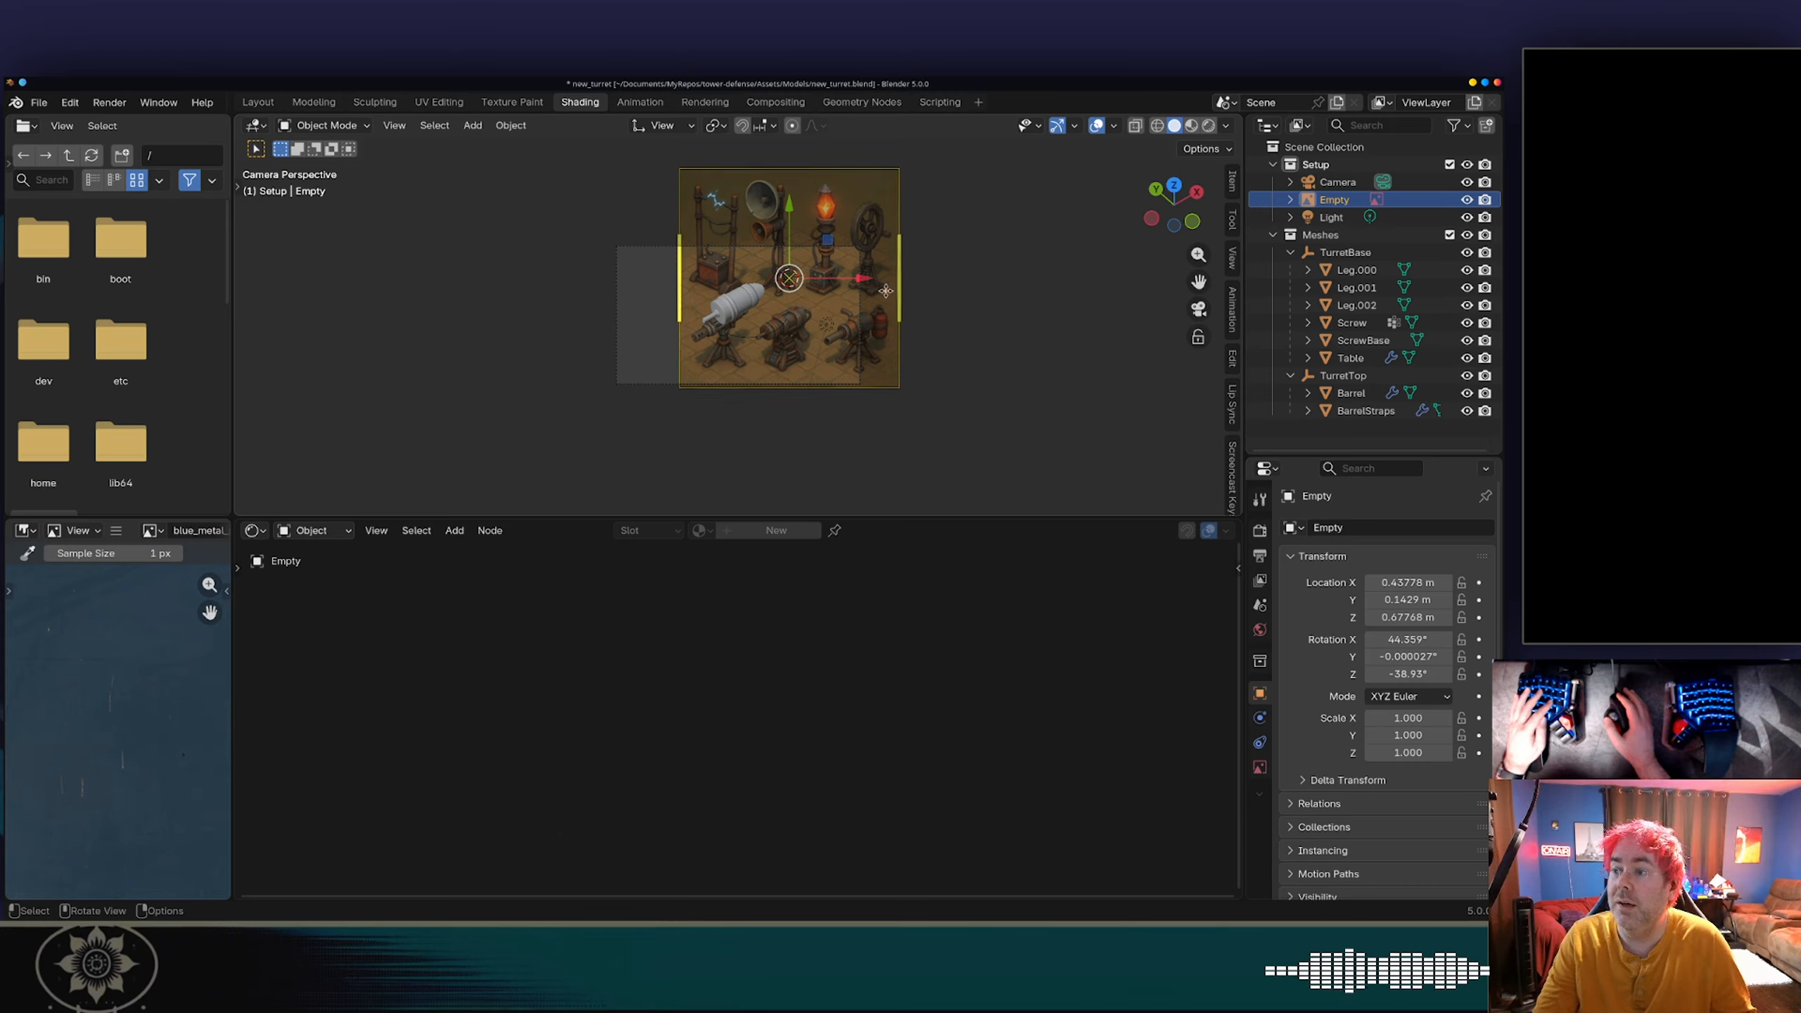
key(g)
key(z)
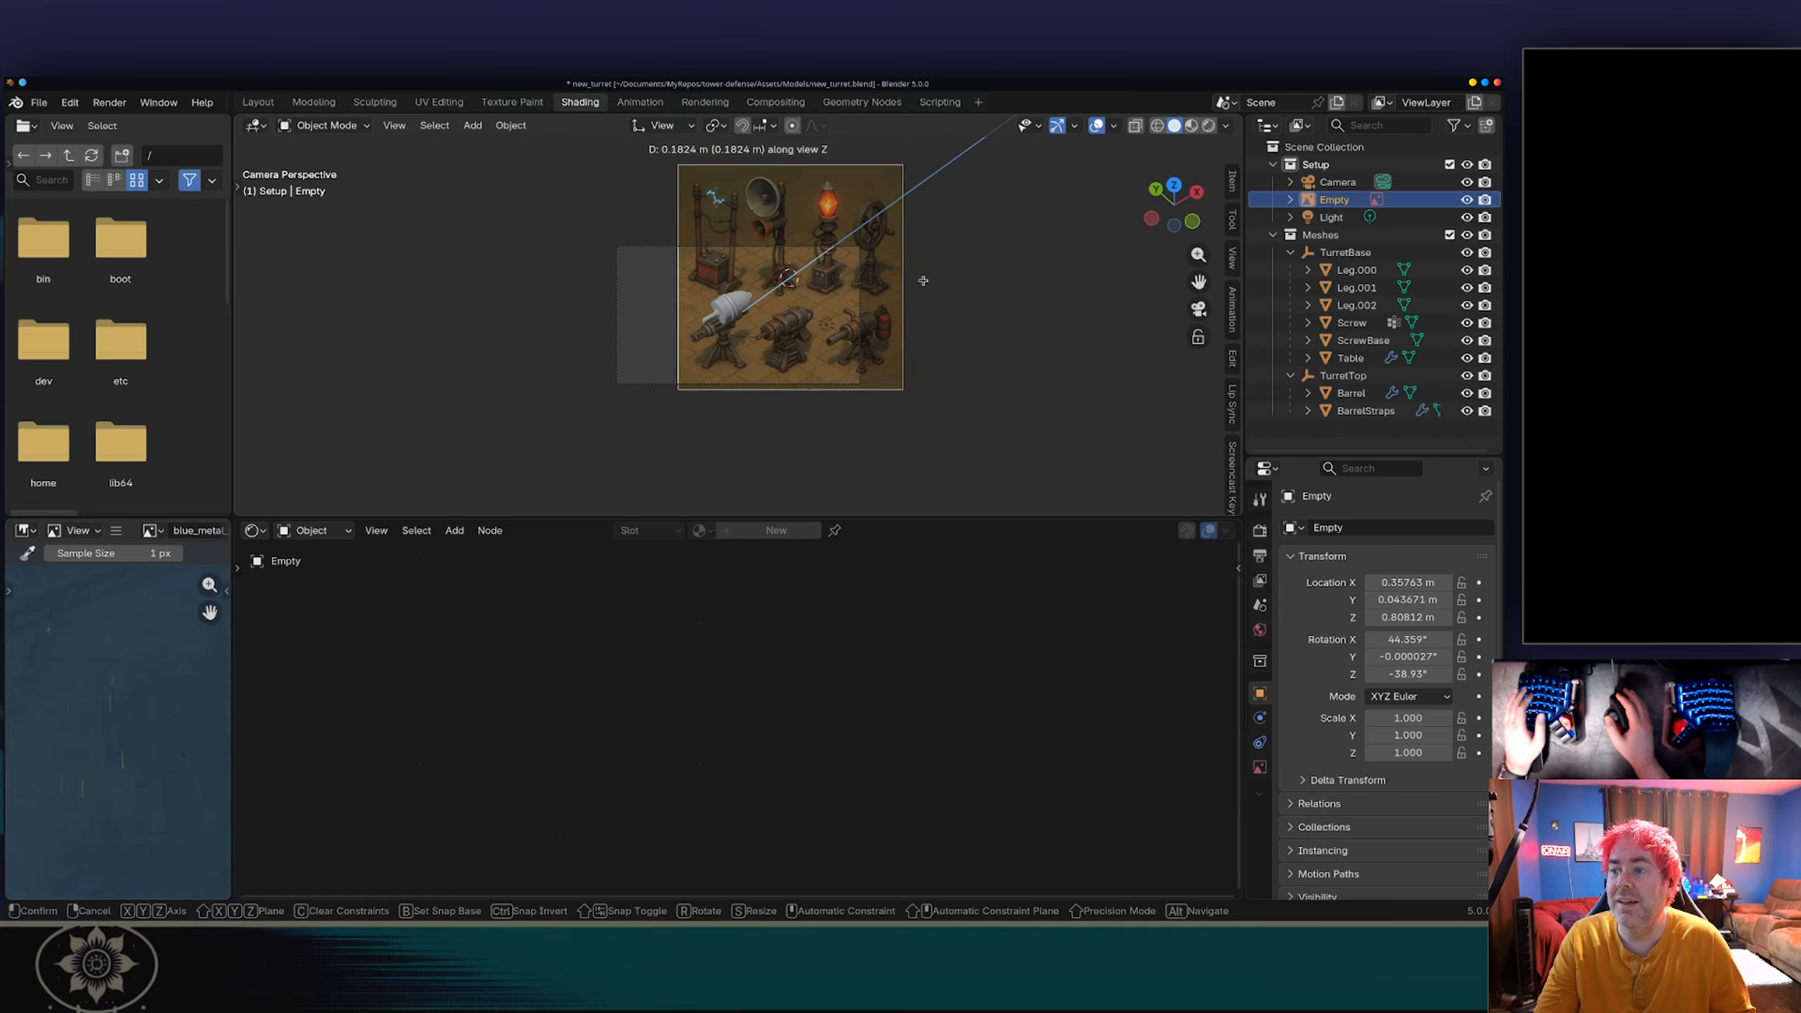
click(923, 283)
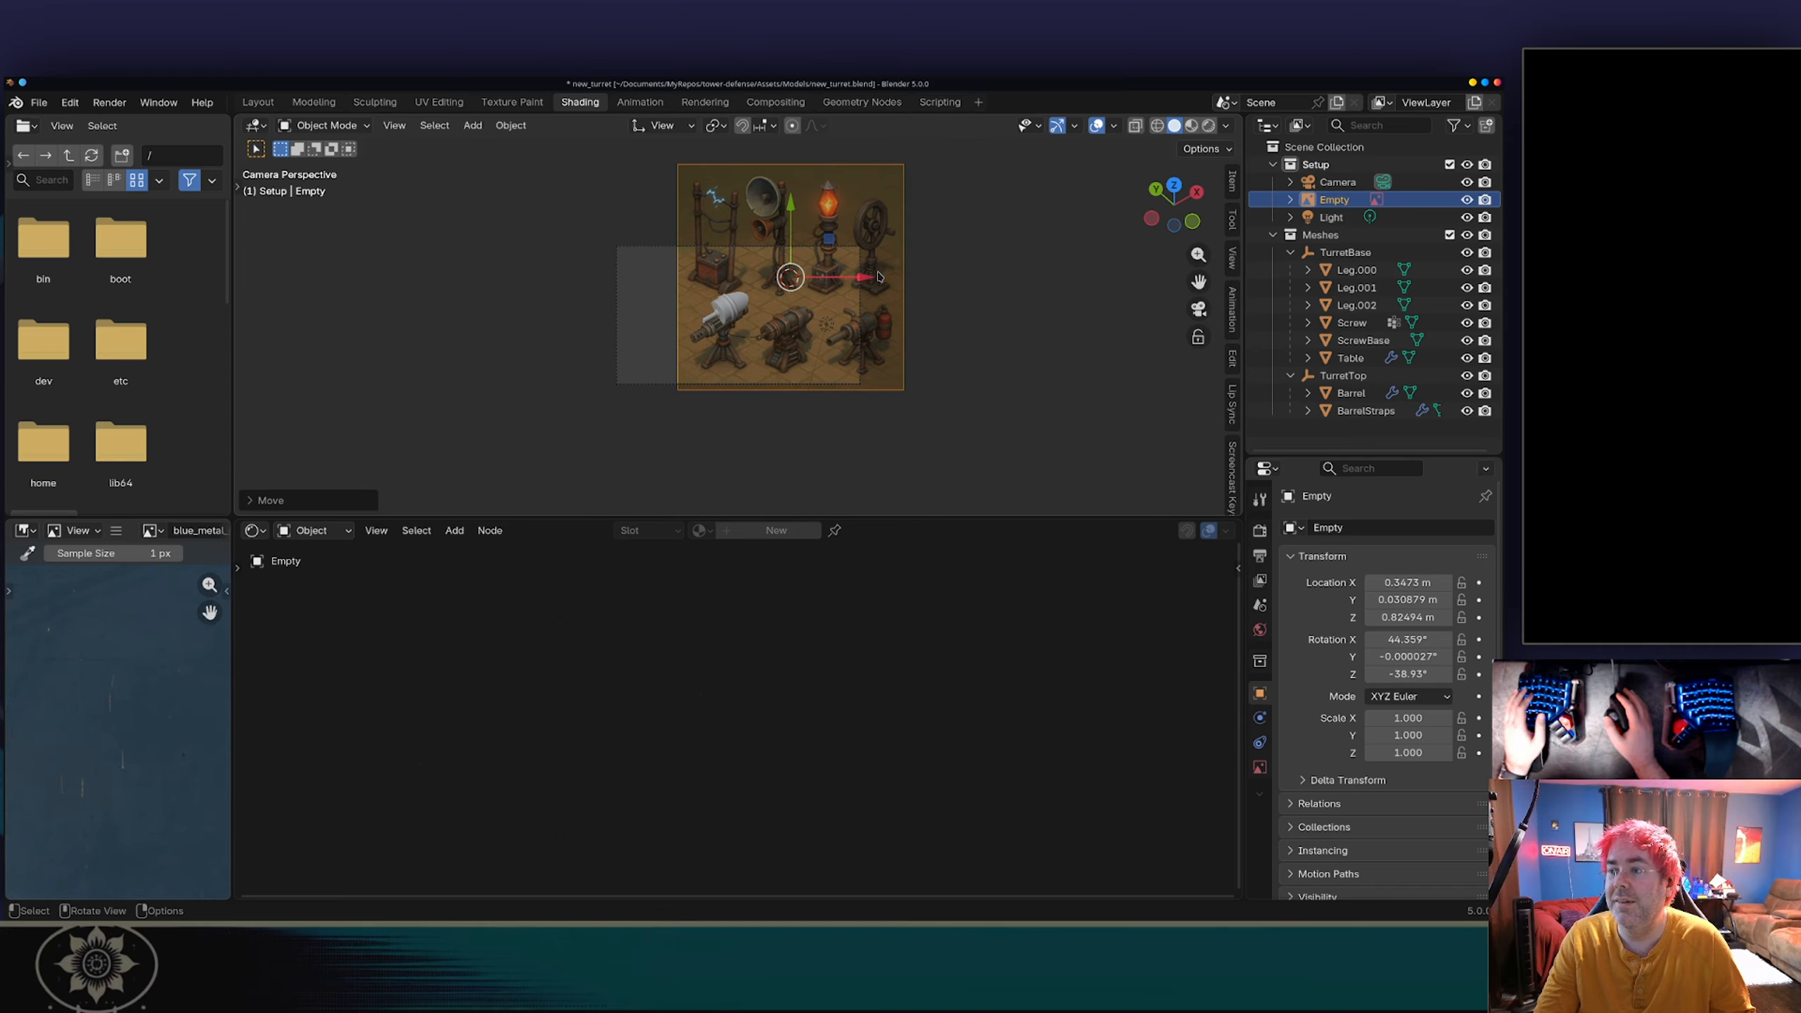
drag(878, 276, 1059, 276)
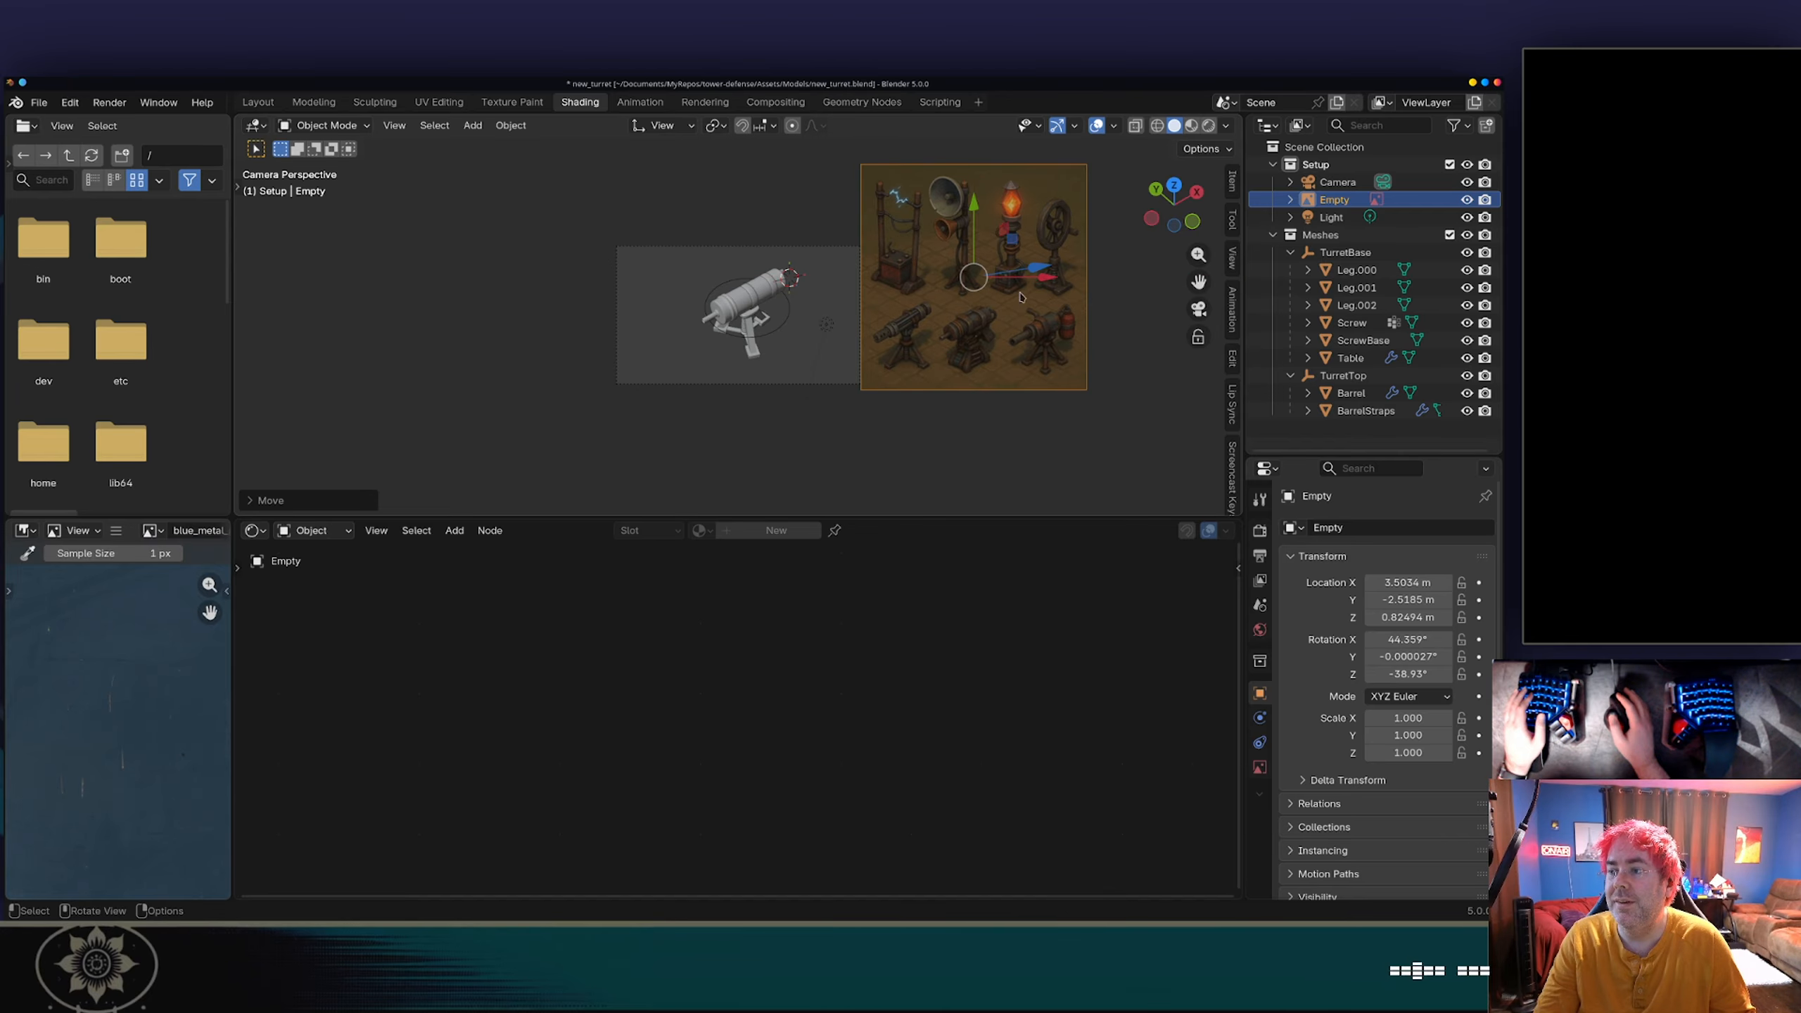
click(811, 412)
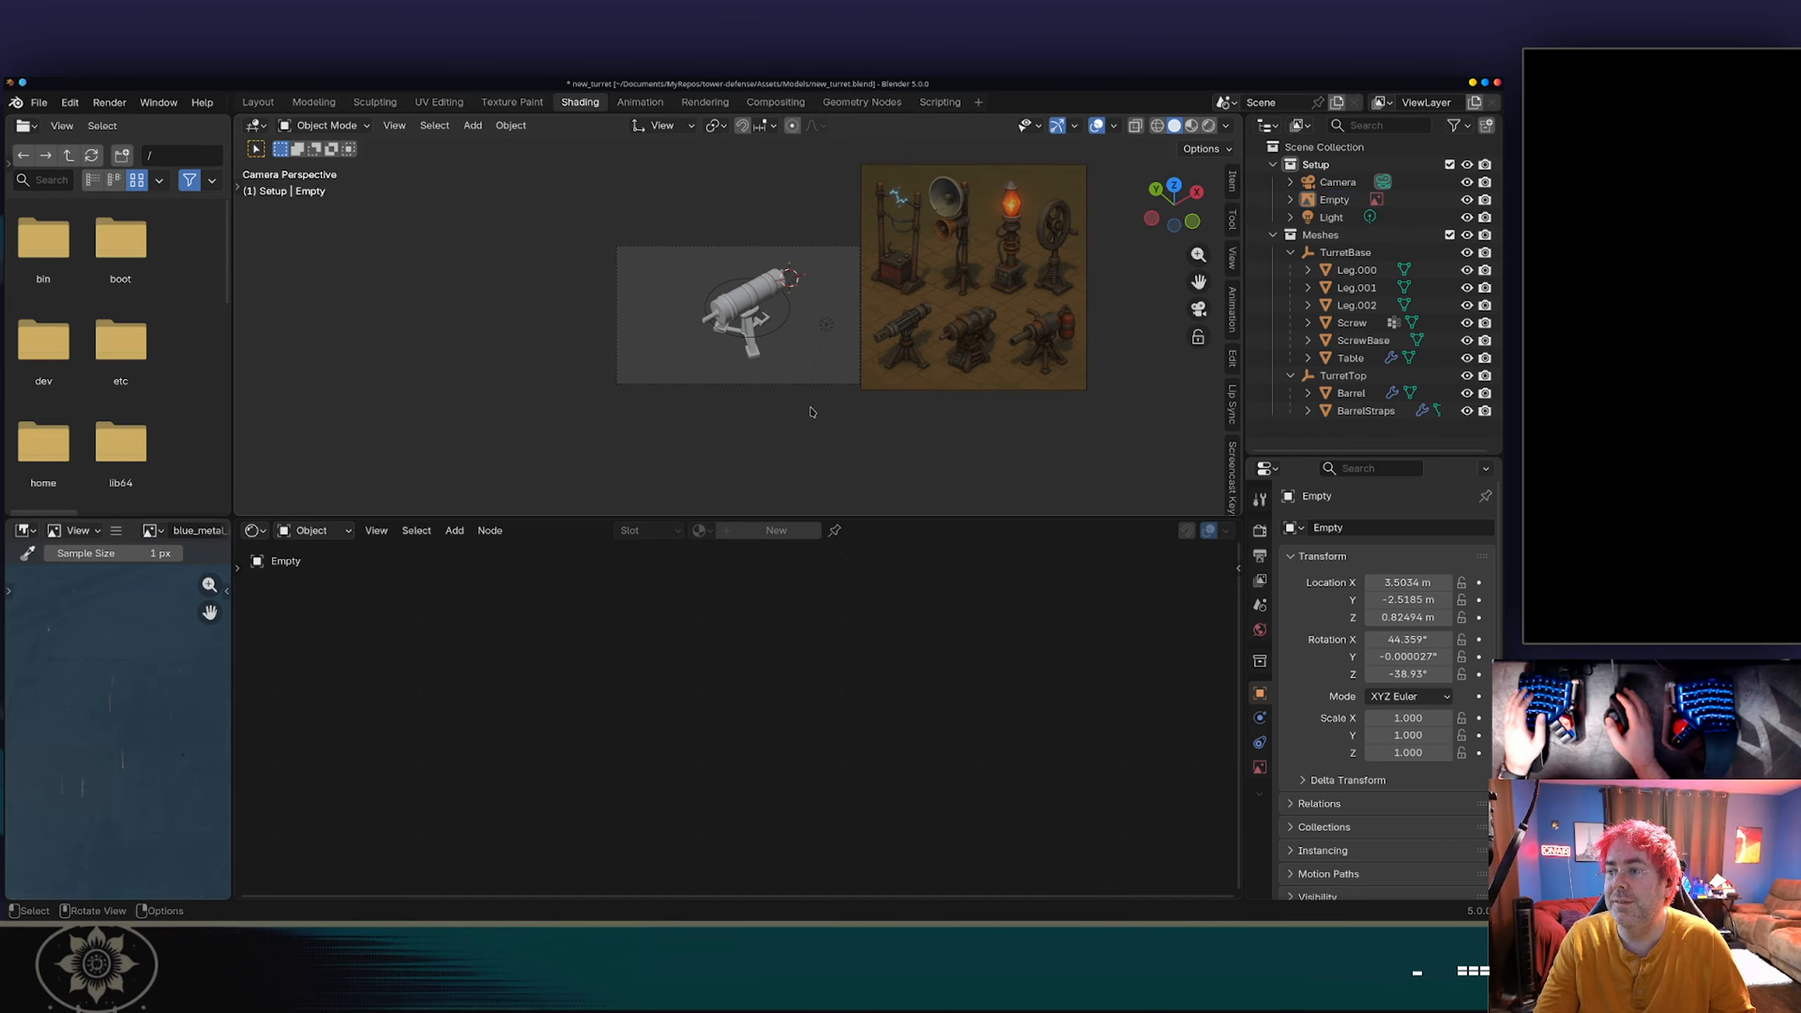
Step: Set the transform orientation back to Global
scroll(832, 390, up, 3)
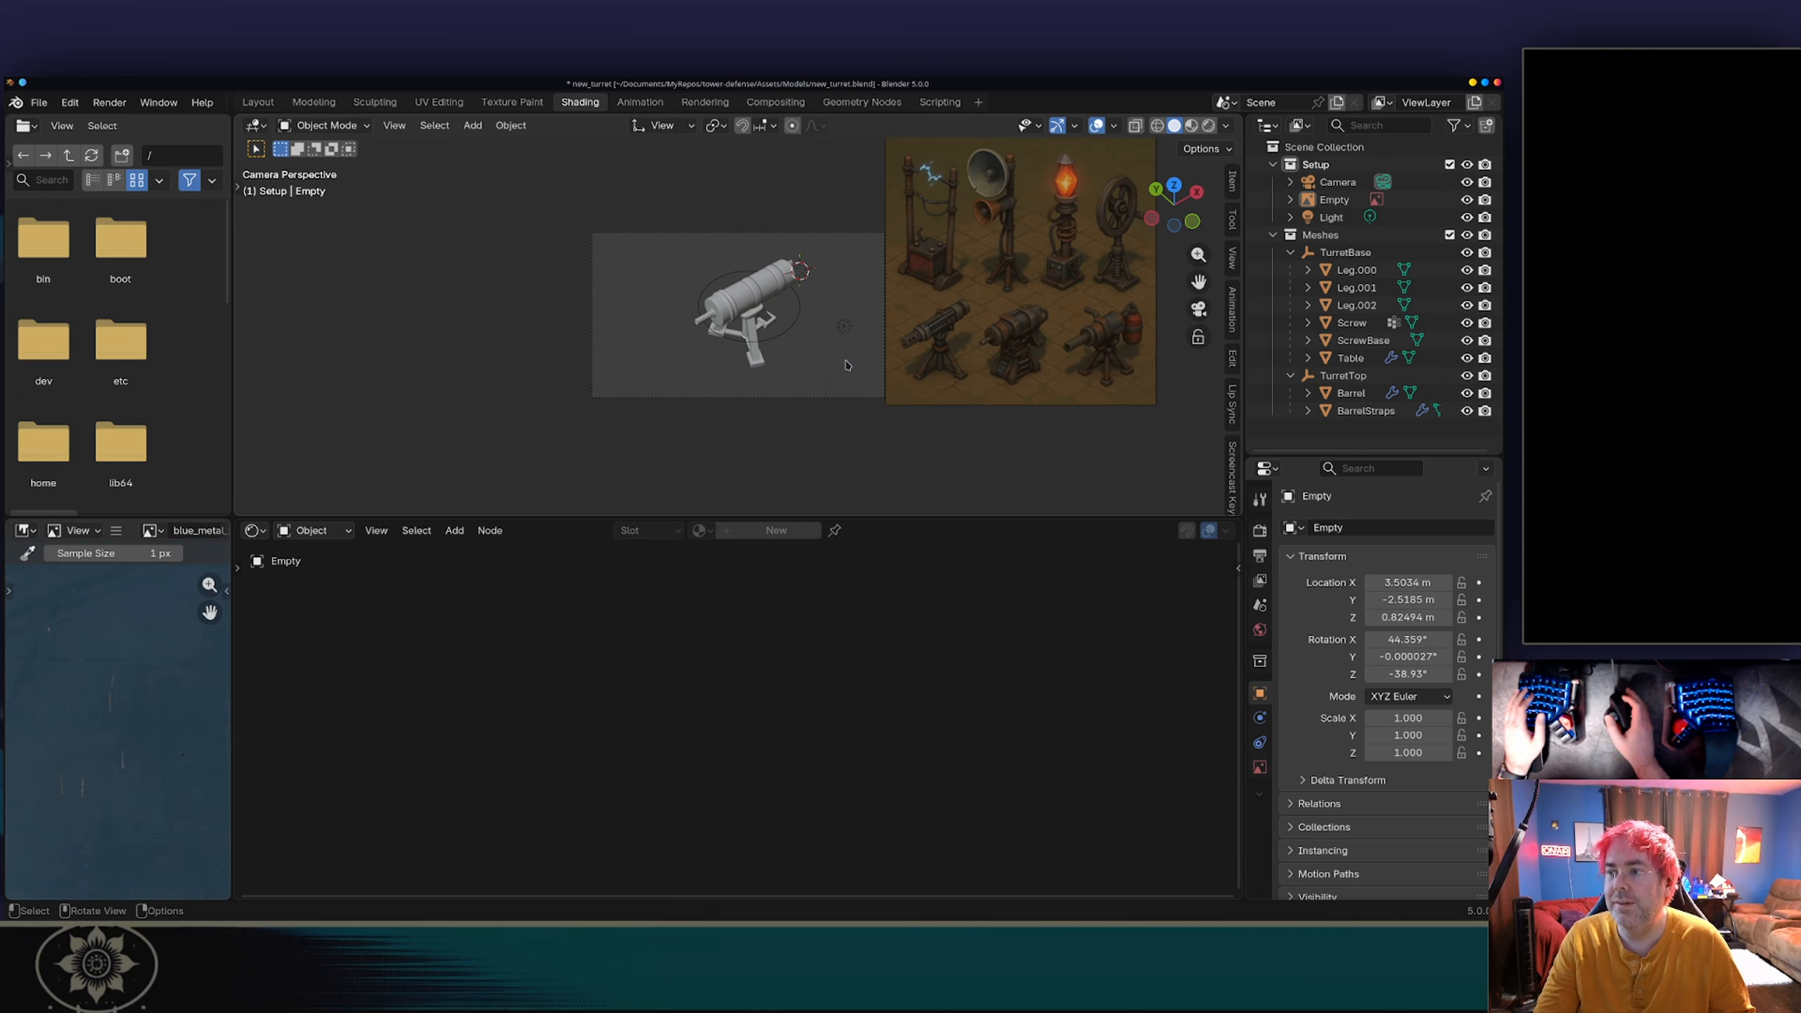
click(662, 125)
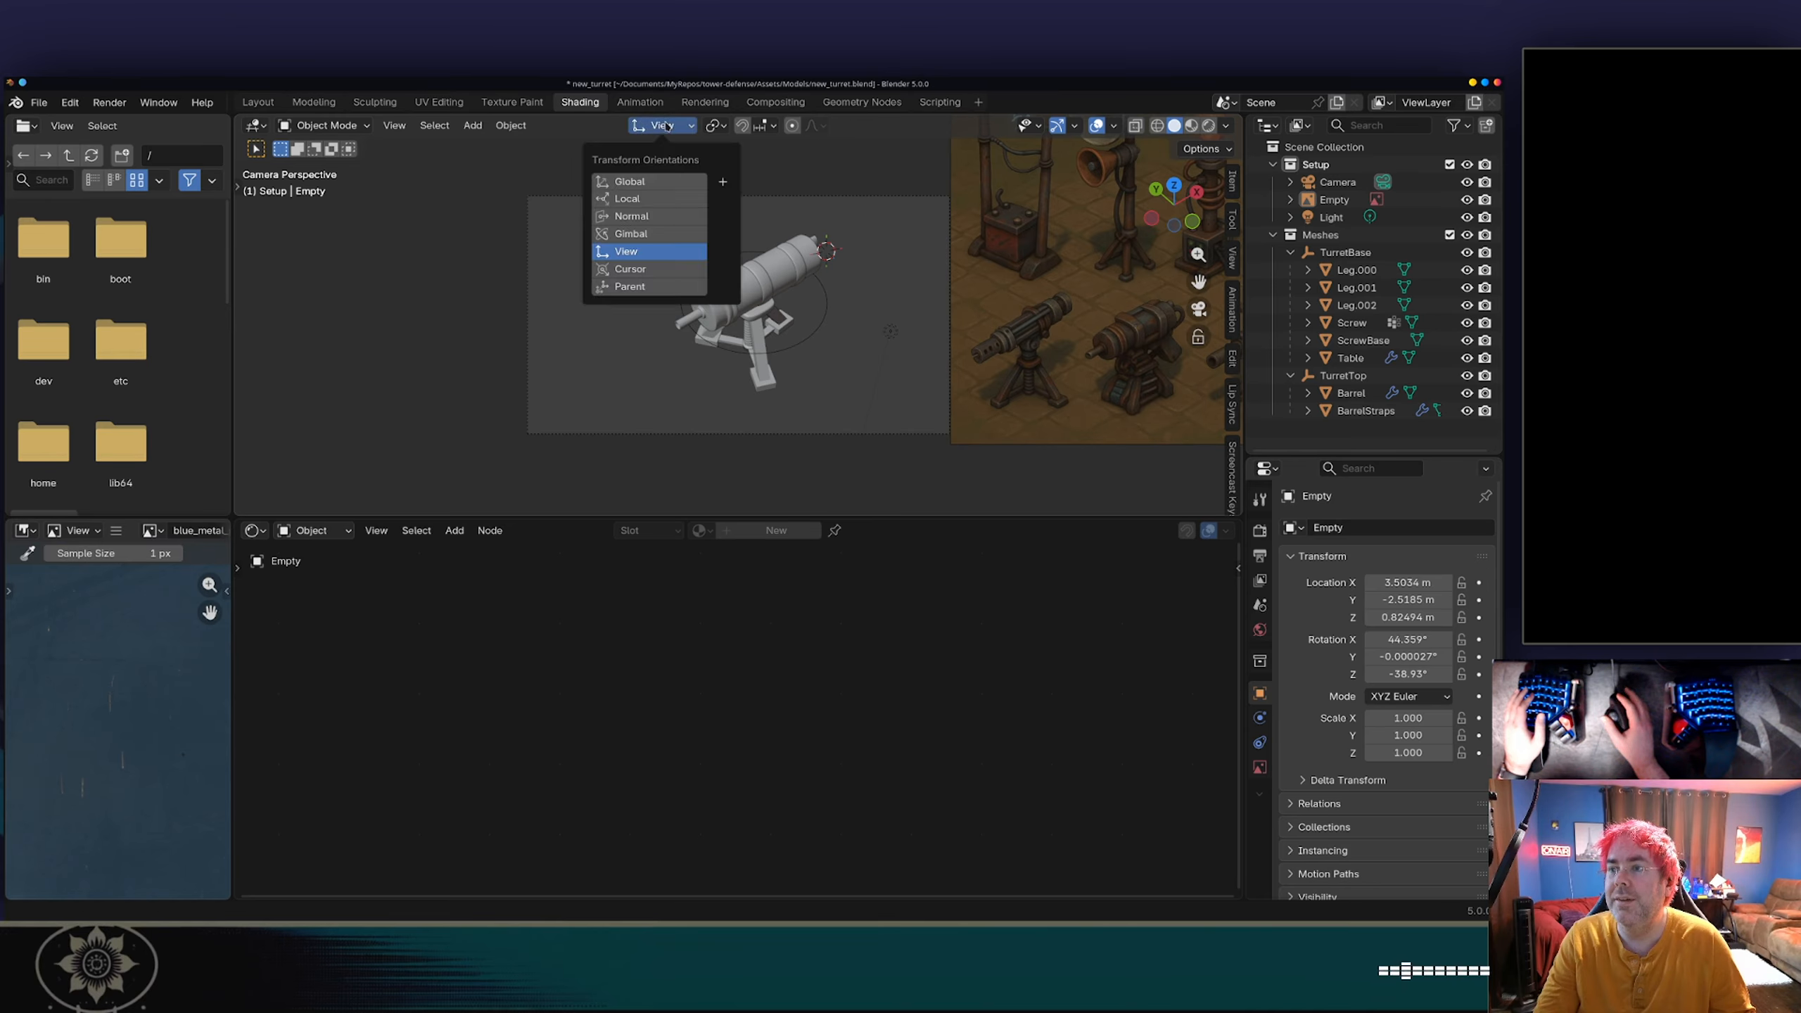
click(642, 182)
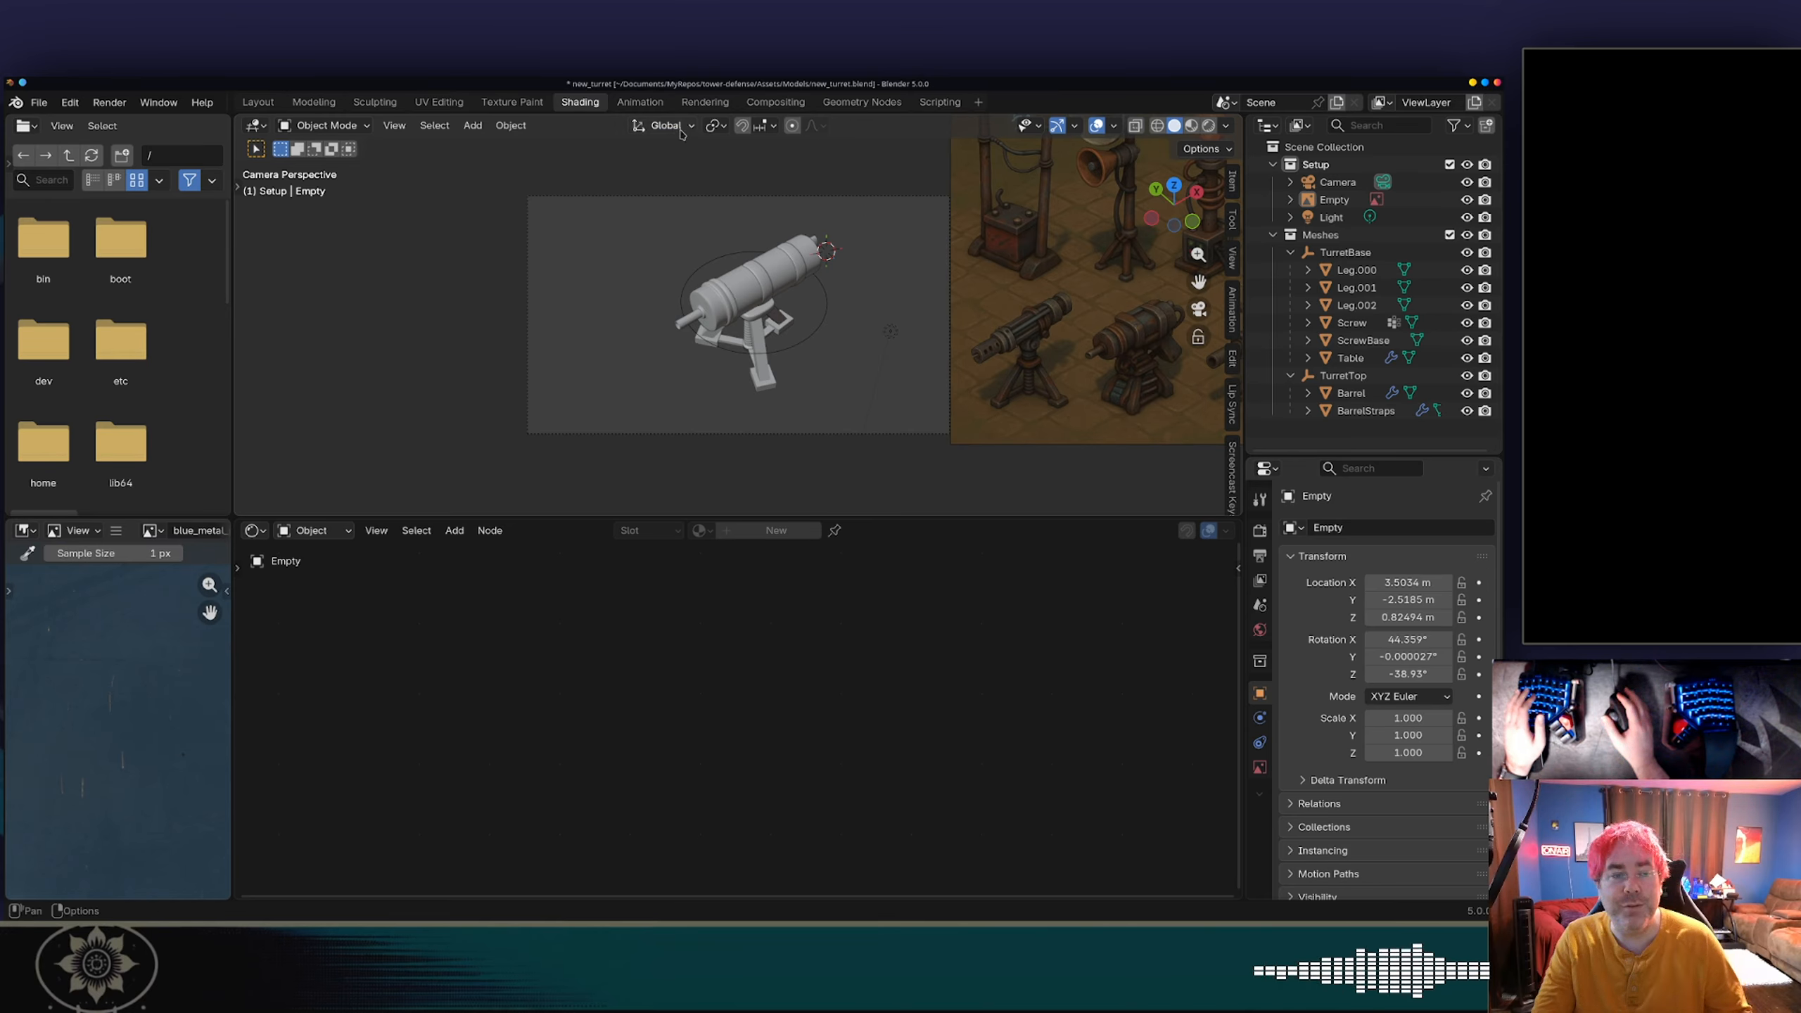
click(658, 126)
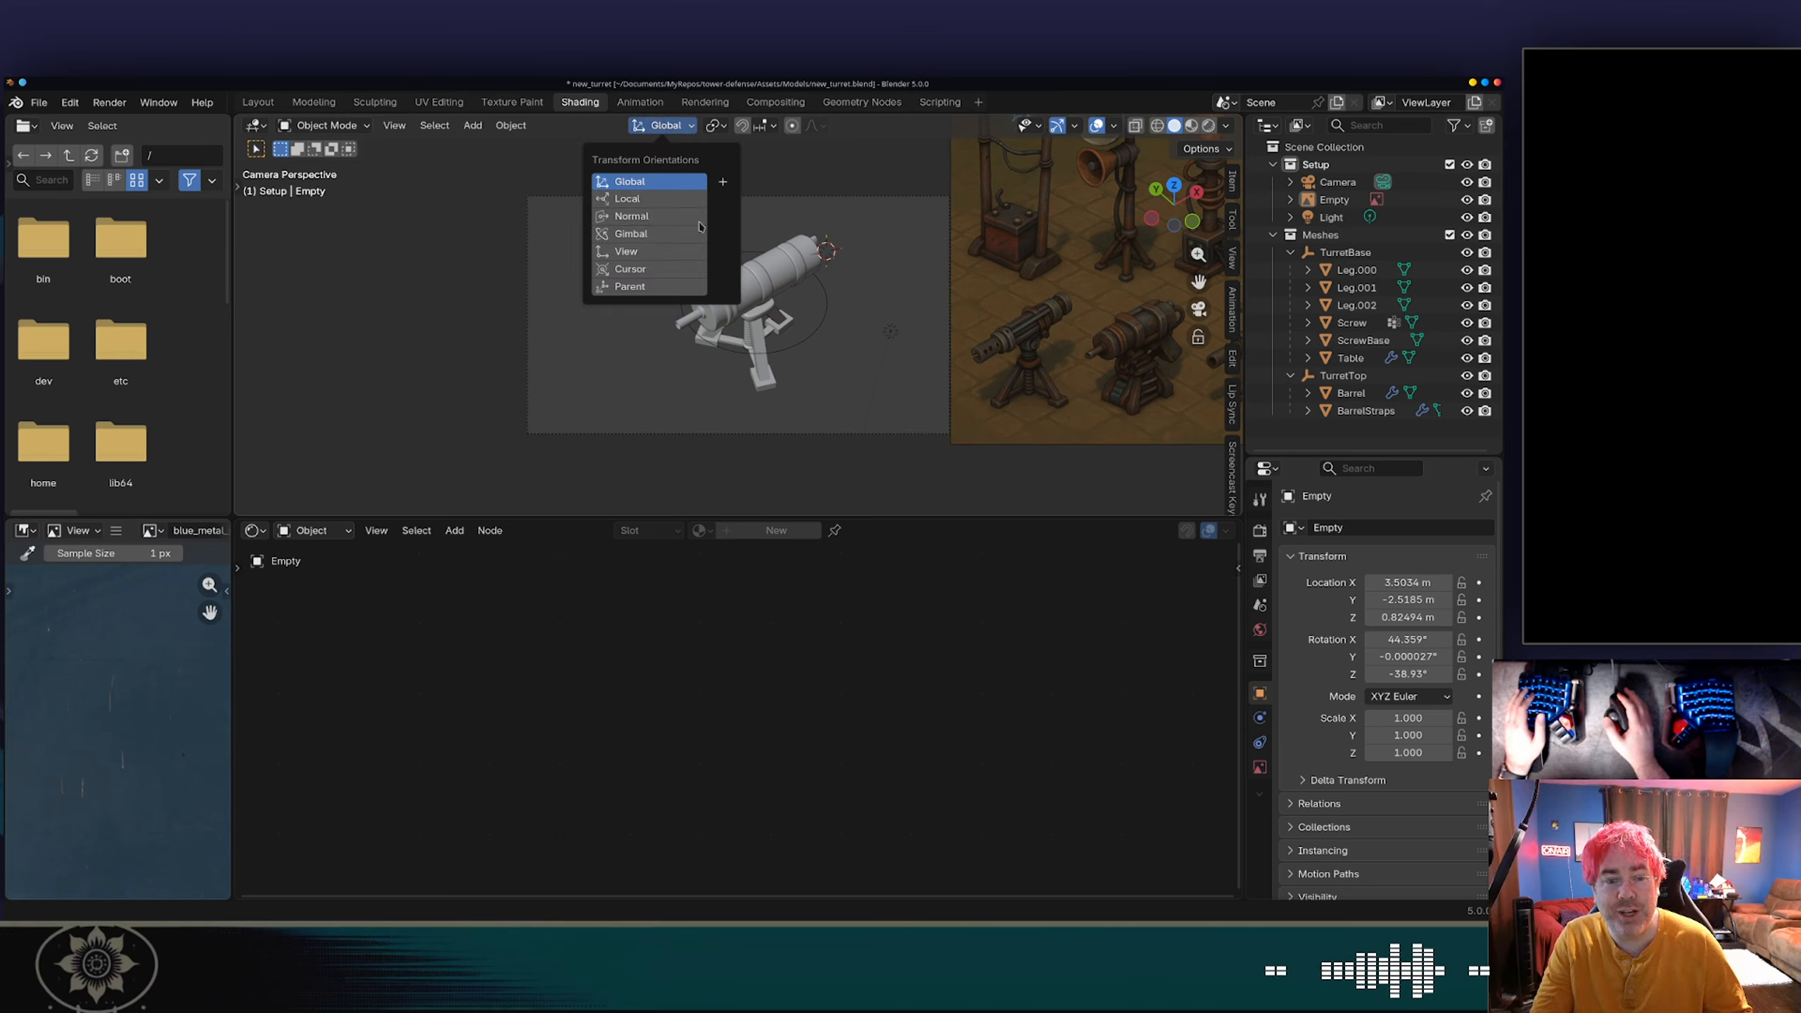
click(691, 129)
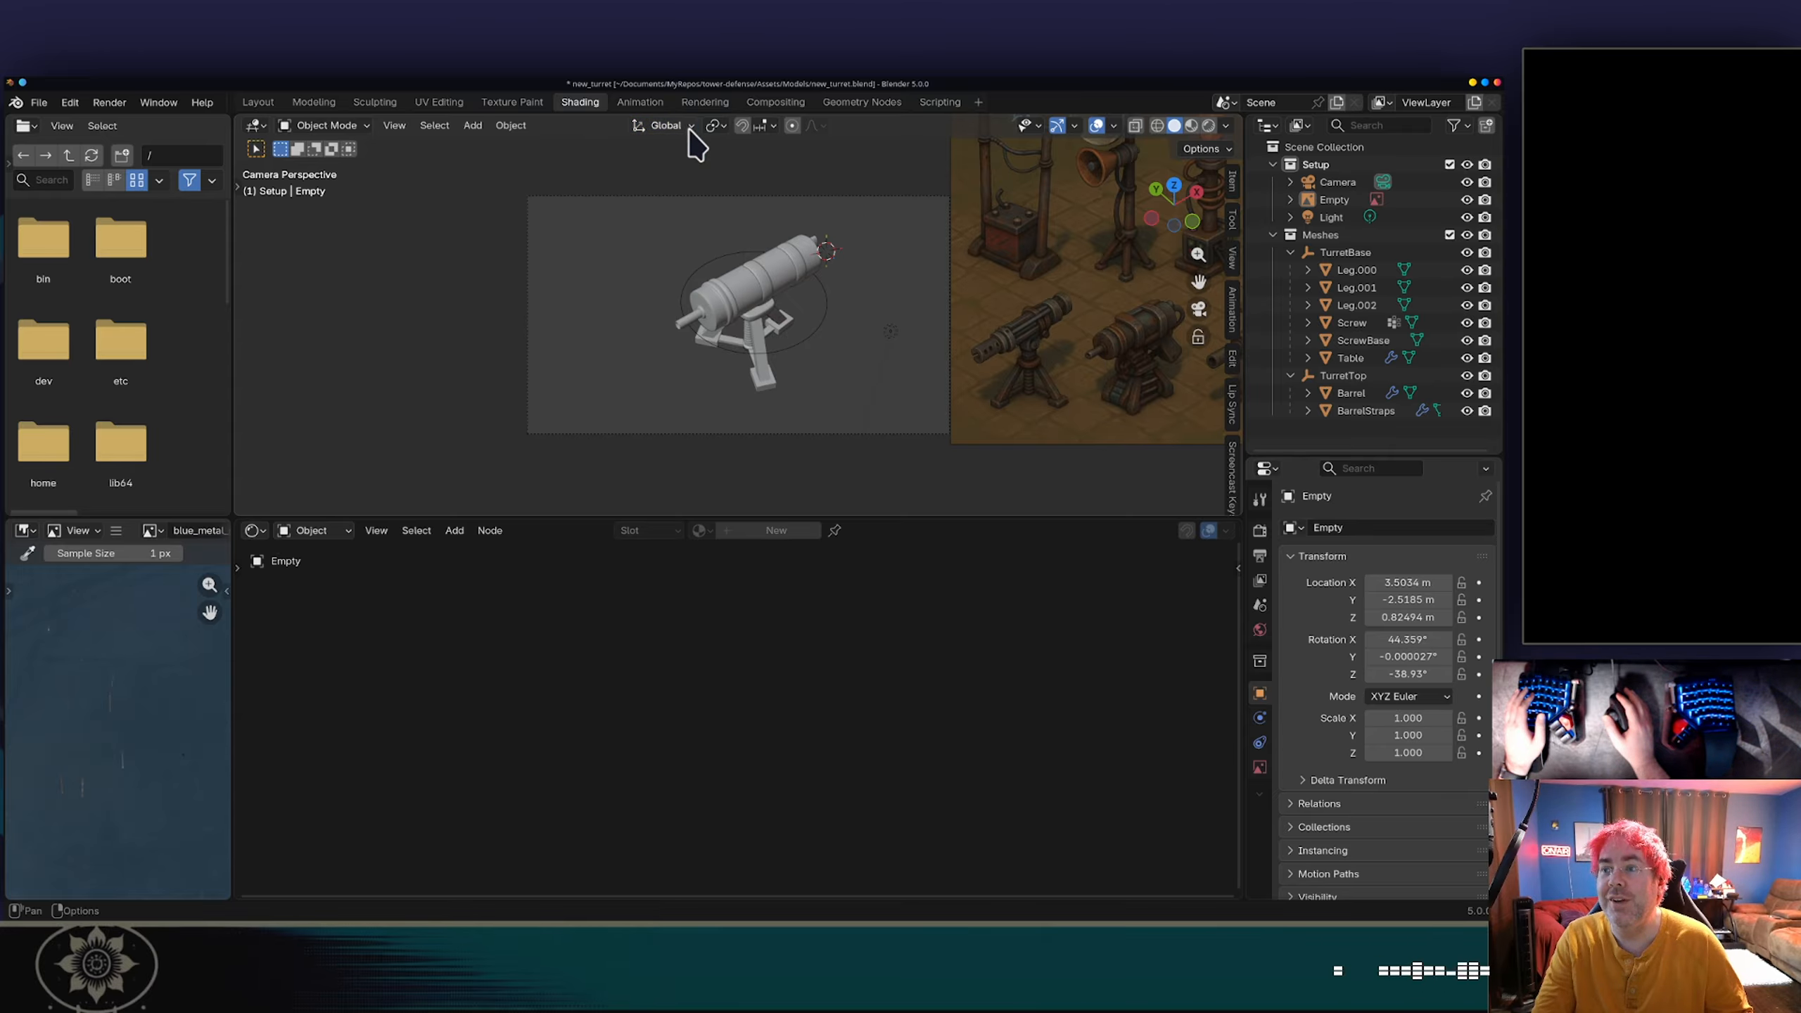
shift+middle_drag(757, 194, 580, 275)
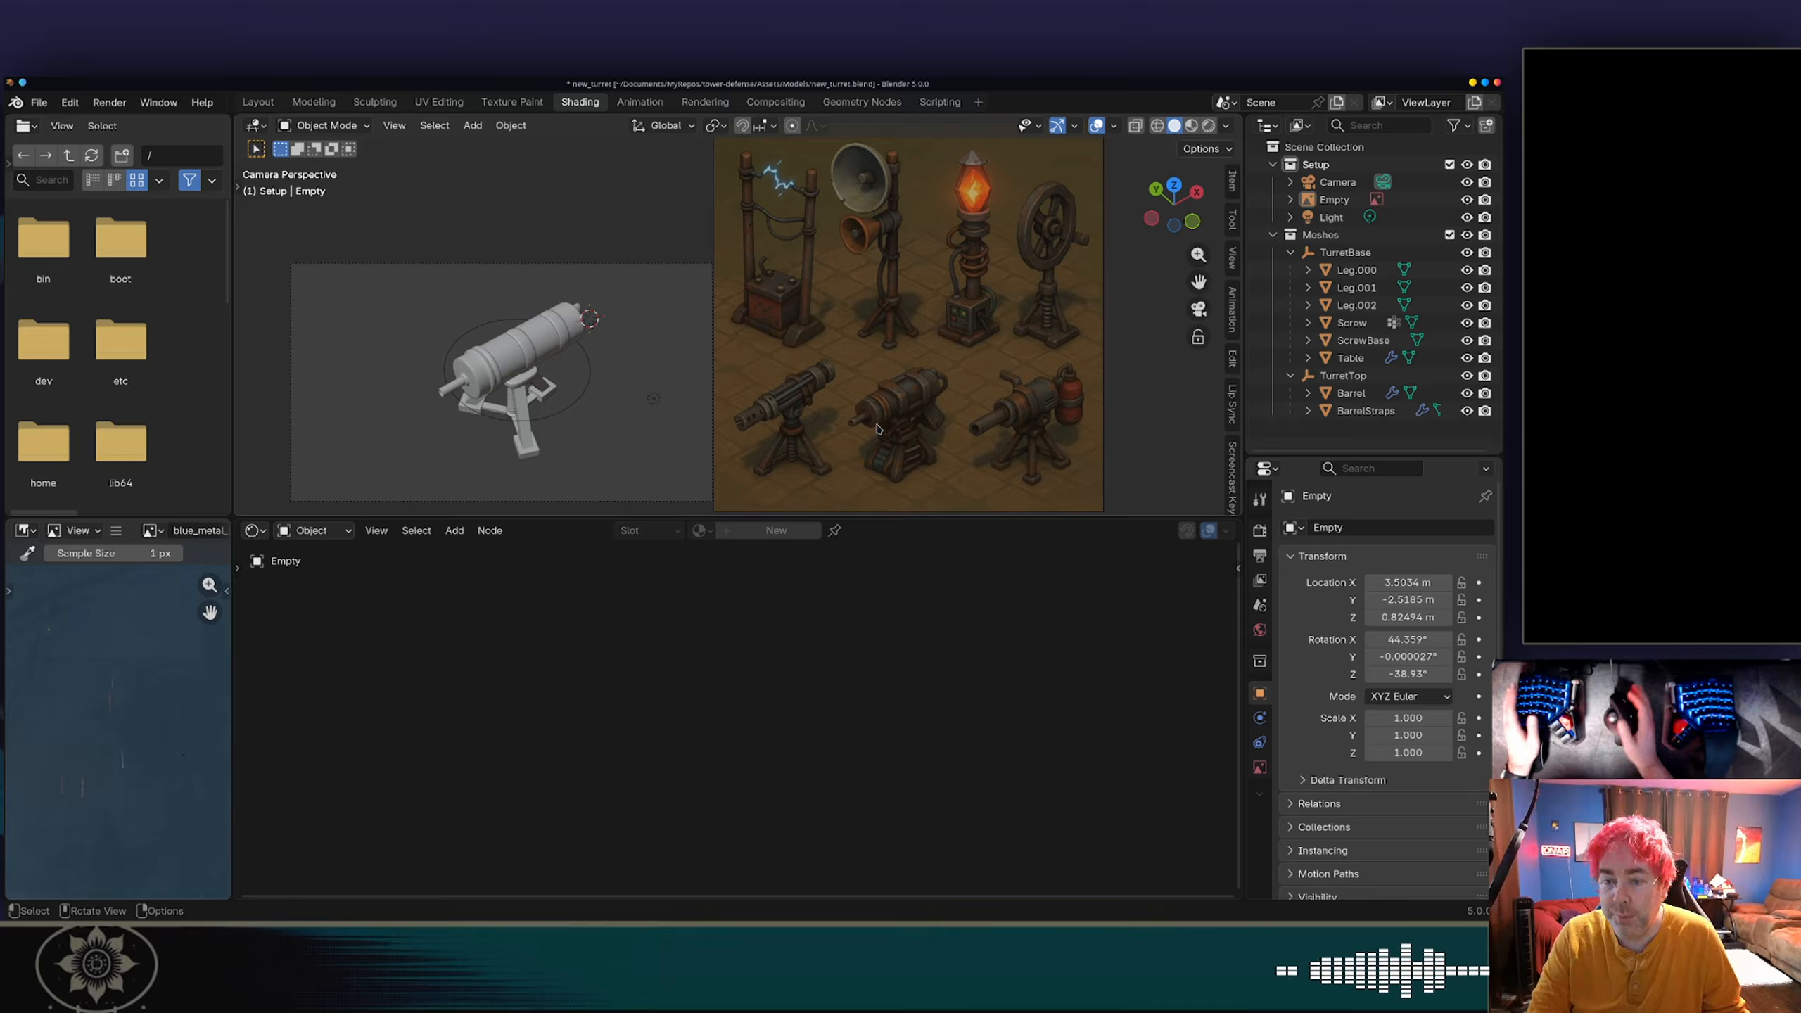
Step: Sample the barrel material's Base Color from the lower-middle turret in the reference image and move the Principled BSDF node nearer the Material Output
click(509, 365)
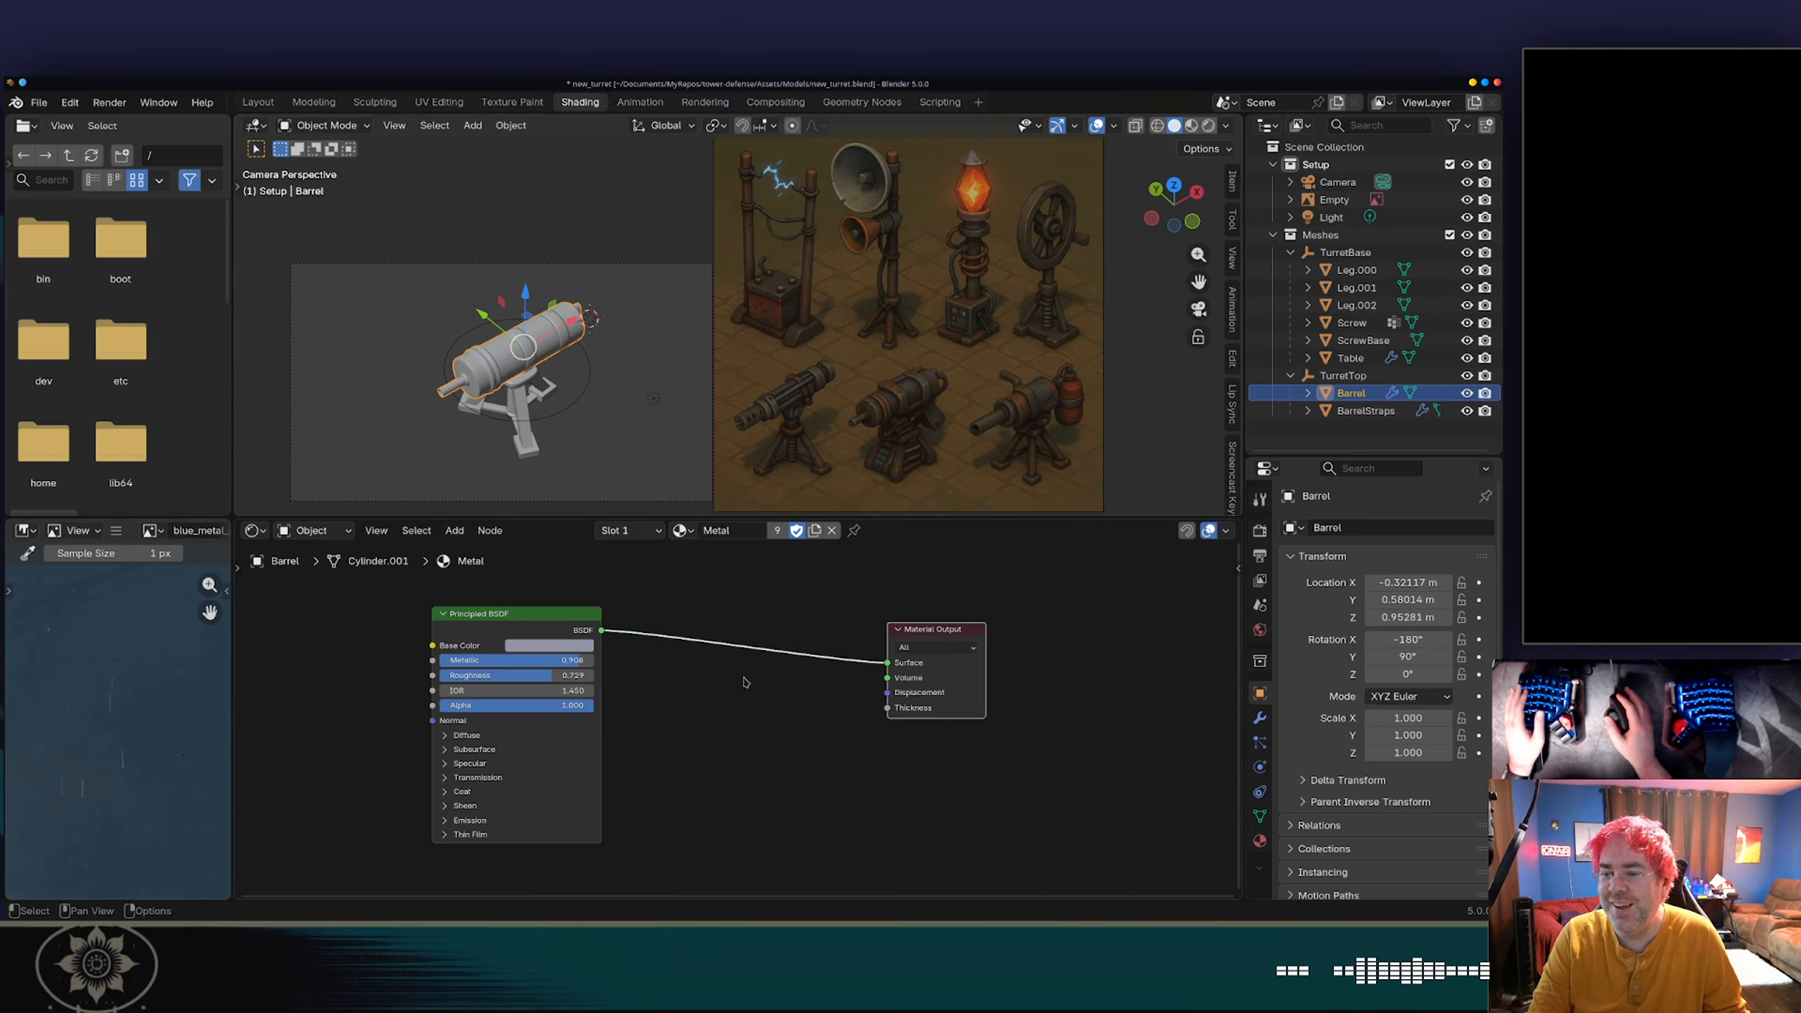
click(535, 647)
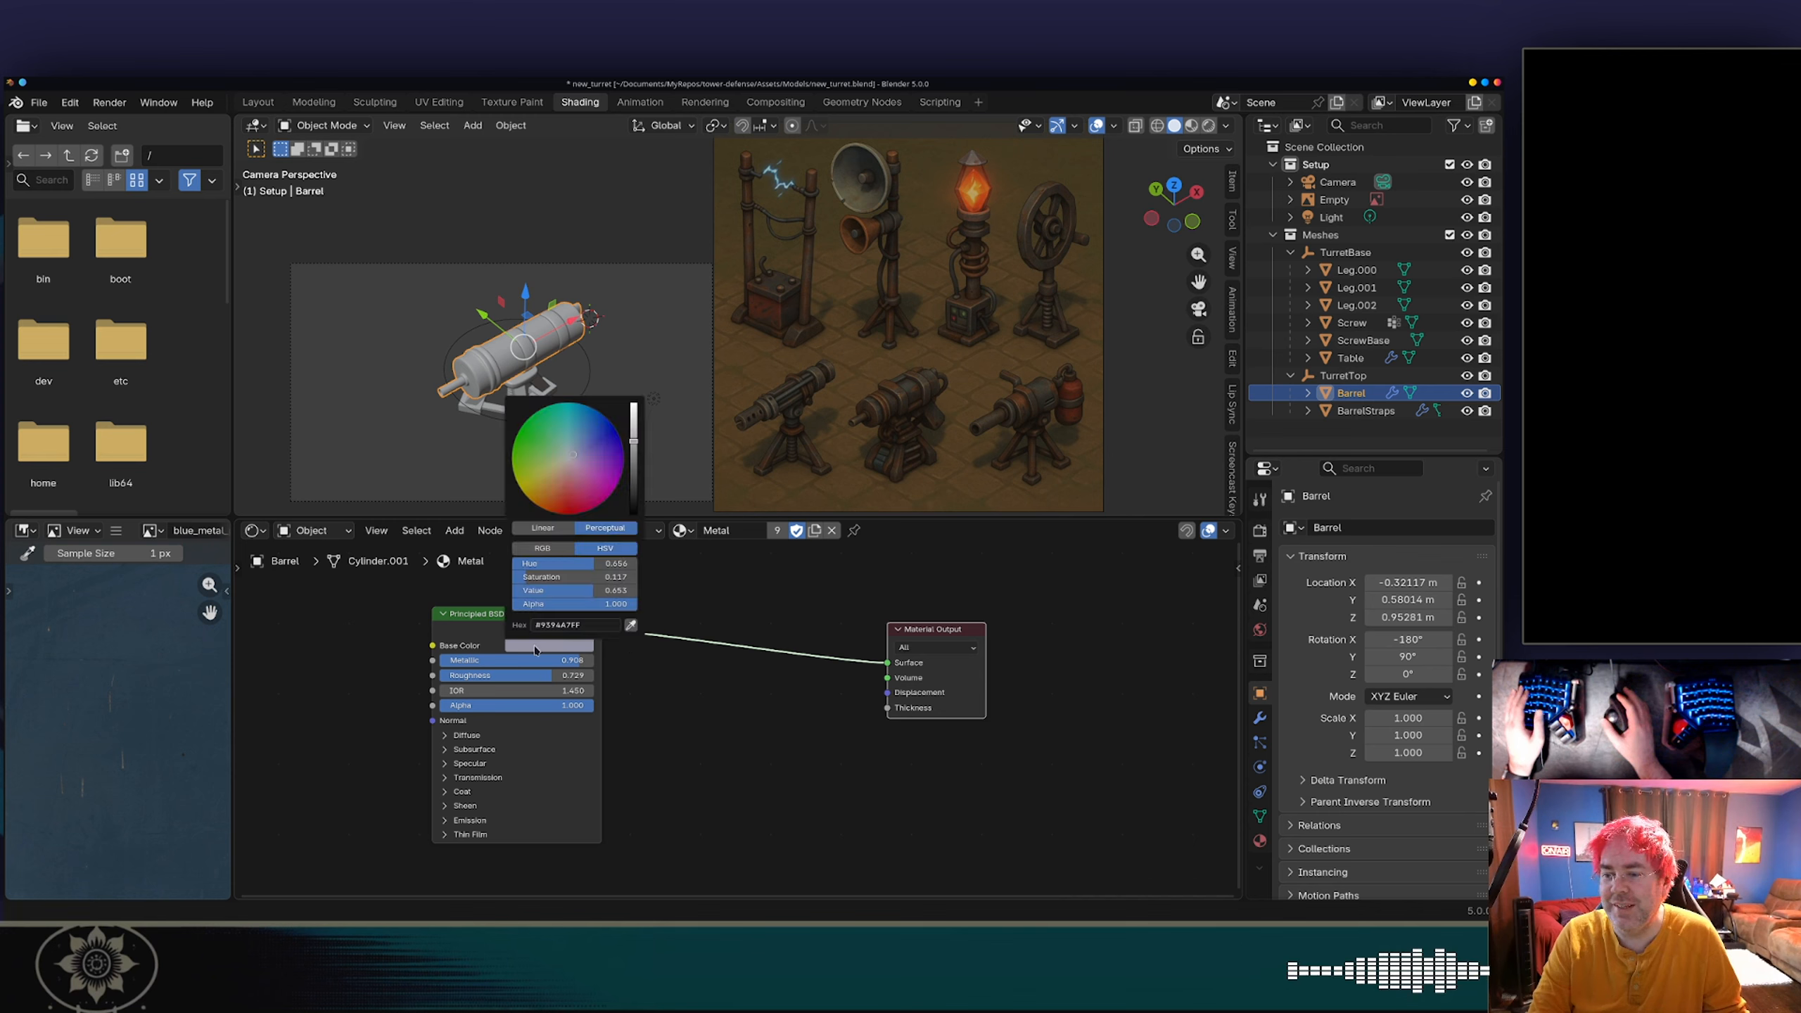
click(630, 624)
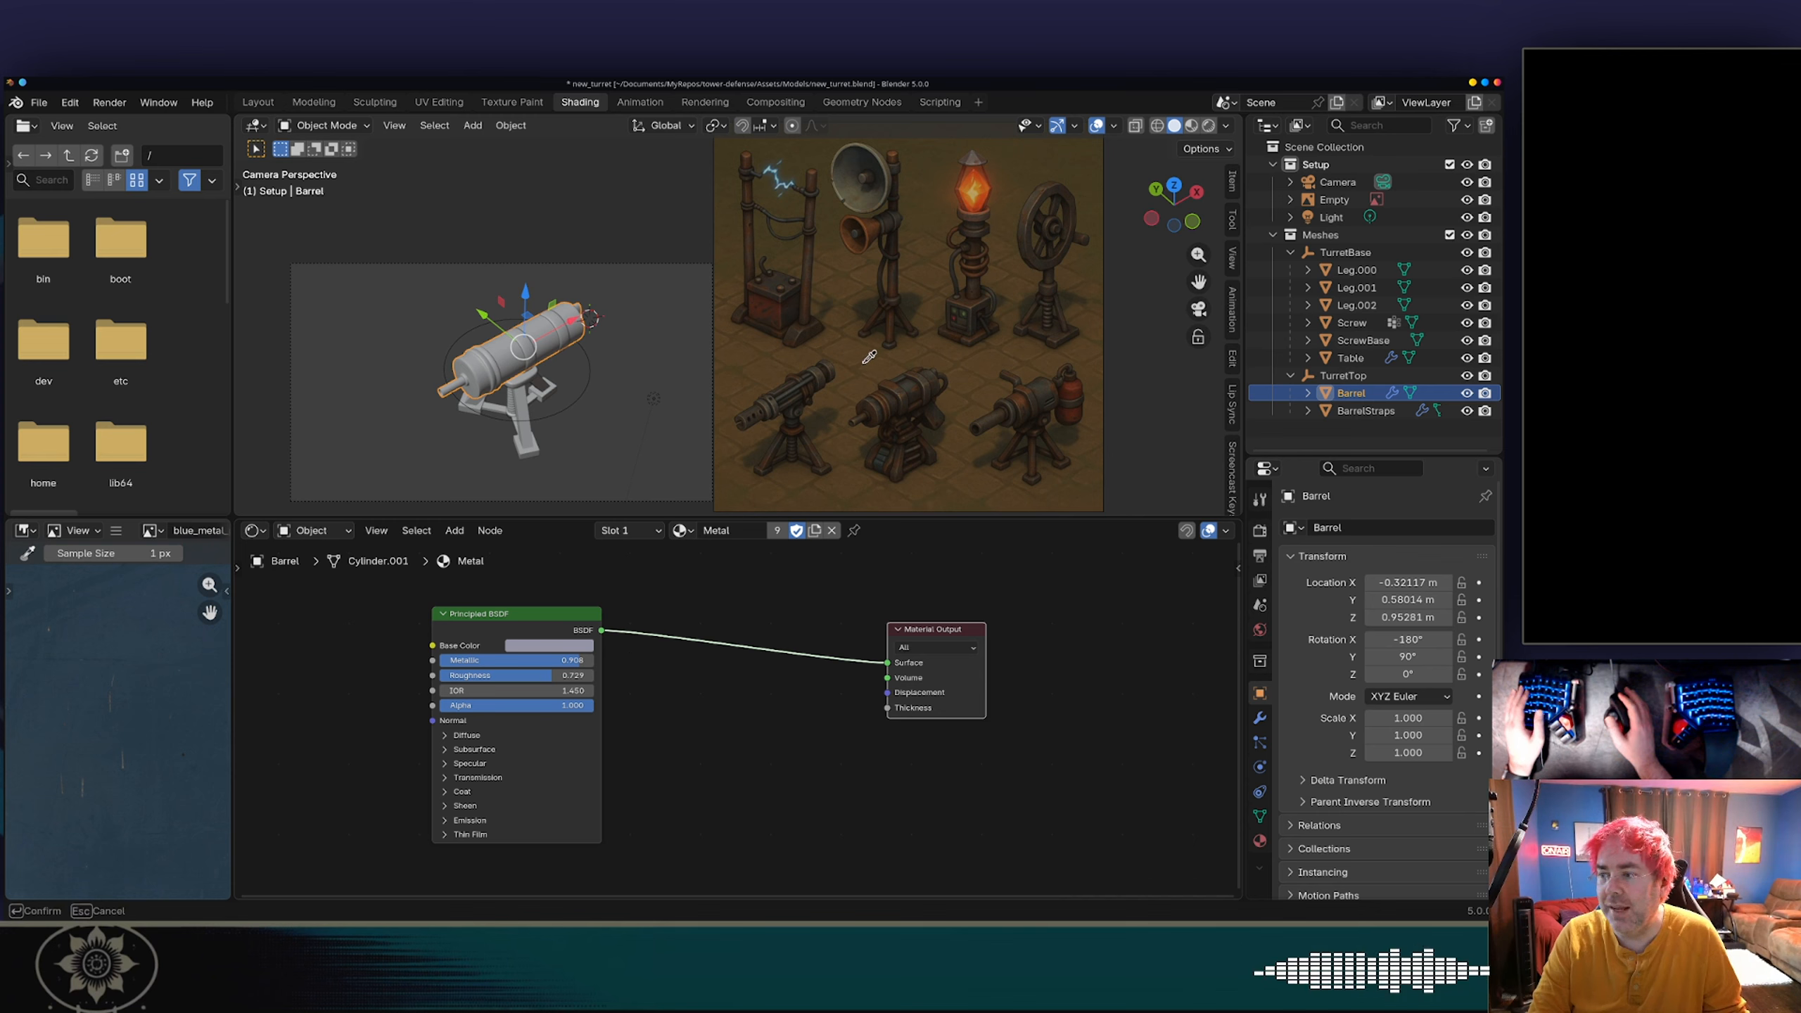
click(912, 383)
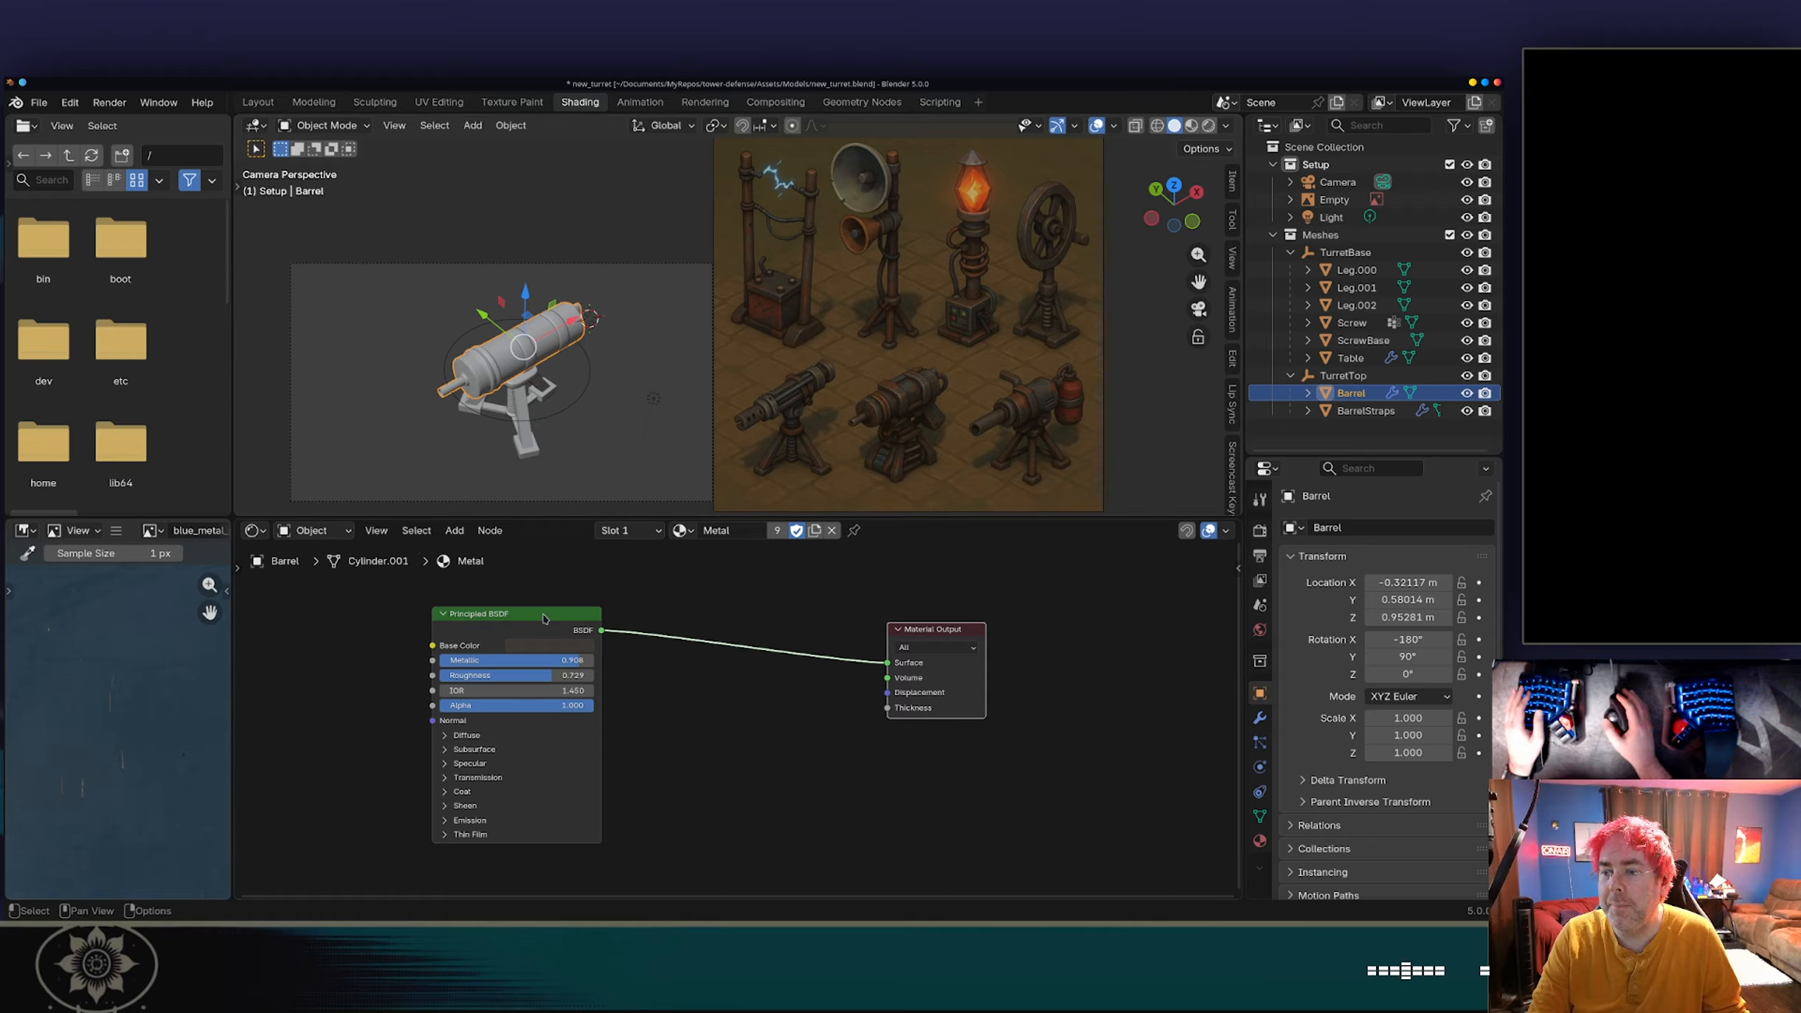
drag(544, 619, 749, 593)
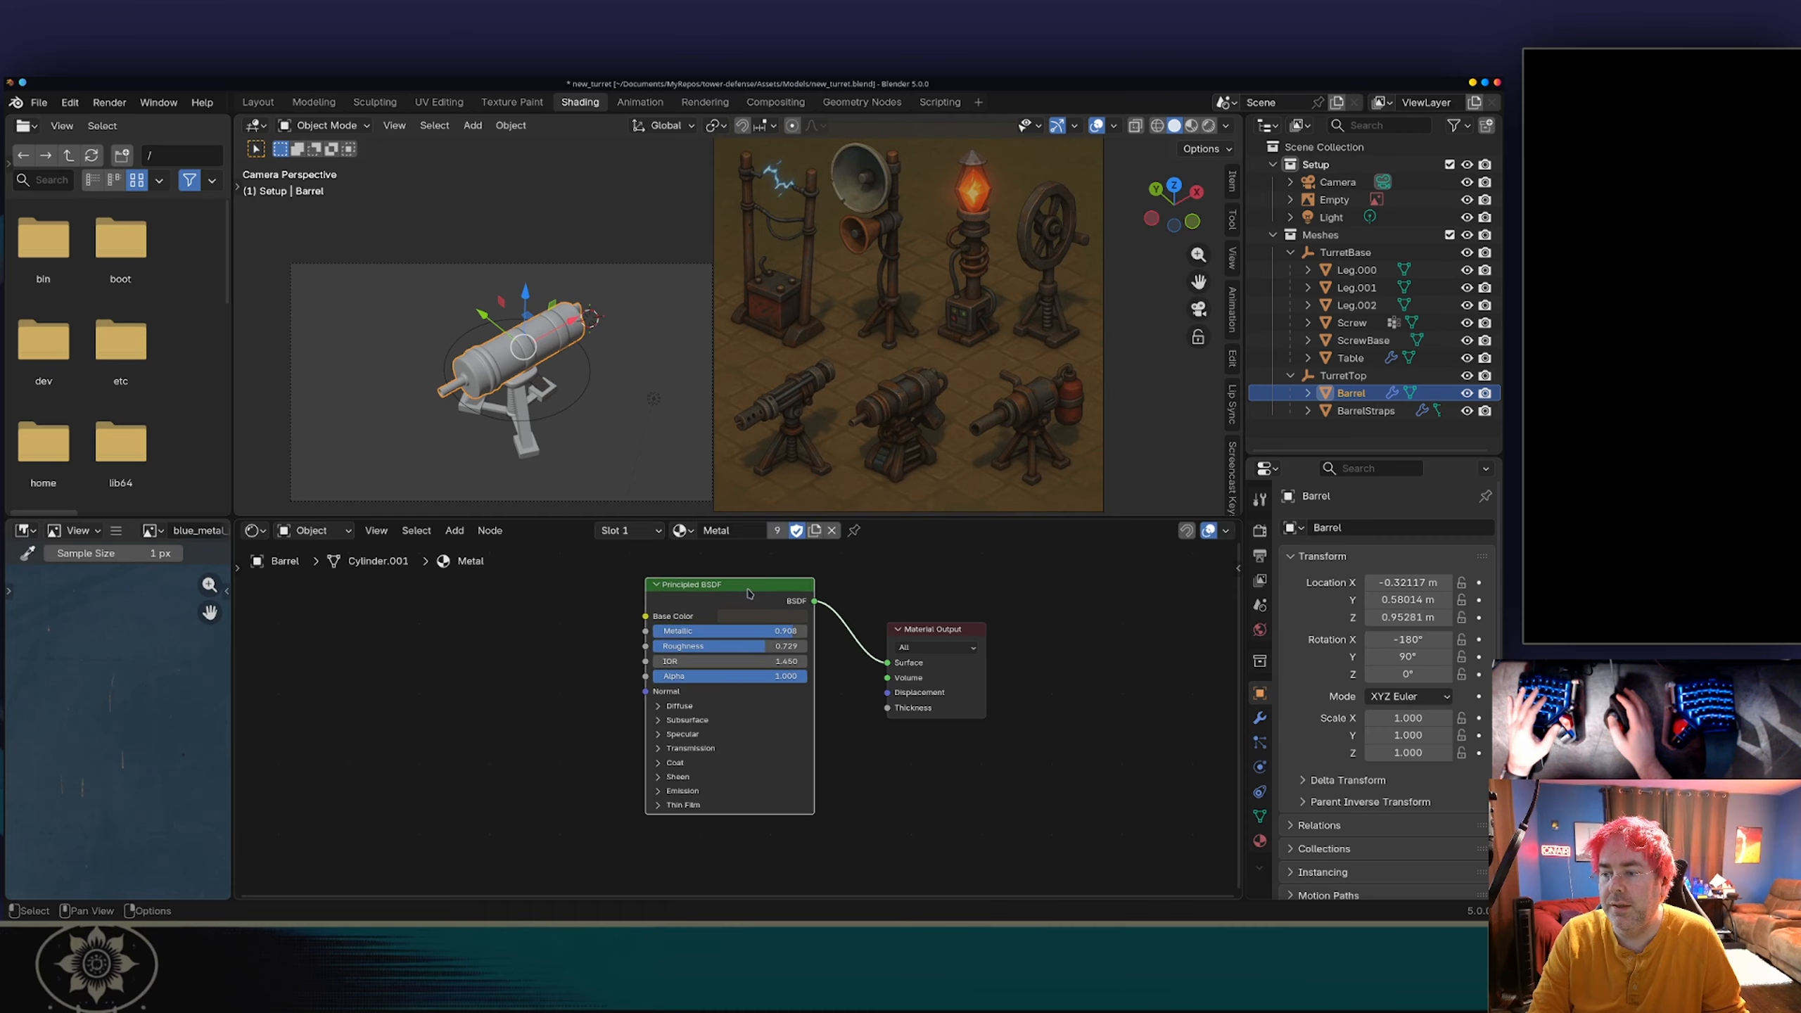
Step: Add an Image Texture node and place it well before the Principled BSDF node in the Metal material
right_click(418, 639)
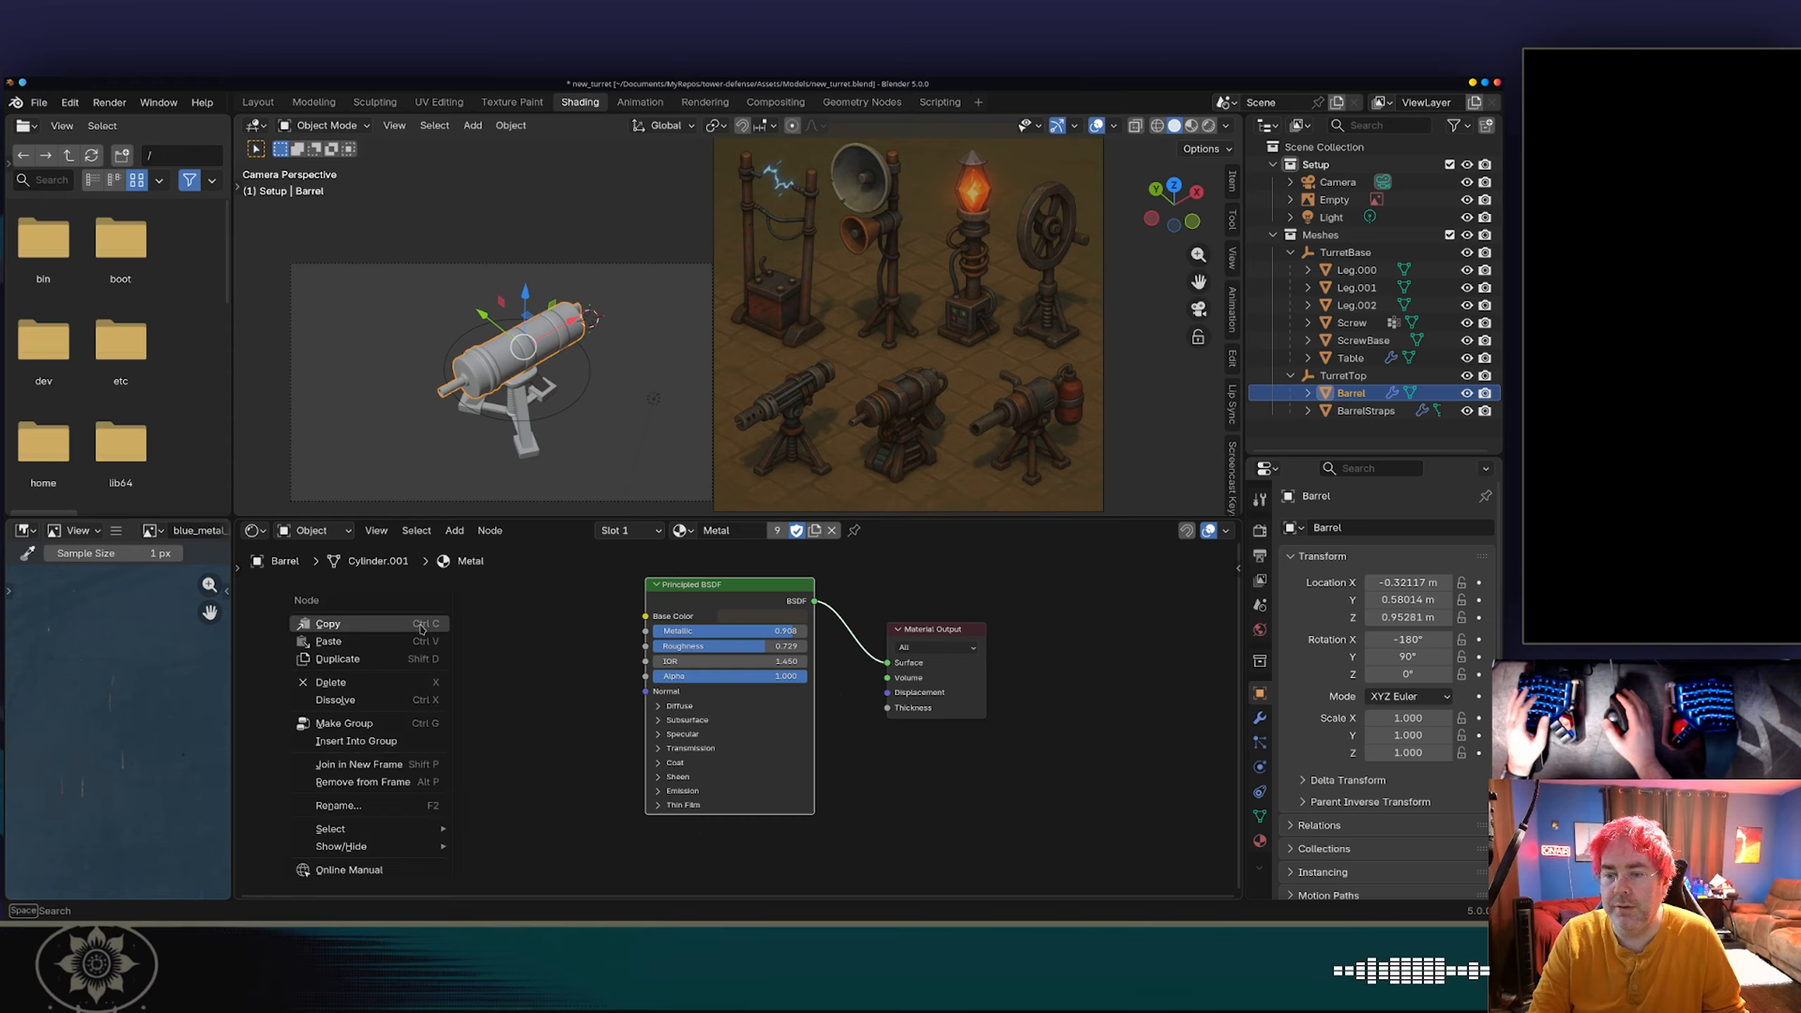
key(shift+a)
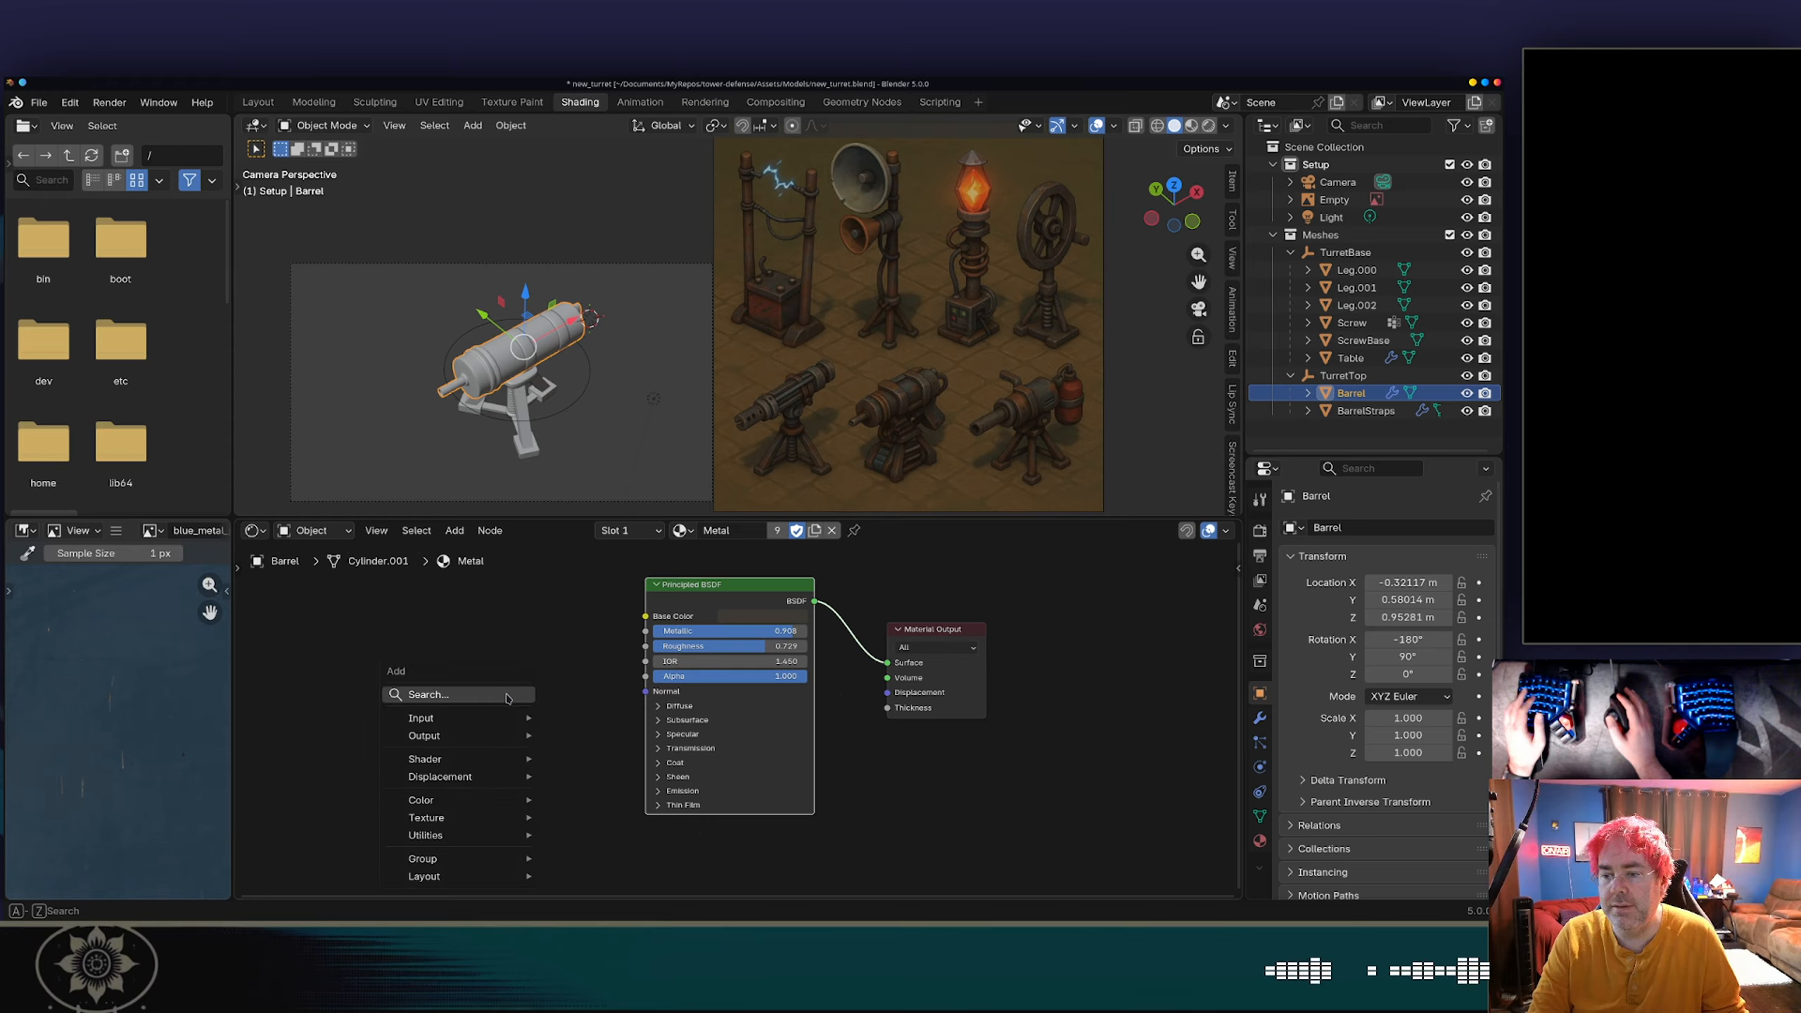
mouse_move(504, 718)
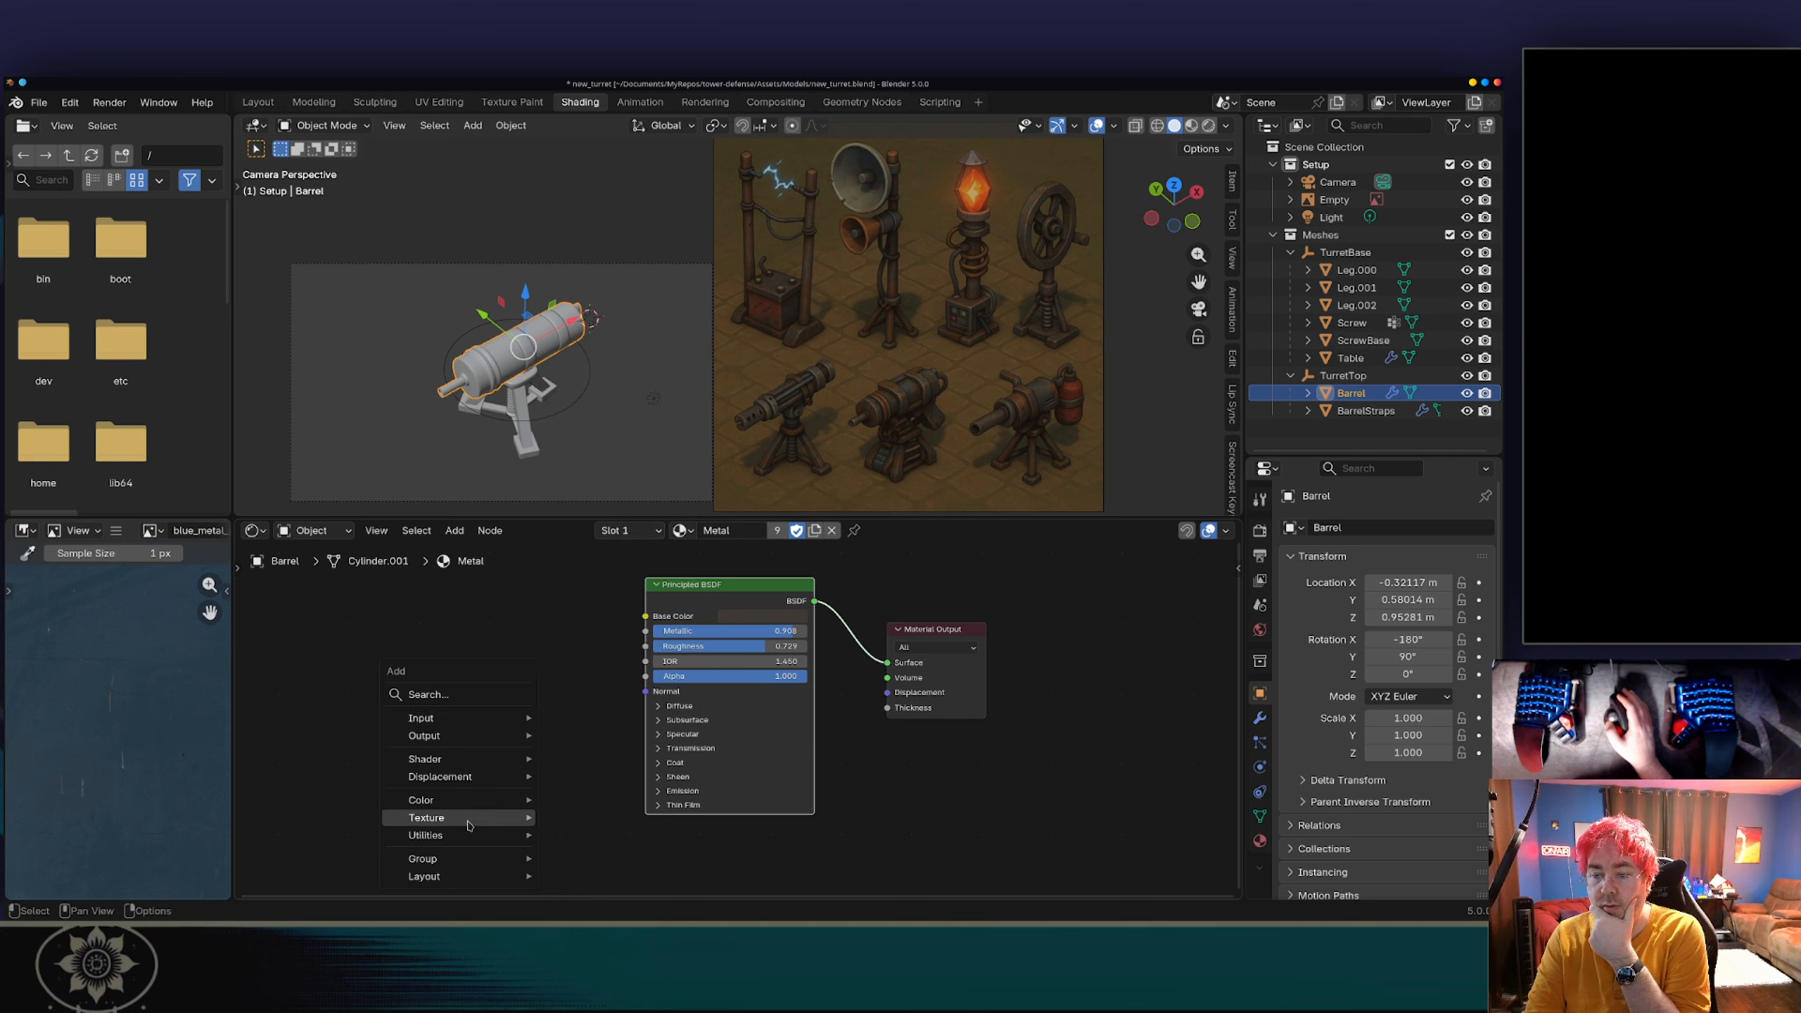
mouse_move(497, 818)
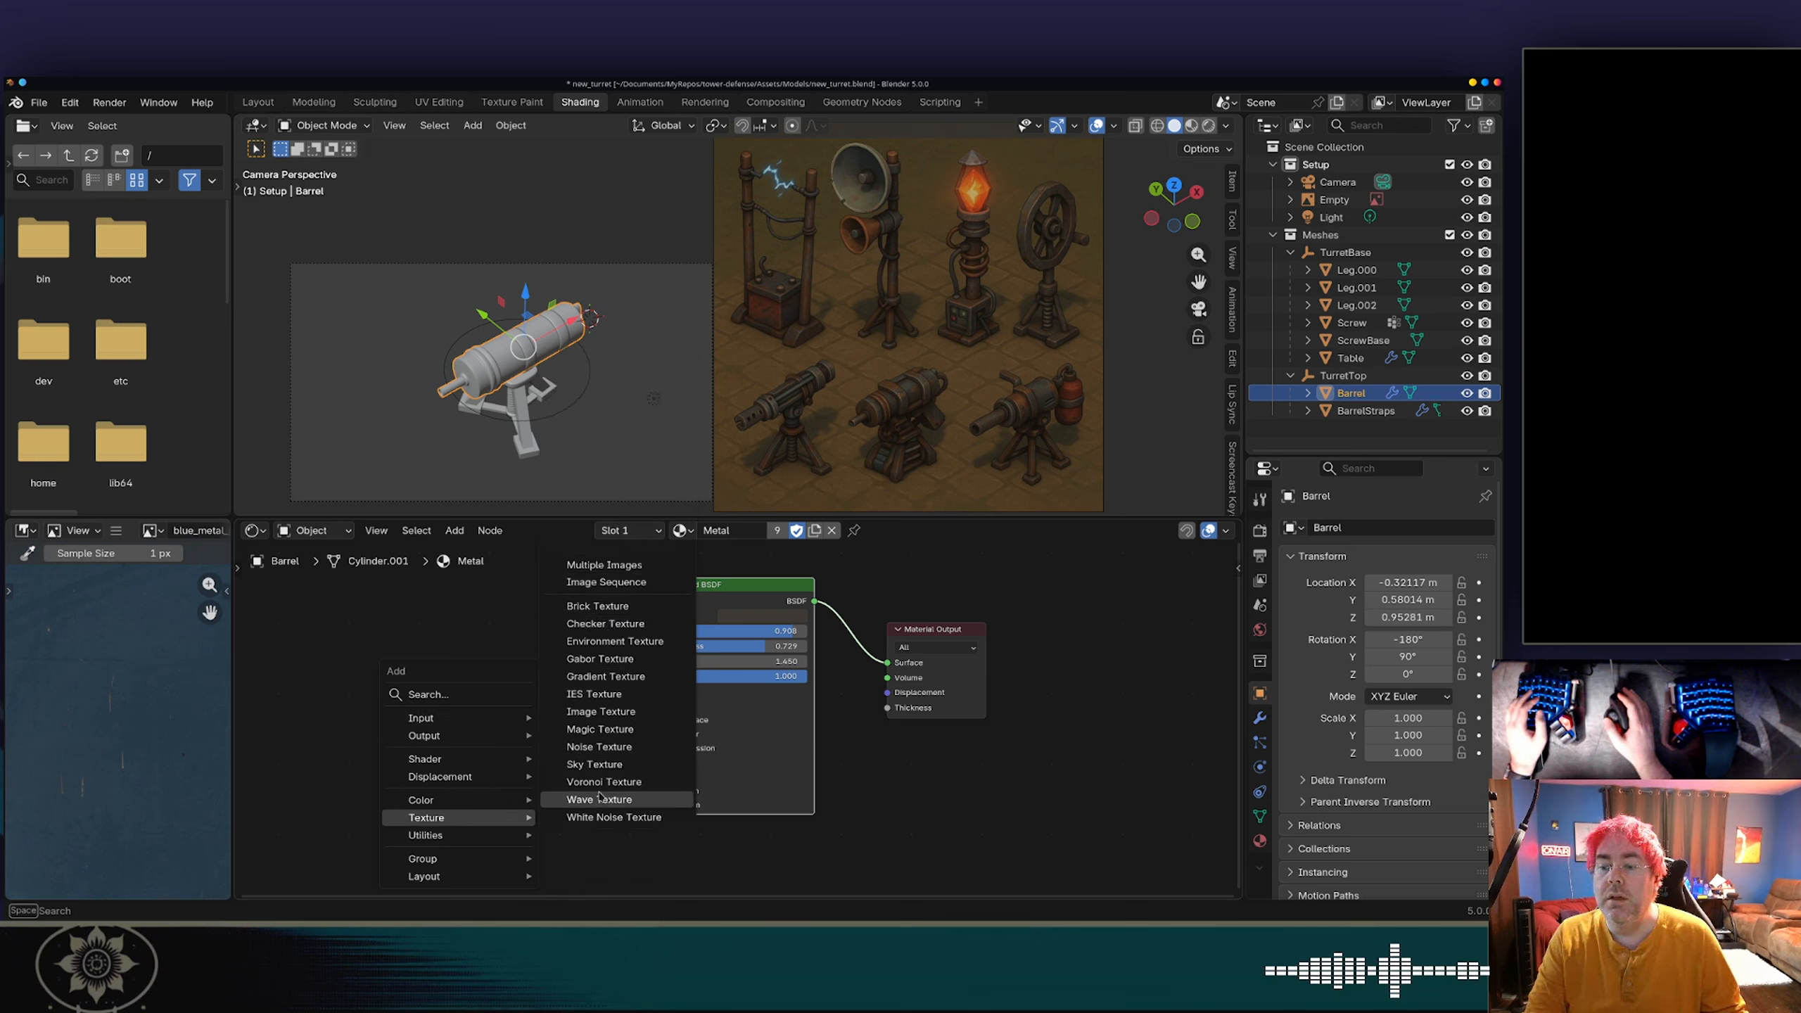
click(592, 713)
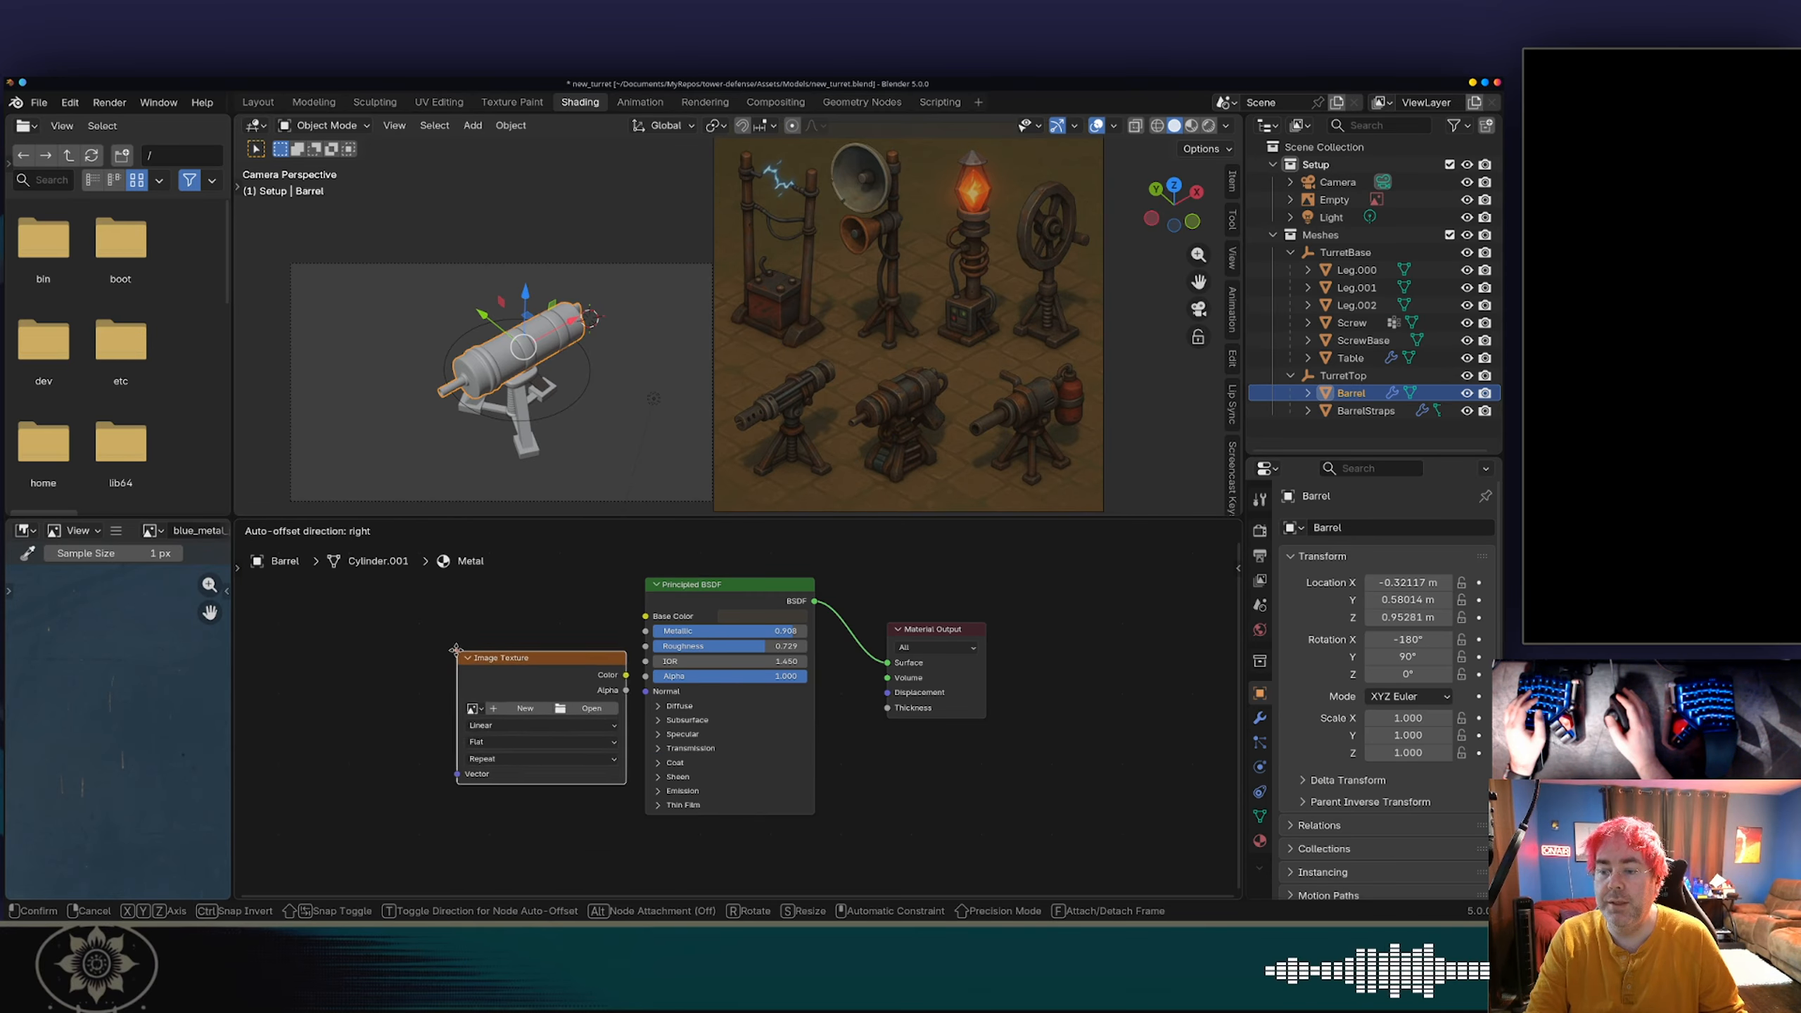
click(344, 623)
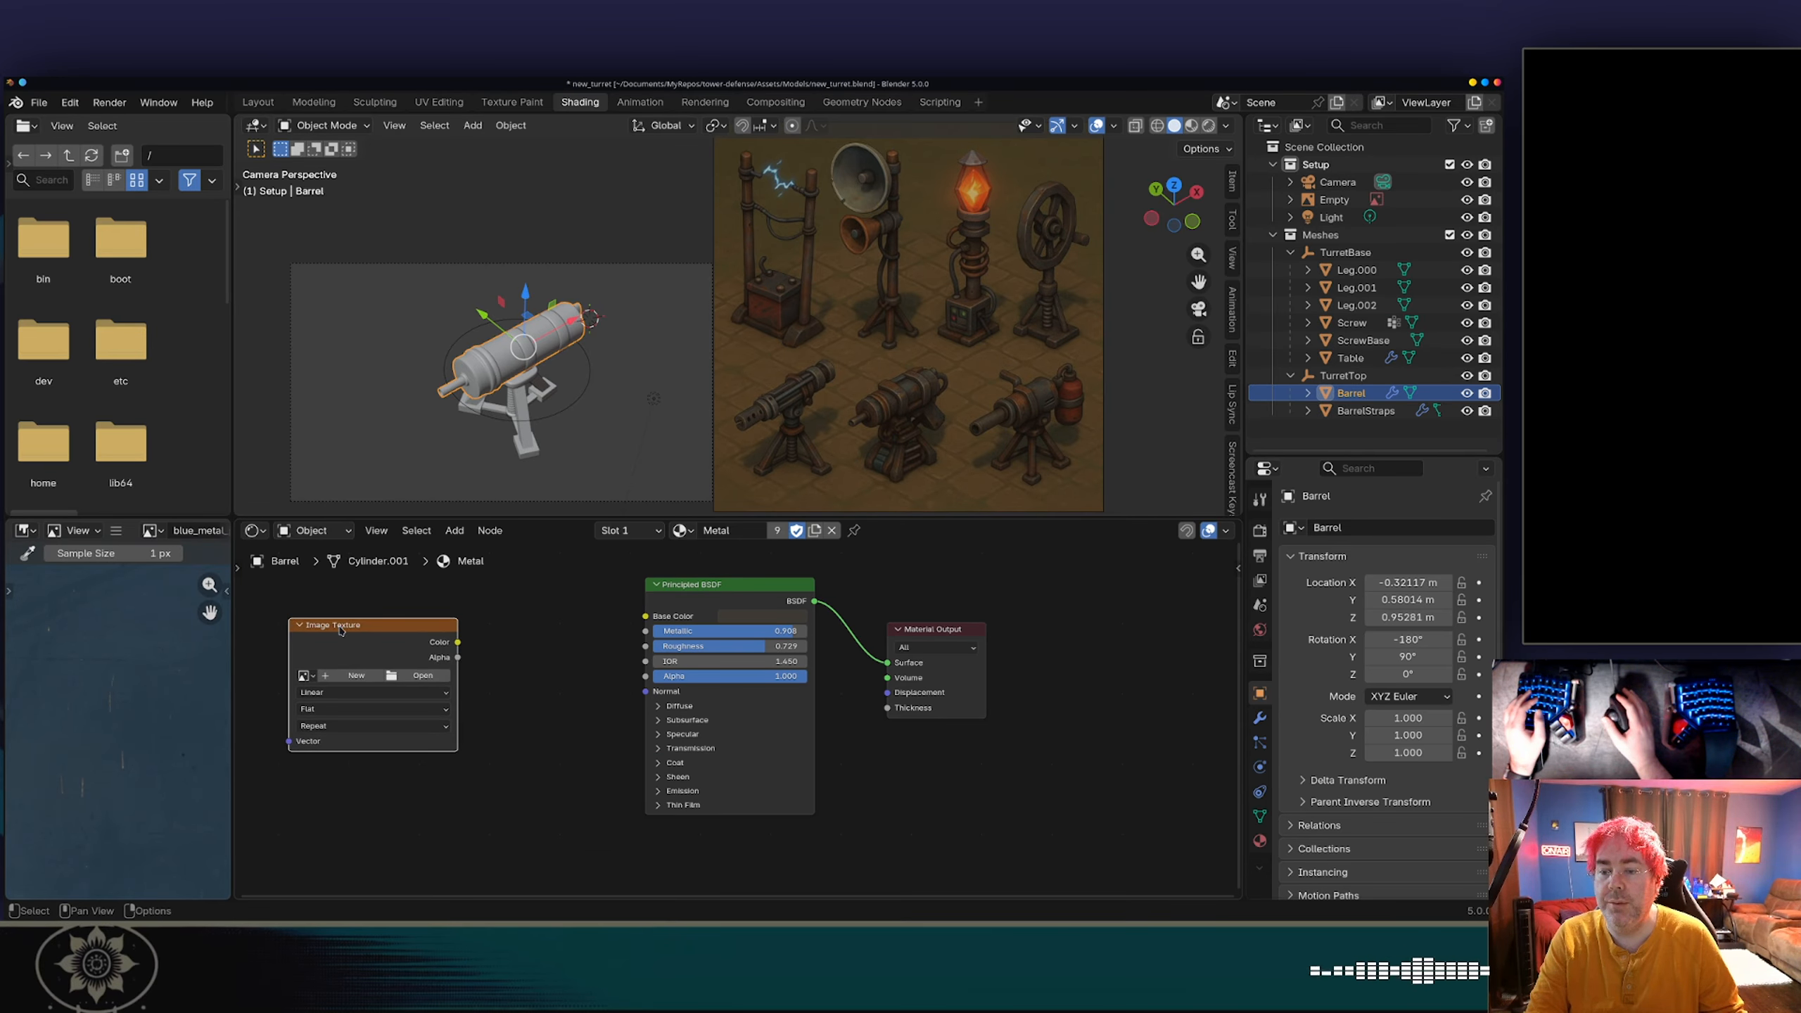
Step: Label the new Image Texture node BaseMetal
right_click(340, 630)
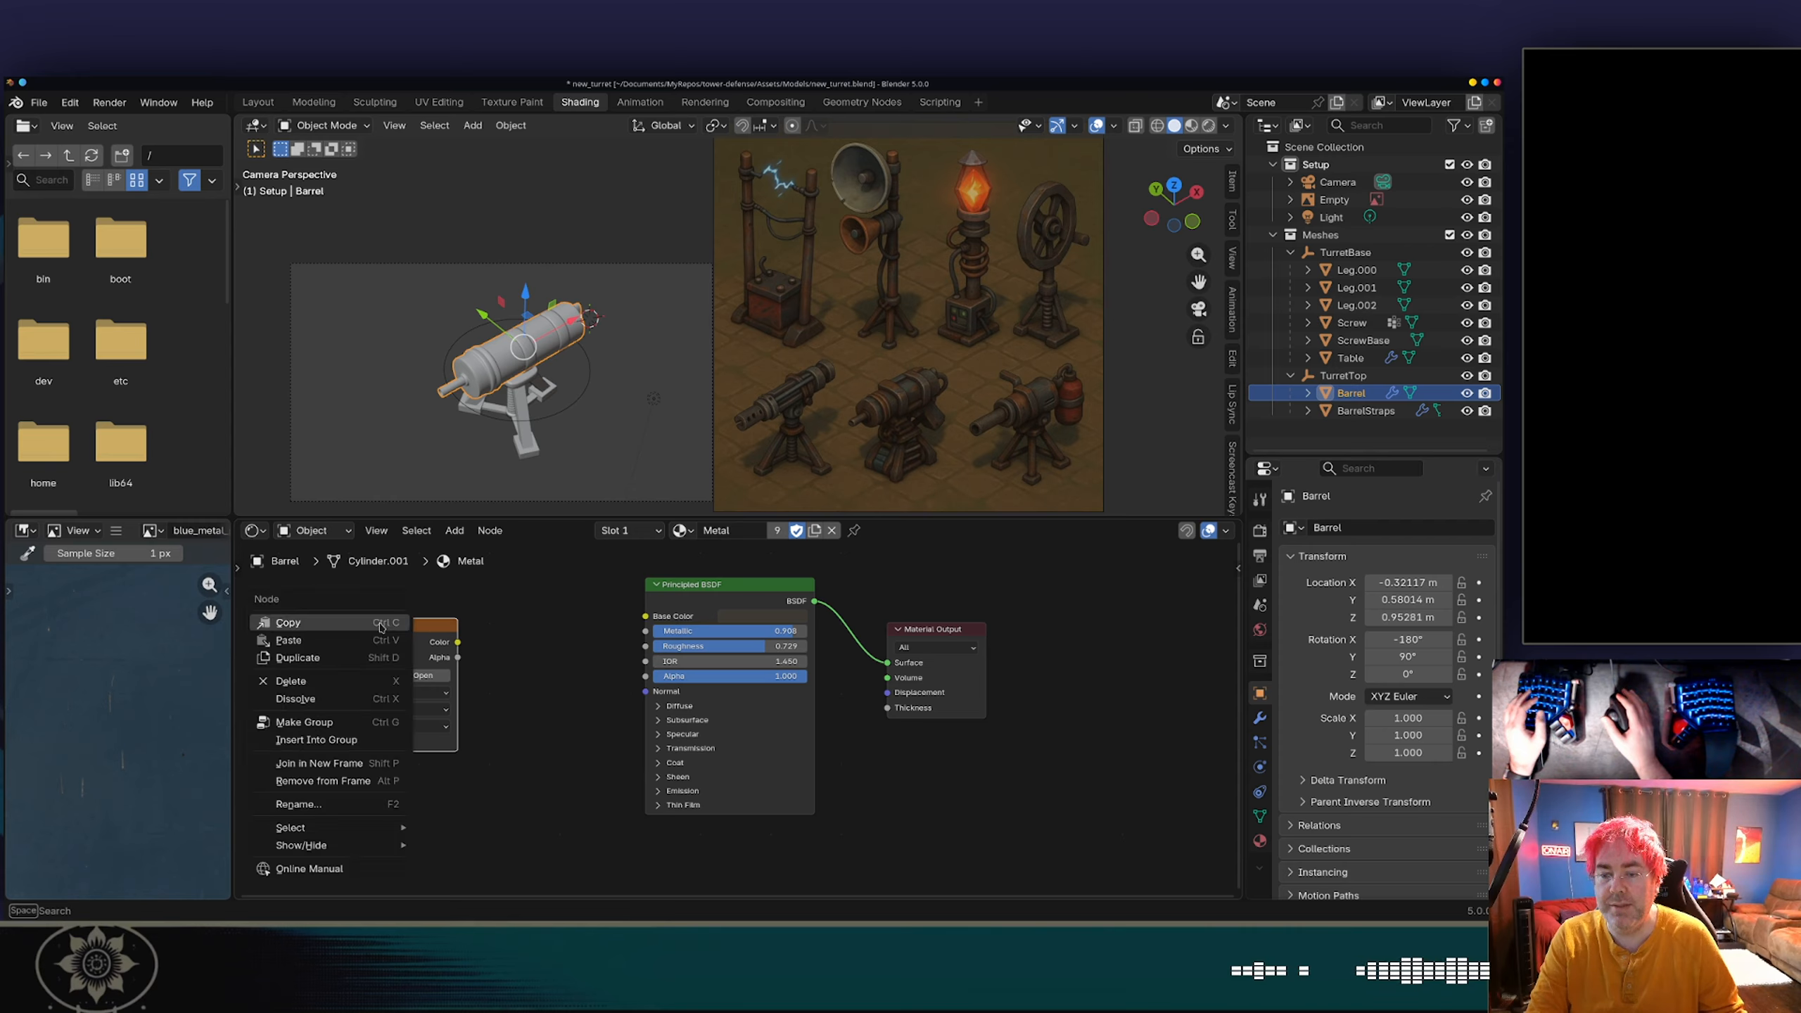
click(377, 809)
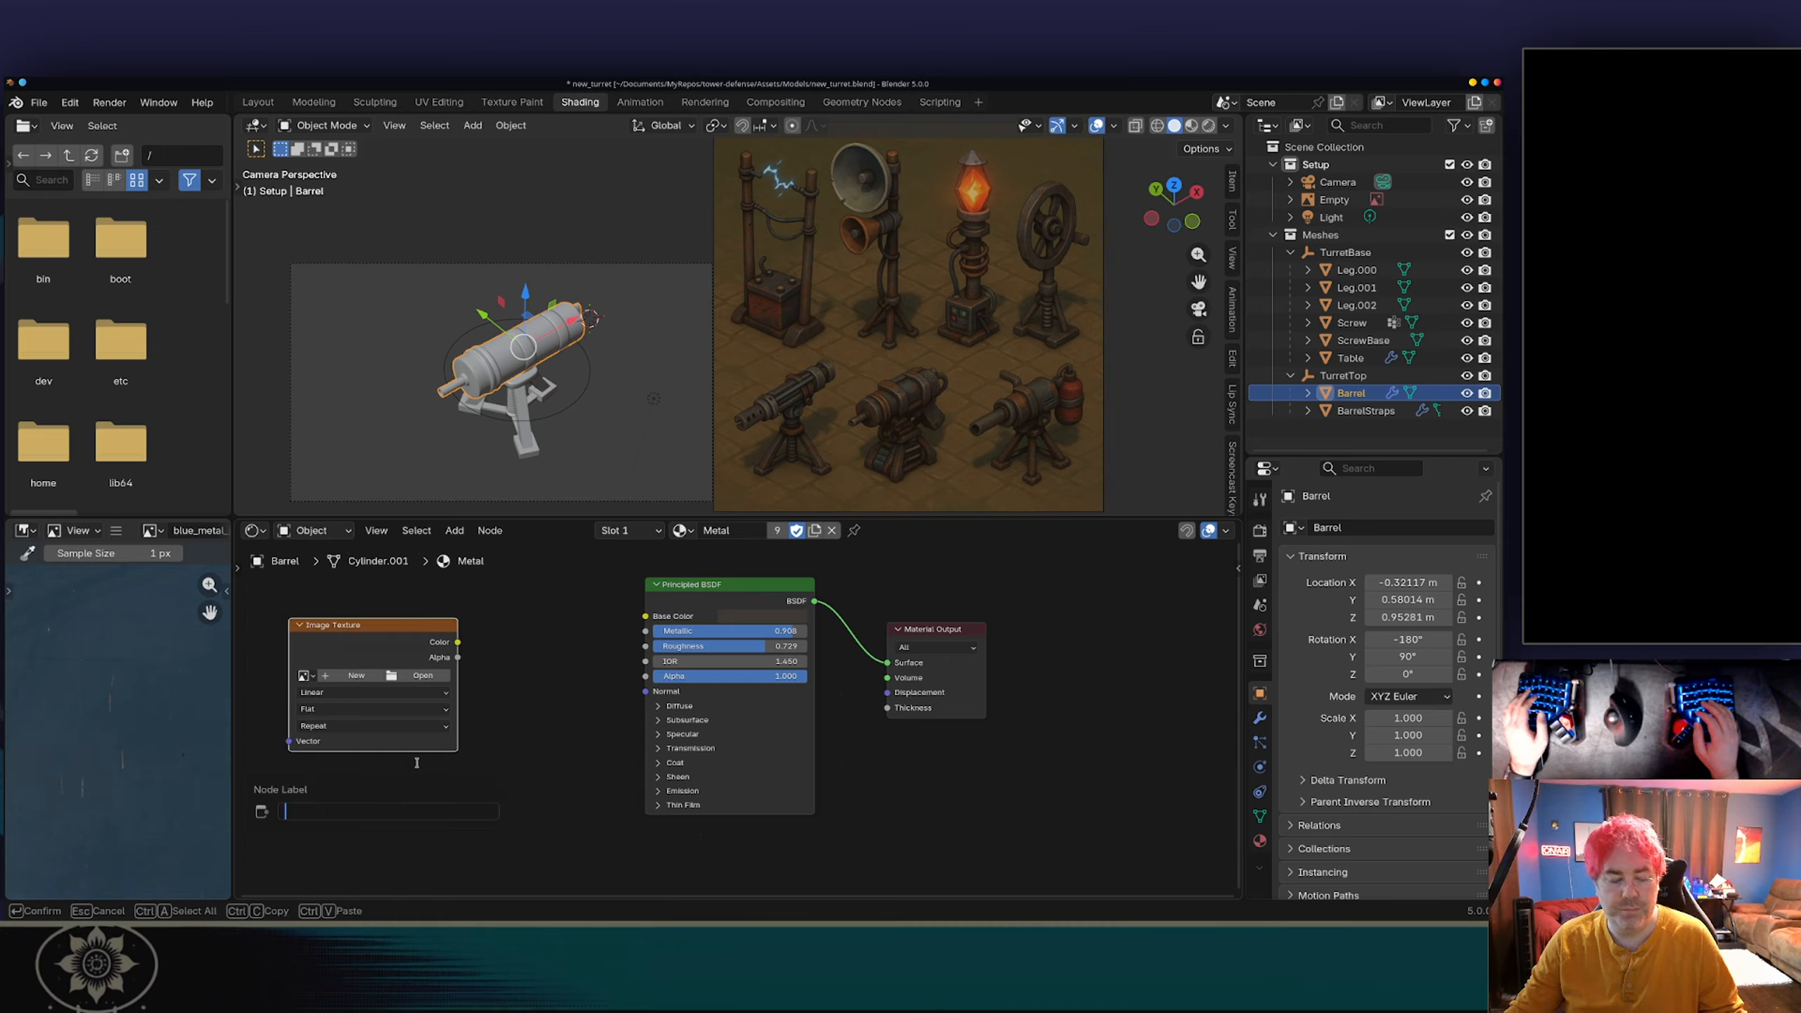
text(~Base)
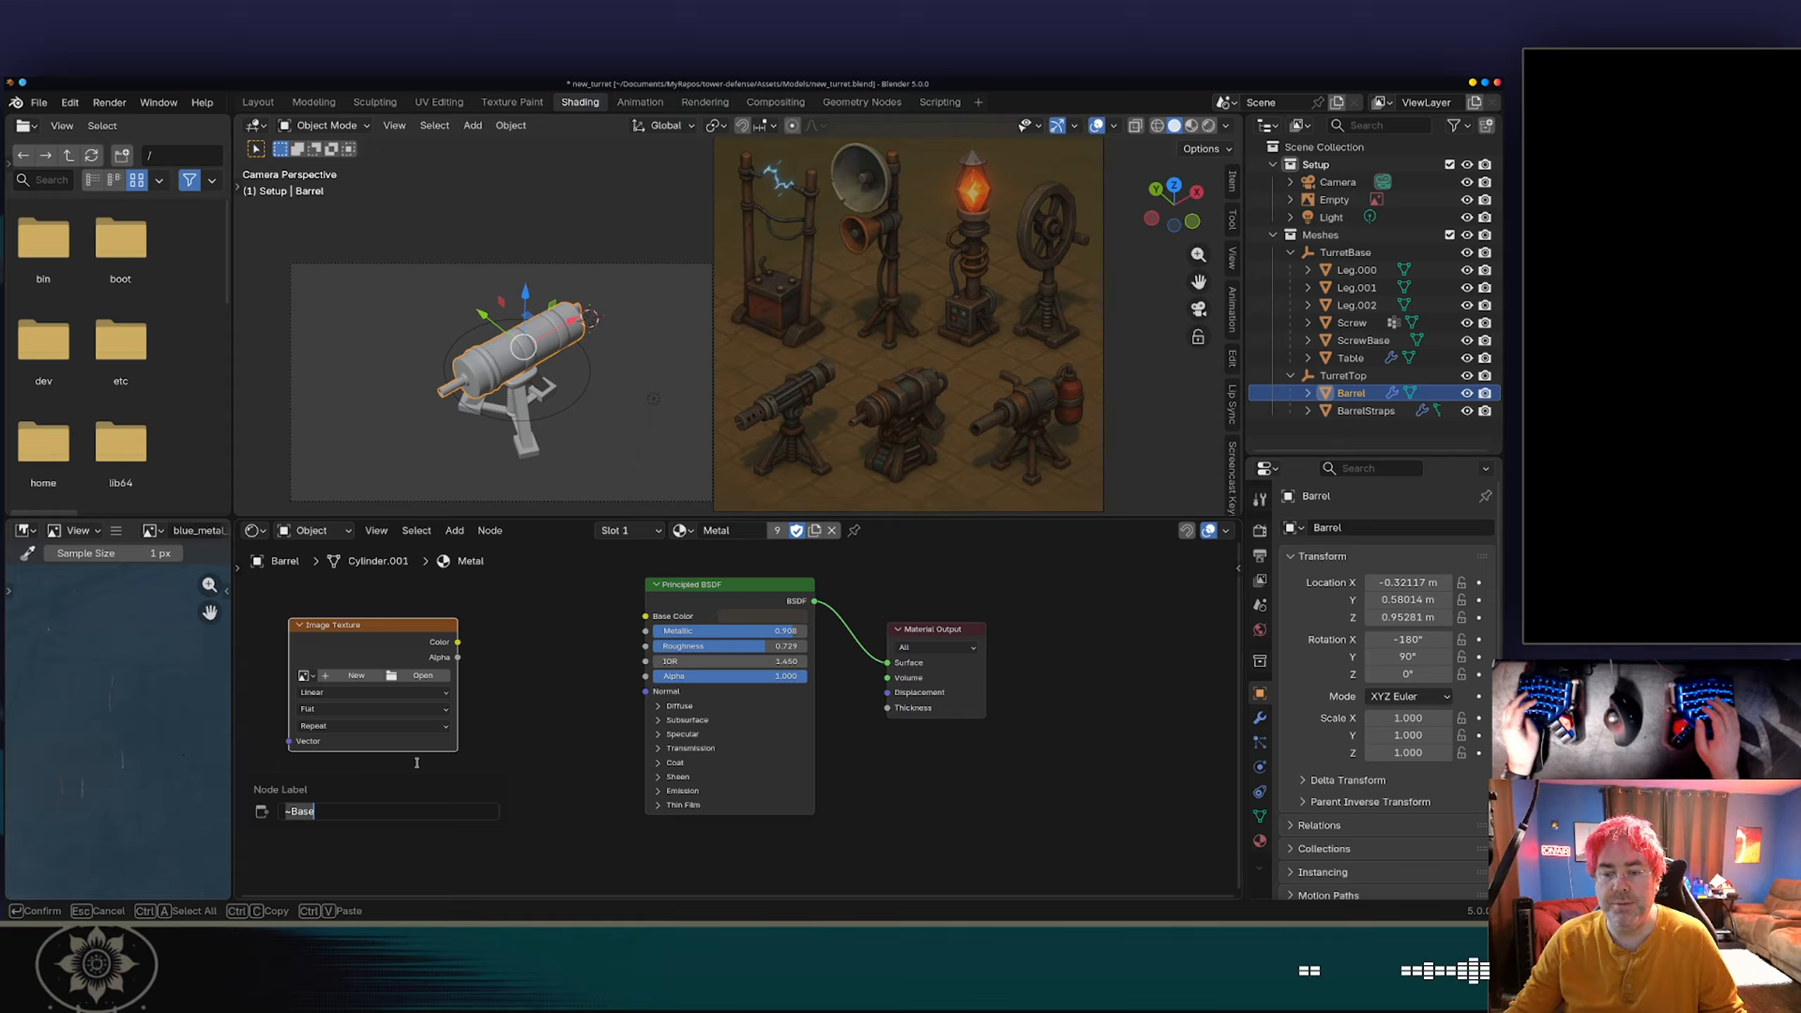
text(Meta)
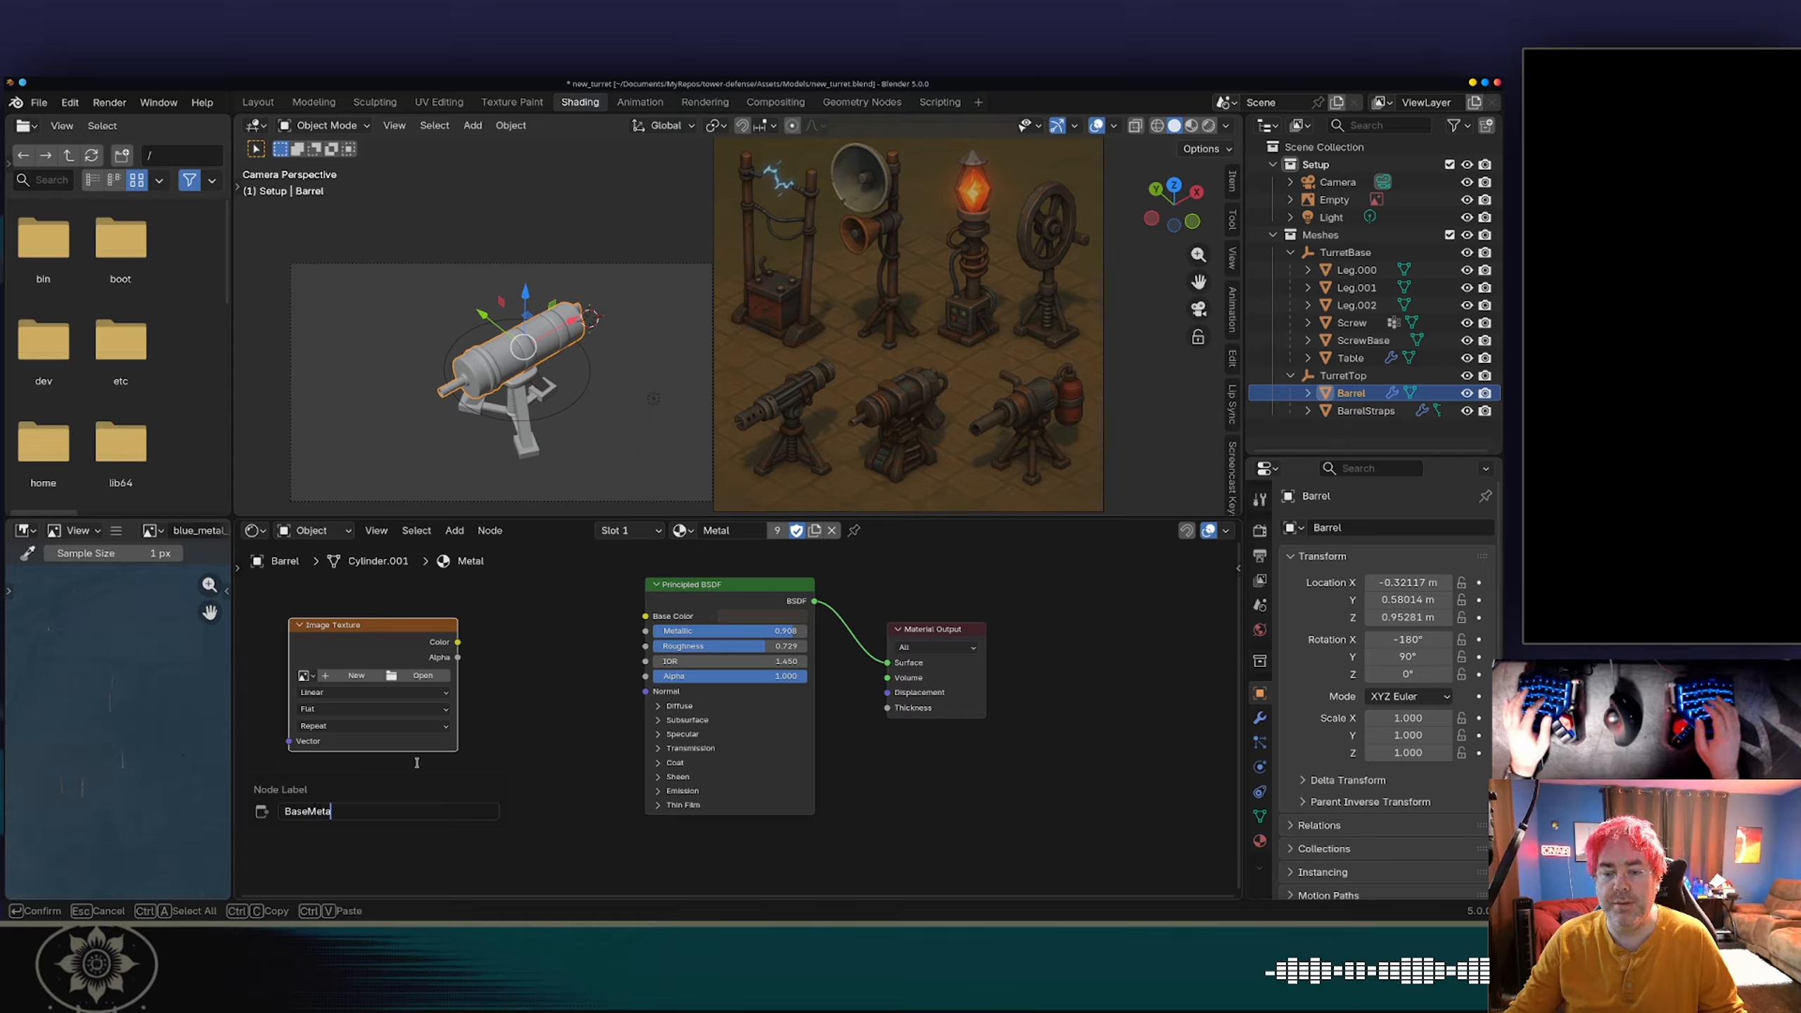
text(l)
key(Return)
scroll(499, 732, down, 1)
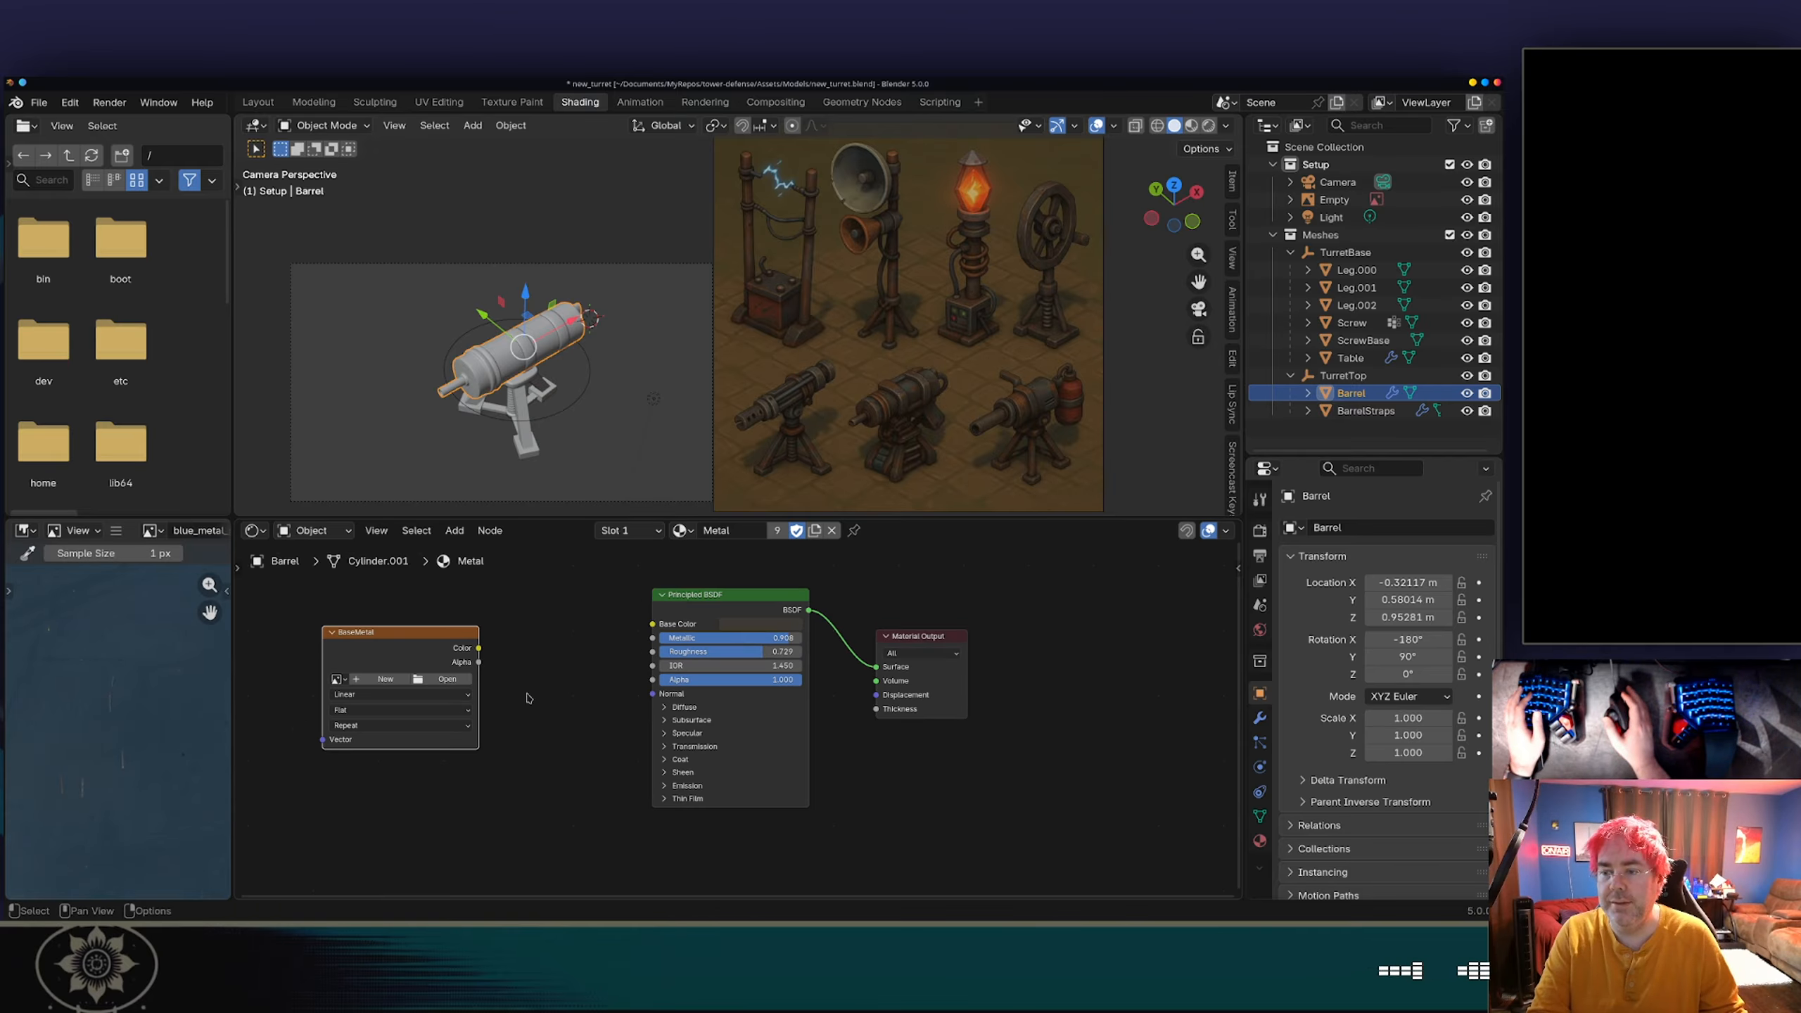
Step: Enlarge the node editor, move the BaseMetal node up, and add a second Image Texture node below it
drag(580, 514, 580, 347)
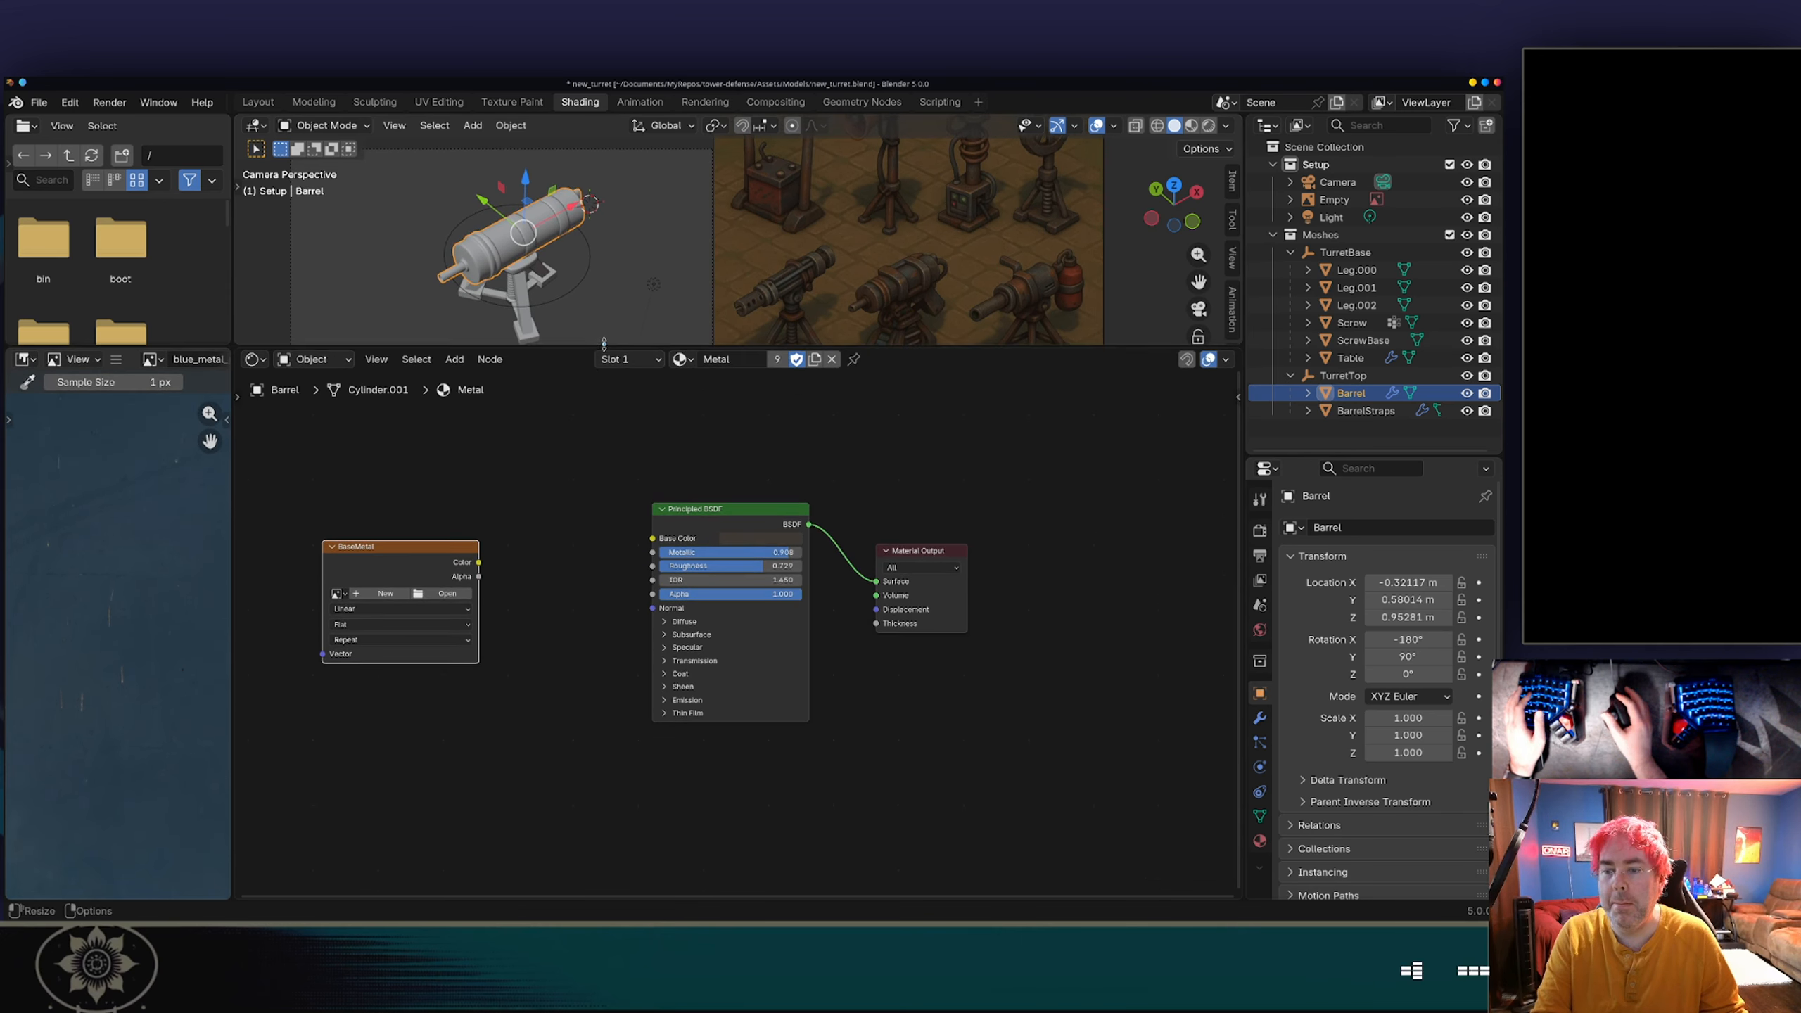
drag(382, 543, 435, 427)
key(shift+a)
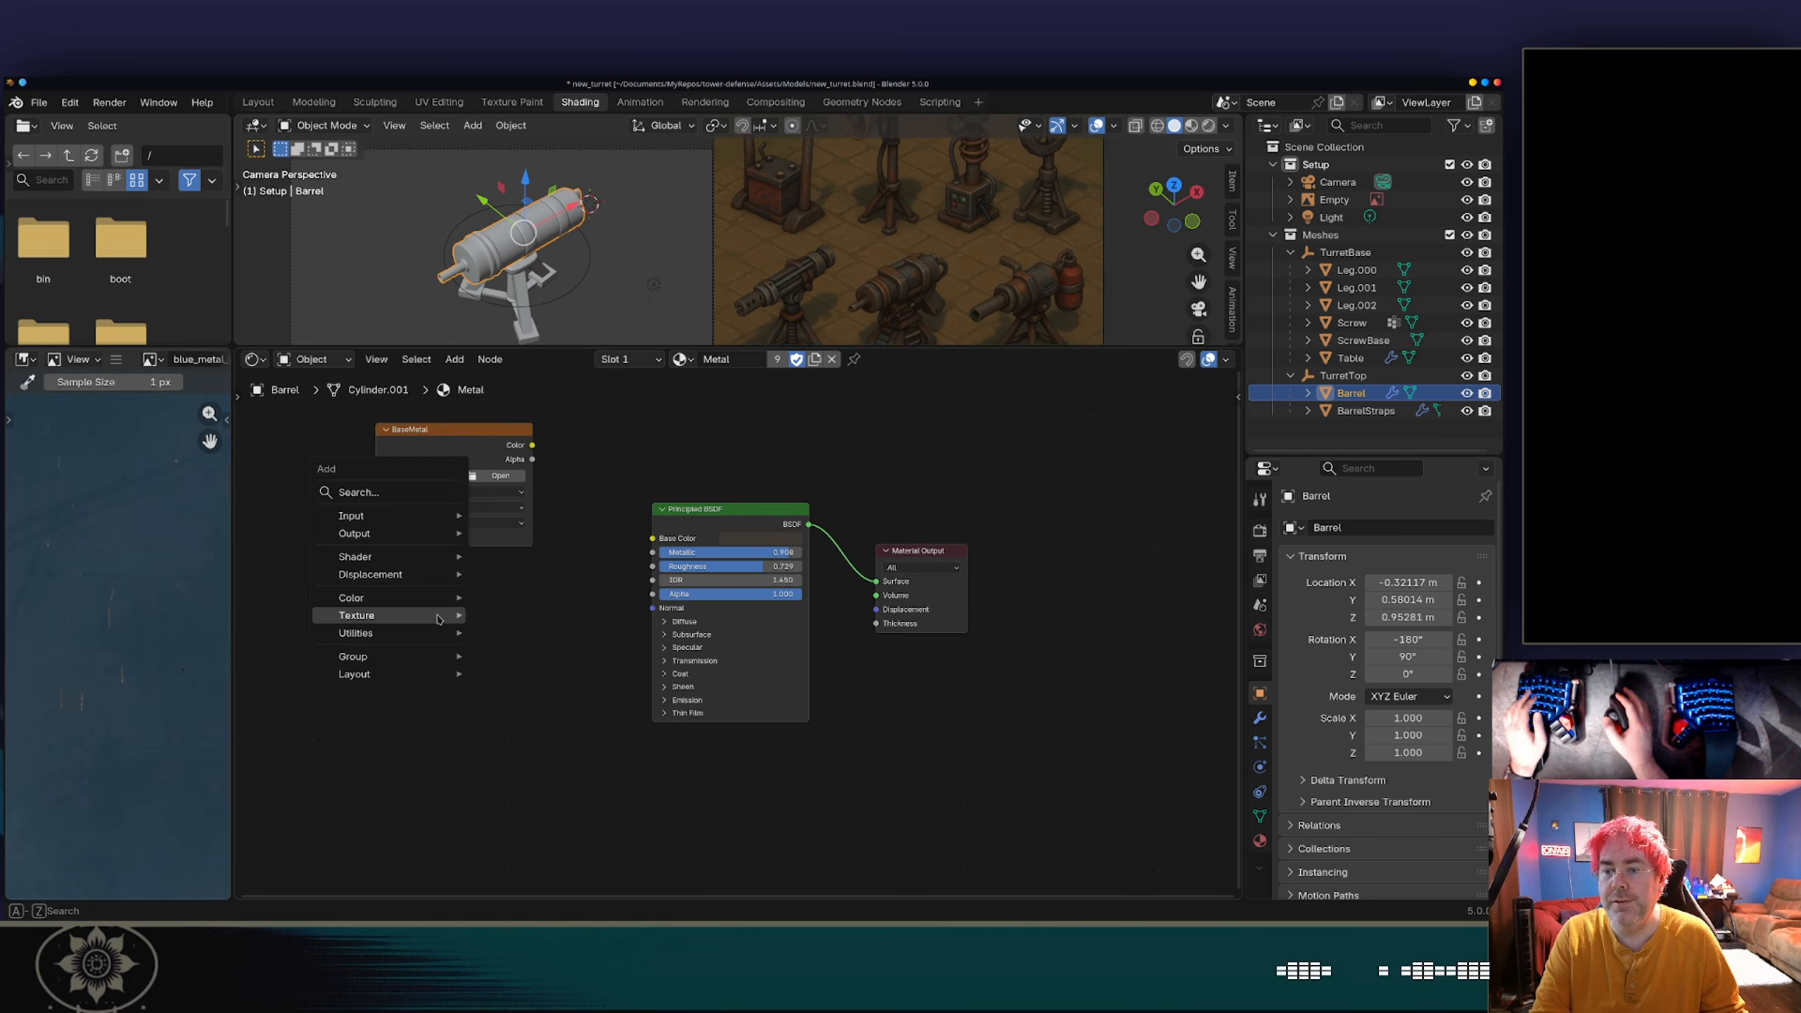
mouse_move(420, 517)
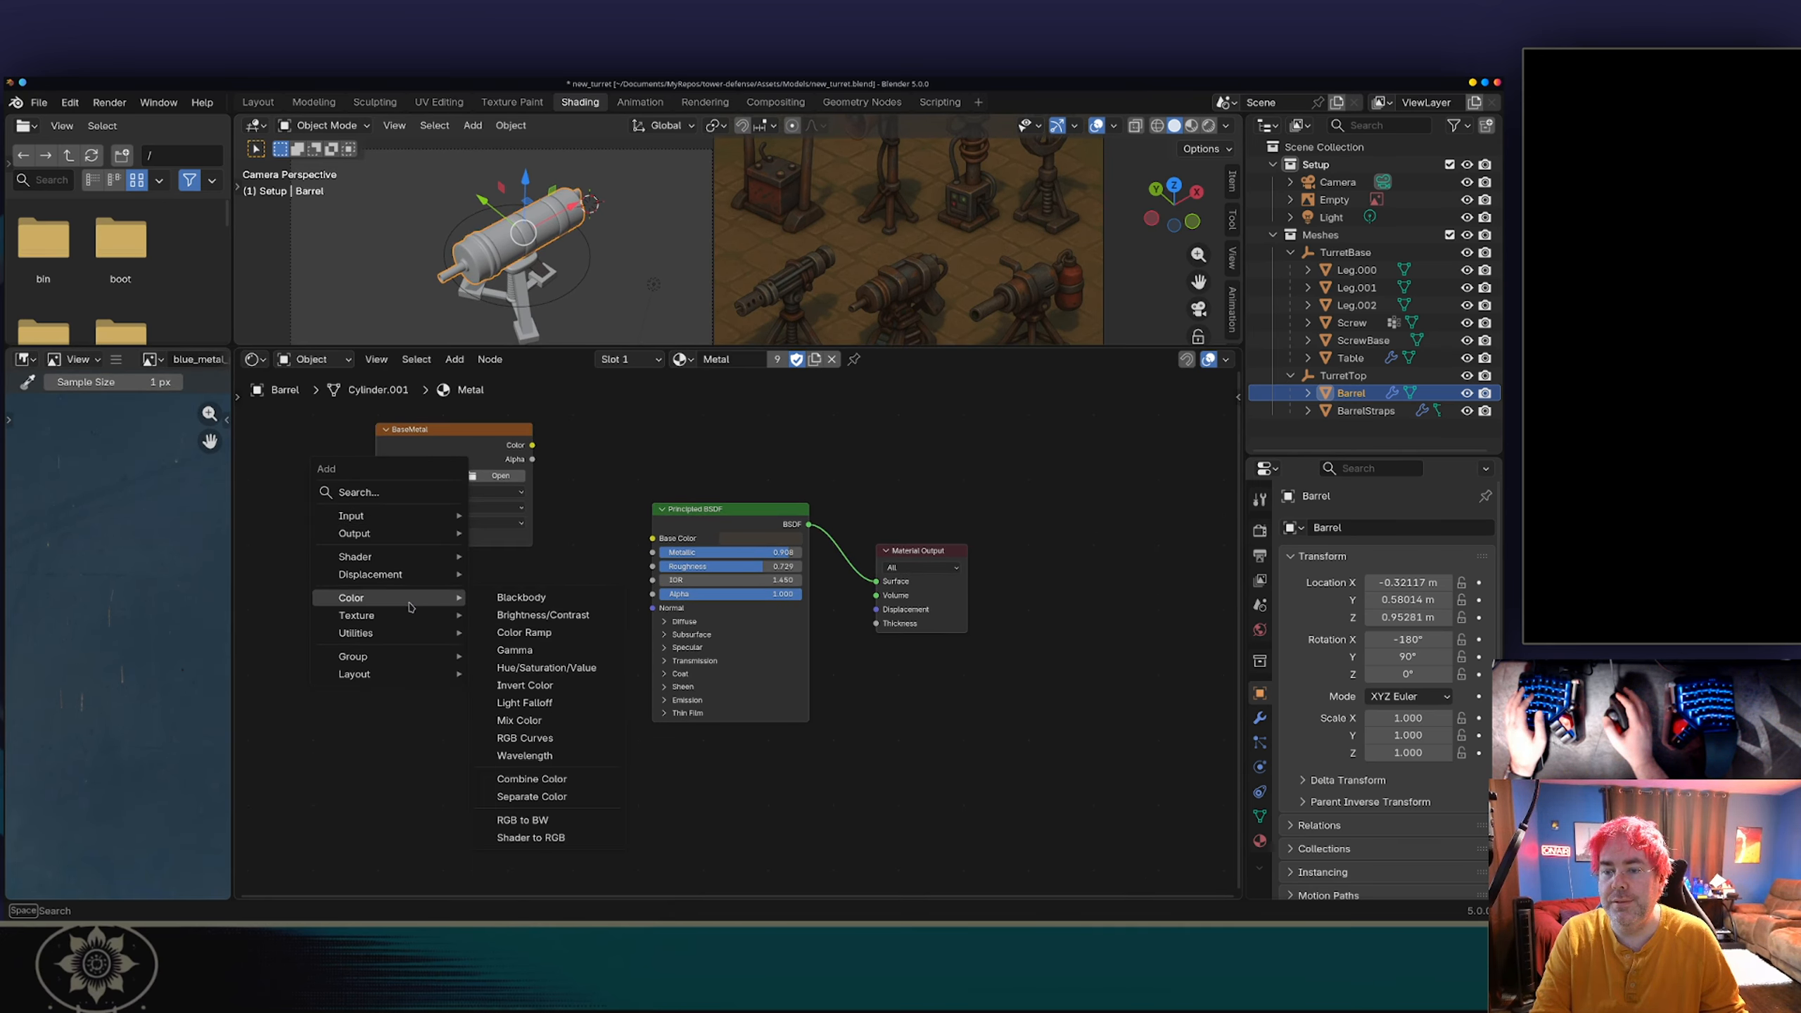
mouse_move(437, 614)
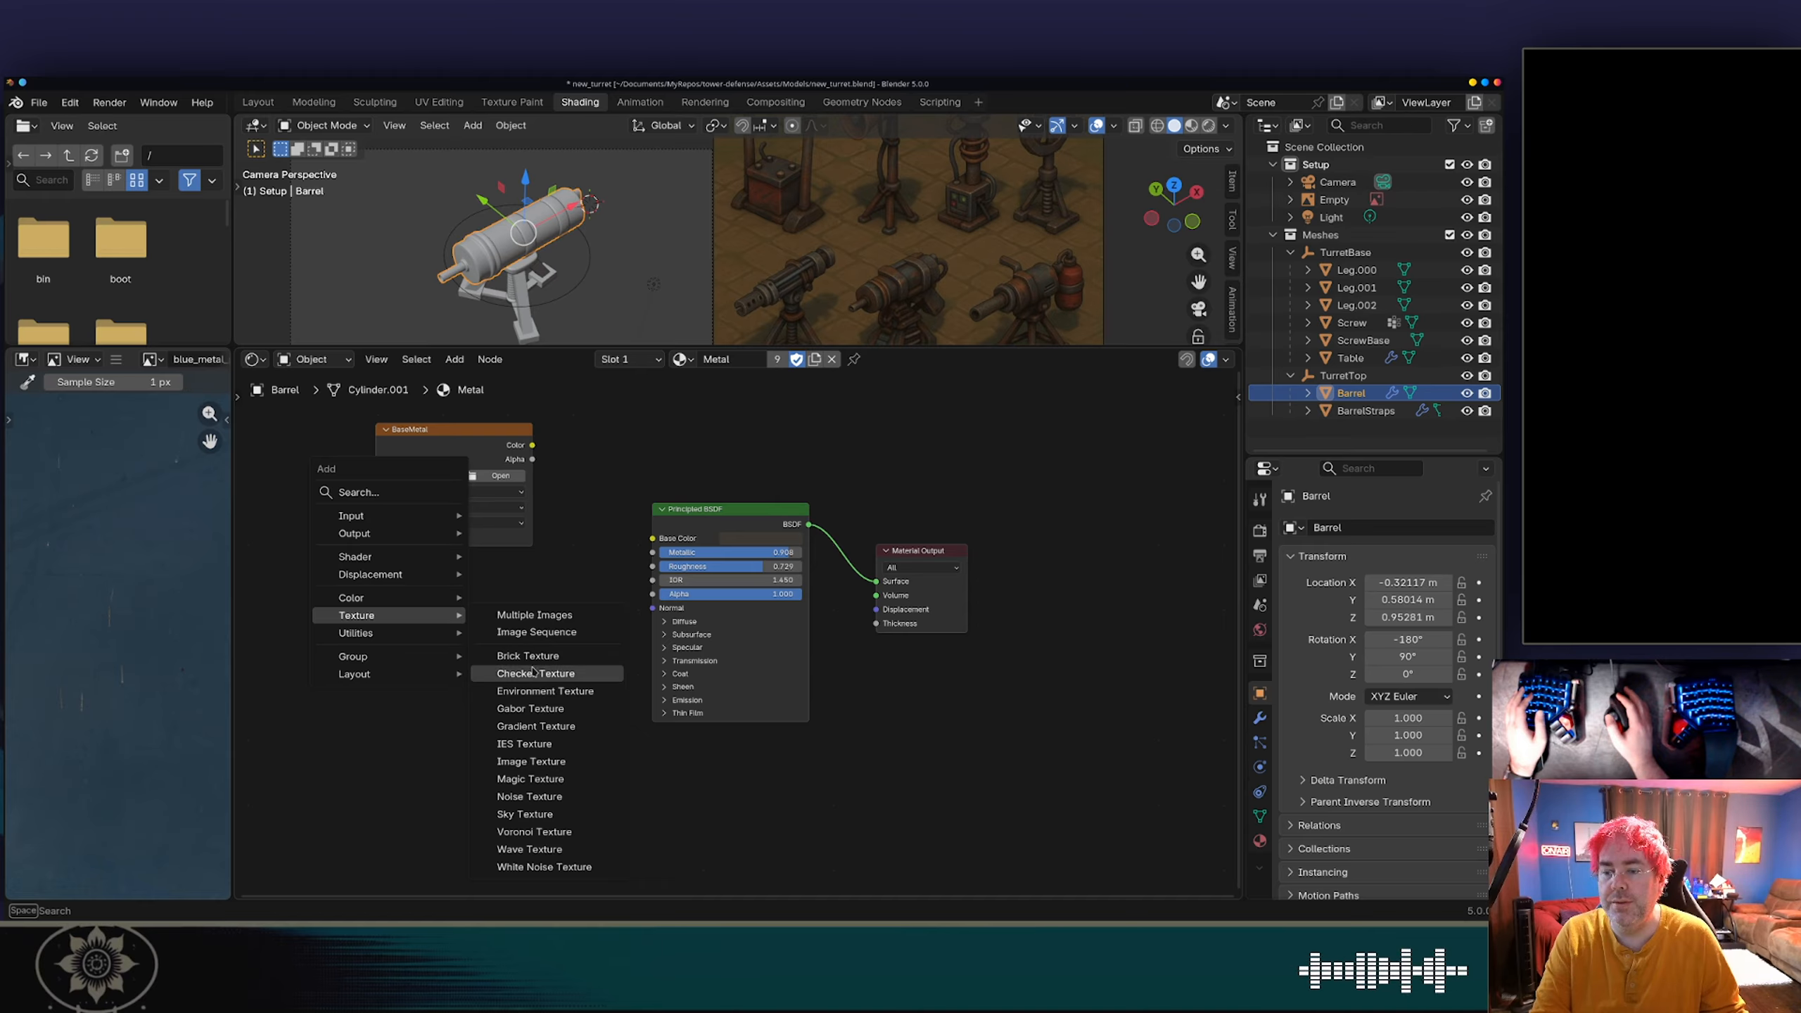
click(530, 765)
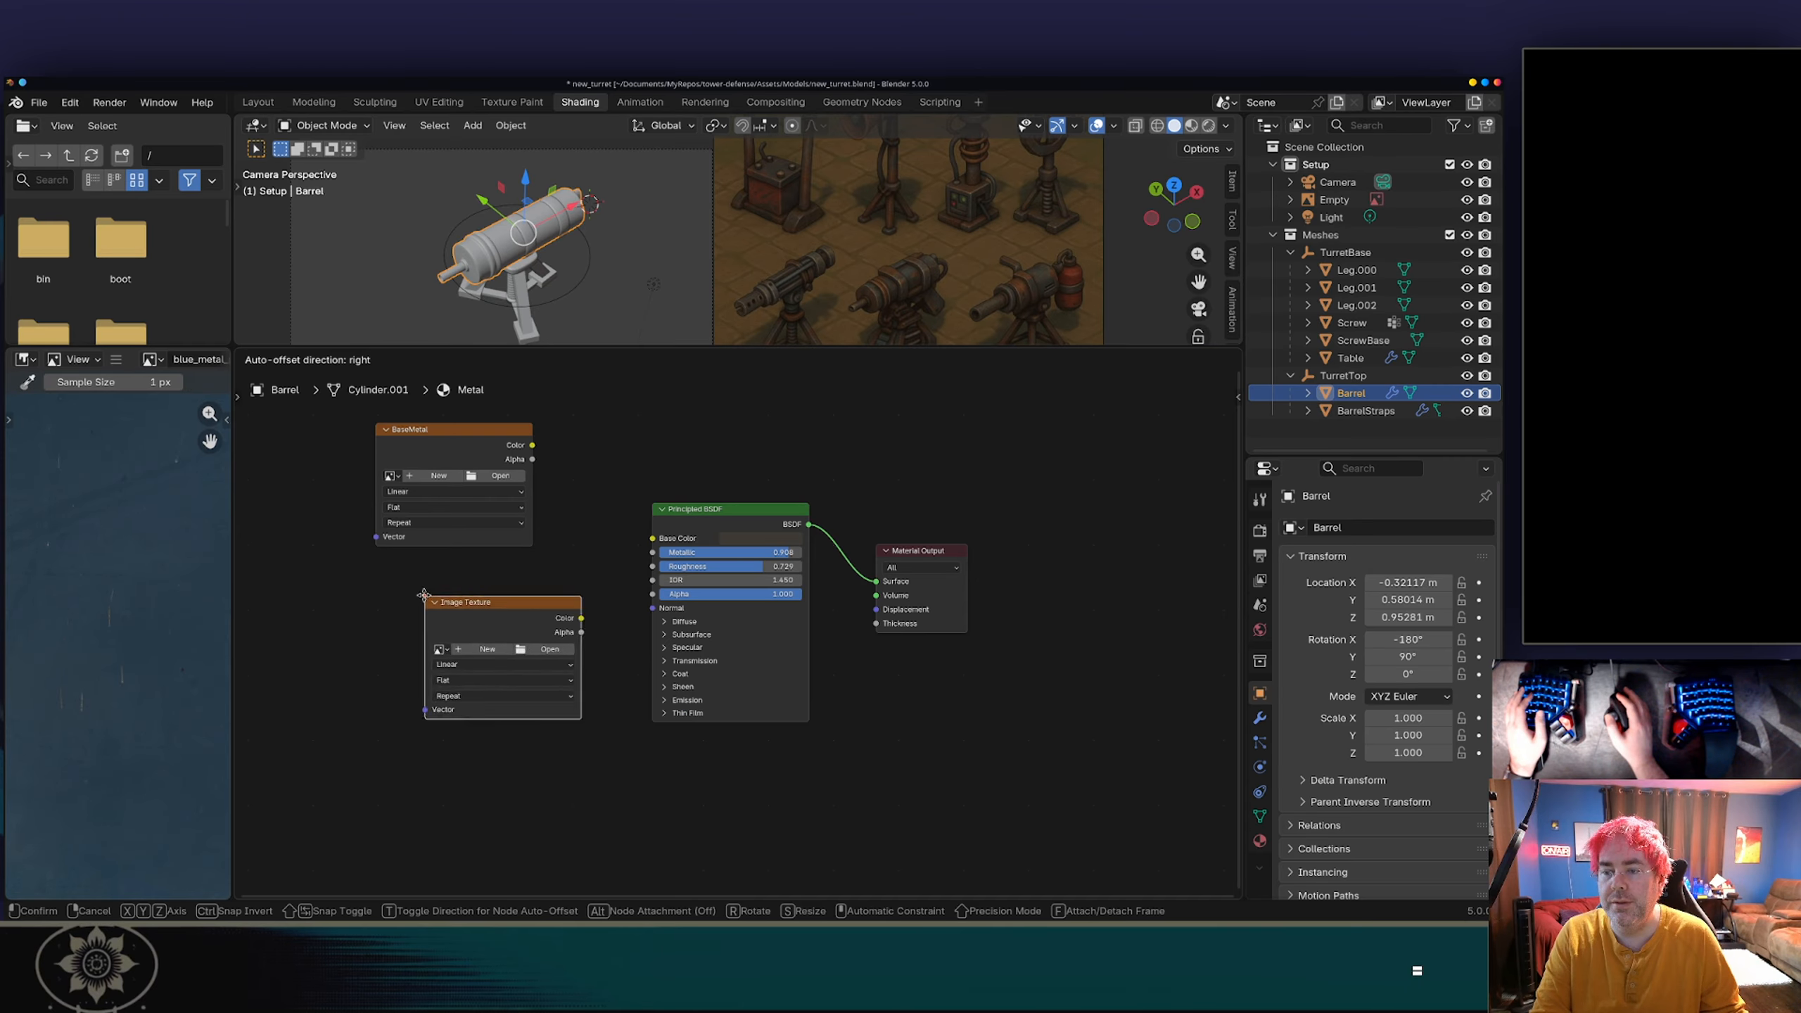
click(411, 610)
Step: Label the second Image Texture node Rust and move it further down, away from the Principled BSDF
right_click(410, 611)
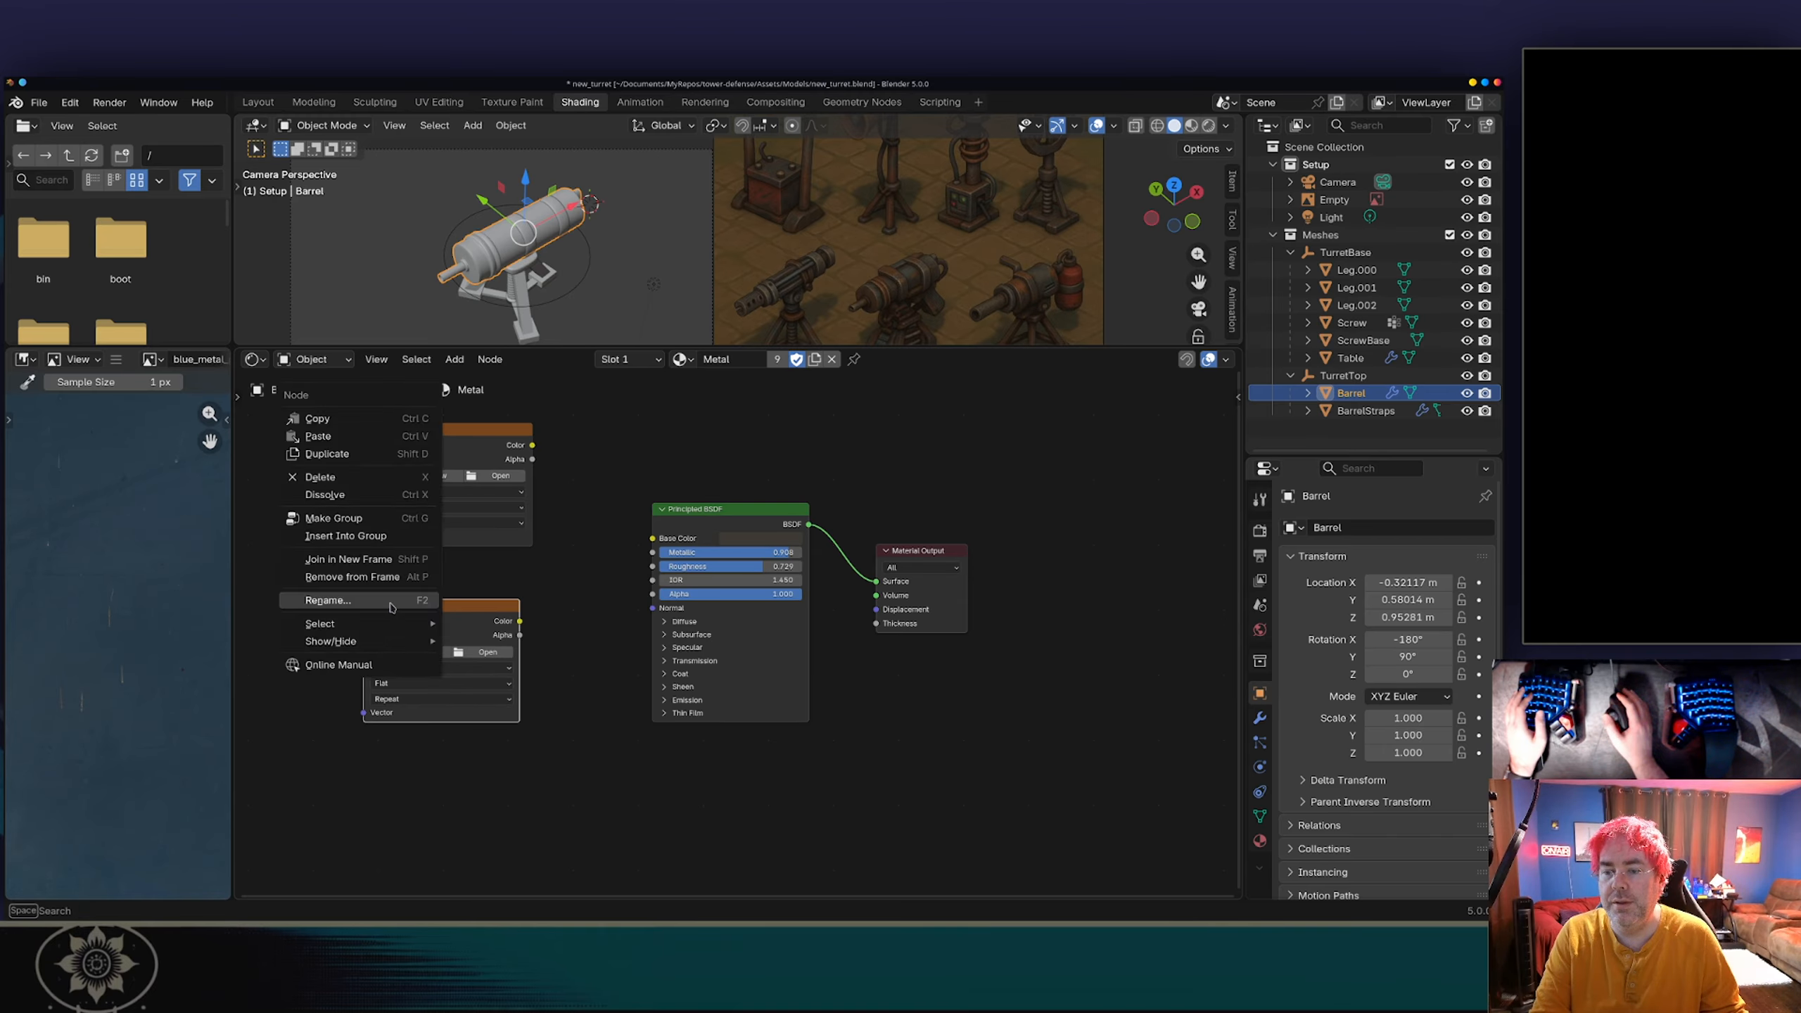
click(390, 608)
text(Ru)
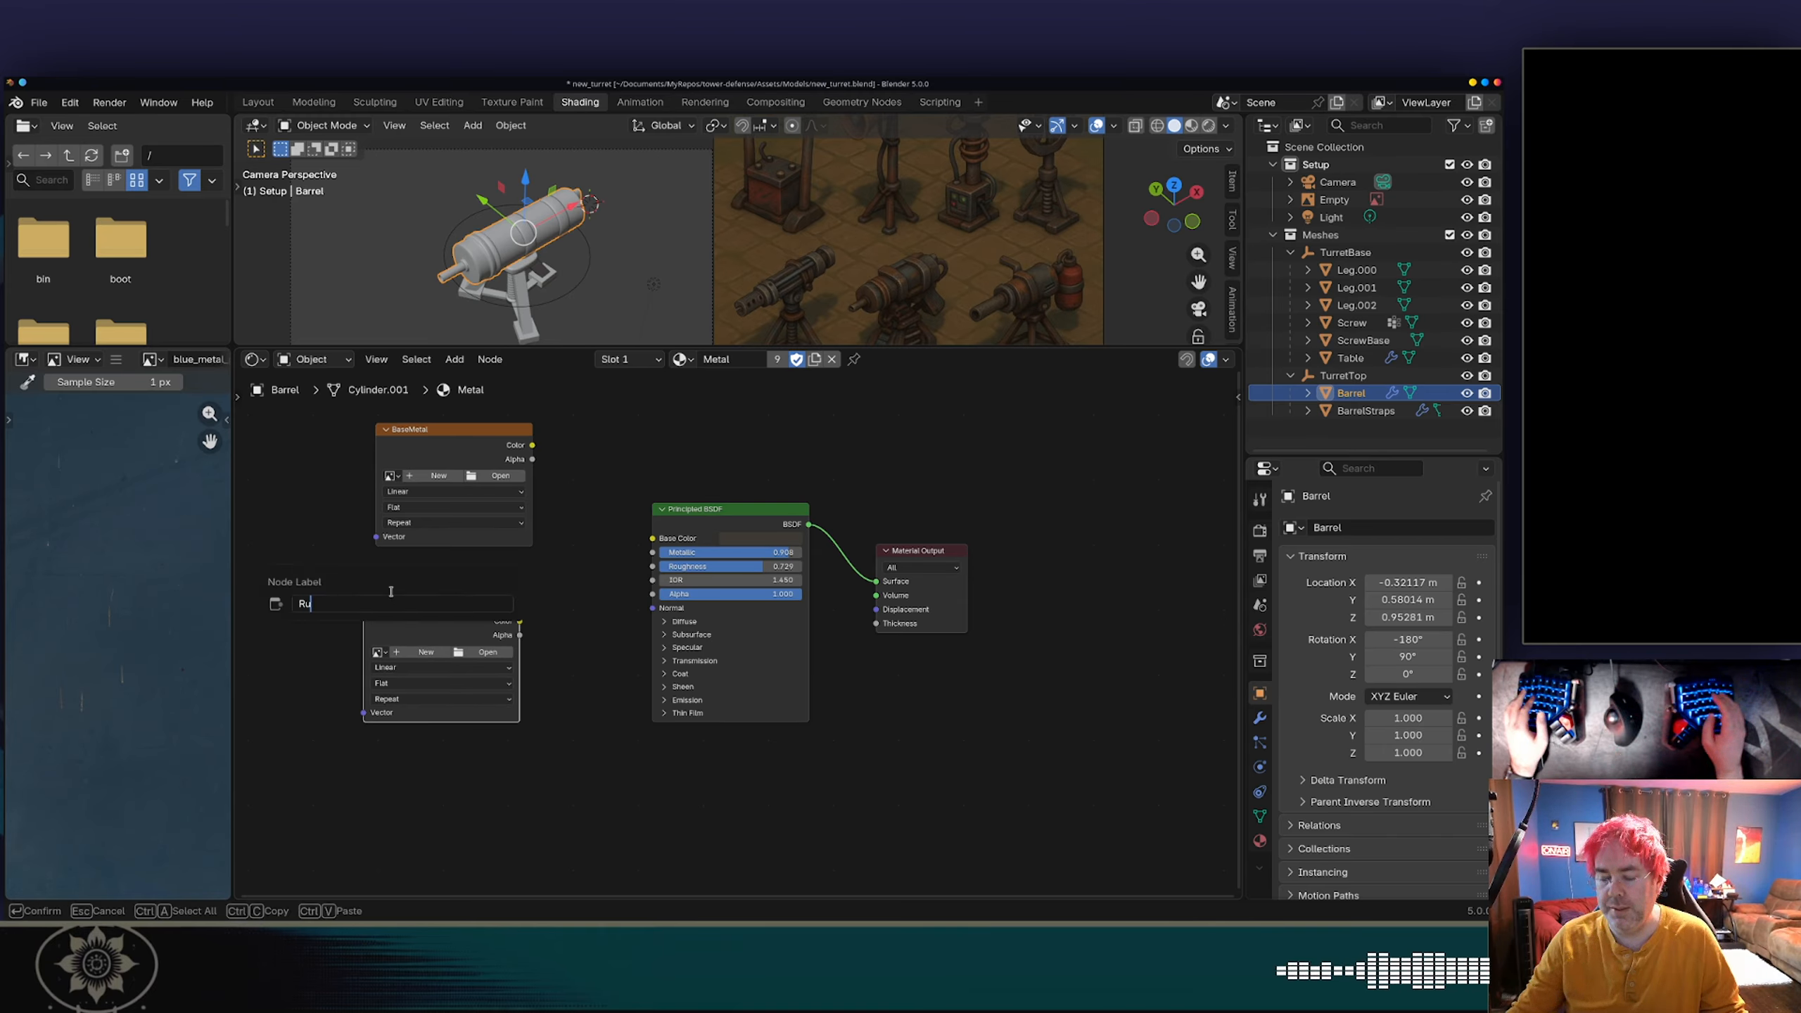
text(st)
key(Return)
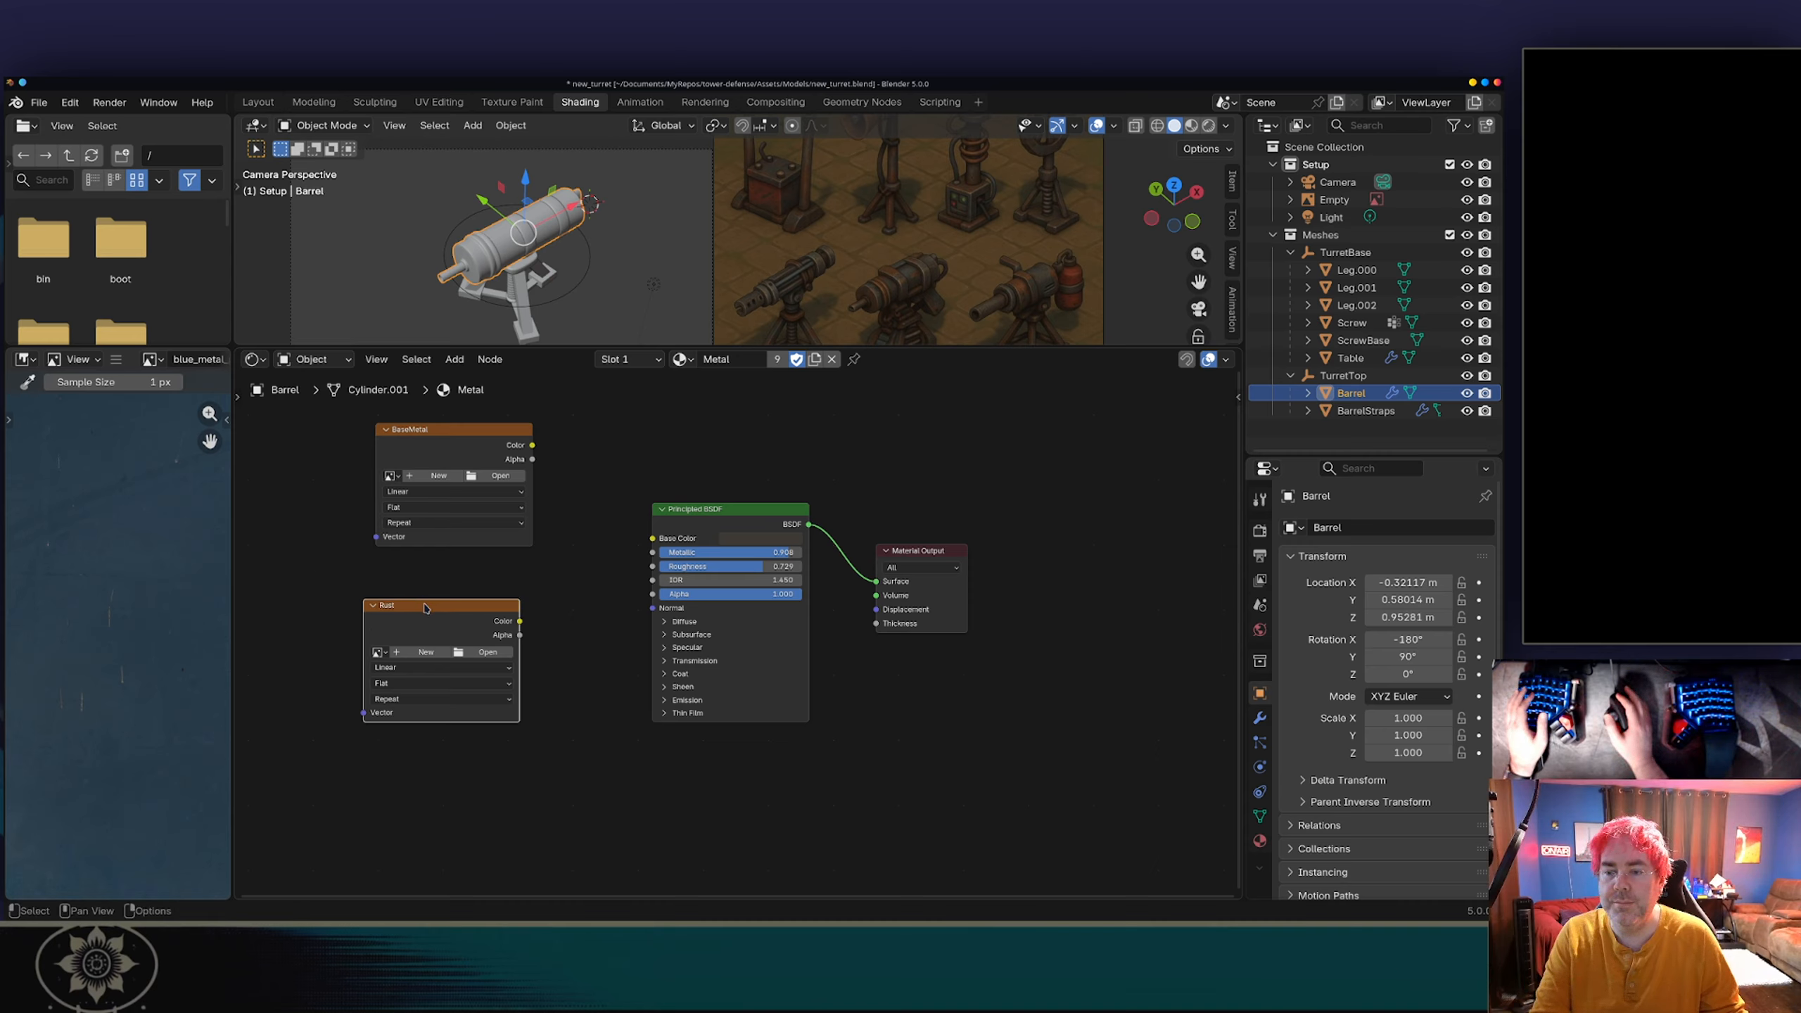
drag(426, 607, 330, 664)
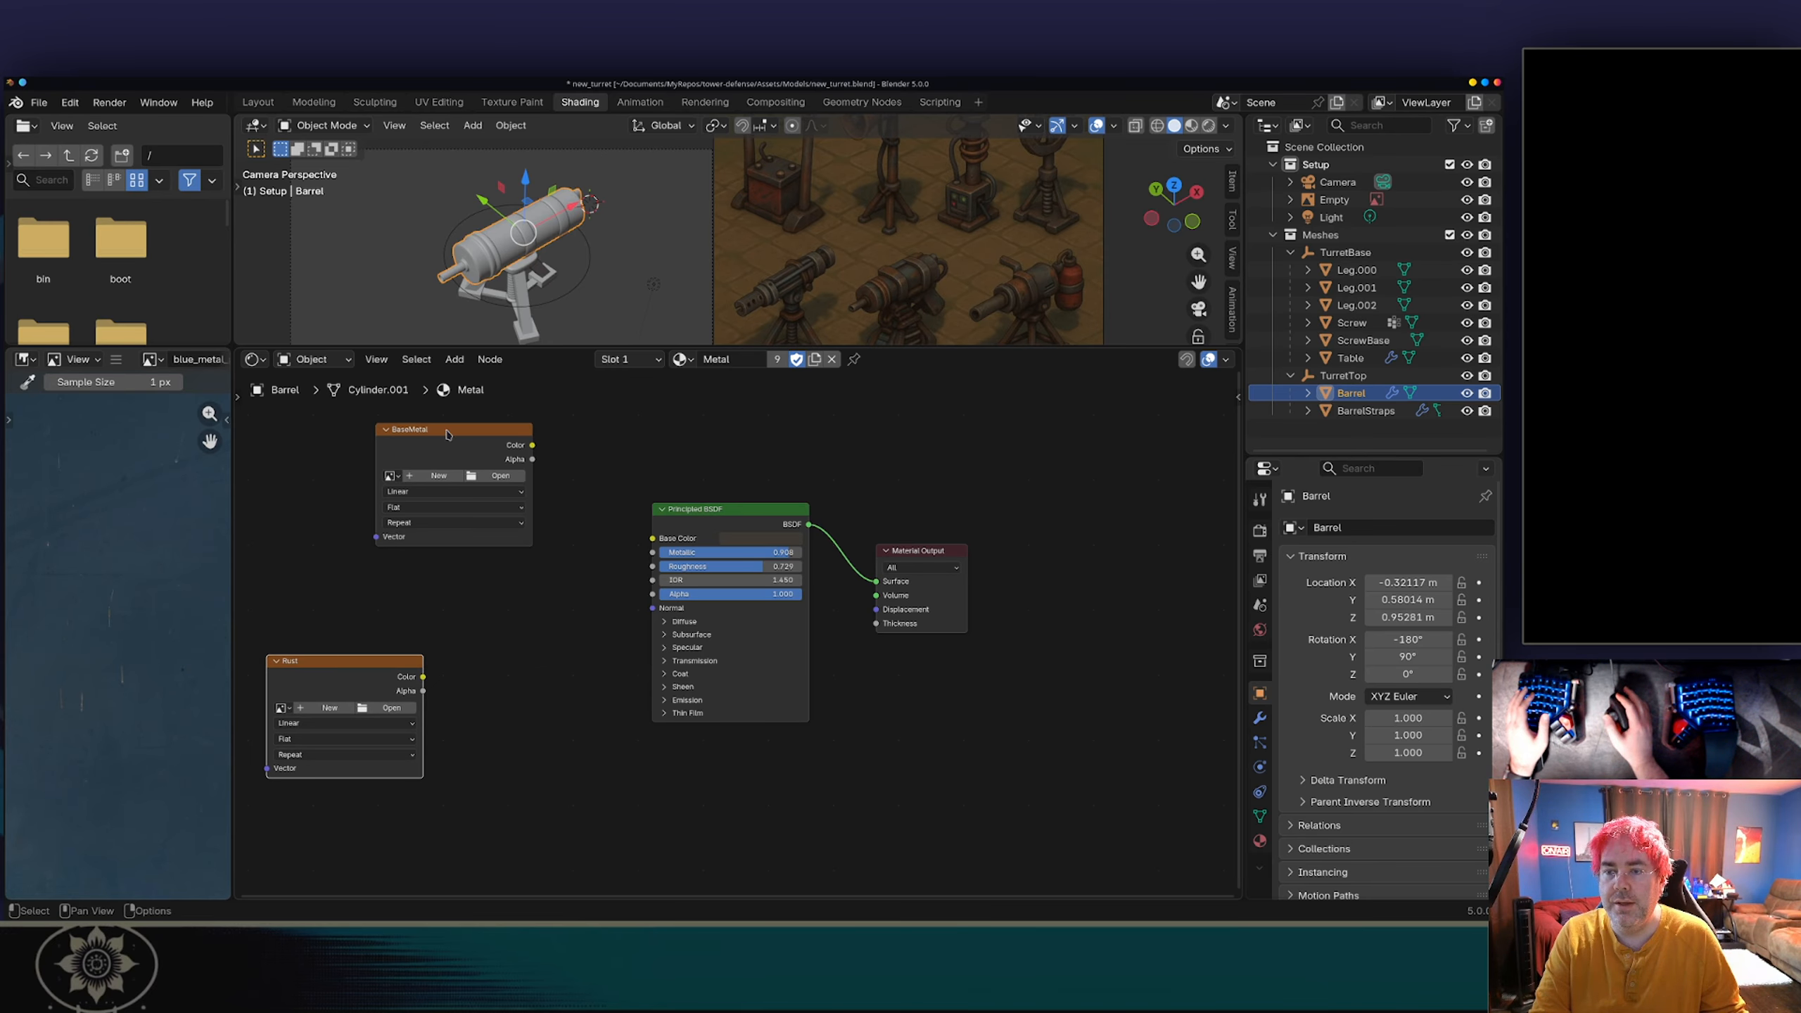
Step: Delete the BaseMetal and Rust image texture nodes from the Metal material
drag(448, 434, 383, 445)
key(x)
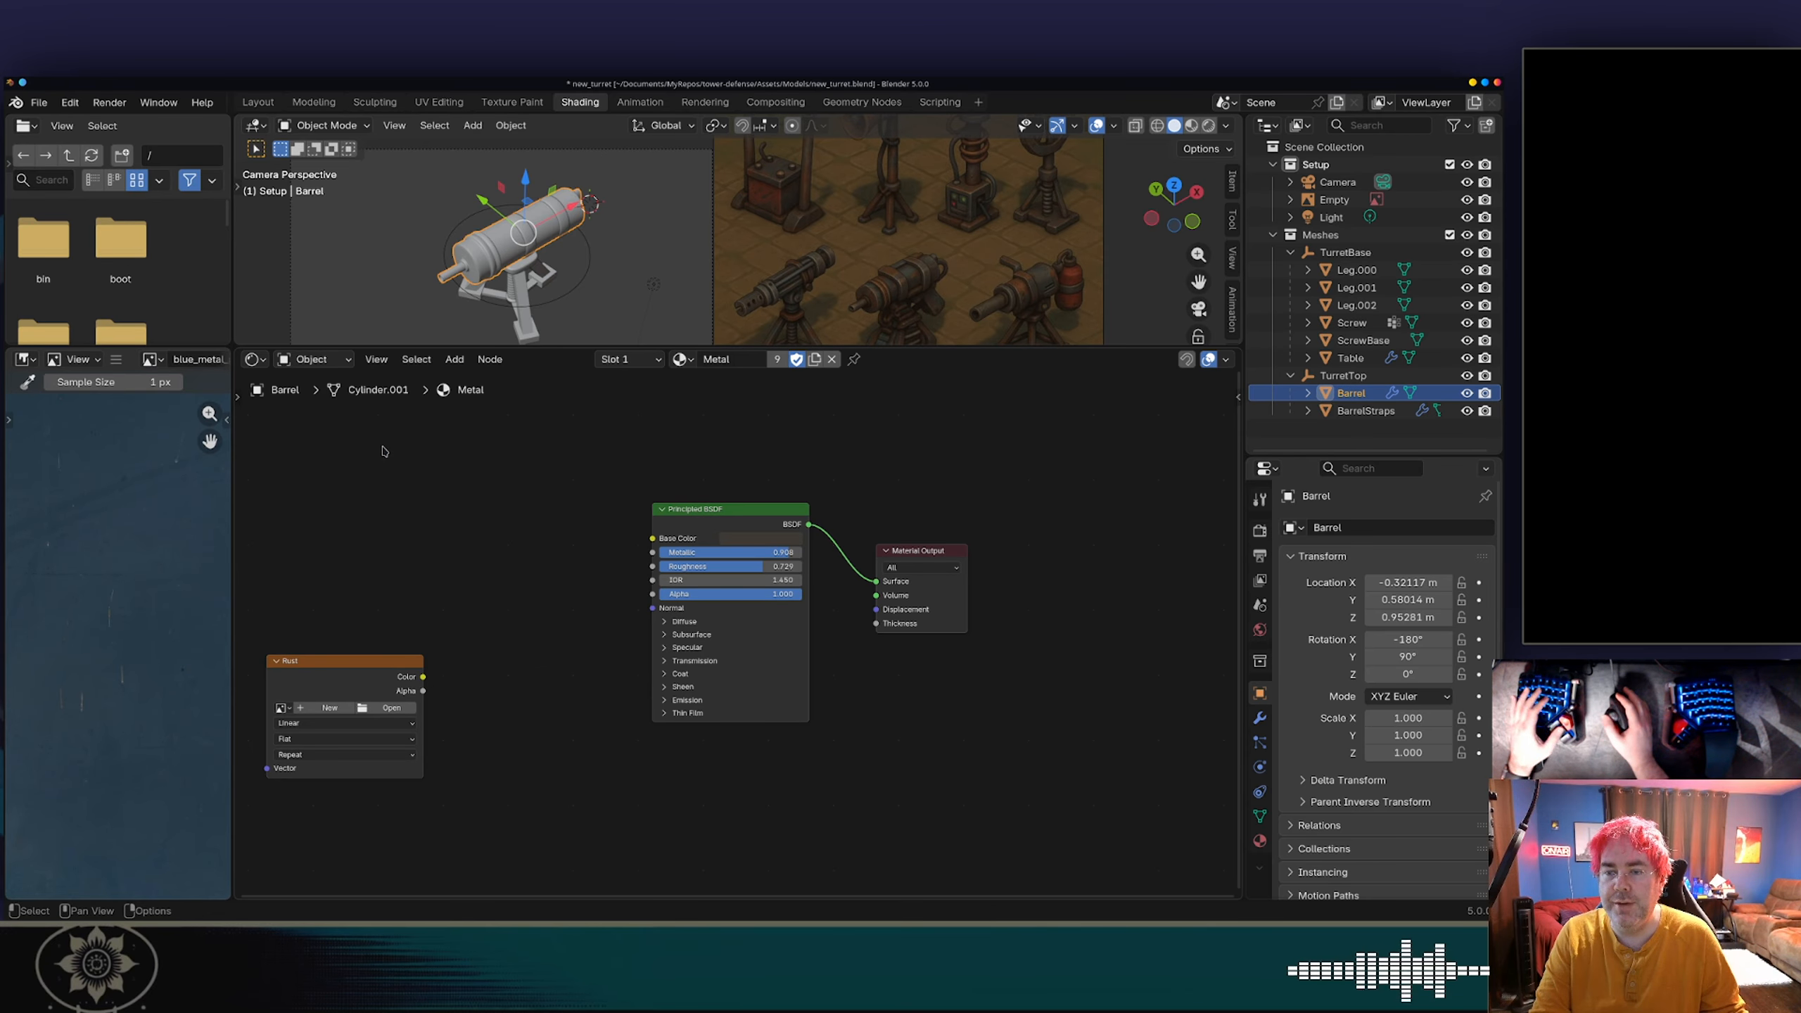
click(342, 657)
key(x)
Step: Add a Noise Texture node and connect its Color output to the Principled BSDF's Base Color
right_click(384, 583)
right_click(402, 541)
right_click(405, 540)
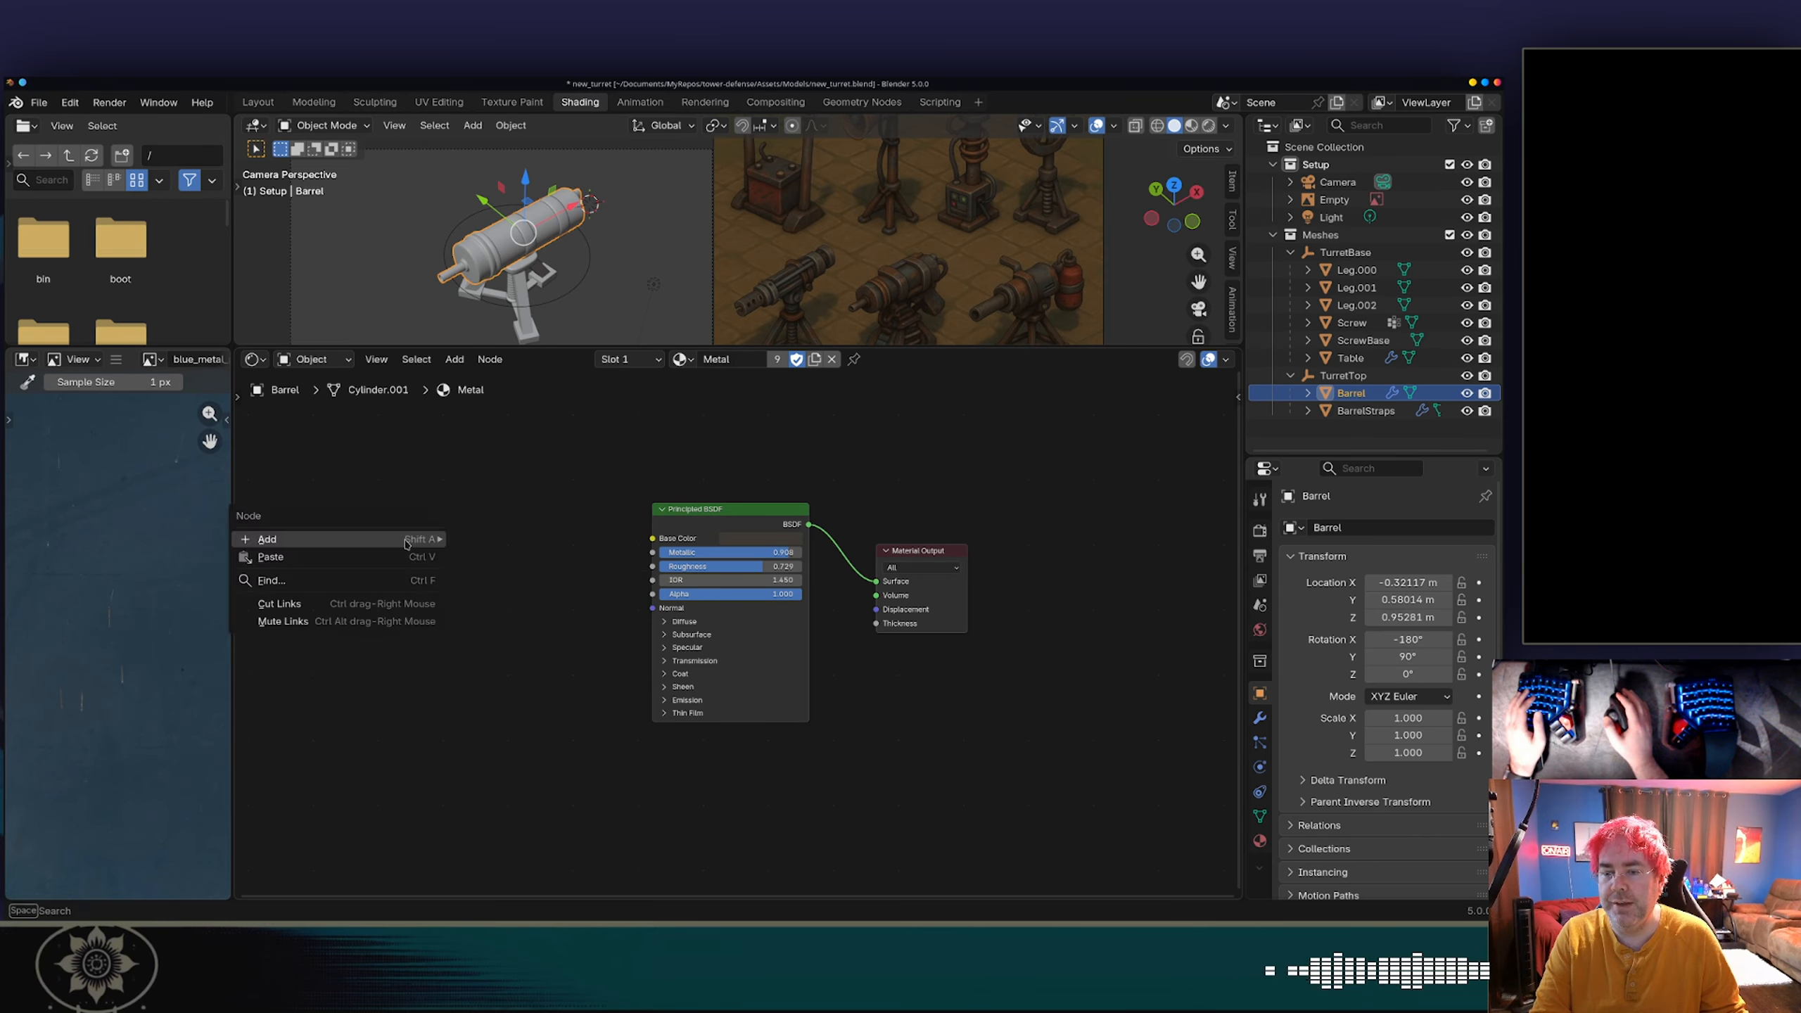
mouse_move(407, 541)
mouse_move(511, 640)
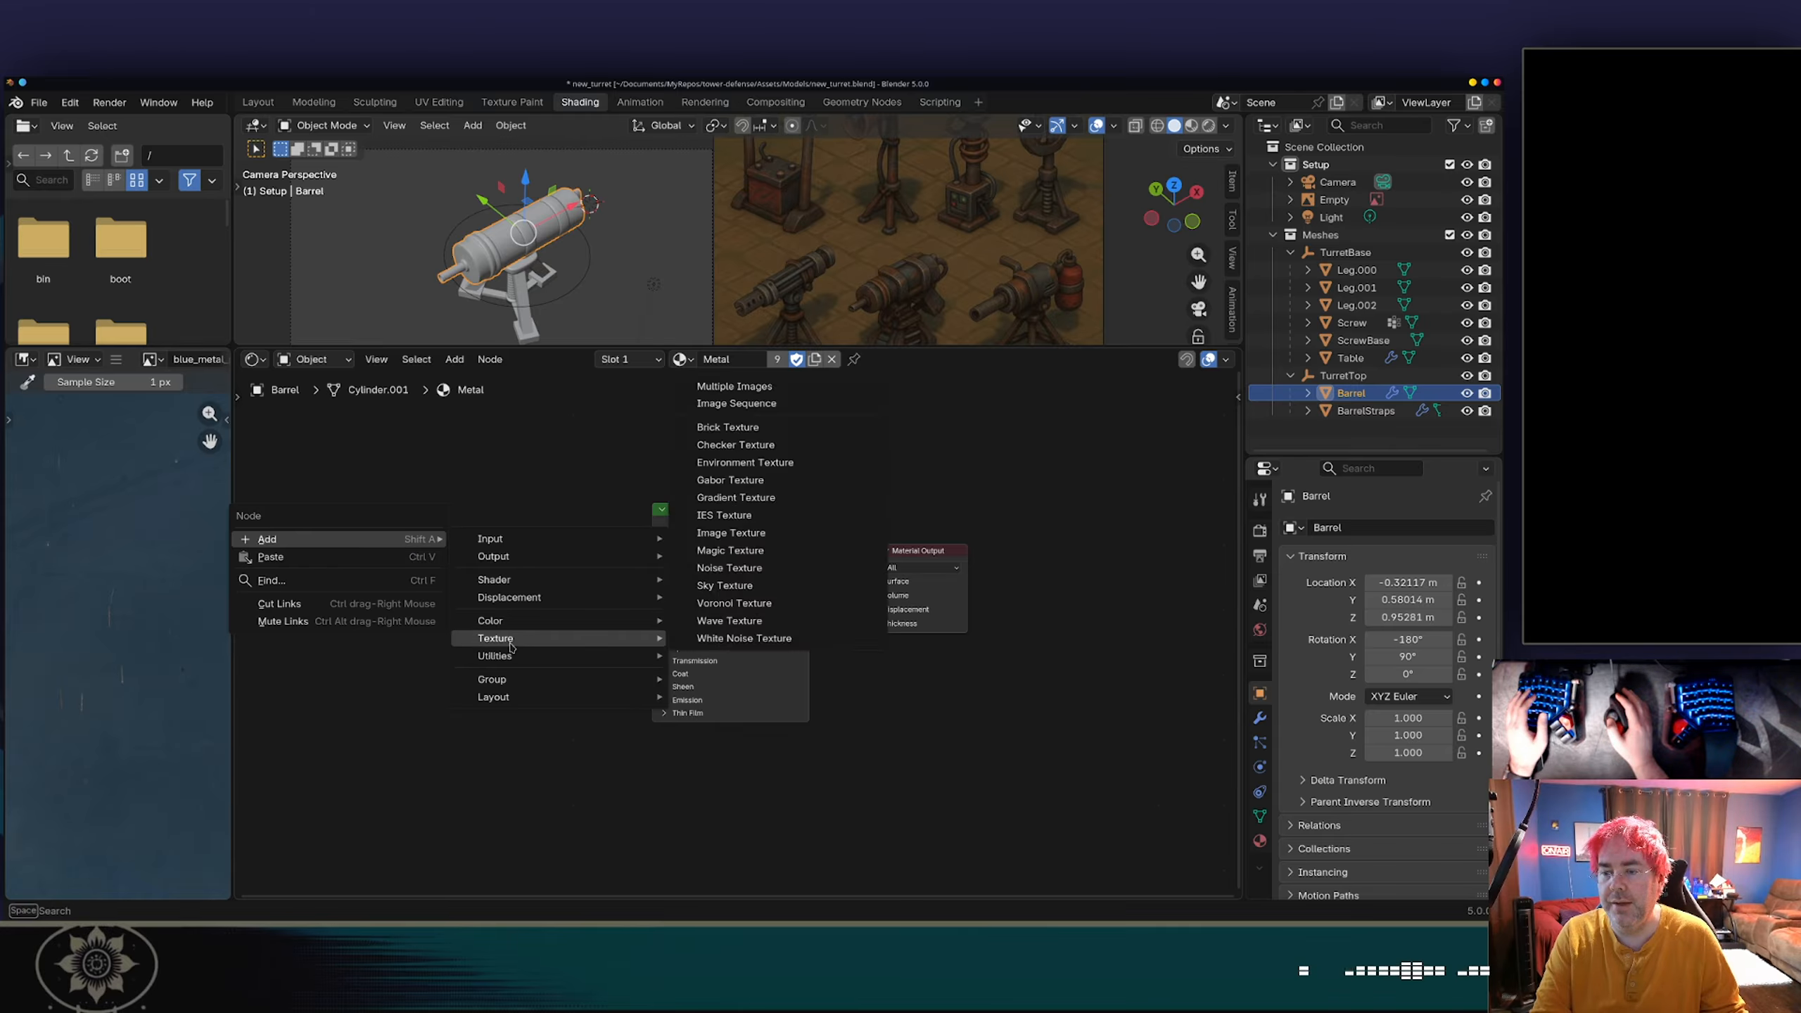
click(737, 568)
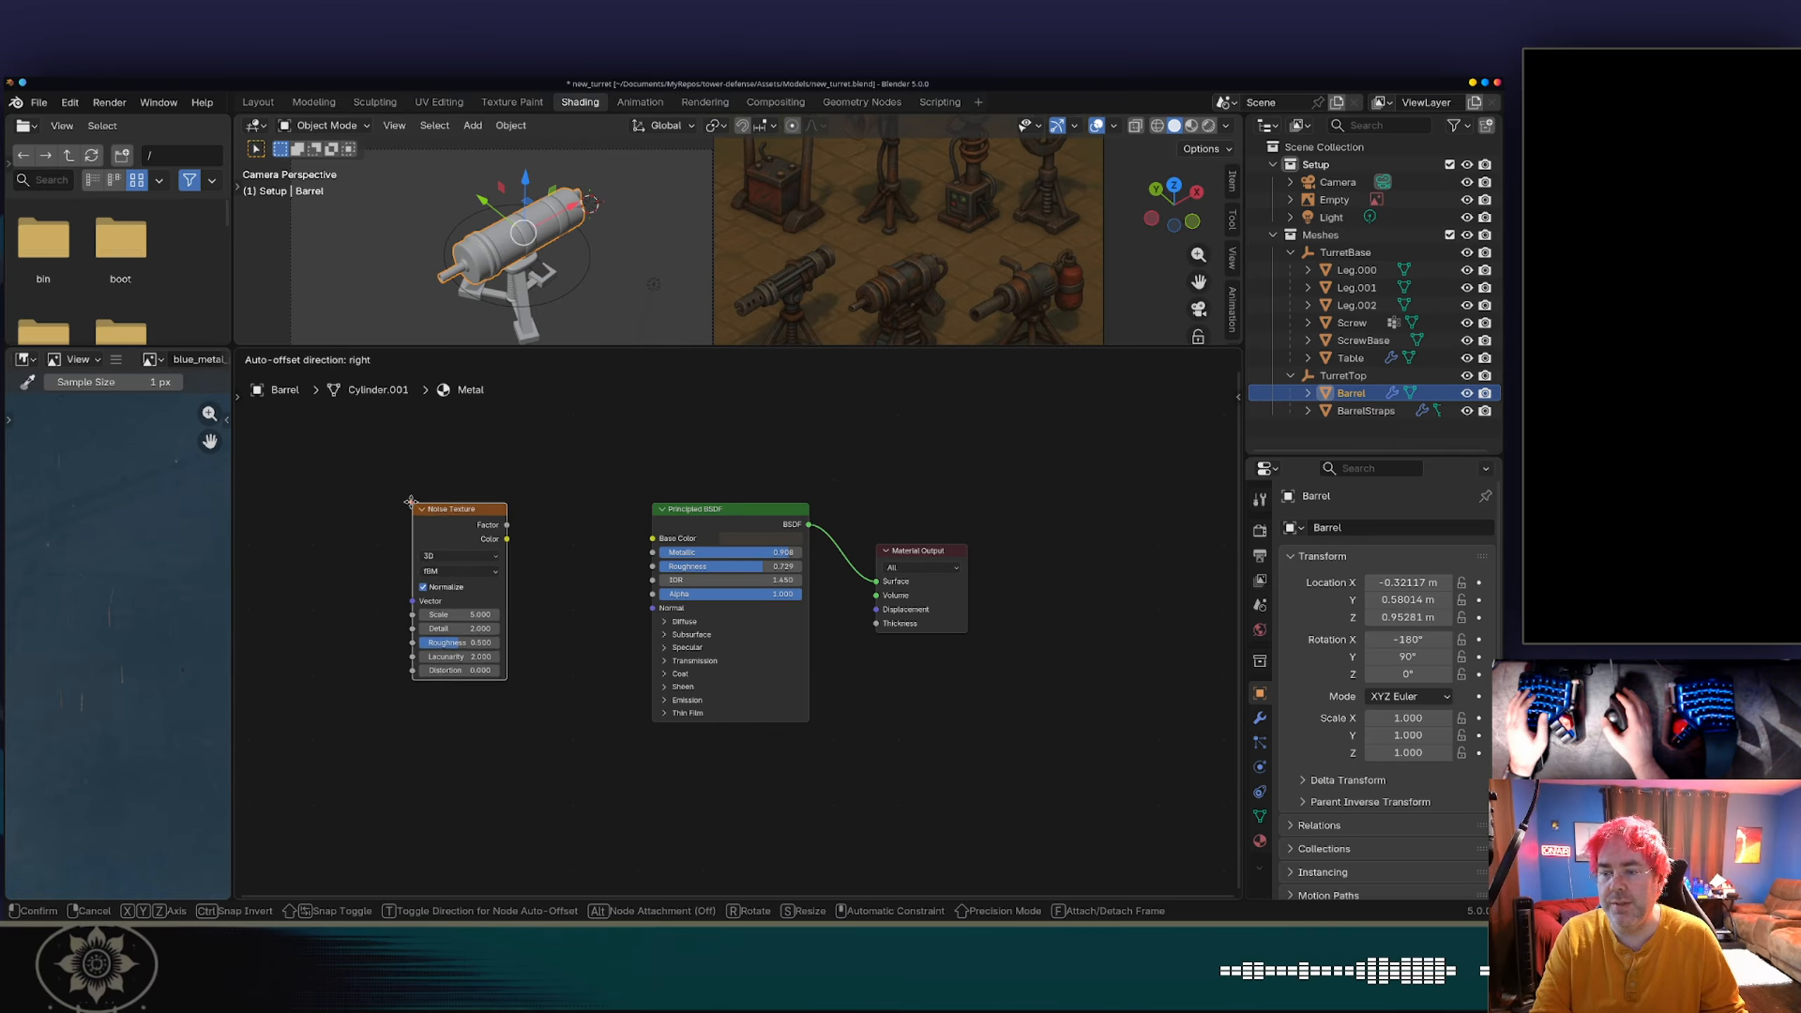
click(347, 463)
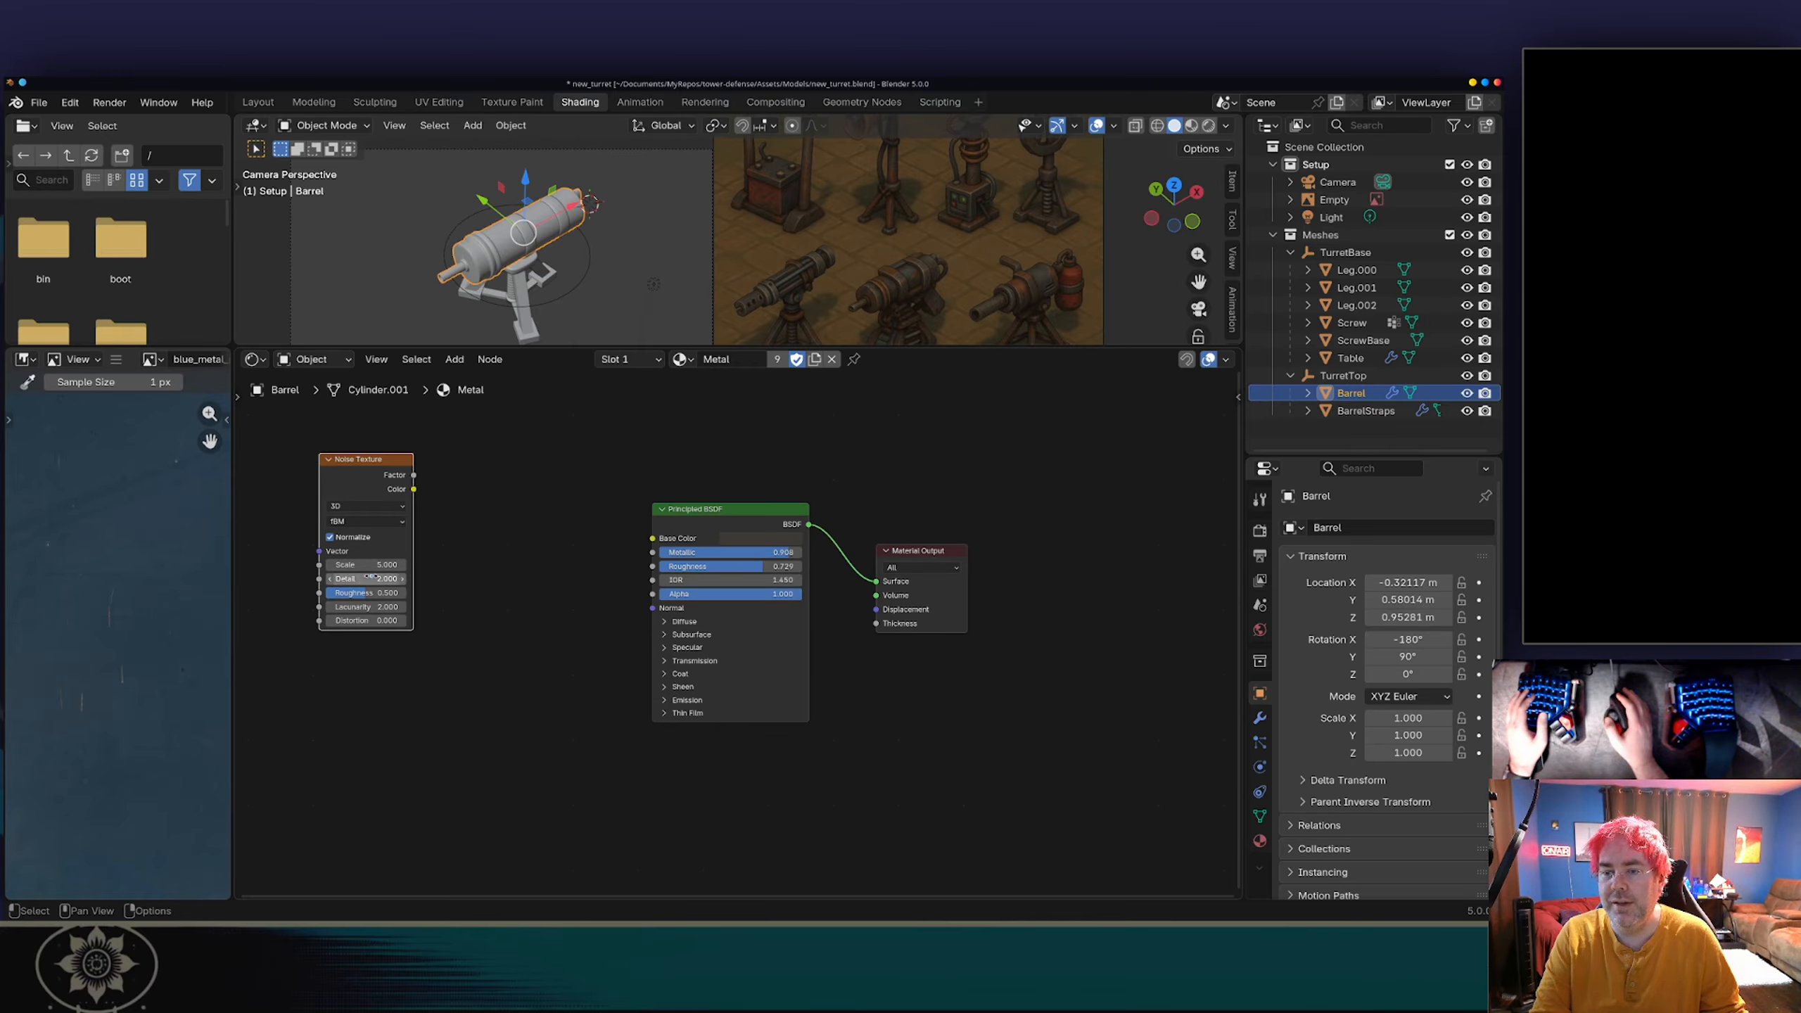
drag(415, 491, 652, 539)
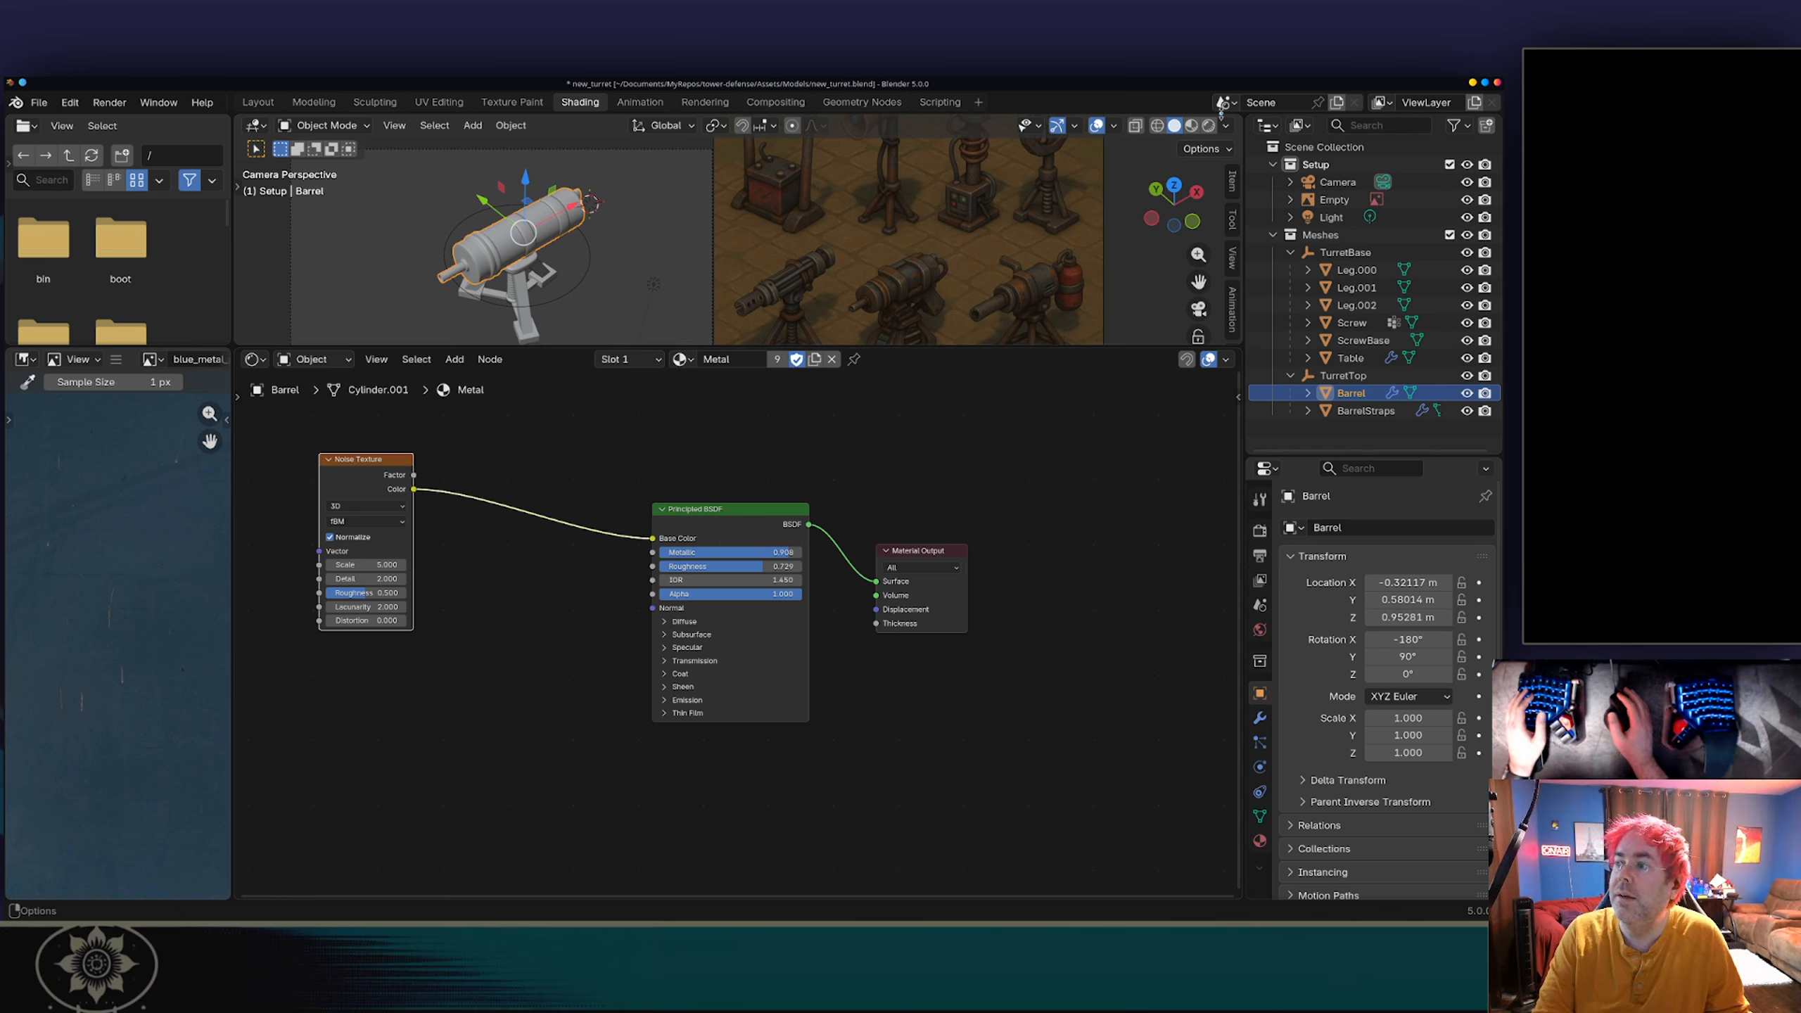
Step: Show the turret in Material Preview shading, enlarge the 3D viewport, and move the Noise Texture node slightly closer to the Principled BSDF
click(1191, 126)
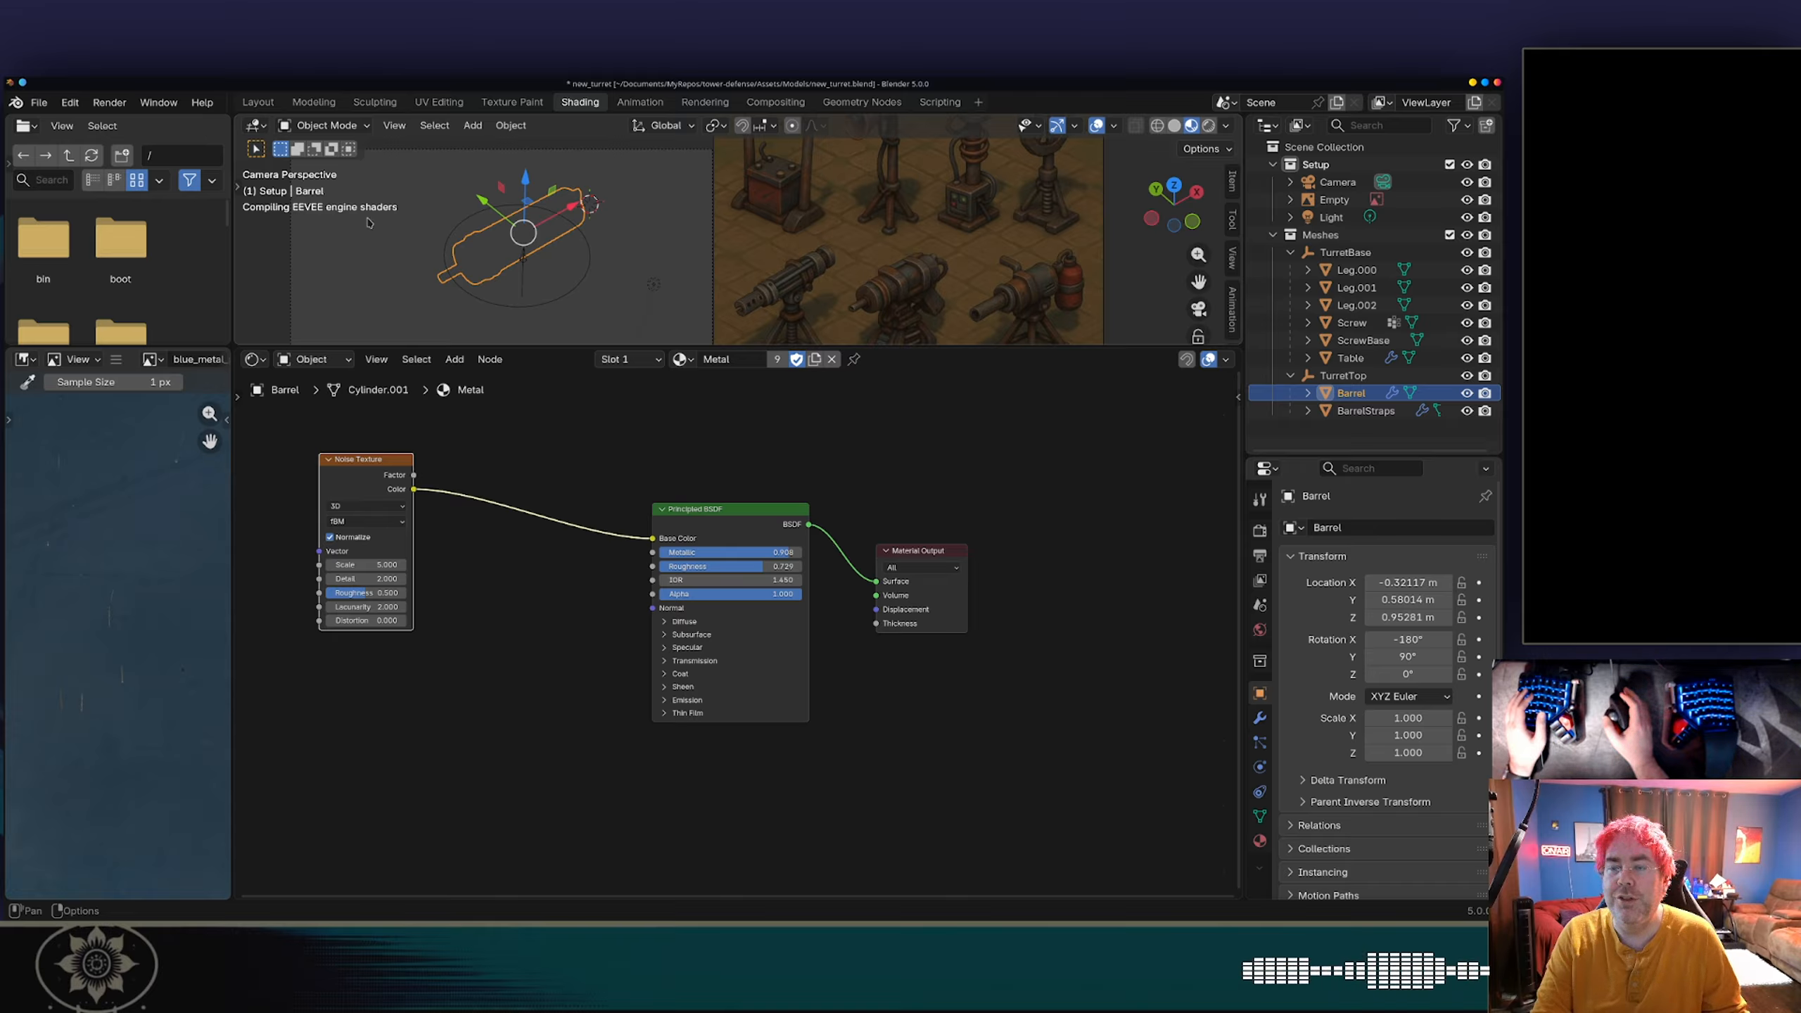
scroll(534, 278, up, 1)
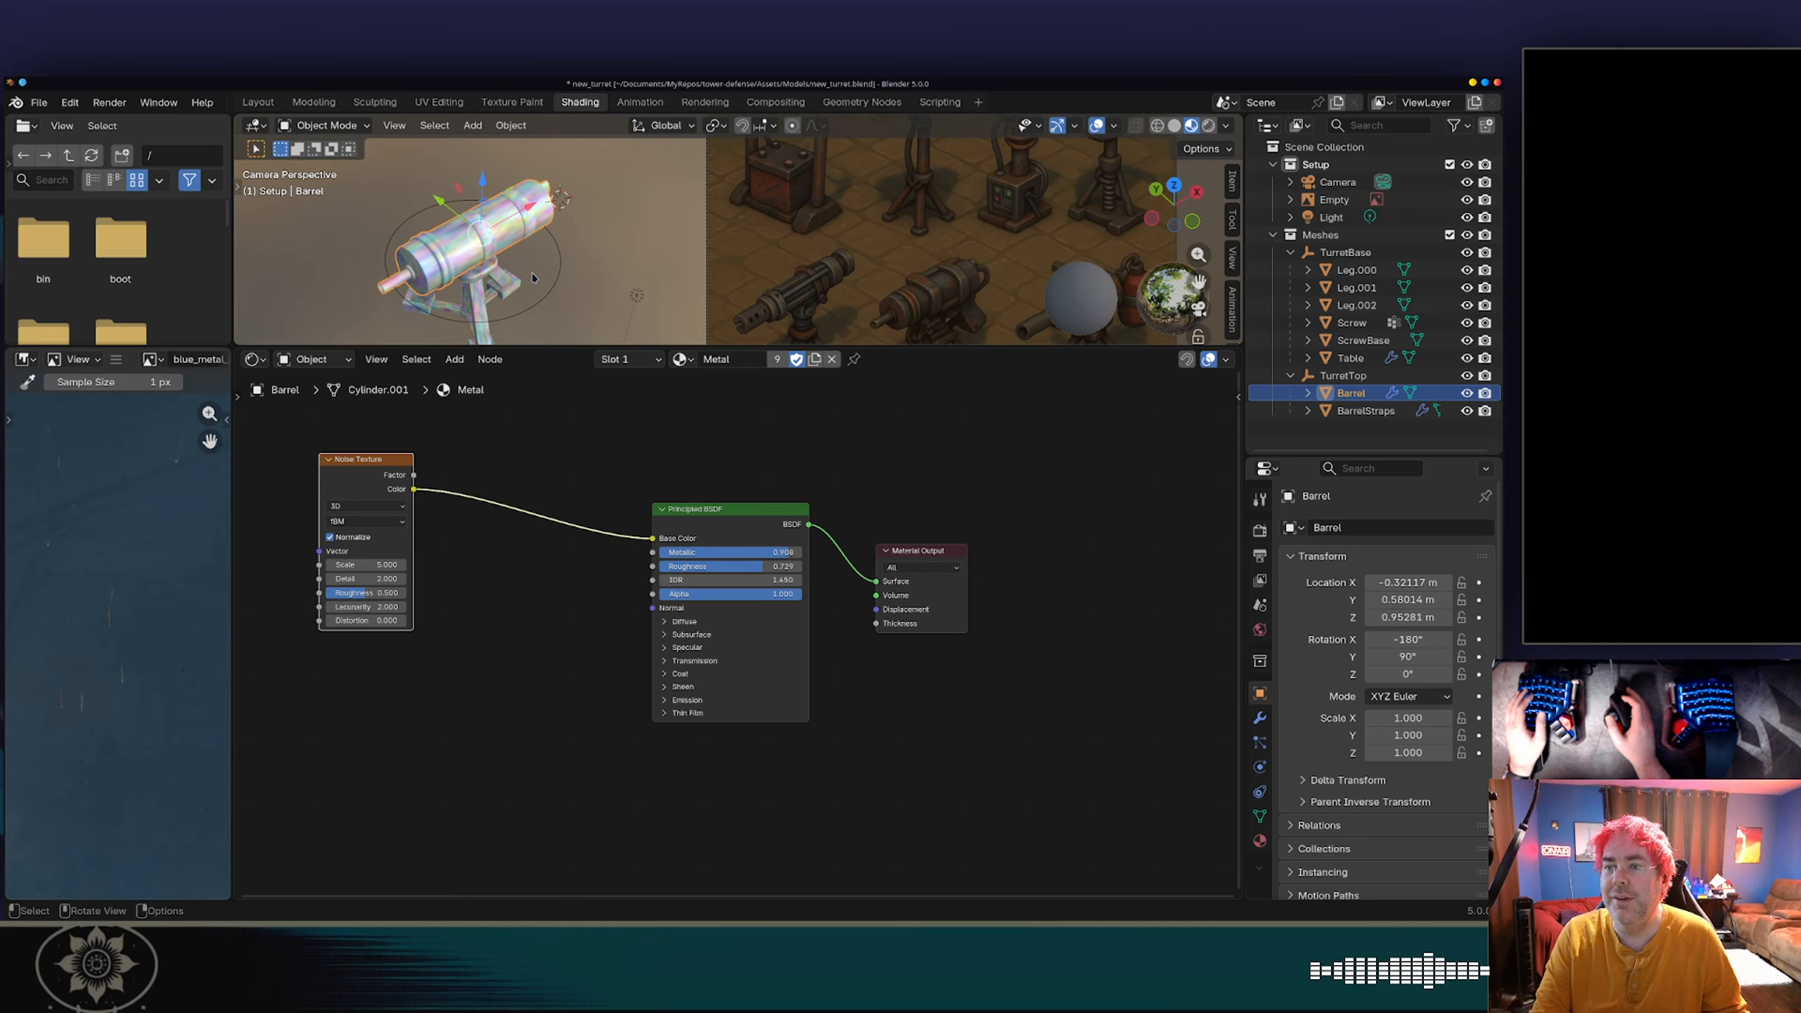
drag(497, 349, 461, 412)
drag(376, 493, 412, 512)
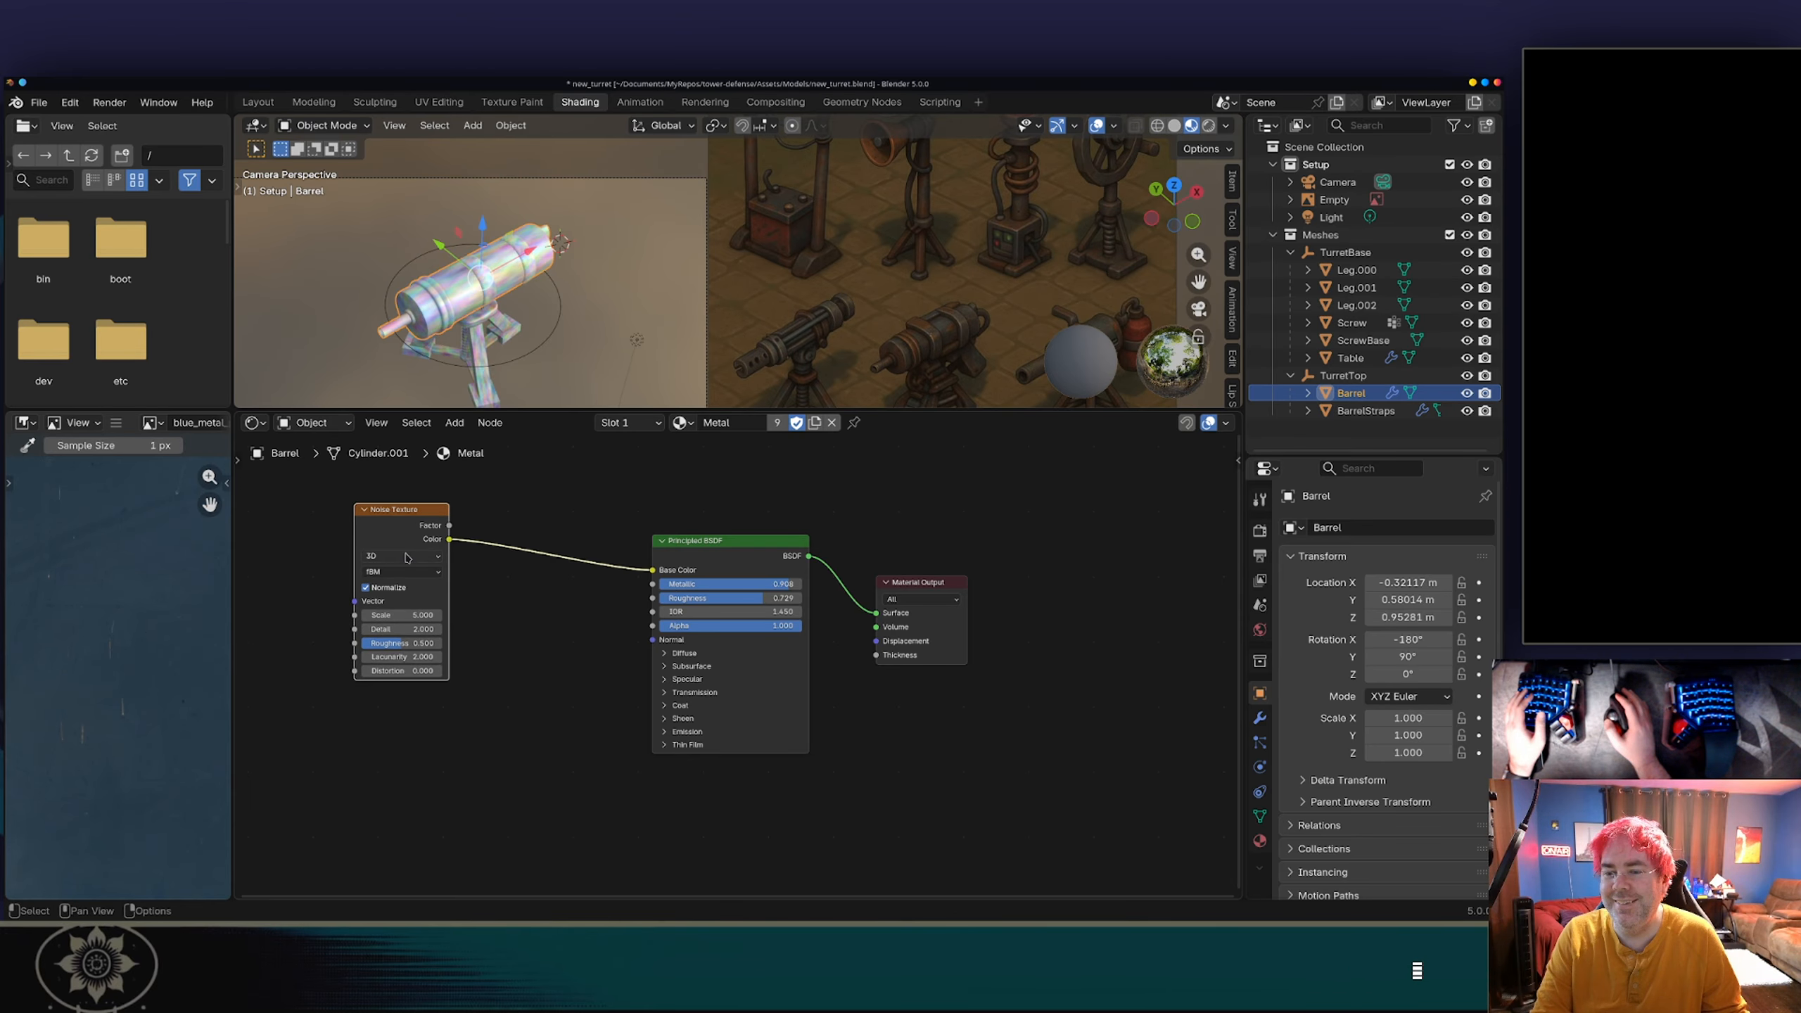
click(402, 572)
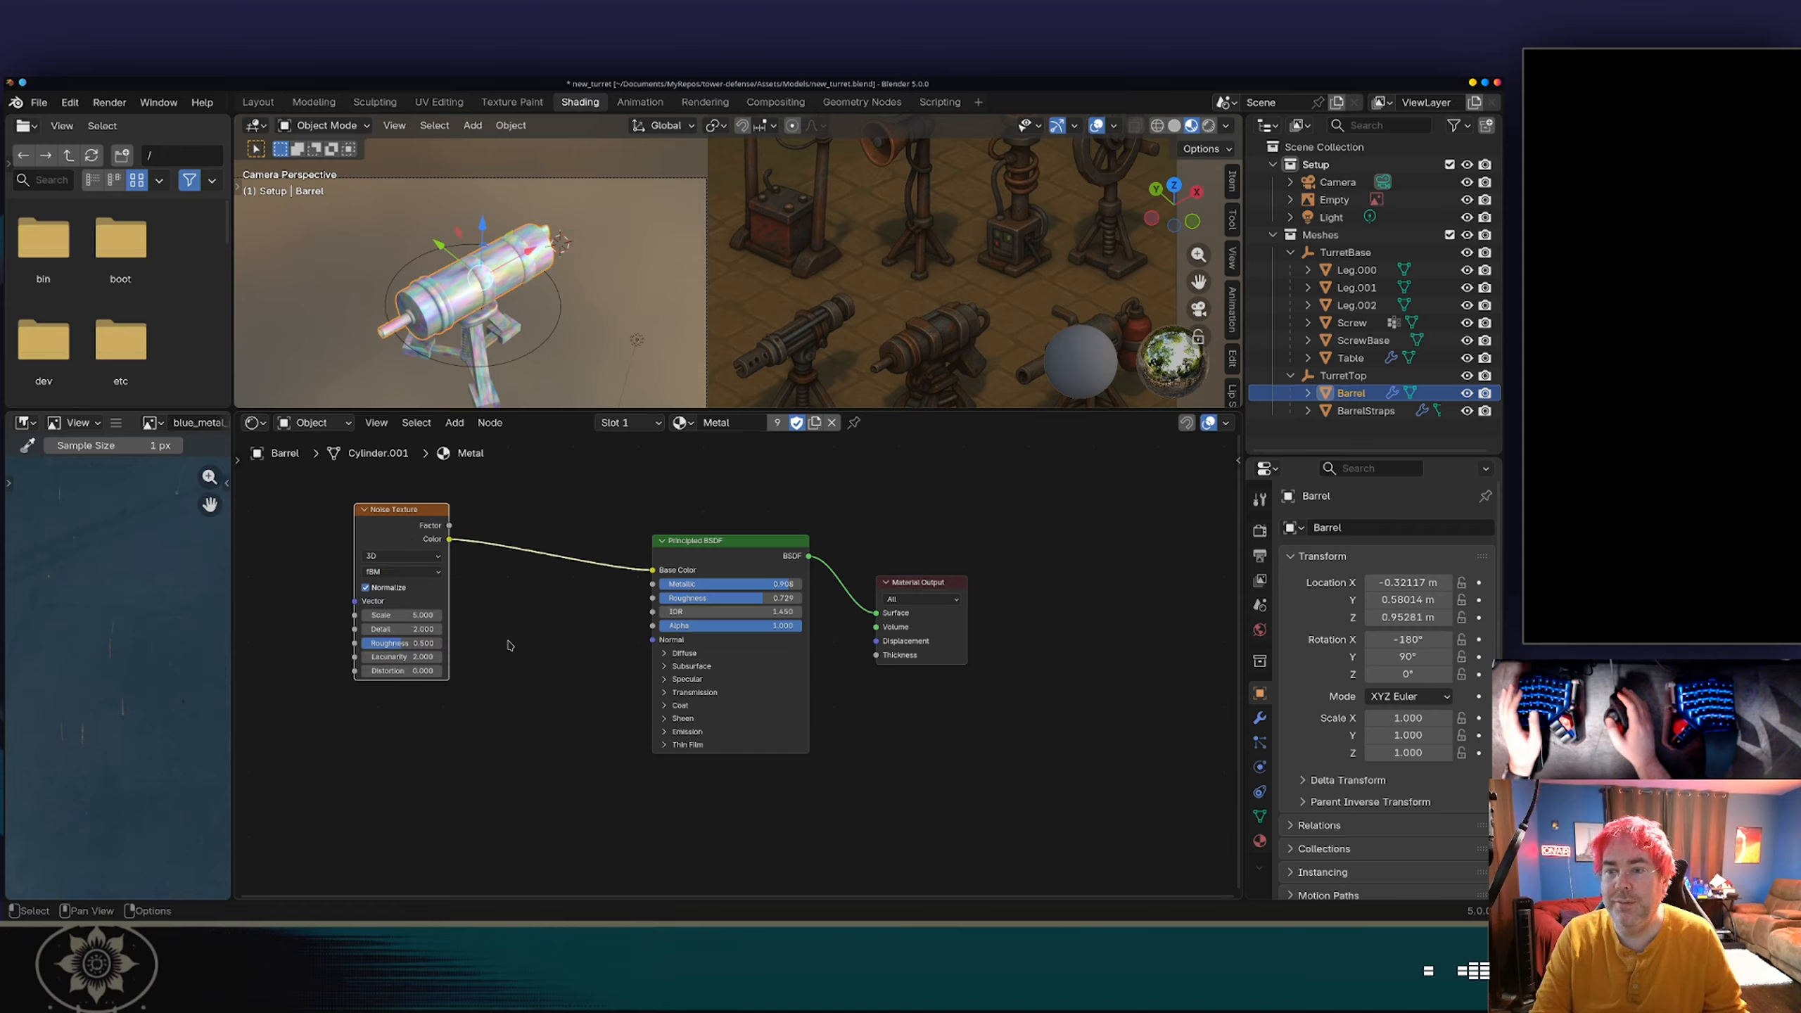
Step: Add a UV Map node before the Noise Texture node in the Metal material
right_click(517, 608)
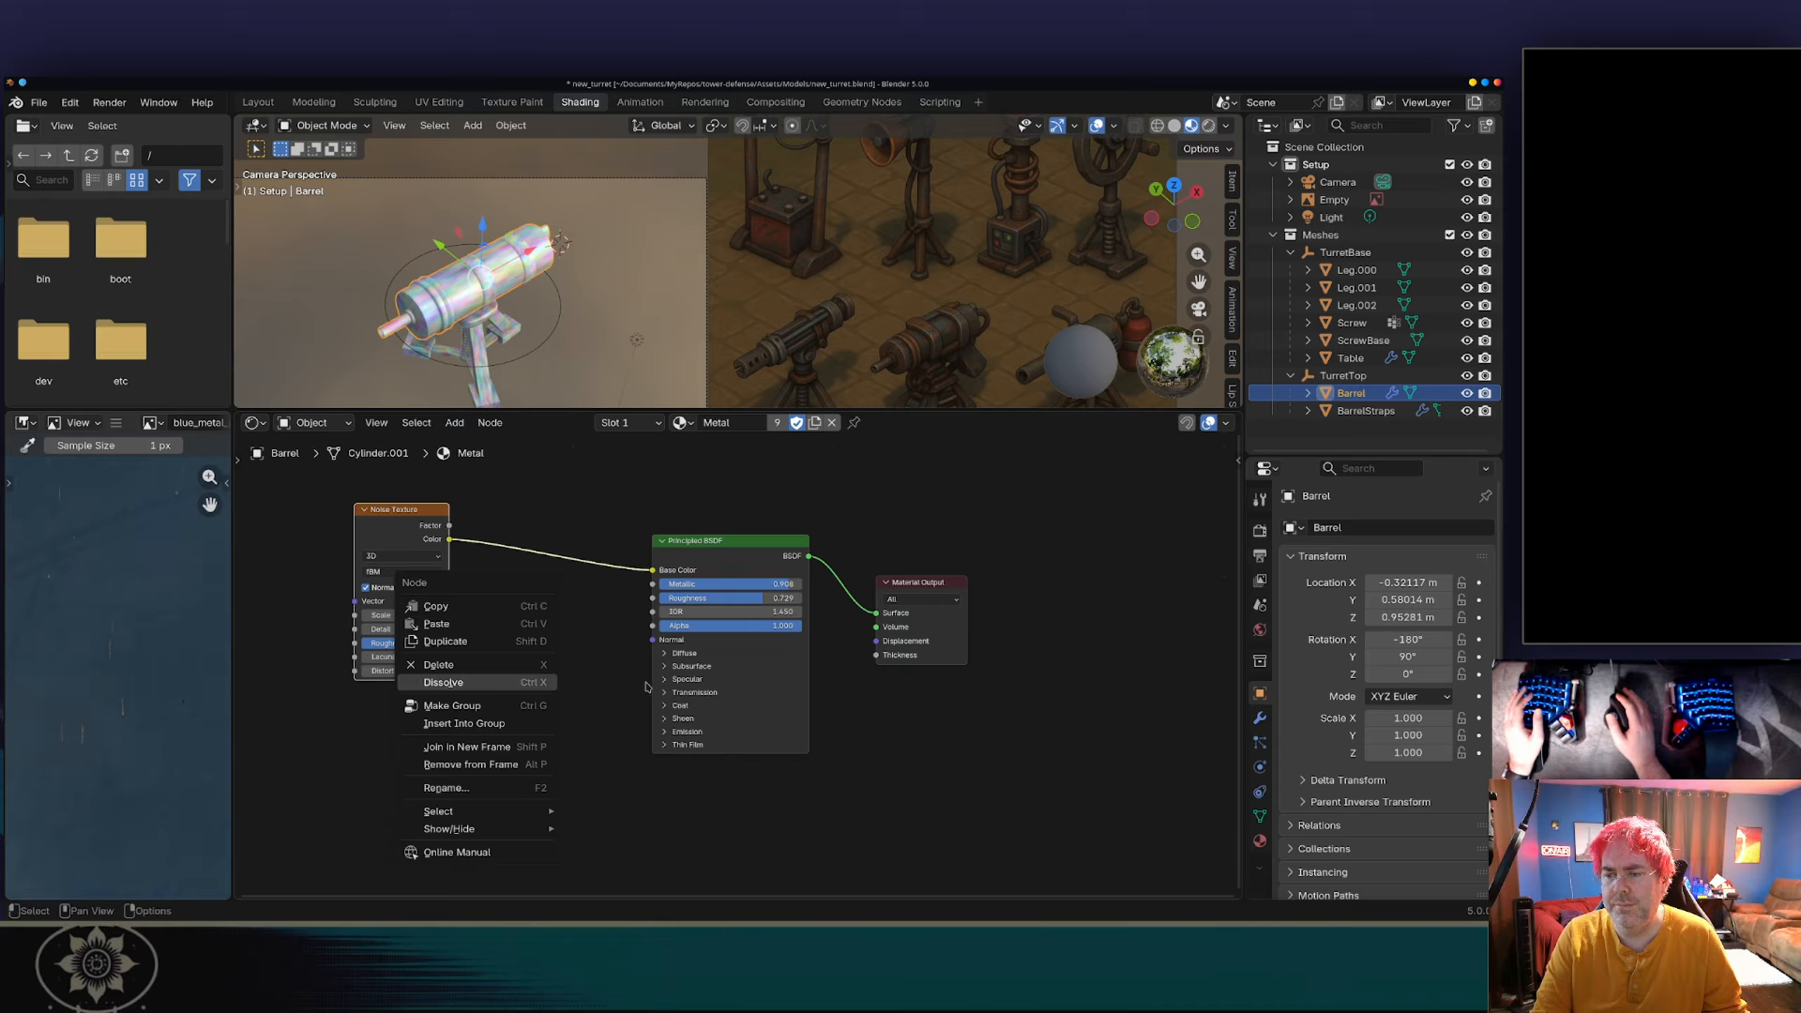
key(Escape)
key(shift+a)
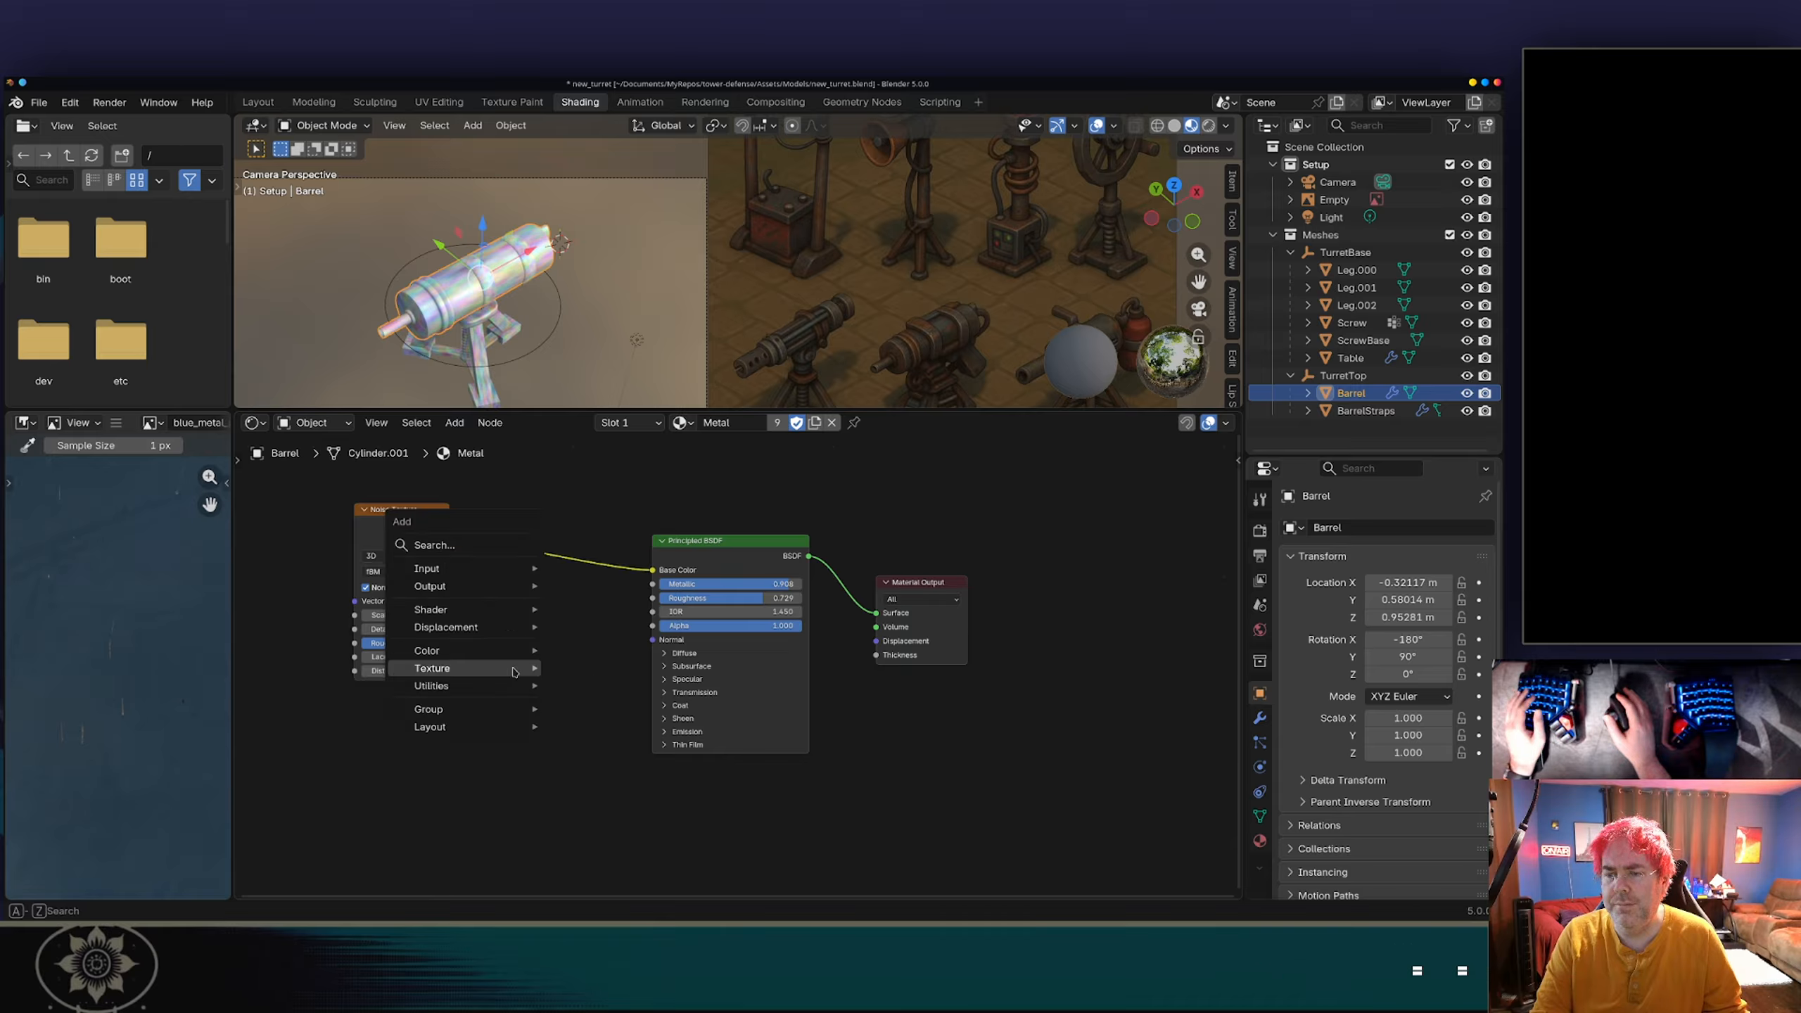
mouse_move(488, 572)
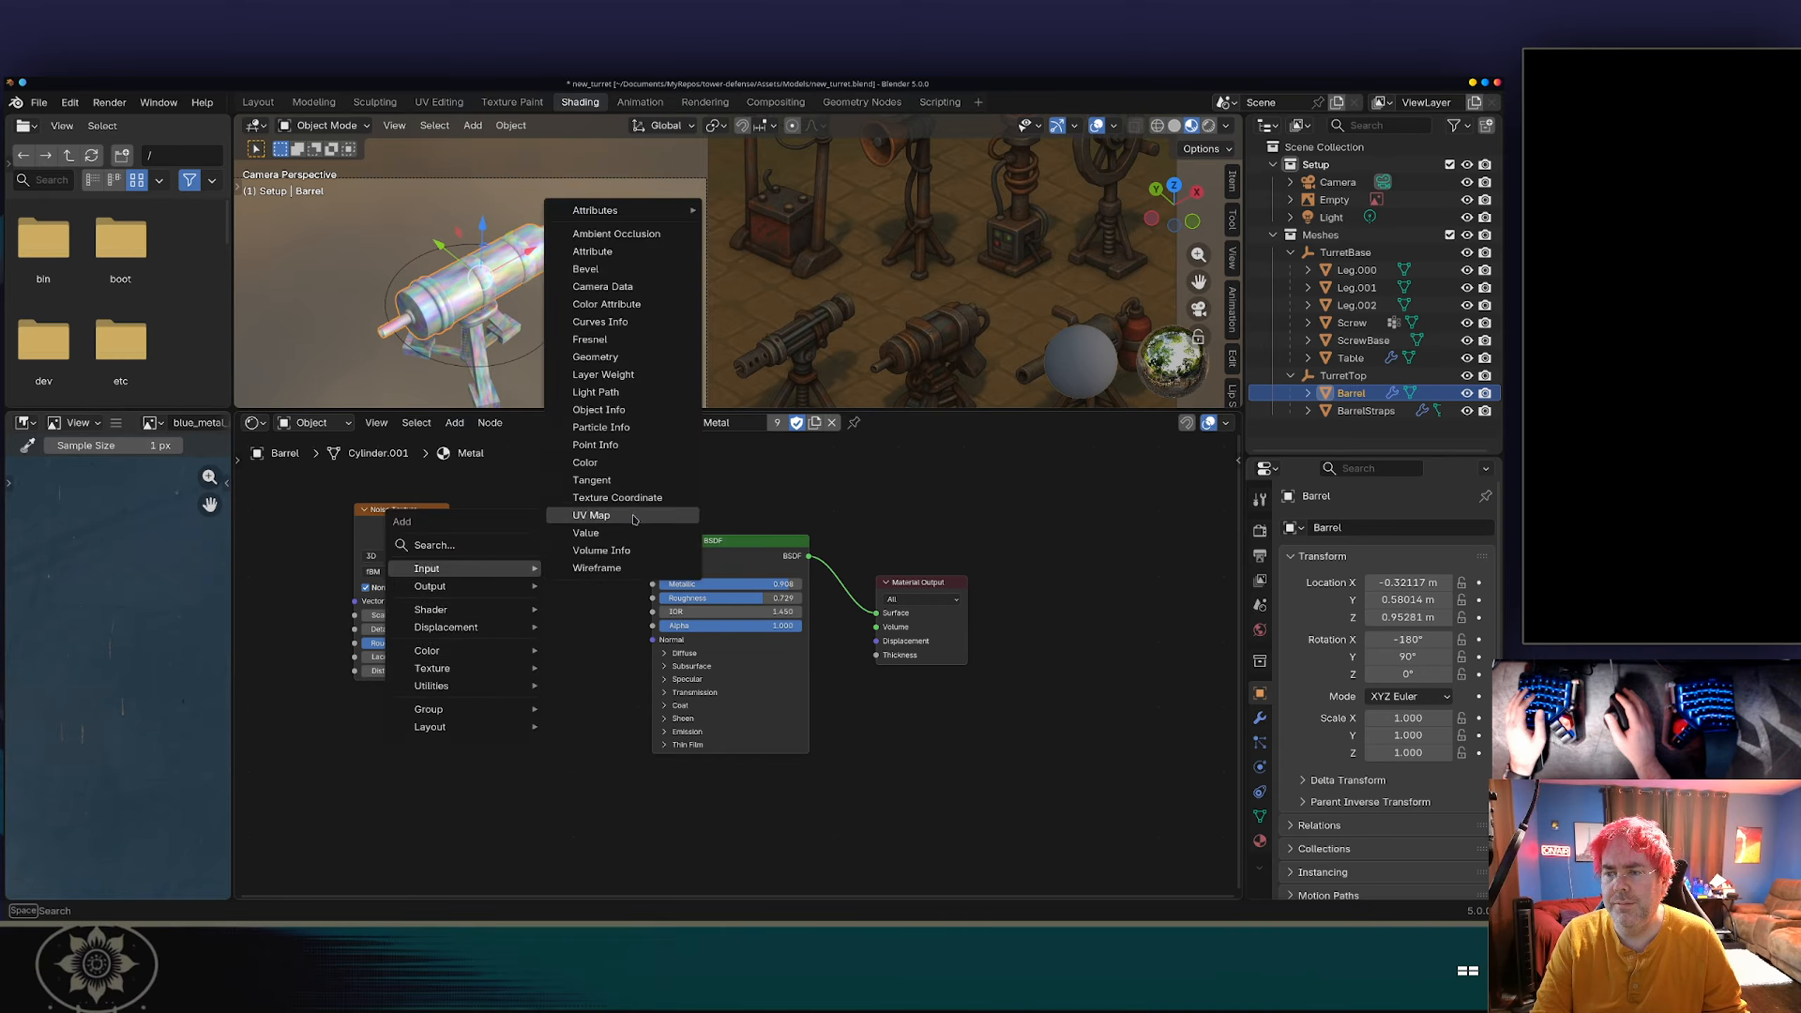
click(591, 514)
click(333, 564)
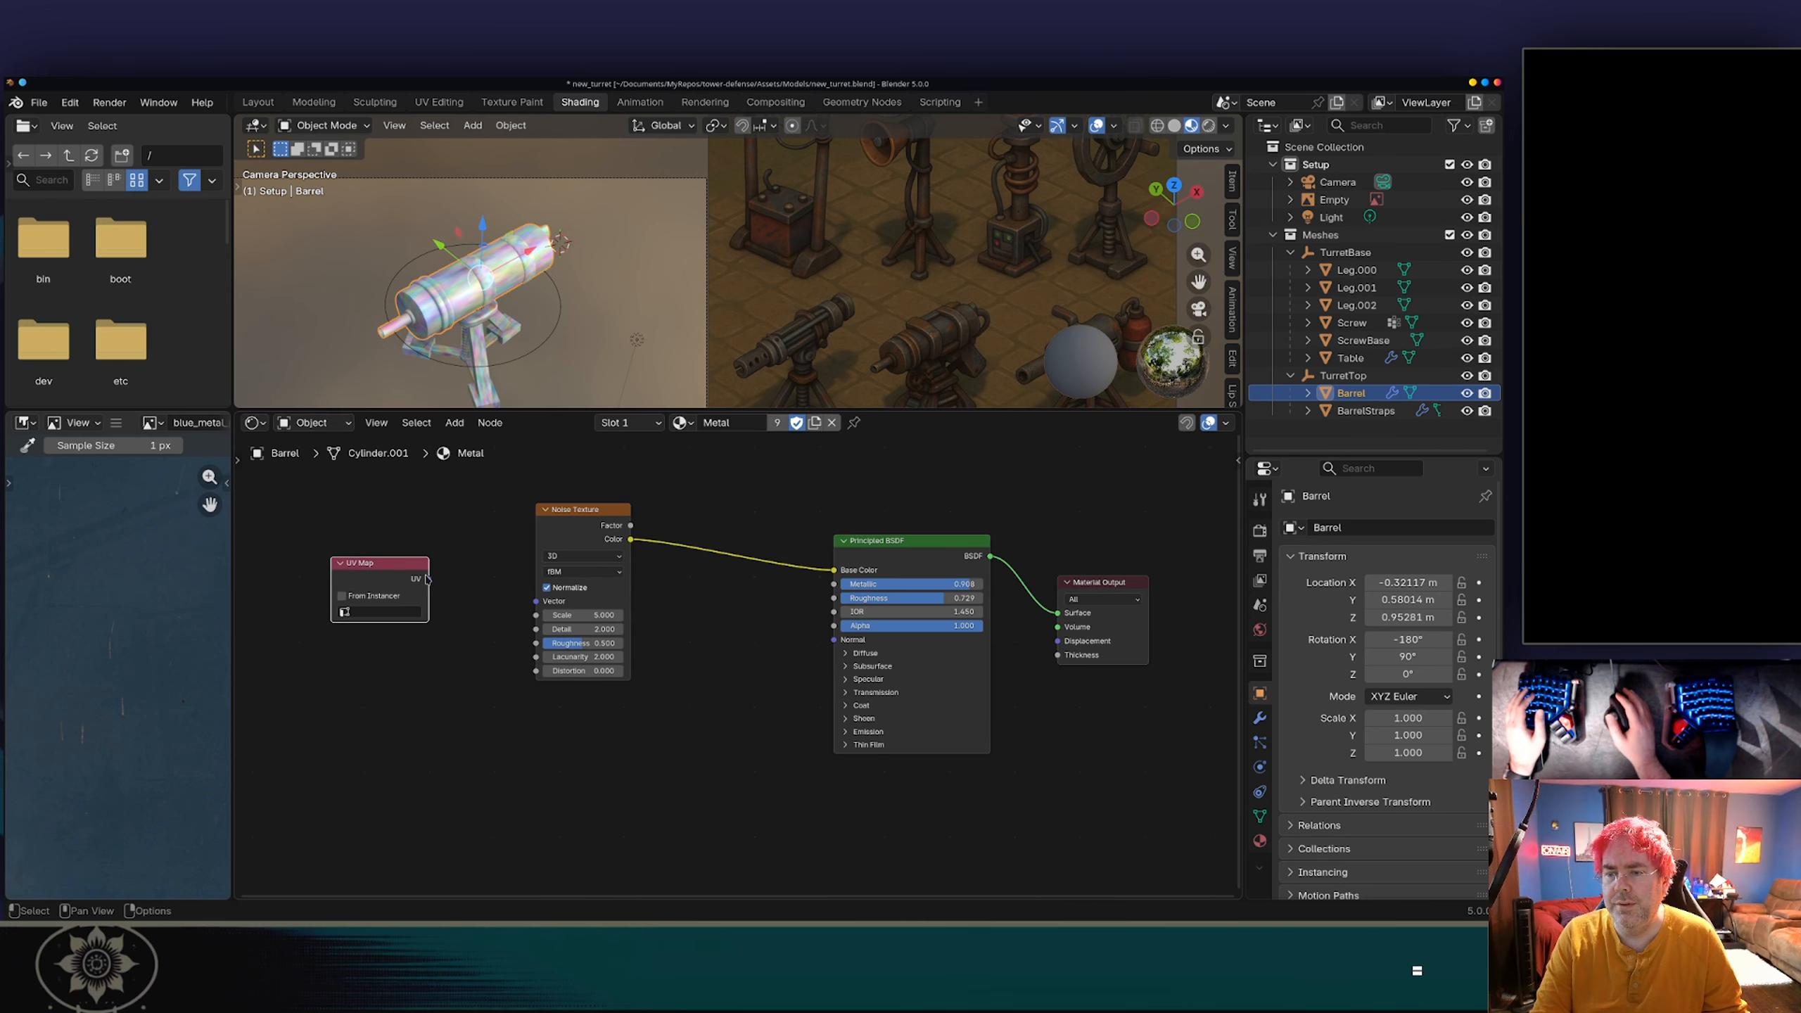
Step: Connect the UV Map node's UV output to the Noise Texture's Vector input and choose UVMap as its map
drag(429, 579, 549, 599)
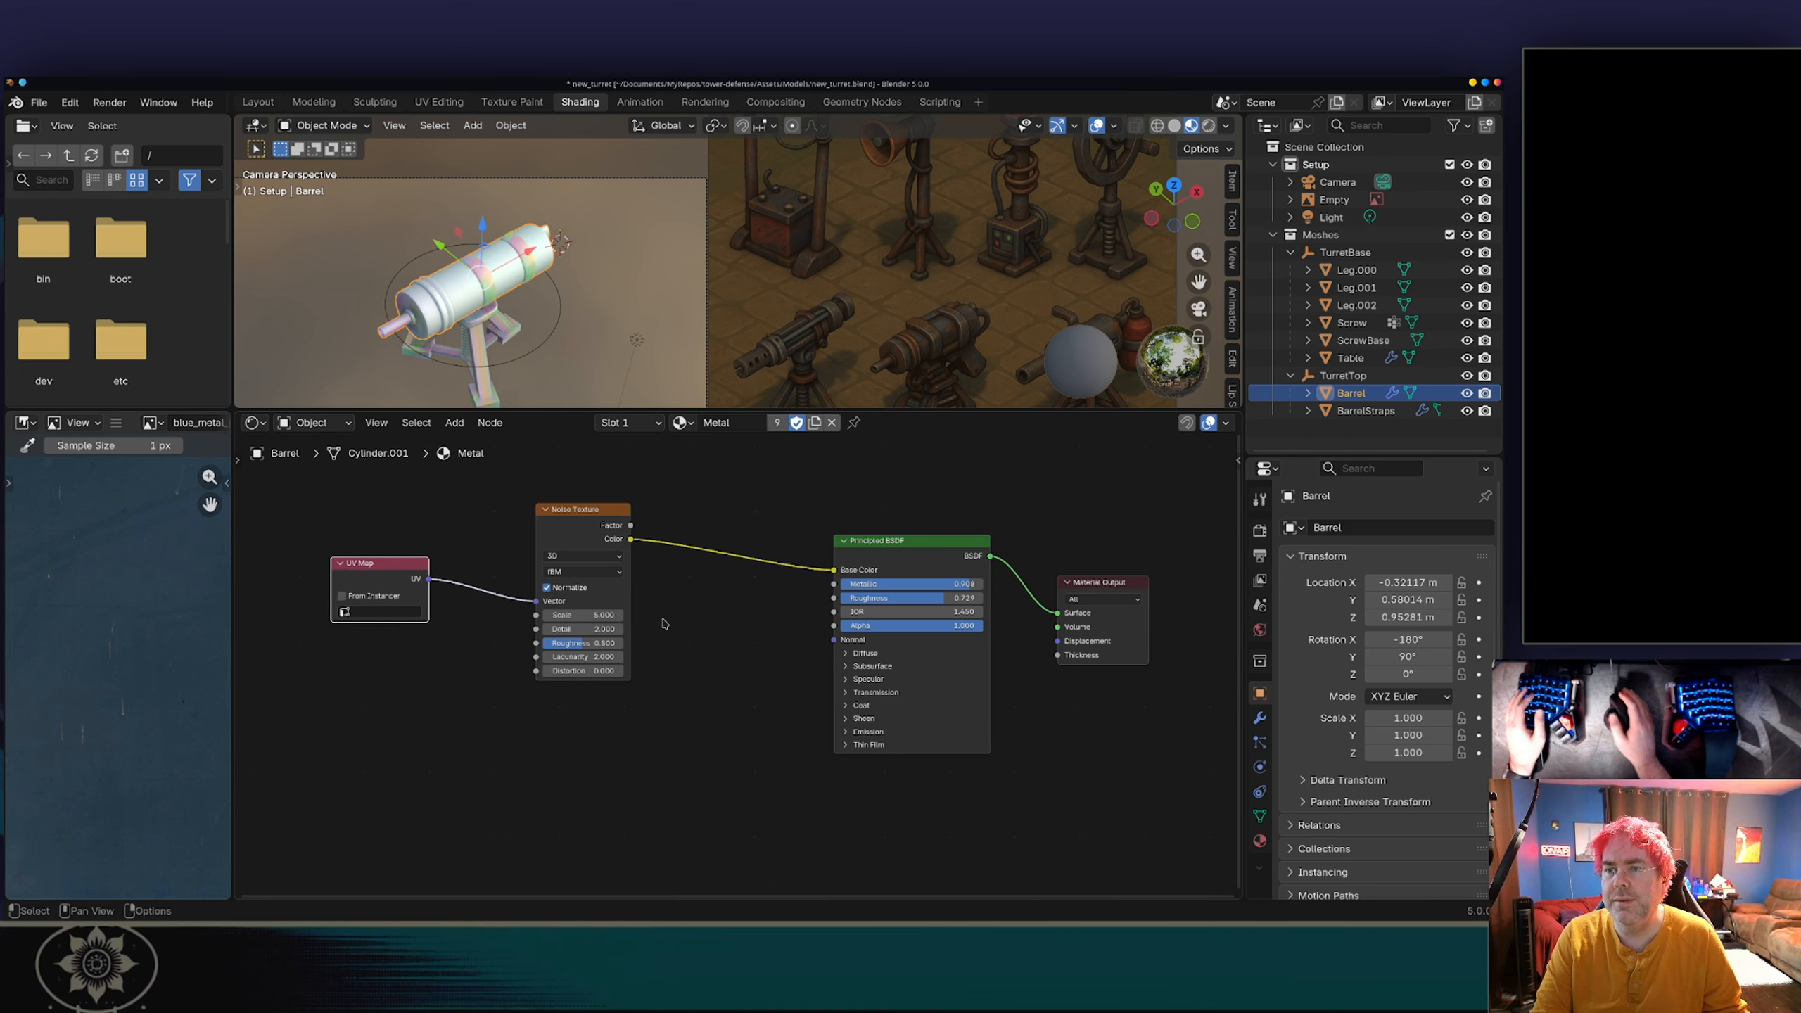
click(356, 611)
click(355, 632)
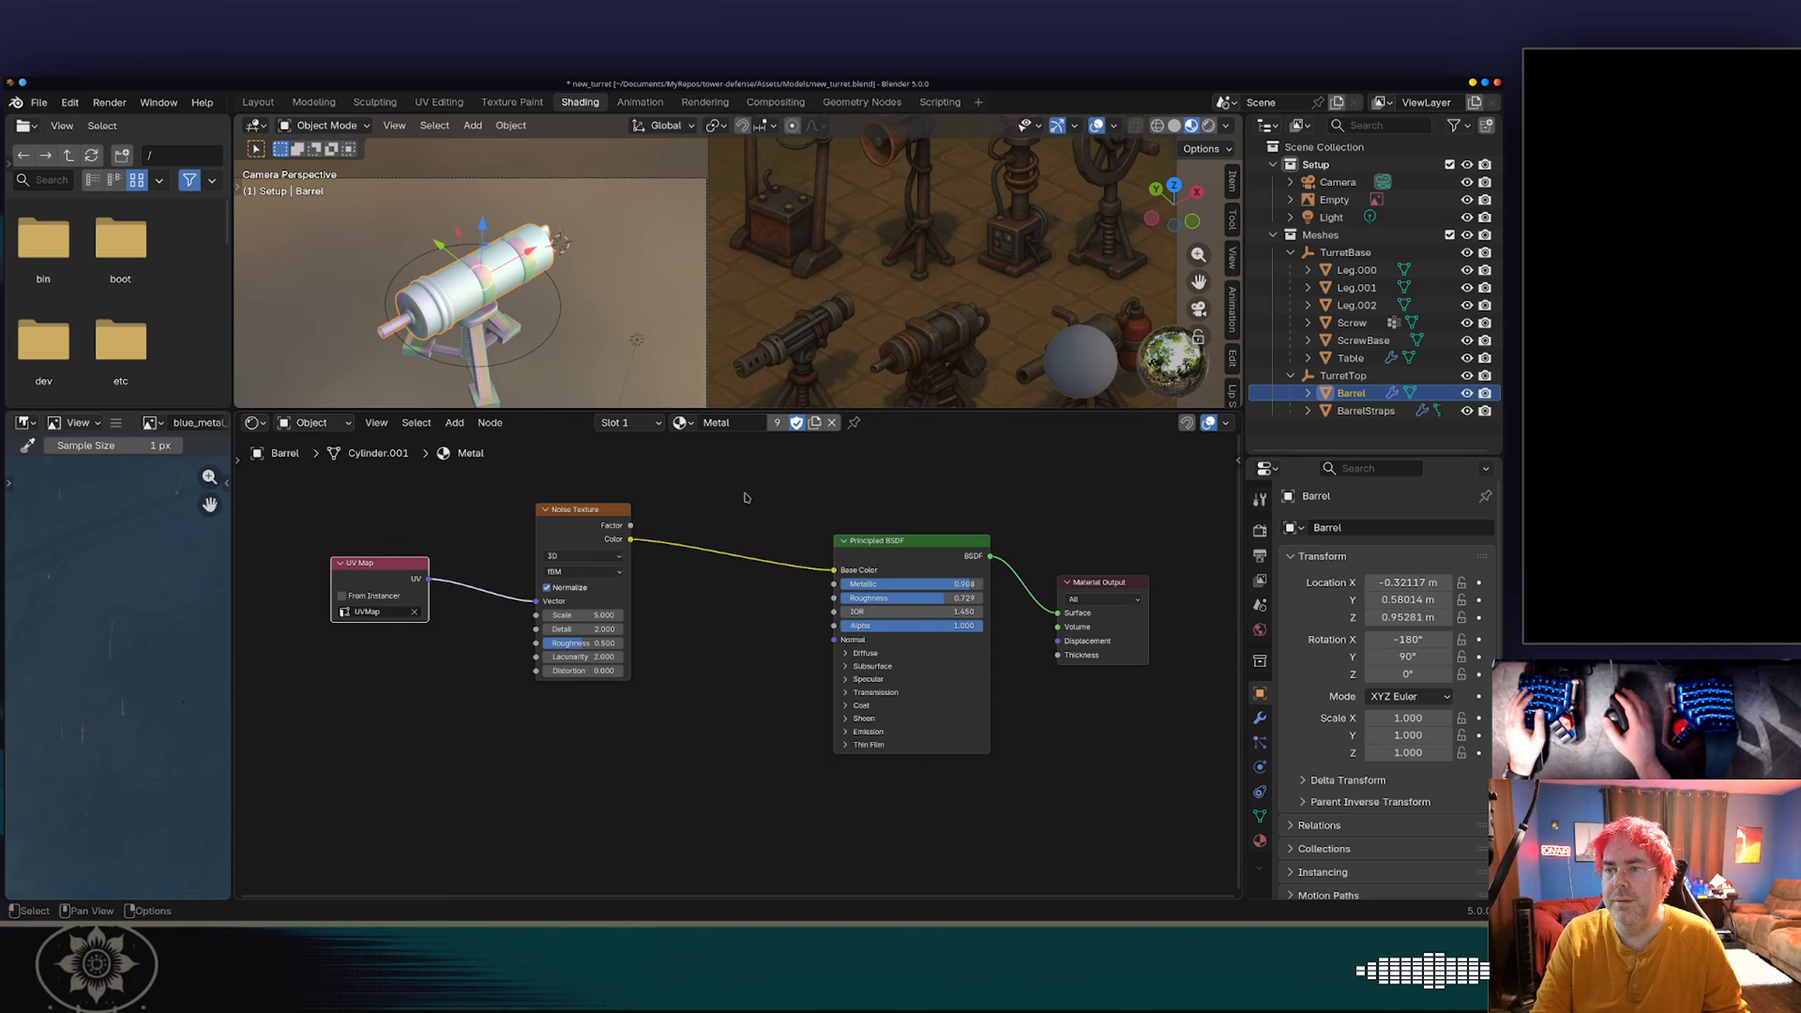
Step: Select the whole turret hierarchy from TurretBase through BarrelStraps
click(521, 250)
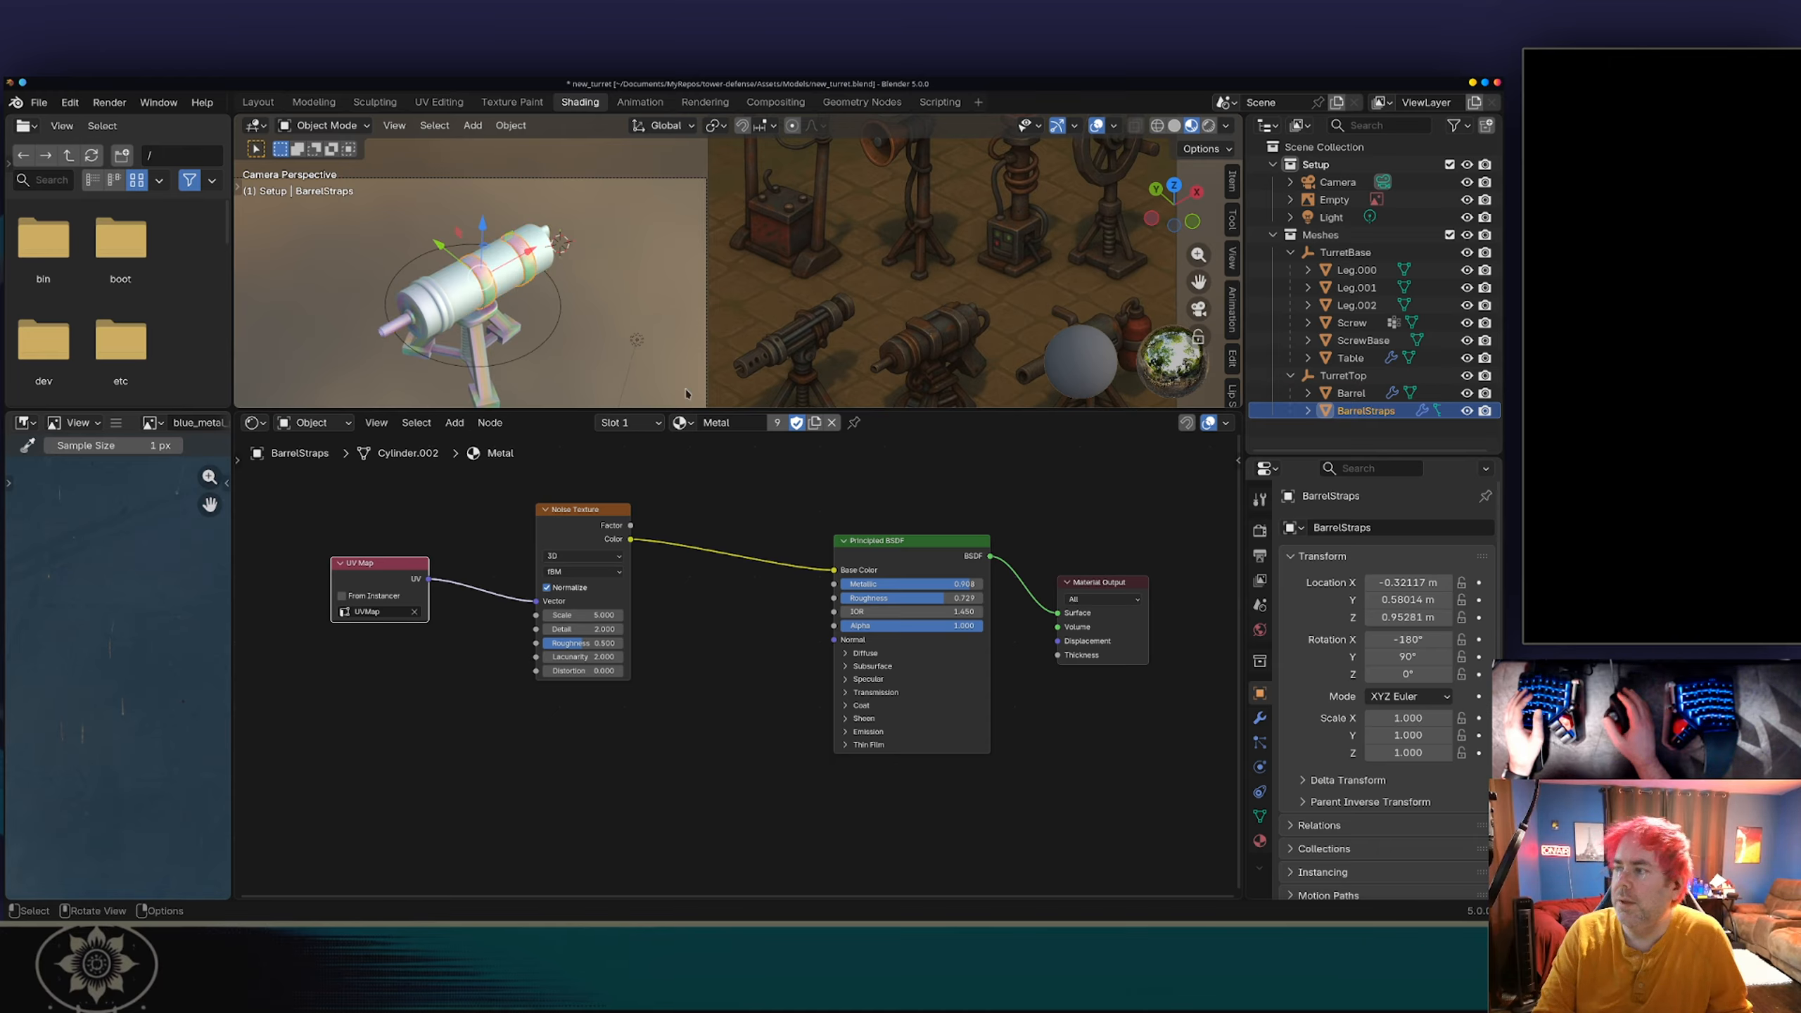
click(1334, 255)
shift+click(1334, 382)
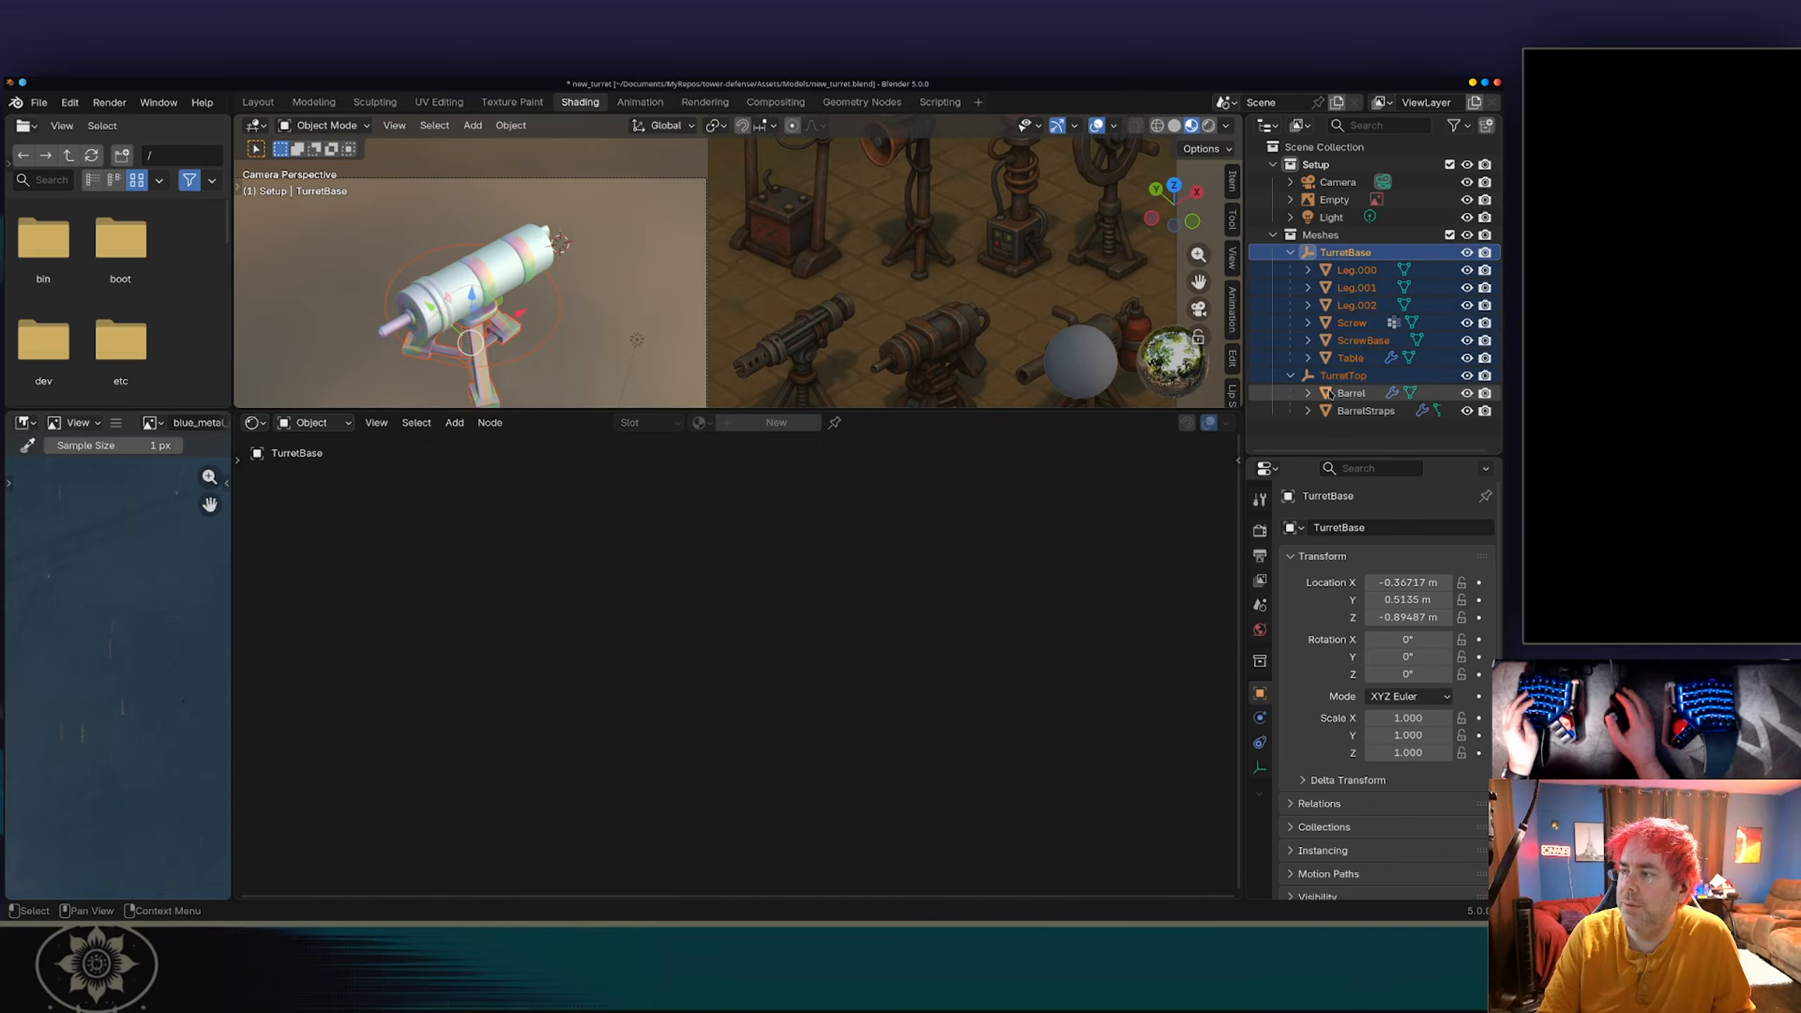
shift+click(1365, 411)
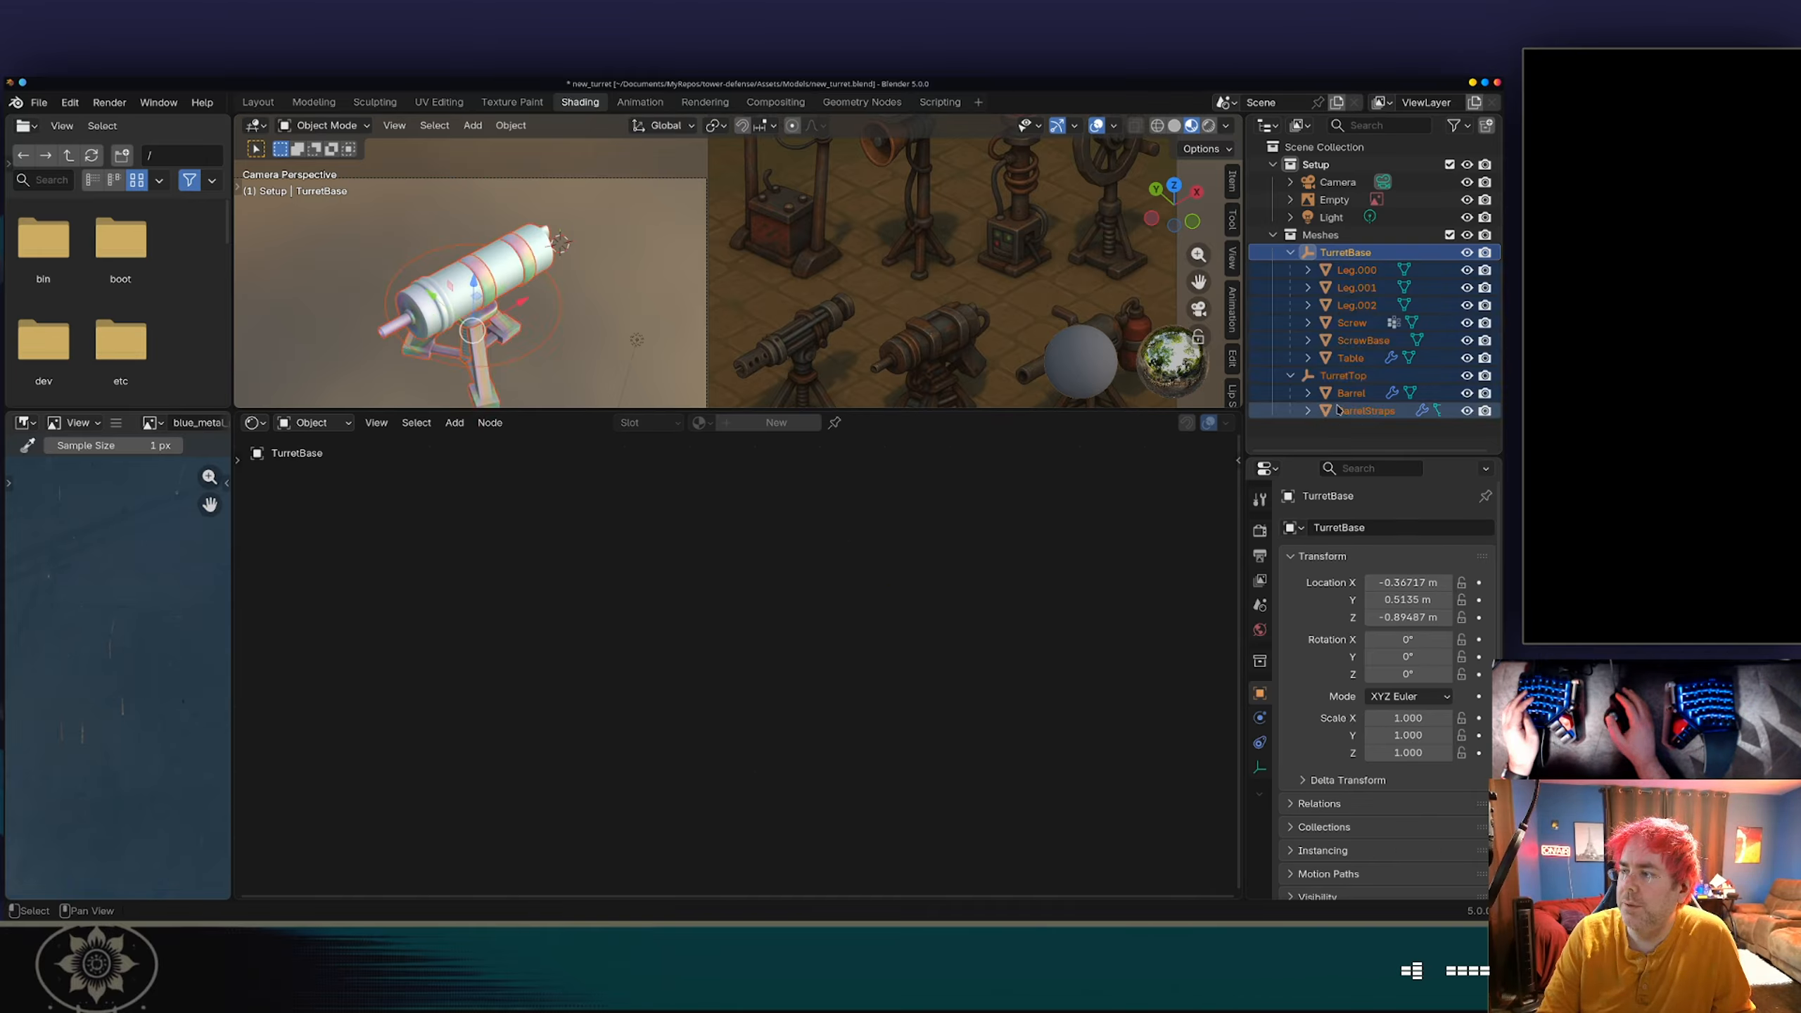
right_click(549, 260)
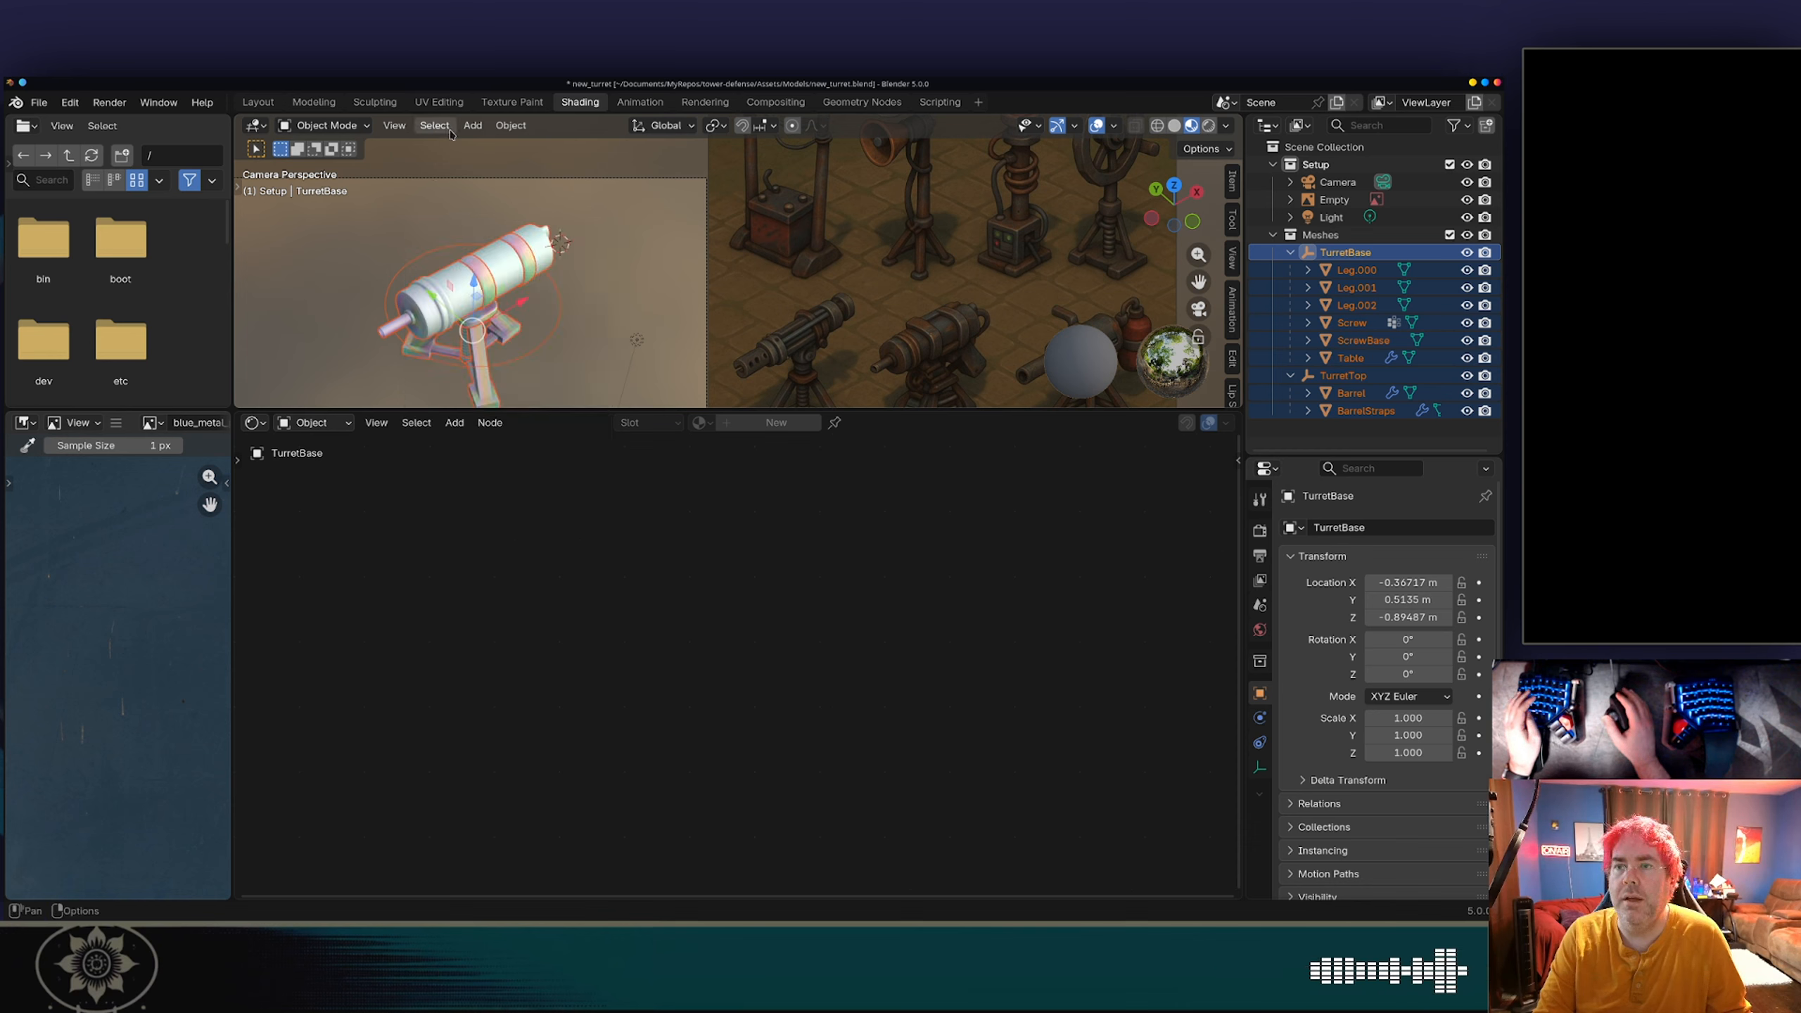
click(510, 124)
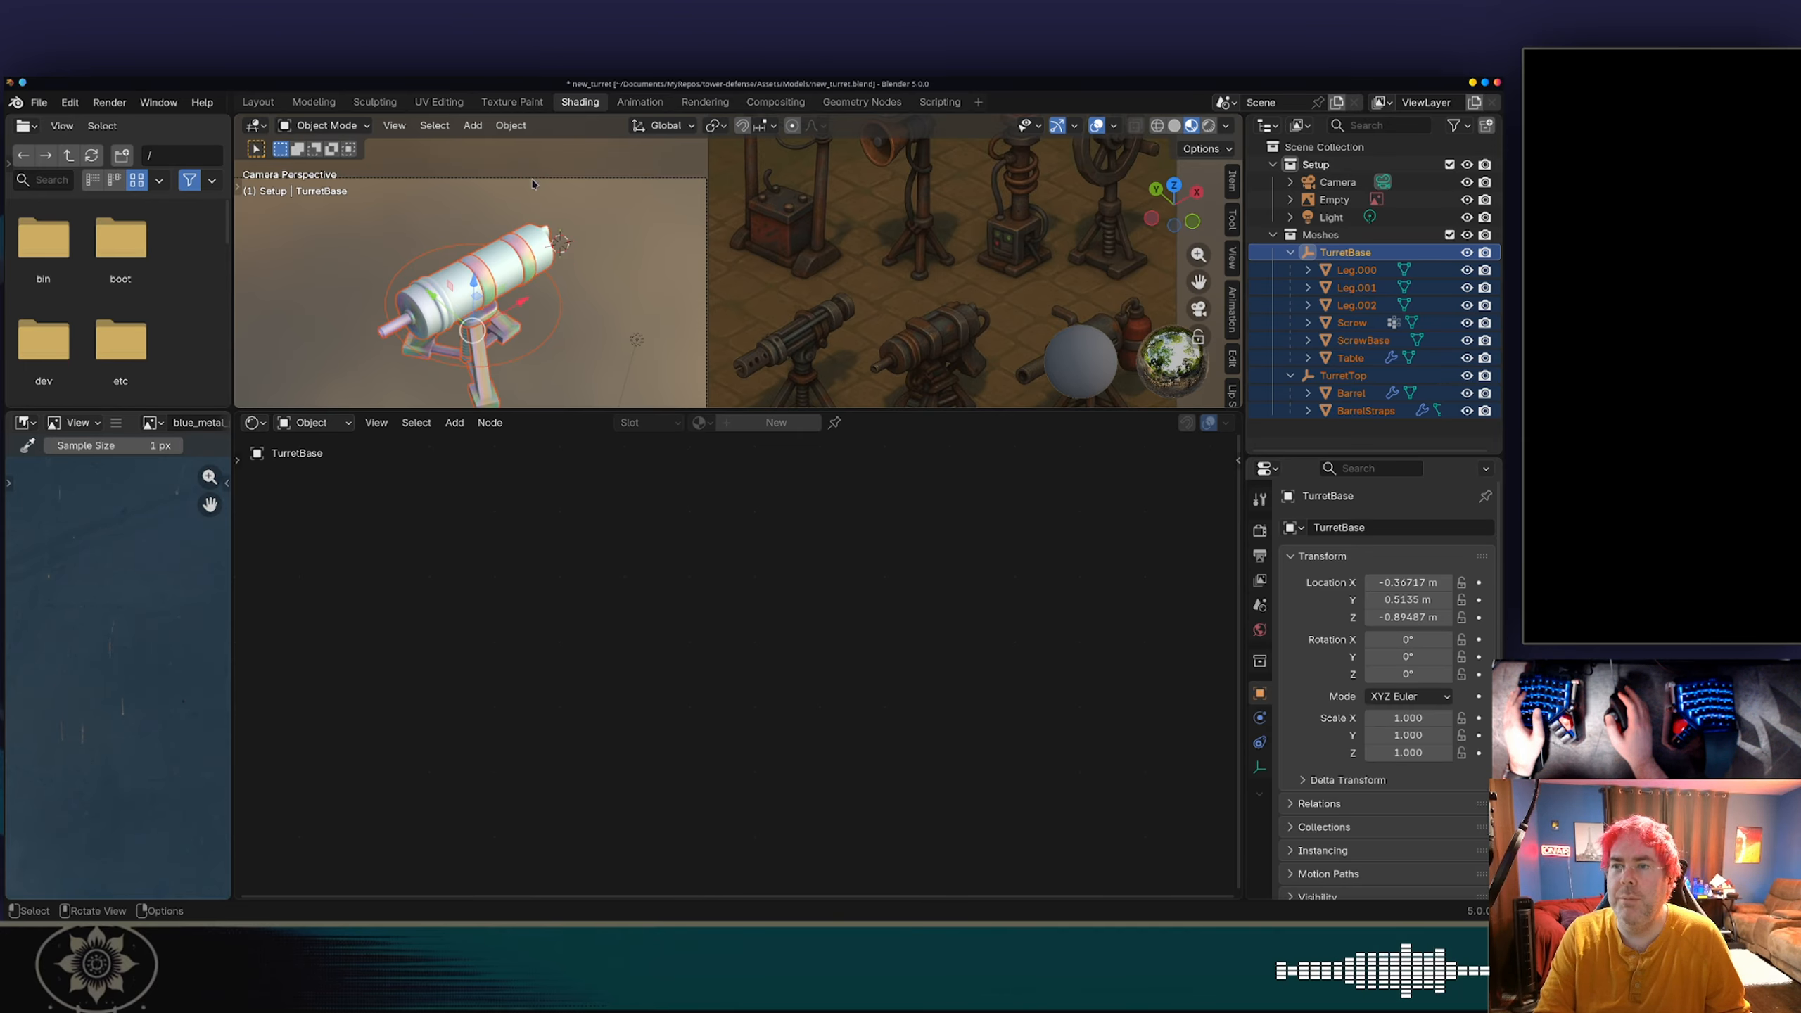
Step: Switch to the UV Editing workspace and bring the turret and its UV layout into clear view
click(439, 101)
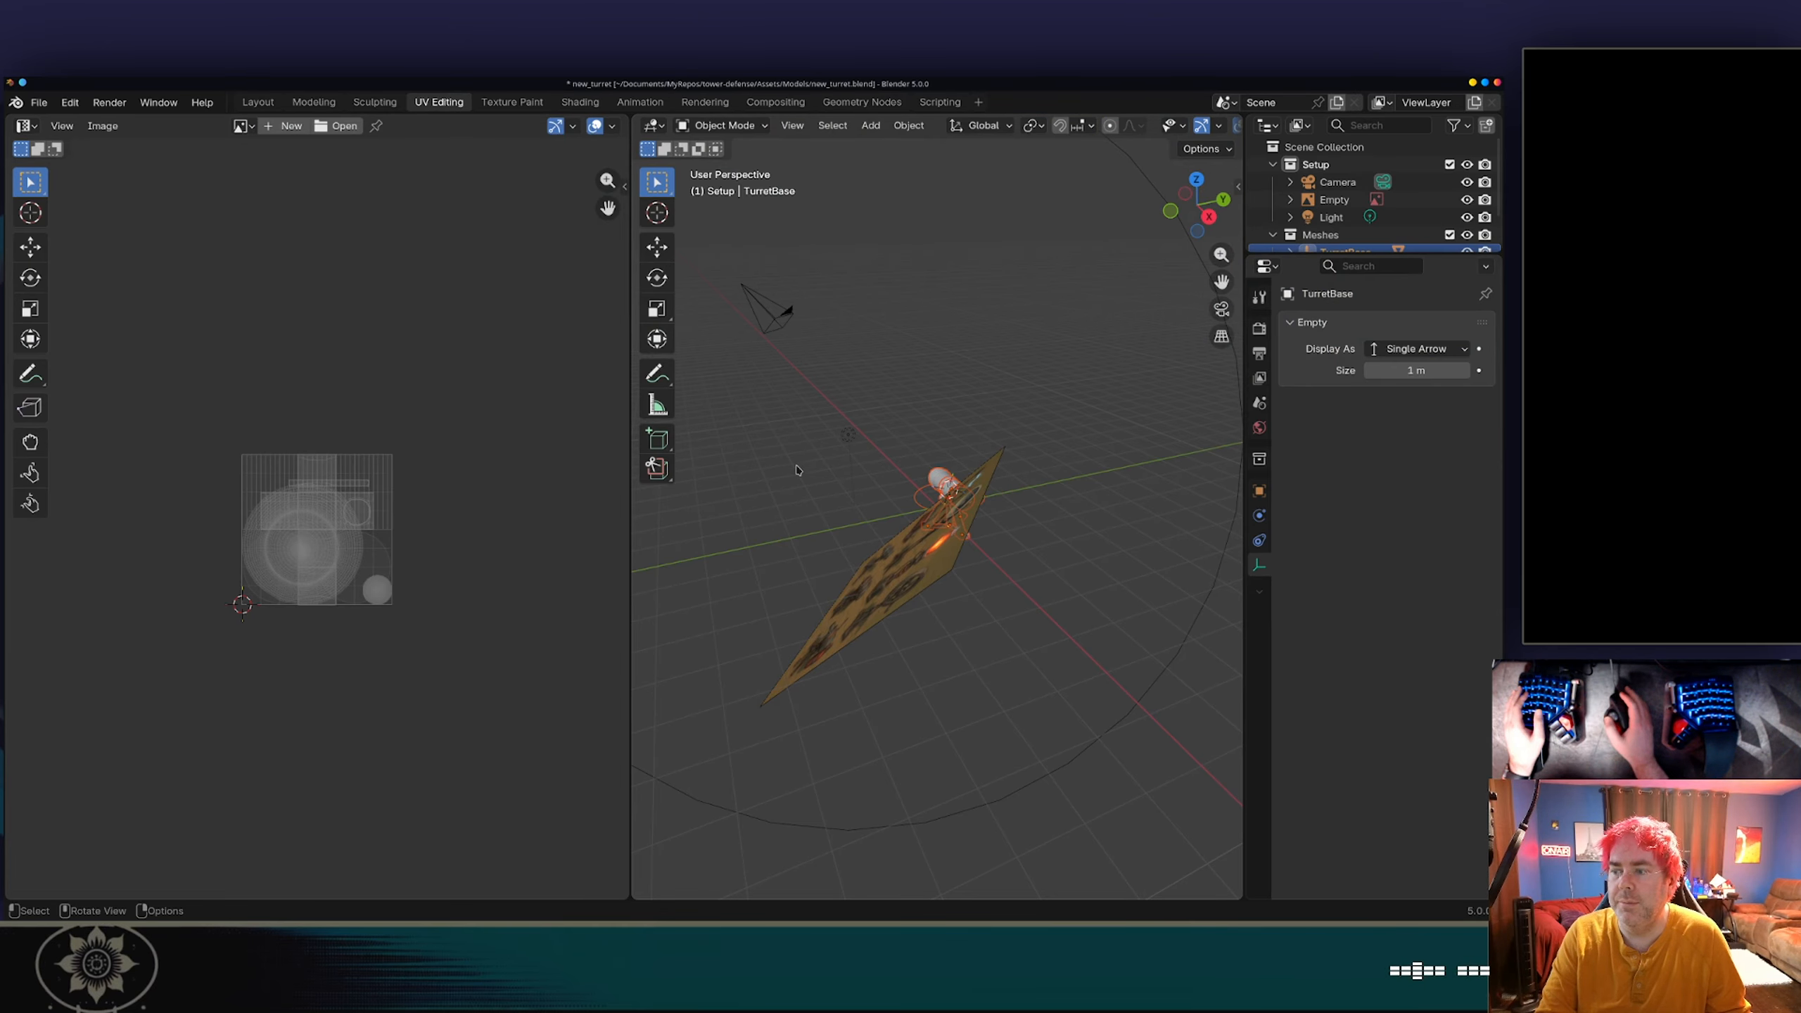
scroll(307, 533, up, 4)
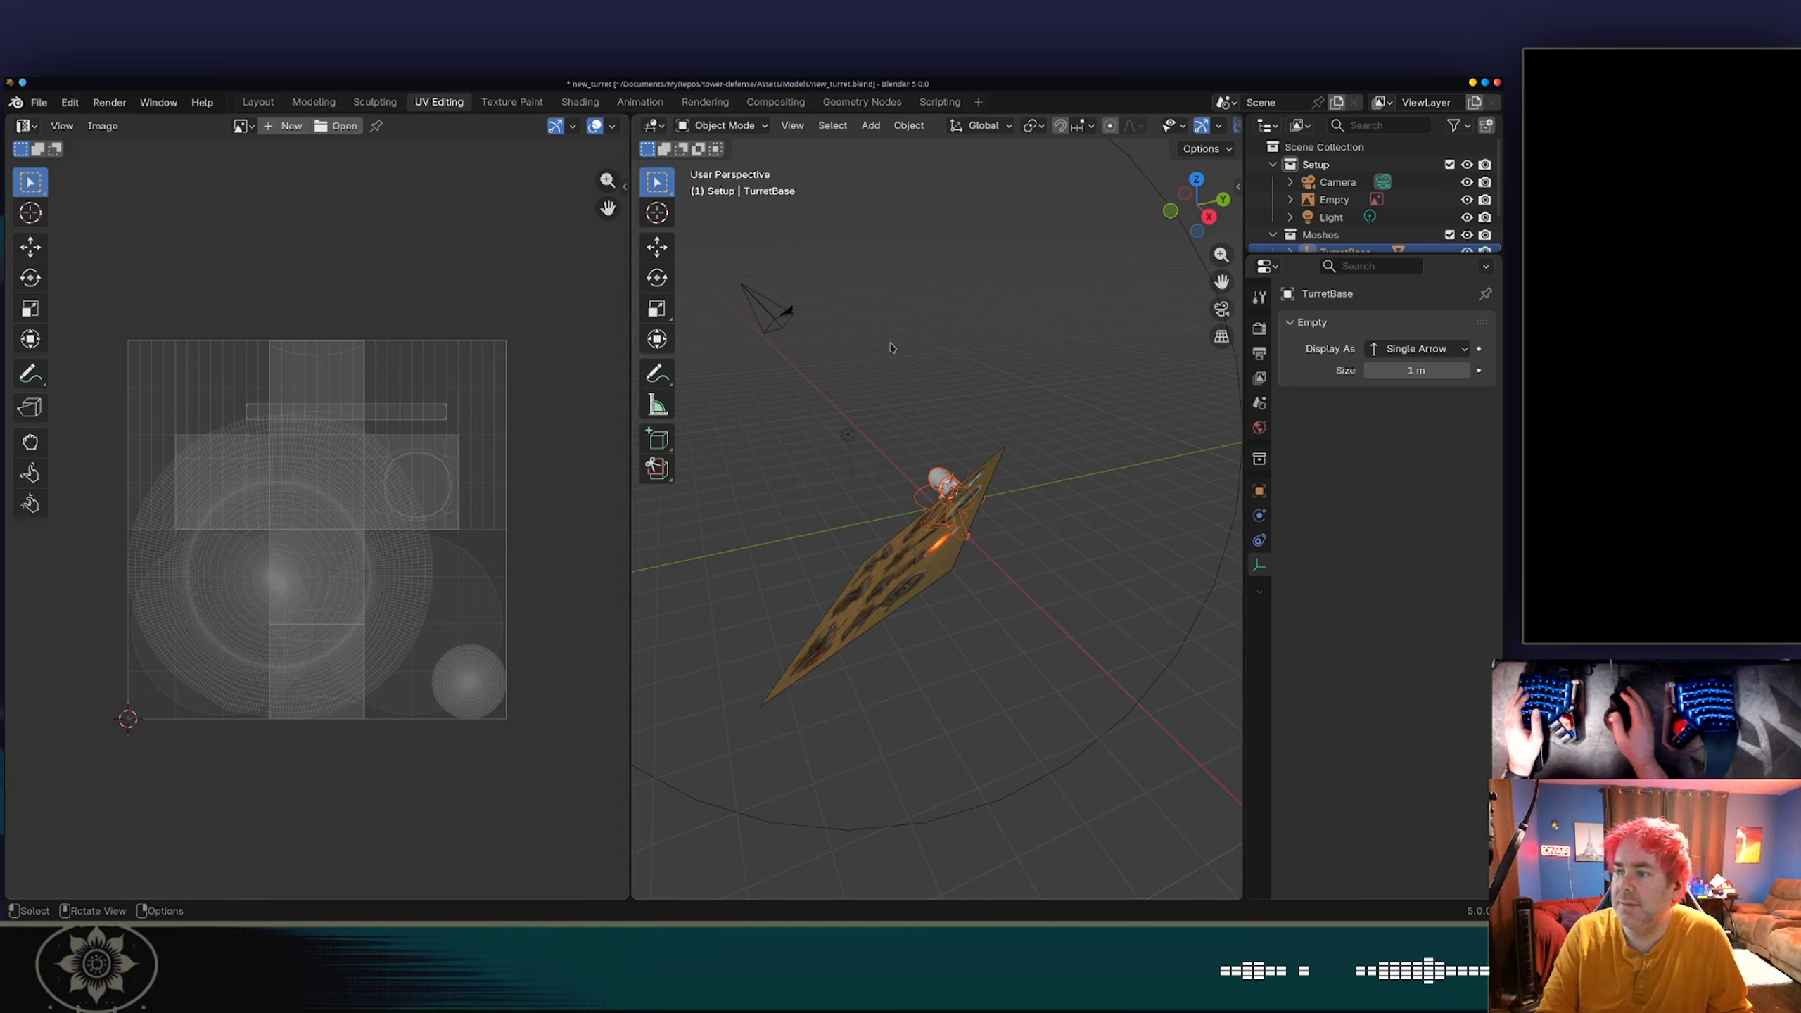
middle_drag(872, 377, 727, 487)
scroll(728, 487, up, 2)
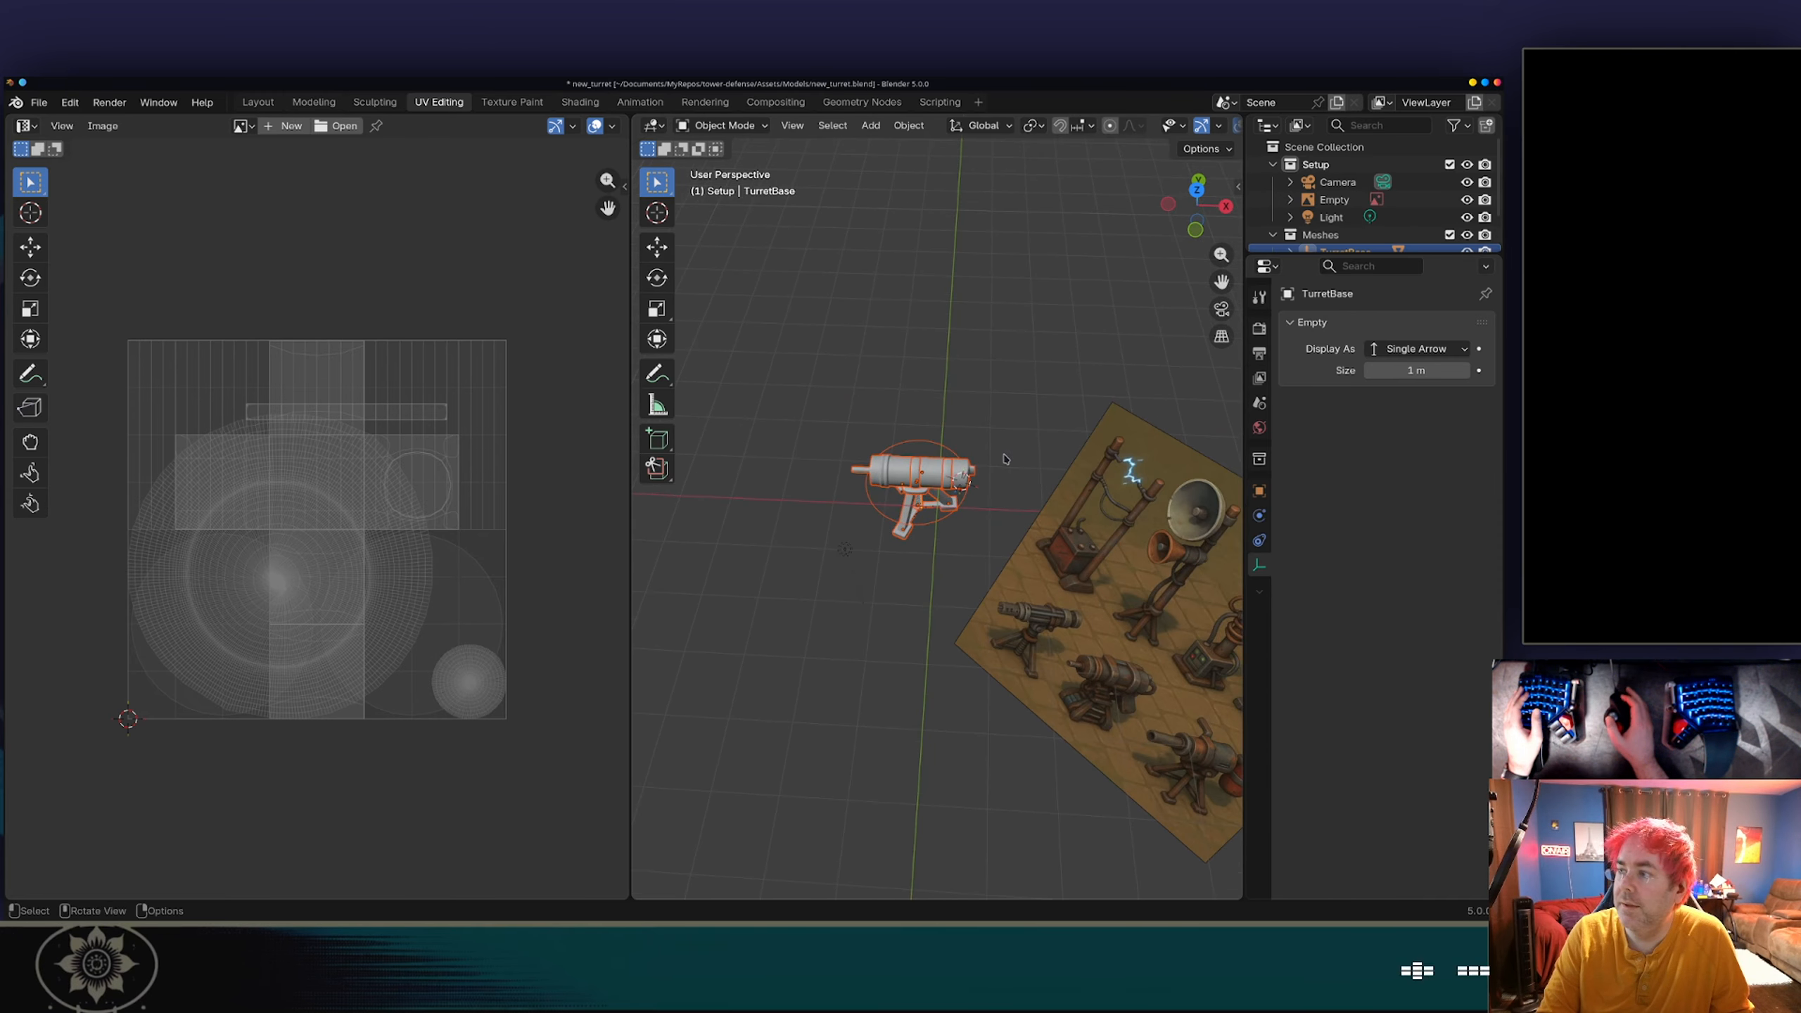
Step: Enlarge the Outliner and expand TurretBase and TurretTop to list their child meshes
drag(1403, 252, 1383, 535)
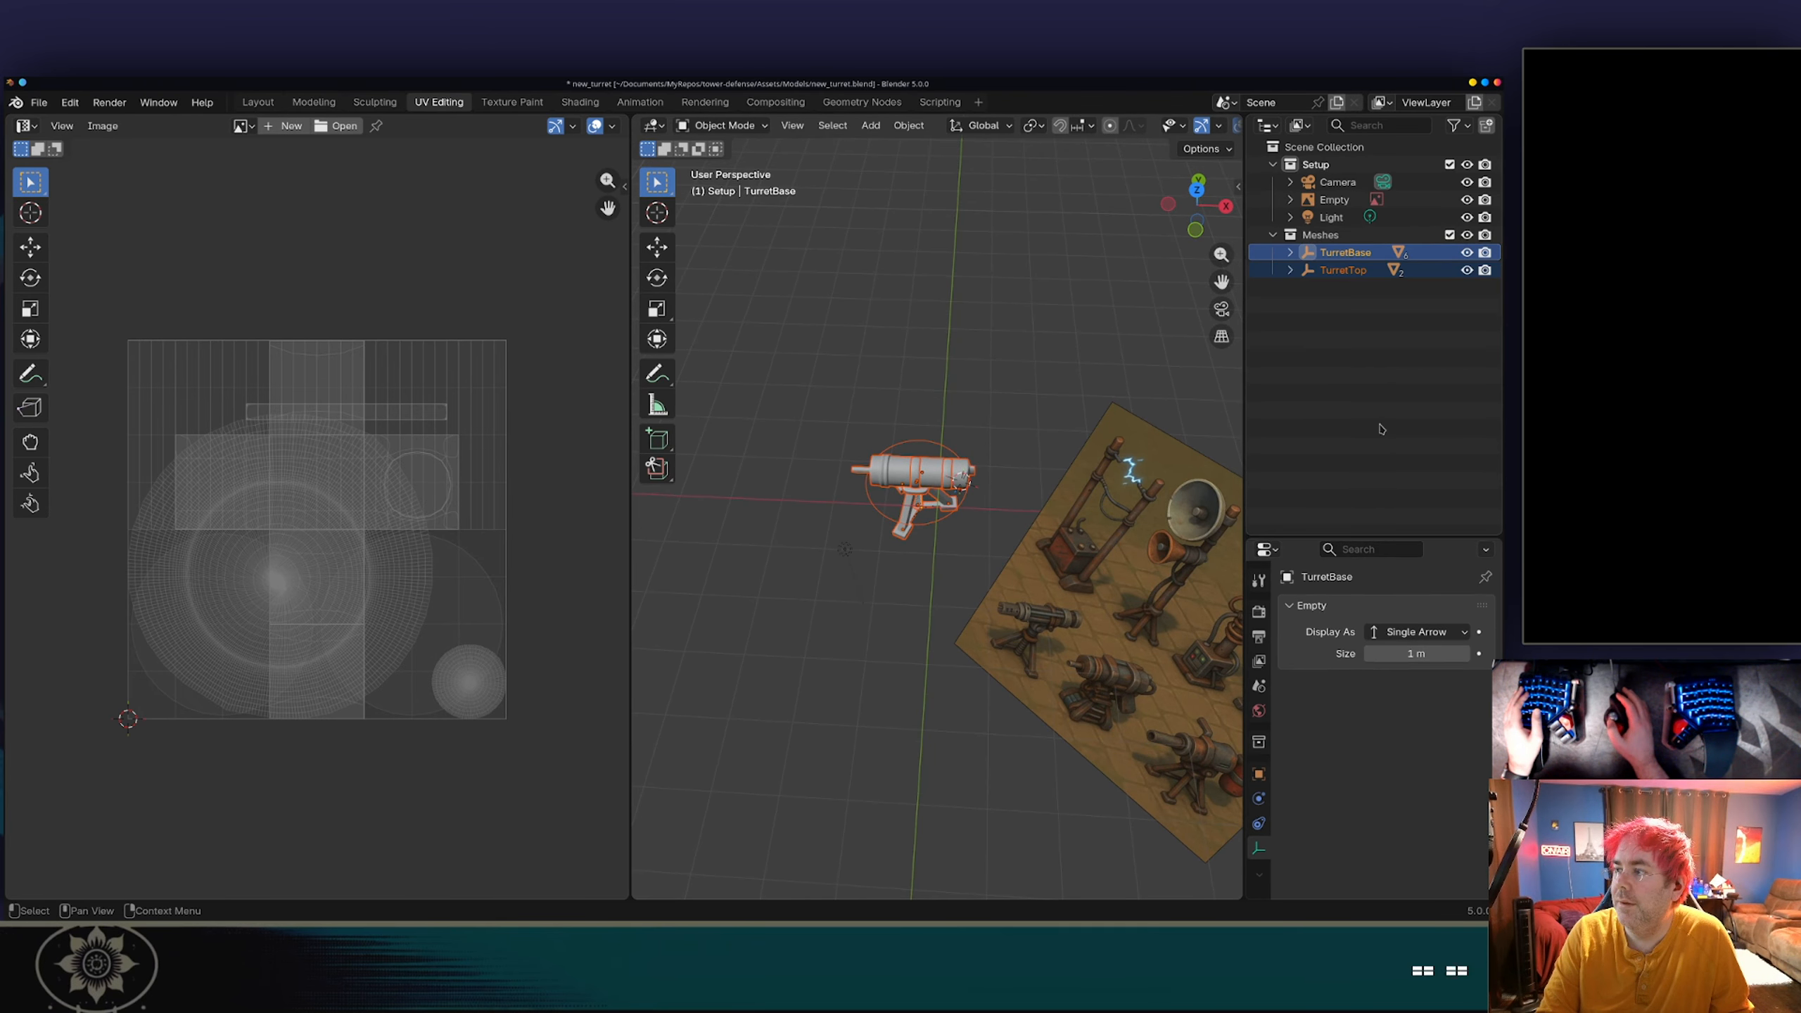
click(1341, 255)
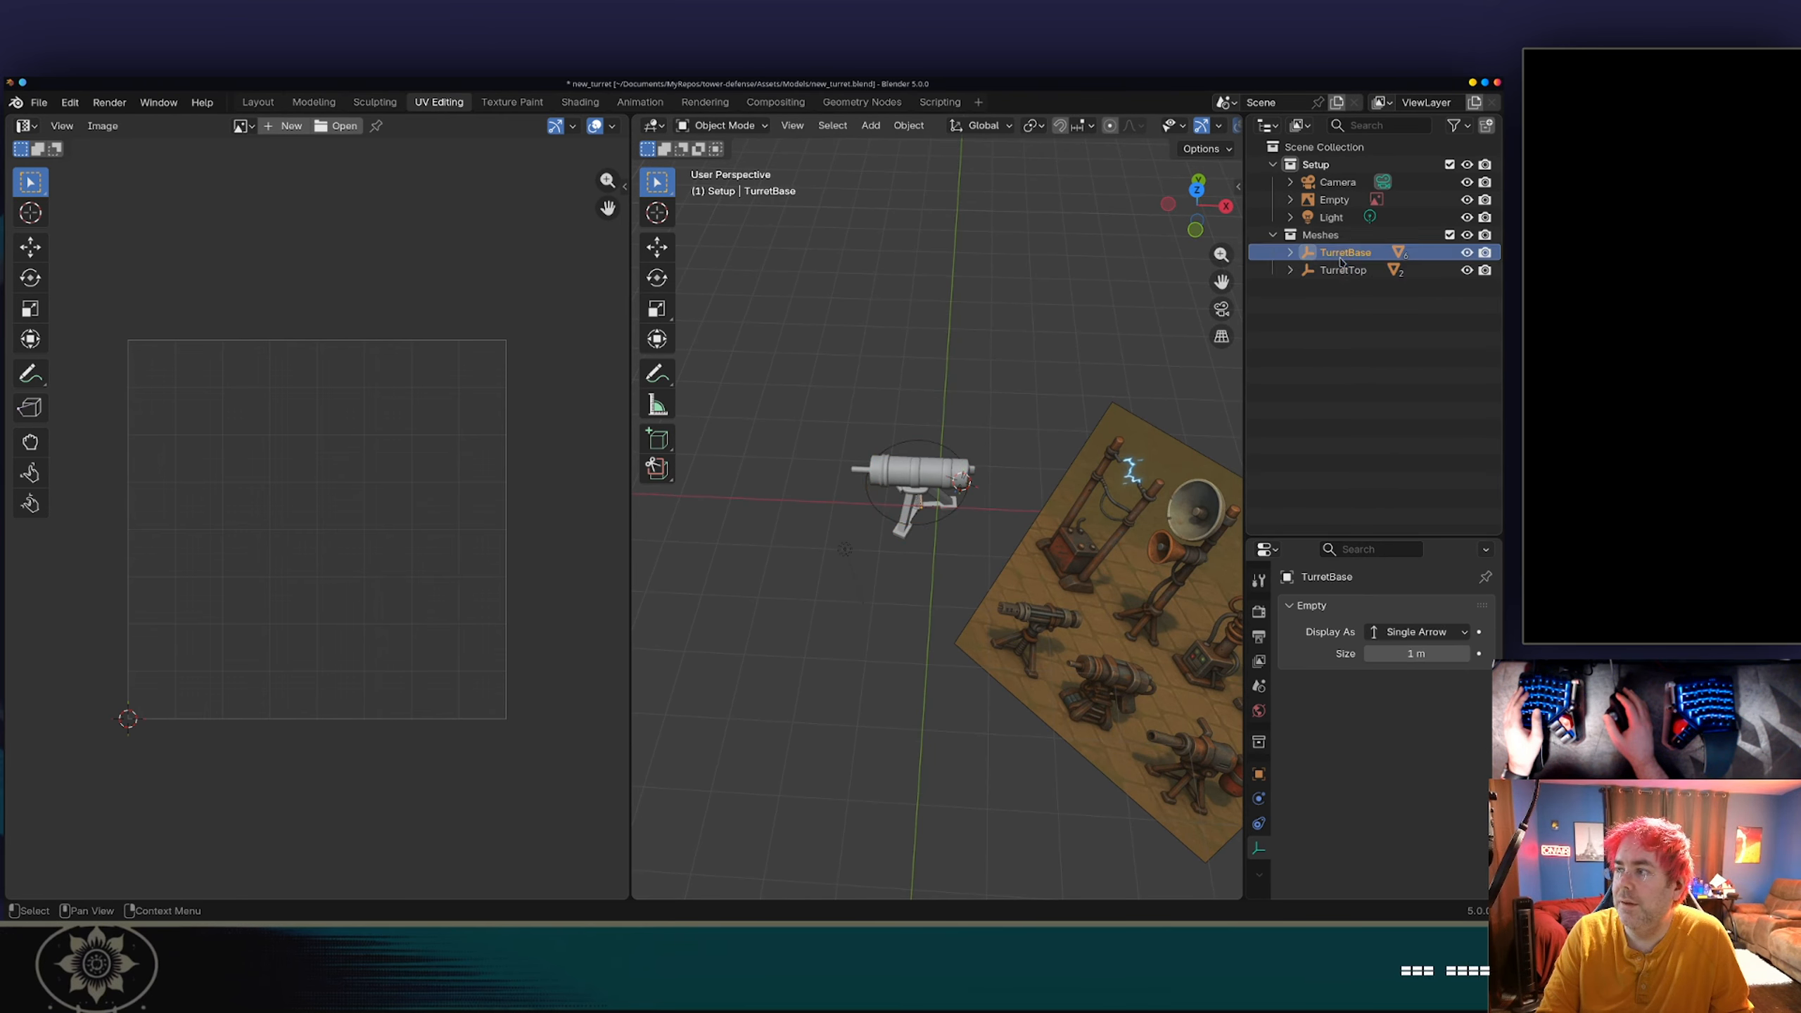
click(1291, 253)
click(1290, 375)
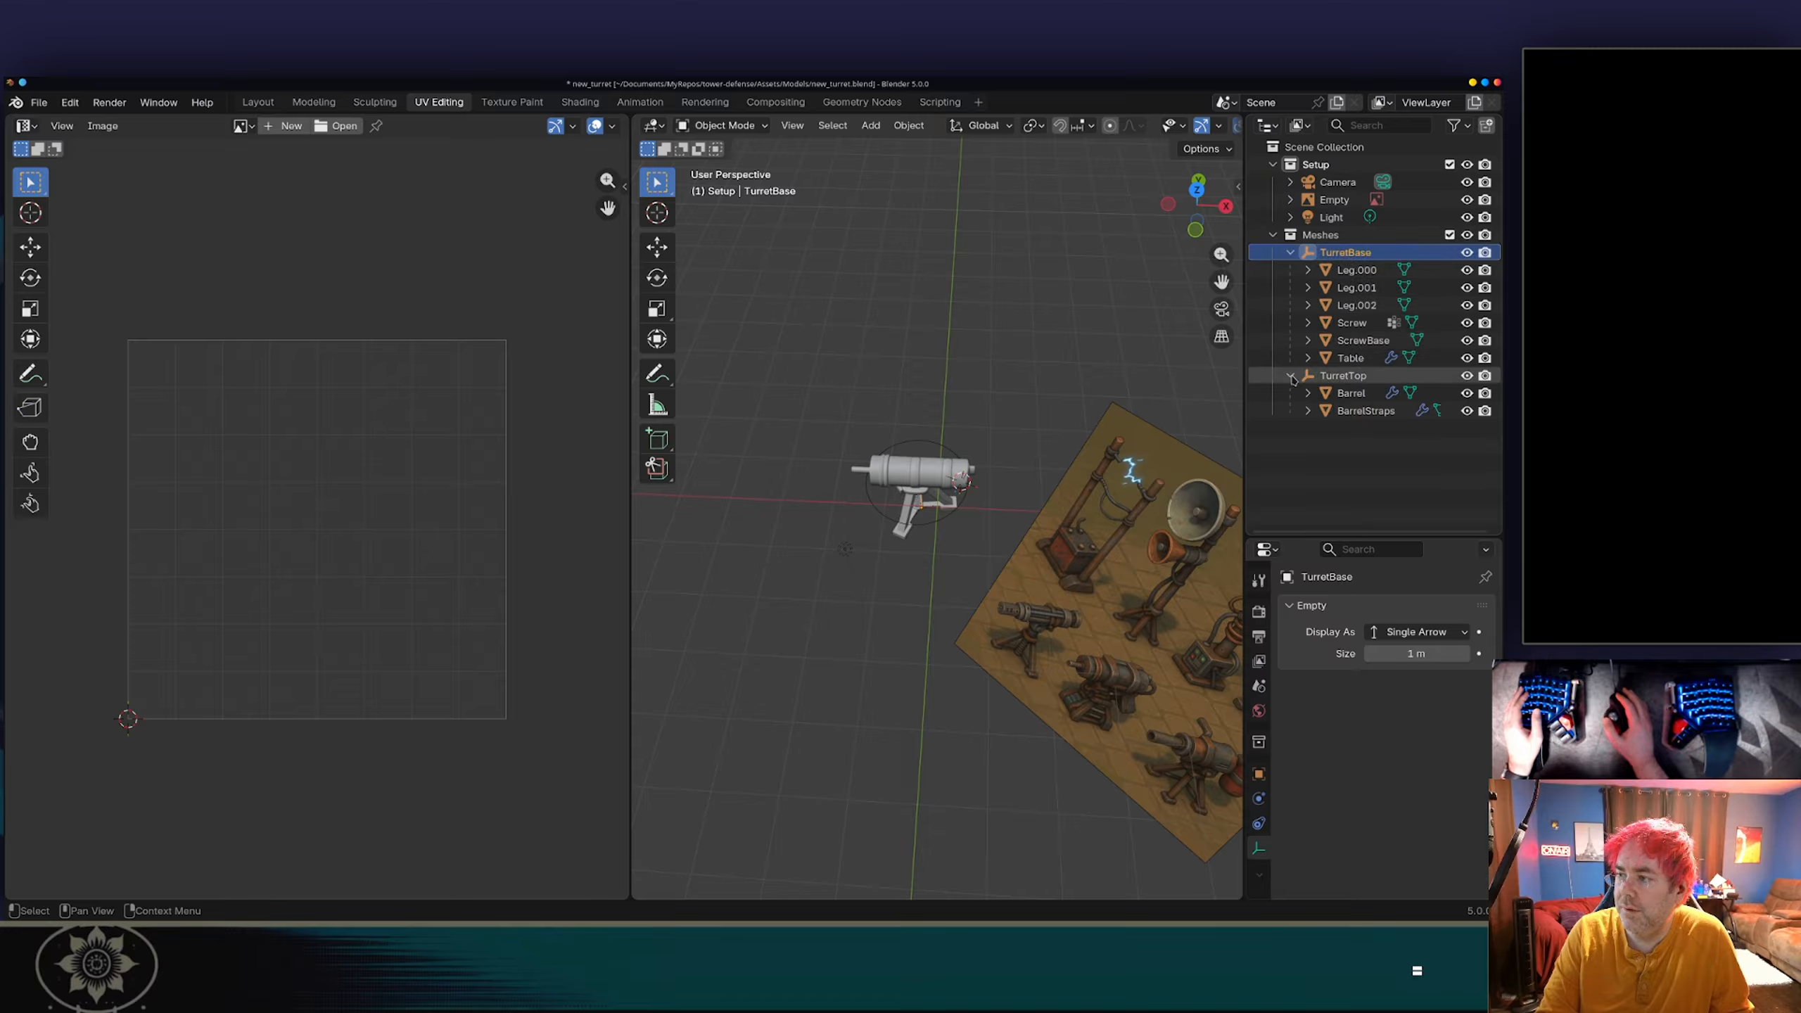
Step: Examine the UV layouts of the turret's individual meshes, including the ScrewBase, legs, BarrelStraps, Barrel and Table
click(1336, 358)
click(1358, 340)
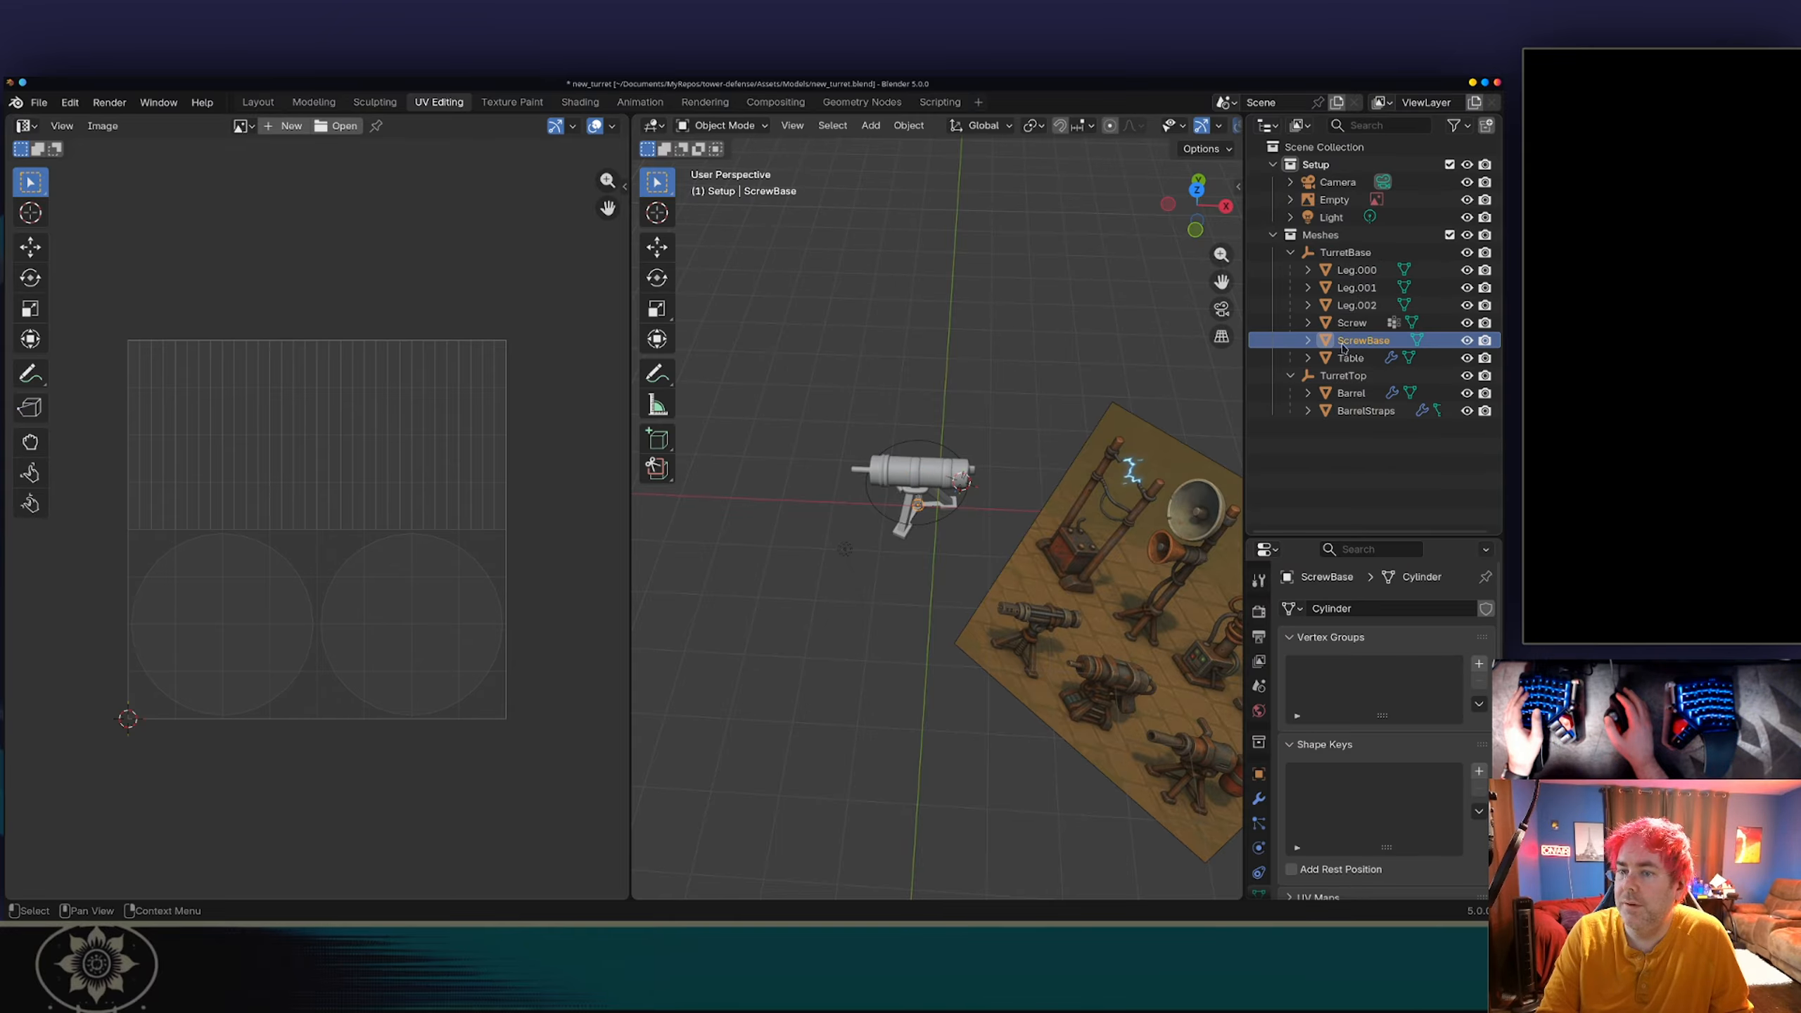
click(1355, 323)
key(Up)
key(Up)
key(Up)
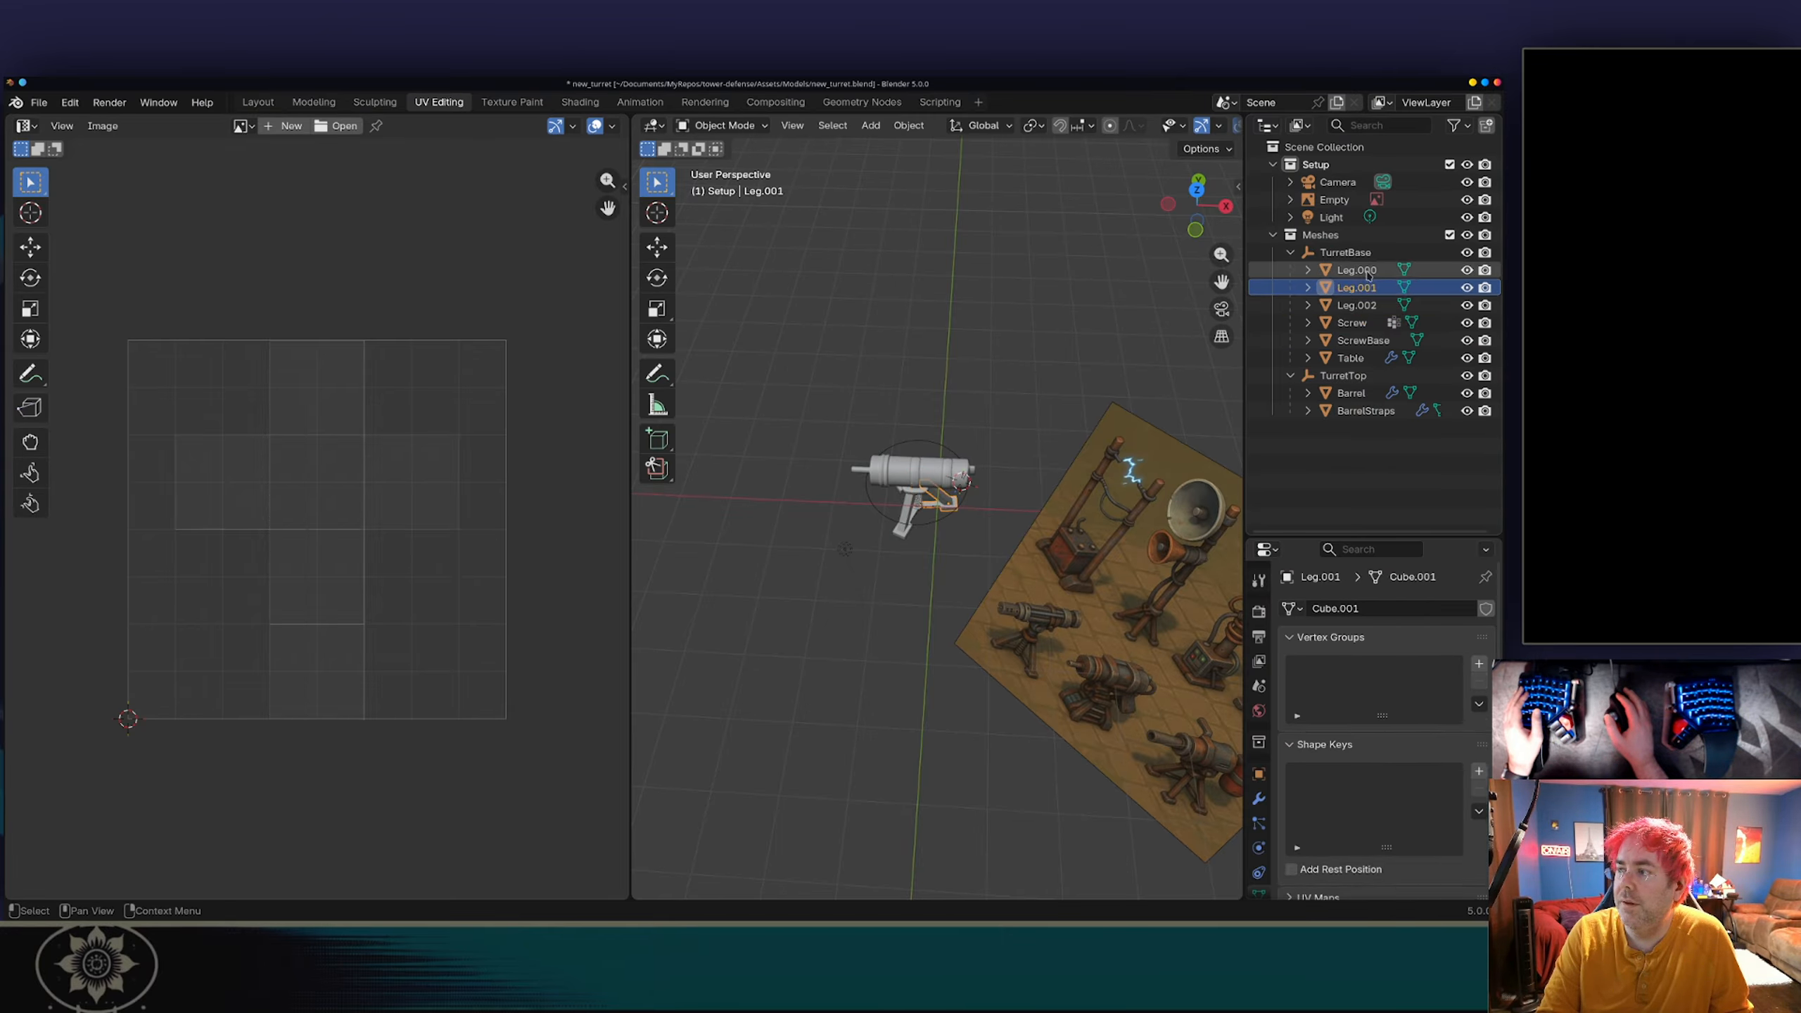
click(1354, 411)
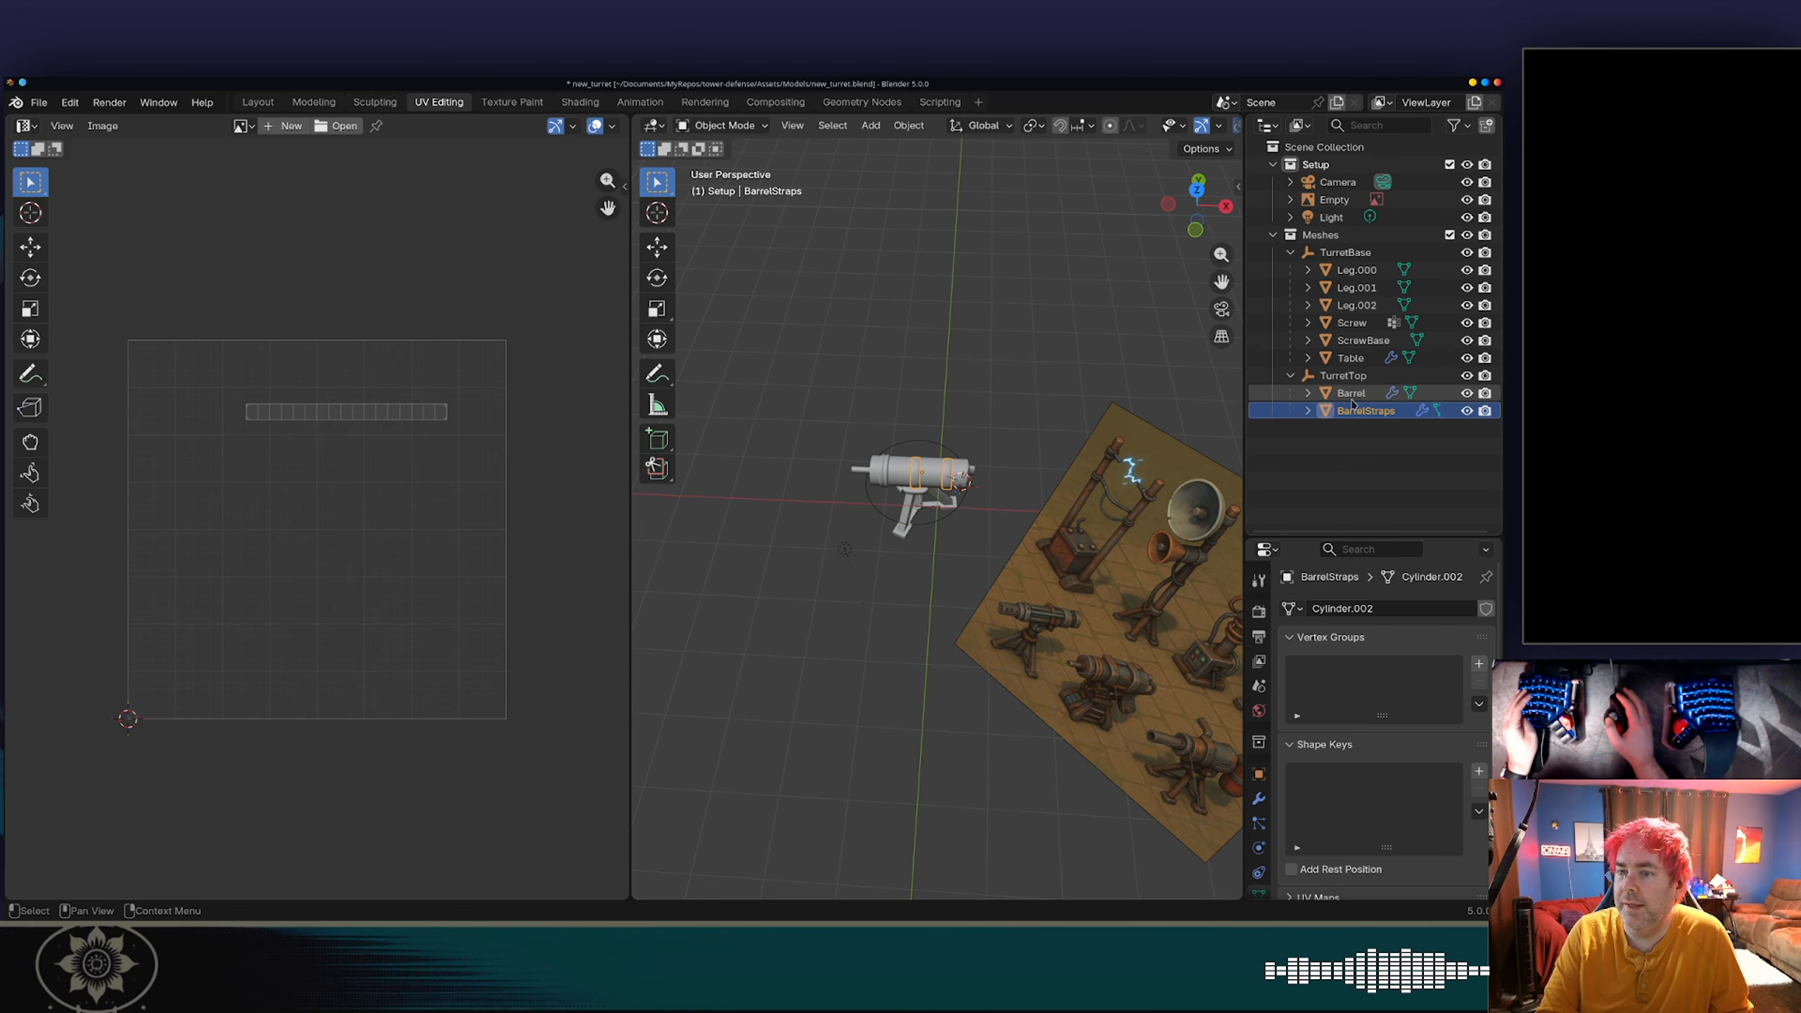
click(1351, 394)
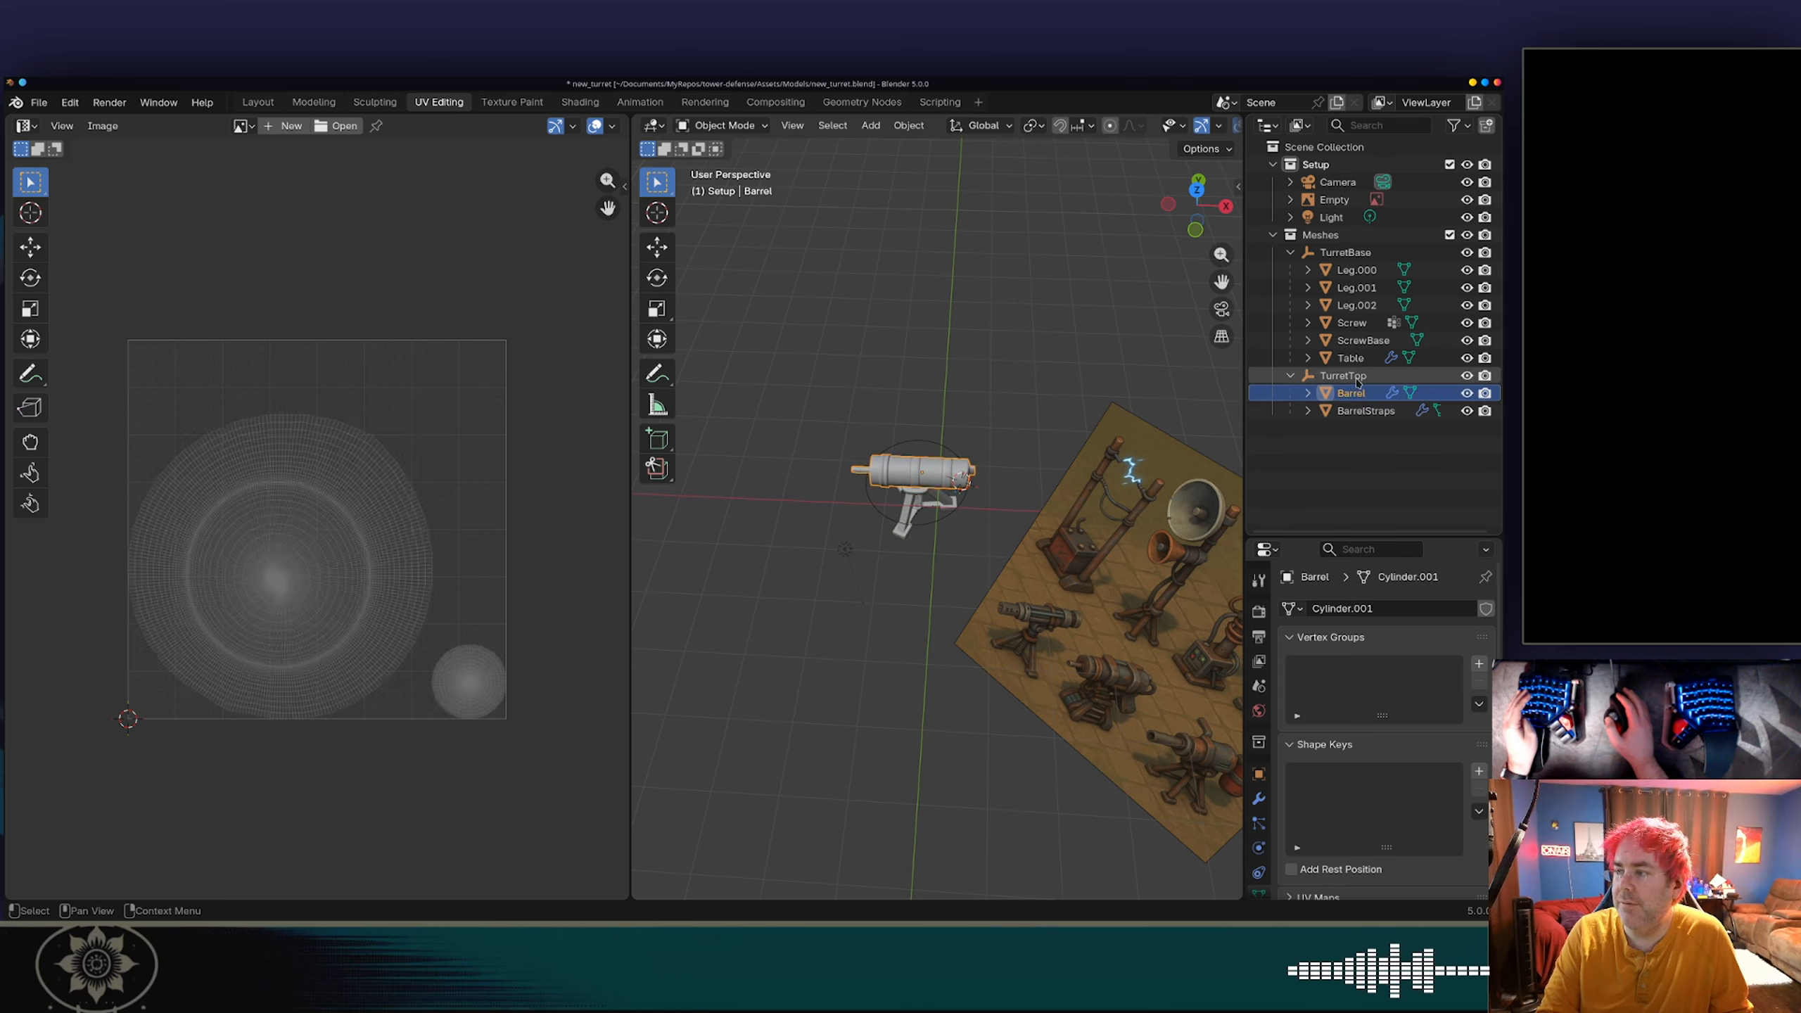
click(1363, 359)
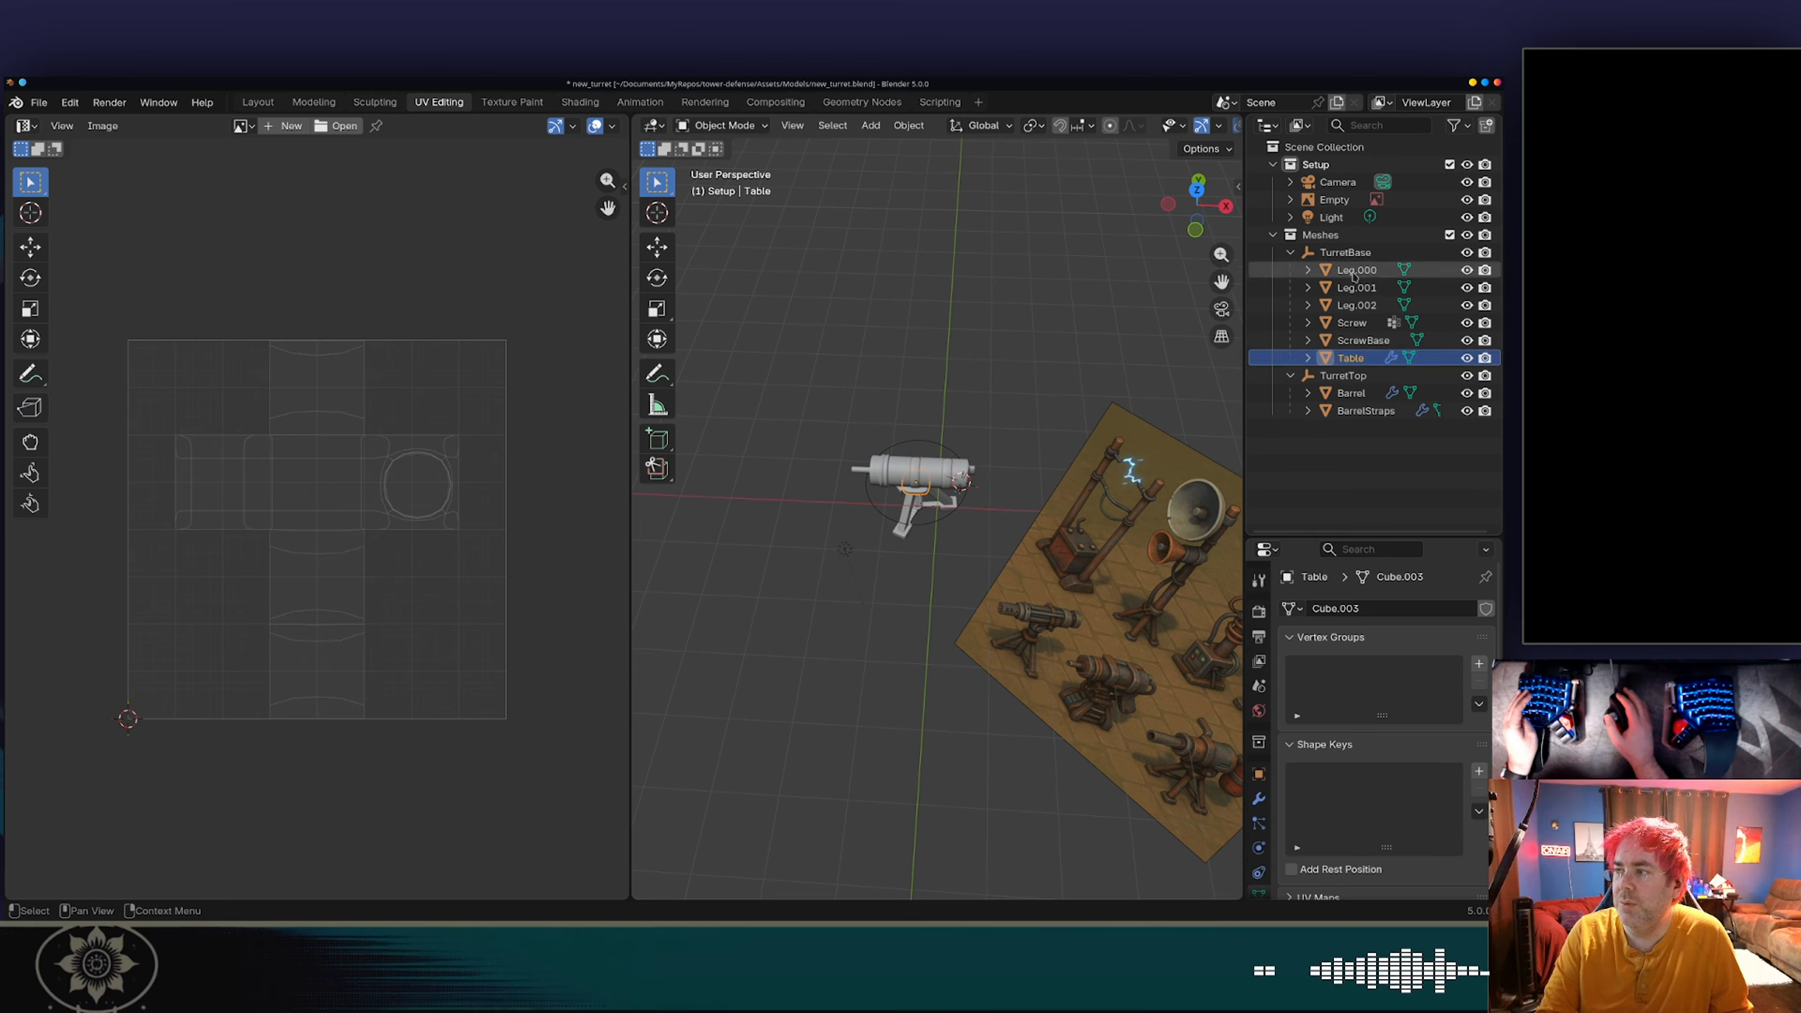
Step: Select every object in the scene and examine the combined UV layout in Object Mode and Edit Mode
key(a)
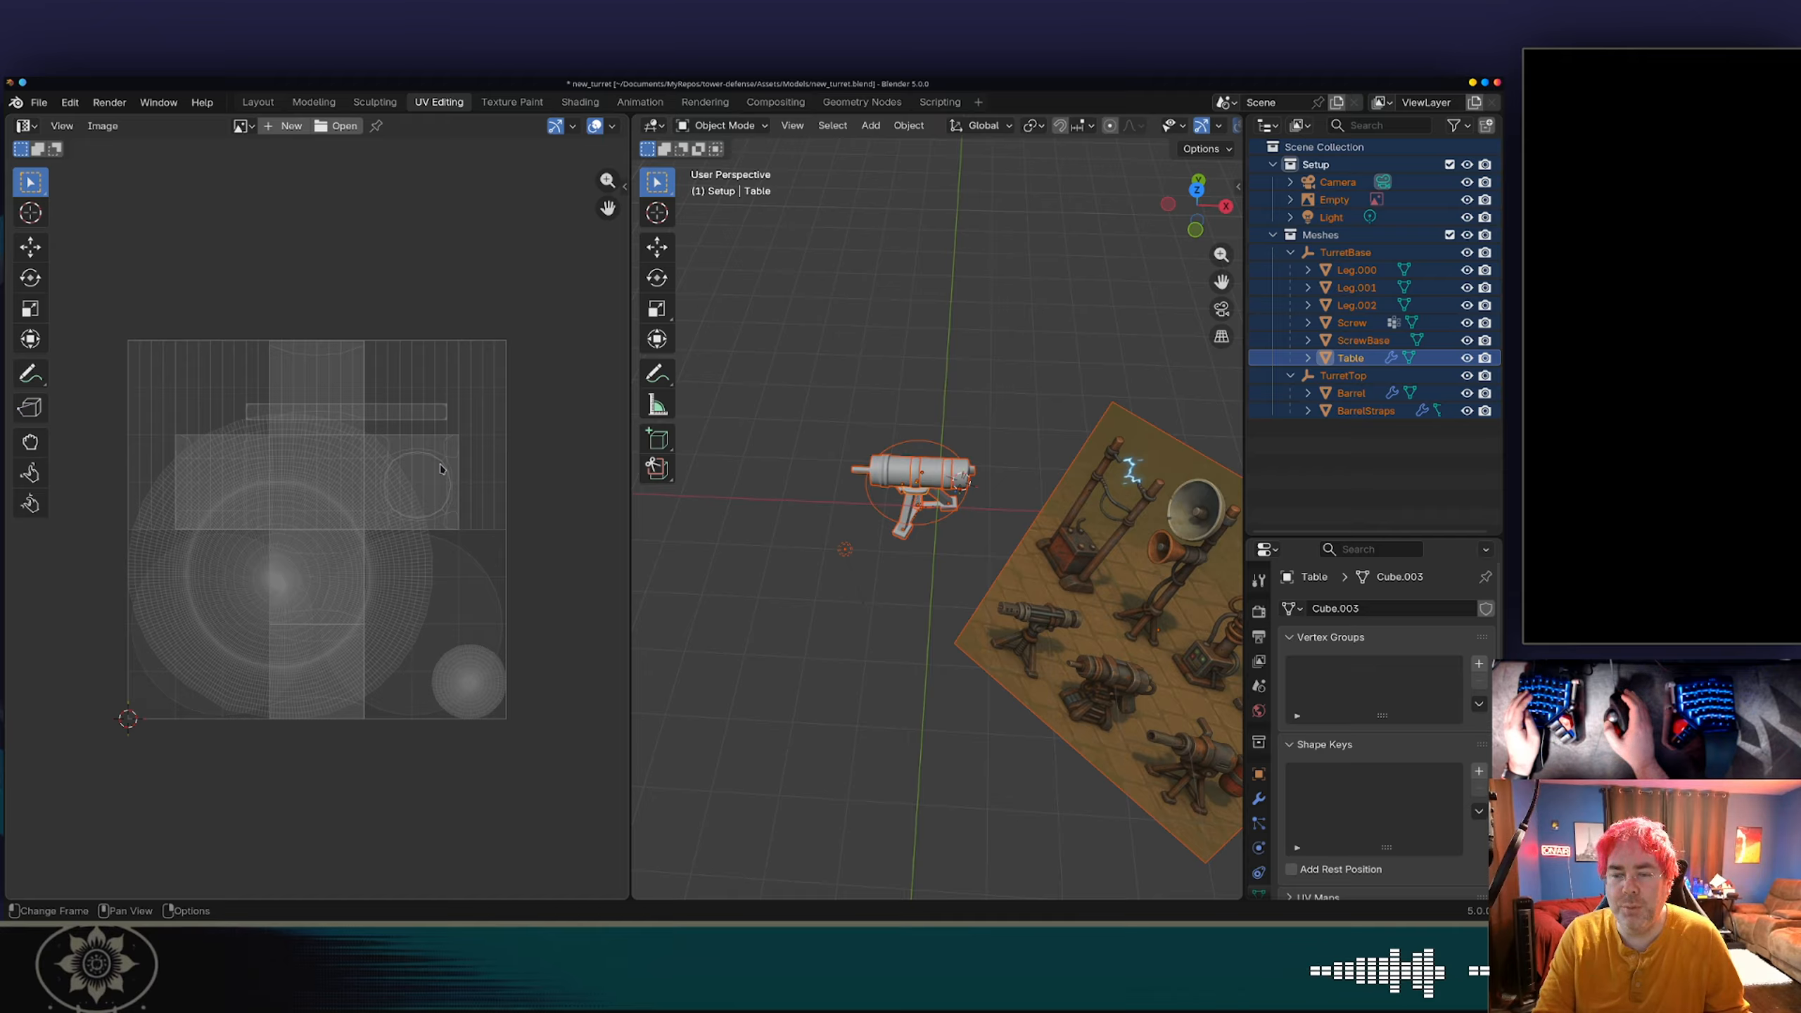
middle_drag(440, 466, 486, 404)
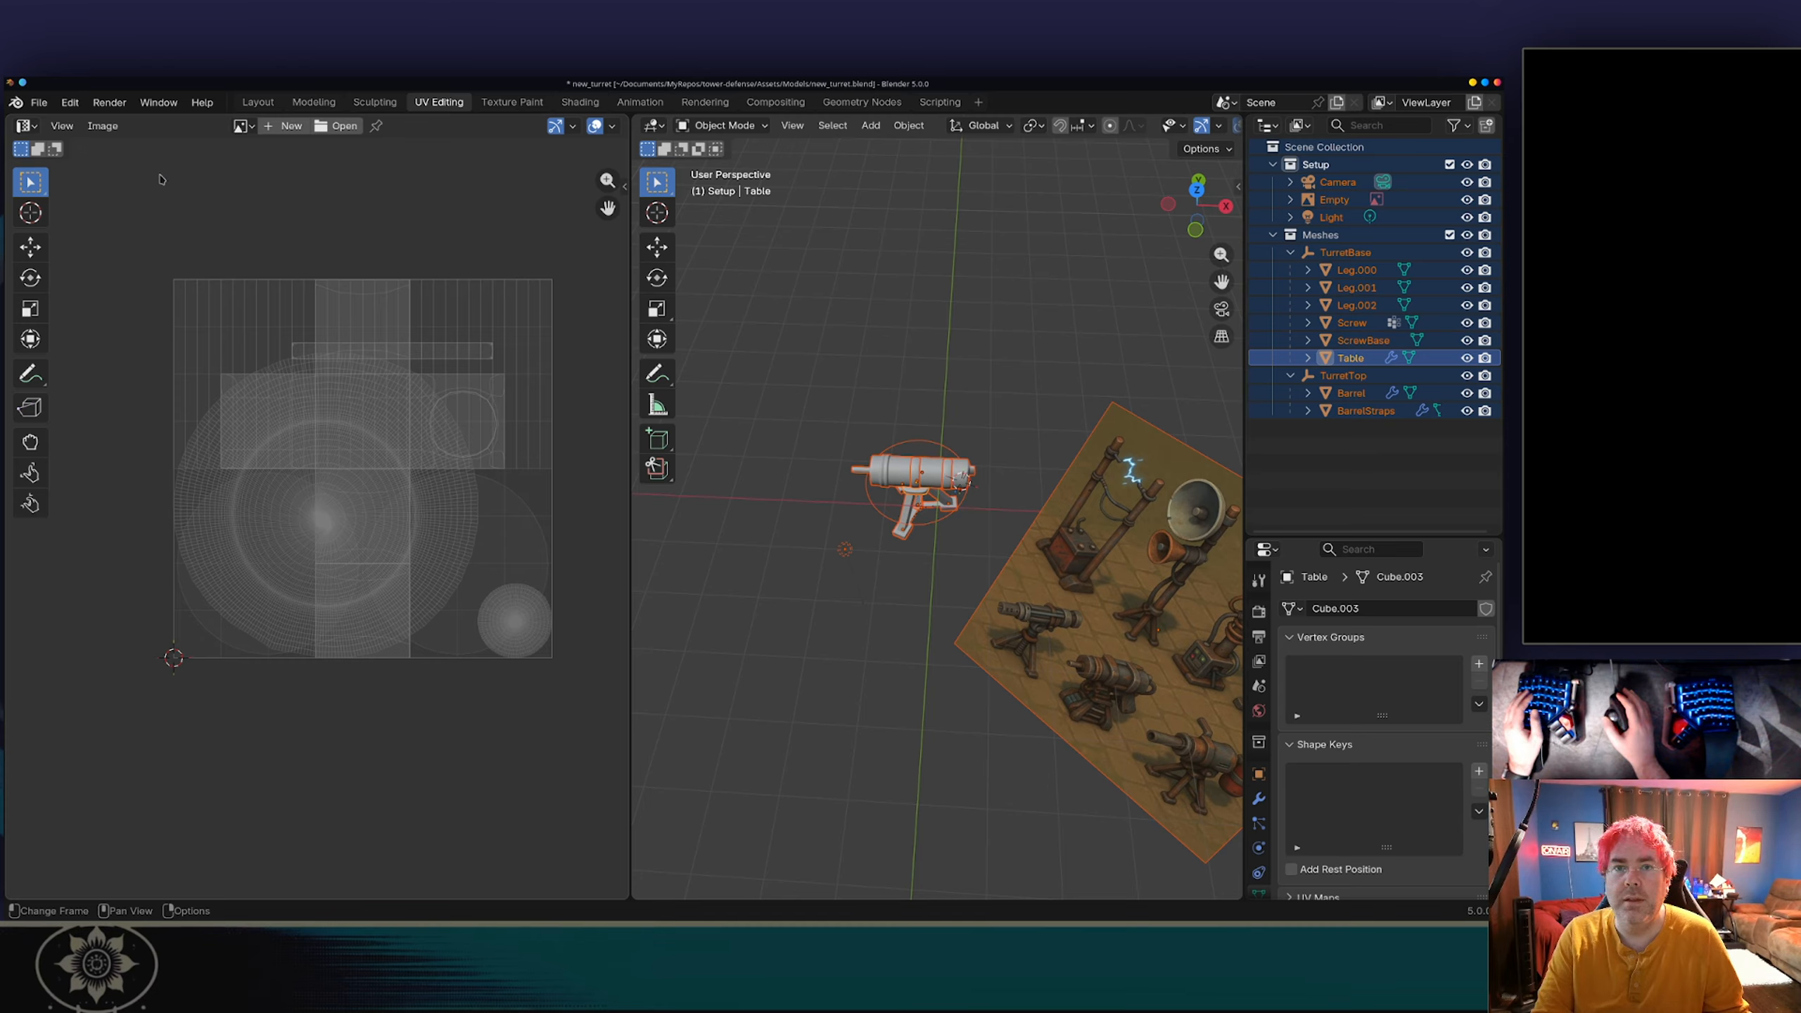
click(64, 129)
click(64, 129)
click(95, 130)
click(95, 129)
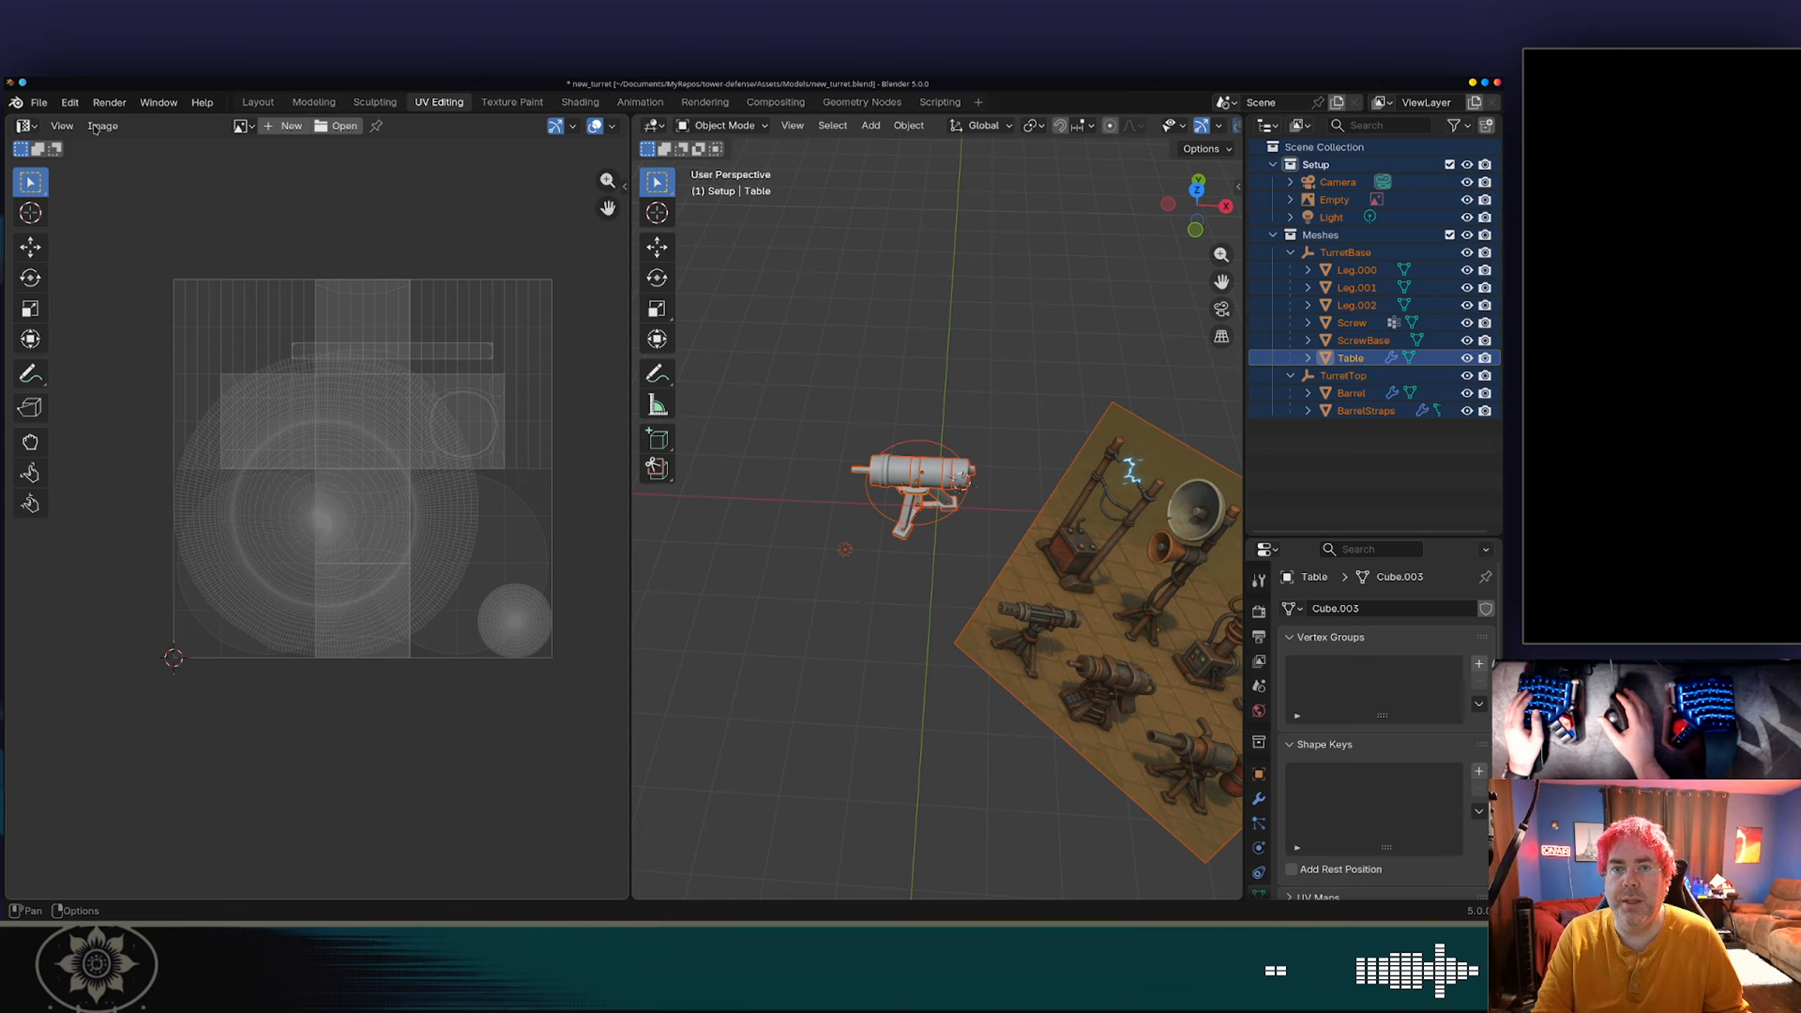
key(Tab)
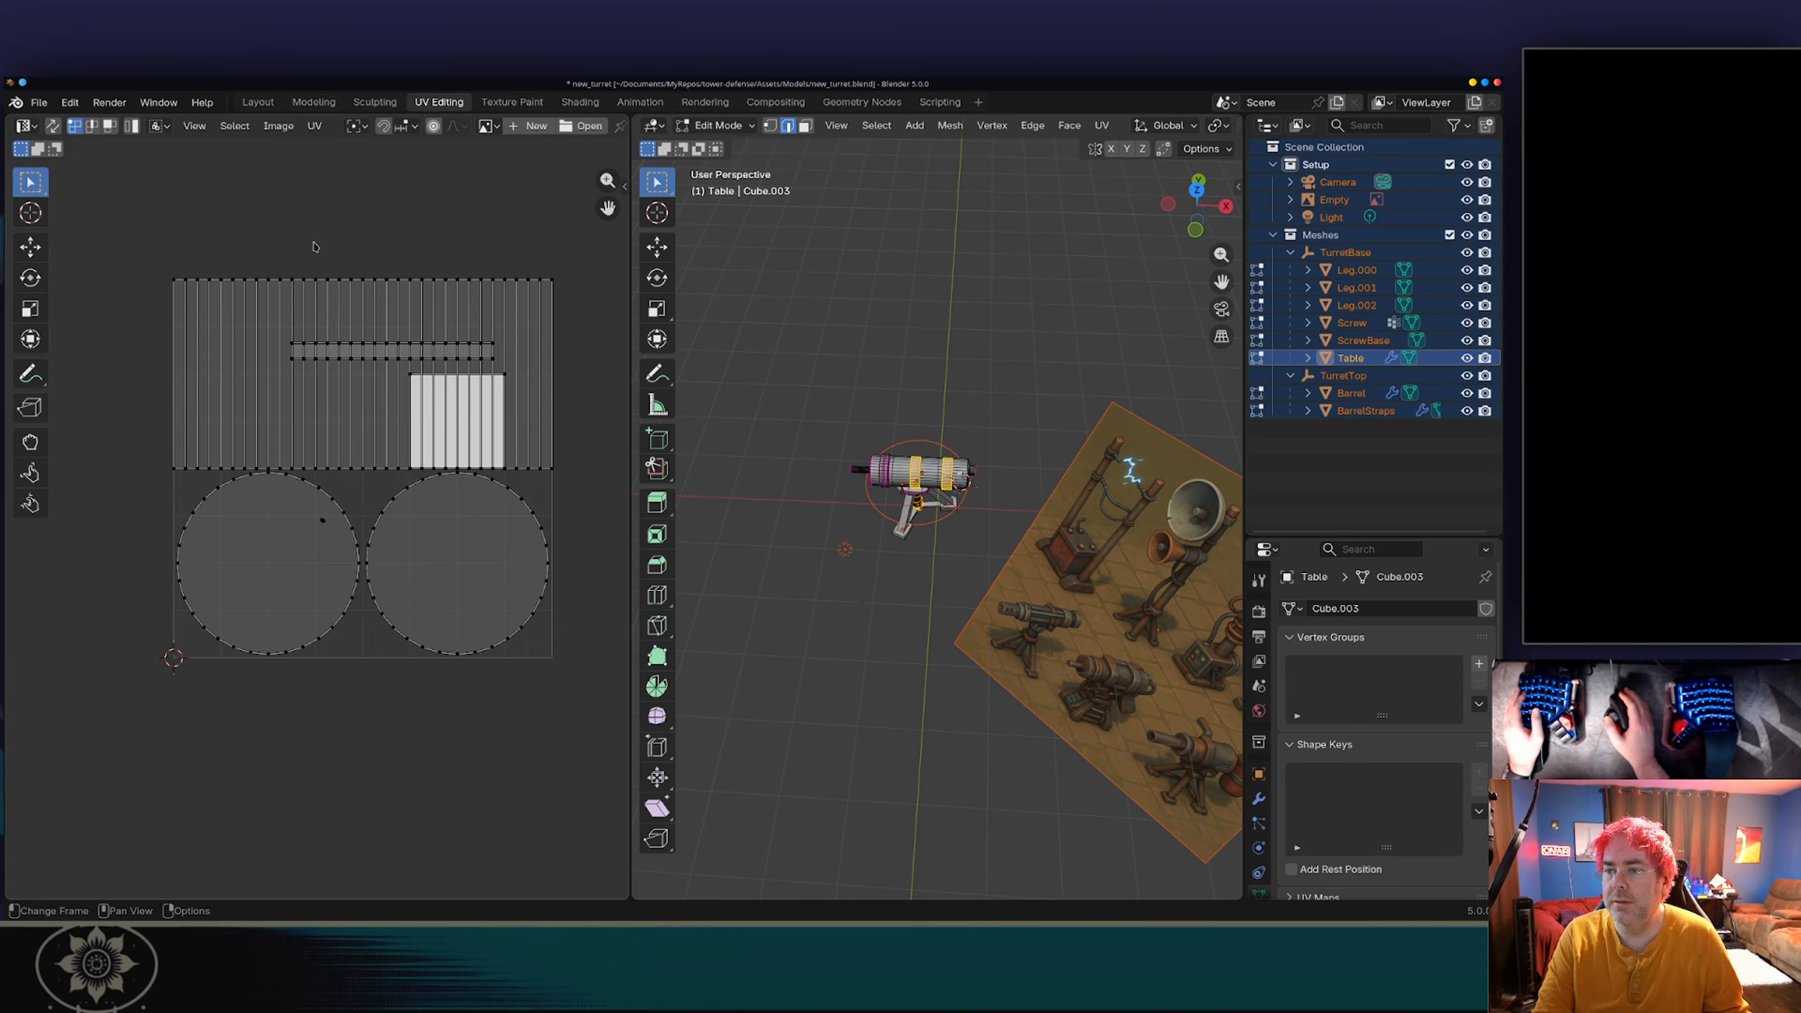
key(Tab)
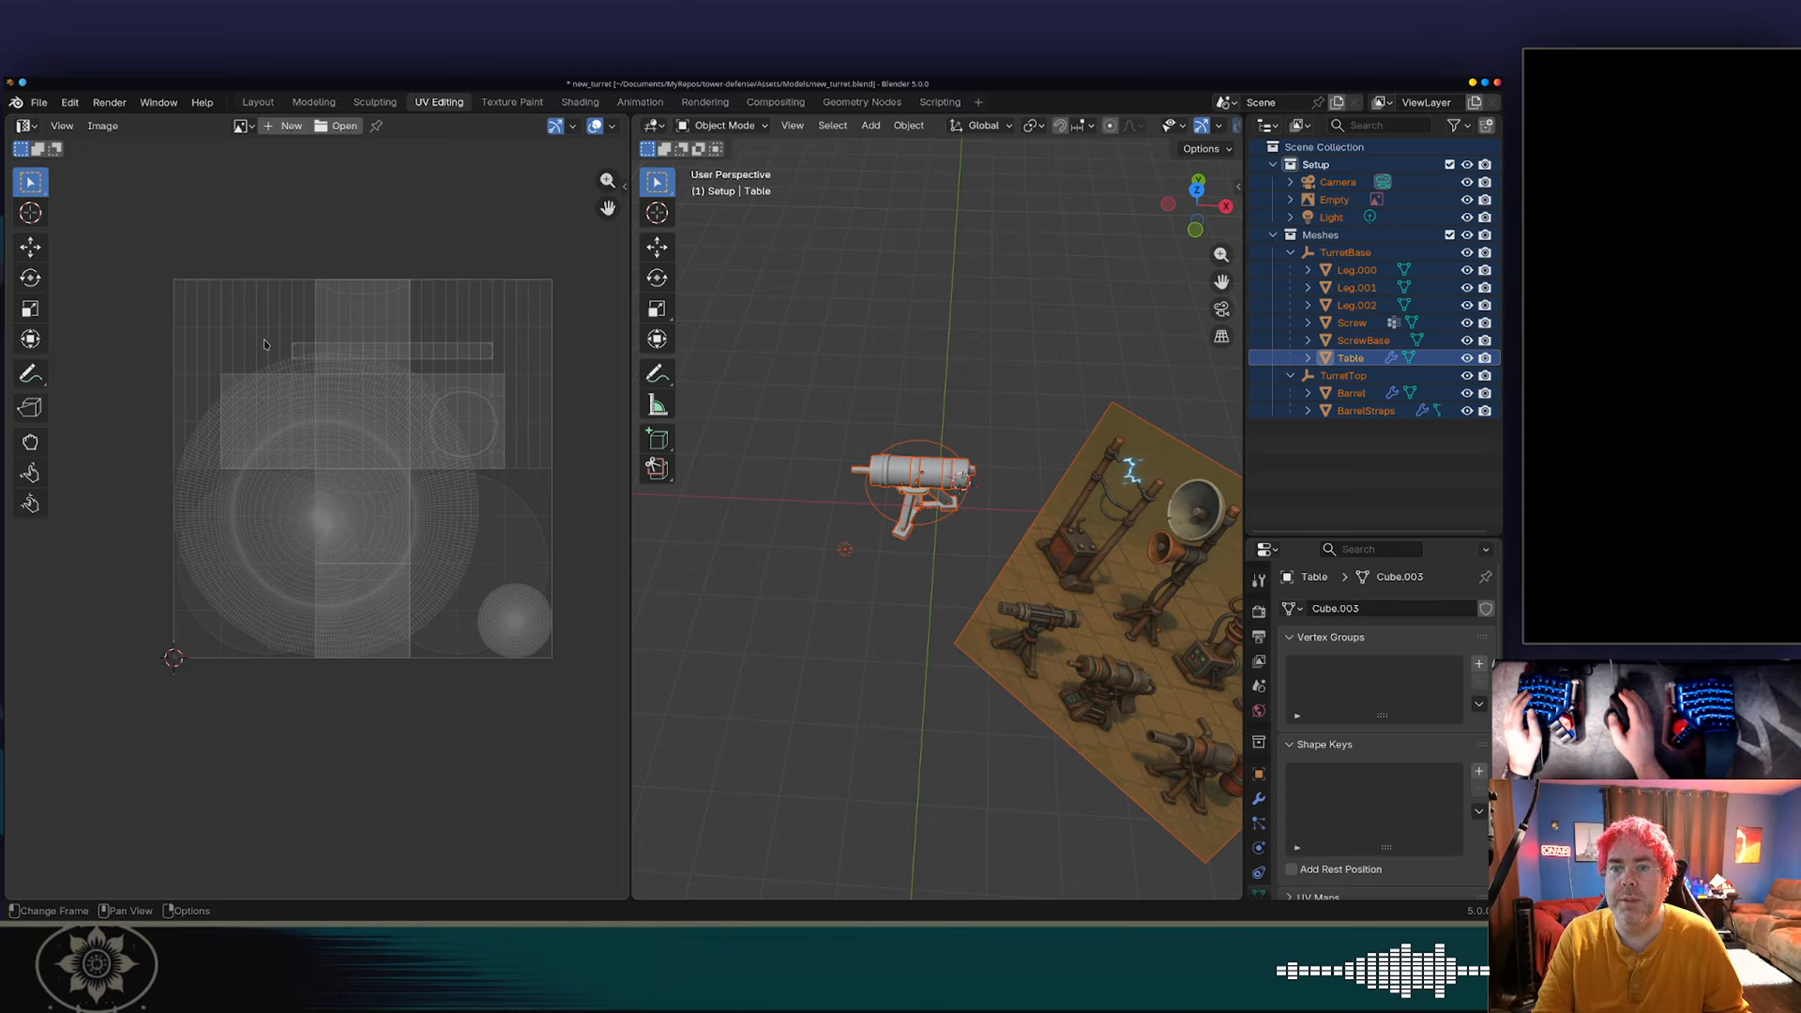
Step: Undo the accidental collection move and select the turret base meshes from Leg.000 through Table to view their UVs together
drag(1366, 272, 1352, 235)
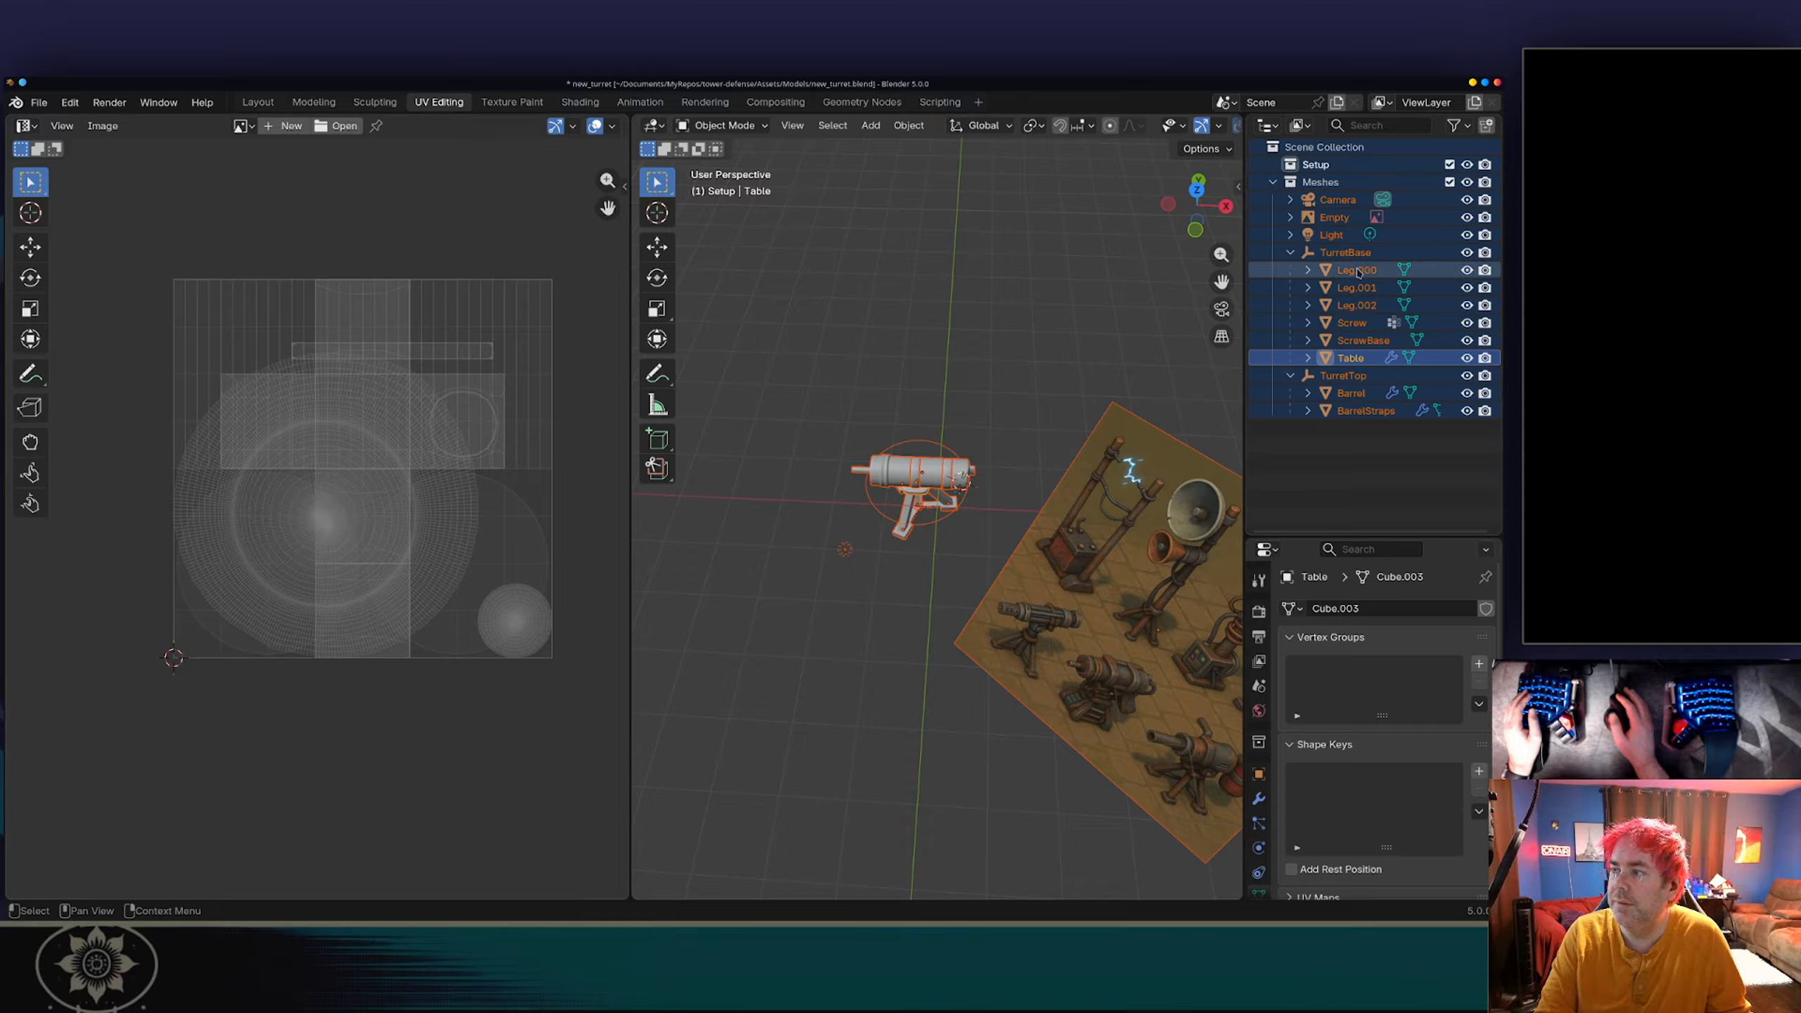
key(ctrl+z)
click(1351, 255)
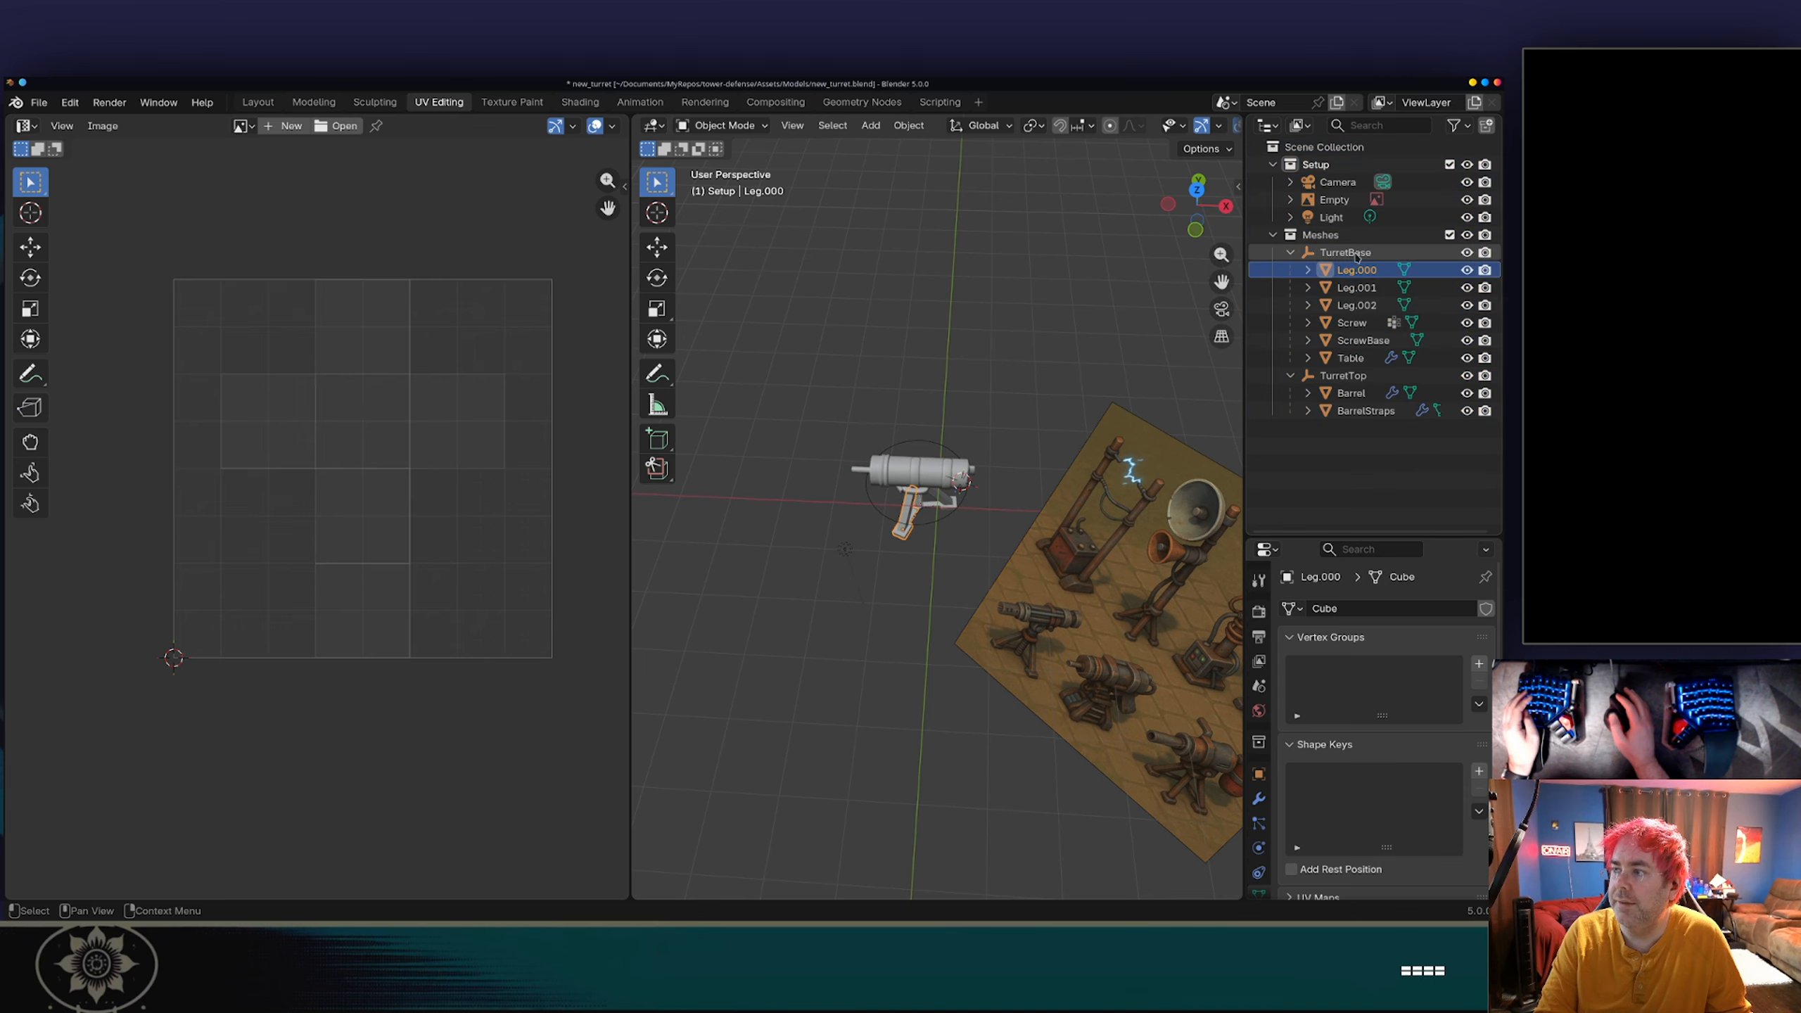
click(1353, 270)
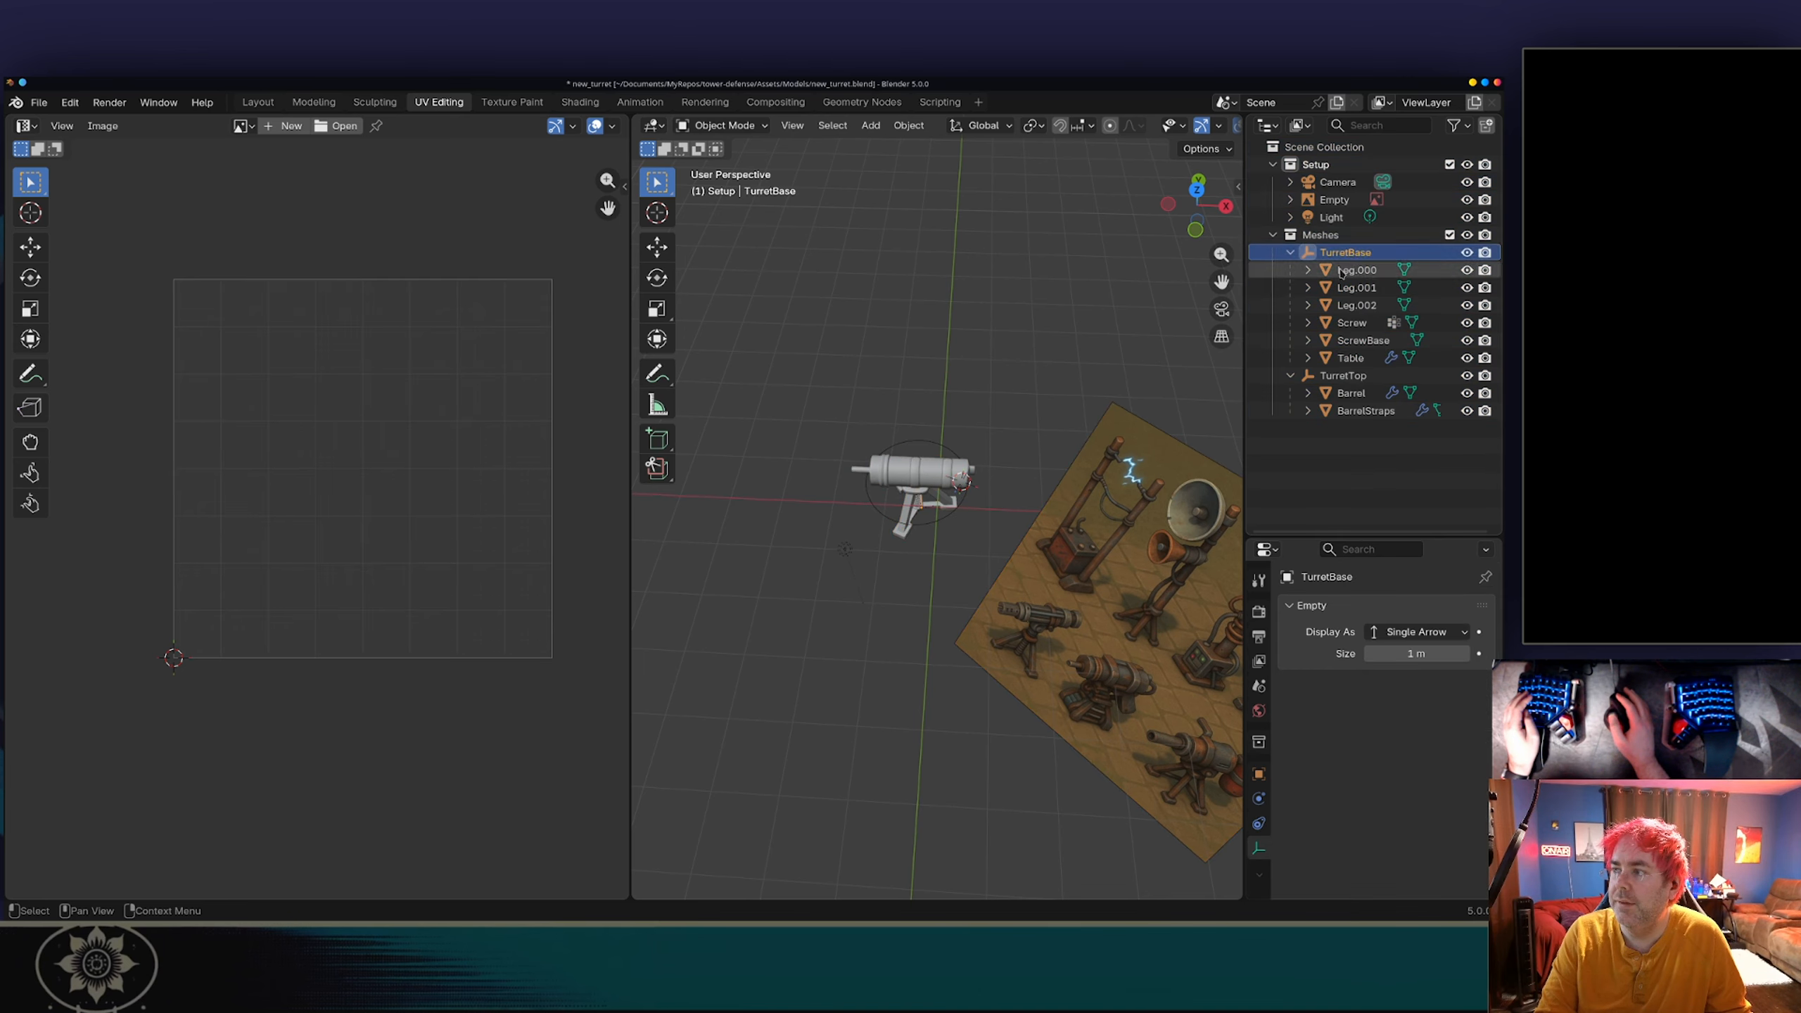
shift+click(1335, 358)
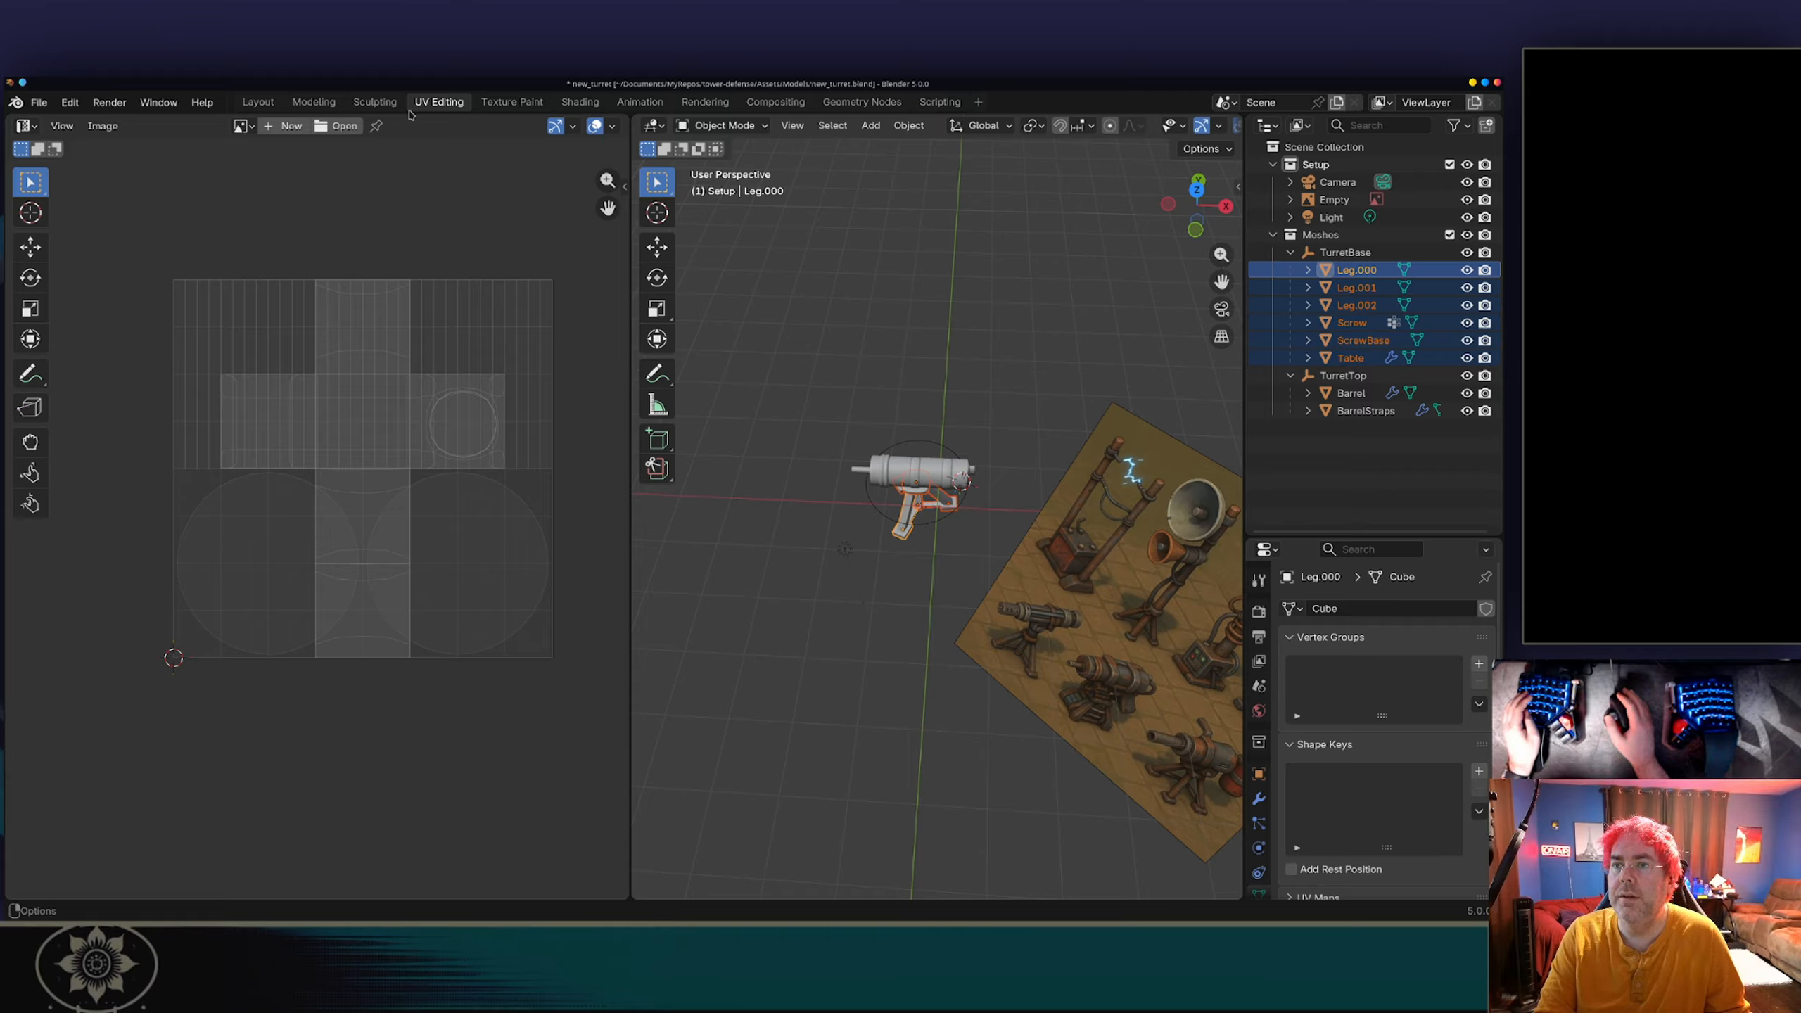
click(100, 107)
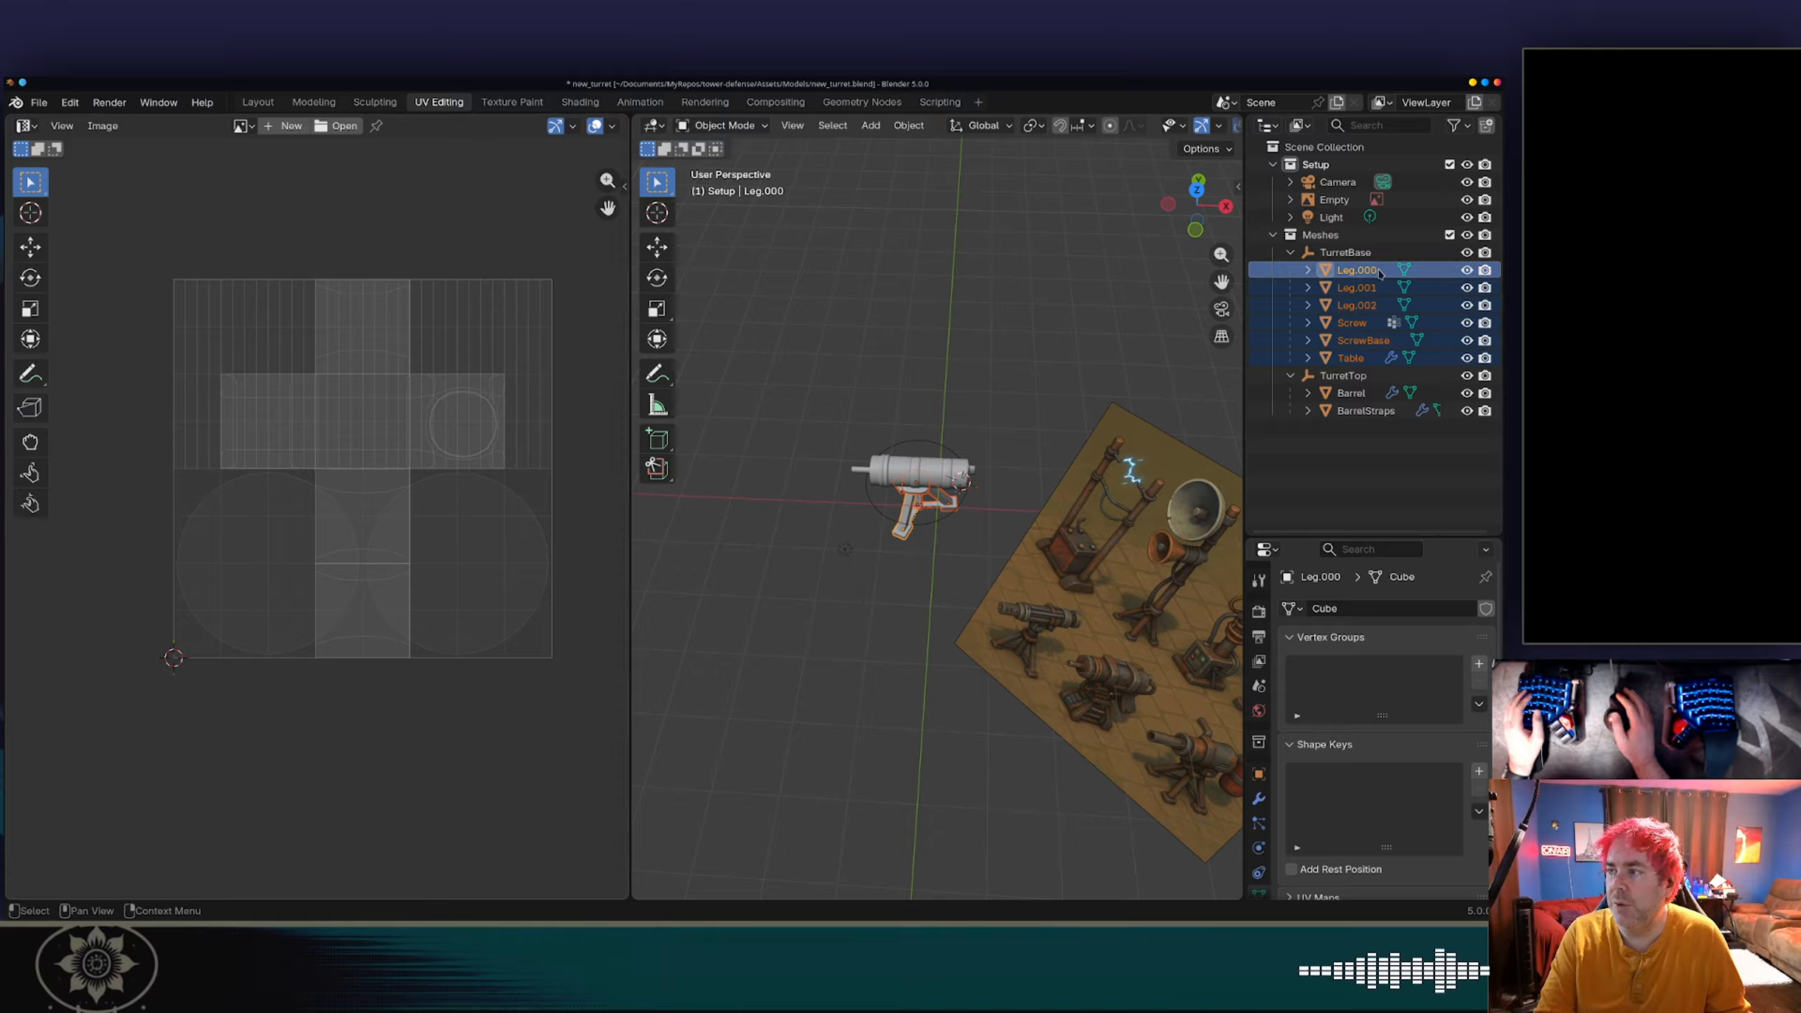
Step: Try to move the displayed UVs of Leg.000 in Edit Mode, and return to Object Mode
click(1356, 270)
key(Tab)
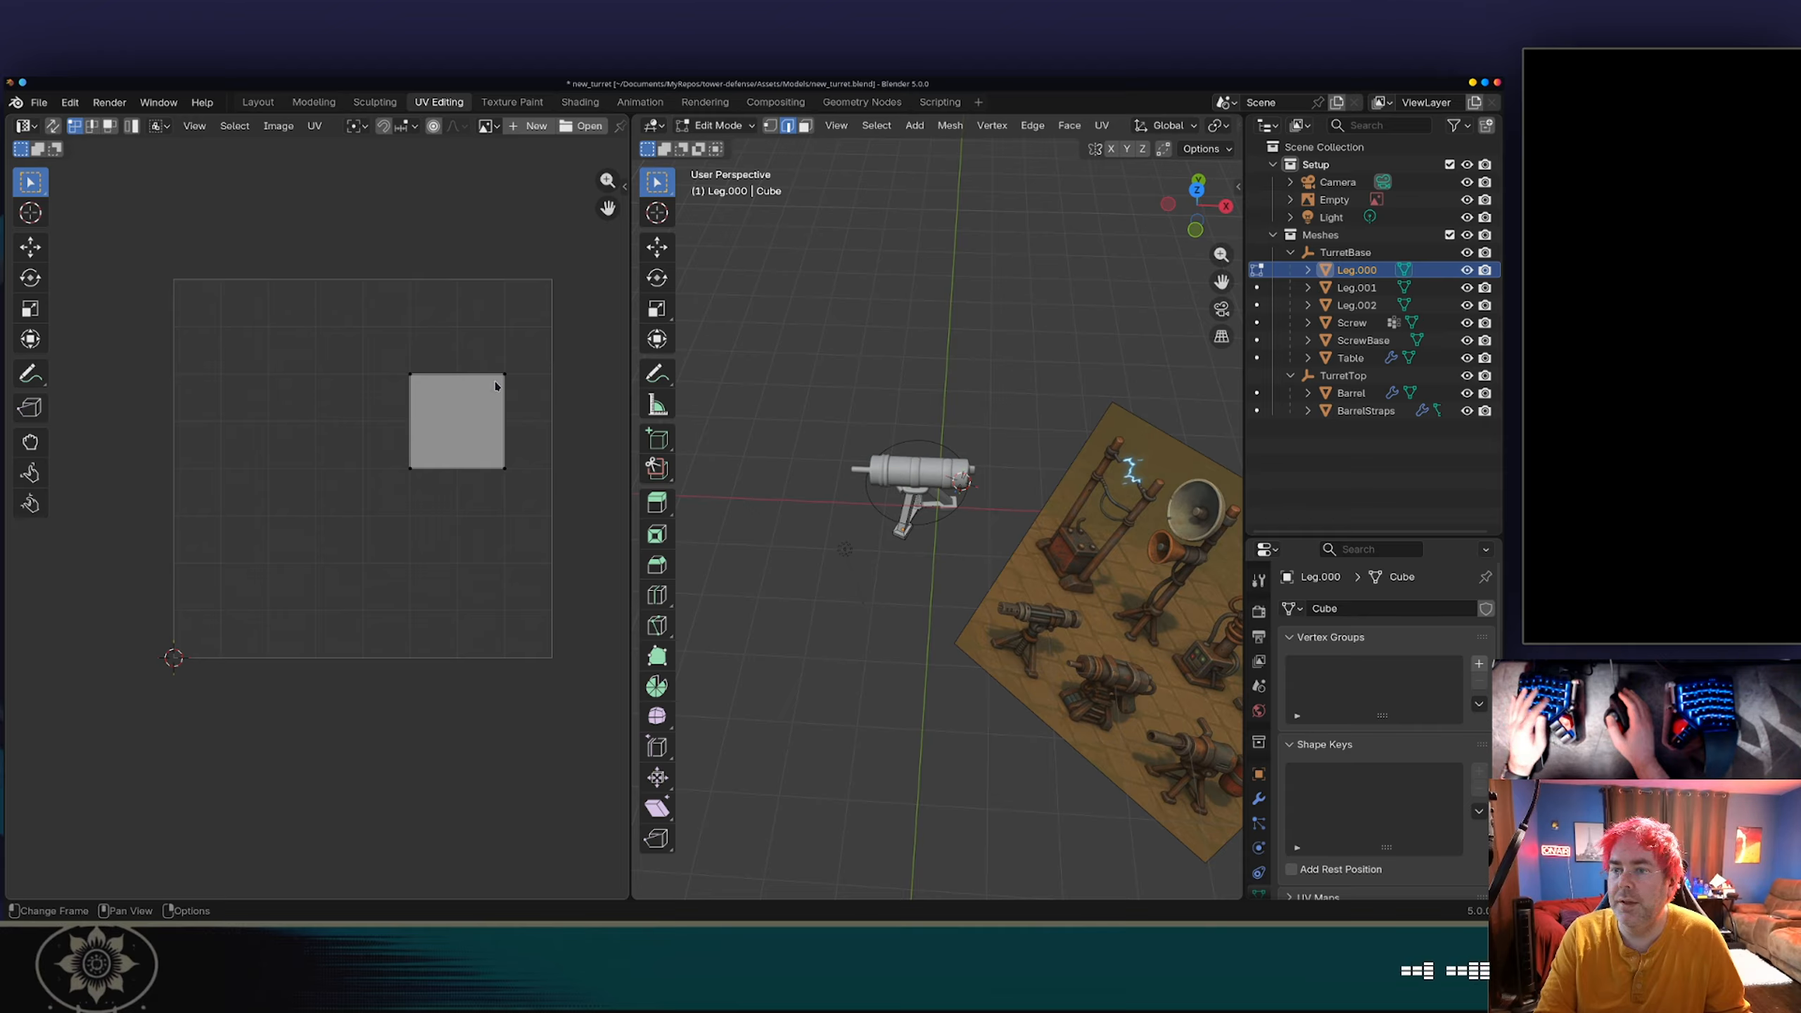
key(a)
key(g)
key(Escape)
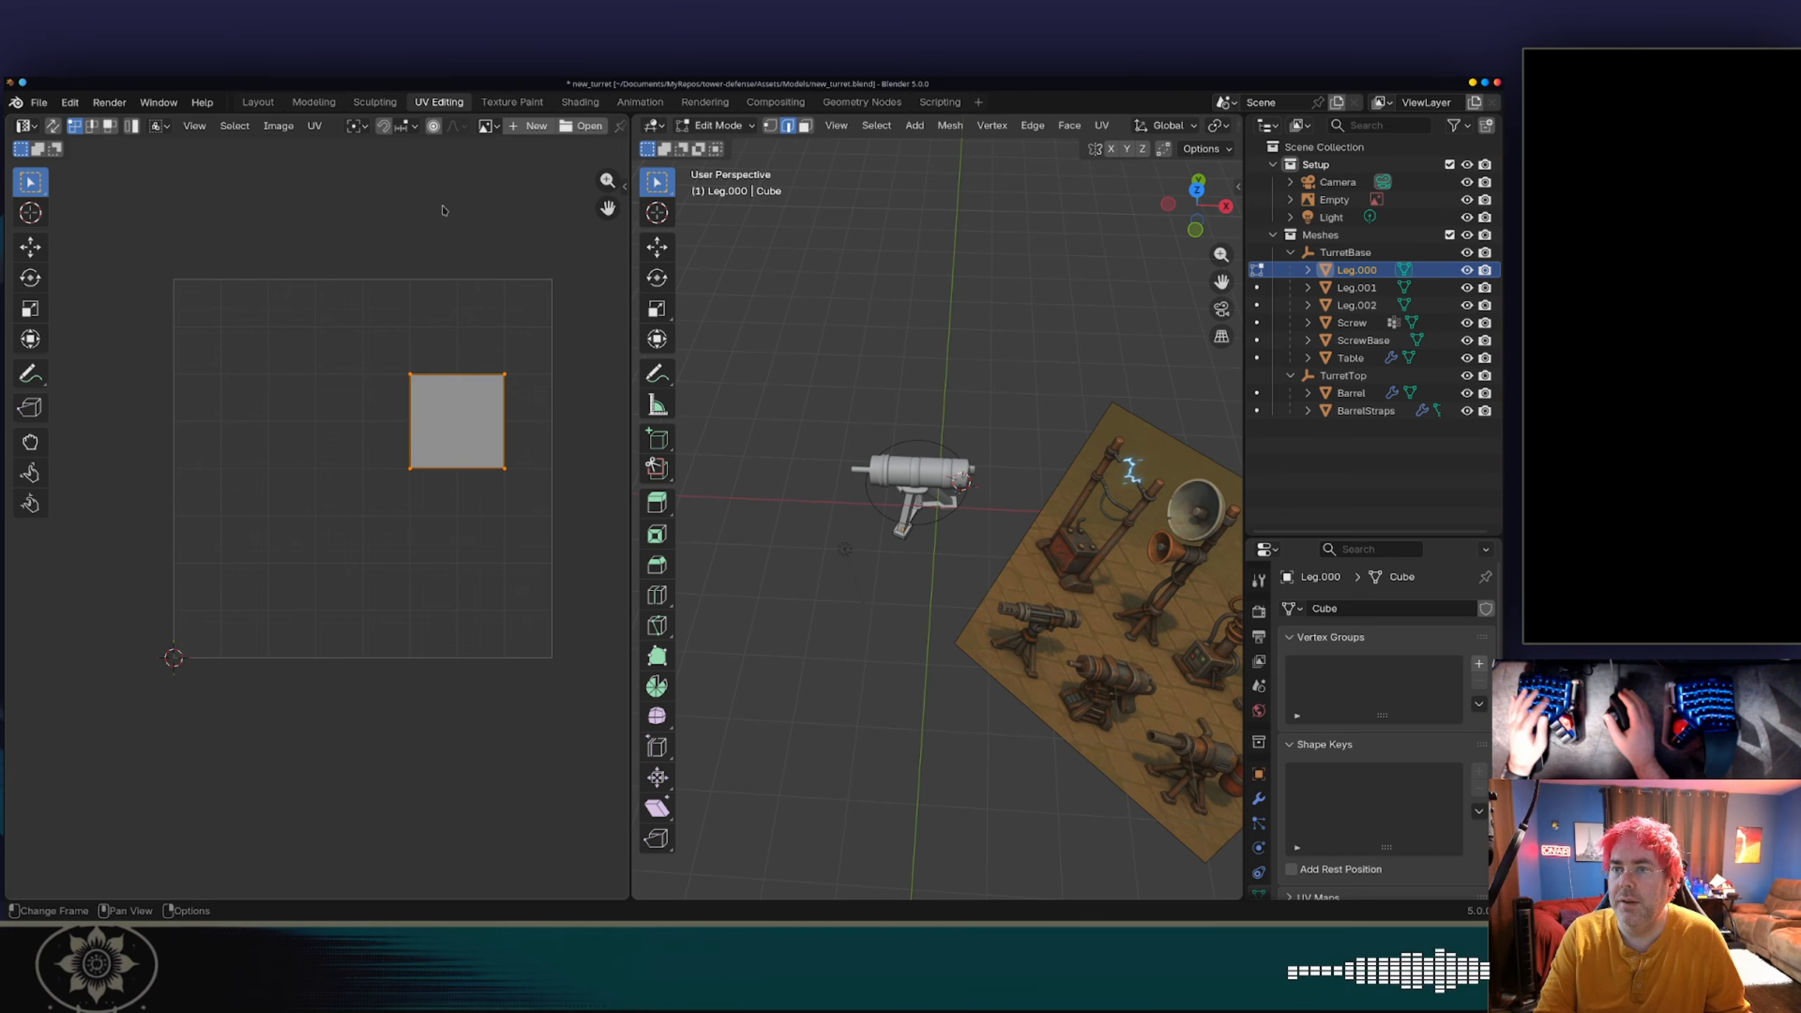
key(Tab)
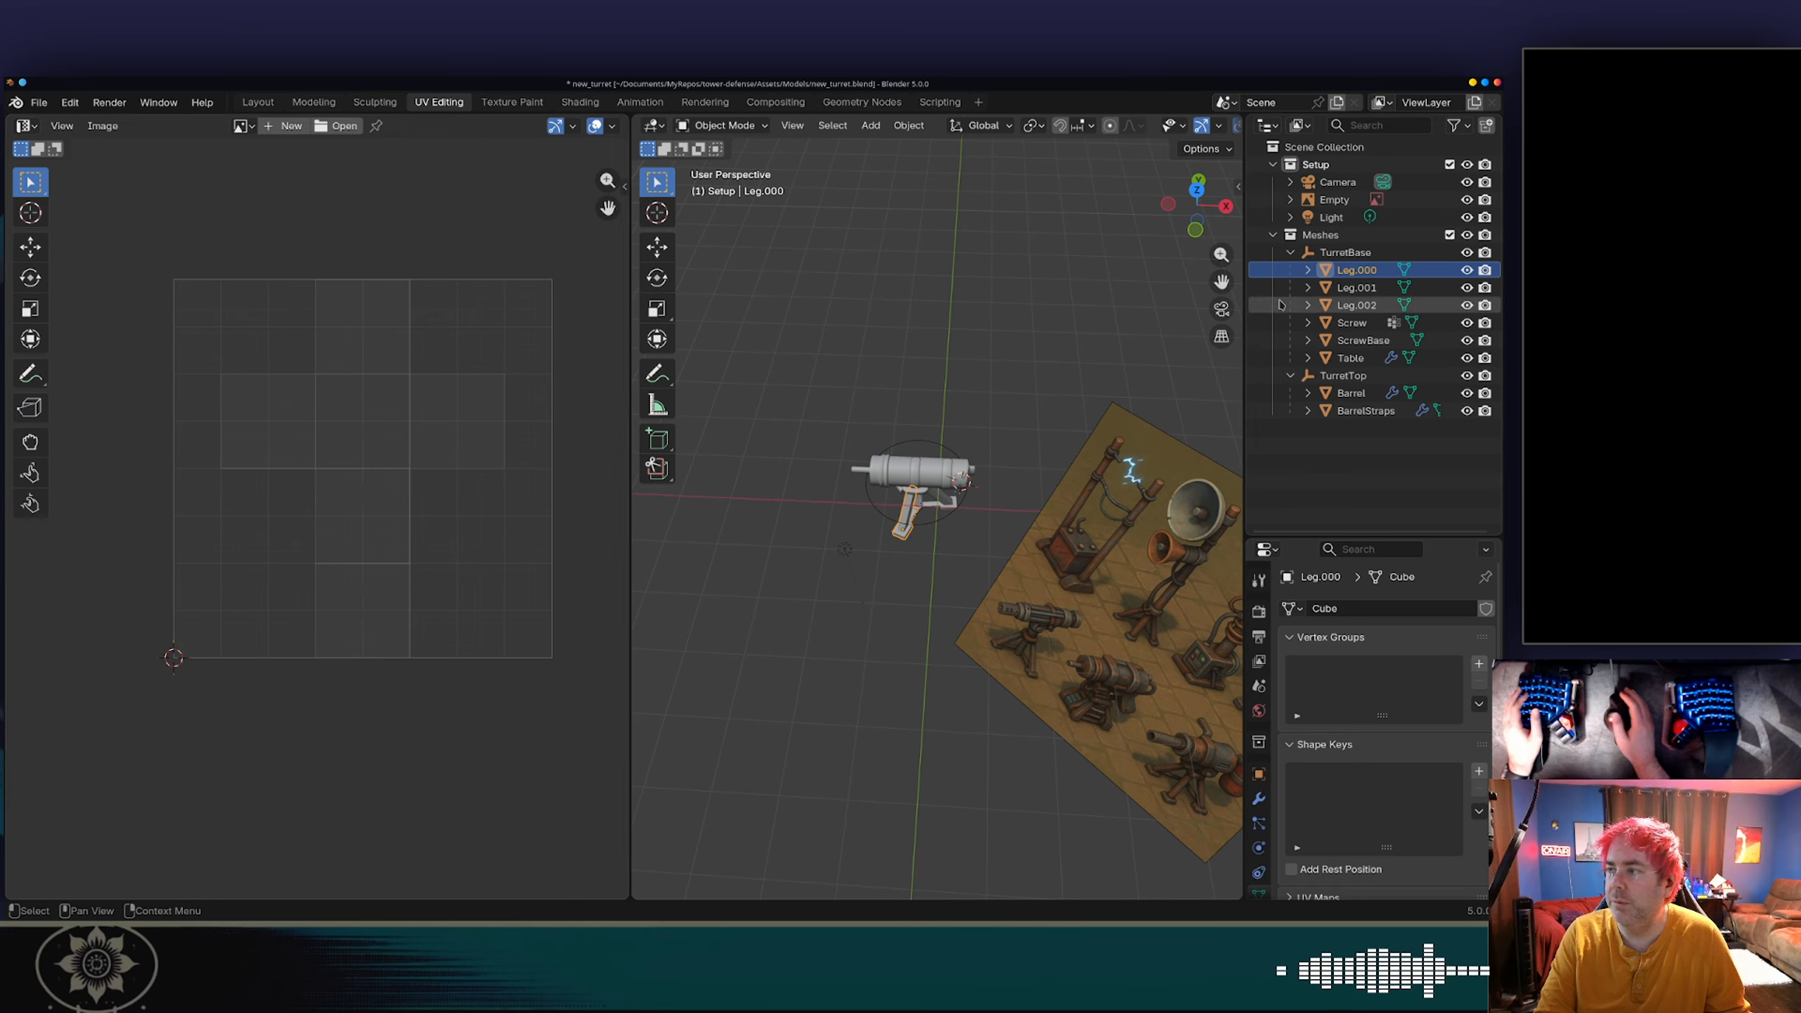
Step: Select all turret meshes from Leg.000 through Table plus BarrelStraps and Barrel to view their UVs together
click(1349, 290)
click(1351, 358)
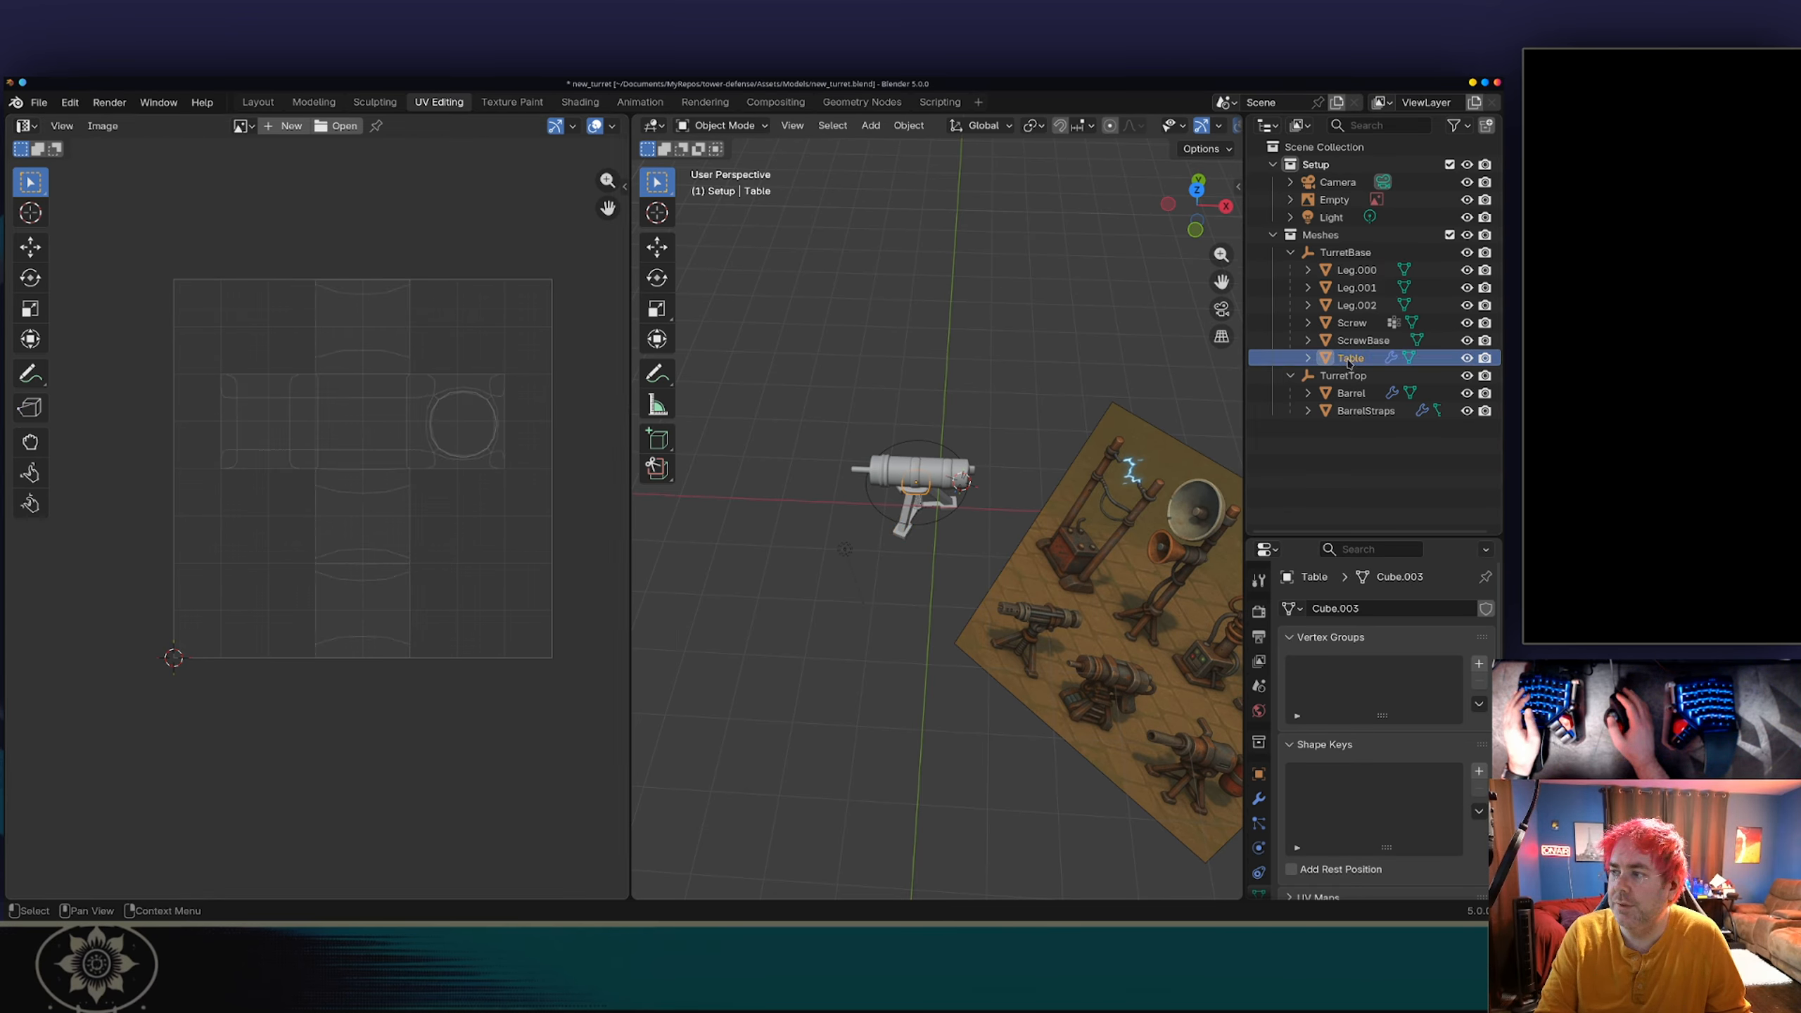
shift+click(1367, 273)
ctrl+click(1358, 413)
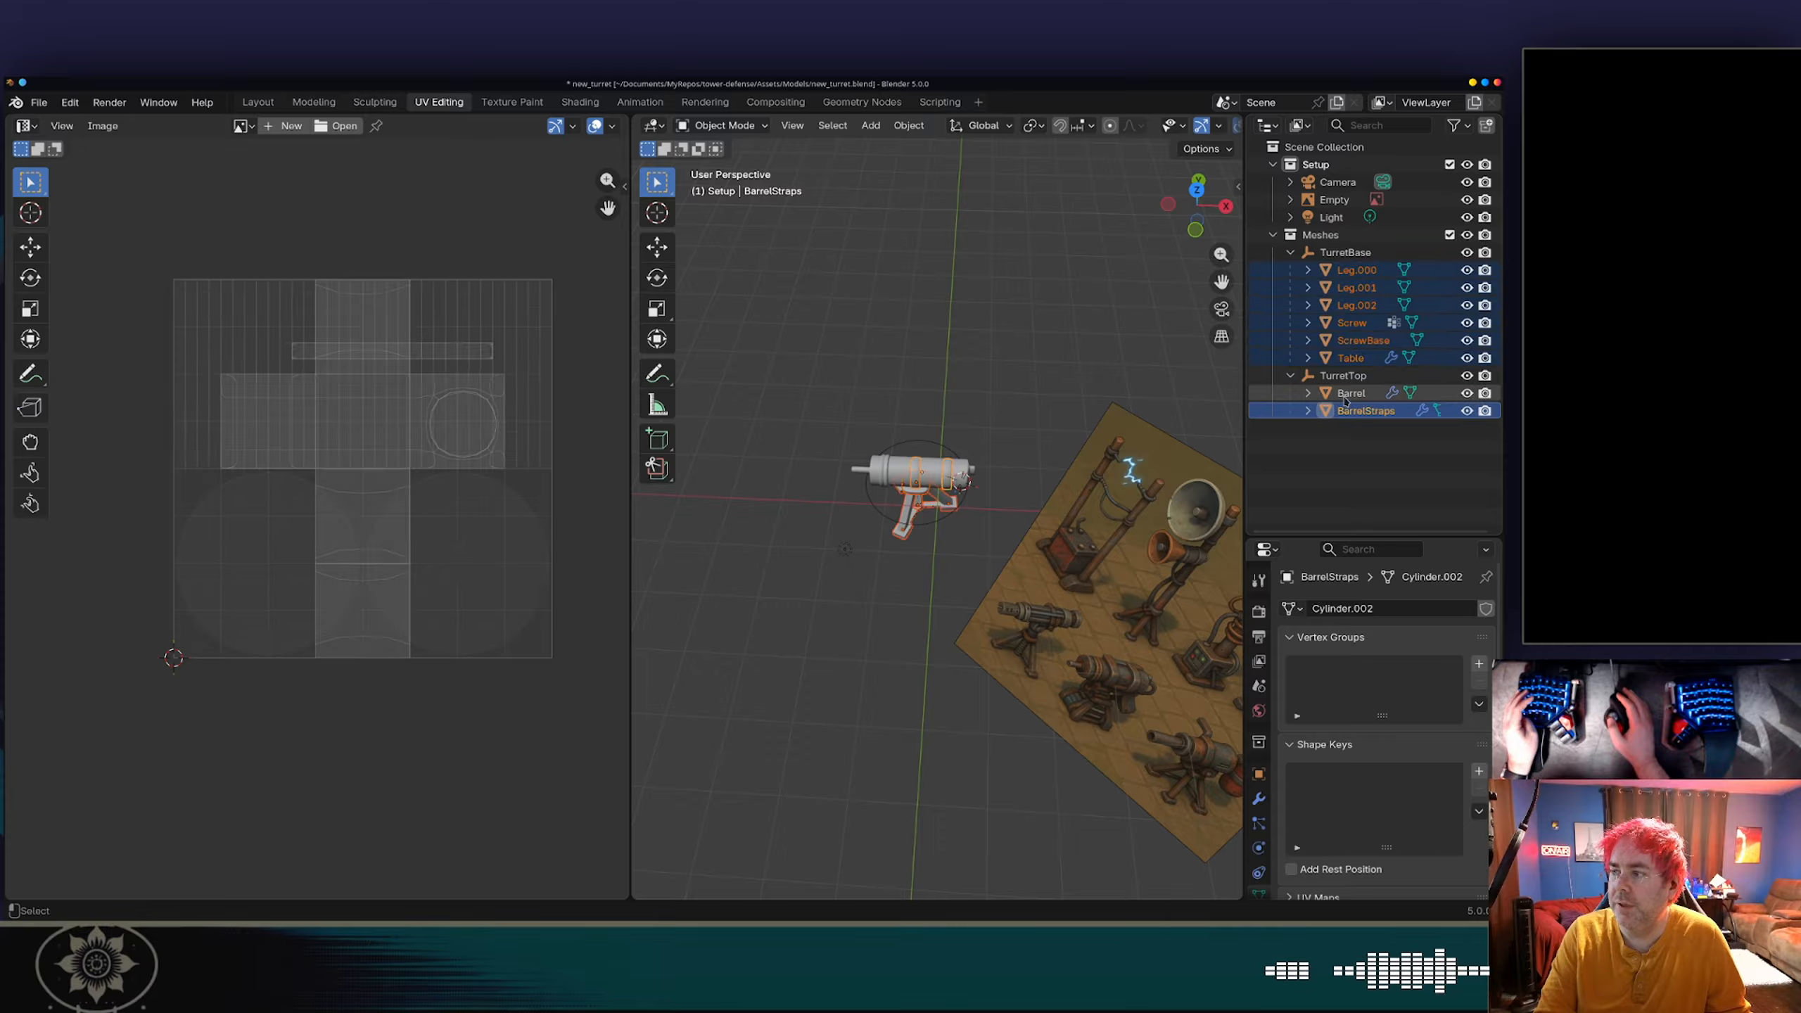
ctrl+click(1355, 398)
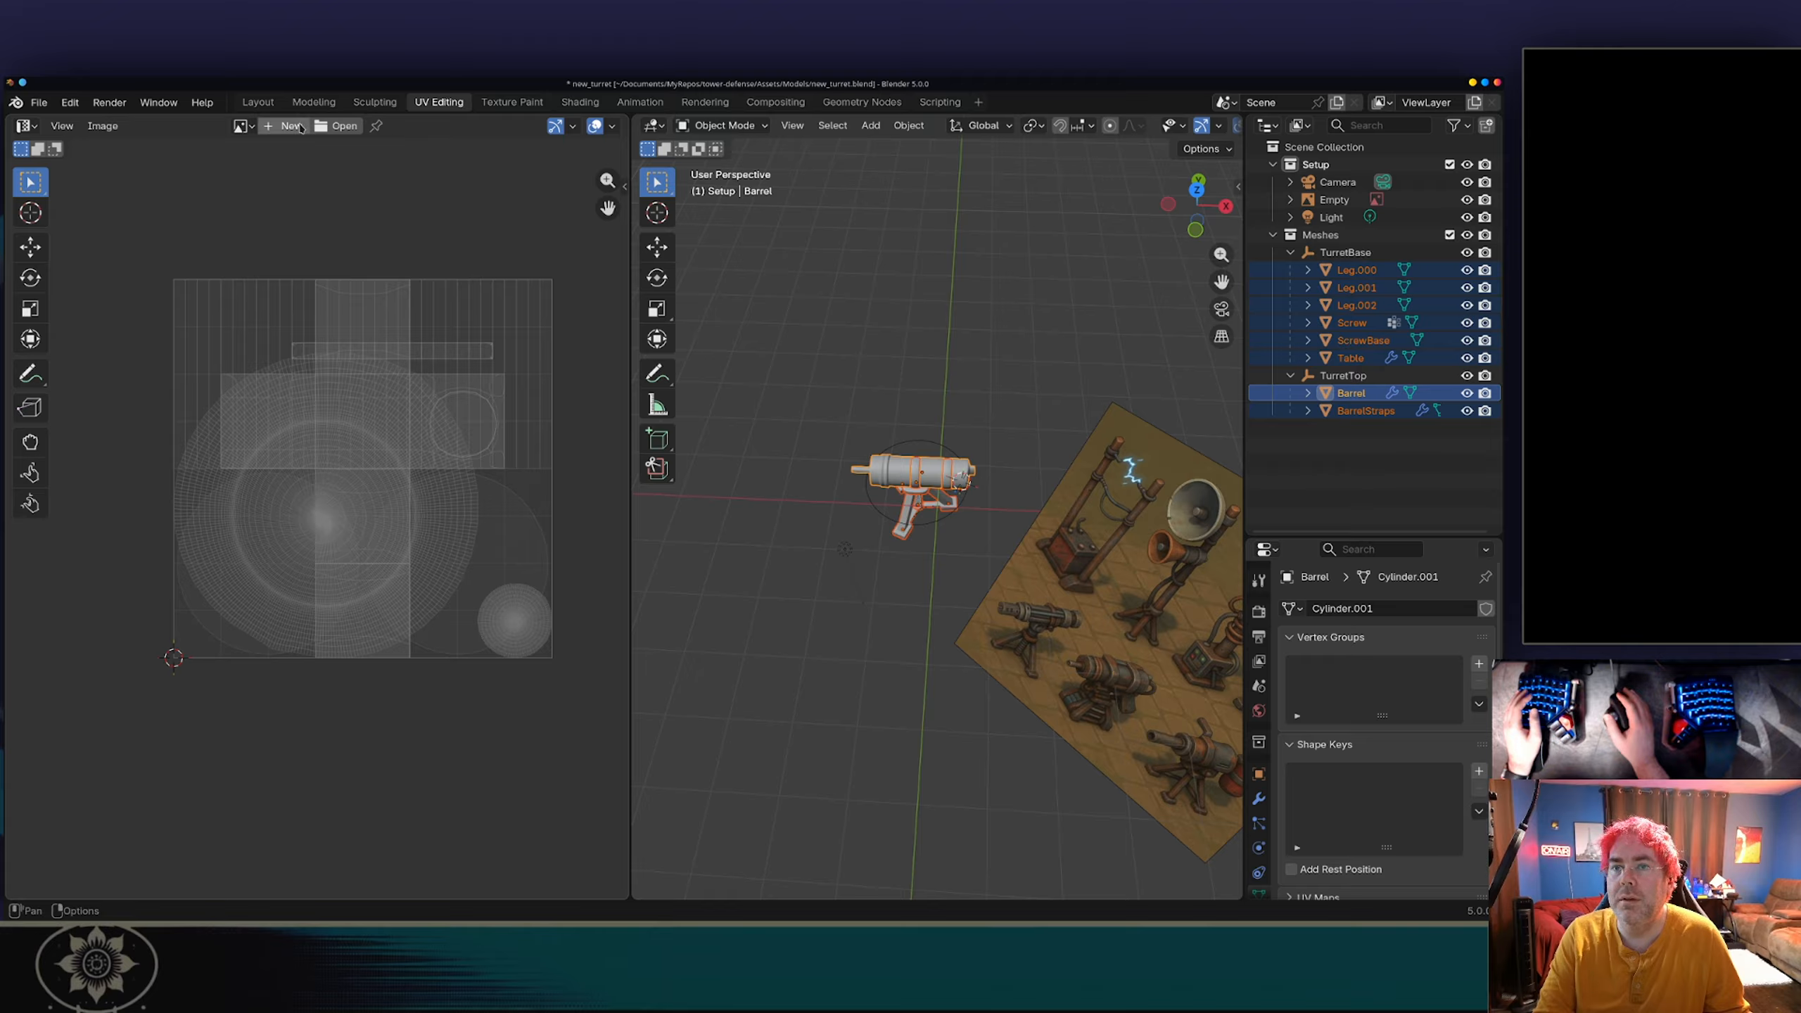
Step: Create a new blank 1024 × 1024 px image named Untitled behind the displayed UVs
click(254, 131)
key(Escape)
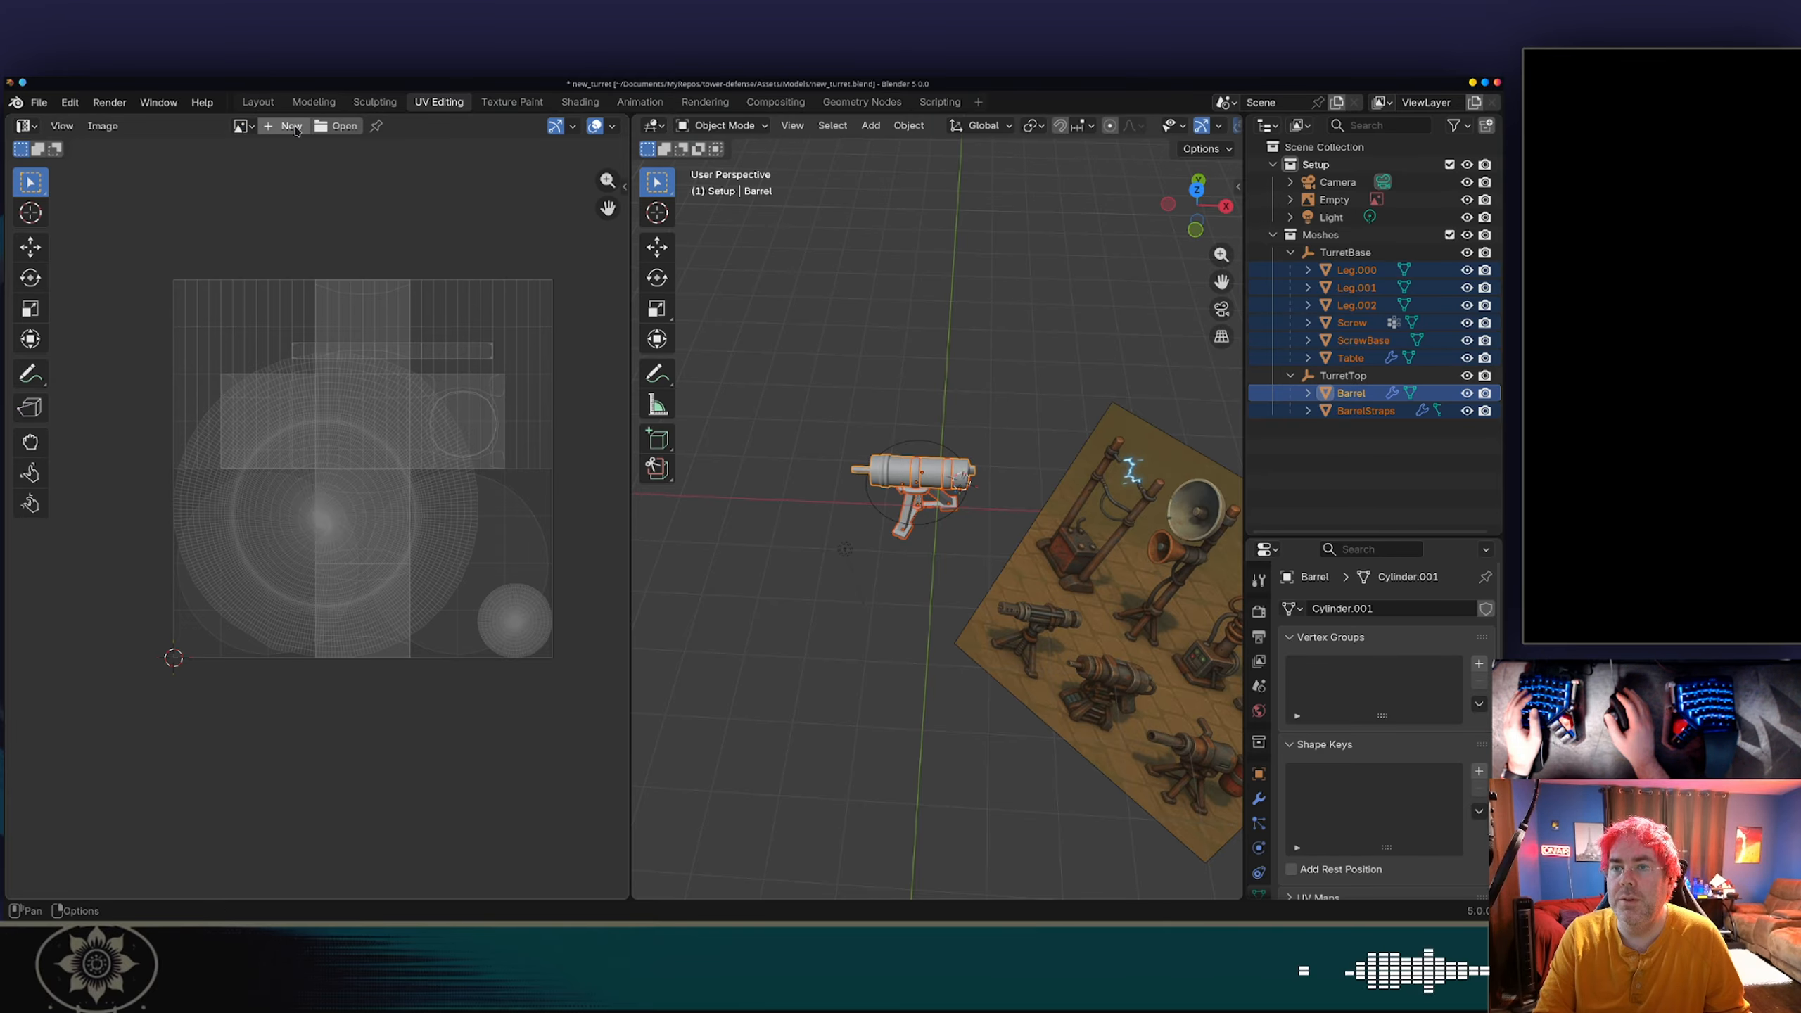
click(291, 126)
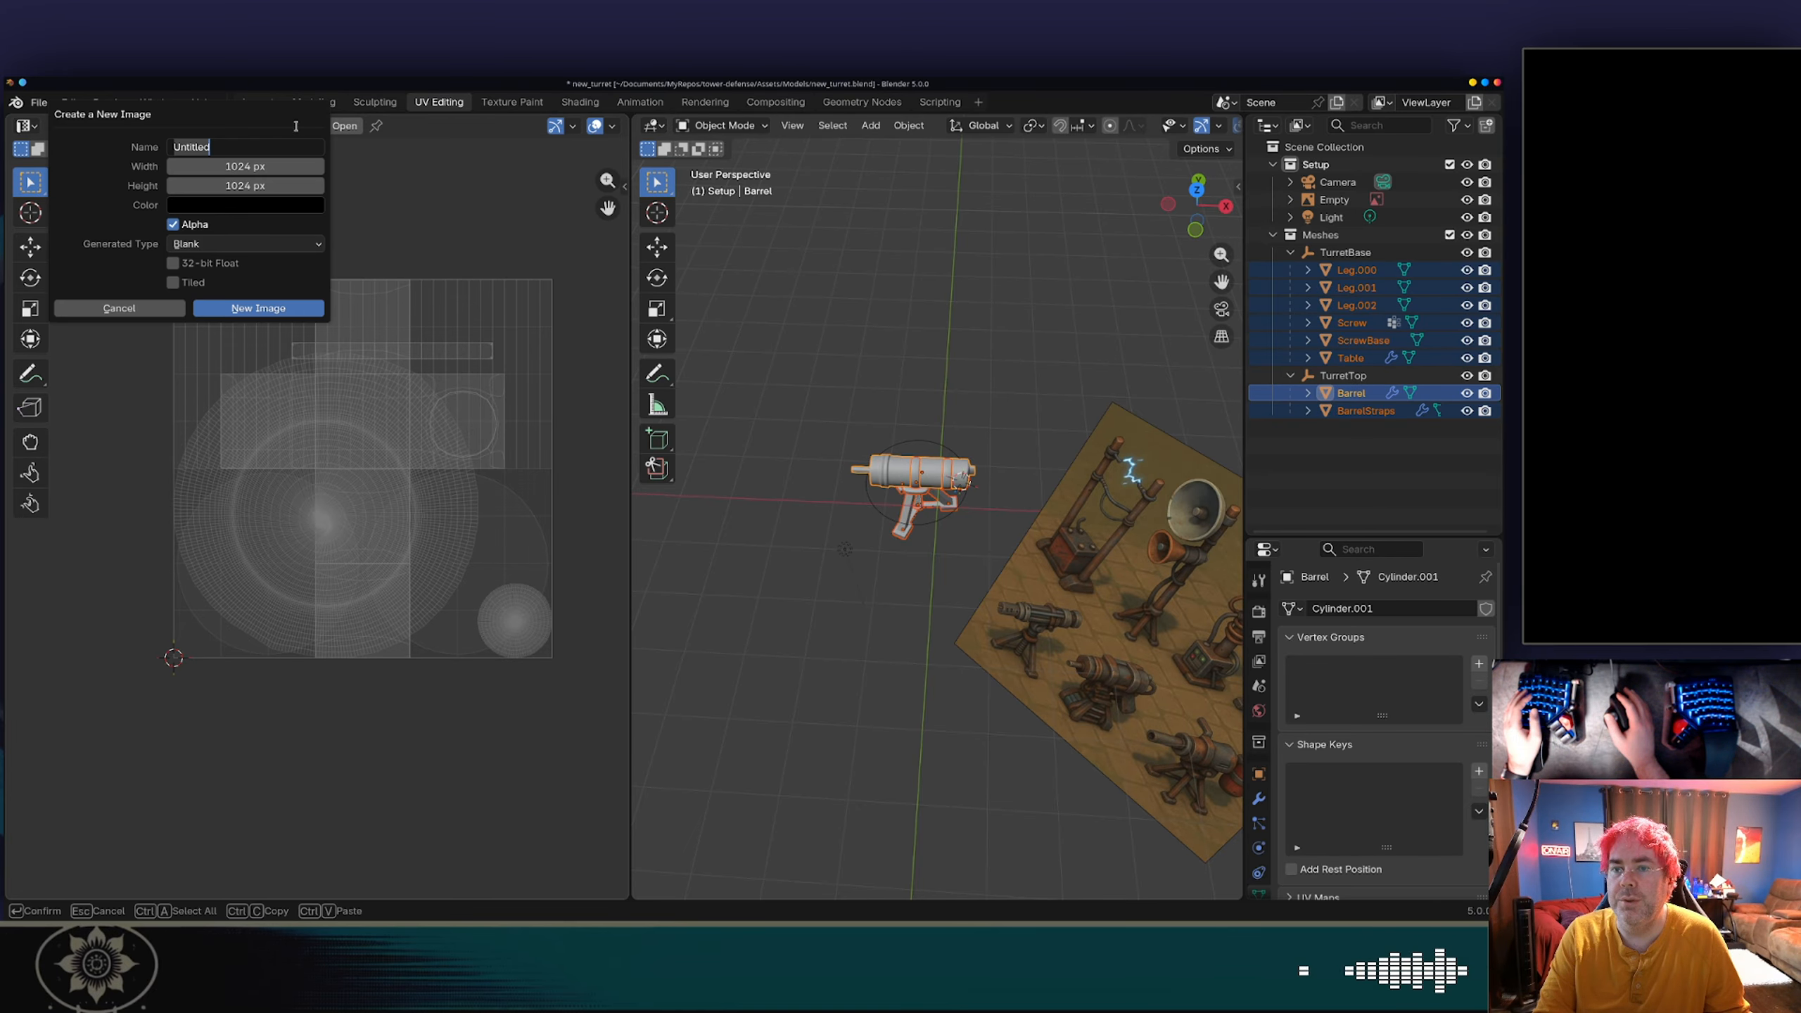
click(257, 309)
key(Home)
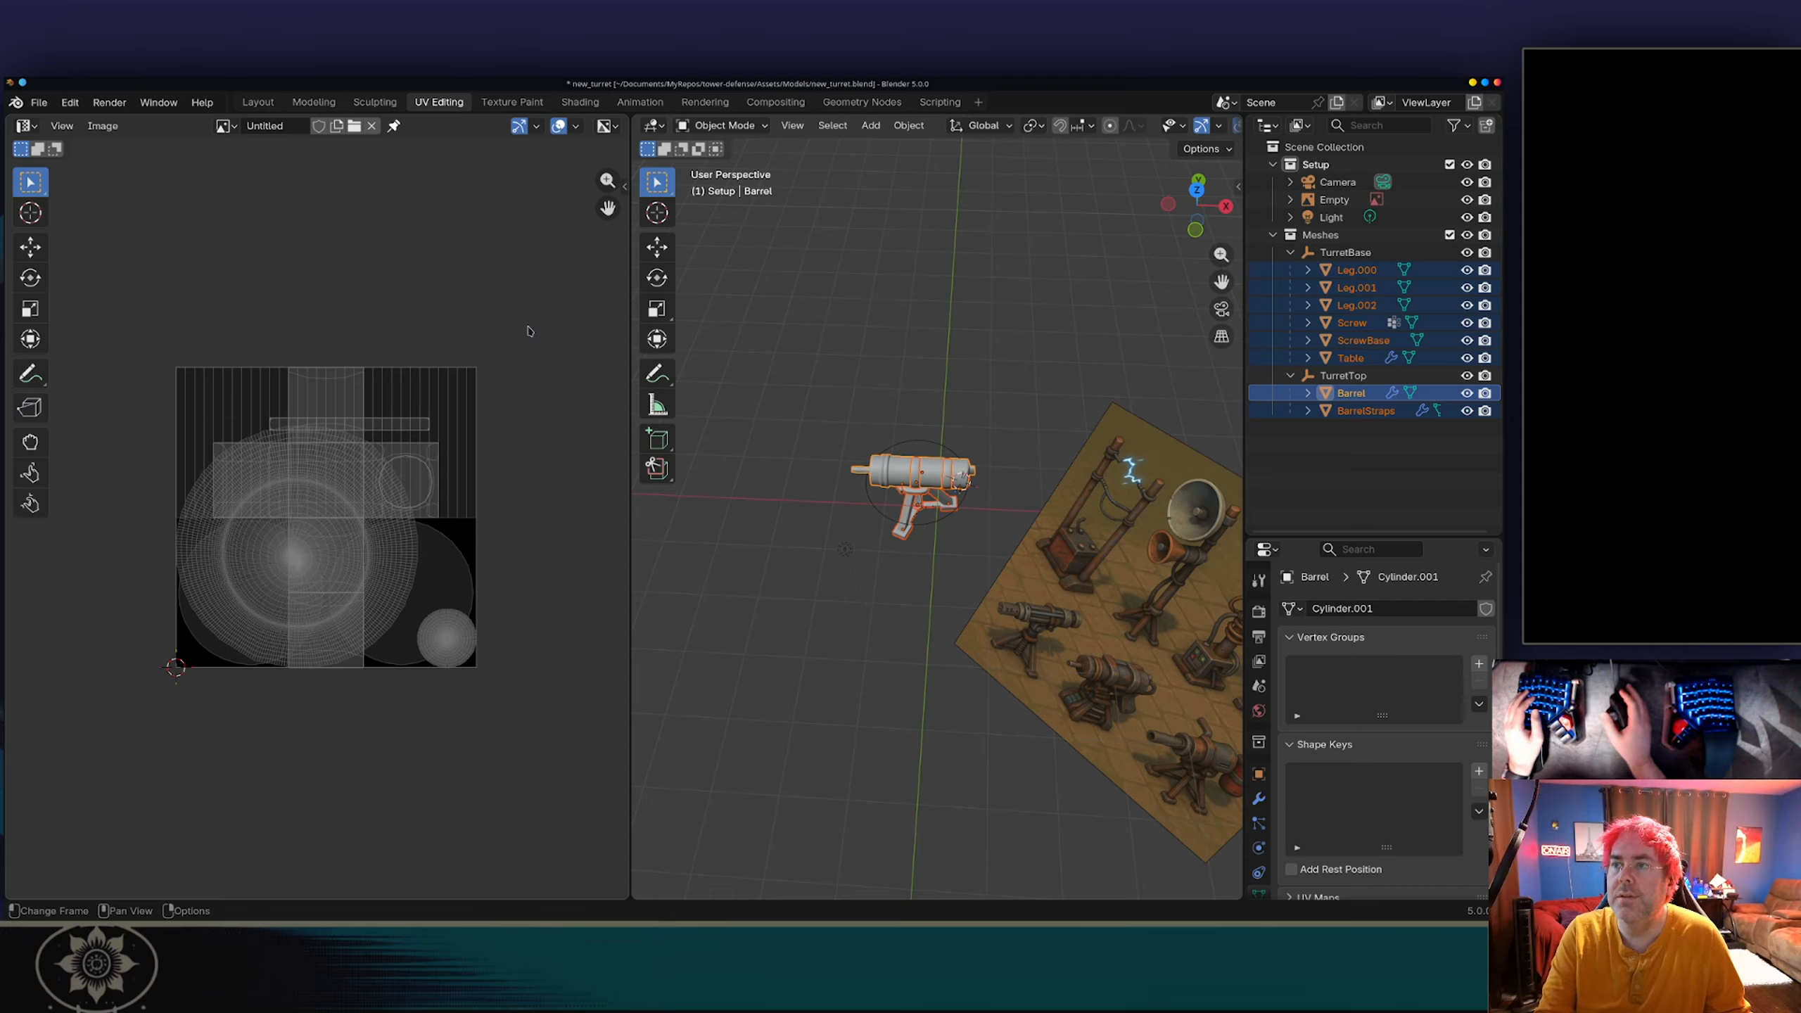
click(608, 126)
click(615, 132)
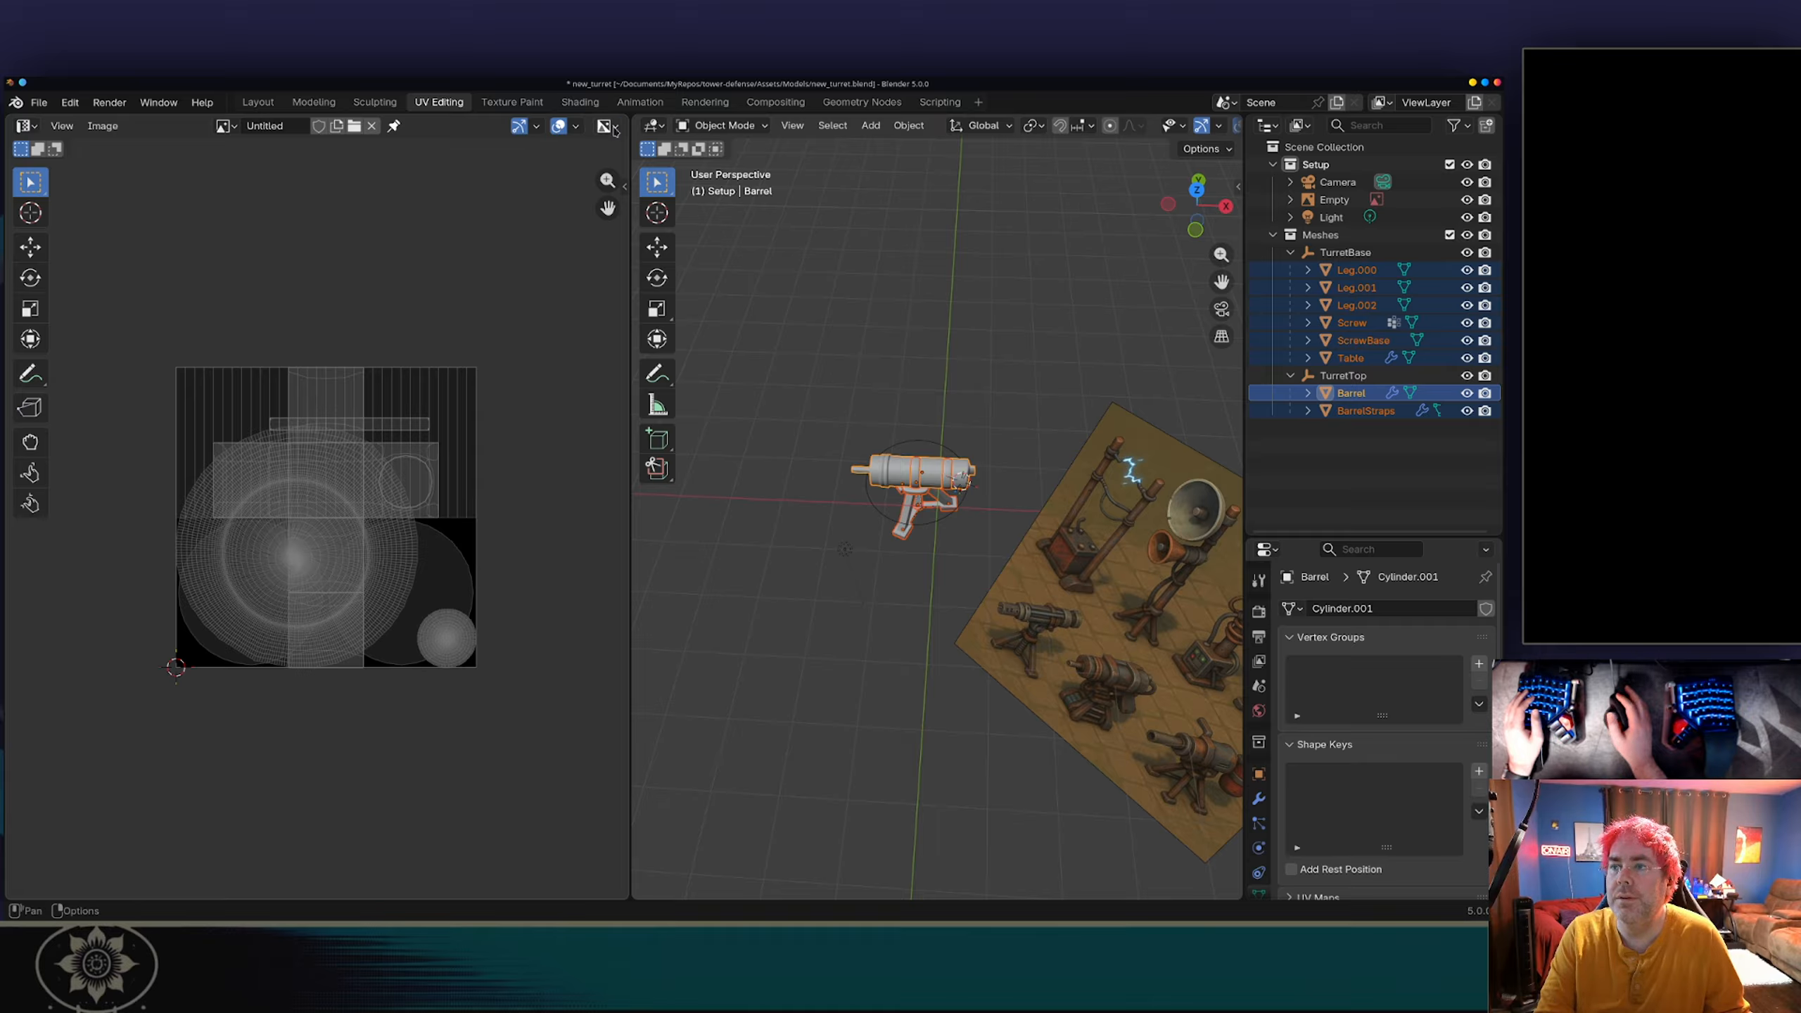
click(577, 128)
click(579, 131)
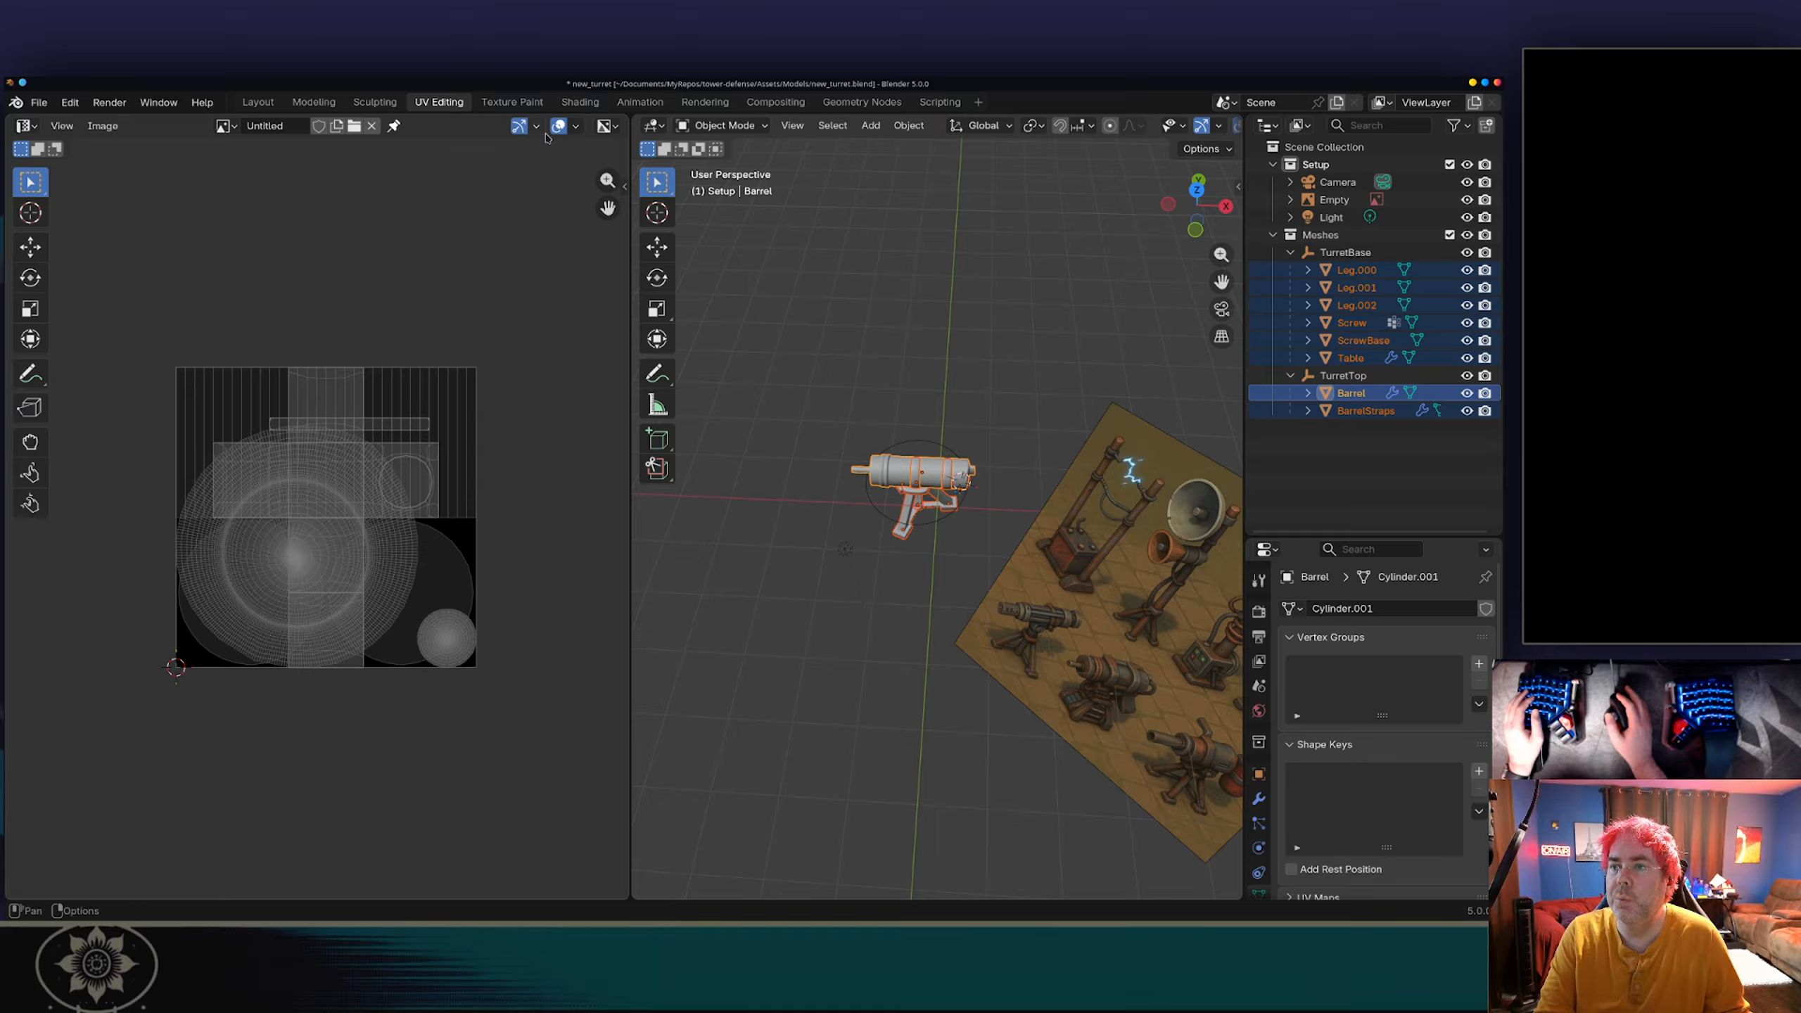
click(109, 102)
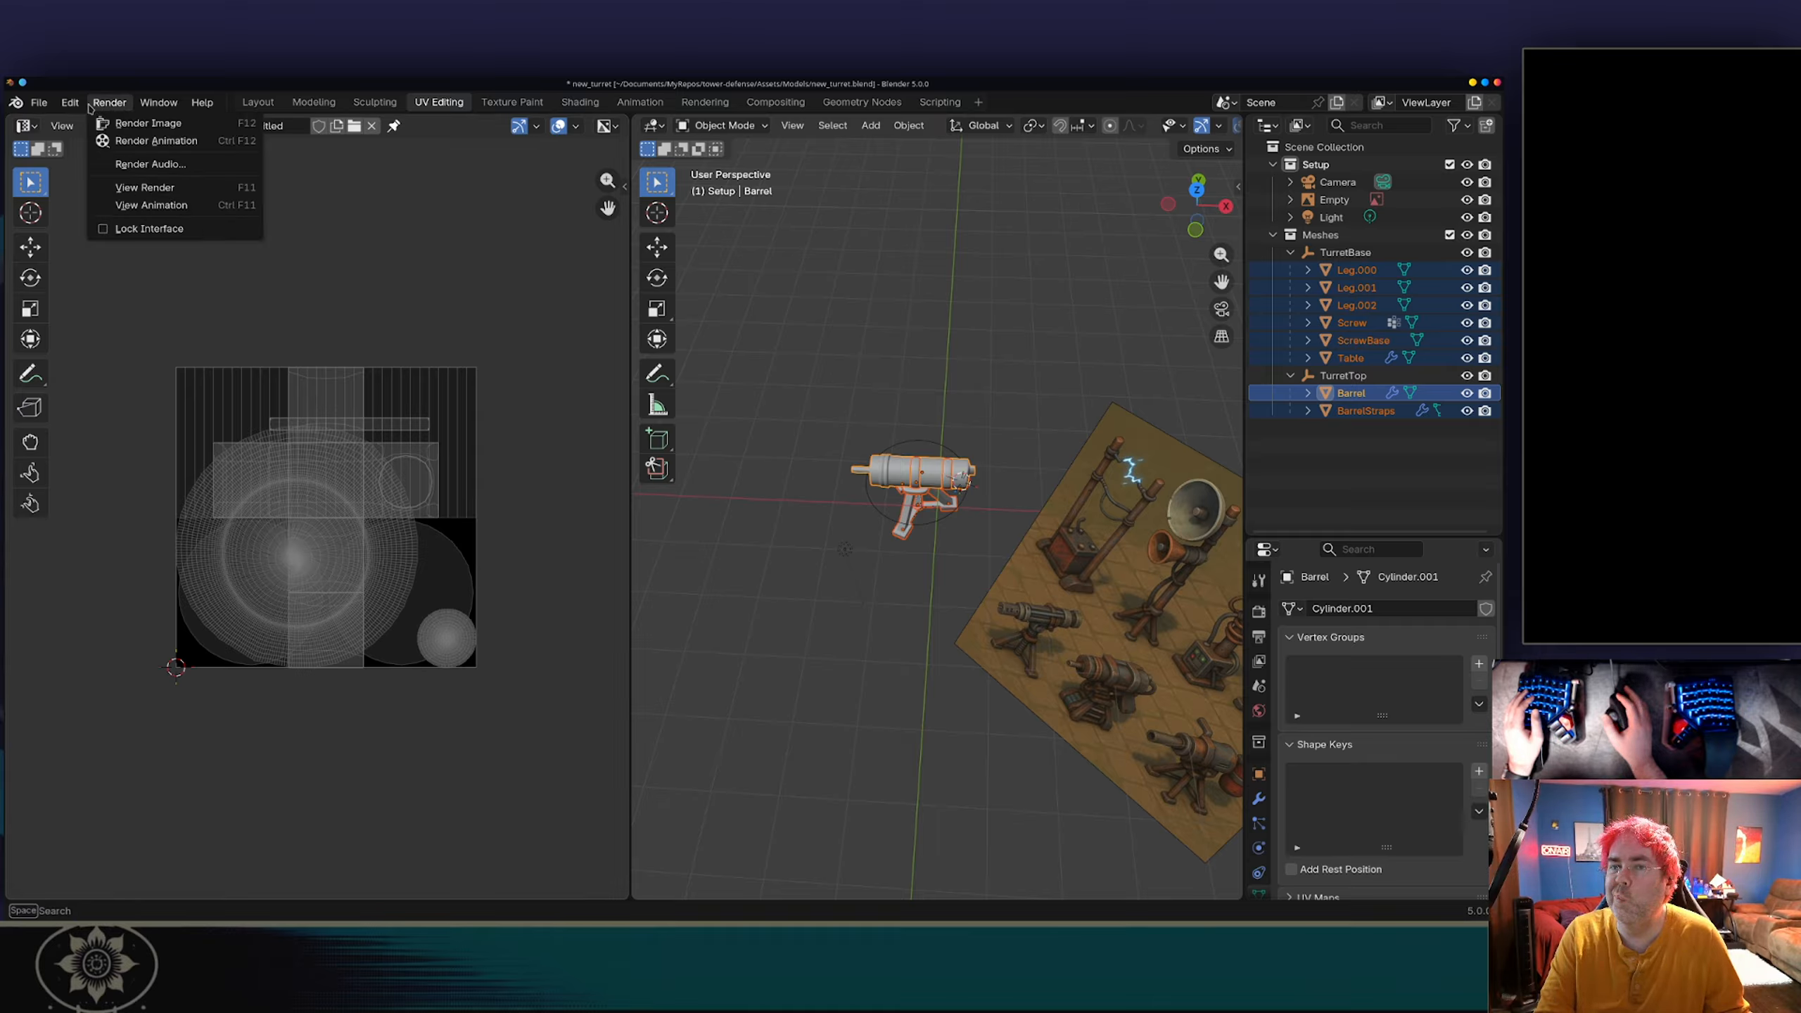
click(62, 125)
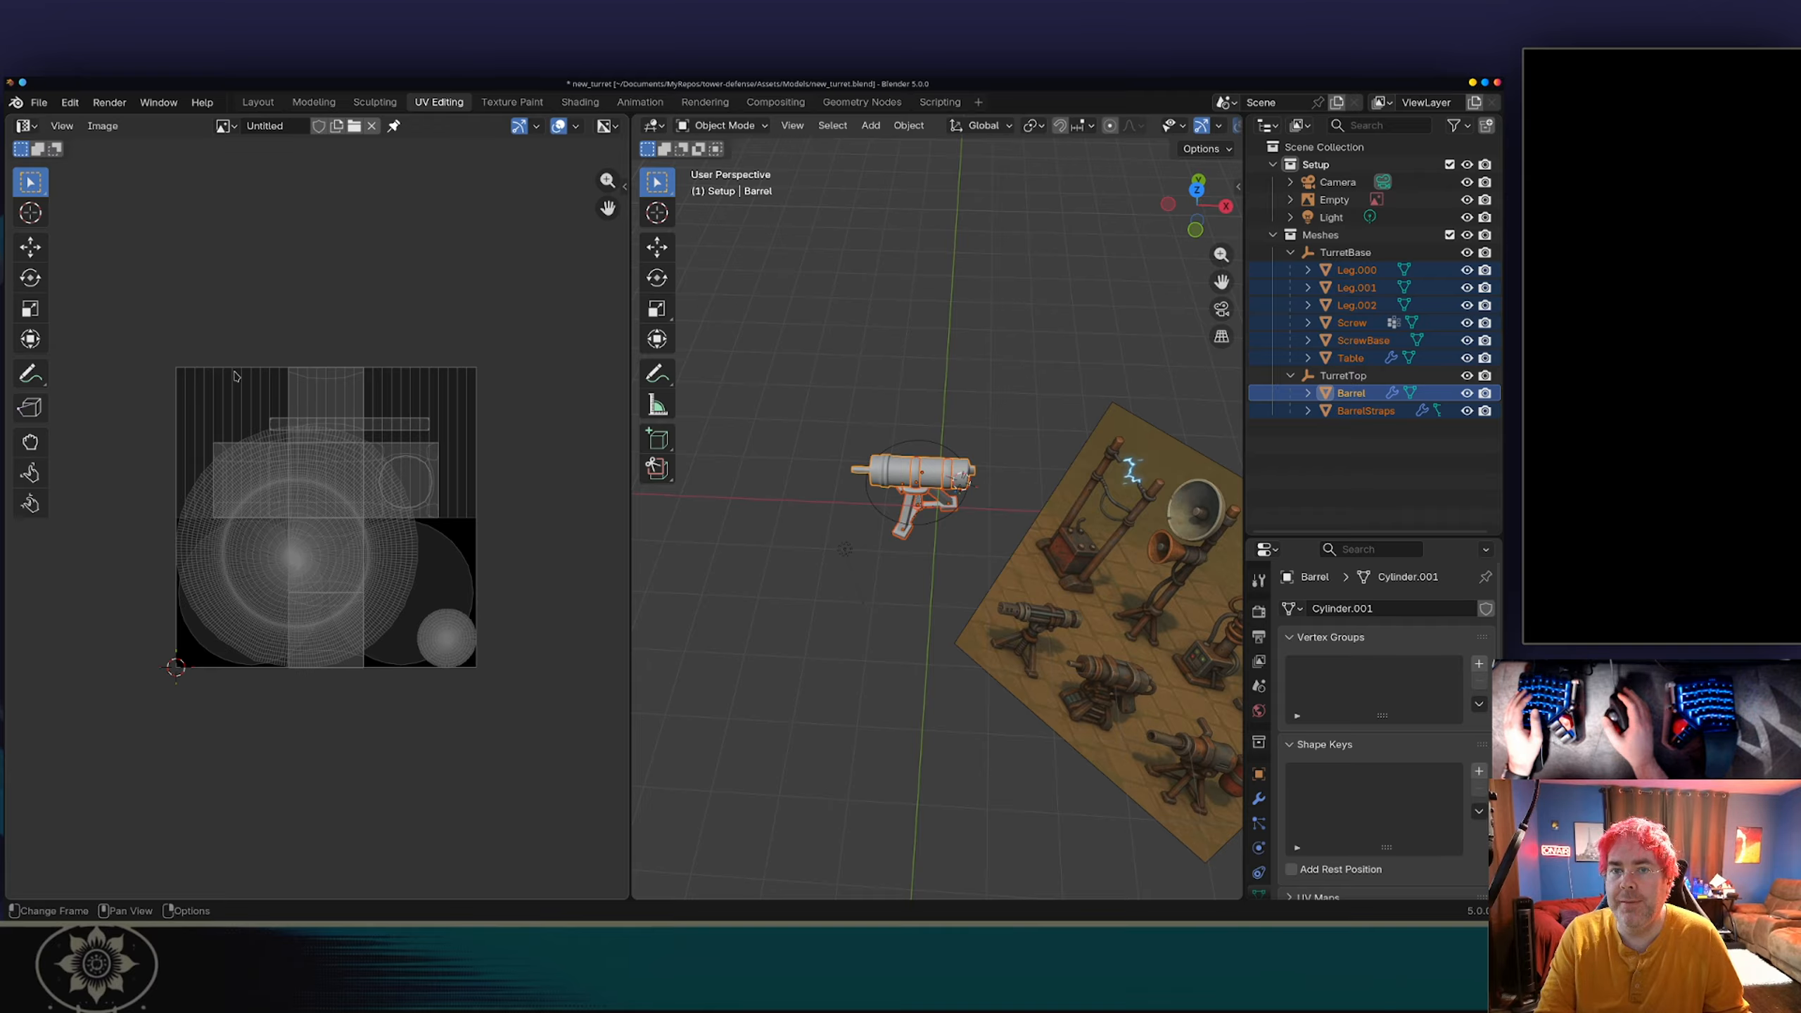
Step: Compare the UV layouts of Leg.001 and Leg.002 over the image, and inspect Leg.002's UVs in Edit Mode
click(1322, 270)
click(1348, 288)
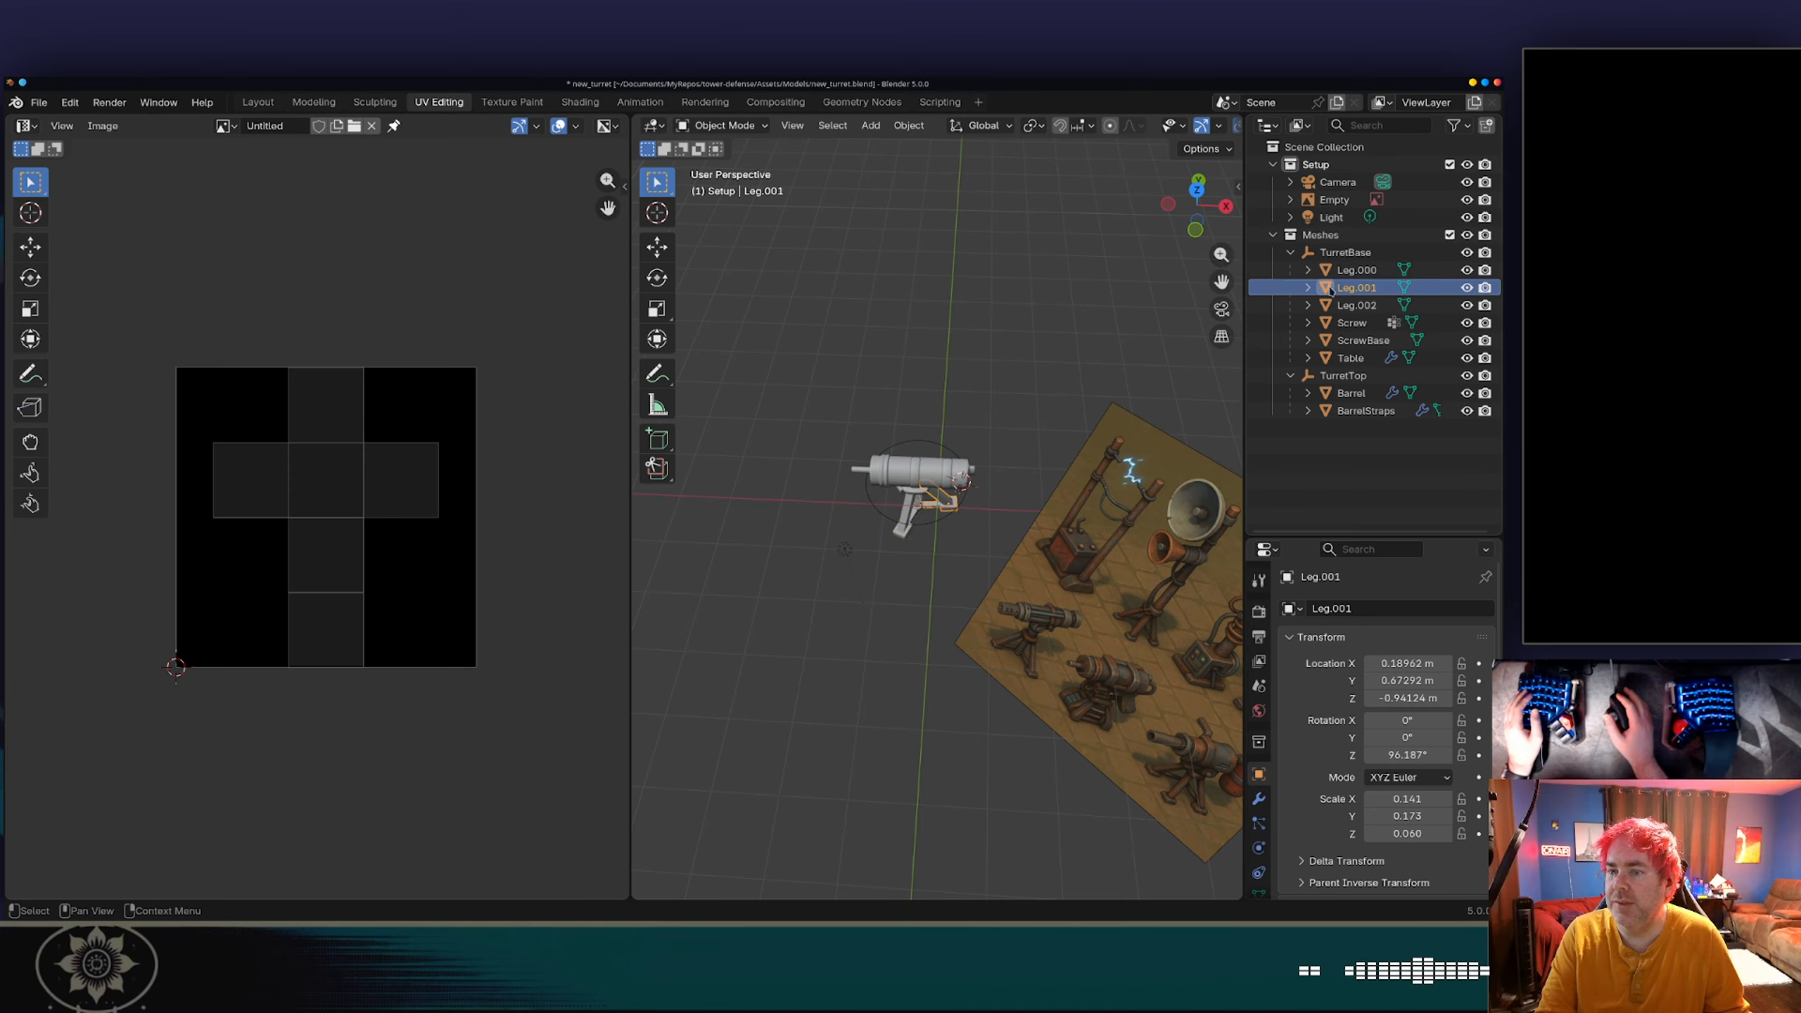
click(1356, 307)
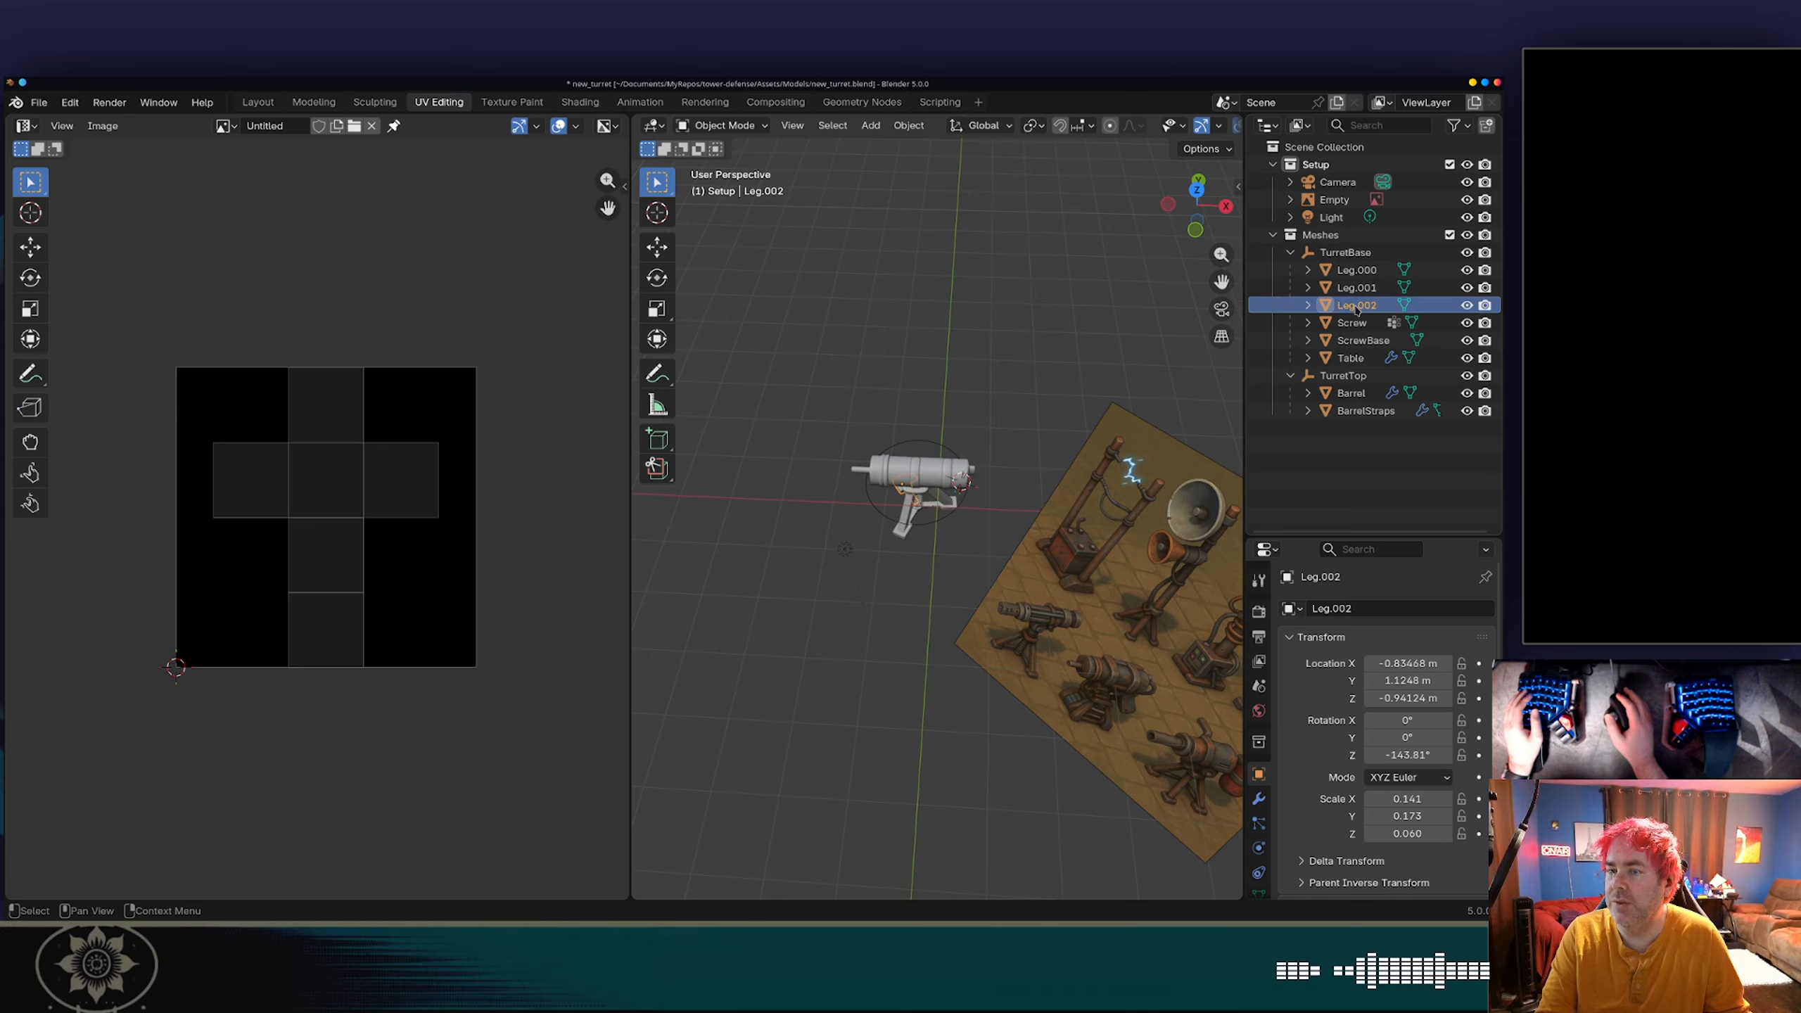
key(Up)
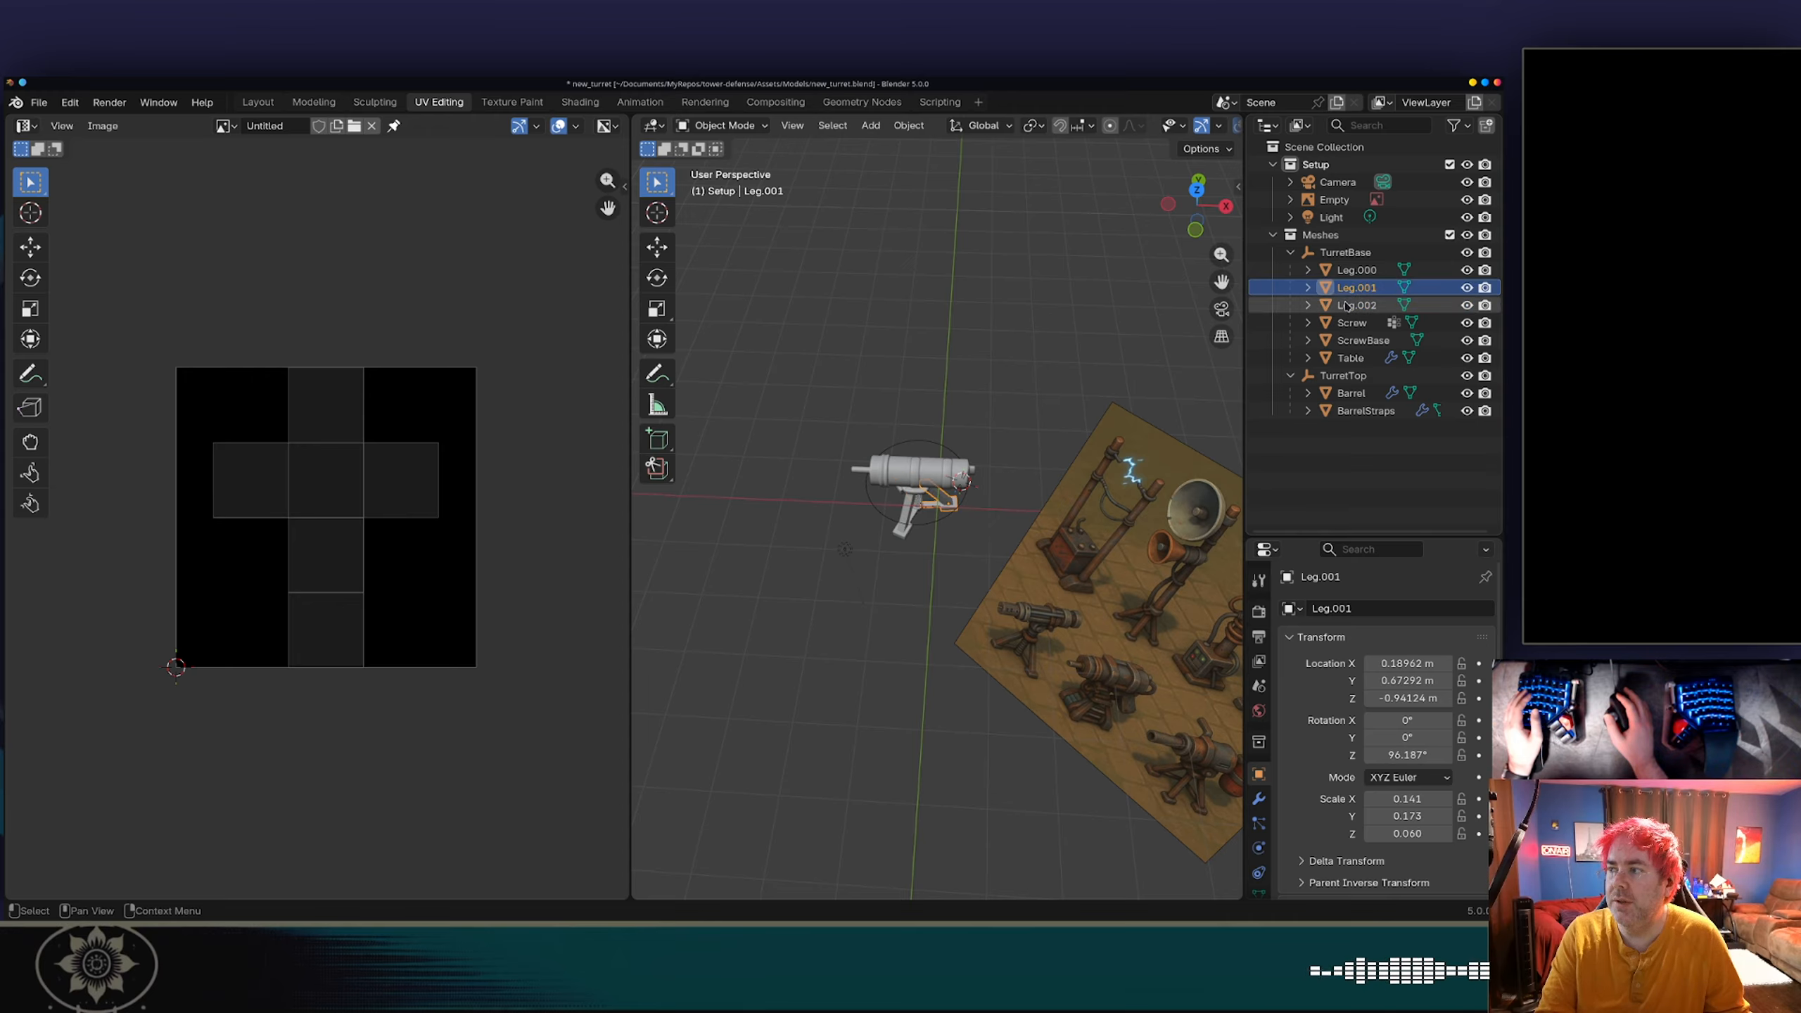
click(1347, 307)
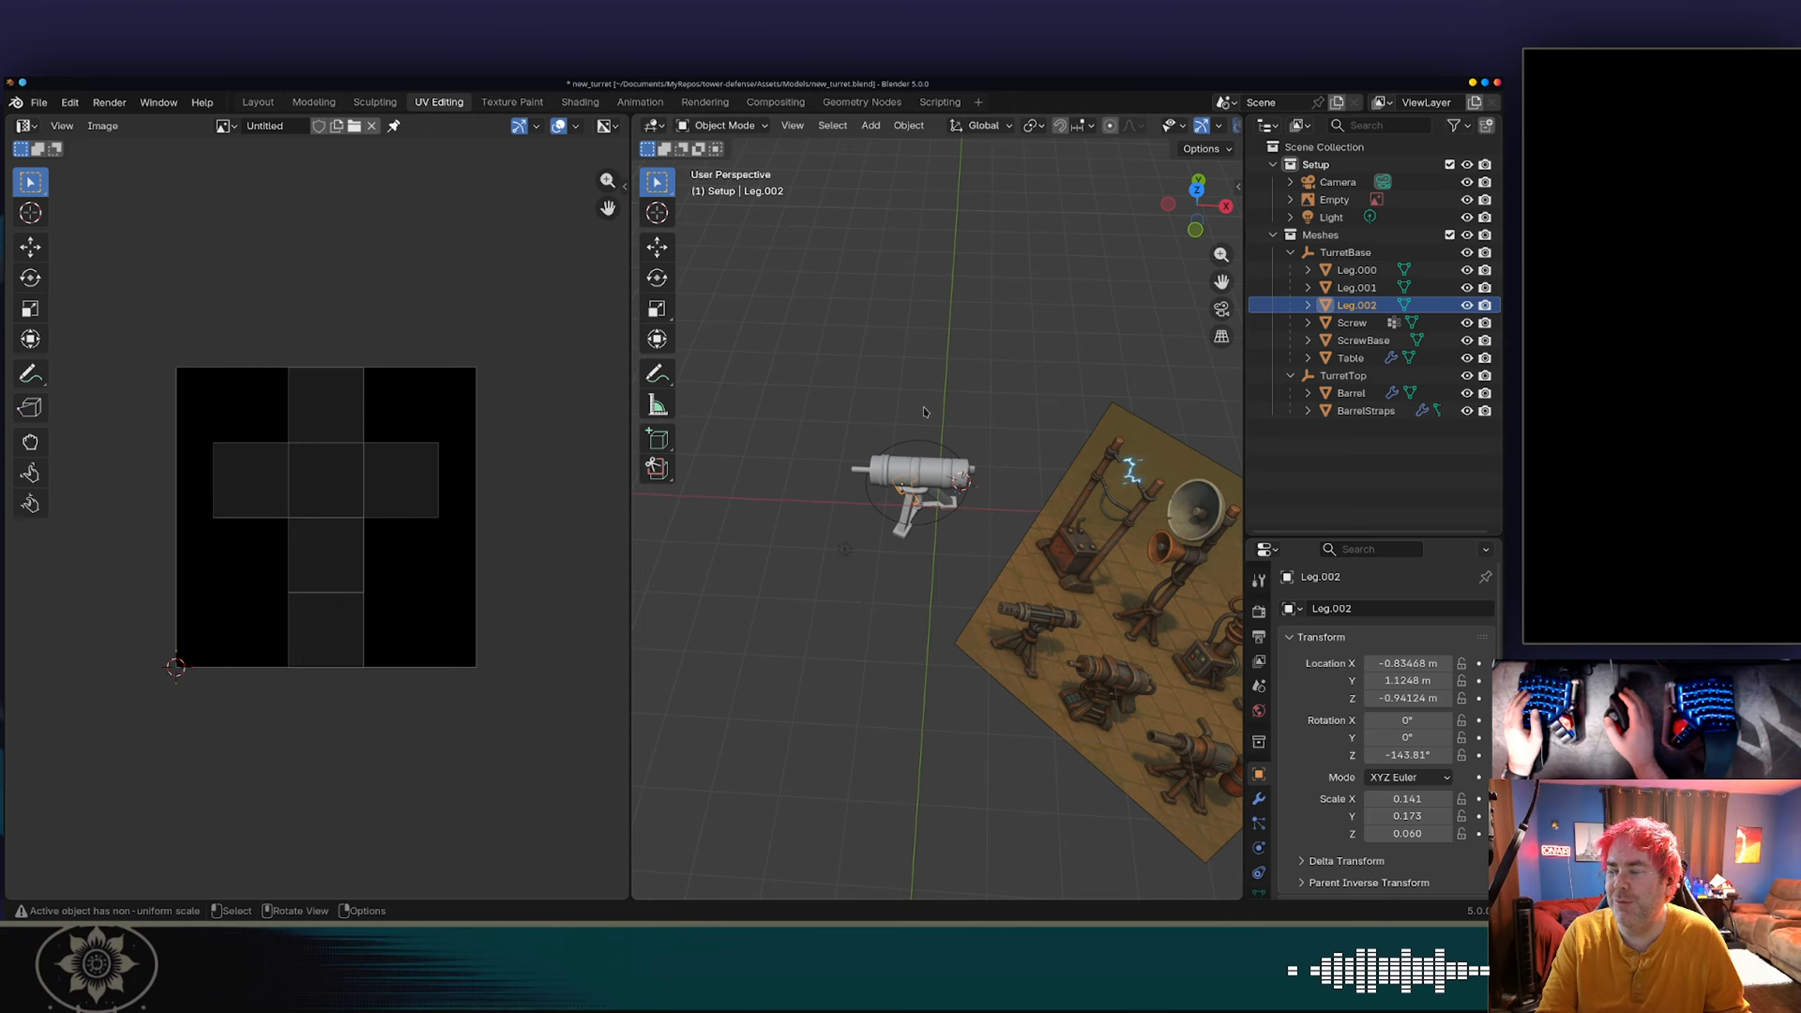
scroll(408, 434, up, 4)
key(Tab)
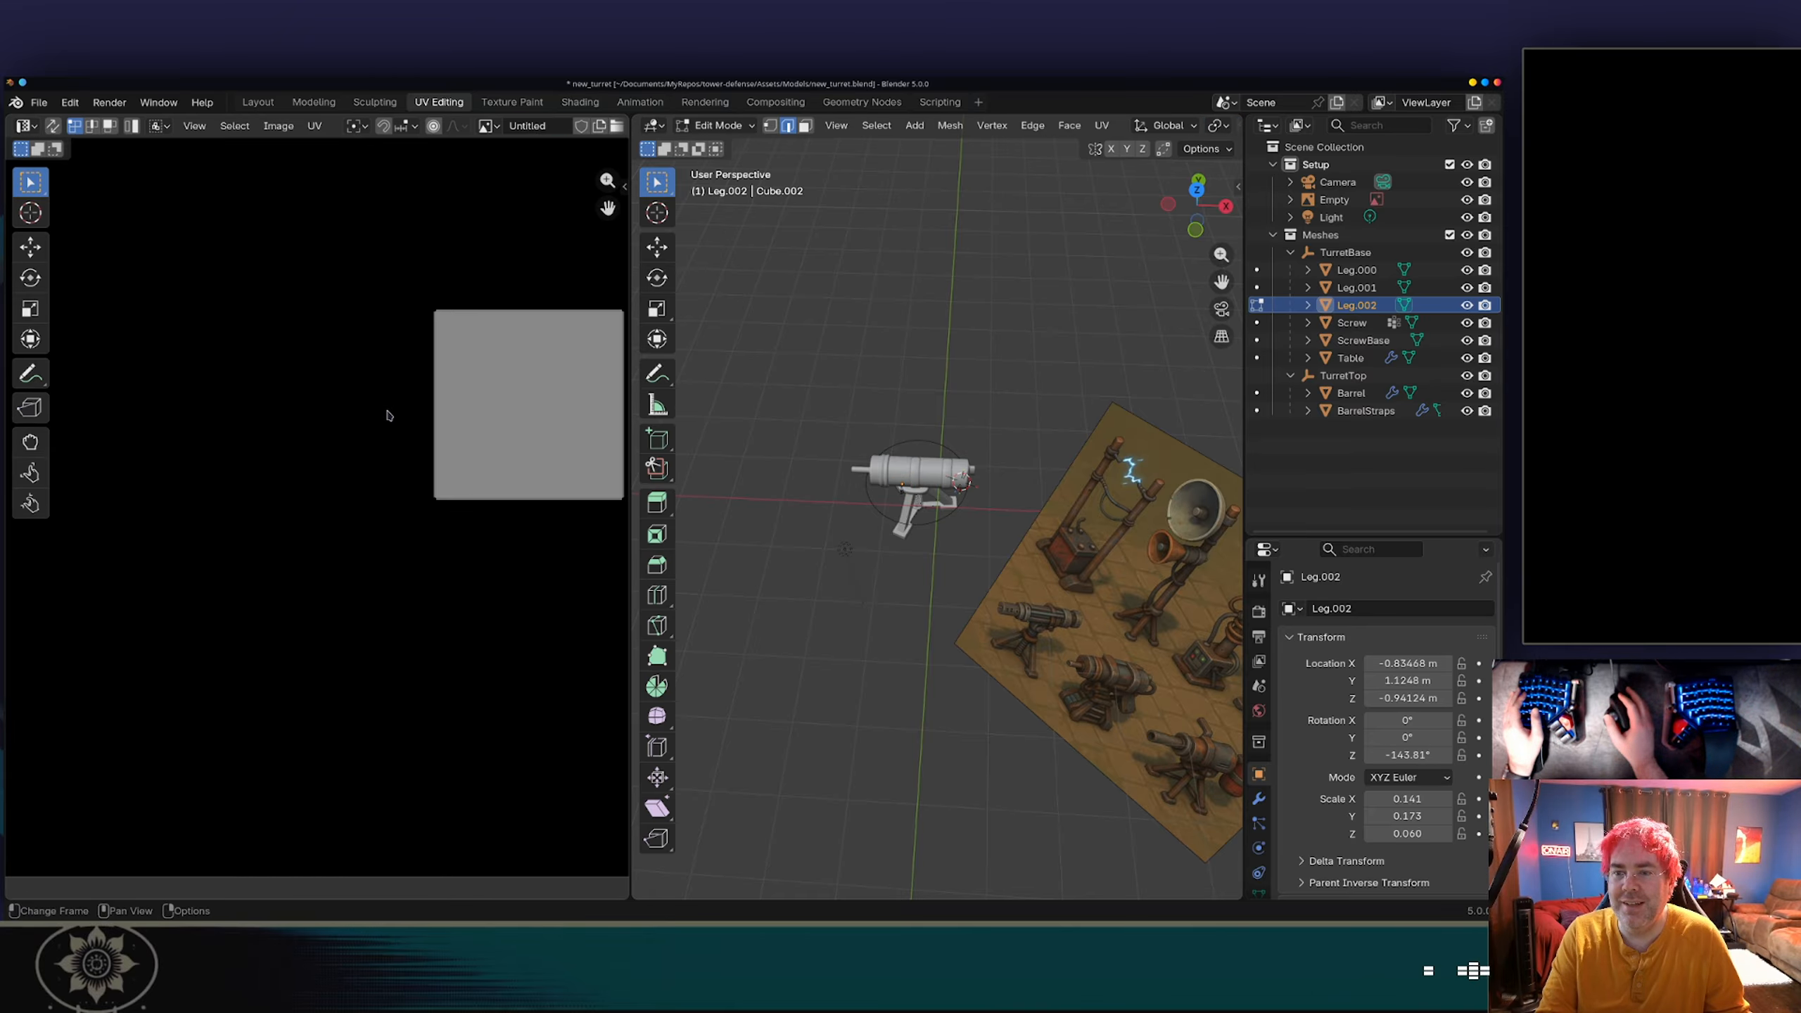
key(Home)
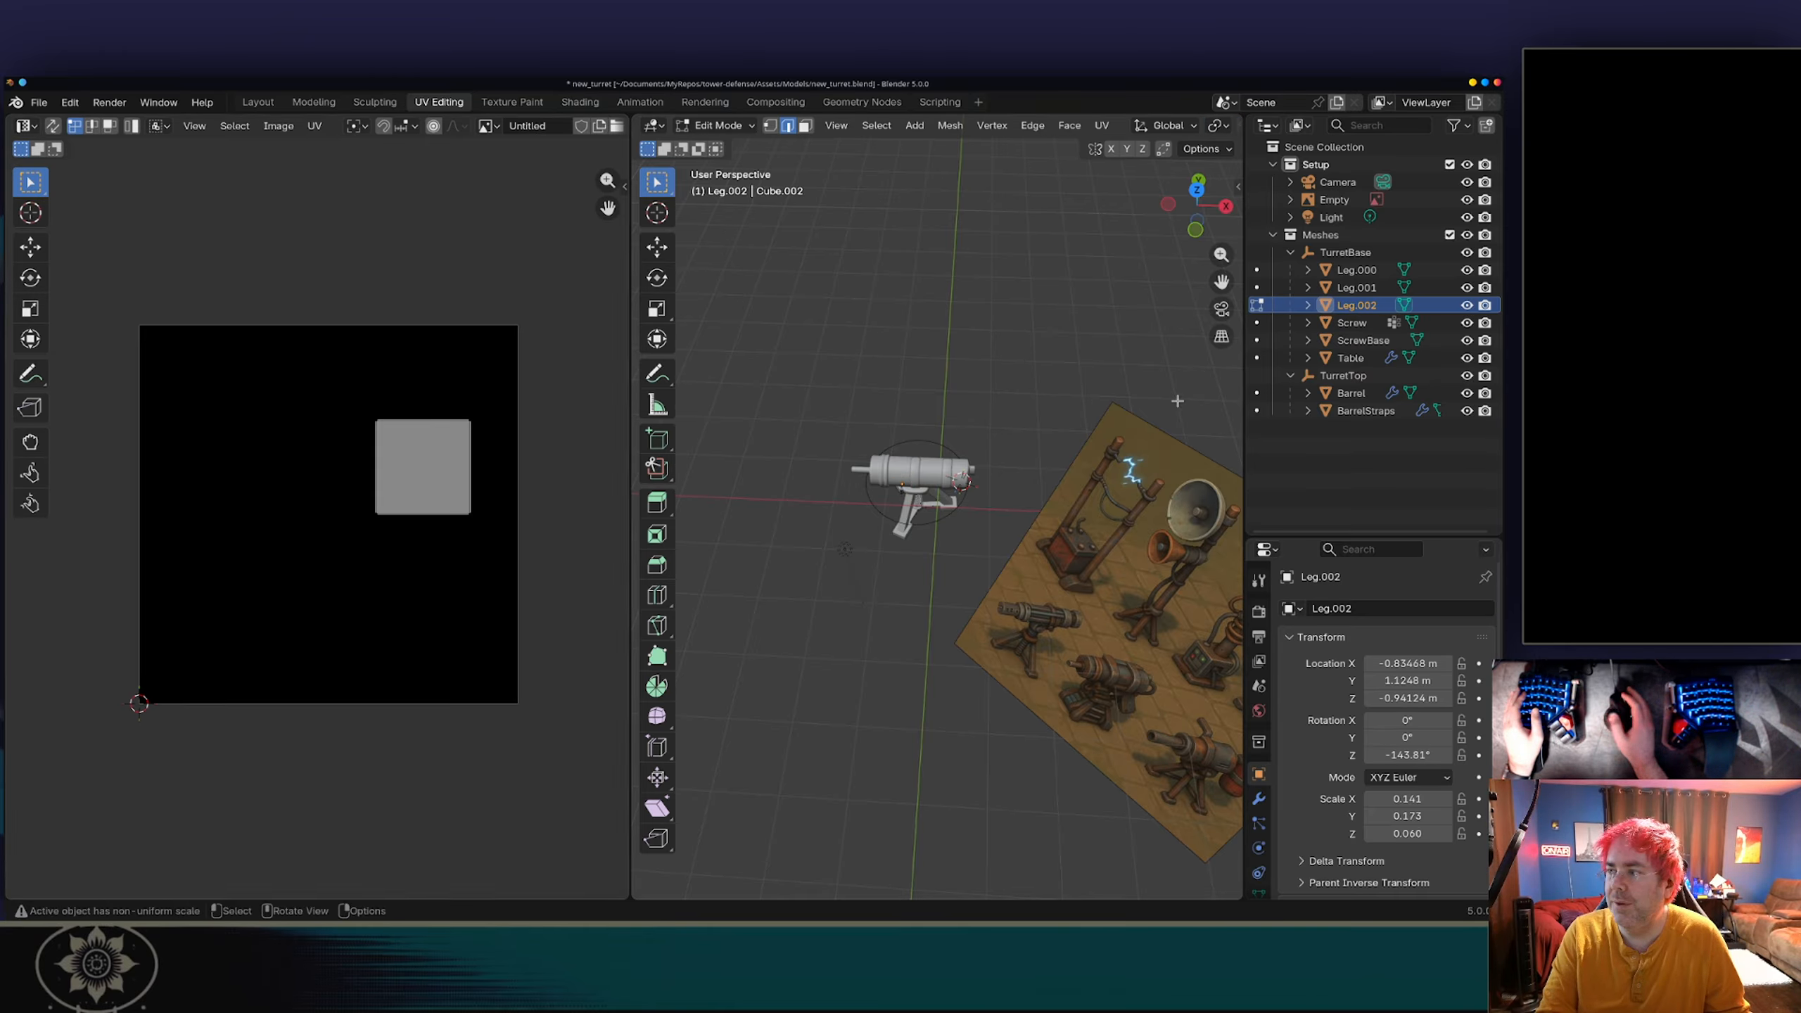
Step: Expand Leg.001's mesh data, leave Edit Mode, and examine the overlapping leg UVs up close
click(1308, 287)
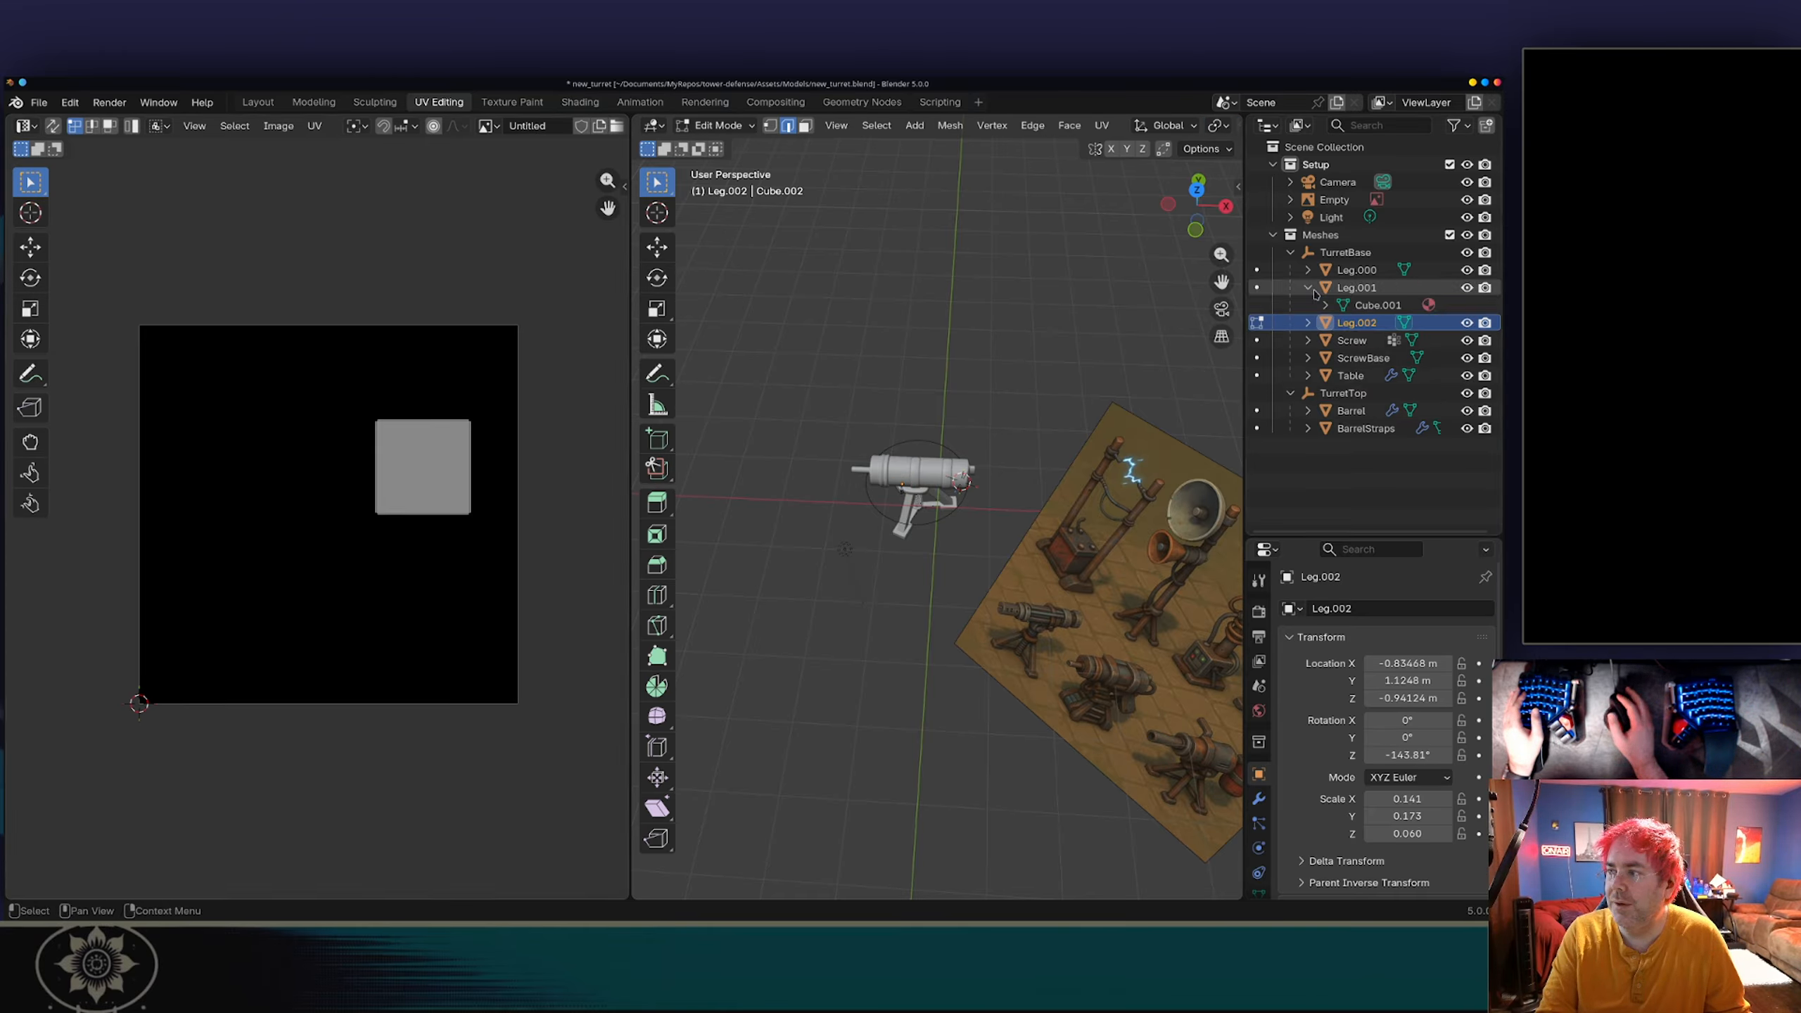
click(1352, 305)
click(1355, 273)
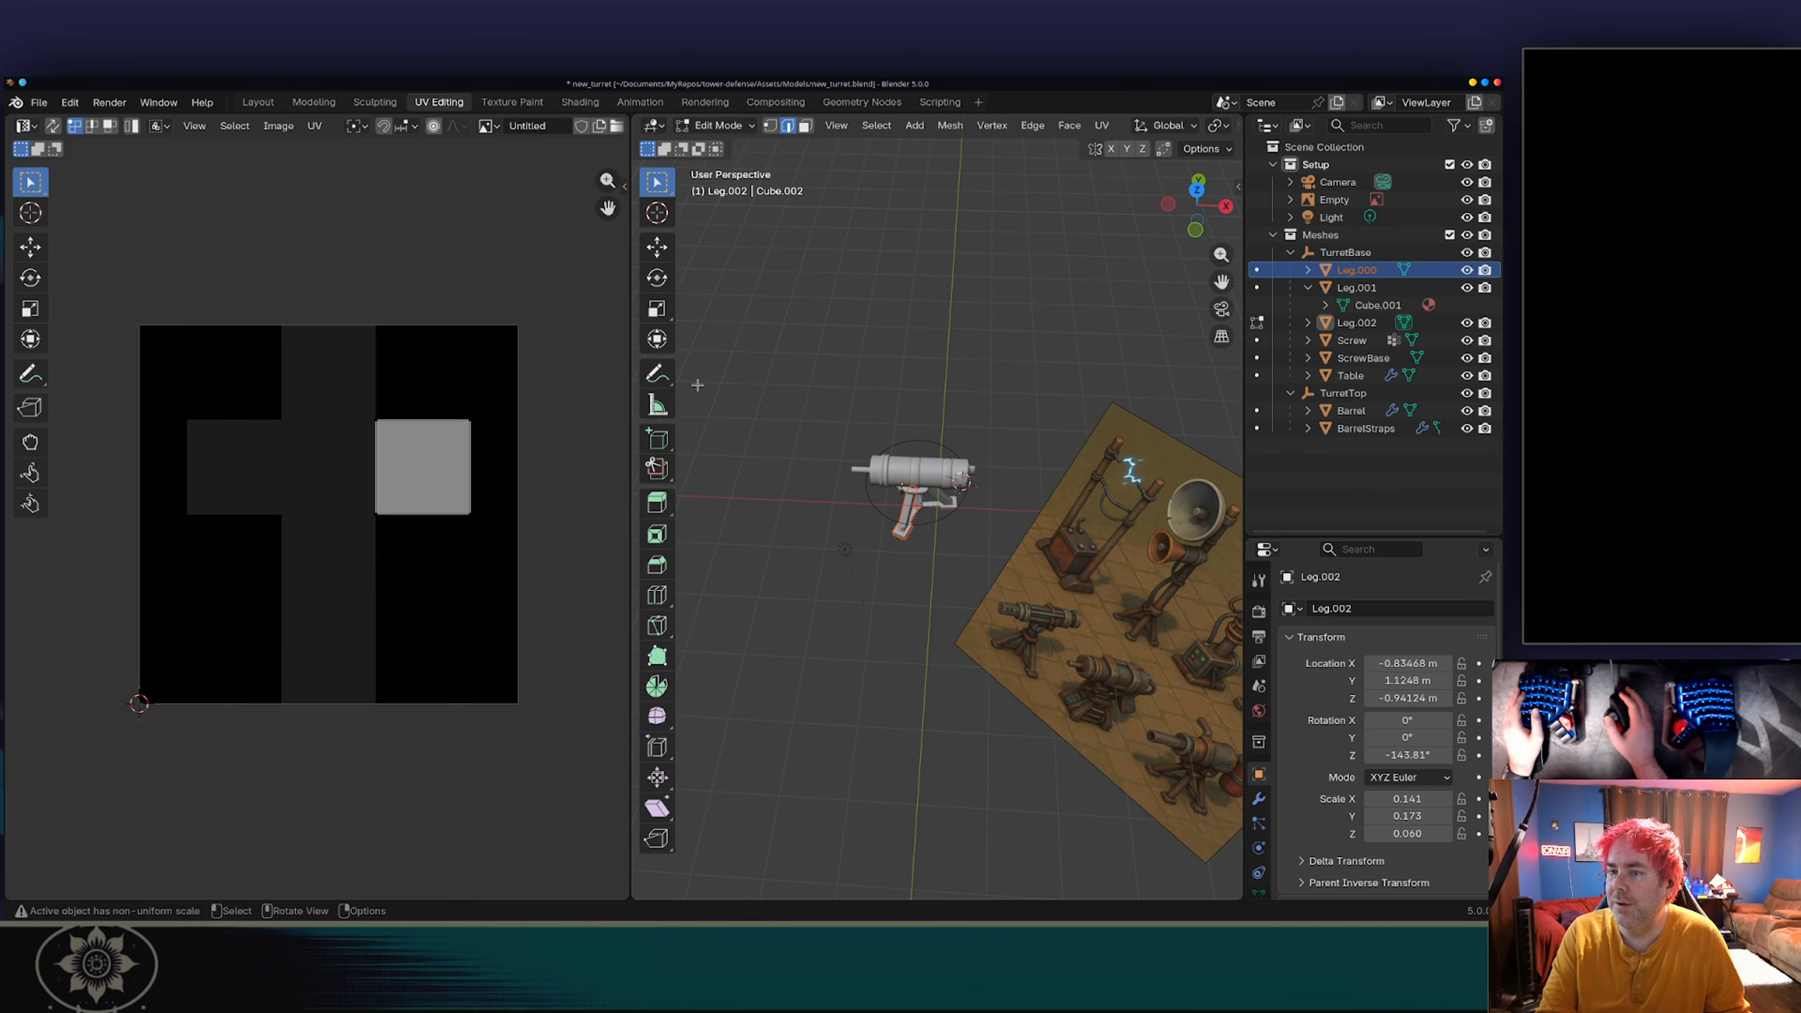
click(1363, 289)
key(Tab)
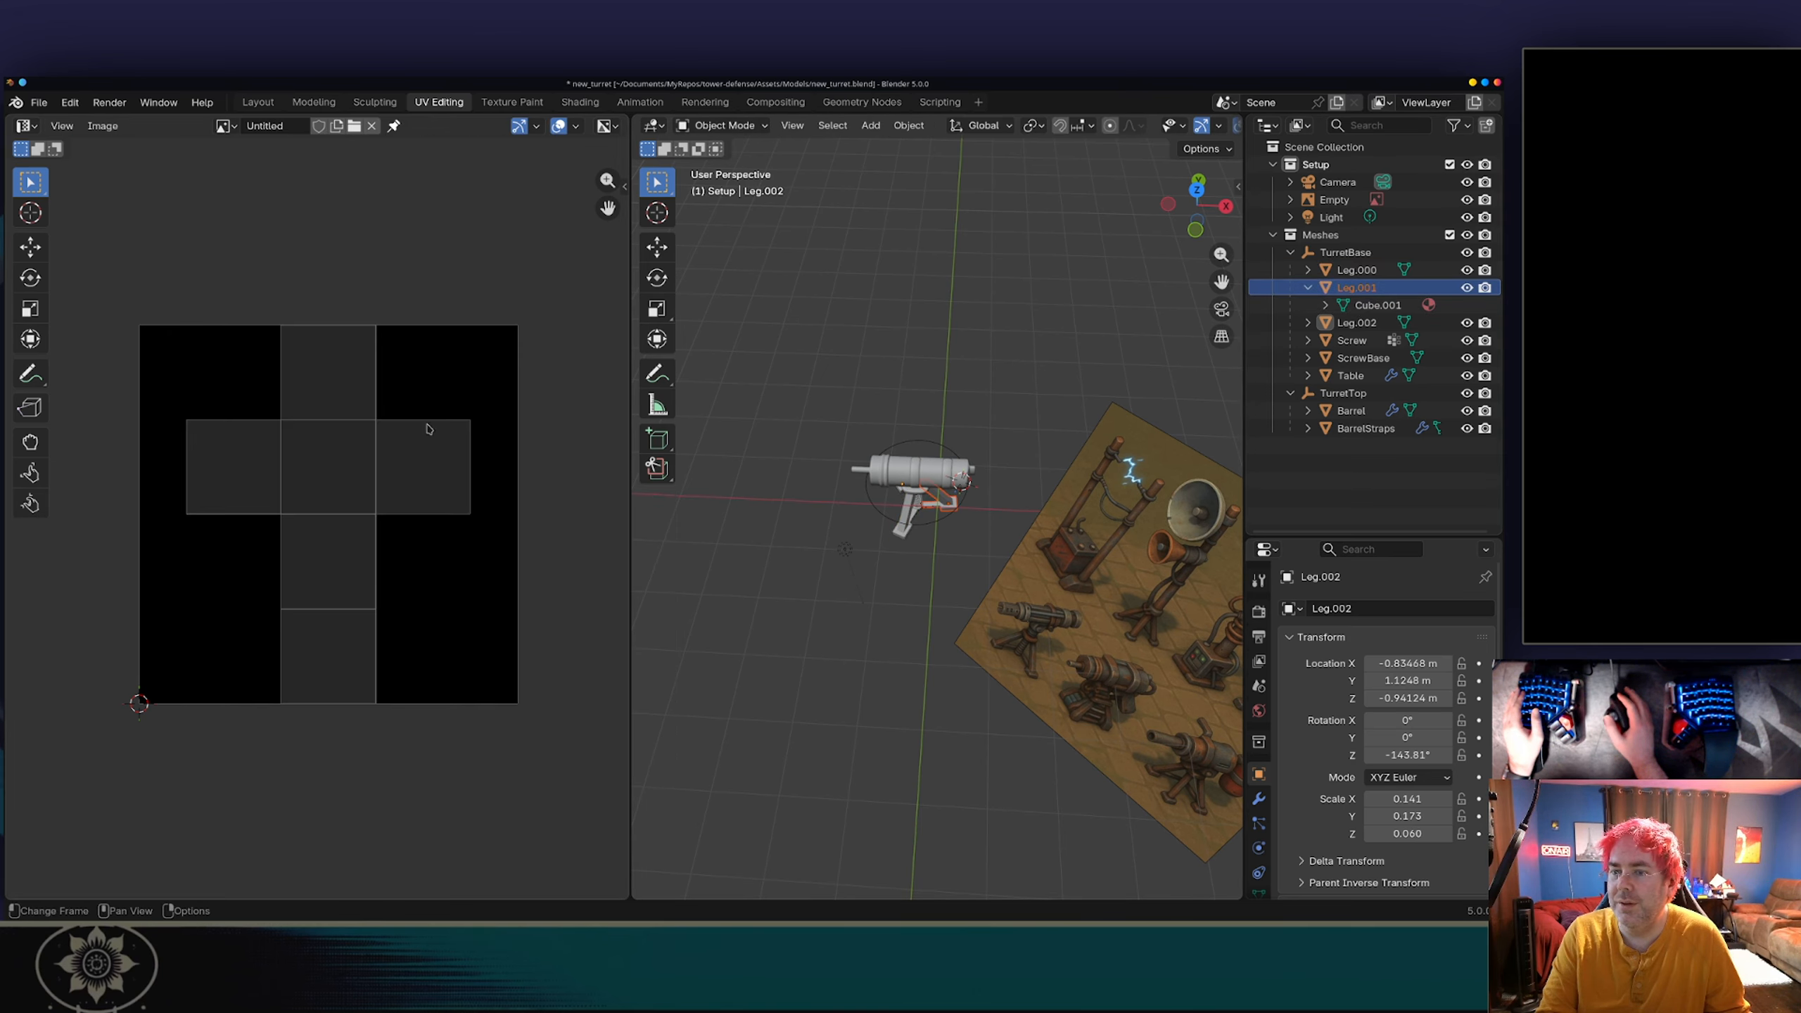
scroll(360, 385, up, 5)
scroll(360, 385, down, 4)
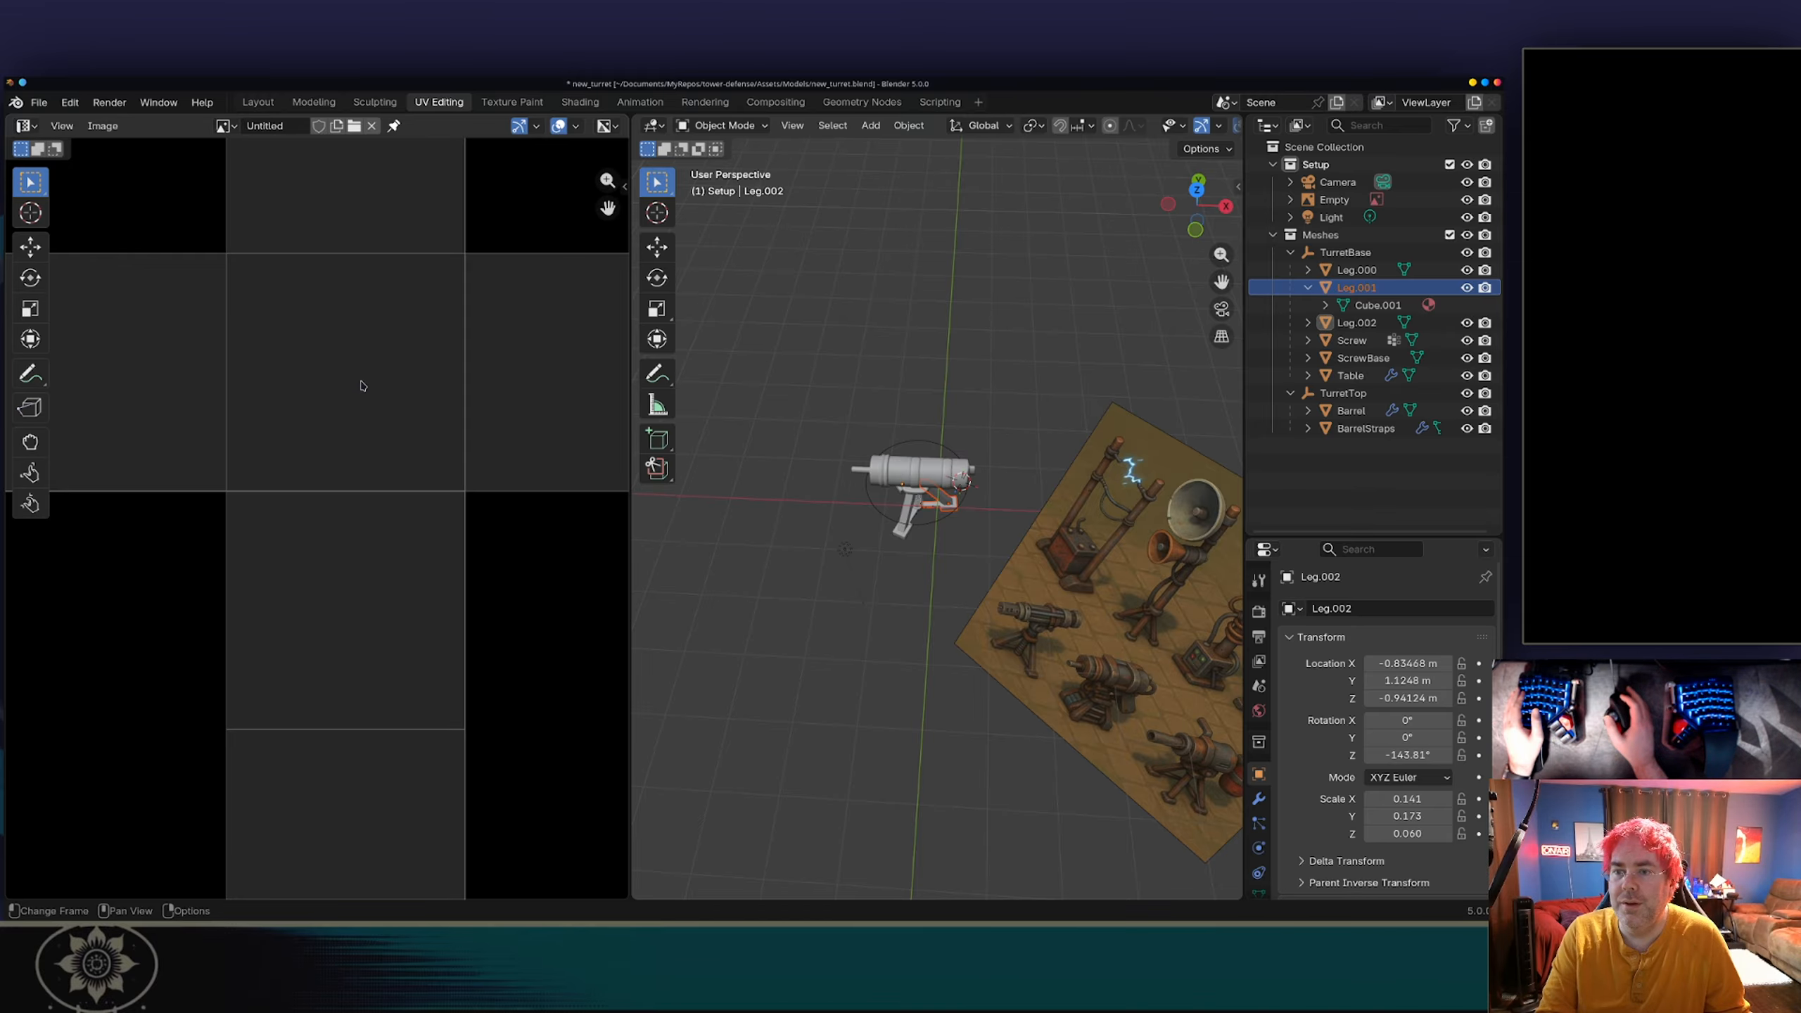
Step: Unwrap all faces of the Screw mesh with the Angle Based method and inspect the resulting UV island
click(1351, 341)
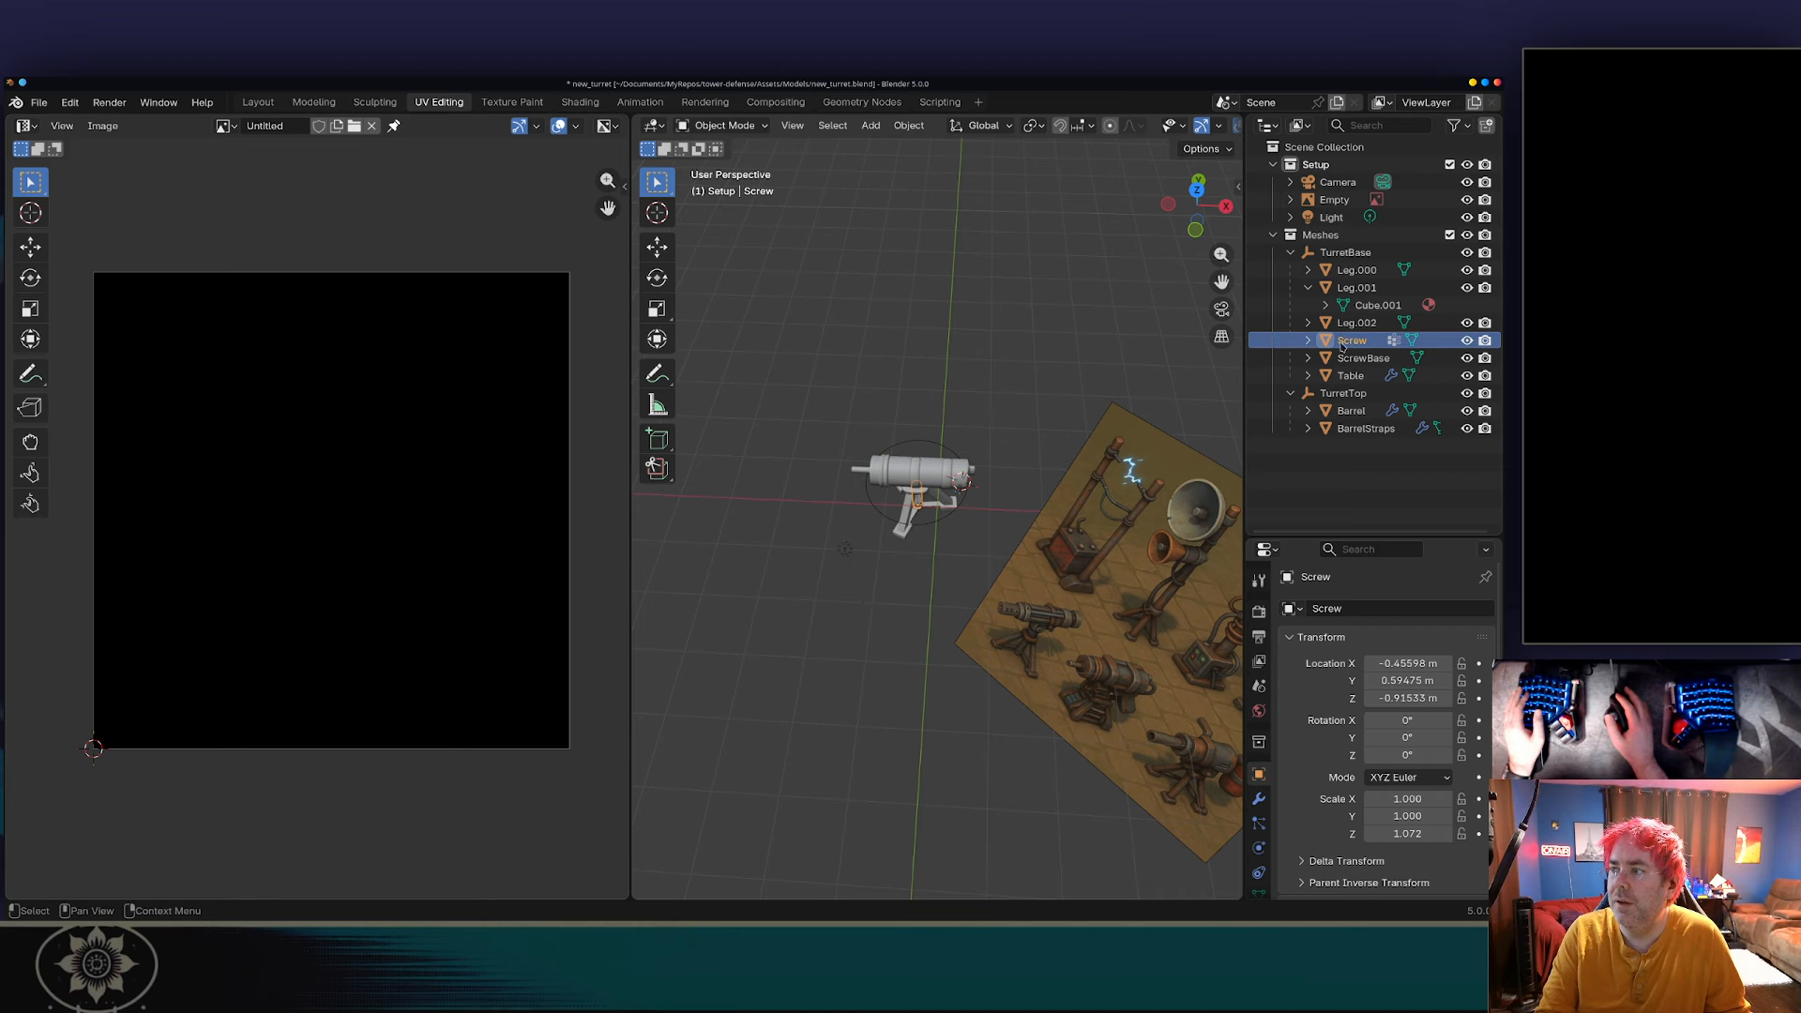
scroll(895, 625, up, 4)
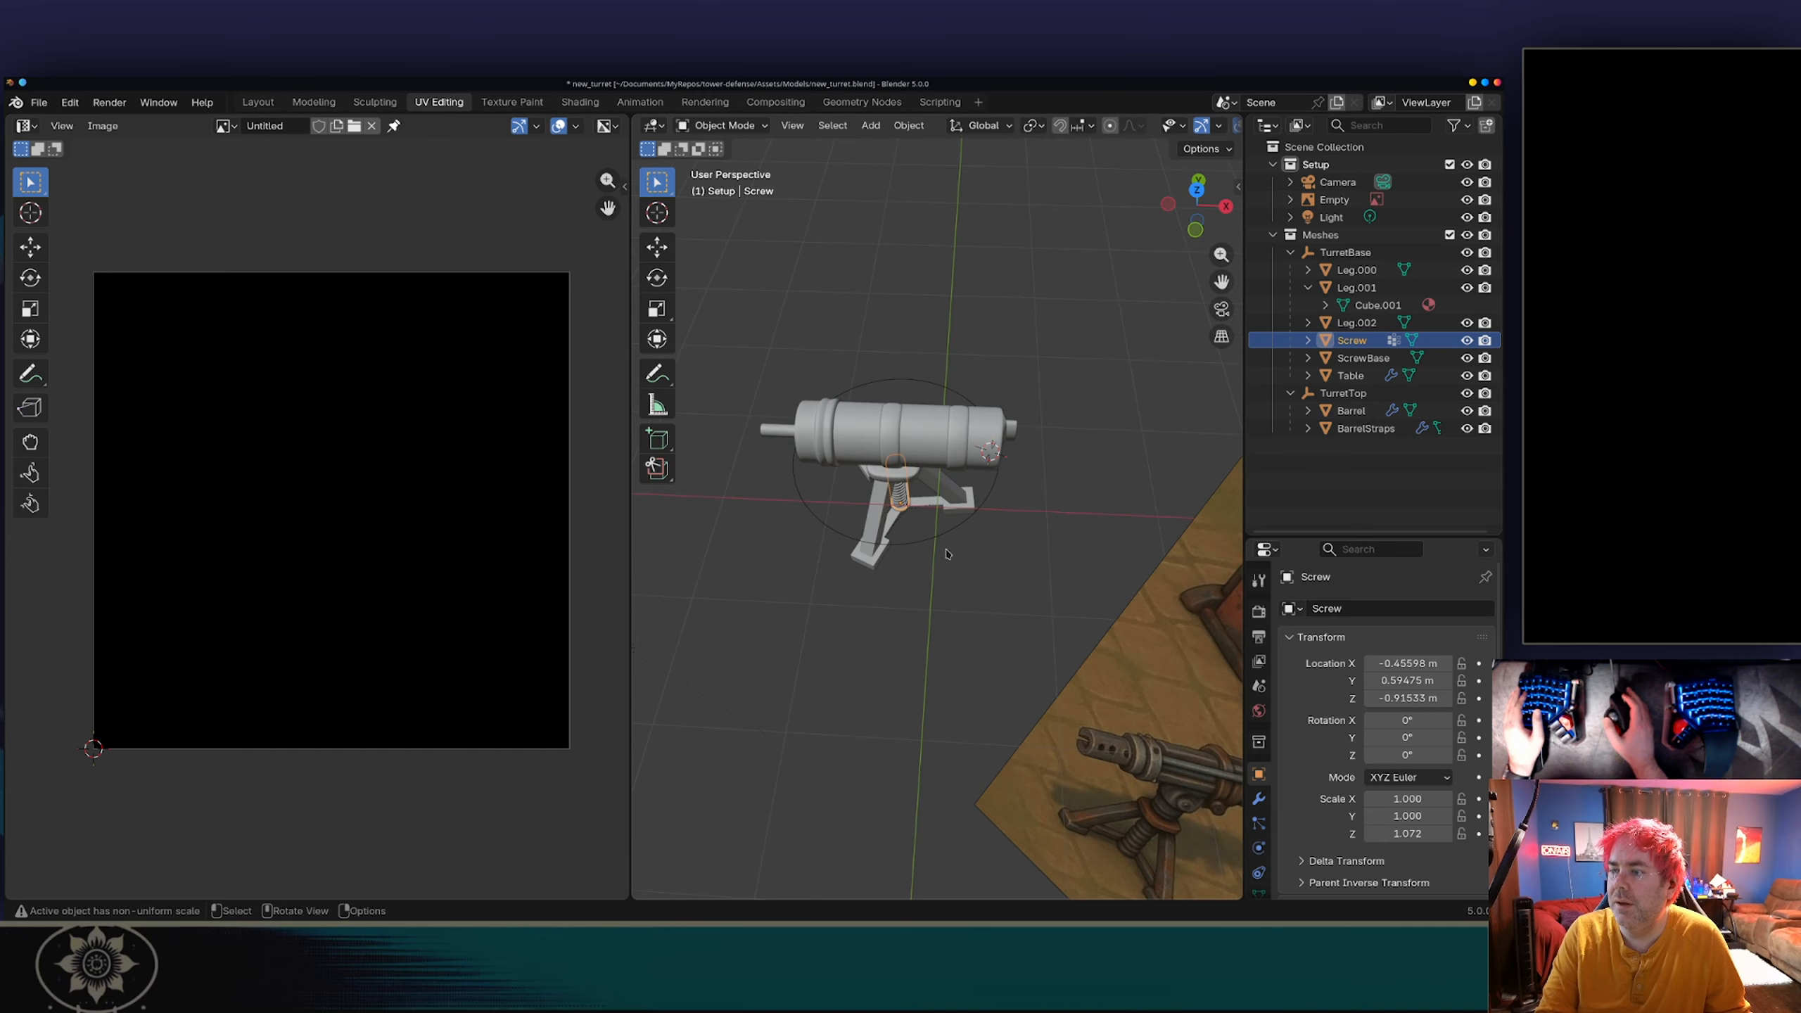
middle_drag(895, 624, 904, 485)
scroll(911, 540, up, 3)
scroll(911, 539, up, 5)
key(Tab)
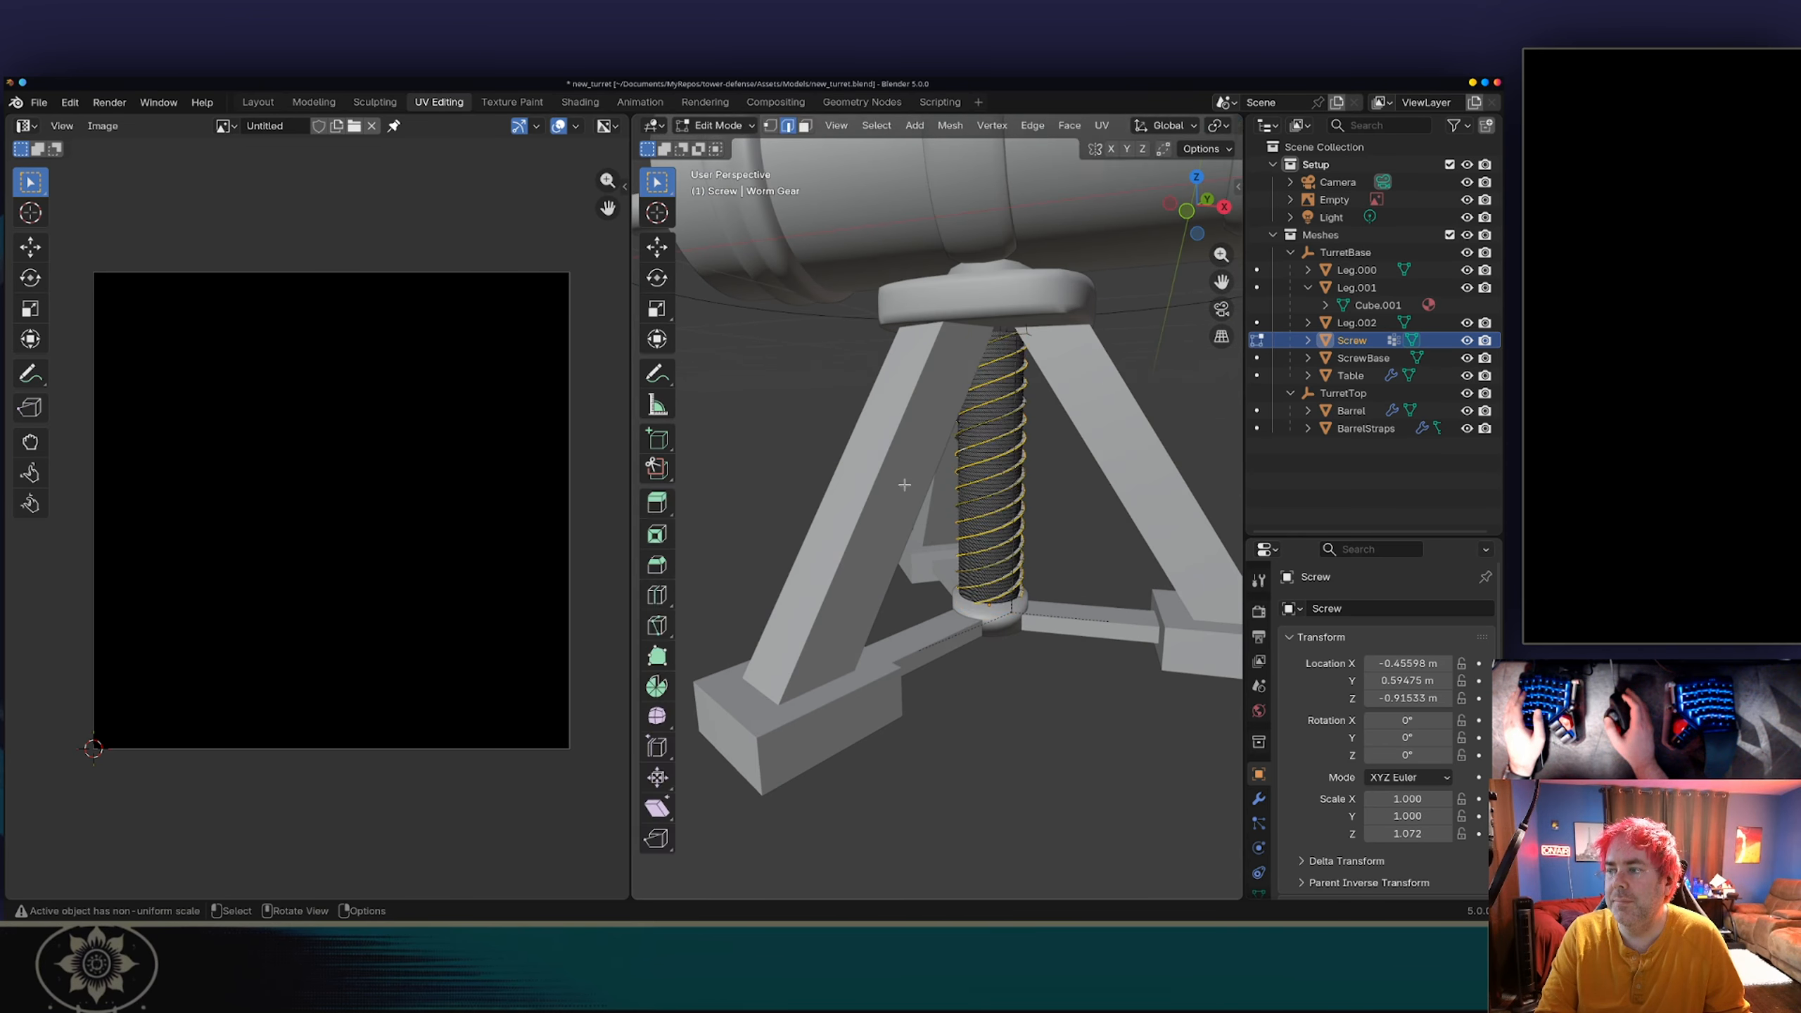
key(a)
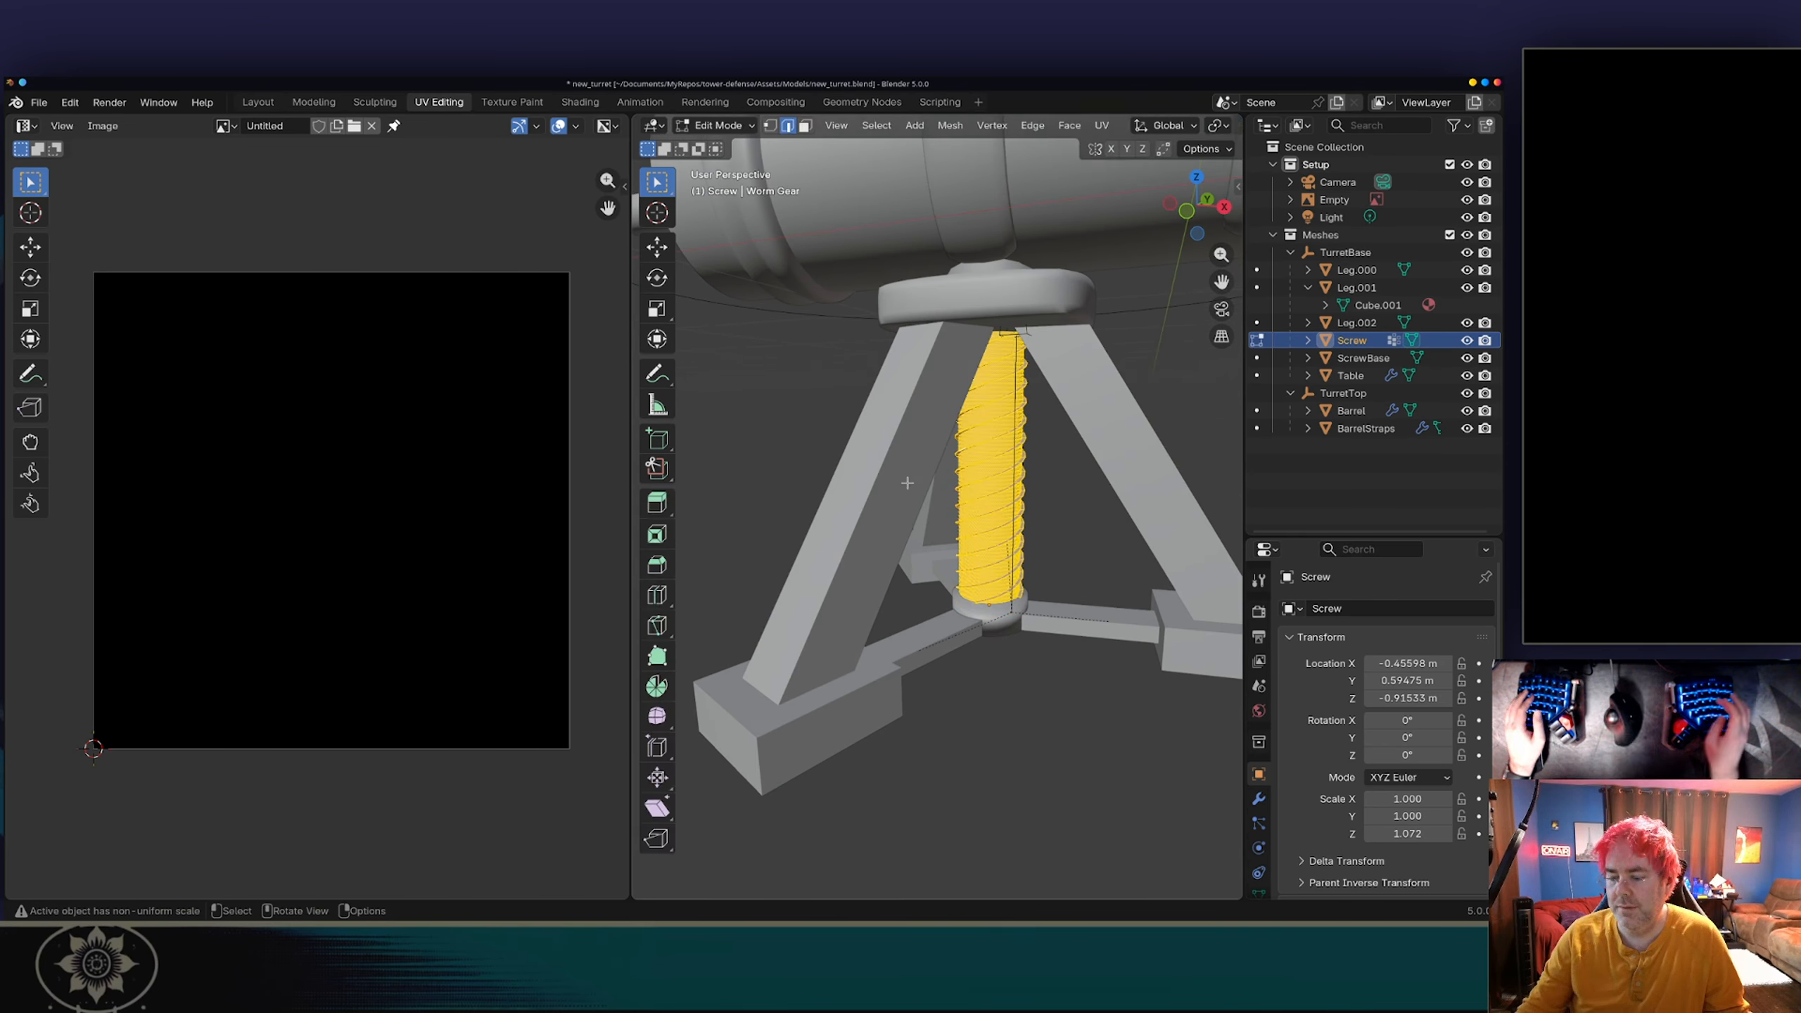
key(u)
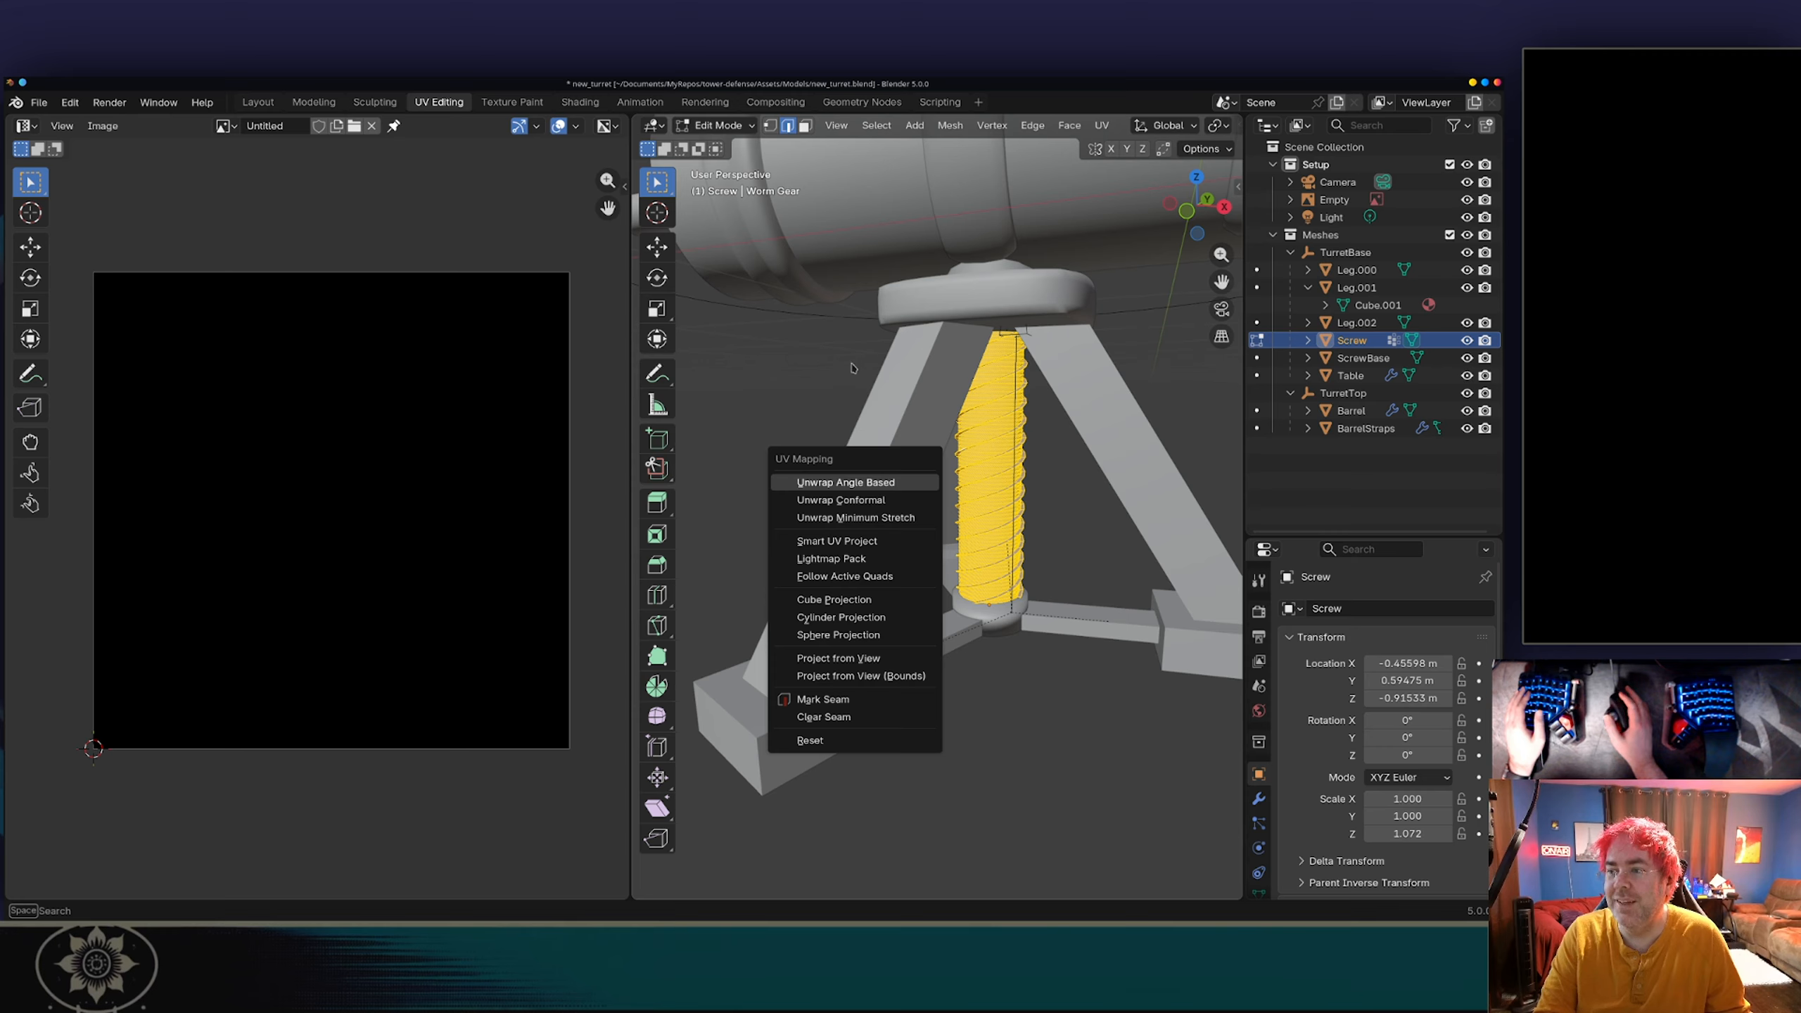
key(Return)
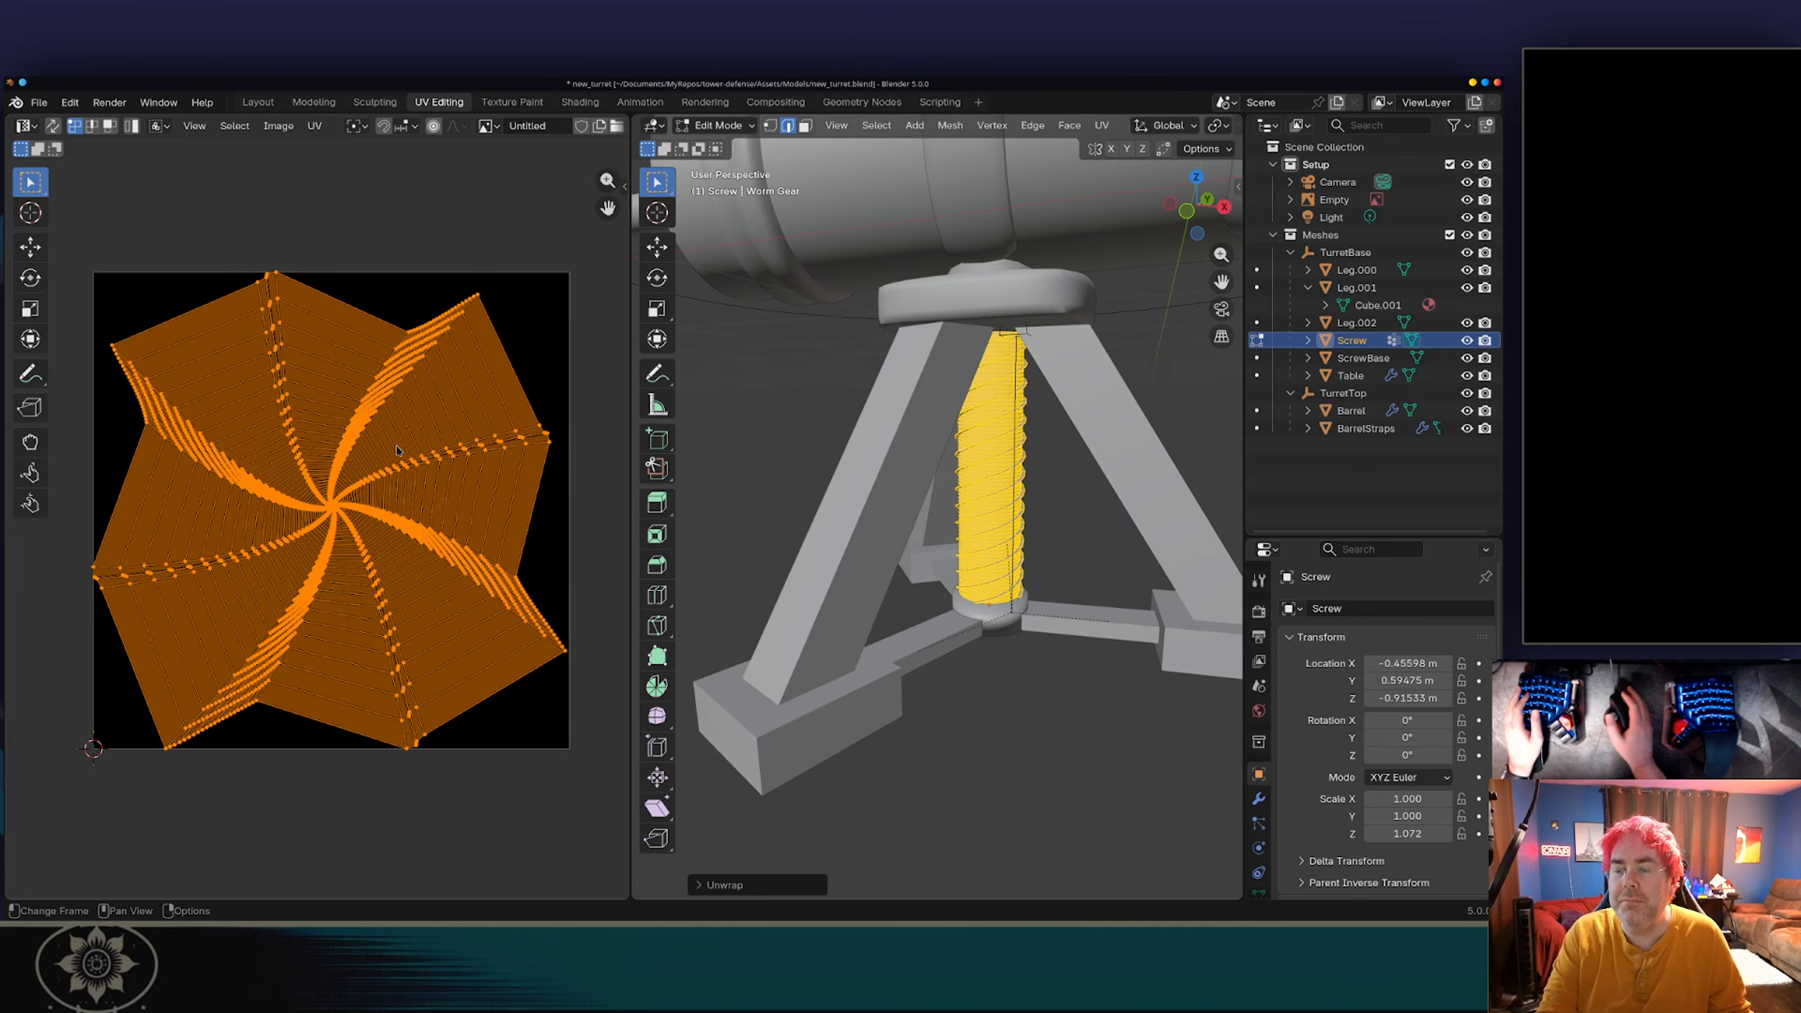
scroll(429, 529, up, 10)
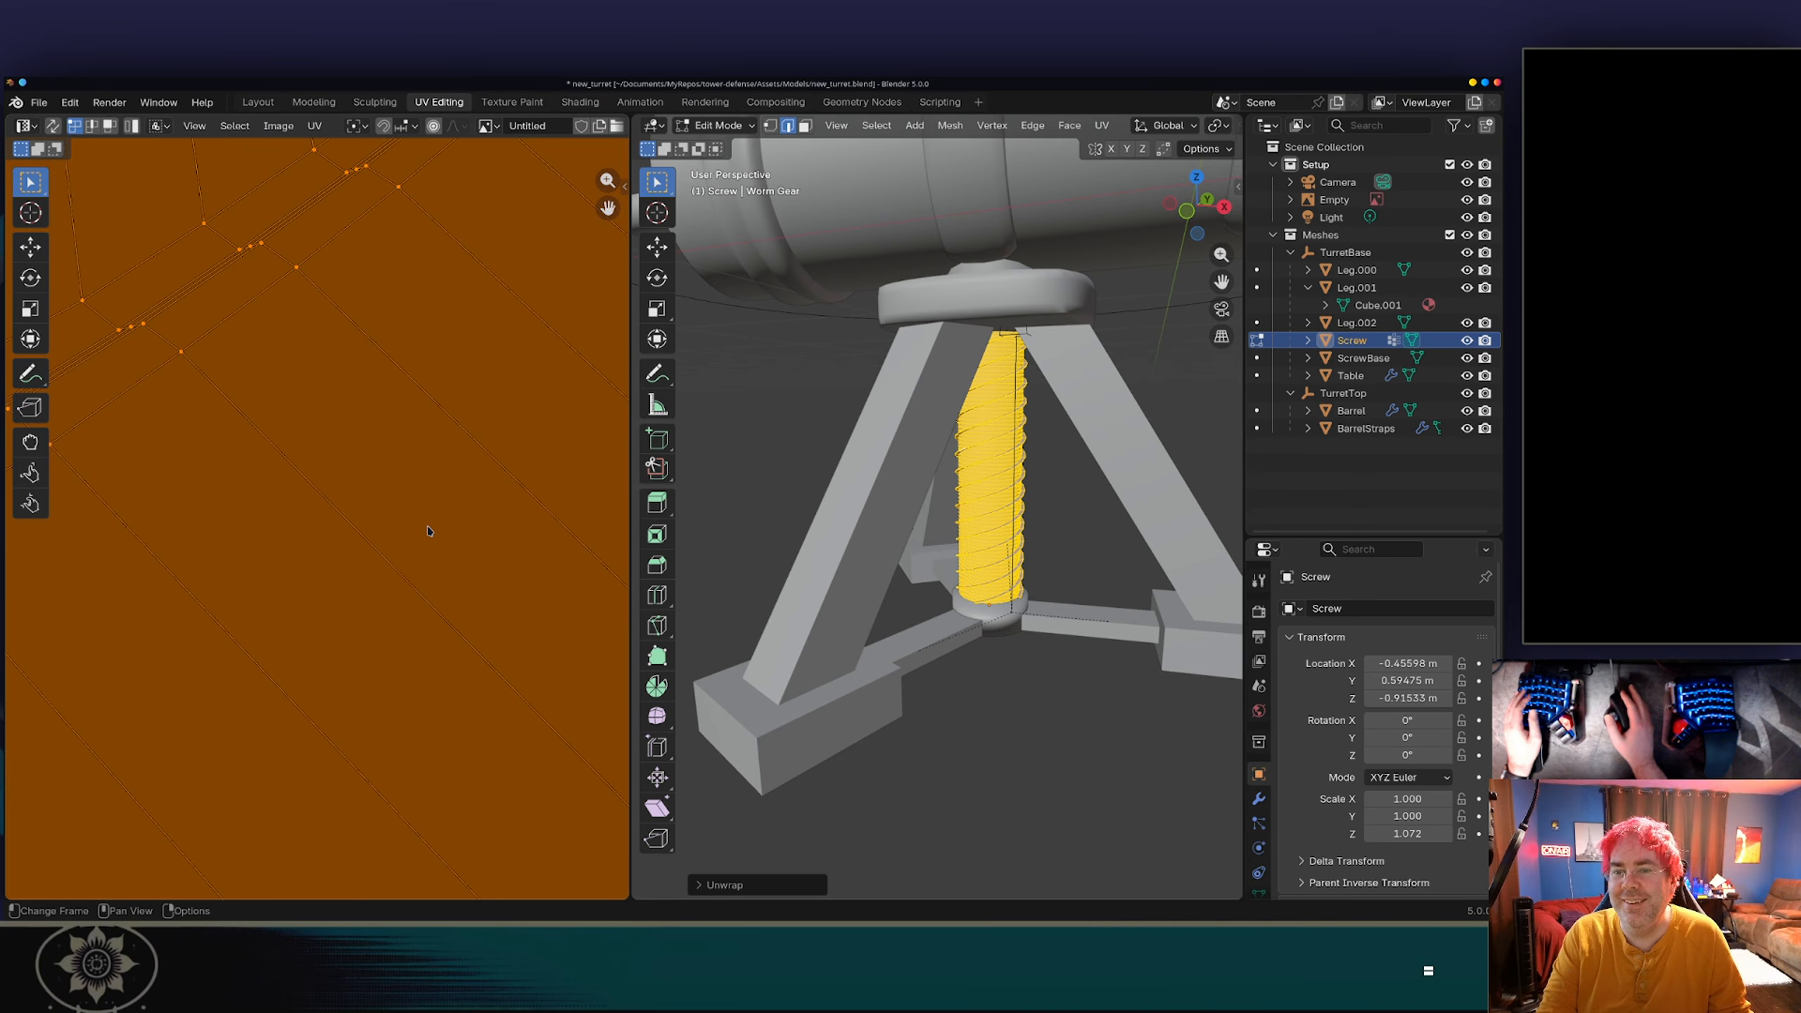
scroll(428, 529, down, 10)
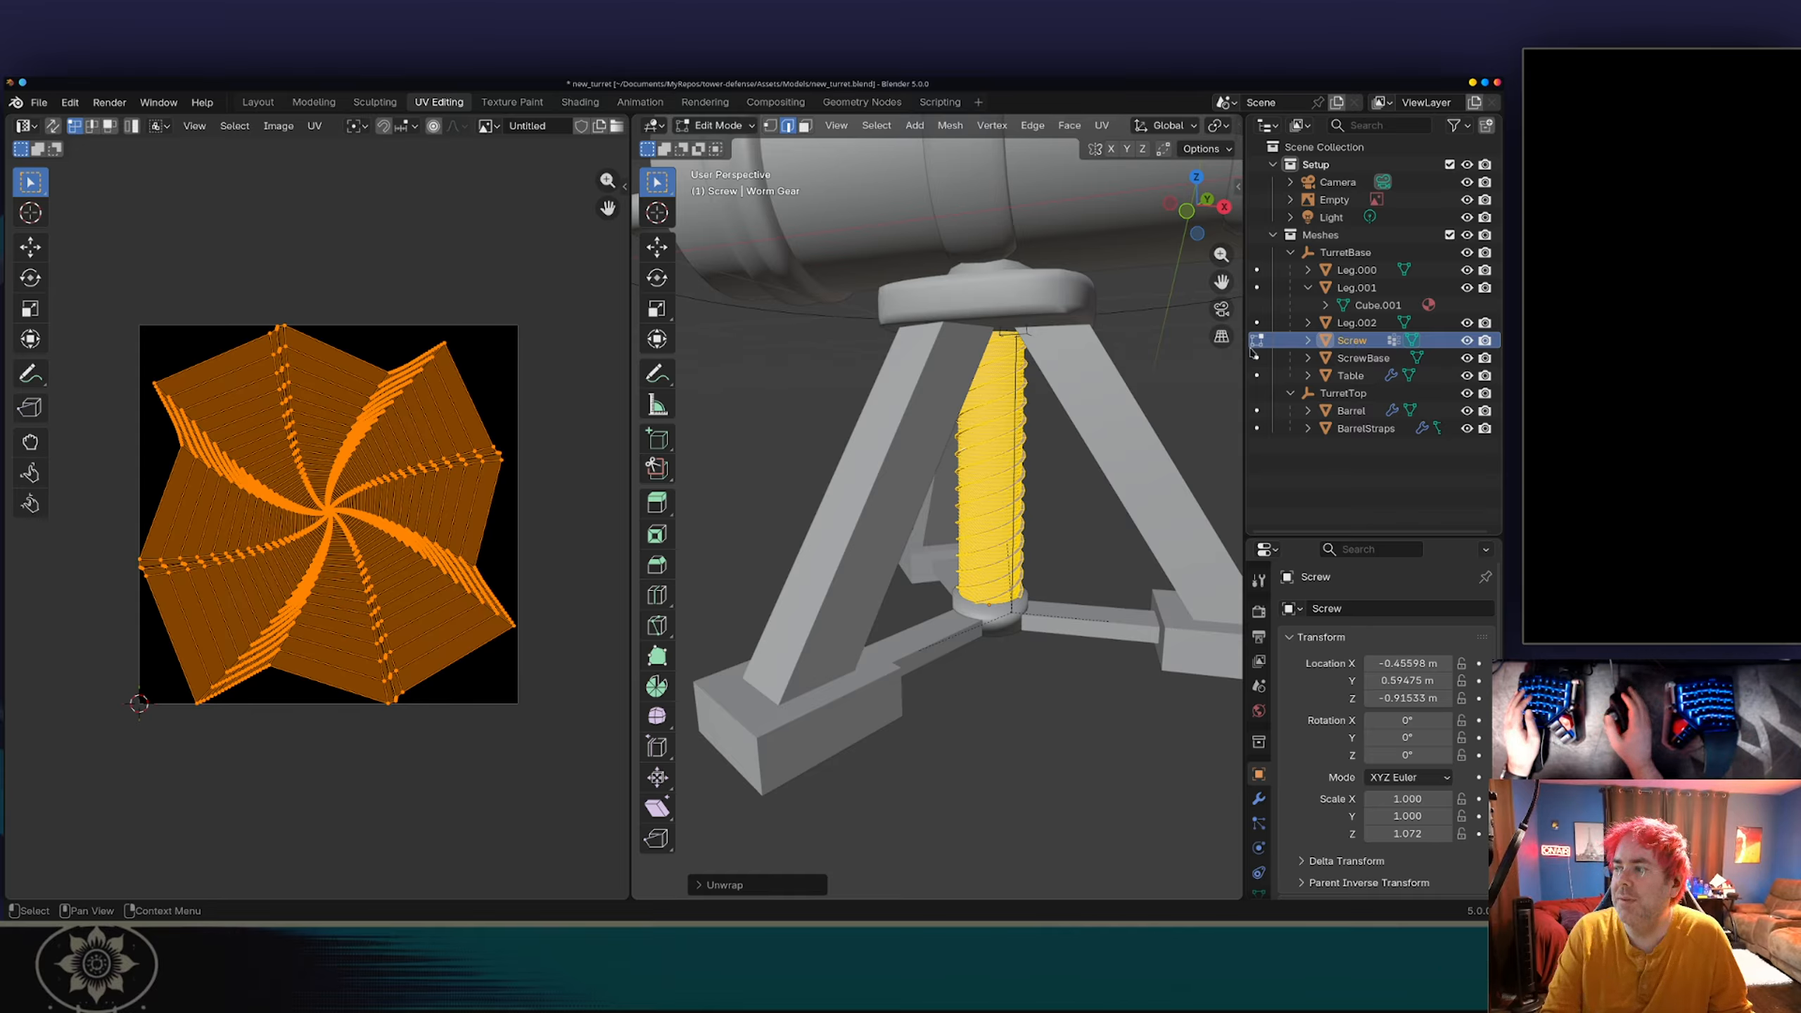
Step: Switch from the Screw to Leg.000 in Edit Mode and select all of its faces to display their UVs
click(1351, 271)
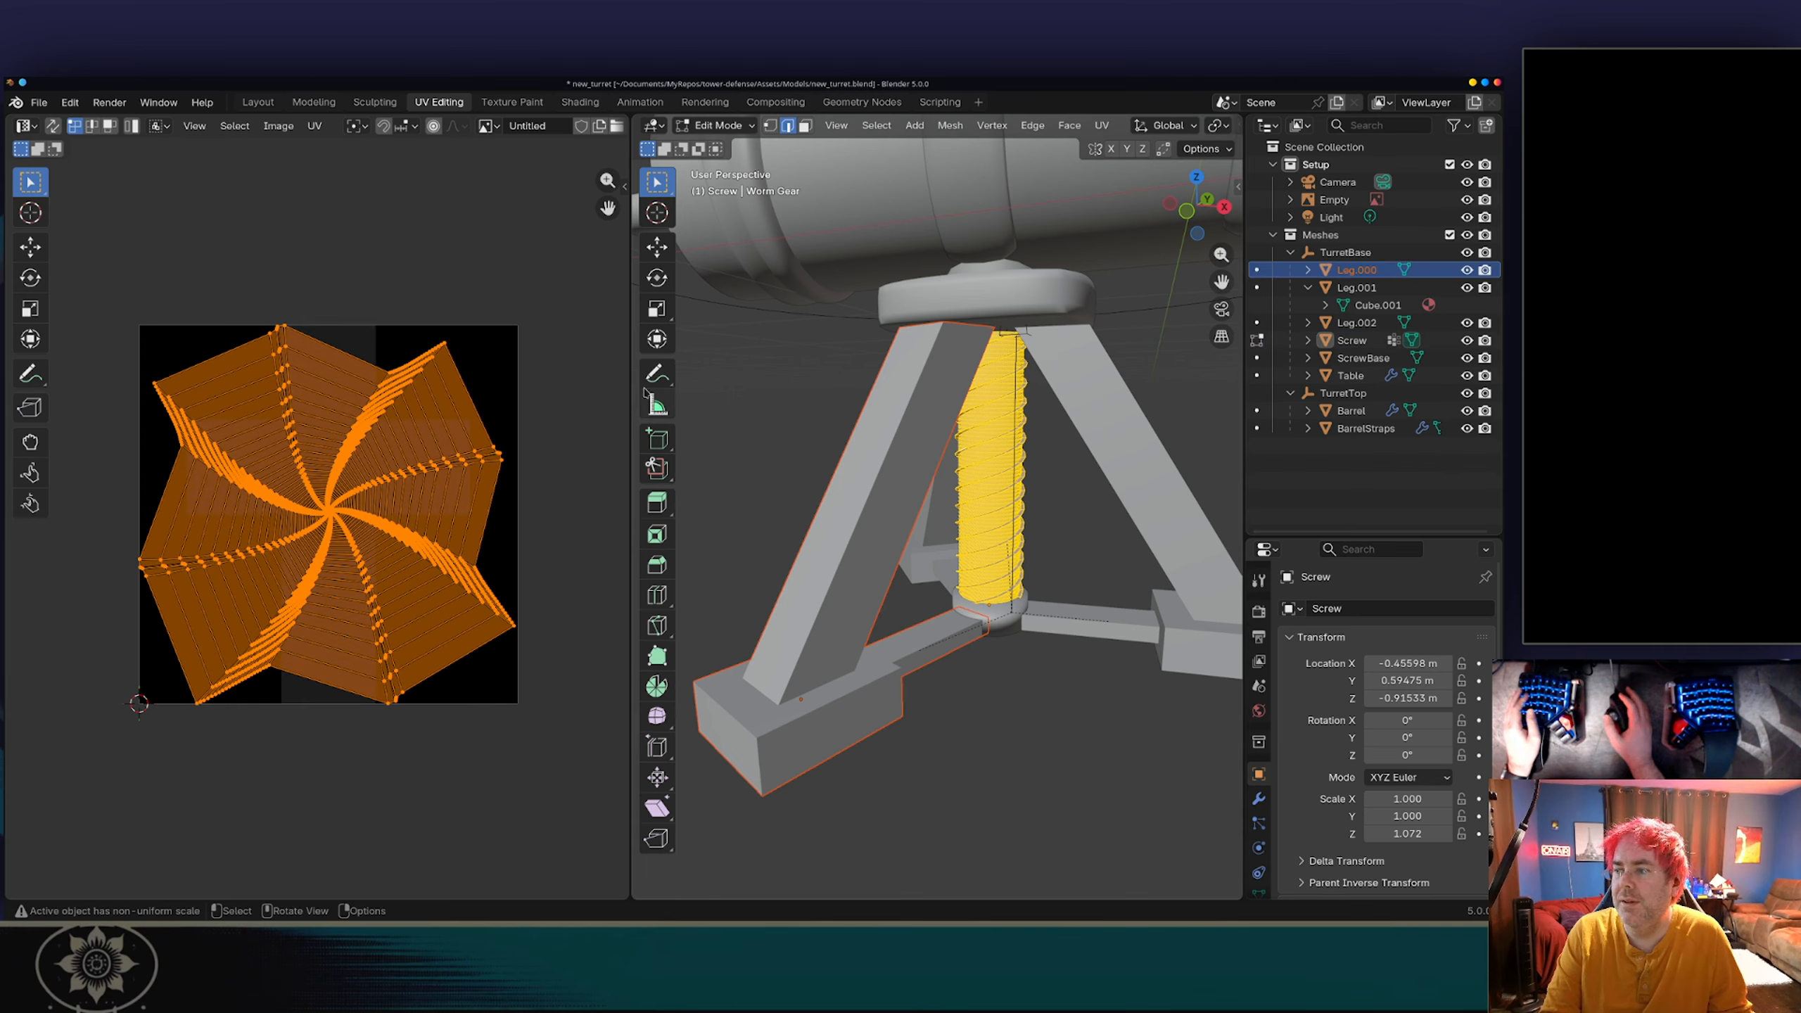
key(Tab)
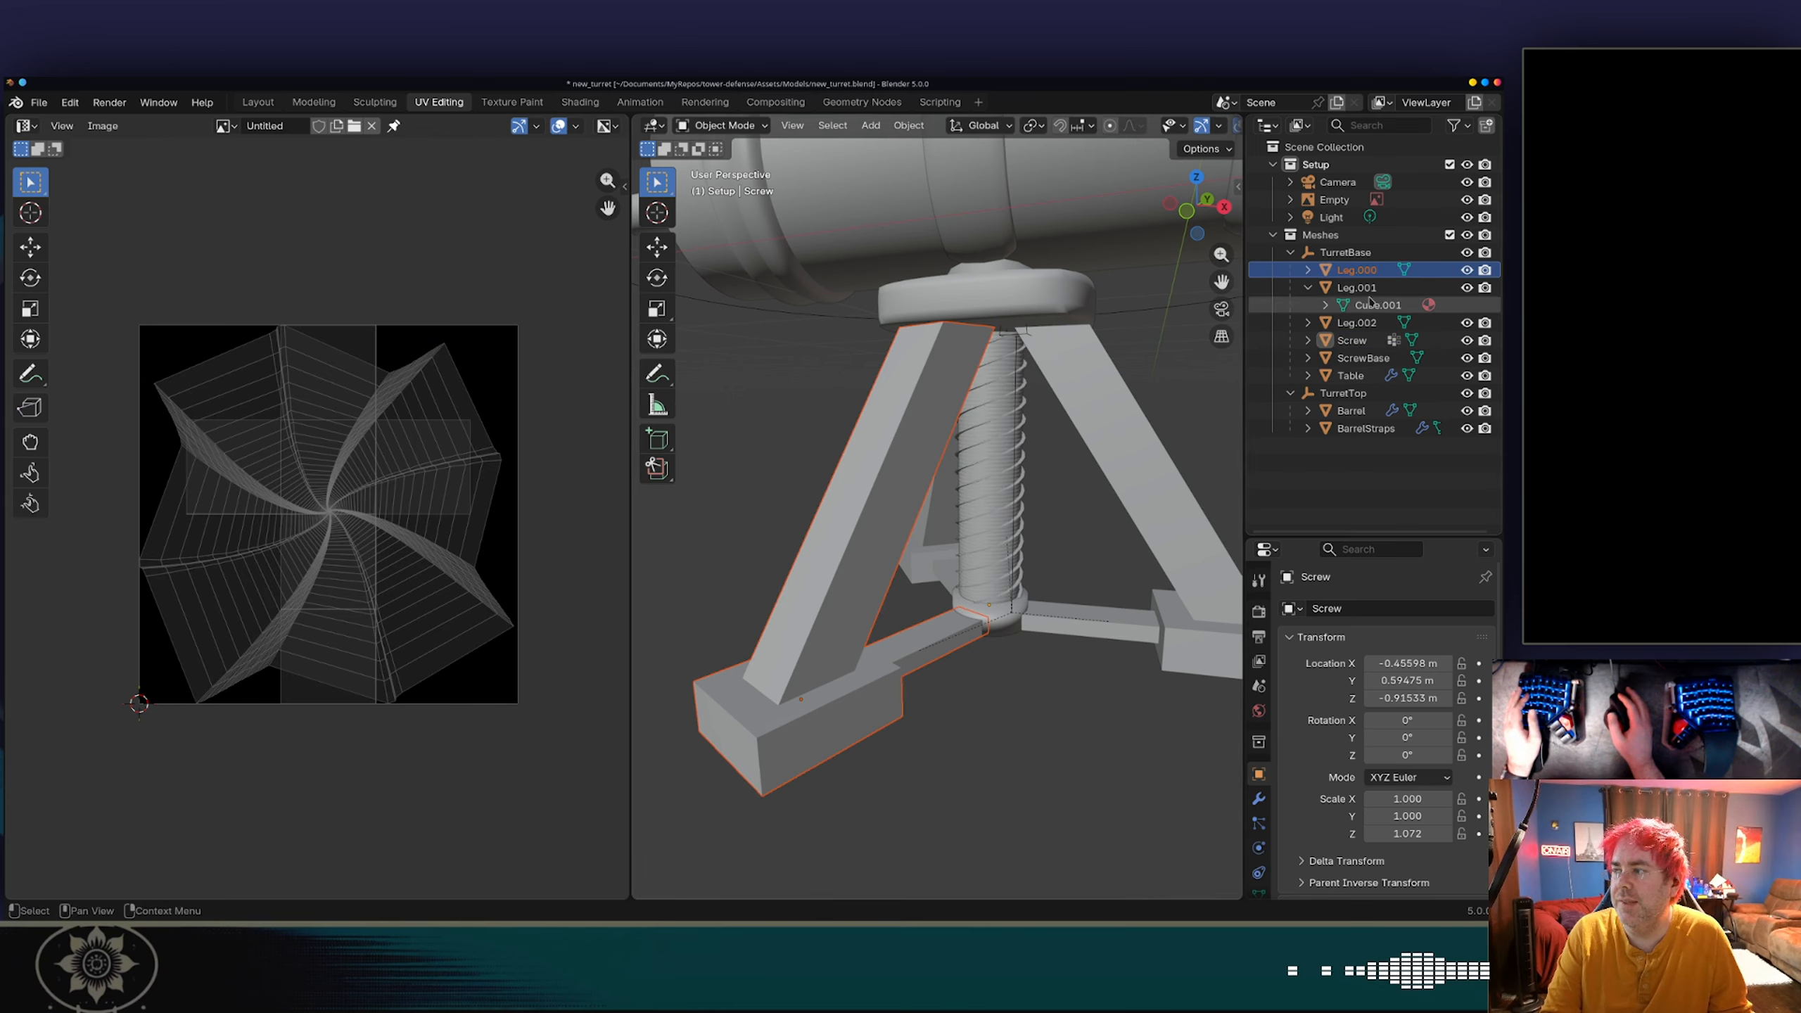
click(1356, 270)
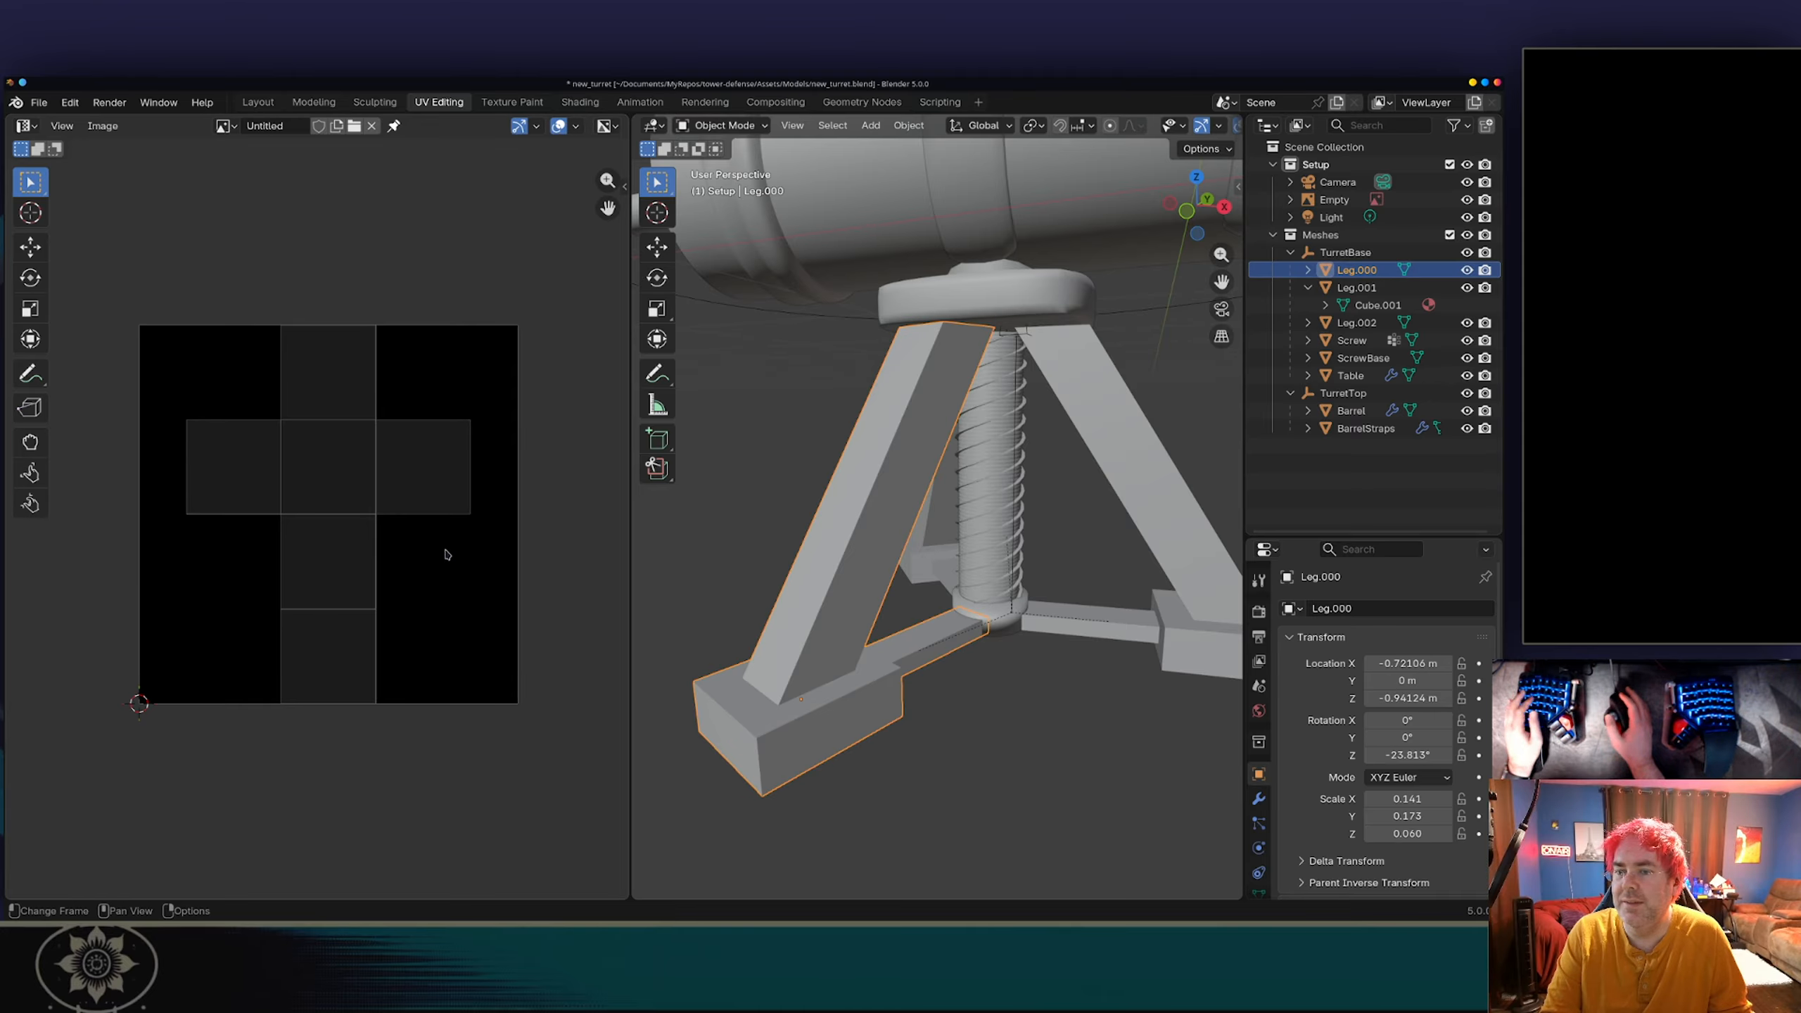
key(Tab)
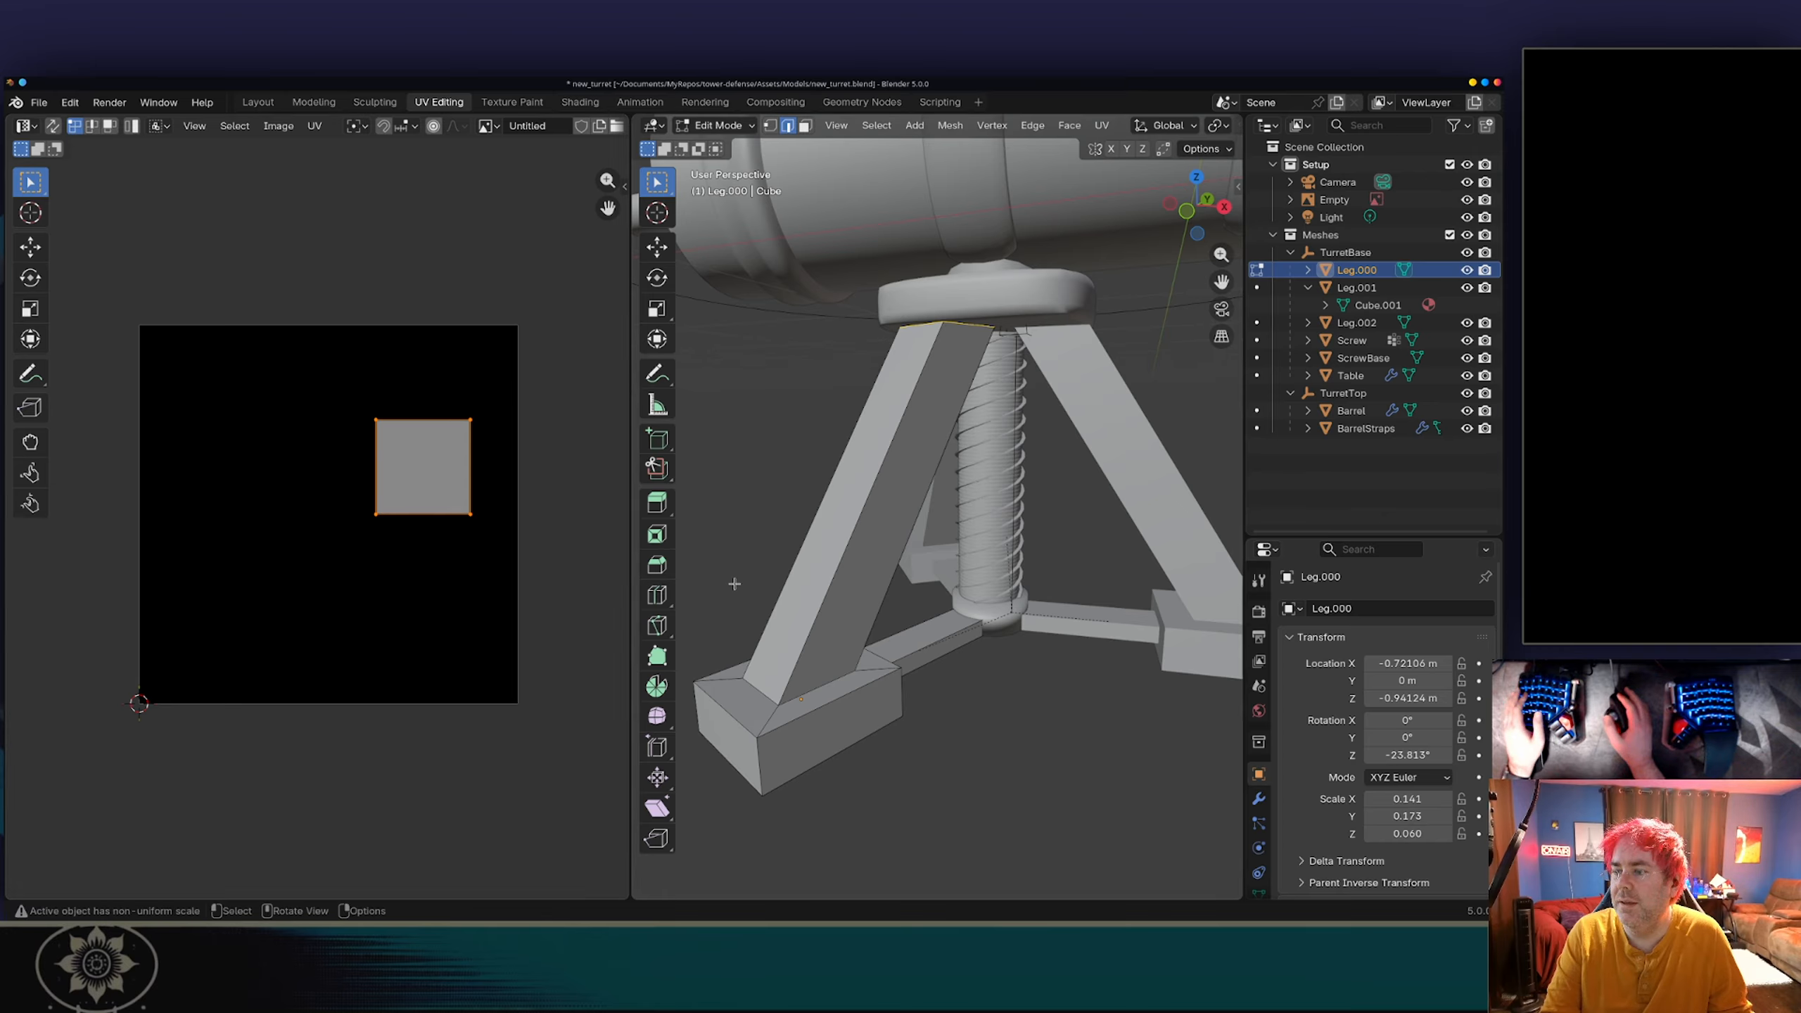
key(alt+a)
key(a)
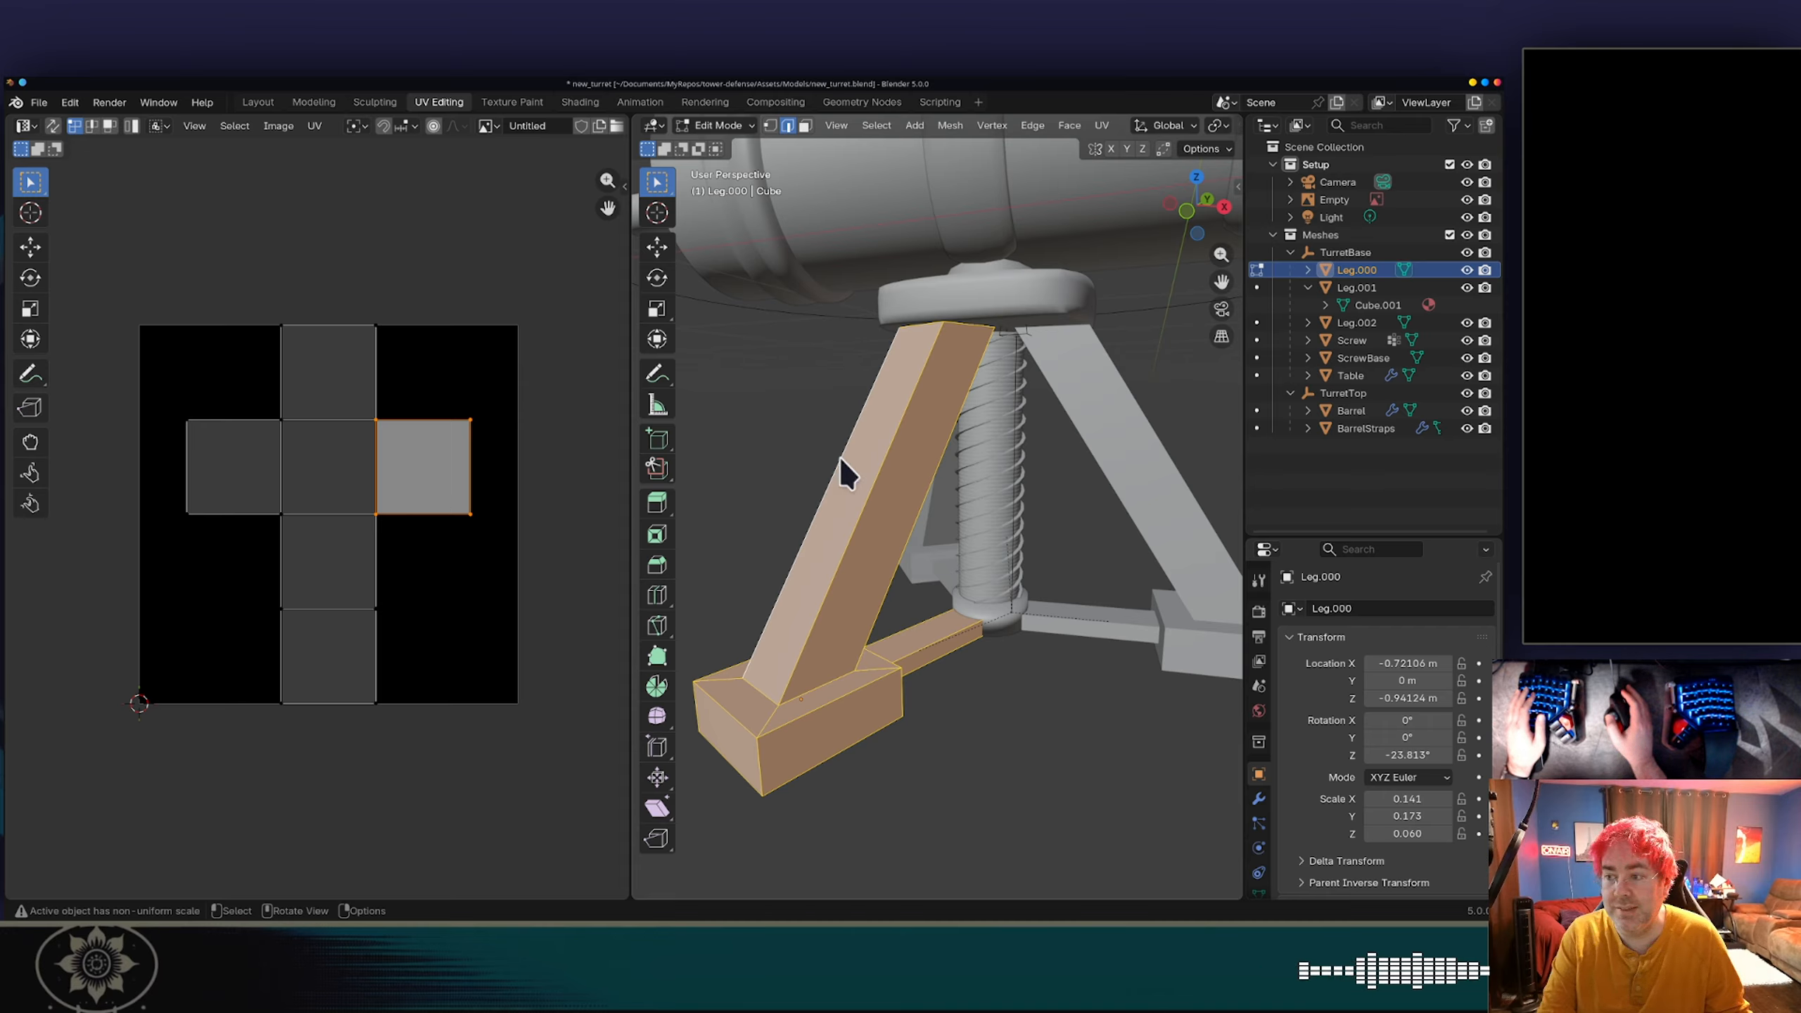
Step: Scale down Leg.000's whole UV island and move it into the upper-left corner of the image
key(a)
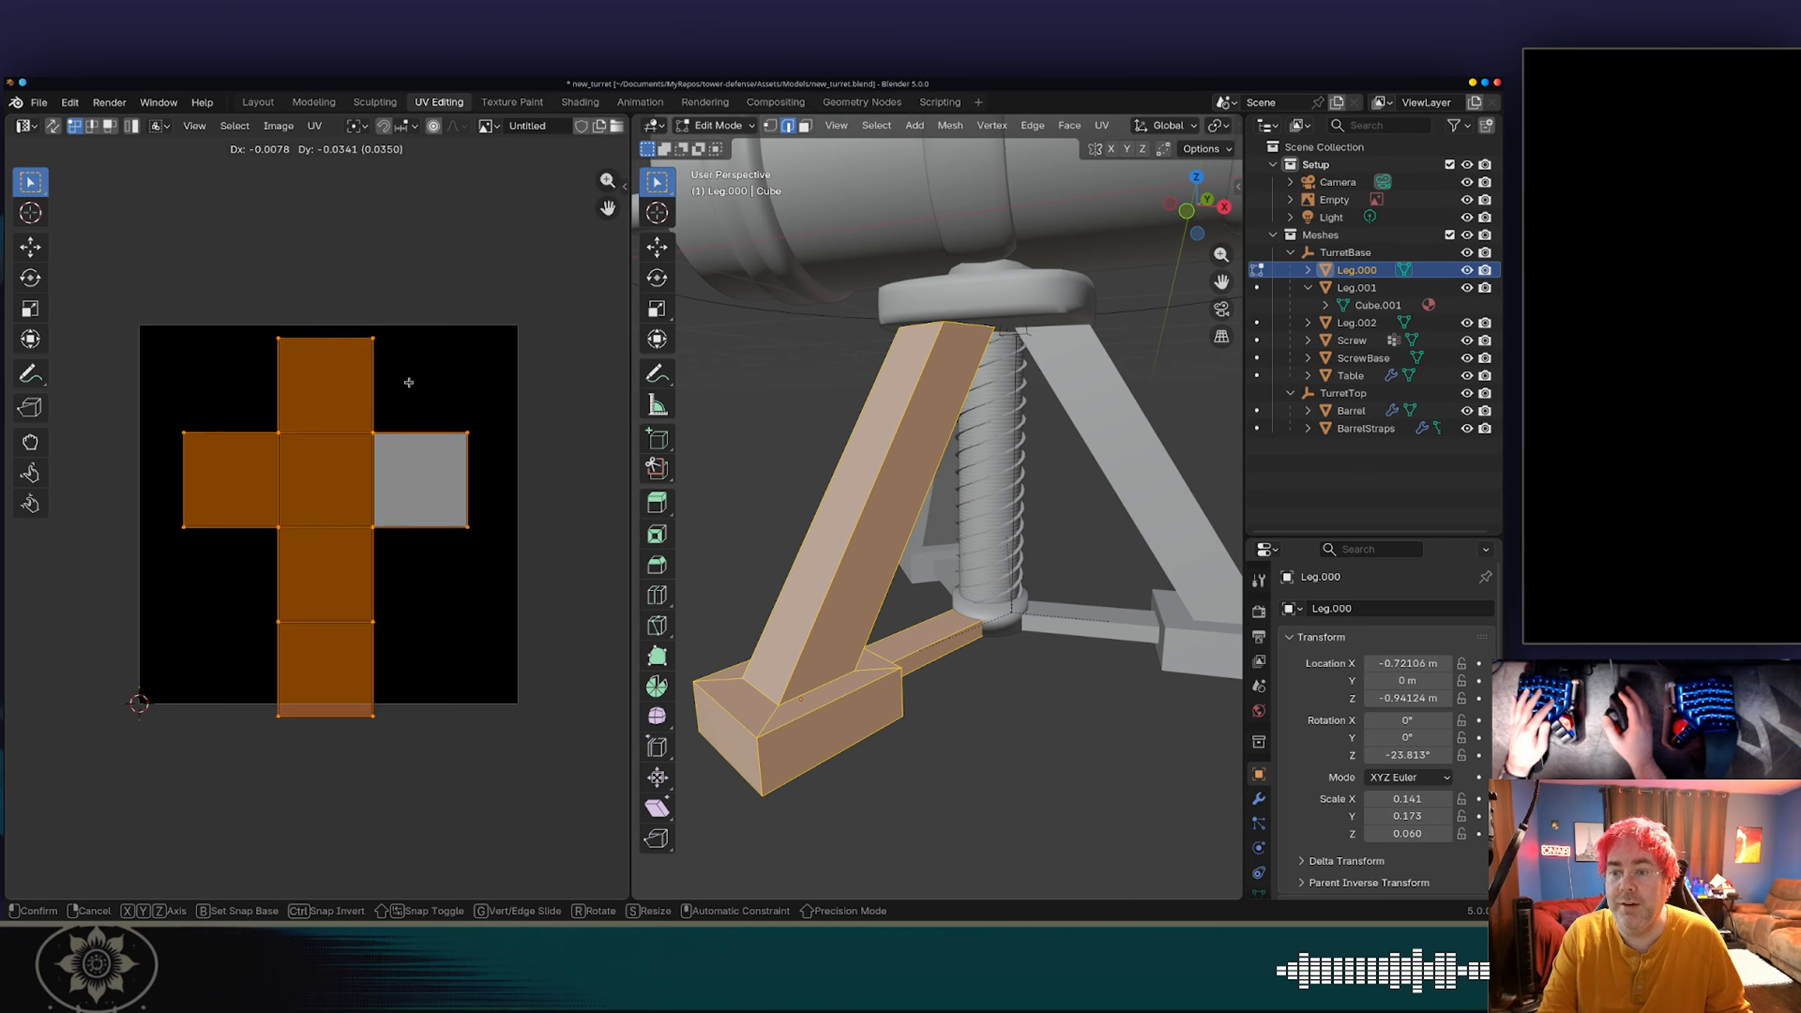
key(g)
key(Escape)
key(s)
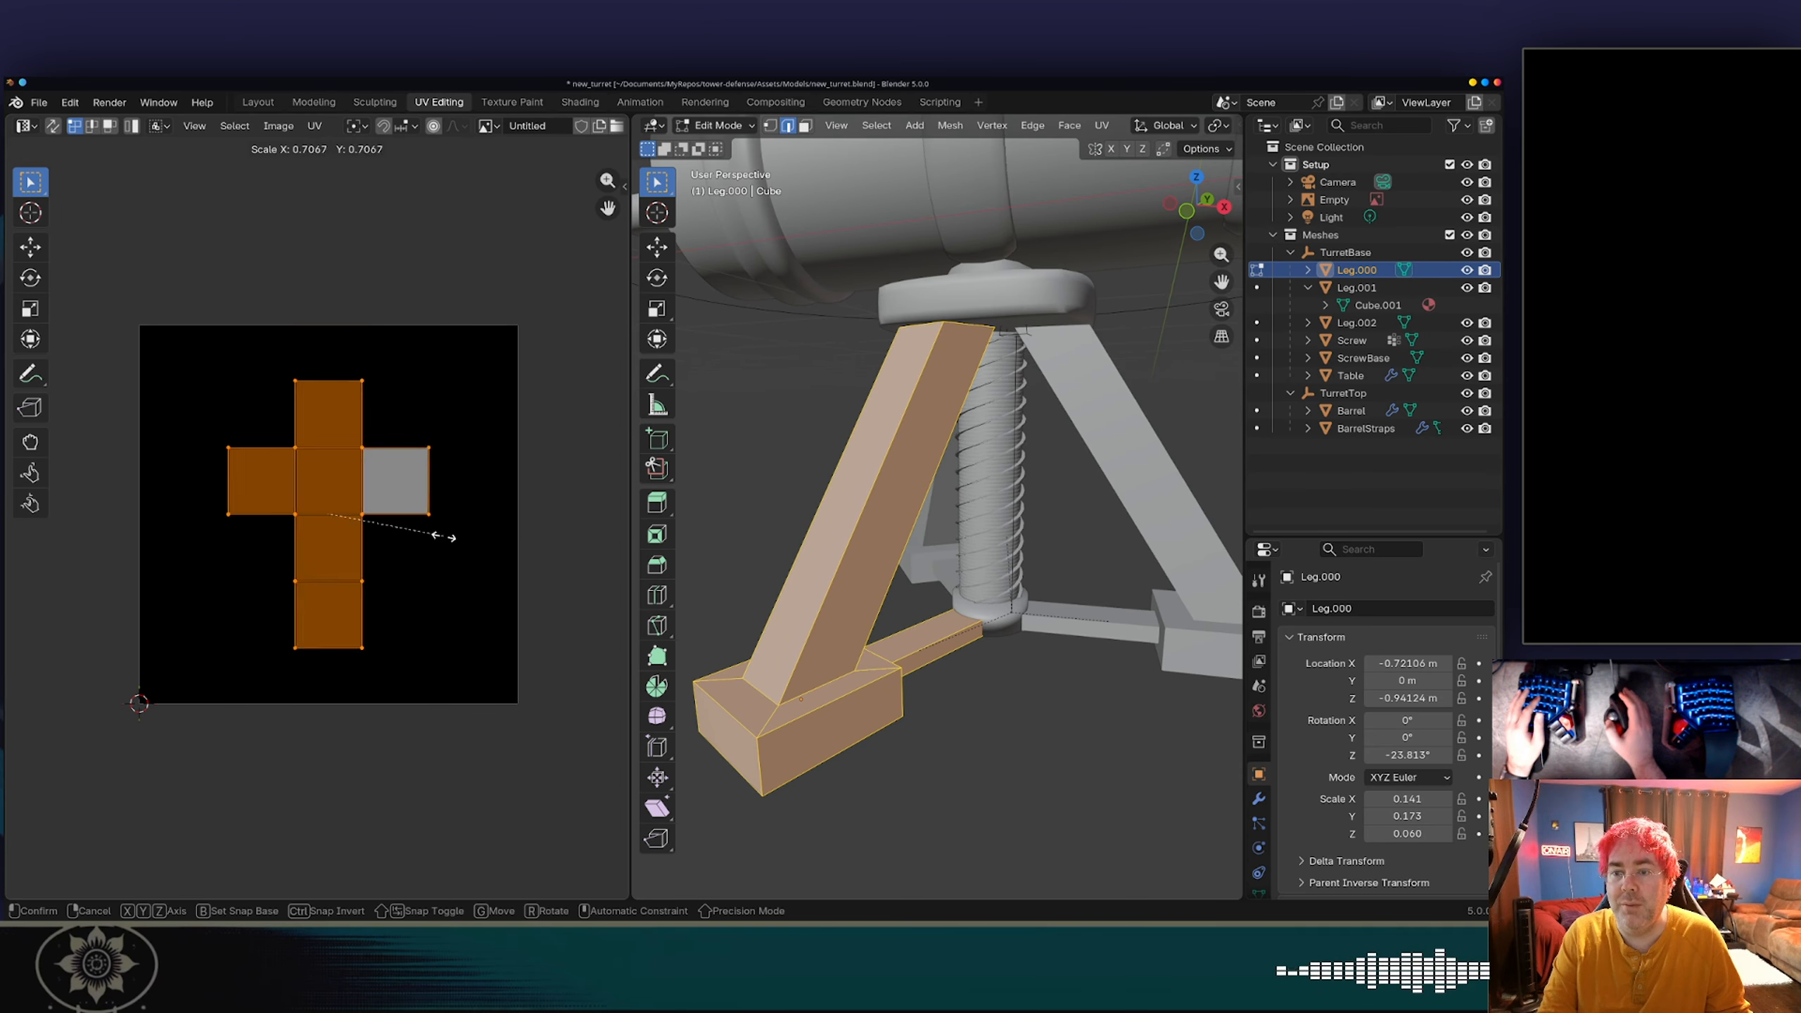
click(366, 524)
key(g)
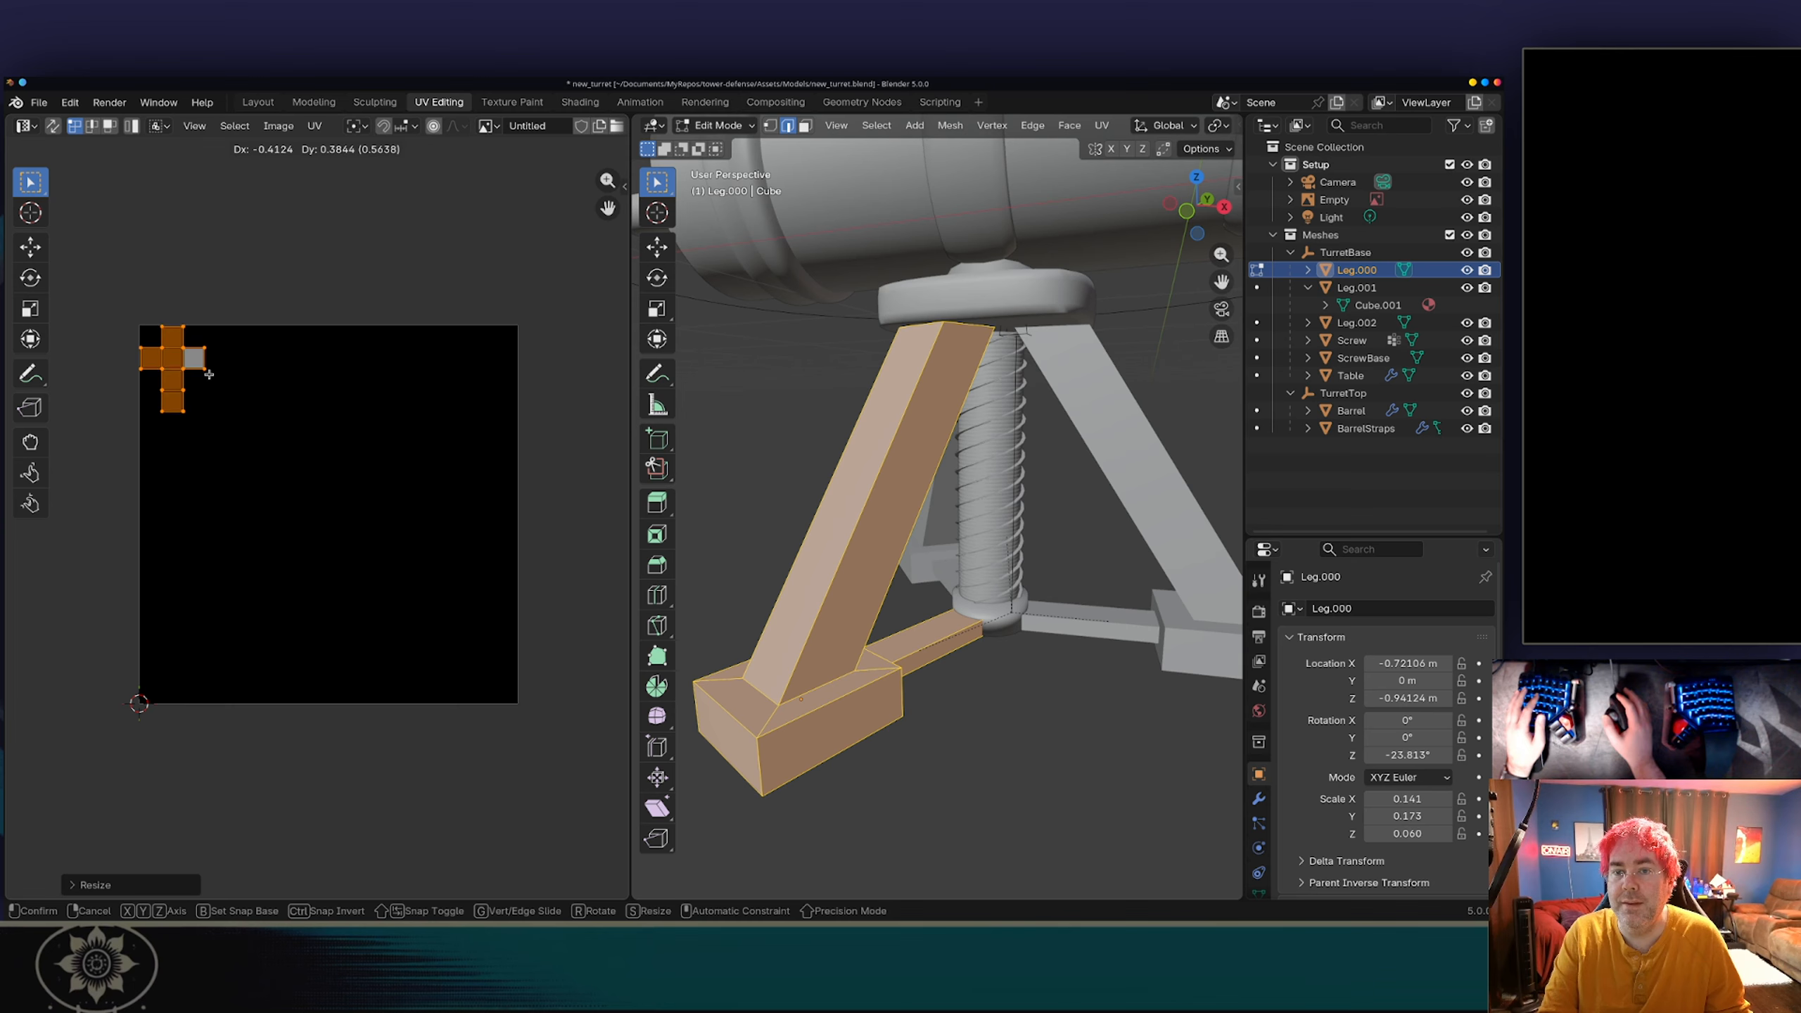
click(208, 373)
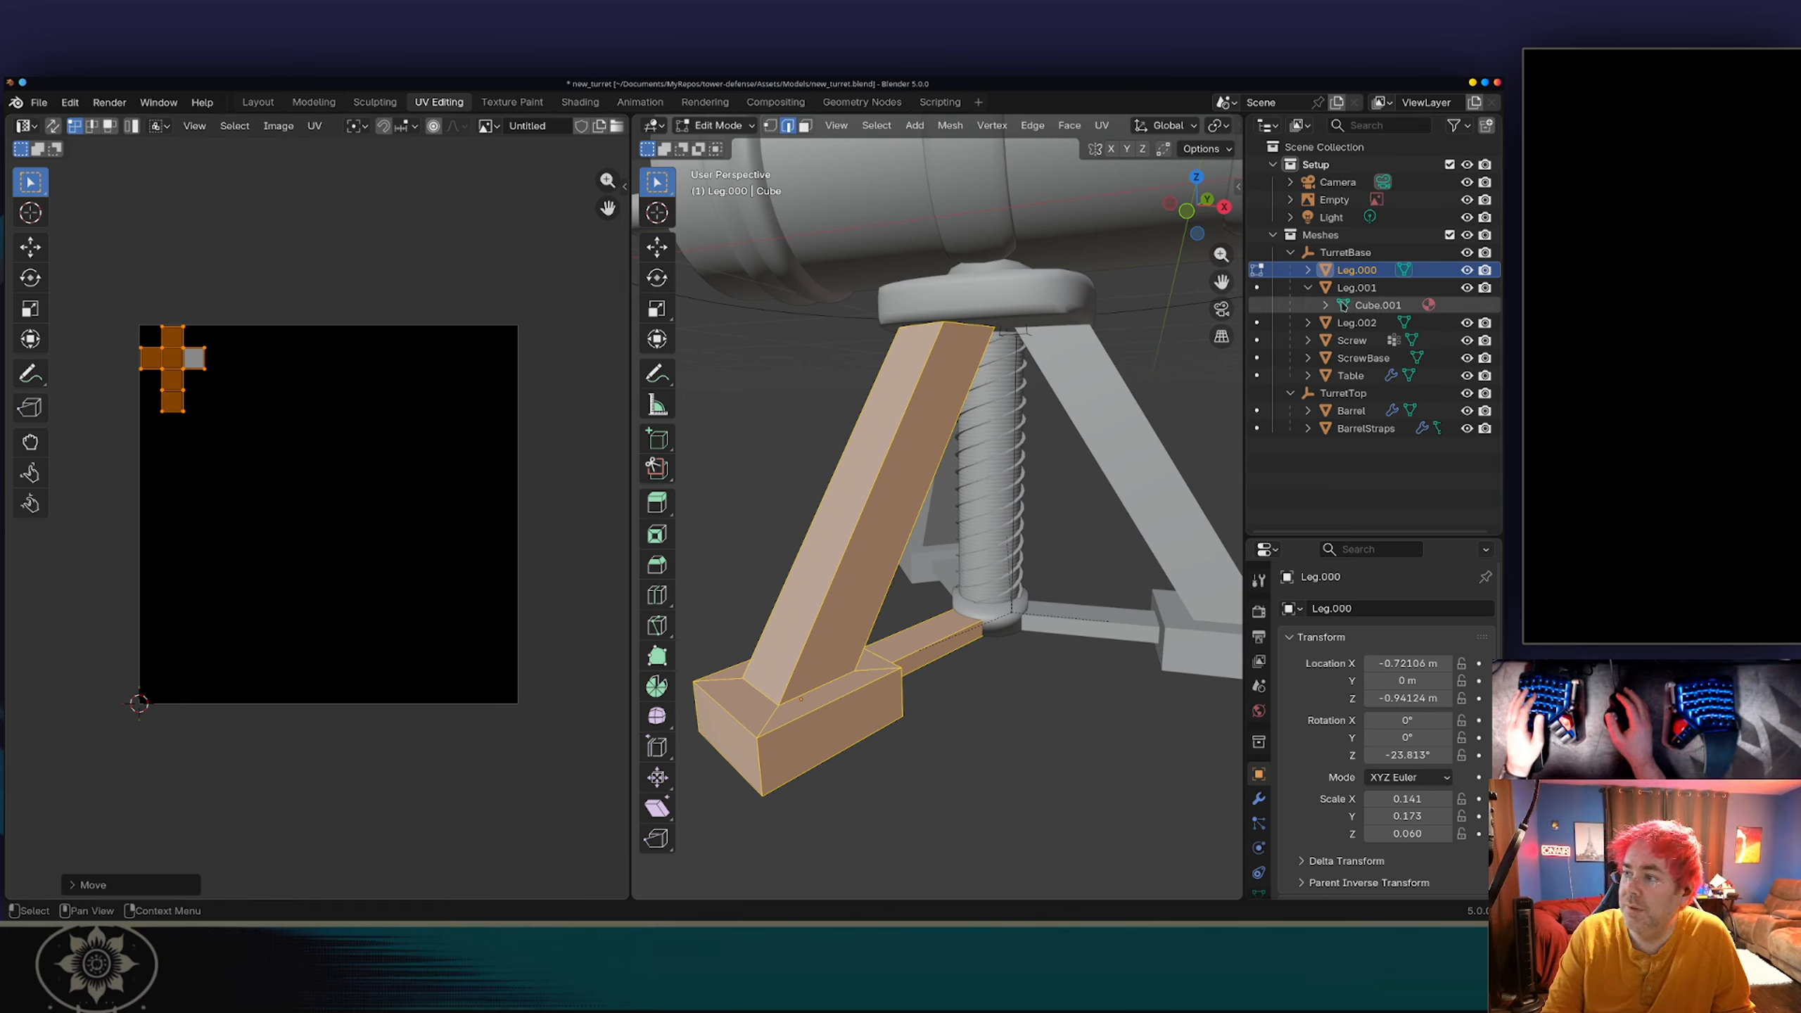
Step: Leave Edit Mode on Leg.000, select only Leg.001, and select all of its faces in Edit Mode
click(1357, 287)
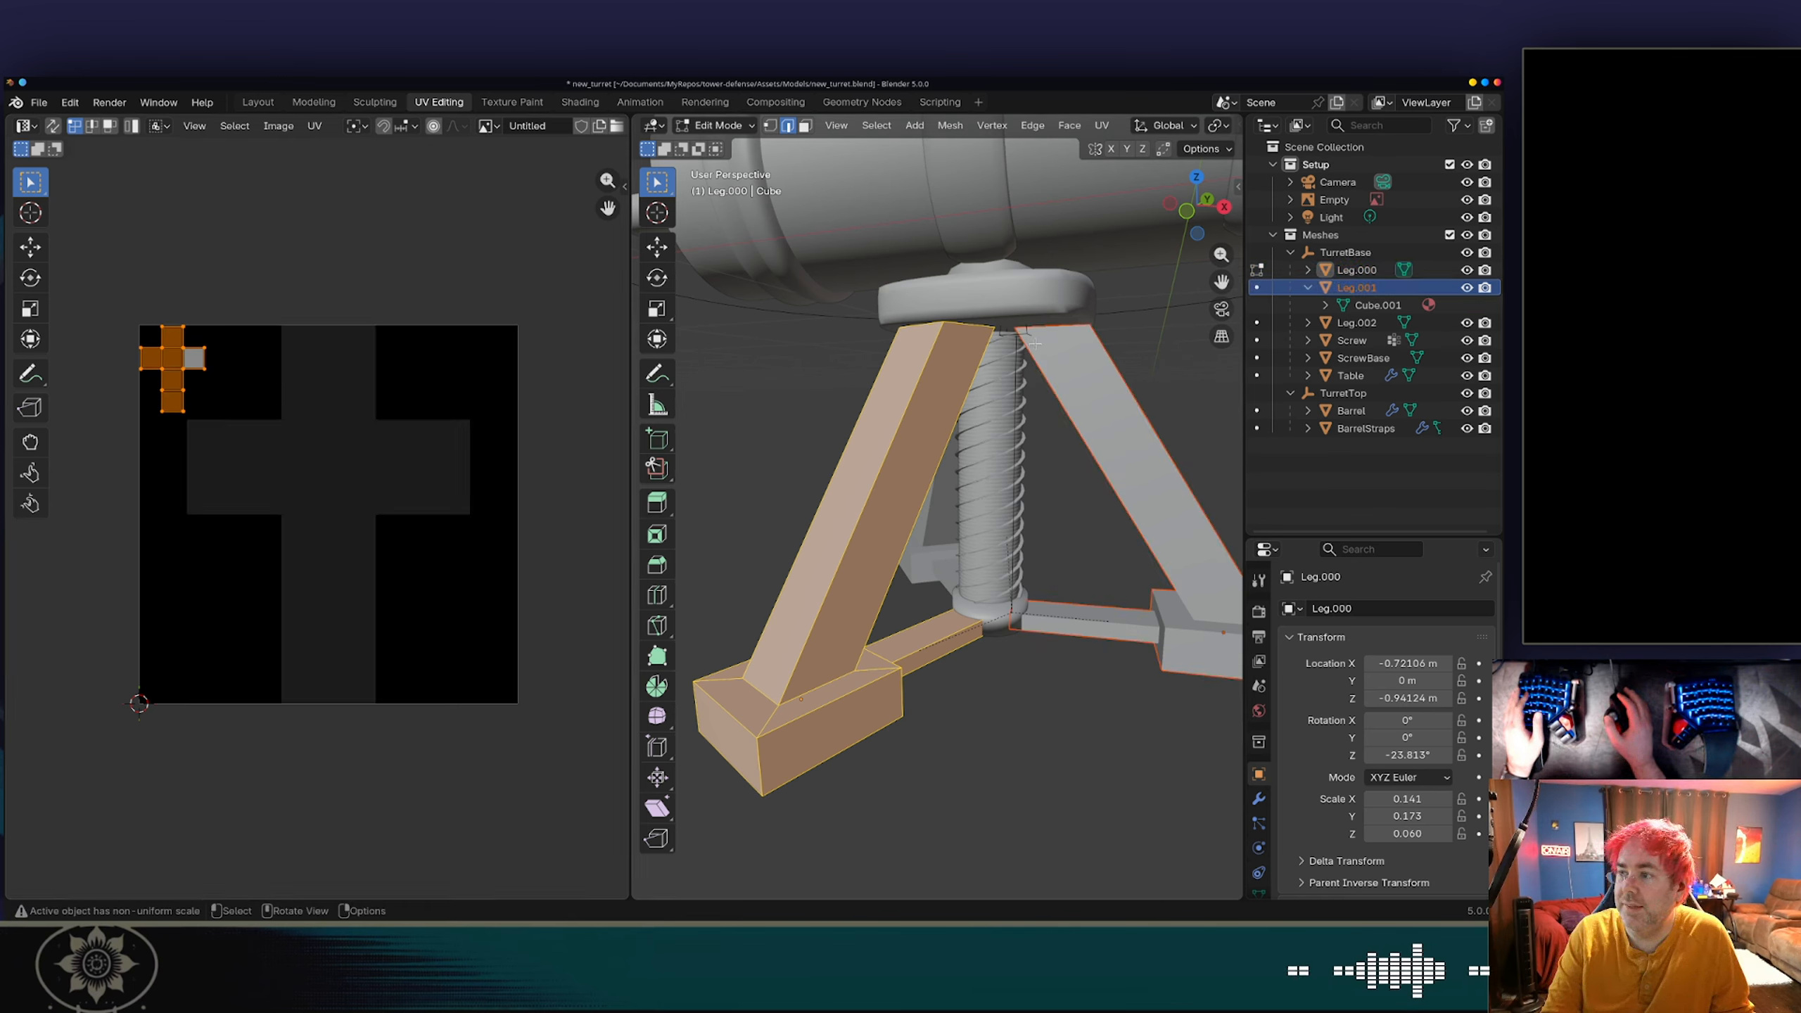
key(Tab)
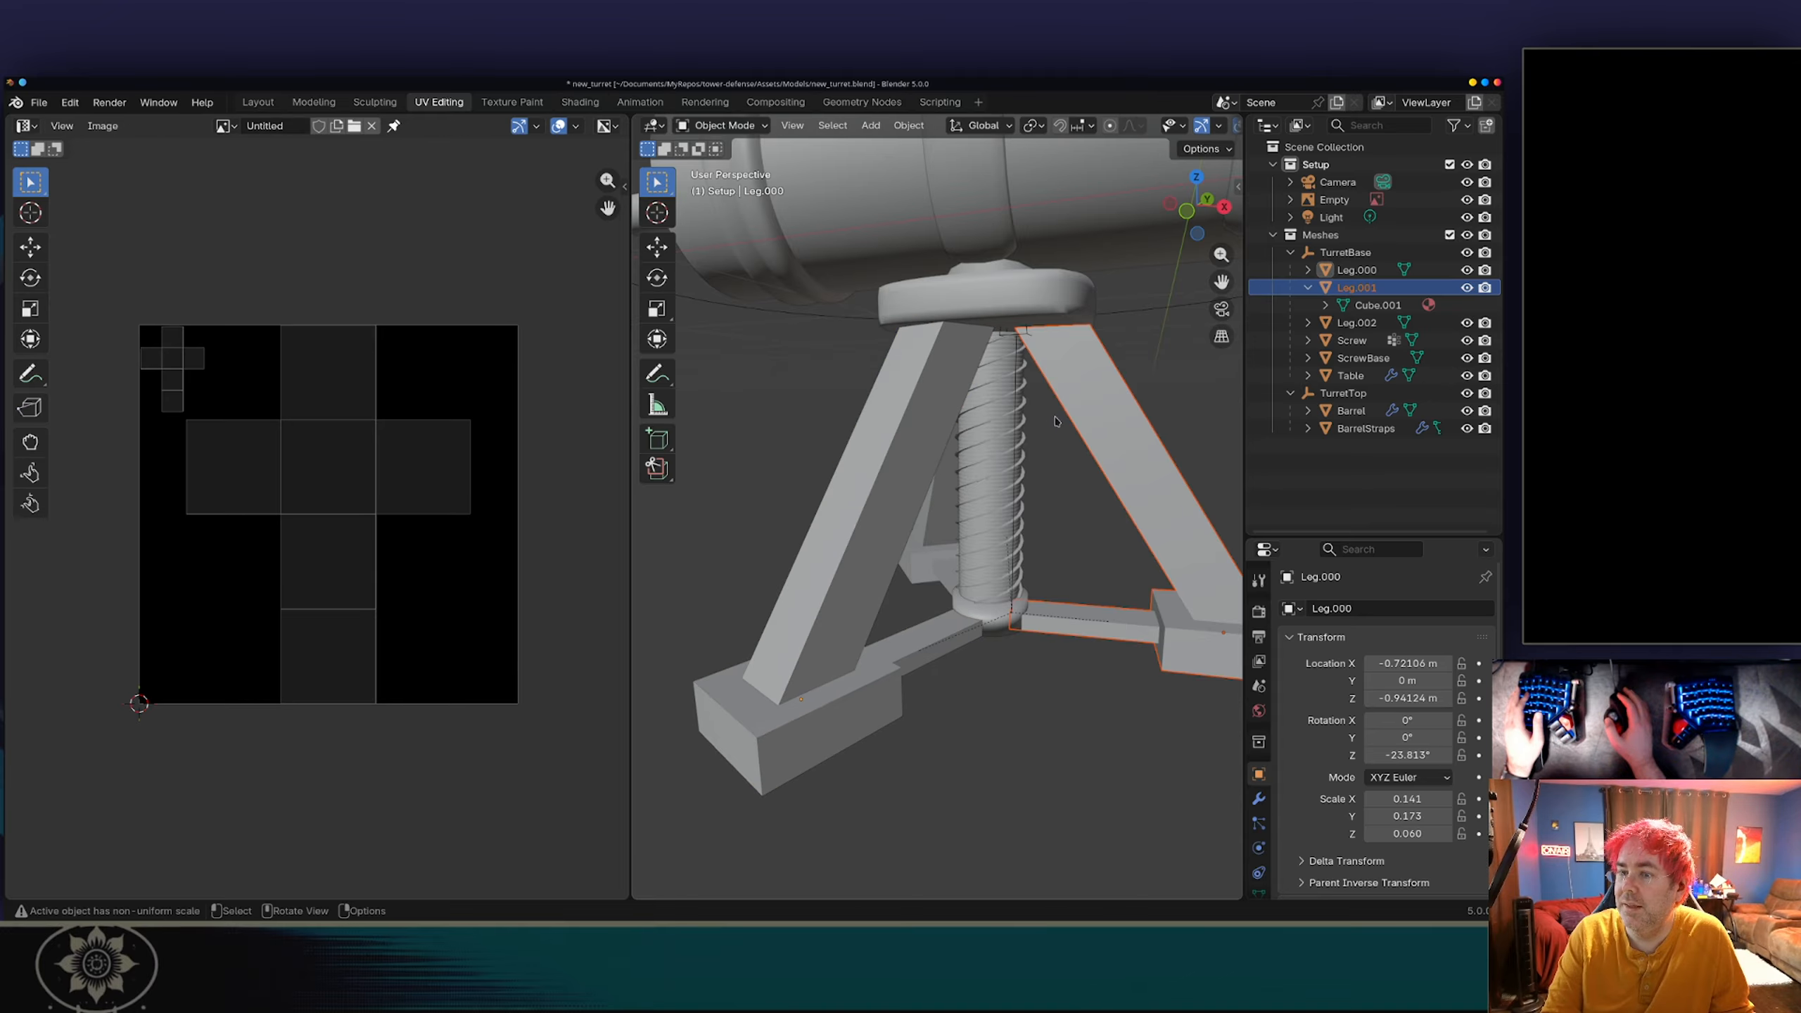
key(a)
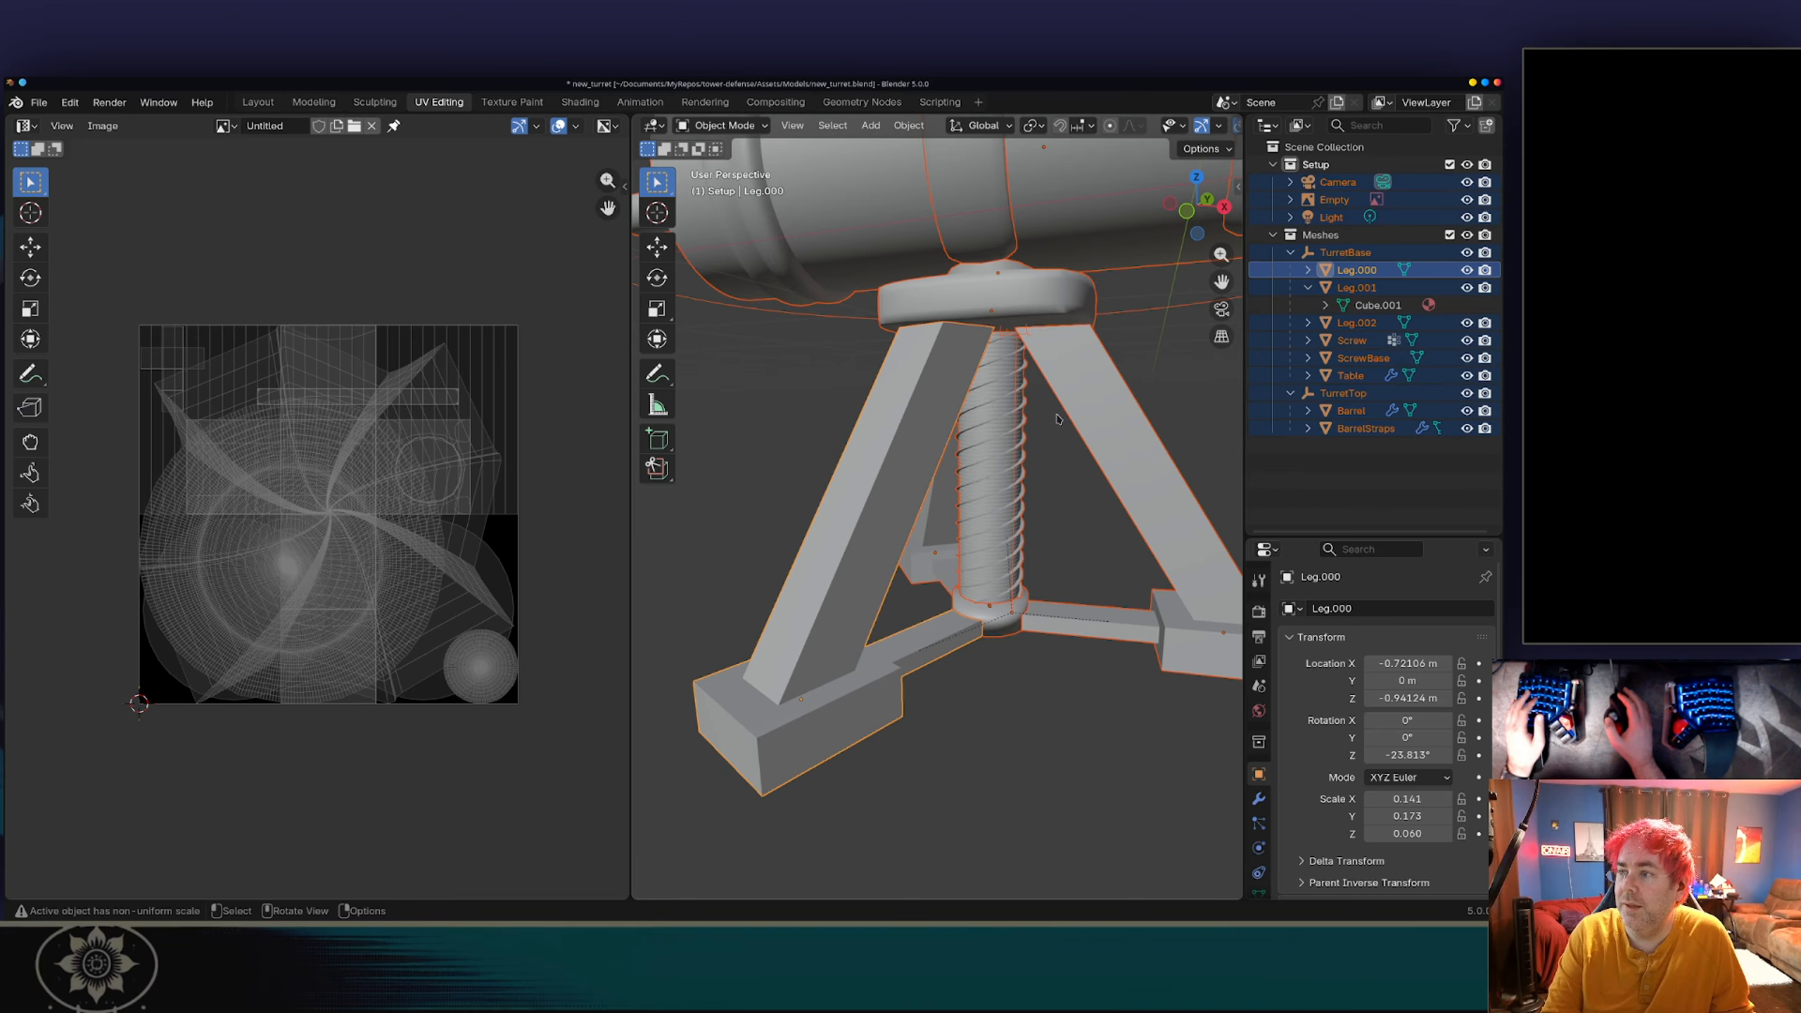
key(Tab)
click(1059, 410)
key(Tab)
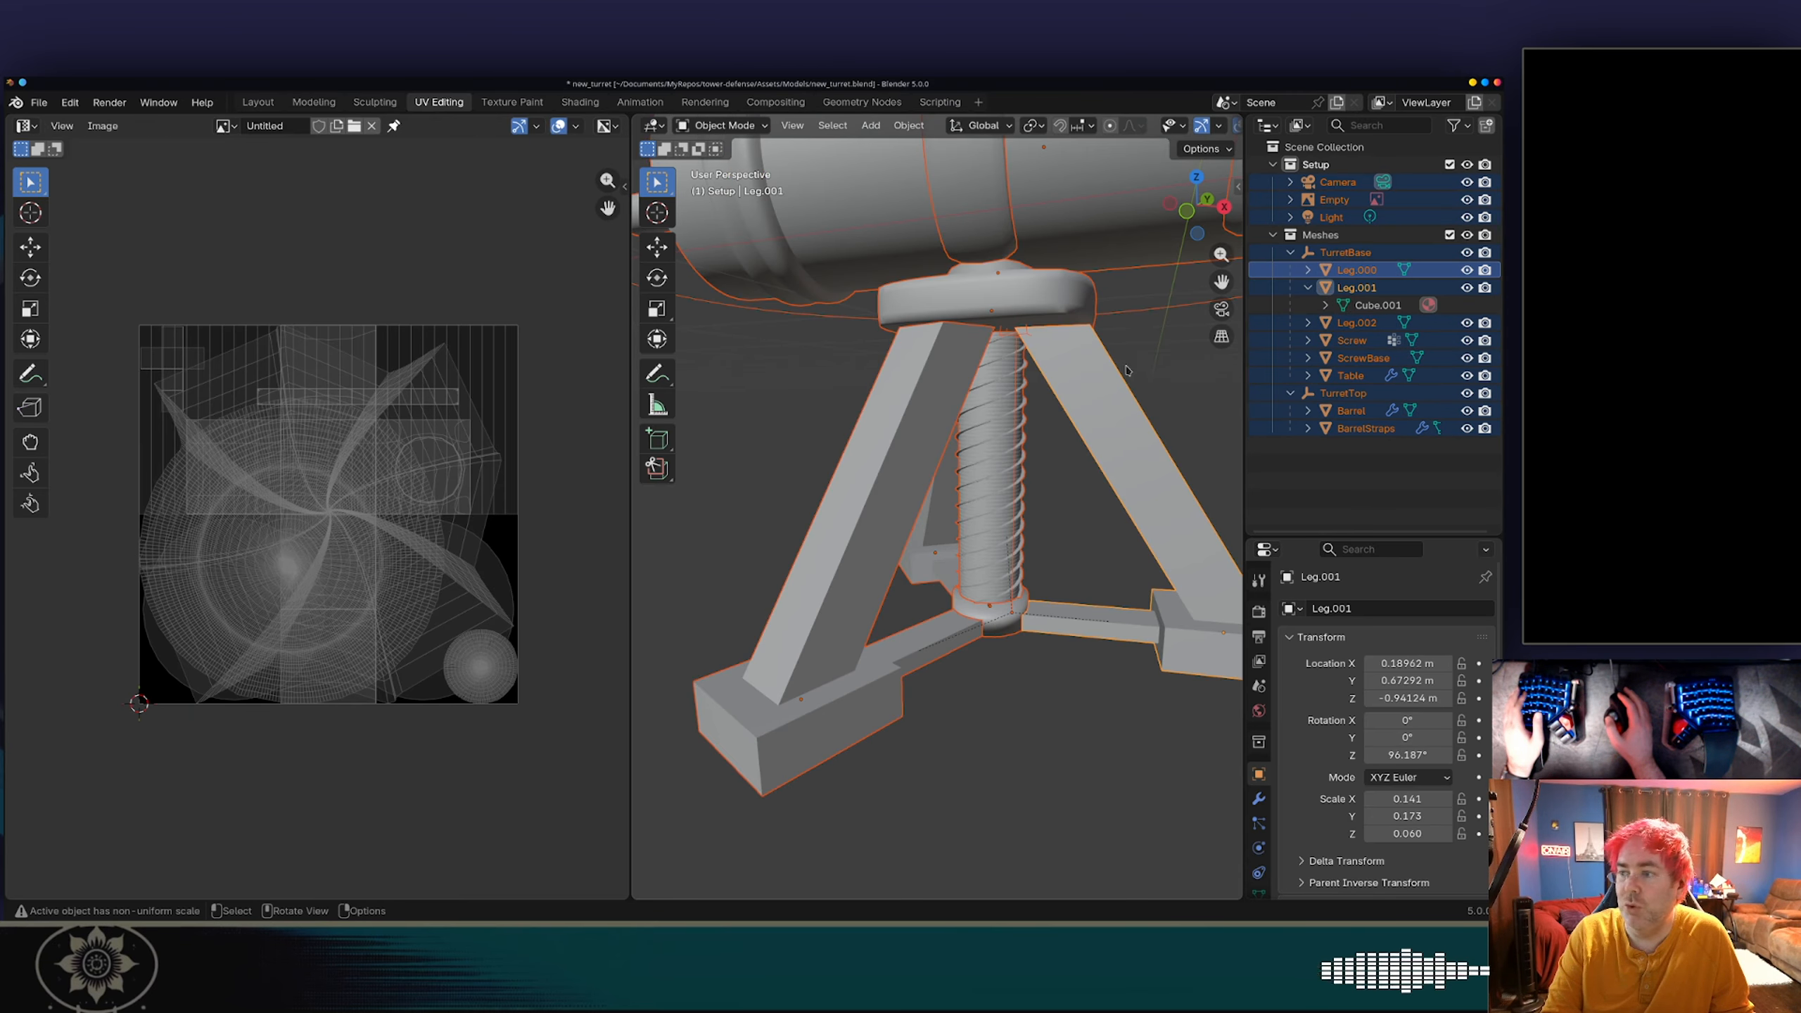
click(1351, 287)
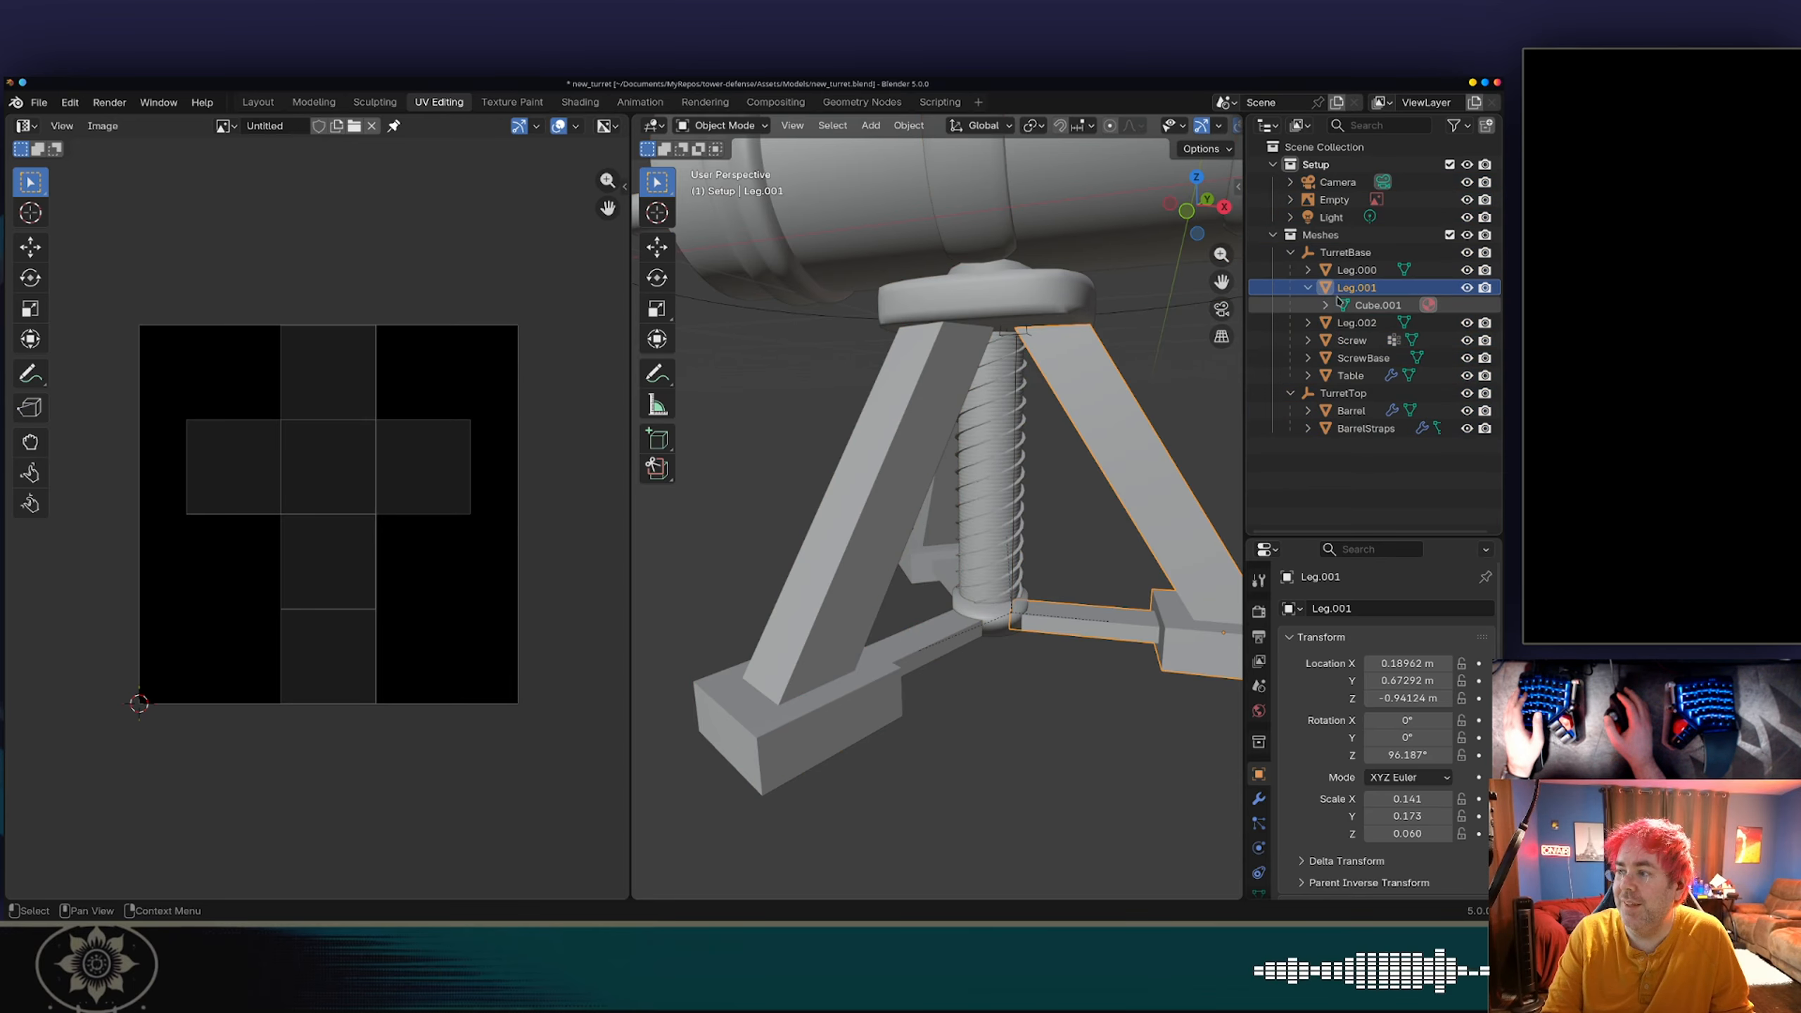
key(Tab)
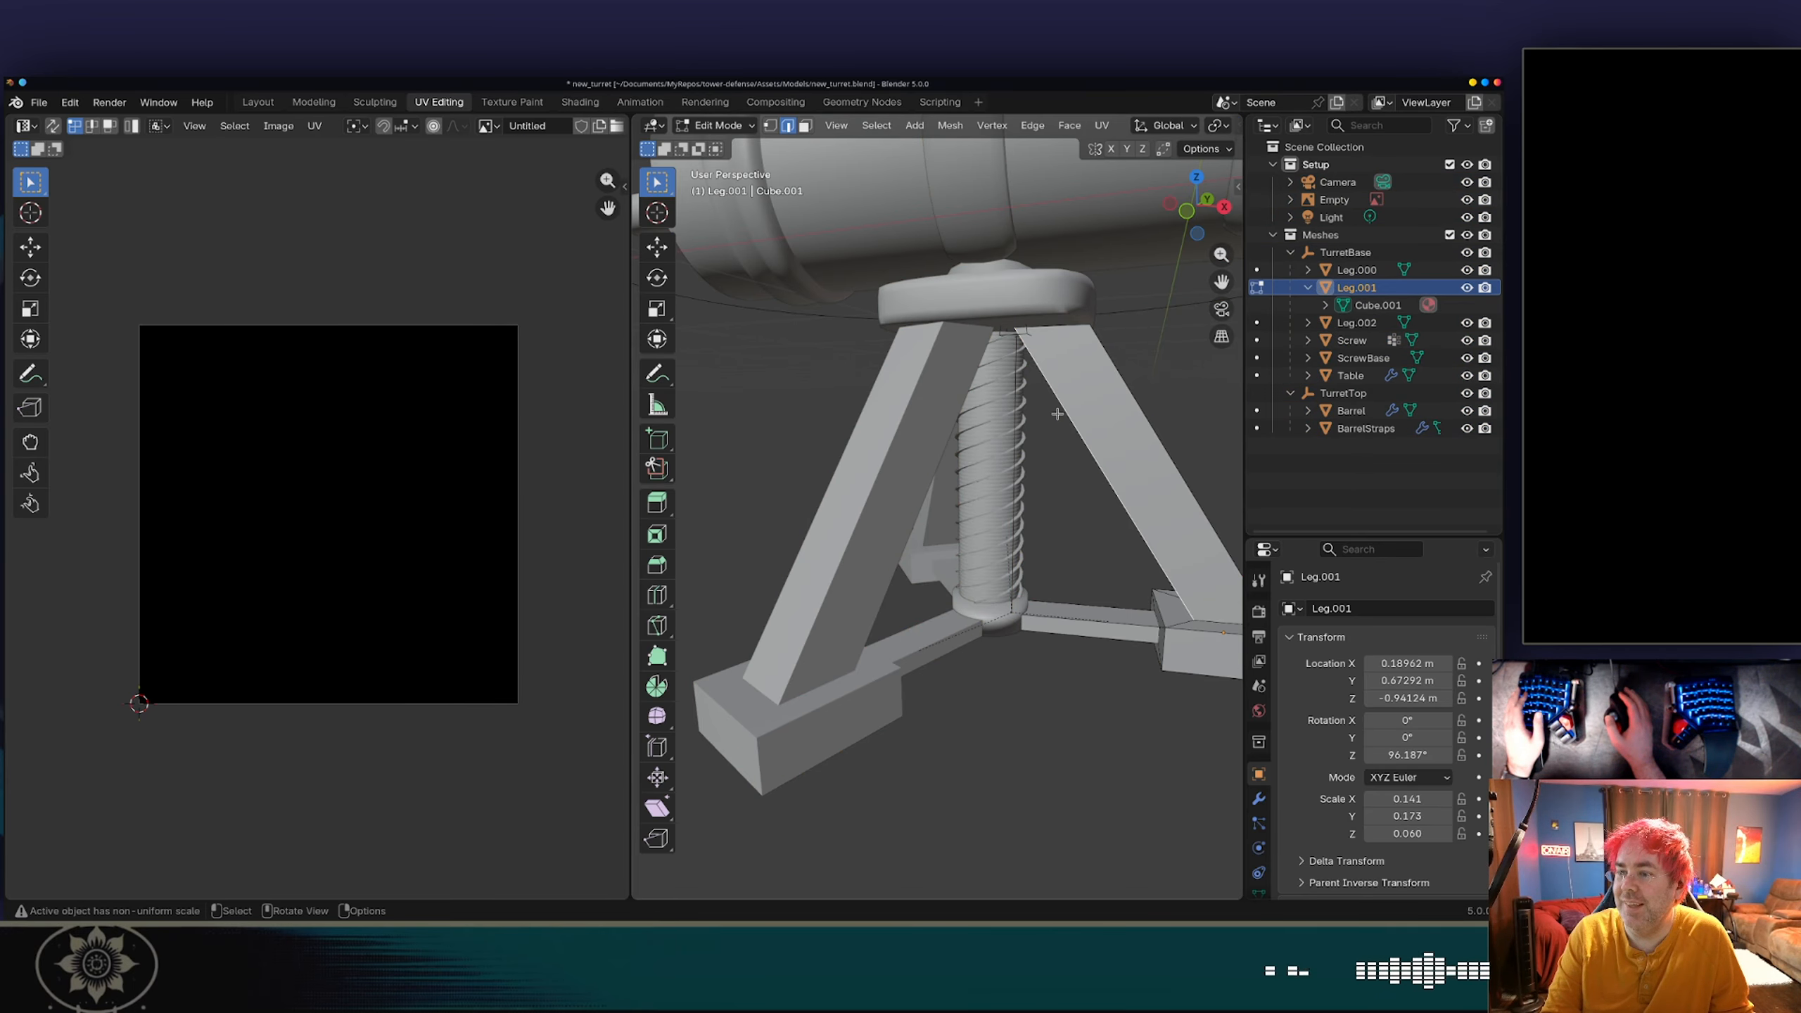
key(a)
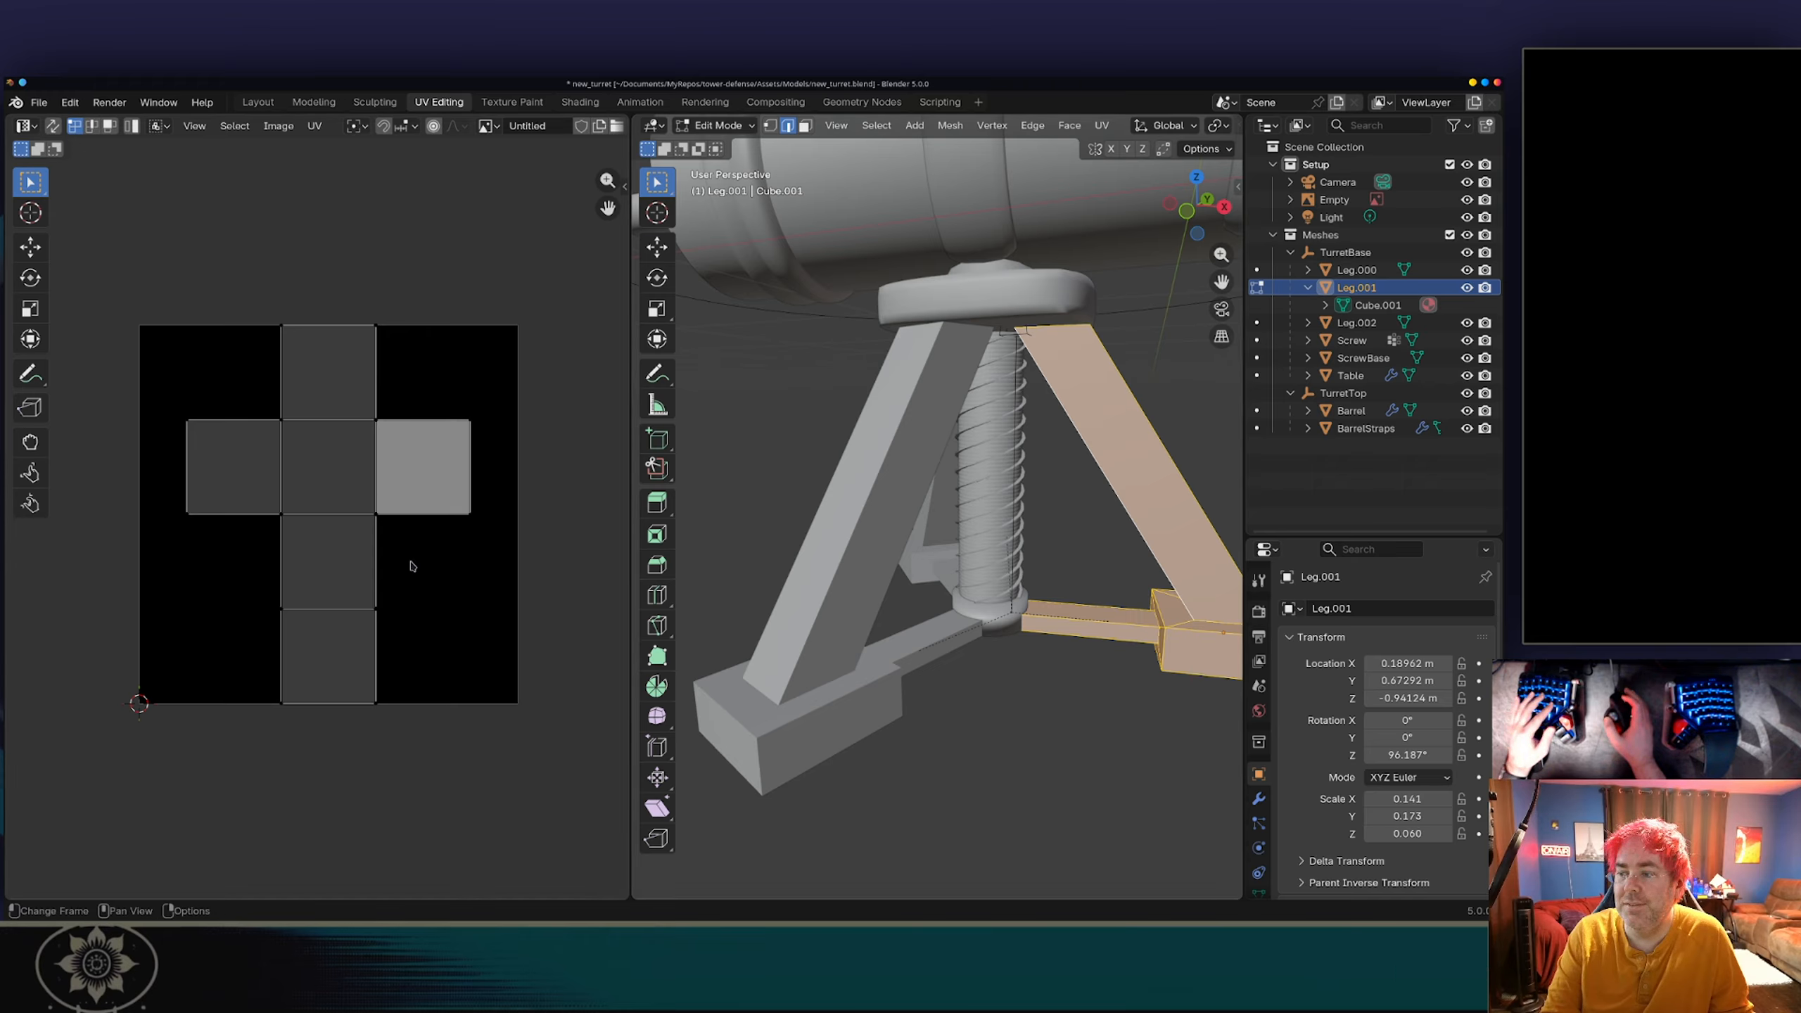
Step: Scale Leg.001's whole UV island down to a small cross near the centre of the image
key(a)
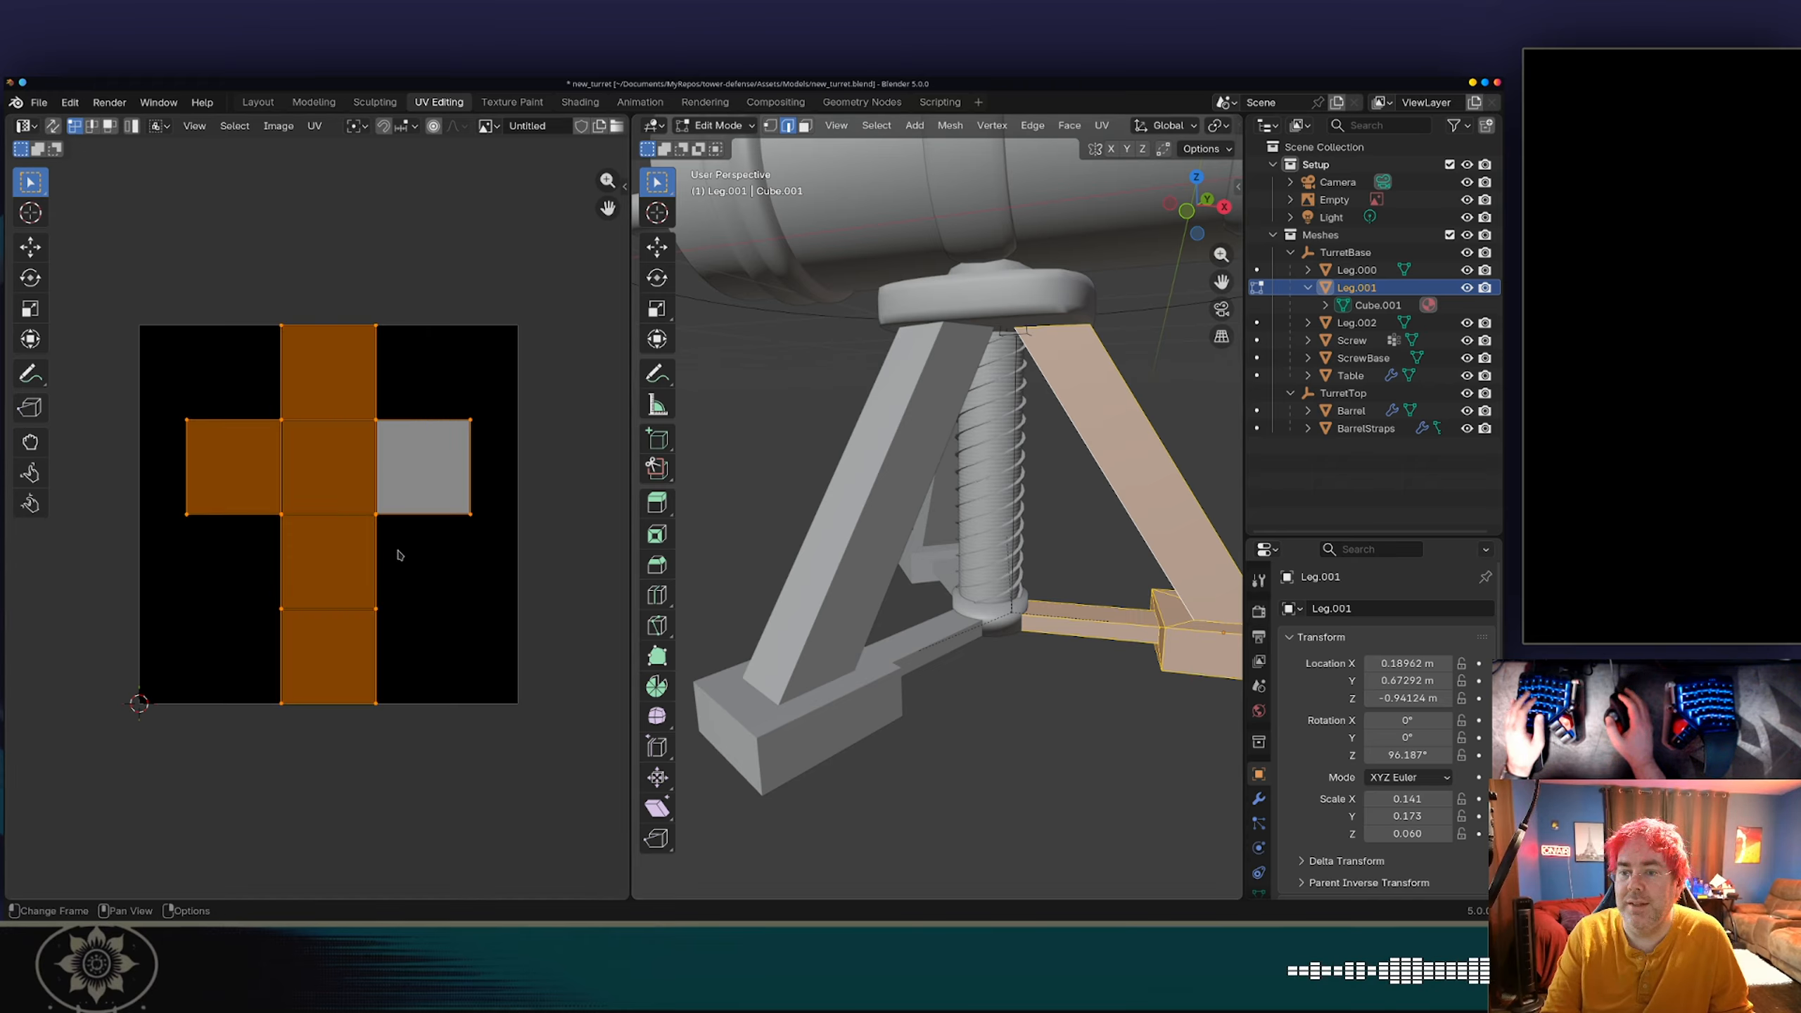
key(g)
key(Escape)
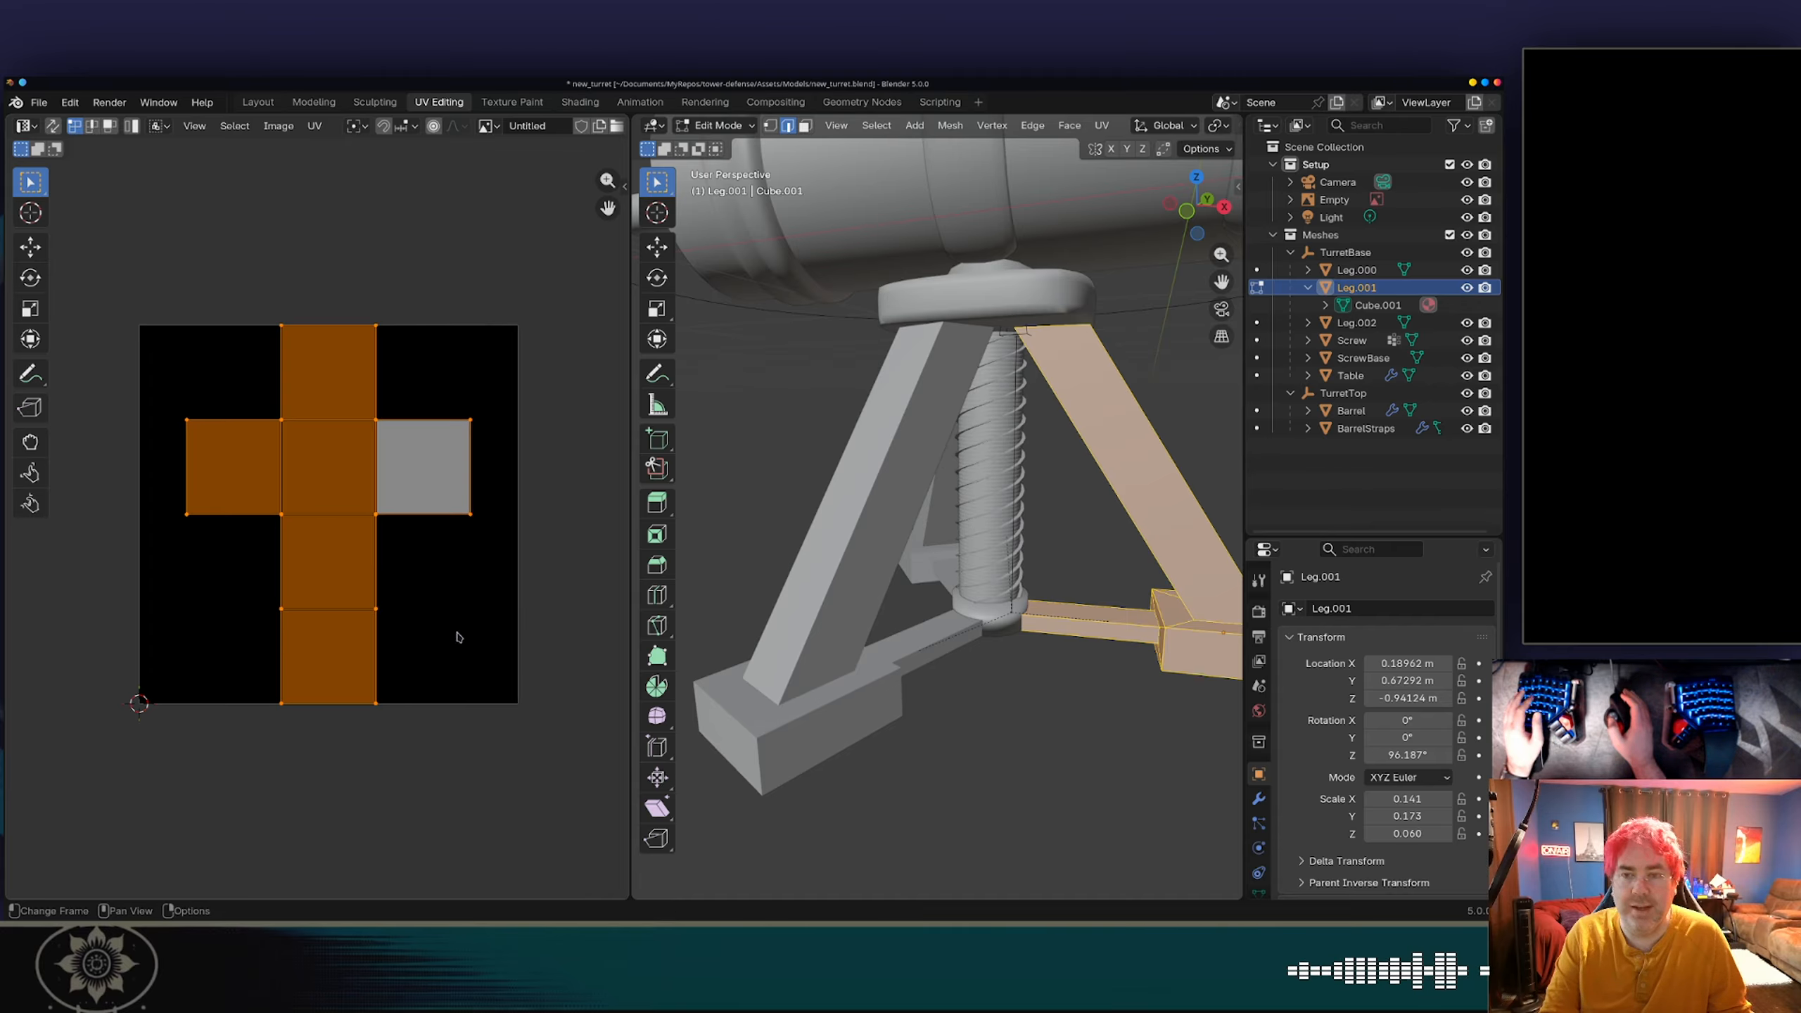
key(s)
click(346, 535)
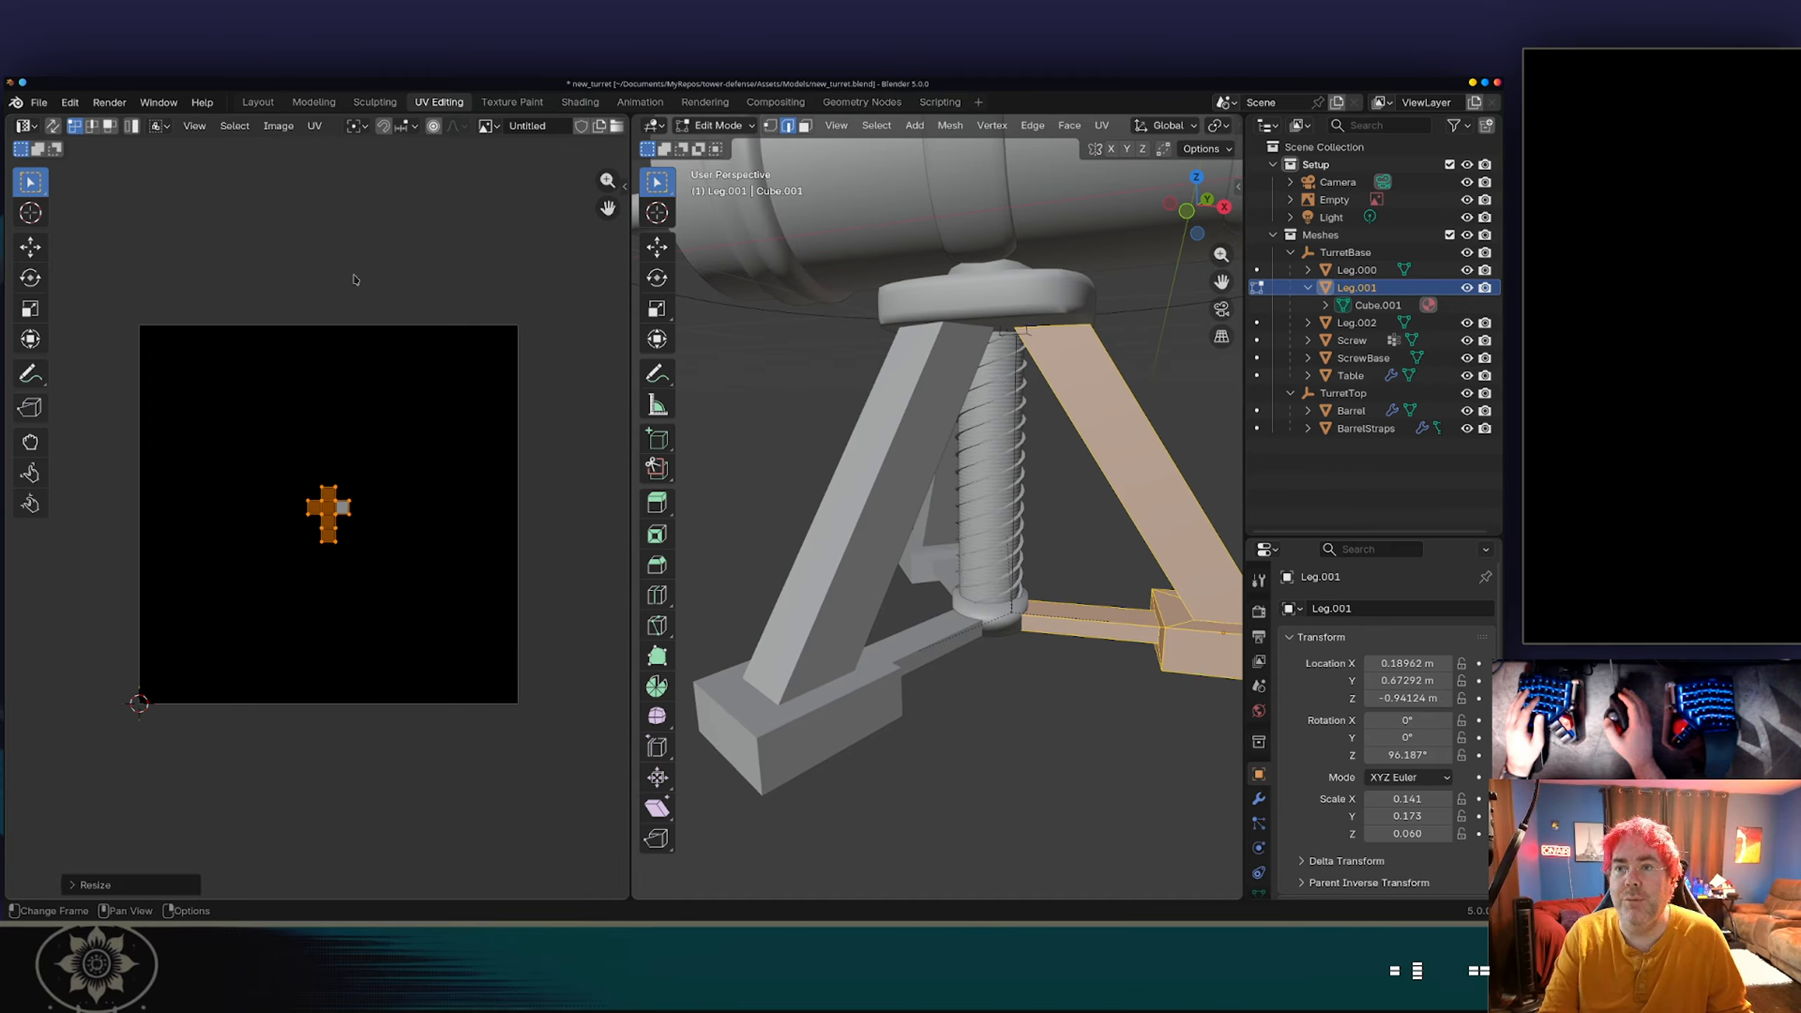
Step: Set UV selection to face mode and frame the entire image in the UV editor
click(107, 128)
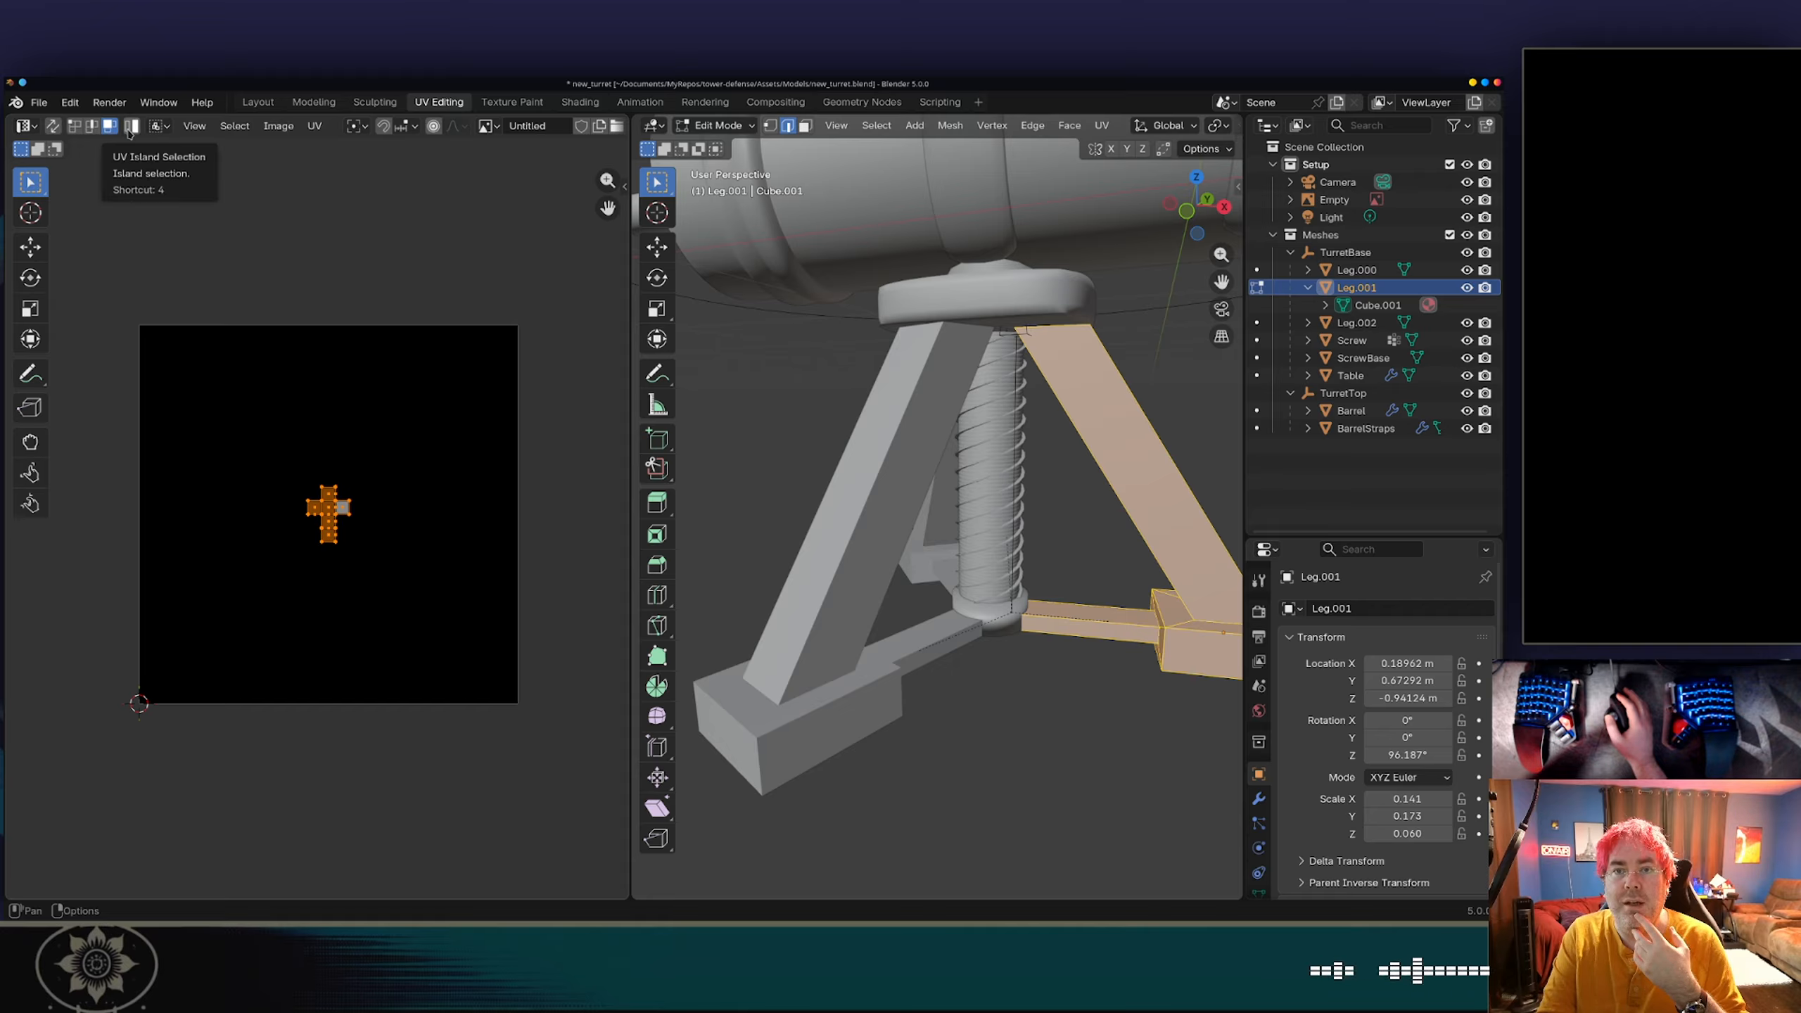
click(131, 128)
click(131, 128)
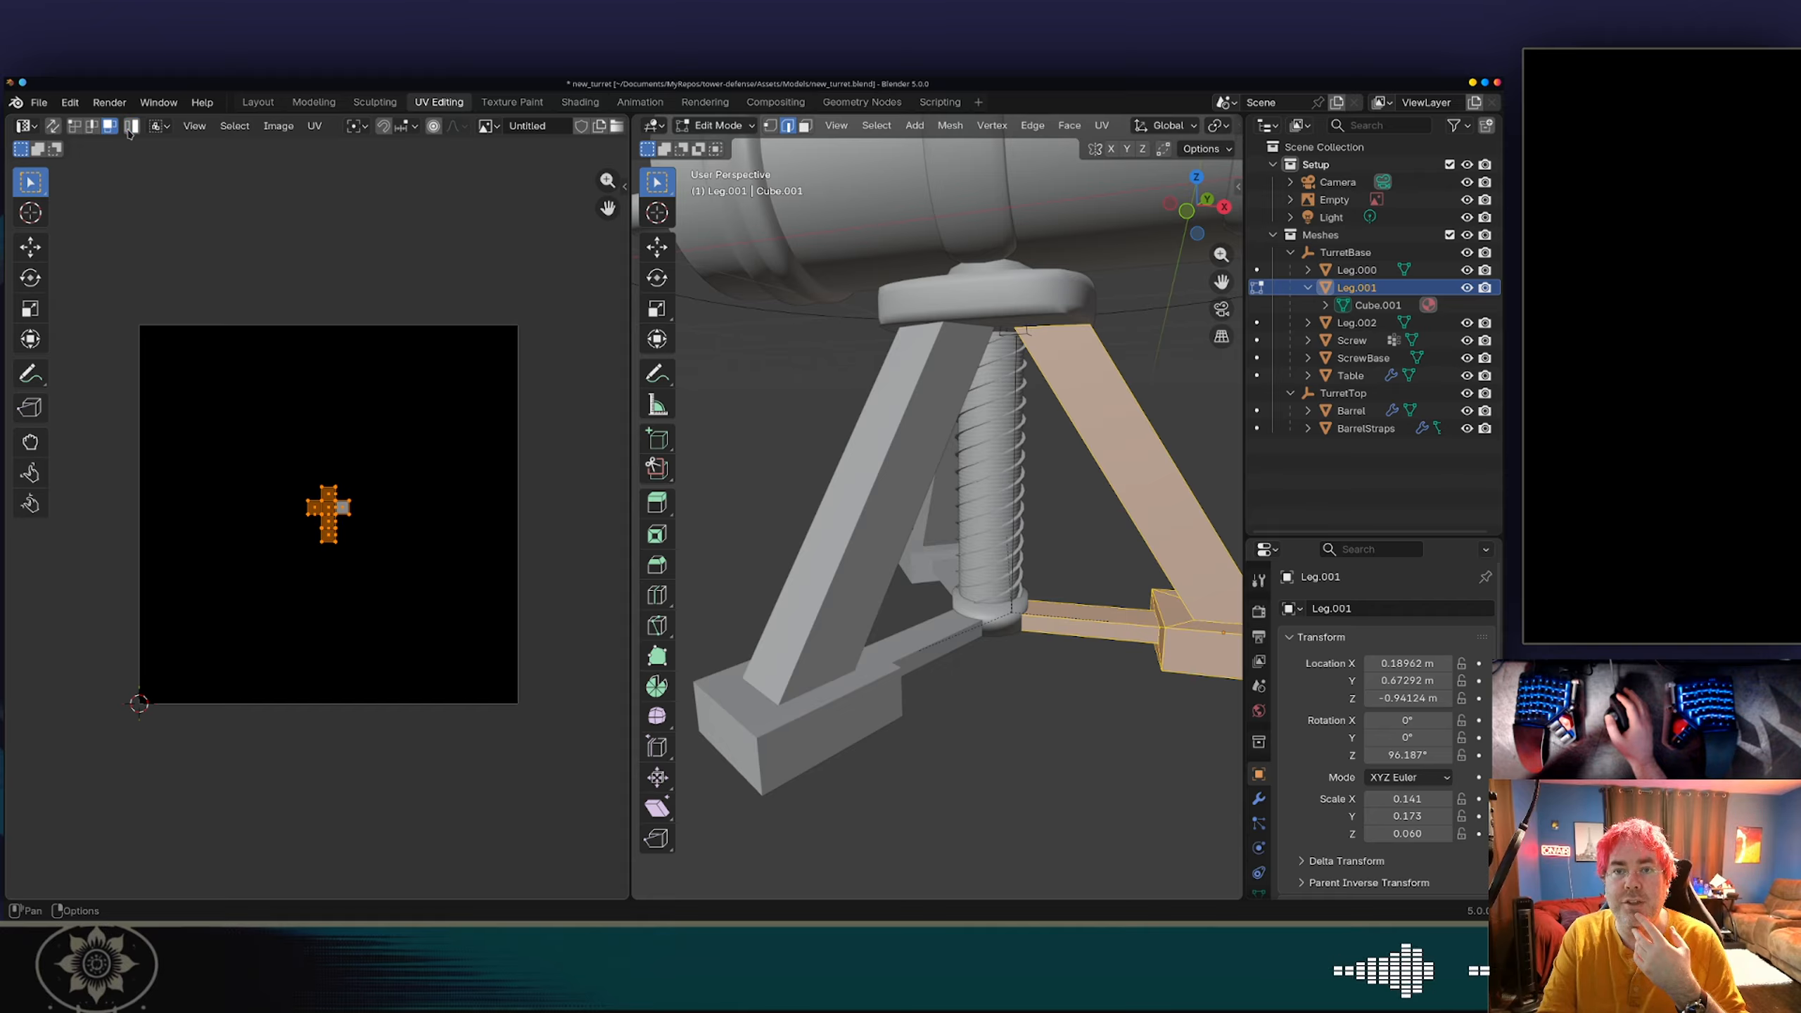
click(163, 129)
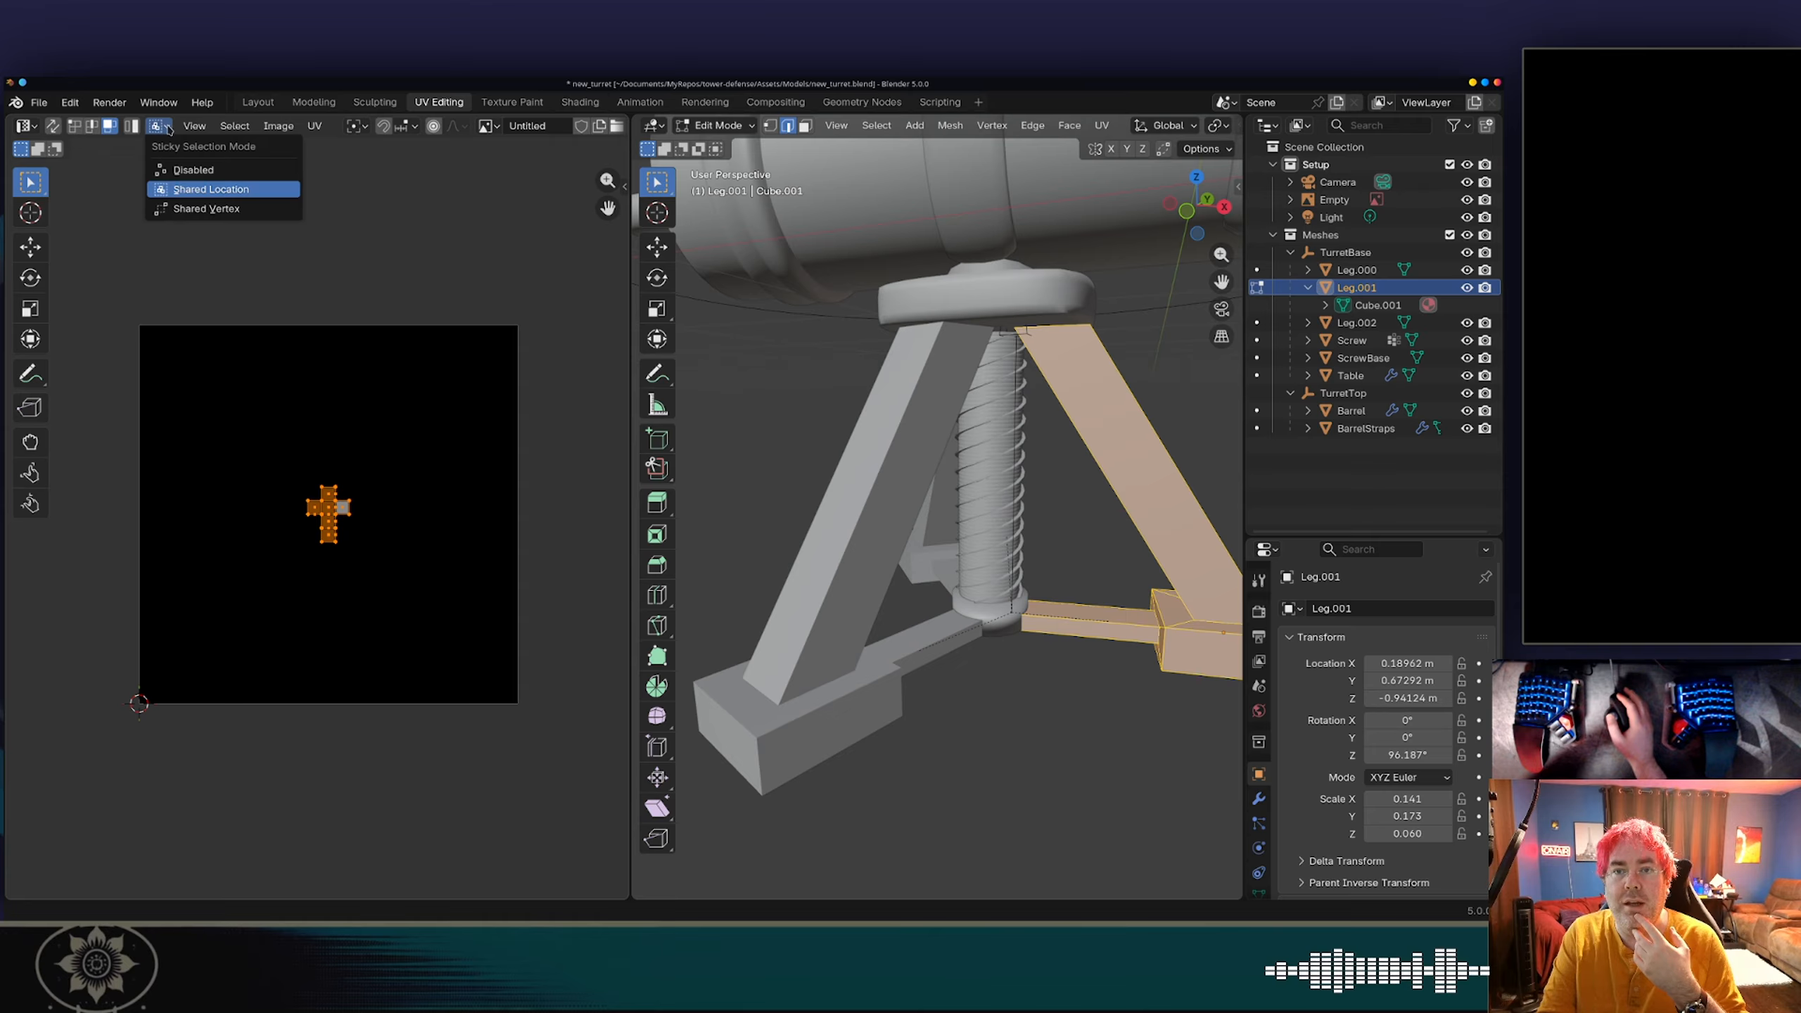
click(169, 130)
click(195, 127)
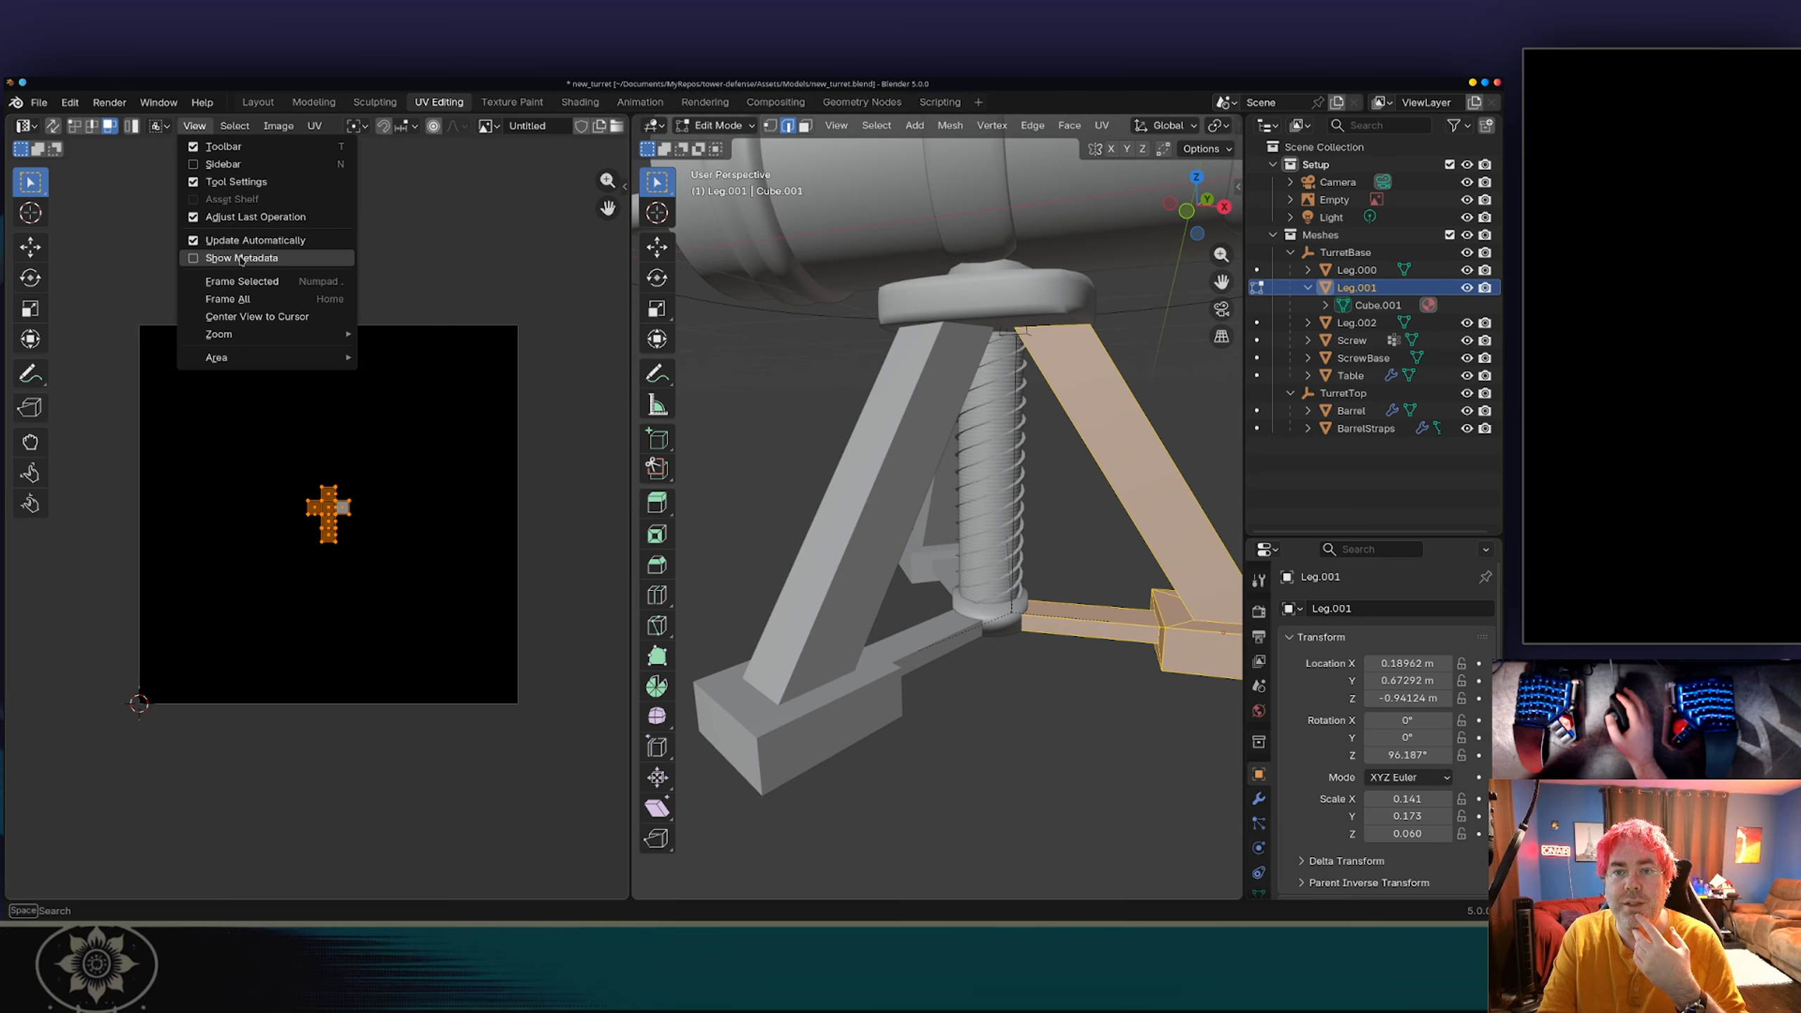
click(252, 305)
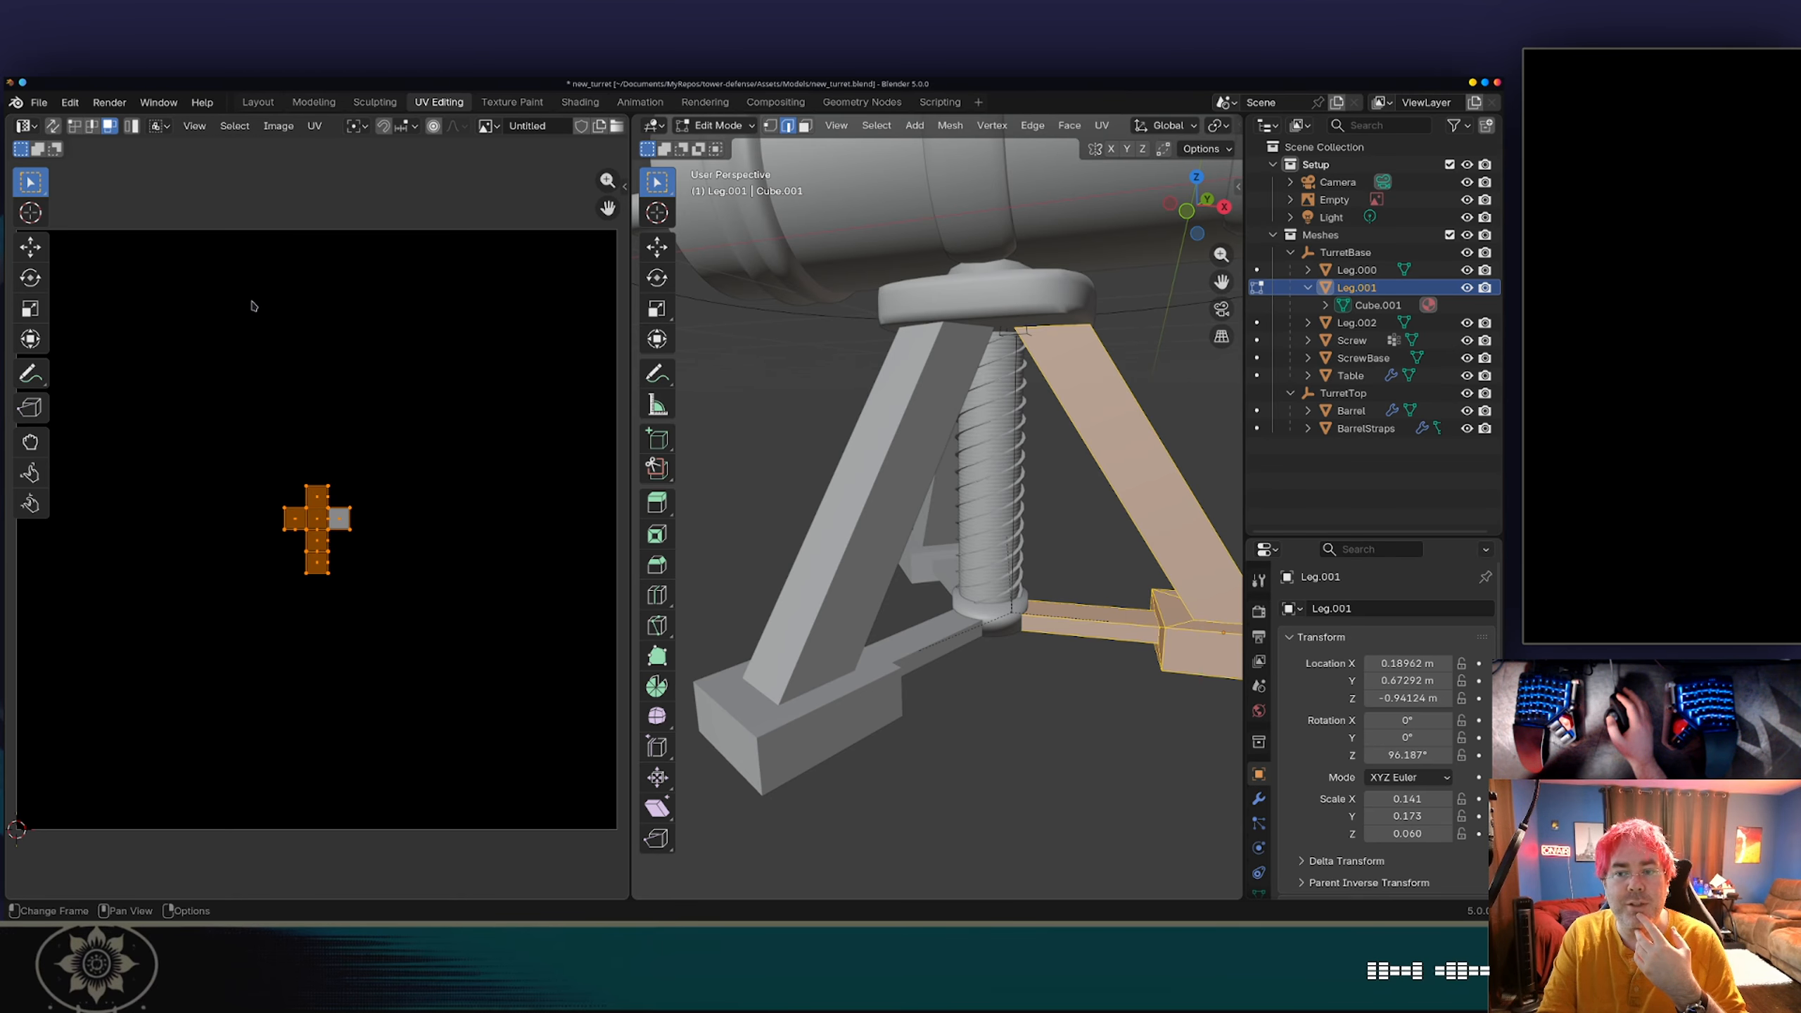
Step: Try moving Leg.001's UV island with Live Unwrap temporarily enabled
click(194, 126)
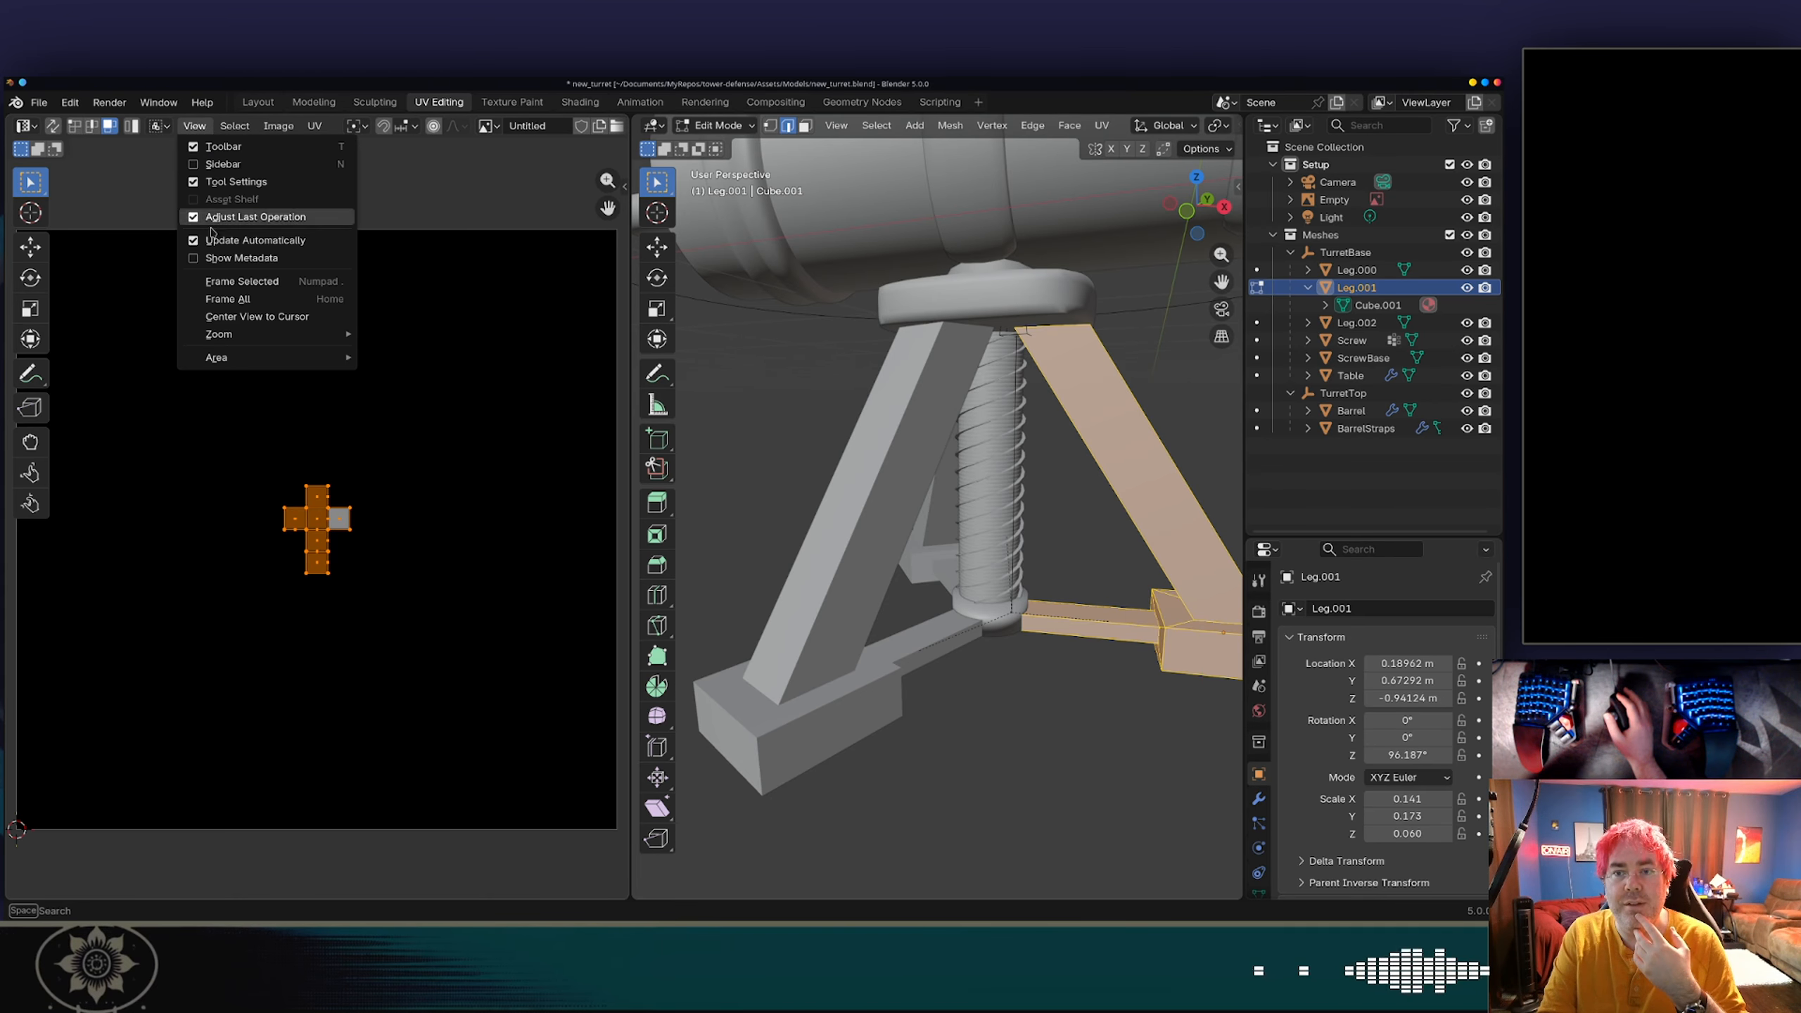
click(277, 125)
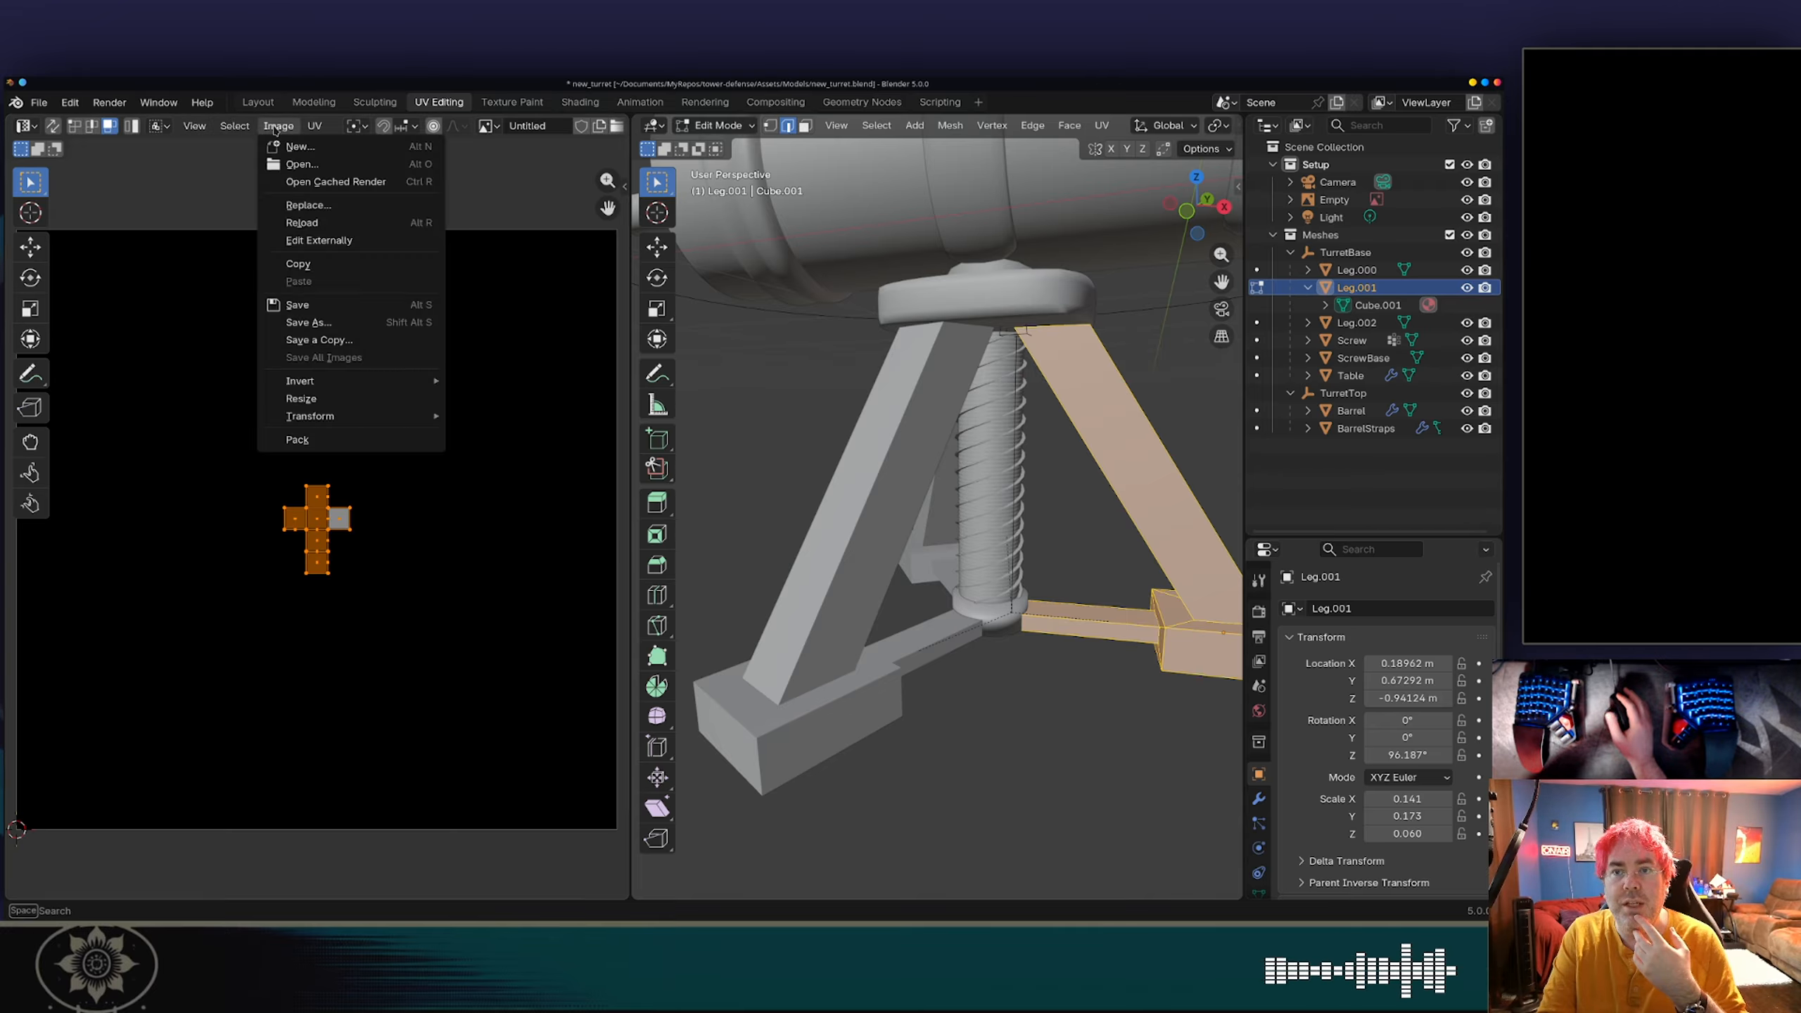
mouse_move(328, 130)
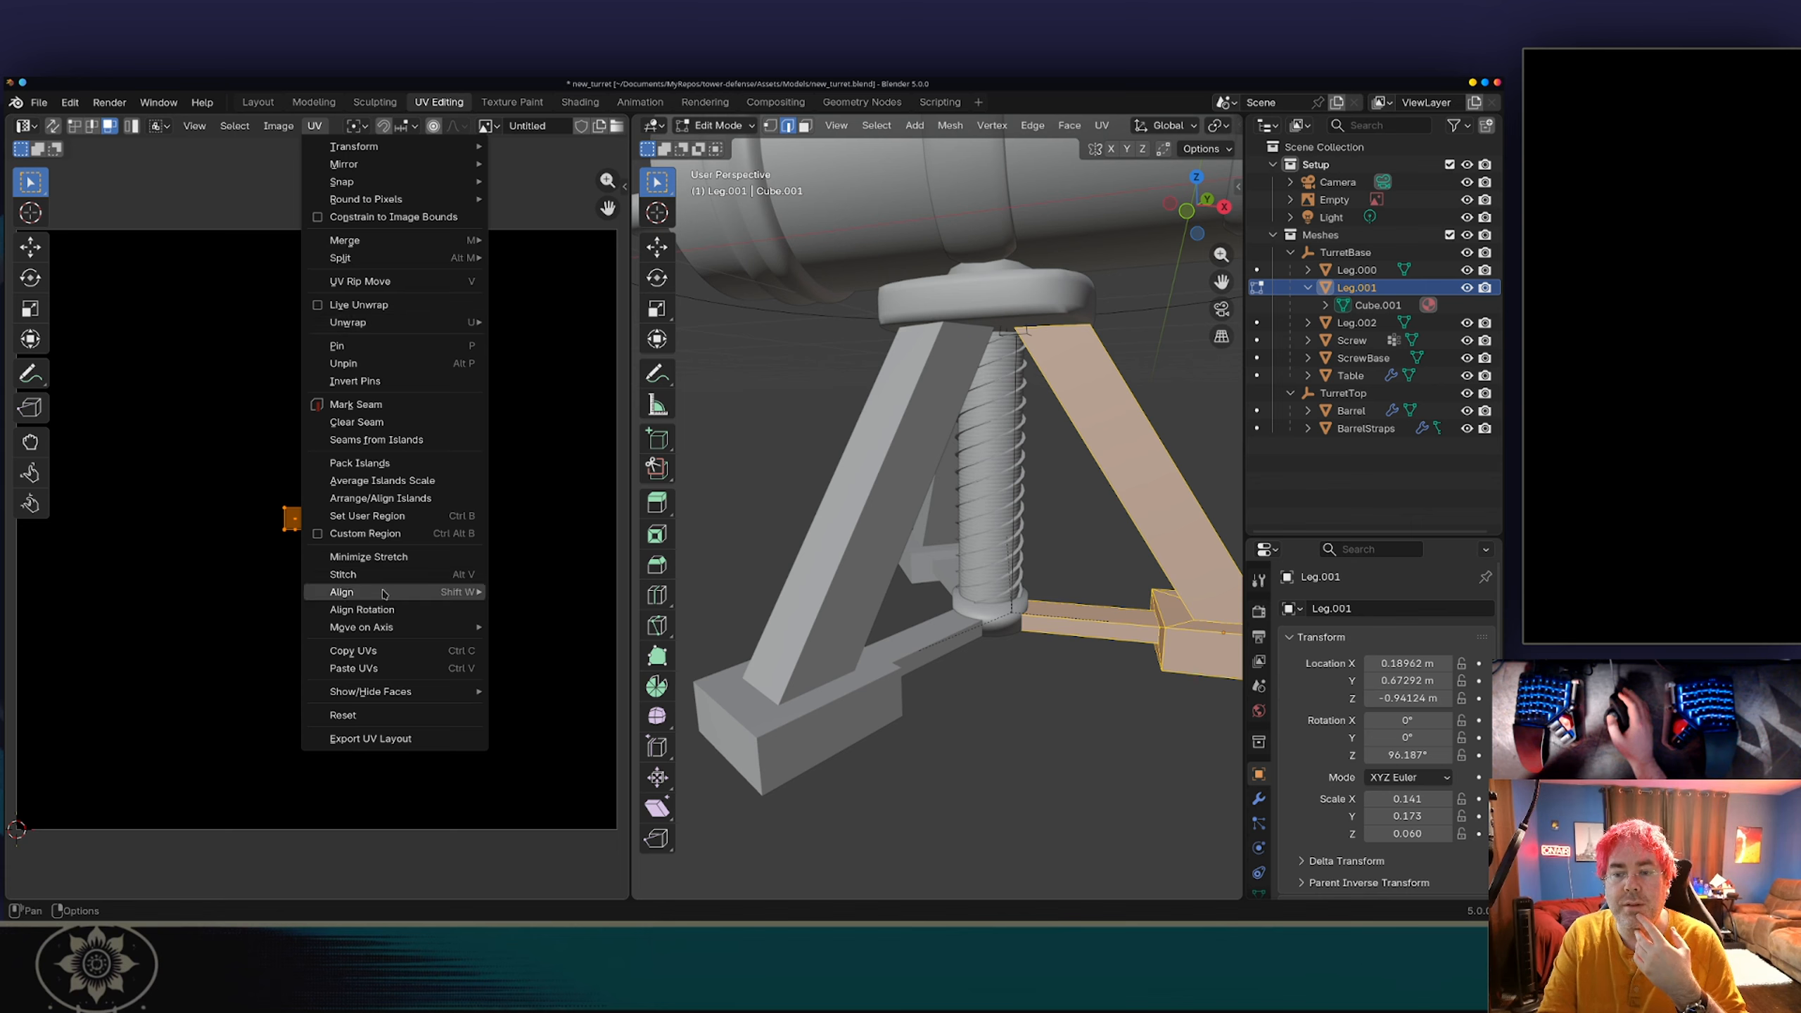
click(380, 305)
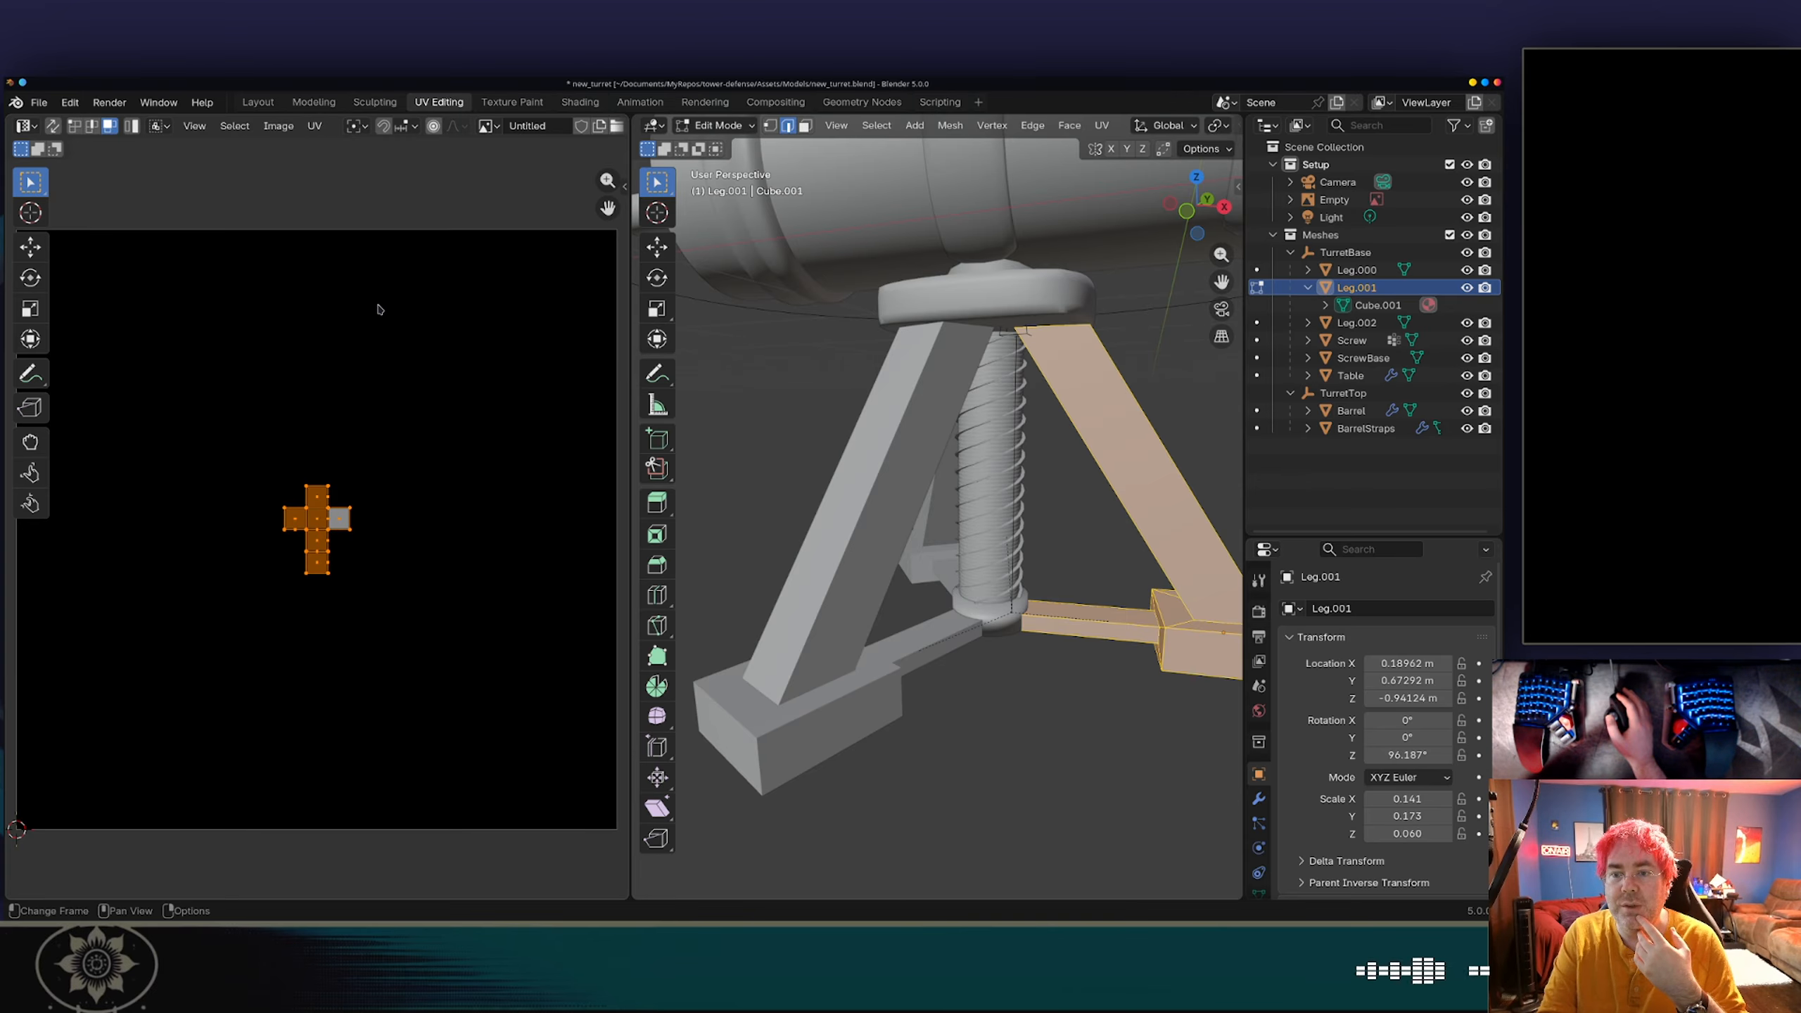
key(g)
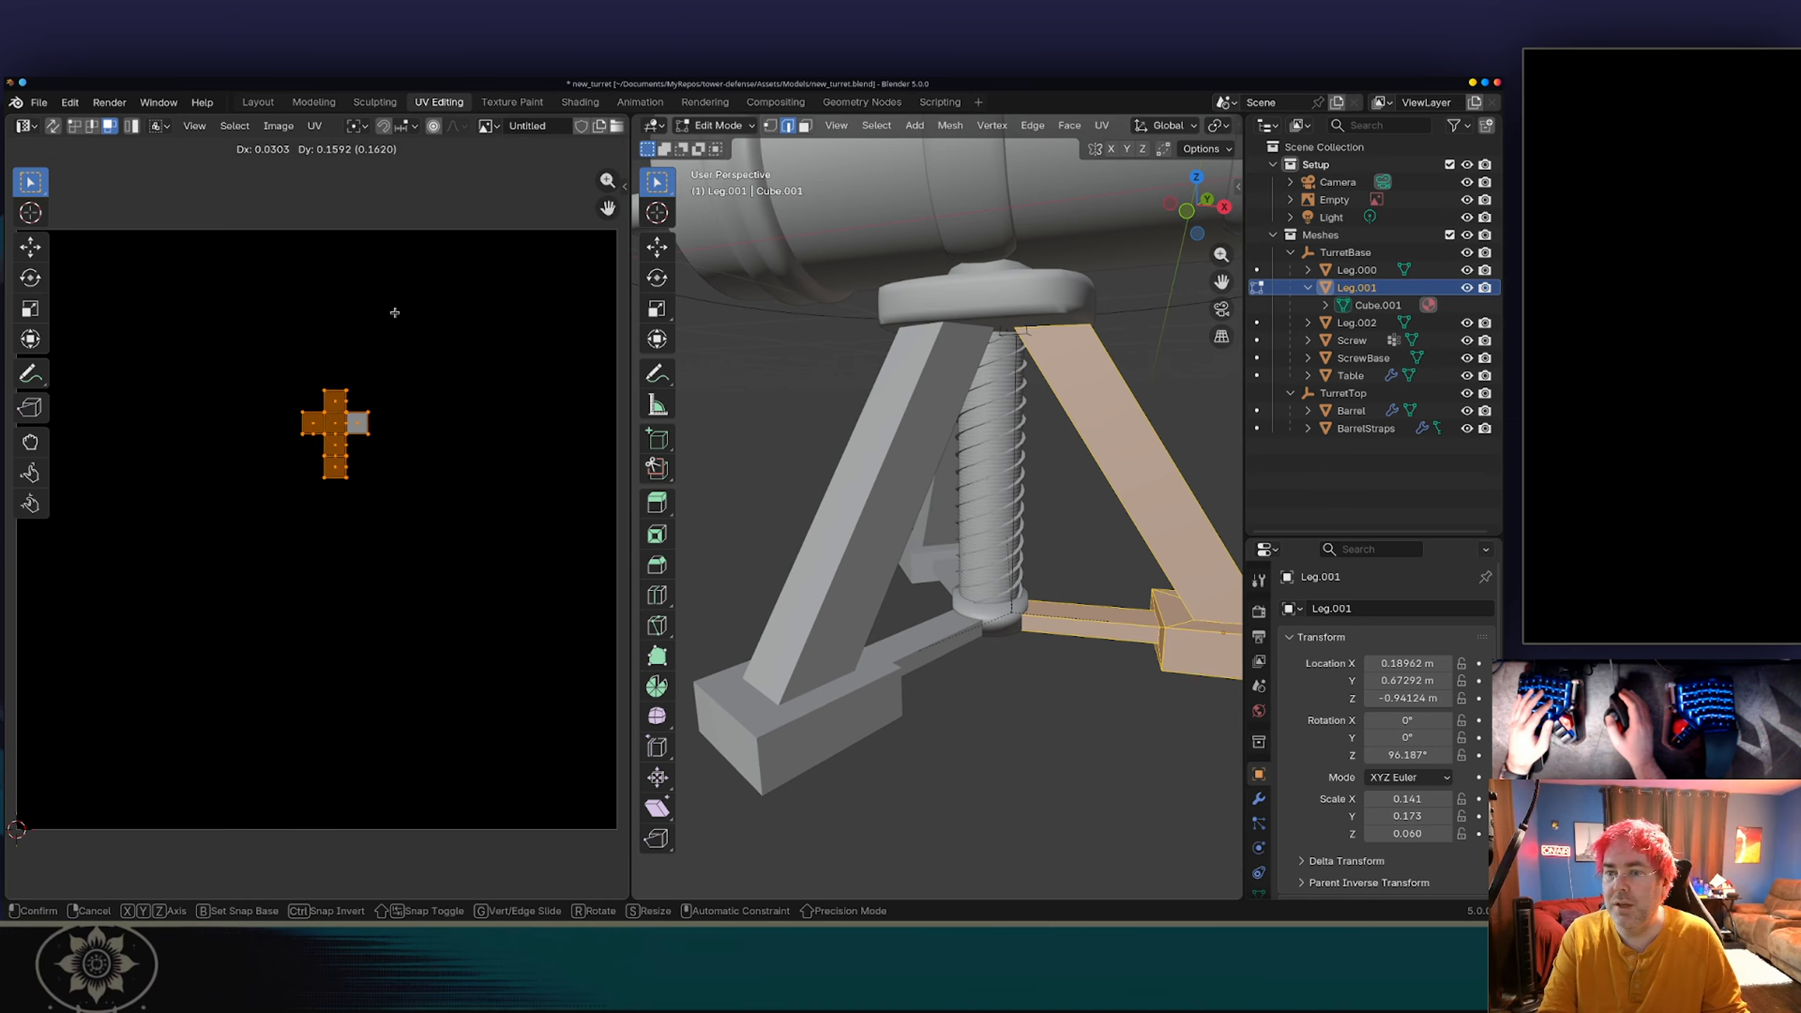
key(Escape)
click(314, 125)
mouse_move(338, 239)
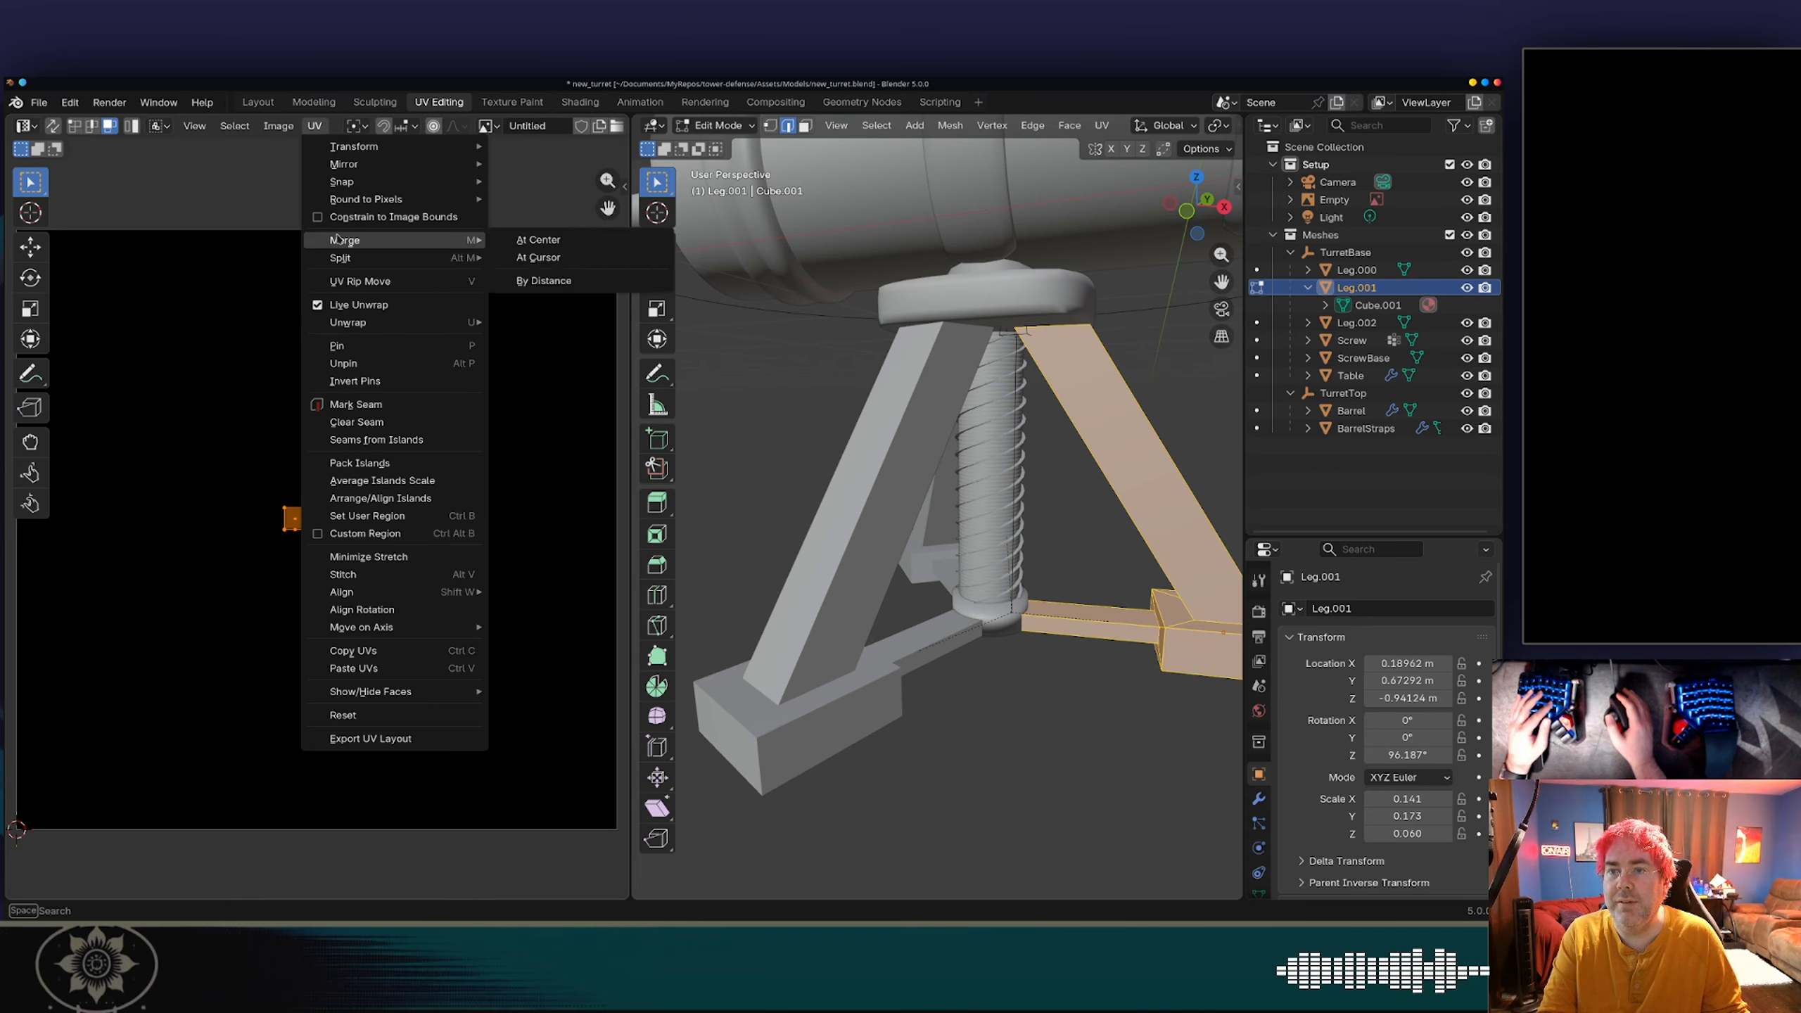
click(354, 305)
click(314, 125)
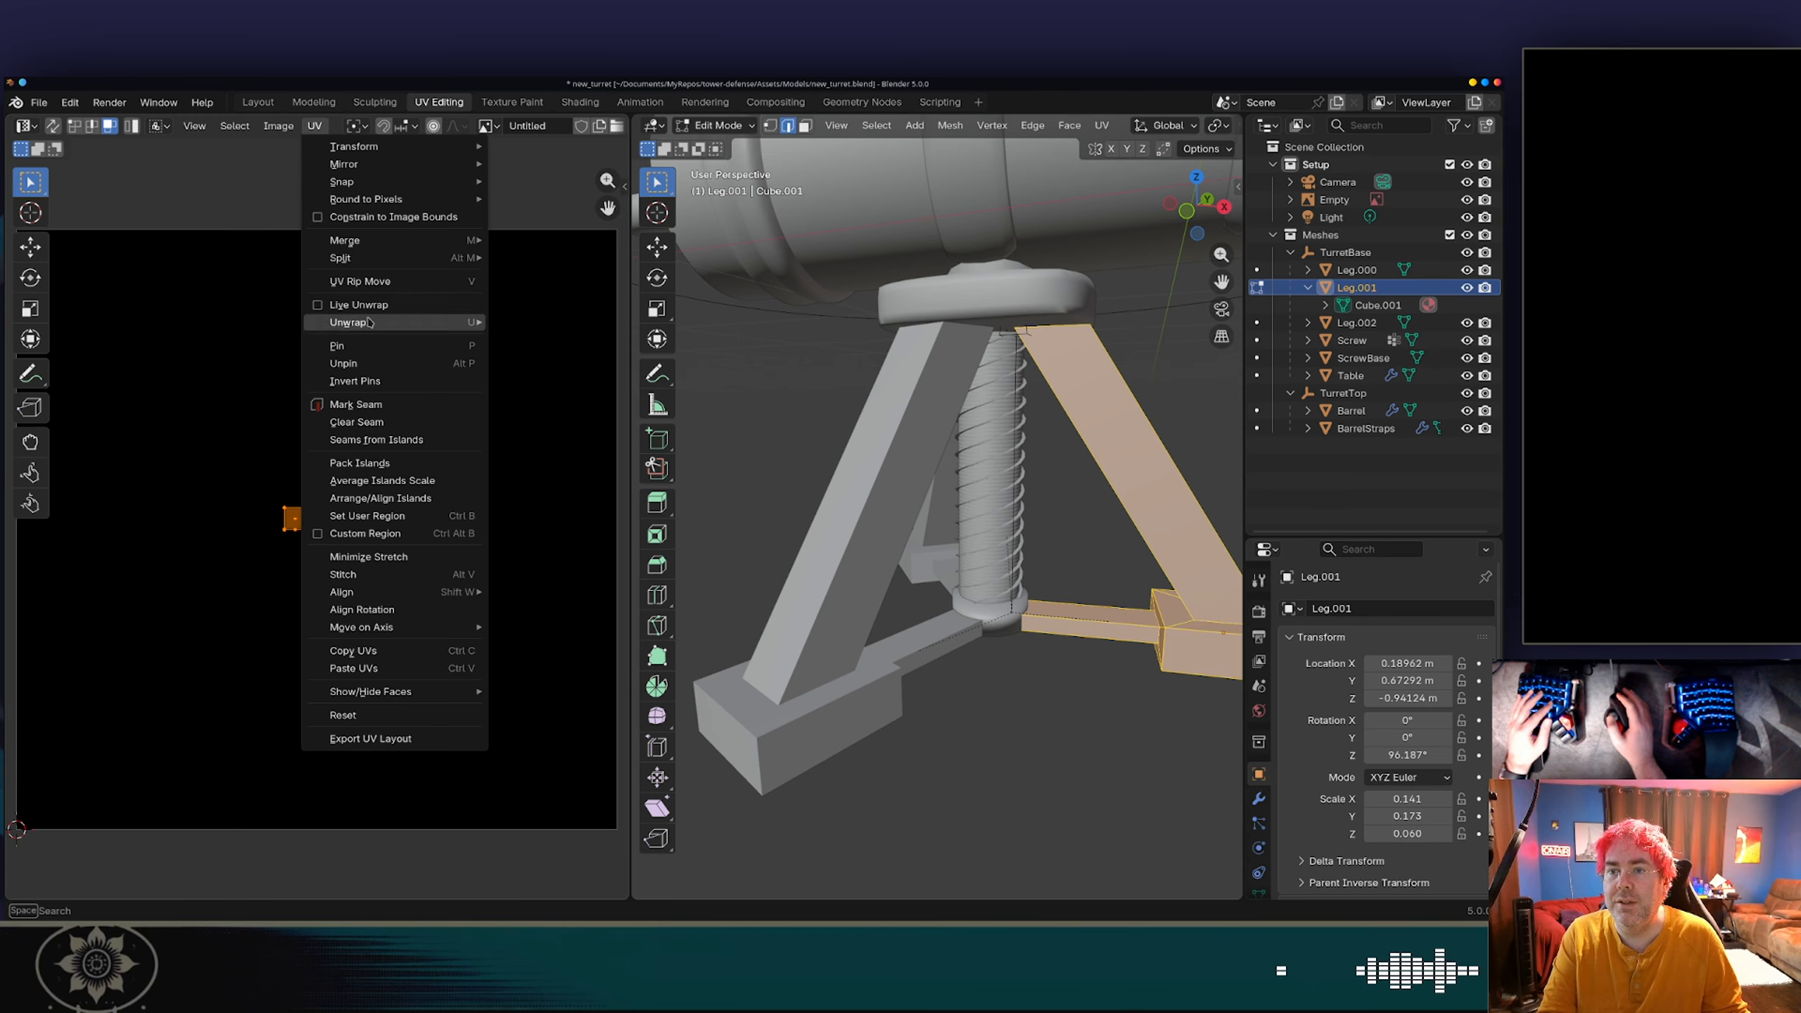
mouse_move(368, 322)
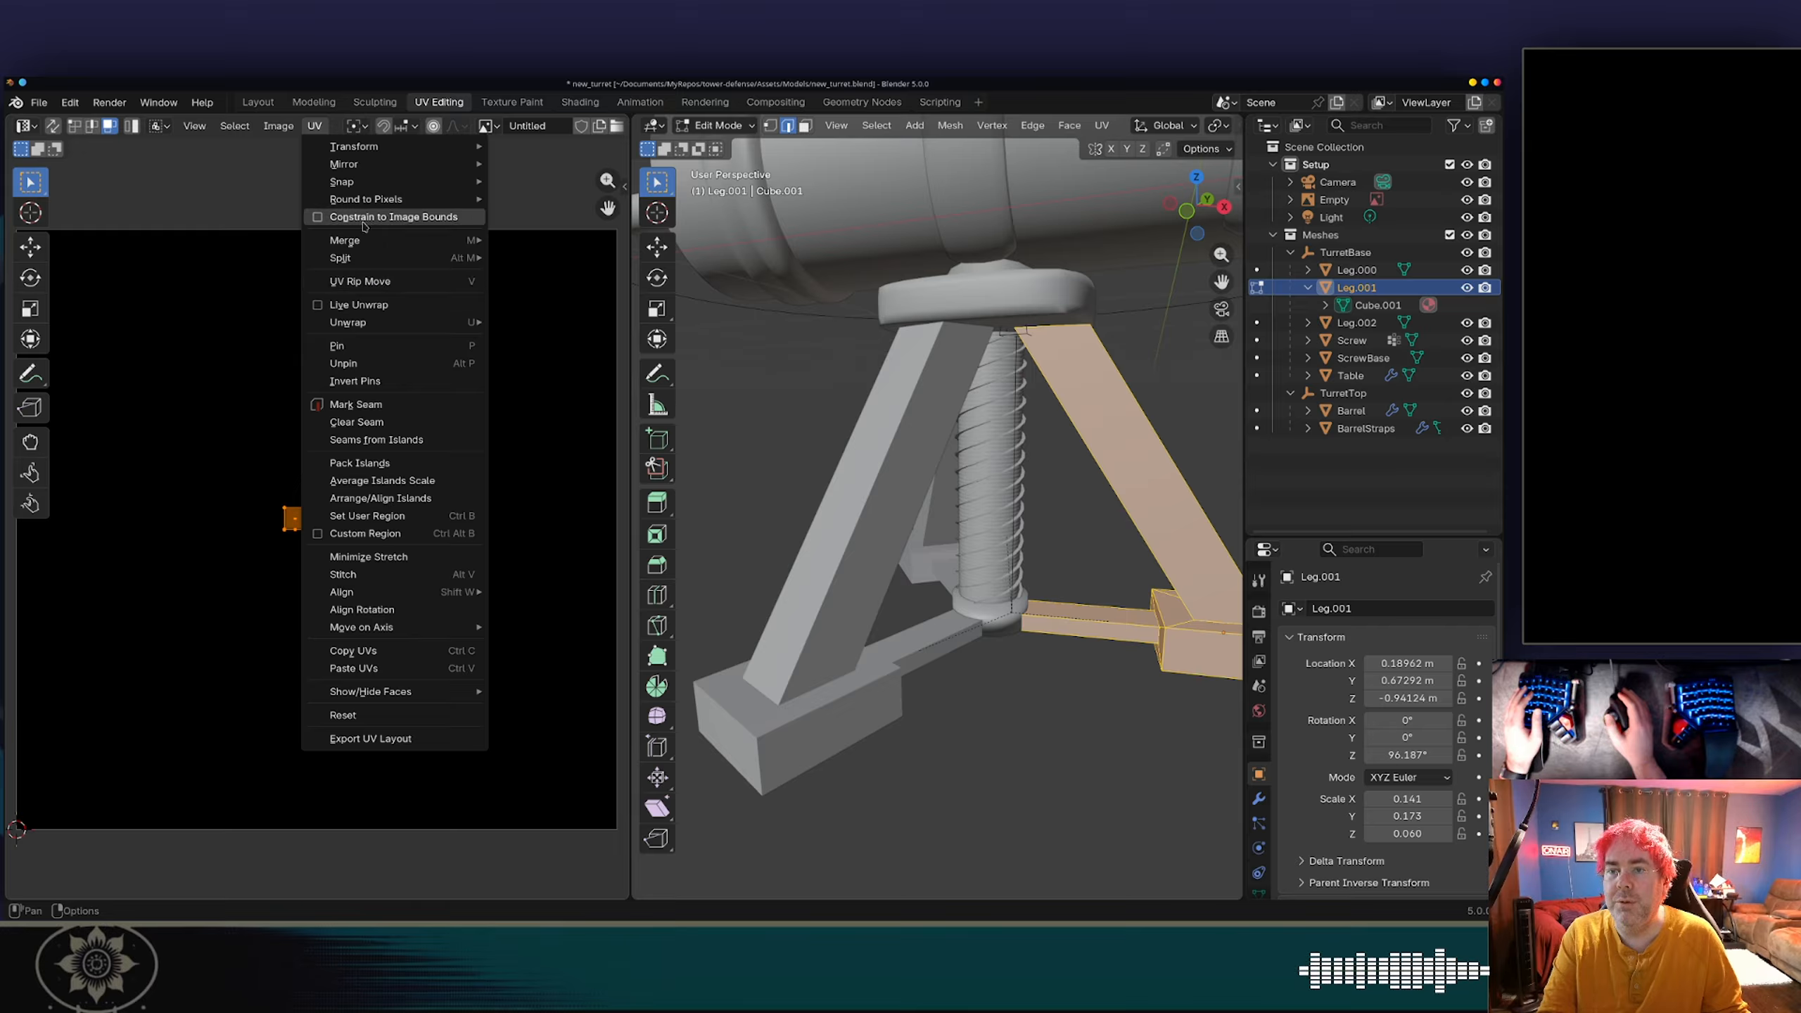
mouse_move(365, 249)
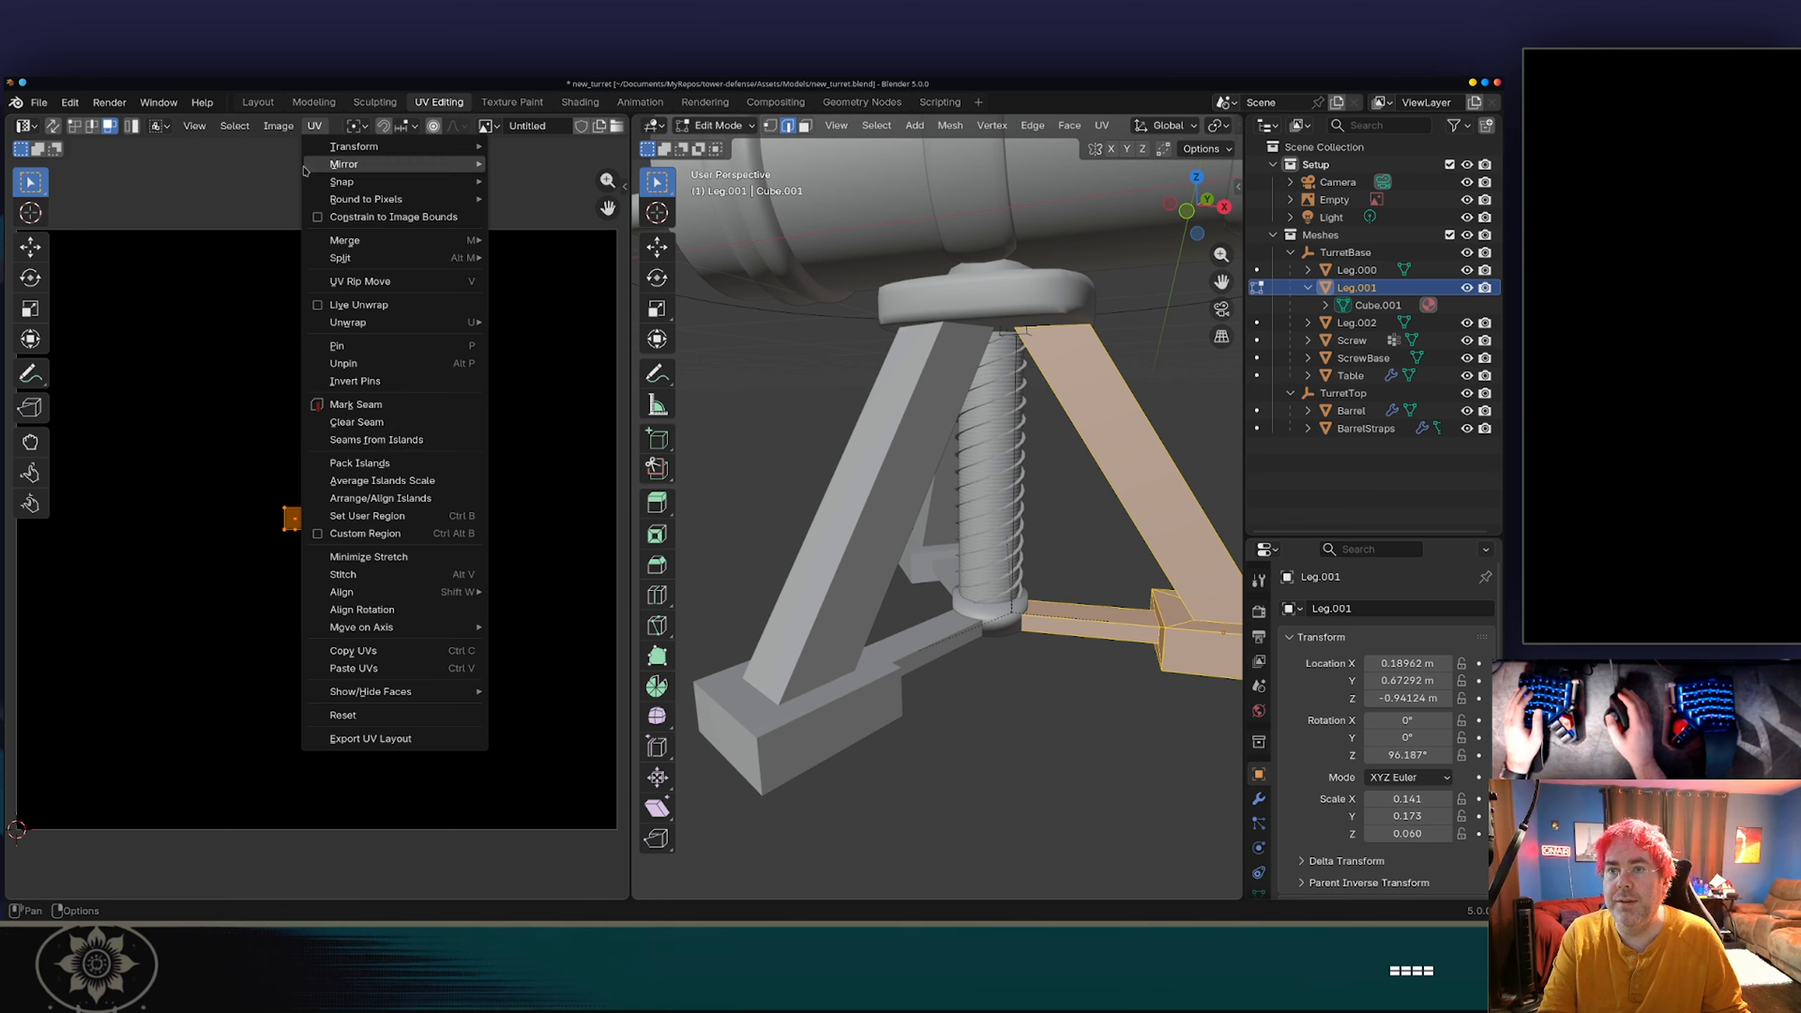
key(Escape)
click(488, 126)
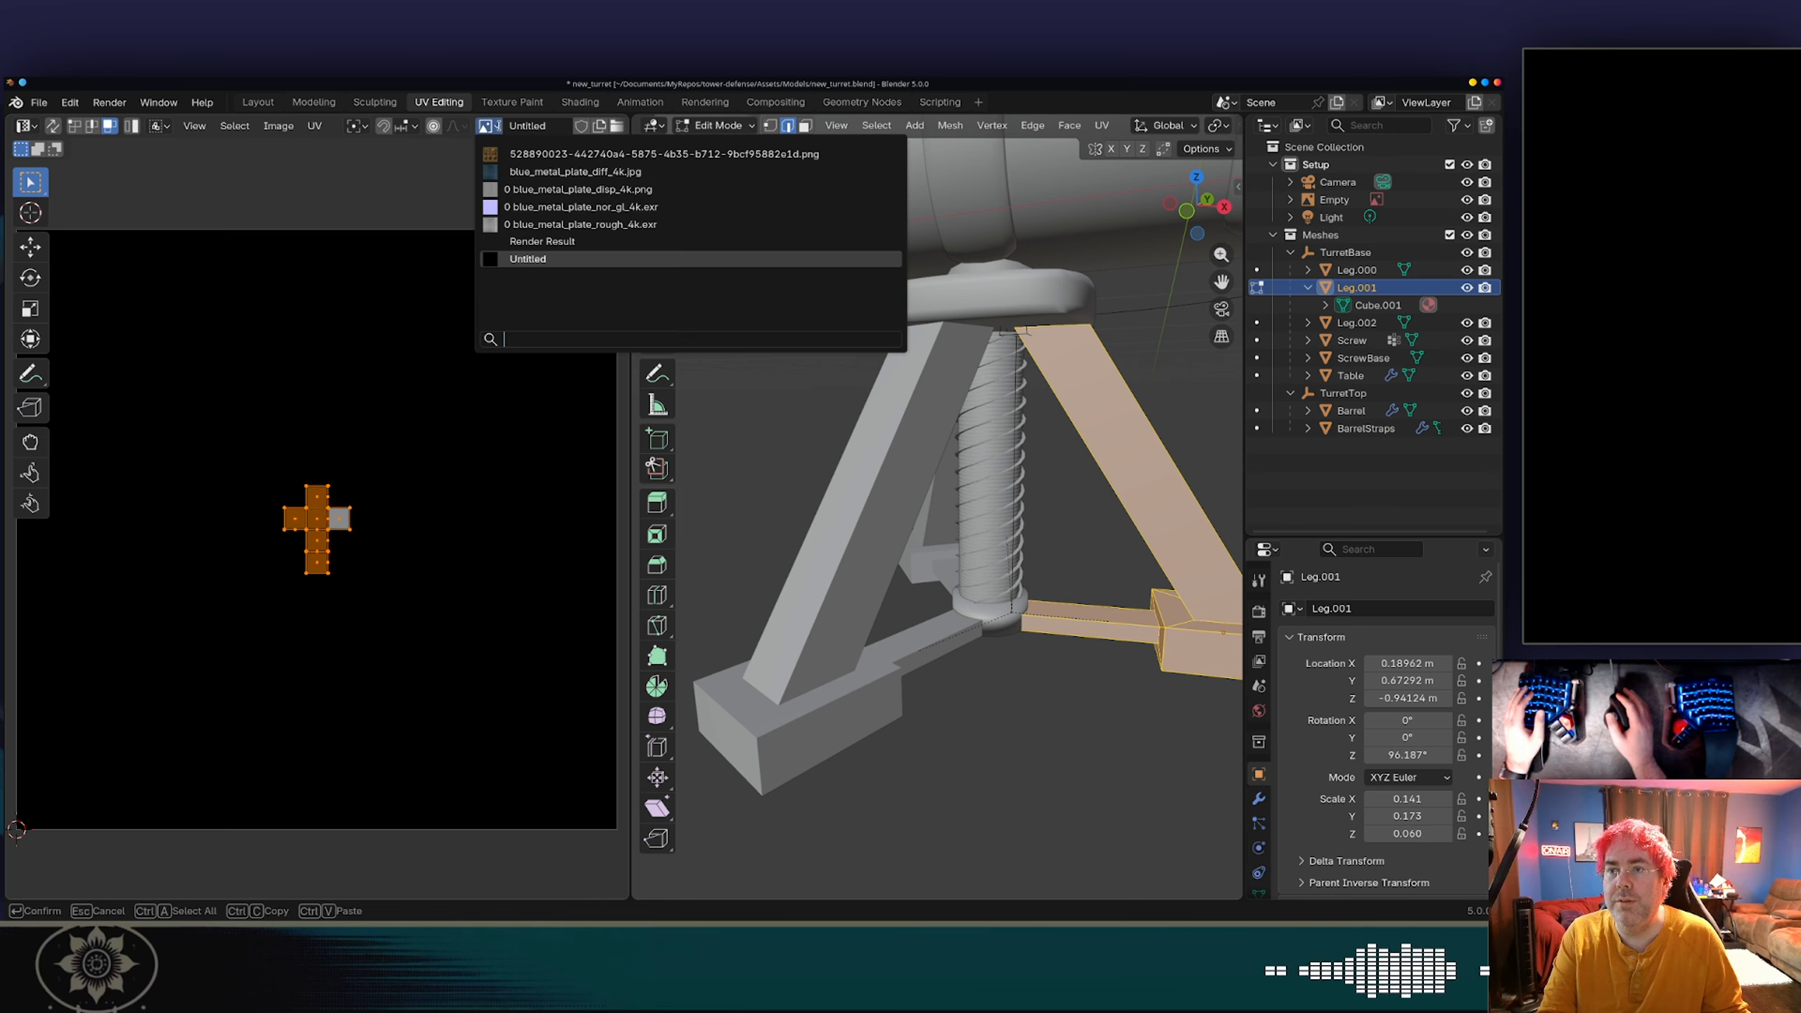
click(359, 128)
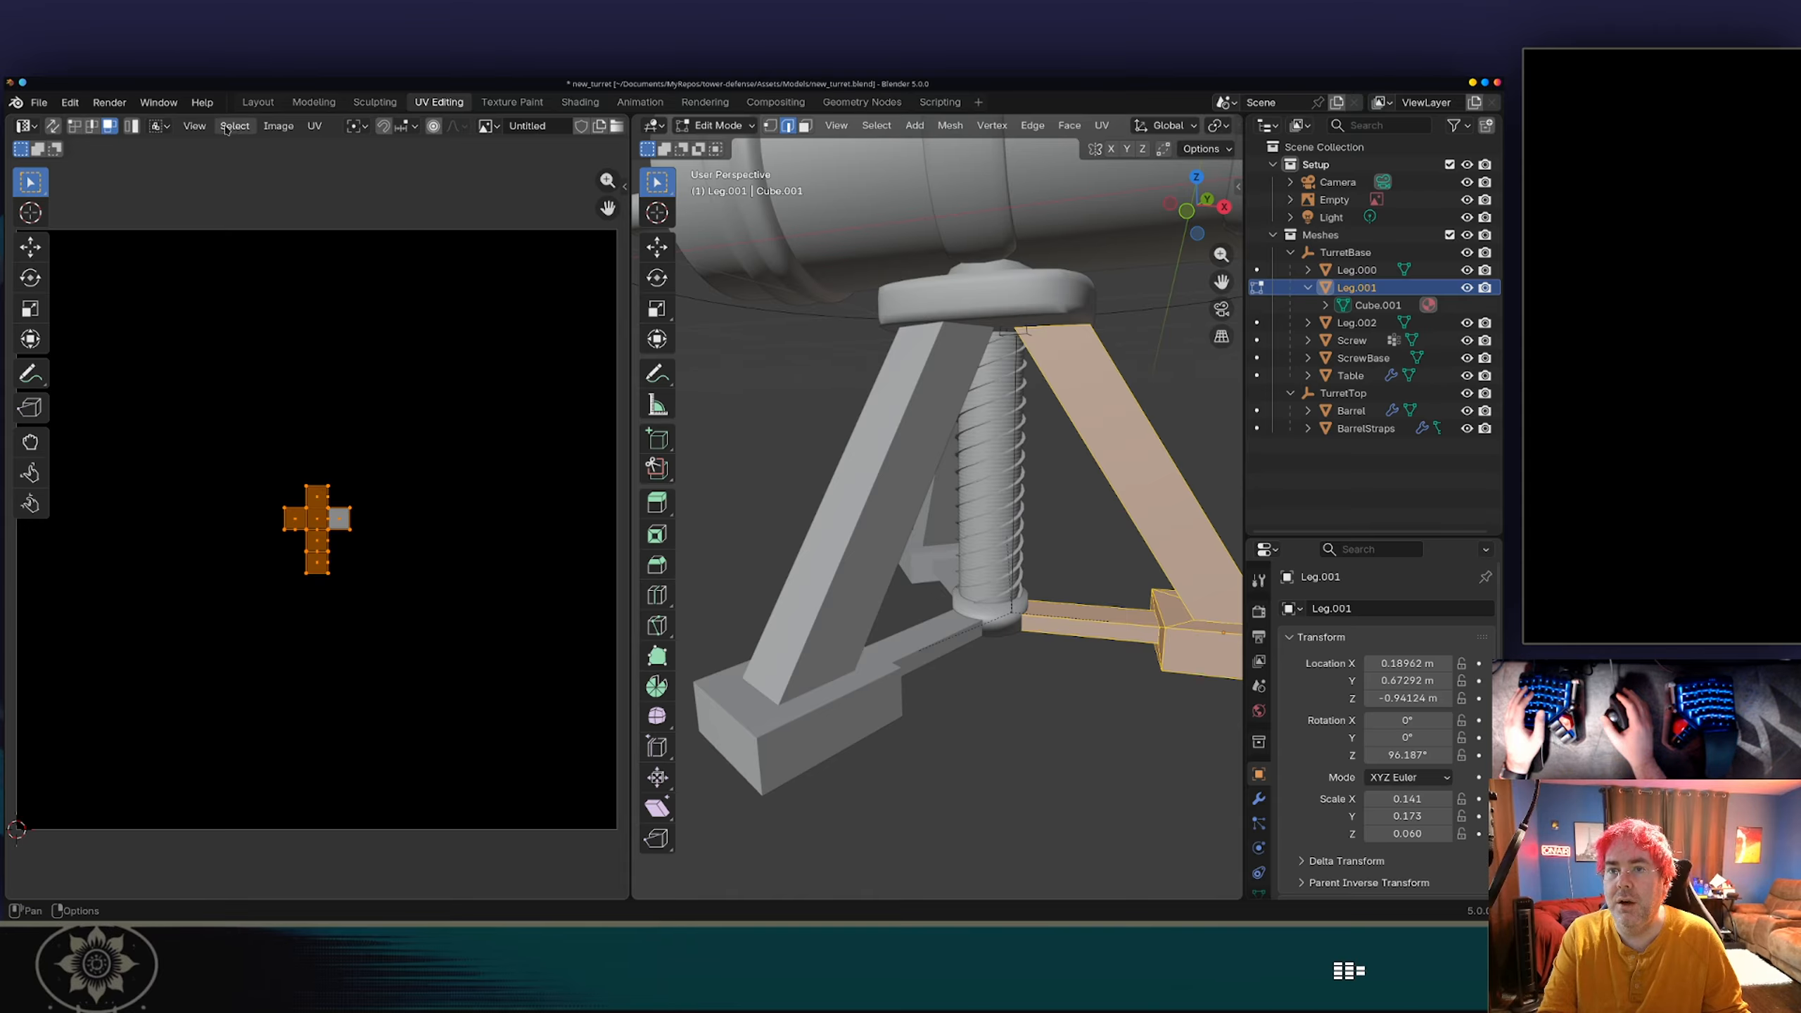
click(195, 125)
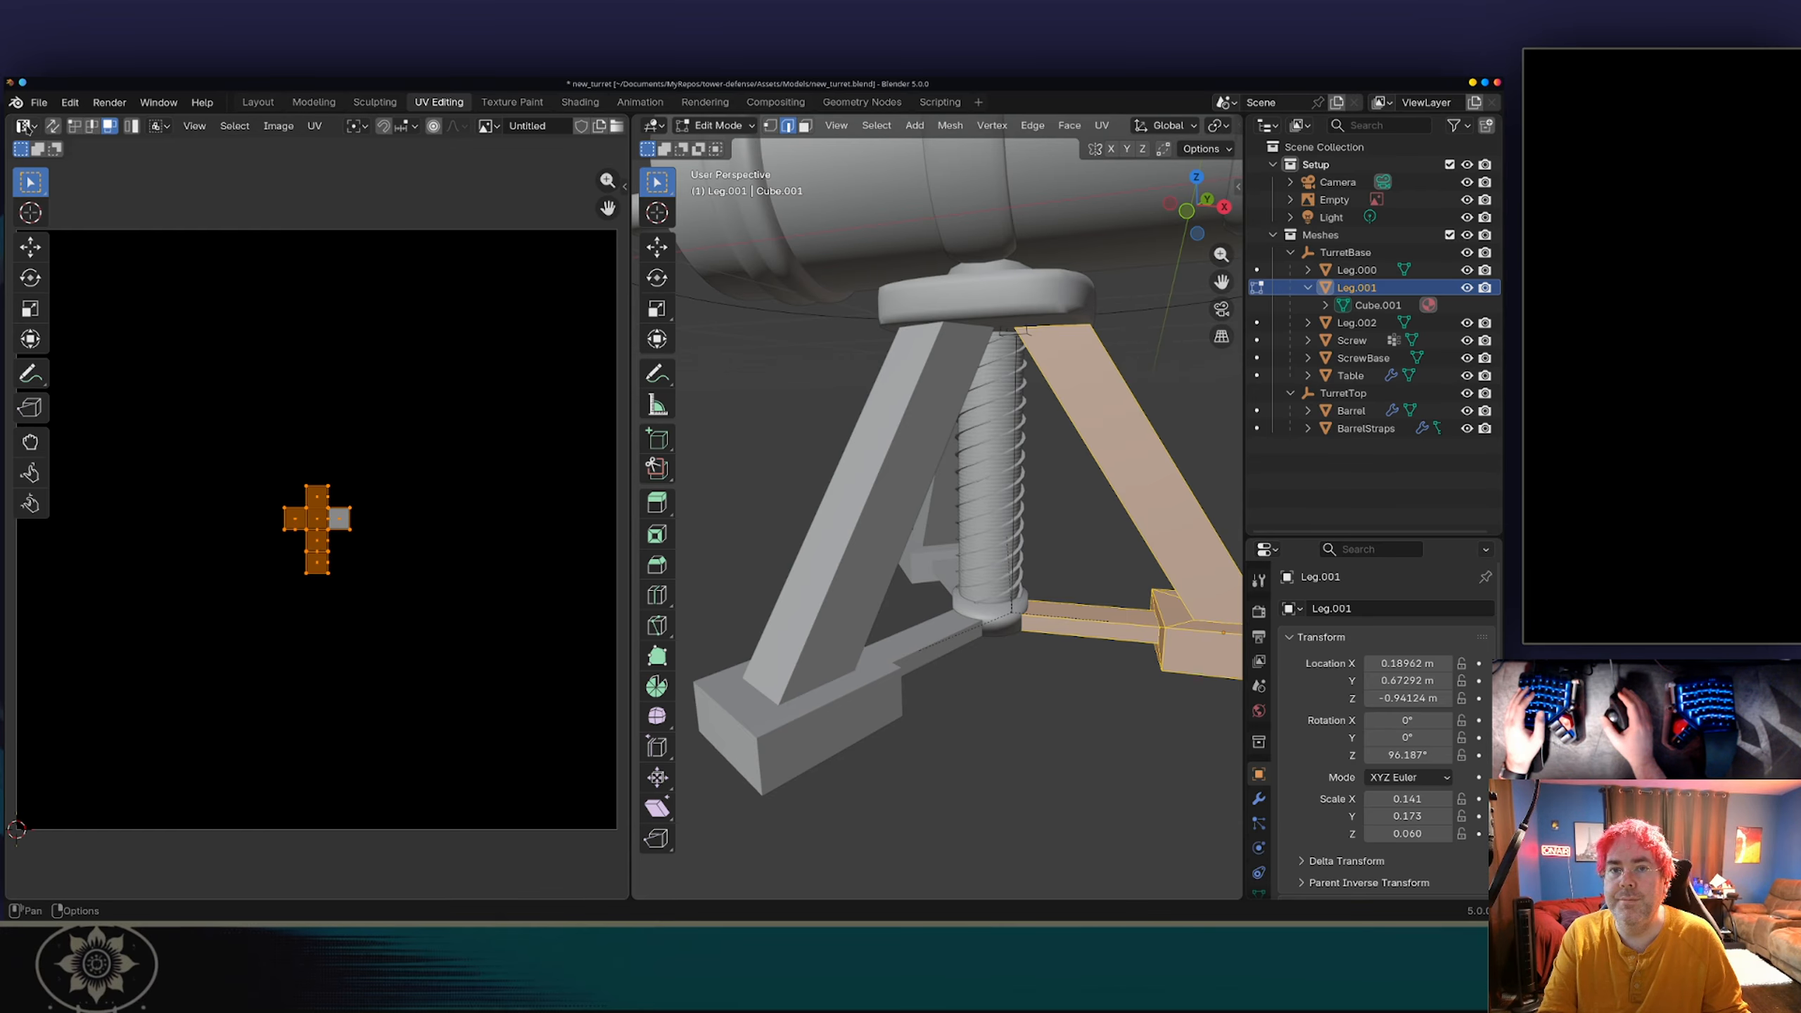
Step: Enable UV sync selection, select all of Leg.001's faces in face mode, and move its UV island near the image's upper-left corner
click(54, 128)
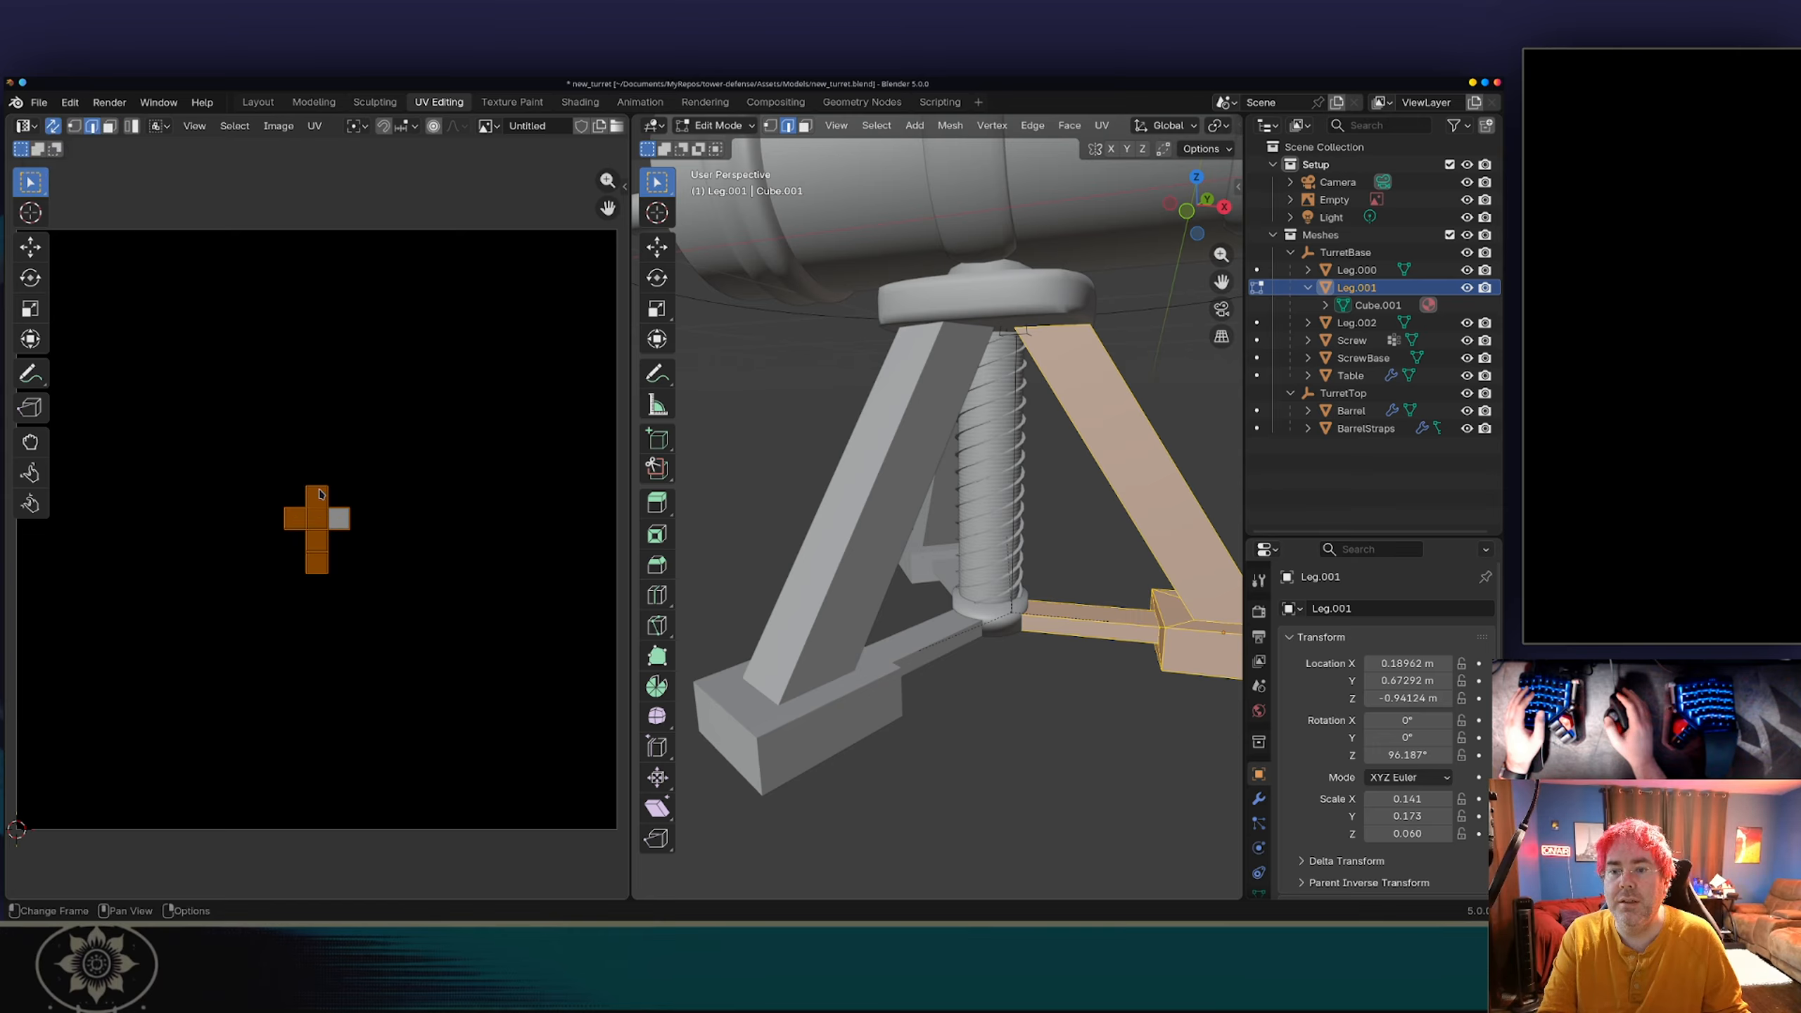
key(alt+a)
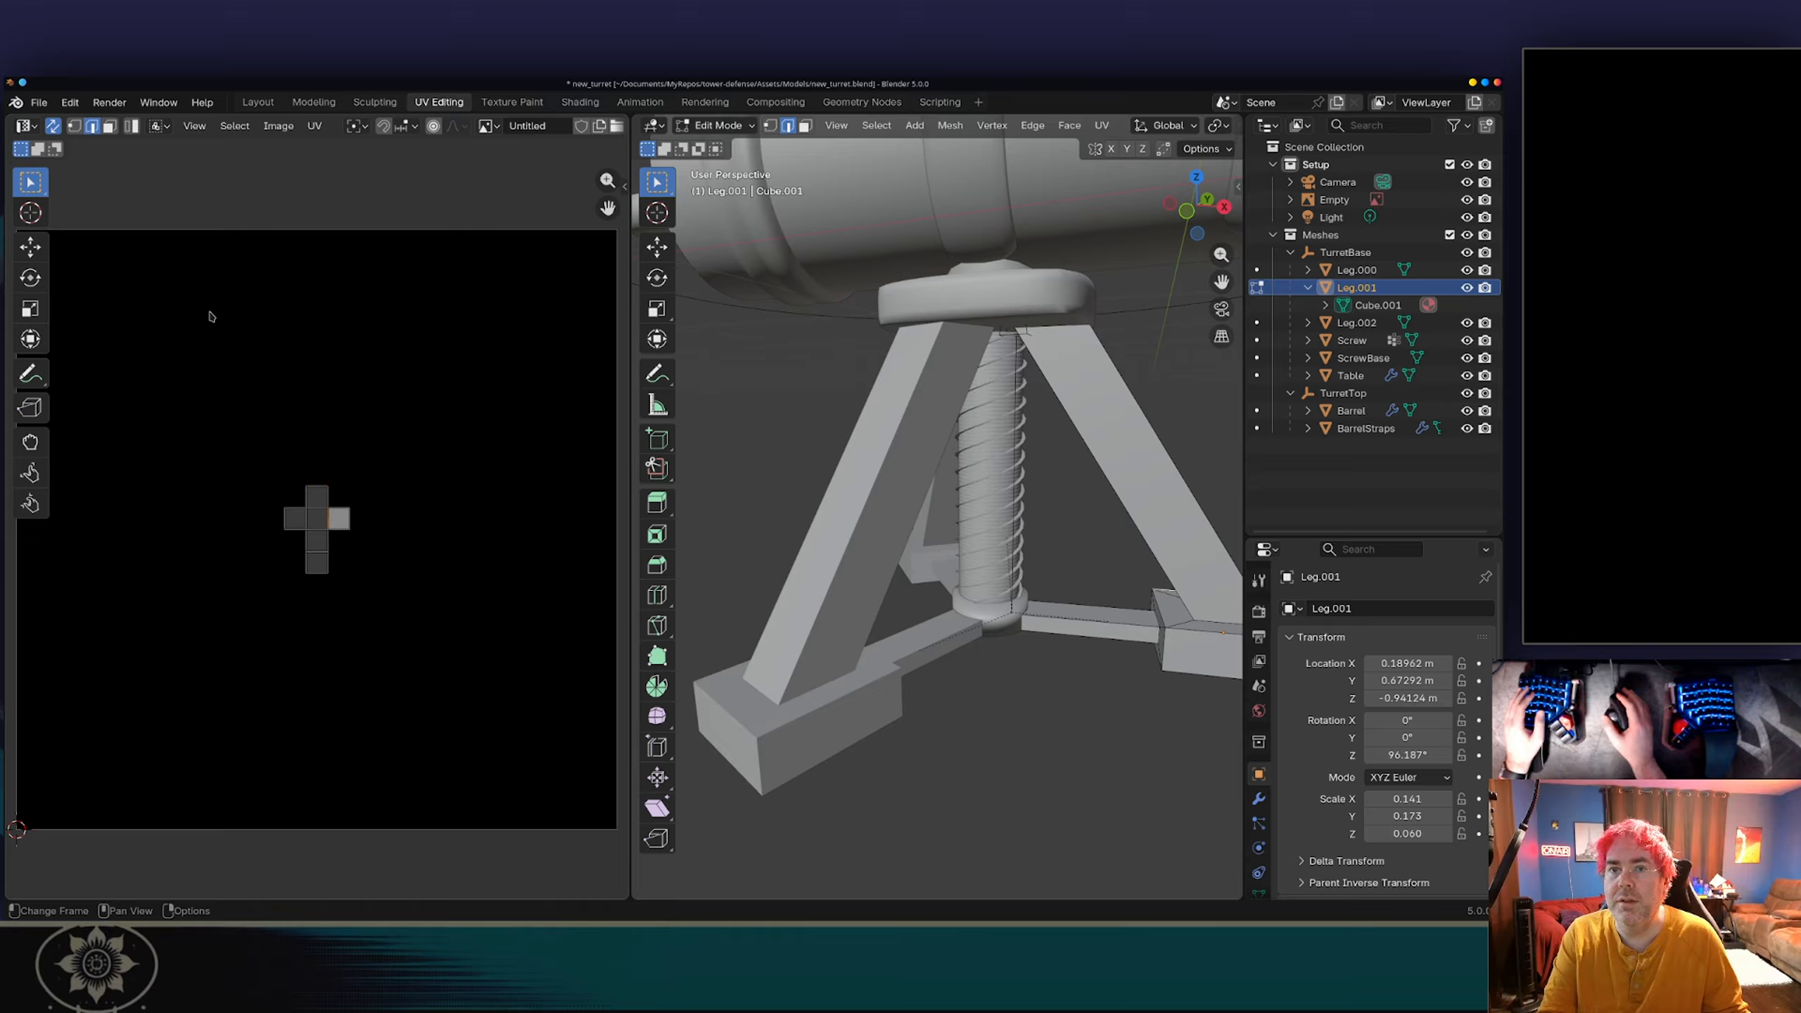
key(3)
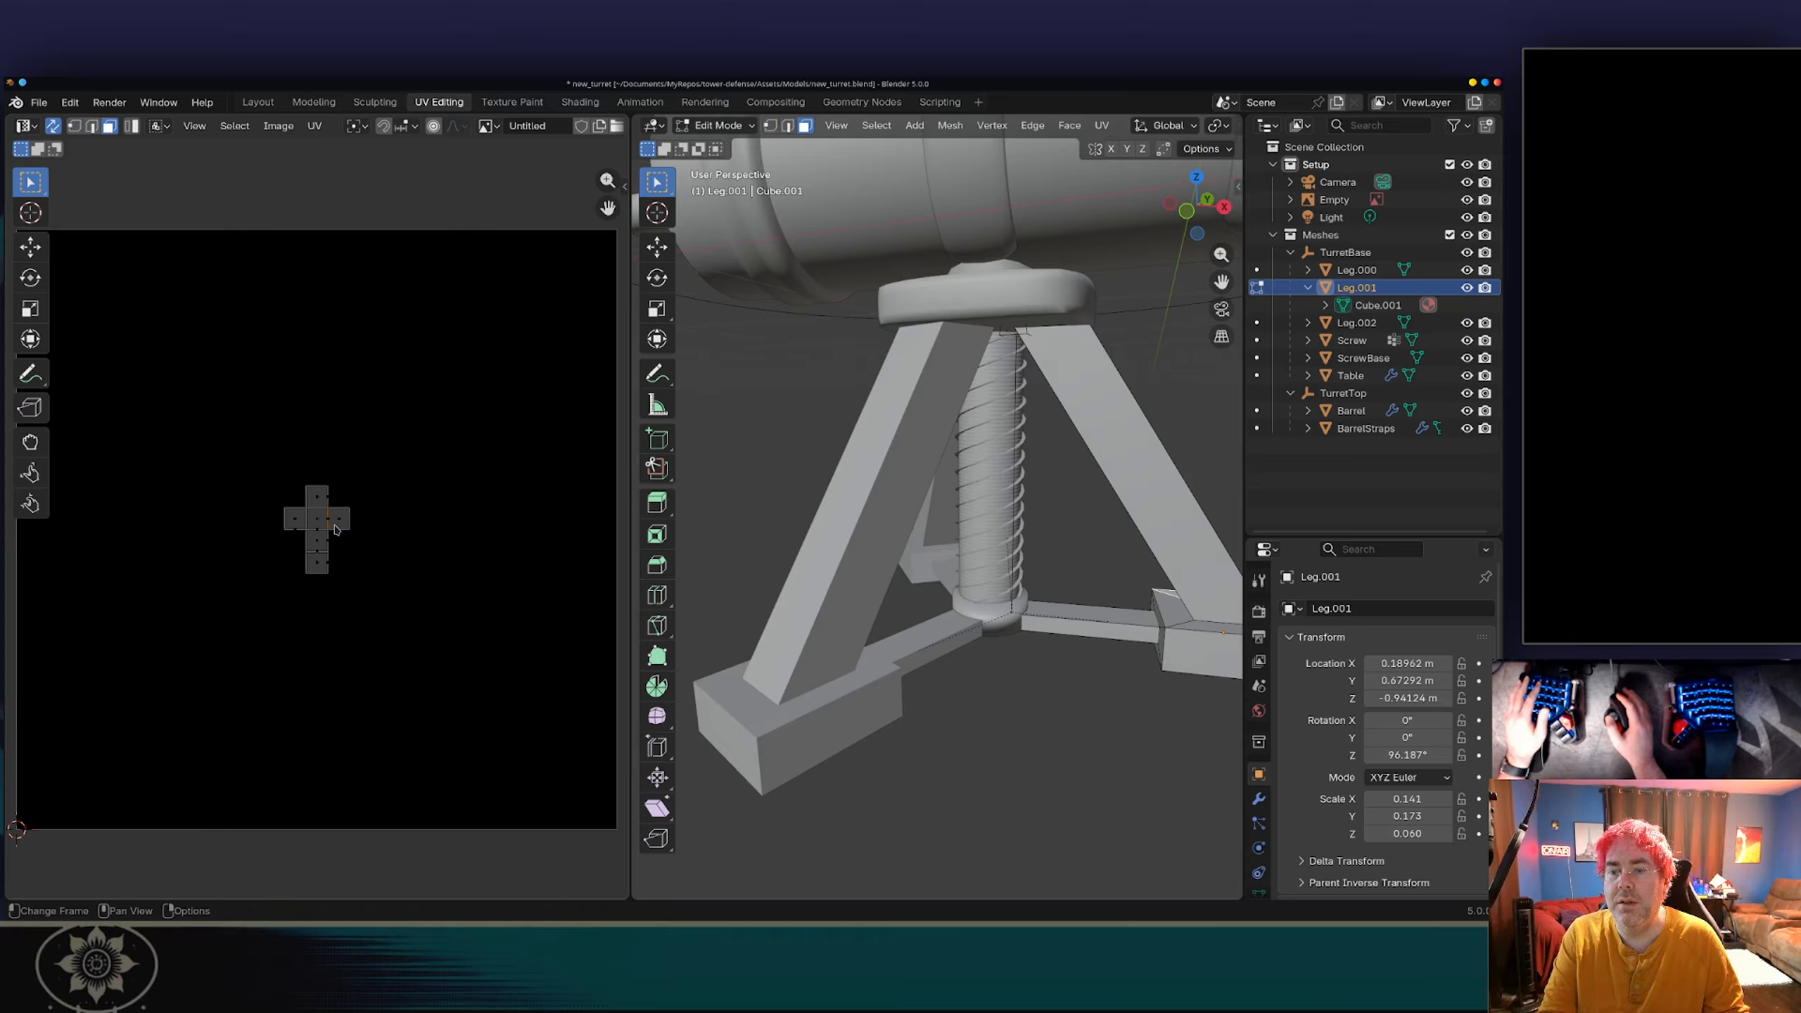
key(a)
key(g)
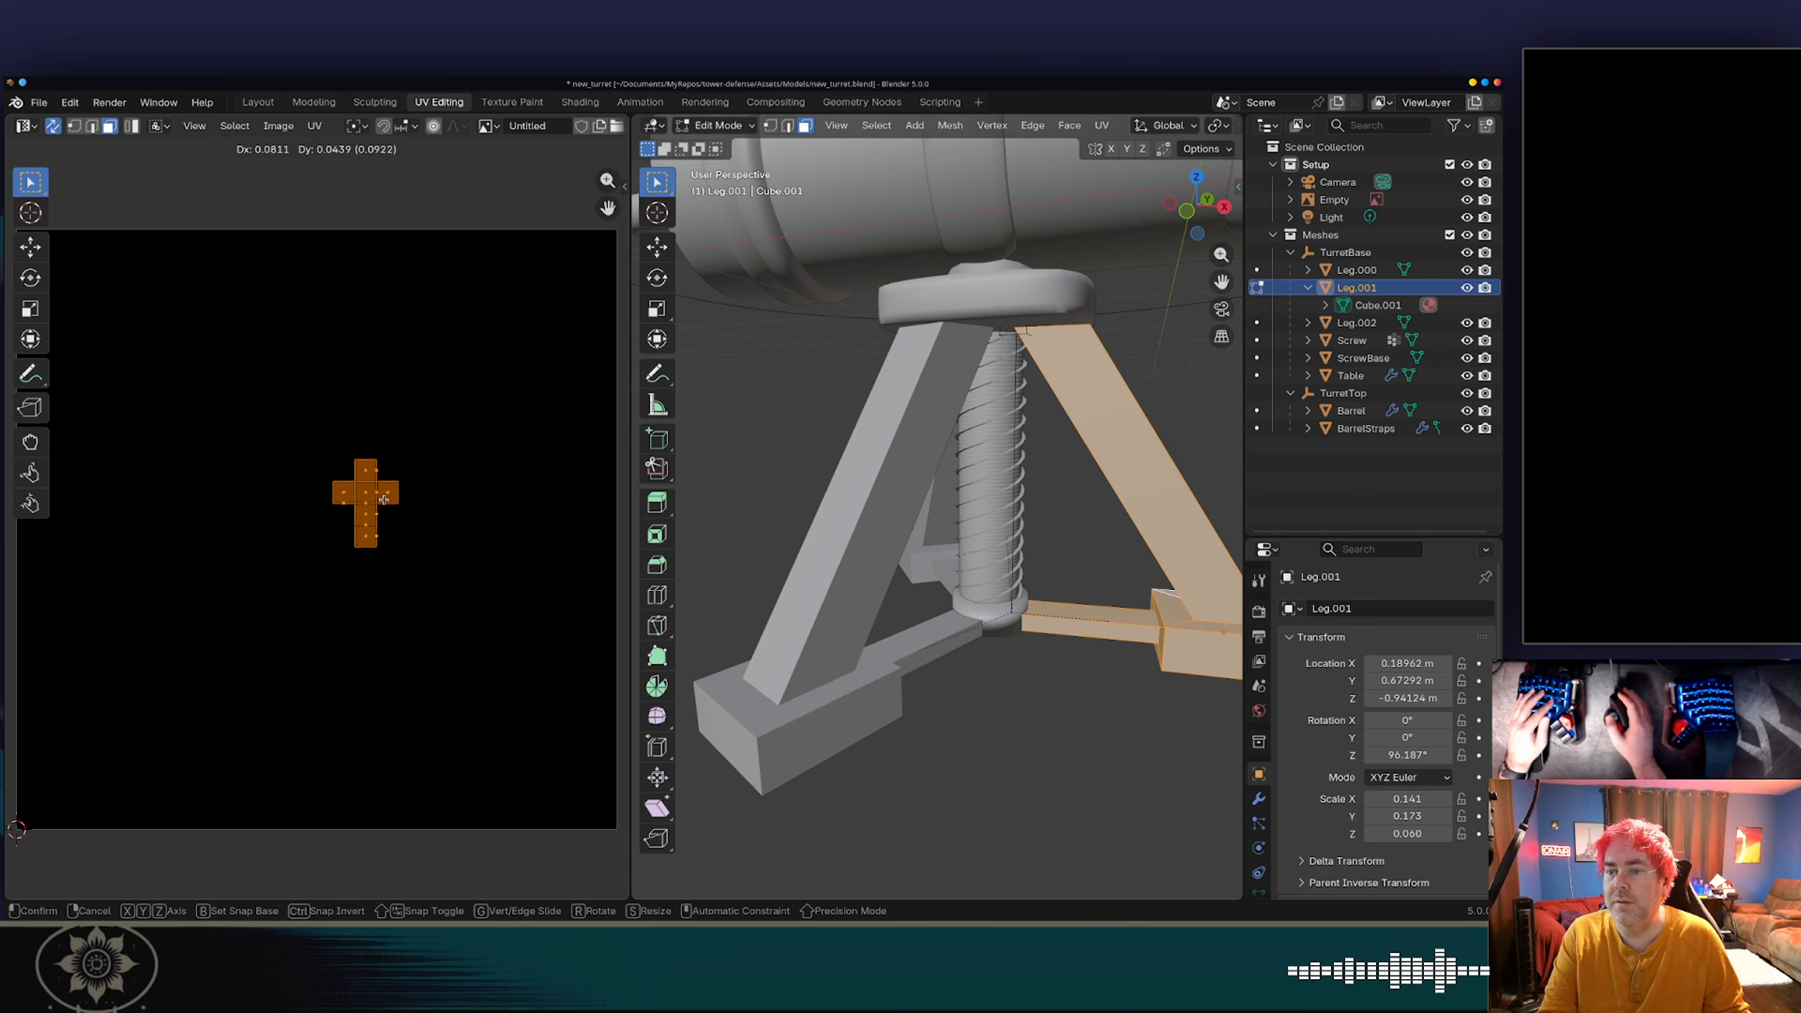
click(162, 318)
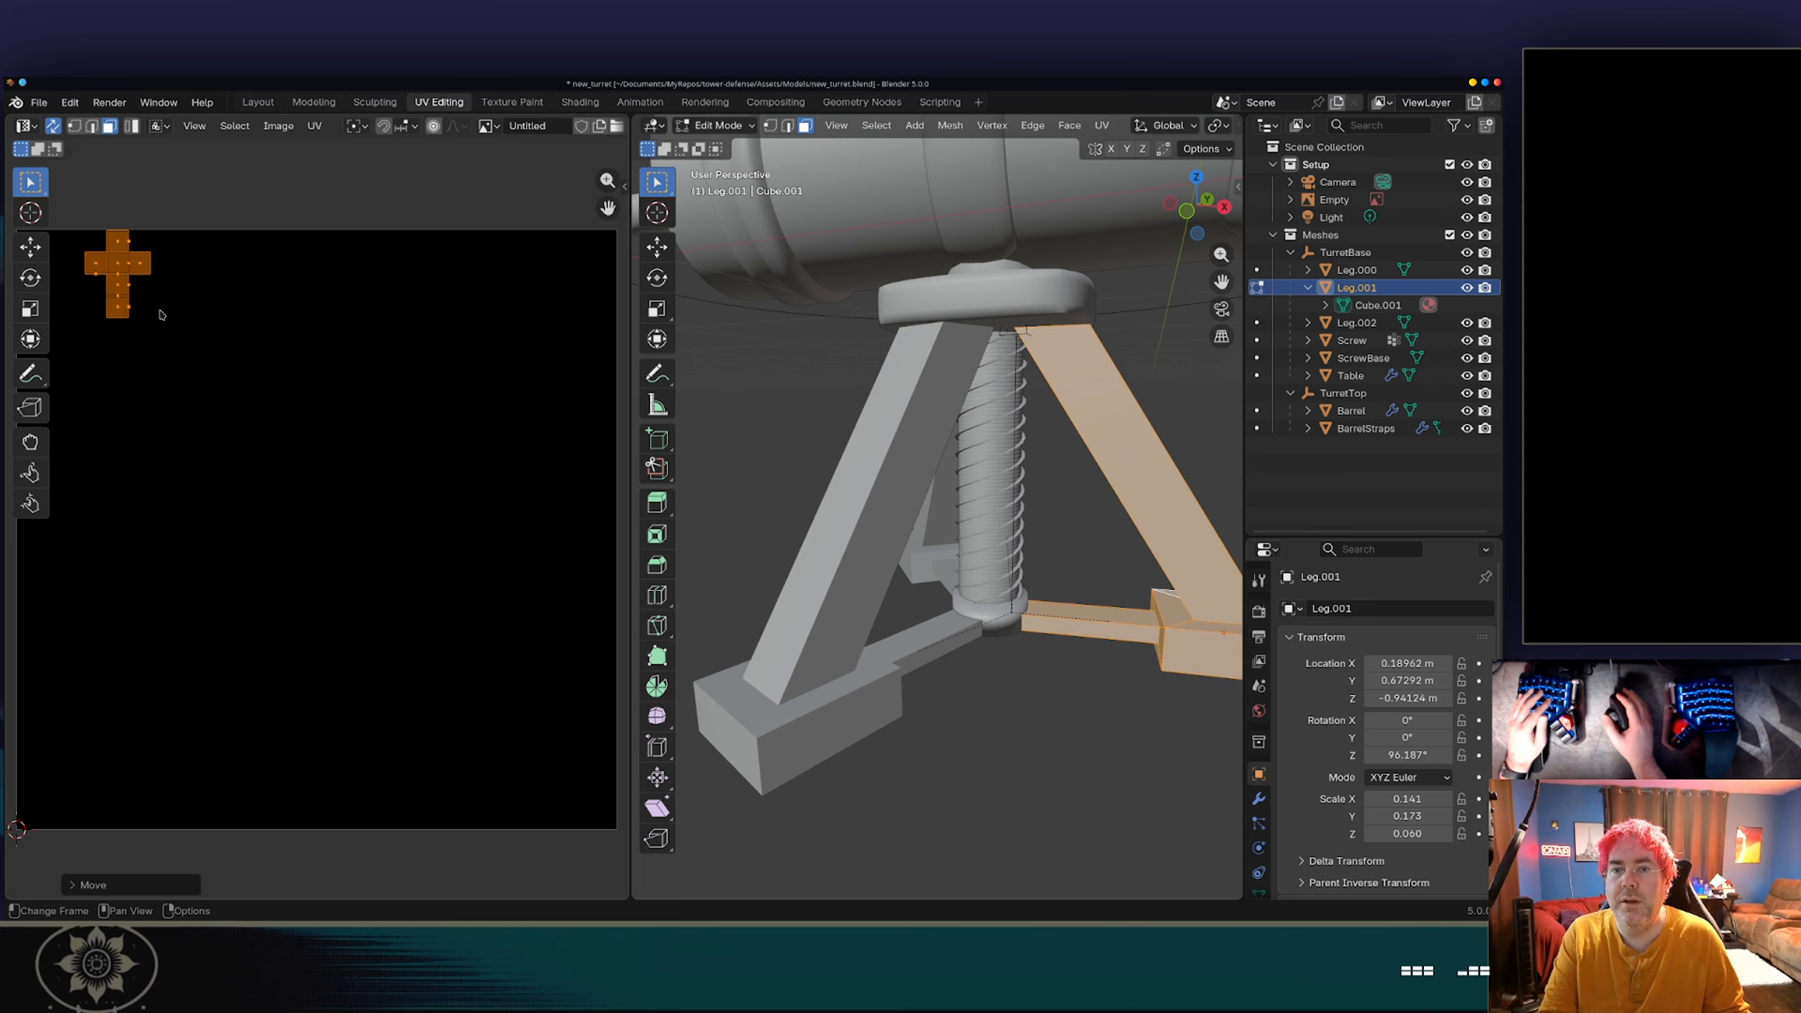
scroll(163, 325, down, 2)
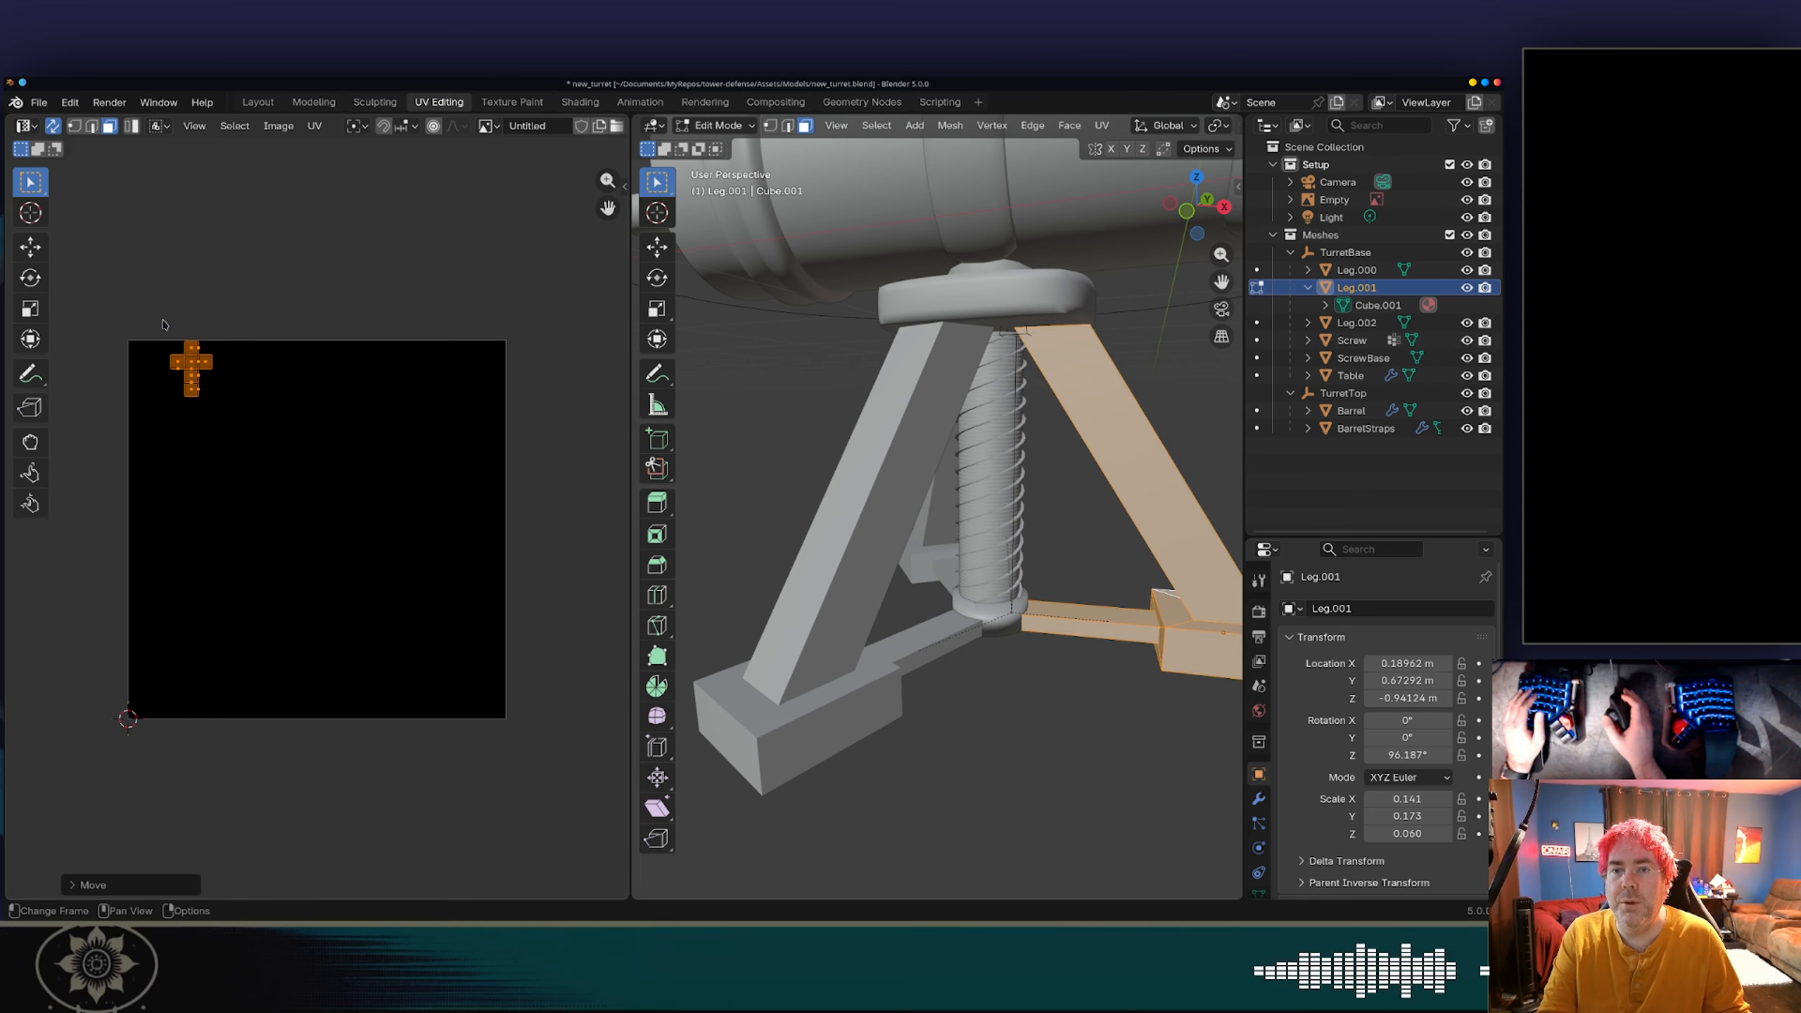
Step: Leave Edit Mode and compare the UV layouts of Leg.000 and Leg.001 by selecting the legs in turn
click(809, 423)
key(Tab)
click(883, 497)
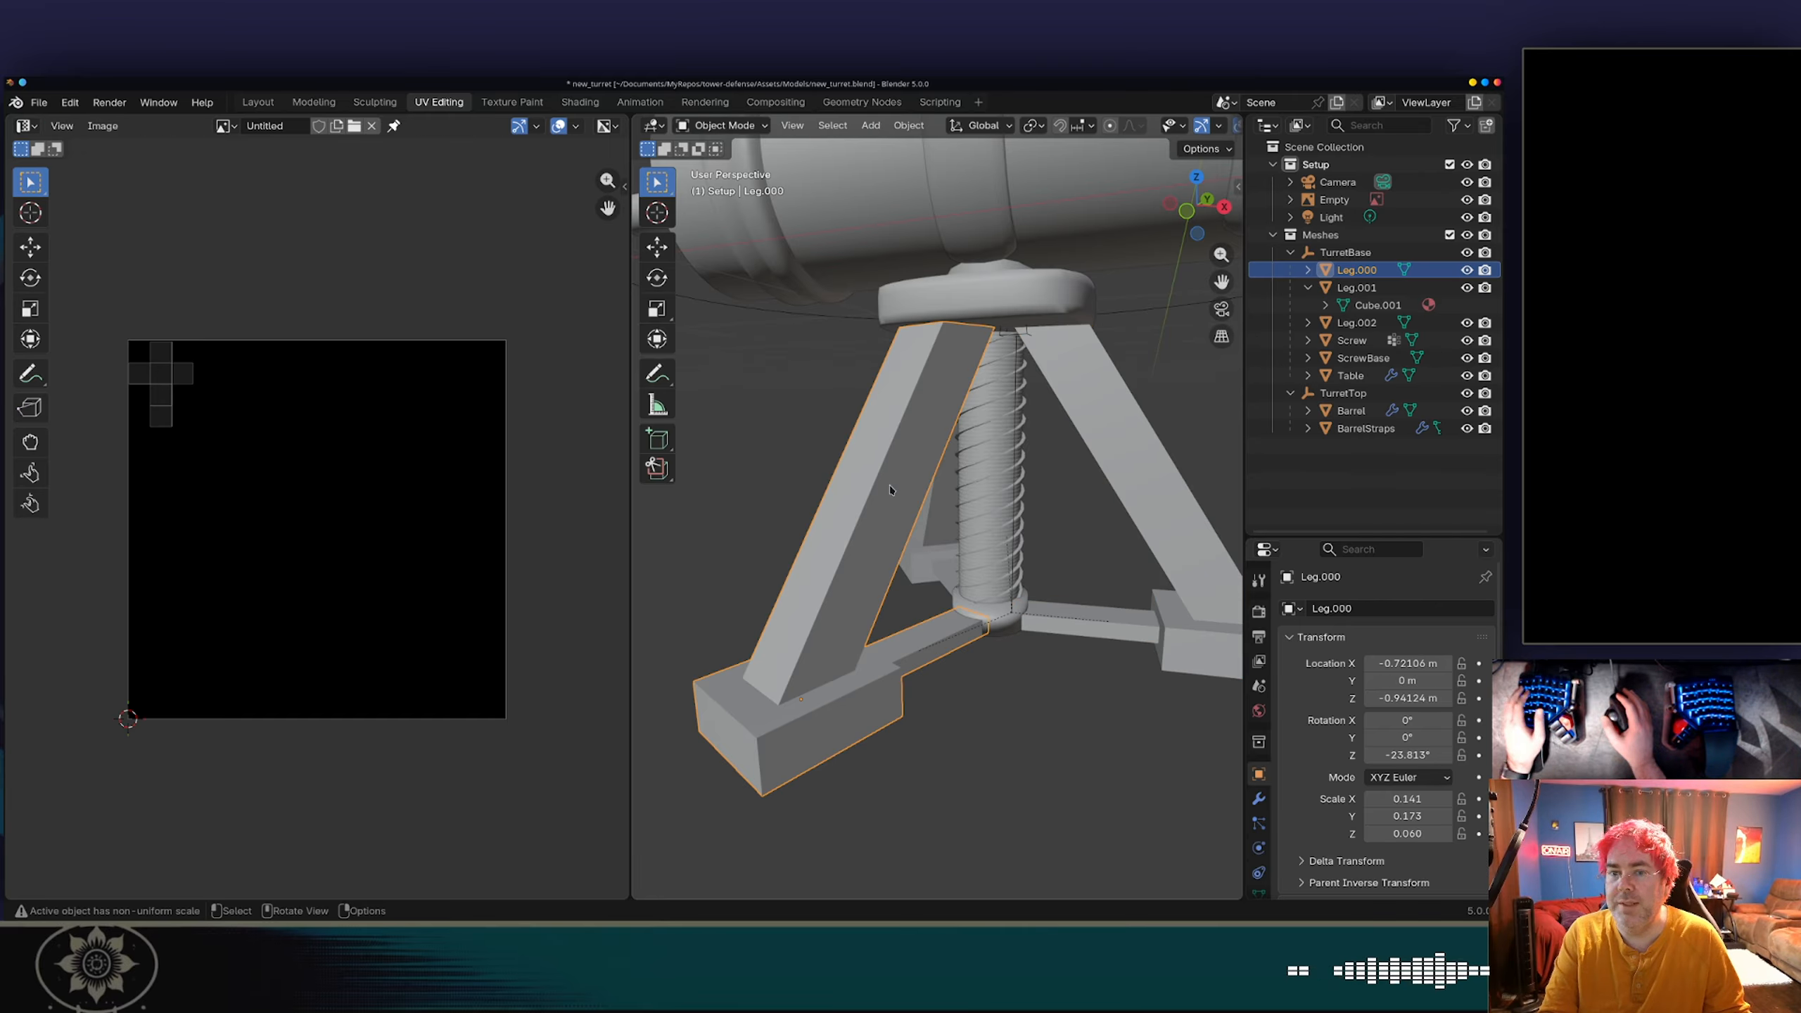
click(1114, 471)
click(867, 491)
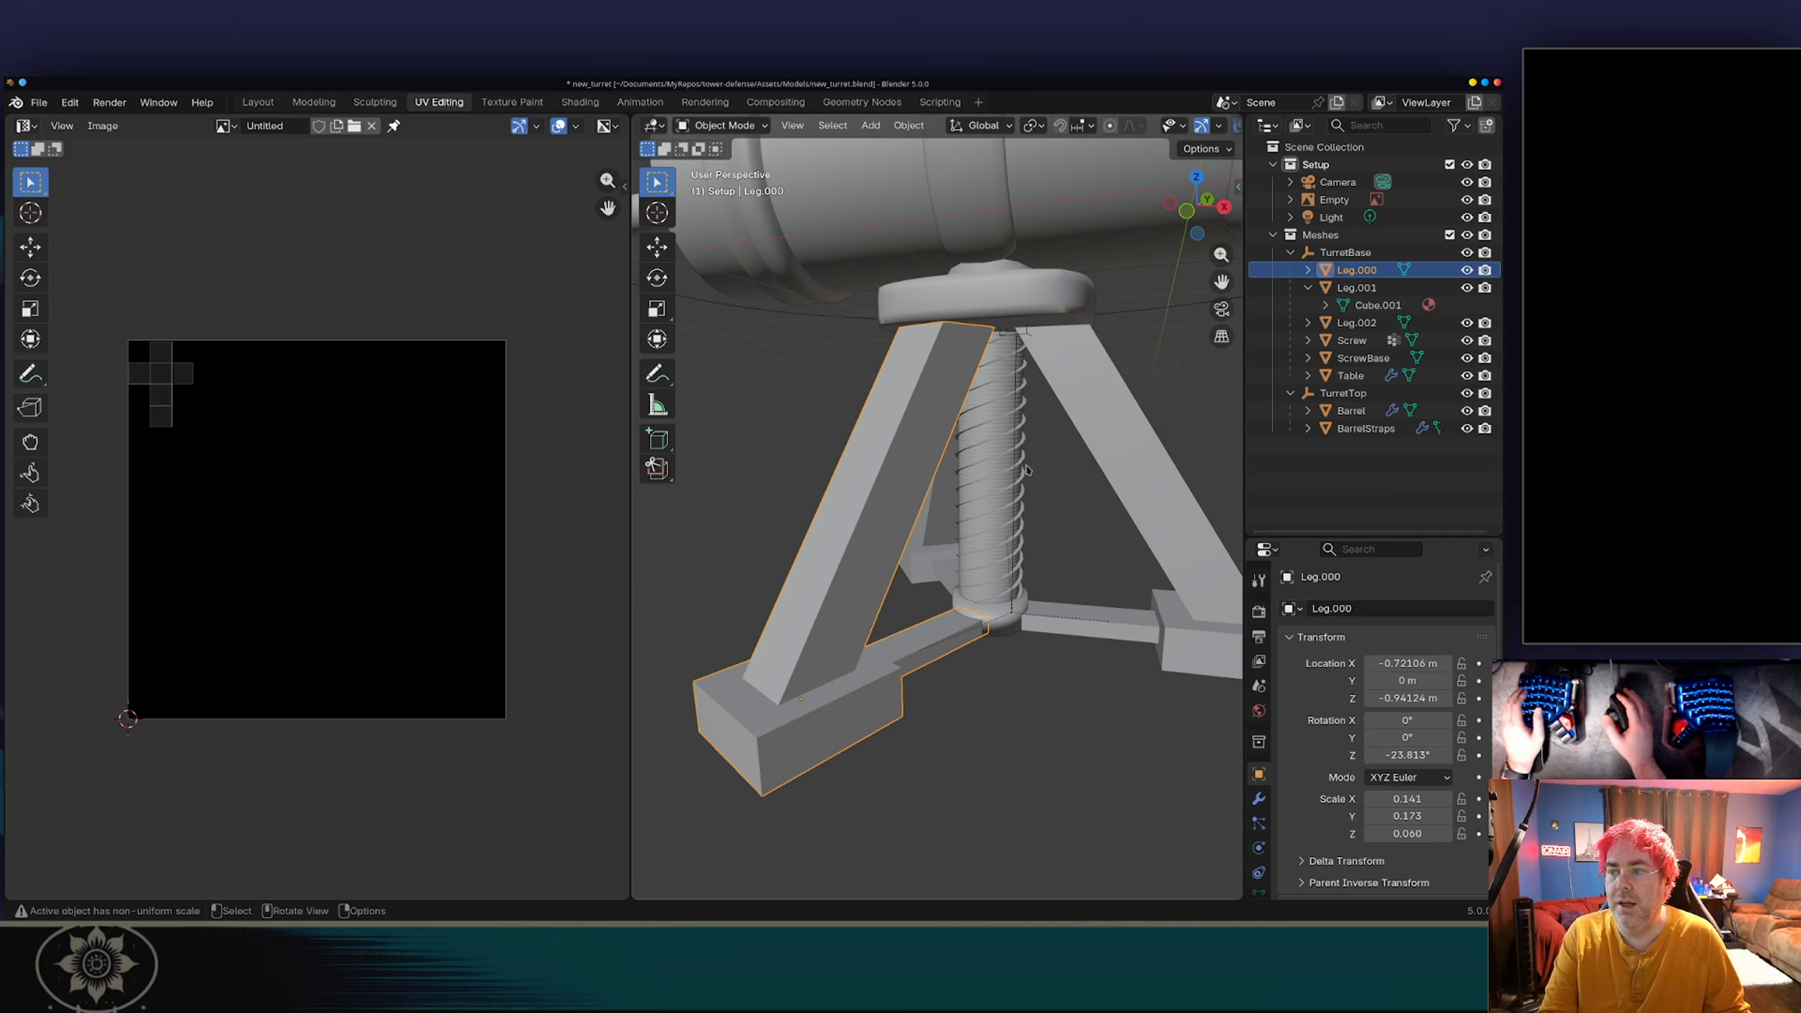
click(1133, 454)
click(860, 508)
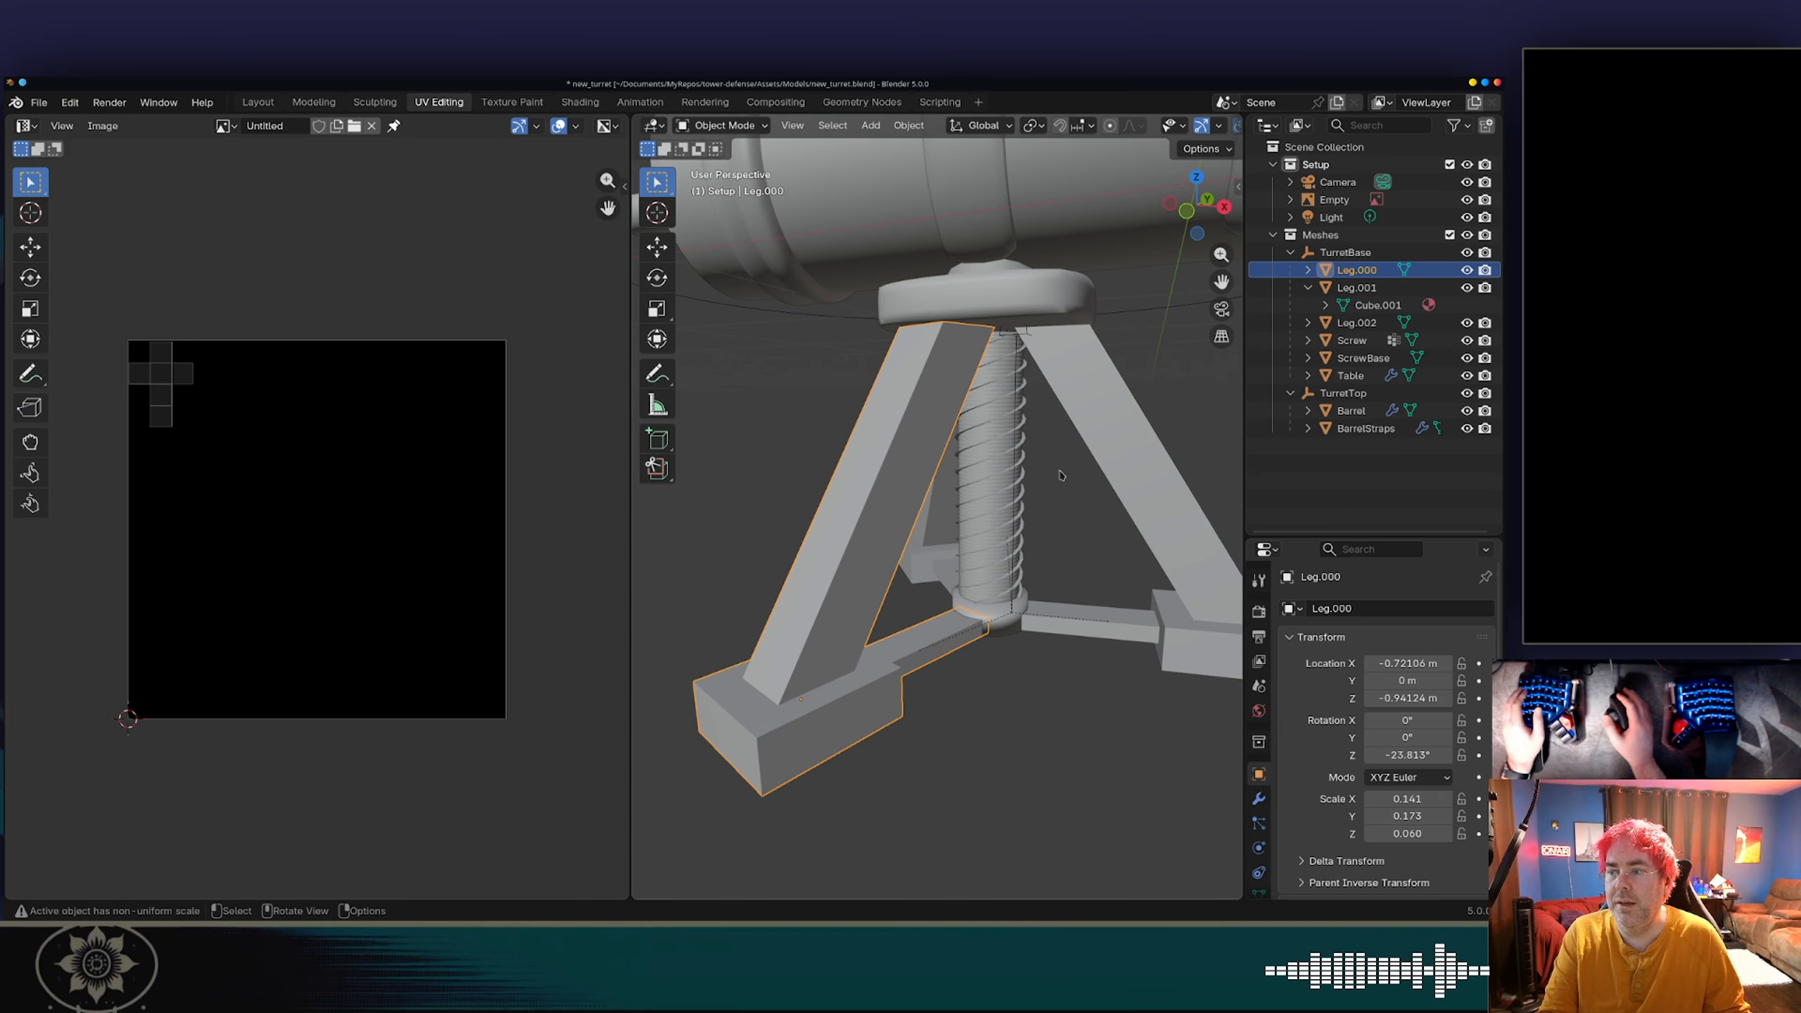
click(1140, 456)
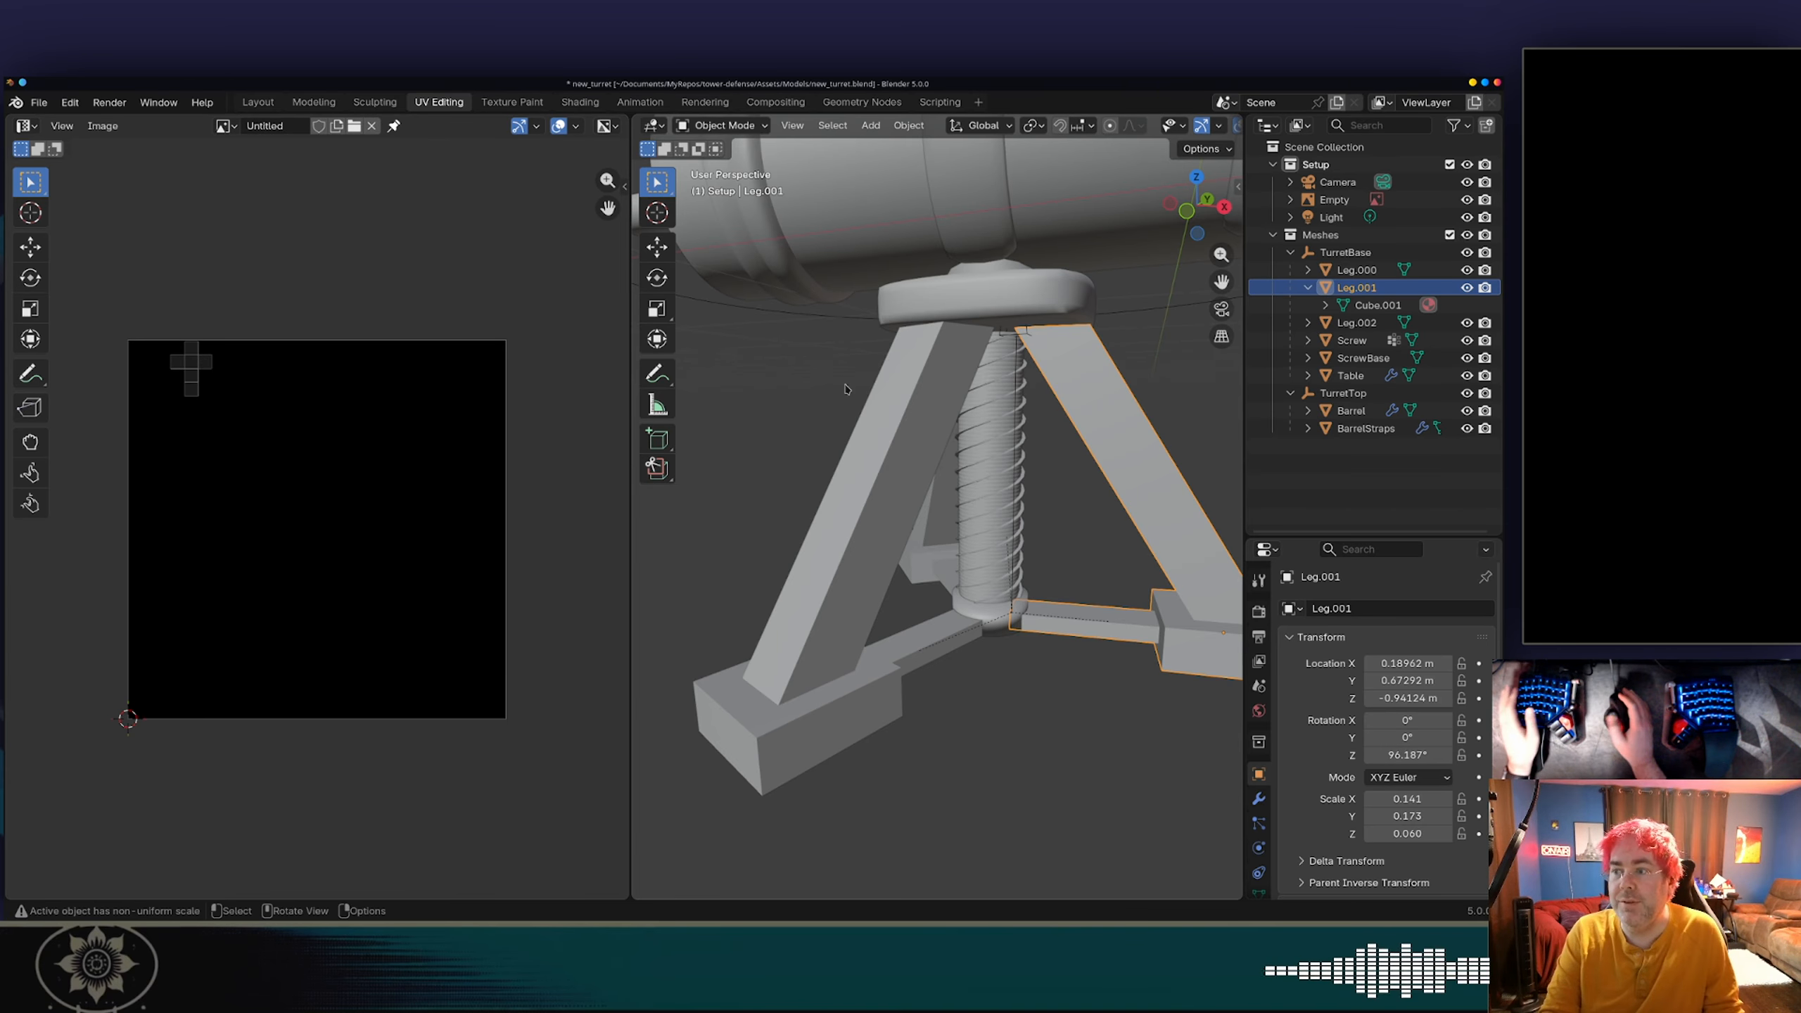
Step: Add Leg.000 to the Leg.001 selection and open both meshes in Edit Mode with all faces deselected
shift+click(874, 468)
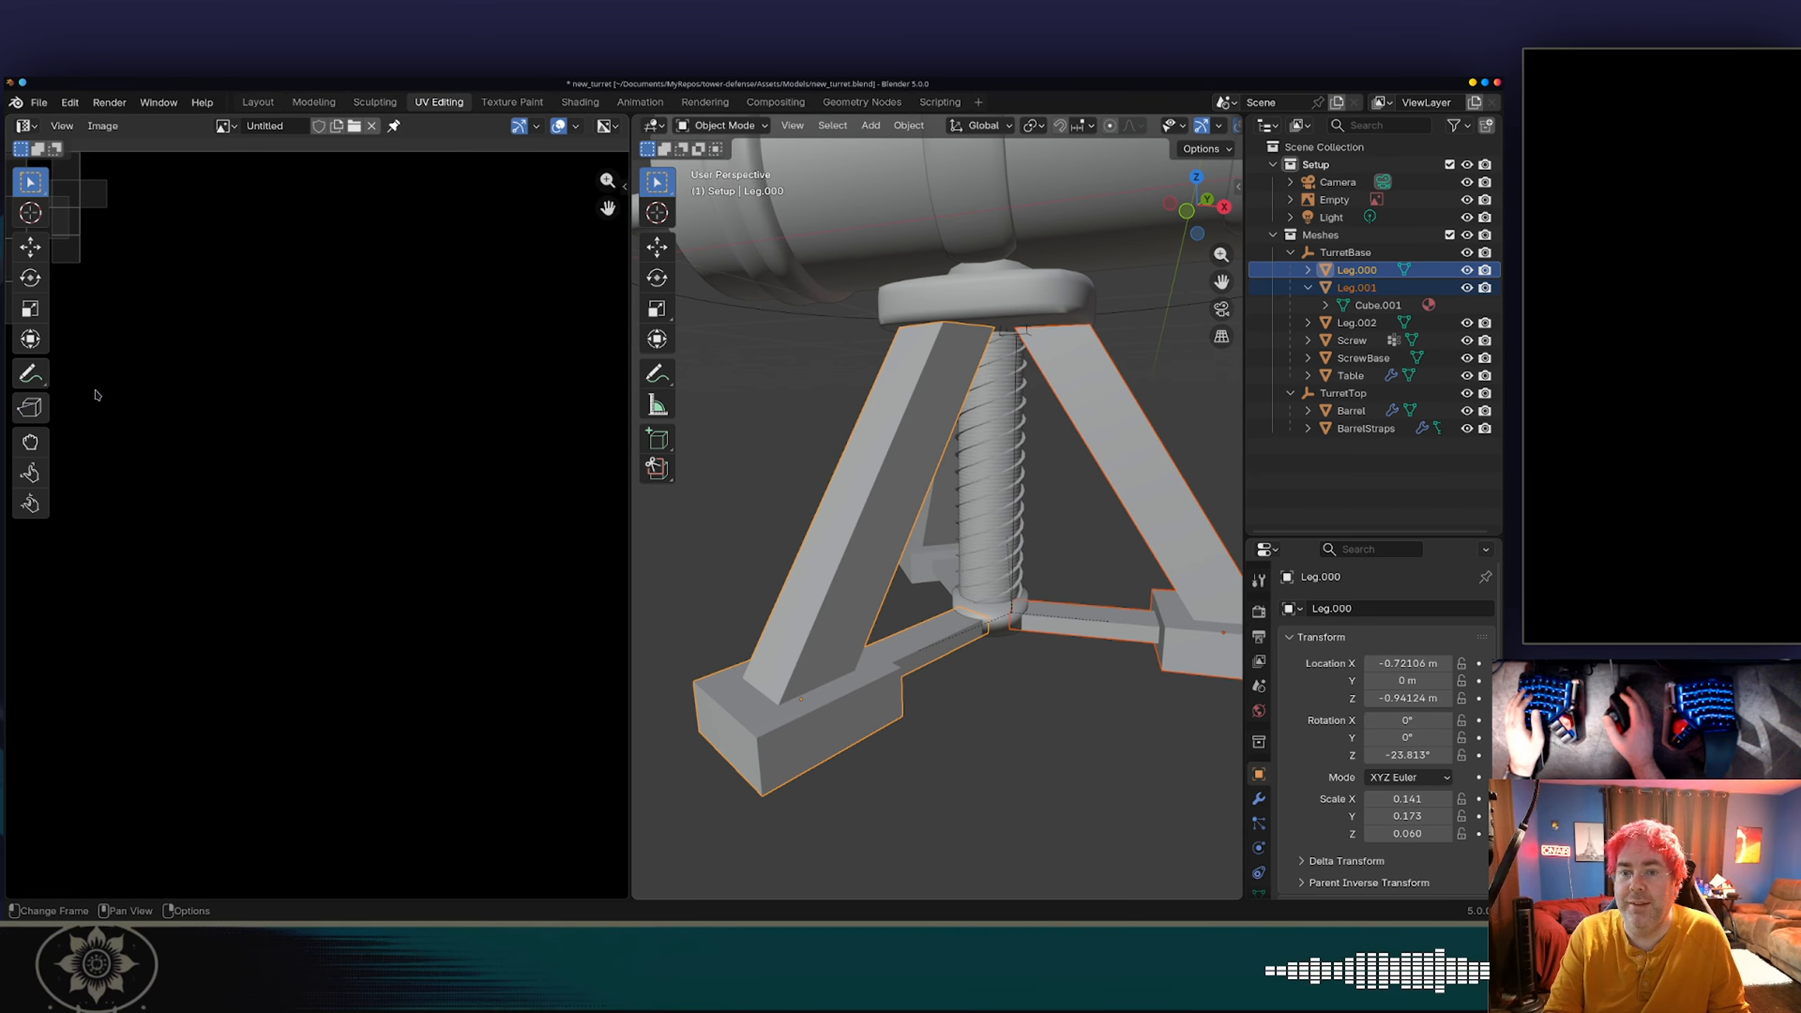
middle_drag(169, 371, 271, 420)
scroll(272, 419, down, 1)
scroll(271, 405, up, 5)
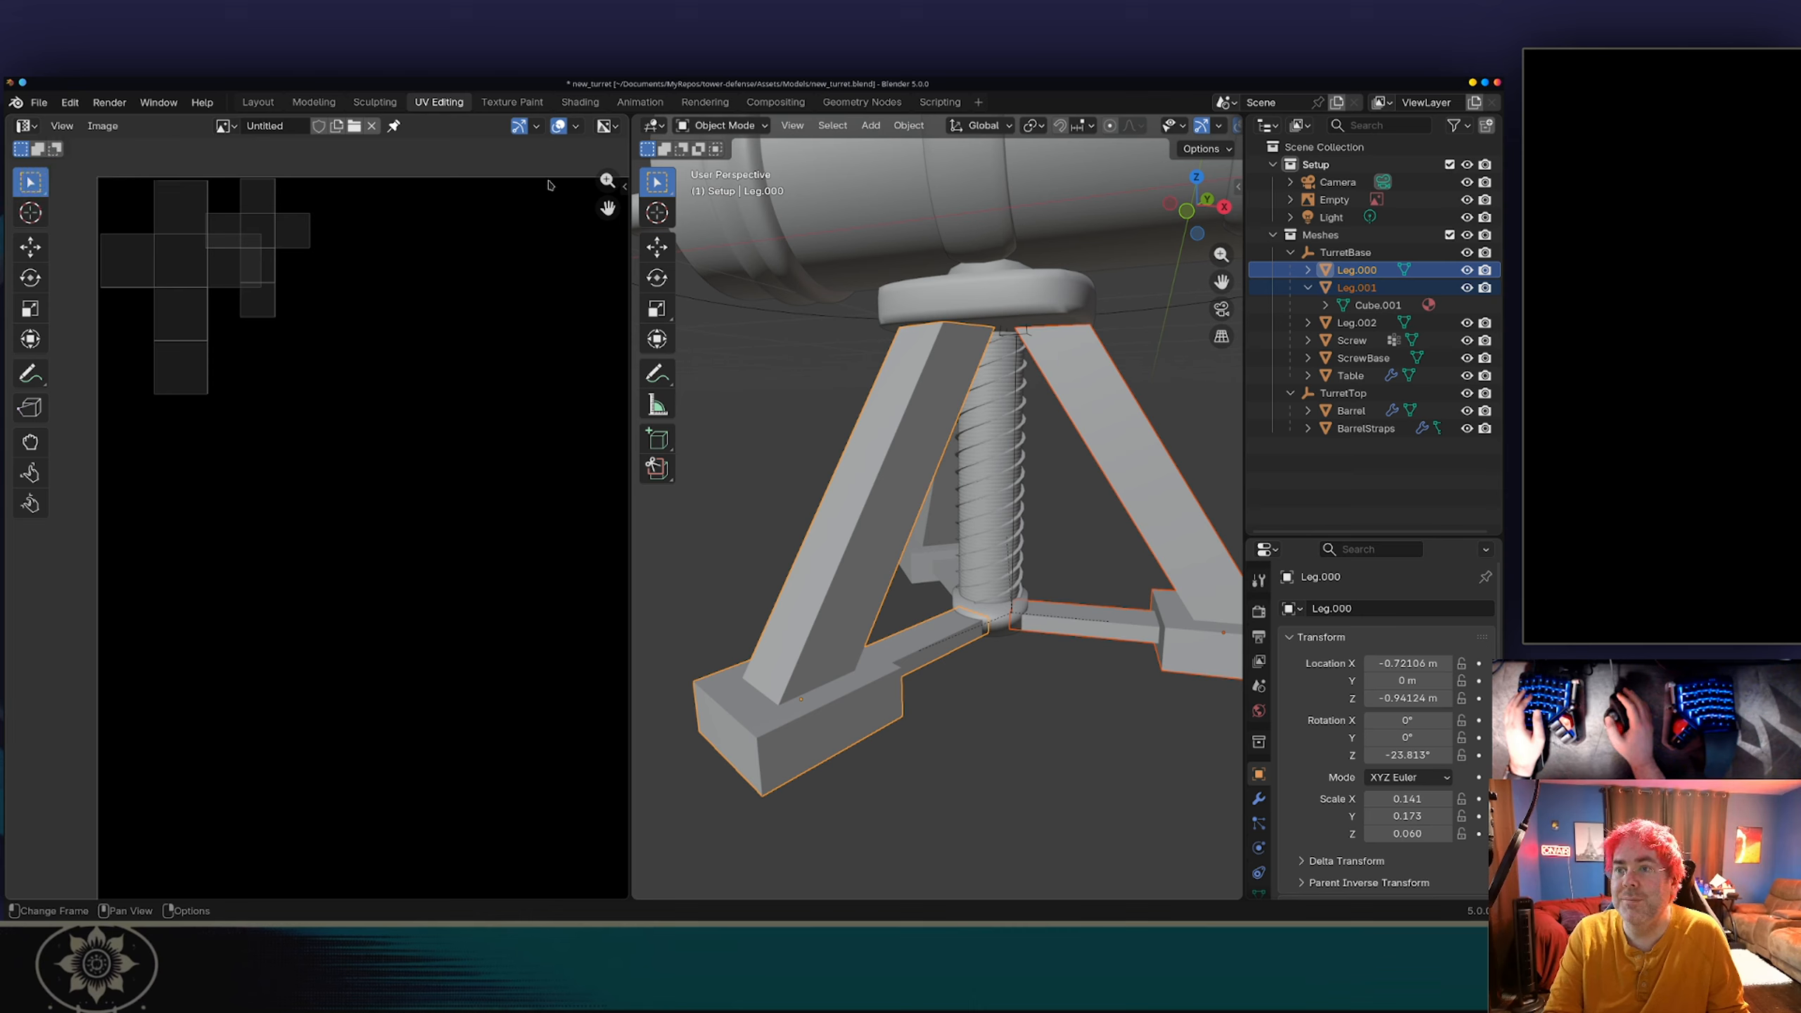
click(126, 126)
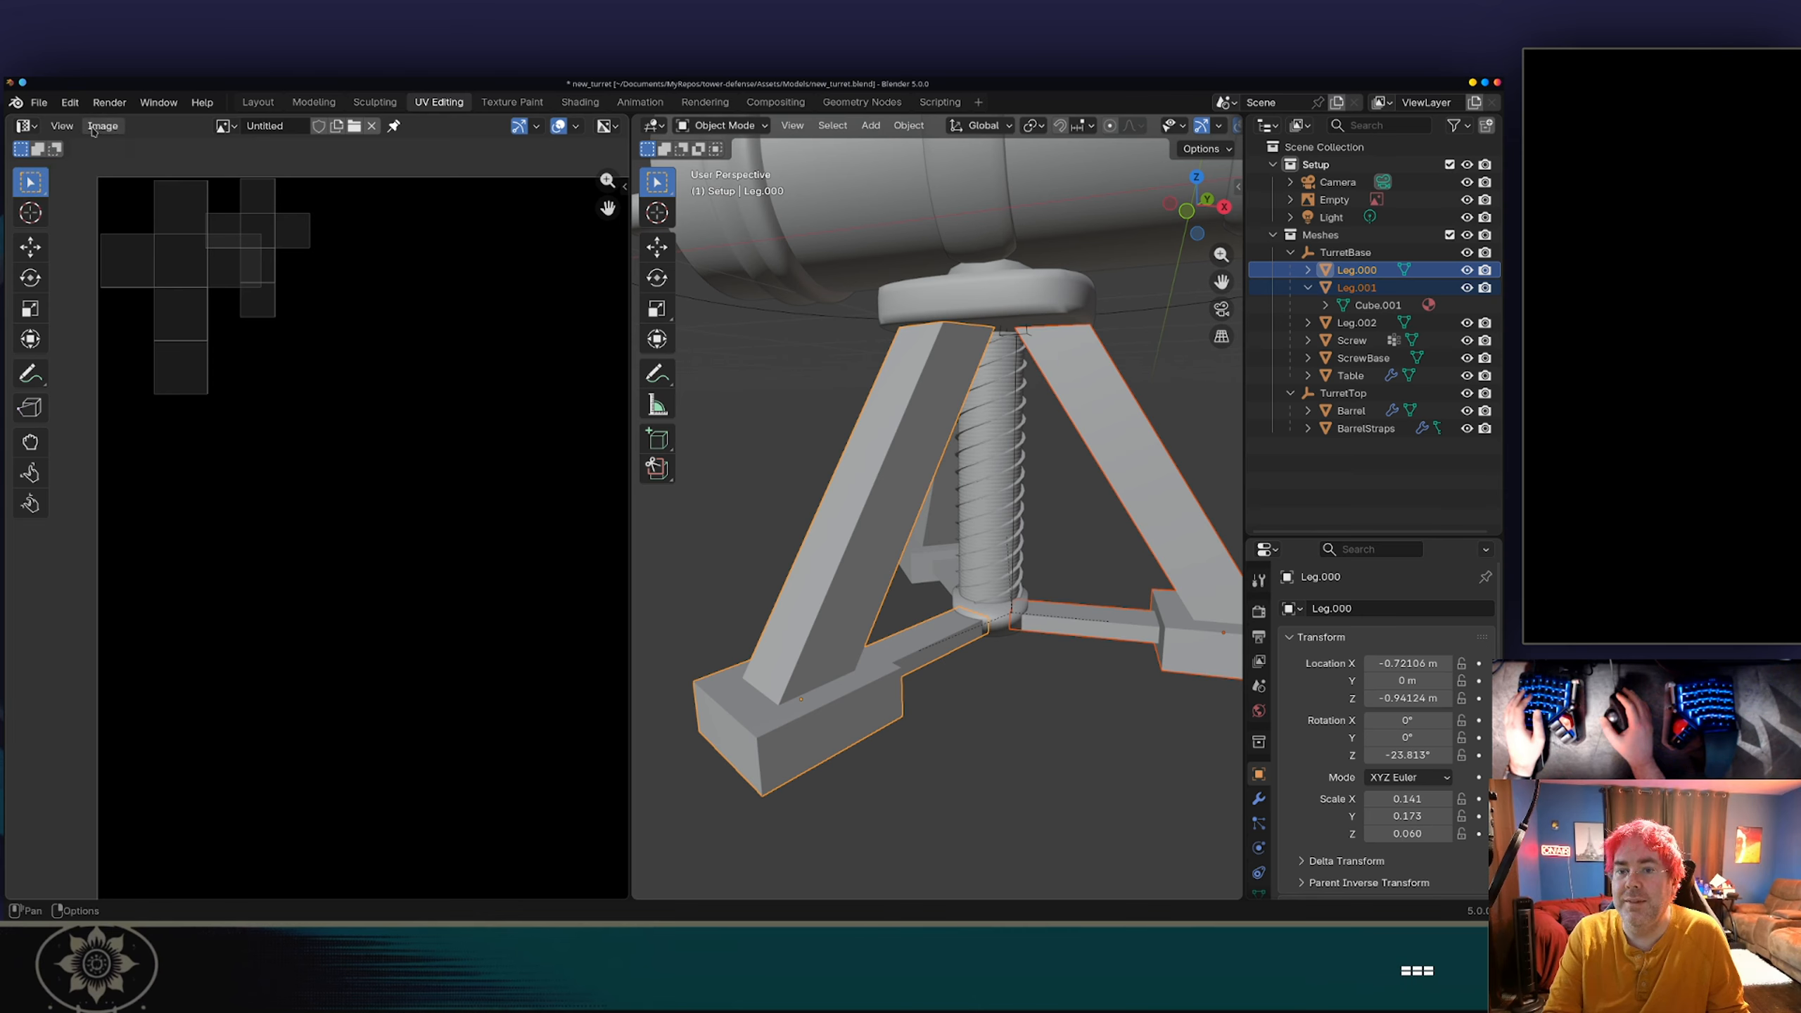
key(Tab)
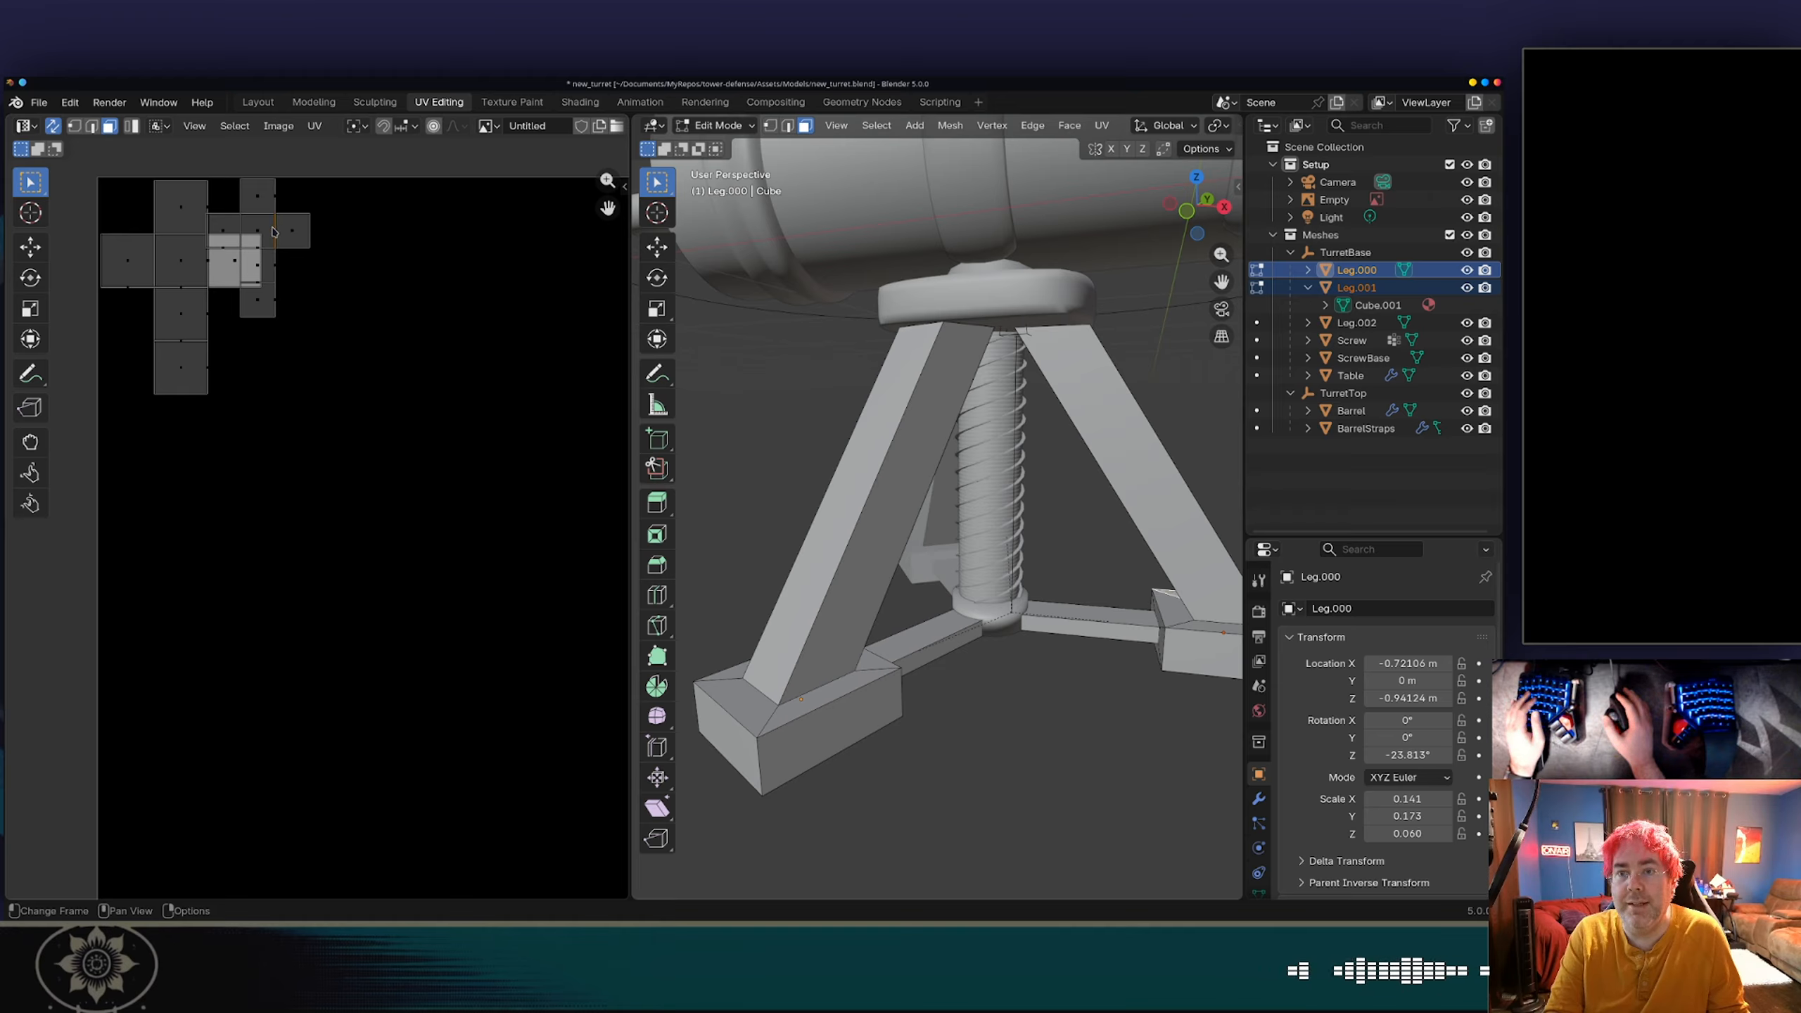
key(a)
key(alt+a)
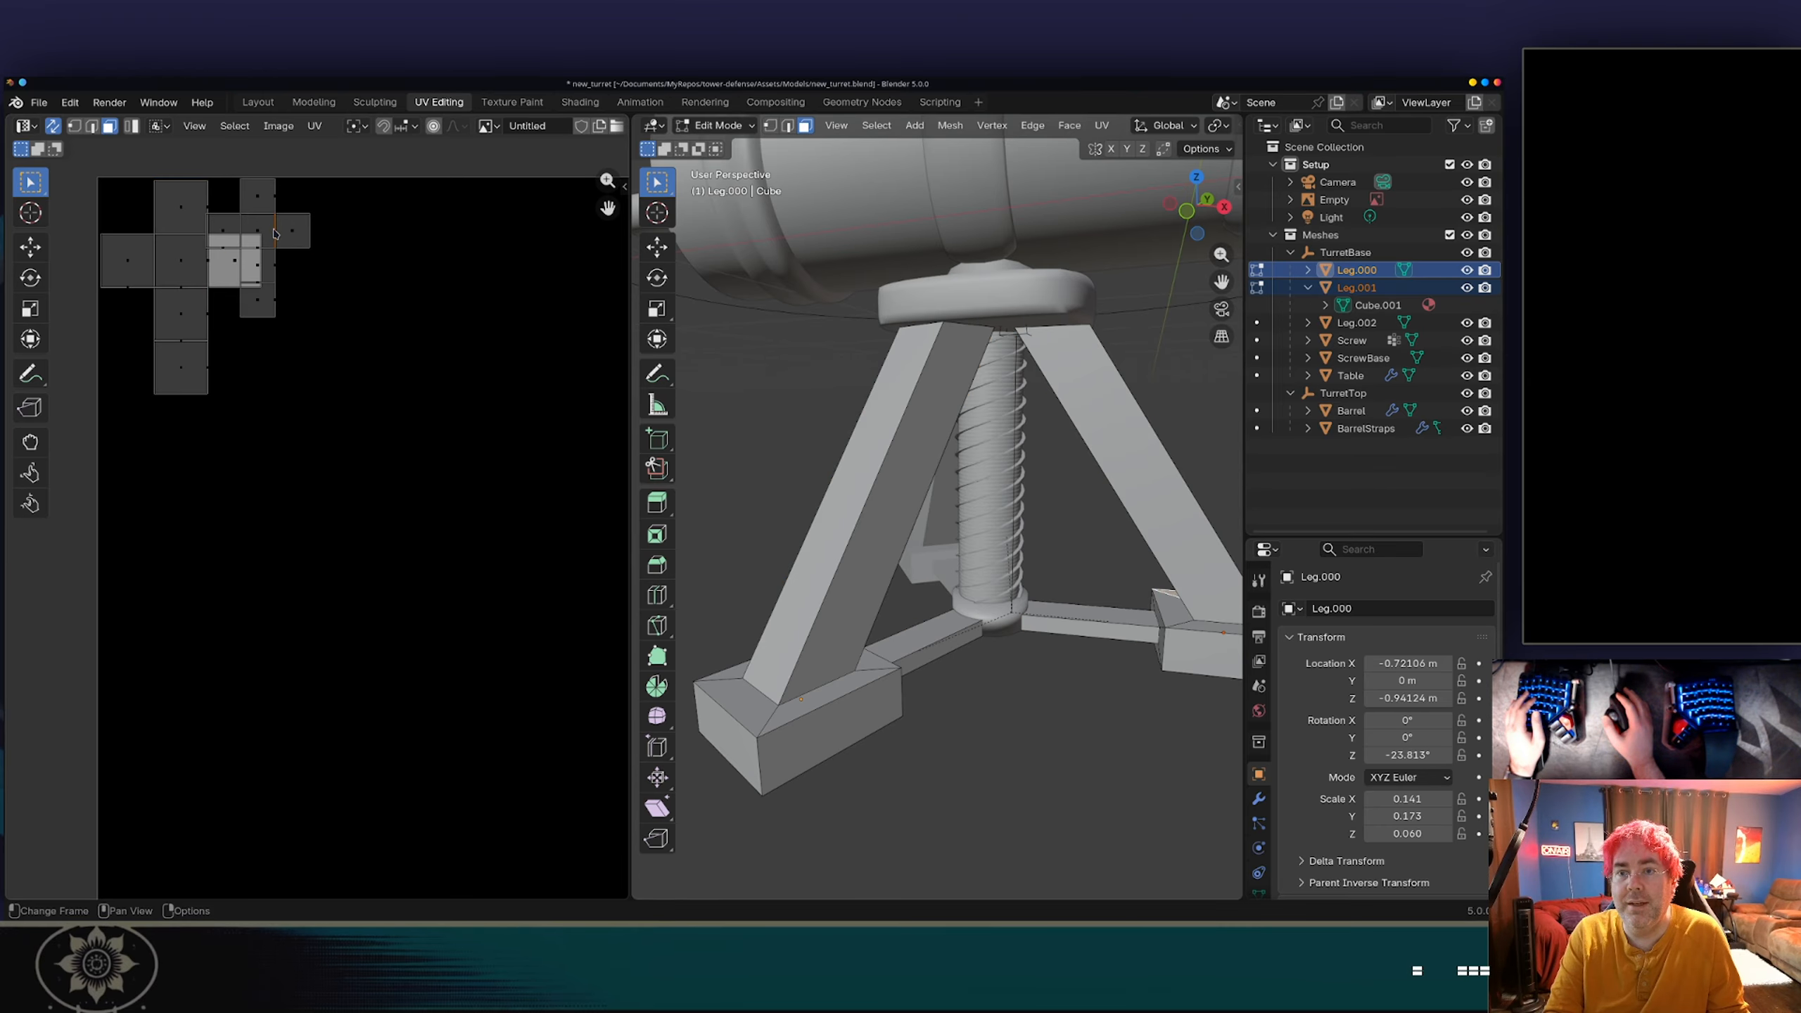
Step: Try to move Leg.001's smaller UV cross away from Leg.000's island by selecting its faces individually
drag(231, 353, 342, 147)
click(224, 359)
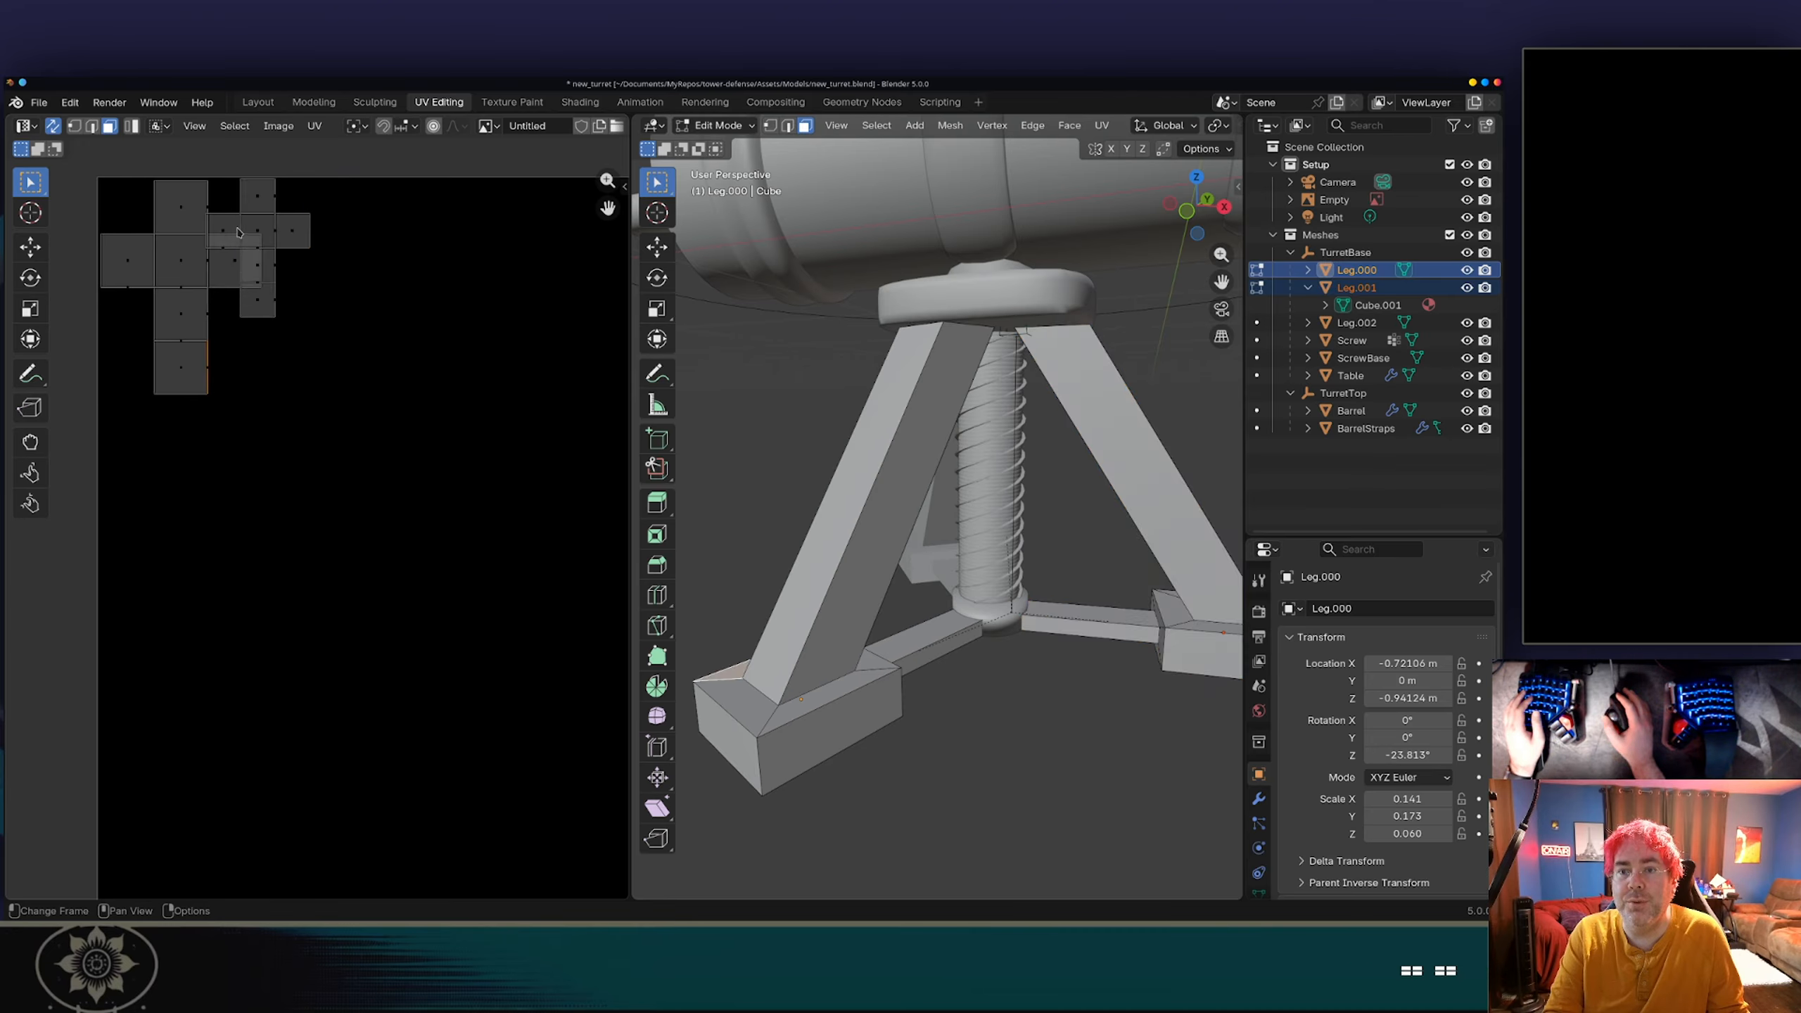
shift+click(260, 232)
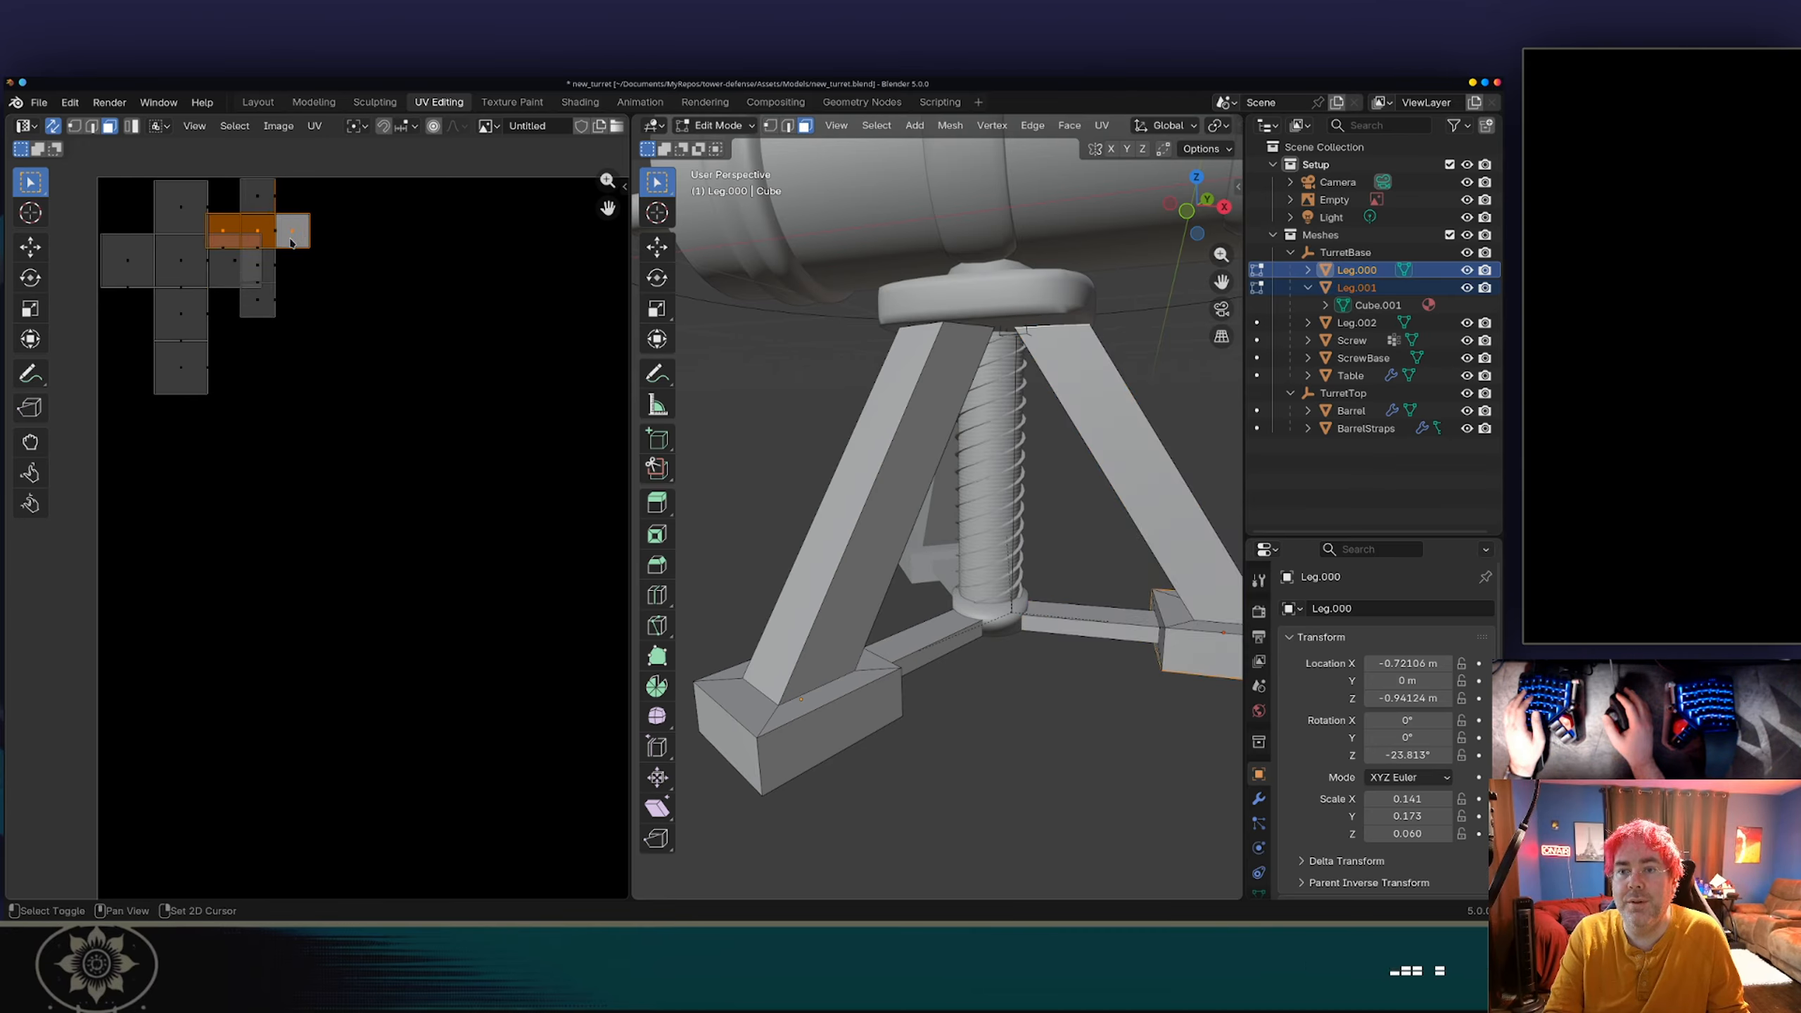
shift+click(254, 201)
shift+click(257, 266)
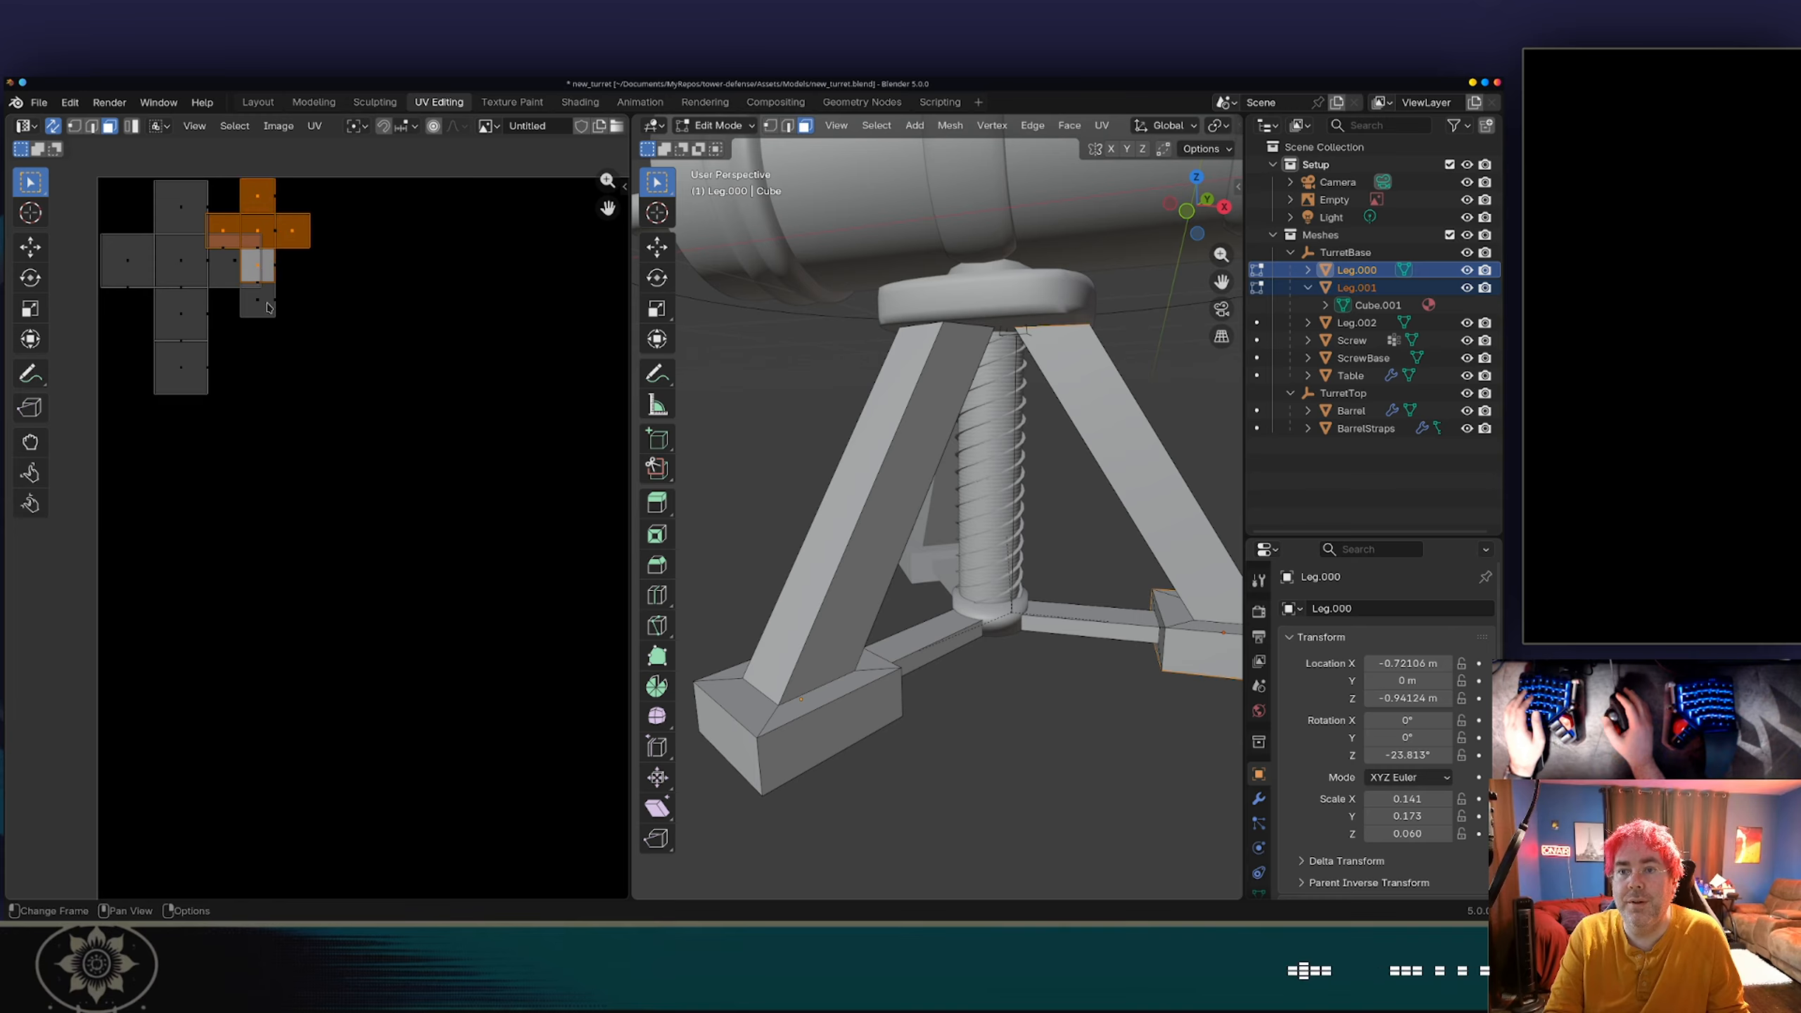
shift+click(253, 306)
key(g)
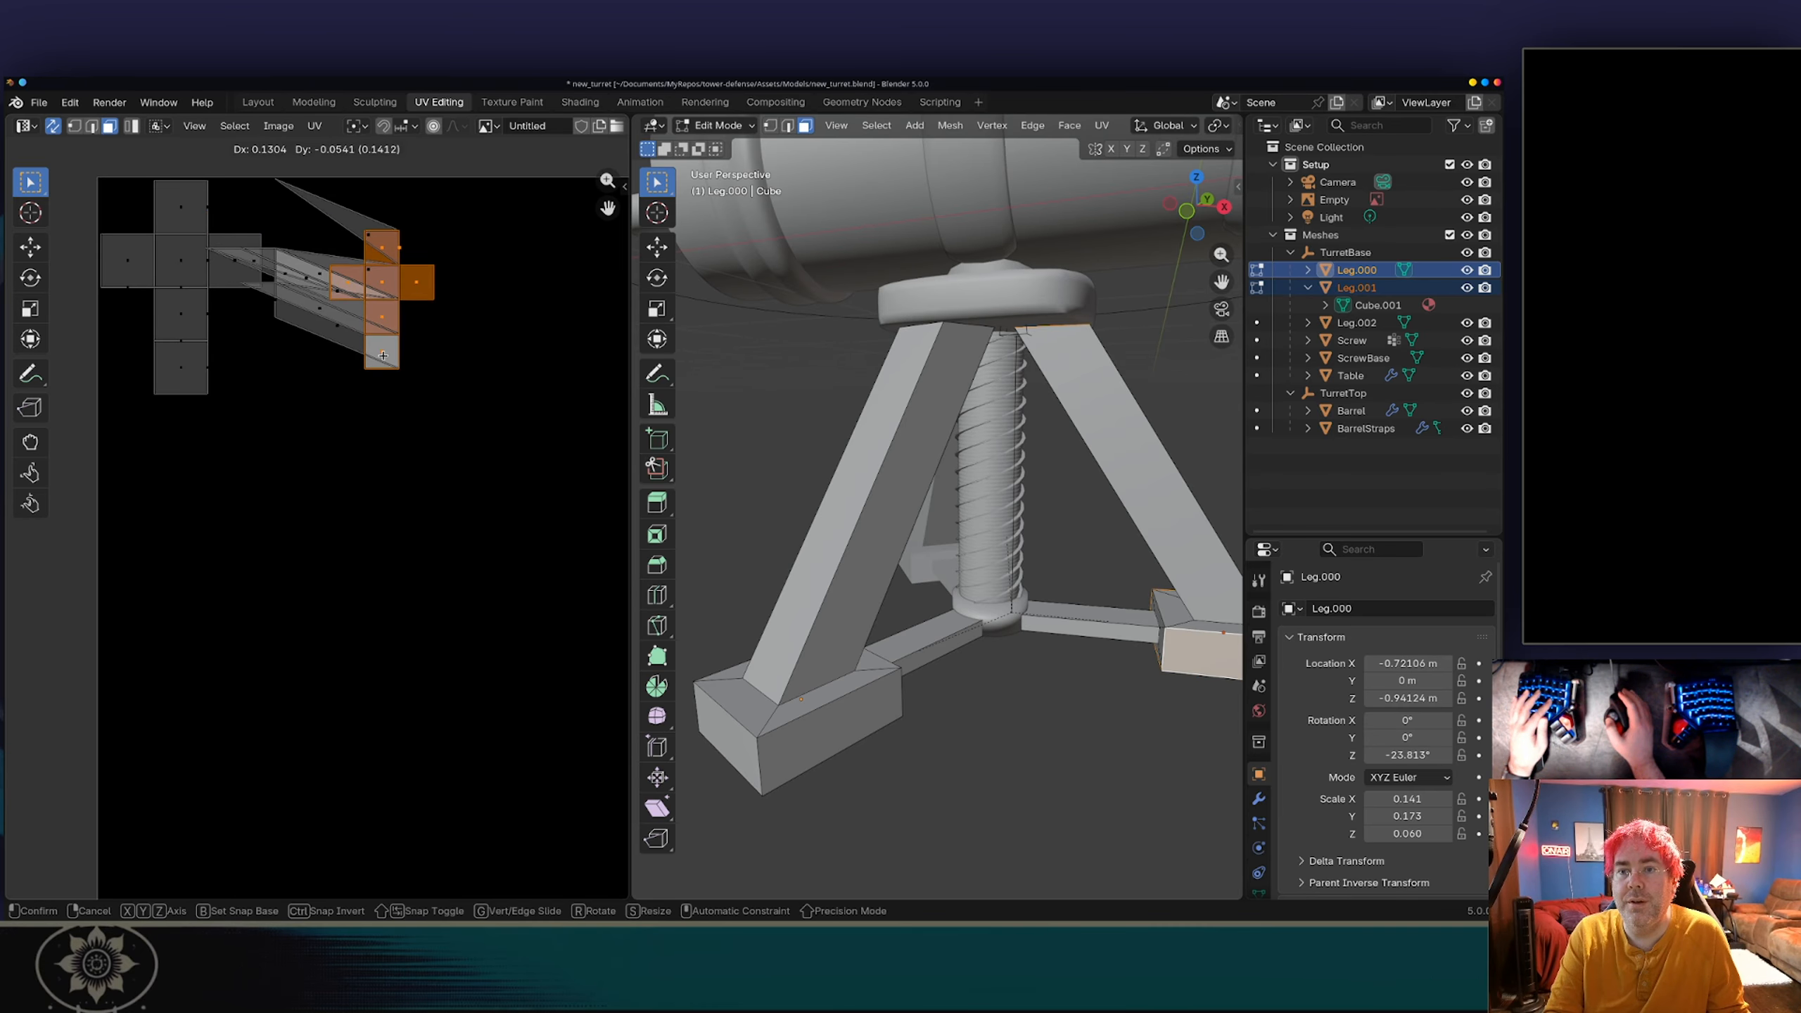
right_click(354, 336)
Step: Try to move Leg.001's smaller UV cross by selecting its two crossing face loops
key(alt+a)
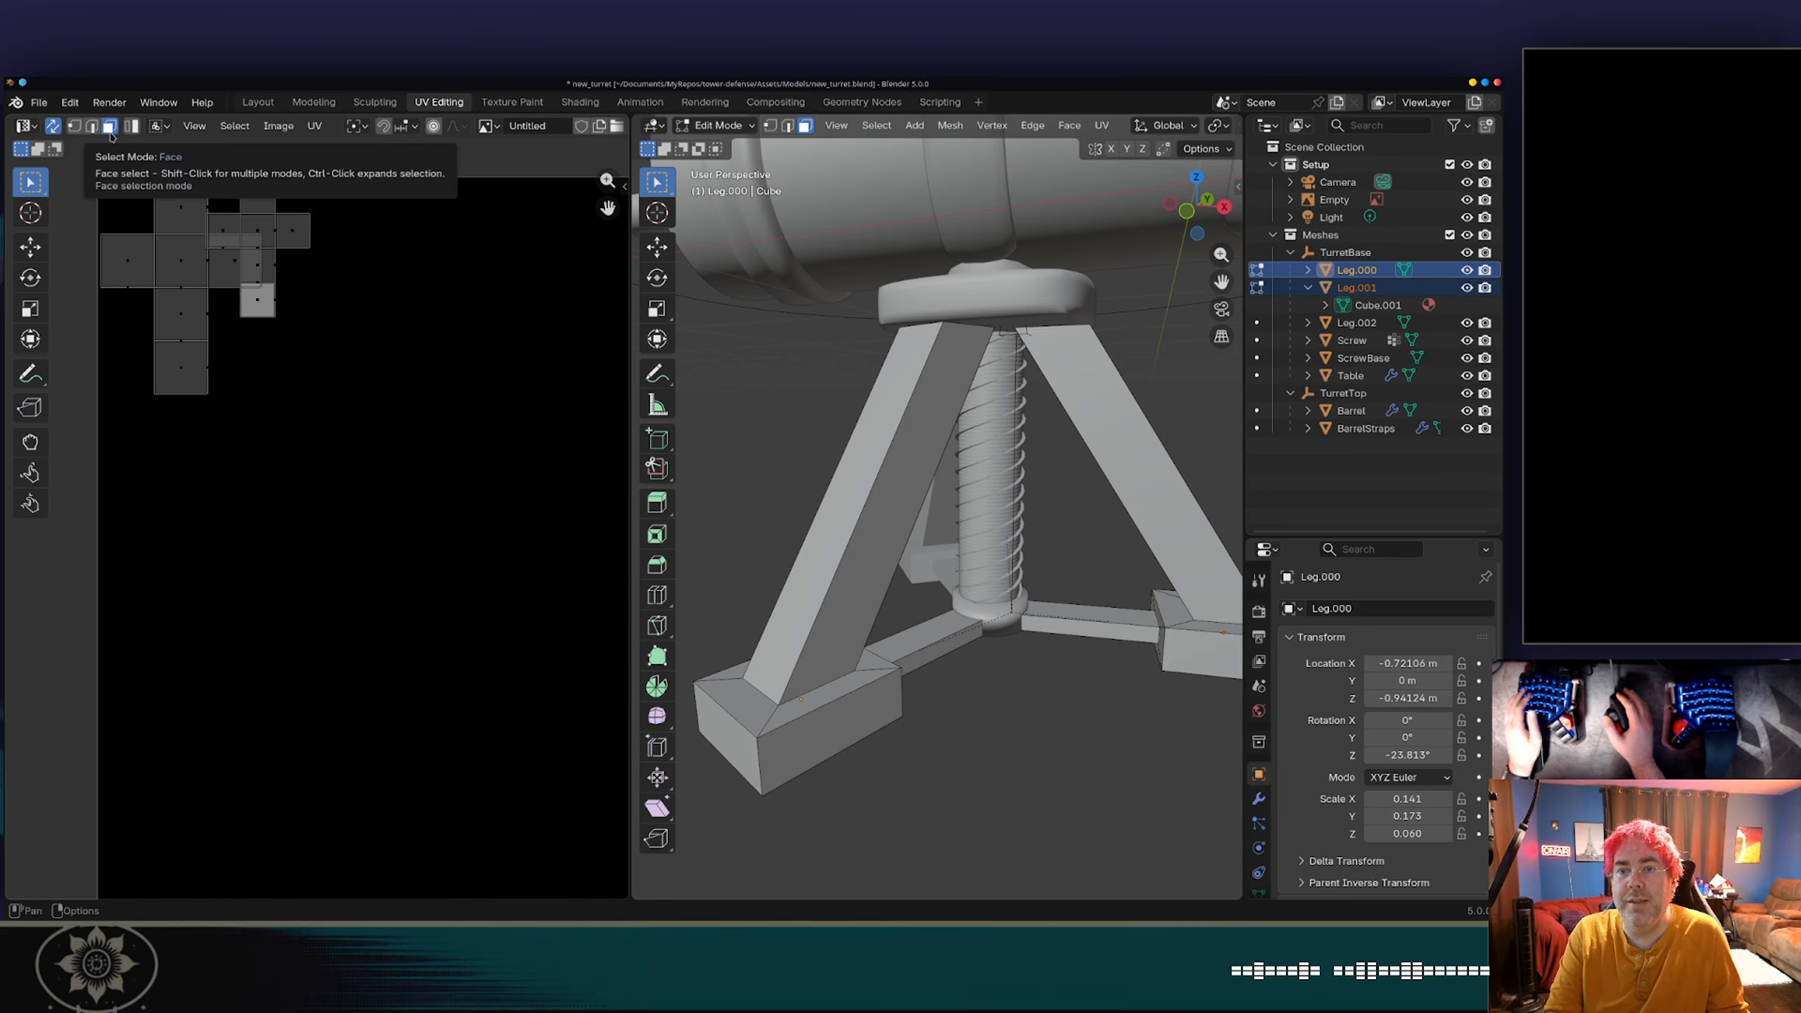
ctrl+click(271, 231)
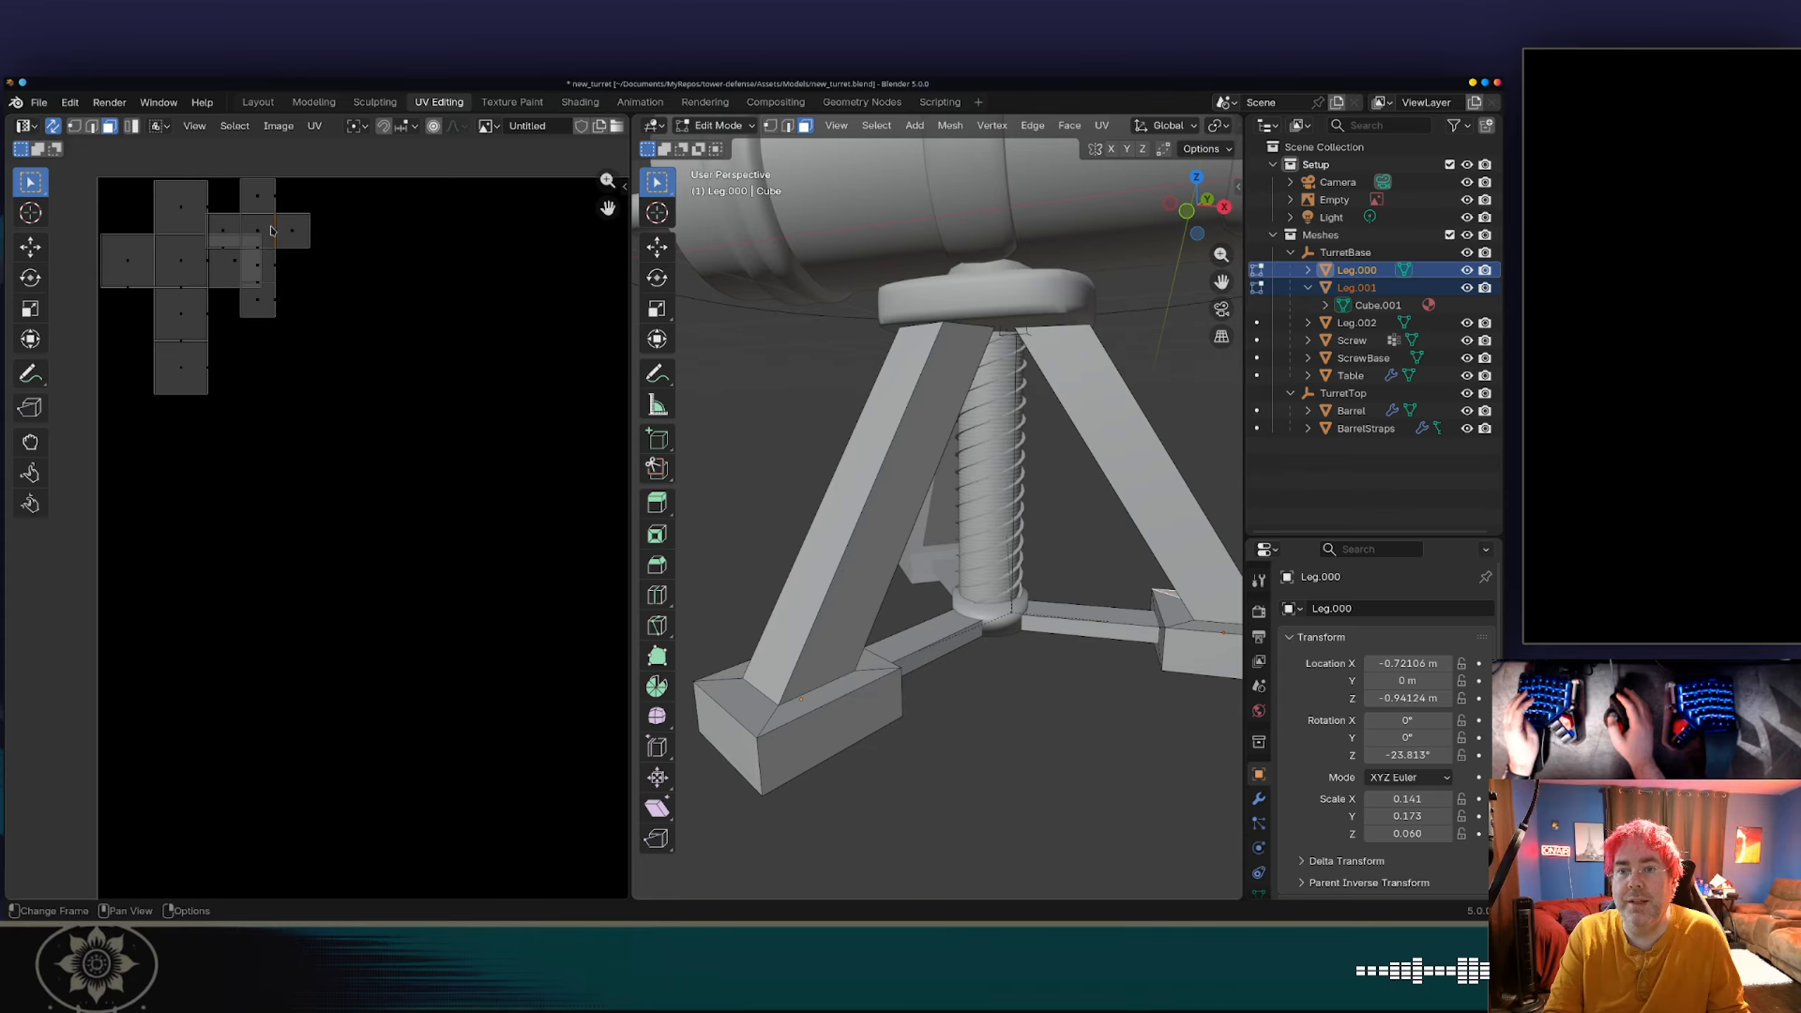
alt+click(272, 231)
alt+click(259, 198)
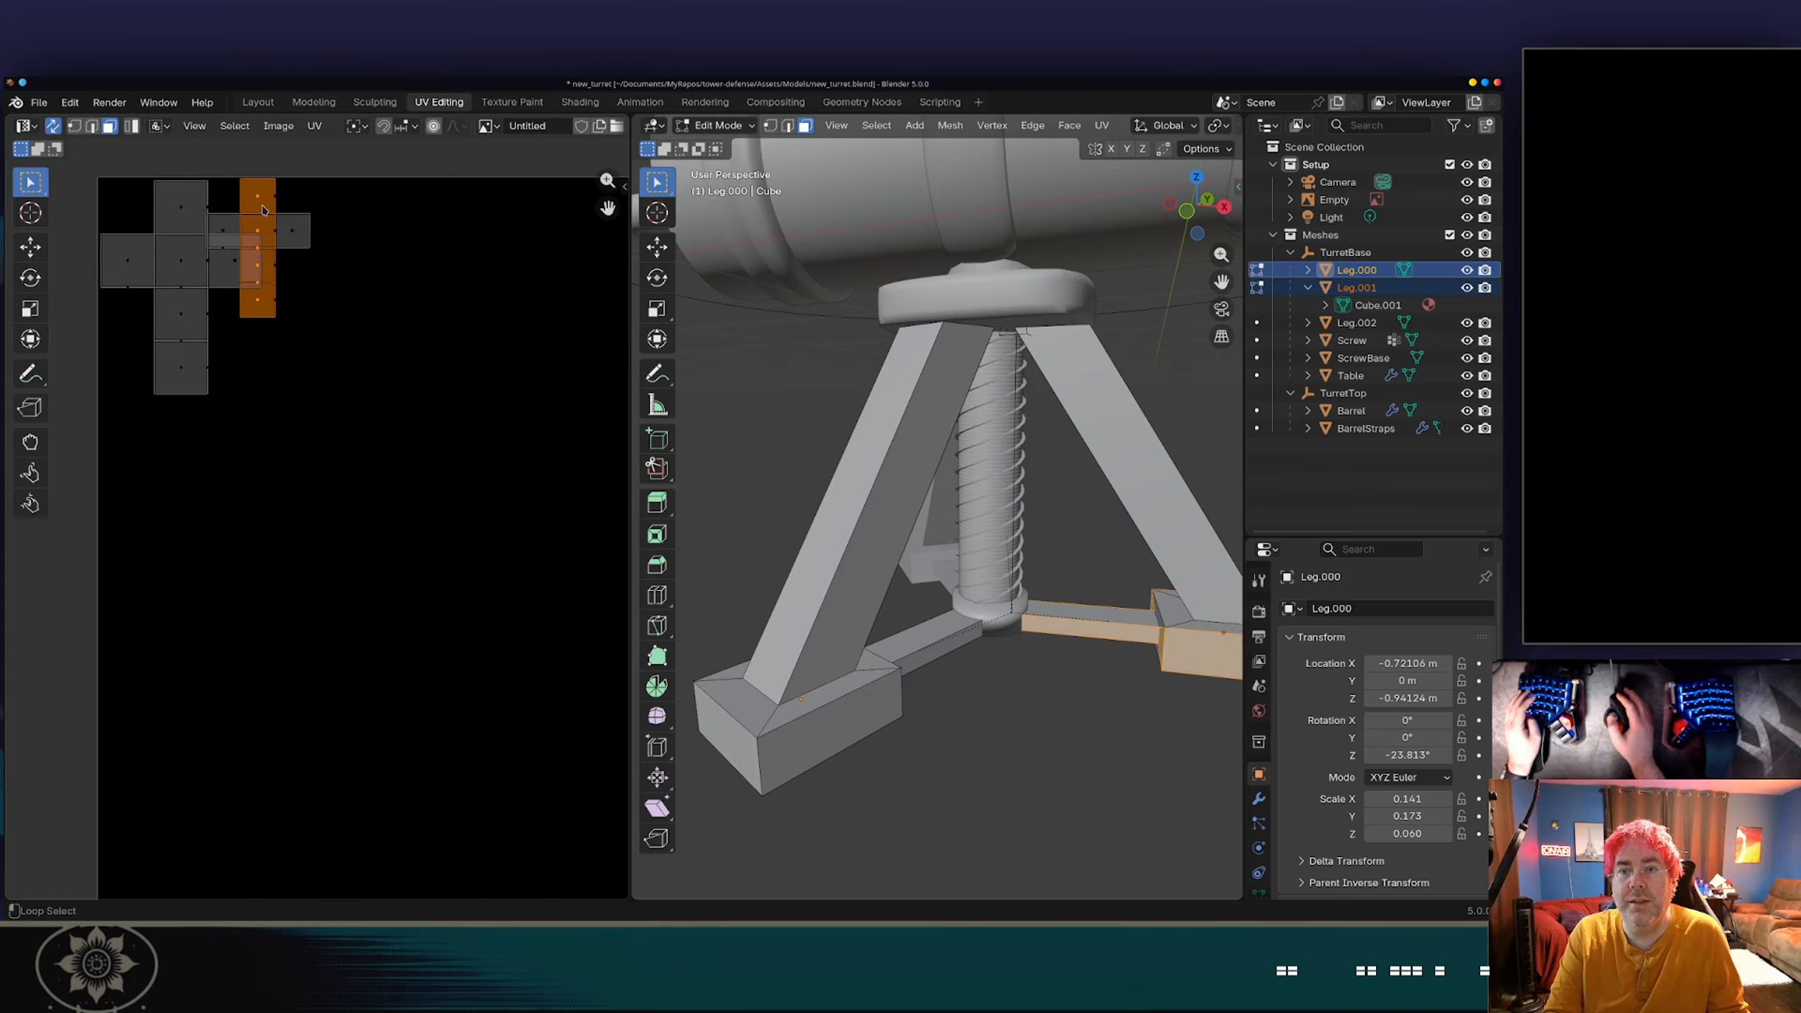
alt+shift+click(289, 230)
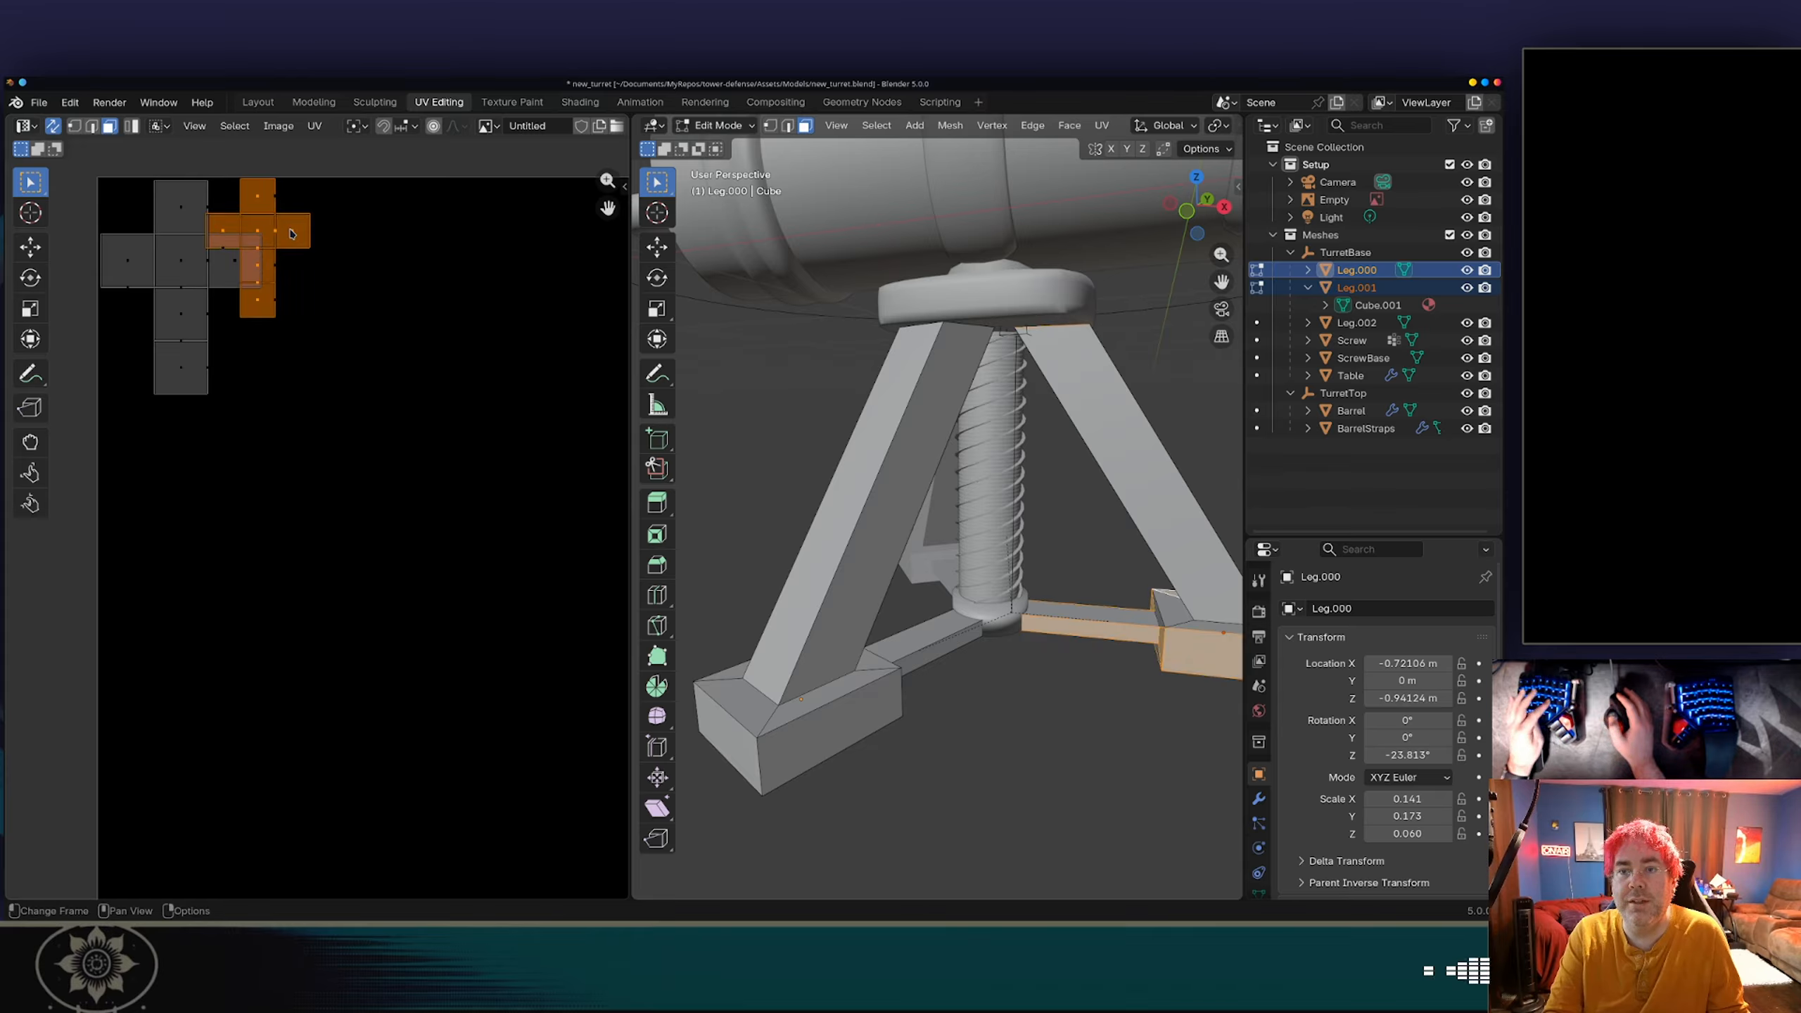
key(g)
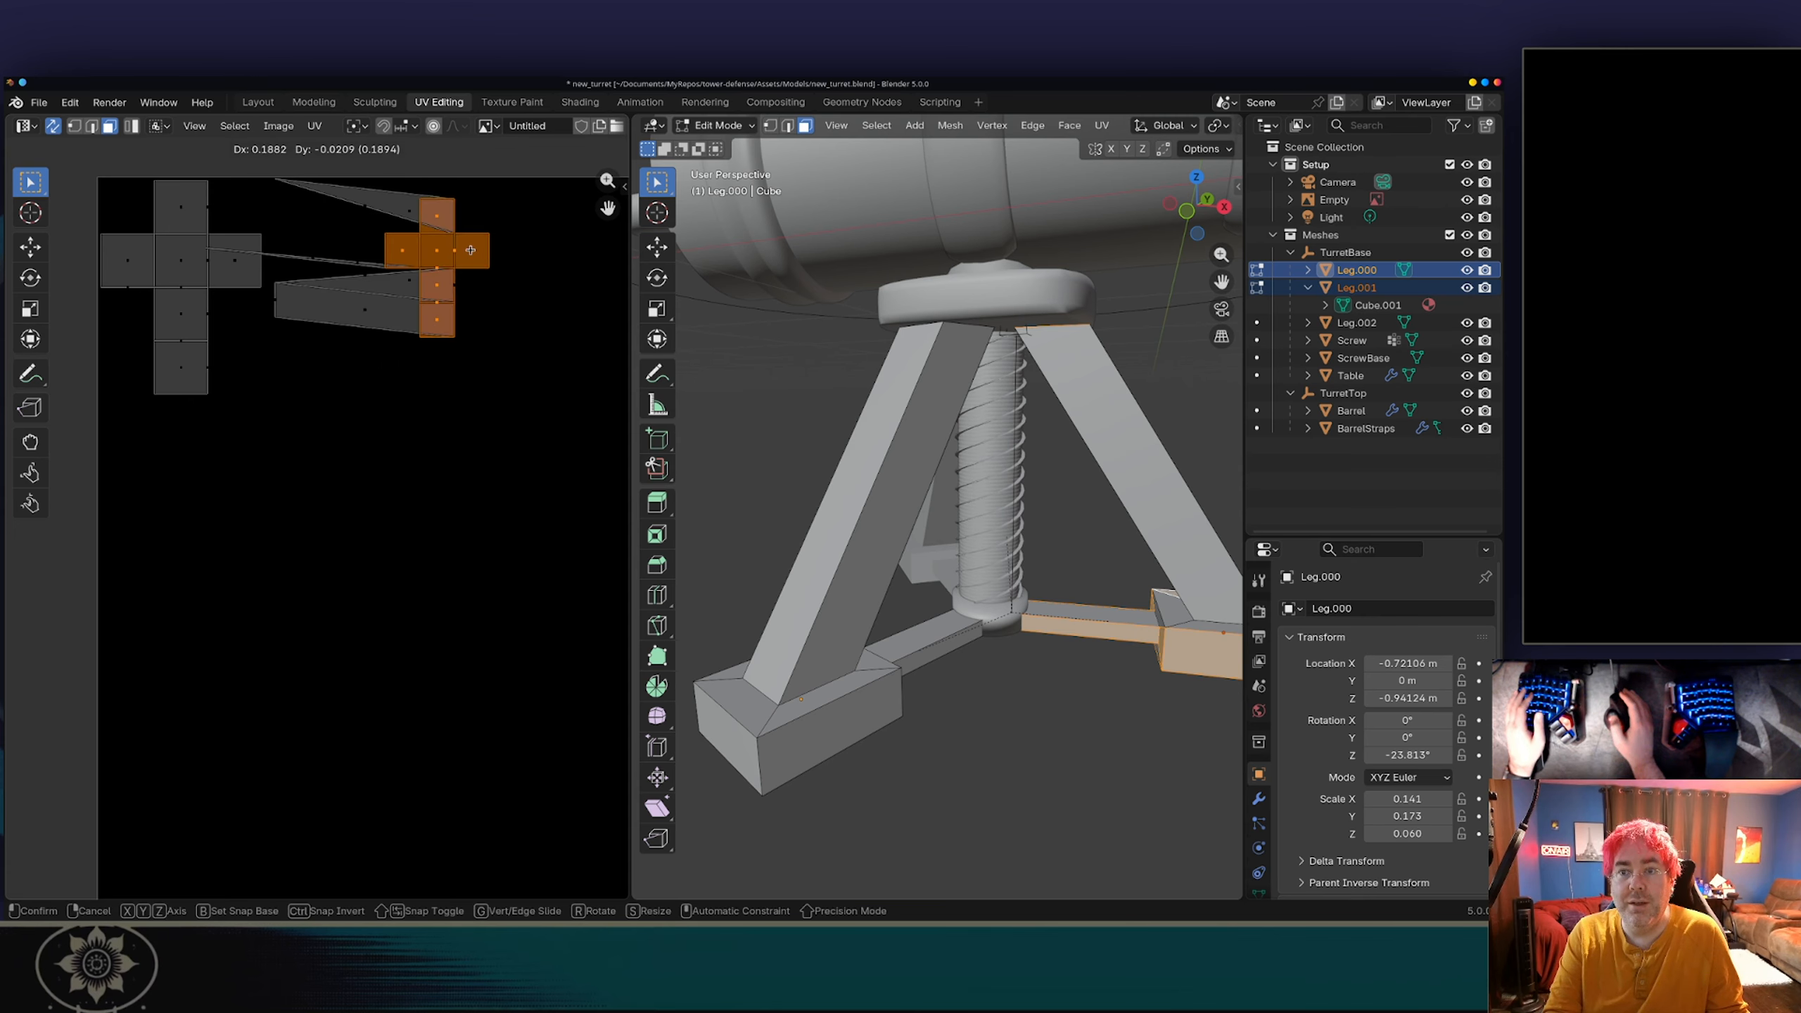
right_click(430, 281)
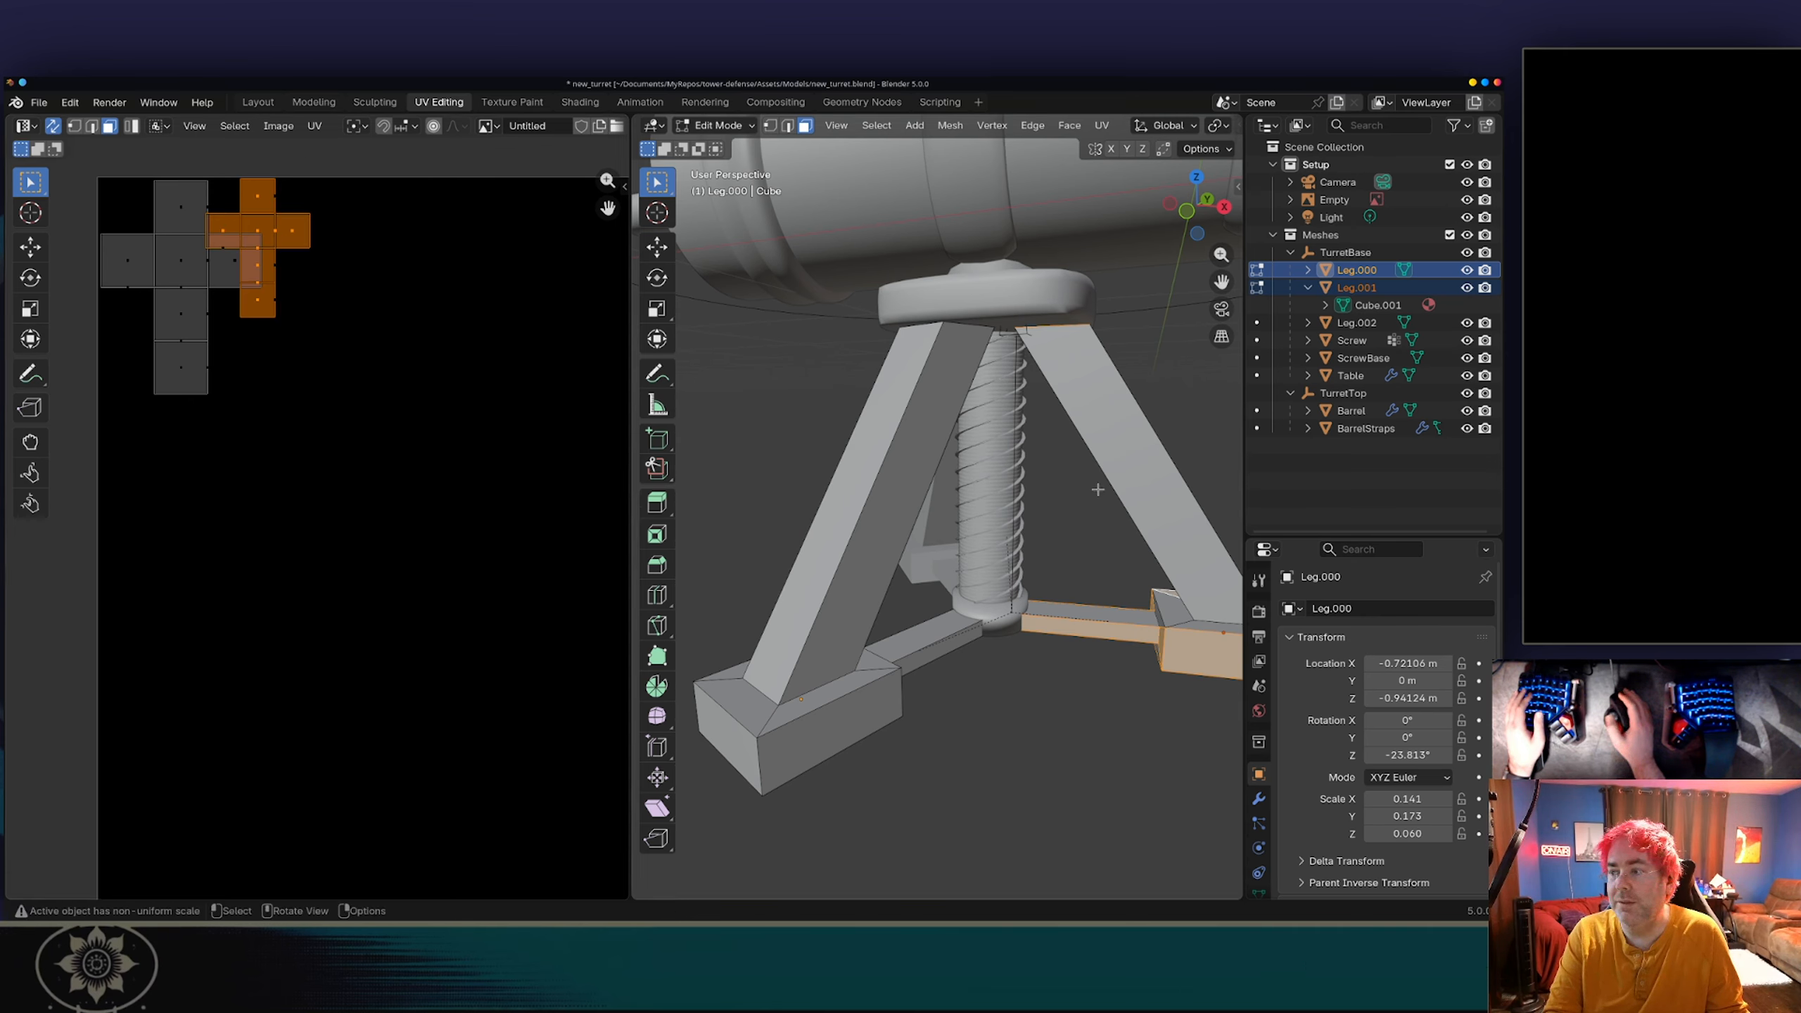
Step: Select all faces of Leg.000 and Leg.001, and leave Edit Mode
click(246, 275)
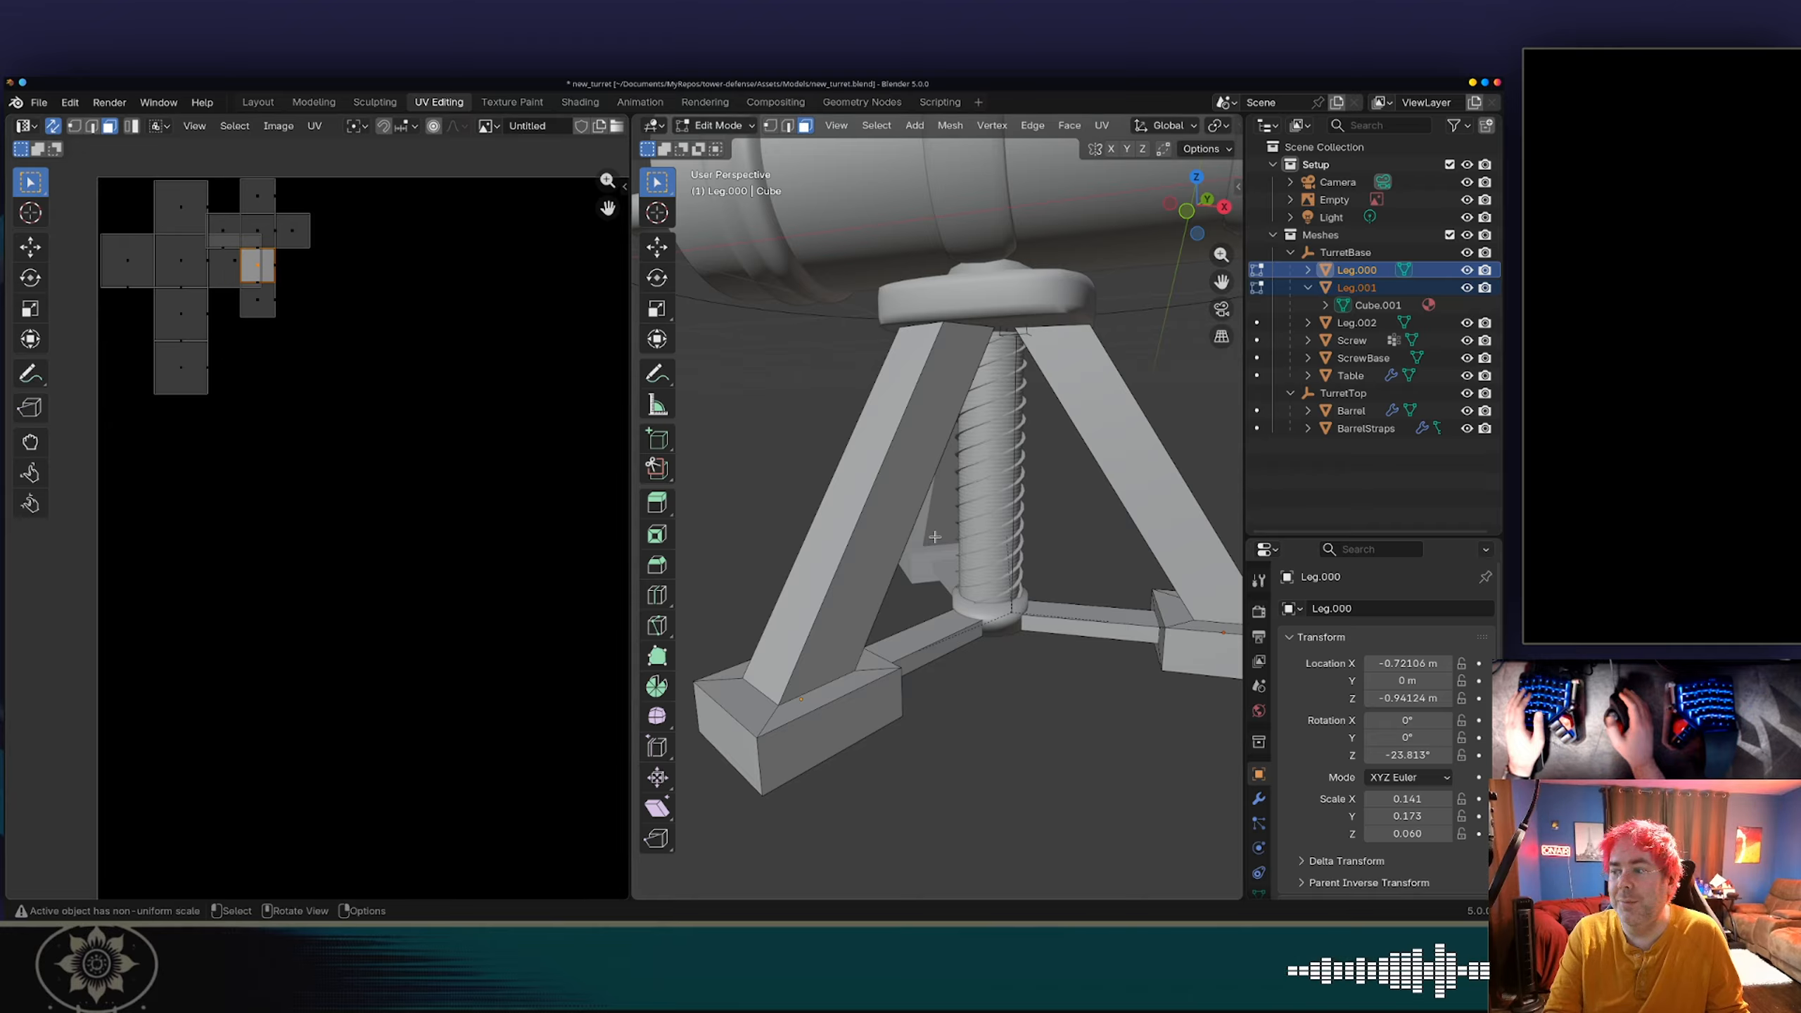
click(1078, 427)
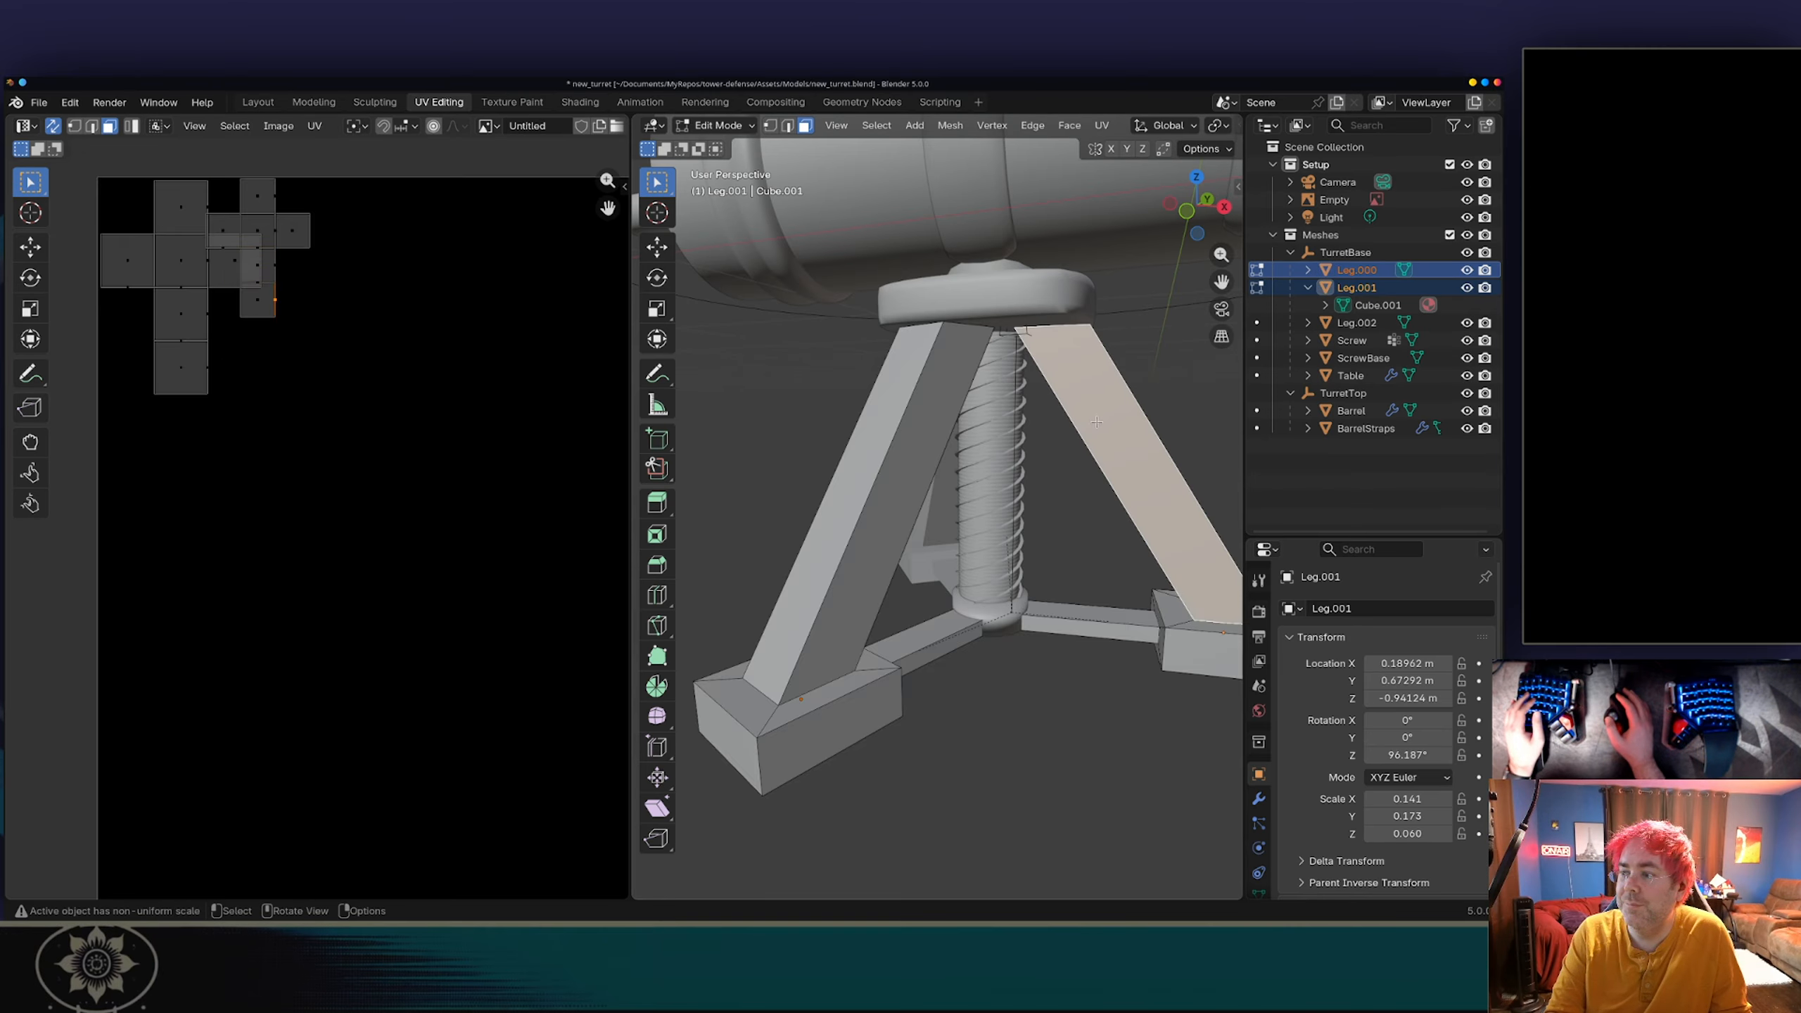
key(a)
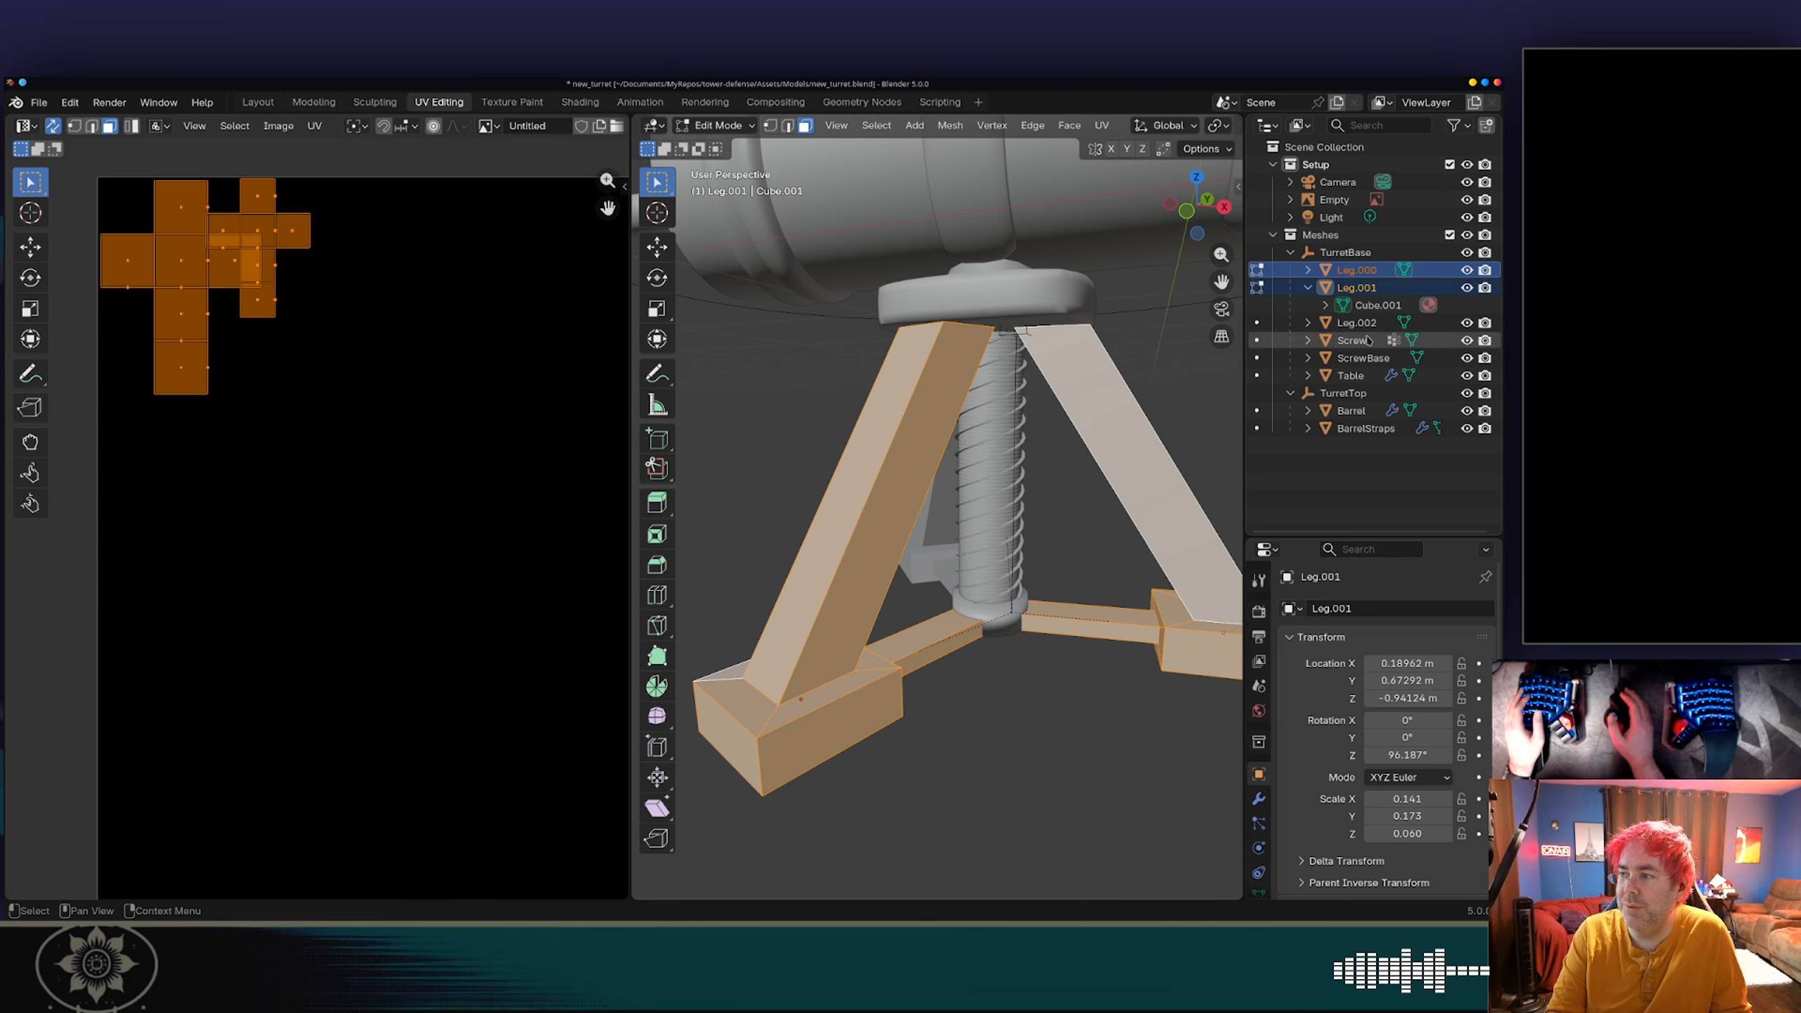
key(Tab)
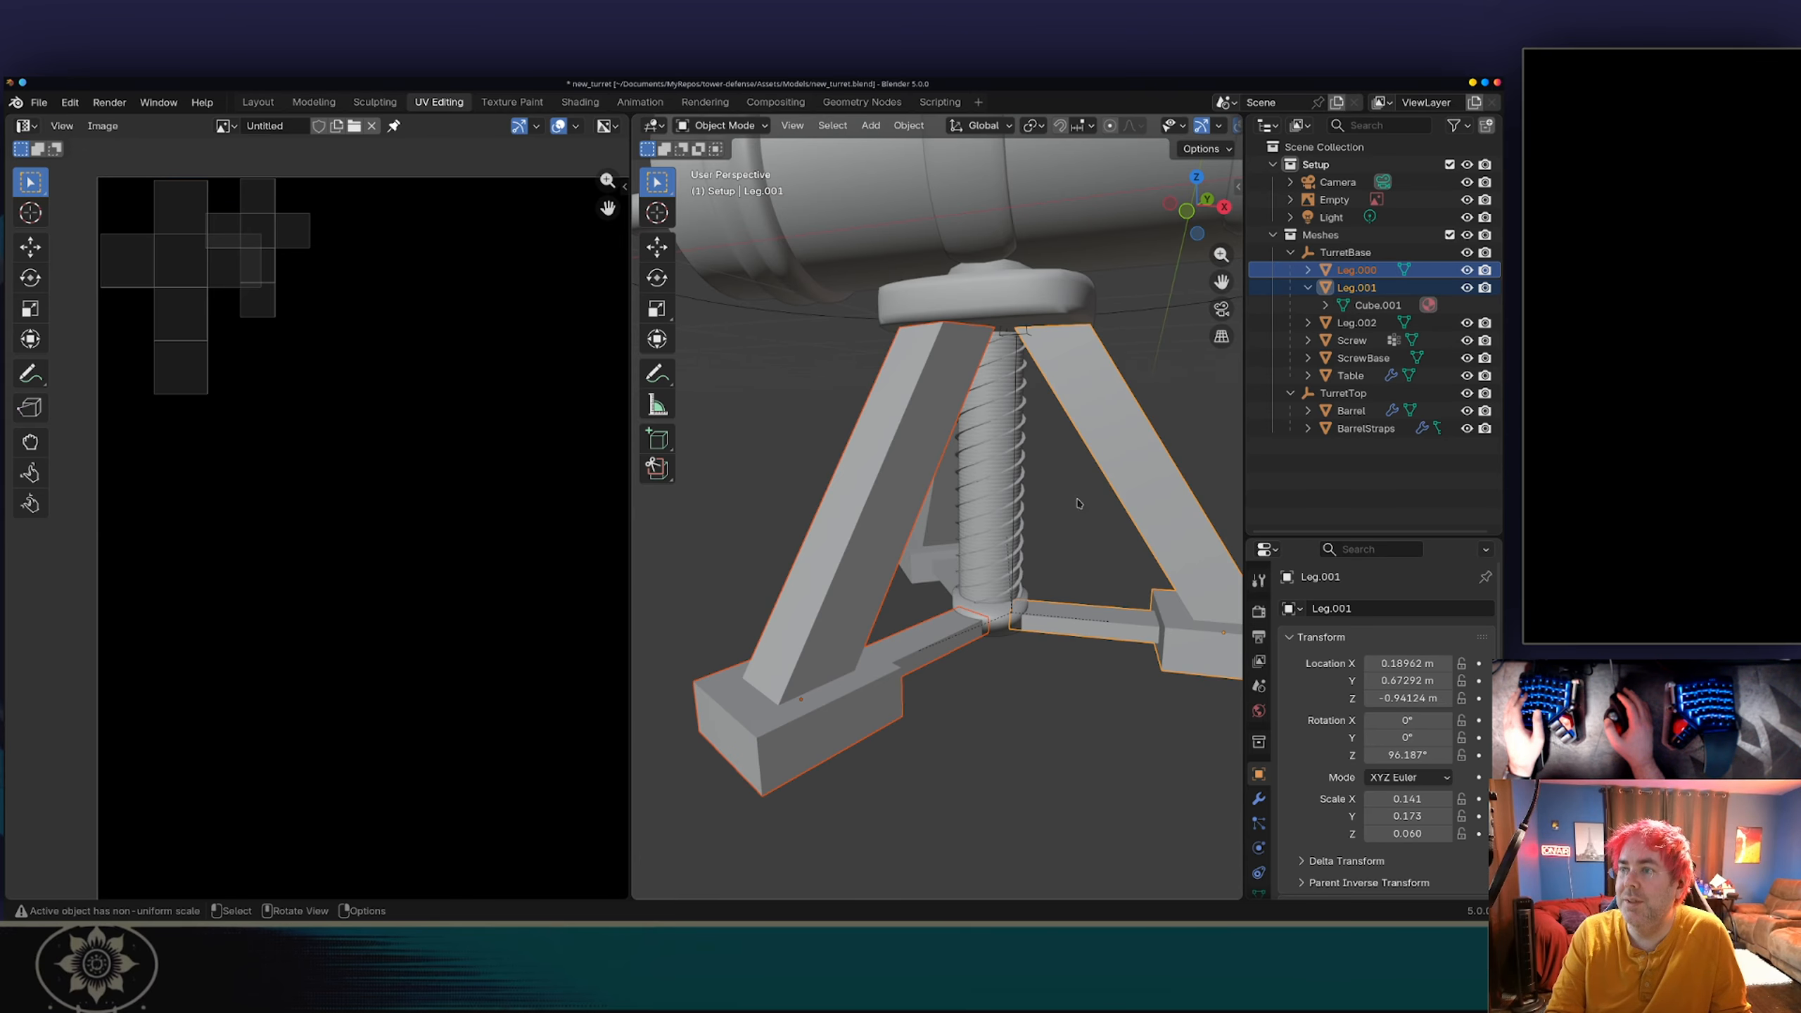
Step: Select Leg.000, Leg.001 and Leg.002 together and select all of their faces in Edit Mode
click(1376, 289)
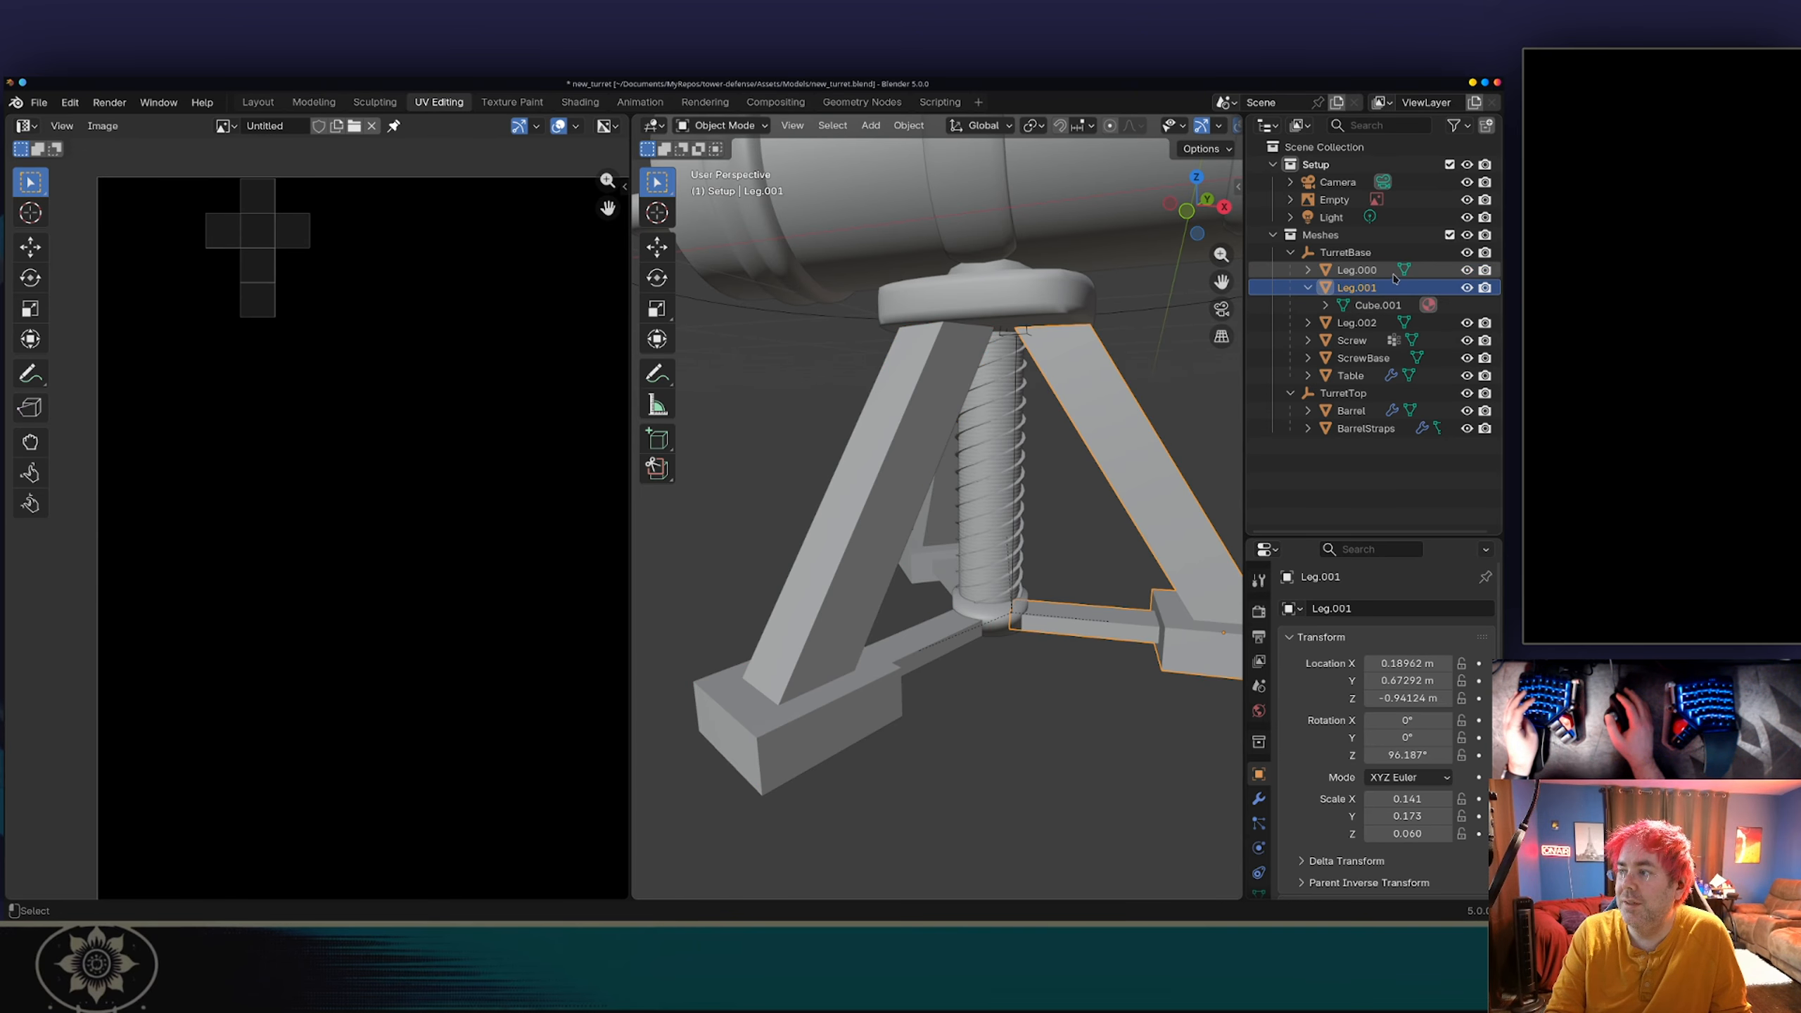
ctrl+click(1370, 273)
ctrl+click(1358, 323)
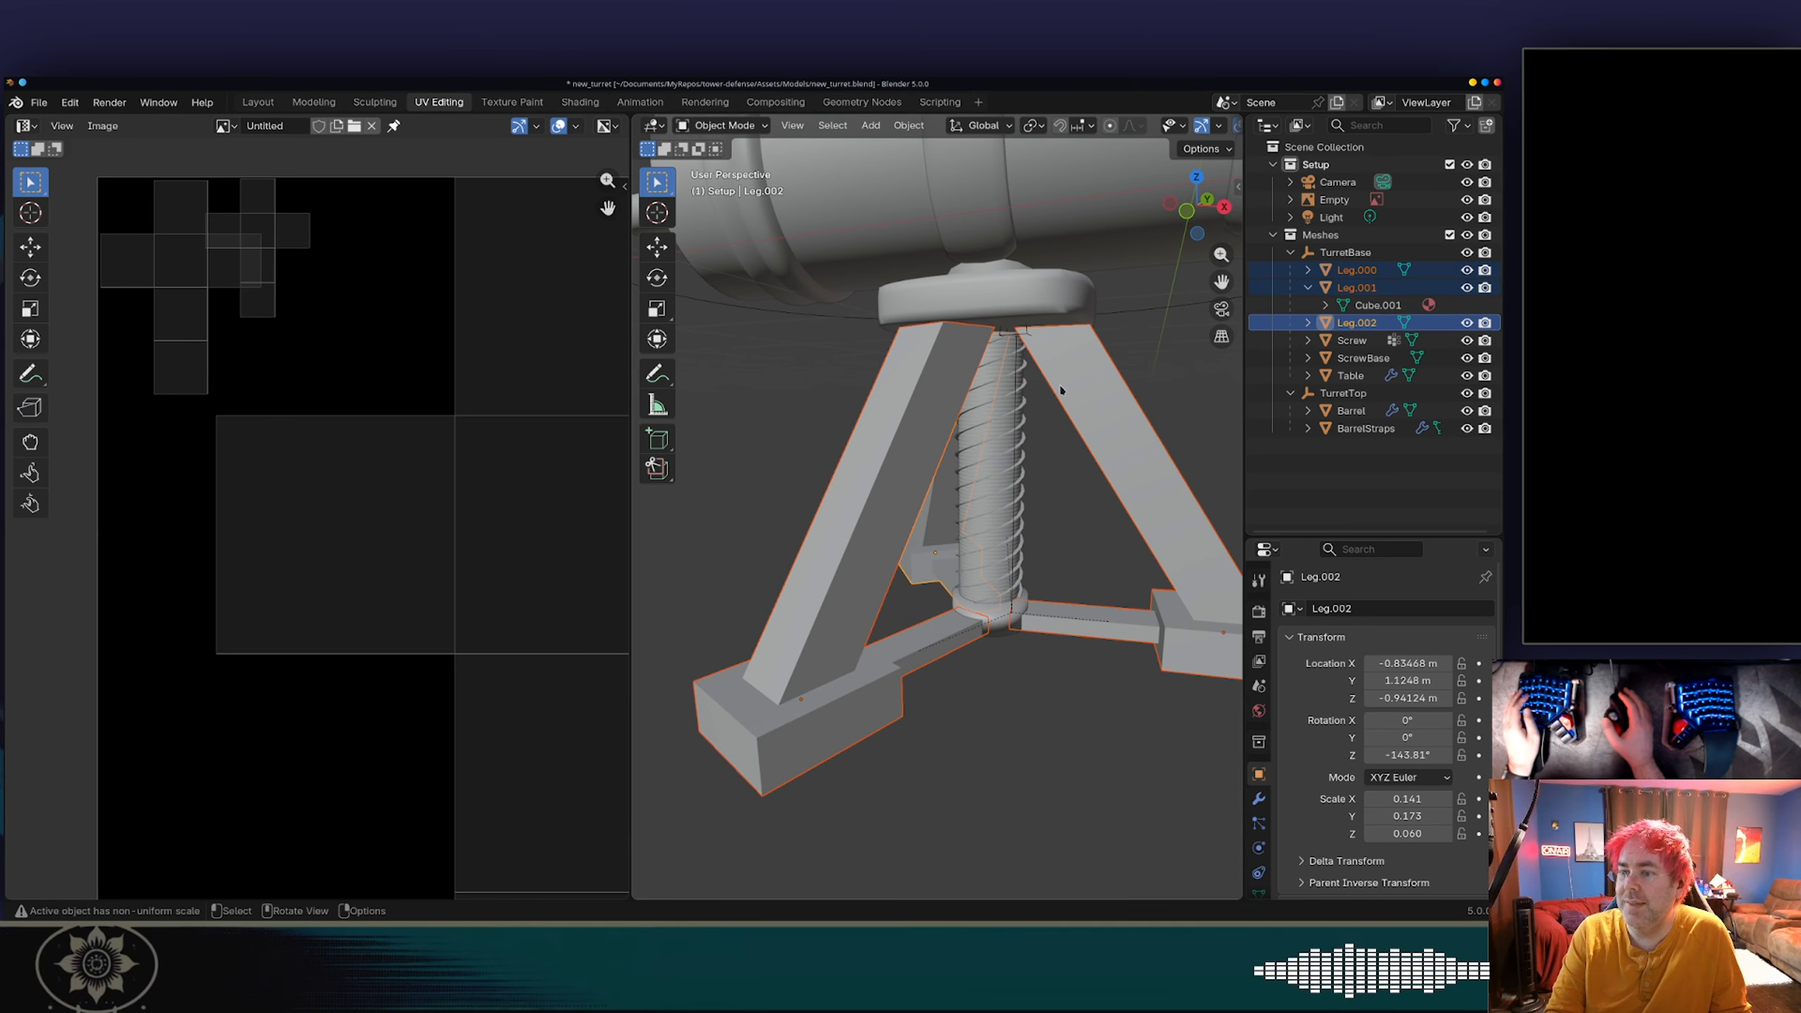
key(Tab)
key(a)
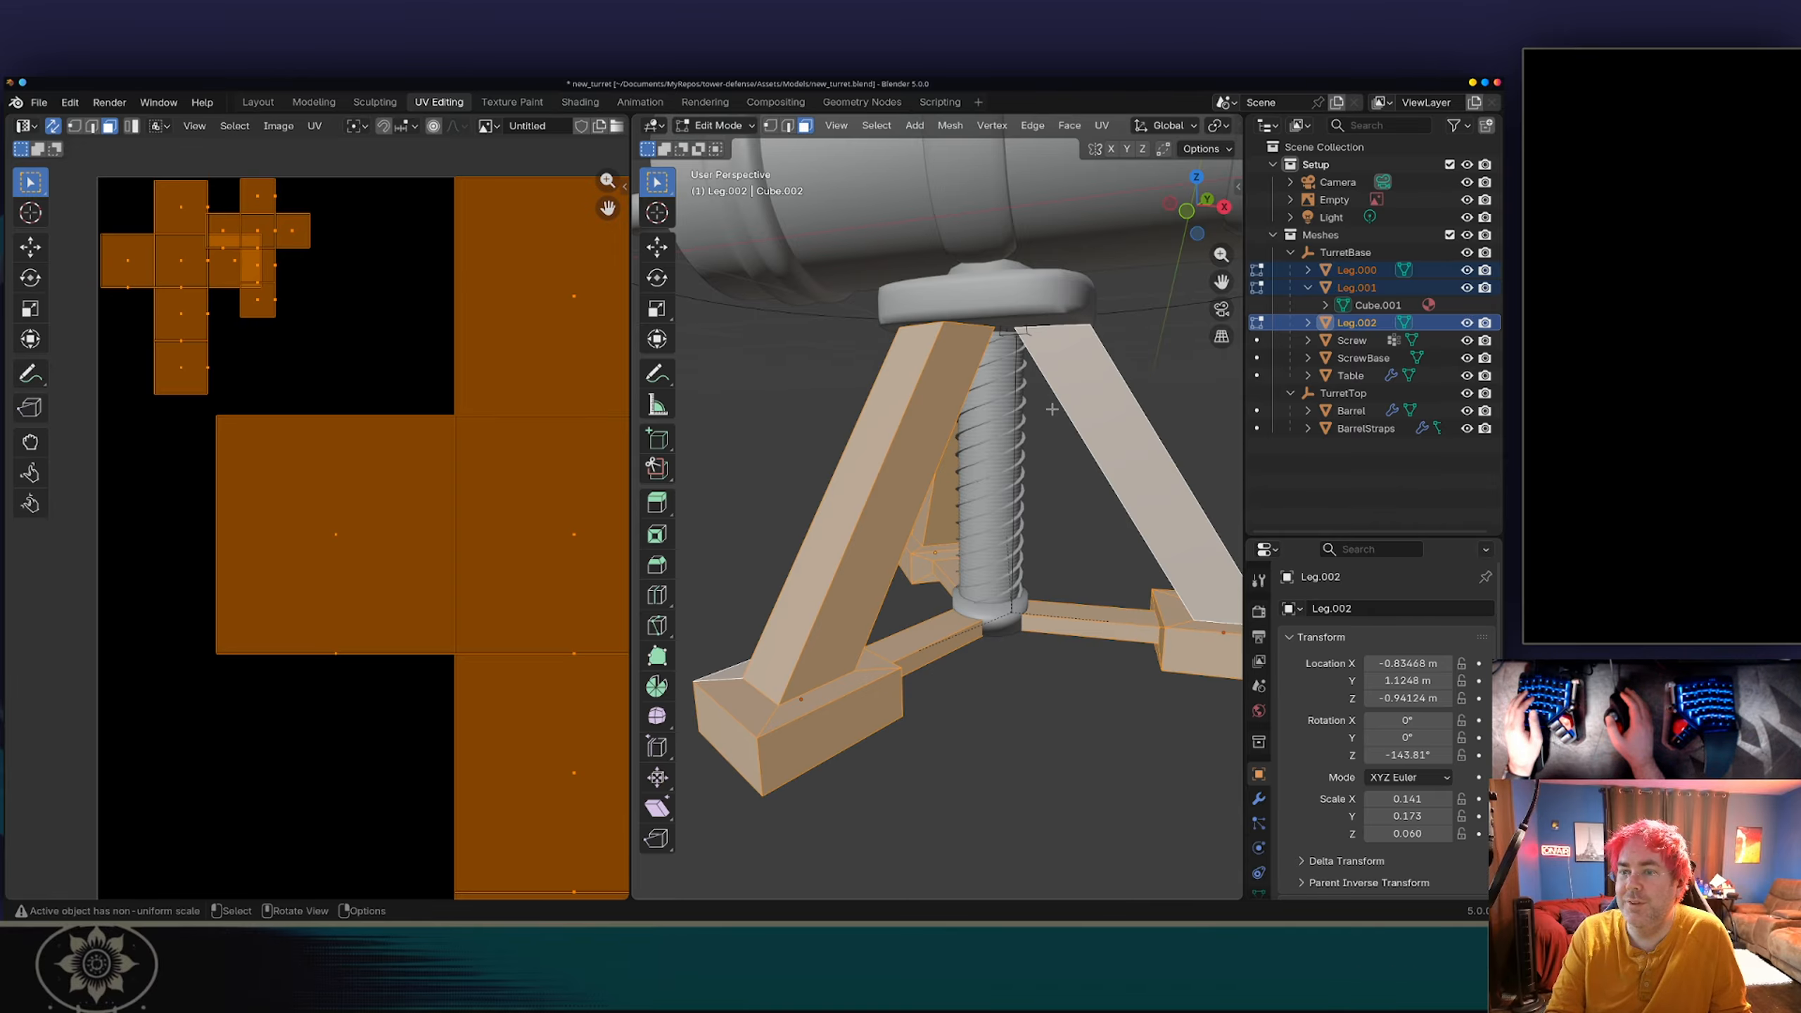
Step: Try unwrapping all three legs together with Smart UV Project, and undo the unwrap
click(314, 125)
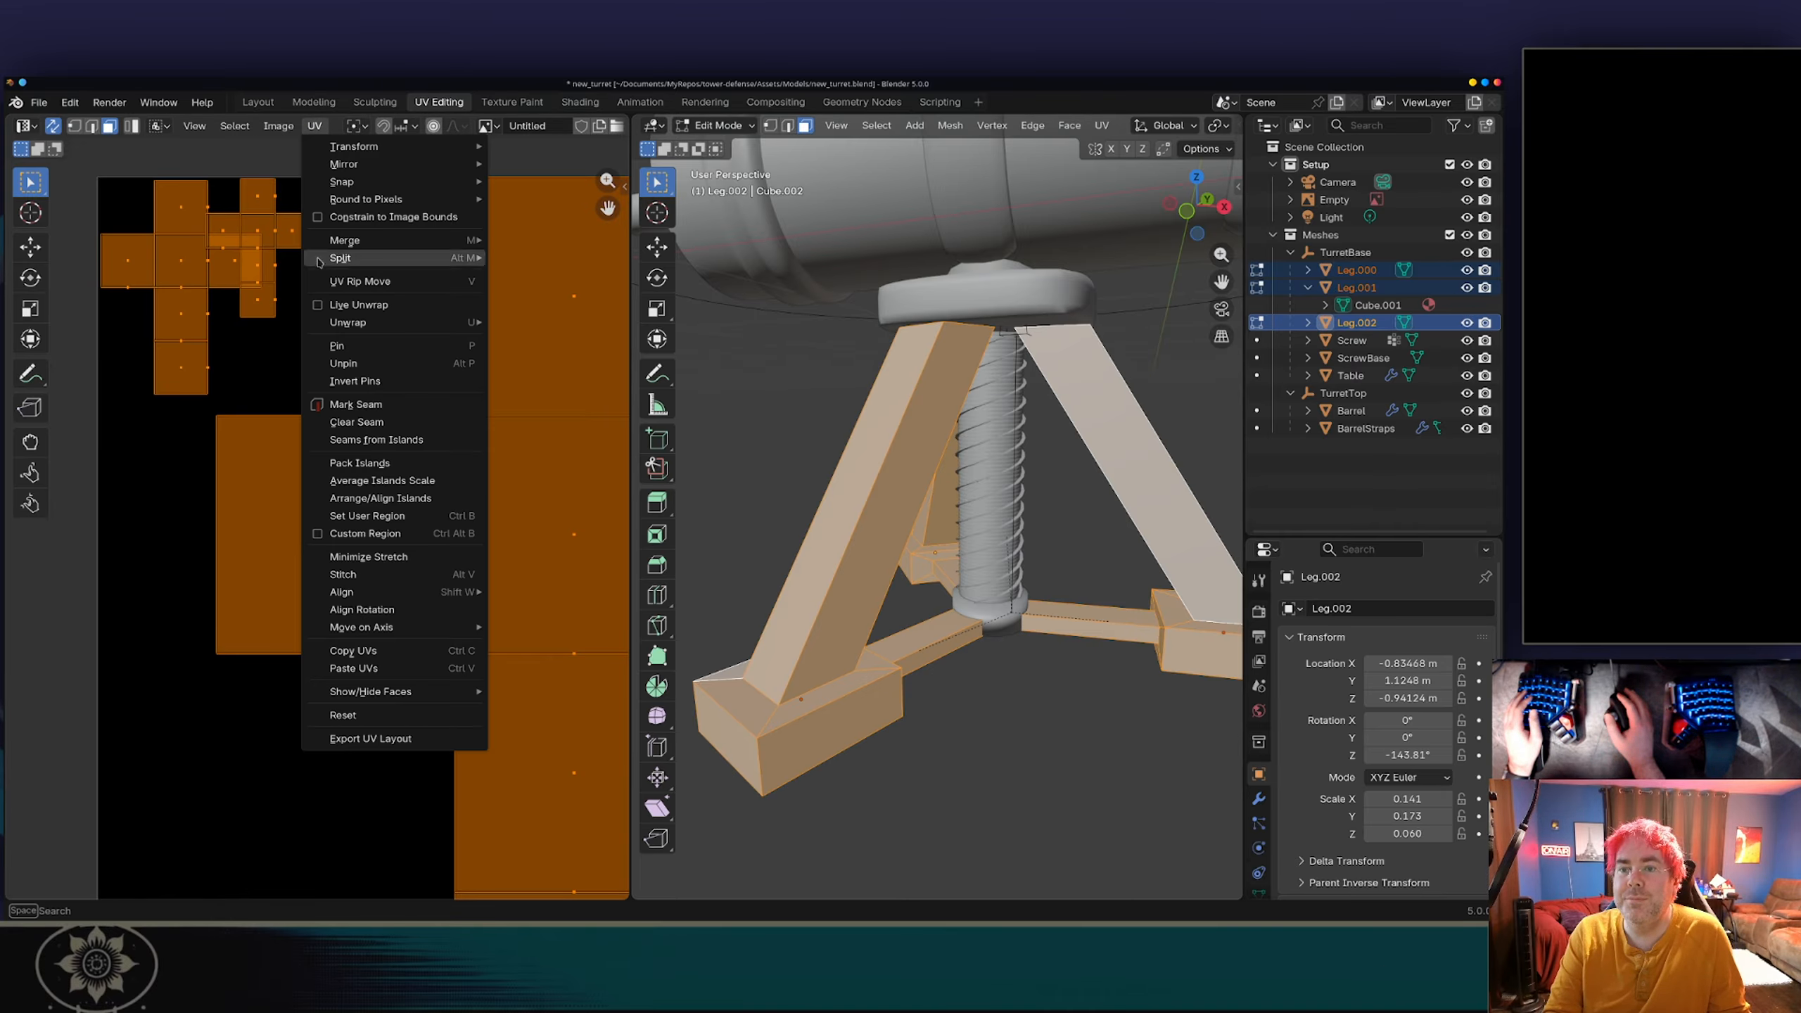
mouse_move(358, 324)
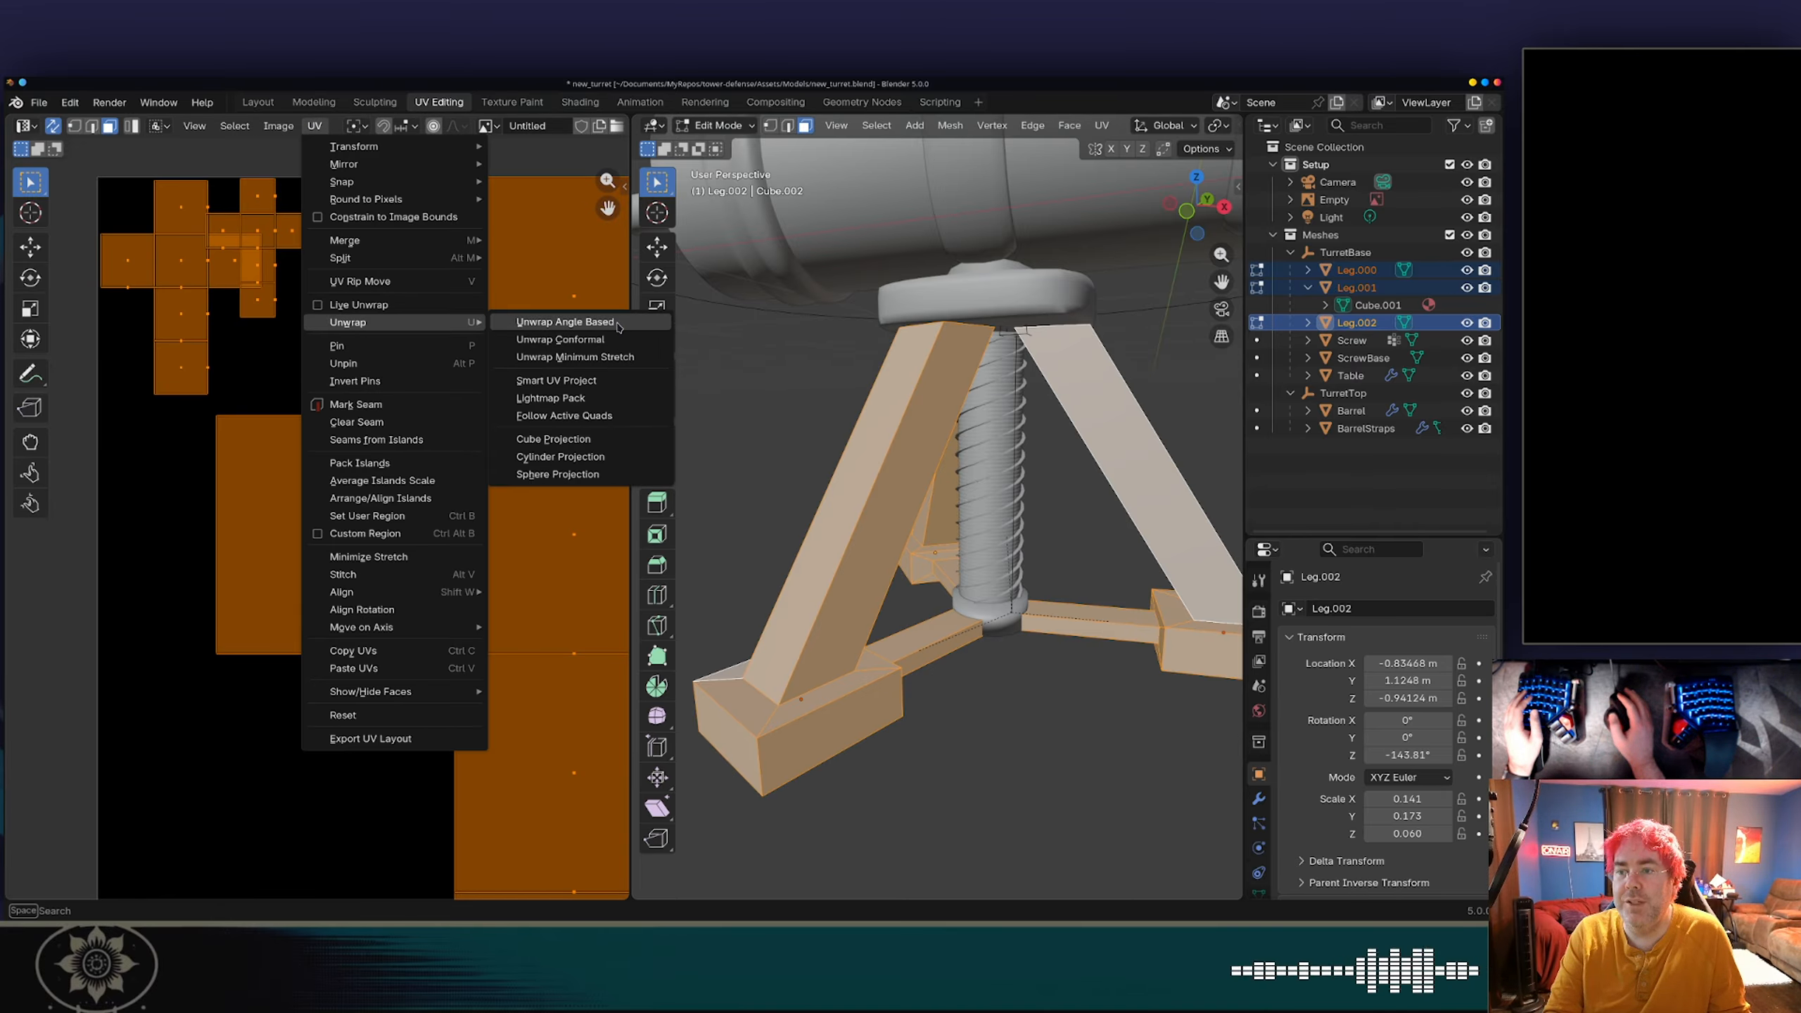
click(581, 382)
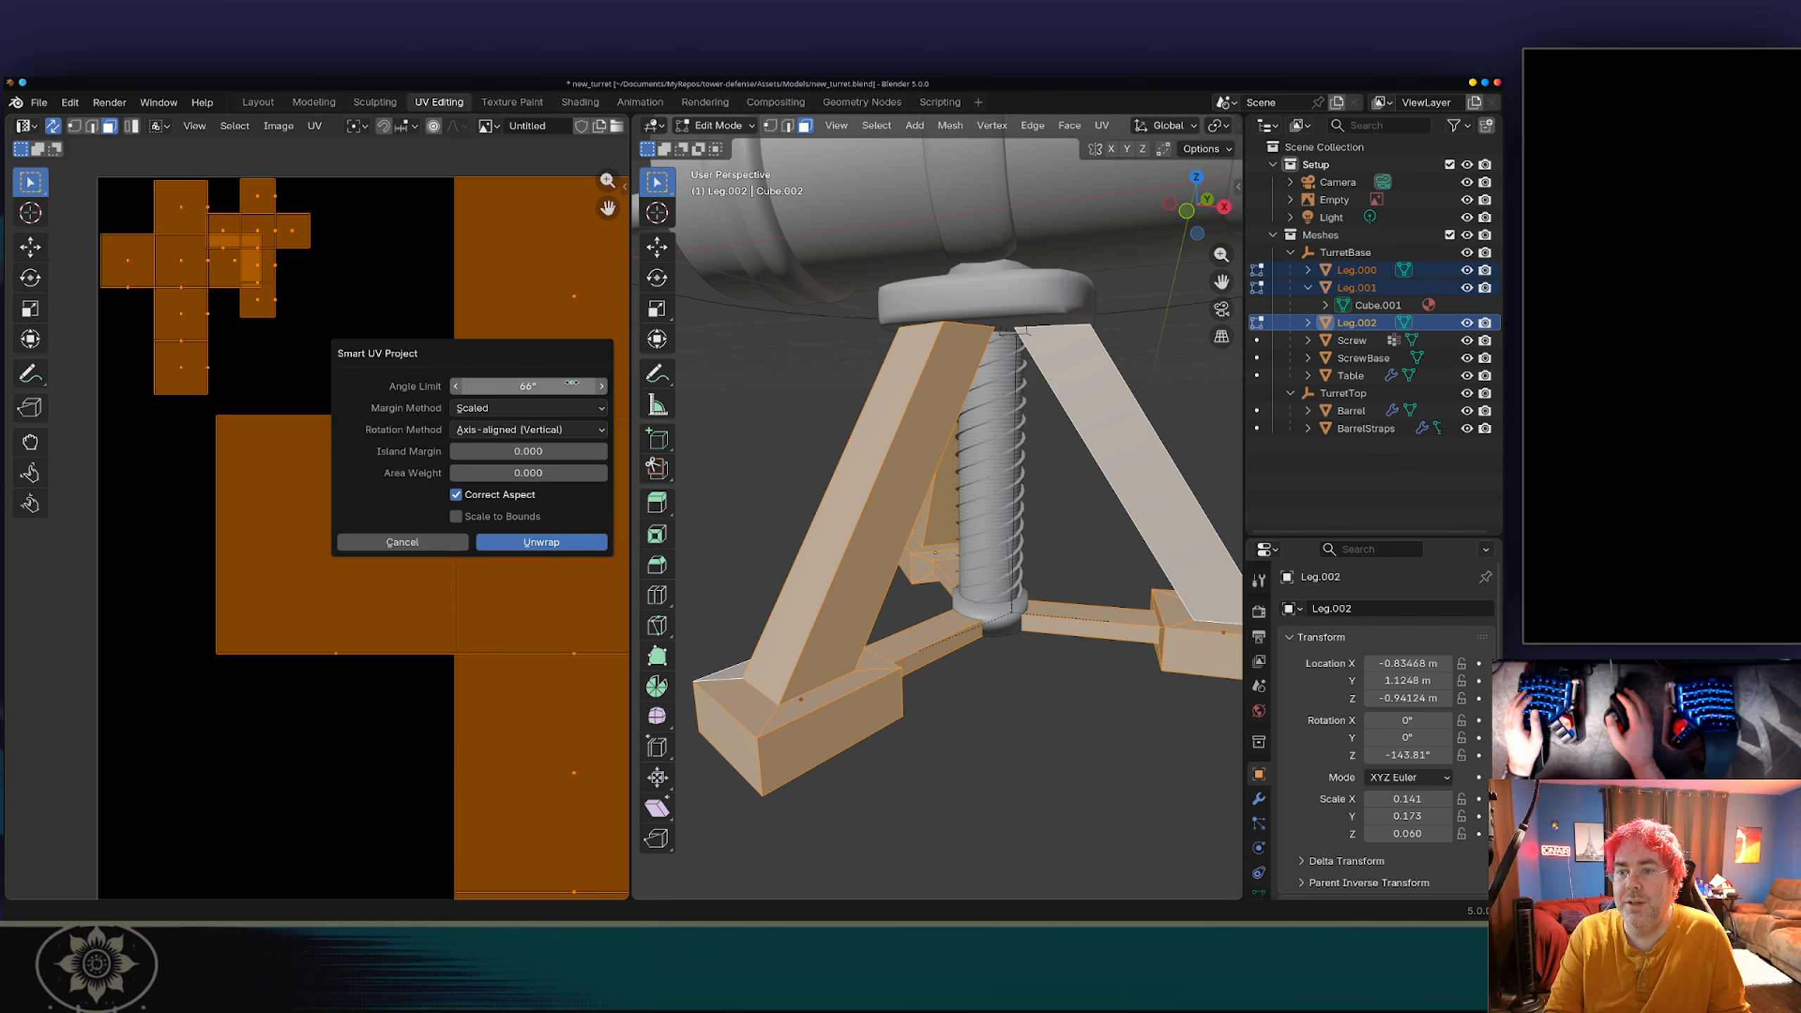
click(541, 541)
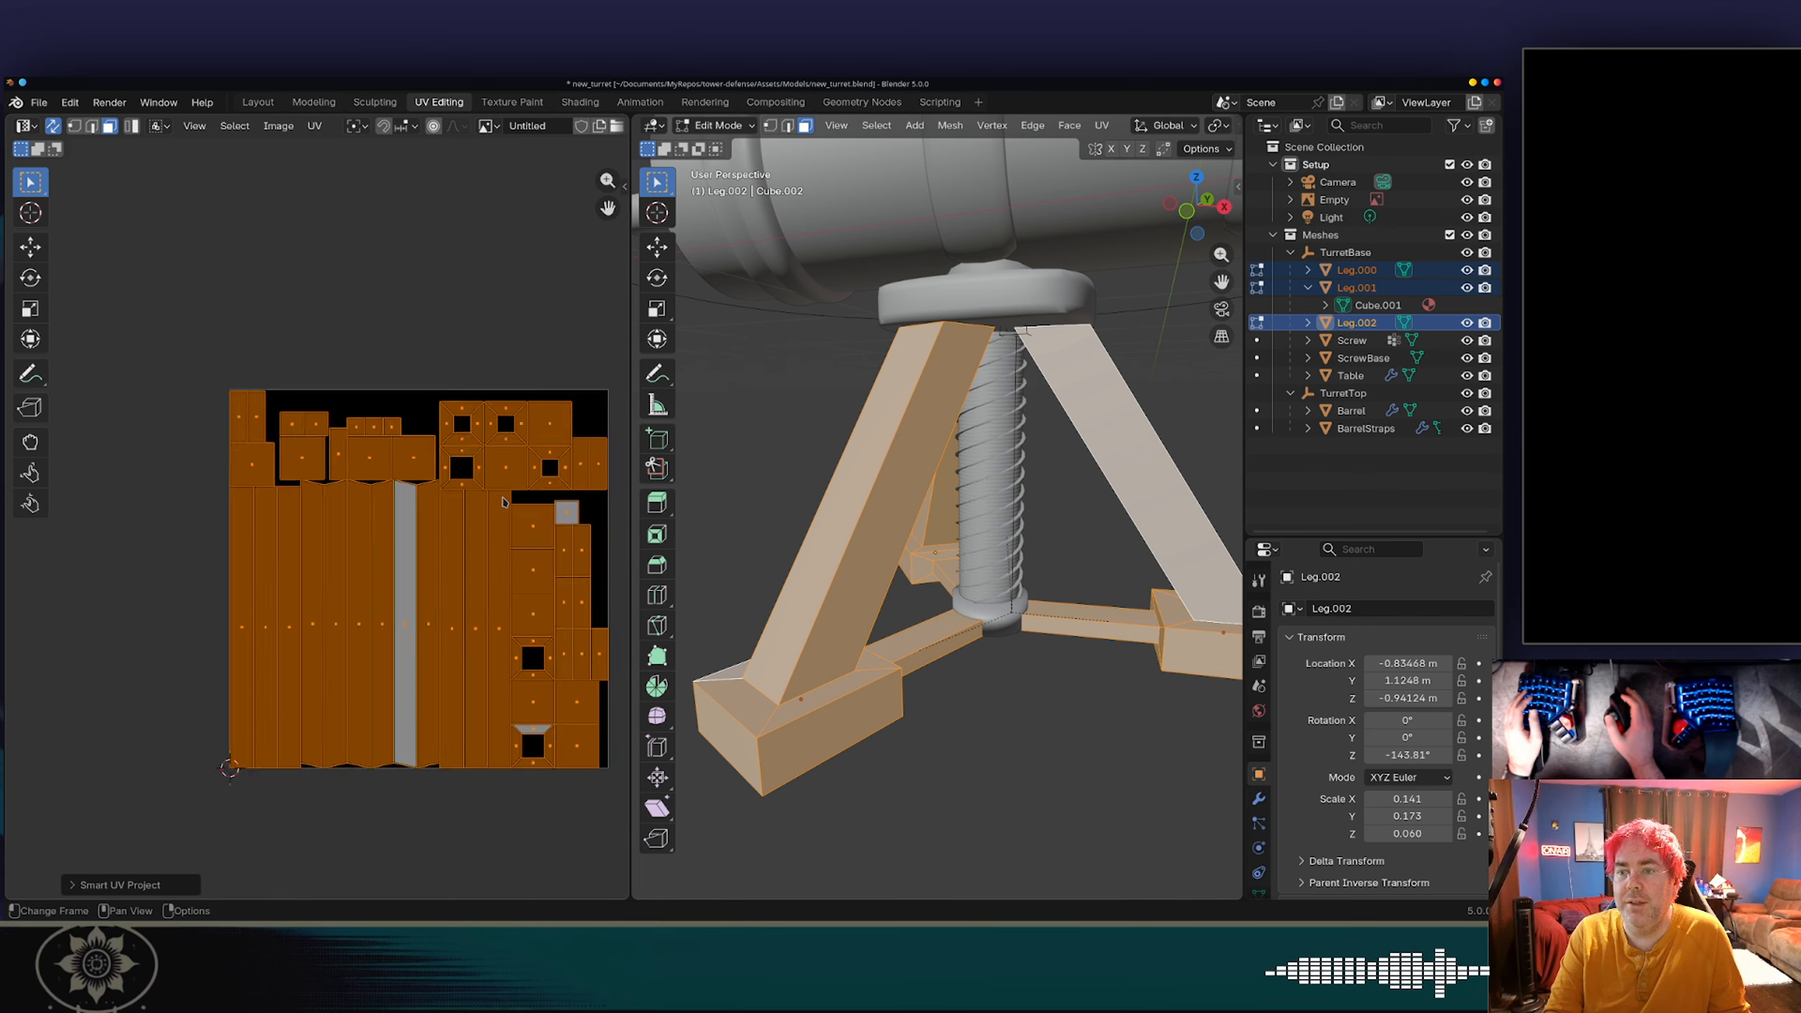
scroll(503, 501, down, 1)
scroll(503, 501, up, 2)
key(ctrl+z)
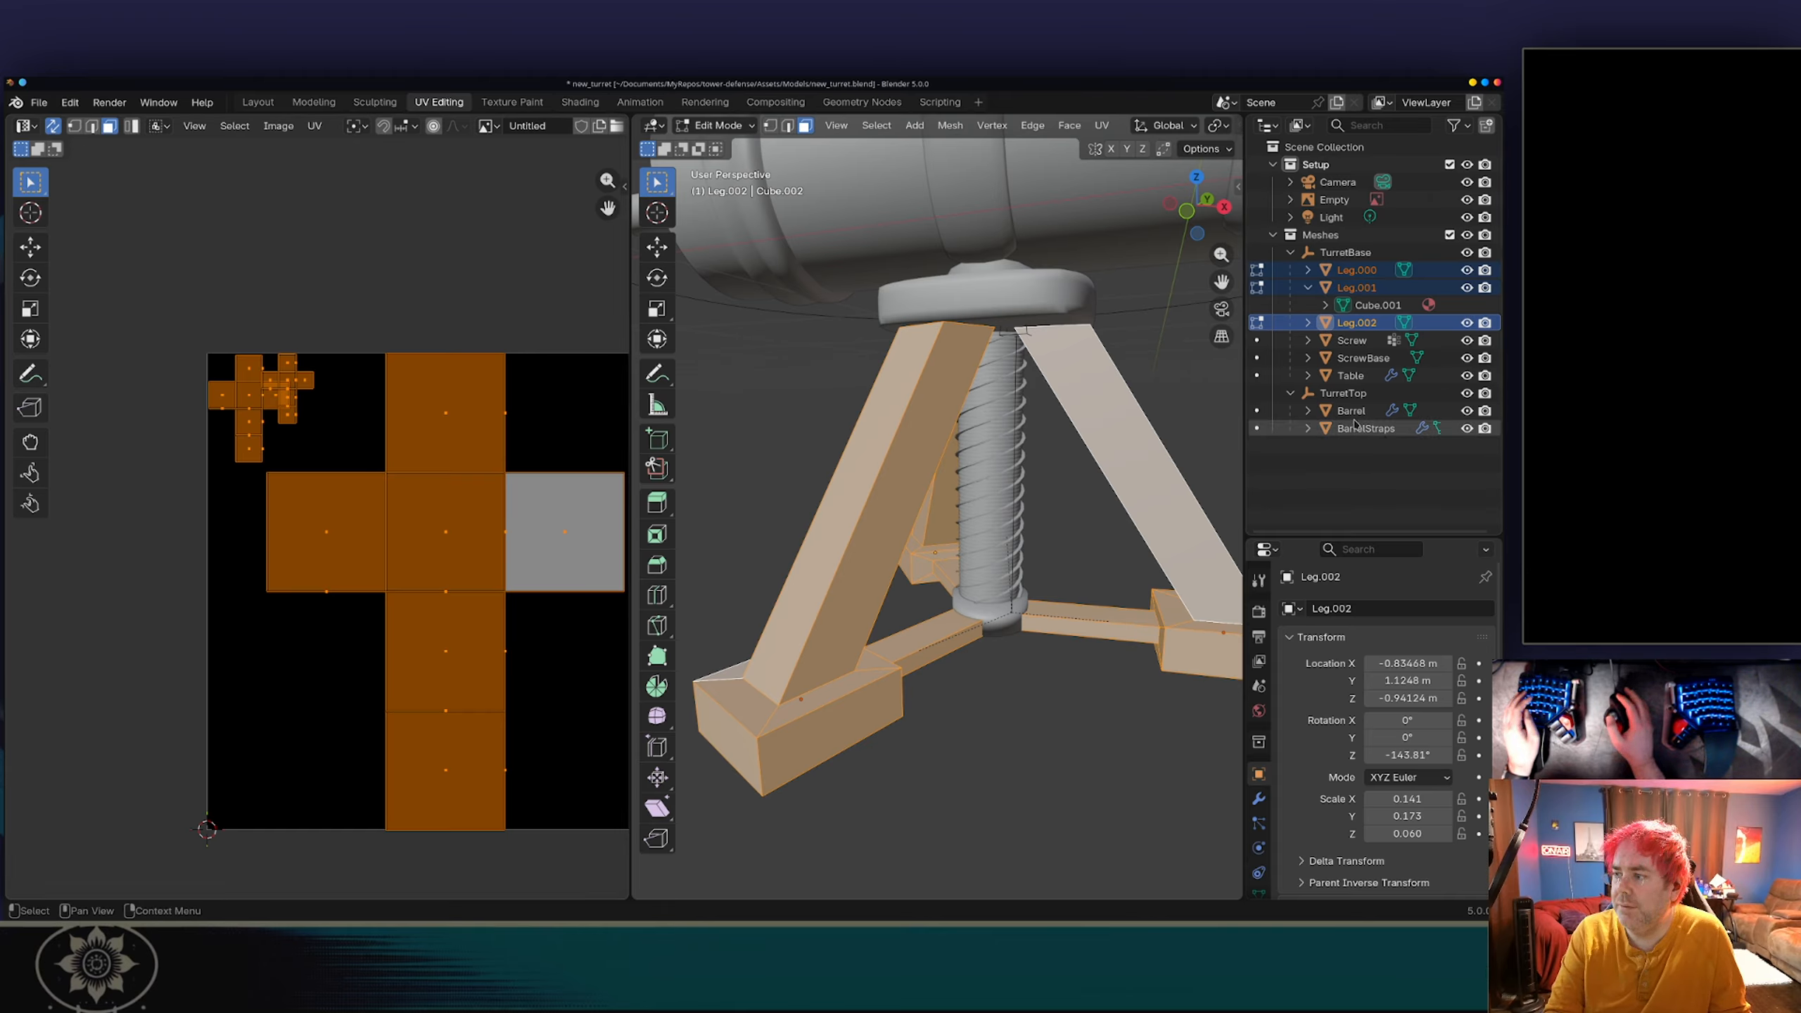
Step: Select BarrelStraps, Barrel, Table, ScrewBase, Screw and all three legs together, and select all of their faces in Edit Mode
click(1374, 429)
ctrl+click(1368, 412)
ctrl+click(1364, 378)
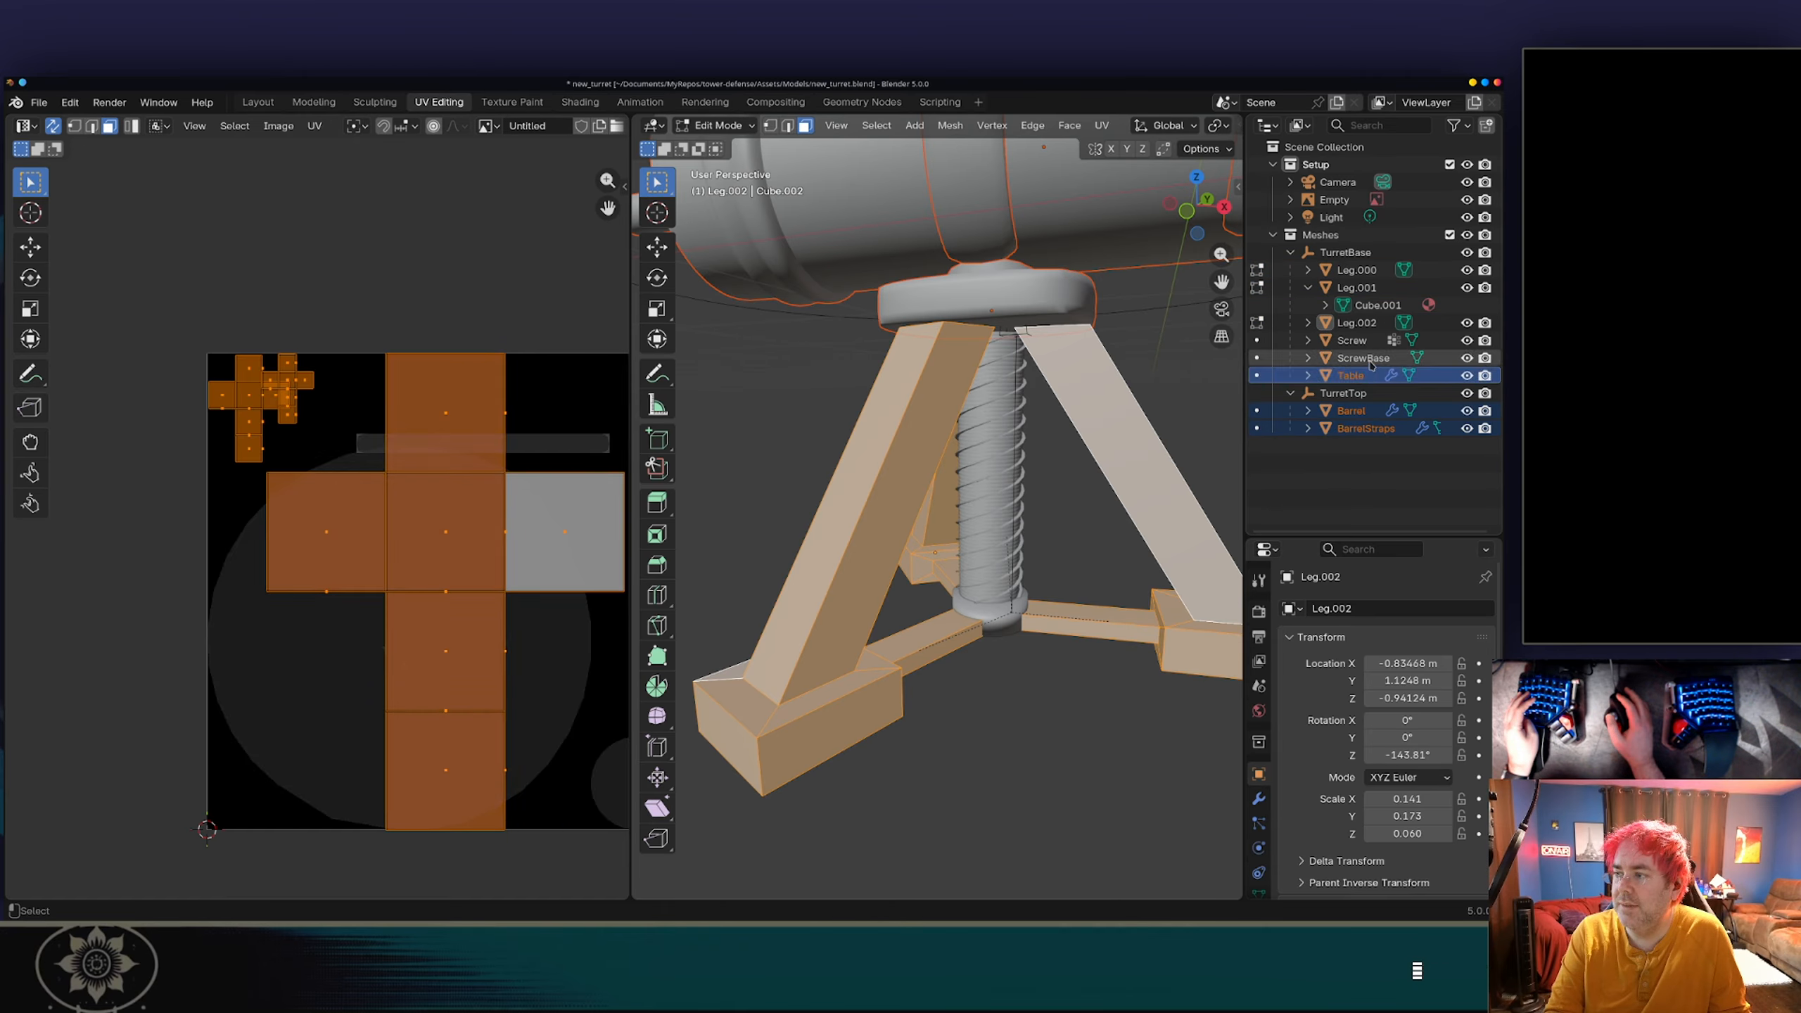
ctrl+click(1363, 360)
ctrl+click(1360, 342)
ctrl+click(1358, 324)
ctrl+click(1356, 287)
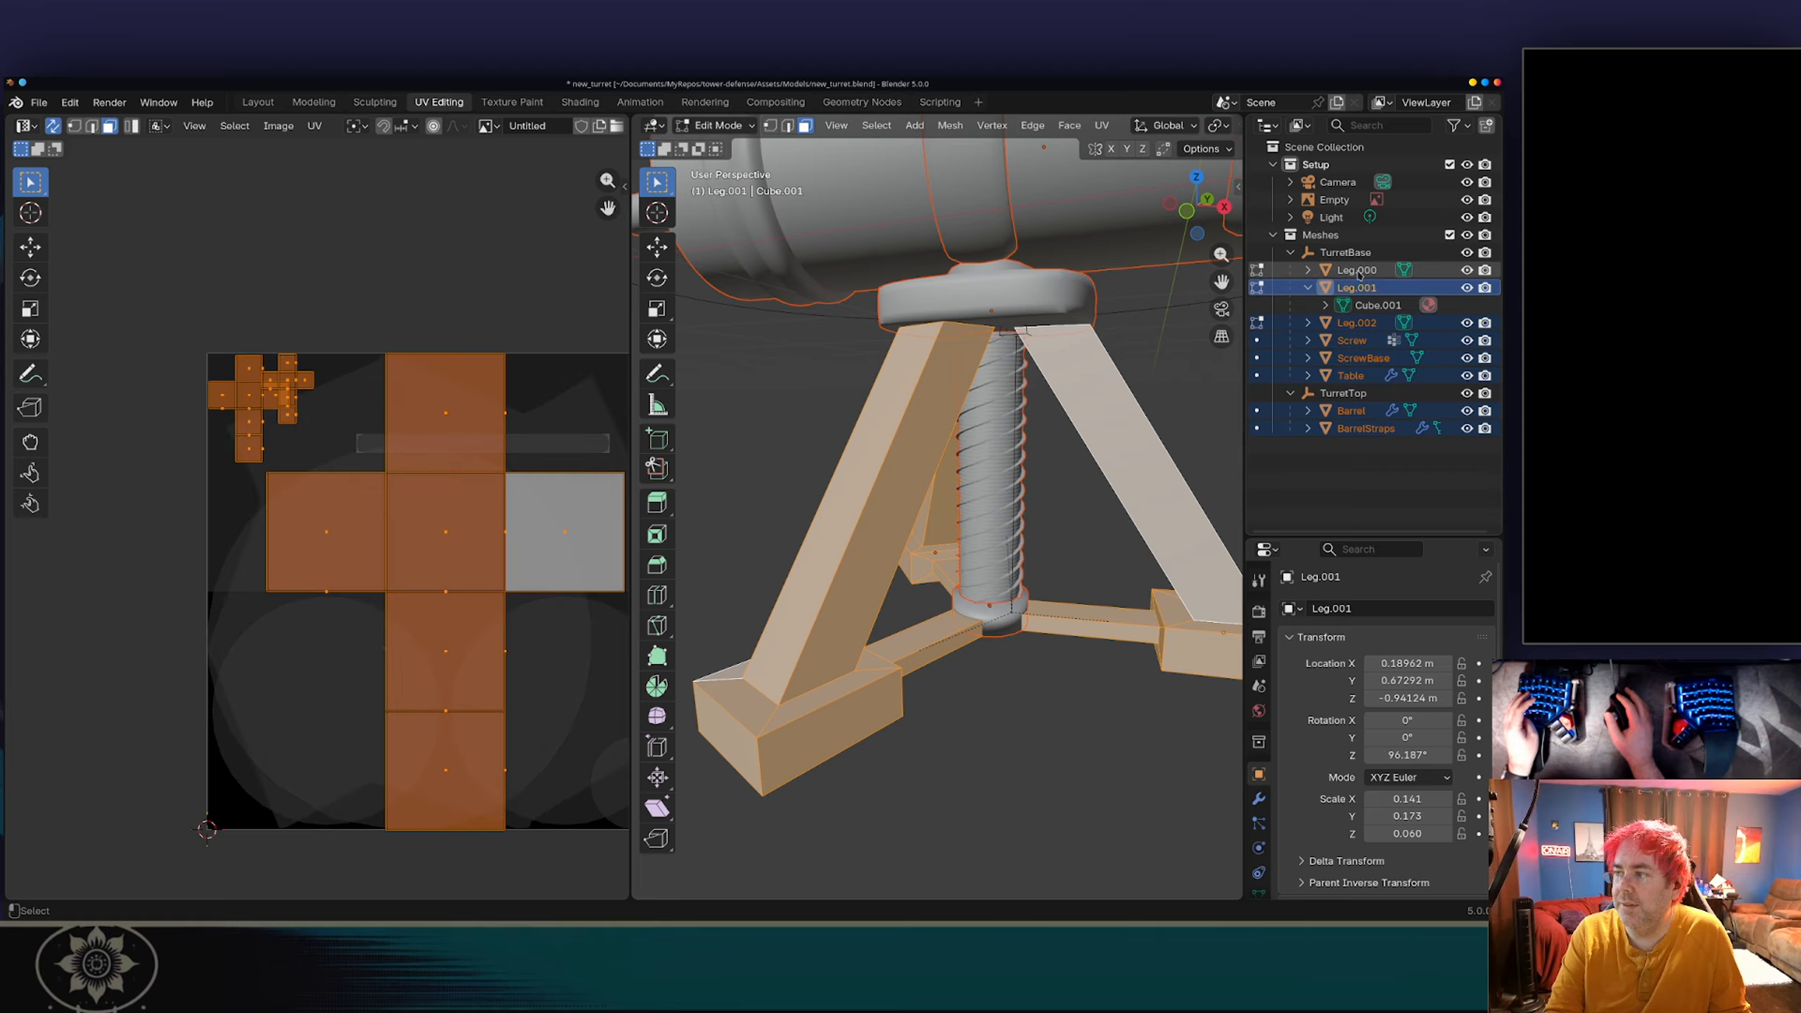
ctrl+click(1356, 270)
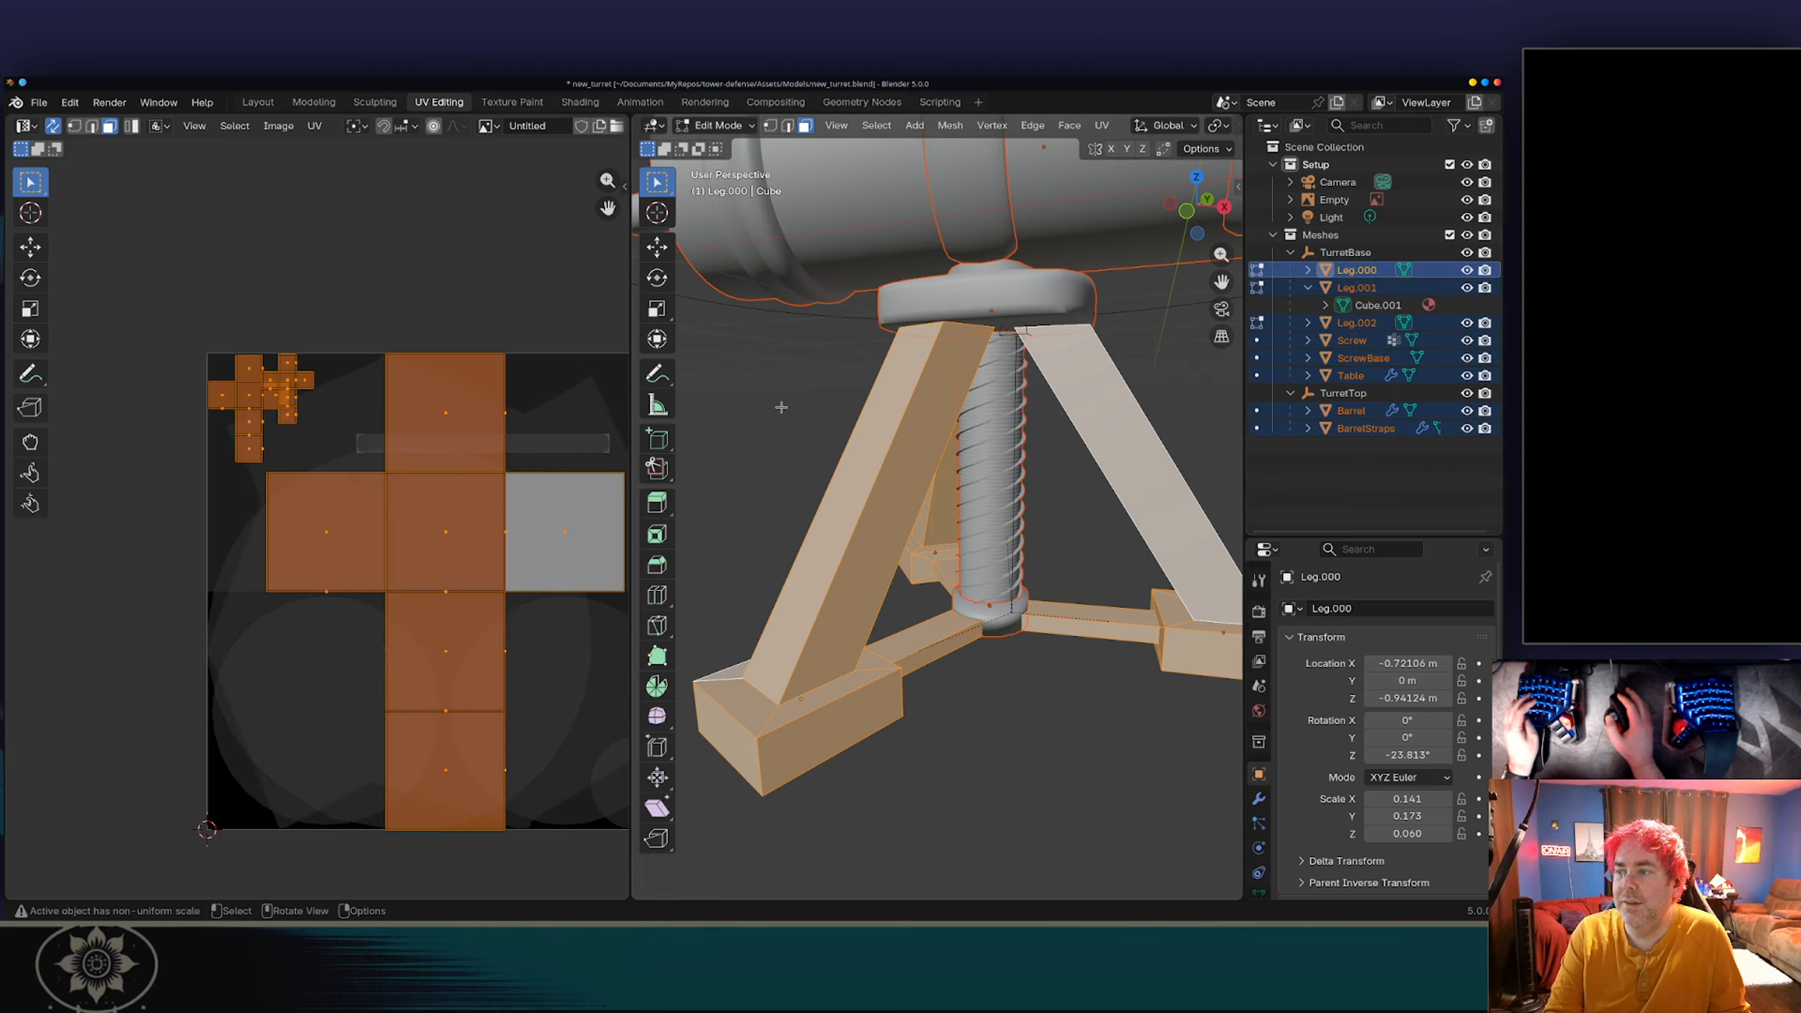
key(Tab)
key(Tab)
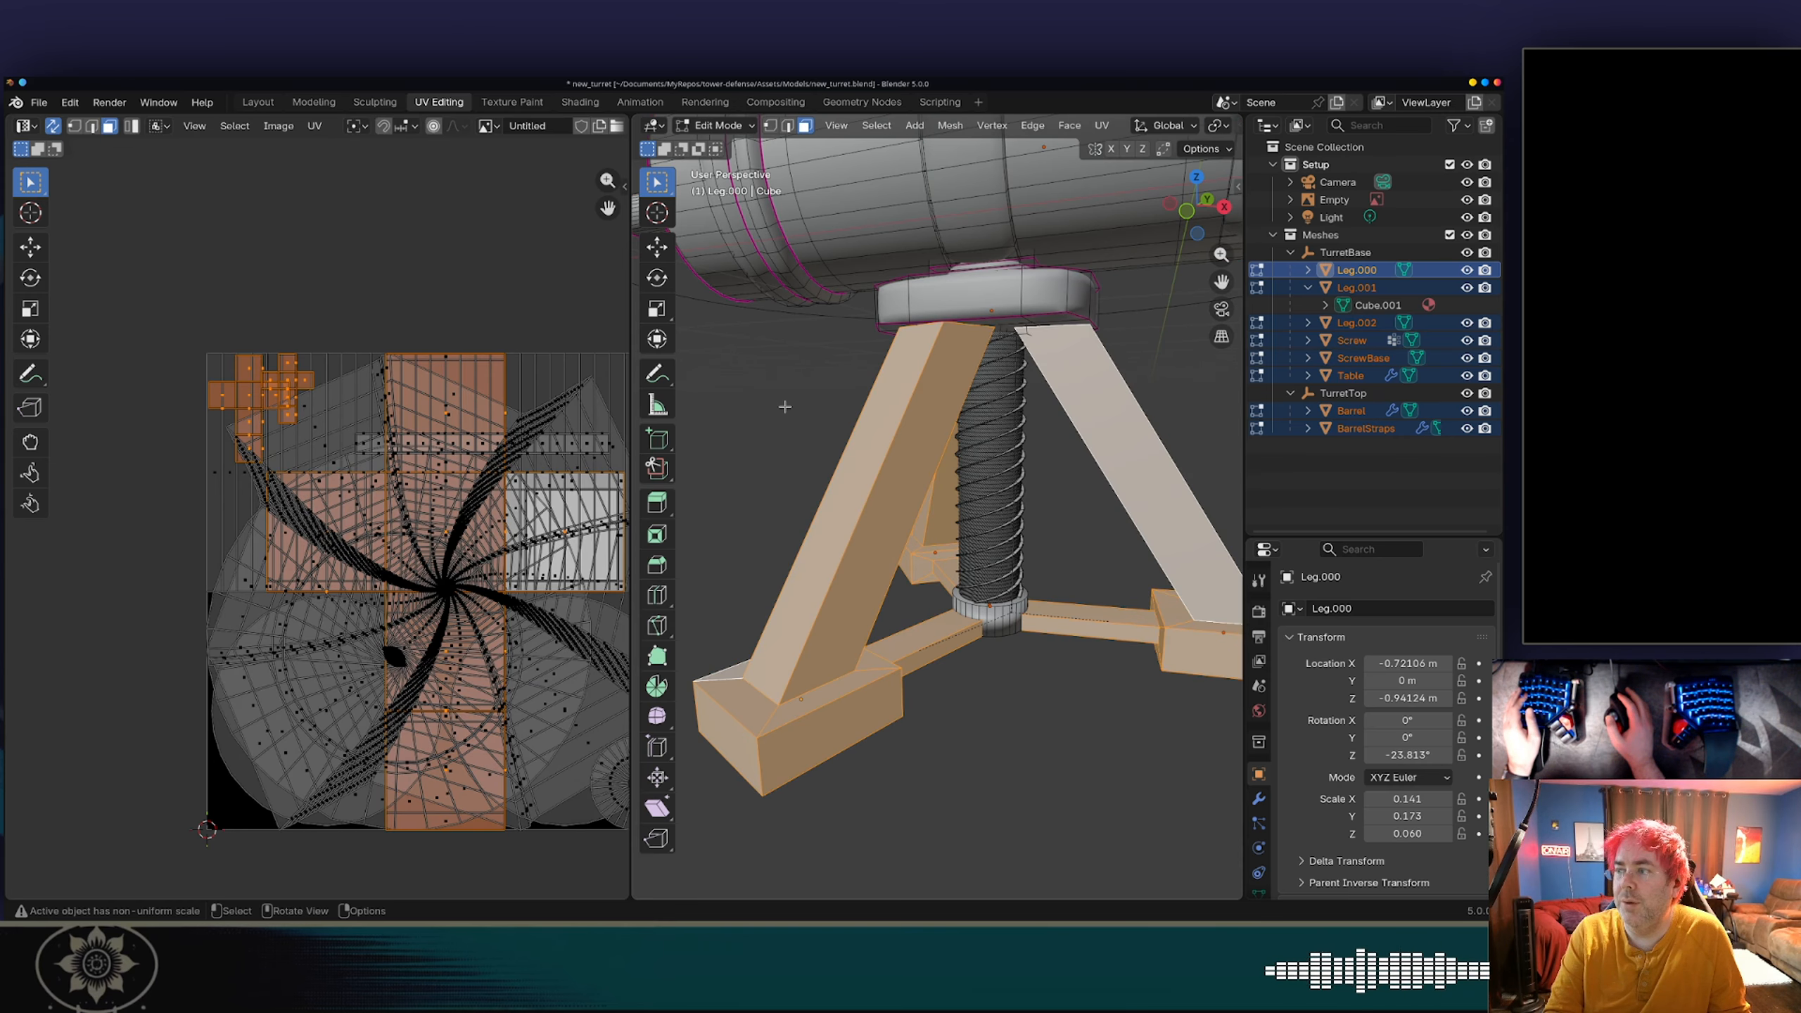
key(a)
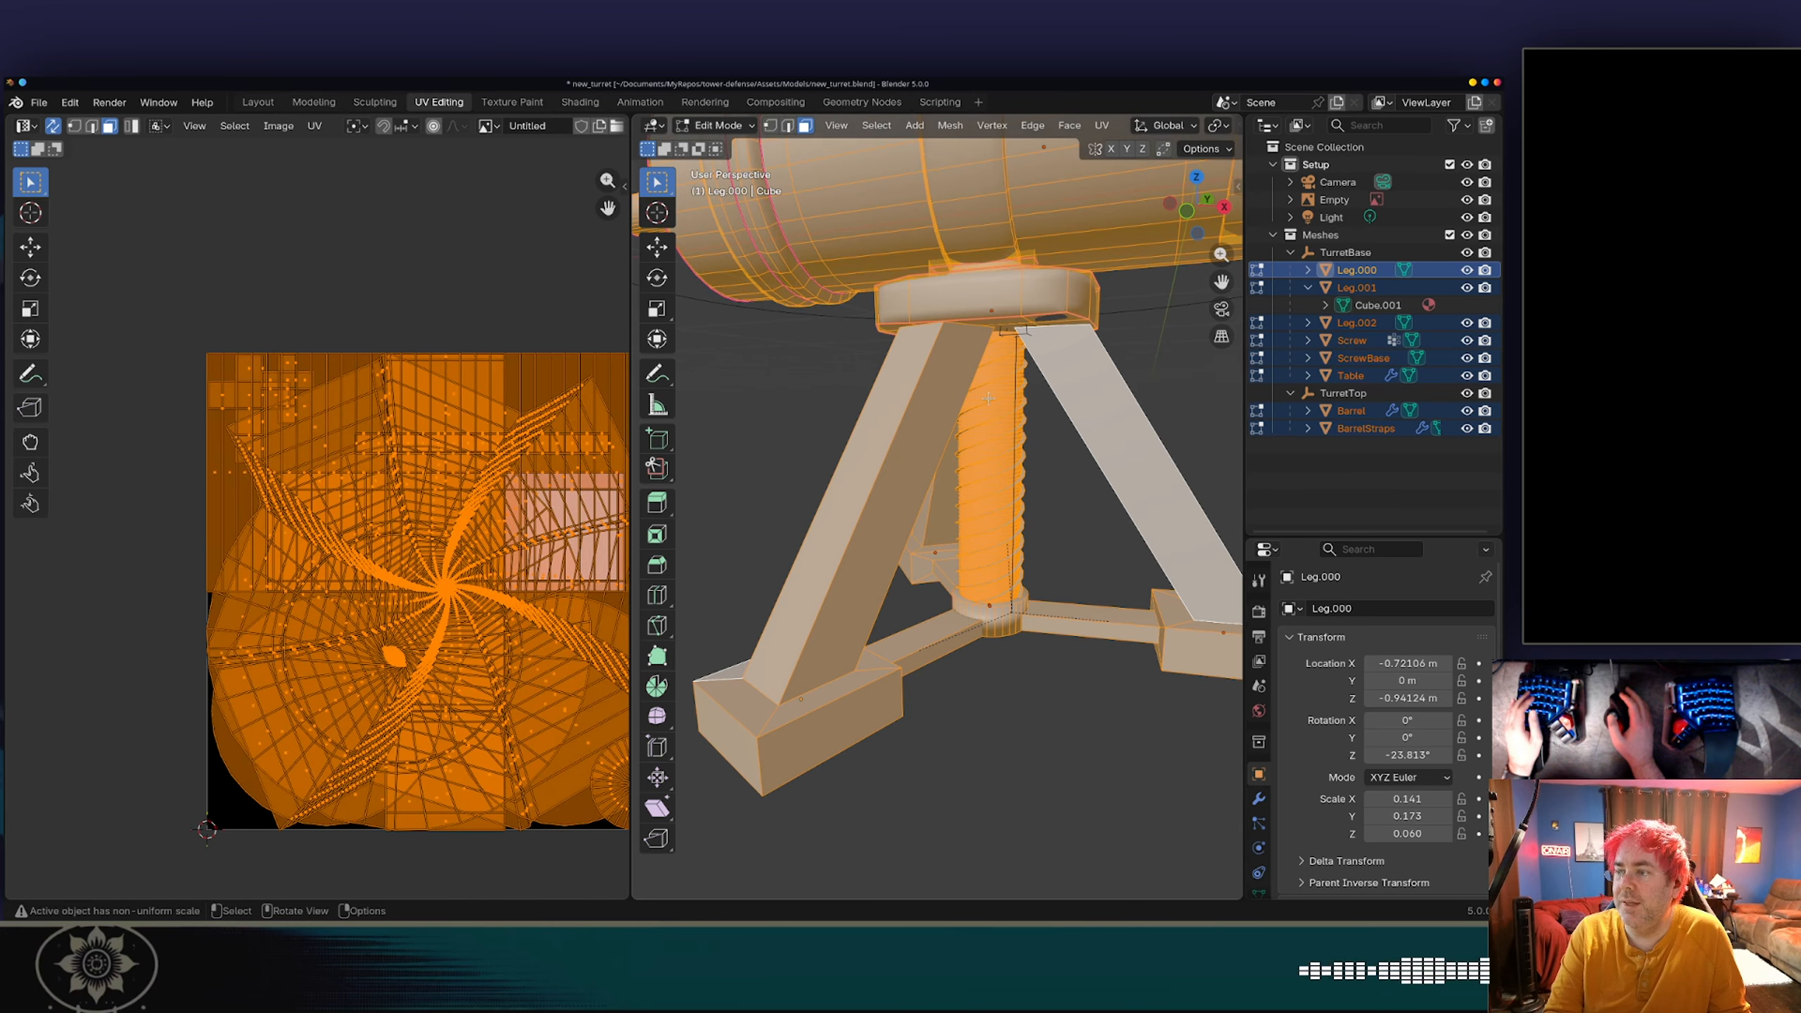
Step: Unwrap all turret meshes together with Smart UV Project at a 66° angle limit and Scaled margin, and save the file from Object Mode
click(315, 125)
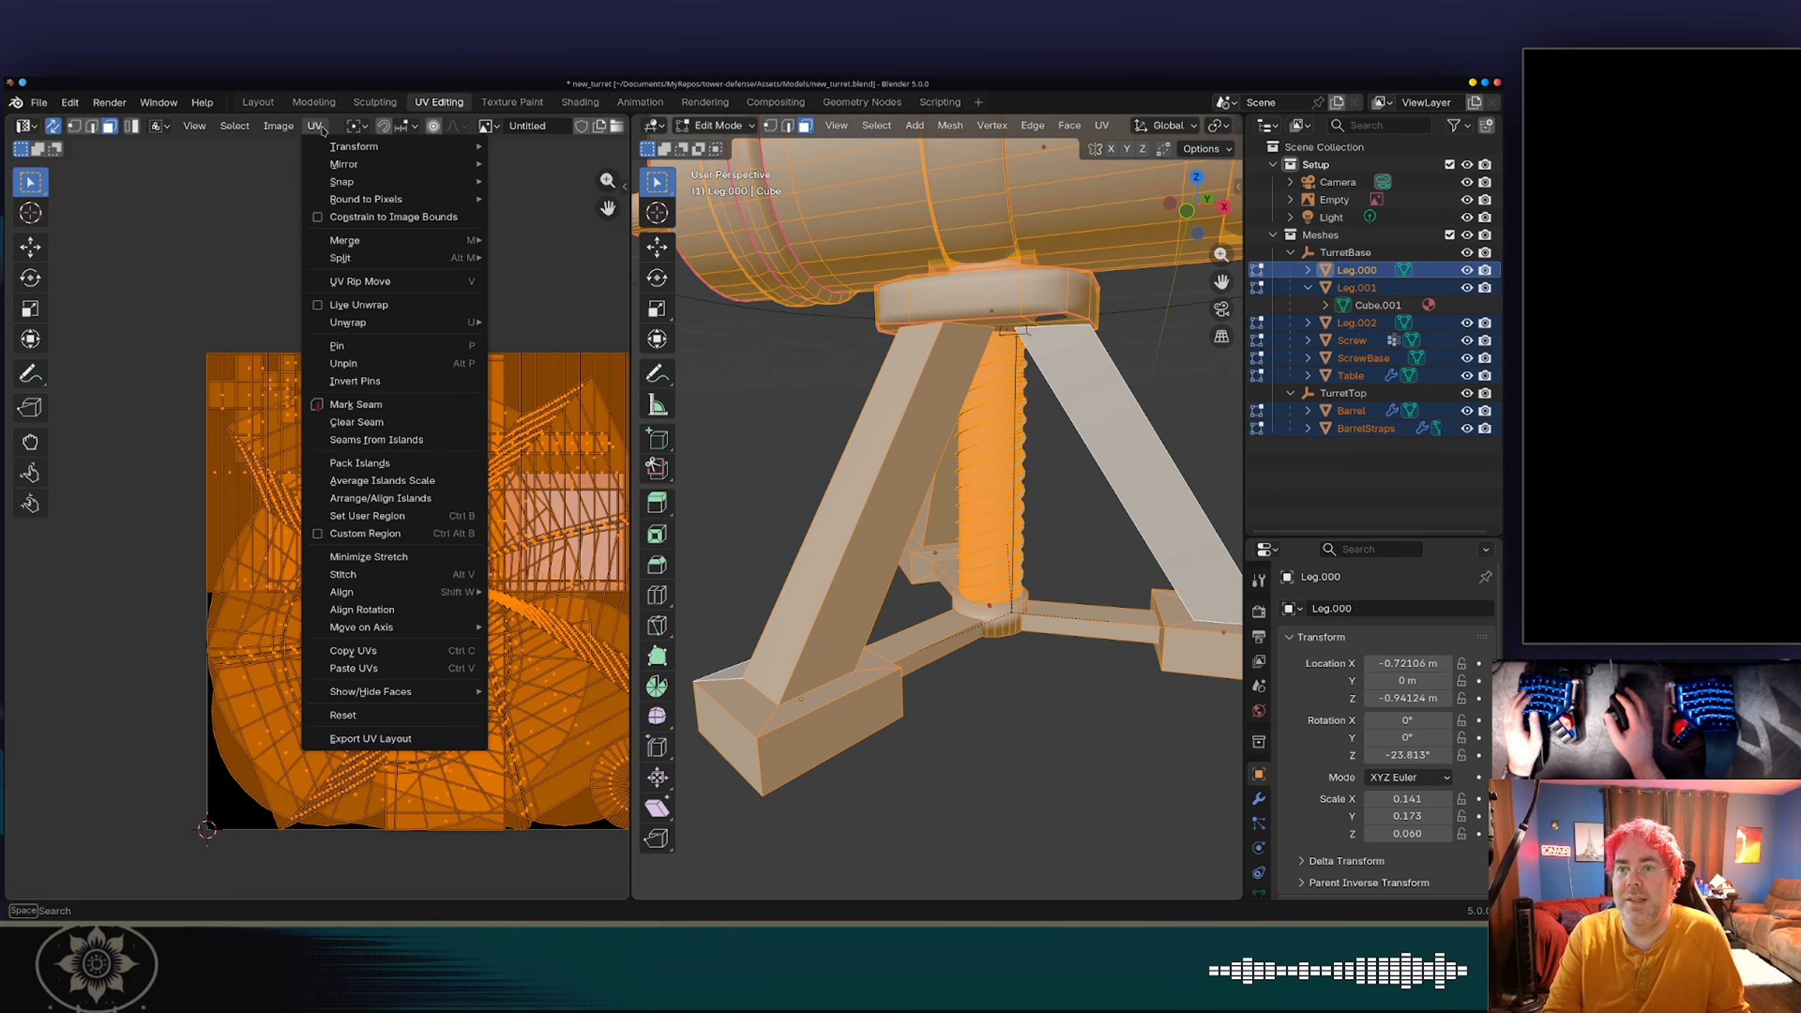
mouse_move(370, 323)
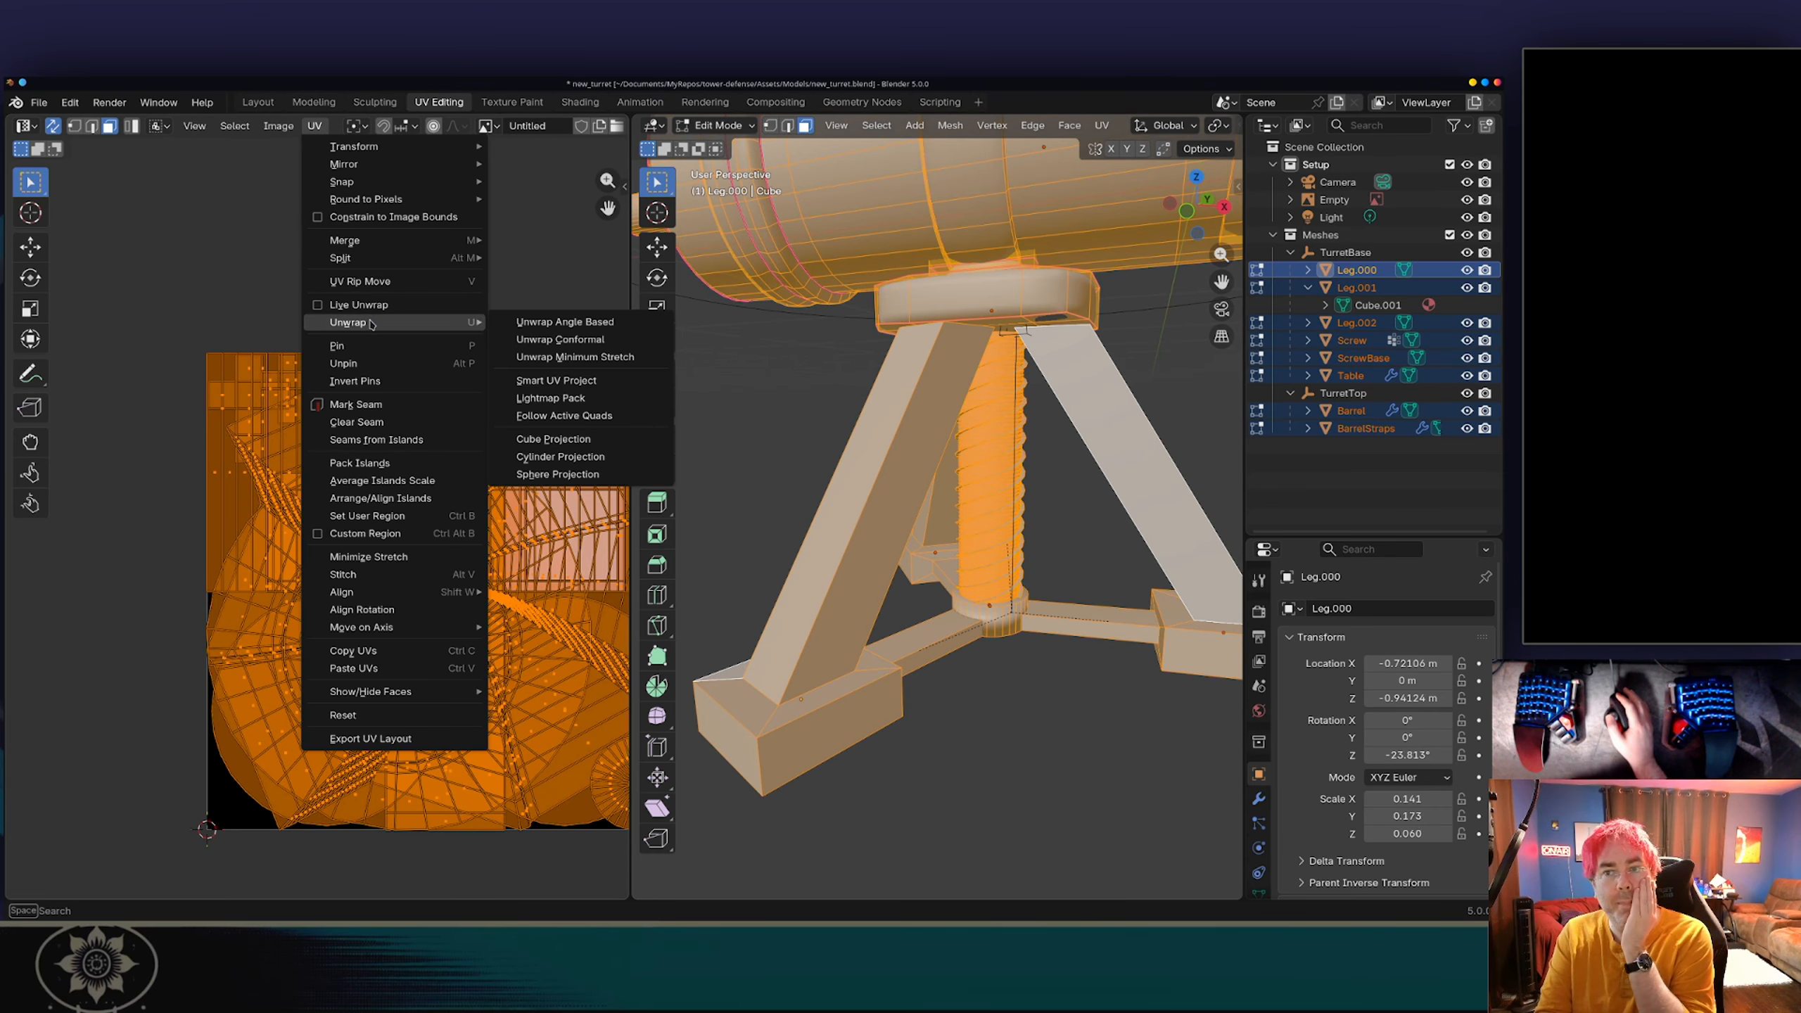
click(581, 383)
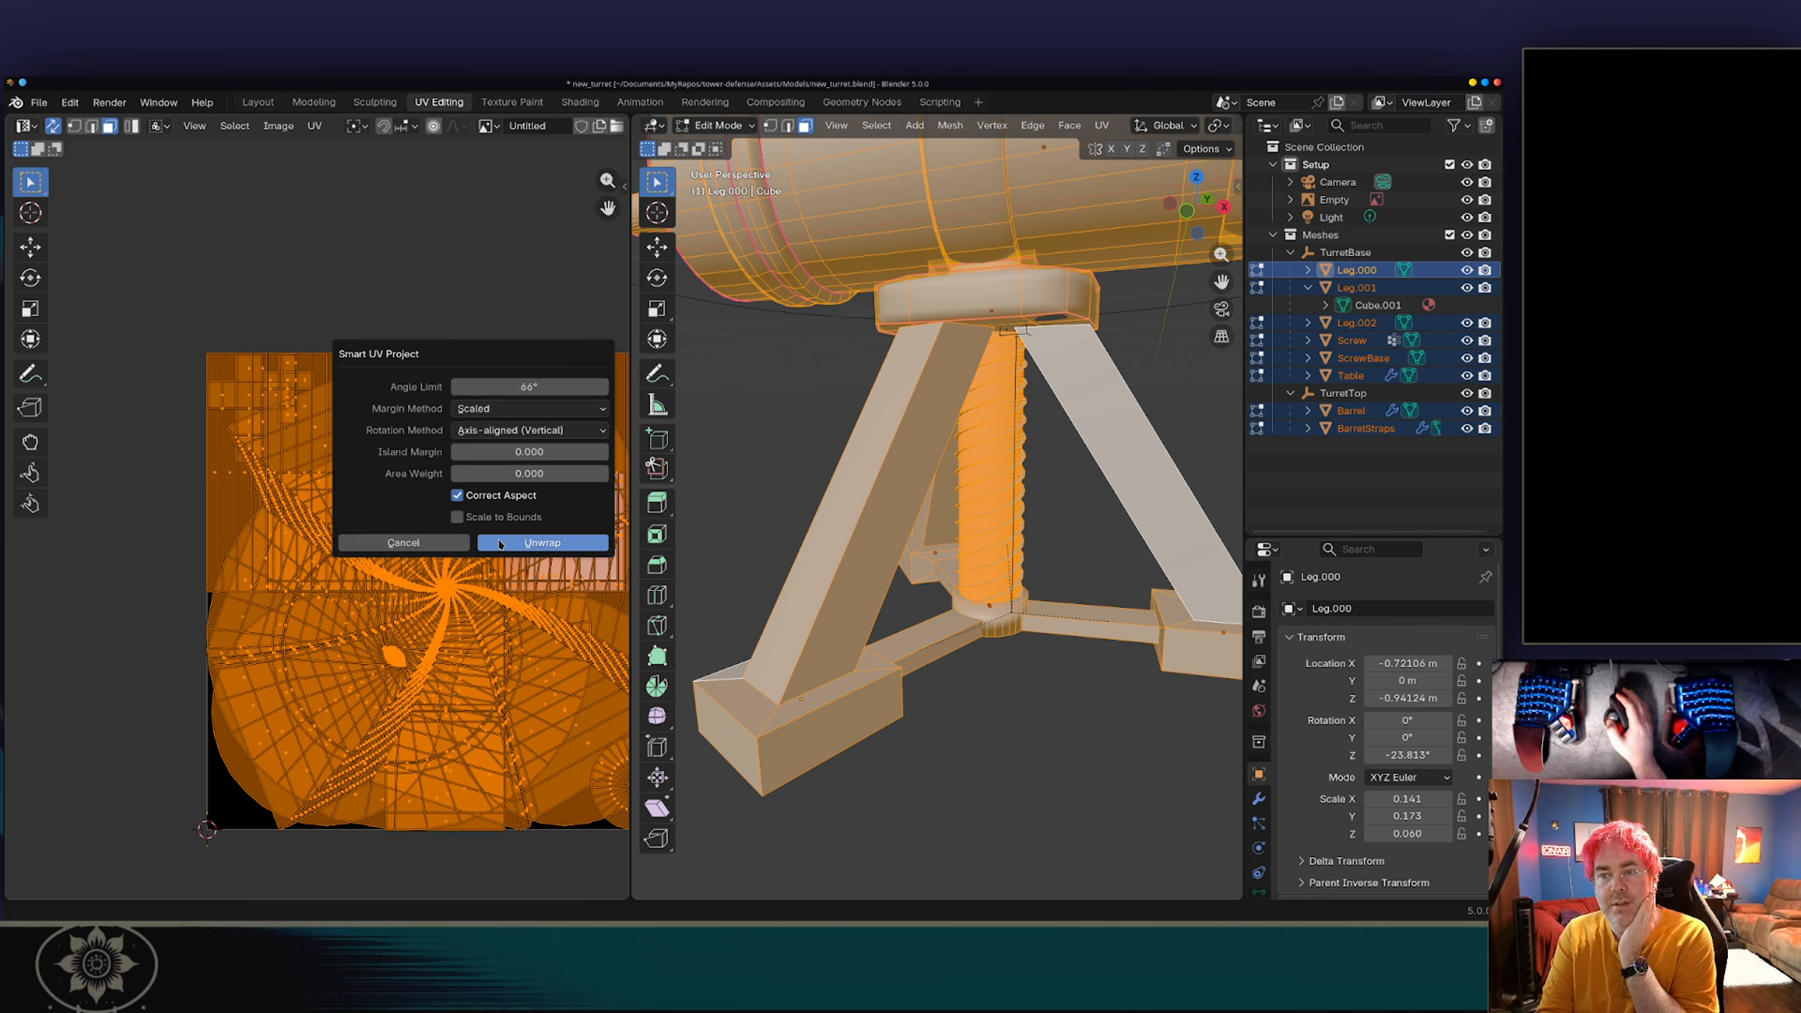
click(500, 543)
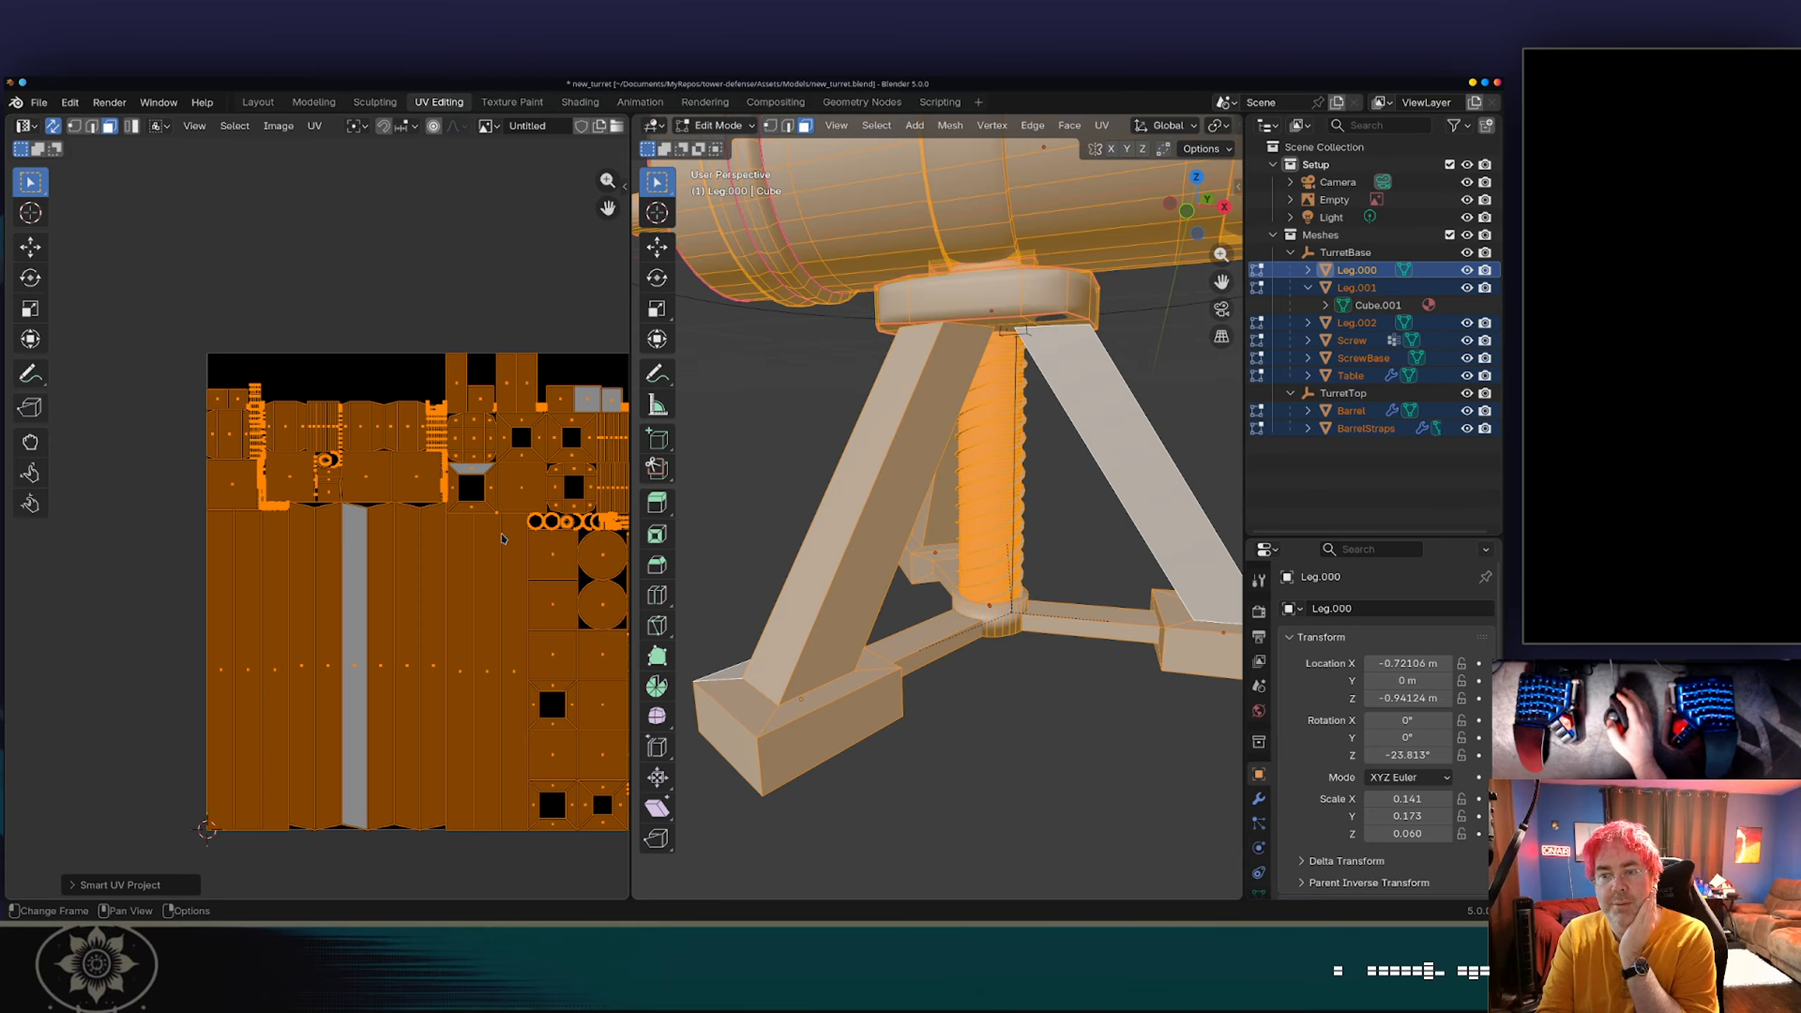
scroll(501, 538, down, 1)
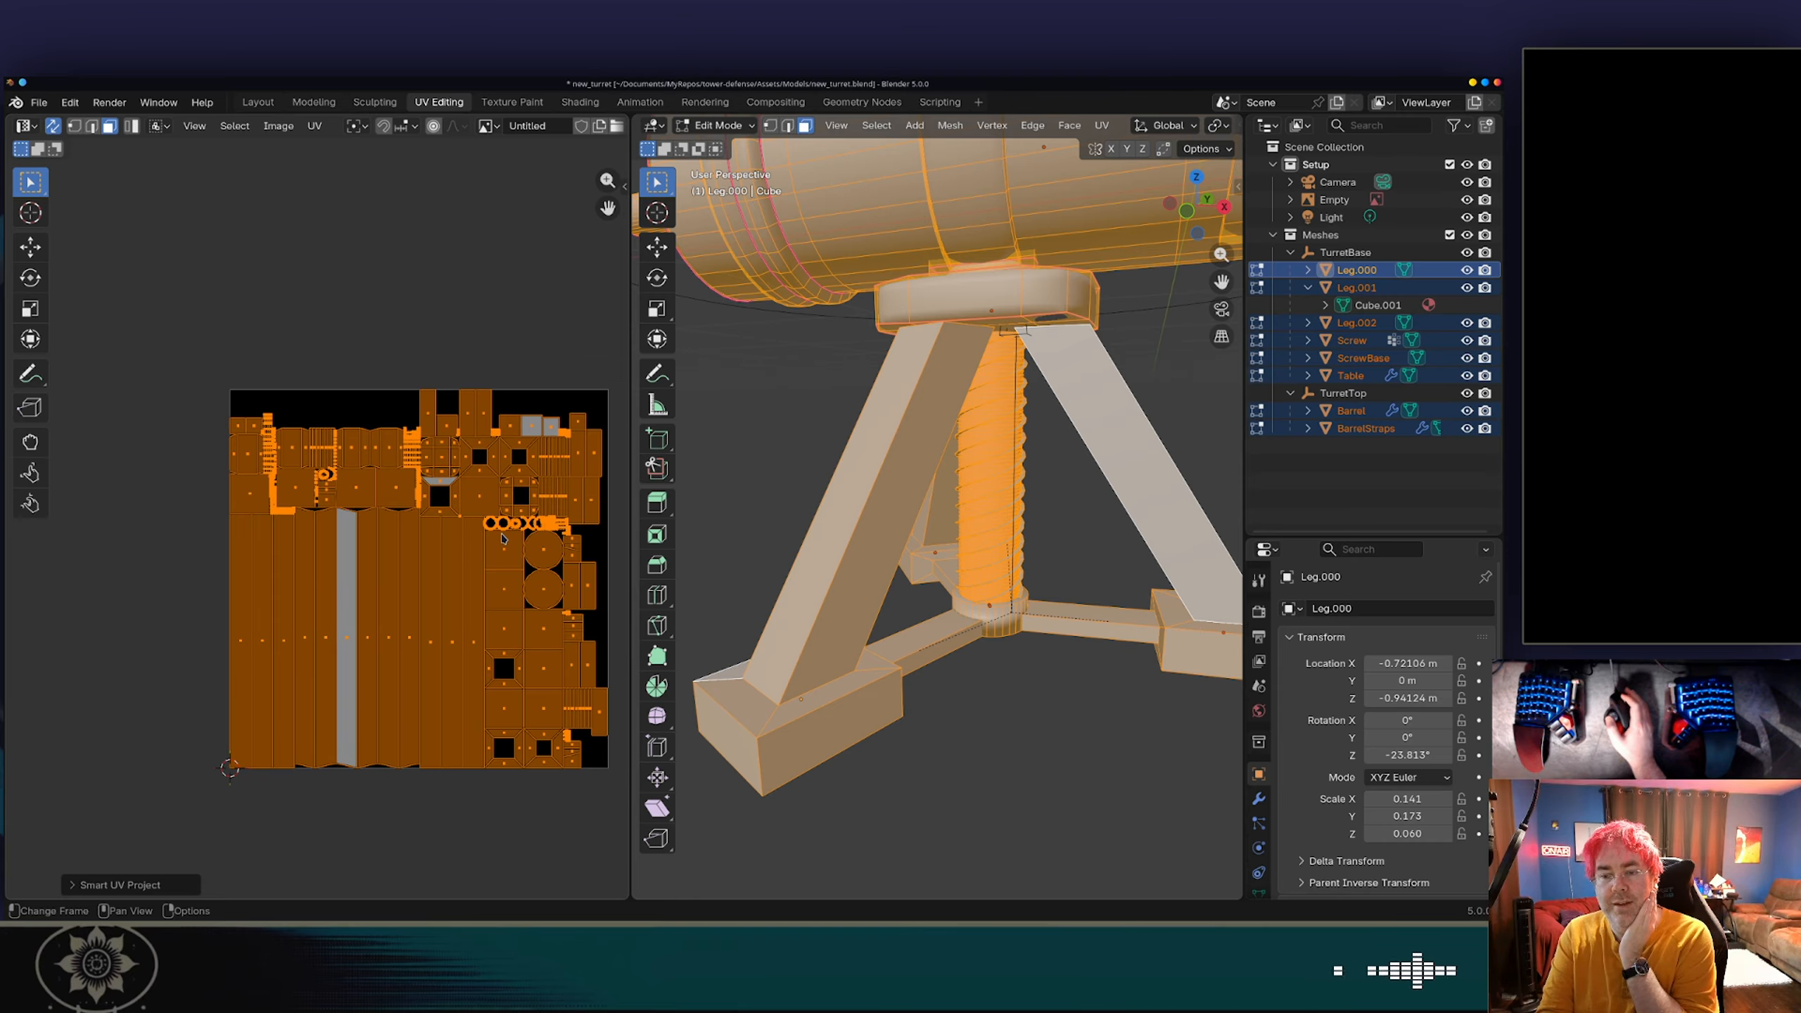
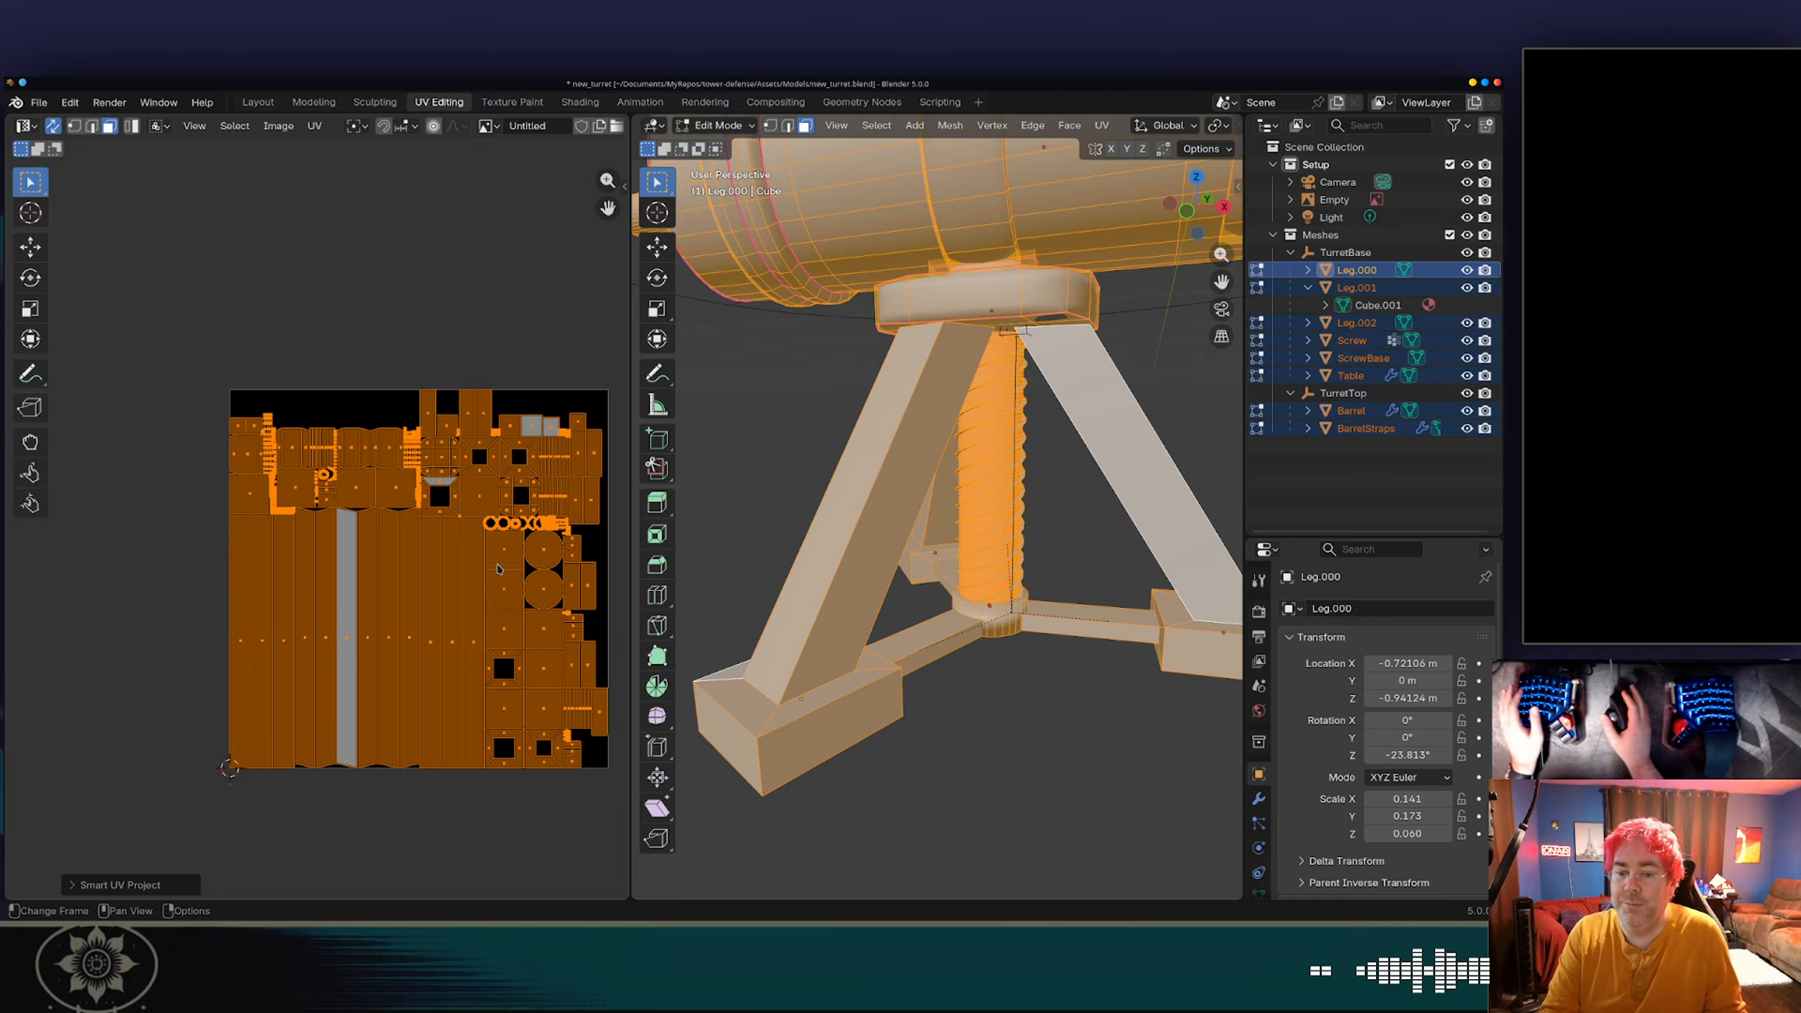
key(Tab)
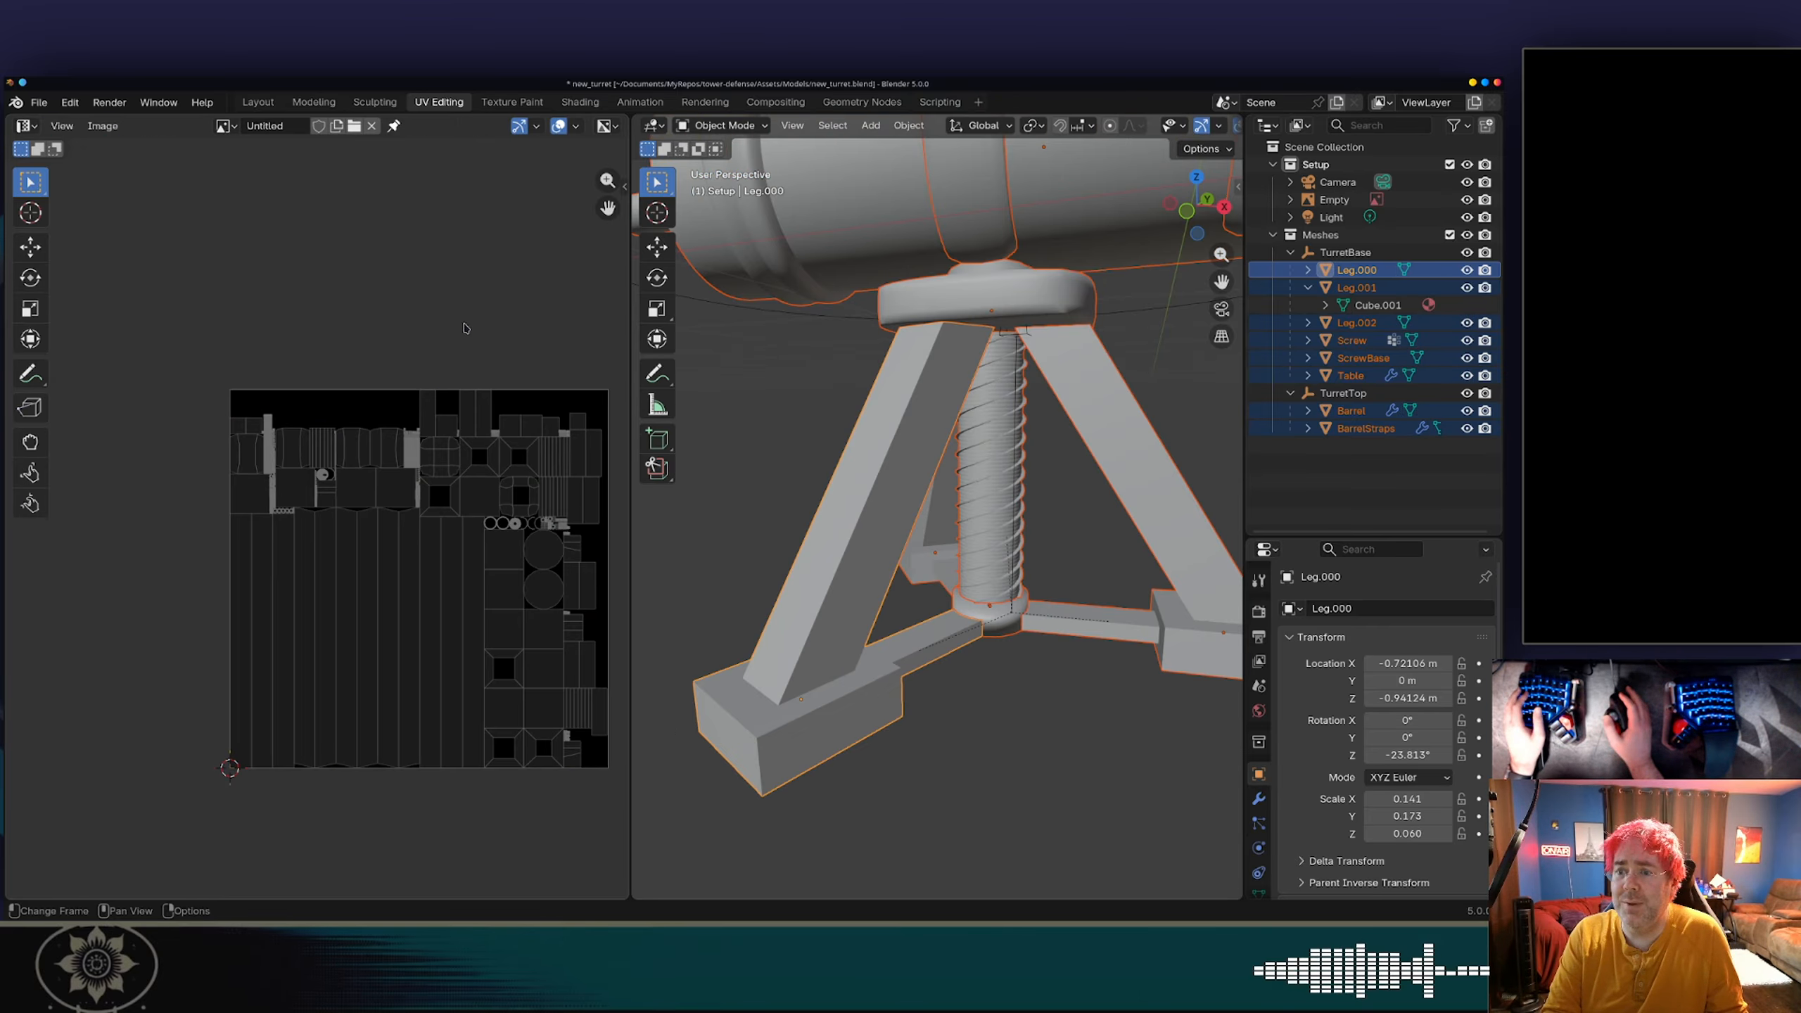
key(ctrl+s)
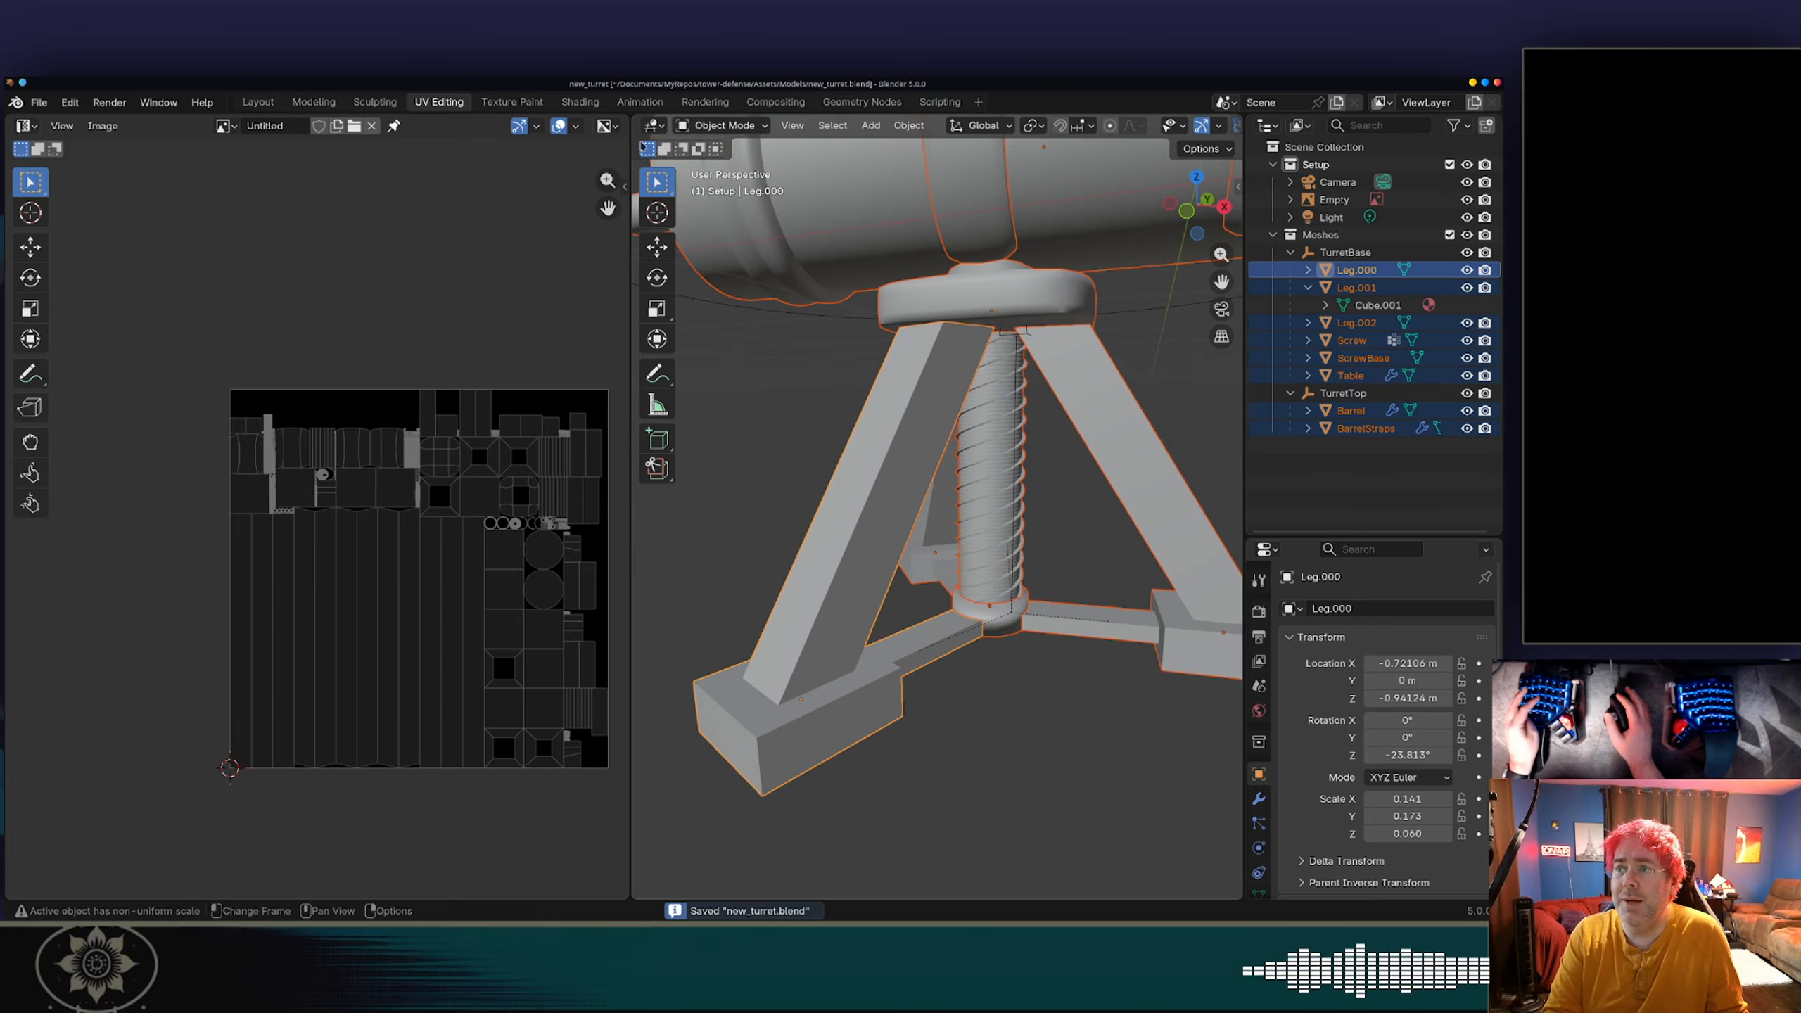
Step: Inspect the Metal material's noise texture on the turret up close in the Shading workspace
click(577, 102)
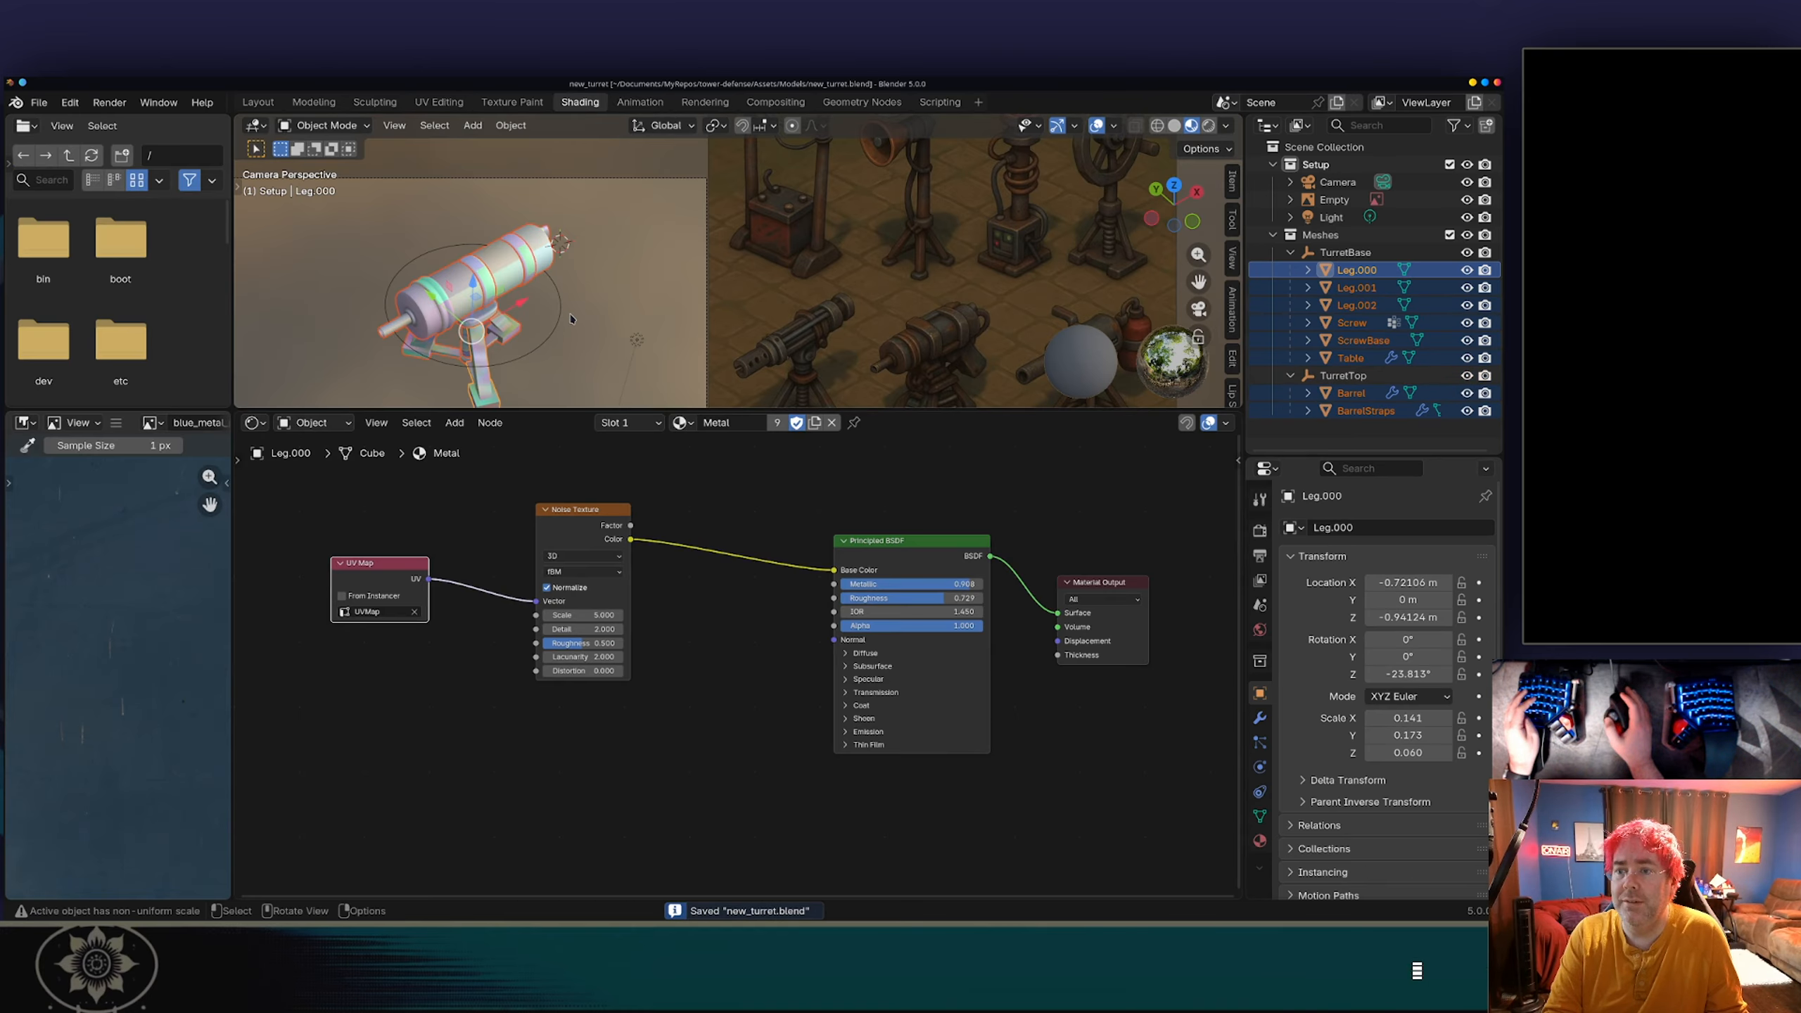
scroll(571, 319, up, 3)
mouse_move(567, 314)
ctrl+middle_down()
mouse_move(505, 292)
mouse_move(454, 335)
mouse_move(575, 307)
mouse_move(606, 241)
mouse_move(685, 183)
mouse_move(503, 272)
mouse_move(554, 320)
mouse_move(543, 293)
ctrl+middle_up()
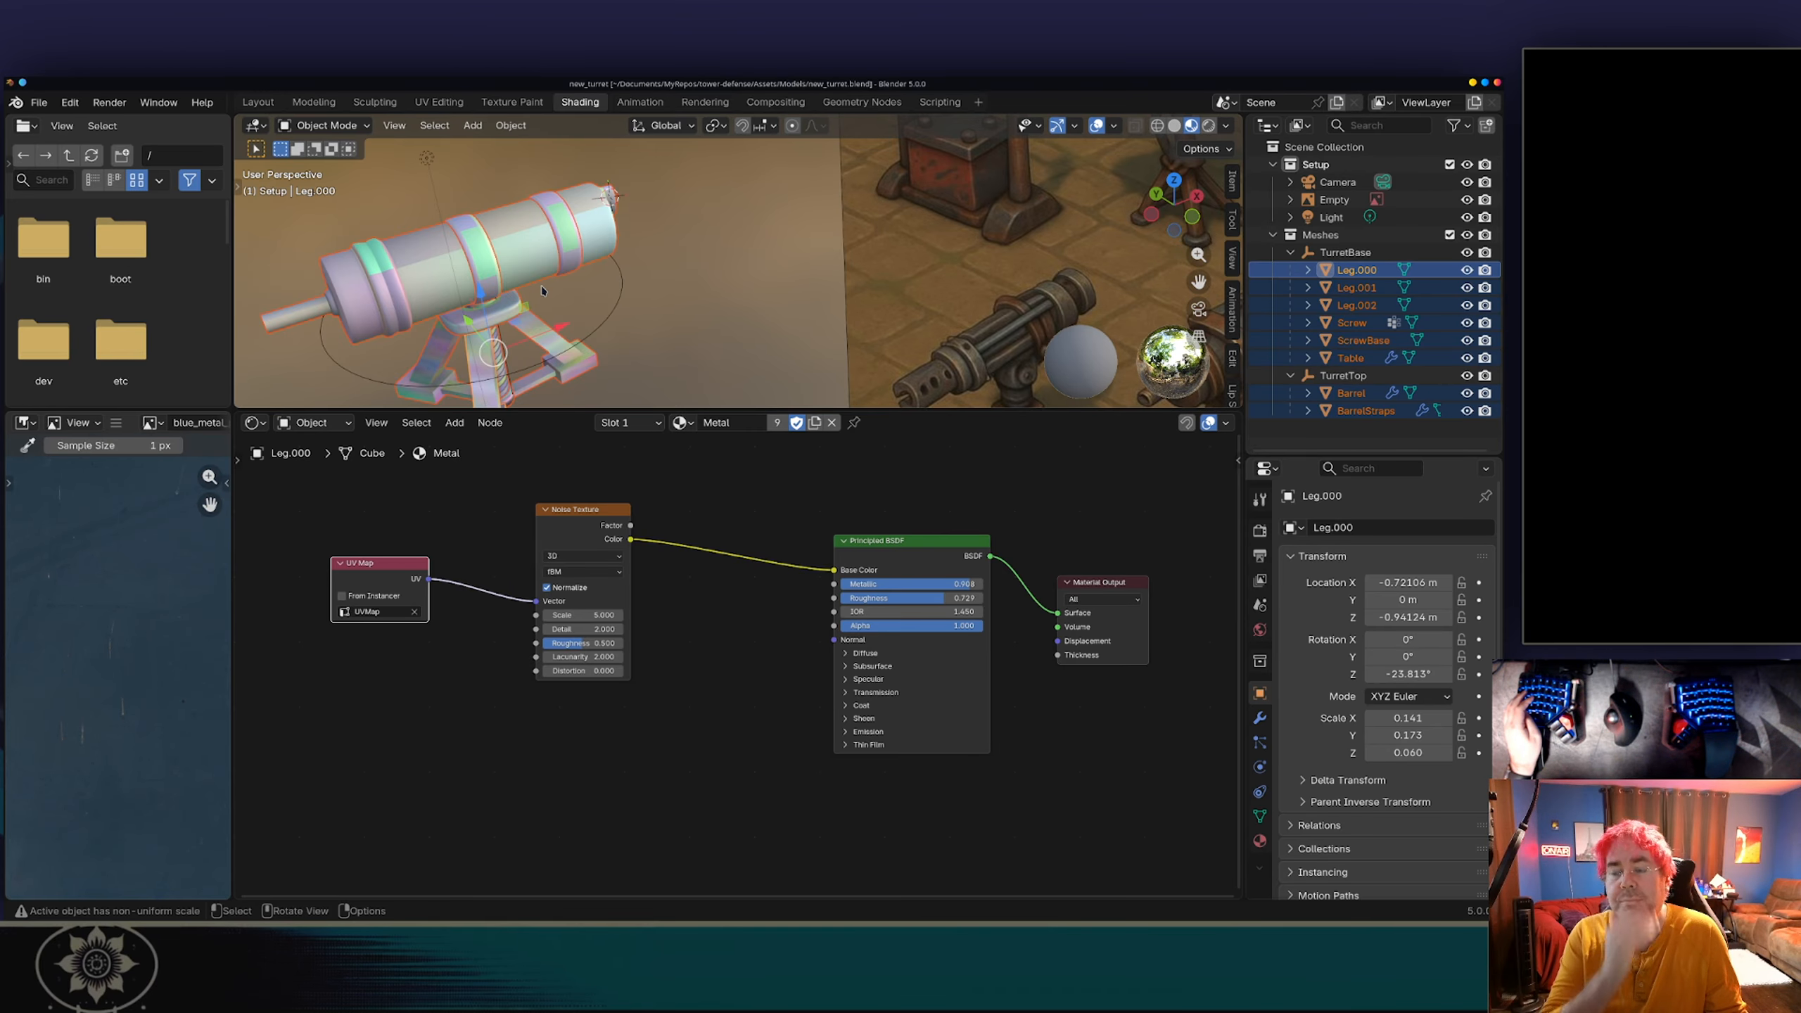
Step: Return to UV Editing and unwrap all the meshes again with Smart UV Project, with Scale to Bounds enabled
click(439, 101)
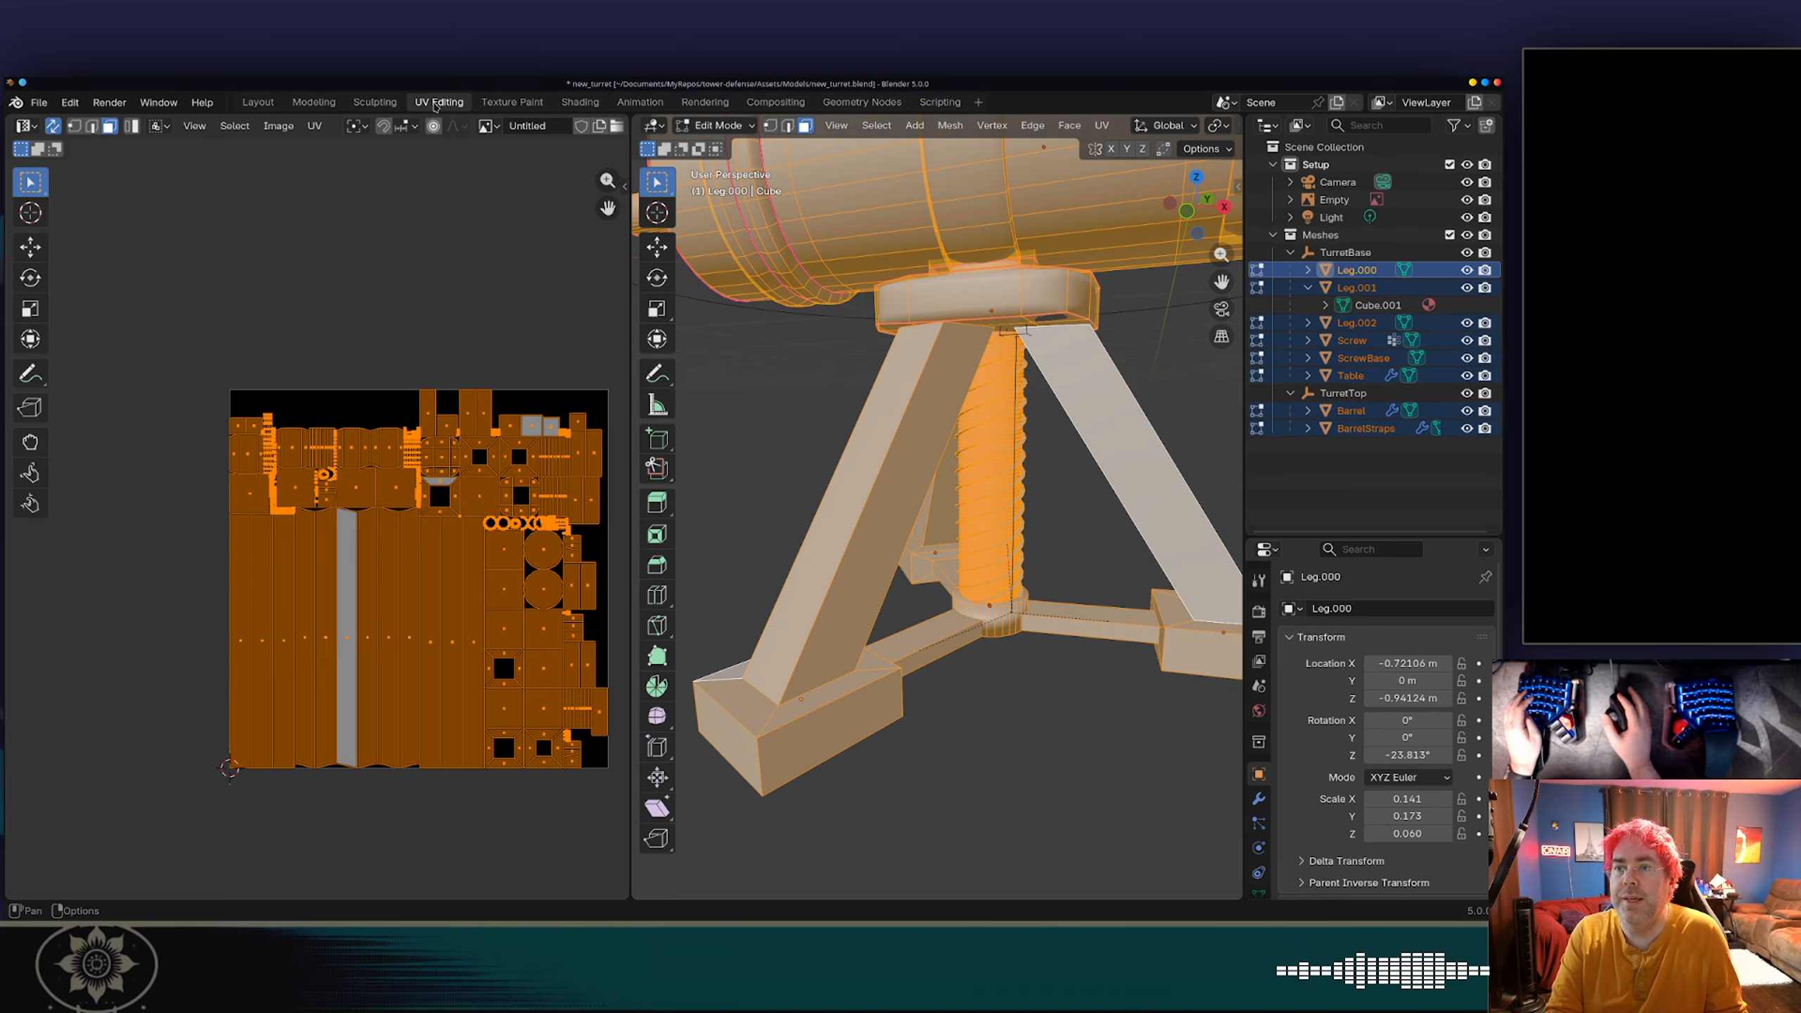
click(314, 125)
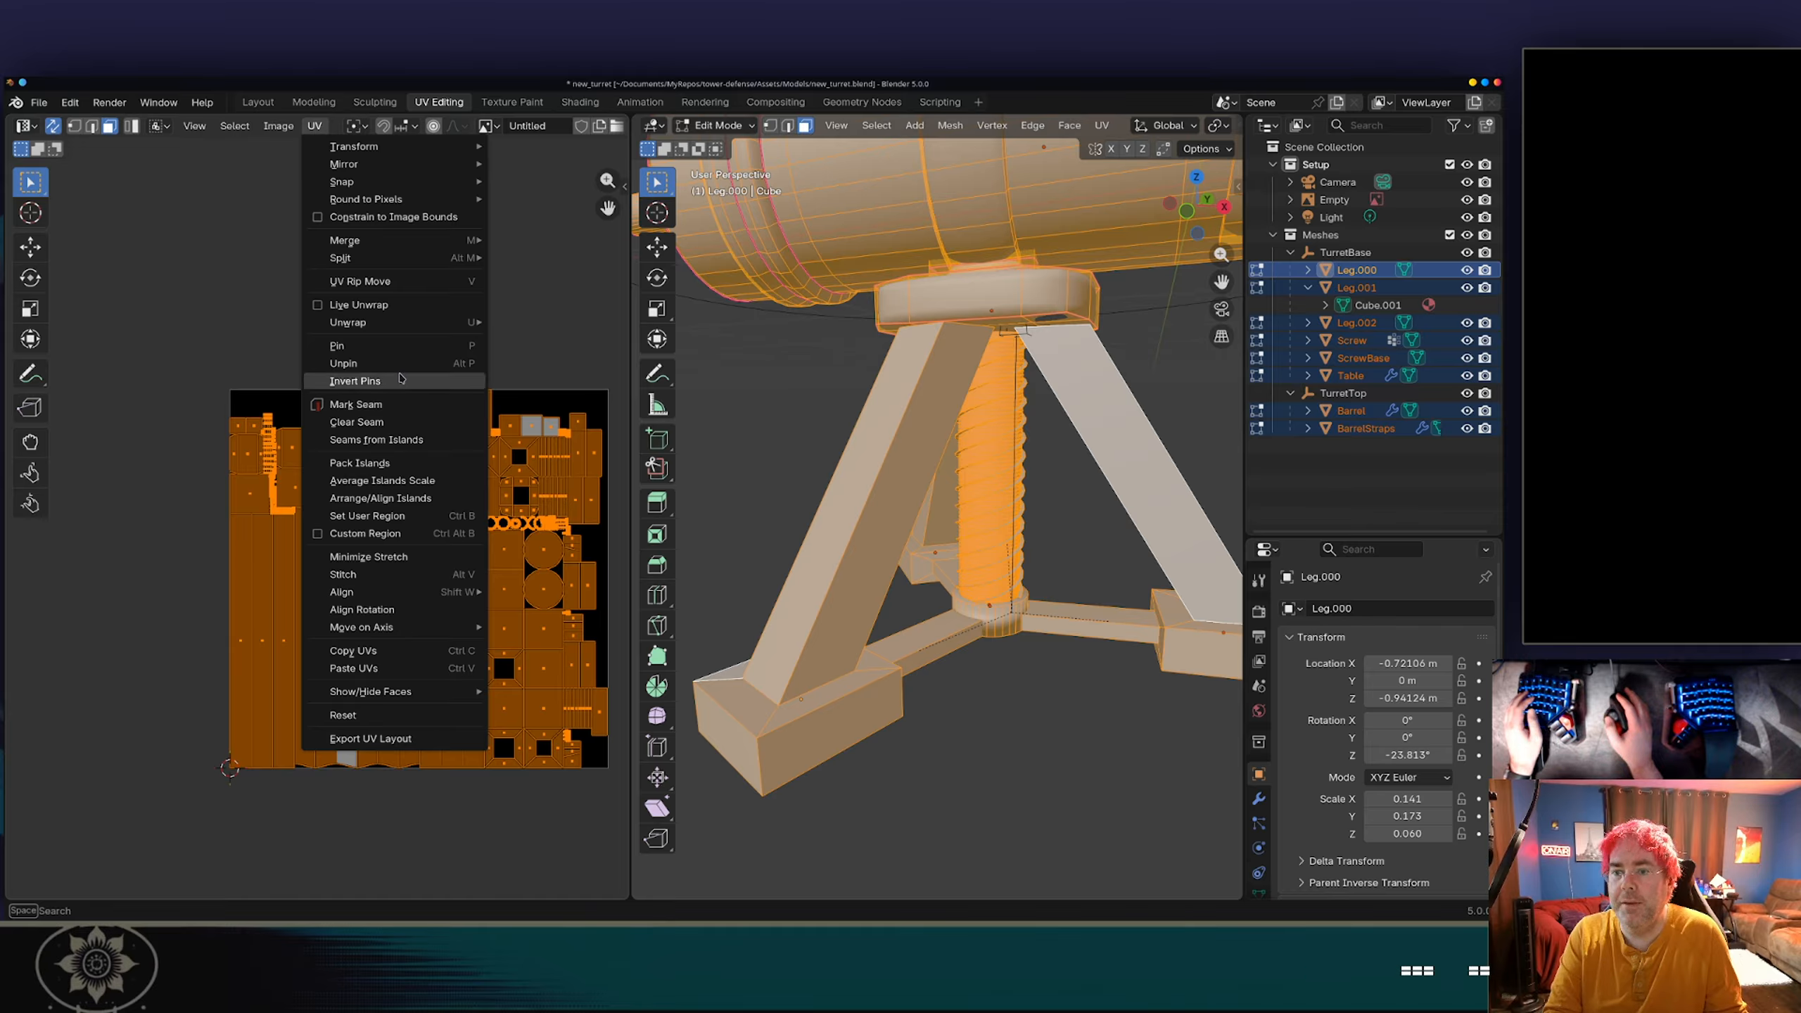
mouse_move(439, 322)
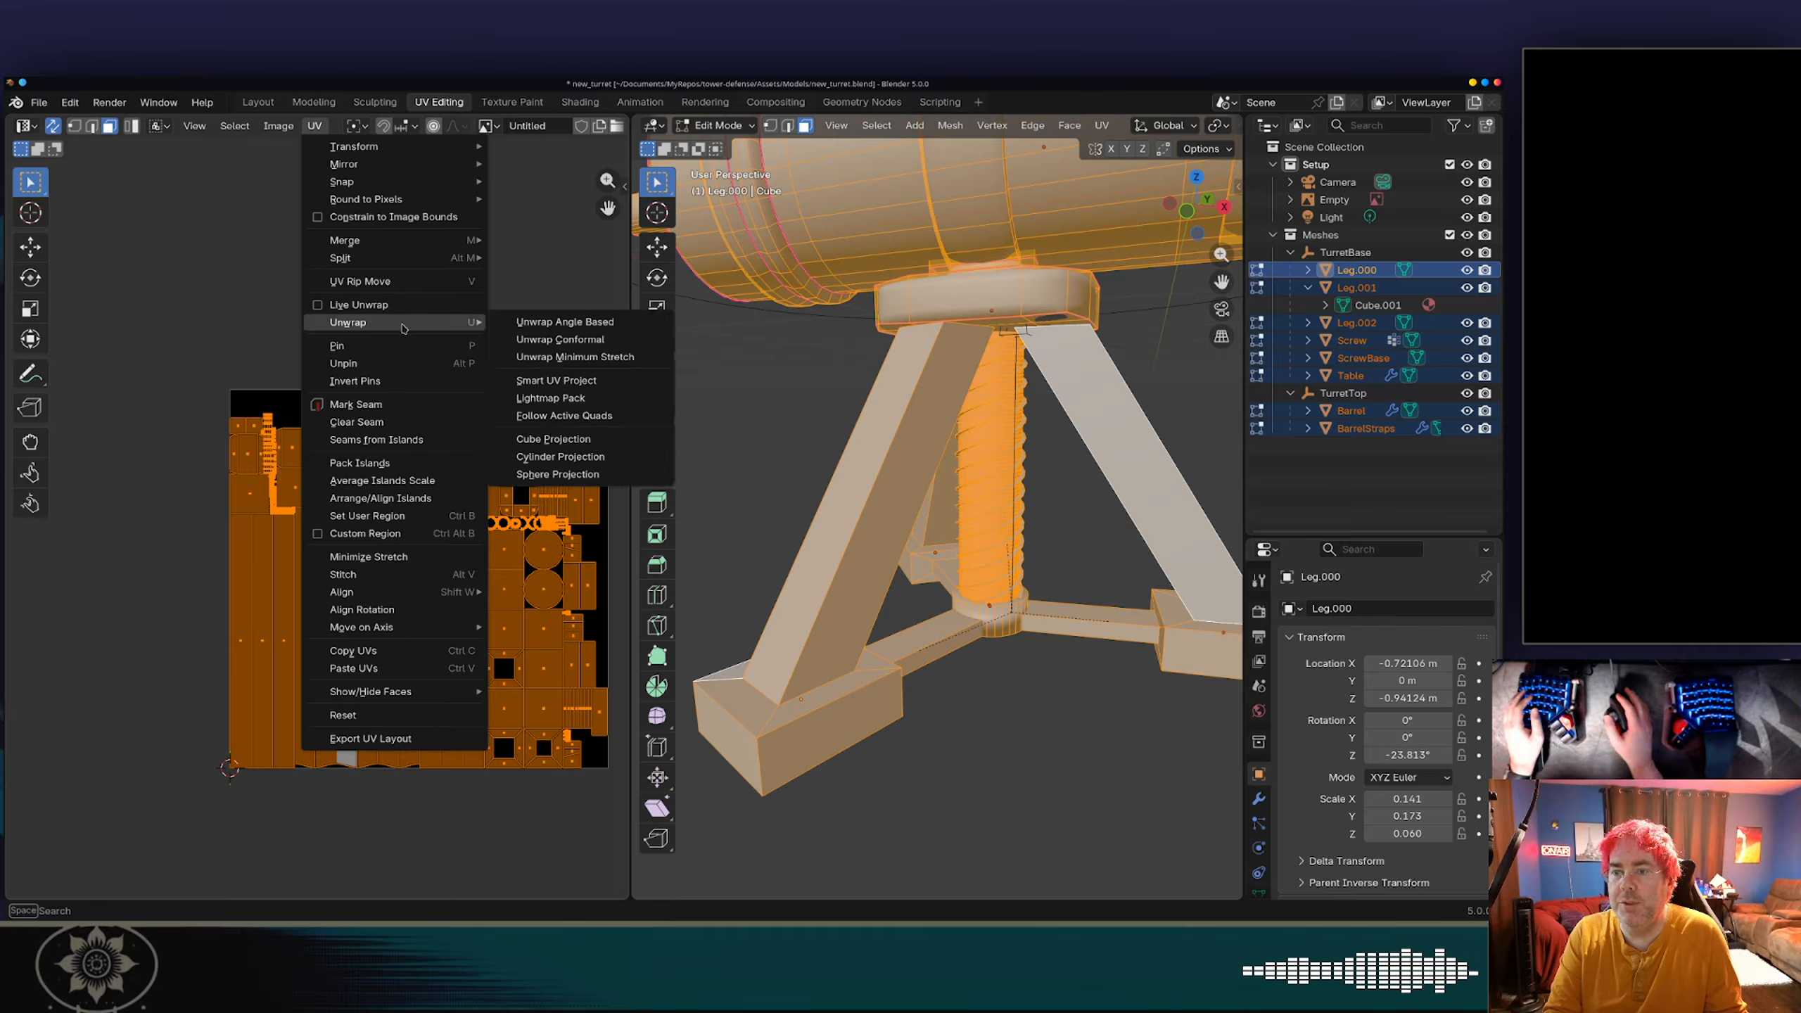
click(560, 381)
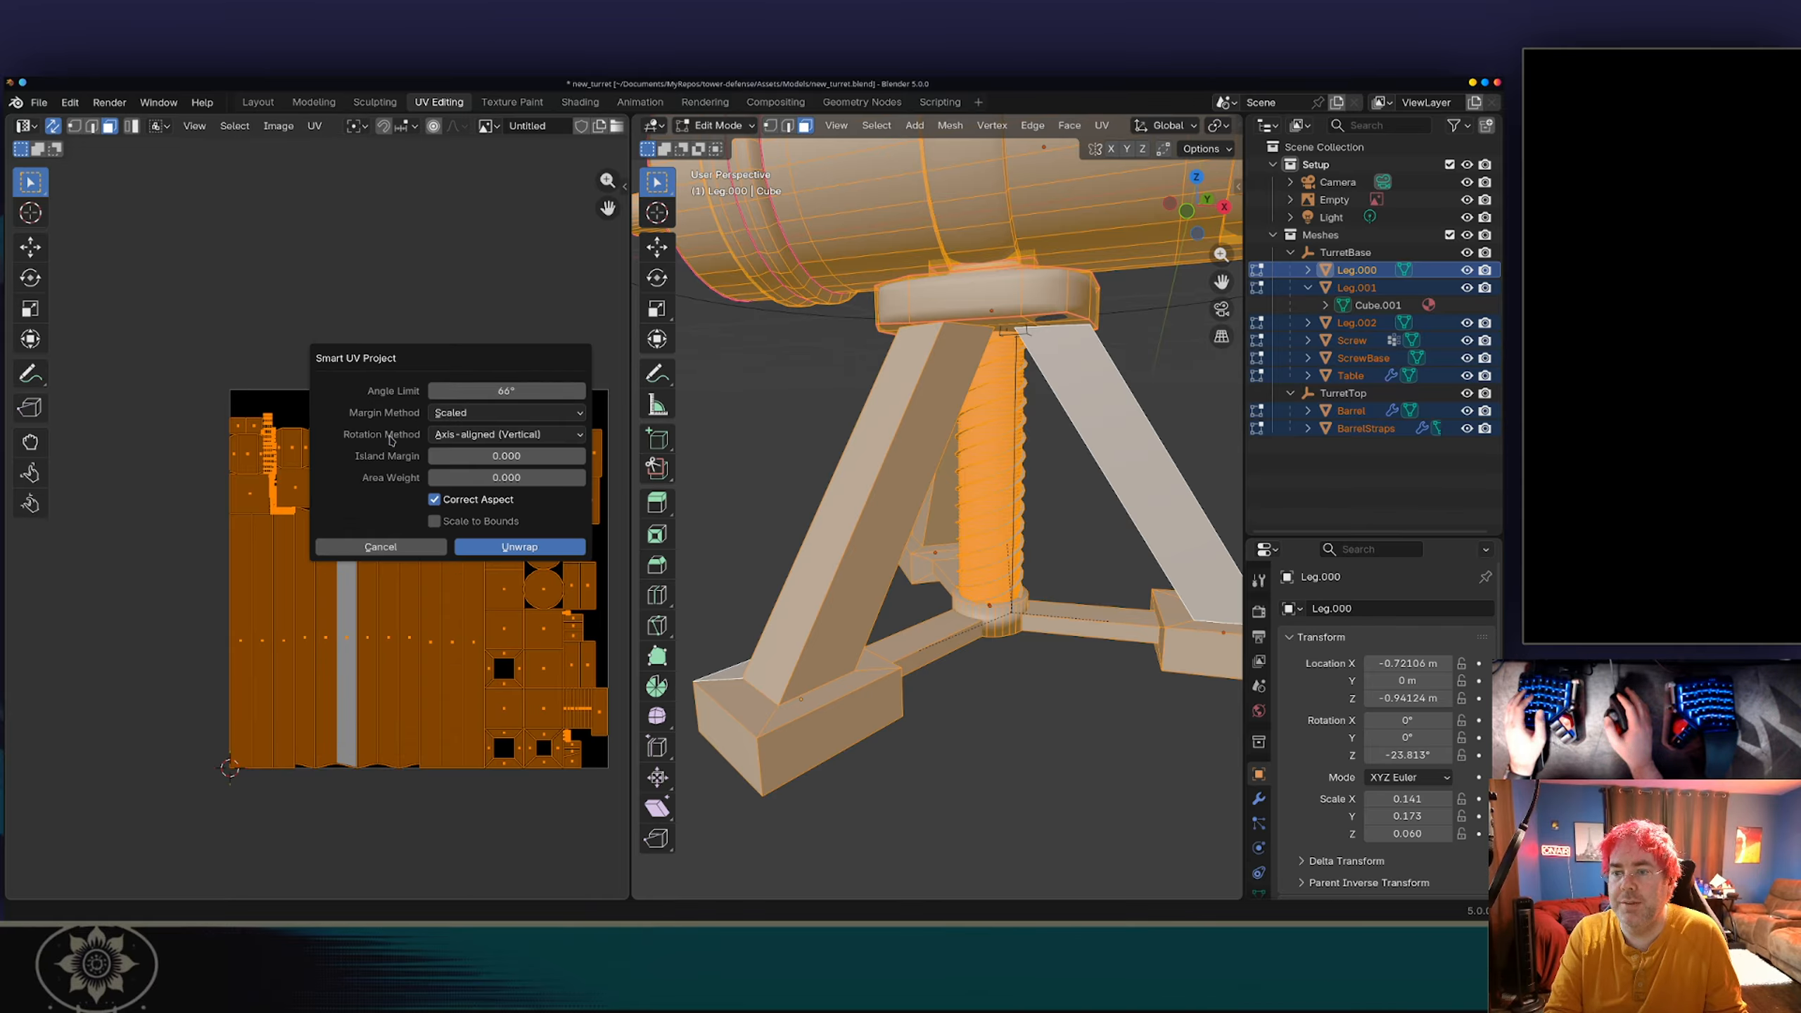
click(441, 419)
click(446, 417)
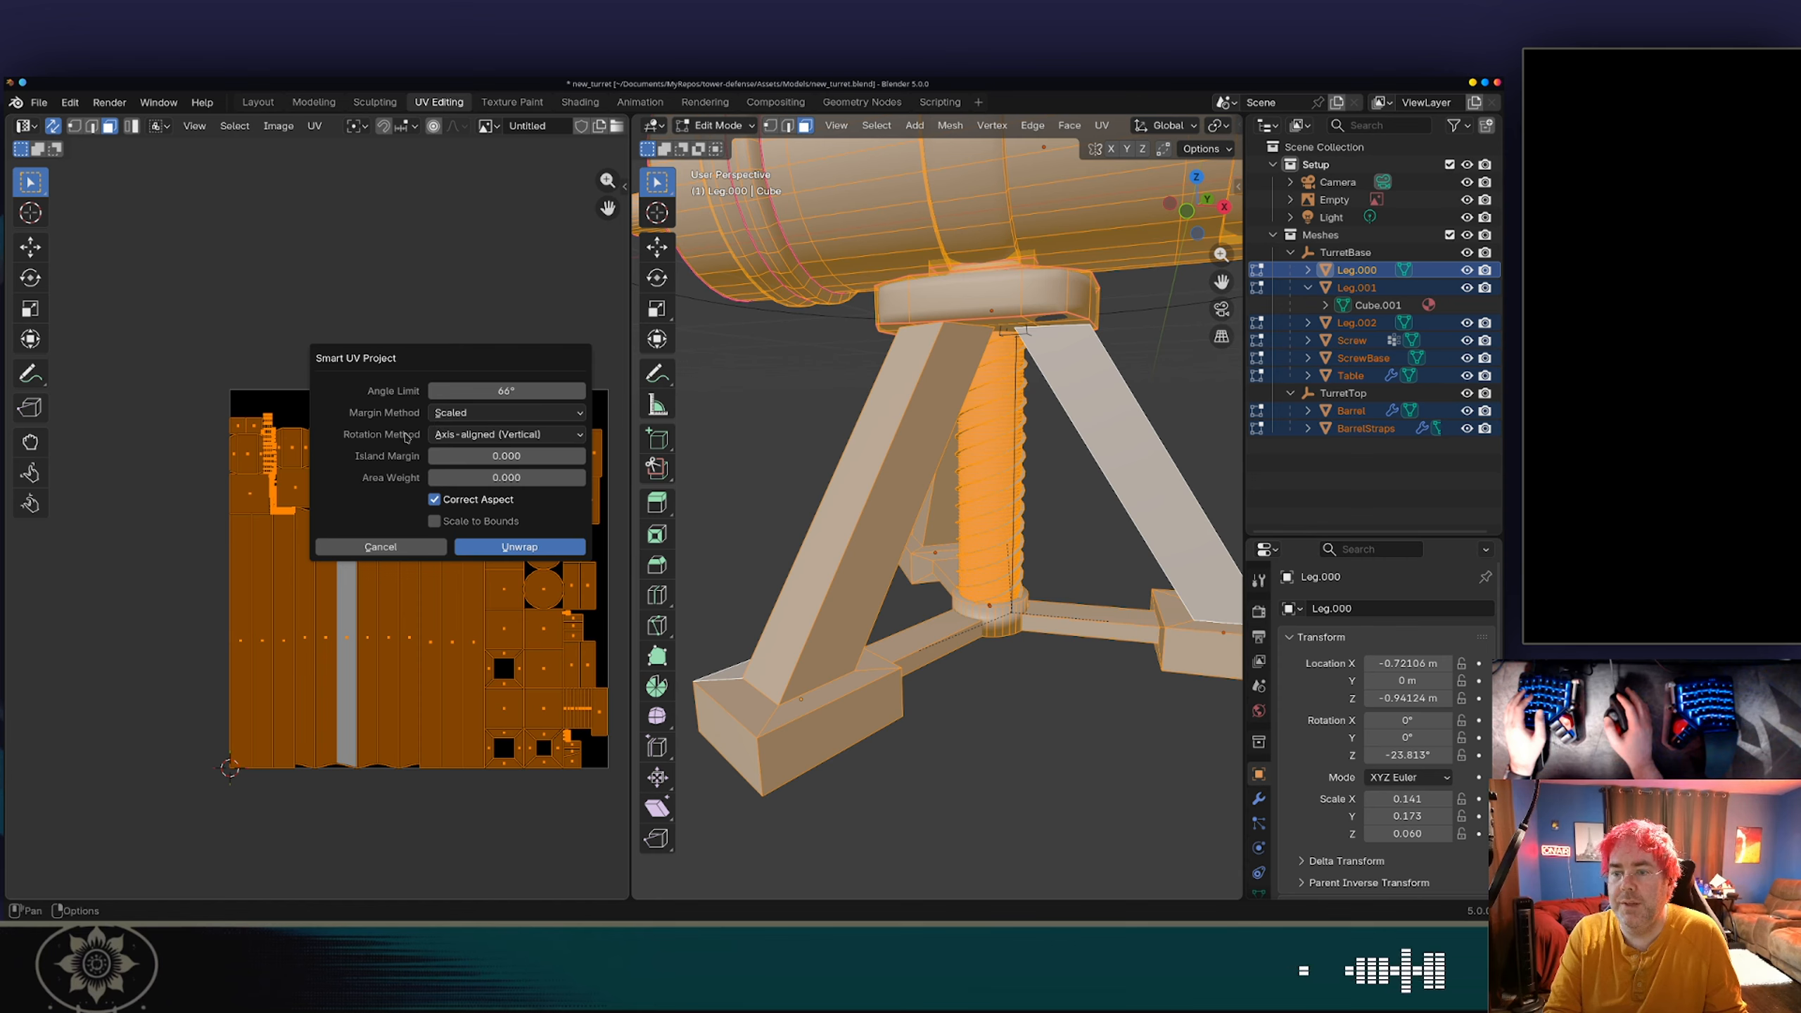
click(457, 523)
click(468, 544)
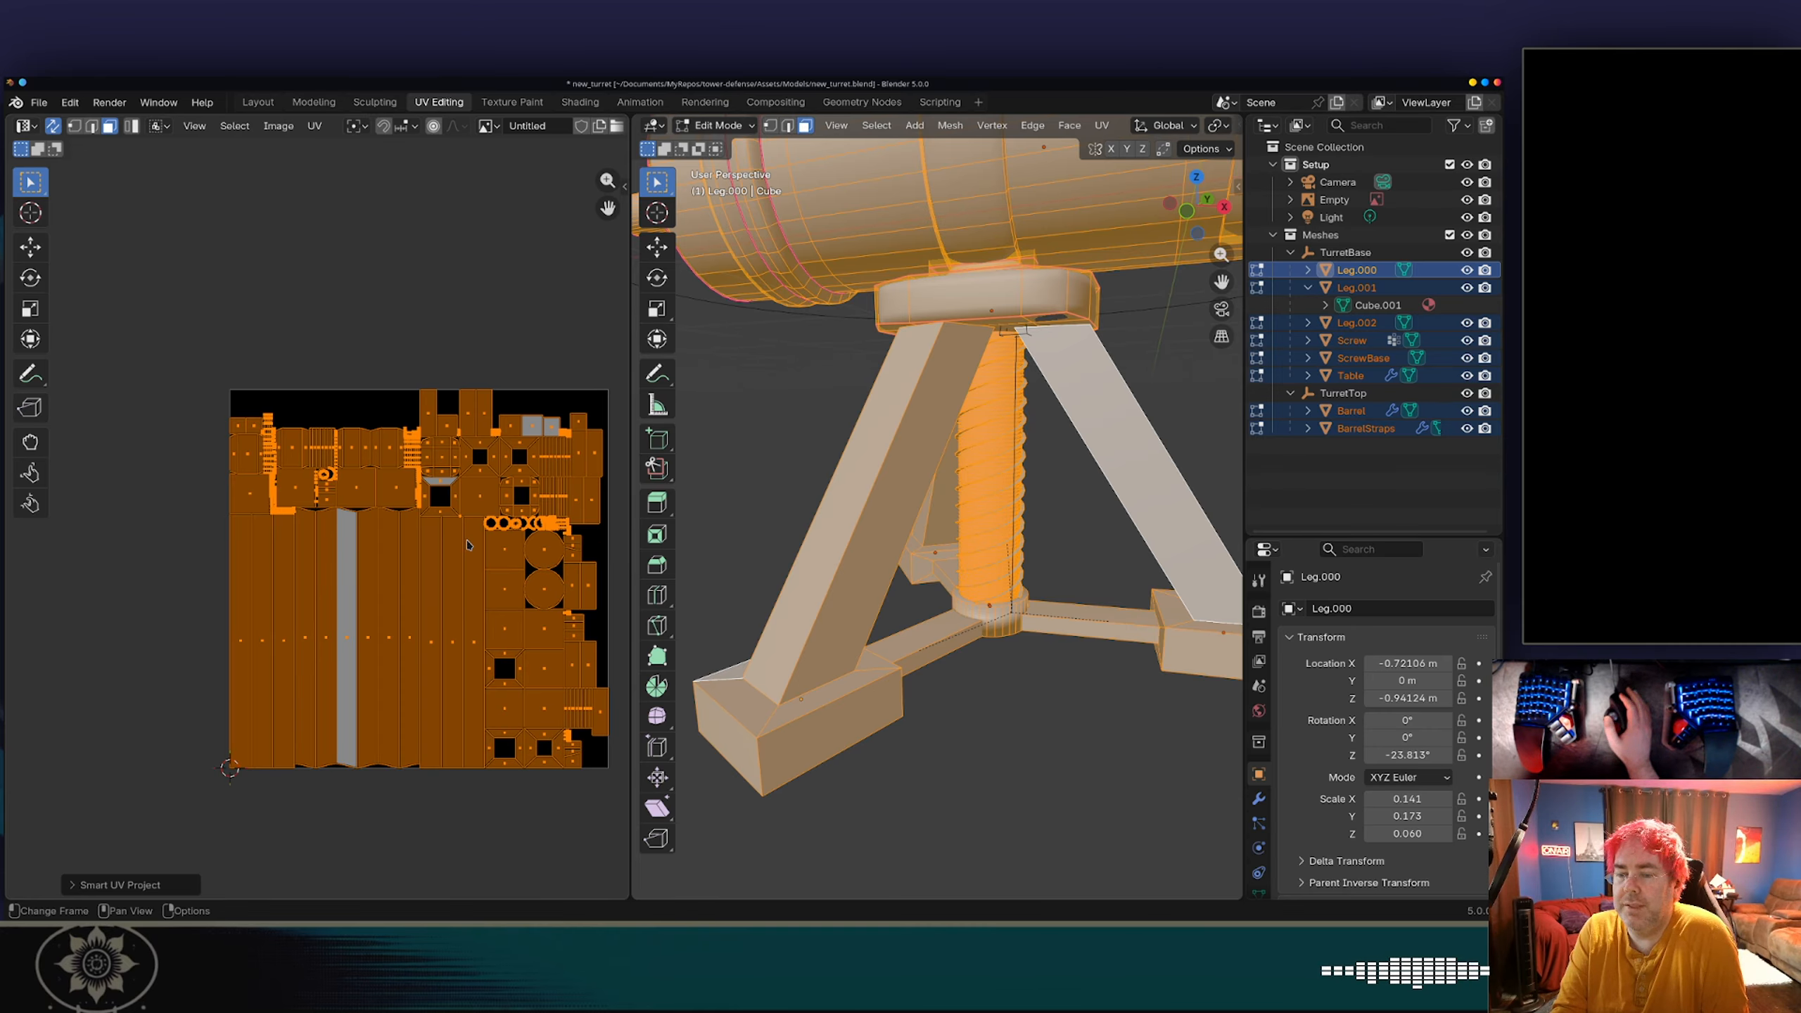
Step: Deselect everything and select the long UV strips one by one to check which turret faces they belong to
key(alt+a)
click(388, 614)
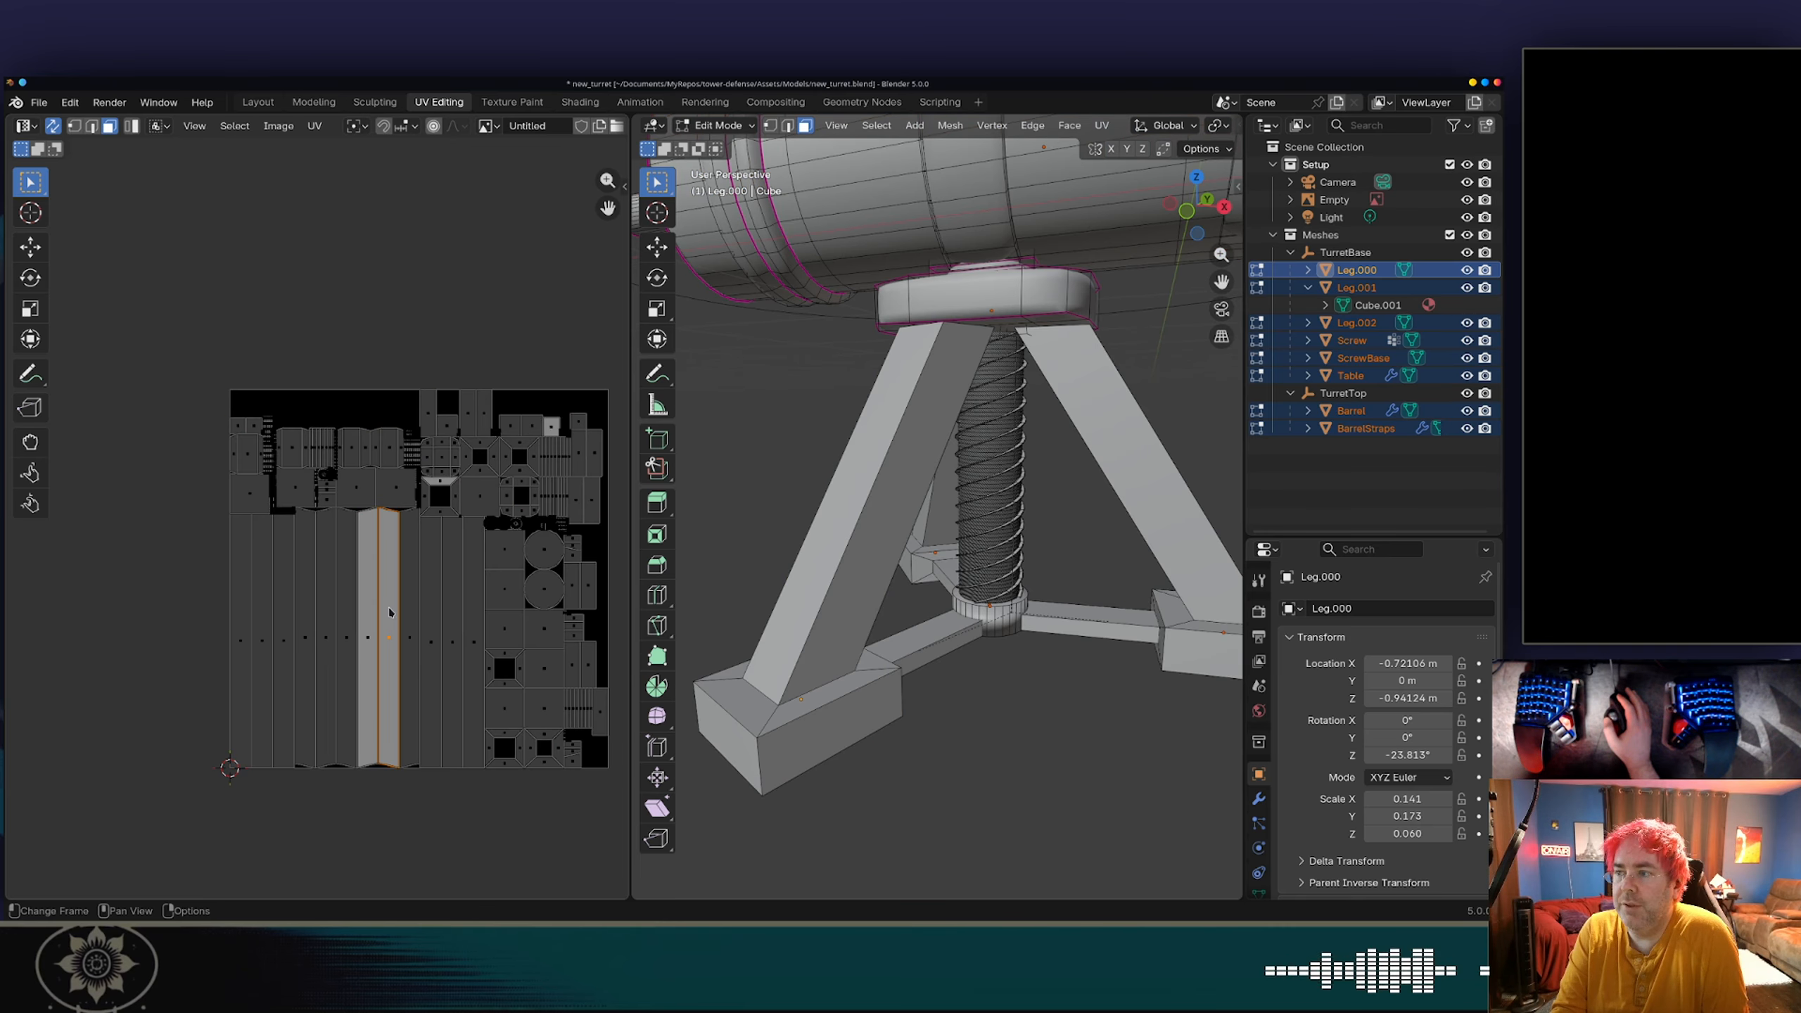
scroll(847, 398, down, 3)
middle_drag(848, 399, 1035, 412)
scroll(947, 435, down, 1)
scroll(933, 429, down, 3)
click(411, 652)
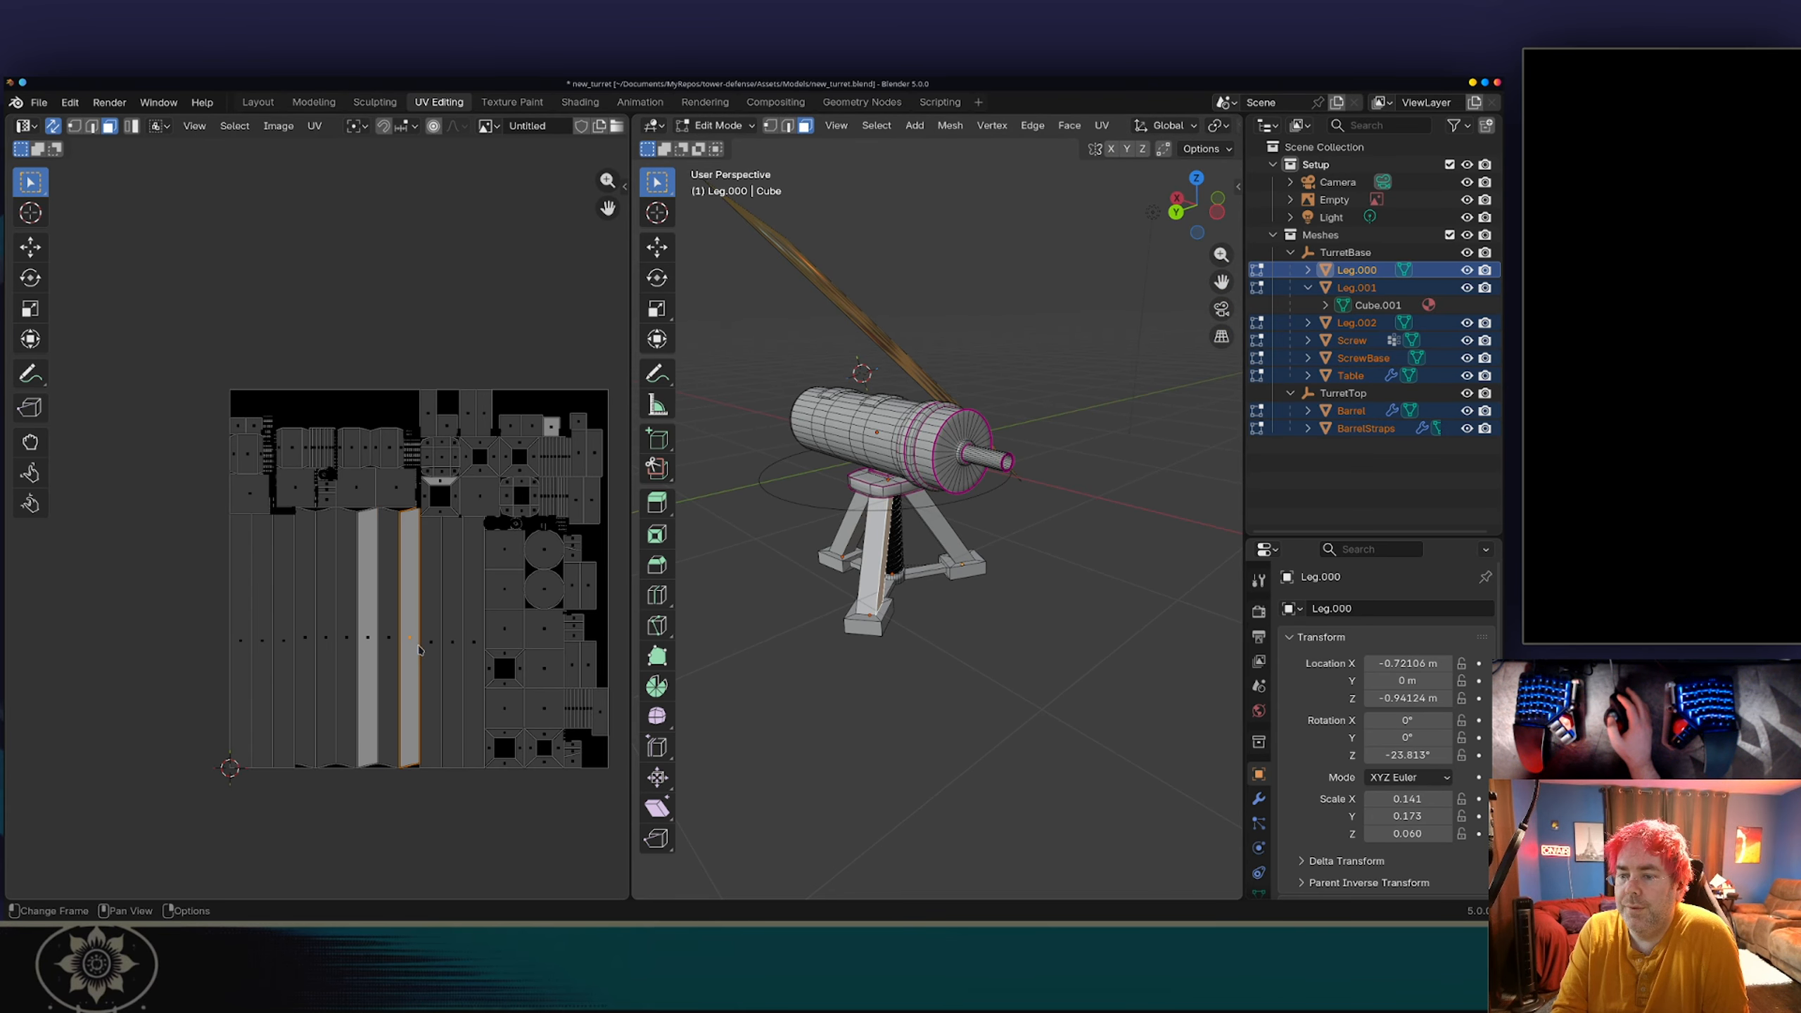
click(427, 649)
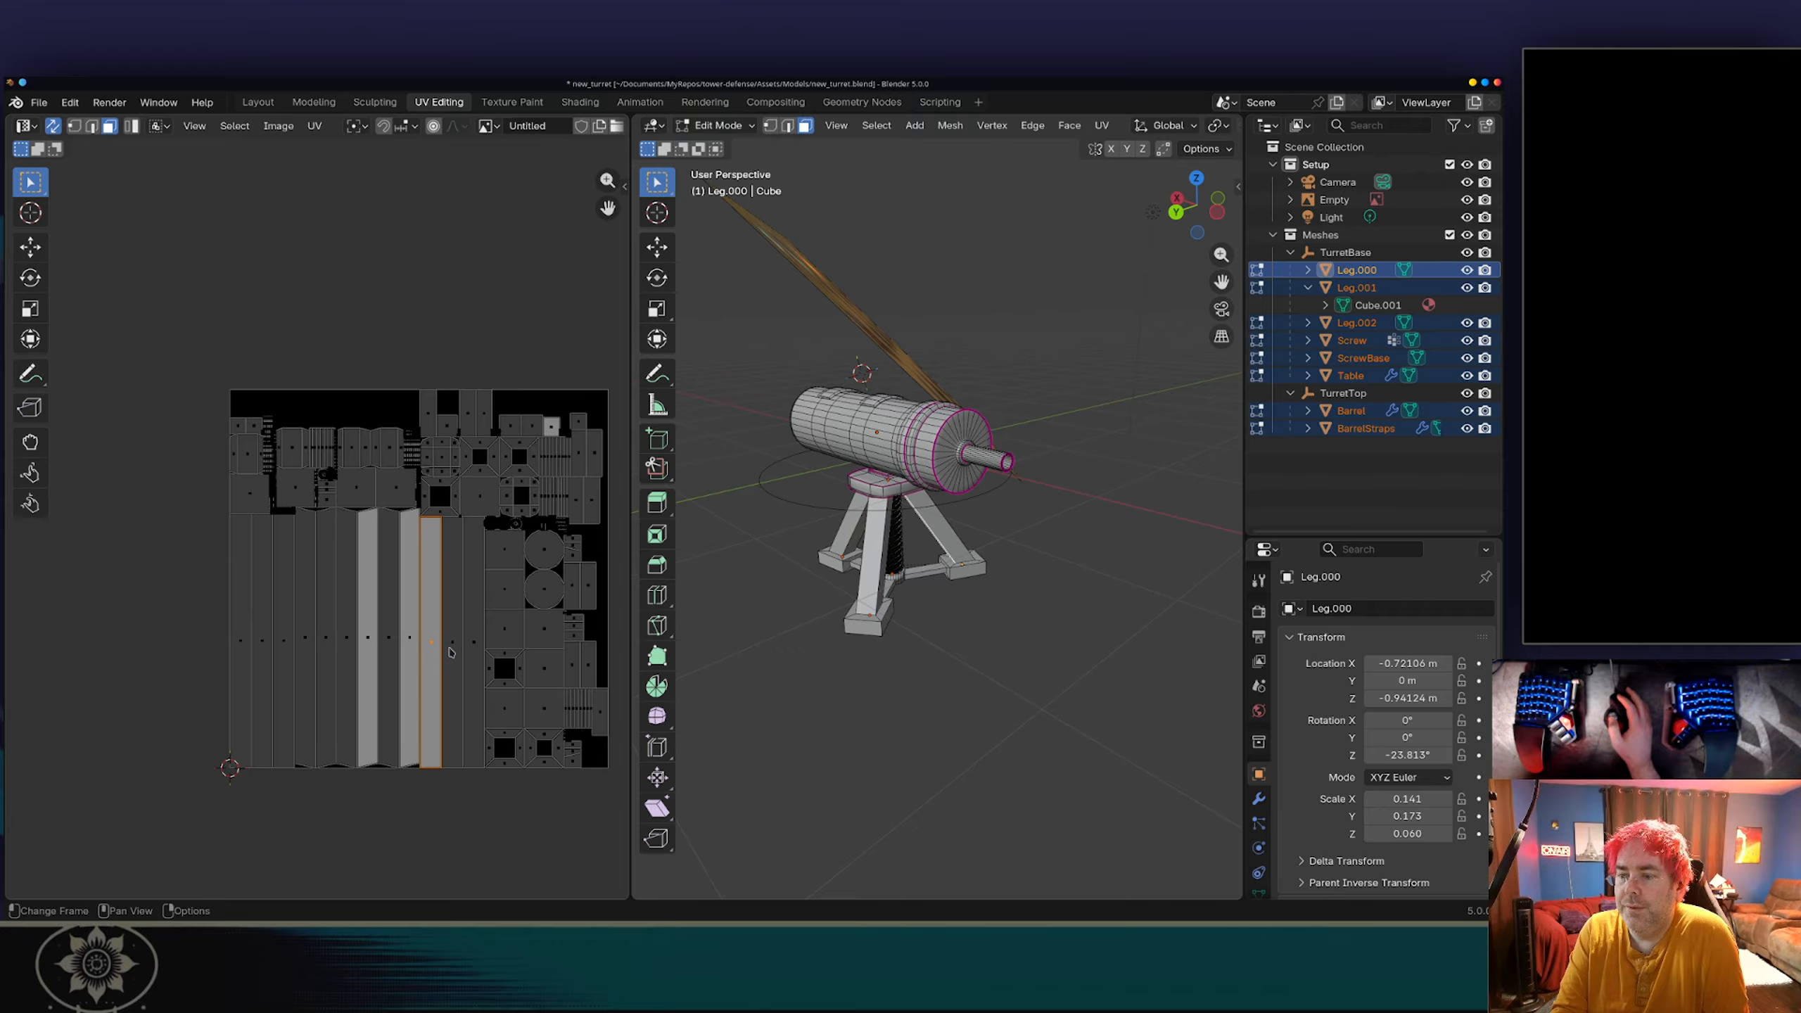
click(449, 652)
click(476, 648)
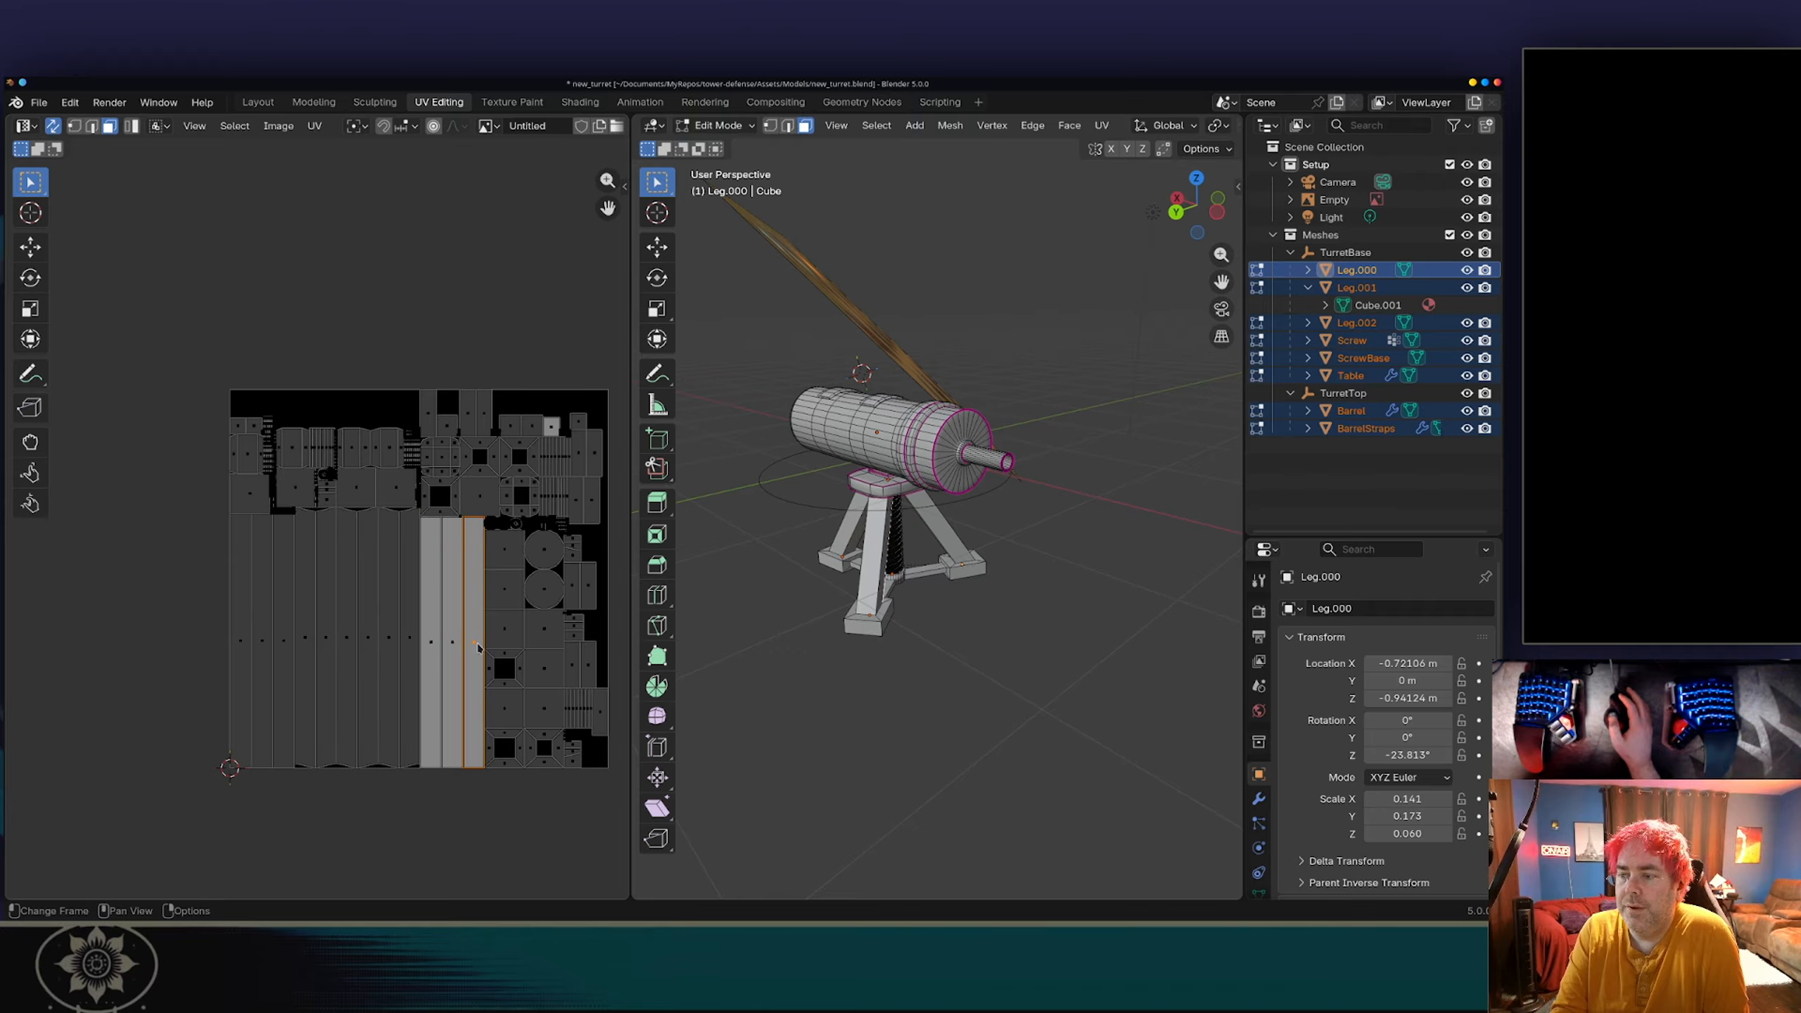
Step: Select the square island above the long strips and the small rectangular islands to examine which turret faces they cover
click(352, 499)
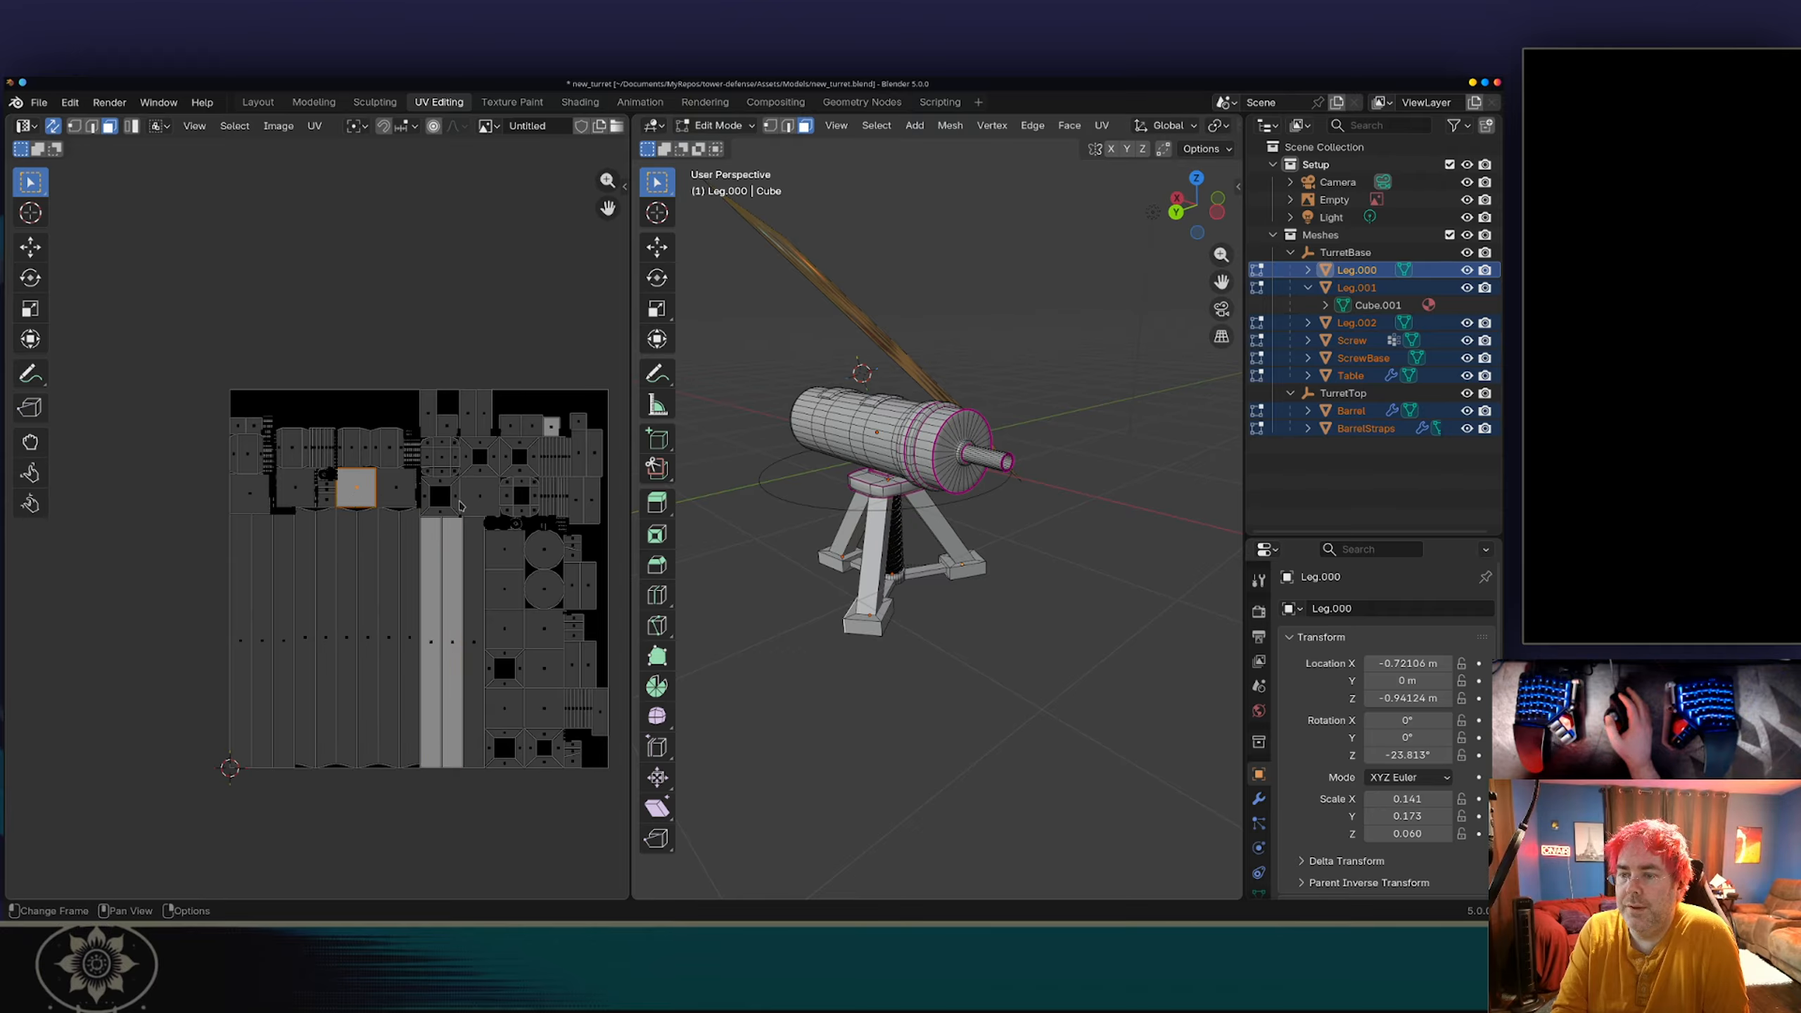
click(593, 501)
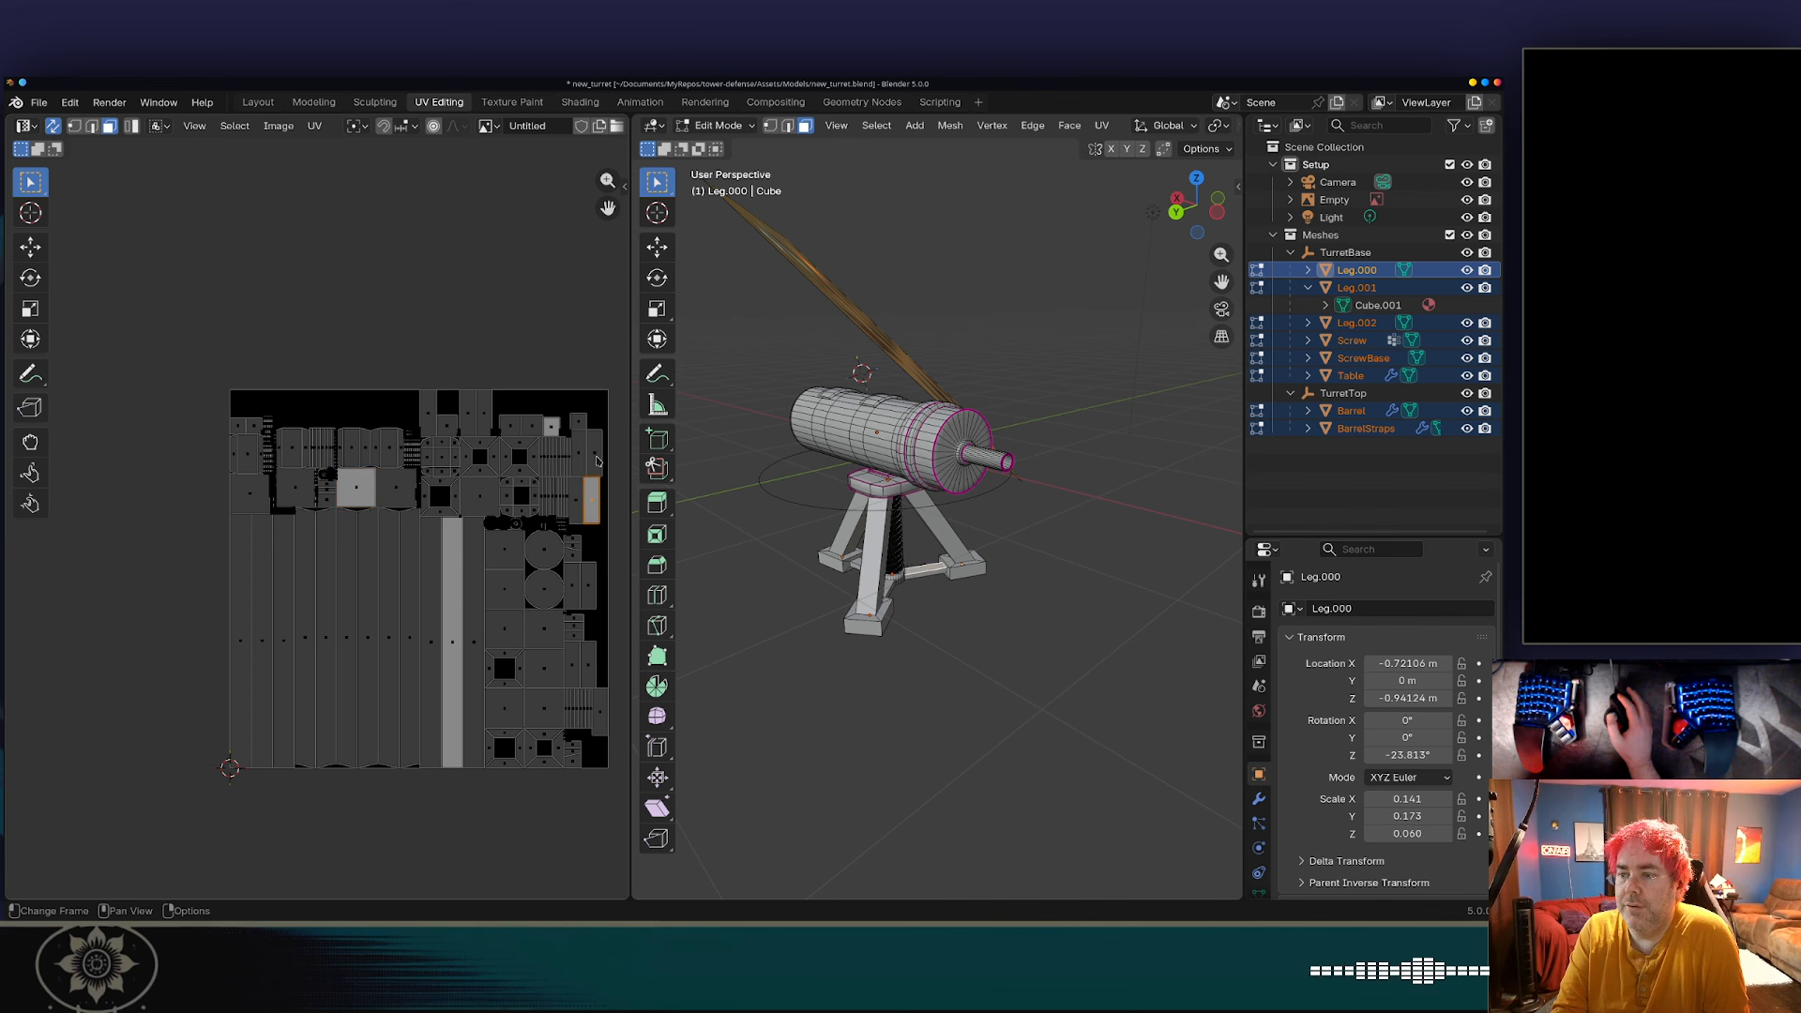
click(596, 461)
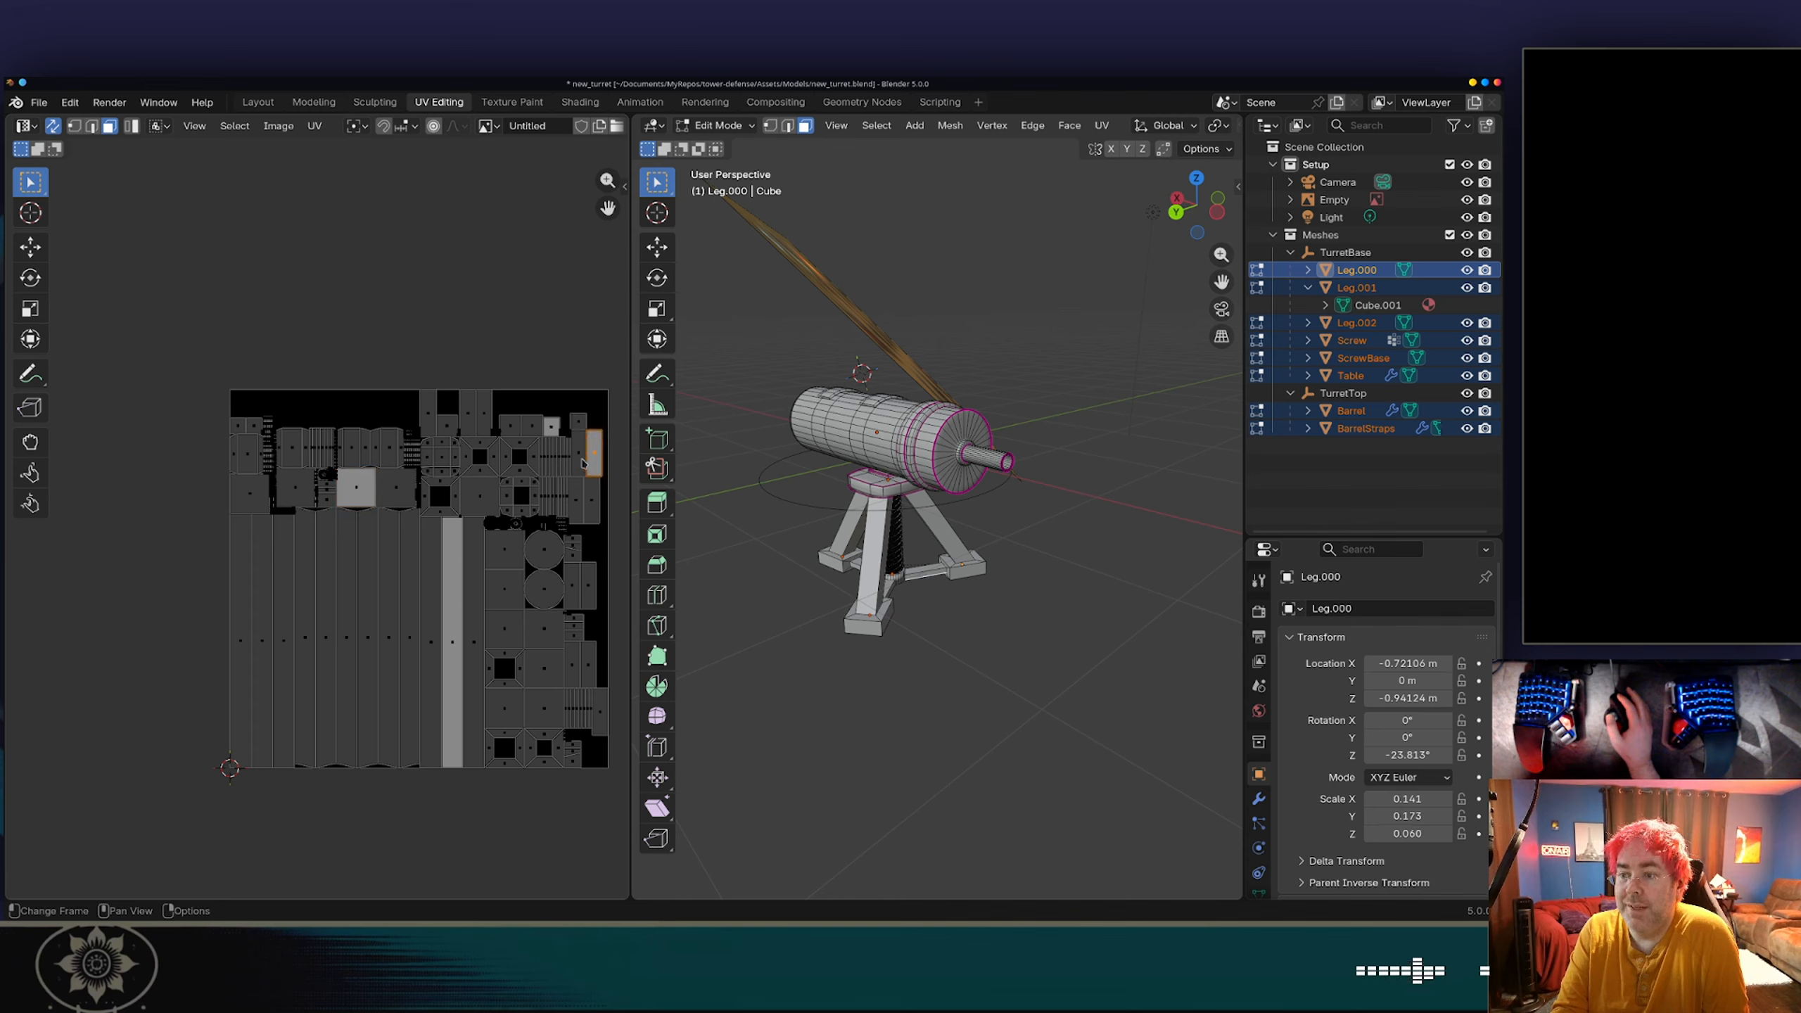
click(576, 457)
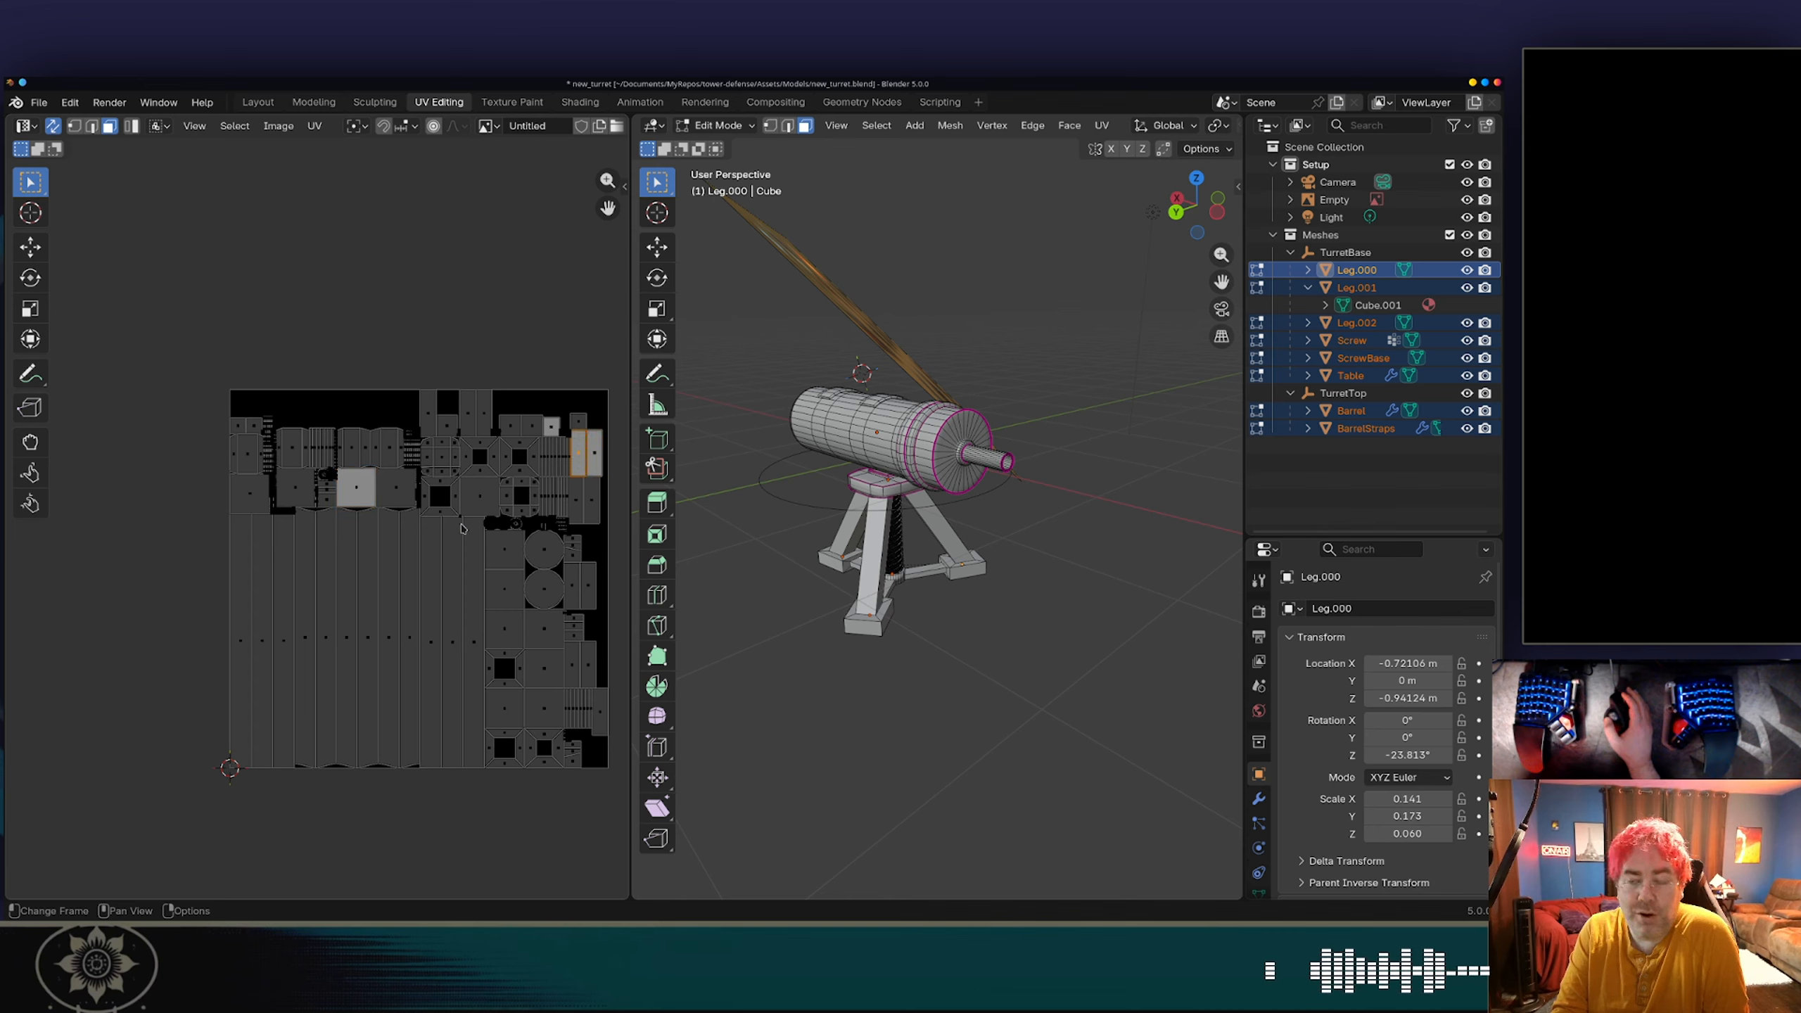
scroll(525, 615, up, 3)
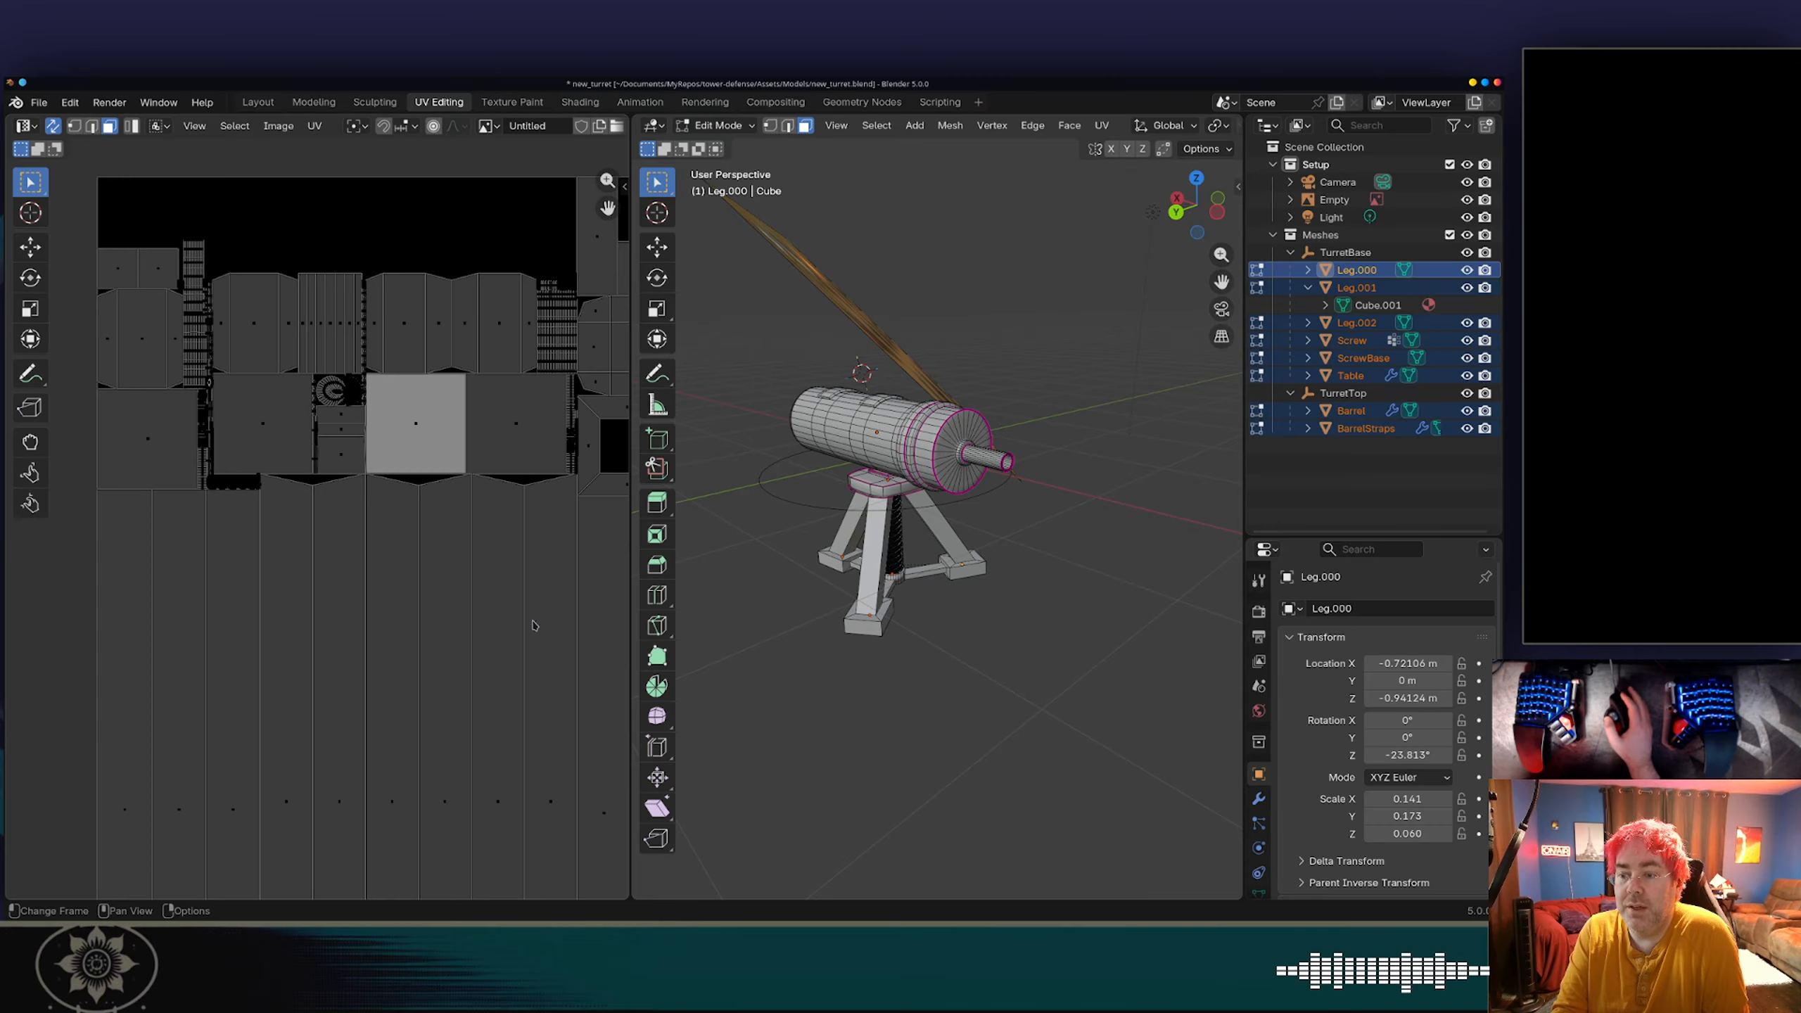
Step: Select a large round UV island and the narrow rectangular island beside it to check which turret faces they cover
scroll(540, 574, down, 2)
middle_drag(540, 574, 426, 494)
click(481, 533)
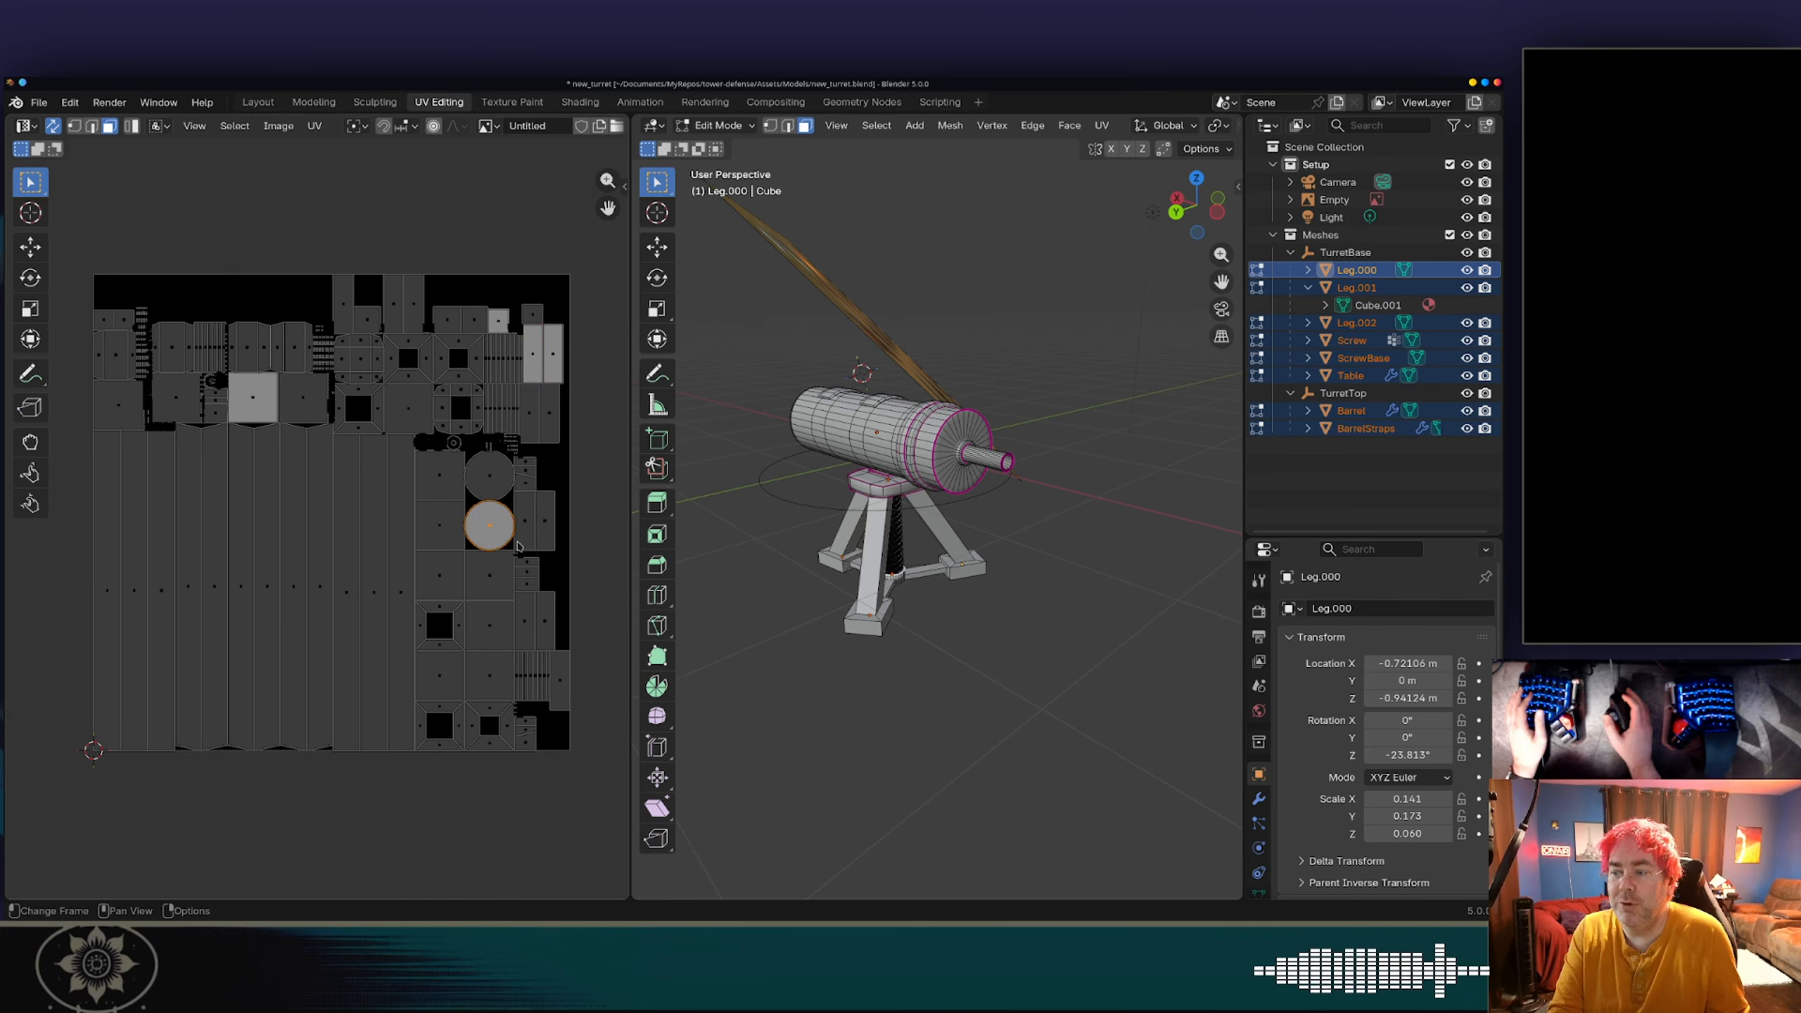
click(525, 530)
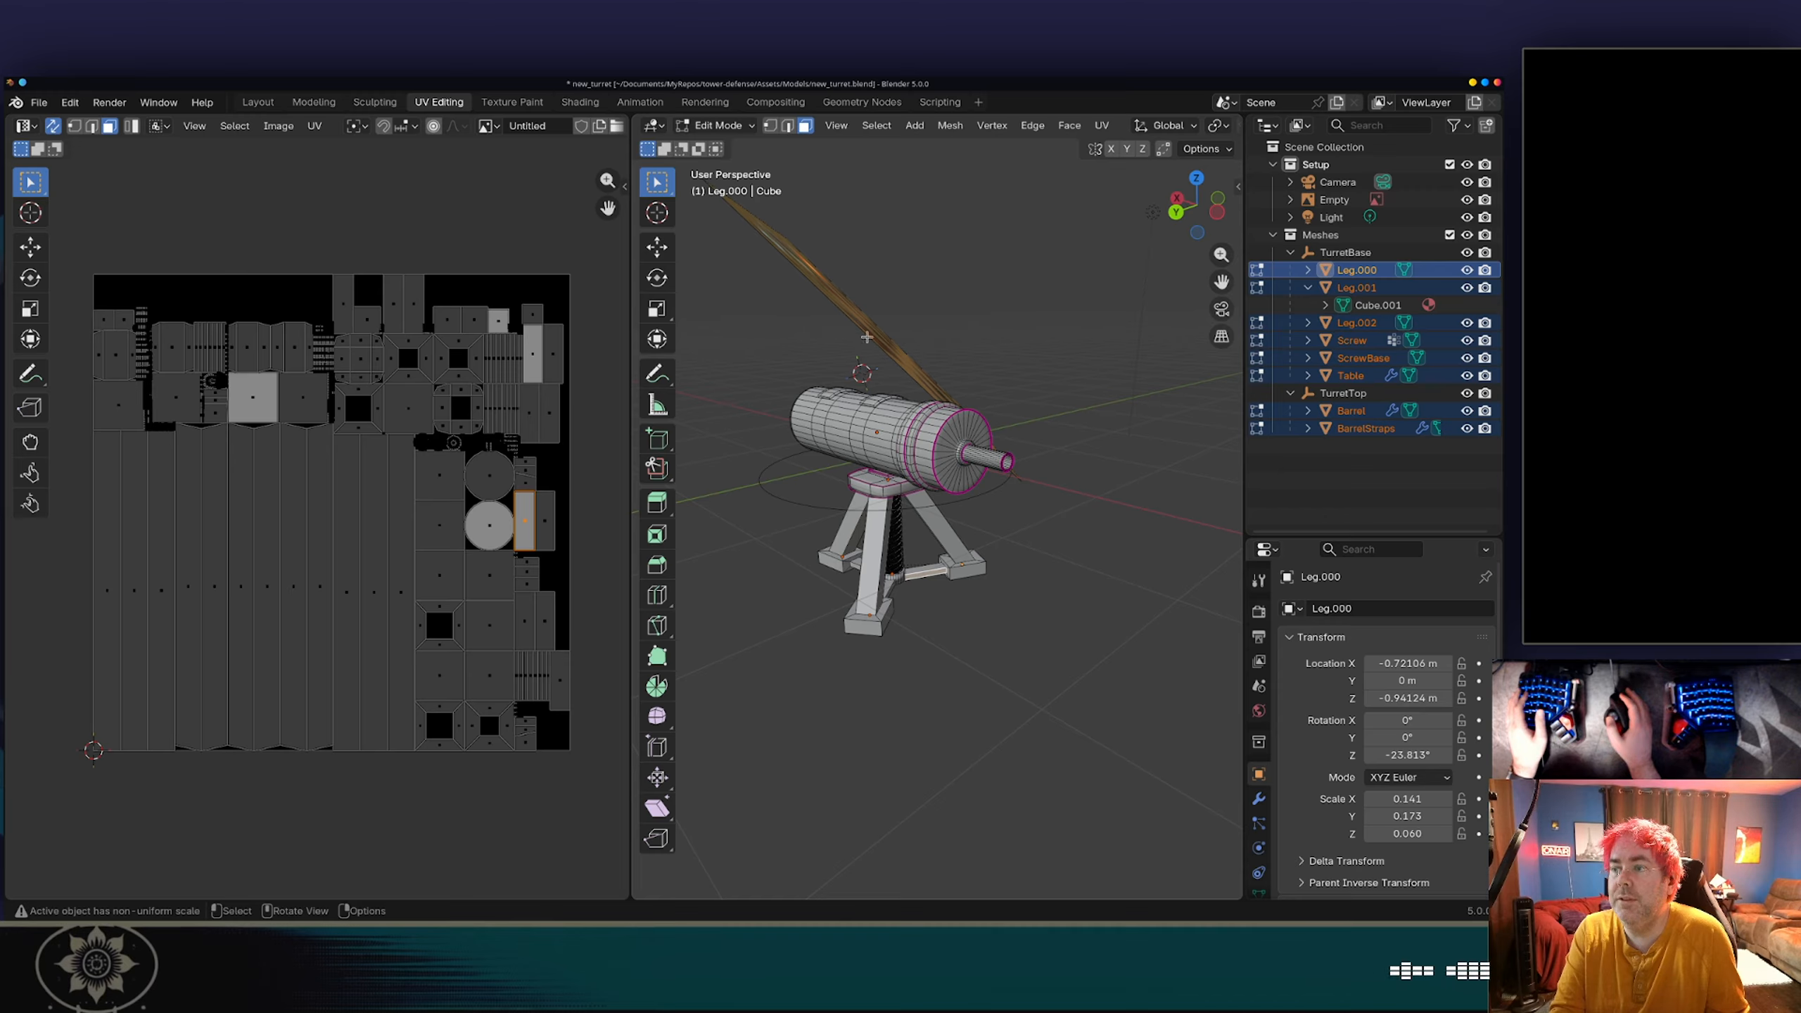
Step: Select a face on the side of the barrel and locate its UV island in the layout
click(853, 425)
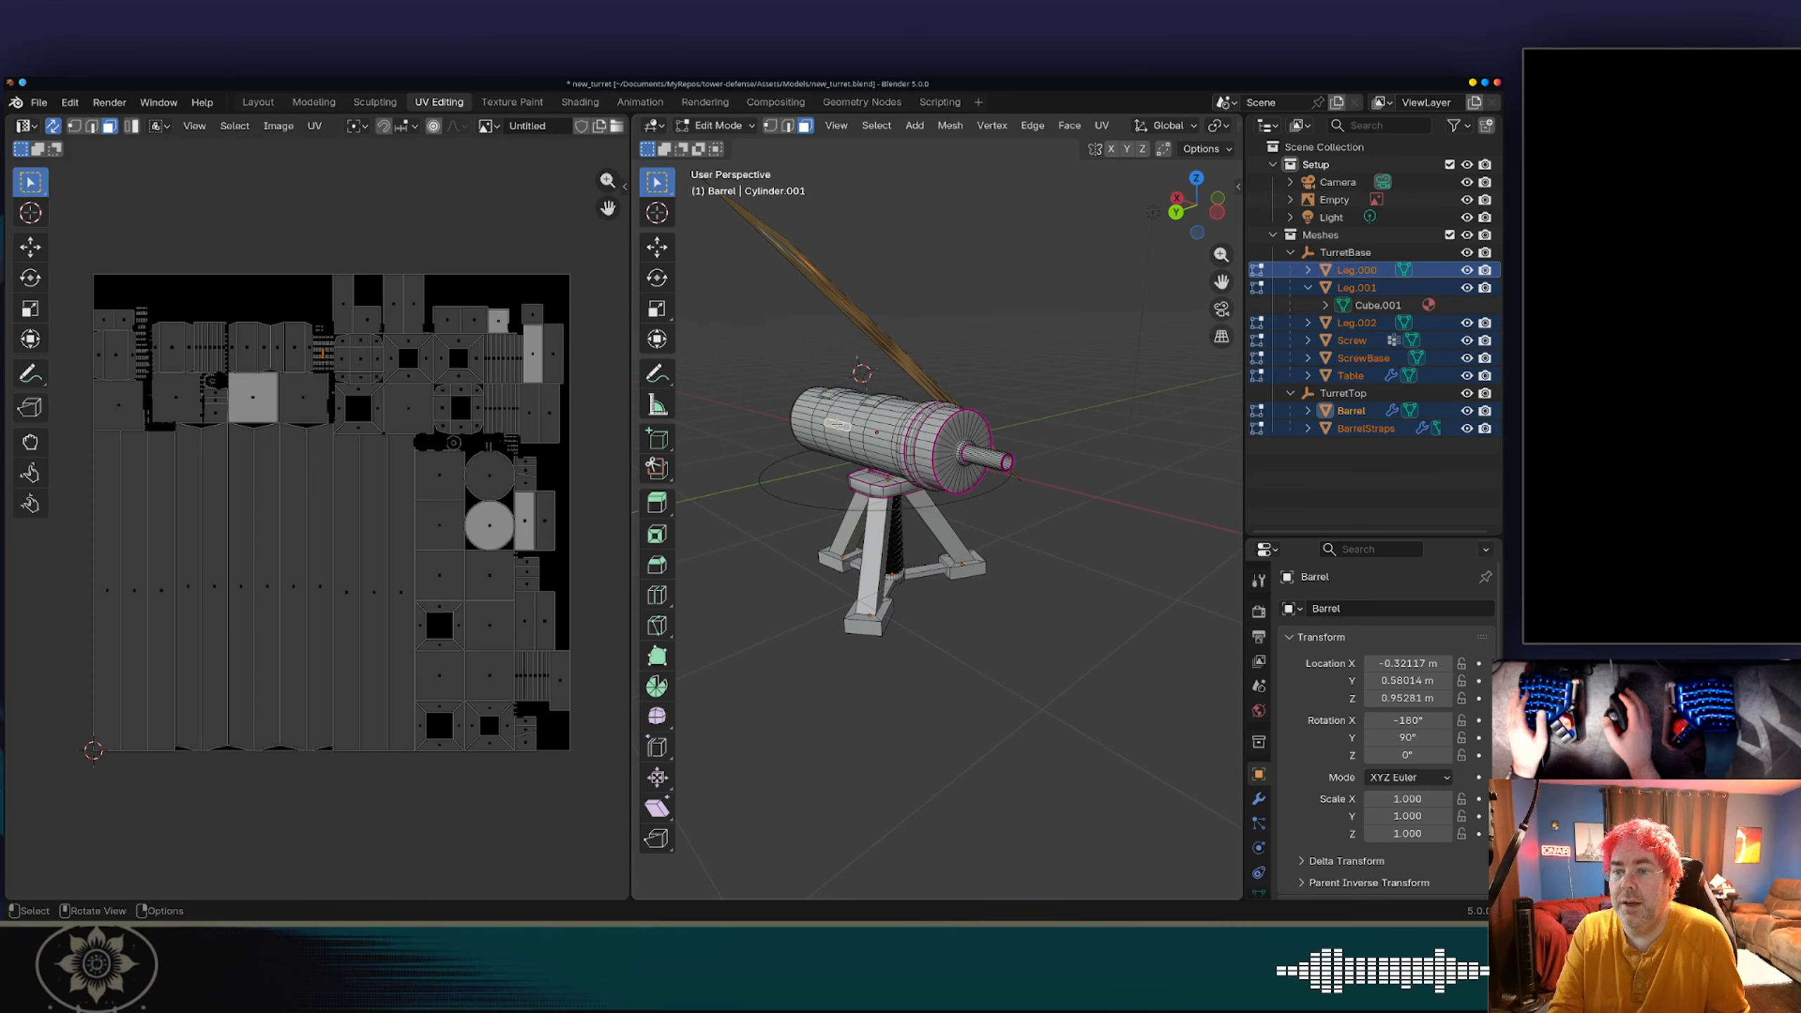
scroll(319, 531, up, 4)
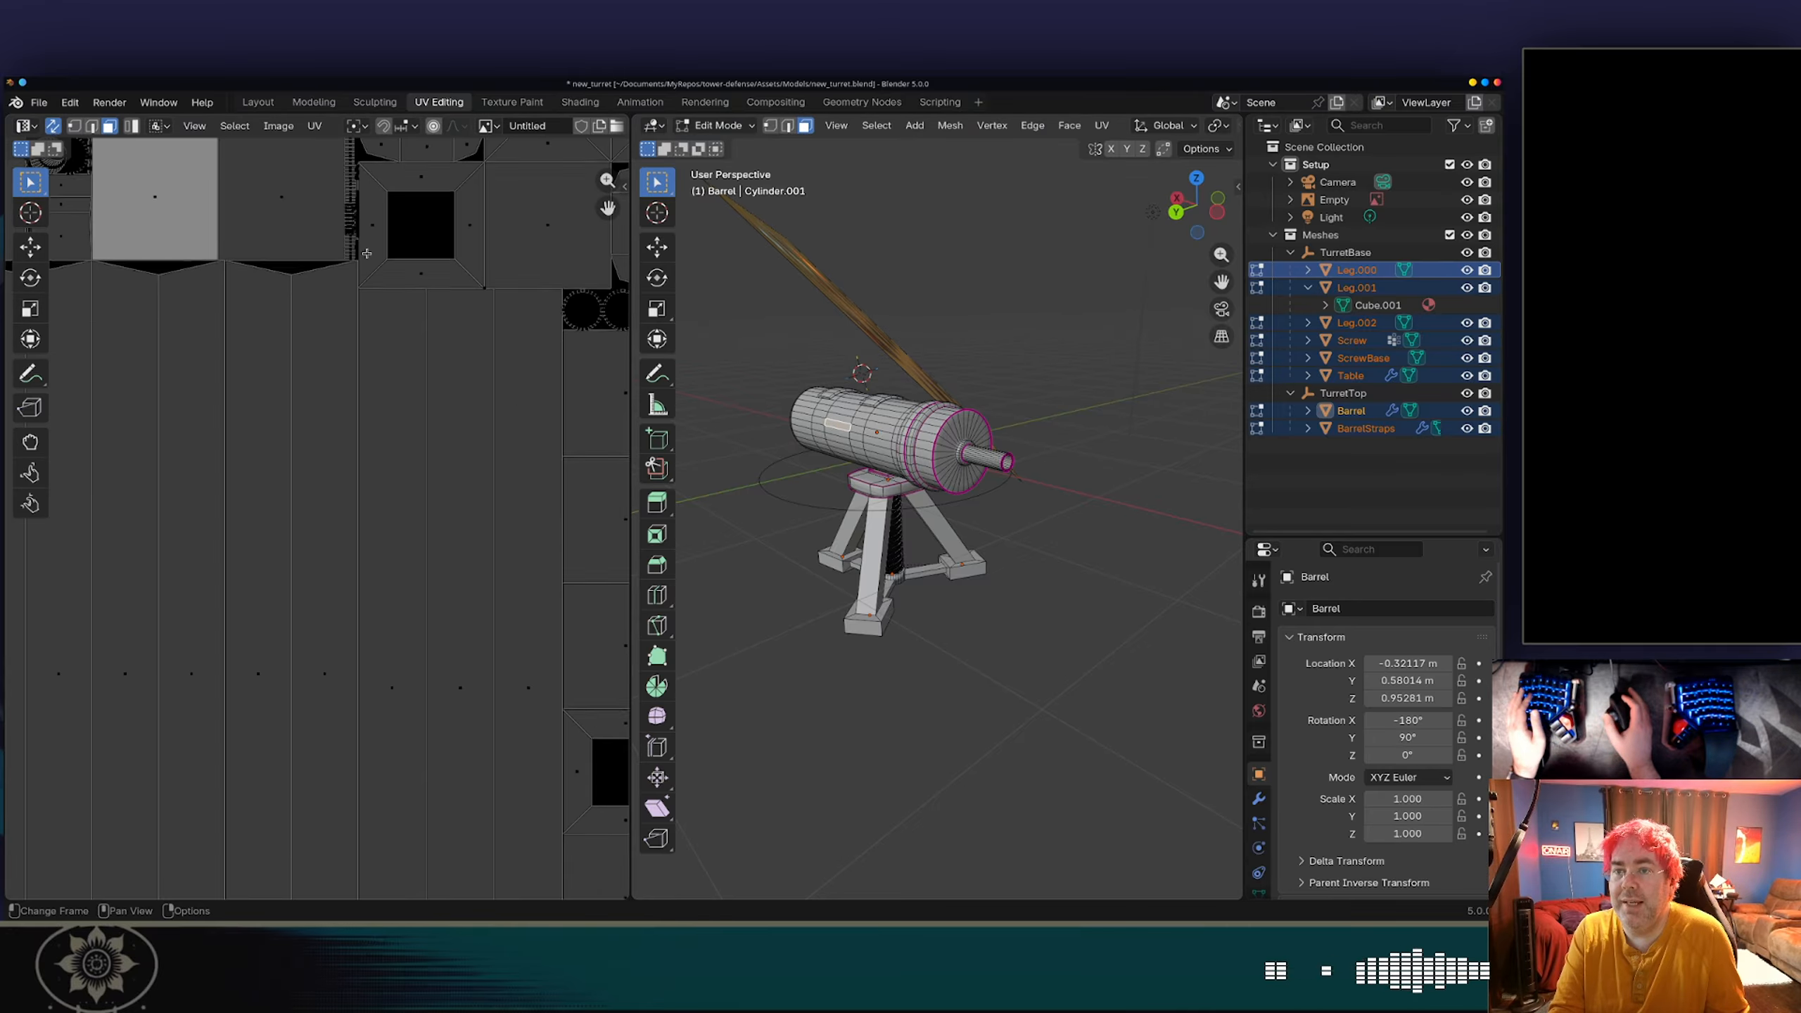
middle_drag(366, 253, 405, 550)
scroll(406, 557, up, 2)
scroll(425, 338, up, 3)
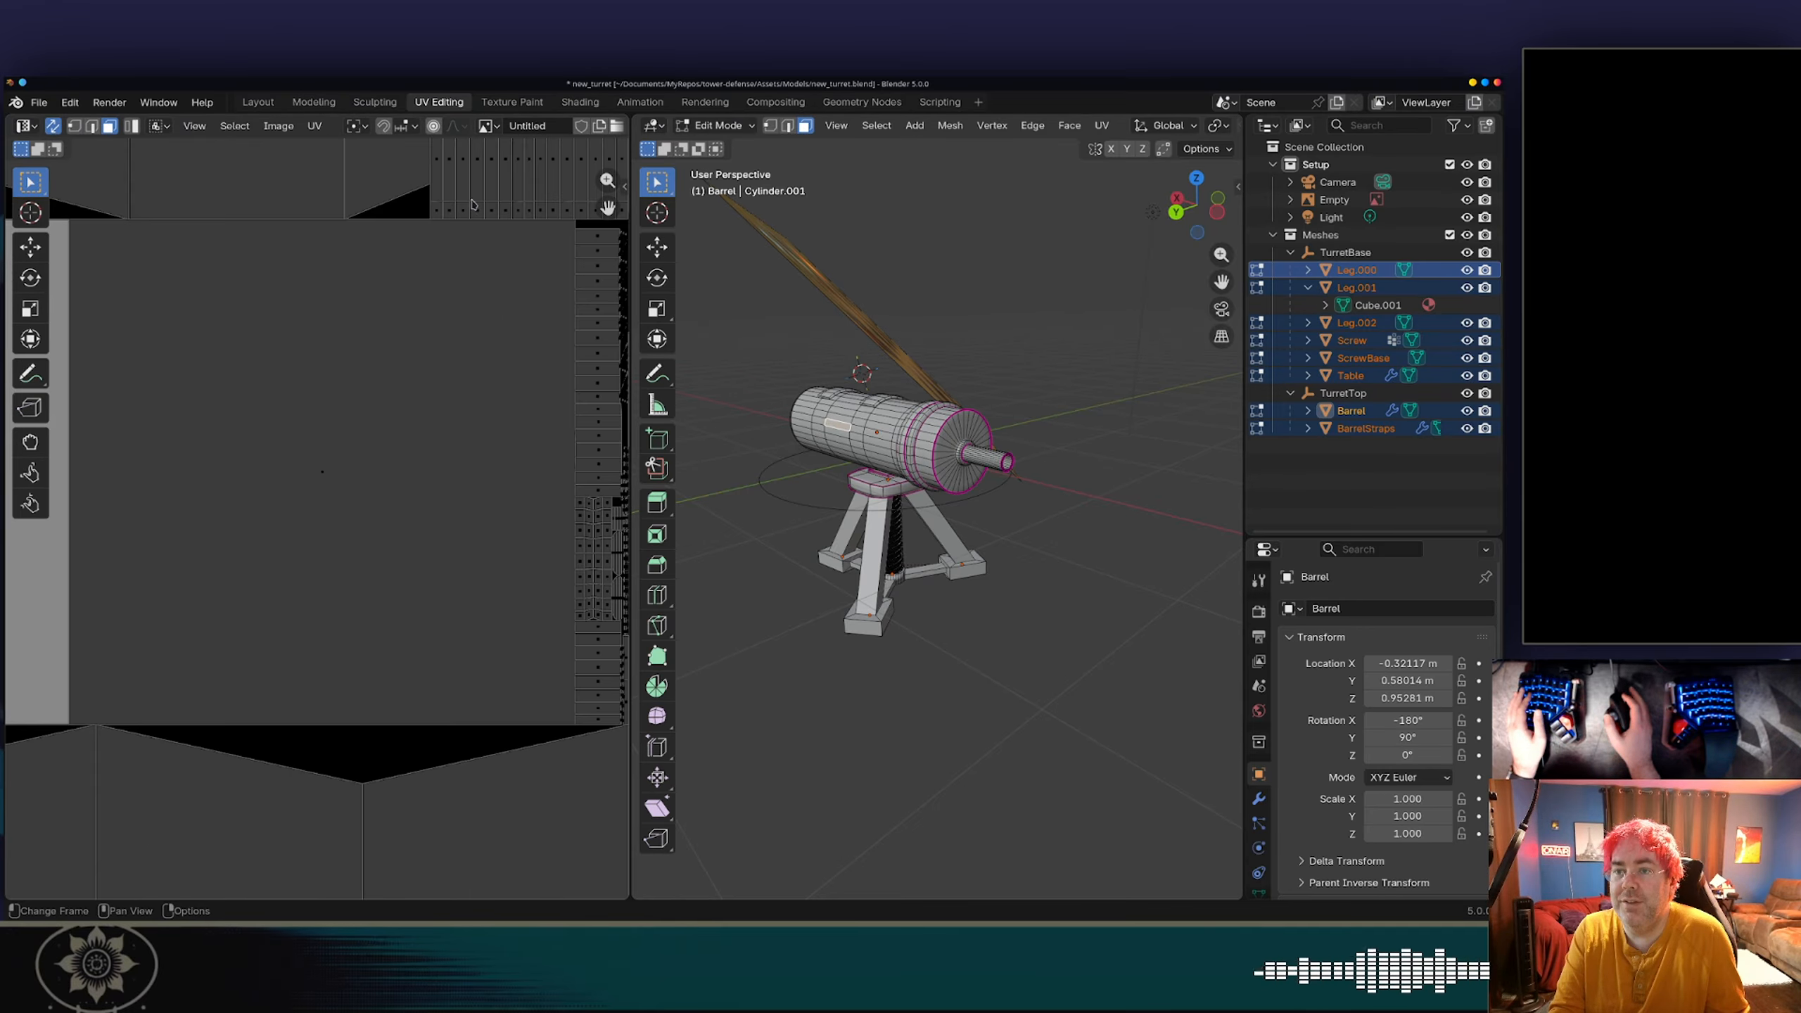
scroll(472, 198, down, 1)
middle_drag(497, 187, 493, 546)
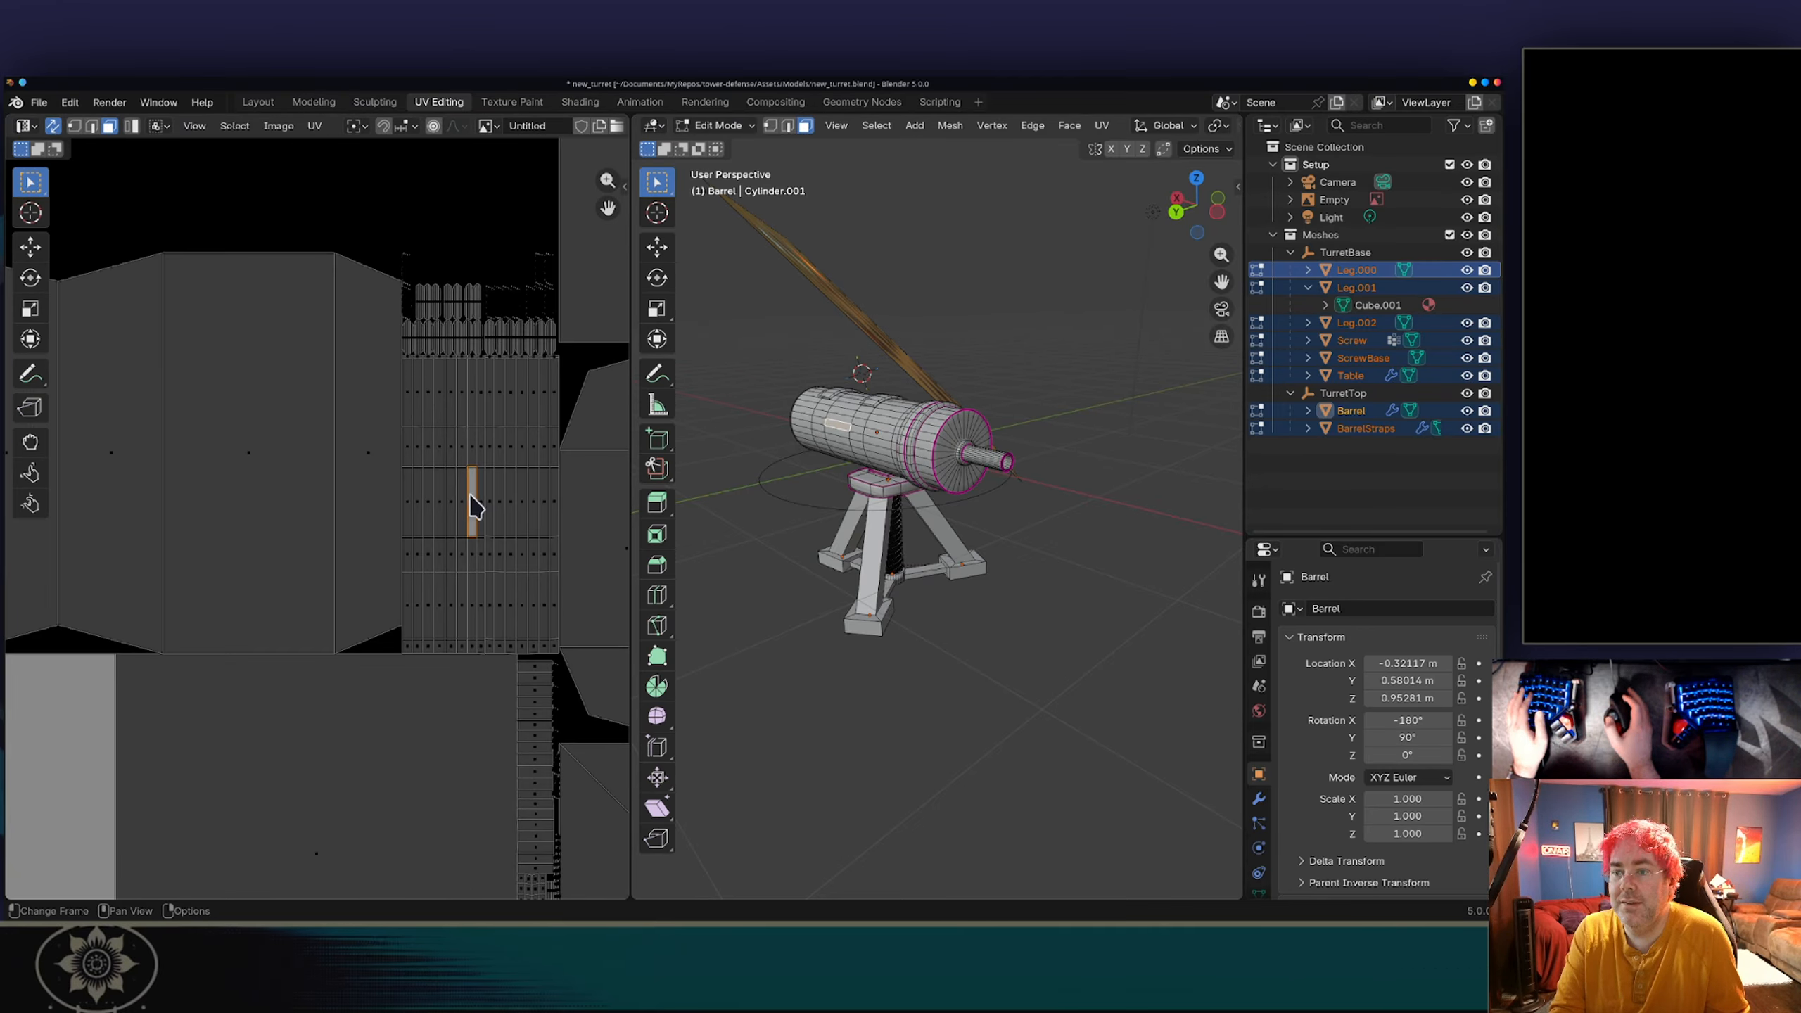
scroll(482, 502, down, 4)
Step: Select the long front face of Leg.002 and find its strip in the full UV layout
click(880, 564)
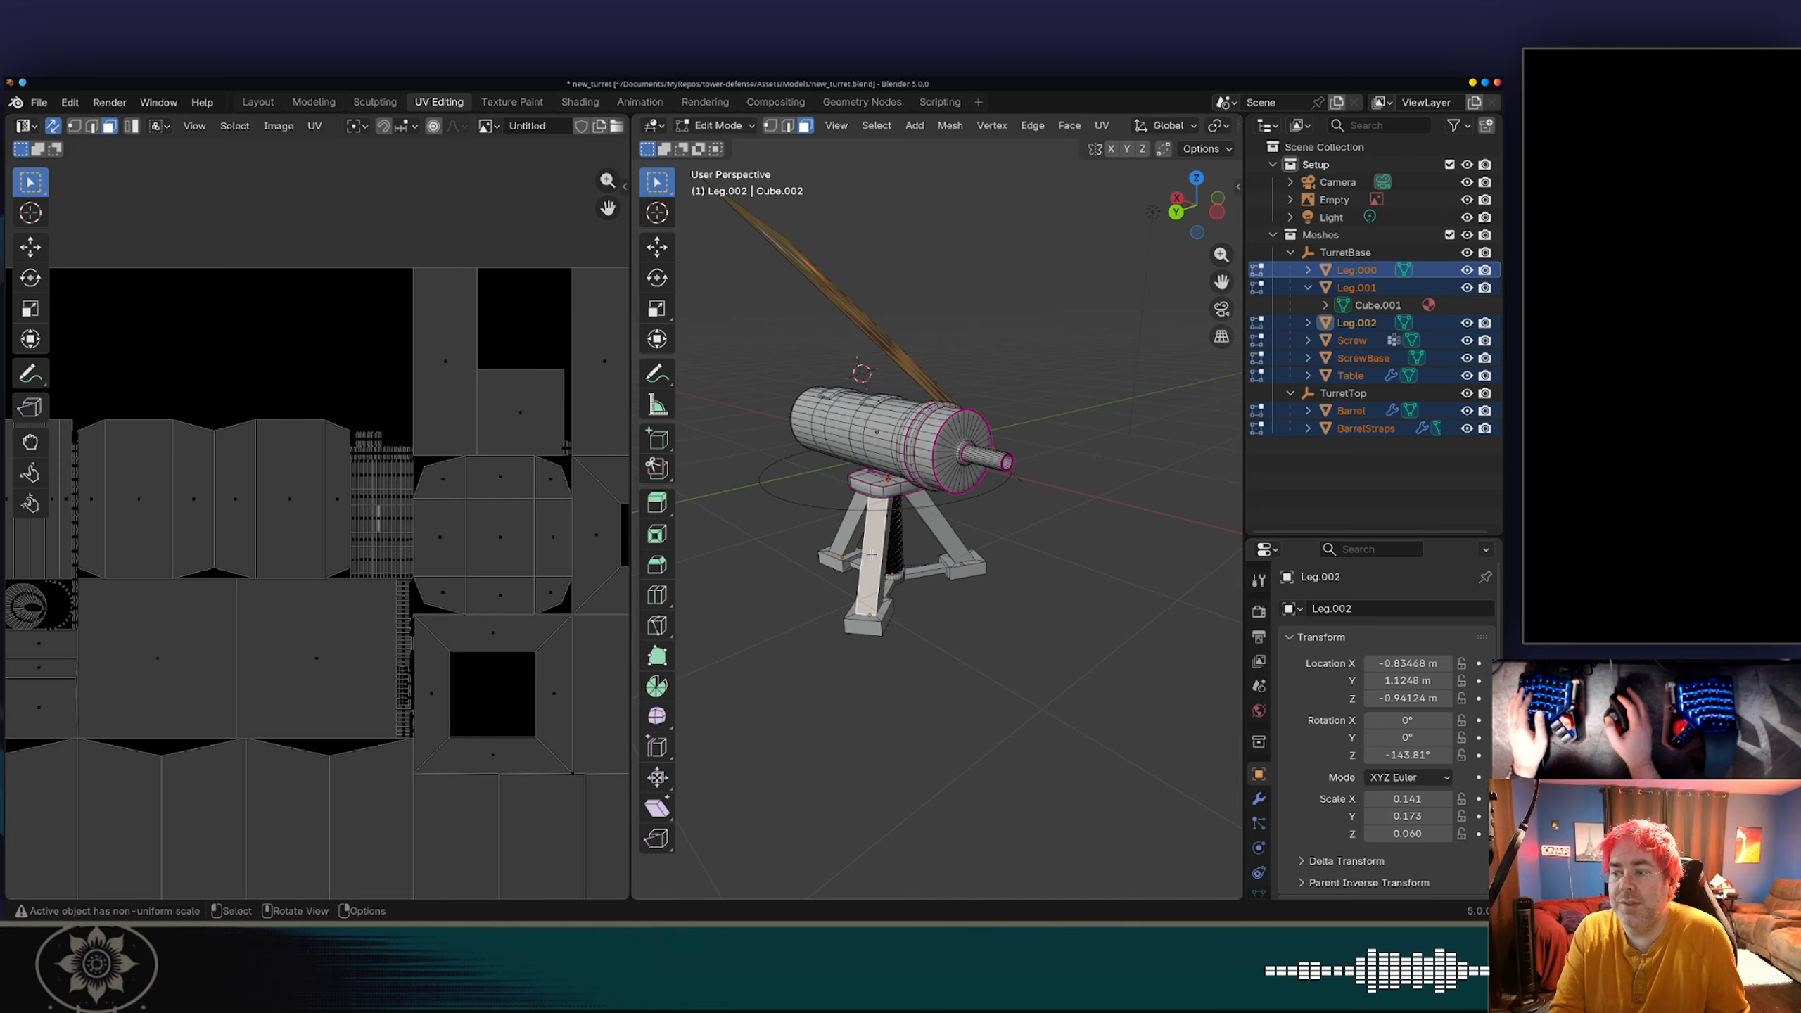
scroll(375, 724, down, 1)
middle_drag(375, 724, 426, 608)
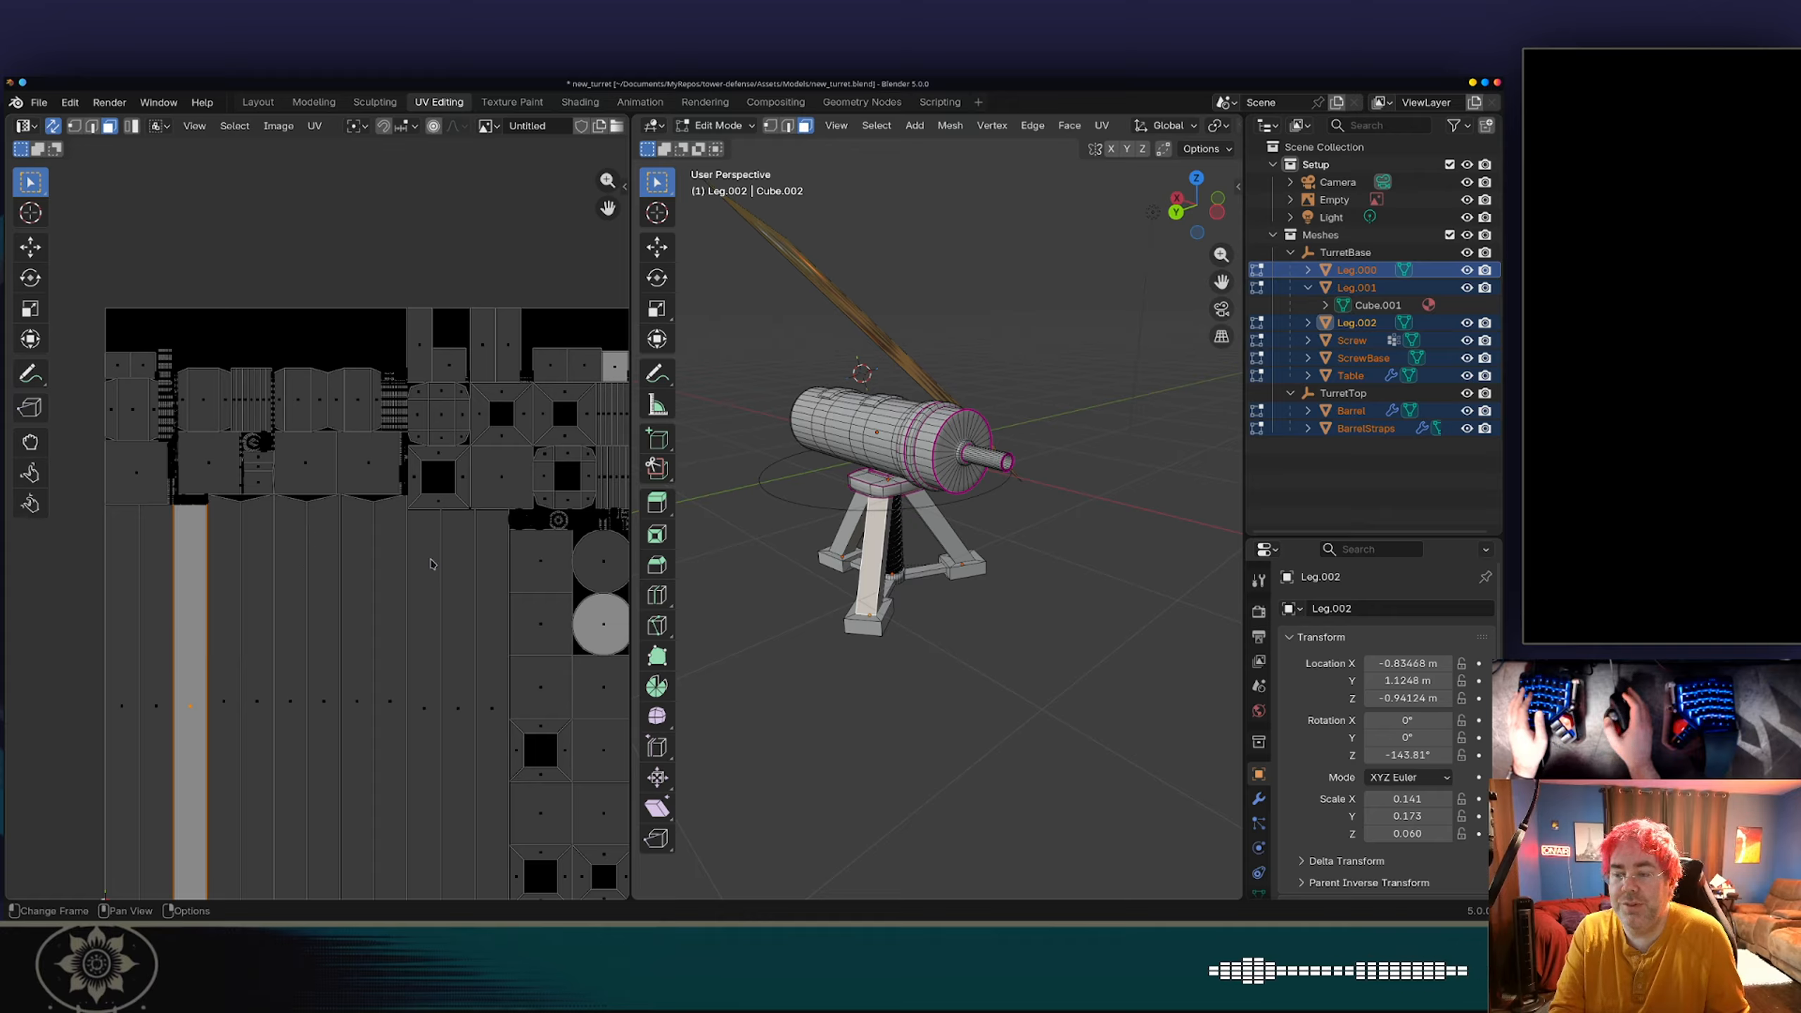
scroll(336, 527, down, 2)
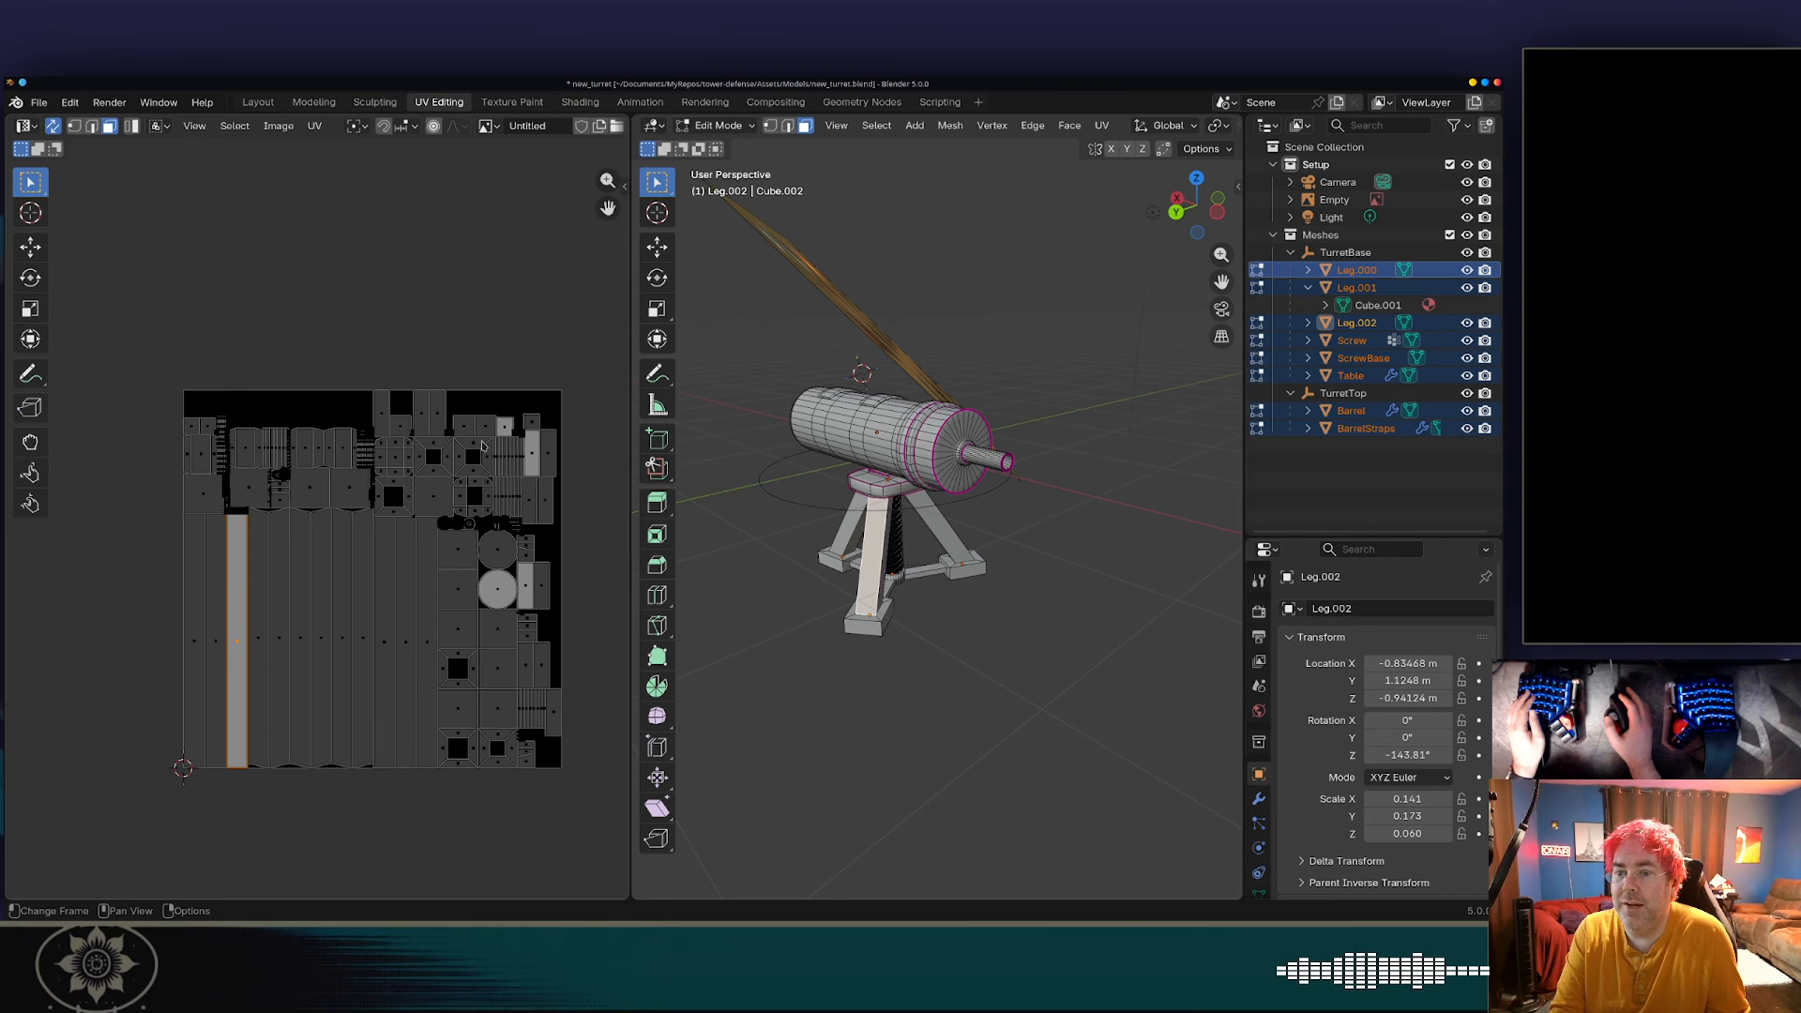
Step: Select all the UVs, unwrap them with Minimum Stretch, and return to Object Mode
key(a)
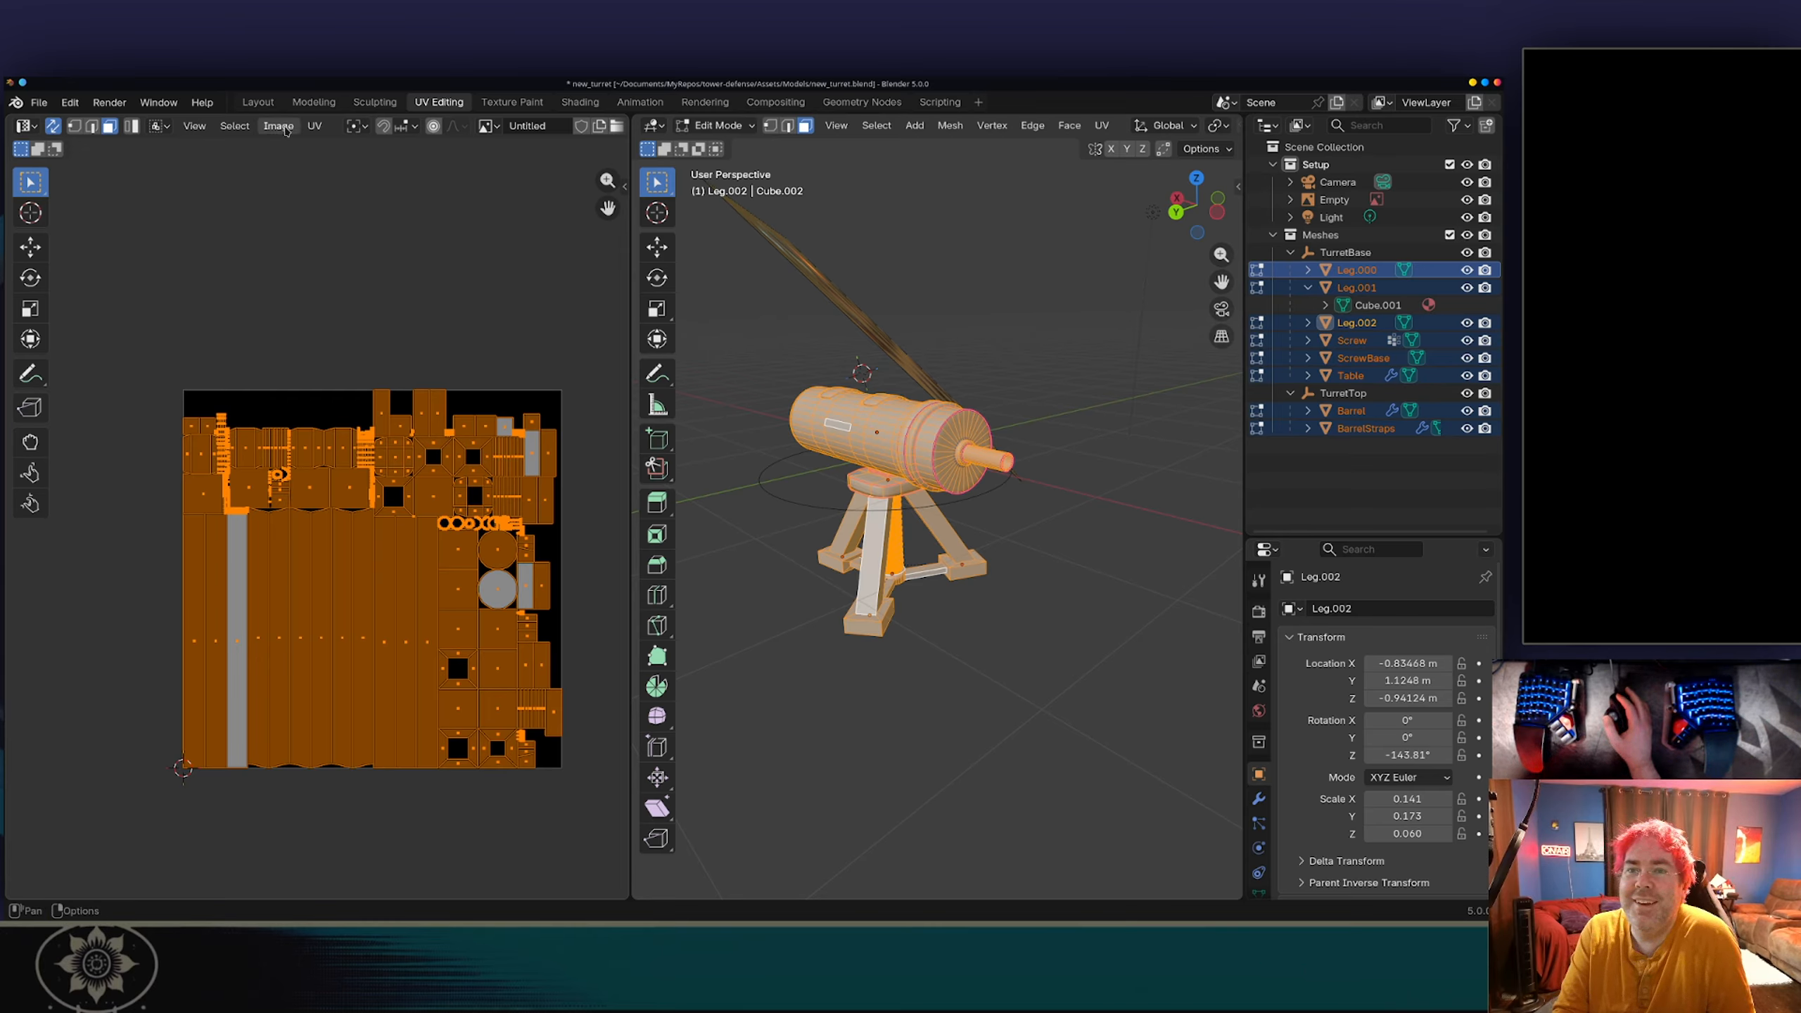
click(314, 126)
mouse_move(419, 328)
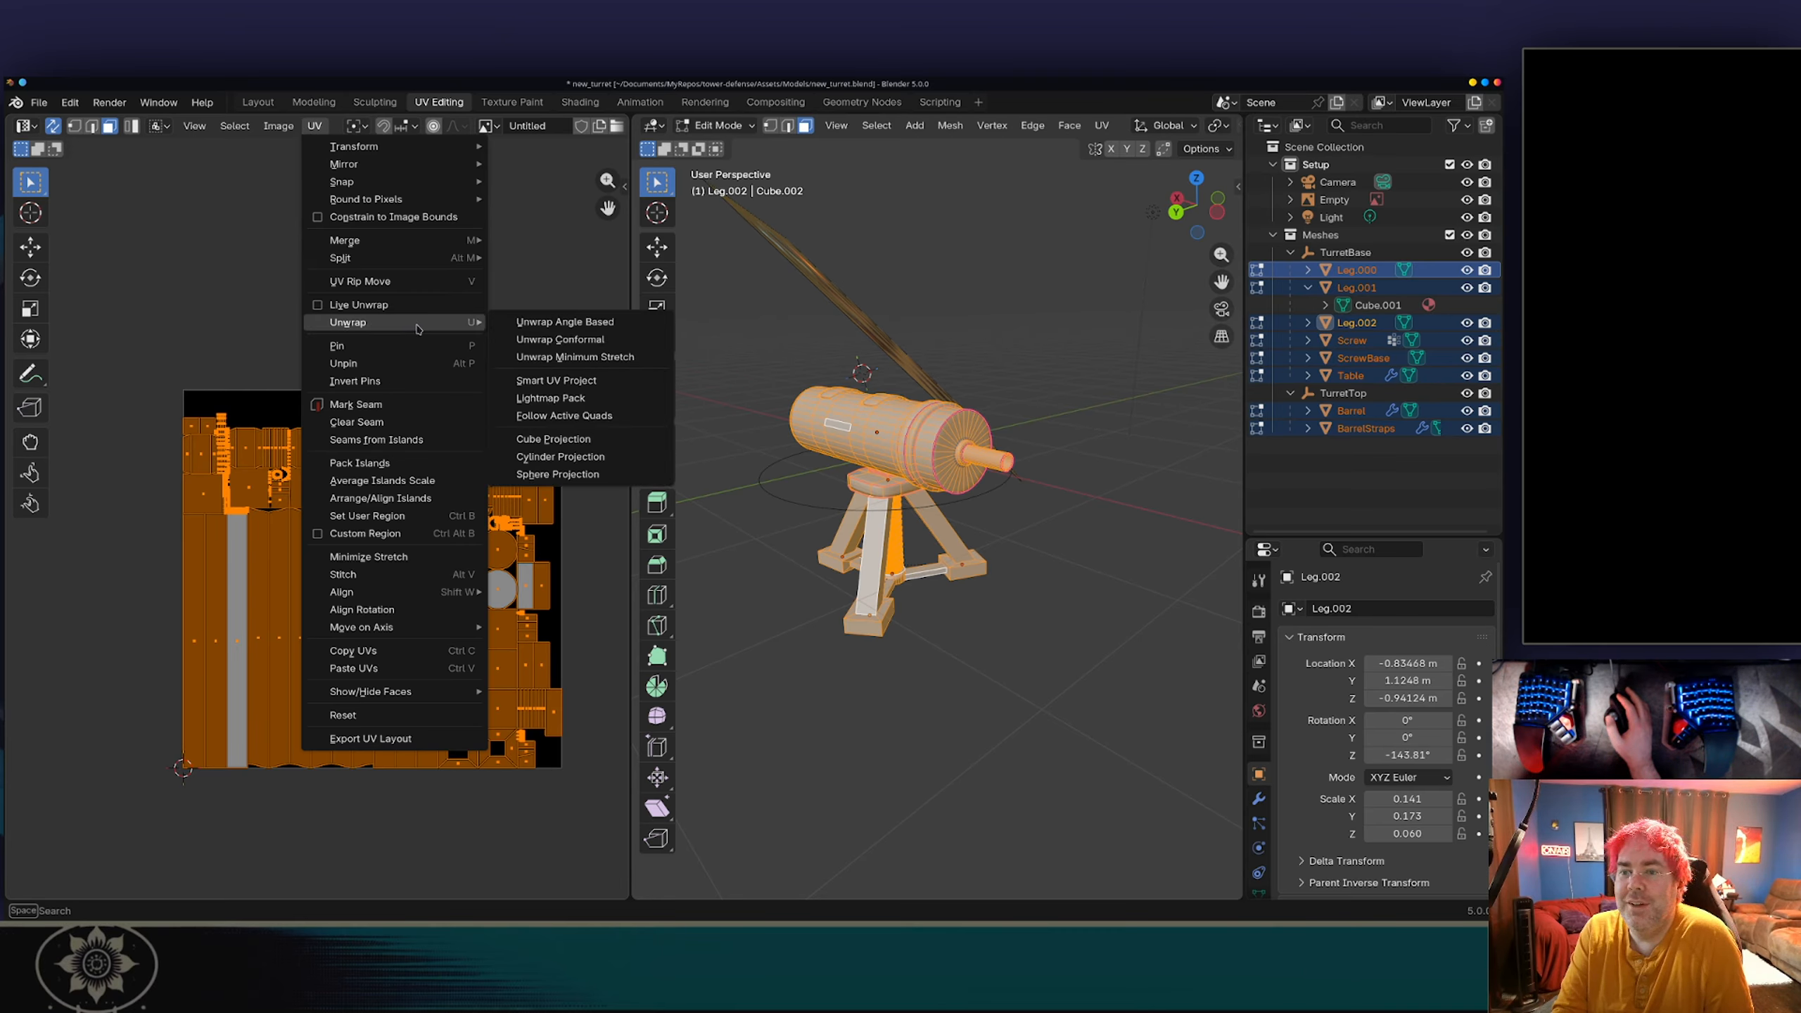
click(565, 358)
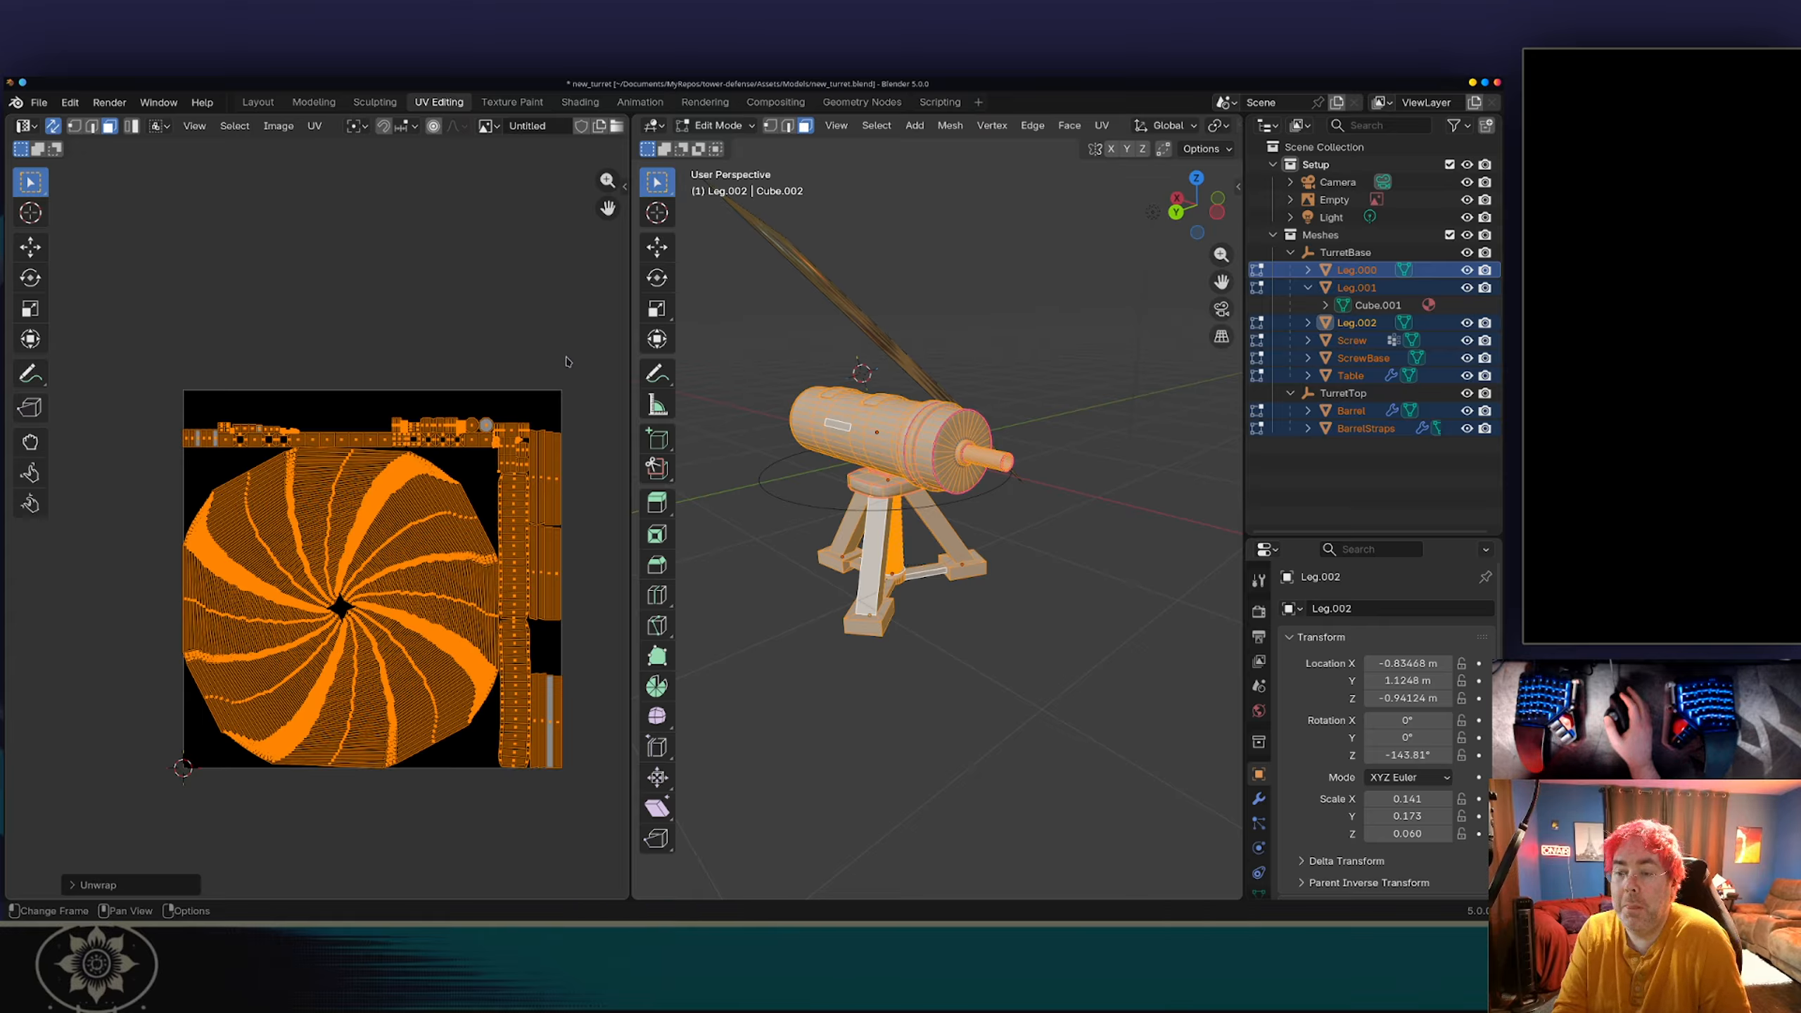
key(Tab)
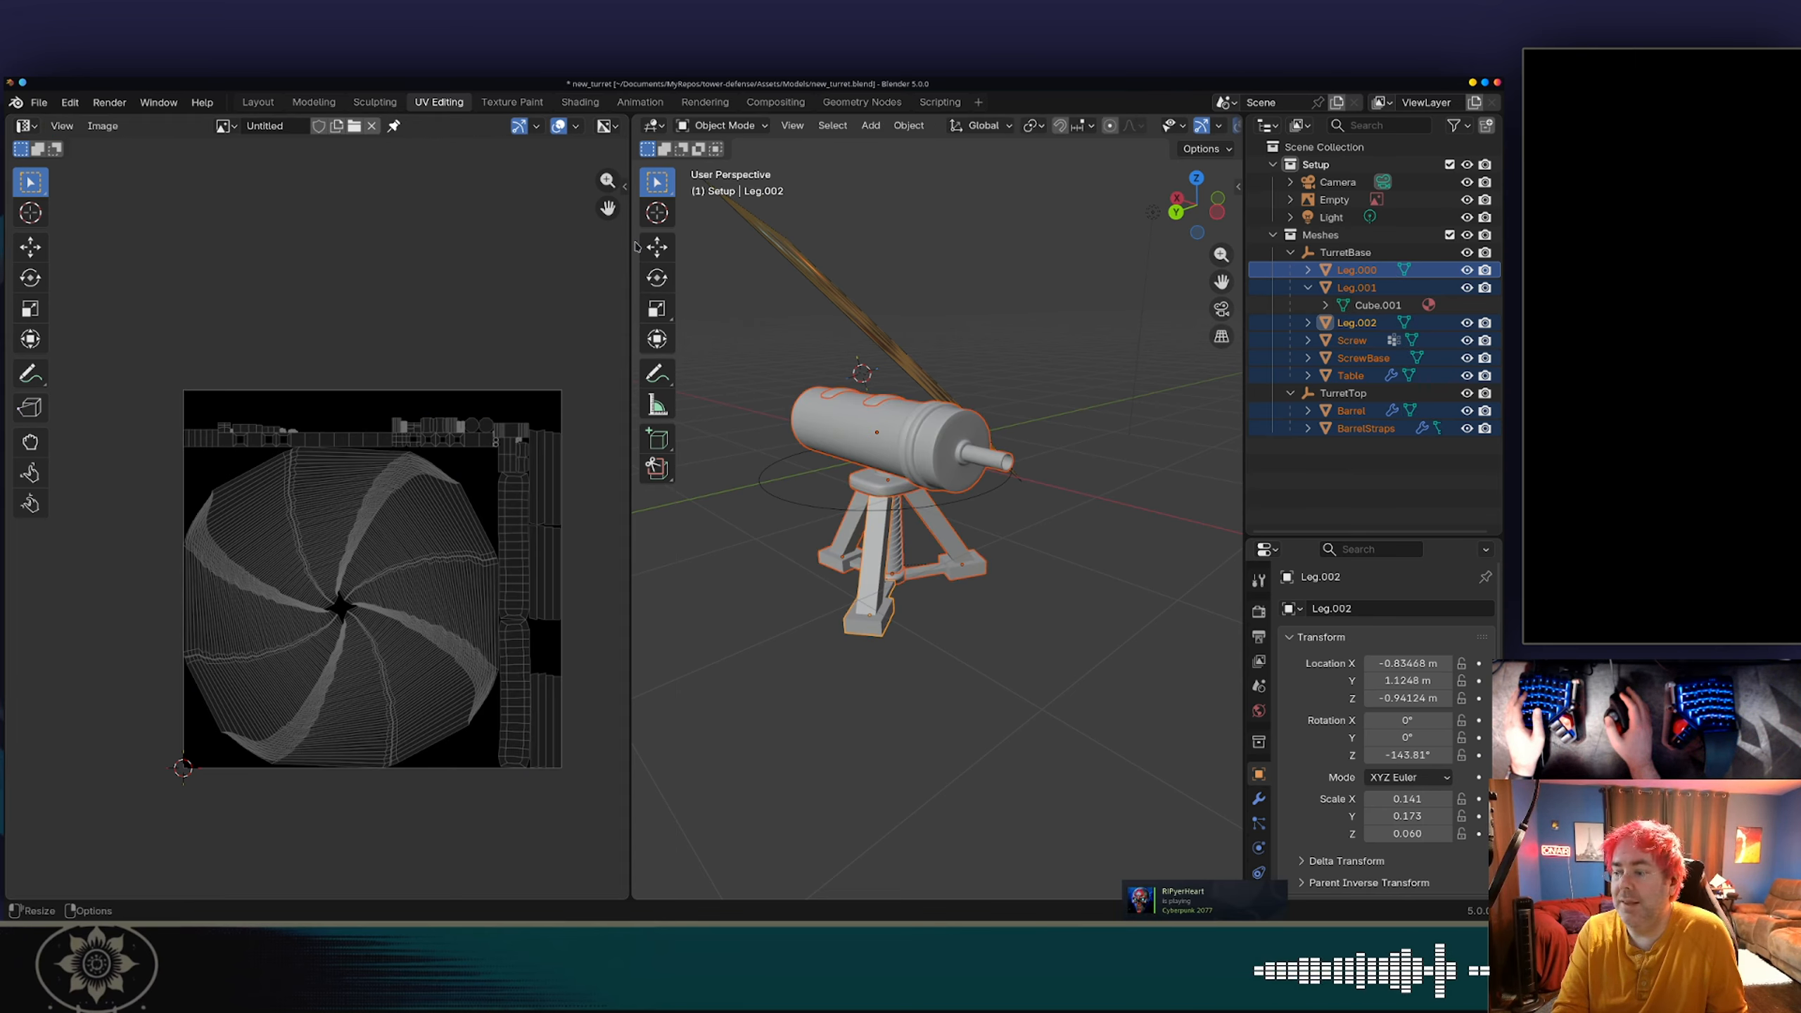
Step: Switch to the Shading workspace and inspect the Metal material's noise on the turret's legs, screw and barrel
click(580, 101)
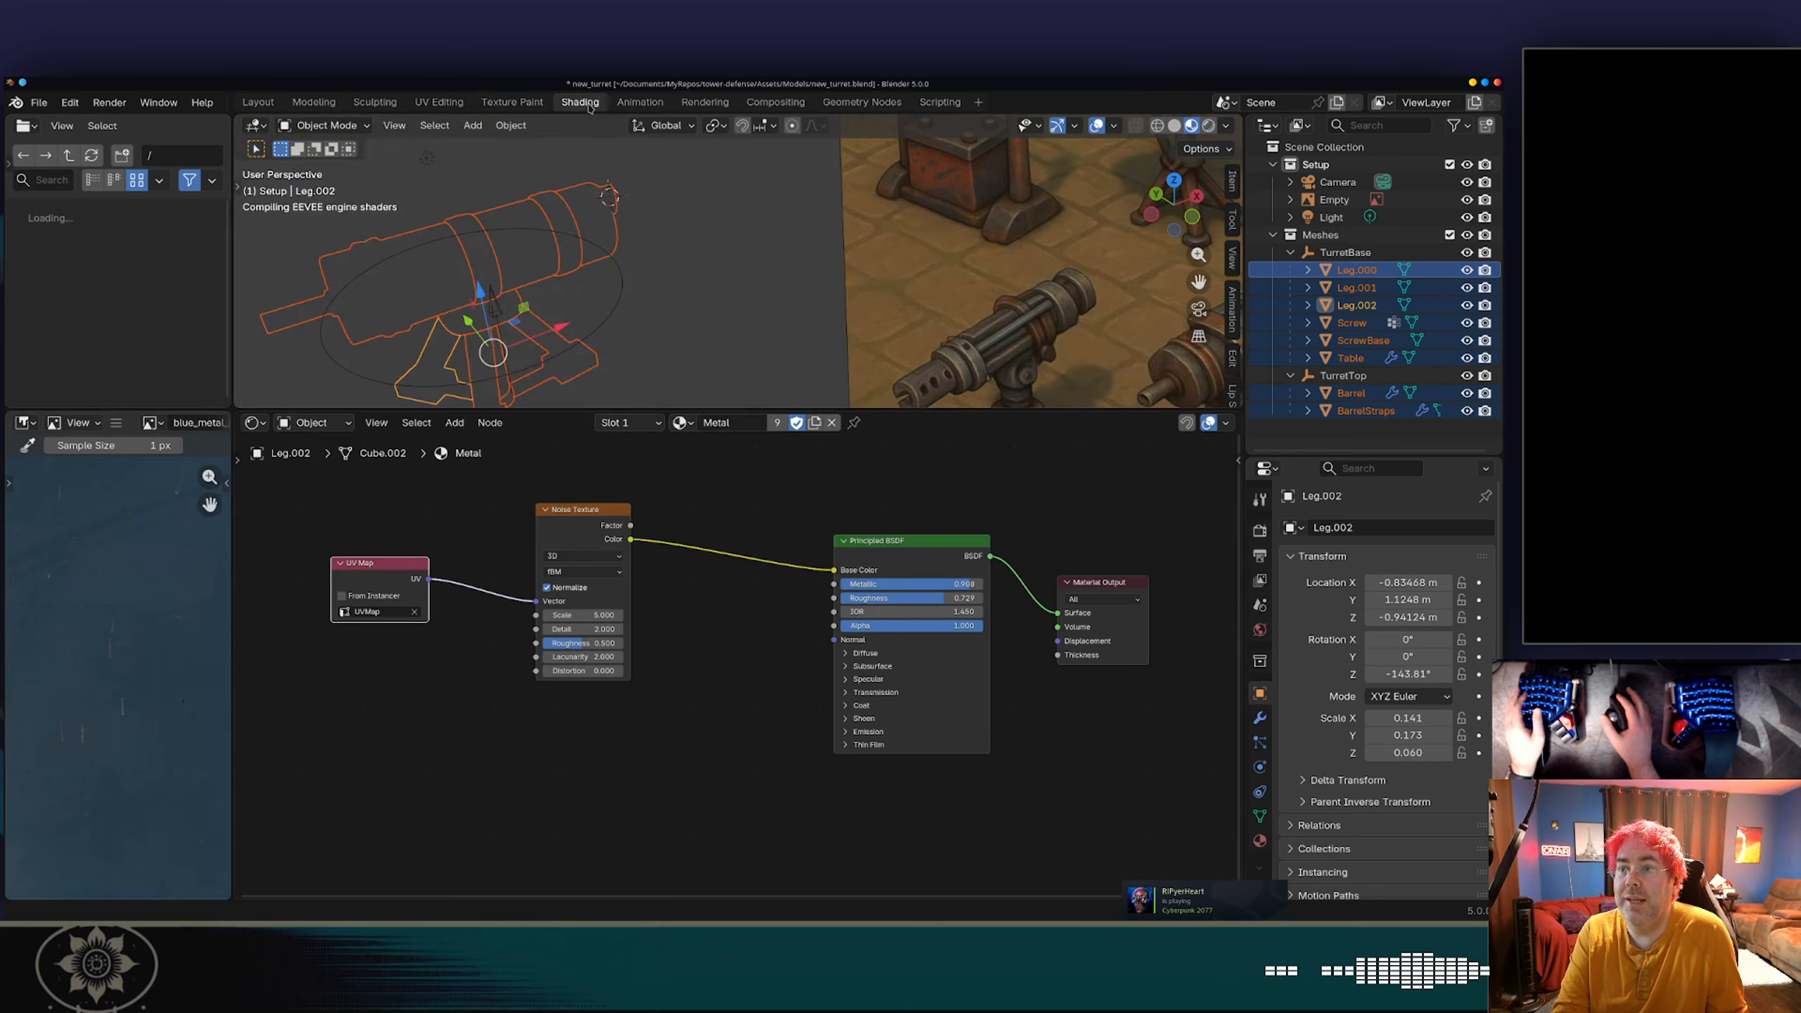
middle_drag(445, 267, 573, 258)
scroll(608, 271, up, 3)
shift+middle_drag(542, 339, 630, 260)
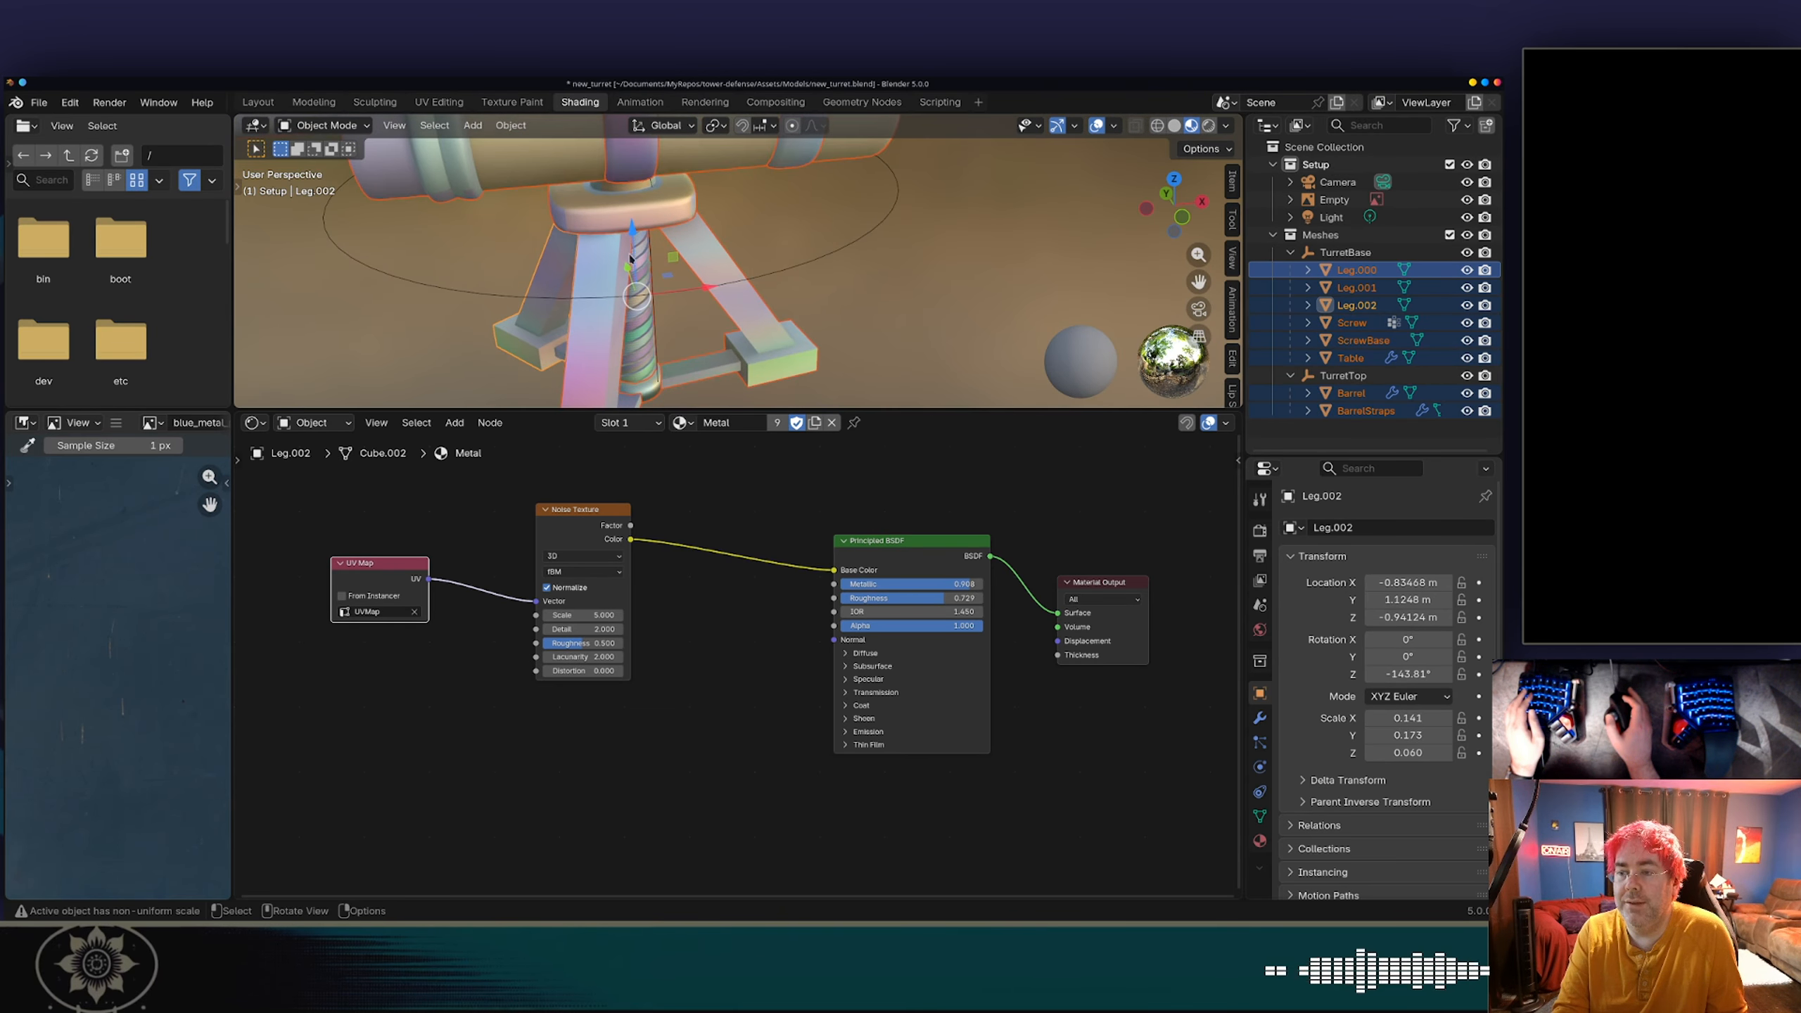
scroll(619, 256, down, 4)
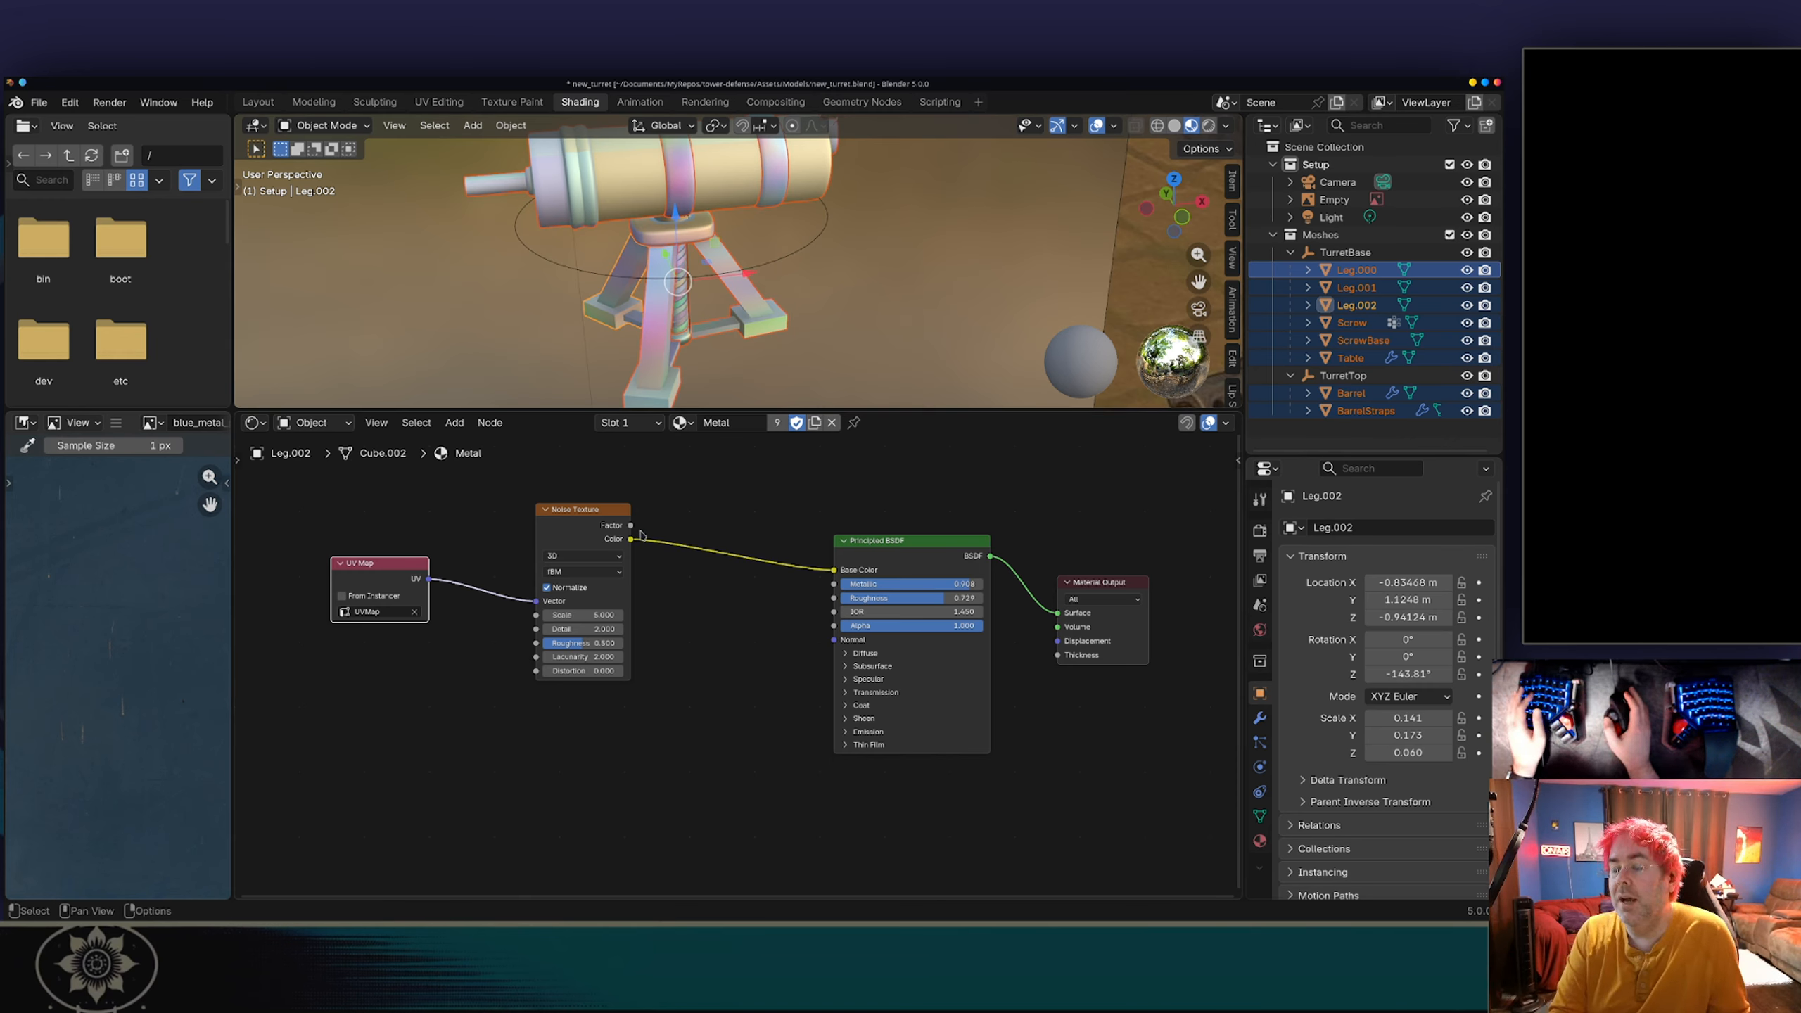
scroll(771, 298, down, 2)
middle_drag(755, 285, 785, 307)
scroll(771, 304, down, 1)
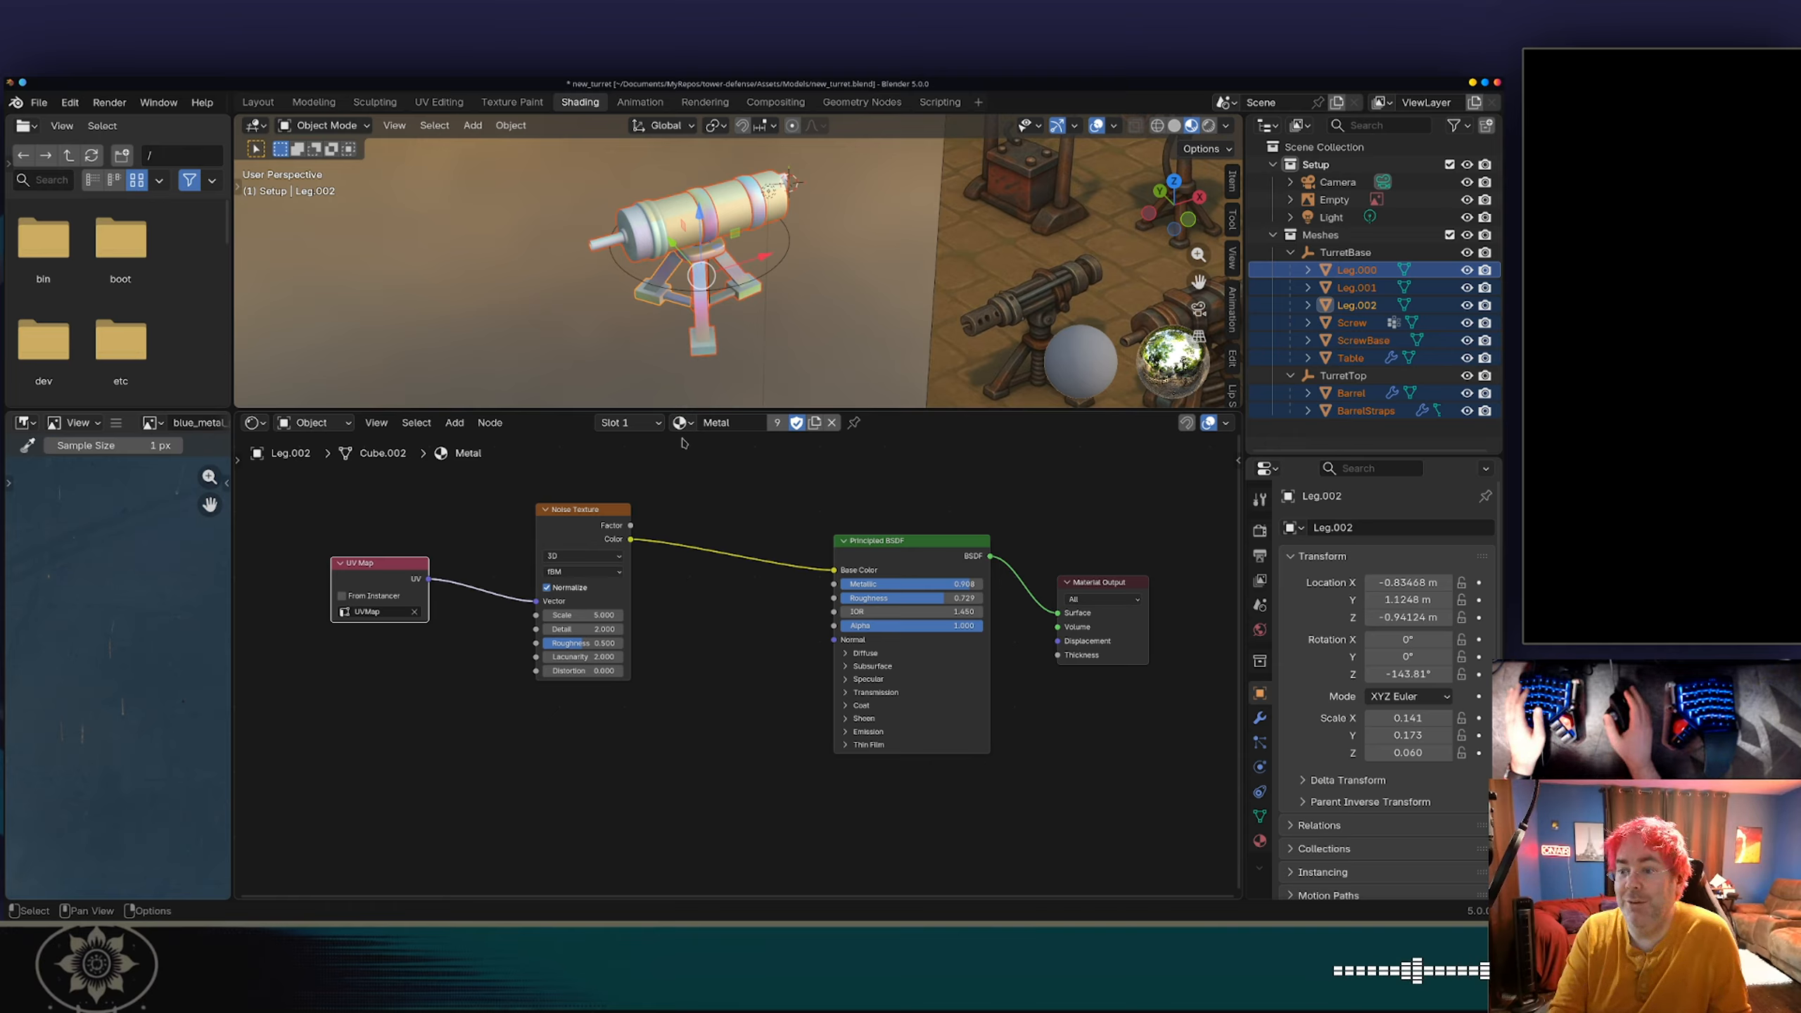
Step: Try a Gradient Texture node with the Linear type below the Noise Texture, and delete it again
click(678, 634)
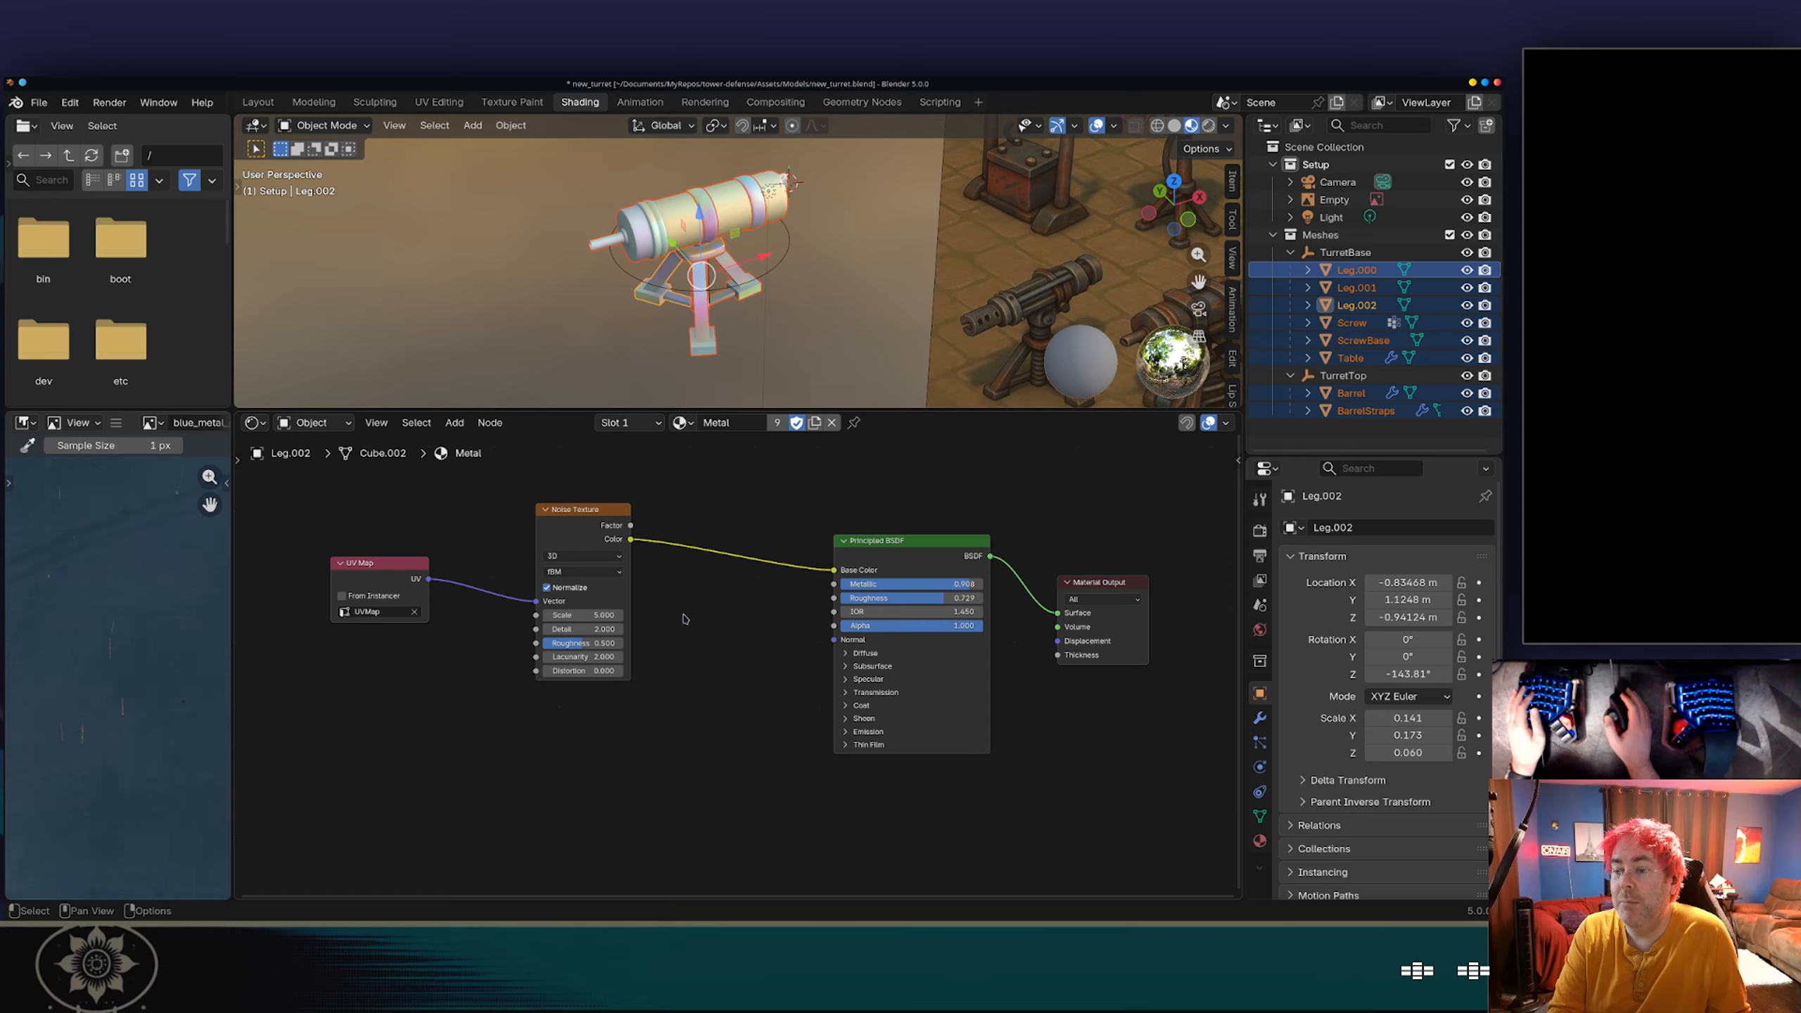
key(shift+a)
mouse_move(677, 614)
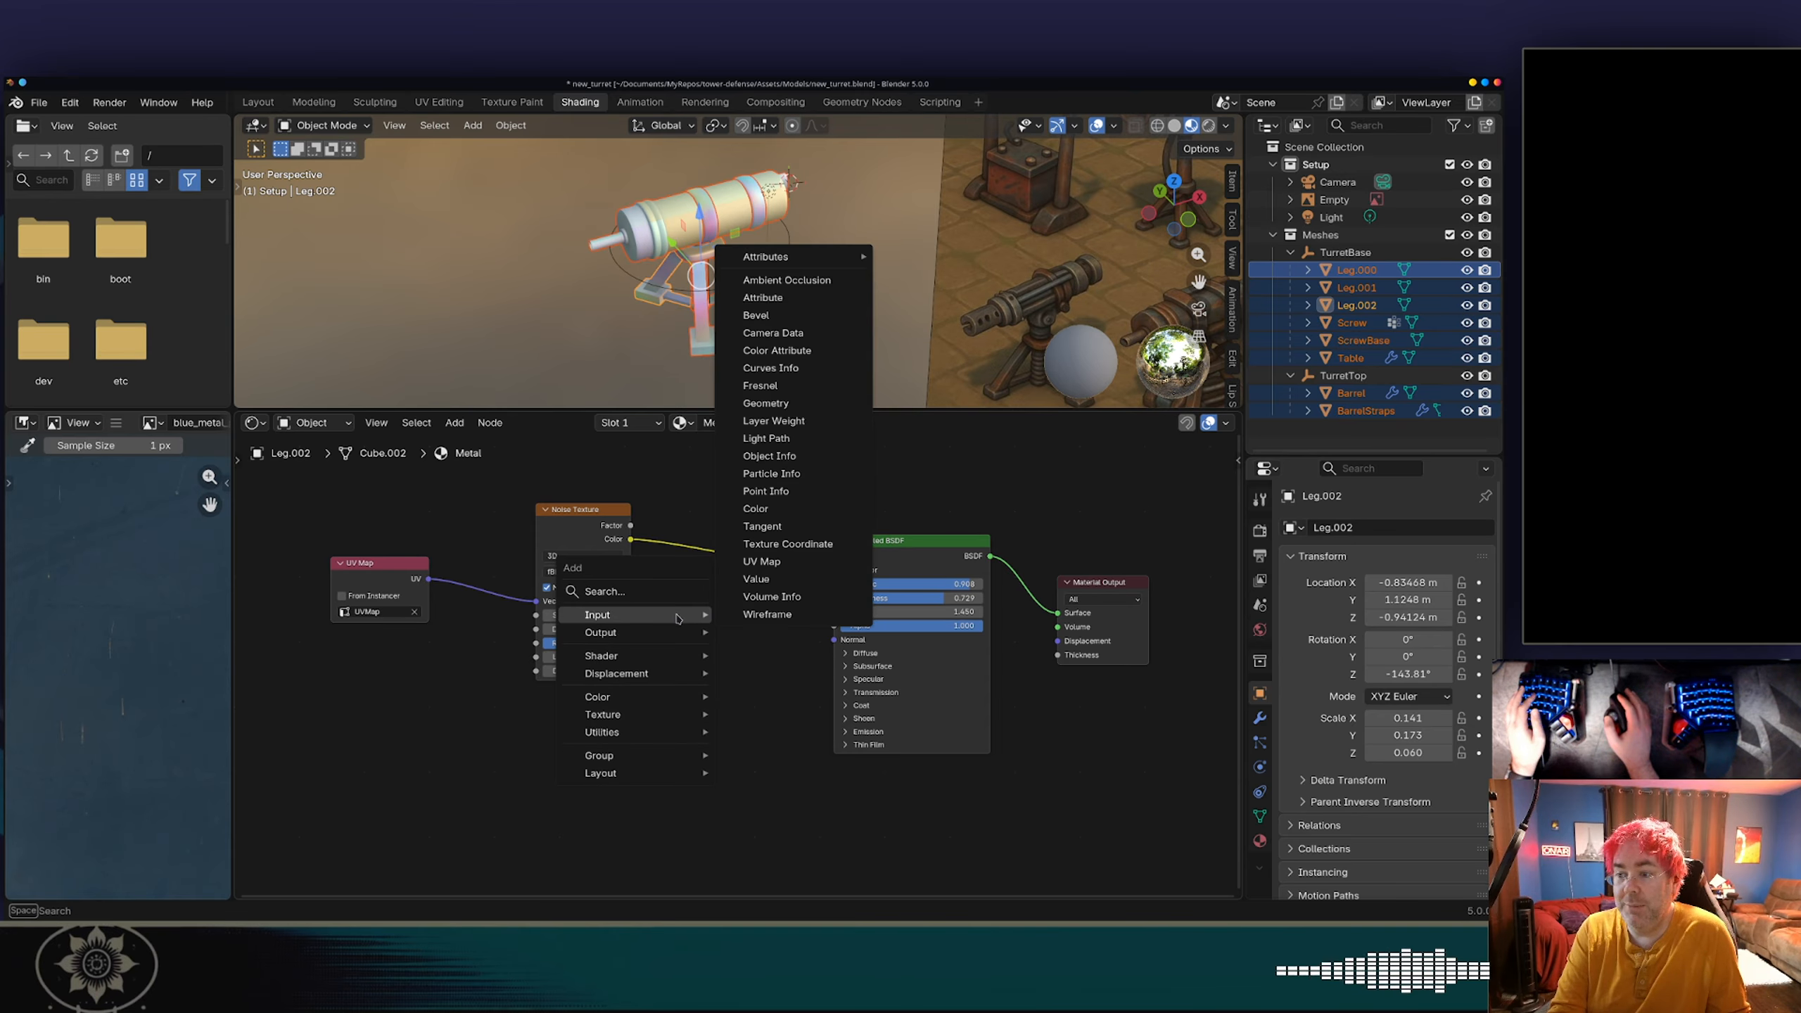
mouse_move(603, 714)
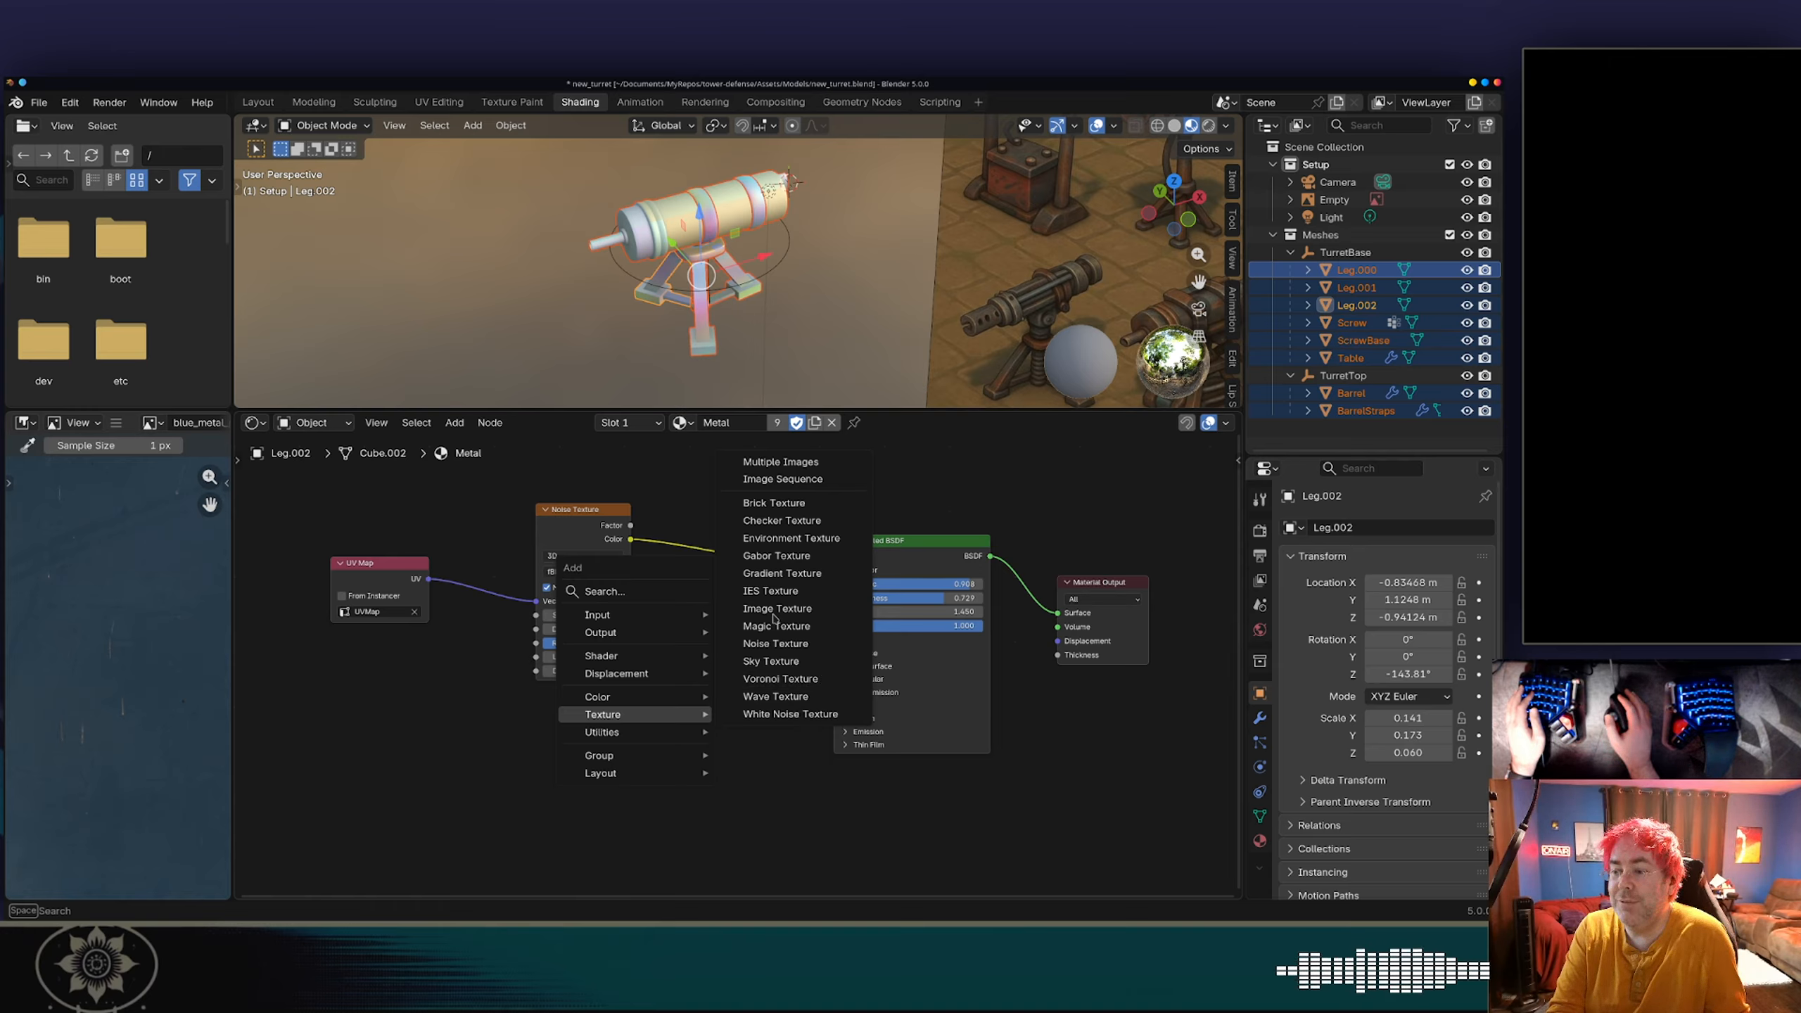
click(782, 573)
click(521, 766)
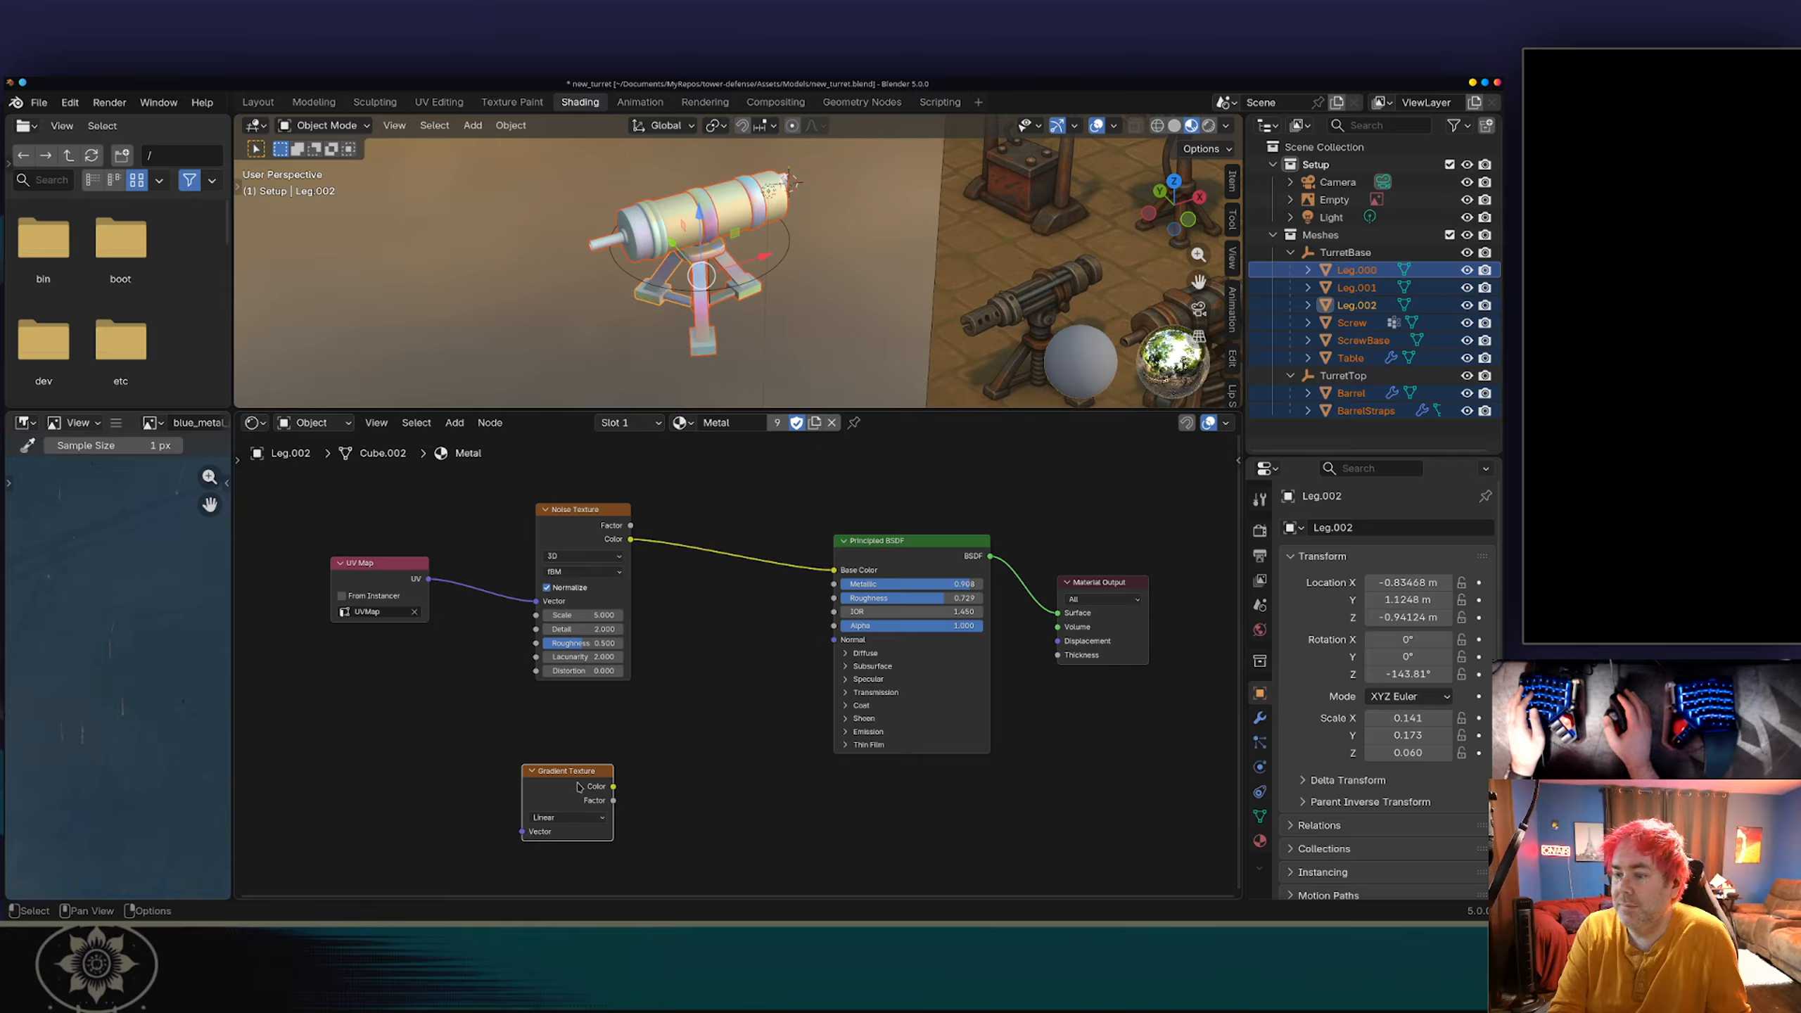
click(565, 819)
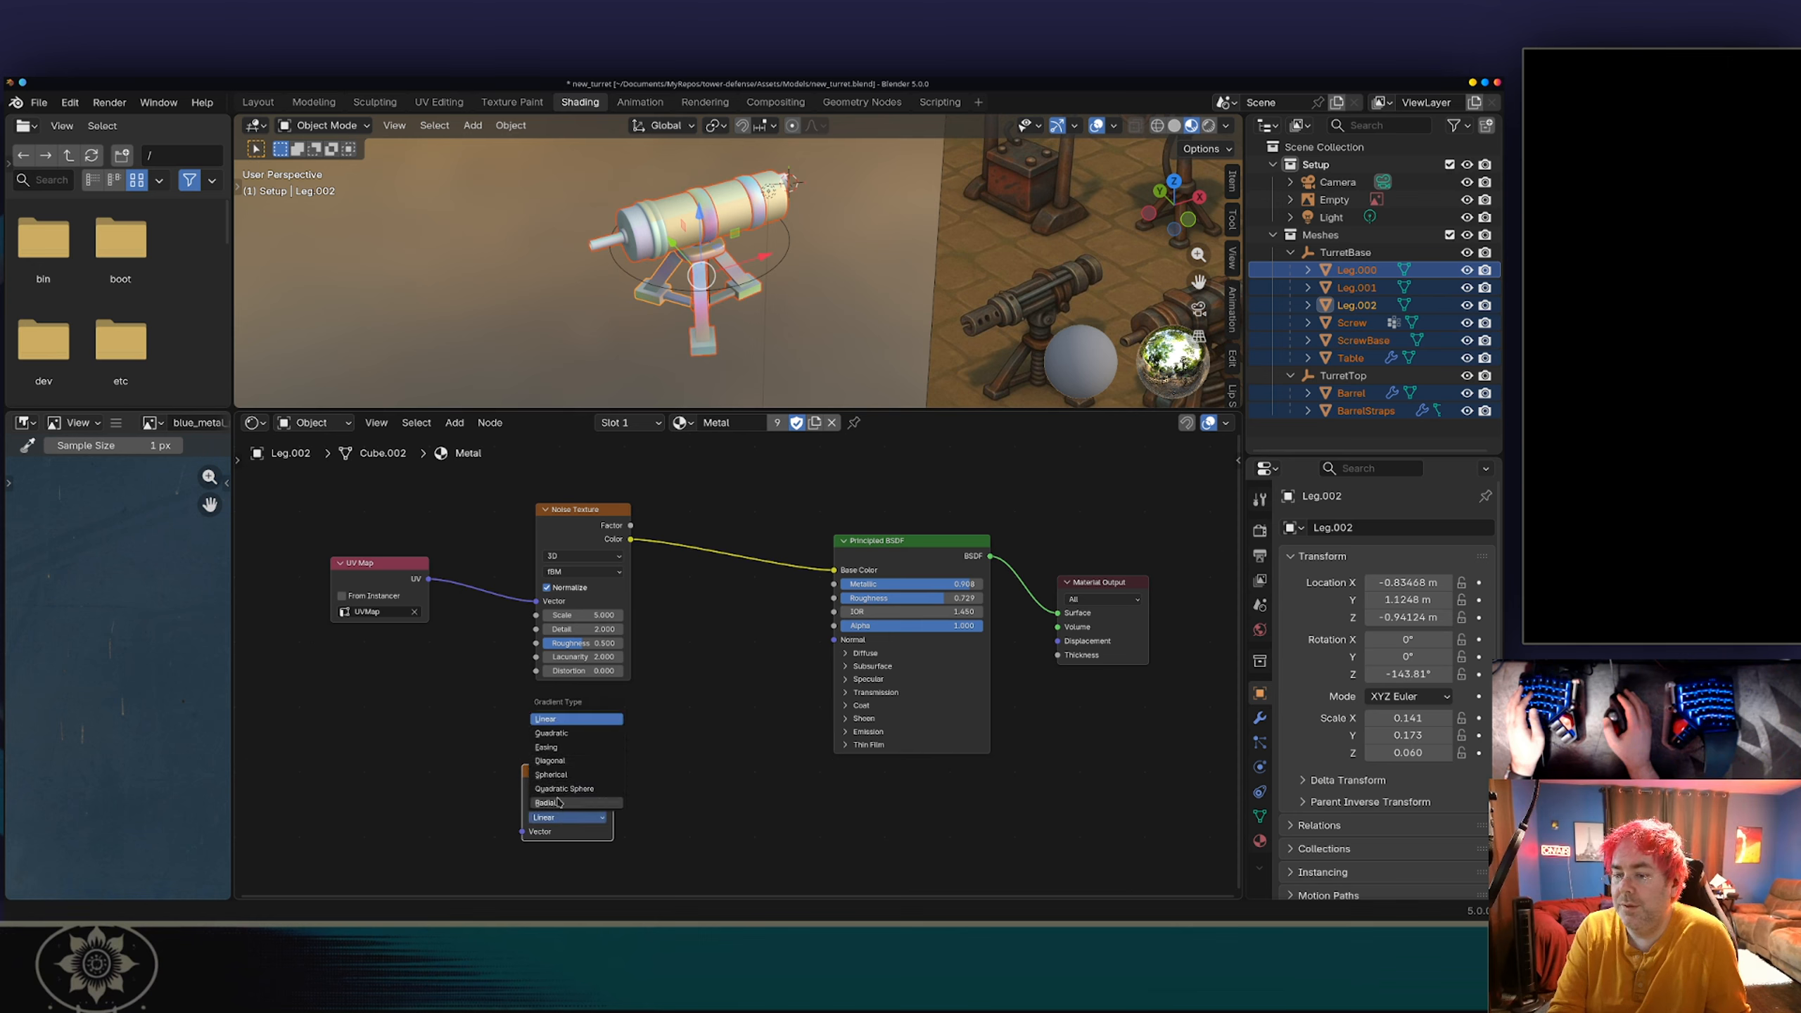
click(573, 721)
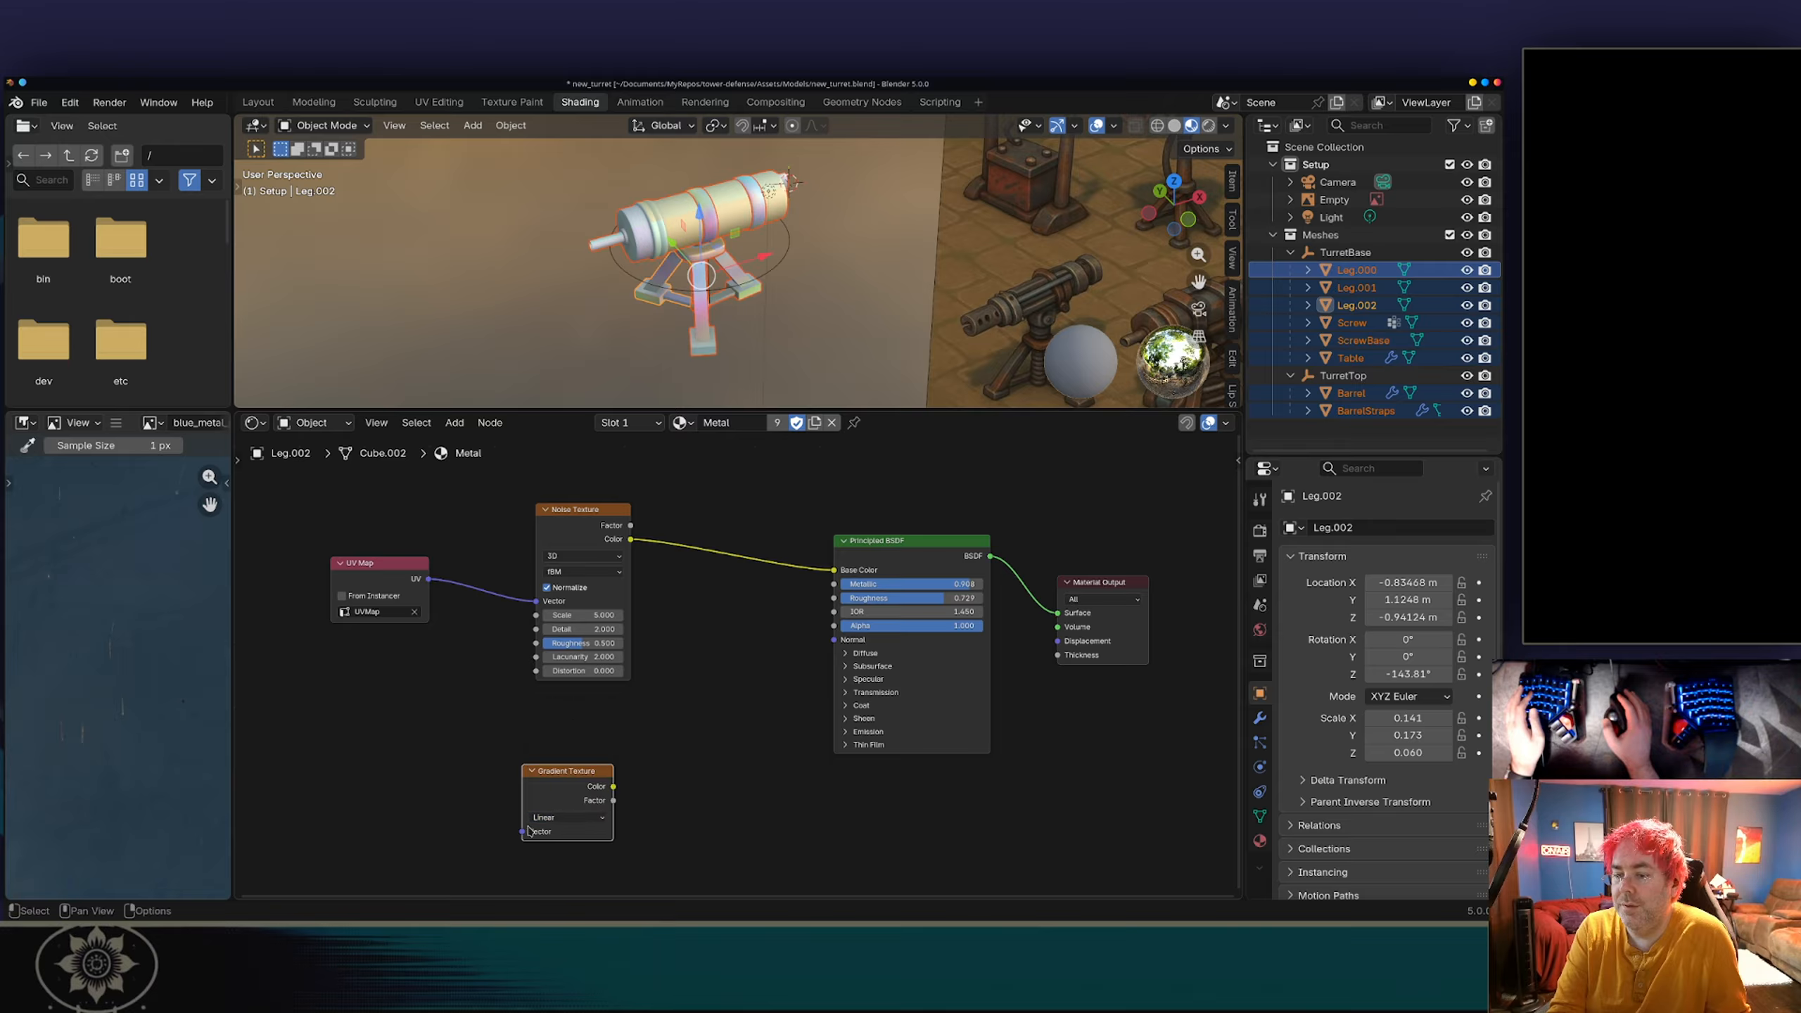
key(x)
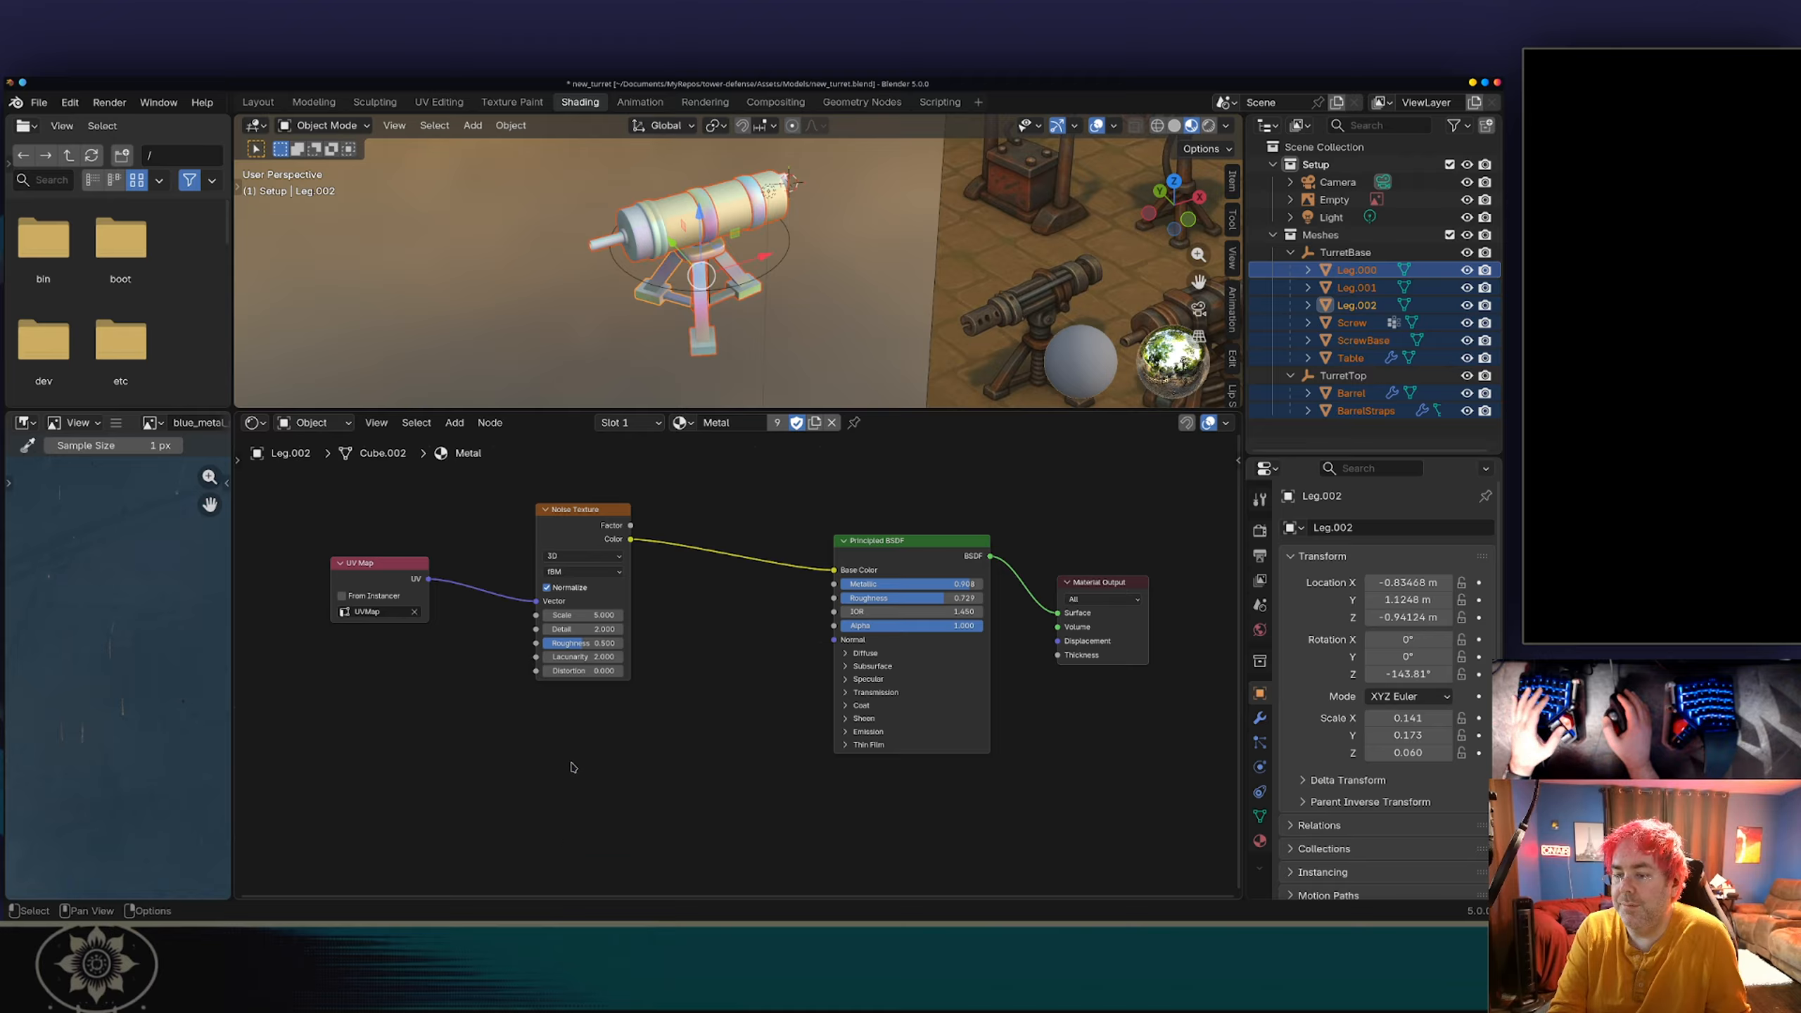
Step: Add a White Noise Texture node below the Noise Texture node in the Metal material
right_click(576, 755)
mouse_move(576, 755)
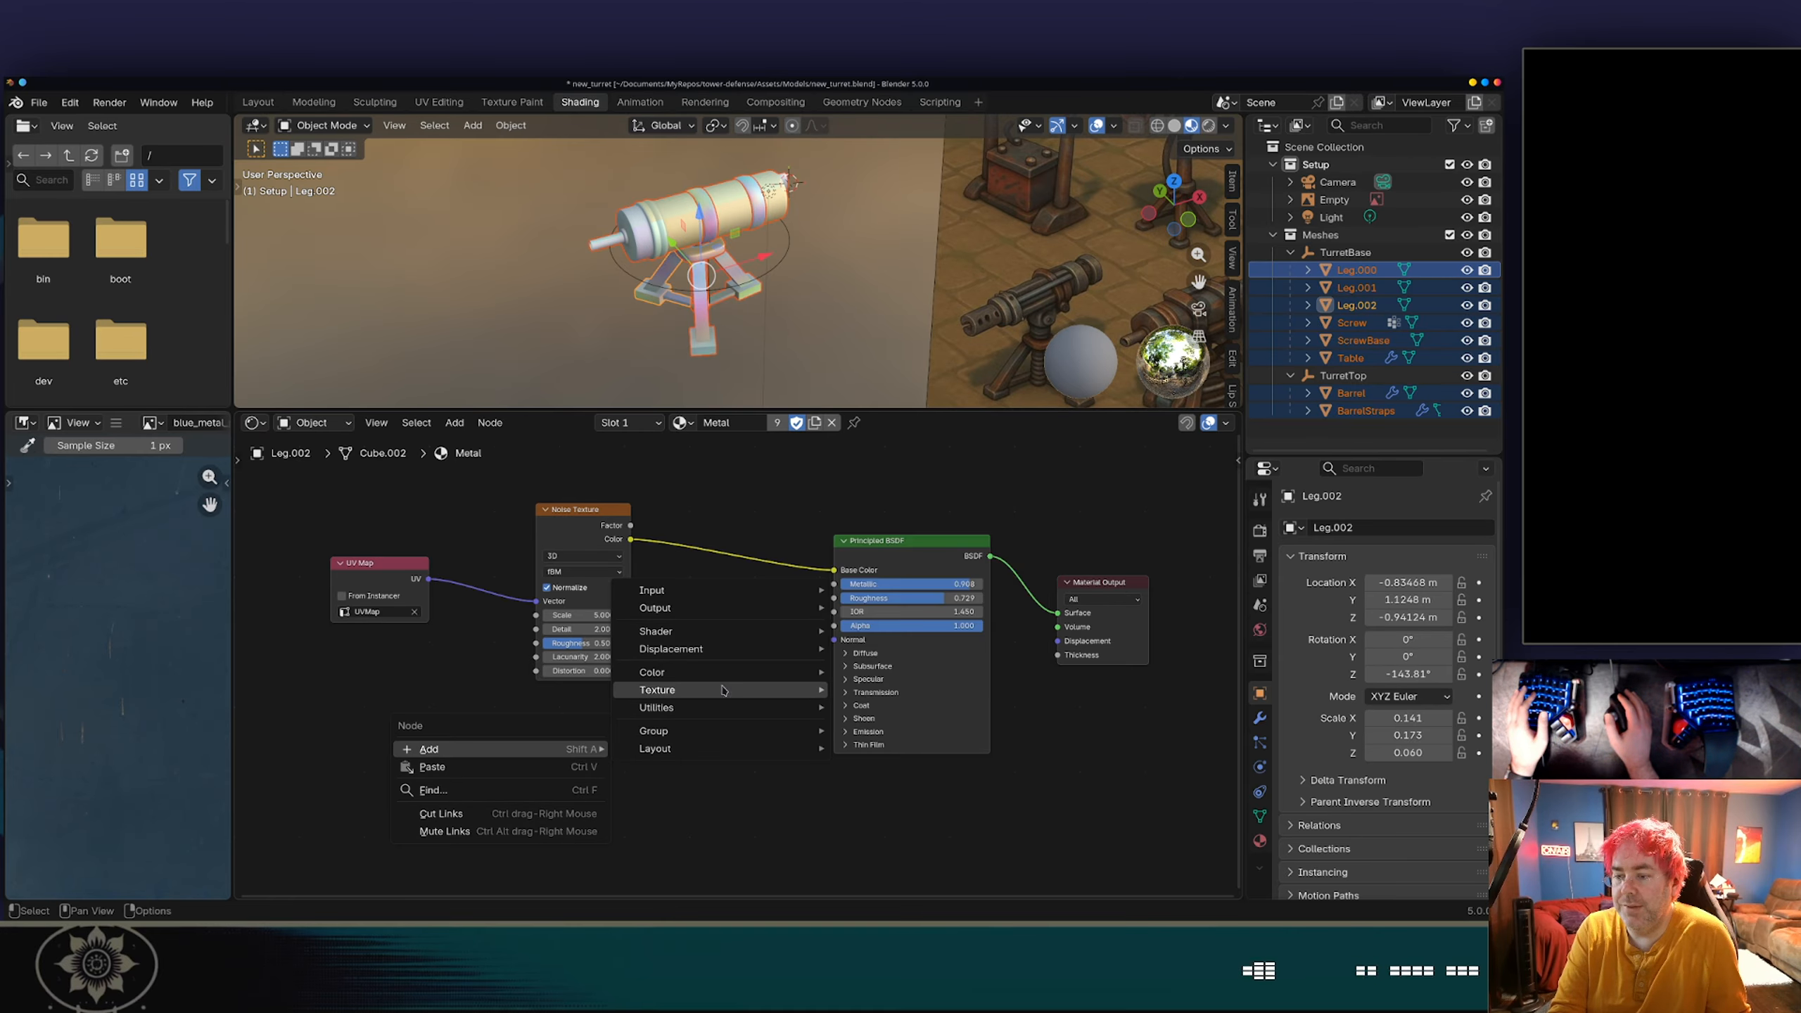
mouse_move(724, 690)
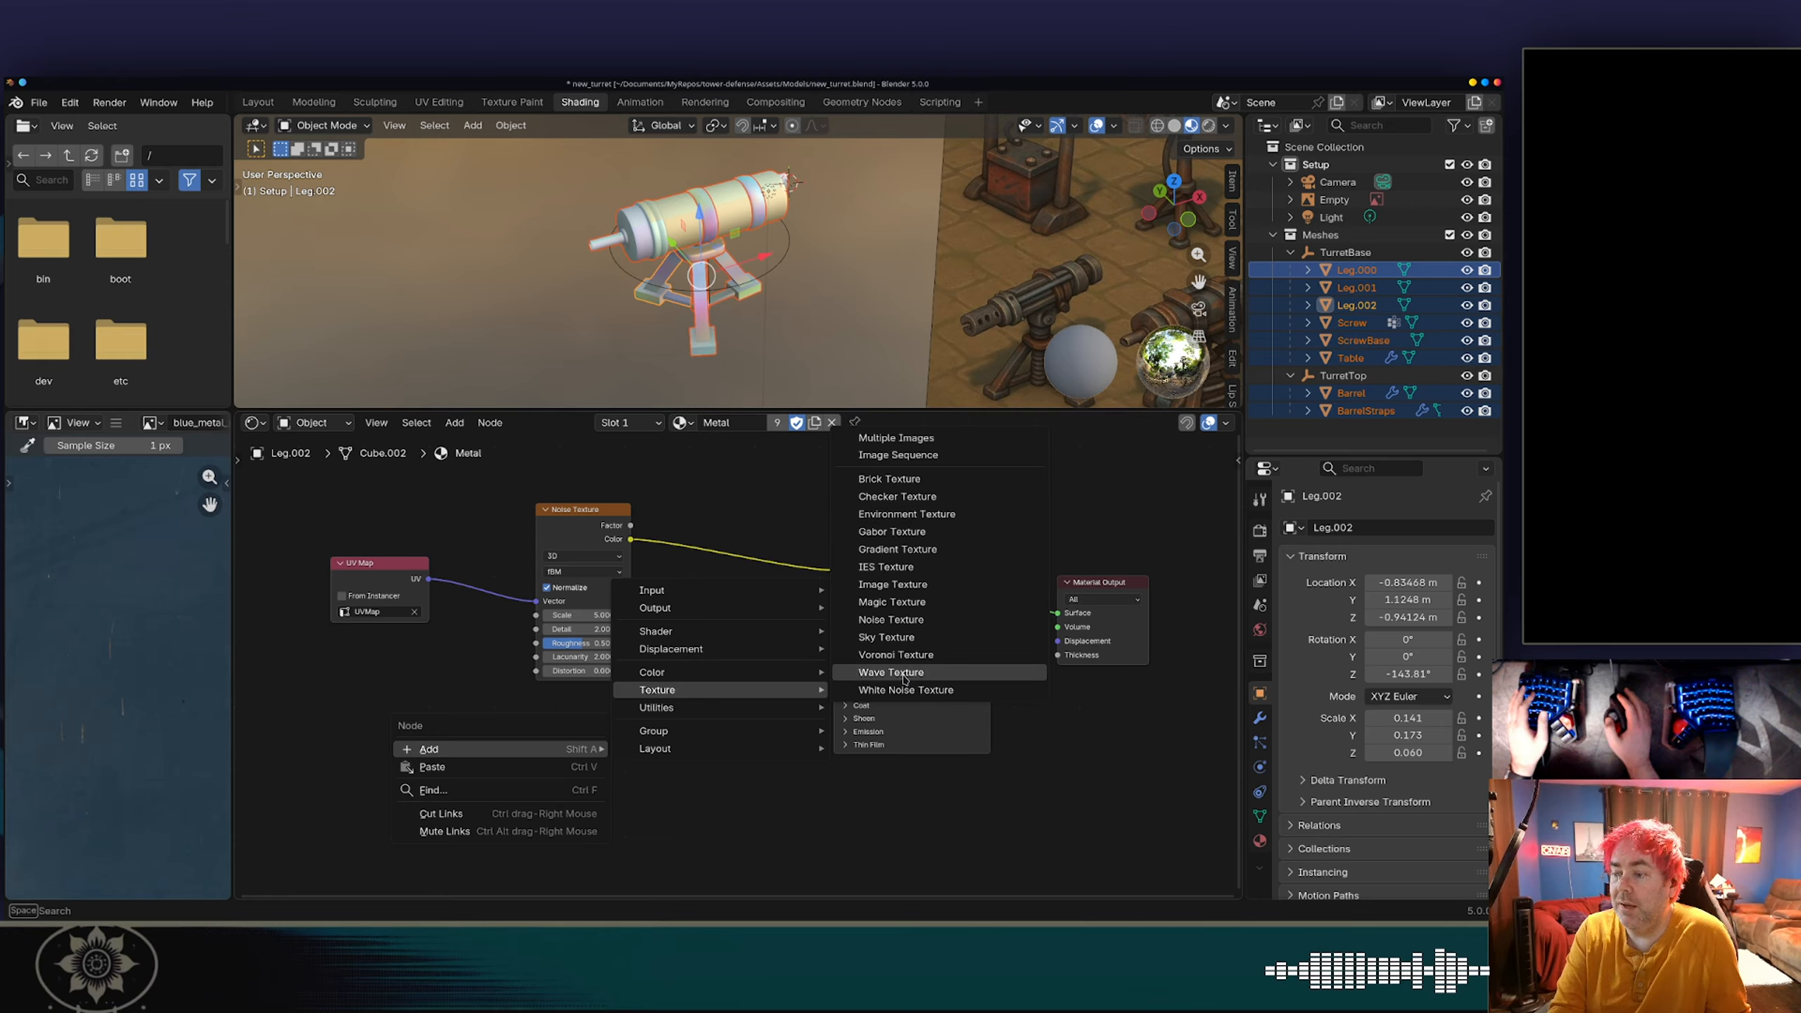
click(906, 690)
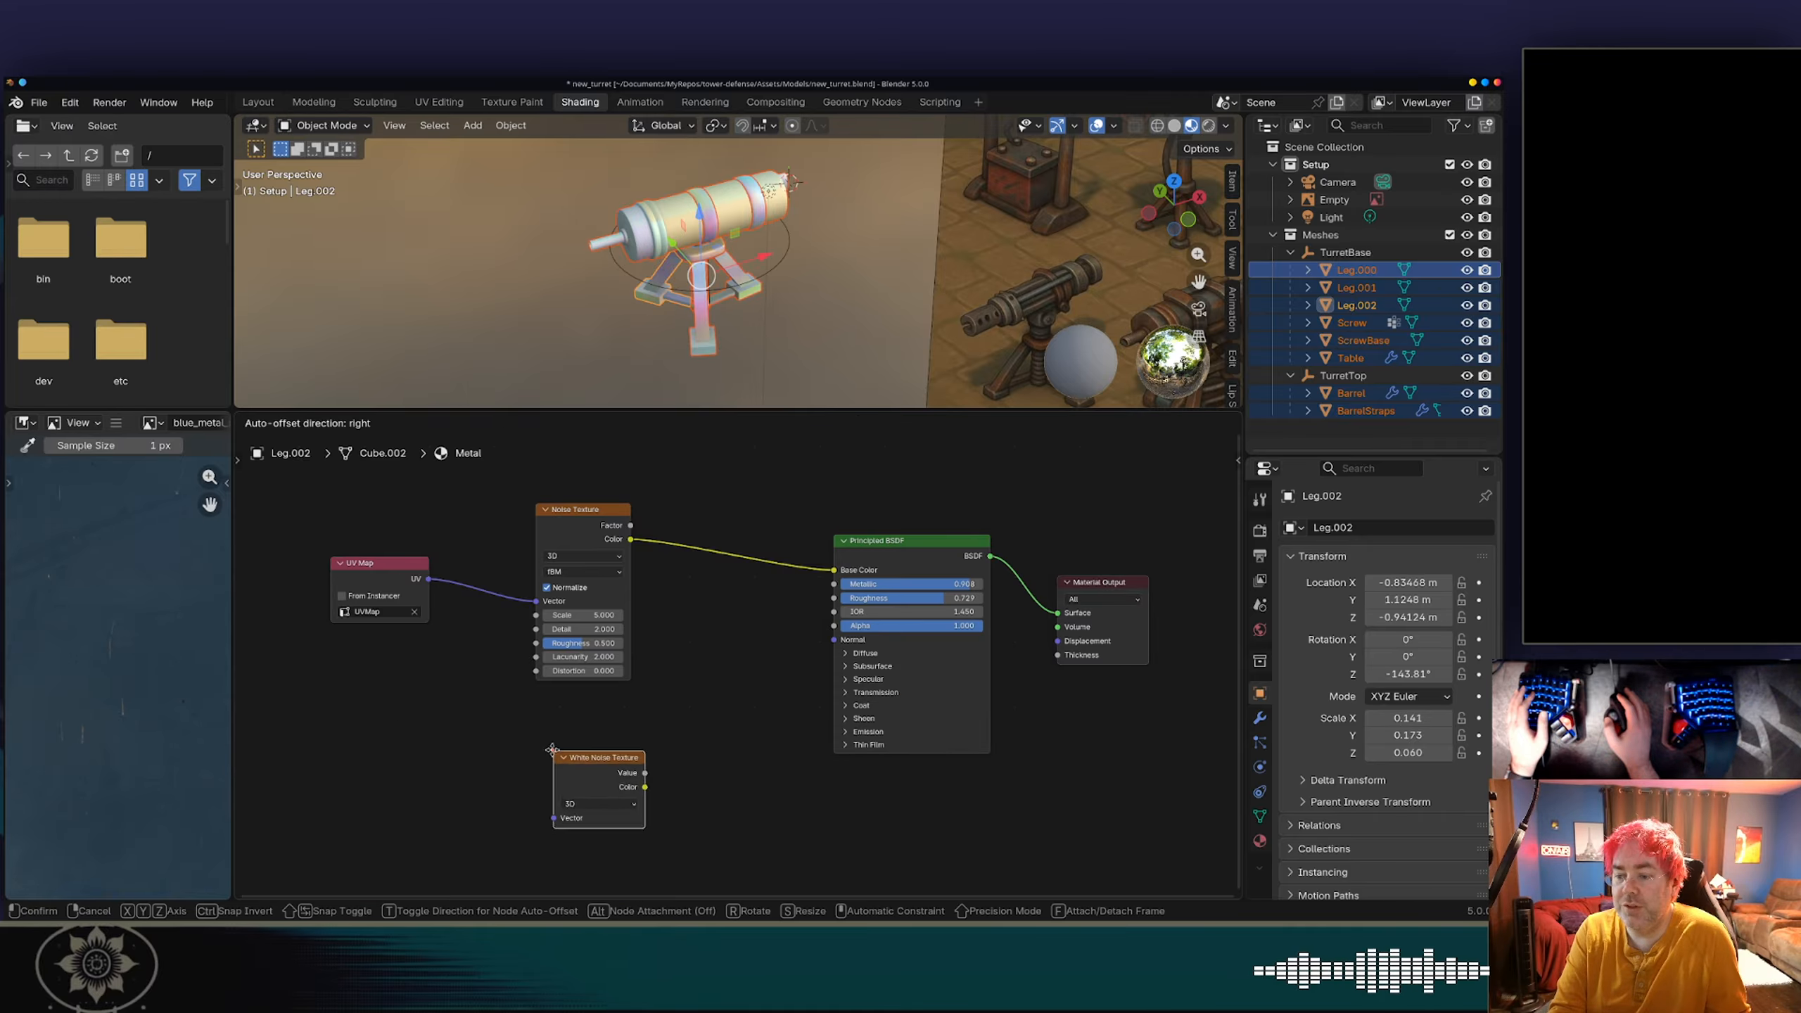
click(508, 775)
Step: Insert a Mix Color node between the Noise Texture and Base Color, and connect the White Noise Texture's Color to input B
right_click(609, 752)
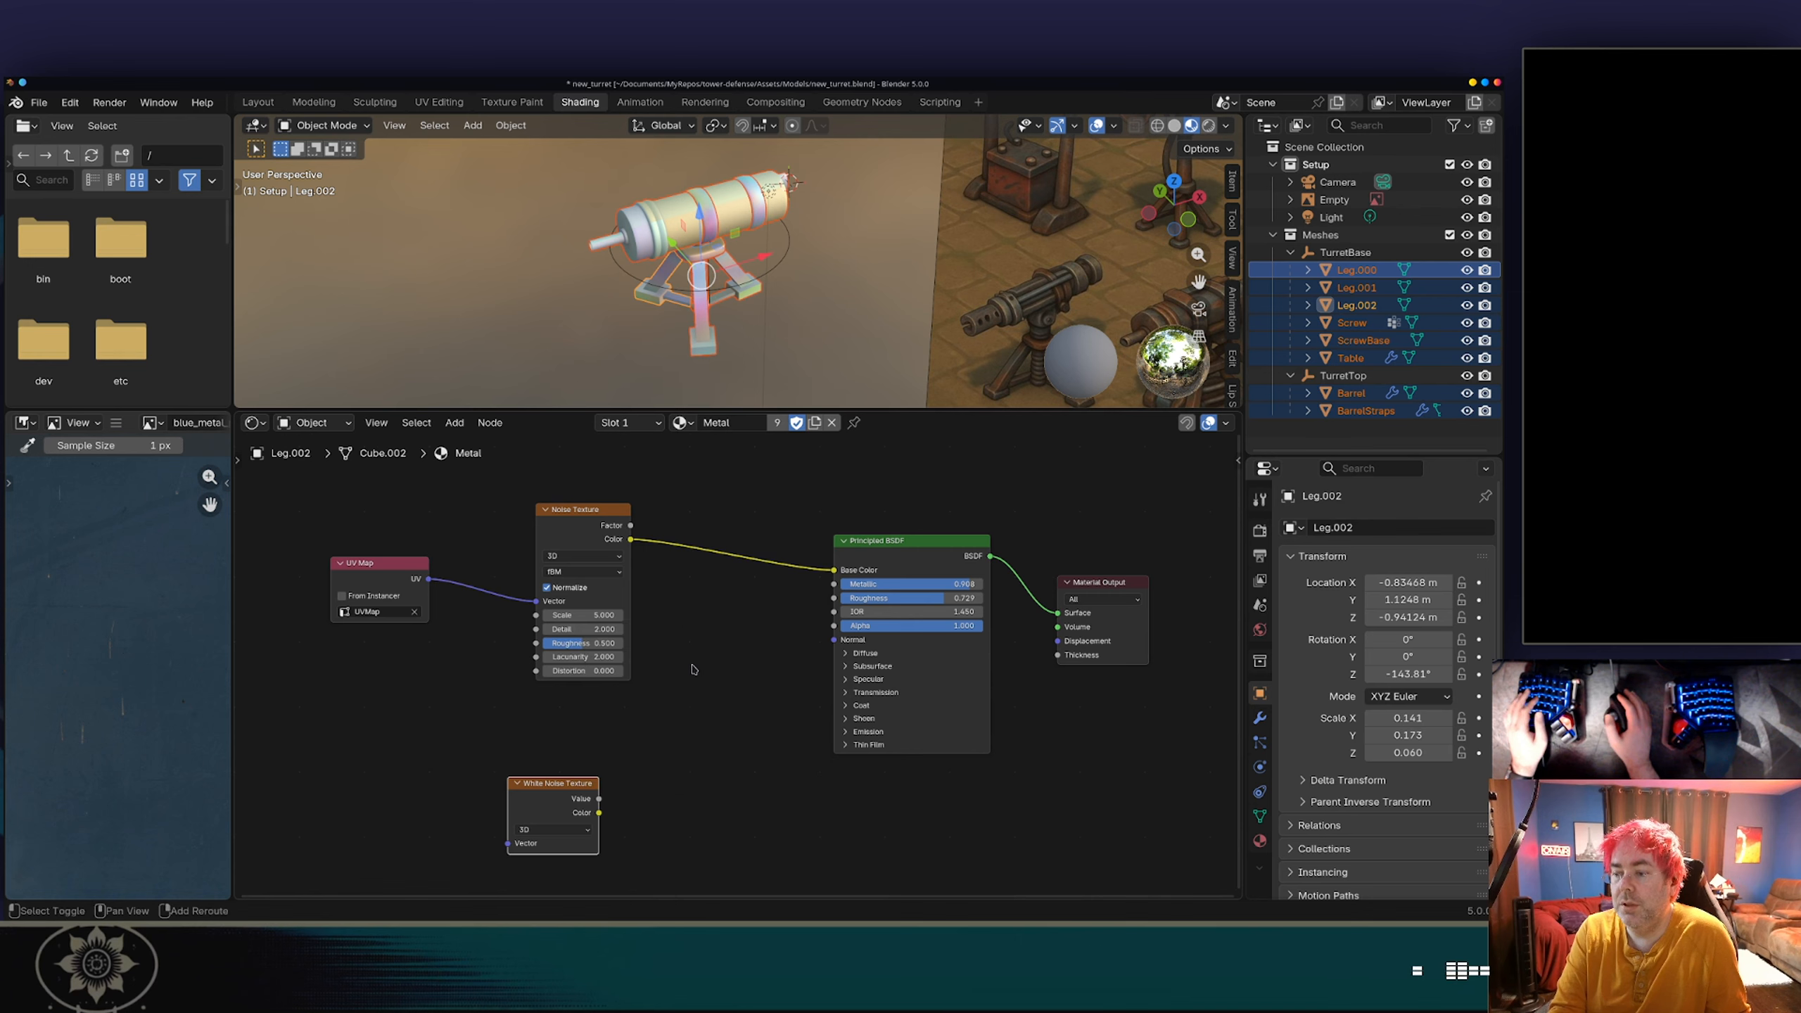
key(shift+a)
mouse_move(672, 591)
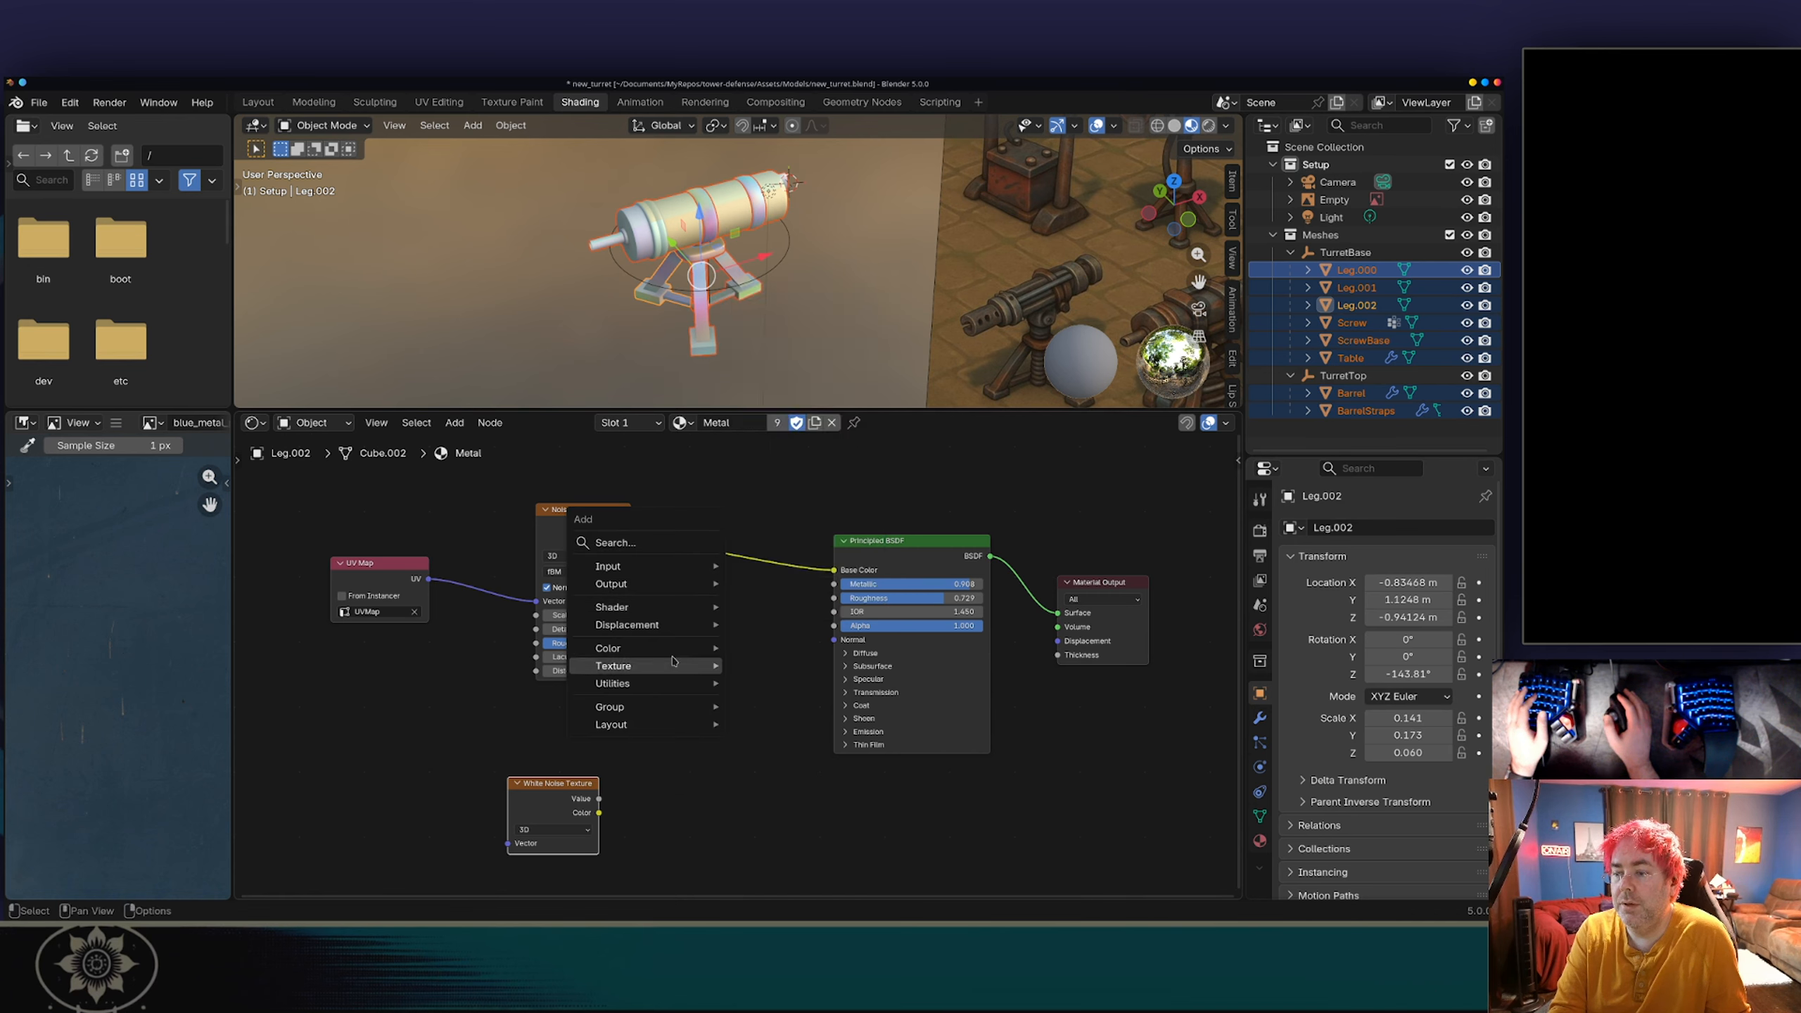
mouse_move(673, 648)
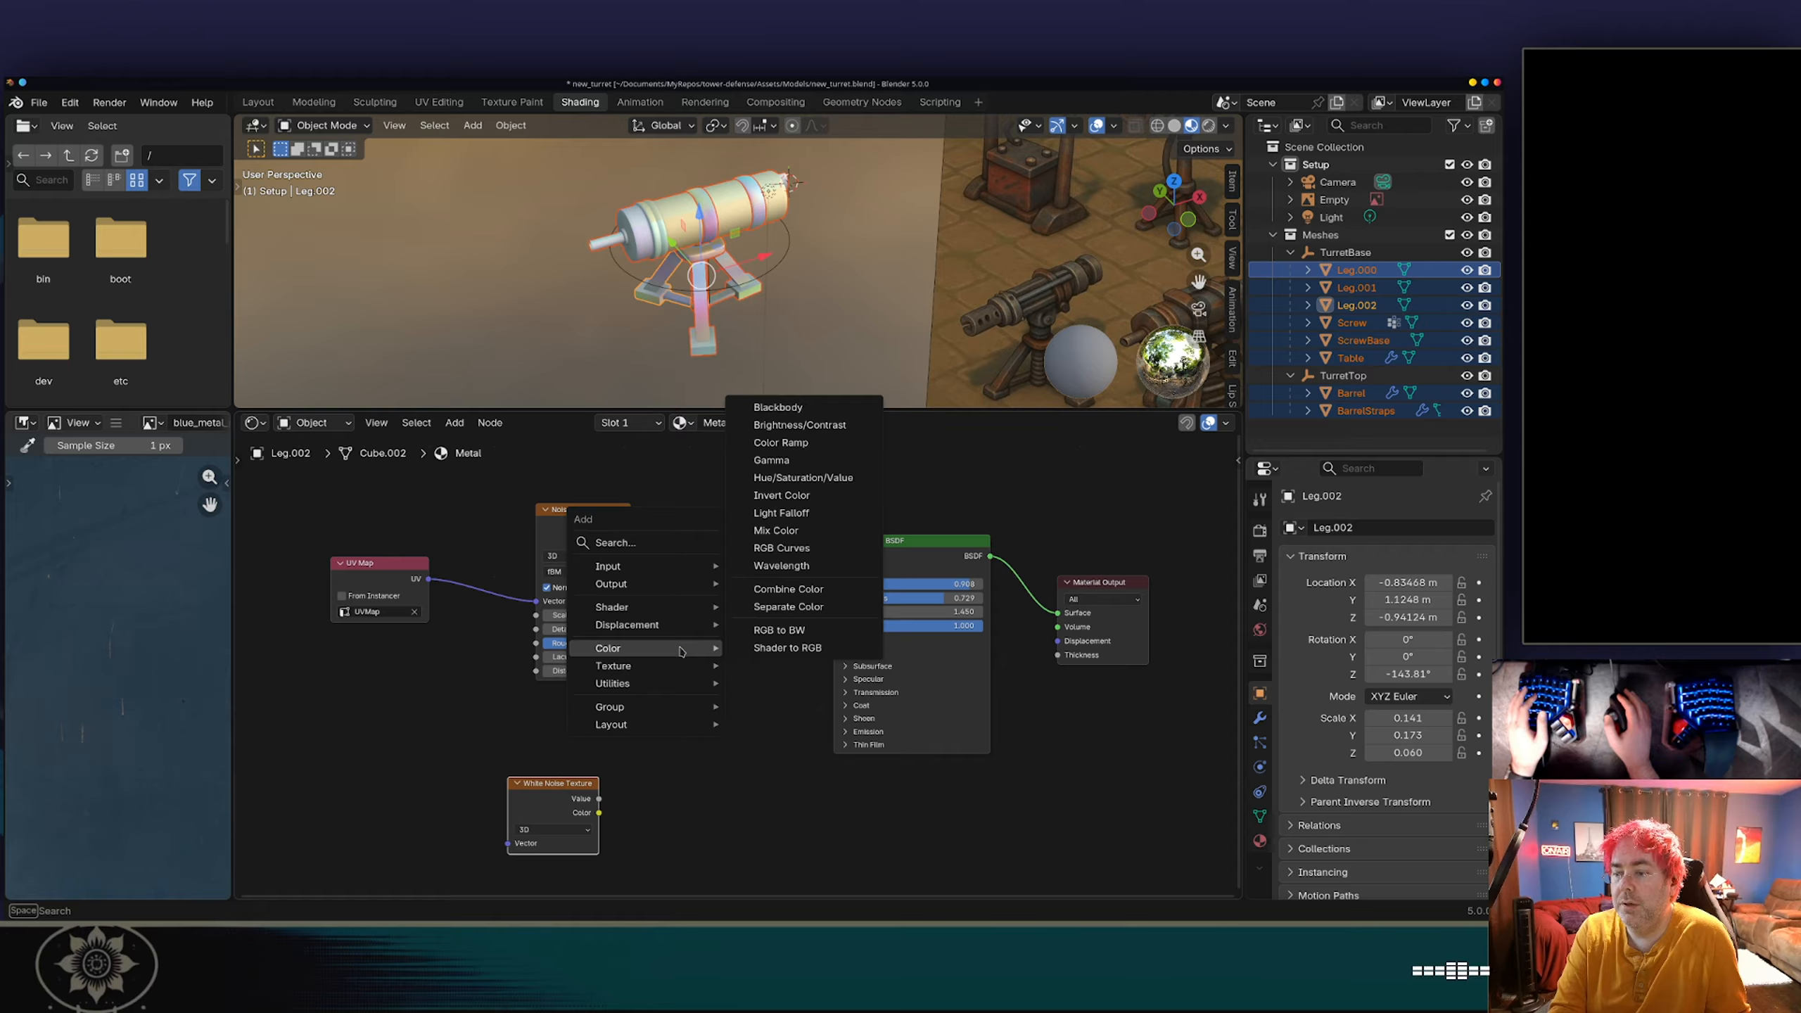
click(799, 534)
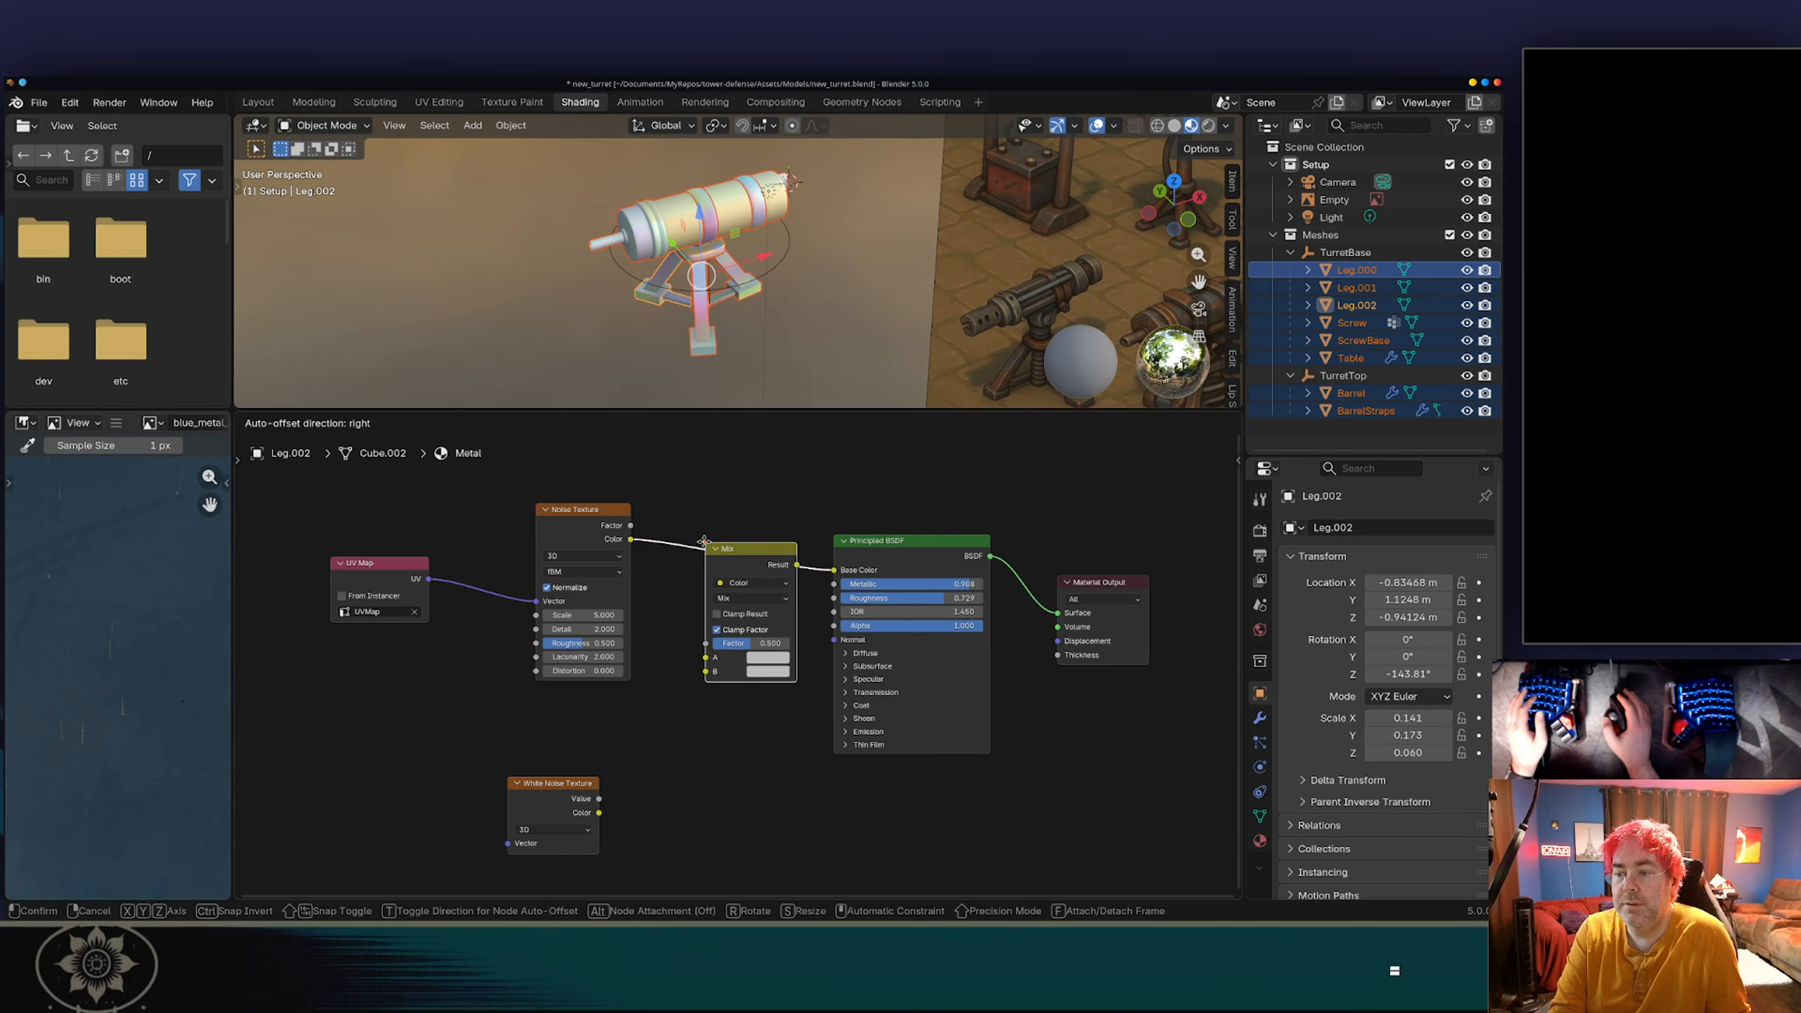
click(703, 541)
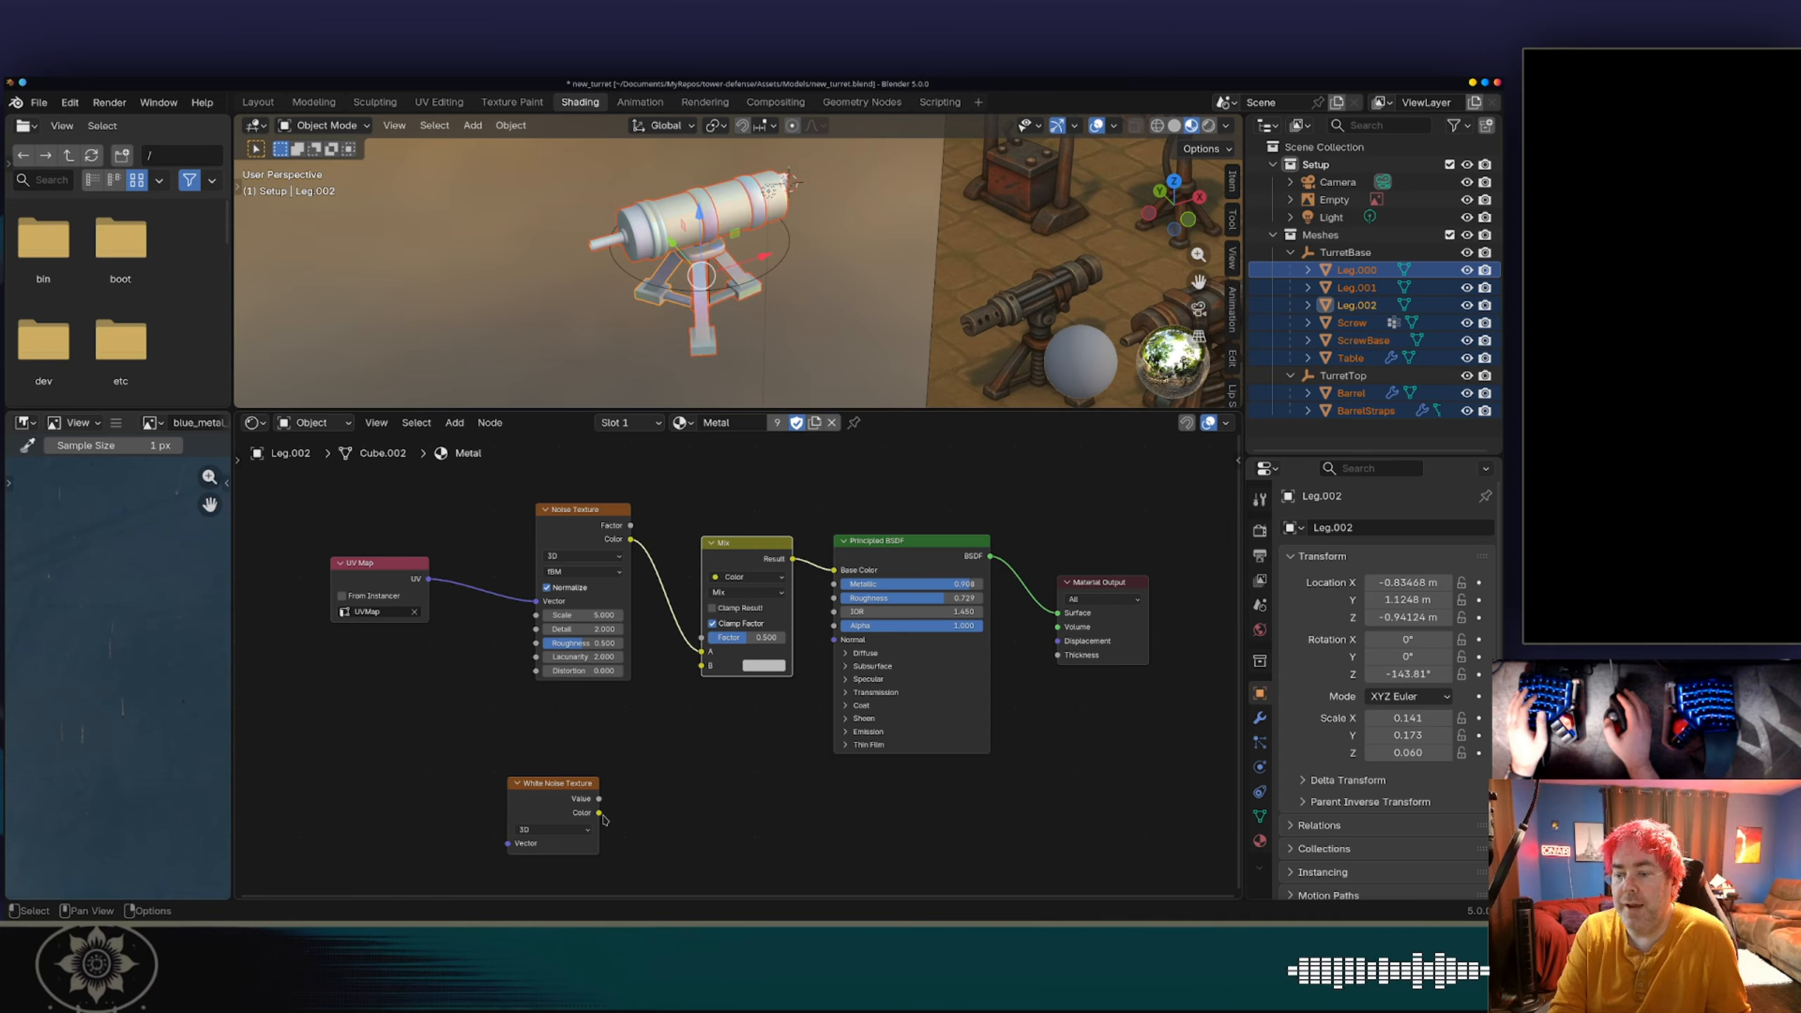
drag(599, 813, 701, 666)
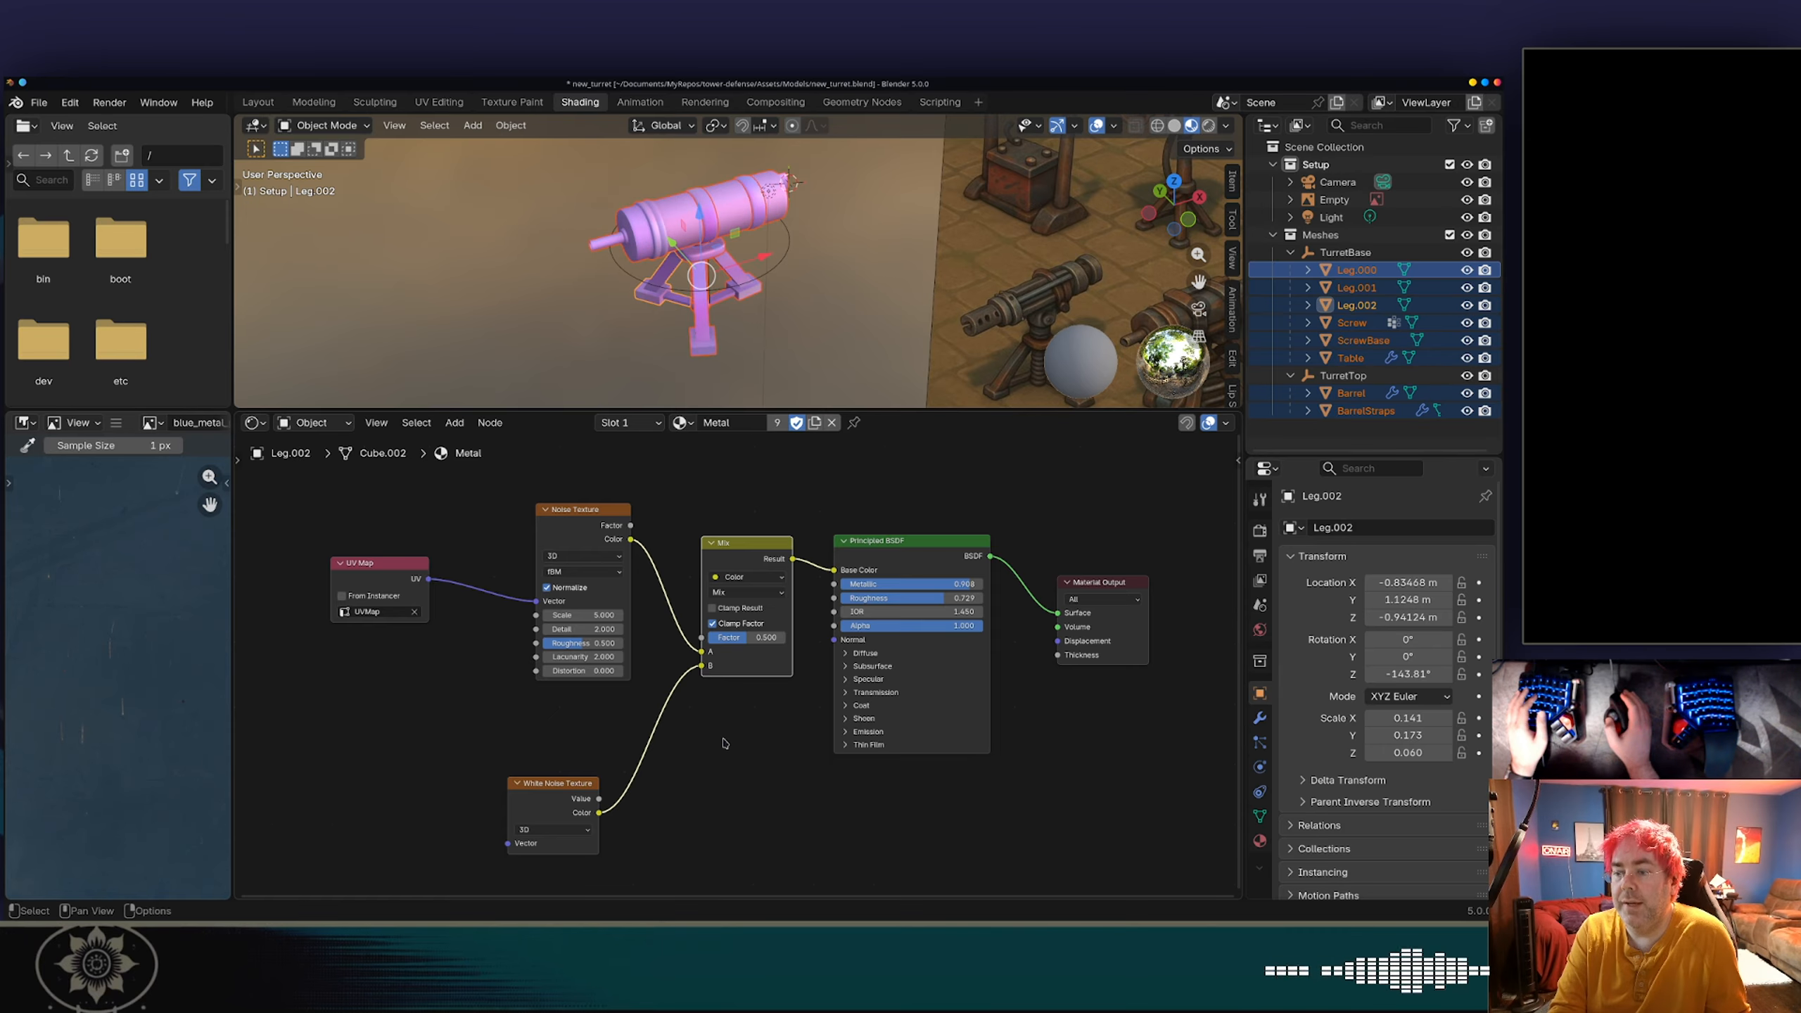
Step: Move the White Noise Texture node up beneath the Noise Texture node and add an Image Texture node below it
scroll(723, 736, down, 1)
drag(573, 775, 600, 695)
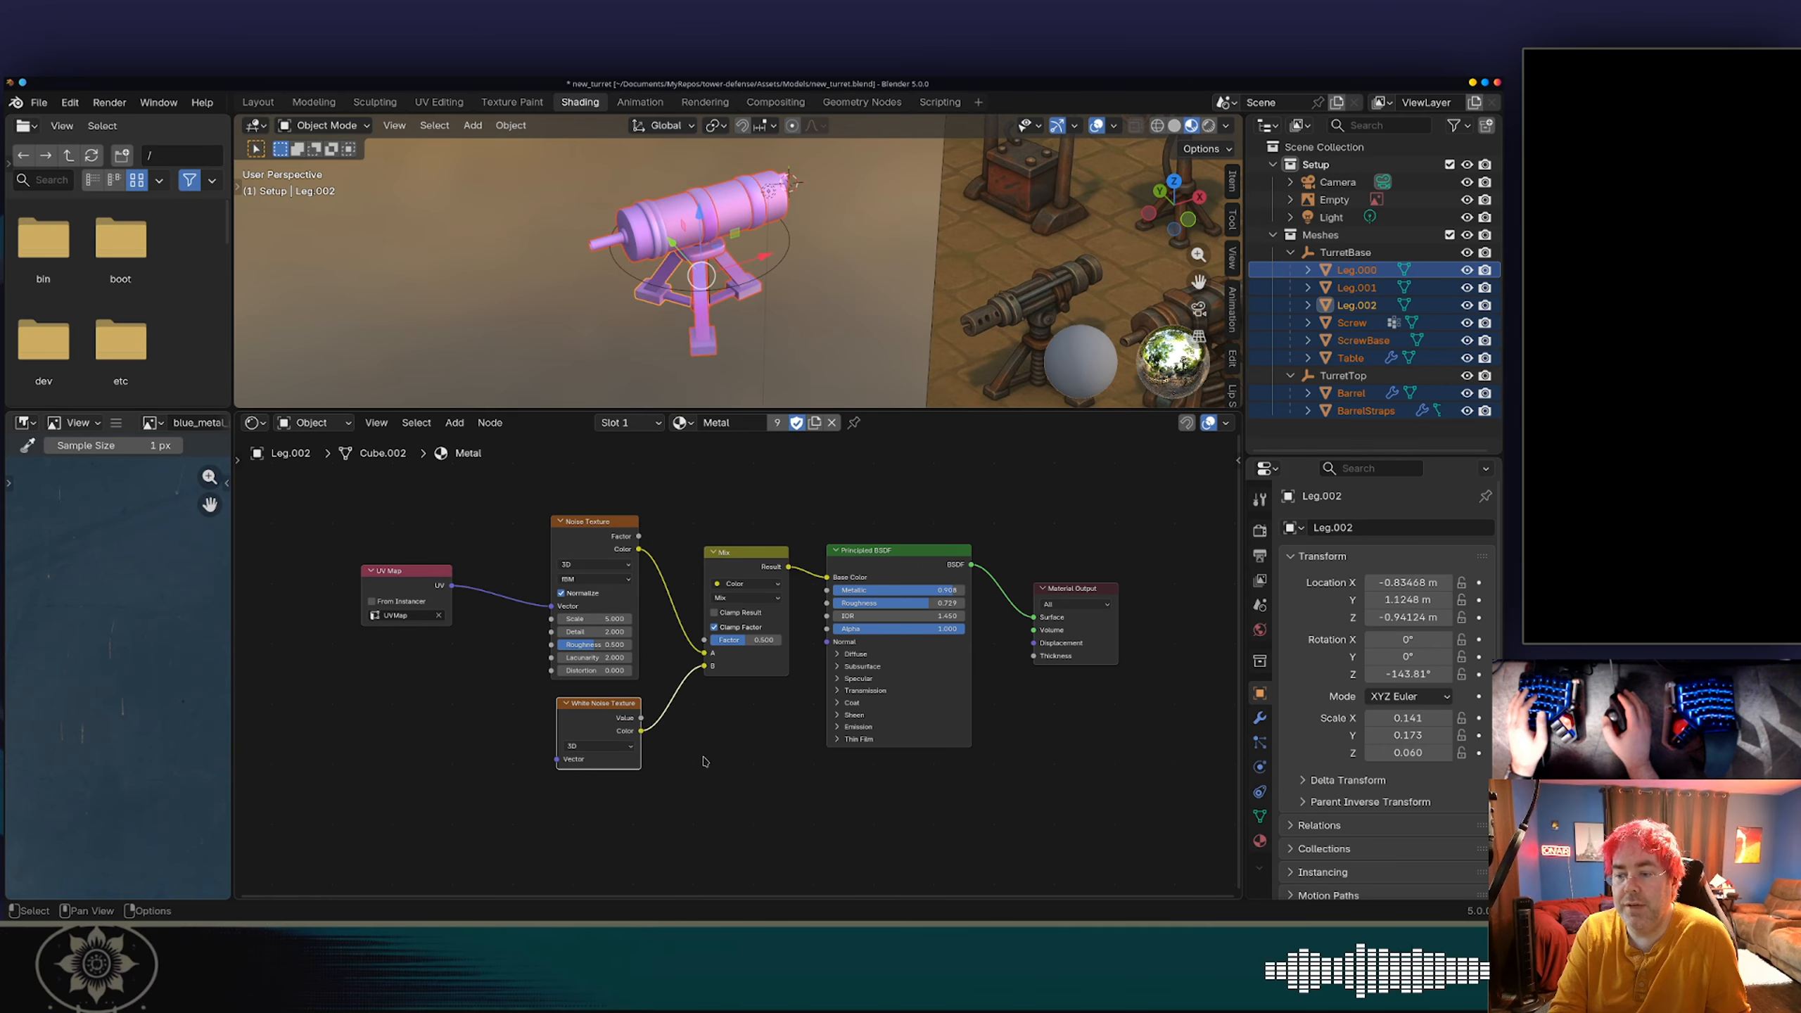
right_click(692, 759)
mouse_move(695, 763)
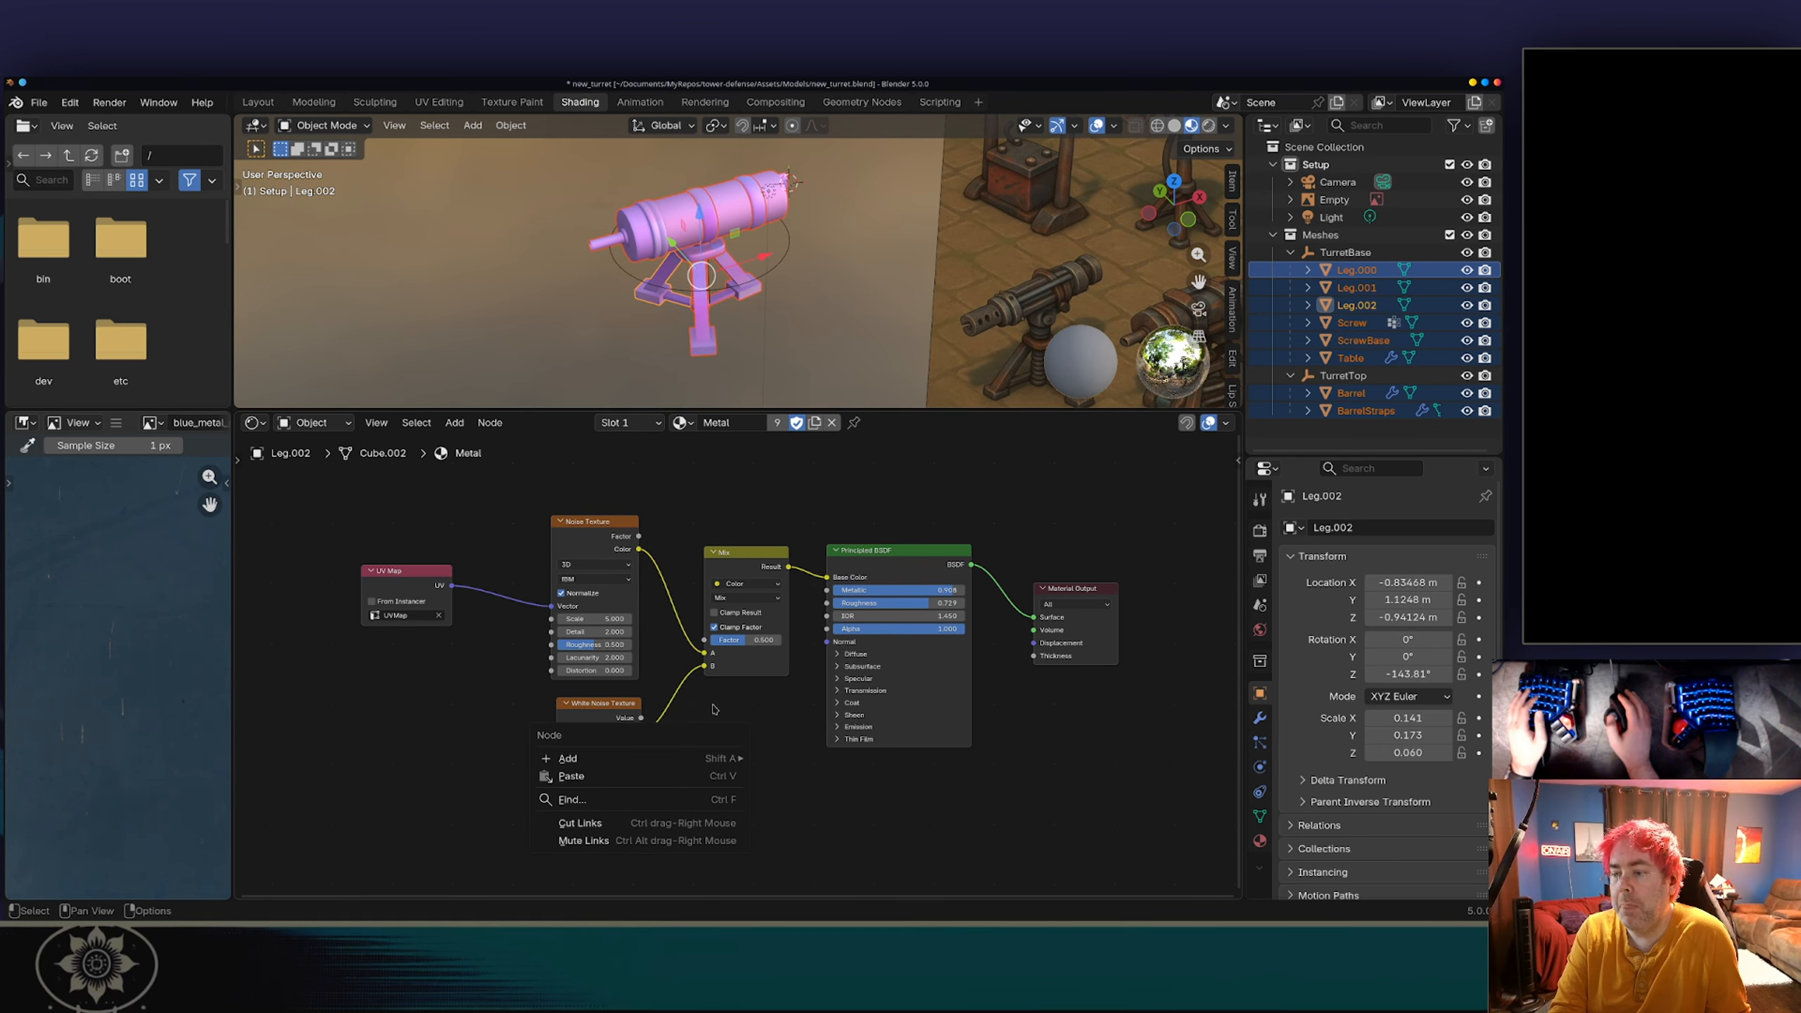
mouse_move(828, 719)
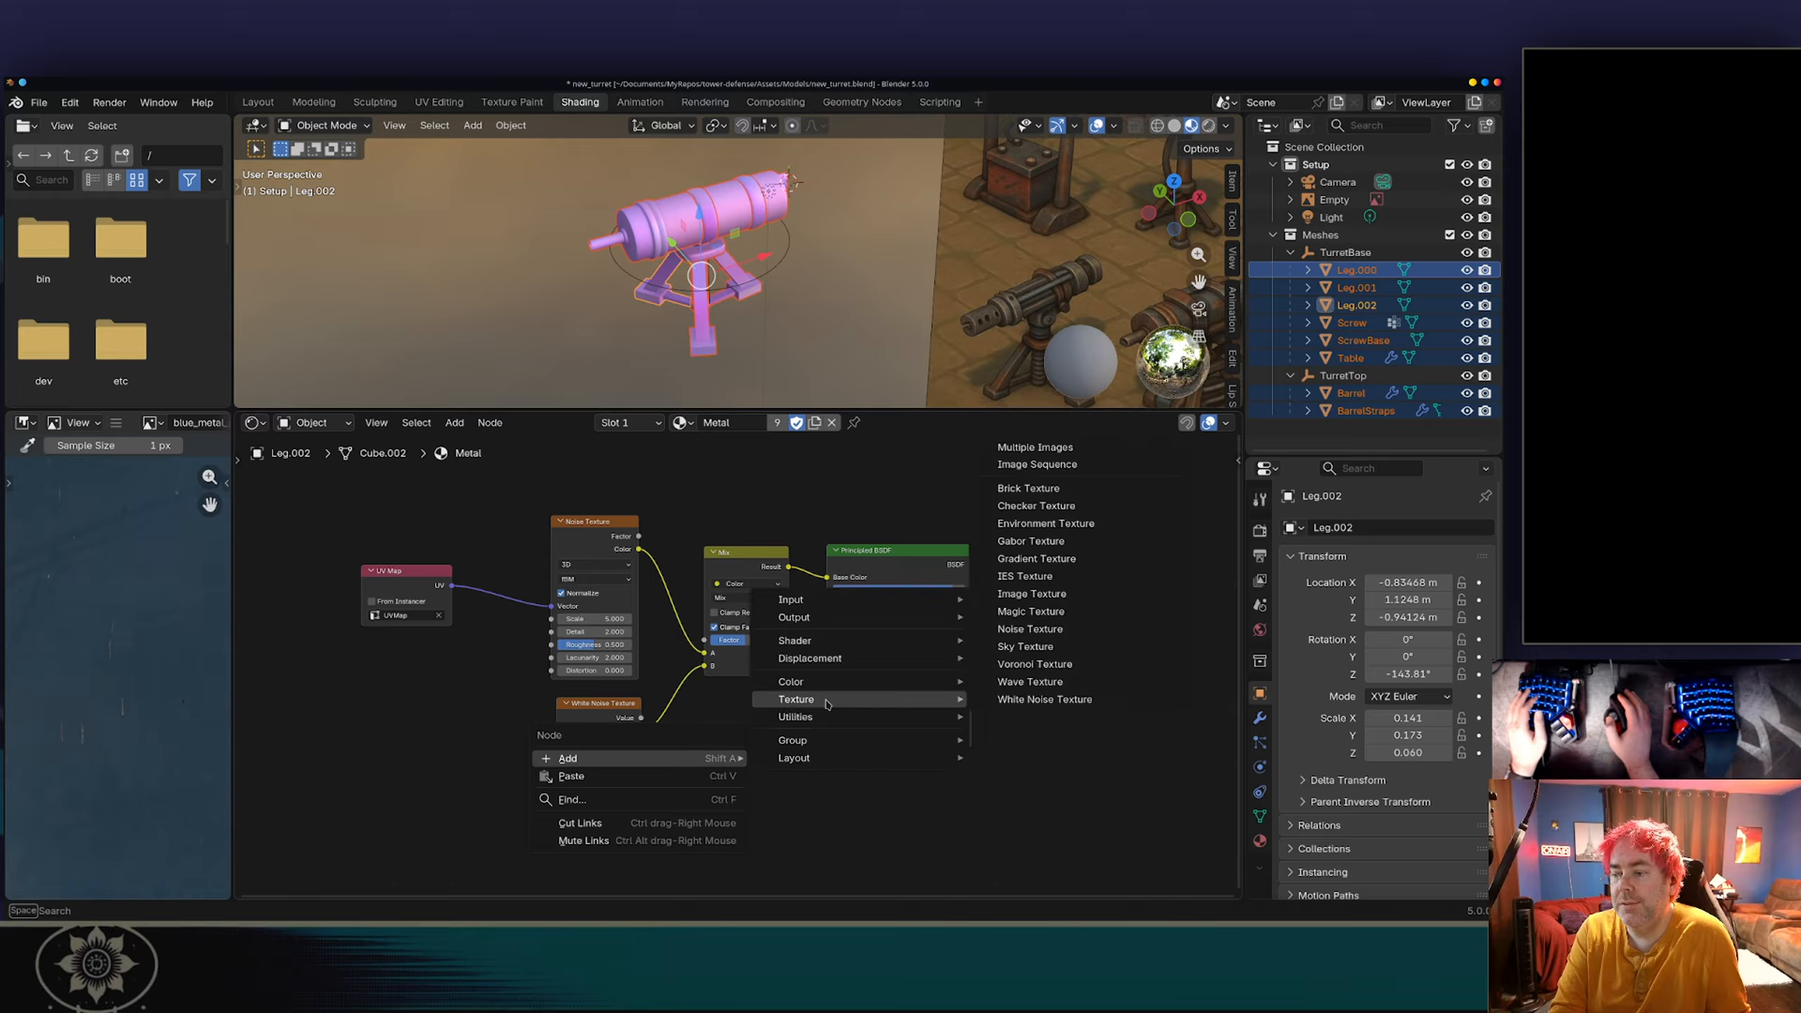
click(1060, 593)
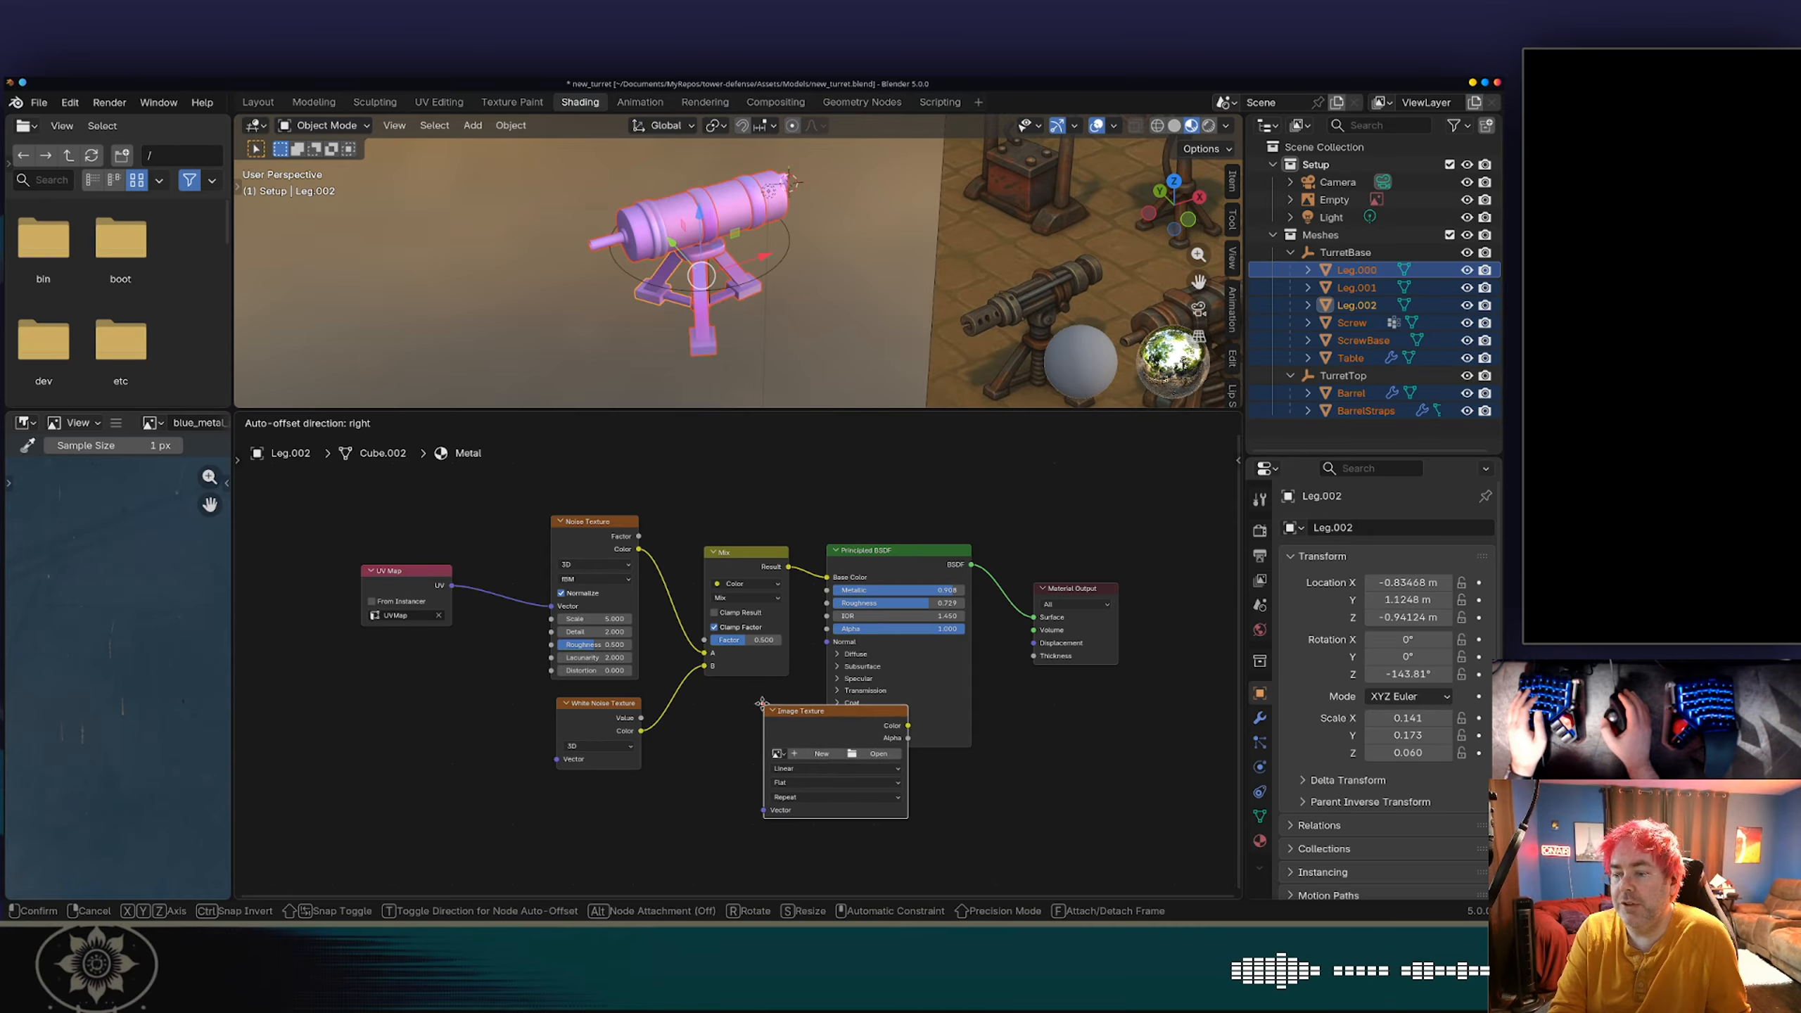
click(512, 803)
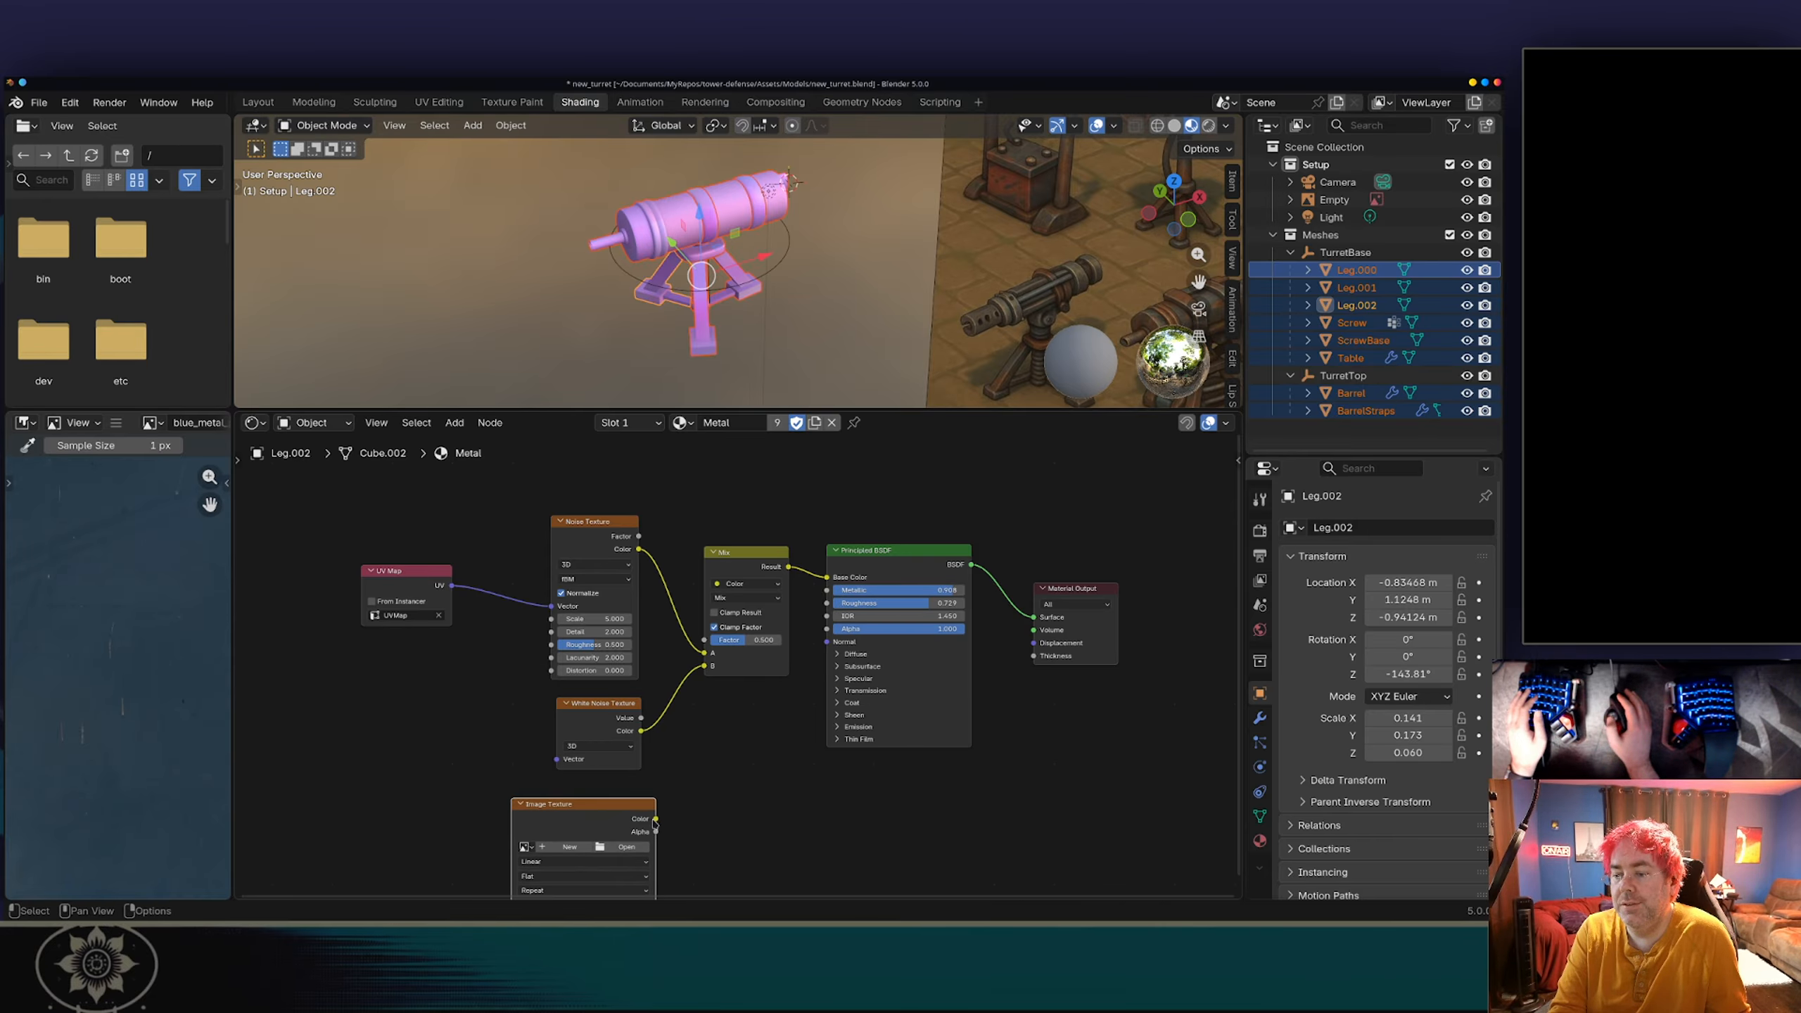
Step: Connect the Image Texture node's Color output to the Mix node's Factor input
drag(657, 821, 711, 743)
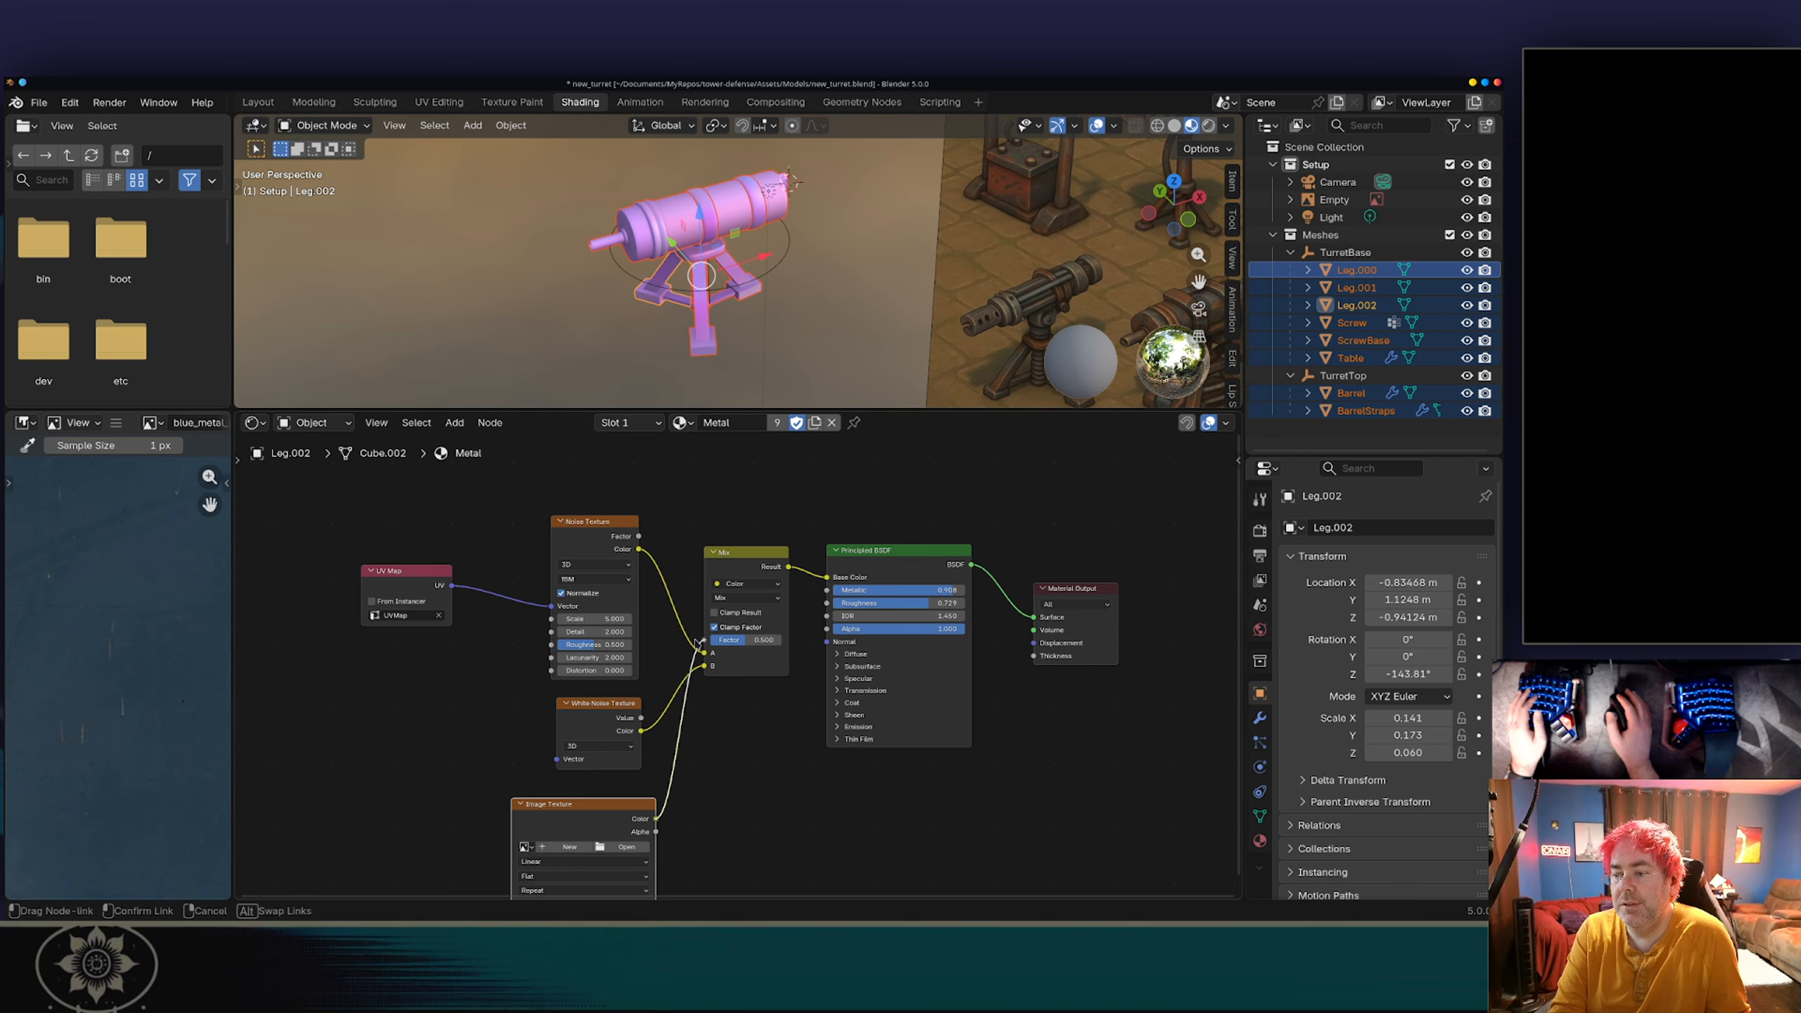
drag(695, 800, 704, 640)
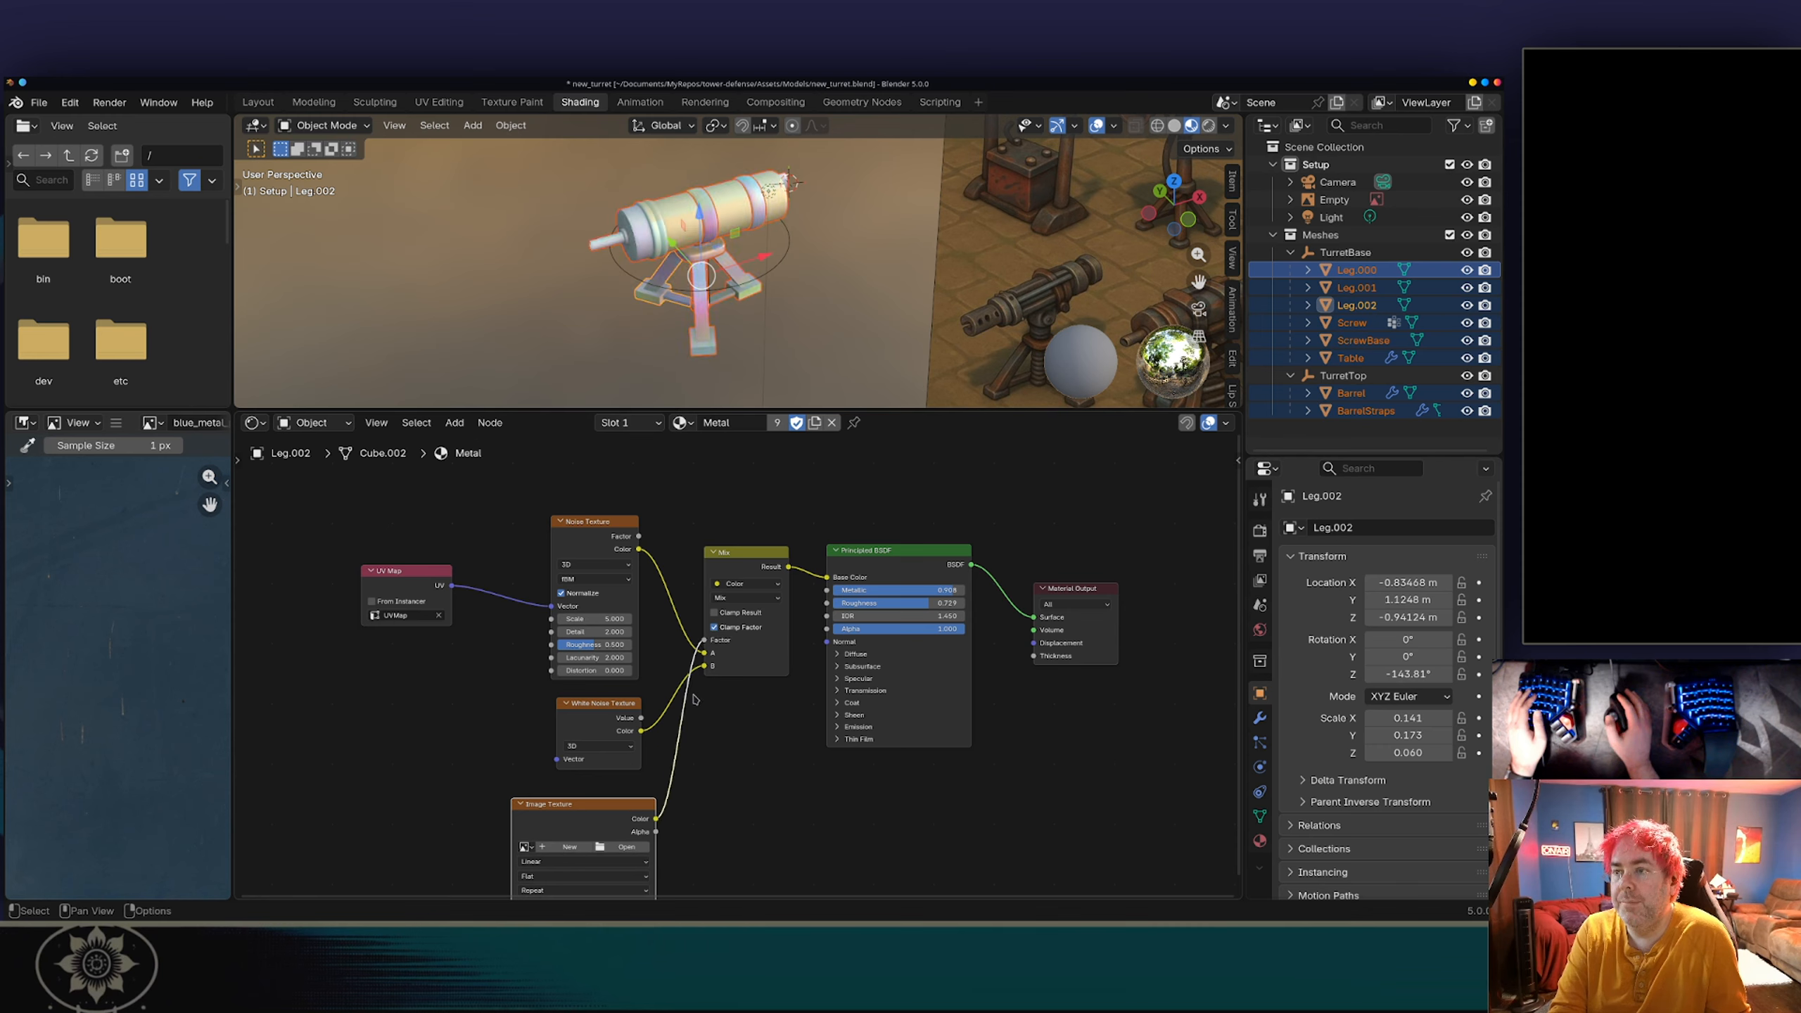
Step: Create a new blank 1024 × 1024 px black image with alpha named "how-rusty" in the Image Texture node
scroll(681, 742, down, 1)
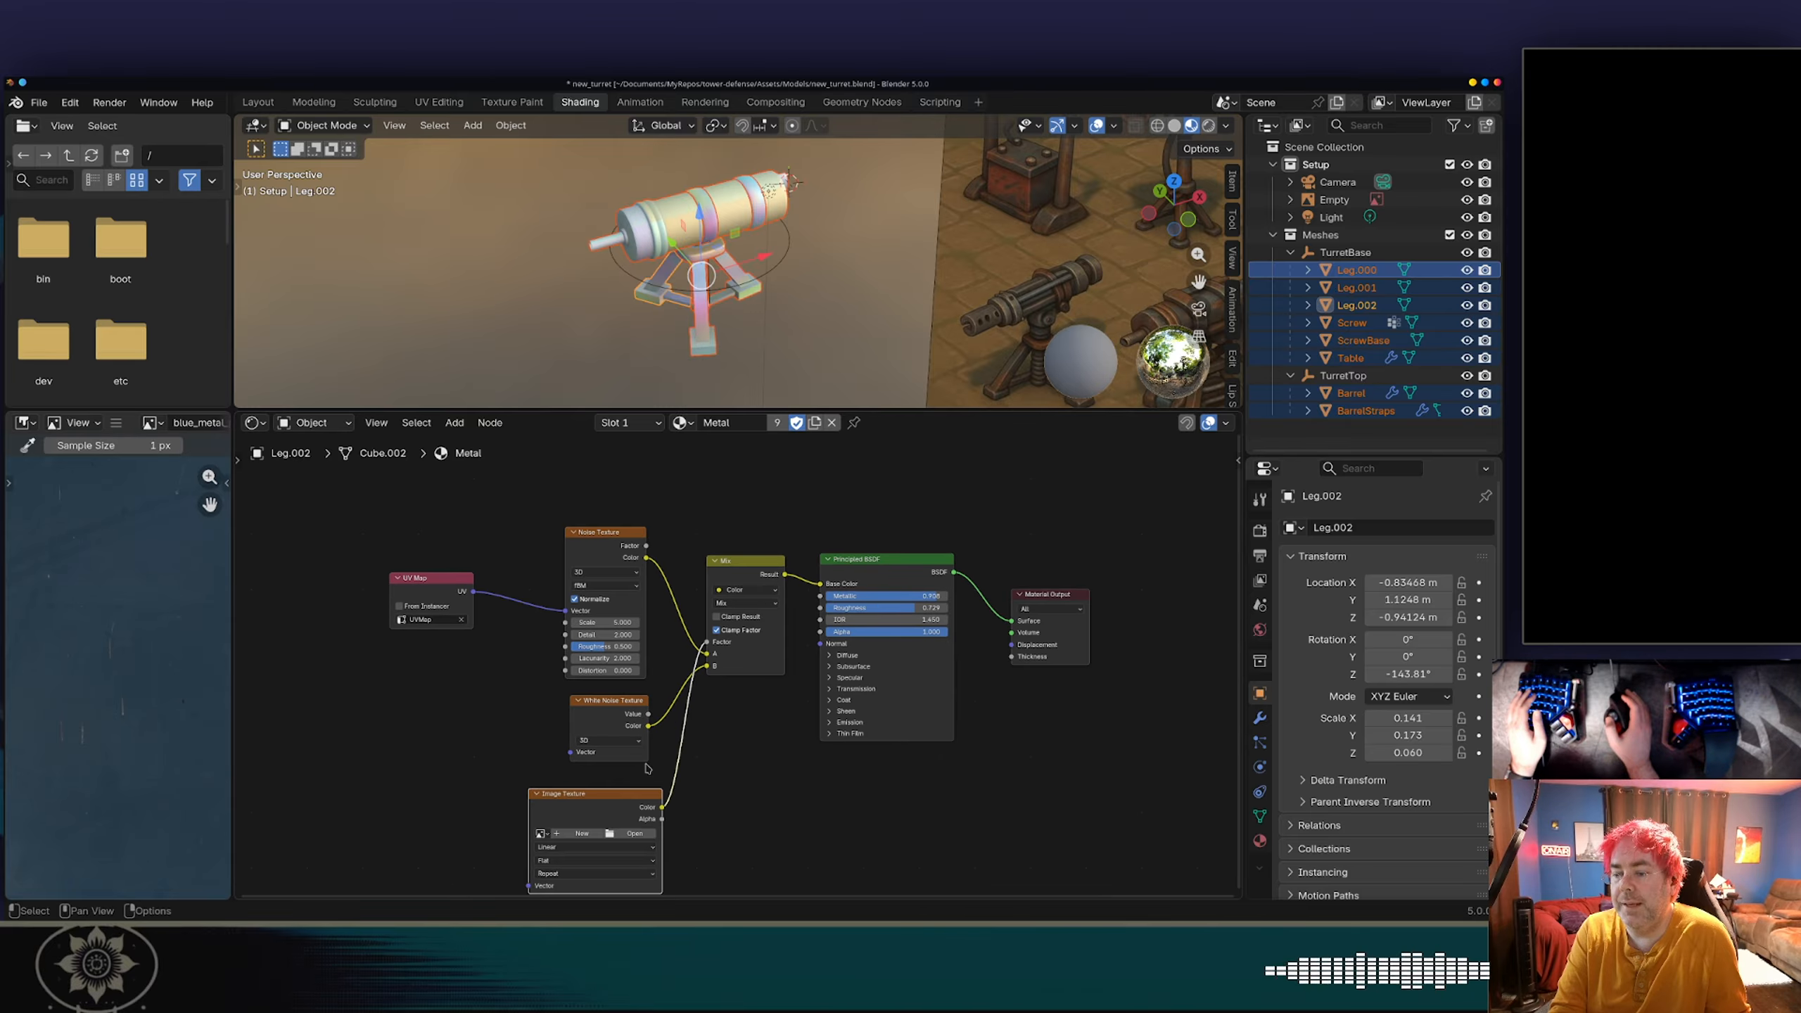
click(576, 835)
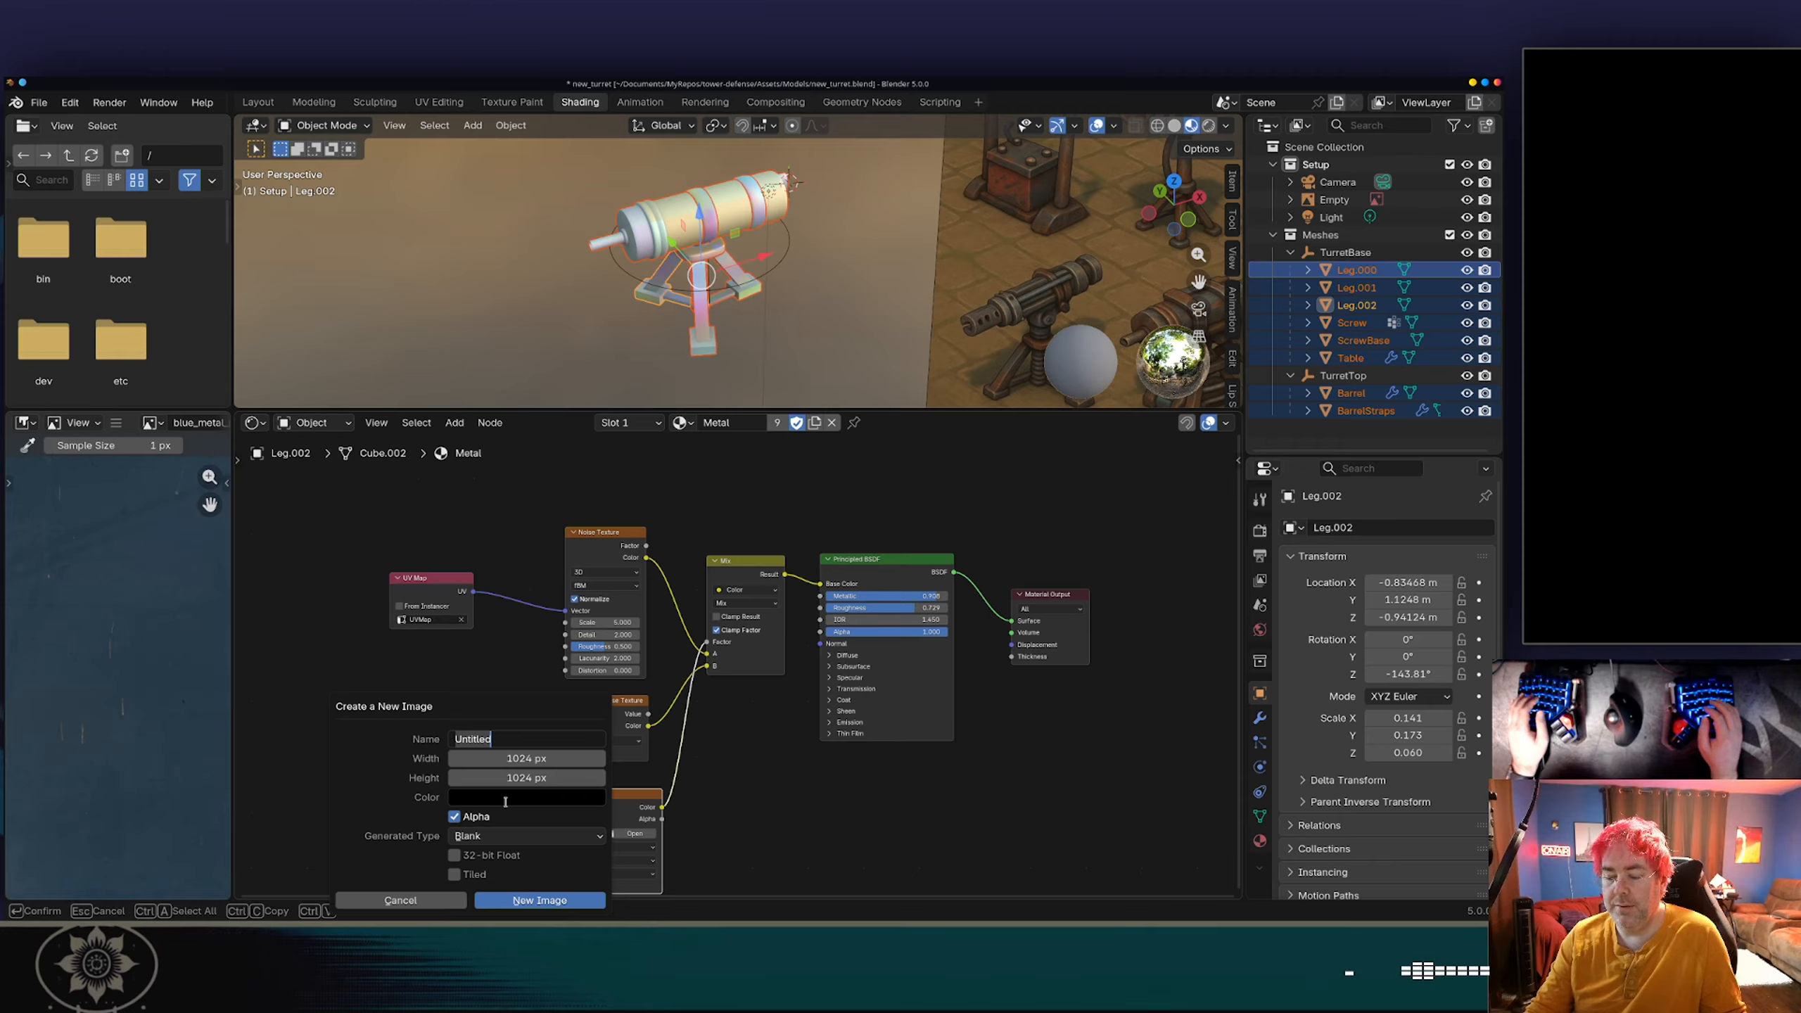
text(how-r)
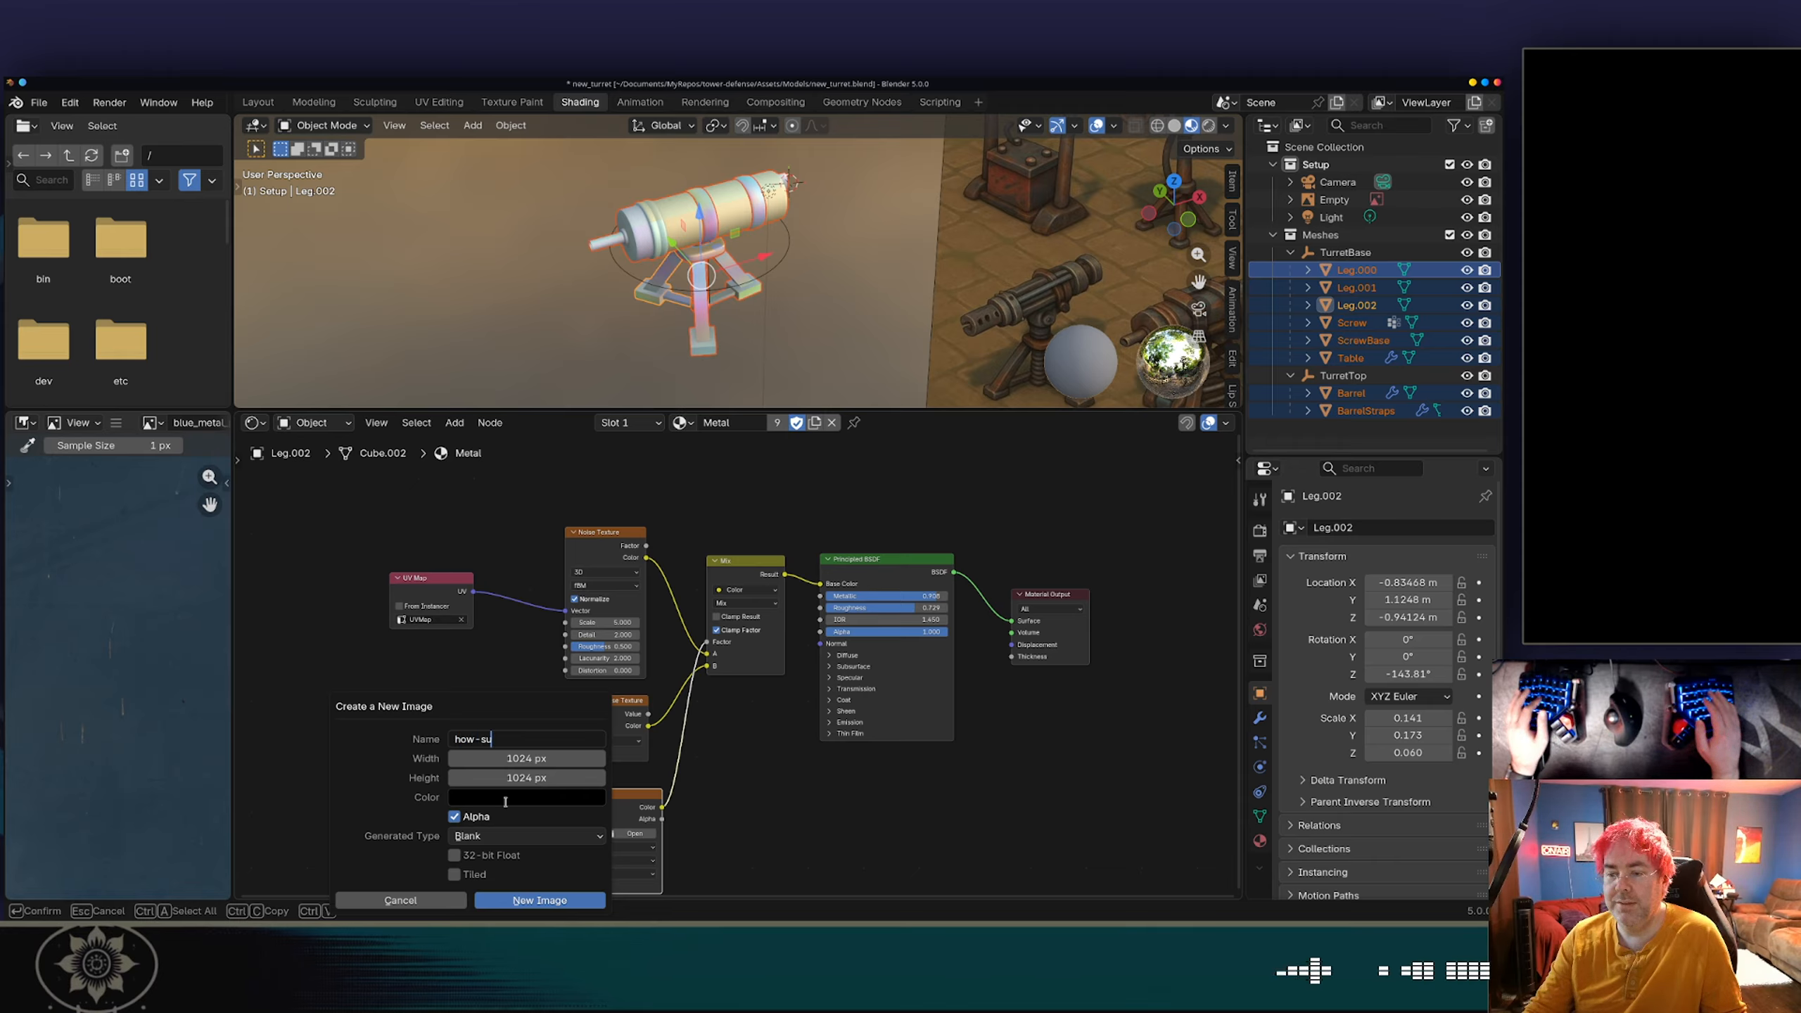
text(usty)
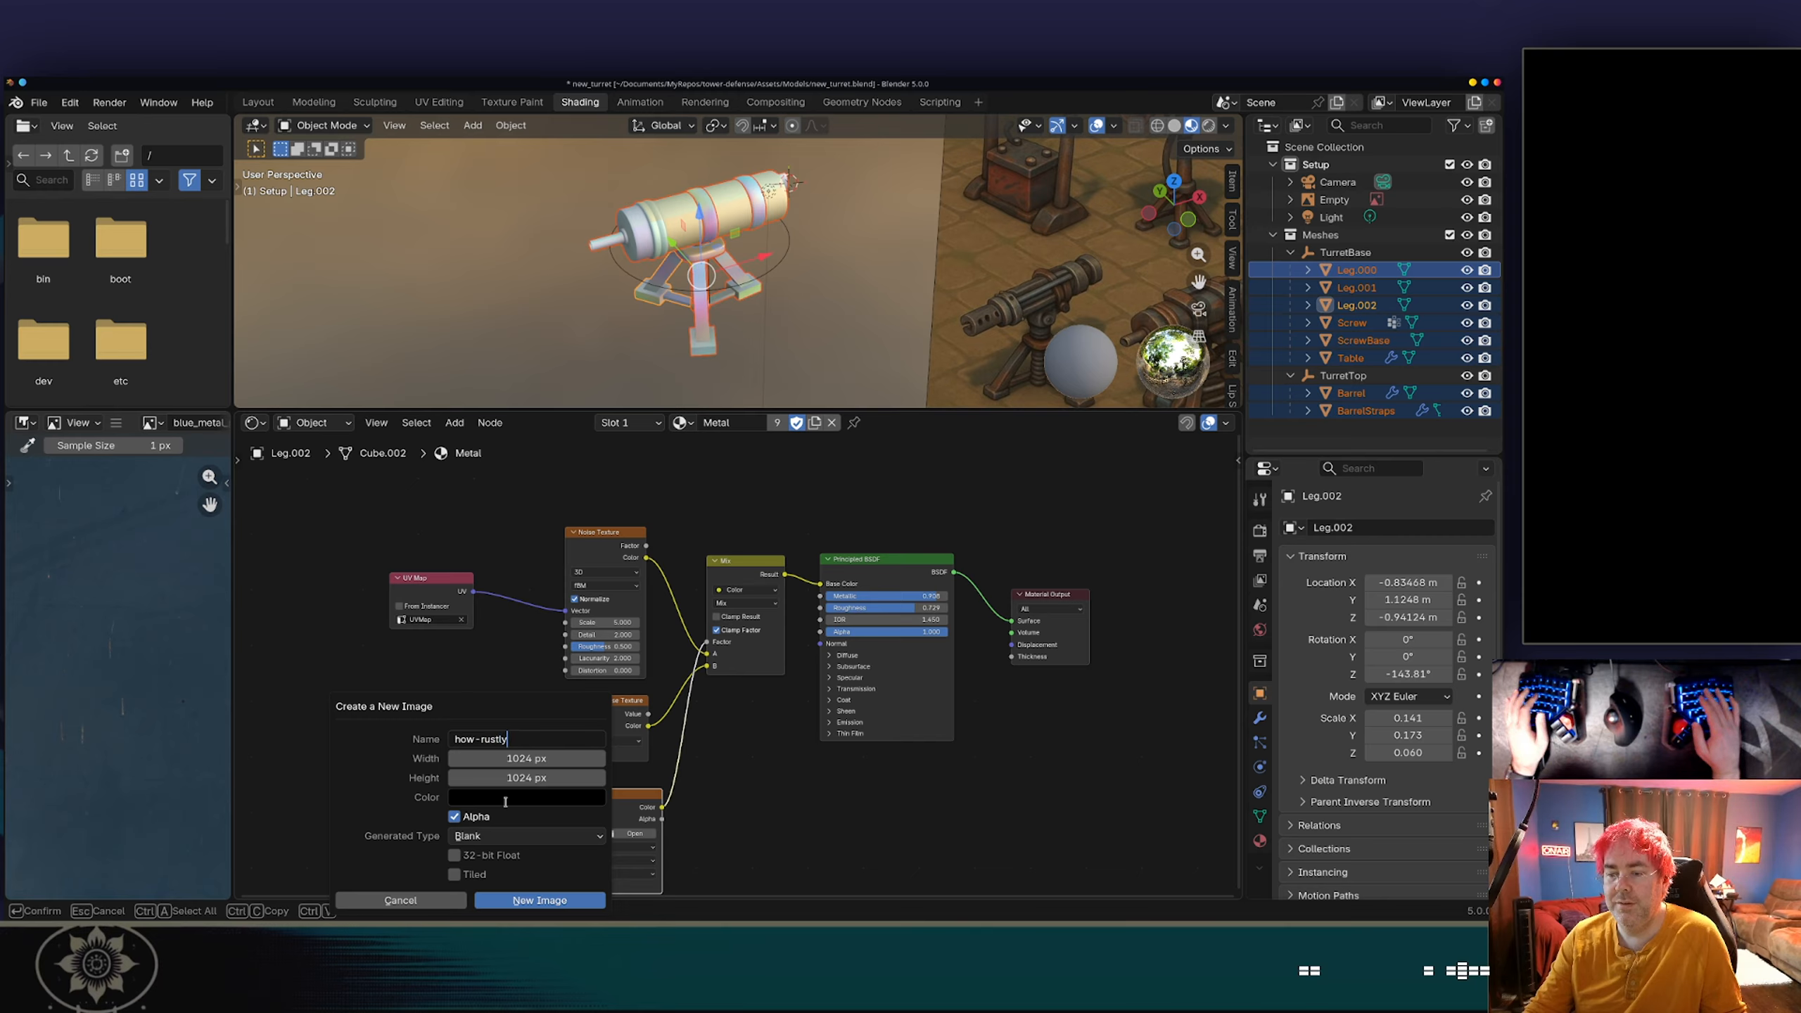
key(Return)
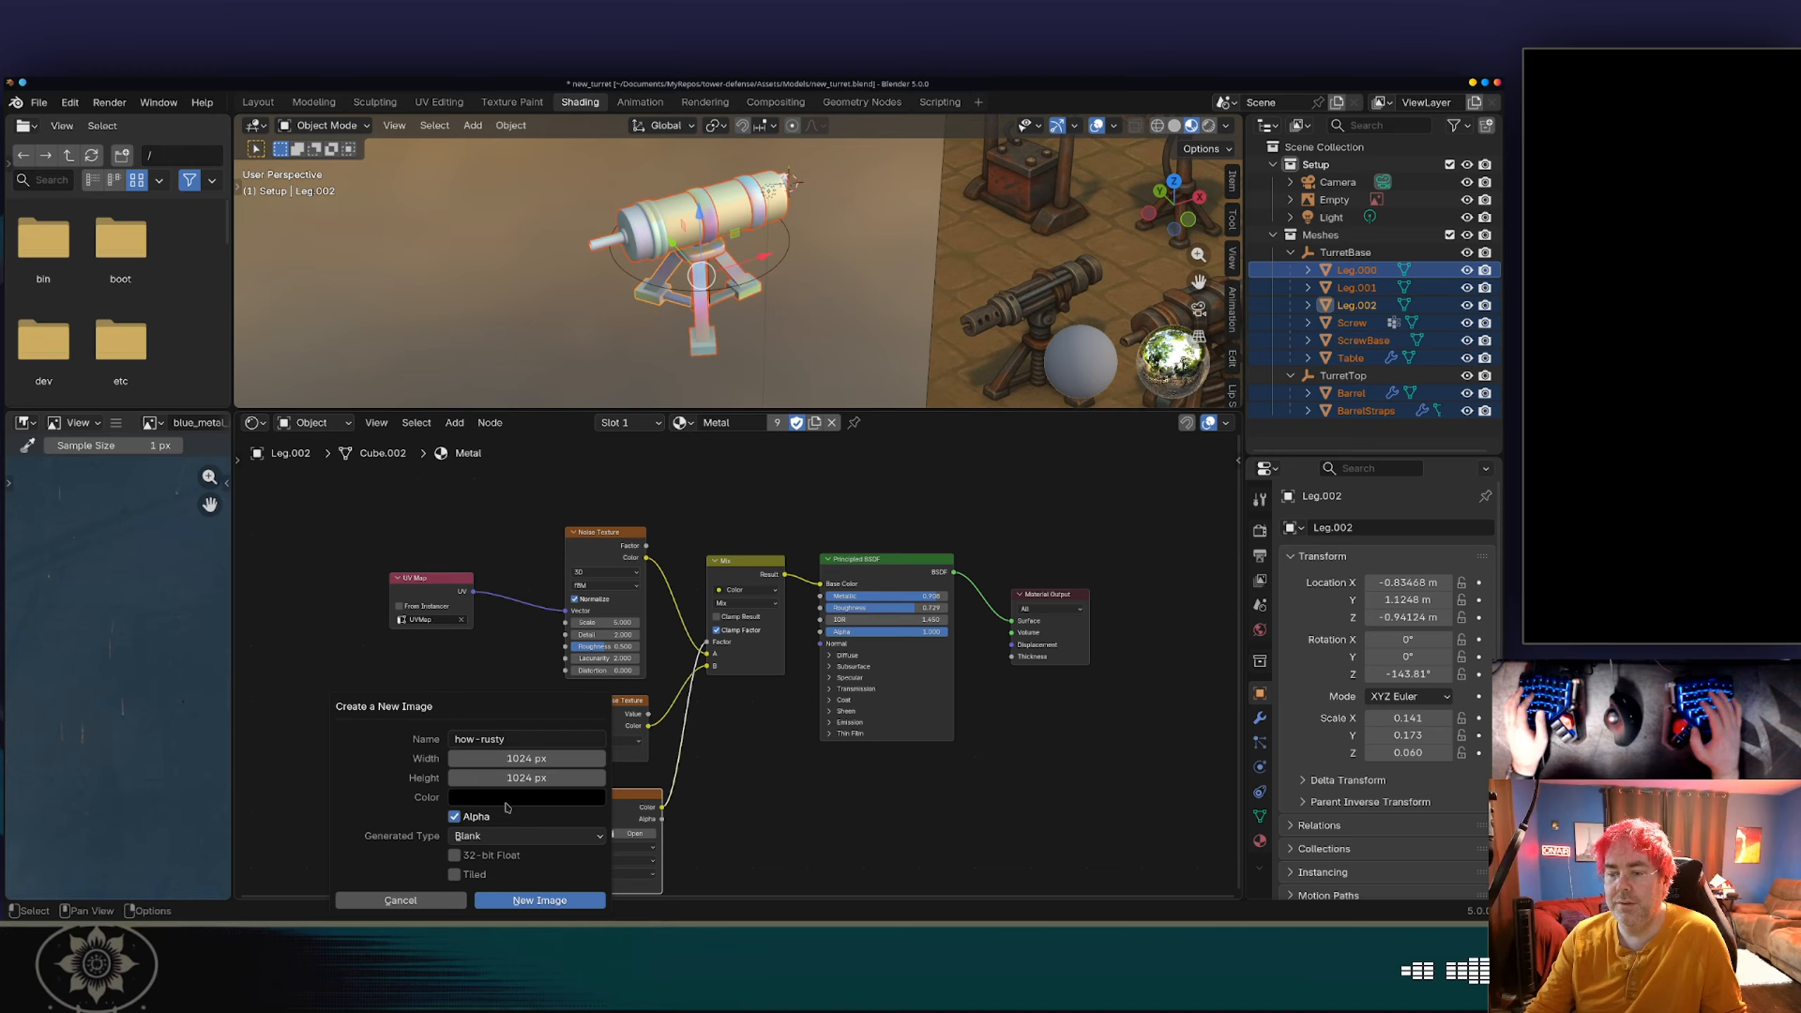
click(557, 898)
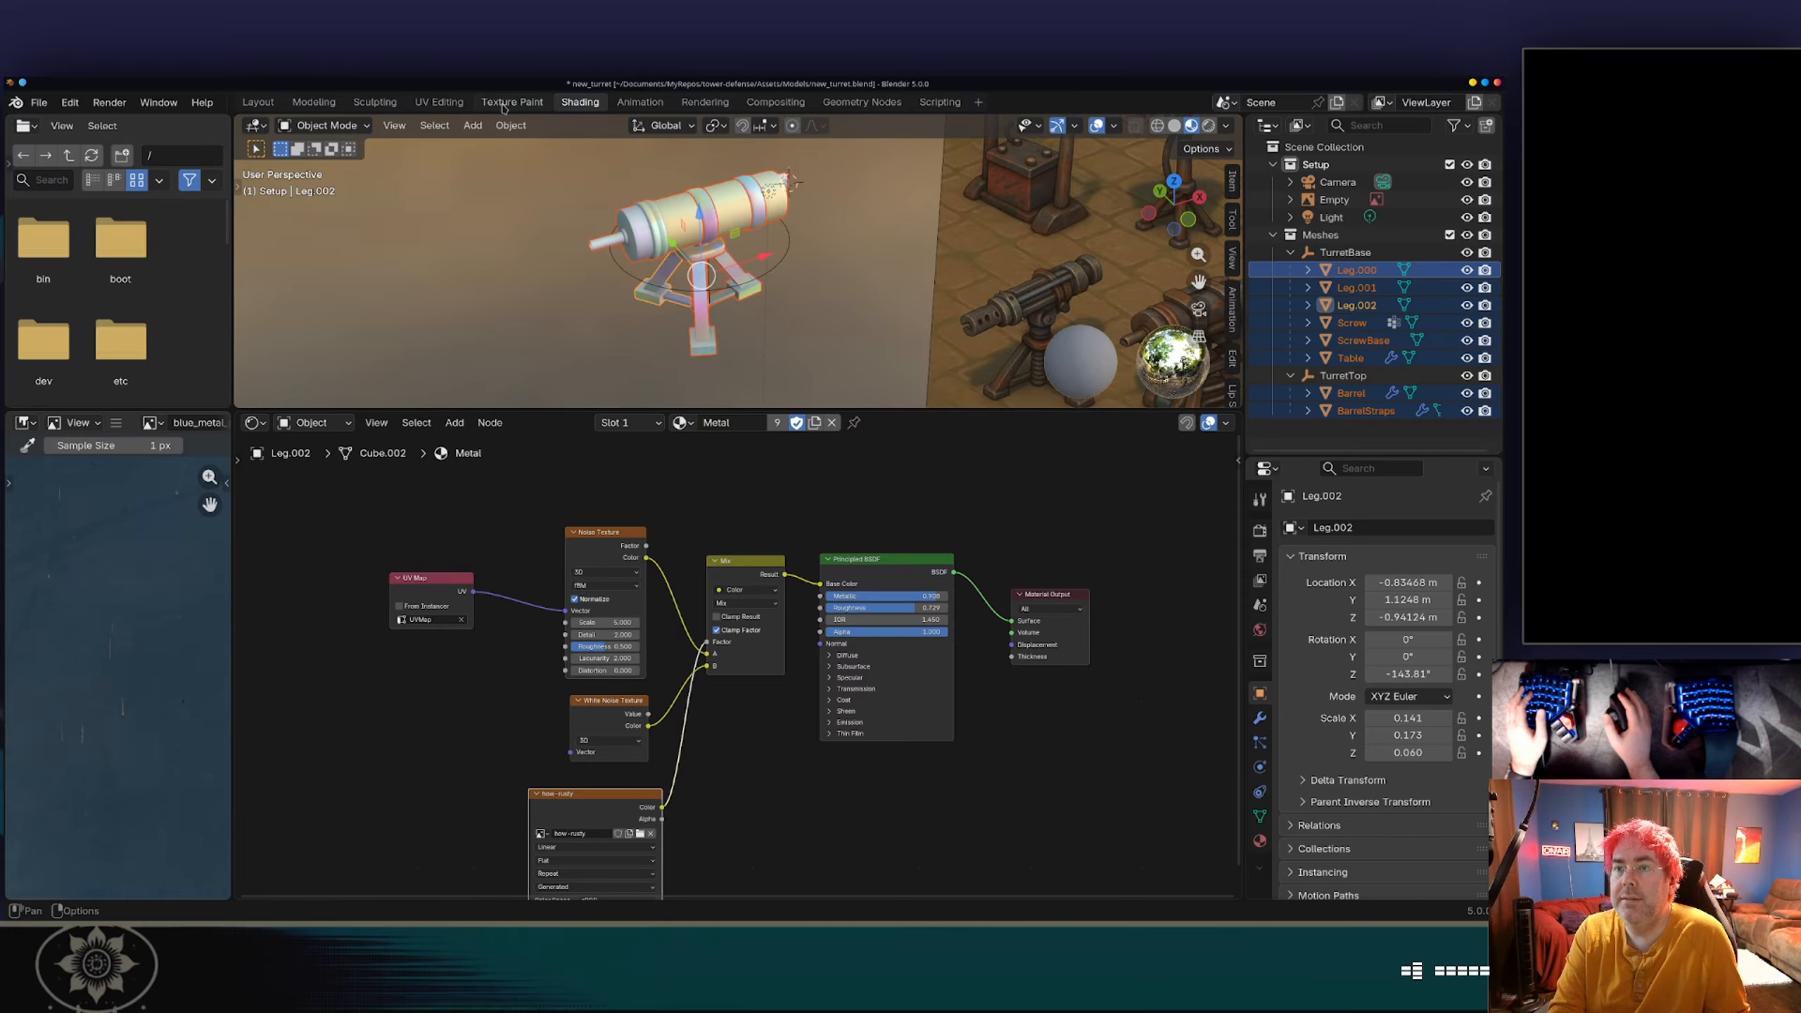
Step: Switch to the Texture Paint workspace and frame the turret from the side in the 3D view
click(513, 101)
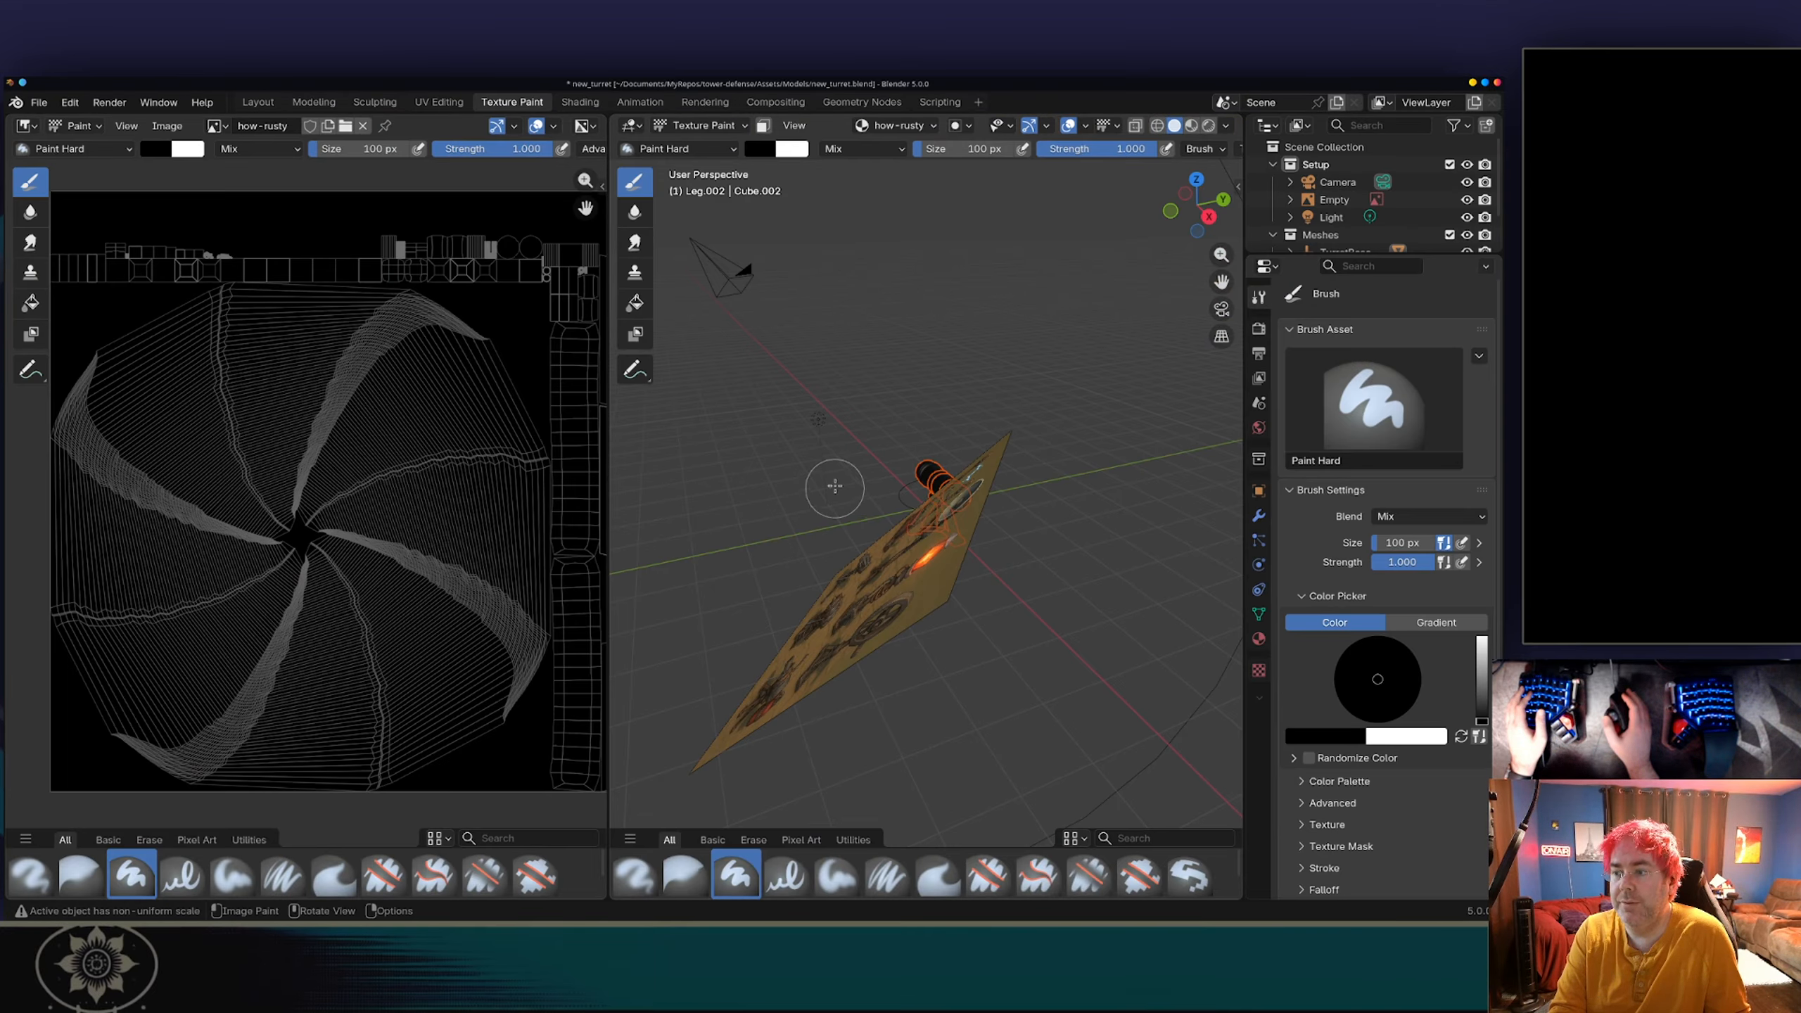
middle_drag(735, 402, 893, 428)
scroll(894, 507, up, 7)
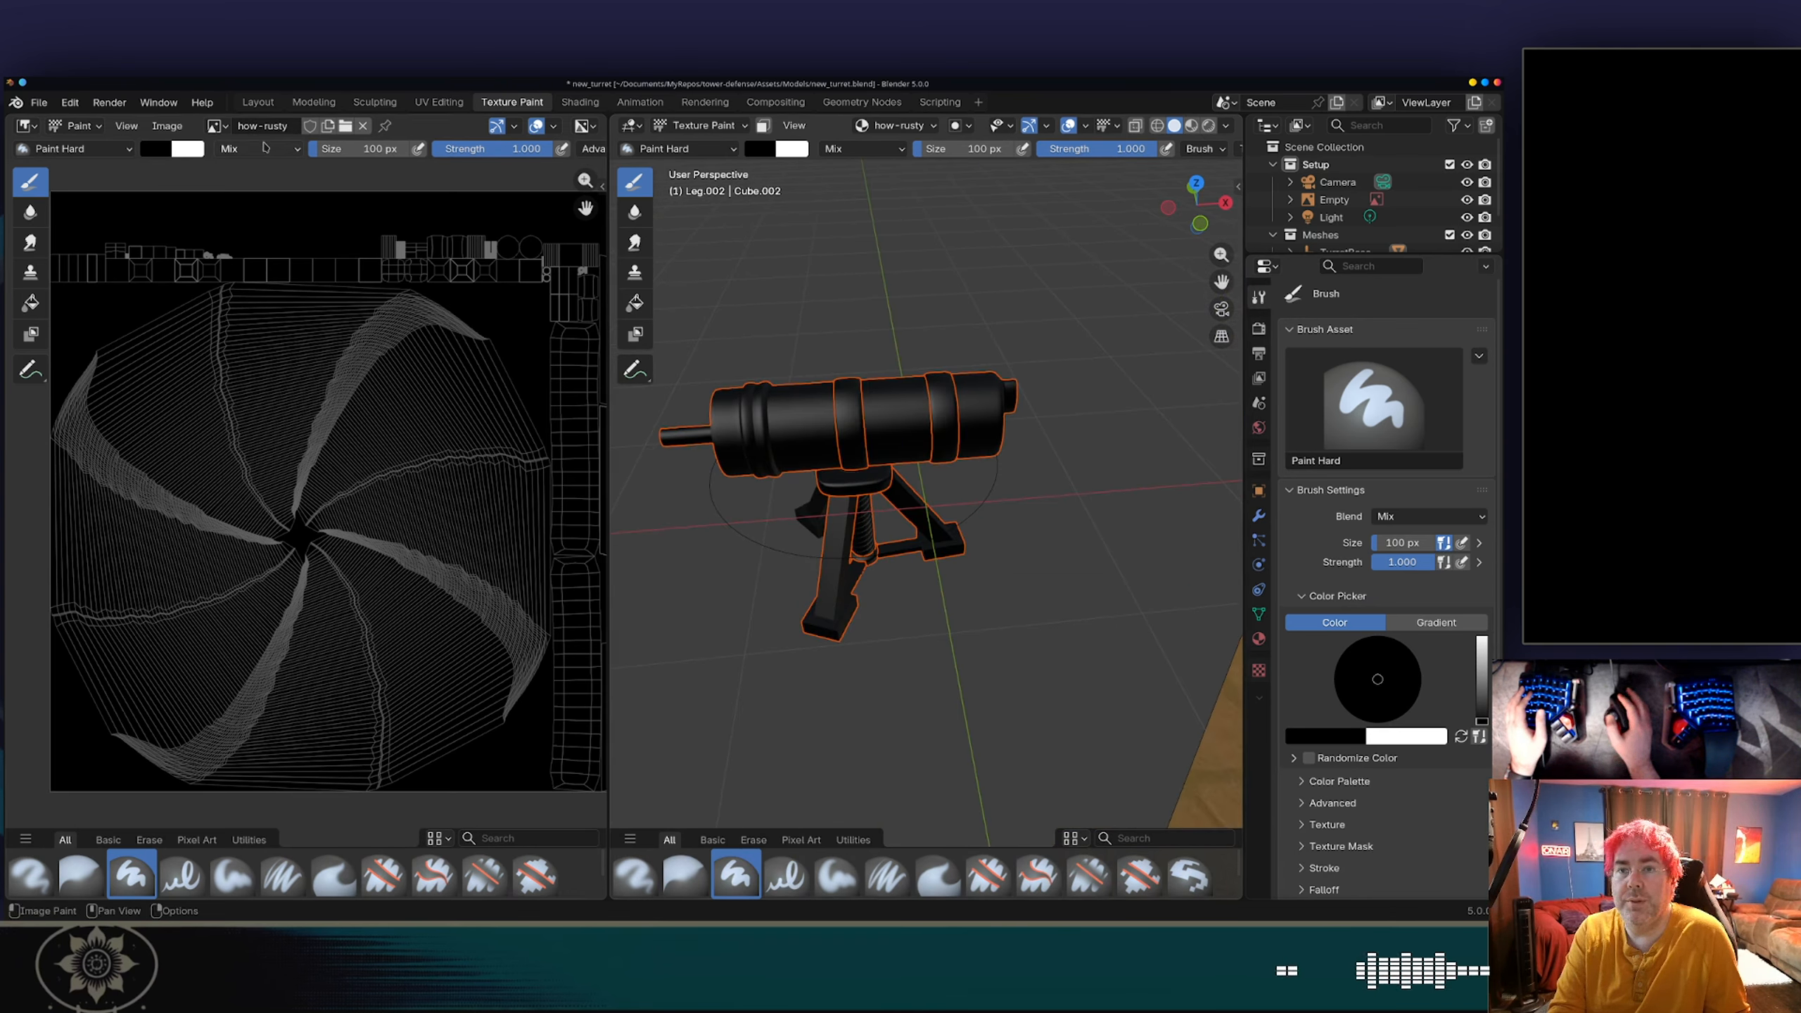
scroll(829, 426, up, 2)
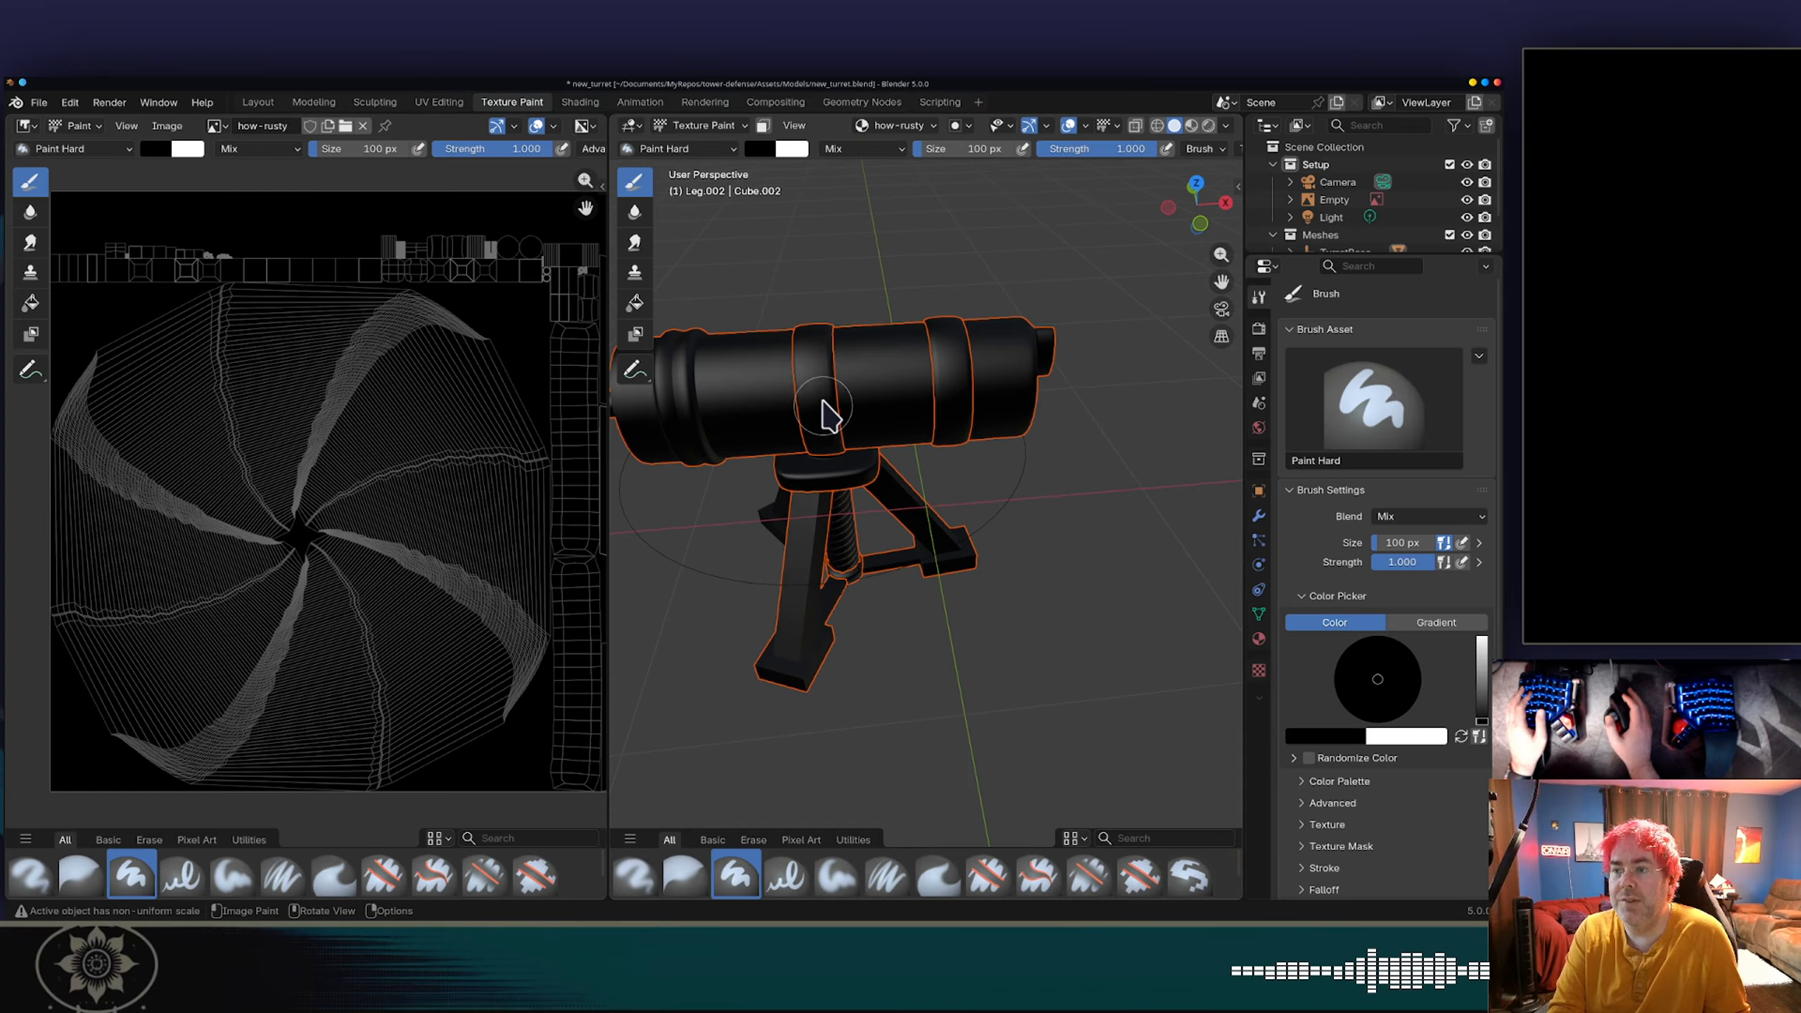
scroll(819, 383, up, 2)
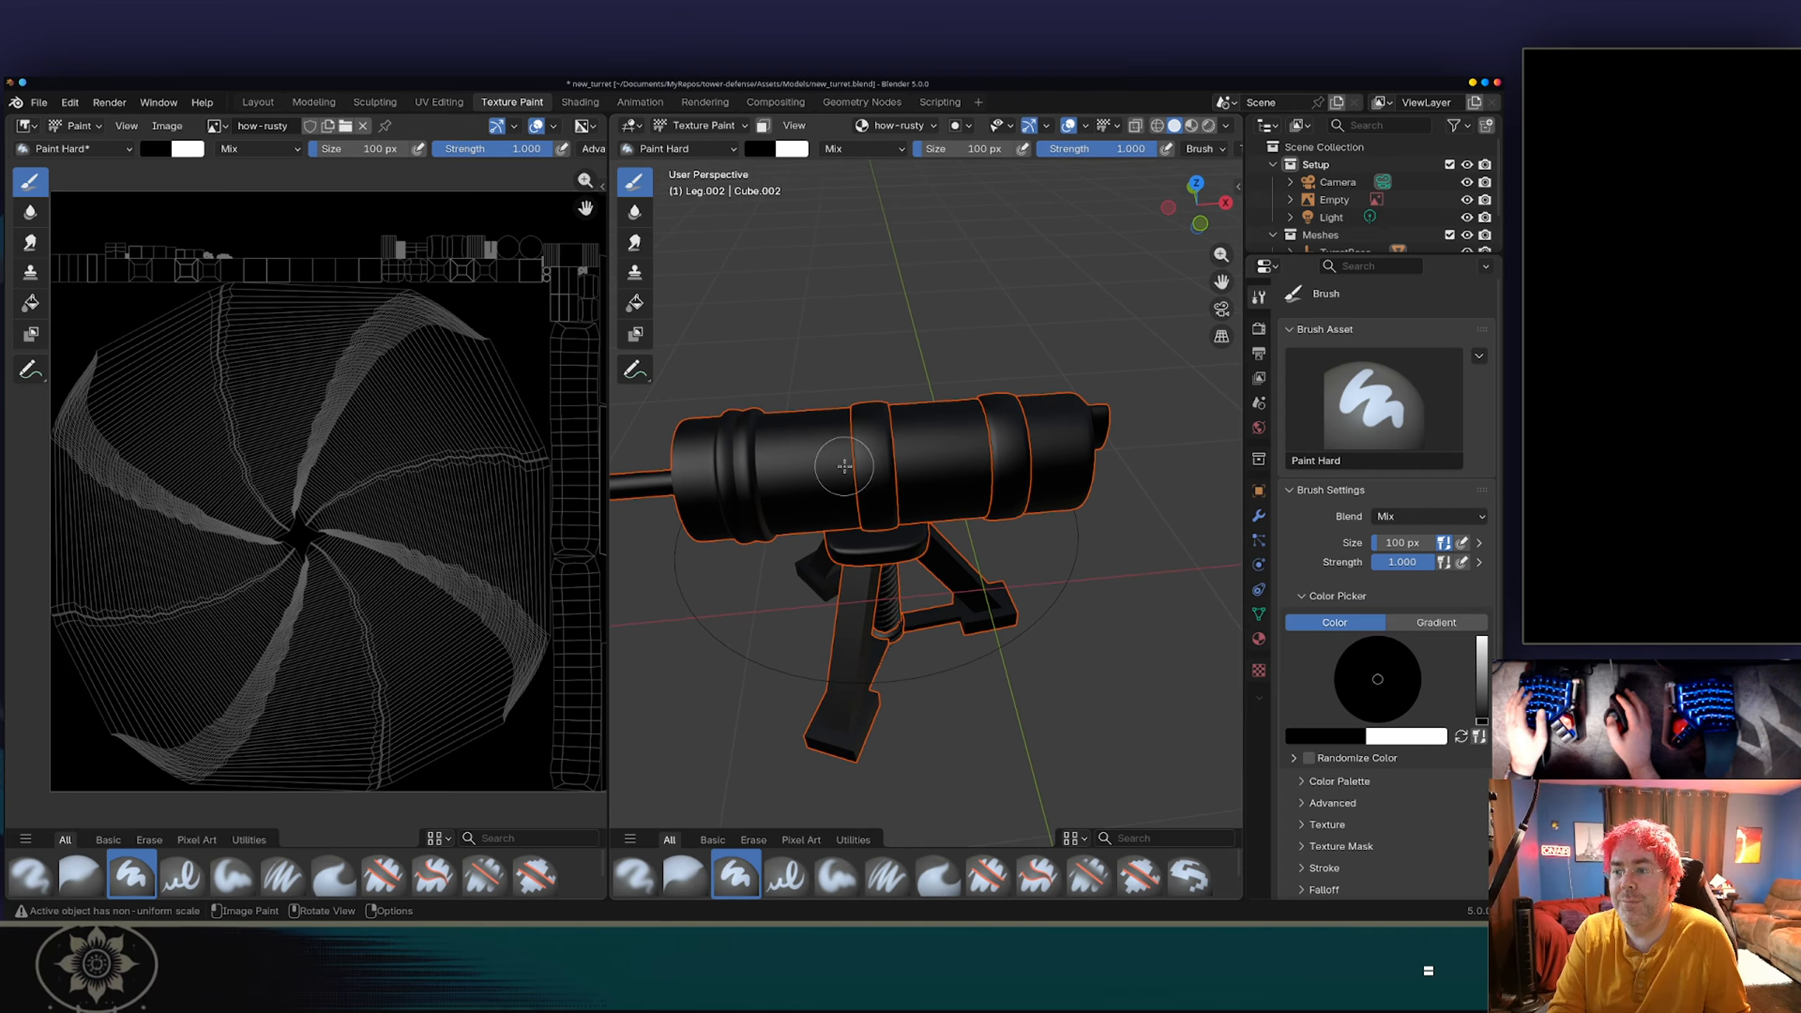
middle_drag(793, 481, 827, 462)
scroll(824, 438, up, 1)
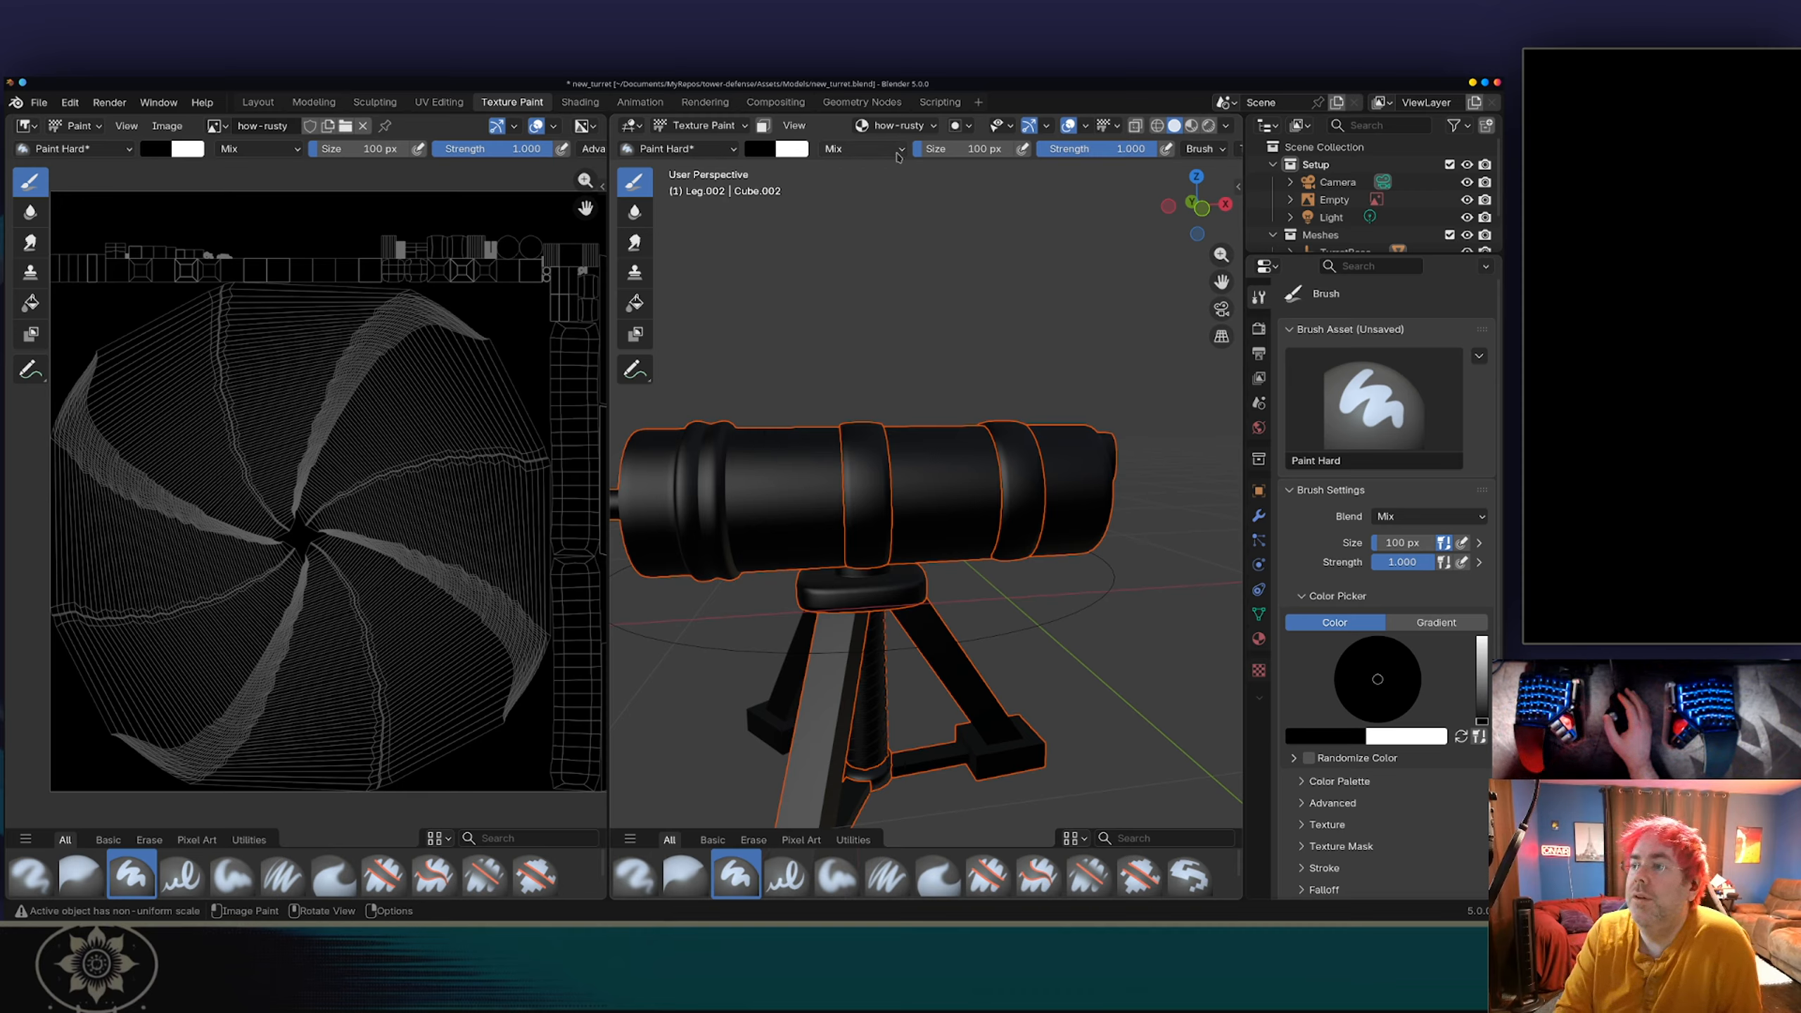
Step: Choose the Airbrush brush for texture painting and set its color to white
click(759, 150)
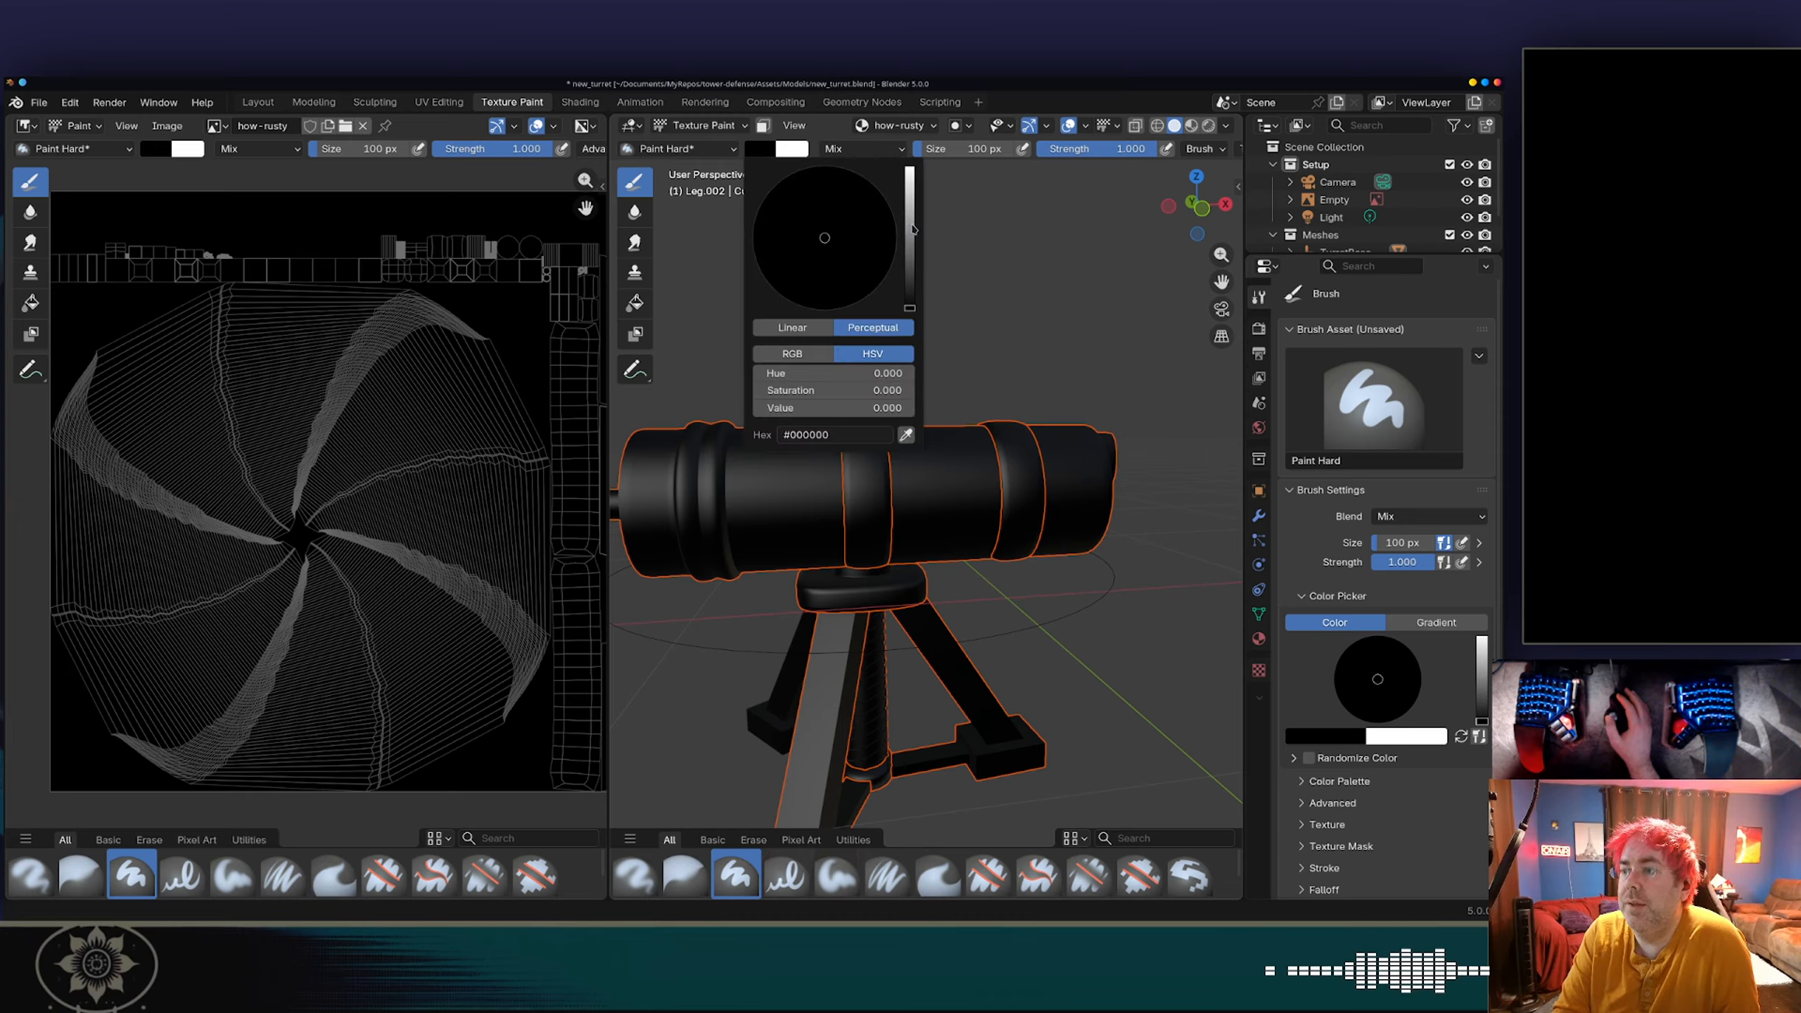
drag(913, 228, 910, 169)
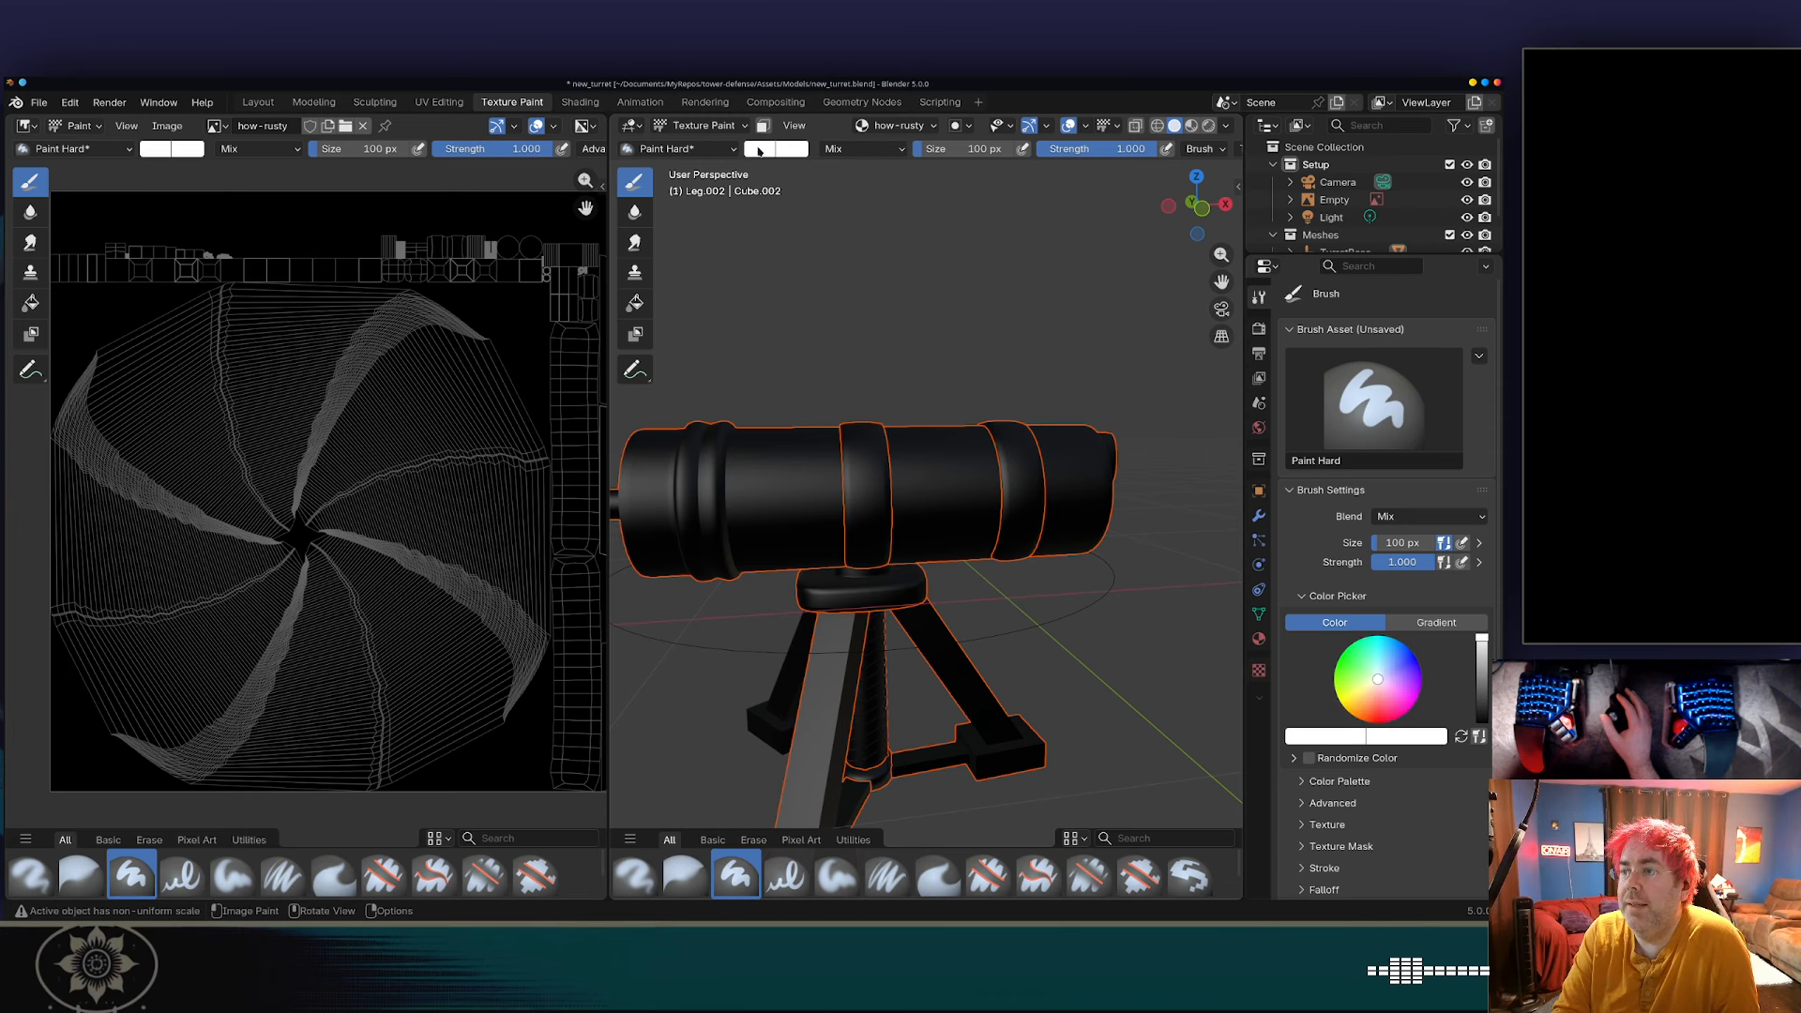
click(709, 150)
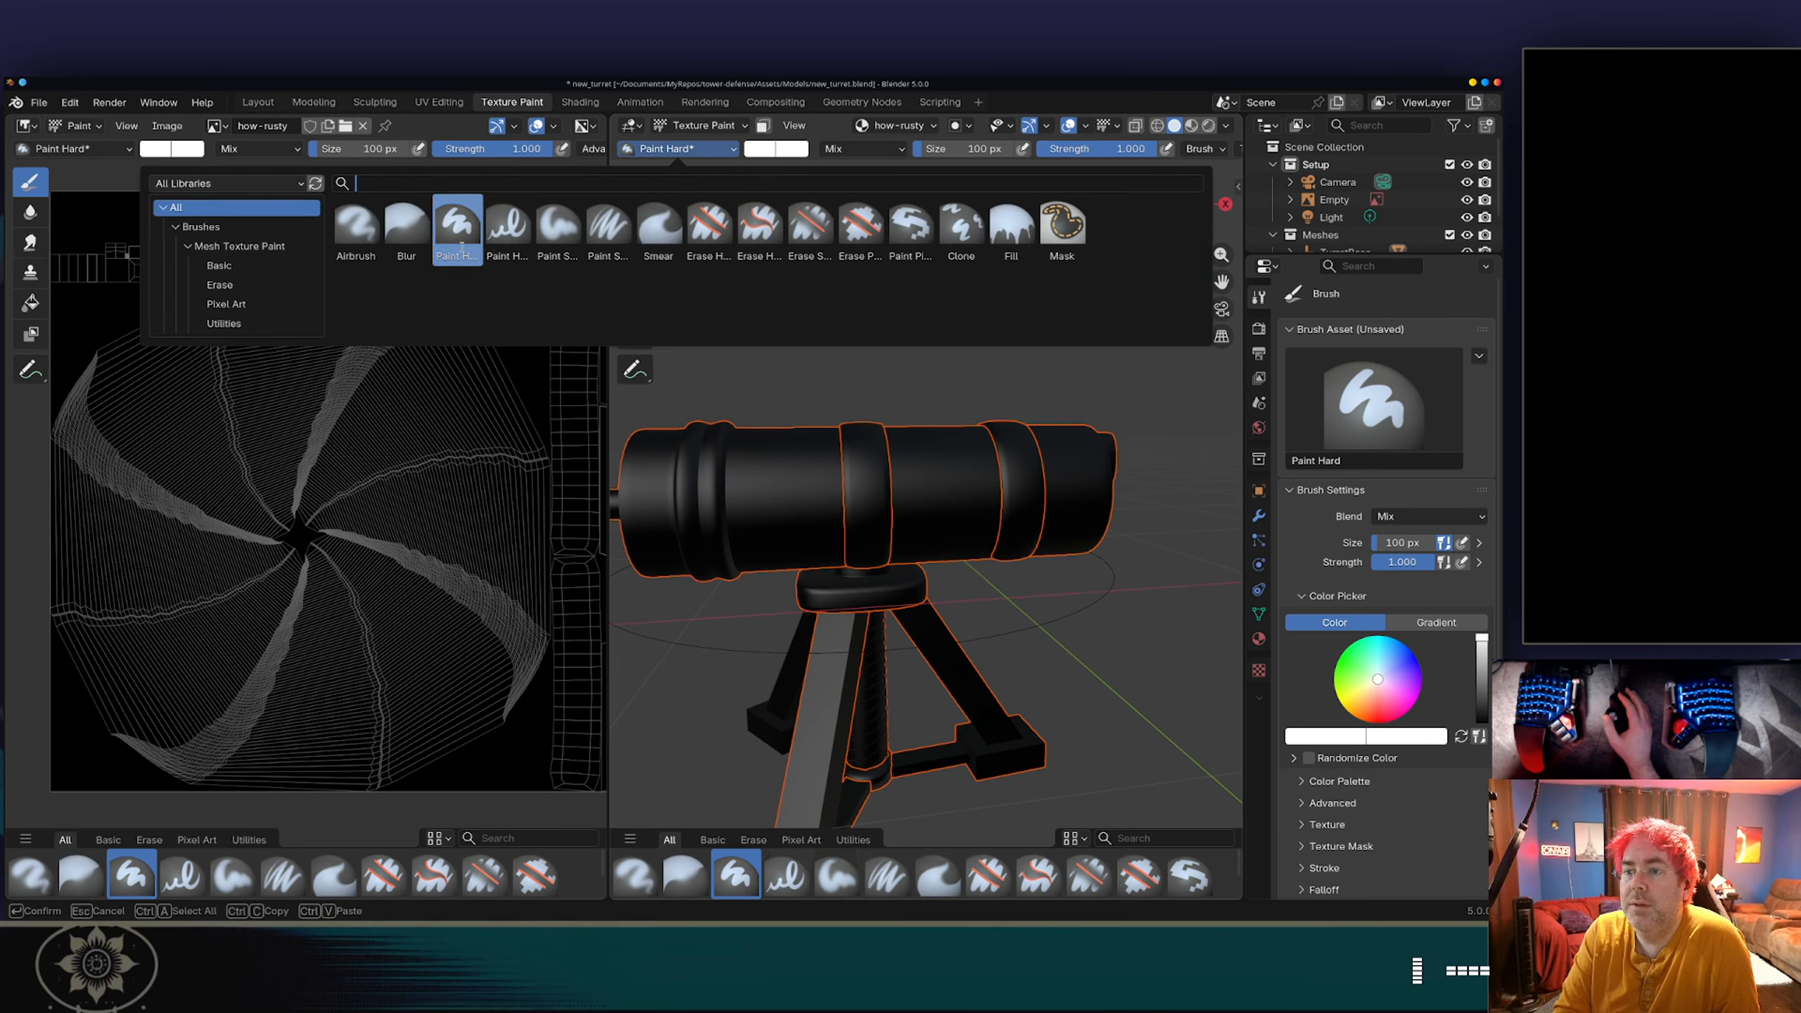
click(349, 224)
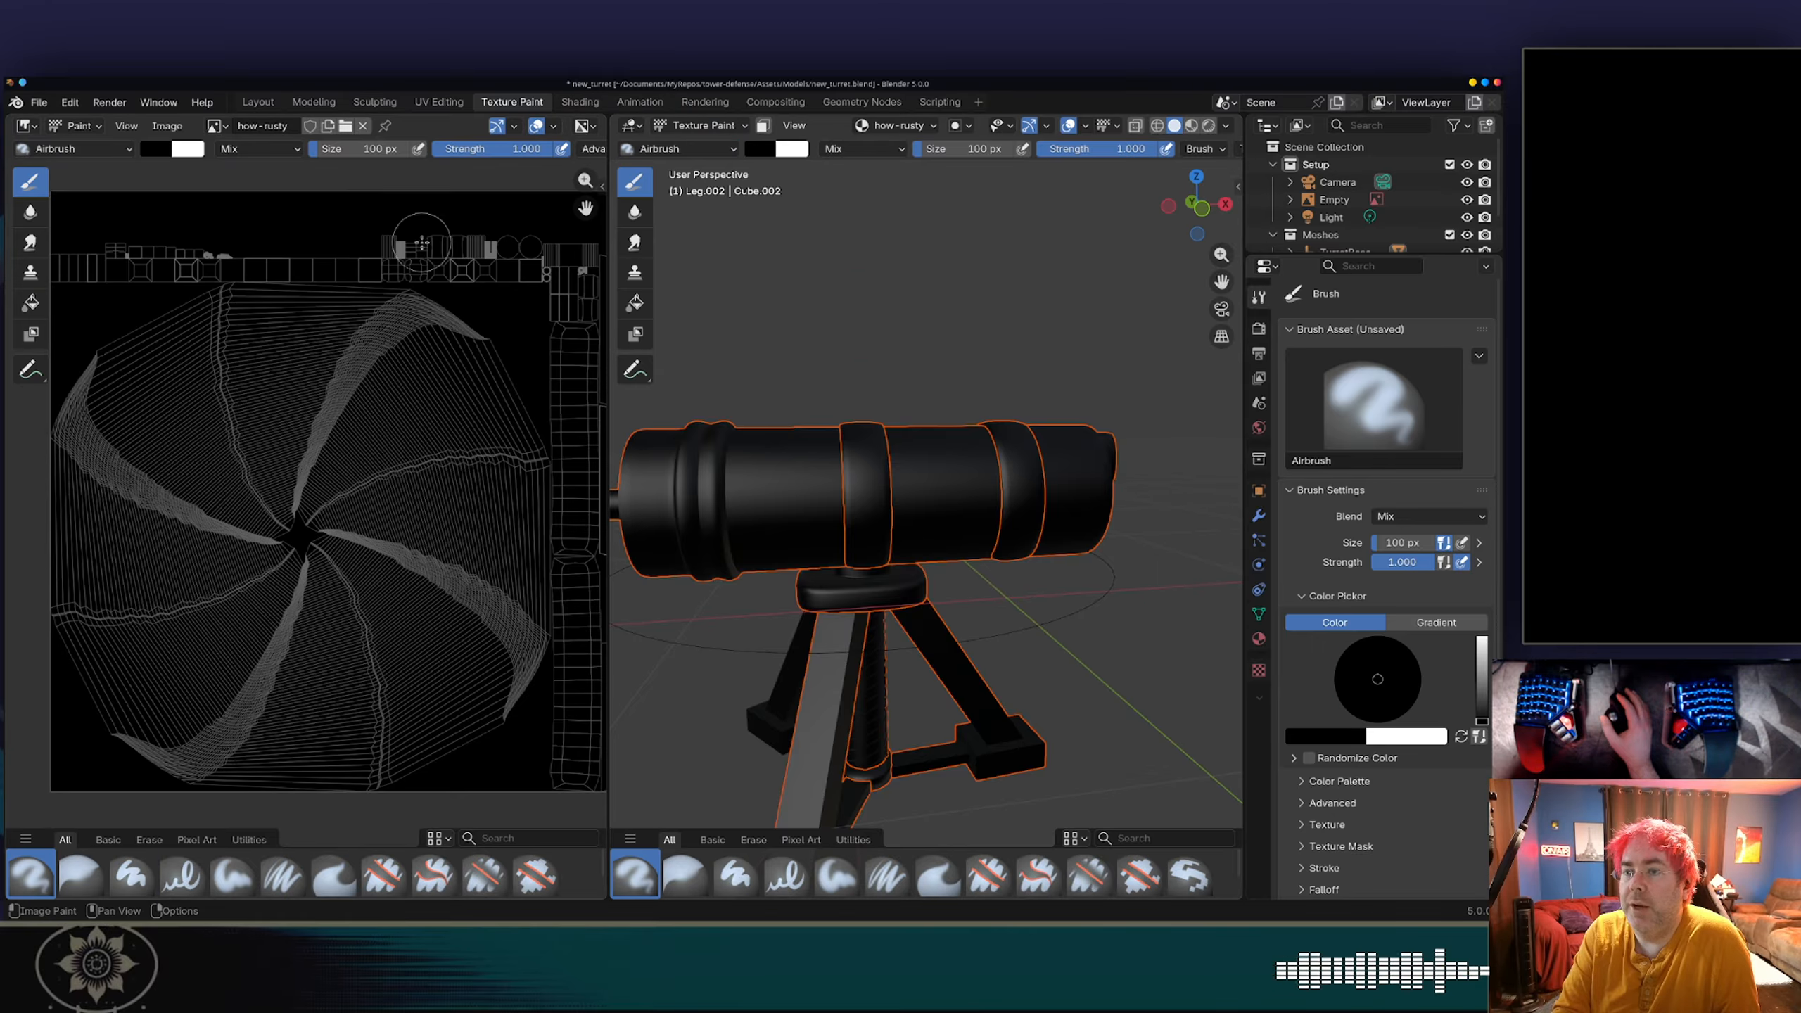
click(767, 149)
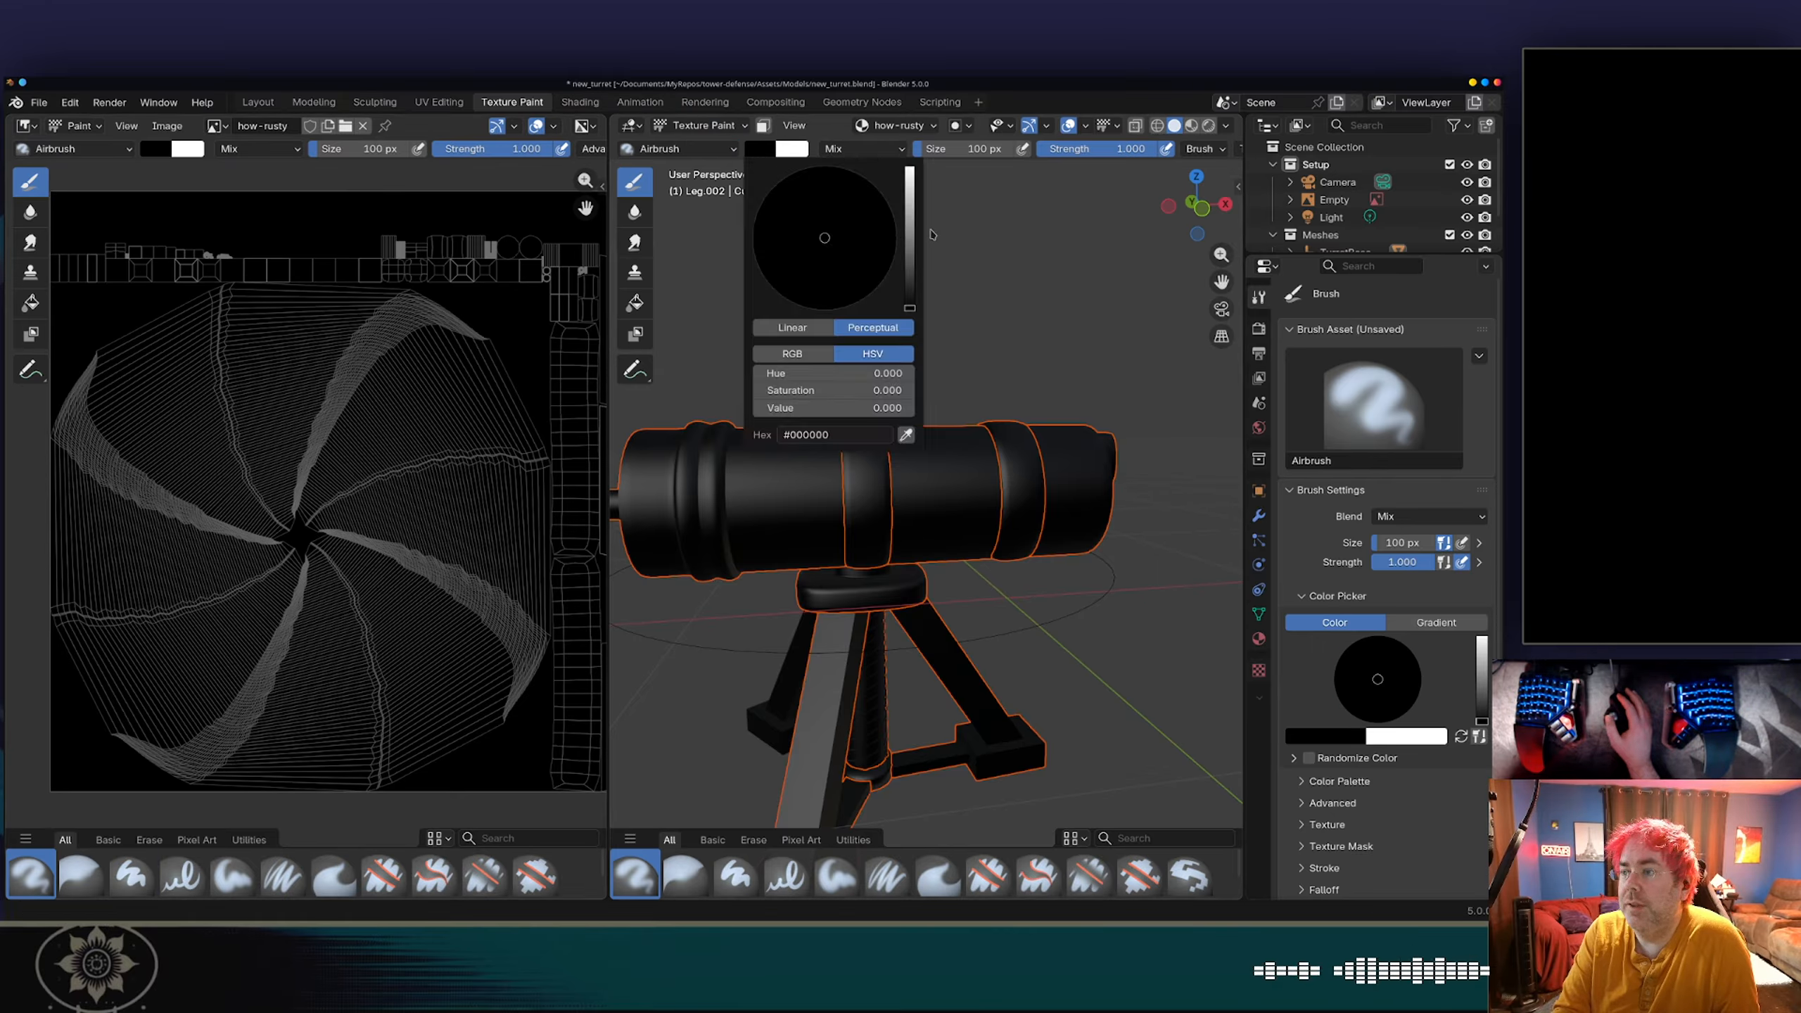
drag(909, 236, 909, 165)
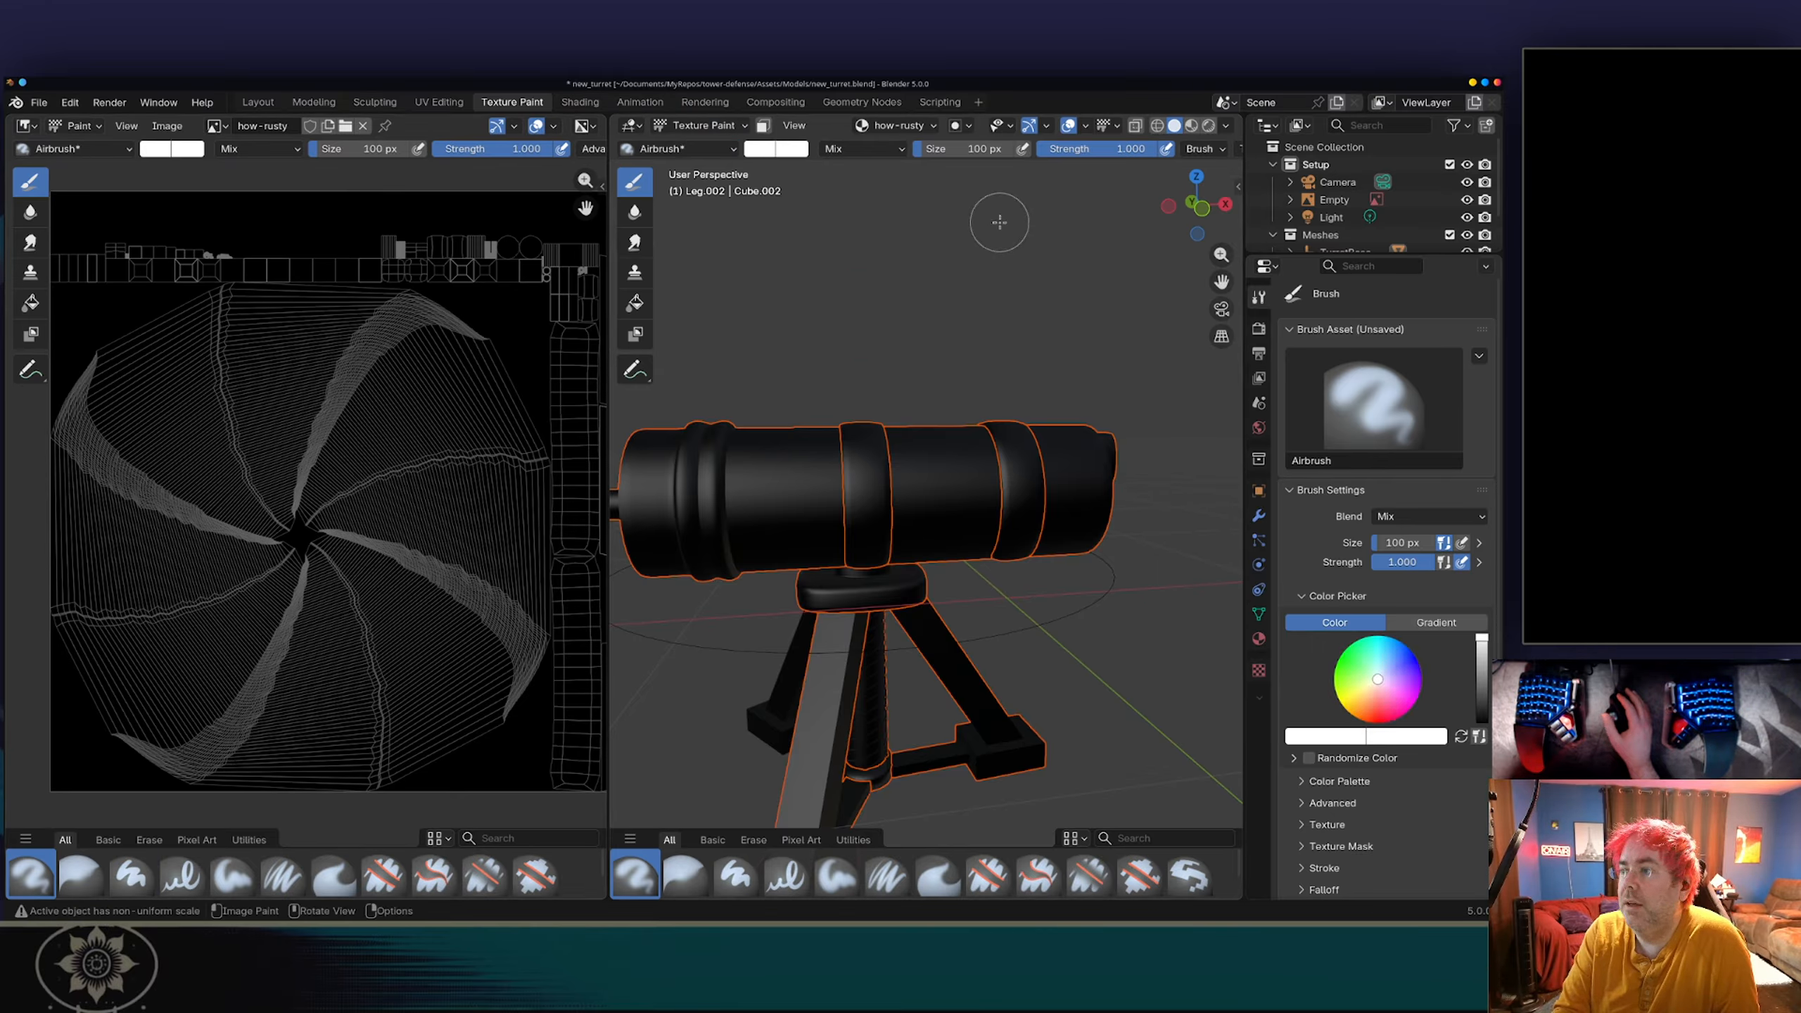
Step: Try to paint a short white airbrush stroke on the barrel between the two straps
scroll(918, 468, up, 4)
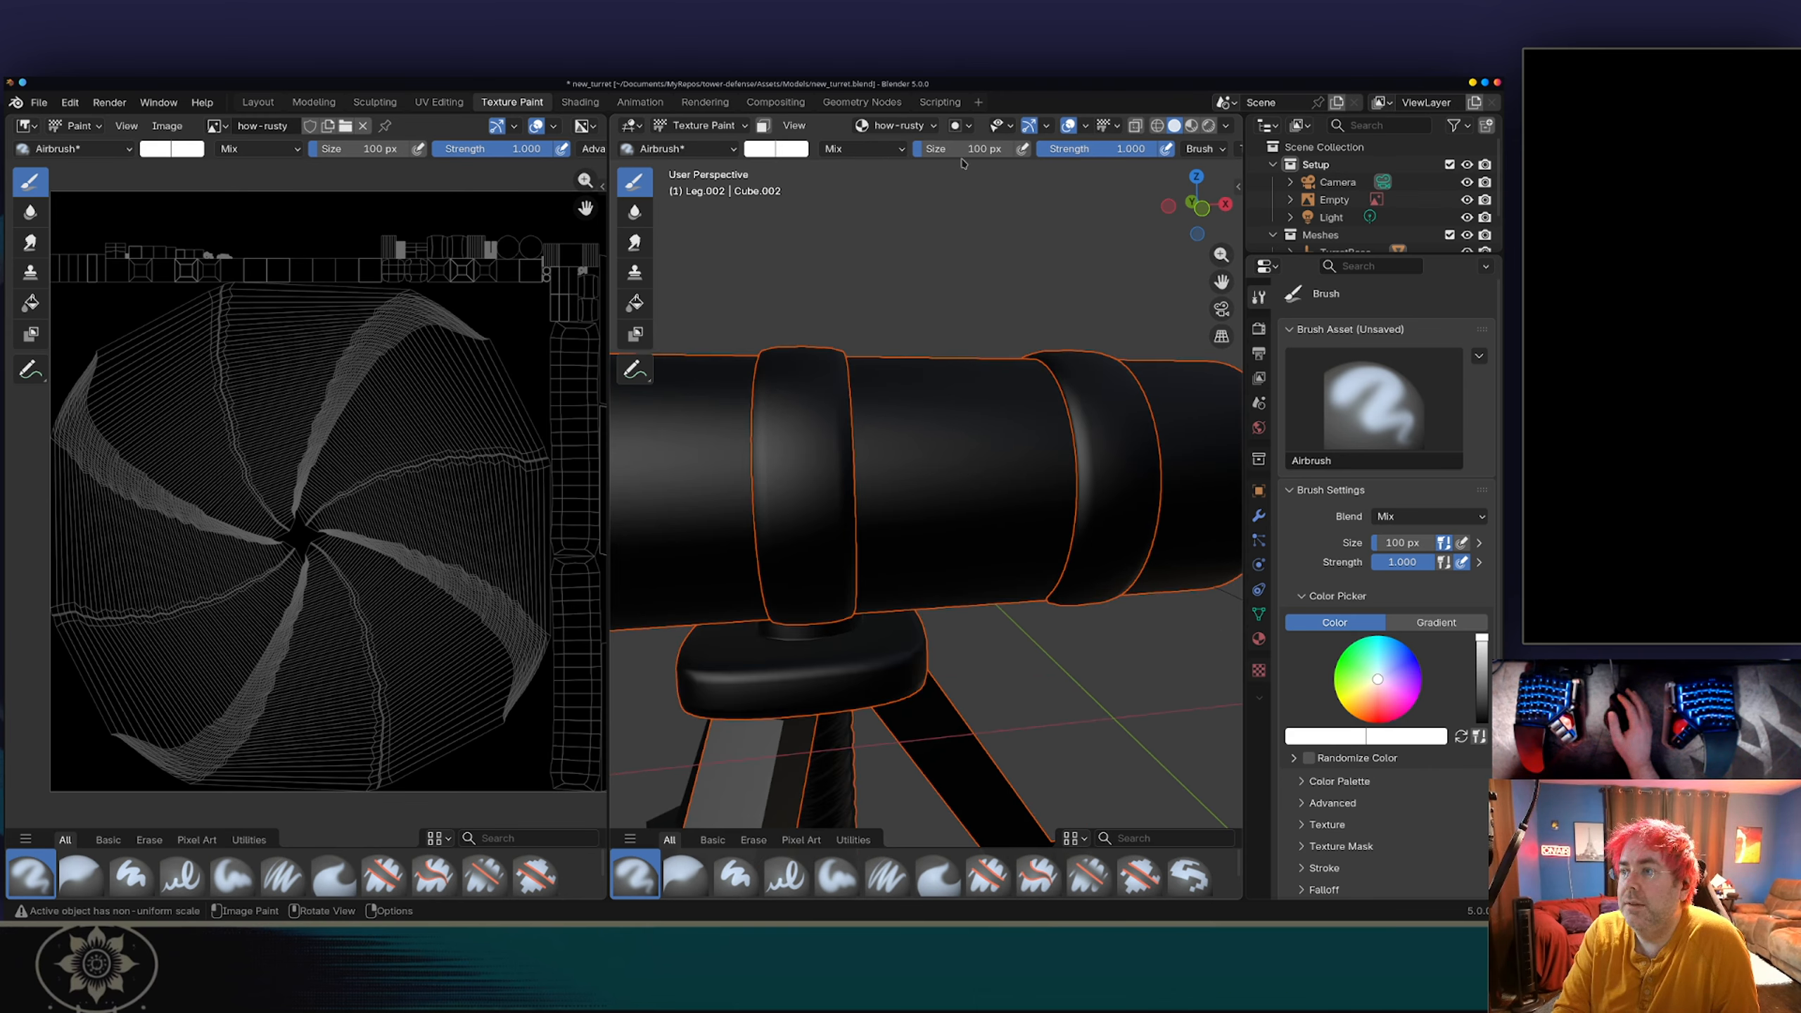
middle_drag(1061, 240, 989, 321)
scroll(990, 322, down, 5)
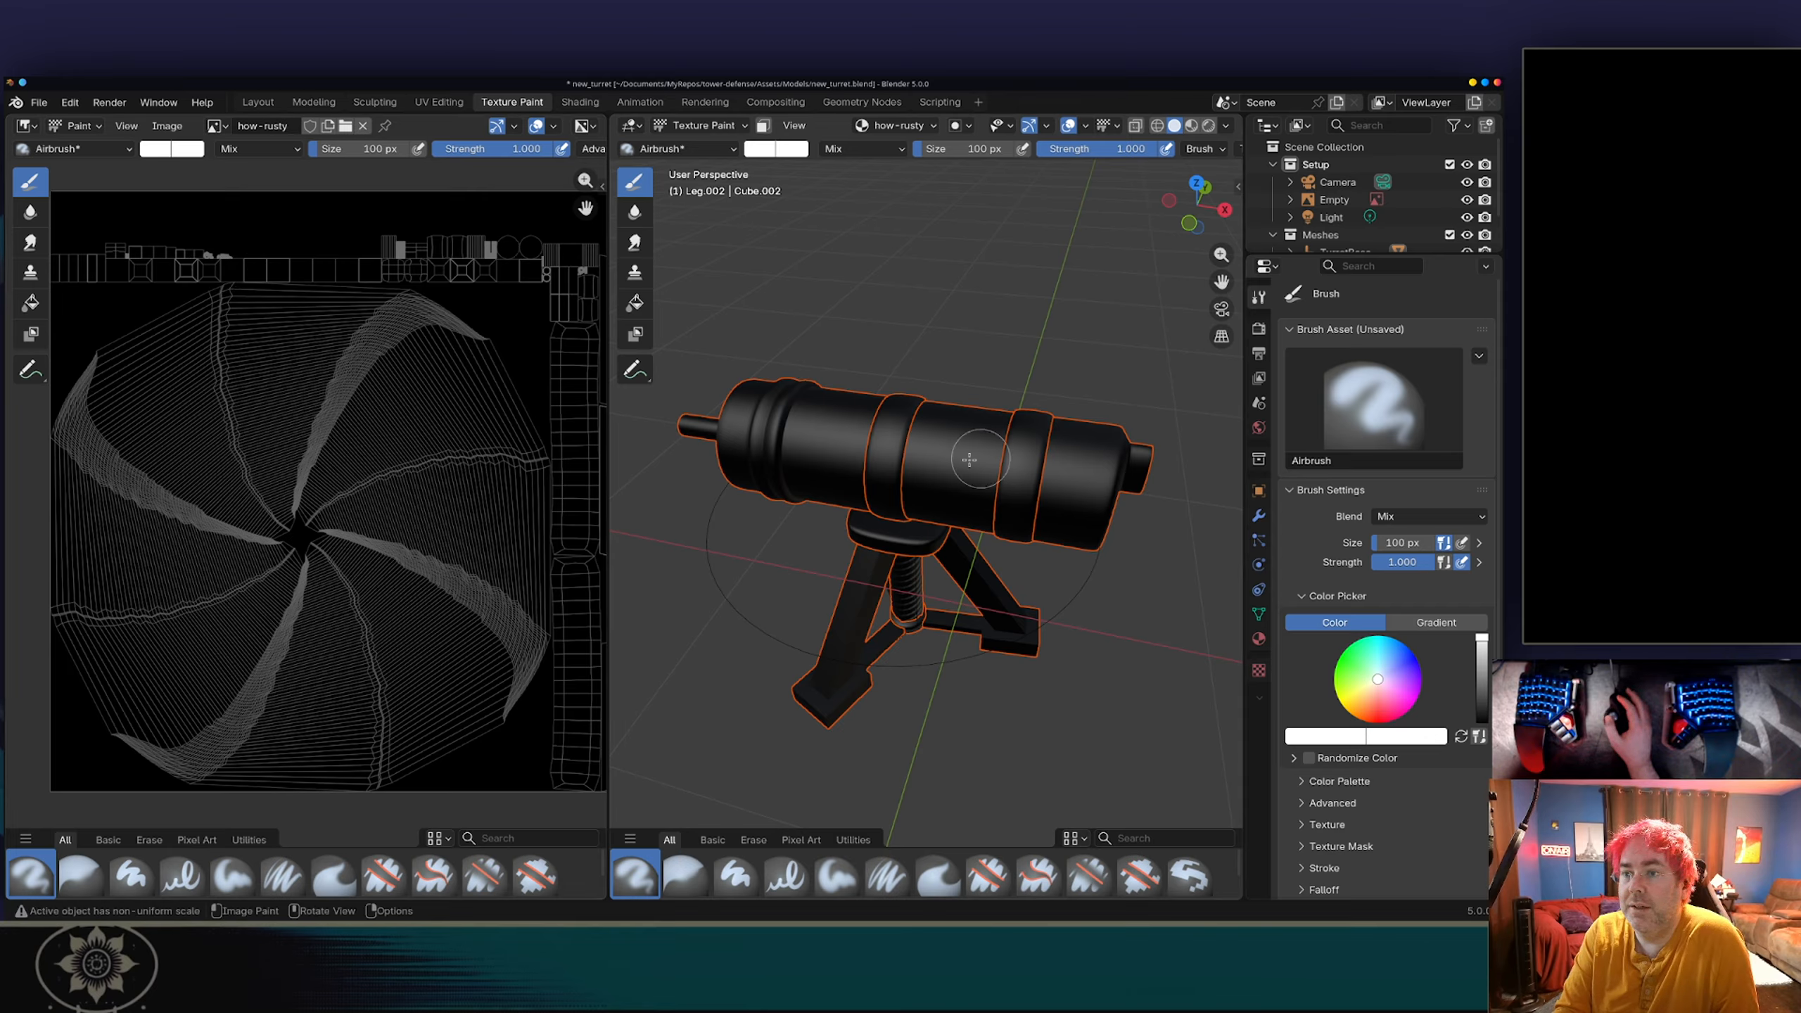
drag(917, 450, 914, 425)
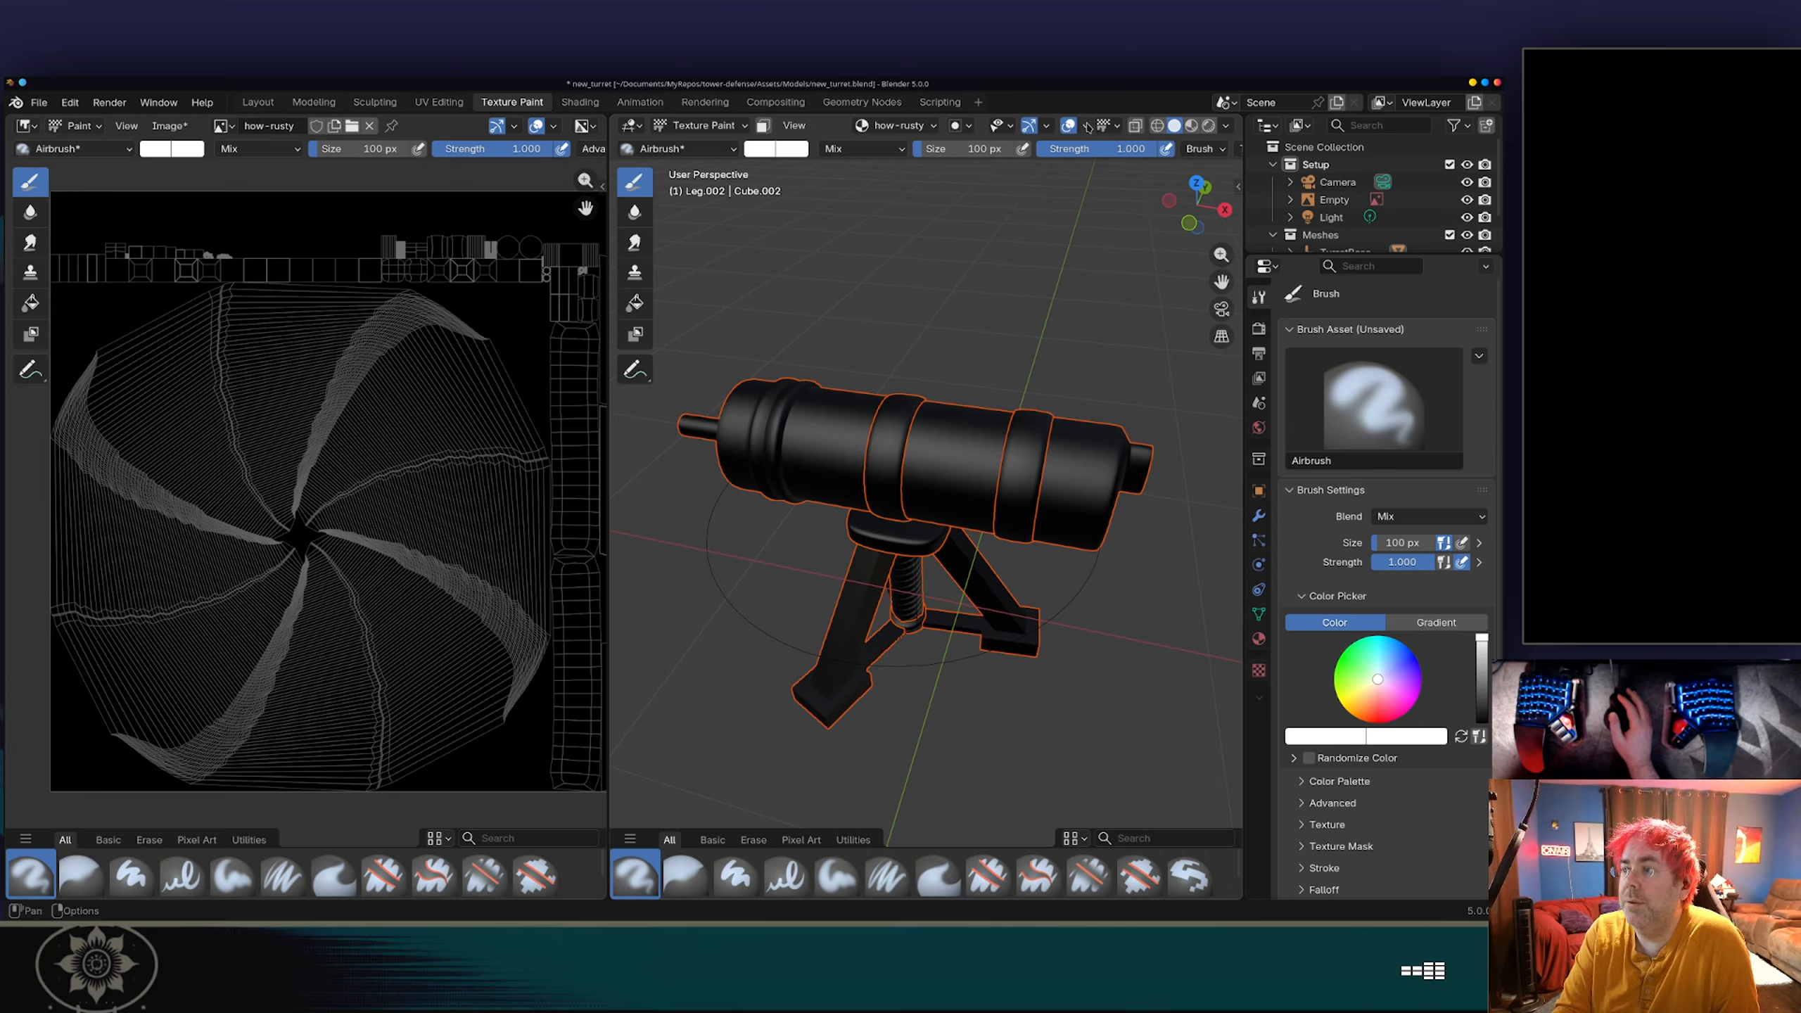
Step: Set the 3D view's shading to Material Preview
click(1087, 126)
click(1087, 126)
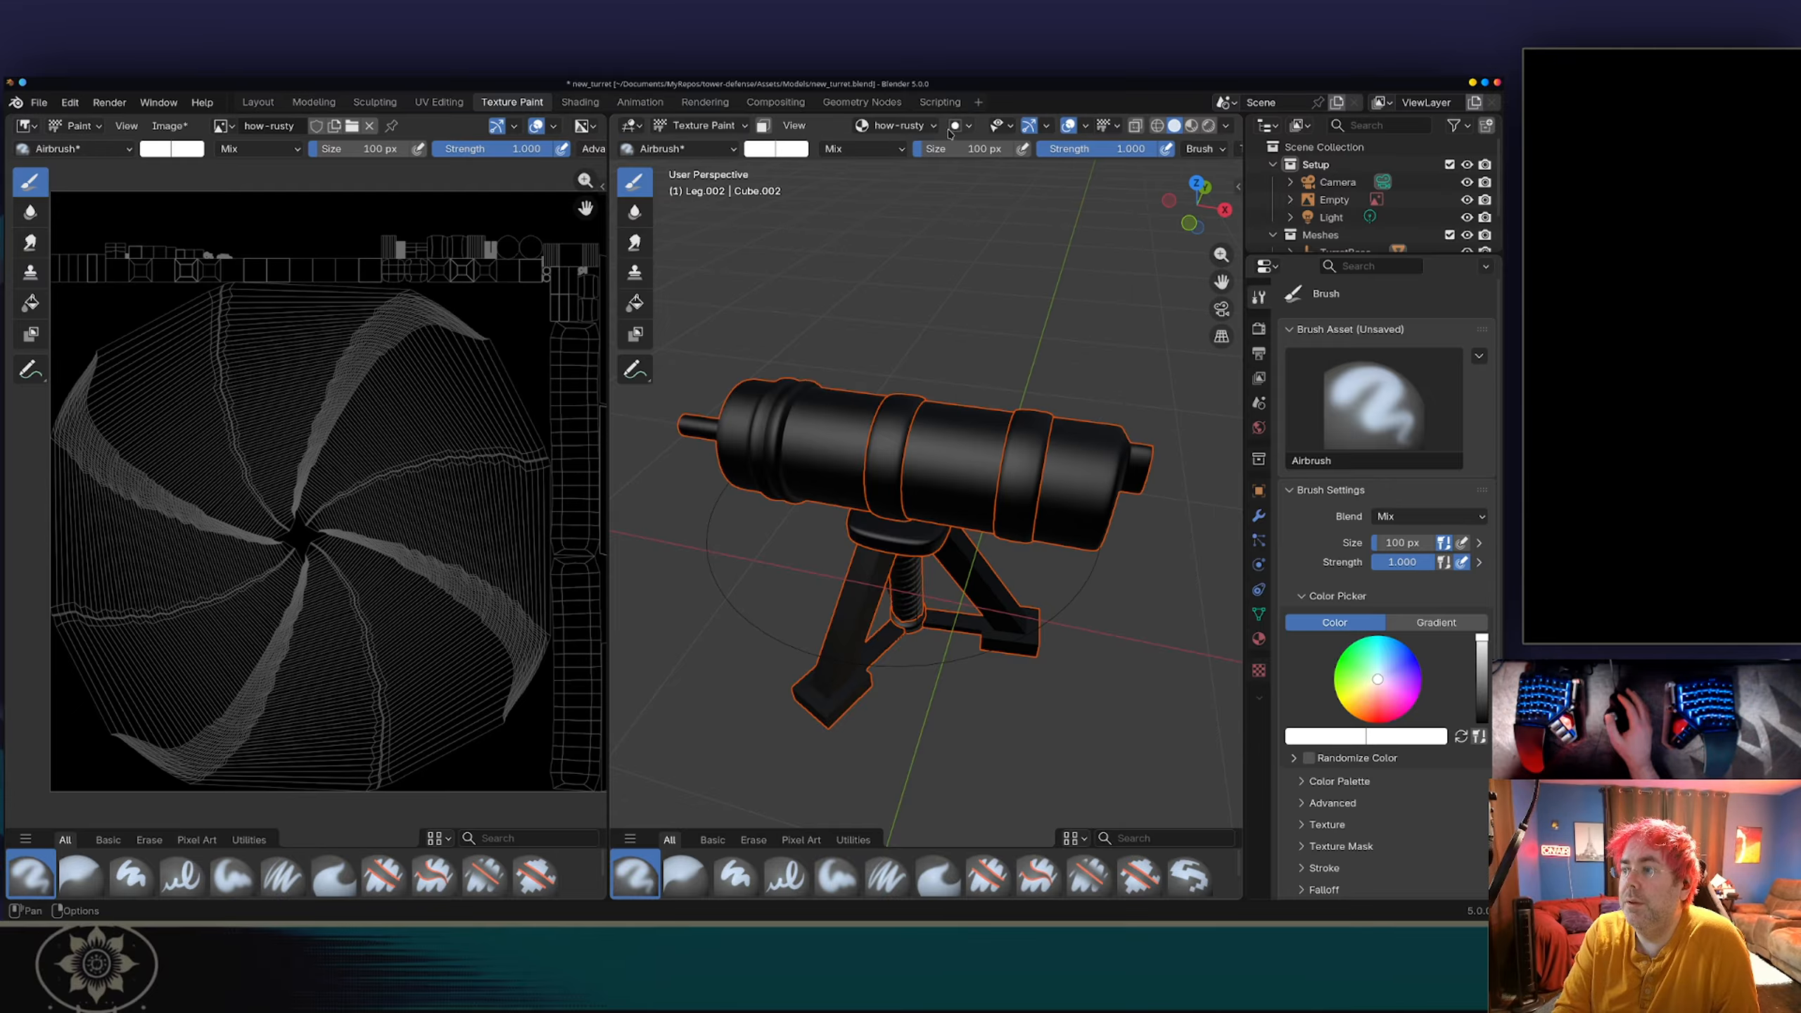
click(969, 129)
click(969, 130)
click(1226, 126)
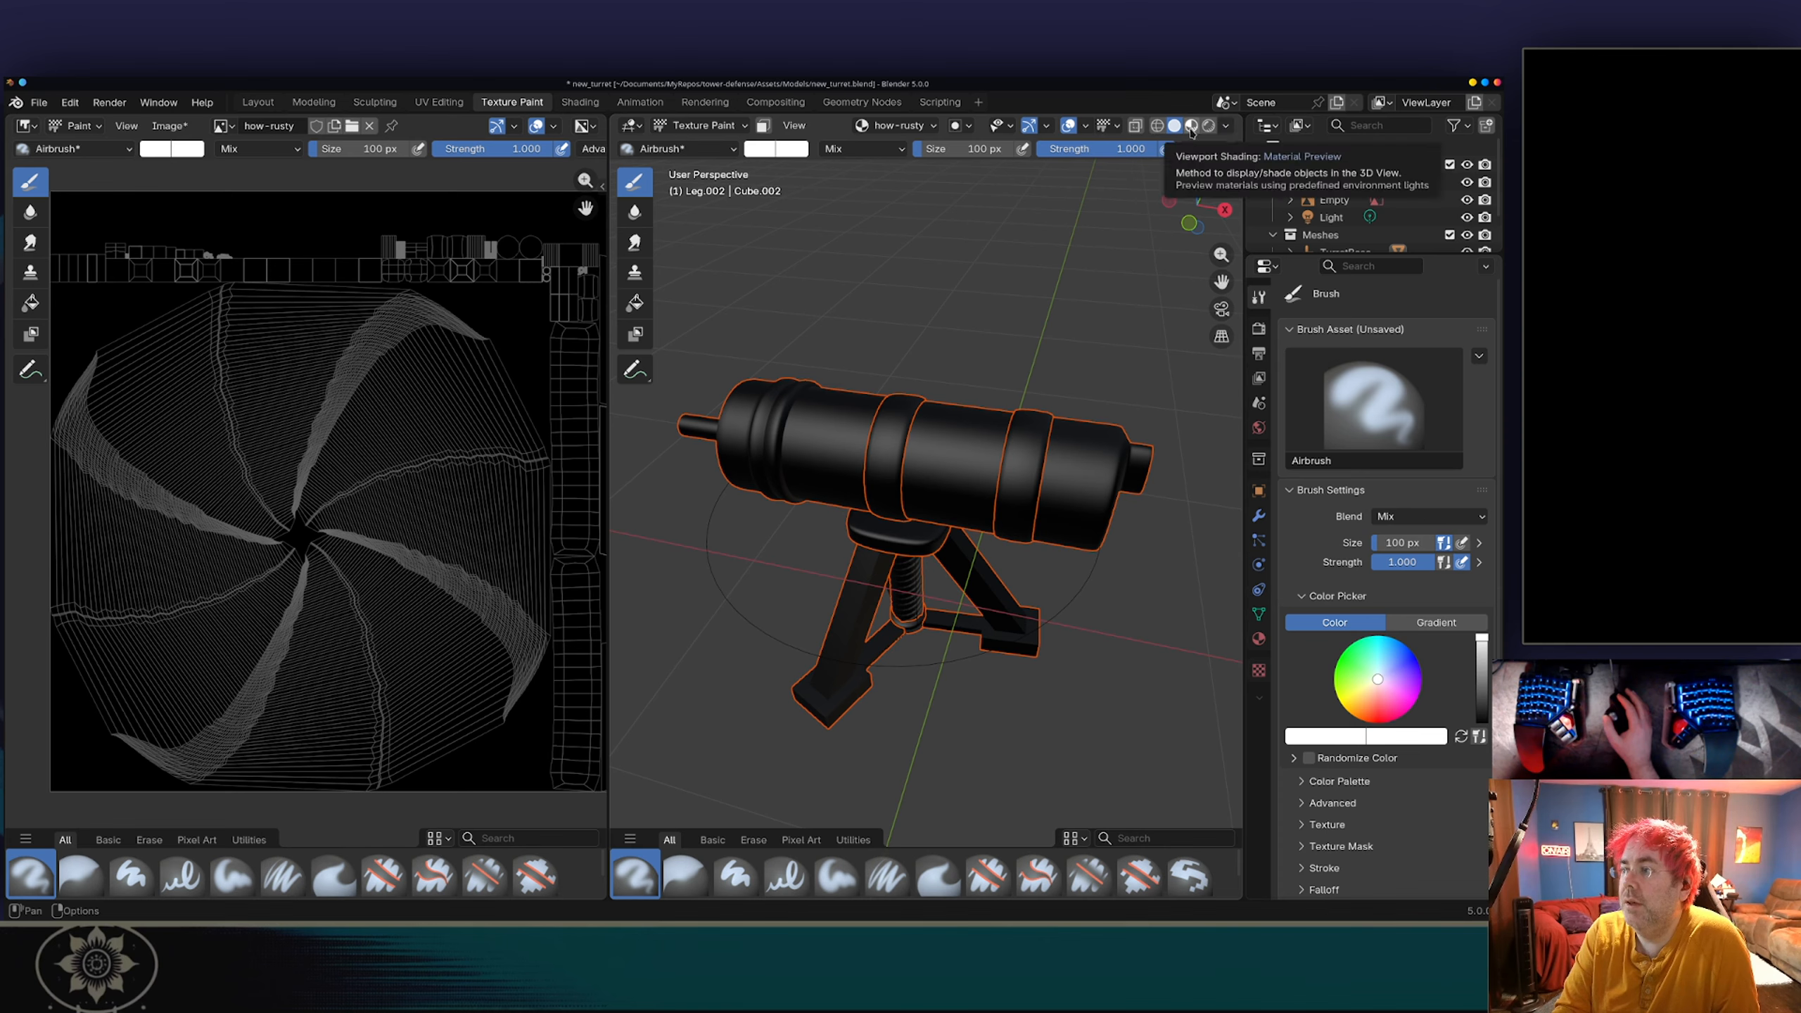
click(1191, 128)
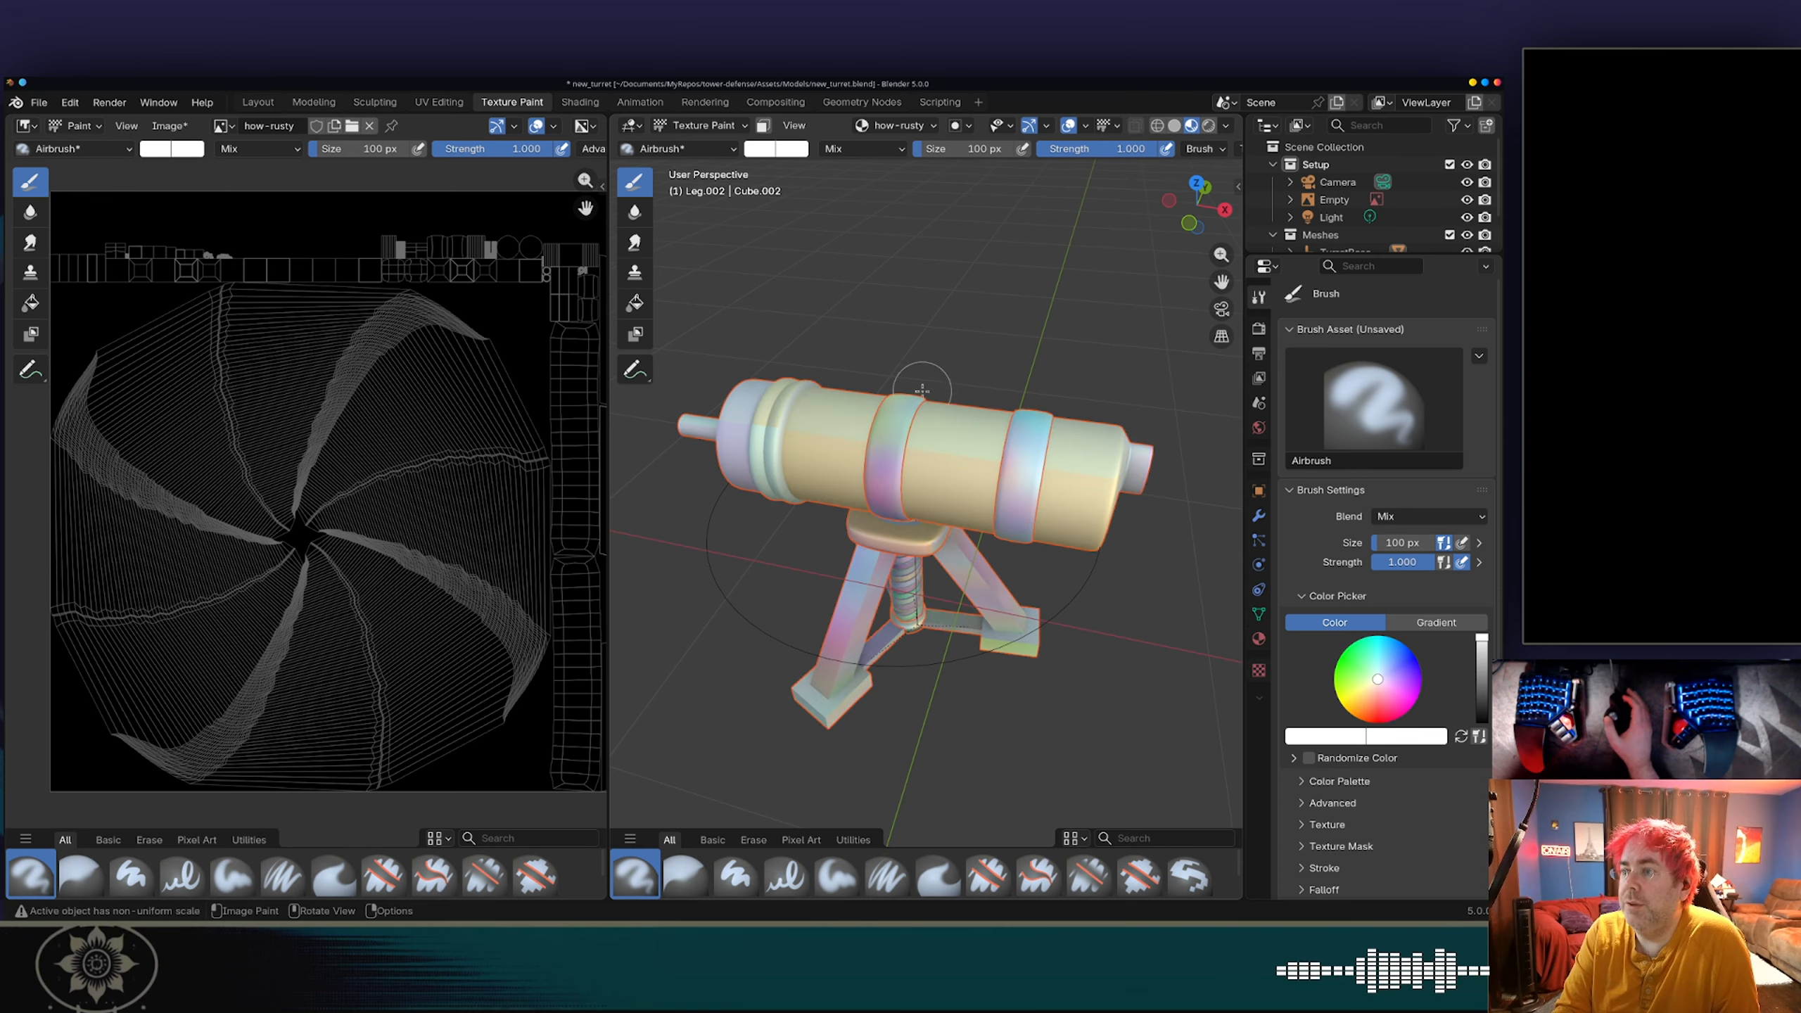
Step: Examine the Texture Paint brush settings and the 3D view's view, visibility and shading options
scroll(929, 371, up, 4)
scroll(931, 370, up, 2)
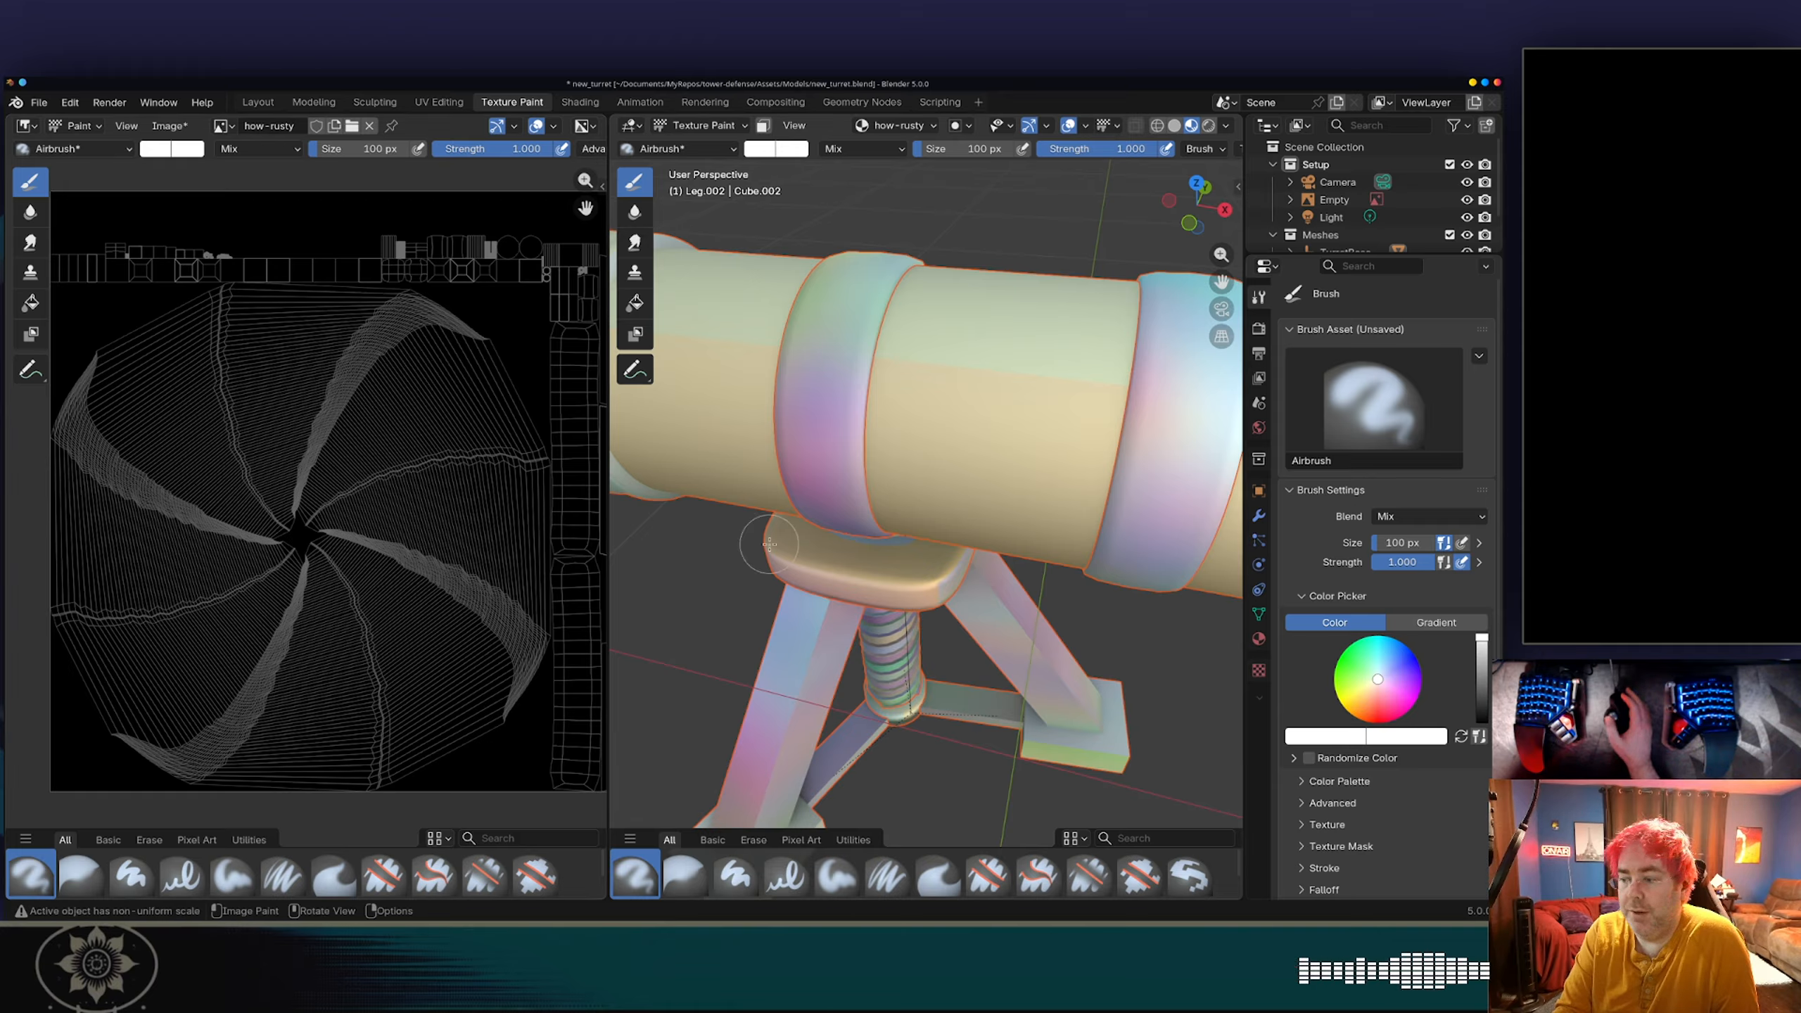
scroll(1387, 495, down, 2)
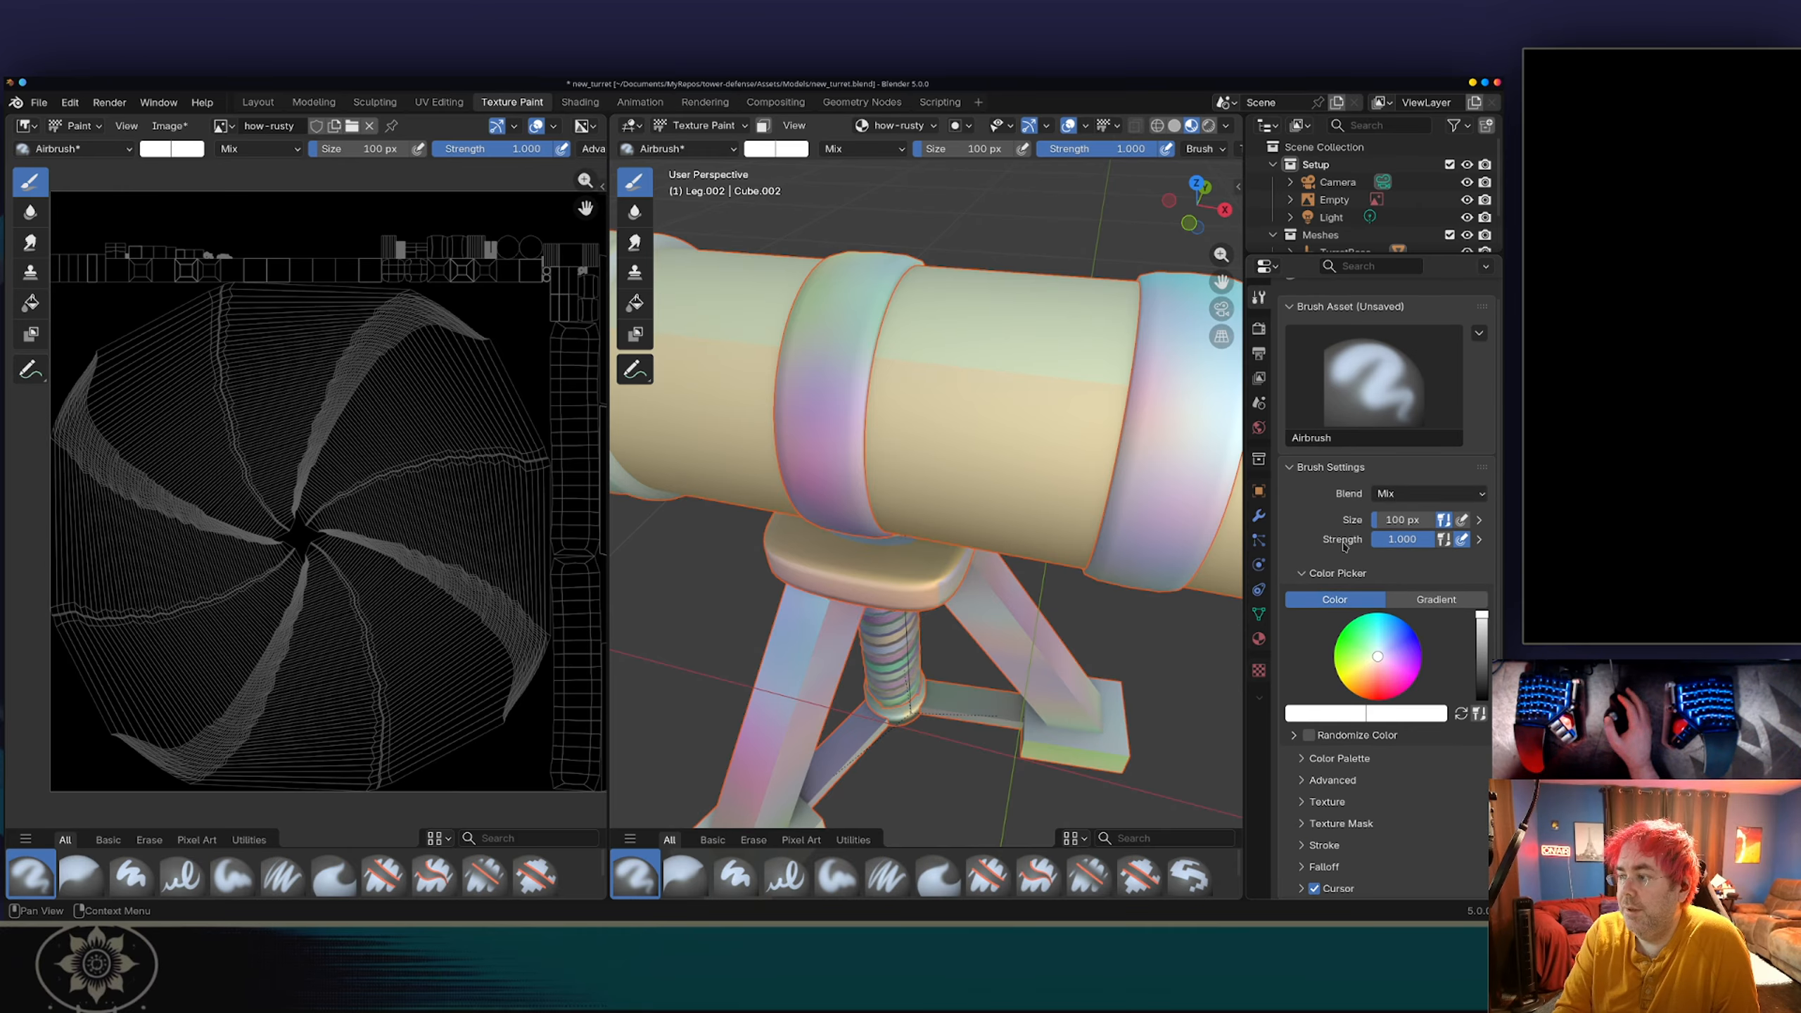
scroll(1343, 545, down, 3)
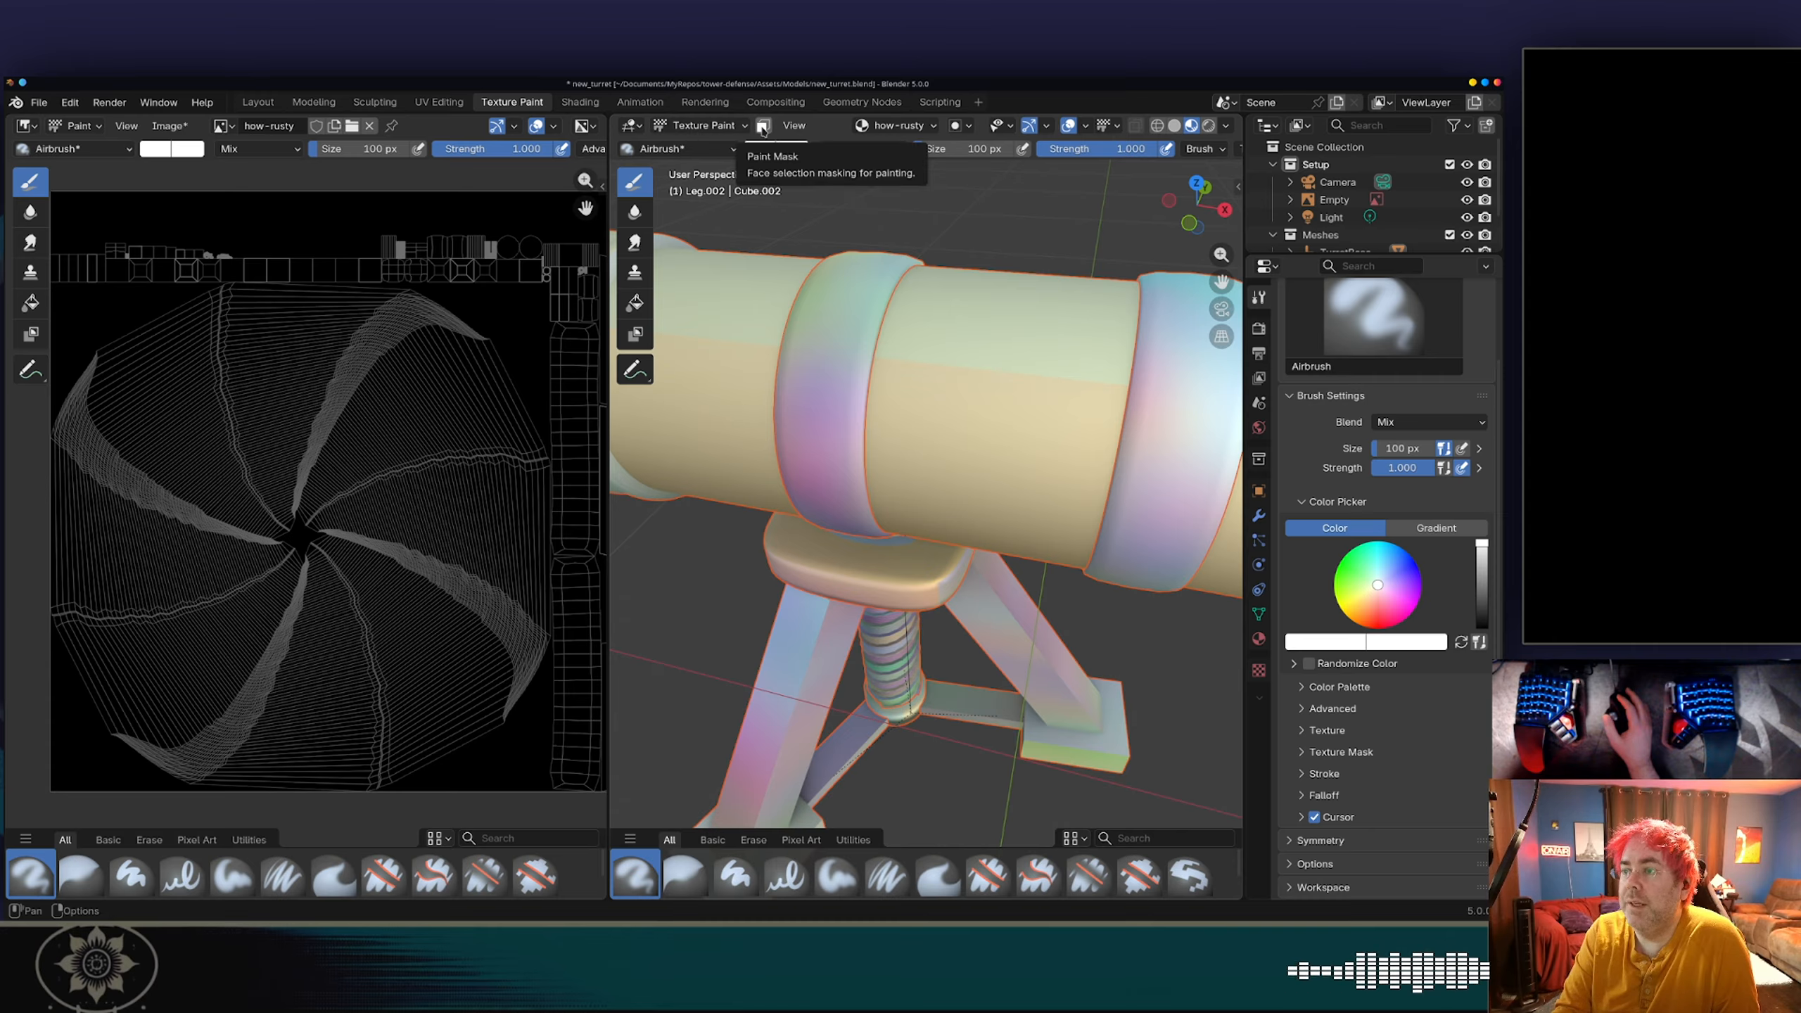
click(785, 125)
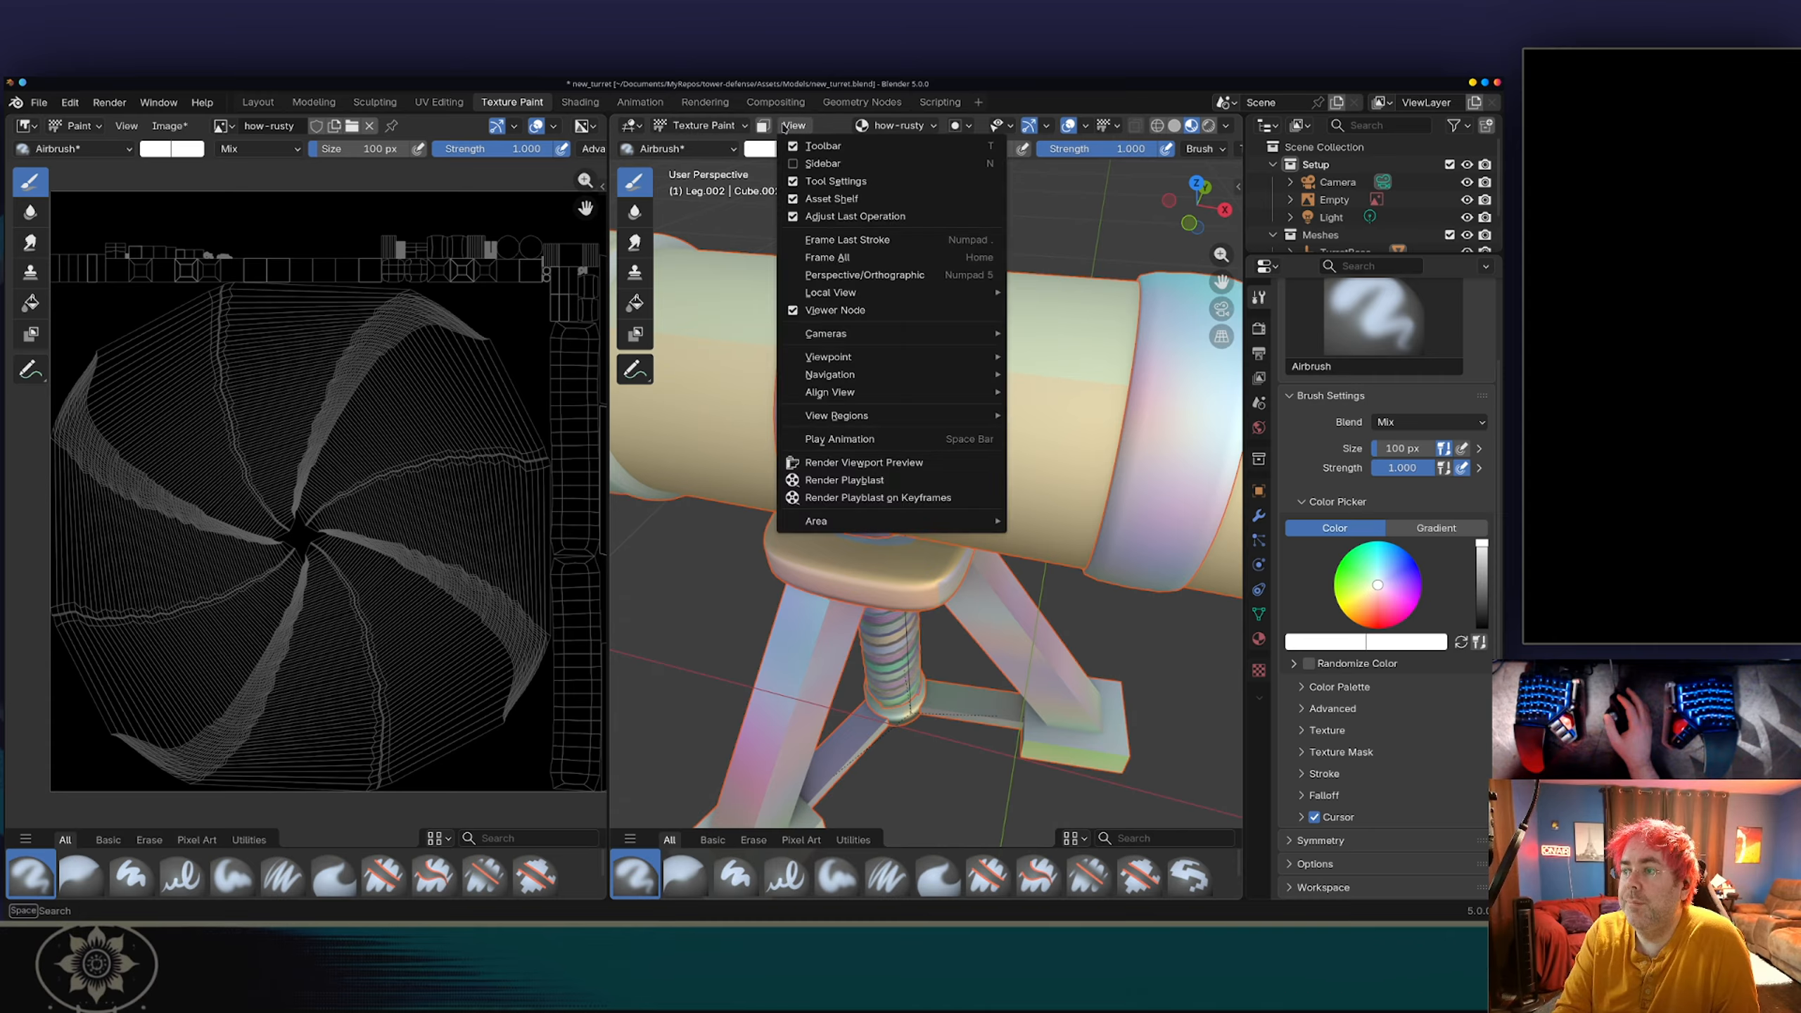
click(784, 125)
click(1007, 128)
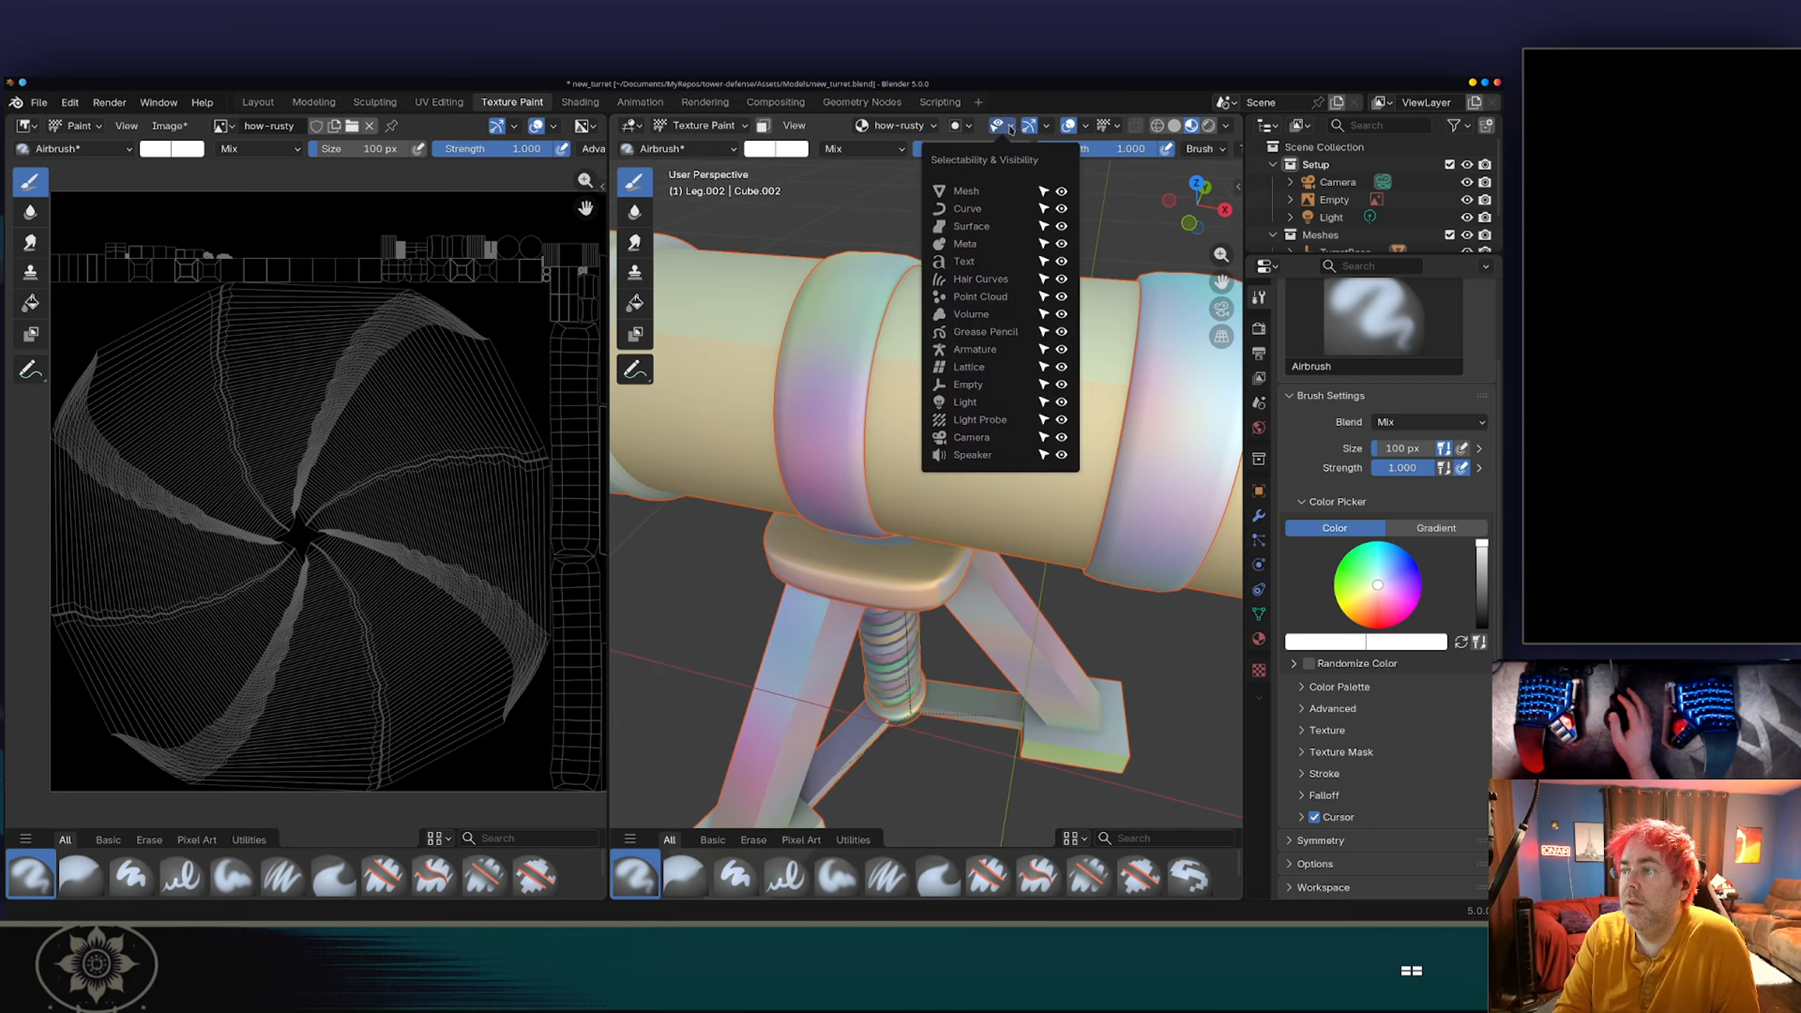
click(1228, 128)
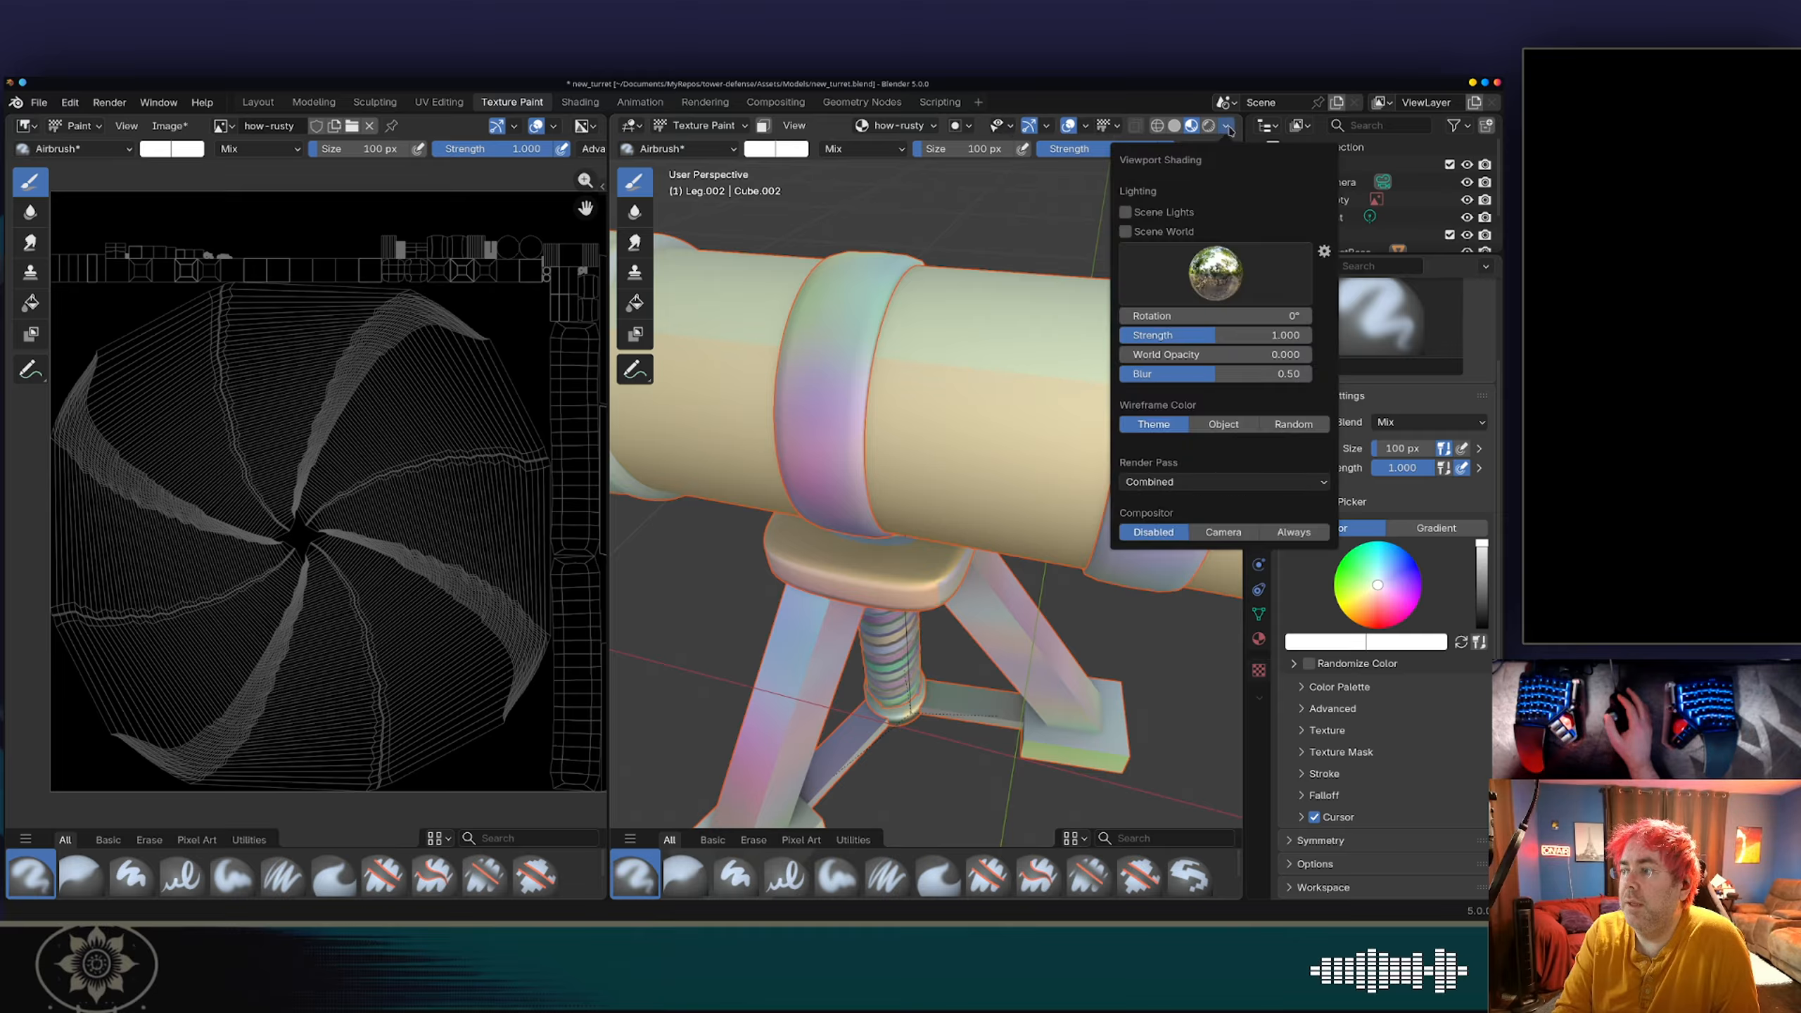
click(887, 148)
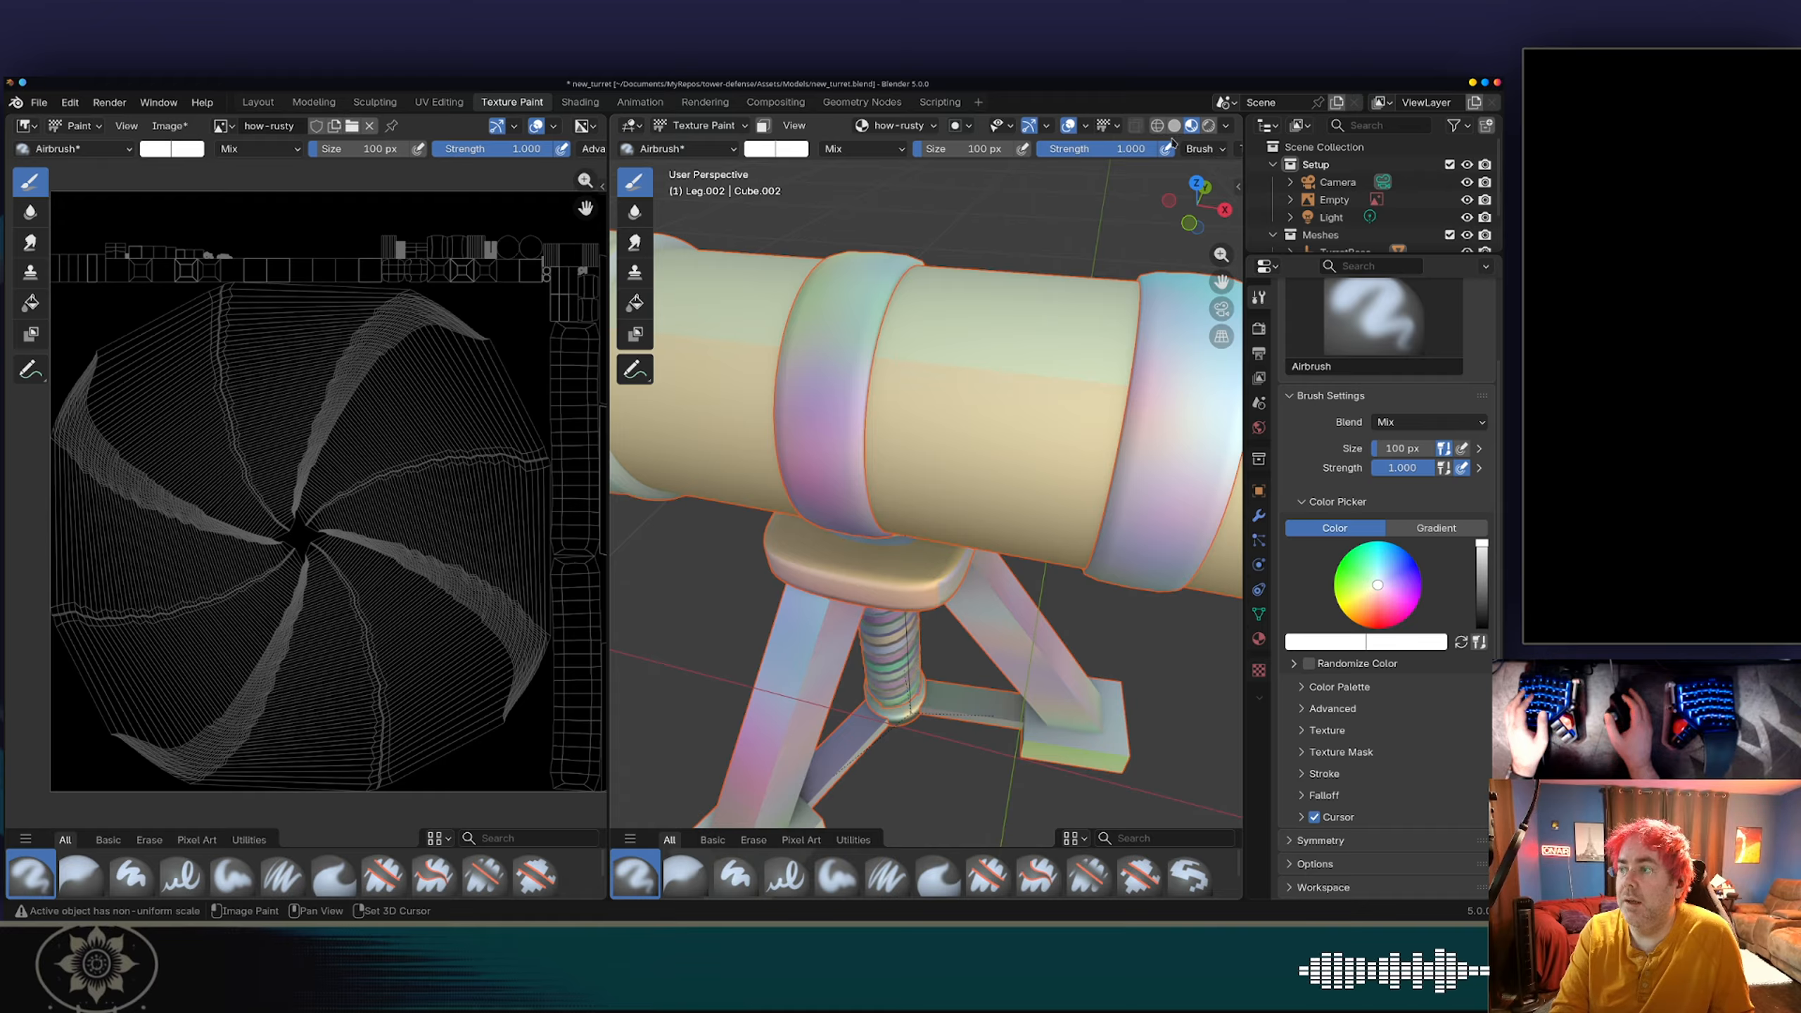
Step: Look through the 3D view's brush, texture, texture mask, stroke, falloff, cursor and paint options
scroll(1198, 148, down, 10)
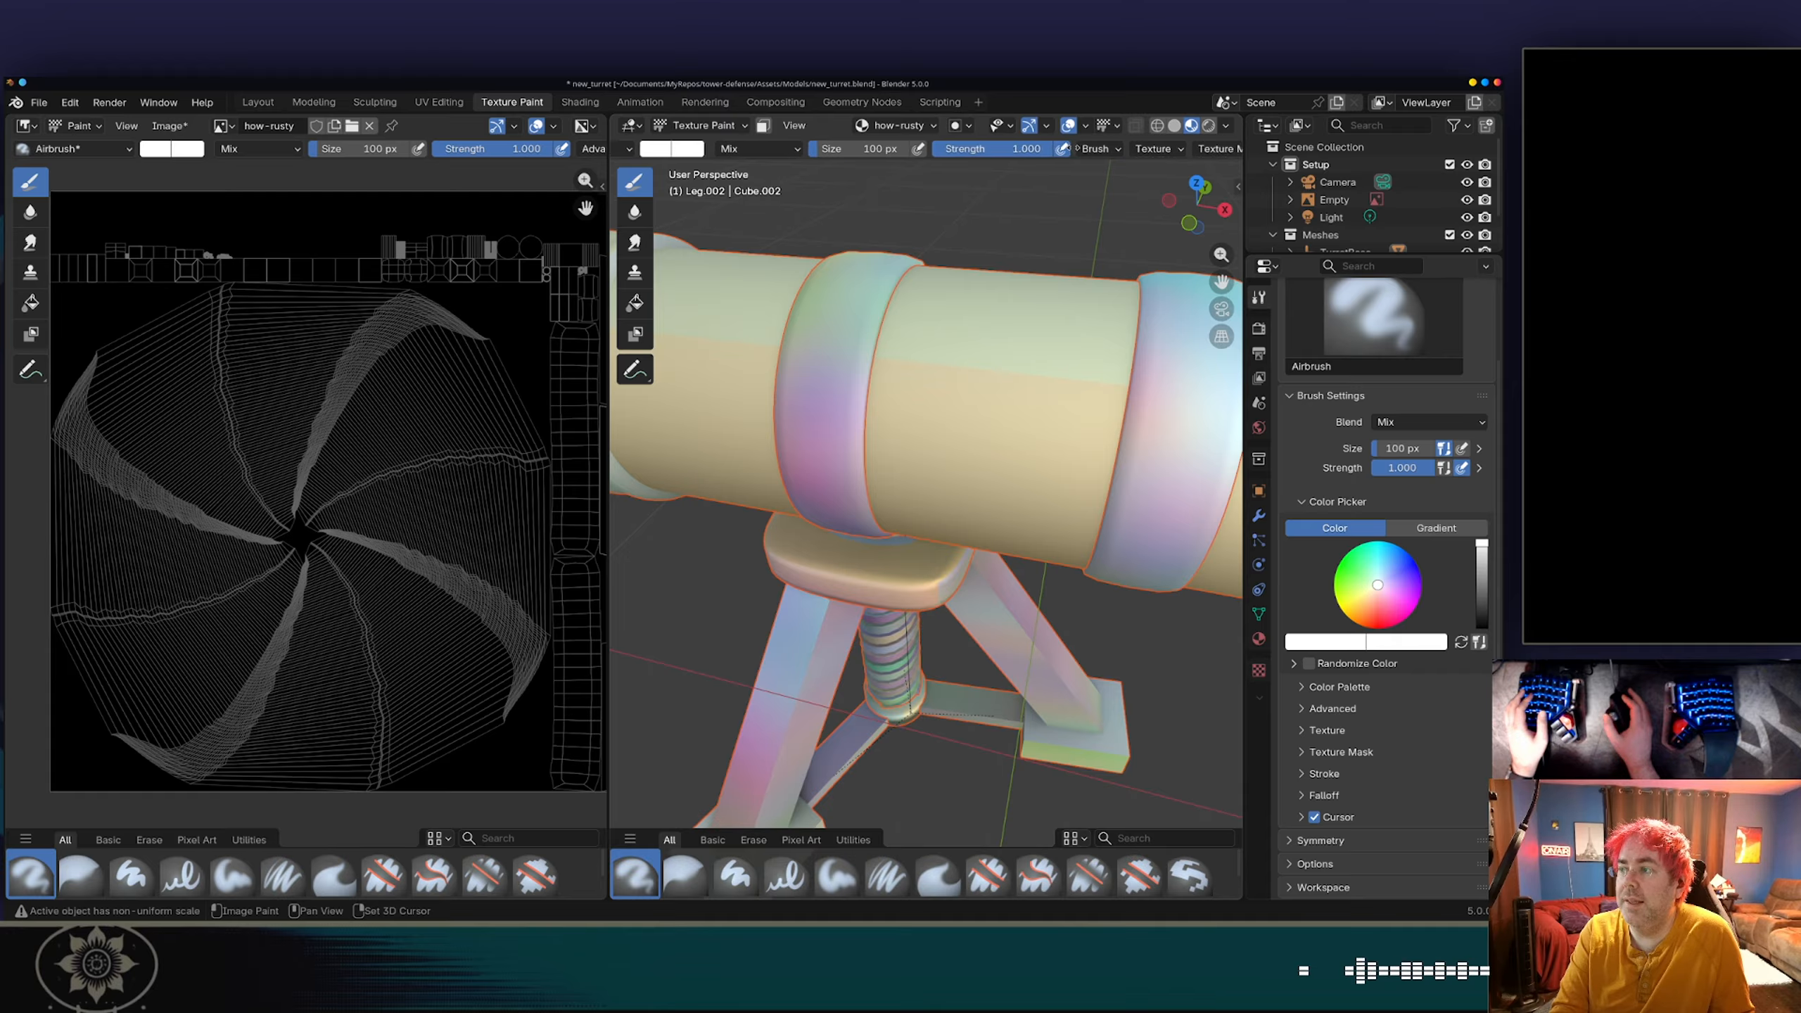
scroll(755, 142, down, 1)
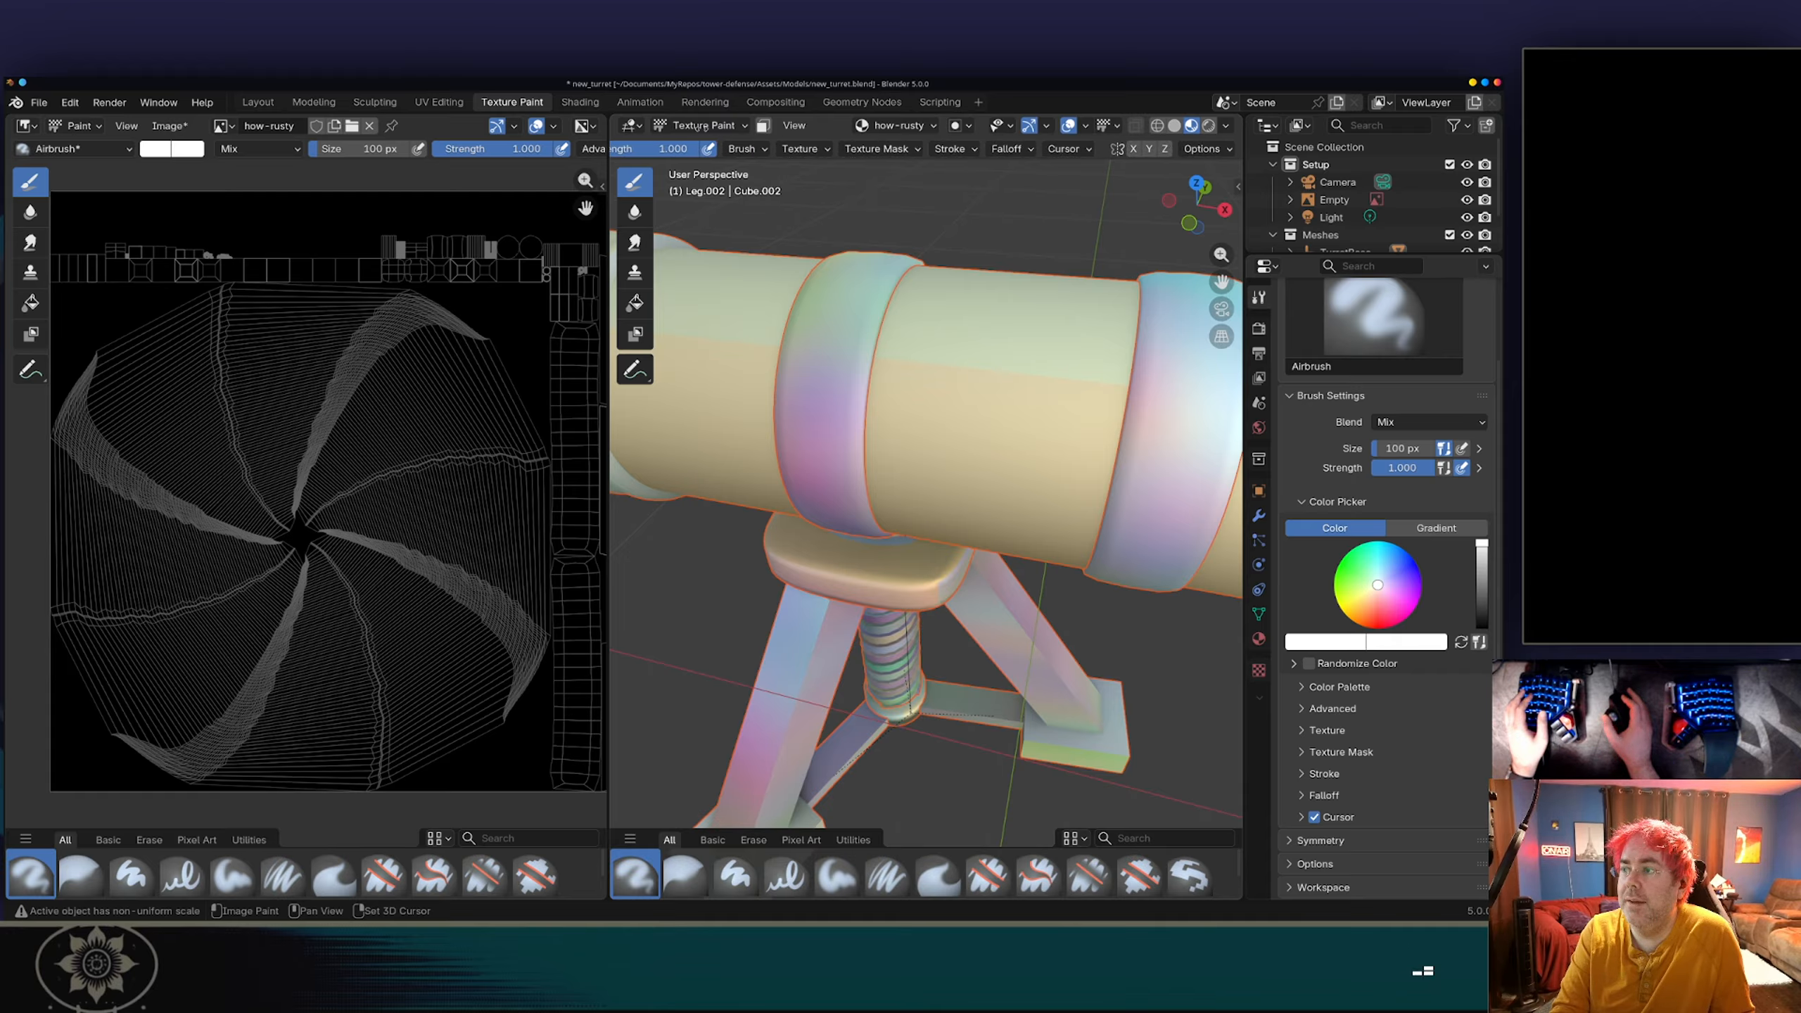
click(757, 150)
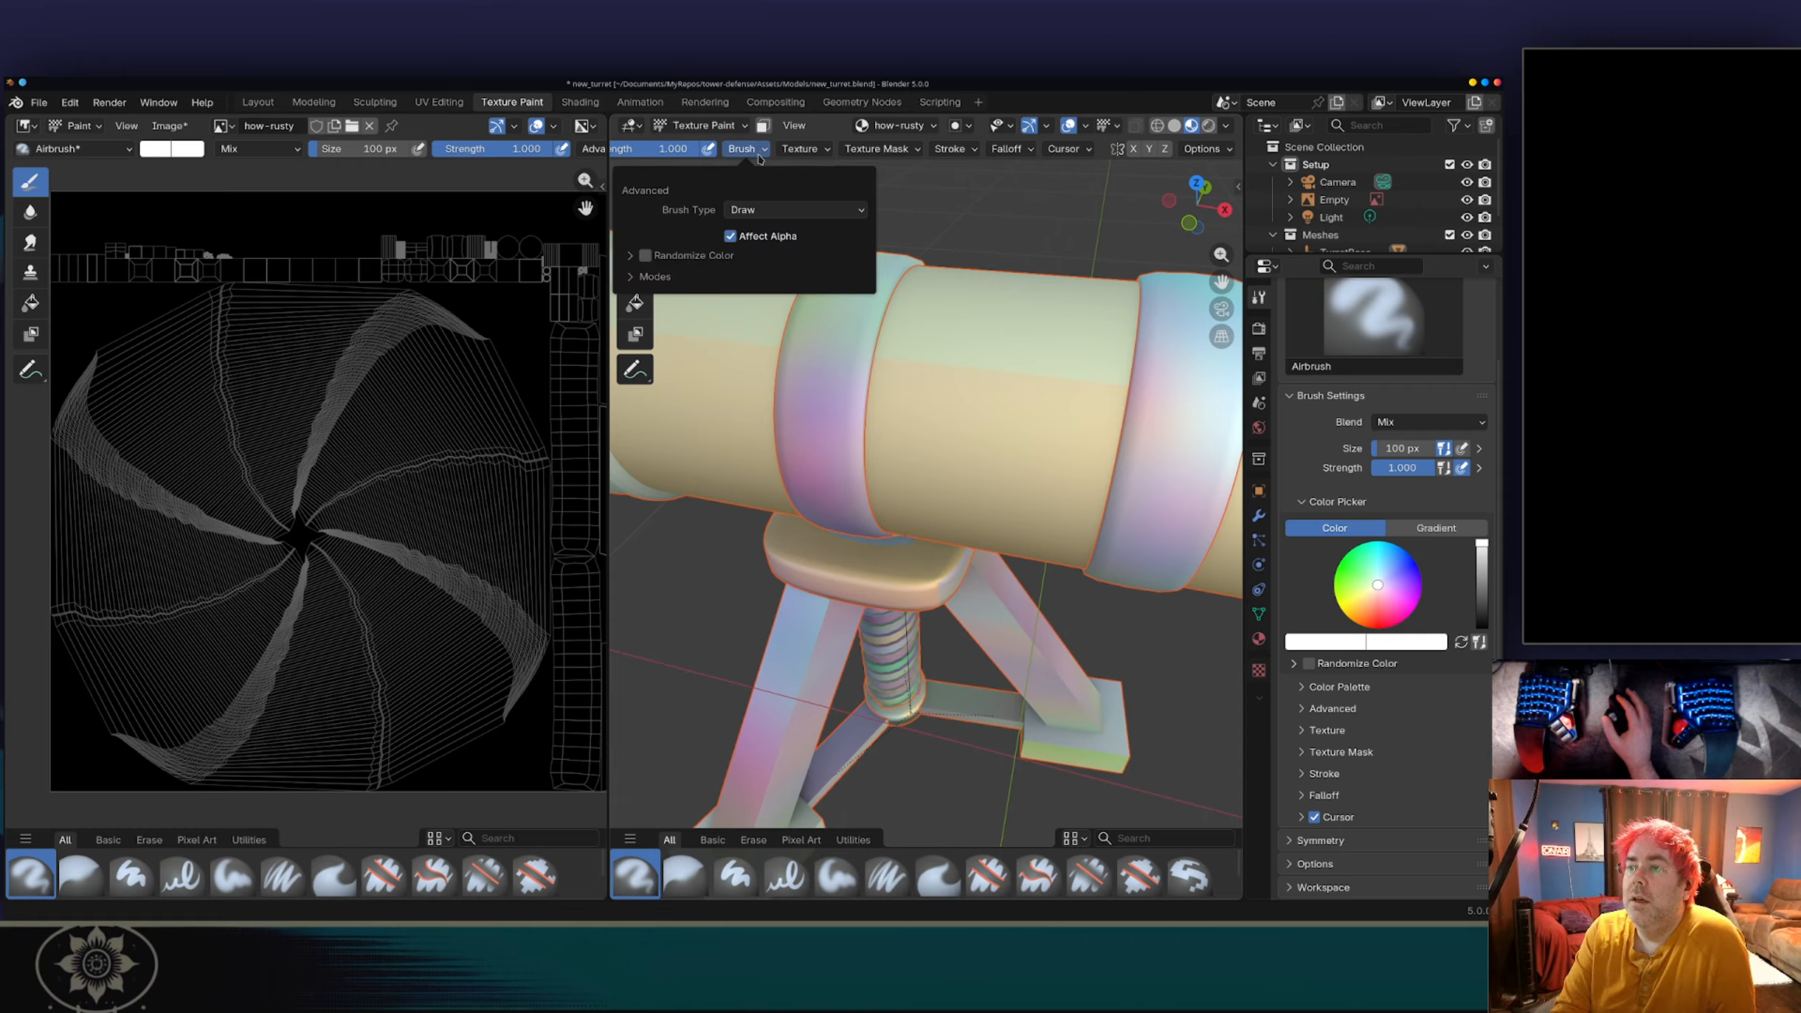
click(758, 155)
click(822, 153)
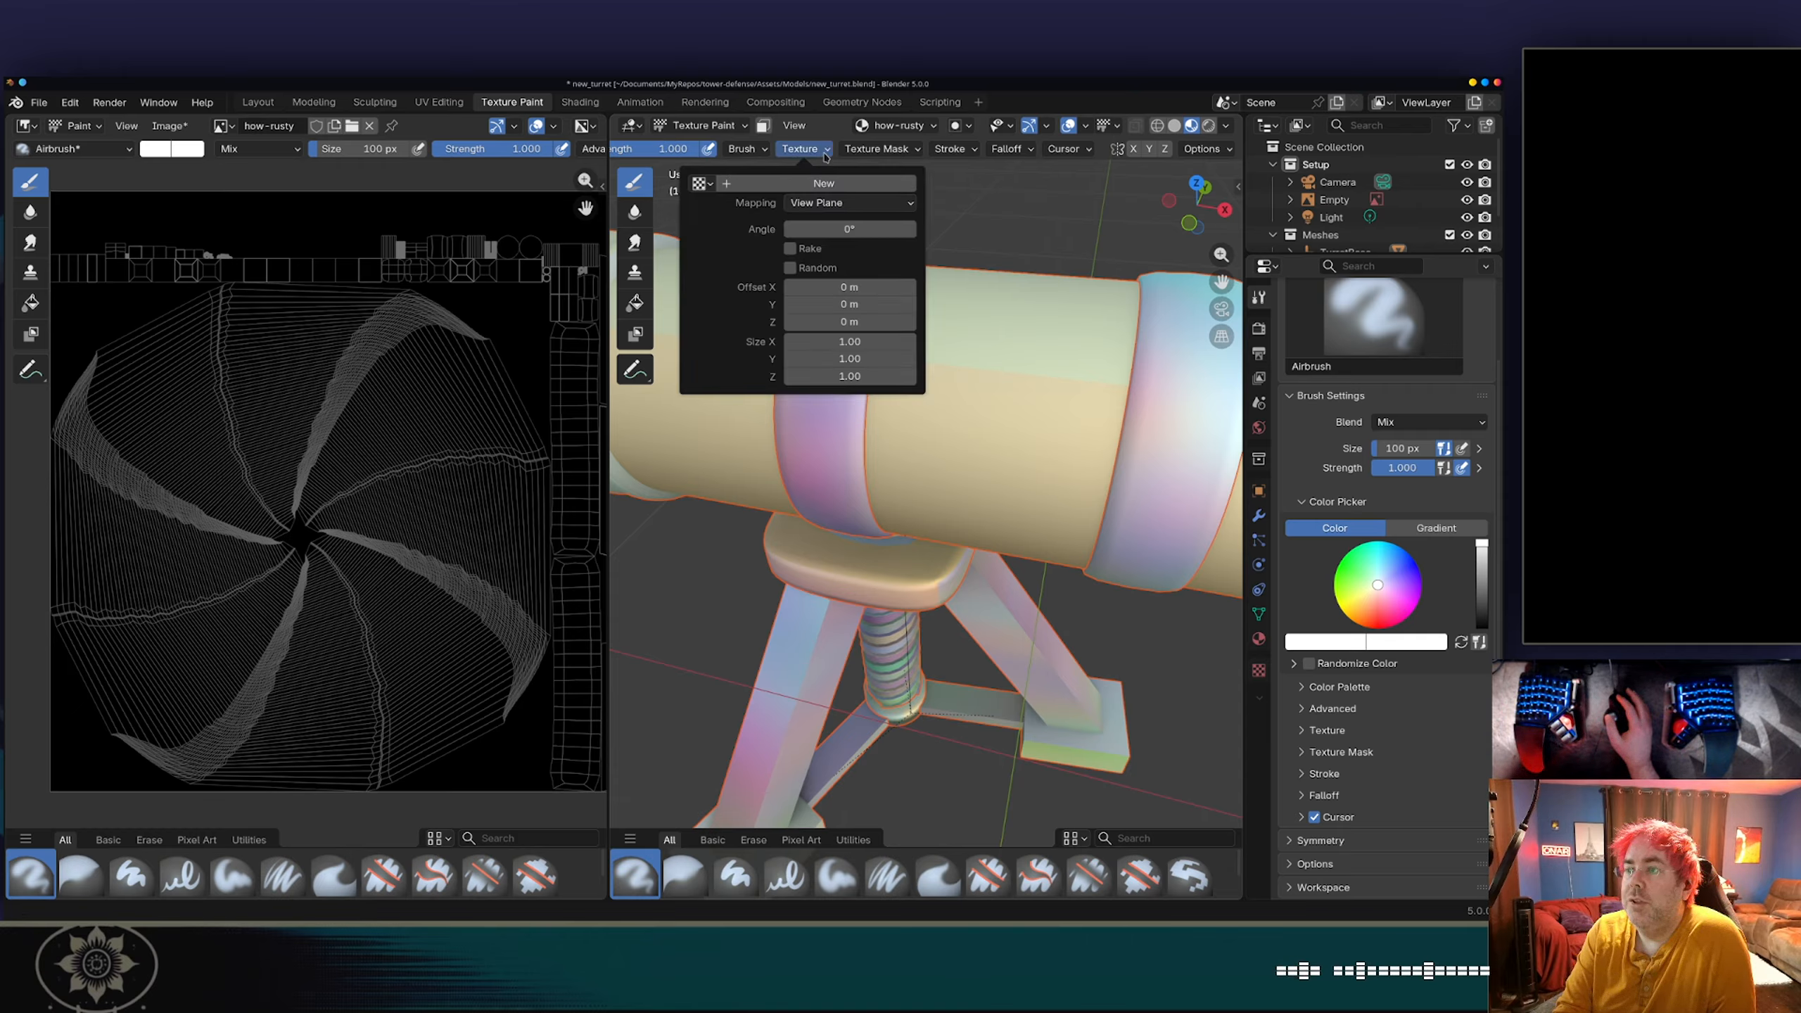
click(826, 155)
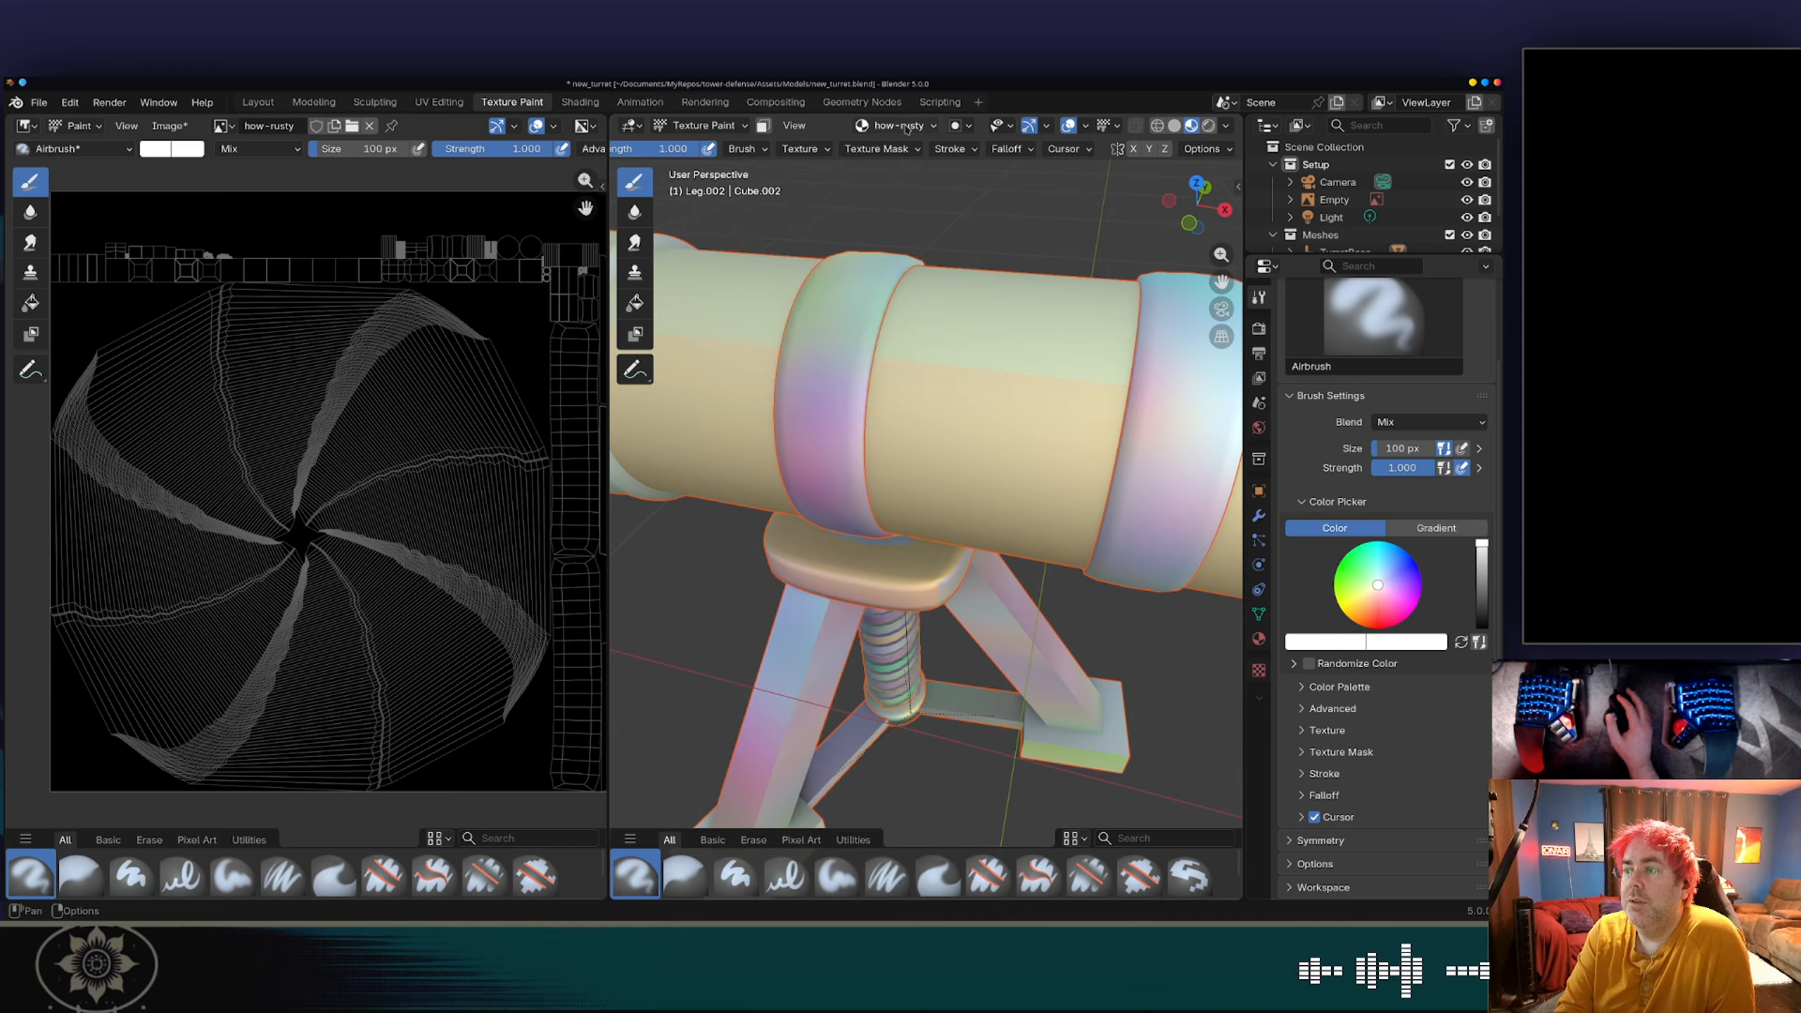
click(904, 126)
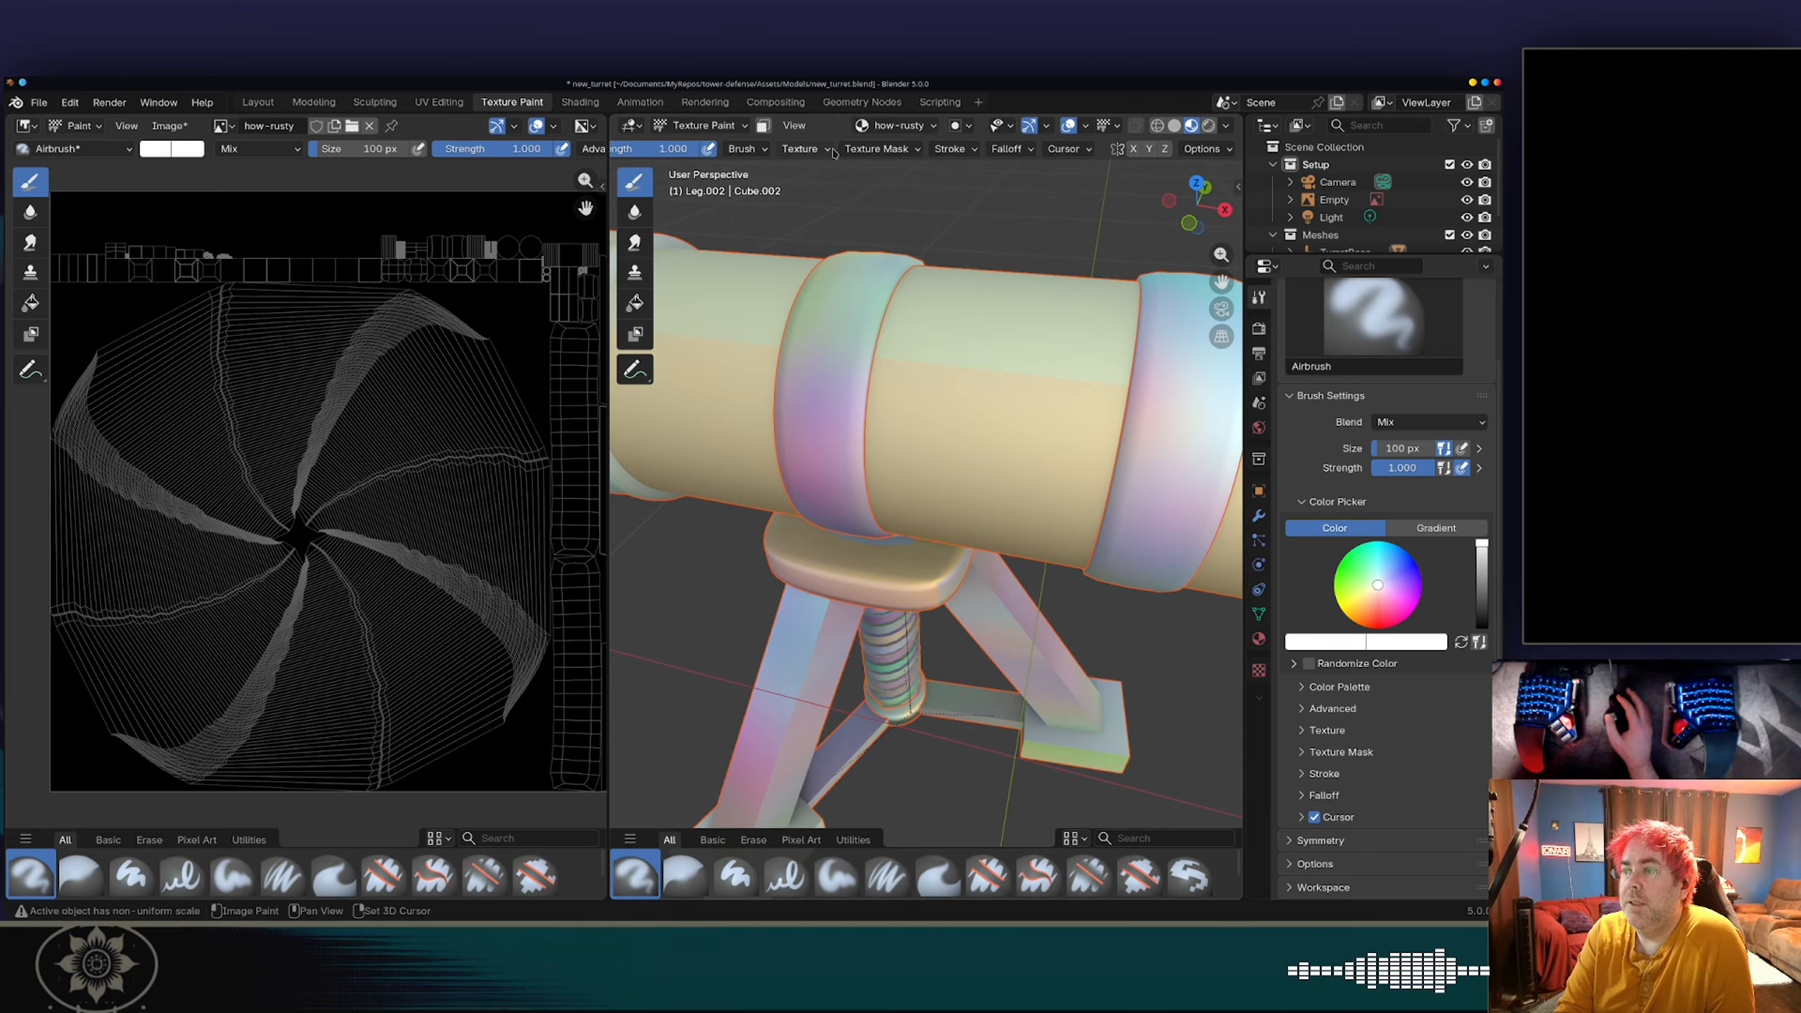
click(886, 149)
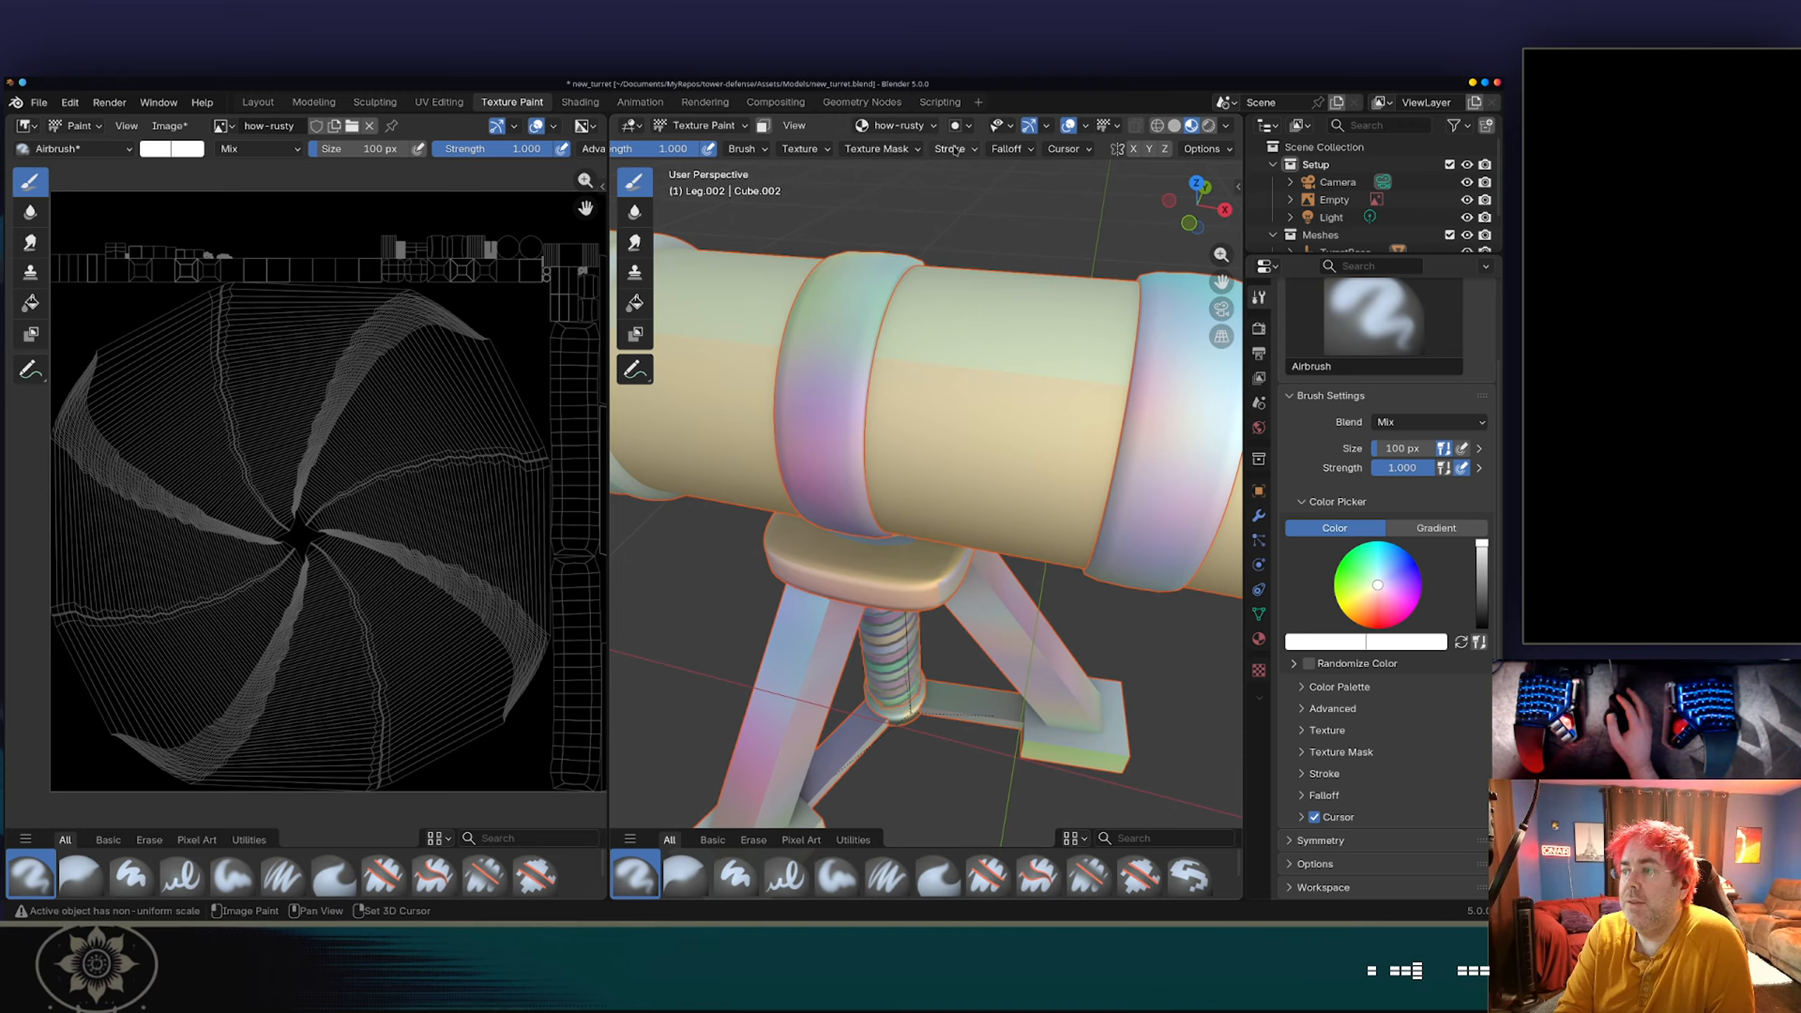
click(990, 149)
click(1090, 150)
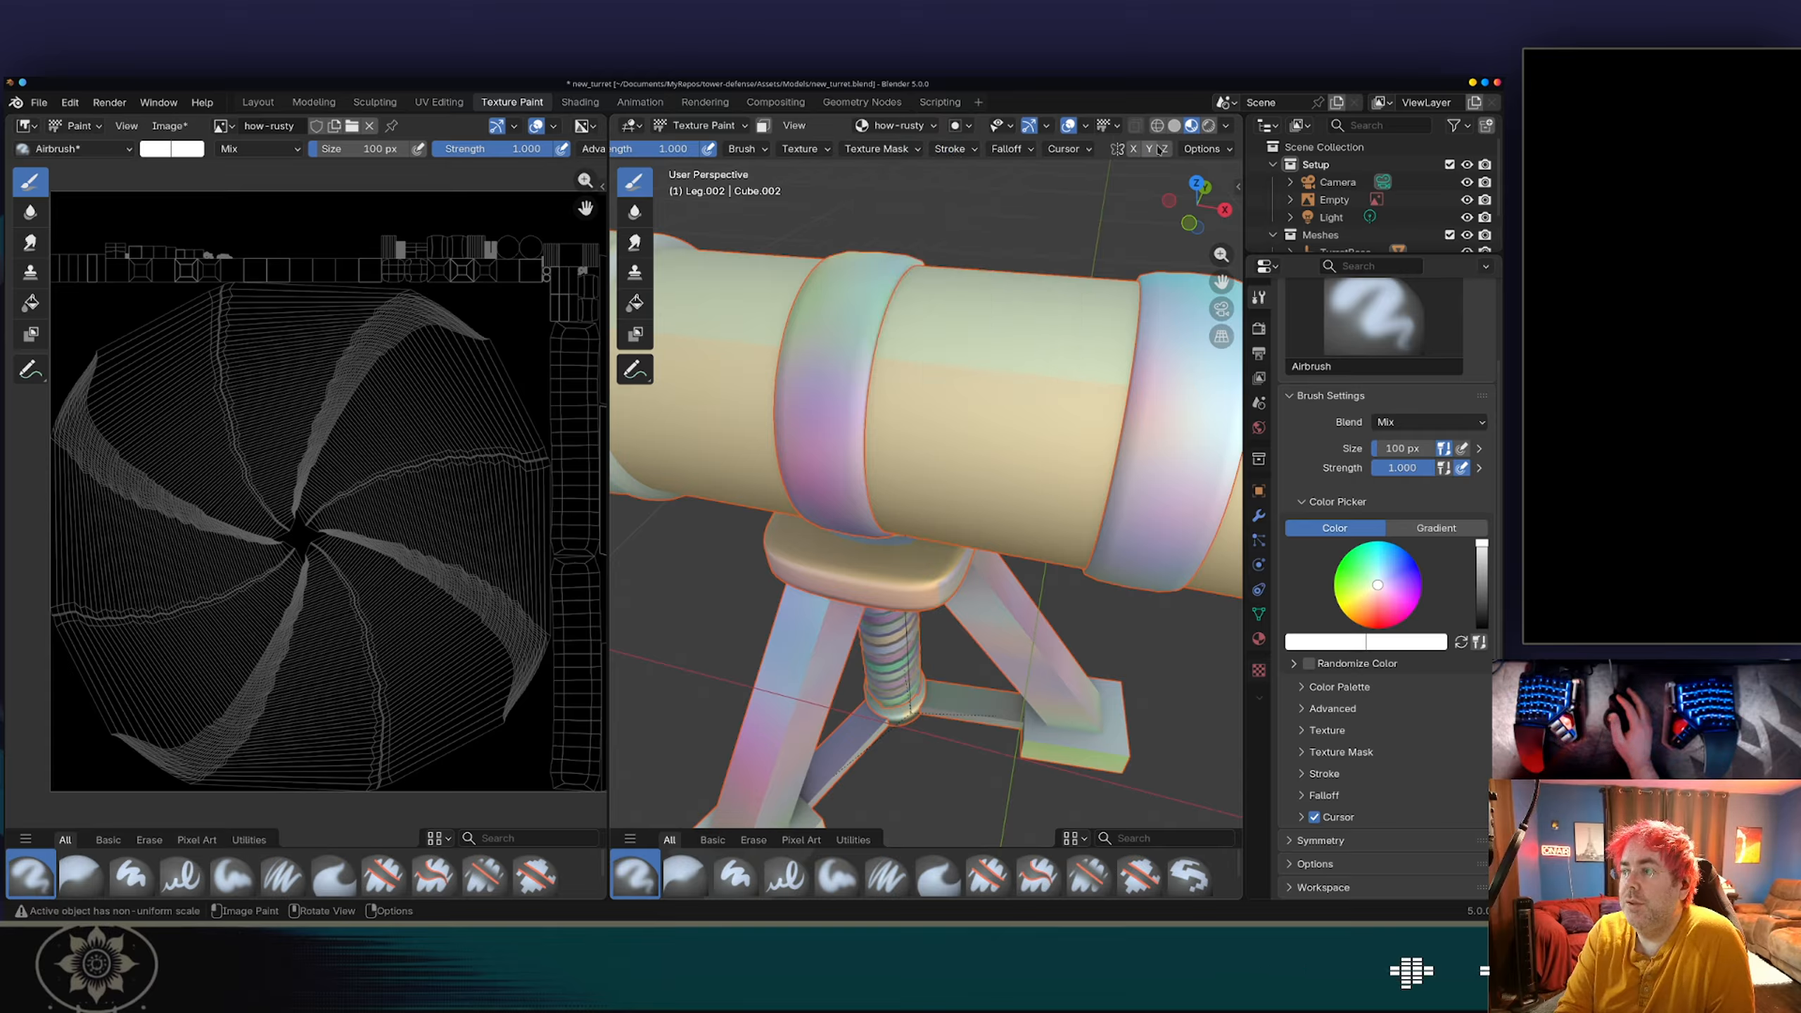
click(1202, 149)
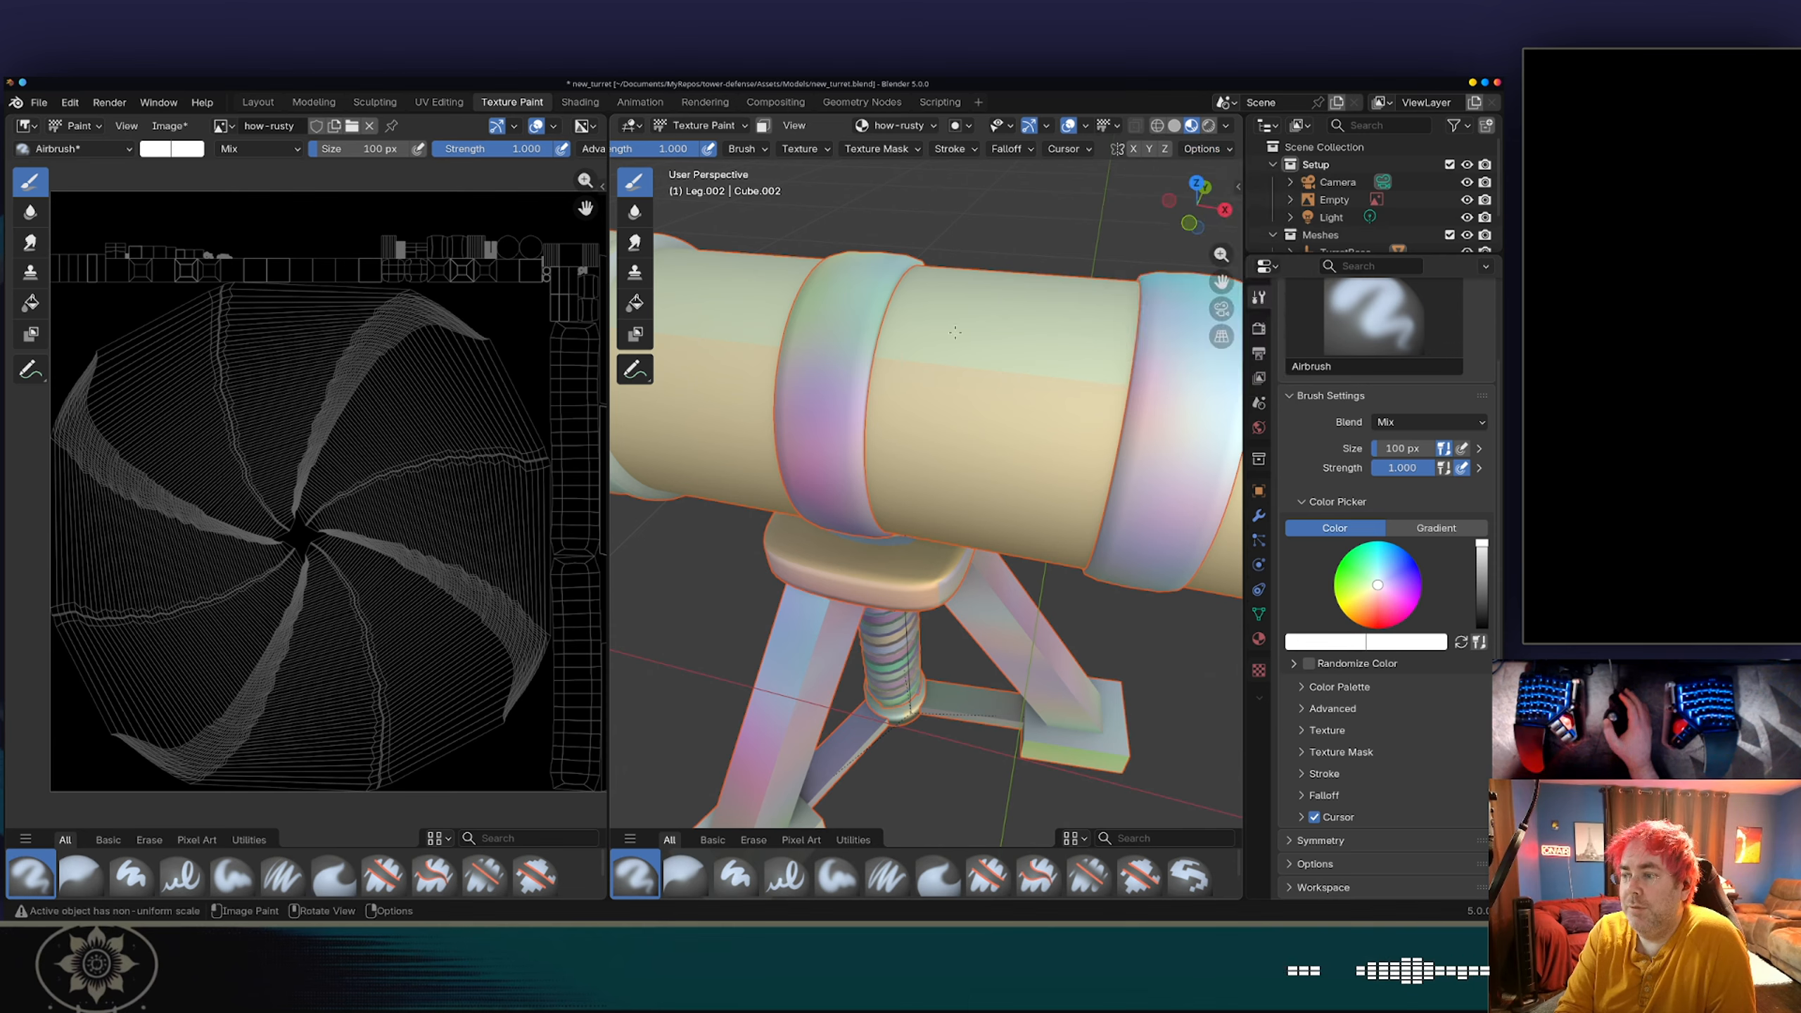
Step: Paint a short white vertical stroke on the how-rusty image's tall UV strip and inspect the outer barrel strap
scroll(965, 328, down, 4)
middle_drag(874, 406, 859, 491)
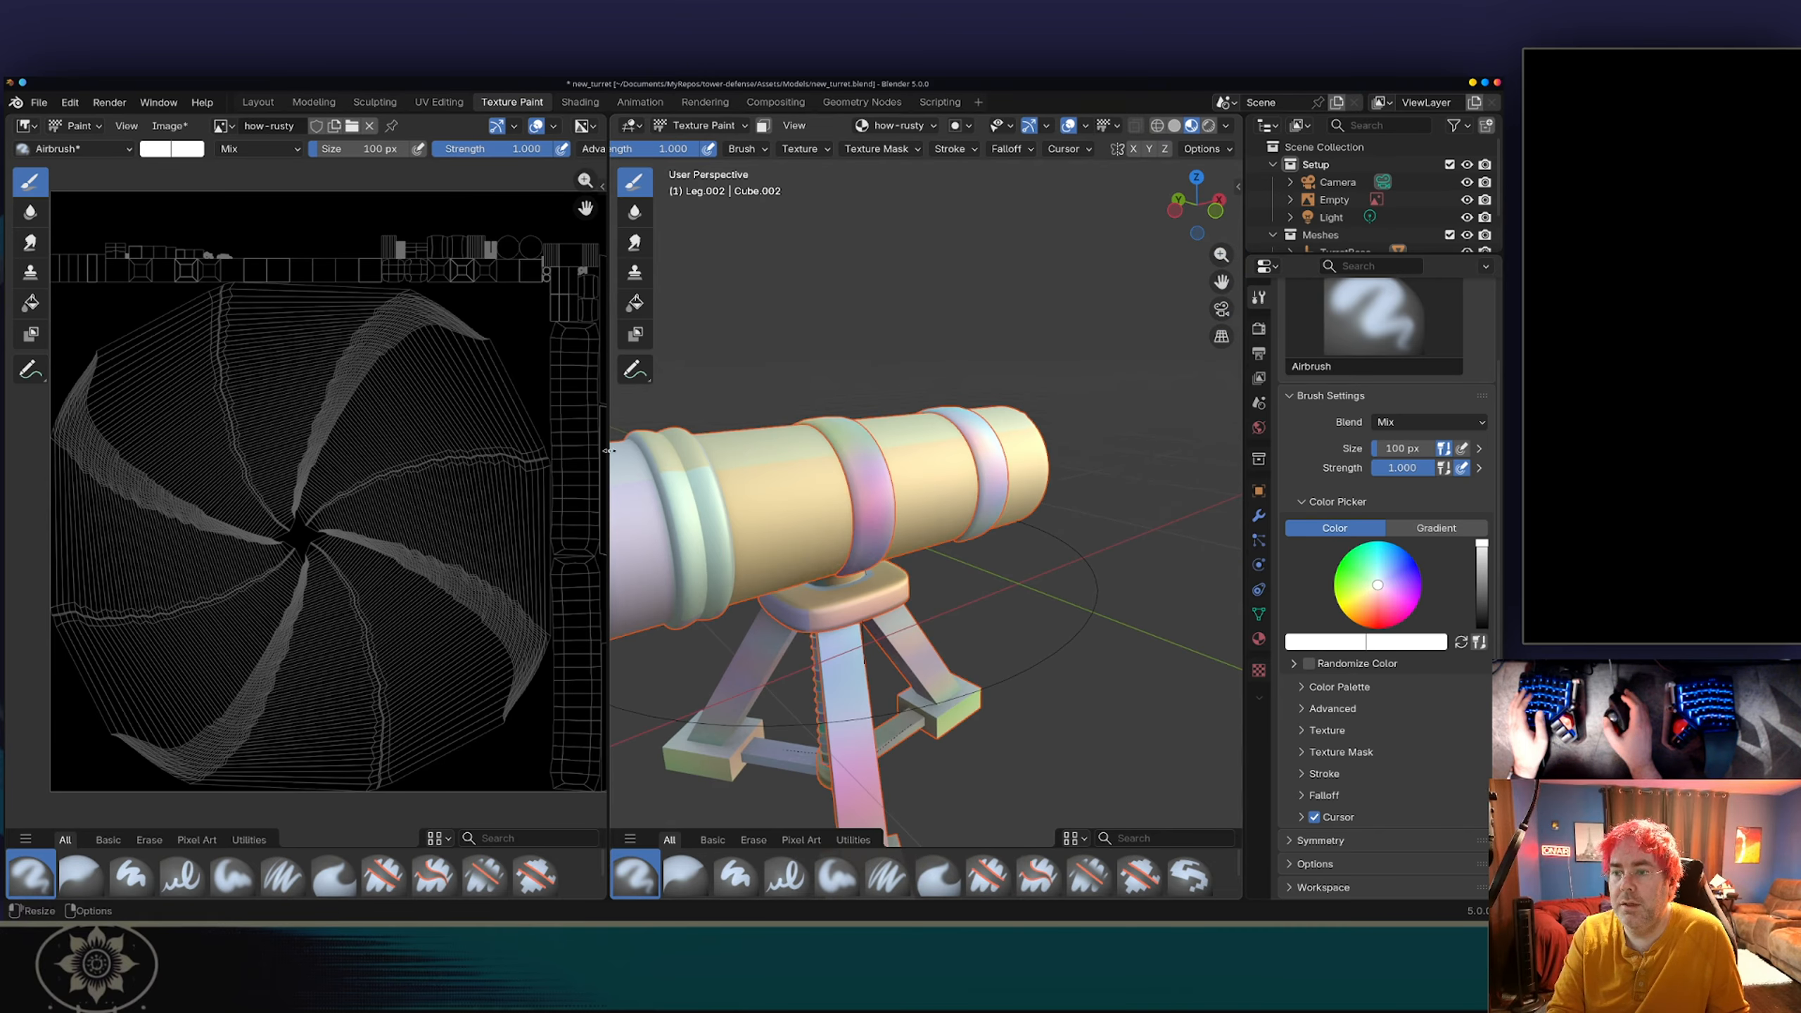
drag(573, 389, 574, 436)
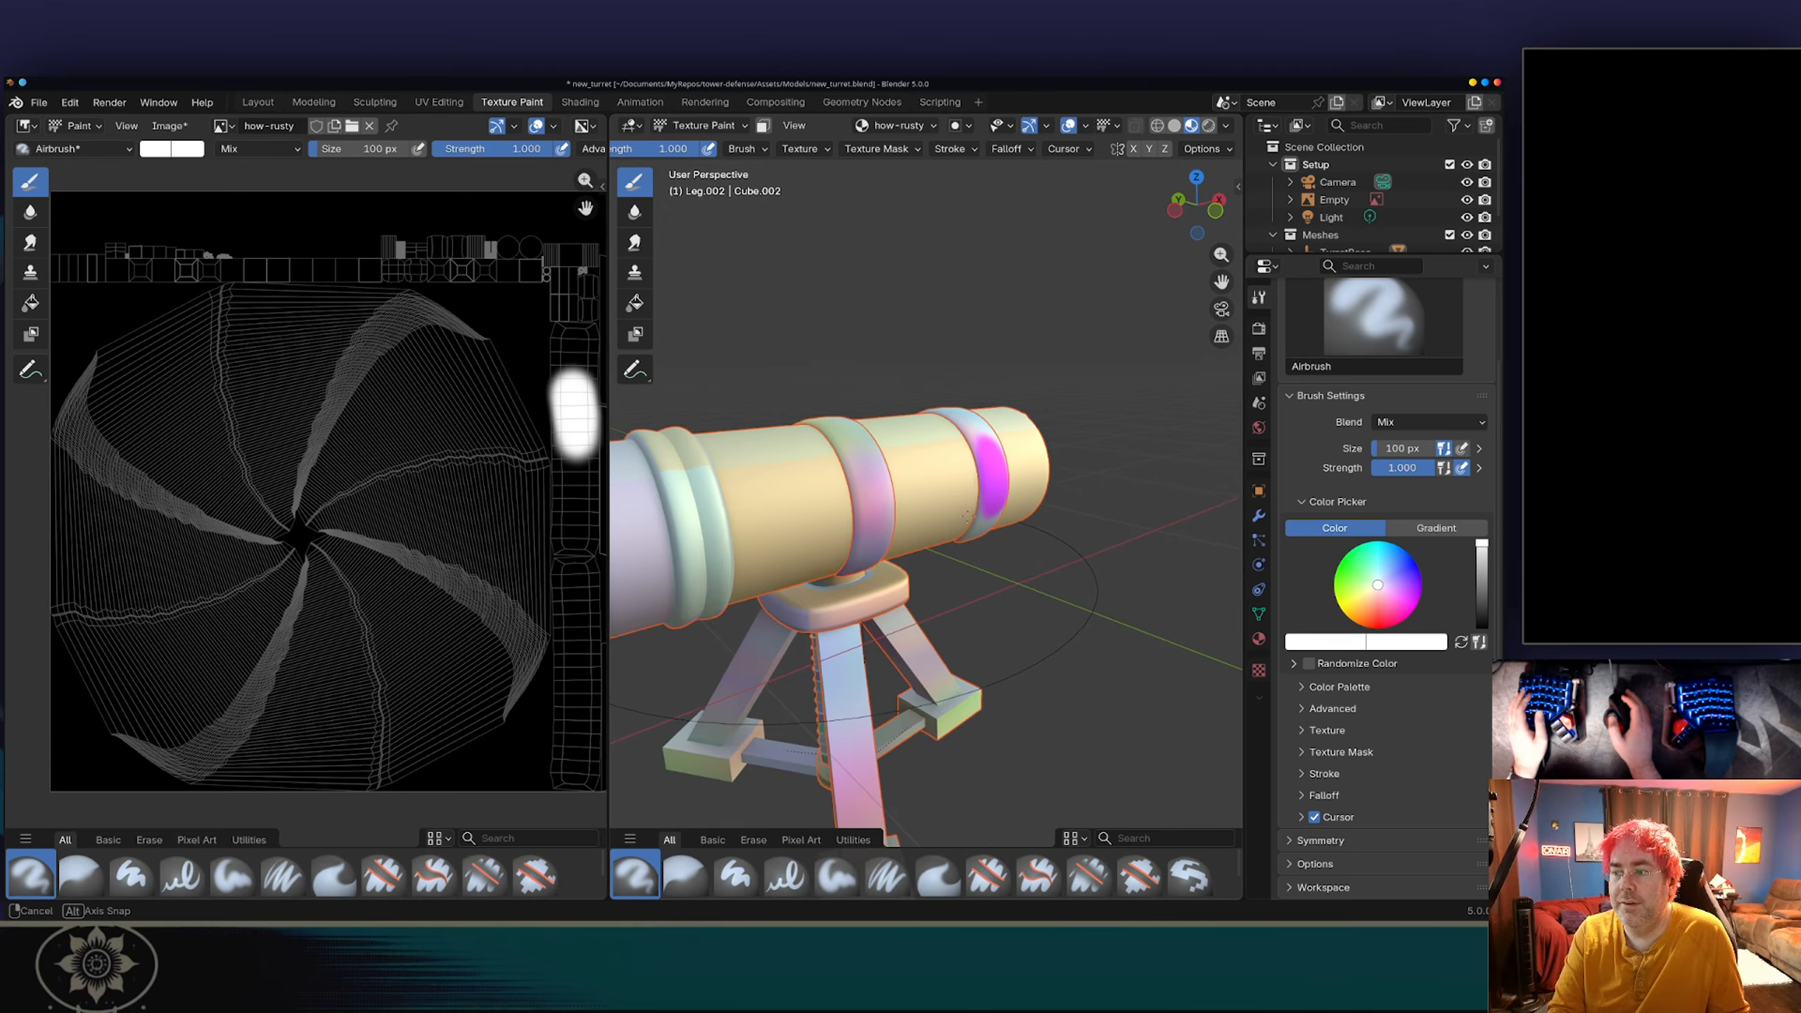
middle_drag(957, 535, 929, 496)
scroll(969, 518, up, 3)
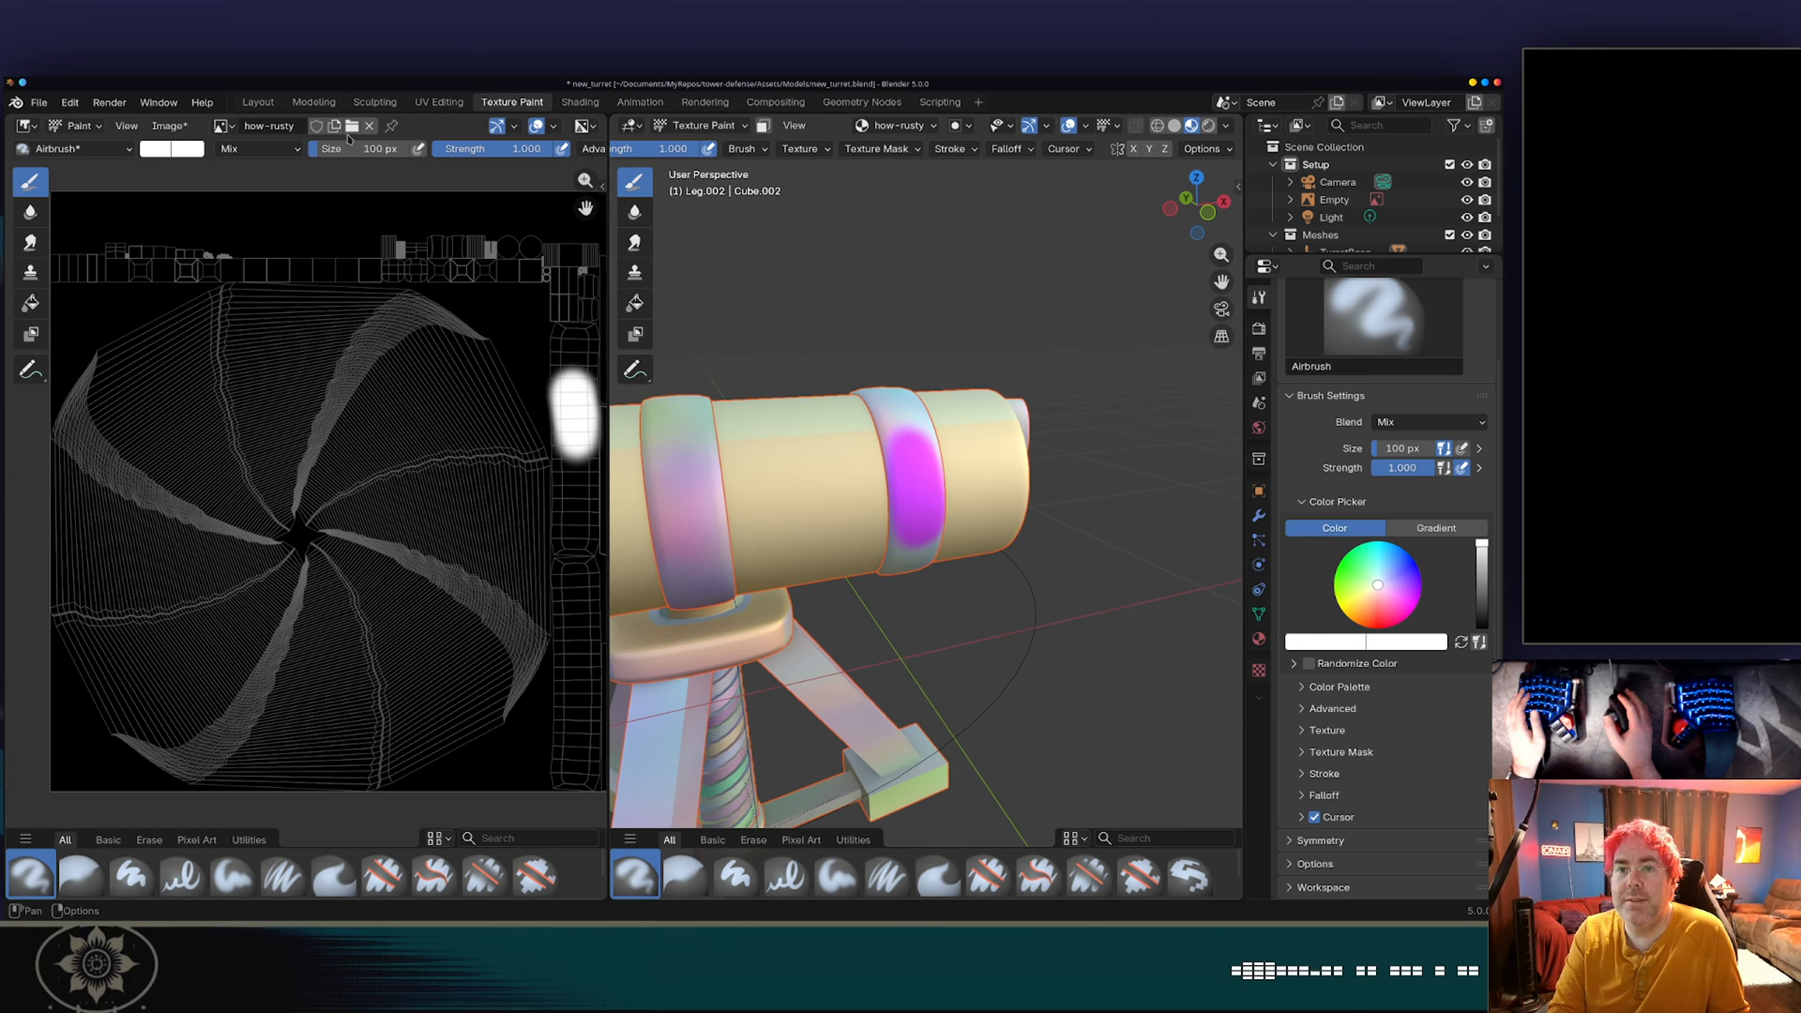
Step: Set the brush color to mid-grey #848484, paint a dab directly below the white stroke on the how-rusty image, and inspect the strap
click(202, 150)
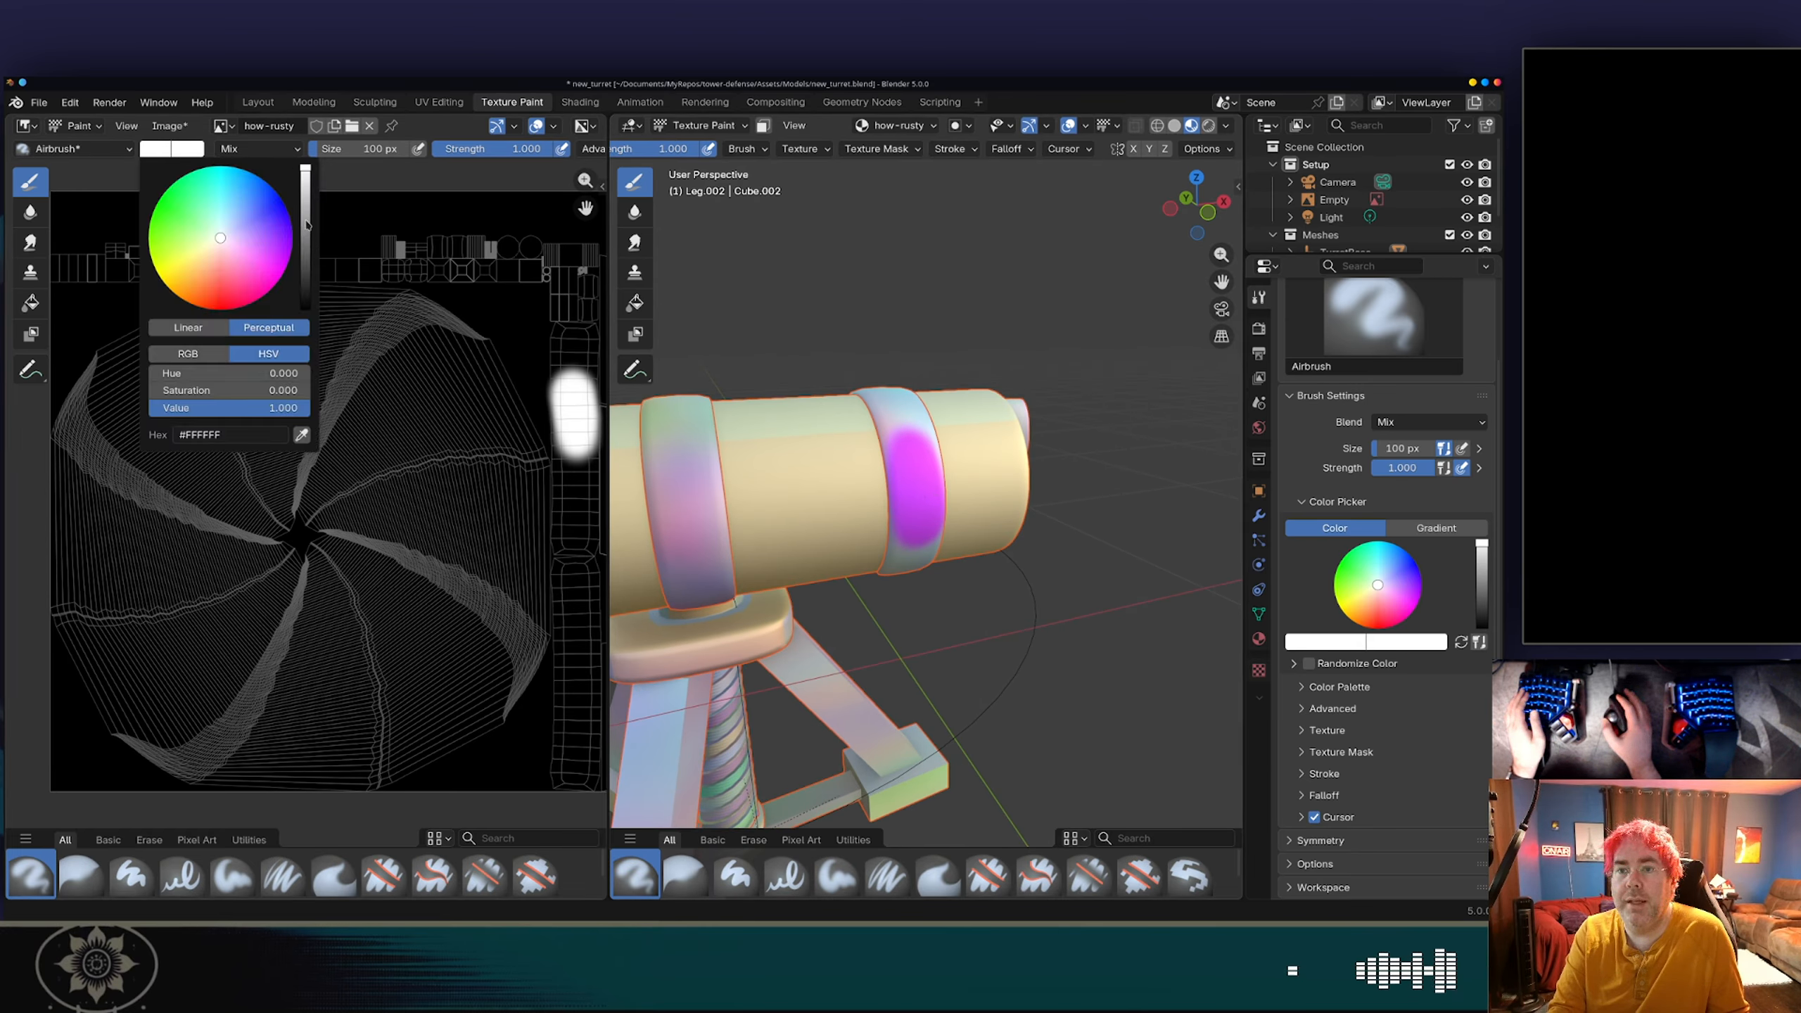
drag(307, 225, 305, 236)
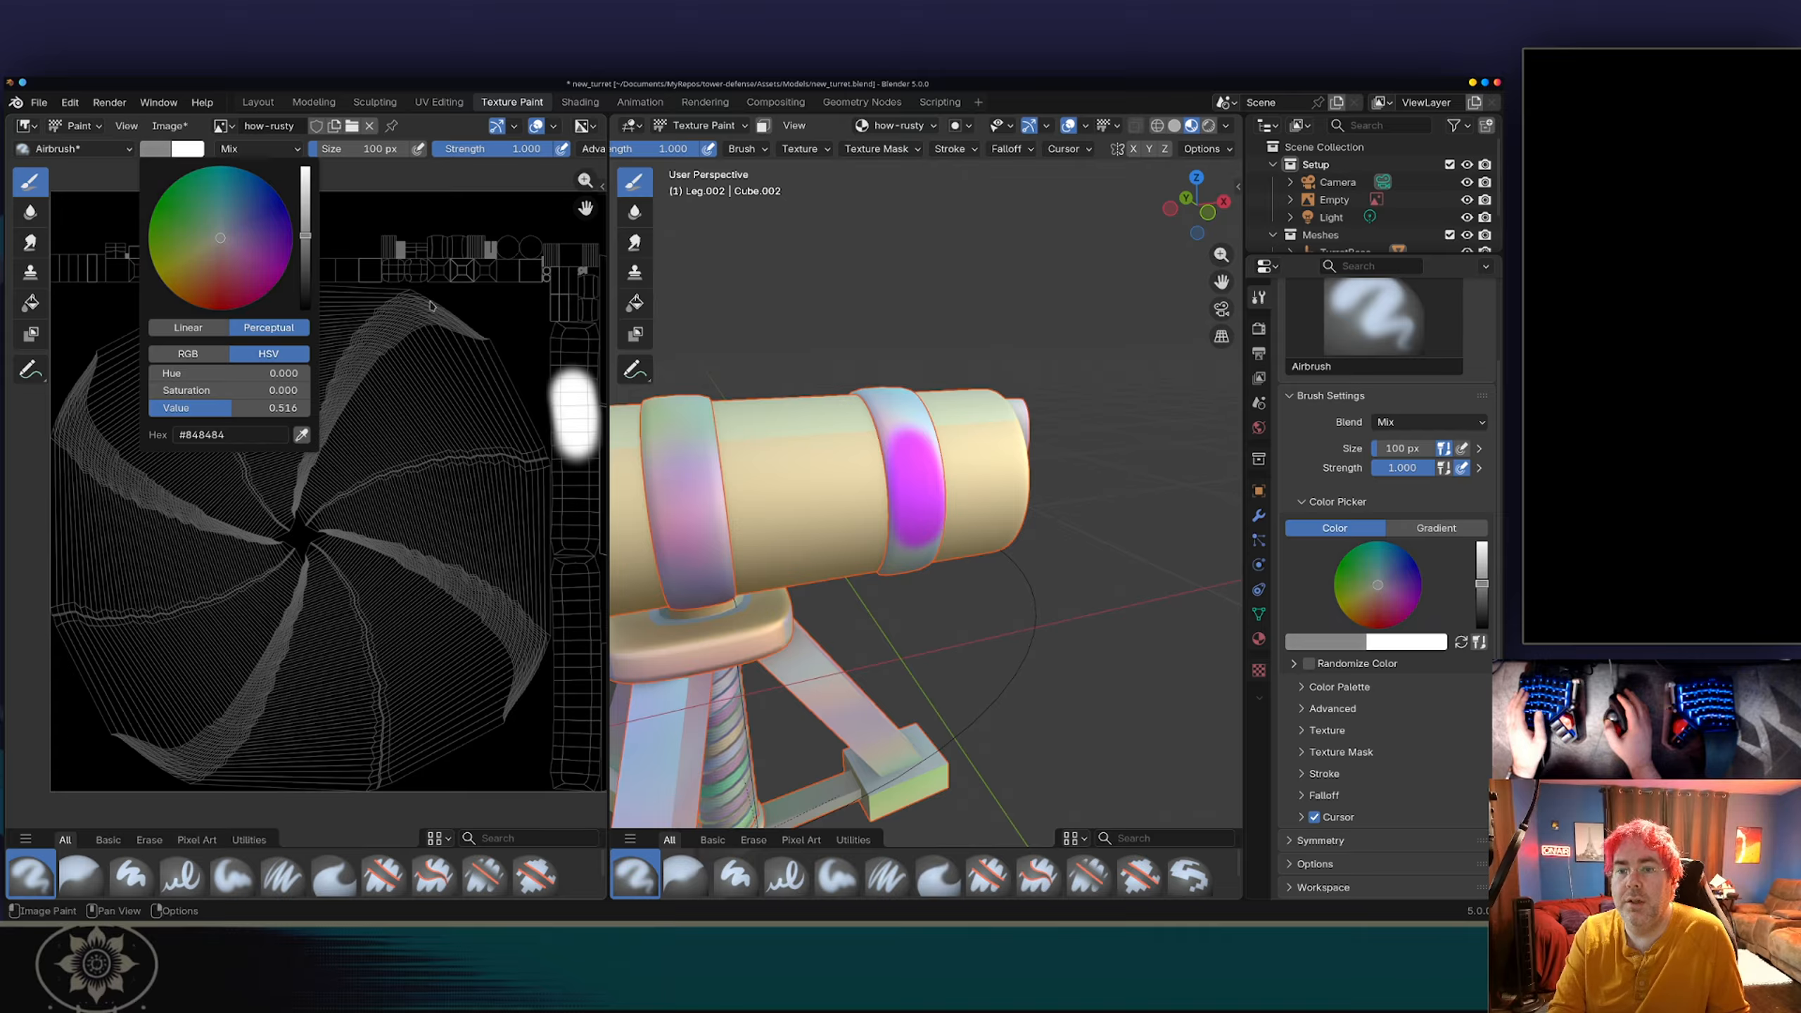
drag(560, 454, 571, 467)
scroll(874, 485, up, 2)
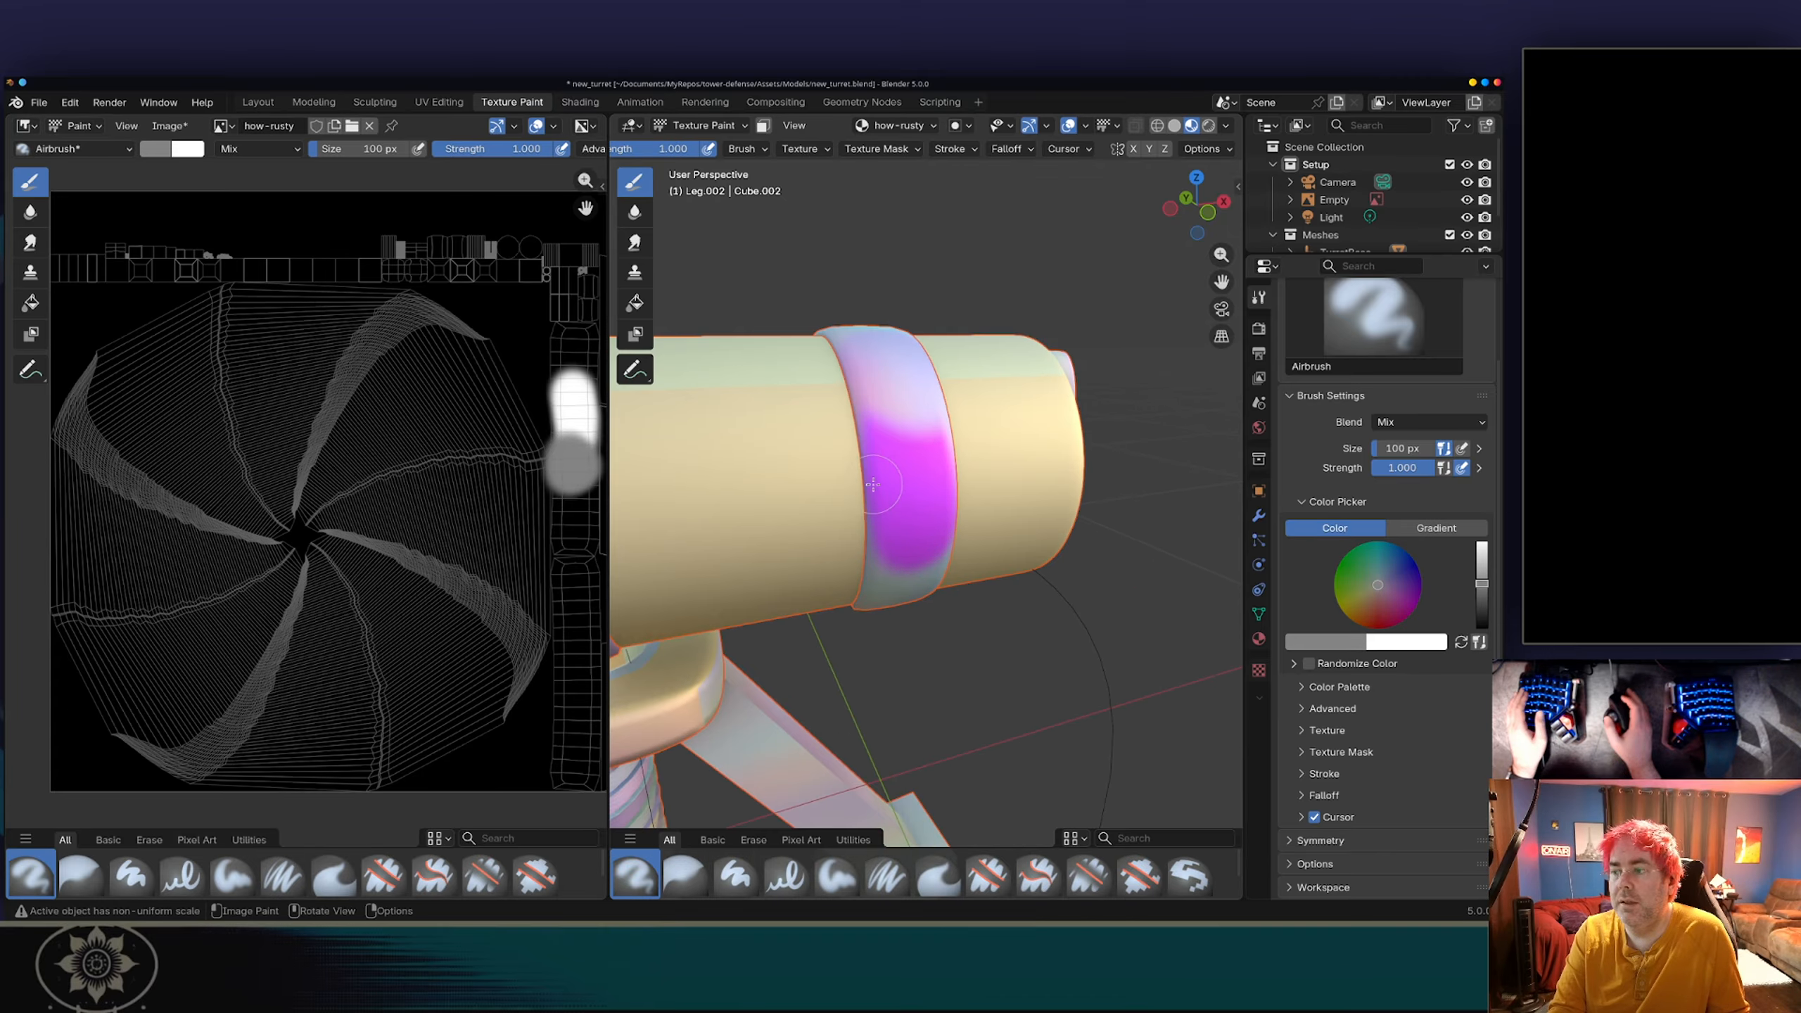
scroll(930, 387, up, 2)
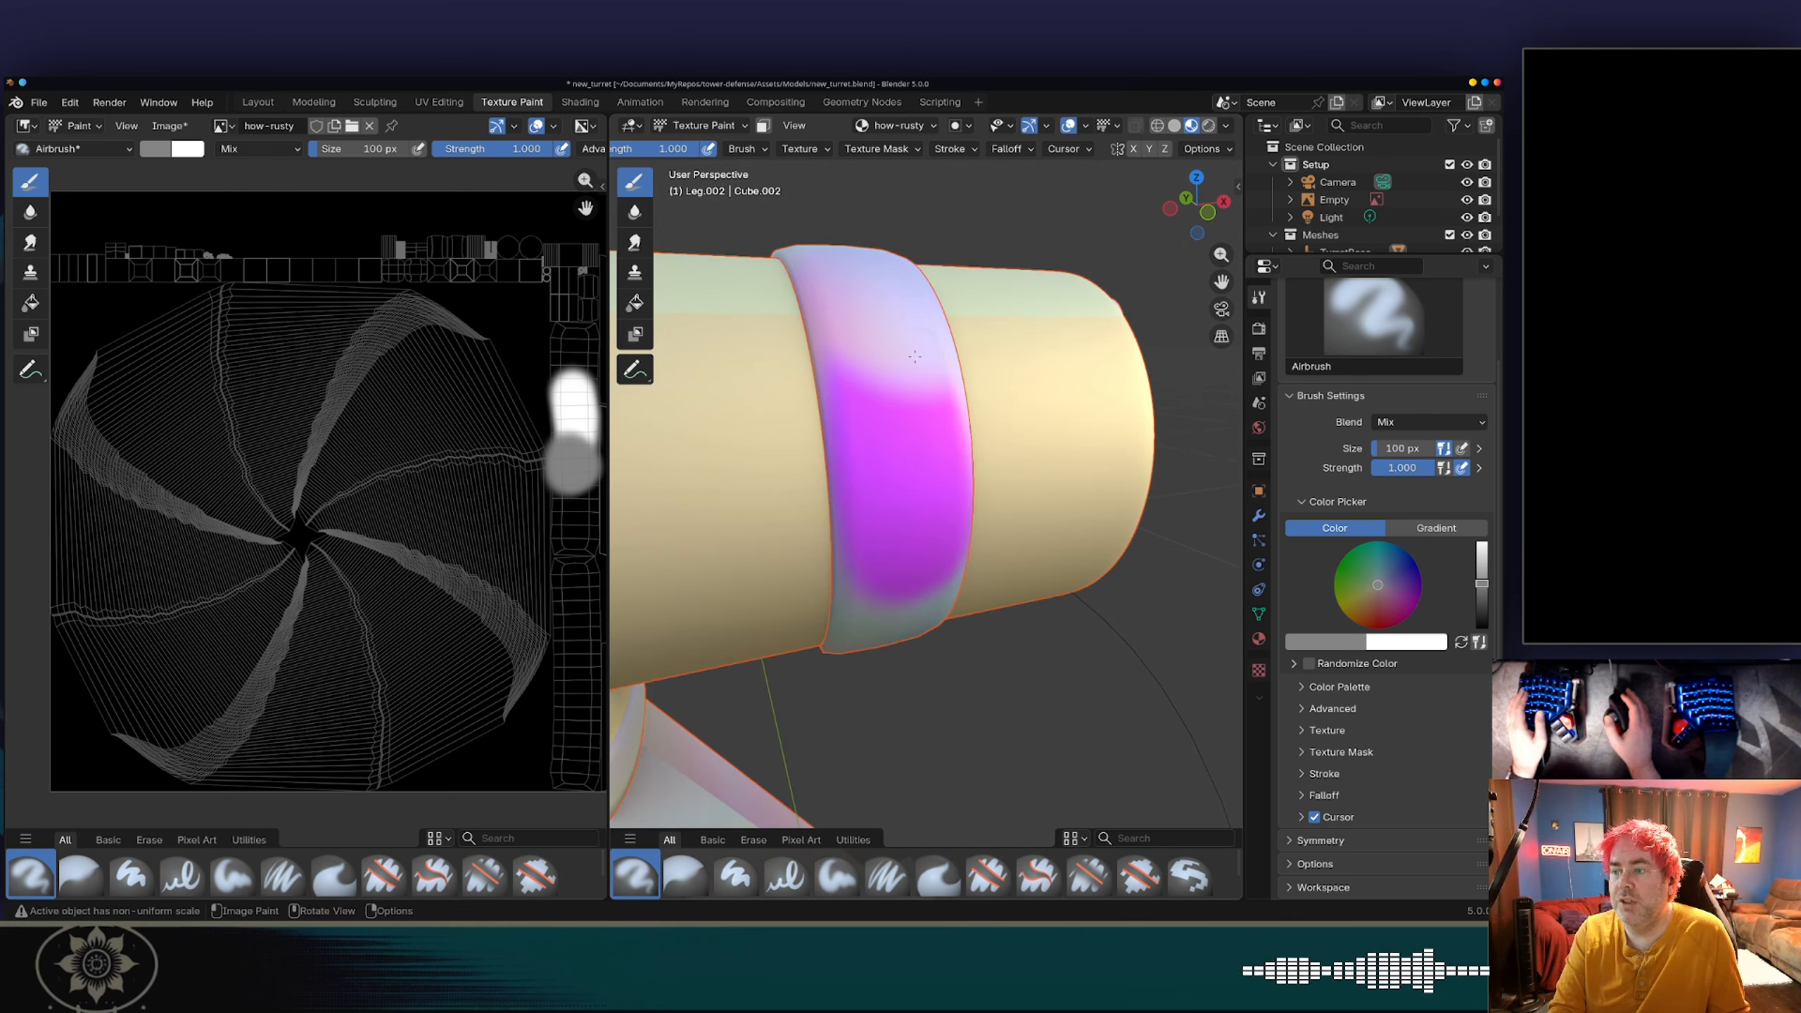
middle_drag(915, 357, 930, 392)
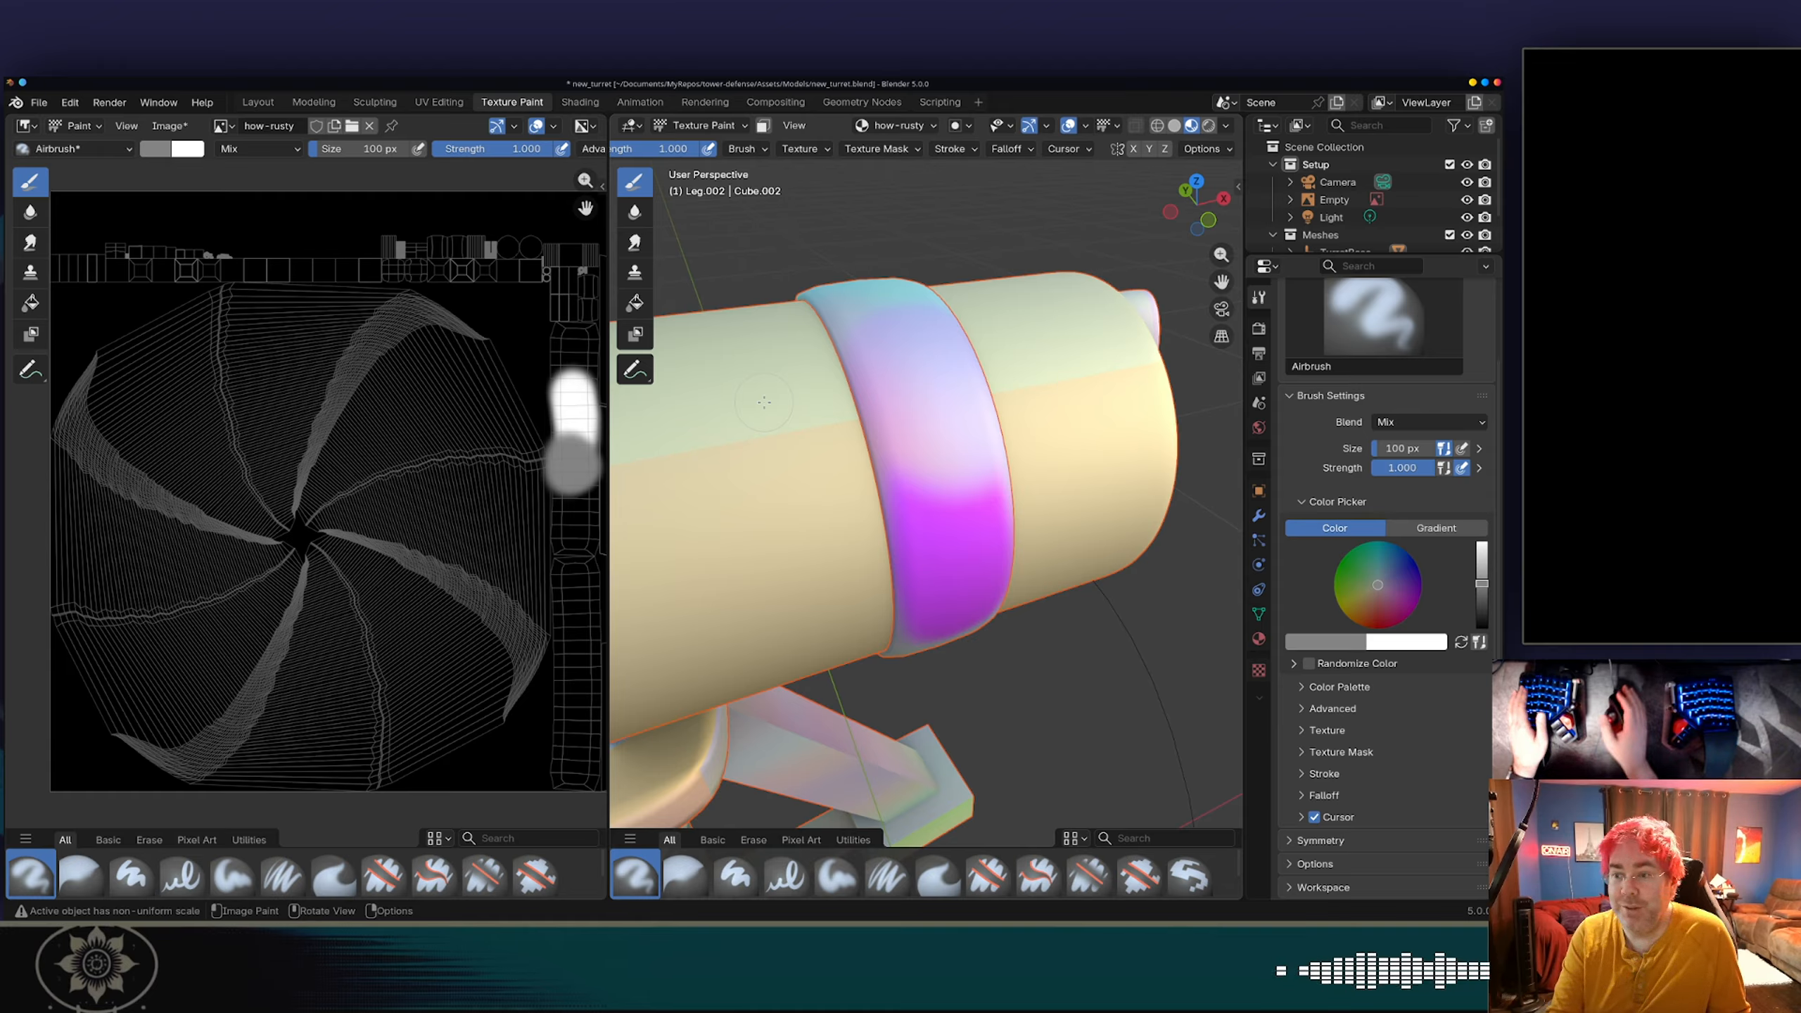
middle_drag(883, 412, 934, 393)
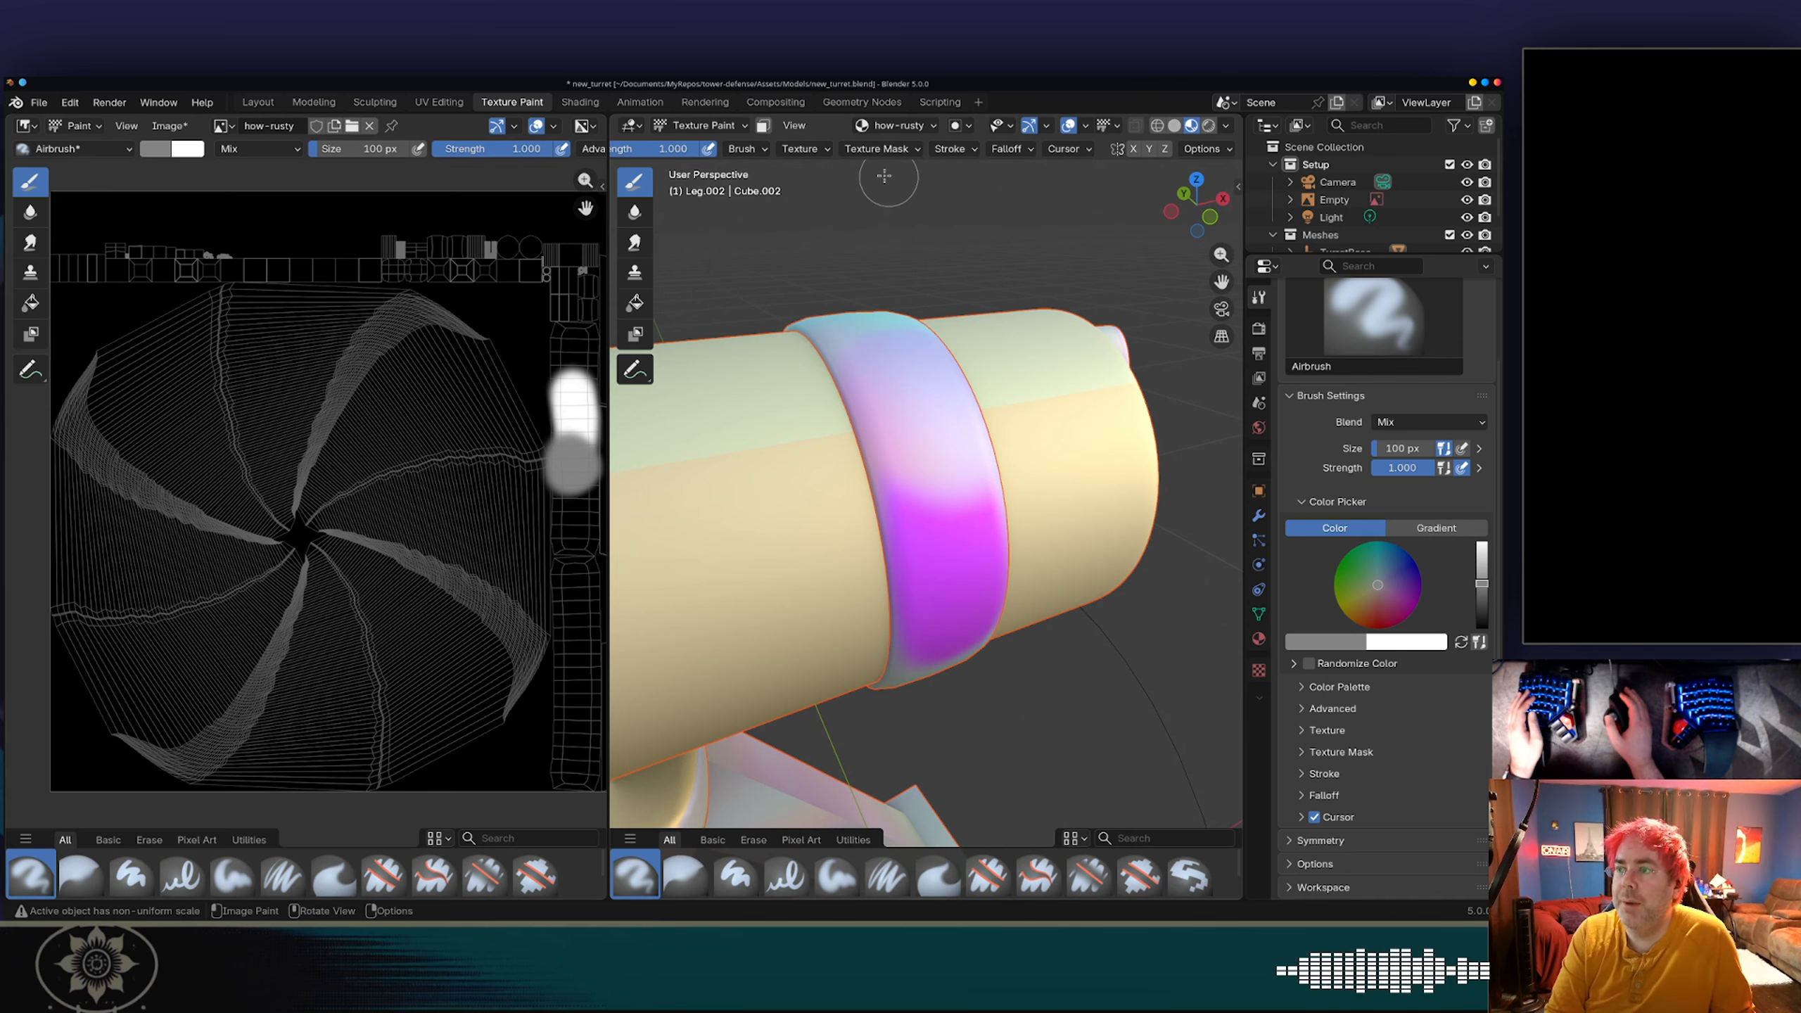
Step: In the Shading workspace, delete the White Noise Texture, Noise Texture and Mix nodes, and link how-rusty's Color to the Principled BSDF's Base Color
click(579, 102)
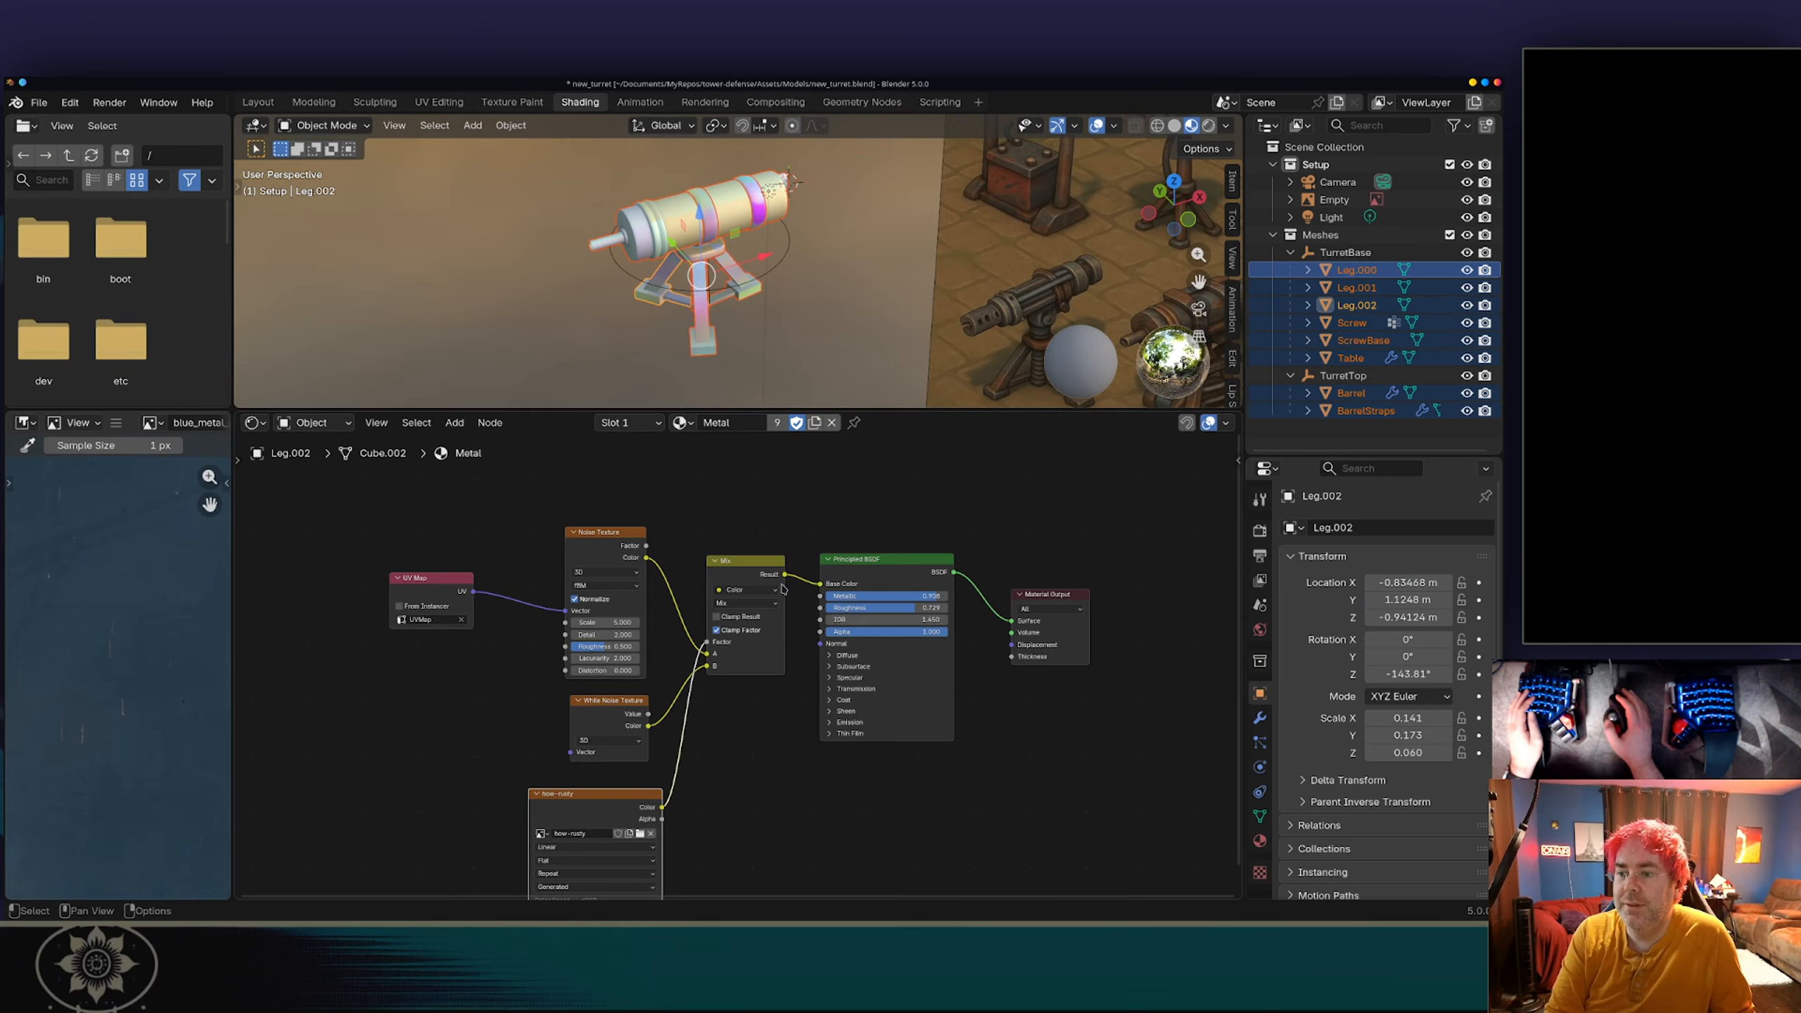
middle_drag(774, 738, 779, 679)
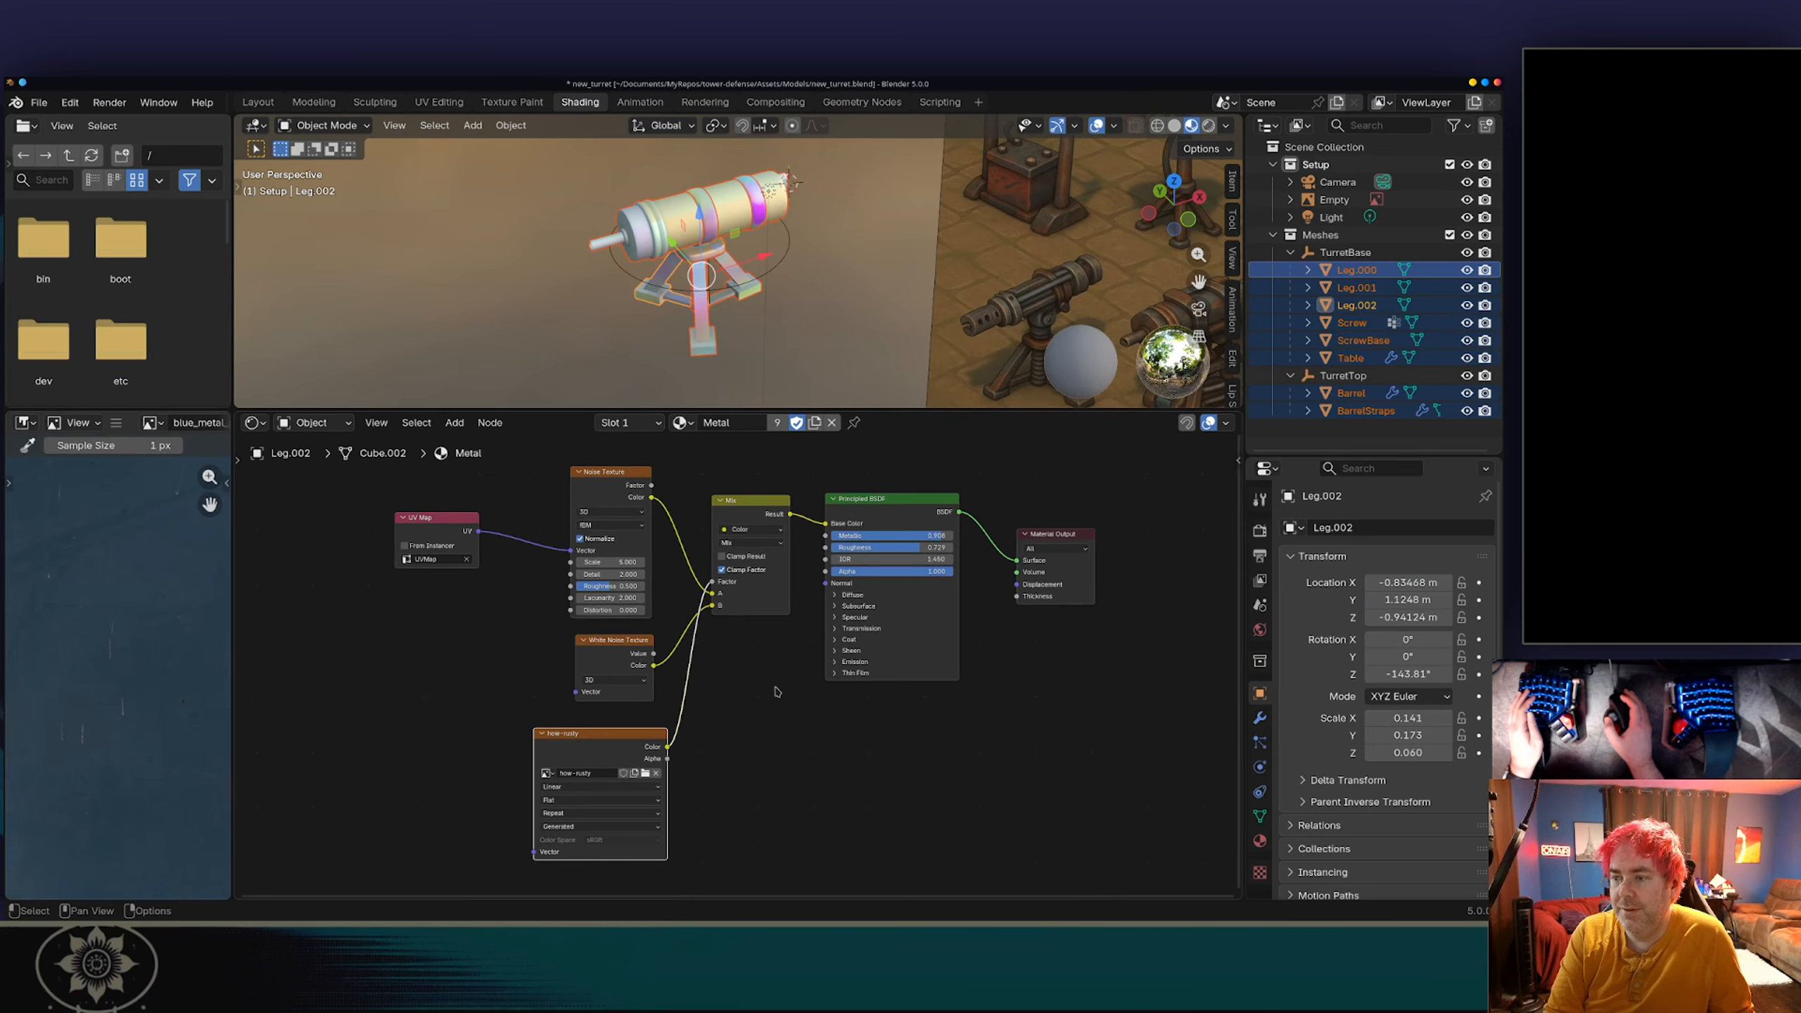
click(621, 645)
key(x)
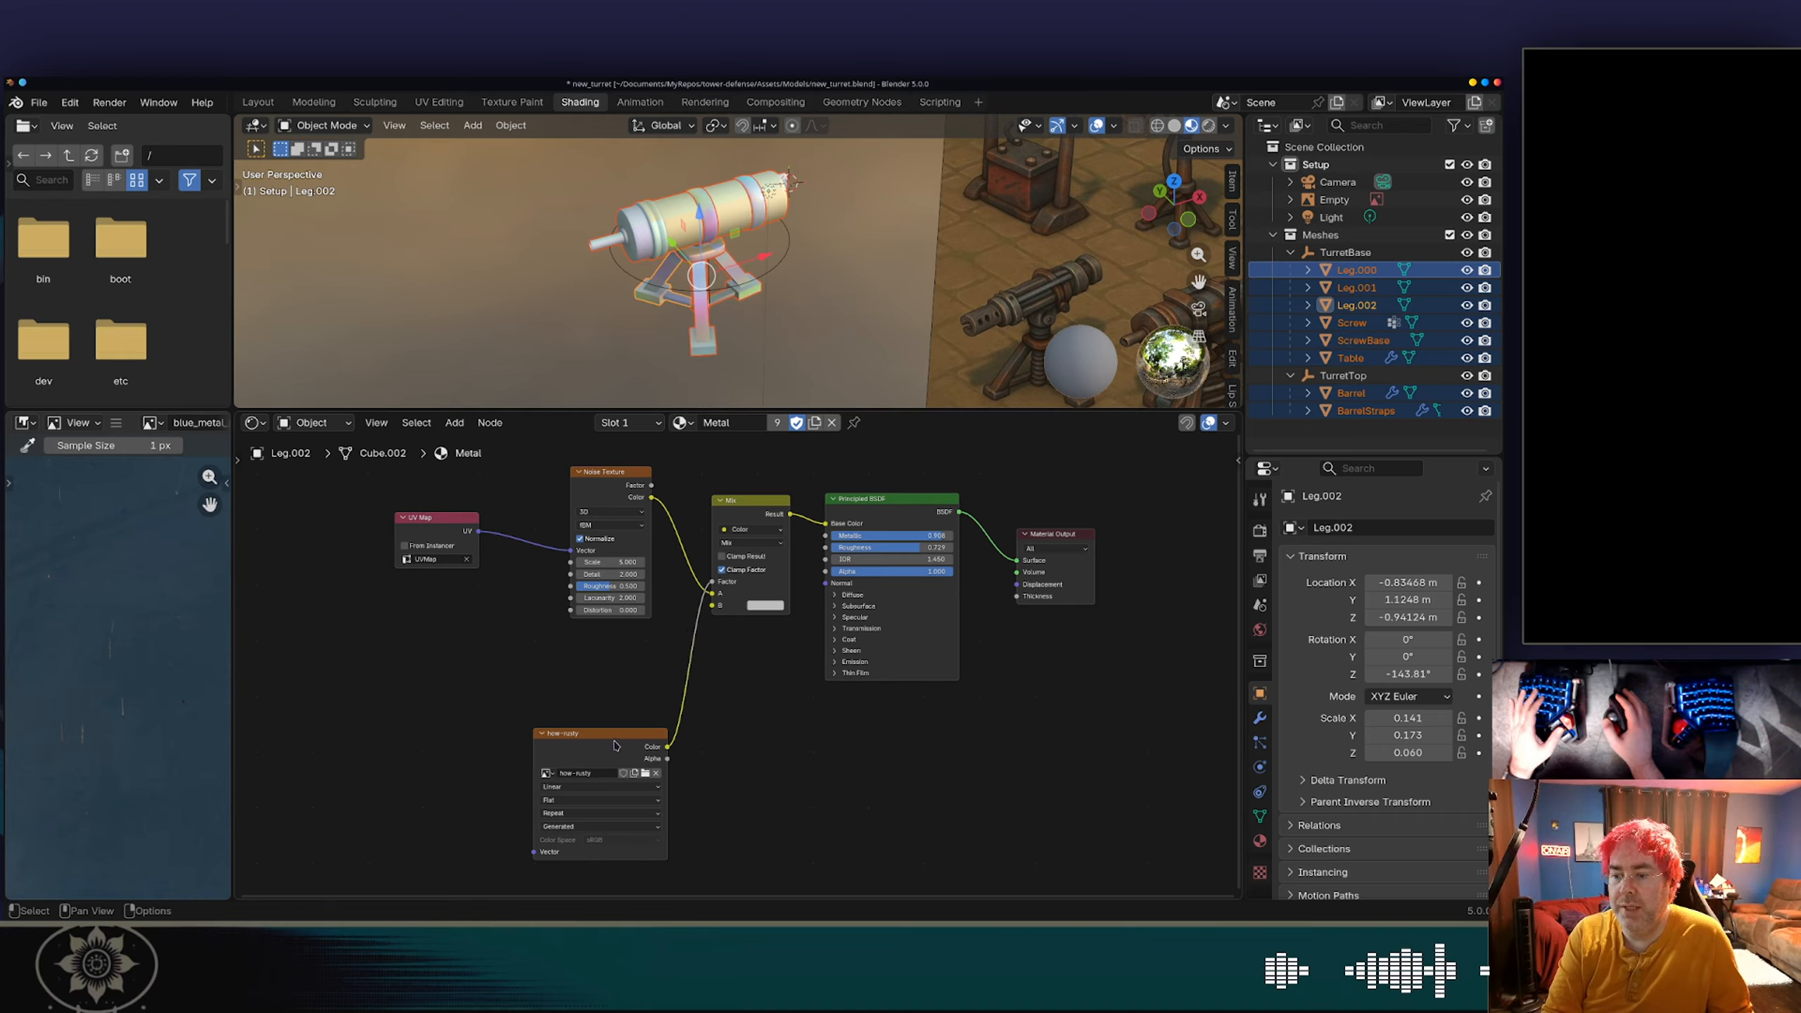
drag(621, 731, 613, 656)
click(630, 475)
key(x)
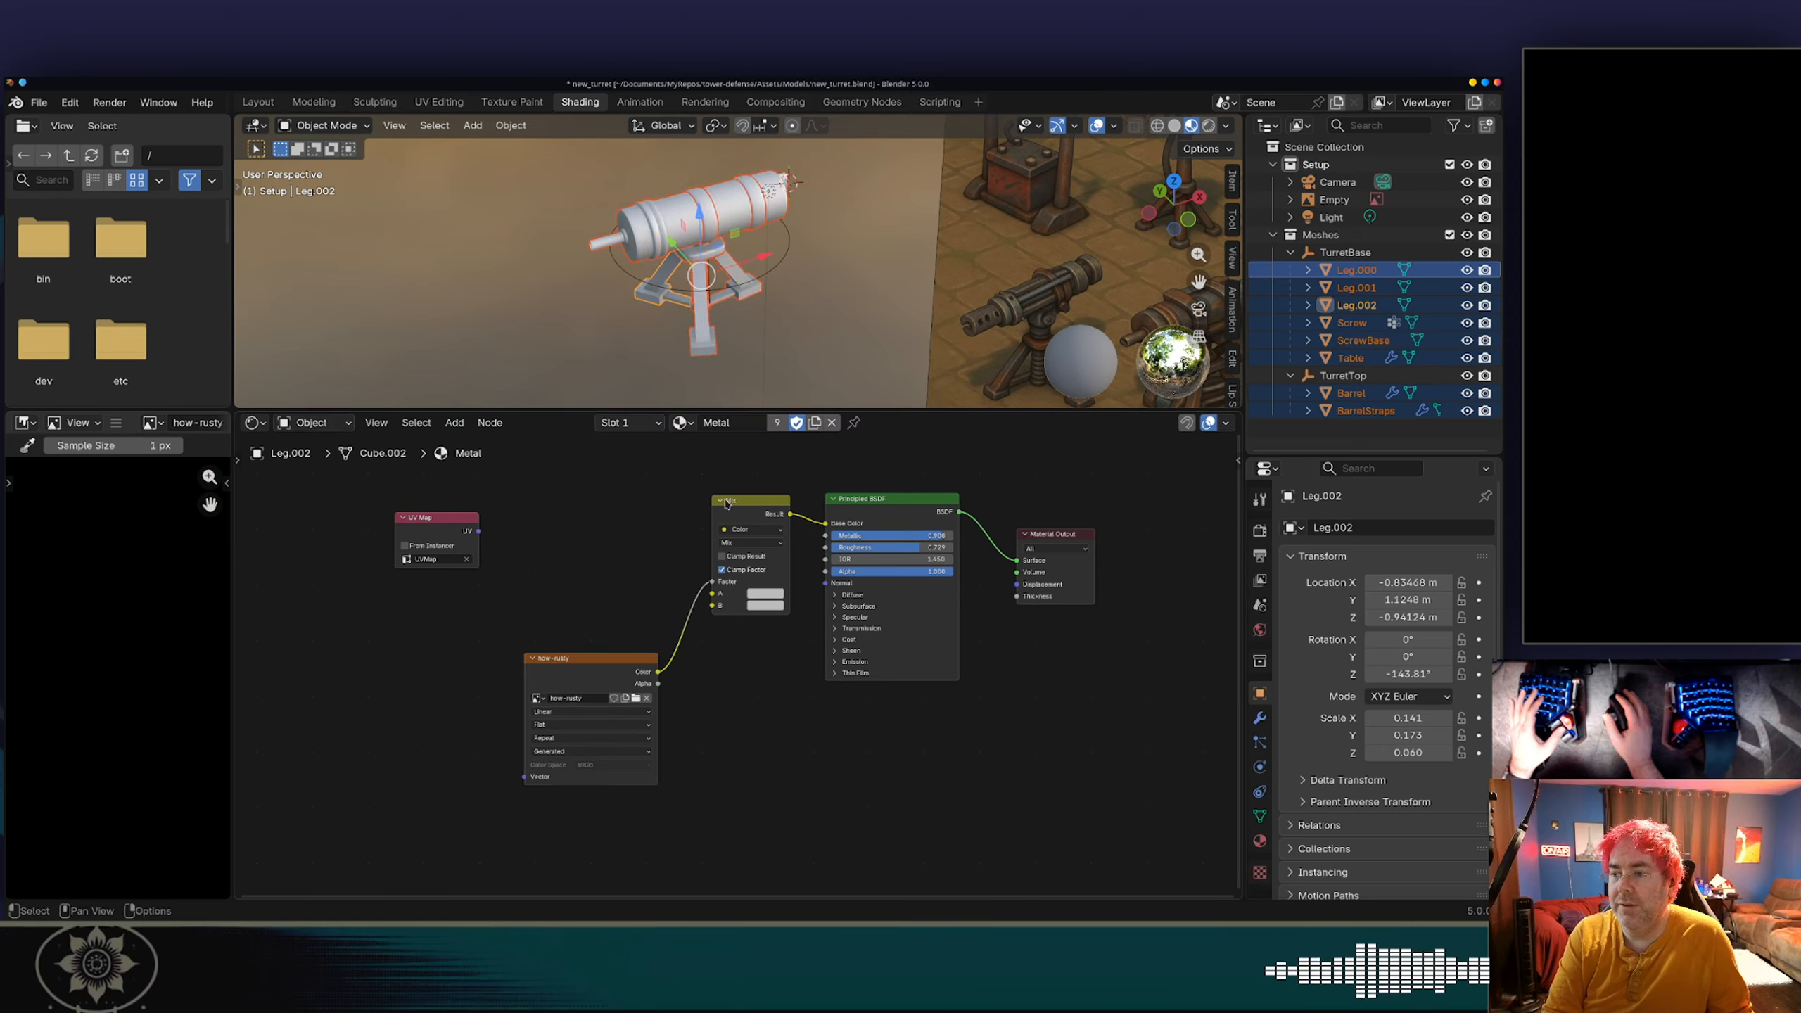
click(741, 503)
key(x)
drag(659, 672, 826, 522)
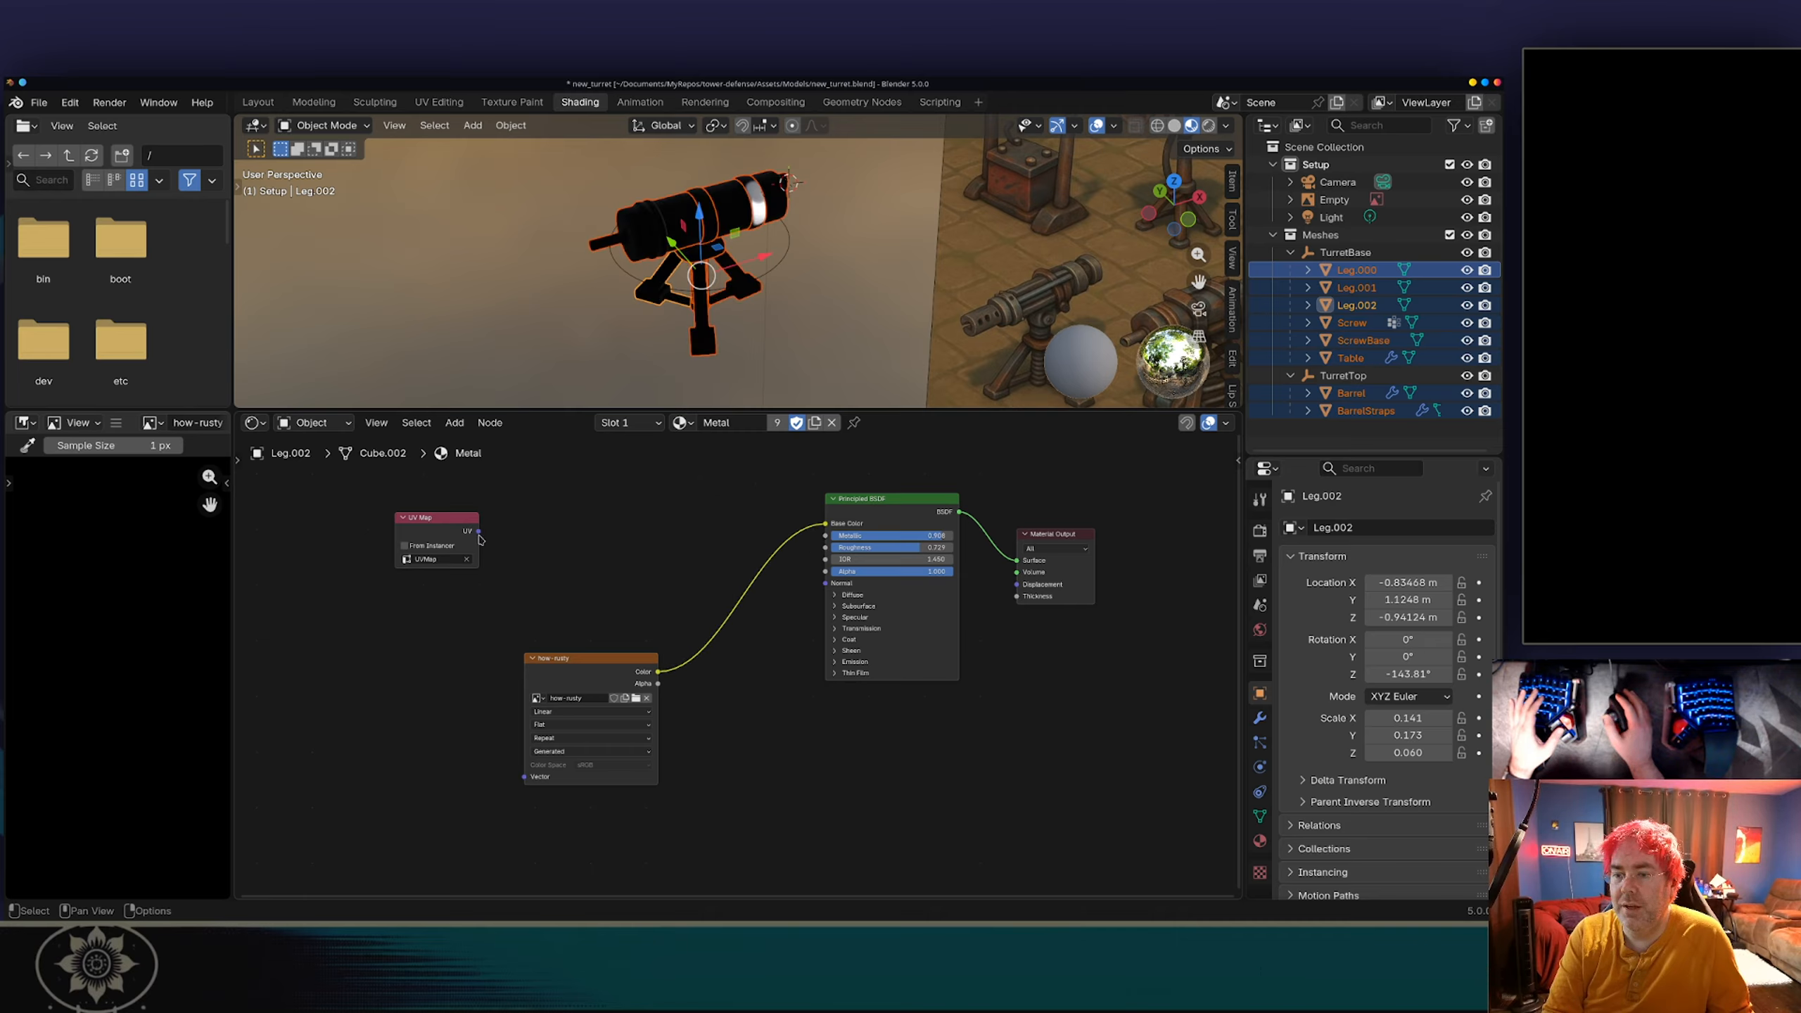
Step: Delete the unlinked UV Map node and move the how-rusty image node up beside the Principled BSDF node
drag(479, 532, 546, 558)
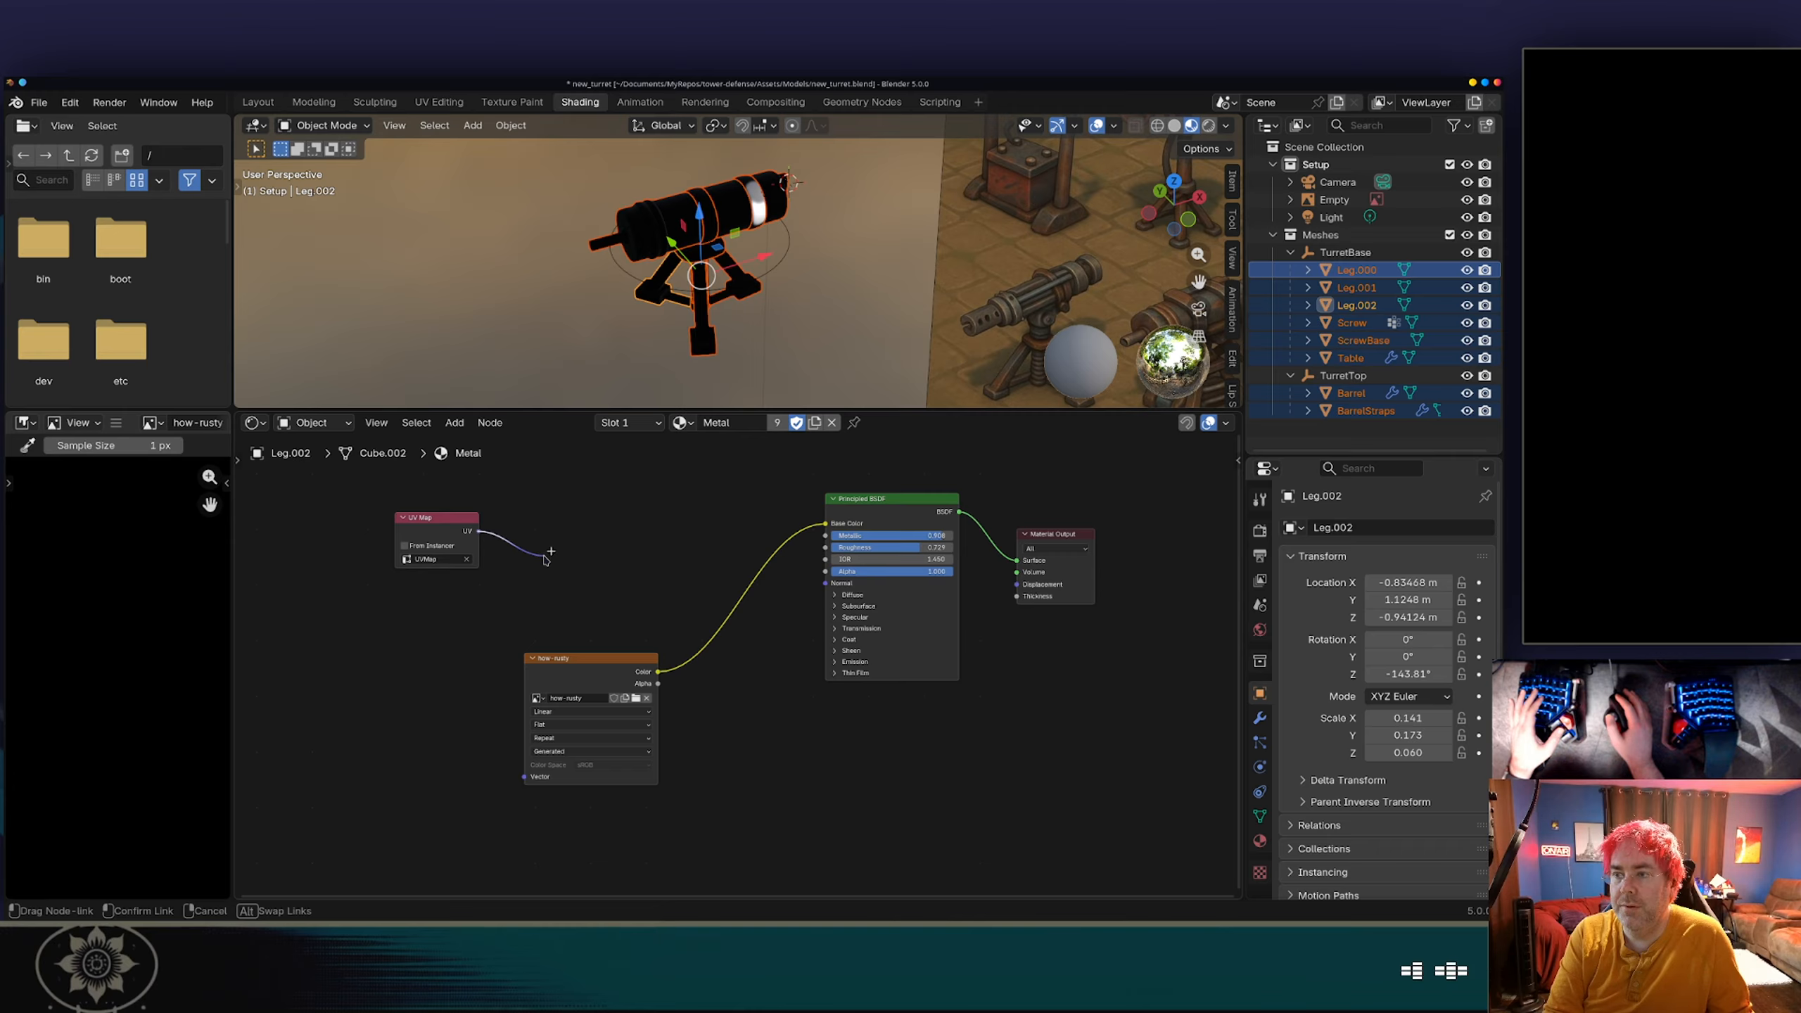
drag(544, 557, 545, 559)
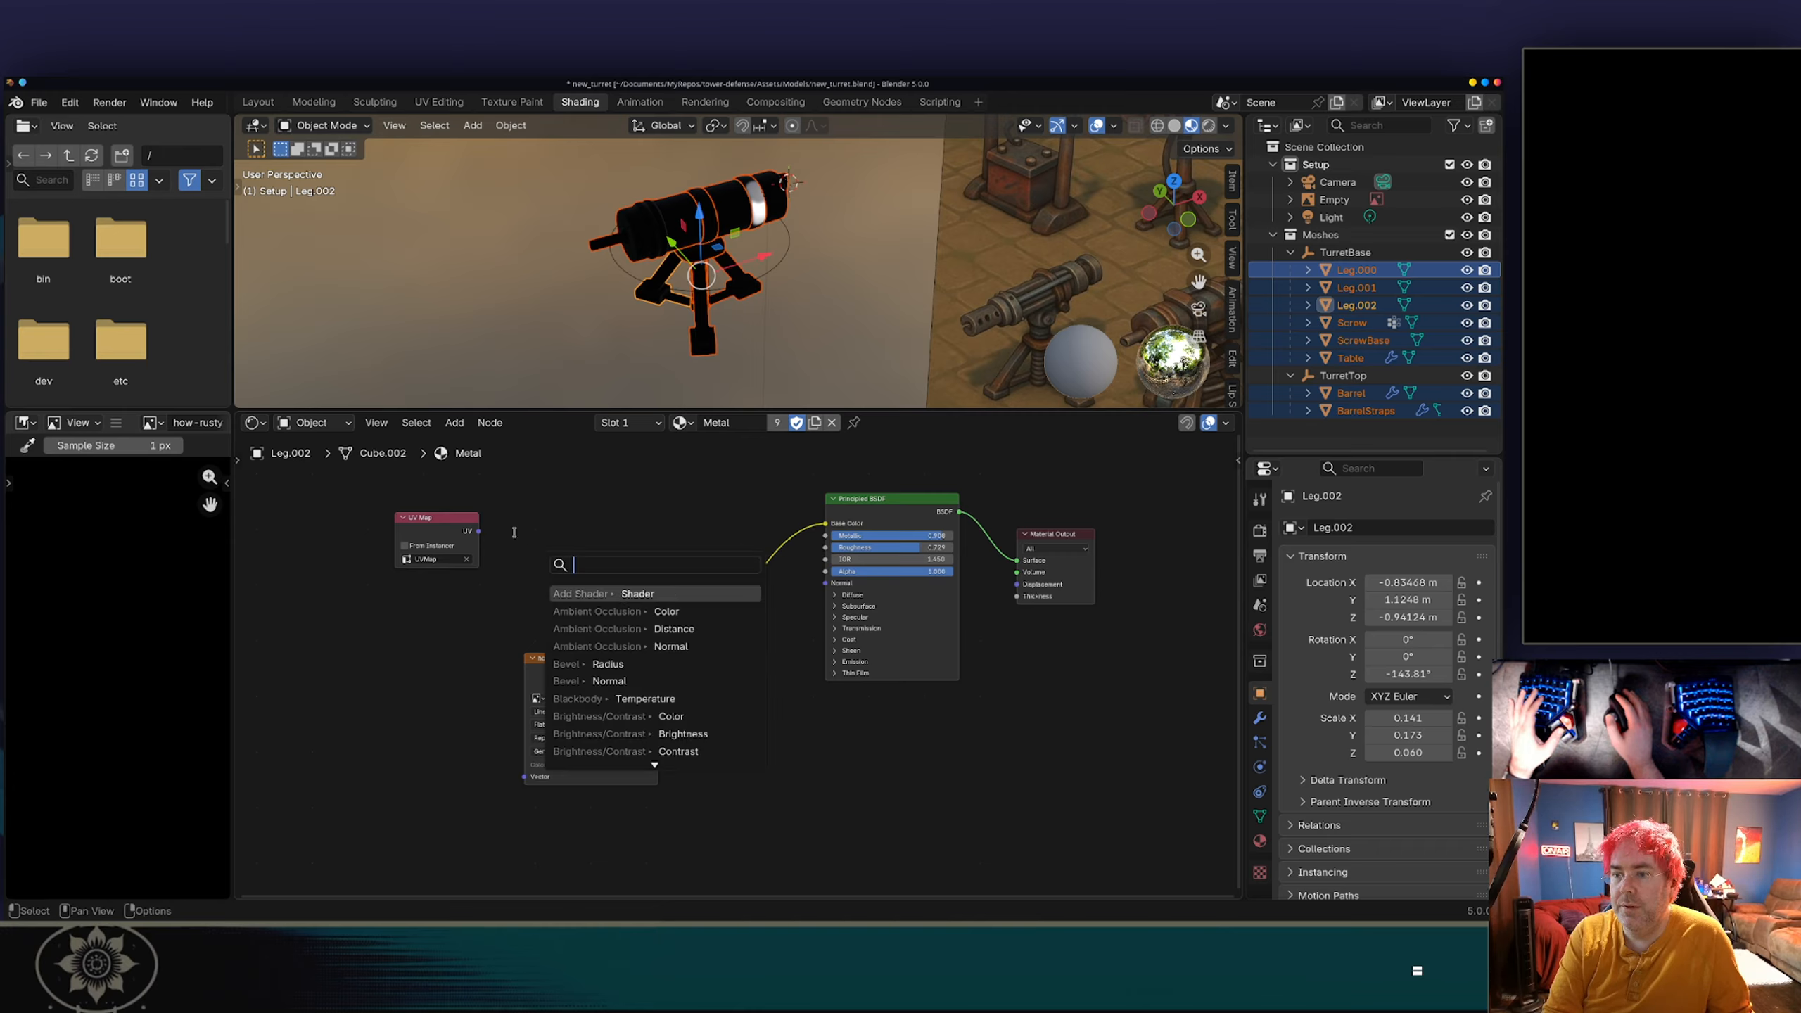
drag(455, 518, 466, 527)
key(x)
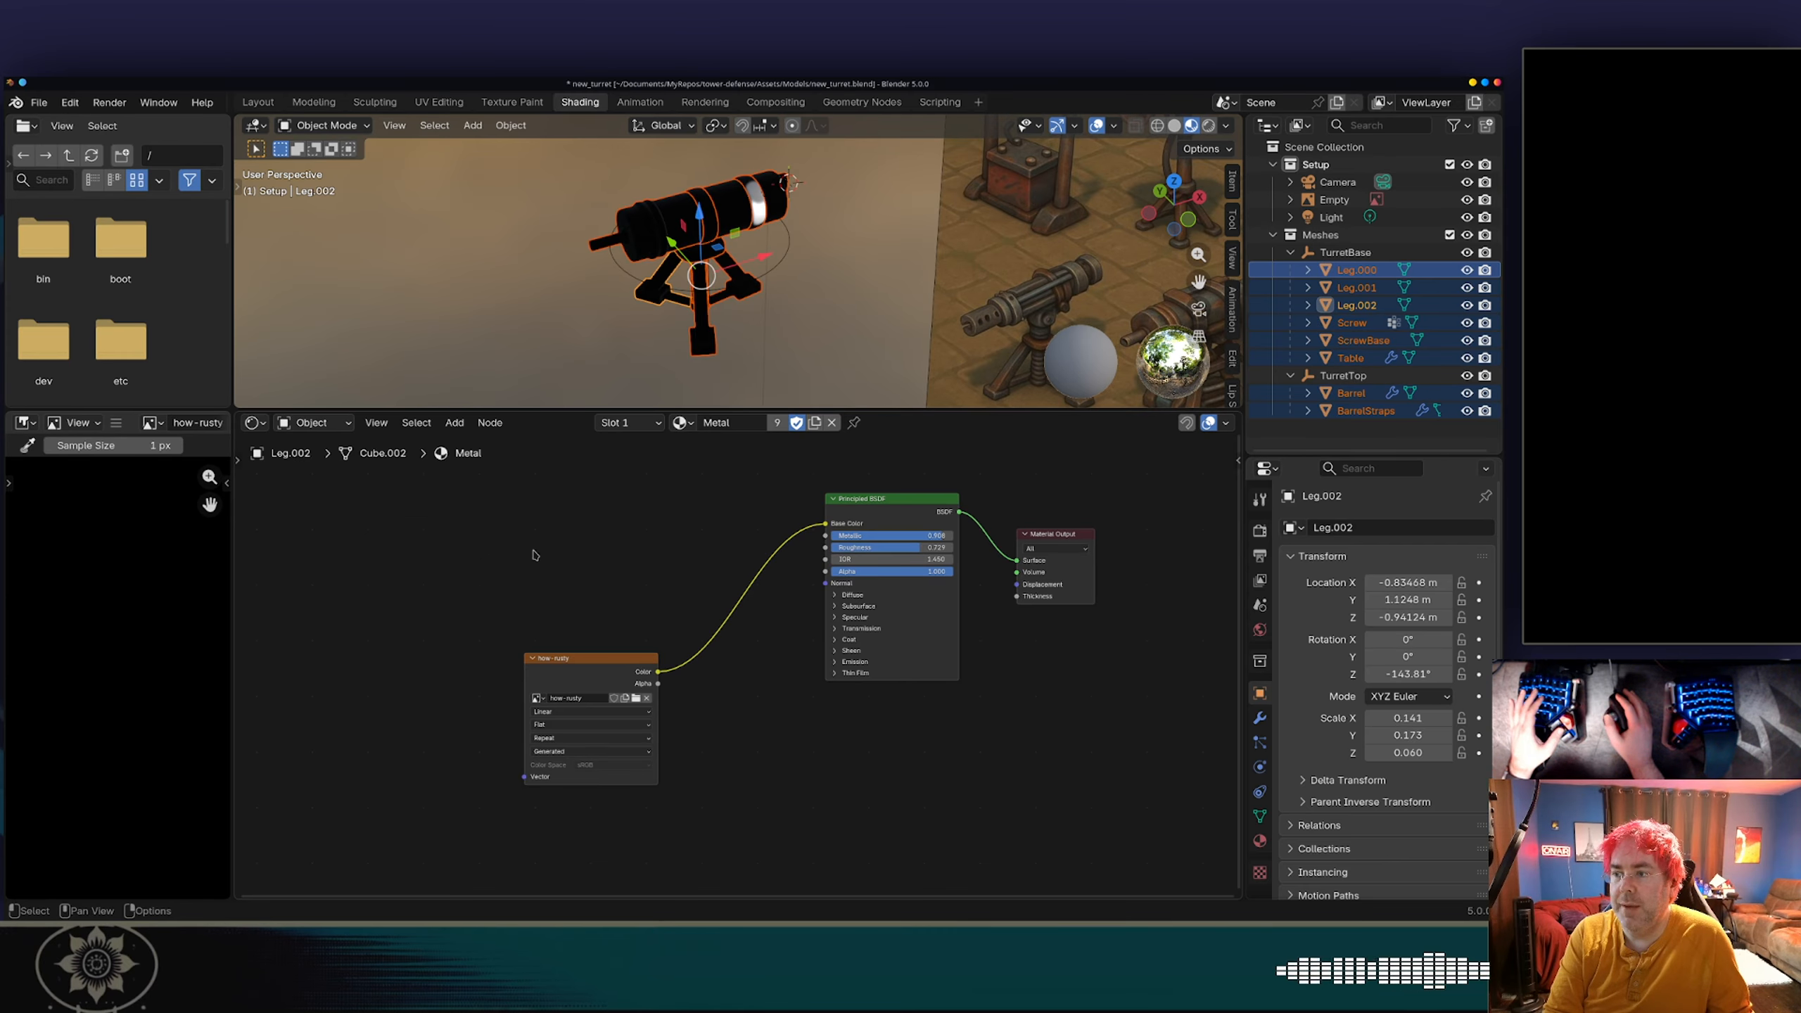
drag(559, 658, 584, 522)
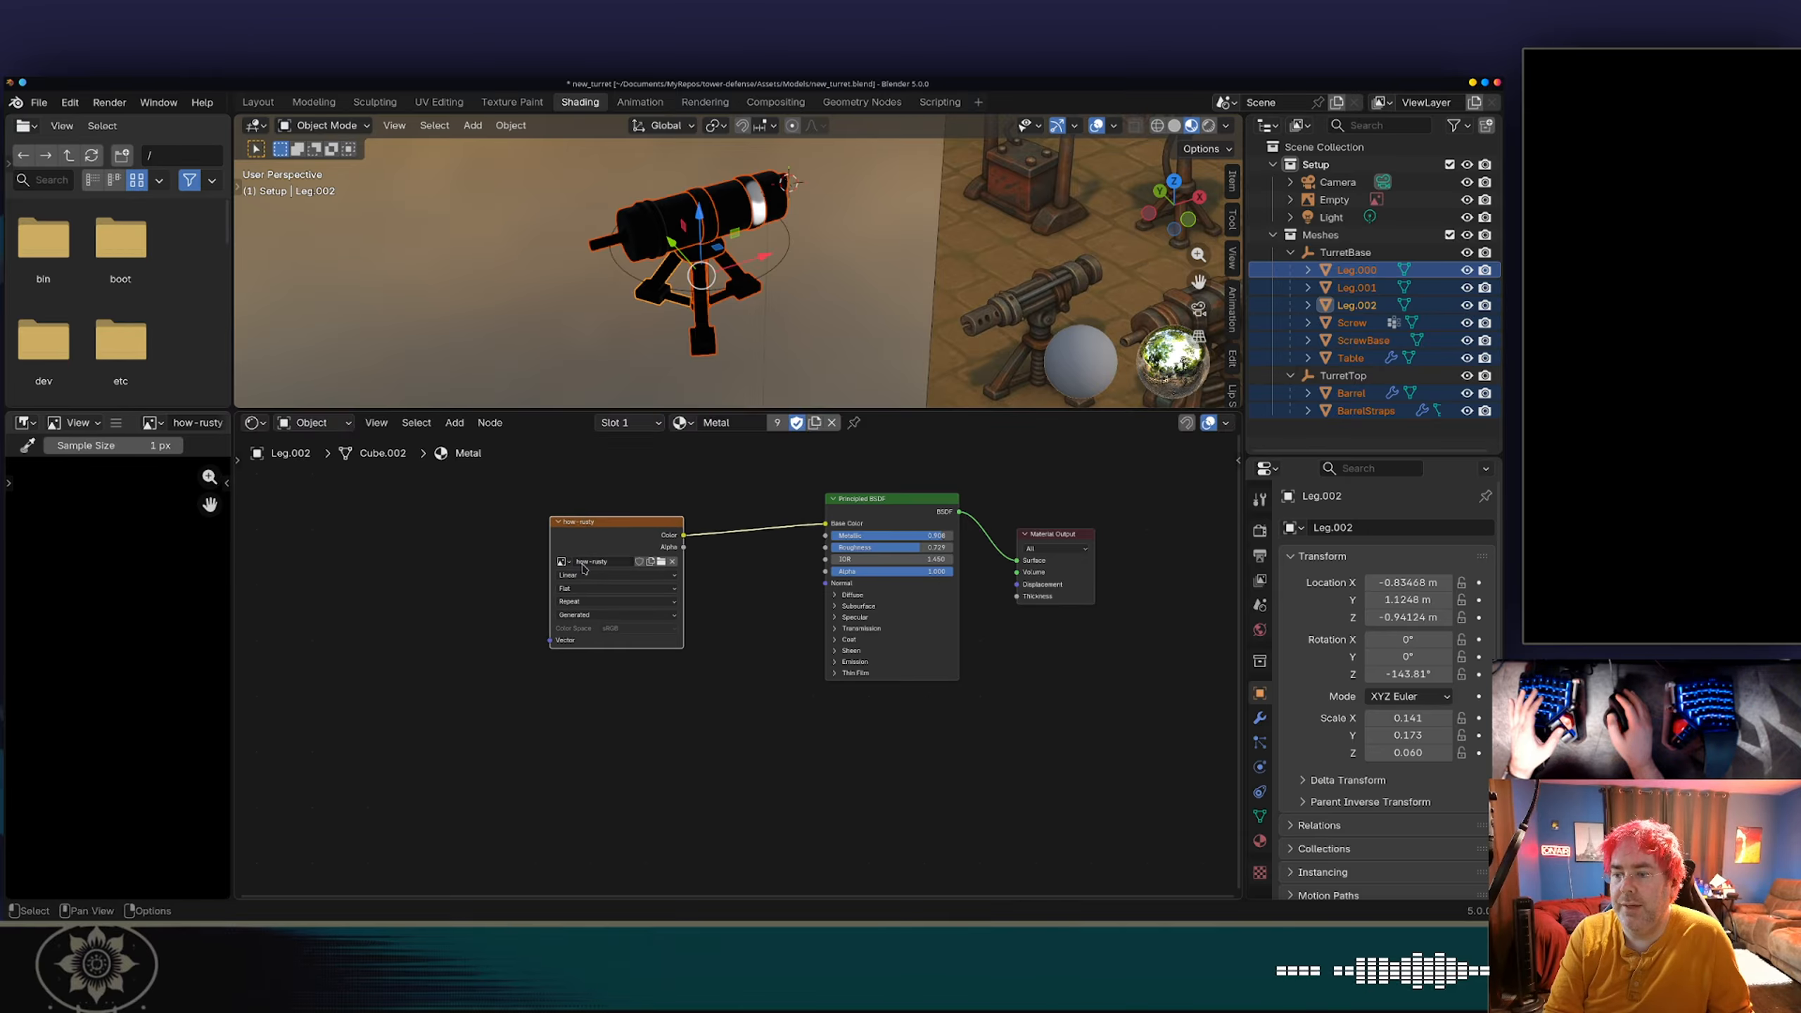
click(580, 611)
click(580, 611)
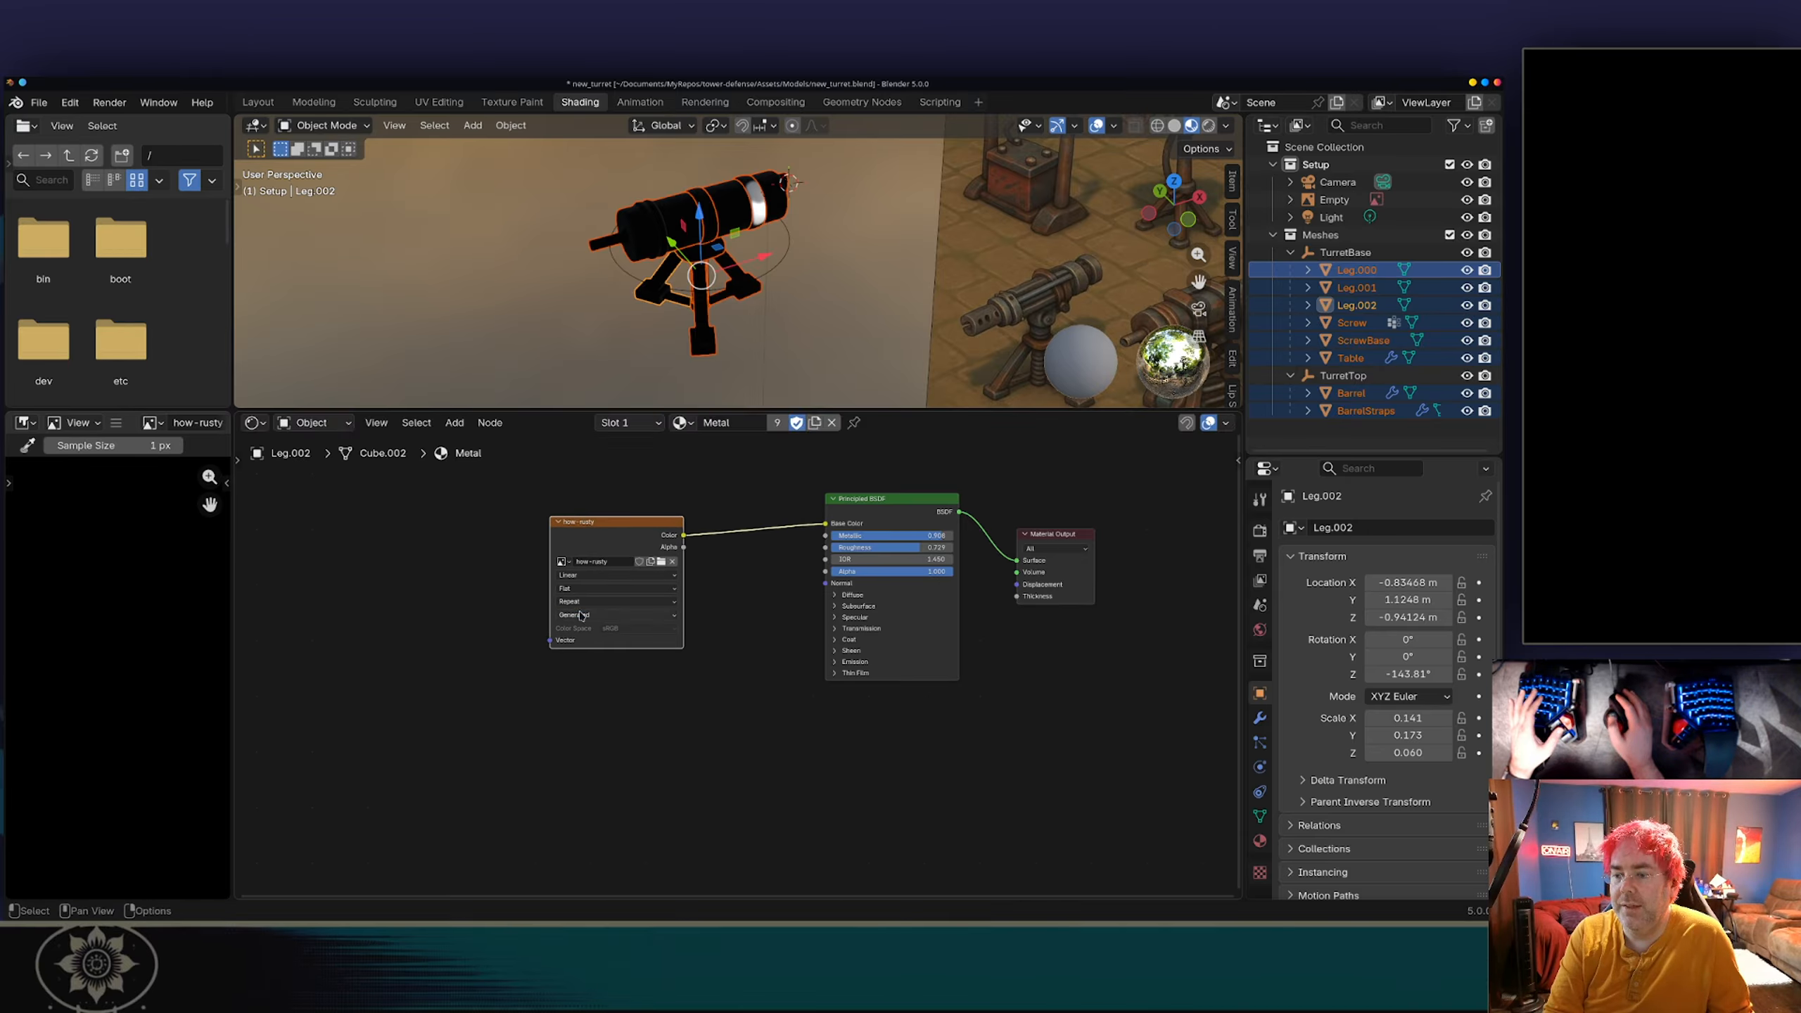
click(582, 602)
click(581, 602)
click(581, 592)
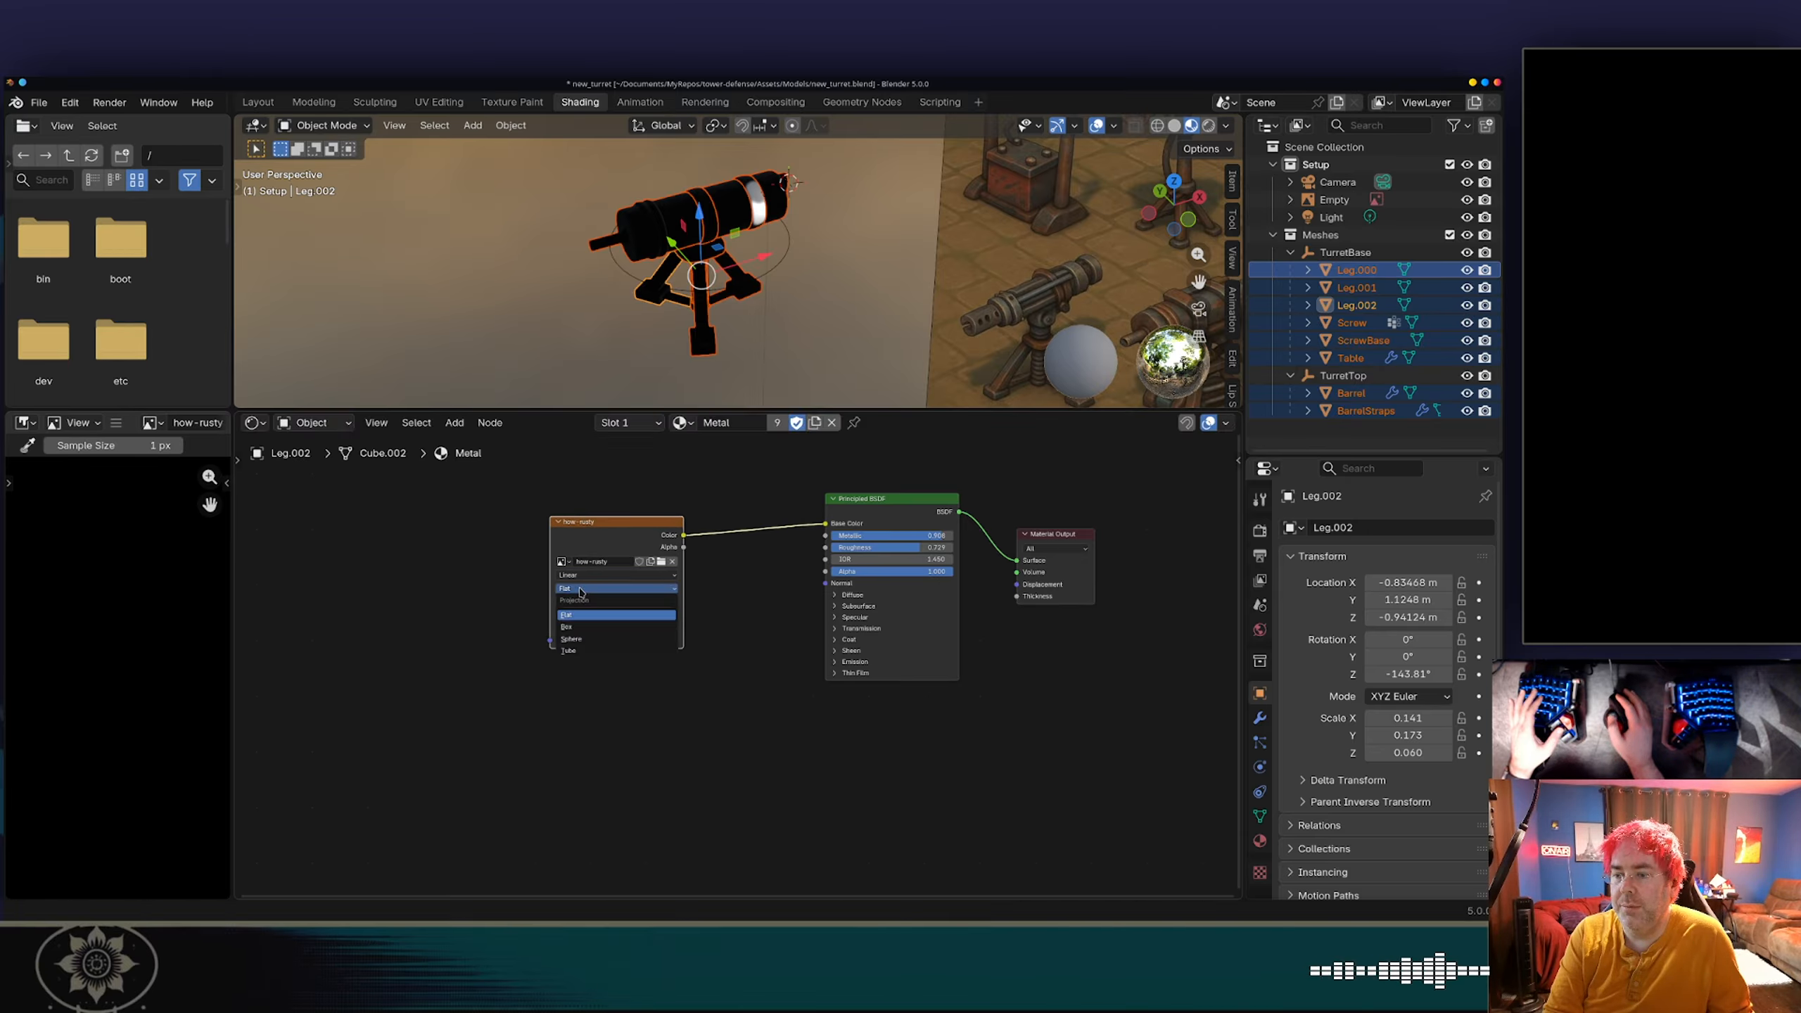
click(581, 592)
click(578, 576)
click(577, 576)
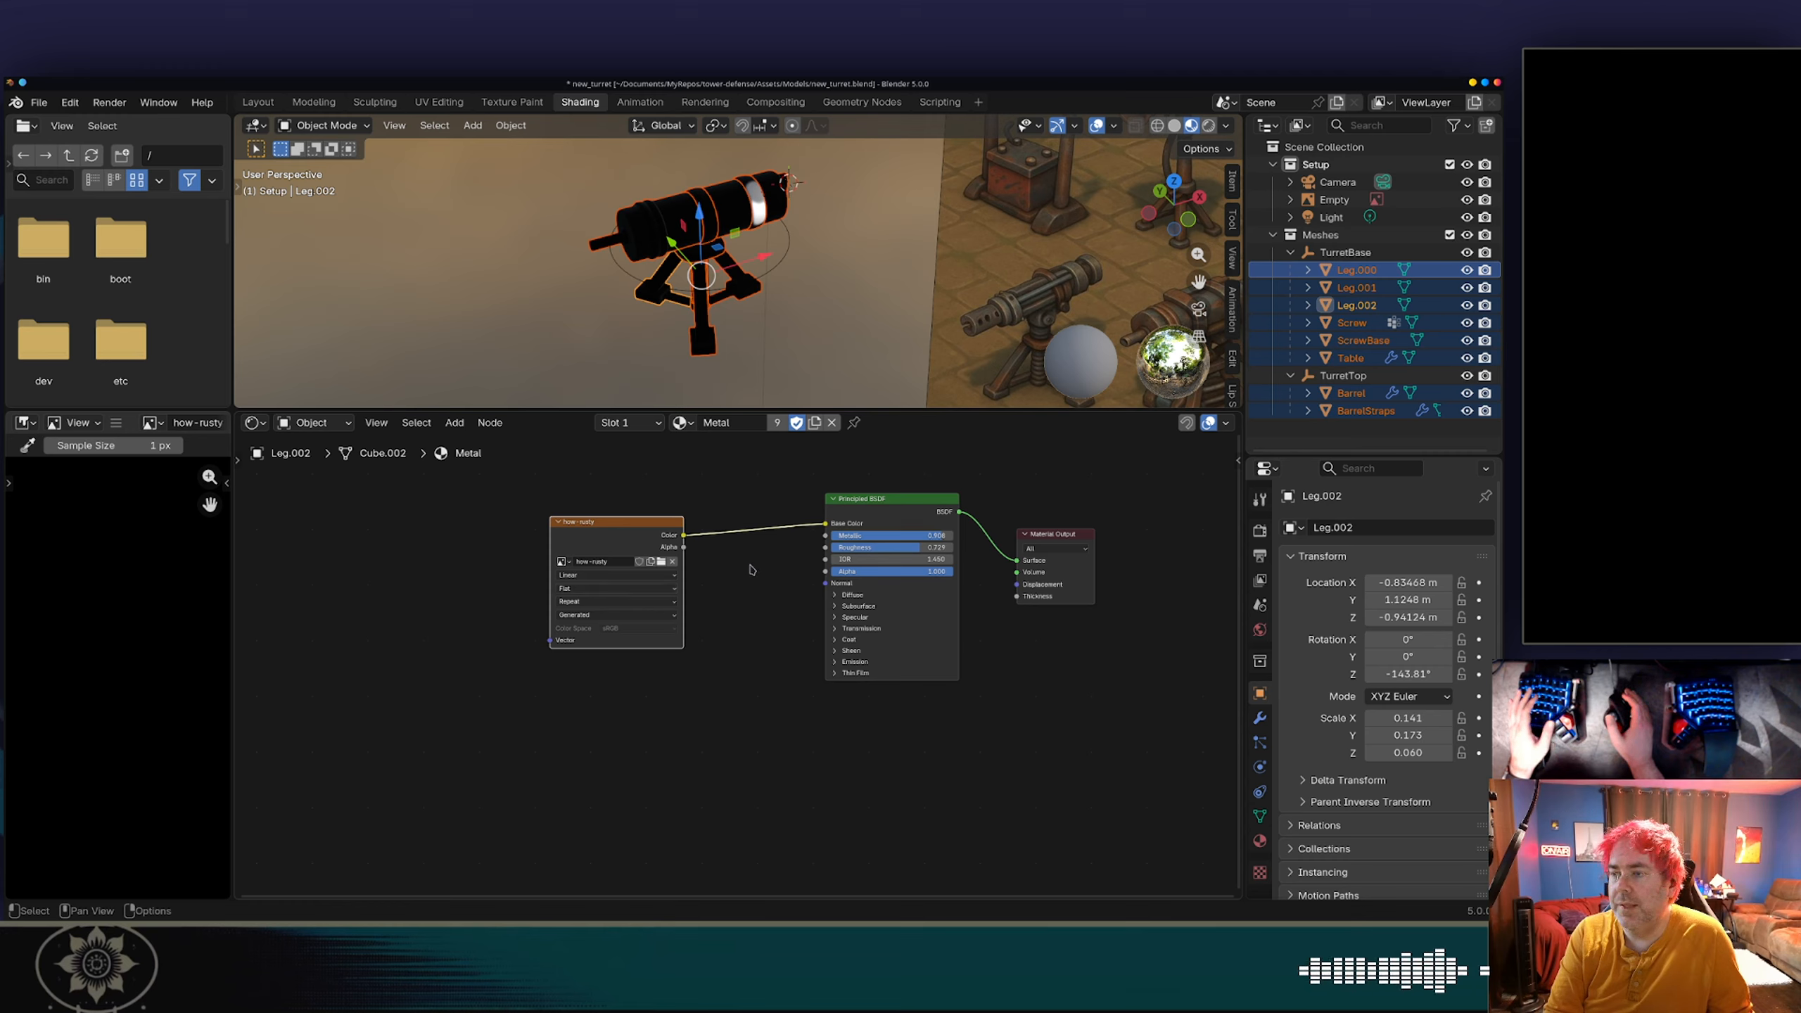
middle_drag(780, 186, 738, 199)
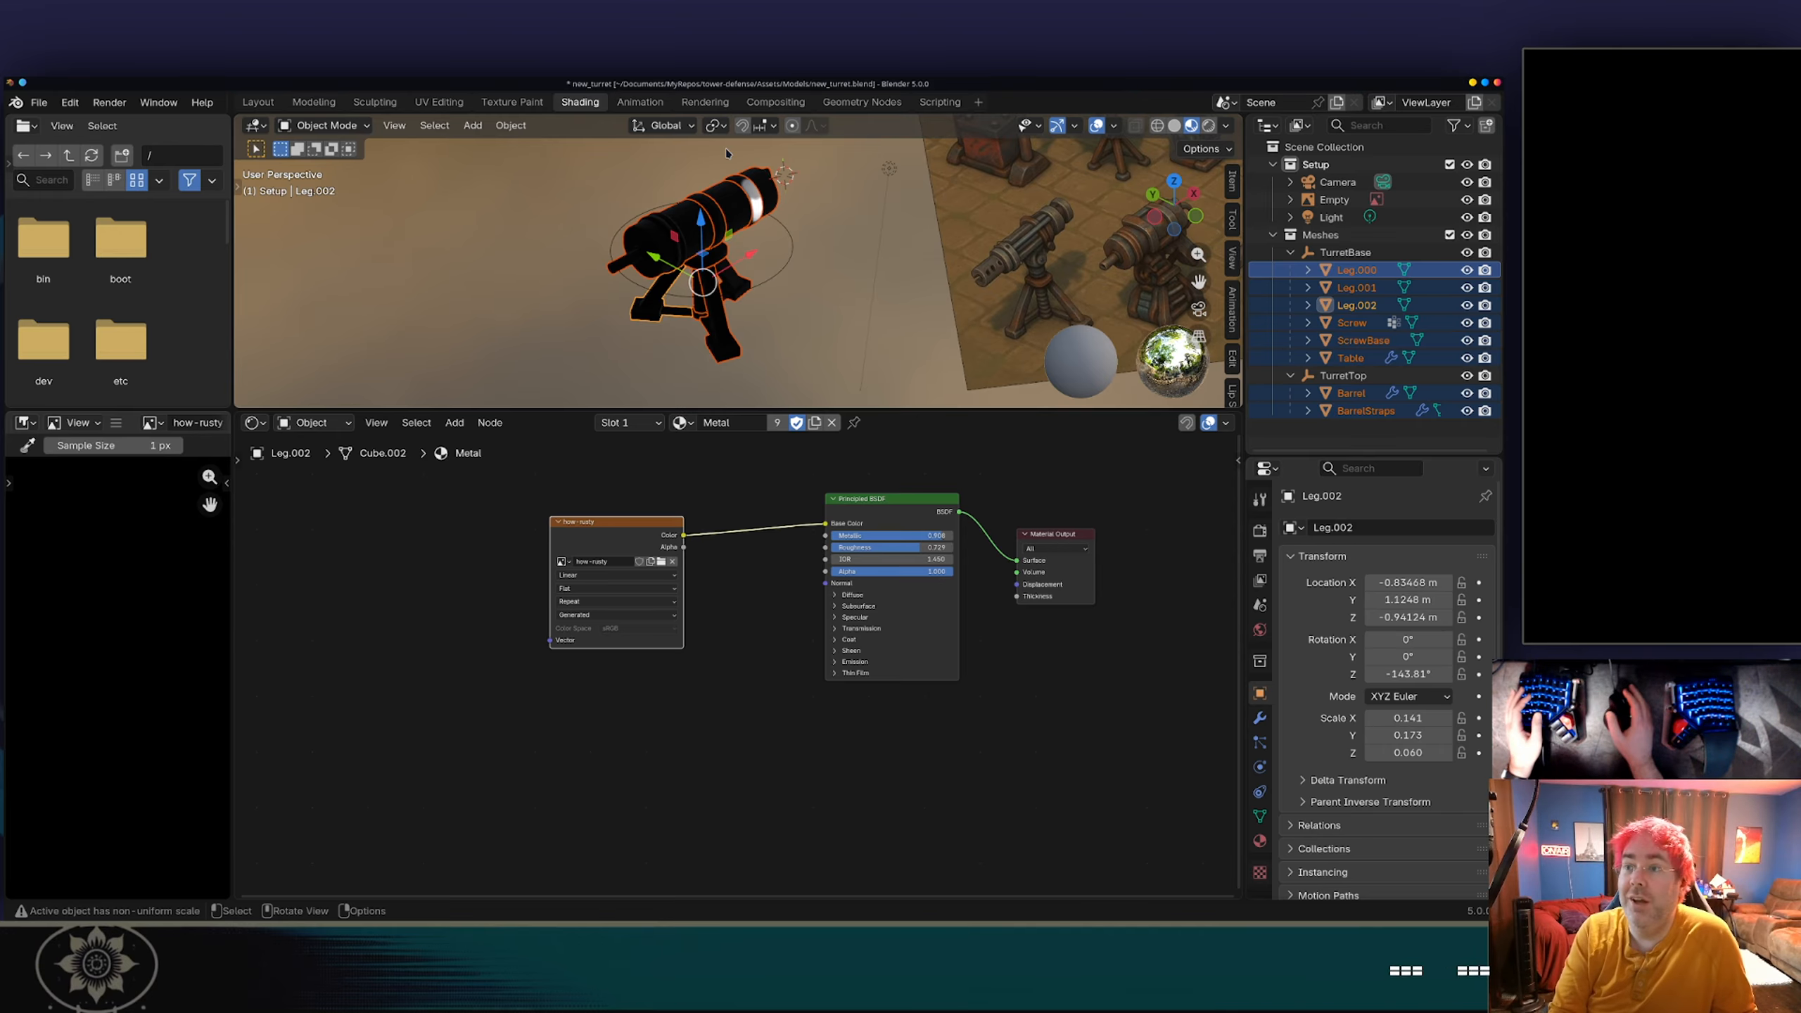
Step: In the Texture Paint workspace, sample a dark grey-brown brush color from the lower-row middle cannon in the reference image
click(512, 101)
scroll(643, 403, down, 5)
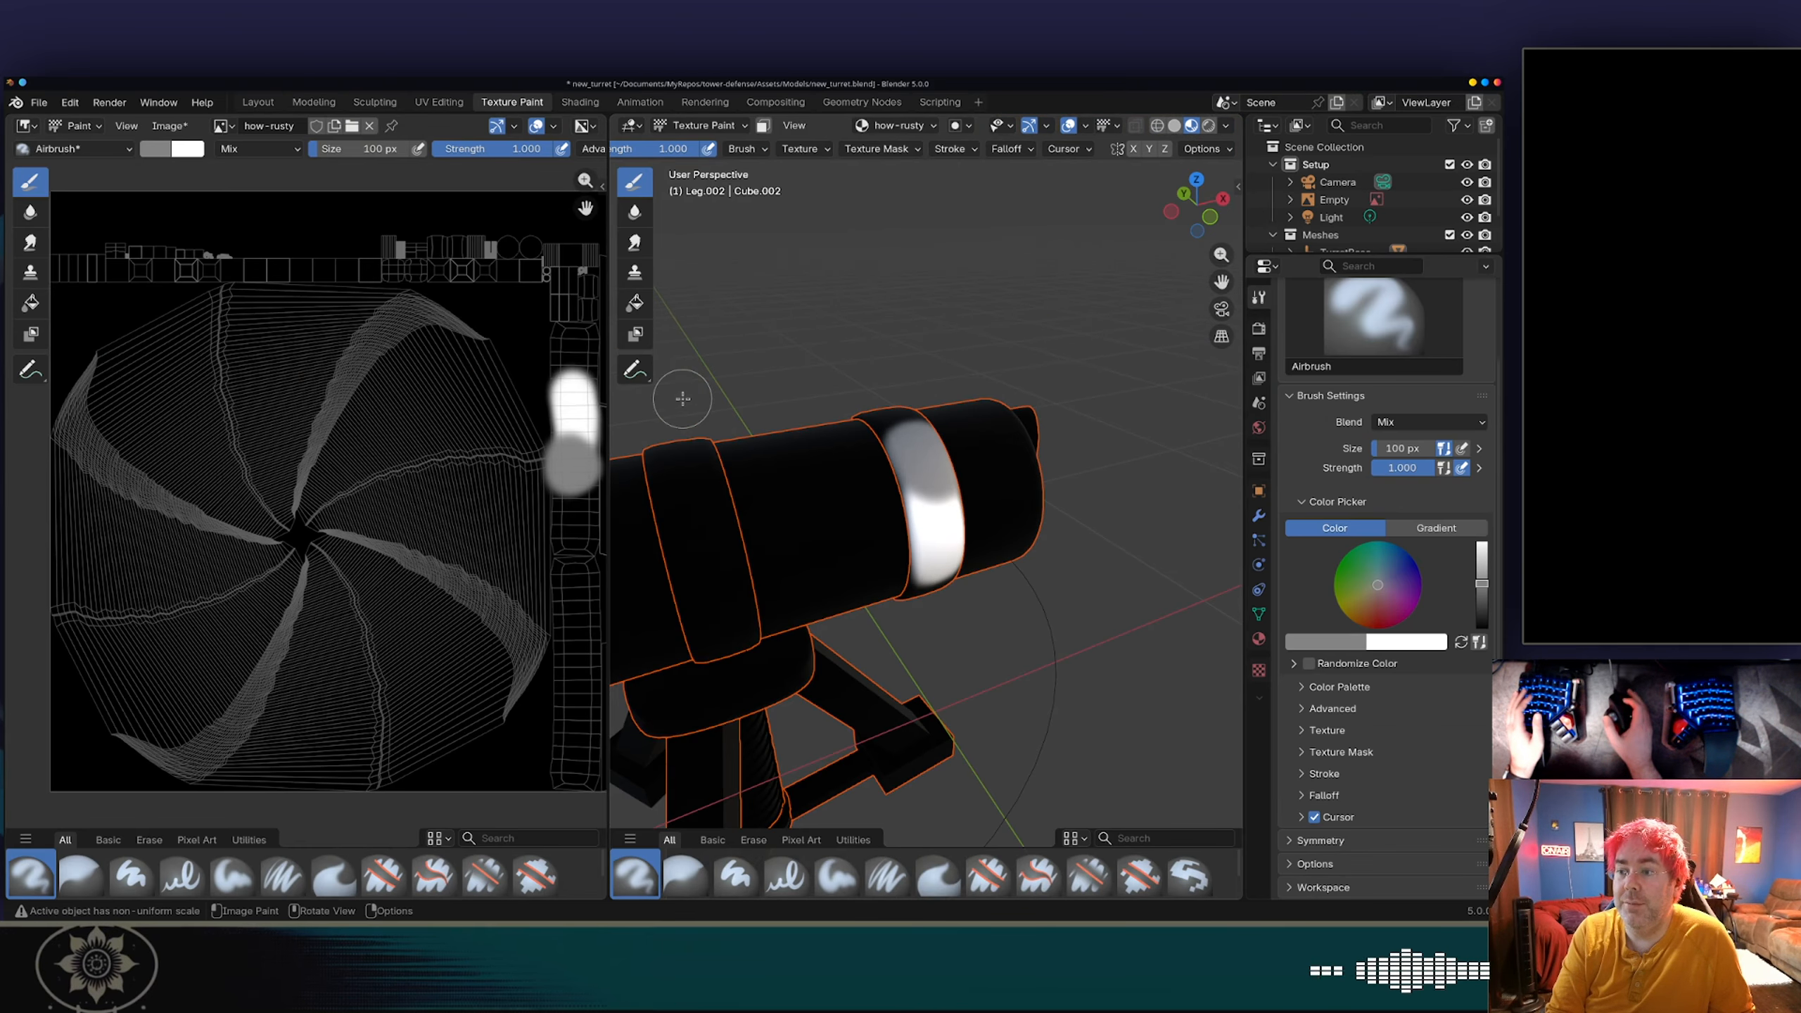
middle_drag(805, 571, 826, 498)
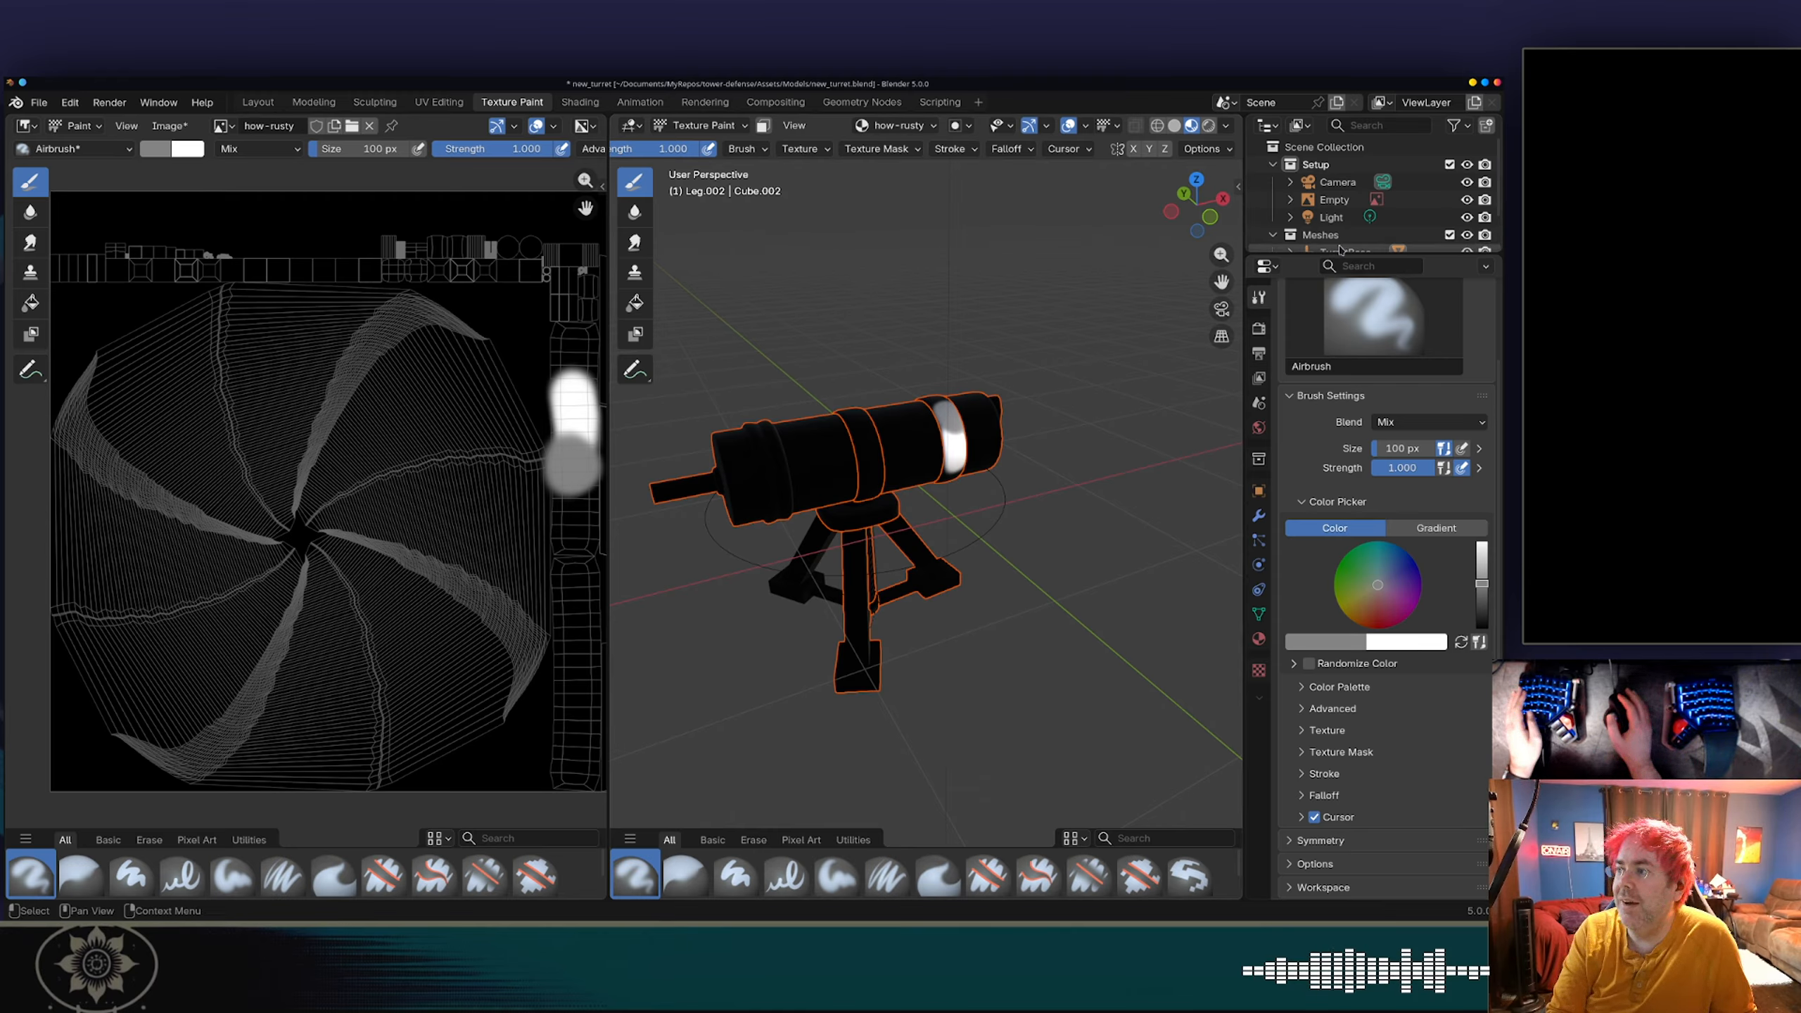
mouse_move(1074, 282)
middle_down()
mouse_move(1122, 272)
mouse_move(1224, 387)
middle_up()
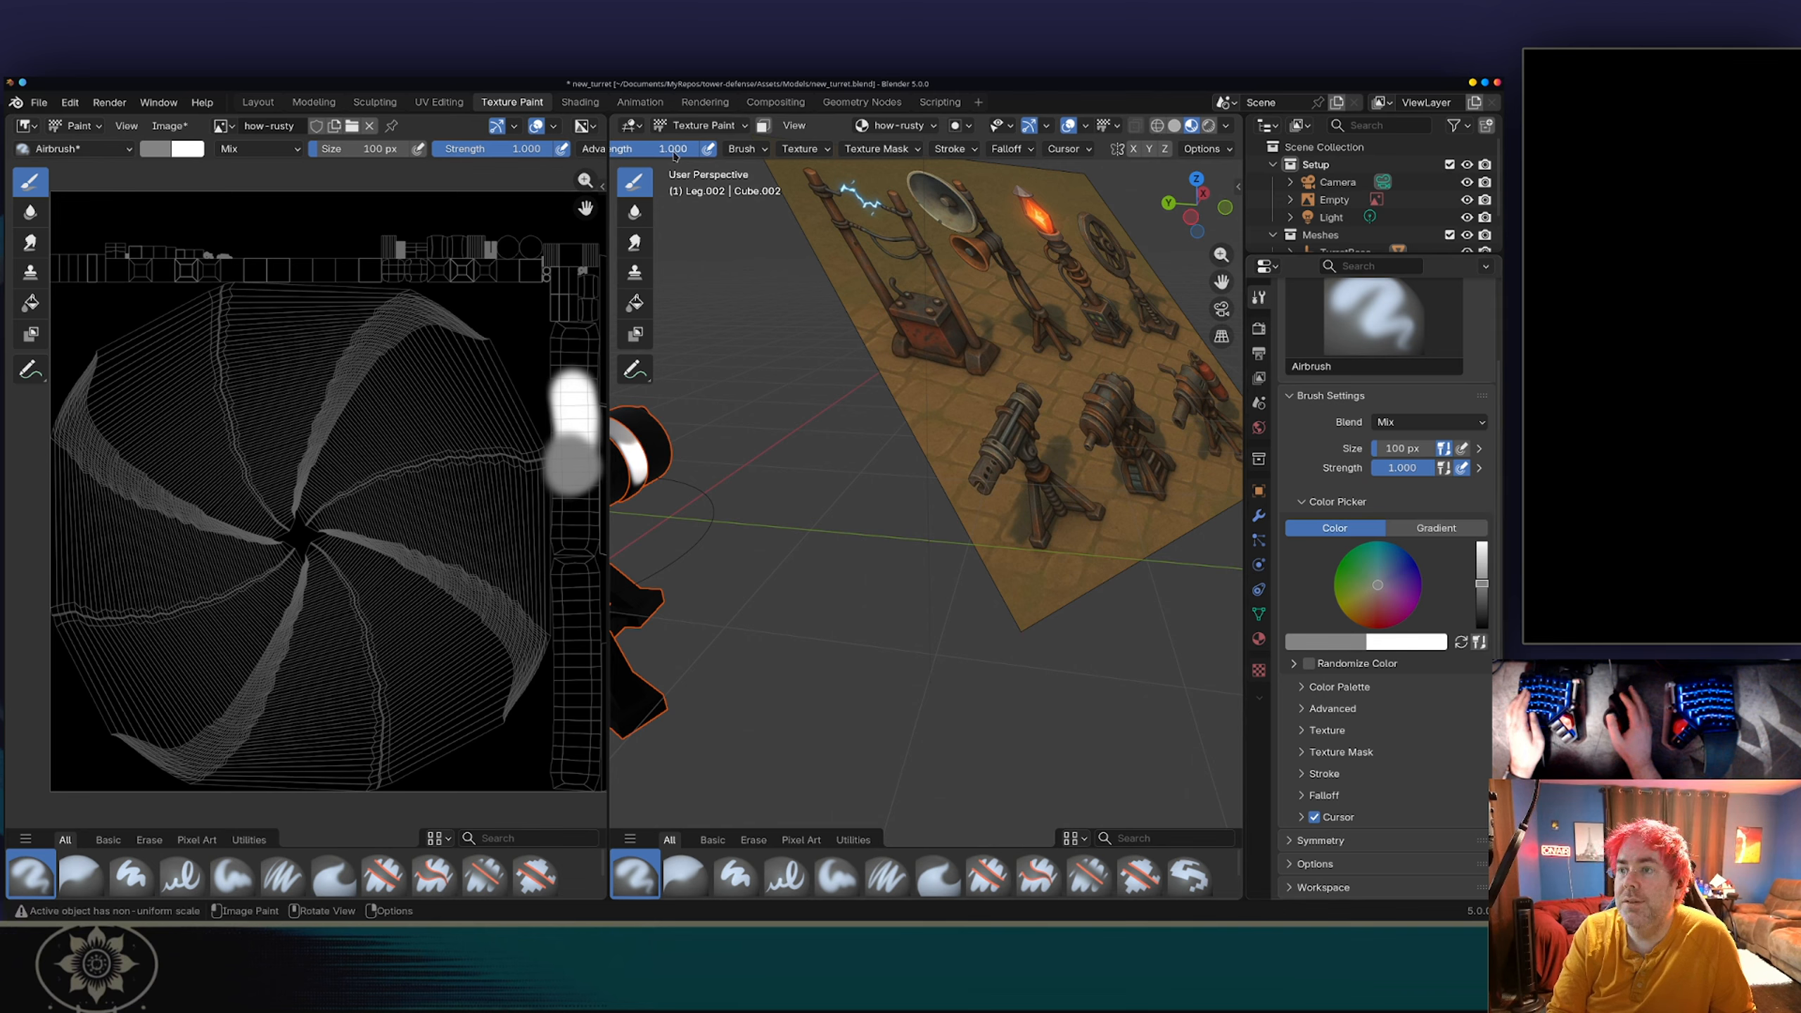
scroll(1099, 150, left, 5)
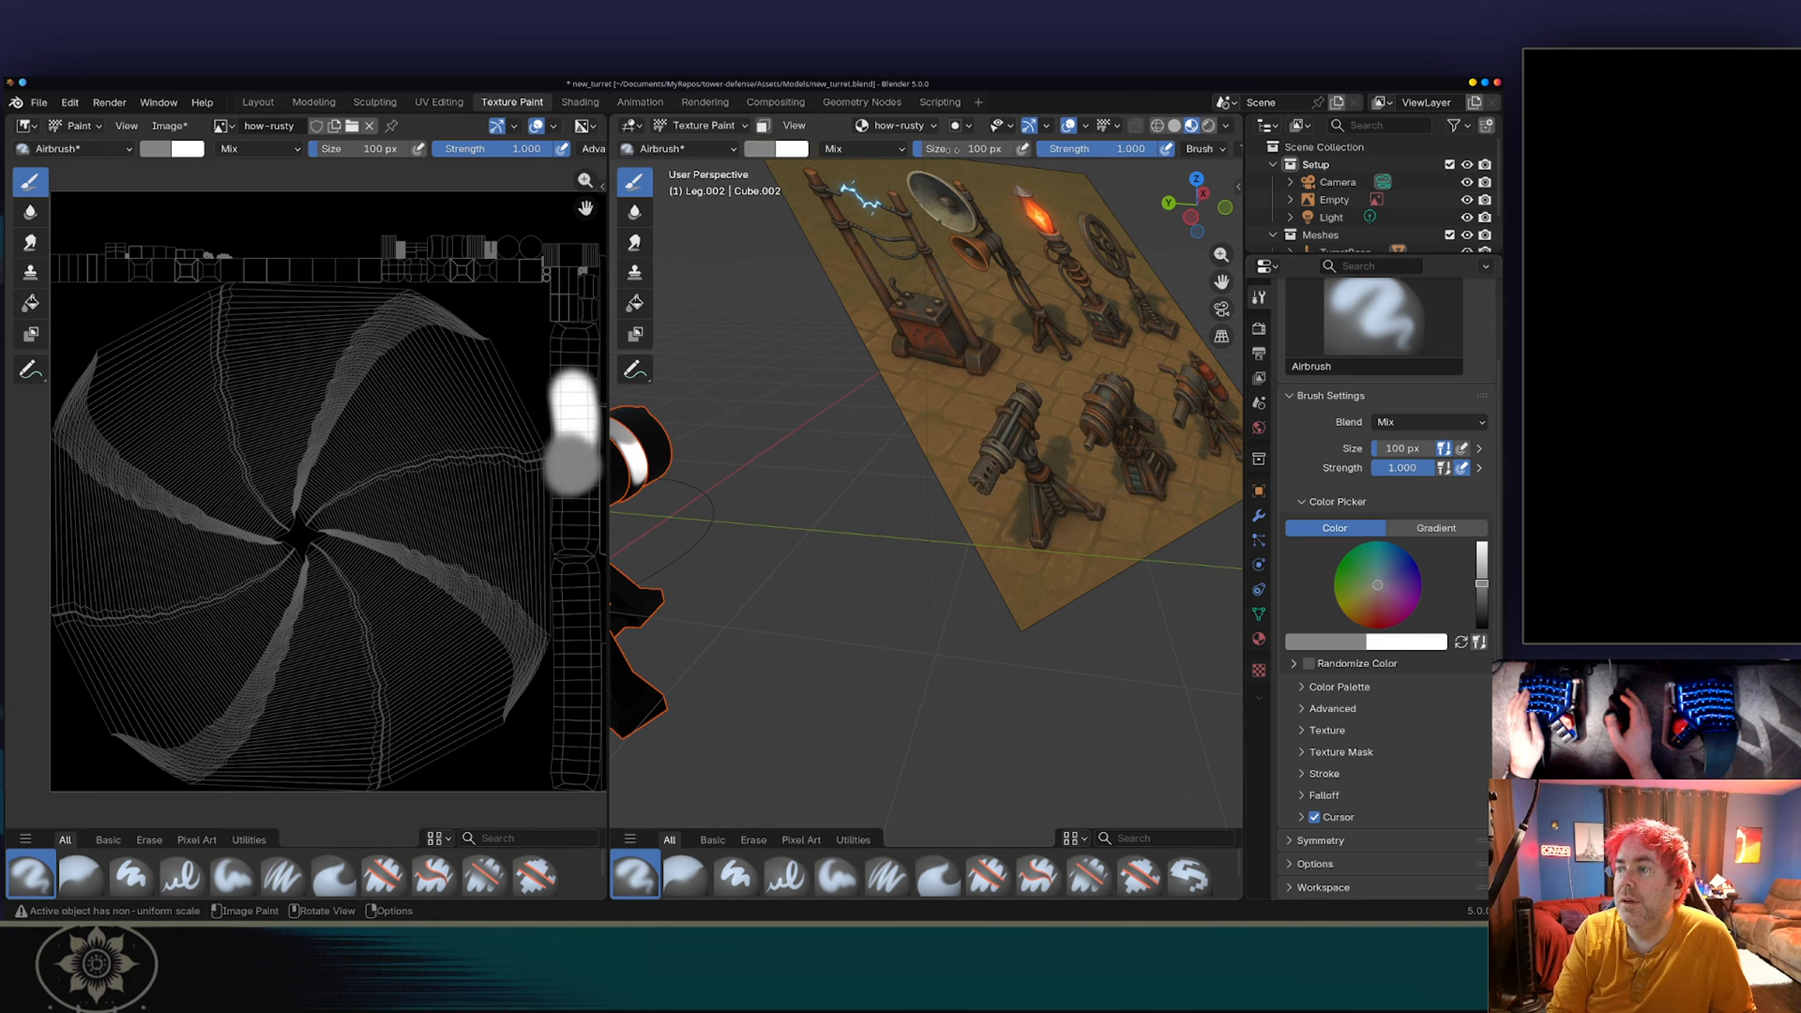
click(773, 160)
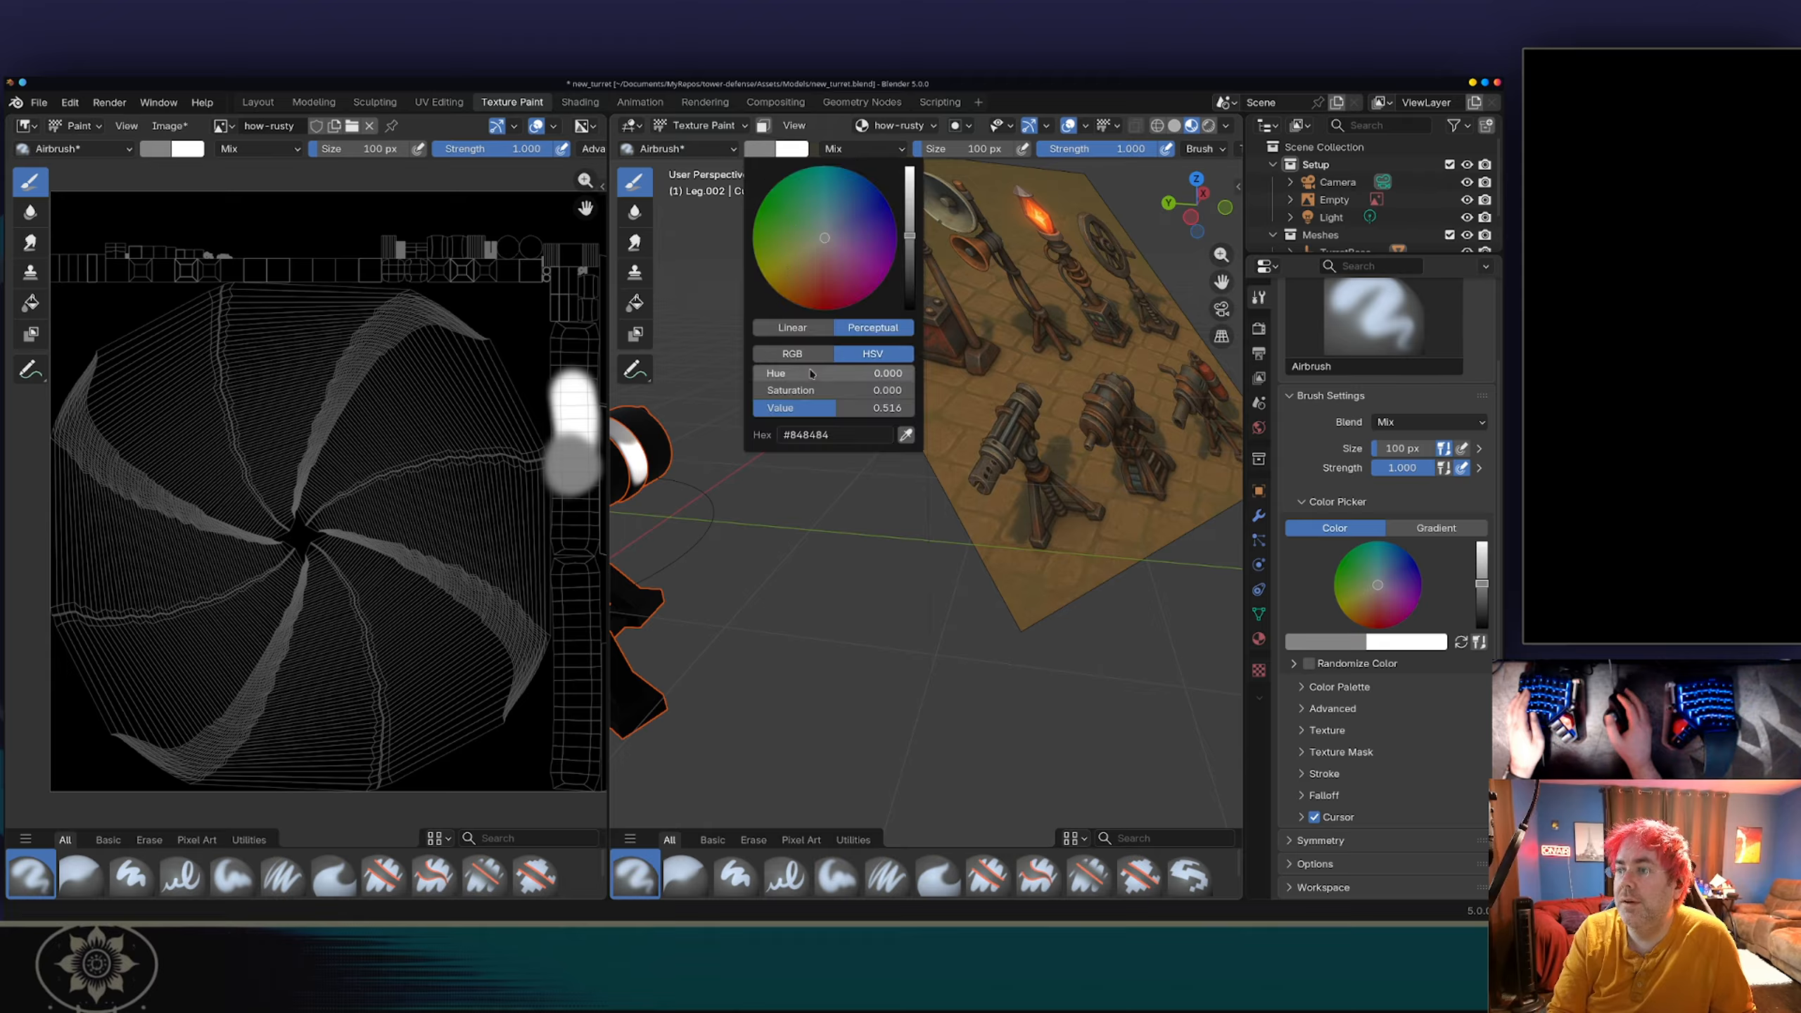
click(908, 439)
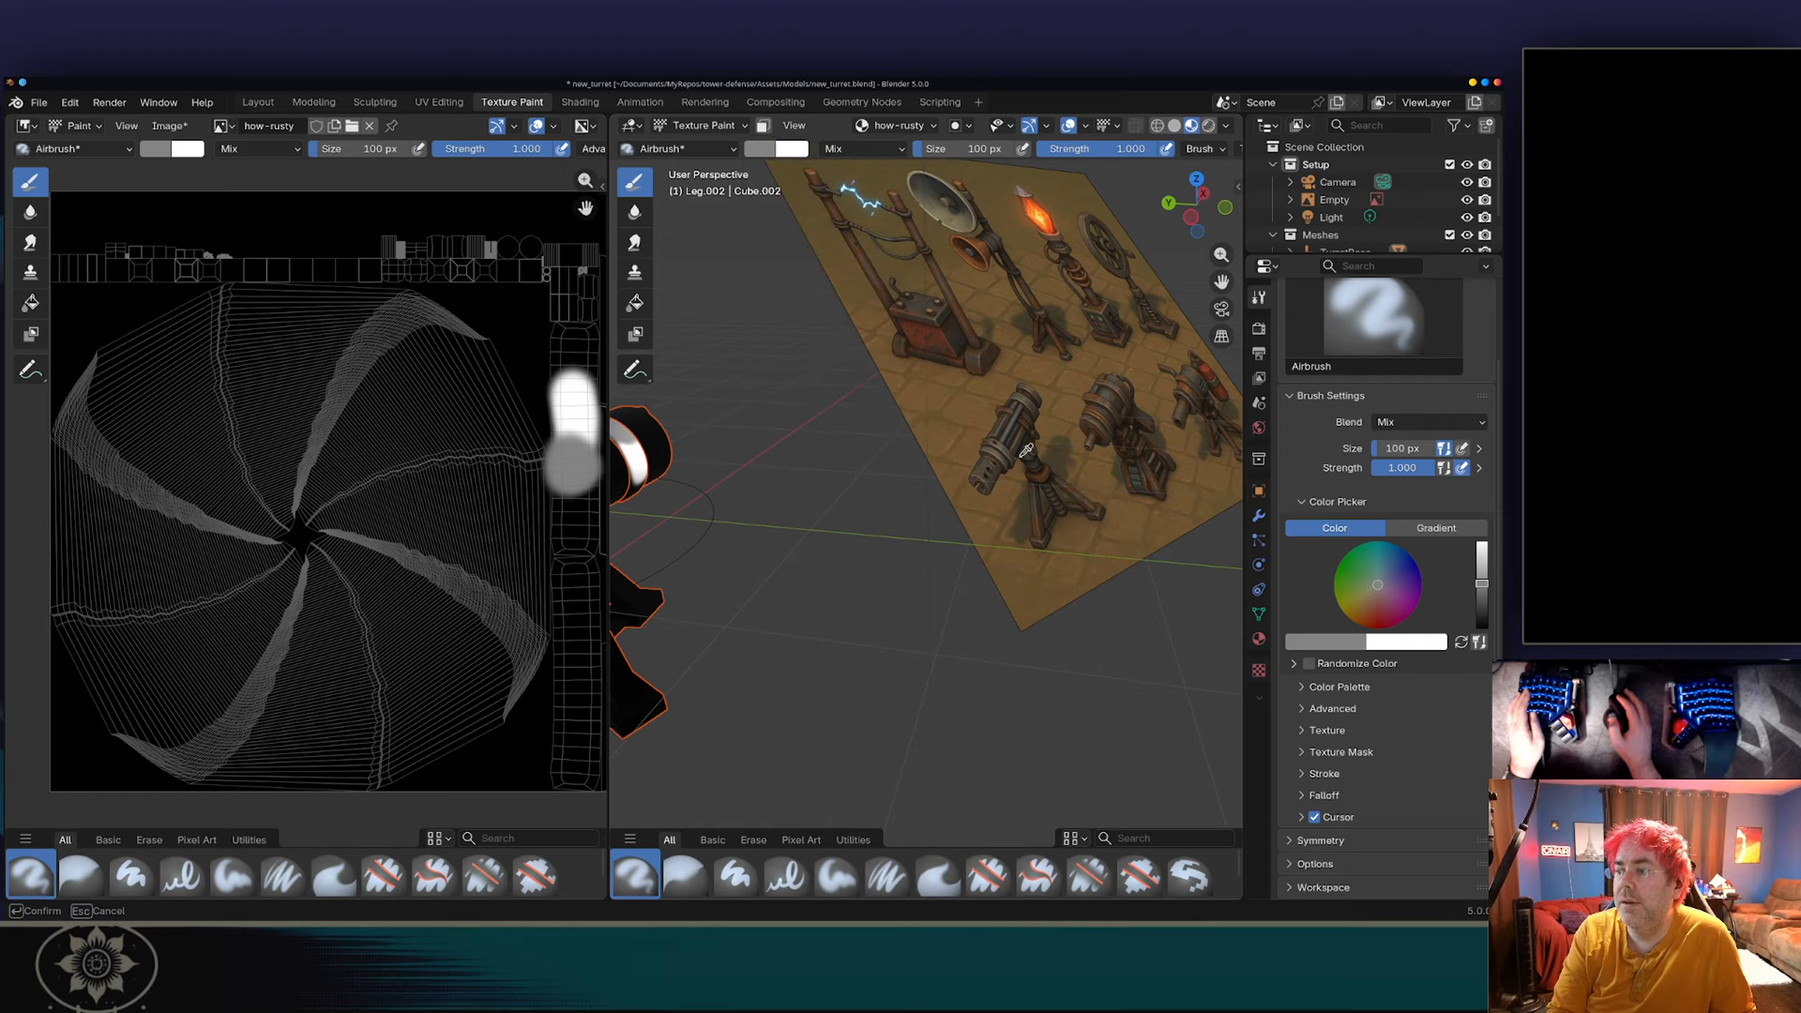
click(1113, 385)
mouse_move(877, 491)
middle_down()
mouse_move(727, 487)
mouse_move(958, 451)
mouse_move(840, 489)
middle_up()
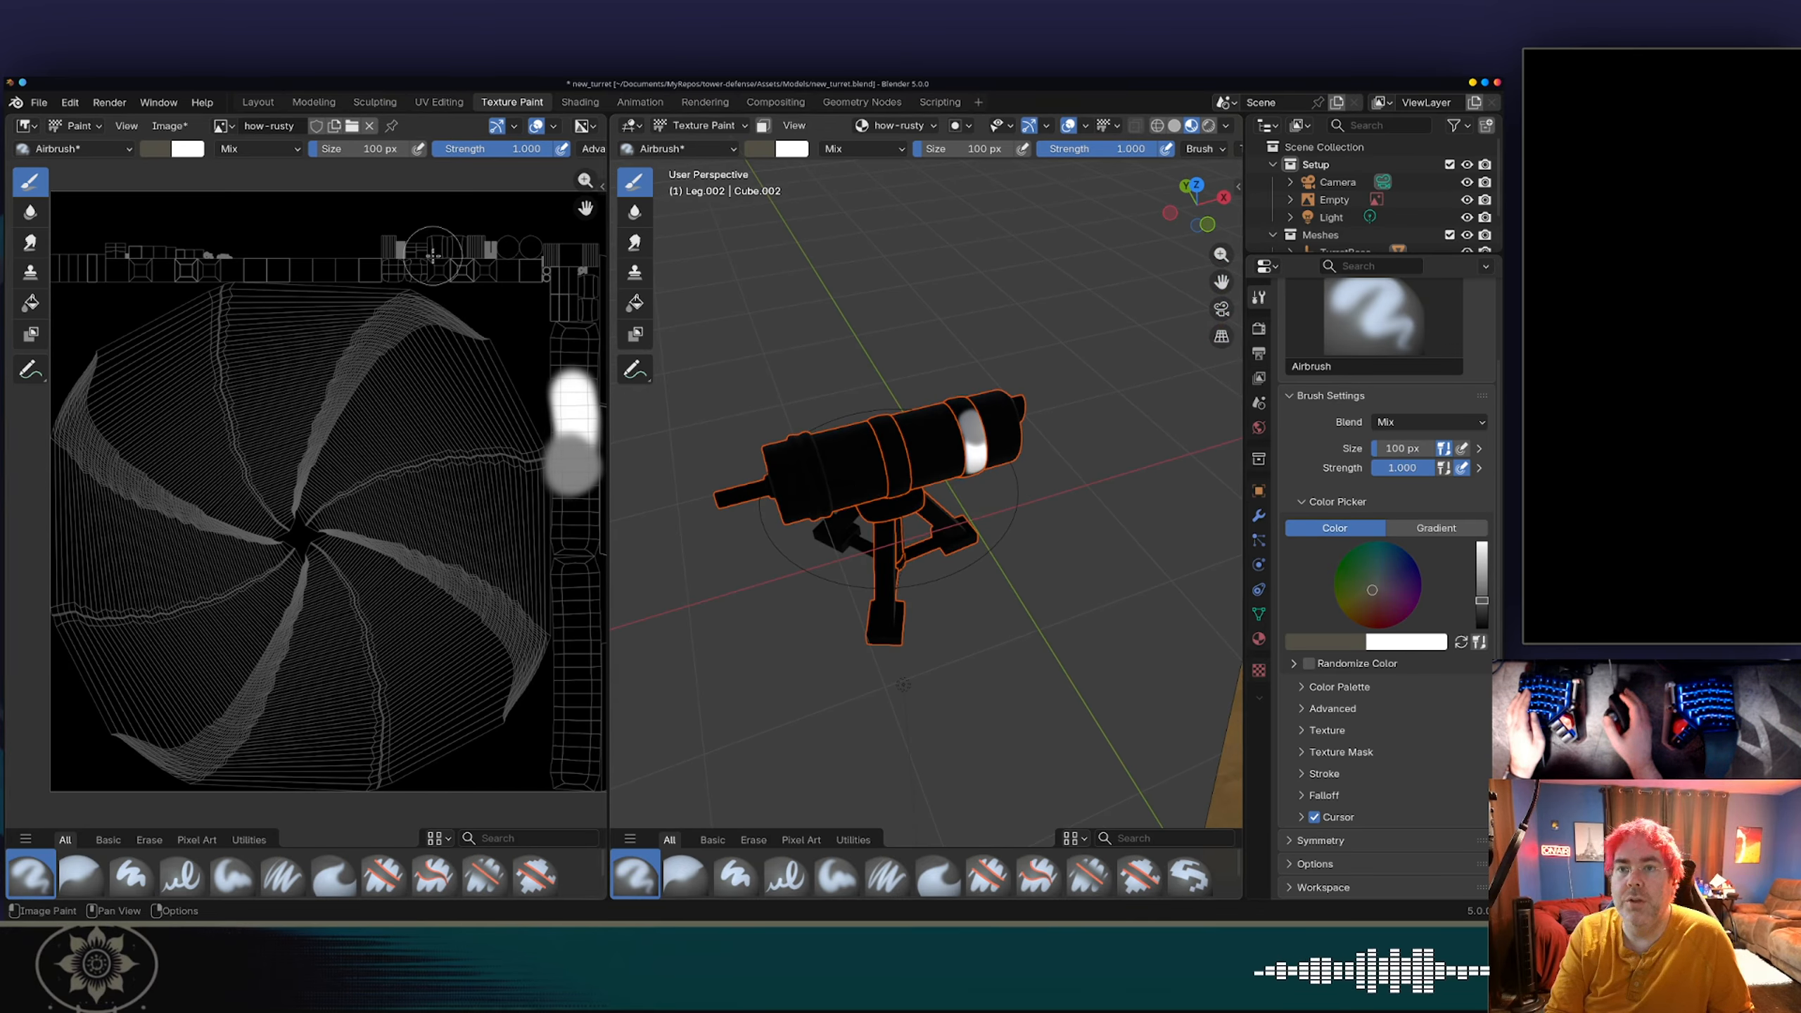
Step: Set the brush size to 1000 px and airbrush the sampled grey-brown over the how-rusty image
click(362, 149)
text(1000)
key(Return)
scroll(251, 294, down, 3)
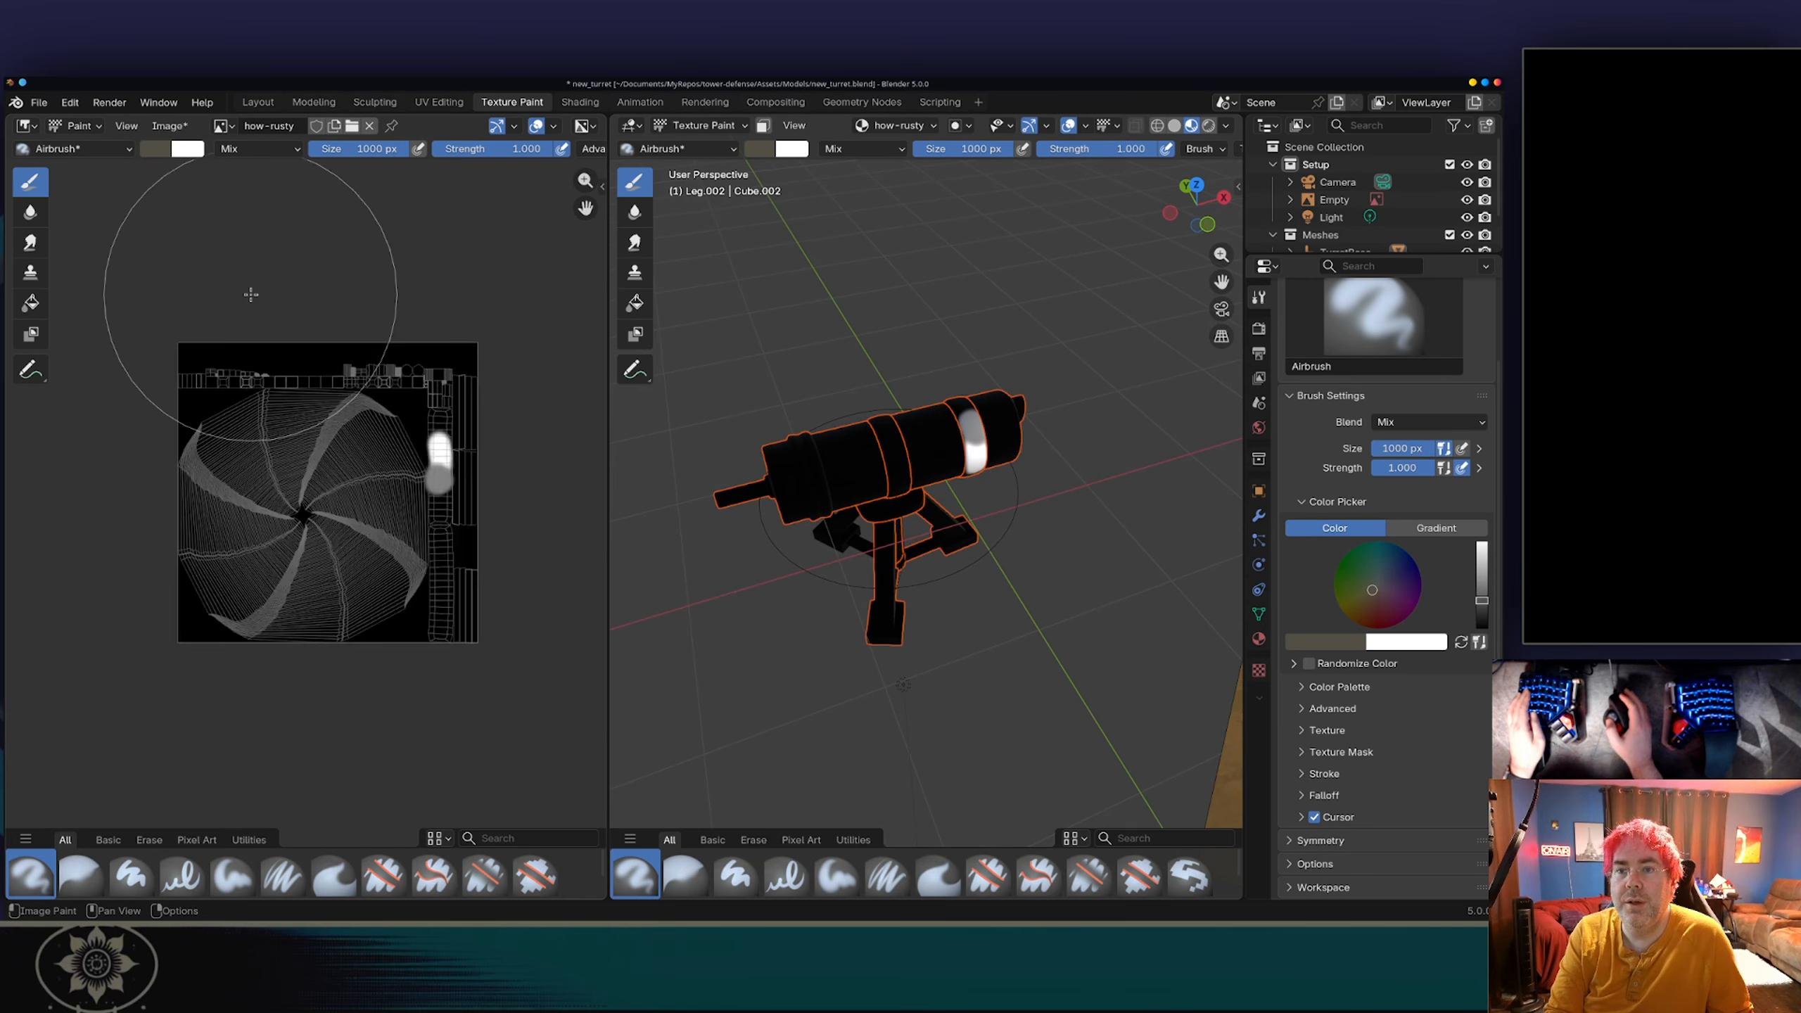
scroll(252, 294, down, 3)
mouse_move(261, 423)
mouse_down()
mouse_move(394, 462)
mouse_move(270, 425)
mouse_up()
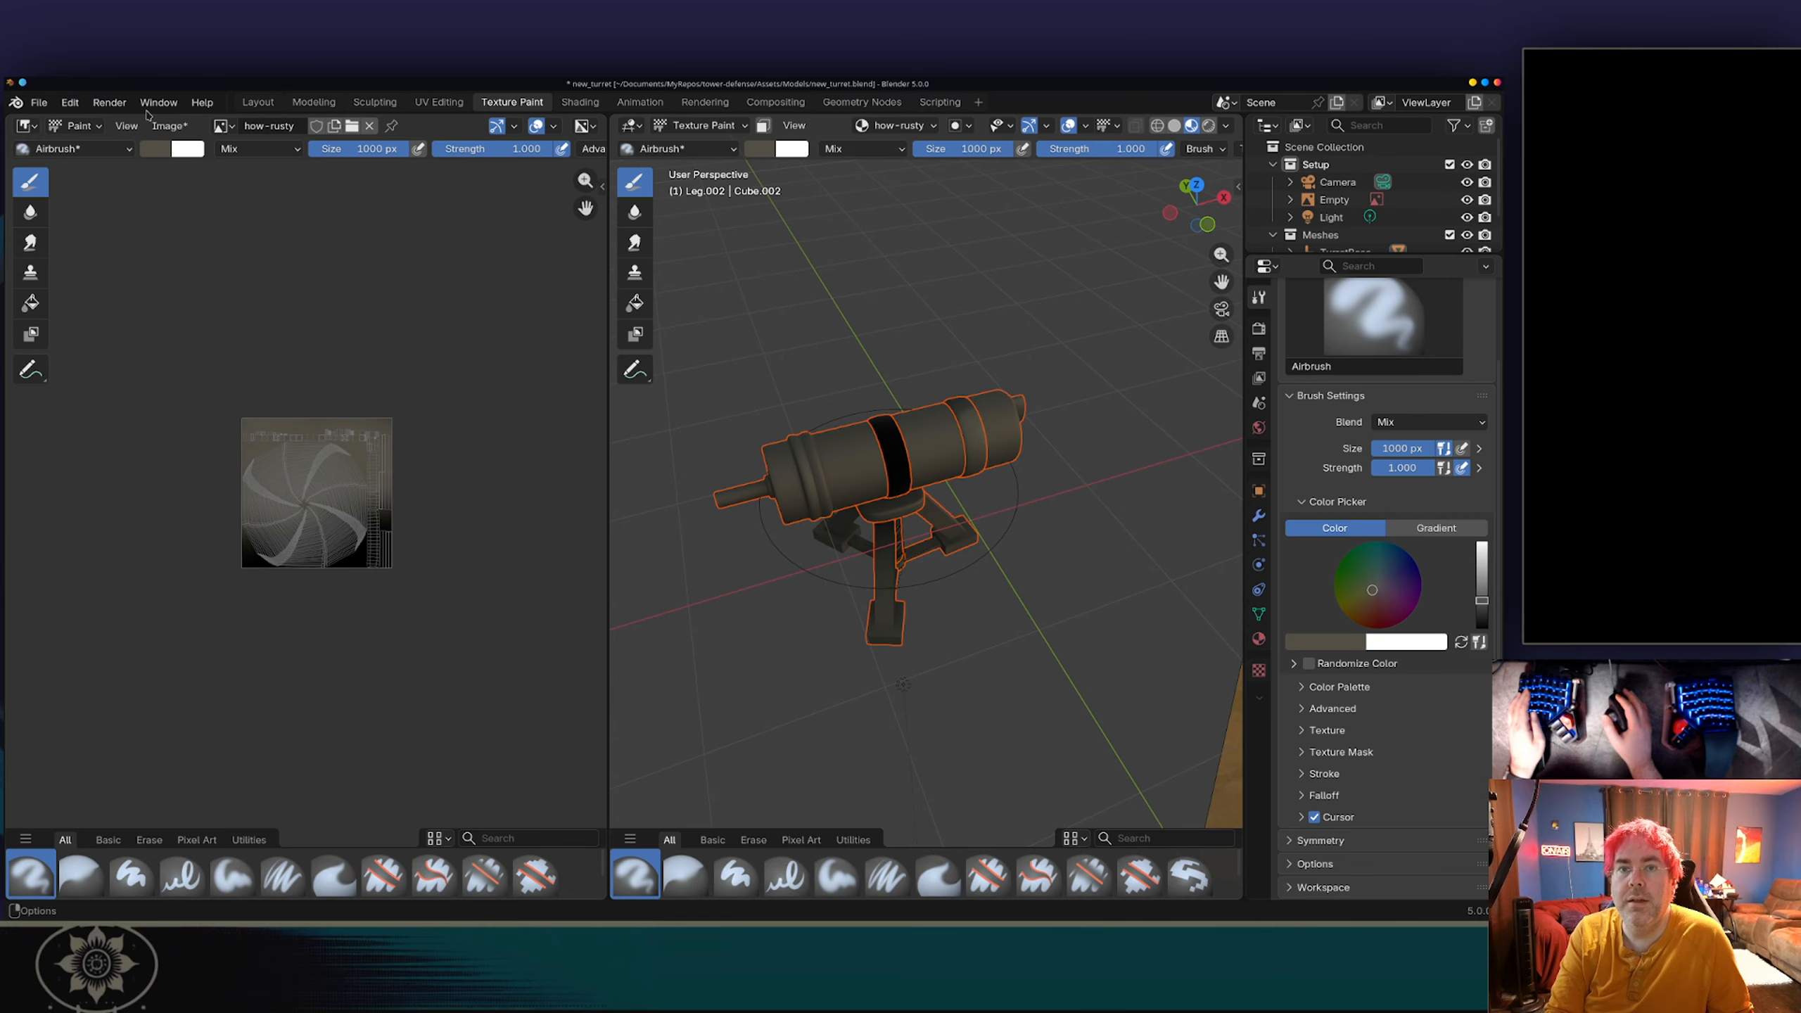
Step: Switch to the Paint Hard brush and cover the whole how-rusty image in white
click(85, 149)
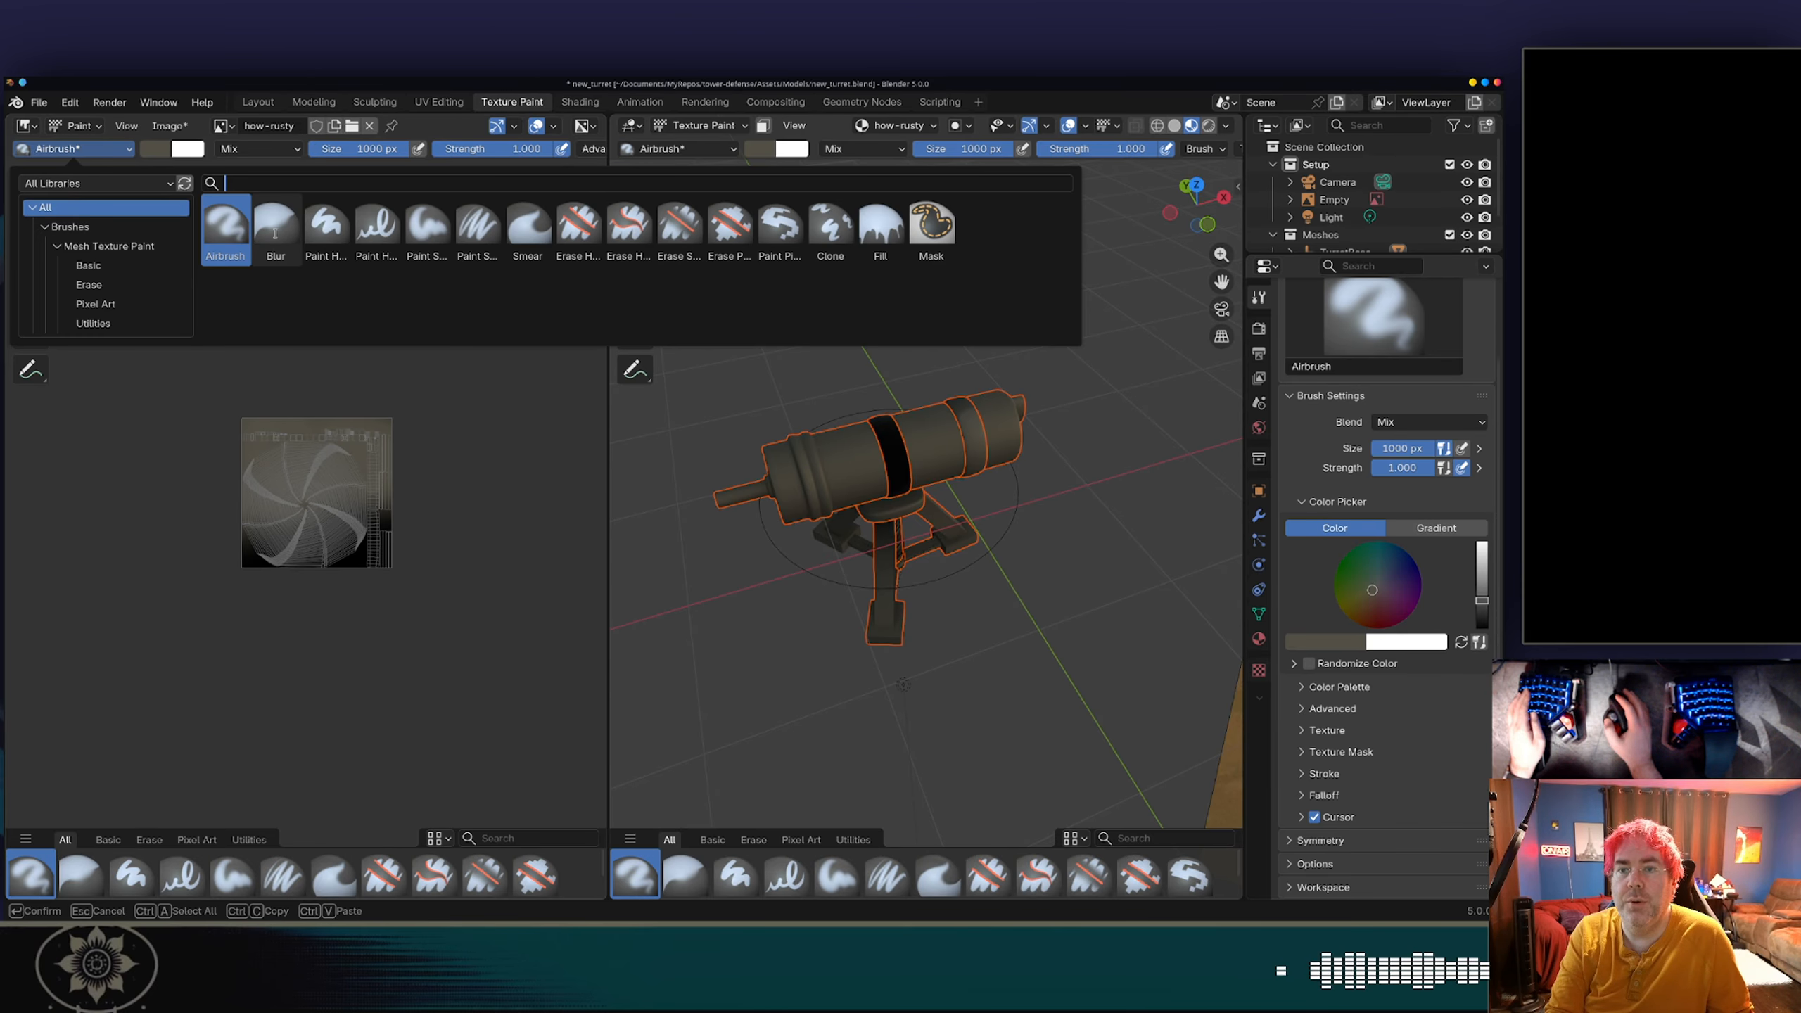
click(325, 226)
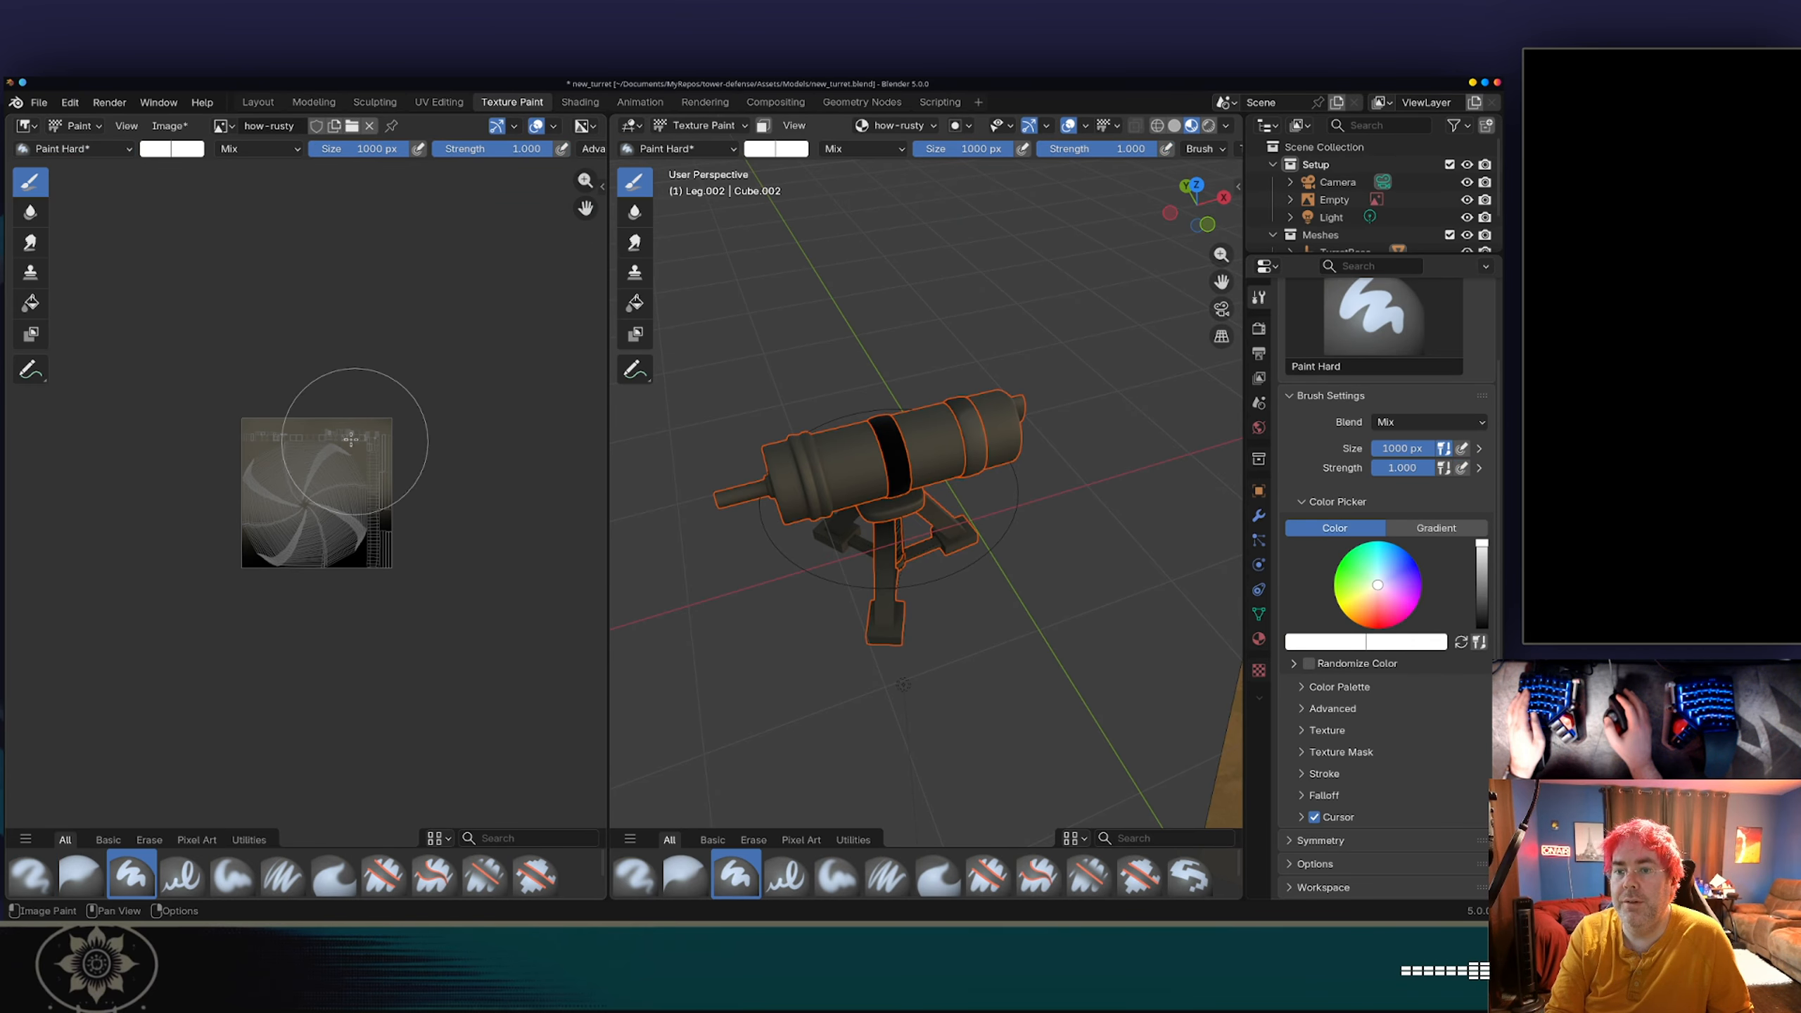
mouse_move(350, 431)
mouse_down()
mouse_move(281, 476)
mouse_move(334, 603)
mouse_move(330, 485)
mouse_move(183, 441)
mouse_move(351, 490)
mouse_up()
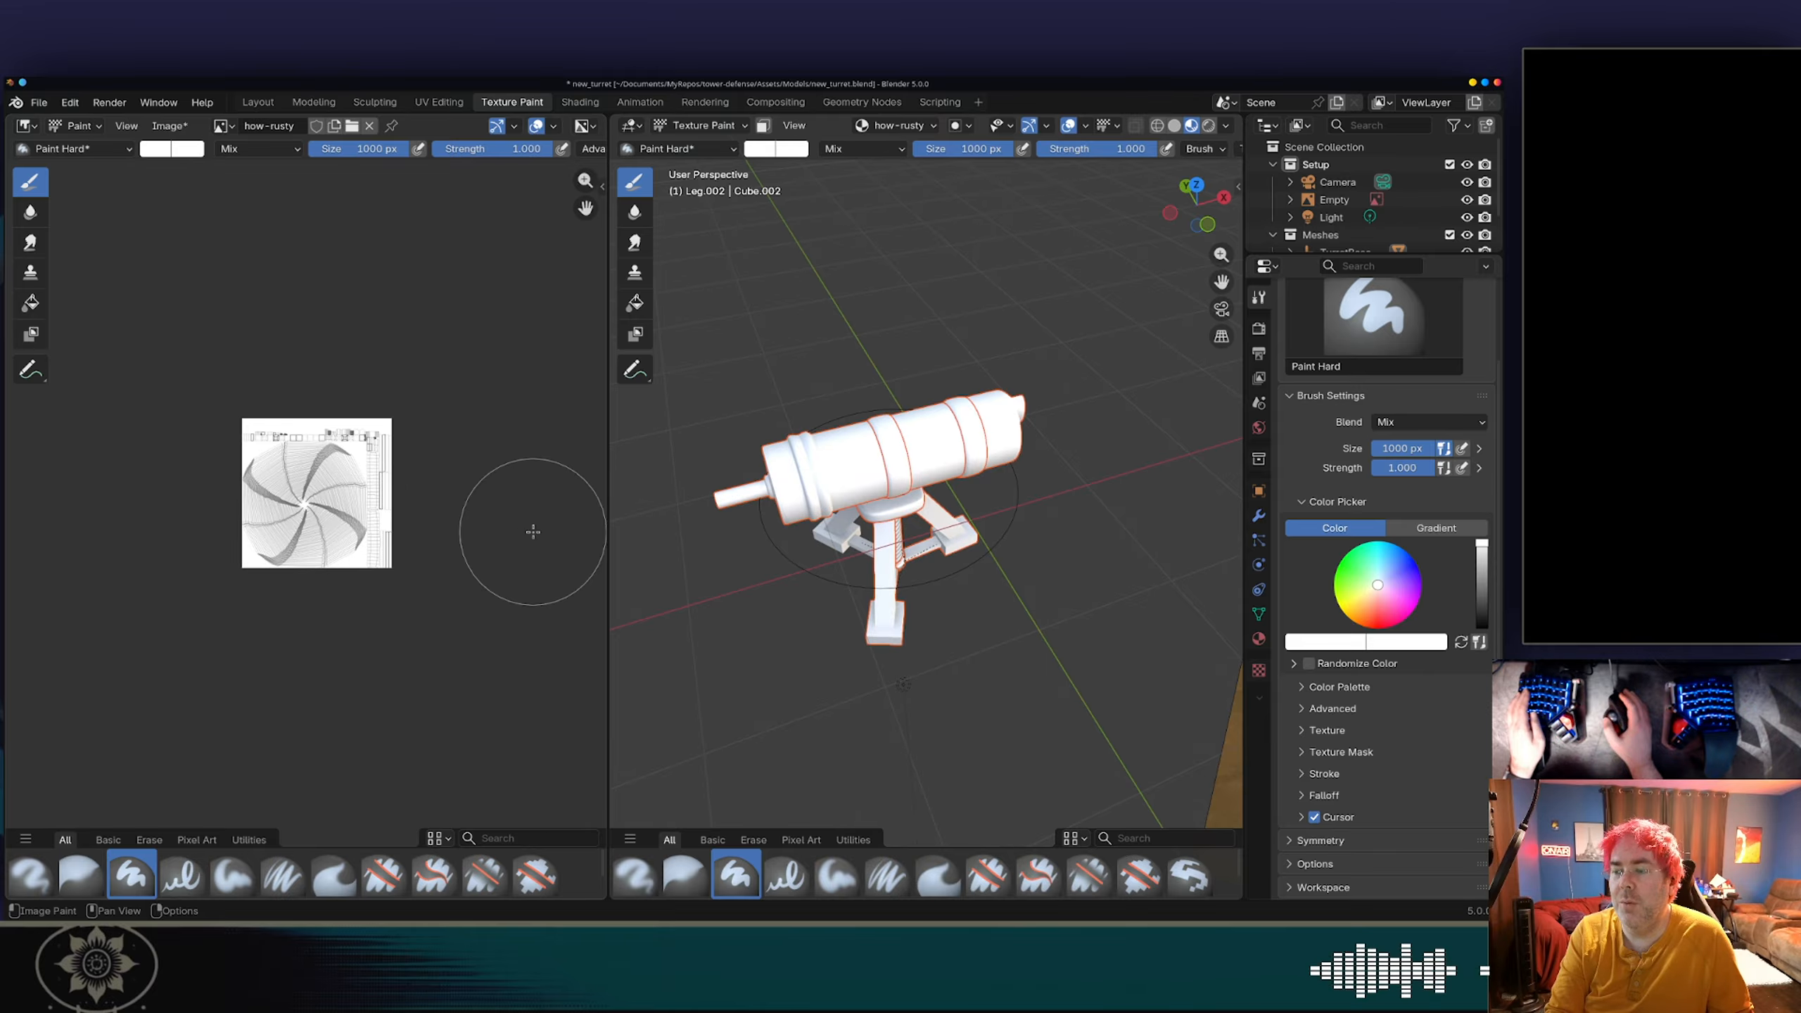
Step: Sample the dark grey-brown #56524A from the reference's lower-row middle cannon, cover the entire how-rusty image with it, and inspect the turret
click(192, 150)
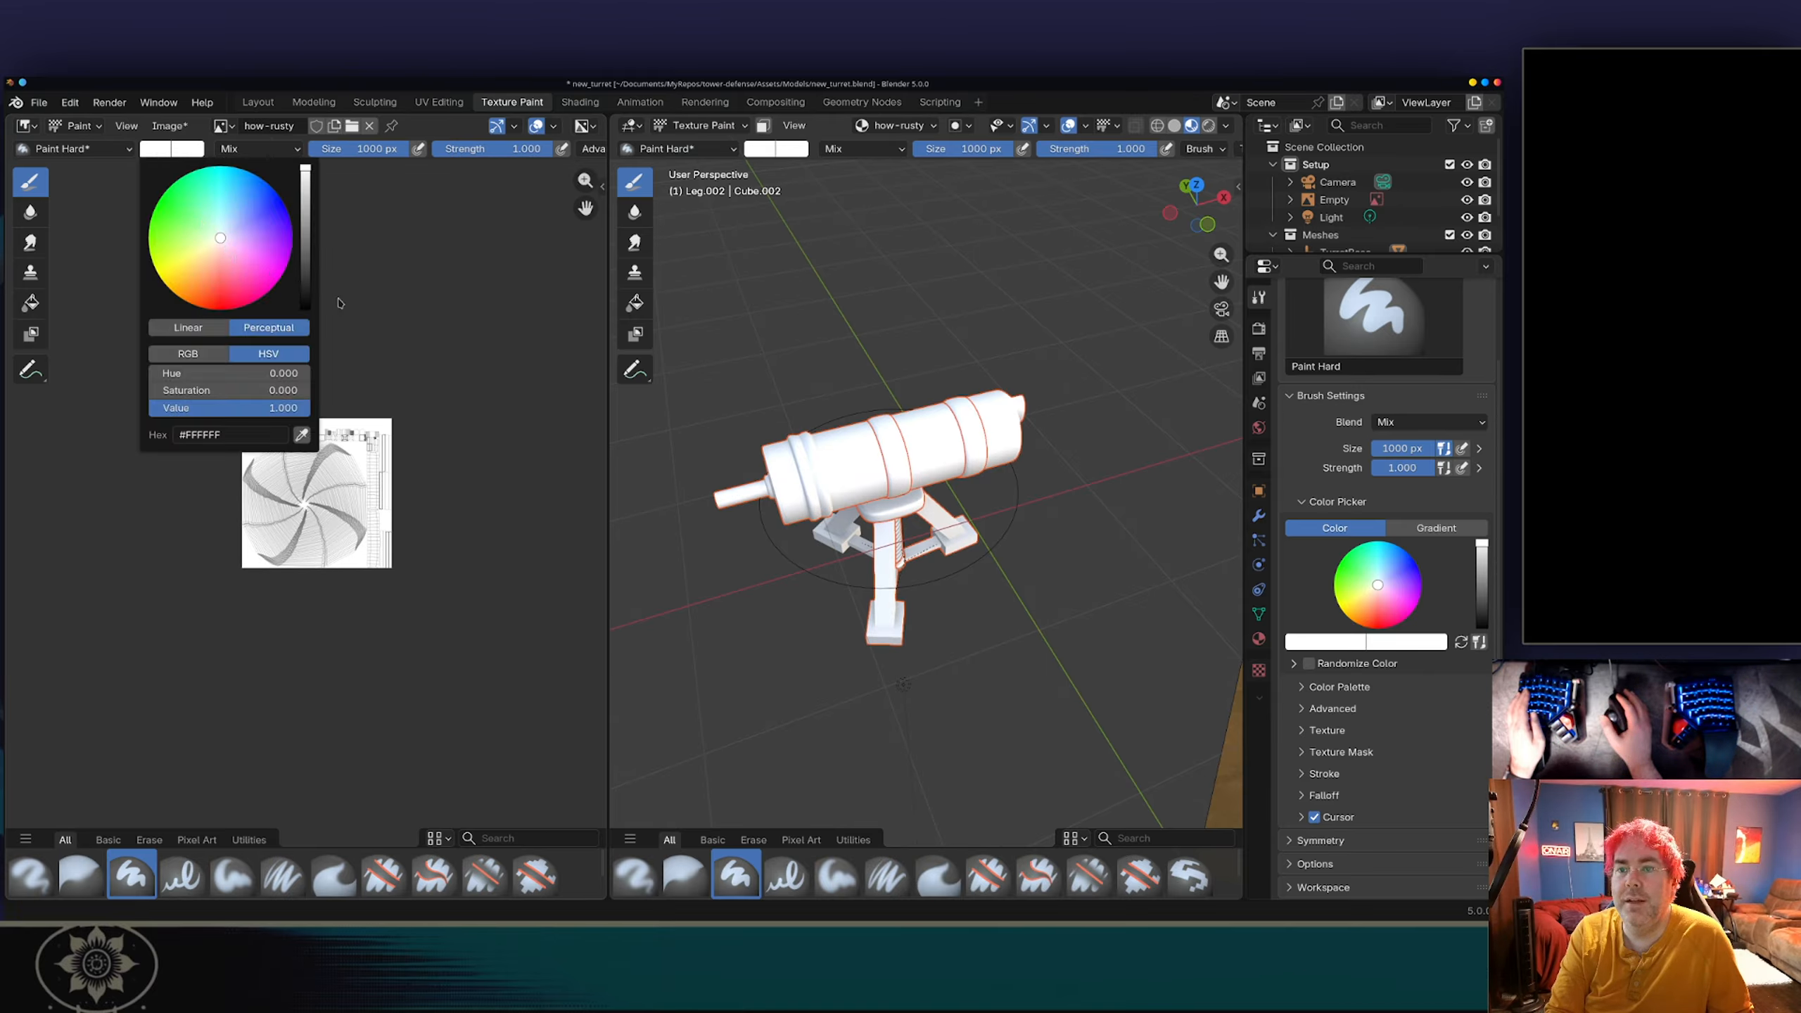
scroll(1108, 402, down, 7)
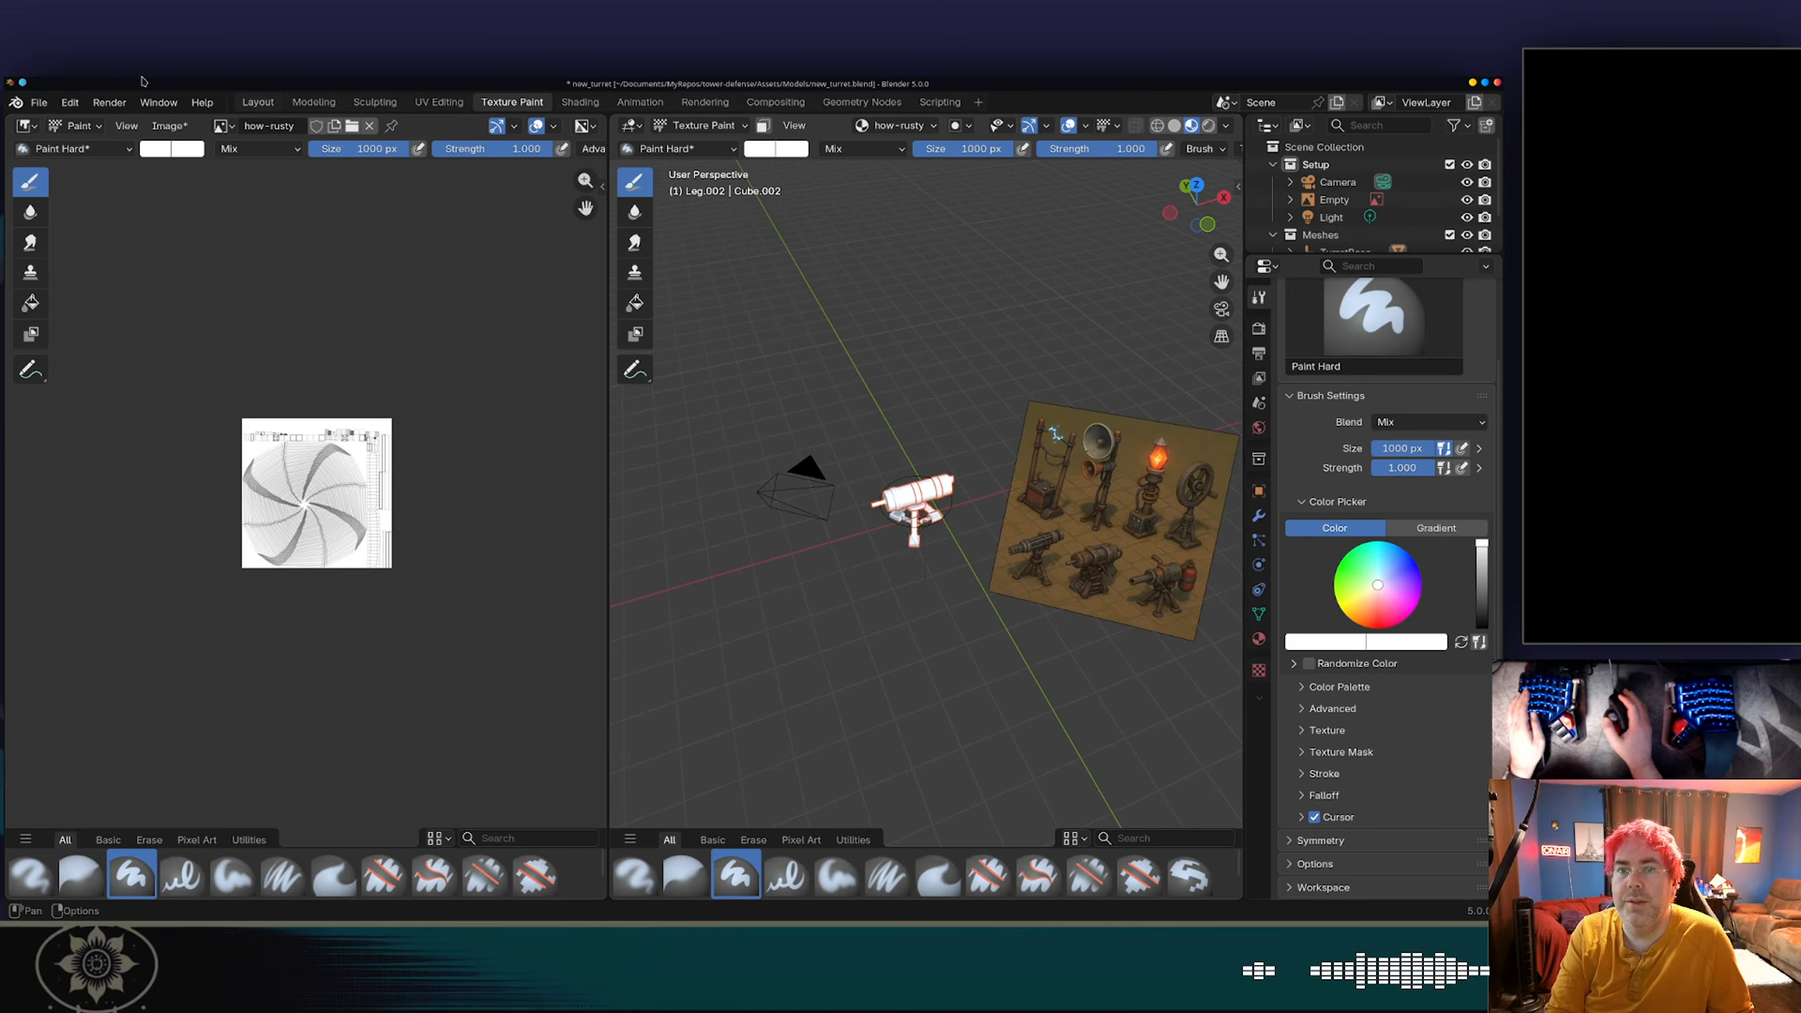
click(181, 149)
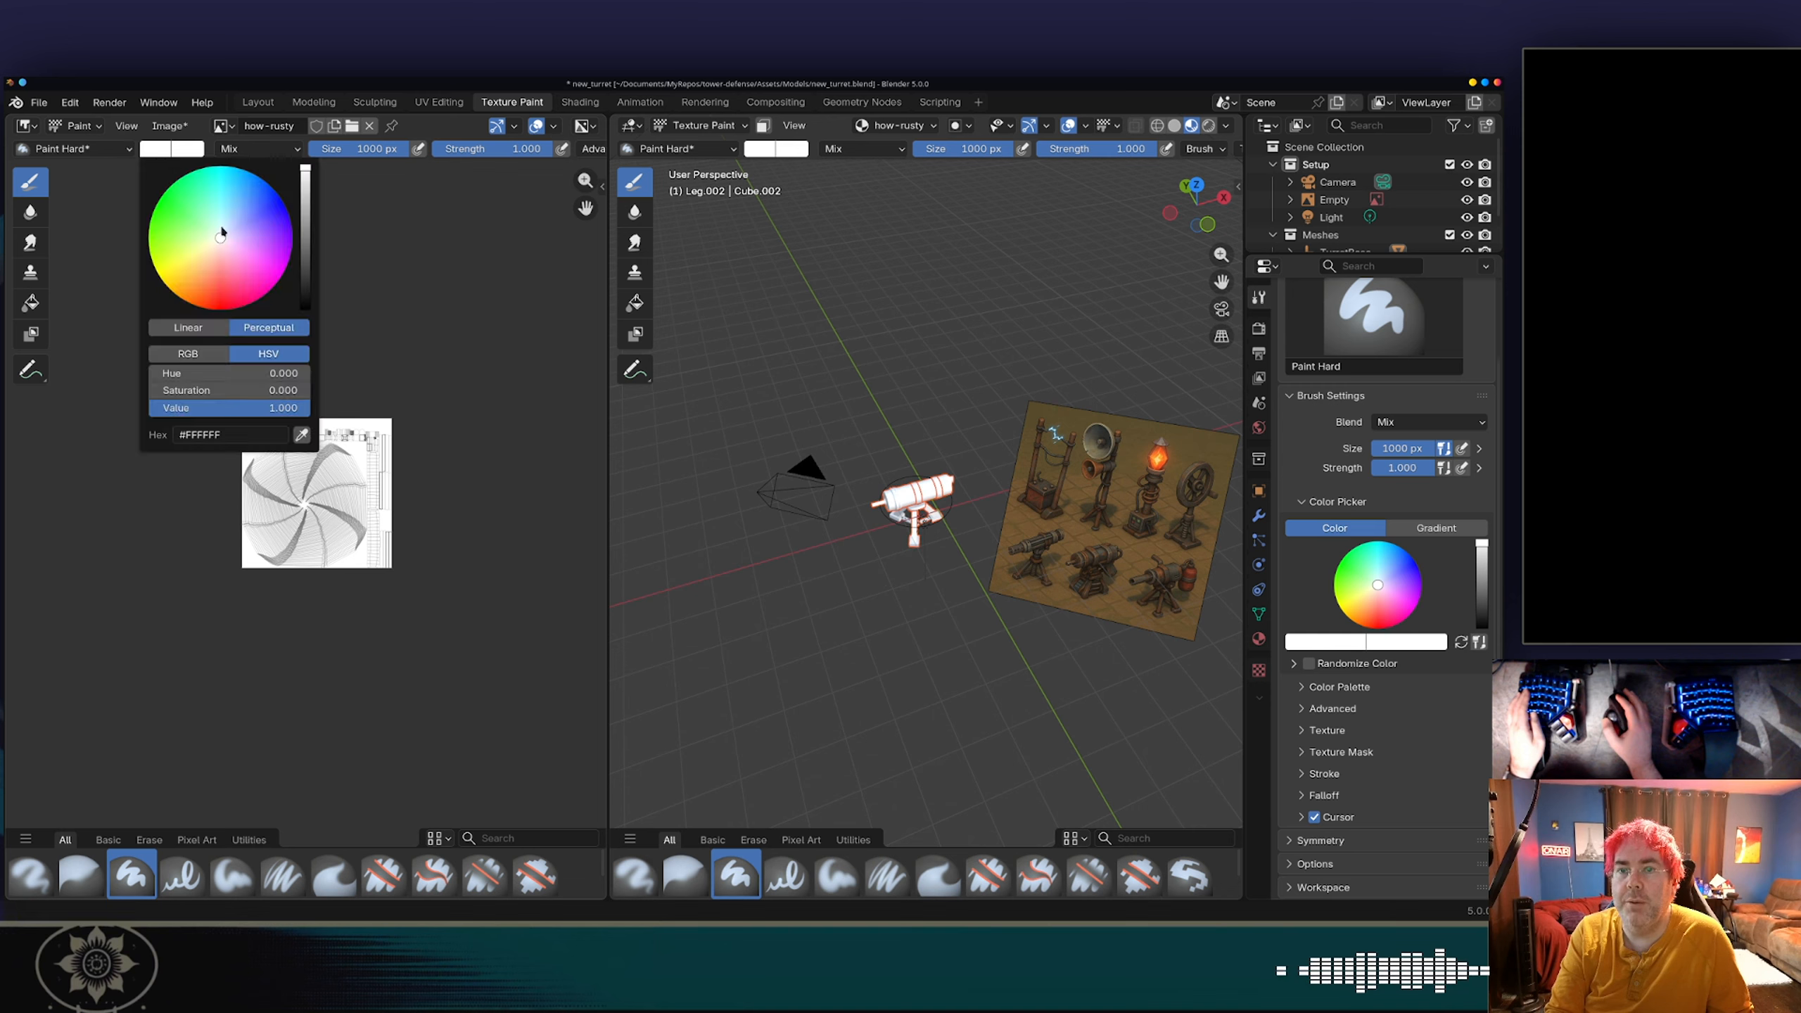
click(301, 435)
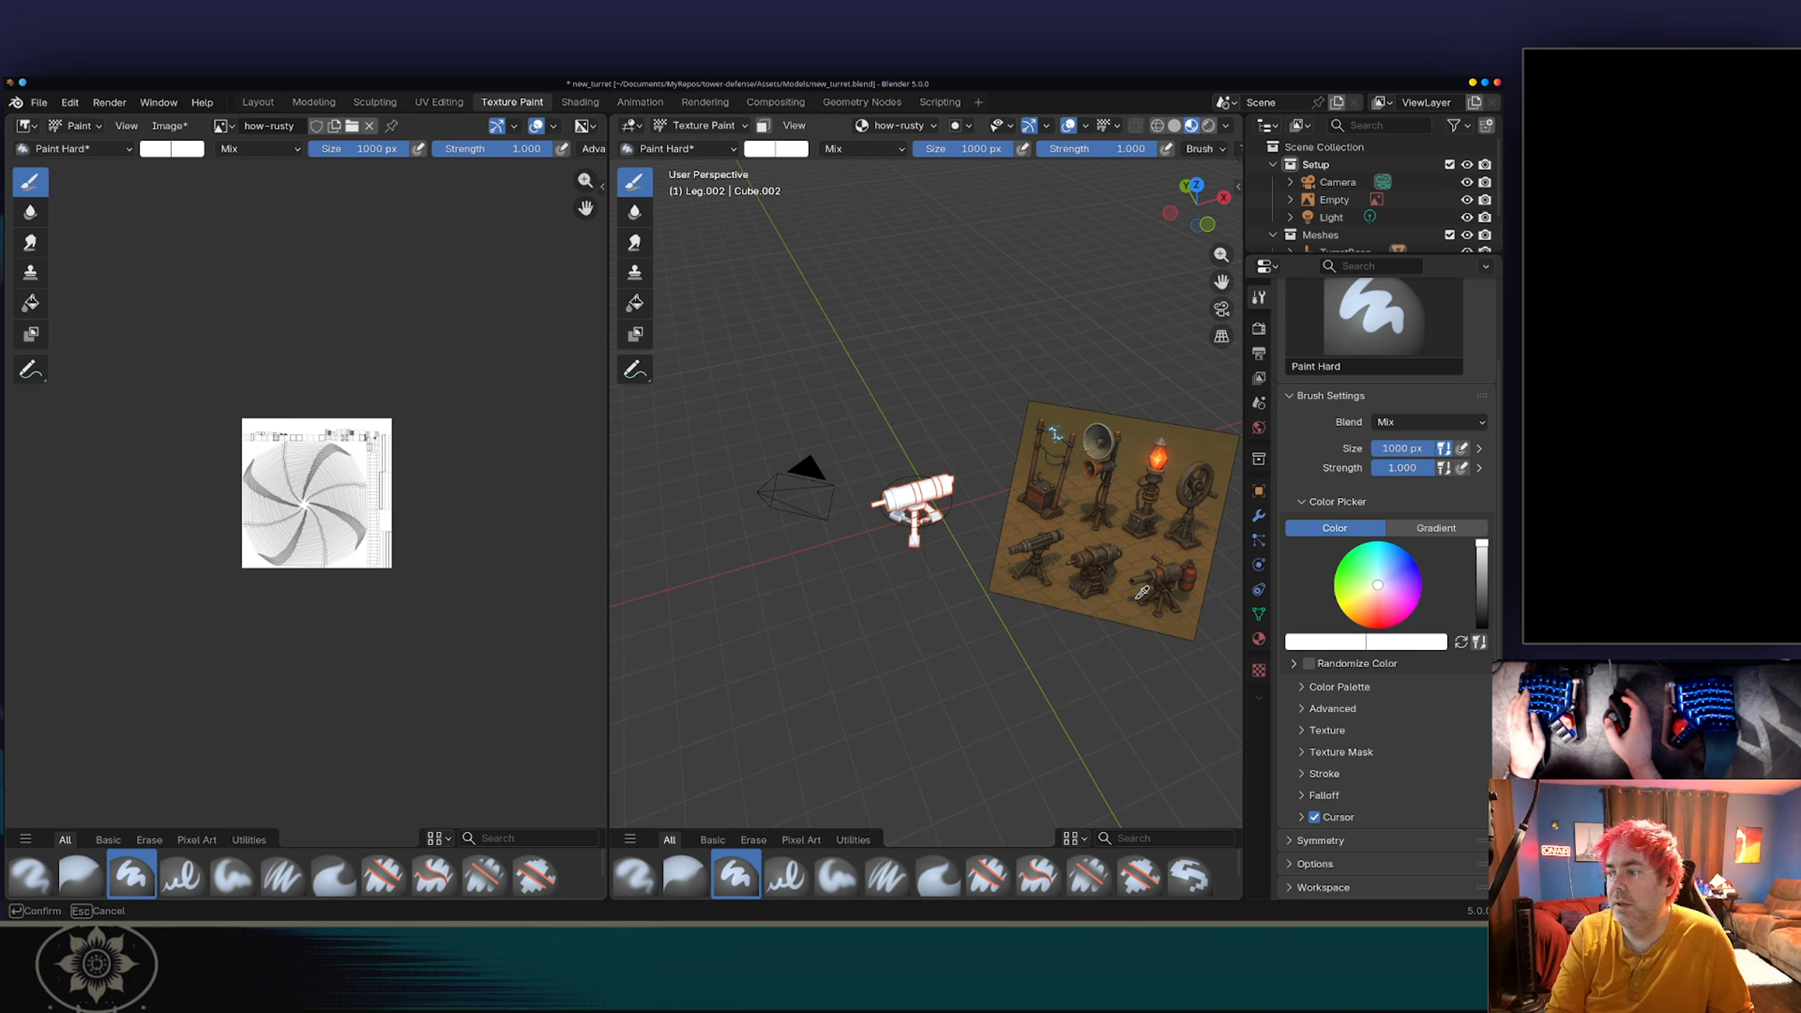
click(1105, 548)
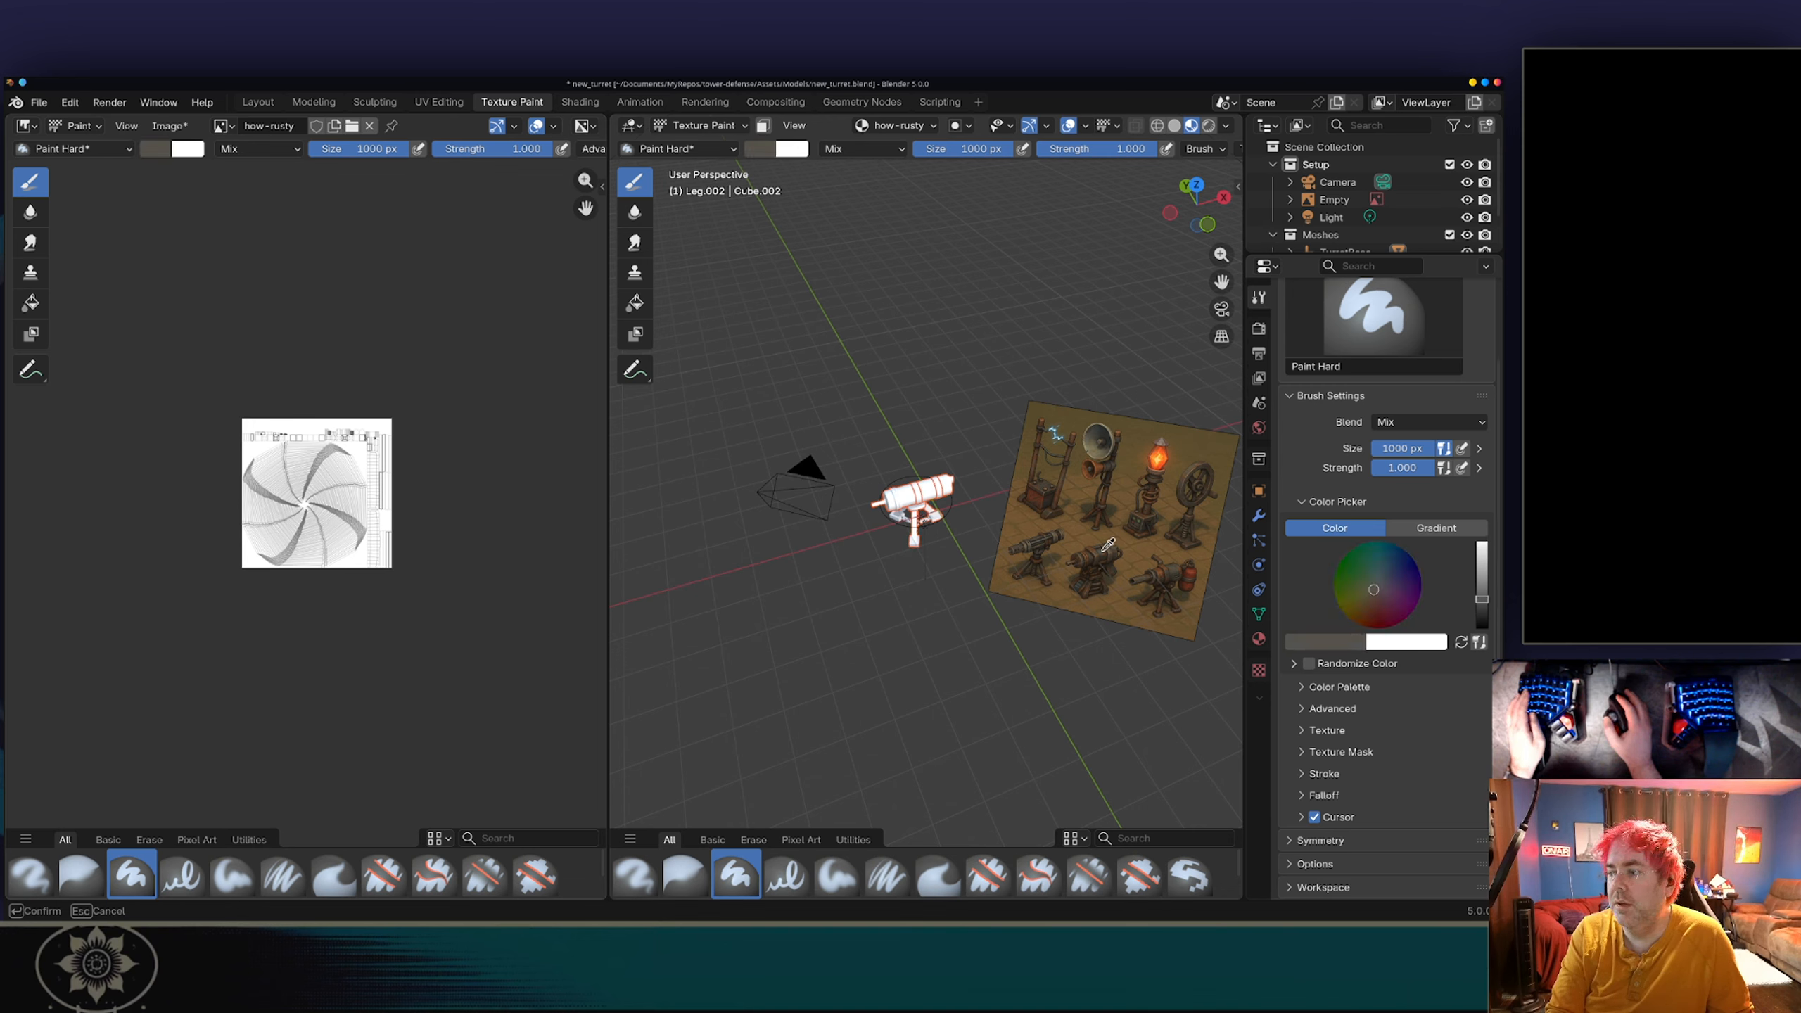
mouse_move(300, 427)
mouse_down()
mouse_move(254, 487)
mouse_move(434, 489)
mouse_move(325, 543)
mouse_move(348, 522)
mouse_up()
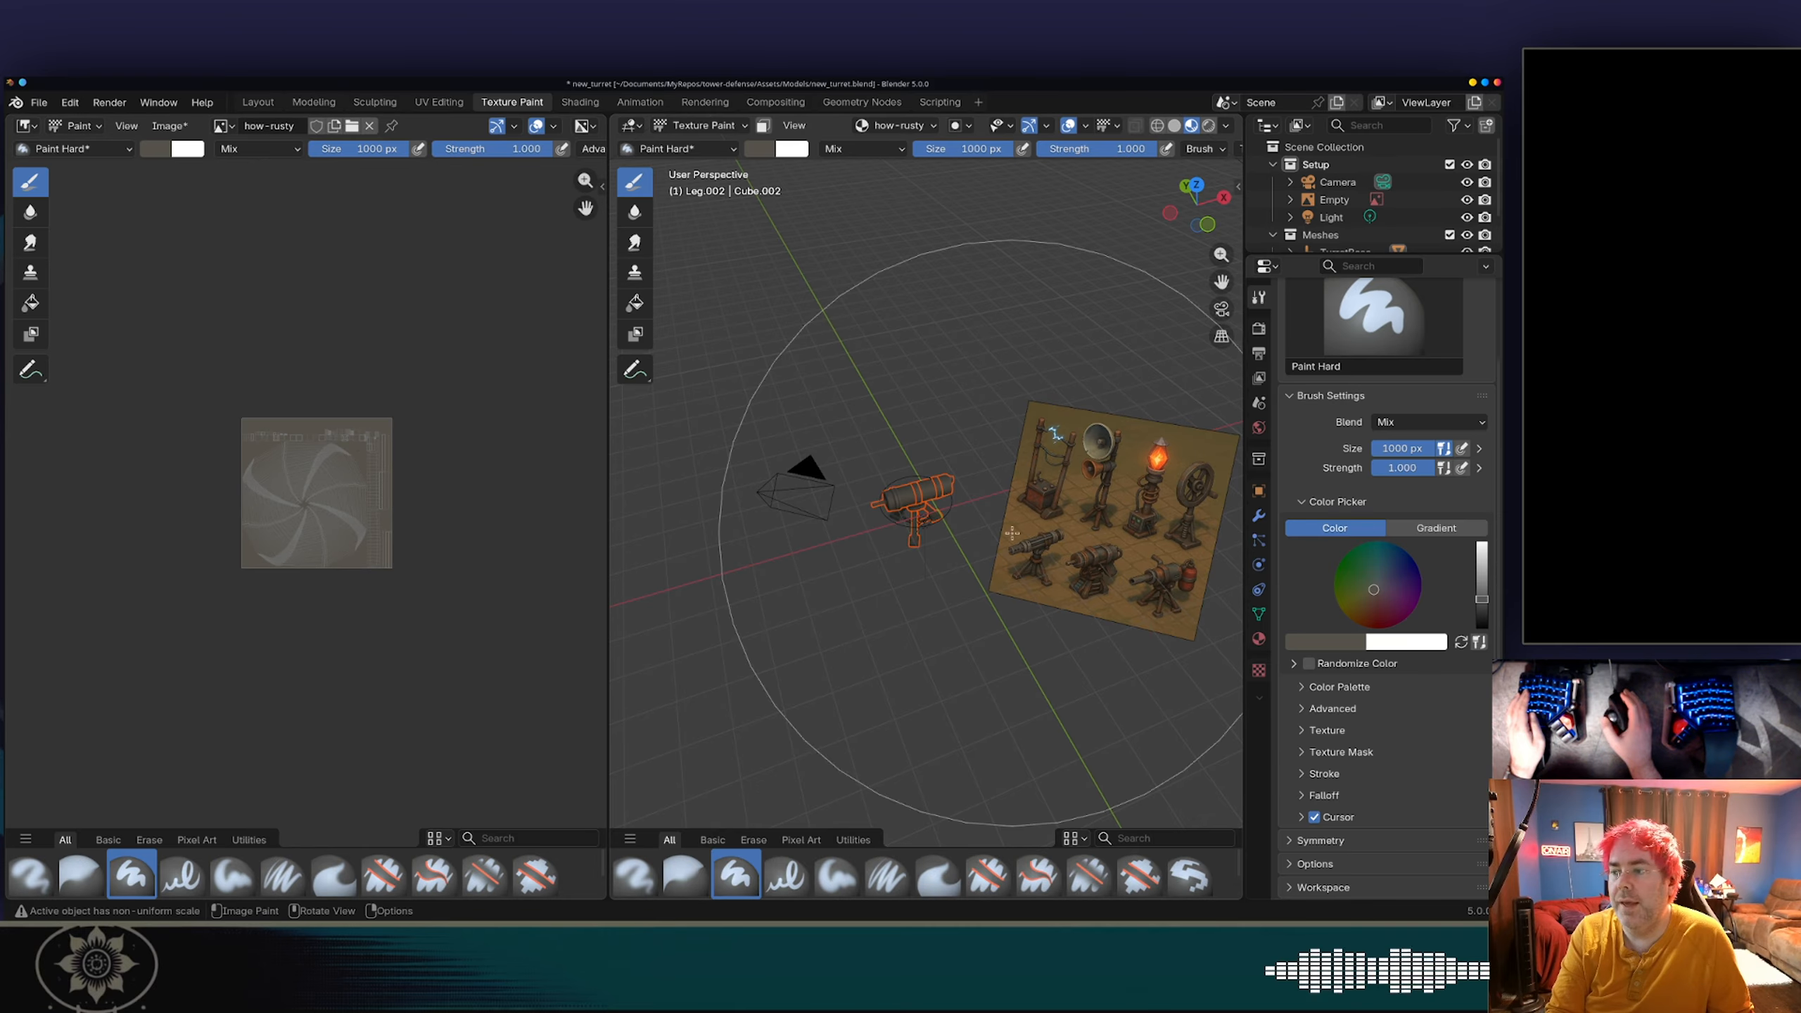
scroll(965, 543, up, 10)
middle_drag(805, 531, 859, 504)
scroll(859, 505, down, 10)
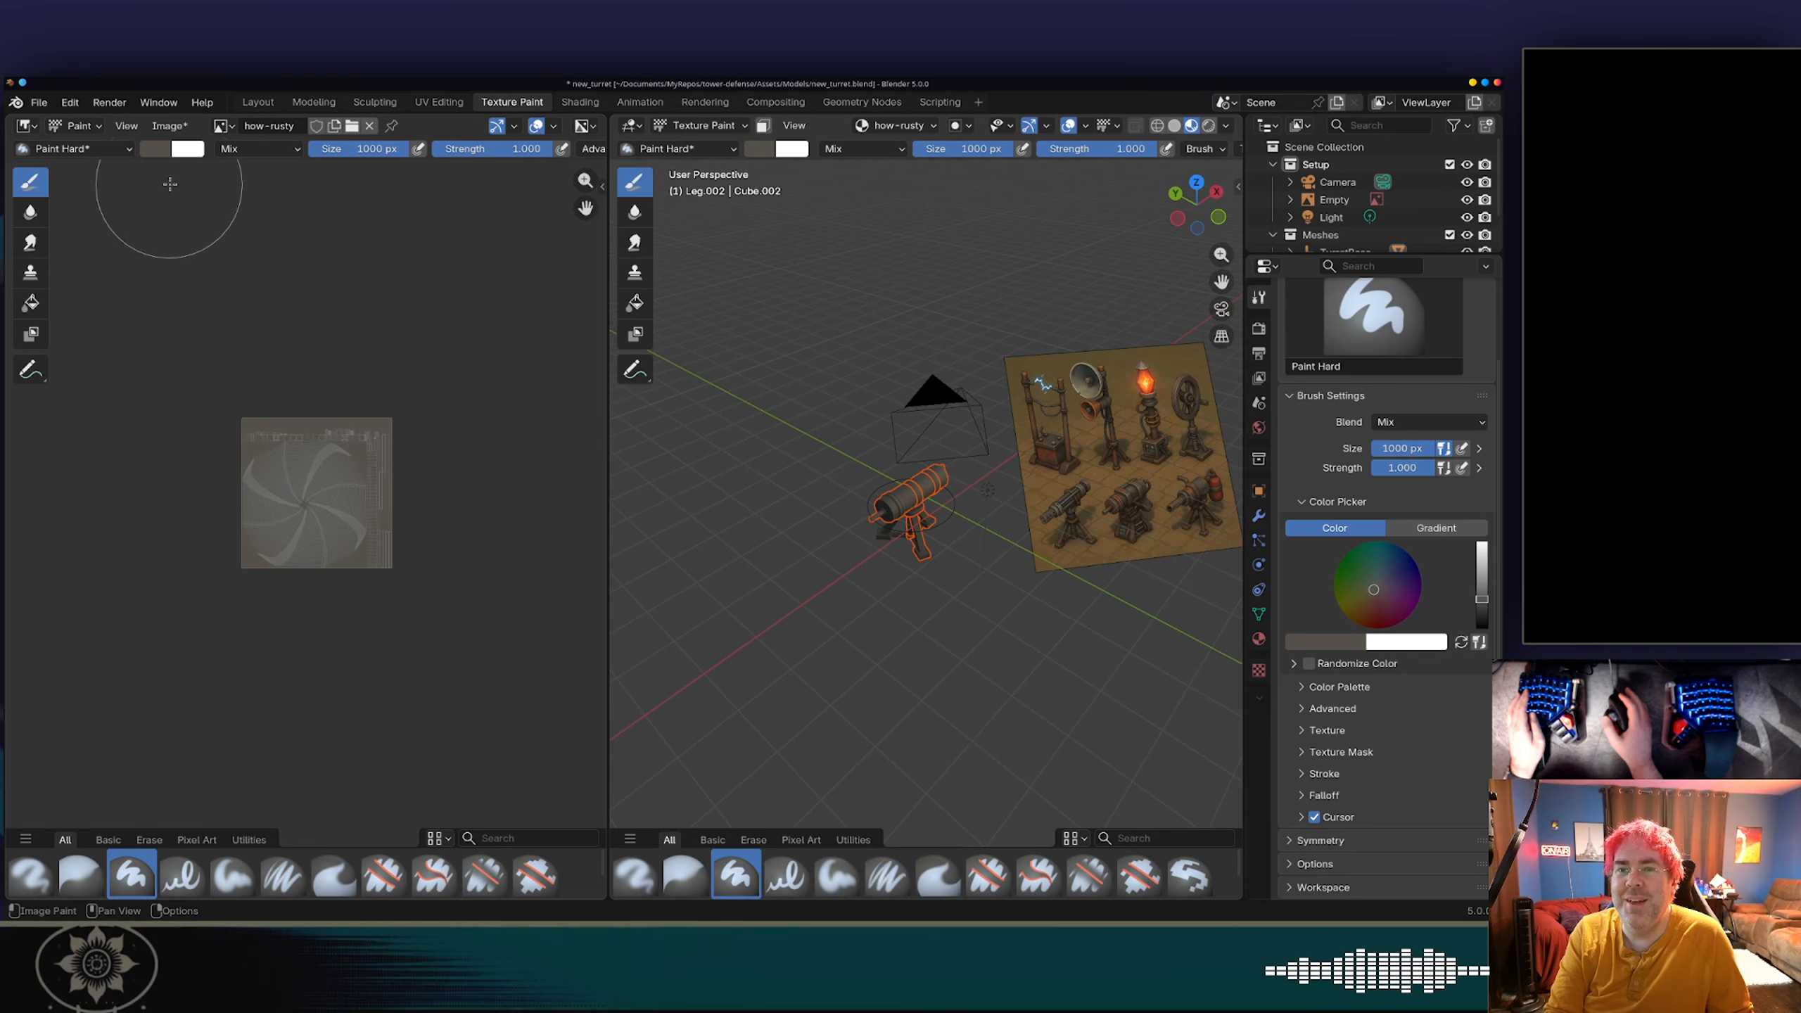
Step: Sample a rust brown from the reference's lower-row middle cannon as the Paint Hard brush color
click(156, 150)
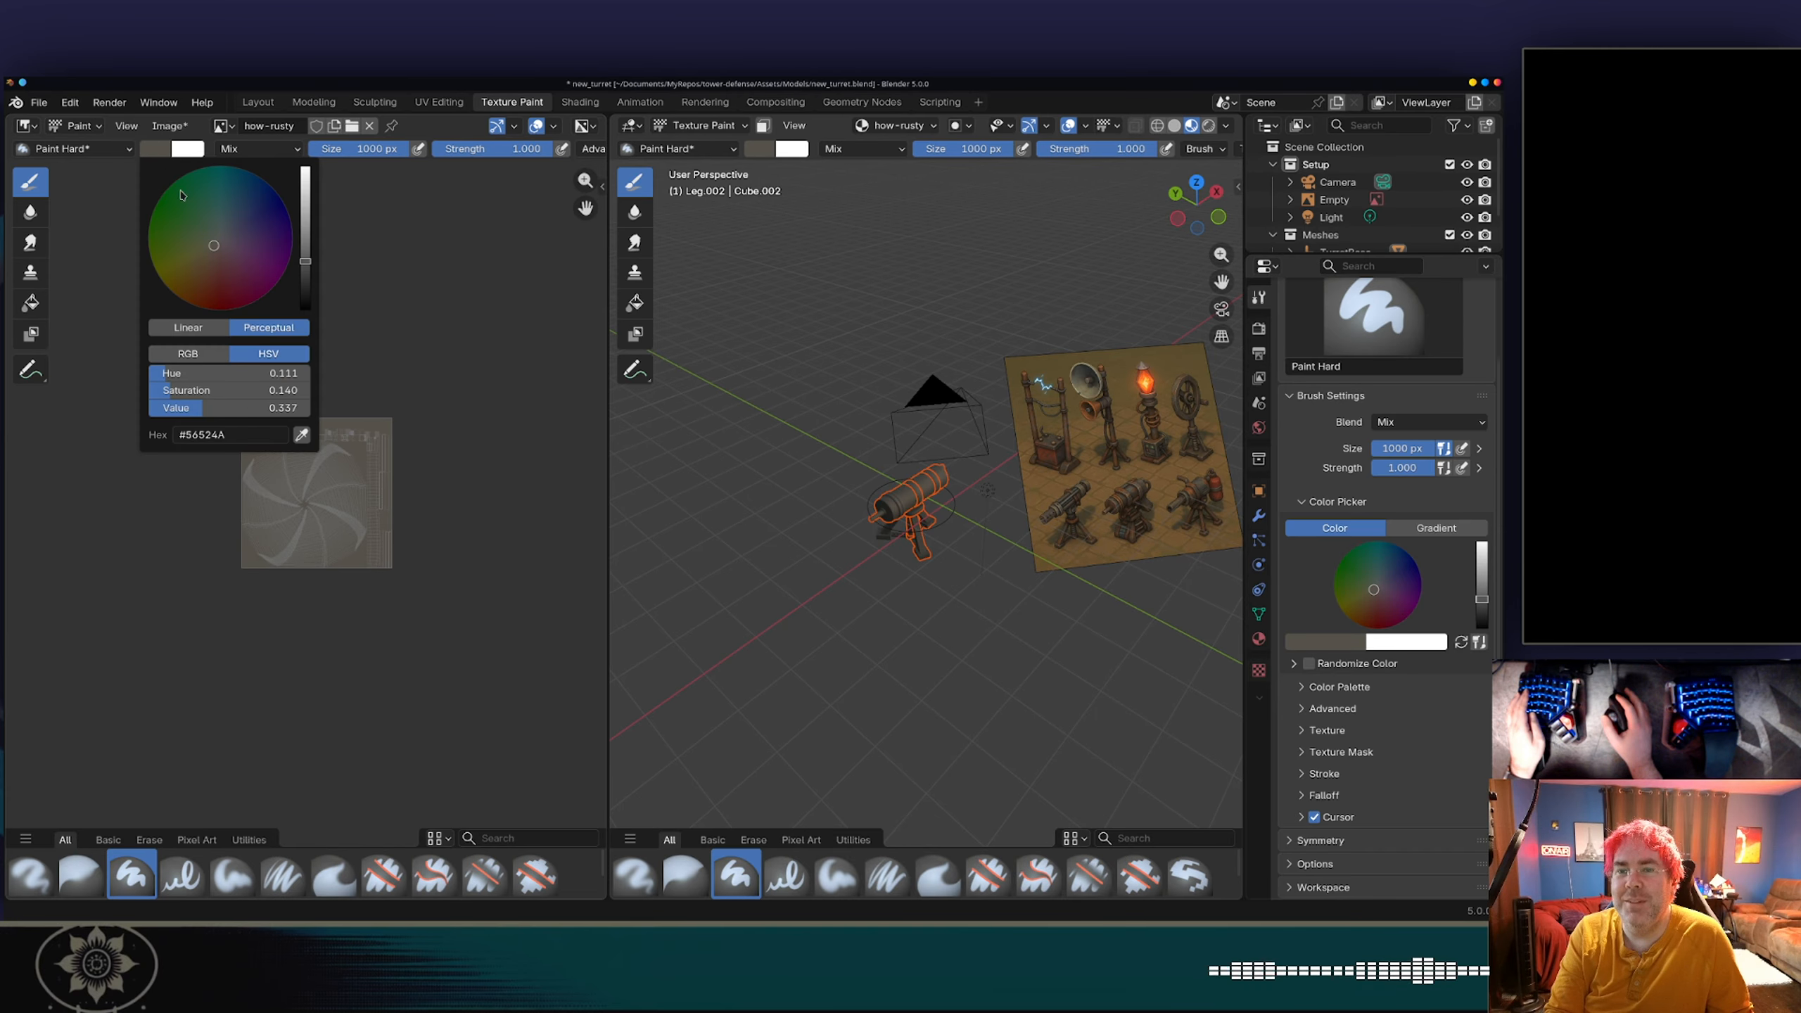
click(301, 434)
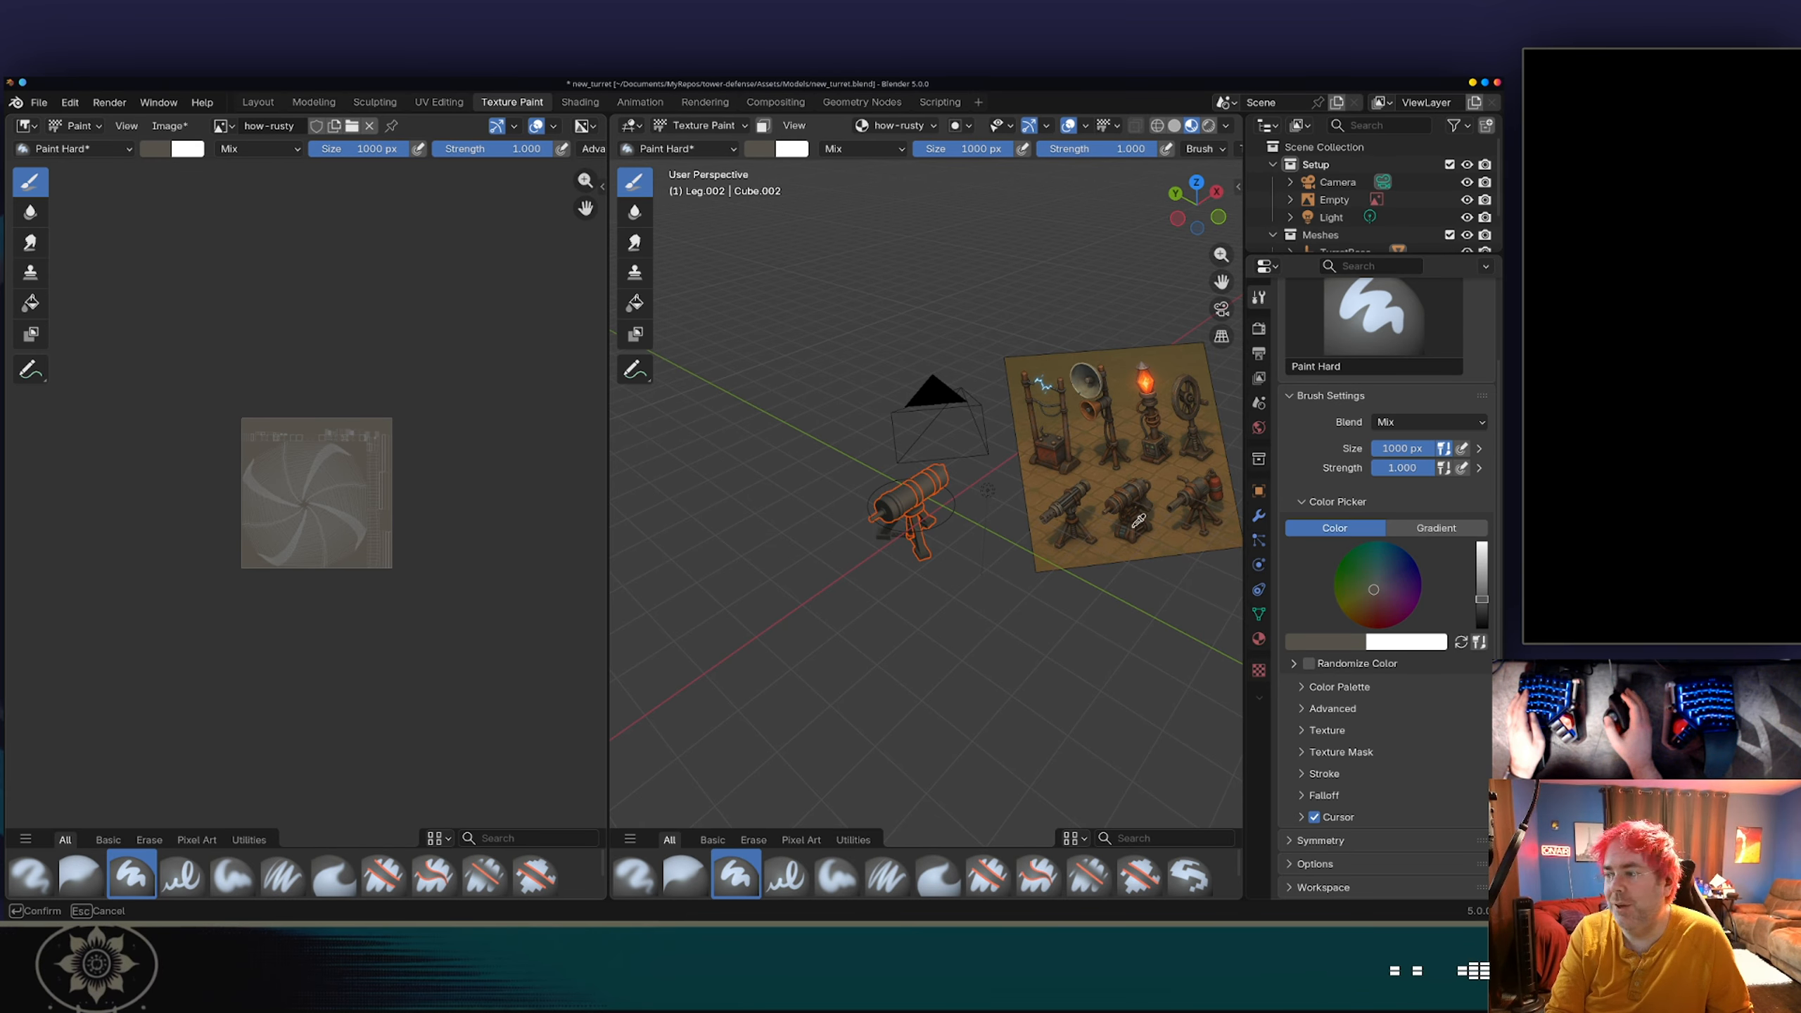
click(1125, 487)
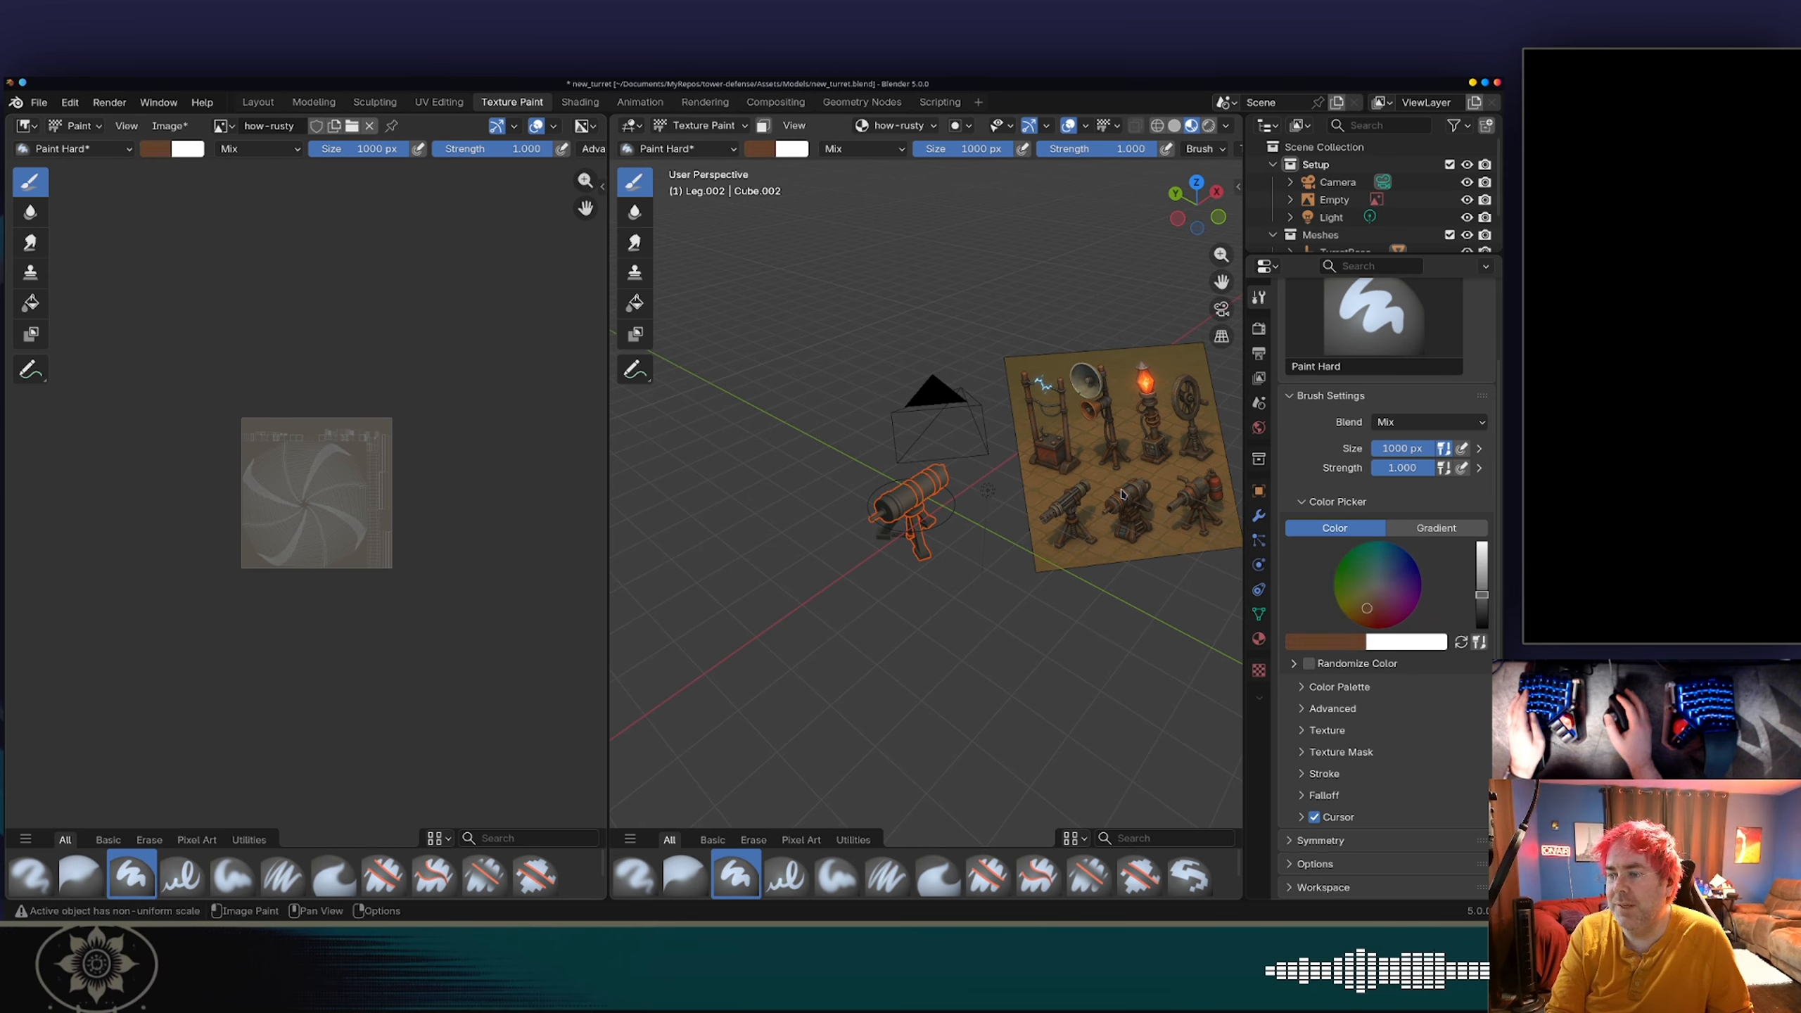
Step: Switch to the Airbrush, sample a rust brown from the reference's lower-row middle cannon, and set the brush size to 53 px
click(78, 148)
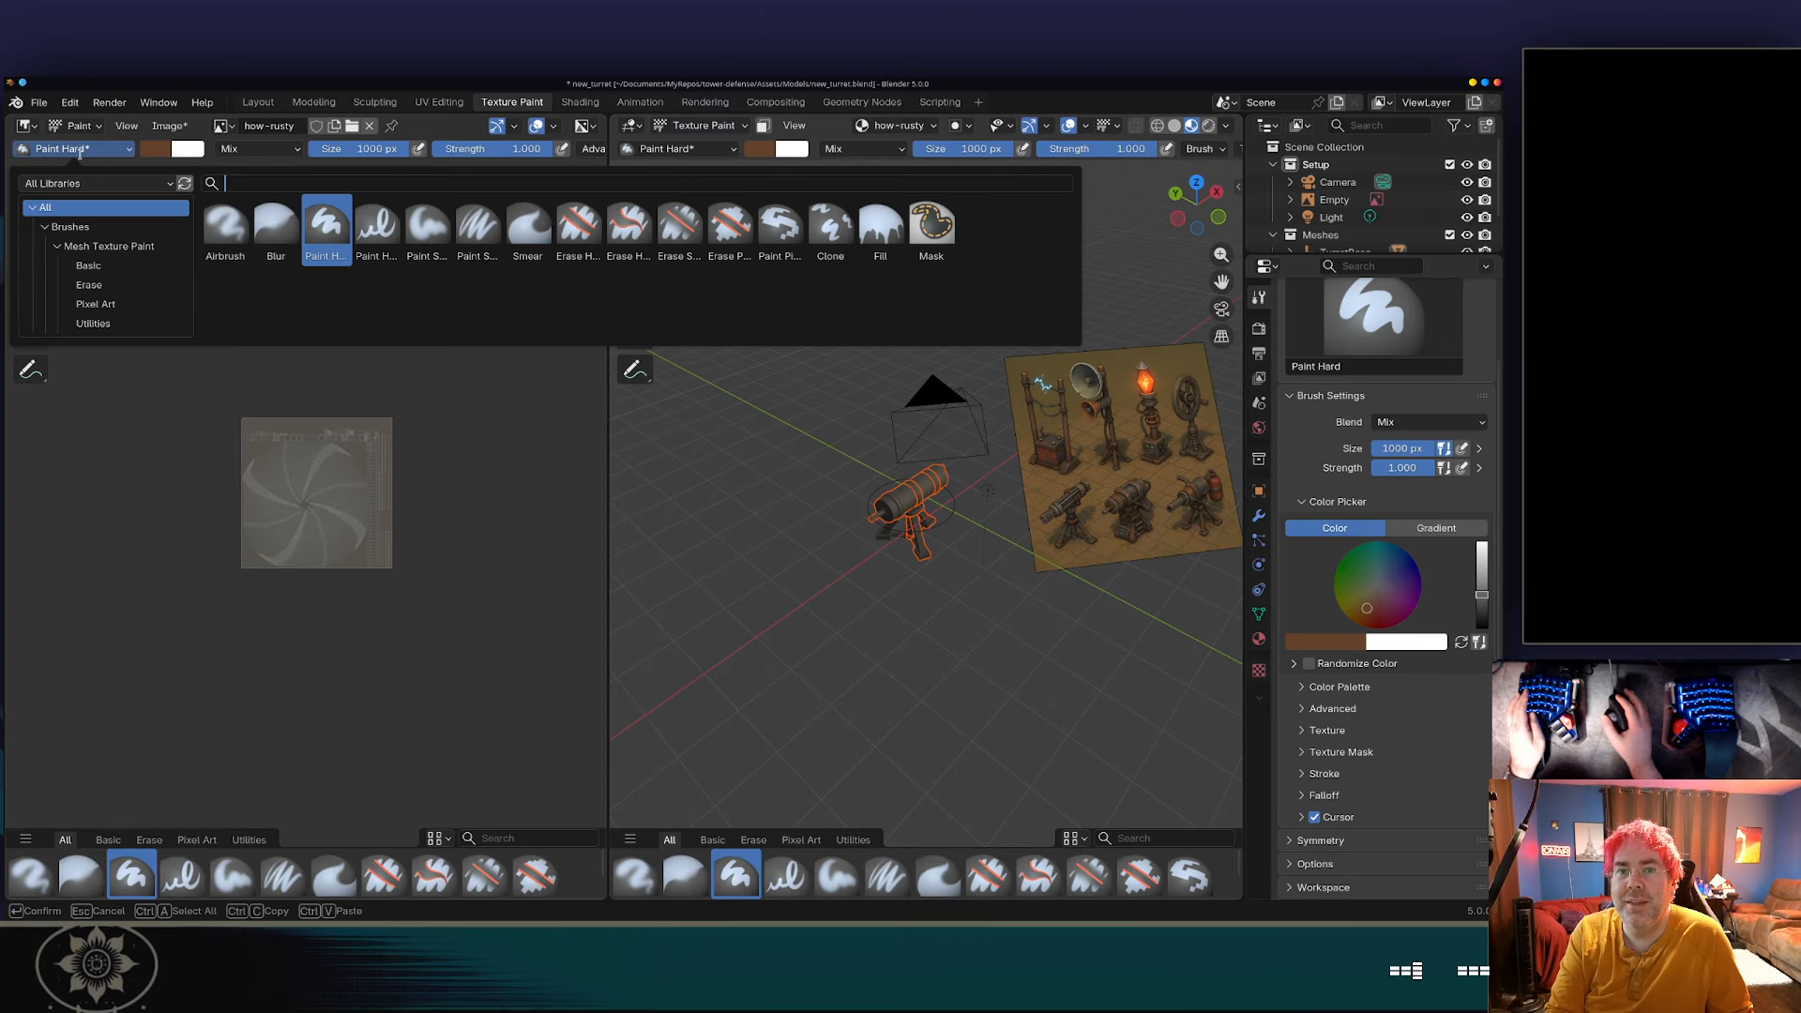
click(222, 234)
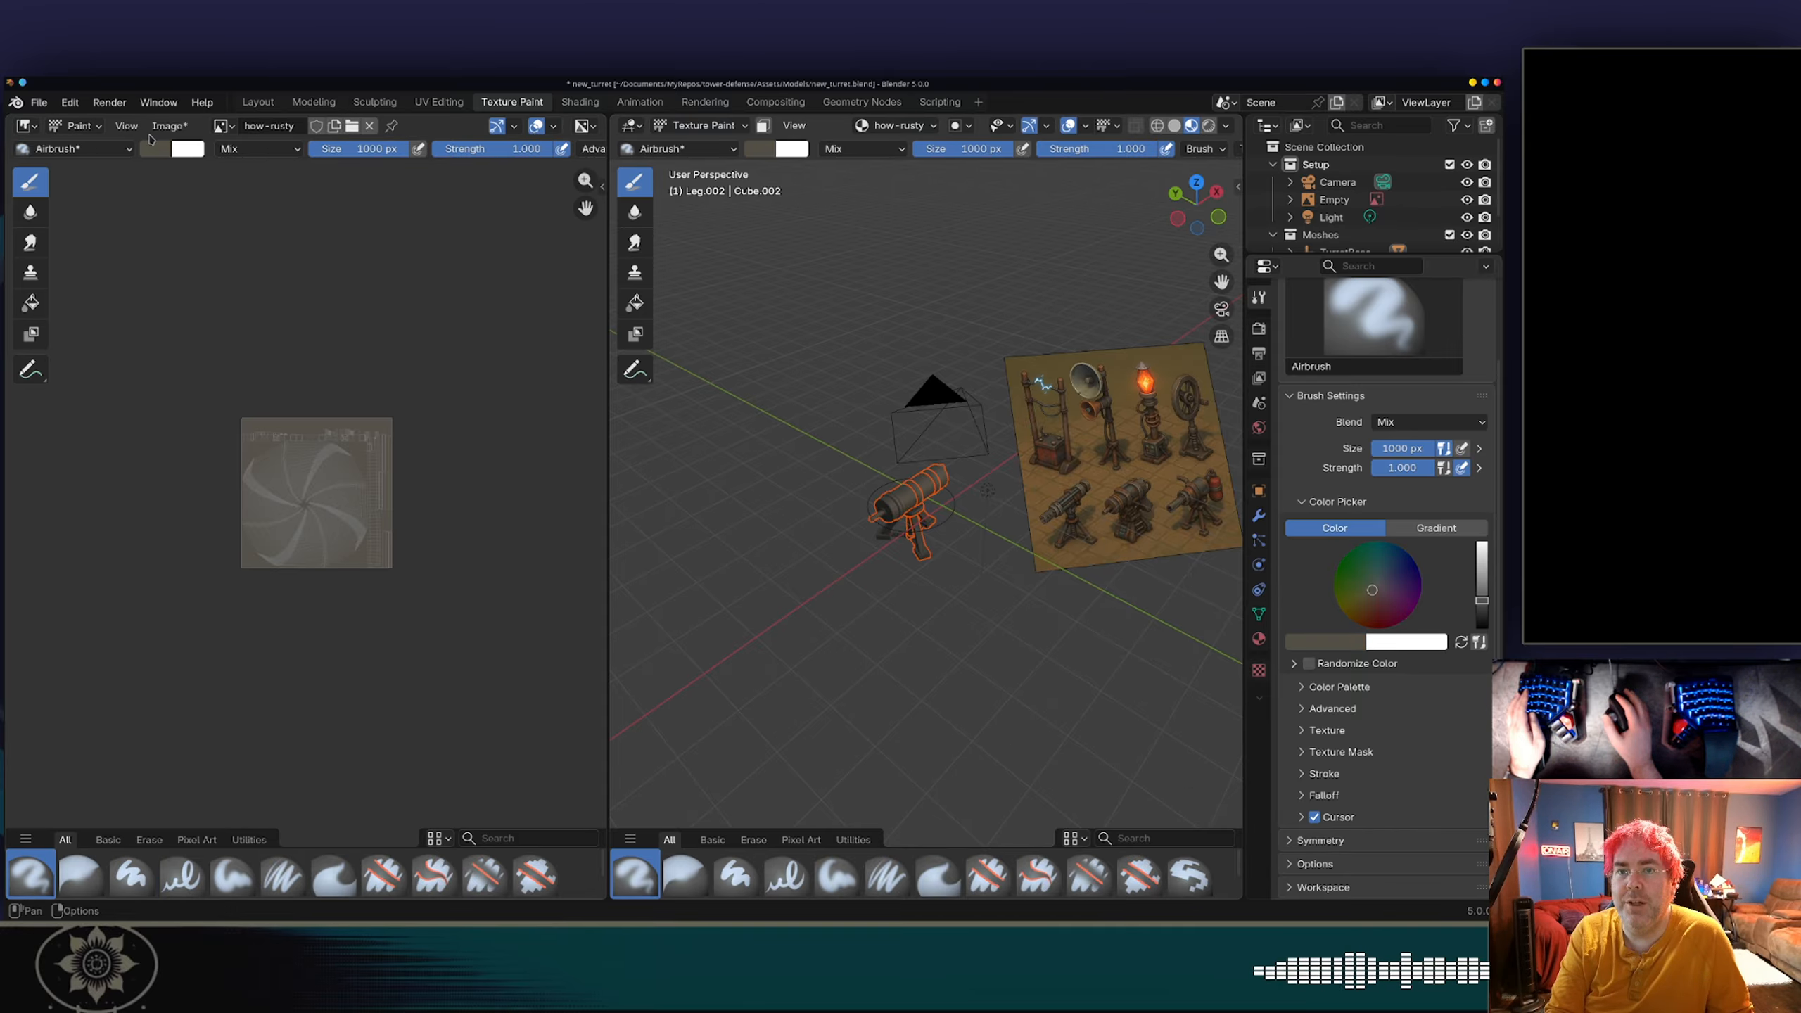
click(156, 149)
click(300, 436)
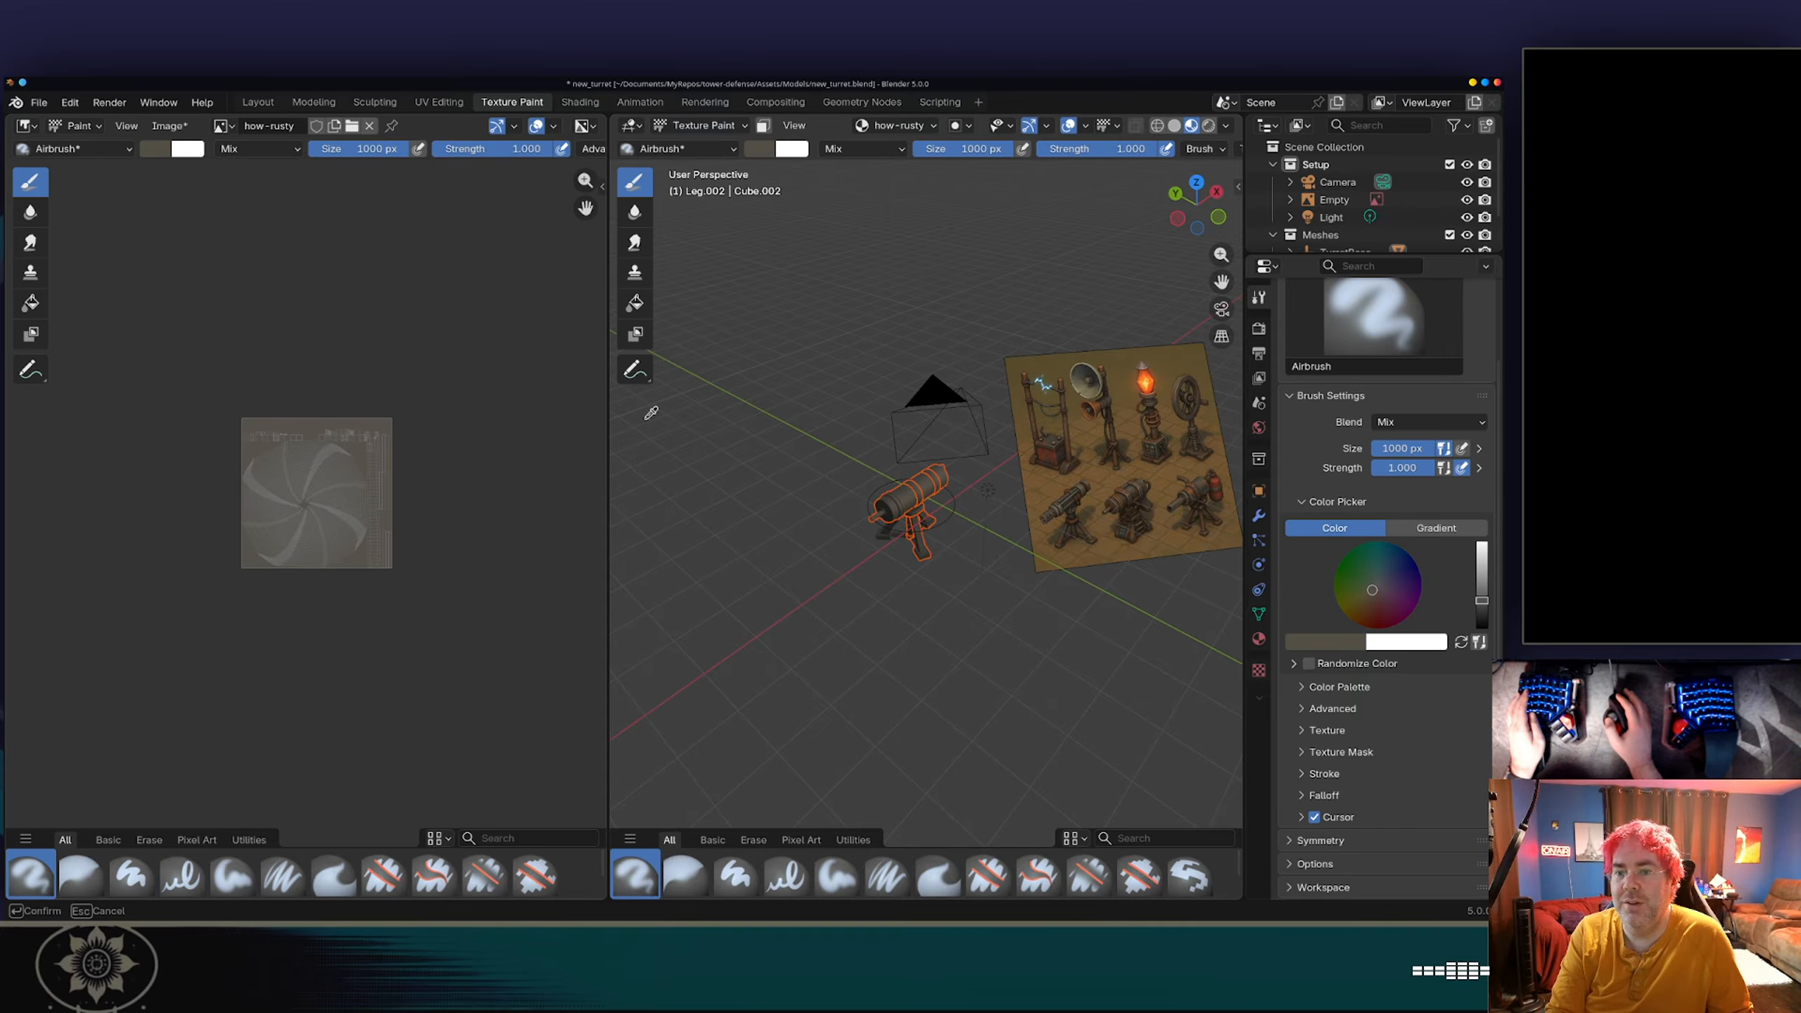
click(1127, 485)
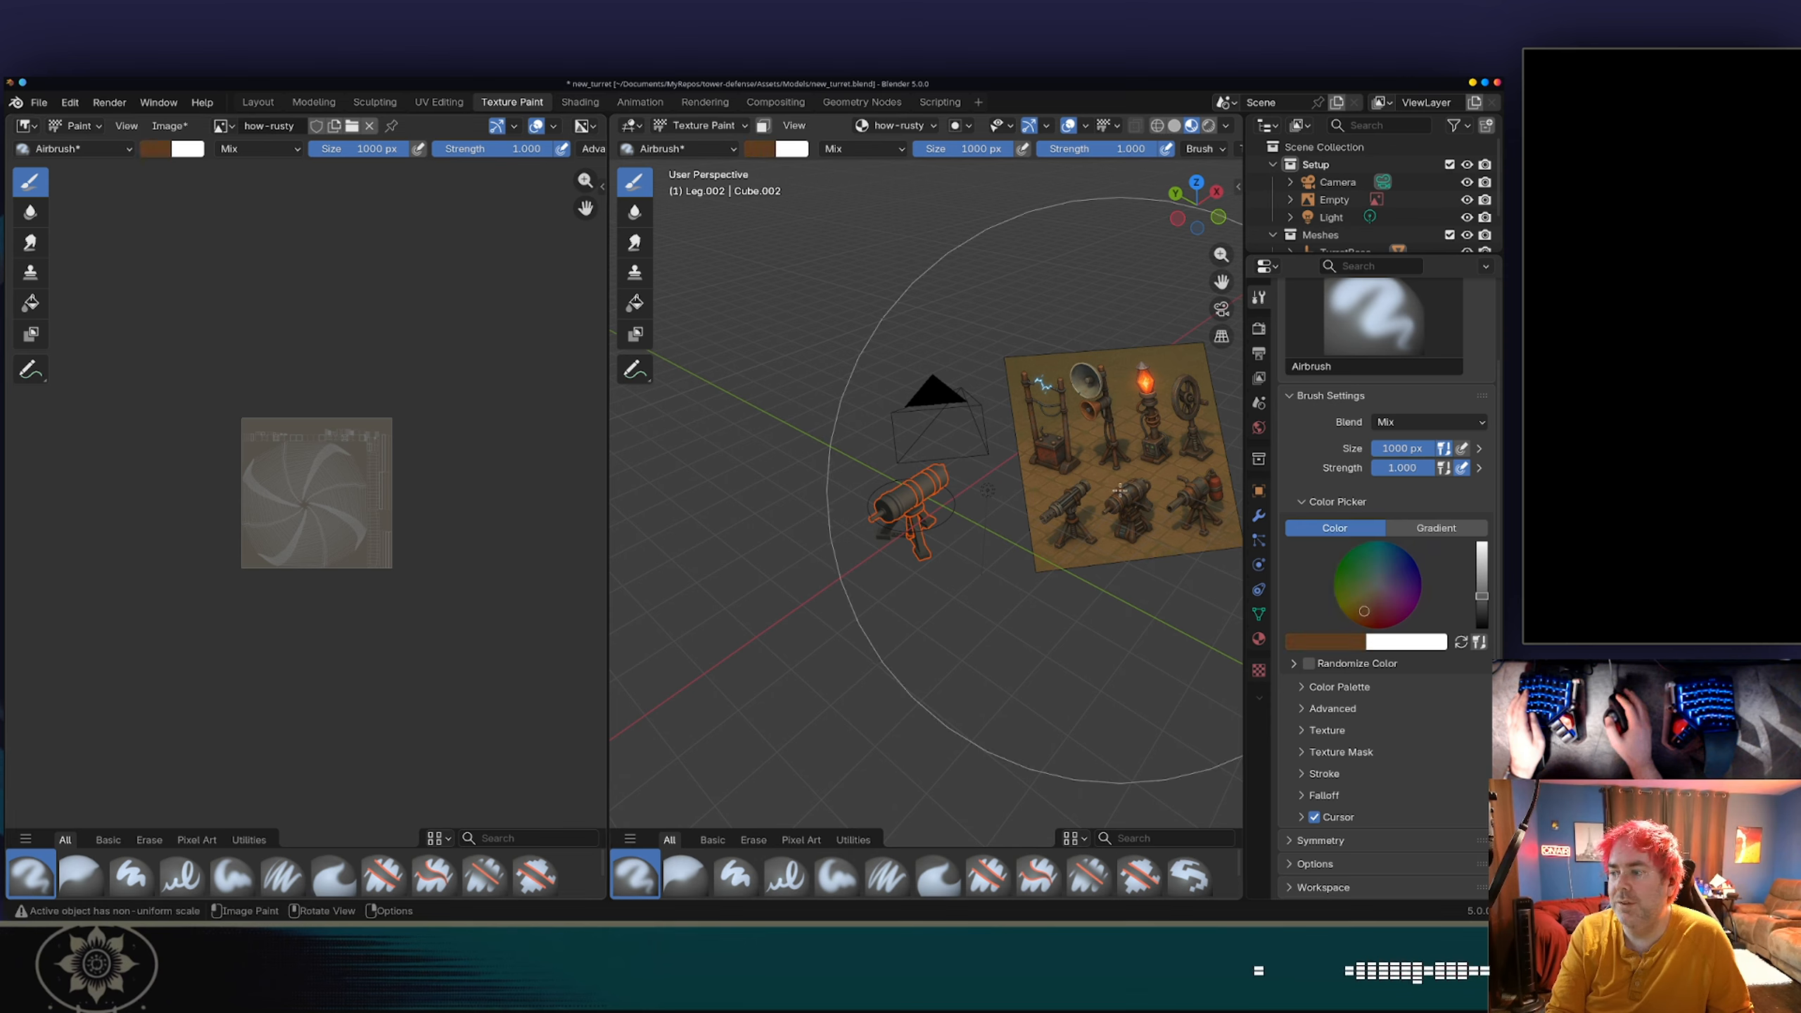
click(357, 148)
text(53)
key(Return)
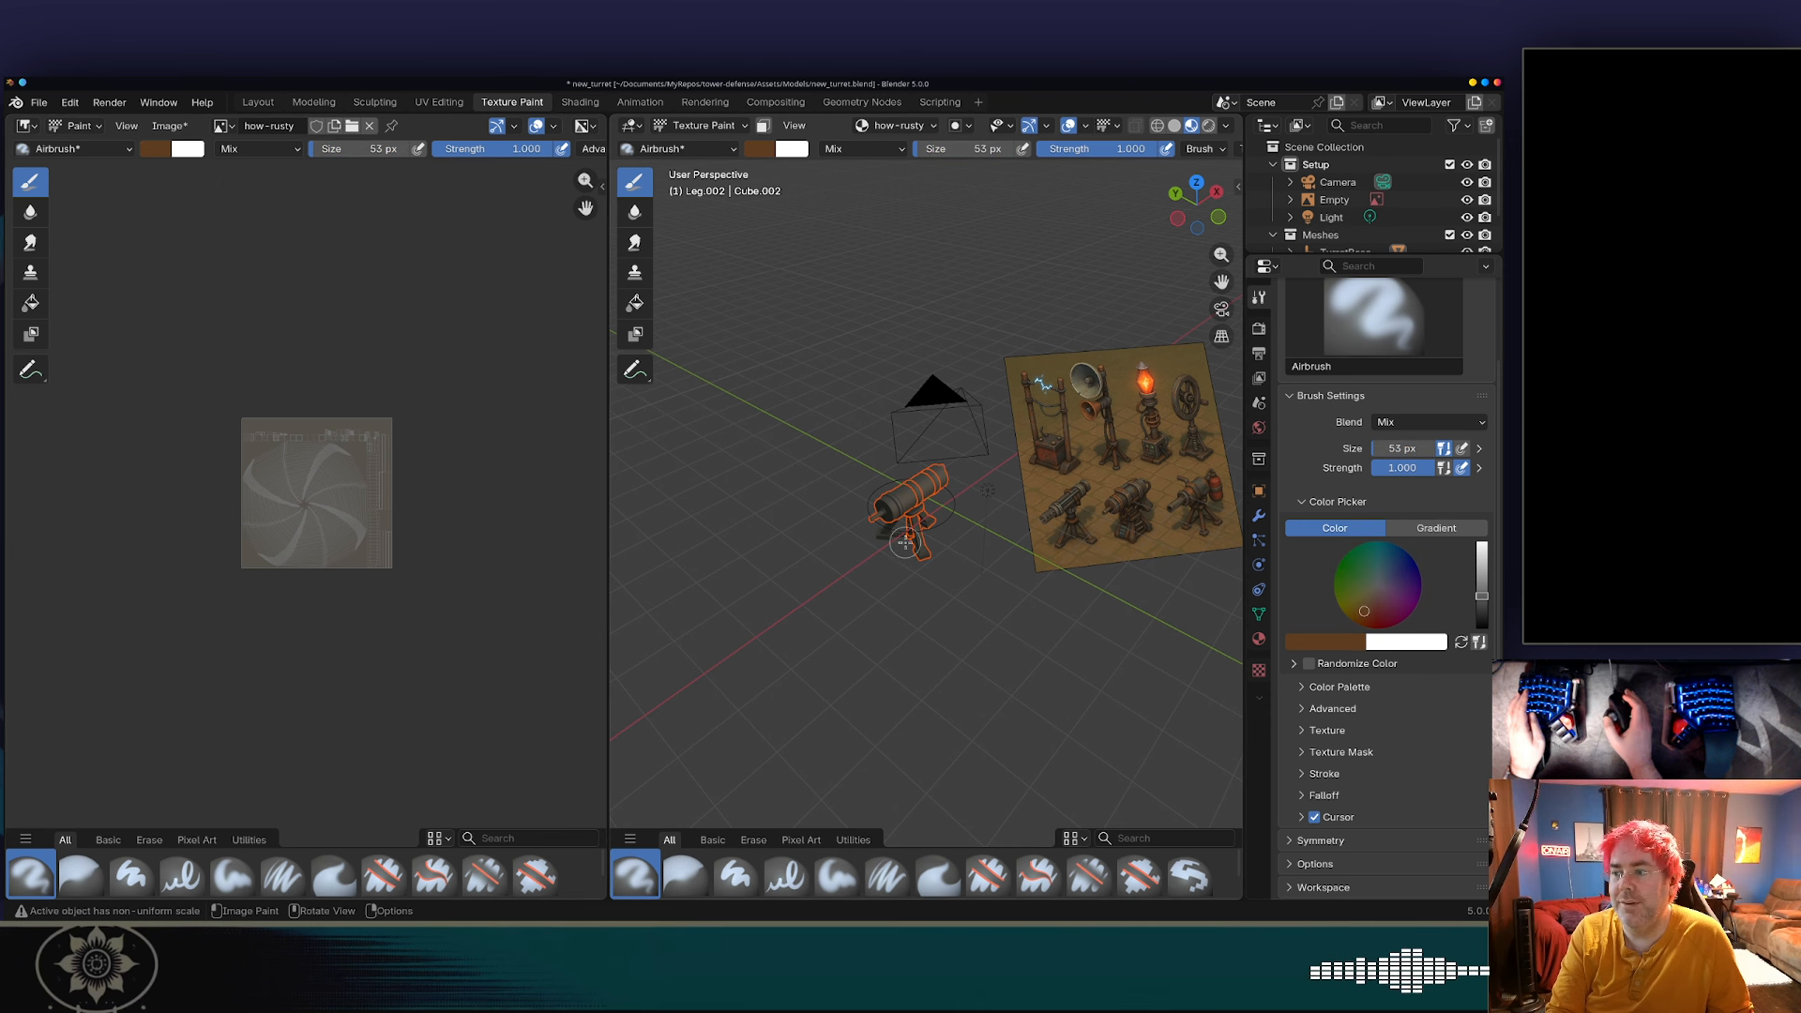
Step: View the turret through the scene camera with the whole reference image alongside it for comparison
scroll(915, 539, up, 4)
mouse_move(963, 493)
middle_down()
mouse_move(940, 504)
mouse_move(974, 474)
mouse_move(929, 483)
middle_up()
scroll(939, 504, down, 2)
scroll(939, 485, up, 2)
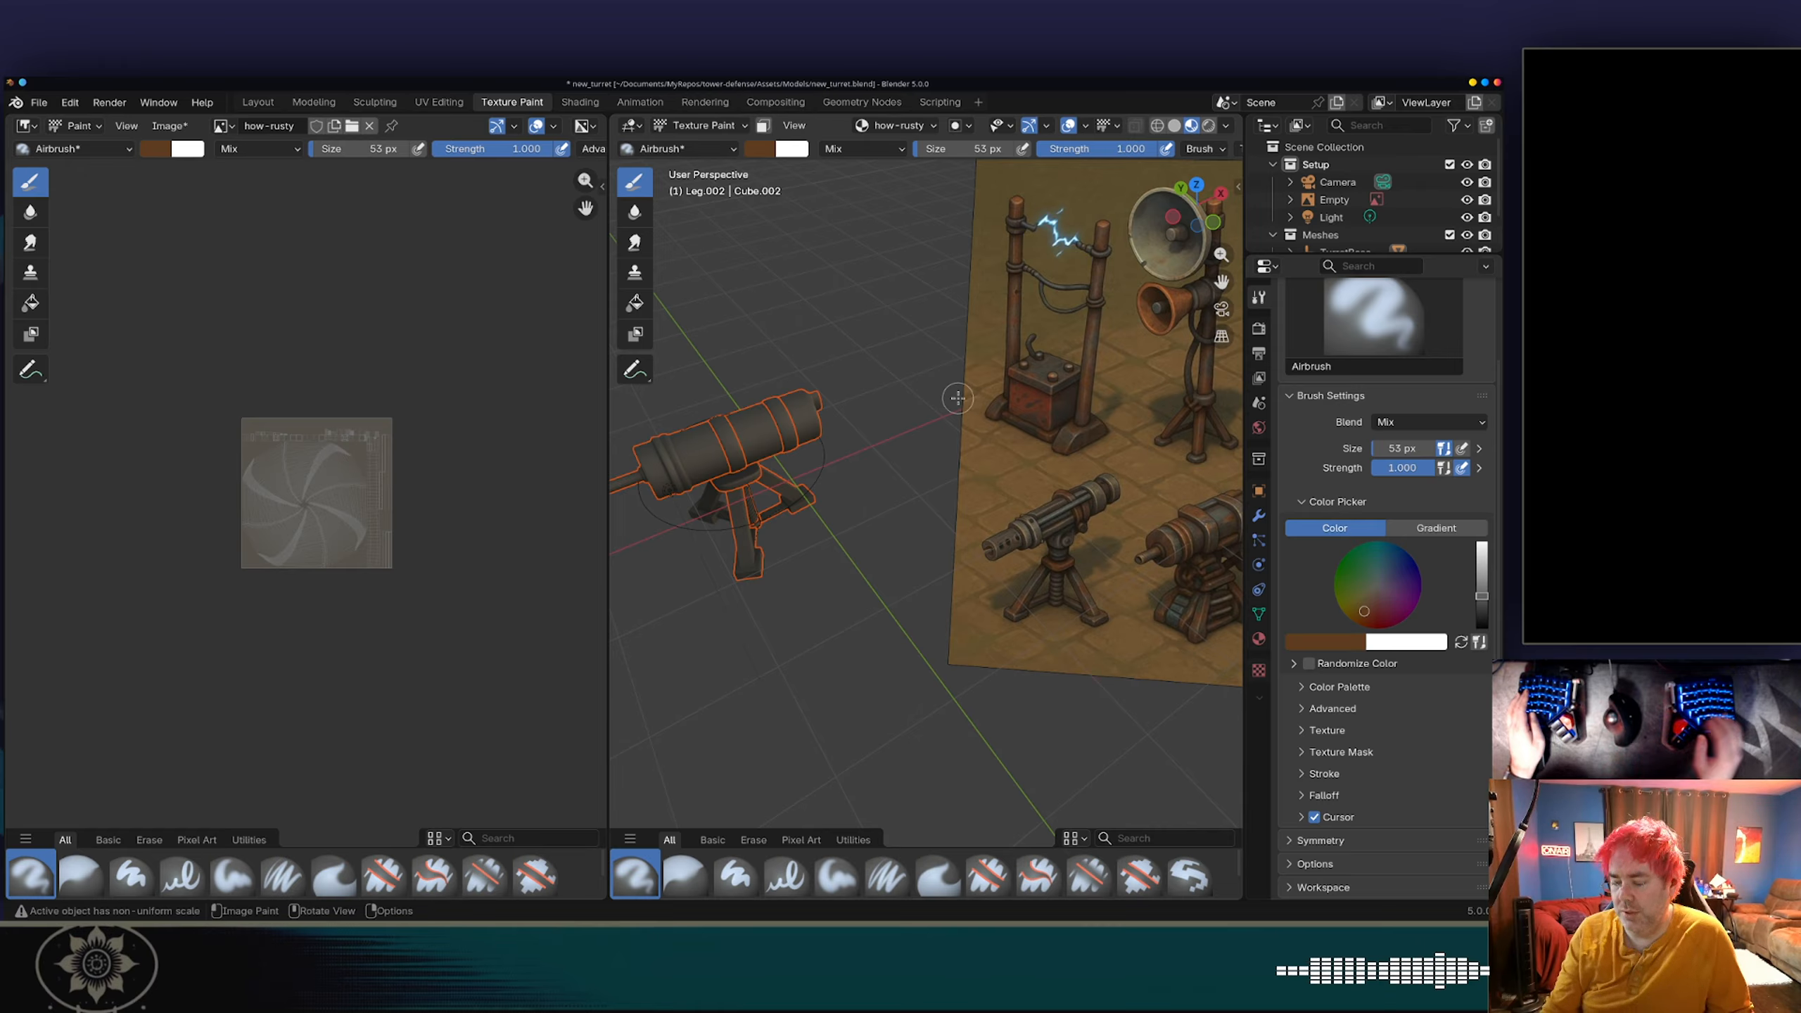
key(KP_2)
key(KP_2)
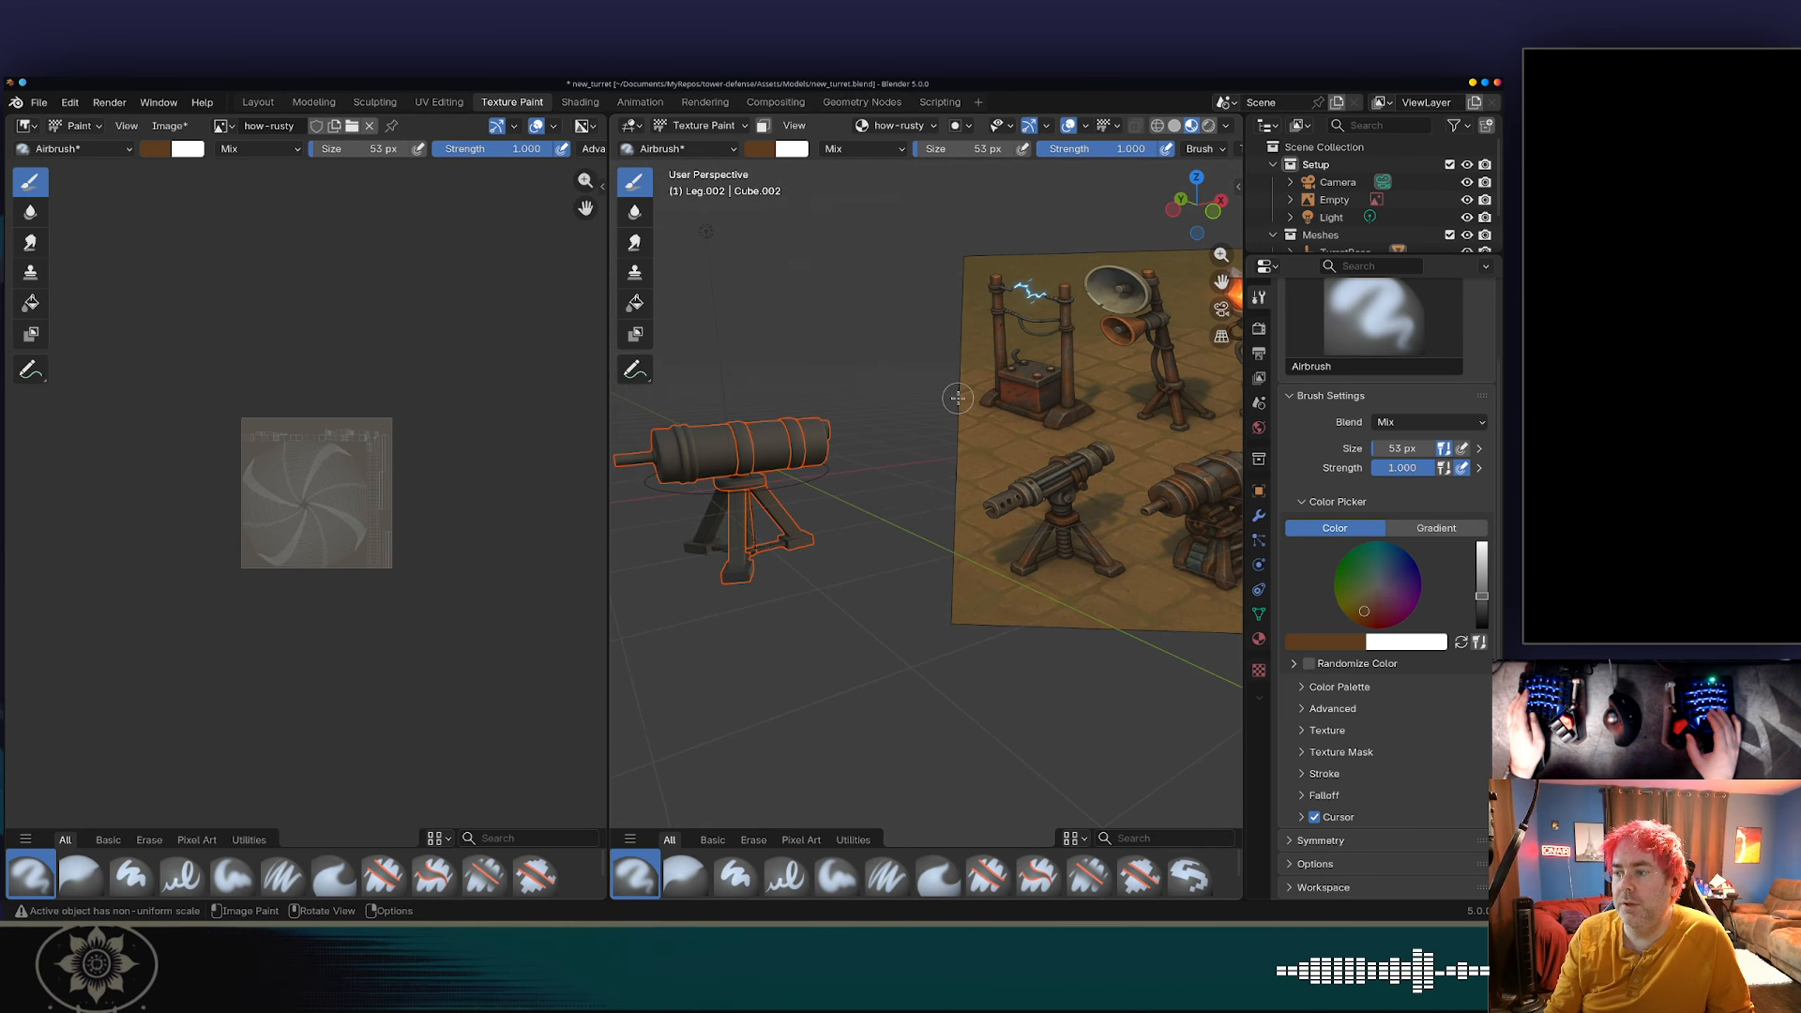
key(KP_0)
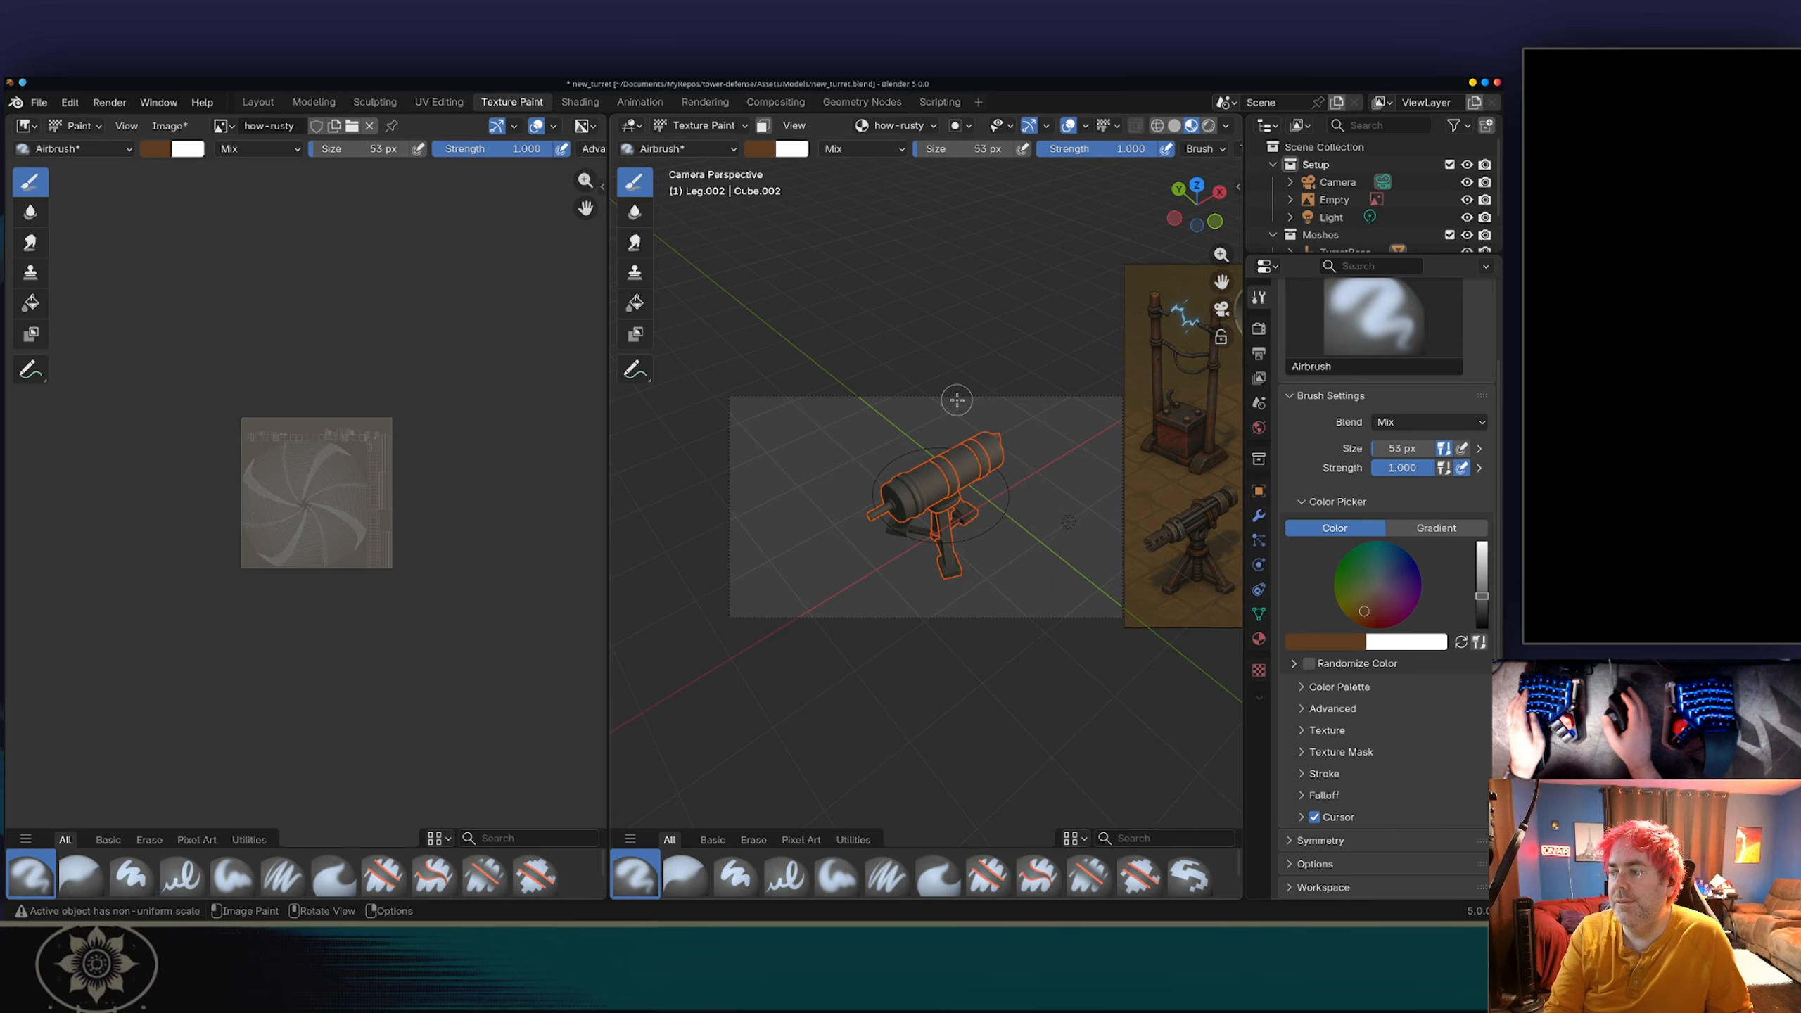
scroll(967, 405, down, 1)
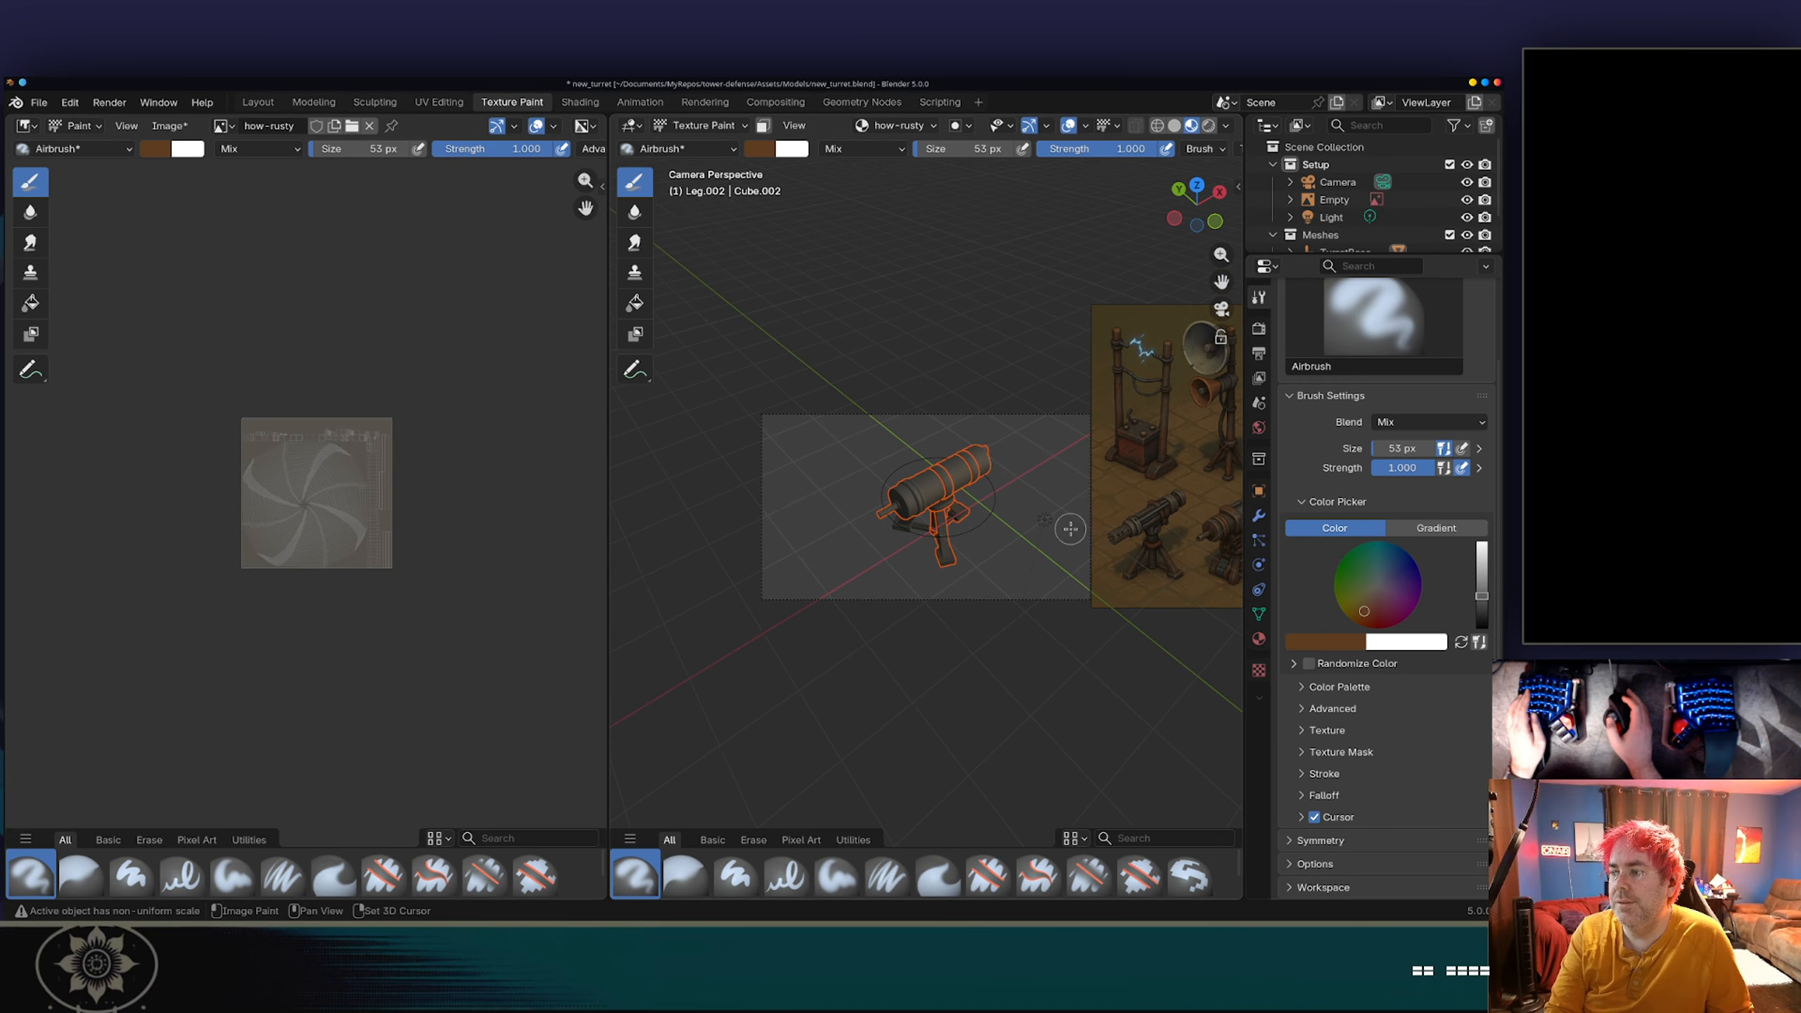
shift+middle_drag(1070, 528, 912, 503)
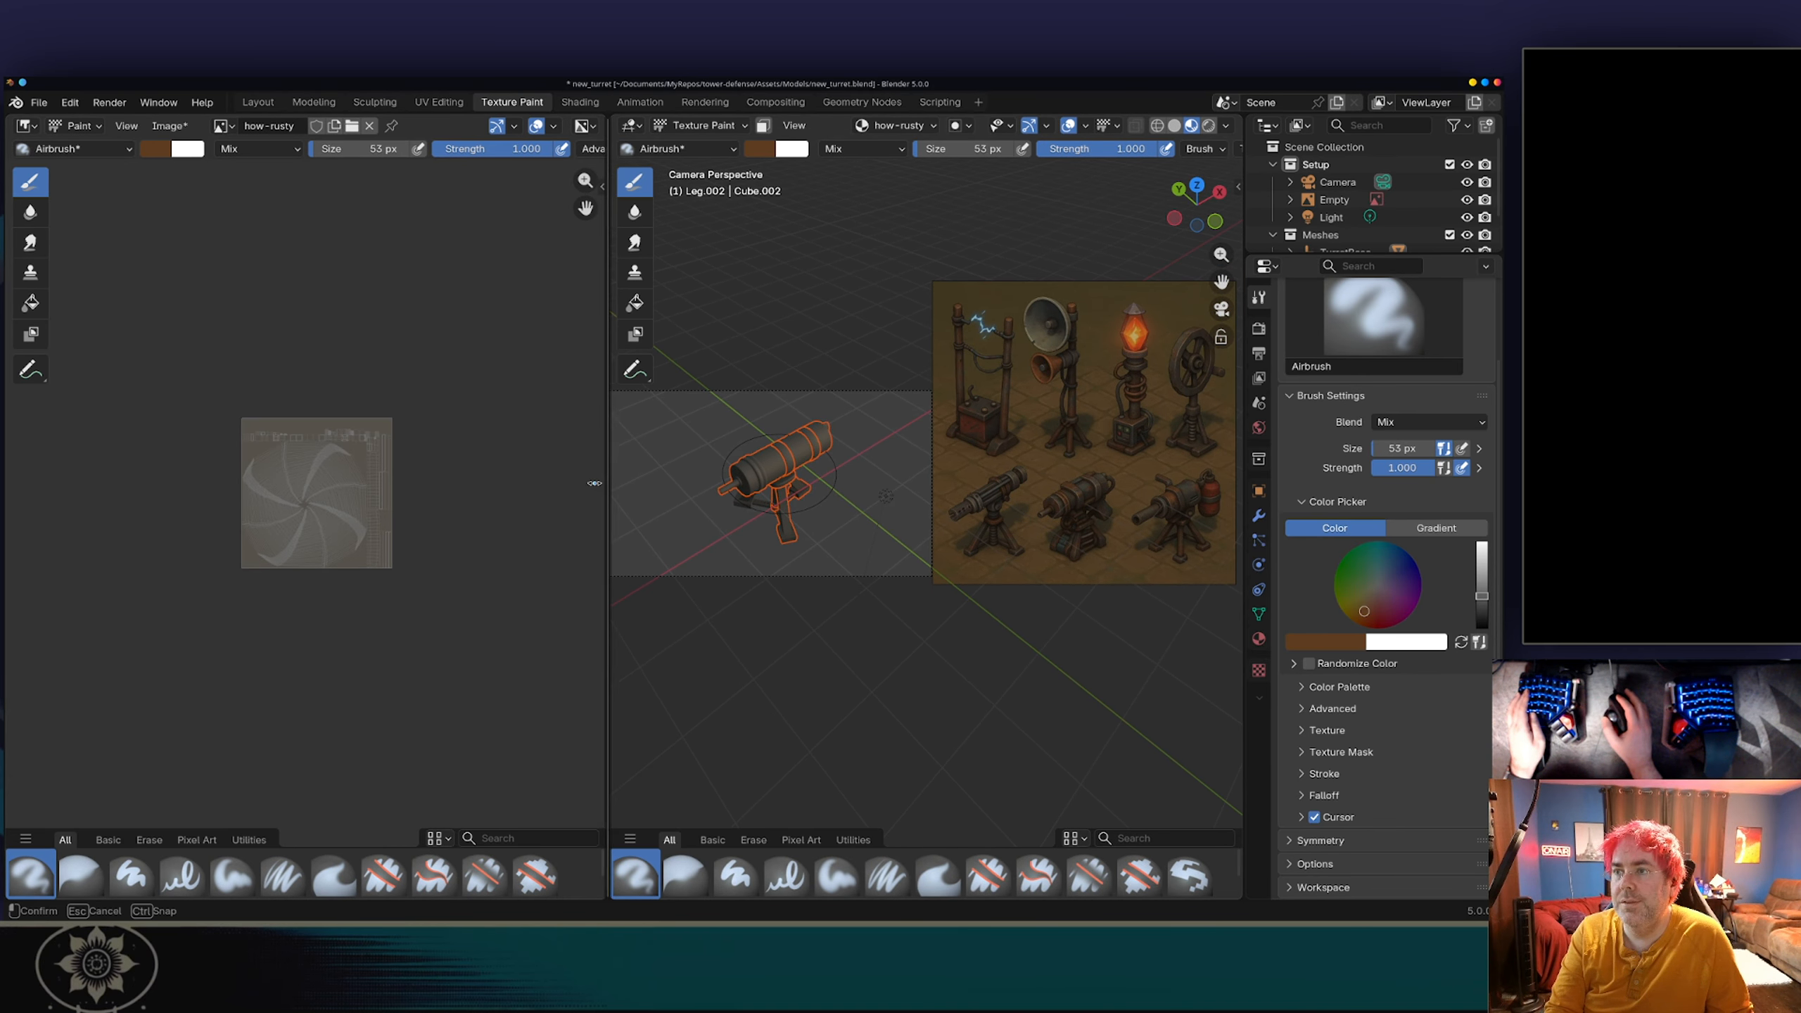
Step: Widen the 3D viewport at the image editor's expense and frame the turret's barrel and bands up close
drag(594, 483, 237, 484)
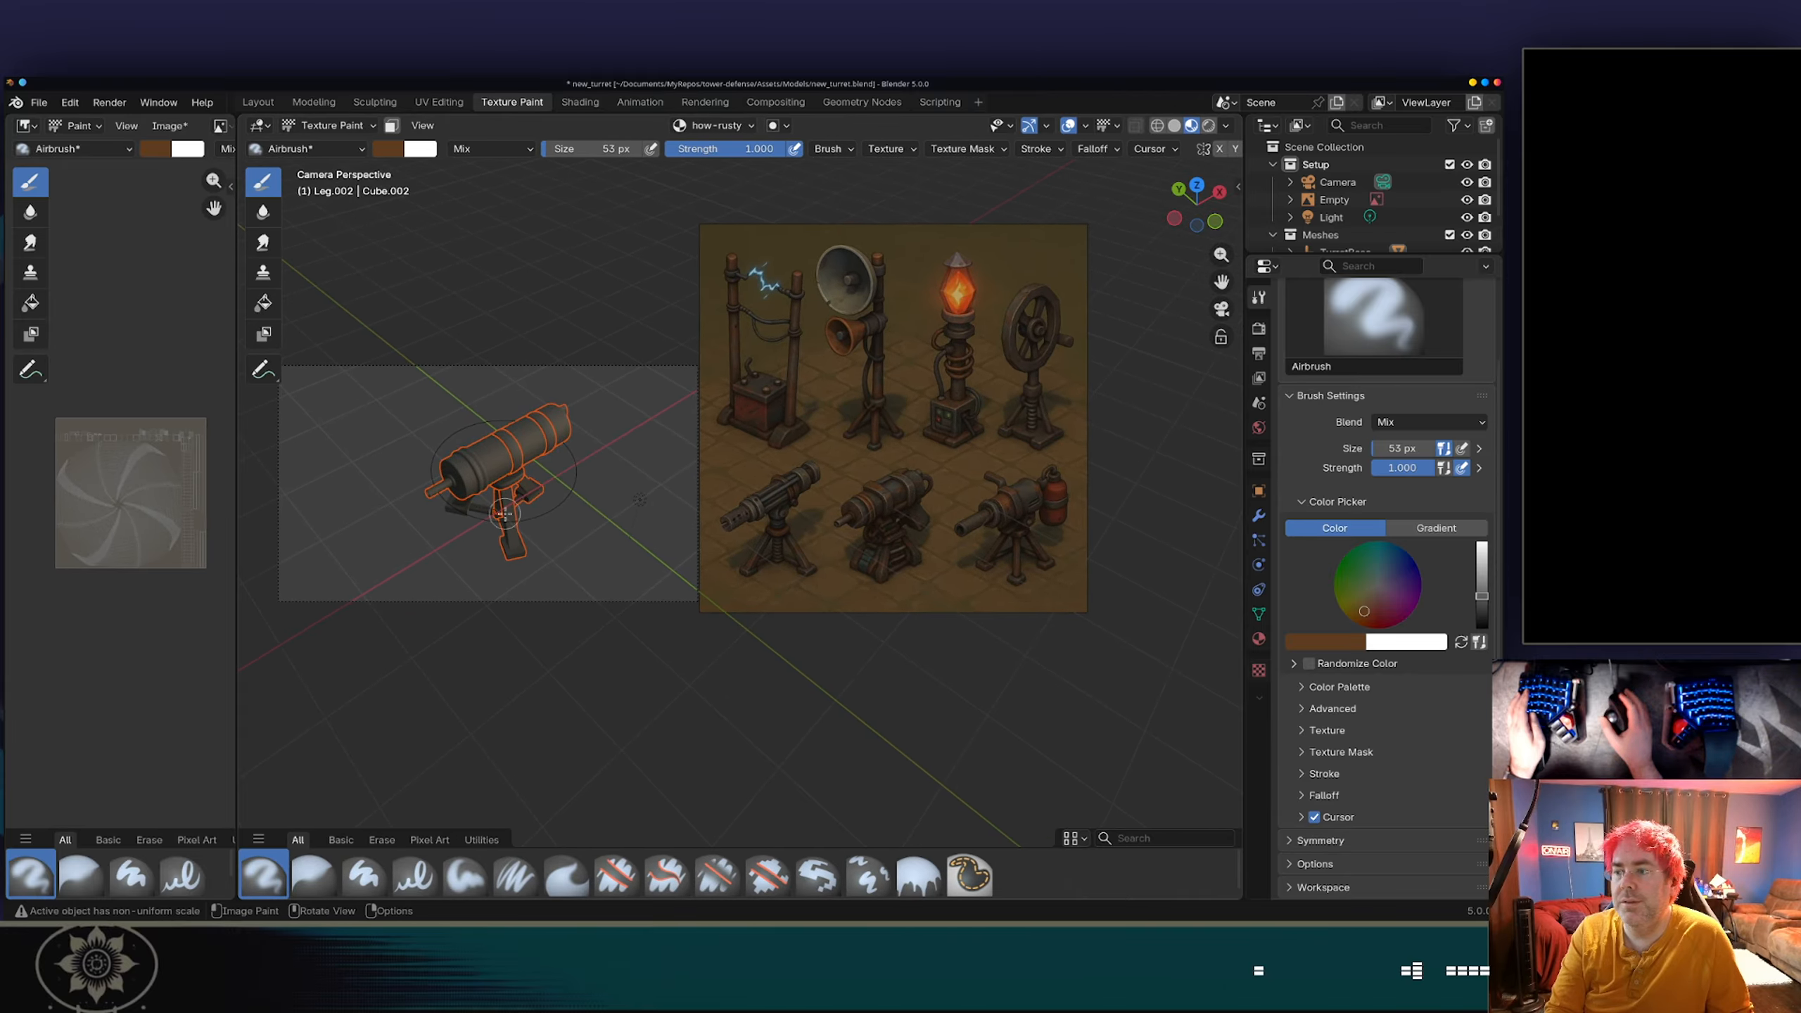
shift+middle_drag(508, 492, 610, 476)
scroll(594, 496, up, 2)
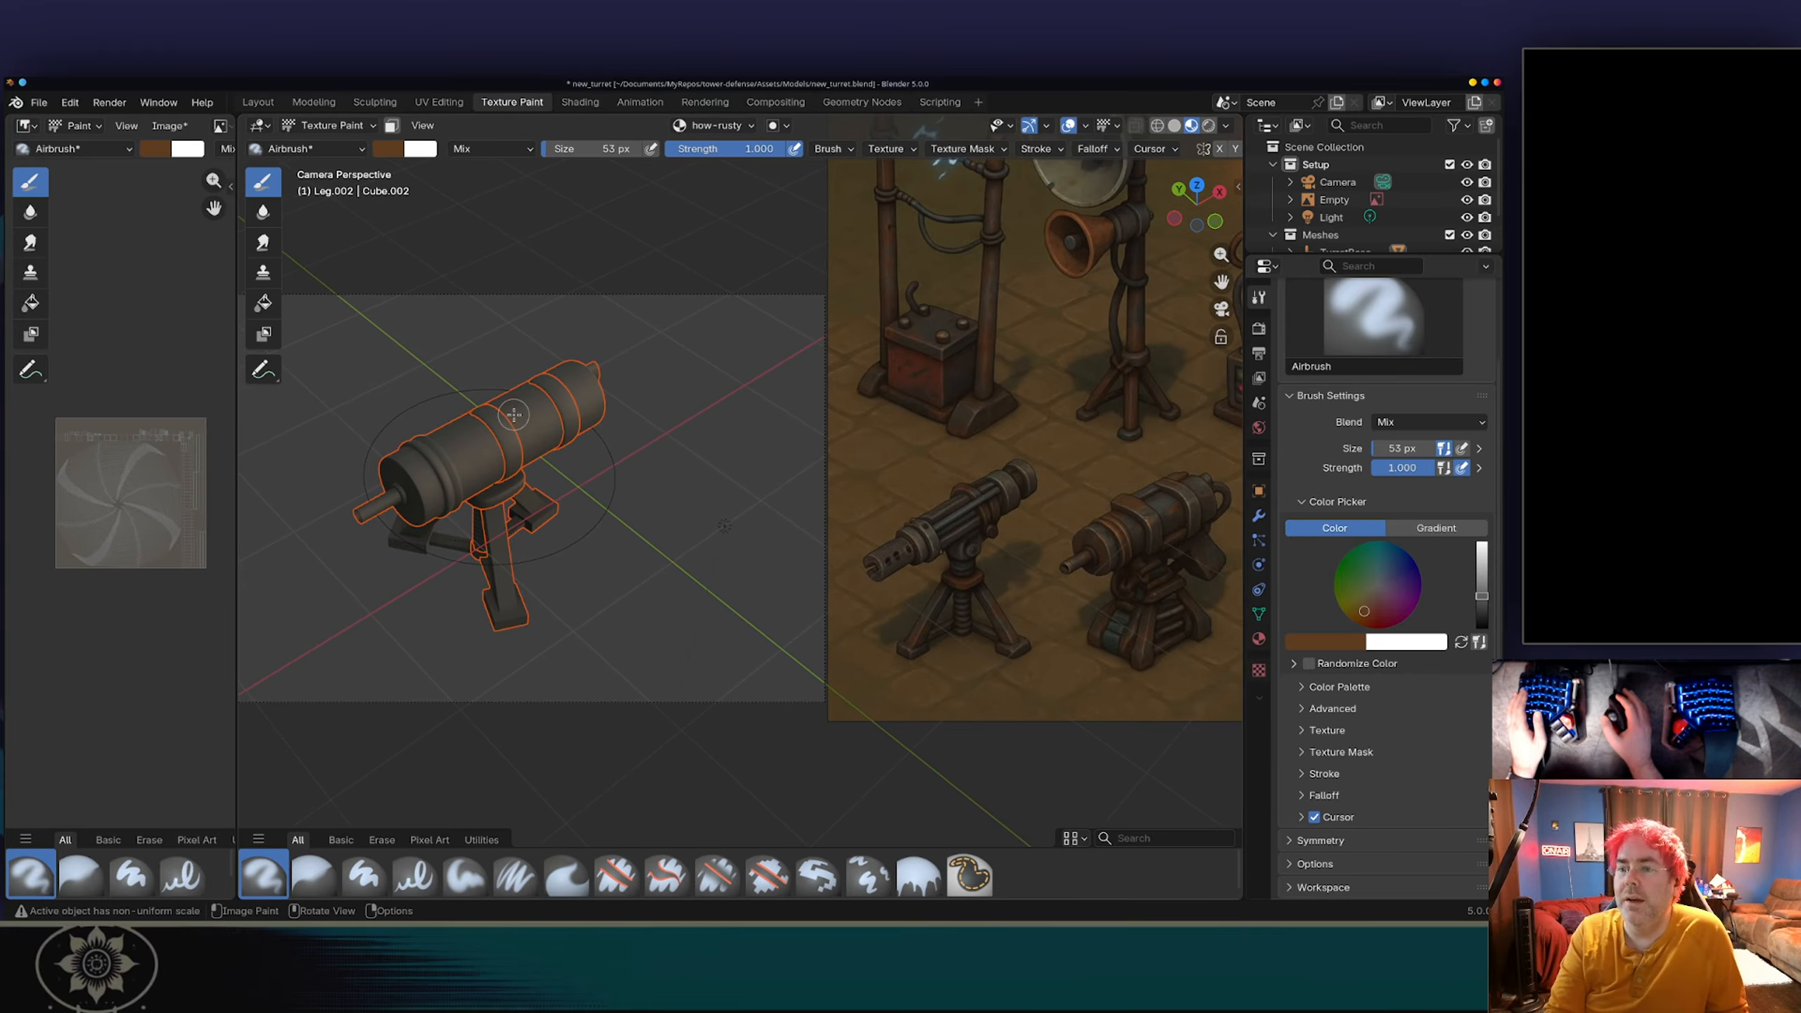
scroll(514, 415, up, 2)
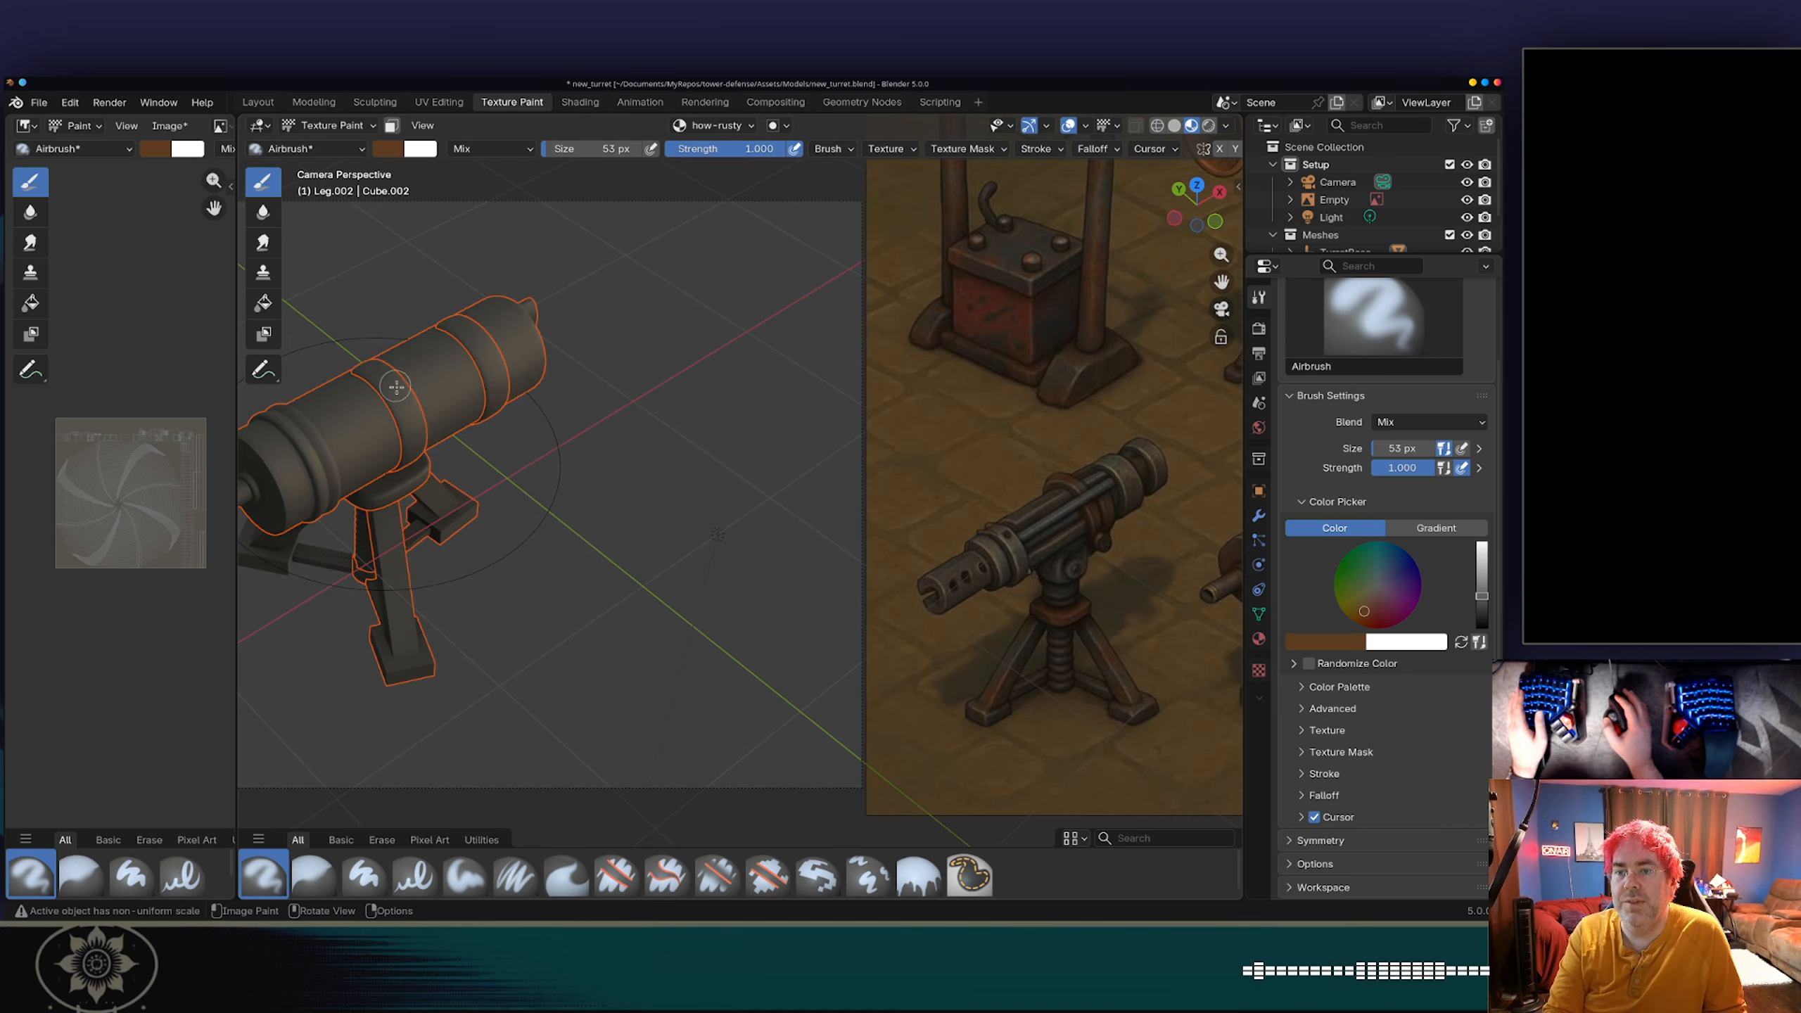
scroll(379, 365, up, 3)
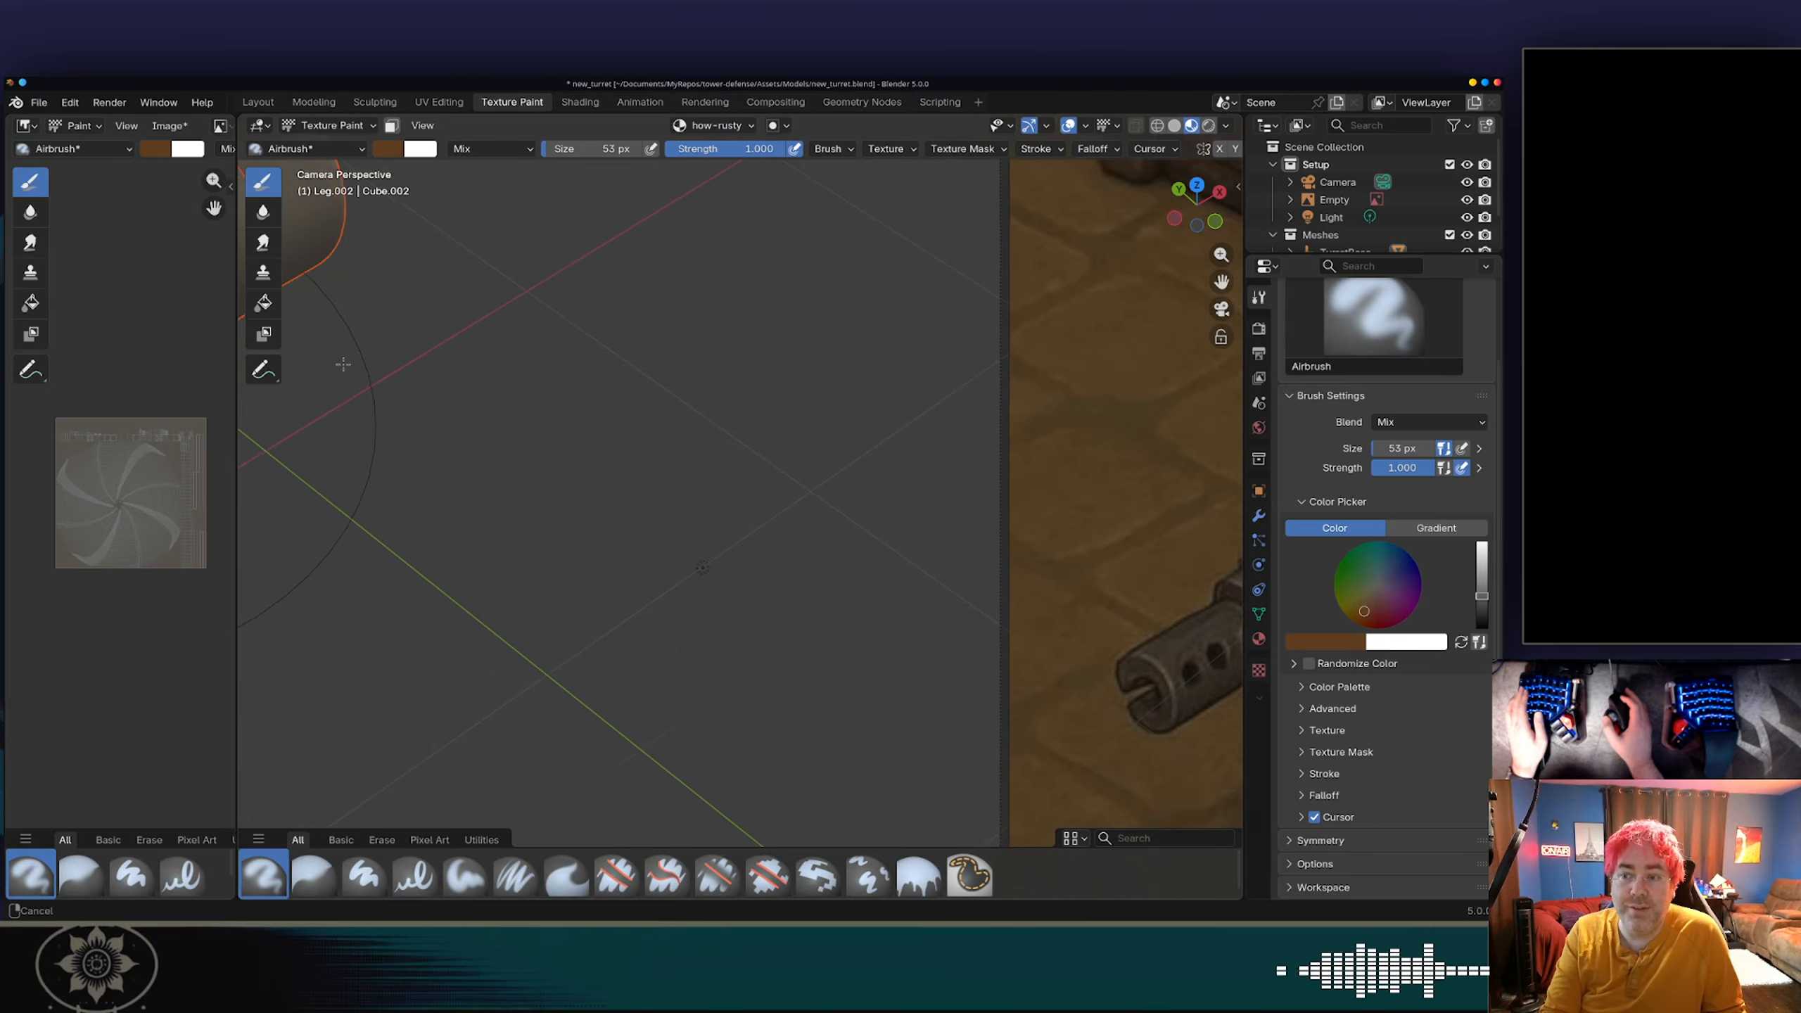
scroll(638, 423, down, 5)
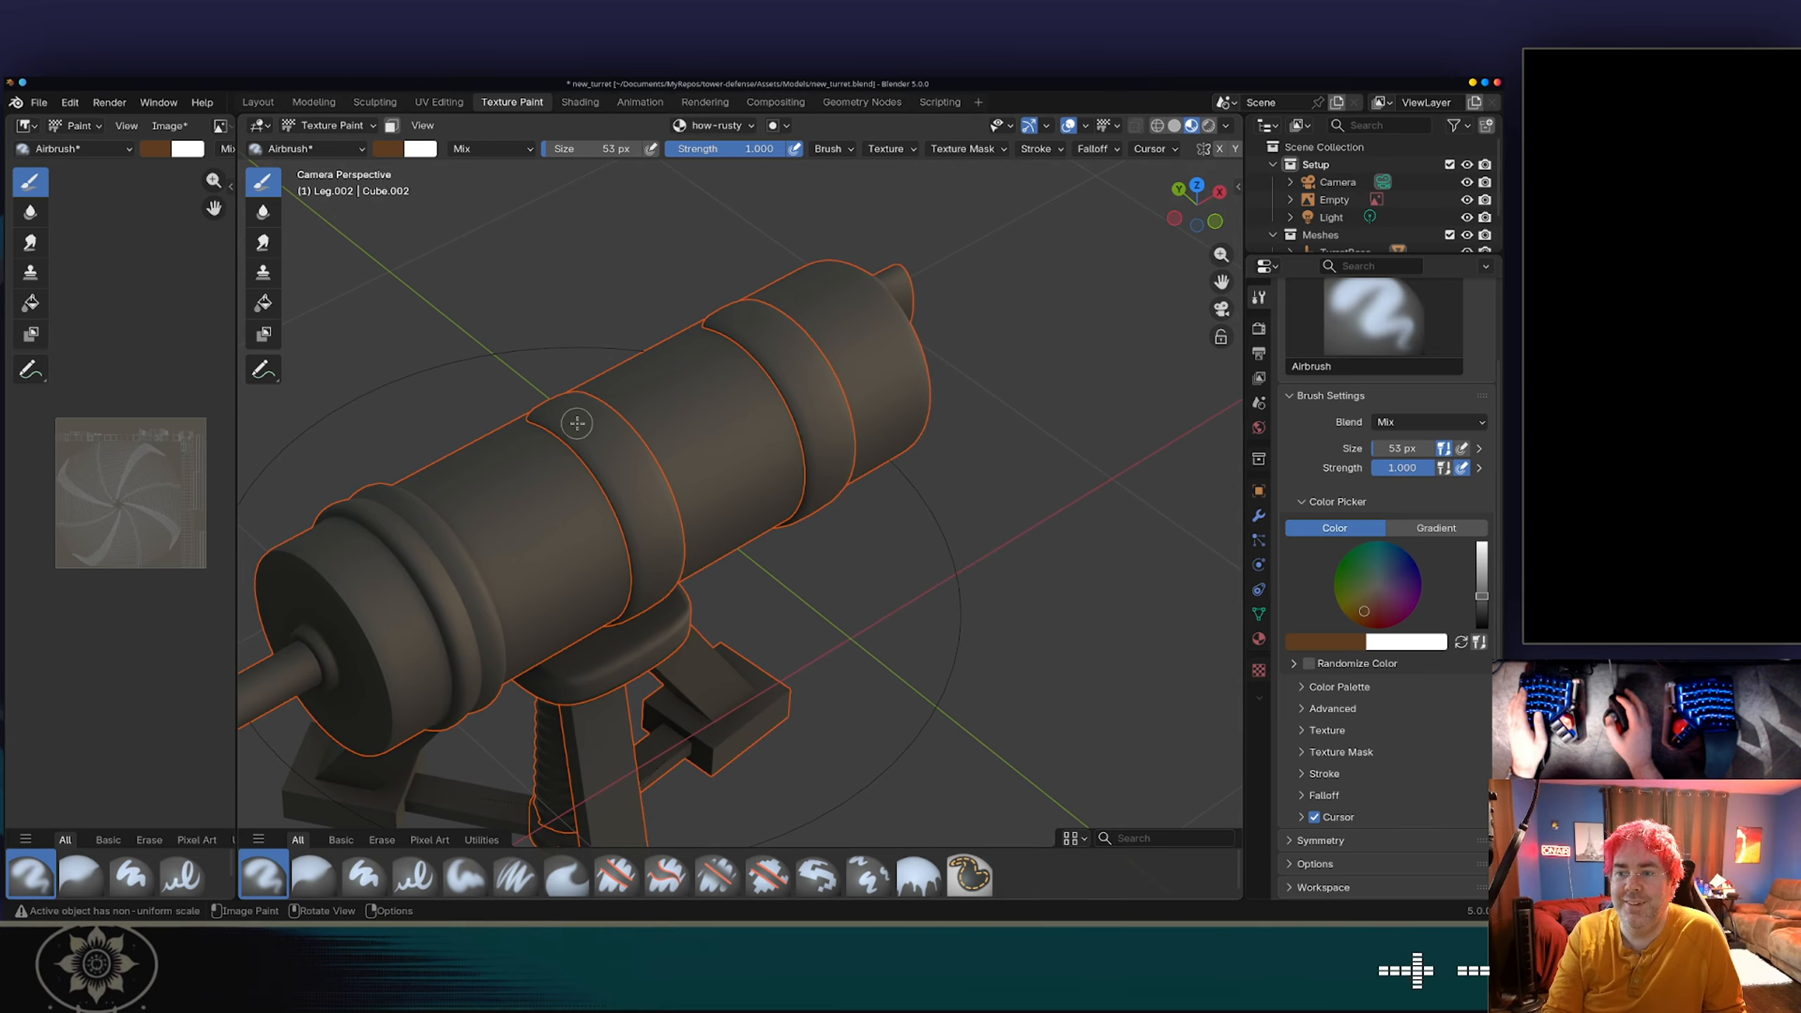
scroll(593, 443, up, 3)
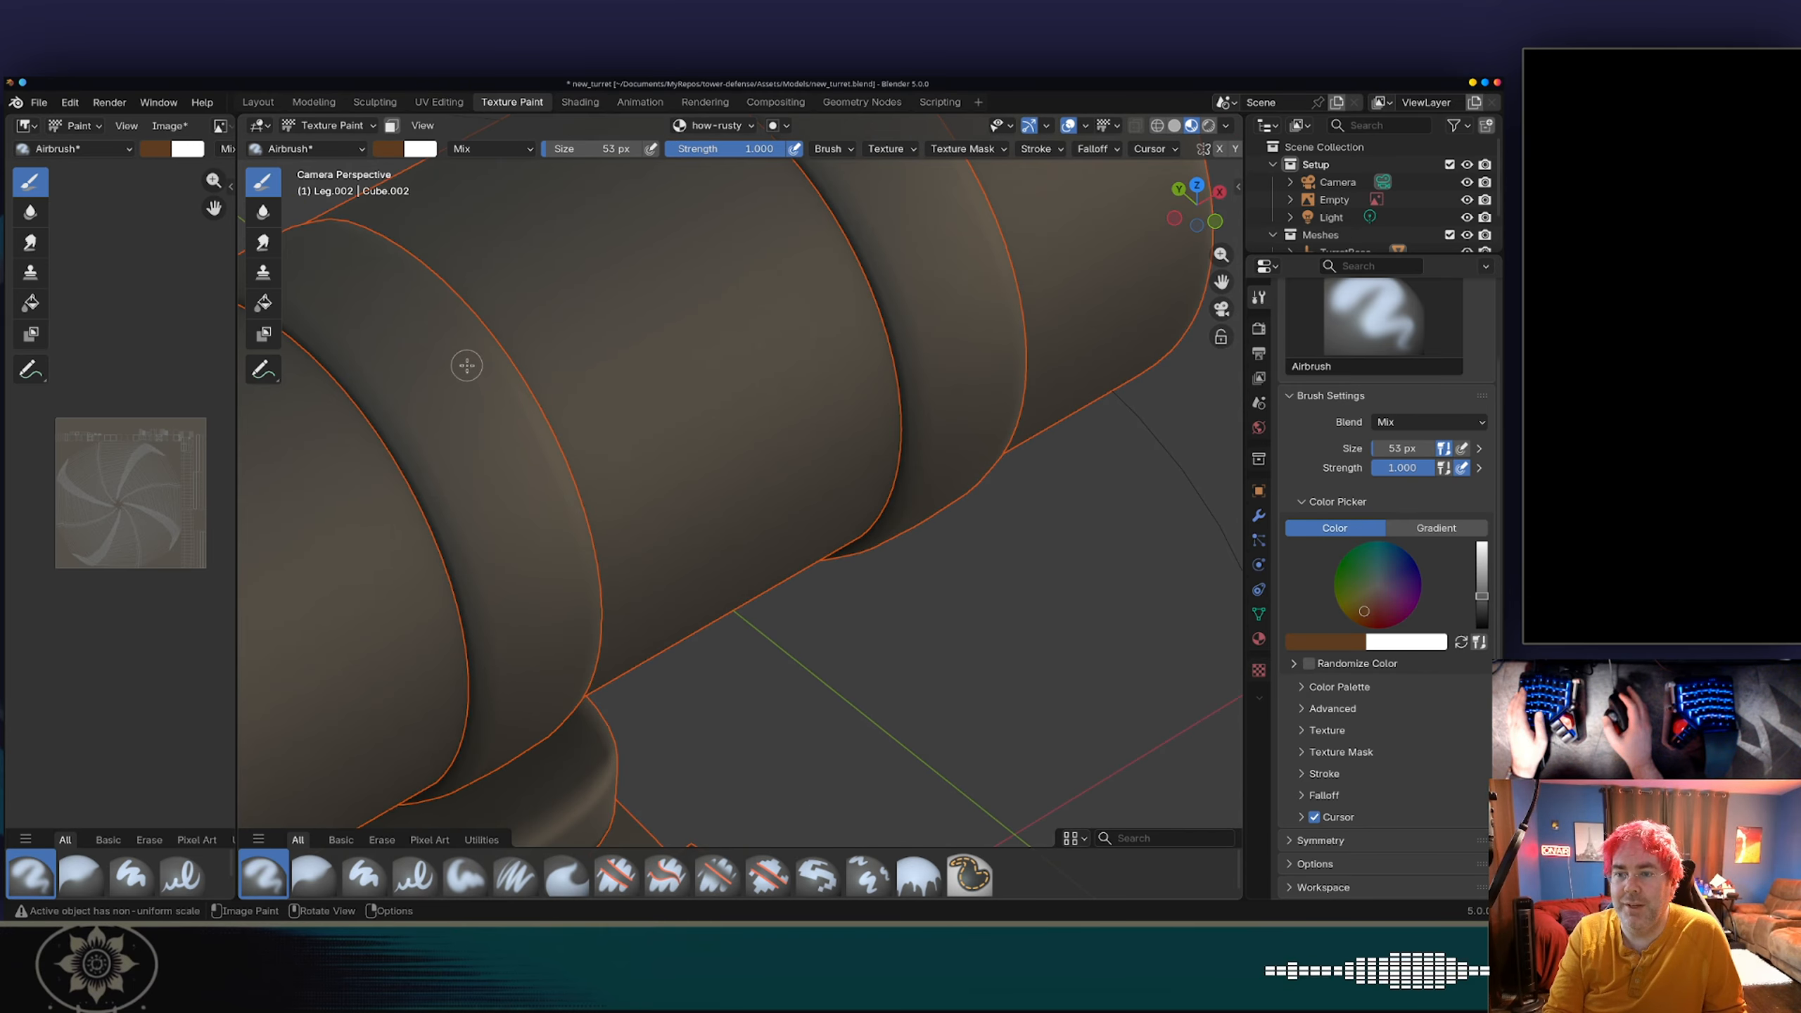
scroll(466, 362, up, 1)
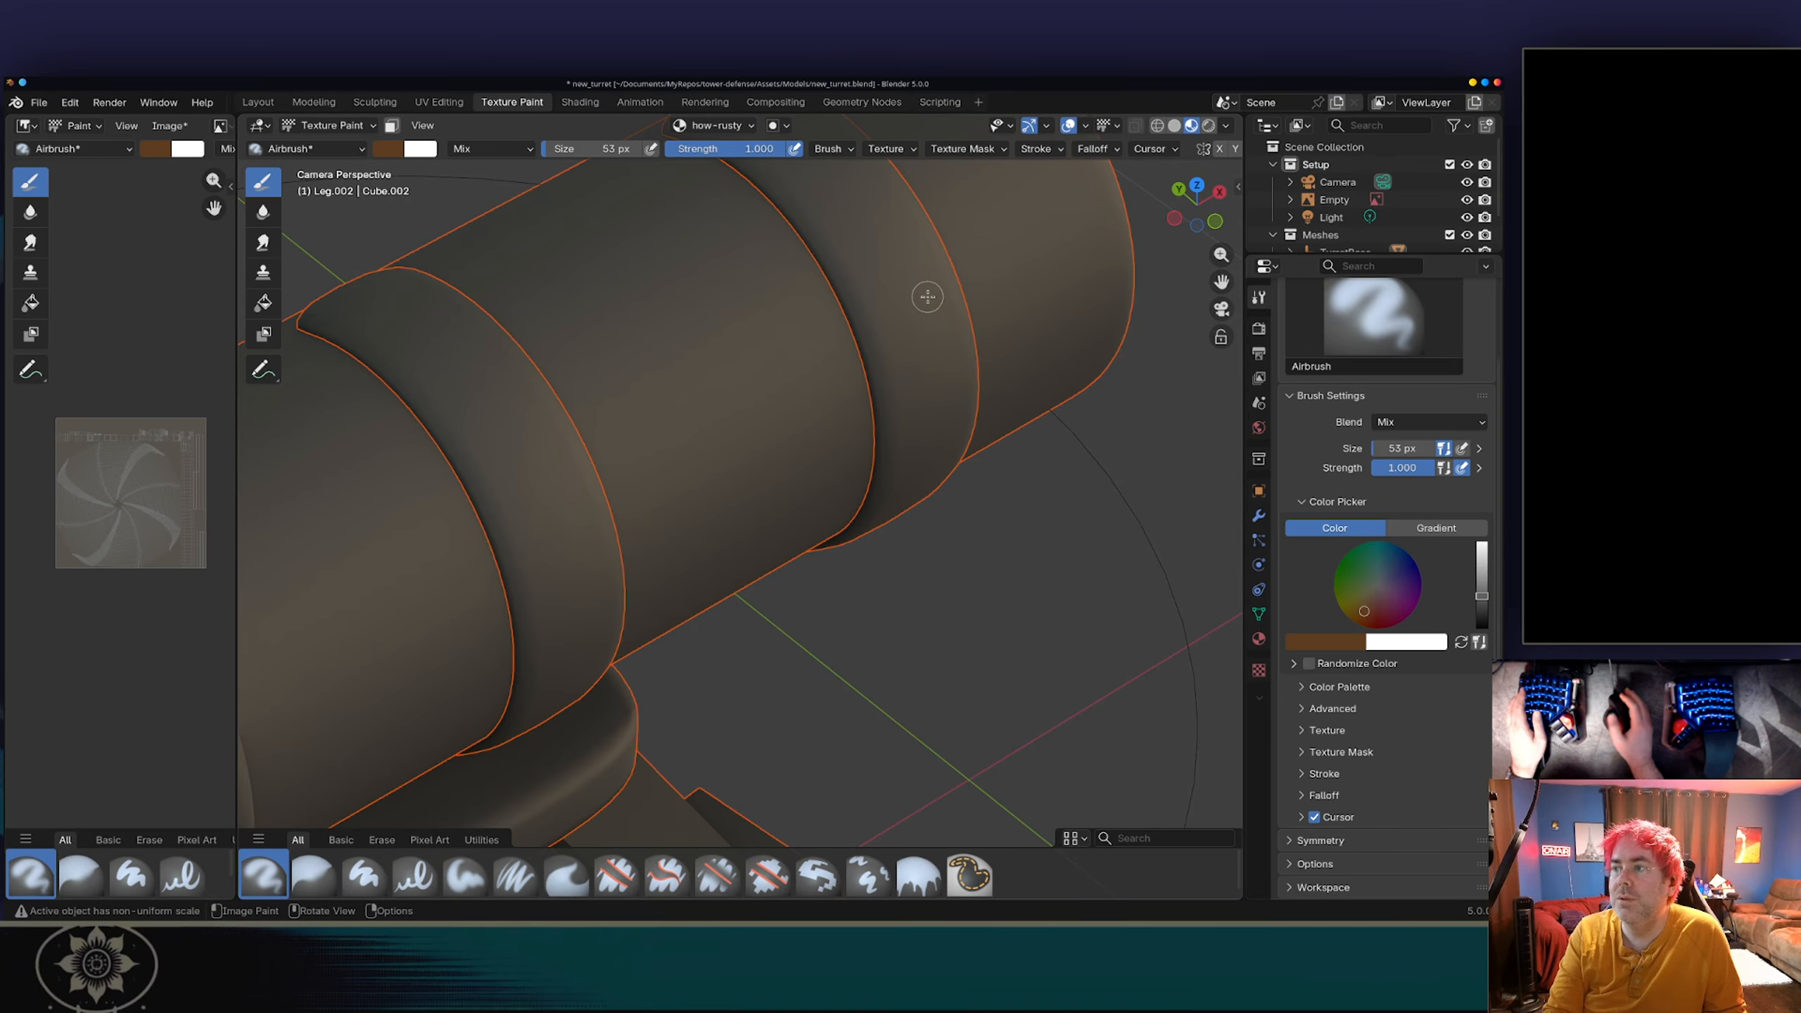
scroll(700, 281, down, 5)
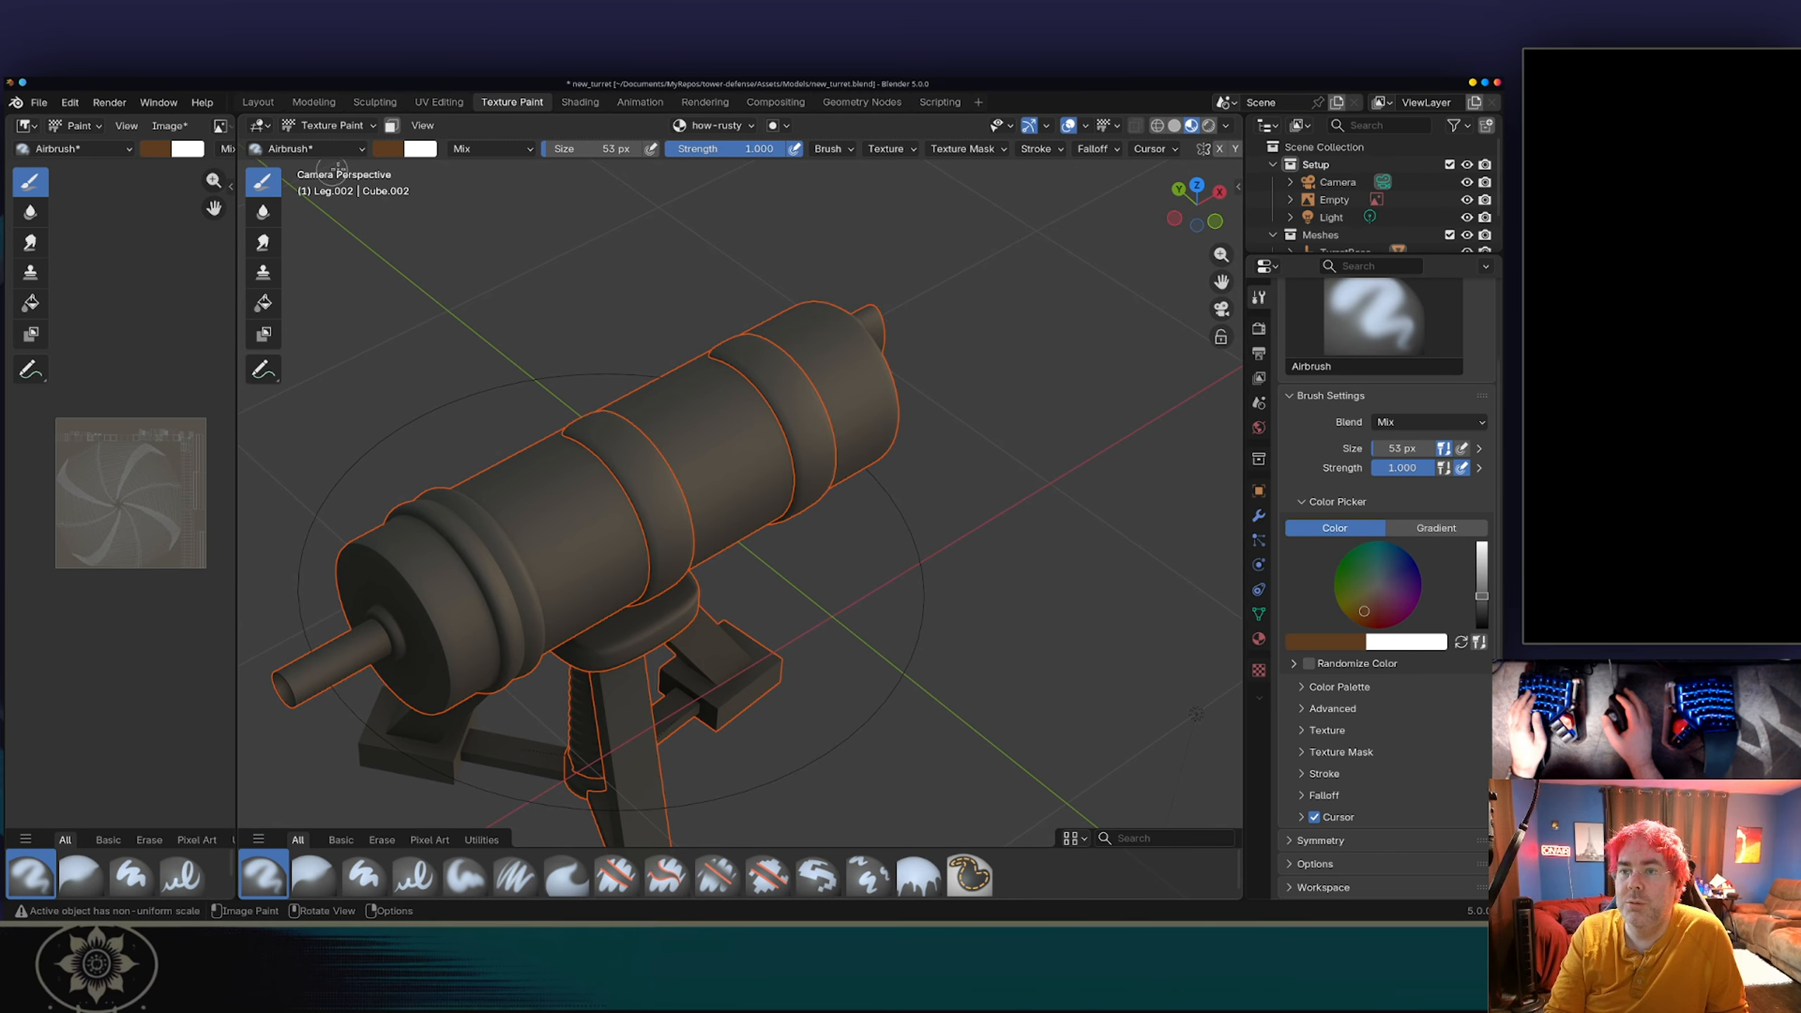
click(415, 126)
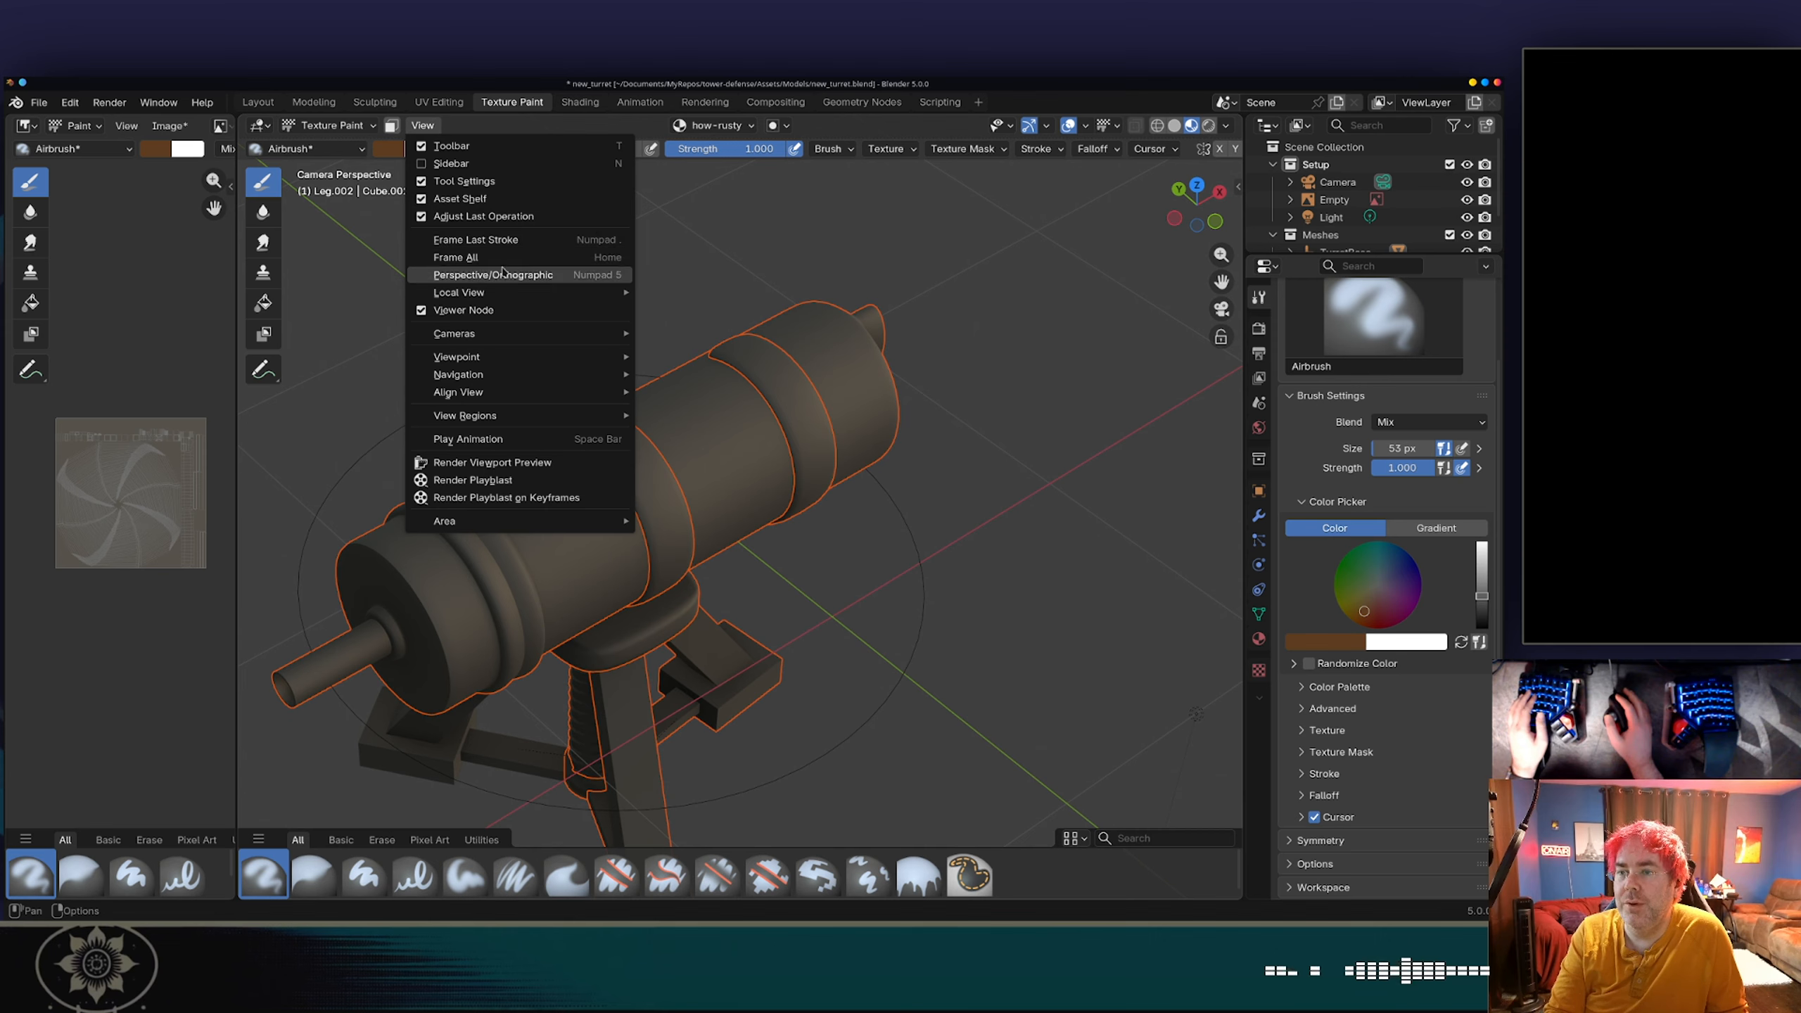
key(Escape)
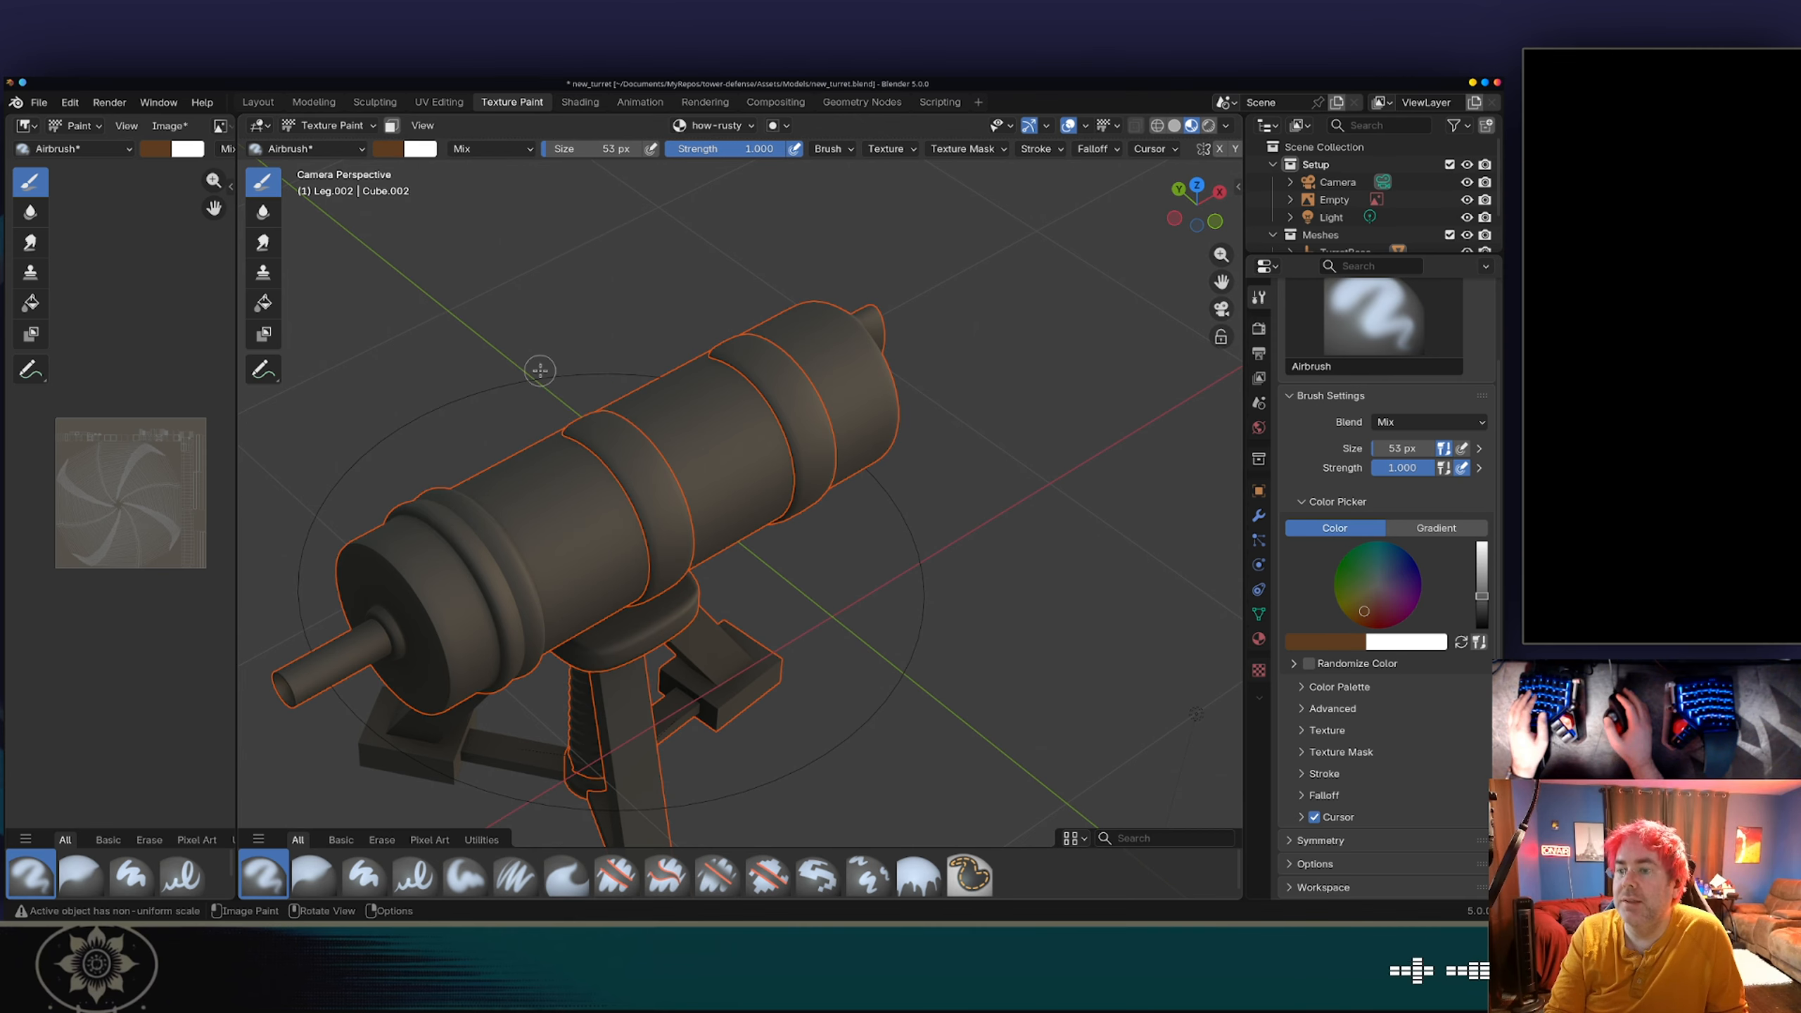
click(1085, 128)
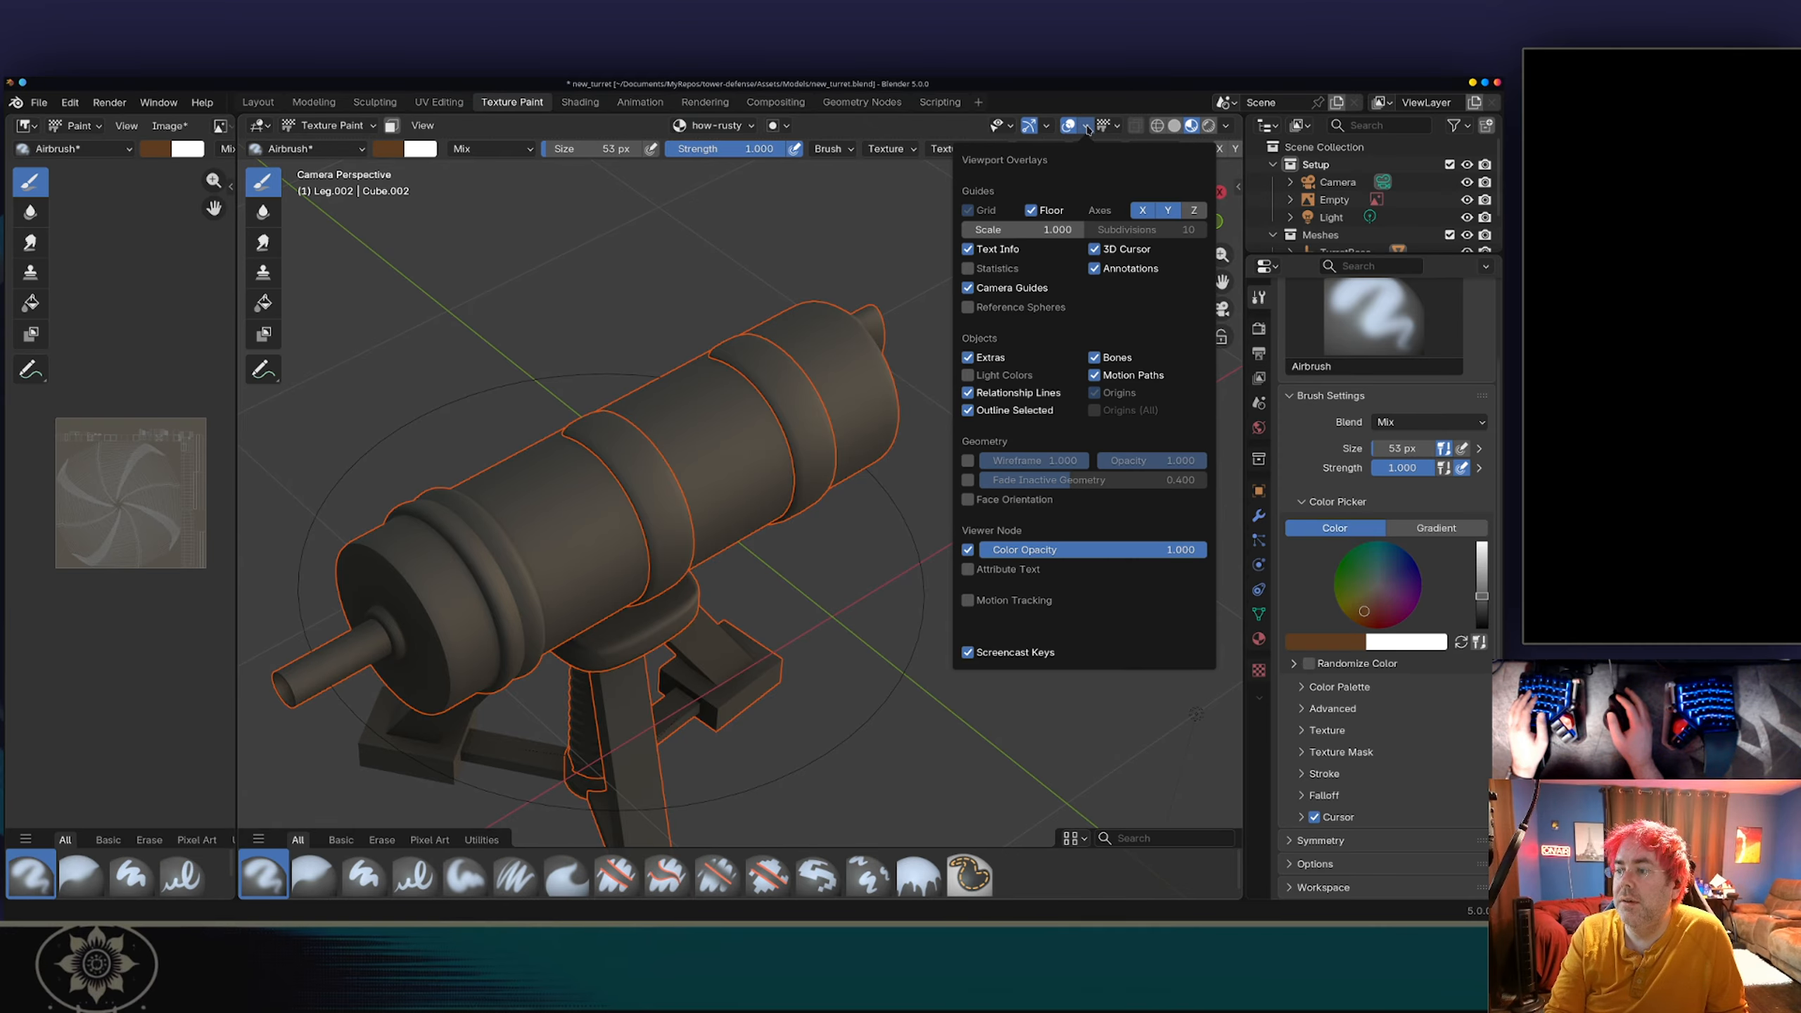
click(1228, 128)
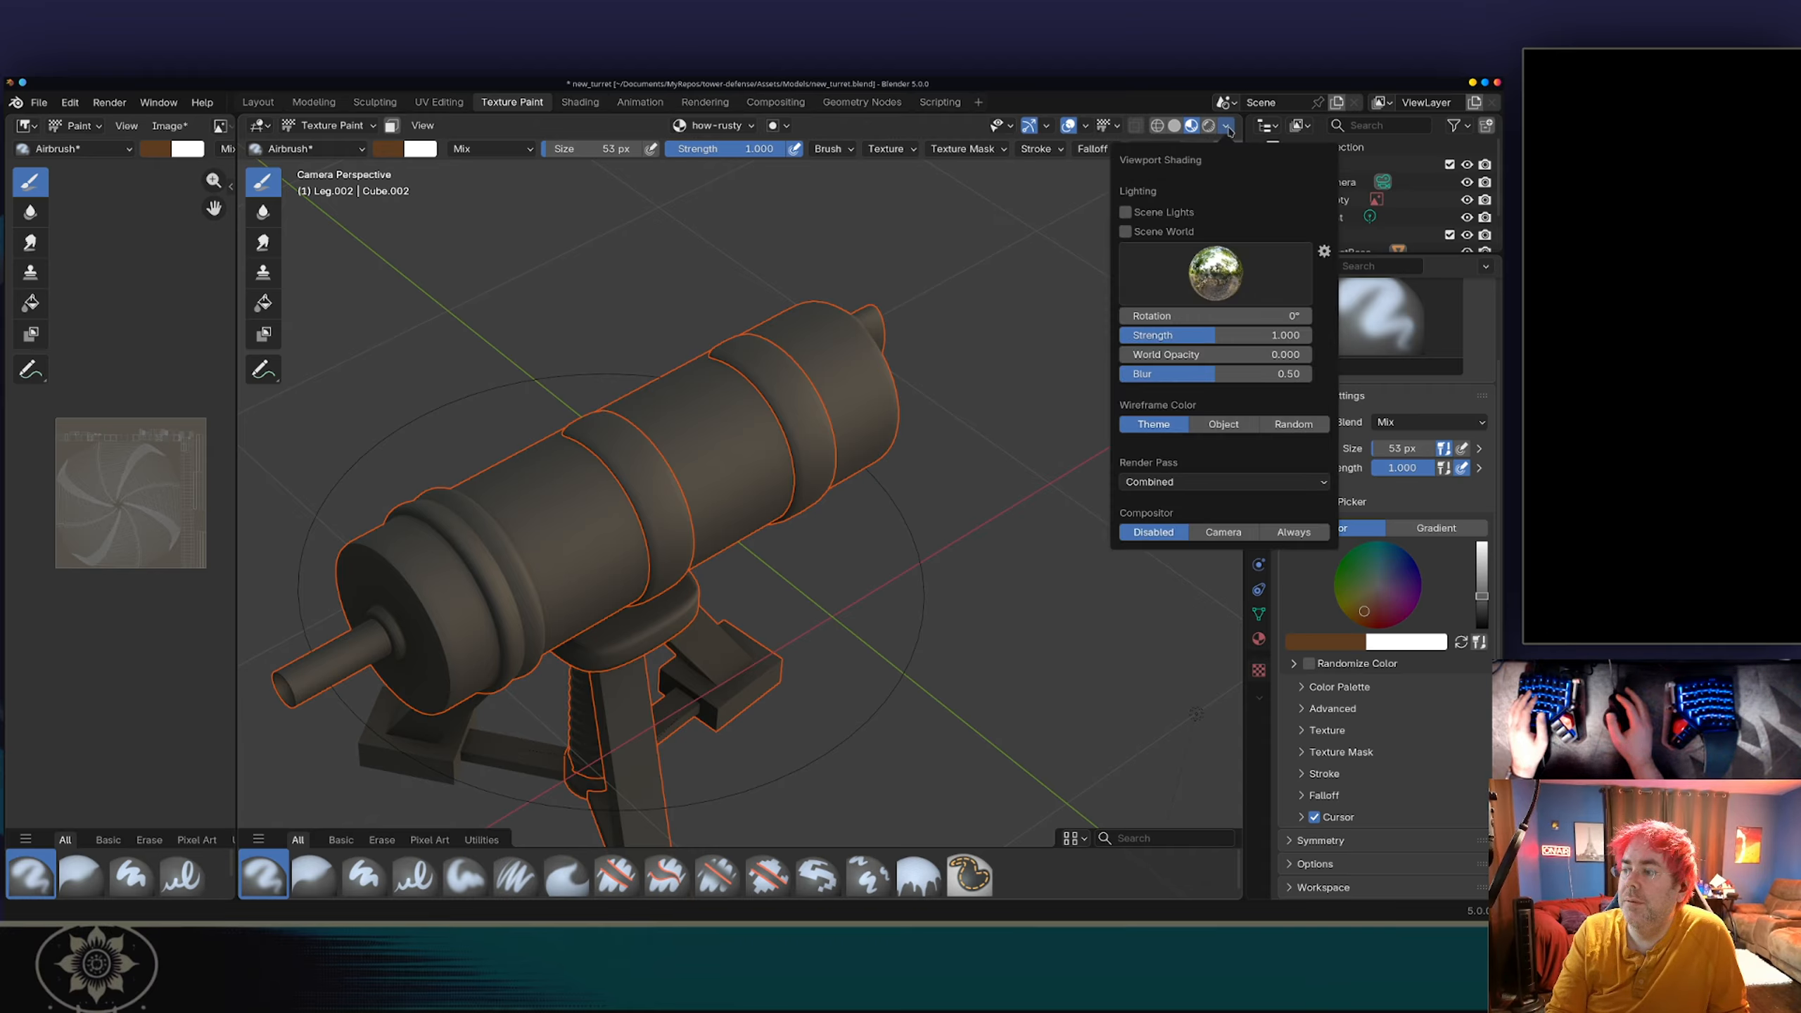
click(1229, 131)
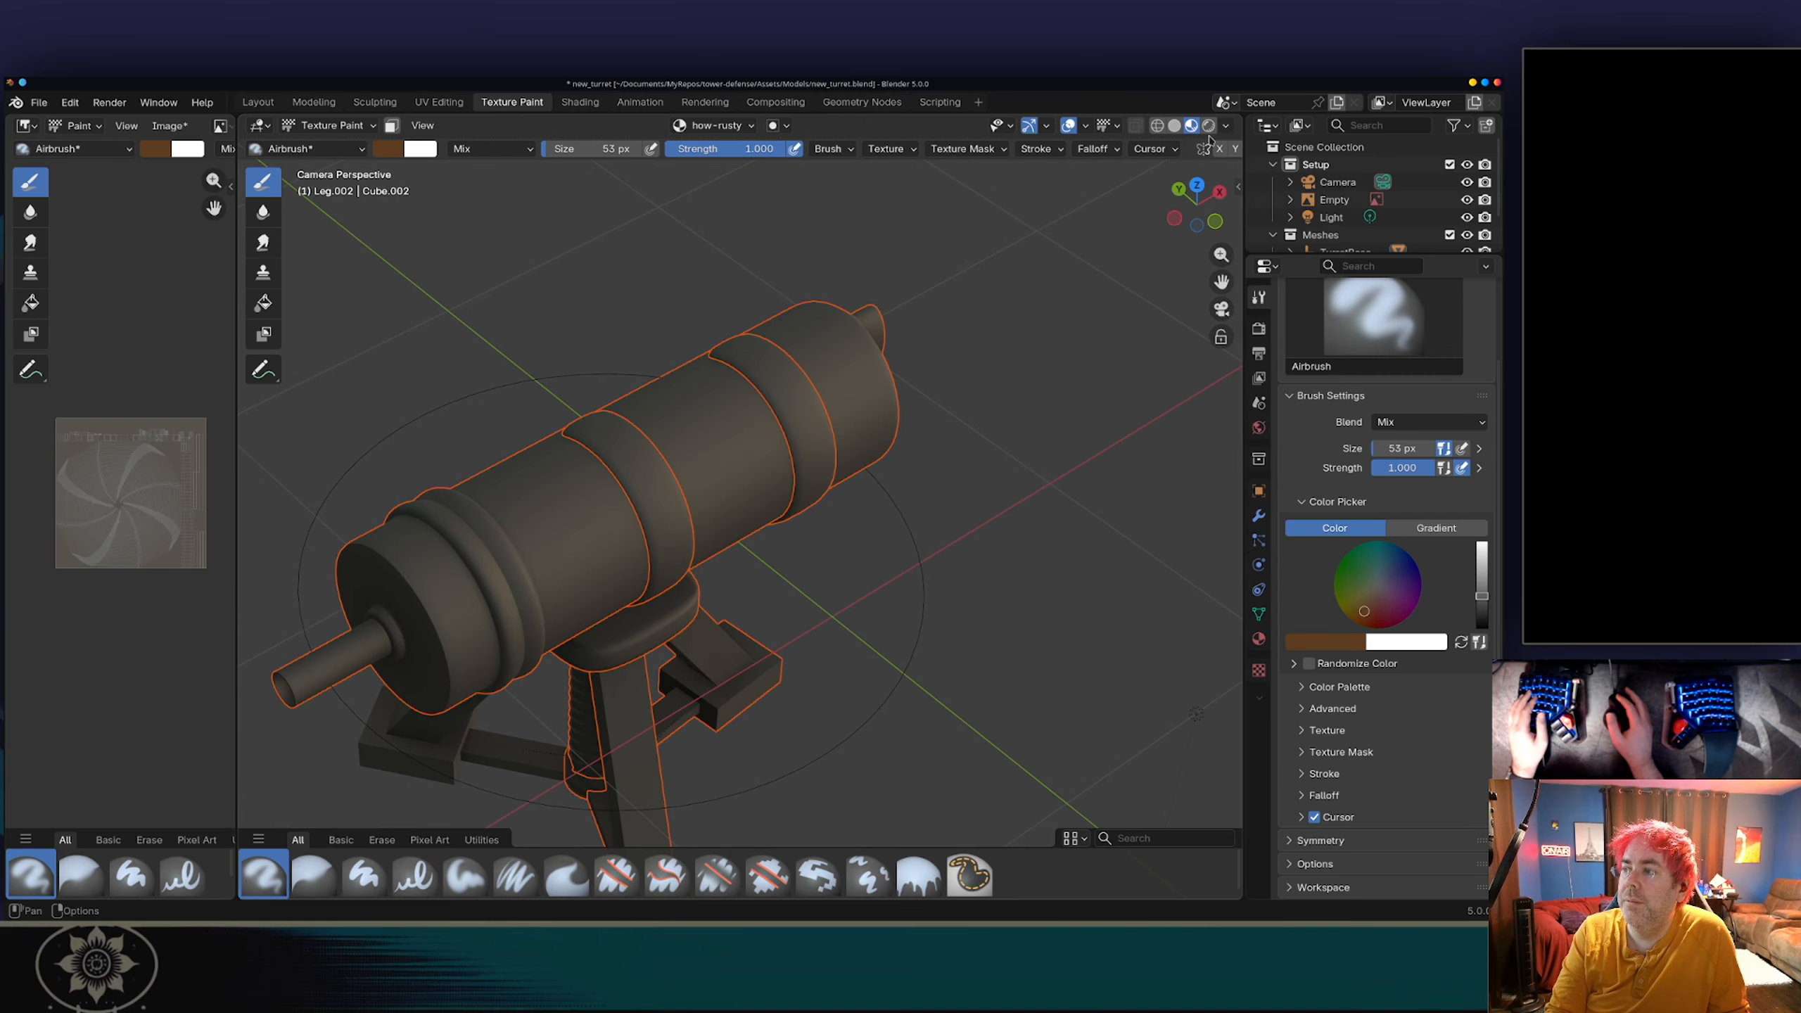
middle_drag(1179, 147, 1092, 147)
click(1204, 149)
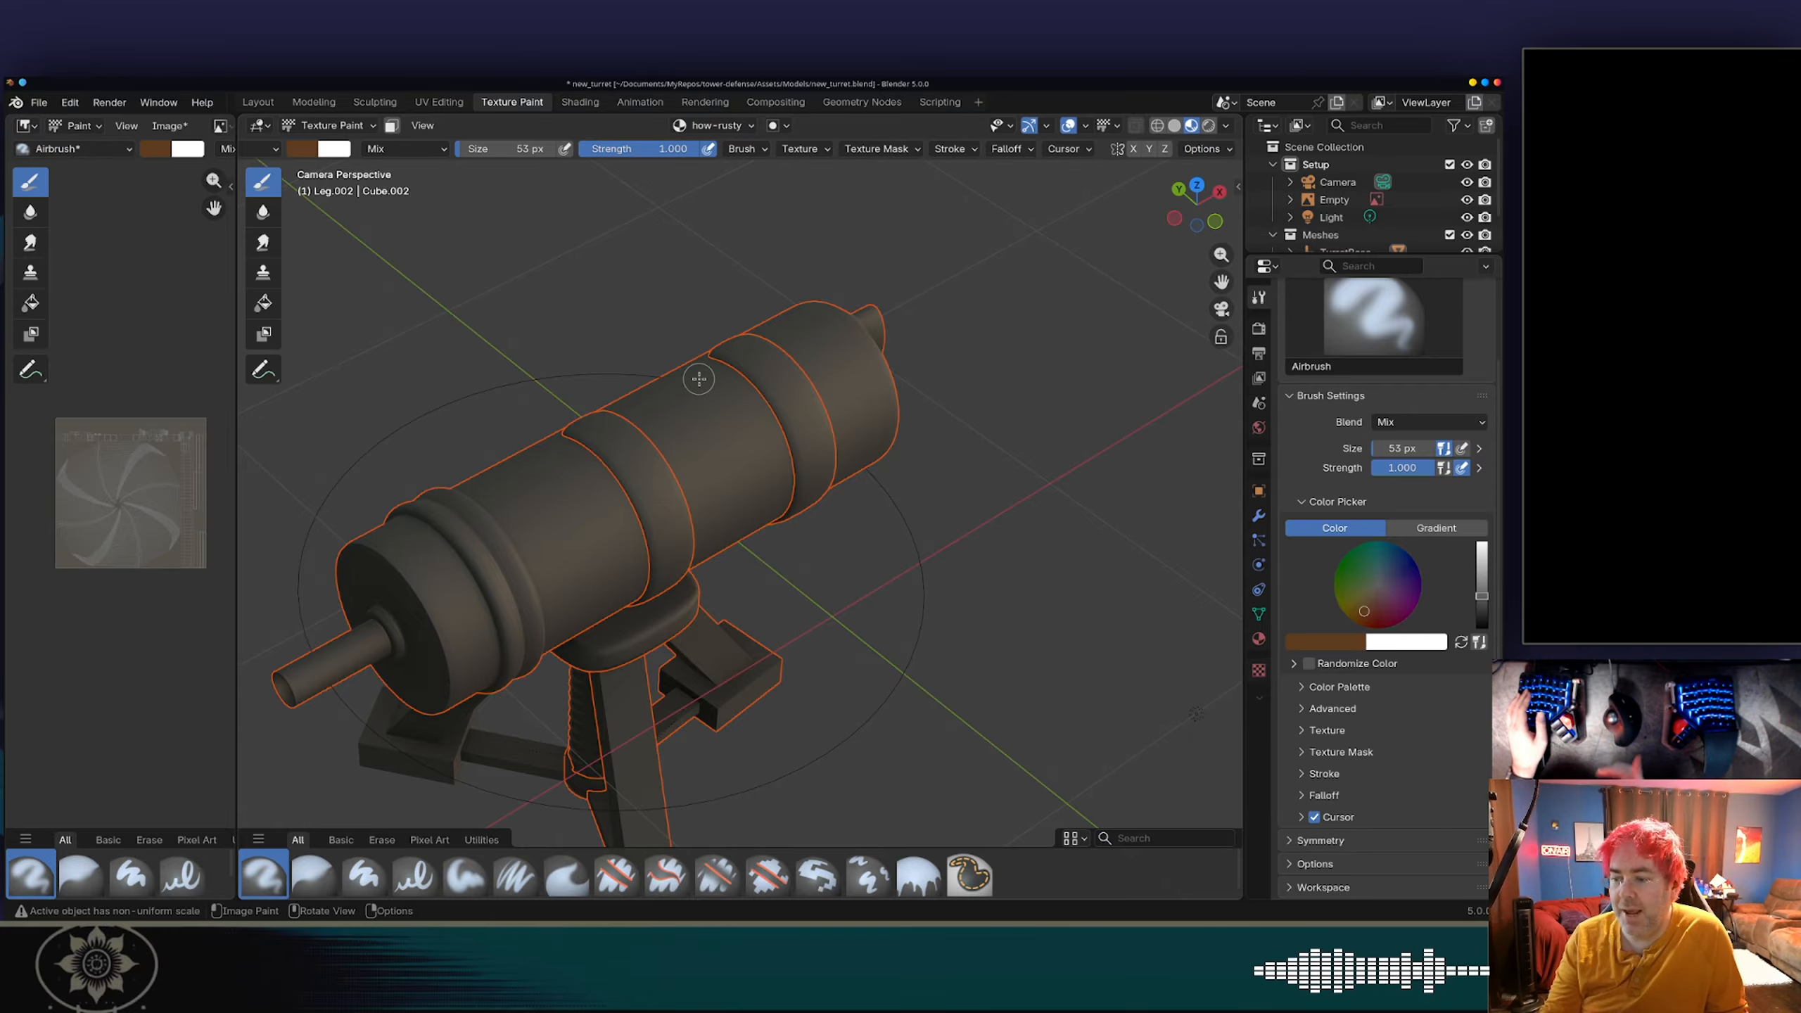
Step: Show the brush's tool settings inside the 3D viewport and expand their Options and Workspace sections
scroll(688, 411, up, 4)
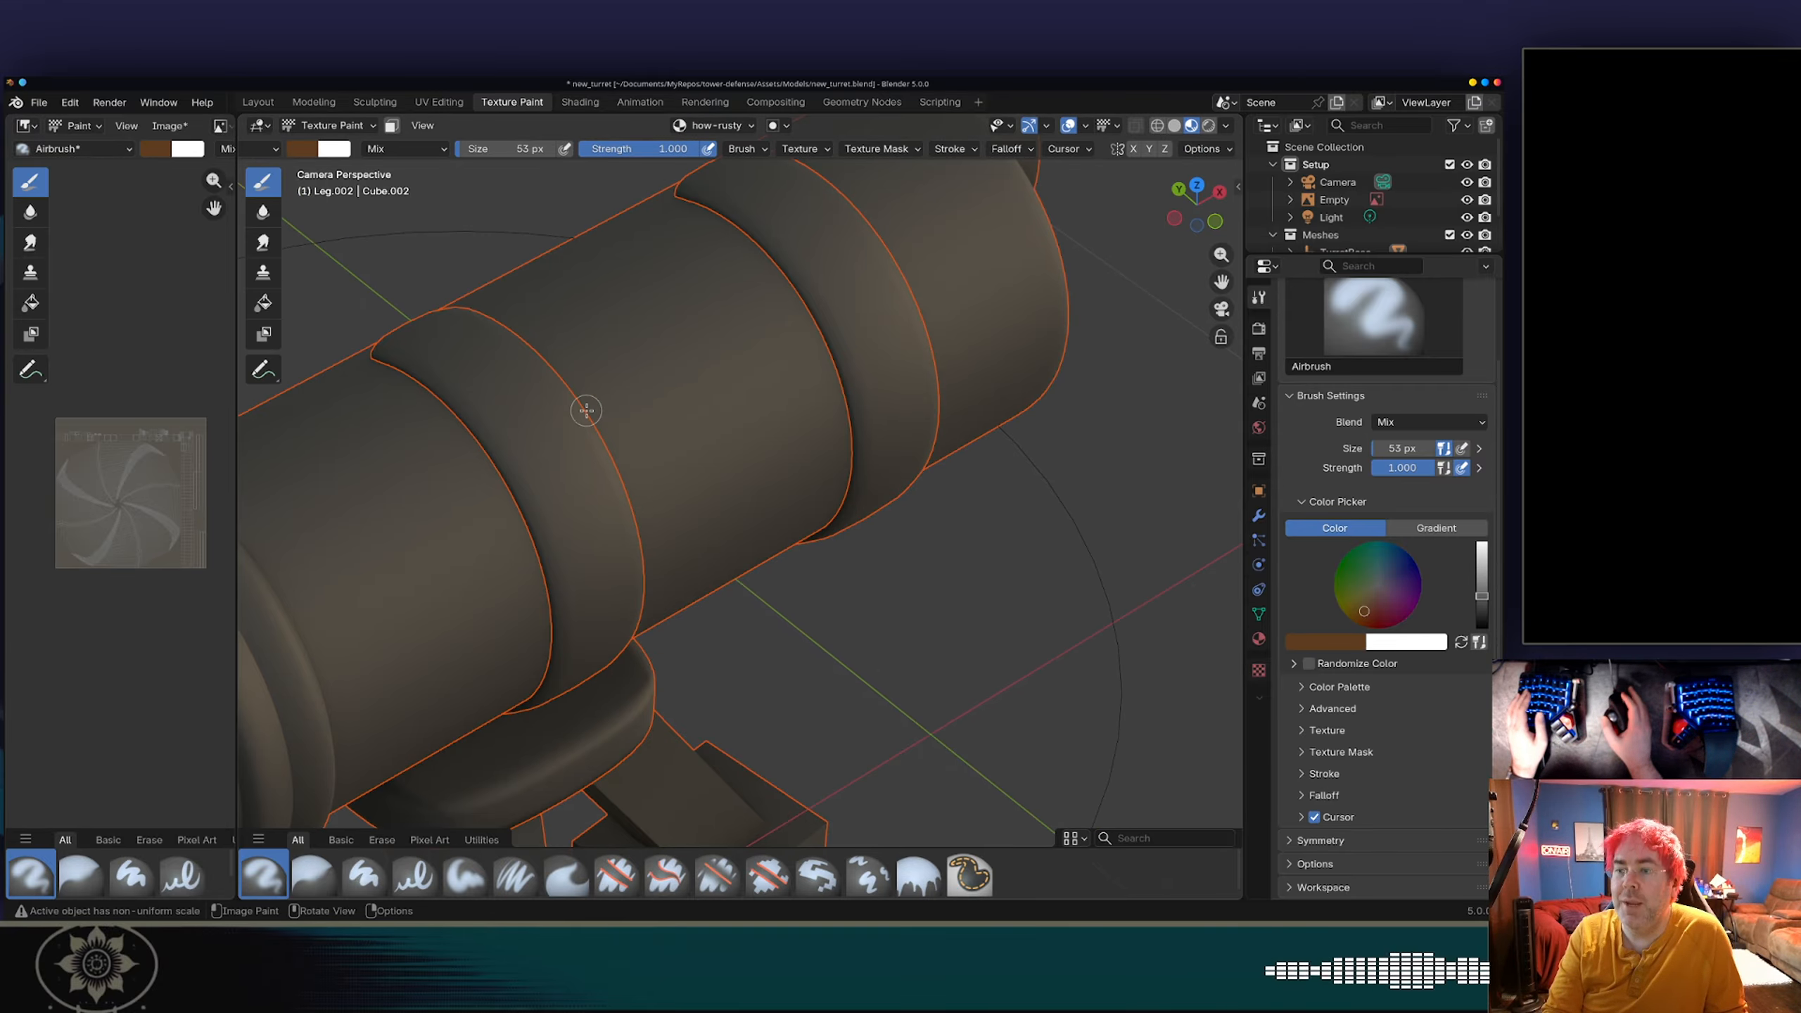
shift+middle_drag(515, 307, 623, 353)
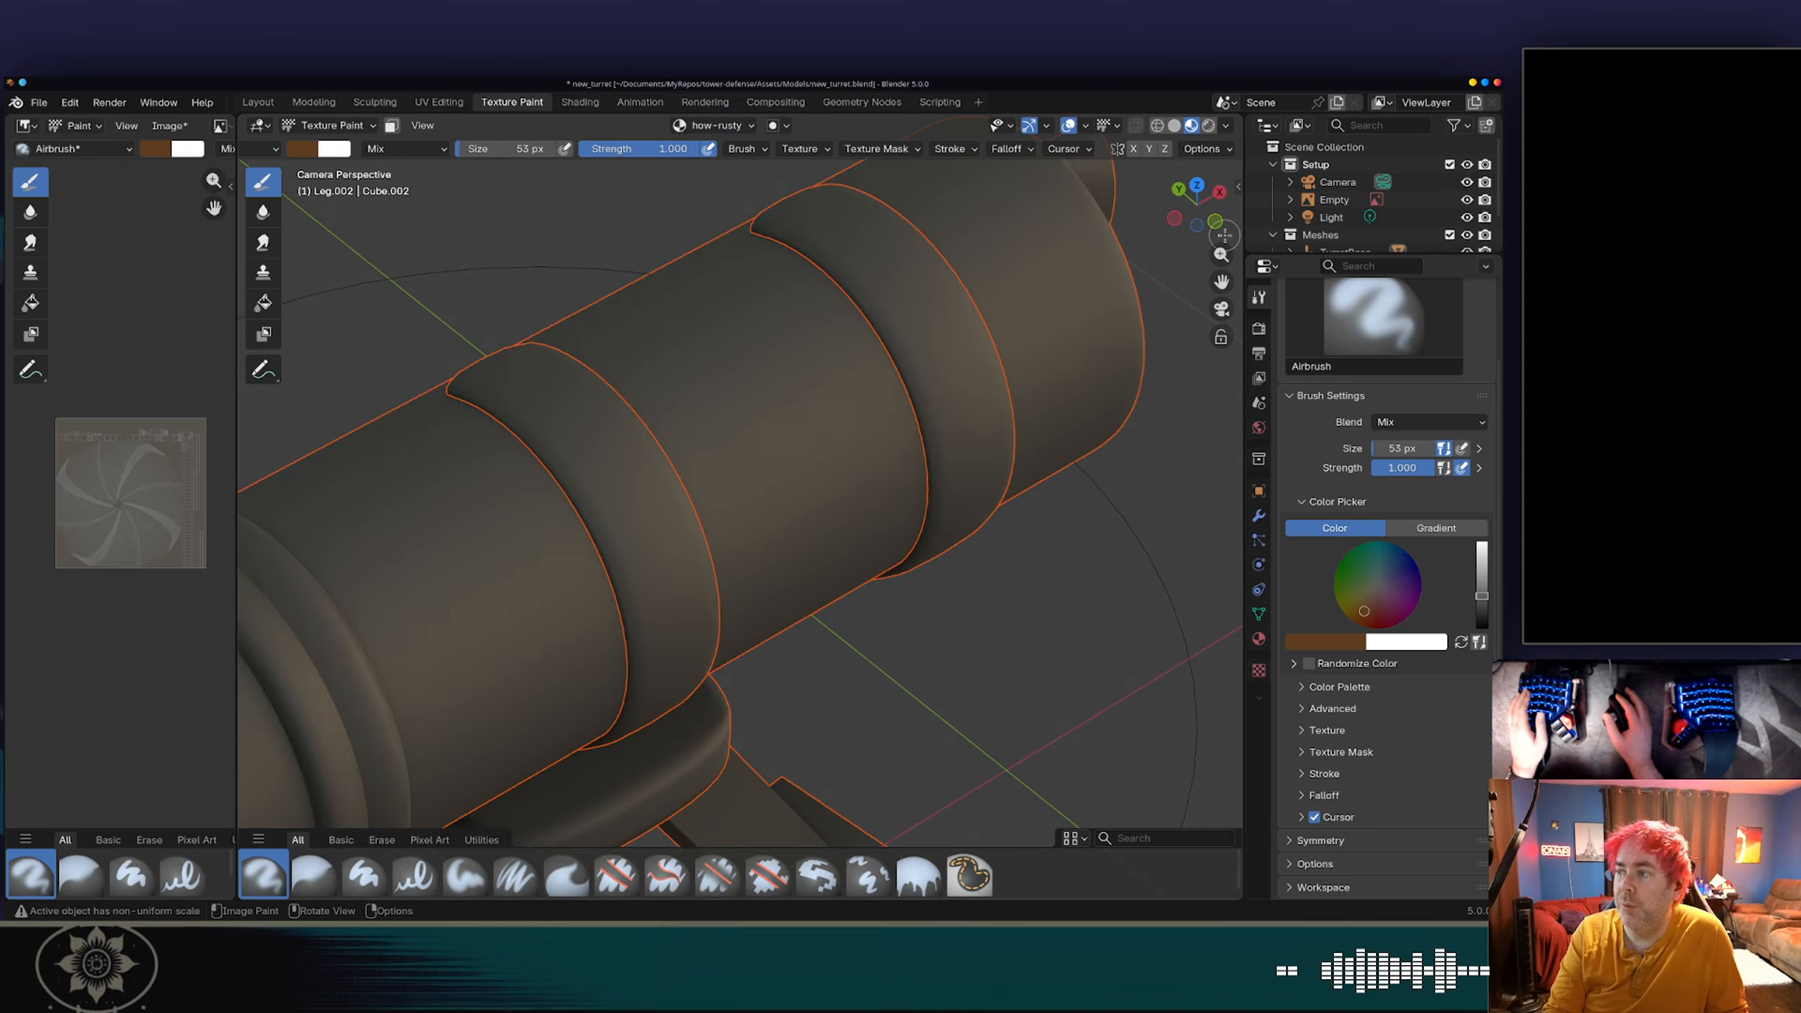
click(1234, 190)
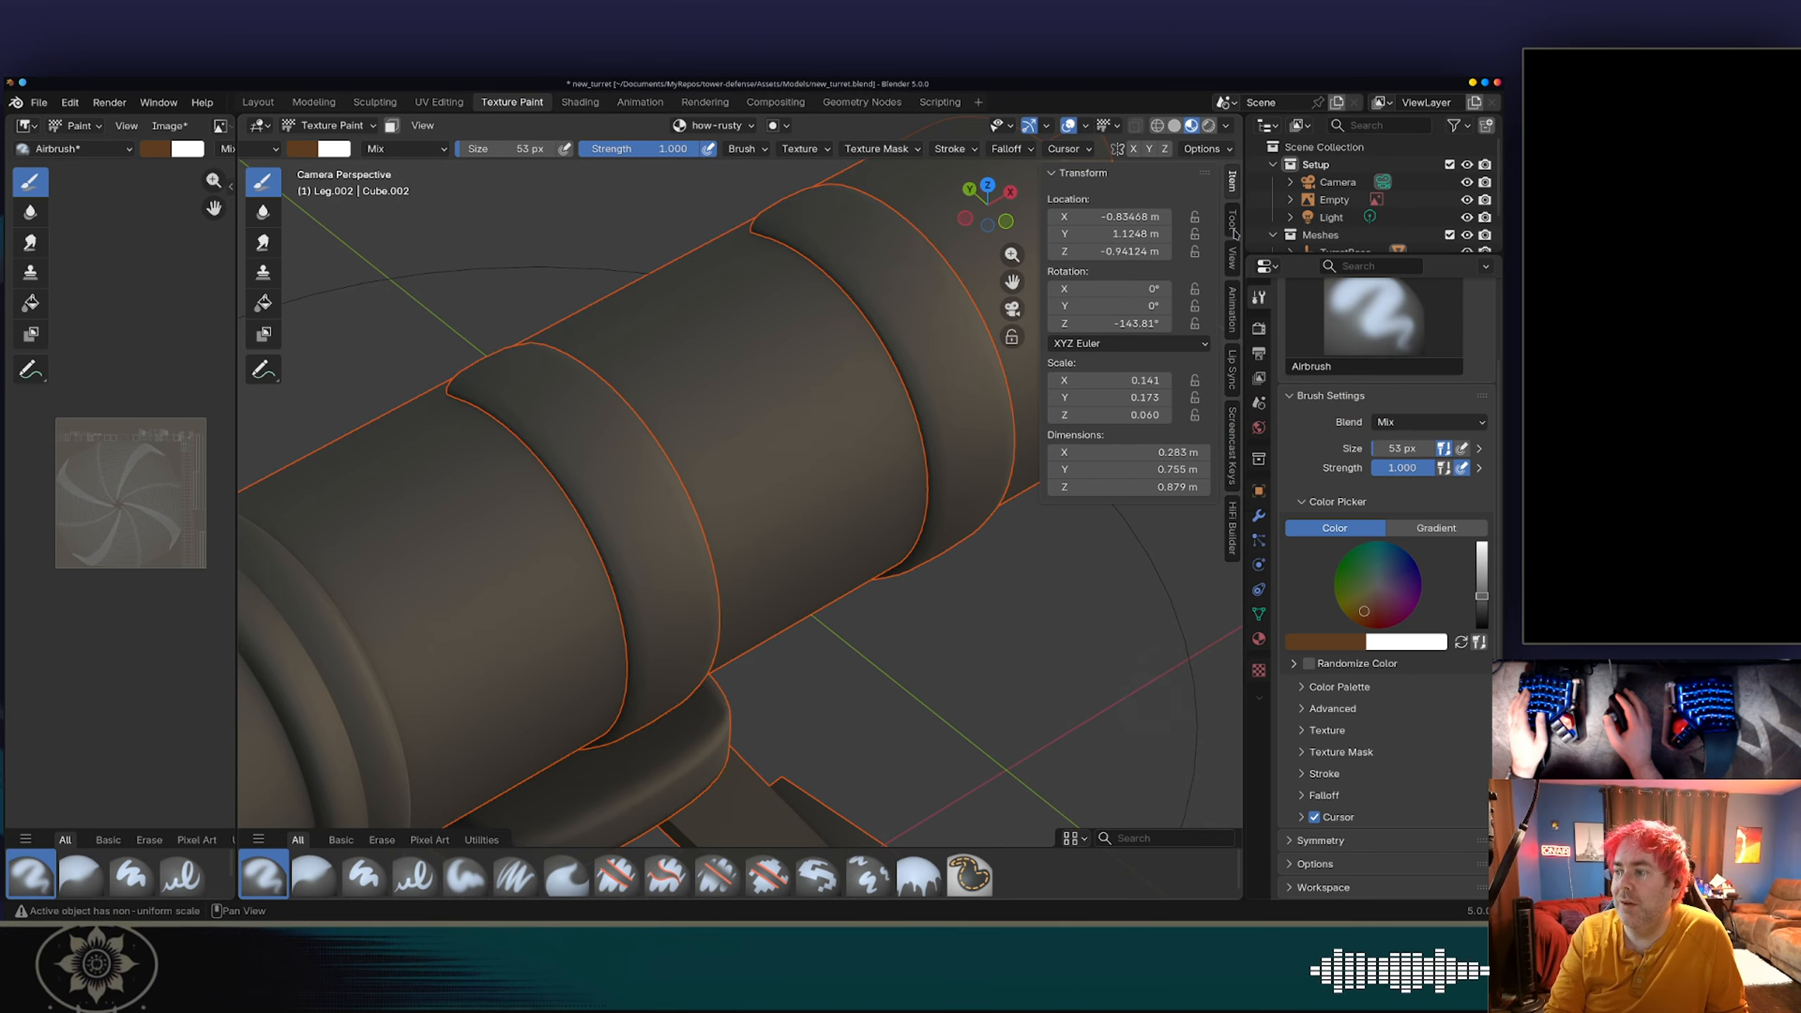
click(1235, 234)
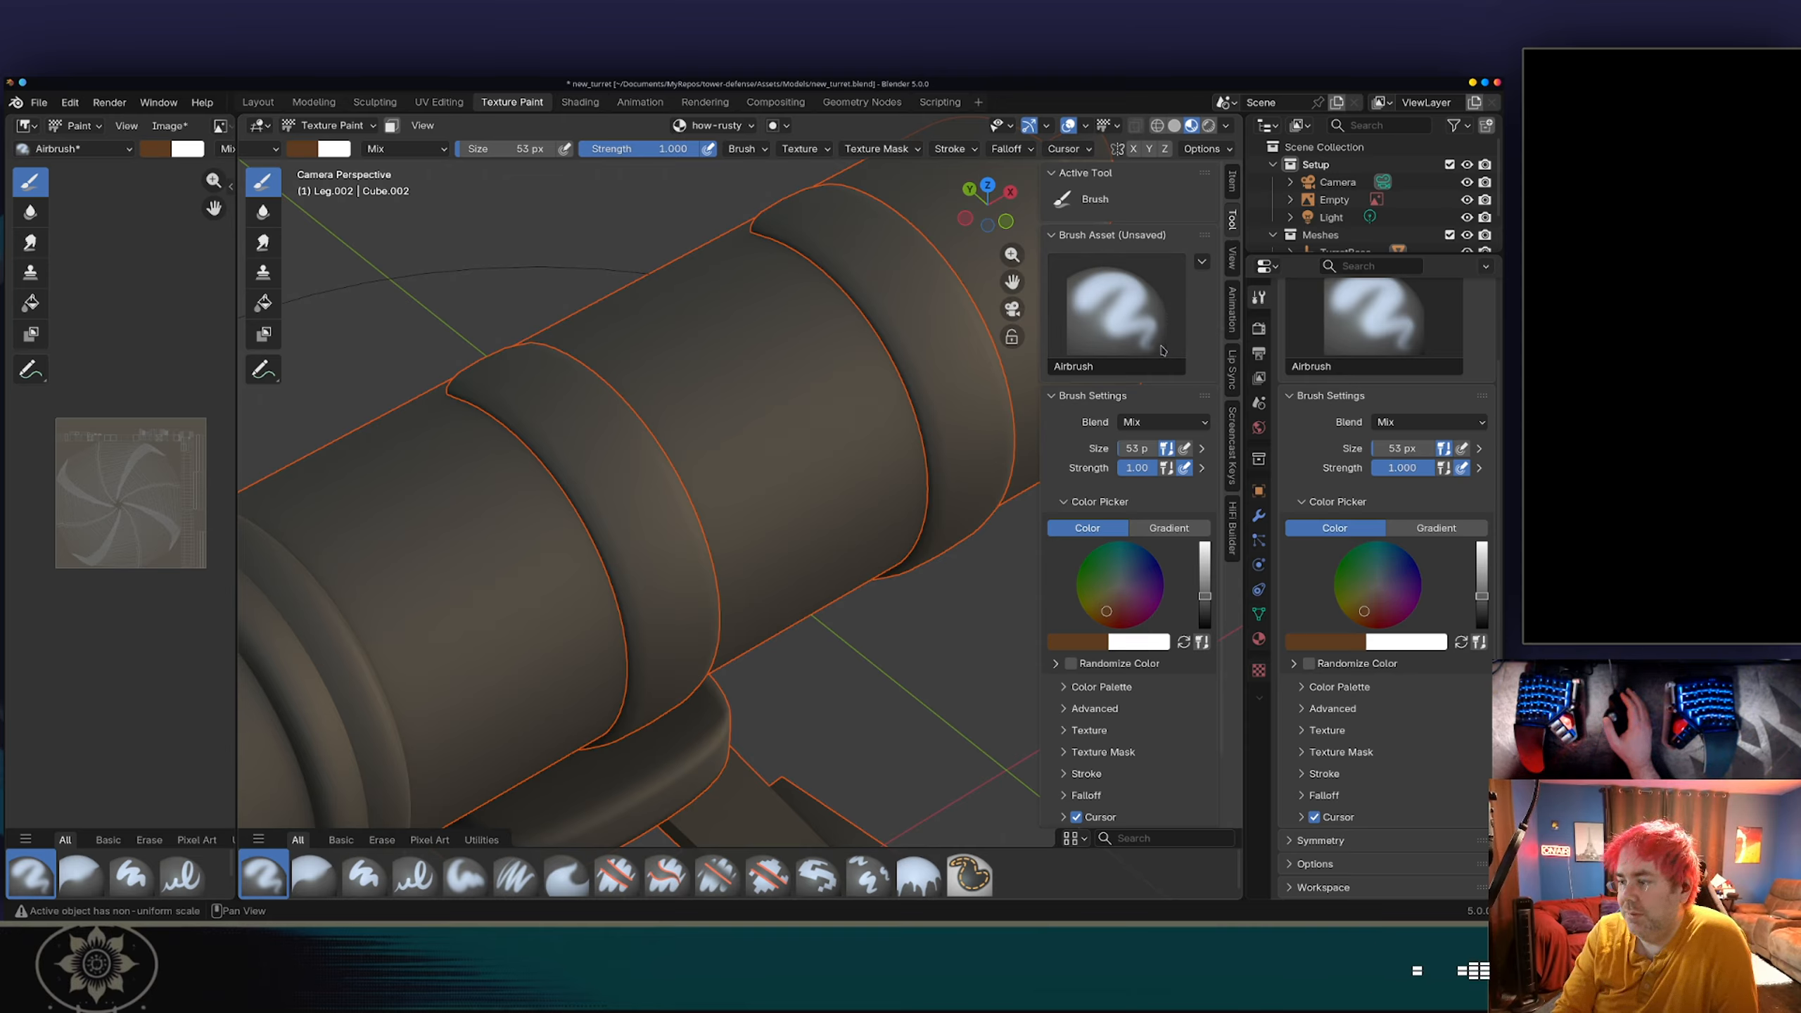
scroll(1100, 741, down, 3)
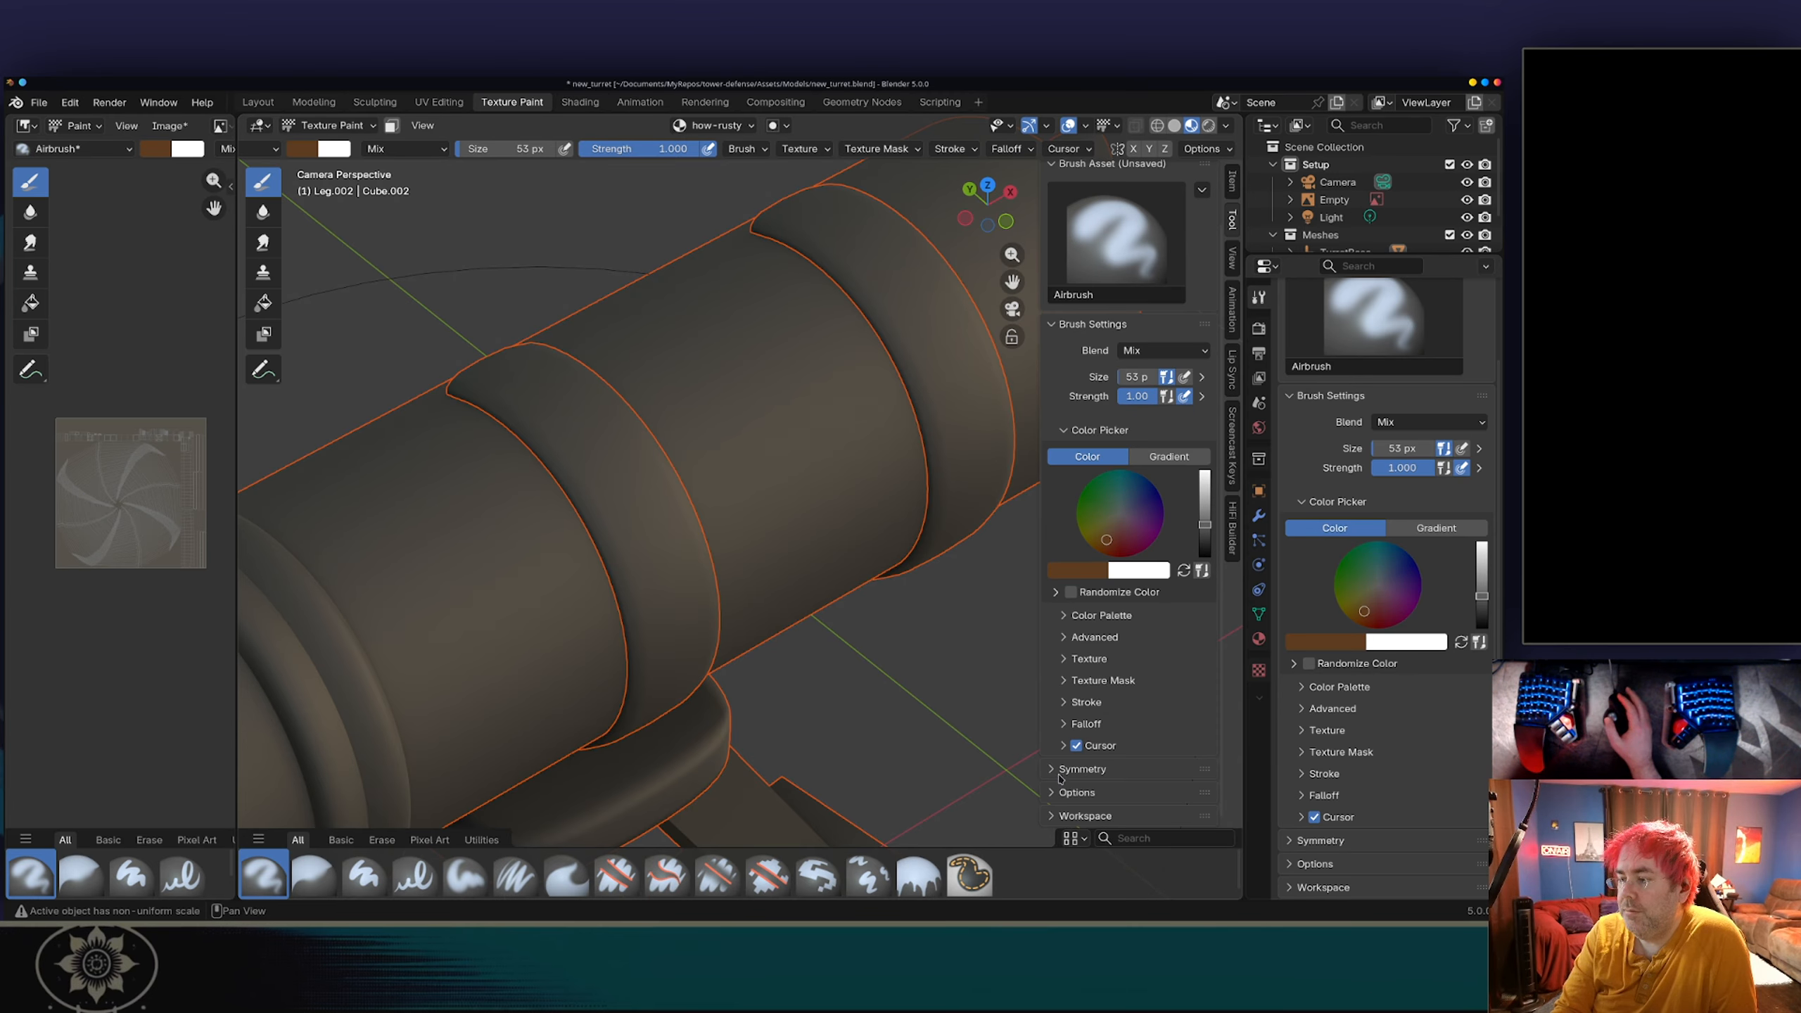
click(1076, 793)
scroll(1064, 791, down, 5)
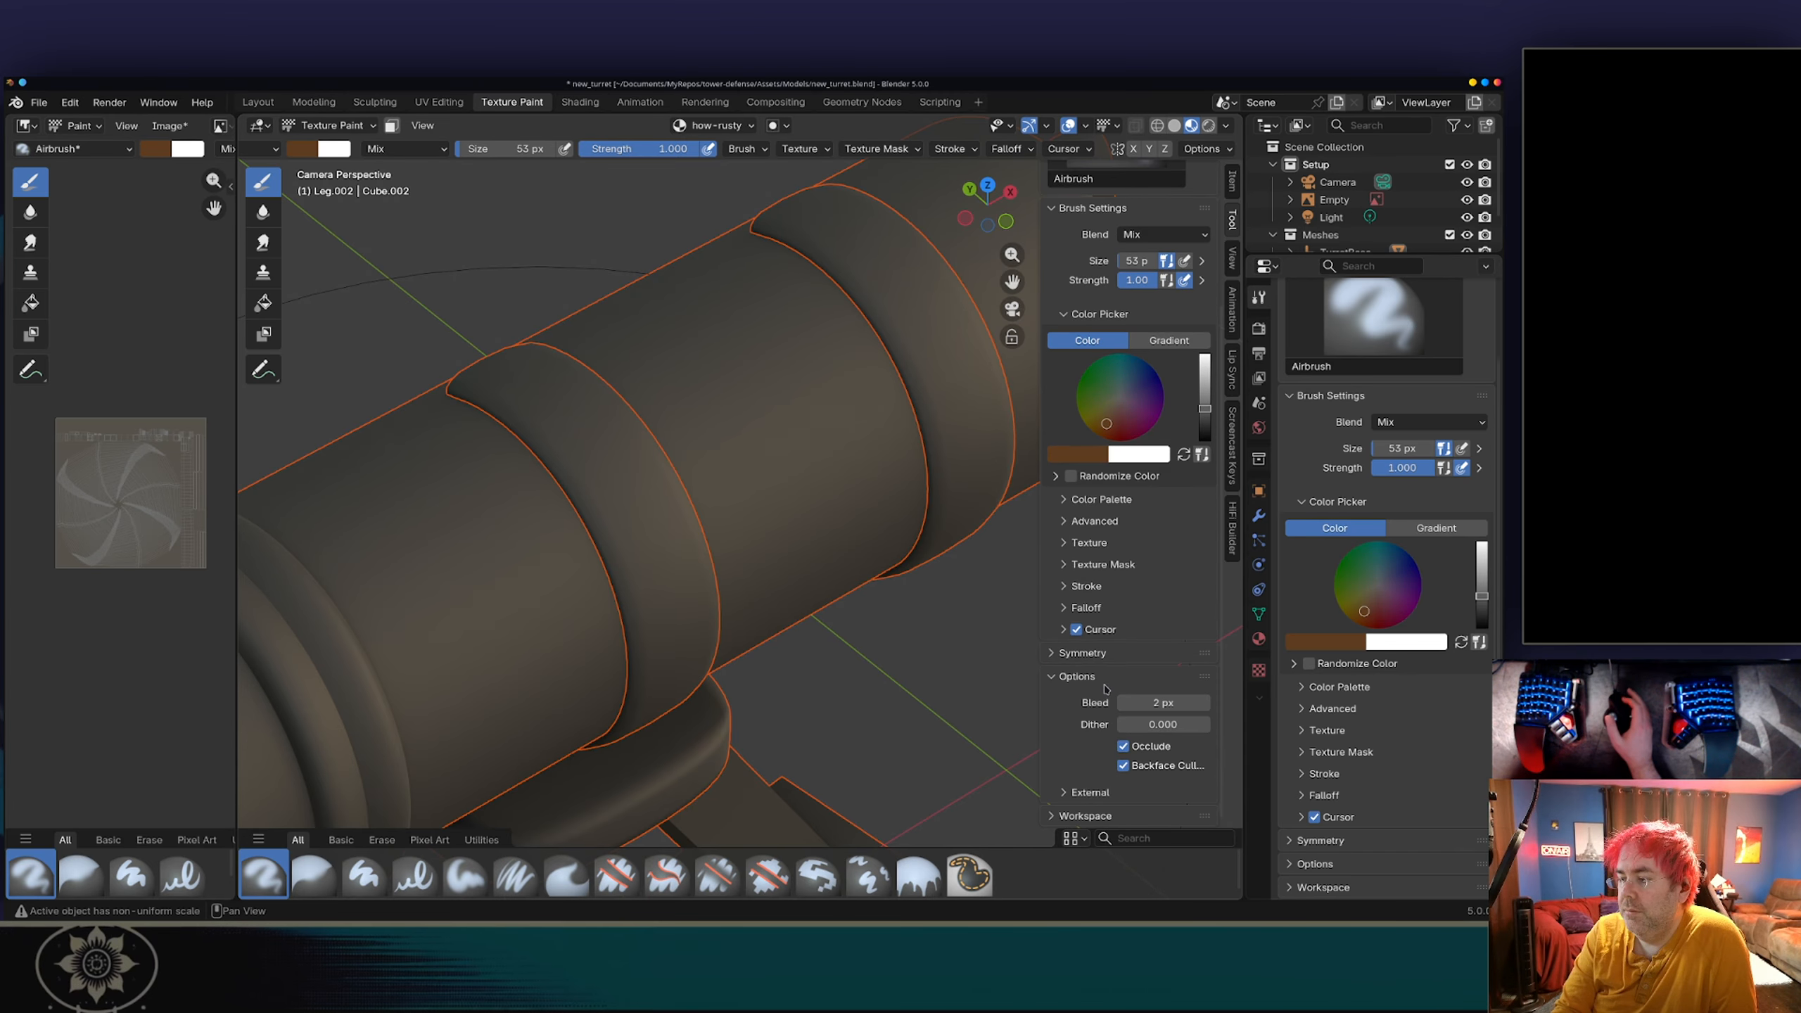
click(1072, 816)
scroll(1106, 710, down, 10)
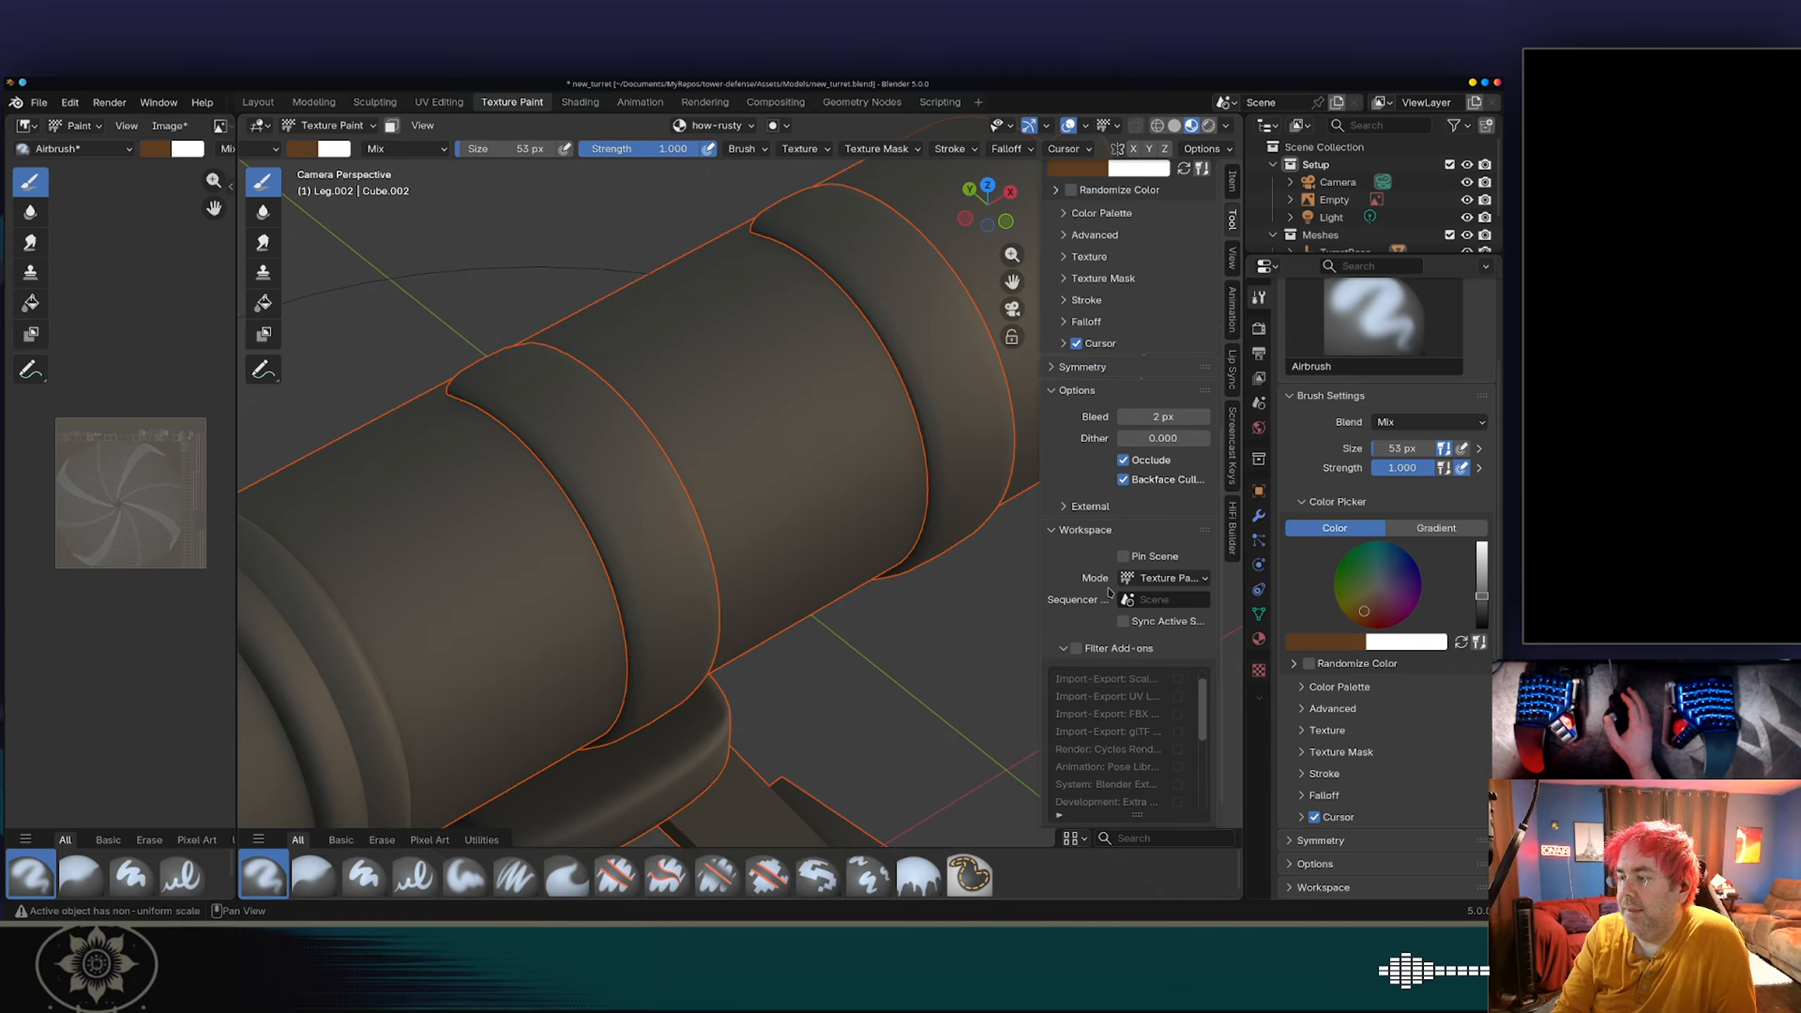
Step: Set the workspace's default mode to Vertex Paint and bring the whole barrel back into view
click(1137, 579)
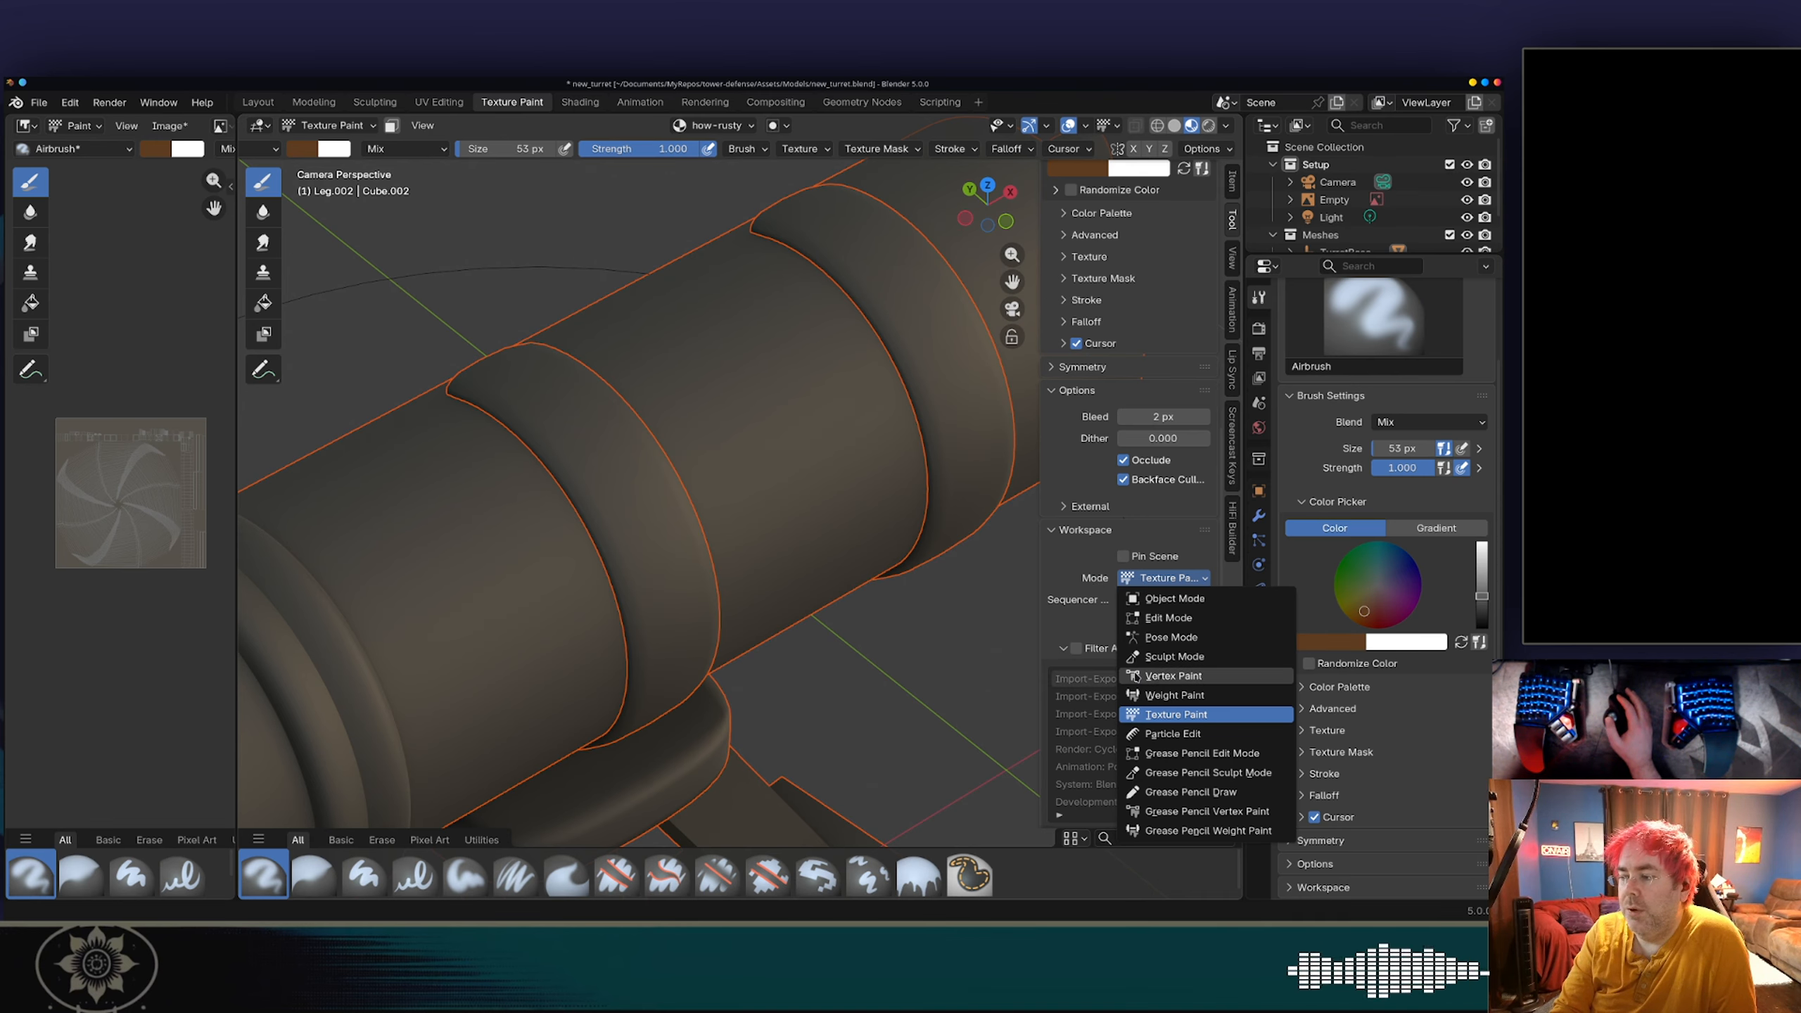
click(1135, 677)
scroll(876, 537, down, 5)
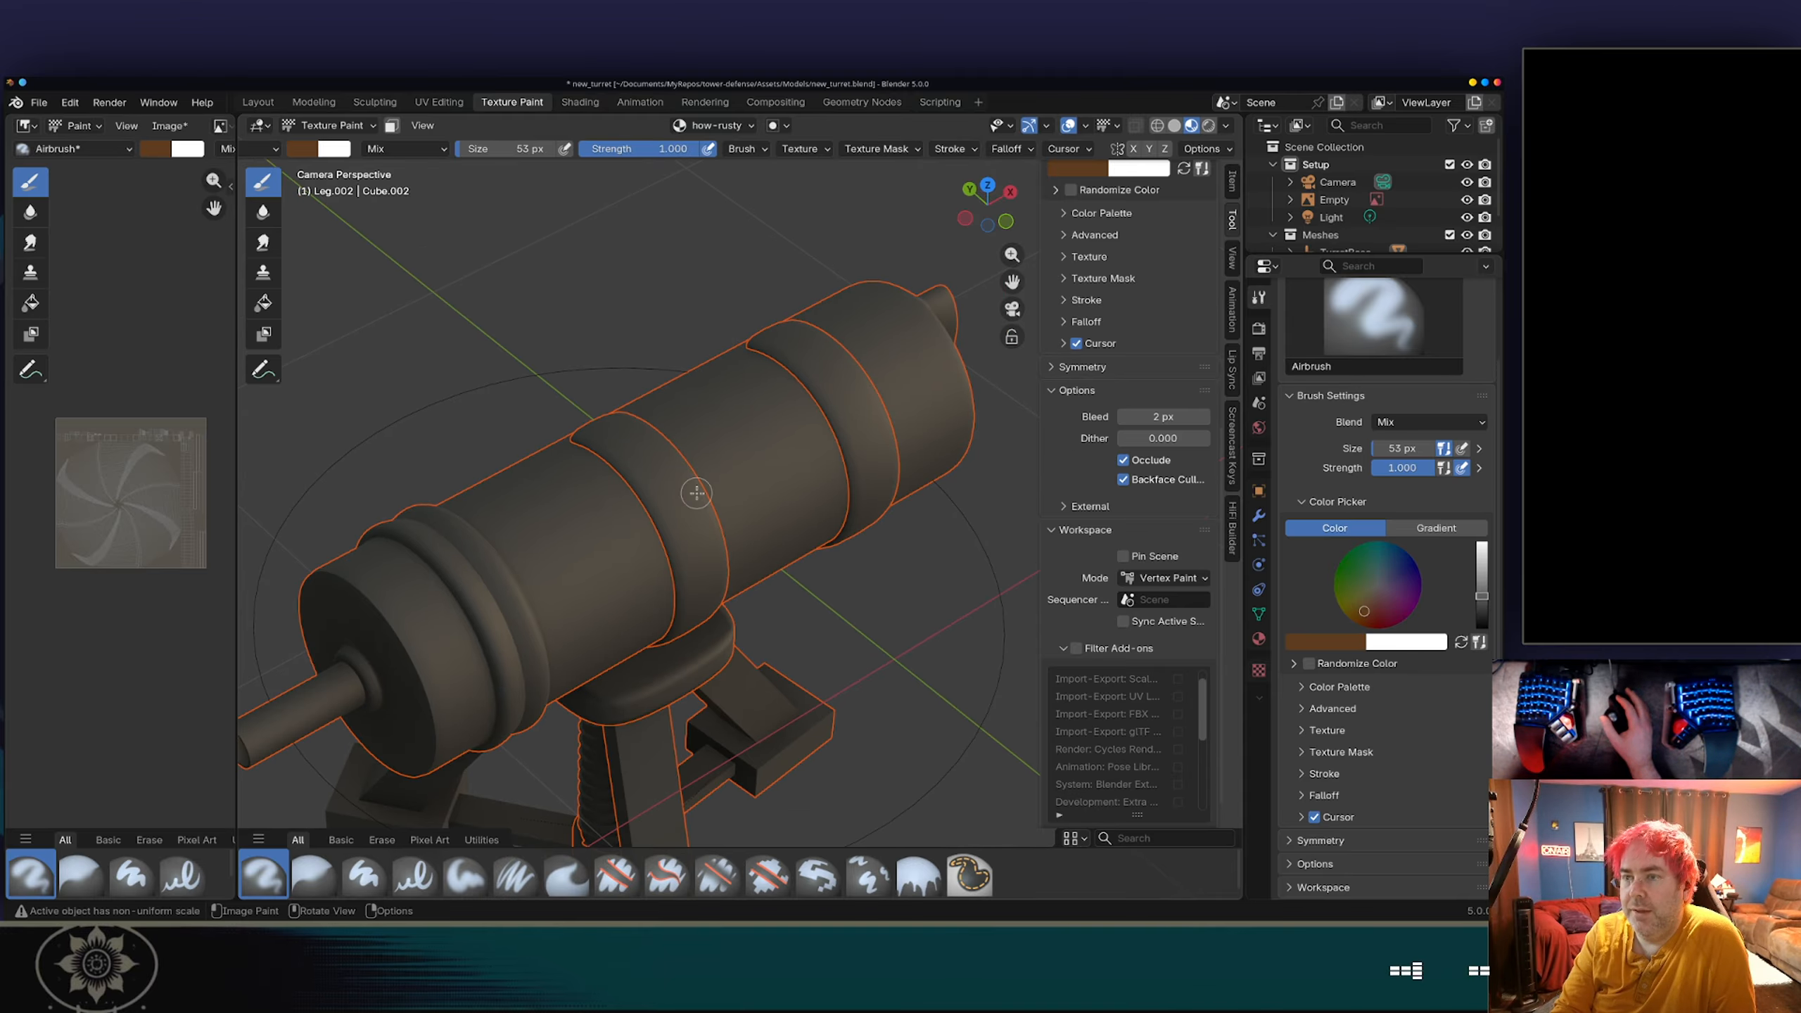
Step: Try Vertex Paint mode on the turret, check its brush color sampler and color attribute, and return to Texture Paint mode
click(332, 125)
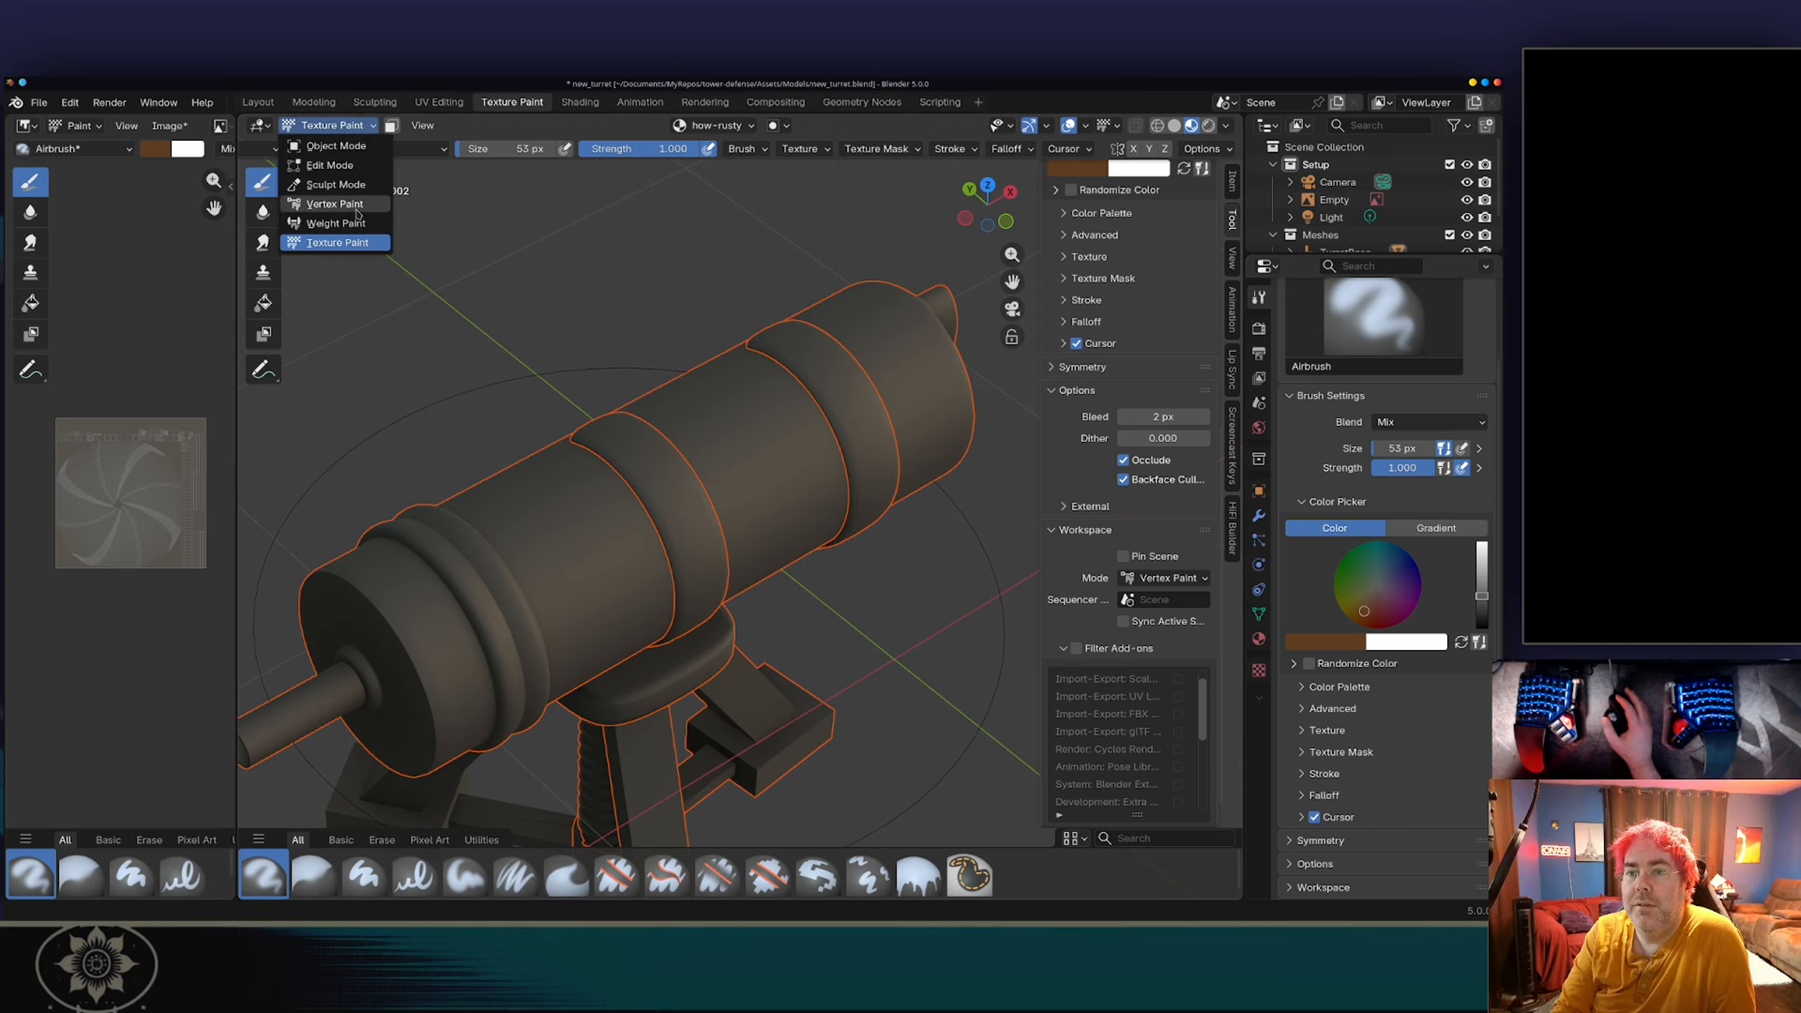
click(330, 204)
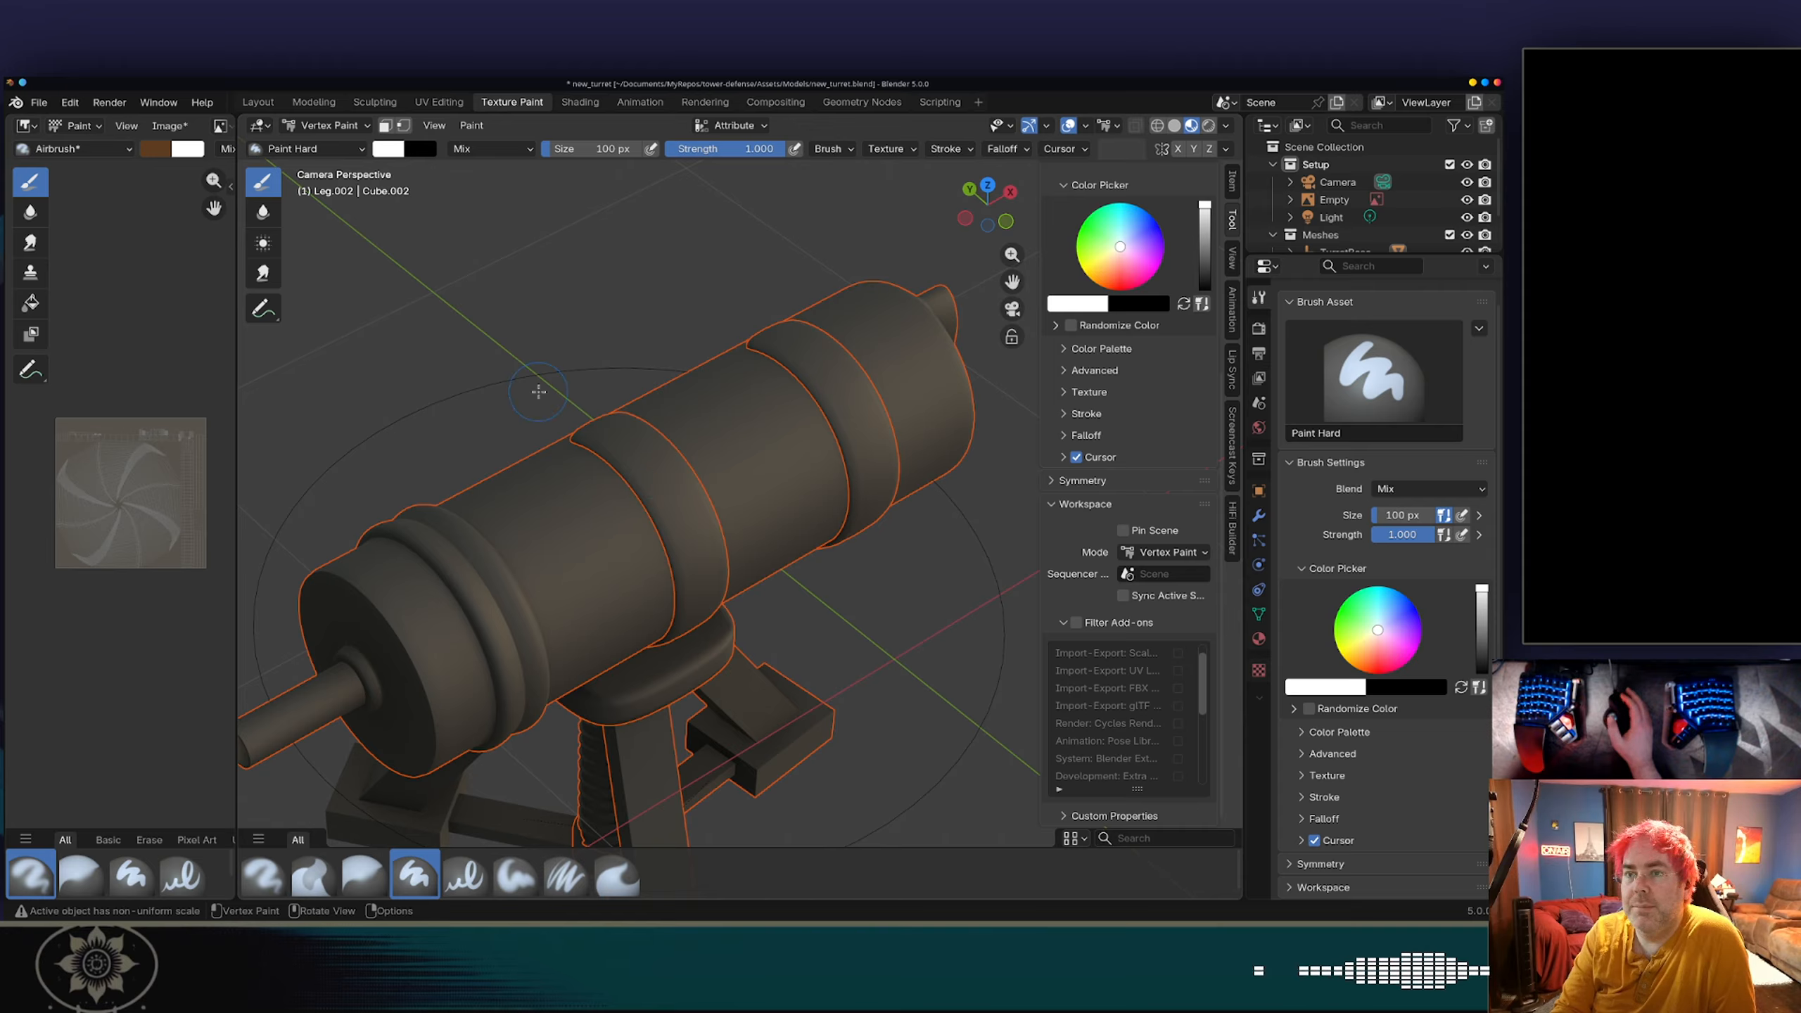
click(397, 149)
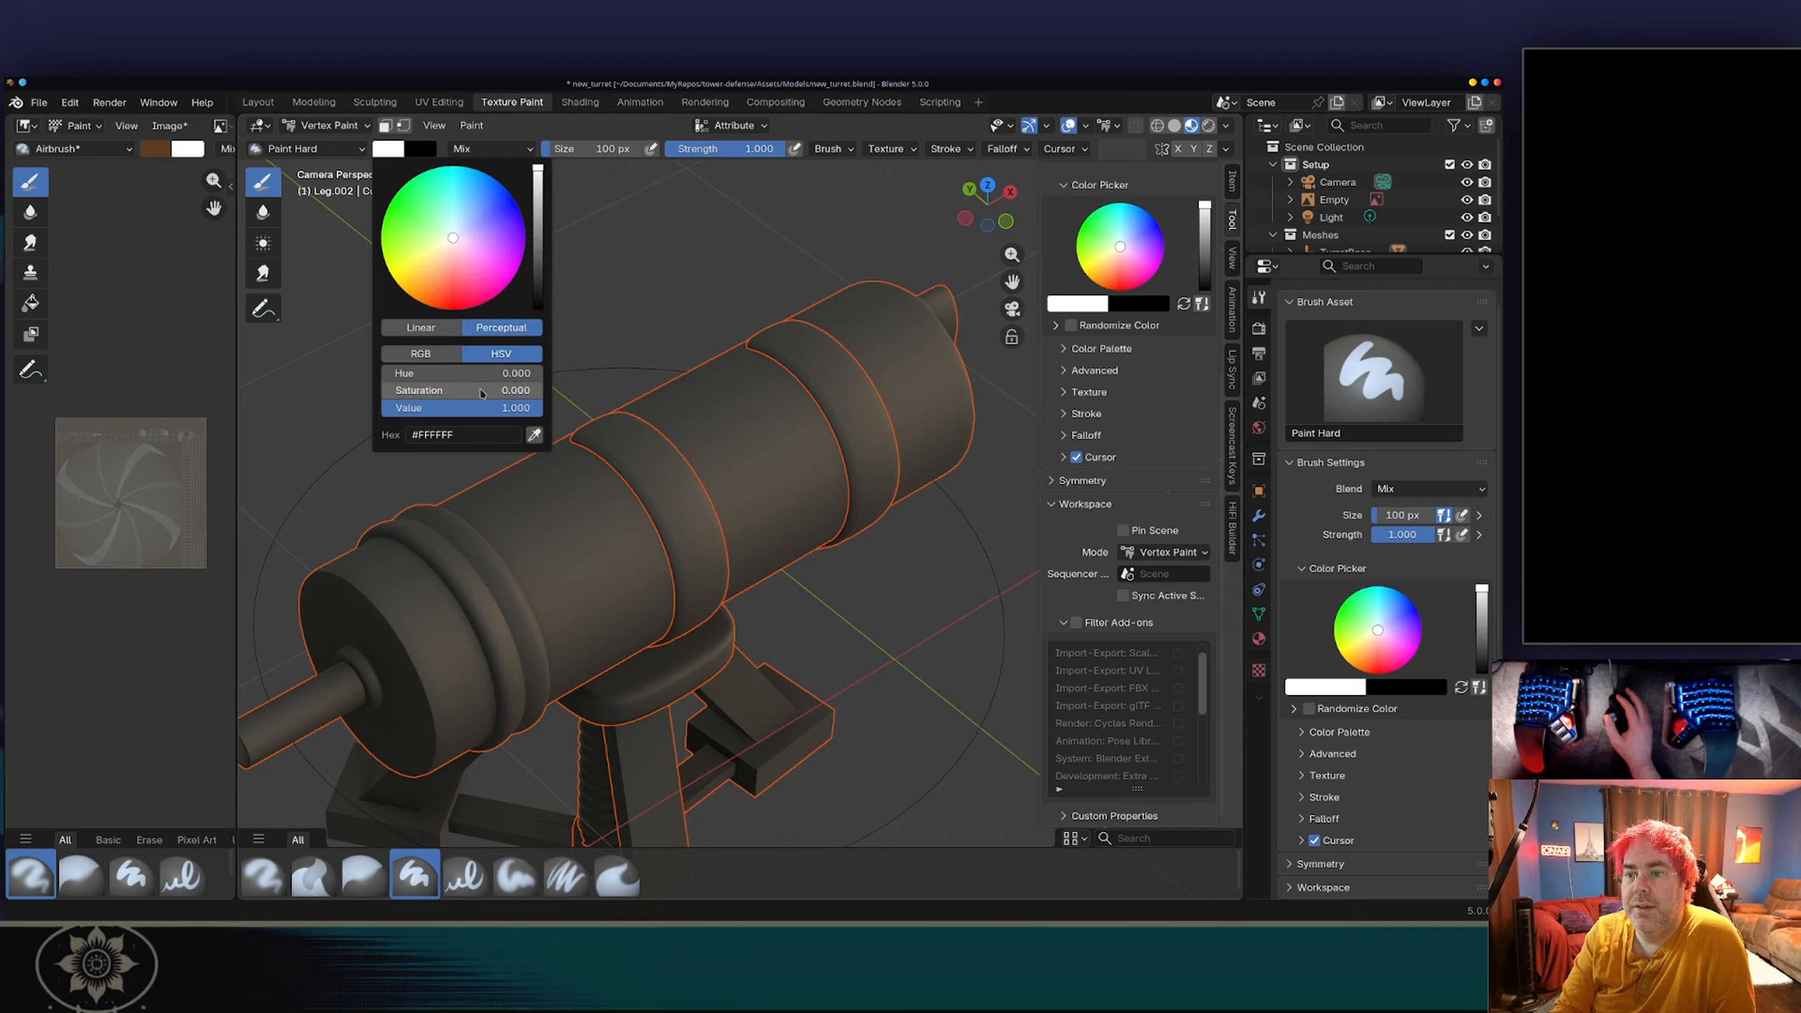
click(533, 436)
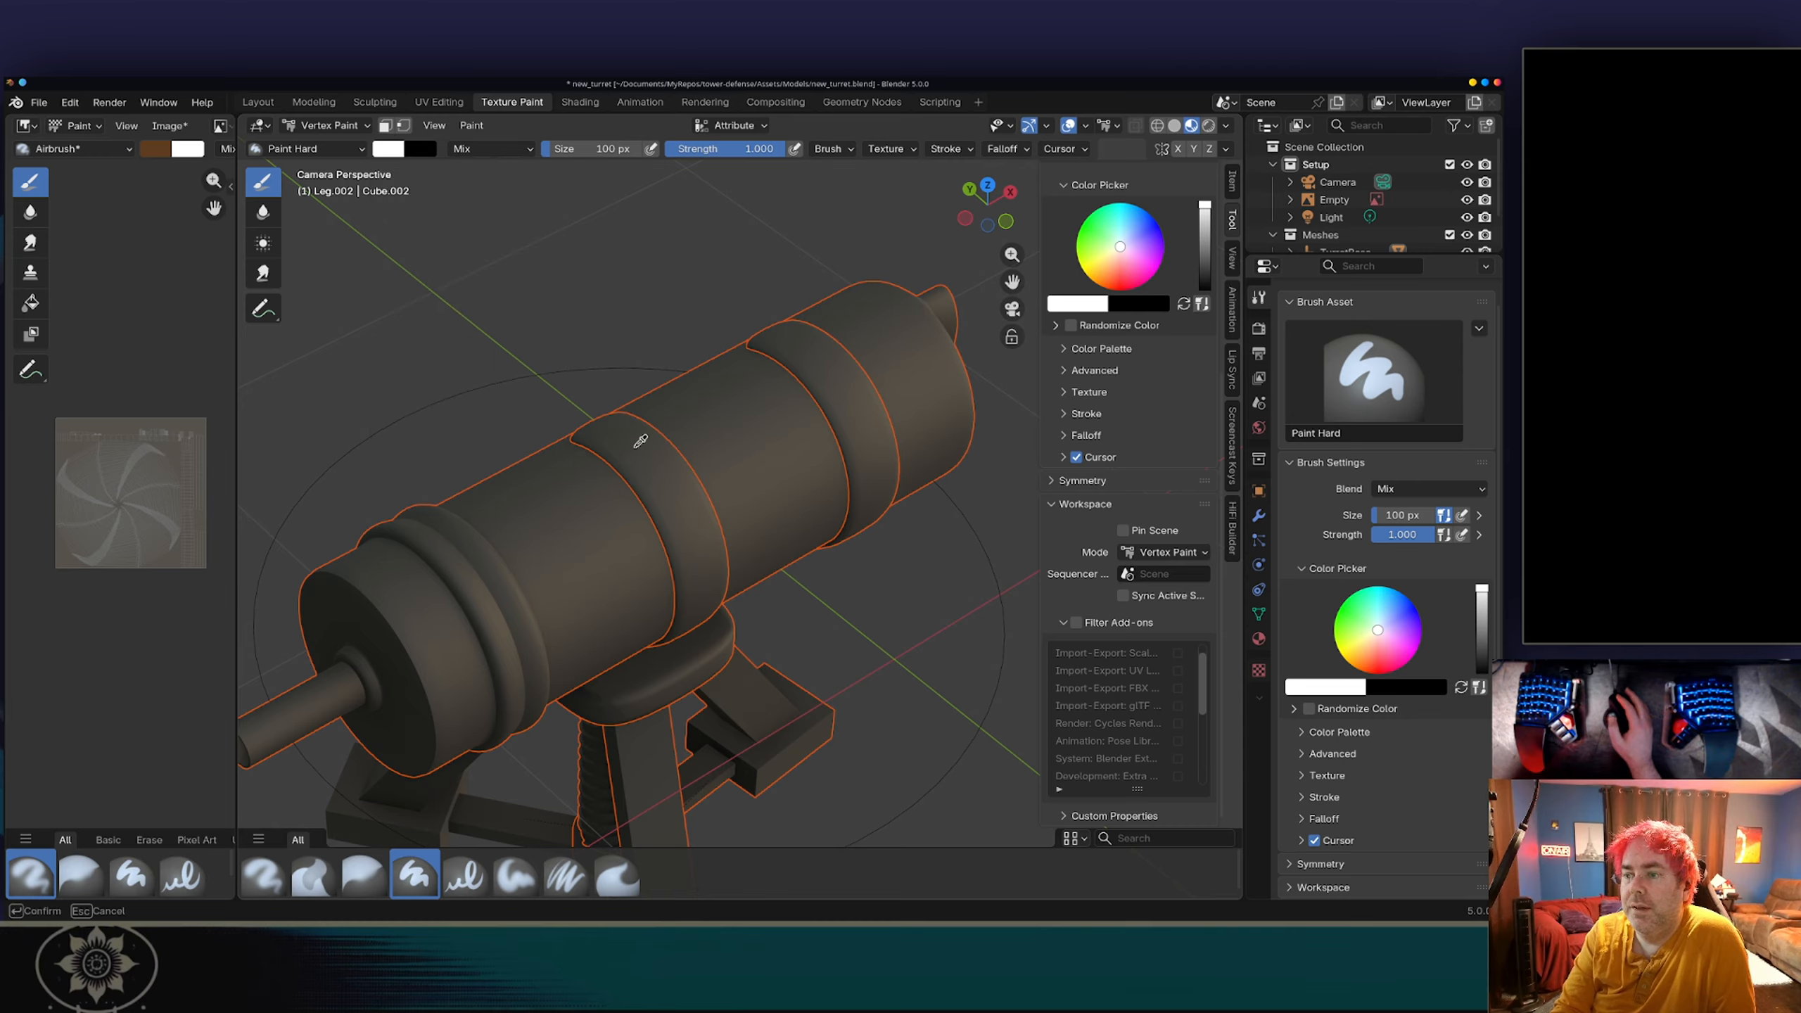
key(Escape)
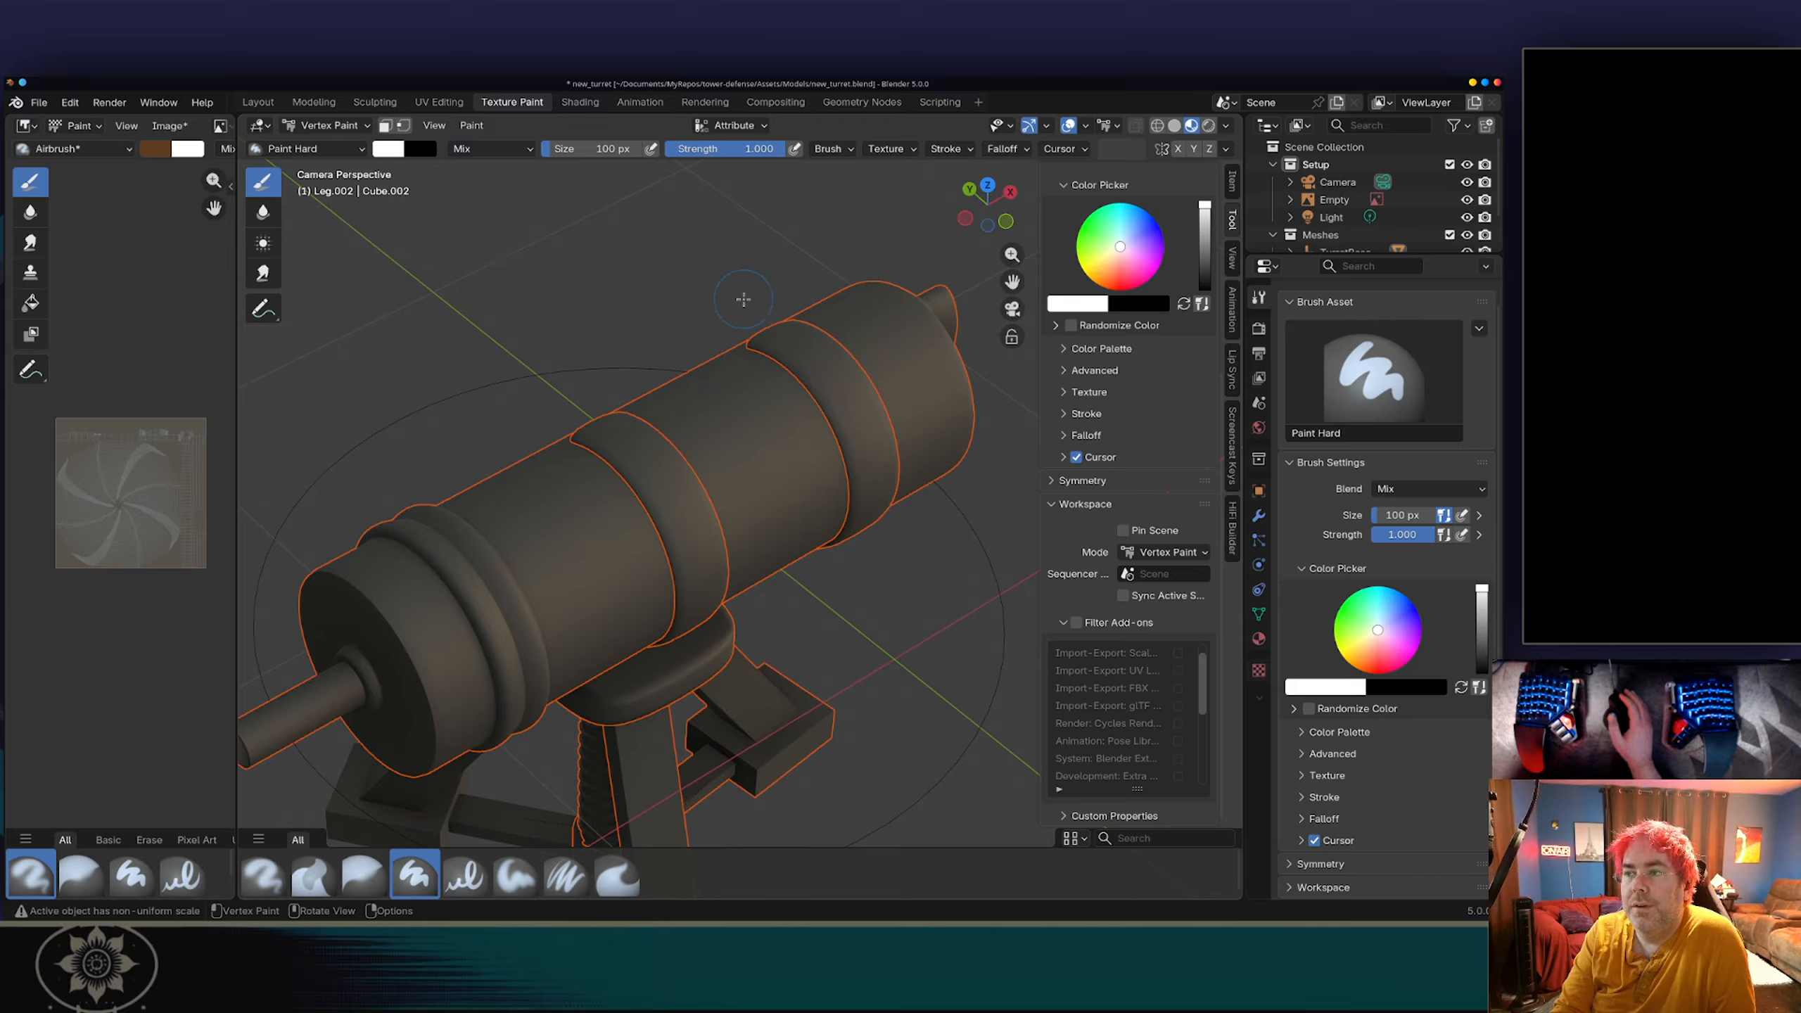
click(746, 125)
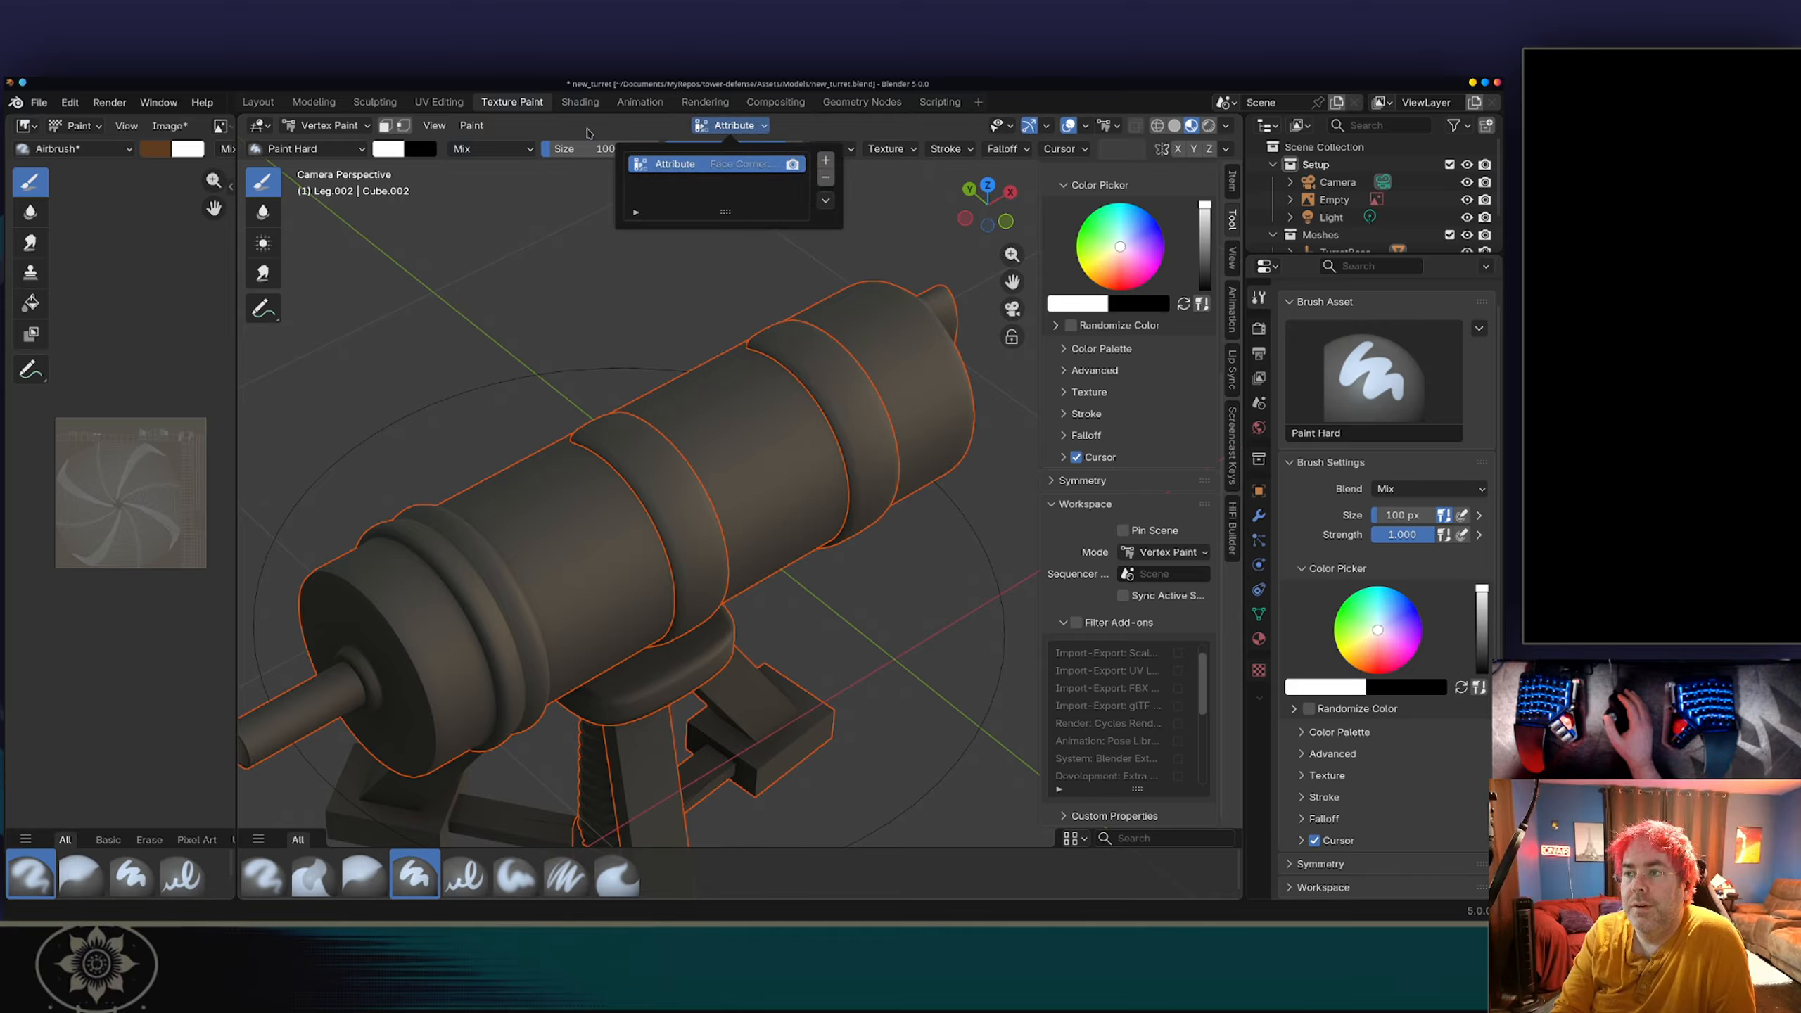
click(355, 126)
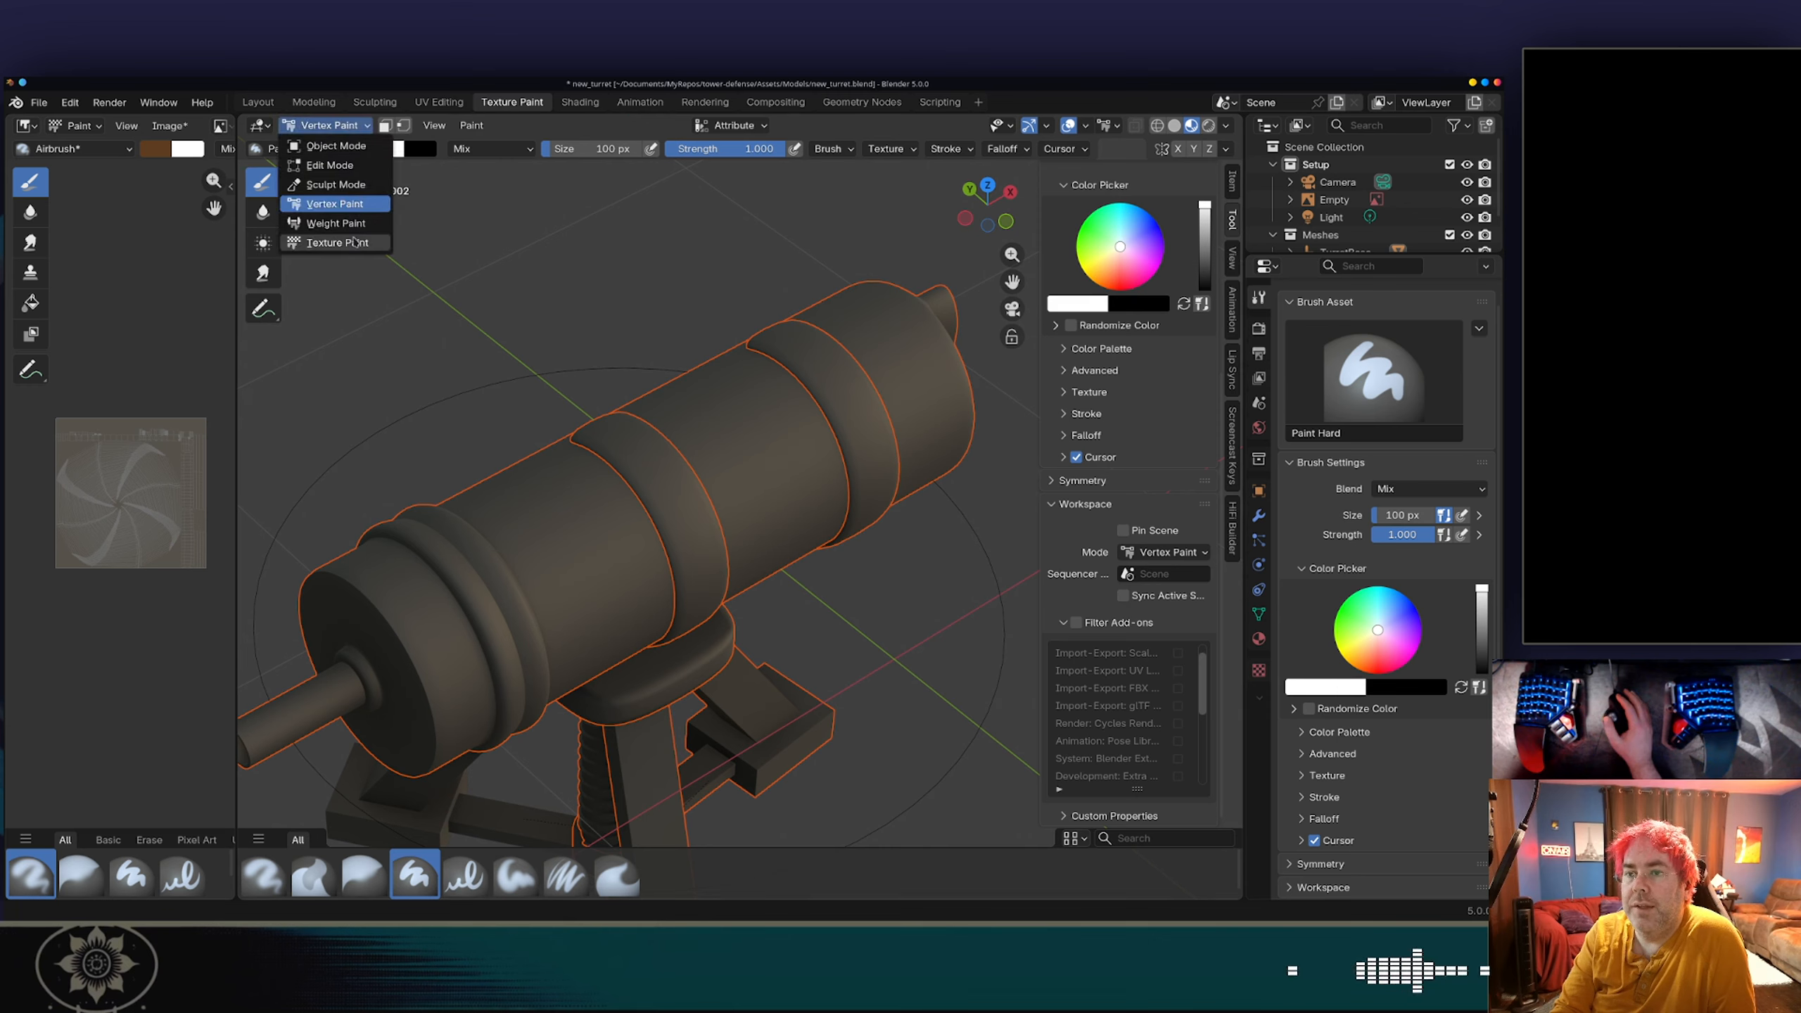
click(355, 242)
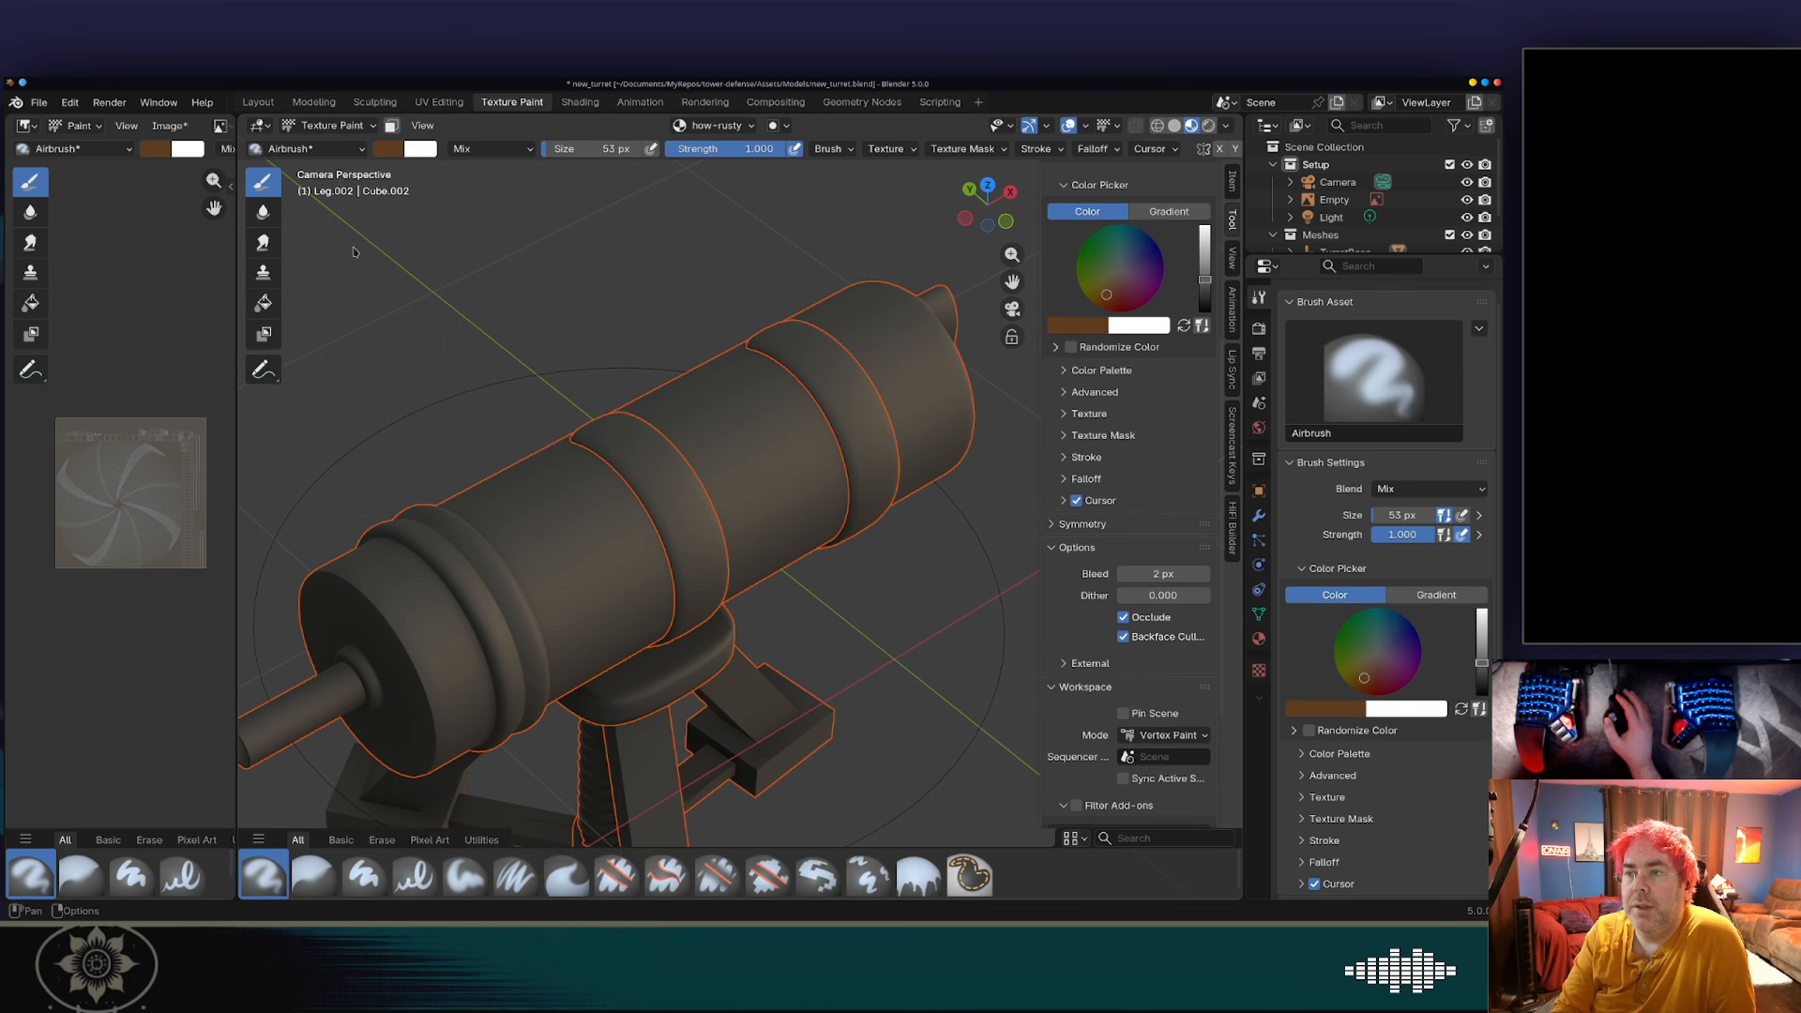
click(775, 128)
click(773, 128)
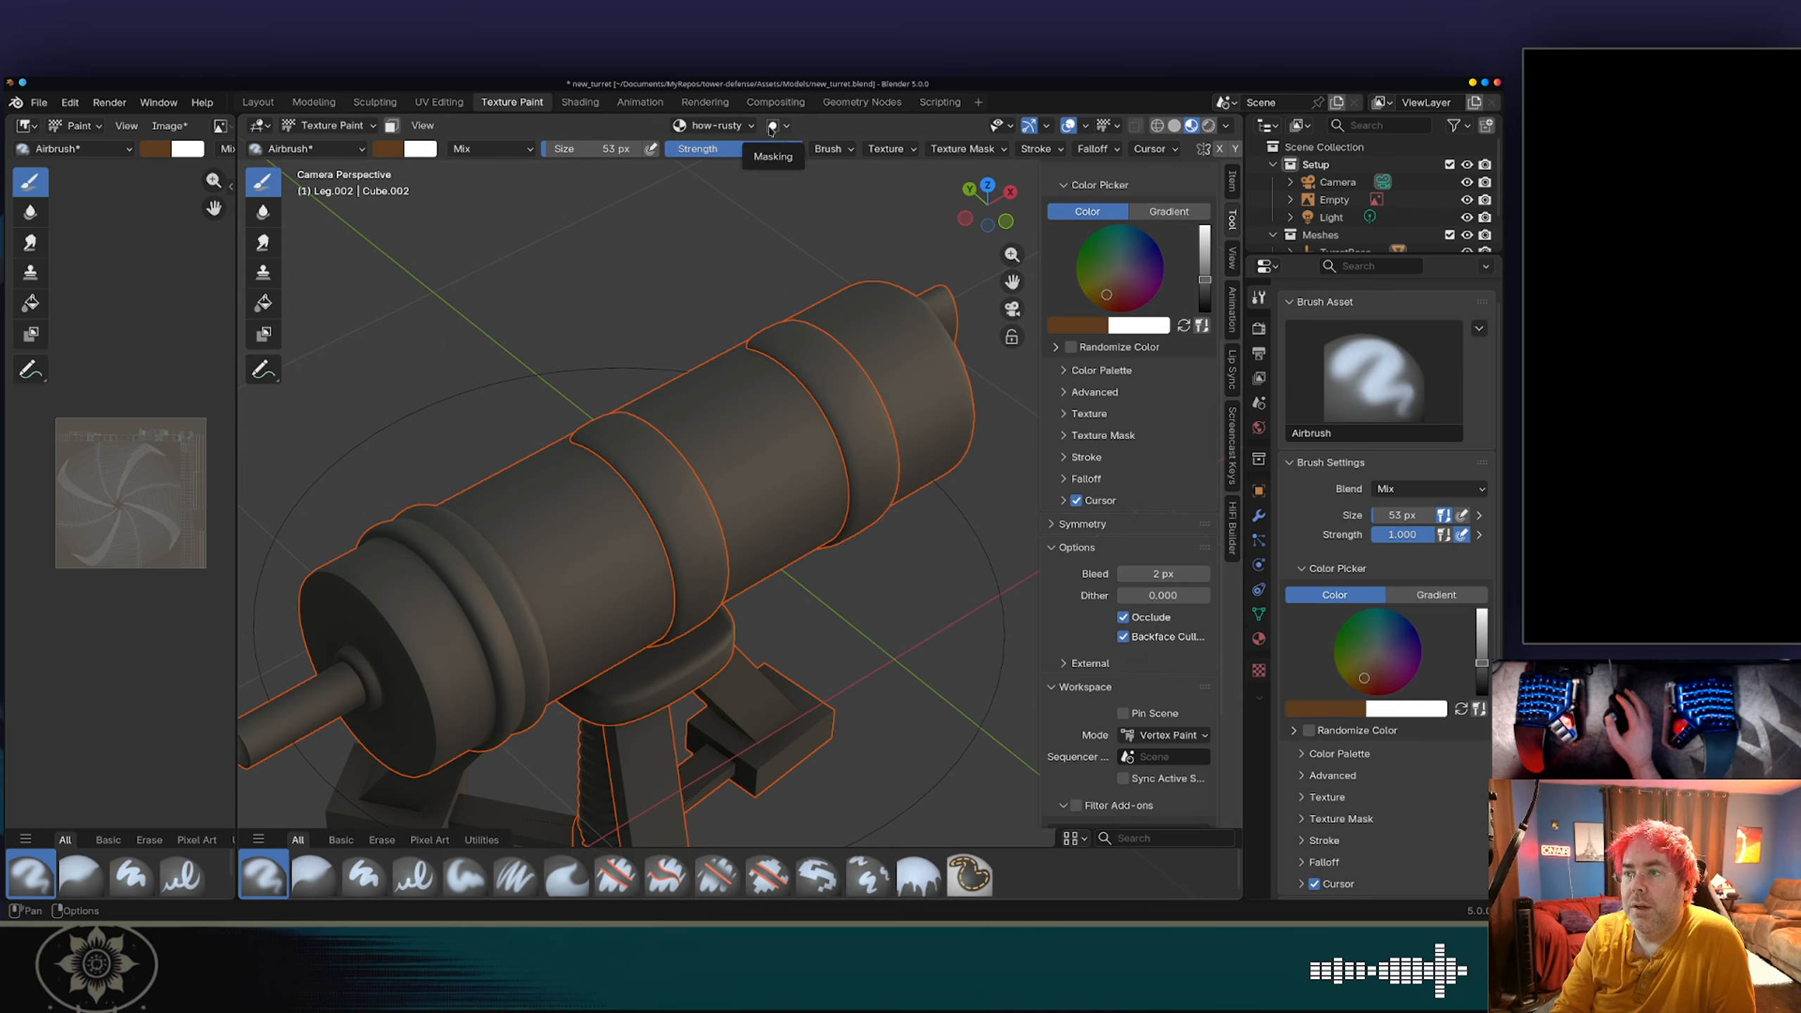
click(773, 128)
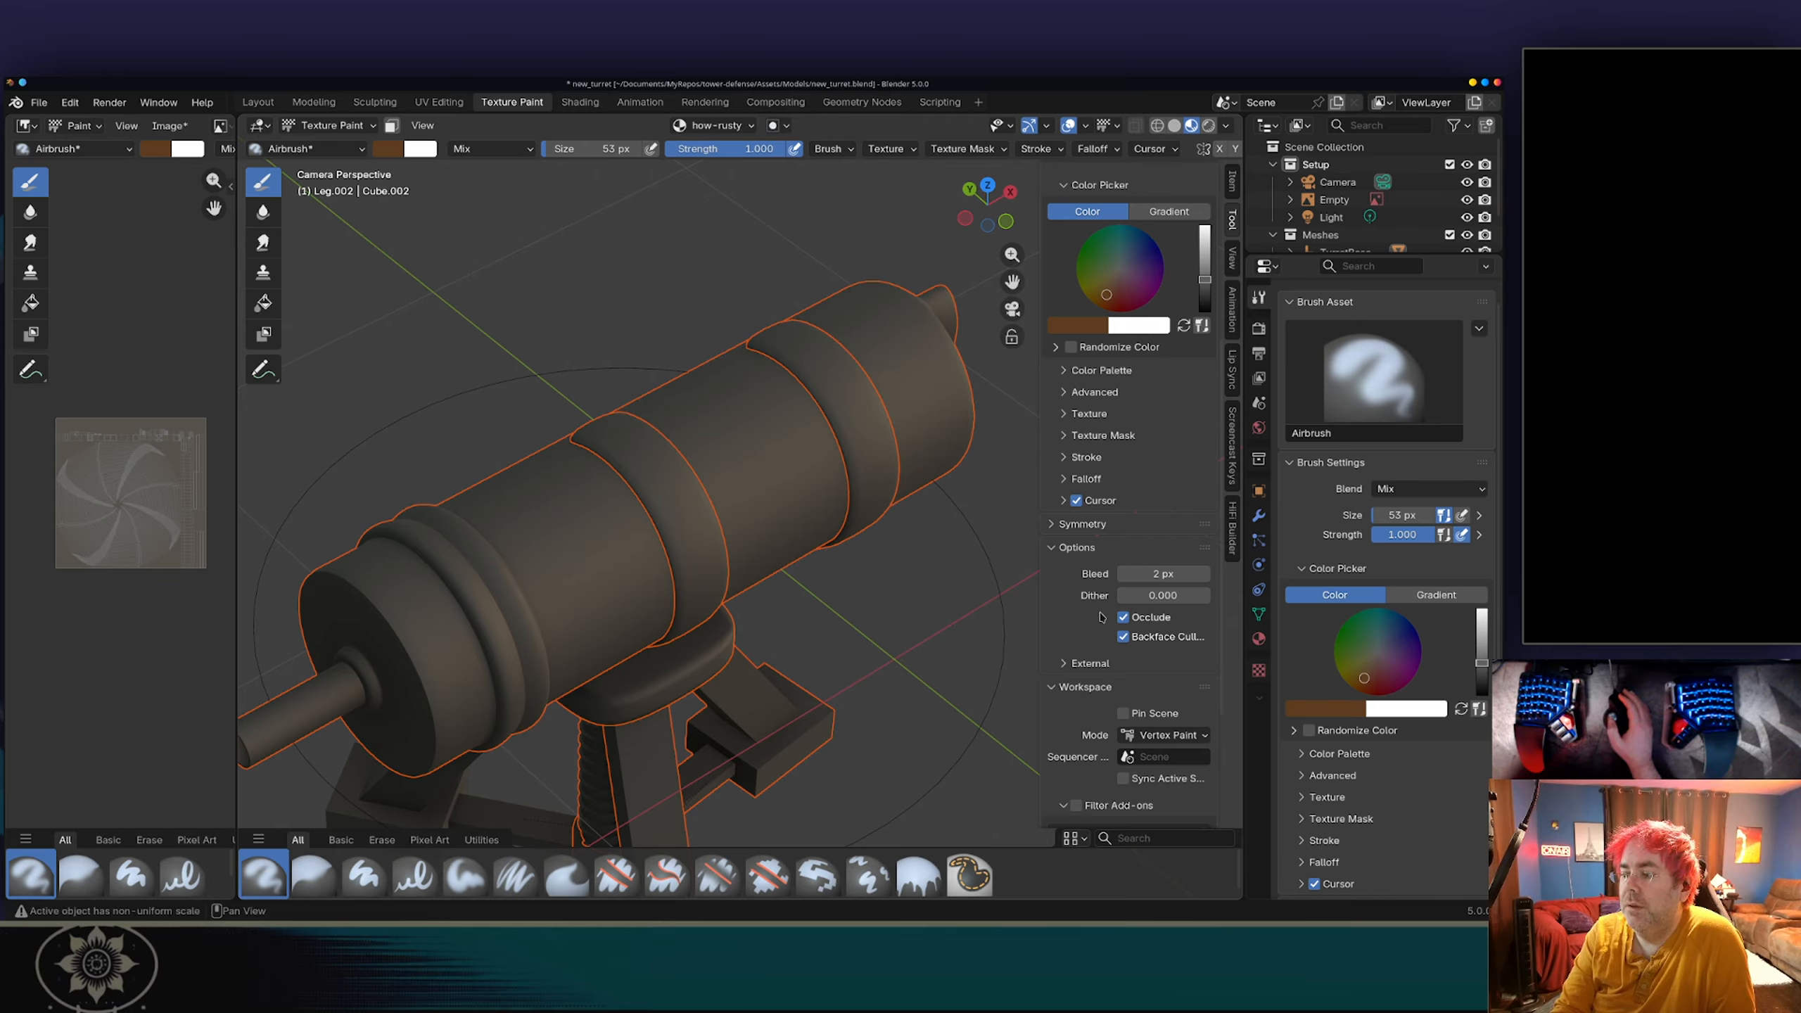
scroll(1103, 611, down, 5)
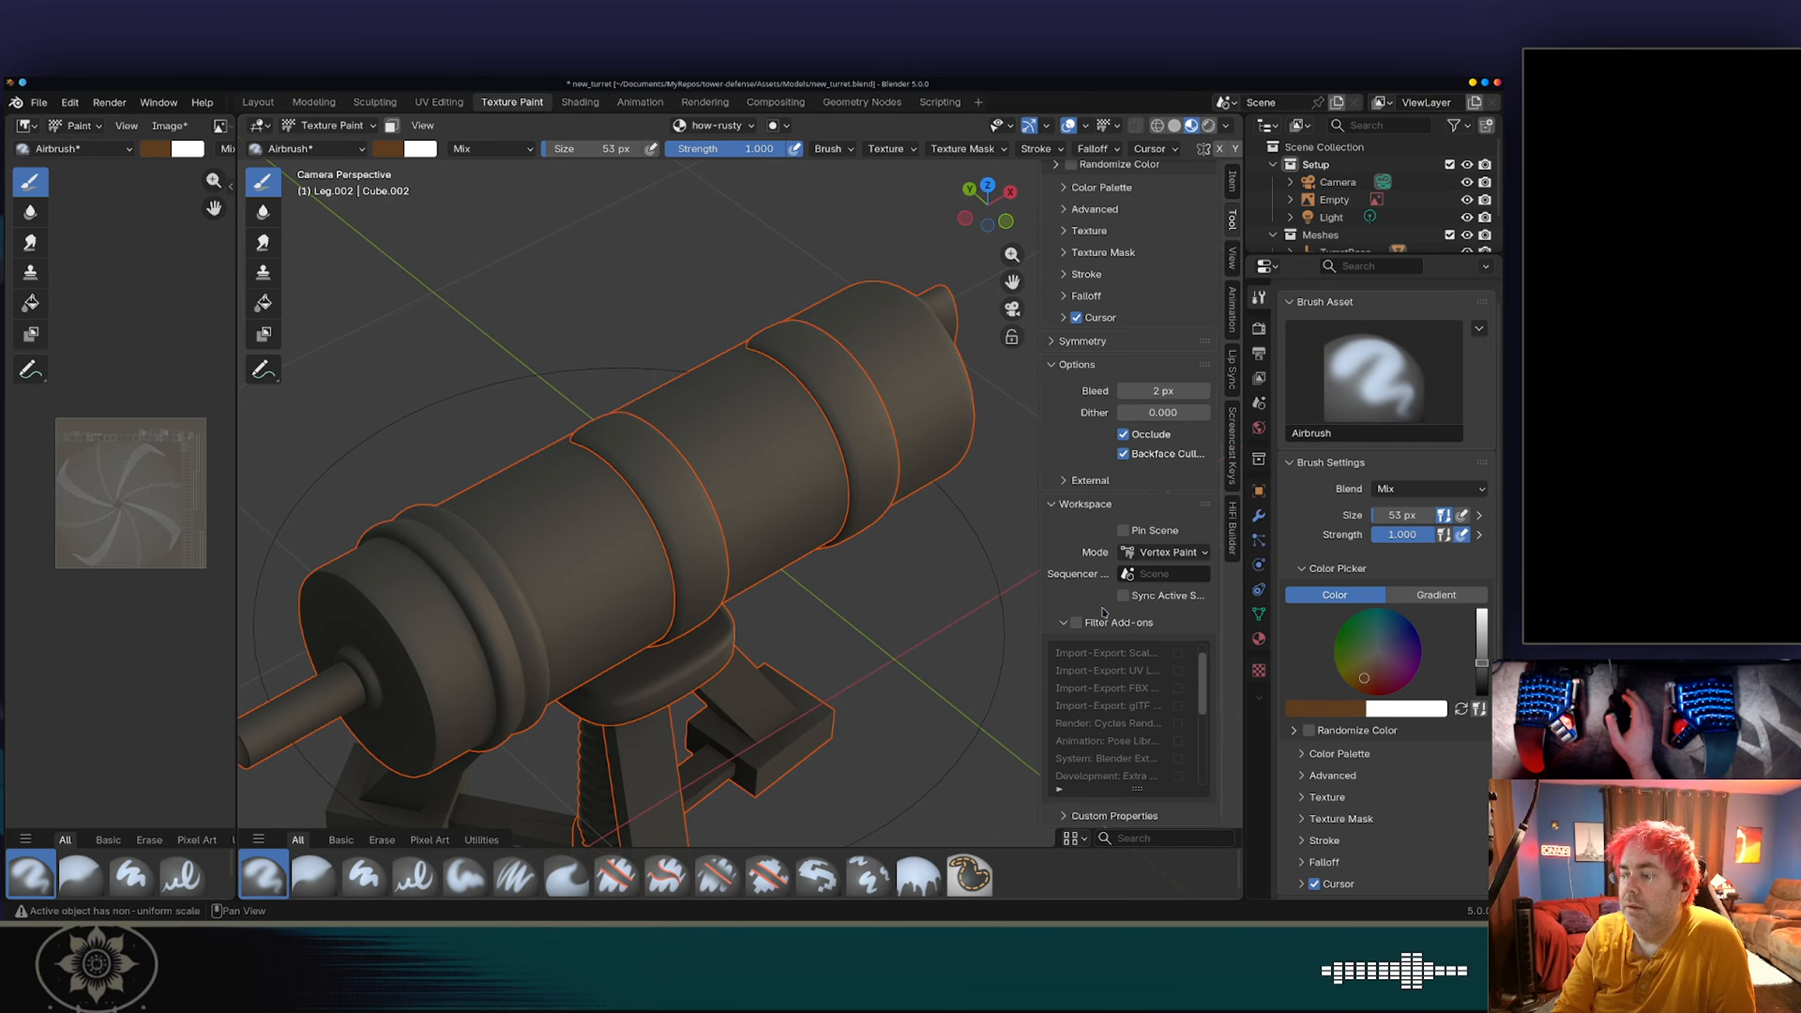
scroll(1104, 612, up, 12)
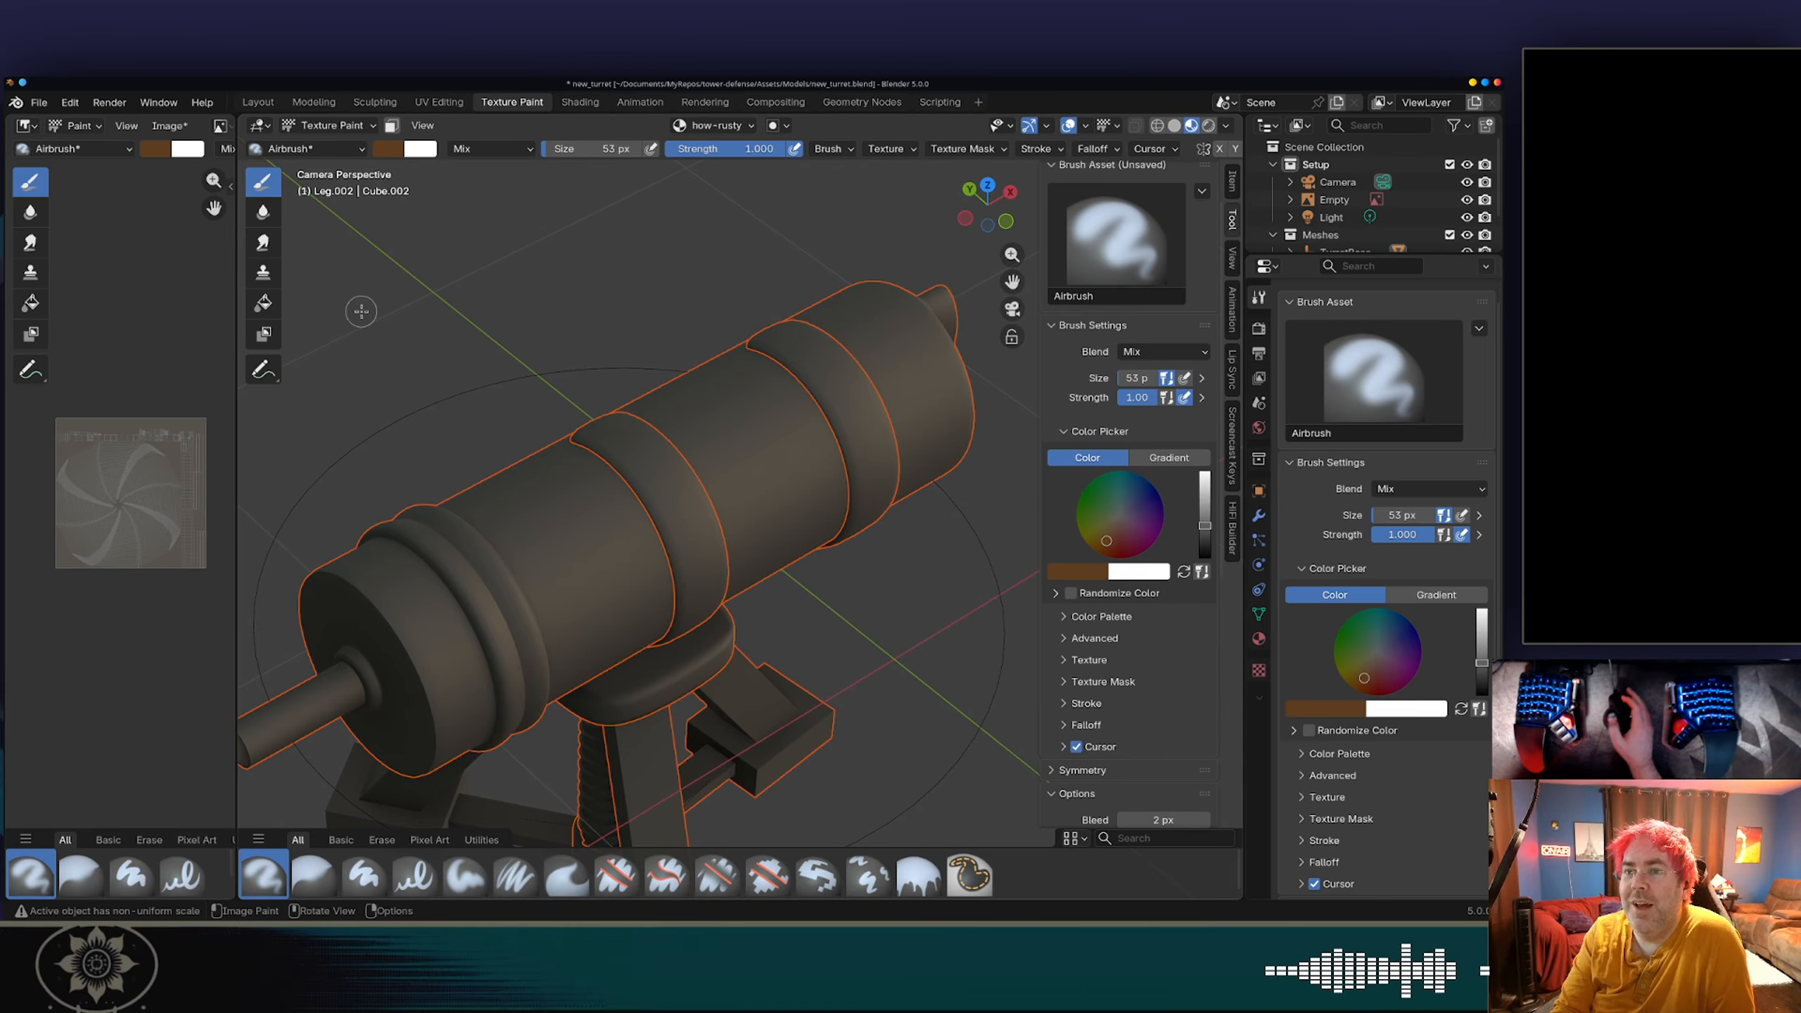